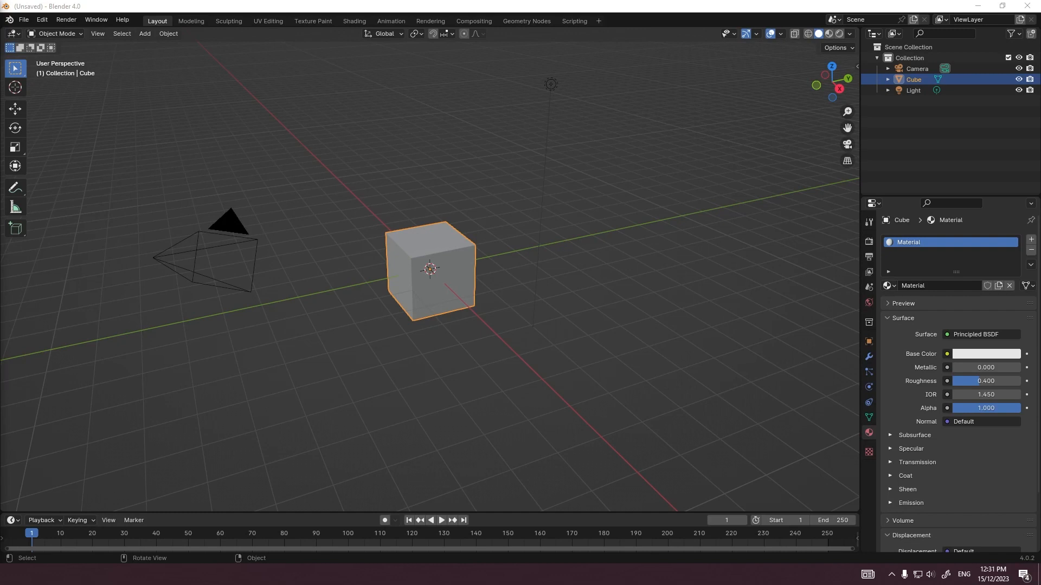
Step: Show the little contained environ scene in rendered shading and examine its walled clay landscape from several angles
{"action": "key", "text": "alt+a"}
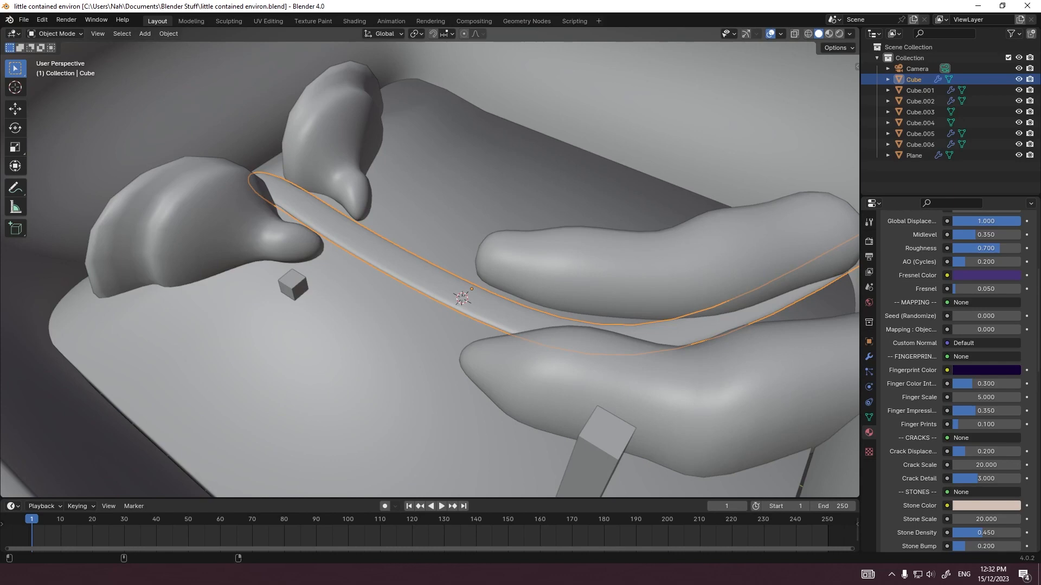
{"action": "middle_click_drag", "start_coordinate": [510, 282], "coordinate": [328, 261]}
{"action": "scroll", "coordinate": [404, 276], "scroll_direction": "up", "scroll_amount": 5}
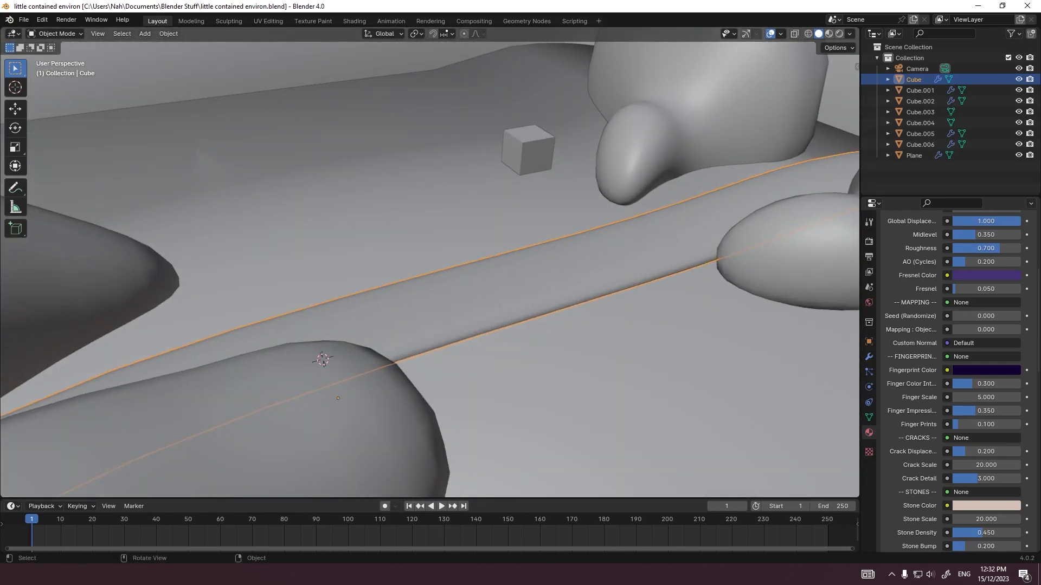
{"action": "left_click", "coordinate": [839, 33]}
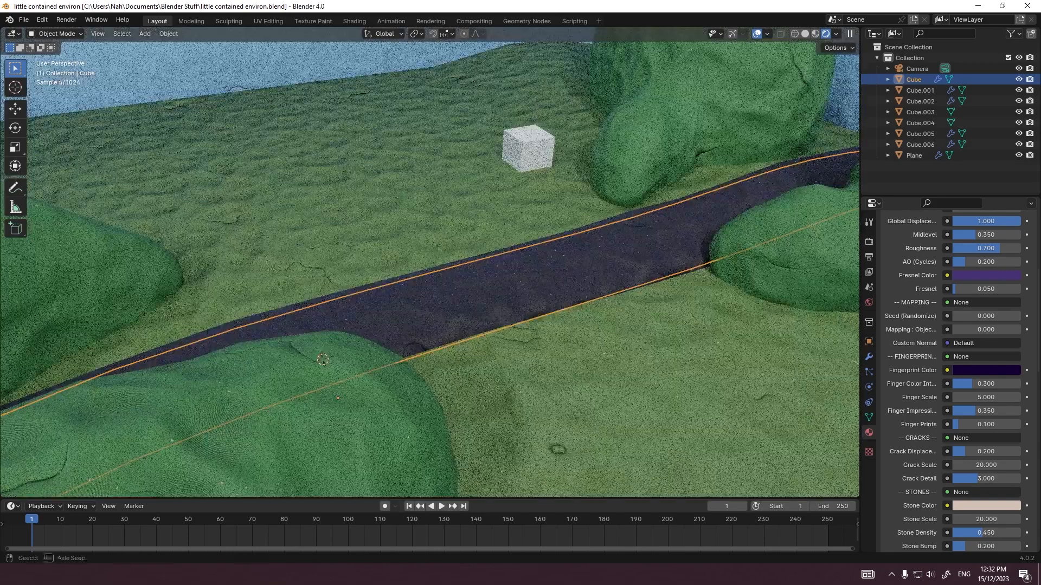
{"action": "middle_click_drag", "start_coordinate": [483, 282], "coordinate": [593, 198]}
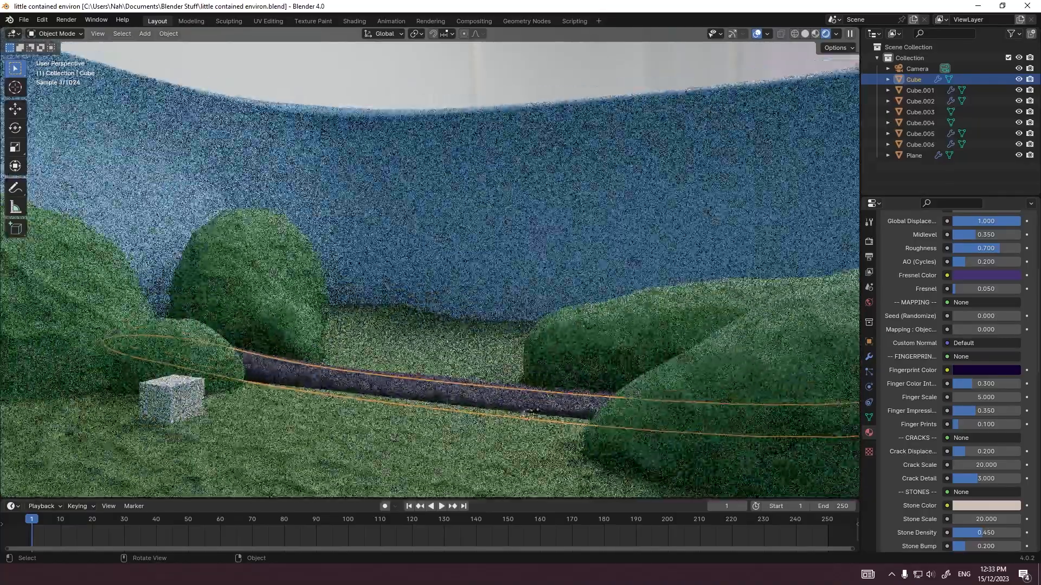
{"action": "middle_click_drag", "start_coordinate": [564, 228], "coordinate": [469, 256]}
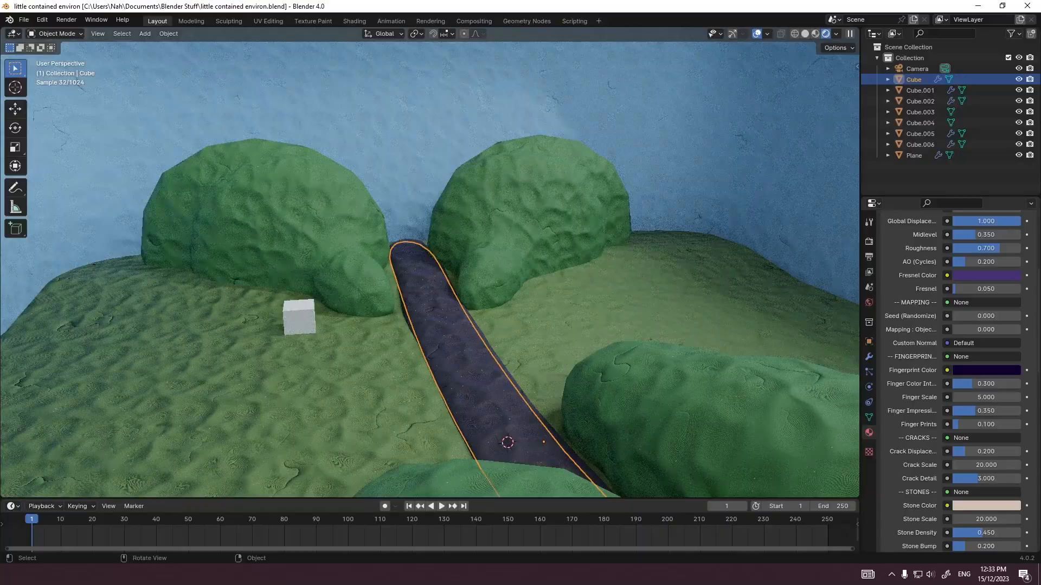
{"action": "scroll", "coordinate": [469, 256], "scroll_direction": "down", "scroll_amount": 9}
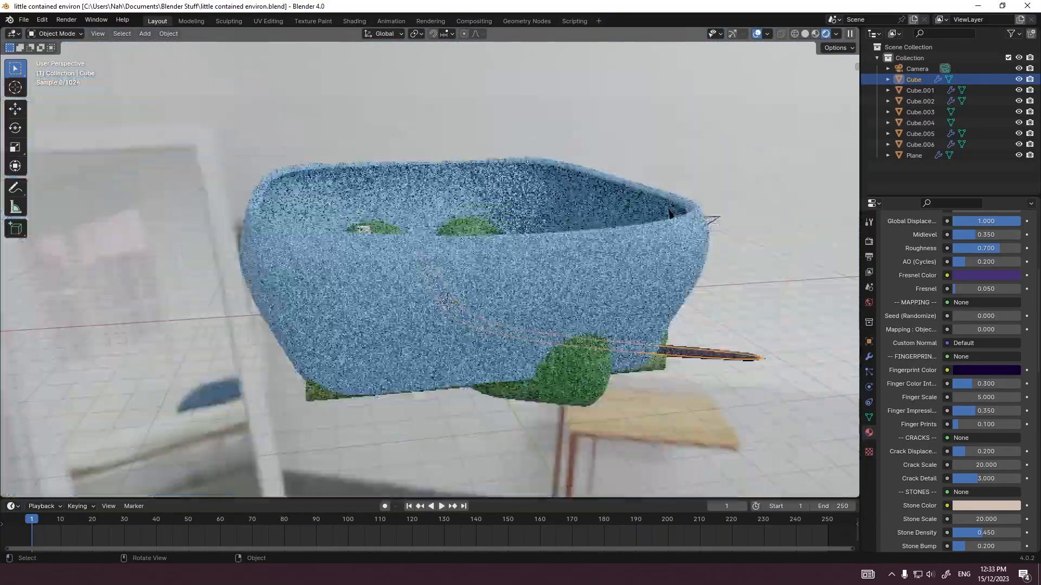
{"action": "middle_click_drag", "start_coordinate": [469, 256], "coordinate": [434, 168]}
{"action": "scroll", "coordinate": [265, 260], "scroll_direction": "up", "scroll_amount": 10}
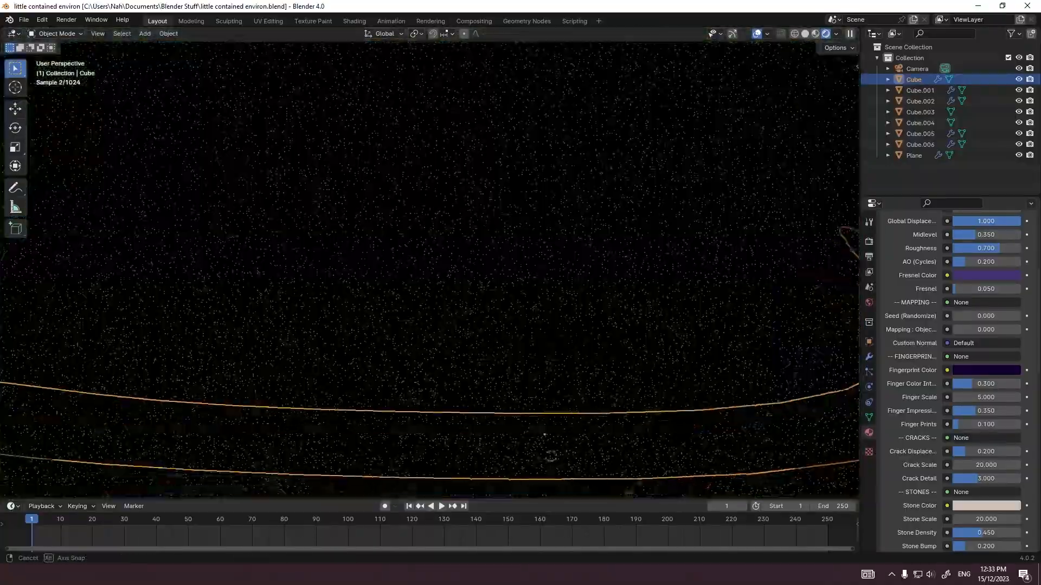
{"action": "middle_click_drag", "start_coordinate": [550, 457], "coordinate": [494, 365]}
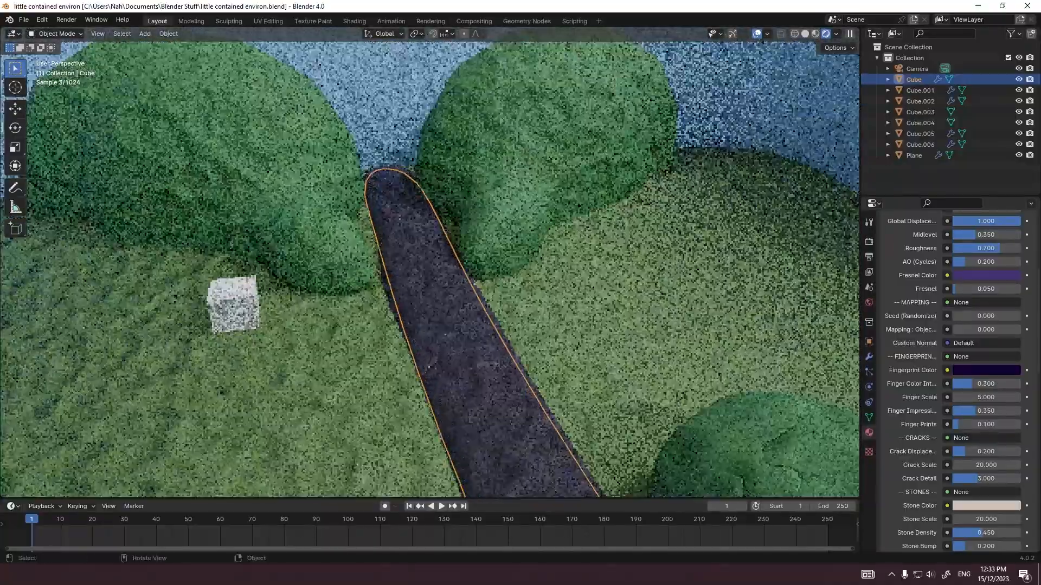
{"action": "scroll", "coordinate": [474, 283], "scroll_direction": "down", "scroll_amount": 7}
{"action": "middle_click_drag", "start_coordinate": [474, 283], "coordinate": [470, 321]}
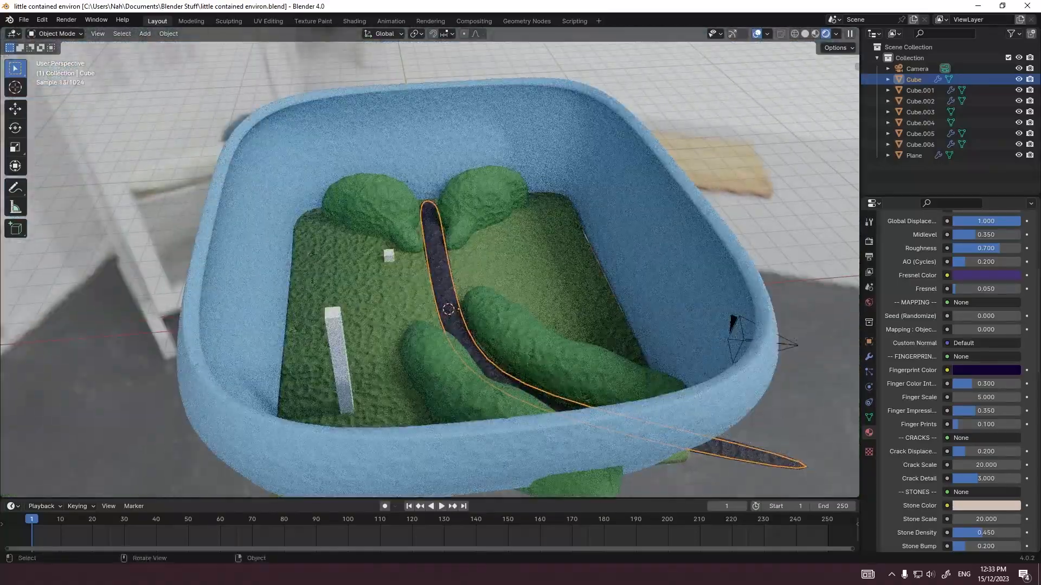
Step: Inspect the path and bushes of the clay environment up close with nothing selected, and close that file's window
{"action": "left_click", "coordinate": [531, 260]}
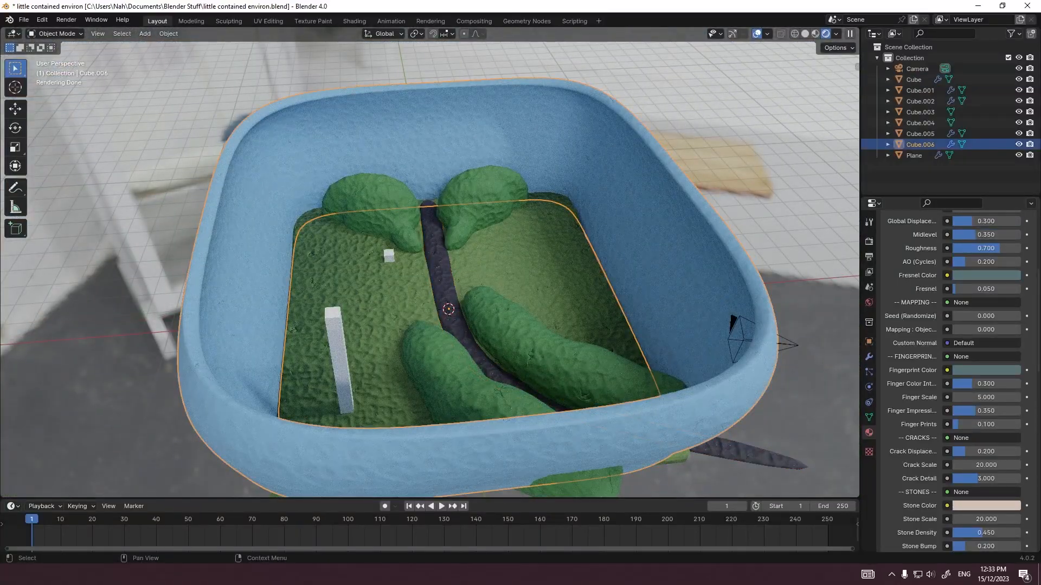
{"action": "left_click", "coordinate": [808, 241]}
{"action": "scroll", "coordinate": [430, 262], "scroll_direction": "up", "scroll_amount": 4}
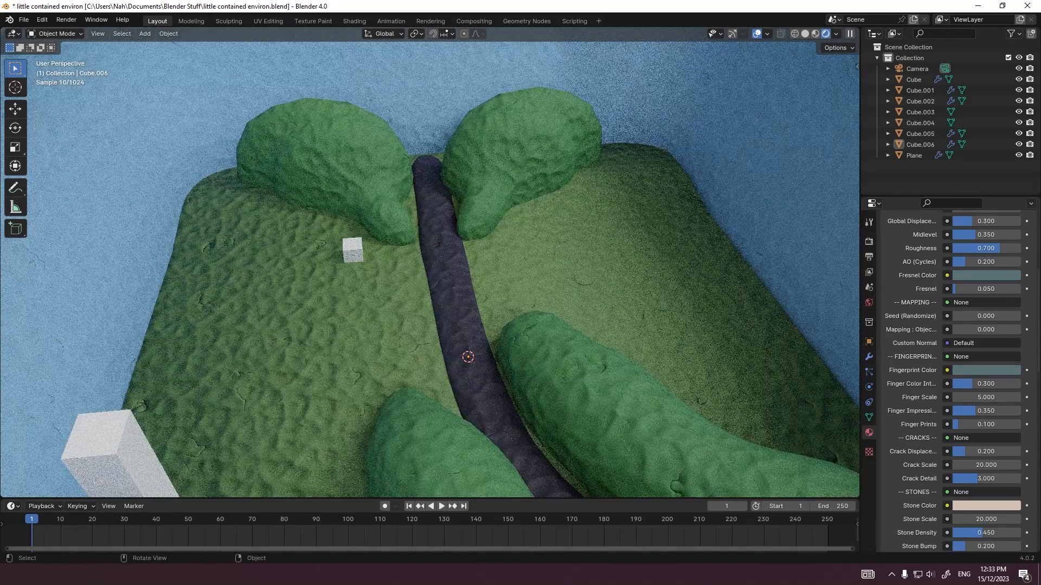
{"action": "middle_click_drag", "start_coordinate": [429, 262], "coordinate": [451, 292]}
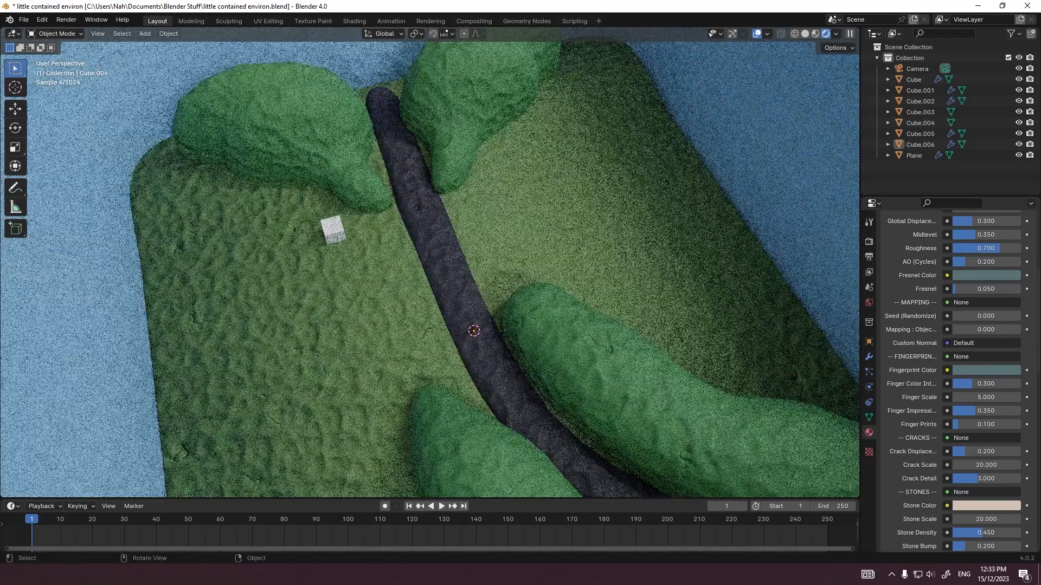
{"action": "left_click", "coordinate": [1028, 5]}
{"action": "left_click", "coordinate": [606, 307]}
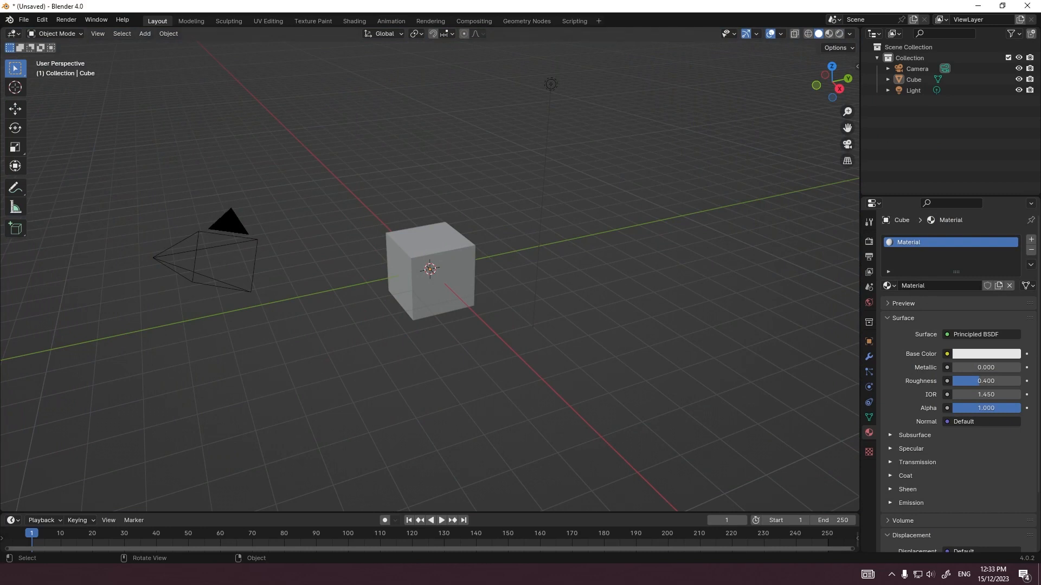
Step: Delete the default cube and add a mesh plane in its place
{"action": "left_click", "coordinate": [432, 273]}
{"action": "key", "text": "Delete"}
{"action": "key", "text": "shift+a"}
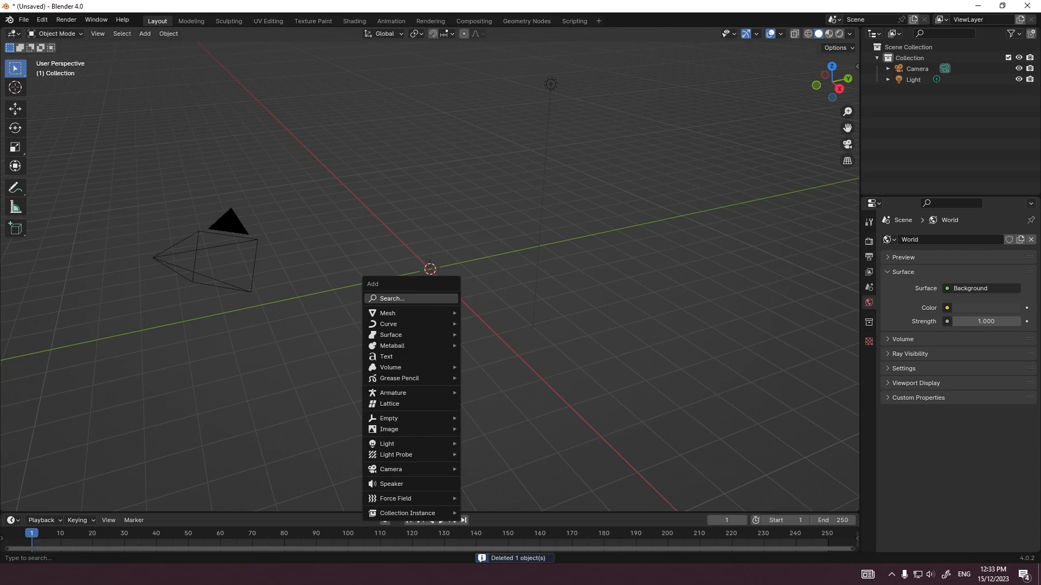
{"action": "mouse_move", "coordinate": [412, 313]}
{"action": "left_click", "coordinate": [488, 40]}
{"action": "scroll", "coordinate": [464, 282], "scroll_direction": "down", "scroll_amount": 6}
{"action": "middle_click_drag", "start_coordinate": [464, 282], "coordinate": [446, 341]}
{"action": "scroll", "coordinate": [445, 341], "scroll_direction": "up", "scroll_amount": 4}
Step: Enlarge the plane into a big square in Edit Mode from the top view, scaling along Y and by 4 along X
{"action": "key", "text": "grave"}
{"action": "left_click", "coordinate": [442, 279]}
{"action": "key", "text": "Tab"}
{"action": "key", "text": "s"}
{"action": "key", "text": "y"}
{"action": "left_click", "coordinate": [523, 263]}
{"action": "key", "text": "s"}
{"action": "key", "text": "x"}
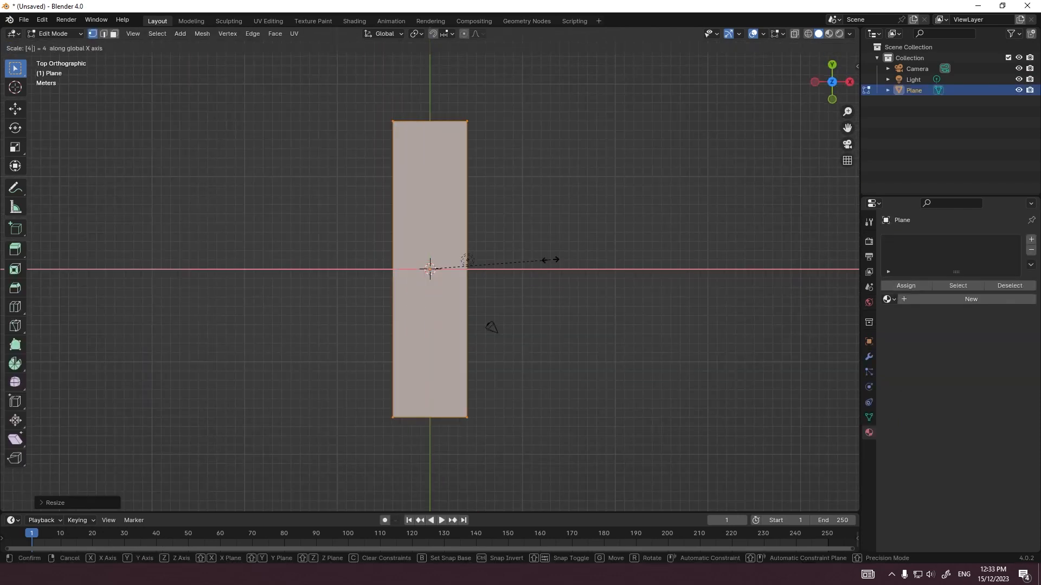
{"action": "left_click", "coordinate": [759, 260]}
{"action": "key", "text": "Tab"}
Step: Look through the camera, select it and set its Z rotation to 0°
{"action": "middle_click_drag", "start_coordinate": [759, 260], "coordinate": [694, 202]}
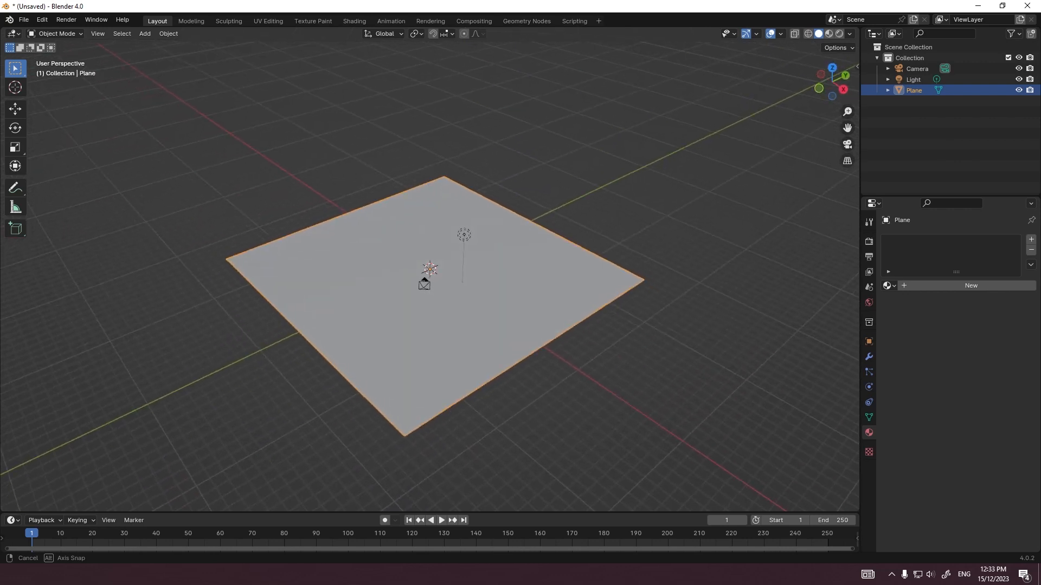
{"action": "scroll", "coordinate": [694, 202], "scroll_direction": "up", "scroll_amount": 6}
{"action": "scroll", "coordinate": [694, 202], "scroll_direction": "down", "scroll_amount": 3}
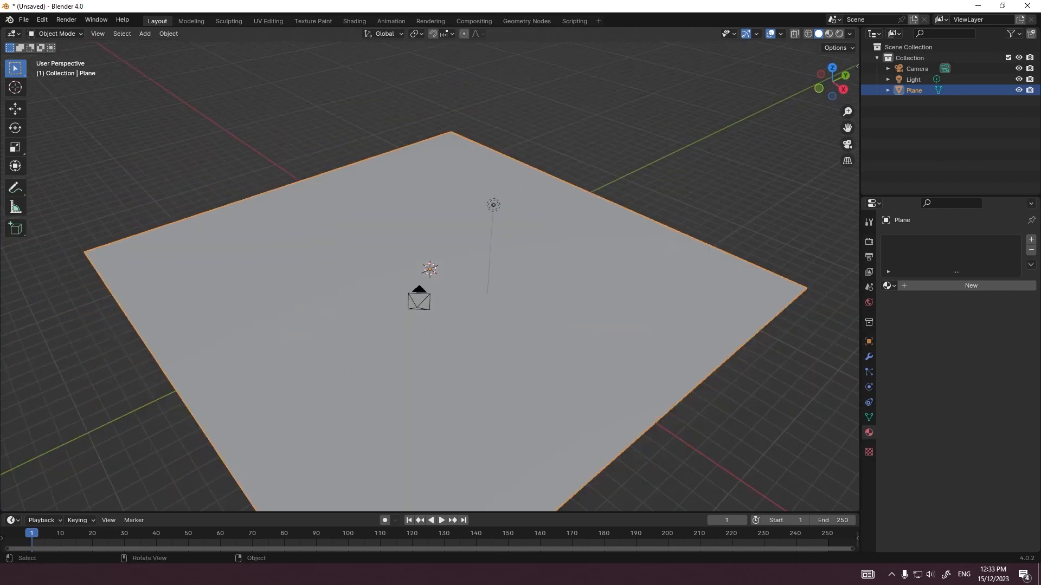
{"action": "middle_click_drag", "start_coordinate": [694, 201], "coordinate": [502, 204]}
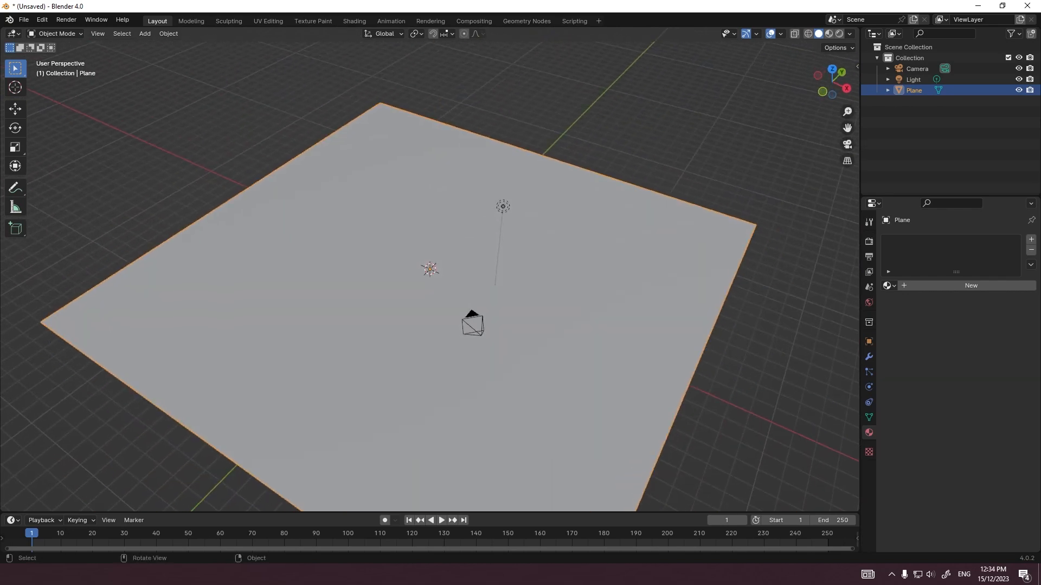
{"action": "key", "text": "KP_0"}
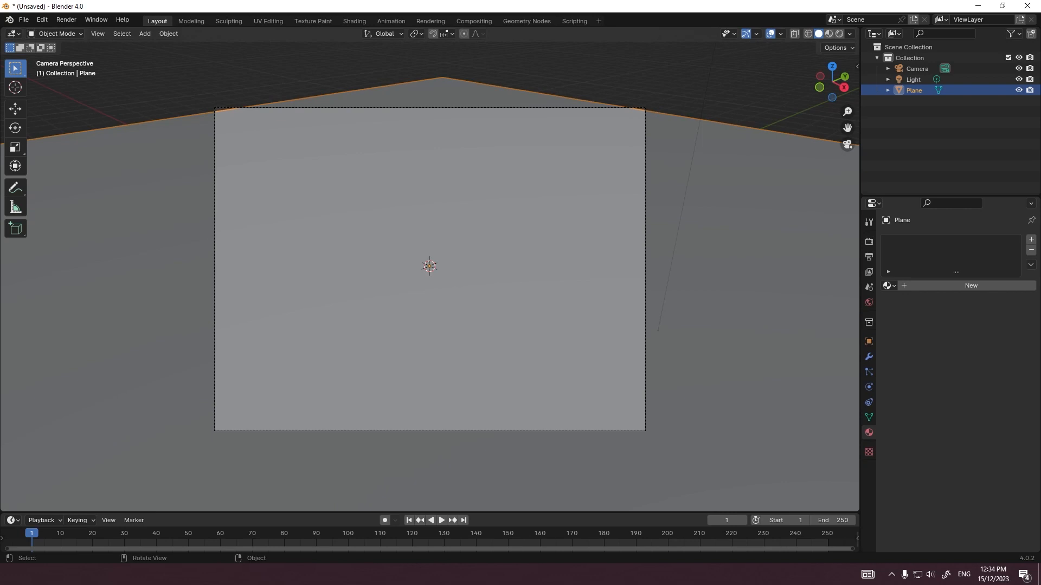
{"action": "left_click", "coordinate": [646, 205]}
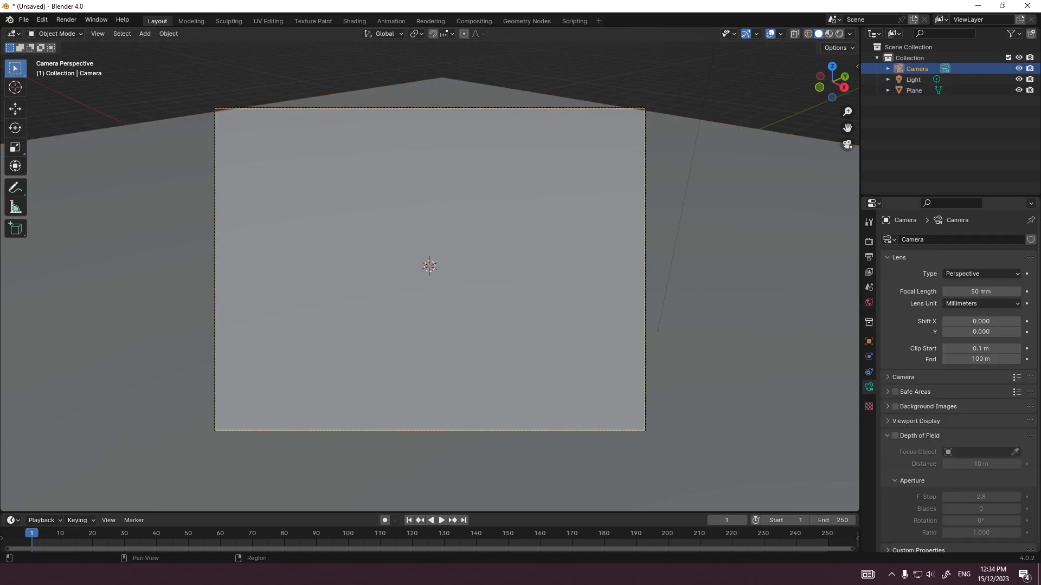
{"action": "left_click", "coordinate": [869, 341]}
{"action": "left_click", "coordinate": [975, 331]}
{"action": "type", "text": "0"}
{"action": "key", "text": "Return"}
Step: Place the camera at X 0 m, Y -9 m, Z 8 m with an X rotation of 60°
{"action": "left_click", "coordinate": [976, 274]}
{"action": "type", "text": "-1"}
{"action": "key", "text": "Return"}
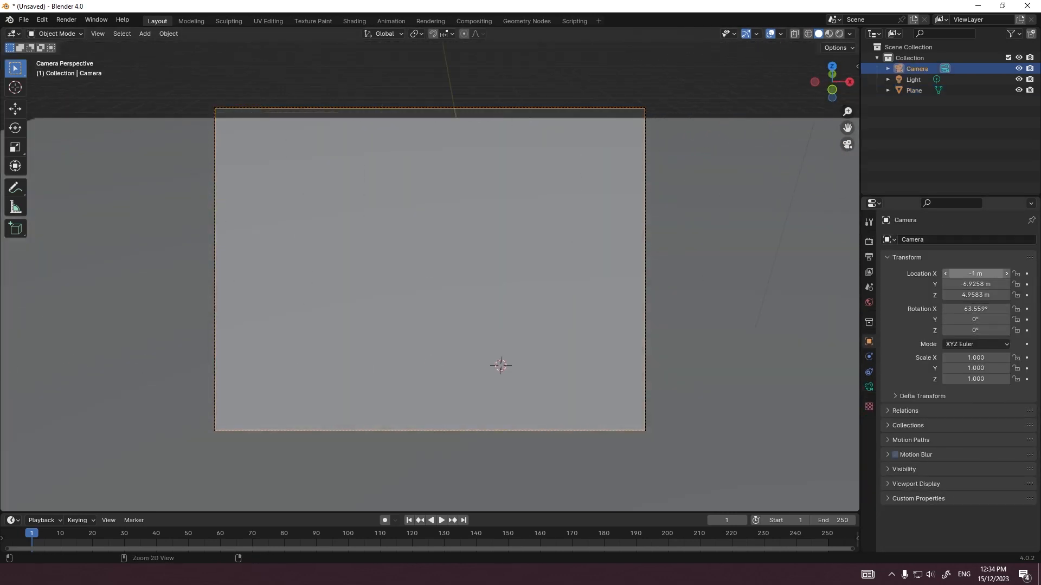
{"action": "left_click_drag", "start_coordinate": [976, 274], "coordinate": [982, 273], "text": "ctrl"}
{"action": "key", "text": "g"}
{"action": "key", "text": "z"}
{"action": "key", "text": "z"}
{"action": "key", "text": "Escape"}
{"action": "left_click_drag", "start_coordinate": [976, 309], "coordinate": [973, 309], "text": "ctrl"}
{"action": "left_click_drag", "start_coordinate": [976, 295], "coordinate": [992, 295], "text": "ctrl"}
{"action": "left_click_drag", "start_coordinate": [976, 285], "coordinate": [965, 284], "text": "ctrl"}
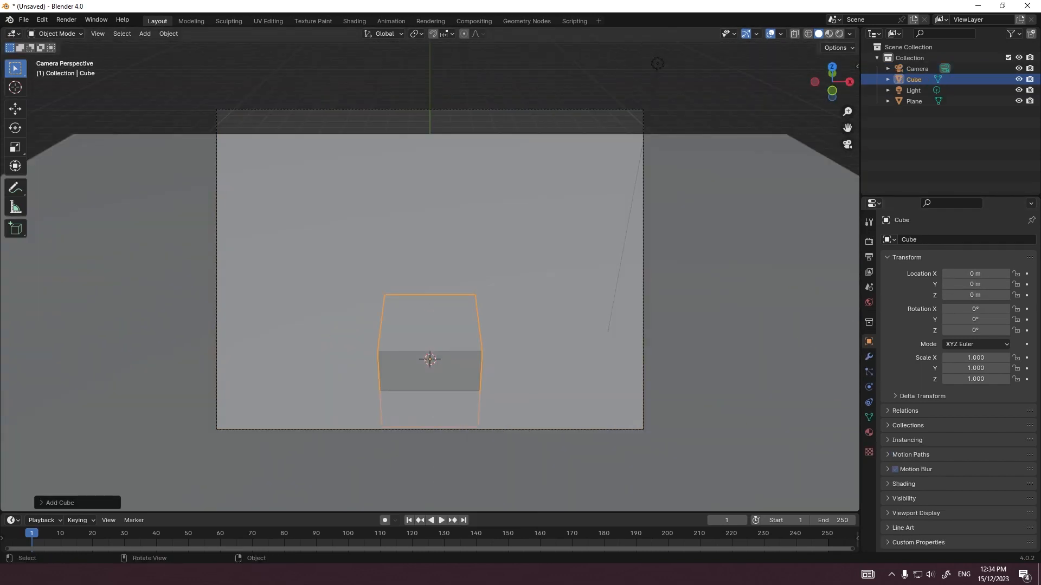
Step: Add a cube centred 1 m above the origin and narrow its mesh horizontally, scaling by about 0.8 along Y
{"action": "key", "text": "Tab"}
{"action": "key", "text": "s"}
{"action": "key", "text": "shift+z"}
{"action": "key", "text": "s"}
{"action": "key", "text": "y"}
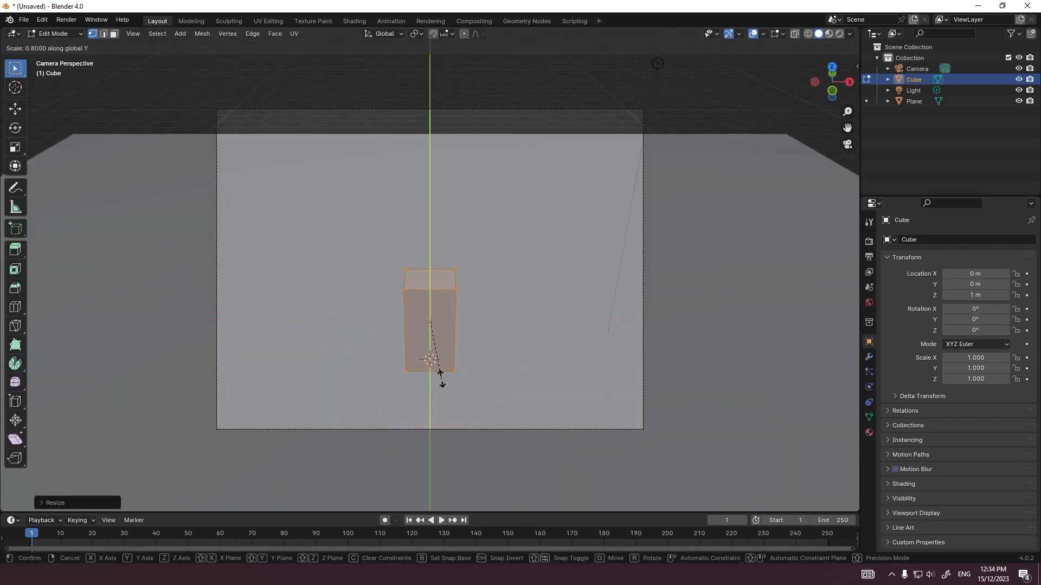
{"action": "left_click", "coordinate": [442, 382]}
{"action": "key", "text": "Tab"}
{"action": "left_click", "coordinate": [442, 386]}
{"action": "left_click", "coordinate": [437, 346]}
{"action": "key", "text": "g"}
{"action": "key", "text": "y"}
{"action": "right_click", "coordinate": [437, 326]}
Step: Select the camera and set its focal length to 35 mm
{"action": "left_click", "coordinate": [437, 428]}
{"action": "left_click", "coordinate": [869, 387]}
{"action": "double_click", "coordinate": [980, 291]}
{"action": "type", "text": "35"}
{"action": "key", "text": "Return"}
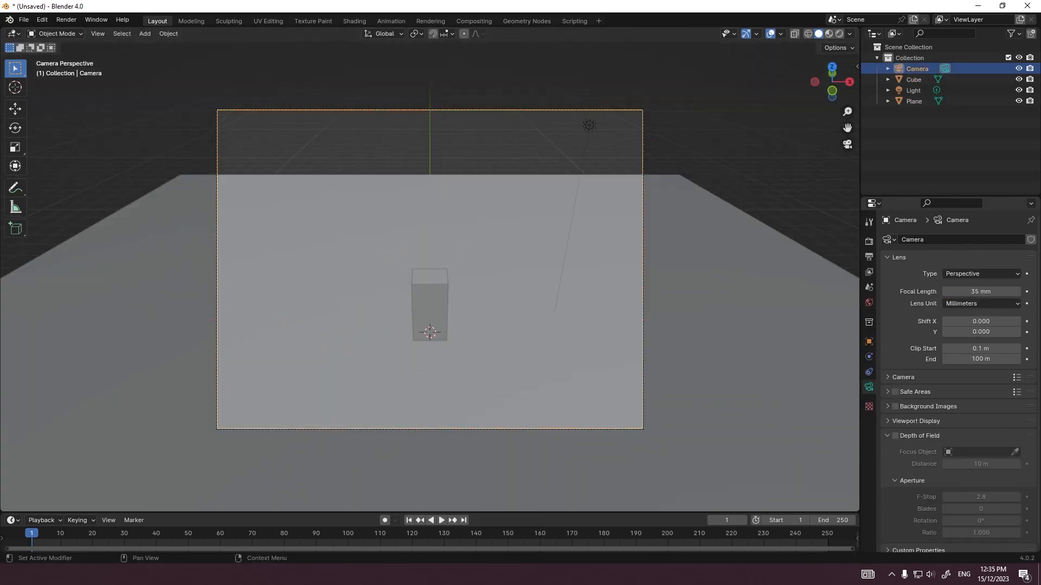
Step: Move the camera back to Y -16 m and raise it to Z 13 m
{"action": "left_click", "coordinate": [869, 342]}
{"action": "left_click_drag", "start_coordinate": [976, 284], "coordinate": [943, 284]}
{"action": "left_click_drag", "start_coordinate": [976, 295], "coordinate": [949, 284]}
{"action": "left_click_drag", "start_coordinate": [976, 295], "coordinate": [1008, 295]}
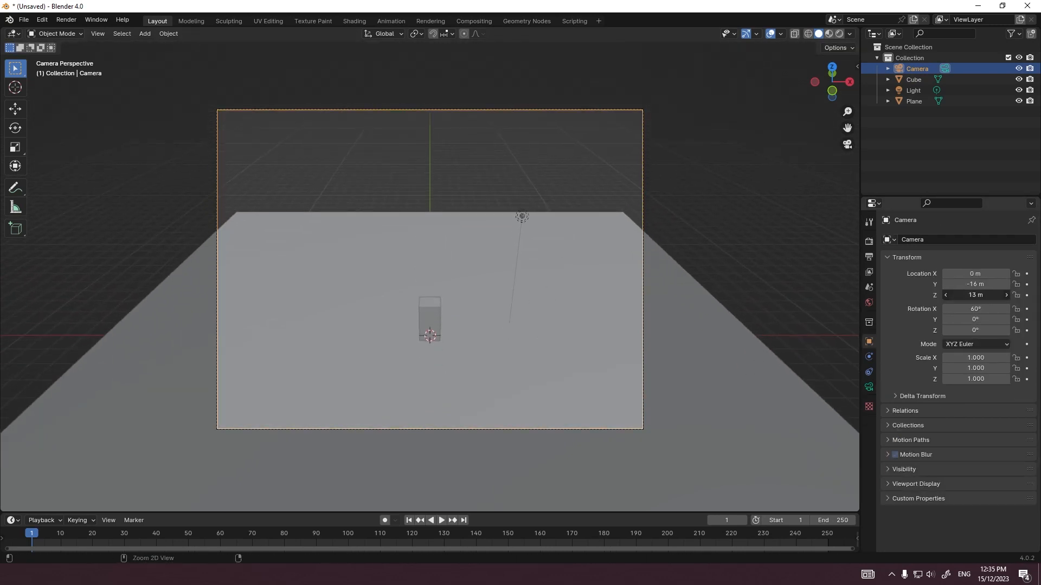
Step: Shift the ground plane along Y and enlarge its mesh in Edit Mode so it extends past the camera frame
{"action": "left_click", "coordinate": [624, 353]}
{"action": "key", "text": "g"}
{"action": "key", "text": "y"}
{"action": "left_click", "coordinate": [430, 379]}
{"action": "key", "text": "Tab"}
{"action": "key", "text": "s"}
{"action": "scroll", "coordinate": [430, 325], "scroll_direction": "down", "scroll_amount": 7}
{"action": "key", "text": "Tab"}
Step: Remove the light and illuminate the scene with a Nishita Sky Texture as world color in rendered shading
{"action": "left_click", "coordinate": [515, 304]}
{"action": "left_click", "coordinate": [869, 257]}
{"action": "double_click", "coordinate": [989, 254]}
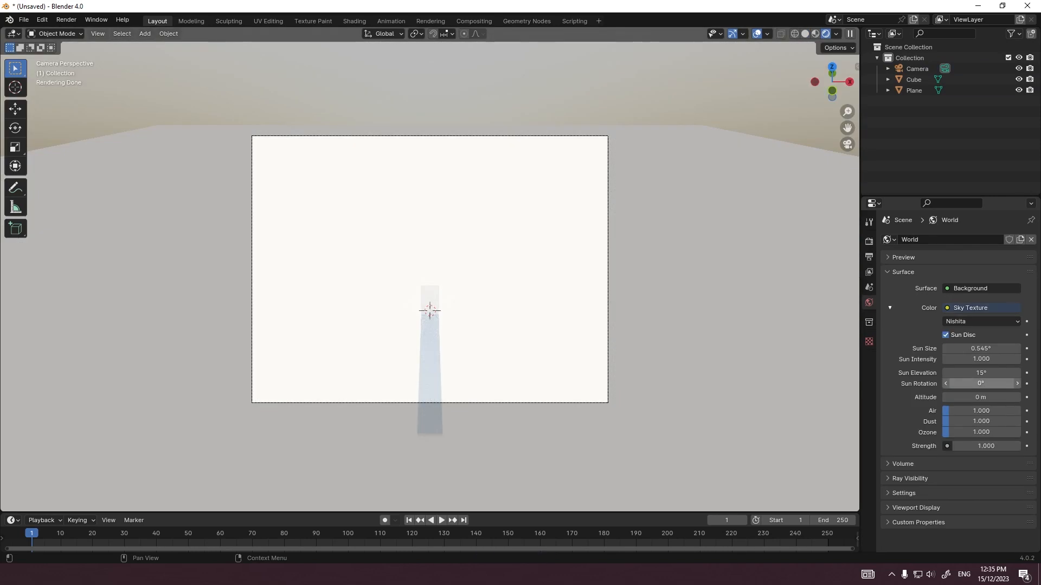
Step: Set the sky's sun rotation to 131°, sun intensity to 0.5 and ozone to about 8, viewed through the camera
{"action": "mouse_move", "coordinate": [980, 383]}
{"action": "left_mouse_down"}
{"action": "mouse_move", "coordinate": [997, 383]}
{"action": "mouse_move", "coordinate": [936, 384]}
{"action": "left_mouse_up"}
{"action": "left_click_drag", "start_coordinate": [950, 432], "coordinate": [1005, 433]}
{"action": "scroll", "coordinate": [430, 271], "scroll_direction": "down", "scroll_amount": 2}
{"action": "mouse_move", "coordinate": [430, 325]}
{"action": "middle_mouse_down"}
{"action": "mouse_move", "coordinate": [442, 260]}
{"action": "mouse_move", "coordinate": [428, 353]}
{"action": "mouse_move", "coordinate": [428, 318]}
{"action": "mouse_move", "coordinate": [428, 340]}
{"action": "mouse_move", "coordinate": [430, 318]}
{"action": "mouse_move", "coordinate": [430, 329]}
{"action": "middle_mouse_up"}
{"action": "key", "text": "KP_0"}
{"action": "scroll", "coordinate": [430, 271], "scroll_direction": "down", "scroll_amount": 1}
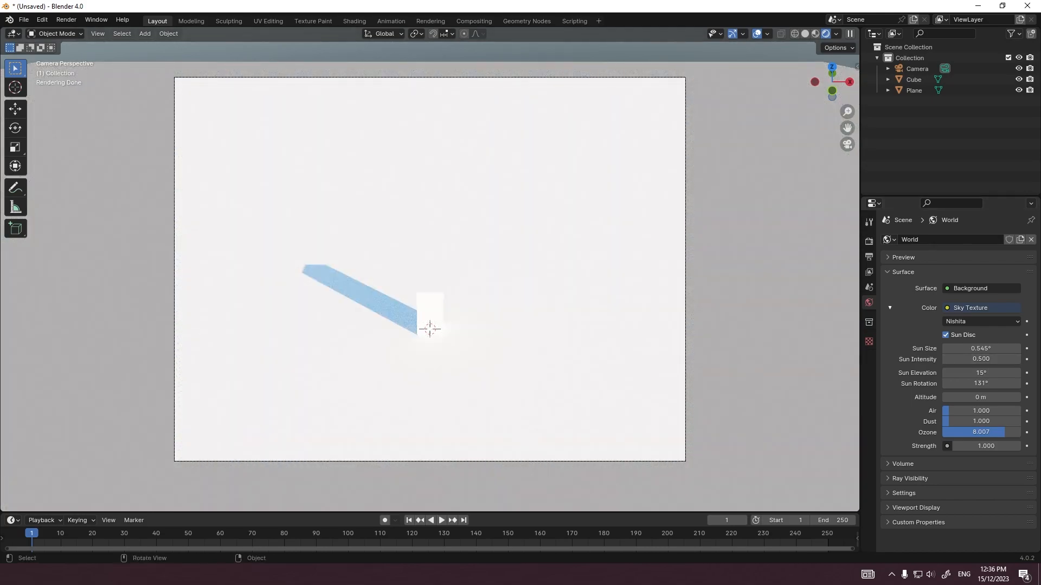
Step: Add a second cube on the ground plane and stretch it along Y into a long beam
{"action": "left_click", "coordinate": [509, 293]}
{"action": "scroll", "coordinate": [510, 293], "scroll_direction": "down", "scroll_amount": 7}
{"action": "scroll", "coordinate": [509, 292], "scroll_direction": "up", "scroll_amount": 4}
{"action": "middle_click_drag", "start_coordinate": [510, 293], "coordinate": [597, 193]}
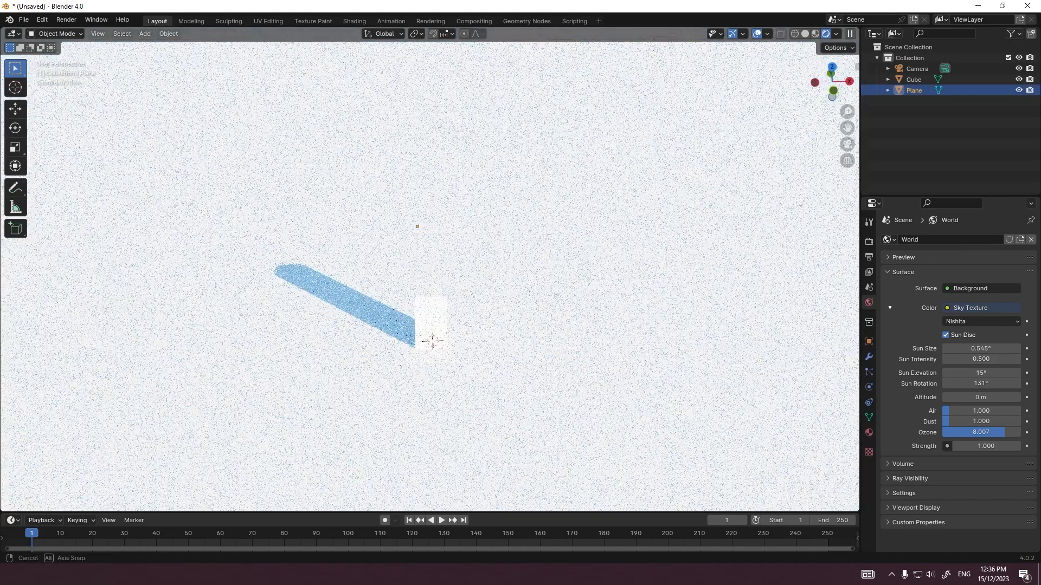
{"action": "key", "text": "shift+a"}
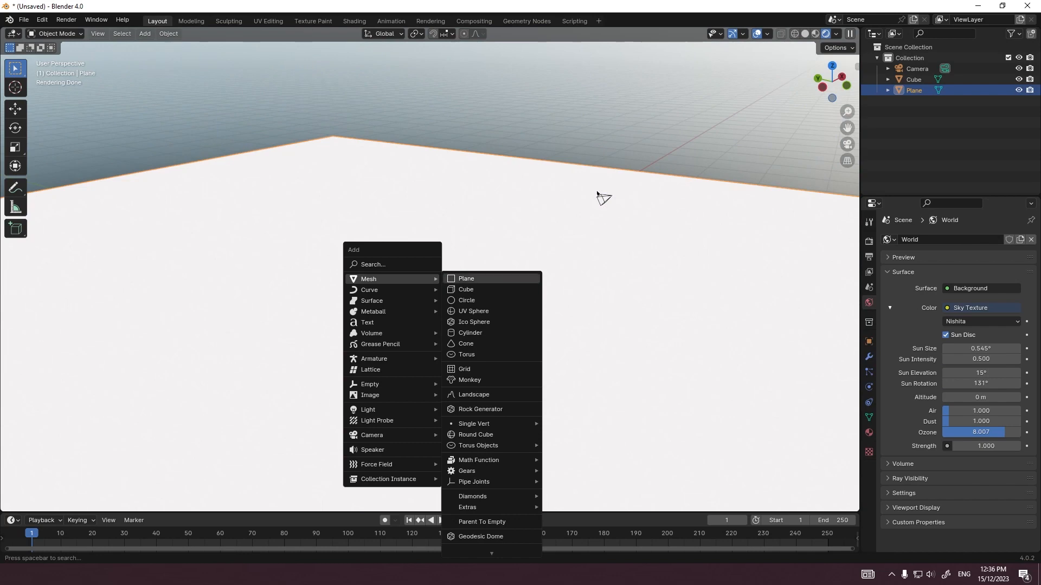
{"action": "left_click", "coordinate": [466, 289]}
{"action": "scroll", "coordinate": [602, 197], "scroll_direction": "down", "scroll_amount": 3}
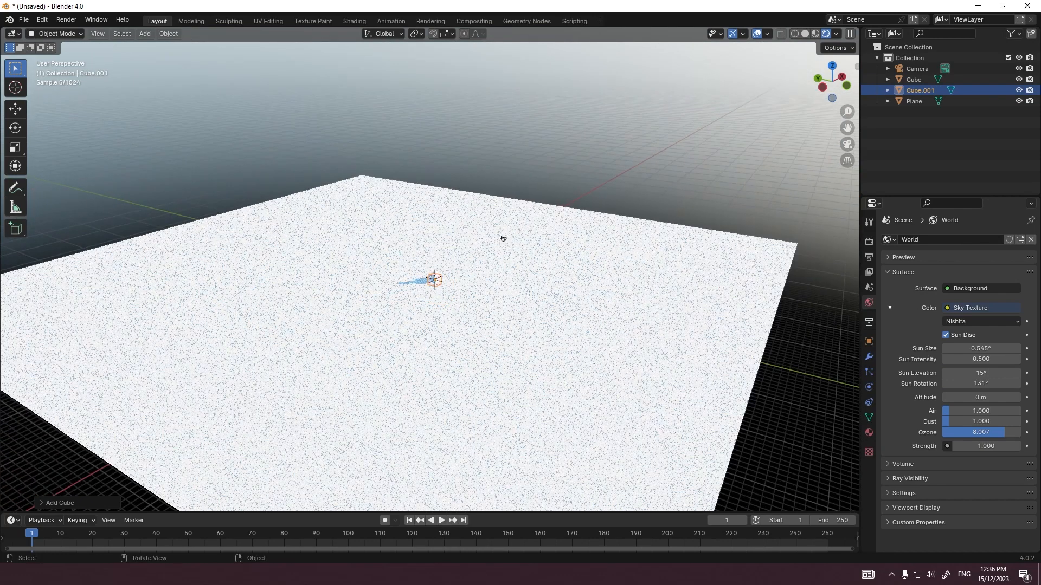
{"action": "key", "text": "s"}
{"action": "key", "text": "y"}
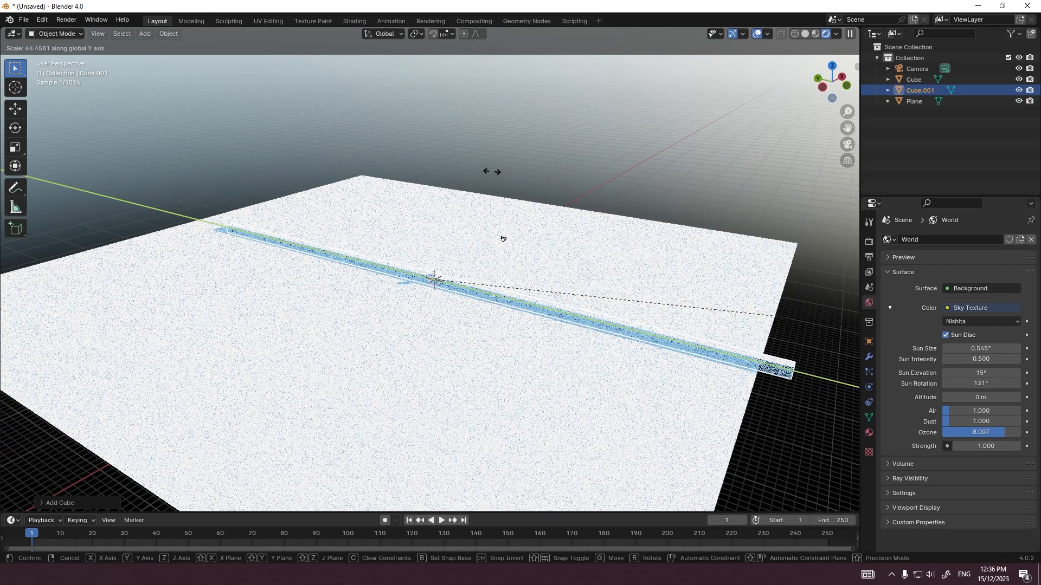
{"action": "left_click", "coordinate": [502, 237]}
Step: Move the beam 10 m along Y from the top view
{"action": "middle_click_drag", "start_coordinate": [503, 239], "coordinate": [518, 274]}
{"action": "key", "text": "grave"}
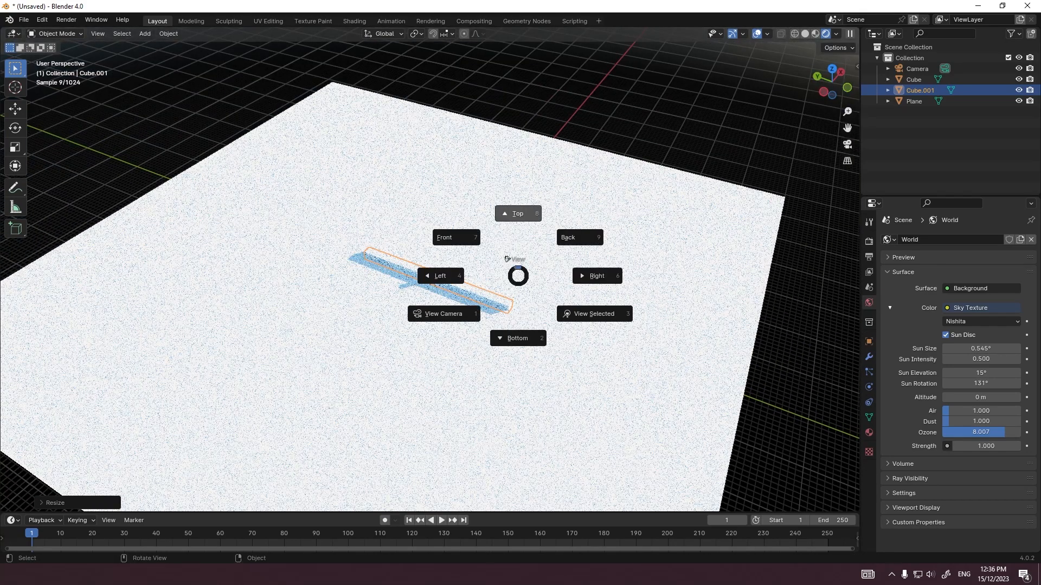
{"action": "left_click", "coordinate": [518, 214]}
{"action": "scroll", "coordinate": [430, 275], "scroll_direction": "down", "scroll_amount": 8}
{"action": "scroll", "coordinate": [430, 275], "scroll_direction": "up", "scroll_amount": 4}
{"action": "key", "text": "g"}
{"action": "key", "text": "y"}
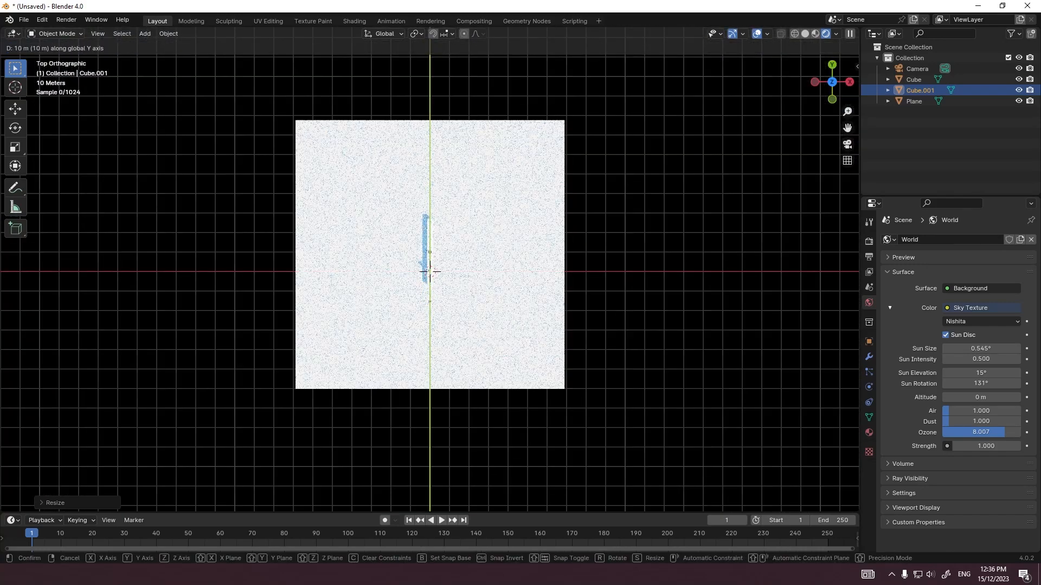
{"action": "left_click", "coordinate": [428, 251]}
{"action": "key", "text": "s"}
{"action": "key", "text": "y"}
{"action": "right_click", "coordinate": [428, 111]}
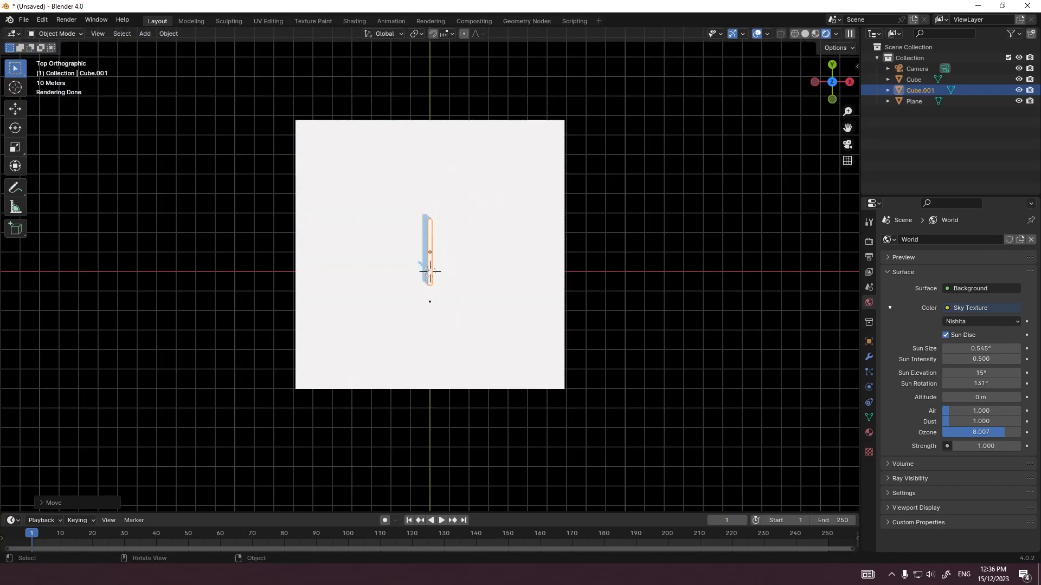
Step: Lengthen the beam's mesh by about 4.2 along Y across the whole ground plane, apply its object transform and view it from the front
{"action": "key", "text": "Tab"}
{"action": "key", "text": "s"}
{"action": "key", "text": "y"}
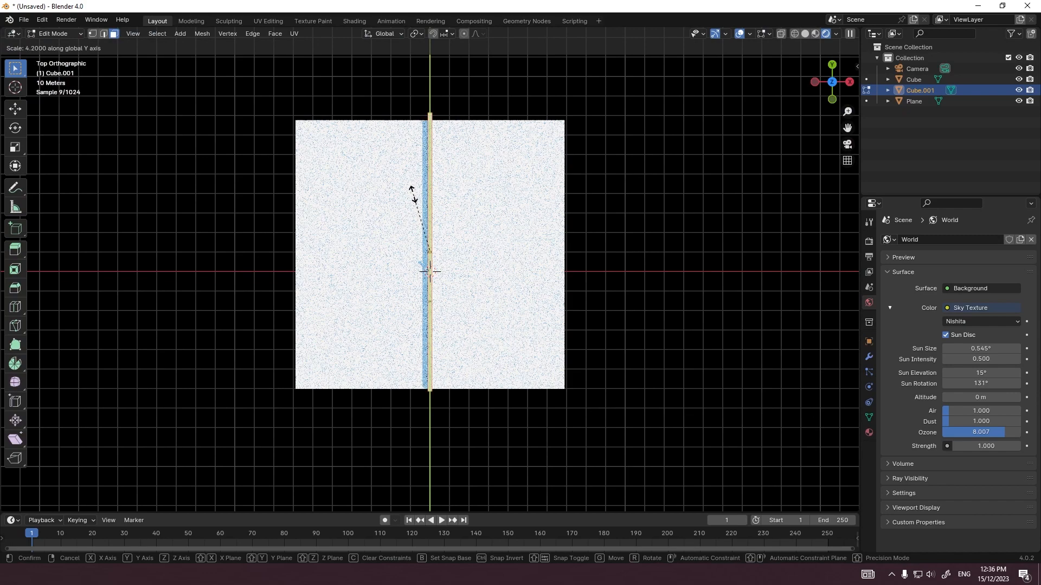
{"action": "left_click", "coordinate": [413, 195]}
{"action": "key", "text": "Tab"}
{"action": "key", "text": "ctrl+a"}
{"action": "left_click", "coordinate": [481, 275]}
{"action": "key", "text": "KP_1"}
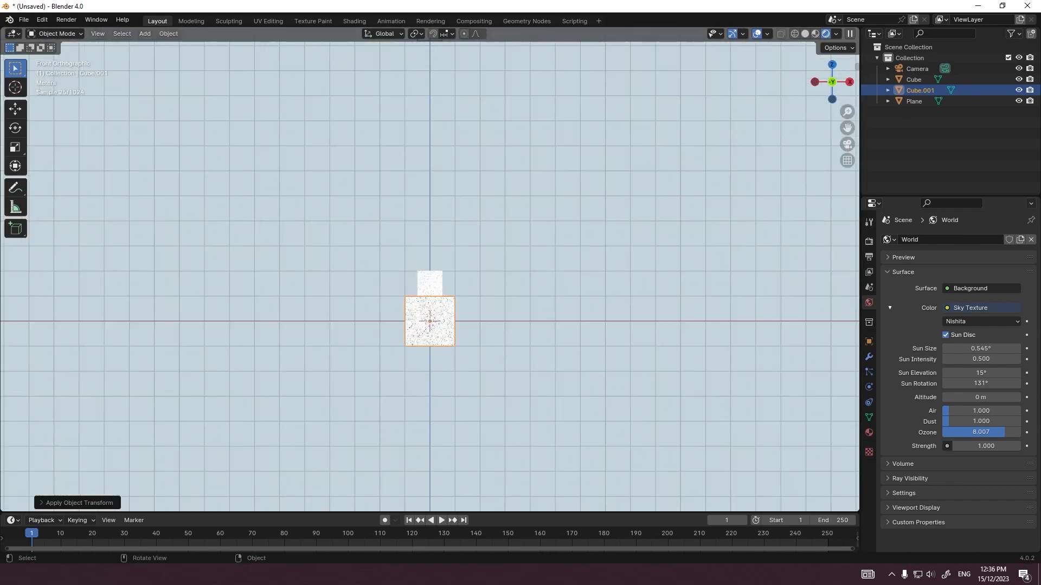
Step: Flatten the beam's mesh along Z and widen it along X
{"action": "scroll", "coordinate": [428, 355], "scroll_direction": "up", "scroll_amount": 5}
{"action": "key", "text": "Tab"}
{"action": "key", "text": "s"}
{"action": "key", "text": "z"}
{"action": "left_click", "coordinate": [427, 275]}
{"action": "key", "text": "Tab"}
{"action": "middle_click_drag", "start_coordinate": [427, 275], "coordinate": [430, 304]}
{"action": "key", "text": "Tab"}
{"action": "key", "text": "s"}
{"action": "key", "text": "x"}
{"action": "left_click", "coordinate": [692, 274]}
{"action": "key", "text": "Tab"}
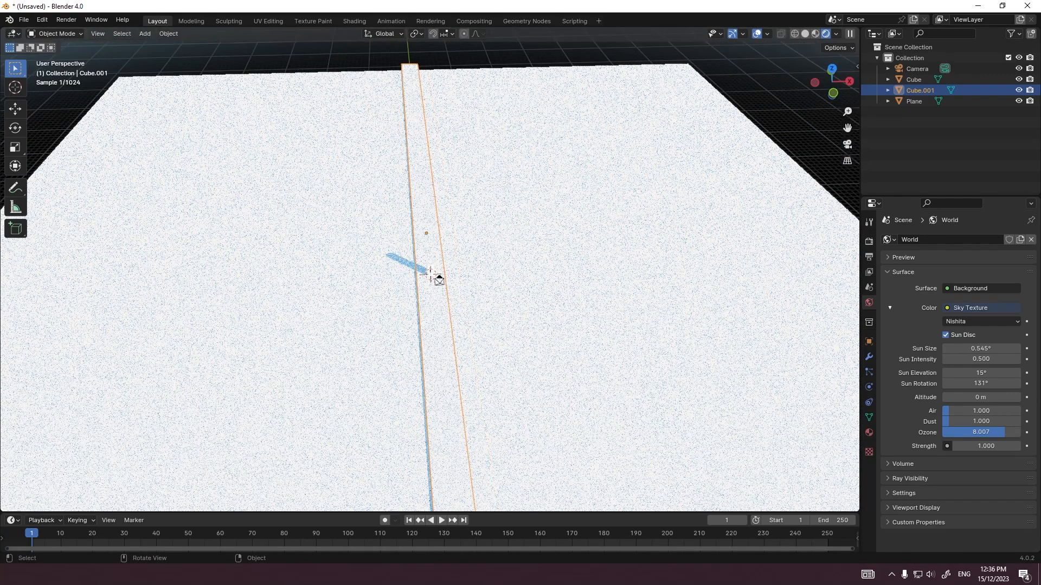
Step: Widen the beam's mesh further along X, judging it through the camera
{"action": "key", "text": "KP_0"}
{"action": "scroll", "coordinate": [429, 275], "scroll_direction": "up", "scroll_amount": 9}
{"action": "key", "text": "Tab"}
{"action": "scroll", "coordinate": [430, 276], "scroll_direction": "down", "scroll_amount": 7}
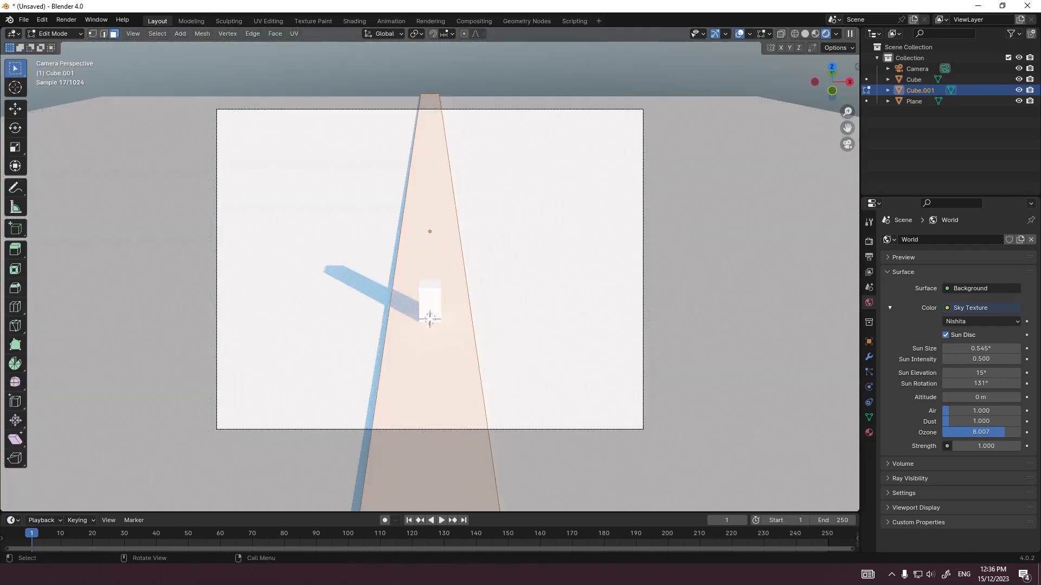
{"action": "key", "text": "s"}
{"action": "key", "text": "x"}
{"action": "left_click", "coordinate": [599, 309]}
{"action": "key", "text": "Tab"}
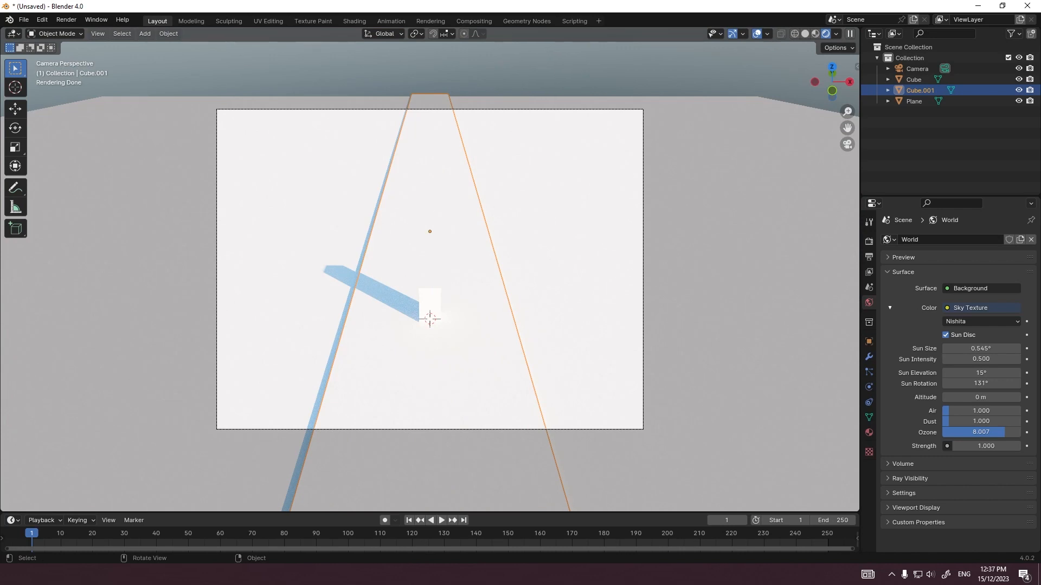
Step: Inset the beam's top face to leave a narrow rim all around
{"action": "left_click", "coordinate": [651, 217]}
{"action": "left_click", "coordinate": [673, 73]}
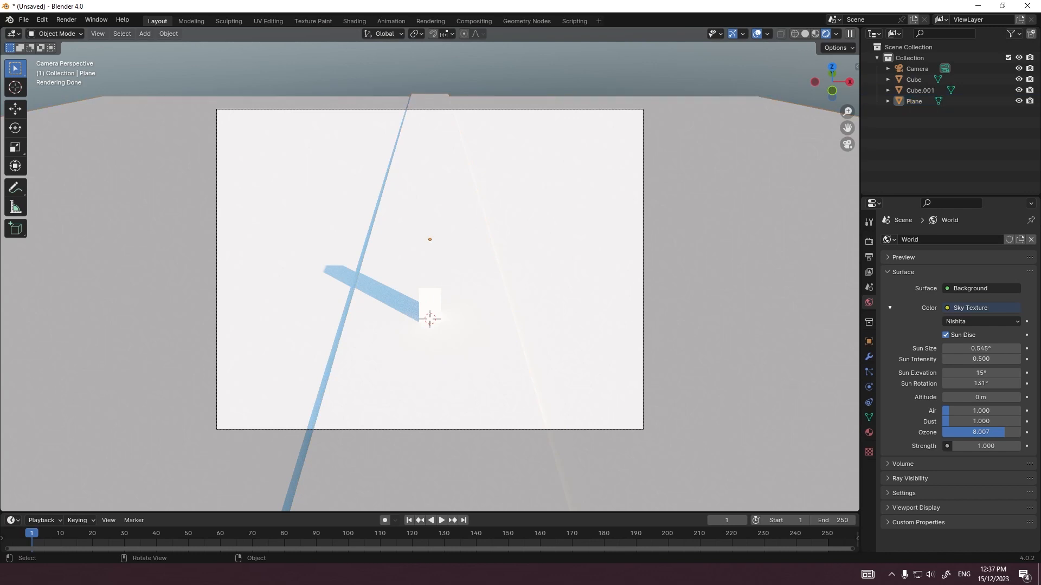
{"action": "left_click", "coordinate": [466, 369]}
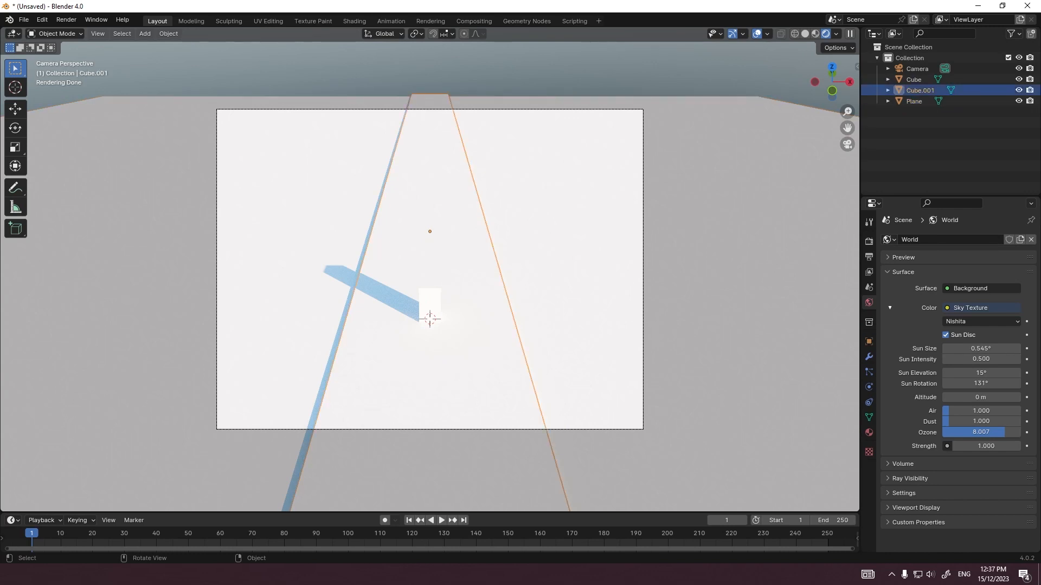
{"action": "key", "text": "Tab"}
{"action": "left_click", "coordinate": [466, 369]}
{"action": "key", "text": "u"}
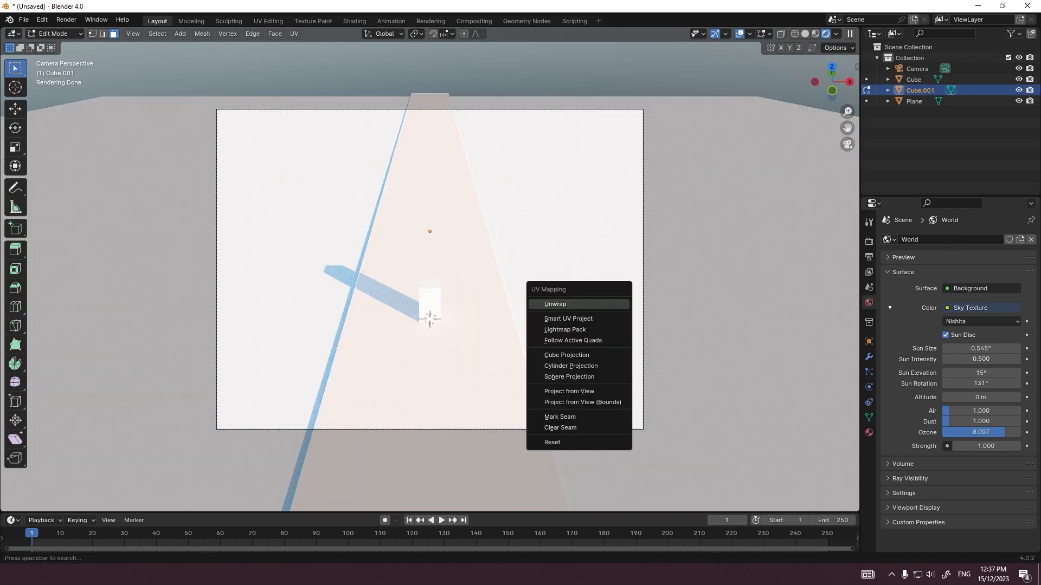
{"action": "key", "text": "i"}
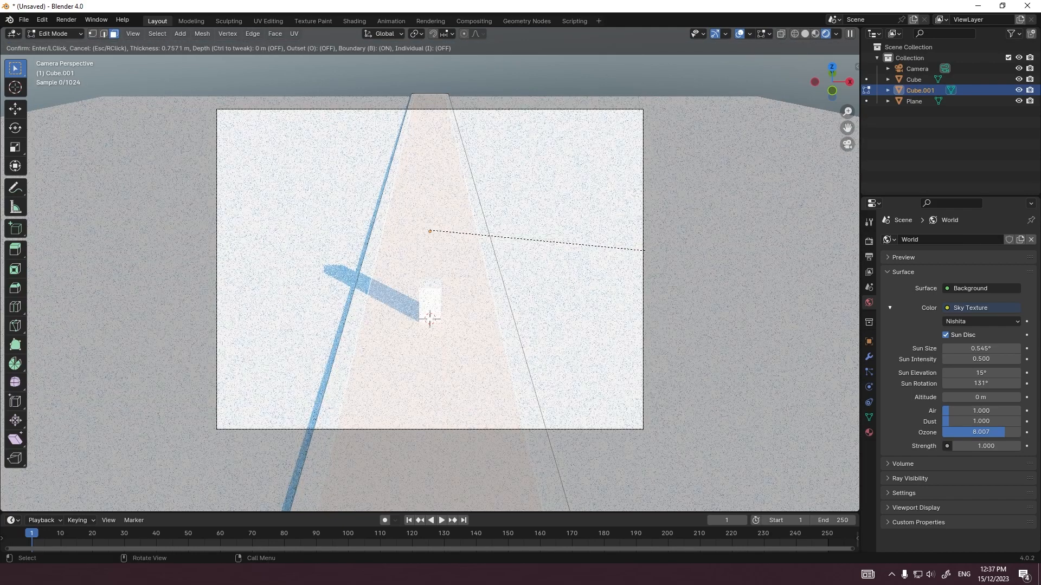
{"action": "left_click", "coordinate": [647, 248]}
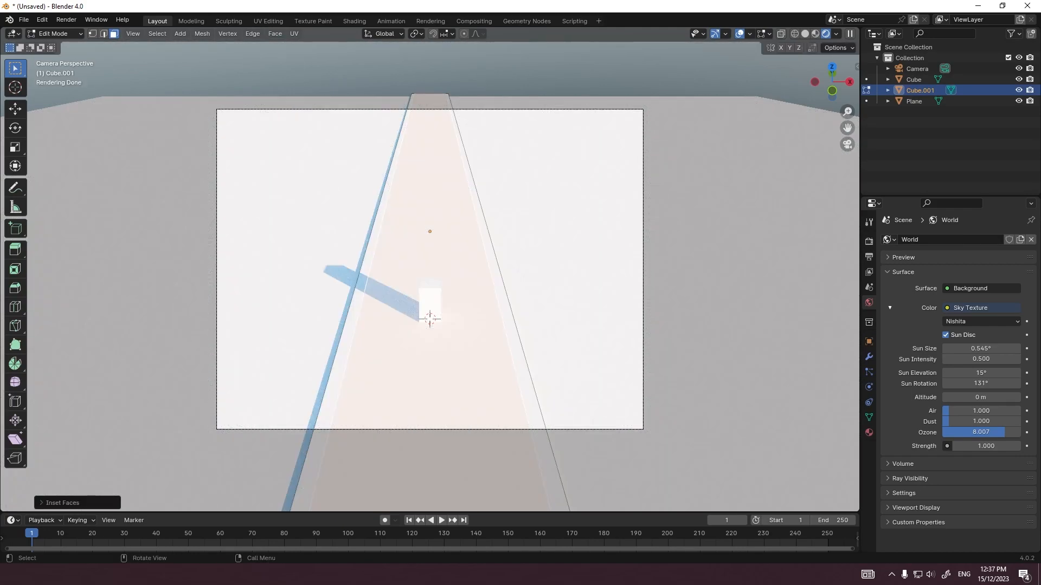
Step: Extrude the inset face 0.6 m down into the beam and add a Subdivision modifier at level 2
{"action": "key", "text": "e"}
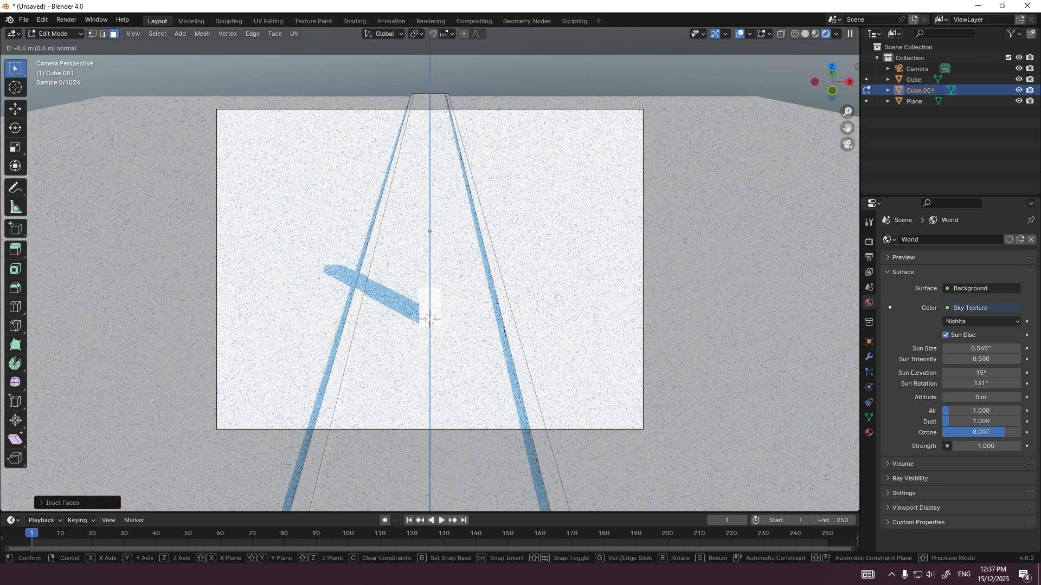
{"action": "key", "text": "Return"}
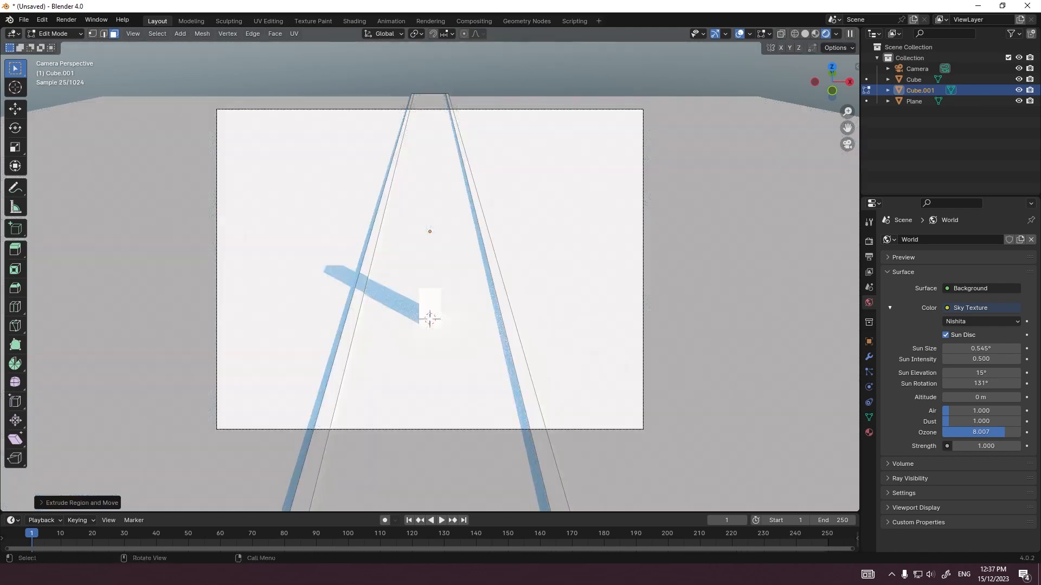
{"action": "key", "text": "Tab"}
{"action": "key", "text": "ctrl+2"}
{"action": "key", "text": "Tab"}
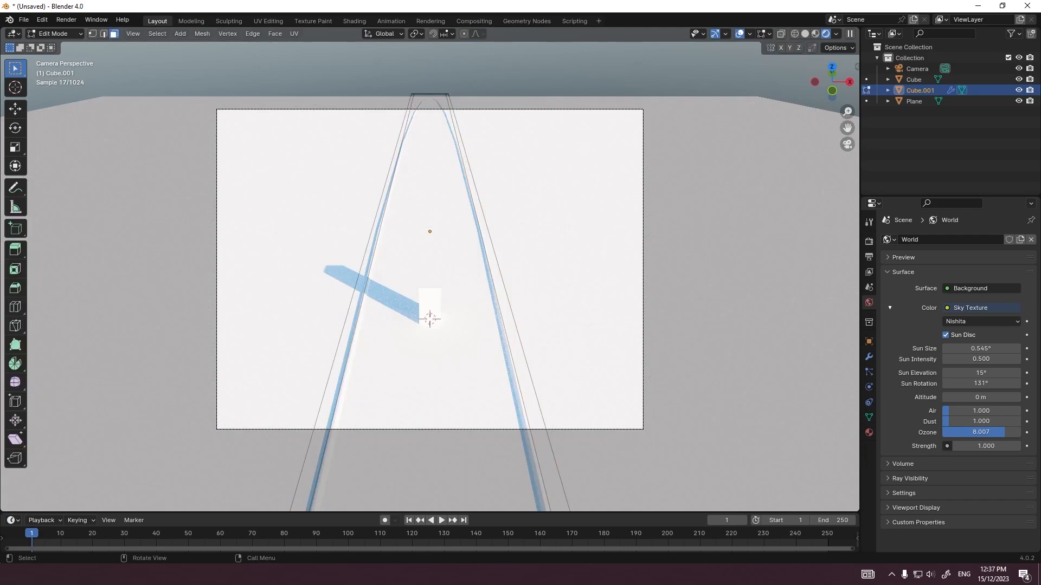
Step: Select the channel's rim faces on both sides and bevel them
{"action": "left_click_drag", "start_coordinate": [304, 255], "coordinate": [580, 301]}
{"action": "scroll", "coordinate": [580, 301], "scroll_direction": "down", "scroll_amount": 4}
{"action": "scroll", "coordinate": [580, 301], "scroll_direction": "up", "scroll_amount": 9}
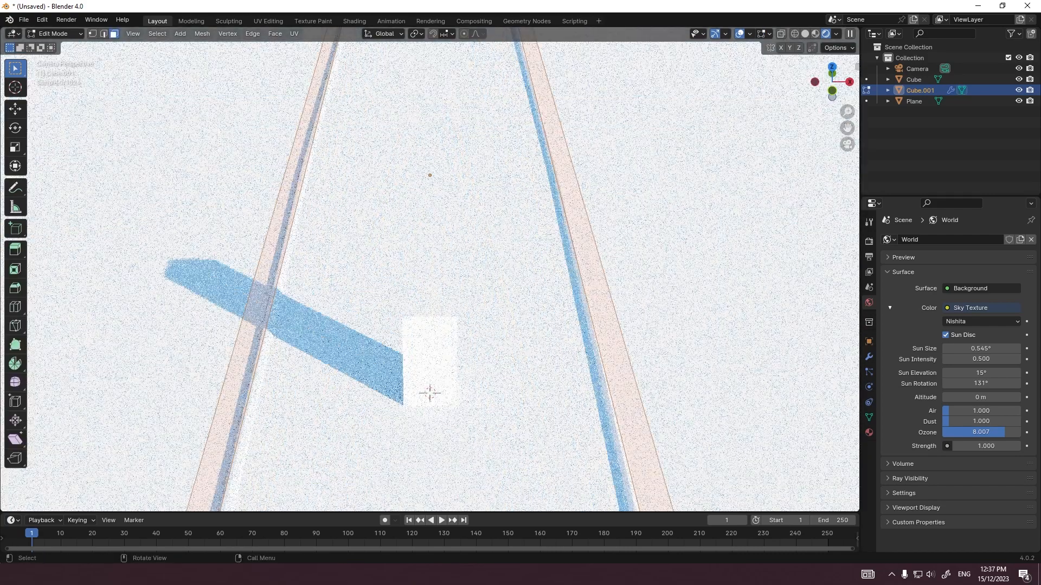
{"action": "scroll", "coordinate": [429, 268], "scroll_direction": "down", "scroll_amount": 3}
{"action": "key", "text": "ctrl+b"}
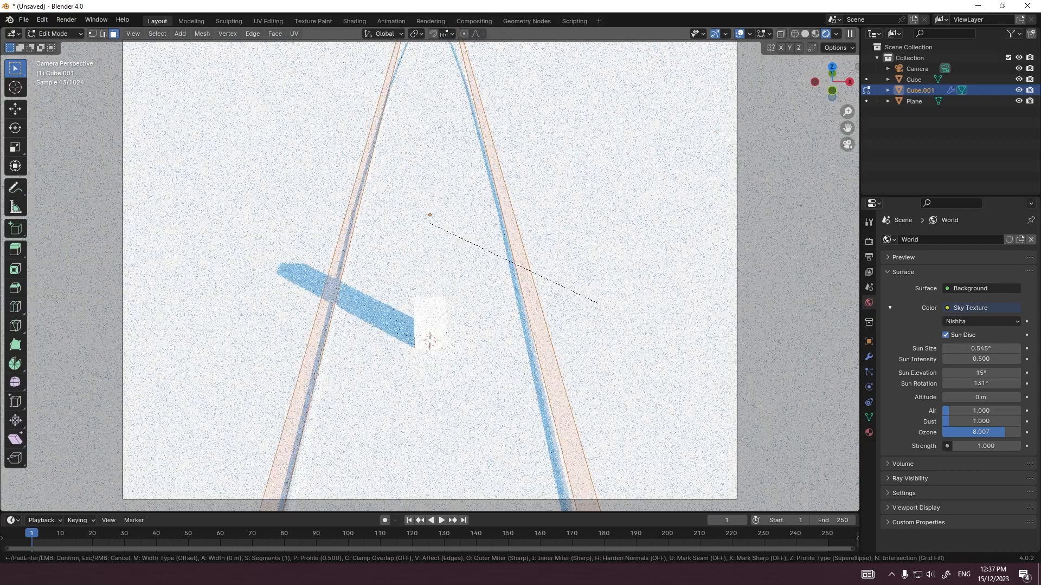
{"action": "left_click", "coordinate": [599, 301]}
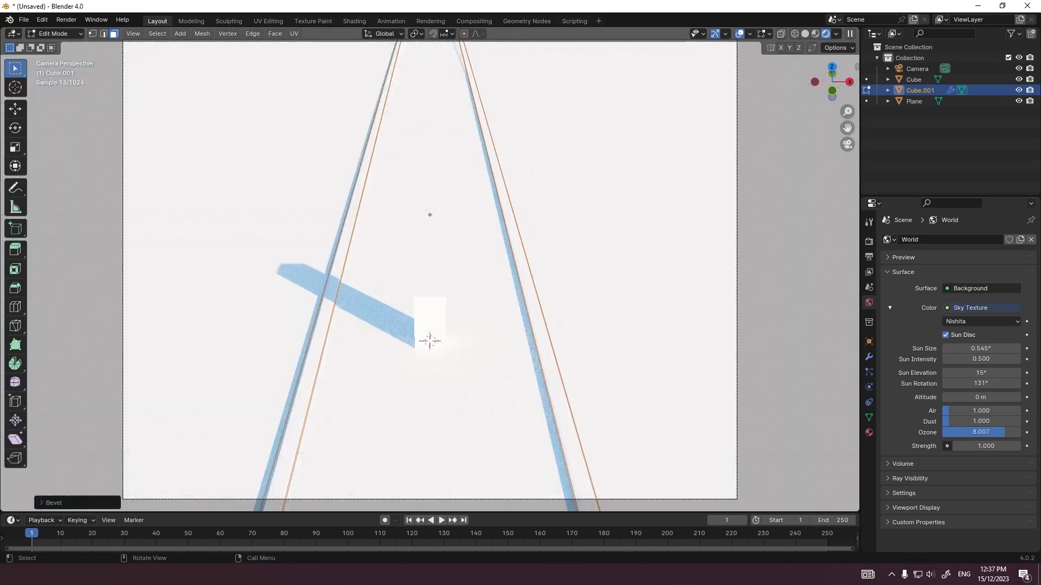
Step: Scale the channel's beveled rim by about 1.4 along X
{"action": "key", "text": "s"}
{"action": "key", "text": "x"}
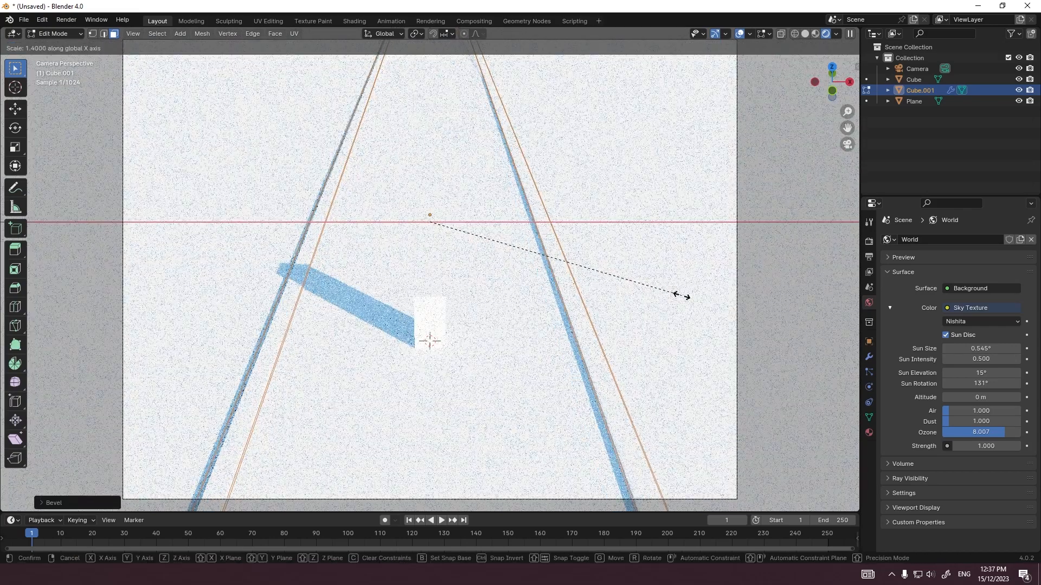
{"action": "left_click", "coordinate": [668, 295]}
{"action": "key", "text": "Tab"}
{"action": "middle_click_drag", "start_coordinate": [668, 295], "coordinate": [703, 264]}
{"action": "scroll", "coordinate": [680, 257], "scroll_direction": "up", "scroll_amount": 1}
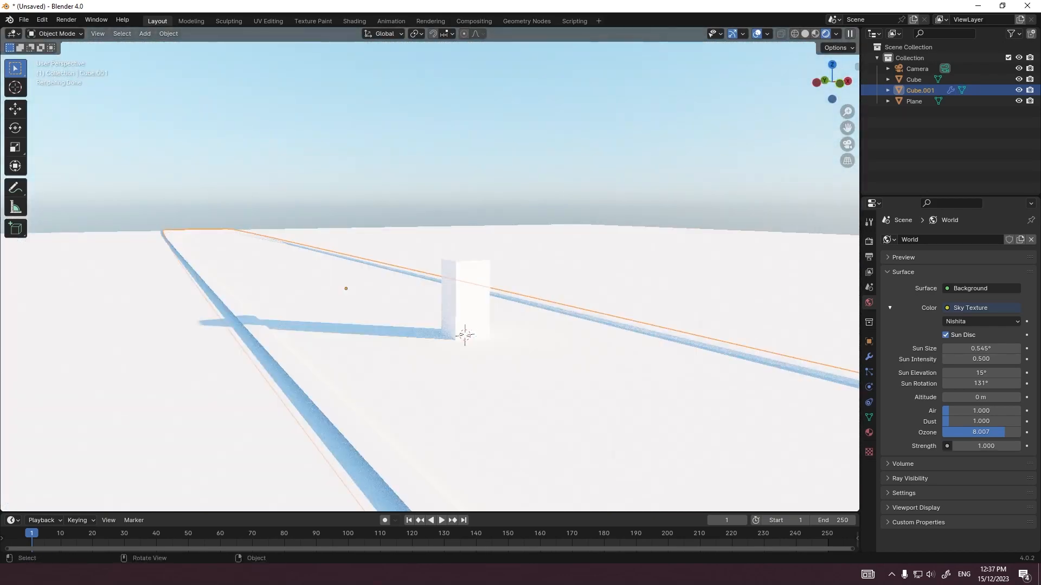
Step: Add a cube at the scene's centre and give it a Mirror modifier on the X axis
{"action": "scroll", "coordinate": [703, 264], "scroll_direction": "down", "scroll_amount": 1}
{"action": "key", "text": "shift+a"}
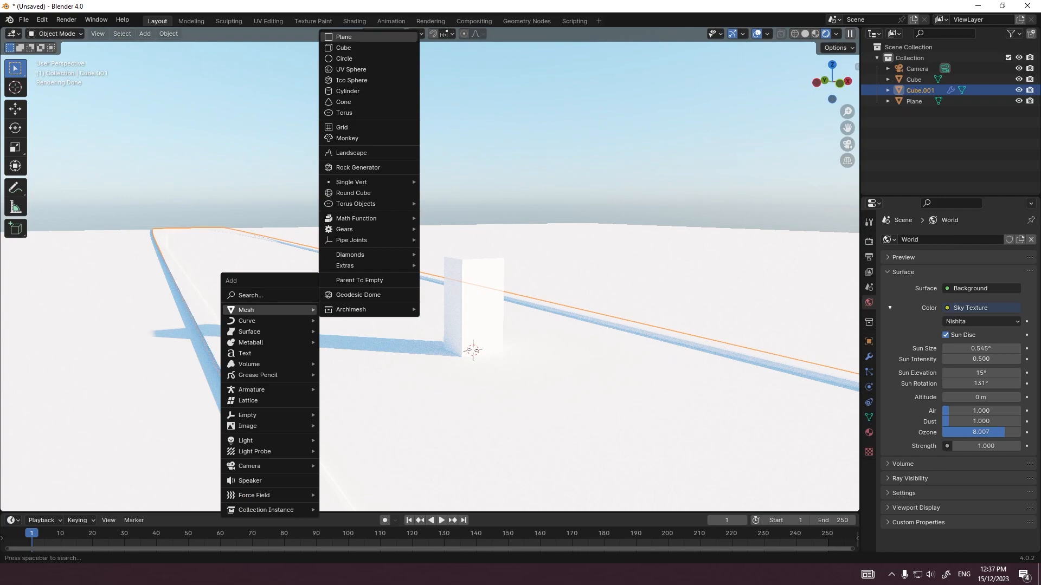
{"action": "left_click", "coordinate": [352, 47]}
{"action": "scroll", "coordinate": [430, 276], "scroll_direction": "down", "scroll_amount": 3}
{"action": "middle_click_drag", "start_coordinate": [430, 276], "coordinate": [388, 300]}
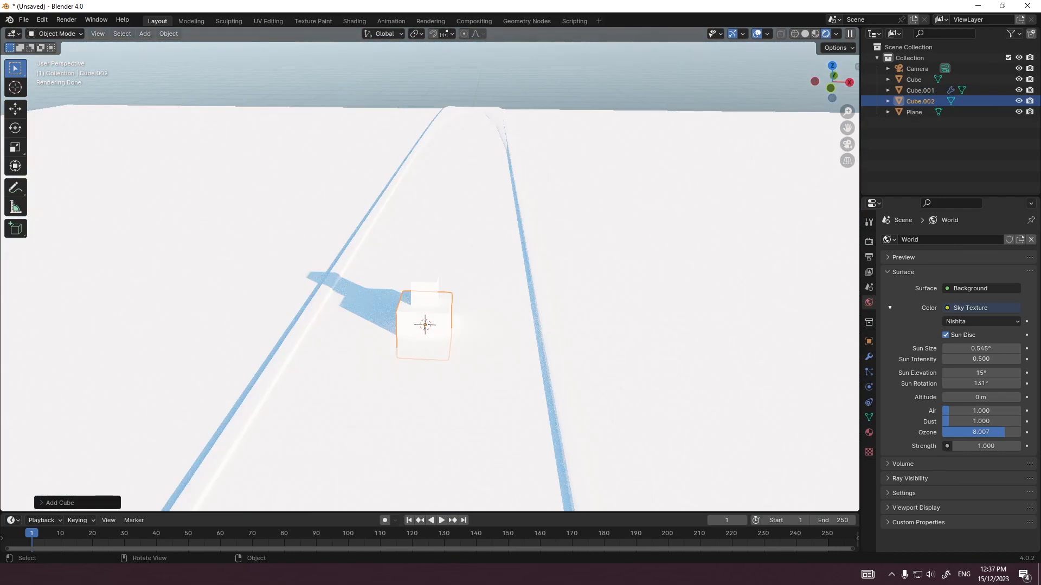
{"action": "key", "text": "Tab"}
{"action": "key", "text": "Tab"}
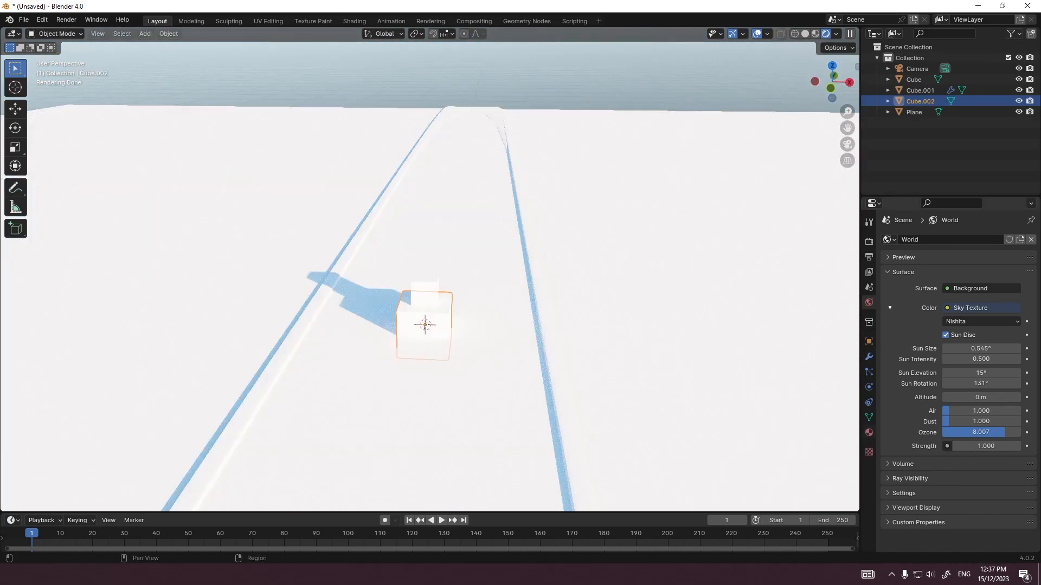
{"action": "left_click", "coordinate": [869, 433]}
{"action": "left_click", "coordinate": [869, 357]}
{"action": "left_click", "coordinate": [922, 239]}
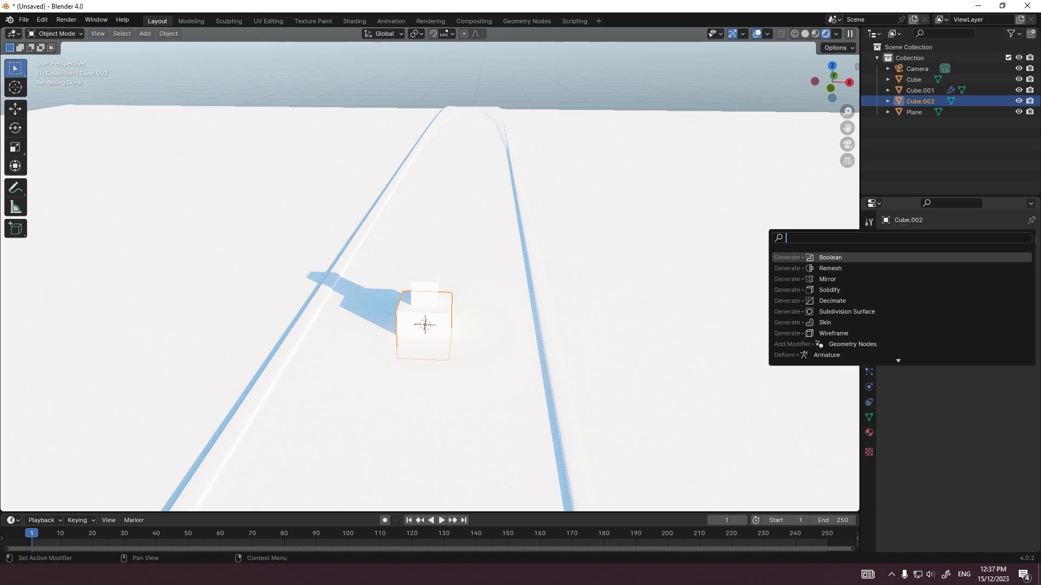
{"action": "type", "text": "mirror"}
{"action": "key", "text": "Return"}
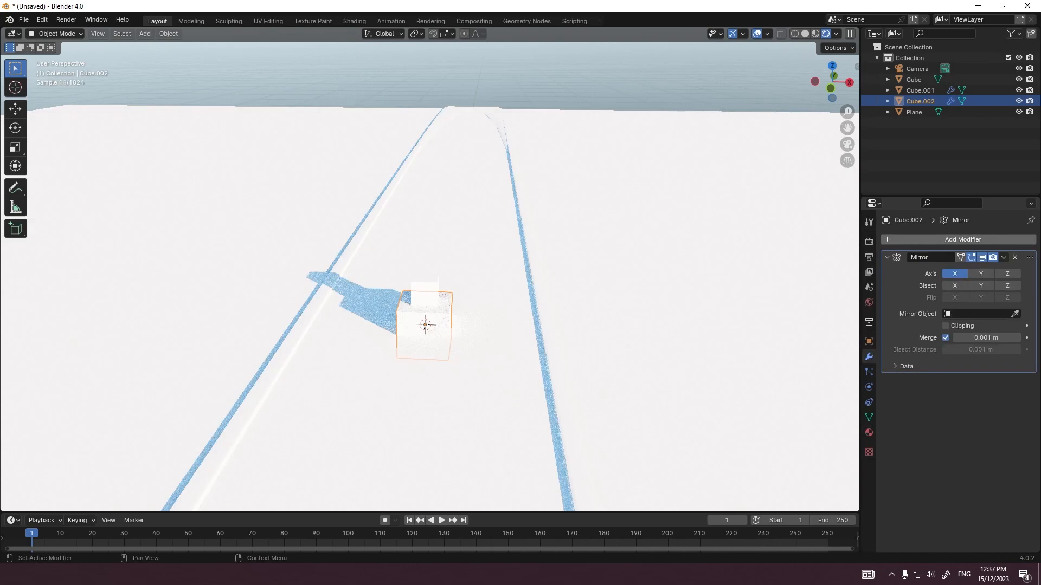
Step: Move the mirrored cube's mesh about 8 m along negative X, past the channel's edge
{"action": "middle_click_drag", "start_coordinate": [433, 303], "coordinate": [445, 339]}
{"action": "key", "text": "Tab"}
{"action": "key", "text": "g"}
{"action": "key", "text": "x"}
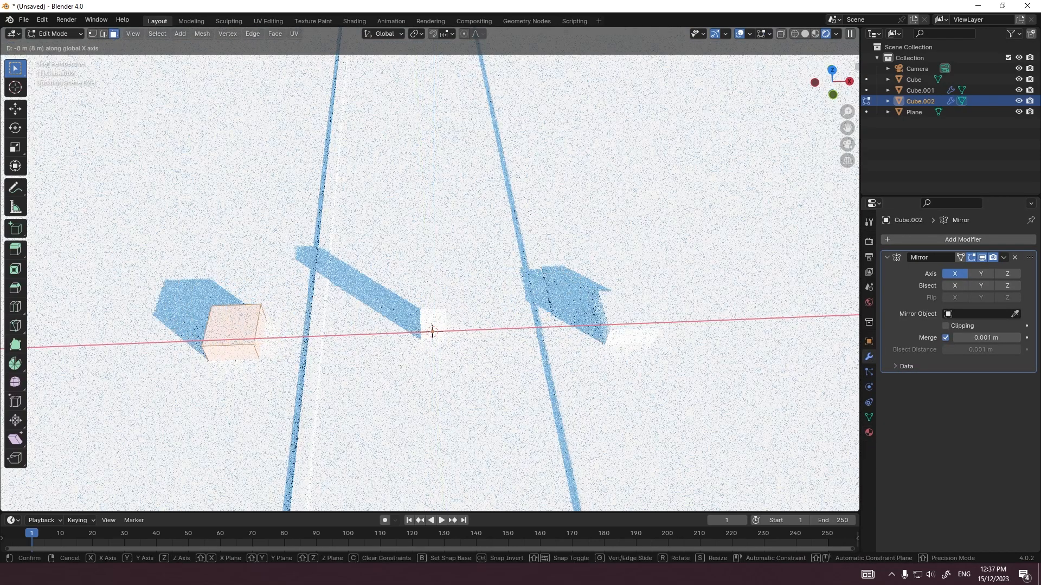
{"action": "left_click", "coordinate": [262, 332]}
{"action": "middle_click_drag", "start_coordinate": [262, 332], "coordinate": [350, 281]}
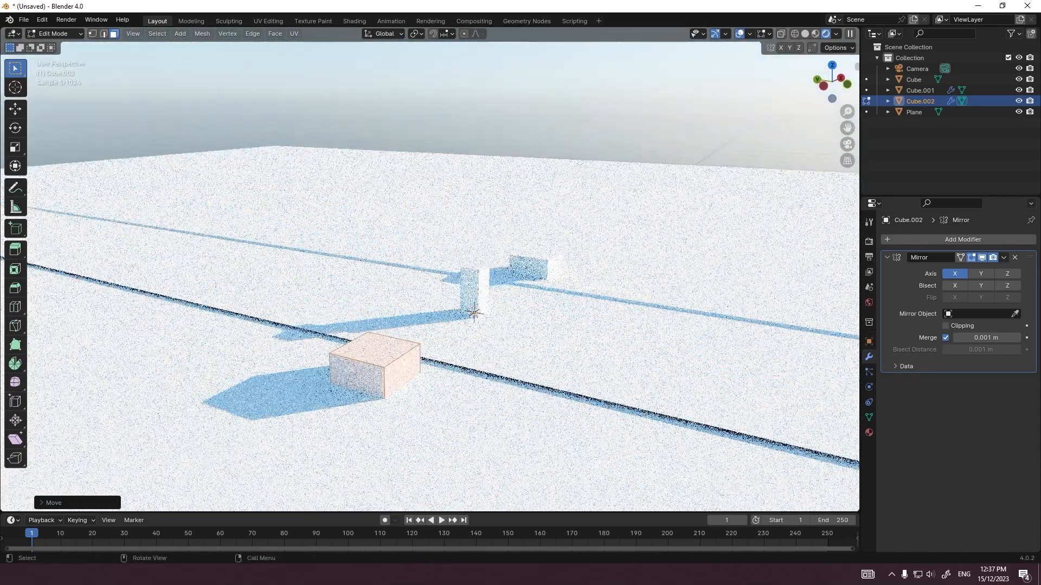
Step: Adjust the mirrored cube's mesh along X so that it sits just outside the channel's rim
{"action": "key", "text": "Tab"}
{"action": "key", "text": "Tab"}
{"action": "left_click", "coordinate": [355, 380]}
{"action": "middle_click_drag", "start_coordinate": [355, 381], "coordinate": [259, 368]}
{"action": "key", "text": "g"}
{"action": "key", "text": "x"}
{"action": "left_click", "coordinate": [272, 386]}
{"action": "key", "text": "Tab"}
{"action": "key", "text": "Tab"}
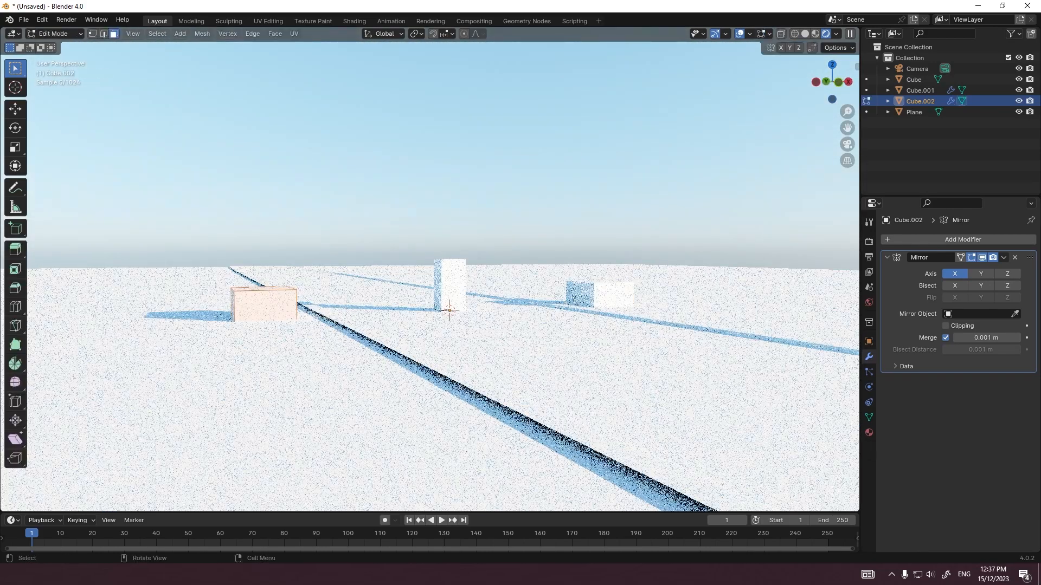
{"action": "scroll", "coordinate": [260, 368], "scroll_direction": "down", "scroll_amount": 1}
{"action": "middle_click_drag", "start_coordinate": [306, 211], "coordinate": [431, 298]}
{"action": "scroll", "coordinate": [433, 288], "scroll_direction": "down", "scroll_amount": 10}
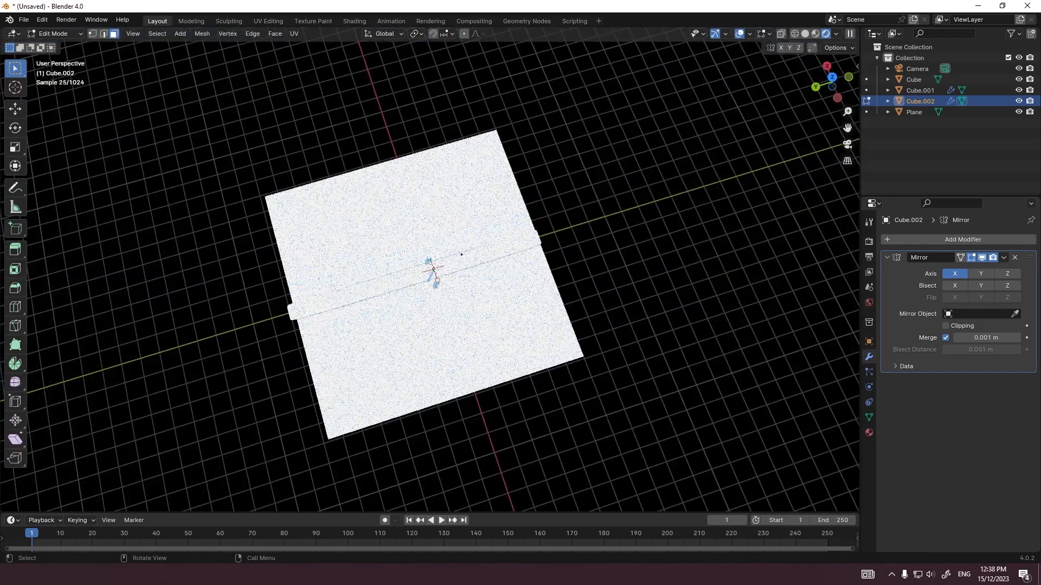
{"action": "key", "text": "s"}
{"action": "key", "text": "y"}
{"action": "left_click", "coordinate": [461, 252]}
{"action": "key", "text": "ctrl+z"}
Step: Stretch the mirrored cube's mesh along Y into two long side beams running beside the channel
{"action": "key", "text": "s"}
{"action": "key", "text": "y"}
{"action": "left_click", "coordinate": [486, 239]}
{"action": "scroll", "coordinate": [485, 240], "scroll_direction": "up", "scroll_amount": 3}
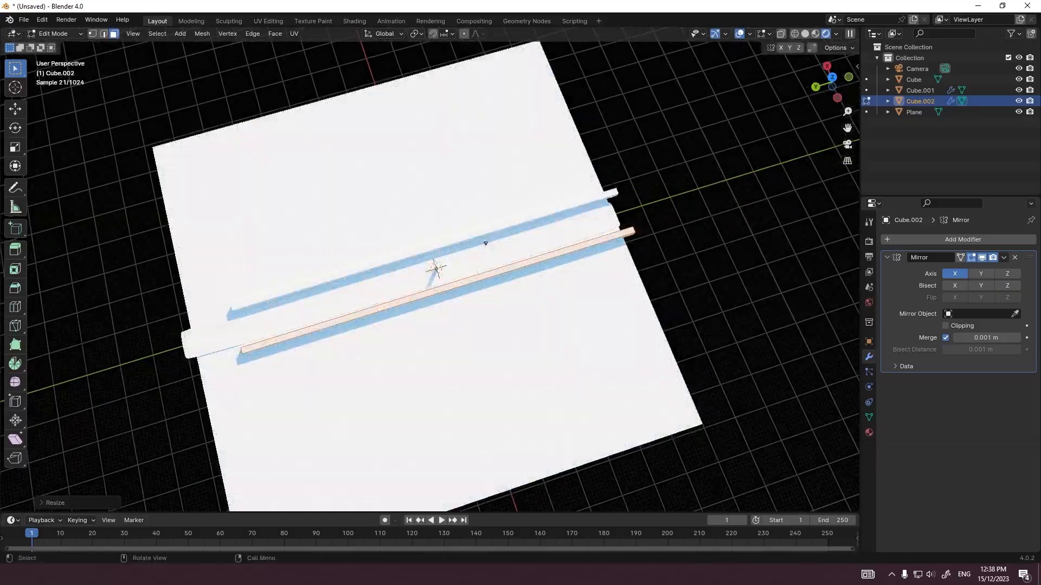
Step: Flatten the two side beams along Z and move them into place from the left view
{"action": "key", "text": "Tab"}
{"action": "key", "text": "ctrl+KP_3"}
{"action": "scroll", "coordinate": [486, 240], "scroll_direction": "up", "scroll_amount": 12}
{"action": "key", "text": "Tab"}
{"action": "key", "text": "s"}
{"action": "key", "text": "z"}
{"action": "left_click", "coordinate": [486, 261]}
{"action": "key", "text": "Tab"}
{"action": "key", "text": "g"}
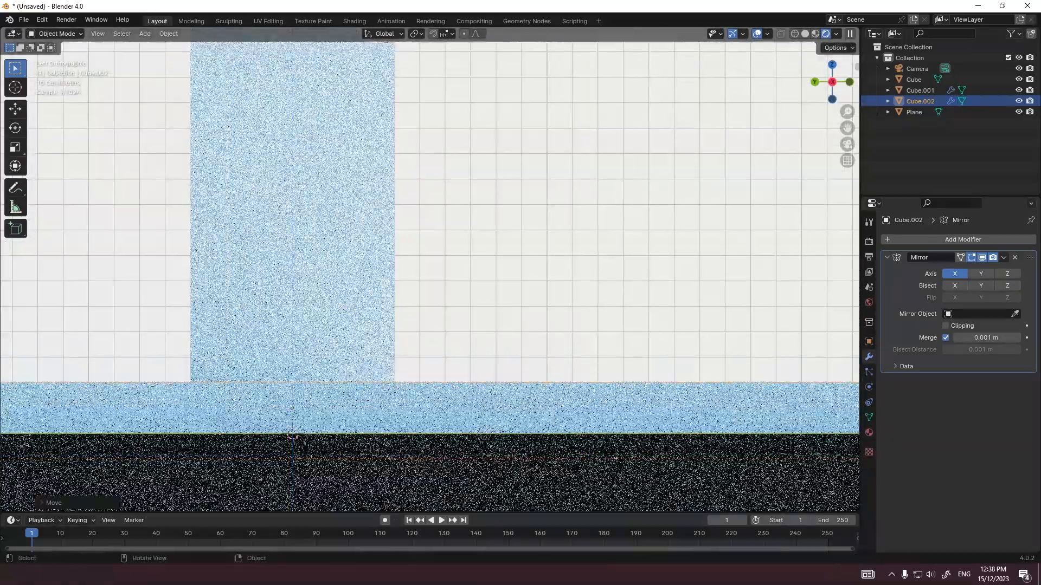
Step: Examine the channel and its two side beams from several angles
{"action": "middle_click_drag", "start_coordinate": [486, 239], "coordinate": [375, 317]}
{"action": "left_click", "coordinate": [542, 244]}
{"action": "scroll", "coordinate": [542, 244], "scroll_direction": "down", "scroll_amount": 1}
{"action": "scroll", "coordinate": [542, 244], "scroll_direction": "up", "scroll_amount": 6}
{"action": "left_click", "coordinate": [562, 233]}
{"action": "left_click", "coordinate": [553, 238]}
{"action": "middle_click_drag", "start_coordinate": [553, 239], "coordinate": [563, 195]}
{"action": "left_click", "coordinate": [428, 277]}
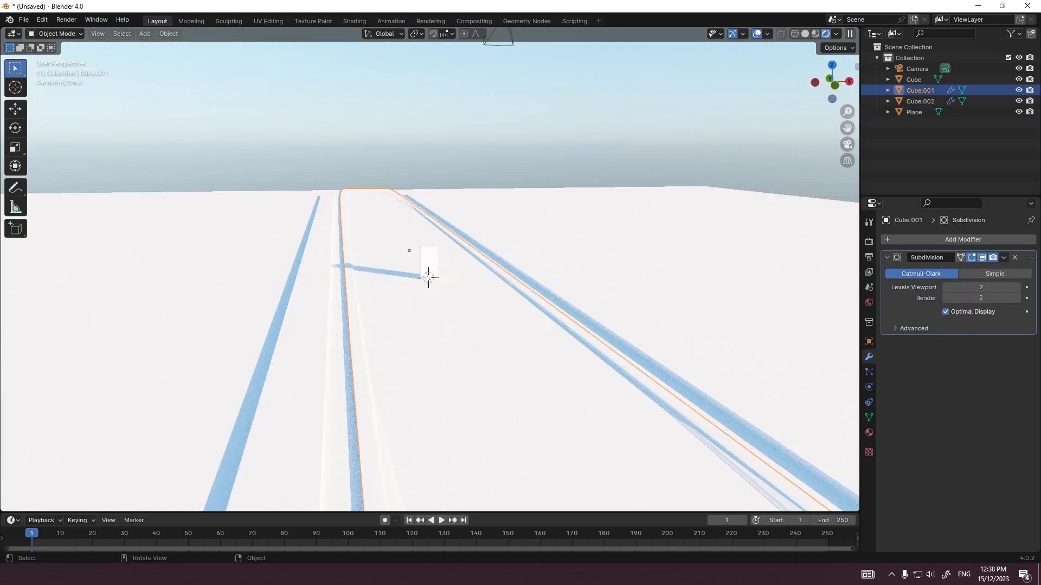
{"action": "left_click", "coordinate": [428, 277]}
{"action": "left_click", "coordinate": [428, 277]}
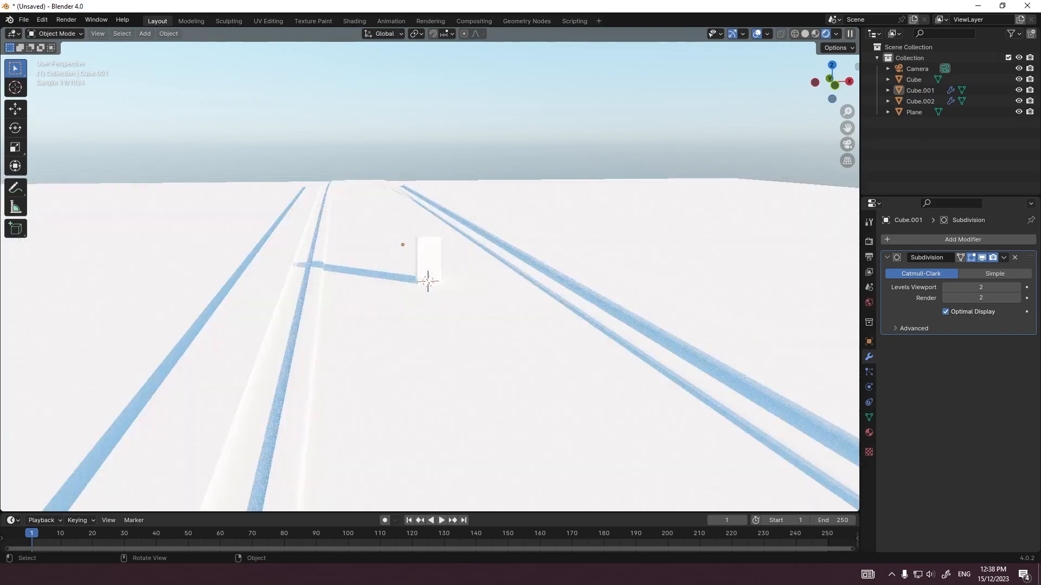
{"action": "left_click", "coordinate": [428, 279]}
{"action": "middle_click_drag", "start_coordinate": [399, 244], "coordinate": [370, 305]}
{"action": "scroll", "coordinate": [370, 305], "scroll_direction": "down", "scroll_amount": 5}
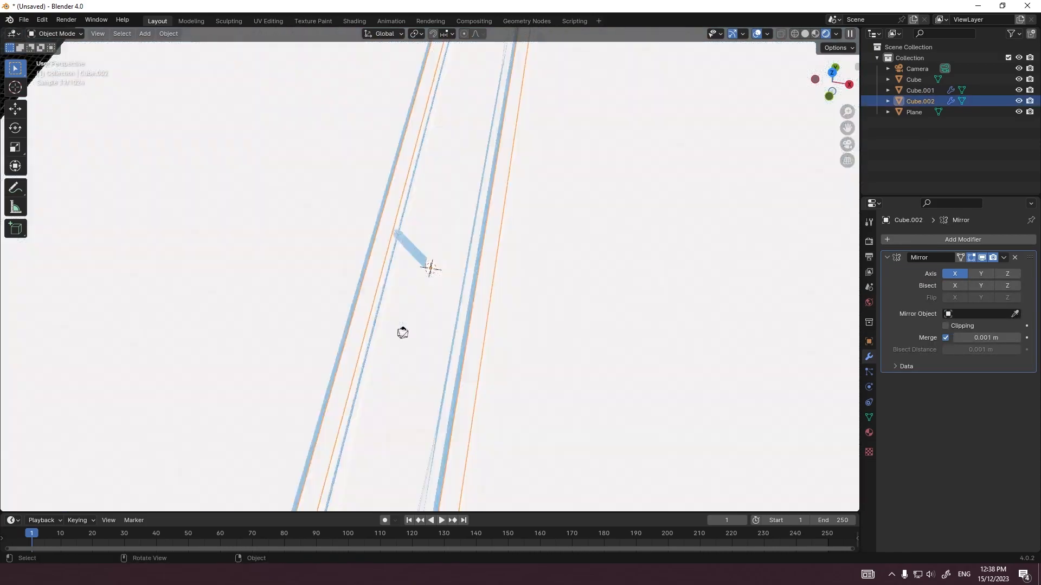
Step: Add another cube at the scene's centre and widen its mesh along X across the channel from the front view
{"action": "key", "text": "shift+a"}
{"action": "mouse_move", "coordinate": [370, 305]}
{"action": "left_click", "coordinate": [415, 43]}
{"action": "scroll", "coordinate": [422, 163], "scroll_direction": "up", "scroll_amount": 5}
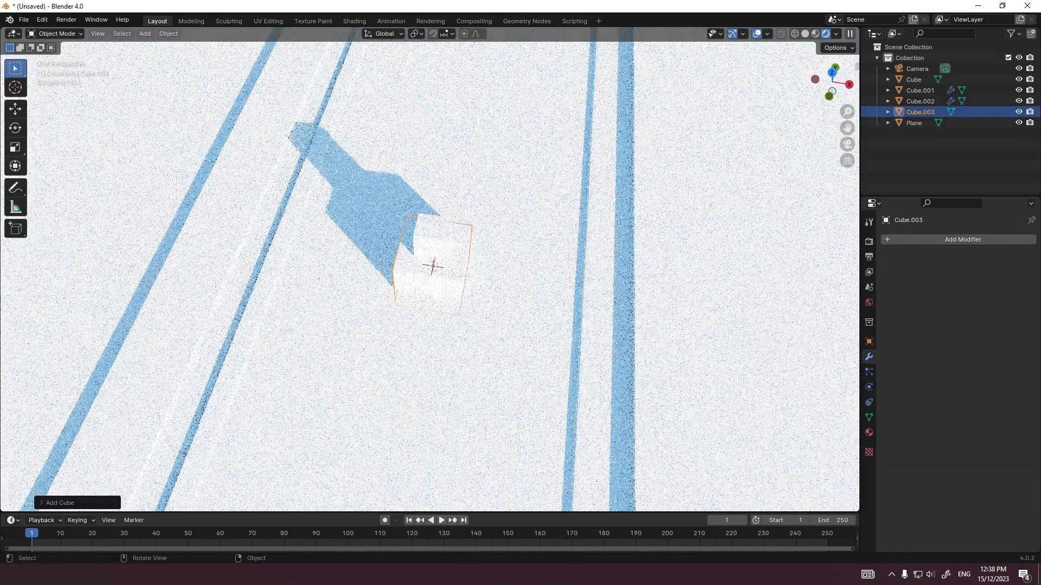
{"action": "key", "text": "KP_1"}
{"action": "scroll", "coordinate": [496, 304], "scroll_direction": "up", "scroll_amount": 2}
{"action": "key", "text": "Tab"}
{"action": "key", "text": "s"}
{"action": "key", "text": "x"}
{"action": "left_click", "coordinate": [725, 305]}
Step: Flatten the new cube's mesh into a thin slab with a Z scale of 0.1 and view the scene from the top
{"action": "key", "text": "s"}
{"action": "key", "text": "z"}
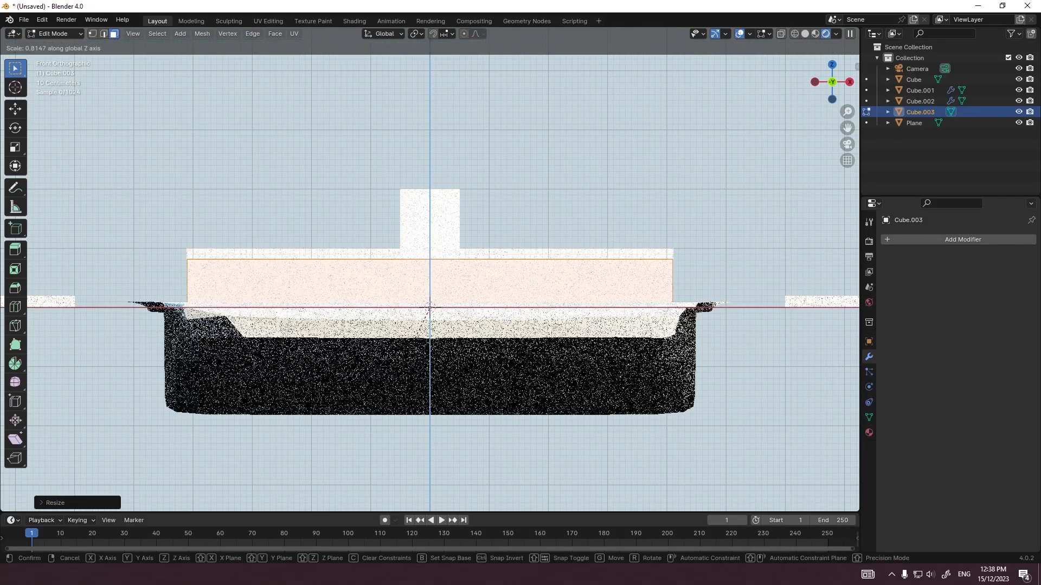
{"action": "left_click", "coordinate": [428, 327]}
{"action": "middle_click_drag", "start_coordinate": [428, 326], "coordinate": [429, 309]}
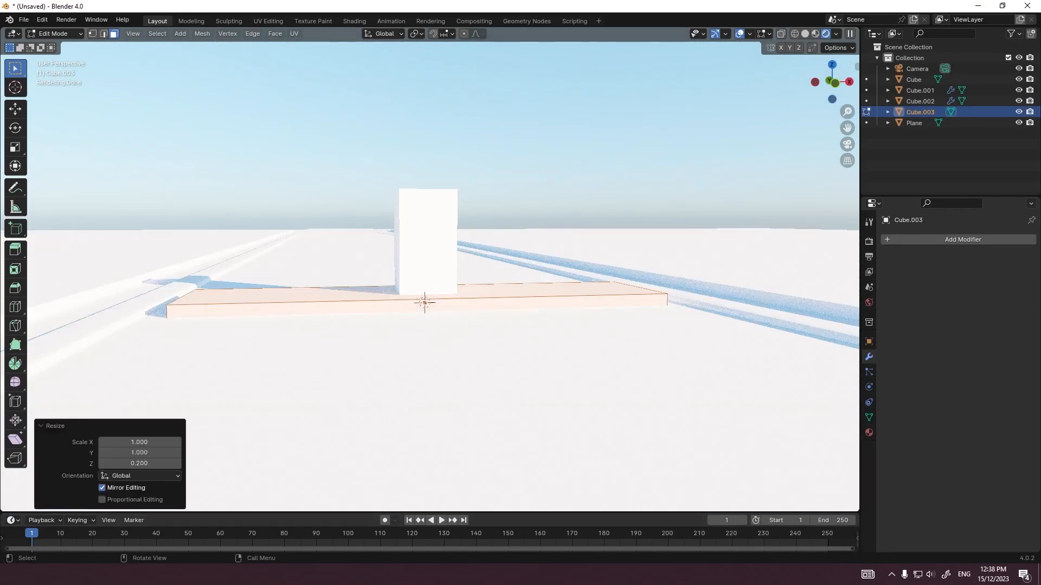
{"action": "left_click_drag", "start_coordinate": [139, 463], "coordinate": [138, 464]}
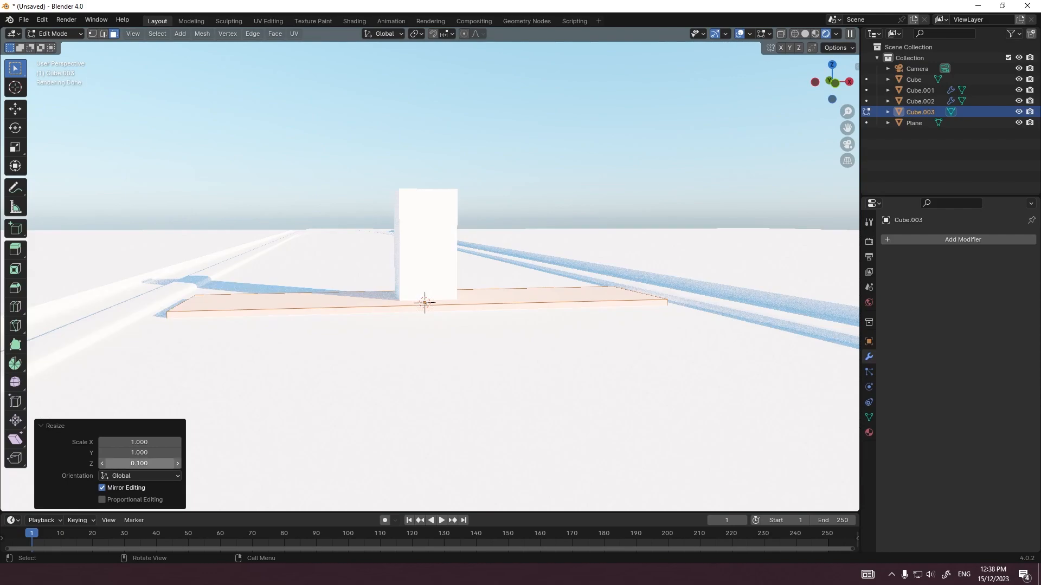
{"action": "key", "text": "Tab"}
{"action": "scroll", "coordinate": [448, 284], "scroll_direction": "down", "scroll_amount": 7}
{"action": "key", "text": "grave"}
{"action": "left_click", "coordinate": [445, 272]}
{"action": "scroll", "coordinate": [445, 274], "scroll_direction": "down", "scroll_amount": 8}
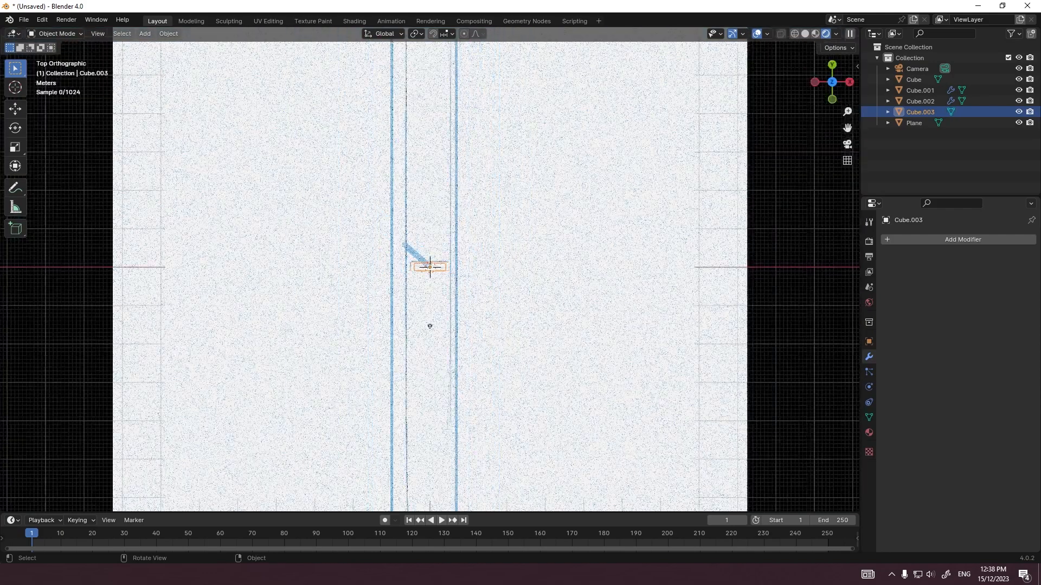
Step: Stretch the thin slab's mesh along Y by a scale of about 60.3 to run the channel's full length
{"action": "key", "text": "Tab"}
{"action": "key", "text": "s"}
{"action": "key", "text": "y"}
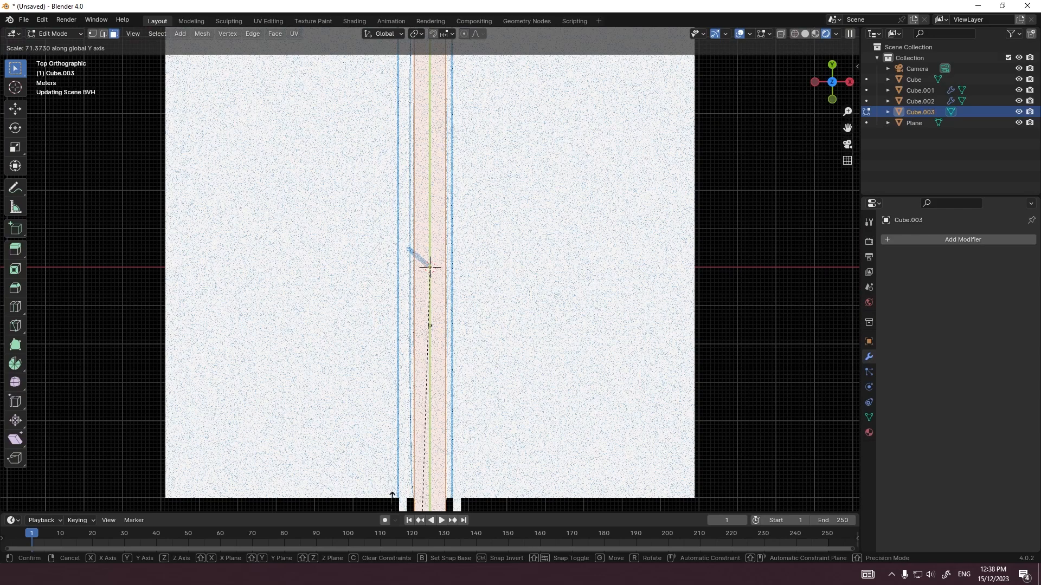
{"action": "left_click", "coordinate": [396, 312]}
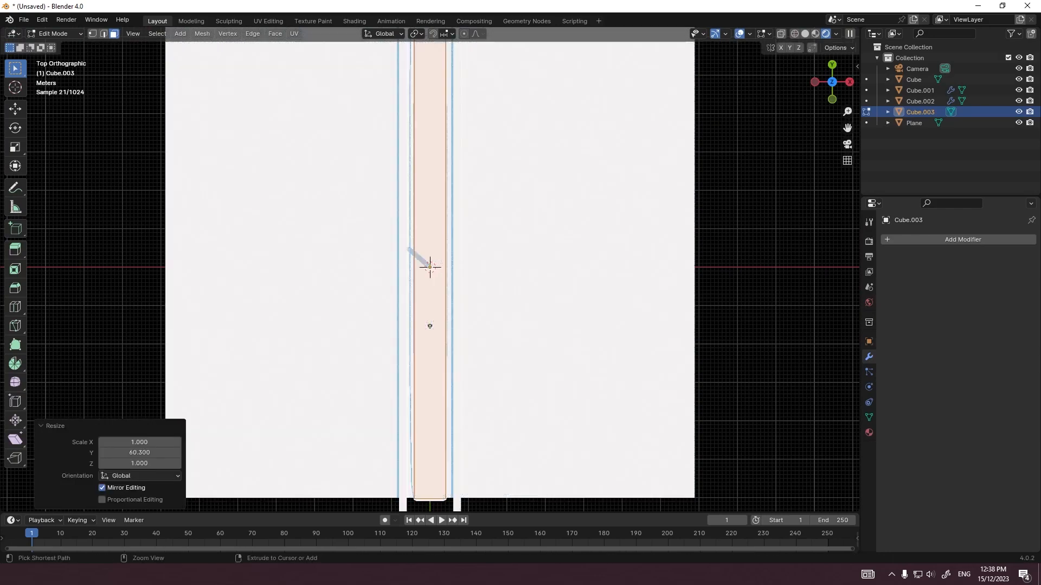
{"action": "key", "text": "Tab"}
{"action": "scroll", "coordinate": [396, 312], "scroll_direction": "up", "scroll_amount": 12}
{"action": "middle_click_drag", "start_coordinate": [395, 312], "coordinate": [395, 217]}
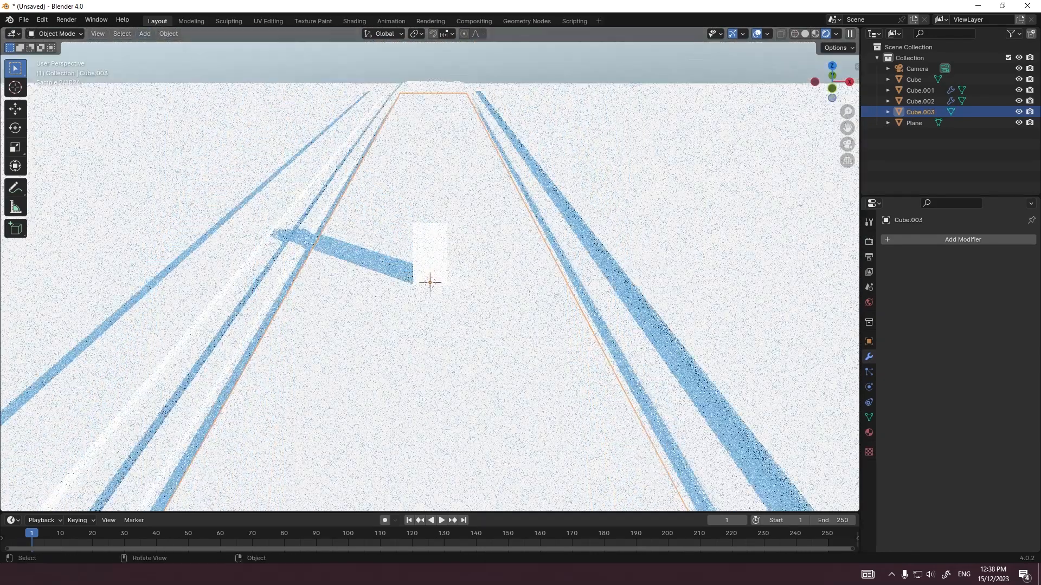
Step: Resize the slab's mesh within the channel and clear the selection with the material settings open
{"action": "left_click", "coordinate": [869, 432]}
{"action": "middle_click_drag", "start_coordinate": [412, 282], "coordinate": [423, 260]}
{"action": "key", "text": "Tab"}
{"action": "key", "text": "s"}
{"action": "left_click", "coordinate": [209, 356]}
{"action": "key", "text": "Tab"}
{"action": "left_click", "coordinate": [163, 347]}
{"action": "key", "text": "Tab"}
{"action": "key", "text": "Tab"}
{"action": "left_click", "coordinate": [522, 384]}
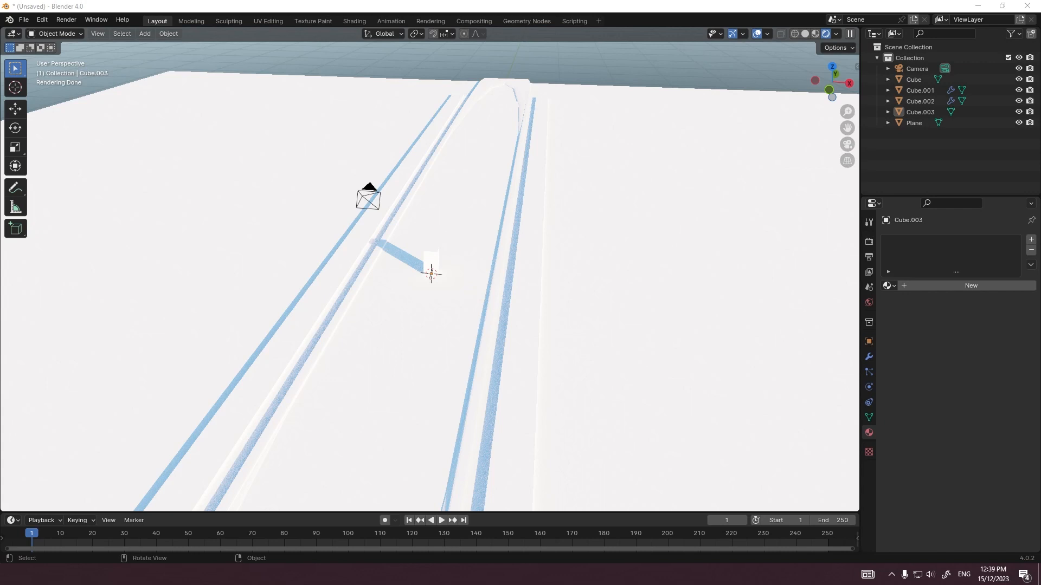
Step: Append the Clay 3.Doh material from the external .blend library and assign it to the slab
{"action": "left_click_drag", "start_coordinate": [403, 3], "coordinate": [403, 76]}
{"action": "left_click", "coordinate": [402, 103]}
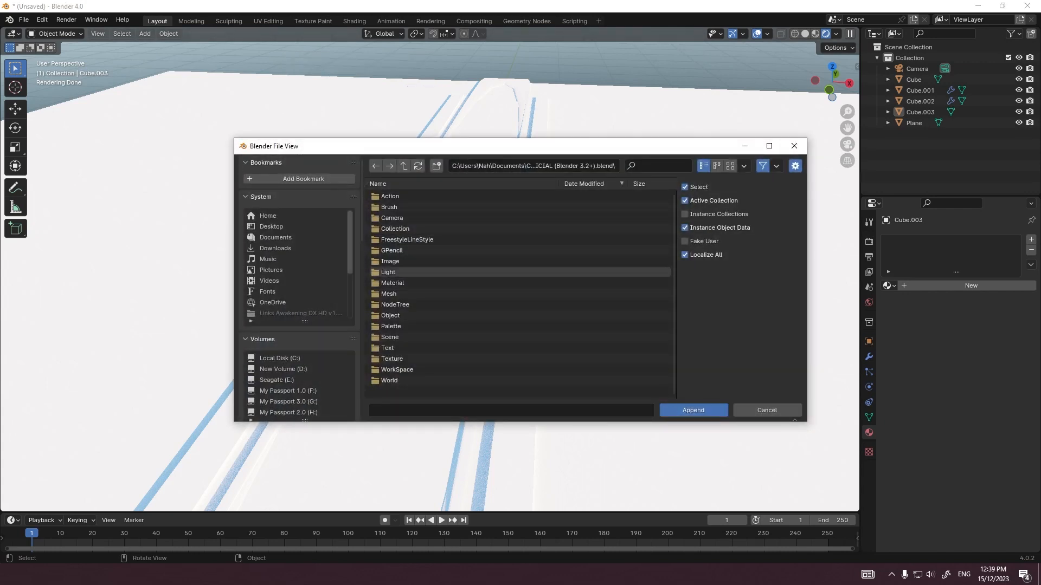
{"action": "double_click", "coordinate": [392, 283]}
{"action": "double_click", "coordinate": [398, 207]}
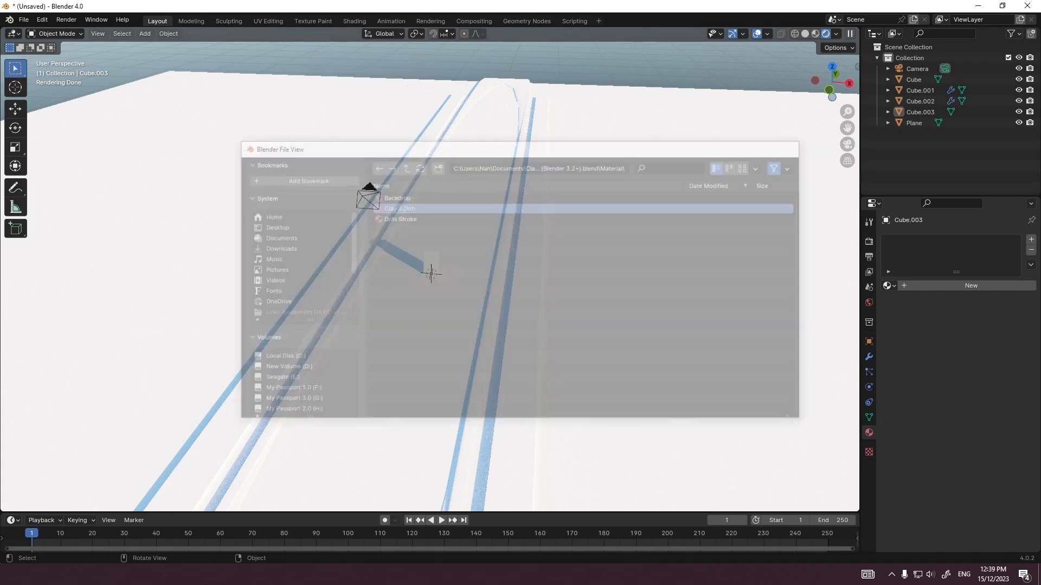
{"action": "left_click", "coordinate": [889, 286]}
{"action": "left_click", "coordinate": [914, 302]}
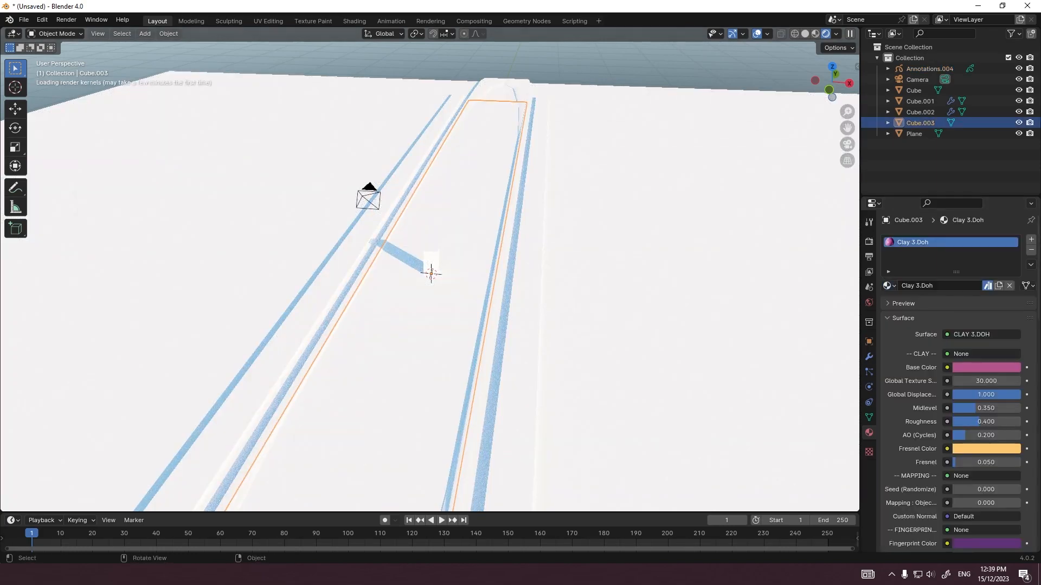
Step: Reduce the slab clay material's Global Displacement to 0.200
{"action": "scroll", "coordinate": [434, 277], "scroll_direction": "up", "scroll_amount": 7}
{"action": "scroll", "coordinate": [434, 276], "scroll_direction": "up", "scroll_amount": 3}
{"action": "middle_click_drag", "start_coordinate": [434, 277], "coordinate": [472, 300]}
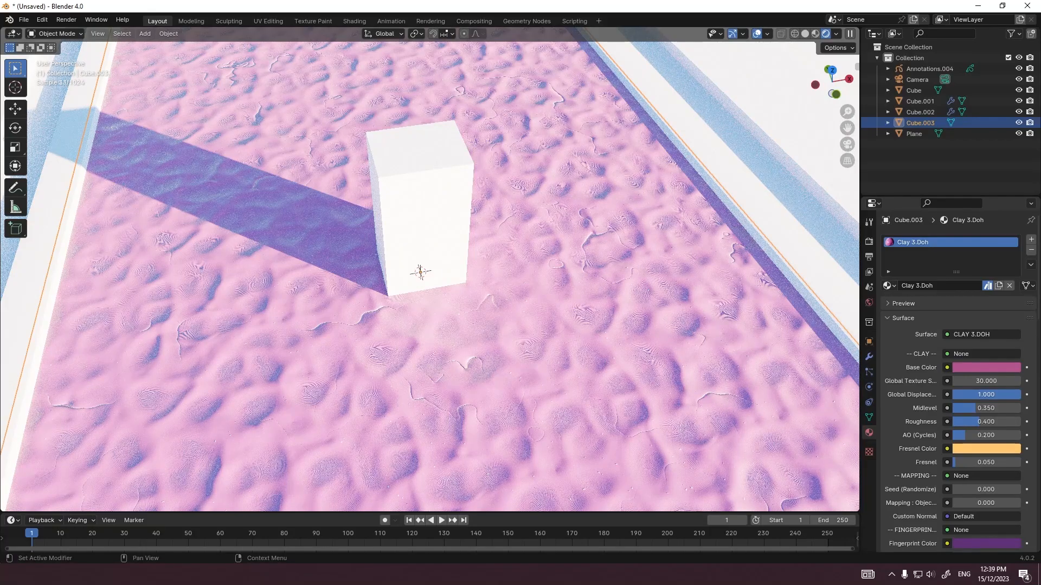
{"action": "left_click_drag", "start_coordinate": [995, 395], "coordinate": [941, 395], "text": "ctrl"}
{"action": "scroll", "coordinate": [434, 277], "scroll_direction": "down", "scroll_amount": 4}
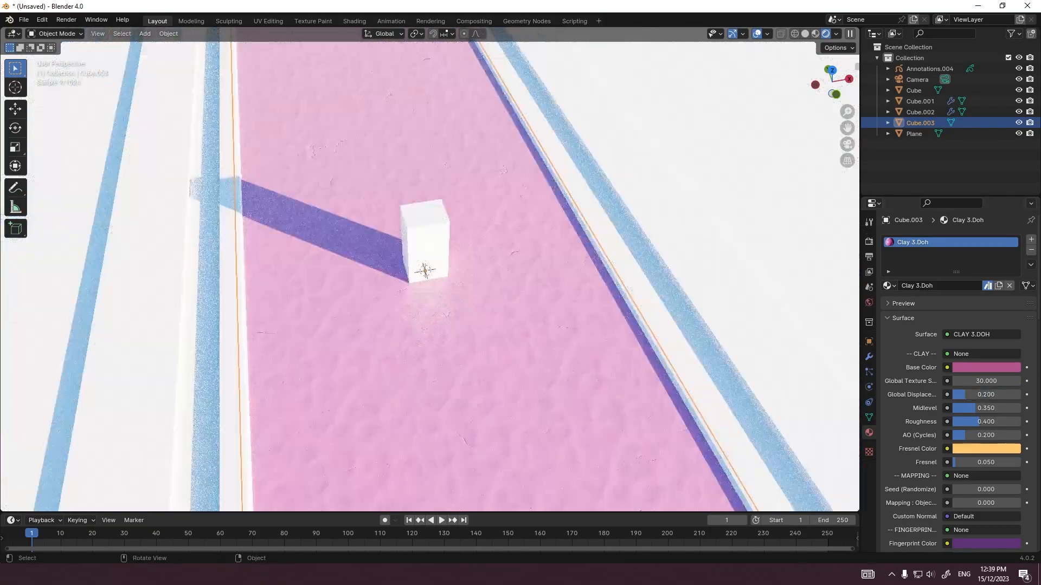
{"action": "scroll", "coordinate": [433, 277], "scroll_direction": "up", "scroll_amount": 2}
{"action": "middle_click_drag", "start_coordinate": [433, 276], "coordinate": [428, 217]}
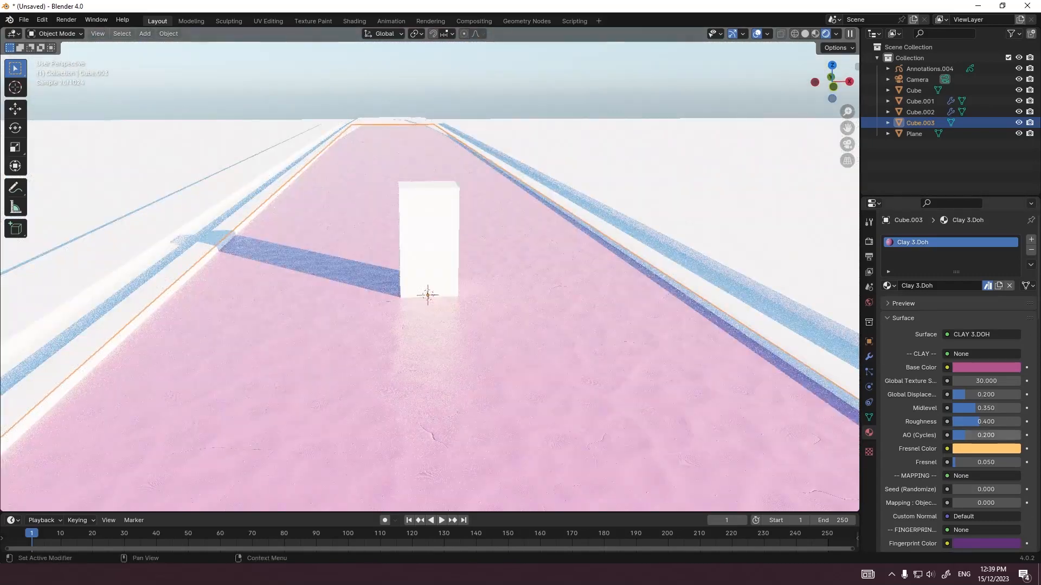
Step: Change the slab material's base color to a nearly black purple with a hue of about 0.822
{"action": "left_click", "coordinate": [986, 367]}
{"action": "left_click", "coordinate": [983, 258]}
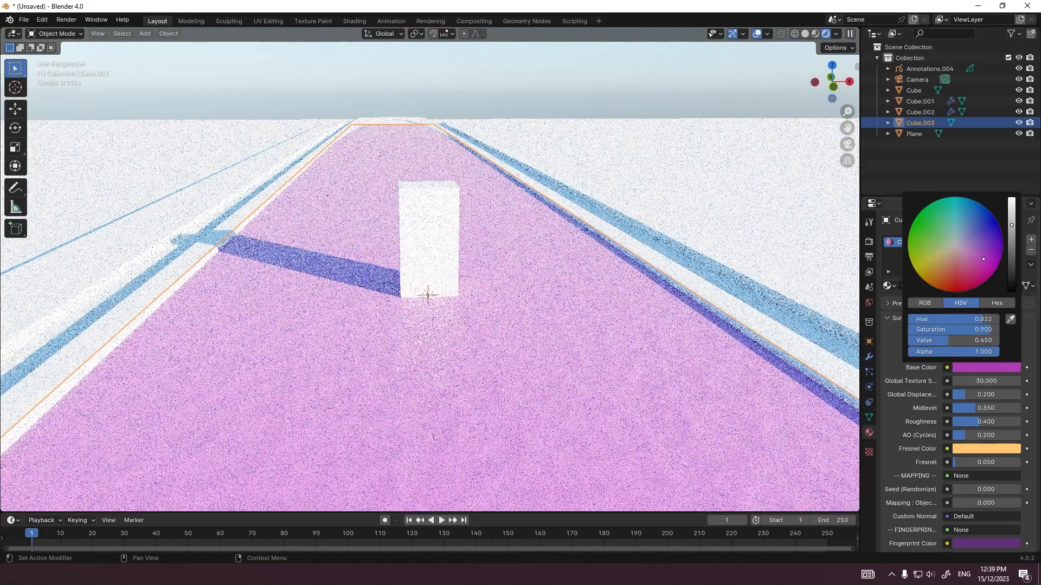
{"action": "left_click", "coordinate": [1011, 284]}
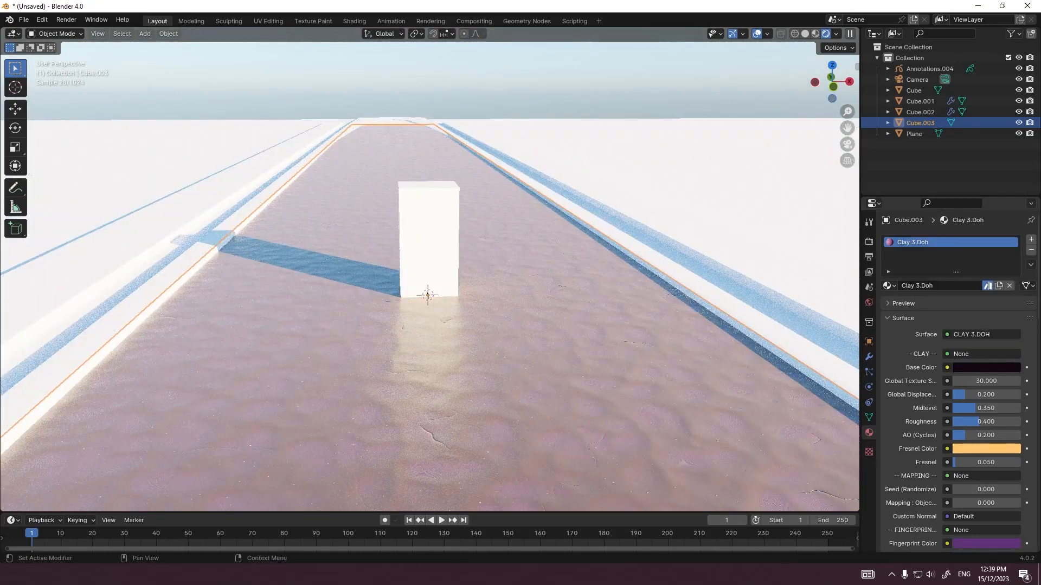
Step: Darken the slab material's Fresnel Color and Fingerprint Color to nearly black purple
{"action": "left_click", "coordinate": [986, 449]}
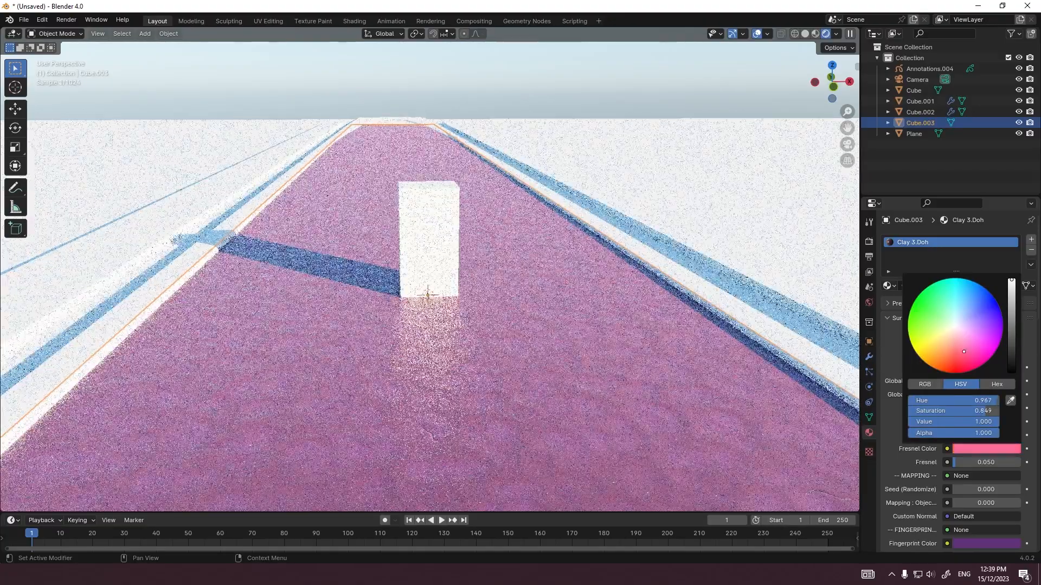
{"action": "mouse_move", "coordinate": [964, 352]}
{"action": "left_mouse_down"}
{"action": "mouse_move", "coordinate": [974, 334]}
{"action": "mouse_move", "coordinate": [909, 320]}
{"action": "mouse_move", "coordinate": [971, 281]}
{"action": "mouse_move", "coordinate": [908, 325]}
{"action": "mouse_move", "coordinate": [971, 363]}
{"action": "mouse_move", "coordinate": [911, 328]}
{"action": "mouse_move", "coordinate": [913, 346]}
{"action": "left_mouse_up"}
{"action": "left_click_drag", "start_coordinate": [1011, 281], "coordinate": [1012, 371]}
{"action": "left_click", "coordinate": [986, 544]}
{"action": "left_click_drag", "start_coordinate": [1012, 423], "coordinate": [1012, 463]}
Step: Set the slab material's Roughness to 0.500
{"action": "scroll", "coordinate": [965, 407], "scroll_direction": "down", "scroll_amount": 12}
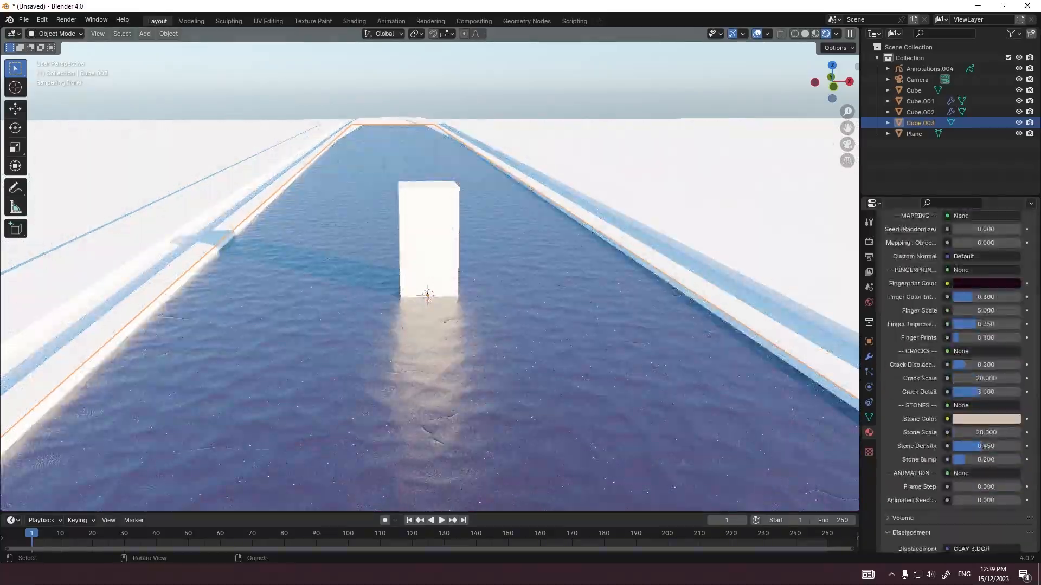
{"action": "mouse_move", "coordinate": [542, 298]}
{"action": "middle_mouse_down"}
{"action": "mouse_move", "coordinate": [543, 275]}
{"action": "mouse_move", "coordinate": [544, 323]}
{"action": "mouse_move", "coordinate": [535, 310]}
{"action": "middle_mouse_up"}
{"action": "scroll", "coordinate": [965, 380], "scroll_direction": "up", "scroll_amount": 7}
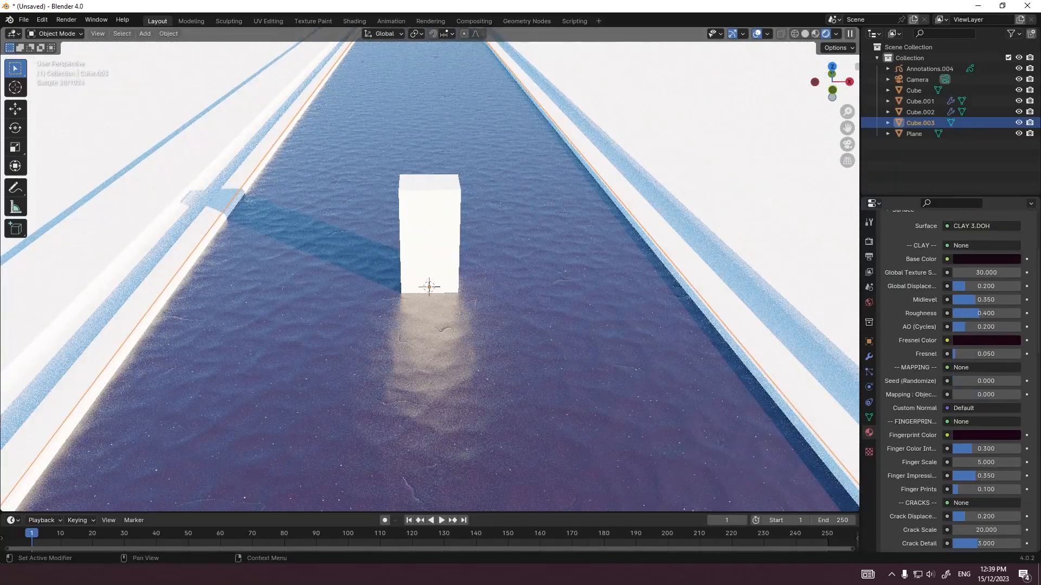
{"action": "left_click_drag", "start_coordinate": [979, 313], "coordinate": [986, 314]}
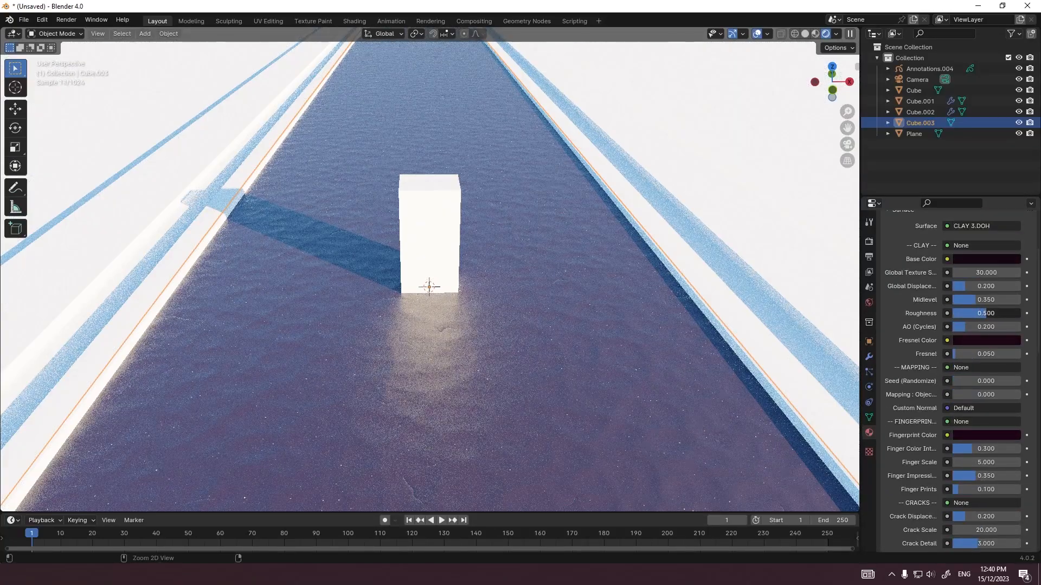
{"action": "scroll", "coordinate": [429, 271], "scroll_direction": "down", "scroll_amount": 5}
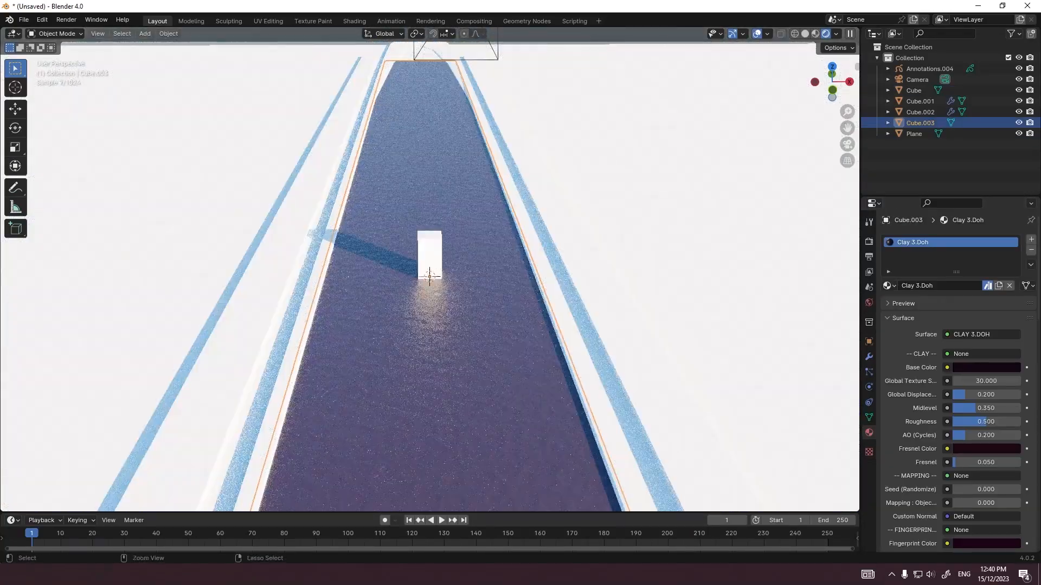
Step: Paste and delete a copy of the slab to duplicate its material, and assign Clay 3.Doh.001 to the channel
{"action": "key", "text": "ctrl+v"}
{"action": "key", "text": "Delete"}
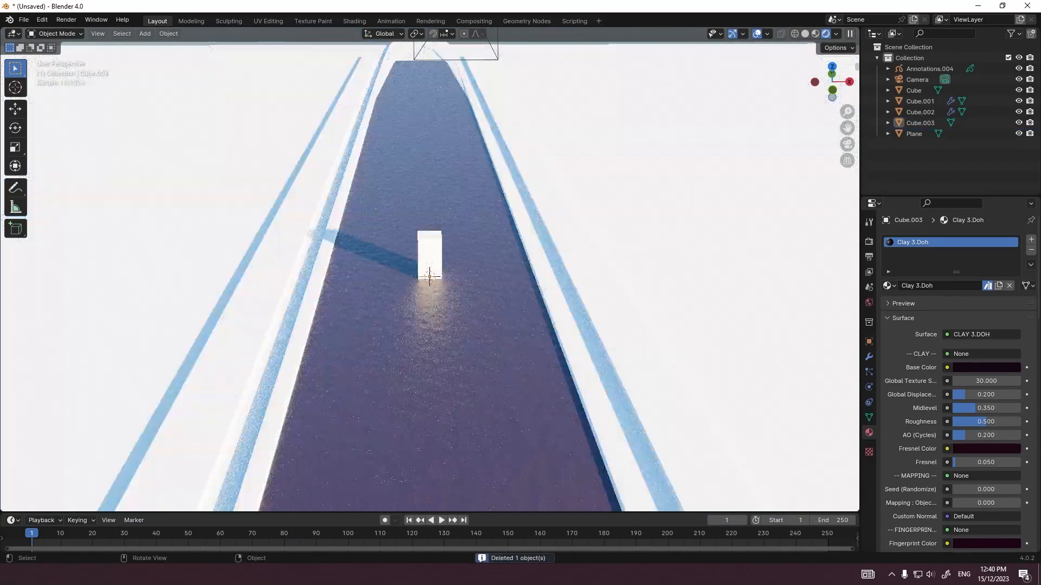
{"action": "left_click", "coordinate": [887, 285]}
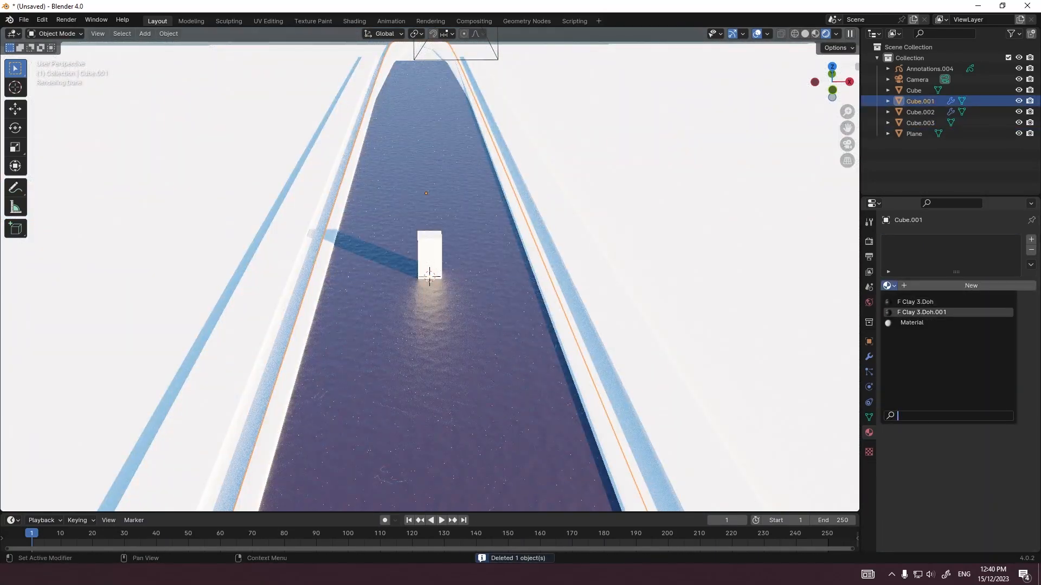
{"action": "left_click", "coordinate": [928, 312]}
Step: Change the channel material's base color to a pale off-white and its Fresnel Color to neutral grey
{"action": "left_click", "coordinate": [987, 367]}
{"action": "left_click_drag", "start_coordinate": [1012, 285], "coordinate": [1011, 213]}
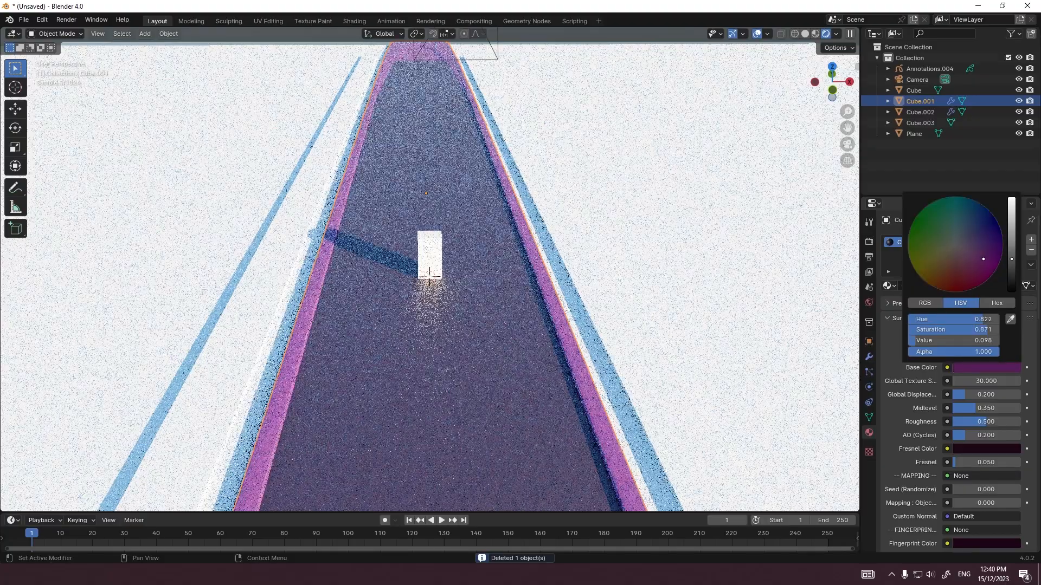
{"action": "left_click_drag", "start_coordinate": [983, 259], "coordinate": [958, 243]}
{"action": "left_click", "coordinate": [986, 367]}
{"action": "left_click", "coordinate": [986, 448]}
{"action": "left_click_drag", "start_coordinate": [1012, 363], "coordinate": [1012, 341]}
{"action": "left_click_drag", "start_coordinate": [976, 355], "coordinate": [949, 324]}
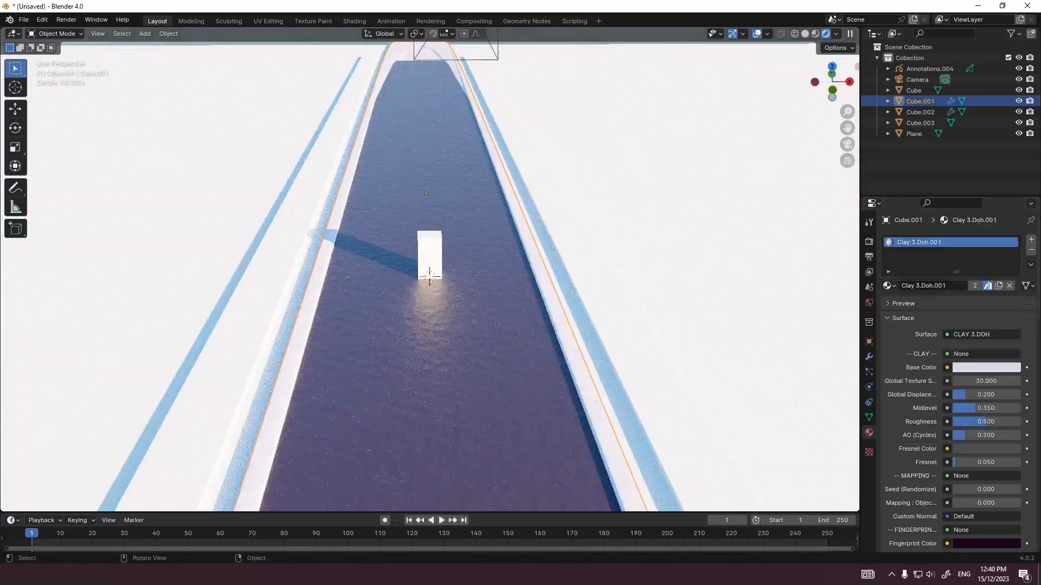
Step: Assign the Clay 3.Doh.001 material to the side beams
{"action": "left_click", "coordinate": [640, 337]}
{"action": "left_click", "coordinate": [889, 285]}
{"action": "left_click", "coordinate": [920, 311]}
Step: Add level 2 subdivision to the side beams
{"action": "middle_click_drag", "start_coordinate": [623, 303], "coordinate": [564, 274]}
{"action": "middle_click_drag", "start_coordinate": [607, 381], "coordinate": [616, 415]}
{"action": "right_click", "coordinate": [552, 361]}
{"action": "left_click", "coordinate": [553, 362]}
{"action": "key", "text": "ctrl+2"}
{"action": "scroll", "coordinate": [552, 362], "scroll_direction": "down", "scroll_amount": 5}
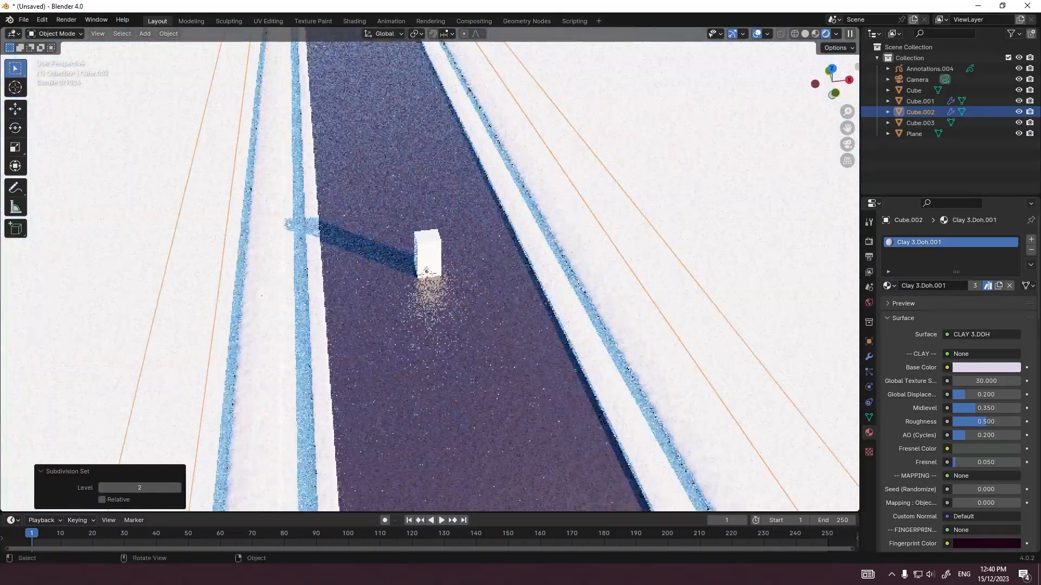
{"action": "scroll", "coordinate": [602, 390], "scroll_direction": "up", "scroll_amount": 3}
{"action": "left_click", "coordinate": [602, 390]}
{"action": "scroll", "coordinate": [602, 390], "scroll_direction": "down", "scroll_amount": 6}
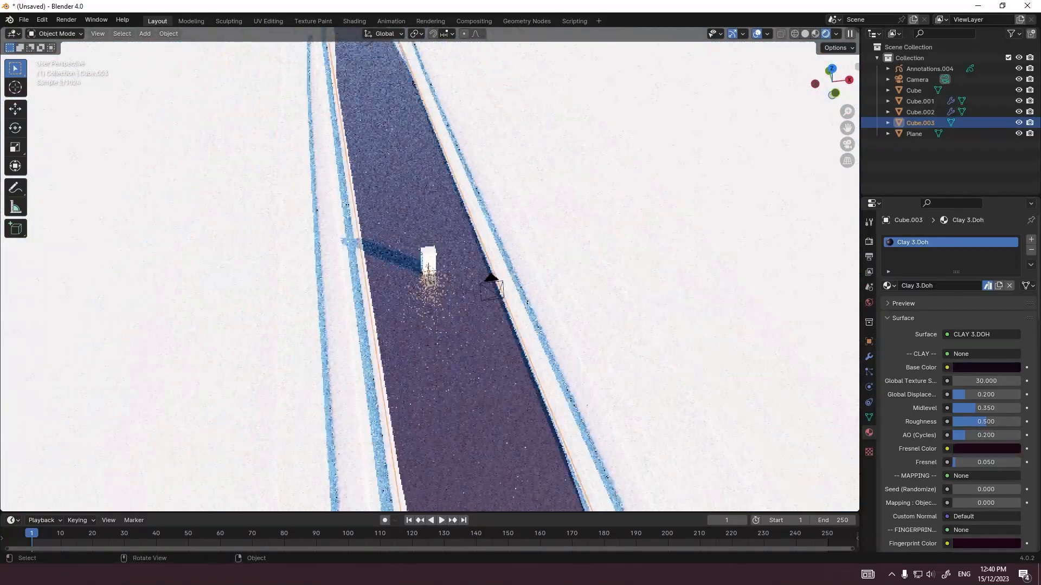
{"action": "left_click", "coordinate": [613, 390]}
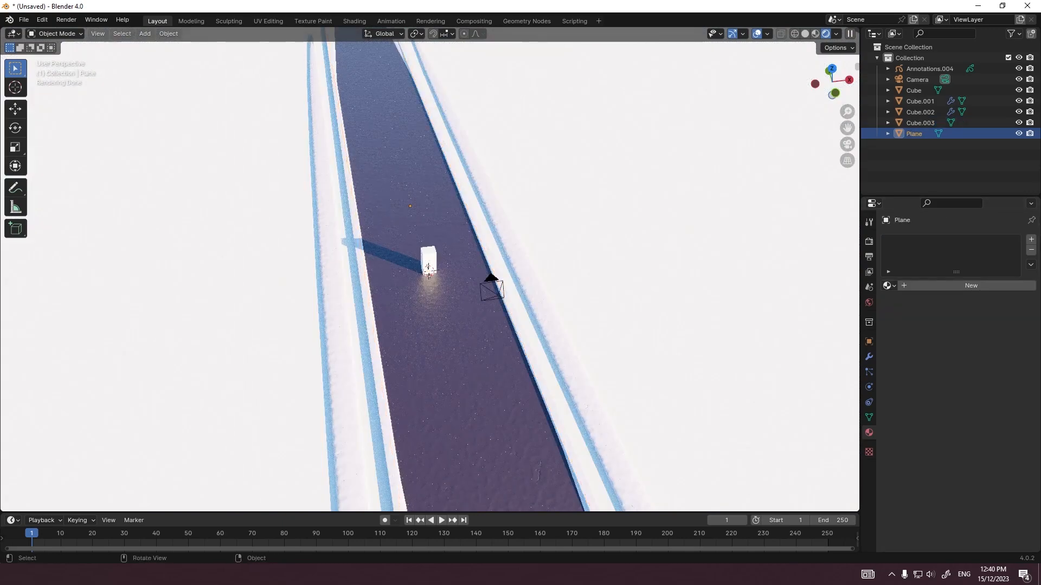
{"action": "key", "text": "ctrl+v"}
{"action": "key", "text": "g"}
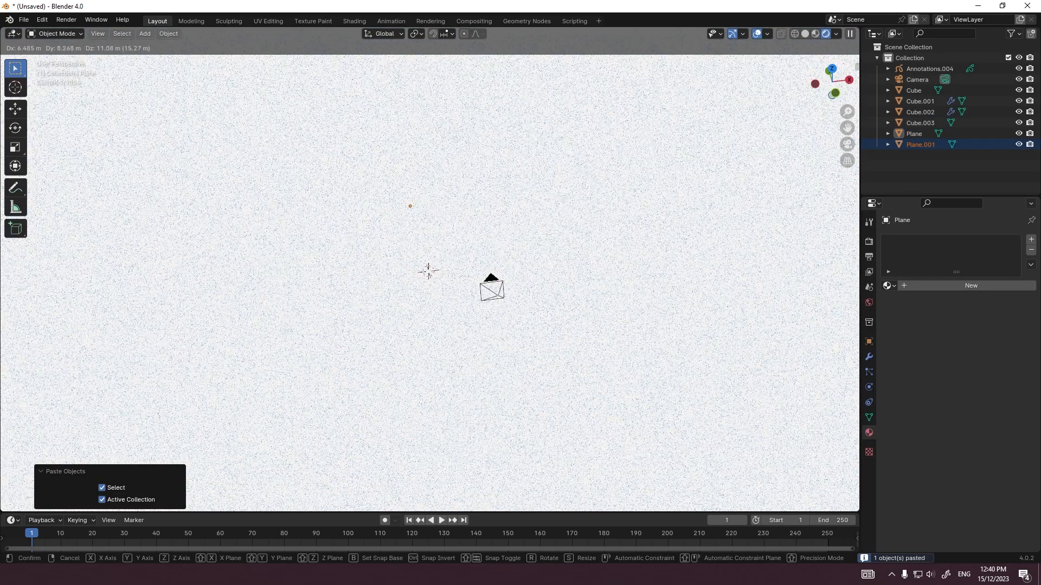
{"action": "left_click", "coordinate": [618, 342]}
{"action": "key", "text": "Delete"}
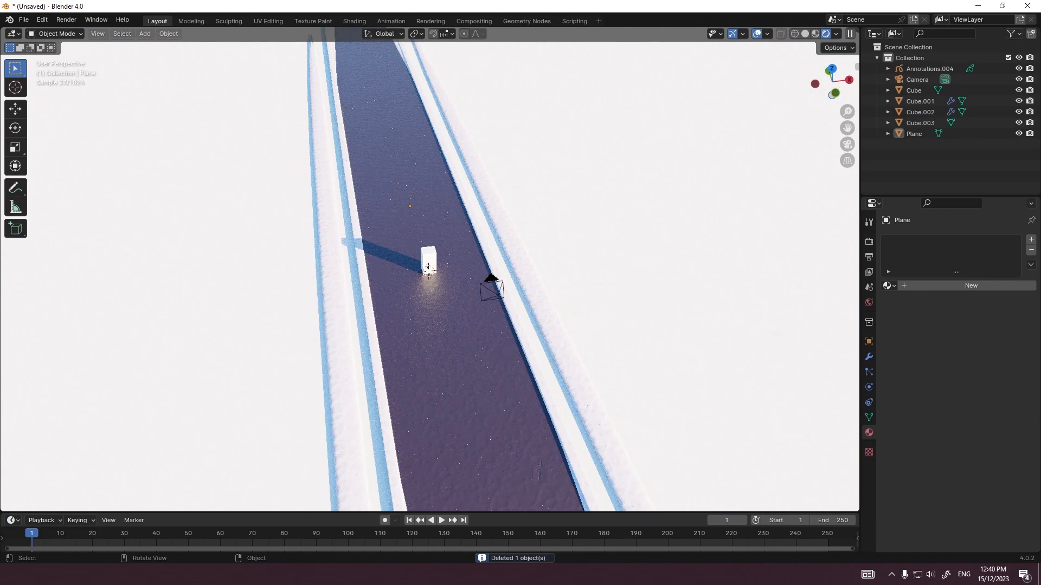
Step: Copy and paste a pale clay object and delete the copy to leave a duplicate of its material
{"action": "left_click", "coordinate": [569, 352]}
{"action": "key", "text": "ctrl+c"}
{"action": "key", "text": "ctrl+v"}
{"action": "key", "text": "g"}
{"action": "left_click", "coordinate": [607, 320]}
{"action": "key", "text": "Delete"}
Step: Assign the Clay 3.Doh.002 material to the ground plane and change its base color to bright yellow-green
{"action": "left_click", "coordinate": [623, 325]}
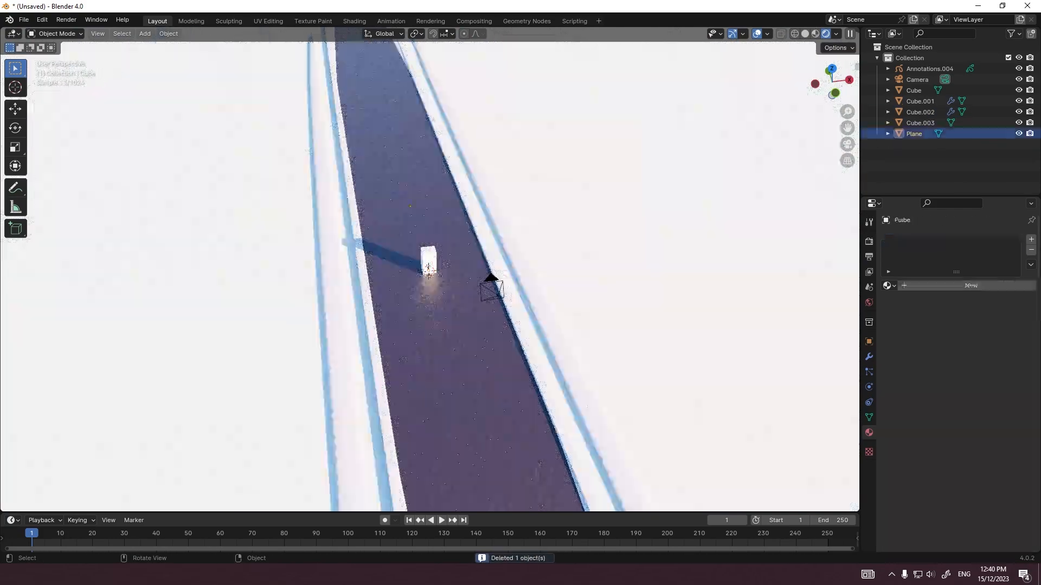
{"action": "left_click", "coordinate": [887, 286]}
{"action": "left_click", "coordinate": [921, 322]}
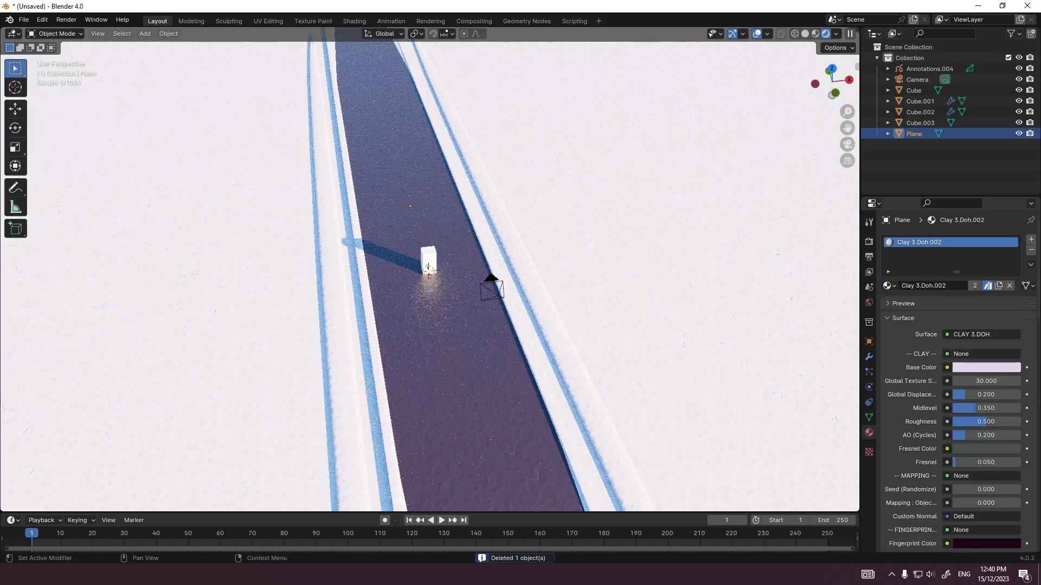
{"action": "left_click", "coordinate": [986, 367]}
{"action": "left_click_drag", "start_coordinate": [935, 261], "coordinate": [922, 253]}
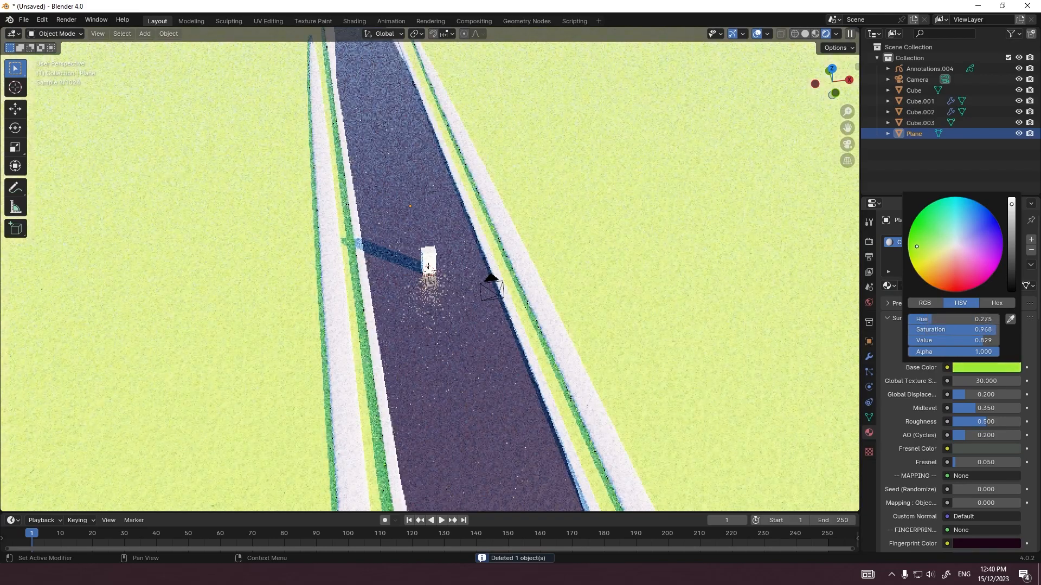
Step: Inspect the tapered side beams' mesh and delete the side beams object
{"action": "scroll", "coordinate": [433, 271], "scroll_direction": "up", "scroll_amount": 3}
{"action": "middle_click_drag", "start_coordinate": [434, 271], "coordinate": [480, 320]}
{"action": "scroll", "coordinate": [434, 272], "scroll_direction": "down", "scroll_amount": 6}
{"action": "key", "text": "Tab"}
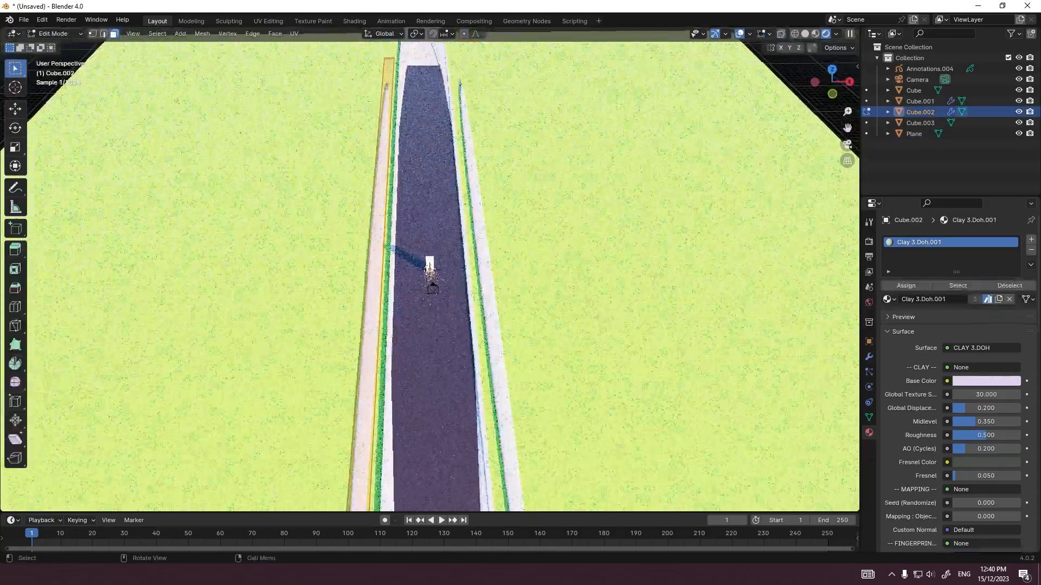
{"action": "middle_click_drag", "start_coordinate": [434, 272], "coordinate": [526, 244]}
{"action": "scroll", "coordinate": [430, 271], "scroll_direction": "up", "scroll_amount": 5}
{"action": "scroll", "coordinate": [430, 271], "scroll_direction": "down", "scroll_amount": 5}
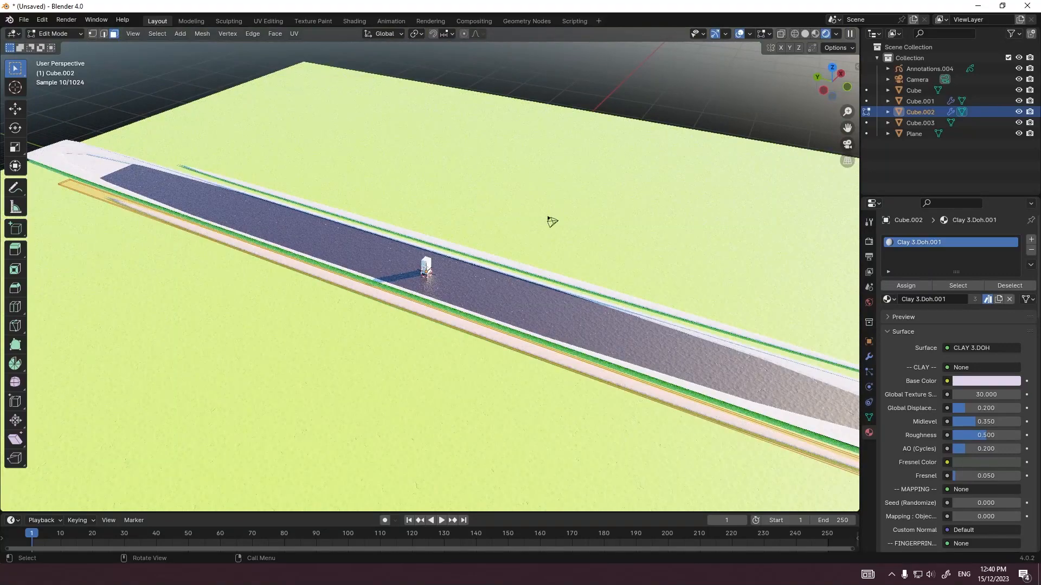
{"action": "key", "text": "Tab"}
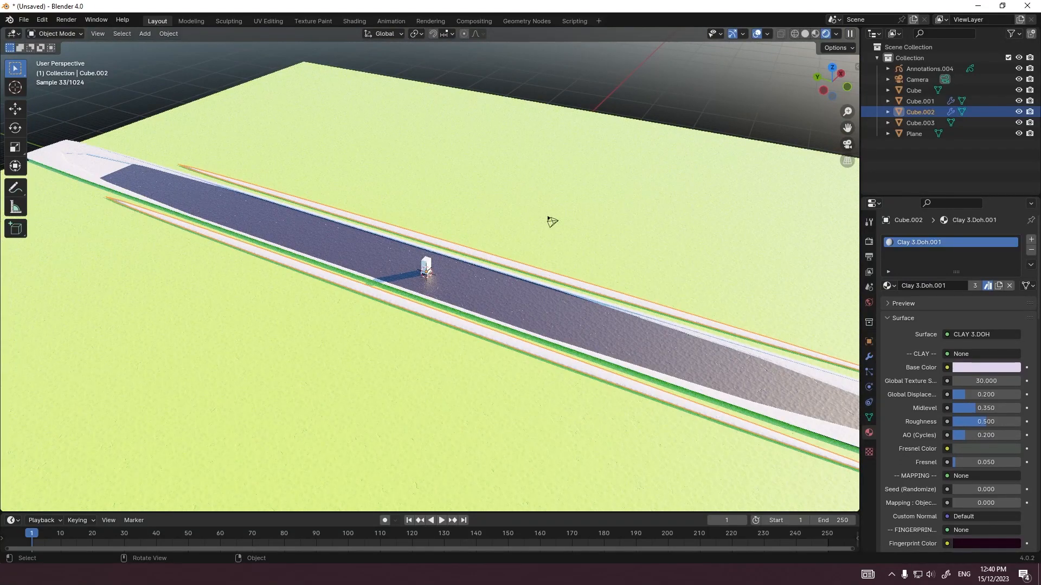
{"action": "key", "text": "Delete"}
Step: Add a new cube at the scene's centre and move its mesh 7 m along X beside the road
{"action": "key", "text": "shift+a"}
{"action": "mouse_move", "coordinate": [406, 320]}
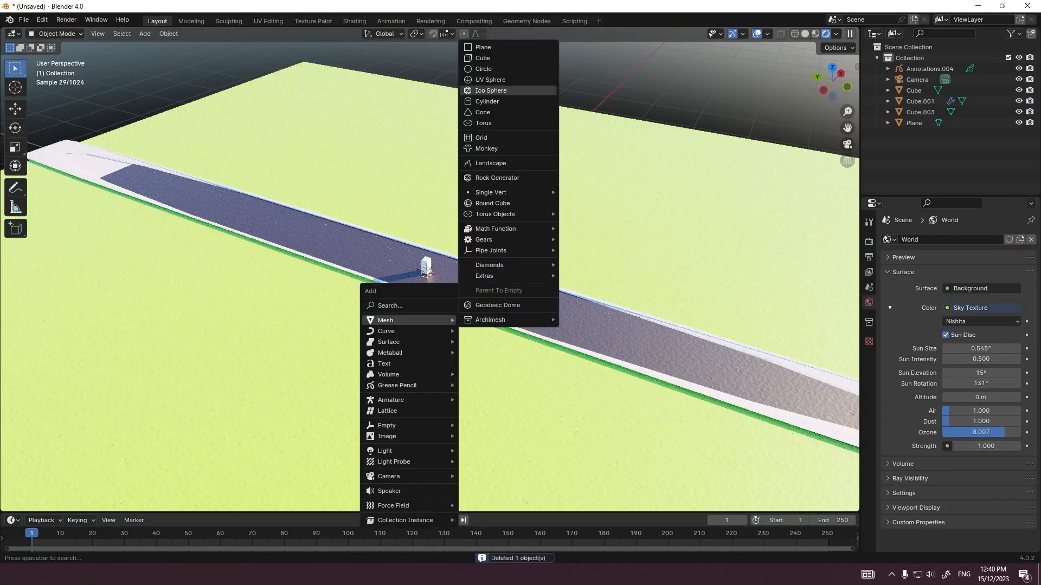
{"action": "left_click", "coordinate": [483, 58]}
{"action": "scroll", "coordinate": [430, 271], "scroll_direction": "up", "scroll_amount": 6}
{"action": "key", "text": "Tab"}
{"action": "middle_click_drag", "start_coordinate": [483, 260], "coordinate": [585, 251]}
{"action": "type", "text": "g"}
{"action": "type", "text": "7"}
{"action": "key", "text": "Return"}
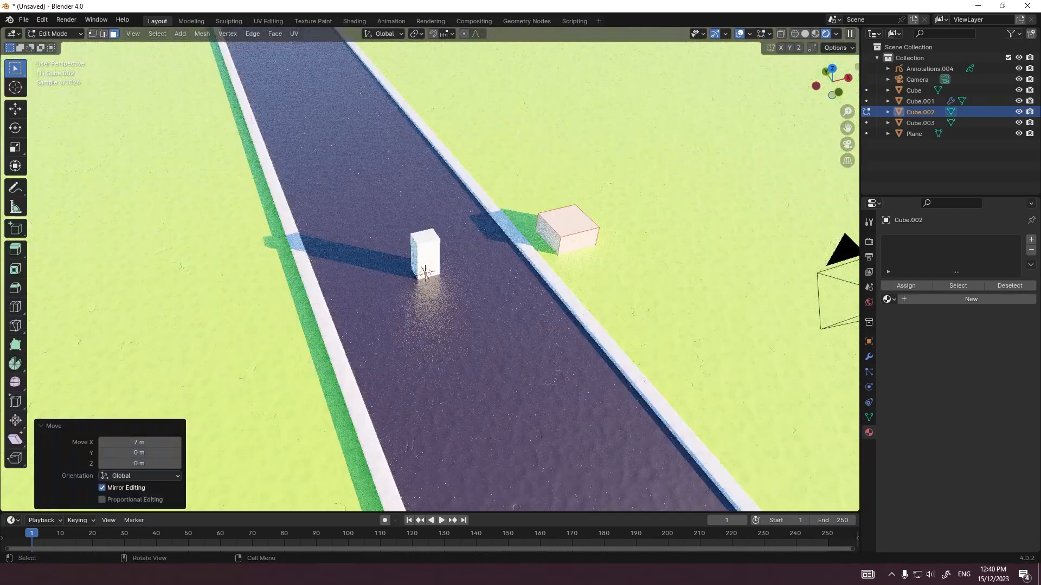
Step: Flatten the new cube beside the road by scaling its mesh to 0.2 along Z
{"action": "key", "text": "Tab"}
{"action": "middle_click_drag", "start_coordinate": [575, 255], "coordinate": [442, 208]}
{"action": "scroll", "coordinate": [442, 207], "scroll_direction": "up", "scroll_amount": 2}
{"action": "key", "text": "Tab"}
{"action": "key", "text": "s"}
{"action": "key", "text": "z"}
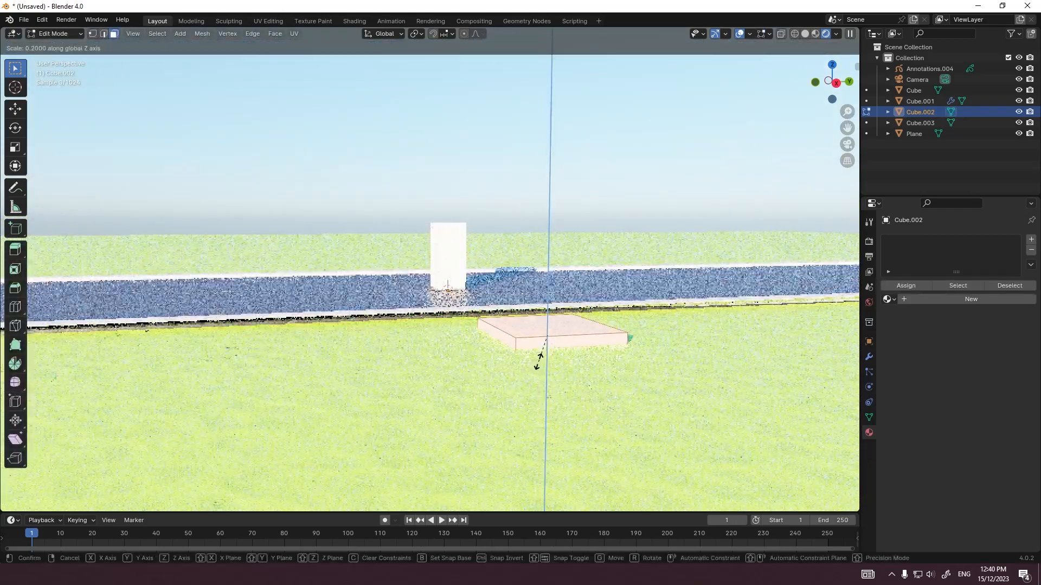
{"action": "left_click", "coordinate": [539, 360]}
{"action": "key", "text": "Tab"}
Step: Assign the existing Clay 3.Doh.001 material to the flattened slab
{"action": "left_click", "coordinate": [889, 286]}
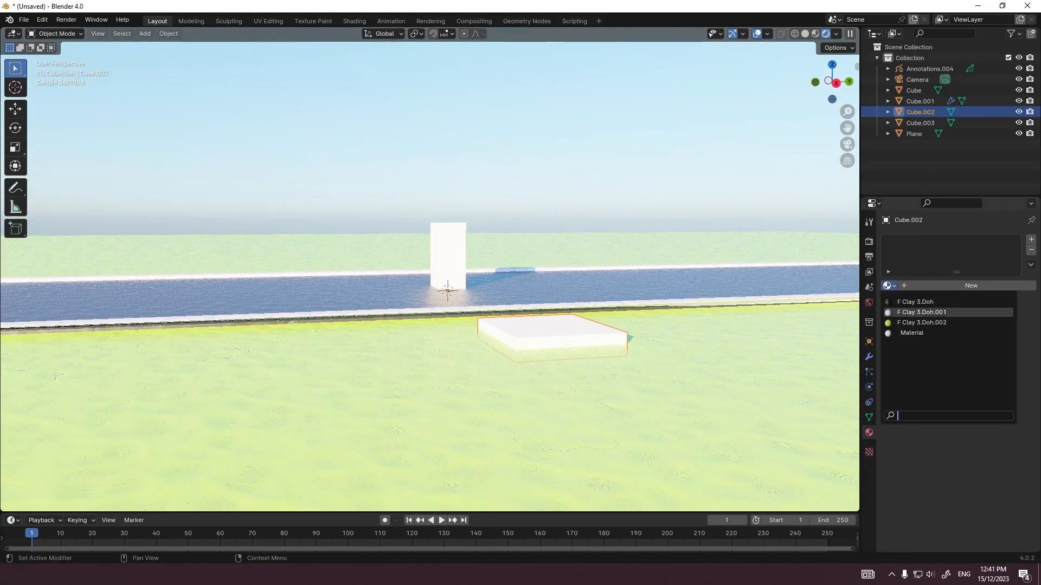
{"action": "left_click", "coordinate": [921, 312]}
{"action": "middle_click_drag", "start_coordinate": [608, 320], "coordinate": [585, 333]}
Step: Add a Mirror modifier on the X axis to copy the slab to the other side of the road
{"action": "left_click", "coordinate": [869, 342]}
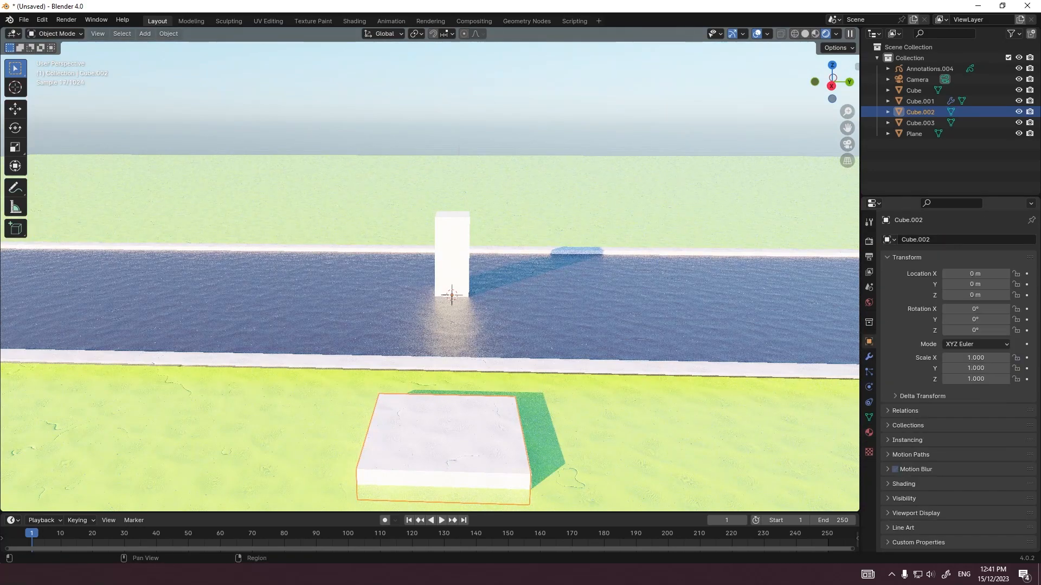
{"action": "left_click", "coordinate": [869, 357]}
{"action": "left_click", "coordinate": [897, 239]}
{"action": "left_click", "coordinate": [897, 239]}
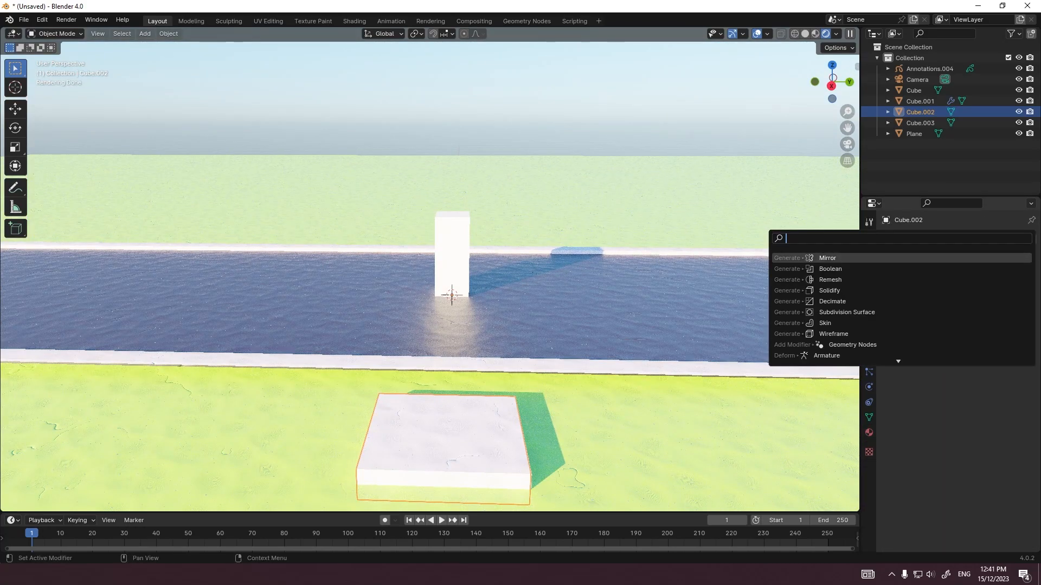
{"action": "key", "text": "Return"}
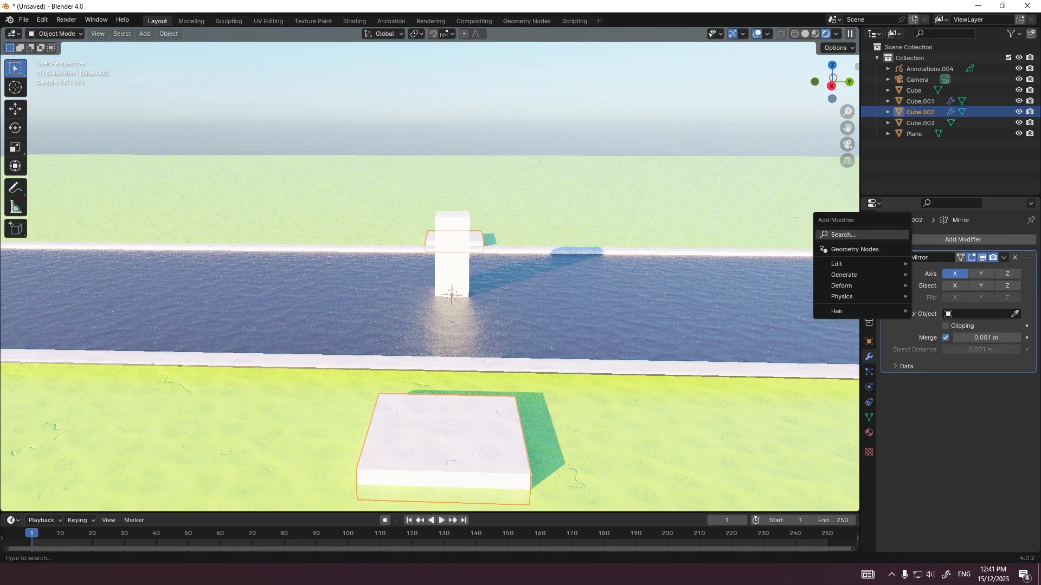
Step: Add an Array modifier to the slab with relative offset X 0 and Y 1 and a count of 153
{"action": "left_click", "coordinate": [897, 237]}
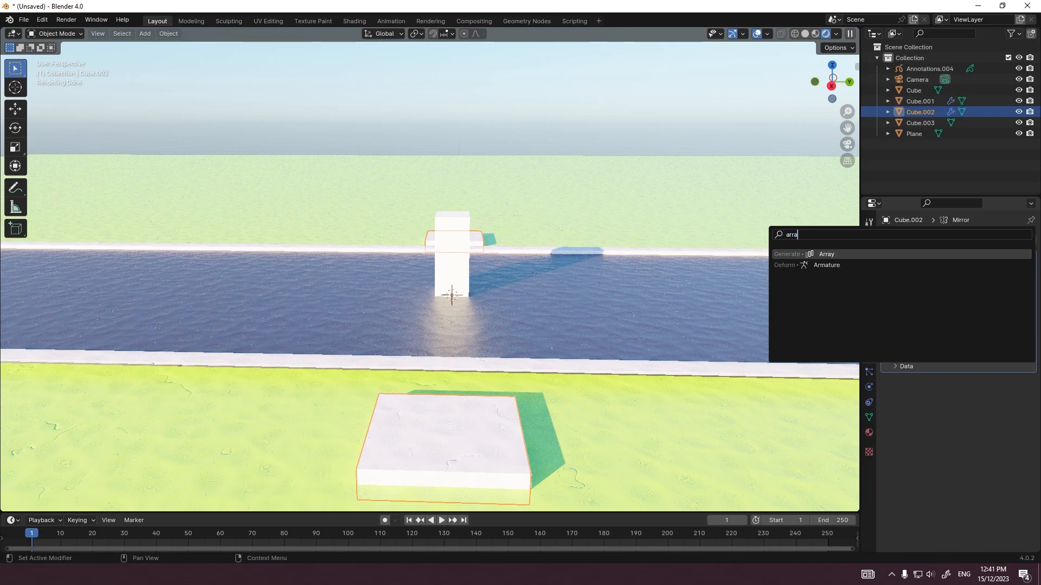
{"action": "key", "text": "Return"}
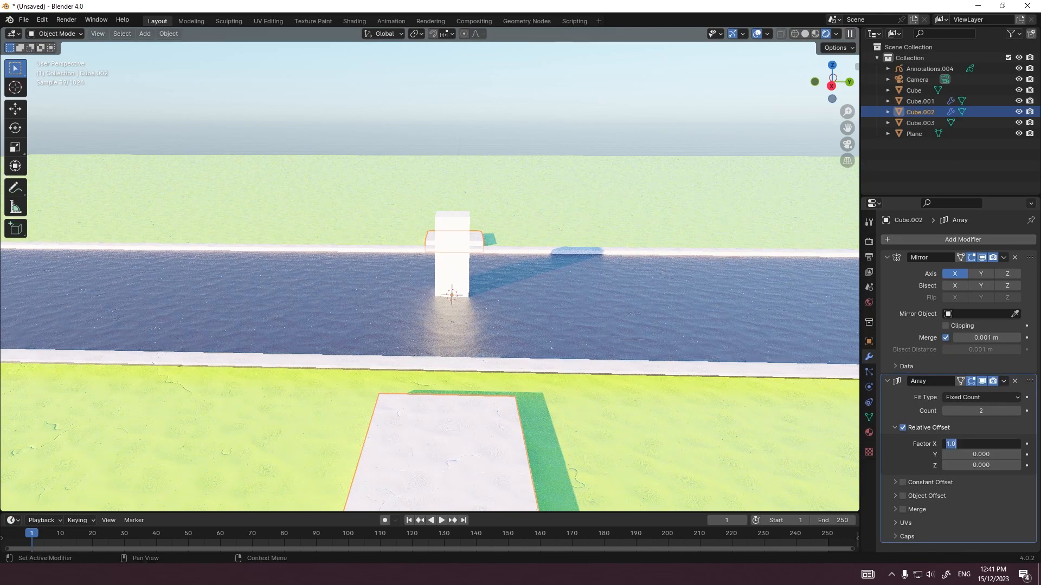
{"action": "type", "text": "0"}
{"action": "key", "text": "Return"}
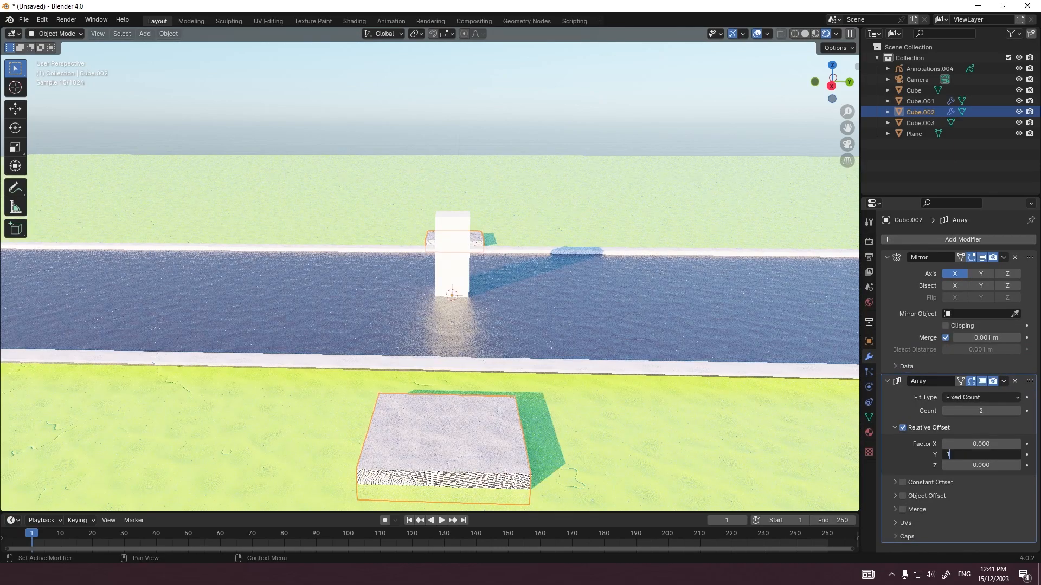
{"action": "type", "text": "1"}
{"action": "key", "text": "Return"}
{"action": "left_click_drag", "start_coordinate": [981, 411], "coordinate": [1019, 411]}
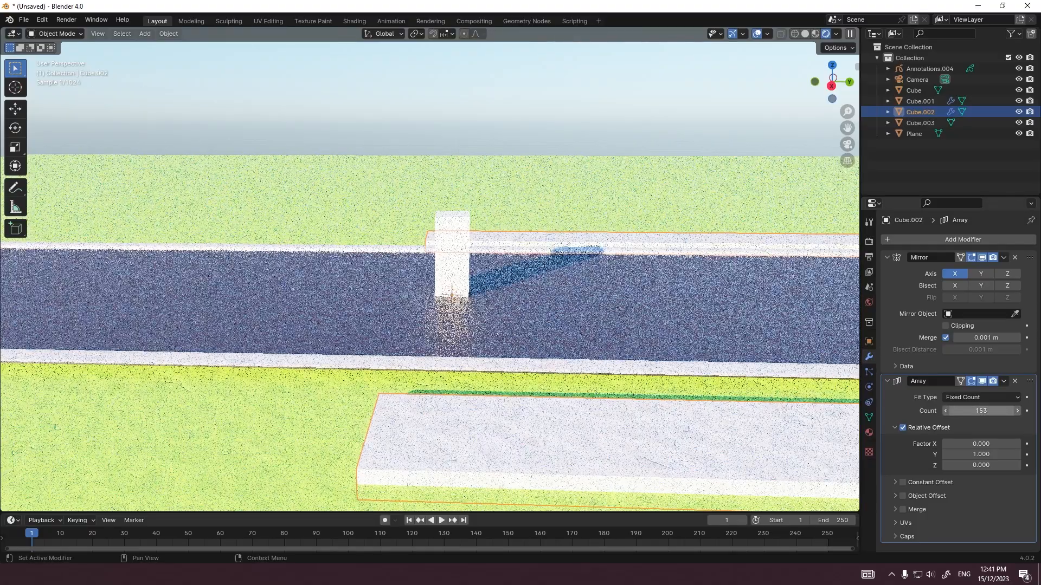
Step: Bevel the edges of the source slab's mesh to open chamfered gaps between the paving slabs
{"action": "scroll", "coordinate": [309, 181], "scroll_direction": "down", "scroll_amount": 8}
{"action": "scroll", "coordinate": [309, 181], "scroll_direction": "up", "scroll_amount": 5}
{"action": "key", "text": "Tab"}
{"action": "left_click", "coordinate": [114, 34]}
{"action": "scroll", "coordinate": [434, 271], "scroll_direction": "up", "scroll_amount": 3}
{"action": "middle_click_drag", "start_coordinate": [461, 202], "coordinate": [450, 139], "text": "shift"}
{"action": "scroll", "coordinate": [451, 139], "scroll_direction": "up", "scroll_amount": 6}
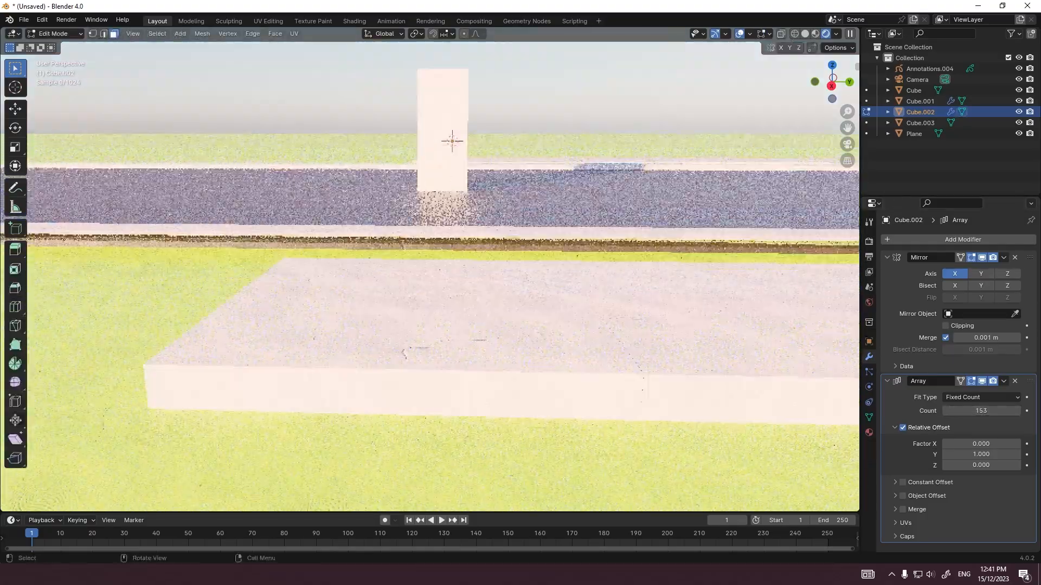
{"action": "scroll", "coordinate": [451, 140], "scroll_direction": "down", "scroll_amount": 3}
{"action": "key", "text": "ctrl+b"}
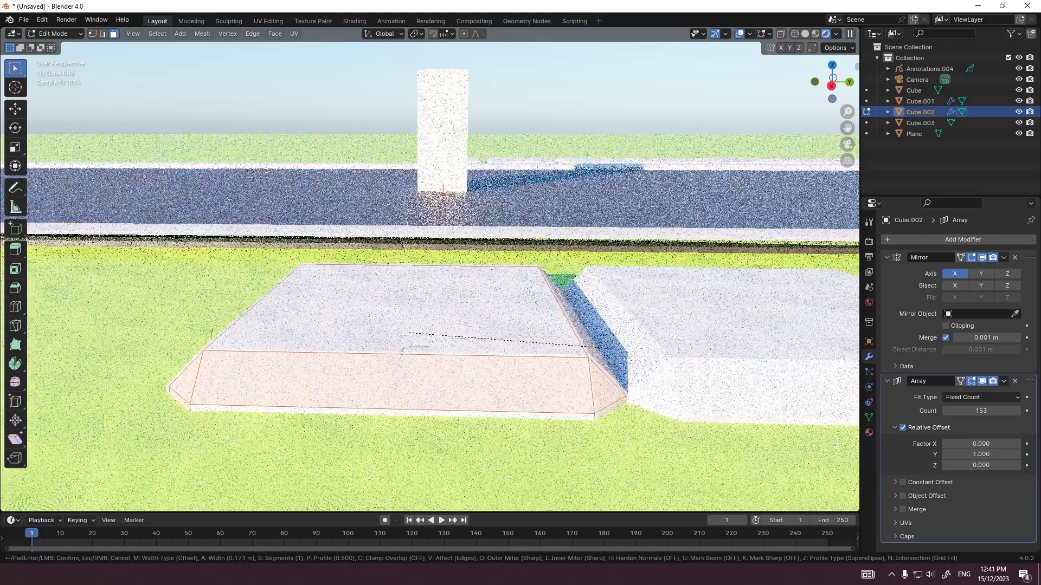
{"action": "left_click", "coordinate": [585, 347]}
{"action": "key", "text": "Tab"}
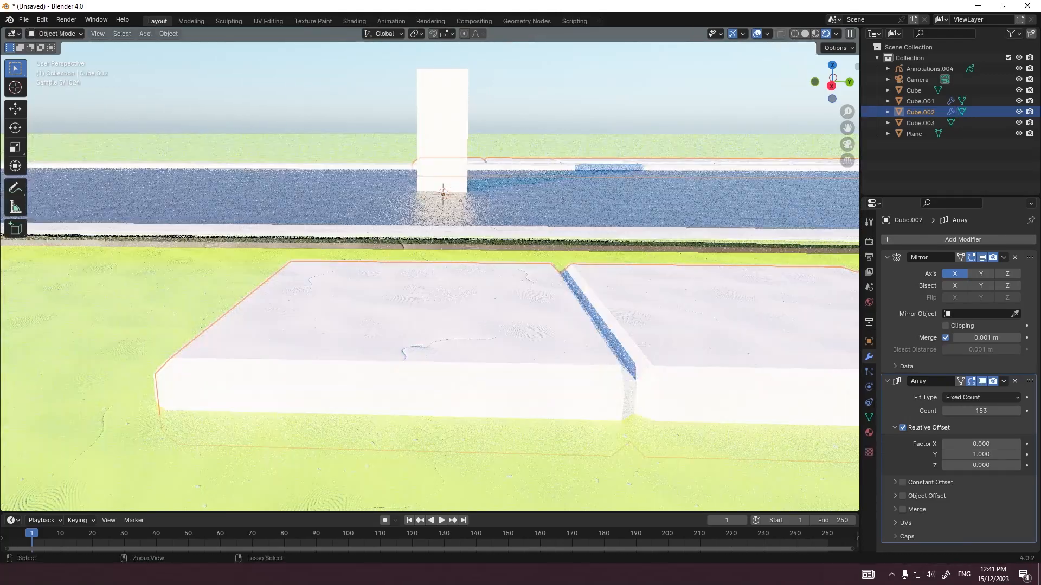
Step: Round the paving slabs with a level 2 Subdivision modifier and shade them smooth
{"action": "right_click", "coordinate": [543, 349]}
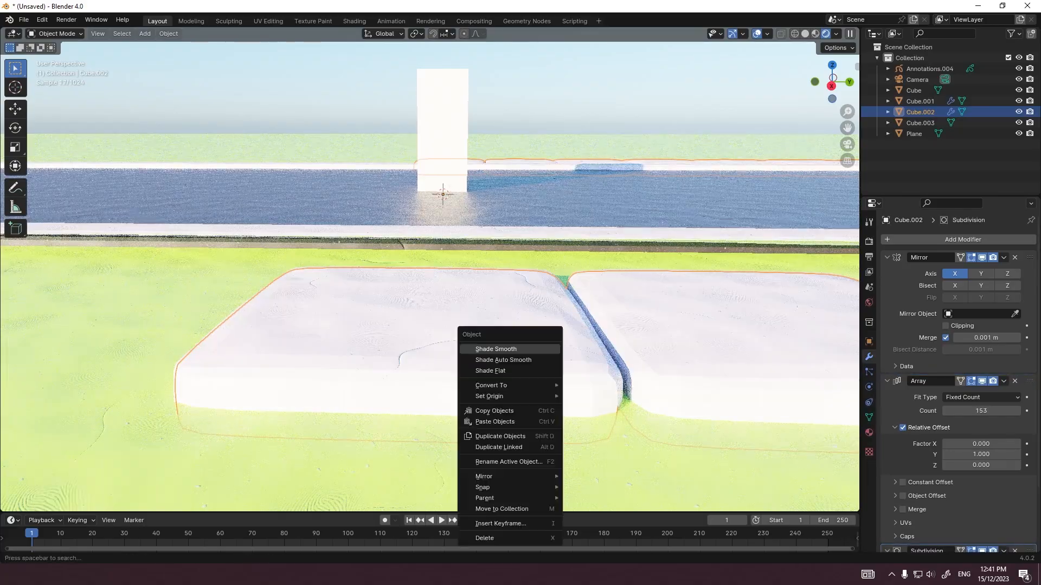
{"action": "left_click", "coordinate": [542, 349]}
{"action": "scroll", "coordinate": [543, 348], "scroll_direction": "down", "scroll_amount": 4}
{"action": "middle_click_drag", "start_coordinate": [543, 349], "coordinate": [549, 410]}
{"action": "scroll", "coordinate": [287, 208], "scroll_direction": "down", "scroll_amount": 5}
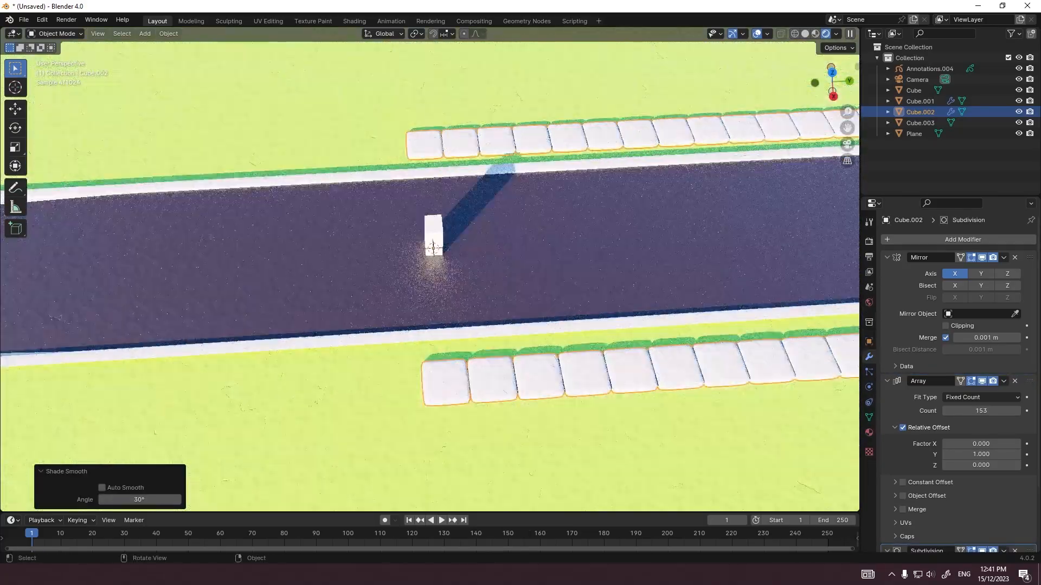
Step: Move the paving rows -59 m along Y to start at the road's far end
{"action": "key", "text": "g"}
{"action": "key", "text": "y"}
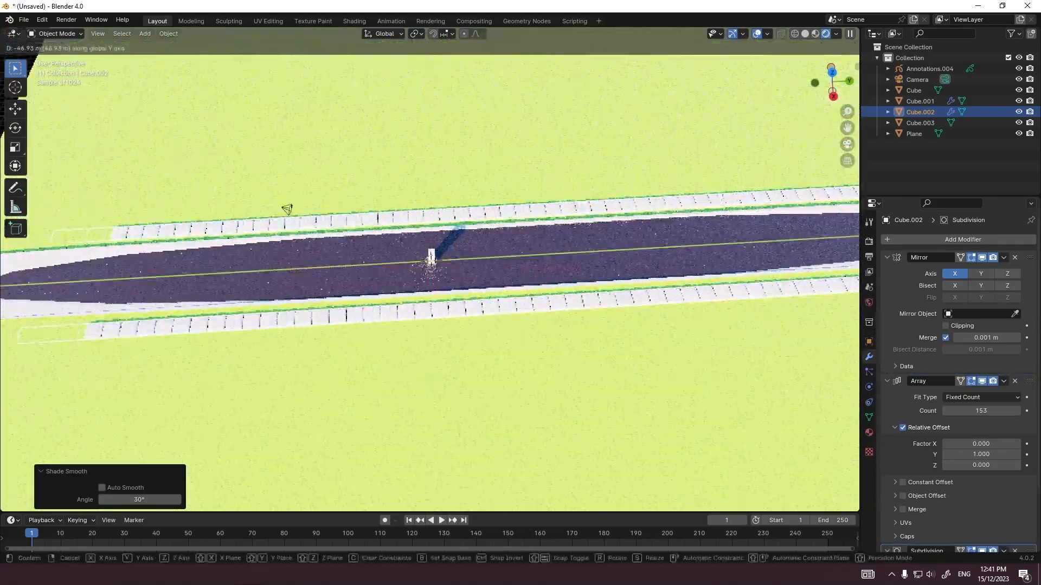
{"action": "left_click", "coordinate": [287, 209]}
{"action": "scroll", "coordinate": [366, 242], "scroll_direction": "down", "scroll_amount": 5}
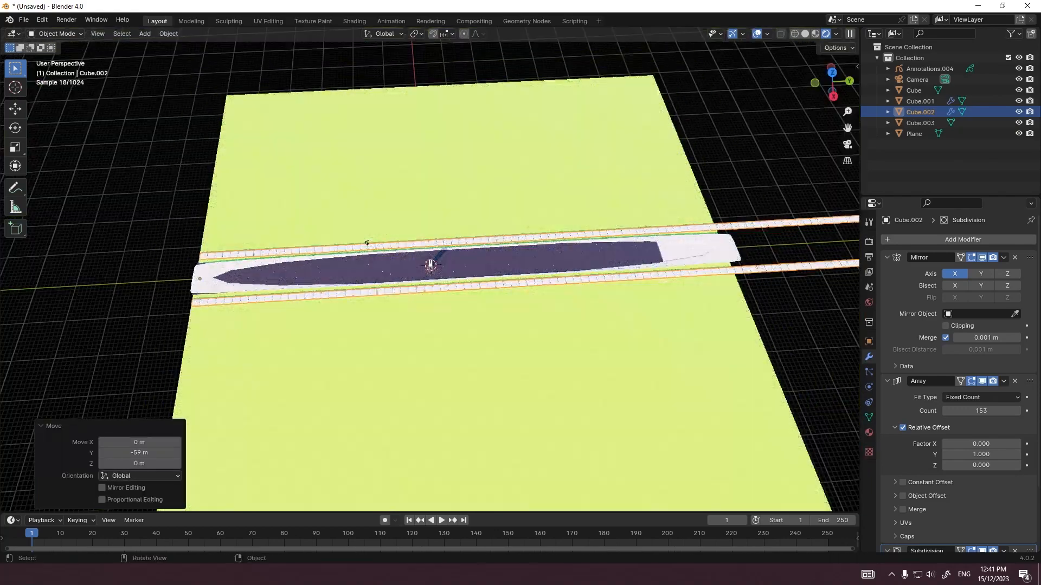
Step: Halve the Array count of the paving rows to 77 by entering 153/2
{"action": "scroll", "coordinate": [367, 243], "scroll_direction": "down", "scroll_amount": 4}
{"action": "scroll", "coordinate": [409, 261], "scroll_direction": "up", "scroll_amount": 2}
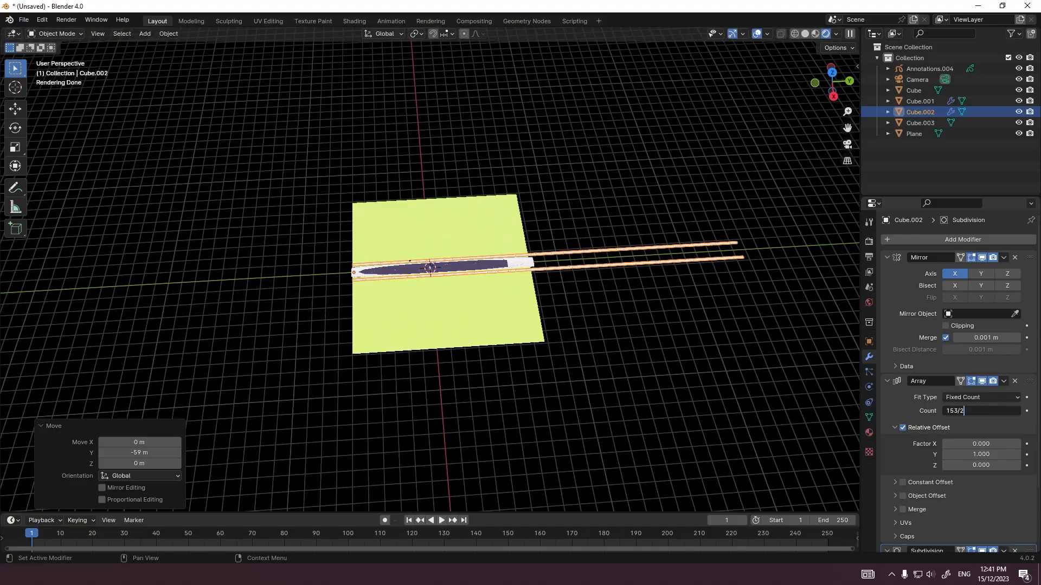
{"action": "key", "text": "Return"}
{"action": "scroll", "coordinate": [434, 244], "scroll_direction": "up", "scroll_amount": 8}
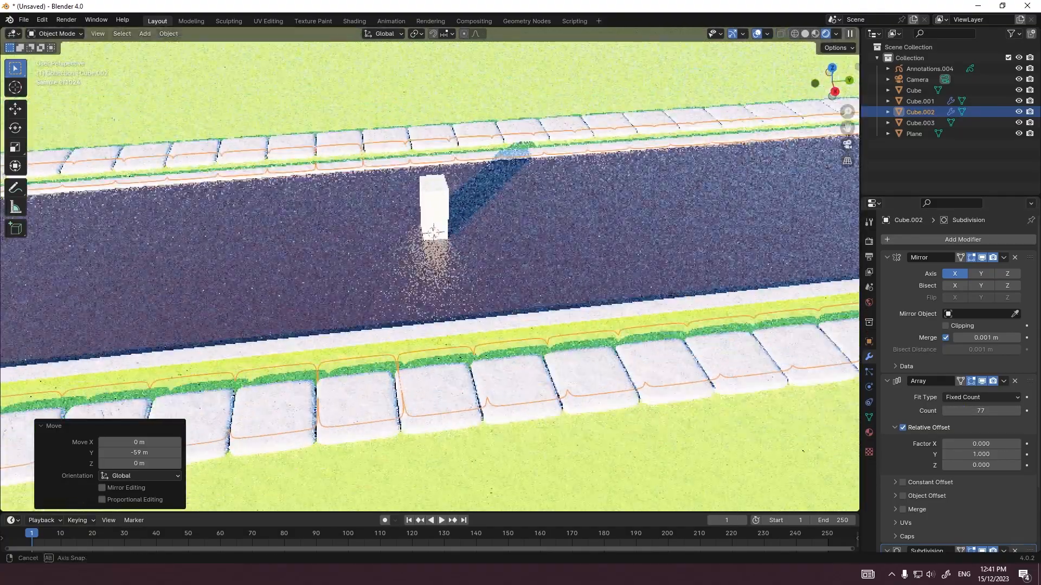
Step: Isolate the paving rows in local view with their mesh in Edit Mode and switch to solid shading
{"action": "scroll", "coordinate": [425, 241], "scroll_direction": "up", "scroll_amount": 2}
{"action": "middle_click_drag", "start_coordinate": [434, 244], "coordinate": [421, 222]}
{"action": "scroll", "coordinate": [421, 222], "scroll_direction": "up", "scroll_amount": 1}
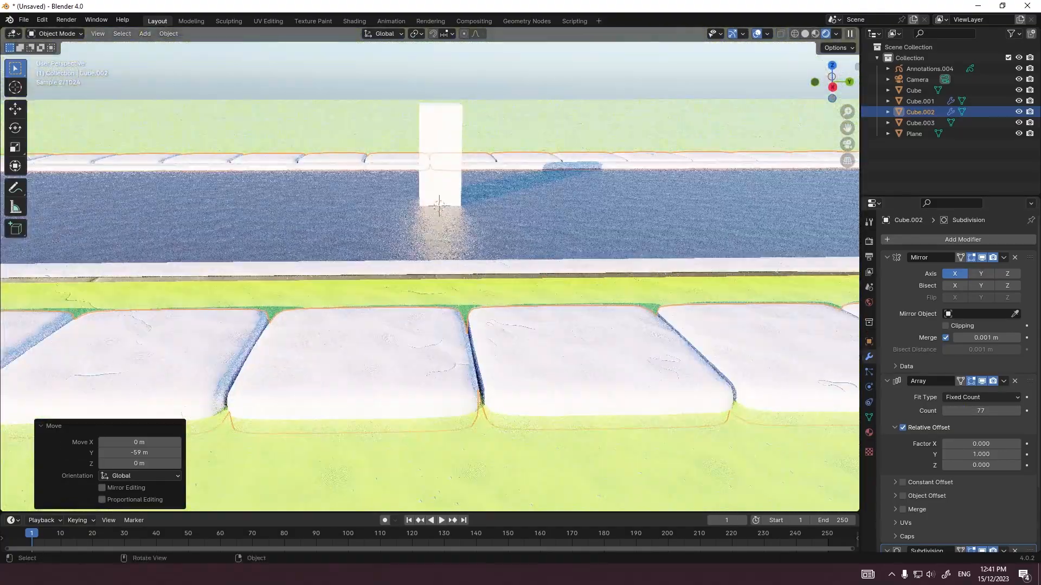
{"action": "key", "text": "Tab"}
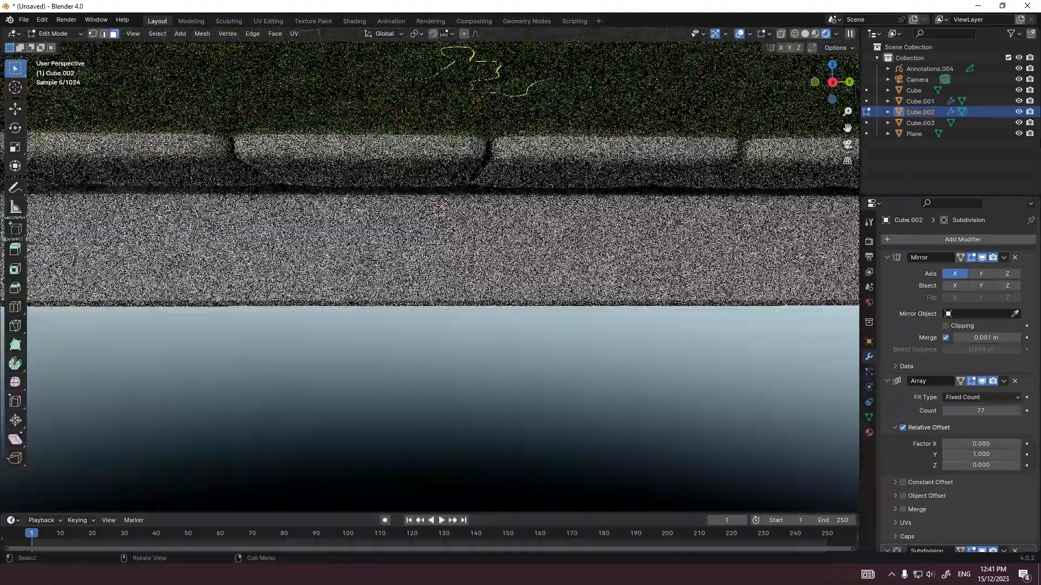
{"action": "key", "text": "grave"}
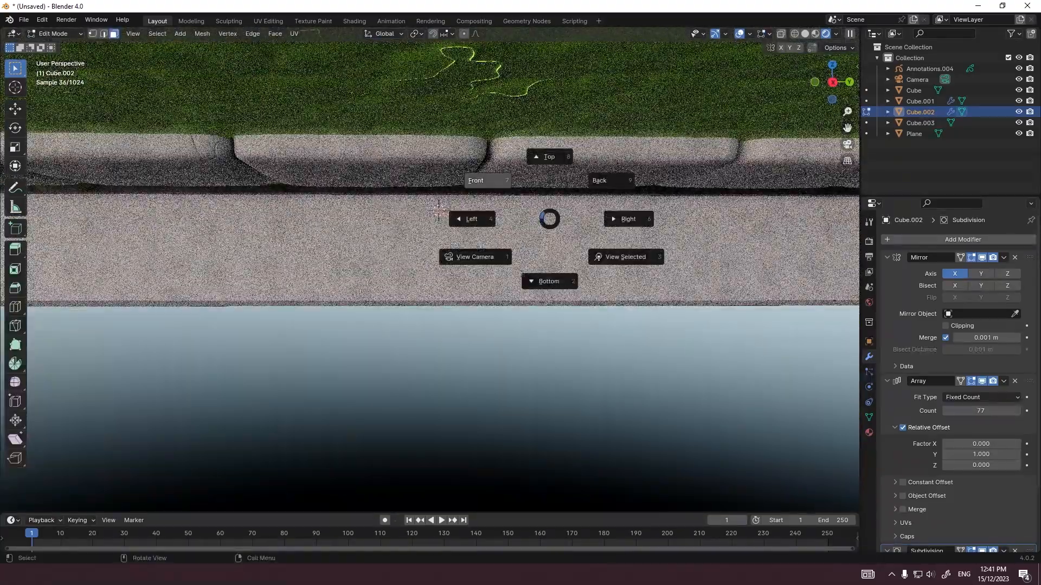
{"action": "left_click", "coordinate": [488, 180]}
{"action": "scroll", "coordinate": [488, 181], "scroll_direction": "down", "scroll_amount": 15}
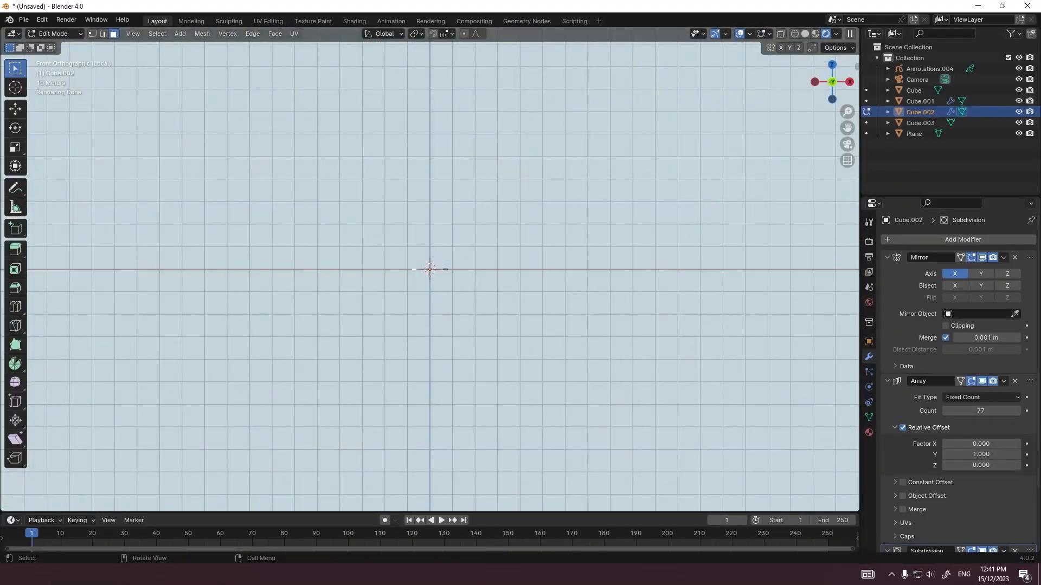
{"action": "mouse_move", "coordinate": [488, 217]}
{"action": "middle_mouse_down"}
{"action": "mouse_move", "coordinate": [461, 255]}
{"action": "mouse_move", "coordinate": [426, 252]}
{"action": "mouse_move", "coordinate": [412, 263]}
{"action": "middle_mouse_up"}
{"action": "scroll", "coordinate": [460, 255], "scroll_direction": "up", "scroll_amount": 6}
{"action": "left_click", "coordinate": [805, 34]}
{"action": "middle_click_drag", "start_coordinate": [325, 303], "coordinate": [802, 263], "text": "shift"}
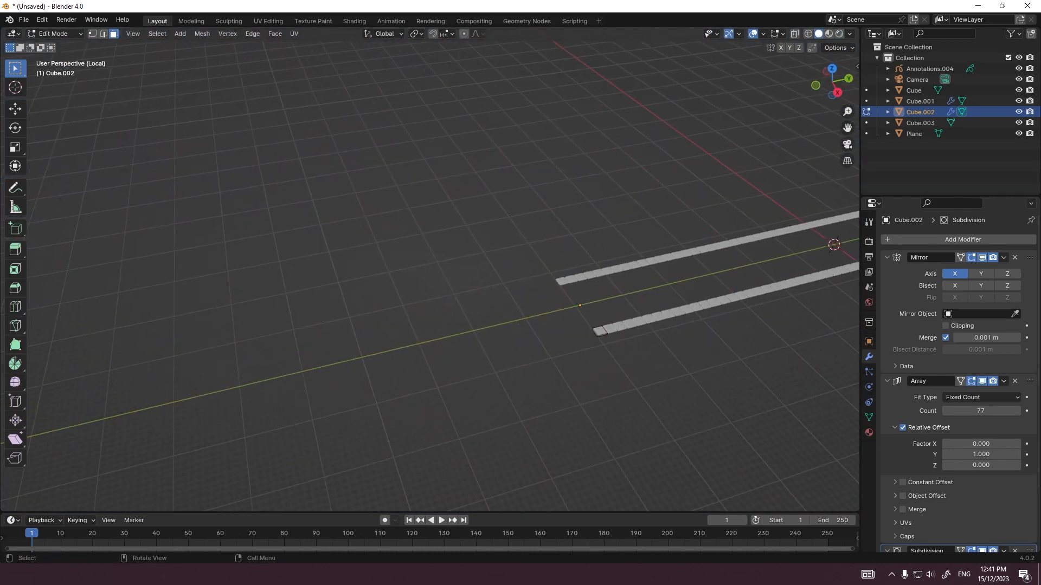
Step: Frame the source slab from the right side and place the Array modifier below Subdivision in its stack
{"action": "mouse_move", "coordinate": [467, 315]}
{"action": "middle_mouse_down"}
{"action": "mouse_move", "coordinate": [434, 244]}
{"action": "mouse_move", "coordinate": [466, 325]}
{"action": "middle_mouse_up"}
{"action": "scroll", "coordinate": [466, 325], "scroll_direction": "up", "scroll_amount": 5}
{"action": "middle_click_drag", "start_coordinate": [678, 325], "coordinate": [414, 316], "text": "shift"}
{"action": "key", "text": "grave"}
{"action": "left_click", "coordinate": [378, 299]}
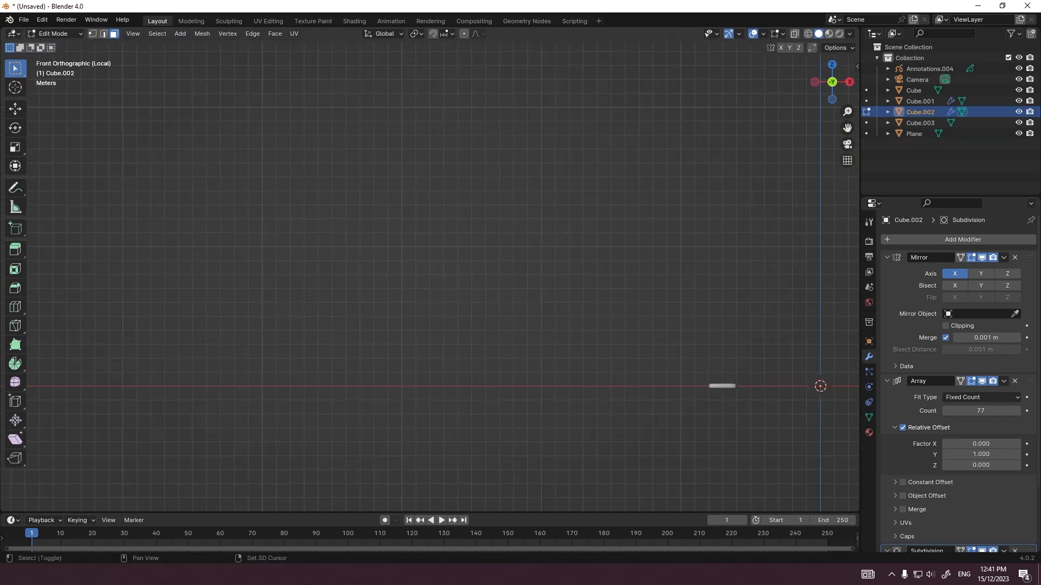
{"action": "key", "text": "grave"}
{"action": "left_click", "coordinate": [599, 319]}
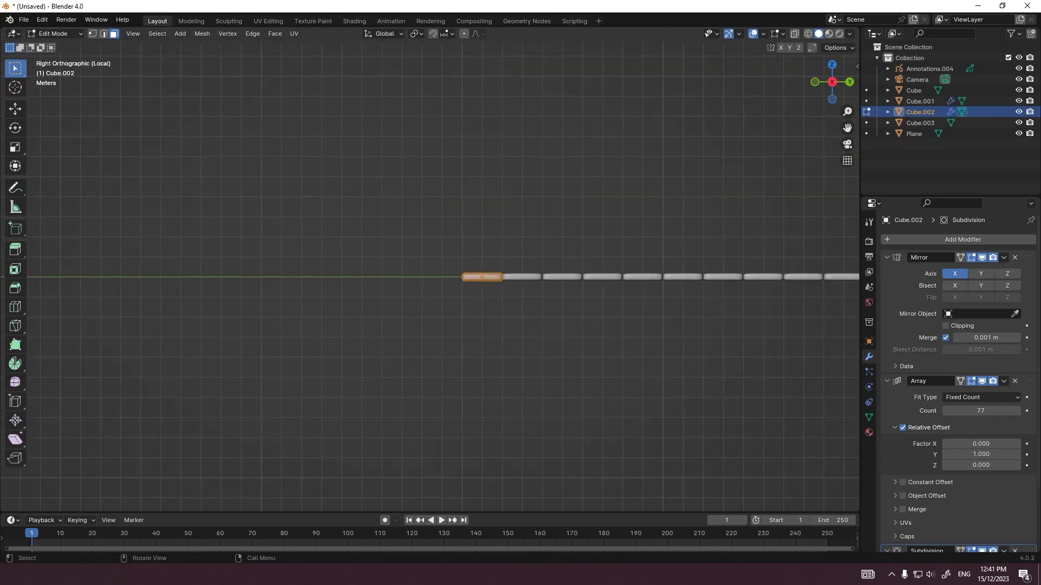
{"action": "key", "text": "KP_Decimal"}
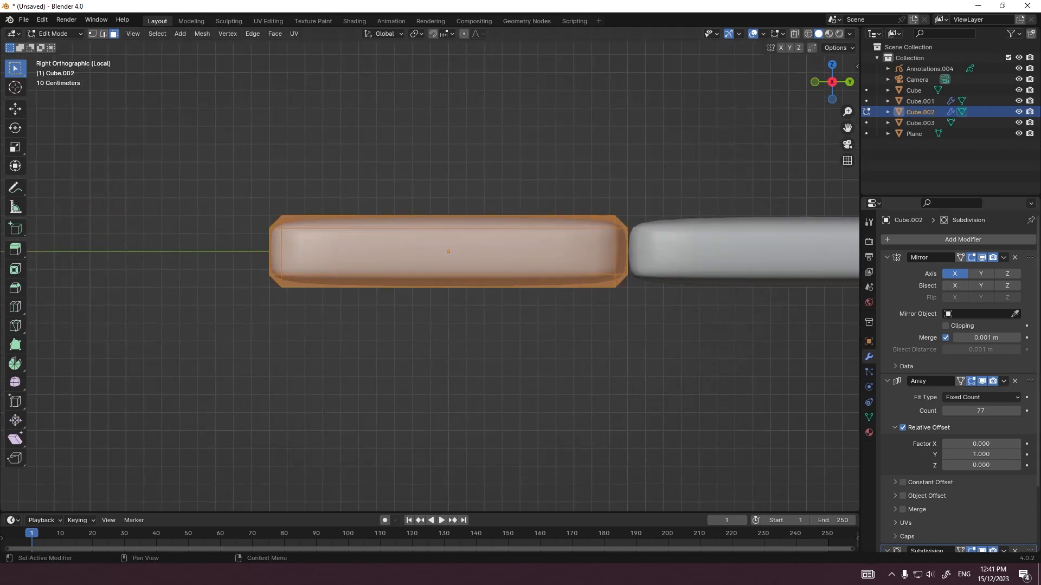
{"action": "scroll", "coordinate": [975, 379], "scroll_direction": "down", "scroll_amount": 3}
{"action": "left_click_drag", "start_coordinate": [1029, 313], "coordinate": [1030, 500]}
Step: Delete the faces at both Y ends of the source slab, where neighbouring slabs meet
{"action": "middle_click_drag", "start_coordinate": [650, 325], "coordinate": [529, 302]}
{"action": "scroll", "coordinate": [429, 277], "scroll_direction": "up", "scroll_amount": 4}
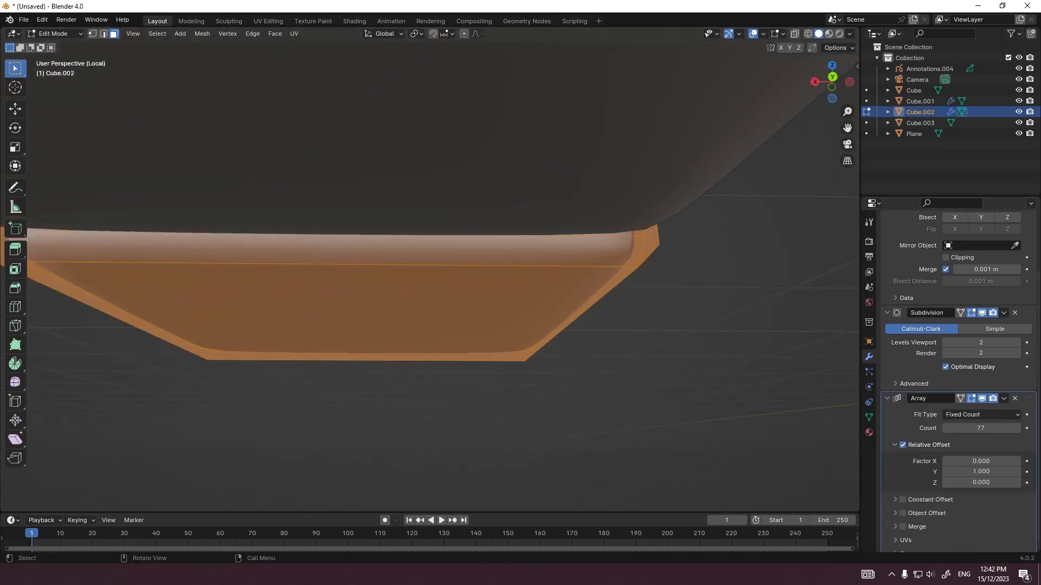
{"action": "left_click", "coordinate": [239, 254]}
{"action": "key", "text": "x"}
{"action": "left_click", "coordinate": [237, 295]}
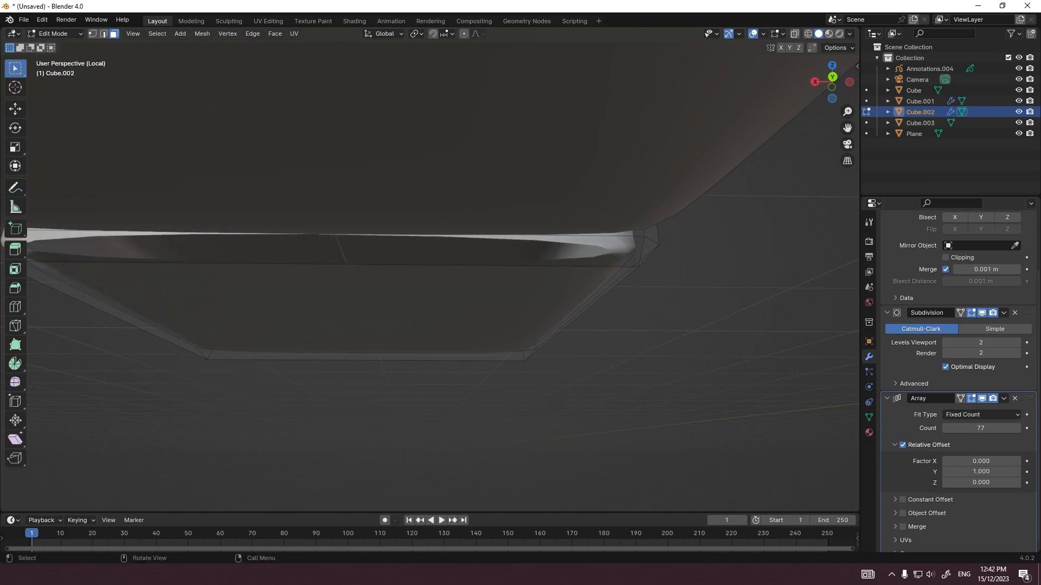
{"action": "key", "text": "x"}
{"action": "middle_click_drag", "start_coordinate": [237, 237], "coordinate": [421, 266]}
{"action": "left_click", "coordinate": [452, 366]}
{"action": "key", "text": "x"}
{"action": "left_click", "coordinate": [451, 368]}
Step: Select the open edges at the slab's -Y end with X-ray on and scale them to 0 along Y
{"action": "middle_click_drag", "start_coordinate": [347, 281], "coordinate": [244, 260]}
{"action": "key", "text": "2"}
{"action": "key", "text": "grave"}
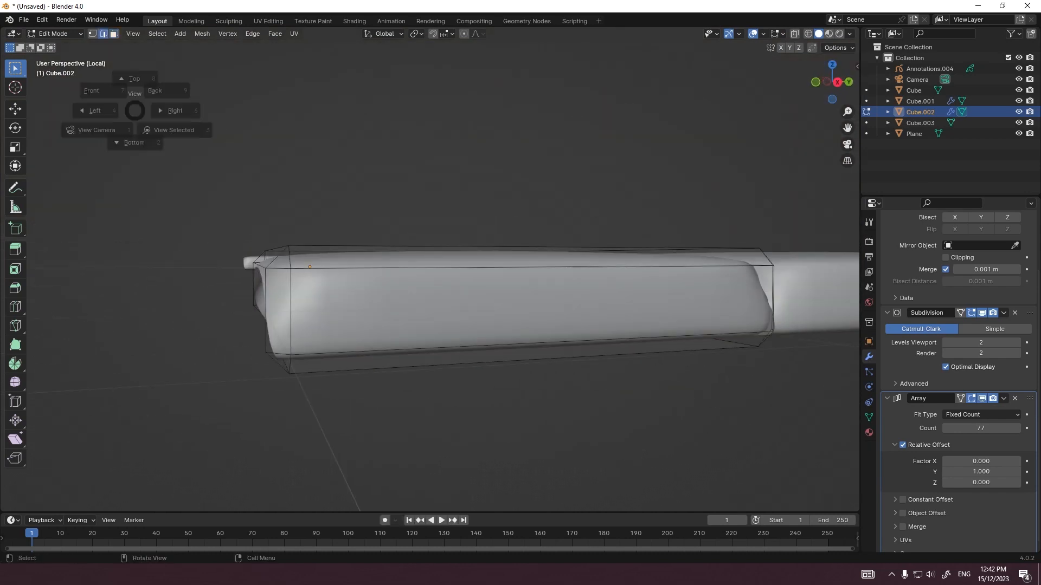
{"action": "left_click", "coordinate": [176, 110]}
{"action": "scroll", "coordinate": [314, 268], "scroll_direction": "up", "scroll_amount": 4}
{"action": "left_click_drag", "start_coordinate": [201, 343], "coordinate": [232, 371]}
{"action": "key", "text": "ctrl+z"}
{"action": "key", "text": "alt+z"}
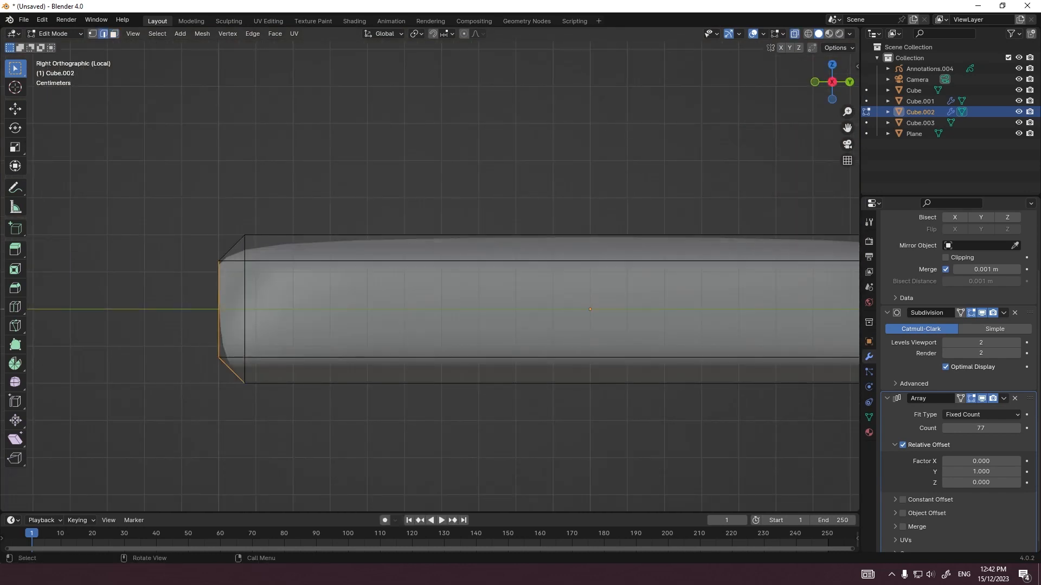
{"action": "key", "text": "s"}
{"action": "key", "text": "y"}
{"action": "key", "text": "0"}
{"action": "key", "text": "Return"}
Step: Move the flattened -Y end edges by -0.022526 m and a further -0.000809 m along Y
{"action": "scroll", "coordinate": [235, 340], "scroll_direction": "up", "scroll_amount": 4}
{"action": "middle_click_drag", "start_coordinate": [236, 339], "coordinate": [406, 357], "text": "shift"}
{"action": "key", "text": "g"}
{"action": "key", "text": "y"}
{"action": "left_click", "coordinate": [389, 355]}
{"action": "scroll", "coordinate": [387, 353], "scroll_direction": "up", "scroll_amount": 14}
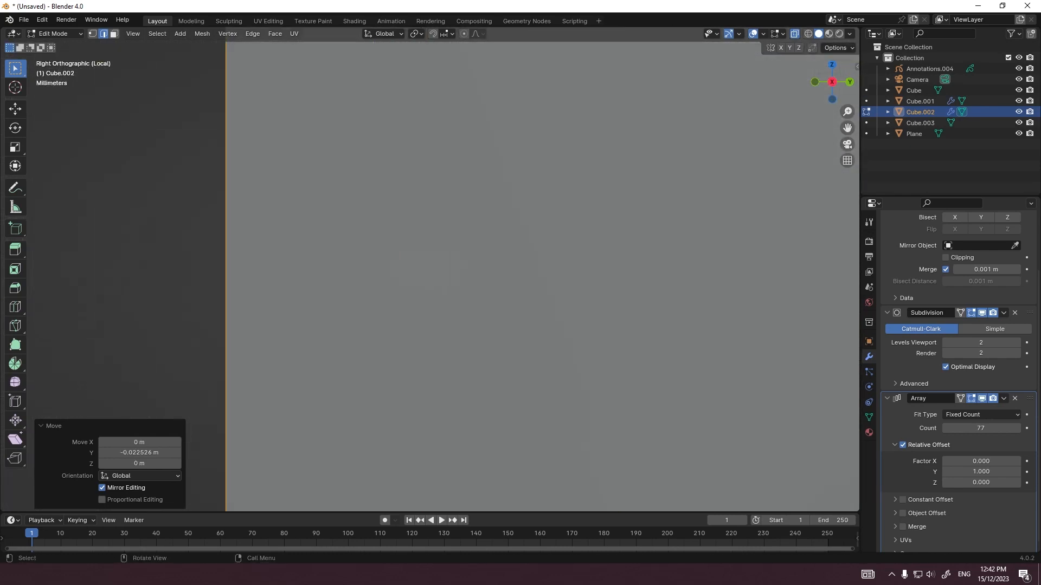
{"action": "key", "text": "g"}
{"action": "key", "text": "y"}
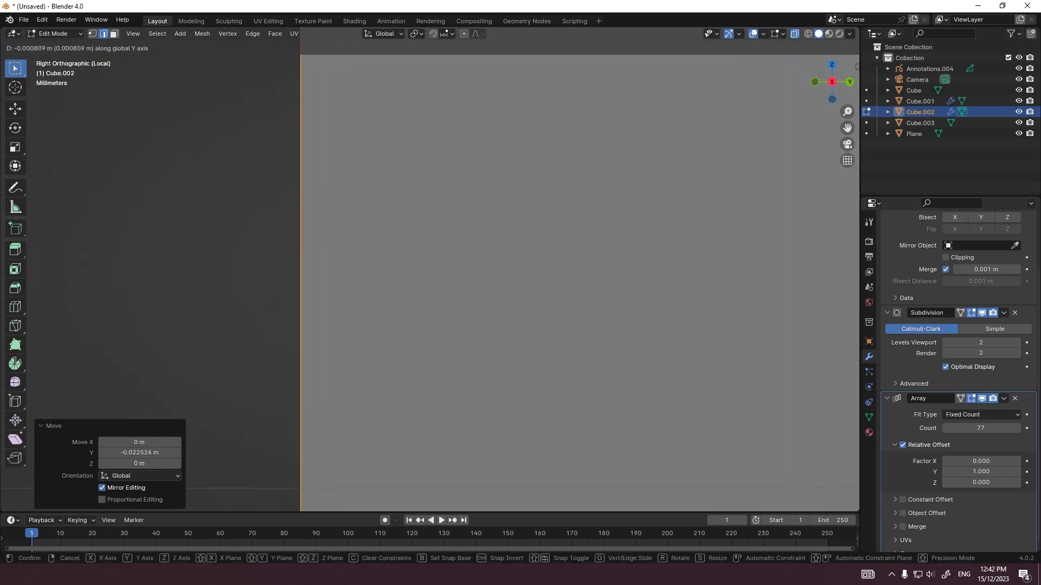
{"action": "key", "text": "Return"}
{"action": "scroll", "coordinate": [430, 272], "scroll_direction": "down", "scroll_amount": 10}
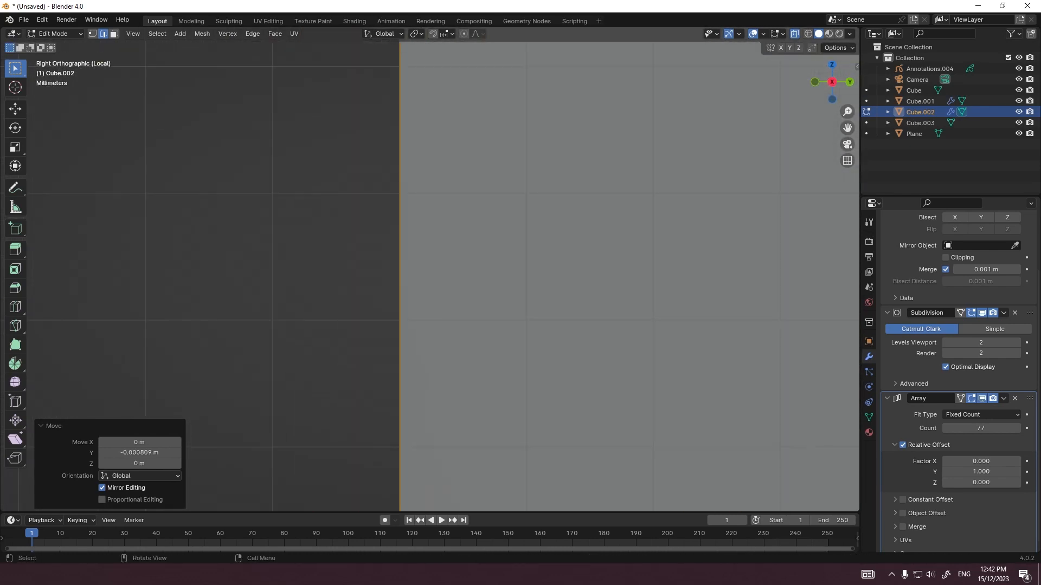
Step: Select the open edges at the source slab's +Y end and scale them to 0 along Y
{"action": "key", "text": "Tab"}
{"action": "key", "text": "Tab"}
{"action": "scroll", "coordinate": [416, 260], "scroll_direction": "up", "scroll_amount": 5}
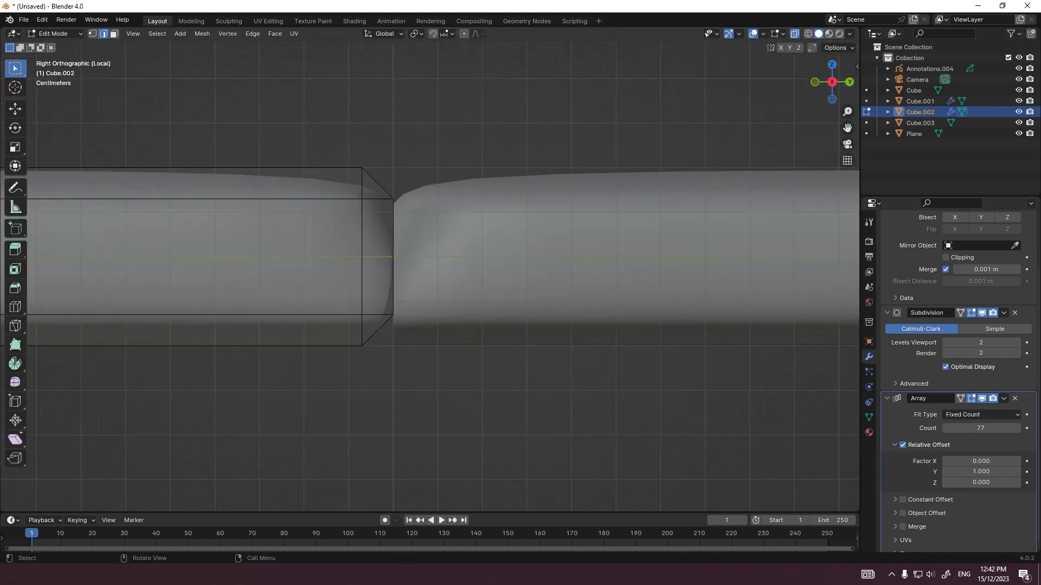
{"action": "key", "text": "g"}
{"action": "key", "text": "y"}
{"action": "key", "text": "Return"}
Step: Move the flattened +Y end edges by about 0.023 m and a further -0.000004 m along Y, and return to Object Mode
{"action": "scroll", "coordinate": [416, 325], "scroll_direction": "up", "scroll_amount": 15}
{"action": "key", "text": "g"}
{"action": "key", "text": "y"}
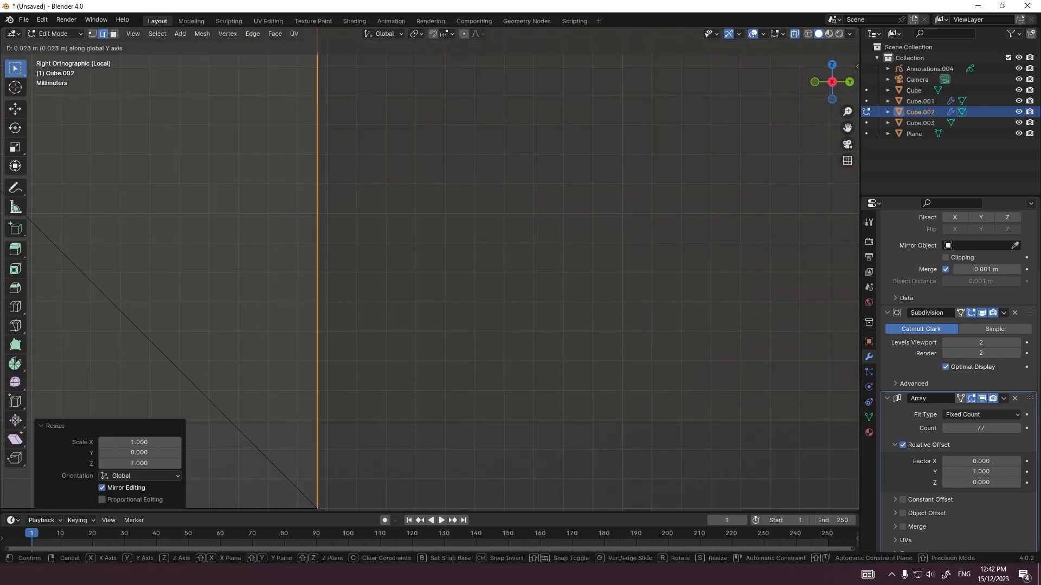
{"action": "key", "text": "Return"}
{"action": "scroll", "coordinate": [430, 227], "scroll_direction": "down", "scroll_amount": 12}
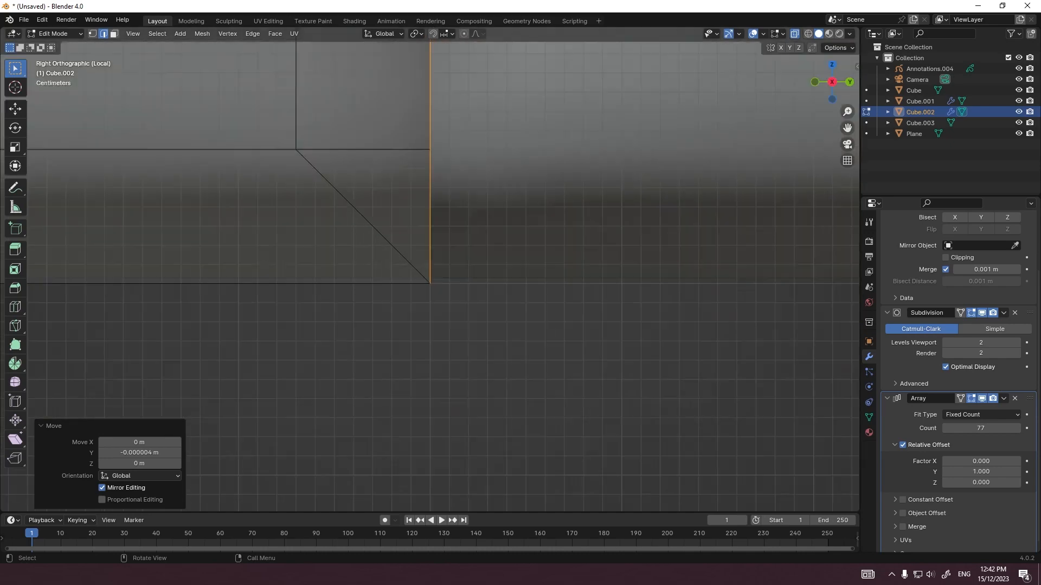
{"action": "scroll", "coordinate": [430, 270], "scroll_direction": "down", "scroll_amount": 5}
{"action": "middle_click_drag", "start_coordinate": [430, 270], "coordinate": [490, 355]}
{"action": "key", "text": "Tab"}
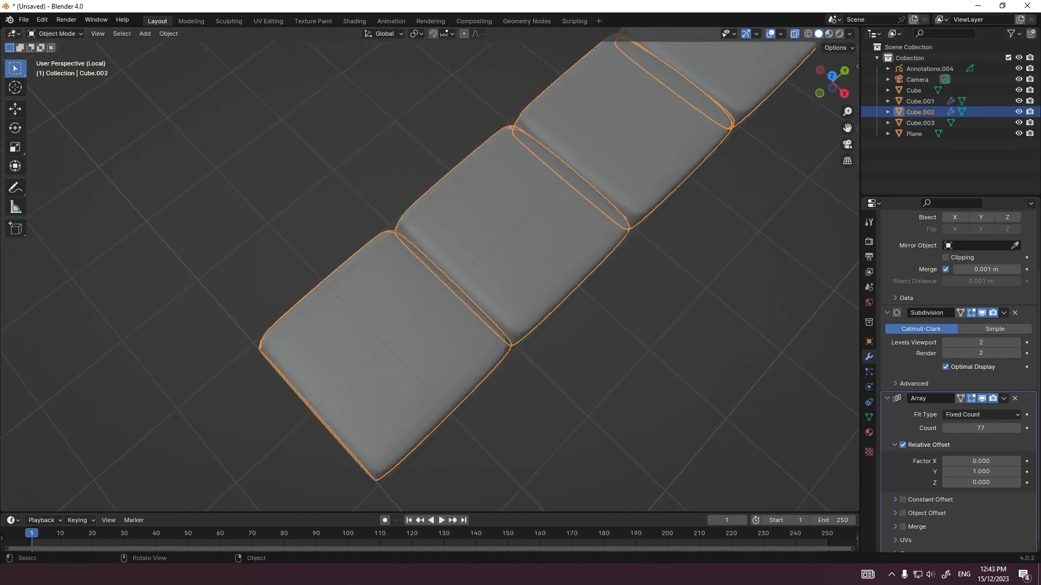
Step: Place the Subdivision modifier below Array in the slab's stack and inspect the joints between neighbouring slabs
{"action": "scroll", "coordinate": [430, 270], "scroll_direction": "down", "scroll_amount": 6}
{"action": "middle_click_drag", "start_coordinate": [430, 270], "coordinate": [363, 202]}
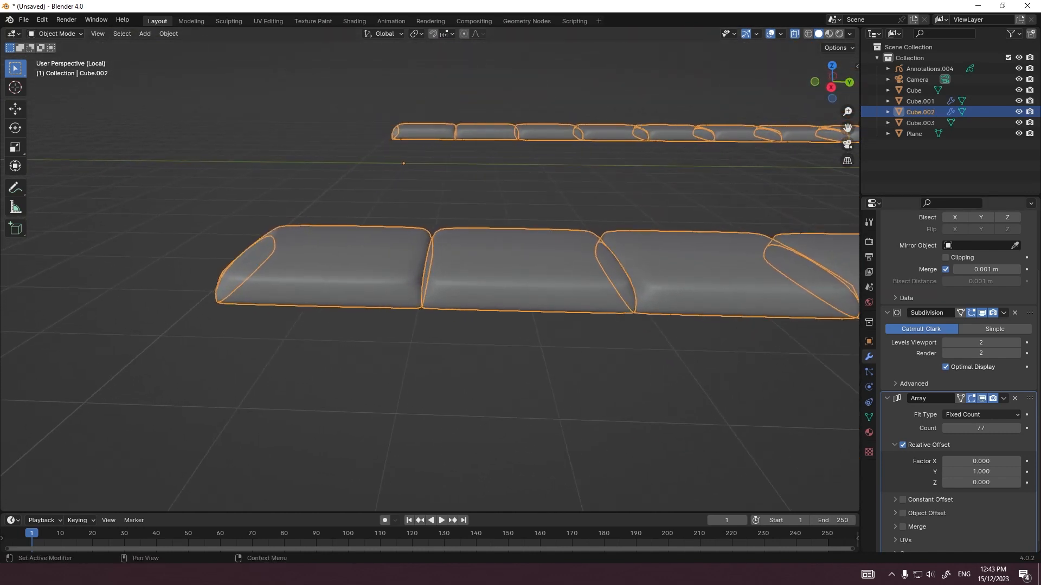
{"action": "left_click_drag", "start_coordinate": [1029, 313], "coordinate": [1029, 471]}
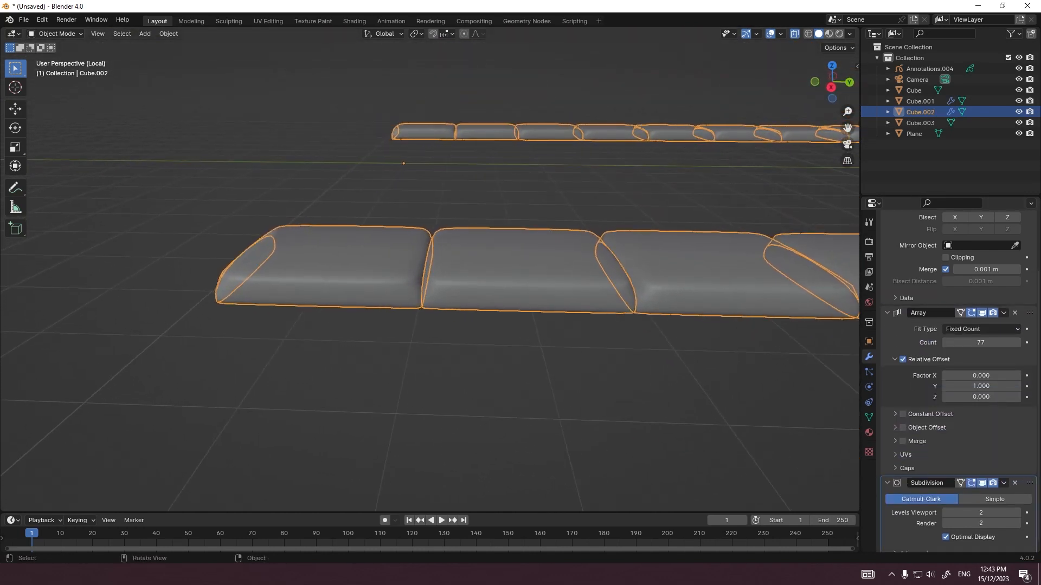
{"action": "scroll", "coordinate": [430, 270], "scroll_direction": "up", "scroll_amount": 6}
{"action": "key", "text": "Tab"}
{"action": "scroll", "coordinate": [430, 270], "scroll_direction": "down", "scroll_amount": 5}
{"action": "key", "text": "Tab"}
{"action": "scroll", "coordinate": [430, 270], "scroll_direction": "up", "scroll_amount": 7}
{"action": "scroll", "coordinate": [429, 270], "scroll_direction": "down", "scroll_amount": 6}
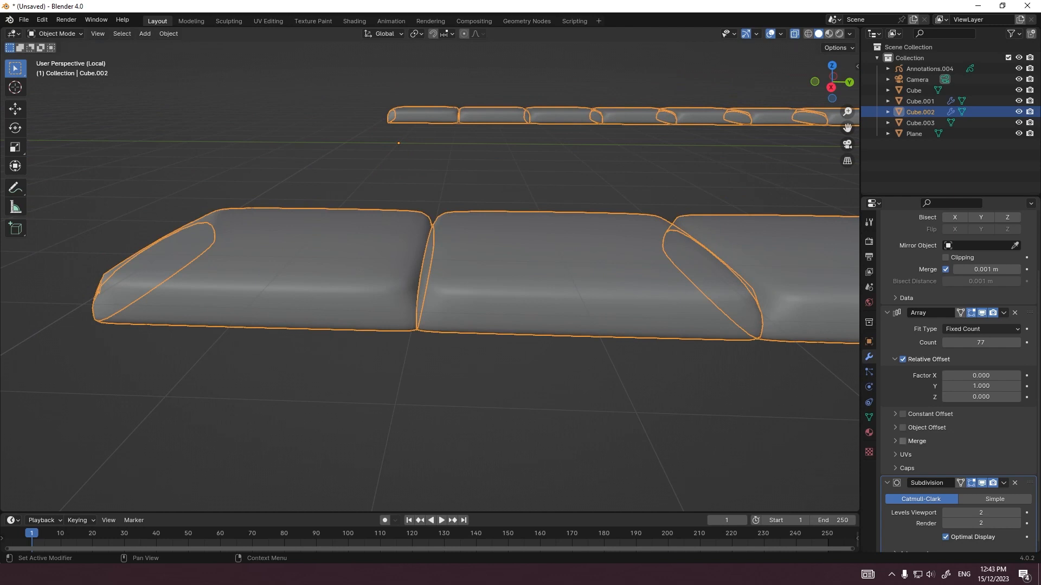
Step: Enable Merge in the slab's Array modifier and leave local view to show the whole road scene
{"action": "key", "text": "alt+a"}
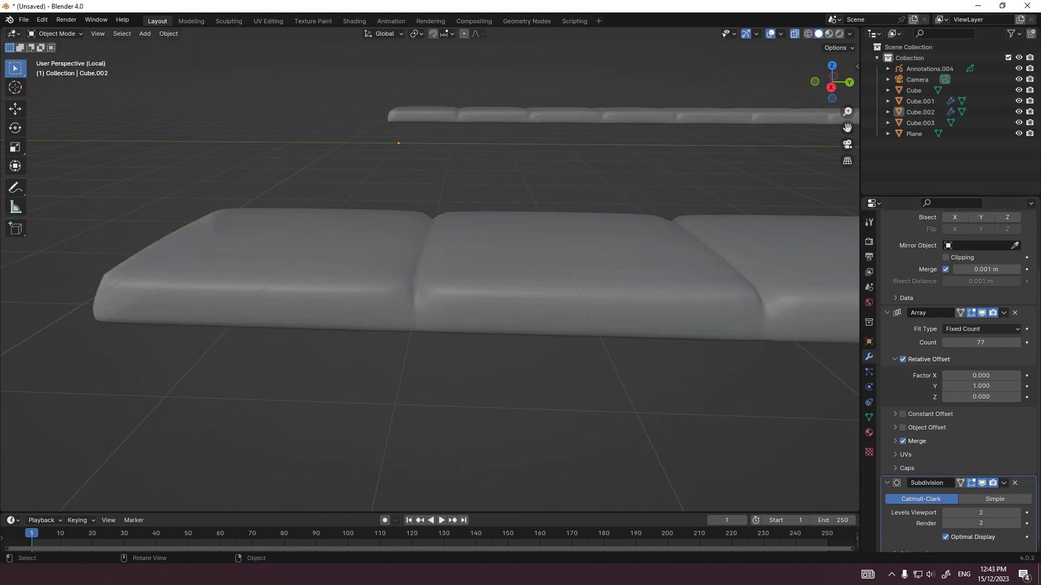
{"action": "middle_click_drag", "start_coordinate": [430, 270], "coordinate": [473, 306]}
{"action": "key", "text": "KP_1"}
{"action": "key", "text": "period"}
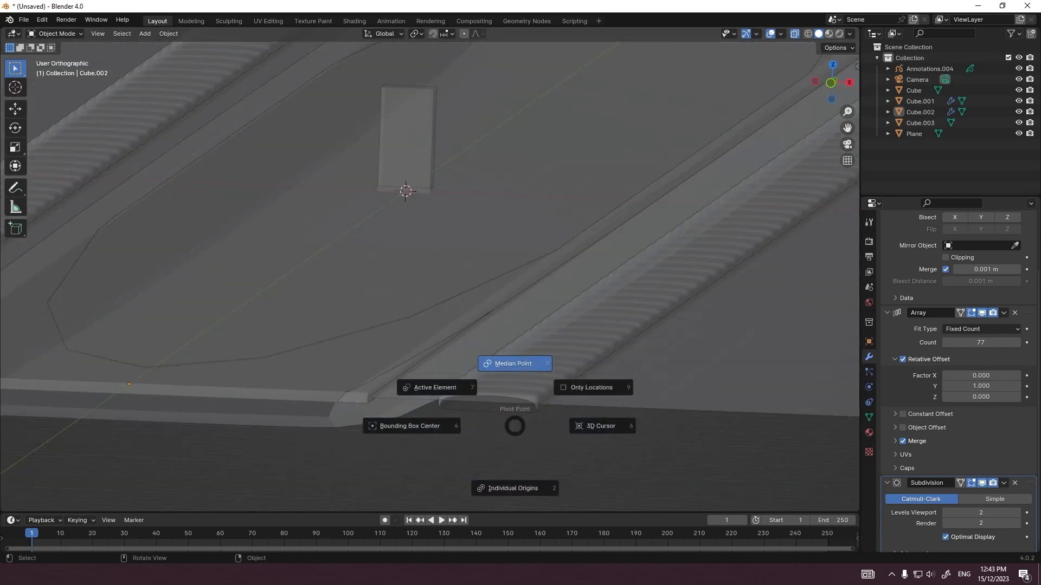
{"action": "key", "text": "Escape"}
{"action": "middle_click_drag", "start_coordinate": [517, 415], "coordinate": [436, 458]}
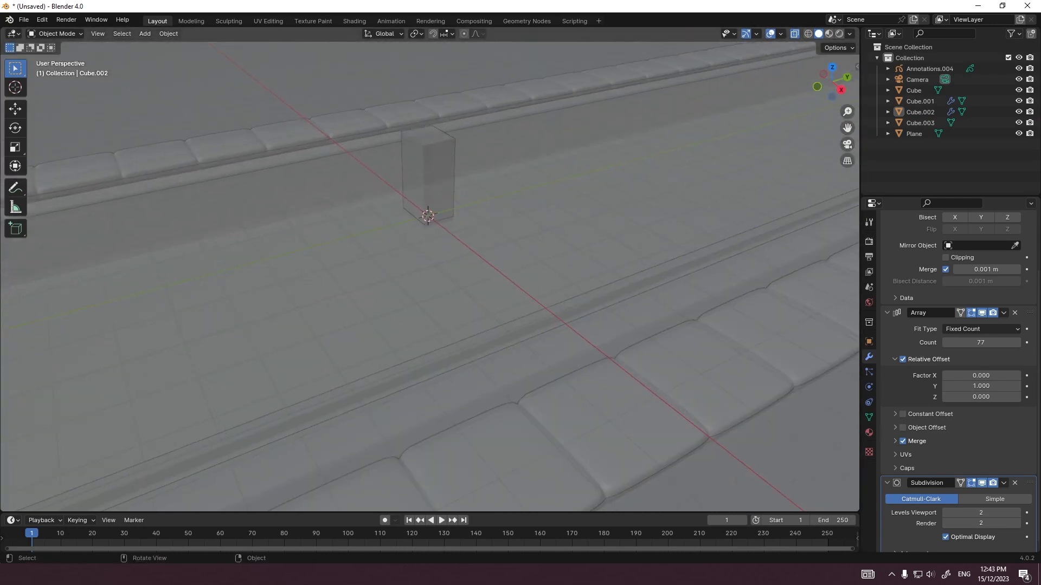
{"action": "scroll", "coordinate": [436, 458], "scroll_direction": "down", "scroll_amount": 3}
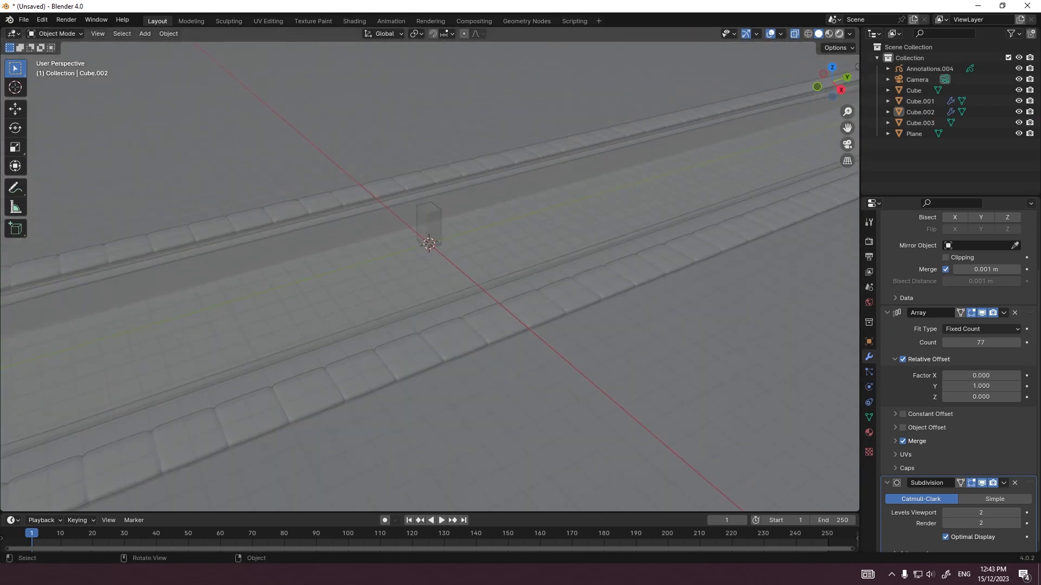
Step: Switch the viewport to rendered shading and select the mirrored paving slab rows
{"action": "key", "text": "z"}
{"action": "left_click", "coordinate": [436, 458]}
{"action": "middle_click_drag", "start_coordinate": [436, 458], "coordinate": [483, 421]}
{"action": "left_click", "coordinate": [391, 347]}
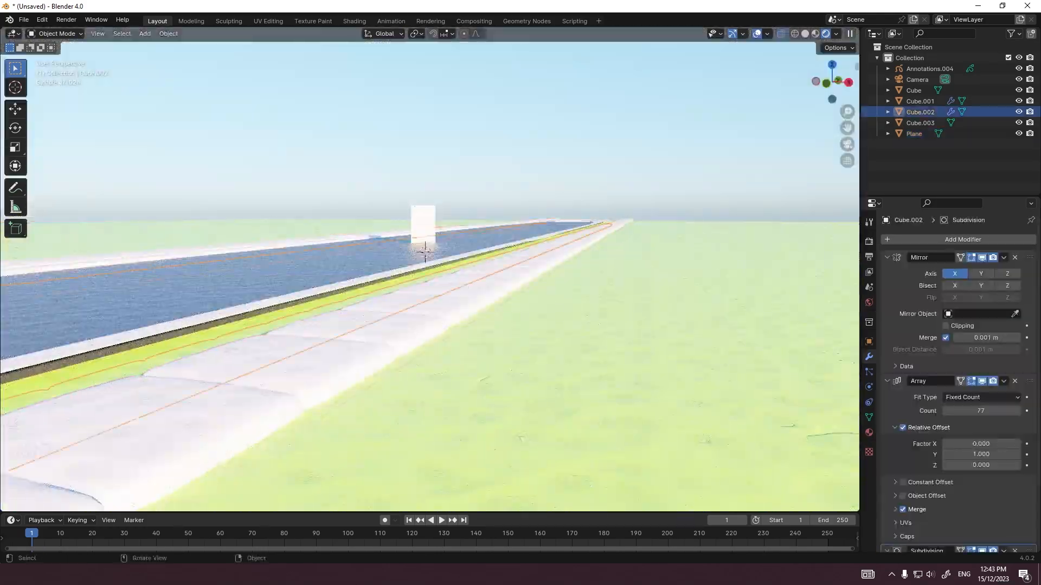
{"action": "scroll", "coordinate": [434, 333], "scroll_direction": "down", "scroll_amount": 3}
Step: In the left view, scale the paving slab mesh to 0.5 along Z
{"action": "key", "text": "grave"}
{"action": "left_click", "coordinate": [363, 333]}
{"action": "scroll", "coordinate": [362, 332], "scroll_direction": "up", "scroll_amount": 5}
{"action": "middle_click_drag", "start_coordinate": [362, 332], "coordinate": [355, 358], "text": "shift"}
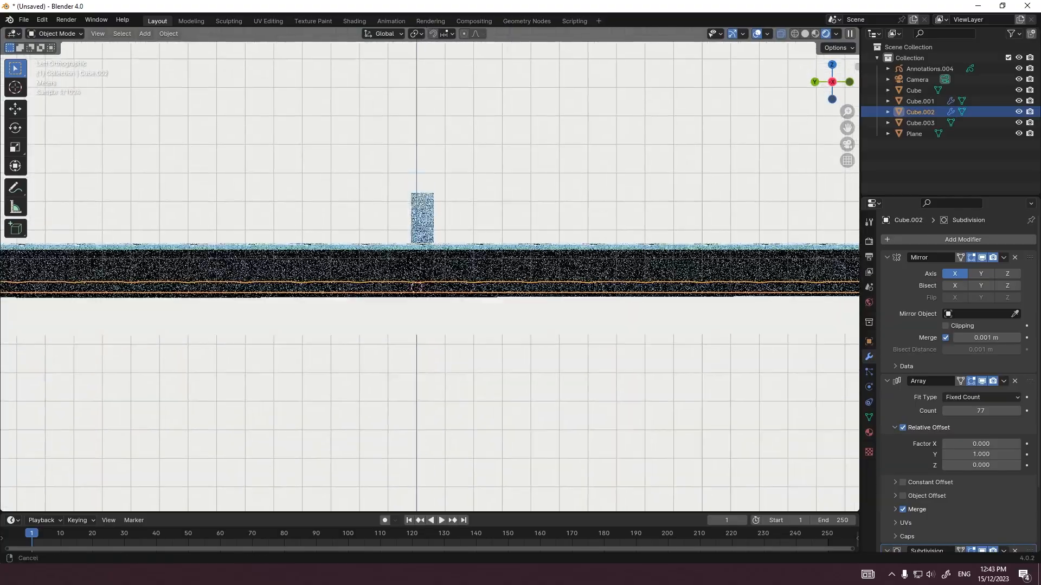
{"action": "scroll", "coordinate": [422, 244], "scroll_direction": "up", "scroll_amount": 12}
{"action": "key", "text": "Tab"}
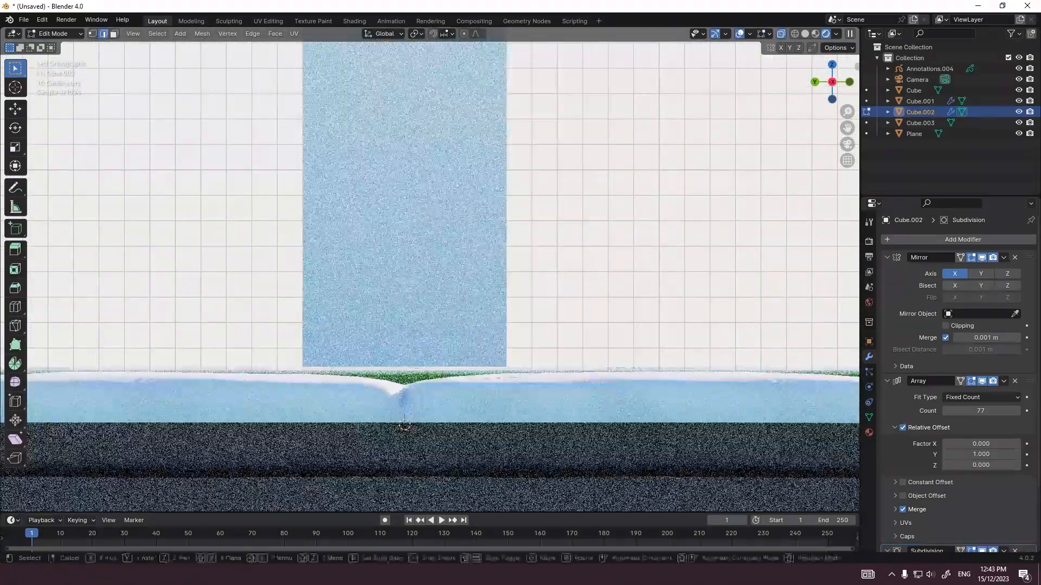
{"action": "key", "text": "s"}
{"action": "key", "text": "z"}
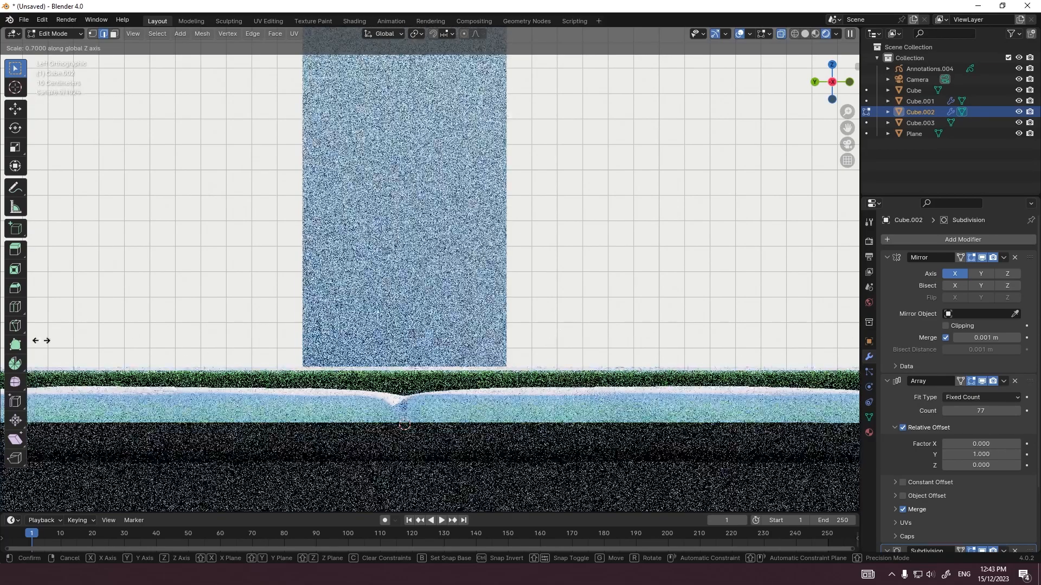
{"action": "left_click", "coordinate": [651, 365]}
{"action": "scroll", "coordinate": [651, 365], "scroll_direction": "down", "scroll_amount": 15}
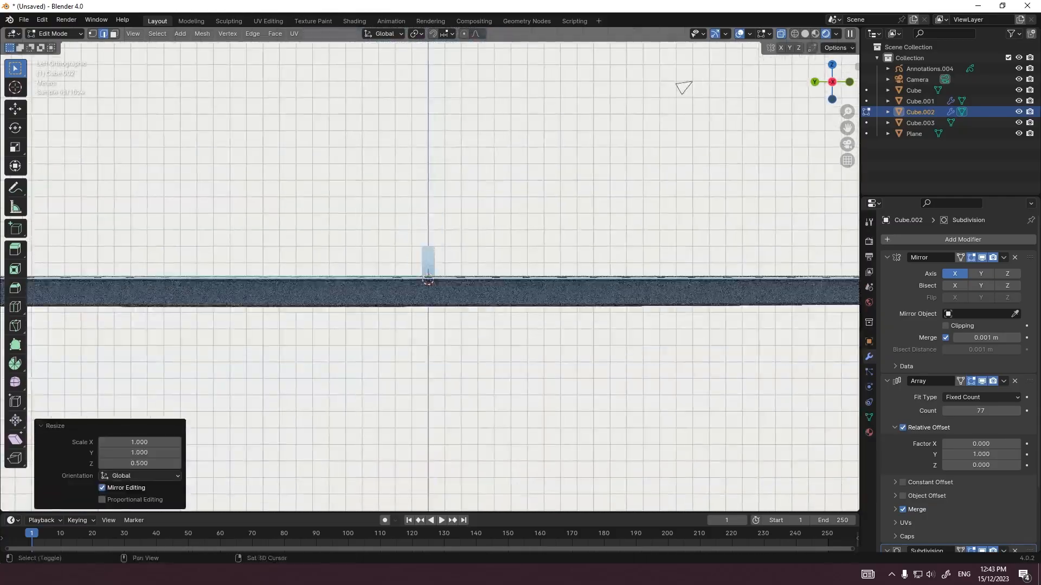
Step: Raise the paving slab rows by 0.1 m along Z in Object Mode and review them in perspective
{"action": "scroll", "coordinate": [651, 233], "scroll_direction": "up", "scroll_amount": 6}
{"action": "middle_click_drag", "start_coordinate": [651, 326], "coordinate": [659, 264], "text": "shift"}
{"action": "scroll", "coordinate": [659, 264], "scroll_direction": "up", "scroll_amount": 7}
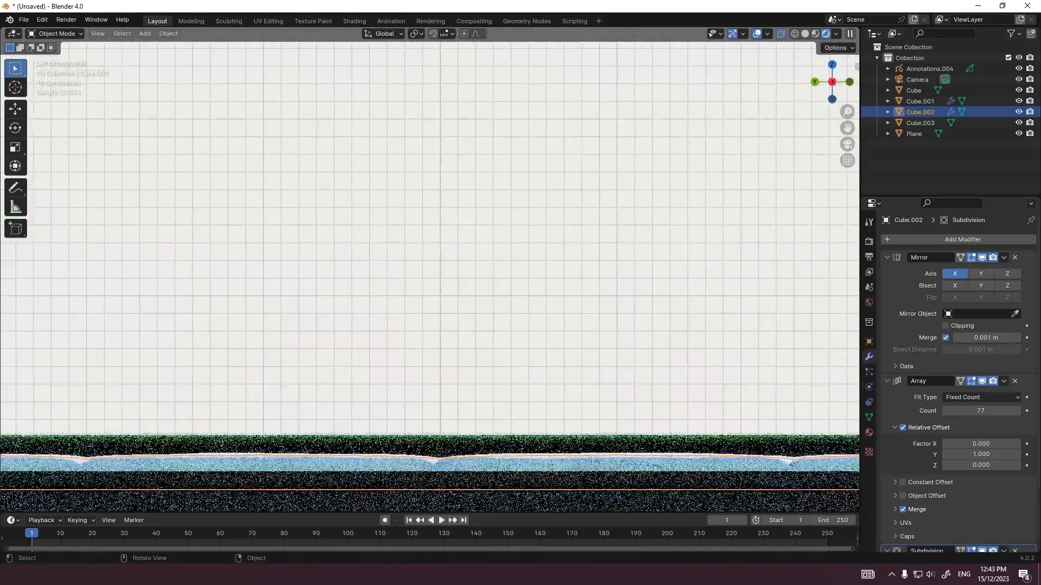
{"action": "key", "text": "g"}
{"action": "key", "text": "z"}
{"action": "left_click", "coordinate": [659, 244], "text": "ctrl"}
{"action": "middle_click_drag", "start_coordinate": [542, 282], "coordinate": [416, 149]}
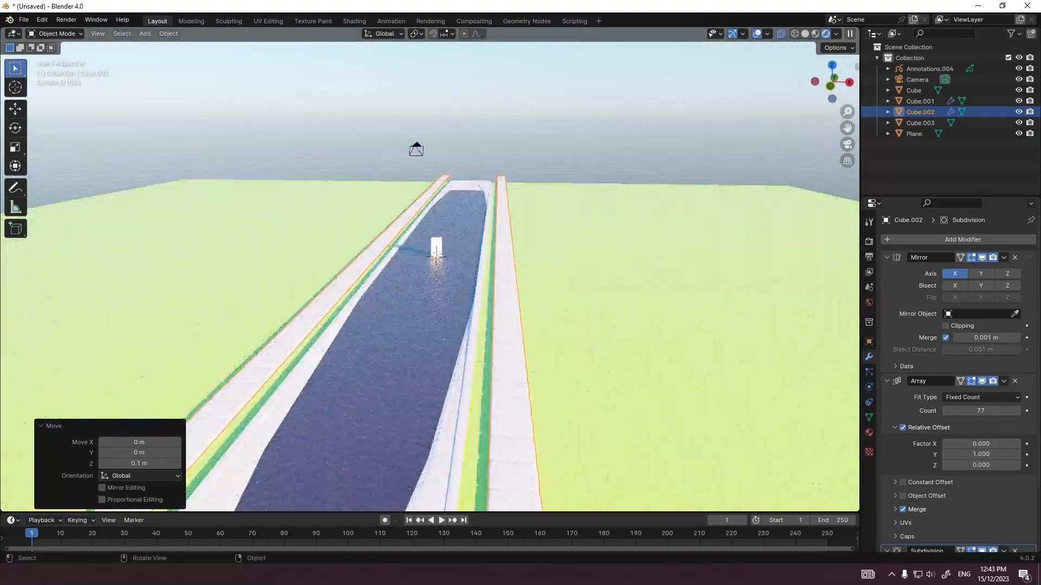
{"action": "left_click", "coordinate": [423, 205]}
{"action": "key", "text": "g"}
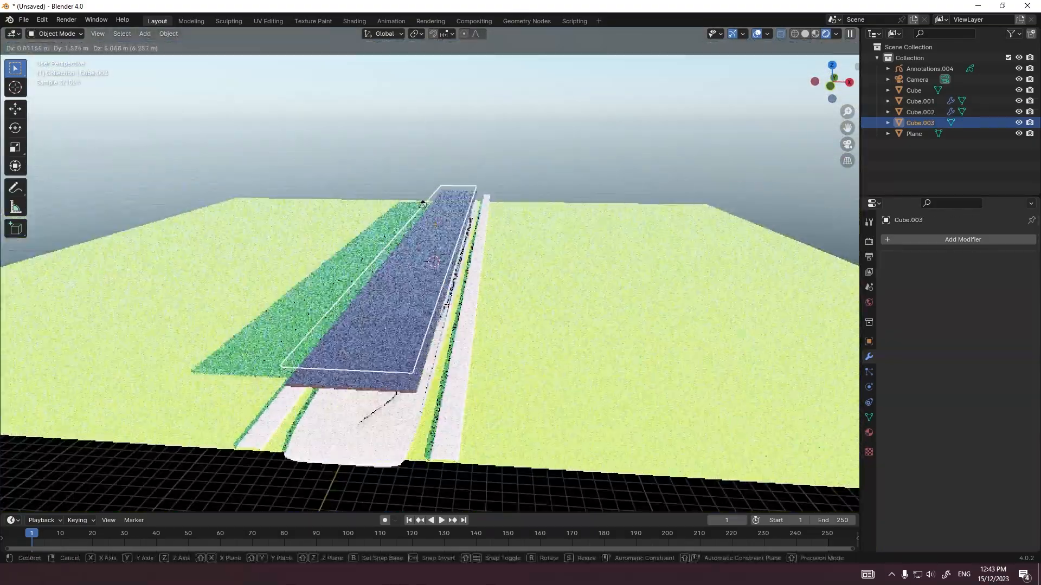
{"action": "left_click", "coordinate": [422, 205]}
Step: Try to bevel the end corners of the pale object that edges the road
{"action": "key", "text": "Tab"}
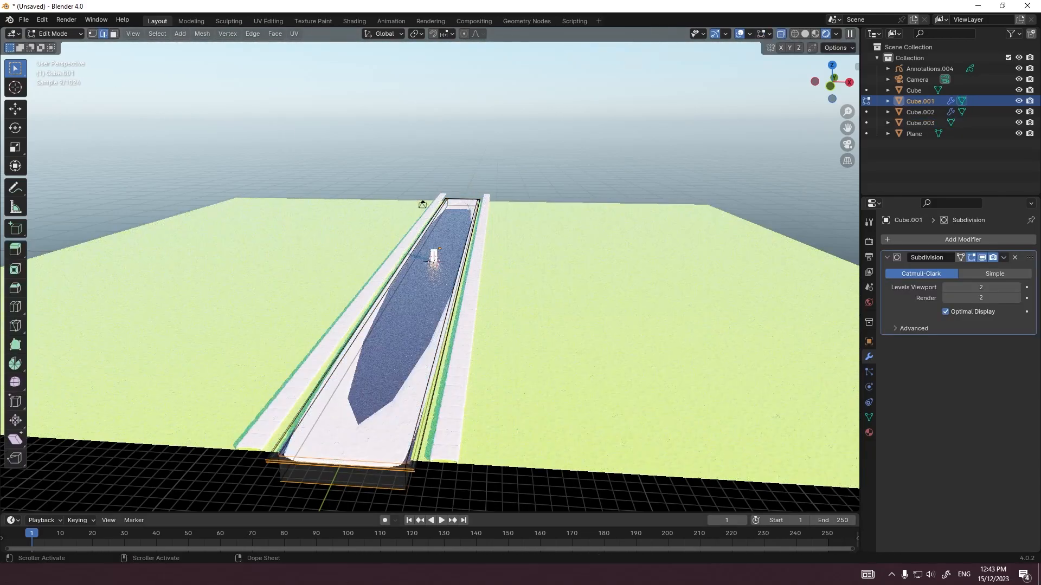
{"action": "middle_click_drag", "start_coordinate": [422, 205], "coordinate": [434, 234]}
{"action": "scroll", "coordinate": [430, 233], "scroll_direction": "down", "scroll_amount": 5}
{"action": "scroll", "coordinate": [434, 217], "scroll_direction": "up", "scroll_amount": 6}
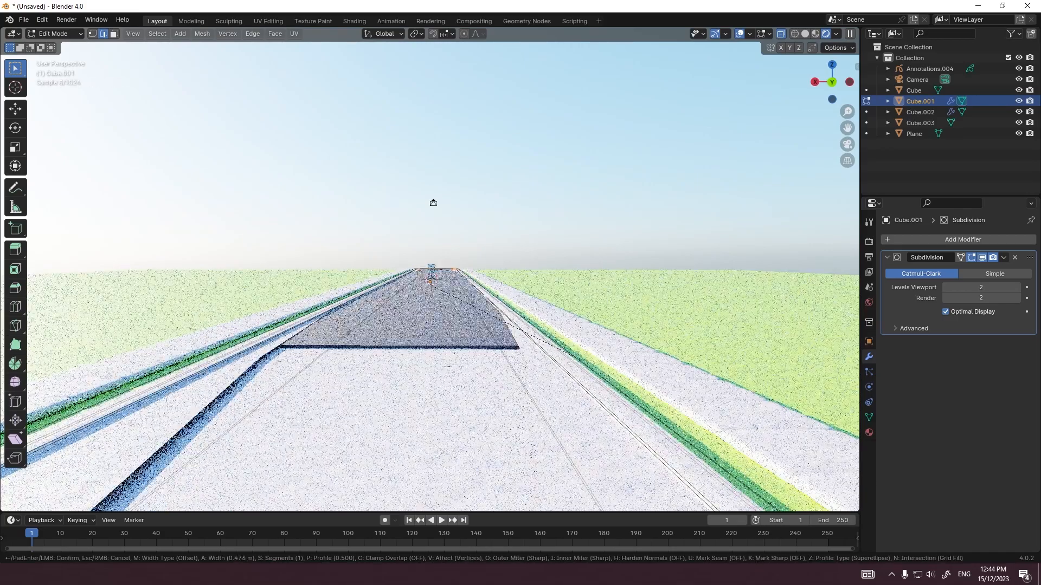
{"action": "middle_click_drag", "start_coordinate": [433, 234], "coordinate": [348, 282]}
{"action": "scroll", "coordinate": [434, 271], "scroll_direction": "up", "scroll_amount": 4}
{"action": "key", "text": "Tab"}
{"action": "left_click", "coordinate": [433, 266]}
{"action": "scroll", "coordinate": [433, 265], "scroll_direction": "down", "scroll_amount": 3}
{"action": "left_click", "coordinate": [165, 341]}
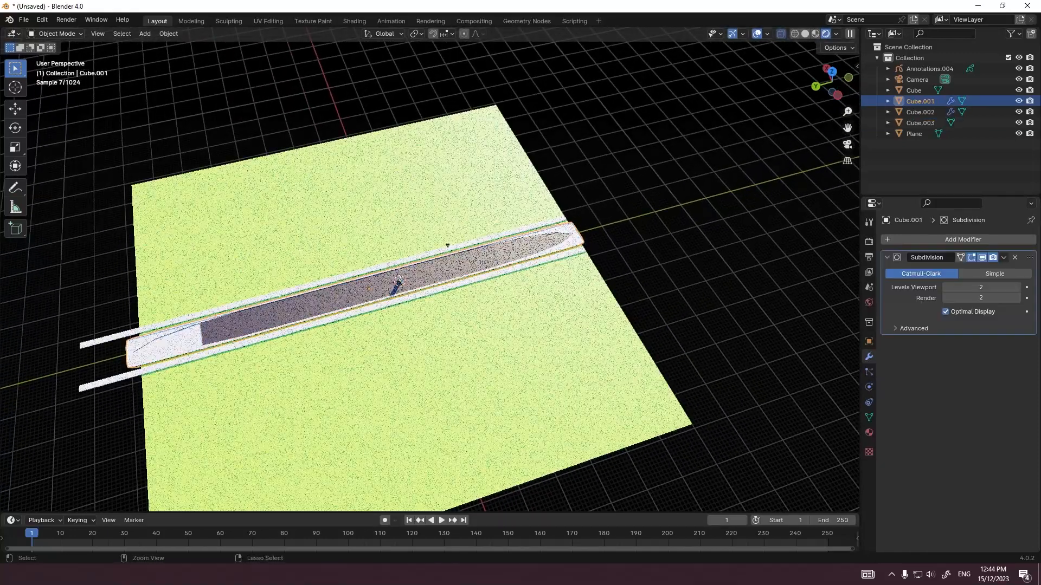
{"action": "key", "text": "Tab"}
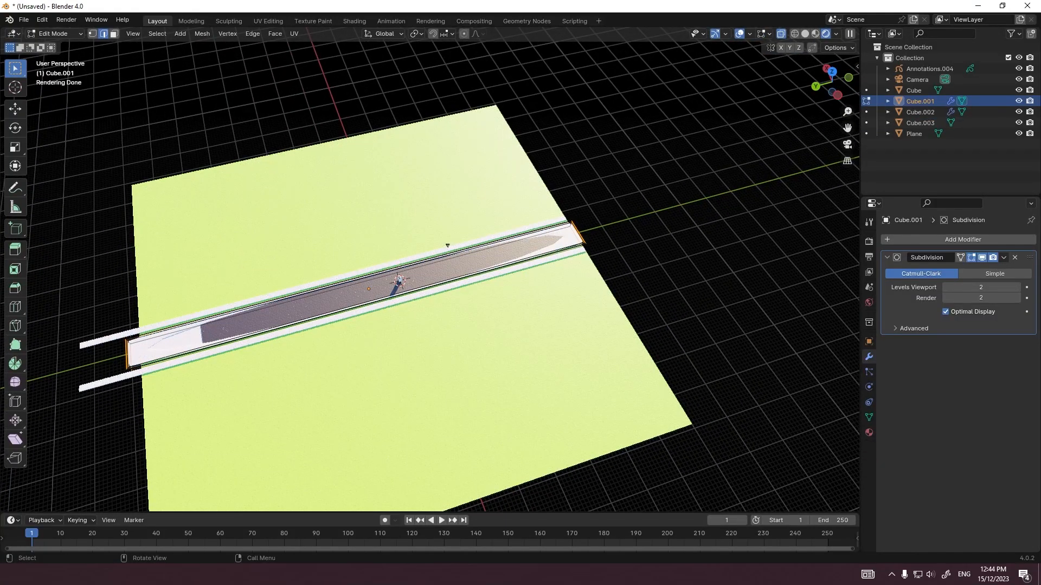
{"action": "key", "text": "grave"}
{"action": "left_click", "coordinate": [576, 188]}
{"action": "scroll", "coordinate": [429, 270], "scroll_direction": "down", "scroll_amount": 3}
{"action": "scroll", "coordinate": [430, 270], "scroll_direction": "up", "scroll_amount": 2}
{"action": "key", "text": "a"}
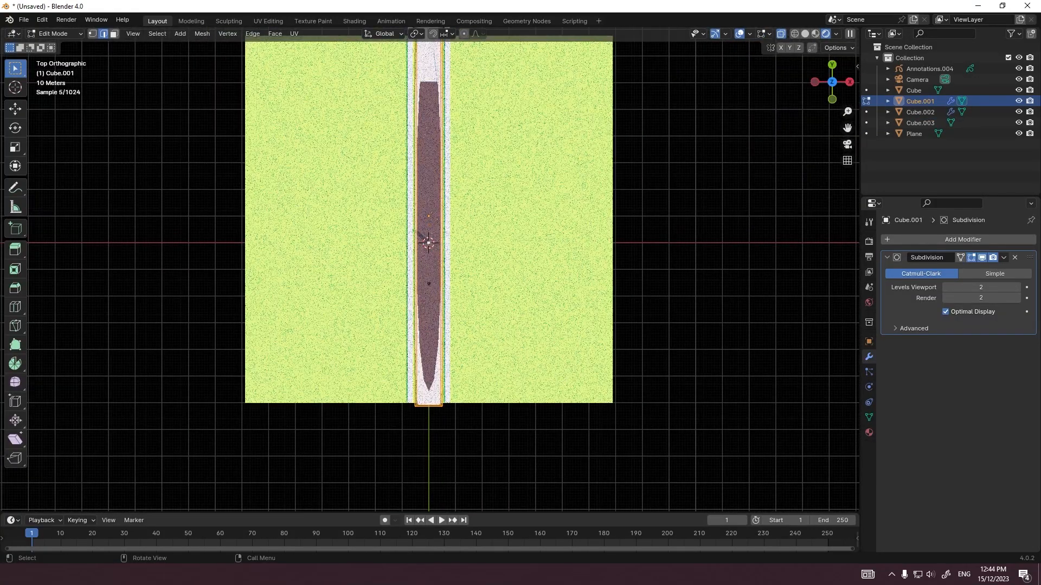
{"action": "key", "text": "Tab"}
Step: Switch to the camera view and delete the pale object that edges the road
{"action": "key", "text": "KP_0"}
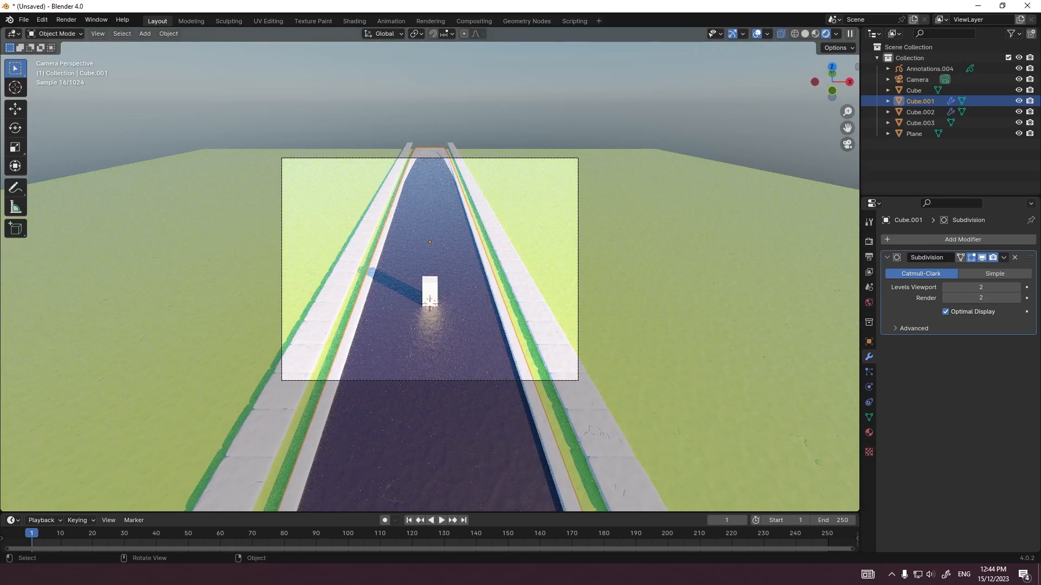
{"action": "scroll", "coordinate": [430, 270], "scroll_direction": "up", "scroll_amount": 4}
{"action": "scroll", "coordinate": [430, 270], "scroll_direction": "down", "scroll_amount": 3}
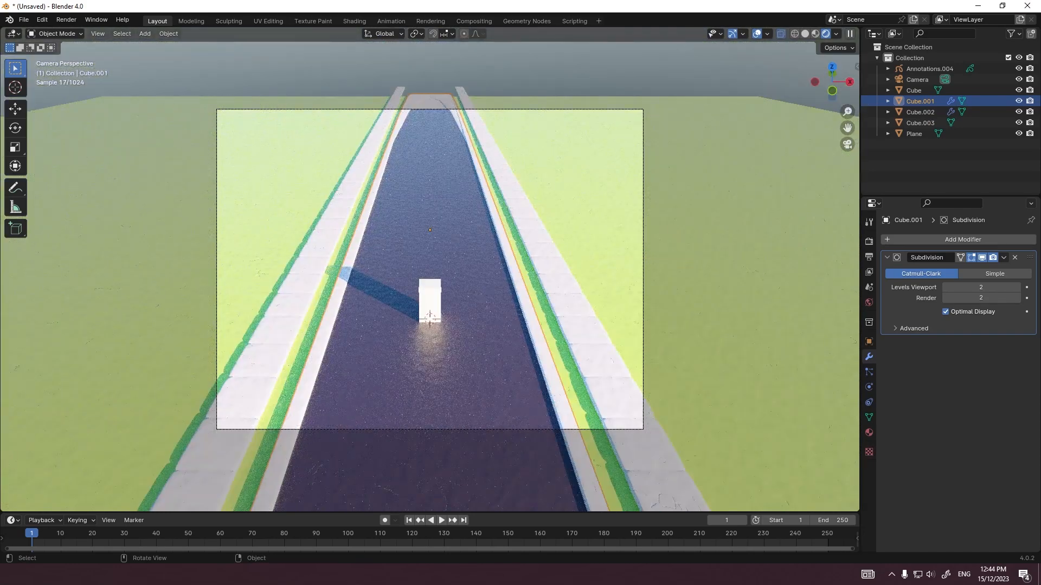
{"action": "key", "text": "Delete"}
Step: Add a 2 m cube at the world origin and give it a Mirror modifier on the X axis
{"action": "key", "text": "shift+a"}
{"action": "mouse_move", "coordinate": [504, 87]}
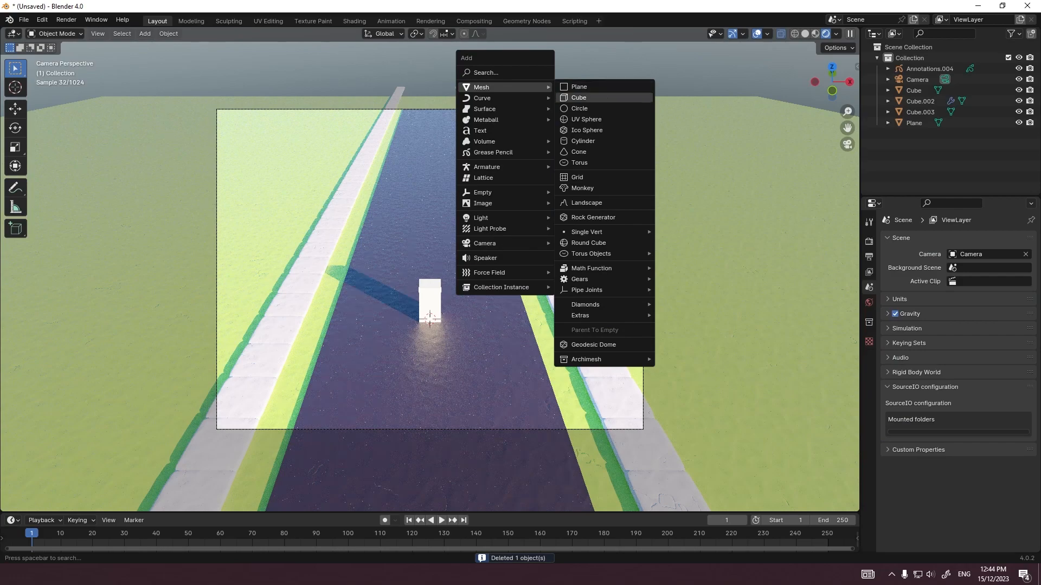
{"action": "left_click", "coordinate": [578, 98]}
{"action": "scroll", "coordinate": [430, 270], "scroll_direction": "up", "scroll_amount": 4}
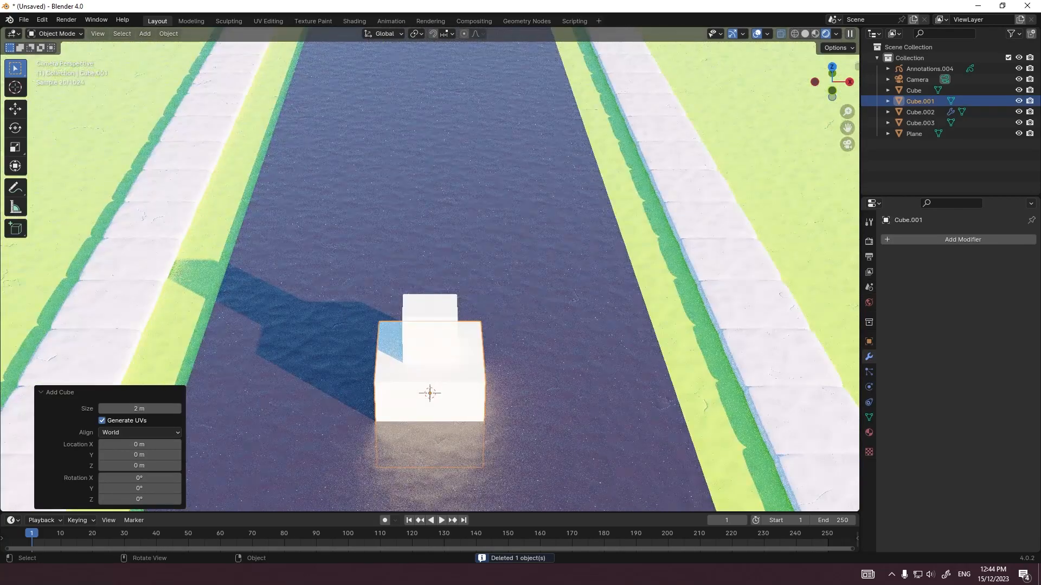
{"action": "left_click", "coordinate": [963, 239]}
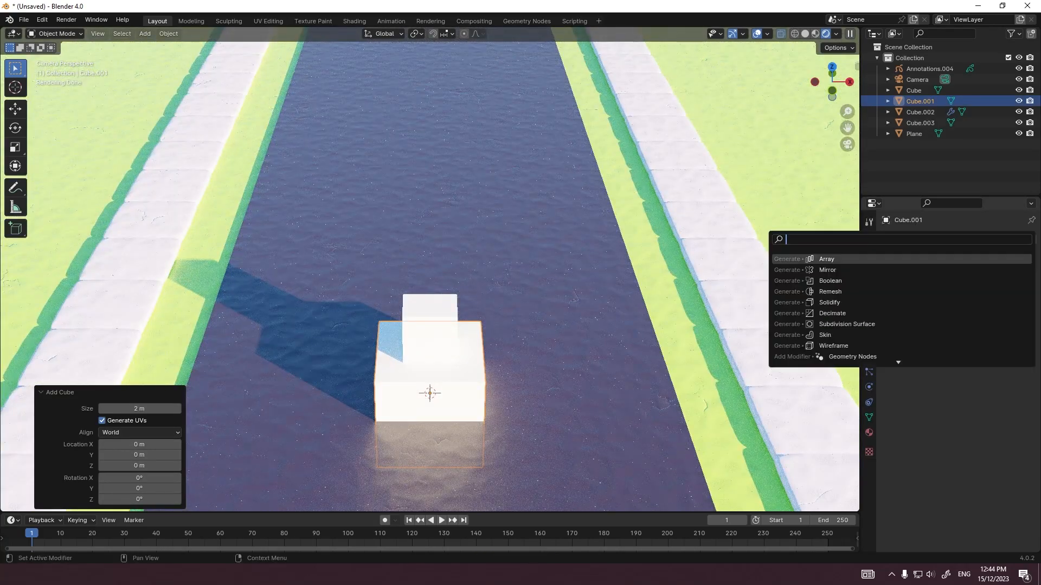
{"action": "key", "text": "Return"}
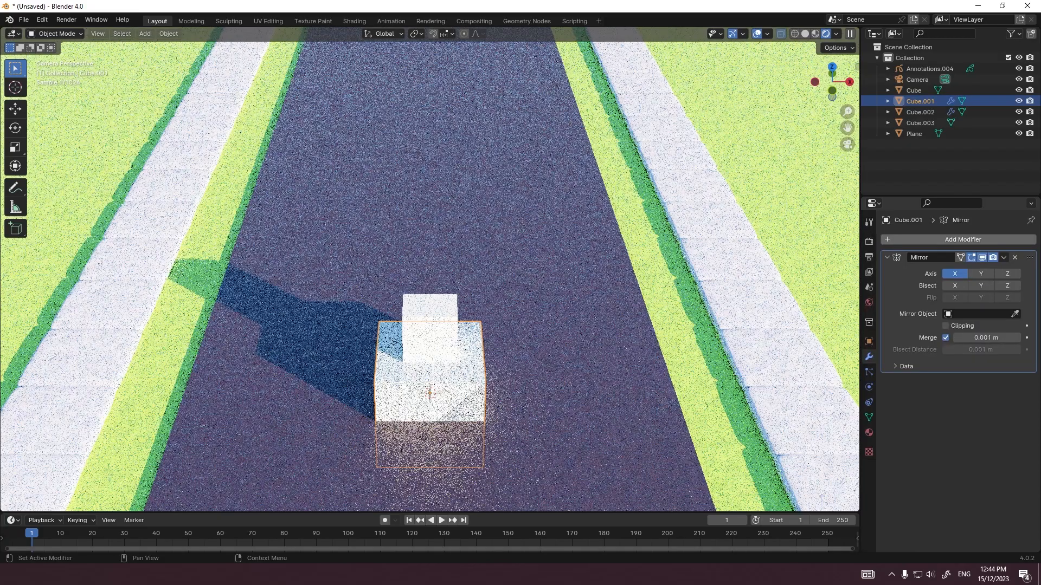
Step: Move the new cube's mesh 5 m along X in Edit Mode so its mirrored copies flank the road
{"action": "key", "text": "Tab"}
{"action": "key", "text": "g"}
{"action": "key", "text": "x"}
{"action": "key", "text": "1"}
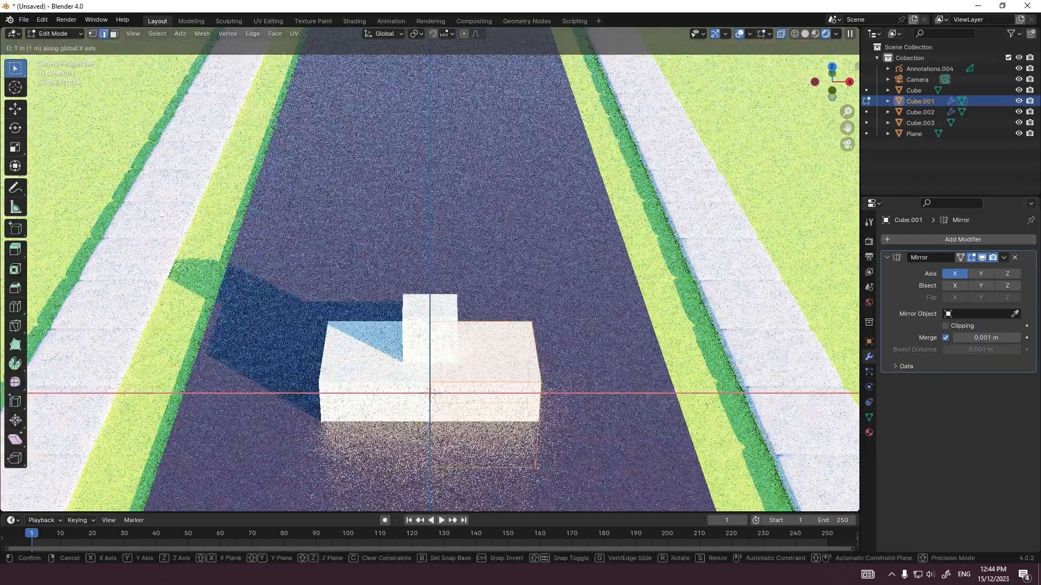
{"action": "left_click", "coordinate": [731, 279]}
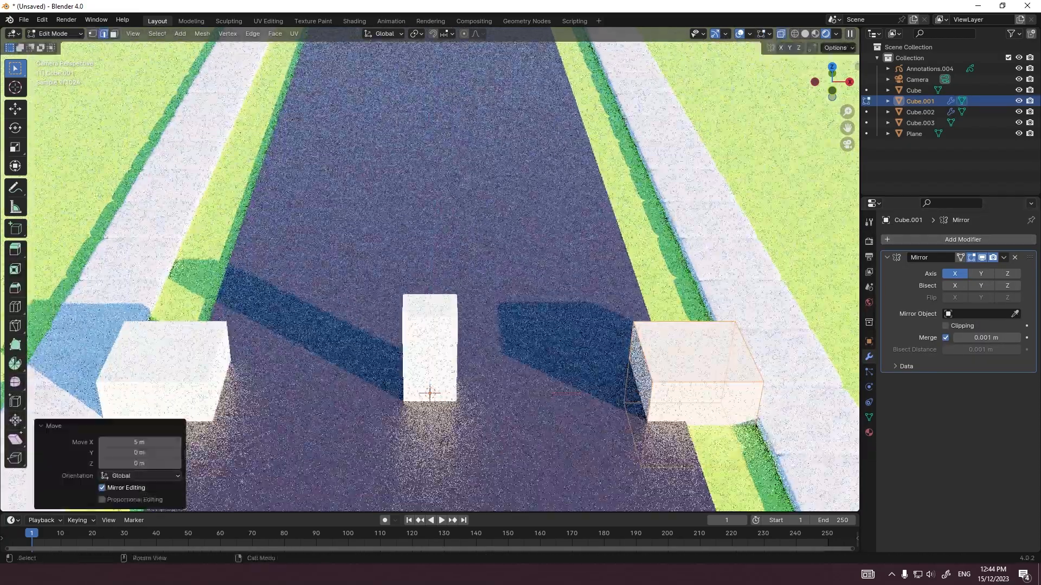
{"action": "key", "text": "grave"}
{"action": "left_click", "coordinate": [670, 242]}
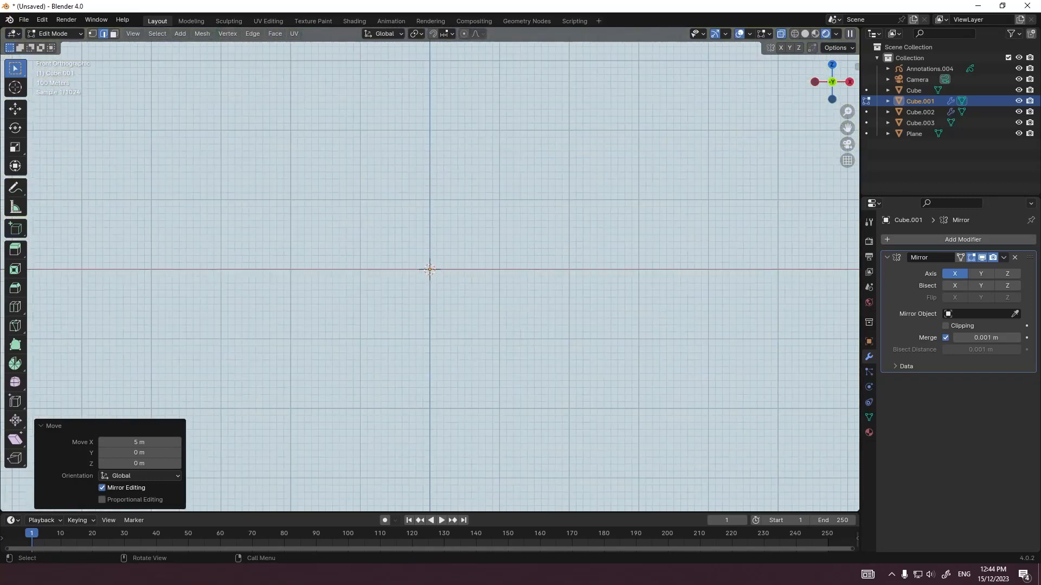
{"action": "middle_click_drag", "start_coordinate": [670, 242], "coordinate": [705, 377]}
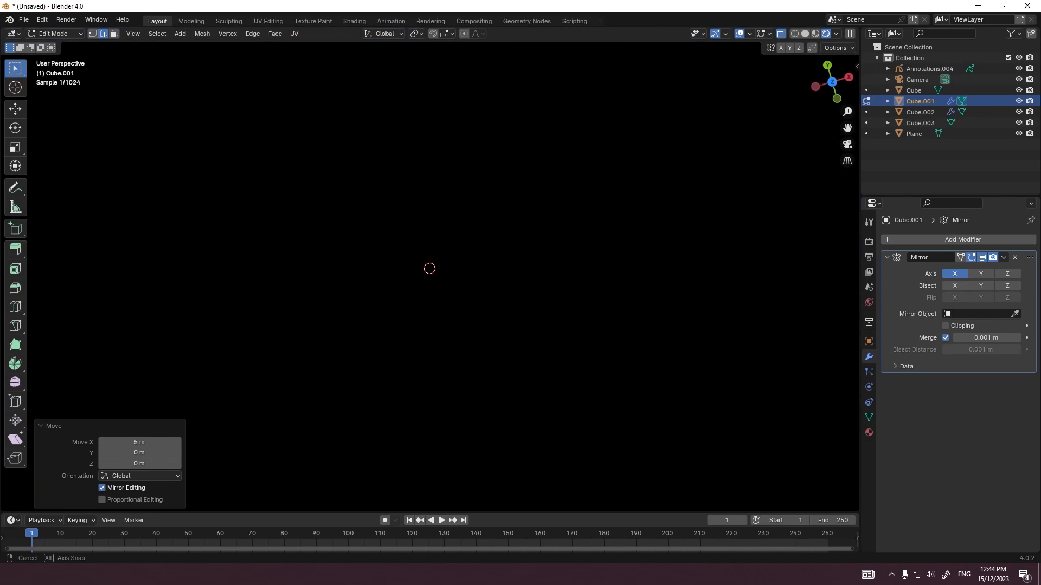
{"action": "key", "text": "period"}
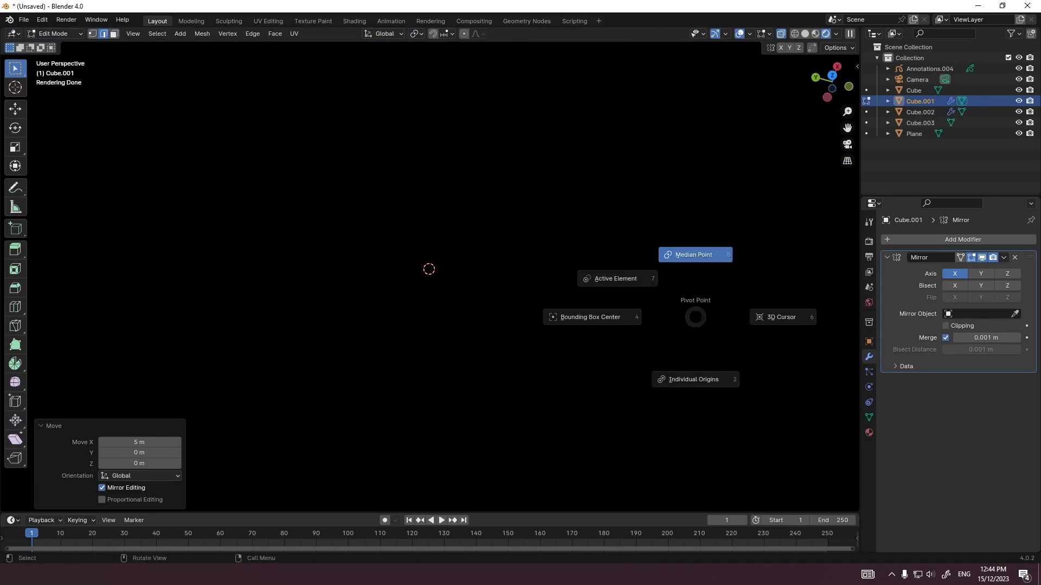
{"action": "key", "text": "slash"}
{"action": "key", "text": "slash"}
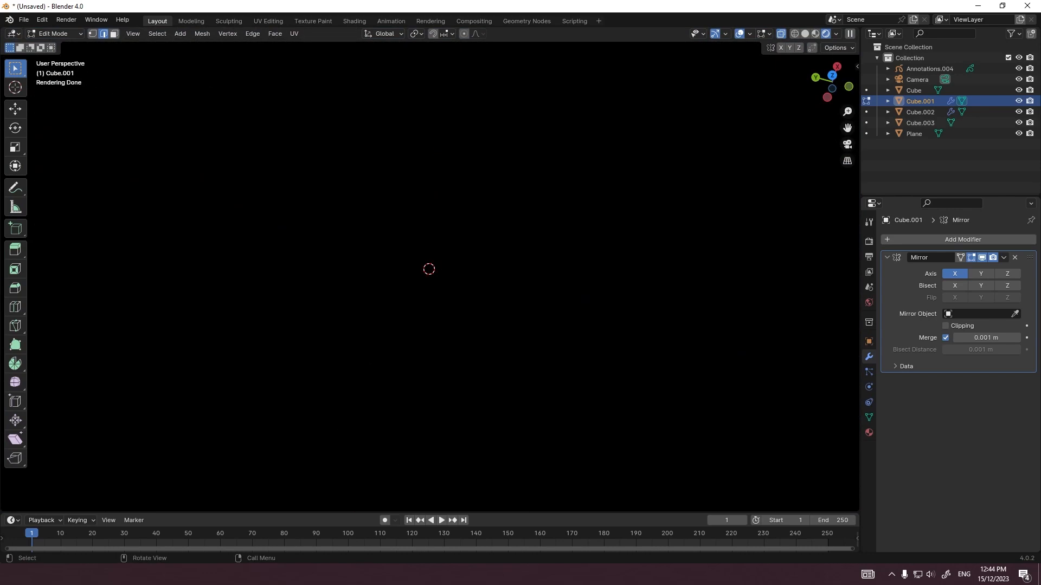
{"action": "middle_click_drag", "start_coordinate": [429, 269], "coordinate": [429, 269]}
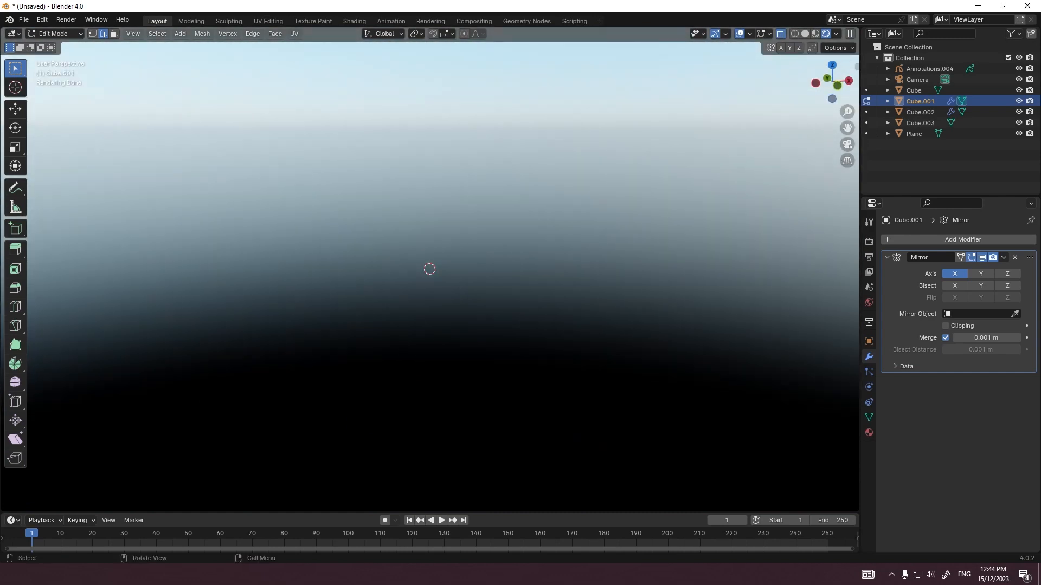
{"action": "scroll", "coordinate": [429, 269], "scroll_direction": "up", "scroll_amount": 20}
{"action": "middle_click_drag", "start_coordinate": [430, 269], "coordinate": [426, 275]}
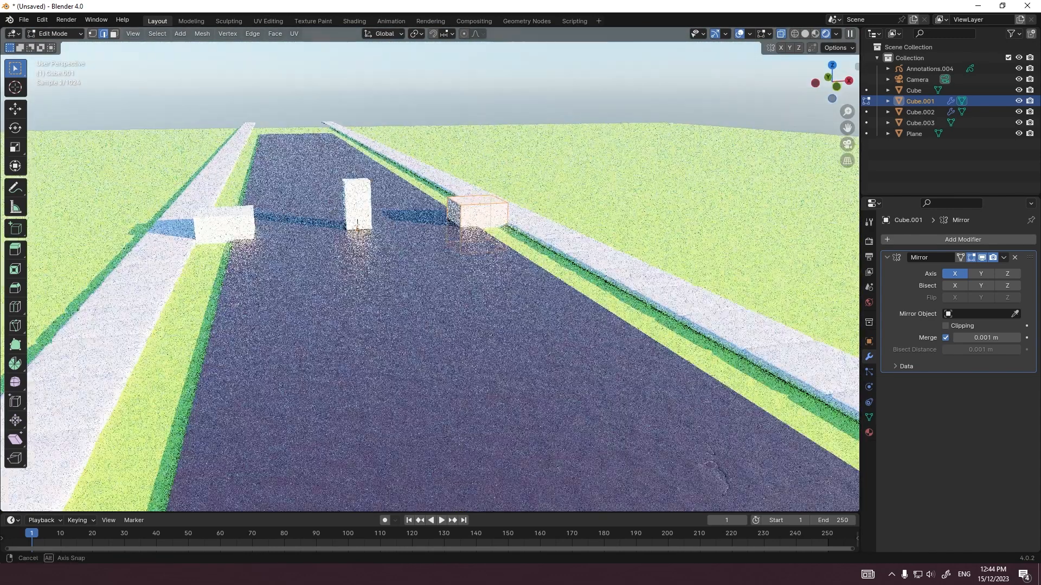
Step: Scale the mirrored cube's mesh to 0.2 of its size in the front view
{"action": "key", "text": "grave"}
{"action": "left_click", "coordinate": [358, 230]}
{"action": "key", "text": "Tab"}
{"action": "scroll", "coordinate": [358, 230], "scroll_direction": "up", "scroll_amount": 8}
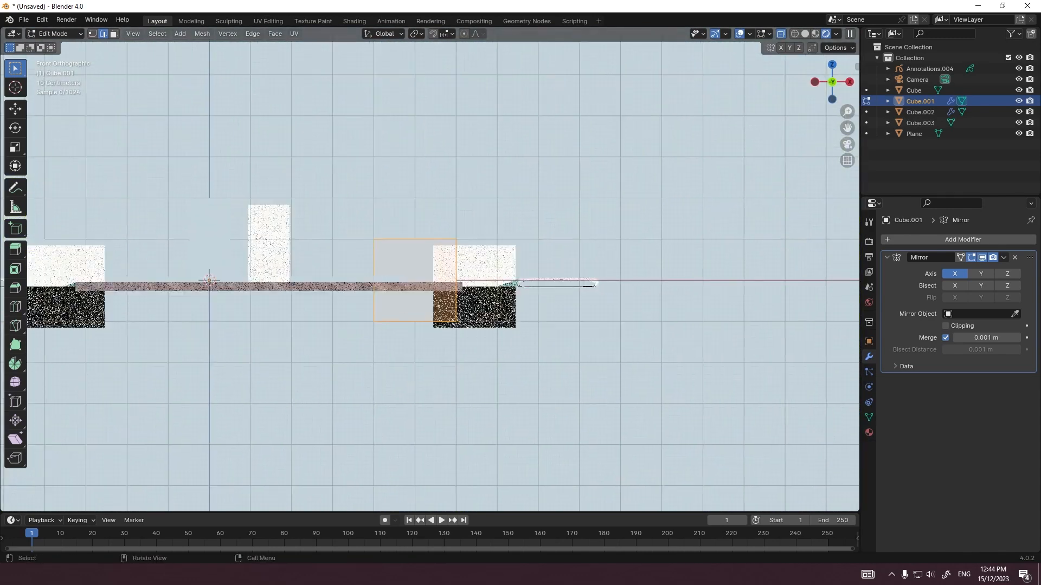
{"action": "key", "text": "s"}
{"action": "key", "text": "Escape"}
{"action": "key", "text": "Tab"}
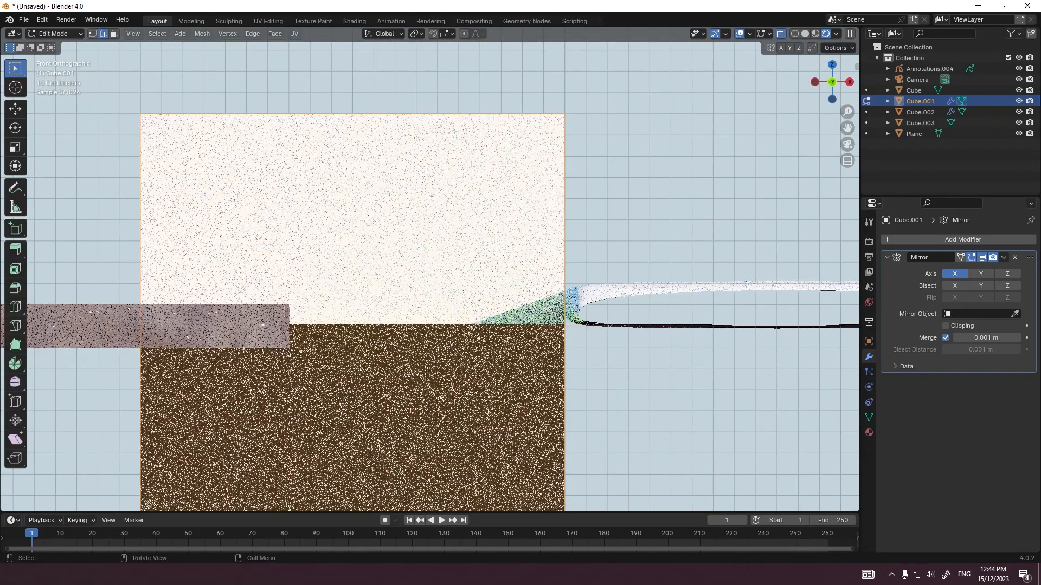
{"action": "key", "text": "s"}
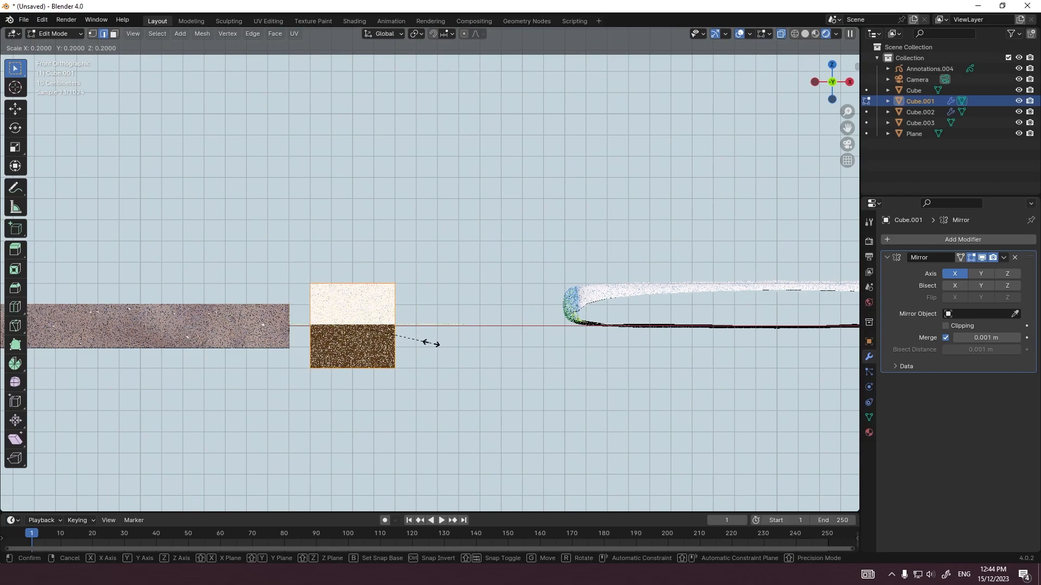
{"action": "left_click", "coordinate": [431, 343]}
Step: Move the scaled cube's mesh -0.1 m along X and 0.2 m along Z so it sits against the road's side
{"action": "key", "text": "g"}
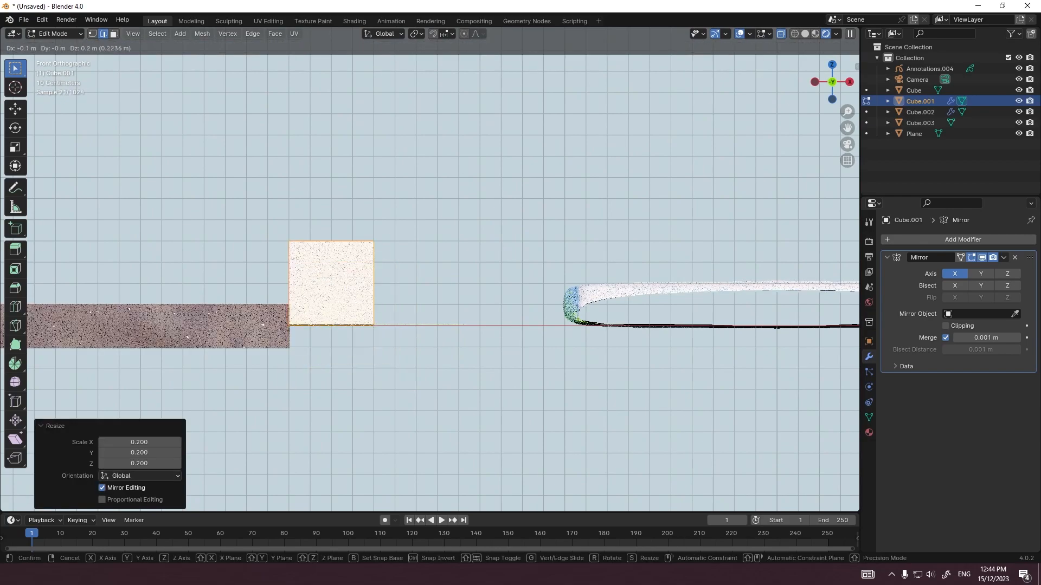
{"action": "left_click", "coordinate": [410, 301]}
{"action": "scroll", "coordinate": [410, 301], "scroll_direction": "down", "scroll_amount": 4}
{"action": "middle_click_drag", "start_coordinate": [410, 301], "coordinate": [418, 326]}
{"action": "scroll", "coordinate": [418, 326], "scroll_direction": "down", "scroll_amount": 8}
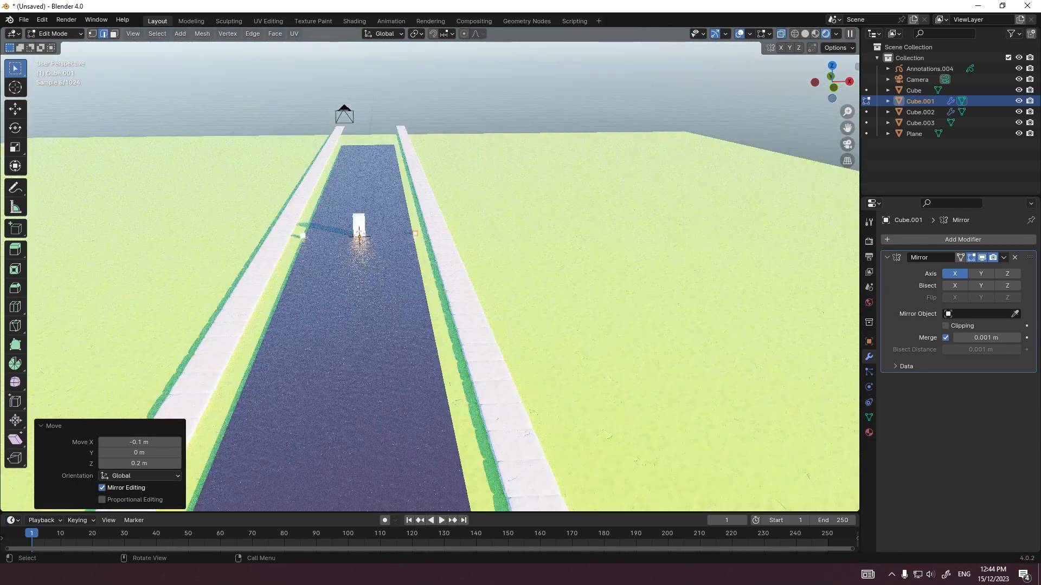
Step: Stretch the cube's mesh along Y by a factor of 32 and further until the curbs run the road's length
{"action": "middle_click_drag", "start_coordinate": [339, 228], "coordinate": [448, 244]}
{"action": "scroll", "coordinate": [449, 244], "scroll_direction": "down", "scroll_amount": 10}
{"action": "key", "text": "s"}
{"action": "key", "text": "y"}
{"action": "left_click", "coordinate": [688, 325]}
{"action": "scroll", "coordinate": [542, 299], "scroll_direction": "up", "scroll_amount": 8}
{"action": "key", "text": "s"}
{"action": "key", "text": "y"}
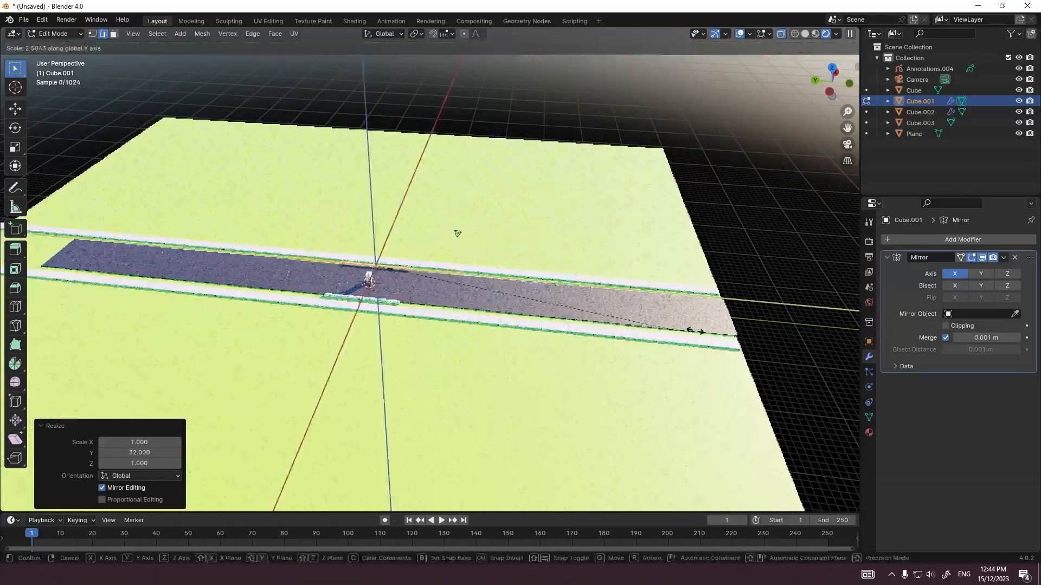
{"action": "left_click", "coordinate": [696, 331]}
{"action": "scroll", "coordinate": [695, 331], "scroll_direction": "down", "scroll_amount": 5}
{"action": "key", "text": "s"}
{"action": "key", "text": "y"}
{"action": "left_click", "coordinate": [596, 298]}
{"action": "scroll", "coordinate": [542, 288], "scroll_direction": "up", "scroll_amount": 12}
Step: Try scaling down the cross-section of the curb mesh in the front view
{"action": "key", "text": "Tab"}
{"action": "middle_click_drag", "start_coordinate": [596, 314], "coordinate": [406, 255]}
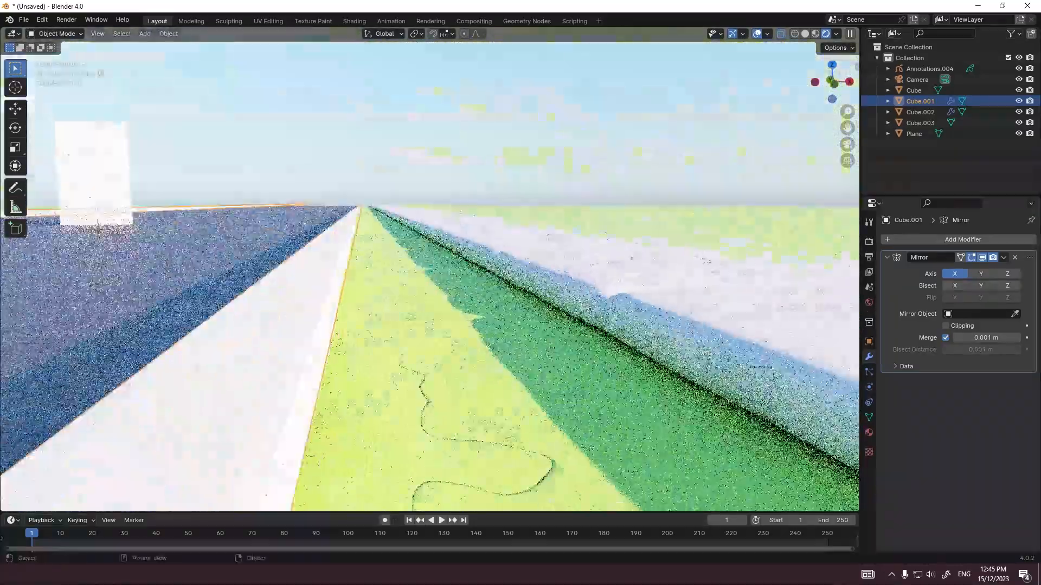
{"action": "key", "text": "Tab"}
{"action": "key", "text": "KP_1"}
{"action": "key", "text": "s"}
{"action": "key", "text": "shift+z"}
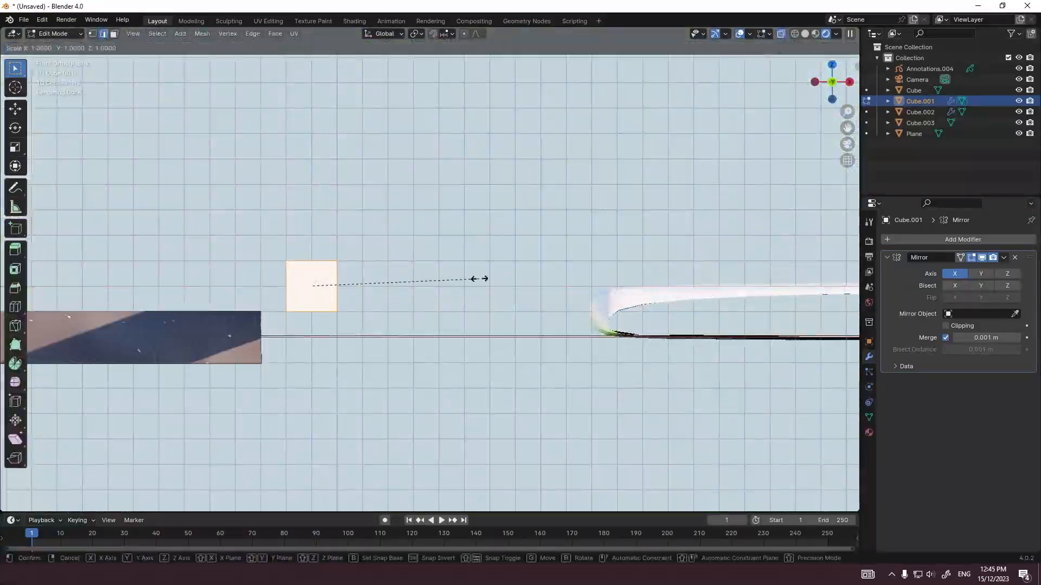
{"action": "left_click", "coordinate": [645, 275]}
Step: Bevel the edges of the curb mesh by about 0.024 m
{"action": "key", "text": "Tab"}
{"action": "scroll", "coordinate": [488, 282], "scroll_direction": "down", "scroll_amount": 5}
{"action": "middle_click_drag", "start_coordinate": [488, 282], "coordinate": [445, 309]}
{"action": "key", "text": "Tab"}
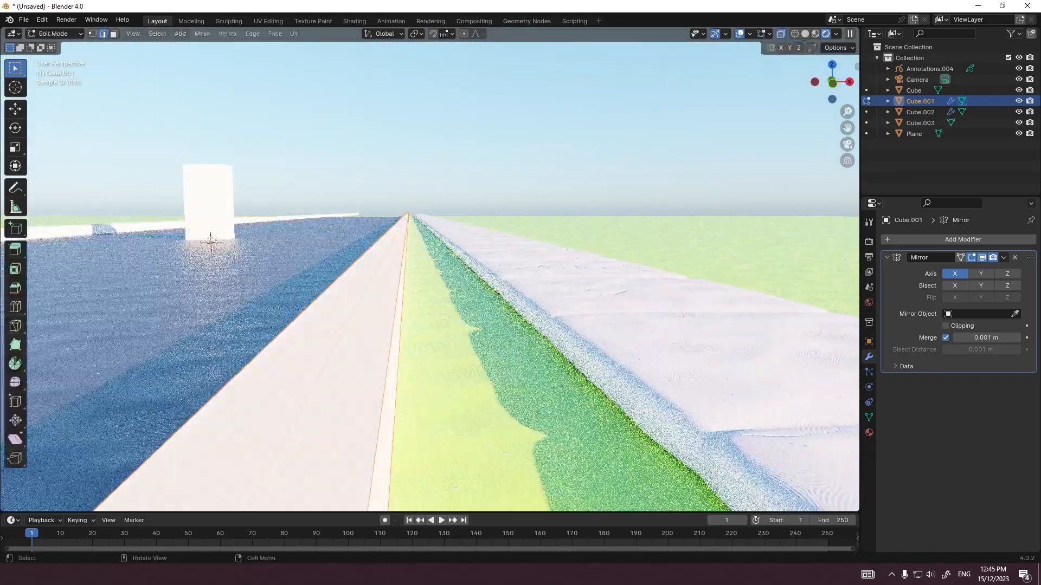
{"action": "scroll", "coordinate": [473, 274], "scroll_direction": "down", "scroll_amount": 2}
{"action": "key", "text": "ctrl+b"}
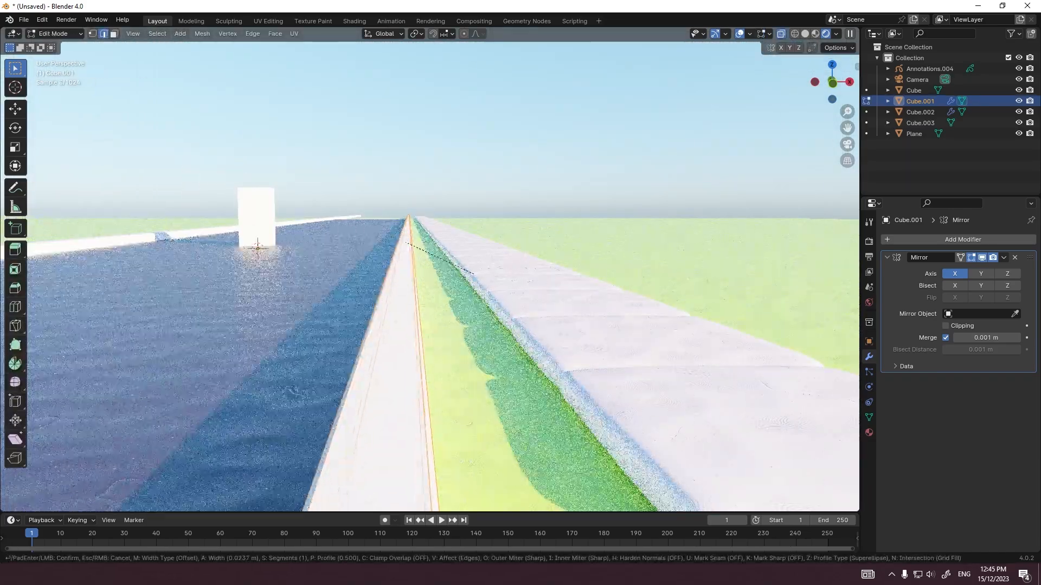
{"action": "left_click", "coordinate": [473, 274]}
Step: Add a level 2 Subdivision modifier to the curbs and shade them smooth
{"action": "key", "text": "Tab"}
{"action": "key", "text": "ctrl+2"}
{"action": "right_click", "coordinate": [336, 323]}
{"action": "left_click", "coordinate": [350, 323]}
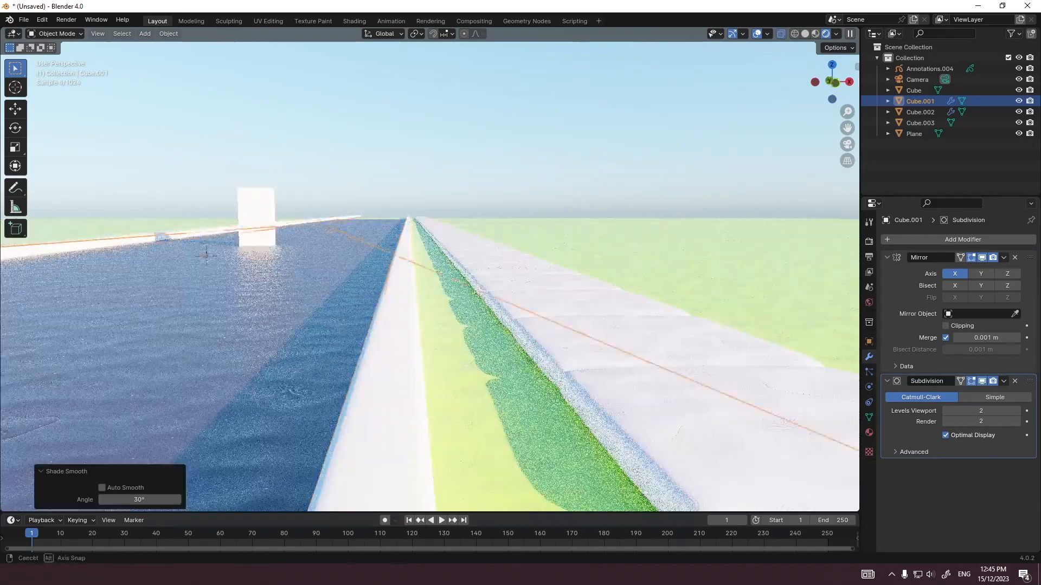
{"action": "middle_click_drag", "start_coordinate": [379, 320], "coordinate": [385, 317]}
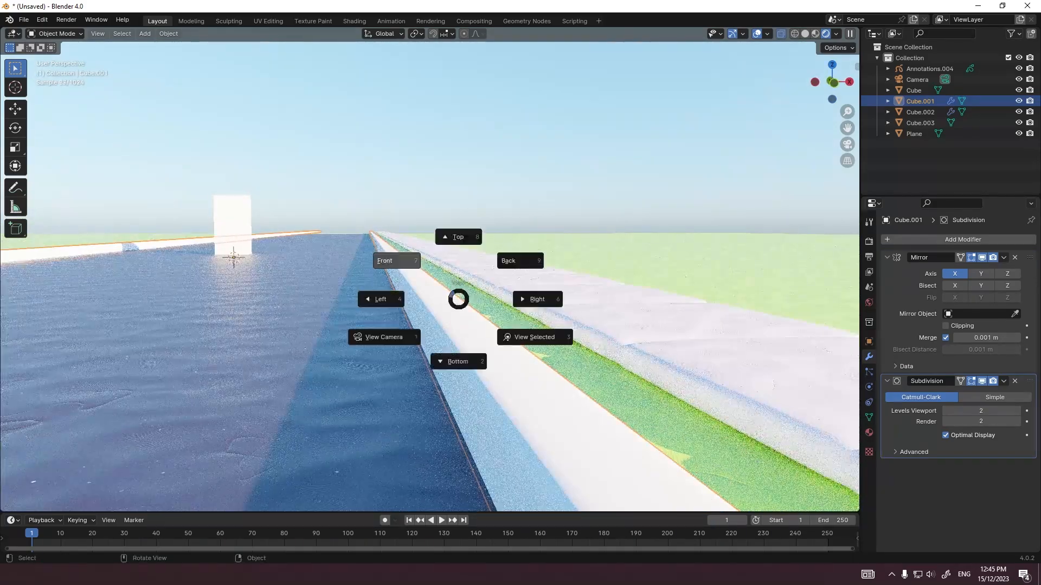
Step: Move the curb profile's top road-side edge about -0.04 m along X in the front view
{"action": "left_click", "coordinate": [396, 261]}
{"action": "scroll", "coordinate": [401, 265], "scroll_direction": "up", "scroll_amount": 8}
{"action": "middle_click_drag", "start_coordinate": [396, 271], "coordinate": [489, 289], "text": "shift"}
{"action": "scroll", "coordinate": [489, 289], "scroll_direction": "up", "scroll_amount": 3}
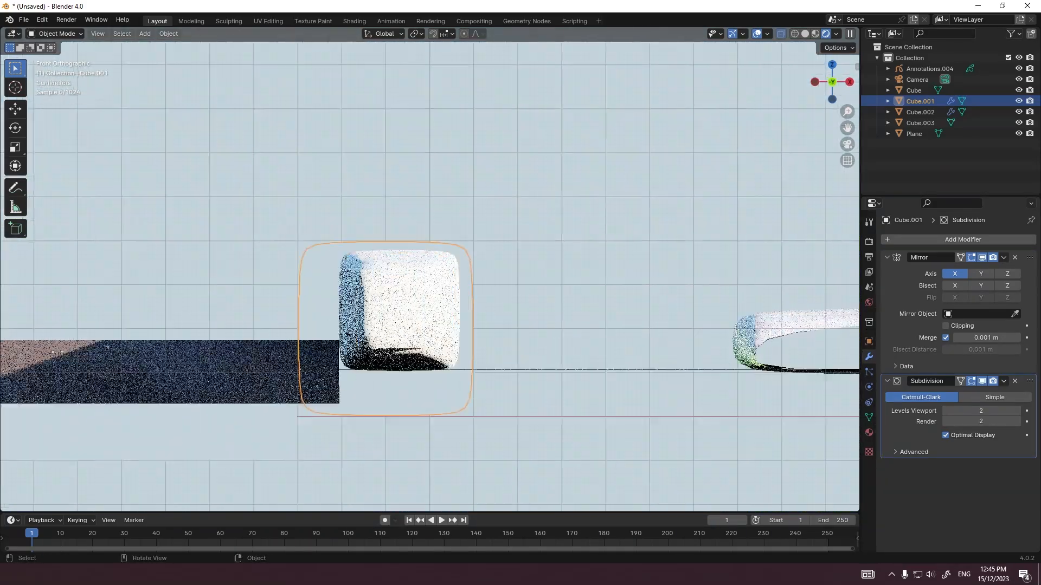
{"action": "key", "text": "Tab"}
{"action": "key", "text": "g"}
{"action": "key", "text": "x"}
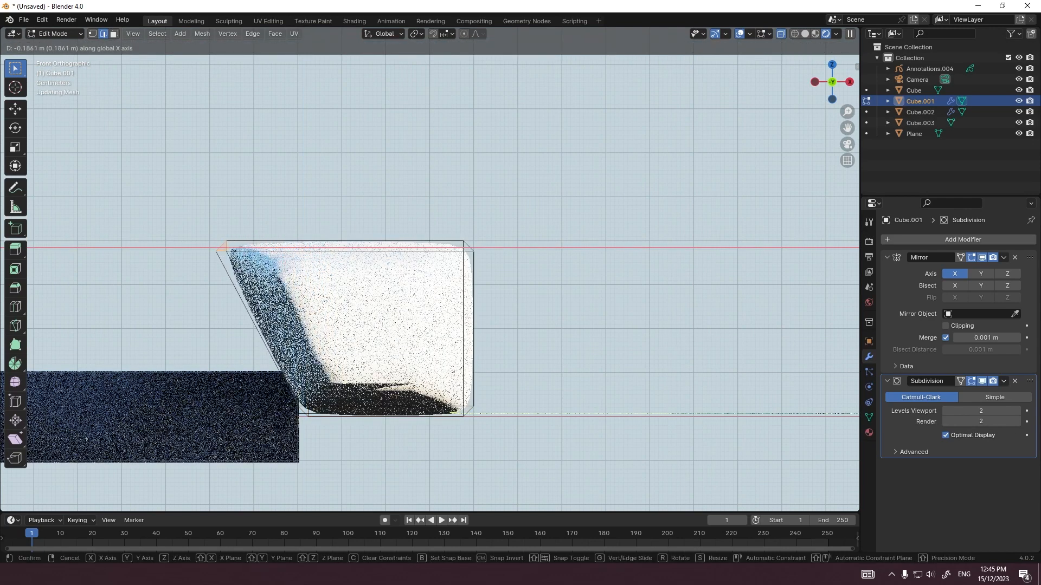
{"action": "key", "text": "Escape"}
{"action": "key", "text": "g"}
{"action": "key", "text": "x"}
{"action": "key", "text": "Return"}
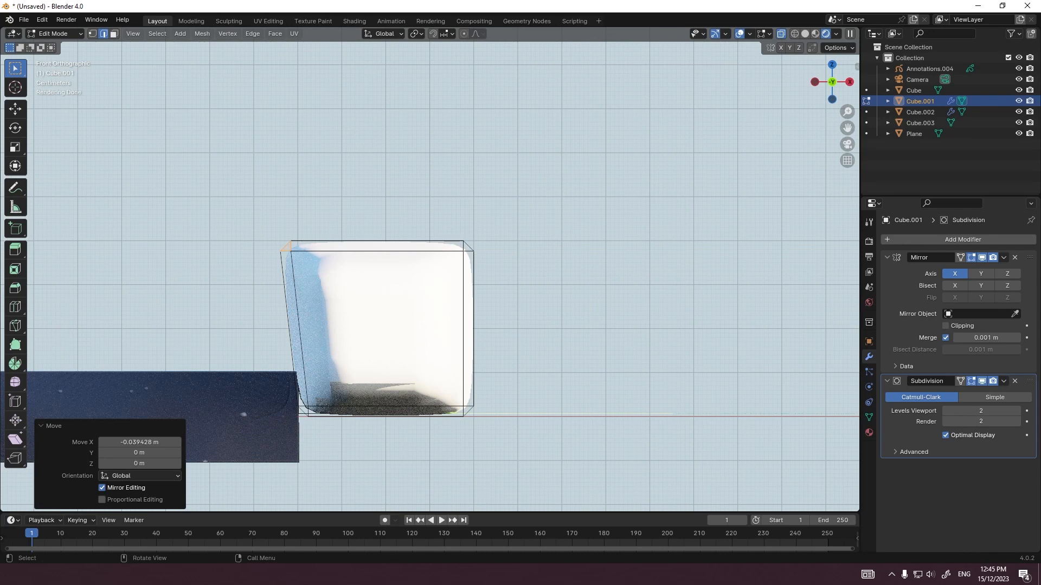
Step: Nudge the curb's tapered profile once more along X, return to Object Mode and clear the selection
{"action": "key", "text": "g"}
{"action": "key", "text": "x"}
{"action": "left_click", "coordinate": [374, 307]}
{"action": "key", "text": "Tab"}
{"action": "scroll", "coordinate": [374, 307], "scroll_direction": "down", "scroll_amount": 3}
{"action": "right_click", "coordinate": [374, 306]}
{"action": "left_click", "coordinate": [374, 306]}
{"action": "key", "text": "a"}
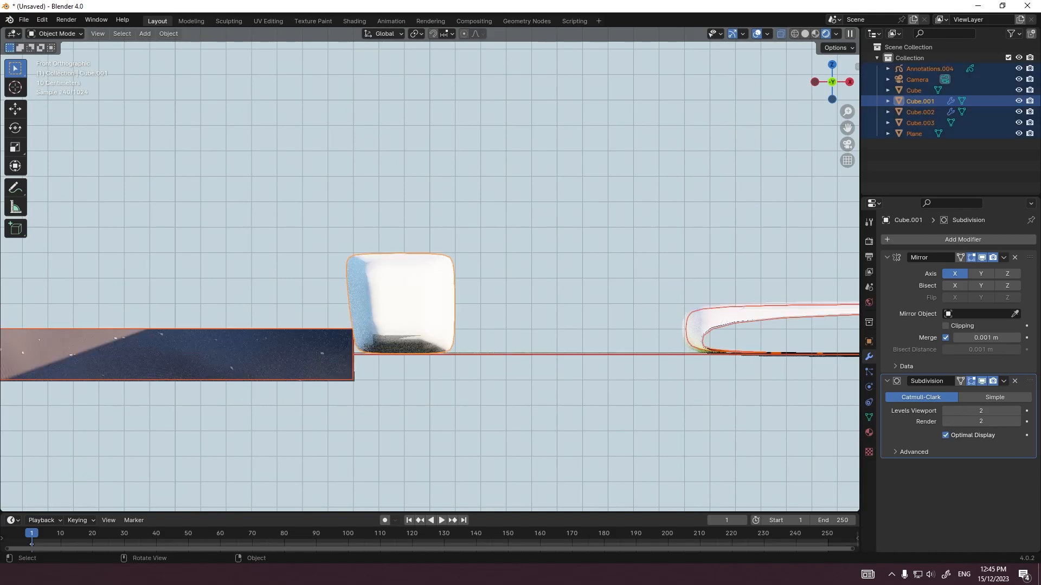
{"action": "key", "text": "alt+a"}
Step: Bevel the road mesh's edges by about 0.11 m and shade the road smooth
{"action": "middle_click_drag", "start_coordinate": [374, 306], "coordinate": [379, 336]}
{"action": "left_click", "coordinate": [374, 334]}
{"action": "scroll", "coordinate": [562, 255], "scroll_direction": "down", "scroll_amount": 4}
{"action": "key", "text": "Tab"}
{"action": "key", "text": "ctrl+b"}
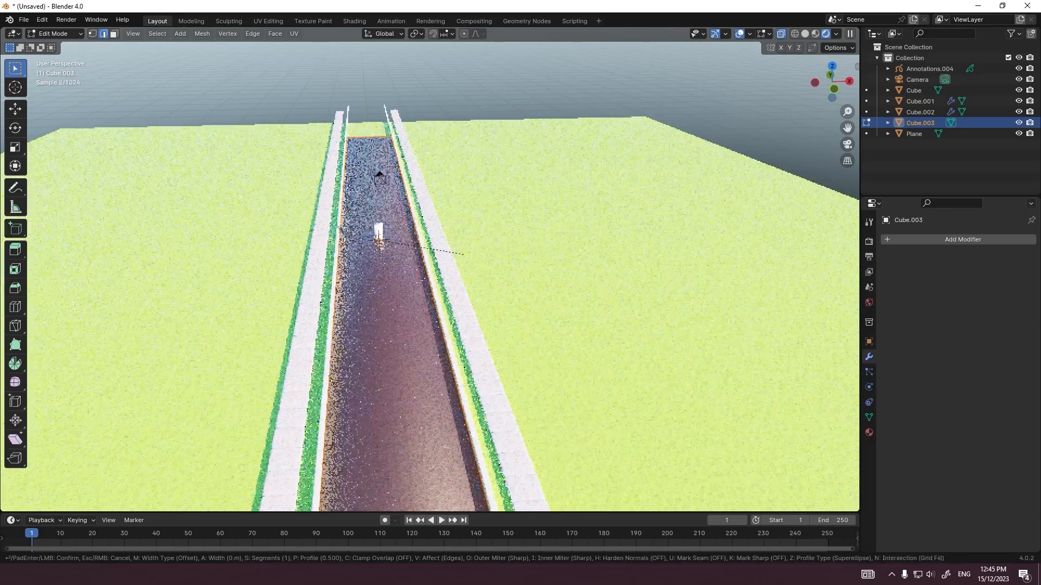
{"action": "key", "text": "Return"}
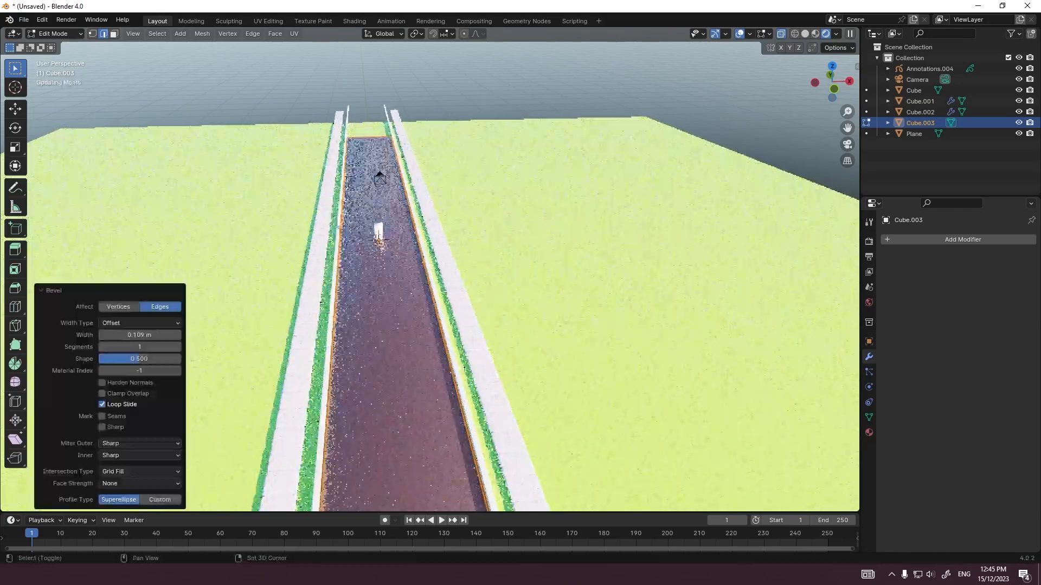
{"action": "key", "text": "Tab"}
{"action": "left_click", "coordinate": [354, 334]}
Step: Select the row of paving slabs beside the road
{"action": "middle_click_drag", "start_coordinate": [358, 331], "coordinate": [382, 325]}
{"action": "scroll", "coordinate": [430, 276], "scroll_direction": "up", "scroll_amount": 2}
{"action": "middle_click_drag", "start_coordinate": [488, 282], "coordinate": [434, 309]}
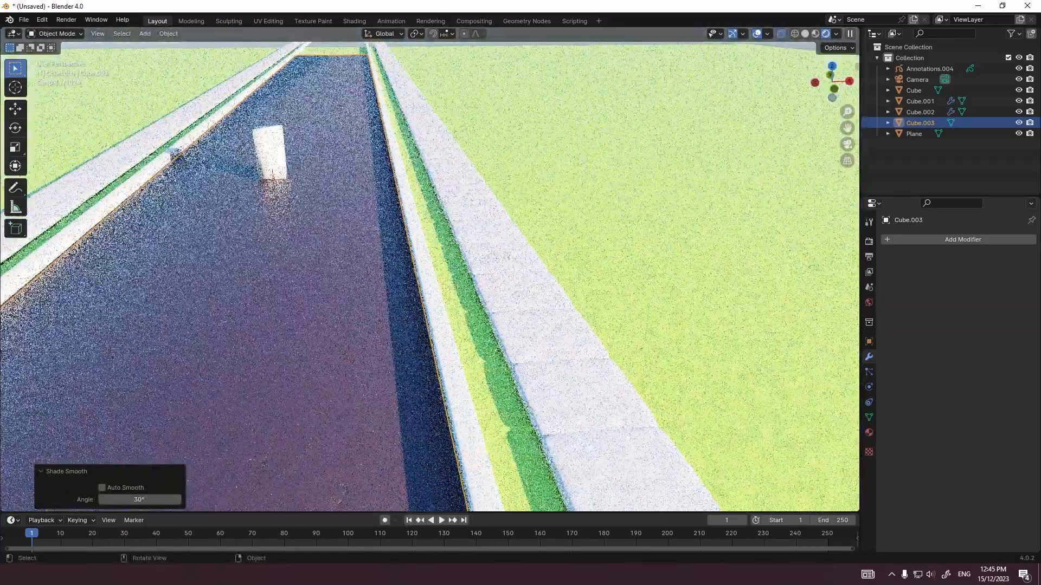
{"action": "left_click_drag", "start_coordinate": [534, 282], "coordinate": [539, 286]}
{"action": "scroll", "coordinate": [536, 285], "scroll_direction": "up", "scroll_amount": 2}
{"action": "middle_click_drag", "start_coordinate": [537, 284], "coordinate": [512, 299]}
{"action": "left_click", "coordinate": [552, 304]}
Step: Try a Merge distance of 1 m in the paving slabs' Array modifier and undo it
{"action": "scroll", "coordinate": [954, 379], "scroll_direction": "down", "scroll_amount": 3}
{"action": "left_click_drag", "start_coordinate": [982, 448], "coordinate": [1025, 449]}
{"action": "middle_click_drag", "start_coordinate": [564, 304], "coordinate": [453, 303]}
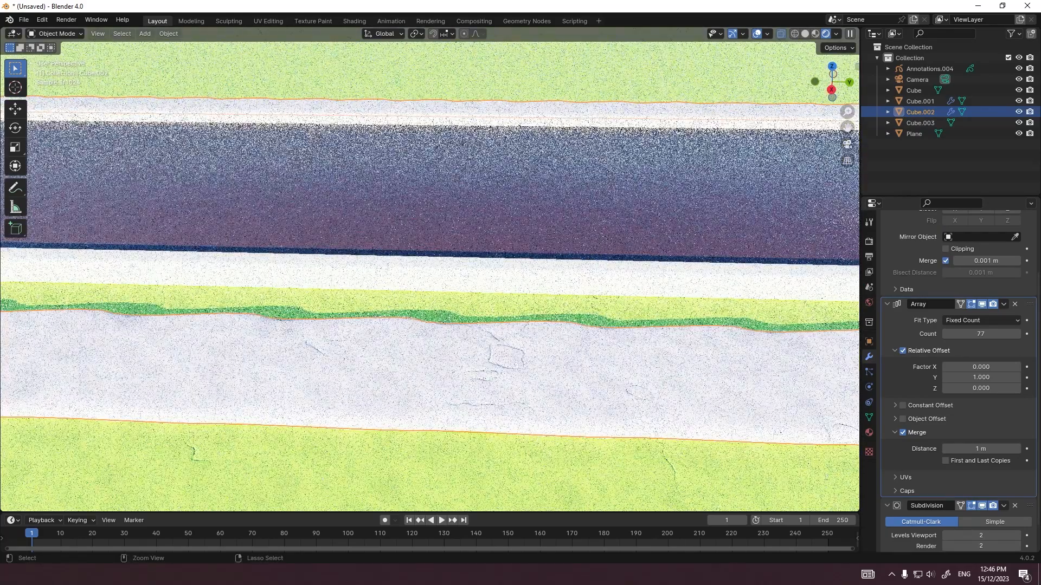
{"action": "key", "text": "ctrl+z"}
Step: Add a Geometry Nodes modifier to the paving slabs and create a new node tree for it
{"action": "scroll", "coordinate": [453, 303], "scroll_direction": "up", "scroll_amount": 3}
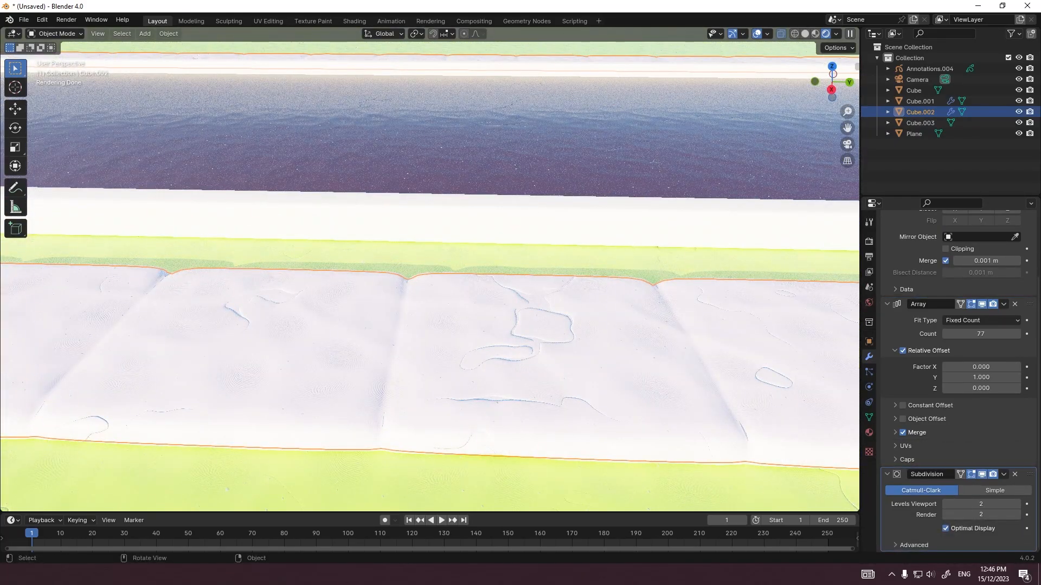
{"action": "scroll", "coordinate": [453, 303], "scroll_direction": "down", "scroll_amount": 7}
{"action": "scroll", "coordinate": [452, 303], "scroll_direction": "up", "scroll_amount": 2}
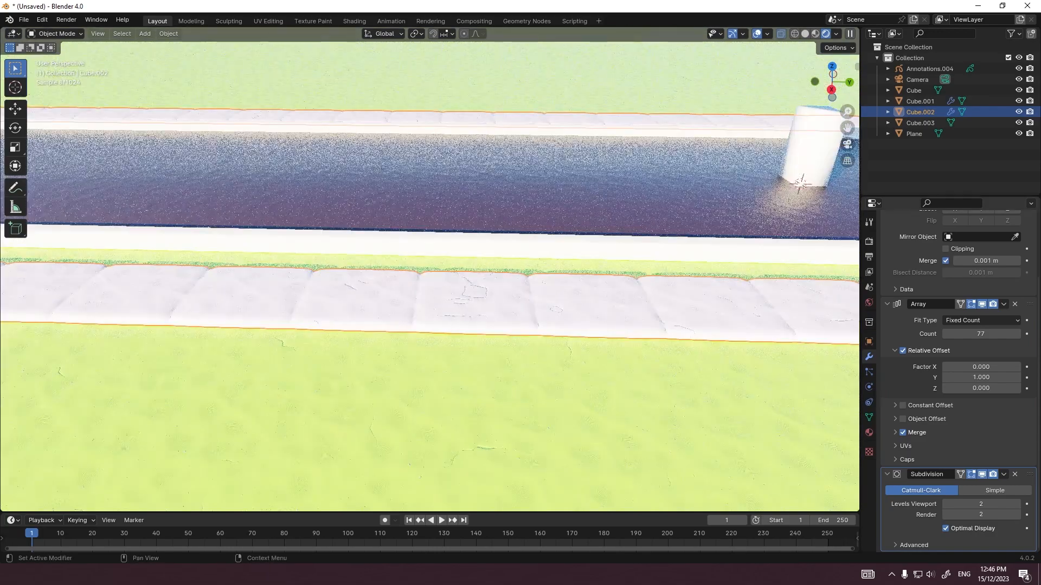
{"action": "scroll", "coordinate": [957, 380], "scroll_direction": "up", "scroll_amount": 4}
{"action": "left_click", "coordinate": [904, 240]}
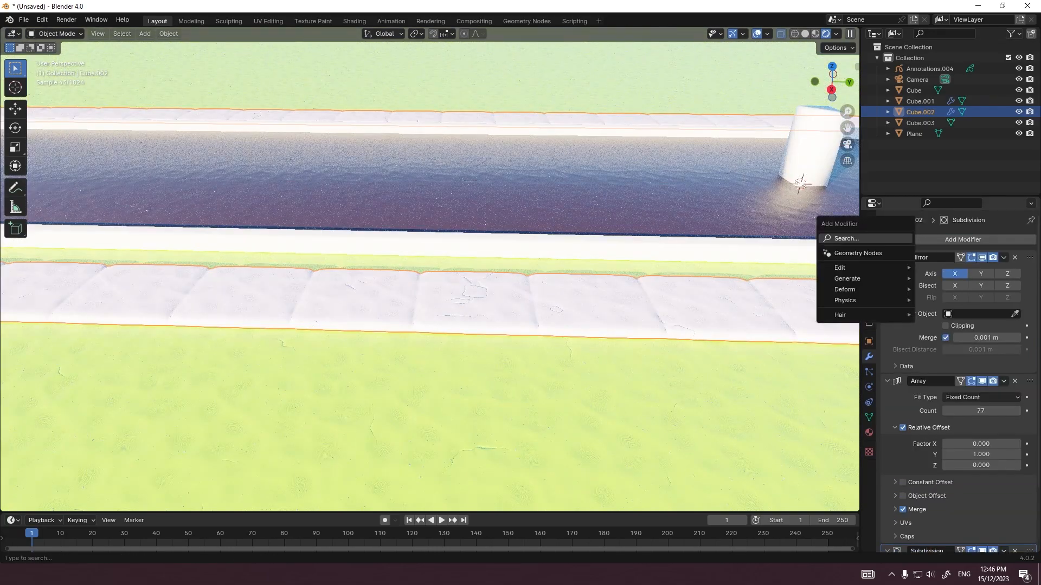
{"action": "left_click", "coordinate": [904, 238]}
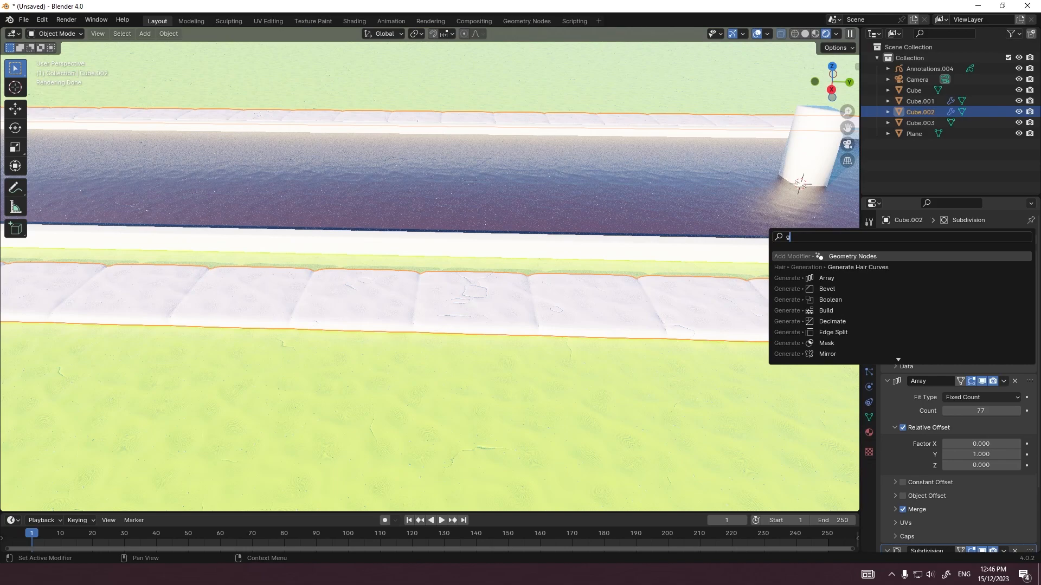
{"action": "key", "text": "Return"}
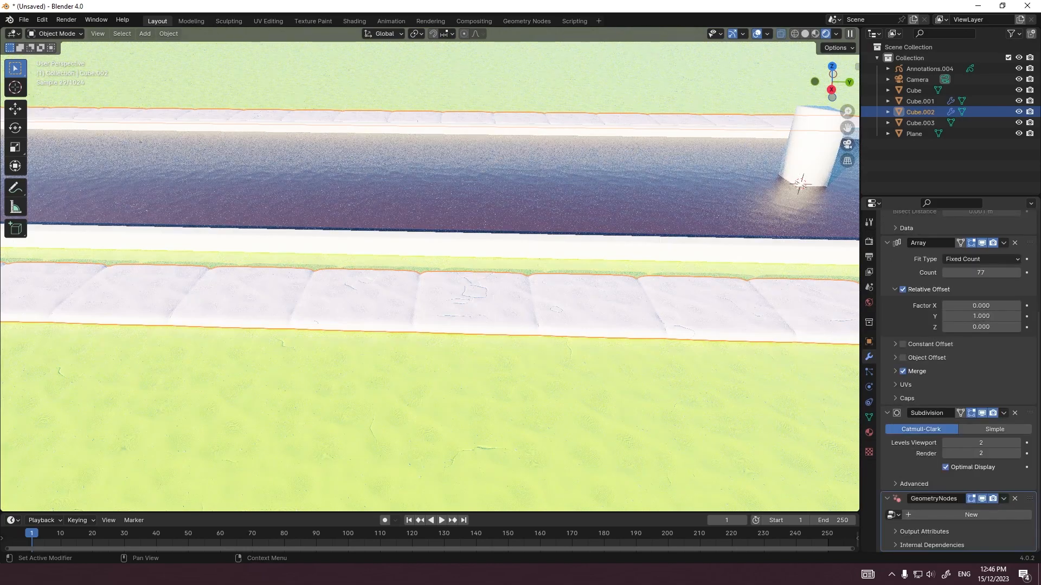
{"action": "left_click", "coordinate": [971, 515]}
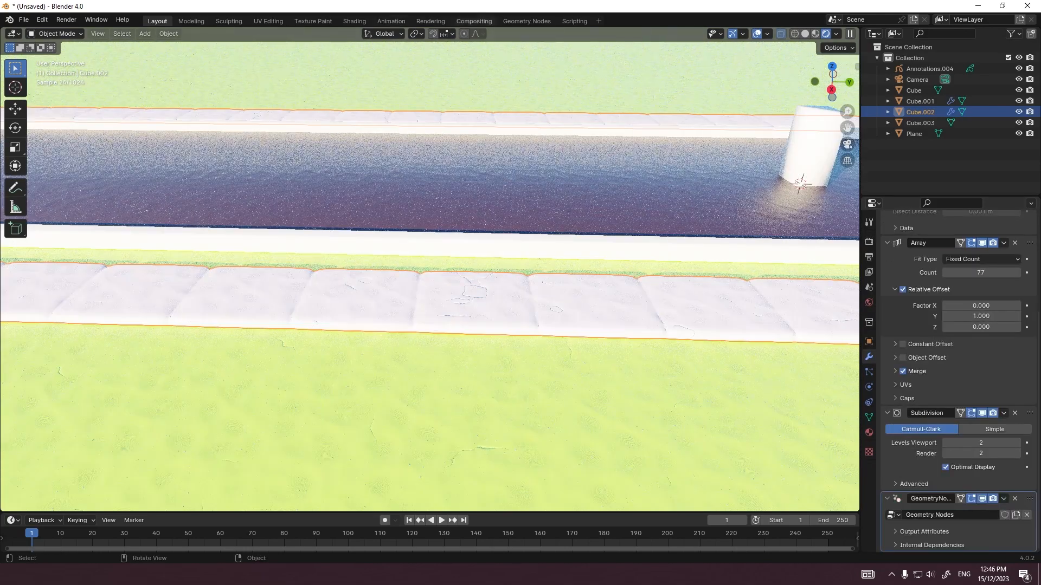
Step: Switch to the Geometry Nodes workspace and insert a Set Position node between Group Input and Group Output
{"action": "left_click", "coordinate": [526, 21]}
{"action": "key", "text": "shift+a"}
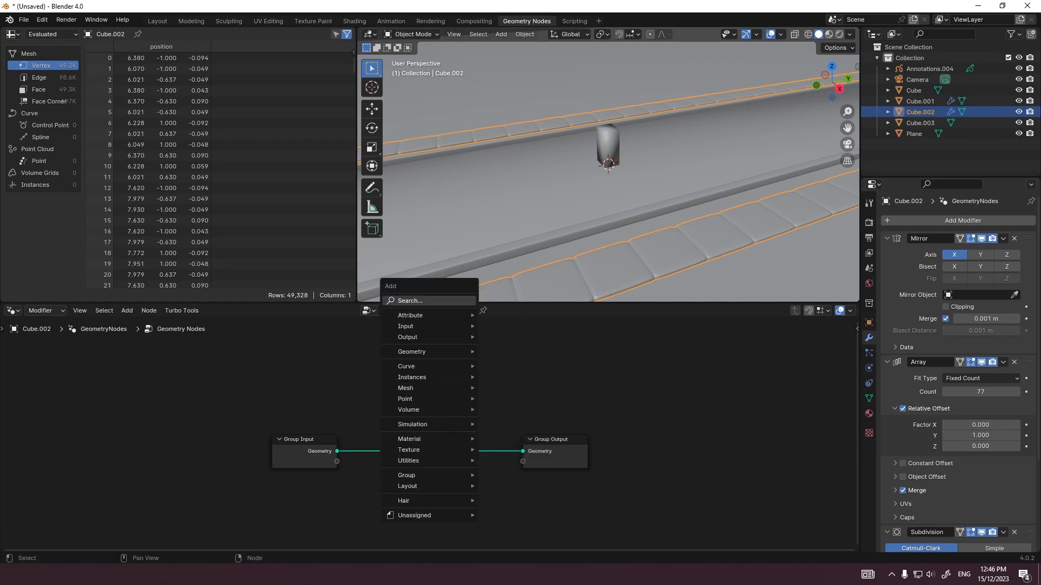
{"action": "type", "text": "se"}
{"action": "key", "text": "Down"}
{"action": "key", "text": "Down"}
{"action": "key", "text": "Return"}
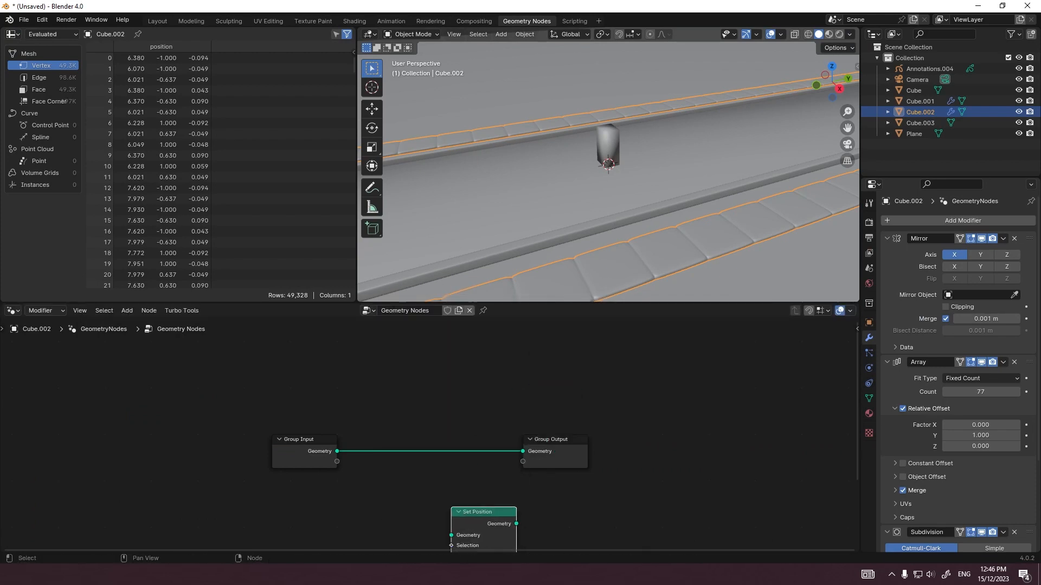
{"action": "left_click", "coordinate": [421, 424]}
{"action": "middle_click_drag", "start_coordinate": [421, 425], "coordinate": [487, 332]}
Step: Add a Noise Texture node and feed its Fac output into the Set Position node's Offset
{"action": "key", "text": "shift+a"}
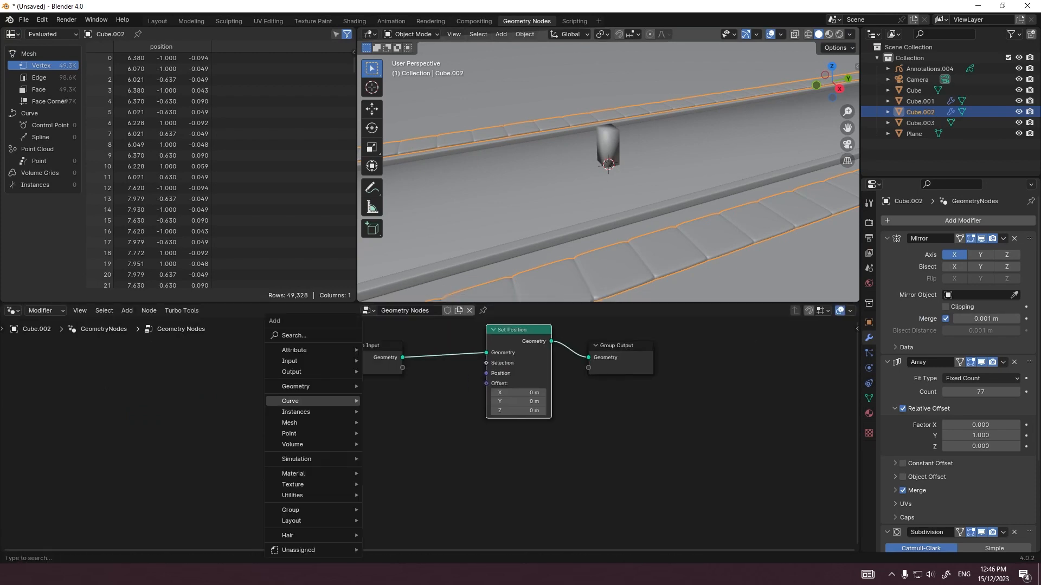
{"action": "type", "text": "nois"}
{"action": "key", "text": "Return"}
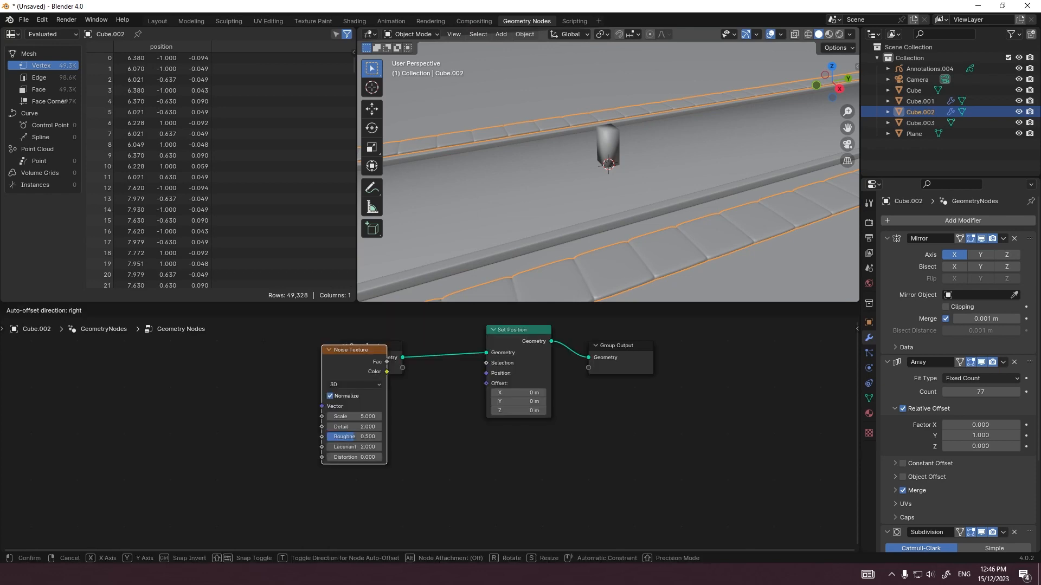
{"action": "left_click_drag", "start_coordinate": [480, 382], "coordinate": [486, 384]}
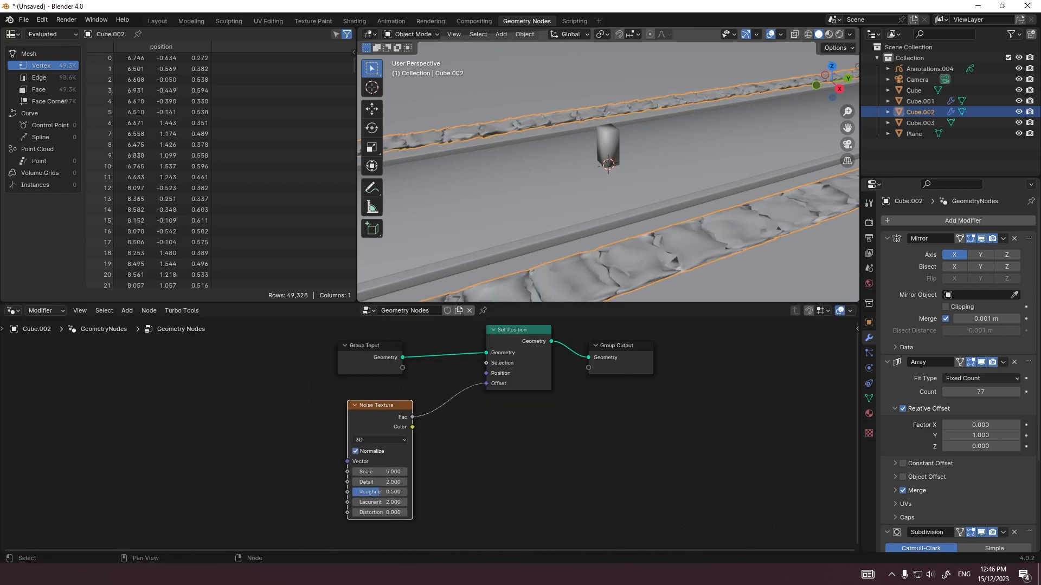
Step: Insert a Math node set to Multiply between the Noise Texture's Fac output and the Set Position node's Offset
{"action": "middle_click_drag", "start_coordinate": [624, 222], "coordinate": [586, 230]}
{"action": "middle_click_drag", "start_coordinate": [586, 230], "coordinate": [638, 169], "text": "shift"}
{"action": "scroll", "coordinate": [606, 173], "scroll_direction": "up", "scroll_amount": 1}
{"action": "scroll", "coordinate": [430, 434], "scroll_direction": "up", "scroll_amount": 3}
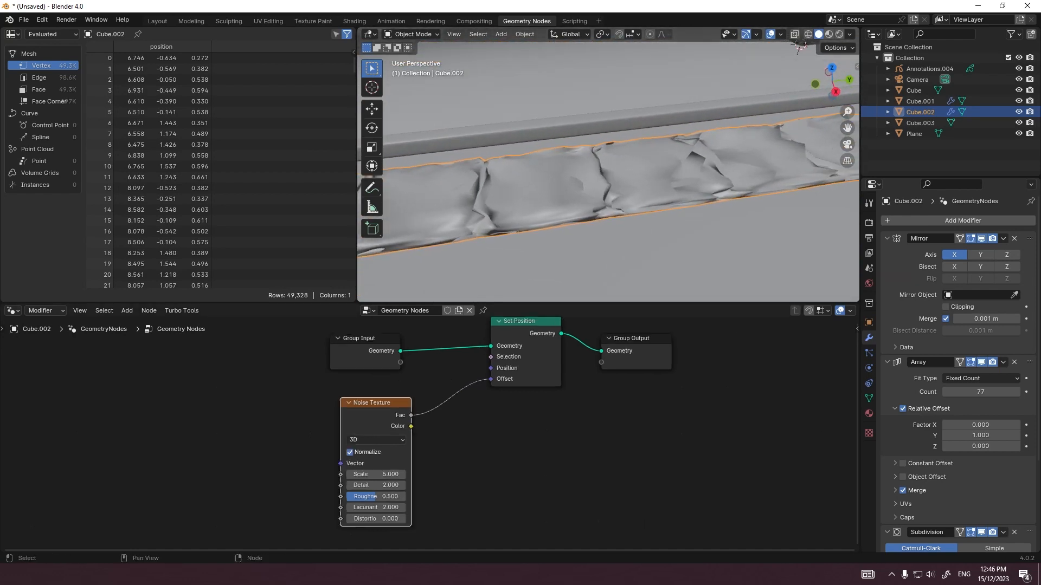
{"action": "scroll", "coordinate": [608, 173], "scroll_direction": "up", "scroll_amount": 2}
{"action": "scroll", "coordinate": [608, 172], "scroll_direction": "up", "scroll_amount": 1}
{"action": "scroll", "coordinate": [608, 172], "scroll_direction": "down", "scroll_amount": 1}
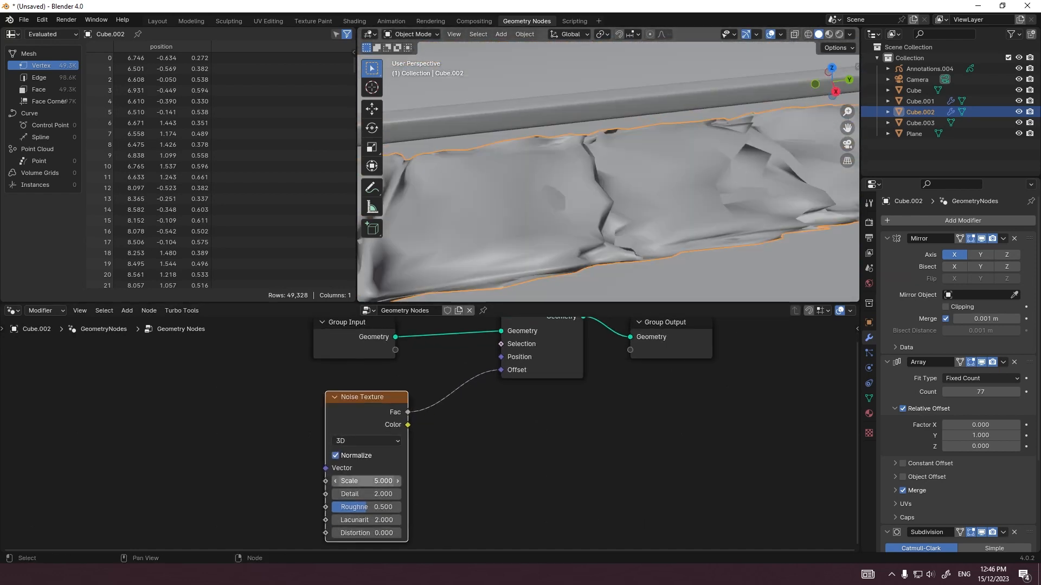
{"action": "key", "text": "shift+a"}
{"action": "left_click", "coordinate": [454, 334]}
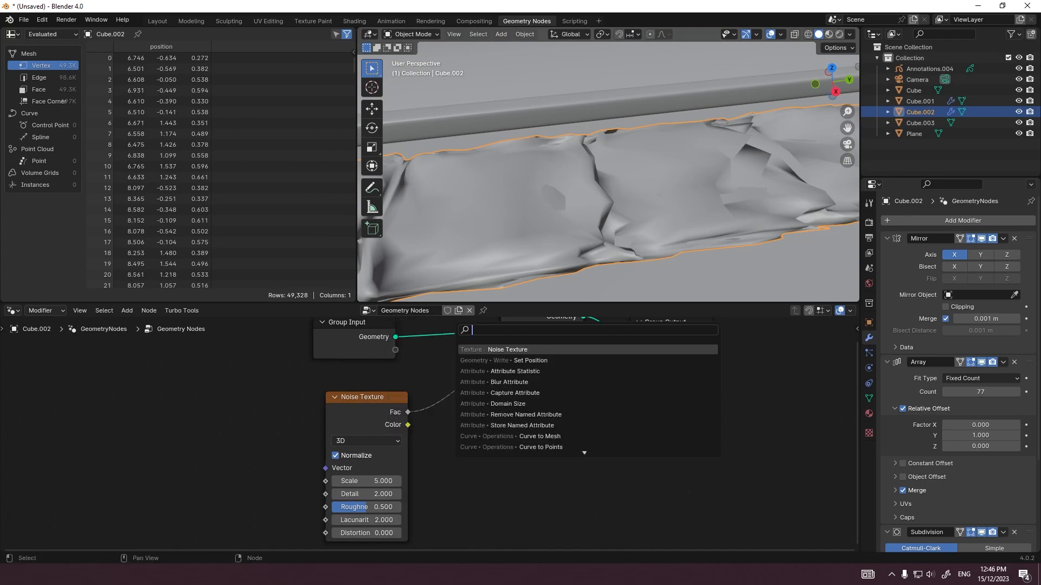
{"action": "type", "text": "math"}
{"action": "key", "text": "Return"}
{"action": "left_click", "coordinate": [410, 366]}
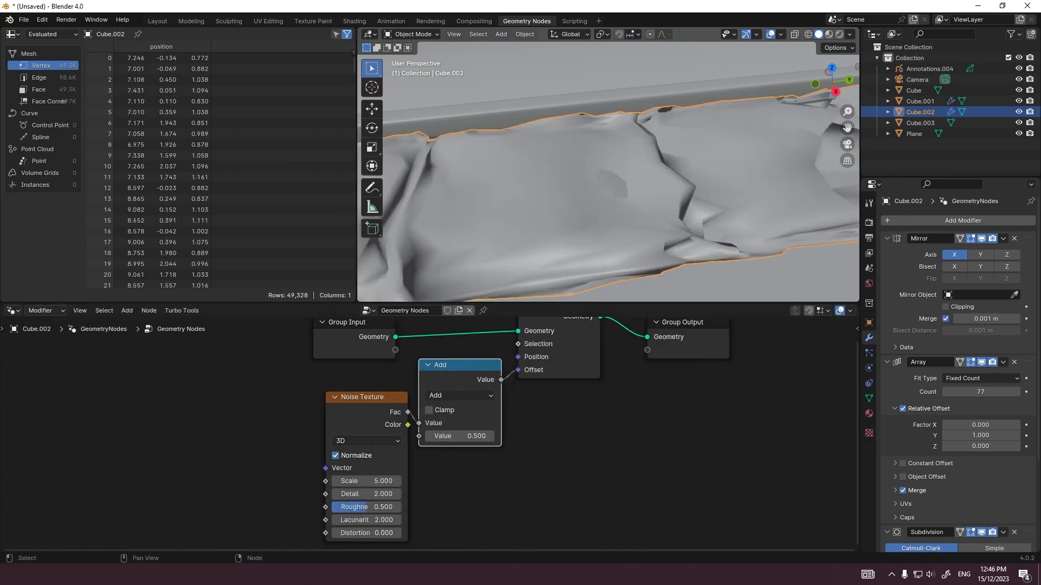
{"action": "left_click", "coordinate": [495, 395]}
{"action": "left_click", "coordinate": [482, 274]}
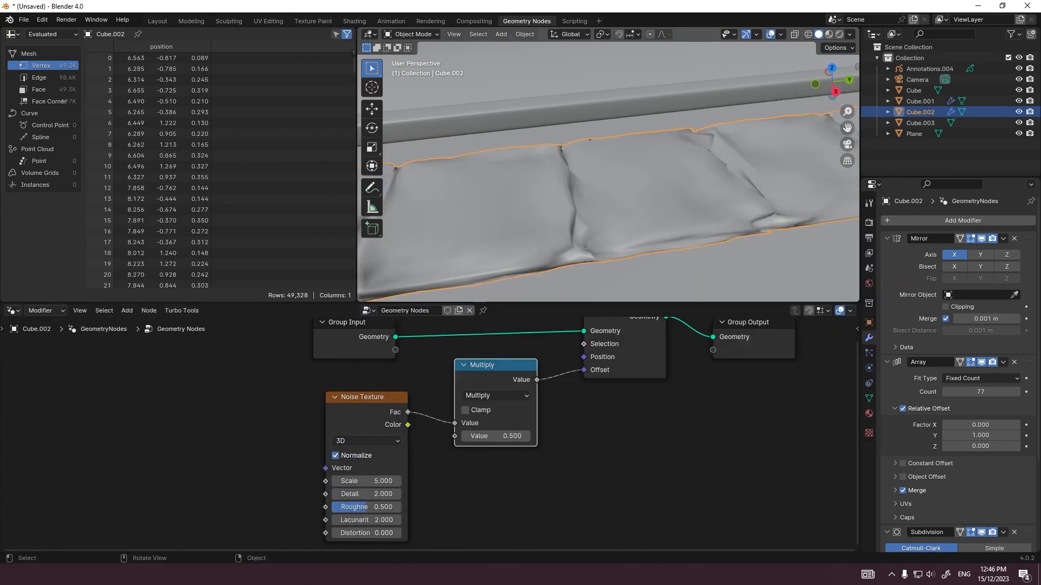
Step: Set the Noise Texture's Scale to 0.730 and shade the paving slabs smooth
{"action": "scroll", "coordinate": [363, 491], "scroll_direction": "up", "scroll_amount": 1}
{"action": "mouse_move", "coordinate": [363, 492]}
{"action": "left_mouse_down", "text": "shift"}
{"action": "mouse_move", "coordinate": [342, 492]}
{"action": "mouse_move", "coordinate": [380, 492]}
{"action": "mouse_move", "coordinate": [317, 492]}
{"action": "mouse_move", "coordinate": [319, 505]}
{"action": "mouse_move", "coordinate": [374, 504]}
{"action": "left_mouse_up", "text": "shift"}
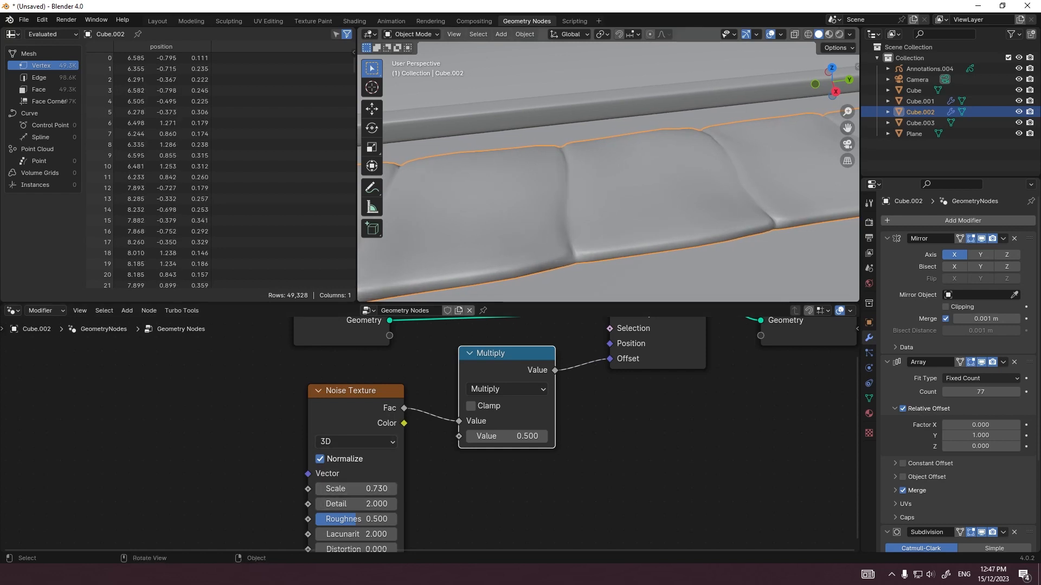
{"action": "right_click", "coordinate": [596, 180]}
{"action": "left_click", "coordinate": [596, 183]}
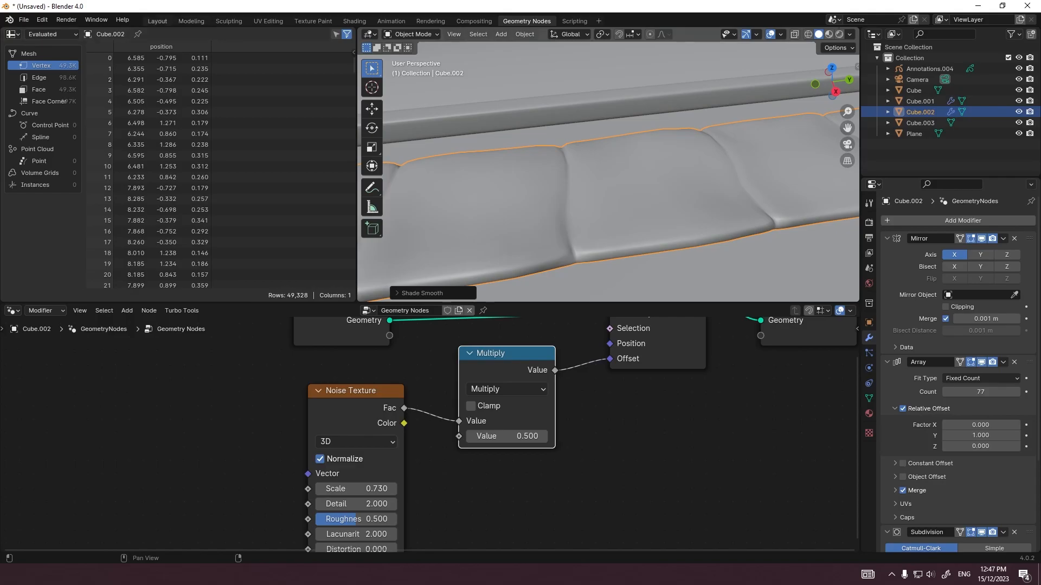
Step: Return to the Layout workspace, select the curbs and set their Subdivision levels to 4 for viewport and render
{"action": "left_click", "coordinate": [157, 21]}
{"action": "mouse_move", "coordinate": [488, 250]}
{"action": "middle_mouse_down"}
{"action": "mouse_move", "coordinate": [395, 233]}
{"action": "mouse_move", "coordinate": [358, 206]}
{"action": "mouse_move", "coordinate": [485, 255]}
{"action": "middle_mouse_up"}
{"action": "left_click", "coordinate": [477, 357]}
{"action": "middle_click_drag", "start_coordinate": [433, 304], "coordinate": [520, 260]}
{"action": "left_click", "coordinate": [434, 222]}
{"action": "scroll", "coordinate": [434, 222], "scroll_direction": "down", "scroll_amount": 3}
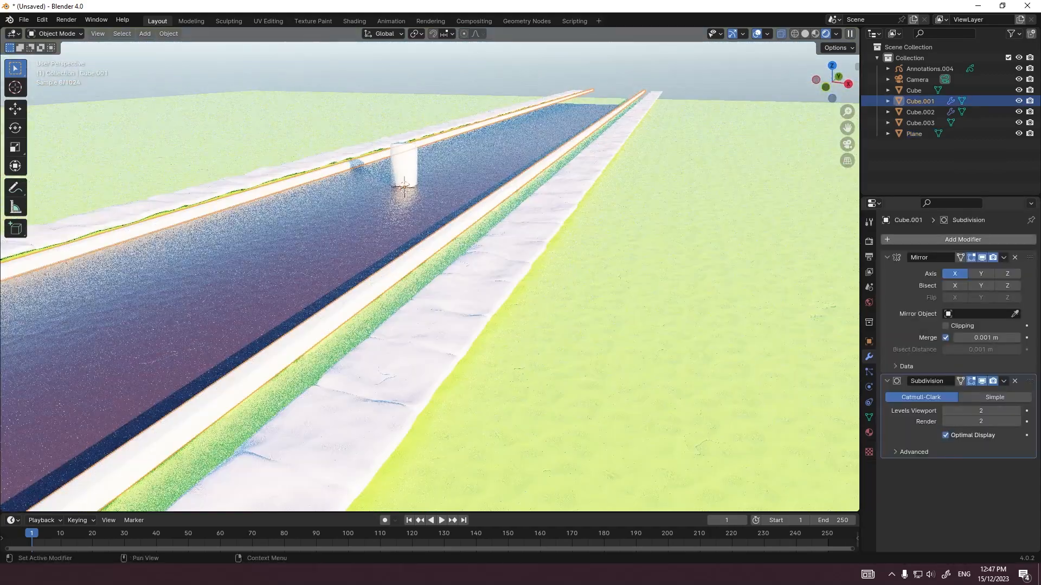
{"action": "left_click", "coordinate": [916, 240]}
{"action": "left_click_drag", "start_coordinate": [980, 411], "coordinate": [980, 422]}
{"action": "type", "text": "4"}
{"action": "key", "text": "Return"}
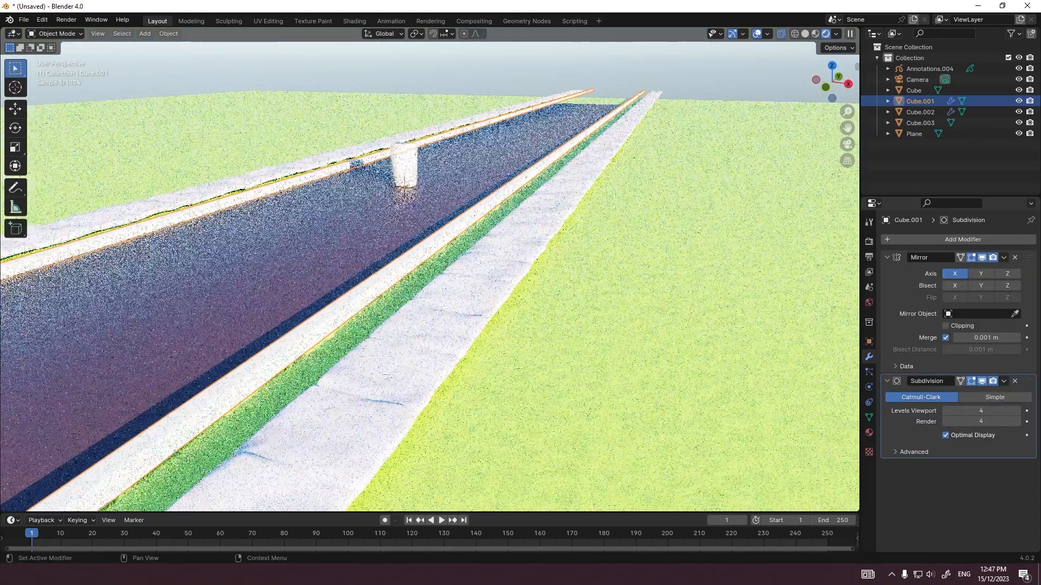
Step: Add a Geometry Nodes modifier to the curbs and assign the existing Geometry Nodes tree to it
{"action": "middle_click_drag", "start_coordinate": [488, 271], "coordinate": [512, 271]}
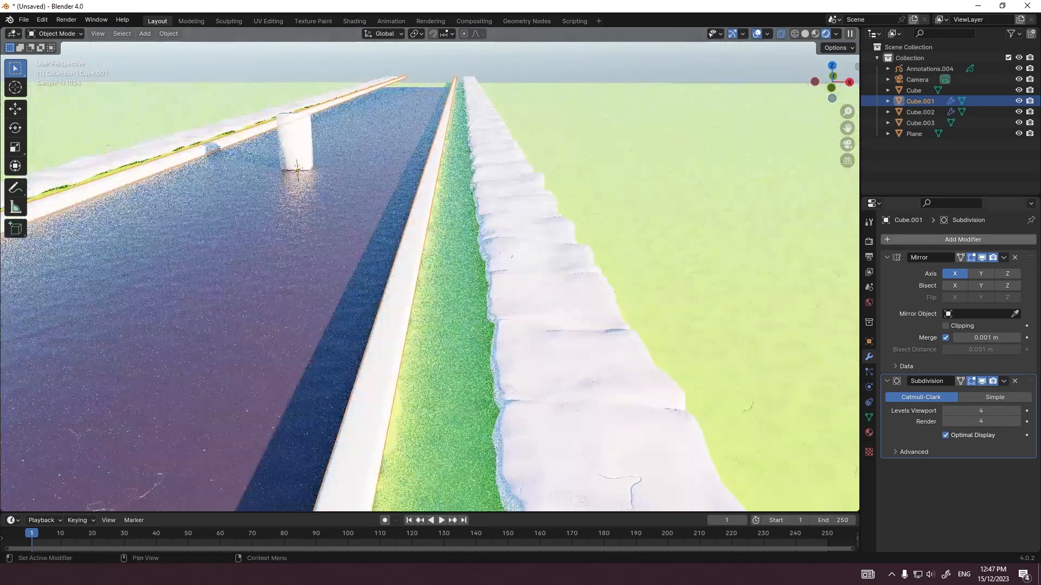
{"action": "left_click", "coordinate": [905, 237]}
{"action": "type", "text": "ge"}
{"action": "key", "text": "Return"}
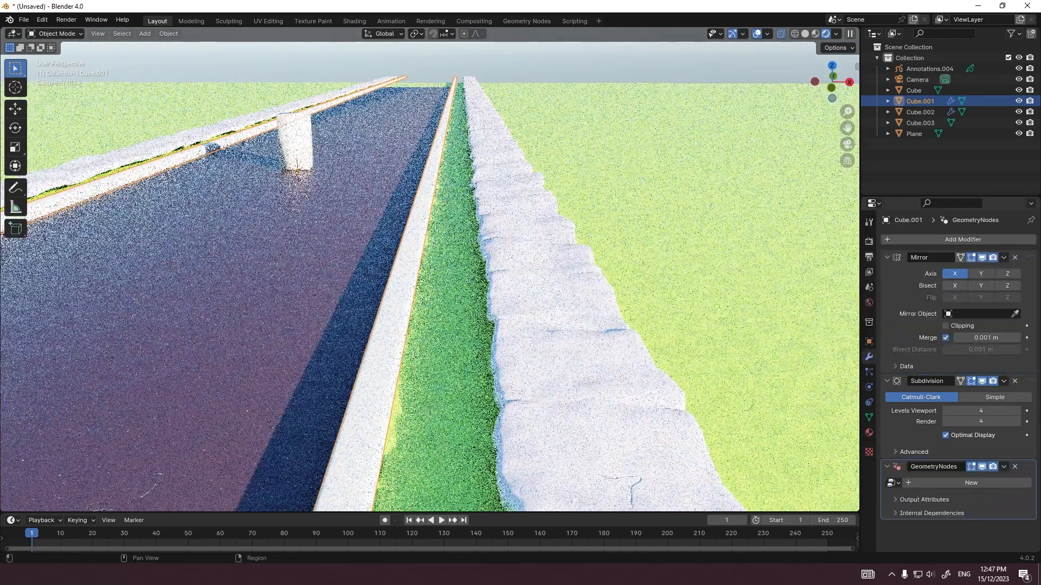
{"action": "left_click", "coordinate": [893, 483]}
{"action": "left_click", "coordinate": [921, 356]}
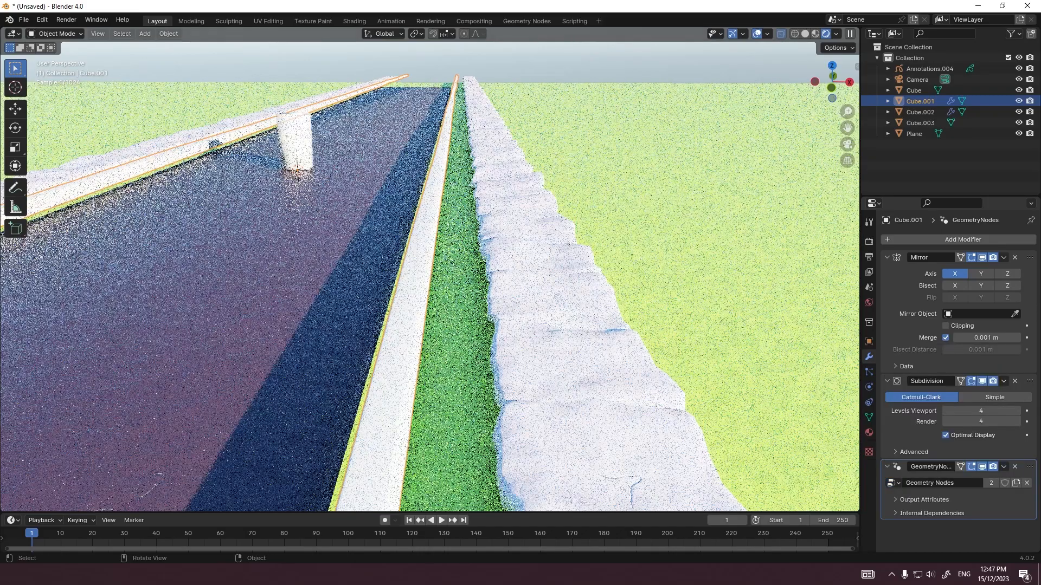
Step: Move the curbs and paving slabs together in front view by -0.3 m along X and -0.2 m along Z
{"action": "middle_click_drag", "start_coordinate": [542, 298], "coordinate": [557, 273]}
{"action": "middle_click_drag", "start_coordinate": [505, 360], "coordinate": [502, 349]}
{"action": "key", "text": "grave"}
{"action": "left_click", "coordinate": [438, 309]}
{"action": "scroll", "coordinate": [429, 276], "scroll_direction": "up", "scroll_amount": 2}
{"action": "scroll", "coordinate": [430, 270], "scroll_direction": "up", "scroll_amount": 8}
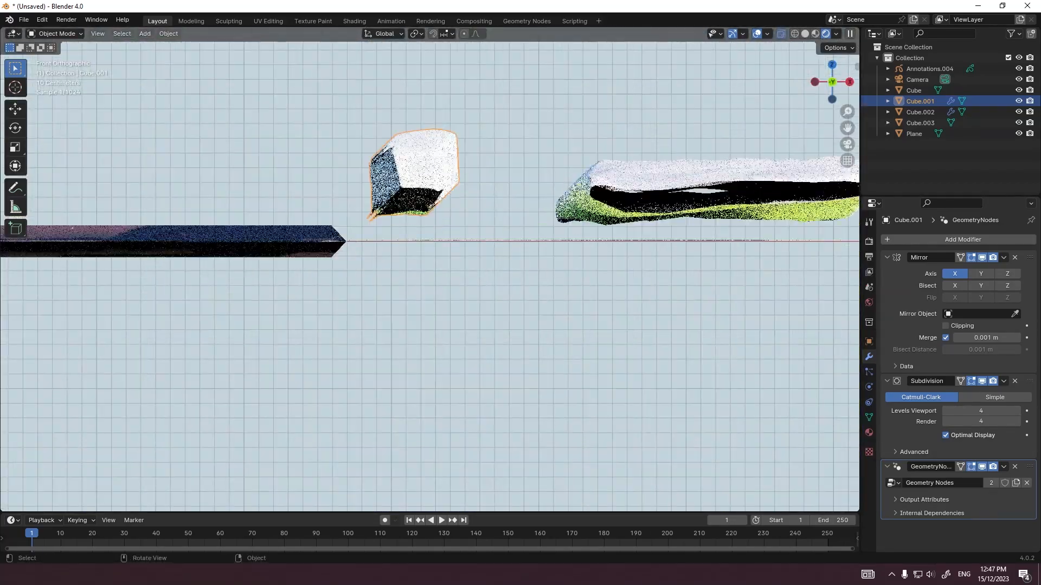
{"action": "left_click", "coordinate": [607, 198], "text": "shift"}
{"action": "scroll", "coordinate": [430, 270], "scroll_direction": "up", "scroll_amount": 2}
{"action": "key", "text": "g"}
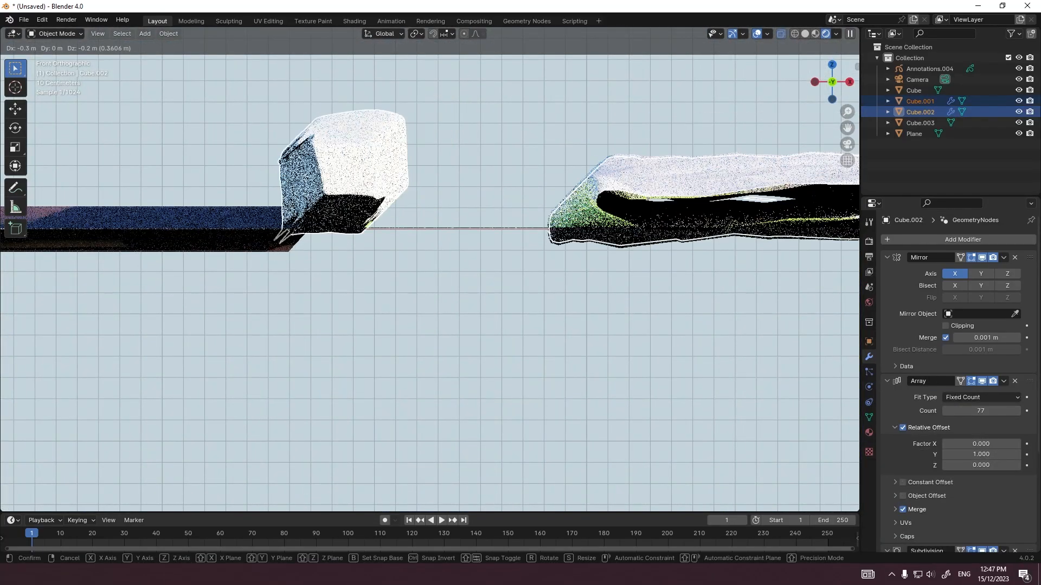
{"action": "left_click", "coordinate": [544, 240], "text": "ctrl"}
{"action": "scroll", "coordinate": [544, 241], "scroll_direction": "down", "scroll_amount": 6}
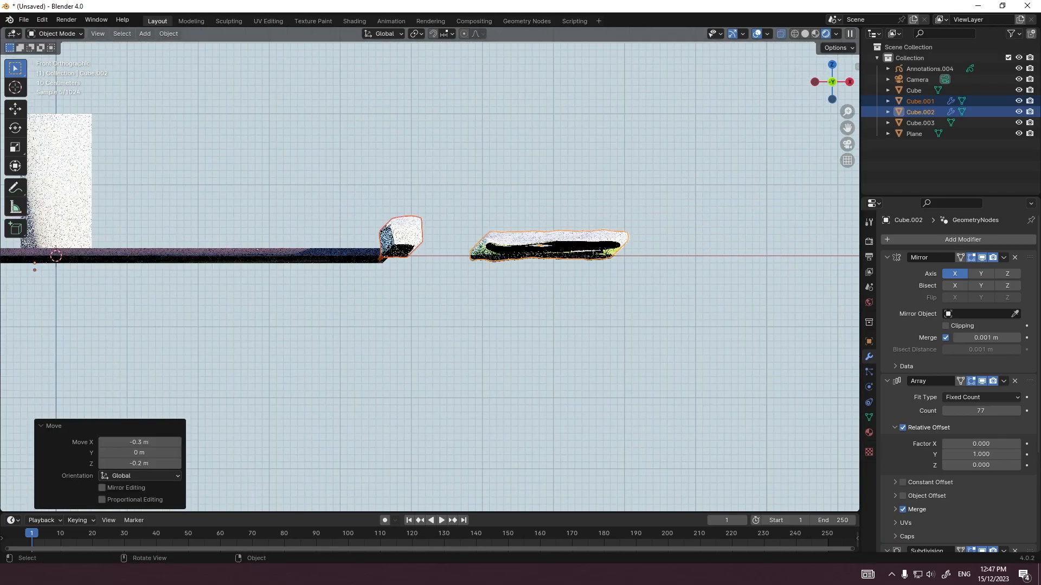
Step: Select only the paving slabs and open their node tree in the Geometry Nodes workspace
{"action": "middle_click_drag", "start_coordinate": [544, 241], "coordinate": [553, 258]}
{"action": "scroll", "coordinate": [552, 259], "scroll_direction": "down", "scroll_amount": 5}
{"action": "left_click", "coordinate": [567, 259]}
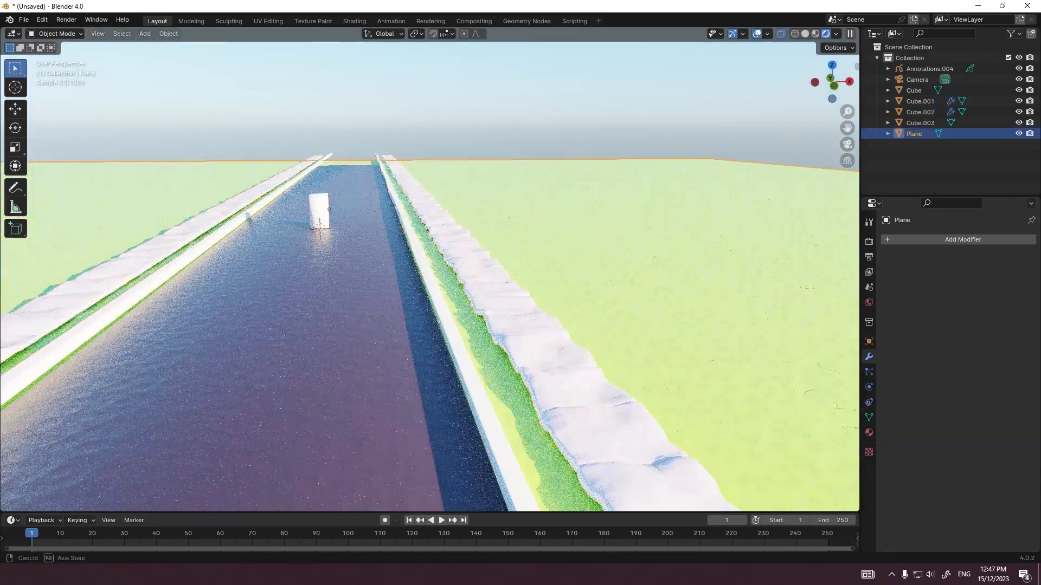
{"action": "middle_click_drag", "start_coordinate": [483, 353], "coordinate": [477, 335]}
{"action": "key", "text": "grave"}
{"action": "left_click", "coordinate": [416, 297]}
{"action": "left_click", "coordinate": [470, 262]}
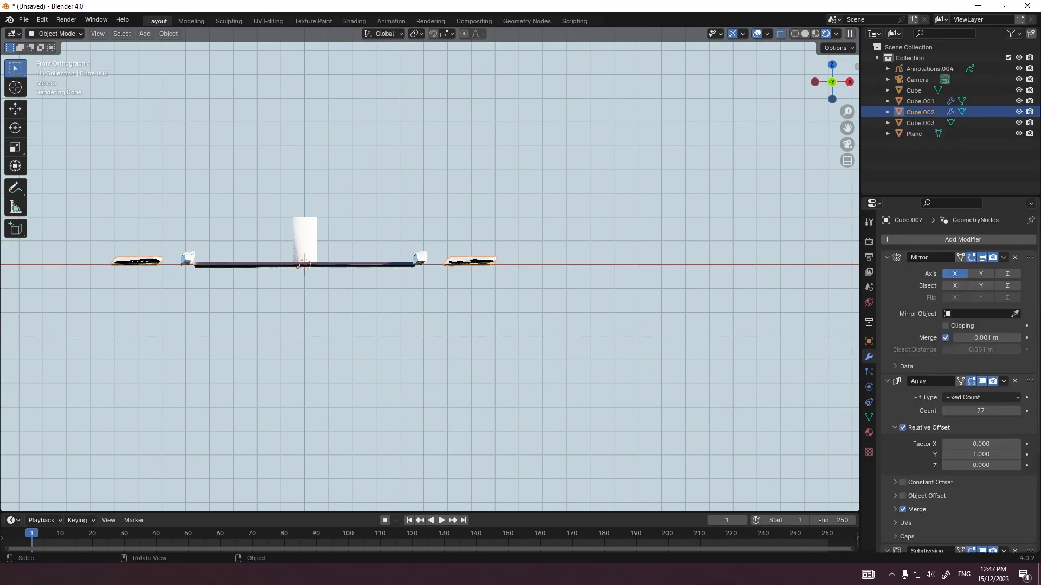
{"action": "scroll", "coordinate": [450, 257], "scroll_direction": "up", "scroll_amount": 10}
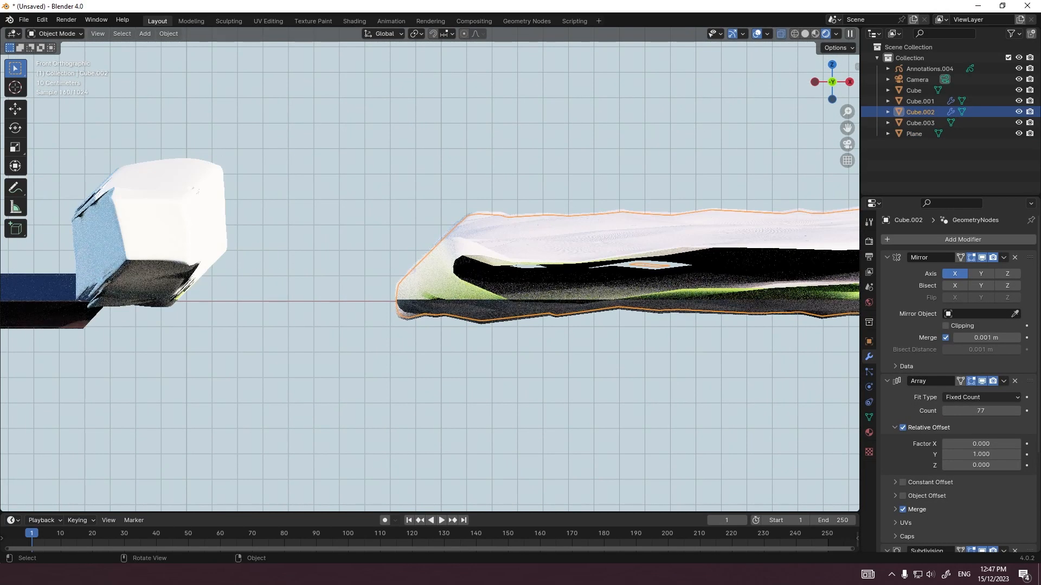
{"action": "left_click", "coordinate": [430, 22]}
{"action": "left_click", "coordinate": [474, 21]}
{"action": "left_click", "coordinate": [526, 21]}
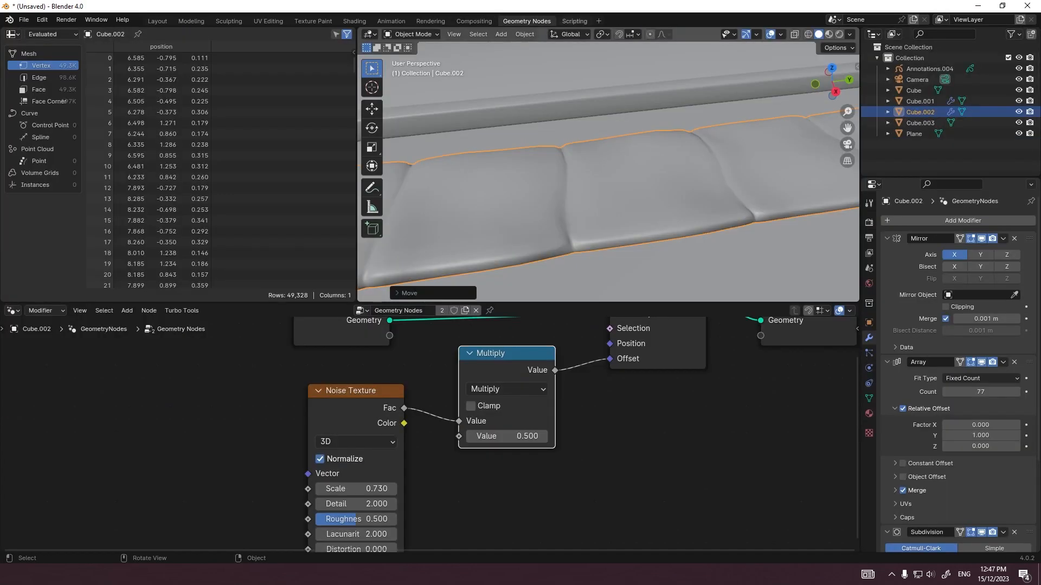
Step: Insert a Combine XYZ node before the Set Position Offset, with the Multiply value feeding only its X and Y inputs
{"action": "middle_click_drag", "start_coordinate": [364, 401], "coordinate": [343, 376]}
{"action": "left_click_drag", "start_coordinate": [336, 366], "coordinate": [214, 370]}
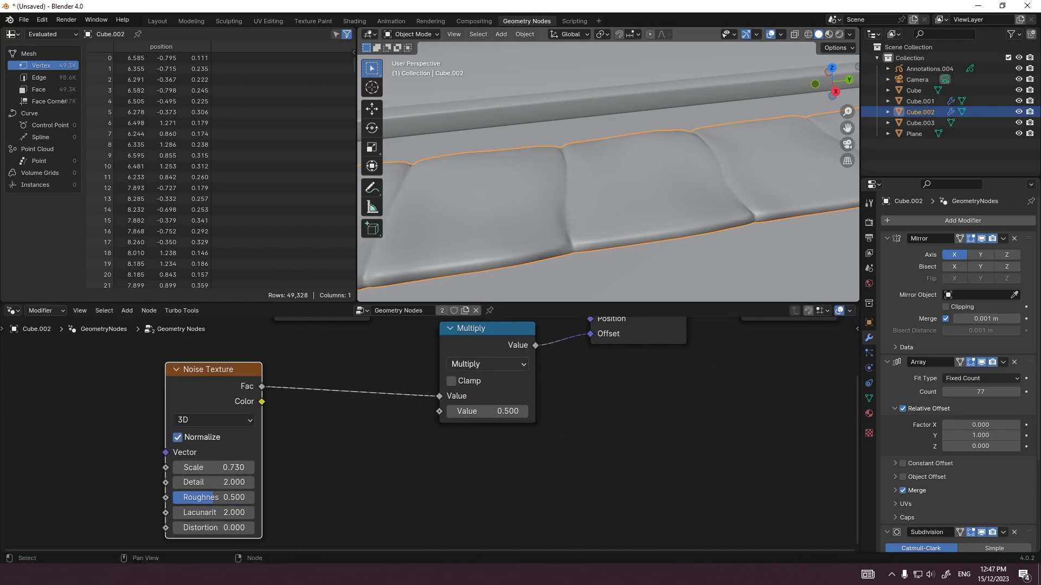
{"action": "left_click_drag", "start_coordinate": [482, 329], "coordinate": [315, 361]}
{"action": "key", "text": "shift+a"}
{"action": "type", "text": "xy"}
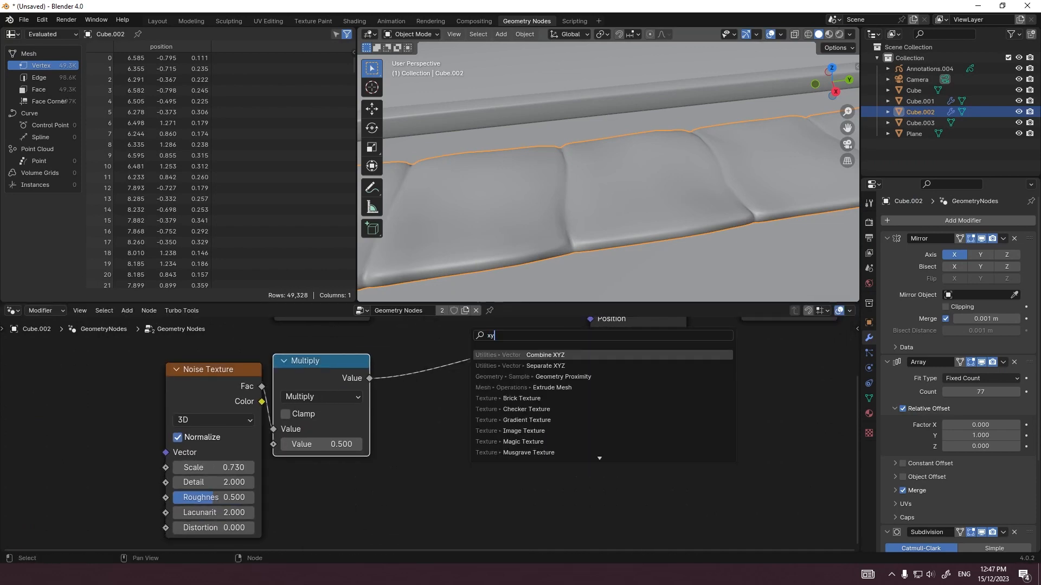
{"action": "type", "text": "z"}
{"action": "left_click", "coordinate": [542, 356]}
{"action": "left_click", "coordinate": [444, 346]}
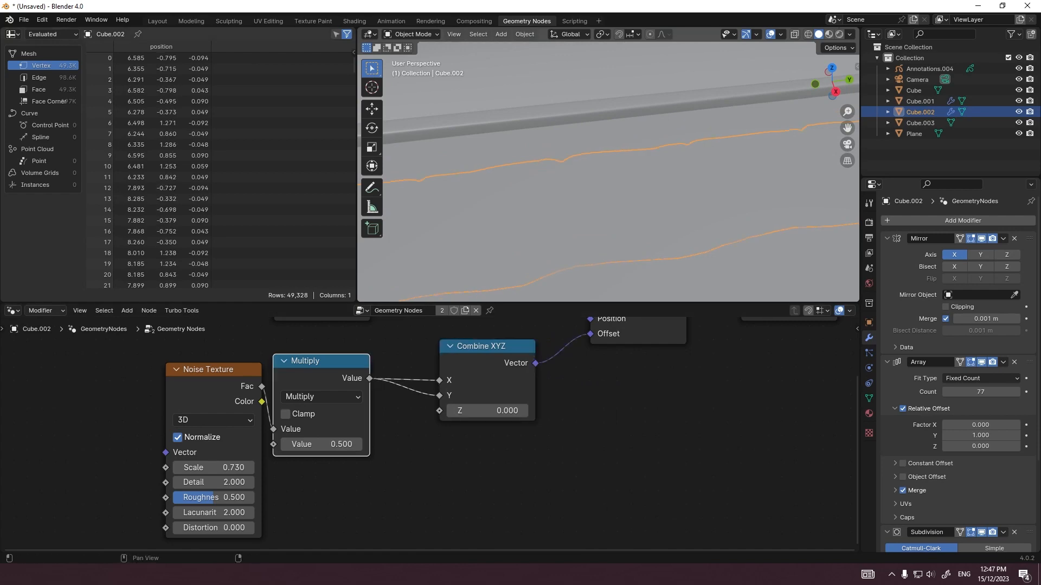
Step: Back in the Layout workspace, raise the curbs and paving slabs together by 0.2 m along Z in front view
{"action": "left_click", "coordinate": [190, 20]}
{"action": "left_click", "coordinate": [158, 21]}
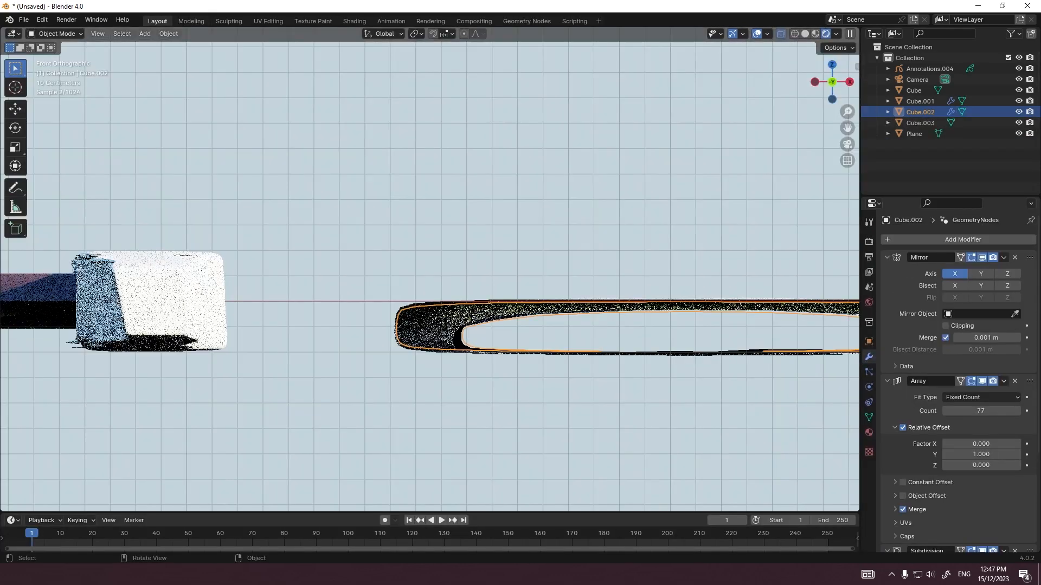
{"action": "scroll", "coordinate": [430, 277], "scroll_direction": "down", "scroll_amount": 1}
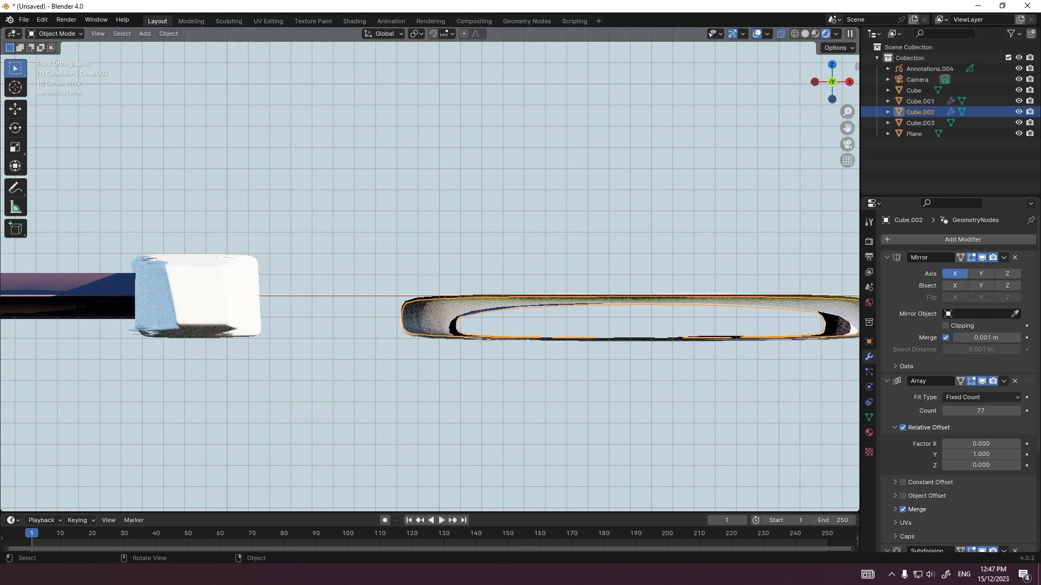
{"action": "middle_click_drag", "start_coordinate": [430, 277], "coordinate": [432, 281]}
{"action": "scroll", "coordinate": [430, 276], "scroll_direction": "down", "scroll_amount": 3}
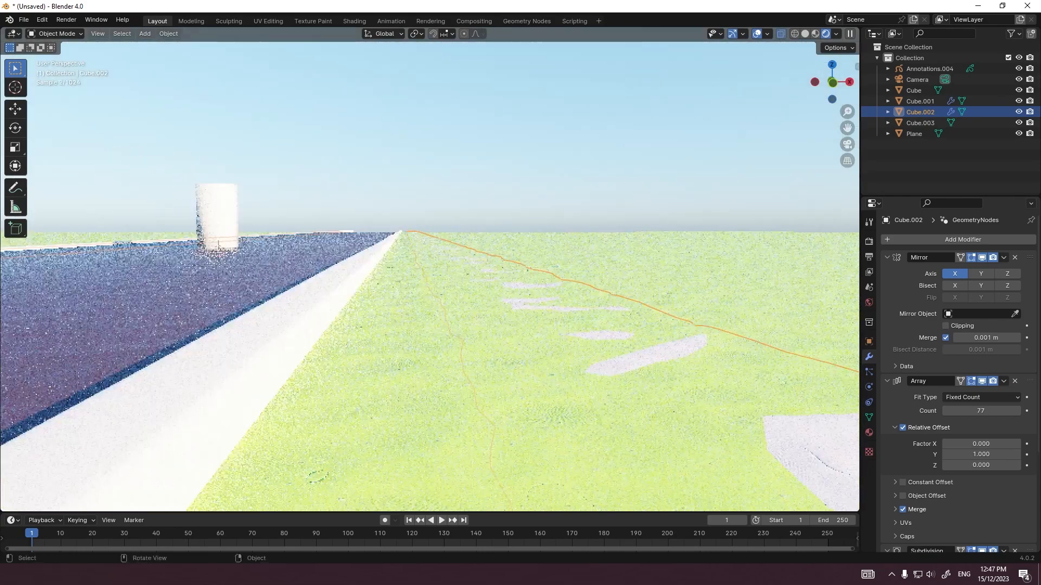
{"action": "key", "text": "7"}
{"action": "key", "text": "g"}
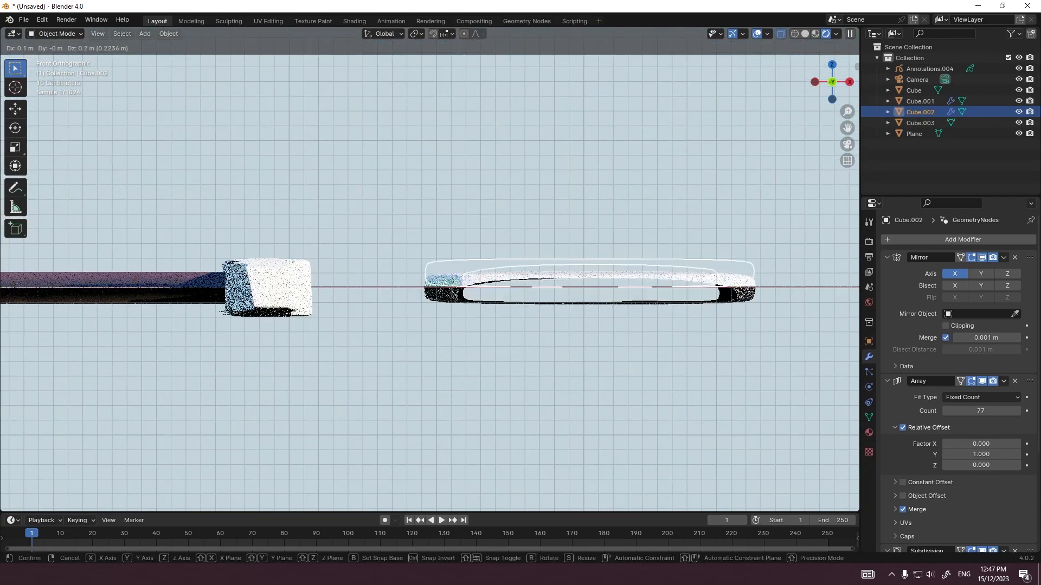
{"action": "right_click", "coordinate": [723, 311], "text": "ctrl"}
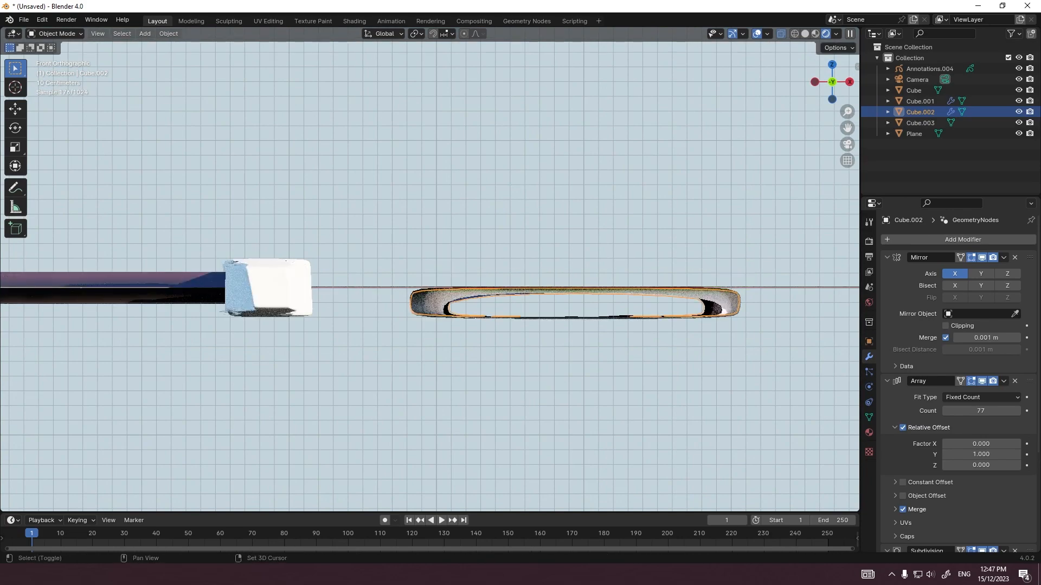
{"action": "left_click", "coordinate": [280, 288], "text": "shift"}
{"action": "key", "text": "g"}
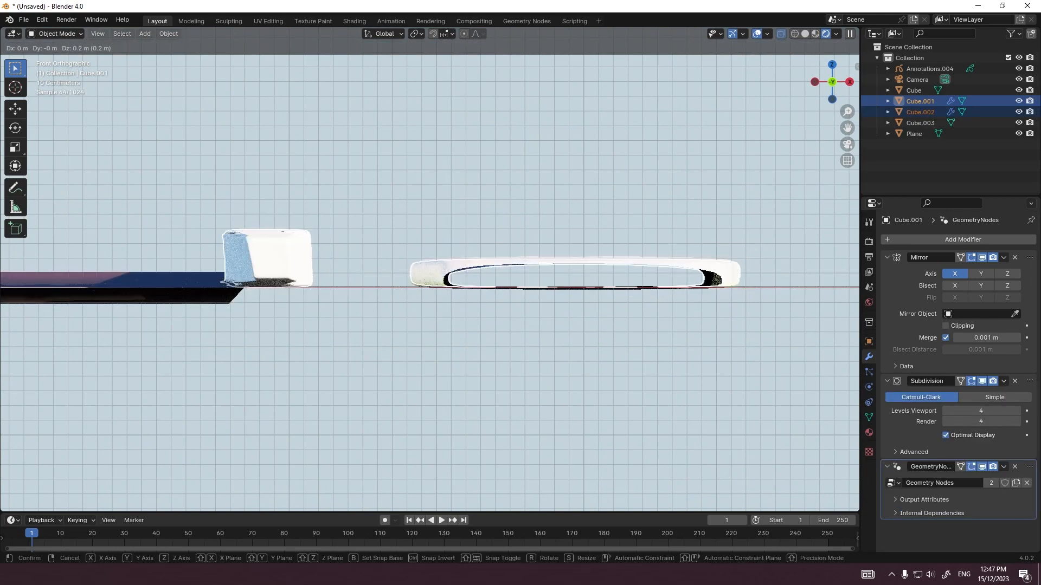
{"action": "key", "text": "Return"}
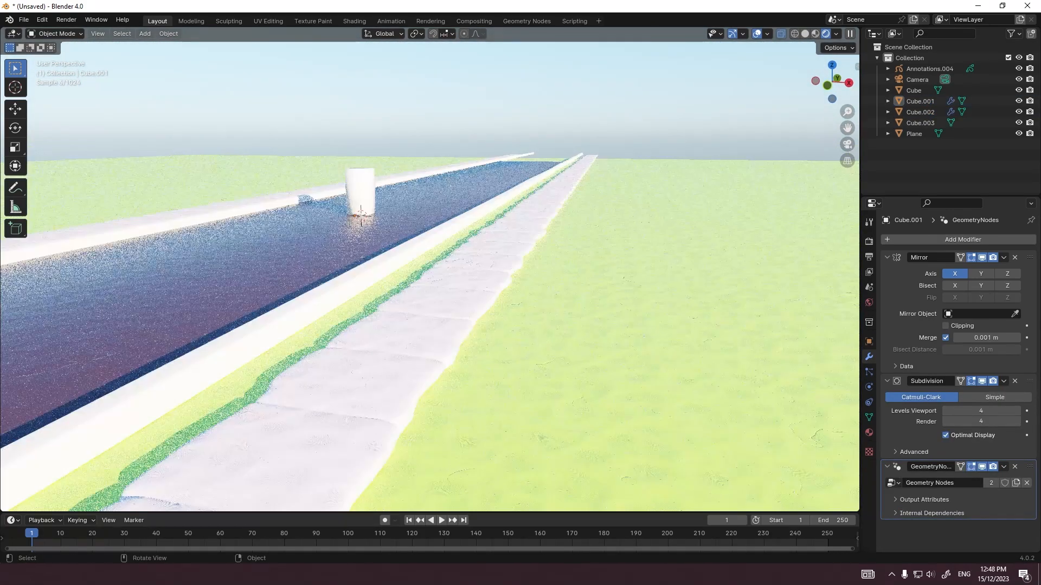
Step: Align the camera to an elevated view straight along the road, framing the cylinder, curbs and both rows of slabs
{"action": "middle_click_drag", "start_coordinate": [487, 250], "coordinate": [435, 298]}
{"action": "scroll", "coordinate": [428, 271], "scroll_direction": "up", "scroll_amount": 5}
{"action": "key", "text": "grave"}
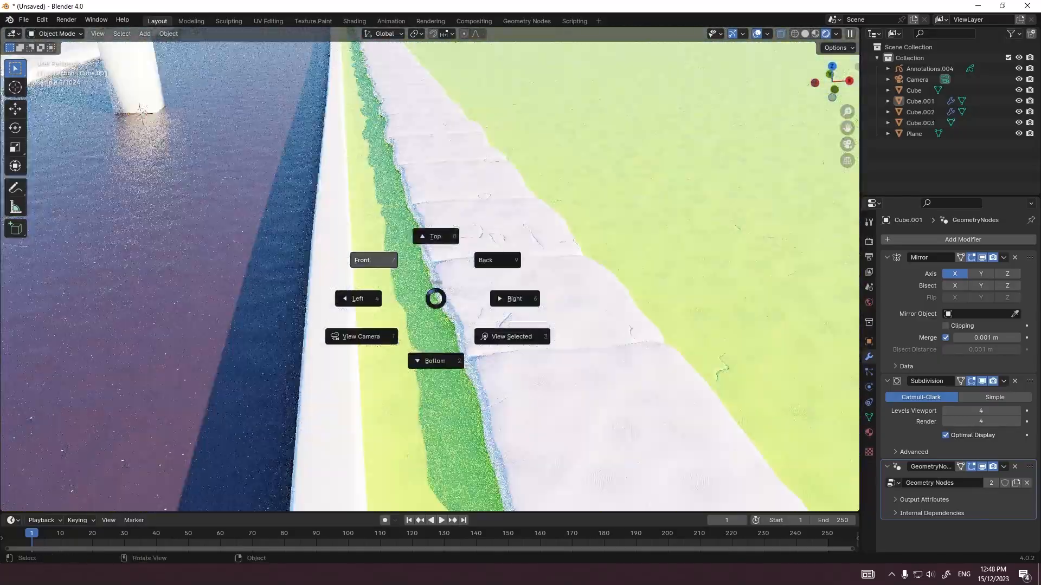
{"action": "left_click", "coordinate": [436, 236]}
{"action": "key", "text": "KP_0"}
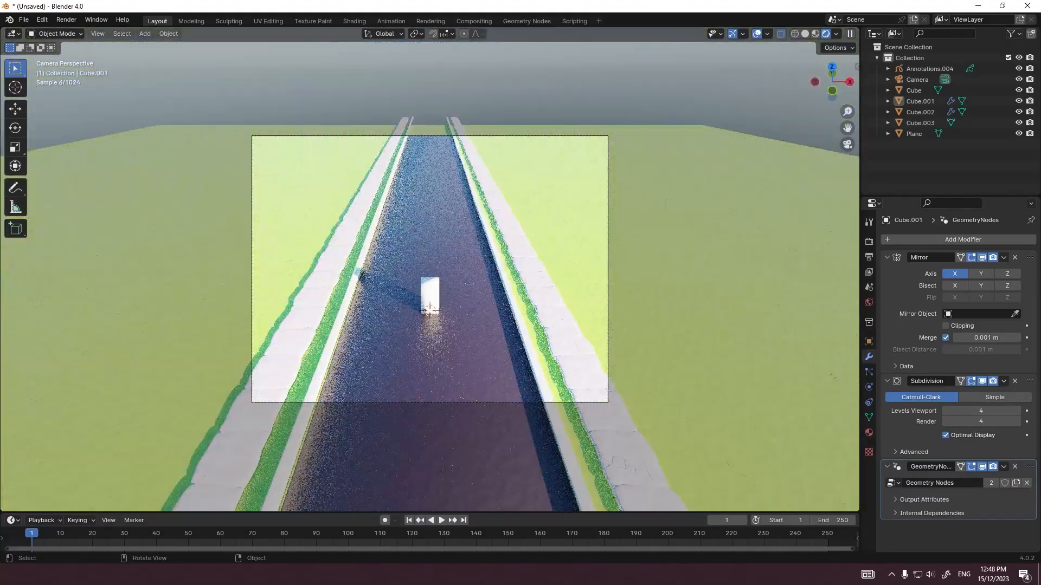
{"action": "left_click", "coordinate": [623, 233]}
{"action": "middle_click_drag", "start_coordinate": [623, 233], "coordinate": [623, 241]}
{"action": "key", "text": "KP_0"}
{"action": "scroll", "coordinate": [430, 270], "scroll_direction": "up", "scroll_amount": 2}
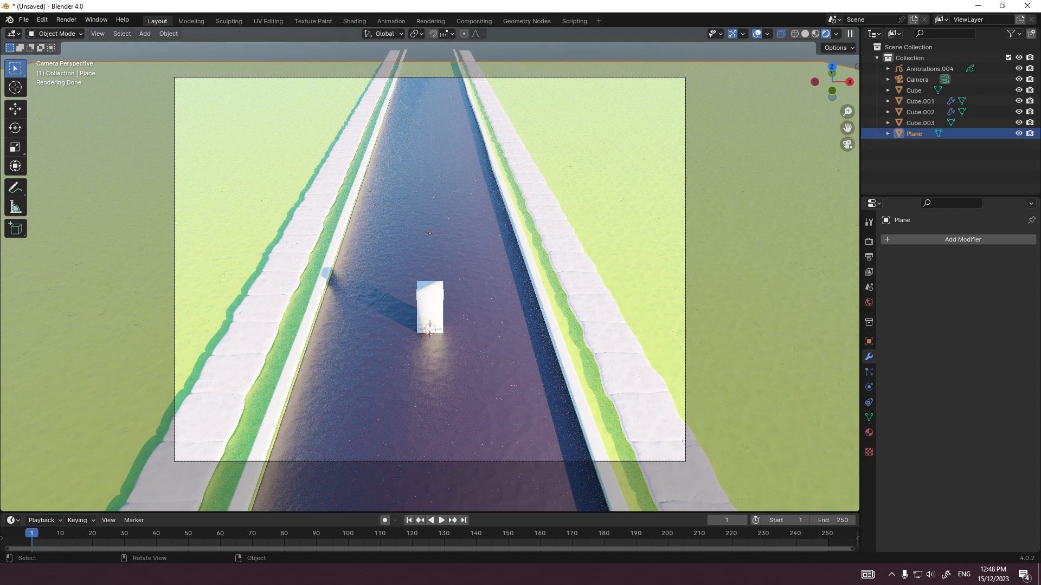
{"action": "left_click", "coordinate": [450, 238]}
{"action": "scroll", "coordinate": [430, 270], "scroll_direction": "up", "scroll_amount": 6}
{"action": "scroll", "coordinate": [430, 269], "scroll_direction": "down", "scroll_amount": 4}
{"action": "middle_click_drag", "start_coordinate": [444, 255], "coordinate": [416, 242]}
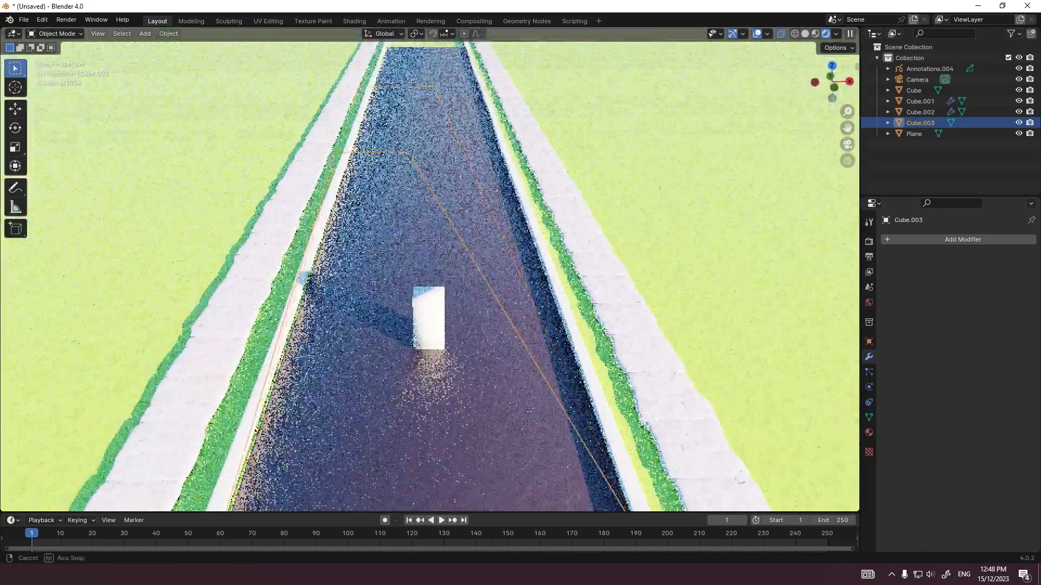
{"action": "scroll", "coordinate": [453, 218], "scroll_direction": "down", "scroll_amount": 5}
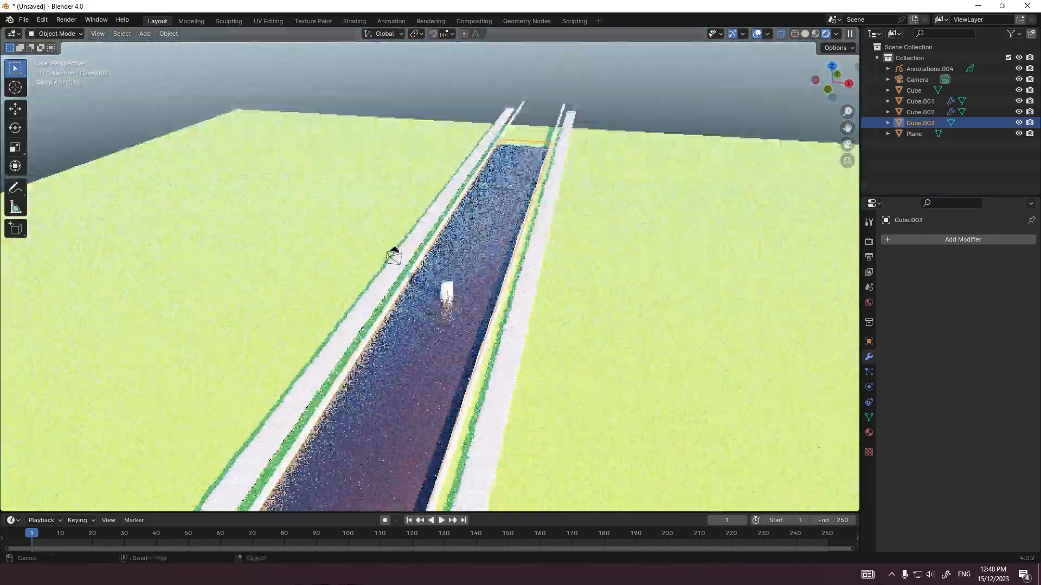
{"action": "scroll", "coordinate": [430, 277], "scroll_direction": "up", "scroll_amount": 7}
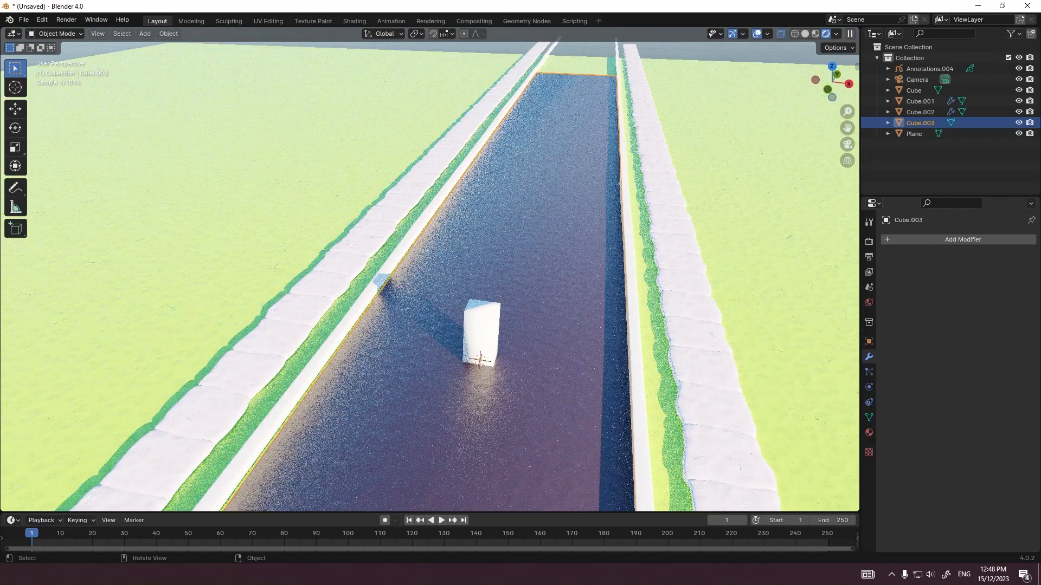
Step: Add a 2 m cube at the scene origin and, in top view, move it along Y onto the road in front of the white block
{"action": "key", "text": "grave"}
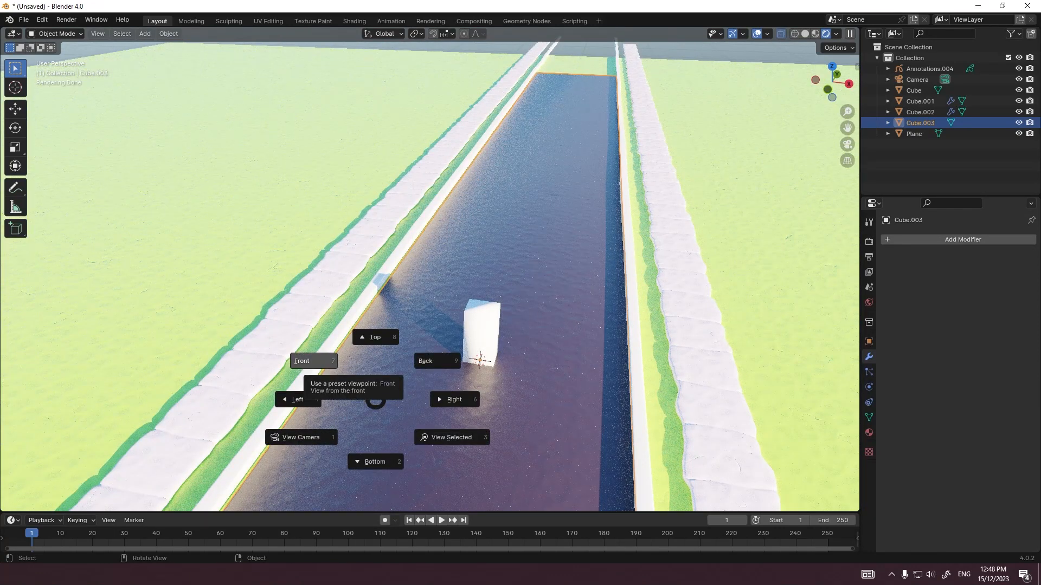
{"action": "left_click", "coordinate": [310, 361]}
{"action": "scroll", "coordinate": [412, 271], "scroll_direction": "down", "scroll_amount": 3}
{"action": "middle_click_drag", "start_coordinate": [423, 216], "coordinate": [447, 282]}
{"action": "key", "text": "grave"}
{"action": "left_click", "coordinate": [455, 279]}
{"action": "key", "text": "shift+a"}
{"action": "mouse_move", "coordinate": [455, 278]}
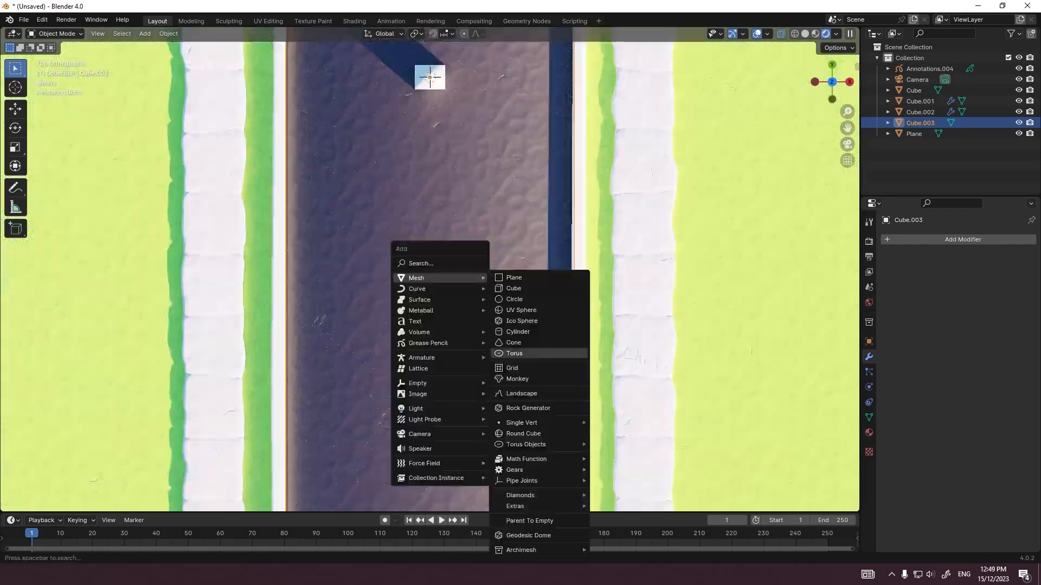
{"action": "left_click", "coordinate": [514, 288]}
{"action": "scroll", "coordinate": [513, 288], "scroll_direction": "down", "scroll_amount": 3}
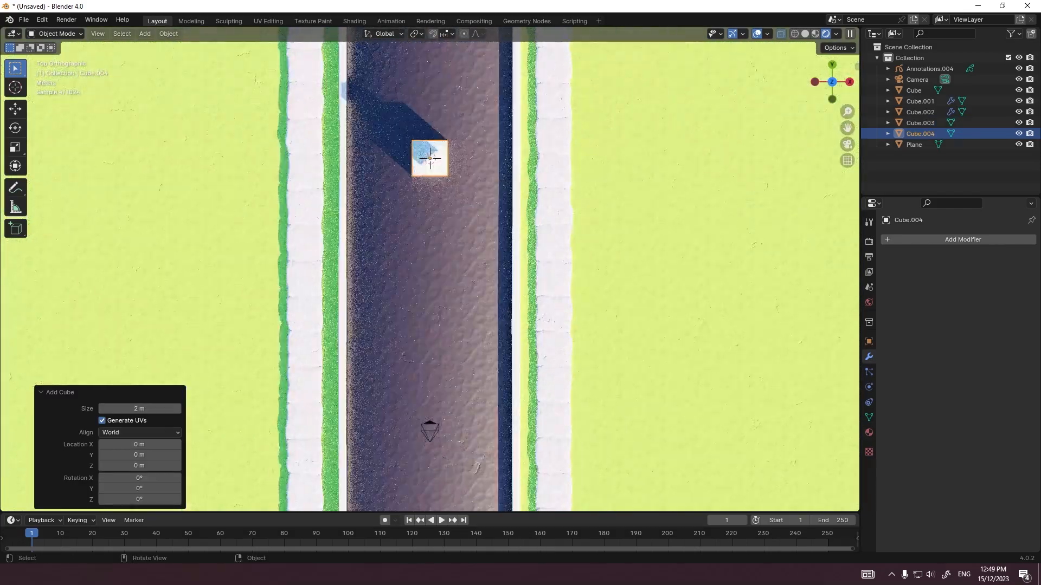
{"action": "scroll", "coordinate": [431, 273], "scroll_direction": "up", "scroll_amount": 1}
{"action": "key", "text": "g"}
{"action": "key", "text": "y"}
{"action": "left_click", "coordinate": [547, 368]}
Step: In Edit Mode, scale the cube's mesh to 0.2 on X and Z, leaving its Y length unscaled
{"action": "key", "text": "Tab"}
{"action": "key", "text": "s"}
{"action": "key", "text": "shift+y"}
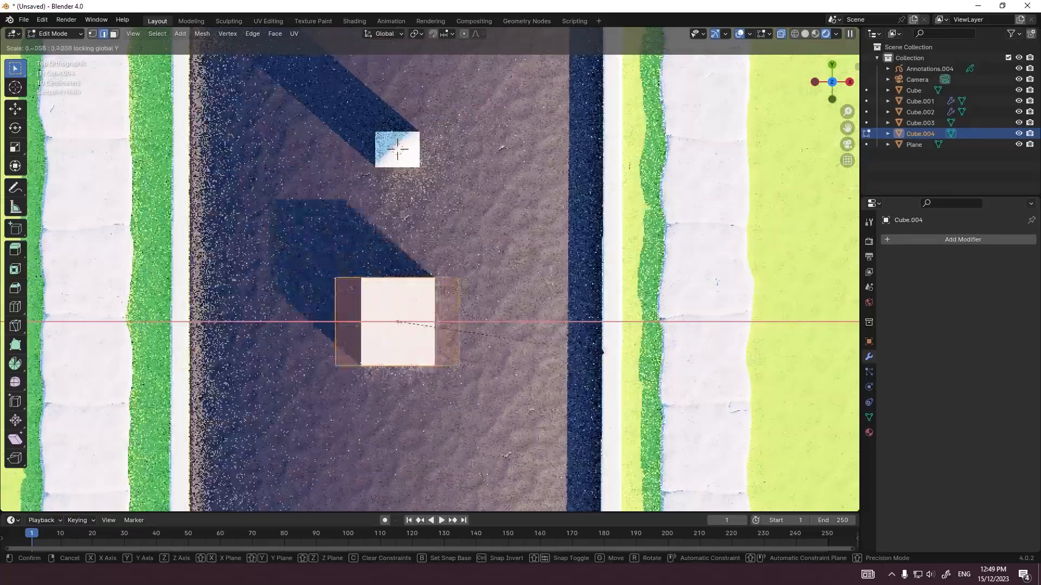
{"action": "type", "text": "0.2"}
{"action": "key", "text": "Return"}
Step: Flatten the narrow box along Z in front view and shift it vertically onto the road surface
{"action": "key", "text": "grave"}
{"action": "left_click", "coordinate": [375, 313]}
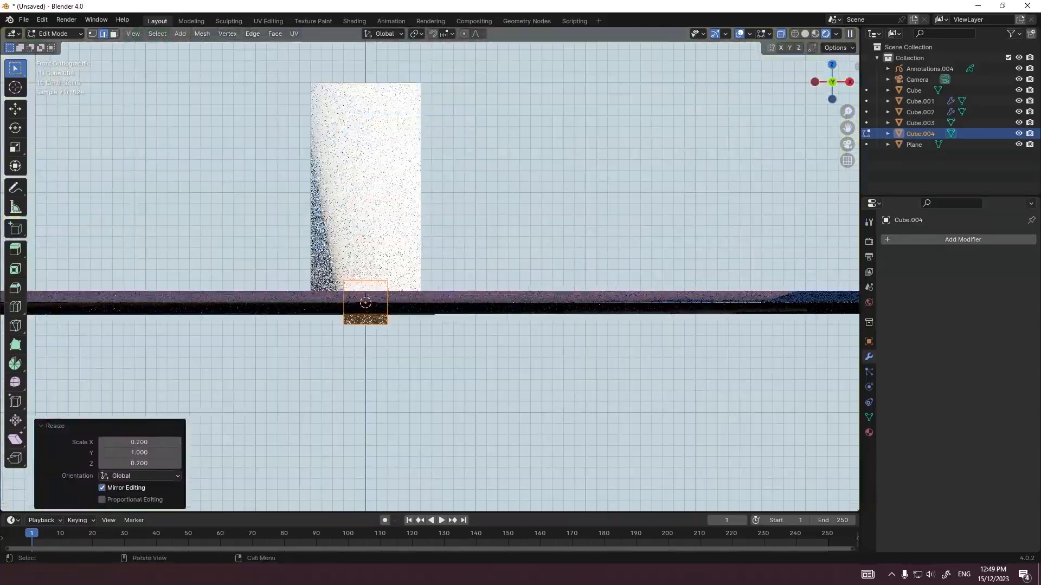
{"action": "key", "text": "Tab"}
{"action": "key", "text": "Tab"}
{"action": "key", "text": "s"}
{"action": "key", "text": "z"}
{"action": "left_click", "coordinate": [369, 365]}
{"action": "key", "text": "Tab"}
{"action": "key", "text": "g"}
{"action": "key", "text": "z"}
{"action": "left_click", "coordinate": [368, 358]}
Step: Adjust the flattened box's width along X in Edit Mode to form a thin lane-marking strip
{"action": "middle_click_drag", "start_coordinate": [368, 358], "coordinate": [434, 369]}
{"action": "key", "text": "Tab"}
{"action": "key", "text": "s"}
{"action": "key", "text": "x"}
{"action": "left_click", "coordinate": [520, 307]}
{"action": "key", "text": "Tab"}
Step: Give the strip its own copy of the Clay 3.Doh material with a pale cream base color
{"action": "scroll", "coordinate": [510, 309], "scroll_direction": "down", "scroll_amount": 4}
{"action": "left_click", "coordinate": [869, 432]}
{"action": "left_click", "coordinate": [888, 286]}
{"action": "left_click", "coordinate": [923, 326]}
{"action": "left_click", "coordinate": [999, 299]}
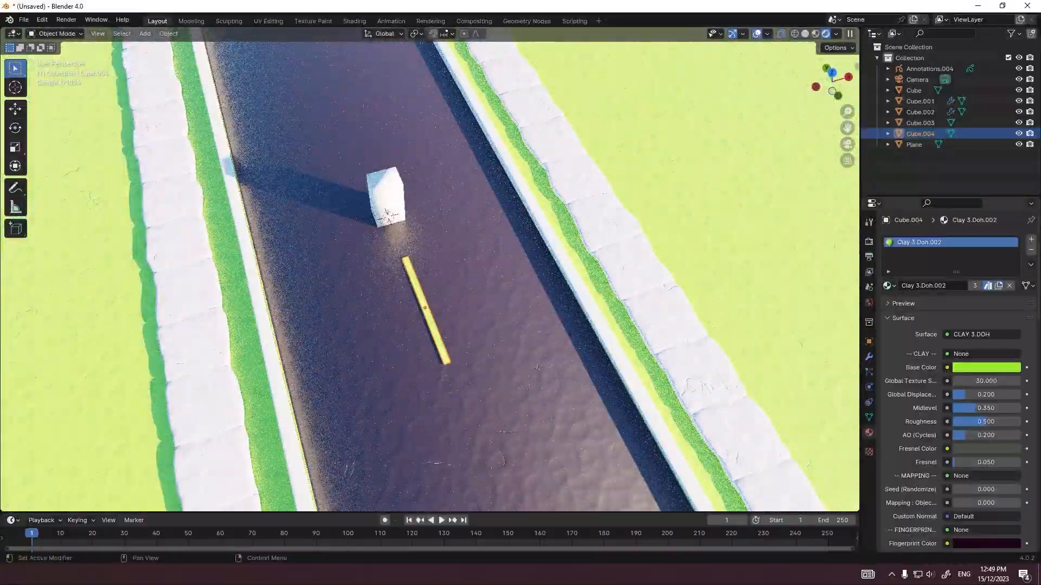
{"action": "left_click", "coordinate": [986, 381]}
{"action": "left_click", "coordinate": [961, 242]}
Step: Add a level 2 Subdivision modifier to the strip and bevel a new loop cut across its mesh
{"action": "scroll", "coordinate": [429, 293], "scroll_direction": "up", "scroll_amount": 4}
{"action": "key", "text": "ctrl+2"}
{"action": "key", "text": "Tab"}
{"action": "key", "text": "ctrl+r"}
{"action": "key", "text": "ctrl+b"}
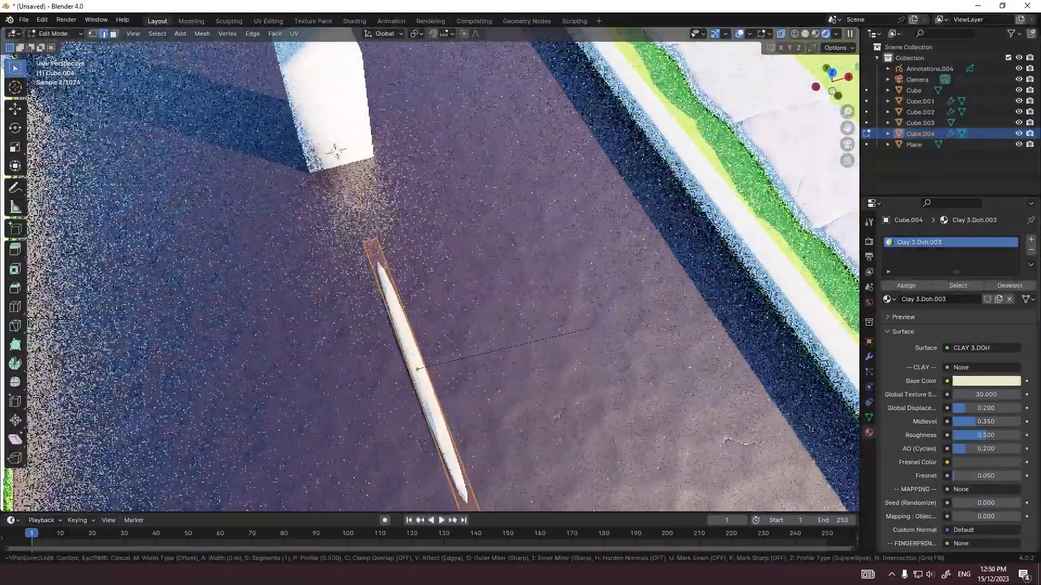
{"action": "key", "text": "Tab"}
Step: Add an Array modifier to the strip with a relative offset of 0 on X and 2.1 on Y
{"action": "left_click", "coordinate": [869, 357]}
{"action": "left_click", "coordinate": [963, 239]}
{"action": "type", "text": "ar"}
{"action": "key", "text": "Return"}
{"action": "scroll", "coordinate": [488, 325], "scroll_direction": "down", "scroll_amount": 5}
{"action": "double_click", "coordinate": [981, 406]}
{"action": "type", "text": "0"}
{"action": "key", "text": "Return"}
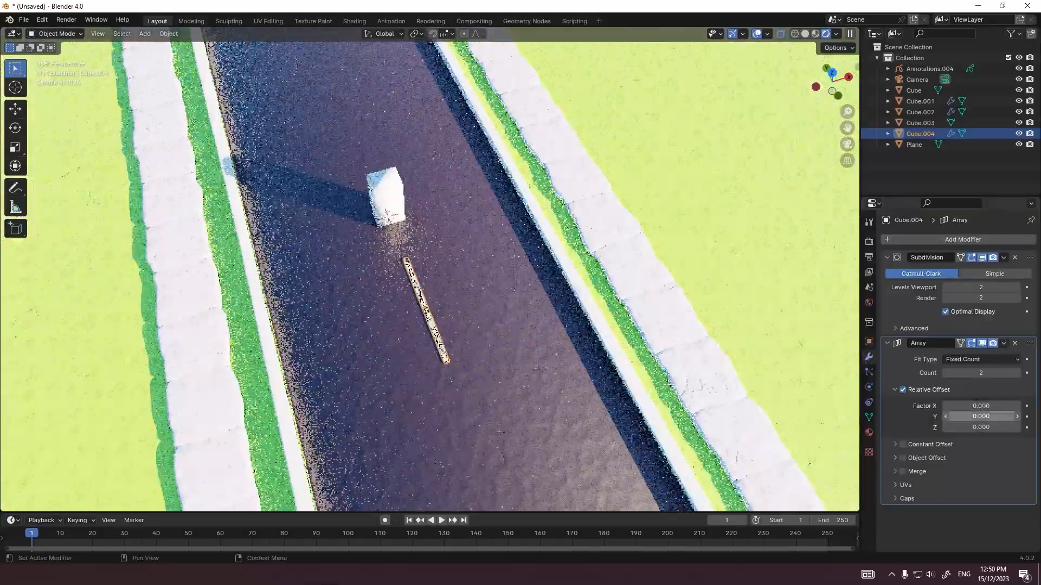
{"action": "left_click_drag", "start_coordinate": [981, 416], "coordinate": [996, 416]}
Step: Set the array count to 7 and move the dashes about -32 m along Y toward the road's near end
{"action": "left_click_drag", "start_coordinate": [981, 373], "coordinate": [1003, 373]}
{"action": "middle_click_drag", "start_coordinate": [540, 368], "coordinate": [607, 347]}
{"action": "scroll", "coordinate": [553, 304], "scroll_direction": "down", "scroll_amount": 5}
{"action": "key", "text": "g"}
{"action": "key", "text": "y"}
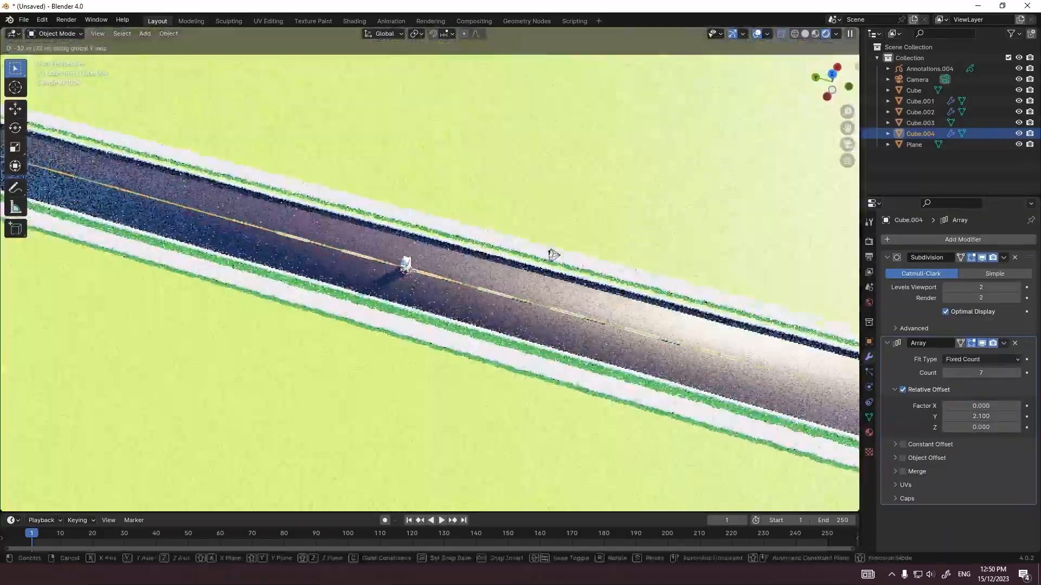
{"action": "left_click", "coordinate": [553, 255]}
Step: Increase the array count so the dashes run further along the road, then view them through the camera and select the road
{"action": "scroll", "coordinate": [553, 255], "scroll_direction": "down", "scroll_amount": 4}
{"action": "left_click_drag", "start_coordinate": [980, 373], "coordinate": [1009, 373]}
{"action": "key", "text": "KP_0"}
{"action": "left_click", "coordinate": [496, 325]}
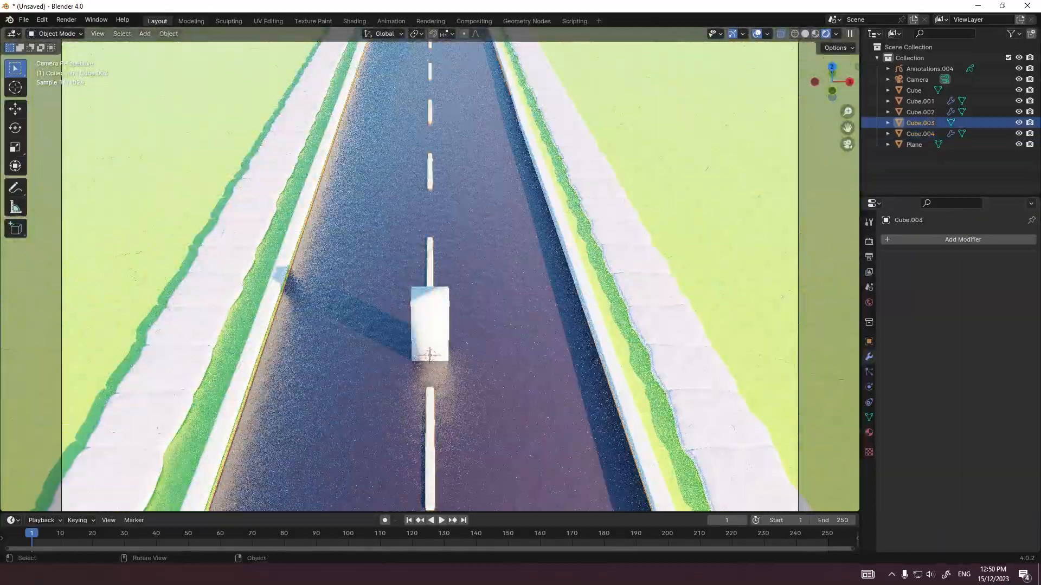
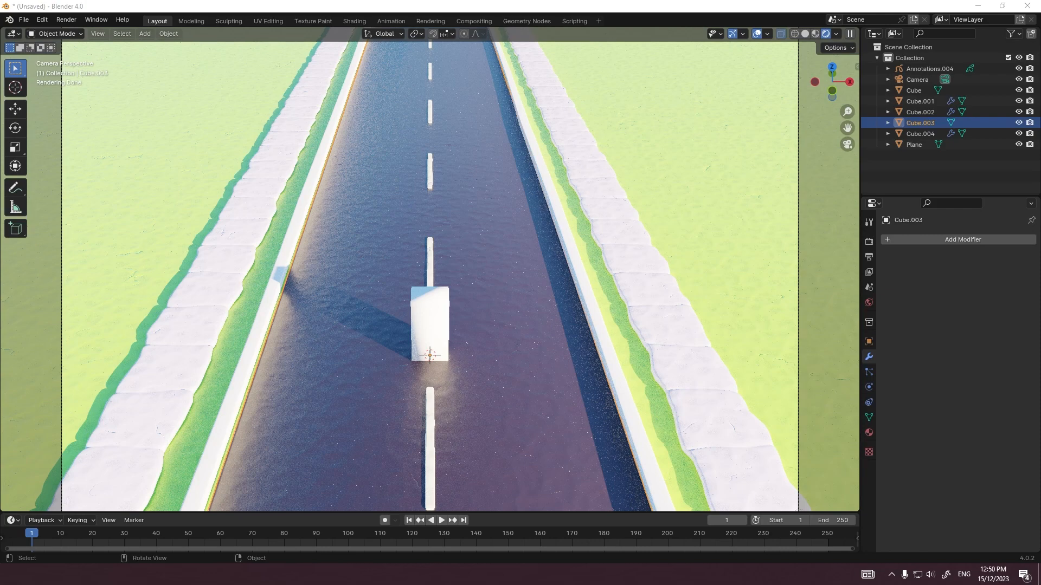
Step: Stretch the road's mesh along Y so its far end reaches toward the ends of the curbs
{"action": "scroll", "coordinate": [430, 271], "scroll_direction": "down", "scroll_amount": 3}
{"action": "key", "text": "Tab"}
{"action": "key", "text": "s"}
{"action": "key", "text": "y"}
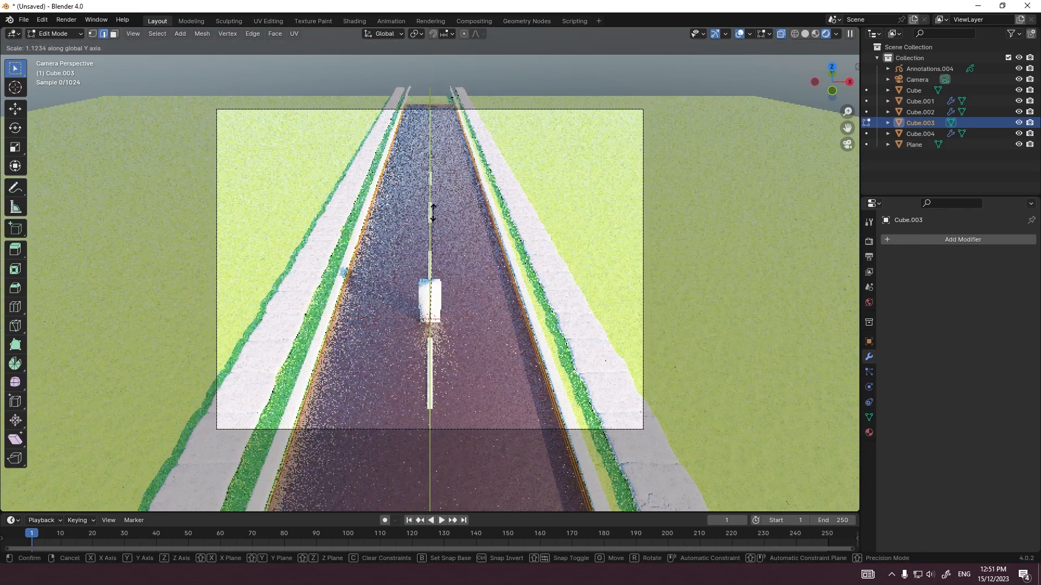
{"action": "left_click", "coordinate": [432, 187]}
{"action": "key", "text": "Tab"}
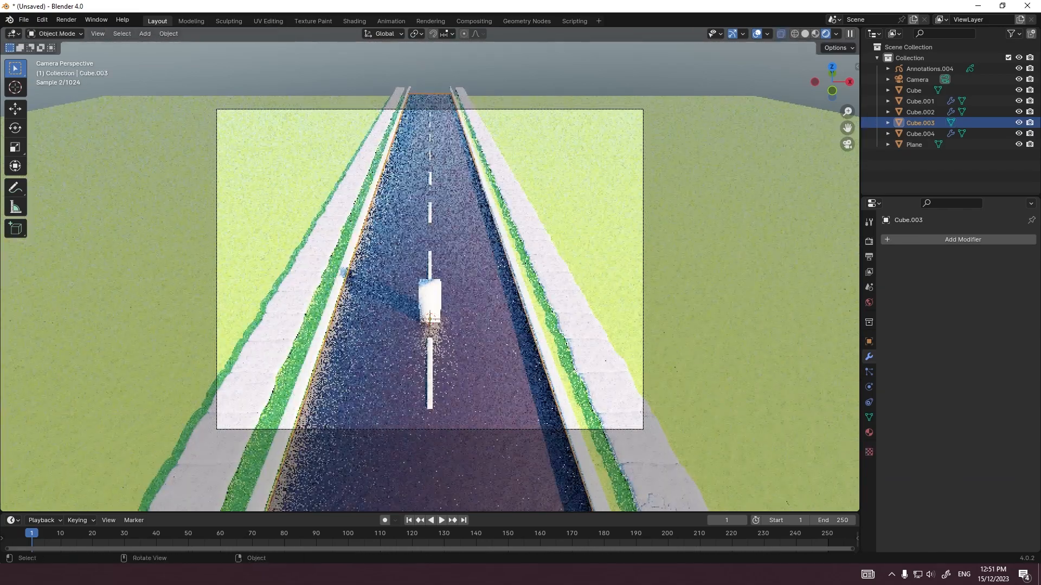
{"action": "left_click", "coordinate": [430, 208]}
{"action": "scroll", "coordinate": [430, 270], "scroll_direction": "up", "scroll_amount": 2}
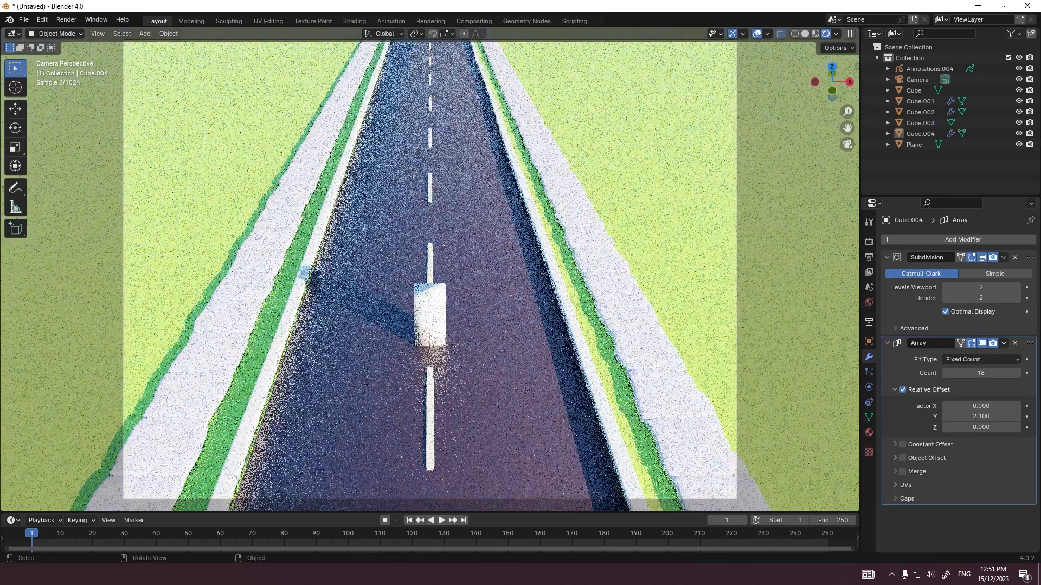
{"action": "left_click", "coordinate": [662, 217]}
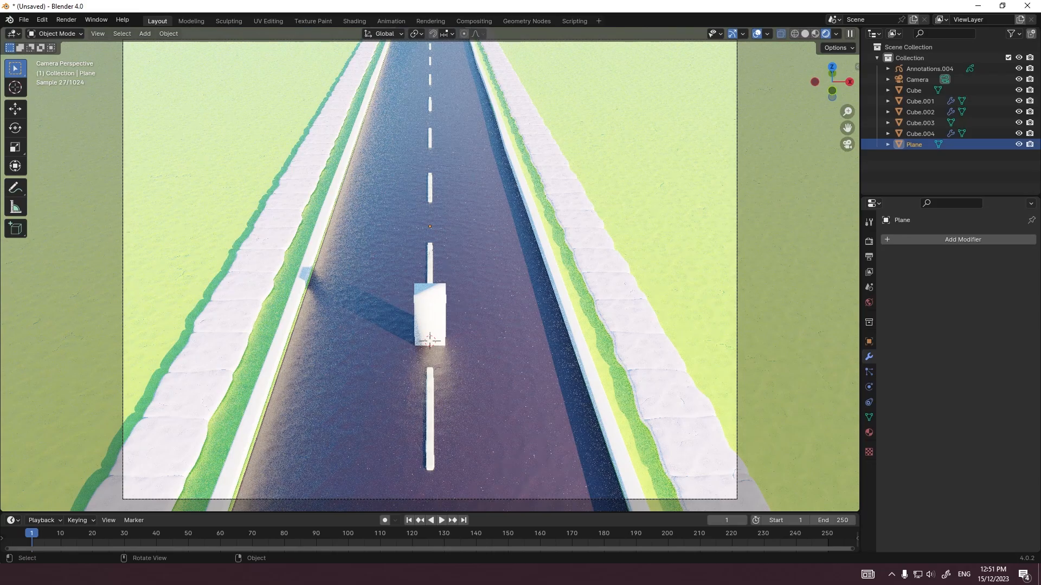
{"action": "left_click", "coordinate": [572, 326]}
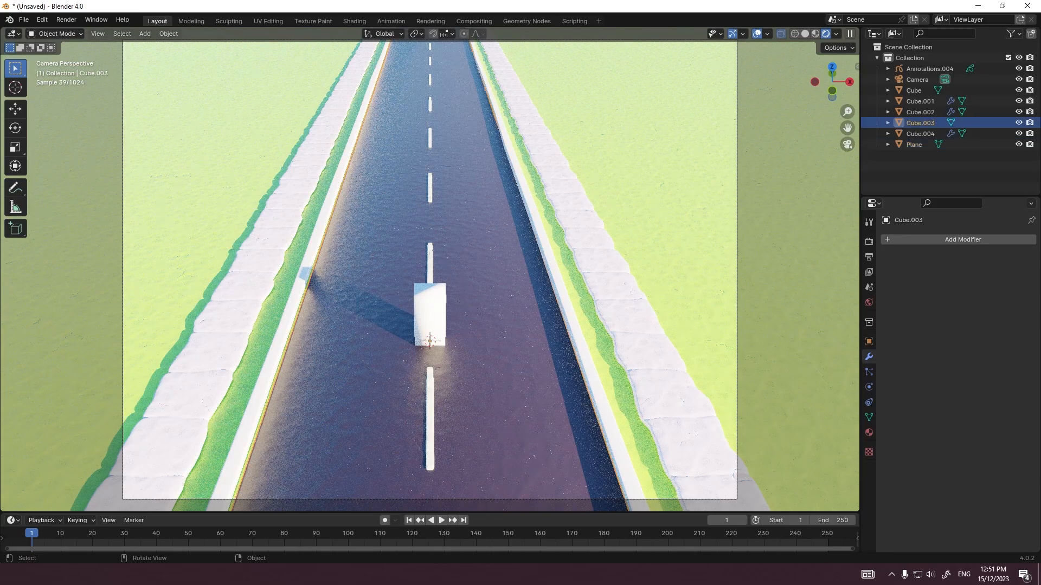
{"action": "scroll", "coordinate": [430, 270], "scroll_direction": "down", "scroll_amount": 1}
{"action": "scroll", "coordinate": [430, 269], "scroll_direction": "up", "scroll_amount": 3}
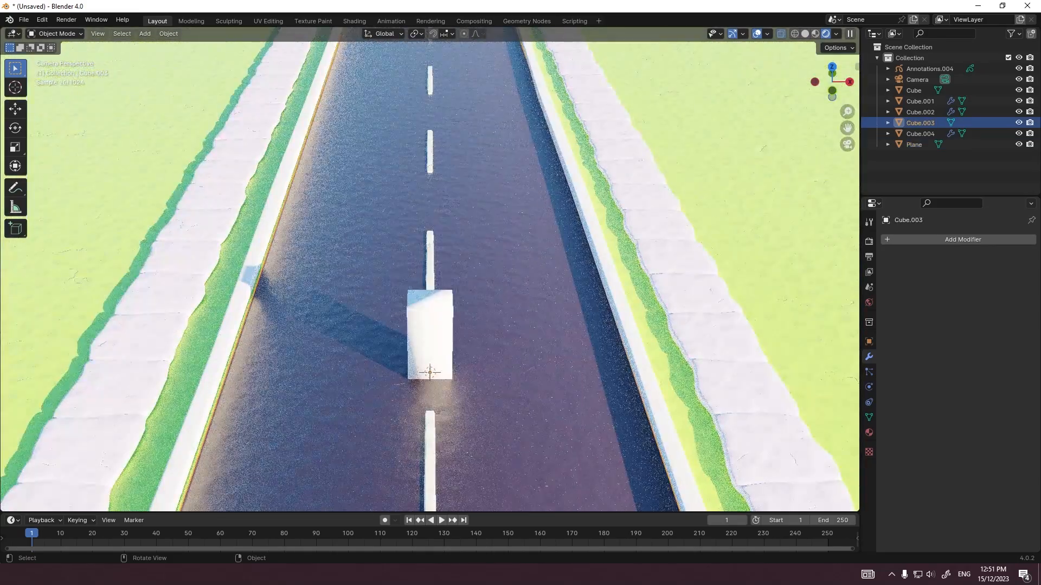
Step: Scale the selected part of the curb's mesh by 1.157 along X
{"action": "left_click", "coordinate": [430, 372]}
{"action": "key", "text": "Tab"}
{"action": "key", "text": "s"}
{"action": "key", "text": "x"}
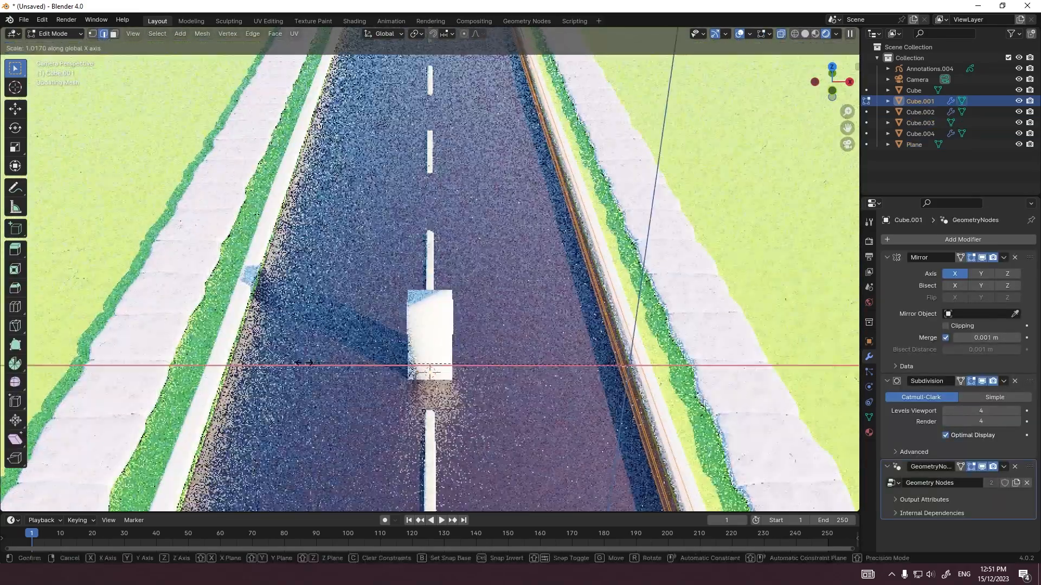
{"action": "left_click", "coordinate": [429, 373]}
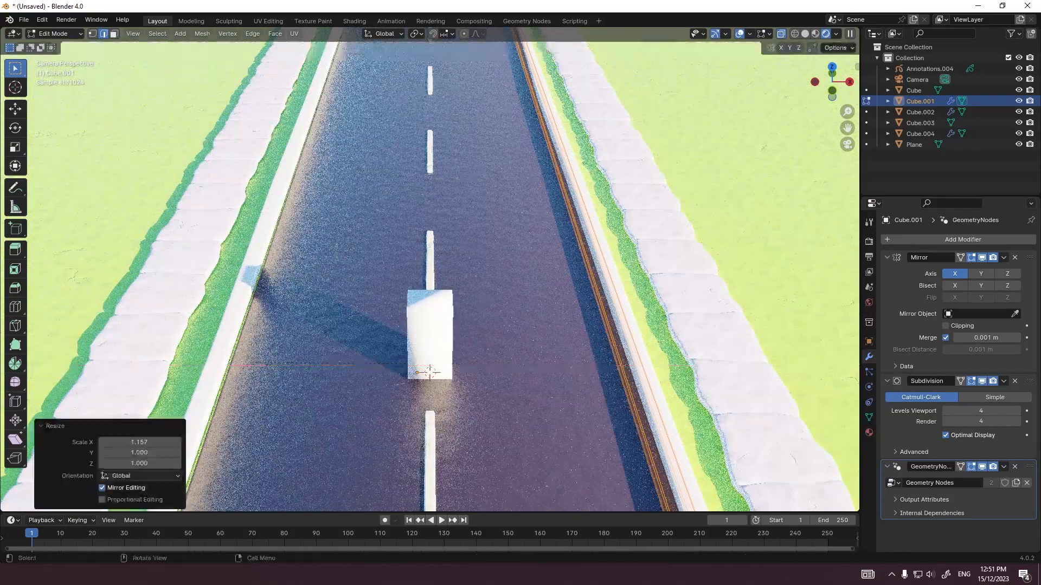
{"action": "key", "text": "Escape"}
{"action": "key", "text": "Tab"}
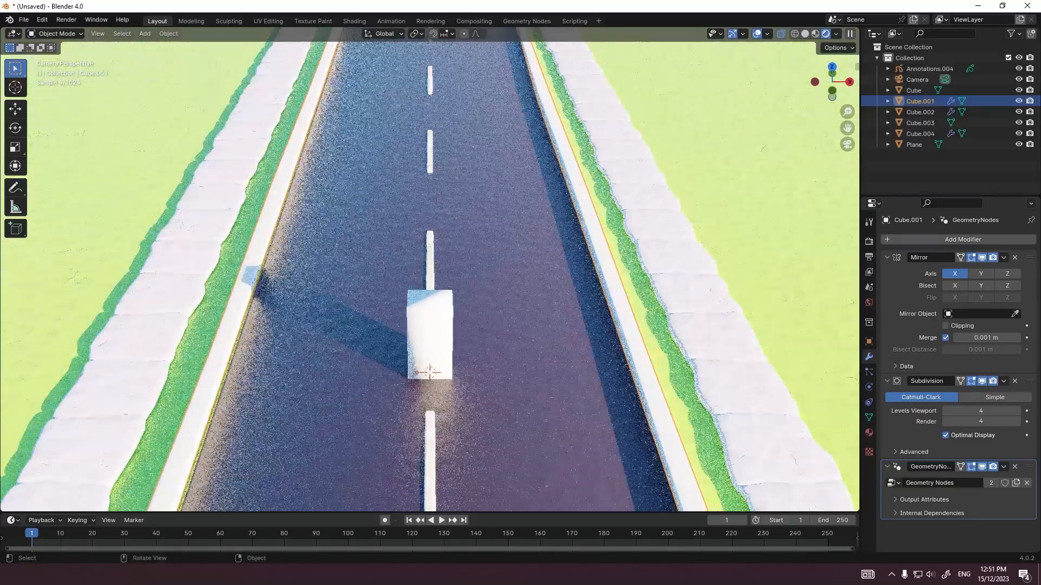
Step: Shift the paving slabs slightly along X beside the curbs
{"action": "key", "text": "shift+d"}
{"action": "key", "text": "x"}
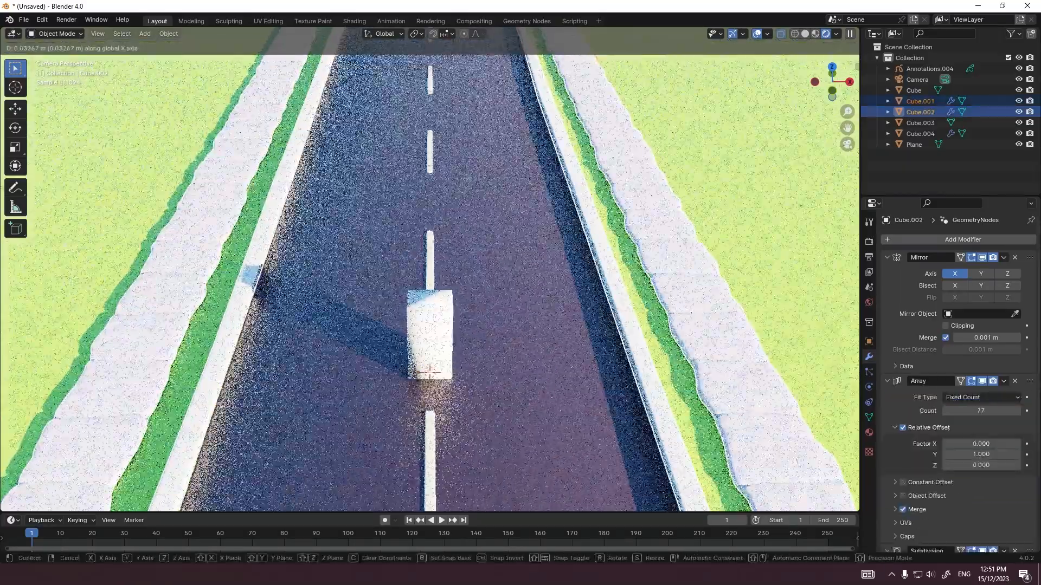
{"action": "left_click", "coordinate": [429, 373]}
{"action": "key", "text": "Tab"}
{"action": "key", "text": "Tab"}
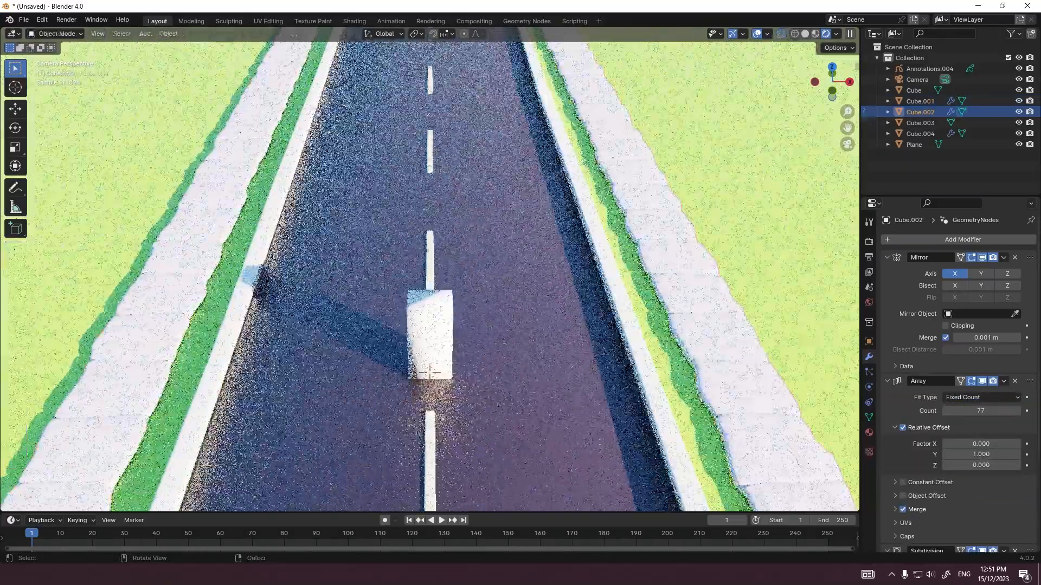
Step: Examine the curb's height and shape from the front, at close range and from above
{"action": "left_click", "coordinate": [233, 326]}
{"action": "scroll", "coordinate": [429, 269], "scroll_direction": "down", "scroll_amount": 5}
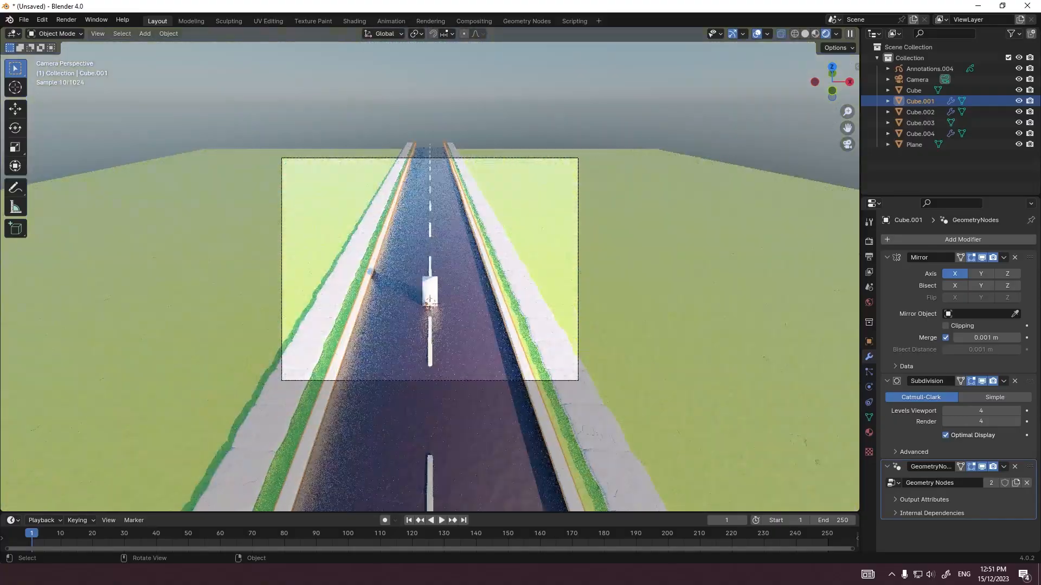
{"action": "key", "text": "KP_1"}
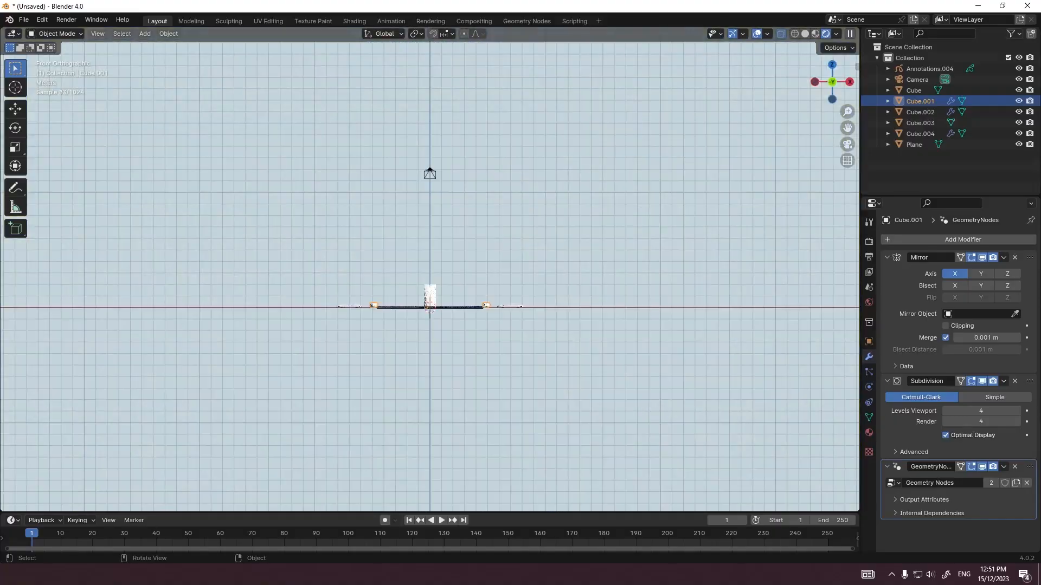
{"action": "scroll", "coordinate": [430, 269], "scroll_direction": "up", "scroll_amount": 5}
{"action": "middle_click_drag", "start_coordinate": [326, 326], "coordinate": [415, 280], "text": "shift"}
{"action": "scroll", "coordinate": [430, 269], "scroll_direction": "up", "scroll_amount": 7}
{"action": "scroll", "coordinate": [430, 276], "scroll_direction": "up", "scroll_amount": 1}
{"action": "key", "text": "Tab"}
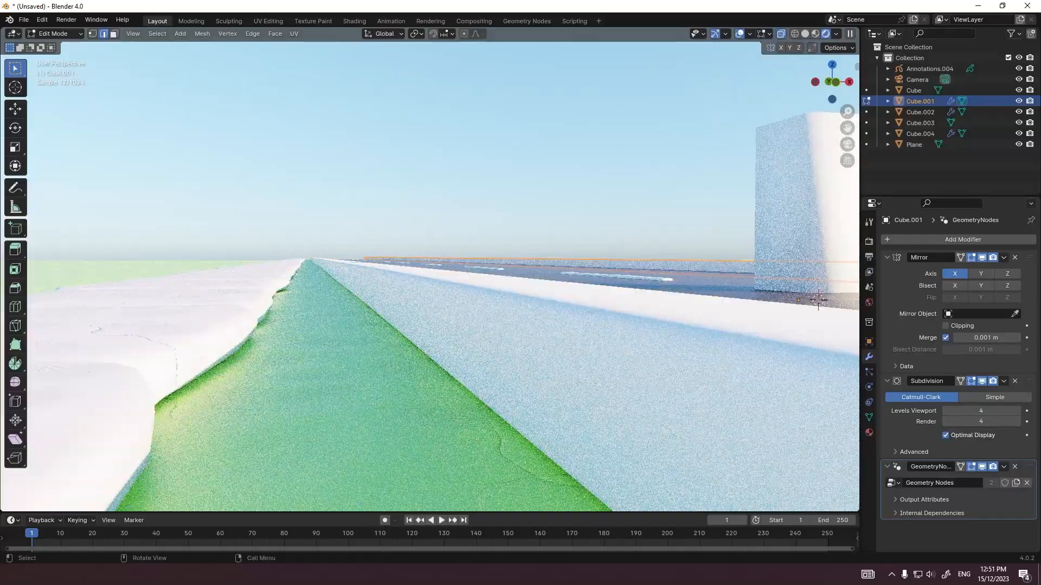
{"action": "key", "text": "Tab"}
{"action": "key", "text": "KP_7"}
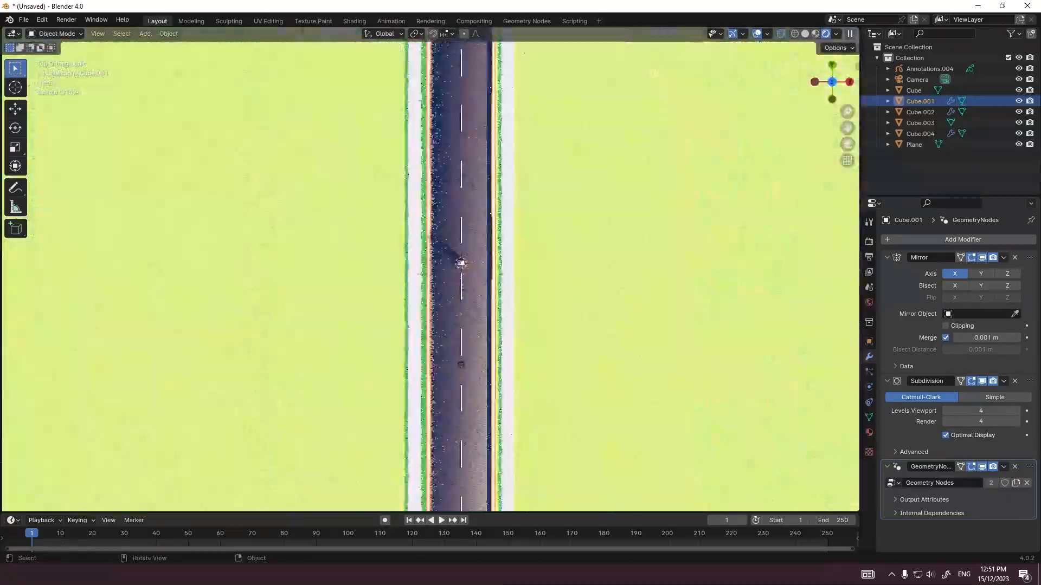
{"action": "left_click", "coordinate": [607, 271], "text": "shift"}
{"action": "scroll", "coordinate": [461, 263], "scroll_direction": "down", "scroll_amount": 5}
{"action": "key", "text": "KP_0"}
{"action": "left_click", "coordinate": [461, 430]}
{"action": "left_click", "coordinate": [461, 429]}
{"action": "key", "text": "g"}
{"action": "key", "text": "y"}
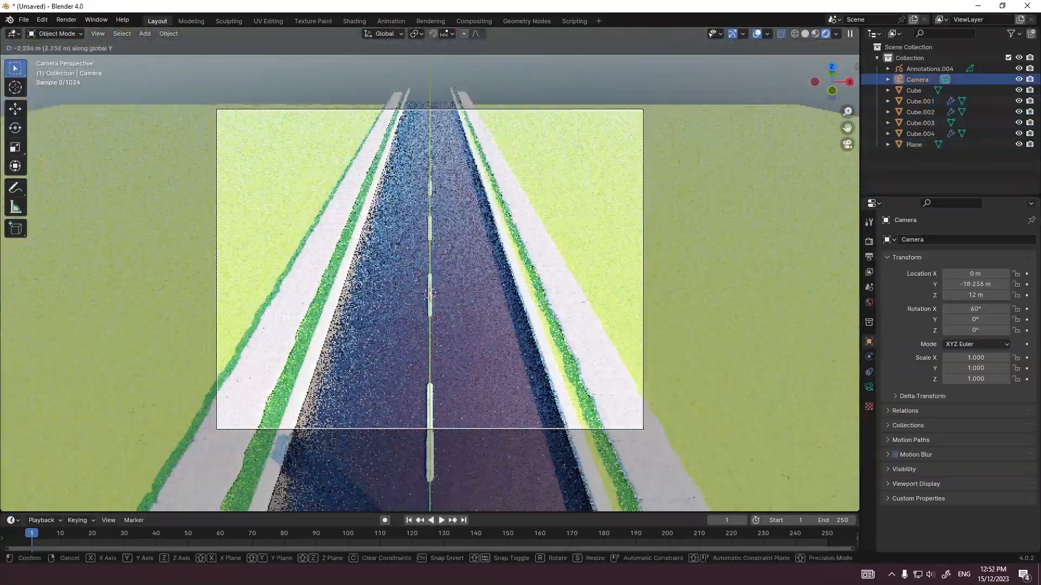
{"action": "key", "text": "Escape"}
Step: Apply auto smooth shading with a 30° angle to the upright block on the road
{"action": "middle_click_drag", "start_coordinate": [434, 304], "coordinate": [428, 271]}
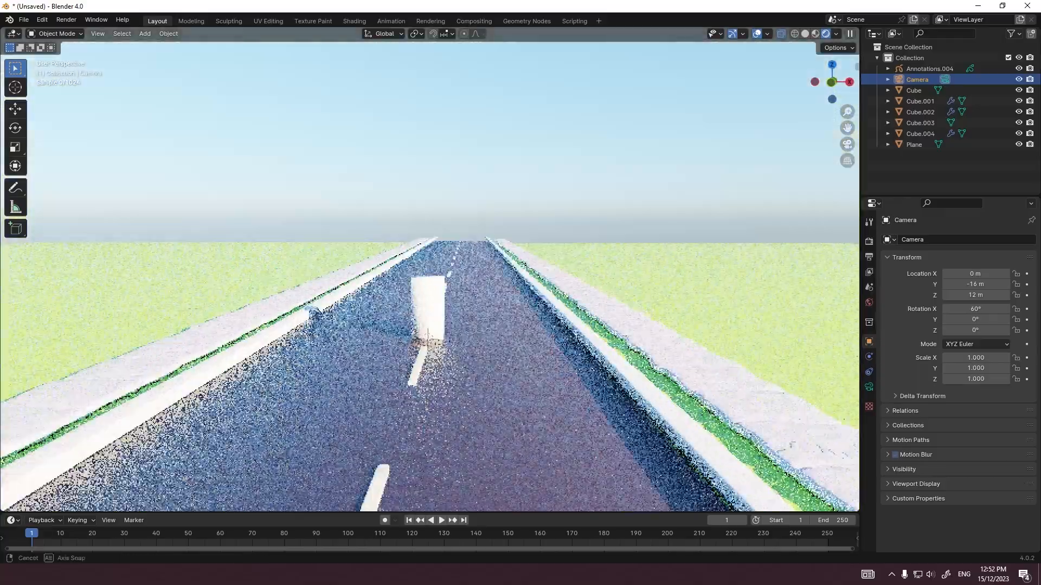
{"action": "middle_click_drag", "start_coordinate": [427, 334], "coordinate": [428, 336]}
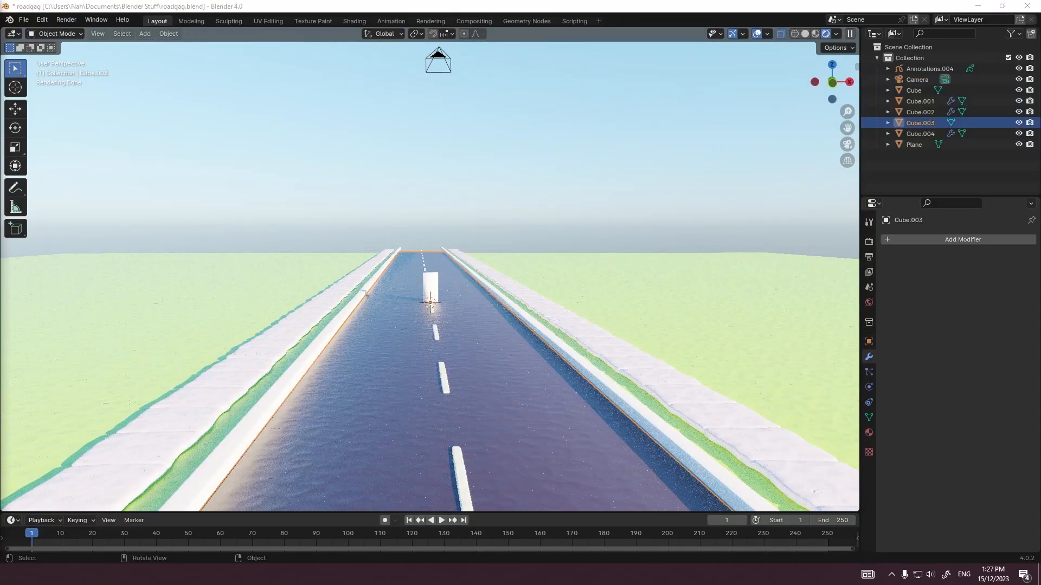
{"action": "scroll", "coordinate": [430, 339], "scroll_direction": "up", "scroll_amount": 5}
{"action": "scroll", "coordinate": [432, 347], "scroll_direction": "down", "scroll_amount": 2}
{"action": "left_click", "coordinate": [432, 347]}
{"action": "right_click", "coordinate": [432, 347]}
{"action": "left_click", "coordinate": [437, 353]}
Step: Move the upright block -1.5 m along X, off the road's centre line
{"action": "key", "text": "KP_1"}
{"action": "key", "text": "g"}
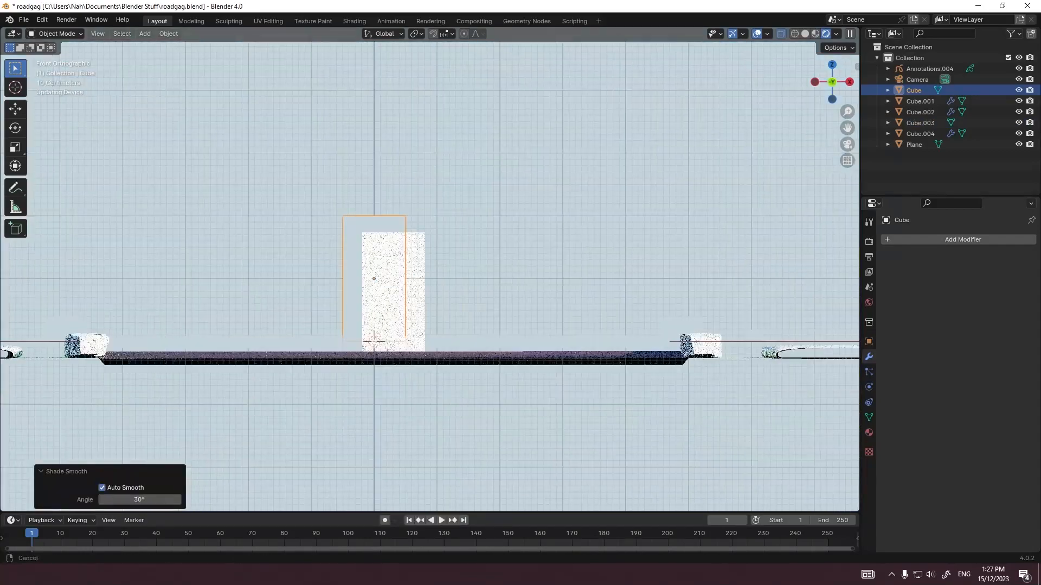
{"action": "scroll", "coordinate": [374, 284], "scroll_direction": "up", "scroll_amount": 3}
{"action": "scroll", "coordinate": [412, 282], "scroll_direction": "down", "scroll_amount": 5}
{"action": "key", "text": "x"}
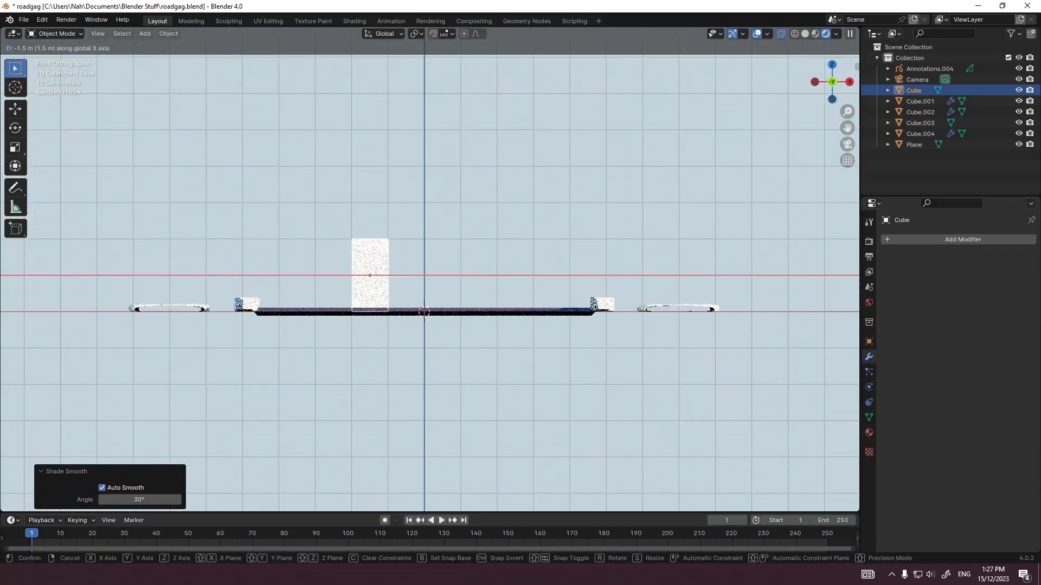
{"action": "left_click", "coordinate": [429, 273]}
Step: Add a cube for the head, scale its mesh to about 0.8 m wide and raise it along Z above the road
{"action": "scroll", "coordinate": [429, 270], "scroll_direction": "up", "scroll_amount": 6}
{"action": "key", "text": "shift+a"}
{"action": "left_click", "coordinate": [488, 227]}
{"action": "key", "text": "g"}
{"action": "key", "text": "z"}
{"action": "key", "text": "Tab"}
{"action": "key", "text": "s"}
{"action": "left_click", "coordinate": [515, 269]}
{"action": "key", "text": "Tab"}
{"action": "key", "text": "g"}
{"action": "key", "text": "z"}
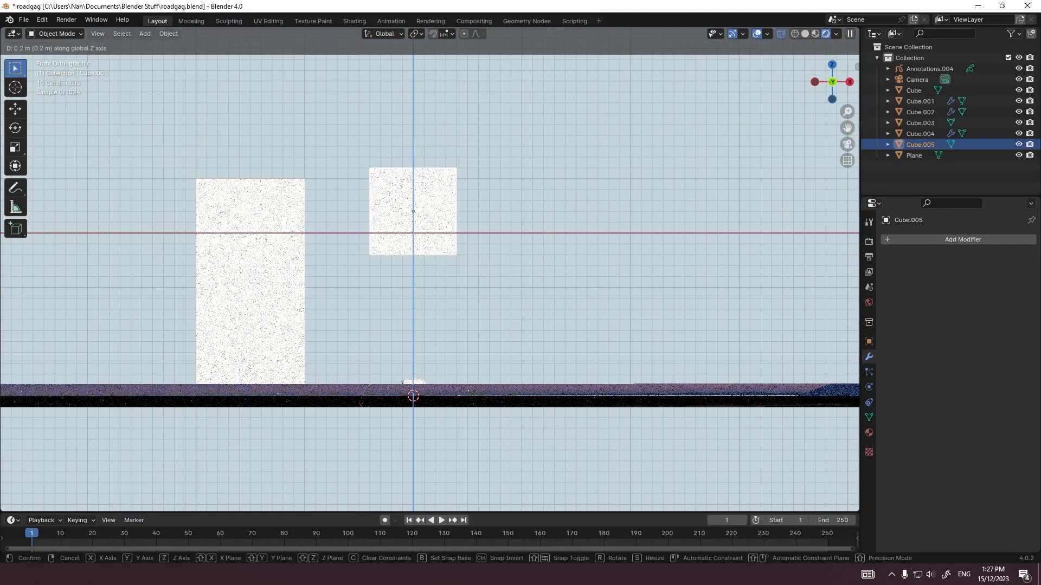
{"action": "left_click", "coordinate": [485, 282]}
Step: Add a cube for the body, scale its mesh to about 0.6 m wide and position it along Z just under the head
{"action": "key", "text": "shift+a"}
{"action": "left_click", "coordinate": [564, 296]}
{"action": "key", "text": "g"}
{"action": "key", "text": "z"}
{"action": "left_click", "coordinate": [563, 185]}
{"action": "key", "text": "Tab"}
{"action": "key", "text": "s"}
{"action": "left_click", "coordinate": [458, 255]}
{"action": "key", "text": "Tab"}
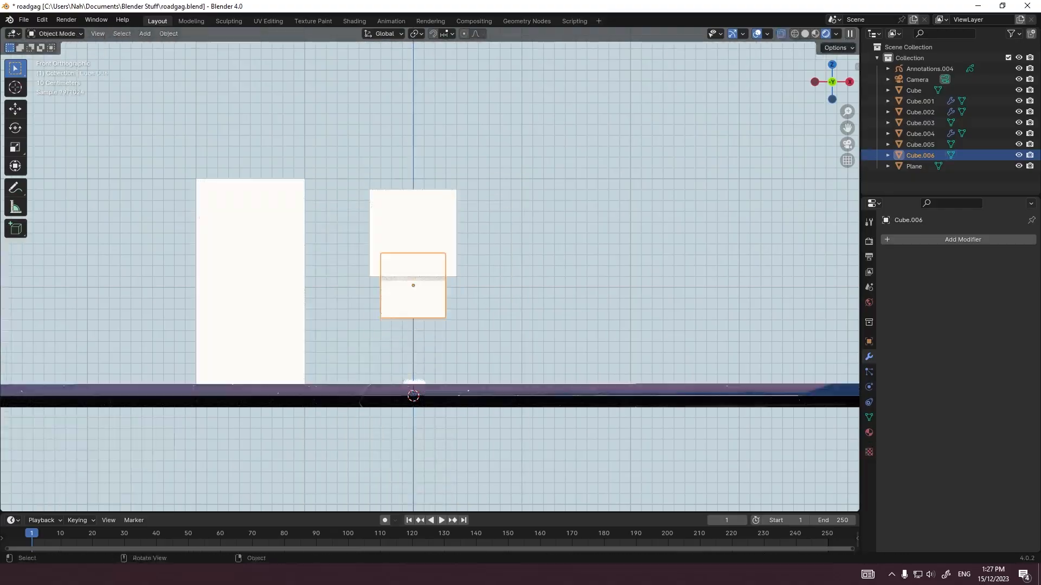
{"action": "key", "text": "g"}
{"action": "key", "text": "z"}
{"action": "left_click", "coordinate": [477, 305]}
Step: Add a cube for a foot, scale its mesh to about 0.2 m wide and raise it along Z above the road surface
{"action": "key", "text": "shift+a"}
{"action": "left_click", "coordinate": [536, 43]}
{"action": "scroll", "coordinate": [520, 108], "scroll_direction": "down", "scroll_amount": 3}
{"action": "key", "text": "Tab"}
{"action": "key", "text": "s"}
{"action": "left_click", "coordinate": [428, 342]}
{"action": "key", "text": "Tab"}
{"action": "key", "text": "g"}
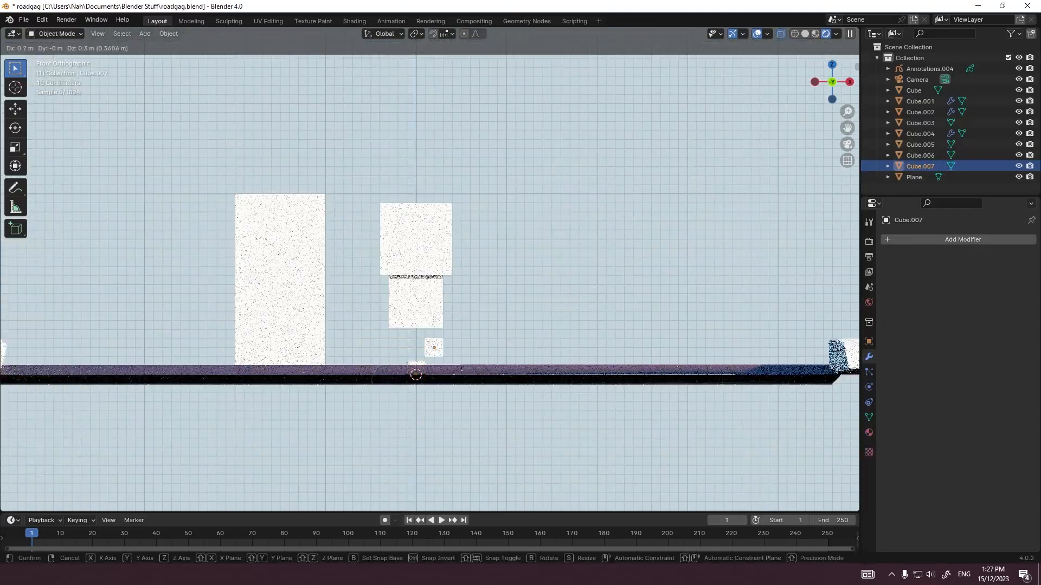
{"action": "key", "text": "z"}
{"action": "left_click", "coordinate": [433, 347]}
Step: Offset the foot's mesh about 0.2 m along X from its origin, under one side of the body
{"action": "scroll", "coordinate": [434, 347], "scroll_direction": "up", "scroll_amount": 4}
{"action": "middle_click_drag", "start_coordinate": [434, 347], "coordinate": [436, 347]}
{"action": "key", "text": "Tab"}
{"action": "key", "text": "g"}
{"action": "key", "text": "x"}
{"action": "key", "text": "Escape"}
{"action": "key", "text": "KP_1"}
{"action": "key", "text": "g"}
{"action": "key", "text": "x"}
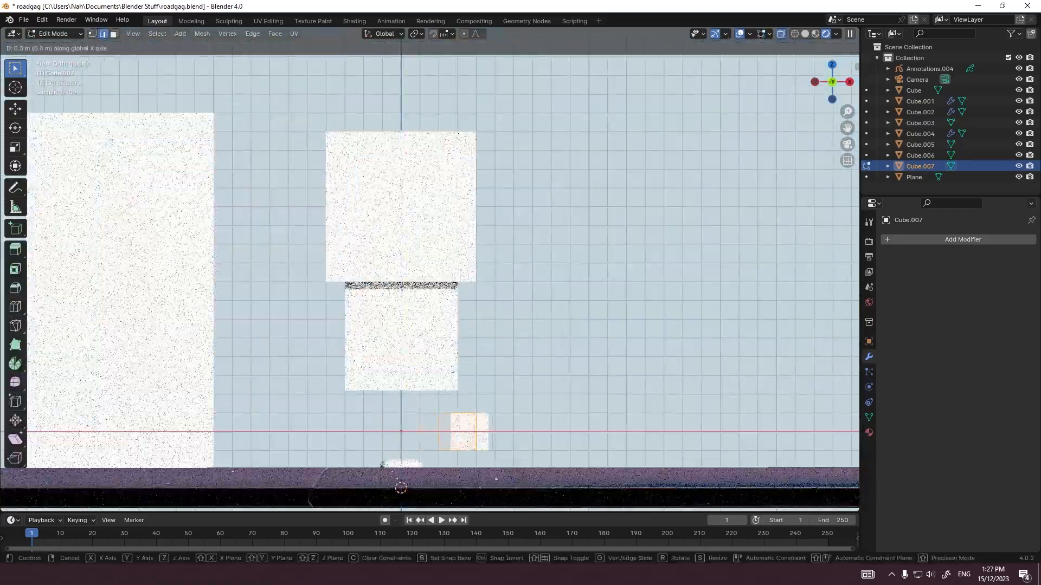
{"action": "left_click", "coordinate": [458, 353]}
{"action": "key", "text": "Tab"}
Step: Add a Mirror modifier on the X axis to the foot to make the second foot
{"action": "left_click", "coordinate": [907, 240]}
{"action": "left_click", "coordinate": [907, 240]}
{"action": "left_click", "coordinate": [889, 280]}
{"action": "left_click", "coordinate": [569, 374]}
{"action": "left_click", "coordinate": [441, 433]}
{"action": "scroll", "coordinate": [460, 412], "scroll_direction": "down", "scroll_amount": 1}
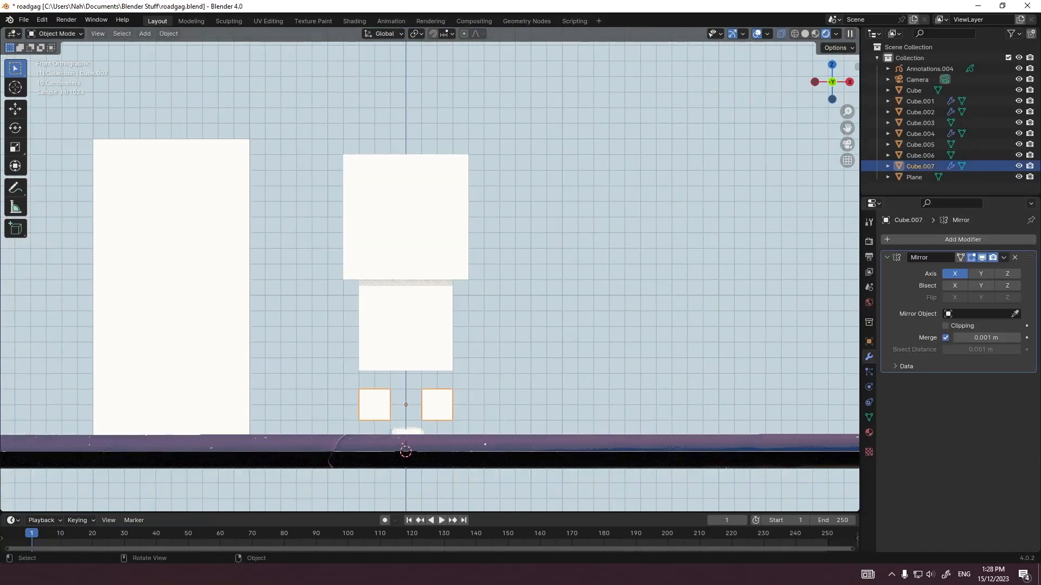
{"action": "middle_click_drag", "start_coordinate": [461, 380], "coordinate": [437, 392]}
{"action": "scroll", "coordinate": [437, 391], "scroll_direction": "down", "scroll_amount": 3}
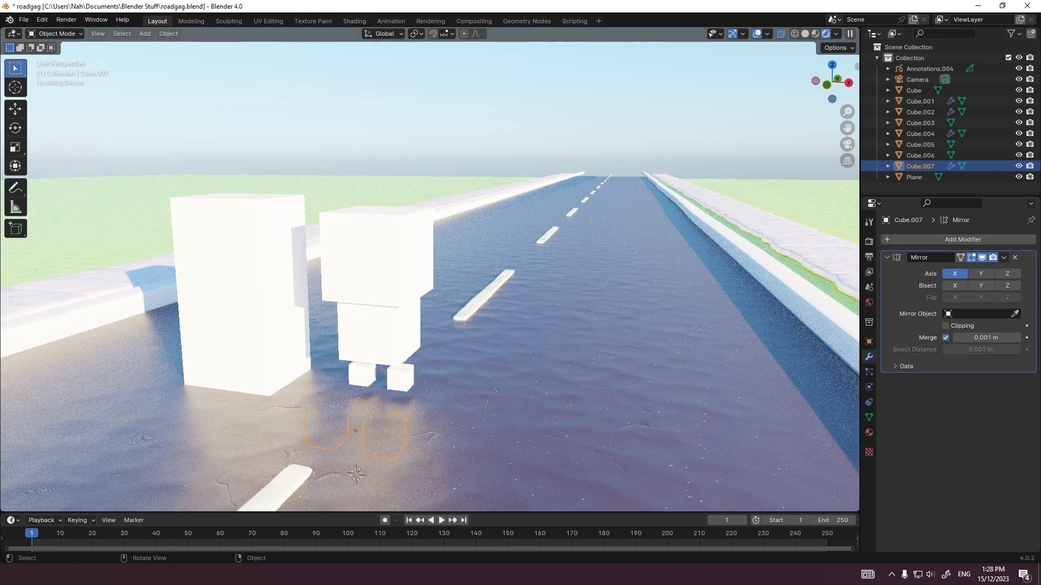
Step: Move the body's bottom face down 0.1 m along Z
{"action": "middle_click_drag", "start_coordinate": [467, 342], "coordinate": [502, 333]}
{"action": "scroll", "coordinate": [502, 333], "scroll_direction": "up", "scroll_amount": 3}
{"action": "key", "text": "grave"}
{"action": "left_click", "coordinate": [441, 293]}
{"action": "scroll", "coordinate": [391, 255], "scroll_direction": "up", "scroll_amount": 3}
{"action": "left_click", "coordinate": [311, 190]}
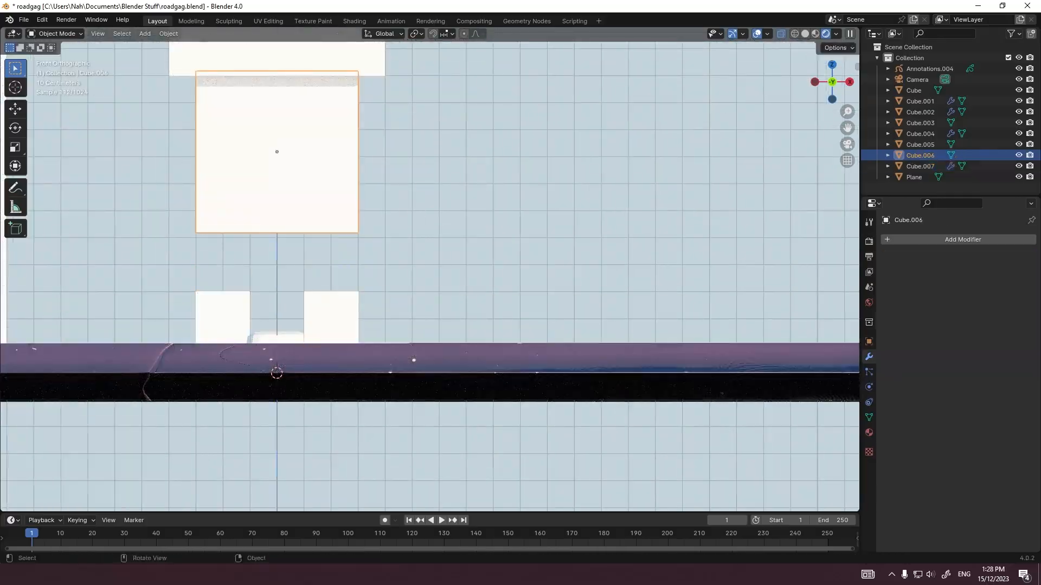
{"action": "key", "text": "Tab"}
{"action": "middle_click_drag", "start_coordinate": [347, 255], "coordinate": [328, 236]}
{"action": "scroll", "coordinate": [328, 236], "scroll_direction": "down", "scroll_amount": 2}
{"action": "left_click", "coordinate": [258, 210]}
{"action": "key", "text": "grave"}
{"action": "key", "text": "g"}
{"action": "key", "text": "z"}
{"action": "left_click", "coordinate": [408, 272]}
Step: Scale the body's bottom face wider than the top and lower it along Z to just above the feet
{"action": "key", "text": "s"}
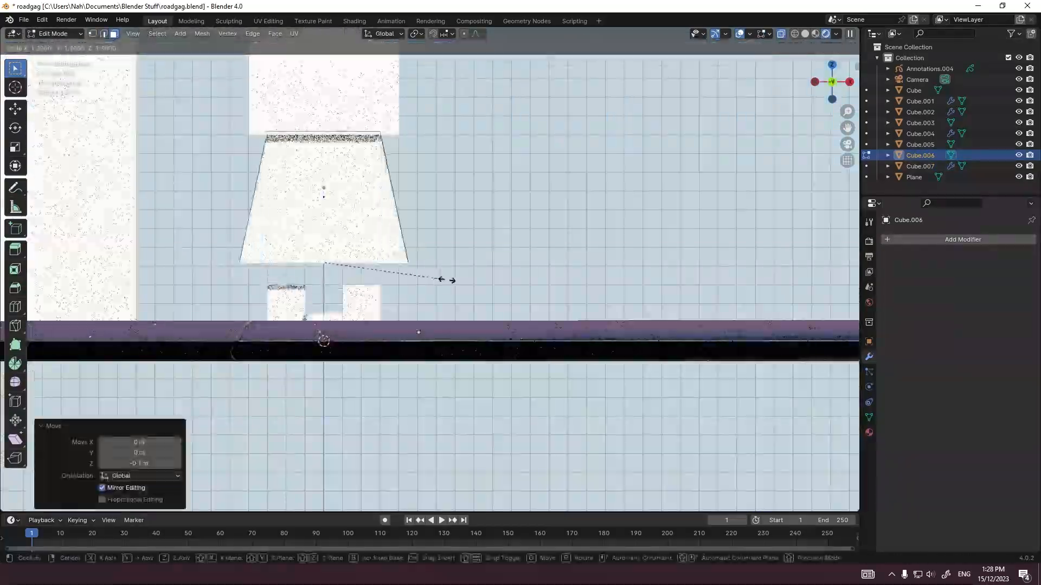
{"action": "left_click", "coordinate": [490, 283]}
{"action": "key", "text": "g"}
{"action": "key", "text": "z"}
{"action": "left_click", "coordinate": [490, 301]}
{"action": "middle_click_drag", "start_coordinate": [490, 302], "coordinate": [529, 415], "text": "shift"}
Step: Add a level 2 Subdivision modifier to the body, then cut a horizontal loop around it and lower the loop toward the hem
{"action": "key", "text": "Tab"}
{"action": "key", "text": "ctrl+2"}
{"action": "key", "text": "Tab"}
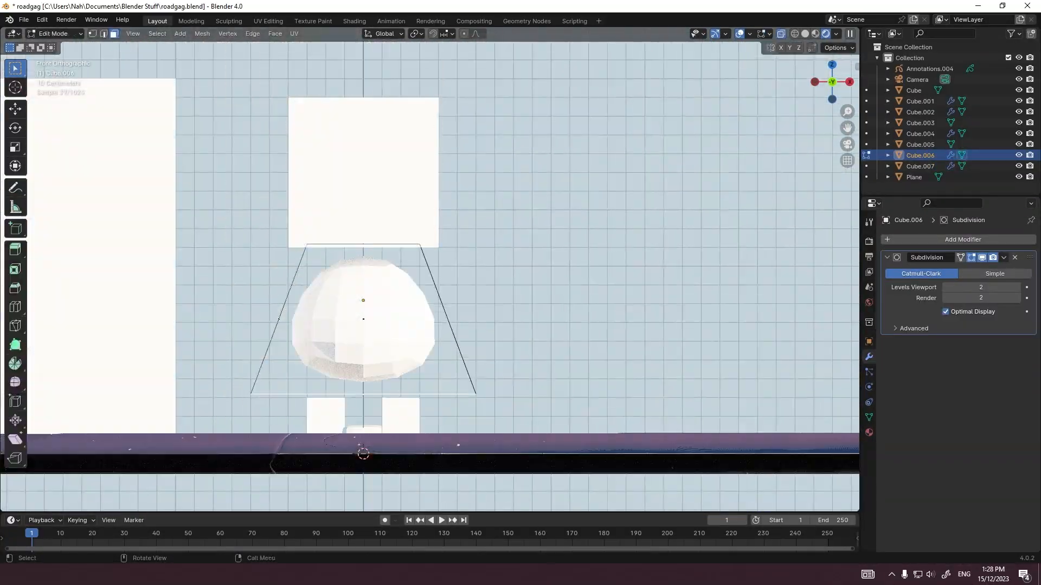
{"action": "left_click", "coordinate": [15, 307]}
{"action": "left_click", "coordinate": [298, 302]}
{"action": "key", "text": "g"}
{"action": "key", "text": "z"}
{"action": "left_click", "coordinate": [298, 325]}
Step: Narrow the whole body mesh in X and Y and bevel its edges
{"action": "left_click", "coordinate": [15, 68]}
{"action": "key", "text": "a"}
{"action": "key", "text": "s"}
{"action": "key", "text": "shift+z"}
{"action": "left_click", "coordinate": [528, 283]}
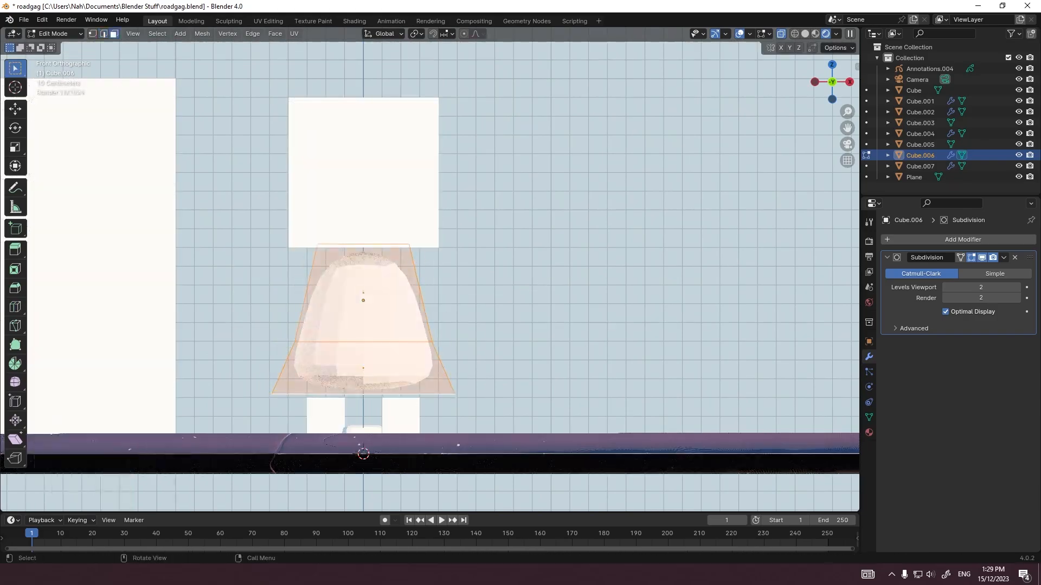
{"action": "key", "text": "ctrl+b"}
{"action": "left_click", "coordinate": [544, 368]}
Step: Shade the body smooth and select the mirrored feet
{"action": "key", "text": "Tab"}
{"action": "key", "text": "grave"}
{"action": "middle_click_drag", "start_coordinate": [469, 327], "coordinate": [391, 336]}
{"action": "right_click", "coordinate": [391, 336]}
{"action": "left_click", "coordinate": [401, 347]}
{"action": "left_click", "coordinate": [425, 383]}
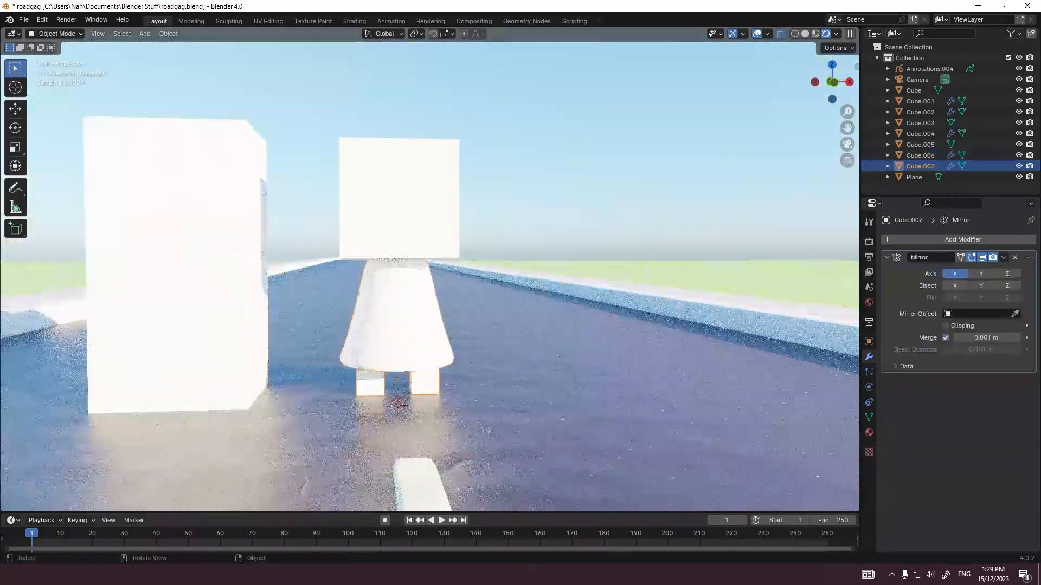
Step: Add a level 2 Subdivision modifier to the mirrored feet, then scale the selected foot geometry and shift it along Y
{"action": "key", "text": "ctrl+2"}
{"action": "key", "text": "Tab"}
{"action": "middle_click_drag", "start_coordinate": [425, 383], "coordinate": [401, 304]}
{"action": "middle_click_drag", "start_coordinate": [347, 374], "coordinate": [481, 417]}
{"action": "key", "text": "s"}
{"action": "key", "text": "g"}
{"action": "key", "text": "y"}
{"action": "left_click", "coordinate": [281, 417]}
Step: Move the selected foot geometry further along Y and reposition it under the body in the right side view
{"action": "key", "text": "KP_3"}
{"action": "key", "text": "g"}
{"action": "key", "text": "y"}
{"action": "left_click", "coordinate": [304, 401]}
{"action": "key", "text": "g"}
{"action": "left_click", "coordinate": [390, 412]}
Step: Shade the feet smooth
{"action": "key", "text": "Tab"}
{"action": "scroll", "coordinate": [457, 396], "scroll_direction": "down", "scroll_amount": 3}
{"action": "scroll", "coordinate": [458, 396], "scroll_direction": "up", "scroll_amount": 2}
{"action": "right_click", "coordinate": [353, 408]}
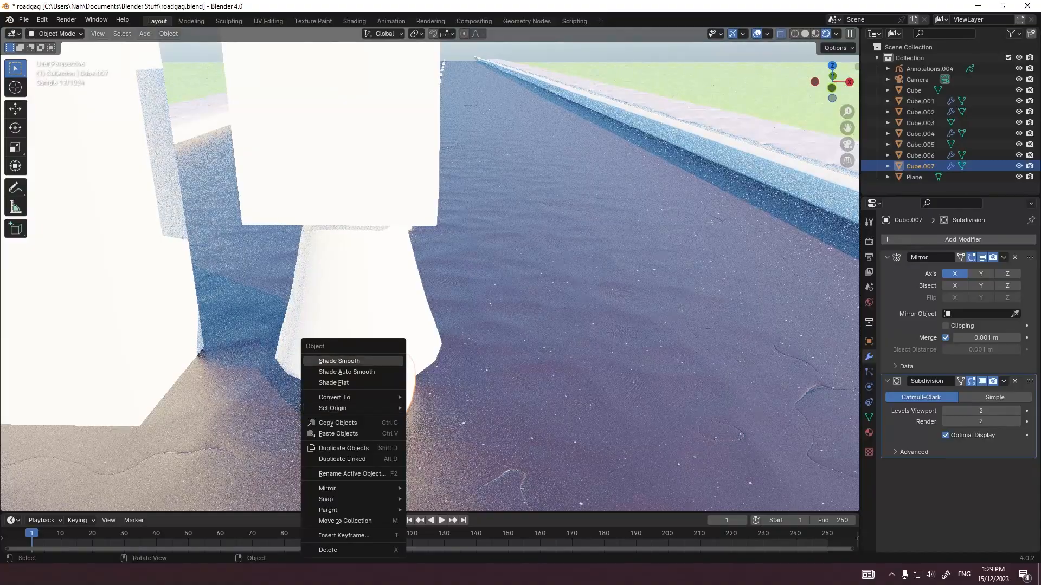
{"action": "left_click", "coordinate": [374, 361]}
{"action": "right_click", "coordinate": [377, 336]}
{"action": "left_click", "coordinate": [379, 303]}
Step: Add a level 2 Subdivision modifier to the head and scale its mesh along Z in the right side view
{"action": "left_click", "coordinate": [399, 209]}
{"action": "key", "text": "ctrl+2"}
{"action": "middle_click_drag", "start_coordinate": [425, 264], "coordinate": [431, 246]}
{"action": "key", "text": "grave"}
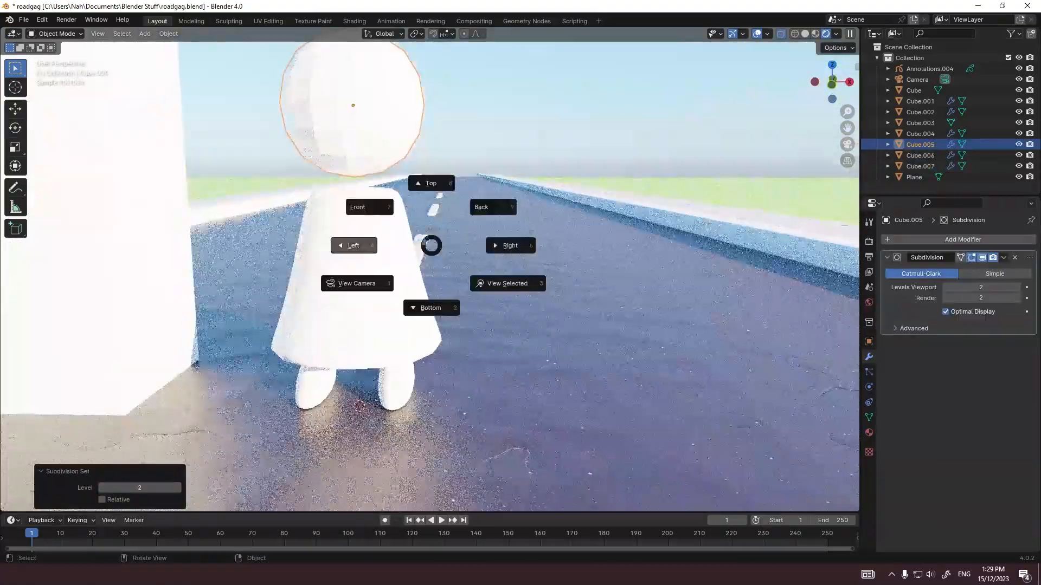
{"action": "left_click", "coordinate": [509, 246]}
{"action": "scroll", "coordinate": [430, 270], "scroll_direction": "down", "scroll_amount": 1}
{"action": "key", "text": "Tab"}
{"action": "key", "text": "s"}
{"action": "key", "text": "z"}
{"action": "left_click", "coordinate": [254, 238]}
Step: Bevel the head's lower front edge and shade the head smooth
{"action": "key", "text": "2"}
{"action": "left_click_drag", "start_coordinate": [374, 404], "coordinate": [477, 454]}
{"action": "key", "text": "ctrl+b"}
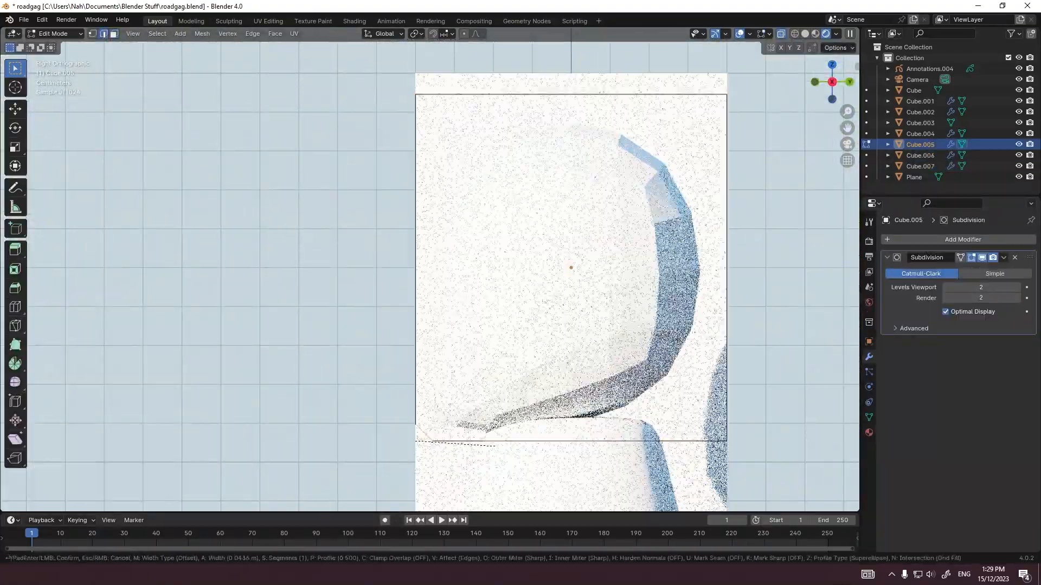
{"action": "left_click", "coordinate": [495, 446]}
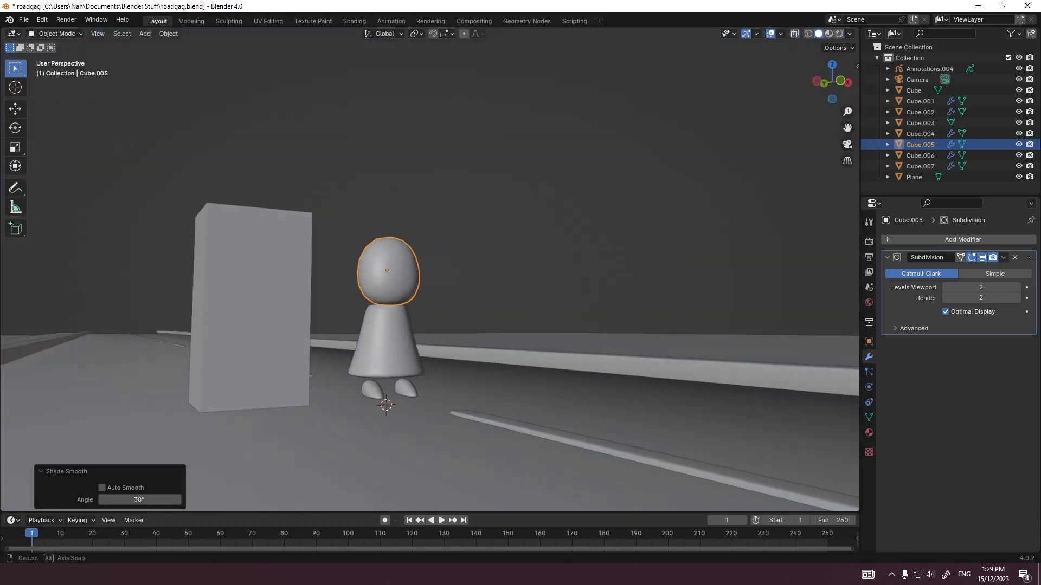
Step: Narrow the body mesh along X
{"action": "middle_click_drag", "start_coordinate": [488, 325], "coordinate": [445, 337]}
{"action": "left_click", "coordinate": [401, 341]}
{"action": "key", "text": "Tab"}
{"action": "key", "text": "s"}
{"action": "key", "text": "x"}
{"action": "left_click", "coordinate": [604, 344]}
{"action": "key", "text": "Tab"}
Step: Widen the feet mesh by a factor of 1.203 along X, shift it along X and rotate it about Z
{"action": "left_click", "coordinate": [417, 384]}
{"action": "key", "text": "Tab"}
{"action": "key", "text": "s"}
{"action": "key", "text": "x"}
{"action": "left_click", "coordinate": [520, 386]}
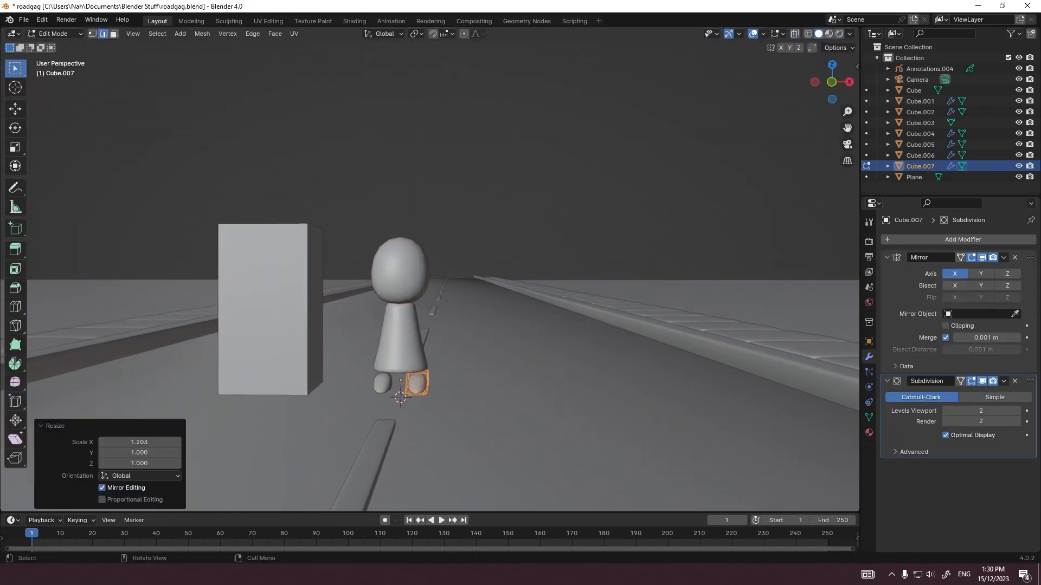
{"action": "key", "text": "g"}
{"action": "key", "text": "x"}
{"action": "left_click", "coordinate": [510, 380]}
{"action": "key", "text": "r"}
{"action": "key", "text": "z"}
{"action": "left_click", "coordinate": [503, 375]}
{"action": "key", "text": "Tab"}
{"action": "left_click", "coordinate": [399, 271]}
{"action": "key", "text": "Tab"}
{"action": "key", "text": "Tab"}
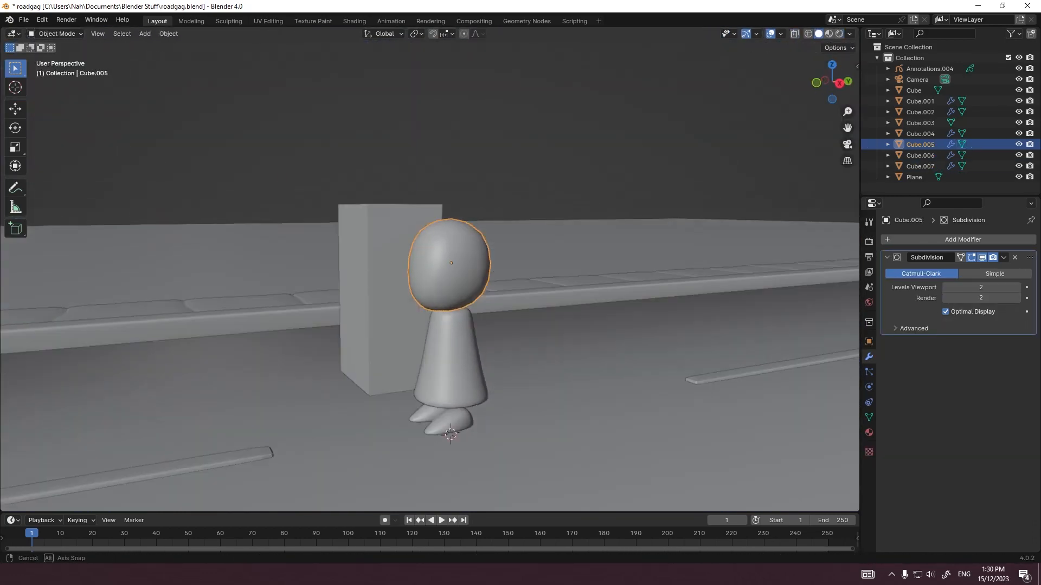
{"action": "middle_click_drag", "start_coordinate": [488, 325], "coordinate": [548, 317]}
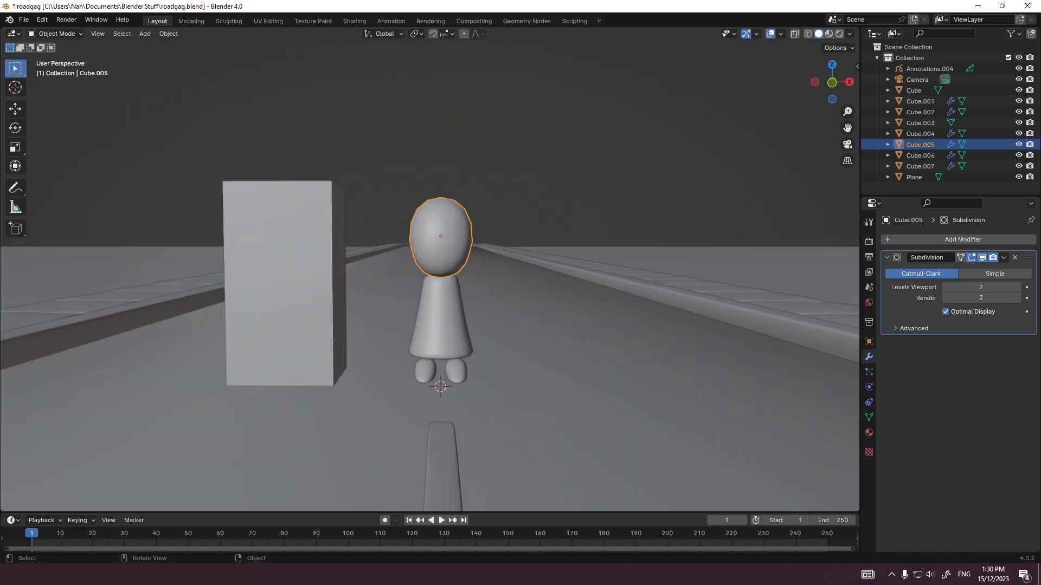
{"action": "key", "text": "shift+a"}
{"action": "mouse_move", "coordinate": [488, 347]}
{"action": "middle_mouse_down"}
{"action": "mouse_move", "coordinate": [481, 325]}
{"action": "mouse_move", "coordinate": [364, 338]}
{"action": "mouse_move", "coordinate": [473, 341]}
{"action": "middle_mouse_up"}
{"action": "left_click", "coordinate": [467, 399]}
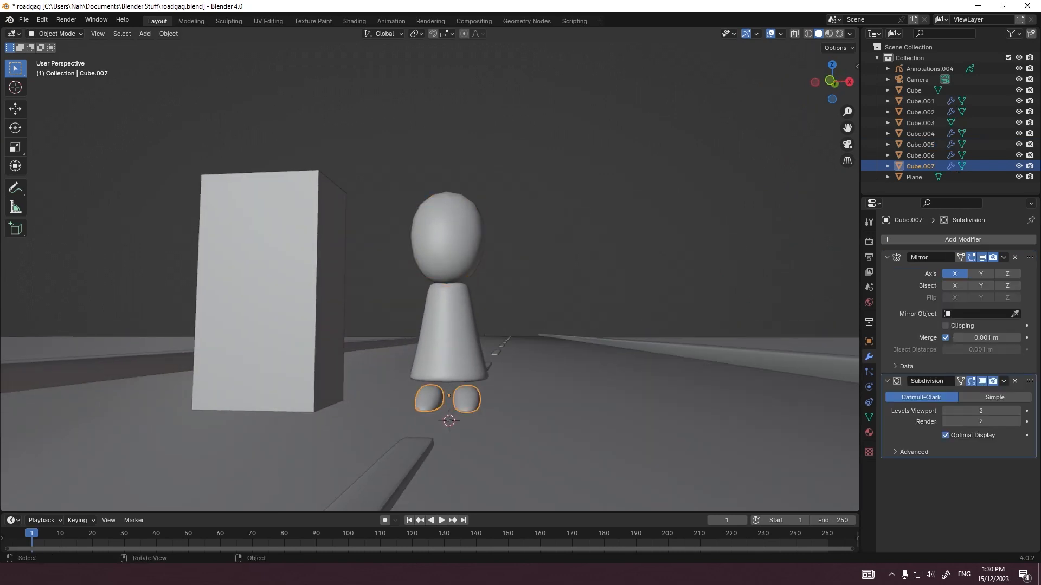
{"action": "key", "text": "g"}
{"action": "key", "text": "Escape"}
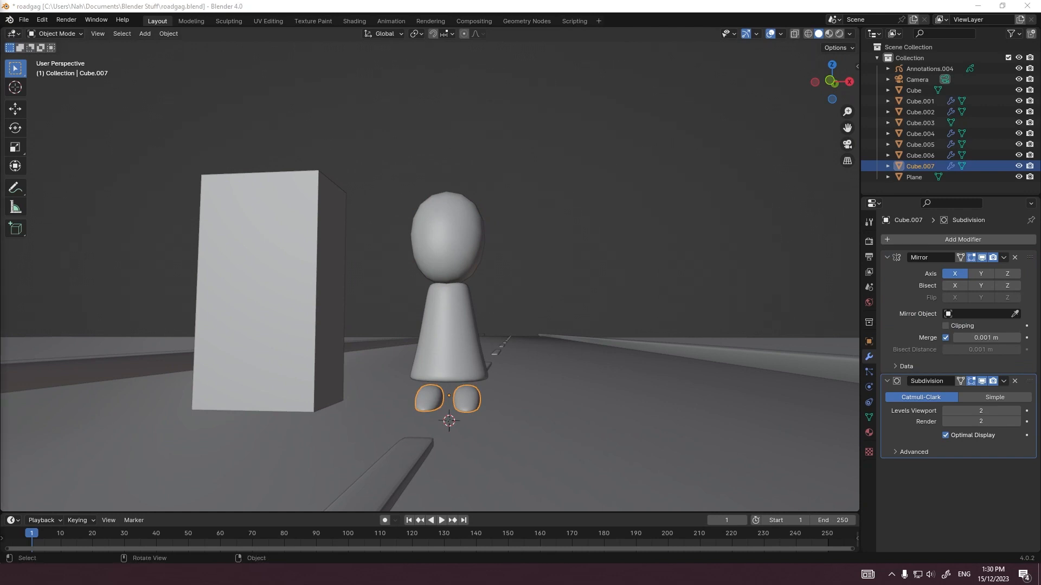
{"action": "middle_click_drag", "start_coordinate": [488, 303], "coordinate": [320, 303]}
{"action": "scroll", "coordinate": [348, 327], "scroll_direction": "up", "scroll_amount": 2}
{"action": "scroll", "coordinate": [320, 304], "scroll_direction": "up", "scroll_amount": 2}
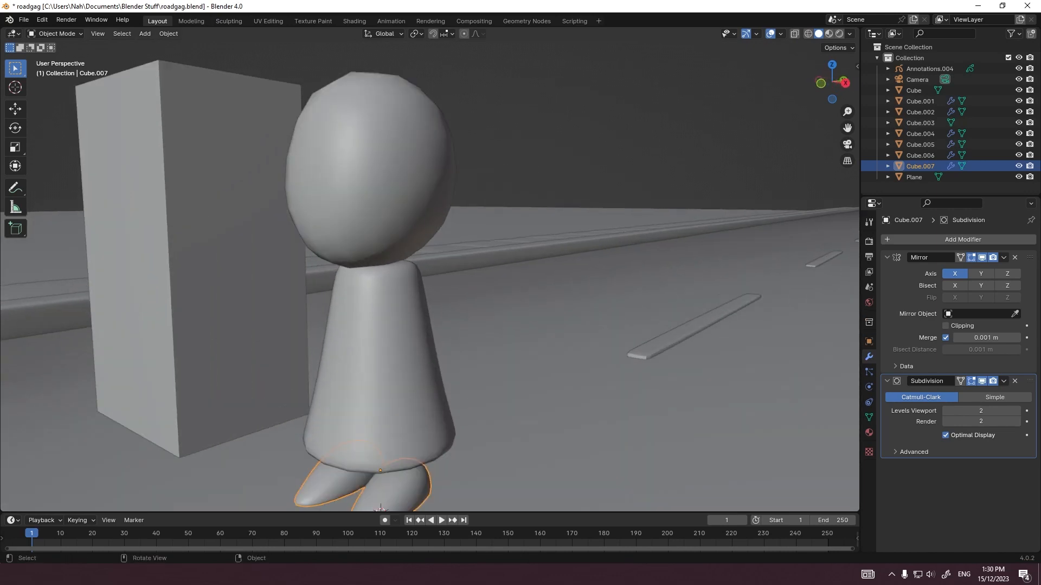
{"action": "scroll", "coordinate": [320, 304], "scroll_direction": "down", "scroll_amount": 3}
Step: Scale the top face of the foot mesh by a factor of 0.953
{"action": "key", "text": "Tab"}
{"action": "key", "text": "alt+a"}
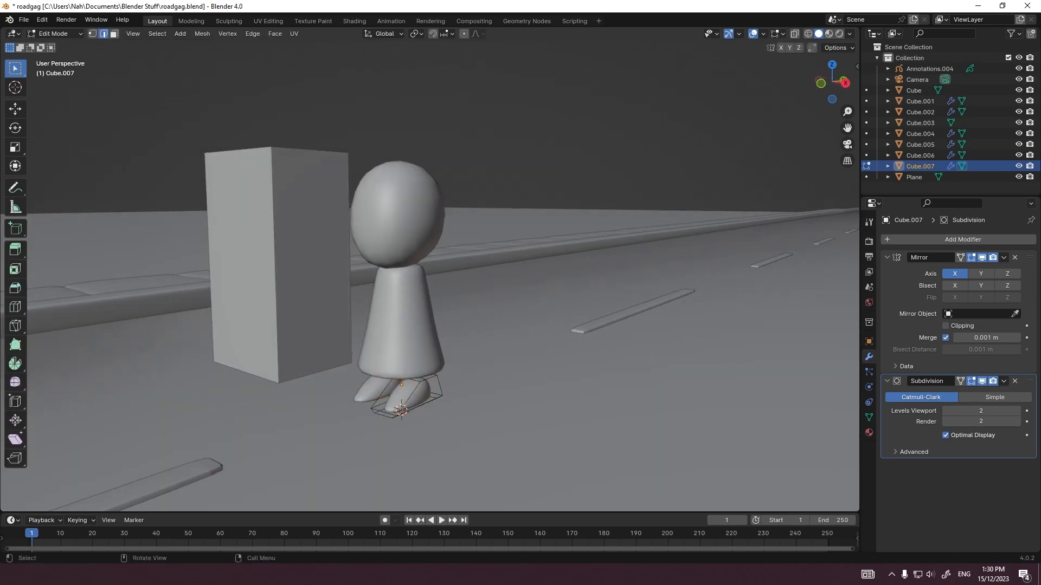
{"action": "middle_click_drag", "start_coordinate": [401, 353], "coordinate": [434, 330]}
{"action": "key", "text": "3"}
{"action": "key", "text": "ctrl+b"}
{"action": "middle_click_drag", "start_coordinate": [434, 380], "coordinate": [477, 379]}
{"action": "key", "text": "s"}
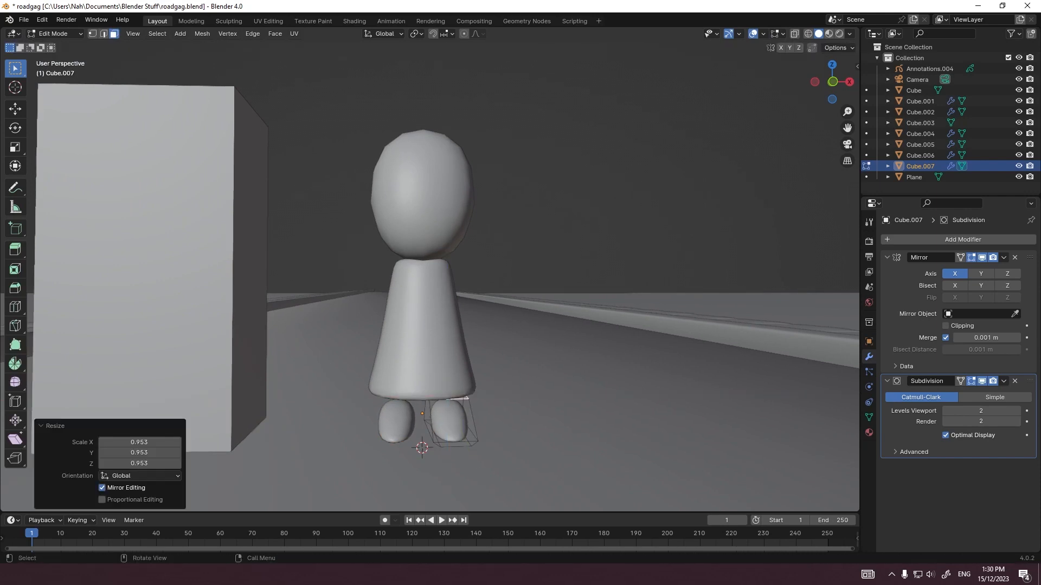
{"action": "key", "text": "Tab"}
Step: Assign the existing Clay 3.Doh.004 material to the head
{"action": "middle_click_drag", "start_coordinate": [444, 347], "coordinate": [447, 374]}
{"action": "left_click", "coordinate": [428, 336]}
{"action": "left_click", "coordinate": [869, 433]}
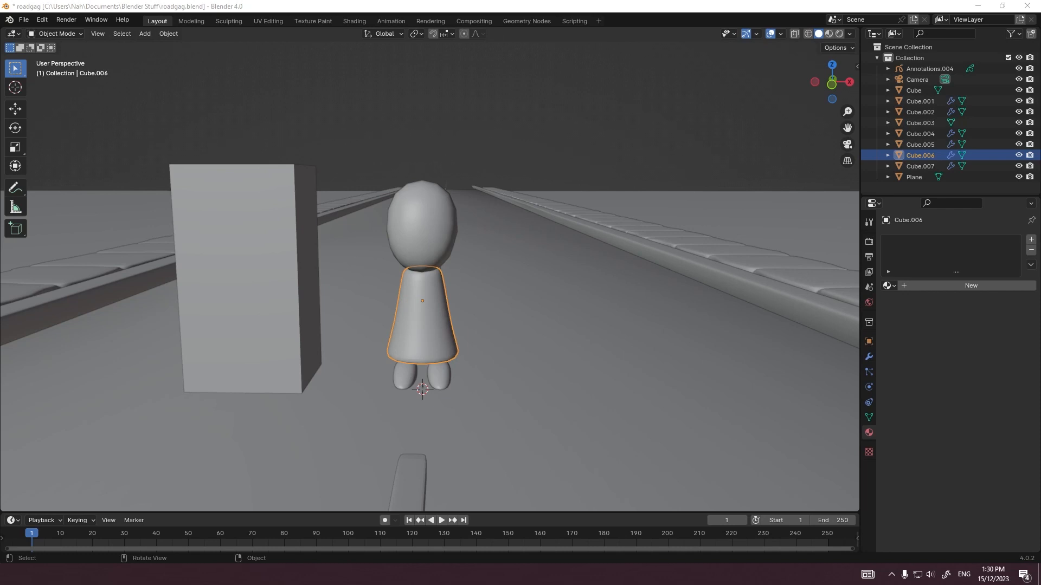
{"action": "scroll", "coordinate": [430, 282], "scroll_direction": "down", "scroll_amount": 3}
{"action": "mouse_move", "coordinate": [430, 282]}
{"action": "middle_mouse_down"}
{"action": "mouse_move", "coordinate": [432, 270]}
{"action": "mouse_move", "coordinate": [427, 295]}
{"action": "middle_mouse_up"}
{"action": "scroll", "coordinate": [427, 295], "scroll_direction": "up", "scroll_amount": 1}
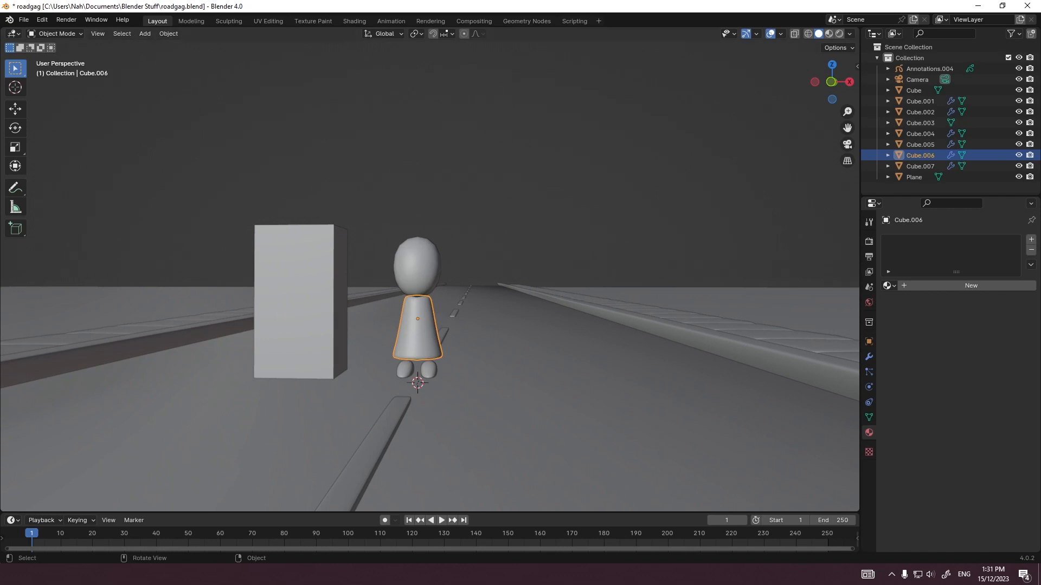
{"action": "left_click_drag", "start_coordinate": [1040, 225], "coordinate": [497, 224]}
{"action": "left_click", "coordinate": [454, 225]}
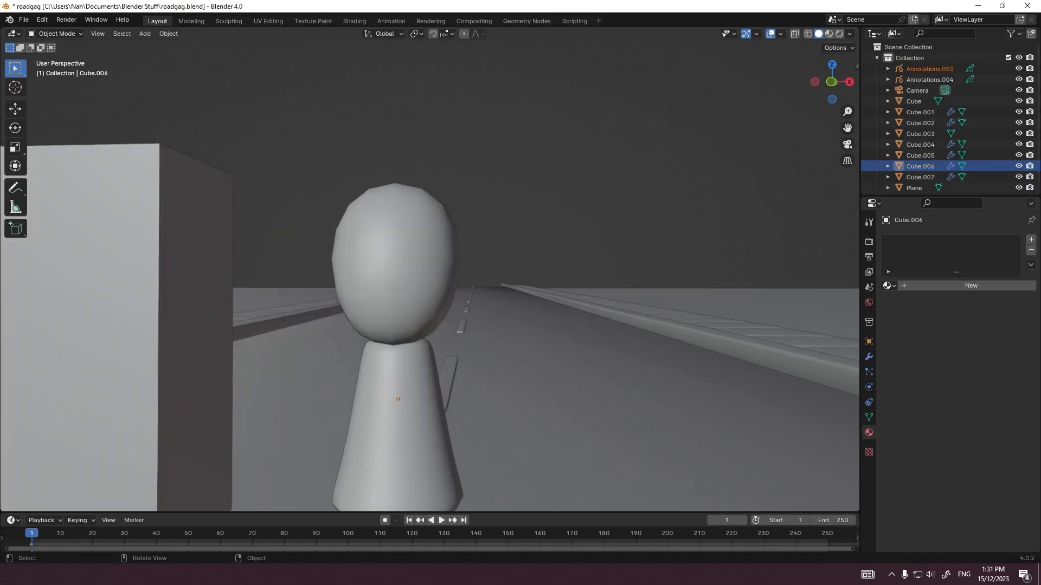
{"action": "left_click", "coordinate": [397, 266]}
{"action": "left_click", "coordinate": [889, 285]}
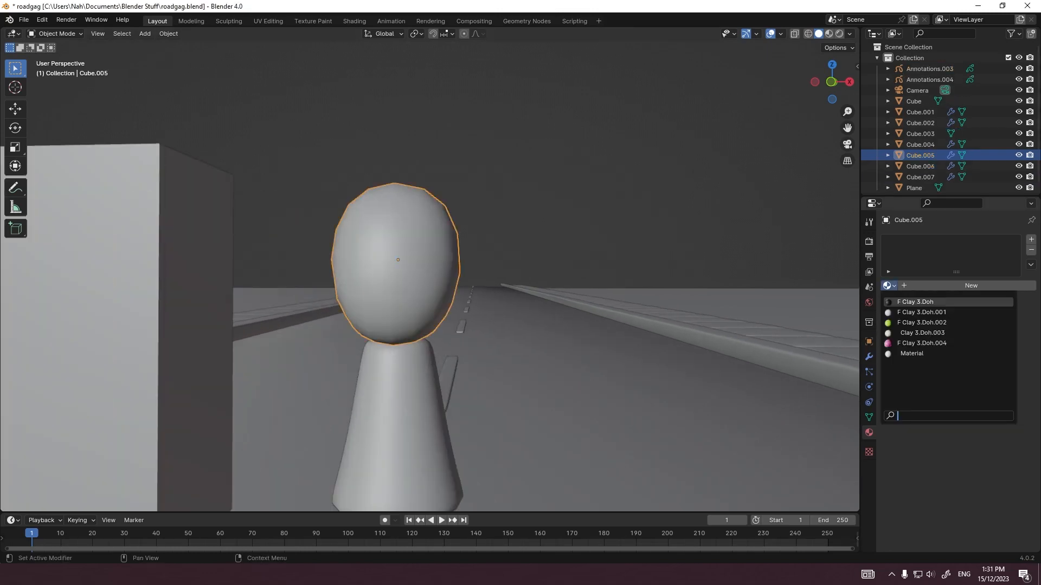
{"action": "left_click", "coordinate": [922, 343]}
{"action": "scroll", "coordinate": [412, 271], "scroll_direction": "down", "scroll_amount": 2}
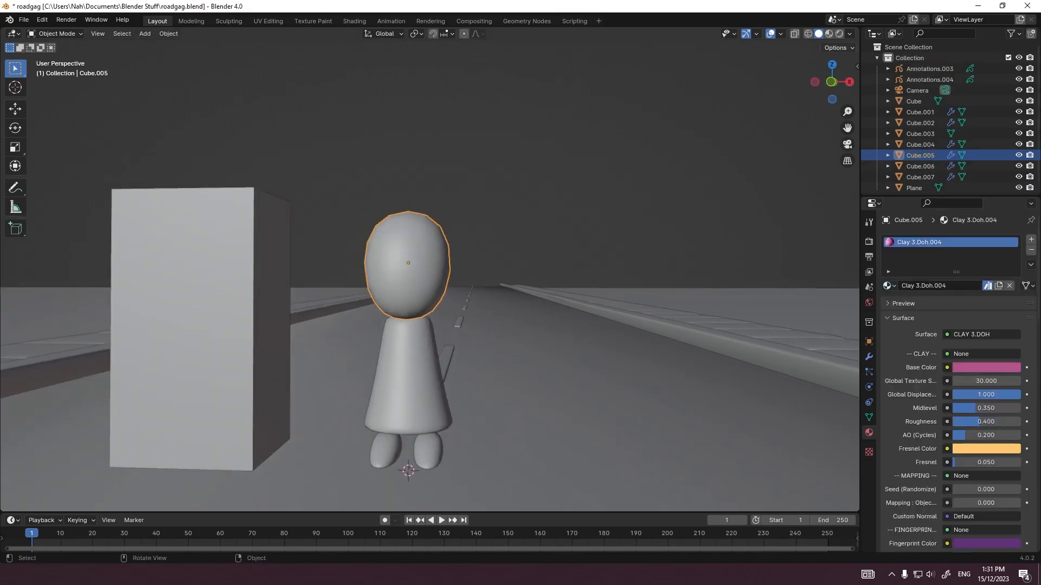
Step: Switch the viewport to rendered shading and raise the head's Subdivision modifier to level 4
{"action": "left_click", "coordinate": [839, 34]}
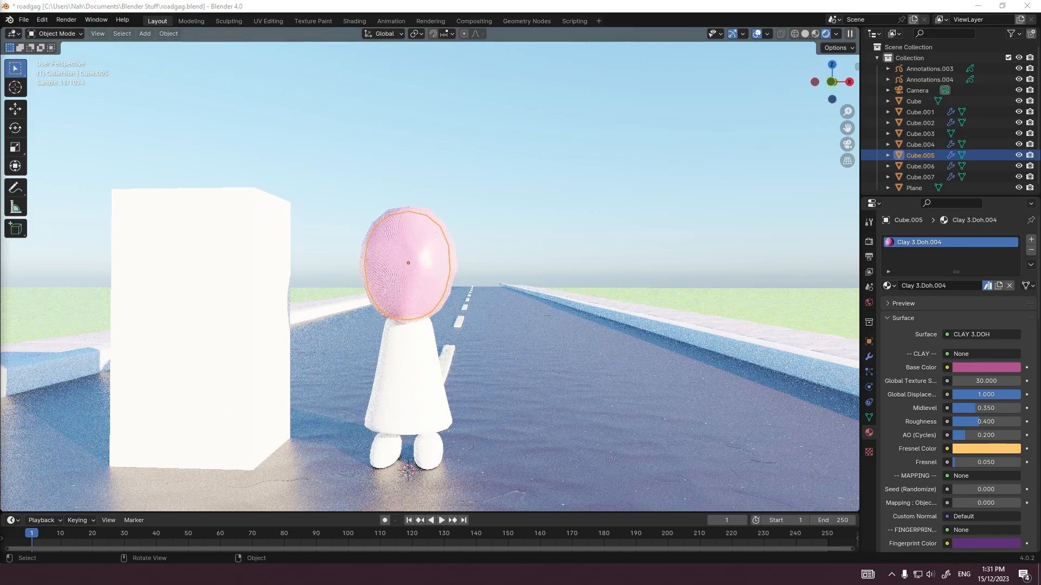
{"action": "mouse_move", "coordinate": [409, 263]}
{"action": "middle_mouse_down", "text": "shift"}
{"action": "mouse_move", "coordinate": [417, 245]}
{"action": "mouse_move", "coordinate": [481, 233]}
{"action": "middle_mouse_up", "text": "shift"}
{"action": "scroll", "coordinate": [416, 245], "scroll_direction": "up", "scroll_amount": 5}
{"action": "scroll", "coordinate": [481, 233], "scroll_direction": "down", "scroll_amount": 2}
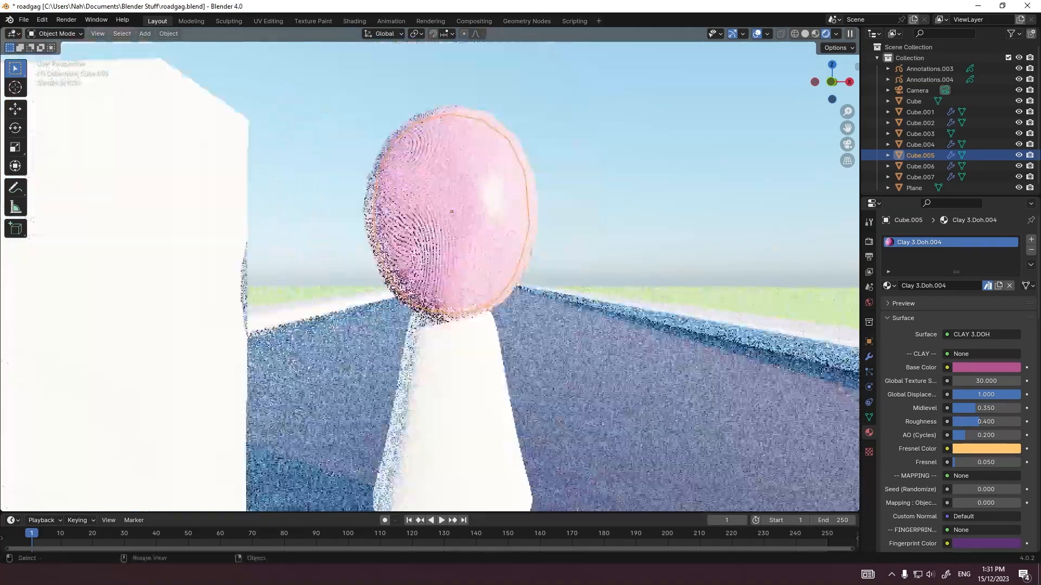
{"action": "key", "text": "ctrl+4"}
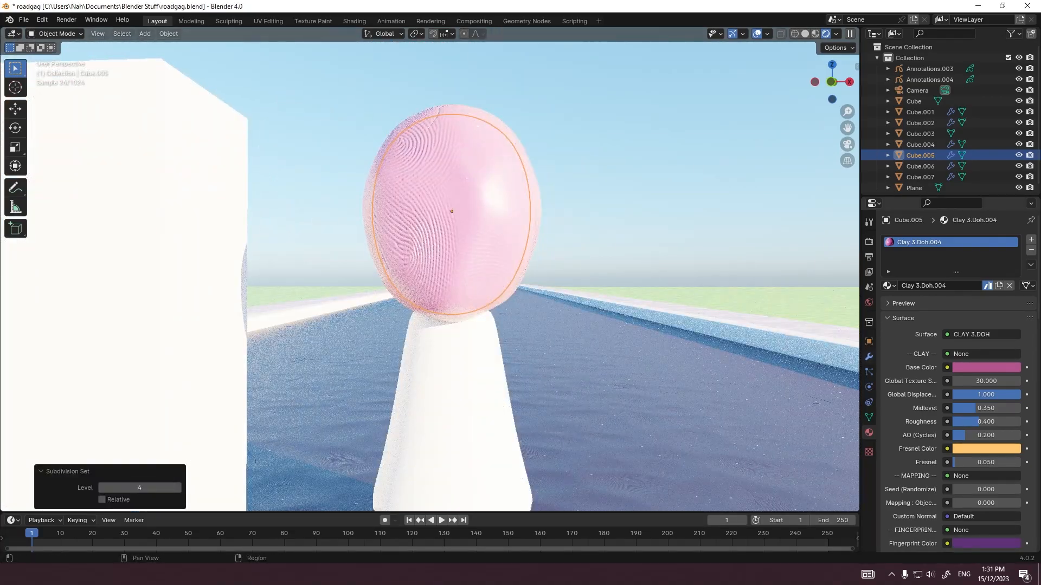
{"action": "left_click", "coordinate": [869, 357]}
{"action": "key", "text": "ctrl+5"}
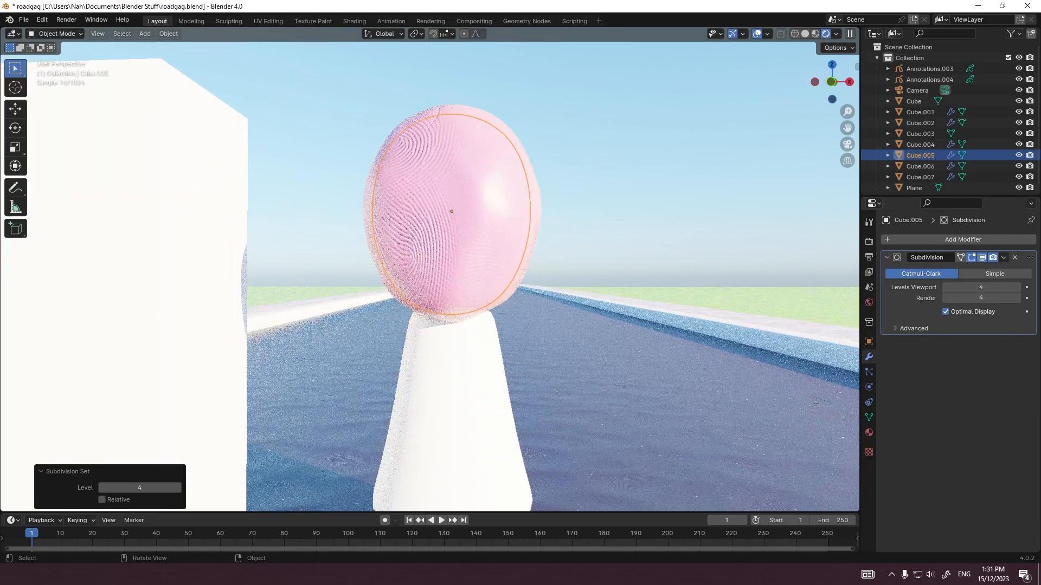
Step: Set the body's Subdivision modifier levels to 4
{"action": "left_click", "coordinate": [457, 358]}
{"action": "scroll", "coordinate": [456, 358], "scroll_direction": "up", "scroll_amount": 1}
{"action": "left_click_drag", "start_coordinate": [981, 298], "coordinate": [959, 307]}
{"action": "type", "text": "4"}
{"action": "key", "text": "Return"}
{"action": "scroll", "coordinate": [477, 390], "scroll_direction": "down", "scroll_amount": 4}
Step: Set the head clay material's global displacement to 0.100 and change its Base Color to purple
{"action": "left_click", "coordinate": [470, 459]}
{"action": "left_click", "coordinate": [446, 233]}
{"action": "left_click", "coordinate": [869, 432]}
{"action": "scroll", "coordinate": [981, 336], "scroll_direction": "down", "scroll_amount": 4}
{"action": "left_click", "coordinate": [975, 280]}
{"action": "left_click_drag", "start_coordinate": [946, 164], "coordinate": [931, 178]}
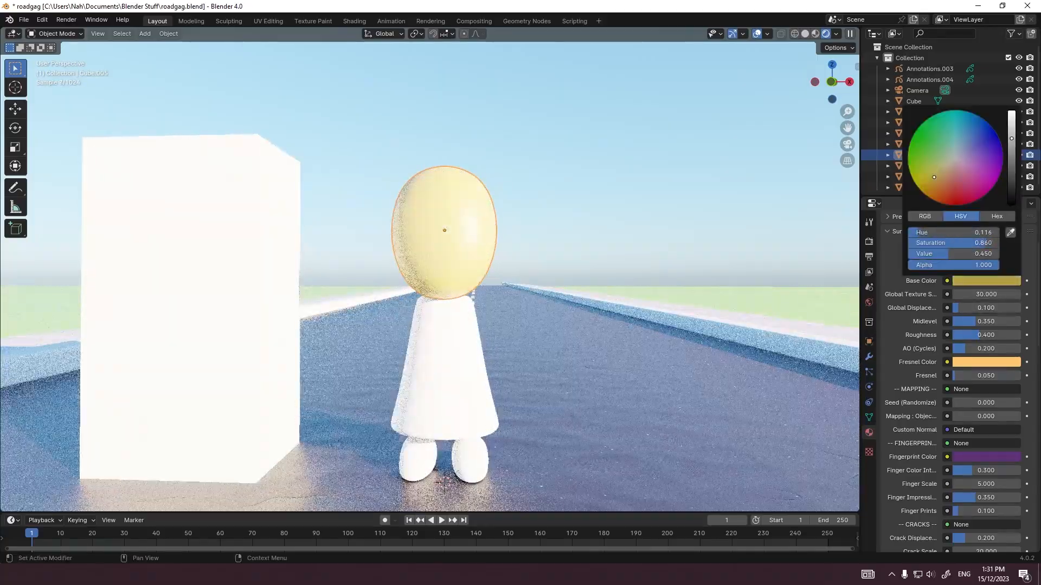
{"action": "middle_click_drag", "start_coordinate": [672, 304], "coordinate": [637, 292], "text": "shift"}
{"action": "left_click", "coordinate": [975, 281]}
{"action": "mouse_move", "coordinate": [931, 176]}
{"action": "left_mouse_down"}
{"action": "mouse_move", "coordinate": [935, 184]}
{"action": "mouse_move", "coordinate": [950, 162]}
{"action": "mouse_move", "coordinate": [971, 179]}
{"action": "mouse_move", "coordinate": [938, 179]}
{"action": "mouse_move", "coordinate": [940, 165]}
{"action": "mouse_move", "coordinate": [927, 166]}
{"action": "mouse_move", "coordinate": [944, 142]}
{"action": "mouse_move", "coordinate": [971, 139]}
{"action": "mouse_move", "coordinate": [967, 158]}
{"action": "mouse_move", "coordinate": [977, 157]}
{"action": "left_mouse_up"}
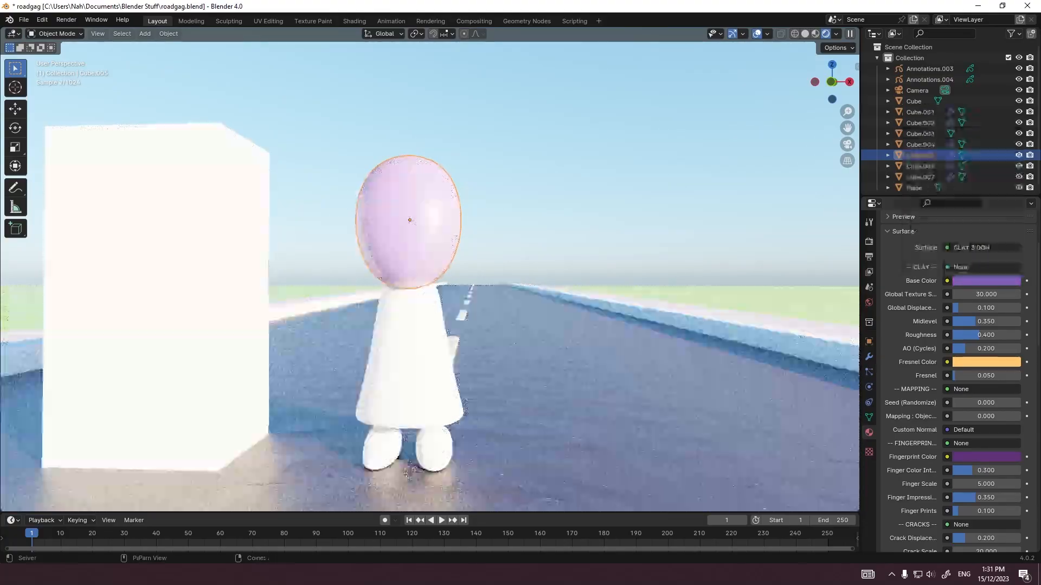
Step: Assign the Clay 3.Doh.004 material to the body and the feet
{"action": "scroll", "coordinate": [418, 357], "scroll_direction": "up", "scroll_amount": 1}
{"action": "left_click", "coordinate": [413, 366]}
{"action": "left_click", "coordinate": [414, 367]}
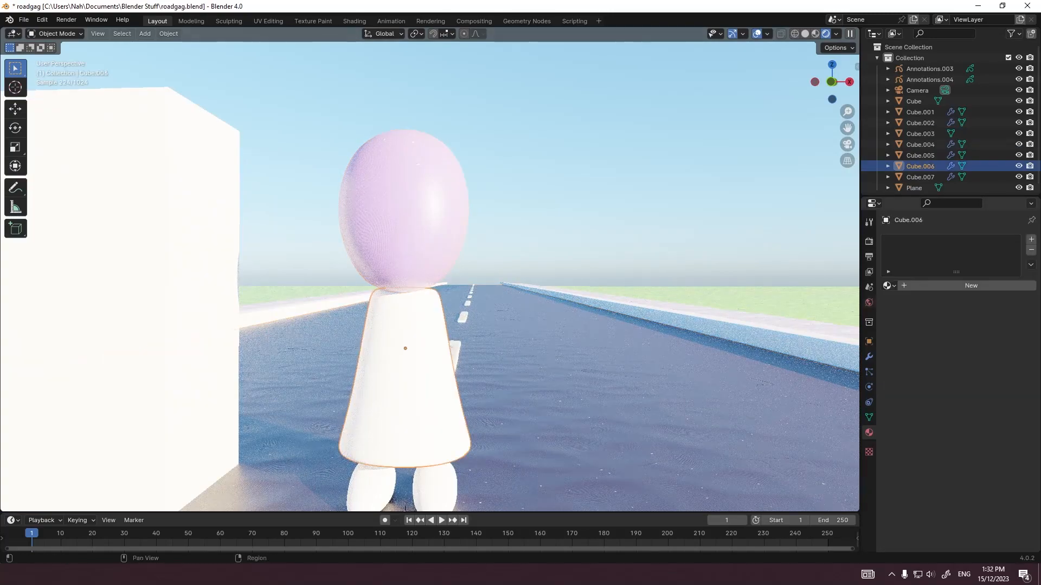
{"action": "left_click", "coordinate": [889, 285]}
{"action": "left_click", "coordinate": [921, 343]}
{"action": "left_click", "coordinate": [436, 483]}
{"action": "left_click", "coordinate": [889, 286]}
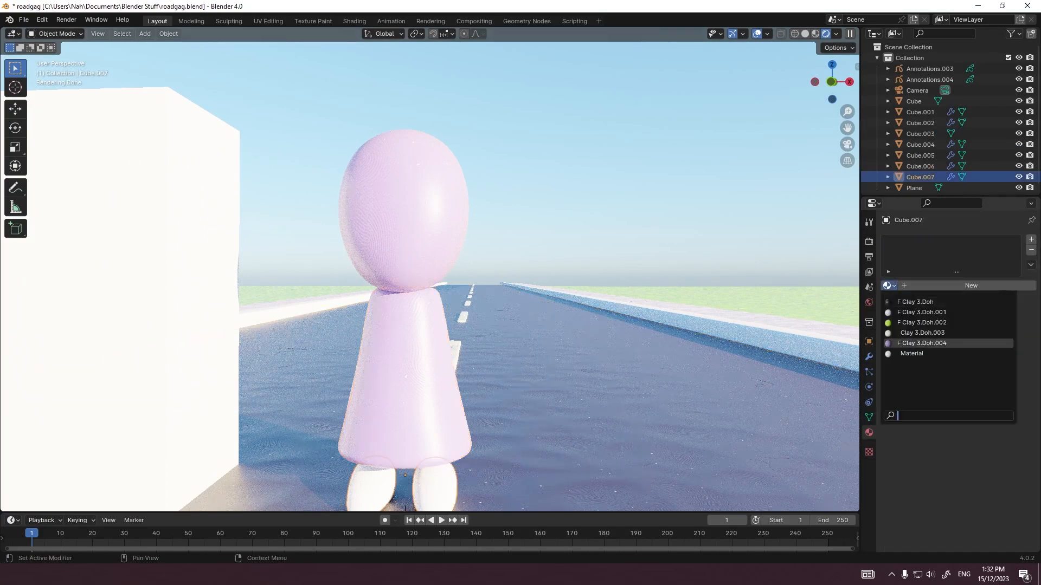
{"action": "left_click", "coordinate": [922, 343]}
Step: Change the Fresnel Color of the head's clay material to bright pink
{"action": "scroll", "coordinate": [596, 271], "scroll_direction": "down", "scroll_amount": 1}
{"action": "left_click", "coordinate": [542, 227]}
{"action": "left_click", "coordinate": [429, 228]}
{"action": "left_click", "coordinate": [986, 449]}
{"action": "left_click_drag", "start_coordinate": [956, 350], "coordinate": [975, 358]}
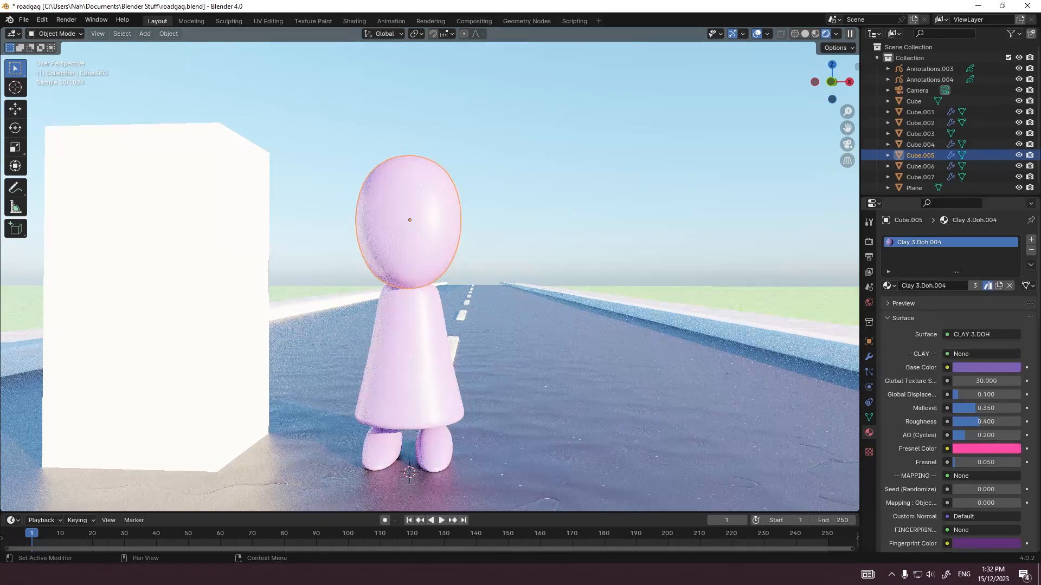
Step: Give the body its own copy of the clay material and set its Base Color to pink
{"action": "scroll", "coordinate": [986, 401], "scroll_direction": "down", "scroll_amount": 8}
{"action": "left_click", "coordinate": [570, 233]}
{"action": "left_click", "coordinate": [415, 358]}
{"action": "scroll", "coordinate": [976, 347], "scroll_direction": "up", "scroll_amount": 5}
{"action": "left_click", "coordinate": [975, 221]}
{"action": "left_click", "coordinate": [986, 302]}
{"action": "left_click_drag", "start_coordinate": [976, 176], "coordinate": [1012, 325]}
Step: Give the feet their own copy of the clay material and set its Base Color to a dark plum
{"action": "left_click", "coordinate": [426, 233]}
{"action": "left_click", "coordinate": [436, 451]}
{"action": "scroll", "coordinate": [975, 271], "scroll_direction": "up", "scroll_amount": 2}
{"action": "left_click", "coordinate": [975, 264]}
{"action": "left_click", "coordinate": [986, 346]}
{"action": "left_click", "coordinate": [575, 233]}
{"action": "left_click", "coordinate": [436, 451]}
{"action": "left_click", "coordinate": [986, 427]}
{"action": "left_click", "coordinate": [574, 233]}
Step: Adjust the world sky texture's Sun Intensity, trying 0.01 and 0.2 before settling on 0.25
{"action": "scroll", "coordinate": [542, 244], "scroll_direction": "down", "scroll_amount": 3}
{"action": "mouse_move", "coordinate": [542, 244]}
{"action": "middle_mouse_down"}
{"action": "mouse_move", "coordinate": [599, 301]}
{"action": "mouse_move", "coordinate": [548, 244]}
{"action": "middle_mouse_up"}
{"action": "left_click", "coordinate": [869, 303]}
{"action": "double_click", "coordinate": [980, 359]}
{"action": "type", "text": "0.01"}
{"action": "key", "text": "Return"}
{"action": "double_click", "coordinate": [980, 359]}
{"action": "type", "text": "0.2"}
{"action": "key", "text": "Return"}
{"action": "double_click", "coordinate": [980, 359]}
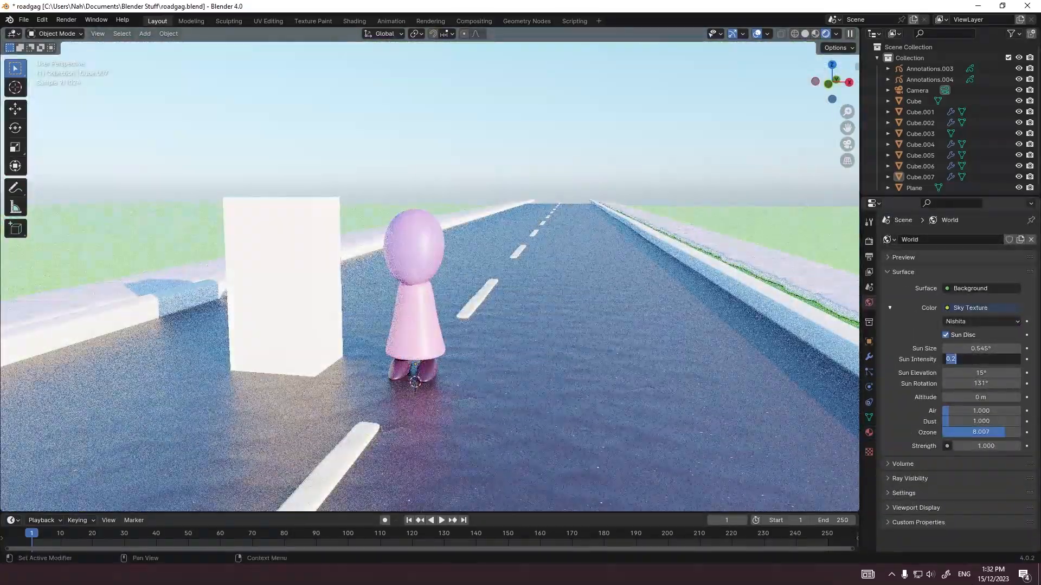
{"action": "type", "text": "0.25"}
{"action": "key", "text": "Return"}
Step: Examine the character up close against the clay figure reference image in the browser, and move the browser window off the scene
{"action": "left_click", "coordinate": [307, 284]}
{"action": "scroll", "coordinate": [434, 277], "scroll_direction": "up", "scroll_amount": 3}
{"action": "middle_click_drag", "start_coordinate": [488, 304], "coordinate": [423, 269]}
{"action": "left_click", "coordinate": [383, 358]}
{"action": "left_click", "coordinate": [574, 233]}
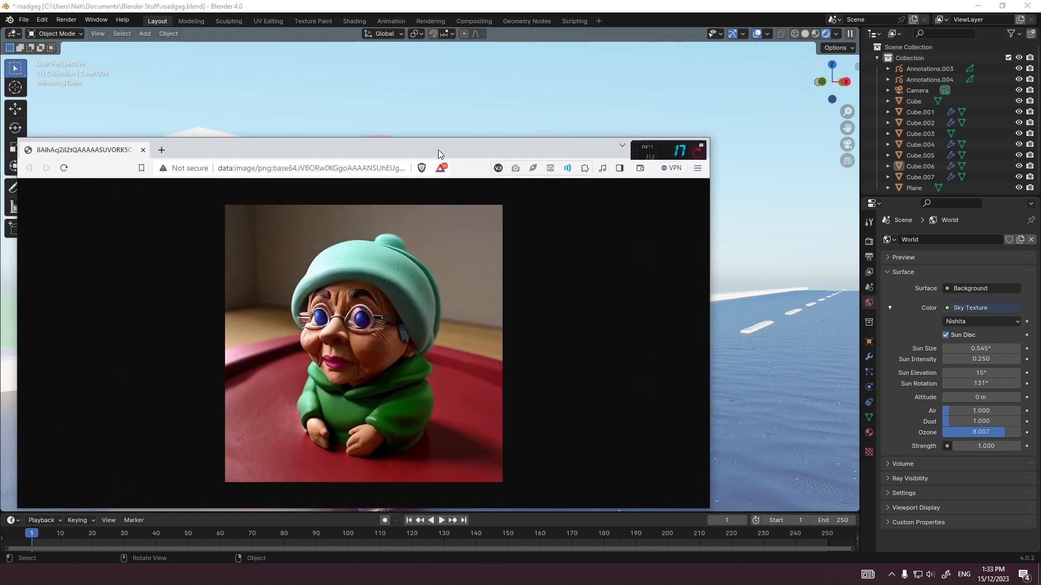
{"action": "left_click_drag", "start_coordinate": [438, 149], "coordinate": [0, 140]}
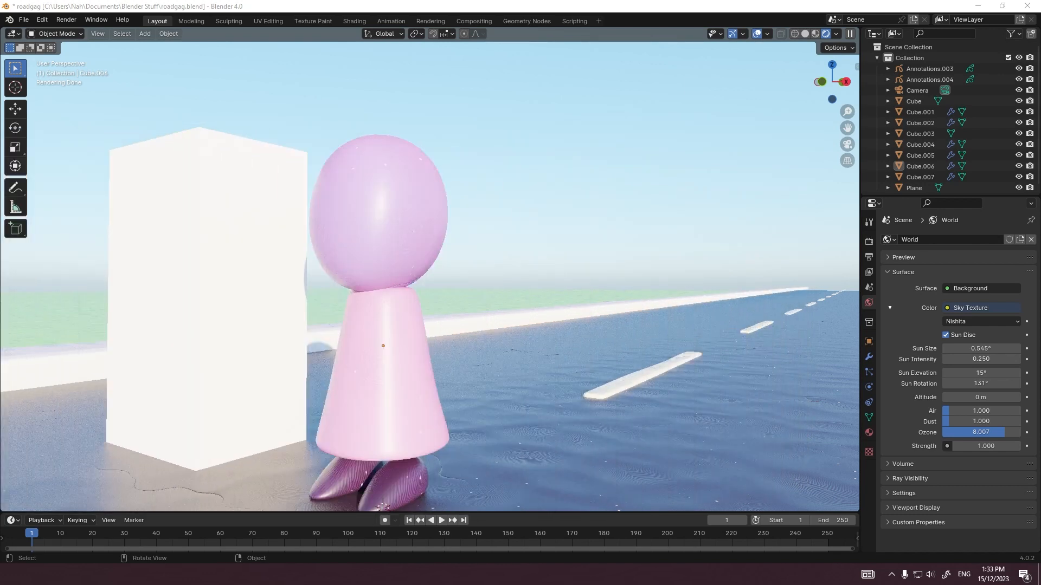
{"action": "scroll", "coordinate": [423, 239], "scroll_direction": "down", "scroll_amount": 1}
{"action": "left_click", "coordinate": [423, 239]}
{"action": "middle_click_drag", "start_coordinate": [433, 244], "coordinate": [456, 258]}
{"action": "key", "text": "shift+a"}
{"action": "mouse_move", "coordinate": [475, 268]}
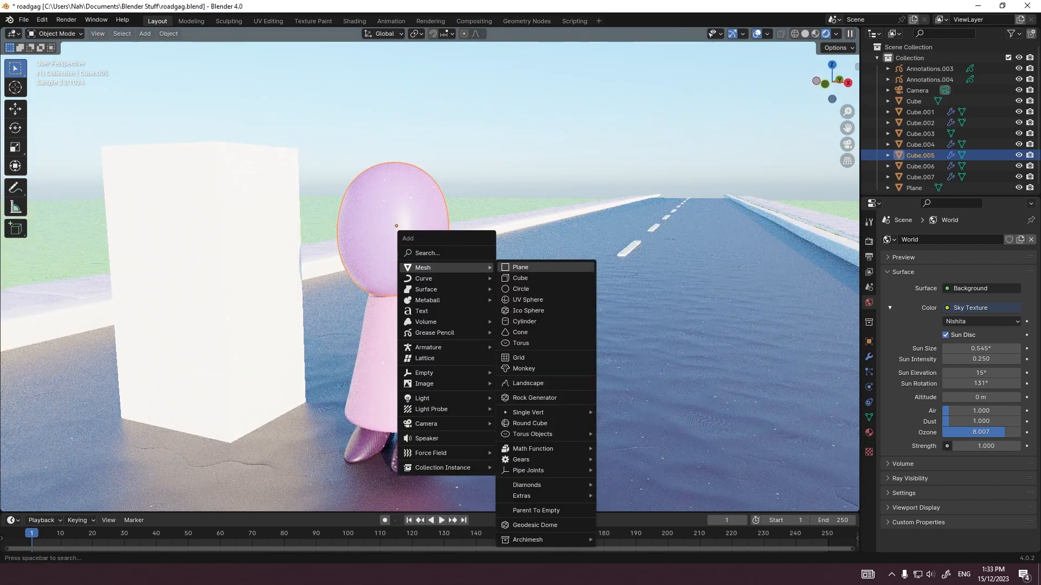
{"action": "key", "text": "Escape"}
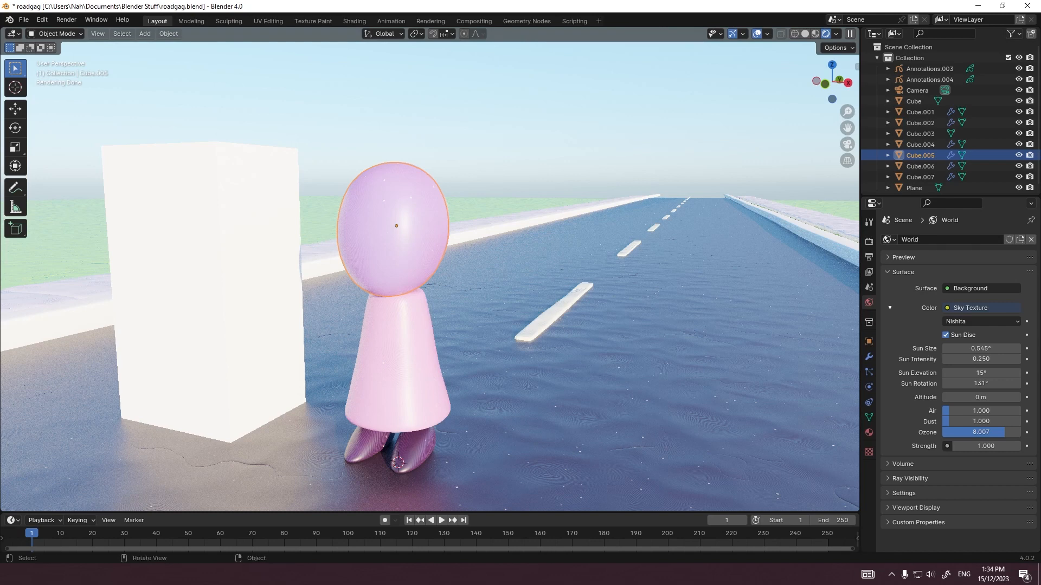
{"action": "left_click", "coordinate": [217, 282]}
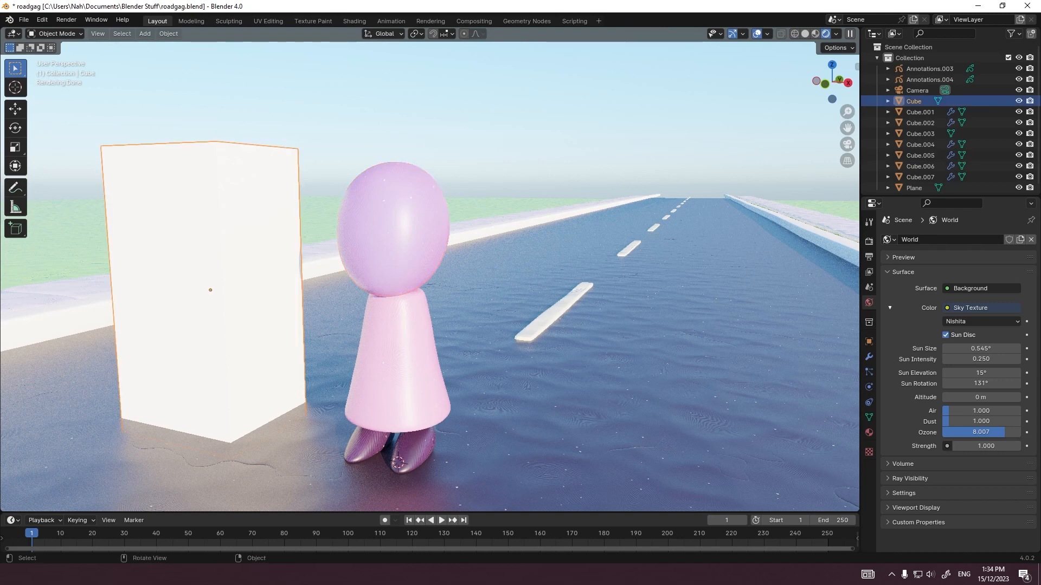
Step: Add a torus mesh at the character and raise it 1 m along the Z axis
{"action": "key", "text": "shift+a"}
{"action": "mouse_move", "coordinate": [212, 249]}
{"action": "key", "text": "shift+a"}
{"action": "mouse_move", "coordinate": [195, 171]}
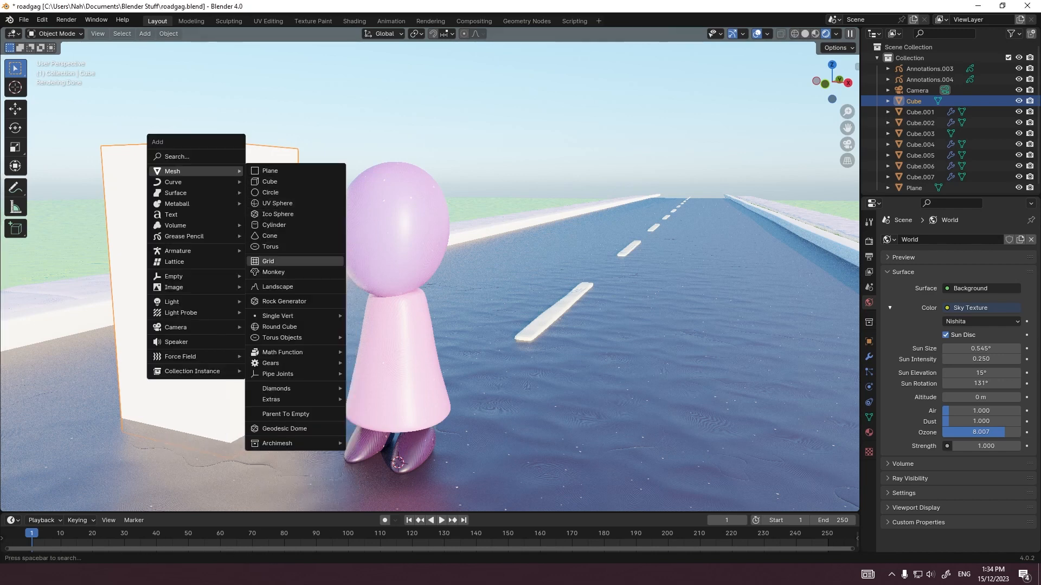
{"action": "left_click", "coordinate": [270, 247]}
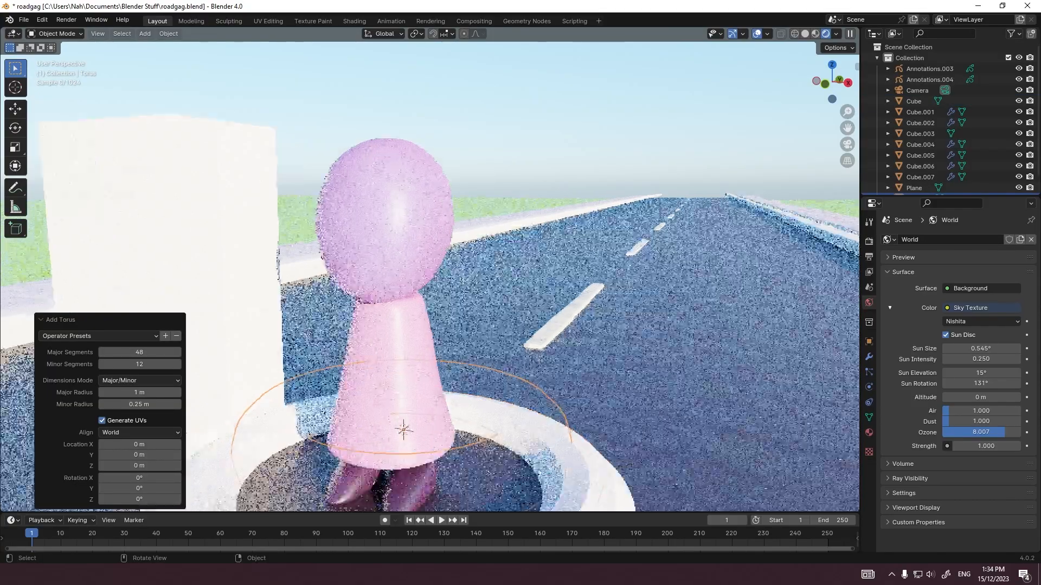
{"action": "key", "text": "g"}
{"action": "key", "text": "z"}
Step: Select every third vertex around the torus's outer rim in Edit Mode from the top view, with X-ray on
{"action": "key", "text": "KP_7"}
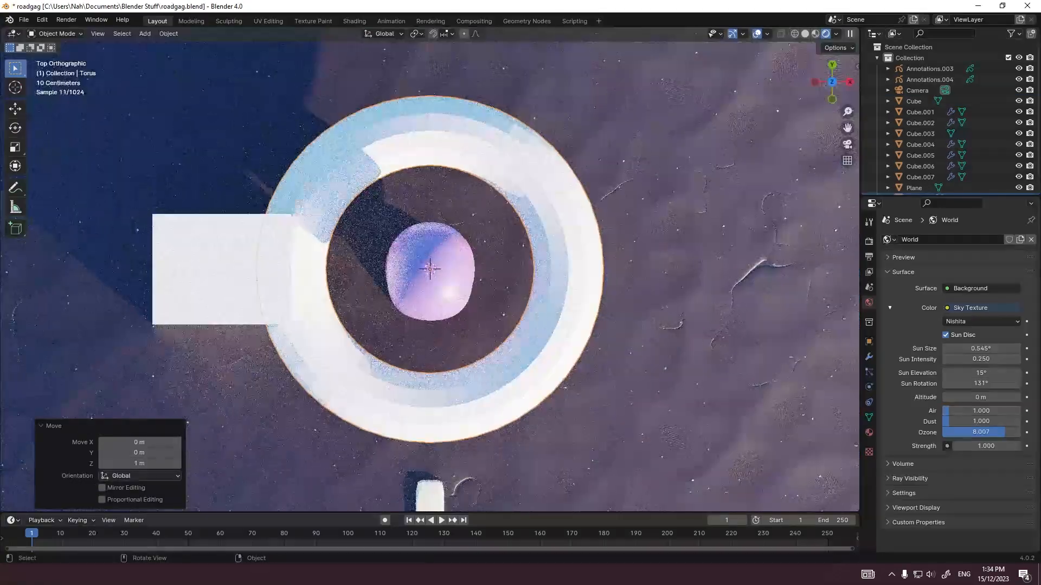
{"action": "key", "text": "Tab"}
{"action": "key", "text": "z"}
{"action": "scroll", "coordinate": [429, 270], "scroll_direction": "up", "scroll_amount": 1}
{"action": "key", "text": "1"}
{"action": "key", "text": "alt+a"}
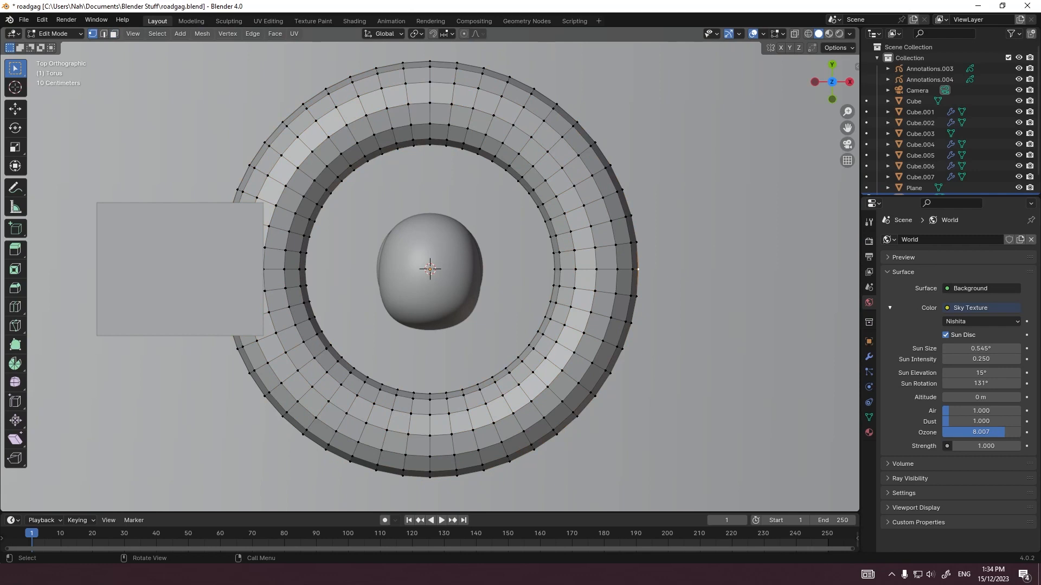
{"action": "left_click", "coordinate": [623, 349], "text": "shift"}
{"action": "key", "text": "g"}
{"action": "key", "text": "x"}
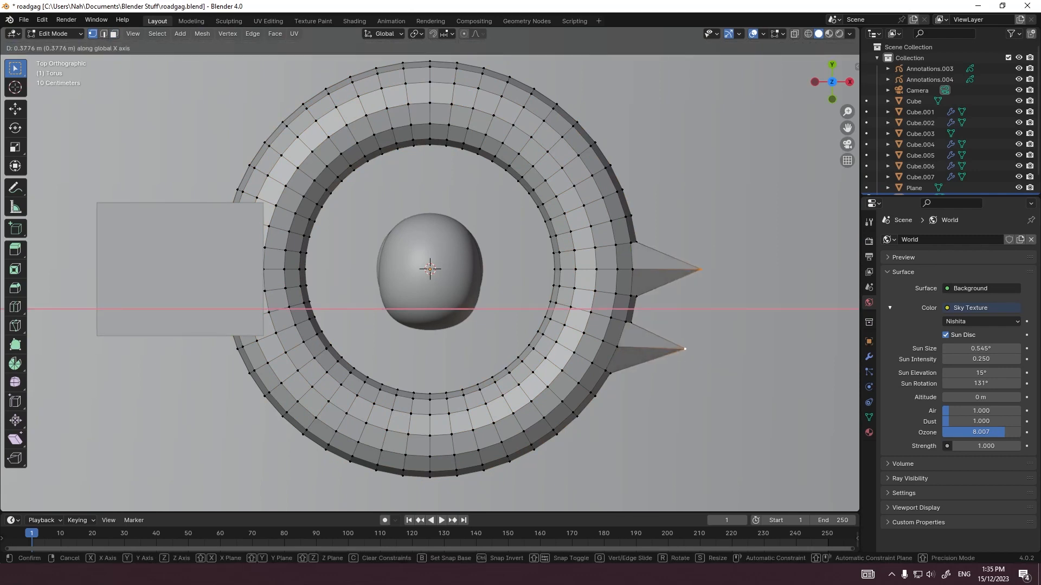
{"action": "key", "text": "Escape"}
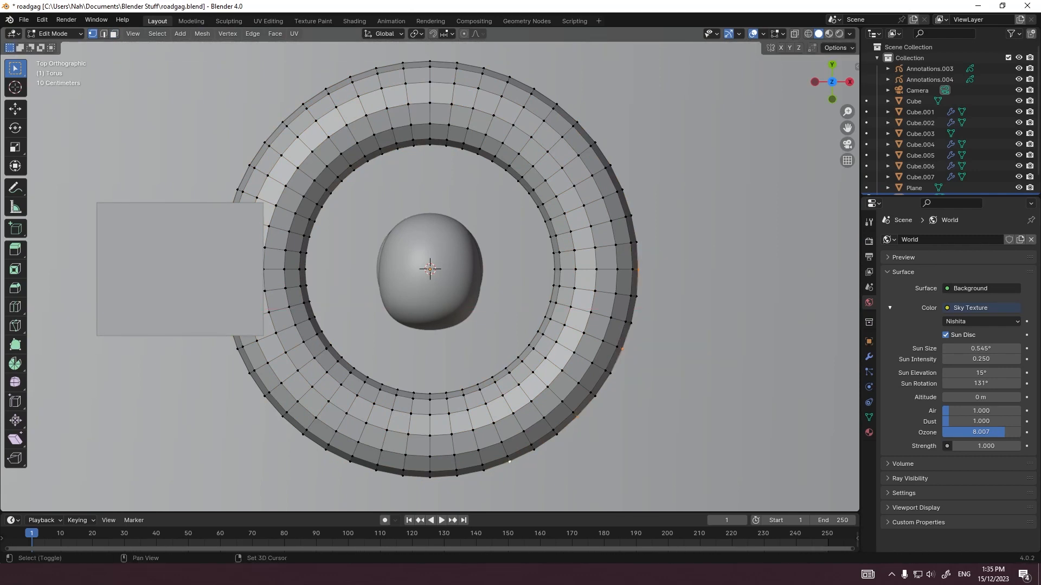
{"action": "key", "text": "alt+z"}
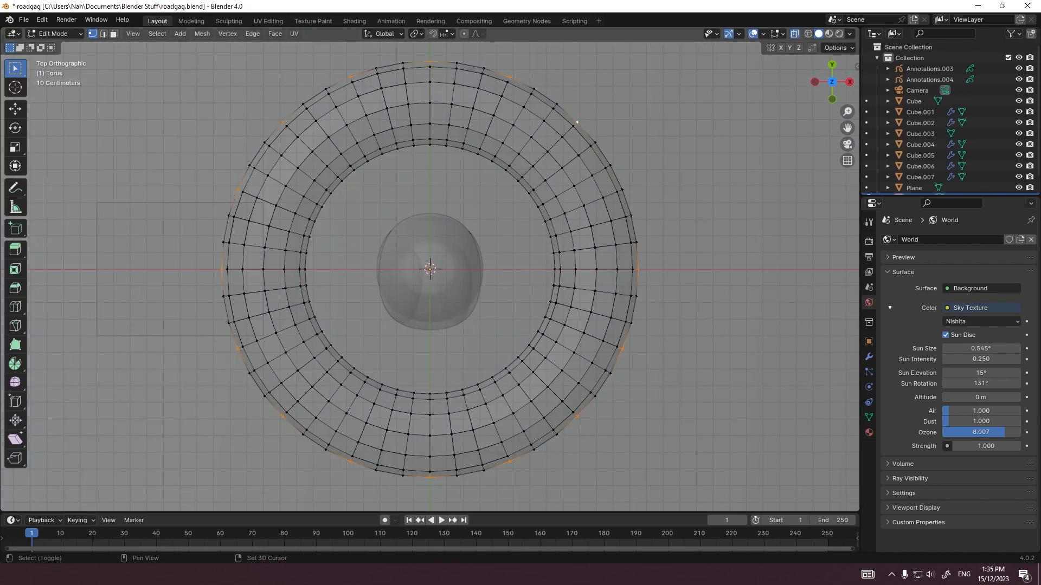
Step: Scale the selected rim vertices by 1.451 with smooth proportional editing of size 0.29, and give the torus a level 2 subdivision
{"action": "key", "text": "o"}
{"action": "key", "text": "s"}
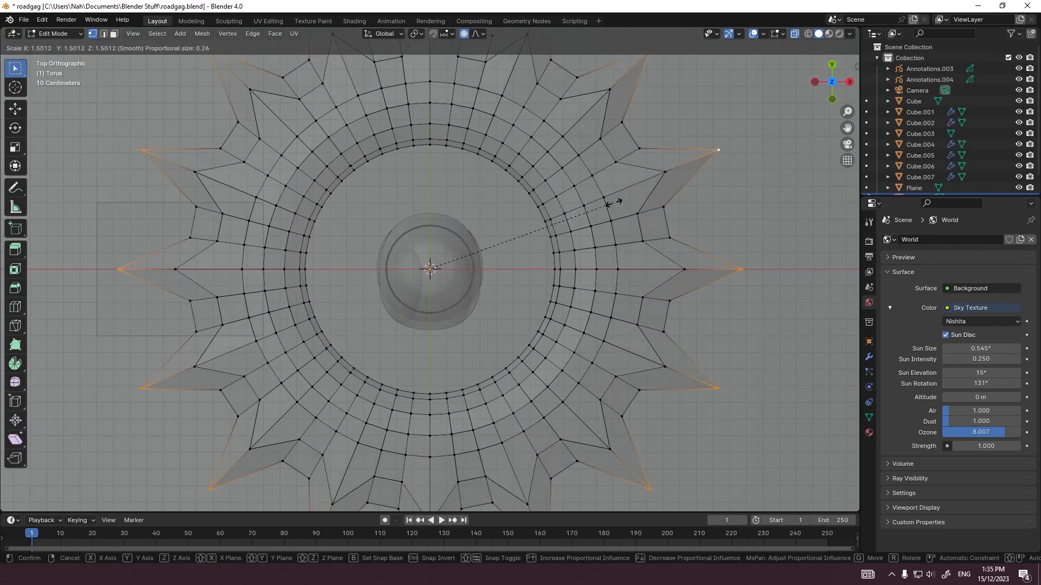
{"action": "scroll", "coordinate": [614, 204], "scroll_direction": "down", "scroll_amount": 1}
{"action": "scroll", "coordinate": [605, 207], "scroll_direction": "down", "scroll_amount": 1}
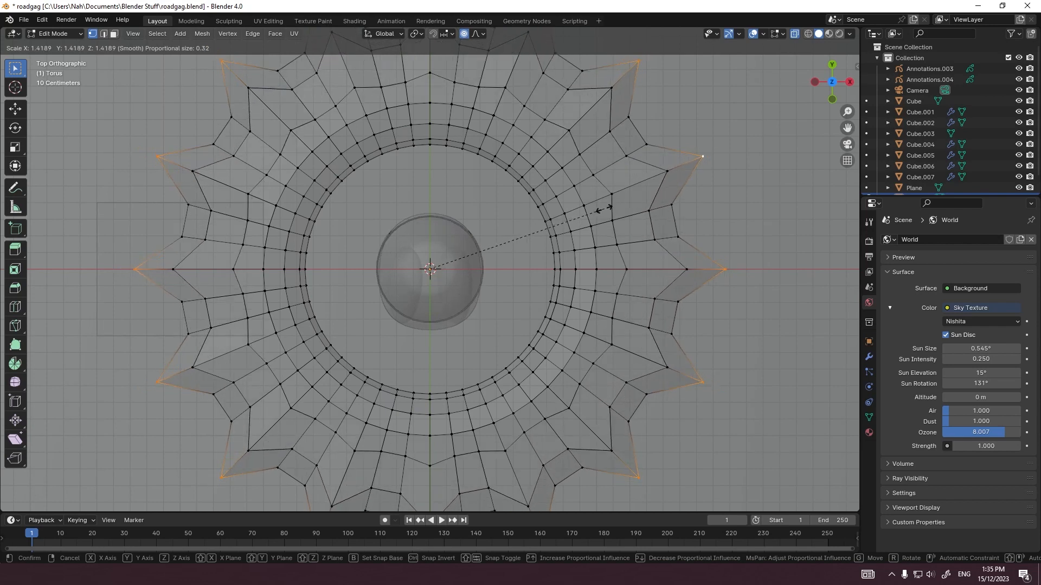
{"action": "scroll", "coordinate": [610, 206], "scroll_direction": "up", "scroll_amount": 1}
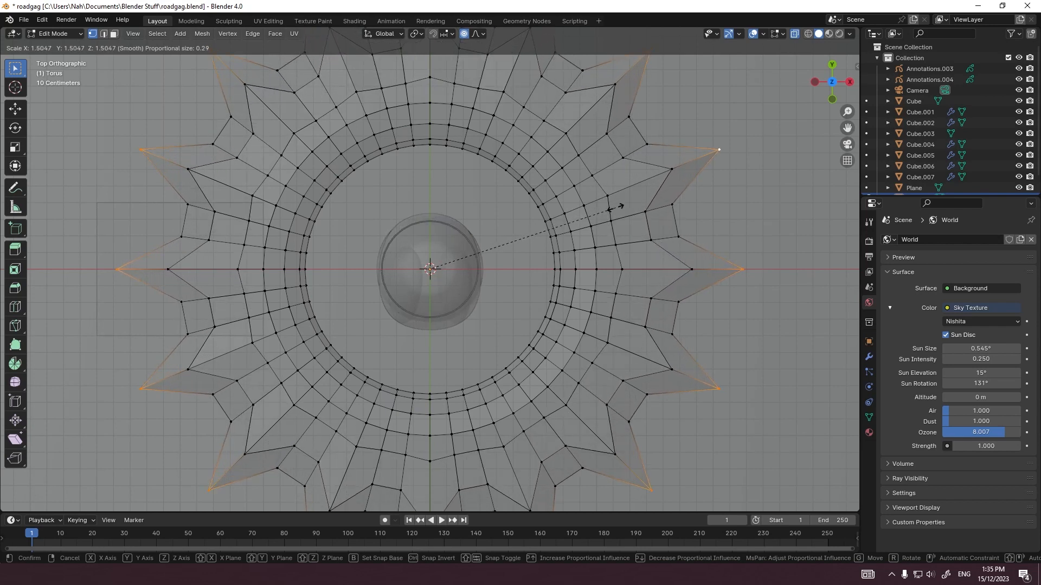
{"action": "left_click", "coordinate": [608, 214]}
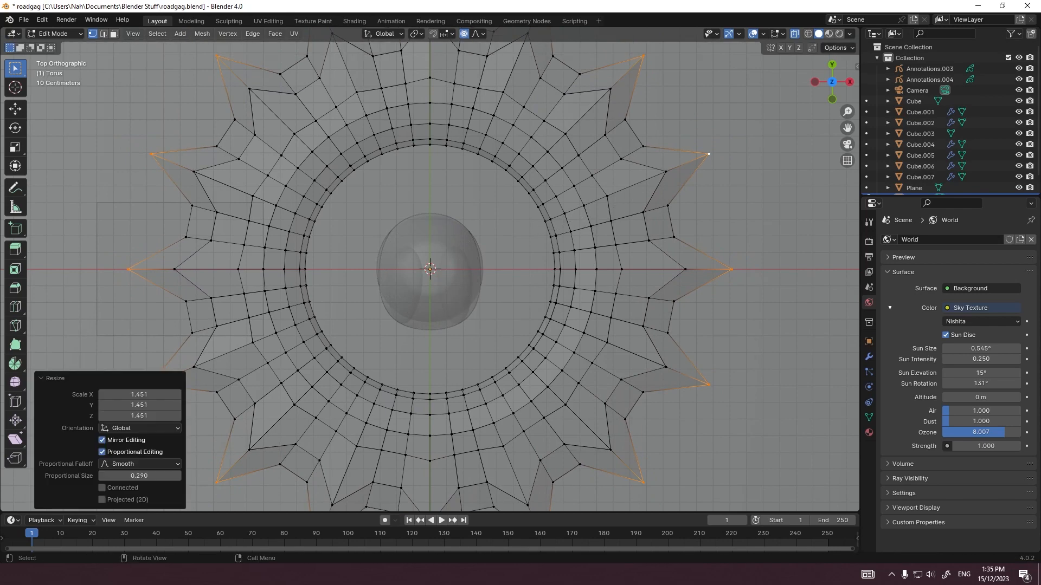
{"action": "key", "text": "Tab"}
{"action": "key", "text": "ctrl+2"}
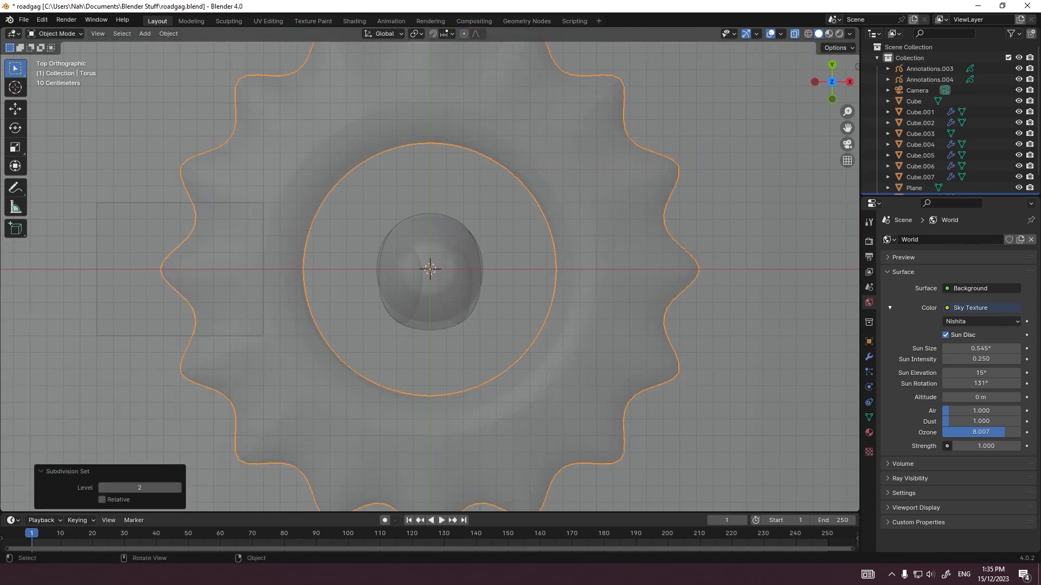
Step: Flatten the whole torus mesh to 0.191 along Z from the front view, and shrink it overall to collar size
{"action": "key", "text": "grave"}
{"action": "left_click", "coordinate": [422, 225]}
{"action": "key", "text": "Tab"}
{"action": "key", "text": "a"}
{"action": "key", "text": "s"}
{"action": "key", "text": "z"}
{"action": "left_click", "coordinate": [474, 276]}
{"action": "key", "text": "s"}
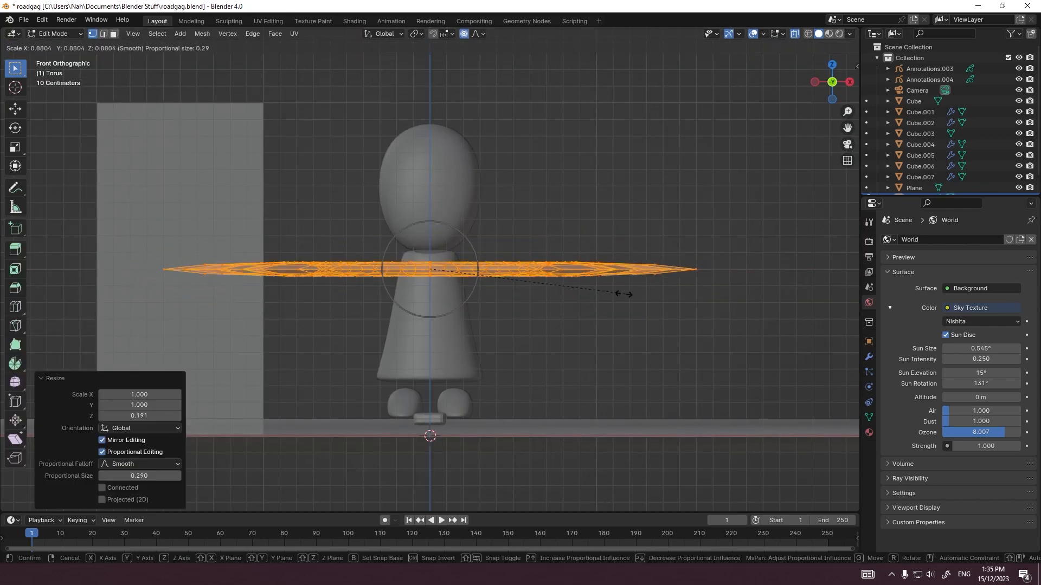
{"action": "left_click", "coordinate": [530, 297]}
Step: Move the flattened torus along Z to the character's neck, between the head and the body
{"action": "key", "text": "Tab"}
{"action": "scroll", "coordinate": [513, 300], "scroll_direction": "up", "scroll_amount": 6}
{"action": "key", "text": "g"}
{"action": "key", "text": "z"}
{"action": "key", "text": "Tab"}
Step: Turn X-ray off and select the pointed tip vertices all around the collar's outer edge
{"action": "key", "text": "Tab"}
{"action": "middle_click_drag", "start_coordinate": [534, 261], "coordinate": [509, 352]}
{"action": "scroll", "coordinate": [509, 325], "scroll_direction": "down", "scroll_amount": 6}
{"action": "left_click", "coordinate": [520, 303]}
{"action": "key", "text": "alt+z"}
{"action": "middle_click_drag", "start_coordinate": [521, 304], "coordinate": [521, 222]}
{"action": "scroll", "coordinate": [488, 260], "scroll_direction": "up", "scroll_amount": 6}
{"action": "mouse_move", "coordinate": [488, 260]}
{"action": "middle_mouse_down"}
{"action": "mouse_move", "coordinate": [461, 277]}
{"action": "mouse_move", "coordinate": [471, 265]}
{"action": "middle_mouse_up"}
{"action": "left_click", "coordinate": [471, 267]}
{"action": "key", "text": "Tab"}
{"action": "key", "text": "grave"}
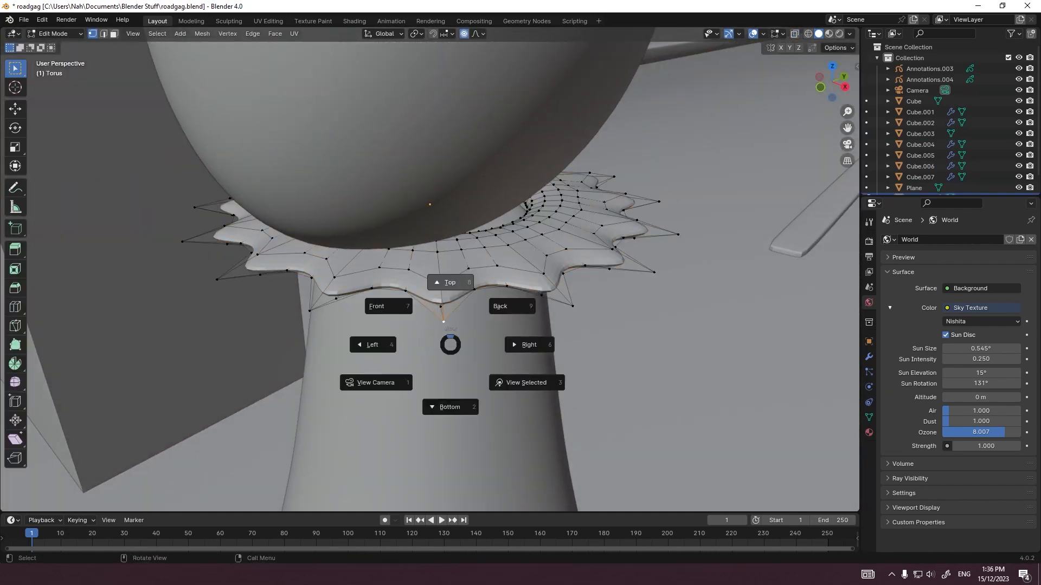
{"action": "left_click", "coordinate": [441, 283]}
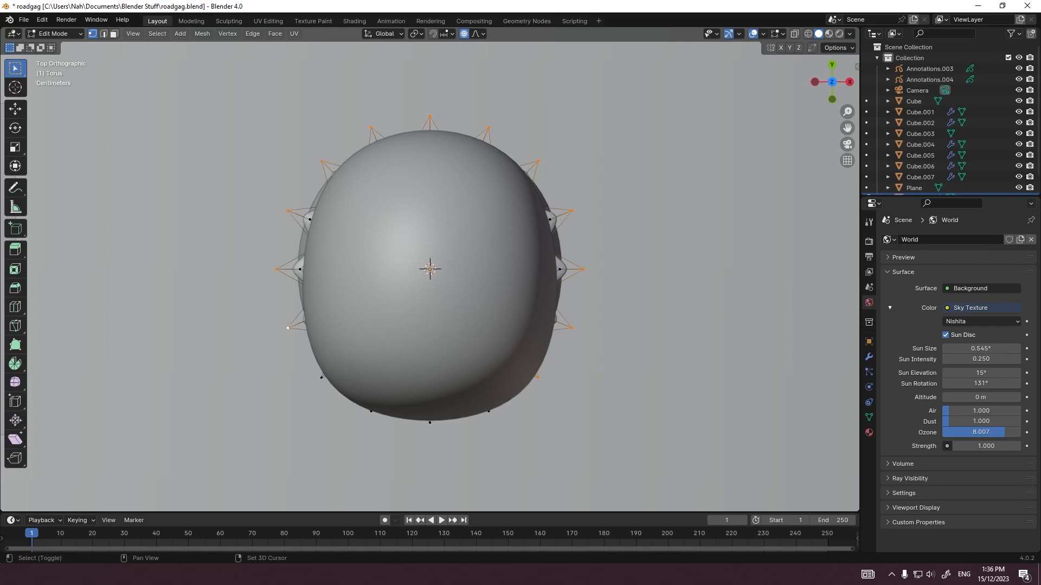
{"action": "left_click", "coordinate": [489, 411], "text": "shift"}
Step: Pull the selected collar tips down along Z with proportional editing so the collar drapes over the body
{"action": "key", "text": "grave"}
{"action": "key", "text": "g"}
{"action": "key", "text": "z"}
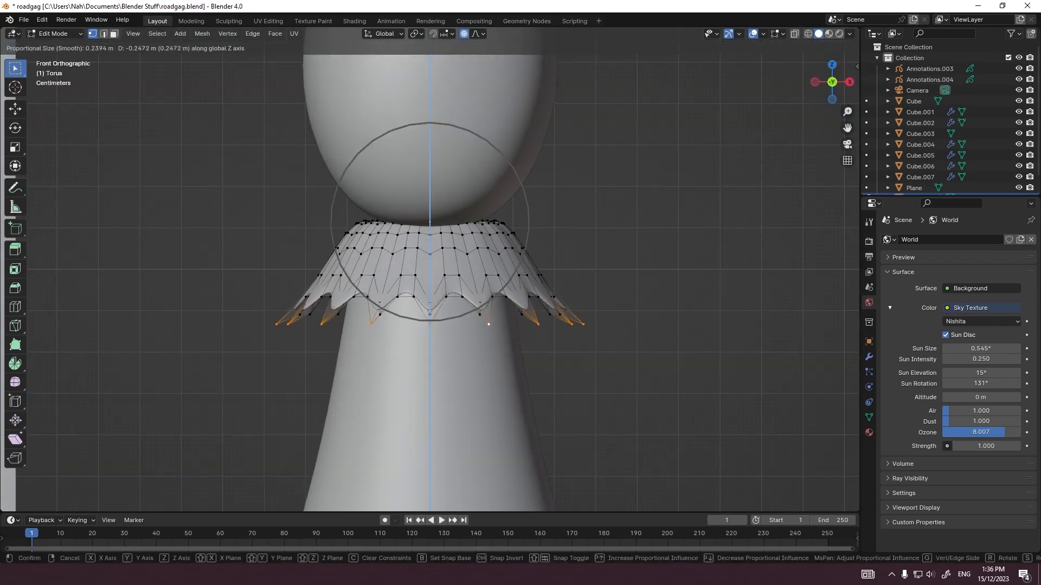
{"action": "left_click", "coordinate": [624, 277]}
Step: Tilt the collar tips about the X axis and scale them to 0.799 with proportional editing
{"action": "key", "text": "s"}
{"action": "right_click", "coordinate": [631, 277]}
{"action": "key", "text": "r"}
{"action": "key", "text": "x"}
{"action": "scroll", "coordinate": [613, 295], "scroll_direction": "down", "scroll_amount": 2}
{"action": "left_click", "coordinate": [603, 304]}
{"action": "key", "text": "s"}
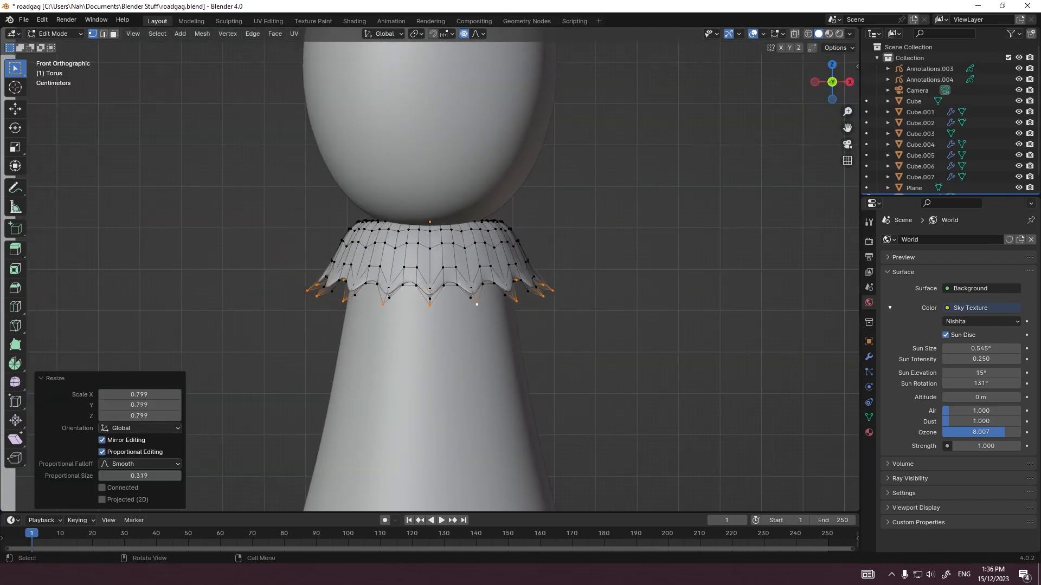
Step: Apply smooth shading to the collar in Object Mode
{"action": "key", "text": "Tab"}
{"action": "right_click", "coordinate": [475, 256]}
{"action": "middle_click_drag", "start_coordinate": [583, 287], "coordinate": [570, 265]}
{"action": "left_click", "coordinate": [476, 256]}
{"action": "scroll", "coordinate": [570, 265], "scroll_direction": "down", "scroll_amount": 2}
Step: Assign the Clay 3.Doh.004 material to the collar and switch the viewport to rendered shading
{"action": "left_click", "coordinate": [869, 433]}
{"action": "left_click", "coordinate": [889, 286]}
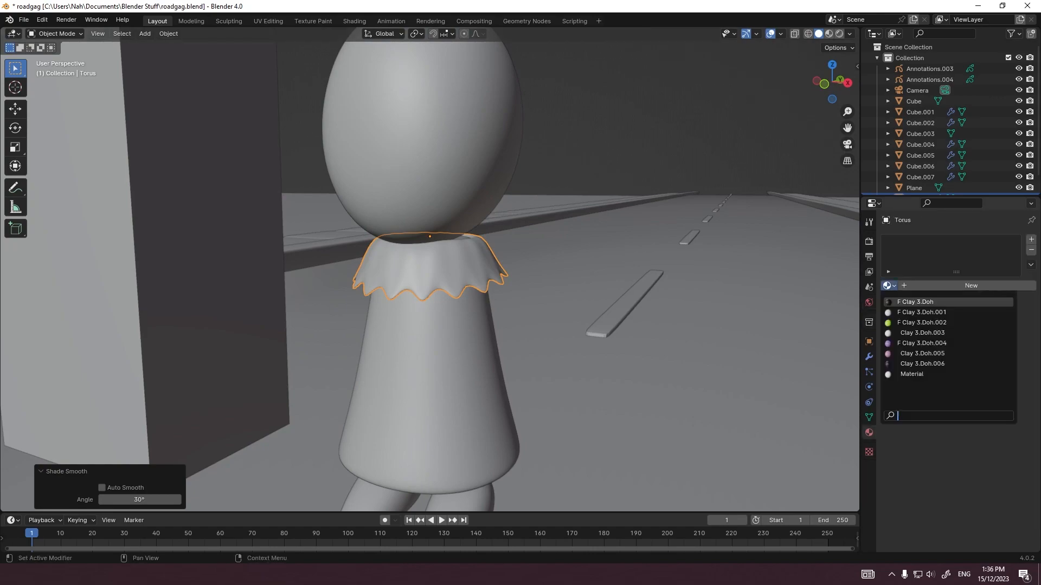
{"action": "left_click", "coordinate": [921, 343]}
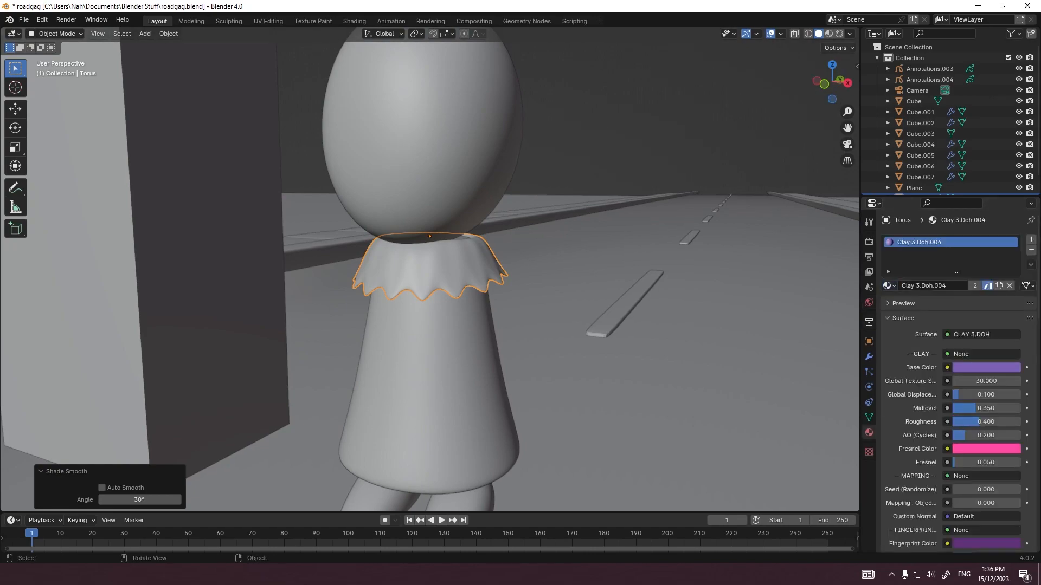
{"action": "left_click", "coordinate": [839, 34]}
{"action": "left_click", "coordinate": [721, 125]}
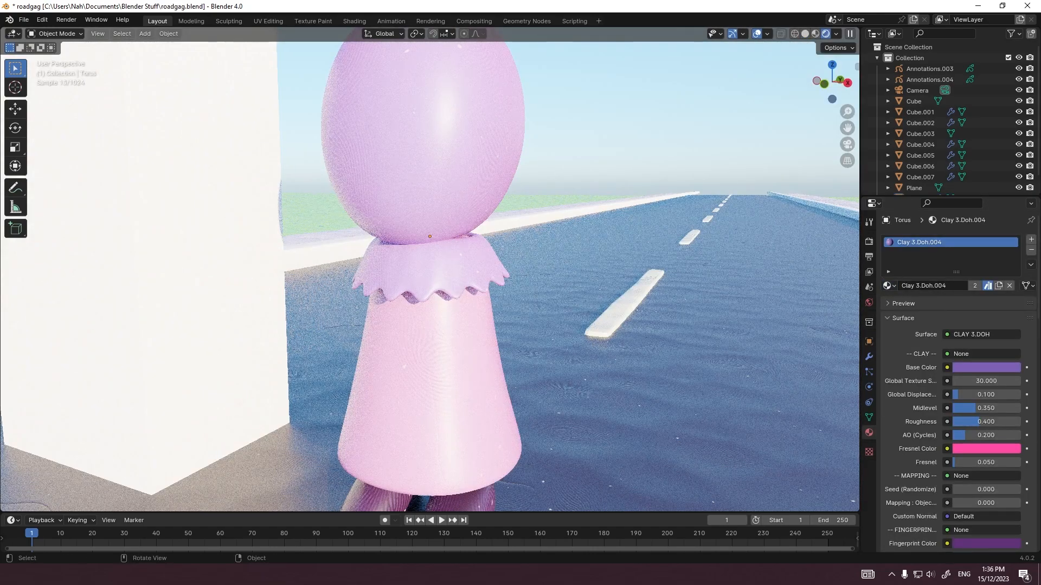
Step: Give the collar its own copy of the Clay 3.Doh.005 material and set its Base Color to light pink
{"action": "middle_click_drag", "start_coordinate": [656, 179], "coordinate": [694, 172]}
{"action": "left_click", "coordinate": [889, 286]}
{"action": "left_click", "coordinate": [921, 354]}
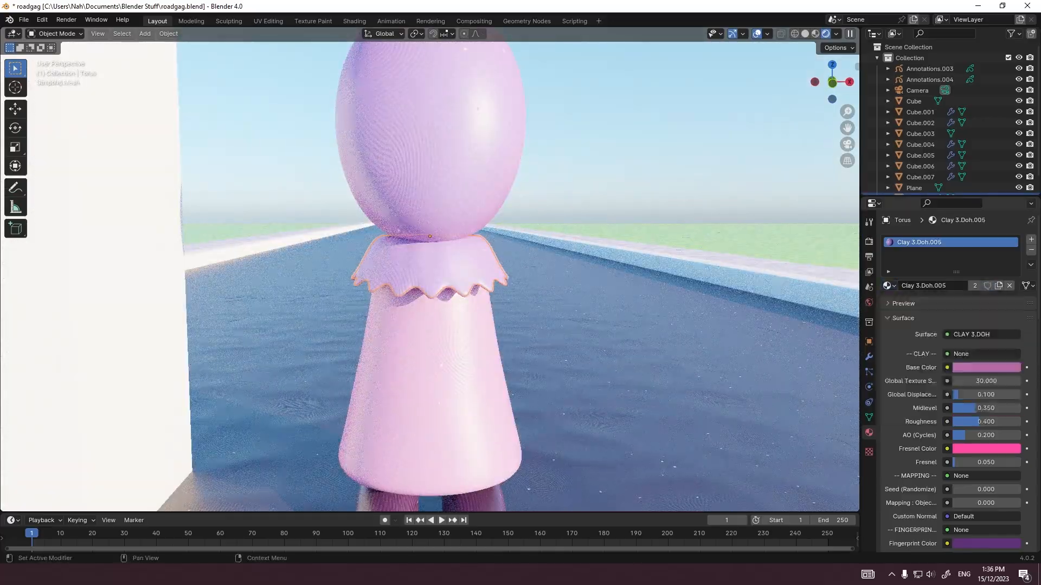
{"action": "left_click", "coordinate": [534, 287]}
{"action": "left_click", "coordinate": [461, 268]}
{"action": "left_click", "coordinate": [975, 286]}
{"action": "left_click", "coordinate": [986, 368]}
{"action": "left_click_drag", "start_coordinate": [934, 251], "coordinate": [941, 248]}
{"action": "left_click_drag", "start_coordinate": [1011, 231], "coordinate": [1012, 208]}
{"action": "left_click", "coordinate": [607, 304]}
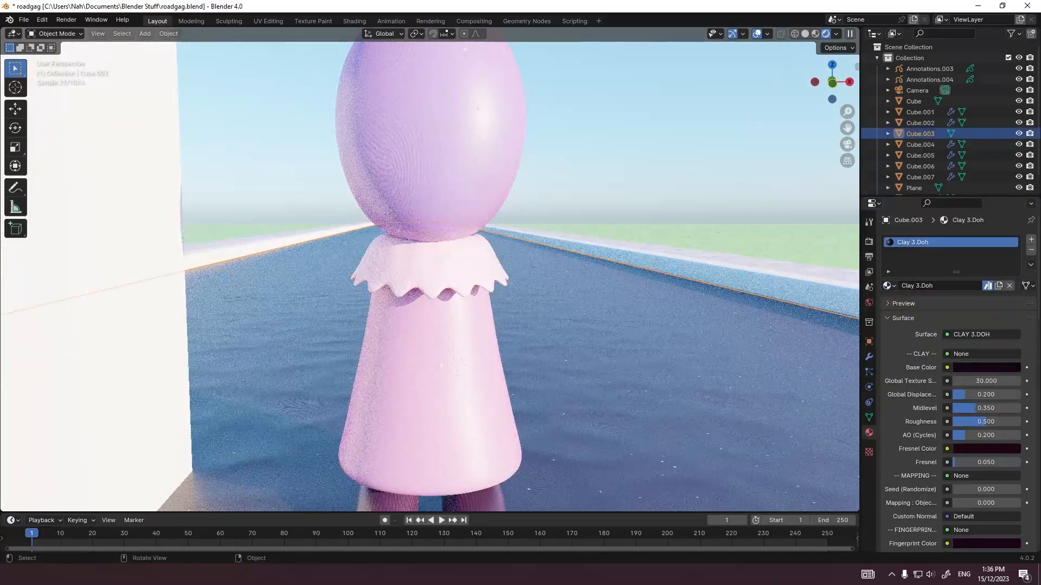
Step: Reshape the front of the collar's neck edge from the right-side view, moving its vertices with proportional editing to meet the head
{"action": "left_click", "coordinate": [472, 268]}
{"action": "middle_click_drag", "start_coordinate": [536, 282], "coordinate": [358, 280]}
{"action": "key", "text": "grave"}
{"action": "left_click", "coordinate": [583, 286]}
{"action": "key", "text": "Tab"}
{"action": "key", "text": "s"}
{"action": "key", "text": "Tab"}
{"action": "scroll", "coordinate": [430, 277], "scroll_direction": "down", "scroll_amount": 2}
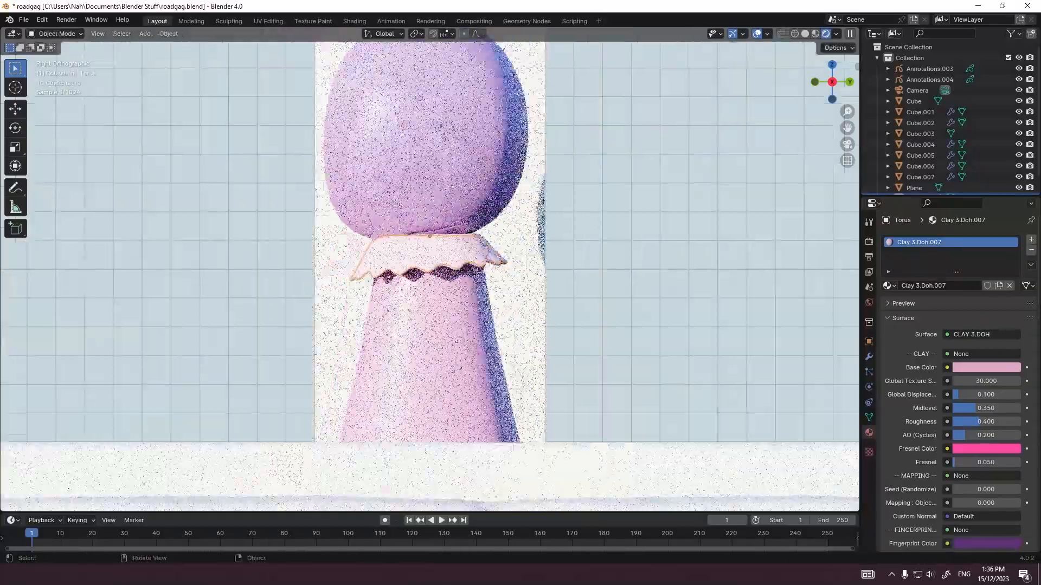
{"action": "key", "text": "Tab"}
{"action": "scroll", "coordinate": [430, 277], "scroll_direction": "up", "scroll_amount": 7}
{"action": "scroll", "coordinate": [430, 277], "scroll_direction": "down", "scroll_amount": 1}
{"action": "key", "text": "alt+z"}
{"action": "left_click_drag", "start_coordinate": [496, 322], "coordinate": [543, 355]}
{"action": "key", "text": "g"}
{"action": "left_click", "coordinate": [522, 334]}
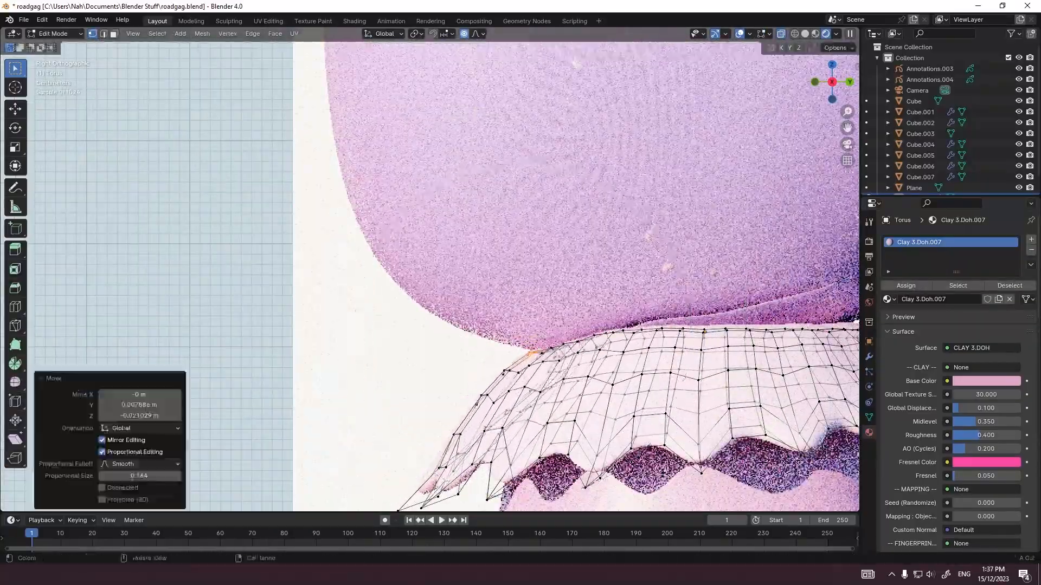
Step: Move the collar's upper-edge vertices farther back with proportional editing to fit the underside of the head
{"action": "left_click_drag", "start_coordinate": [778, 307], "coordinate": [816, 332]}
{"action": "key", "text": "g"}
{"action": "scroll", "coordinate": [798, 314], "scroll_direction": "down", "scroll_amount": 1}
{"action": "left_click", "coordinate": [798, 315]}
{"action": "key", "text": "Tab"}
{"action": "scroll", "coordinate": [792, 315], "scroll_direction": "down", "scroll_amount": 7}
{"action": "middle_click_drag", "start_coordinate": [786, 315], "coordinate": [659, 319]}
{"action": "scroll", "coordinate": [430, 276], "scroll_direction": "down", "scroll_amount": 2}
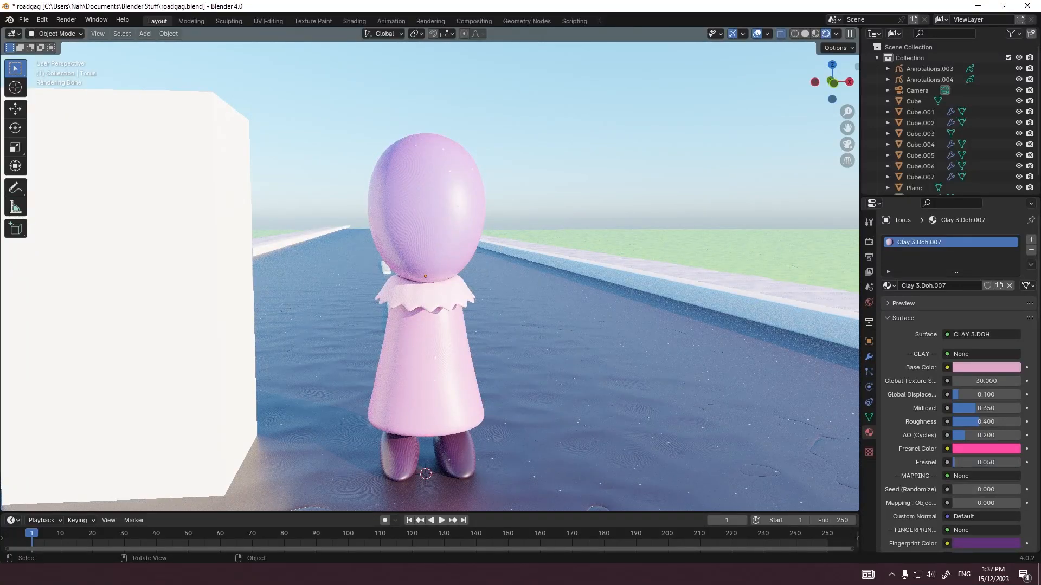
Step: Add a UV sphere and shrink it to a small button size at the character's feet
{"action": "scroll", "coordinate": [430, 277], "scroll_direction": "up", "scroll_amount": 3}
{"action": "key", "text": "shift+a"}
{"action": "mouse_move", "coordinate": [442, 290]}
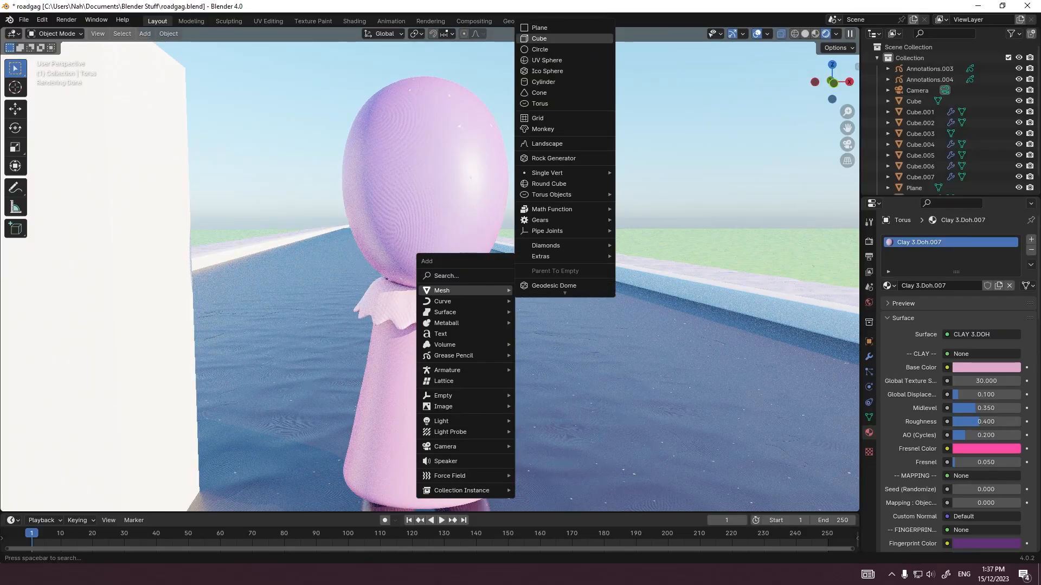
{"action": "left_click", "coordinate": [546, 61]}
{"action": "scroll", "coordinate": [547, 60], "scroll_direction": "down", "scroll_amount": 5}
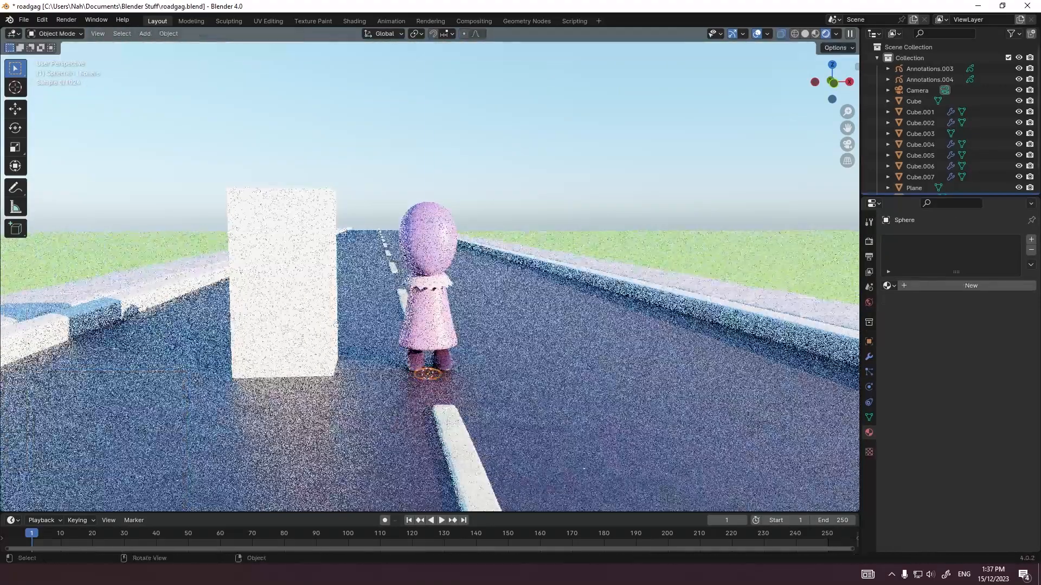
Step: Move the small sphere up to the front of the body just below the collar, and rotate it to follow the body's slope
{"action": "key", "text": "g"}
{"action": "key", "text": "z"}
{"action": "left_click", "coordinate": [245, 469]}
{"action": "key", "text": "KP_3"}
{"action": "scroll", "coordinate": [402, 374], "scroll_direction": "up", "scroll_amount": 3}
{"action": "key", "text": "g"}
{"action": "left_click", "coordinate": [380, 350]}
{"action": "key", "text": "r"}
Step: Assign the Clay 3.Doh.005 material to the smooth-shaded button and seat it against the body's front
{"action": "key", "text": "r"}
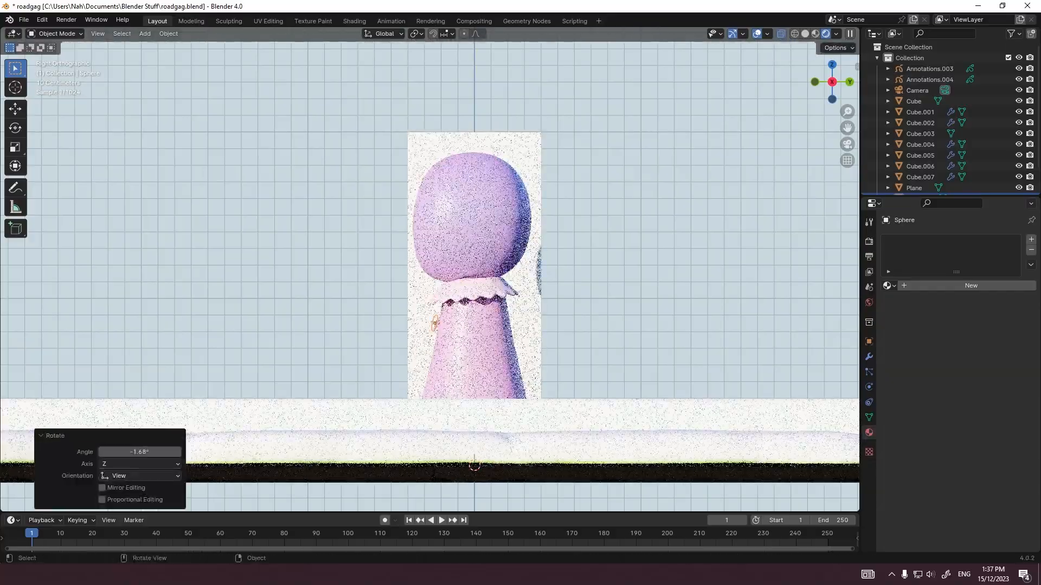
{"action": "middle_click_drag", "start_coordinate": [461, 325], "coordinate": [424, 304], "text": "shift"}
{"action": "left_click", "coordinate": [890, 286]}
{"action": "left_click", "coordinate": [921, 353]}
{"action": "left_click", "coordinate": [889, 286]}
{"action": "left_click", "coordinate": [921, 365]}
{"action": "scroll", "coordinate": [426, 361], "scroll_direction": "up", "scroll_amount": 6}
{"action": "key", "text": "r"}
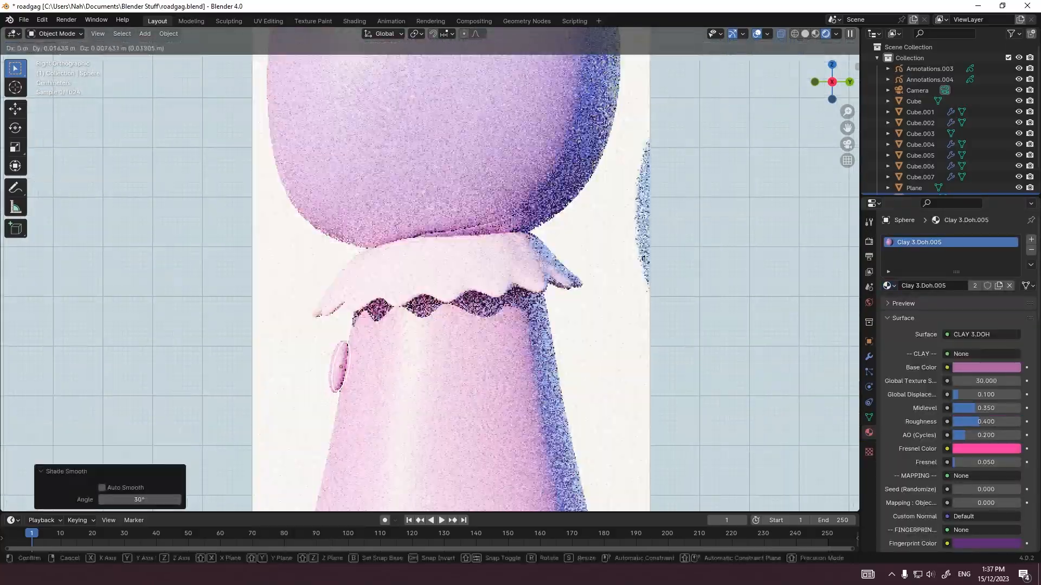
{"action": "left_click", "coordinate": [426, 360]}
Step: Paste two copies of the button down the body's front, and delete the lowest one
{"action": "scroll", "coordinate": [426, 360], "scroll_direction": "down", "scroll_amount": 3}
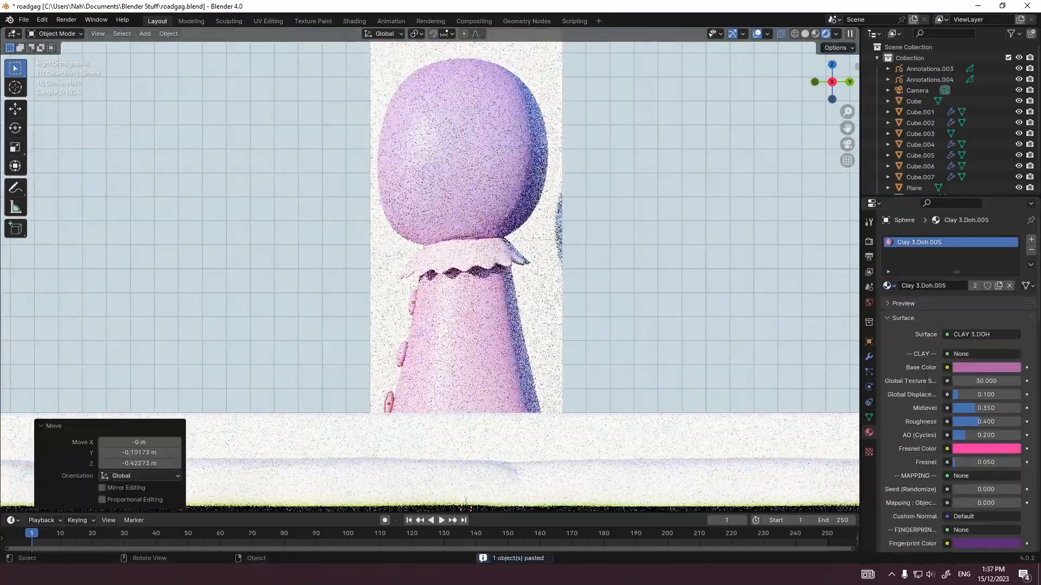
{"action": "middle_click_drag", "start_coordinate": [466, 505], "coordinate": [429, 503]}
{"action": "key", "text": "Delete"}
Step: Assign the Clay 3.Doh.008 material to both buttons on the body
{"action": "left_click", "coordinate": [889, 286]}
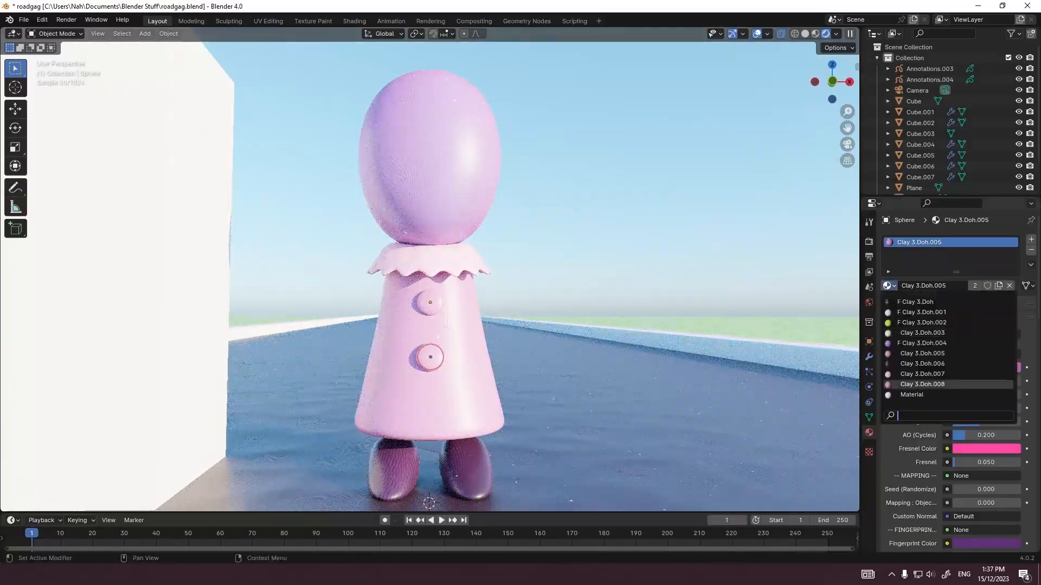
{"action": "left_click", "coordinate": [921, 383]}
{"action": "left_click", "coordinate": [430, 358]}
{"action": "left_click", "coordinate": [889, 285]}
{"action": "left_click", "coordinate": [922, 383]}
{"action": "left_click", "coordinate": [455, 261]}
{"action": "scroll", "coordinate": [455, 261], "scroll_direction": "down", "scroll_amount": 3}
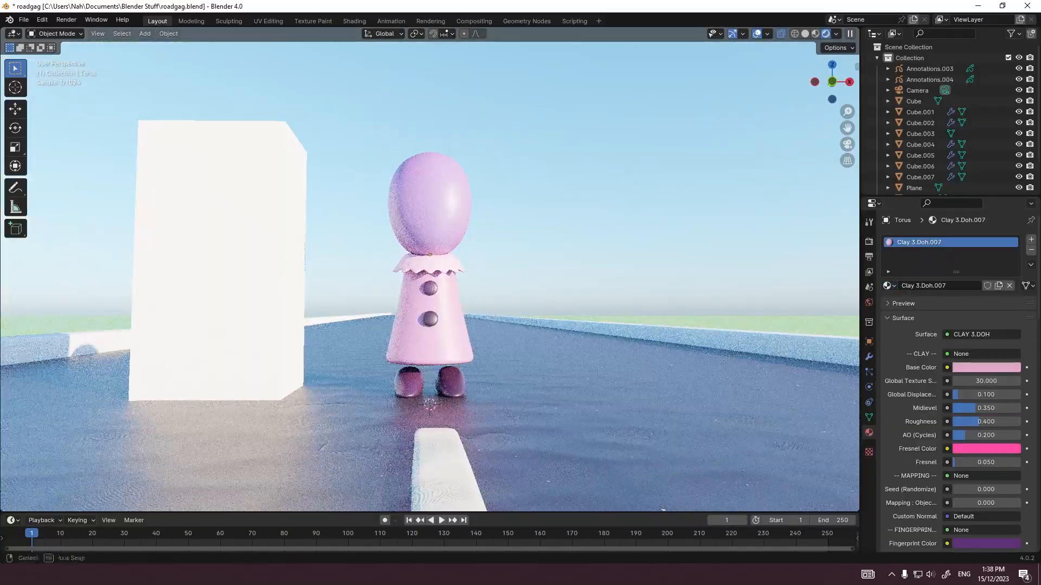
Step: Scale the collar's mesh to adjust its fit around the neck
{"action": "middle_click_drag", "start_coordinate": [456, 262], "coordinate": [477, 277]}
{"action": "scroll", "coordinate": [477, 277], "scroll_direction": "up", "scroll_amount": 5}
{"action": "key", "text": "Tab"}
{"action": "key", "text": "s"}
{"action": "left_click", "coordinate": [569, 249]}
{"action": "key", "text": "Tab"}
{"action": "scroll", "coordinate": [569, 249], "scroll_direction": "down", "scroll_amount": 4}
Step: Lower the head's cage about 0.10 m along Z with smooth proportional editing to give the head a shorter, rounder shape
{"action": "middle_click_drag", "start_coordinate": [569, 249], "coordinate": [504, 265]}
{"action": "scroll", "coordinate": [433, 266], "scroll_direction": "up", "scroll_amount": 5}
{"action": "scroll", "coordinate": [434, 266], "scroll_direction": "down", "scroll_amount": 5}
{"action": "left_click", "coordinate": [438, 201]}
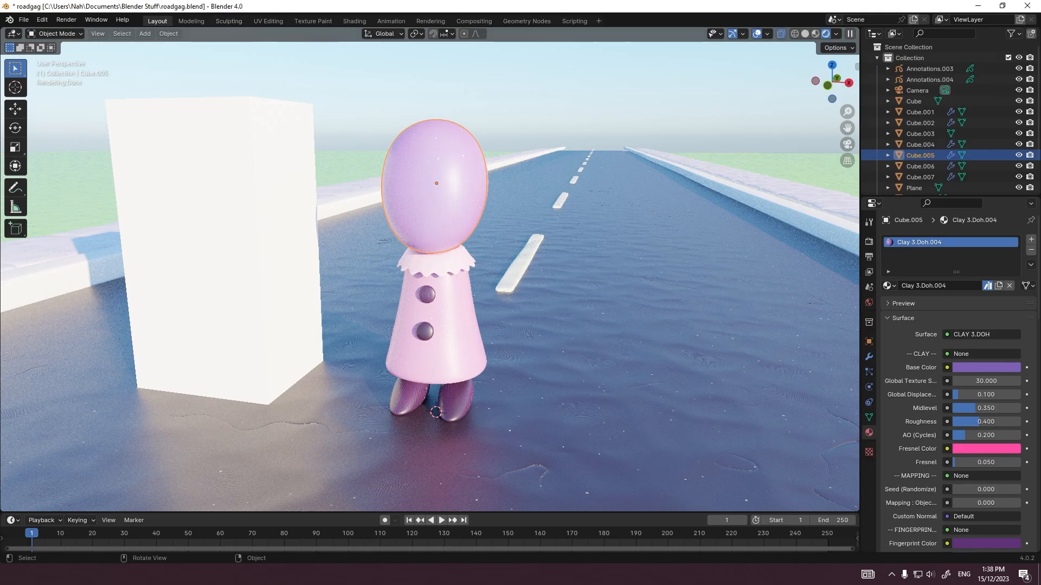
{"action": "left_click", "coordinate": [442, 101]}
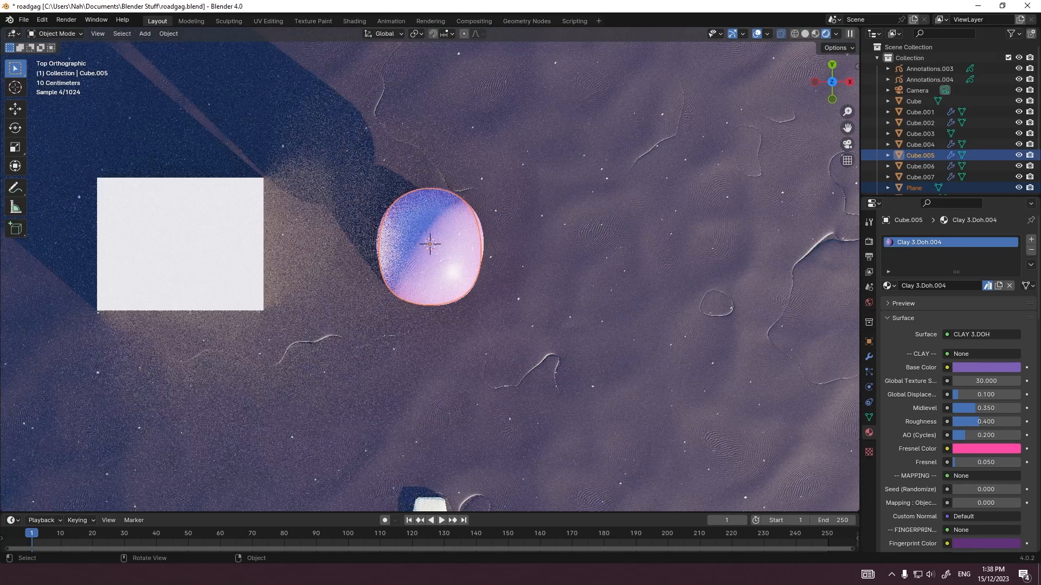
{"action": "middle_click_drag", "start_coordinate": [450, 266], "coordinate": [399, 165]}
{"action": "left_click", "coordinate": [440, 200]}
{"action": "key", "text": "Tab"}
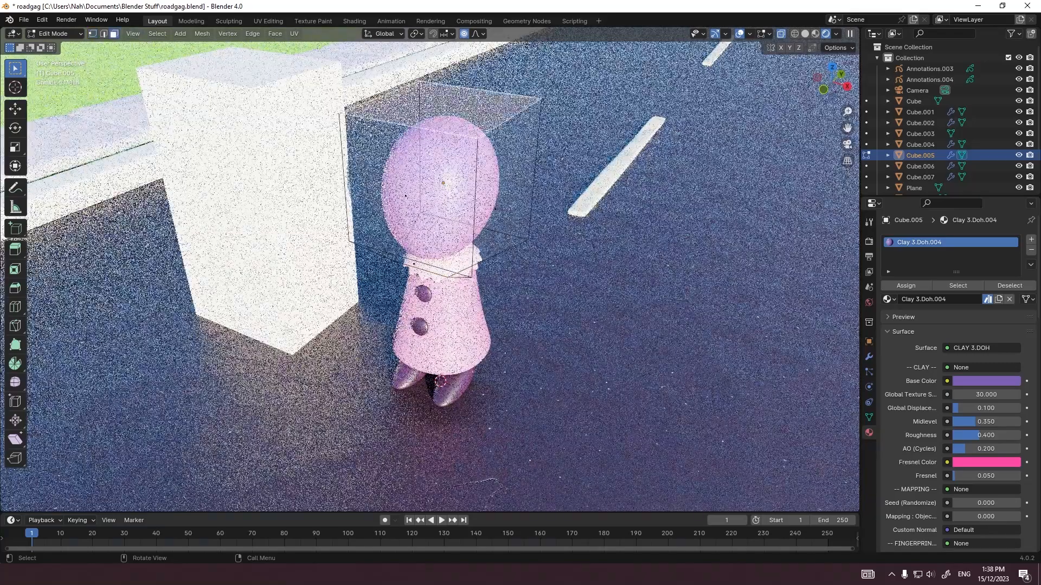
{"action": "key", "text": "grave"}
{"action": "left_click", "coordinate": [536, 103]}
{"action": "key", "text": "g"}
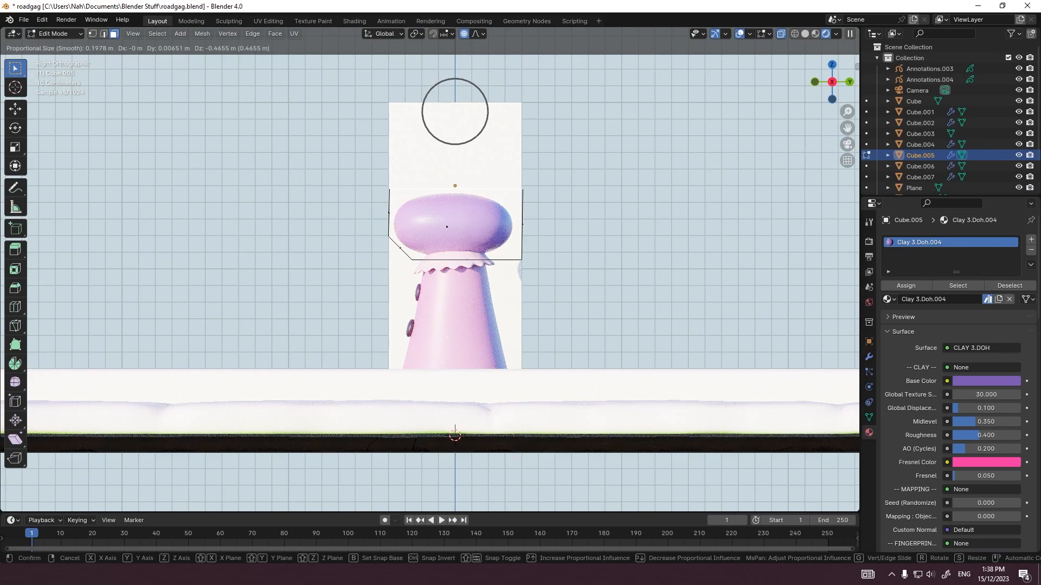
{"action": "key", "text": "Escape"}
{"action": "key", "text": "Tab"}
{"action": "key", "text": "Tab"}
{"action": "key", "text": "g"}
{"action": "key", "text": "z"}
{"action": "key", "text": "Return"}
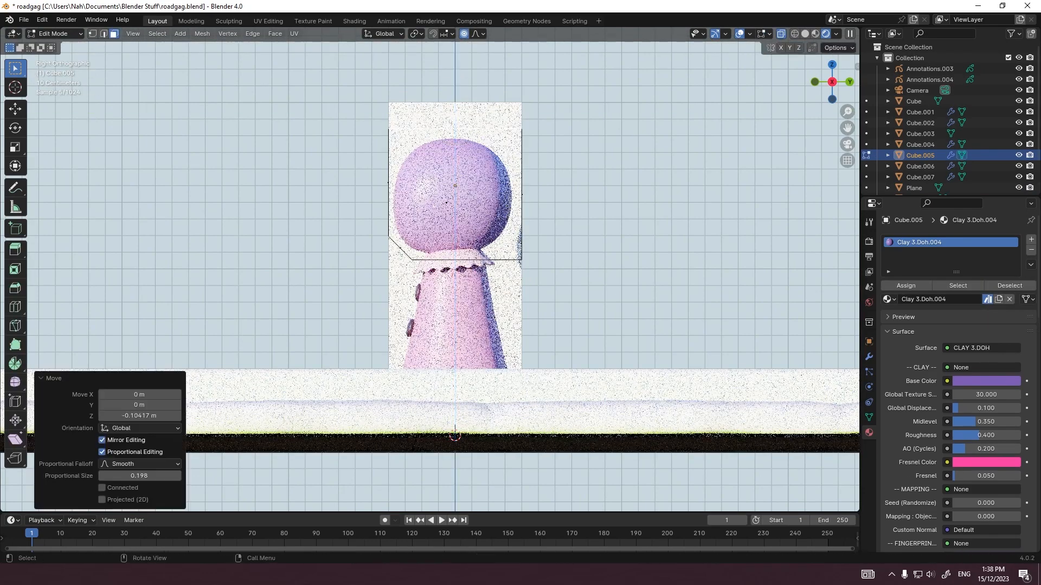
{"action": "key", "text": "Tab"}
Step: Add a UV sphere, raise it along Z over the head, and open its mesh for vertex editing
{"action": "scroll", "coordinate": [492, 192], "scroll_direction": "up", "scroll_amount": 5}
{"action": "key", "text": "shift+a"}
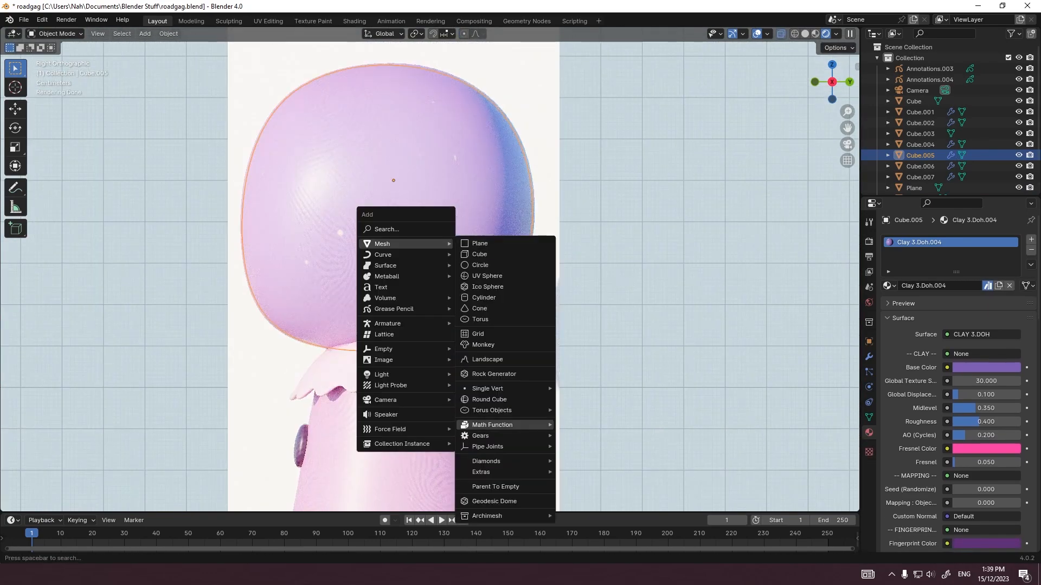
{"action": "left_click", "coordinate": [487, 276]}
{"action": "scroll", "coordinate": [487, 276], "scroll_direction": "down", "scroll_amount": 10}
{"action": "key", "text": "g"}
{"action": "key", "text": "z"}
{"action": "key", "text": "Return"}
{"action": "scroll", "coordinate": [477, 217], "scroll_direction": "up", "scroll_amount": 7}
{"action": "key", "text": "Tab"}
{"action": "key", "text": "1"}
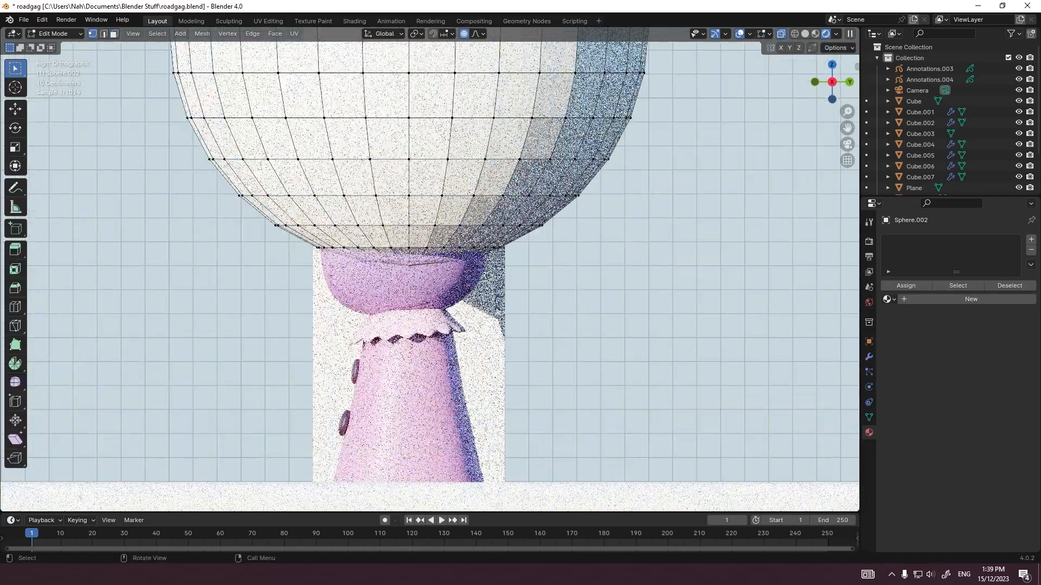
Step: Try to push the sphere's bottom vertex upward along Z with proportional editing to form a dome
{"action": "left_click", "coordinate": [409, 265]}
{"action": "scroll", "coordinate": [409, 265], "scroll_direction": "down", "scroll_amount": 3}
{"action": "key", "text": "g"}
{"action": "key", "text": "z"}
{"action": "scroll", "coordinate": [418, 260], "scroll_direction": "down", "scroll_amount": 20}
{"action": "key", "text": "Return"}
{"action": "key", "text": "Tab"}
{"action": "scroll", "coordinate": [430, 277], "scroll_direction": "down", "scroll_amount": 3}
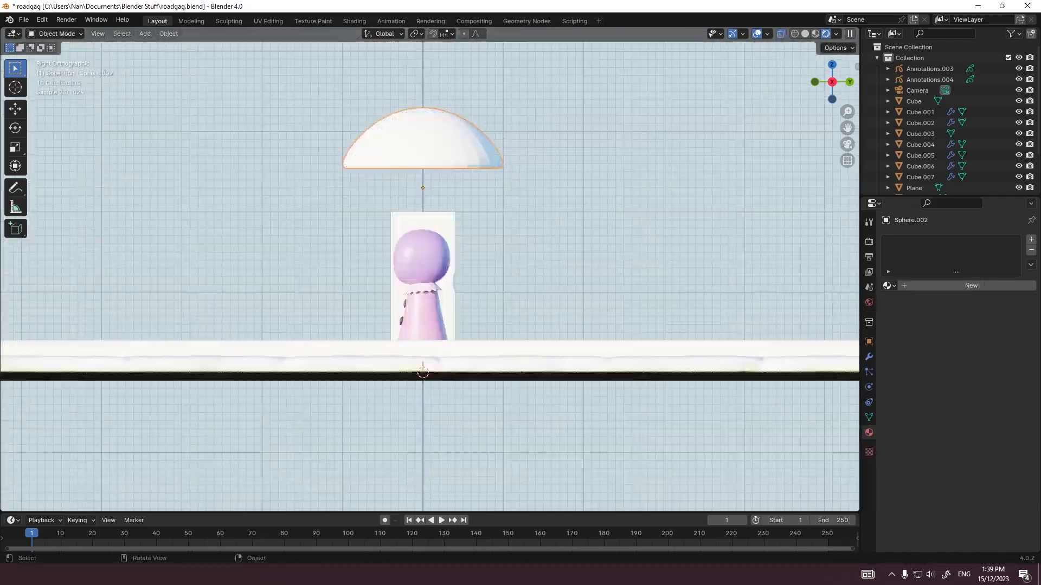
{"action": "key", "text": "ctrl+z"}
{"action": "key", "text": "ctrl+z"}
Step: Push the sphere's bottom vertex up along Z in two moves with smooth proportional editing to form a hollow dome
{"action": "scroll", "coordinate": [423, 154], "scroll_direction": "up", "scroll_amount": 2}
{"action": "key", "text": "g"}
{"action": "key", "text": "z"}
{"action": "key", "text": "Return"}
{"action": "key", "text": "g"}
{"action": "key", "text": "z"}
{"action": "scroll", "coordinate": [484, 293], "scroll_direction": "up", "scroll_amount": 3}
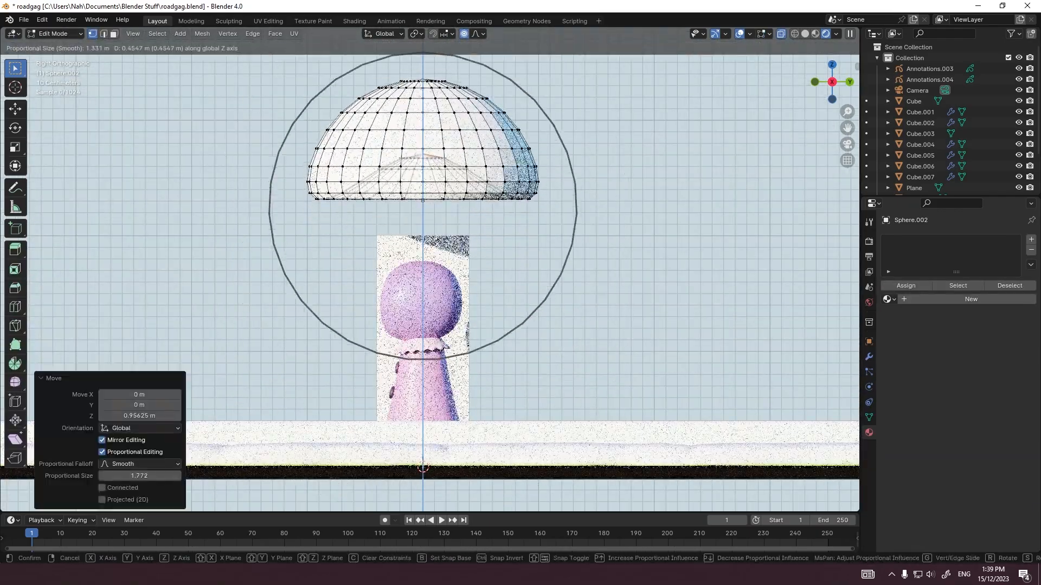
{"action": "scroll", "coordinate": [484, 244], "scroll_direction": "down", "scroll_amount": 1}
{"action": "left_click", "coordinate": [484, 233]}
Step: Scale the dome's entire mesh down to hat size
{"action": "key", "text": "grave"}
{"action": "key", "text": "Escape"}
{"action": "key", "text": "Tab"}
Step: Move the dome down onto the head and tilt it toward the back
{"action": "key", "text": "Tab"}
{"action": "key", "text": "a"}
{"action": "key", "text": "s"}
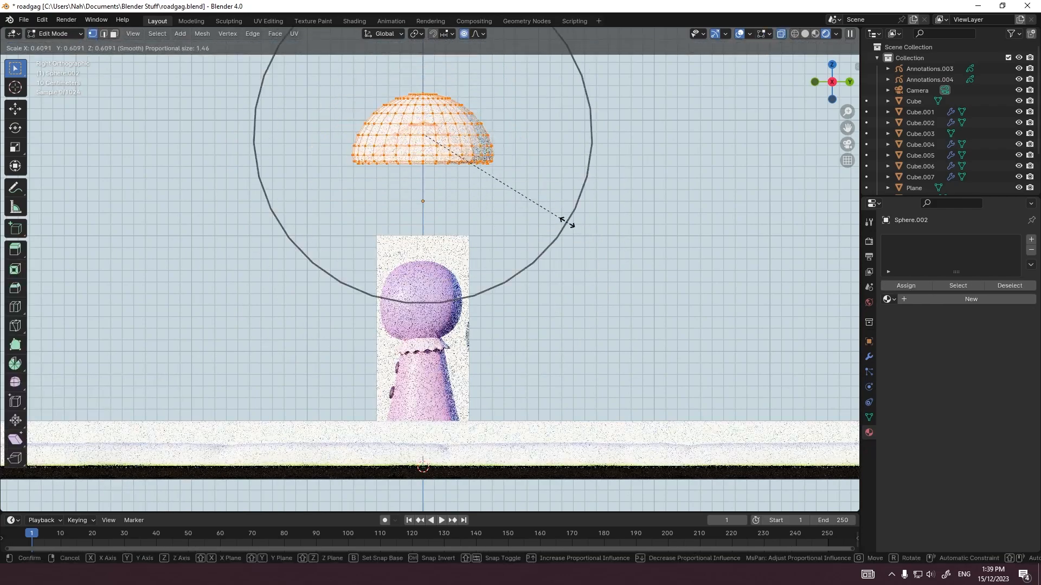
{"action": "key", "text": "Return"}
Step: Resize the dome's mesh and shift it so it fits over the top of the head as a hat
{"action": "key", "text": "Tab"}
{"action": "key", "text": "g"}
{"action": "left_click", "coordinate": [561, 355]}
{"action": "key", "text": "r"}
{"action": "left_click", "coordinate": [510, 433]}
{"action": "scroll", "coordinate": [510, 428], "scroll_direction": "up", "scroll_amount": 3}
{"action": "key", "text": "Tab"}
{"action": "key", "text": "s"}
{"action": "key", "text": "Return"}
{"action": "key", "text": "Tab"}
{"action": "key", "text": "g"}
{"action": "left_click", "coordinate": [488, 325]}
Step: Assign the Clay 3.Doh.007 material to the hat and shade it smooth
{"action": "middle_click_drag", "start_coordinate": [488, 326], "coordinate": [612, 325]}
{"action": "left_click", "coordinate": [889, 286]}
{"action": "left_click", "coordinate": [927, 374]}
{"action": "right_click", "coordinate": [466, 271]}
{"action": "left_click", "coordinate": [483, 274]}
{"action": "left_click", "coordinate": [591, 255]}
{"action": "scroll", "coordinate": [542, 271], "scroll_direction": "down", "scroll_amount": 3}
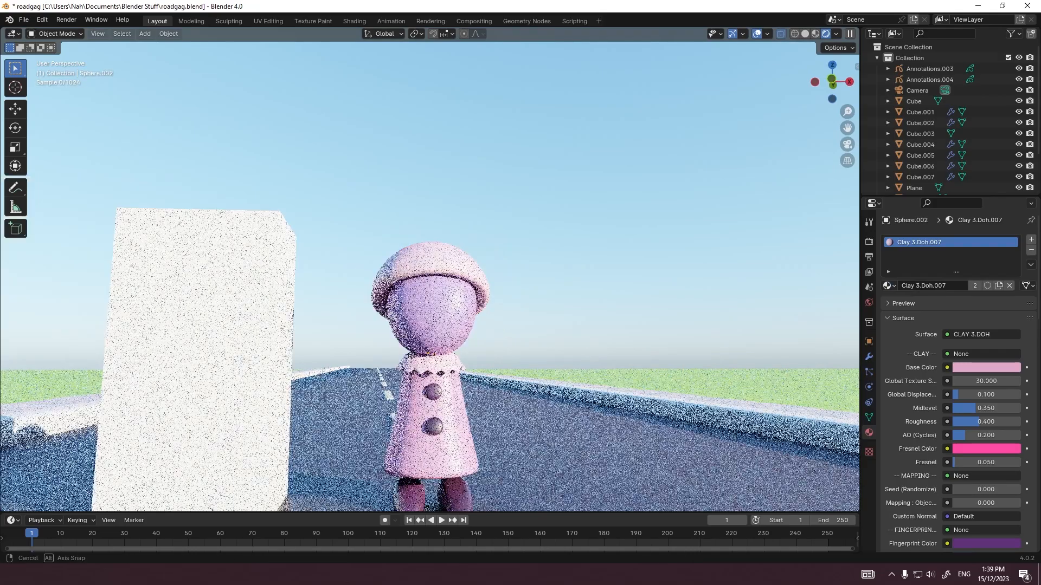
Step: Select the edge loop around the hat's lower rim for mesh editing
{"action": "middle_click_drag", "start_coordinate": [542, 277], "coordinate": [439, 269]}
{"action": "key", "text": "Tab"}
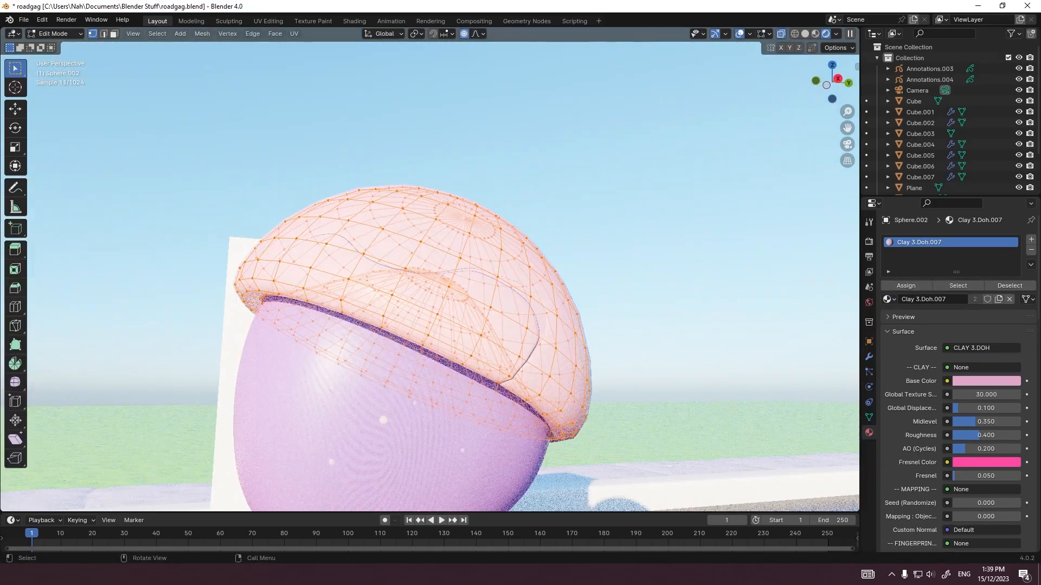
{"action": "left_click", "coordinate": [545, 402], "text": "alt"}
{"action": "middle_click_drag", "start_coordinate": [547, 402], "coordinate": [630, 395]}
Step: Try to flare the hat's rim outward into a wide, flat brim
{"action": "key", "text": "s"}
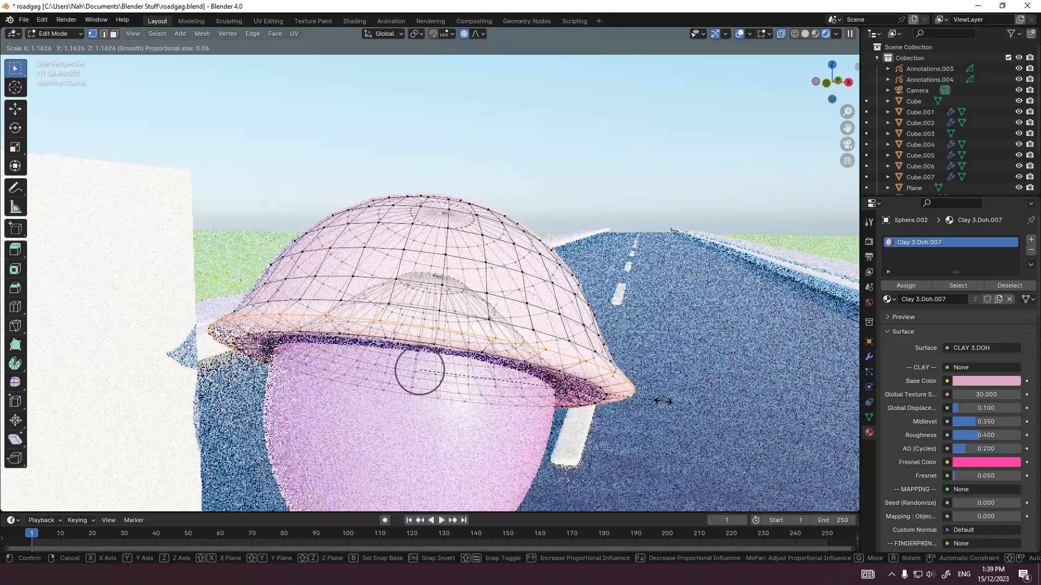
{"action": "left_click", "coordinate": [856, 402]}
{"action": "key", "text": "Tab"}
{"action": "scroll", "coordinate": [786, 385], "scroll_direction": "down", "scroll_amount": 6}
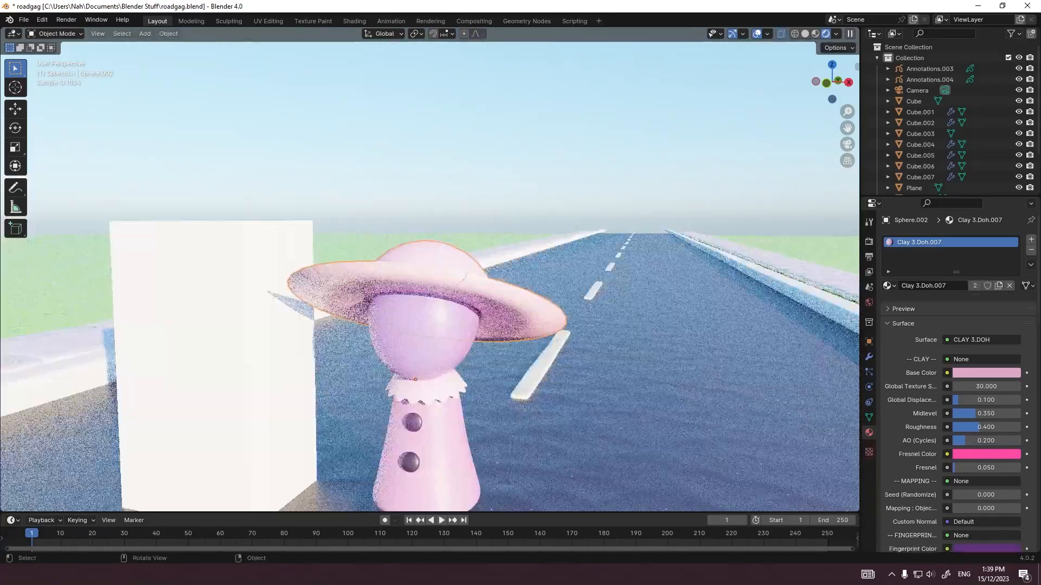
{"action": "mouse_move", "coordinate": [759, 380]}
{"action": "middle_mouse_down"}
{"action": "mouse_move", "coordinate": [740, 358]}
{"action": "mouse_move", "coordinate": [742, 384]}
{"action": "middle_mouse_up"}
{"action": "key", "text": "ctrl+z"}
{"action": "key", "text": "ctrl+z"}
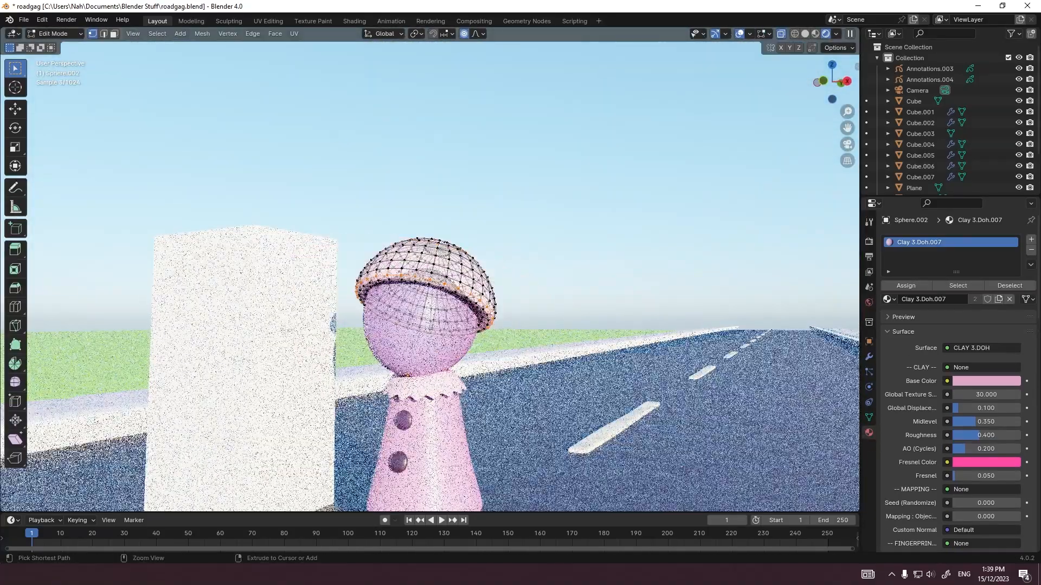
Step: Scale the hat's rim loop outward into a narrow brim
{"action": "scroll", "coordinate": [742, 382], "scroll_direction": "up", "scroll_amount": 3}
{"action": "key", "text": "s"}
{"action": "left_click", "coordinate": [830, 399]}
{"action": "key", "text": "Tab"}
Step: Pull the pole at the top of the hat upward into a small pointed tip and add a level 2 subdivision
{"action": "middle_click_drag", "start_coordinate": [580, 333], "coordinate": [377, 328]}
{"action": "key", "text": "grave"}
{"action": "key", "text": "Escape"}
{"action": "key", "text": "Tab"}
{"action": "middle_click_drag", "start_coordinate": [429, 293], "coordinate": [423, 363]}
{"action": "left_click", "coordinate": [437, 241]}
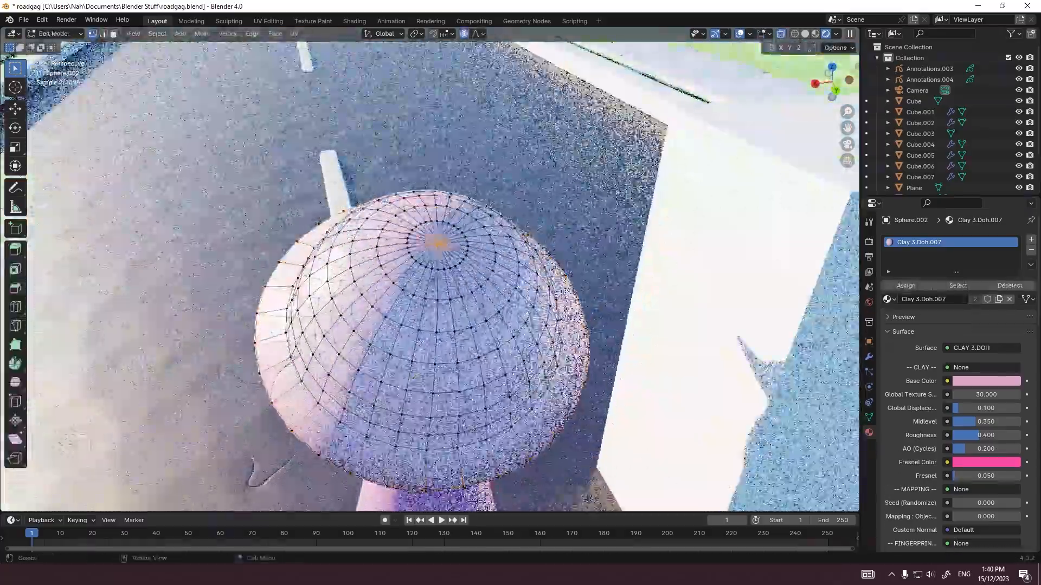
{"action": "middle_click_drag", "start_coordinate": [437, 242], "coordinate": [512, 179]}
{"action": "key", "text": "g"}
{"action": "key", "text": "z"}
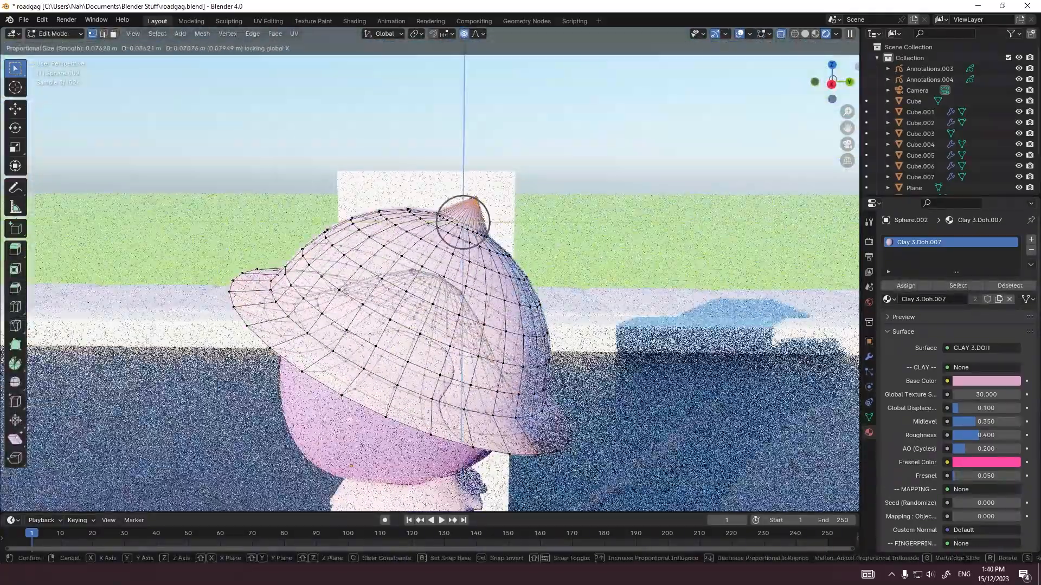
{"action": "left_click", "coordinate": [463, 222]}
{"action": "key", "text": "Tab"}
{"action": "key", "text": "ctrl+2"}
Step: Add a UV sphere with a 1 m radius and raise it along Z above the hat
{"action": "key", "text": "shift+a"}
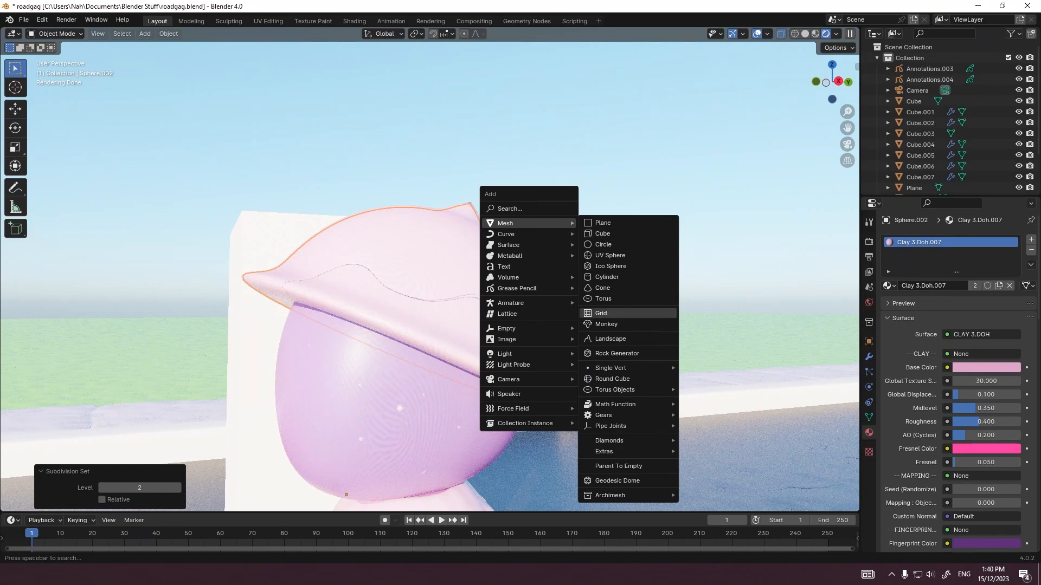
{"action": "left_click", "coordinate": [607, 256]}
{"action": "scroll", "coordinate": [607, 256], "scroll_direction": "down", "scroll_amount": 6}
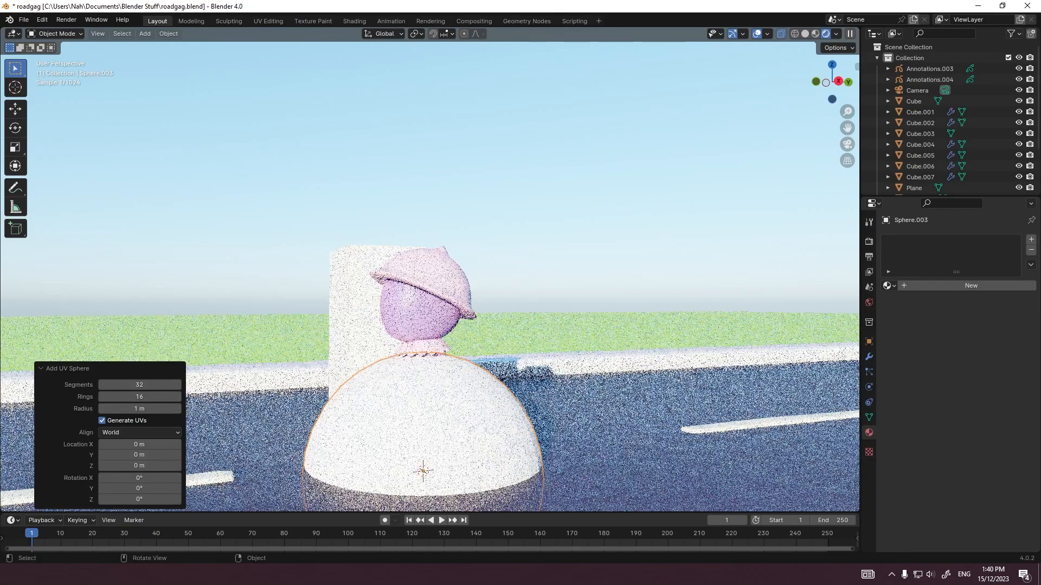
{"action": "left_click", "coordinate": [515, 234]}
{"action": "key", "text": "g"}
{"action": "key", "text": "z"}
{"action": "left_click", "coordinate": [520, 86]}
Step: Scale the new sphere's mesh down to pom-pom size in the right side view
{"action": "key", "text": "grave"}
{"action": "left_click", "coordinate": [597, 109]}
{"action": "key", "text": "Tab"}
{"action": "key", "text": "s"}
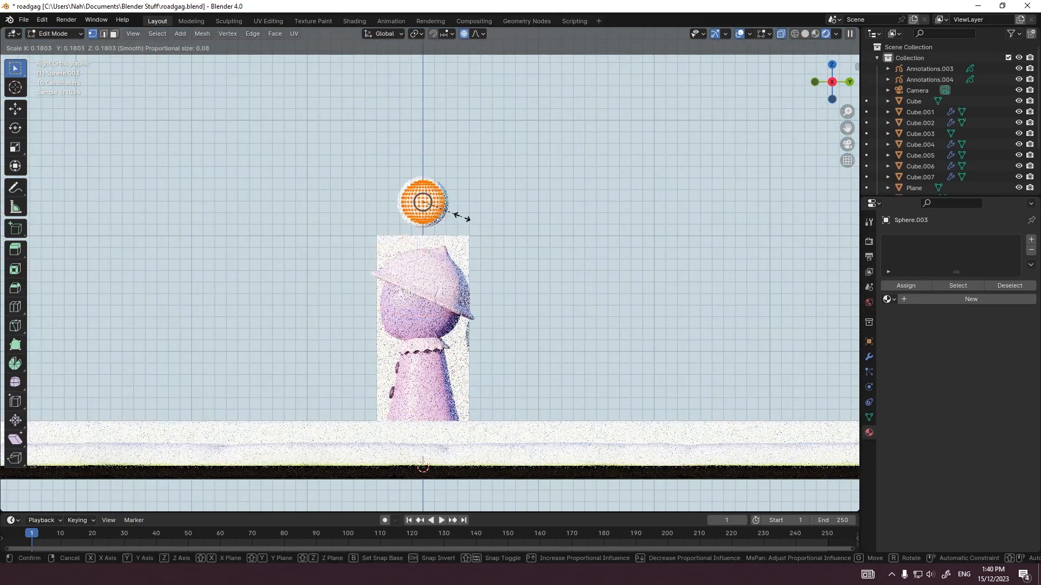
{"action": "left_click", "coordinate": [565, 285]}
Step: Adjust the small sphere's size and rotation and seat it on the hat's pointed tip
{"action": "scroll", "coordinate": [565, 285], "scroll_direction": "up", "scroll_amount": 3}
{"action": "key", "text": "Tab"}
{"action": "key", "text": "r"}
{"action": "key", "text": "s"}
{"action": "left_click", "coordinate": [500, 351]}
{"action": "key", "text": "Tab"}
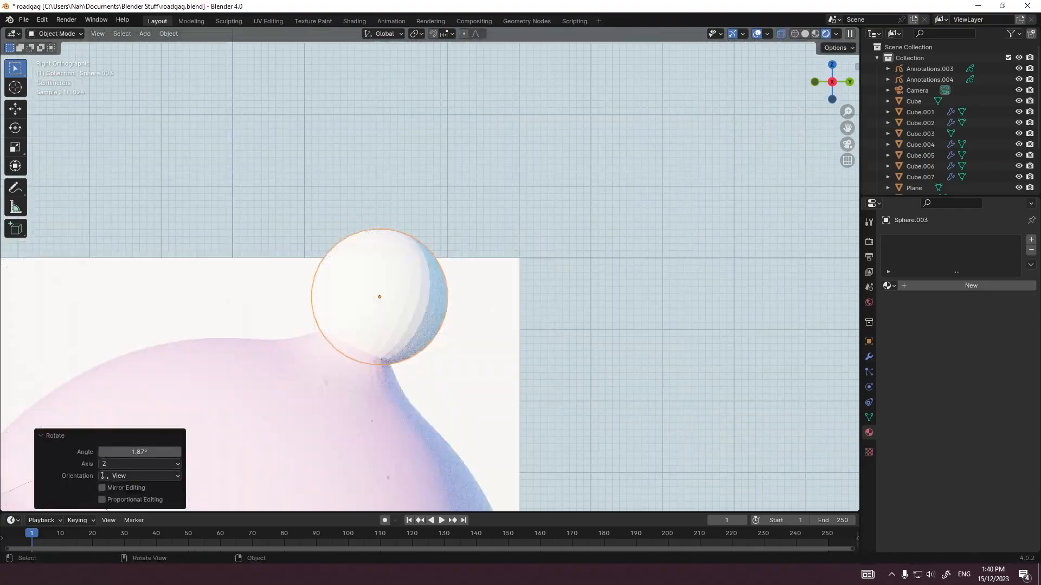
Step: Give the smooth-shaded pom-pom its own copy of a clay material with a white base colour, saturation 0 and value 1
{"action": "scroll", "coordinate": [499, 350], "scroll_direction": "down", "scroll_amount": 9}
{"action": "left_click", "coordinate": [889, 286]}
{"action": "left_click", "coordinate": [922, 383]}
{"action": "left_click", "coordinate": [998, 285]}
{"action": "left_click", "coordinate": [987, 367]}
{"action": "left_click", "coordinate": [955, 243]}
{"action": "left_click_drag", "start_coordinate": [1013, 233], "coordinate": [1013, 200]}
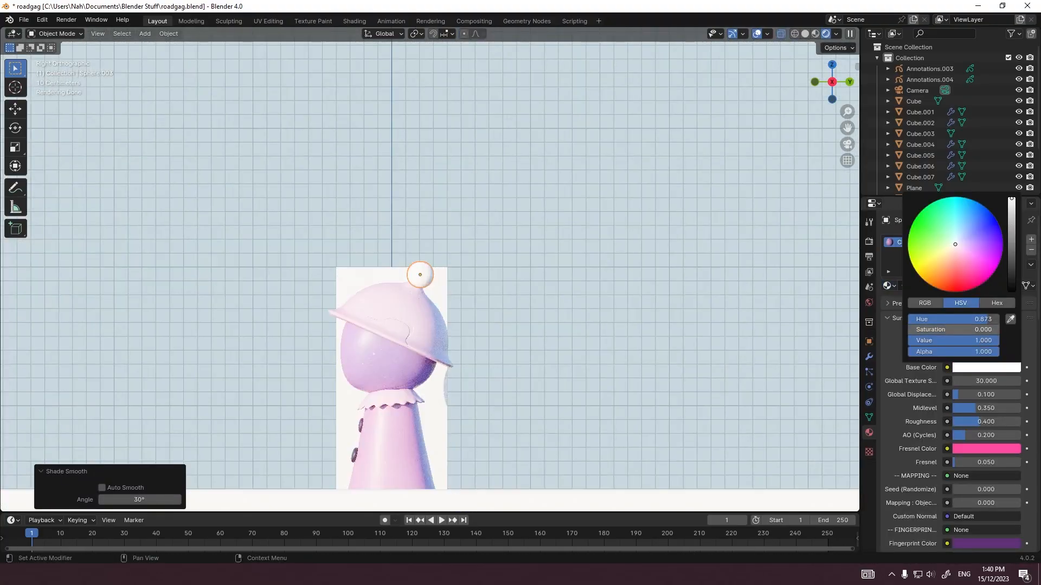
Step: Add a Decimate modifier to the hat and set its collapse ratio to 0.01
{"action": "middle_click_drag", "start_coordinate": [542, 325], "coordinate": [574, 325]}
{"action": "mouse_move", "coordinate": [411, 342]}
{"action": "middle_mouse_down"}
{"action": "mouse_move", "coordinate": [453, 386]}
{"action": "mouse_move", "coordinate": [431, 337]}
{"action": "middle_mouse_up"}
{"action": "left_click", "coordinate": [411, 304]}
{"action": "scroll", "coordinate": [411, 304], "scroll_direction": "up", "scroll_amount": 4}
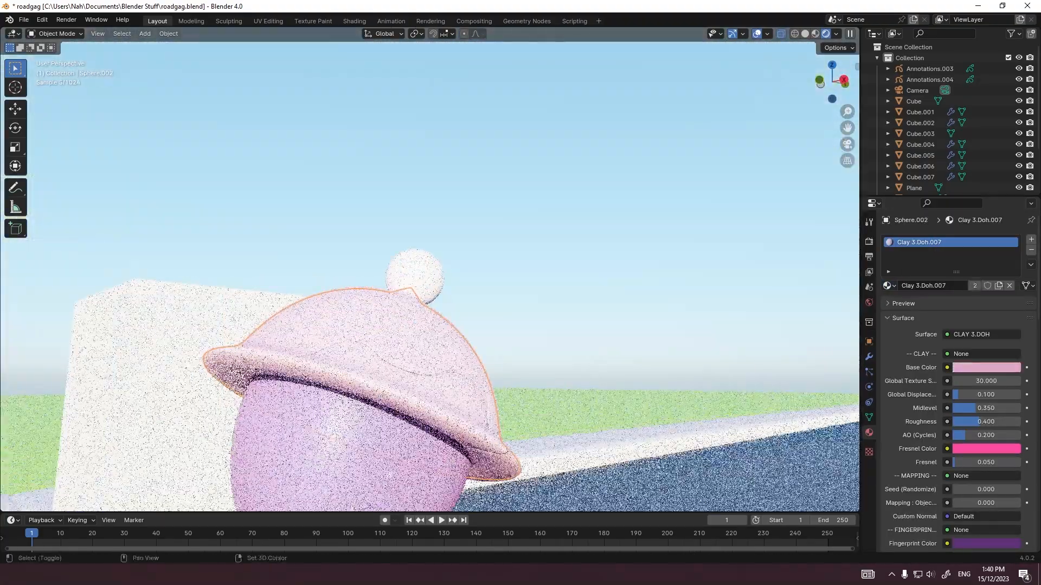
{"action": "middle_click_drag", "start_coordinate": [407, 406], "coordinate": [500, 293], "text": "shift"}
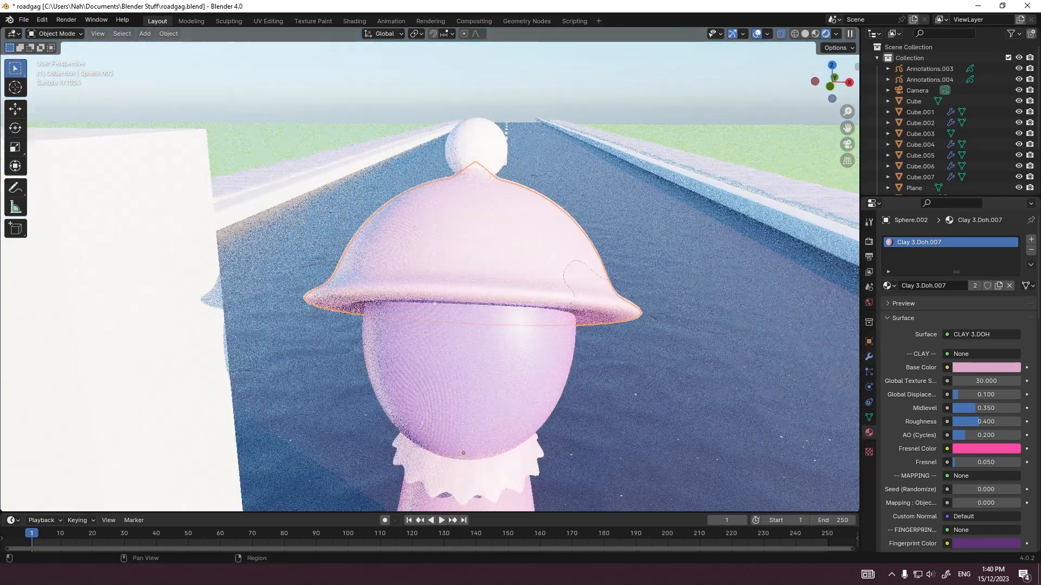
{"action": "left_click", "coordinate": [869, 357]}
{"action": "left_click", "coordinate": [963, 239]}
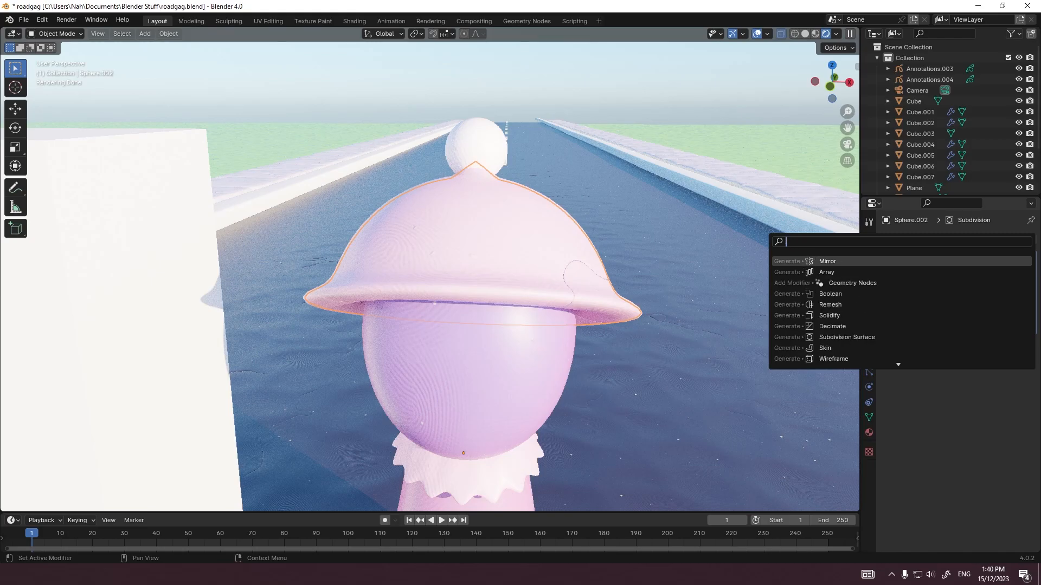
{"action": "key", "text": "Return"}
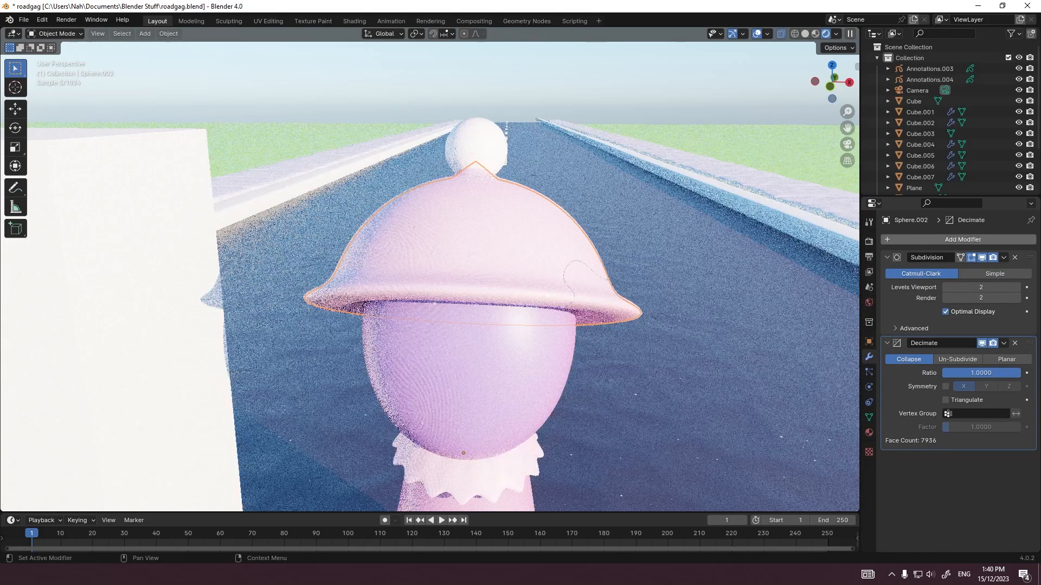
{"action": "middle_click_drag", "start_coordinate": [586, 323], "coordinate": [573, 324]}
{"action": "left_click_drag", "start_coordinate": [1012, 373], "coordinate": [942, 373]}
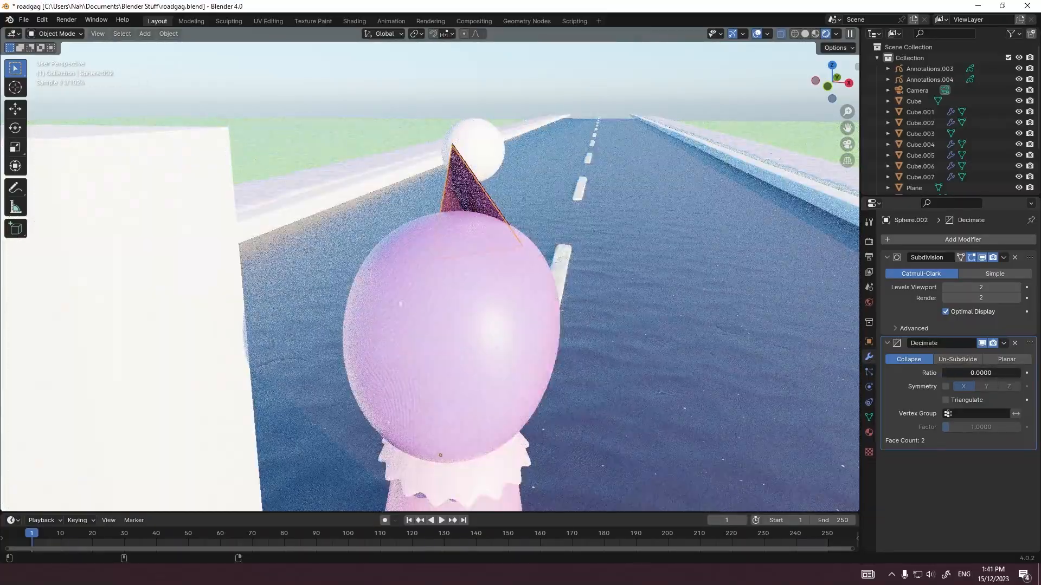
Step: Add a second Subdivision Surface modifier after the hat's Decimate modifier with viewport level 2
{"action": "key", "text": "shift+a"}
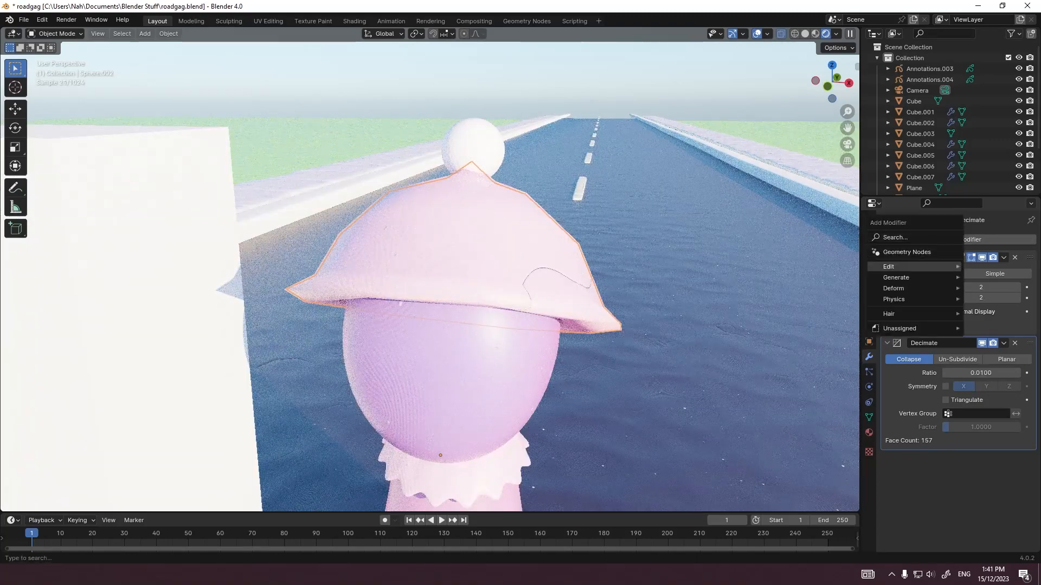
{"action": "type", "text": "subd"}
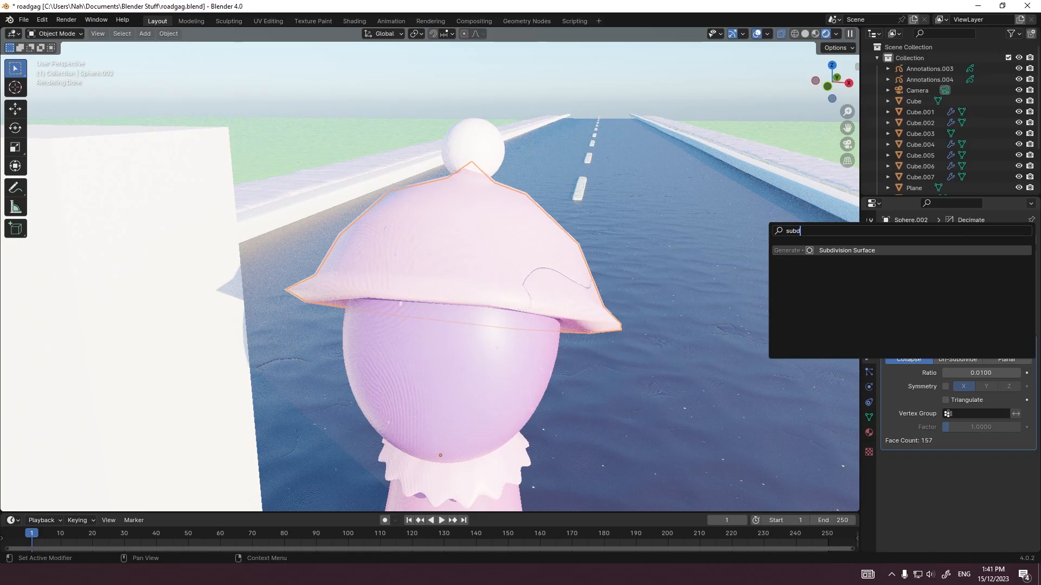
{"action": "key", "text": "Return"}
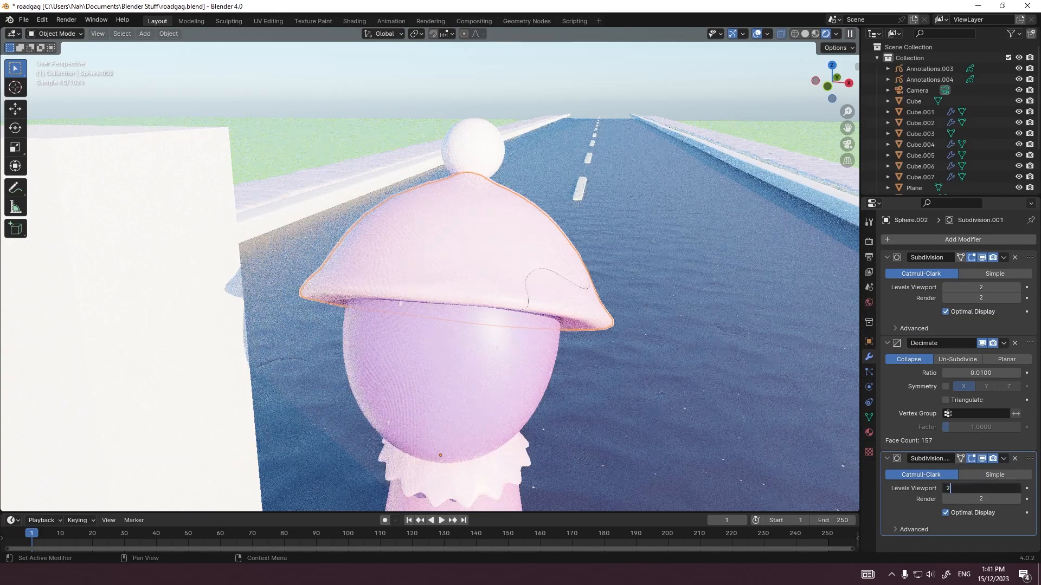
{"action": "key", "text": "Return"}
Step: Apply flat shading to the hat in solid view and turn off X-ray
{"action": "middle_click_drag", "start_coordinate": [521, 303], "coordinate": [440, 312]}
{"action": "scroll", "coordinate": [515, 292], "scroll_direction": "up", "scroll_amount": 3}
{"action": "key", "text": "z"}
{"action": "right_click", "coordinate": [356, 321]}
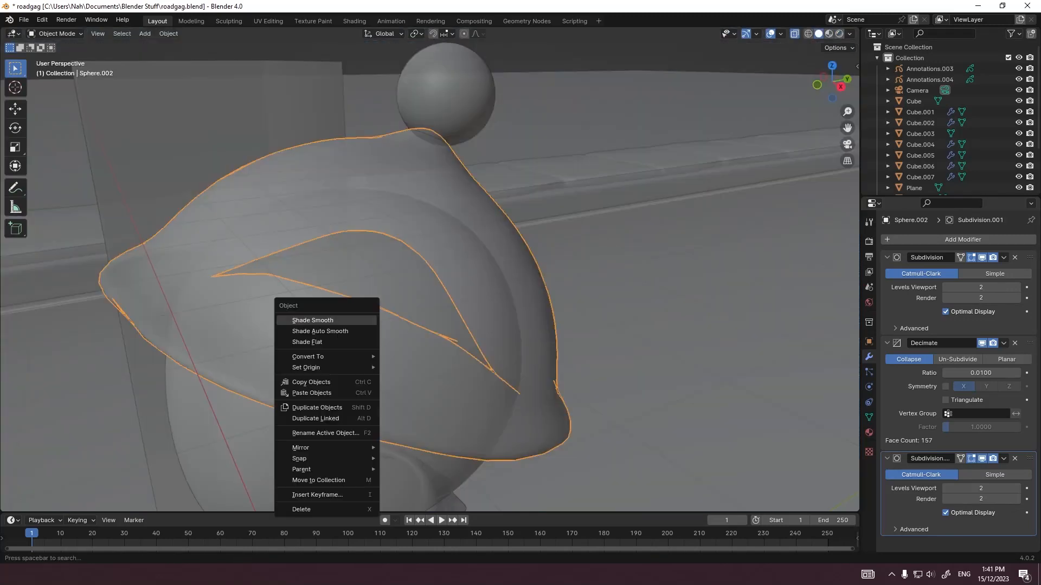
{"action": "left_click", "coordinate": [320, 331]}
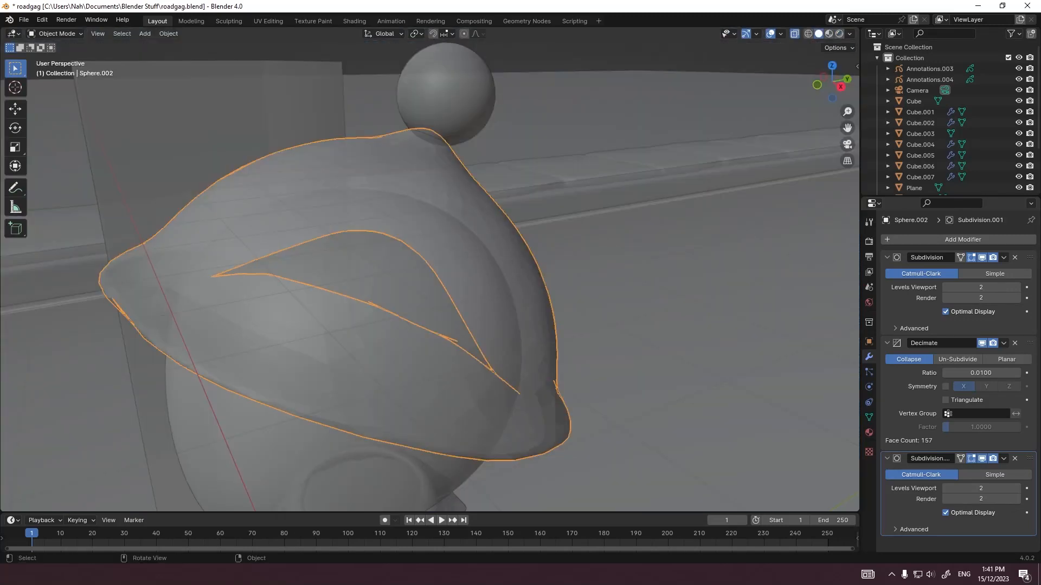
{"action": "key", "text": "alt+z"}
{"action": "middle_click_drag", "start_coordinate": [321, 331], "coordinate": [418, 356]}
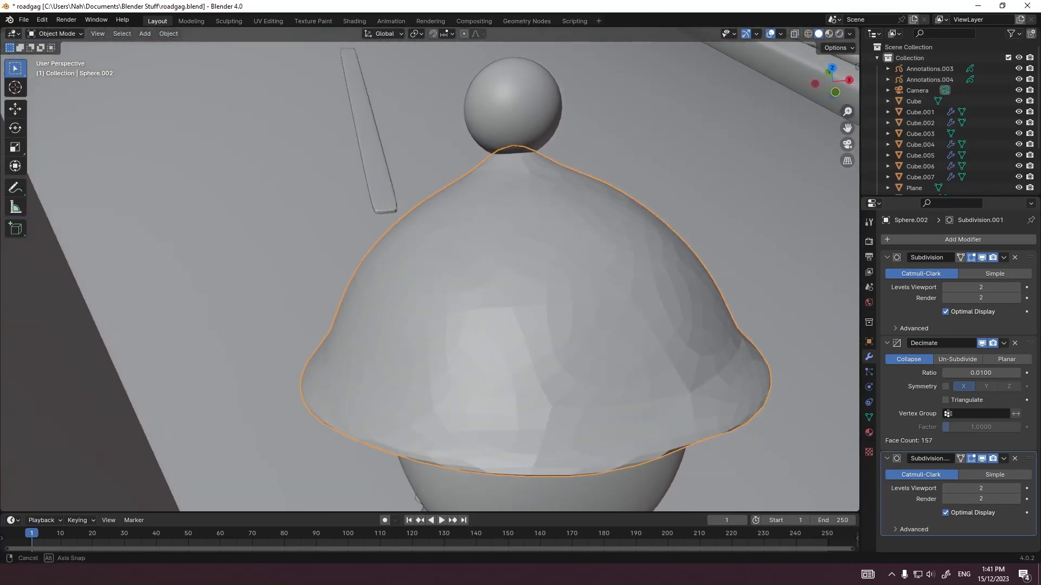
Step: Apply flat shading to the character's head beneath the hat
{"action": "middle_click_drag", "start_coordinate": [534, 369], "coordinate": [537, 328]}
{"action": "left_click", "coordinate": [517, 320]}
{"action": "right_click", "coordinate": [517, 320]}
{"action": "left_click", "coordinate": [471, 320]}
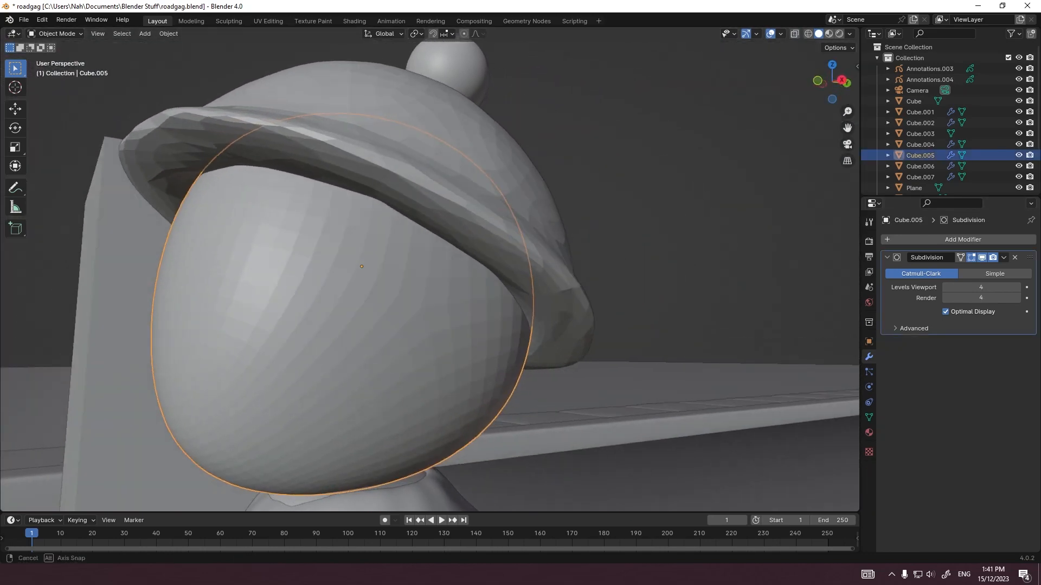
Step: Apply smooth shading to the hat and the head, and enter Edit Mode on the hat mesh
{"action": "left_click", "coordinate": [472, 187], "text": "shift"}
{"action": "right_click", "coordinate": [472, 187]}
{"action": "left_click", "coordinate": [467, 177]}
{"action": "right_click", "coordinate": [464, 167]}
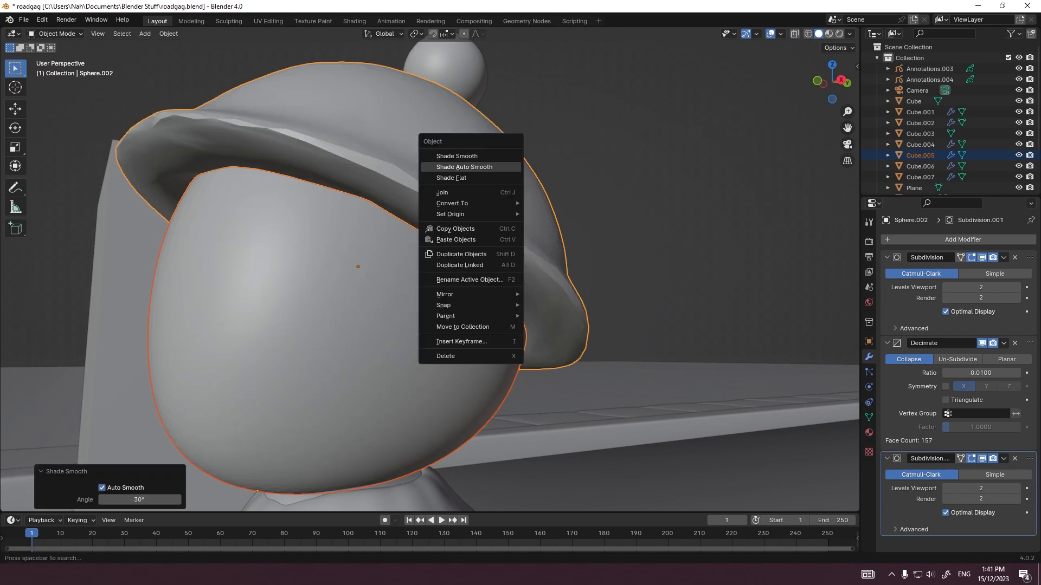
{"action": "left_click", "coordinate": [464, 157]}
{"action": "left_click", "coordinate": [618, 168]}
{"action": "middle_click_drag", "start_coordinate": [612, 171], "coordinate": [563, 173]}
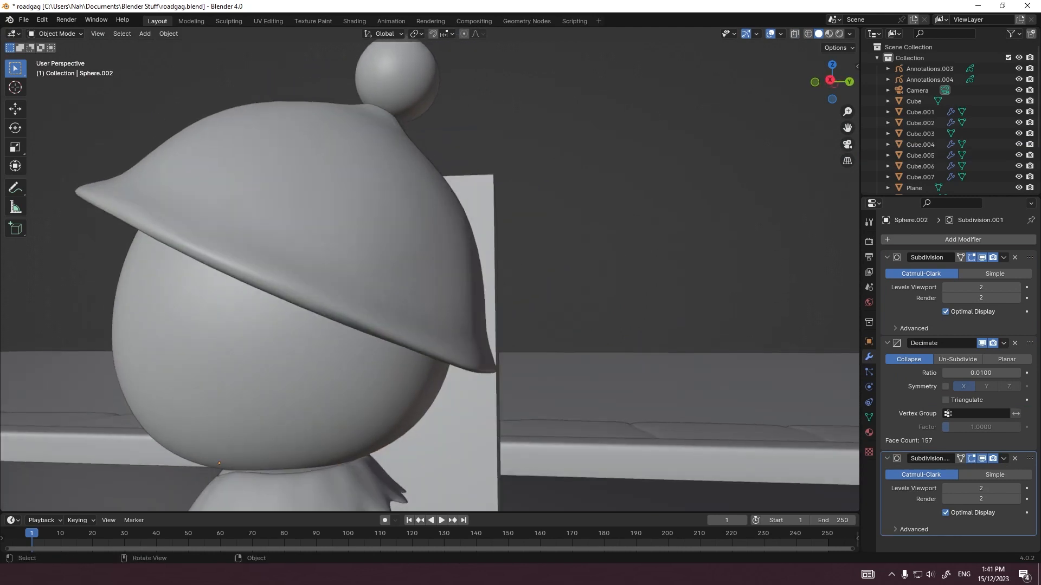
{"action": "key", "text": "Tab"}
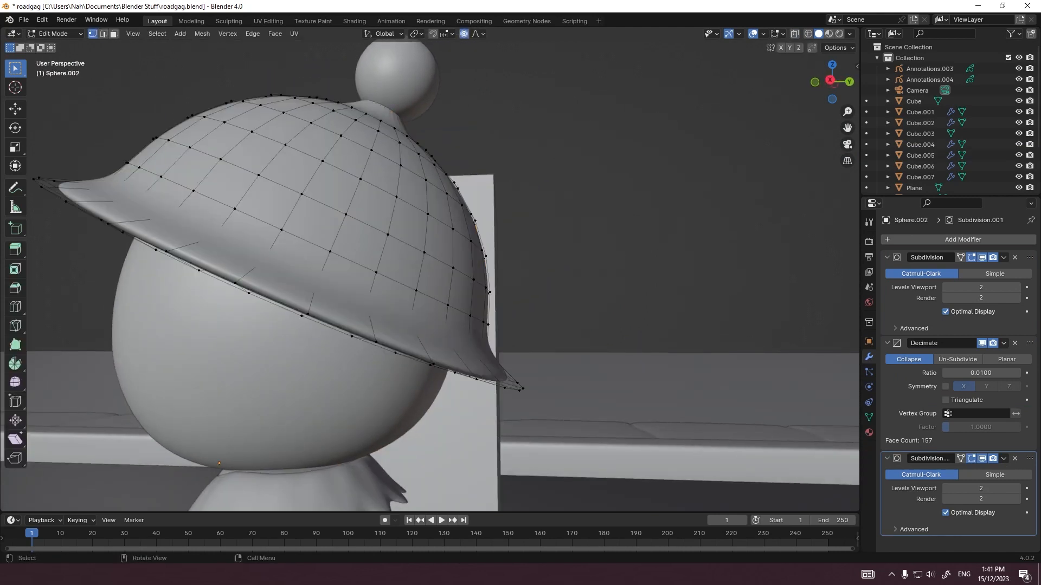
{"action": "middle_click_drag", "start_coordinate": [434, 303], "coordinate": [445, 319]}
{"action": "key", "text": "s"}
{"action": "key", "text": "x"}
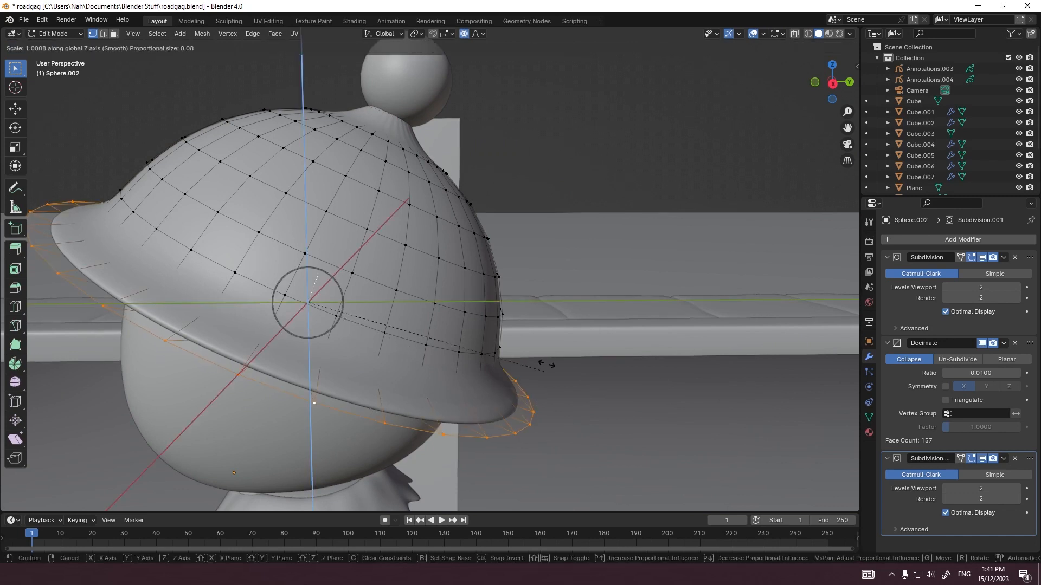
{"action": "key", "text": "Escape"}
{"action": "key", "text": "s"}
{"action": "key", "text": "z"}
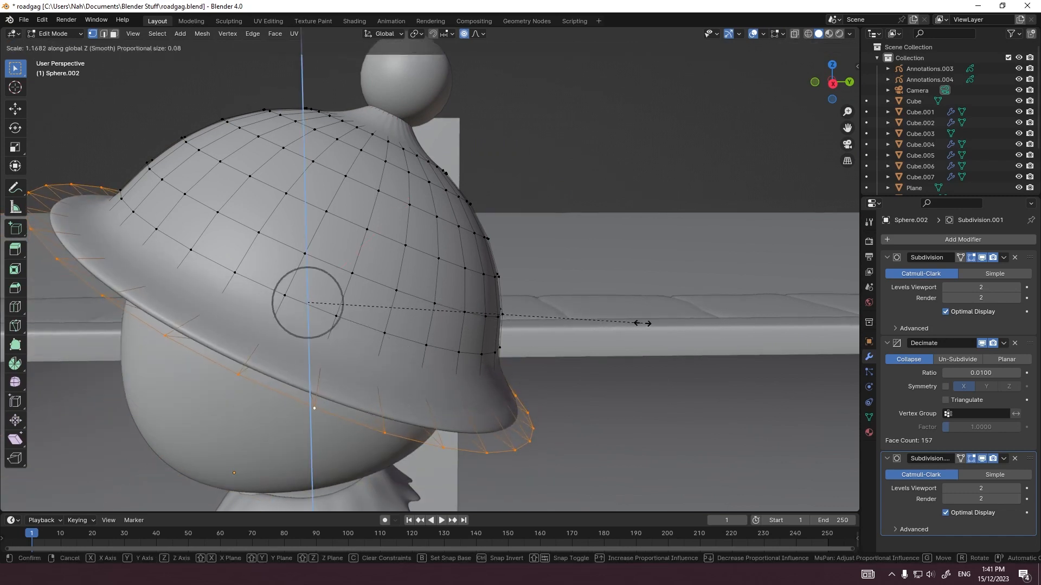
{"action": "key", "text": "Escape"}
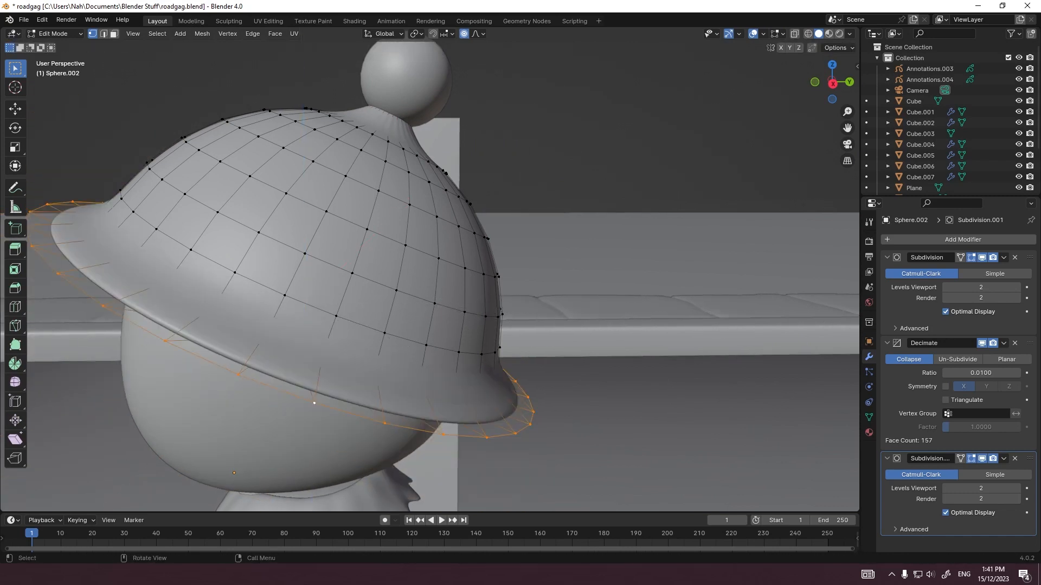
{"action": "middle_click_drag", "start_coordinate": [343, 360], "coordinate": [374, 271]}
{"action": "key", "text": "s"}
{"action": "right_click", "coordinate": [349, 339]}
Step: Fatten the edge loop under the hat's brim by about 0.07 m and lower it about 0.07 m with proportional editing
{"action": "left_click", "coordinate": [631, 261], "text": "alt"}
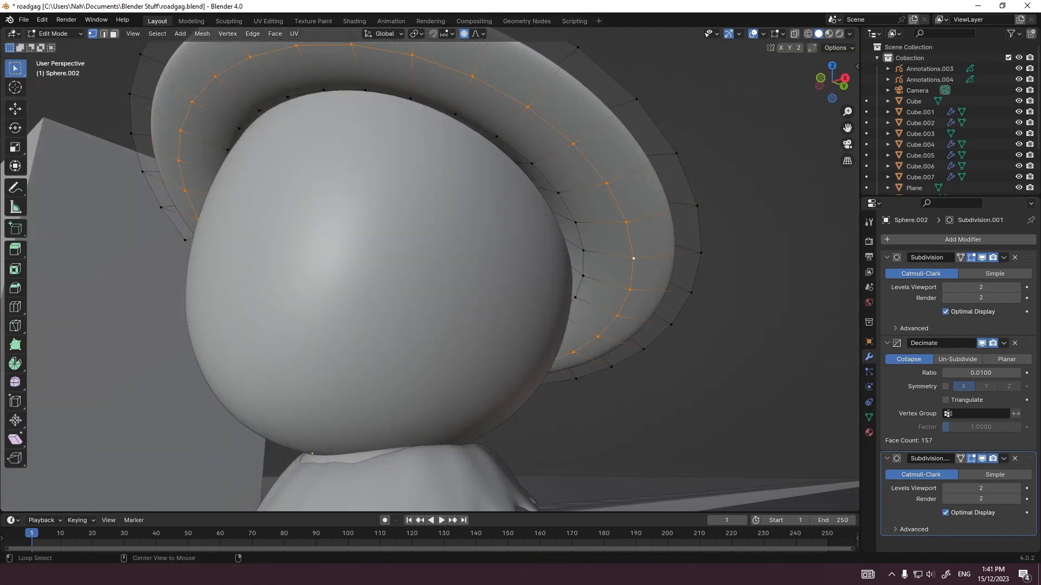
{"action": "key", "text": "KP_3"}
{"action": "key", "text": "s"}
{"action": "scroll", "coordinate": [602, 277], "scroll_direction": "up", "scroll_amount": 3}
{"action": "left_click", "coordinate": [607, 277]}
{"action": "key", "text": "s"}
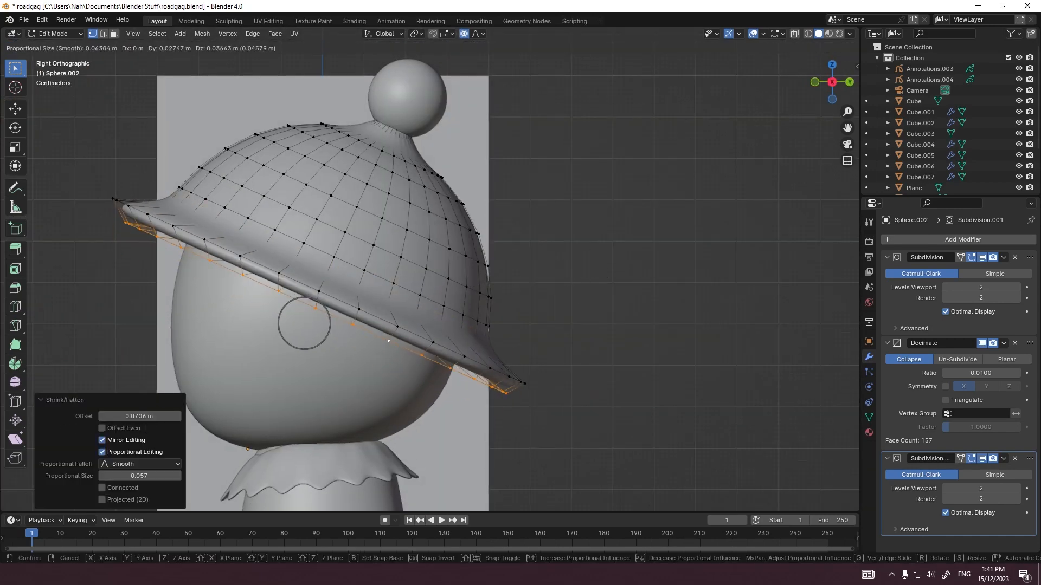
{"action": "scroll", "coordinate": [326, 379], "scroll_direction": "down", "scroll_amount": 2}
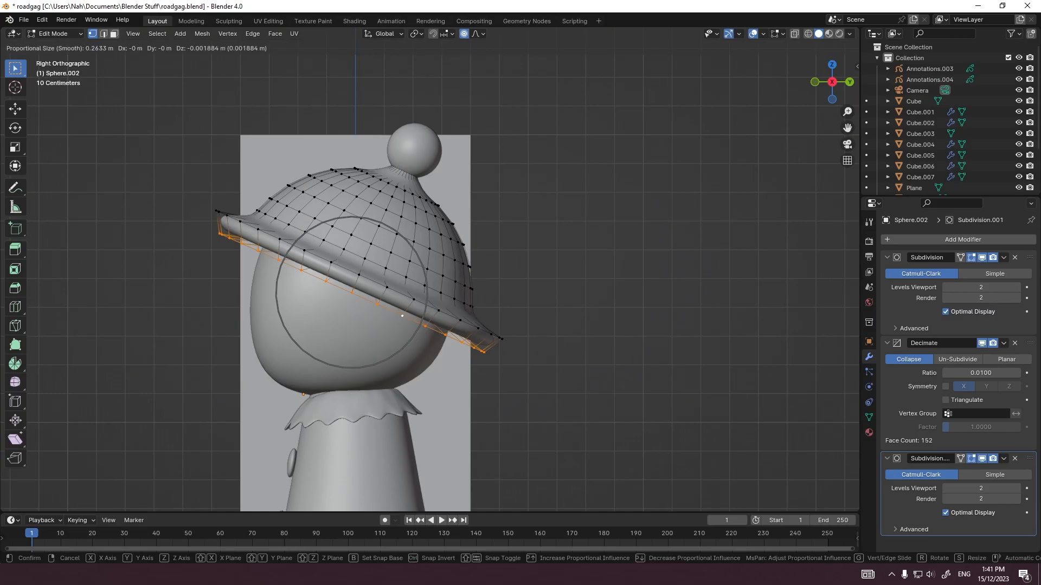
{"action": "left_click", "coordinate": [548, 311]}
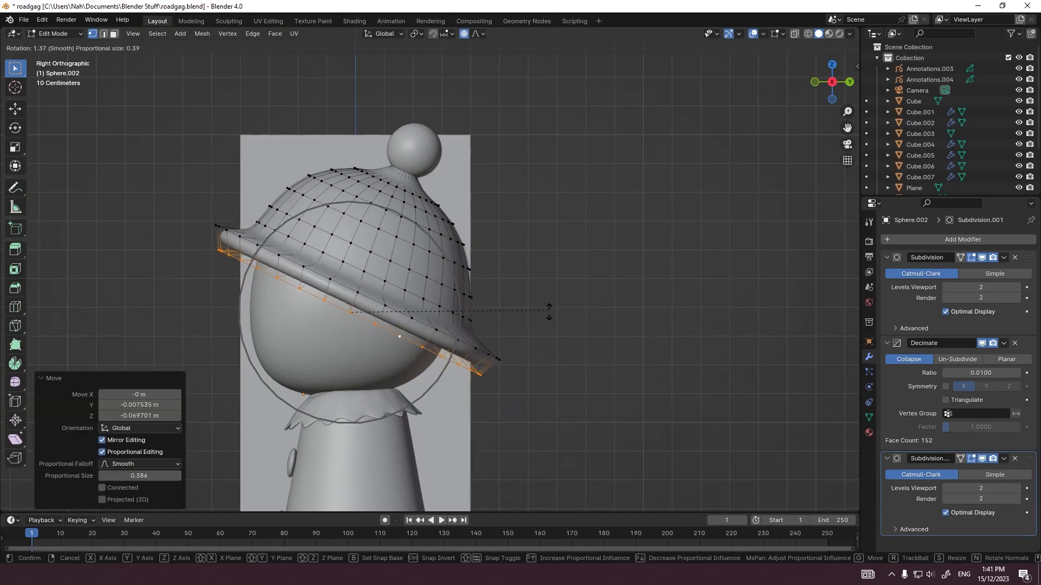
{"action": "key", "text": "Tab"}
{"action": "middle_click_drag", "start_coordinate": [548, 311], "coordinate": [574, 282]}
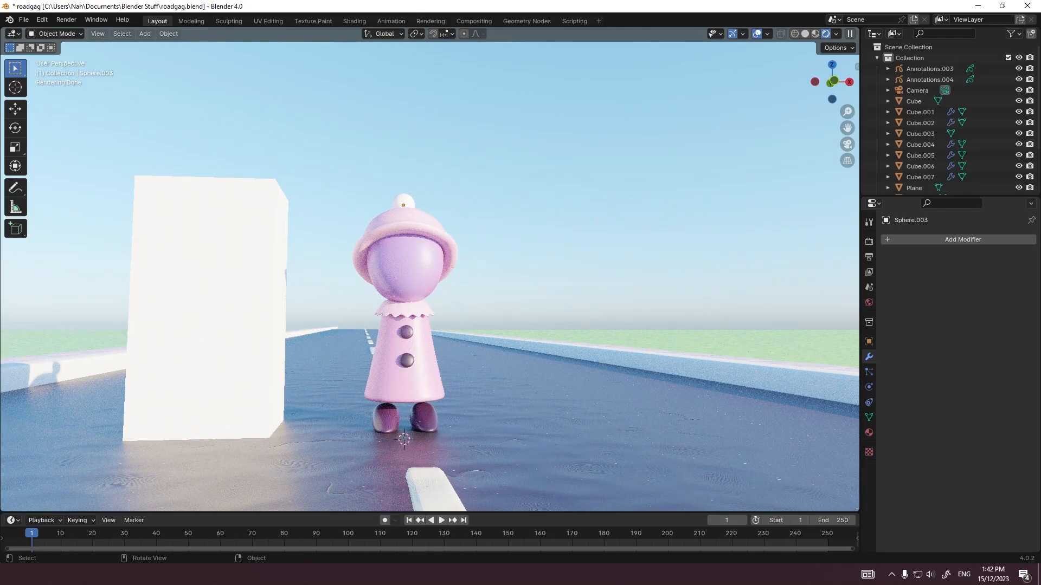
Step: Add a cube in the right side view and move it -0.7 m in Y and 1.5 m in Z, in front of the character
{"action": "middle_click_drag", "start_coordinate": [553, 231], "coordinate": [464, 251]}
{"action": "key", "text": "grave"}
{"action": "left_click", "coordinate": [544, 251]}
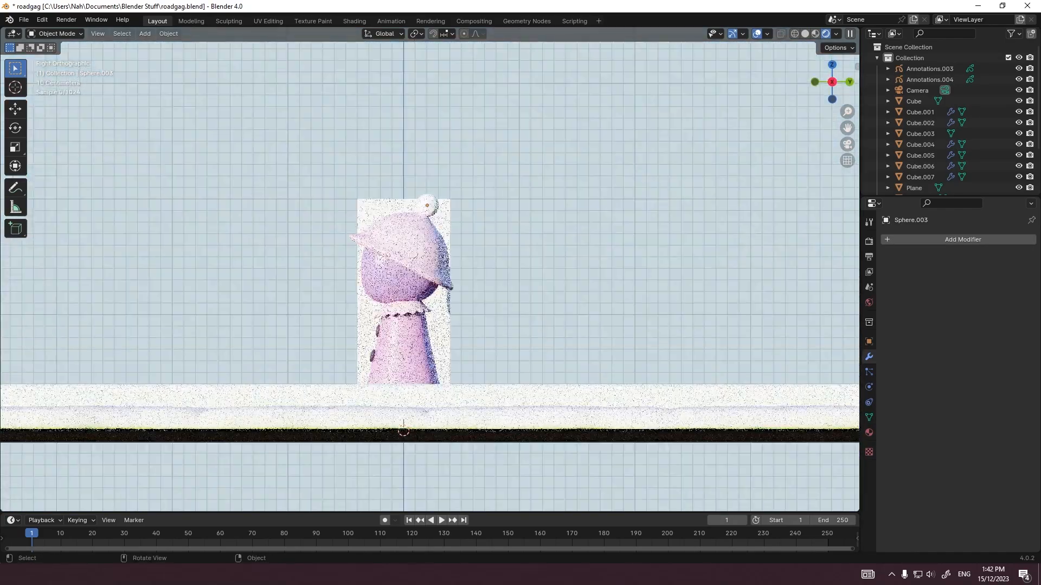
{"action": "key", "text": "shift+a"}
{"action": "mouse_move", "coordinate": [374, 271]}
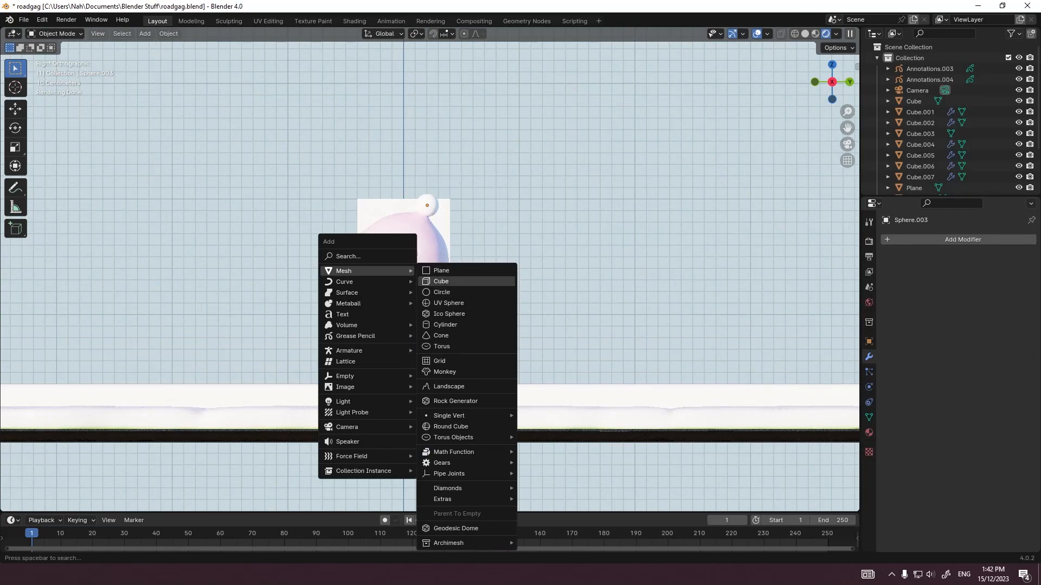
{"action": "left_click", "coordinate": [440, 282]}
{"action": "key", "text": "g"}
{"action": "left_click", "coordinate": [430, 269]}
{"action": "scroll", "coordinate": [430, 269], "scroll_direction": "up", "scroll_amount": 4}
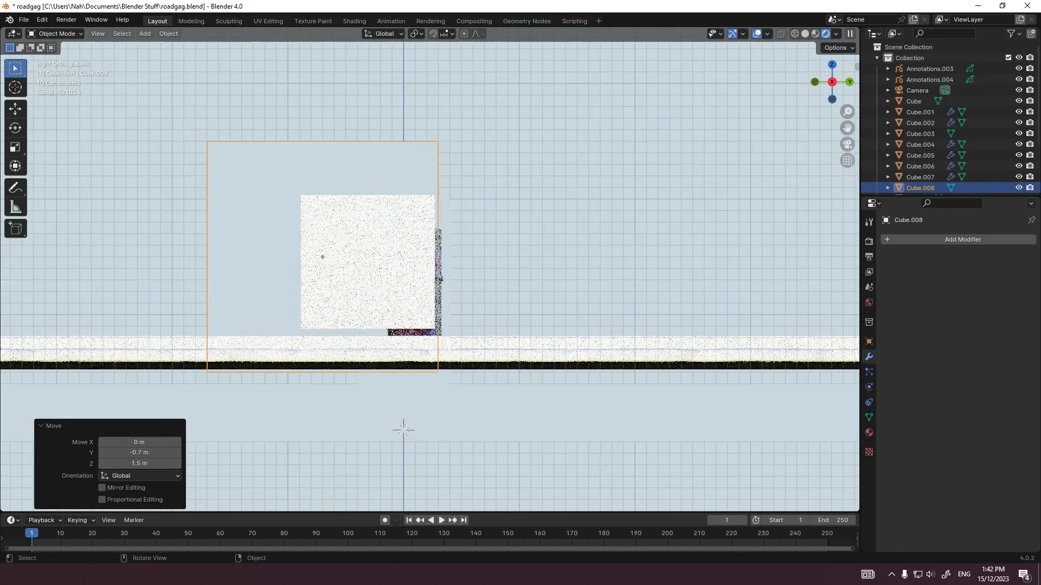
Step: Scale the cube's mesh by 0.2 twice and flatten it to 0.3 along the Y axis
{"action": "key", "text": "Tab"}
{"action": "key", "text": "s"}
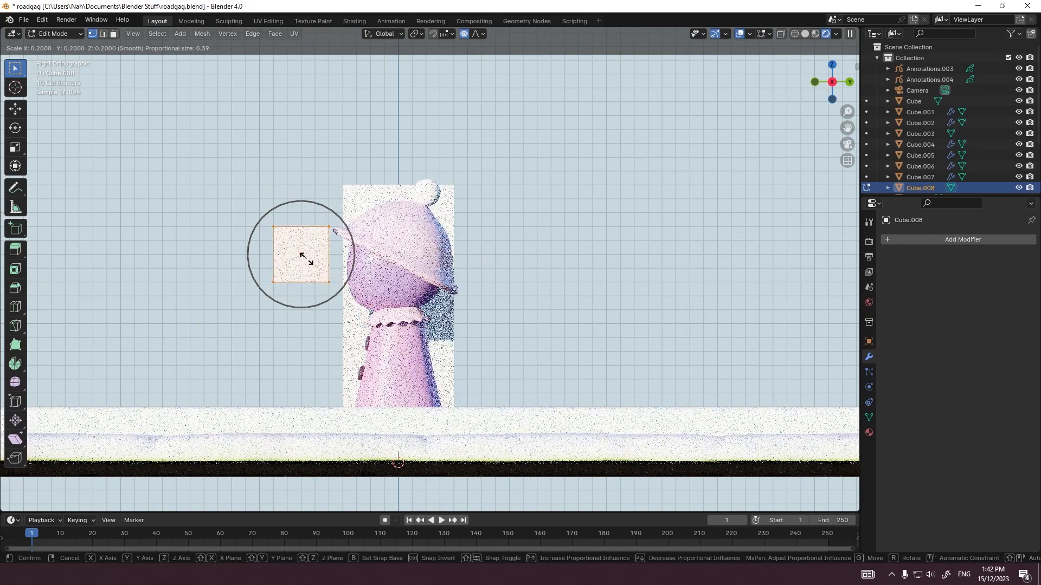
{"action": "left_click", "coordinate": [306, 259]}
{"action": "key", "text": "s"}
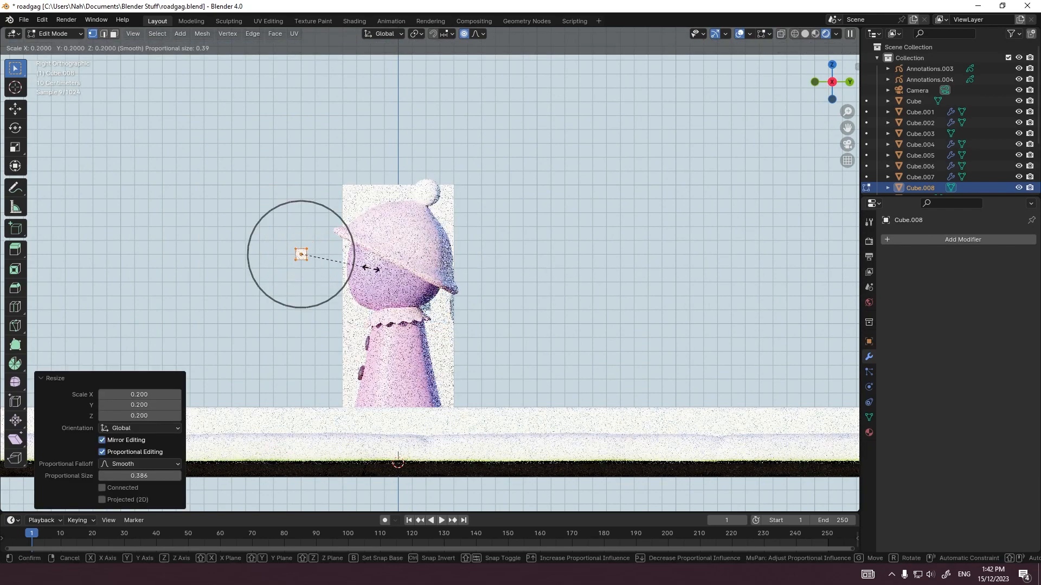
{"action": "left_click", "coordinate": [371, 268]}
{"action": "scroll", "coordinate": [371, 268], "scroll_direction": "up", "scroll_amount": 4}
{"action": "key", "text": "s"}
{"action": "key", "text": "y"}
{"action": "left_click", "coordinate": [256, 240]}
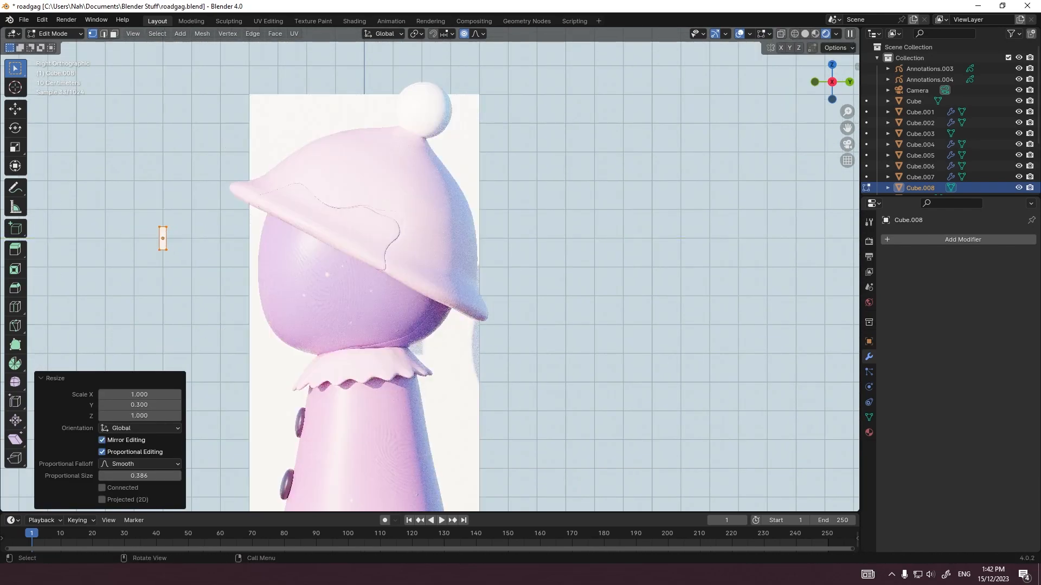
Step: Lower the small cube 0.12 m along Z in front view so it sits before the face
{"action": "left_click", "coordinate": [193, 221]}
{"action": "scroll", "coordinate": [430, 269], "scroll_direction": "up", "scroll_amount": 3}
{"action": "key", "text": "Tab"}
{"action": "key", "text": "g"}
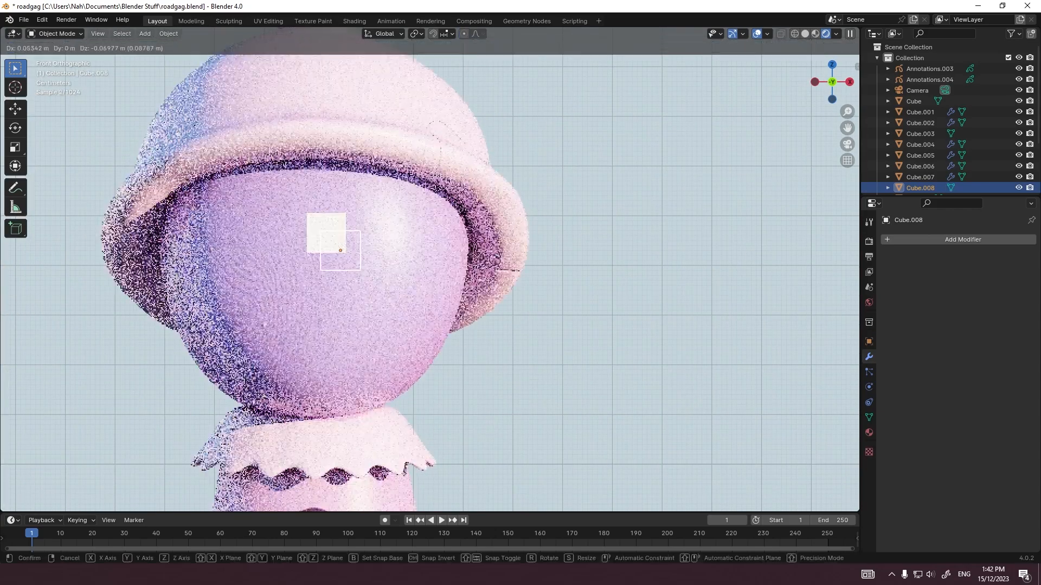
{"action": "right_click", "coordinate": [306, 318]}
{"action": "key", "text": "g"}
{"action": "key", "text": "z"}
{"action": "left_click", "coordinate": [264, 325]}
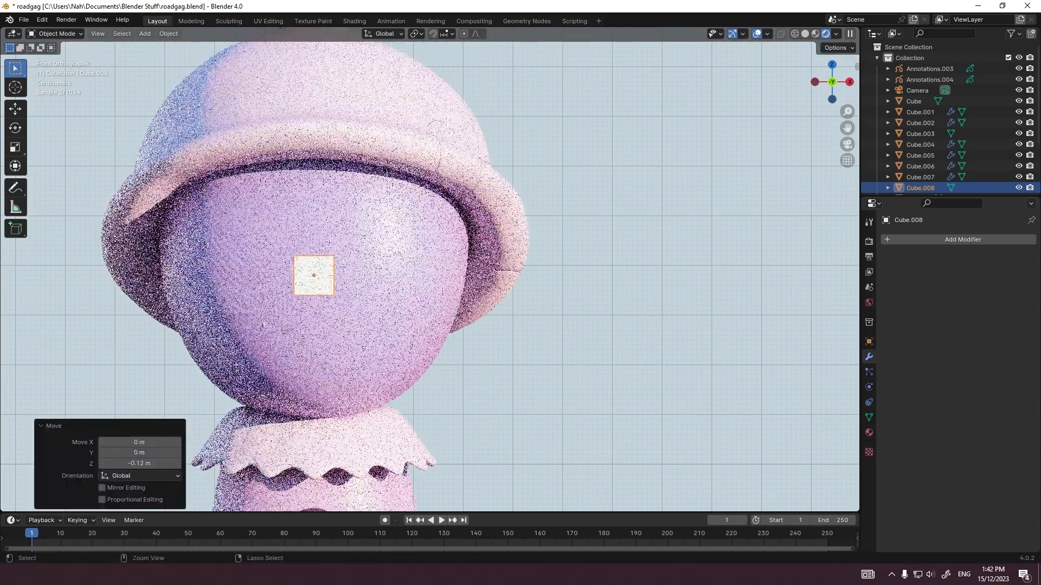
Step: Shift the cube's mesh sideways along X to one eye position, leaving its origin on the face's centre line
{"action": "key", "text": "Tab"}
{"action": "key", "text": "g"}
{"action": "key", "text": "x"}
{"action": "key", "text": "Return"}
{"action": "key", "text": "Tab"}
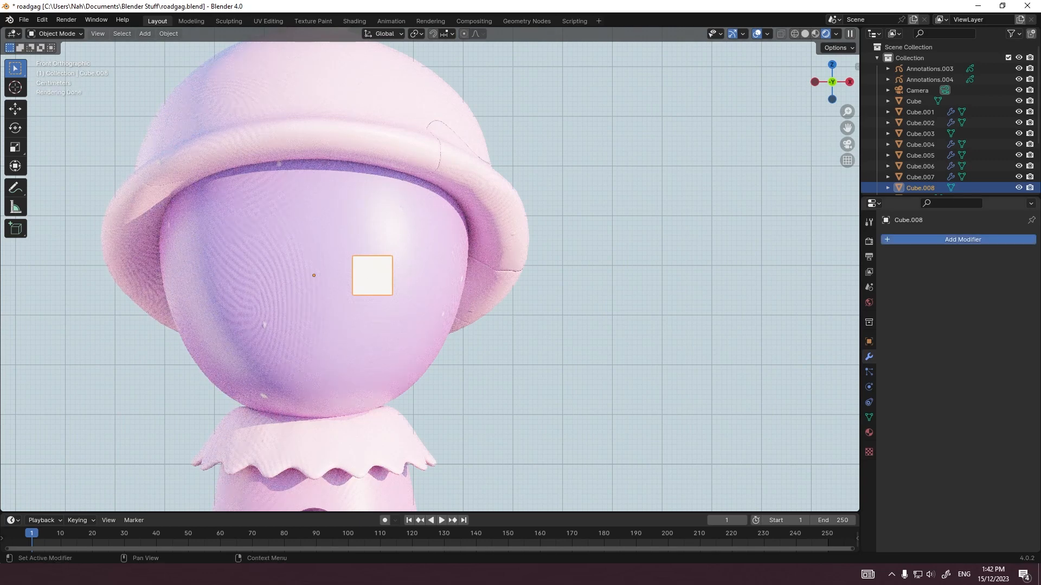
Step: Add a Mirror modifier on the X axis to the cube to create the second eye
{"action": "left_click", "coordinate": [895, 241]}
{"action": "left_click", "coordinate": [895, 241]}
{"action": "key", "text": "Return"}
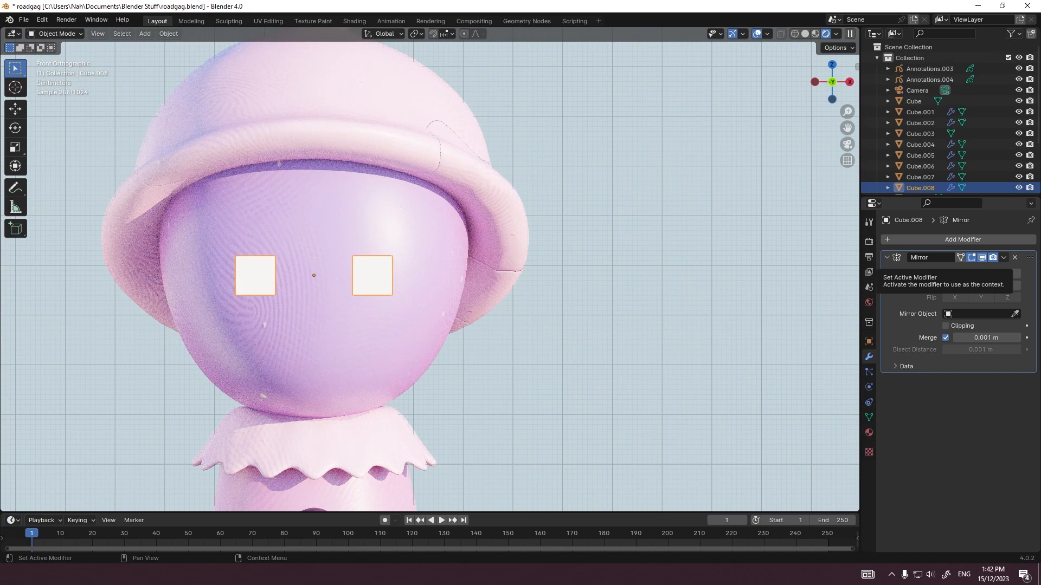
{"action": "key", "text": "Tab"}
Step: Add a level 2 Subdivision Surface modifier to the eyes and enlarge their mesh about 2.4 times
{"action": "key", "text": "Tab"}
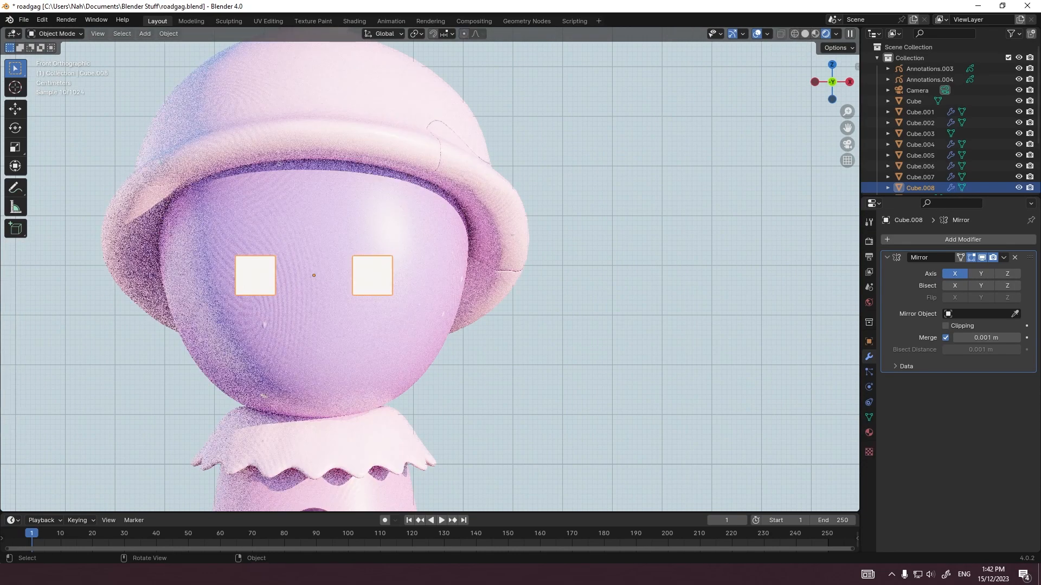
{"action": "key", "text": "ctrl+2"}
{"action": "key", "text": "Tab"}
{"action": "key", "text": "s"}
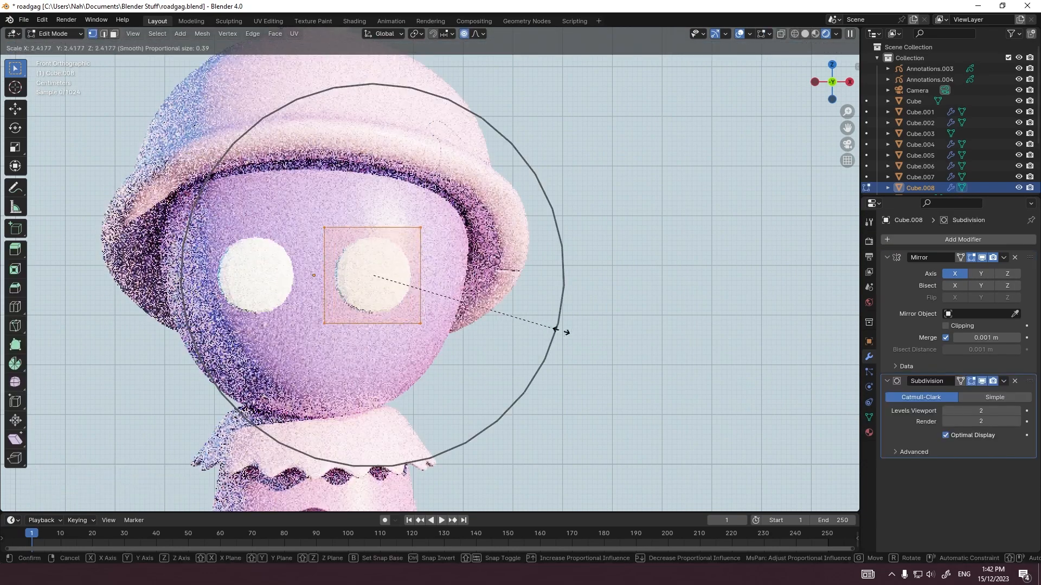
{"action": "left_click", "coordinate": [567, 331]}
{"action": "key", "text": "Tab"}
Step: Move the eyes 0.2237 m along Y toward the face
{"action": "key", "text": "KP_7"}
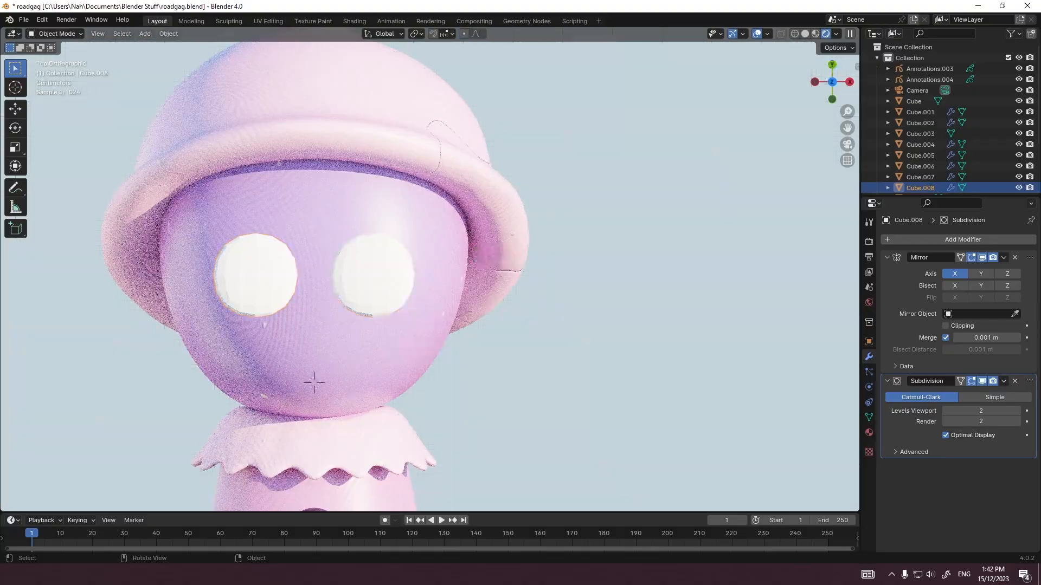
{"action": "scroll", "coordinate": [430, 277], "scroll_direction": "down", "scroll_amount": 1}
{"action": "middle_click_drag", "start_coordinate": [332, 364], "coordinate": [412, 239], "text": "shift"}
{"action": "key", "text": "g"}
{"action": "key", "text": "y"}
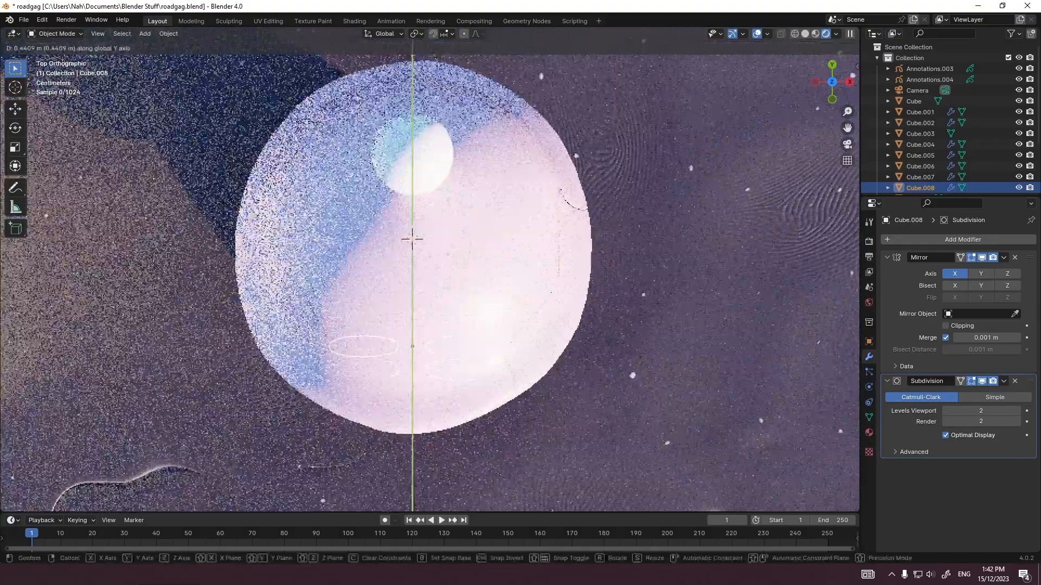
{"action": "left_click", "coordinate": [552, 358]}
{"action": "key", "text": "grave"}
{"action": "left_click", "coordinate": [484, 323]}
{"action": "scroll", "coordinate": [488, 325], "scroll_direction": "up", "scroll_amount": 2}
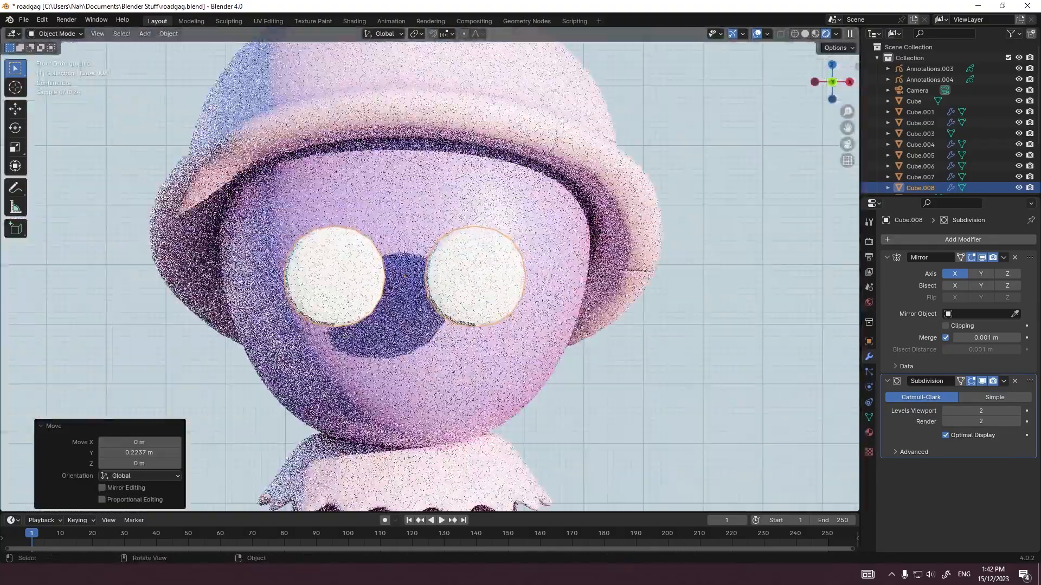
Step: Push the eyes about 0.086 m further along Y against the head
{"action": "middle_click_drag", "start_coordinate": [488, 325], "coordinate": [385, 325]}
{"action": "middle_click_drag", "start_coordinate": [403, 282], "coordinate": [465, 343]}
{"action": "key", "text": "a"}
{"action": "key", "text": "r"}
{"action": "right_click", "coordinate": [432, 351]}
{"action": "key", "text": "Tab"}
{"action": "key", "text": "Tab"}
{"action": "key", "text": "g"}
{"action": "left_click", "coordinate": [465, 343]}
{"action": "middle_click_drag", "start_coordinate": [465, 343], "coordinate": [537, 328]}
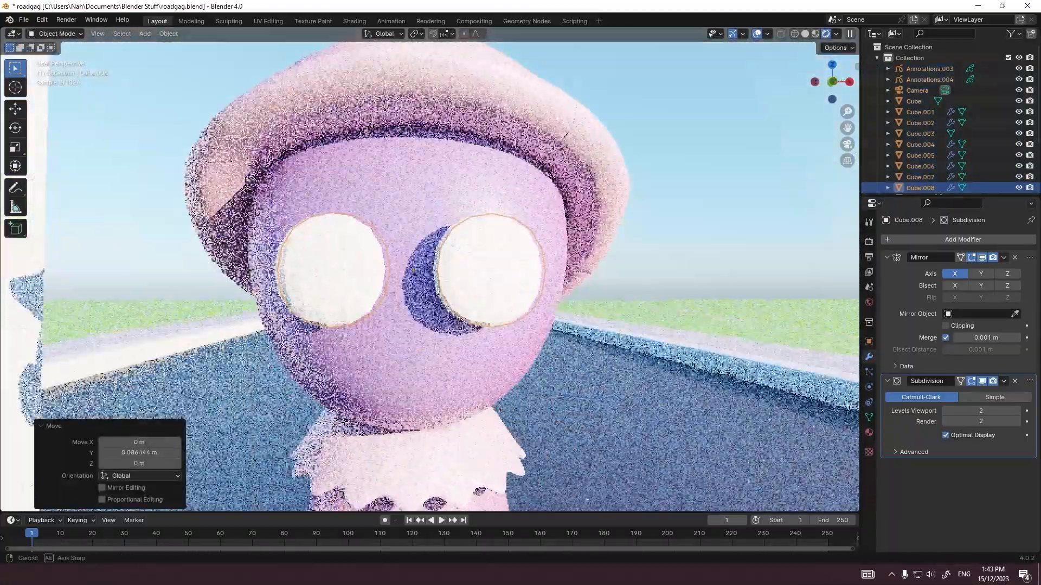
Step: Enlarge the eye mesh about 1.4 times
{"action": "key", "text": "s"}
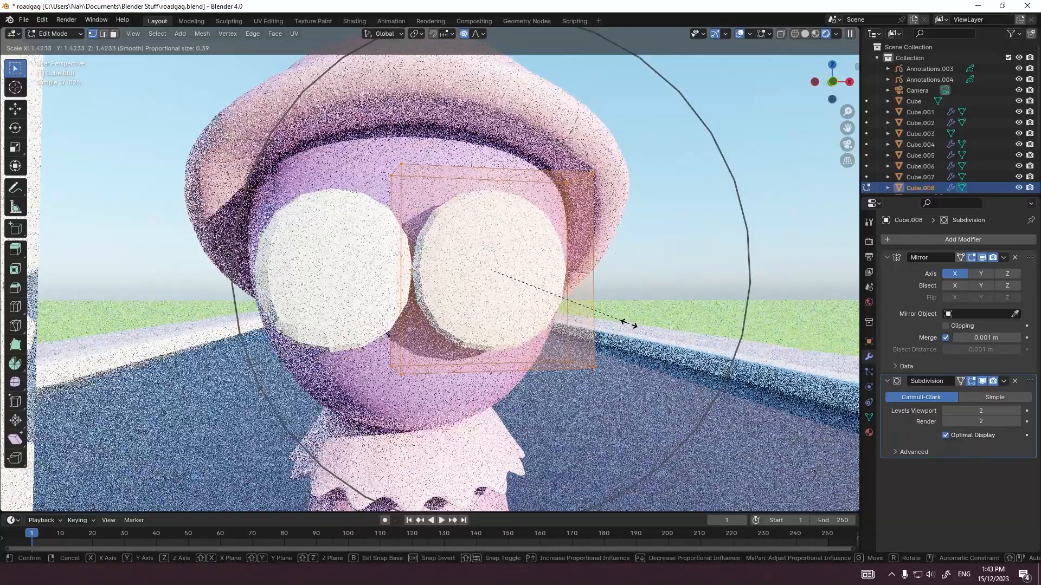
{"action": "left_click", "coordinate": [623, 324]}
{"action": "key", "text": "g"}
{"action": "key", "text": "x"}
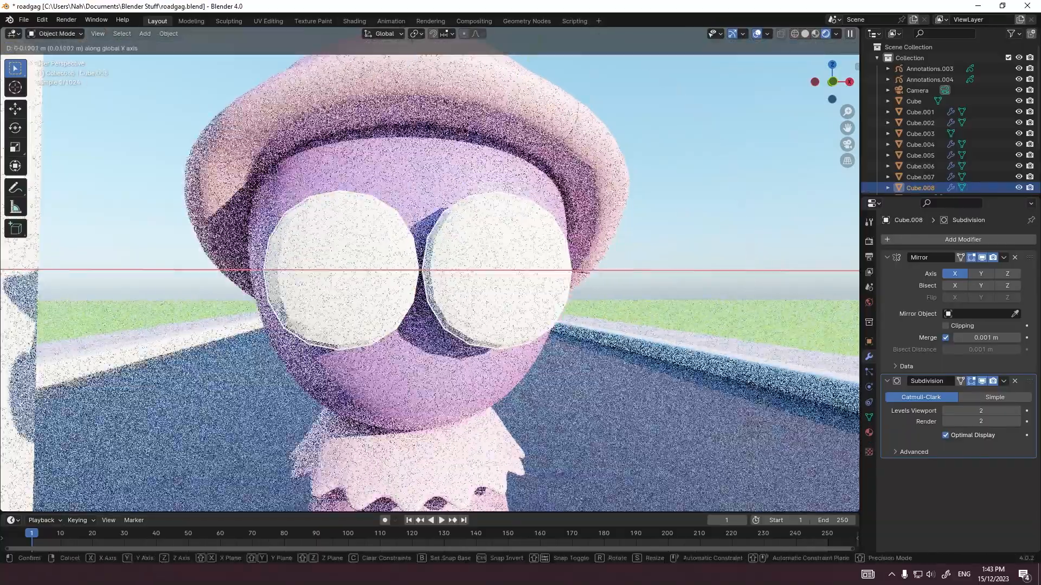
{"action": "key", "text": "Escape"}
Step: Shift the eye mesh about 0.014 m along X and scale it up about 1.13 times
{"action": "key", "text": "Tab"}
{"action": "key", "text": "g"}
{"action": "key", "text": "y"}
{"action": "key", "text": "x"}
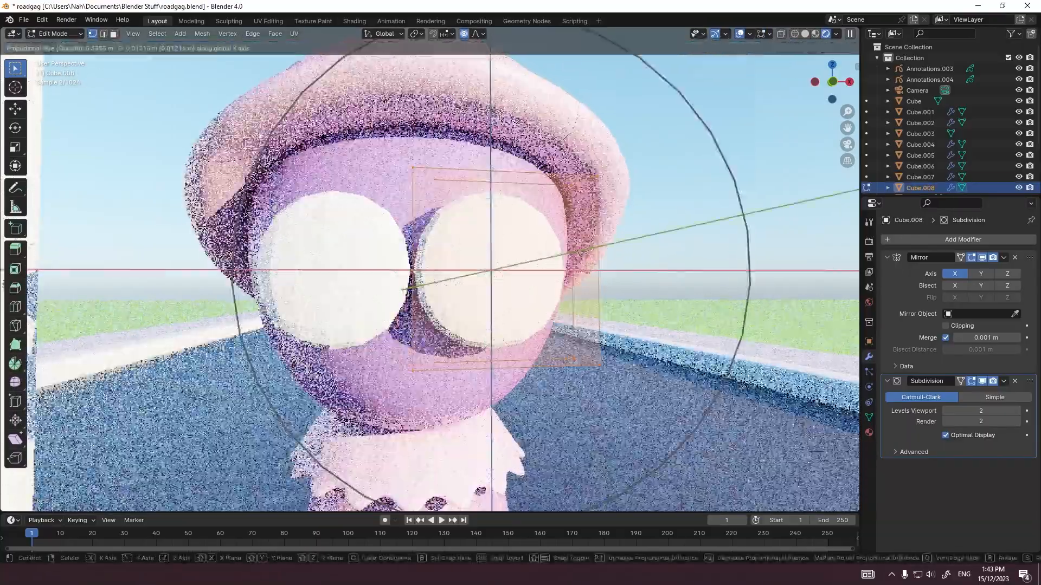
{"action": "left_click", "coordinate": [614, 328]}
{"action": "key", "text": "s"}
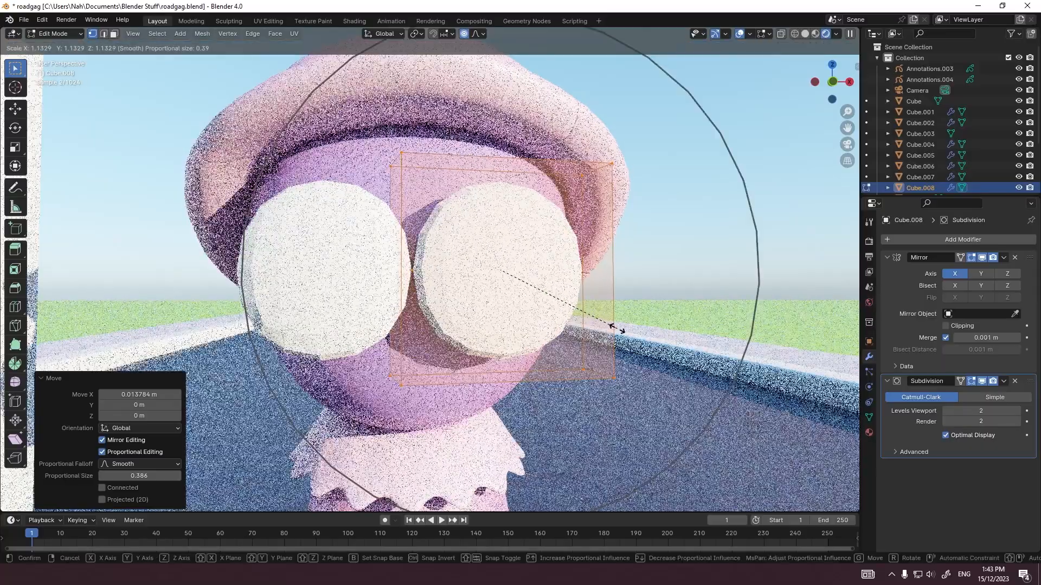
{"action": "left_click", "coordinate": [614, 327]}
{"action": "left_click", "coordinate": [454, 294]}
{"action": "scroll", "coordinate": [455, 294], "scroll_direction": "down", "scroll_amount": 5}
{"action": "left_click", "coordinate": [623, 190]}
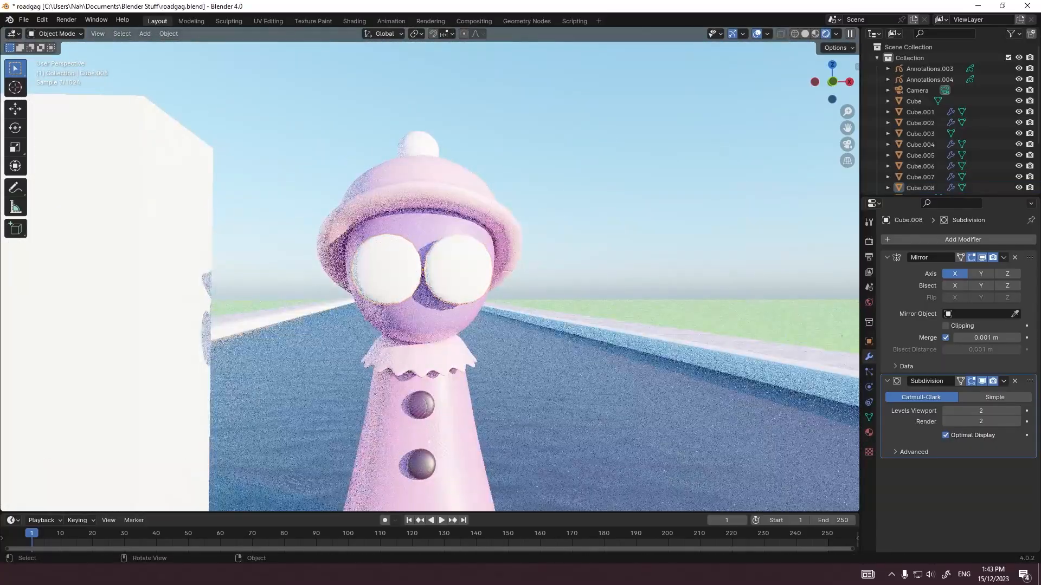
Step: Assign the white Clay 3.Doh.008 material to the eyes and apply smooth shading to them
{"action": "middle_click_drag", "start_coordinate": [596, 244], "coordinate": [518, 251]}
{"action": "left_click", "coordinate": [869, 432]}
{"action": "left_click", "coordinate": [889, 286]}
{"action": "left_click", "coordinate": [924, 380]}
{"action": "right_click", "coordinate": [454, 295]}
{"action": "left_click", "coordinate": [454, 295]}
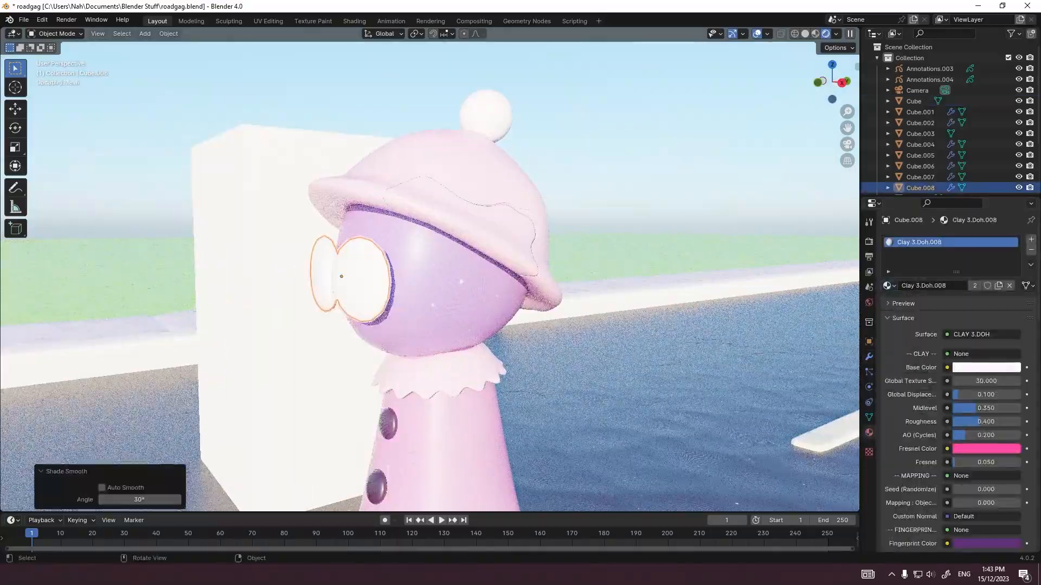
Step: Set the viewport and render levels of the eyes' Subdivision modifier to 4
{"action": "left_click", "coordinate": [869, 357]}
{"action": "type", "text": "4"}
{"action": "mouse_move", "coordinate": [434, 282]}
{"action": "middle_mouse_down"}
{"action": "mouse_move", "coordinate": [504, 268]}
{"action": "mouse_move", "coordinate": [445, 260]}
{"action": "mouse_move", "coordinate": [433, 217]}
{"action": "mouse_move", "coordinate": [433, 266]}
{"action": "middle_mouse_up"}
{"action": "key", "text": "Tab"}
{"action": "key", "text": "g"}
{"action": "key", "text": "Tab"}
Step: Examine the character on the road through the camera and from a closer angle in the rendered view
{"action": "scroll", "coordinate": [434, 265], "scroll_direction": "down", "scroll_amount": 8}
{"action": "scroll", "coordinate": [434, 266], "scroll_direction": "up", "scroll_amount": 4}
{"action": "key", "text": "KP_0"}
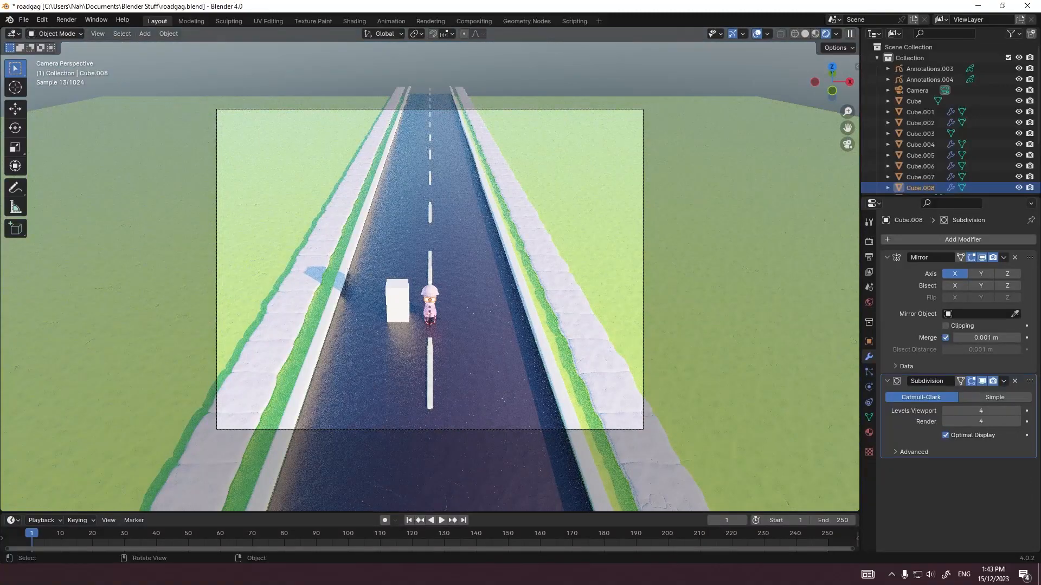
{"action": "scroll", "coordinate": [477, 271], "scroll_direction": "up", "scroll_amount": 5}
{"action": "scroll", "coordinate": [477, 271], "scroll_direction": "down", "scroll_amount": 2}
{"action": "left_click", "coordinate": [477, 272]}
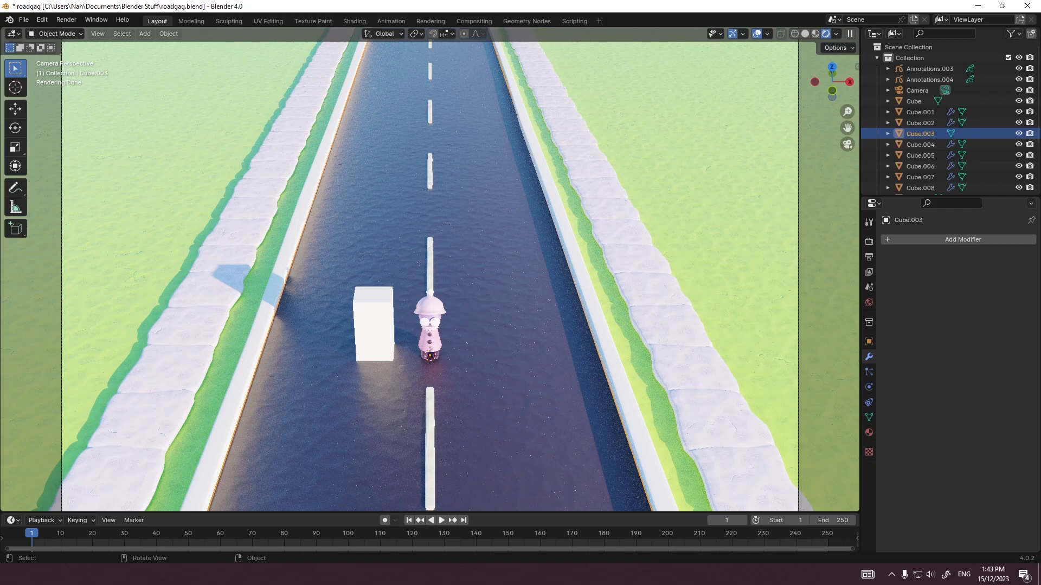
{"action": "scroll", "coordinate": [430, 271], "scroll_direction": "down", "scroll_amount": 1}
{"action": "key", "text": "alt+a"}
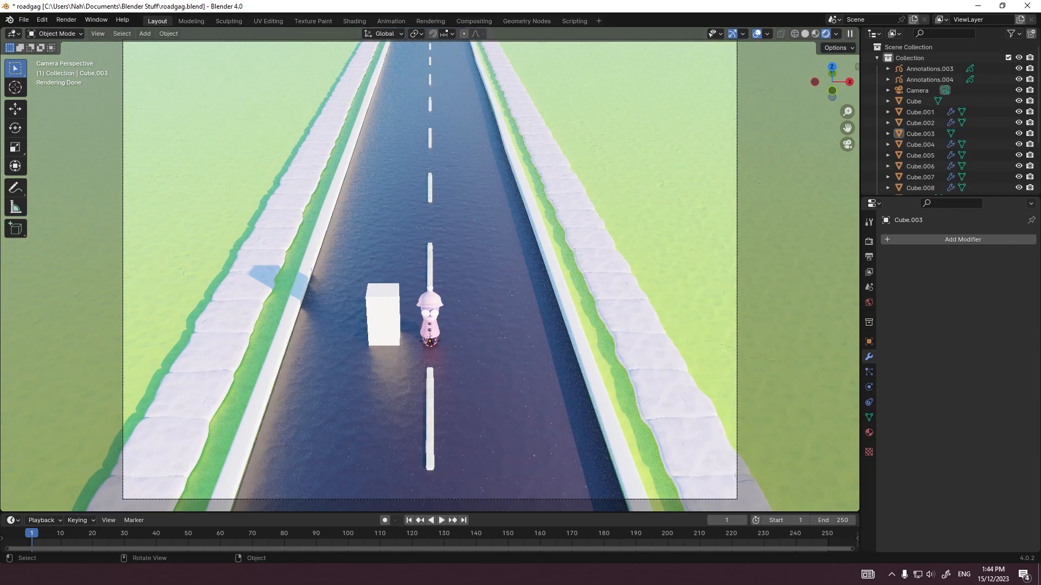
{"action": "middle_click_drag", "start_coordinate": [450, 304], "coordinate": [443, 371]}
{"action": "scroll", "coordinate": [413, 345], "scroll_direction": "up", "scroll_amount": 5}
{"action": "scroll", "coordinate": [443, 371], "scroll_direction": "down", "scroll_amount": 4}
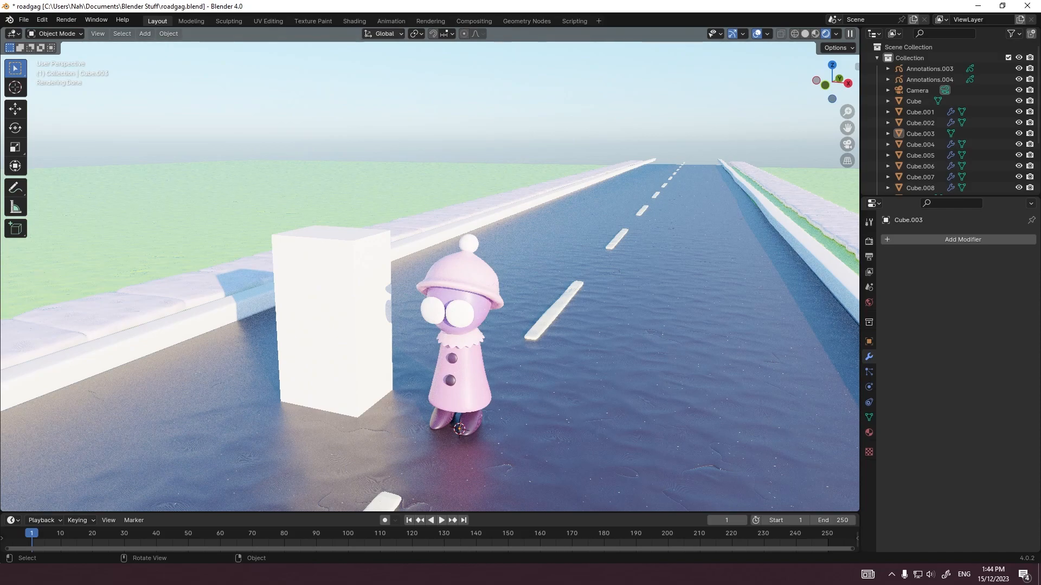
{"action": "middle_click_drag", "start_coordinate": [443, 371], "coordinate": [444, 347]}
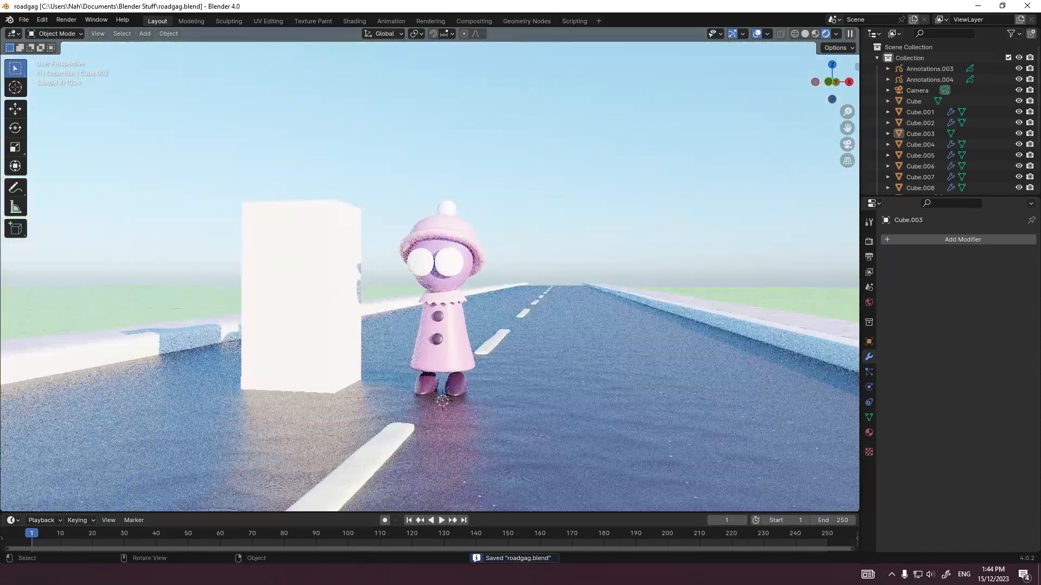
{"action": "left_click", "coordinate": [456, 383]}
{"action": "left_click", "coordinate": [447, 358], "text": "shift"}
{"action": "left_click", "coordinate": [437, 340], "text": "shift"}
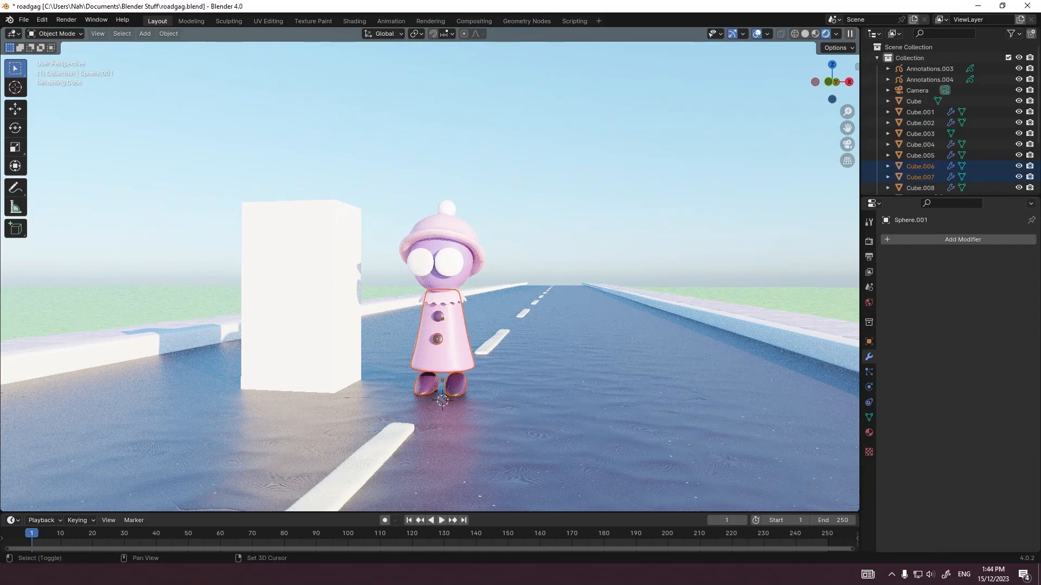
{"action": "left_click", "coordinate": [444, 298], "text": "shift"}
{"action": "left_click", "coordinate": [448, 226], "text": "shift"}
{"action": "left_click", "coordinate": [449, 262], "text": "shift"}
{"action": "left_click", "coordinate": [447, 208], "text": "shift"}
{"action": "key", "text": "g"}
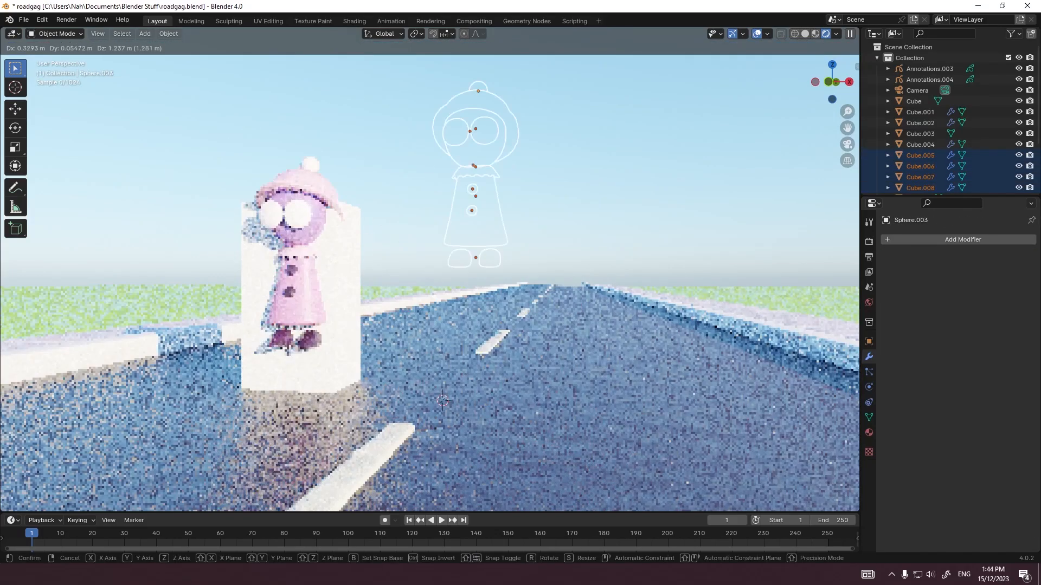
{"action": "key", "text": "Escape"}
Step: Try rotating the camera freely with a trackball rotation while looking through it
{"action": "middle_click_drag", "start_coordinate": [460, 293], "coordinate": [479, 293]}
{"action": "scroll", "coordinate": [479, 271], "scroll_direction": "up", "scroll_amount": 5}
{"action": "left_click", "coordinate": [488, 155]}
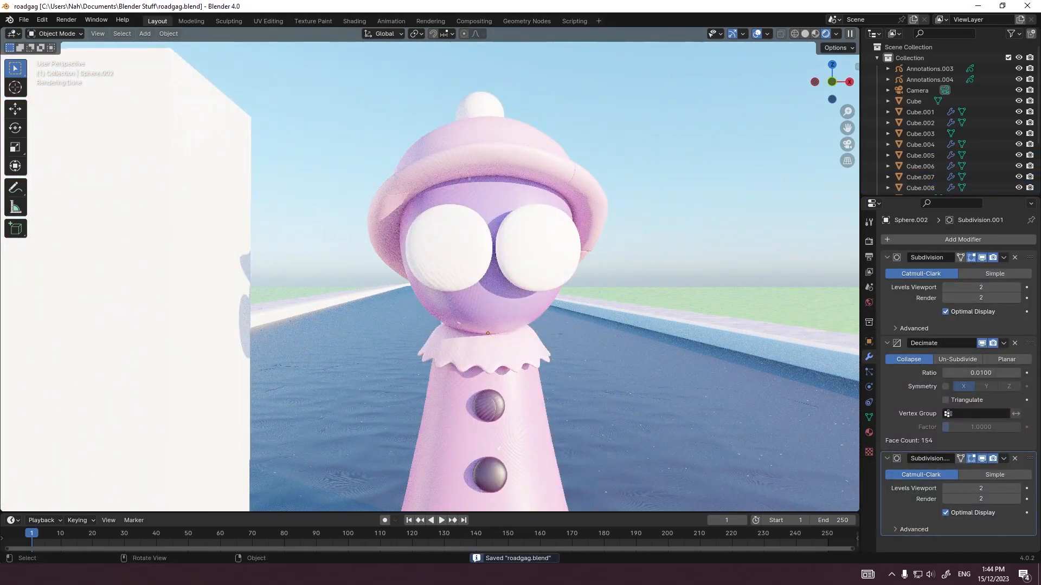
{"action": "key", "text": "KP_0"}
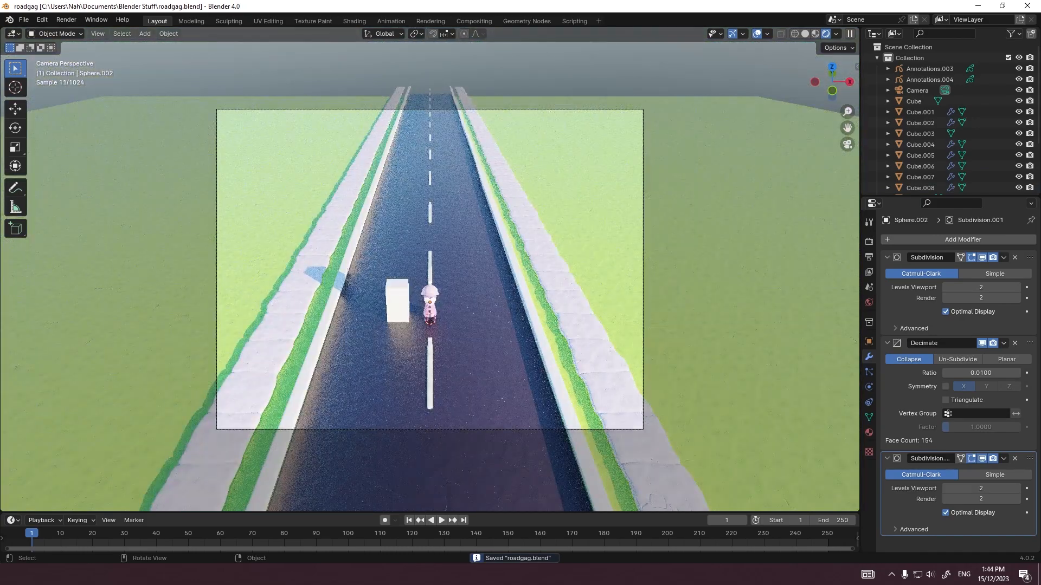
{"action": "left_click", "coordinate": [643, 227]}
{"action": "left_click", "coordinate": [643, 228]}
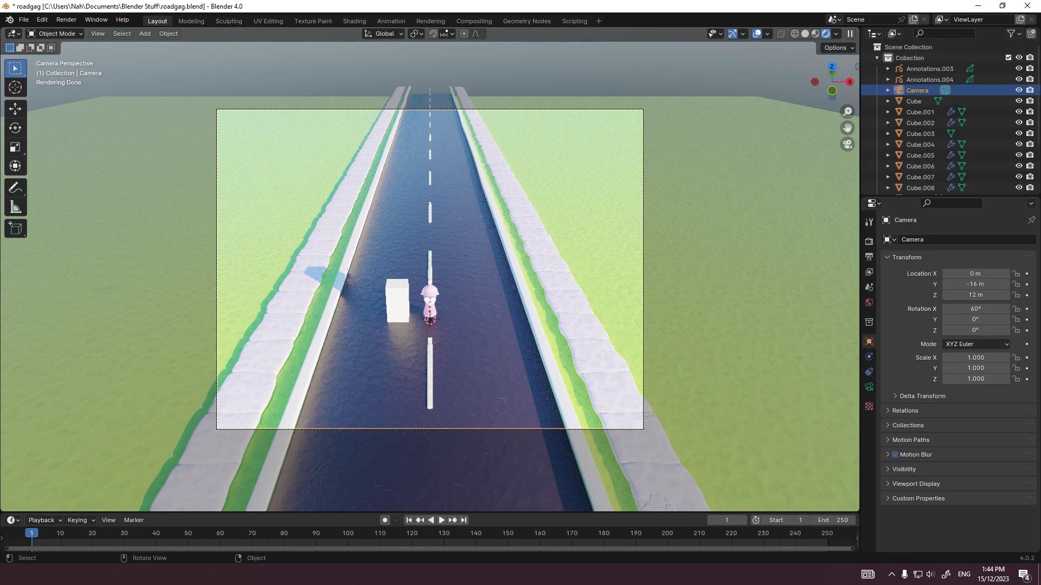
{"action": "key", "text": "r"}
{"action": "key", "text": "r"}
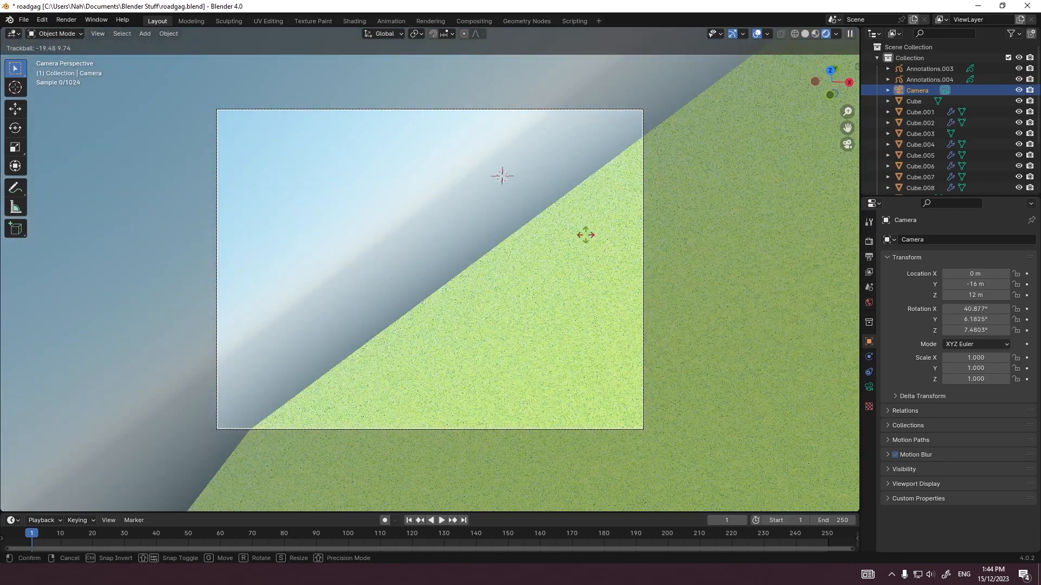
{"action": "right_click", "coordinate": [586, 234]}
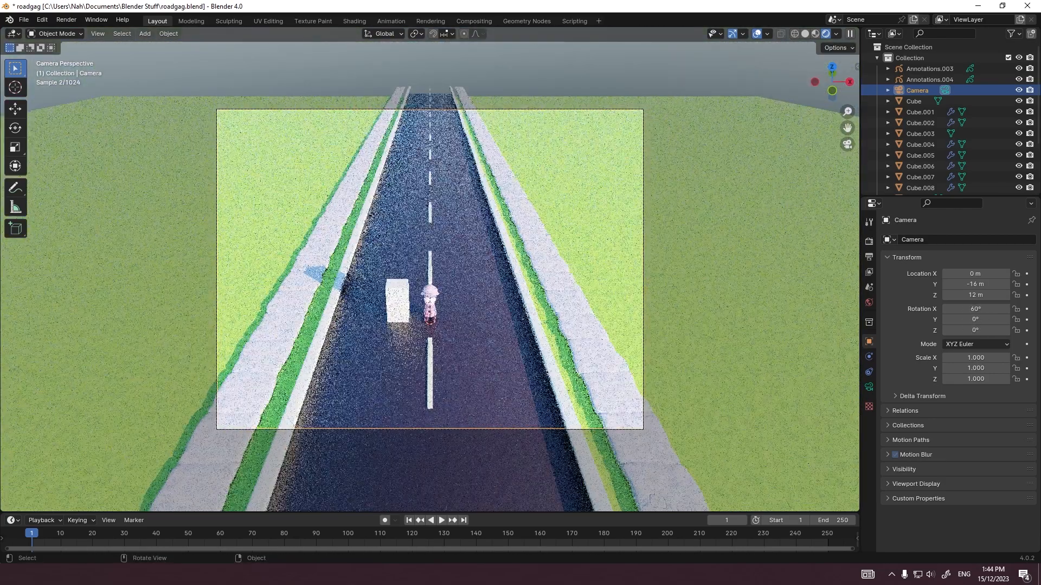
{"action": "left_click", "coordinate": [488, 271]}
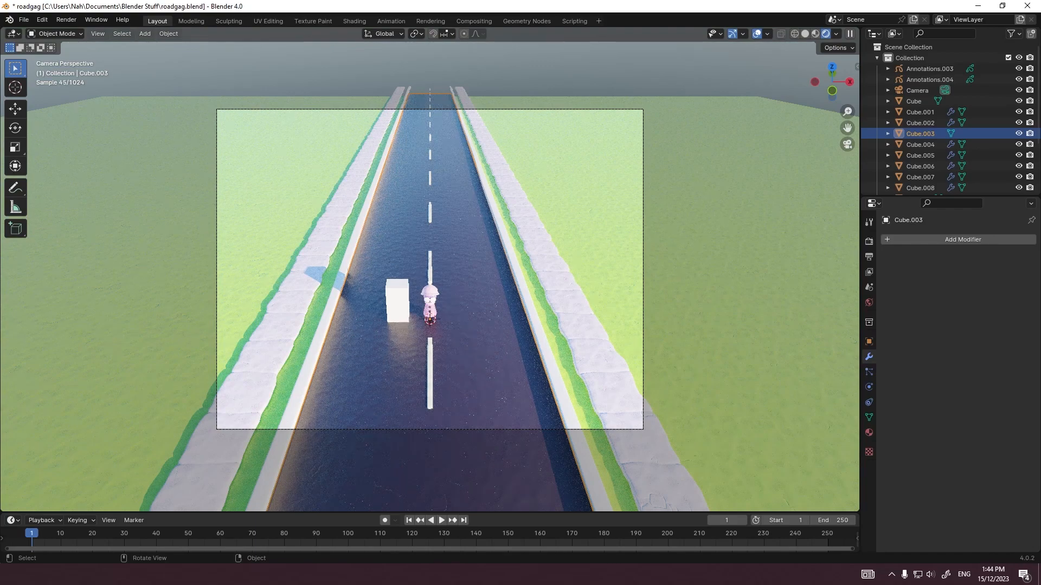
{"action": "scroll", "coordinate": [430, 269], "scroll_direction": "up", "scroll_amount": 2}
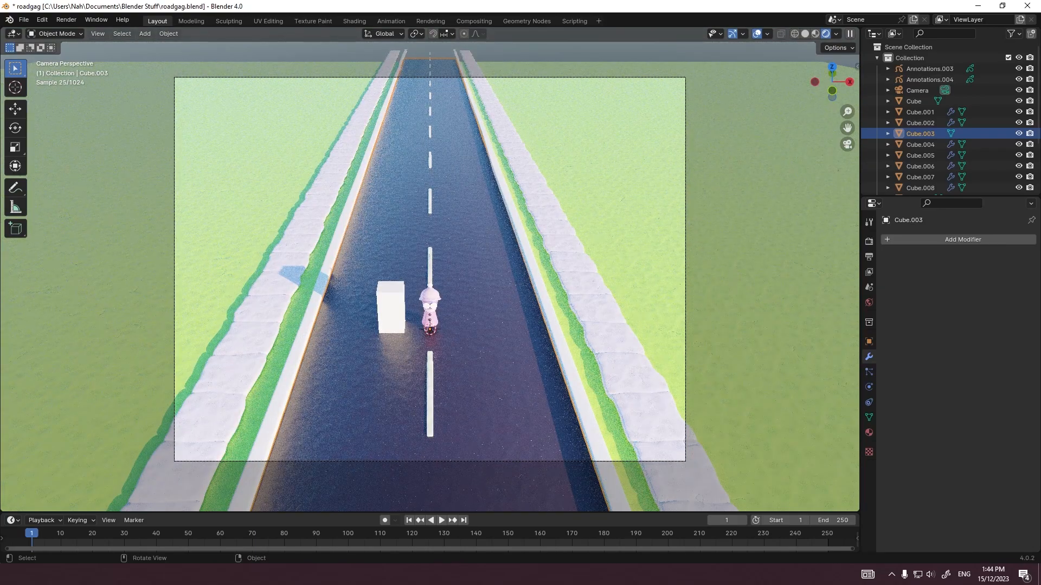
{"action": "scroll", "coordinate": [430, 270], "scroll_direction": "down", "scroll_amount": 3}
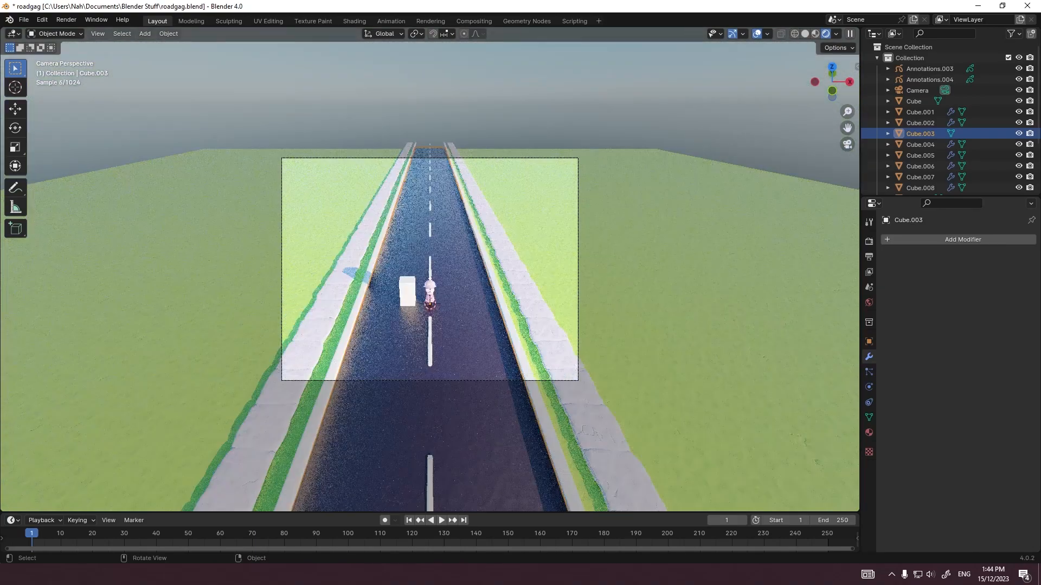
{"action": "key", "text": "shift+a"}
{"action": "key", "text": "Escape"}
{"action": "middle_click_drag", "start_coordinate": [466, 303], "coordinate": [560, 385]}
Step: Add a cube and move it -17 m along Y and 12 m along Z, just behind the camera in side view
{"action": "key", "text": "grave"}
{"action": "left_click", "coordinate": [504, 307]}
{"action": "scroll", "coordinate": [461, 298], "scroll_direction": "down", "scroll_amount": 4}
{"action": "scroll", "coordinate": [430, 276], "scroll_direction": "up", "scroll_amount": 3}
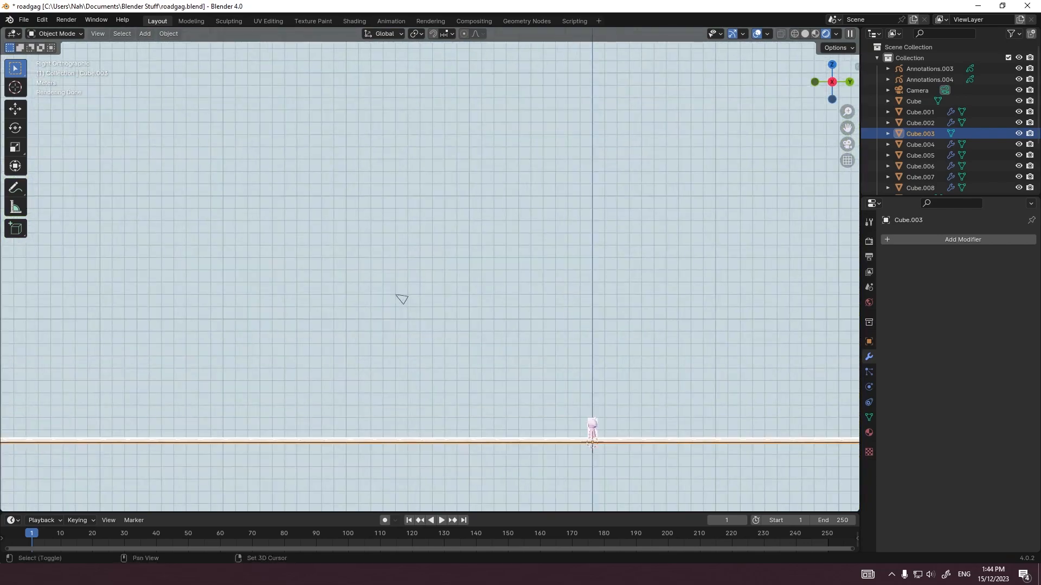
{"action": "key", "text": "a"}
{"action": "key", "text": "alt+a"}
{"action": "key", "text": "shift+a"}
{"action": "mouse_move", "coordinate": [385, 315]}
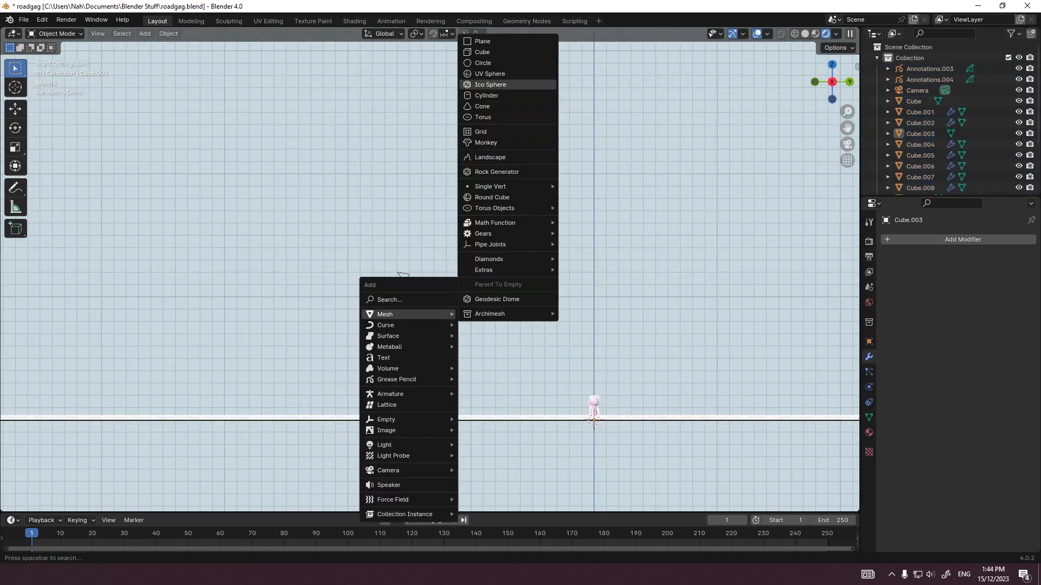
{"action": "left_click", "coordinate": [482, 52]}
{"action": "key", "text": "g"}
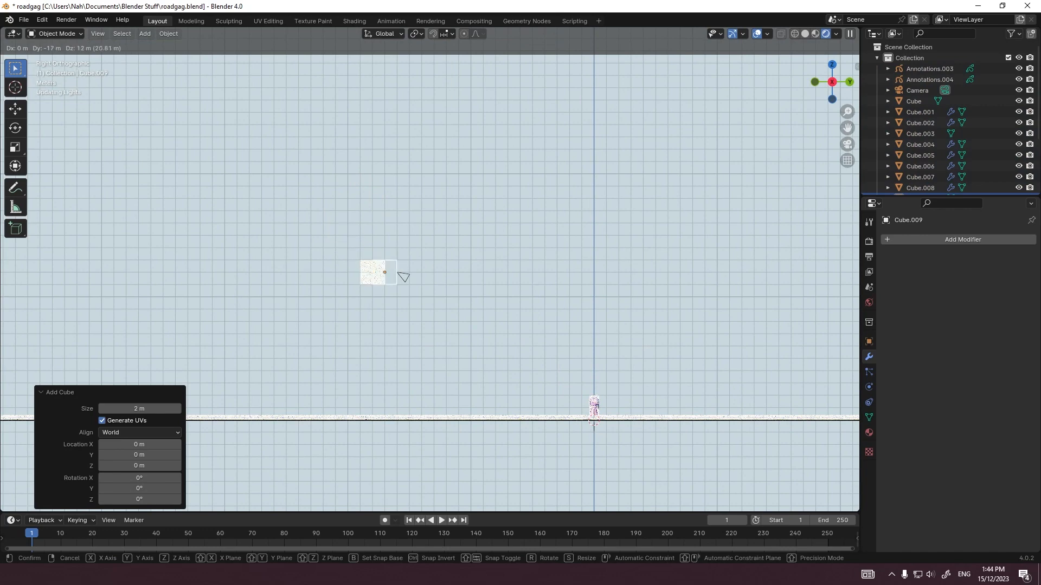
{"action": "key", "text": "Return"}
Step: Scale the cube up to about twice its size and shift it slightly farther behind the camera
{"action": "key", "text": "s"}
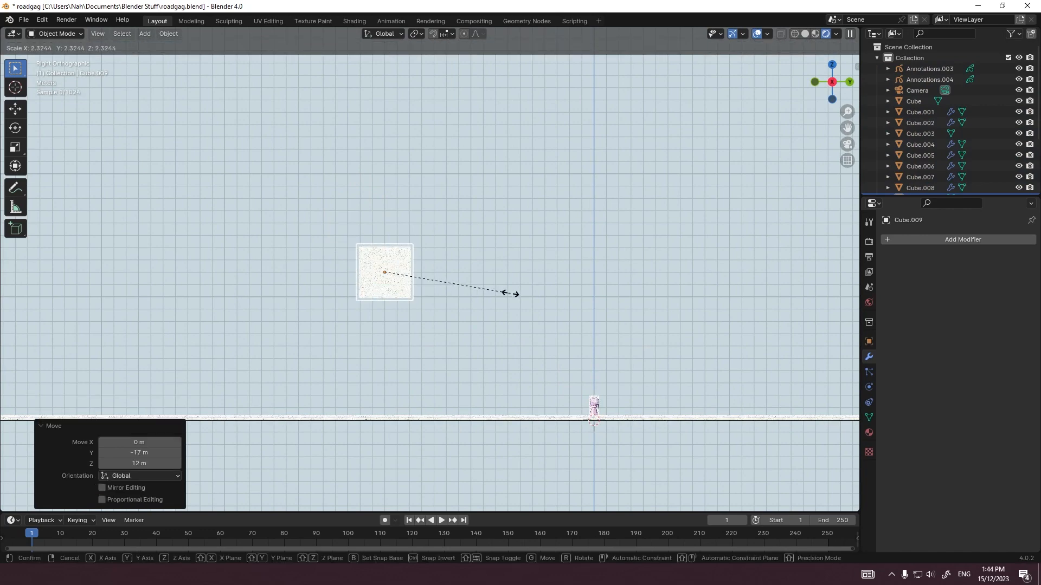
{"action": "left_click", "coordinate": [500, 292]}
{"action": "key", "text": "g"}
{"action": "left_click", "coordinate": [476, 292]}
Step: Inset the cube's bottom face and extrude it downward into a narrow column
{"action": "middle_click_drag", "start_coordinate": [476, 292], "coordinate": [495, 280]}
{"action": "key", "text": "Tab"}
{"action": "key", "text": "3"}
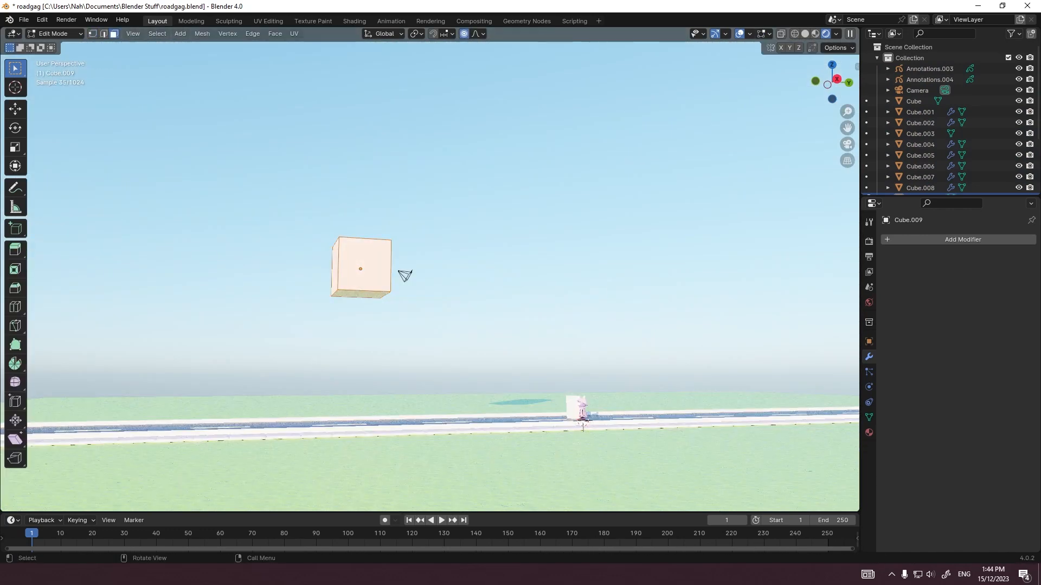
{"action": "key", "text": "i"}
{"action": "left_click", "coordinate": [486, 280]}
{"action": "key", "text": "e"}
{"action": "left_click", "coordinate": [487, 347]}
Step: Try extruding a leg from a face at the lower end of the column
{"action": "key", "text": "e"}
{"action": "key", "text": "s"}
Step: Try to collapse the selected edges at the lower end of the column
{"action": "scroll", "coordinate": [611, 450], "scroll_direction": "up", "scroll_amount": 4}
{"action": "middle_click_drag", "start_coordinate": [610, 450], "coordinate": [460, 455]}
{"action": "key", "text": "2"}
{"action": "key", "text": "F3"}
{"action": "type", "text": "col"}
{"action": "key", "text": "Return"}
{"action": "key", "text": "ctrl+z"}
{"action": "middle_click_drag", "start_coordinate": [377, 407], "coordinate": [509, 396]}
{"action": "left_click", "coordinate": [380, 382]}
Step: Extrude two diverging legs from the faces at the lower end of the column
{"action": "key", "text": "e"}
{"action": "left_click", "coordinate": [458, 417]}
{"action": "middle_click_drag", "start_coordinate": [458, 417], "coordinate": [586, 409]}
{"action": "key", "text": "ctrl+z"}
{"action": "middle_click_drag", "start_coordinate": [466, 380], "coordinate": [534, 382]}
{"action": "key", "text": "e"}
{"action": "mouse_move", "coordinate": [433, 374]}
{"action": "middle_mouse_down"}
{"action": "mouse_move", "coordinate": [471, 379]}
{"action": "mouse_move", "coordinate": [423, 368]}
{"action": "middle_mouse_up"}
{"action": "left_click", "coordinate": [428, 369]}
{"action": "key", "text": "e"}
{"action": "middle_click_drag", "start_coordinate": [520, 374], "coordinate": [379, 388]}
{"action": "left_click", "coordinate": [534, 380]}
{"action": "key", "text": "e"}
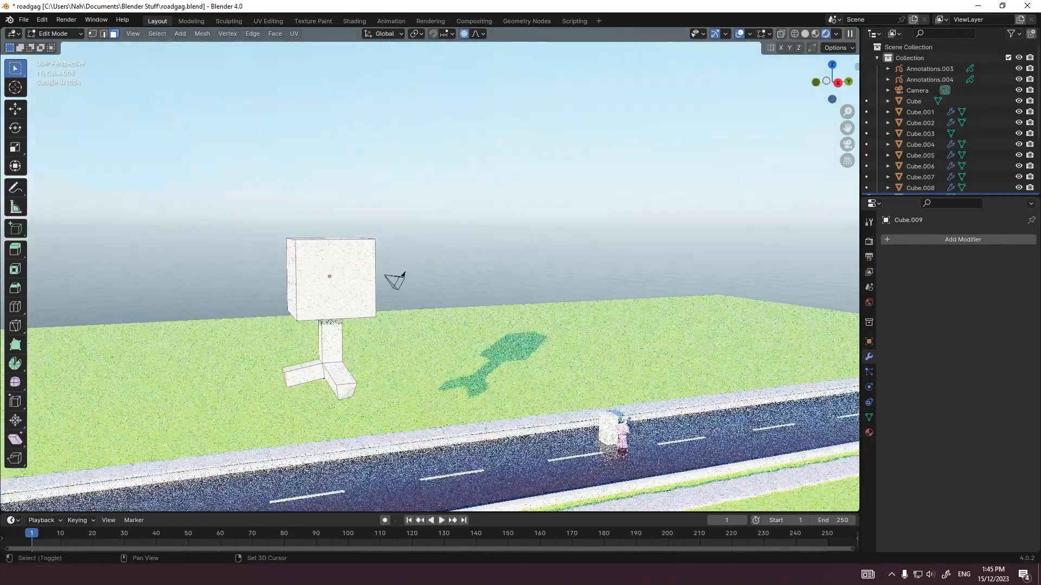
Step: Try lowering the leg ends along Z in side view and flattening them with a Z scale of 0
{"action": "key", "text": "KP_3"}
{"action": "key", "text": "g"}
{"action": "key", "text": "z"}
{"action": "left_click", "coordinate": [349, 421]}
{"action": "key", "text": "s"}
{"action": "key", "text": "z"}
{"action": "key", "text": "0"}
{"action": "left_click", "coordinate": [352, 420]}
{"action": "key", "text": "s"}
{"action": "right_click", "coordinate": [421, 409]}
{"action": "key", "text": "ctrl+z"}
{"action": "key", "text": "ctrl+z"}
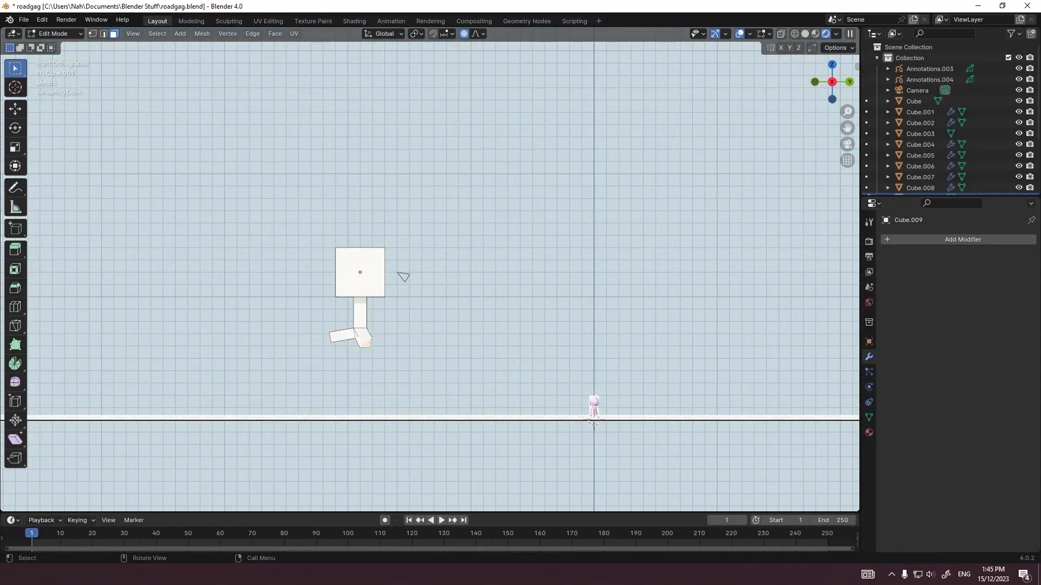
Step: Try rescaling the leg ends, both along Z and uniformly
{"action": "key", "text": "s"}
{"action": "key", "text": "z"}
{"action": "right_click", "coordinate": [348, 386]}
{"action": "key", "text": "s"}
{"action": "left_click", "coordinate": [374, 409]}
{"action": "key", "text": "ctrl+z"}
Step: Lower the selected leg ends along Z through the road and shift them 1.0568 m along Y
{"action": "key", "text": "g"}
{"action": "key", "text": "z"}
{"action": "left_click", "coordinate": [374, 469]}
{"action": "key", "text": "g"}
{"action": "key", "text": "y"}
{"action": "left_click", "coordinate": [387, 469]}
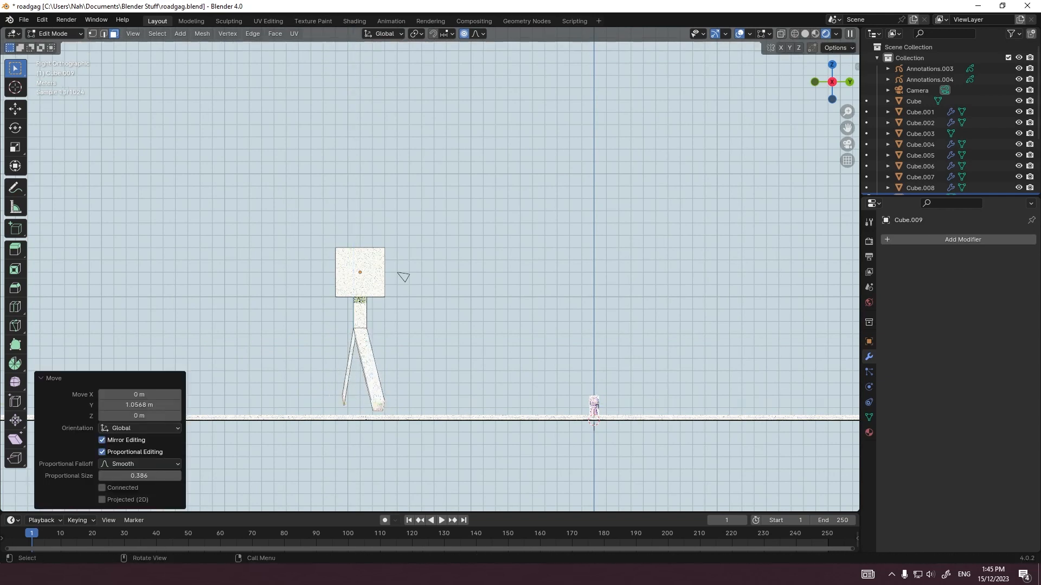
{"action": "key", "text": "g"}
{"action": "key", "text": "z"}
{"action": "left_click", "coordinate": [388, 501]}
Step: Select the thin rear leg's lower end and widen it by scaling along Y
{"action": "left_click", "coordinate": [346, 417]}
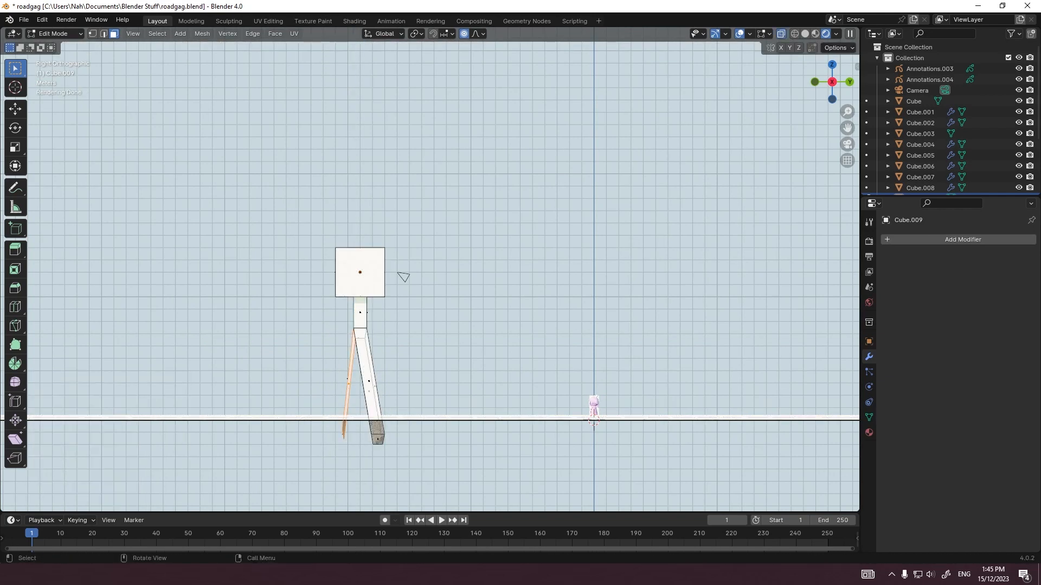
{"action": "left_click_drag", "start_coordinate": [357, 455], "coordinate": [362, 458]}
{"action": "key", "text": "s"}
{"action": "key", "text": "y"}
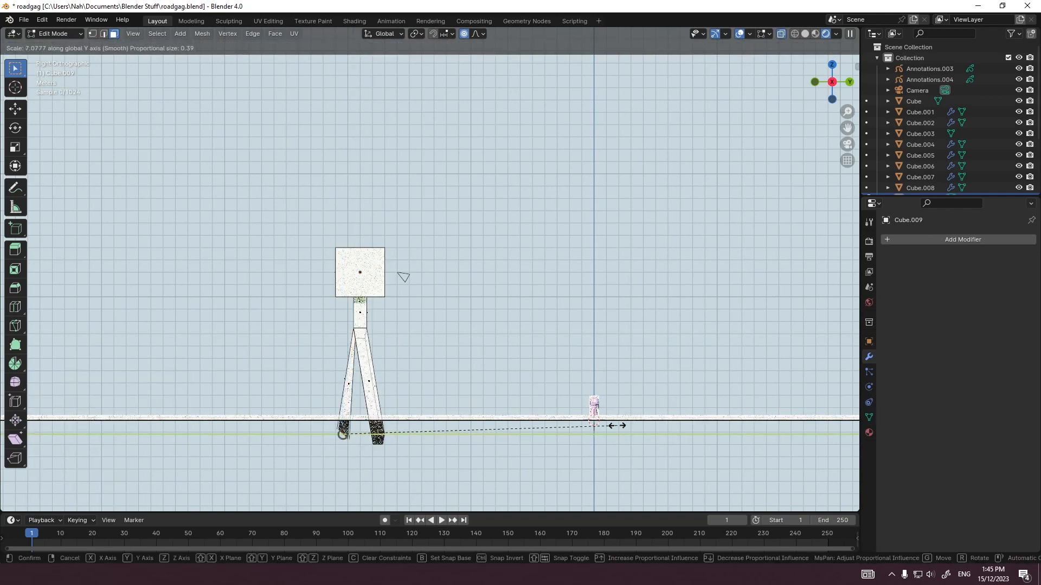
{"action": "left_click", "coordinate": [695, 402]}
Step: Move the rear leg's end about 2.2 m backward along Y and adjust its width by scaling along Y
{"action": "key", "text": "g"}
{"action": "mouse_move", "coordinate": [695, 402]}
{"action": "middle_mouse_down"}
{"action": "mouse_move", "coordinate": [695, 391]}
{"action": "mouse_move", "coordinate": [682, 391]}
{"action": "middle_mouse_up"}
{"action": "left_click", "coordinate": [695, 391]}
{"action": "key", "text": "g"}
{"action": "left_click", "coordinate": [448, 412]}
{"action": "key", "text": "s"}
{"action": "key", "text": "y"}
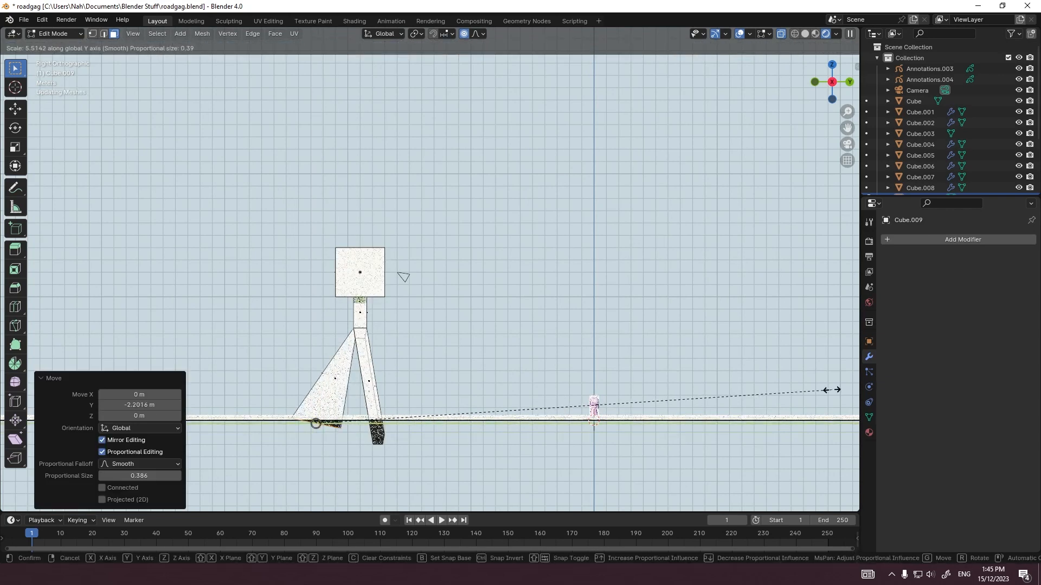
{"action": "left_click", "coordinate": [506, 407]}
Step: Shade the two-legged figure smooth and try a level 2 subdivision on it
{"action": "key", "text": "Tab"}
{"action": "right_click", "coordinate": [362, 344]}
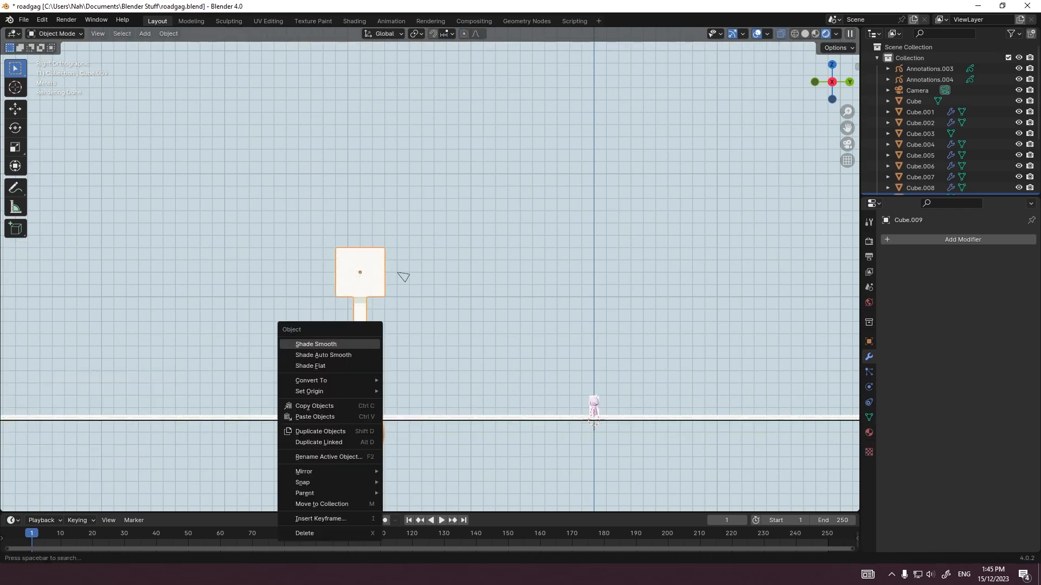
{"action": "left_click", "coordinate": [362, 344]}
{"action": "middle_click_drag", "start_coordinate": [362, 343], "coordinate": [386, 380]}
{"action": "key", "text": "ctrl+2"}
{"action": "key", "text": "ctrl+z"}
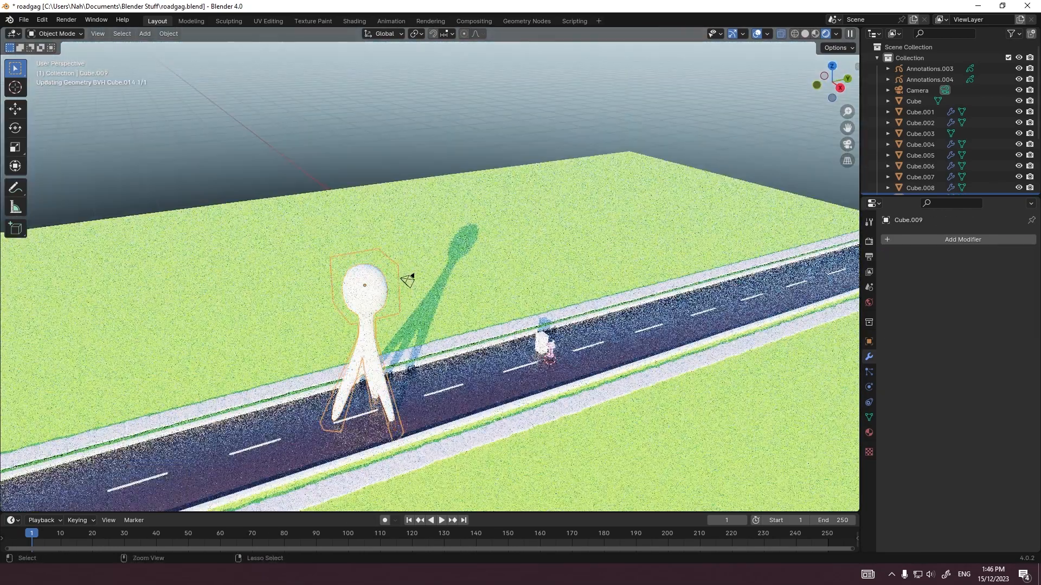
Step: Assign the existing material named Material to the figure and set its Base Color to black
{"action": "key", "text": "KP_0"}
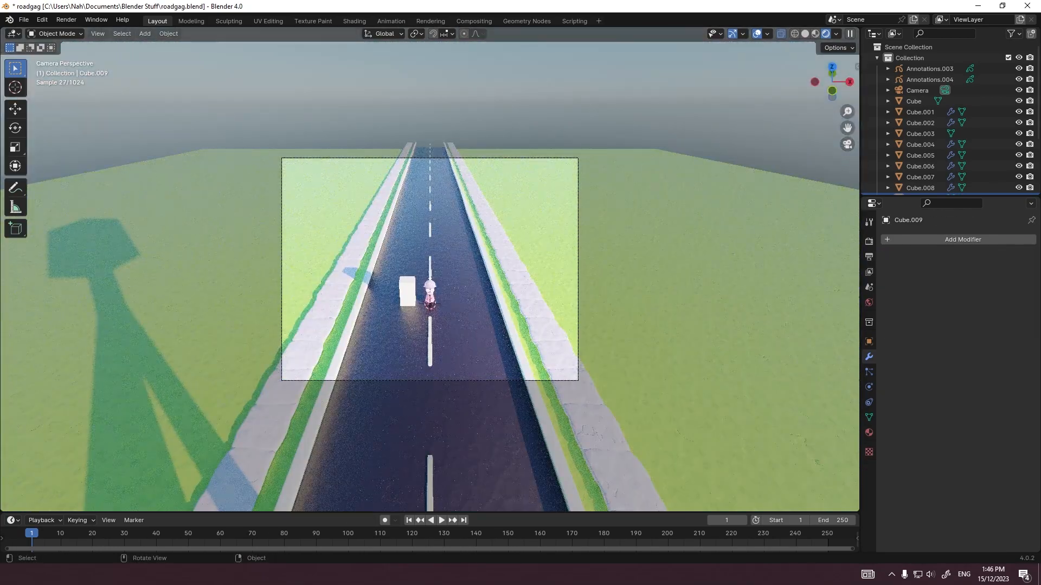
{"action": "scroll", "coordinate": [430, 277], "scroll_direction": "up", "scroll_amount": 2}
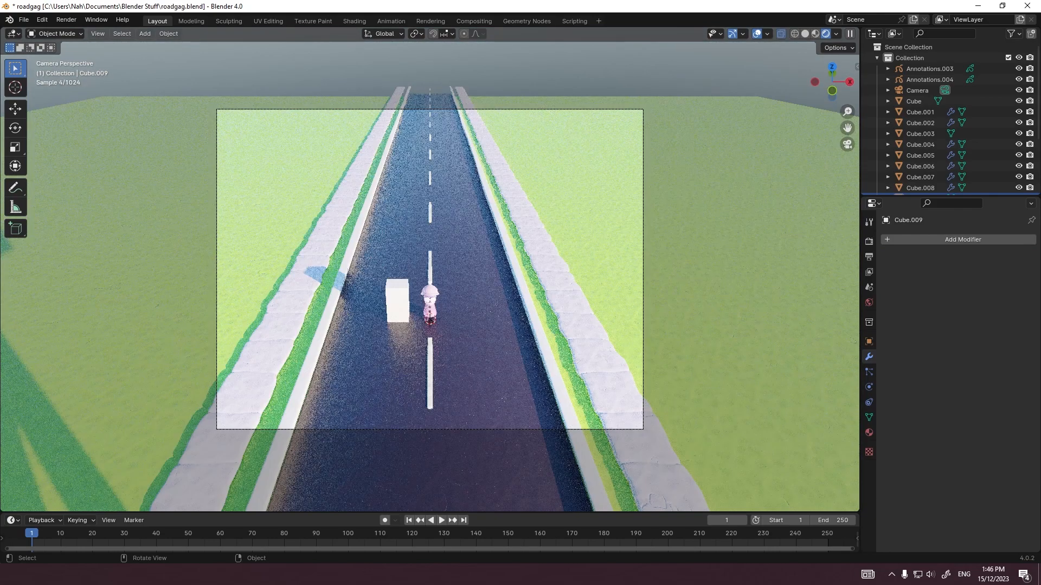
{"action": "left_click", "coordinate": [869, 433]}
{"action": "left_click", "coordinate": [889, 286]}
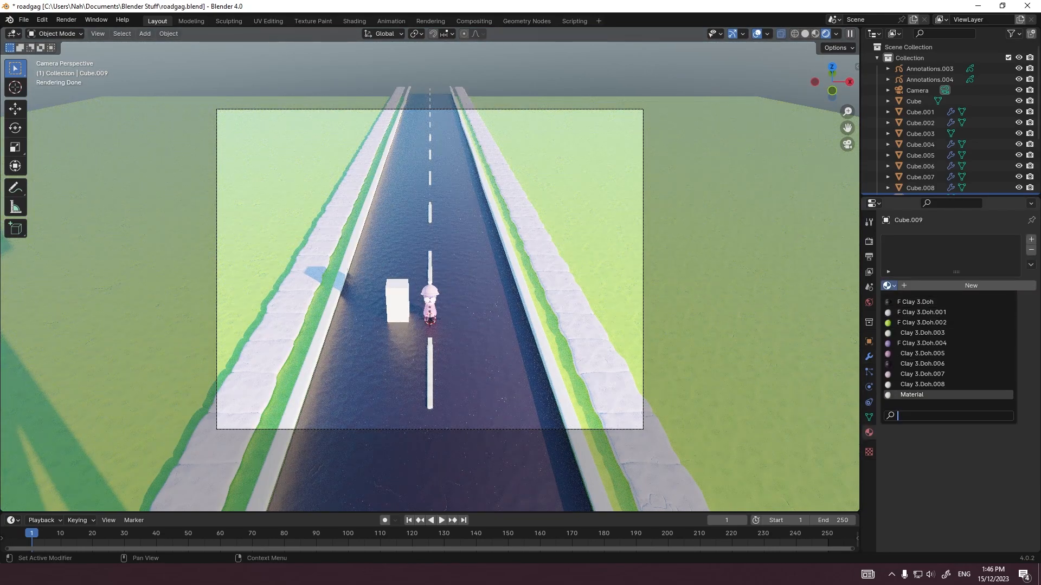
{"action": "left_click", "coordinate": [922, 394]}
{"action": "left_click", "coordinate": [986, 354]}
{"action": "left_click_drag", "start_coordinate": [1011, 238], "coordinate": [1011, 280]}
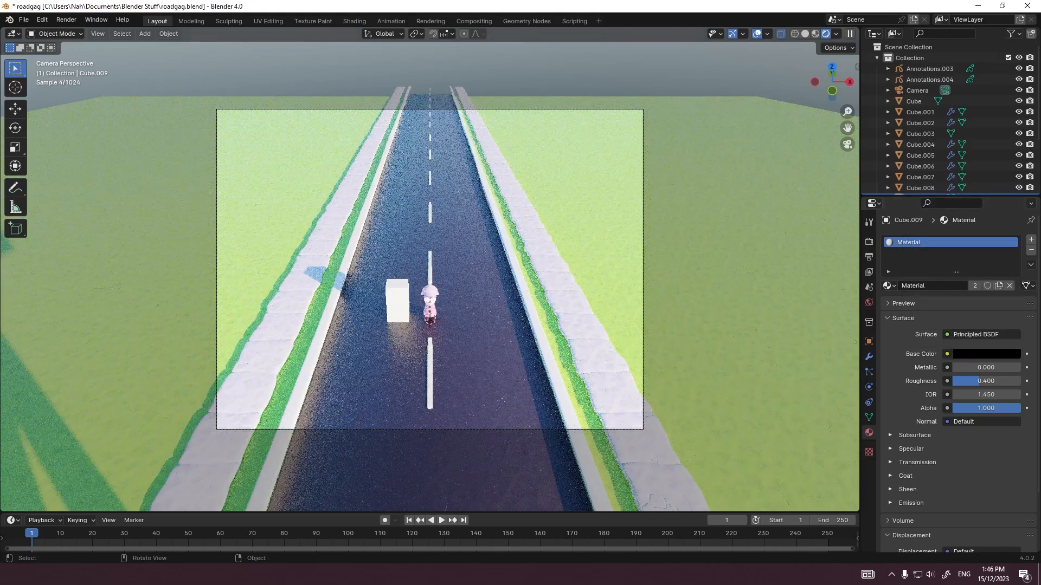
Step: Apply auto smooth shading with a 30° angle to the black figure behind the camera
{"action": "left_click", "coordinate": [574, 309]}
{"action": "scroll", "coordinate": [542, 260], "scroll_direction": "down", "scroll_amount": 3}
{"action": "left_click", "coordinate": [586, 114]}
{"action": "middle_click_drag", "start_coordinate": [542, 260], "coordinate": [421, 228]}
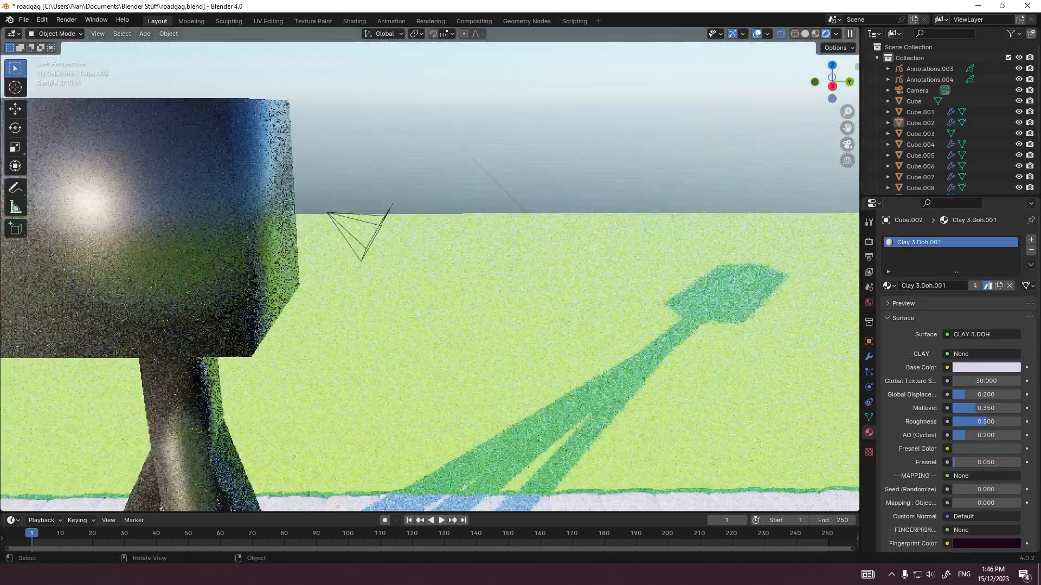
{"action": "scroll", "coordinate": [379, 238], "scroll_direction": "down", "scroll_amount": 4}
{"action": "left_click", "coordinate": [346, 243]}
{"action": "right_click", "coordinate": [346, 243]}
{"action": "left_click", "coordinate": [346, 243]}
Step: Return to the camera view, fit its frame to the viewport, and save the file with the road selected
{"action": "key", "text": "KP_0"}
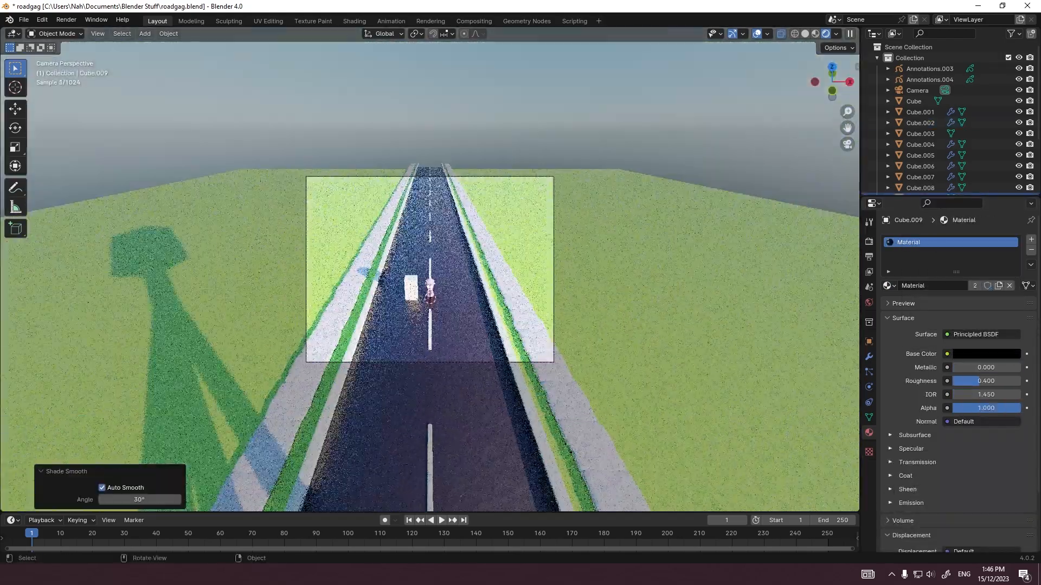
{"action": "key", "text": "alt+a"}
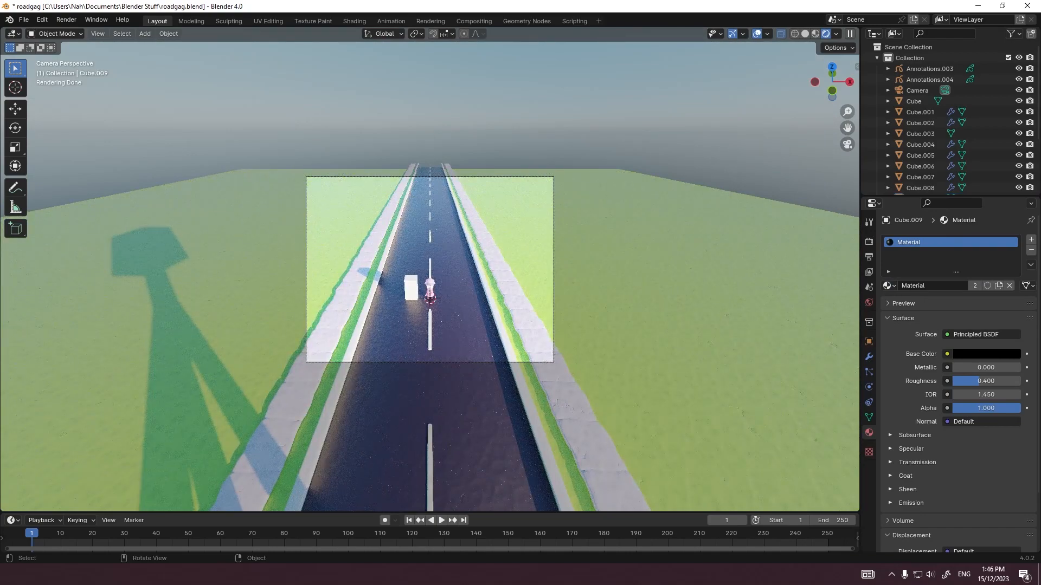
{"action": "key", "text": "Home"}
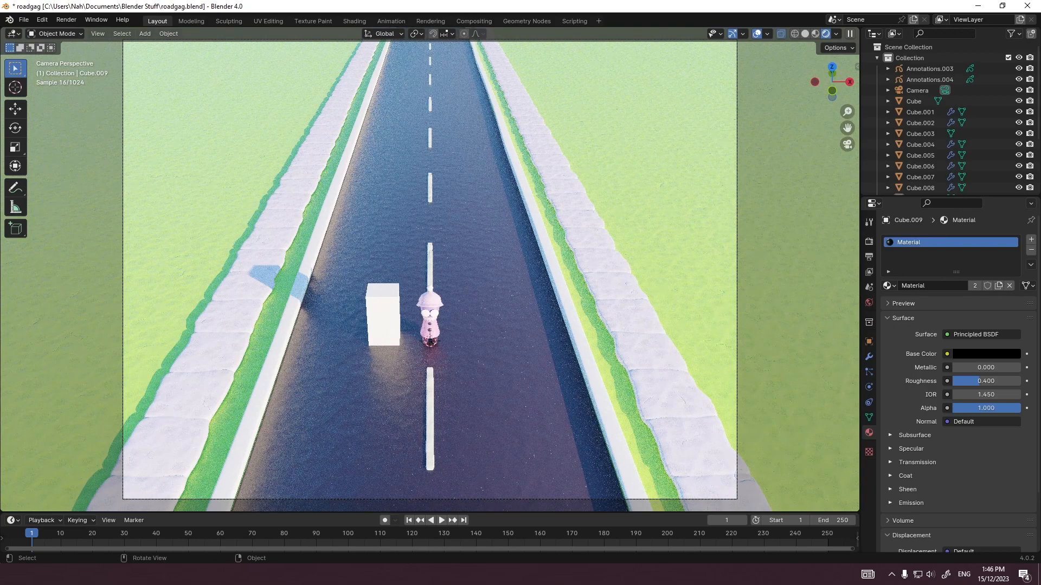
{"action": "left_click", "coordinate": [898, 133]}
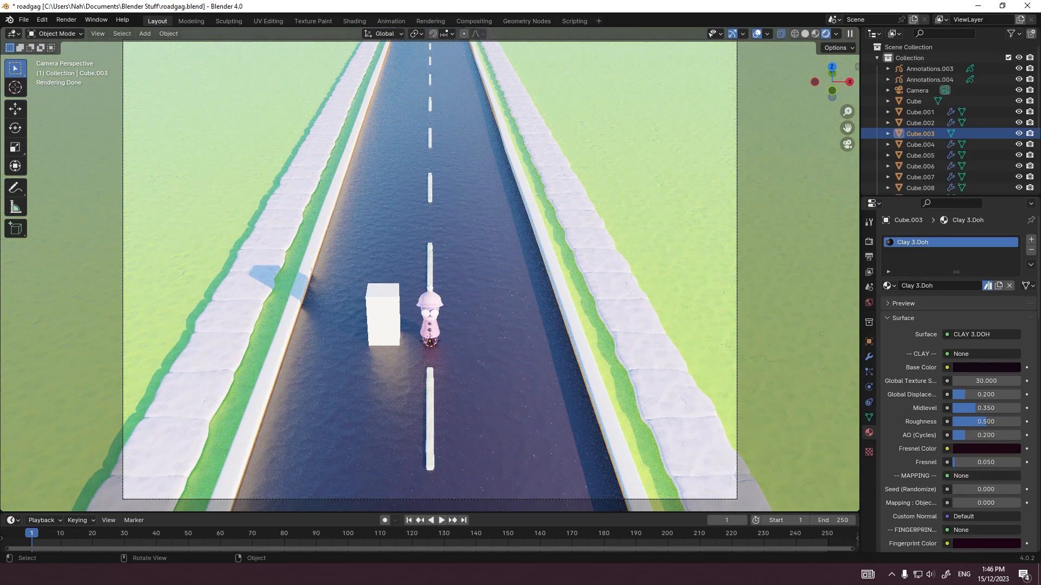
{"action": "key", "text": "ctrl+s"}
Step: Examine the scene from street level and check the Base Color of the road, sidewalk and surrounding ground materials
{"action": "key", "text": "KP_3"}
{"action": "scroll", "coordinate": [430, 277], "scroll_direction": "down", "scroll_amount": 5}
{"action": "middle_click_drag", "start_coordinate": [429, 276], "coordinate": [465, 286]}
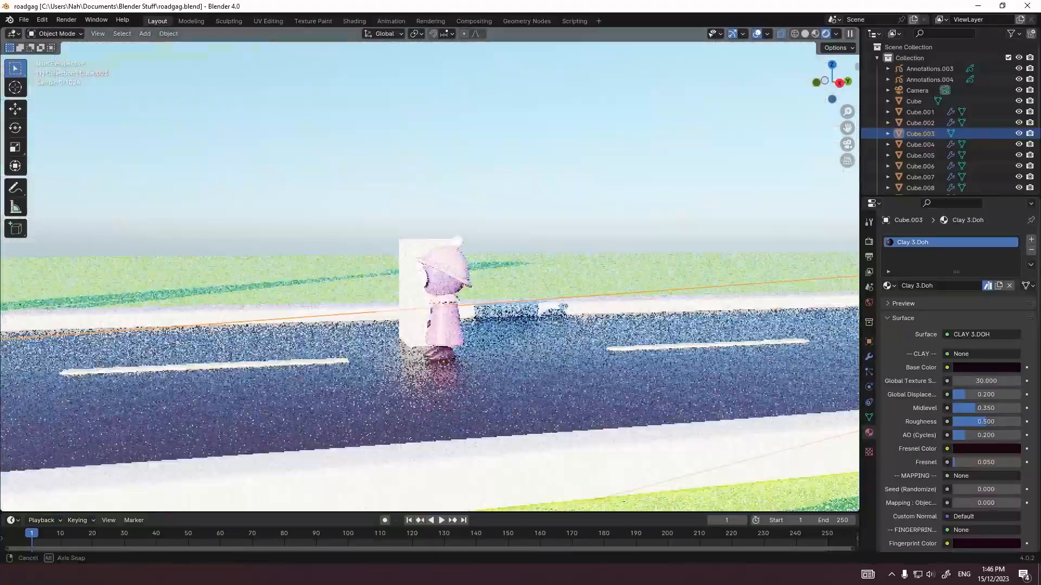
{"action": "middle_click_drag", "start_coordinate": [458, 240], "coordinate": [412, 244]}
{"action": "left_click", "coordinate": [429, 331]}
{"action": "left_click", "coordinate": [986, 368]}
{"action": "left_click", "coordinate": [705, 298]}
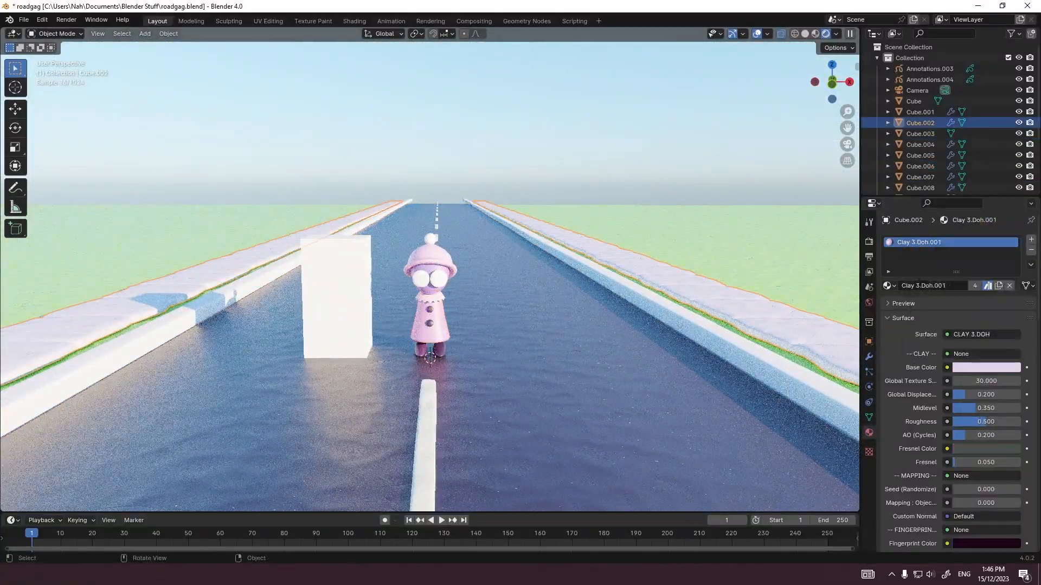
{"action": "left_click", "coordinate": [623, 347]}
{"action": "left_click", "coordinate": [986, 367]}
{"action": "left_click", "coordinate": [732, 250]}
{"action": "left_click", "coordinate": [986, 368]}
{"action": "left_click", "coordinate": [430, 332]}
{"action": "scroll", "coordinate": [430, 331], "scroll_direction": "up", "scroll_amount": 6}
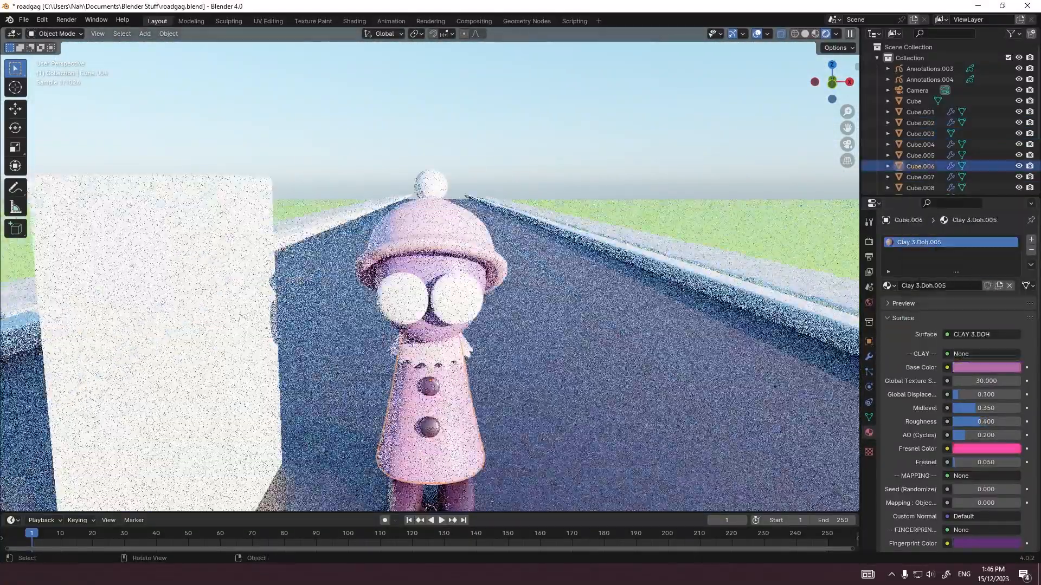
Step: Select all parts of the clay character and move them from the middle of the road toward the left sidewalk
{"action": "scroll", "coordinate": [430, 332], "scroll_direction": "down", "scroll_amount": 4}
{"action": "left_click", "coordinate": [418, 384], "text": "shift"}
{"action": "left_click", "coordinate": [429, 347], "text": "shift"}
{"action": "left_click", "coordinate": [430, 327], "text": "shift"}
{"action": "left_click", "coordinate": [430, 310], "text": "shift"}
{"action": "left_click", "coordinate": [430, 299], "text": "shift"}
{"action": "left_click", "coordinate": [442, 285], "text": "shift"}
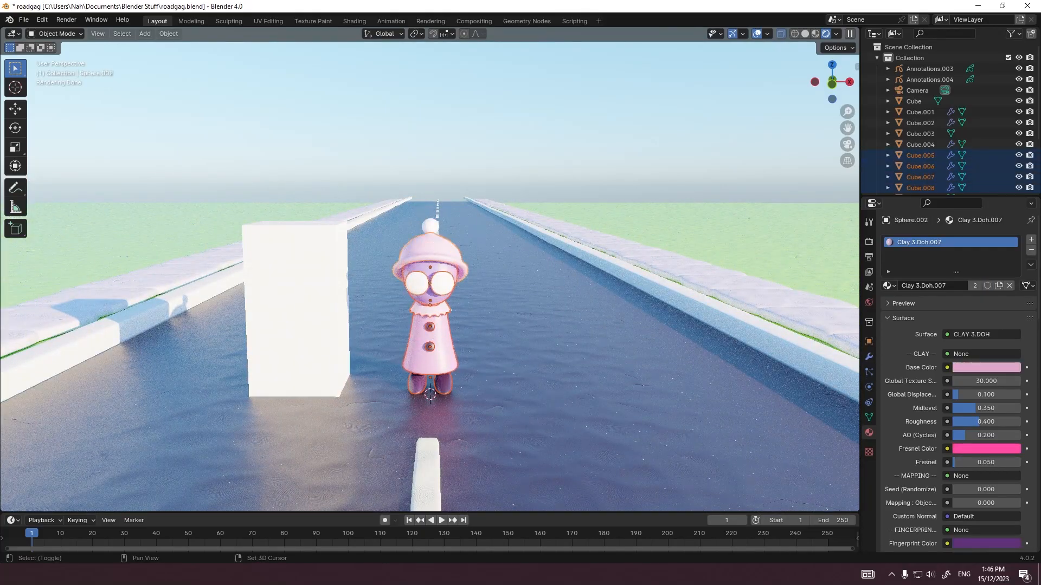
{"action": "key", "text": "g"}
{"action": "key", "text": "shift+y"}
{"action": "right_click", "coordinate": [363, 334]}
{"action": "key", "text": "grave"}
{"action": "left_click", "coordinate": [365, 272]}
{"action": "key", "text": "g"}
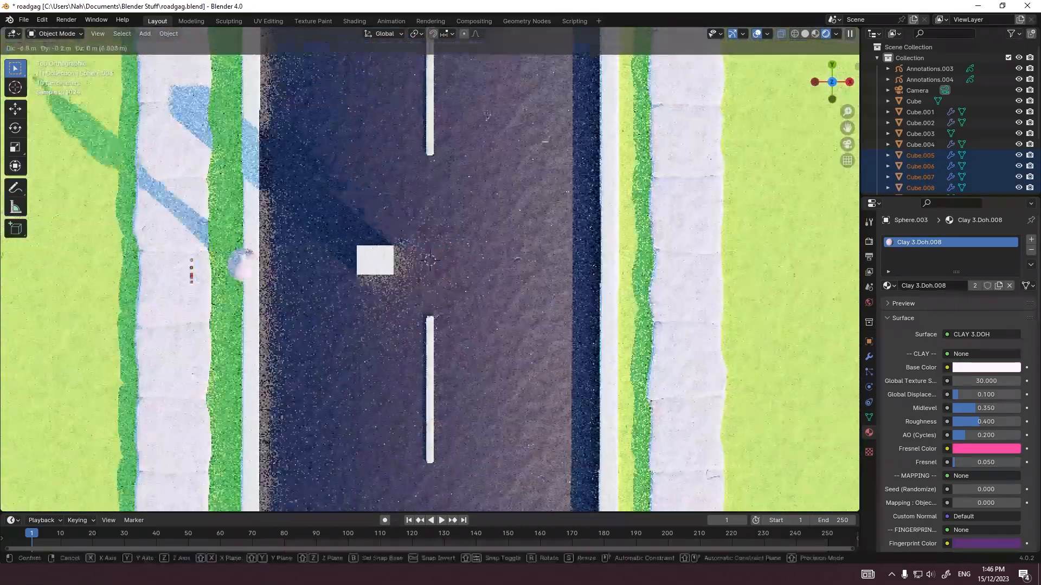
{"action": "left_click", "coordinate": [255, 303]}
Step: Centre the character on the left sidewalk and shift it -0.2 m along Z to meet the sidewalk surface
{"action": "key", "text": "grave"}
{"action": "left_click", "coordinate": [333, 304]}
{"action": "scroll", "coordinate": [333, 303], "scroll_direction": "up", "scroll_amount": 6}
{"action": "key", "text": "g"}
{"action": "left_click", "coordinate": [357, 303]}
{"action": "scroll", "coordinate": [357, 304], "scroll_direction": "down", "scroll_amount": 5}
{"action": "middle_click_drag", "start_coordinate": [357, 304], "coordinate": [575, 322]}
{"action": "key", "text": "grave"}
{"action": "left_click", "coordinate": [374, 328]}
{"action": "scroll", "coordinate": [420, 311], "scroll_direction": "up", "scroll_amount": 11}
{"action": "key", "text": "g"}
{"action": "key", "text": "z"}
{"action": "left_click", "coordinate": [420, 352]}
{"action": "scroll", "coordinate": [420, 353], "scroll_direction": "down", "scroll_amount": 5}
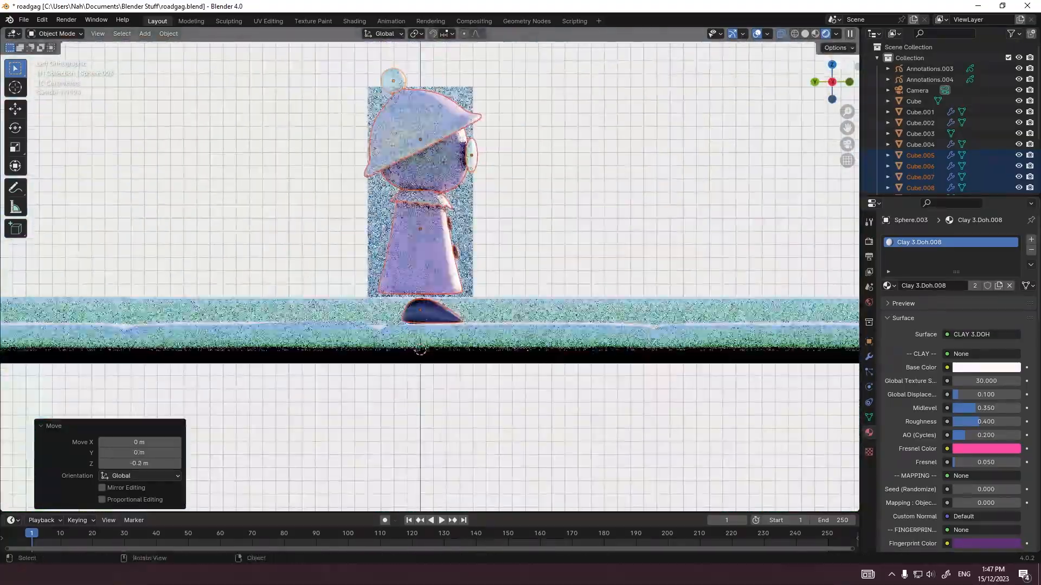
Step: Slide the character along the sidewalk on the Y axis and return to the camera view with the road selected
{"action": "key", "text": "g"}
{"action": "key", "text": "y"}
{"action": "left_click", "coordinate": [249, 347]}
{"action": "key", "text": "grave"}
{"action": "left_click", "coordinate": [211, 379]}
{"action": "left_click", "coordinate": [331, 369]}
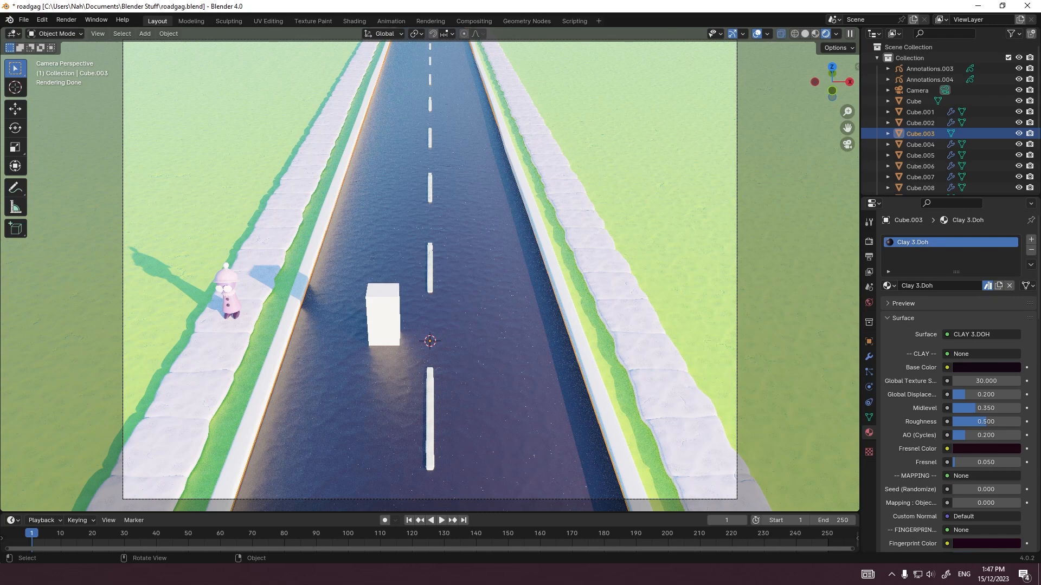
Step: Add a cube beside the left sidewalk, moved -12 m along X and raised 1 m along Z
{"action": "middle_click_drag", "start_coordinate": [331, 369], "coordinate": [323, 335]}
{"action": "scroll", "coordinate": [323, 335], "scroll_direction": "down", "scroll_amount": 5}
{"action": "left_click", "coordinate": [271, 358]}
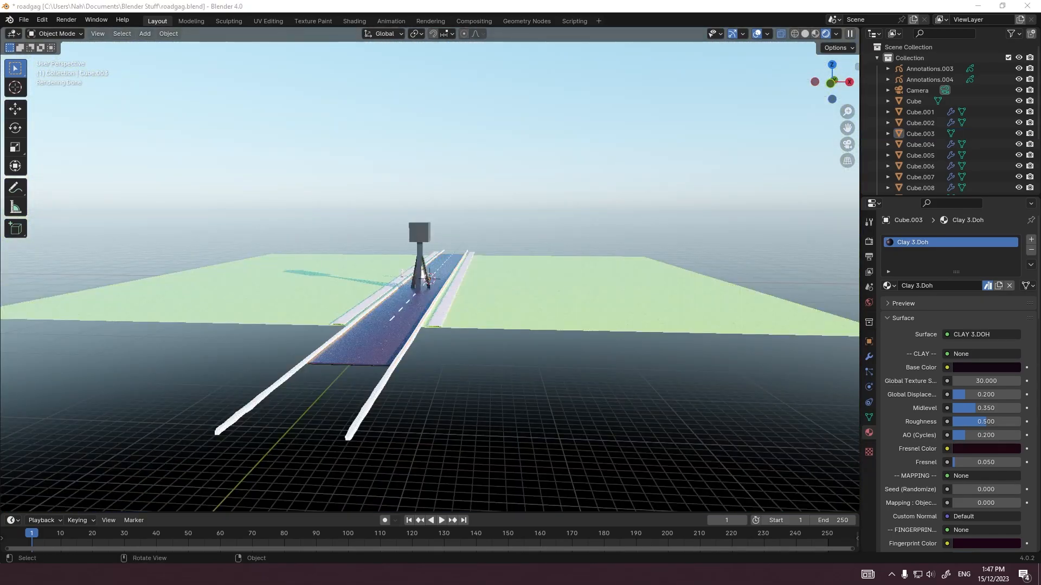
{"action": "key", "text": "shift+a"}
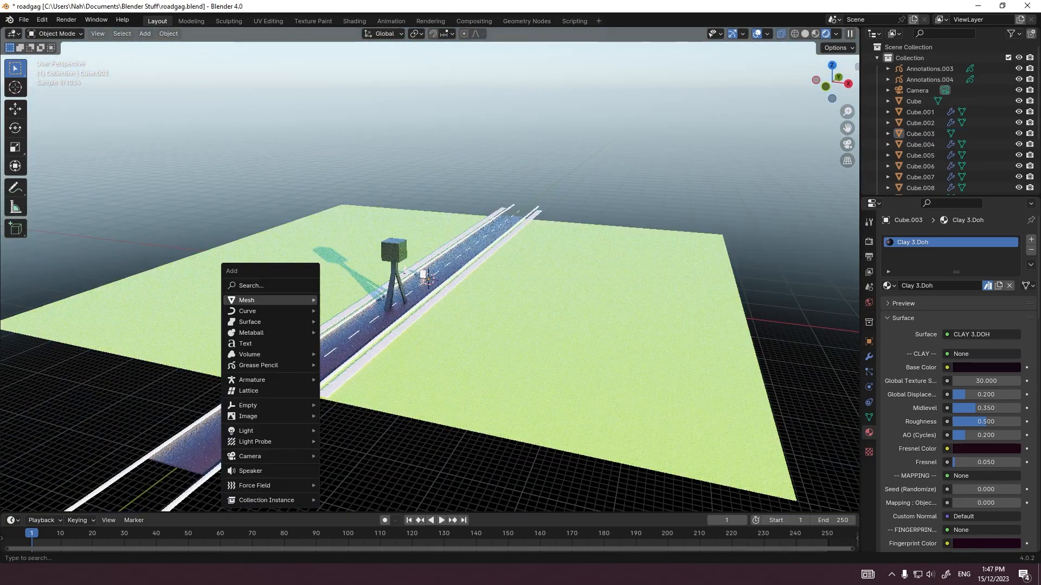
{"action": "mouse_move", "coordinate": [246, 298]}
{"action": "left_click", "coordinate": [346, 37]}
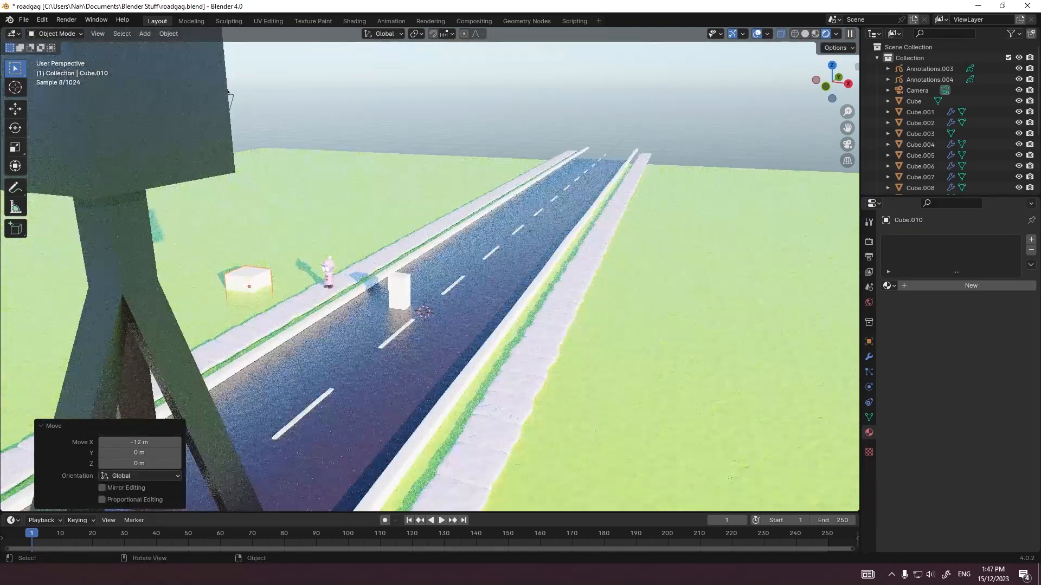
{"action": "key", "text": "KP_3"}
{"action": "key", "text": "g"}
{"action": "key", "text": "z"}
{"action": "key", "text": "Return"}
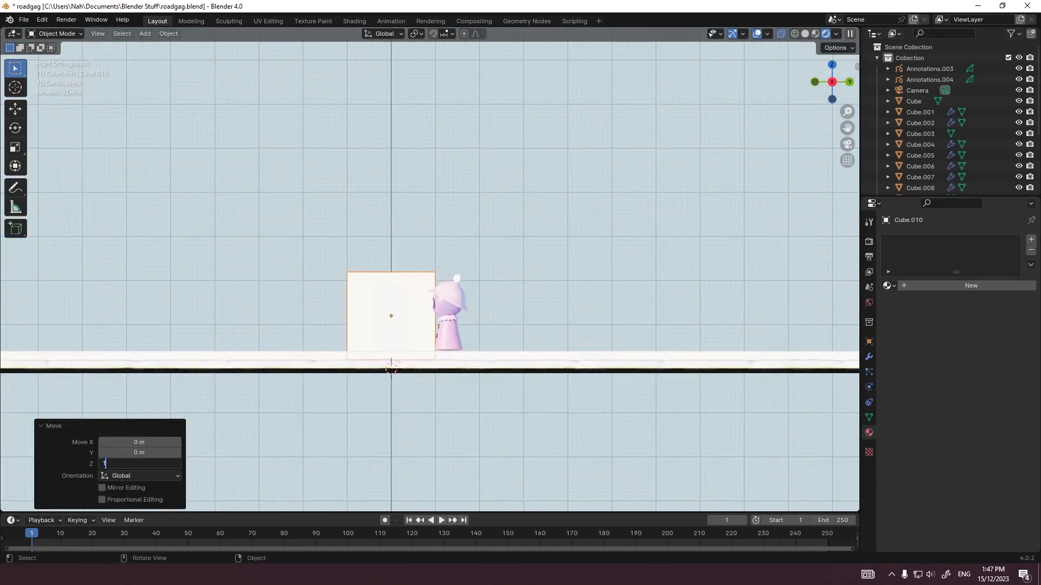
Step: Raise the new cube's top face 4 m along Z to make a tall block
{"action": "key", "text": "Tab"}
{"action": "middle_click_drag", "start_coordinate": [422, 303], "coordinate": [430, 308]}
{"action": "type", "text": "gz"}
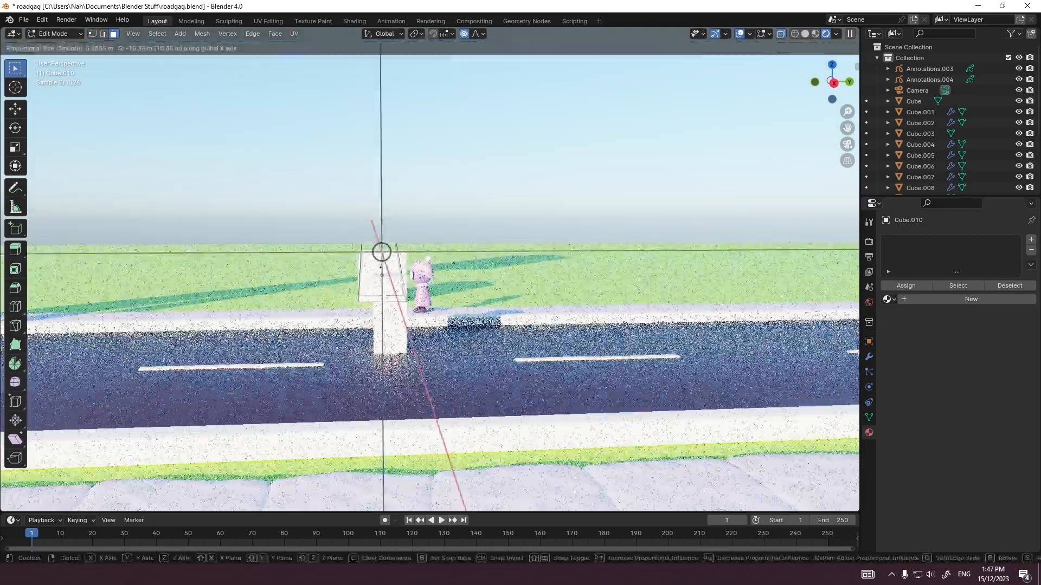
{"action": "type", "text": "4"}
{"action": "key", "text": "Return"}
{"action": "scroll", "coordinate": [429, 277], "scroll_direction": "down", "scroll_amount": 5}
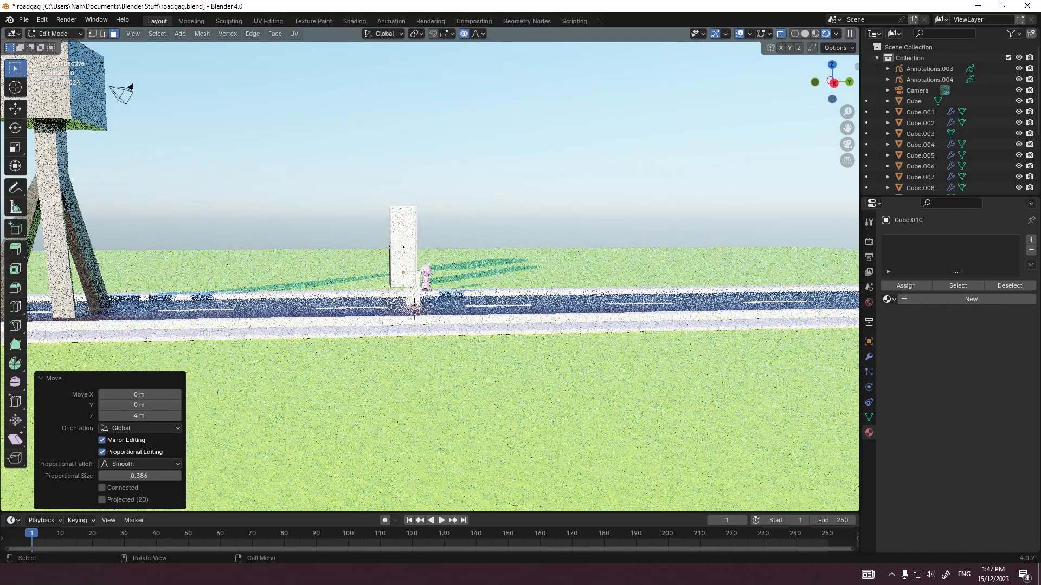
{"action": "key", "text": "Tab"}
Step: Stretch the tall block's geometry along the Y axis into a long building shape parallel to the road
{"action": "key", "text": "KP_1"}
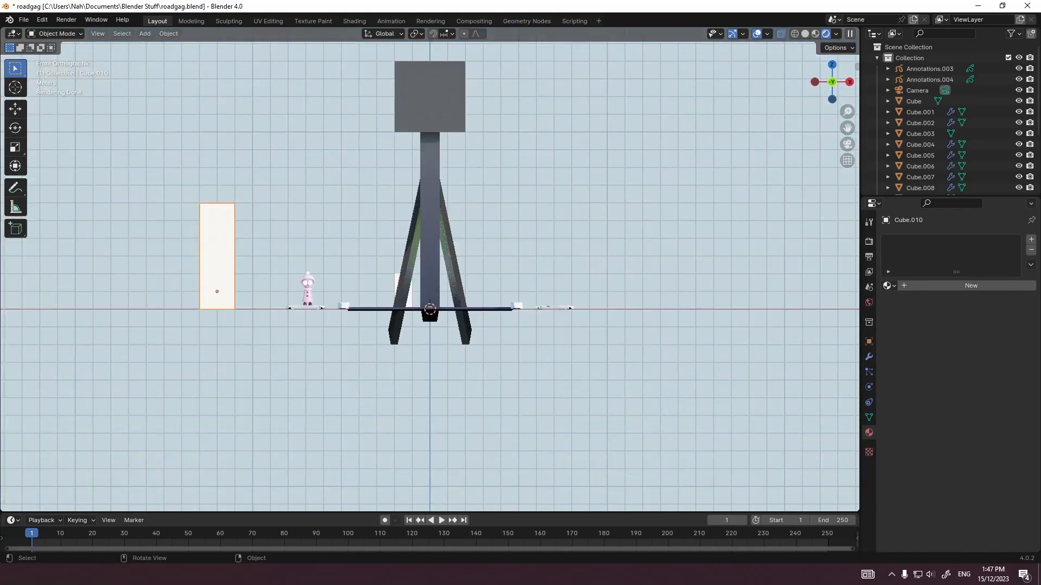
{"action": "key", "text": "grave"}
{"action": "left_click", "coordinate": [365, 255]}
{"action": "key", "text": "Tab"}
{"action": "key", "text": "s"}
{"action": "key", "text": "y"}
{"action": "left_click", "coordinate": [584, 282]}
{"action": "key", "text": "Tab"}
Step: Deepen the building by moving its outer face -4 m along X, and return to the camera view
{"action": "middle_click_drag", "start_coordinate": [542, 281], "coordinate": [428, 343]}
{"action": "type", "text": "gx-5"}
{"action": "key", "text": "Return"}
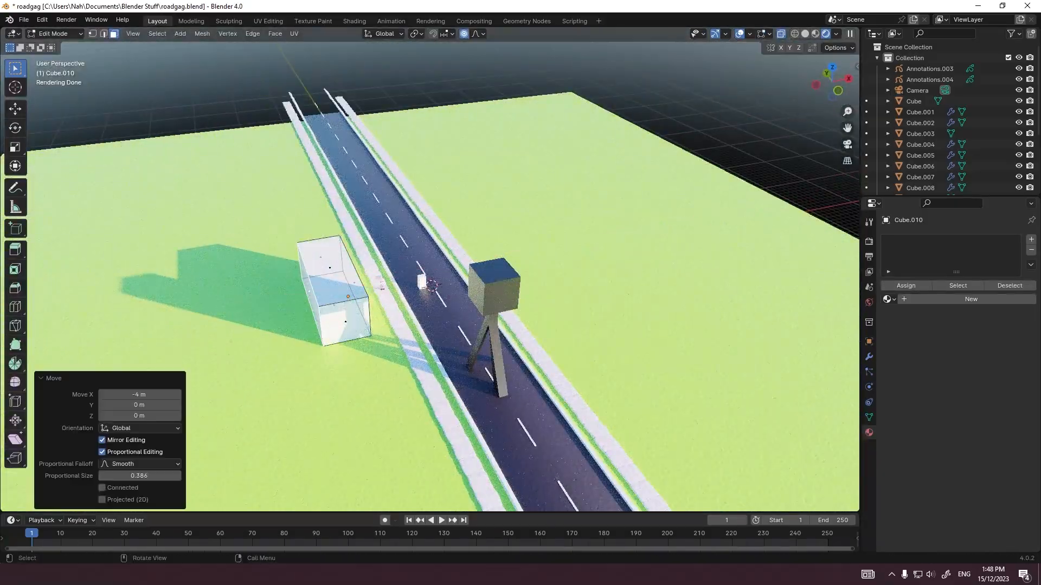
{"action": "key", "text": "KP_0"}
{"action": "key", "text": "Tab"}
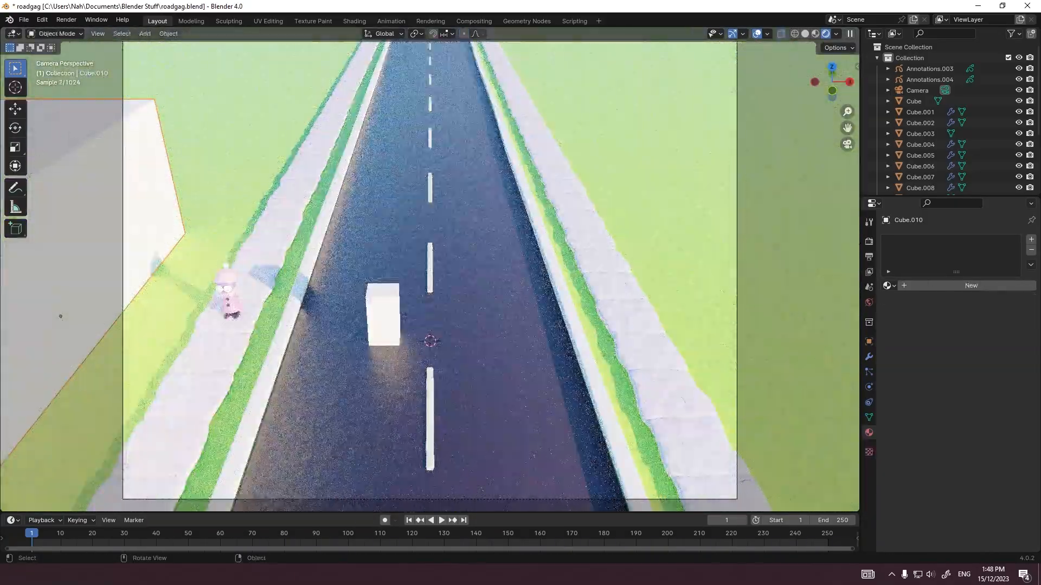
Step: Assign a separate copy of the green clay material to the building
{"action": "key", "text": "shift+a"}
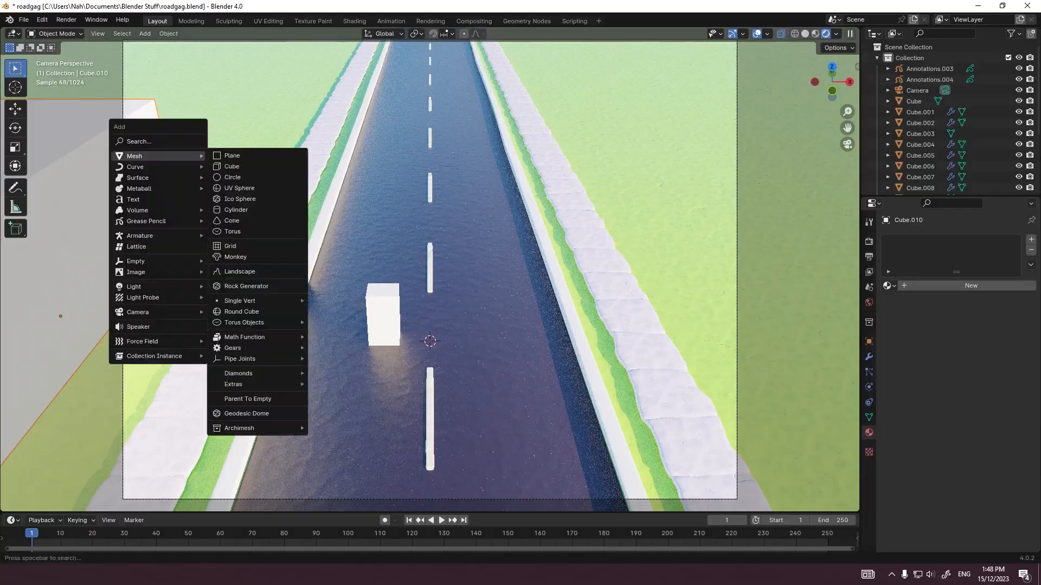
{"action": "scroll", "coordinate": [325, 244], "scroll_direction": "down", "scroll_amount": 2}
{"action": "key", "text": "Tab"}
{"action": "key", "text": "Tab"}
{"action": "left_click", "coordinate": [889, 286]}
{"action": "left_click", "coordinate": [930, 314]}
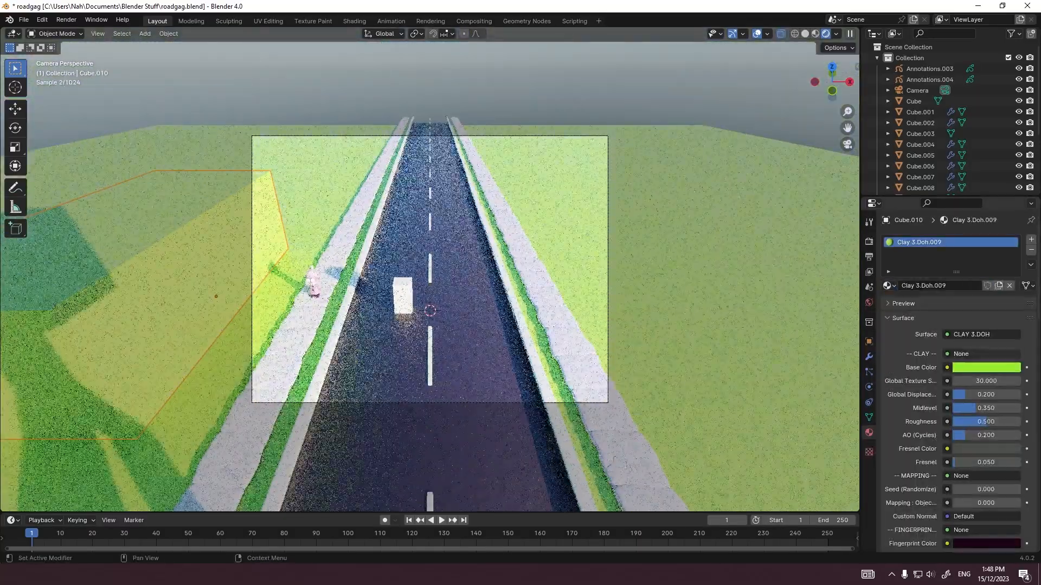
Step: Change the building material's Base Color to a light orange and select the ground plane
{"action": "left_click", "coordinate": [986, 367]}
{"action": "left_click", "coordinate": [949, 272]}
{"action": "mouse_move", "coordinate": [1012, 212]}
{"action": "left_mouse_down"}
{"action": "mouse_move", "coordinate": [1012, 258]}
{"action": "mouse_move", "coordinate": [1011, 199]}
{"action": "left_mouse_up"}
{"action": "left_click", "coordinate": [943, 273]}
{"action": "left_click", "coordinate": [677, 260]}
{"action": "scroll", "coordinate": [678, 261], "scroll_direction": "up", "scroll_amount": 1}
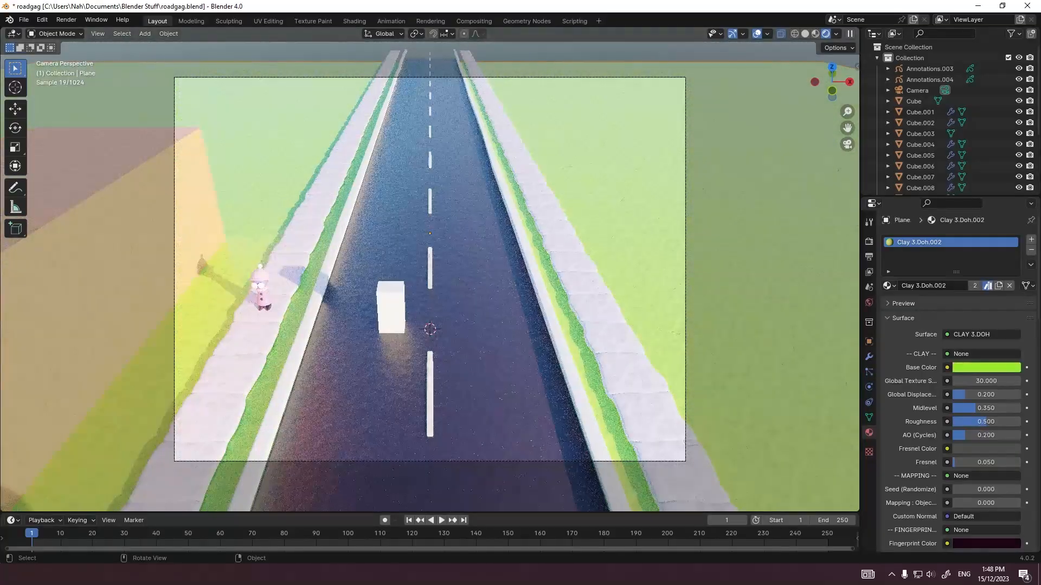
Step: Paste the copied clay car model into the road scene
{"action": "middle_click_drag", "start_coordinate": [434, 271], "coordinate": [347, 258]}
{"action": "scroll", "coordinate": [404, 268], "scroll_direction": "down", "scroll_amount": 5}
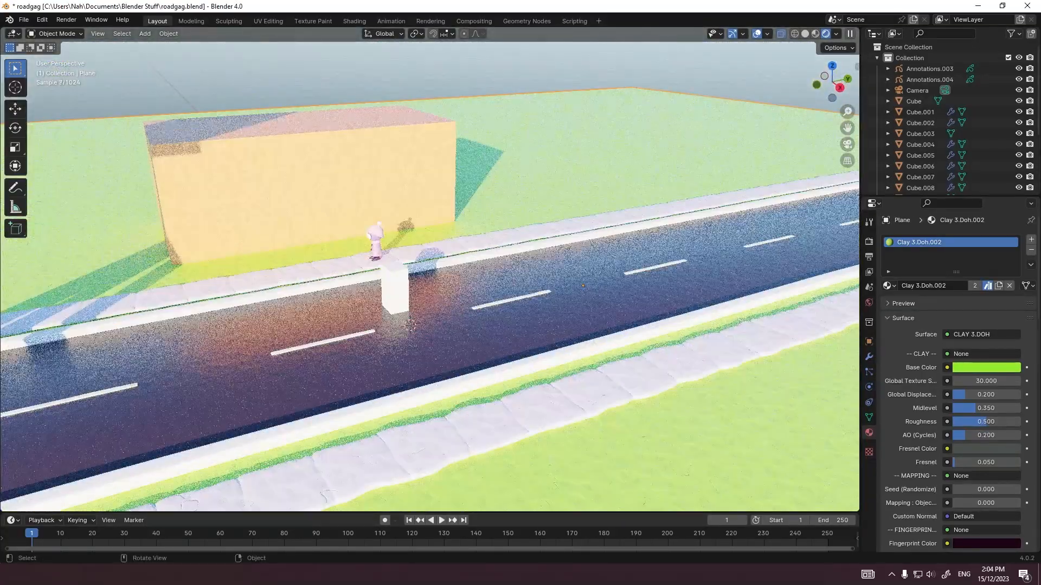
{"action": "left_click", "coordinate": [486, 291]}
{"action": "scroll", "coordinate": [477, 291], "scroll_direction": "up", "scroll_amount": 1}
{"action": "middle_click_drag", "start_coordinate": [477, 291], "coordinate": [483, 266]}
{"action": "key", "text": "ctrl+v"}
{"action": "scroll", "coordinate": [498, 304], "scroll_direction": "down", "scroll_amount": 8}
{"action": "scroll", "coordinate": [501, 310], "scroll_direction": "up", "scroll_amount": 3}
{"action": "scroll", "coordinate": [482, 266], "scroll_direction": "up", "scroll_amount": 5}
{"action": "mouse_move", "coordinate": [422, 290]}
{"action": "middle_mouse_down"}
{"action": "mouse_move", "coordinate": [434, 282]}
{"action": "mouse_move", "coordinate": [421, 293]}
{"action": "middle_mouse_up"}
{"action": "key", "text": "a"}
{"action": "key", "text": "Delete"}
{"action": "scroll", "coordinate": [430, 537], "scroll_direction": "down", "scroll_amount": 6}
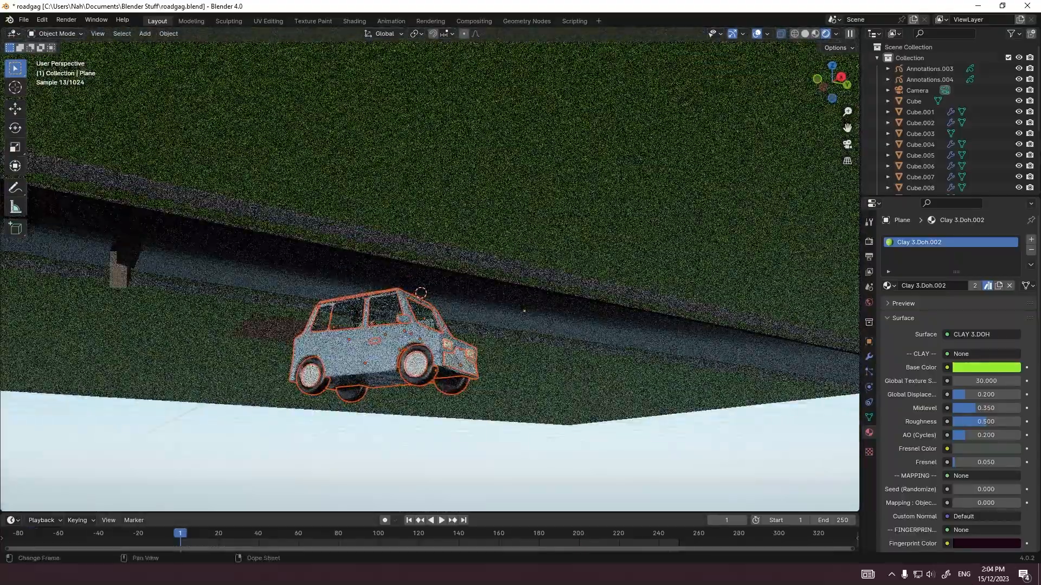
Step: Isolate the pasted car in local view and clear its location
{"action": "key", "text": "KP_Divide"}
{"action": "middle_click_drag", "start_coordinate": [488, 265], "coordinate": [404, 316]}
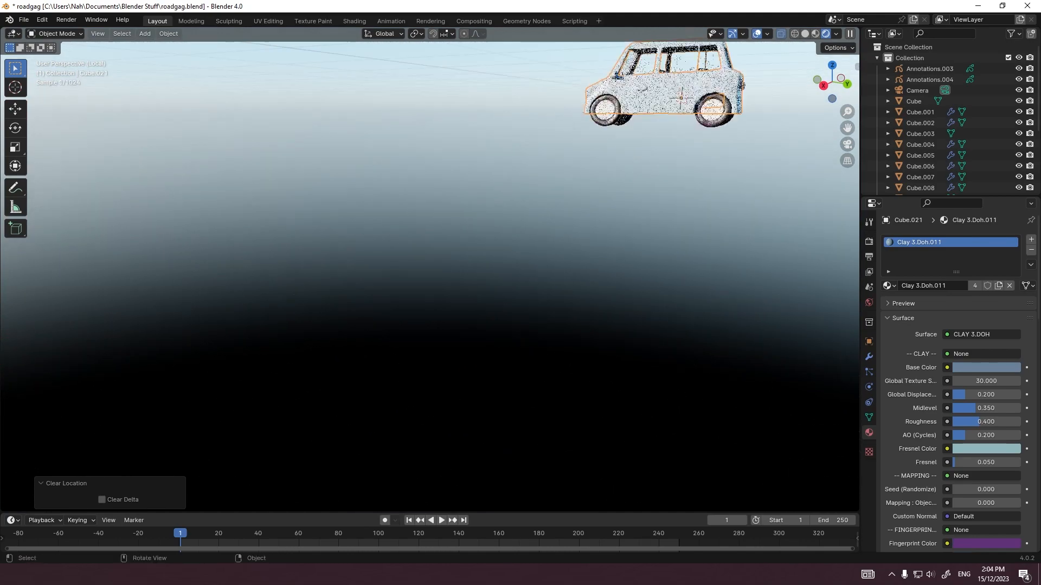
{"action": "scroll", "coordinate": [430, 276], "scroll_direction": "up", "scroll_amount": 3}
{"action": "middle_click_drag", "start_coordinate": [430, 277], "coordinate": [417, 295], "text": "shift"}
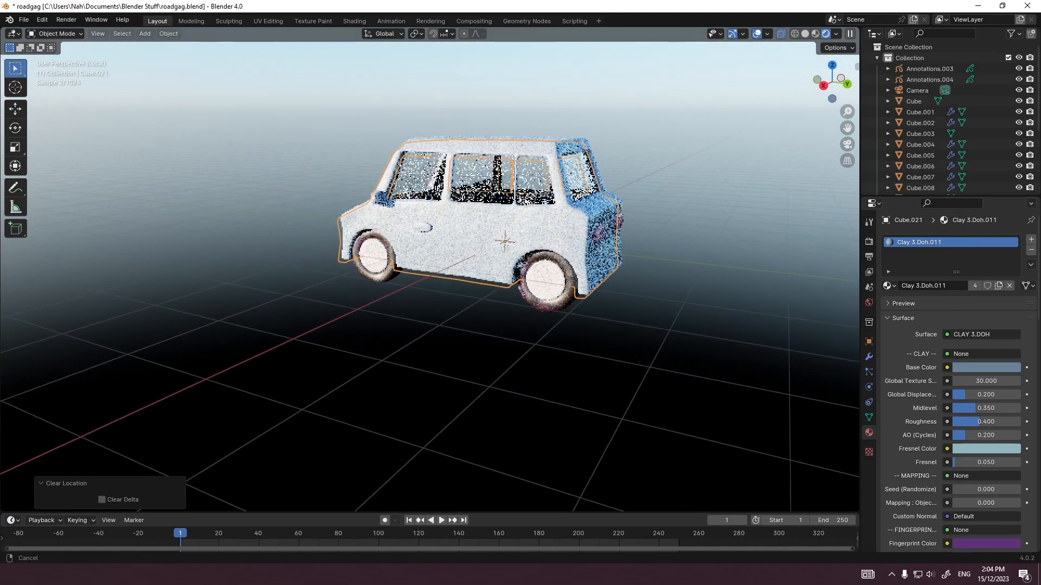
{"action": "scroll", "coordinate": [430, 293], "scroll_direction": "up", "scroll_amount": 1}
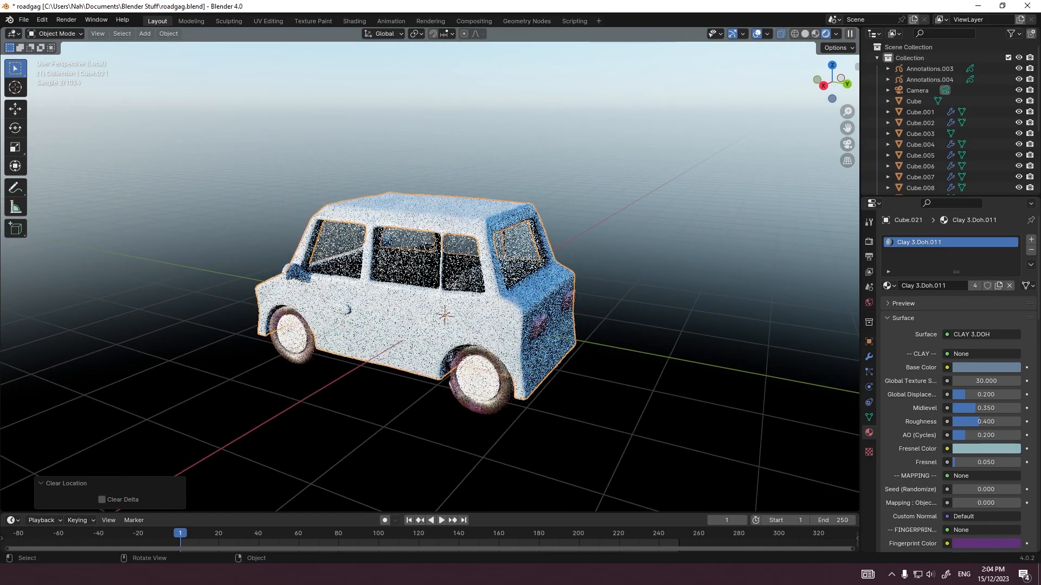
Step: Examine the isolated car from above and all around, including its windows, seats and wheels
{"action": "middle_click_drag", "start_coordinate": [336, 265], "coordinate": [482, 225]}
{"action": "key", "text": "grave"}
{"action": "left_click", "coordinate": [442, 188]}
{"action": "scroll", "coordinate": [430, 276], "scroll_direction": "down", "scroll_amount": 9}
{"action": "scroll", "coordinate": [430, 276], "scroll_direction": "up", "scroll_amount": 7}
{"action": "middle_click_drag", "start_coordinate": [430, 276], "coordinate": [510, 293], "text": "shift"}
{"action": "scroll", "coordinate": [510, 294], "scroll_direction": "up", "scroll_amount": 3}
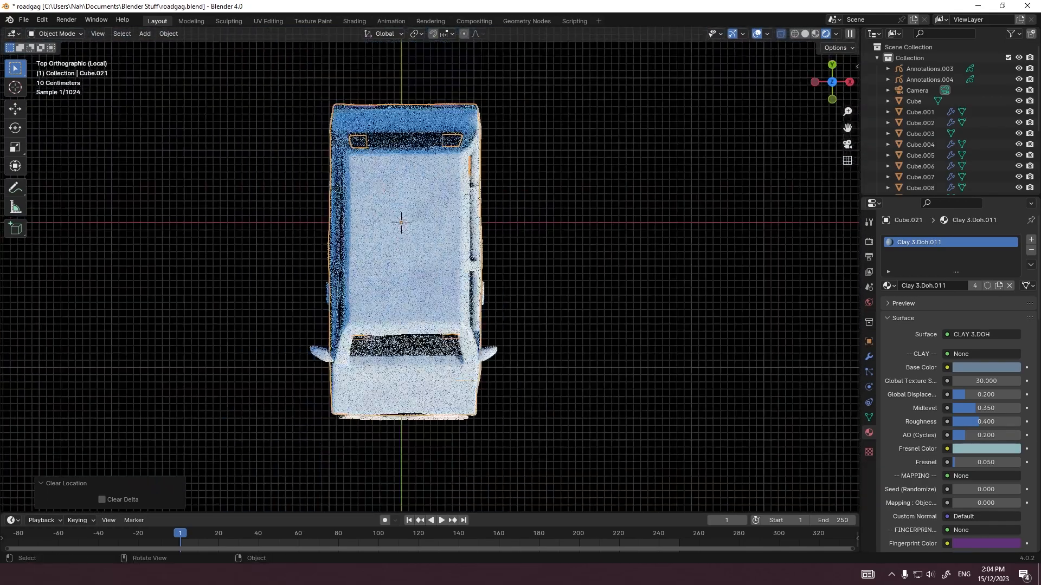
{"action": "middle_click_drag", "start_coordinate": [504, 347], "coordinate": [413, 244]}
{"action": "key", "text": "grave"}
{"action": "left_click", "coordinate": [493, 244]}
{"action": "middle_click_drag", "start_coordinate": [488, 326], "coordinate": [464, 195], "text": "shift"}
{"action": "scroll", "coordinate": [463, 244], "scroll_direction": "up", "scroll_amount": 3}
{"action": "middle_click_drag", "start_coordinate": [430, 260], "coordinate": [488, 285]}
{"action": "key", "text": "Tab"}
{"action": "key", "text": "Tab"}
{"action": "left_click", "coordinate": [461, 243]}
{"action": "scroll", "coordinate": [487, 260], "scroll_direction": "down", "scroll_amount": 2}
{"action": "middle_click_drag", "start_coordinate": [461, 249], "coordinate": [513, 252]}
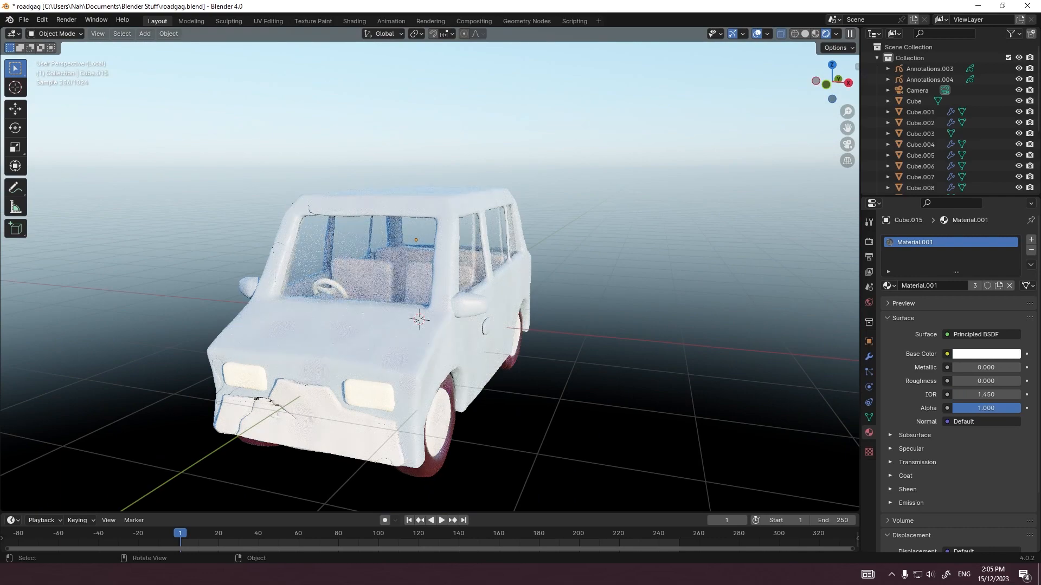
{"action": "middle_click_drag", "start_coordinate": [420, 320], "coordinate": [447, 313]}
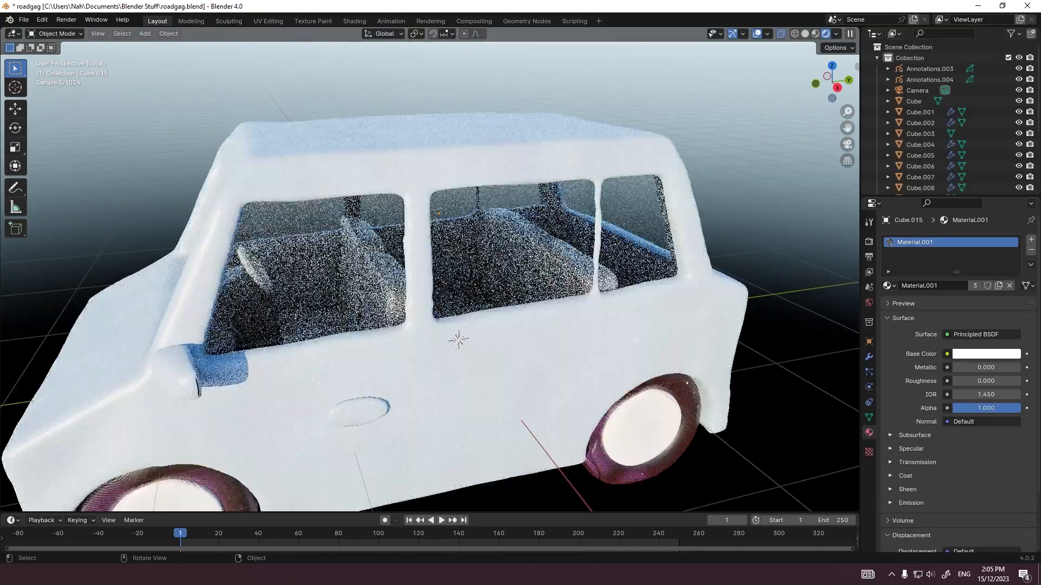
{"action": "middle_click_drag", "start_coordinate": [462, 337], "coordinate": [465, 336]}
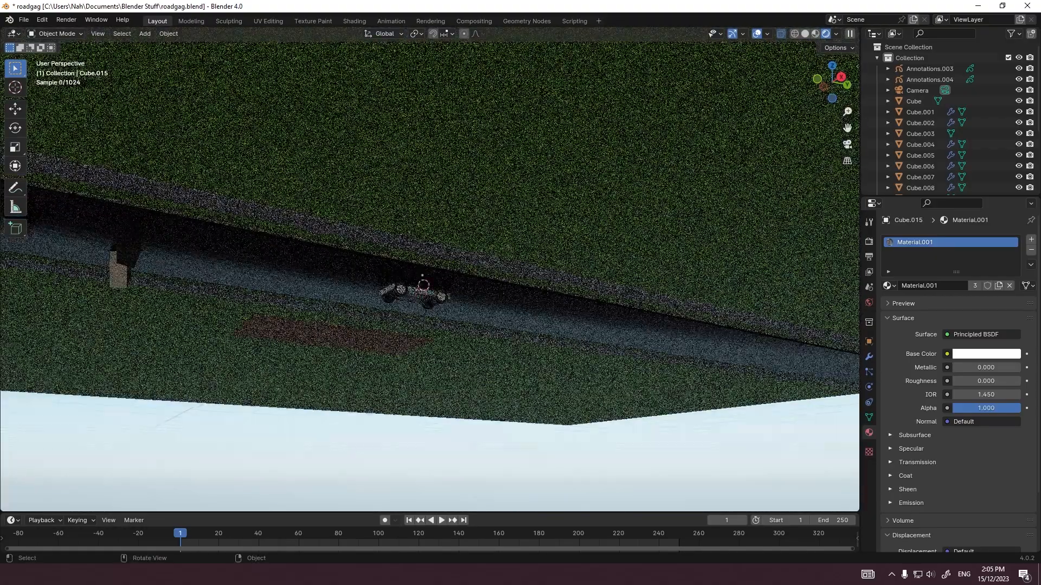
Step: Place the car in the left lane behind the white block and rotate it to face away from the camera
{"action": "key", "text": "grave"}
{"action": "left_click", "coordinate": [372, 255]}
{"action": "key", "text": "g"}
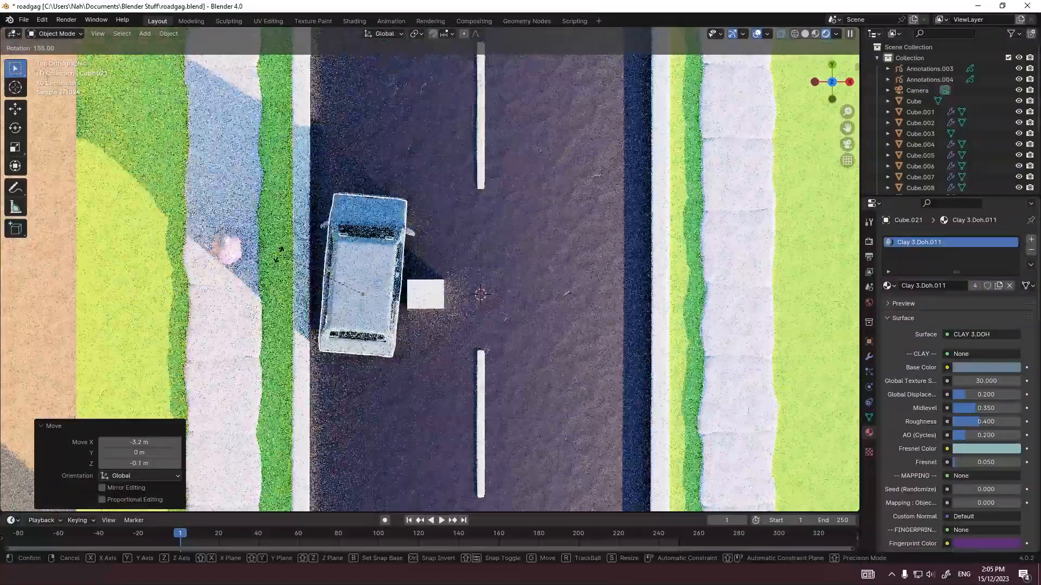
{"action": "key", "text": "grave"}
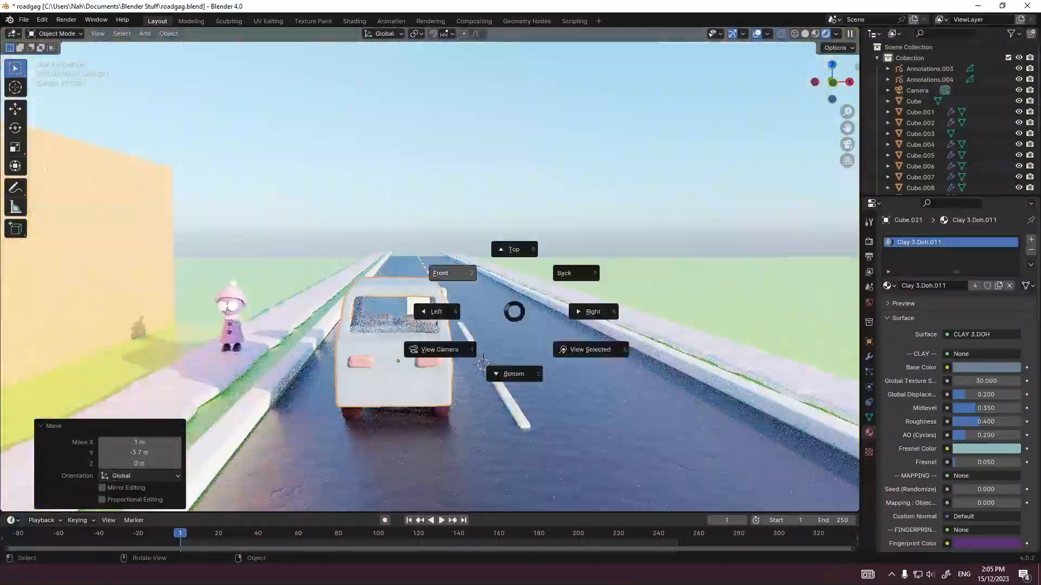
{"action": "left_click", "coordinate": [446, 269]}
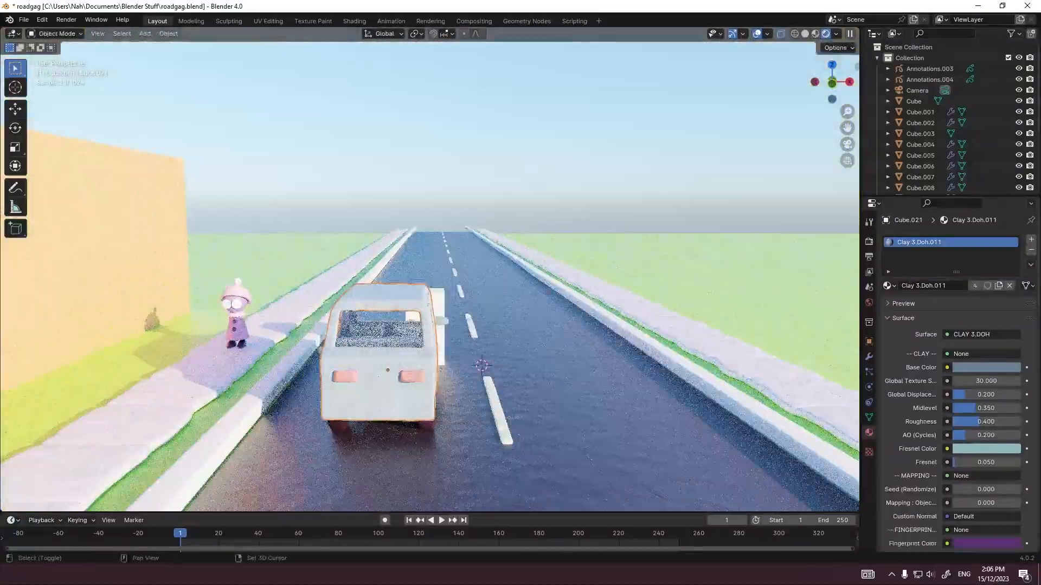
Step: Try to scale the car's geometry starting from the top view
{"action": "key", "text": "KP_7"}
{"action": "key", "text": "Tab"}
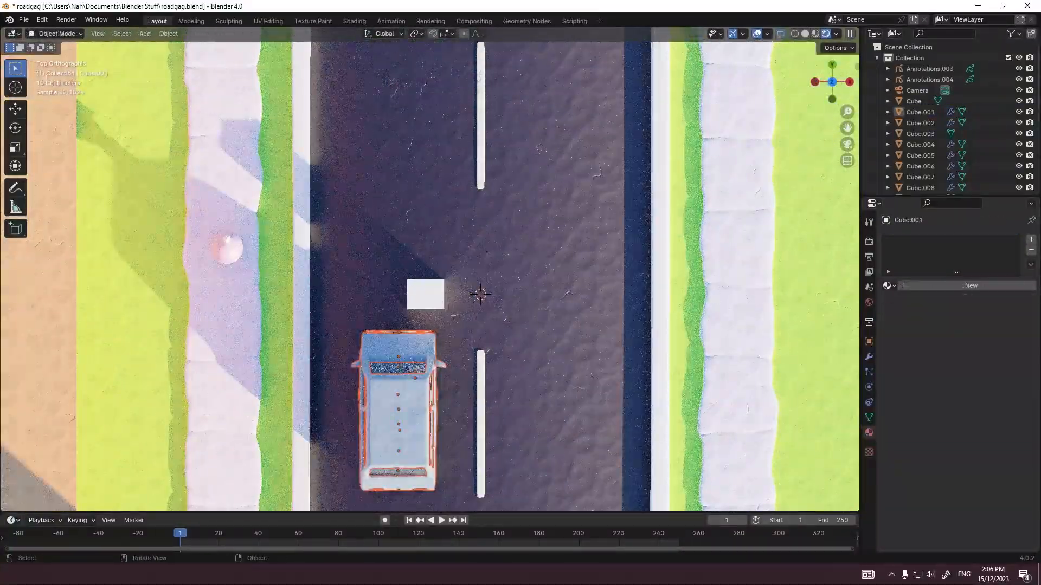
{"action": "key", "text": "Tab"}
{"action": "key", "text": "s"}
{"action": "middle_click_drag", "start_coordinate": [531, 396], "coordinate": [634, 178], "text": "shift"}
{"action": "left_click", "coordinate": [553, 285]}
{"action": "key", "text": "Tab"}
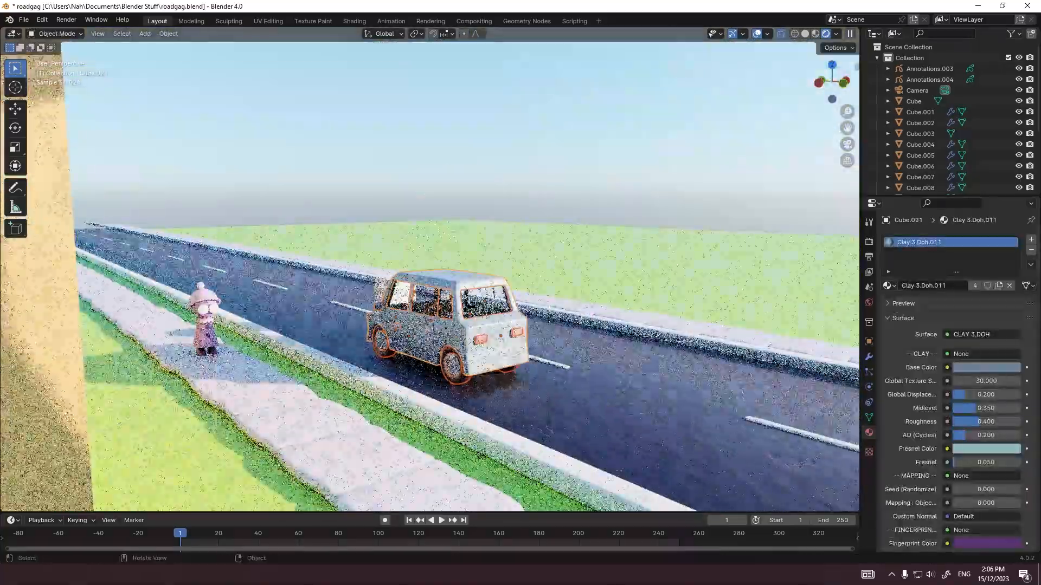
Step: Widen the car body's geometry along X by a factor of 1.3 and return to the camera view
{"action": "key", "text": "Tab"}
{"action": "key", "text": "s"}
{"action": "key", "text": "x"}
{"action": "key", "text": "Return"}
{"action": "key", "text": "s"}
{"action": "key", "text": "x"}
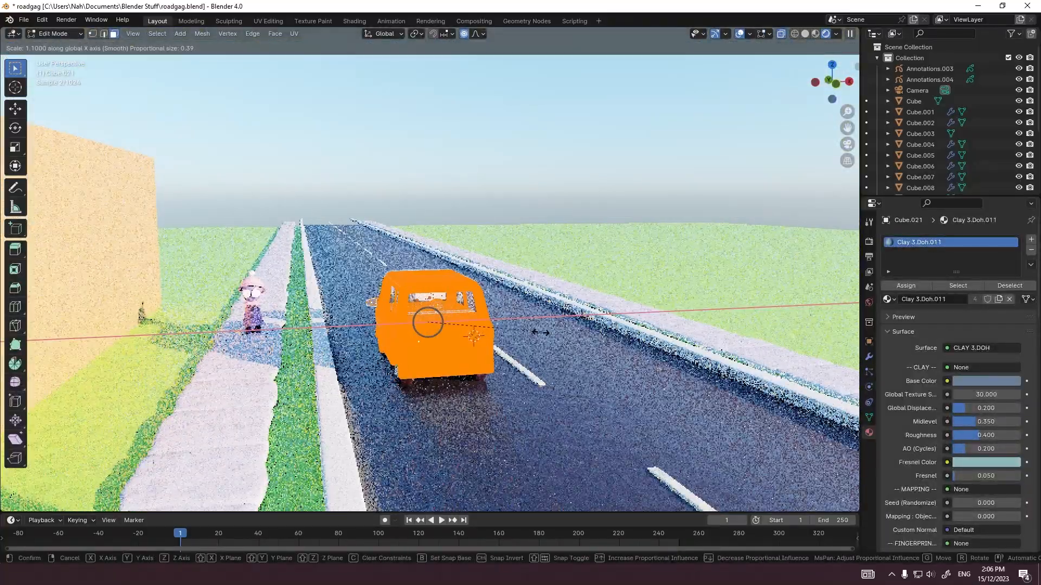
{"action": "left_click", "coordinate": [559, 329]}
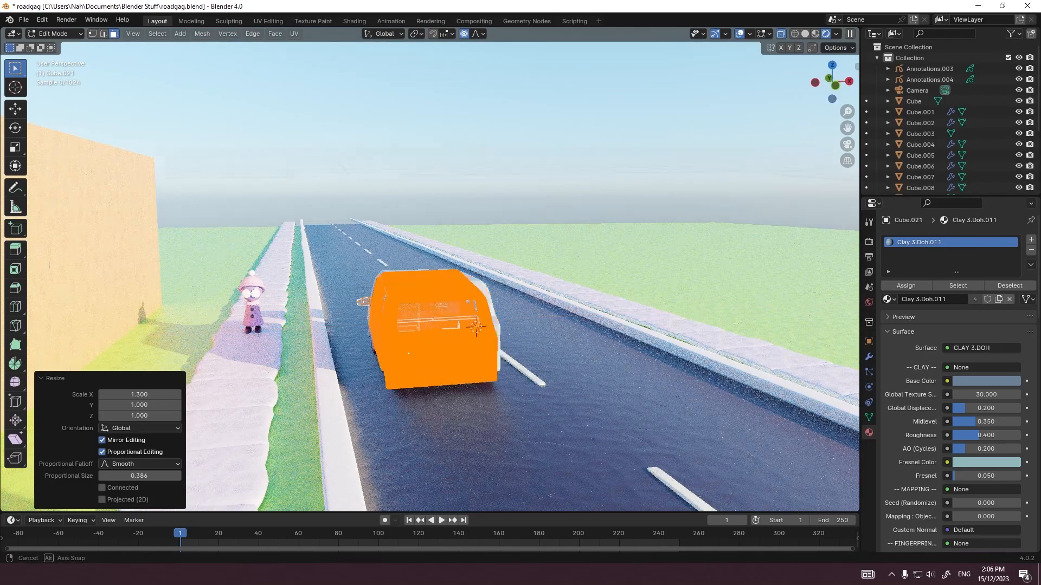
{"action": "middle_click_drag", "start_coordinate": [558, 329], "coordinate": [418, 308]}
{"action": "key", "text": "Tab"}
{"action": "key", "text": "KP_0"}
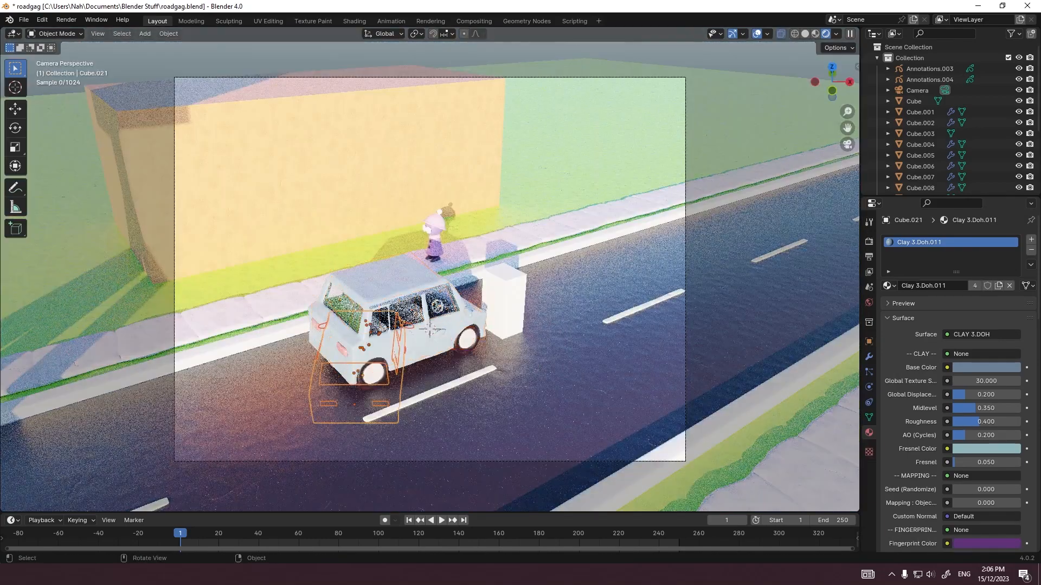
Step: Try shifting the car along the Y axis and sideways toward the left sidewalk
{"action": "key", "text": "g"}
{"action": "key", "text": "y"}
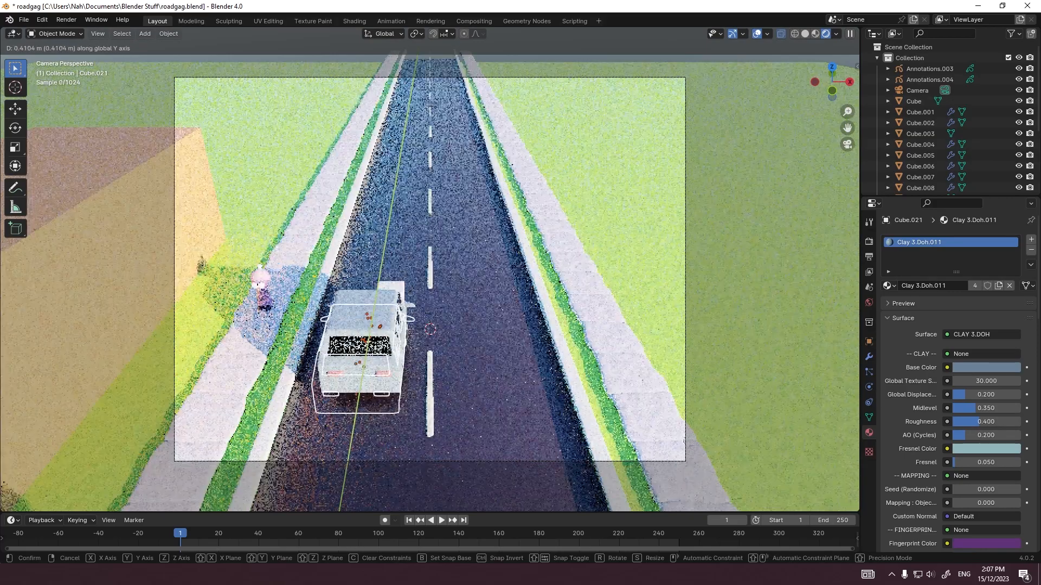
{"action": "key", "text": "Return"}
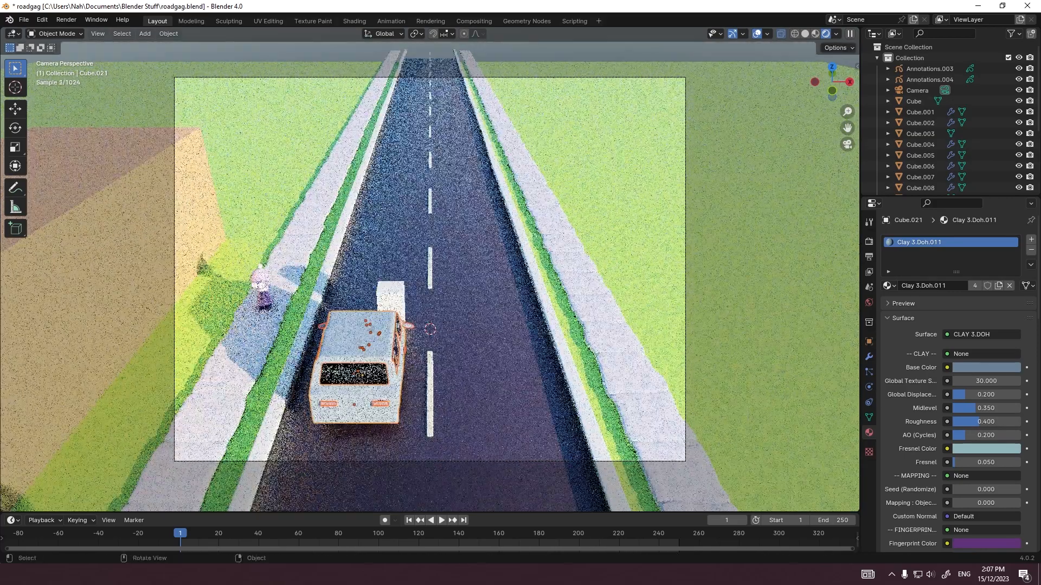
{"action": "key", "text": "g"}
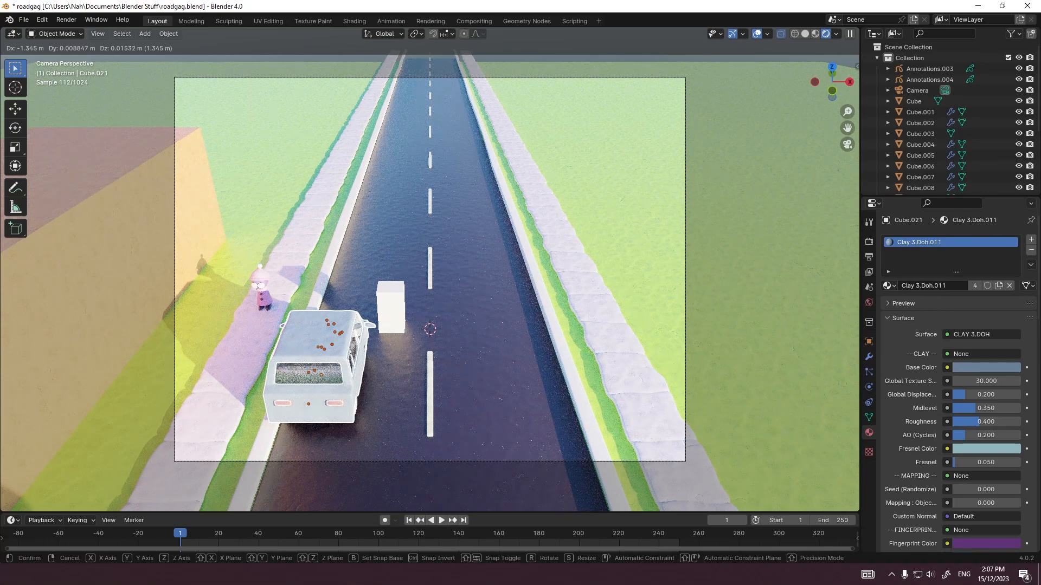
{"action": "key", "text": "Escape"}
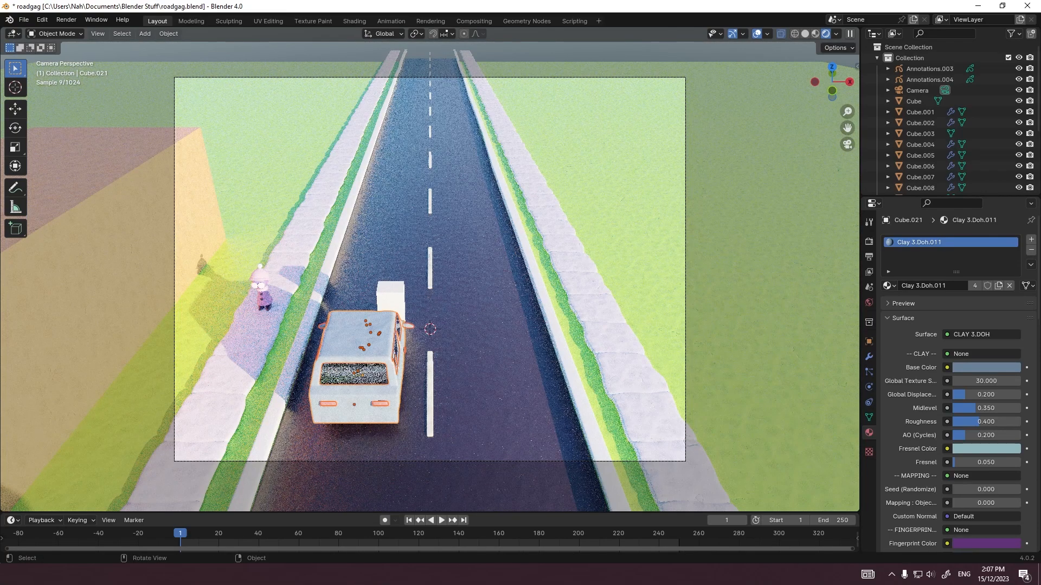
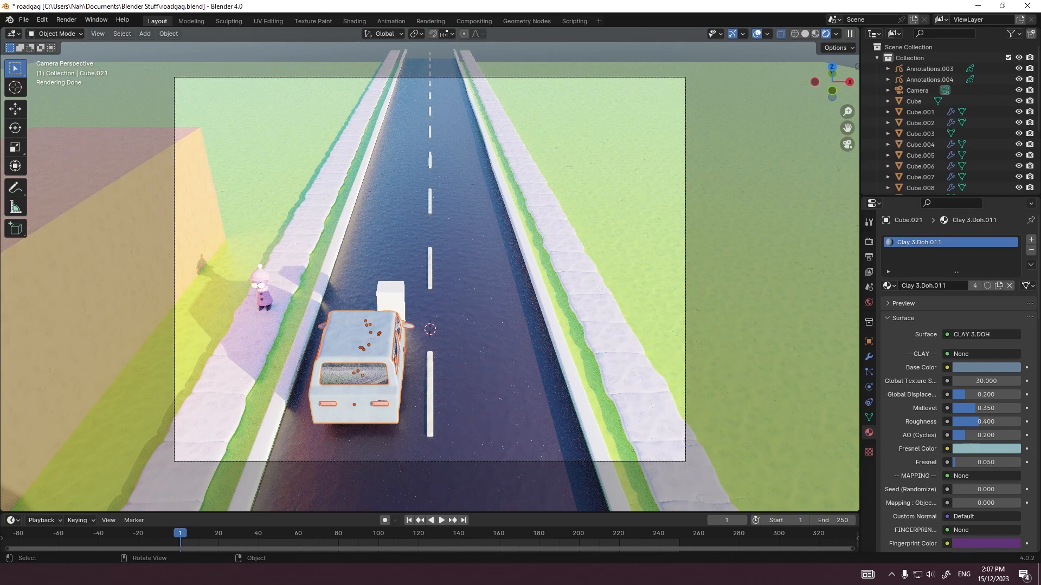
Step: Recolor the base color of the car body's clay material to a muted orange-red
{"action": "left_click", "coordinate": [261, 294]}
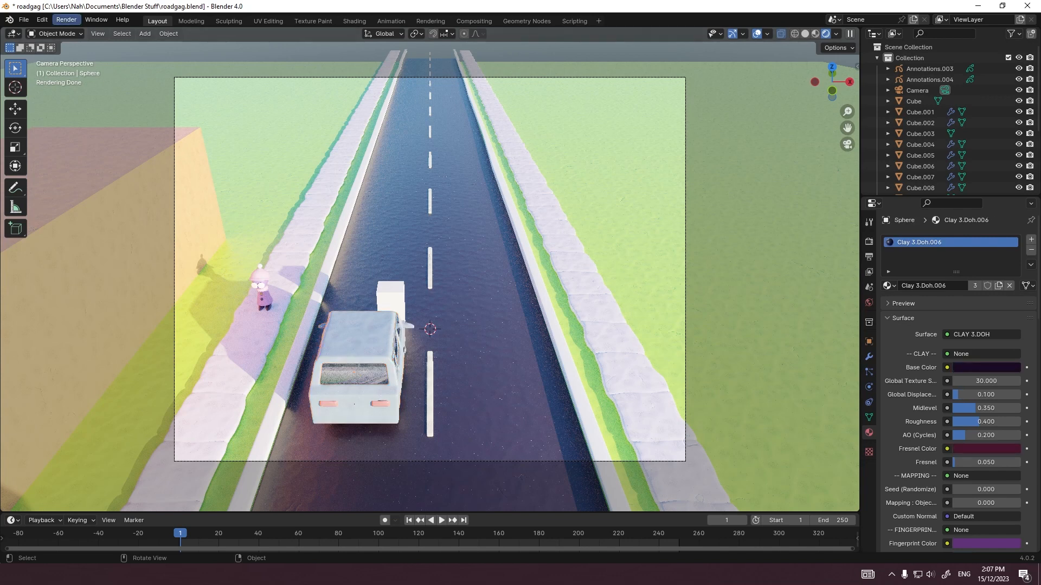
{"action": "left_click", "coordinate": [57, 34]}
{"action": "left_click", "coordinate": [358, 341]}
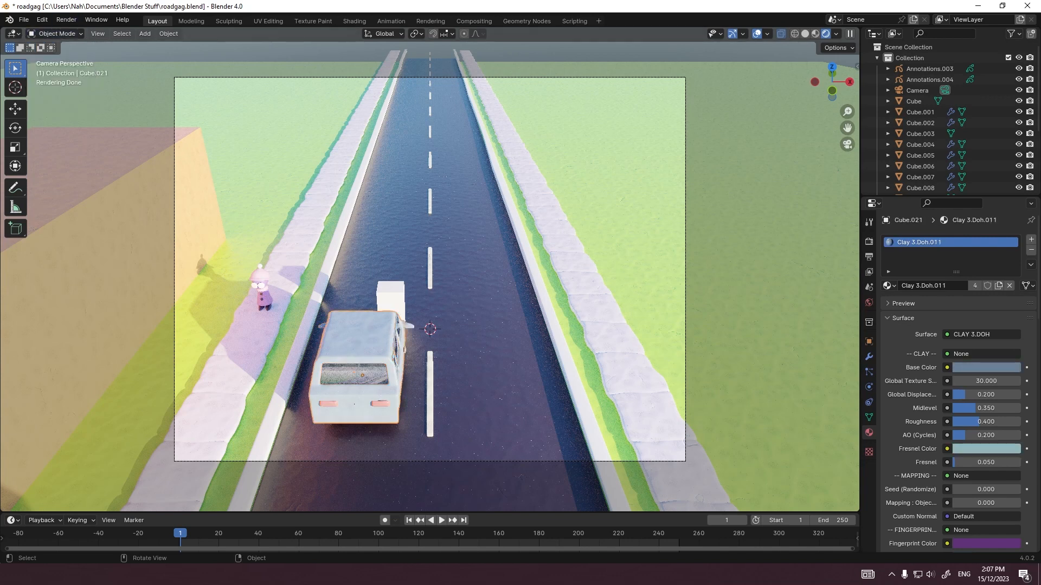
{"action": "left_click", "coordinate": [986, 367]}
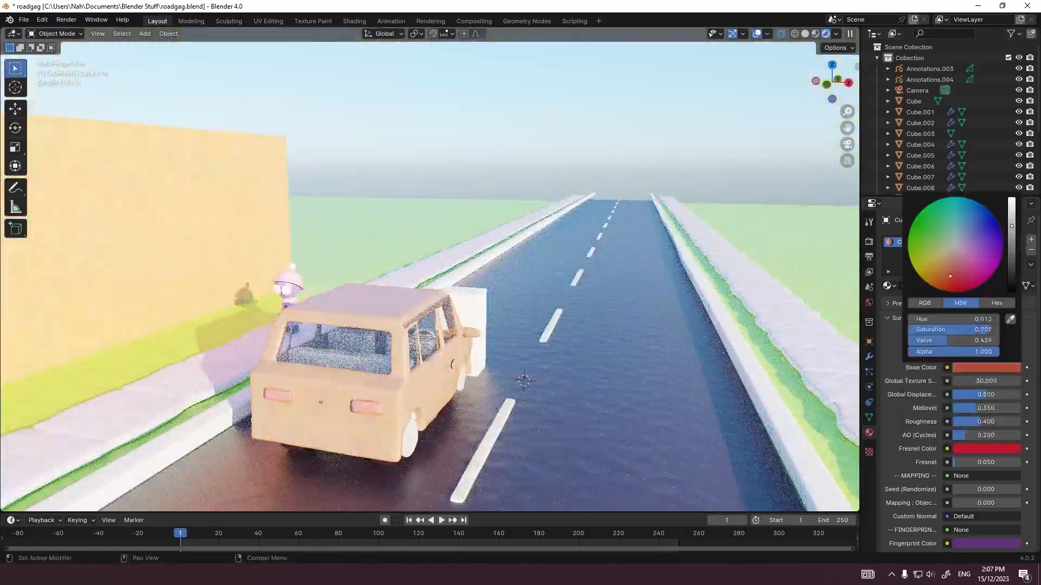
{"action": "left_click", "coordinate": [987, 368]}
{"action": "left_click", "coordinate": [410, 435]}
{"action": "middle_click_drag", "start_coordinate": [410, 435], "coordinate": [302, 402]}
{"action": "scroll", "coordinate": [430, 325], "scroll_direction": "up", "scroll_amount": 4}
{"action": "scroll", "coordinate": [430, 325], "scroll_direction": "down", "scroll_amount": 2}
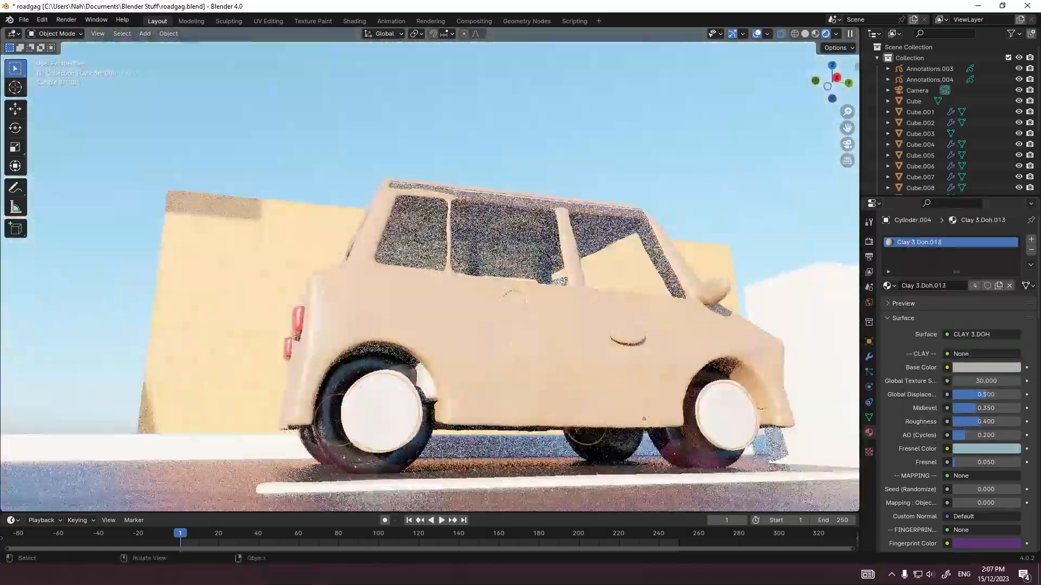
{"action": "left_click", "coordinate": [612, 452]}
{"action": "middle_click_drag", "start_coordinate": [613, 453], "coordinate": [685, 489]}
{"action": "scroll", "coordinate": [685, 489], "scroll_direction": "up", "scroll_amount": 1}
{"action": "key", "text": "Tab"}
{"action": "key", "text": "Tab"}
{"action": "key", "text": "s"}
{"action": "key", "text": "Escape"}
{"action": "key", "text": "Tab"}
{"action": "key", "text": "Tab"}
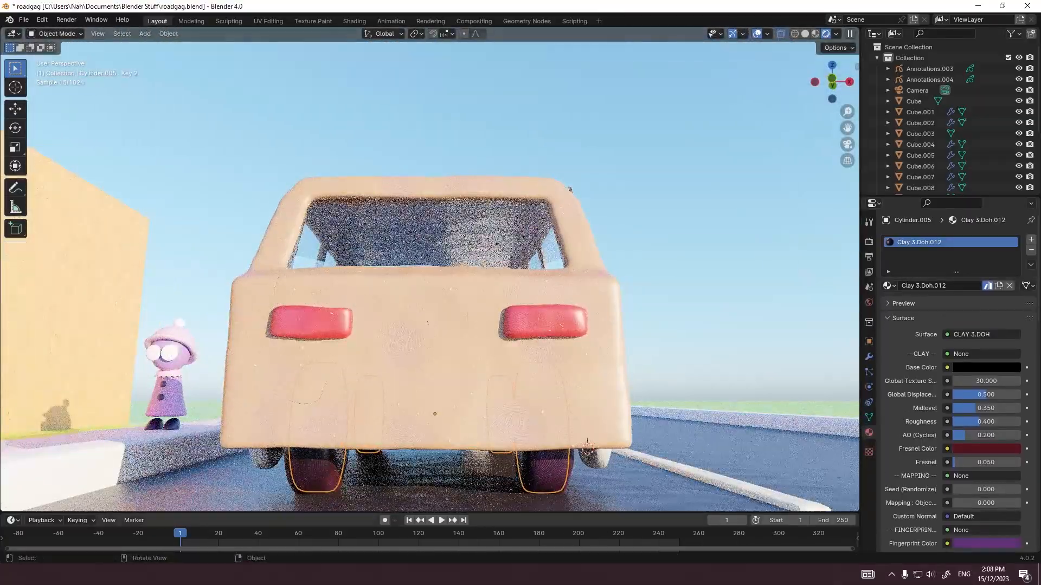
Step: Examine the Mirror, Array and Subdivision modifiers on the car's tyres
{"action": "left_click", "coordinate": [596, 459]}
{"action": "middle_click_drag", "start_coordinate": [595, 460], "coordinate": [675, 455]}
{"action": "left_click", "coordinate": [412, 325]}
{"action": "middle_click_drag", "start_coordinate": [412, 325], "coordinate": [331, 325]}
{"action": "left_click", "coordinate": [542, 468]}
{"action": "left_click", "coordinate": [869, 357]}
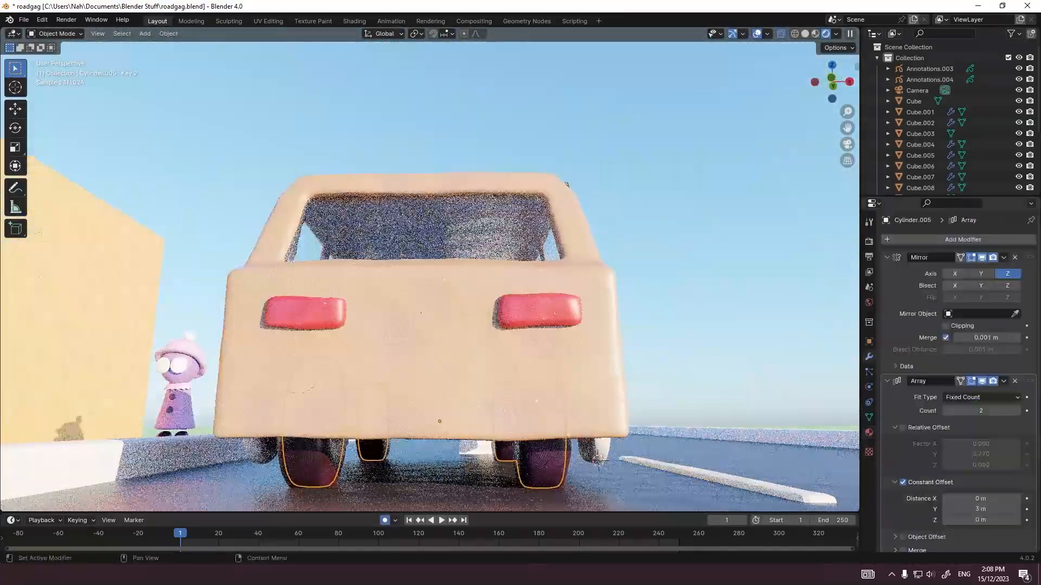
{"action": "scroll", "coordinate": [949, 369], "scroll_direction": "down", "scroll_amount": 3}
{"action": "mouse_move", "coordinate": [598, 459]}
{"action": "middle_mouse_down"}
{"action": "mouse_move", "coordinate": [583, 389]}
{"action": "mouse_move", "coordinate": [495, 435]}
{"action": "mouse_move", "coordinate": [598, 467]}
{"action": "middle_mouse_up"}
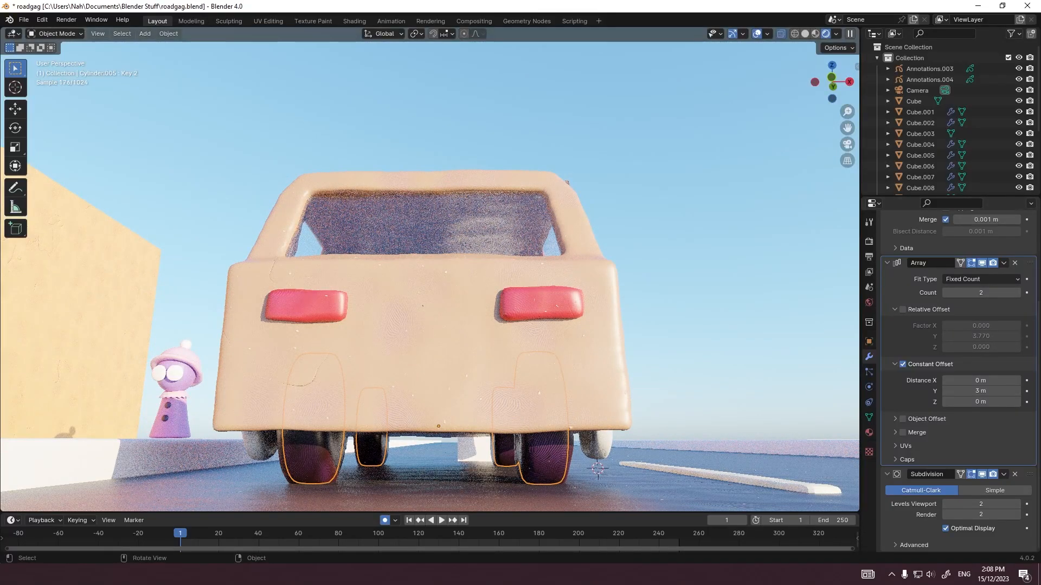
Step: Go to frame 7 and try rotating the tyres around the Z axis
{"action": "middle_click_drag", "start_coordinate": [598, 467], "coordinate": [818, 483]}
{"action": "left_click", "coordinate": [869, 341]}
{"action": "middle_click_drag", "start_coordinate": [640, 346], "coordinate": [542, 393]}
{"action": "left_click", "coordinate": [192, 534]}
{"action": "key", "text": "Tab"}
{"action": "middle_click_drag", "start_coordinate": [824, 393], "coordinate": [581, 349]}
{"action": "key", "text": "Tab"}
{"action": "key", "text": "g"}
{"action": "key", "text": "z"}
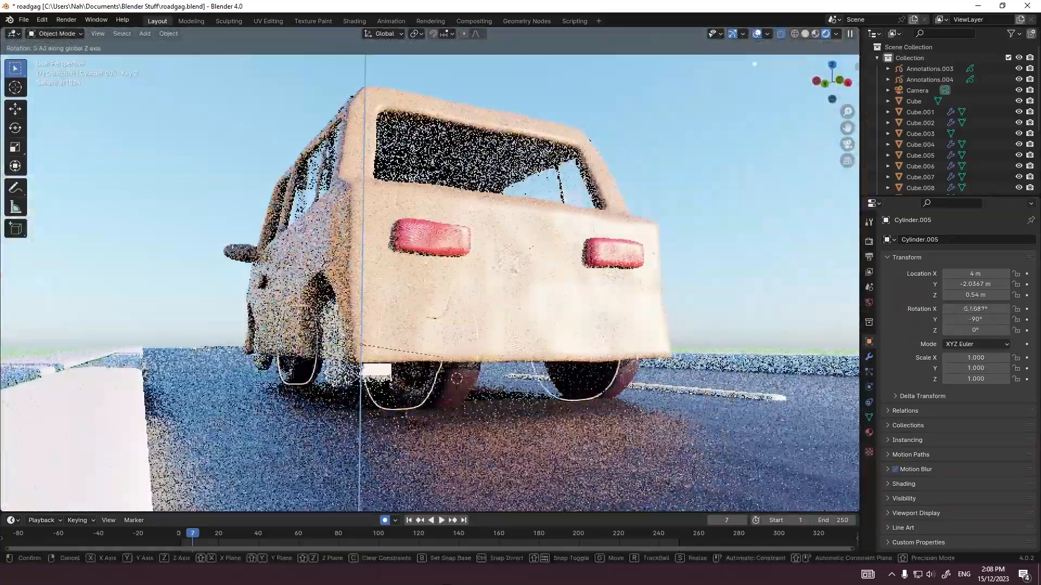
{"action": "key", "text": "Escape"}
Step: Switch the timeline area to the Dope Sheet and back to the Timeline, and enlarge it
{"action": "left_click", "coordinate": [13, 520]}
{"action": "left_click", "coordinate": [169, 400]}
{"action": "left_click", "coordinate": [55, 521]}
{"action": "left_click", "coordinate": [57, 484]}
{"action": "left_click", "coordinate": [55, 520]}
{"action": "left_click", "coordinate": [54, 508]}
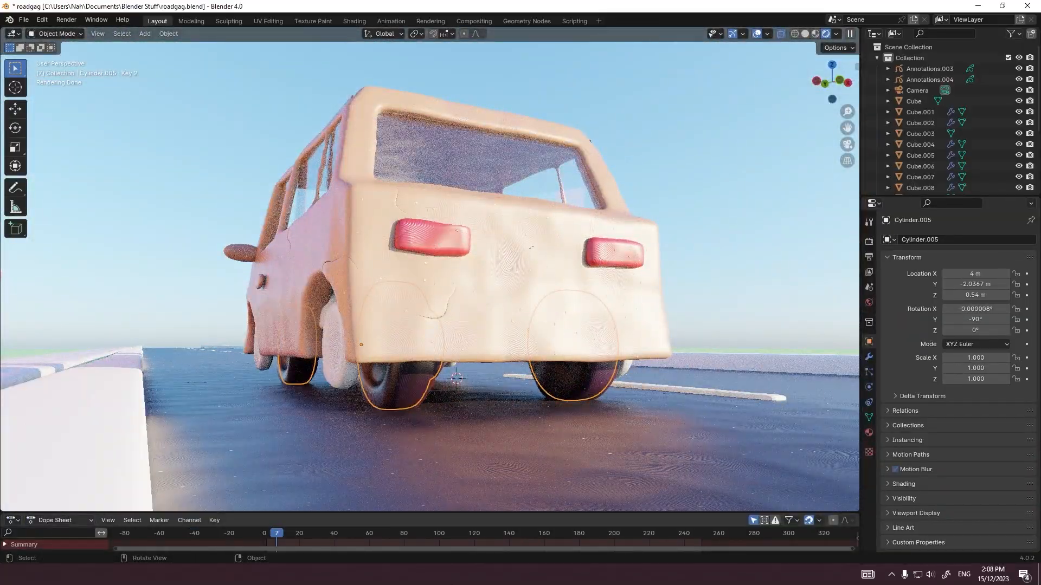
{"action": "left_click", "coordinate": [13, 520]}
{"action": "left_click", "coordinate": [165, 413]}
{"action": "left_click_drag", "start_coordinate": [97, 512], "coordinate": [98, 429]}
Step: Try rotating the tyres' mesh around Z in Edit Mode, and delete the tyres object
{"action": "middle_click_drag", "start_coordinate": [724, 309], "coordinate": [575, 310]}
{"action": "key", "text": "Tab"}
{"action": "key", "text": "r"}
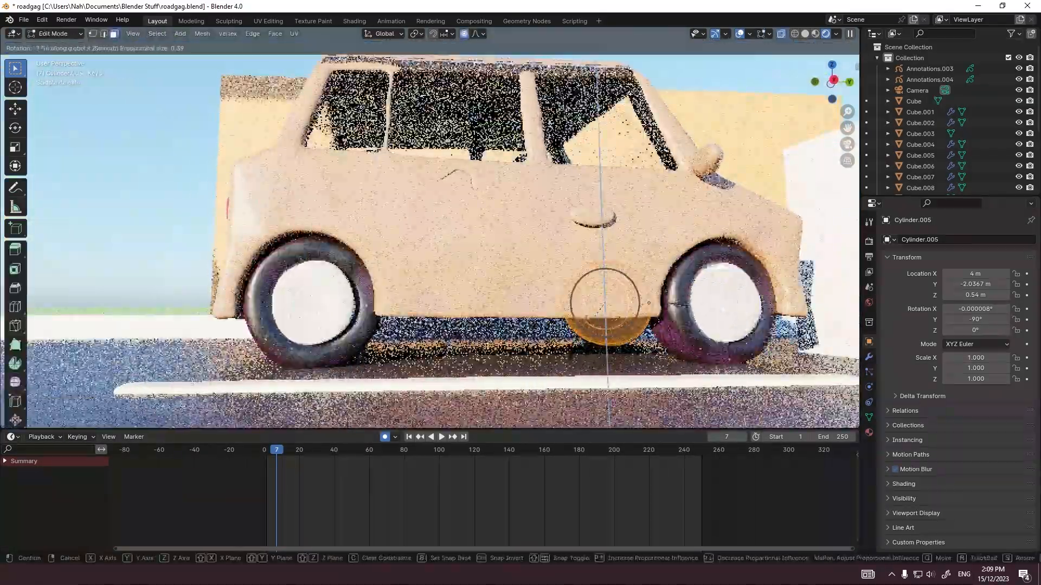
{"action": "key", "text": "Escape"}
{"action": "key", "text": "Tab"}
{"action": "middle_click_drag", "start_coordinate": [575, 310], "coordinate": [463, 285]}
{"action": "key", "text": "Delete"}
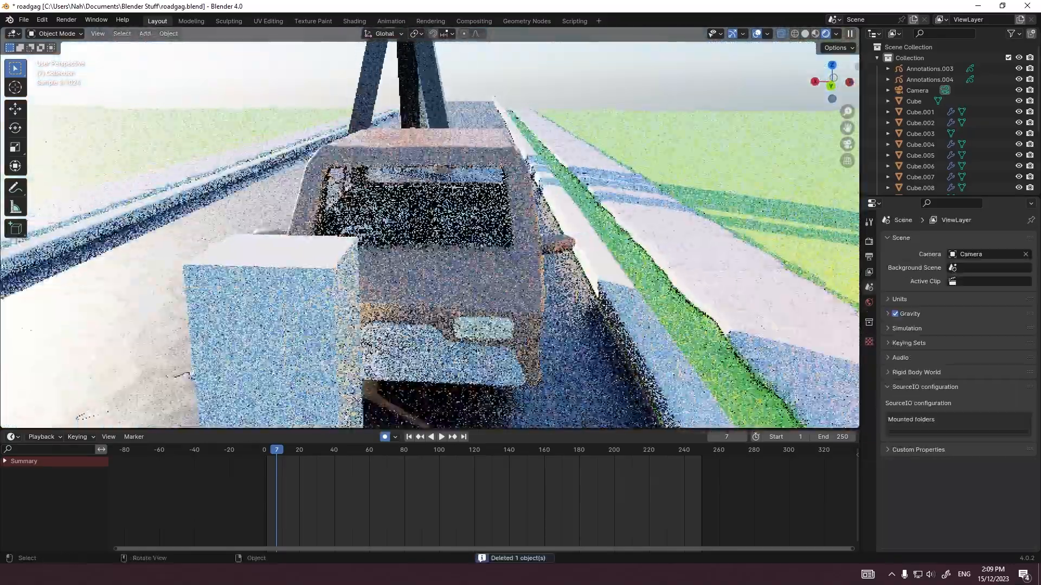
Step: Add a mesh cylinder in the front view and rotate it 90 degrees
{"action": "key", "text": "grave"}
{"action": "left_click", "coordinate": [395, 246]}
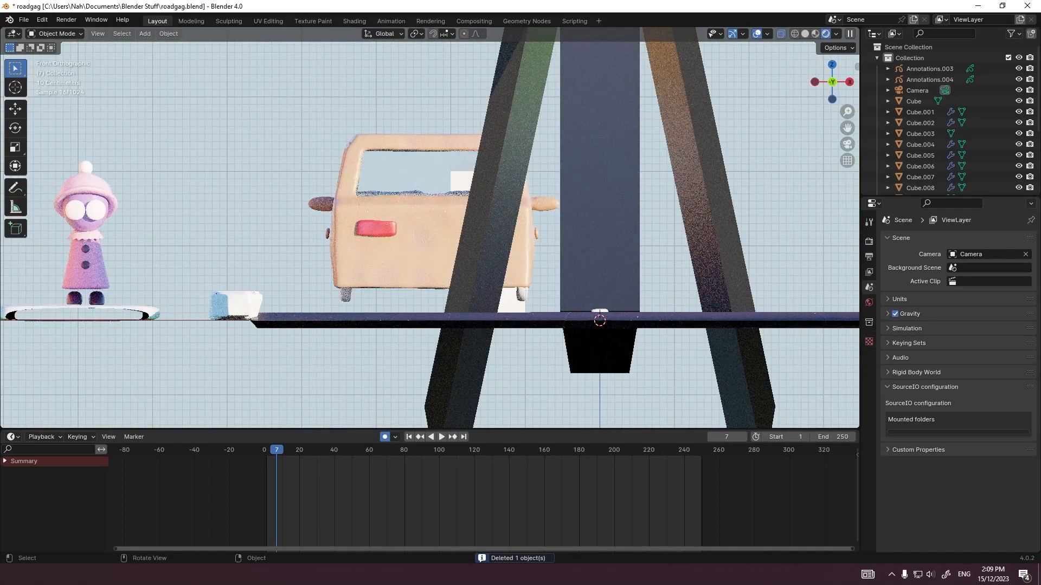
{"action": "key", "text": "shift+a"}
{"action": "mouse_move", "coordinate": [337, 265]}
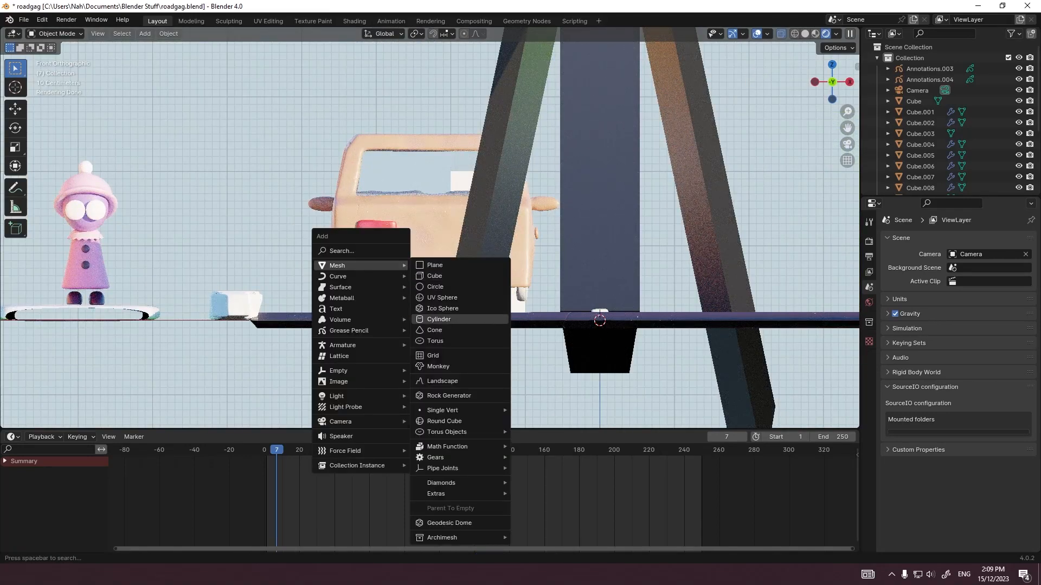
{"action": "left_click", "coordinate": [439, 320]}
{"action": "type", "text": "r90"}
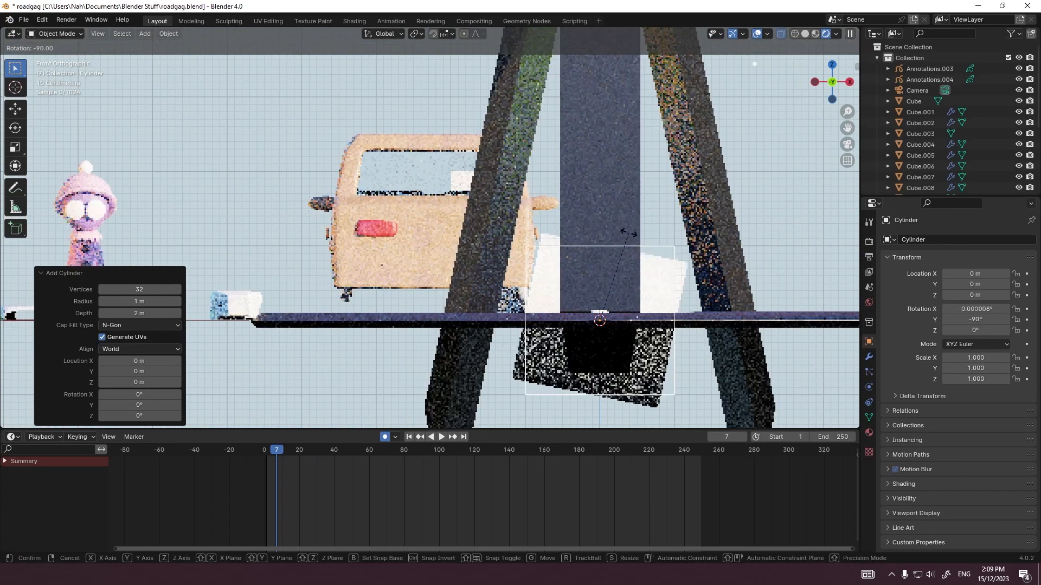
{"action": "key", "text": "Return"}
Step: Move the cylinder beneath the car and match its X location to the car body's, -2.2 m
{"action": "key", "text": "Tab"}
{"action": "key", "text": "Tab"}
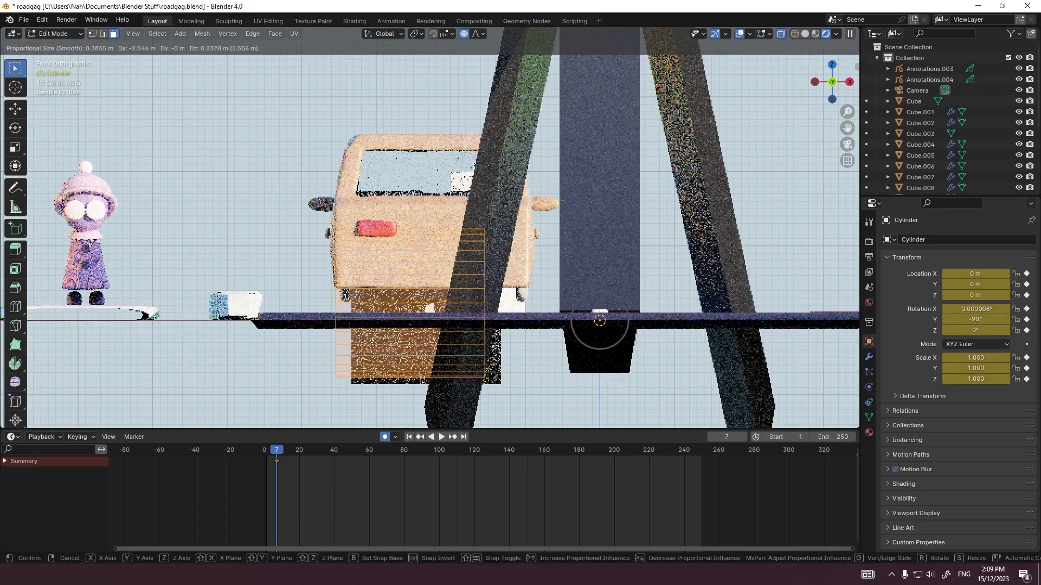
{"action": "key", "text": "g"}
{"action": "key", "text": "x"}
{"action": "key", "text": "Return"}
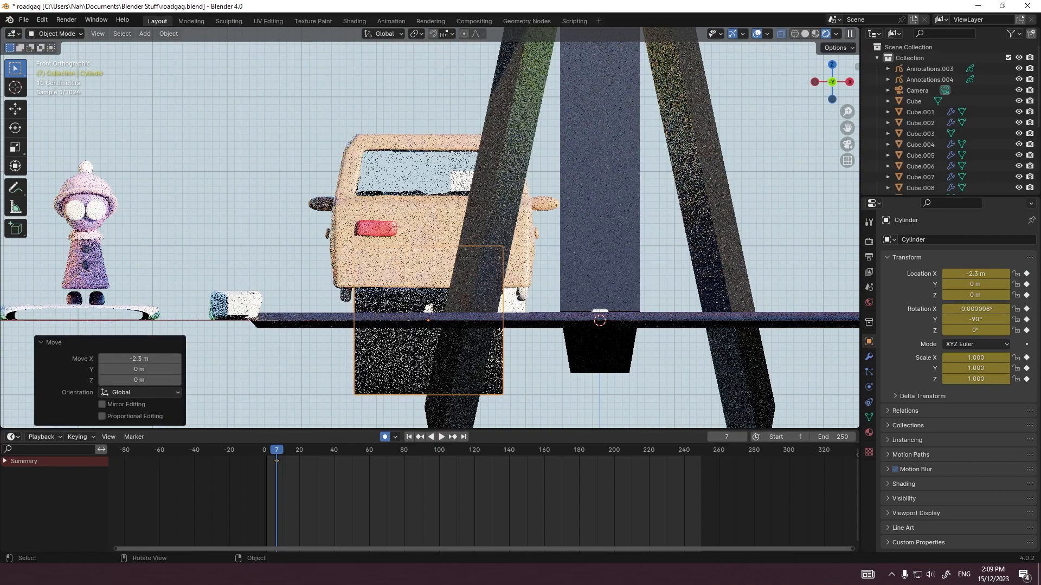
{"action": "left_click", "coordinate": [420, 239]}
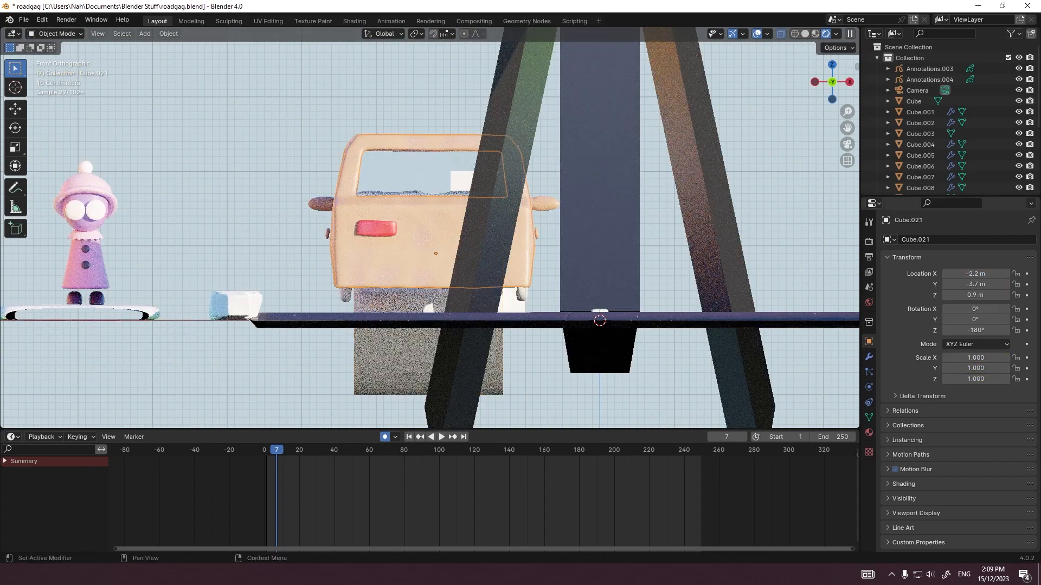
{"action": "key", "text": "ctrl+c"}
{"action": "left_click", "coordinate": [423, 355]}
{"action": "double_click", "coordinate": [975, 273]}
{"action": "key", "text": "ctrl+v"}
{"action": "key", "text": "Return"}
Step: Shrink the cylinder's mesh to about 0.4 and raise the object 0.4 m along Z
{"action": "key", "text": "Tab"}
{"action": "key", "text": "s"}
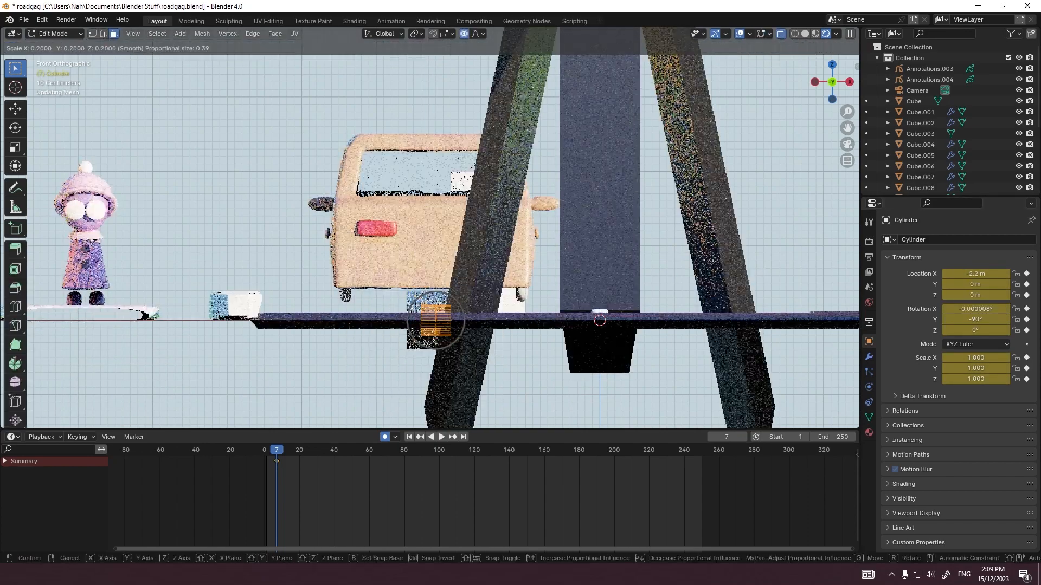
{"action": "key", "text": "Return"}
{"action": "key", "text": "Tab"}
{"action": "key", "text": "g"}
{"action": "key", "text": "z"}
{"action": "key", "text": "Return"}
Step: Shift the cylinder's mesh along X to one side of the car, keeping the object origin centered
{"action": "key", "text": "Tab"}
{"action": "key", "text": "g"}
{"action": "key", "text": "x"}
{"action": "key", "text": "Return"}
{"action": "key", "text": "Tab"}
Step: Add a Mirror modifier and an Array modifier to the cylinder
{"action": "left_click", "coordinate": [869, 357]}
{"action": "left_click", "coordinate": [899, 239]}
{"action": "left_click", "coordinate": [898, 239]}
{"action": "type", "text": "mi"}
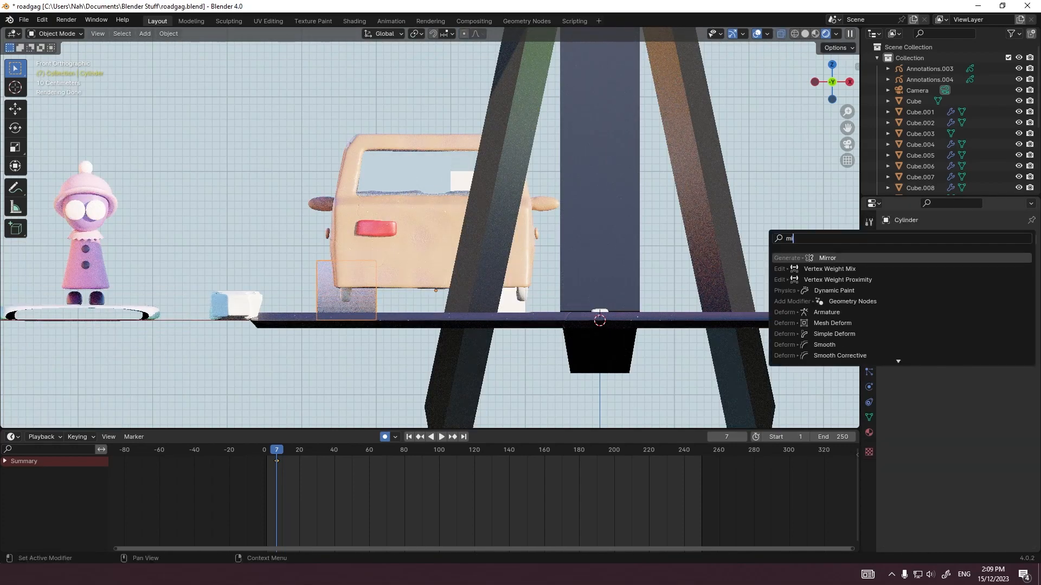
{"action": "key", "text": "Return"}
{"action": "left_click", "coordinate": [899, 239]}
{"action": "left_click", "coordinate": [899, 239]}
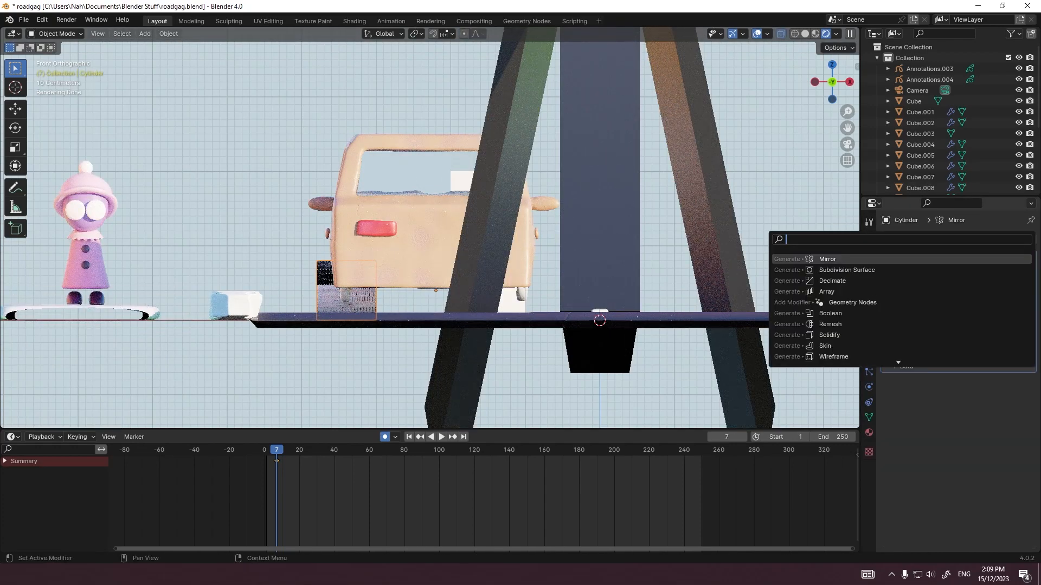
{"action": "type", "text": "ar"}
{"action": "key", "text": "Return"}
Step: Apply the cylinder's rotation and set the Array's relative Y offset to -2.9
{"action": "key", "text": "ctrl+a"}
{"action": "key", "text": "r"}
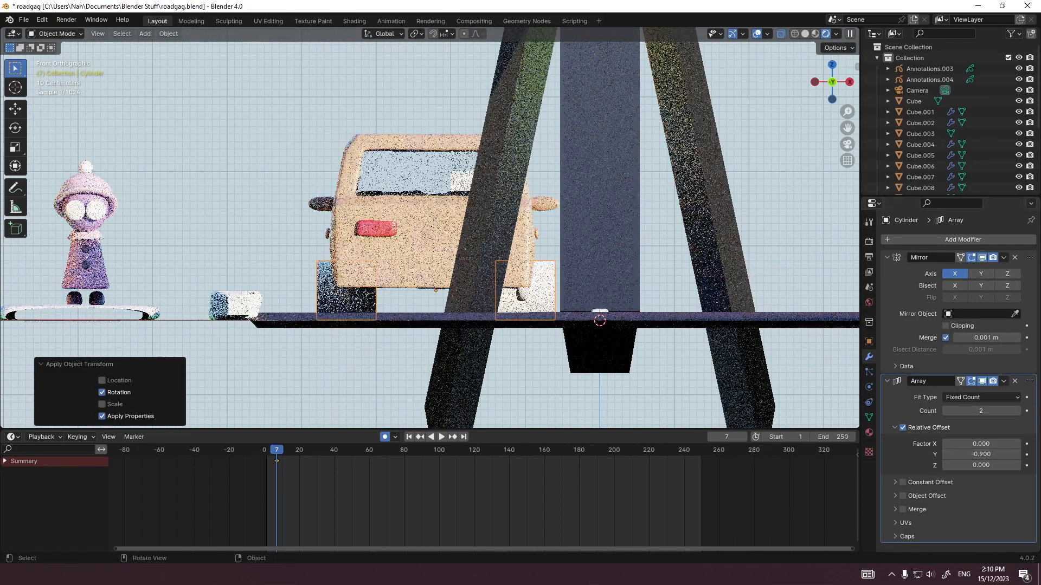
{"action": "middle_click_drag", "start_coordinate": [596, 244], "coordinate": [379, 252]}
{"action": "mouse_move", "coordinate": [981, 455]}
{"action": "left_mouse_down"}
{"action": "mouse_move", "coordinate": [1014, 454]}
{"action": "mouse_move", "coordinate": [997, 454]}
{"action": "left_mouse_up"}
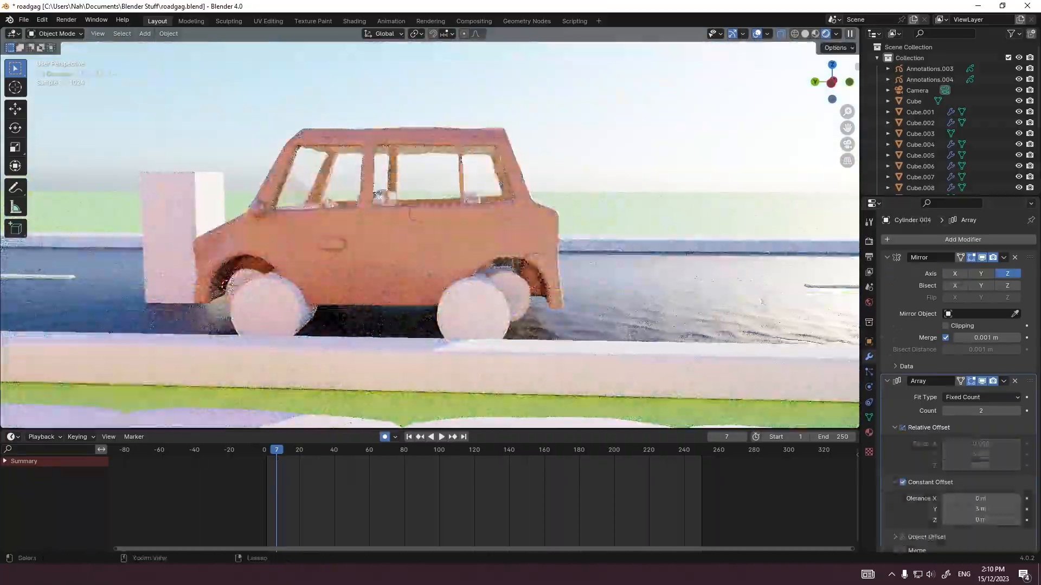
{"action": "scroll", "coordinate": [948, 412], "scroll_direction": "down", "scroll_amount": 3}
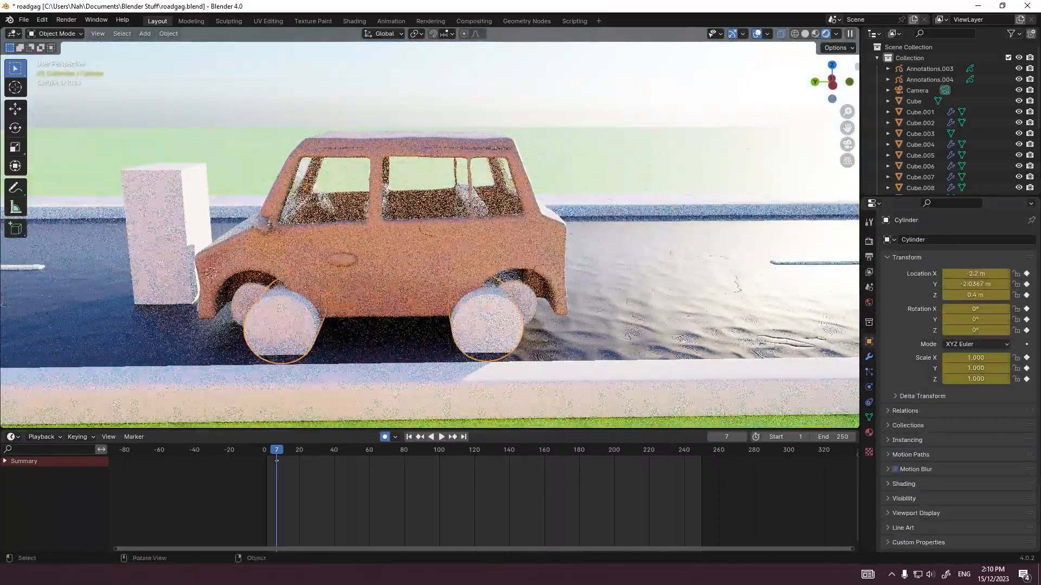
Step: Position the wheel cylinders in the car's wheel arches from the side view, at about Y -1.71 m and Z 0.58 m
{"action": "middle_click_drag", "start_coordinate": [433, 260], "coordinate": [485, 332]}
{"action": "key", "text": "grave"}
{"action": "left_click", "coordinate": [563, 332]}
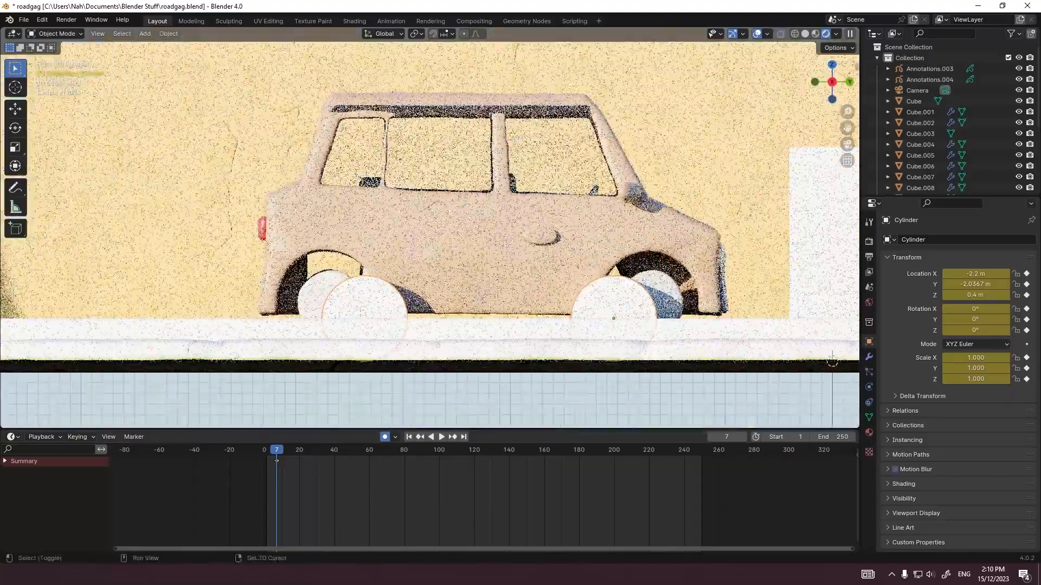
{"action": "scroll", "coordinate": [639, 314], "scroll_direction": "up", "scroll_amount": 4}
{"action": "middle_click_drag", "start_coordinate": [639, 315], "coordinate": [459, 377], "text": "shift"}
{"action": "key", "text": "g"}
{"action": "left_click", "coordinate": [516, 338]}
{"action": "key", "text": "g"}
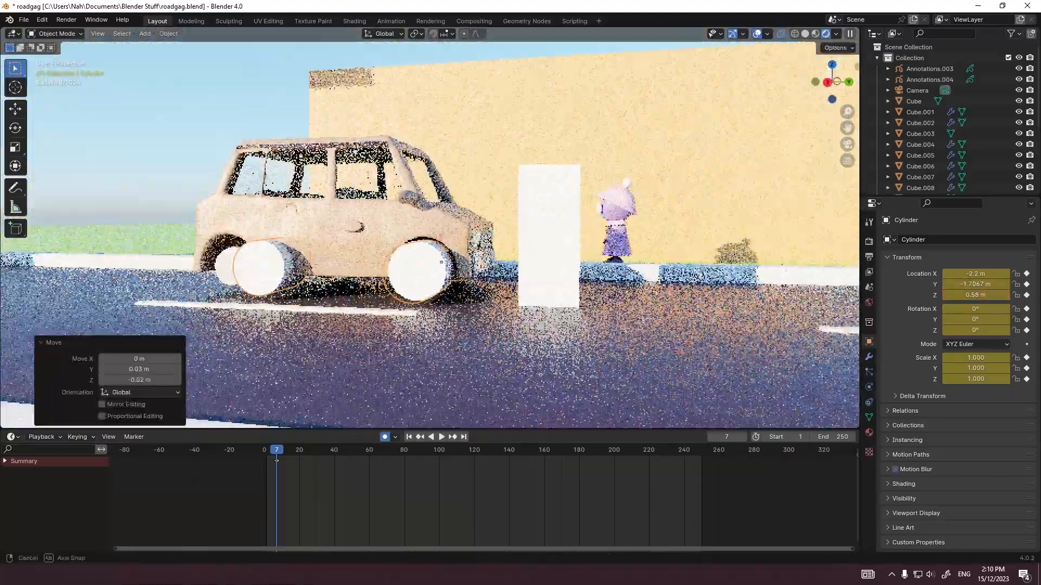
Step: Narrow the wheel mesh along X and shift it along X to fit under the car body
{"action": "key", "text": "Tab"}
{"action": "key", "text": "s"}
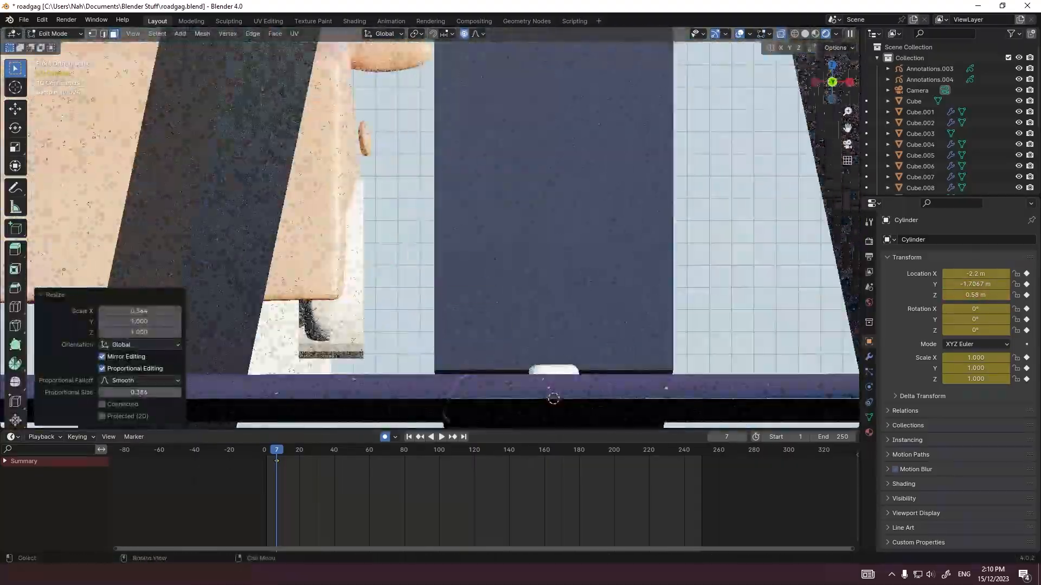
{"action": "key", "text": "g"}
{"action": "key", "text": "x"}
{"action": "key", "text": "Return"}
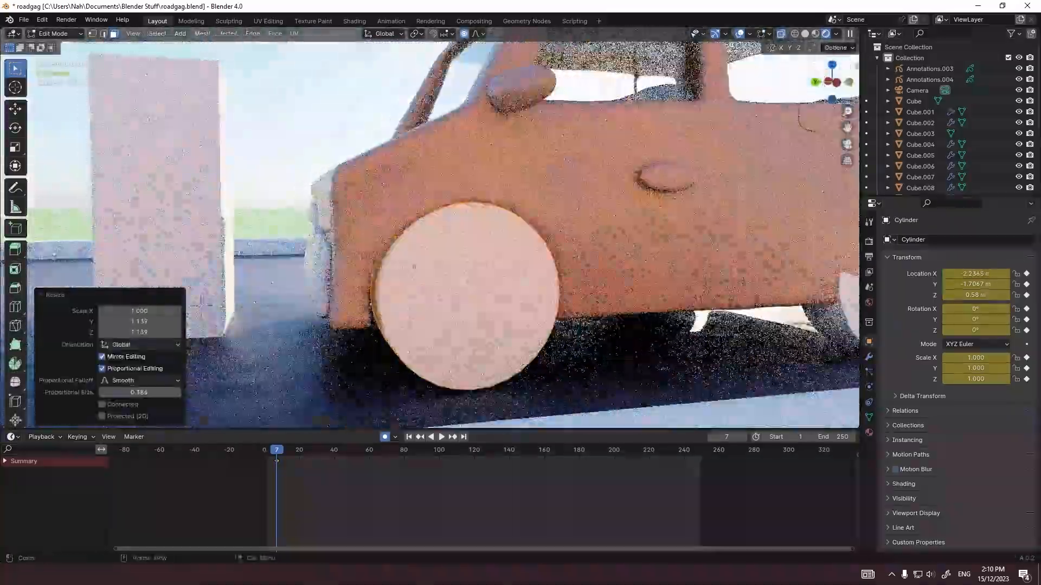
Step: Scale the wheel mesh in the back view and try moving it along X
{"action": "key", "text": "s"}
{"action": "left_click", "coordinate": [458, 263]}
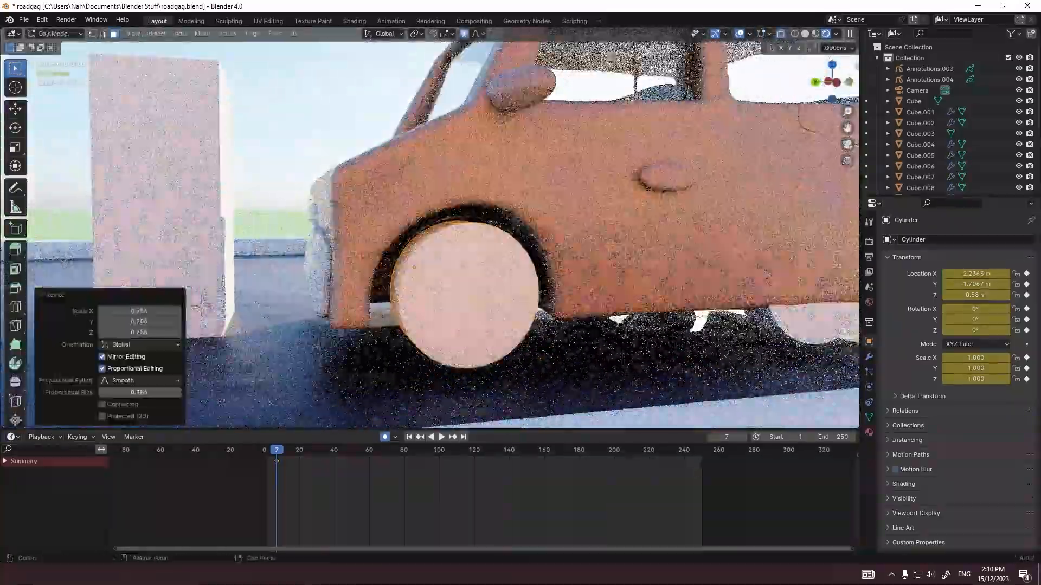
{"action": "key", "text": "g"}
{"action": "key", "text": "x"}
{"action": "right_click", "coordinate": [202, 306]}
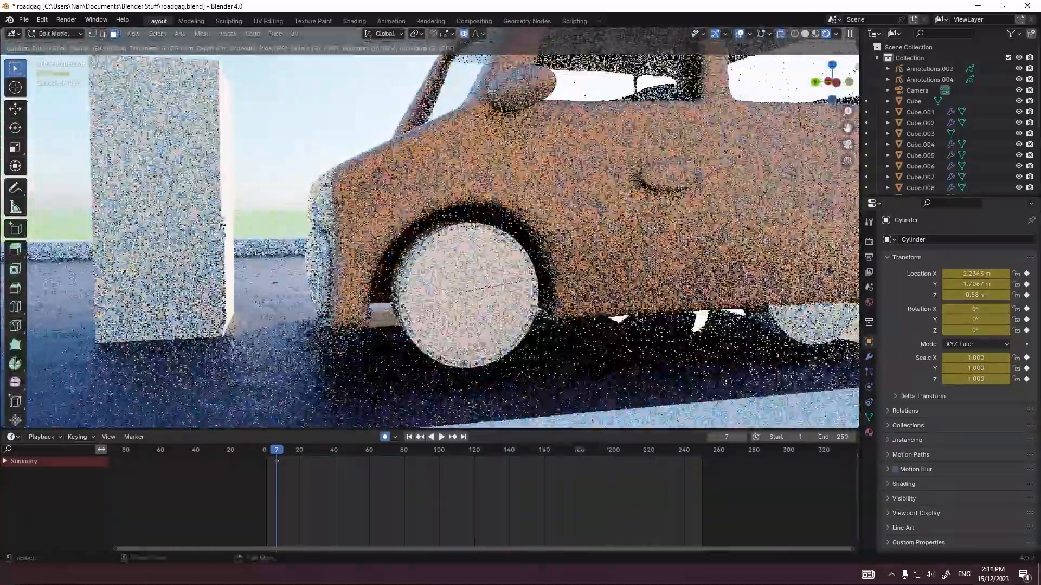
Step: Inset the wheel's outer face and, with proportional editing off, scale the inset to about 0.80 in Y and Z
{"action": "left_click", "coordinate": [537, 279]}
{"action": "key", "text": "s"}
{"action": "right_click", "coordinate": [546, 302]}
{"action": "key", "text": "o"}
{"action": "key", "text": "s"}
{"action": "key", "text": "shift+x"}
{"action": "left_click", "coordinate": [526, 298]}
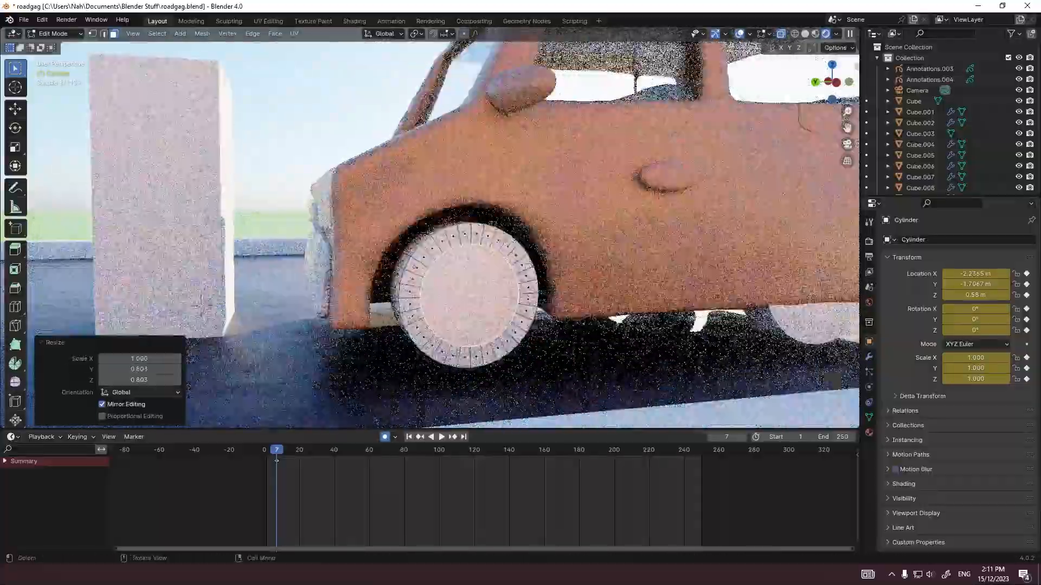
Step: Smooth the wheels with a Subdivision modifier and bevel the selected wheel edges
{"action": "key", "text": "Tab"}
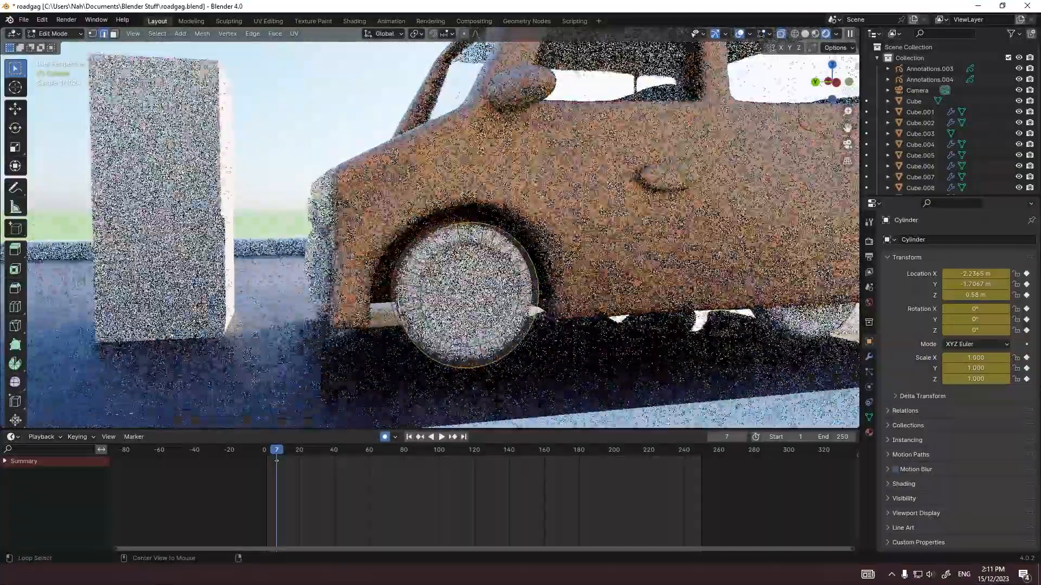
{"action": "key", "text": "ctrl+b"}
{"action": "left_click", "coordinate": [552, 313]}
{"action": "key", "text": "Tab"}
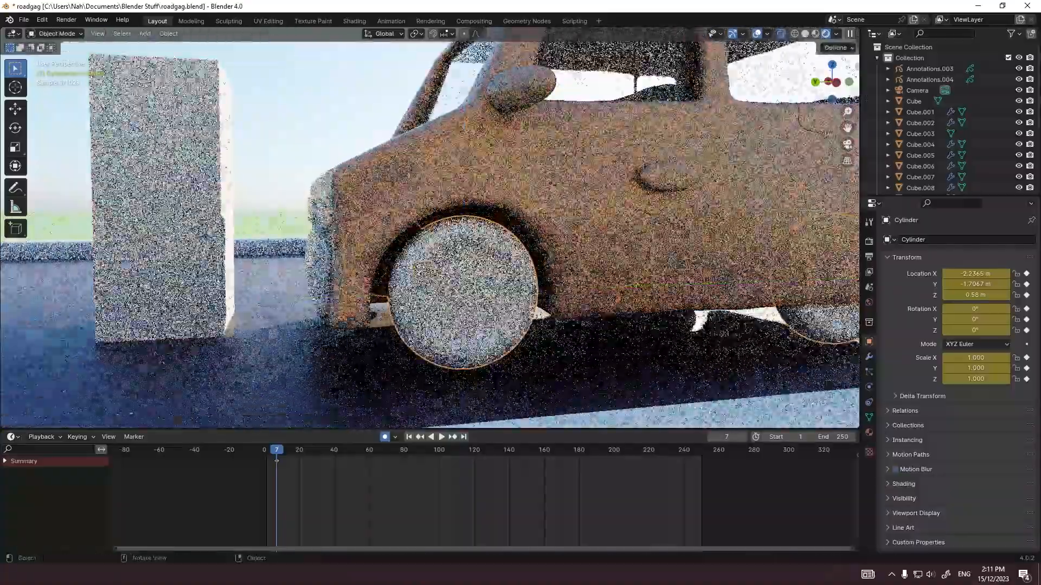
Step: Assign the black Clay 3.Doh.012 material to the wheels and darken its fingerprint color
{"action": "left_click", "coordinate": [869, 433]}
{"action": "left_click", "coordinate": [889, 286]}
{"action": "left_click", "coordinate": [943, 395]}
{"action": "left_click", "coordinate": [986, 544]}
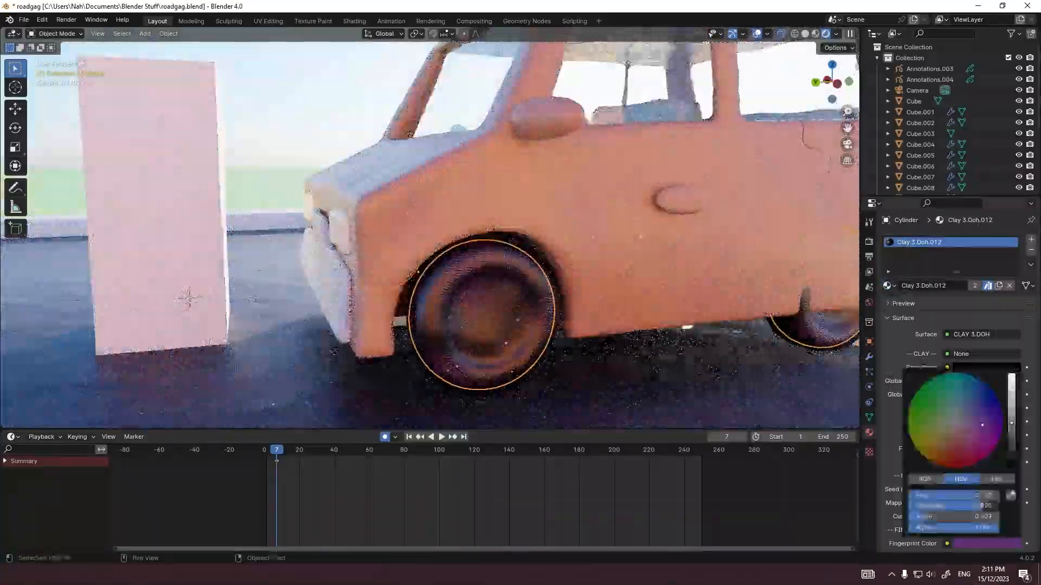
{"action": "left_click_drag", "start_coordinate": [1013, 387], "coordinate": [1013, 467]}
Step: Adjust the wheels' sideways position along X and their height along Z to fit the arches
{"action": "key", "text": "Tab"}
{"action": "key", "text": "g"}
{"action": "key", "text": "x"}
{"action": "left_click", "coordinate": [488, 317]}
{"action": "middle_click_drag", "start_coordinate": [488, 317], "coordinate": [412, 287]}
{"action": "key", "text": "Tab"}
{"action": "key", "text": "g"}
{"action": "key", "text": "z"}
{"action": "left_click", "coordinate": [453, 307]}
{"action": "left_click", "coordinate": [448, 304]}
Step: Bevel the selected edges of the wheel mesh once more
{"action": "key", "text": "Tab"}
{"action": "key", "text": "ctrl+b"}
{"action": "left_click", "coordinate": [417, 237]}
{"action": "key", "text": "Tab"}
Step: Set the wheels' Array relative Y offset to -3.4 to match the rear wheel arch
{"action": "scroll", "coordinate": [434, 271], "scroll_direction": "down", "scroll_amount": 5}
{"action": "left_click", "coordinate": [432, 256]}
{"action": "middle_click_drag", "start_coordinate": [488, 293], "coordinate": [461, 304]}
{"action": "left_click", "coordinate": [713, 346]}
{"action": "middle_click_drag", "start_coordinate": [433, 271], "coordinate": [434, 249]}
{"action": "scroll", "coordinate": [433, 250], "scroll_direction": "up", "scroll_amount": 3}
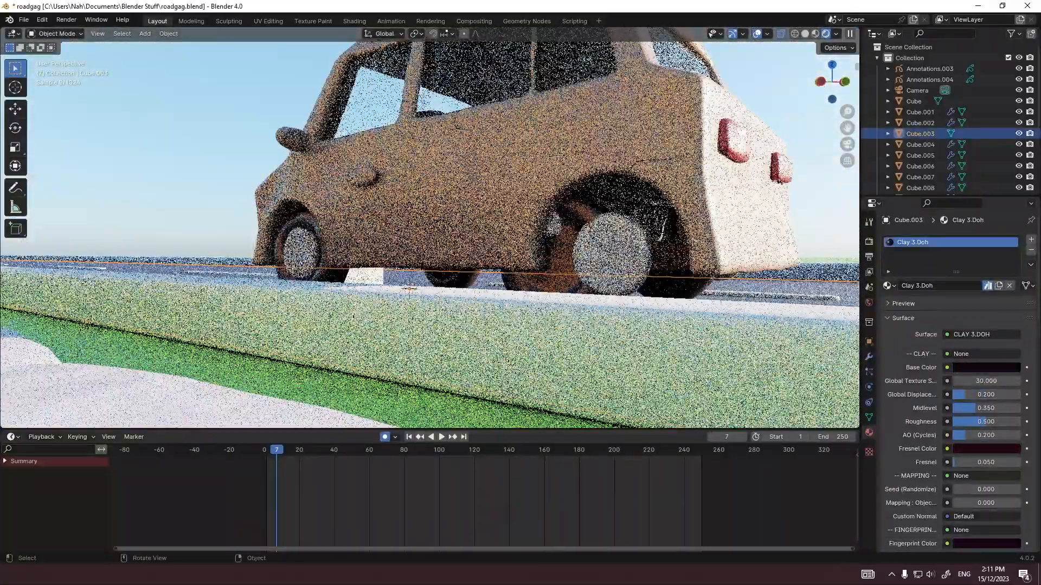
{"action": "left_click", "coordinate": [559, 271]}
{"action": "left_click", "coordinate": [869, 356]}
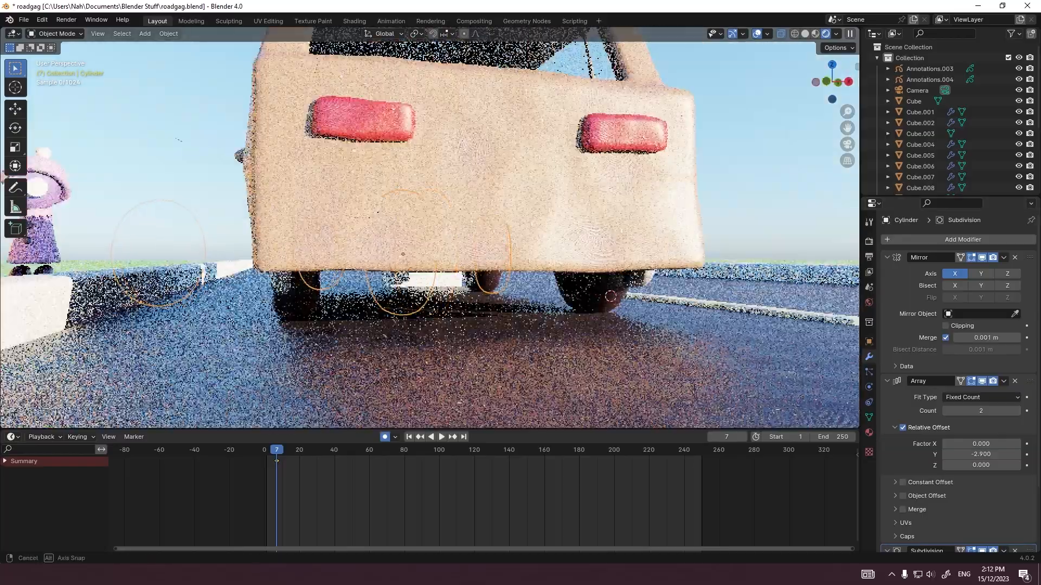
{"action": "middle_click_drag", "start_coordinate": [610, 297], "coordinate": [482, 323]}
{"action": "key", "text": "grave"}
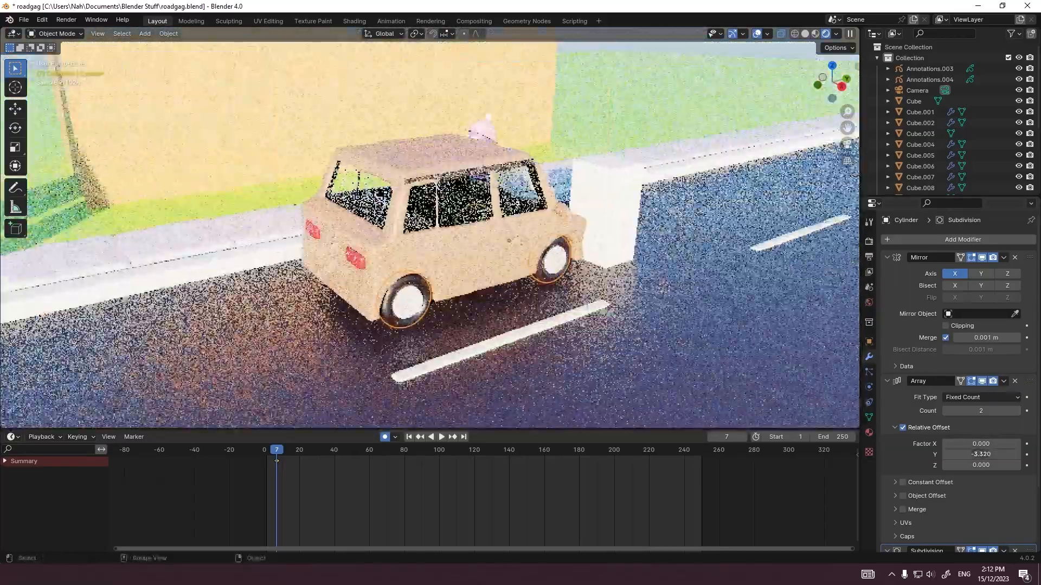
Step: Select the mirrored side window mesh on the car and shift its selected geometry along X in Edit Mode
{"action": "left_click", "coordinate": [513, 337]}
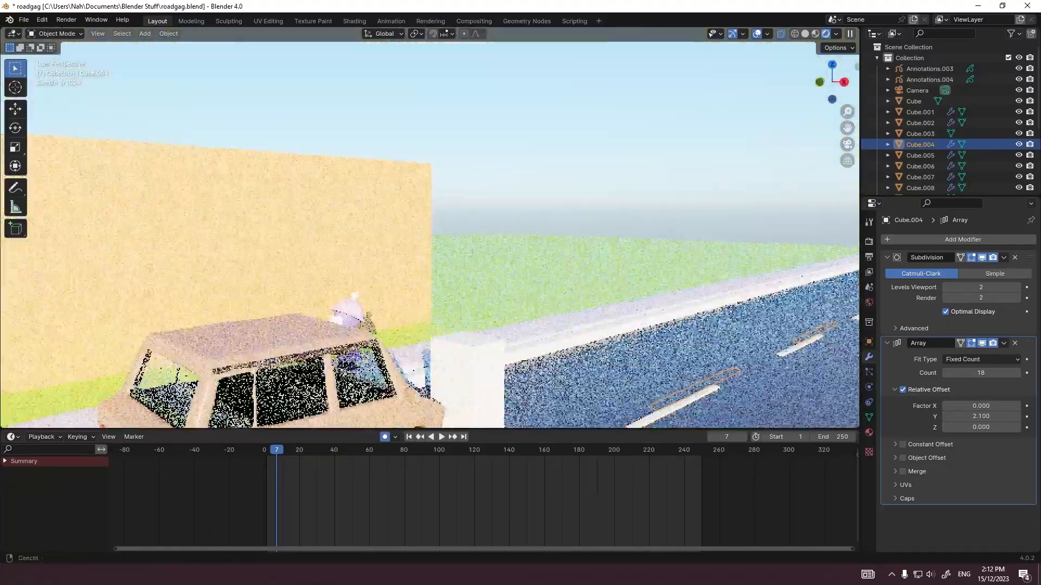
{"action": "left_click", "coordinate": [488, 249]}
{"action": "middle_click_drag", "start_coordinate": [488, 249], "coordinate": [472, 265]}
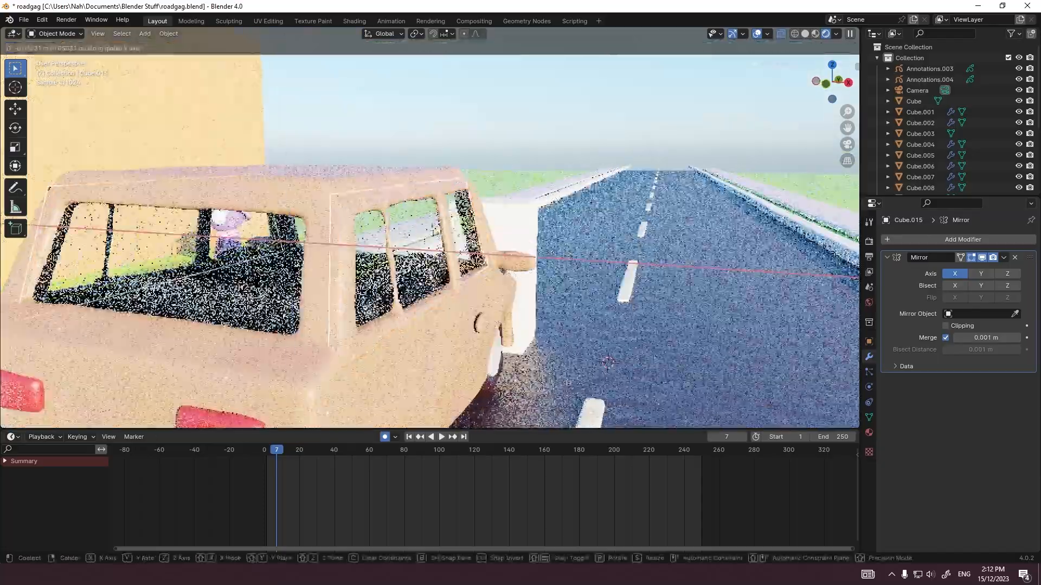
{"action": "left_click", "coordinate": [603, 211]}
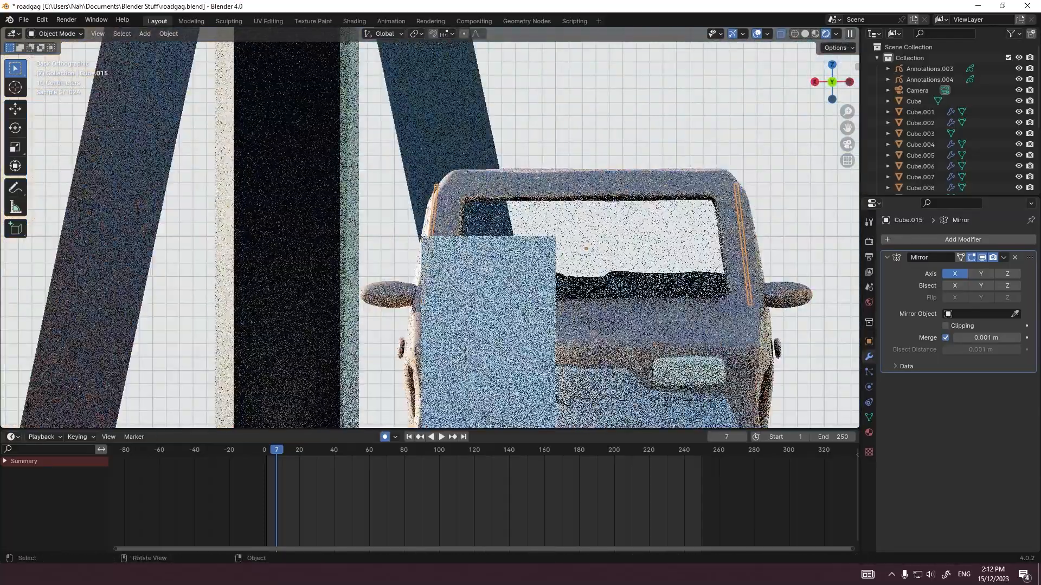
{"action": "middle_click_drag", "start_coordinate": [603, 211], "coordinate": [612, 240]}
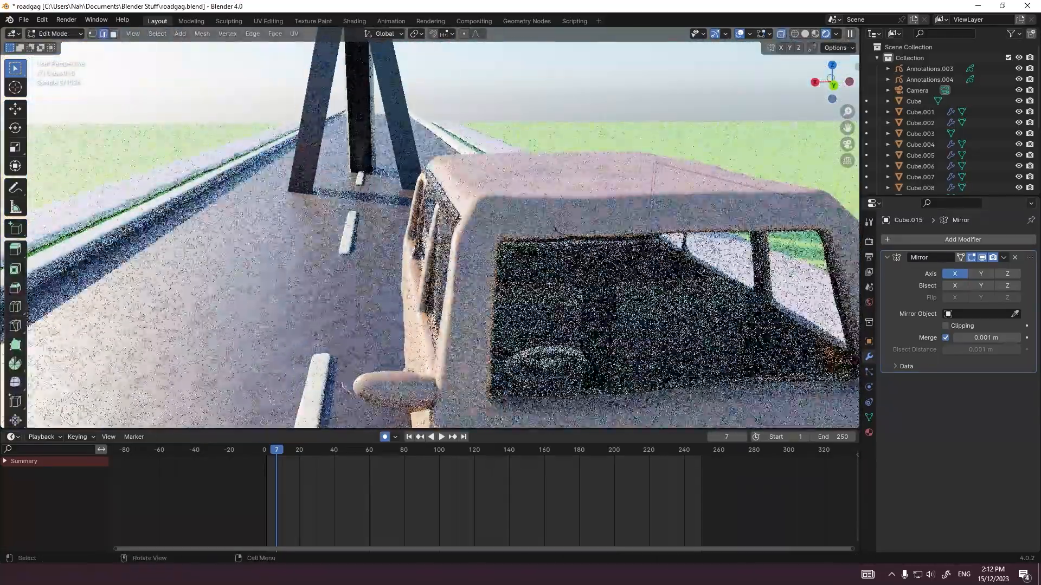
{"action": "left_click", "coordinate": [750, 179]}
{"action": "scroll", "coordinate": [555, 277], "scroll_direction": "up", "scroll_amount": 3}
{"action": "middle_click_drag", "start_coordinate": [555, 277], "coordinate": [56, 327], "text": "shift"}
{"action": "key", "text": "g"}
{"action": "key", "text": "x"}
{"action": "left_click", "coordinate": [119, 311]}
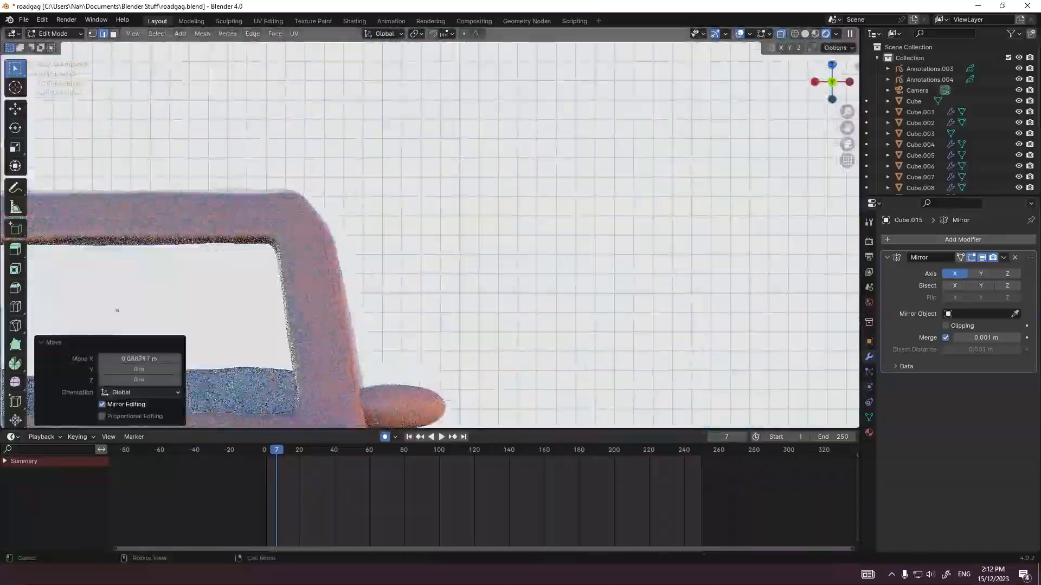
Step: Move the selected side window geometry about -0.07 m along X toward the car's window frame
{"action": "middle_click_drag", "start_coordinate": [331, 258], "coordinate": [282, 220]}
{"action": "key", "text": "Tab"}
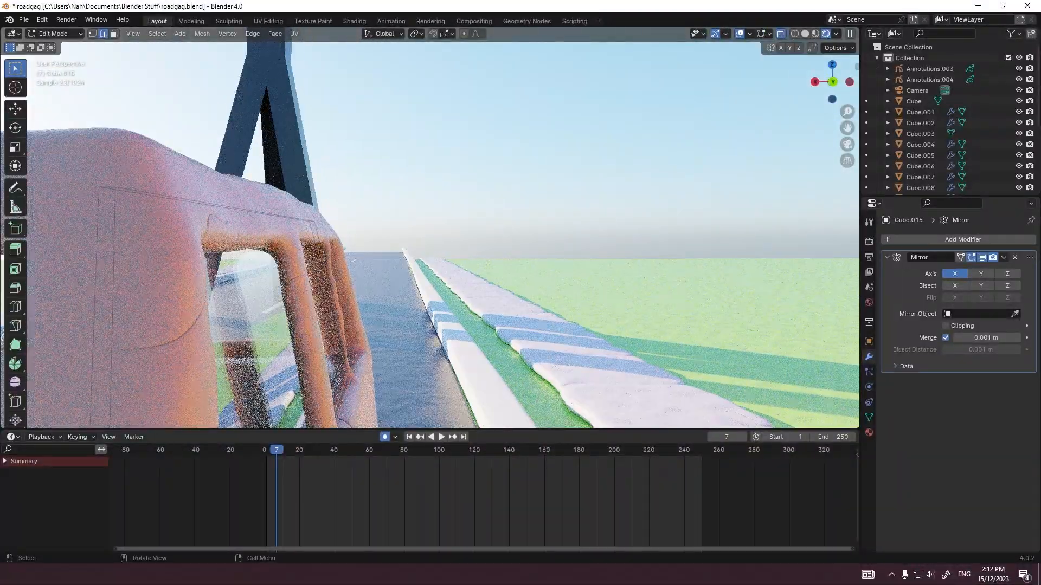
{"action": "key", "text": "g"}
{"action": "key", "text": "x"}
{"action": "left_click", "coordinate": [355, 261]}
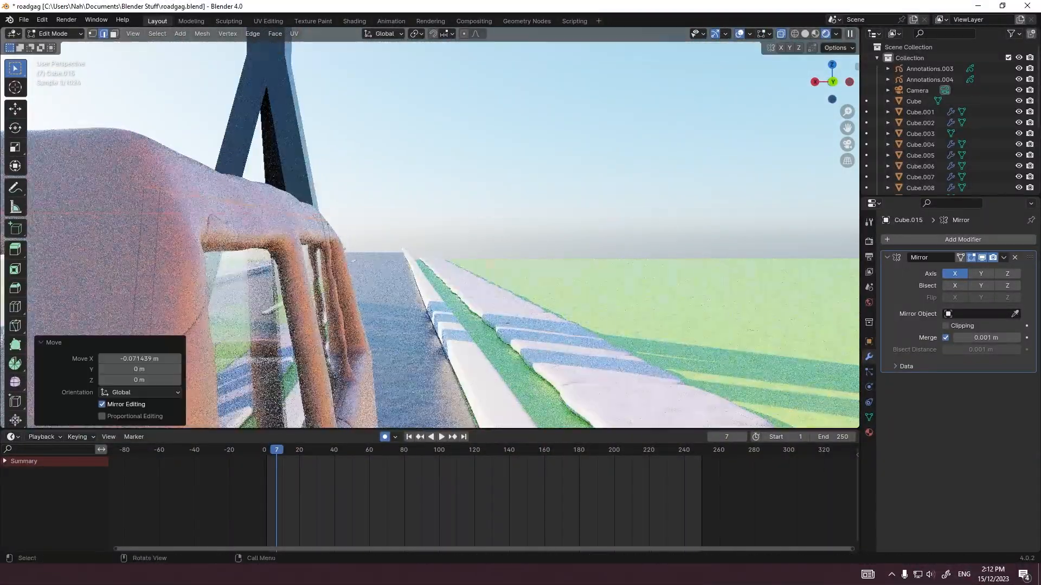
Step: Select another part of the side window mesh, shift it along X, and return to Object Mode
{"action": "left_click", "coordinate": [355, 373]}
{"action": "key", "text": "g"}
{"action": "key", "text": "x"}
{"action": "left_click", "coordinate": [507, 323]}
{"action": "key", "text": "Tab"}
{"action": "middle_click_drag", "start_coordinate": [380, 304], "coordinate": [591, 303]}
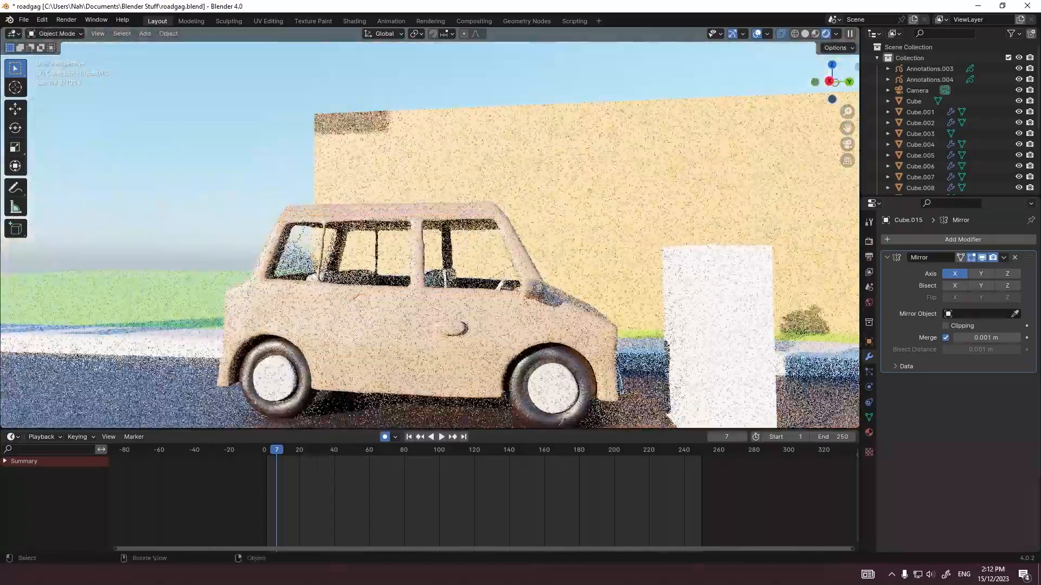
Step: Examine the car from the side and through the scene camera
{"action": "left_click", "coordinate": [521, 179]}
{"action": "middle_click_drag", "start_coordinate": [488, 293], "coordinate": [629, 320]}
{"action": "left_click", "coordinate": [630, 324]}
{"action": "key", "text": "KP_0"}
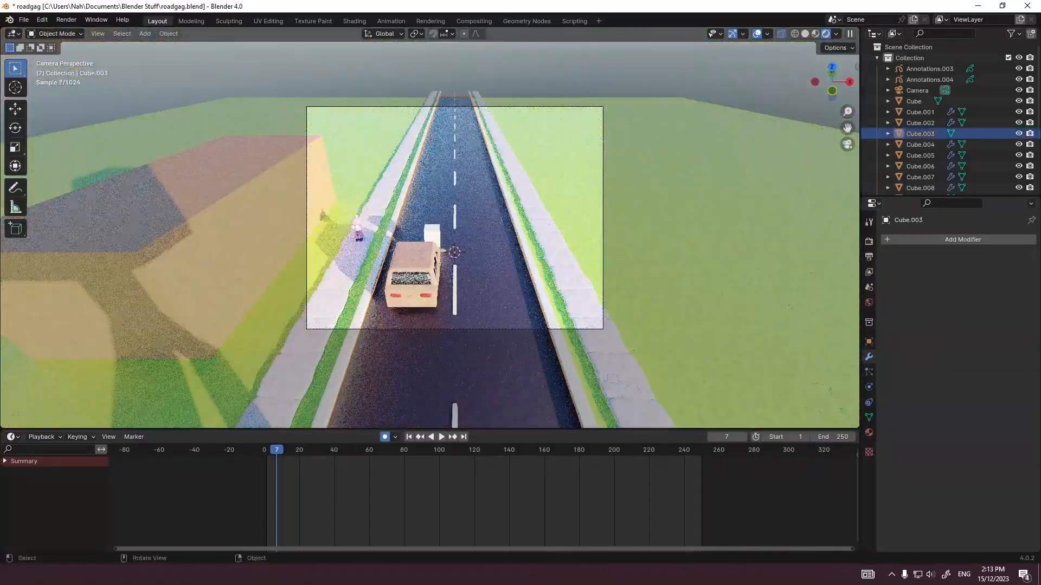
{"action": "left_click", "coordinate": [413, 277]}
{"action": "key", "text": "g"}
{"action": "key", "text": "Escape"}
{"action": "scroll", "coordinate": [613, 244], "scroll_direction": "up", "scroll_amount": 4}
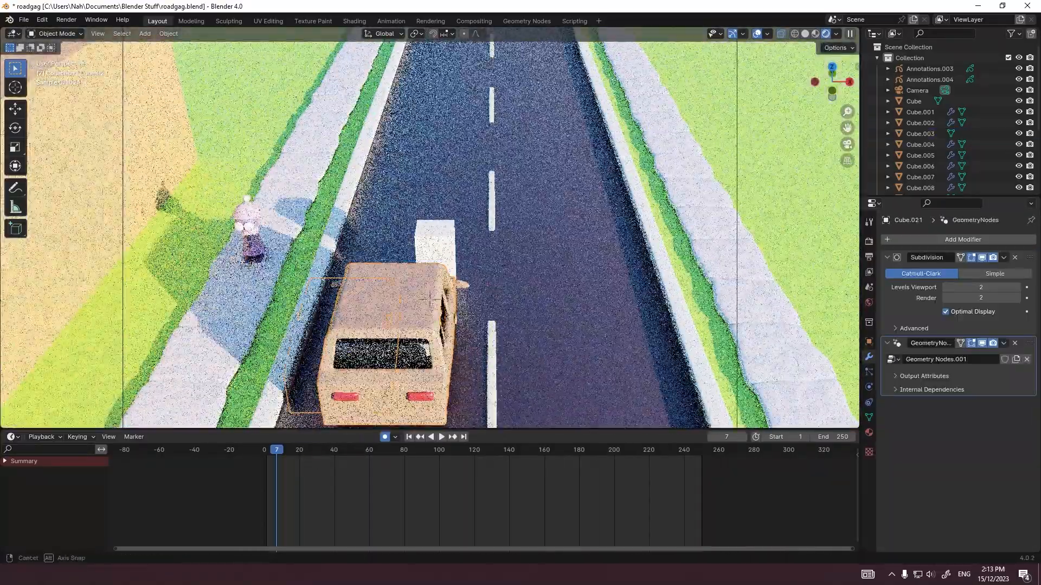
{"action": "middle_click_drag", "start_coordinate": [613, 260], "coordinate": [564, 174]}
{"action": "scroll", "coordinate": [563, 174], "scroll_direction": "up", "scroll_amount": 4}
{"action": "left_click", "coordinate": [479, 359]}
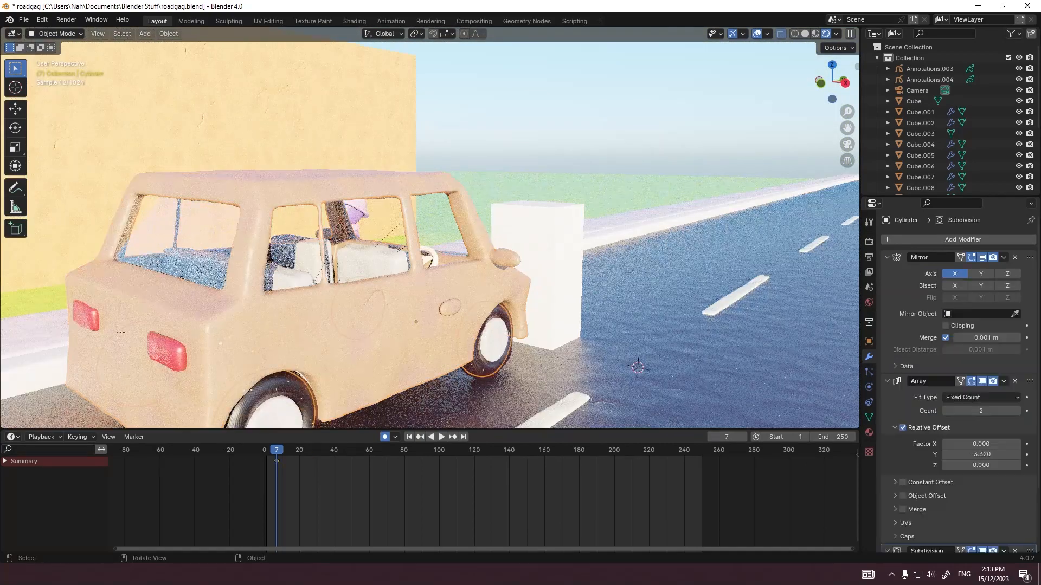
{"action": "left_click", "coordinate": [445, 339], "text": "shift"}
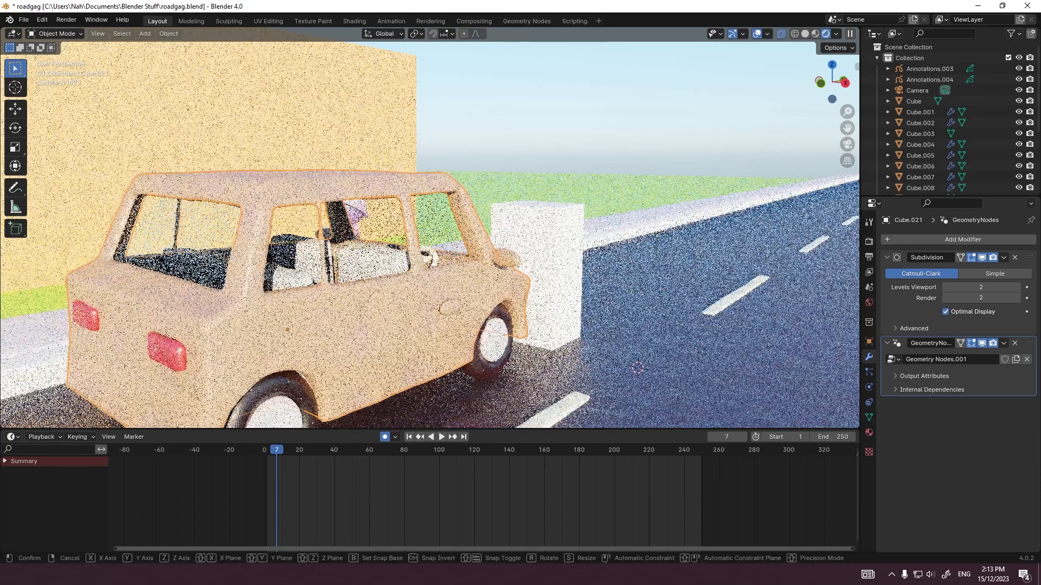
{"action": "key", "text": "g"}
{"action": "key", "text": "Escape"}
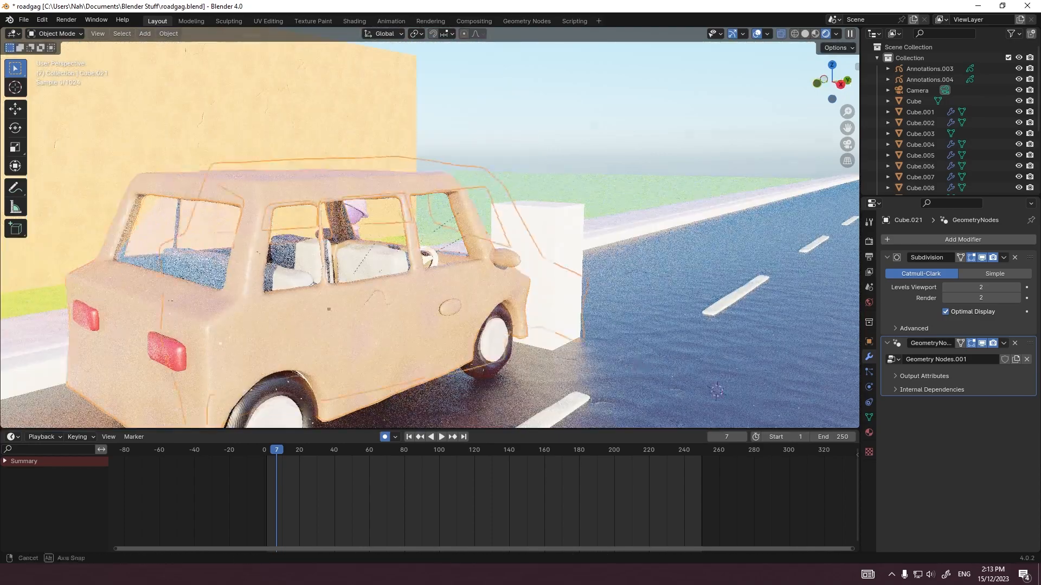
{"action": "middle_click_drag", "start_coordinate": [434, 233], "coordinate": [531, 230]}
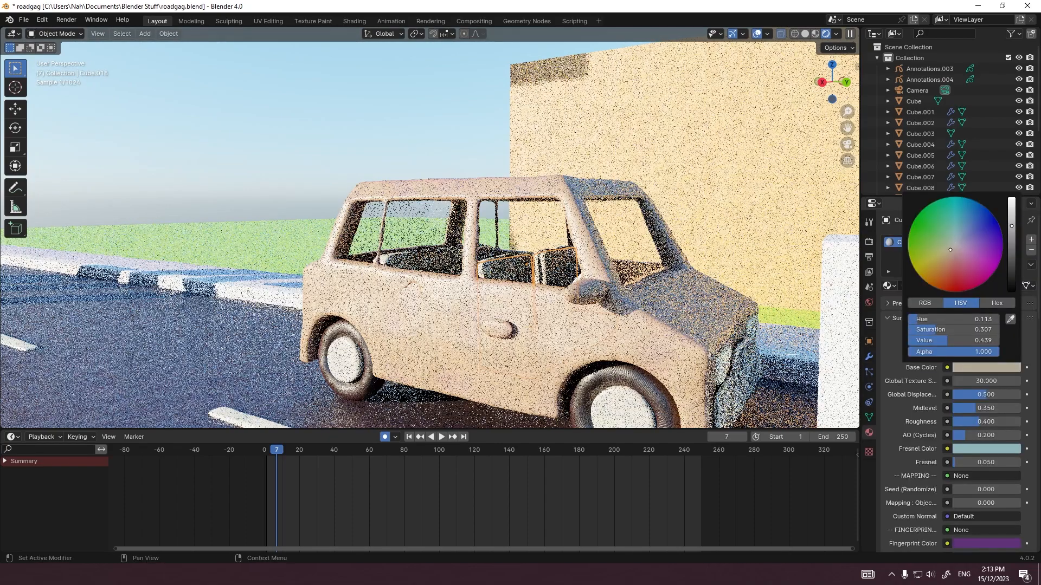
Step: Change the Clay 3.Doh.013 base color of the car seats to a dark brown with hue 0.029 and saturation 0.695
{"action": "left_click_drag", "start_coordinate": [948, 255], "coordinate": [950, 264]}
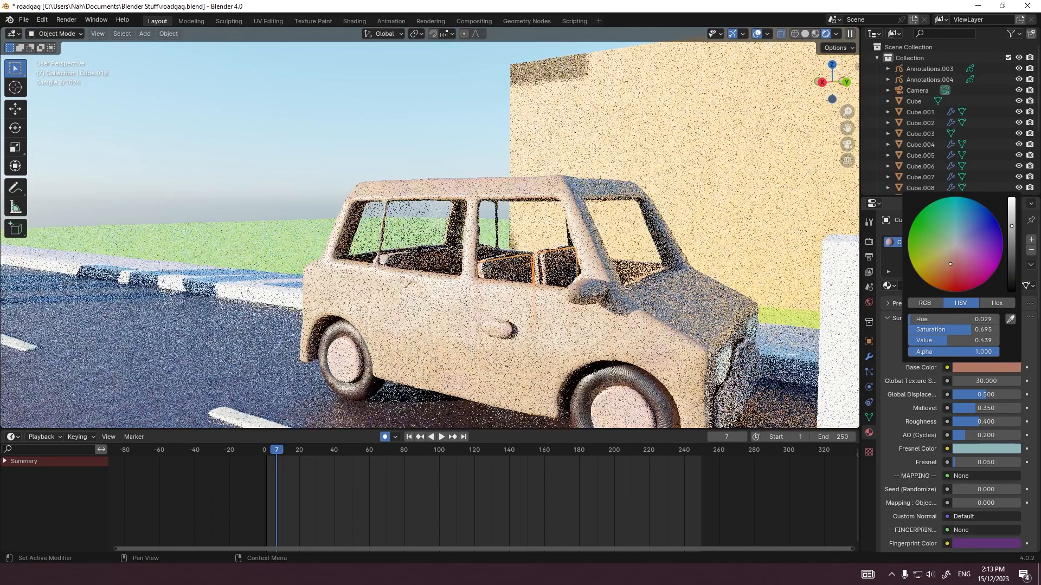
{"action": "left_click_drag", "start_coordinate": [1012, 226], "coordinate": [1011, 259]}
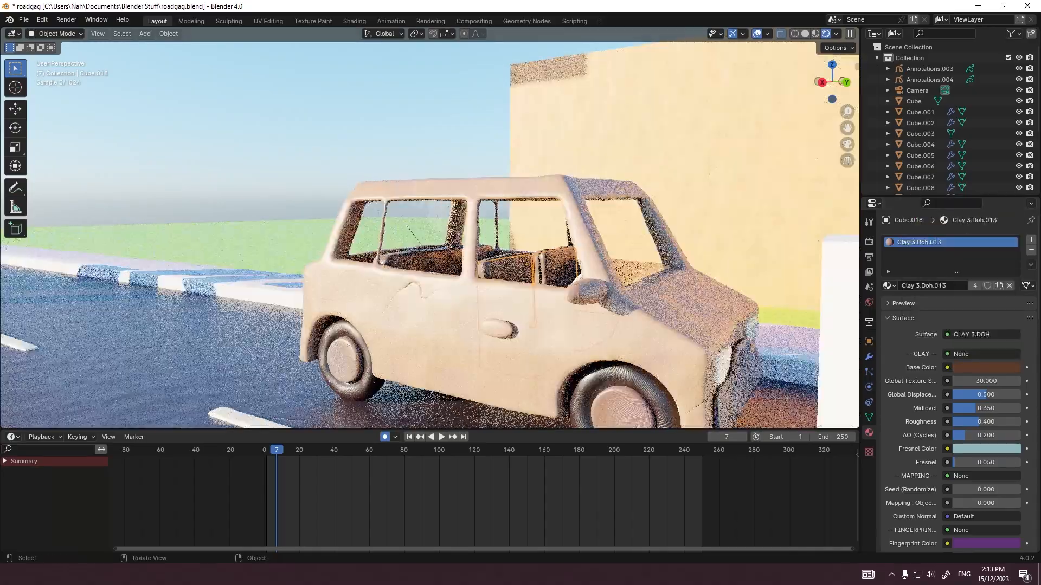
{"action": "middle_click_drag", "start_coordinate": [520, 290], "coordinate": [518, 311]}
{"action": "left_click", "coordinate": [517, 314]}
Step: Shift the base color of the part picked inside the car toward a more saturated reddish tone
{"action": "middle_click_drag", "start_coordinate": [434, 260], "coordinate": [540, 252]}
{"action": "scroll", "coordinate": [488, 244], "scroll_direction": "up", "scroll_amount": 3}
{"action": "left_click", "coordinate": [459, 240]}
{"action": "left_click", "coordinate": [976, 367]}
{"action": "left_click_drag", "start_coordinate": [954, 247], "coordinate": [945, 276]}
{"action": "left_click", "coordinate": [783, 276]}
{"action": "left_click", "coordinate": [659, 249]}
Step: Darken the base color of the car's taillights while looking through the scene camera
{"action": "key", "text": "KP_0"}
{"action": "left_click", "coordinate": [421, 397]}
{"action": "left_click", "coordinate": [985, 368]}
{"action": "left_click_drag", "start_coordinate": [1012, 208], "coordinate": [1012, 222]}
{"action": "left_click", "coordinate": [564, 320]}
Step: Examine the transmission and specular settings of the rear window glass's Material.001
{"action": "left_click", "coordinate": [384, 355]}
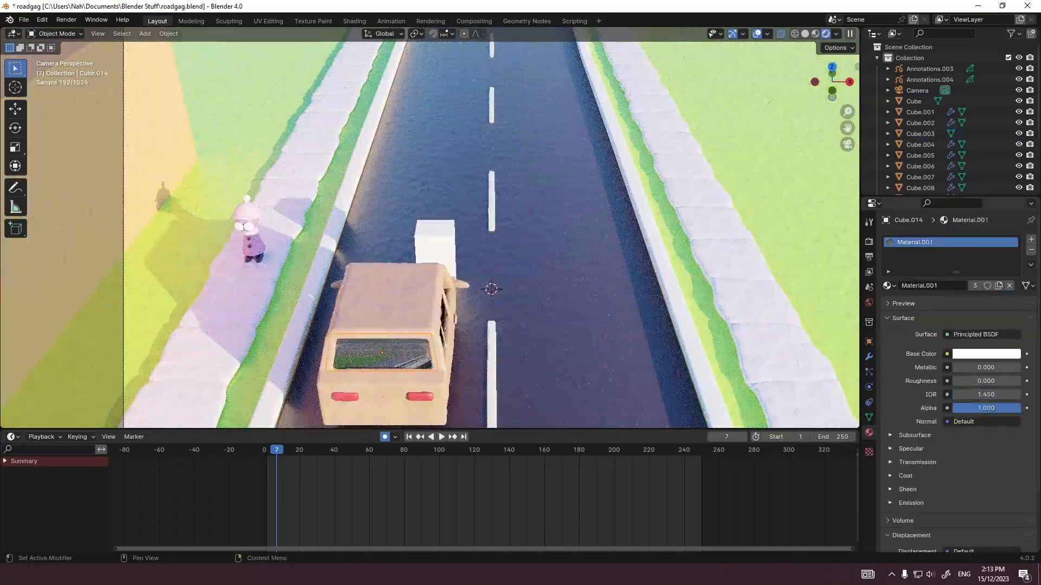
{"action": "scroll", "coordinate": [984, 381], "scroll_direction": "down", "scroll_amount": 1}
{"action": "left_click", "coordinate": [917, 441]}
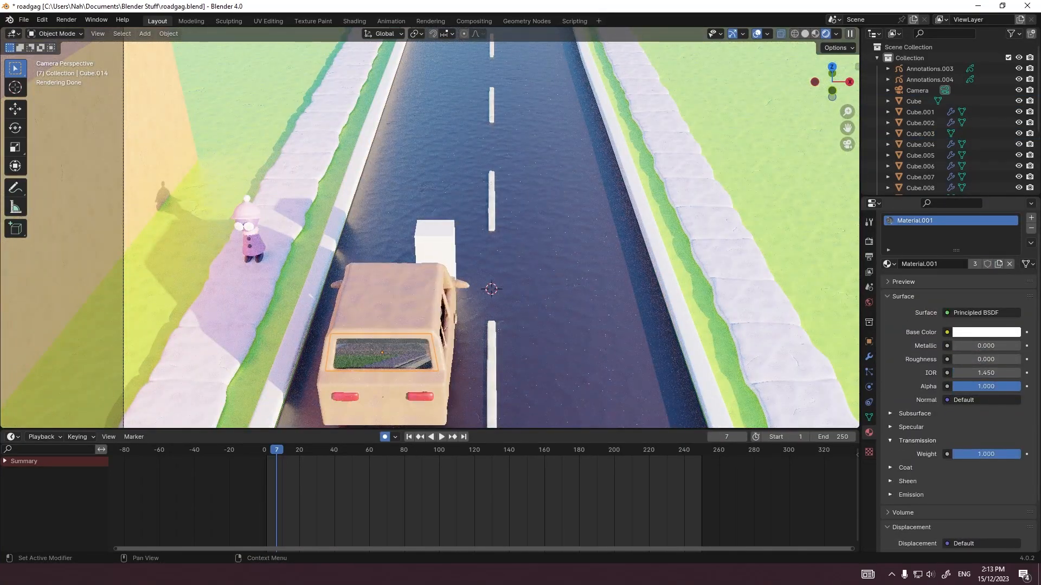
{"action": "left_click", "coordinate": [917, 440]}
{"action": "left_click", "coordinate": [910, 427]}
{"action": "left_click_drag", "start_coordinate": [985, 454], "coordinate": [952, 454]}
{"action": "left_click", "coordinate": [910, 428]}
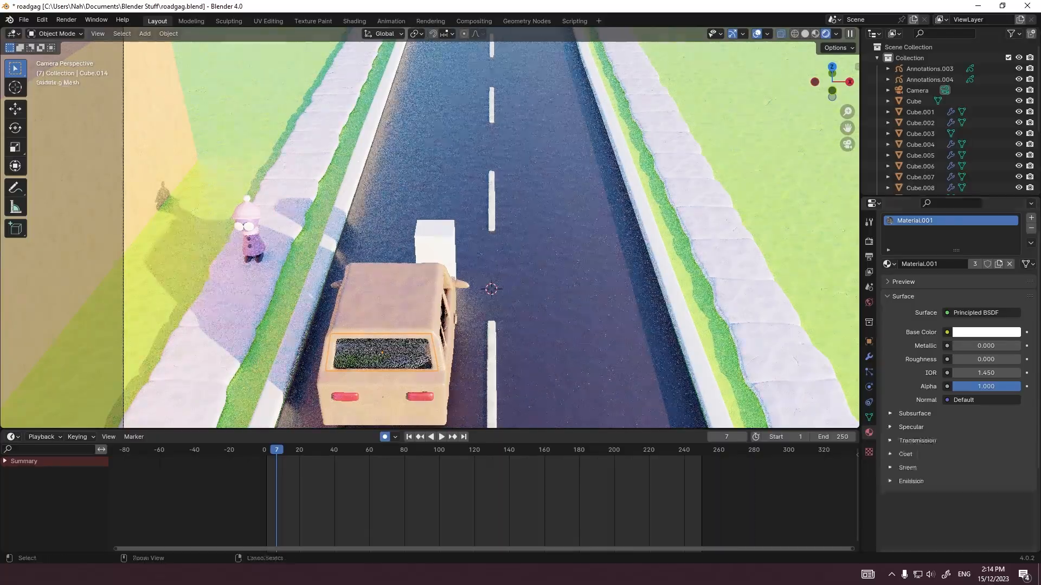
Step: Try an alpha of 0.5 on the rear window glass's Material.001 and compare it by undoing and redoing
{"action": "left_click_drag", "start_coordinate": [984, 360], "coordinate": [960, 359]}
{"action": "key", "text": "KP_1"}
{"action": "scroll", "coordinate": [466, 260], "scroll_direction": "down", "scroll_amount": 3}
{"action": "middle_click_drag", "start_coordinate": [466, 260], "coordinate": [401, 298]}
{"action": "left_click_drag", "start_coordinate": [1011, 387], "coordinate": [979, 387], "text": "ctrl"}
{"action": "key", "text": "ctrl+z"}
{"action": "key", "text": "KP_0"}
{"action": "key", "text": "ctrl+shift+z"}
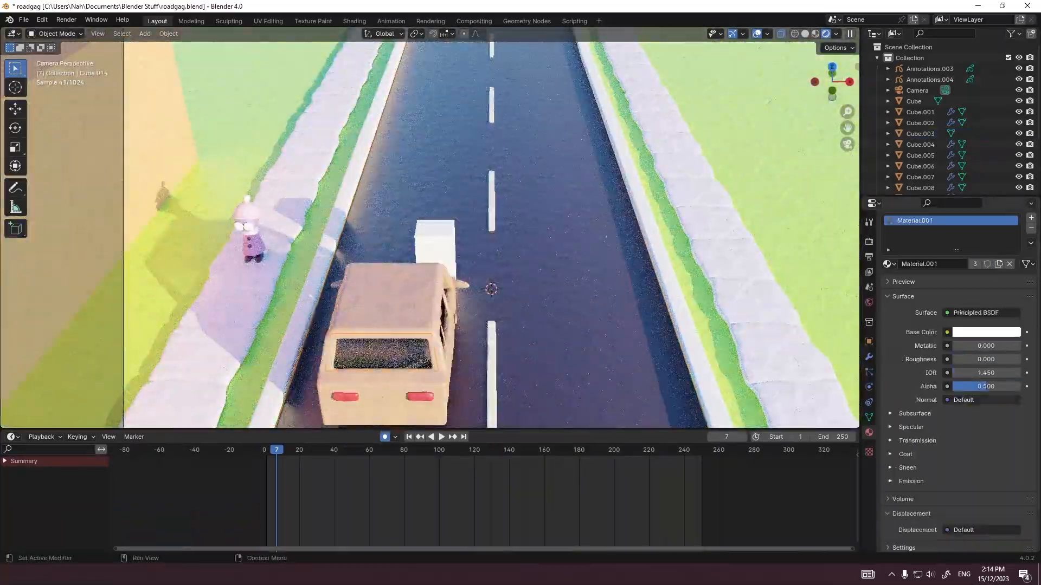
{"action": "key", "text": "ctrl+shift+z"}
{"action": "left_click", "coordinate": [911, 428]}
Step: Save the file and delete the white placeholder block in front of the car
{"action": "left_click", "coordinate": [688, 346]}
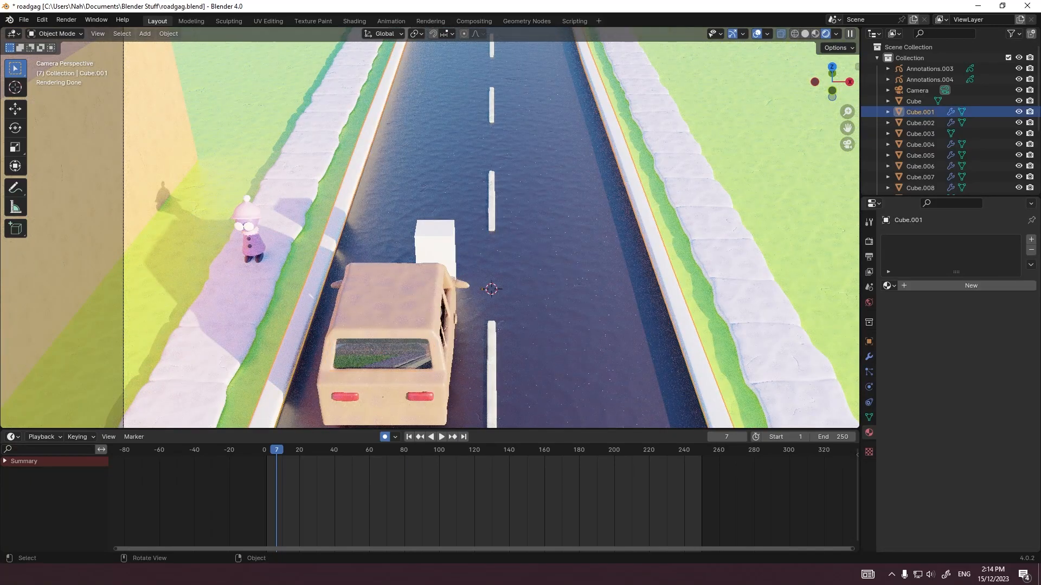
{"action": "scroll", "coordinate": [434, 255], "scroll_direction": "down", "scroll_amount": 4}
{"action": "left_click", "coordinate": [420, 271]}
{"action": "key", "text": "ctrl+s"}
{"action": "left_click", "coordinate": [432, 233]}
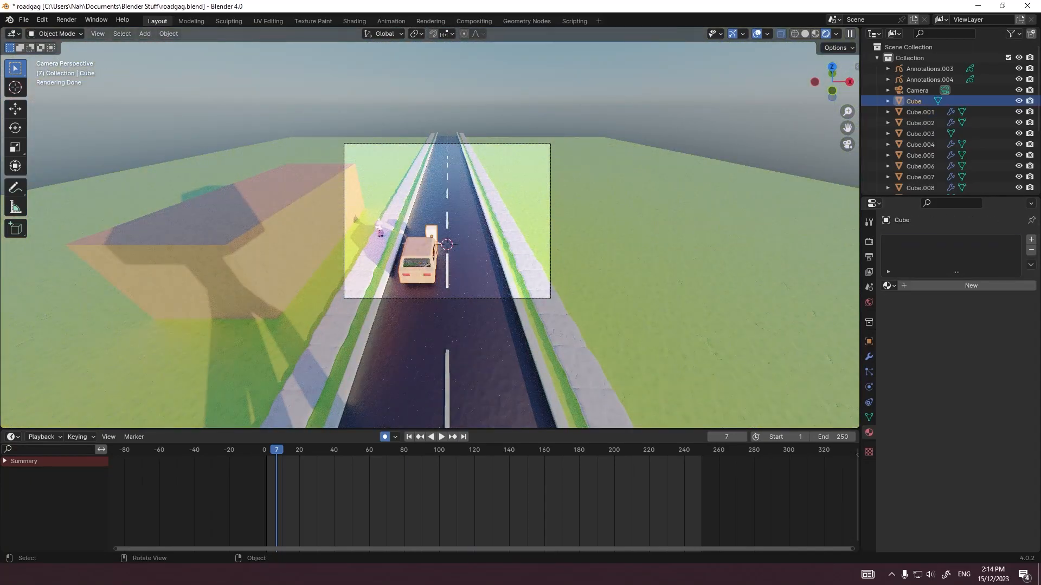
{"action": "scroll", "coordinate": [447, 233], "scroll_direction": "up", "scroll_amount": 5}
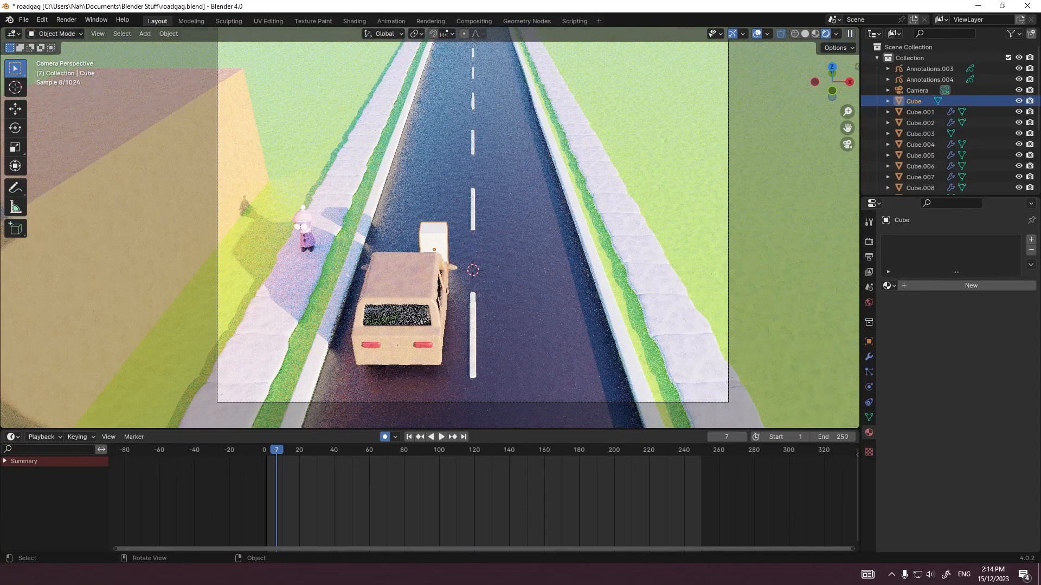
{"action": "key", "text": "Delete"}
Step: Move the car 4.5 m forward along Y in the top view, then 0.5 m back
{"action": "left_click", "coordinate": [413, 277]}
{"action": "key", "text": "KP_7"}
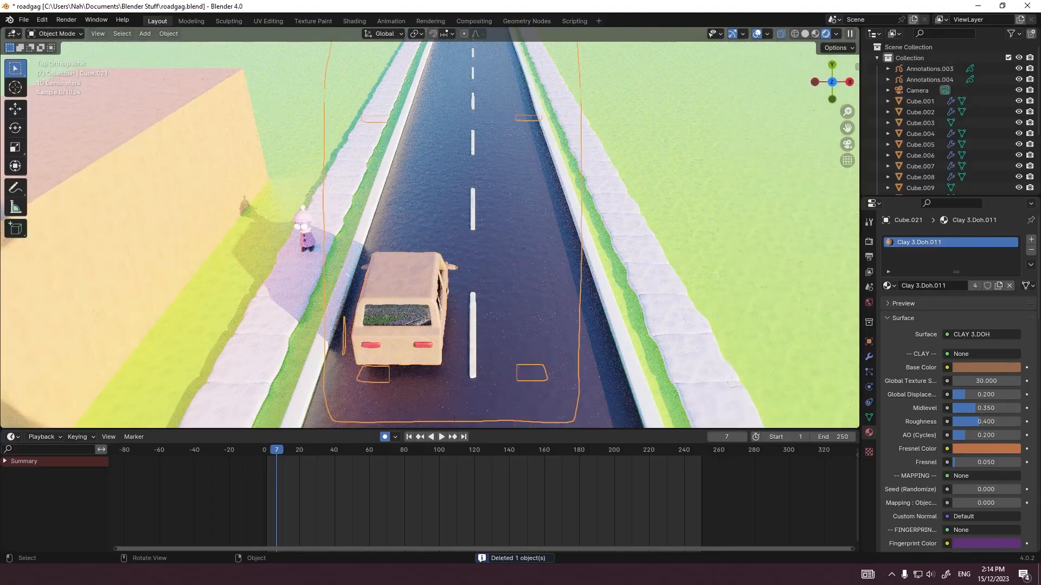
{"action": "scroll", "coordinate": [432, 230], "scroll_direction": "down", "scroll_amount": 4}
{"action": "scroll", "coordinate": [432, 231], "scroll_direction": "down", "scroll_amount": 2}
{"action": "middle_click_drag", "start_coordinate": [432, 184], "coordinate": [463, 309], "text": "shift"}
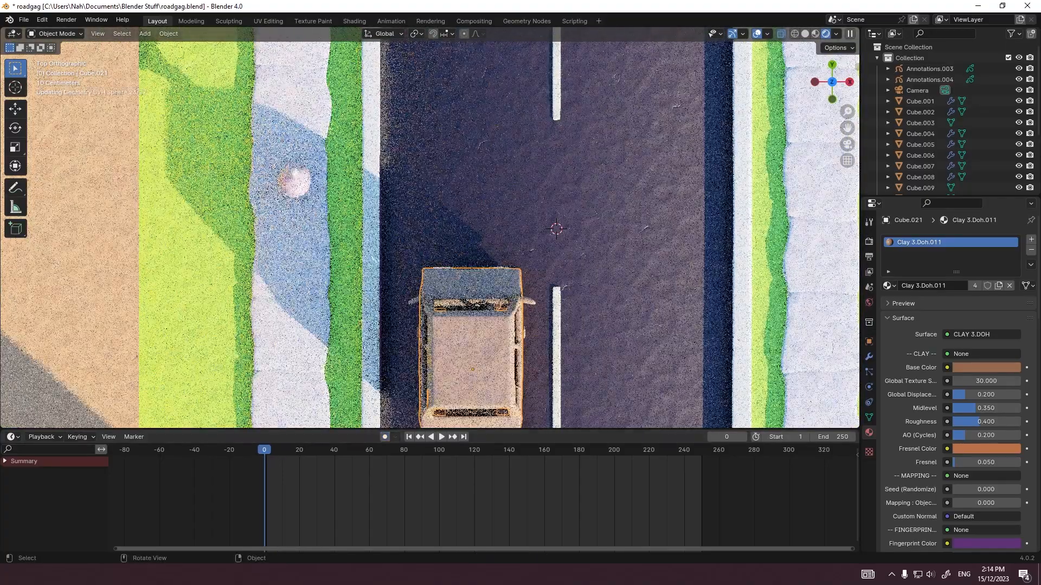
{"action": "key", "text": "g"}
{"action": "key", "text": "y"}
{"action": "key", "text": "Return"}
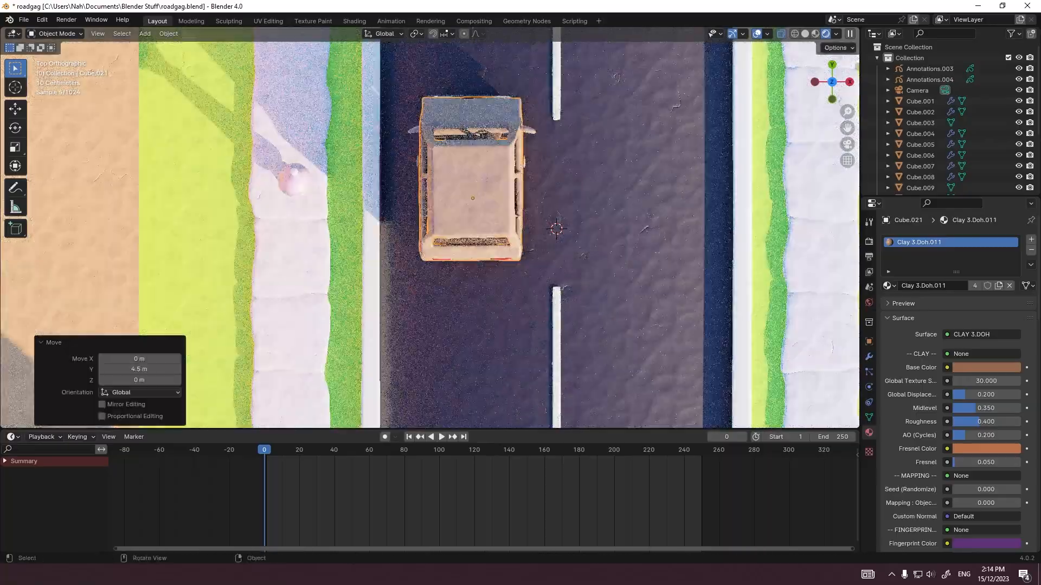
{"action": "key", "text": "g"}
{"action": "key", "text": "y"}
{"action": "key", "text": "Return"}
Step: Add a cube mesh and move it onto the car in the front view
{"action": "middle_click_drag", "start_coordinate": [449, 185], "coordinate": [450, 142]}
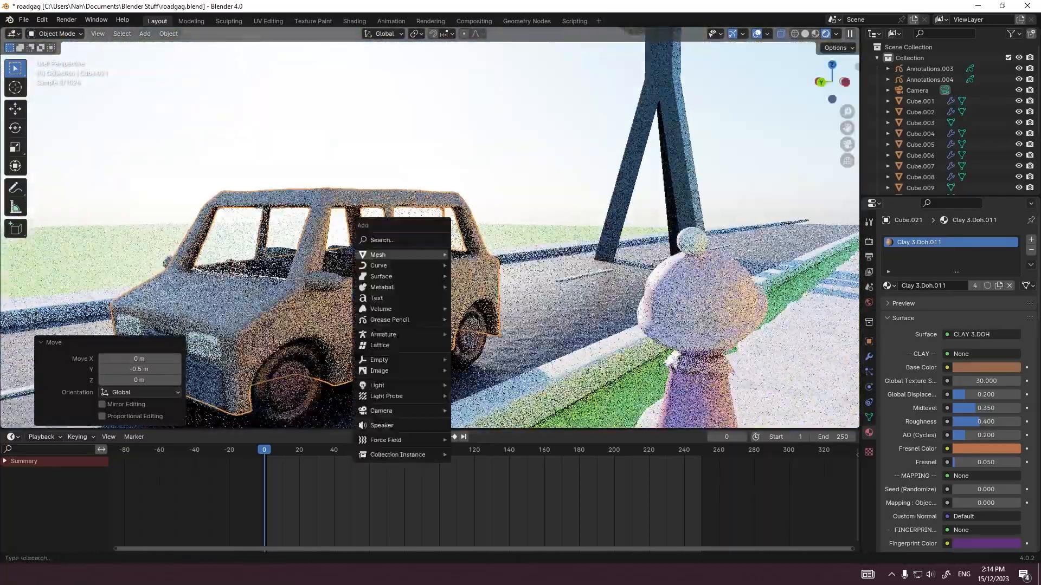
{"action": "mouse_move", "coordinate": [388, 255]}
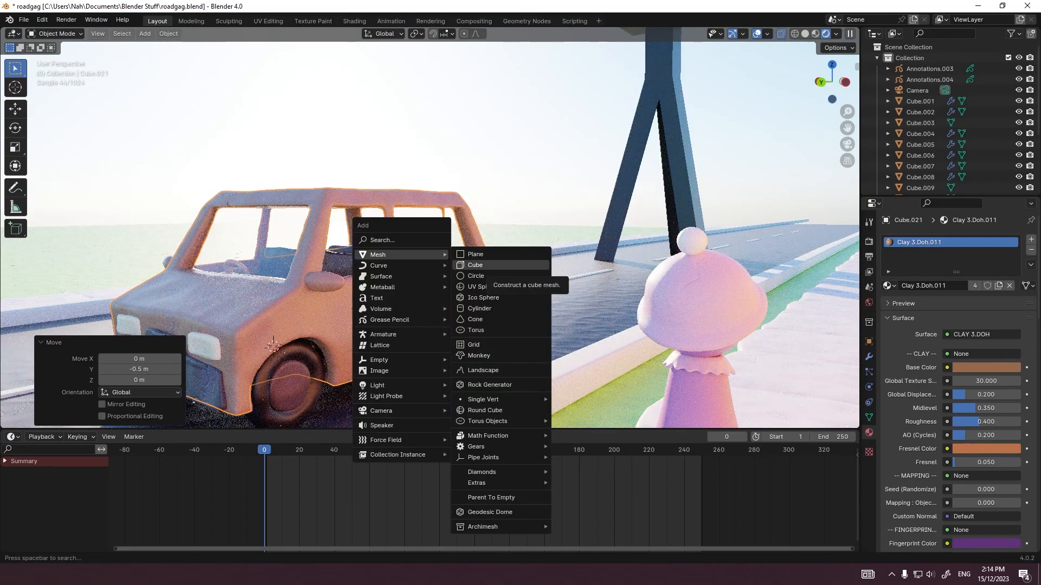
{"action": "left_click", "coordinate": [475, 265]}
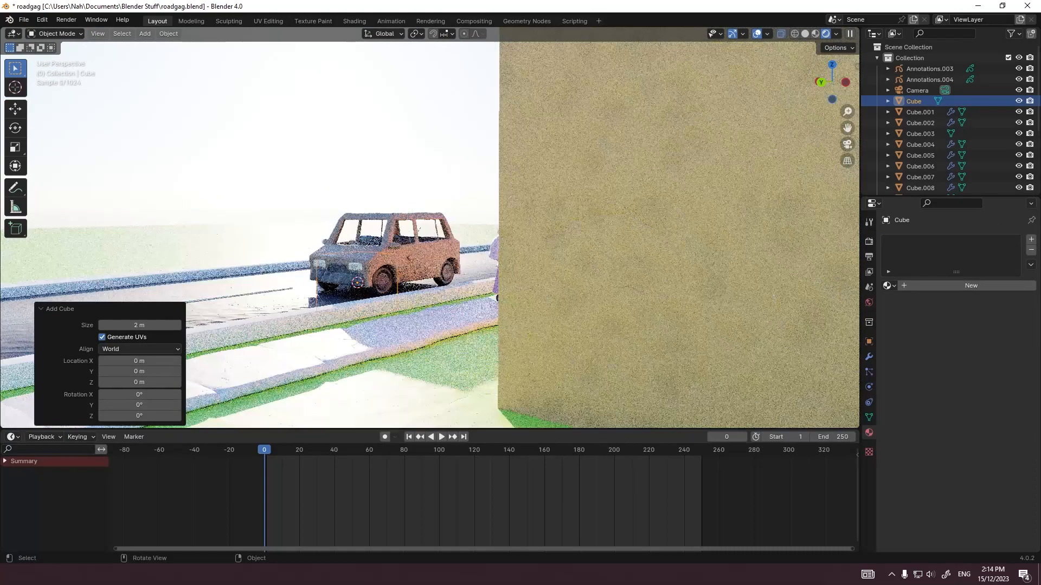
{"action": "left_click", "coordinate": [316, 279]}
{"action": "scroll", "coordinate": [430, 234], "scroll_direction": "up", "scroll_amount": 6}
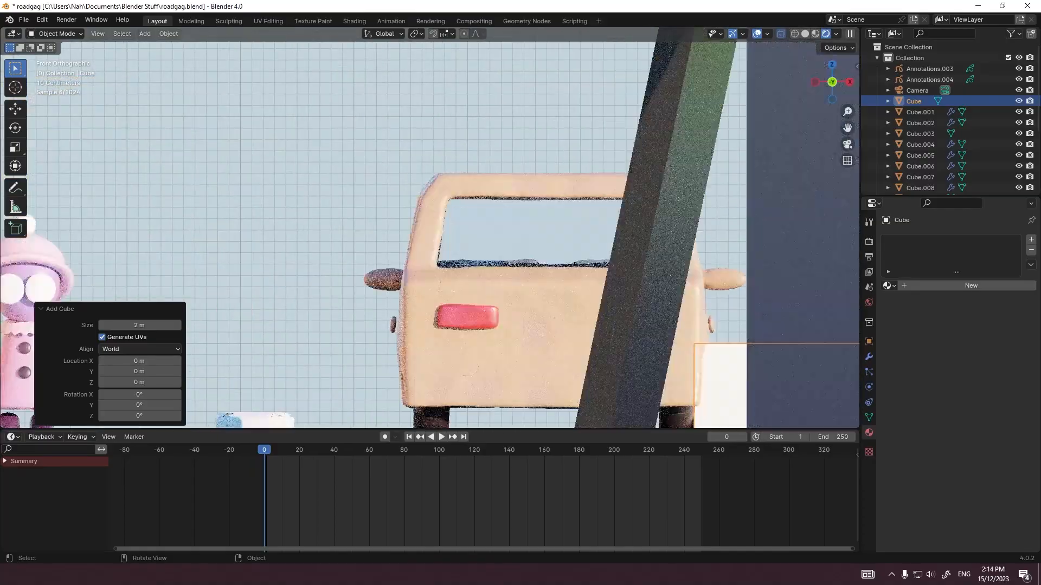
{"action": "key", "text": "g"}
{"action": "left_click", "coordinate": [555, 318]}
Step: Scale the cube down in Edit Mode to head size and add a level 2 subdivision to round it
{"action": "key", "text": "Tab"}
{"action": "key", "text": "s"}
{"action": "left_click", "coordinate": [531, 242]}
{"action": "key", "text": "Tab"}
{"action": "key", "text": "ctrl+3"}
{"action": "scroll", "coordinate": [532, 241], "scroll_direction": "up", "scroll_amount": 3}
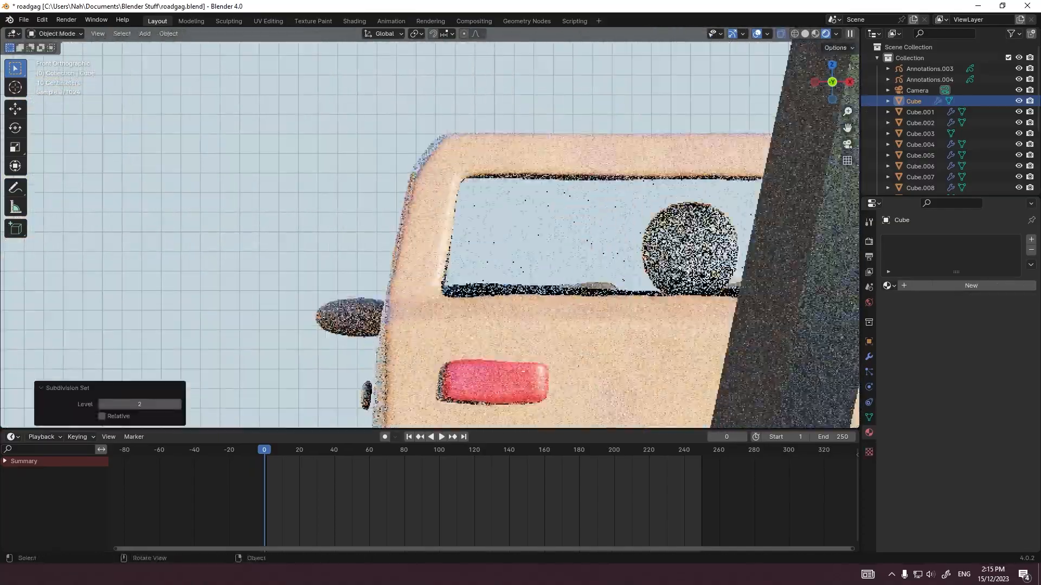
Step: Position the rounded head along X and within the car's front seat area, and shade it smooth
{"action": "key", "text": "g"}
{"action": "key", "text": "x"}
{"action": "left_click", "coordinate": [488, 244]}
{"action": "middle_click_drag", "start_coordinate": [442, 247], "coordinate": [458, 255]}
{"action": "key", "text": "grave"}
{"action": "left_click", "coordinate": [538, 256]}
{"action": "key", "text": "g"}
{"action": "left_click", "coordinate": [632, 247]}
{"action": "right_click", "coordinate": [633, 246]}
{"action": "left_click", "coordinate": [632, 246]}
Step: Rescale the head mesh in Edit Mode from the right view to suit the front side window
{"action": "key", "text": "grave"}
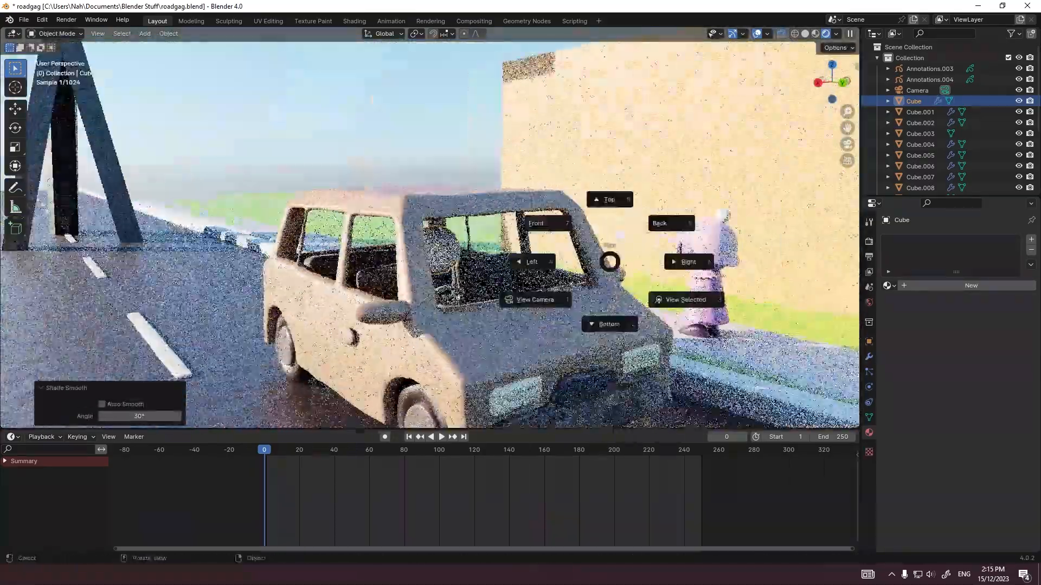
{"action": "left_click", "coordinate": [690, 261]}
{"action": "key", "text": "Tab"}
{"action": "key", "text": "s"}
{"action": "left_click", "coordinate": [472, 332]}
{"action": "key", "text": "Tab"}
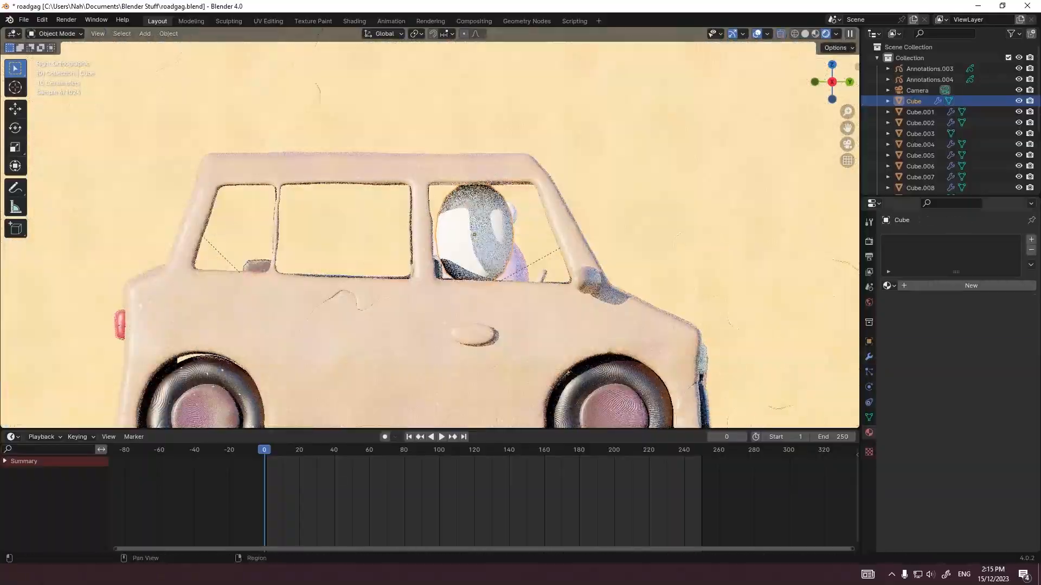
Step: Set the head's viewport and render subdivision levels to 4 and move it about 0.05 m along Y
{"action": "left_click", "coordinate": [869, 357]}
{"action": "left_click_drag", "start_coordinate": [981, 287], "coordinate": [981, 298]}
{"action": "type", "text": "4"}
{"action": "key", "text": "Return"}
{"action": "key", "text": "g"}
{"action": "key", "text": "y"}
{"action": "left_click", "coordinate": [483, 347]}
Step: Add a cube for the driver's torso and, from the right view, move it up beside the car below the head
{"action": "scroll", "coordinate": [402, 304], "scroll_direction": "down", "scroll_amount": 6}
{"action": "middle_click_drag", "start_coordinate": [401, 304], "coordinate": [510, 358]}
{"action": "scroll", "coordinate": [487, 325], "scroll_direction": "up", "scroll_amount": 6}
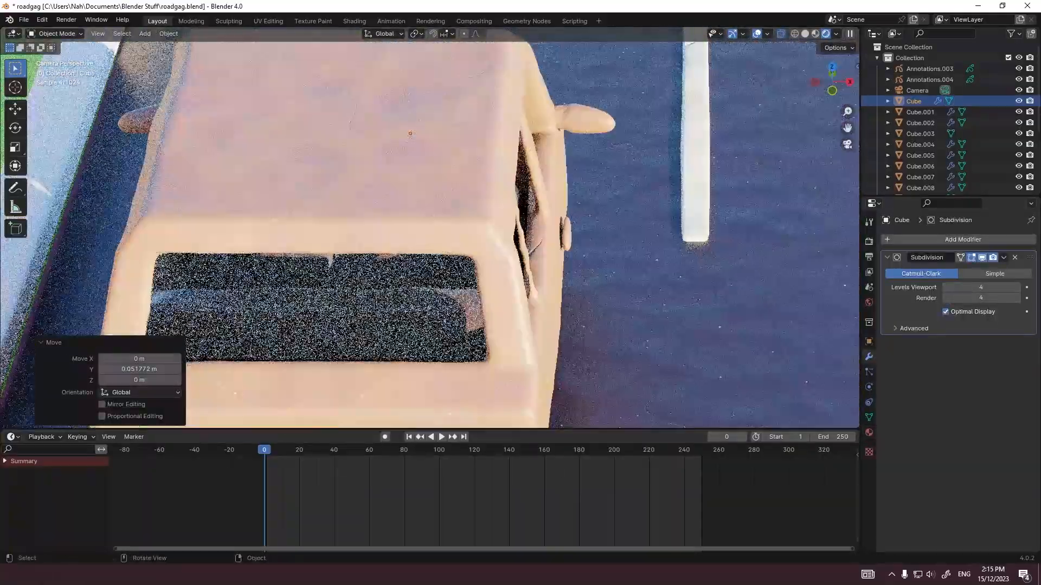
{"action": "middle_click_drag", "start_coordinate": [504, 396], "coordinate": [445, 269]}
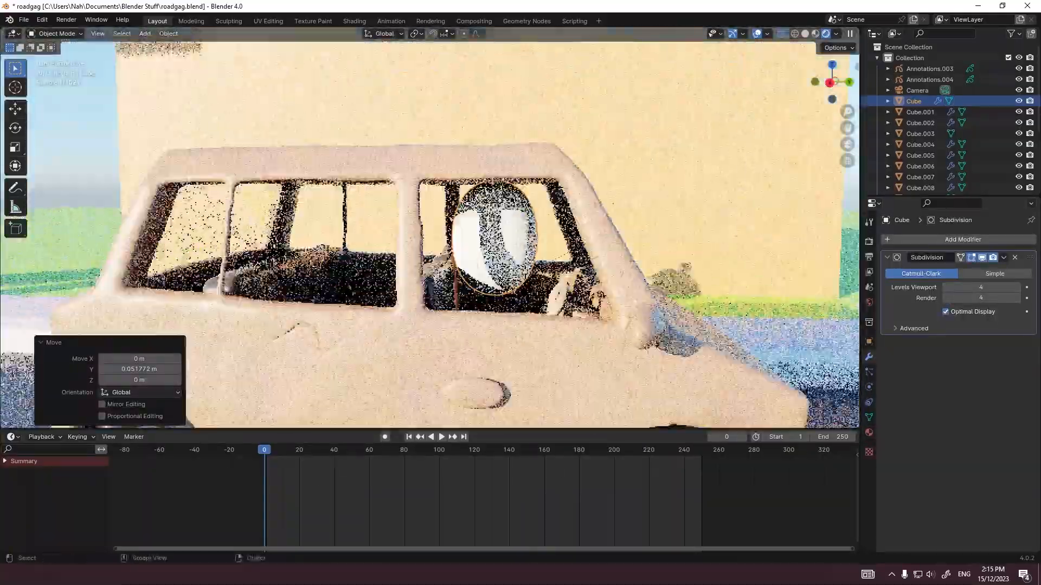
{"action": "key", "text": "shift+a"}
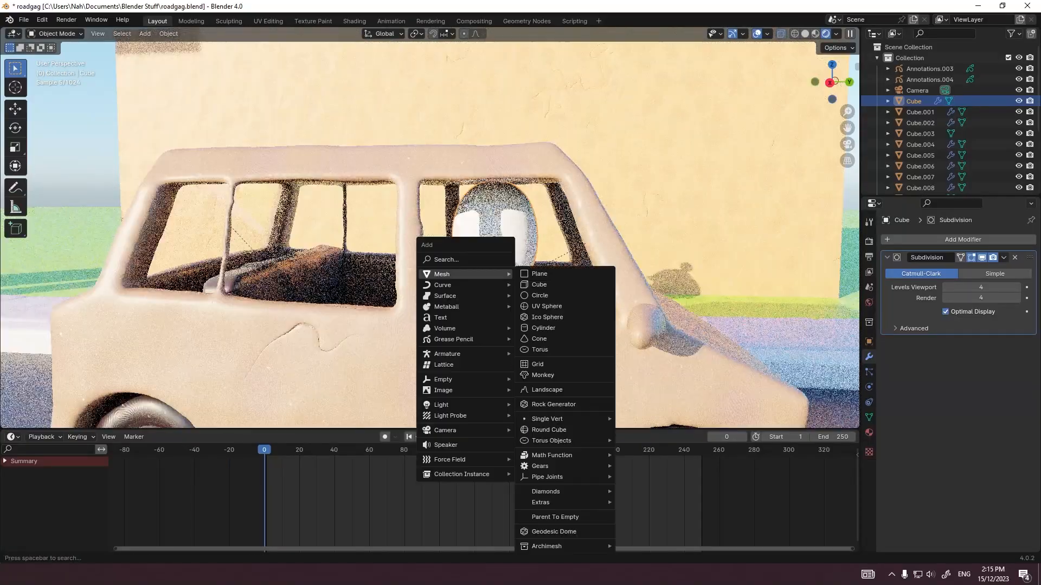
{"action": "left_click", "coordinate": [539, 284]}
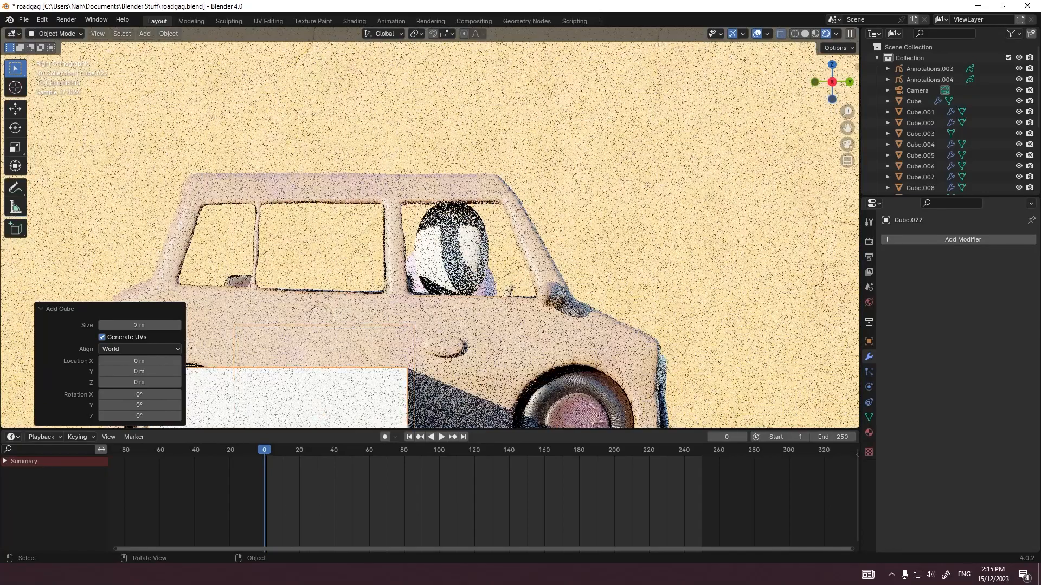
{"action": "scroll", "coordinate": [430, 229], "scroll_direction": "down", "scroll_amount": 6}
{"action": "key", "text": "g"}
{"action": "key", "text": "Return"}
Step: Scale the torso cube down in Edit Mode and add a level 2 subdivision to round it
{"action": "scroll", "coordinate": [637, 361], "scroll_direction": "up", "scroll_amount": 4}
{"action": "key", "text": "Tab"}
{"action": "key", "text": "s"}
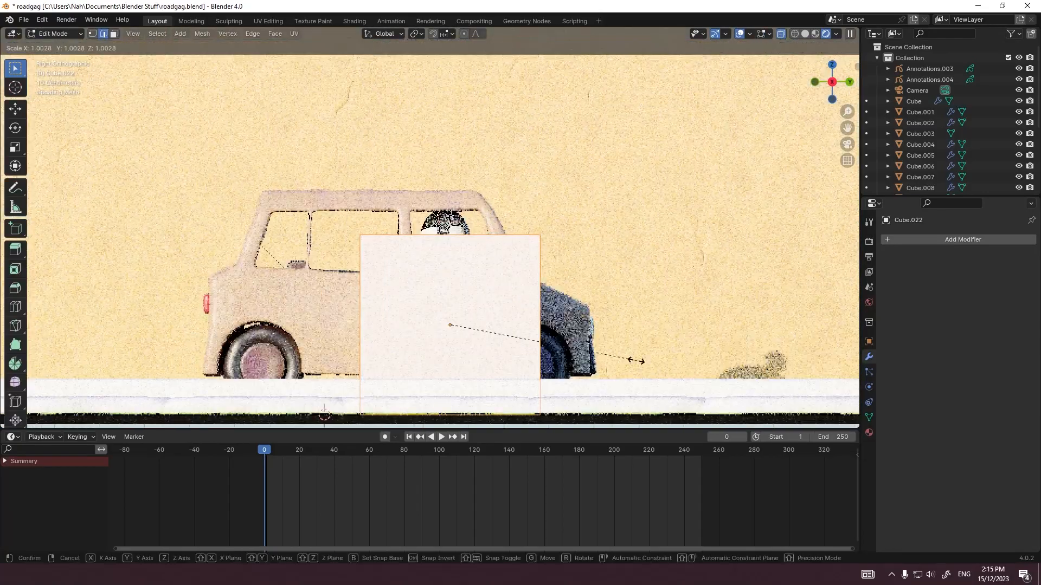
{"action": "key", "text": "Return"}
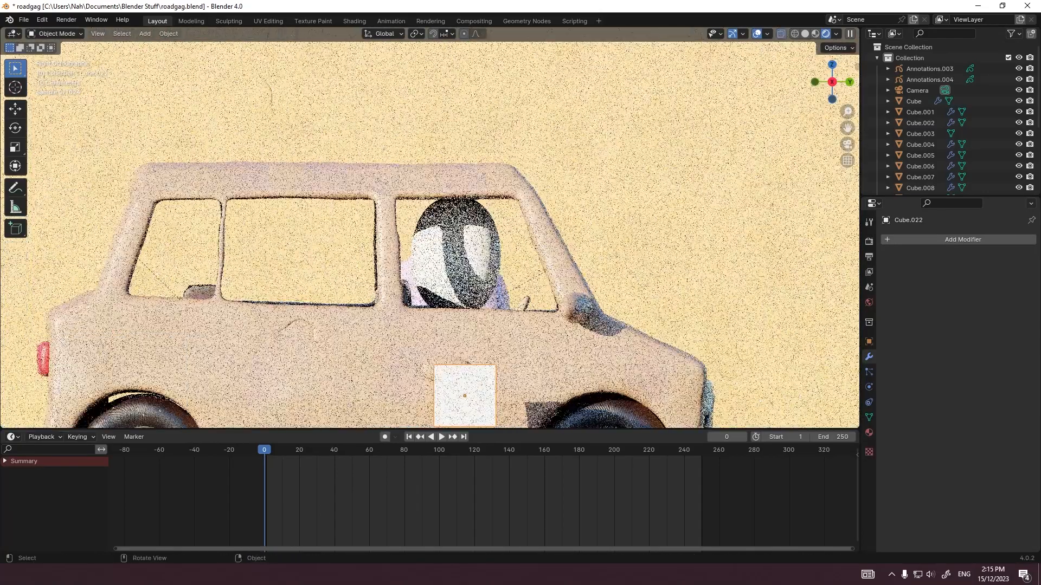
{"action": "key", "text": "ctrl+2"}
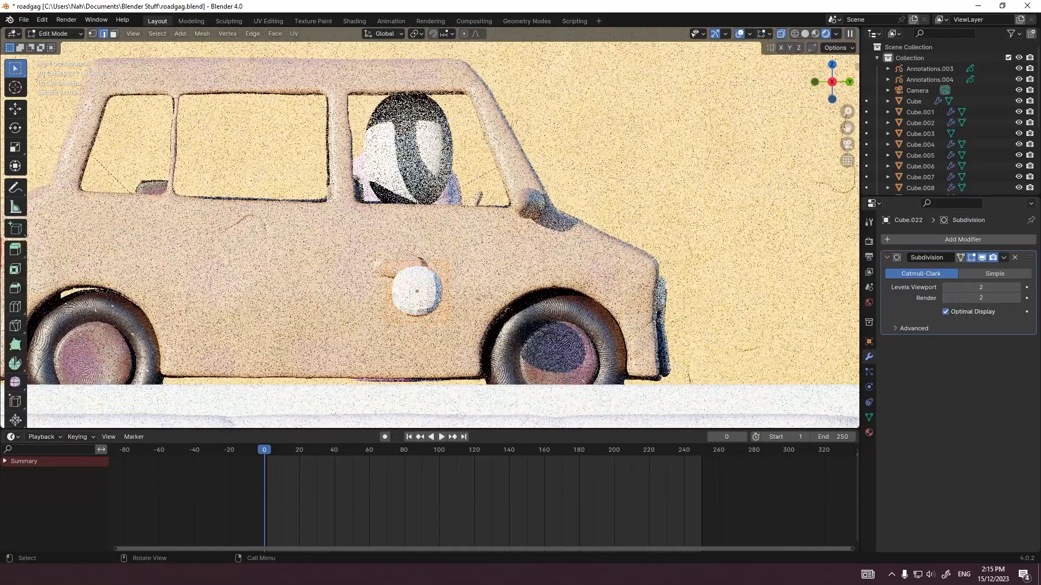
Step: Raise the top of the torso mesh along Z to just below the window line and scale it wider
{"action": "key", "text": "g"}
{"action": "key", "text": "z"}
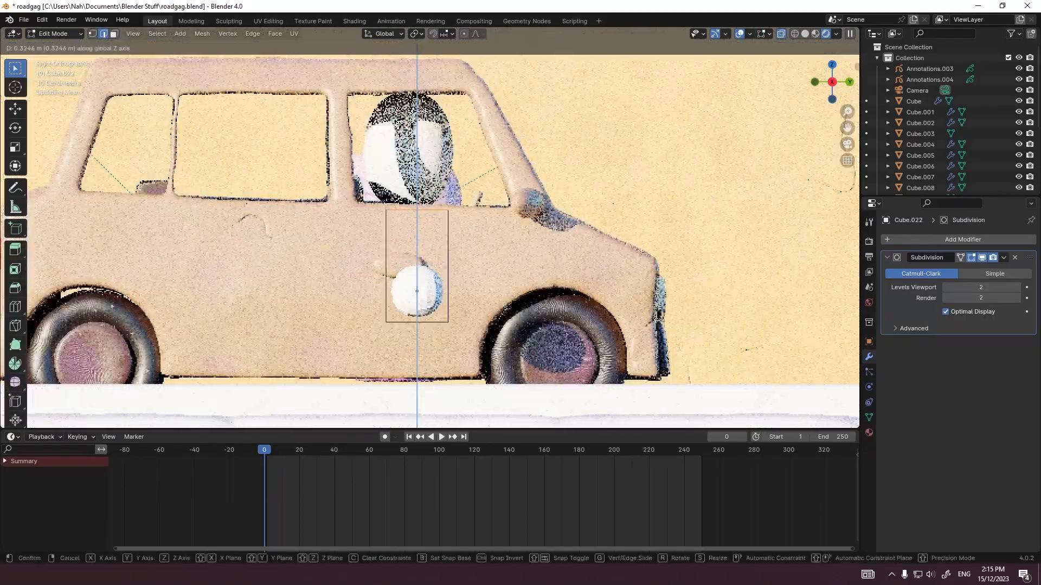
{"action": "left_click", "coordinate": [470, 226]}
{"action": "key", "text": "s"}
{"action": "left_click", "coordinate": [486, 234]}
Step: Widen the bottom of the torso mesh and bevel its edges with a width of about 0.064 m
{"action": "left_click_drag", "start_coordinate": [362, 301], "coordinate": [475, 342]}
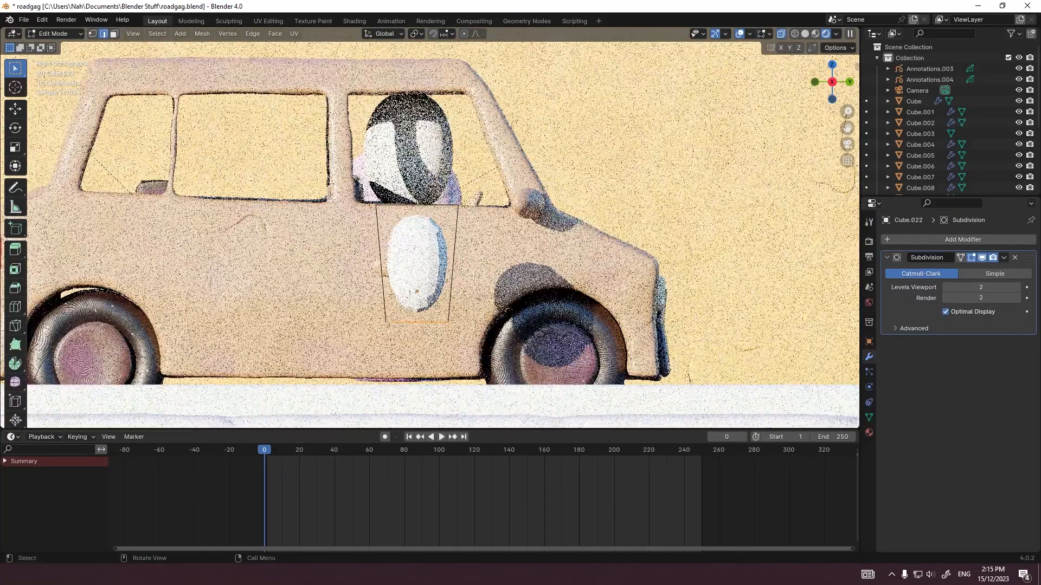
{"action": "key", "text": "s"}
{"action": "left_click", "coordinate": [485, 331]}
{"action": "key", "text": "ctrl+b"}
{"action": "left_click", "coordinate": [483, 329]}
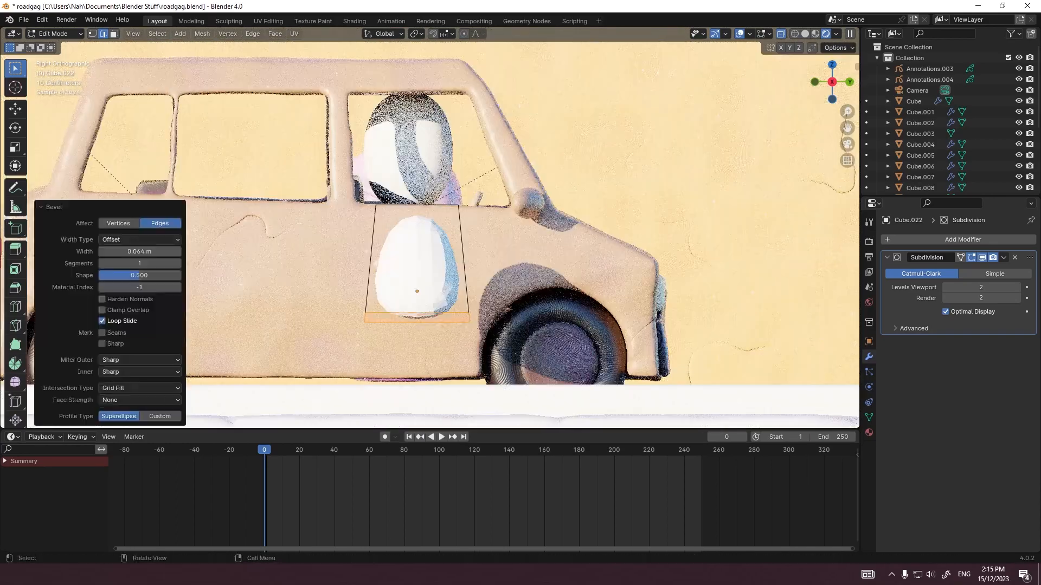
Step: Shade the torso smooth and move it about -0.10 m along Y and 0.045 m along Z
{"action": "key", "text": "Tab"}
{"action": "right_click", "coordinate": [480, 326]}
{"action": "left_click", "coordinate": [479, 325]}
{"action": "key", "text": "g"}
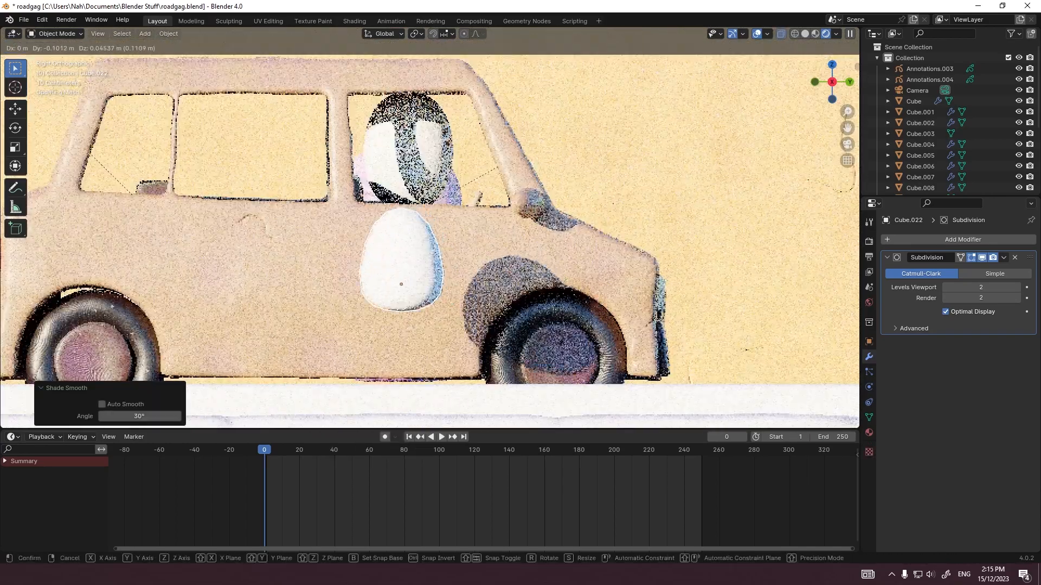
{"action": "left_click", "coordinate": [471, 316]}
Step: From the front view, move the torso about -1.76 m along X into the car
{"action": "key", "text": "grave"}
{"action": "left_click", "coordinate": [455, 254]}
{"action": "scroll", "coordinate": [456, 254], "scroll_direction": "down", "scroll_amount": 4}
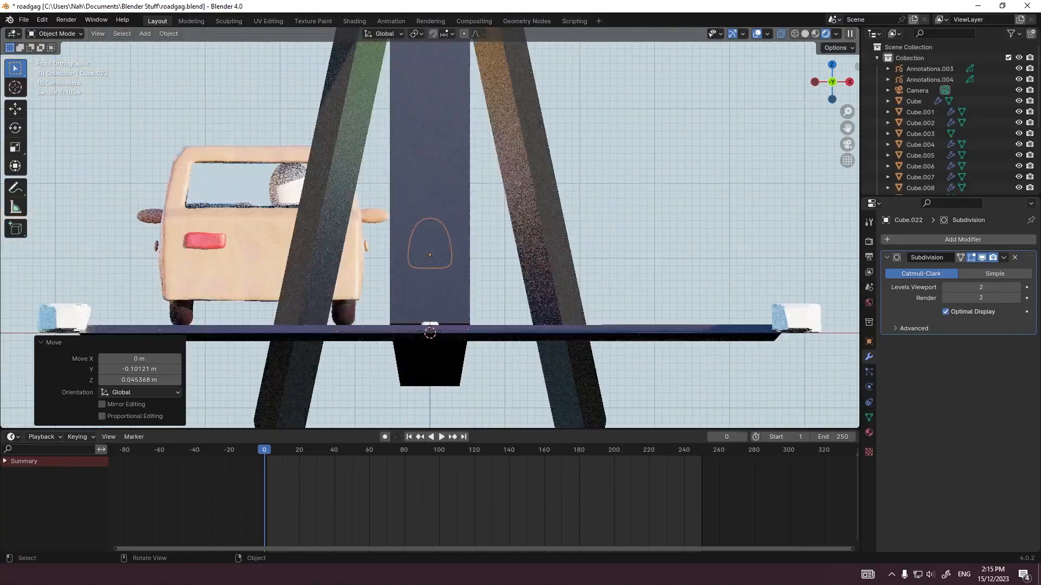
{"action": "key", "text": "g"}
{"action": "key", "text": "x"}
{"action": "left_click", "coordinate": [323, 255]}
Step: From the back view, adjust the torso and the head along X so both sit behind the steering wheel
{"action": "left_click", "coordinate": [458, 217]}
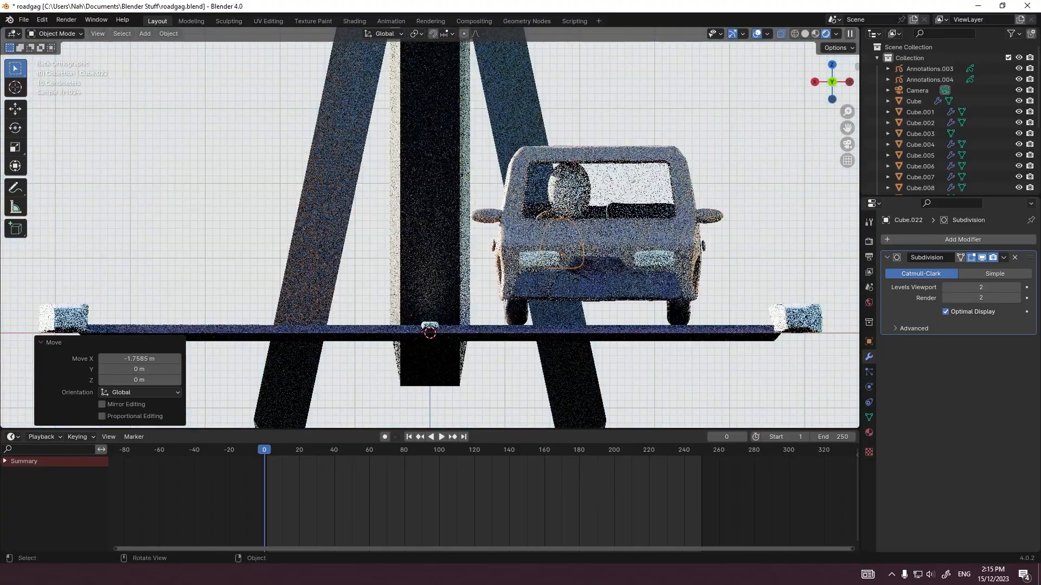
{"action": "middle_click_drag", "start_coordinate": [504, 223], "coordinate": [347, 244], "text": "shift"}
{"action": "scroll", "coordinate": [267, 259], "scroll_direction": "up", "scroll_amount": 4}
{"action": "scroll", "coordinate": [349, 246], "scroll_direction": "up", "scroll_amount": 2}
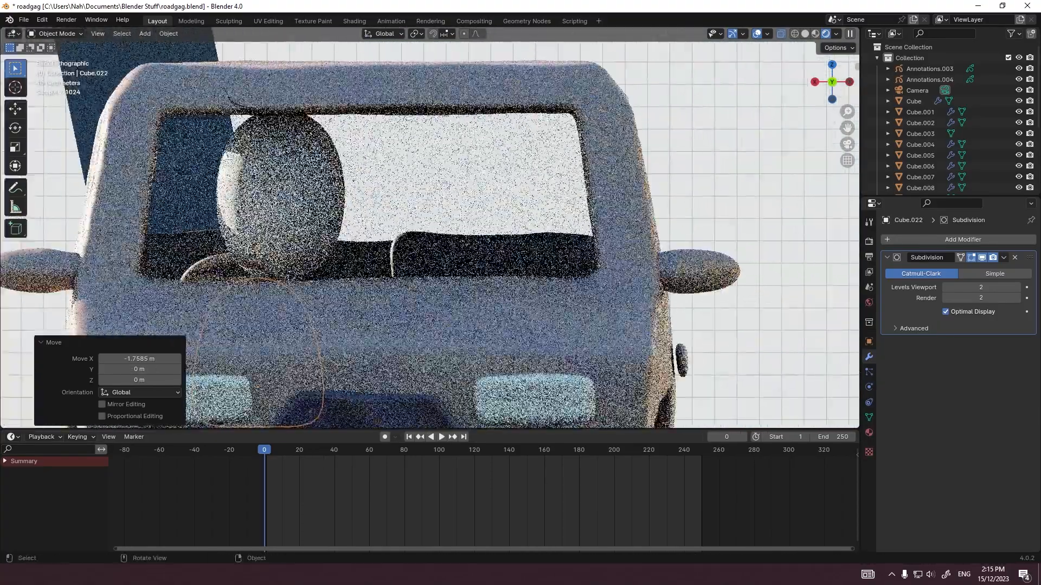
{"action": "key", "text": "g"}
{"action": "key", "text": "x"}
{"action": "left_click", "coordinate": [360, 244]}
{"action": "left_click", "coordinate": [287, 192]}
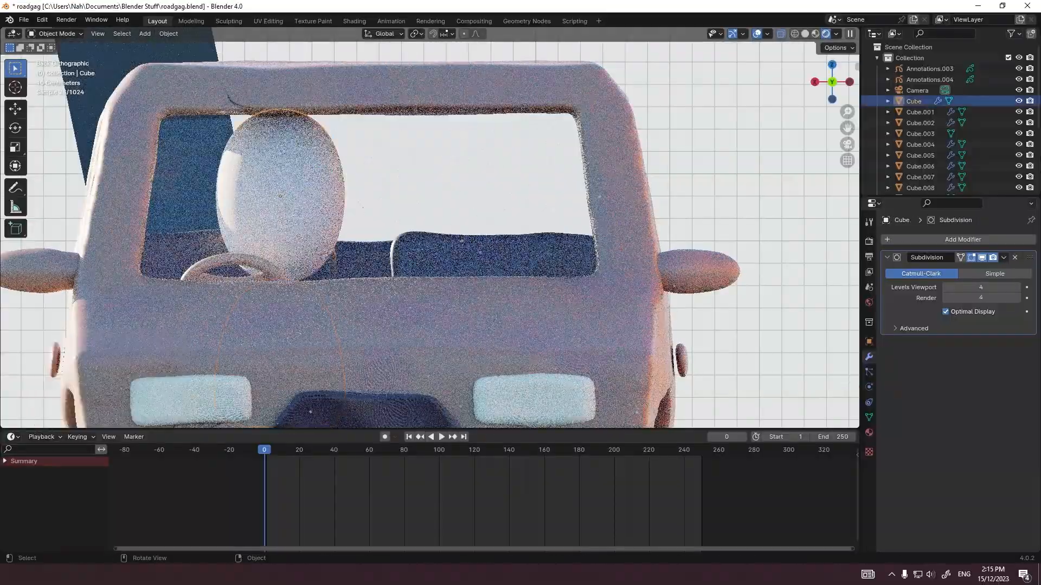
{"action": "key", "text": "g"}
{"action": "key", "text": "x"}
{"action": "left_click", "coordinate": [278, 192]}
Step: Assign a separate copy of an existing Clay 3.Doh material to the head and make its base color red
{"action": "left_click", "coordinate": [869, 433]}
{"action": "left_click", "coordinate": [889, 285]}
{"action": "left_click", "coordinate": [946, 346]}
{"action": "left_click", "coordinate": [998, 285]}
{"action": "left_click", "coordinate": [986, 367]}
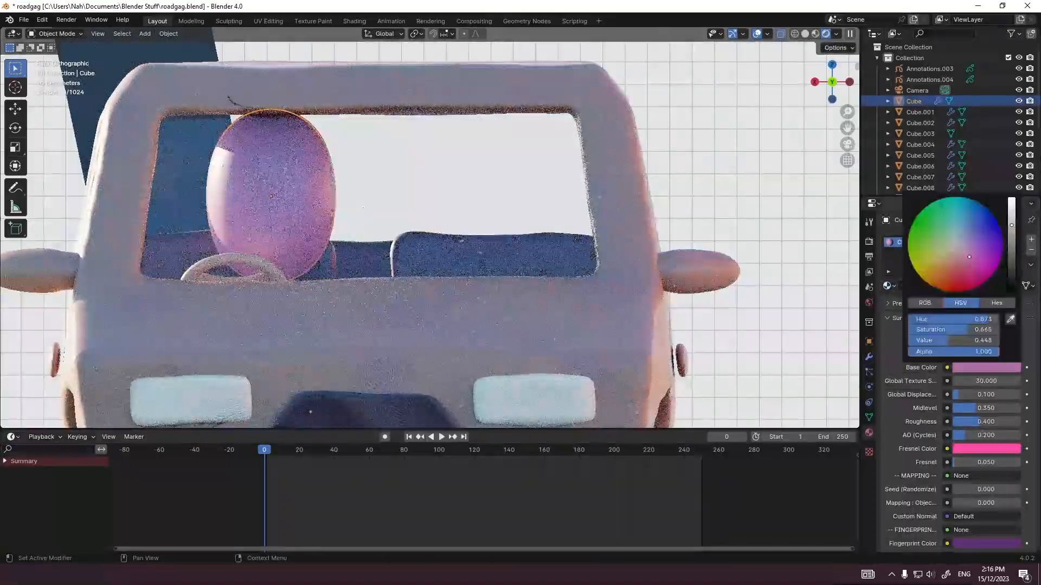
{"action": "left_click", "coordinate": [963, 275]}
{"action": "middle_click_drag", "start_coordinate": [412, 255], "coordinate": [432, 271]}
Step: Give the torso its own copy of a Clay 3.Doh material and adjust its base color and a dark Fresnel color
{"action": "left_click", "coordinate": [306, 314]}
{"action": "left_click", "coordinate": [889, 285]}
{"action": "left_click", "coordinate": [945, 396]}
{"action": "left_click", "coordinate": [999, 285]}
{"action": "left_click", "coordinate": [986, 367]}
{"action": "left_click", "coordinate": [986, 449]}
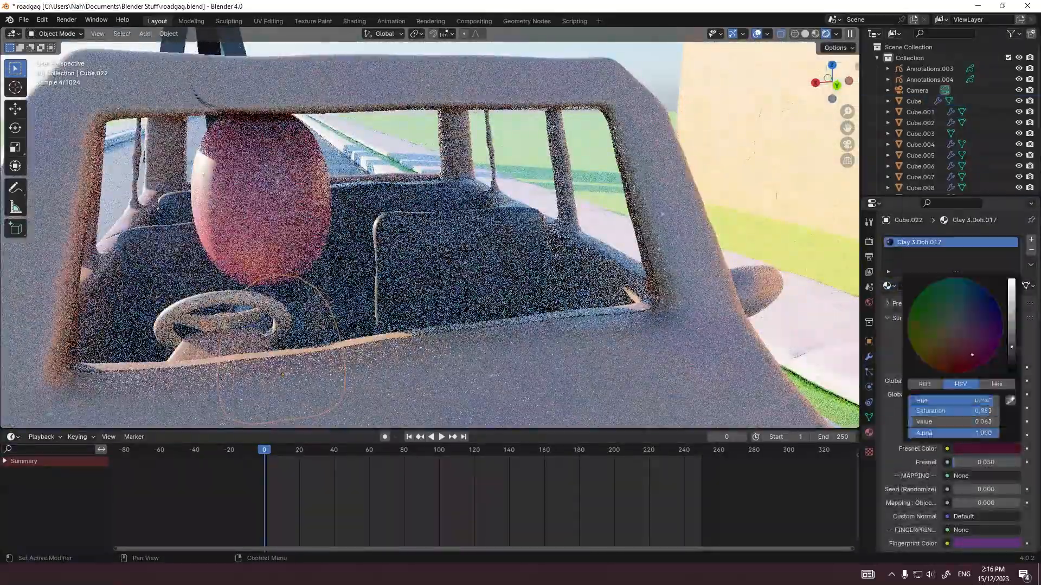
{"action": "left_click", "coordinate": [347, 380]}
Step: Check the driver through the scene camera and save the roadgag file
{"action": "left_click", "coordinate": [263, 190]}
{"action": "scroll", "coordinate": [428, 233], "scroll_direction": "down", "scroll_amount": 4}
{"action": "middle_click_drag", "start_coordinate": [325, 238], "coordinate": [434, 211]}
{"action": "scroll", "coordinate": [429, 233], "scroll_direction": "up", "scroll_amount": 4}
{"action": "key", "text": "KP_0"}
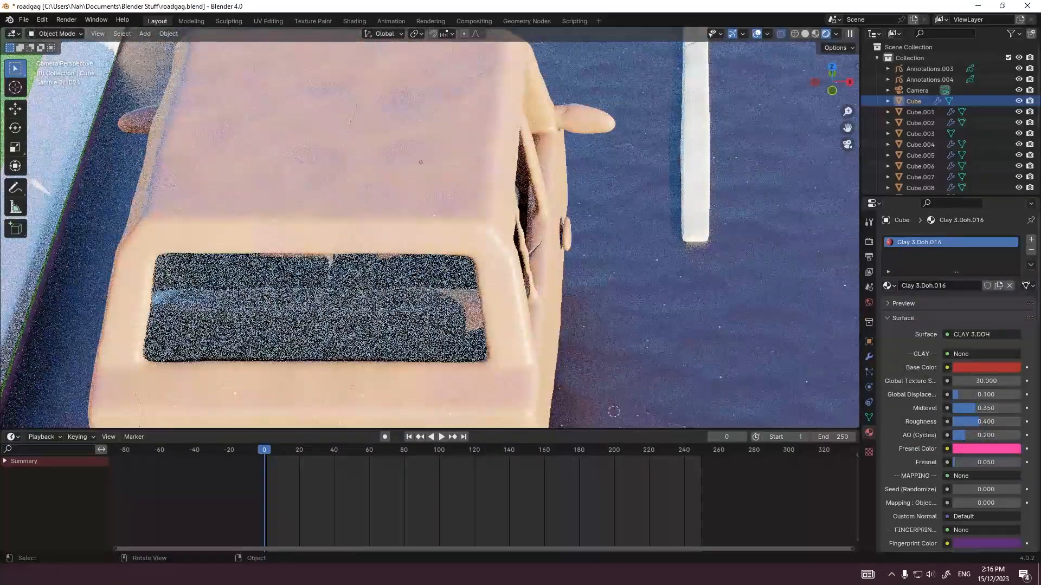
{"action": "key", "text": "ctrl+s"}
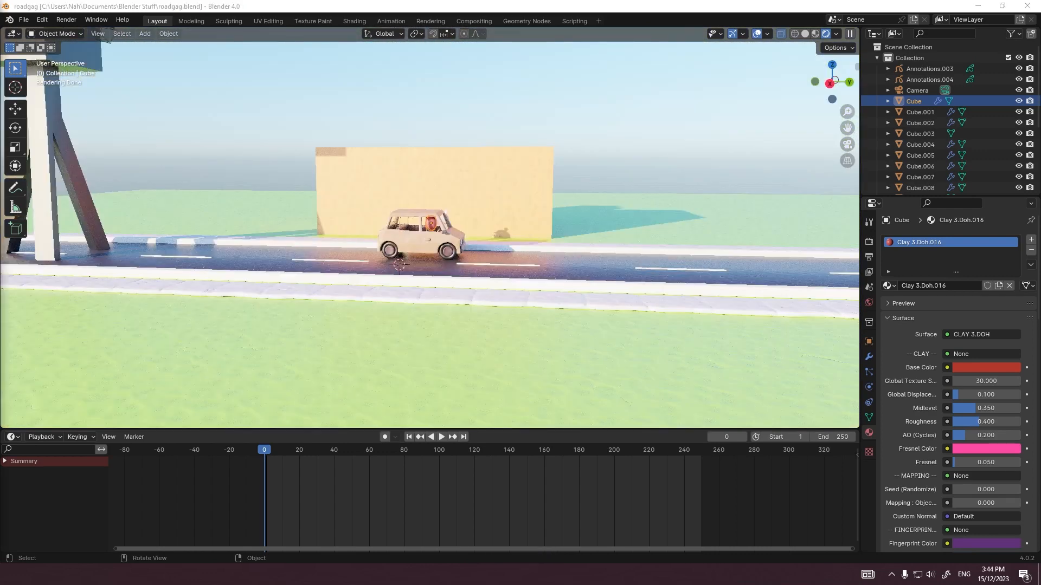
Step: Examine the car, building, watchtower-like figure and road from several angles
{"action": "middle_click_drag", "start_coordinate": [430, 233], "coordinate": [430, 261]}
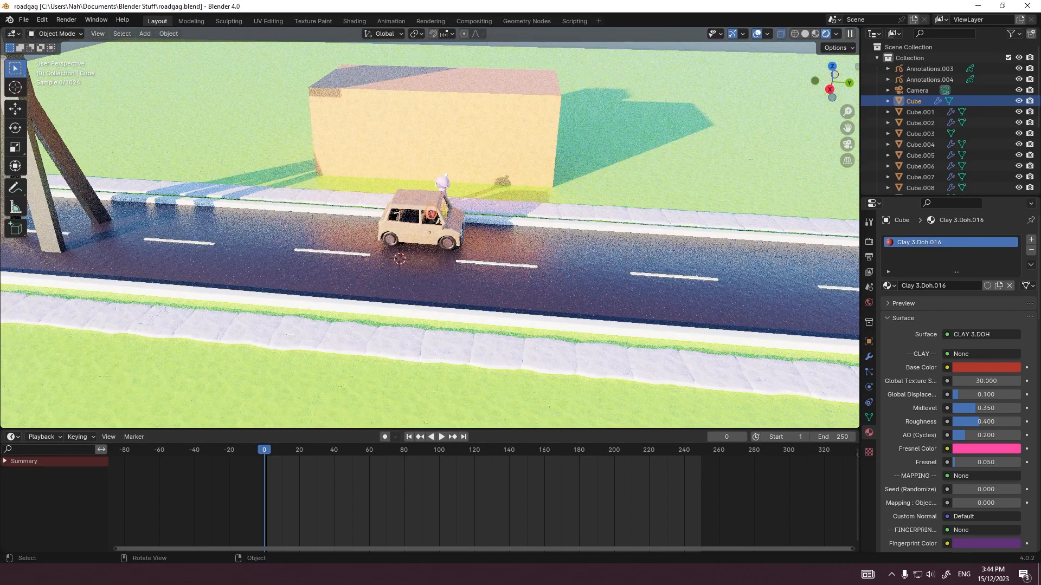
{"action": "left_click", "coordinate": [56, 34]}
{"action": "left_click", "coordinate": [52, 46]}
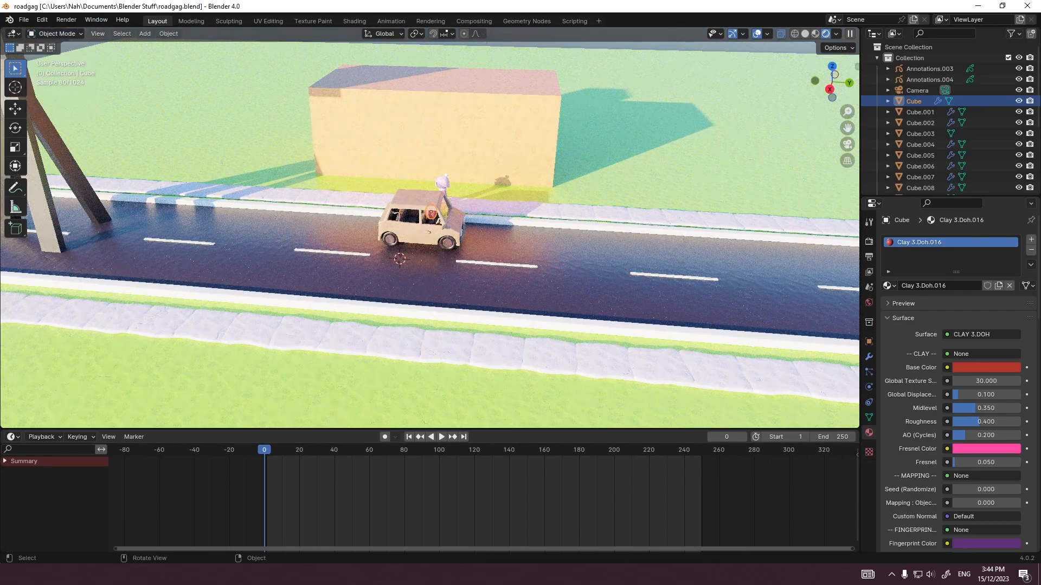
{"action": "middle_click_drag", "start_coordinate": [423, 234], "coordinate": [379, 231]}
{"action": "scroll", "coordinate": [430, 233], "scroll_direction": "down", "scroll_amount": 5}
{"action": "left_click", "coordinate": [482, 187]}
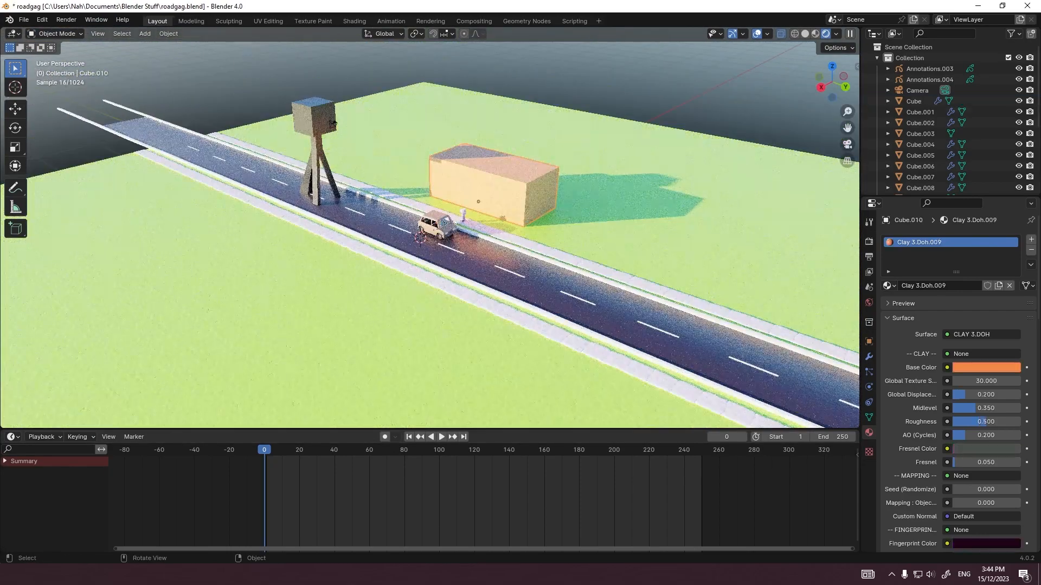
{"action": "middle_click_drag", "start_coordinate": [483, 187], "coordinate": [434, 168]}
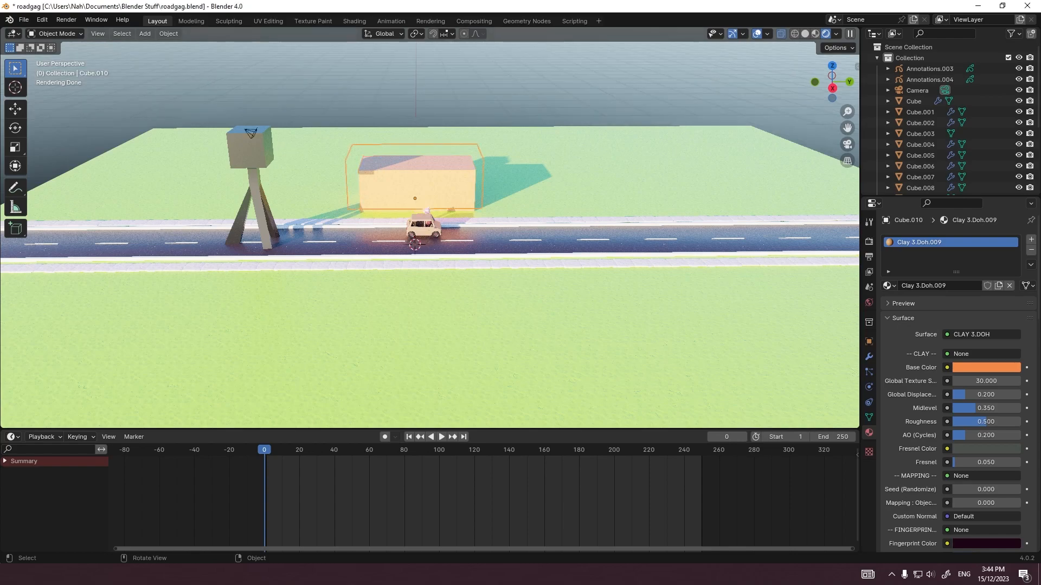
{"action": "middle_click_drag", "start_coordinate": [412, 228], "coordinate": [453, 241]}
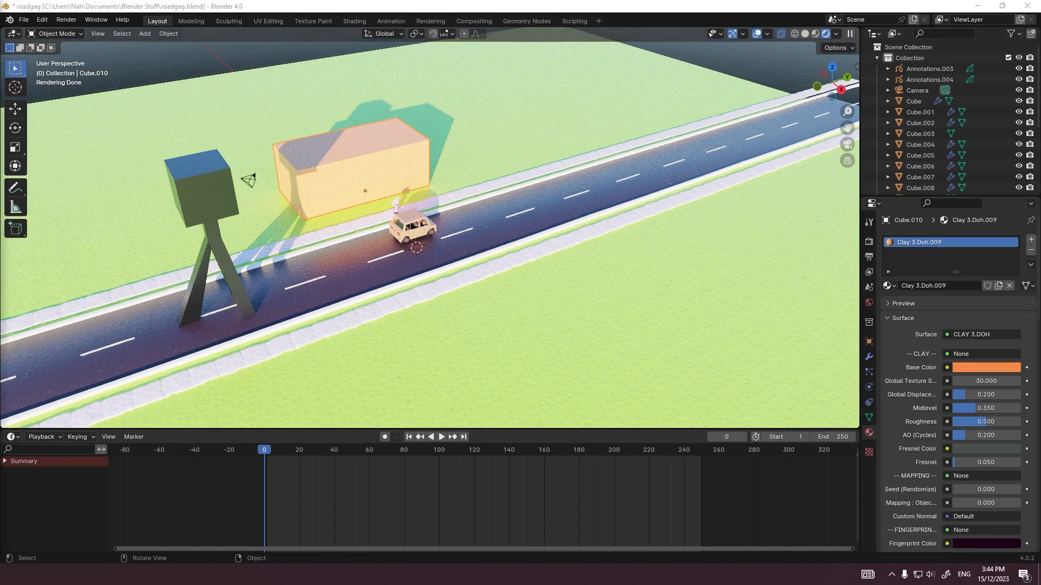
Step: From the right orthographic view, add a cube mesh to start the building's roof
{"action": "key", "text": "grave"}
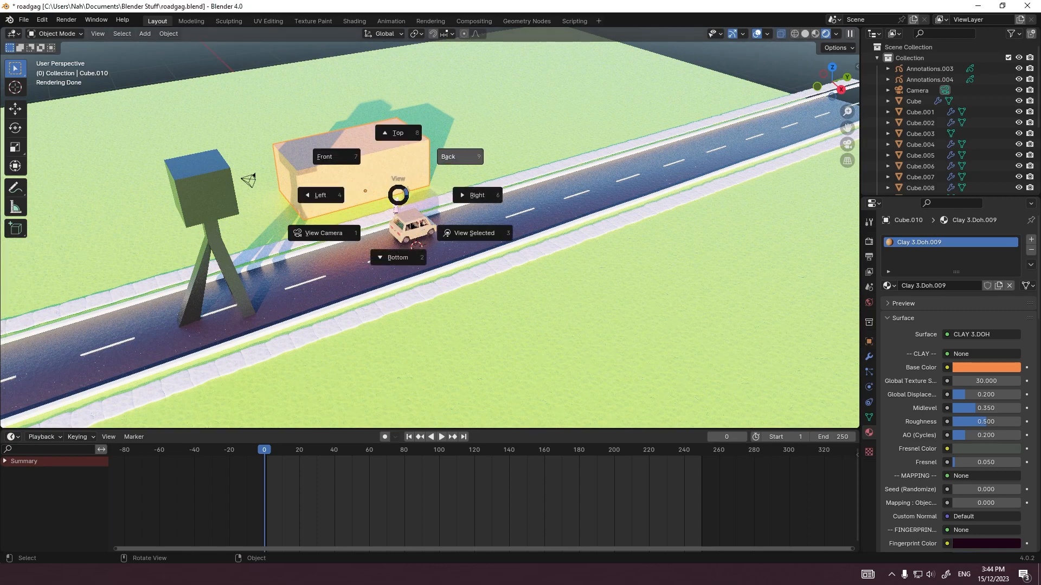
{"action": "left_click", "coordinate": [477, 195]}
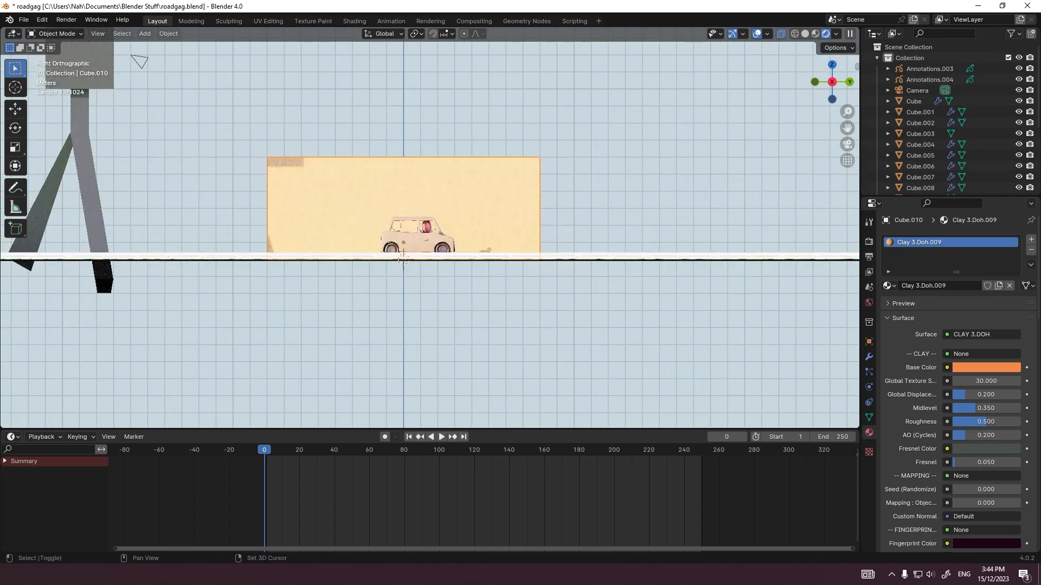
{"action": "middle_click_drag", "start_coordinate": [403, 259], "coordinate": [419, 308], "text": "shift"}
{"action": "key", "text": "shift+a"}
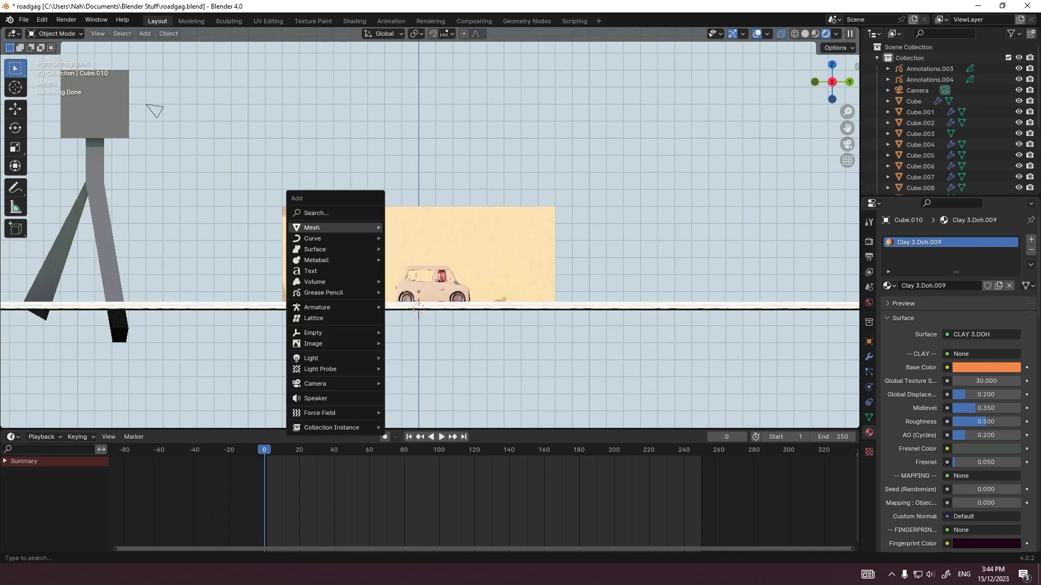
{"action": "mouse_move", "coordinate": [336, 228]}
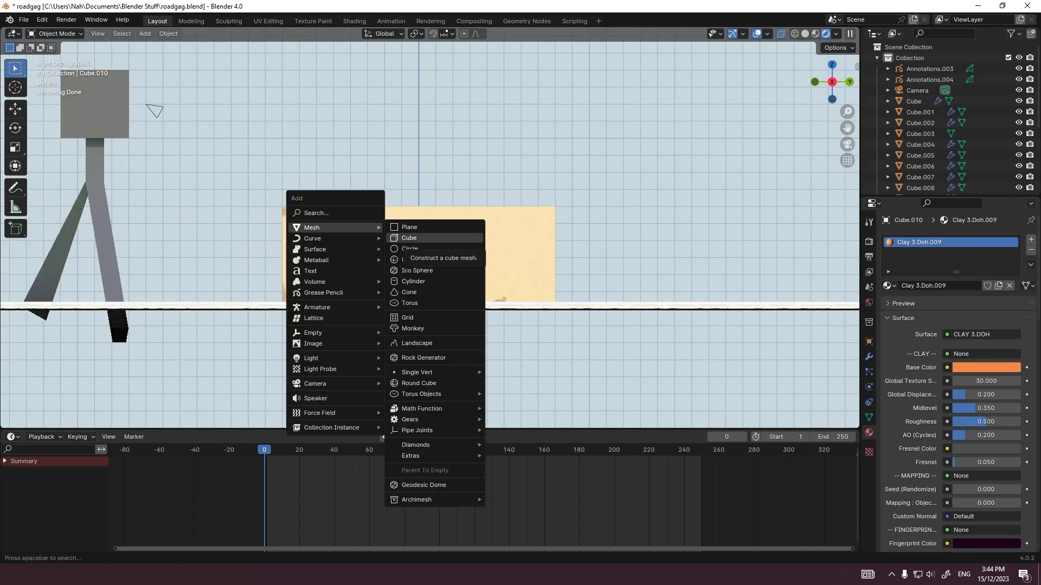
{"action": "left_click", "coordinate": [409, 239]}
Step: Move the new cube over the building from the back view
{"action": "key", "text": "grave"}
{"action": "left_click", "coordinate": [638, 259]}
{"action": "scroll", "coordinate": [559, 255], "scroll_direction": "down", "scroll_amount": 1}
{"action": "key", "text": "grave"}
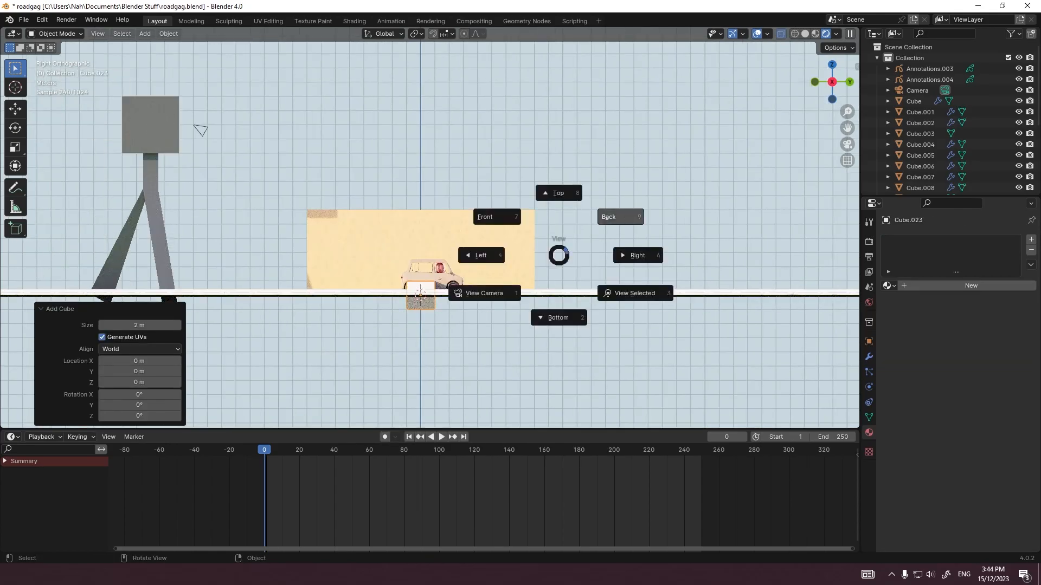
{"action": "left_click", "coordinate": [621, 217]}
{"action": "key", "text": "g"}
{"action": "left_click", "coordinate": [596, 217]}
Step: Scale the cube down in Edit Mode and shift its selected geometry along Z above the building's top
{"action": "scroll", "coordinate": [430, 235], "scroll_direction": "up", "scroll_amount": 7}
{"action": "key", "text": "Tab"}
{"action": "key", "text": "s"}
{"action": "left_click", "coordinate": [409, 195]}
{"action": "middle_click_drag", "start_coordinate": [408, 195], "coordinate": [488, 255]}
{"action": "key", "text": "g"}
{"action": "key", "text": "z"}
{"action": "left_click", "coordinate": [466, 228]}
Step: From the top view, stretch the cube along Y into a long beam running along the building's length
{"action": "key", "text": "grave"}
{"action": "left_click", "coordinate": [434, 189]}
{"action": "key", "text": "s"}
{"action": "key", "text": "y"}
{"action": "left_click", "coordinate": [389, 306]}
{"action": "key", "text": "s"}
{"action": "key", "text": "y"}
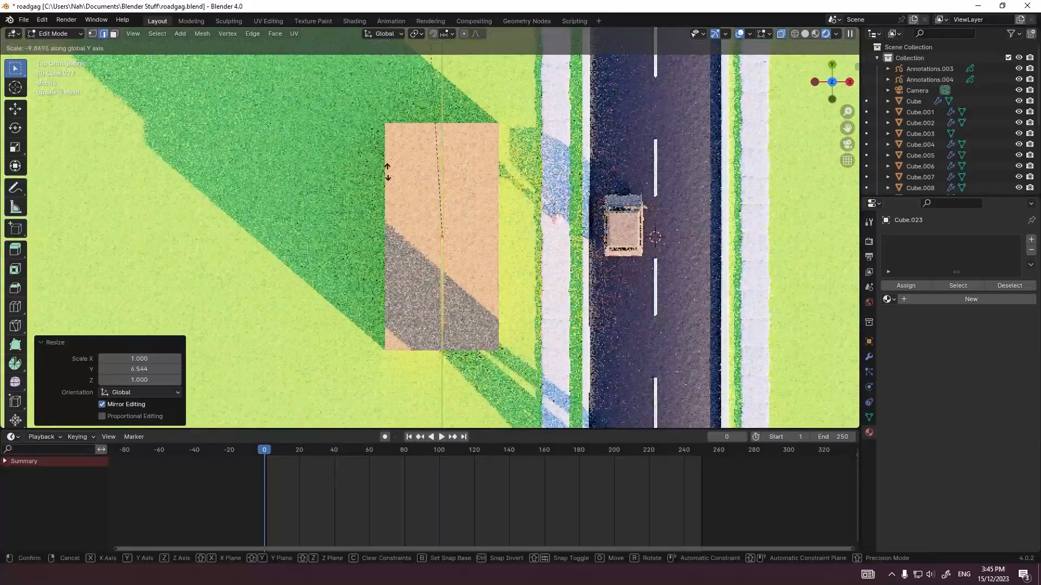
{"action": "left_click", "coordinate": [387, 103]}
Step: In face selection mode, pick the beam's underside and extrude it slightly to add a lower section
{"action": "middle_click_drag", "start_coordinate": [390, 206], "coordinate": [404, 120]}
{"action": "scroll", "coordinate": [404, 119], "scroll_direction": "up", "scroll_amount": 4}
{"action": "middle_click_drag", "start_coordinate": [403, 163], "coordinate": [417, 130]}
{"action": "key", "text": "3"}
{"action": "left_click", "coordinate": [480, 154]}
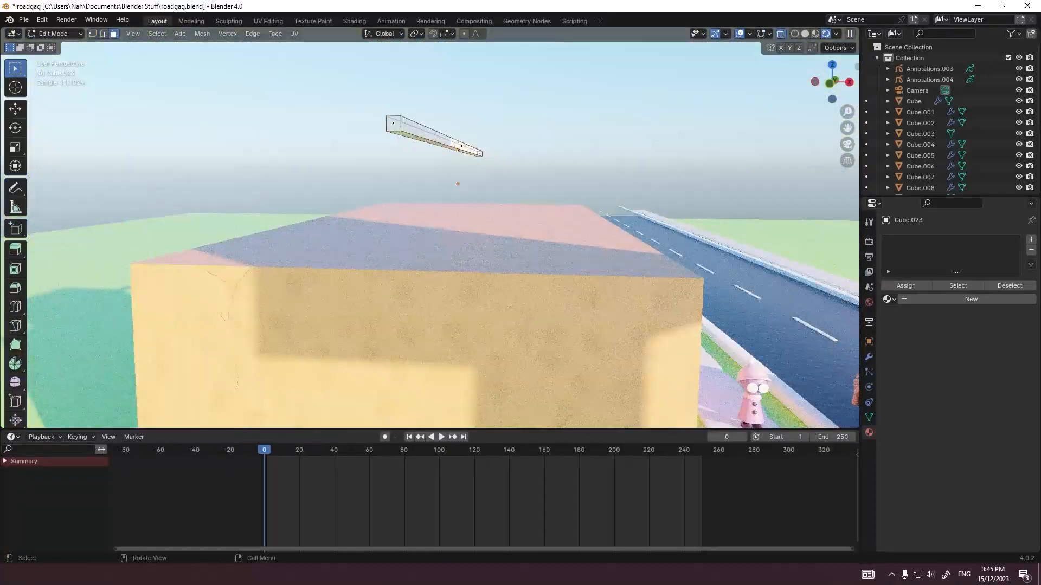
{"action": "key", "text": "g"}
{"action": "middle_click_drag", "start_coordinate": [460, 162], "coordinate": [461, 151]}
{"action": "left_click", "coordinate": [461, 151]}
{"action": "key", "text": "e"}
{"action": "left_click", "coordinate": [461, 154]}
{"action": "key", "text": "grave"}
{"action": "left_click", "coordinate": [404, 115]}
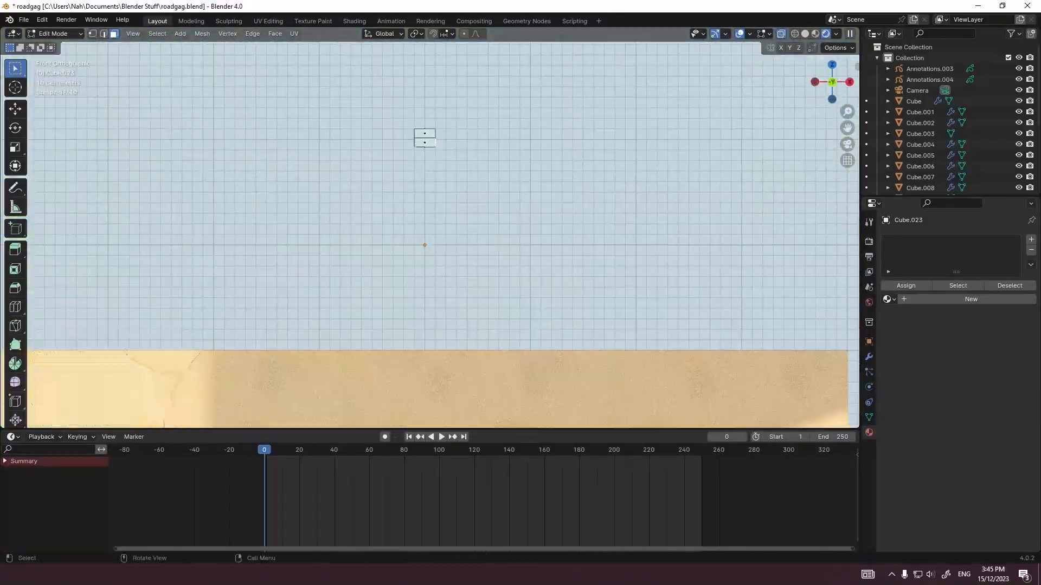
Step: Extrude the beam's faces, spread them along X and lower them along Z into a pitched roof overhanging the walls
{"action": "scroll", "coordinate": [432, 195], "scroll_direction": "down", "scroll_amount": 7}
{"action": "key", "text": "e"}
{"action": "left_click", "coordinate": [432, 257]}
{"action": "key", "text": "s"}
{"action": "key", "text": "x"}
{"action": "left_click", "coordinate": [571, 237]}
{"action": "key", "text": "g"}
{"action": "key", "text": "z"}
{"action": "key", "text": "Tab"}
Step: Shade the roof smooth and add a level 3 subdivision to it
{"action": "right_click", "coordinate": [528, 247]}
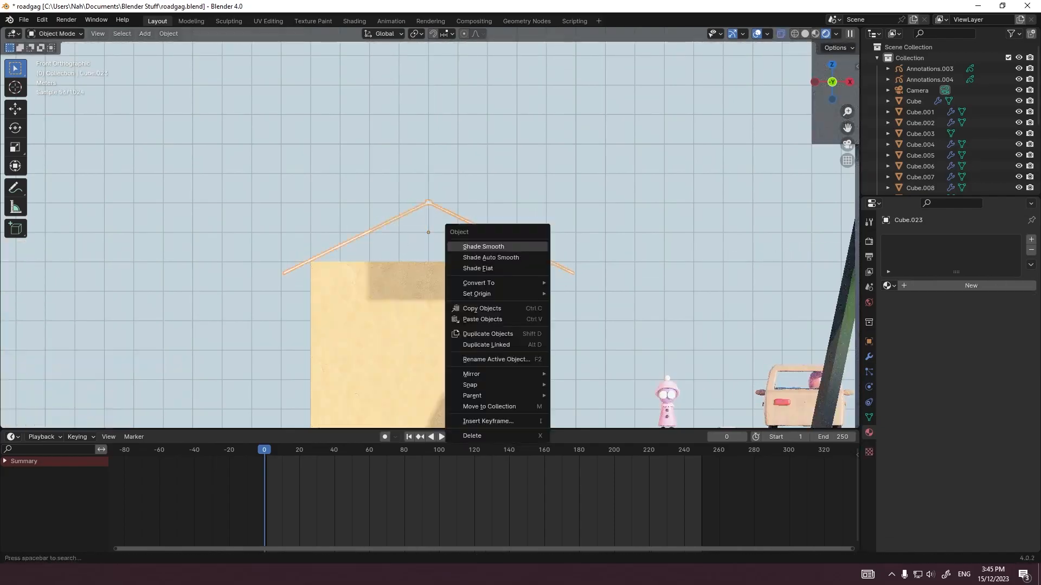
{"action": "left_click", "coordinate": [528, 247]}
{"action": "mouse_move", "coordinate": [528, 247]}
{"action": "middle_mouse_down"}
{"action": "mouse_move", "coordinate": [488, 260]}
{"action": "mouse_move", "coordinate": [509, 255]}
{"action": "middle_mouse_up"}
{"action": "key", "text": "ctrl+3"}
Step: Select the entire roof mesh in Edit Mode and bevel its edges with a width of about 0.0194 m
{"action": "key", "text": "Tab"}
{"action": "key", "text": "a"}
{"action": "key", "text": "ctrl+b"}
{"action": "left_click", "coordinate": [503, 263]}
{"action": "key", "text": "grave"}
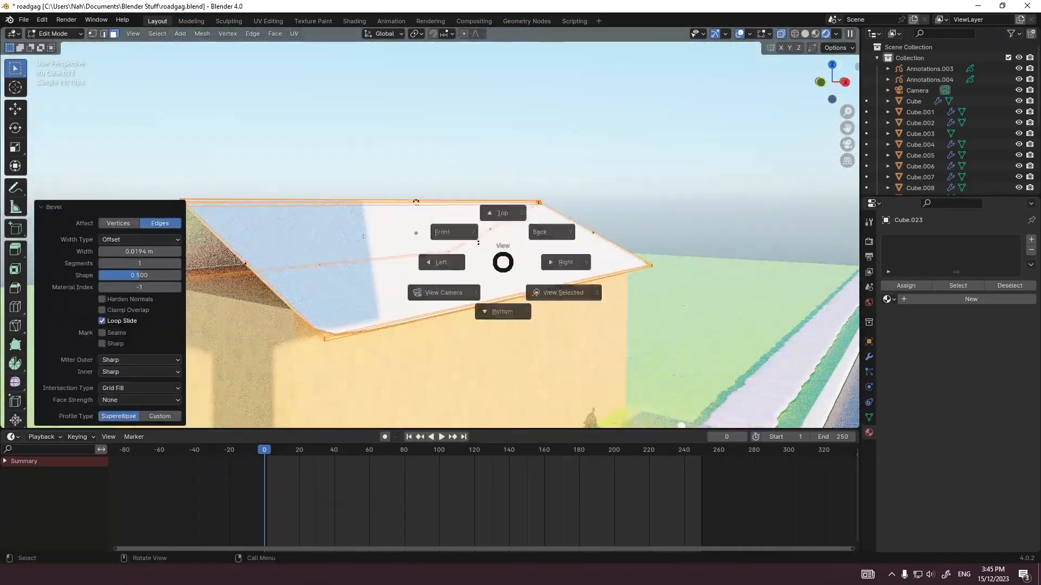
Step: Select the roof's lower eaves from the front, scale them along X and adjust their height along Z
{"action": "left_click", "coordinate": [454, 232]}
{"action": "left_click_drag", "start_coordinate": [254, 258], "coordinate": [599, 295]}
{"action": "key", "text": "s"}
{"action": "key", "text": "x"}
{"action": "left_click", "coordinate": [637, 298]}
{"action": "key", "text": "g"}
{"action": "key", "text": "z"}
{"action": "left_click", "coordinate": [637, 311]}
Step: Scale the roof's eaves along Y from the side to adjust the overhang at the gable ends
{"action": "mouse_move", "coordinate": [637, 312]}
{"action": "middle_mouse_down"}
{"action": "mouse_move", "coordinate": [534, 323]}
{"action": "mouse_move", "coordinate": [628, 266]}
{"action": "middle_mouse_up"}
{"action": "scroll", "coordinate": [534, 322], "scroll_direction": "down", "scroll_amount": 4}
{"action": "key", "text": "grave"}
{"action": "left_click", "coordinate": [548, 265]}
{"action": "key", "text": "s"}
{"action": "key", "text": "y"}
Step: Select the roof's ridge and scale it along Y, keeping it slightly shorter than the eaves
{"action": "left_click_drag", "start_coordinate": [265, 174], "coordinate": [615, 229]}
{"action": "left_click", "coordinate": [591, 211]}
{"action": "scroll", "coordinate": [623, 232], "scroll_direction": "down", "scroll_amount": 1}
{"action": "key", "text": "s"}
{"action": "key", "text": "y"}
{"action": "left_click", "coordinate": [647, 237]}
{"action": "key", "text": "Tab"}
{"action": "middle_click_drag", "start_coordinate": [647, 237], "coordinate": [439, 258]}
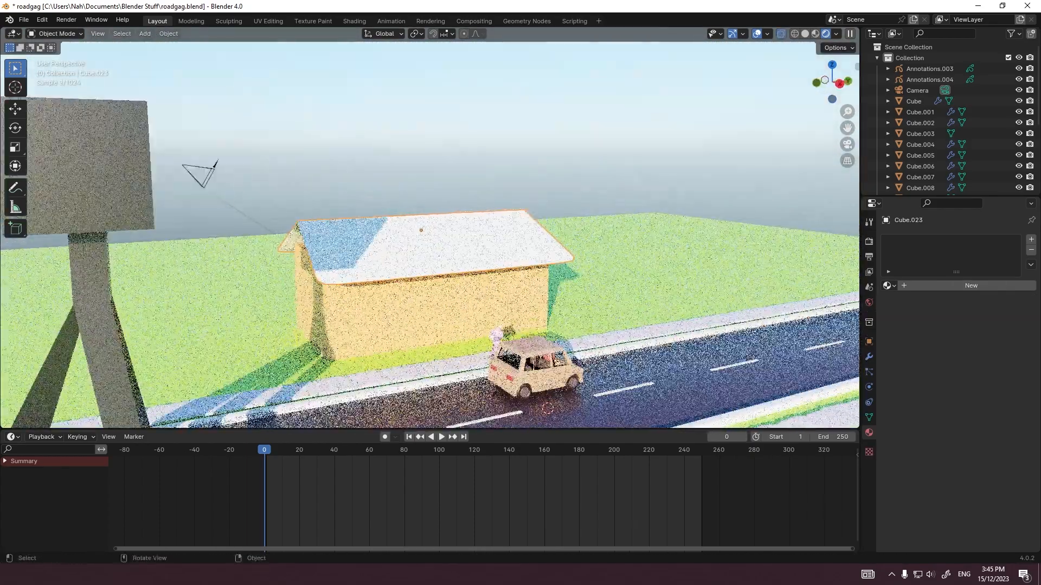
Step: In camera view, give the roof a copy of the Clay 3.Doh.001 material with a dark red base color
{"action": "key", "text": "KP_0"}
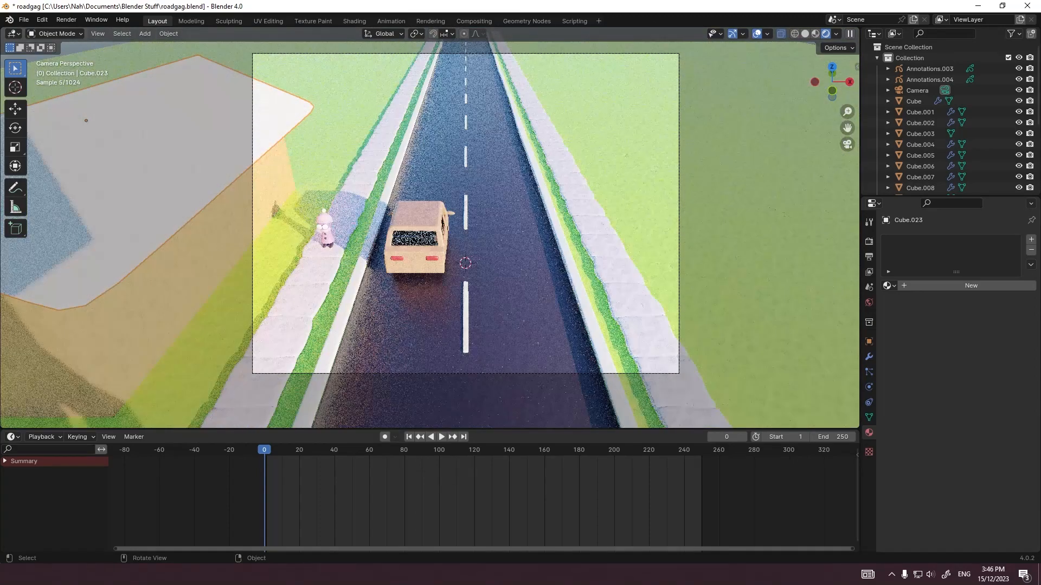
{"action": "middle_click_drag", "start_coordinate": [431, 160], "coordinate": [431, 230], "text": "shift"}
{"action": "scroll", "coordinate": [431, 230], "scroll_direction": "up", "scroll_amount": 4}
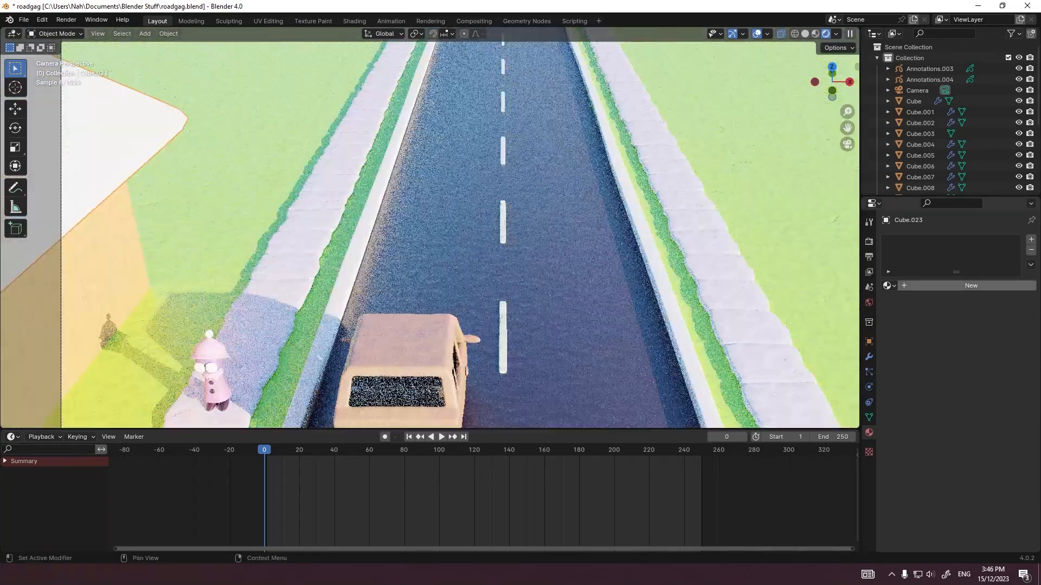
{"action": "left_click", "coordinate": [889, 286]}
{"action": "scroll", "coordinate": [932, 384], "scroll_direction": "down", "scroll_amount": 3}
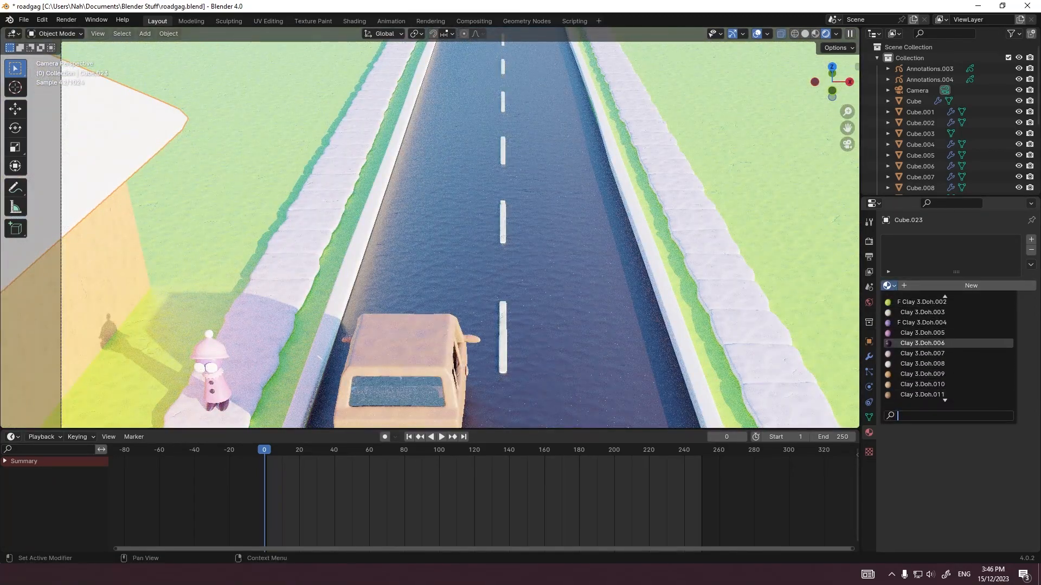
{"action": "scroll", "coordinate": [922, 302], "scroll_direction": "up", "scroll_amount": 2}
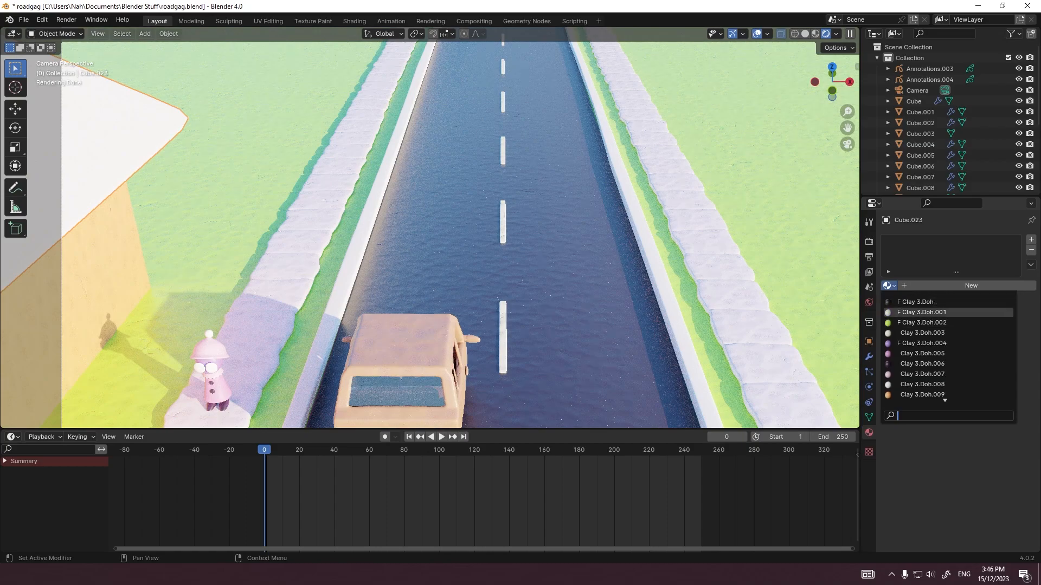
{"action": "left_click", "coordinate": [921, 312]}
{"action": "left_click", "coordinate": [987, 367]}
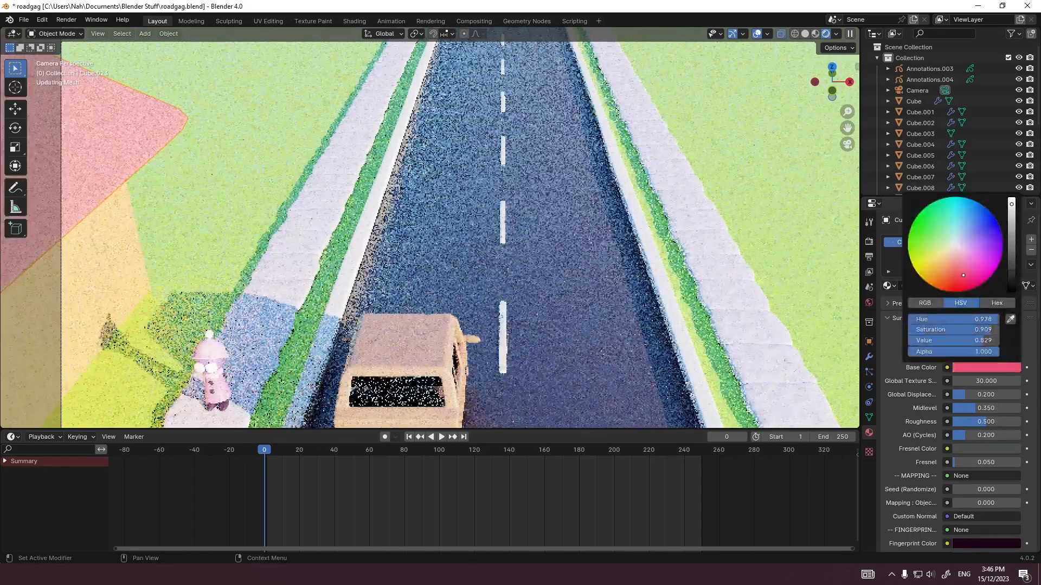
{"action": "left_click_drag", "start_coordinate": [963, 276], "coordinate": [960, 281]}
{"action": "left_click", "coordinate": [1011, 265]}
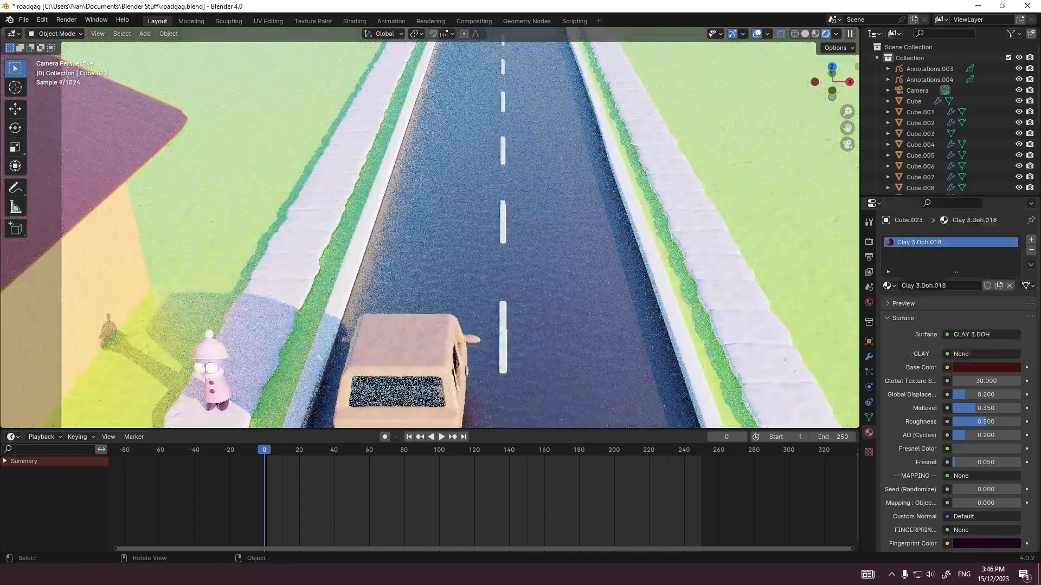
Step: Examine the walls and roof from the right side, including the roof's mesh and its Subdivision modifier
{"action": "left_click", "coordinate": [553, 243]}
{"action": "left_click", "coordinate": [244, 178]}
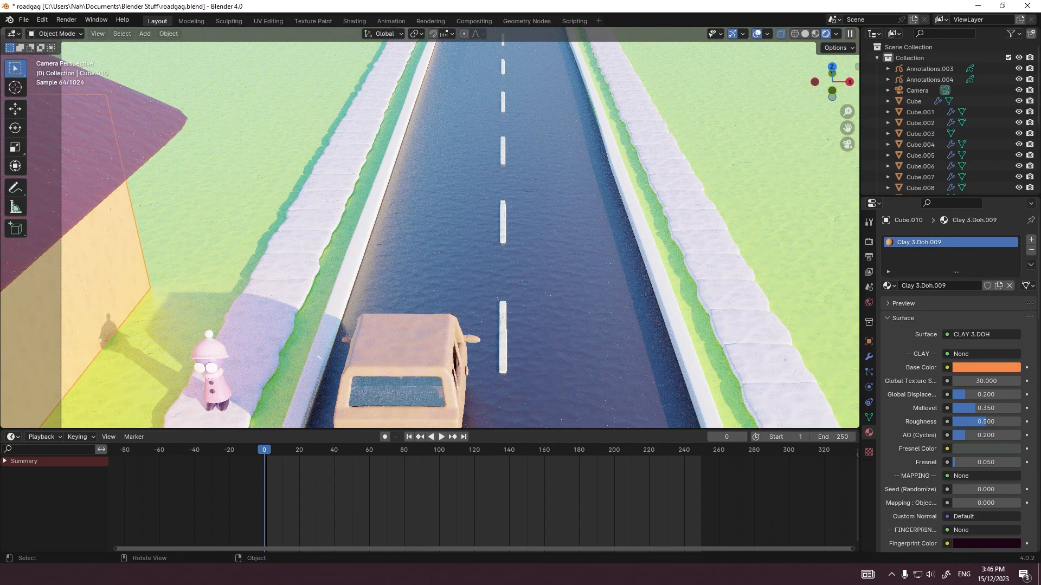
{"action": "key", "text": "grave"}
{"action": "left_click", "coordinate": [278, 239]}
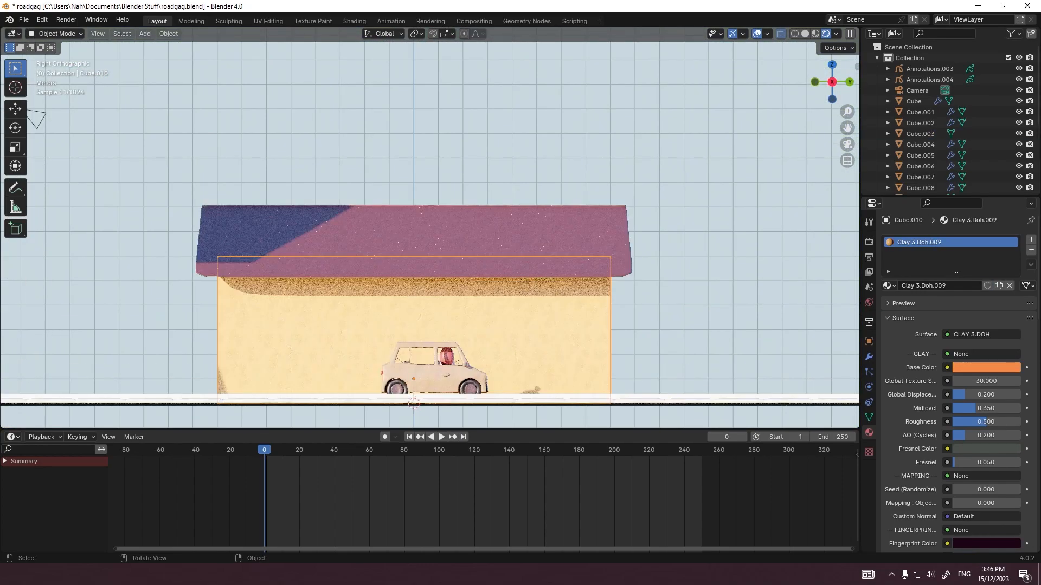
{"action": "left_click", "coordinate": [347, 242]}
{"action": "scroll", "coordinate": [347, 242], "scroll_direction": "up", "scroll_amount": 2}
{"action": "scroll", "coordinate": [347, 242], "scroll_direction": "down", "scroll_amount": 1}
{"action": "key", "text": "Tab"}
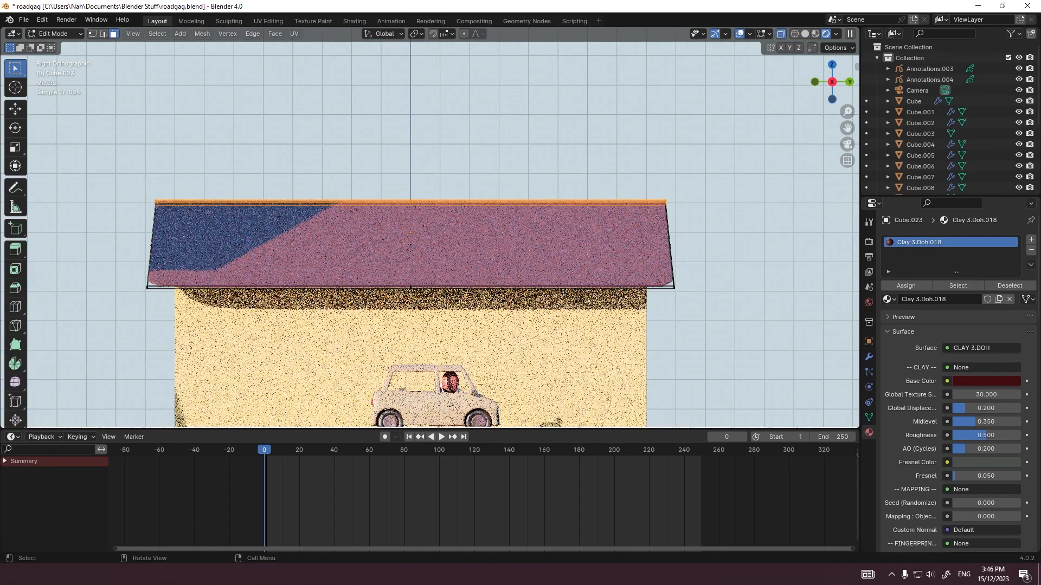
{"action": "key", "text": "Tab"}
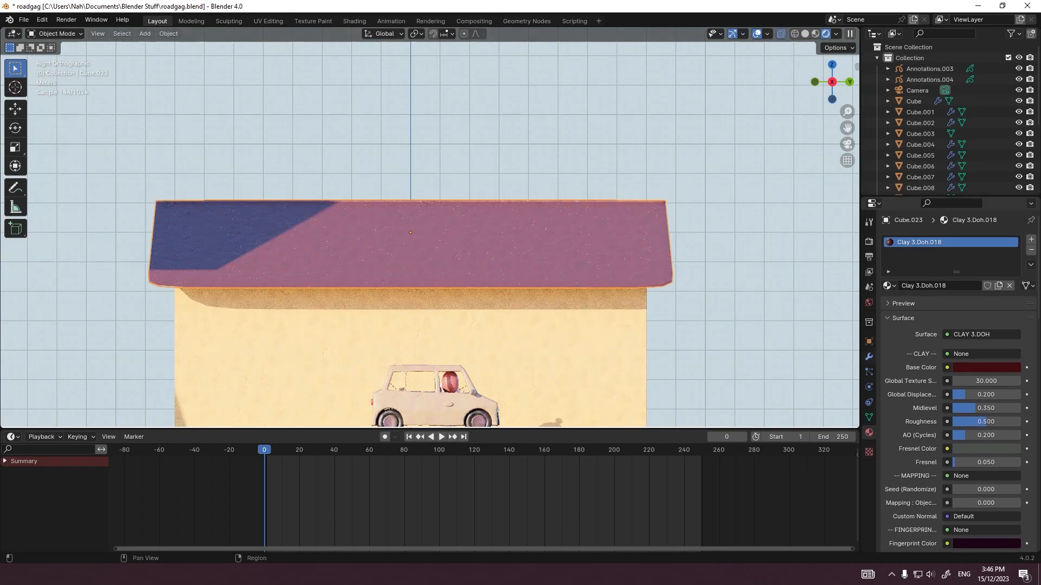
{"action": "left_click", "coordinate": [869, 357]}
{"action": "key", "text": "alt+a"}
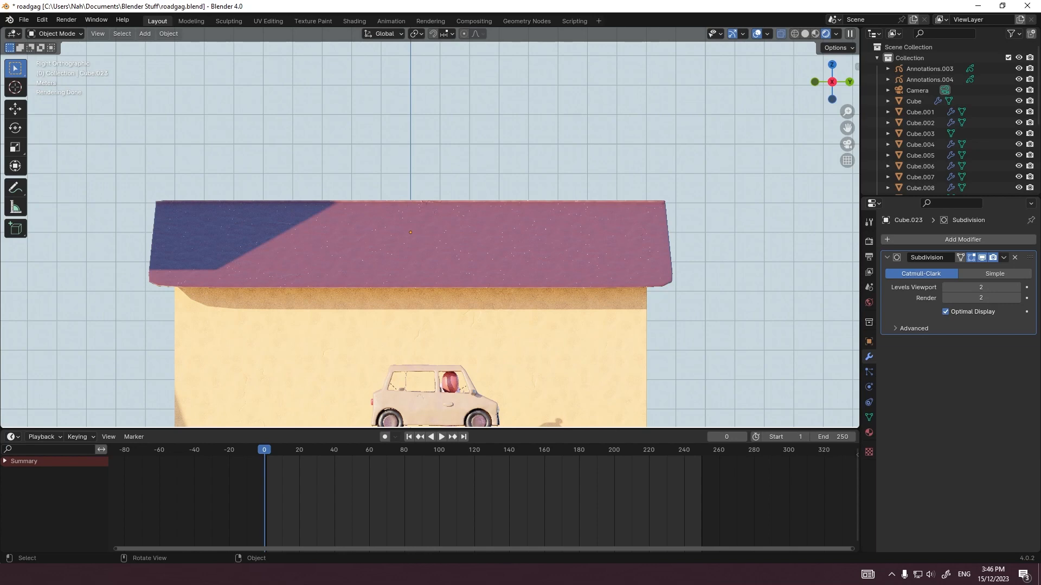
Step: Add a cube, widen it along Y and place it at window height near one end of the building
{"action": "key", "text": "shift+a"}
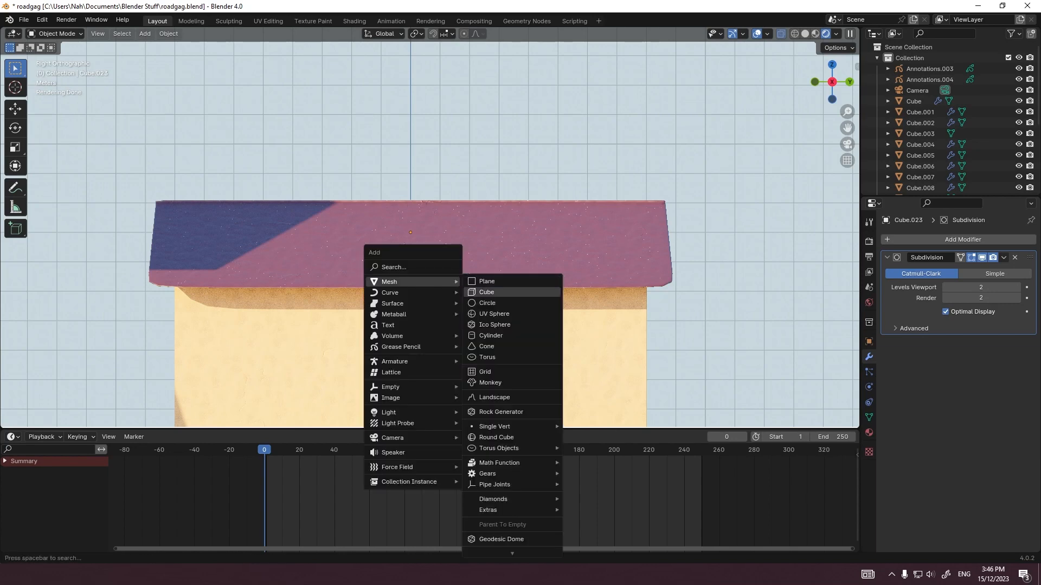
{"action": "left_click", "coordinate": [486, 293]}
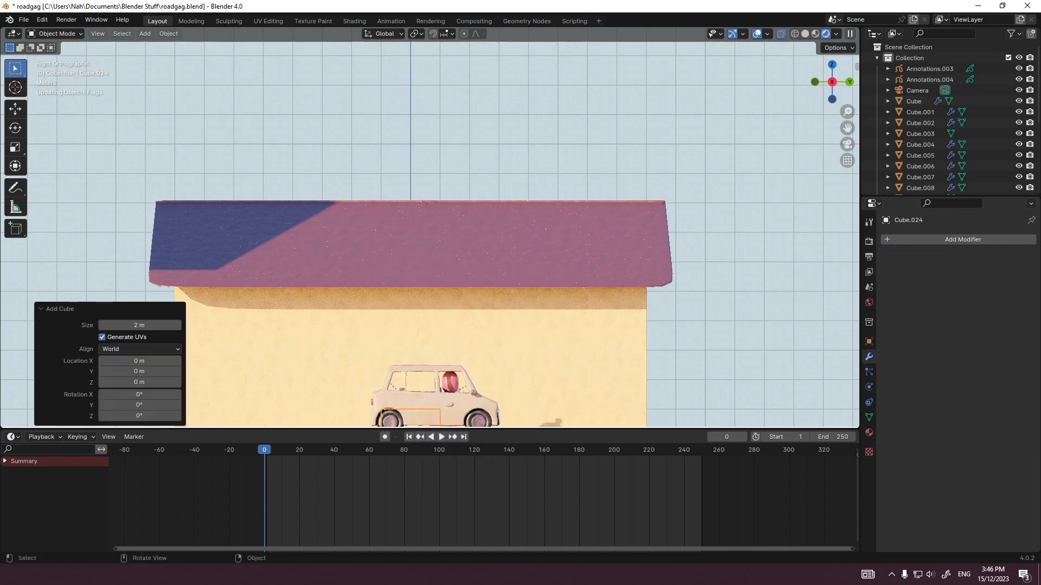
{"action": "scroll", "coordinate": [416, 374], "scroll_direction": "down", "scroll_amount": 2}
{"action": "key", "text": "g"}
{"action": "key", "text": "y"}
{"action": "left_click", "coordinate": [602, 314]}
Step: From the back view, move the widened cube -10 m along X up to the building's road-side wall
{"action": "key", "text": "grave"}
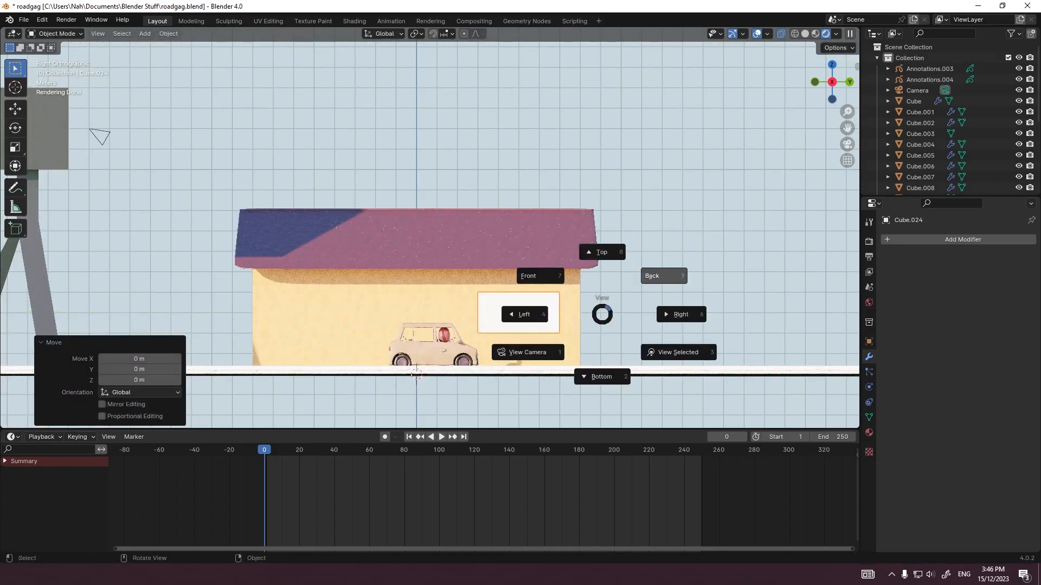
{"action": "left_click", "coordinate": [663, 277]}
{"action": "key", "text": "g"}
{"action": "key", "text": "x"}
{"action": "key", "text": "Return"}
{"action": "scroll", "coordinate": [364, 253], "scroll_direction": "up", "scroll_amount": 10}
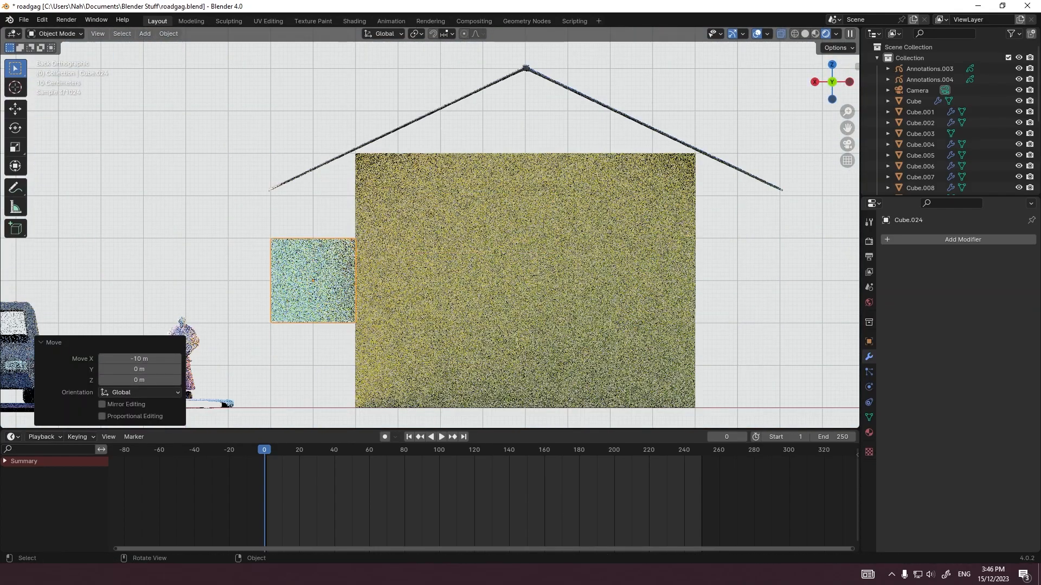
{"action": "key", "text": "s"}
{"action": "key", "text": "x"}
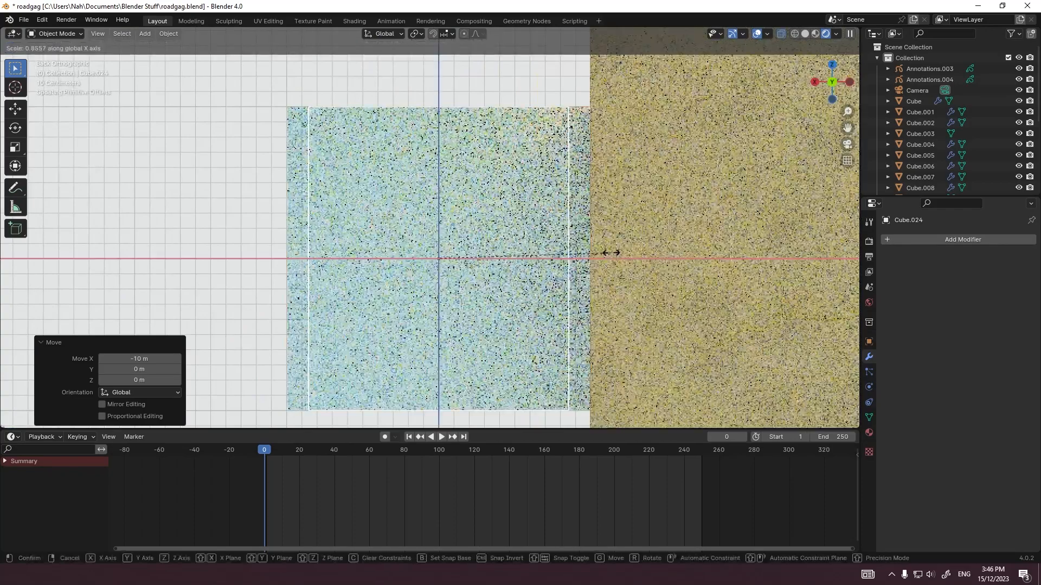
{"action": "right_click", "coordinate": [519, 258]}
Step: In Edit Mode, scale the cube's mesh to 0.1 along X to make a thin window panel
{"action": "key", "text": "Tab"}
{"action": "key", "text": "s"}
{"action": "key", "text": "x"}
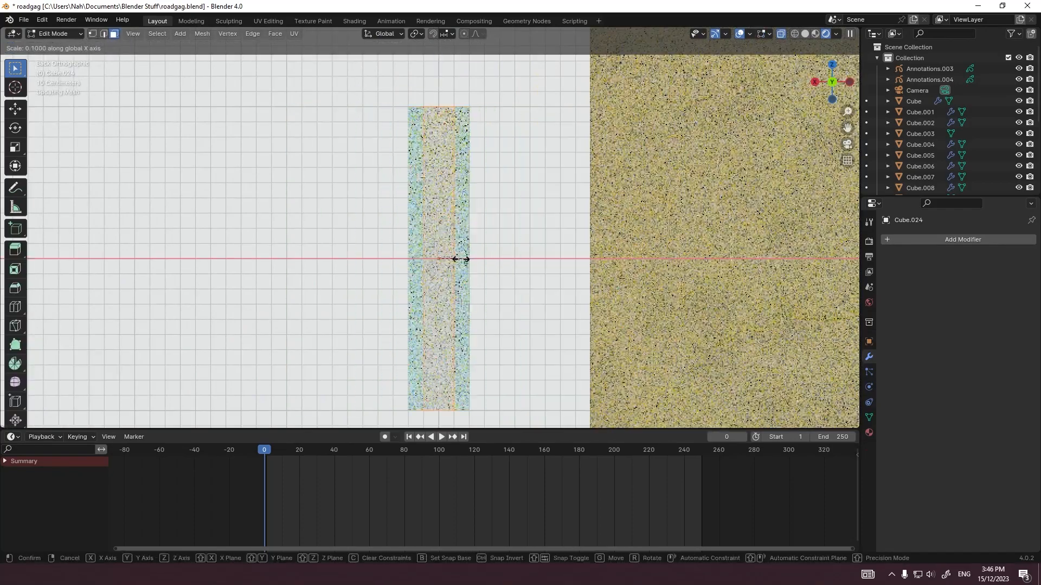
{"action": "left_click", "coordinate": [453, 258]}
{"action": "key", "text": "Tab"}
Step: Move the thin panel -0.9 m along X so it sits flush against the wall
{"action": "key", "text": "g"}
{"action": "key", "text": "x"}
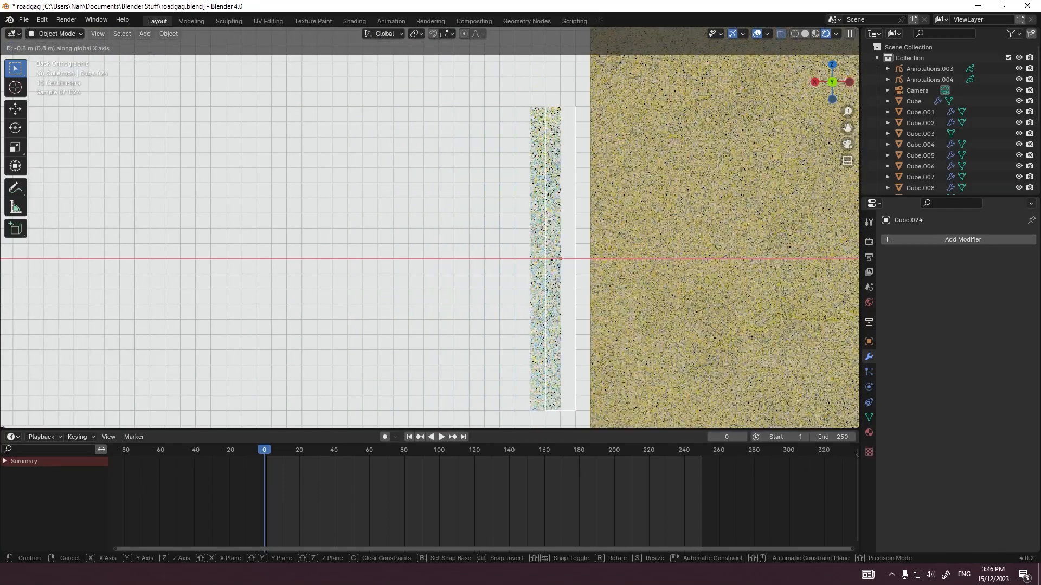
{"action": "left_click", "coordinate": [588, 258], "text": "ctrl"}
{"action": "middle_click_drag", "start_coordinate": [589, 258], "coordinate": [661, 261]}
{"action": "scroll", "coordinate": [582, 262], "scroll_direction": "down", "scroll_amount": 4}
Step: Examine the window panel's placement on the wall from the back, left and right views
{"action": "key", "text": "grave"}
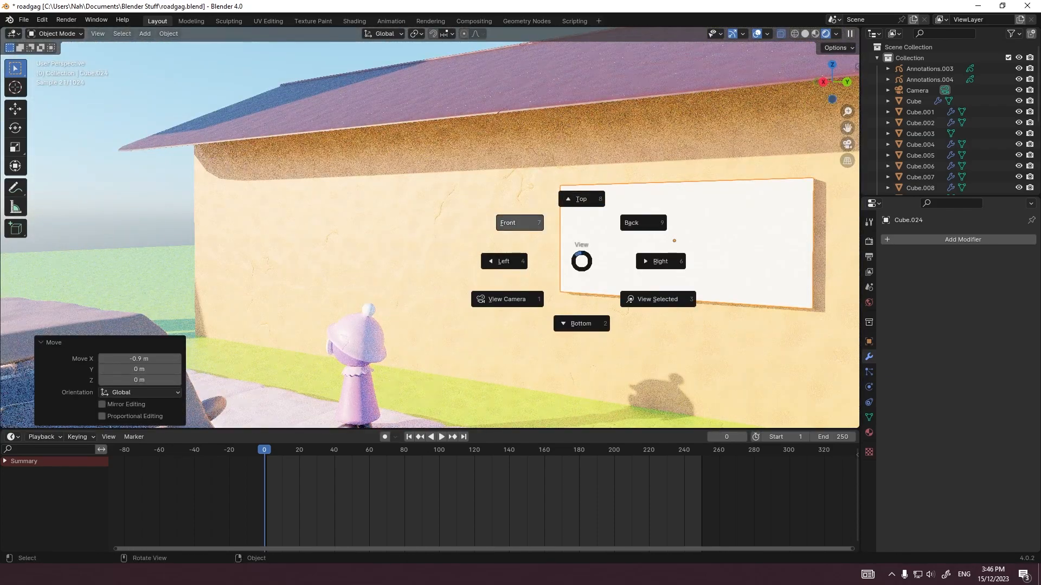
{"action": "left_click", "coordinate": [546, 225]}
{"action": "key", "text": "grave"}
{"action": "left_click", "coordinate": [608, 188]}
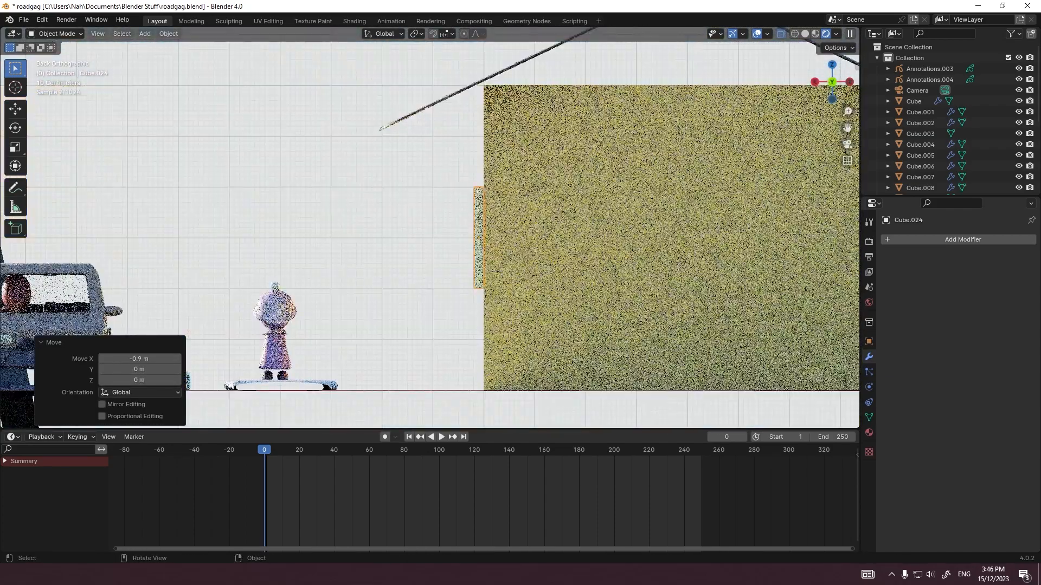
{"action": "left_click", "coordinate": [428, 233]}
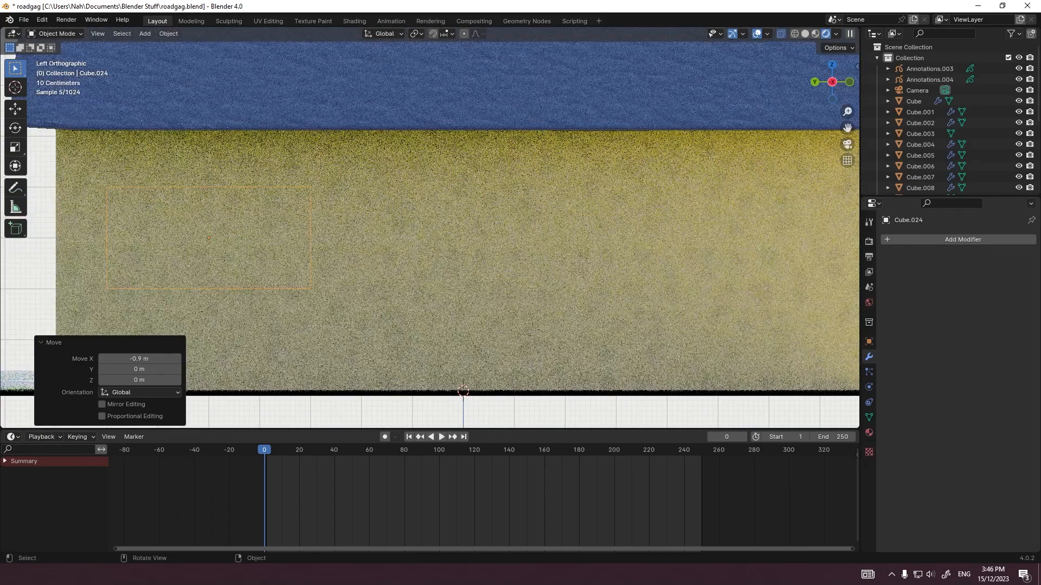
{"action": "scroll", "coordinate": [465, 246], "scroll_direction": "down", "scroll_amount": 5}
{"action": "key", "text": "grave"}
{"action": "left_click", "coordinate": [536, 246]}
{"action": "scroll", "coordinate": [520, 246], "scroll_direction": "up", "scroll_amount": 5}
{"action": "middle_click_drag", "start_coordinate": [569, 244], "coordinate": [367, 262], "text": "shift"}
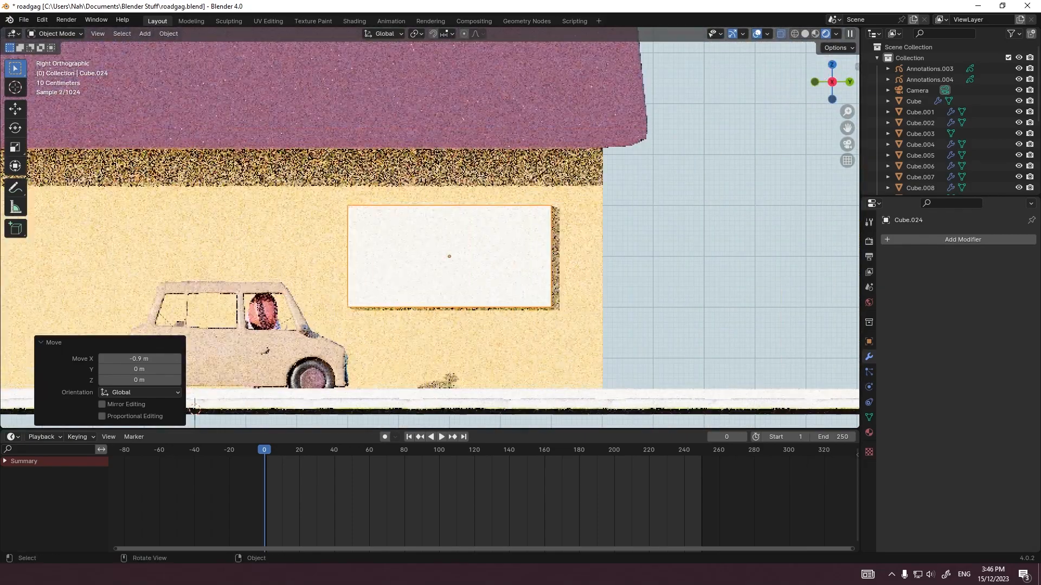
Step: Give the window panel a single-user copy of the Clay 3.Doh.001 material with a light cyan base color
{"action": "left_click", "coordinate": [869, 432]}
{"action": "left_click", "coordinate": [889, 286]}
{"action": "left_click", "coordinate": [921, 312]}
{"action": "left_click", "coordinate": [998, 286]}
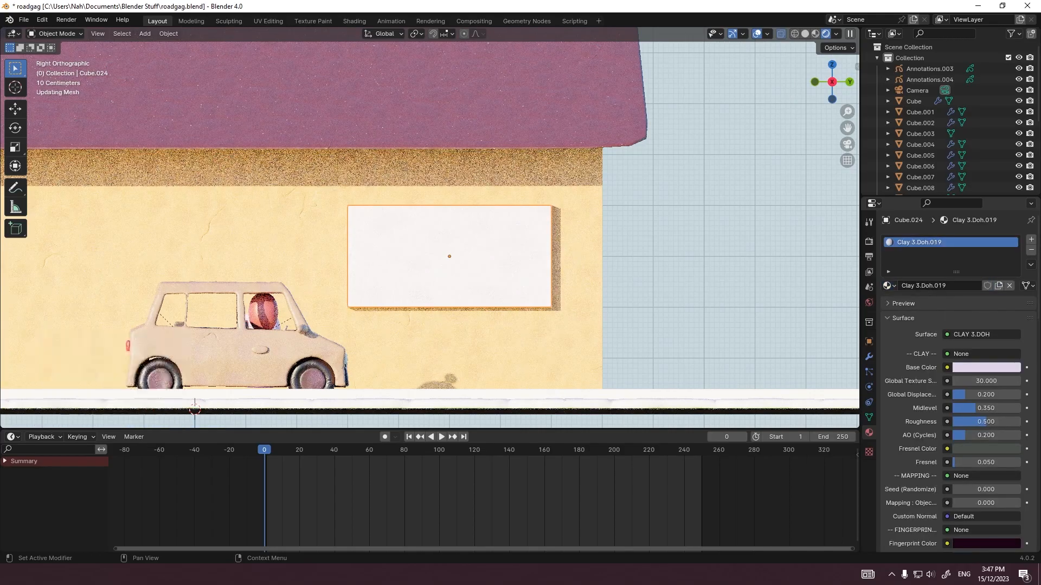
{"action": "left_click", "coordinate": [986, 368]}
{"action": "left_click_drag", "start_coordinate": [957, 238], "coordinate": [956, 211]}
Step: Duplicate the window panel and offset one of the two panels 2 m along X, away from the wall
{"action": "middle_click_drag", "start_coordinate": [547, 239], "coordinate": [442, 260]}
{"action": "key", "text": "ctrl+c"}
{"action": "key", "text": "ctrl+v"}
{"action": "key", "text": "g"}
{"action": "key", "text": "x"}
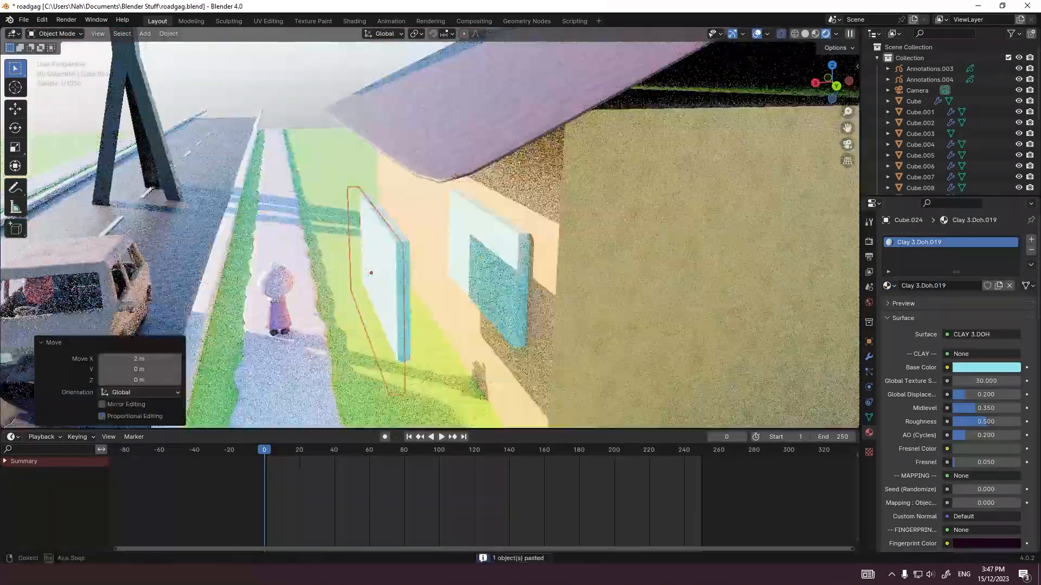
Step: Delete the front and back faces of the duplicated panel in Edit Mode, leaving only its outer rim
{"action": "key", "text": "grave"}
{"action": "key", "text": "grave"}
{"action": "key", "text": "Tab"}
{"action": "key", "text": "a"}
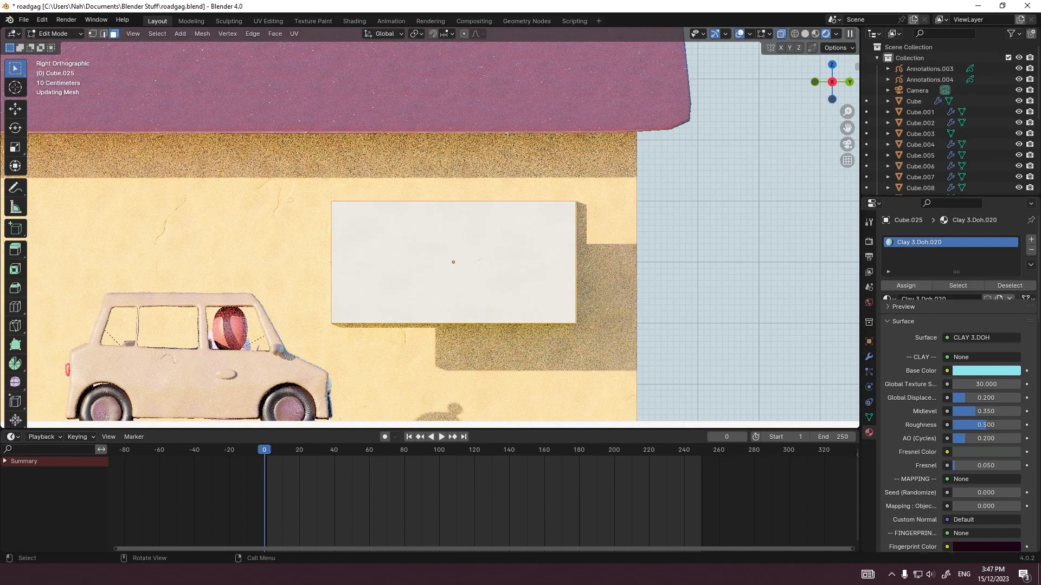
{"action": "key", "text": "b"}
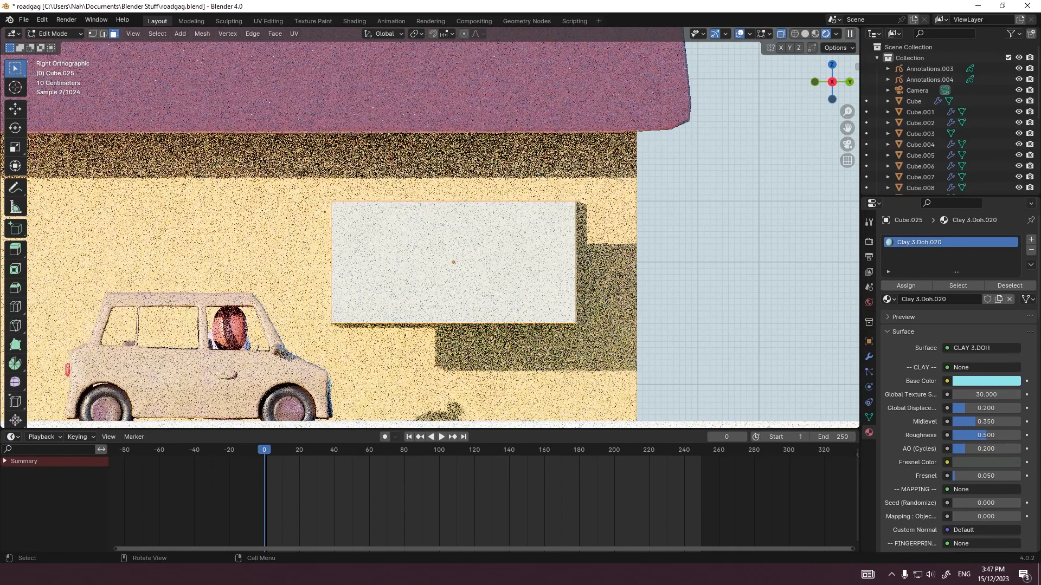
{"action": "key", "text": "x"}
{"action": "left_click", "coordinate": [470, 279]}
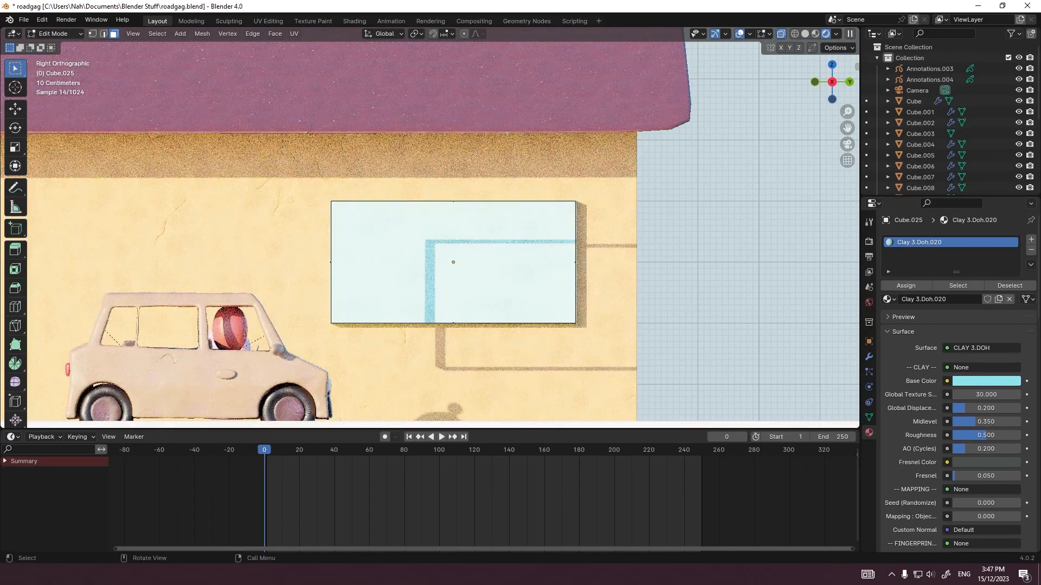
{"action": "key", "text": "Tab"}
Step: Add a Solidify modifier to the rim and set its thickness to -0.1 m to form a window frame
{"action": "left_click", "coordinate": [869, 356]}
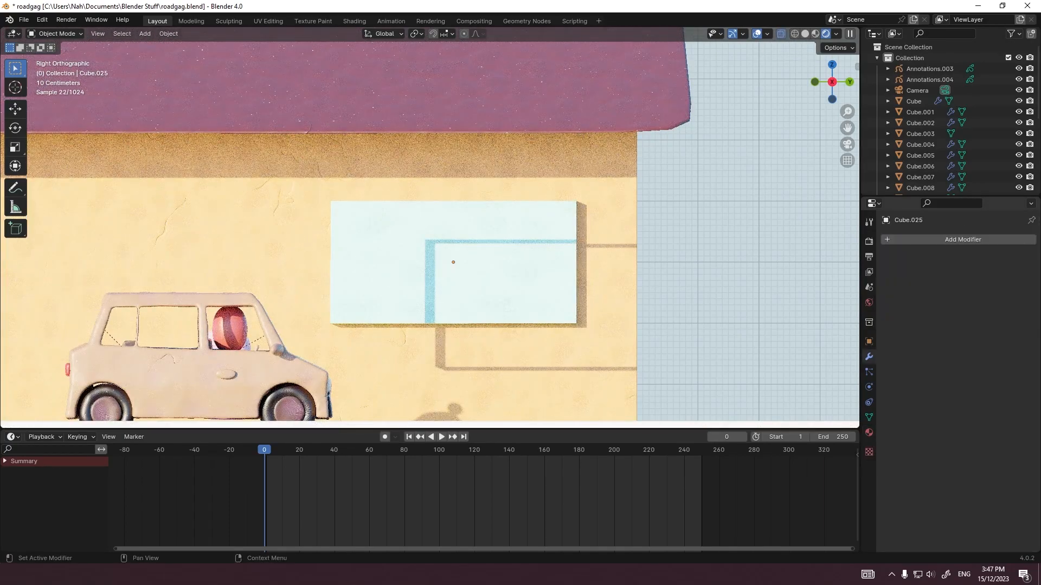
{"action": "left_click", "coordinate": [921, 239]}
{"action": "type", "text": "soli"}
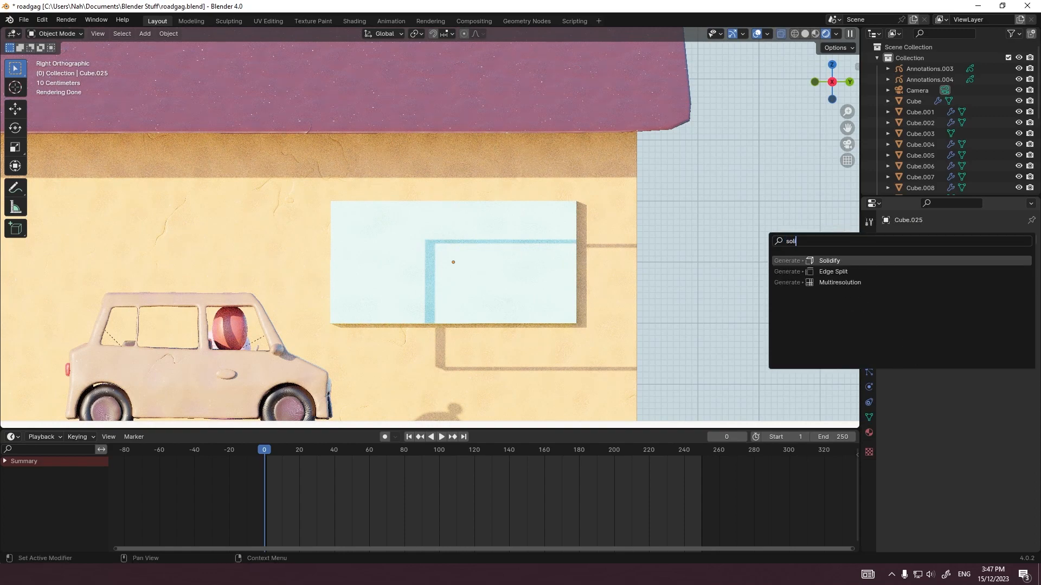
{"action": "key", "text": "Return"}
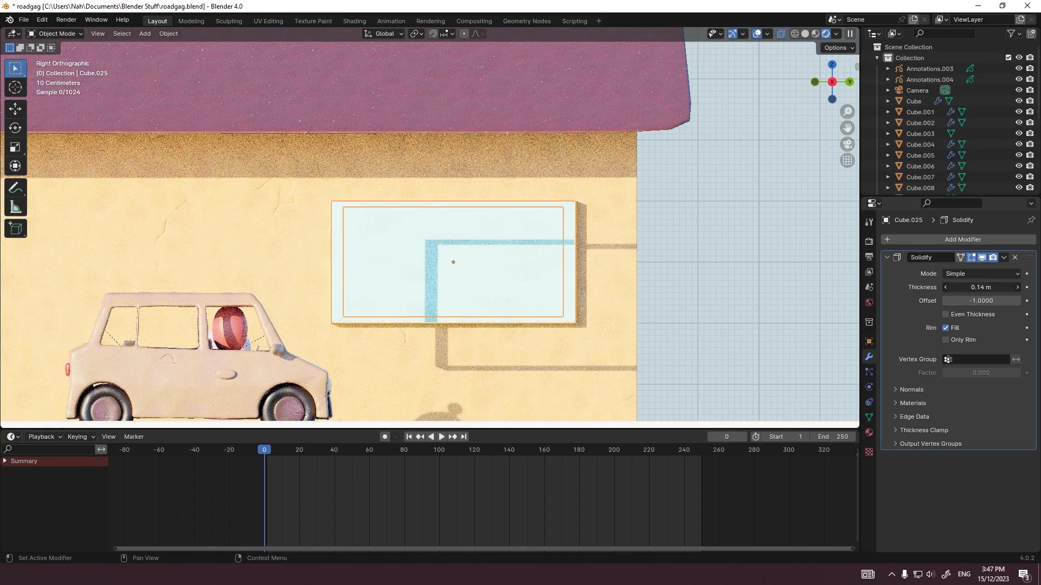
{"action": "left_click_drag", "start_coordinate": [989, 287], "coordinate": [973, 287]}
Step: Change the window frame's base color to a dark, desaturated pinkish grey
{"action": "key", "text": "Tab"}
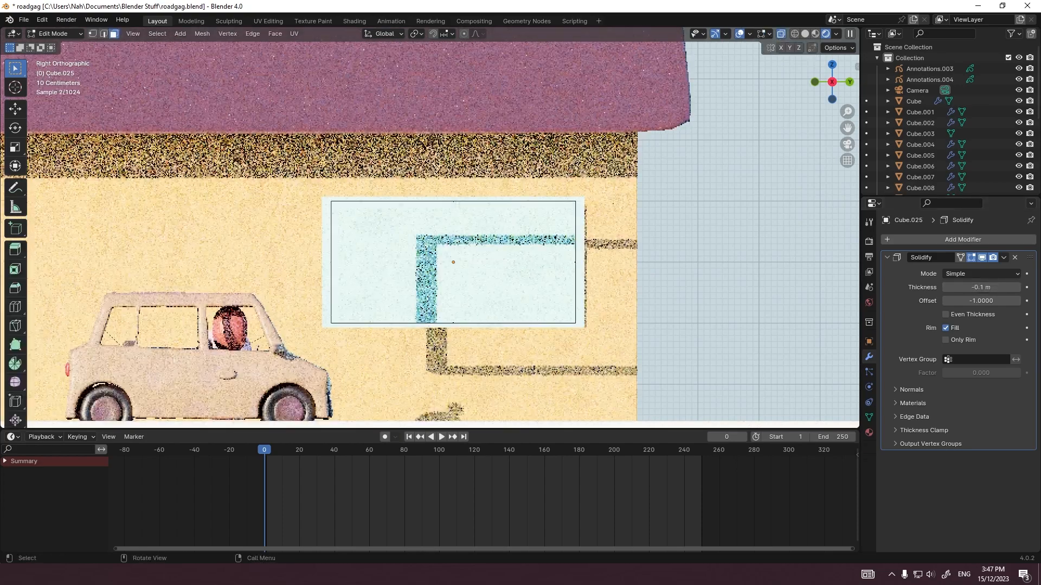
{"action": "left_click", "coordinate": [869, 433]}
{"action": "left_click", "coordinate": [986, 381]}
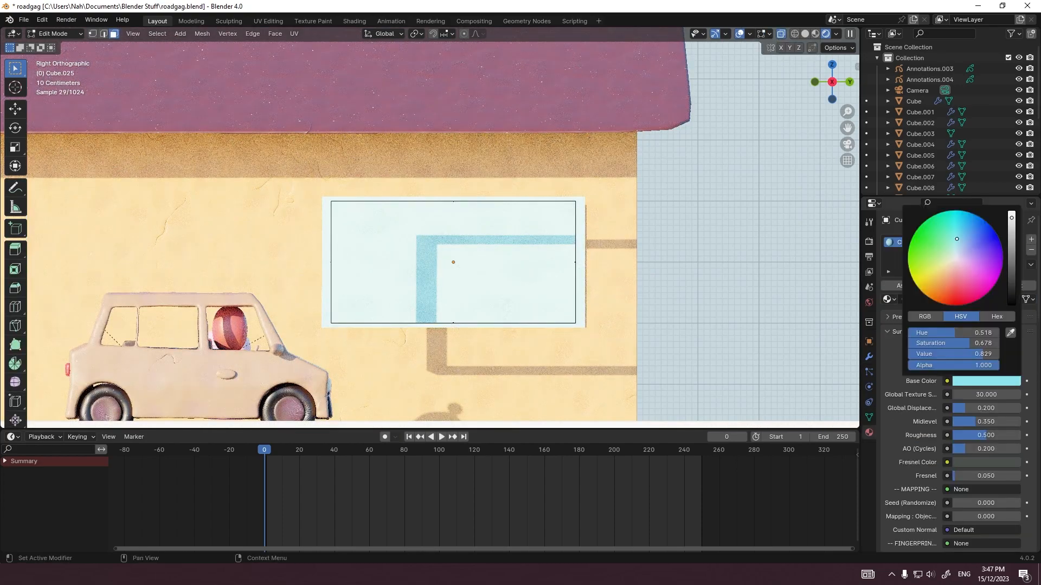
{"action": "left_click", "coordinate": [958, 264]}
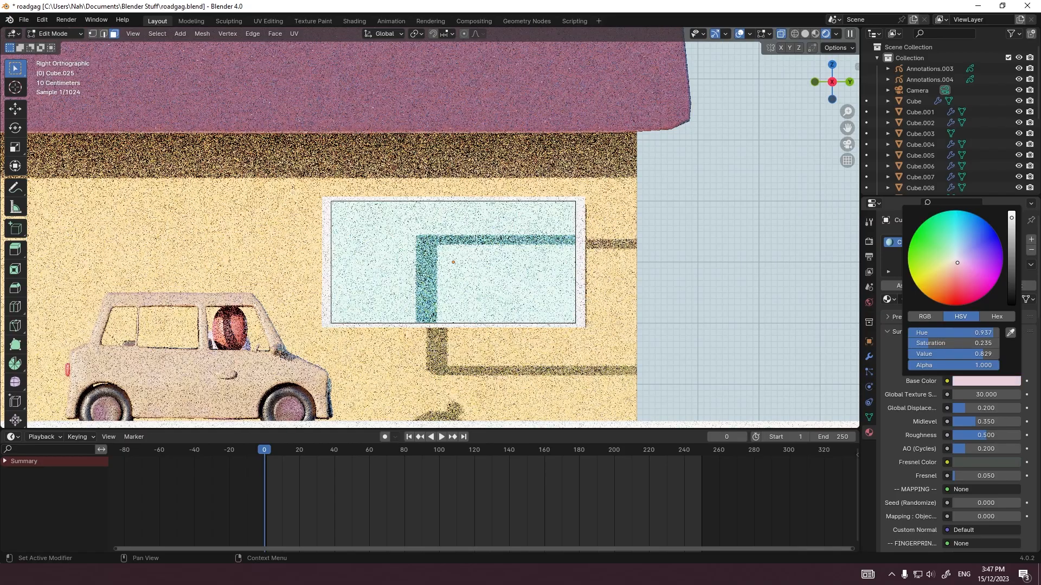
{"action": "left_click", "coordinate": [1011, 272]}
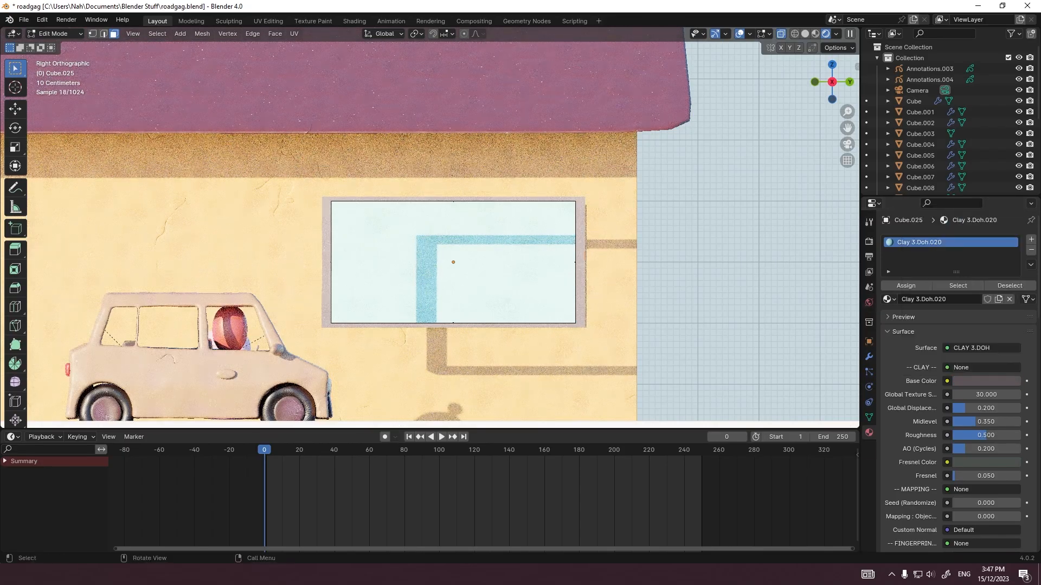
Step: Leave Edit Mode and move the window frame -2 m along X back onto the wall
{"action": "key", "text": "Tab"}
{"action": "key", "text": "grave"}
{"action": "left_click", "coordinate": [730, 202]}
{"action": "key", "text": "g"}
{"action": "key", "text": "x"}
{"action": "left_click", "coordinate": [802, 217]}
{"action": "middle_click_drag", "start_coordinate": [803, 216], "coordinate": [854, 225]}
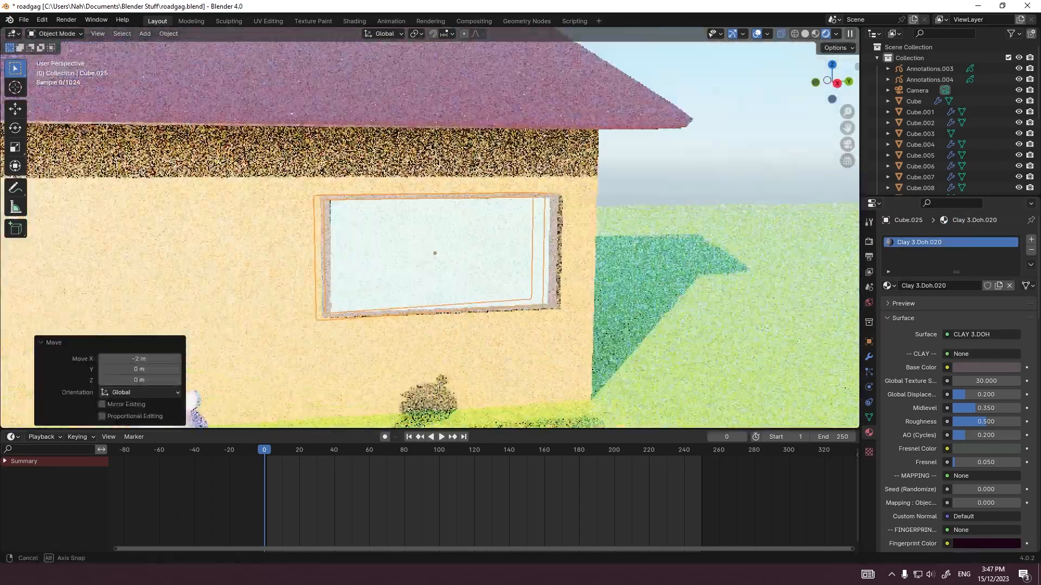
Step: Adjust the window frame's position along X so that it sits around the glass panel on the wall
{"action": "mouse_move", "coordinate": [569, 263]}
{"action": "middle_mouse_down"}
{"action": "mouse_move", "coordinate": [485, 270]}
{"action": "mouse_move", "coordinate": [570, 265]}
{"action": "middle_mouse_up"}
{"action": "left_click", "coordinate": [486, 270]}
{"action": "key", "text": "Tab"}
{"action": "key", "text": "g"}
{"action": "right_click", "coordinate": [486, 270]}
{"action": "key", "text": "grave"}
{"action": "left_click", "coordinate": [544, 232]}
{"action": "key", "text": "g"}
{"action": "key", "text": "x"}
{"action": "key", "text": "Tab"}
{"action": "left_click", "coordinate": [653, 271]}
{"action": "key", "text": "Tab"}
{"action": "key", "text": "Tab"}
Step: Add a Bevel modifier to the window frame after its Solidify modifier
{"action": "left_click", "coordinate": [869, 357]}
{"action": "key", "text": "shift+a"}
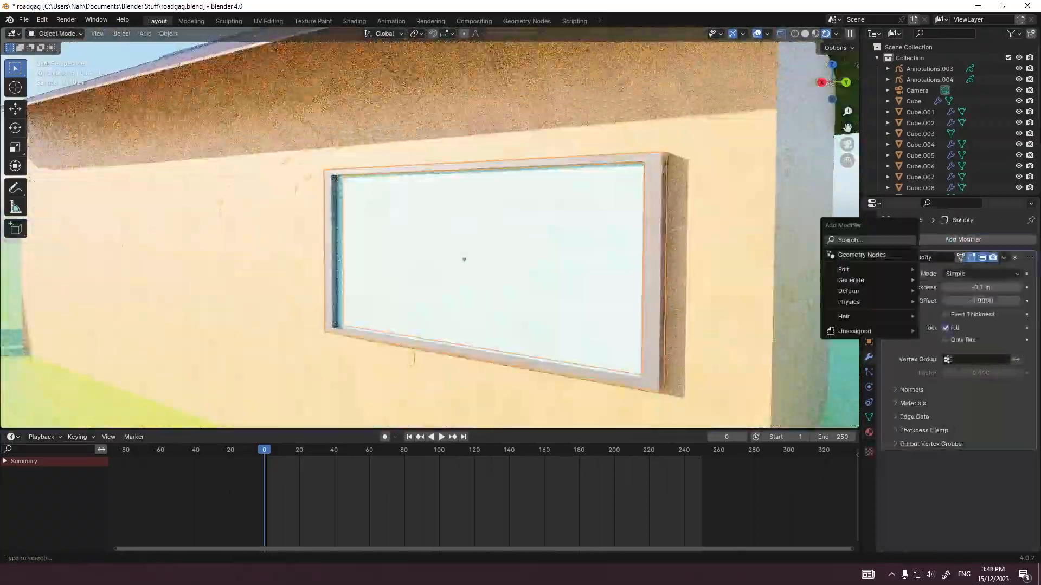
{"action": "key", "text": "Escape"}
Step: Try smoothing the window frame with a level 2 Subdivision modifier, keeping only Solidify and Bevel
{"action": "key", "text": "ctrl+2"}
{"action": "middle_click_drag", "start_coordinate": [699, 325], "coordinate": [734, 325]}
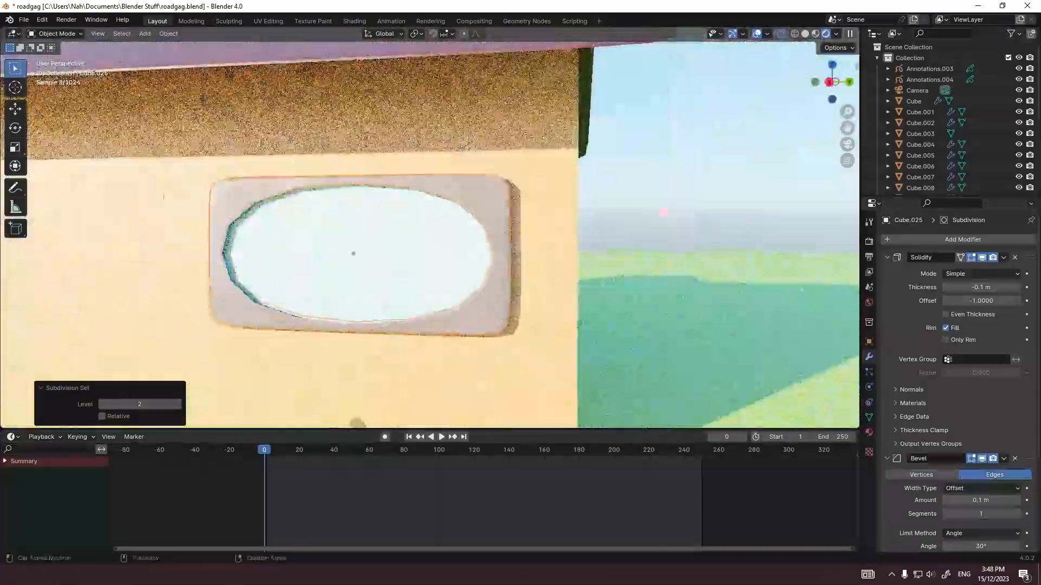
{"action": "scroll", "coordinate": [986, 503], "scroll_direction": "down", "scroll_amount": 6}
{"action": "left_click", "coordinate": [1015, 327]}
{"action": "left_click", "coordinate": [1015, 458]}
{"action": "left_click", "coordinate": [963, 239]}
{"action": "left_click", "coordinate": [878, 253]}
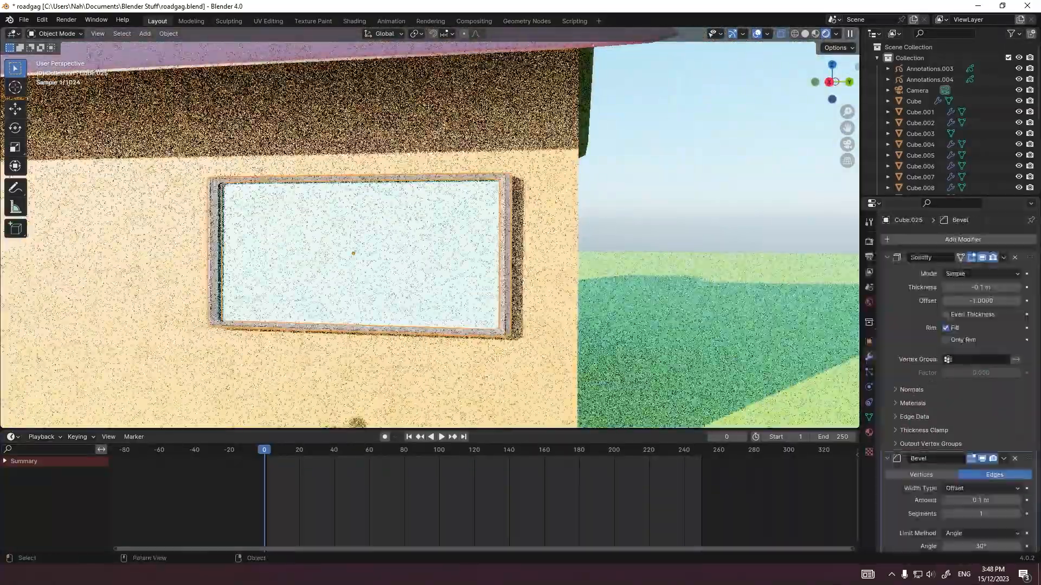
Step: Round the window frame's edges with a small bevel of about 0.011 m and 2 segments
{"action": "scroll", "coordinate": [488, 244], "scroll_direction": "up", "scroll_amount": 3}
{"action": "middle_click_drag", "start_coordinate": [542, 233], "coordinate": [444, 279]}
{"action": "scroll", "coordinate": [439, 271], "scroll_direction": "up", "scroll_amount": 2}
{"action": "scroll", "coordinate": [439, 271], "scroll_direction": "up", "scroll_amount": 2}
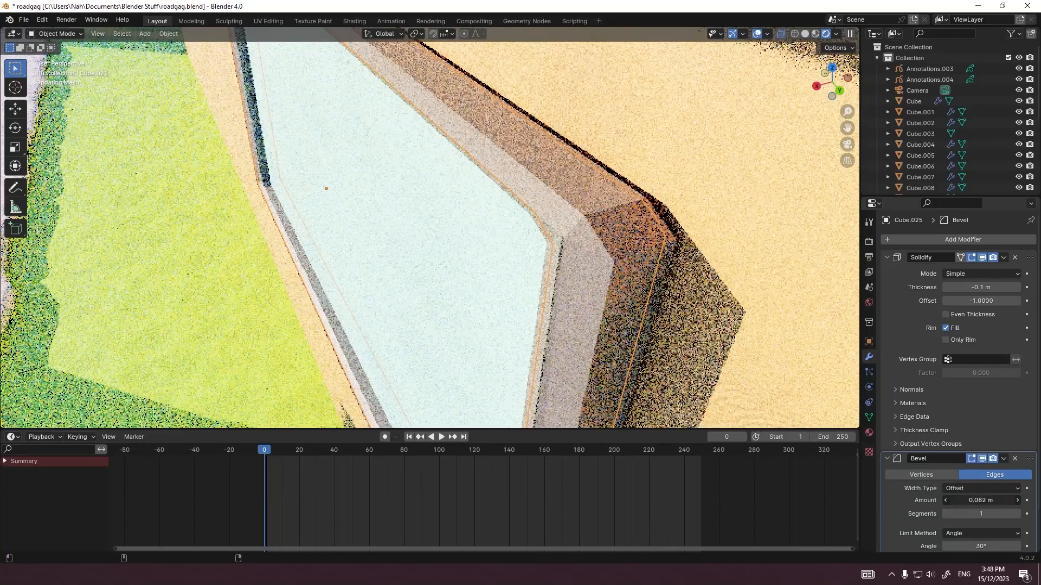
{"action": "mouse_move", "coordinate": [981, 500]}
{"action": "left_mouse_down"}
{"action": "mouse_move", "coordinate": [991, 501]}
{"action": "mouse_move", "coordinate": [968, 501]}
{"action": "left_mouse_up"}
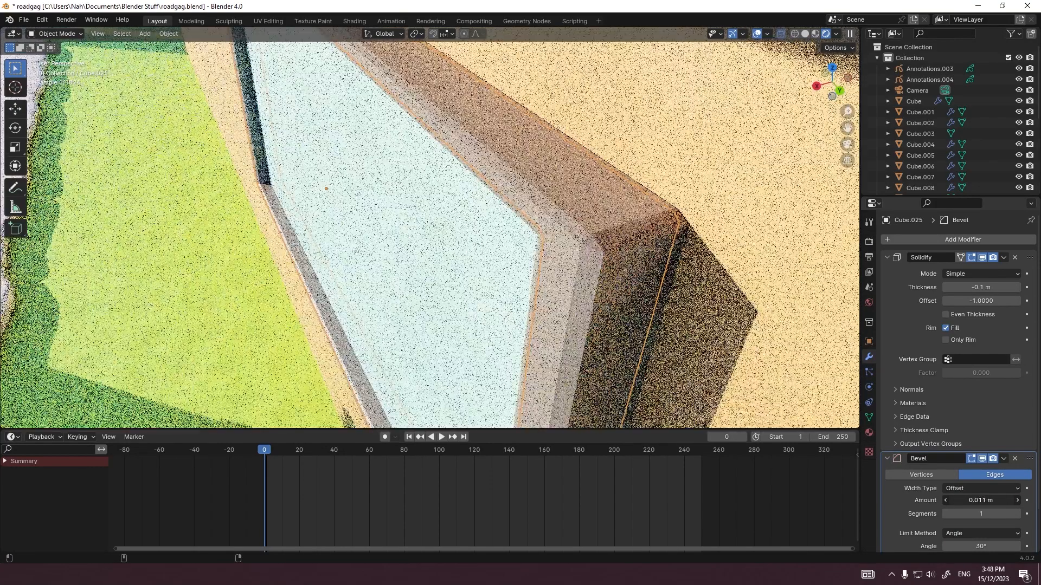
{"action": "left_click", "coordinate": [605, 240]}
{"action": "left_click", "coordinate": [311, 130]}
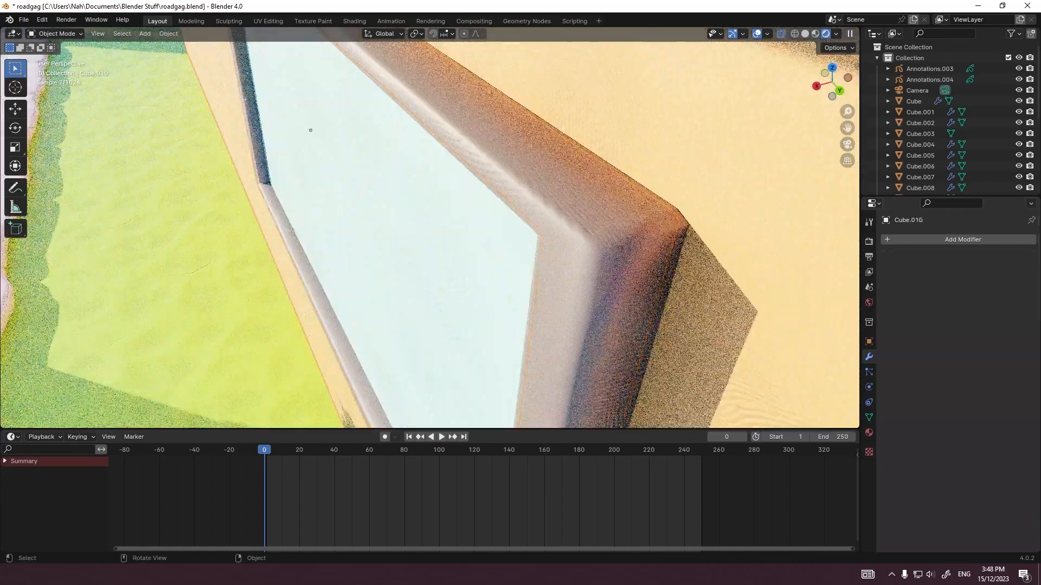
{"action": "left_click", "coordinate": [326, 188]}
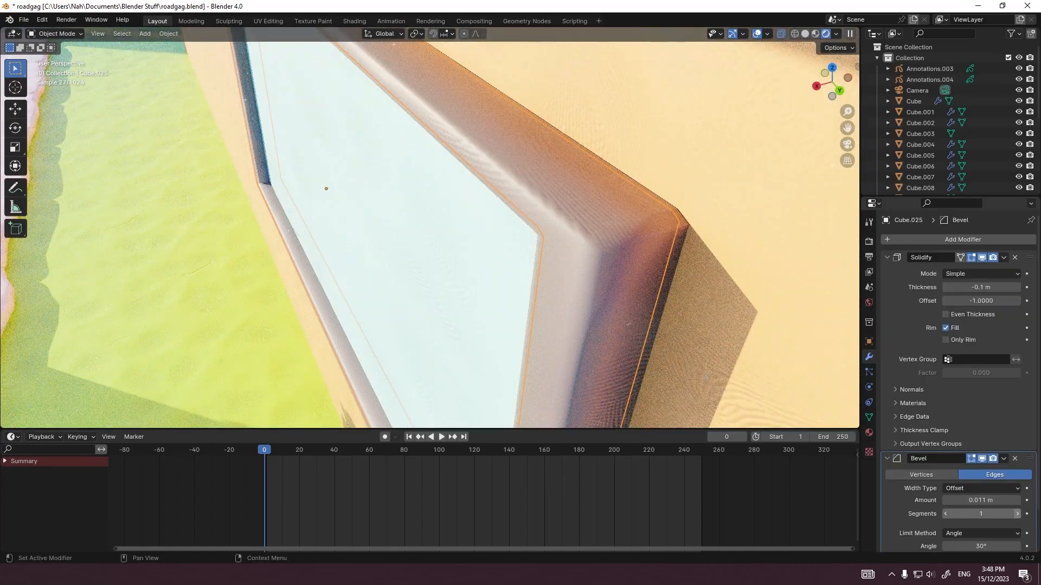
{"action": "left_click", "coordinate": [1018, 514]}
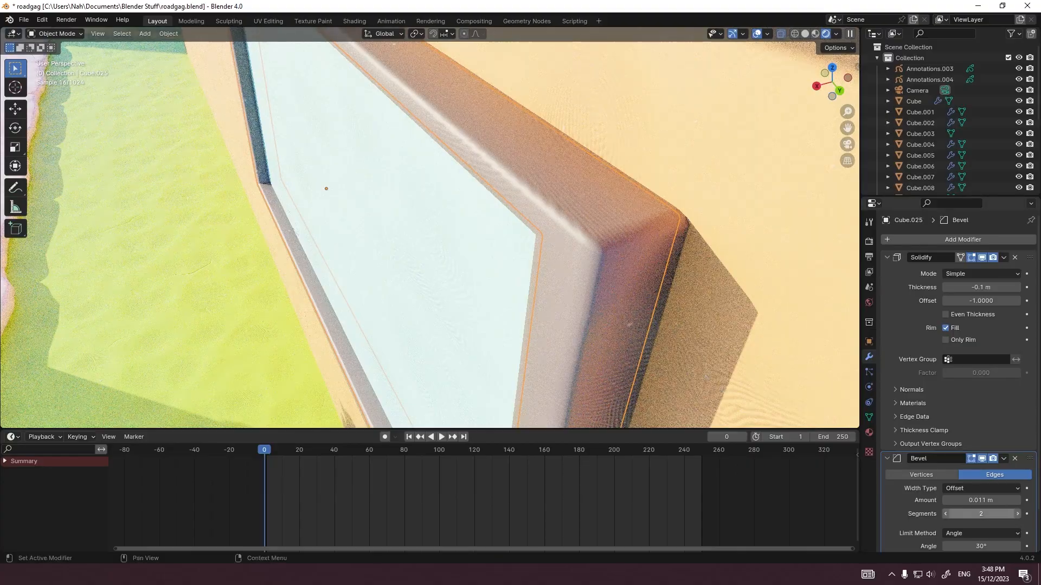
{"action": "left_click_drag", "start_coordinate": [981, 500], "coordinate": [996, 500]}
Step: Return to the camera view, switch the viewport to solid shading and render a still image of the scene
{"action": "left_click", "coordinate": [786, 347]}
{"action": "key", "text": "KP_0"}
{"action": "left_click", "coordinate": [542, 244]}
{"action": "scroll", "coordinate": [430, 228], "scroll_direction": "down", "scroll_amount": 4}
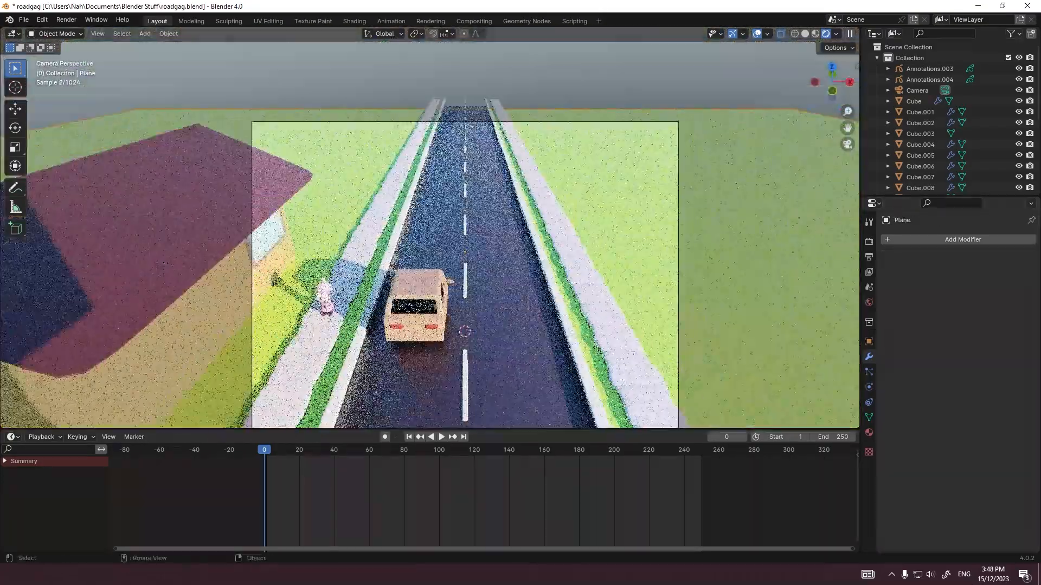
{"action": "scroll", "coordinate": [430, 228], "scroll_direction": "up", "scroll_amount": 6}
{"action": "scroll", "coordinate": [430, 227], "scroll_direction": "down", "scroll_amount": 3}
{"action": "scroll", "coordinate": [430, 227], "scroll_direction": "down", "scroll_amount": 6}
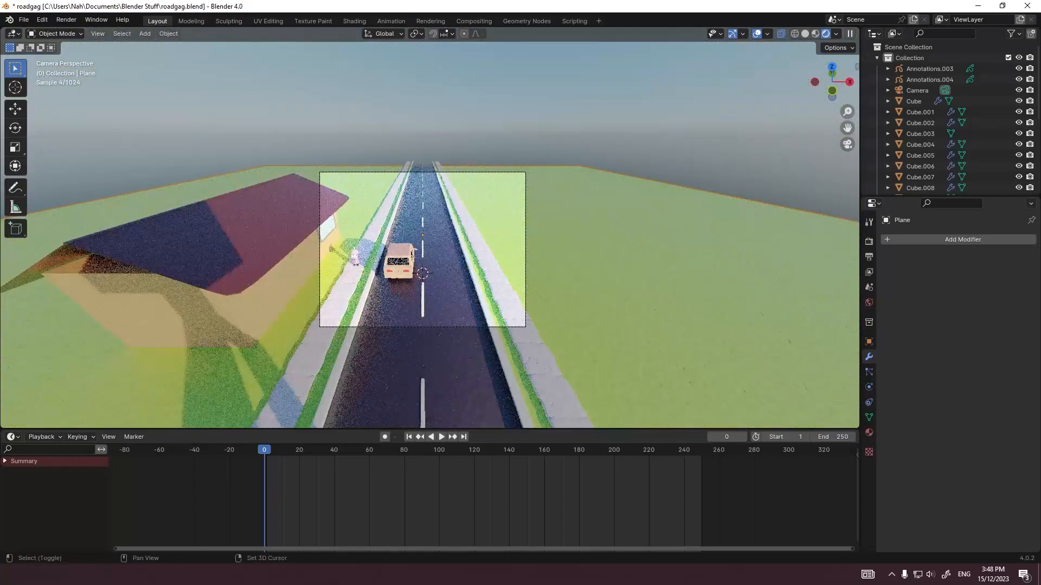
{"action": "key", "text": "shift+z"}
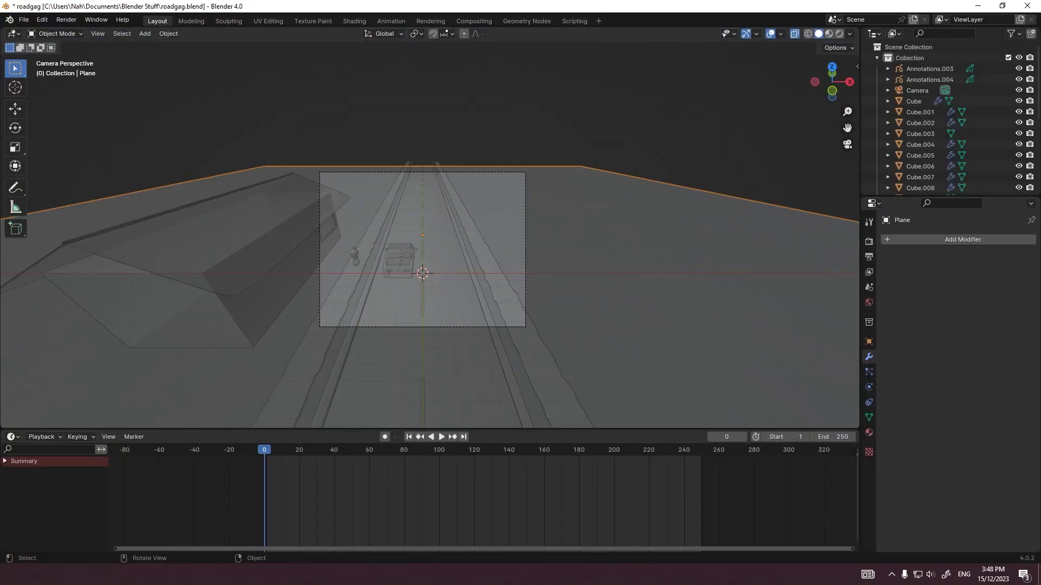
{"action": "left_click", "coordinate": [66, 20]}
{"action": "left_click", "coordinate": [87, 30]}
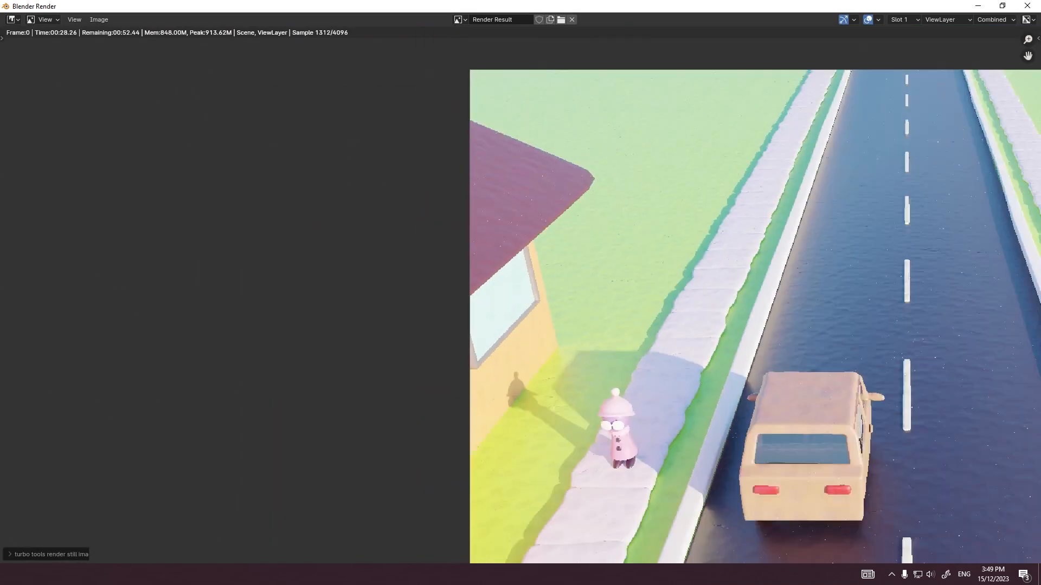
Step: Examine the finished render up close, checking the car, the character, the road edges and the sidewalks
{"action": "middle_click_drag", "start_coordinate": [521, 271], "coordinate": [523, 337]}
{"action": "scroll", "coordinate": [523, 314], "scroll_direction": "up", "scroll_amount": 1}
{"action": "middle_click_drag", "start_coordinate": [726, 325], "coordinate": [512, 250]}
{"action": "scroll", "coordinate": [520, 296], "scroll_direction": "down", "scroll_amount": 5}
{"action": "middle_click_drag", "start_coordinate": [624, 304], "coordinate": [560, 261]}
{"action": "scroll", "coordinate": [513, 297], "scroll_direction": "up", "scroll_amount": 2}
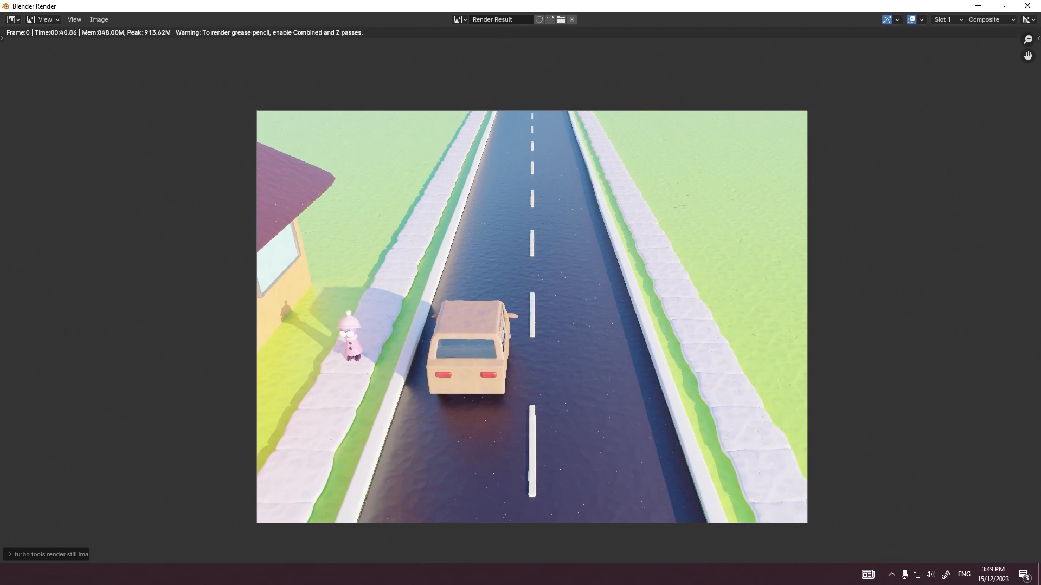
{"action": "scroll", "coordinate": [523, 299], "scroll_direction": "up", "scroll_amount": 3}
{"action": "middle_click_drag", "start_coordinate": [523, 299], "coordinate": [519, 134]}
{"action": "scroll", "coordinate": [520, 295], "scroll_direction": "down", "scroll_amount": 3}
{"action": "scroll", "coordinate": [521, 293], "scroll_direction": "up", "scroll_amount": 3}
{"action": "middle_click_drag", "start_coordinate": [521, 293], "coordinate": [509, 322]}
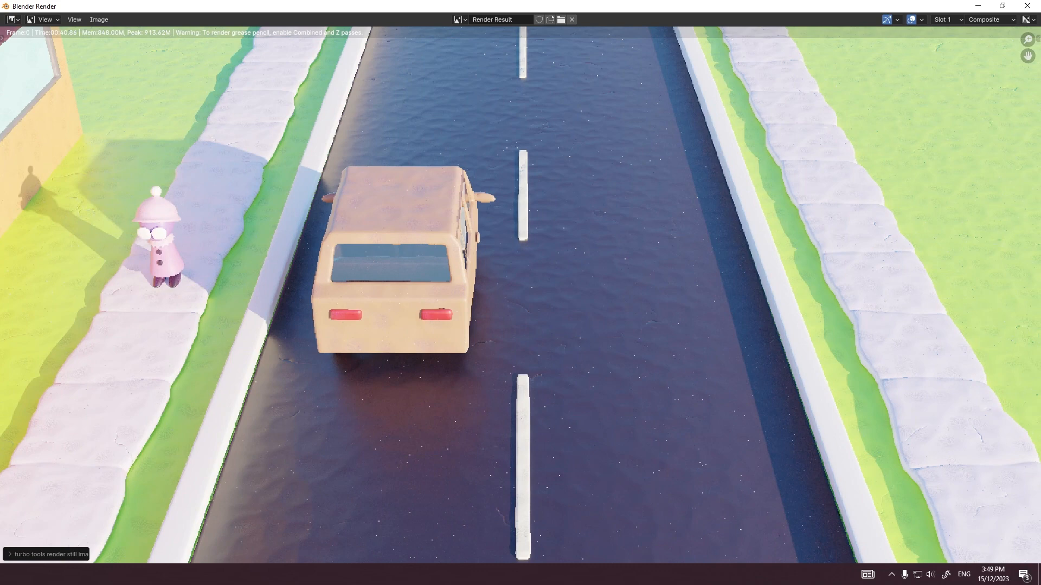
{"action": "scroll", "coordinate": [386, 330], "scroll_direction": "up", "scroll_amount": 6}
{"action": "middle_click_drag", "start_coordinate": [386, 330], "coordinate": [796, 284]}
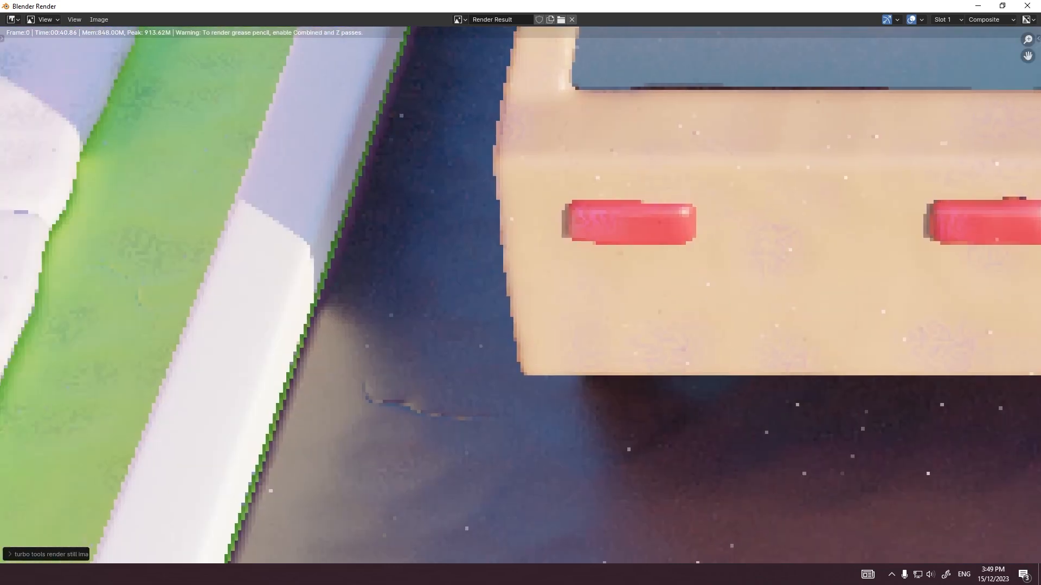
{"action": "scroll", "coordinate": [359, 315], "scroll_direction": "up", "scroll_amount": 2}
{"action": "middle_click_drag", "start_coordinate": [358, 315], "coordinate": [503, 293]}
{"action": "scroll", "coordinate": [510, 295], "scroll_direction": "down", "scroll_amount": 12}
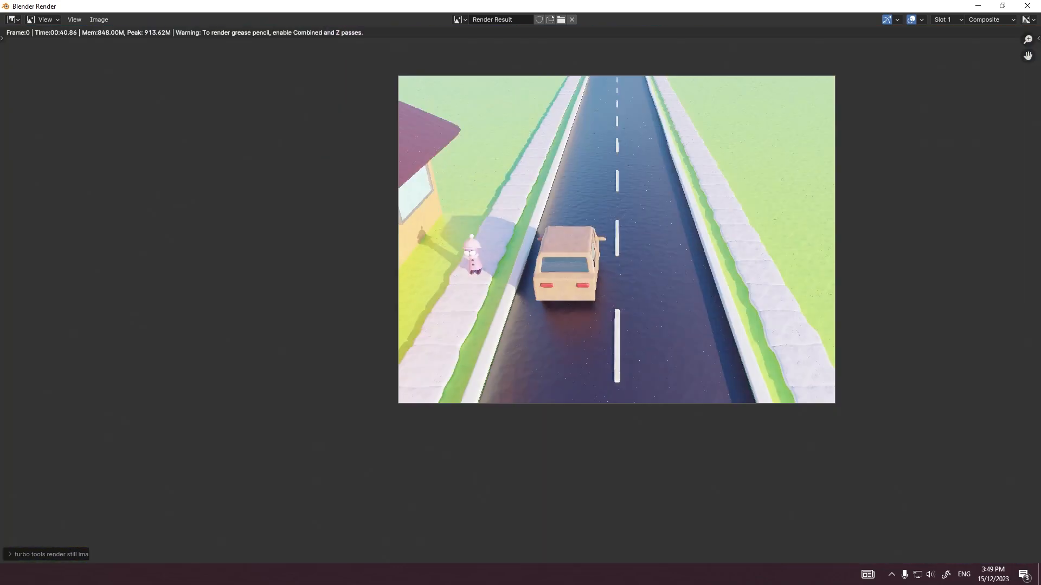
{"action": "middle_click_drag", "start_coordinate": [809, 317], "coordinate": [749, 231]}
{"action": "scroll", "coordinate": [502, 305], "scroll_direction": "up", "scroll_amount": 8}
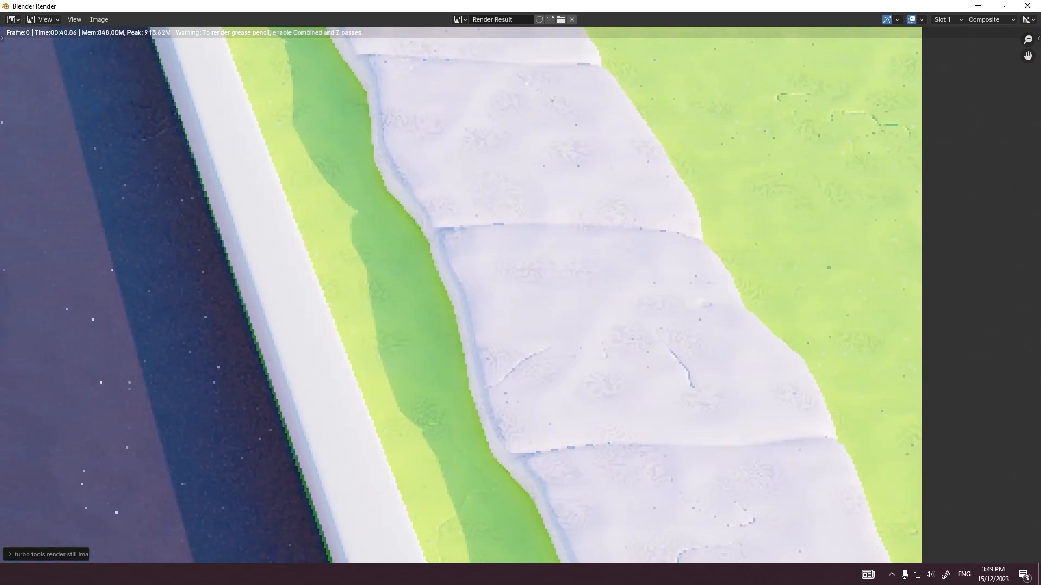
{"action": "scroll", "coordinate": [520, 295], "scroll_direction": "up", "scroll_amount": 1}
{"action": "scroll", "coordinate": [520, 295], "scroll_direction": "down", "scroll_amount": 2}
{"action": "middle_click_drag", "start_coordinate": [510, 217], "coordinate": [502, 357]}
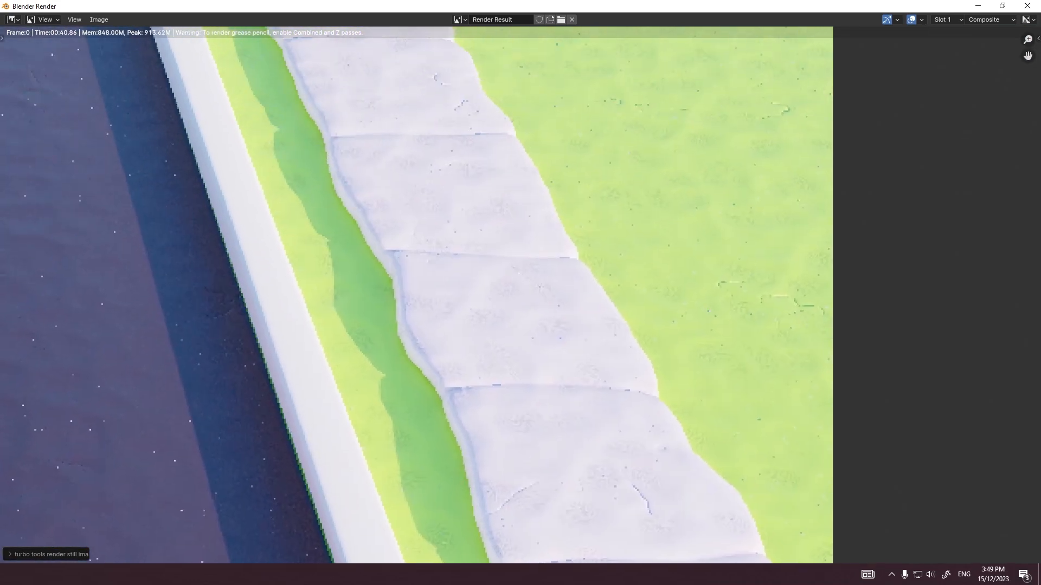
{"action": "middle_click_drag", "start_coordinate": [488, 179], "coordinate": [511, 481]}
{"action": "middle_click_drag", "start_coordinate": [488, 217], "coordinate": [545, 362]}
{"action": "middle_click_drag", "start_coordinate": [487, 244], "coordinate": [670, 497]}
{"action": "scroll", "coordinate": [520, 295], "scroll_direction": "down", "scroll_amount": 8}
{"action": "scroll", "coordinate": [520, 295], "scroll_direction": "up", "scroll_amount": 4}
{"action": "middle_click_drag", "start_coordinate": [488, 379], "coordinate": [657, 155]}
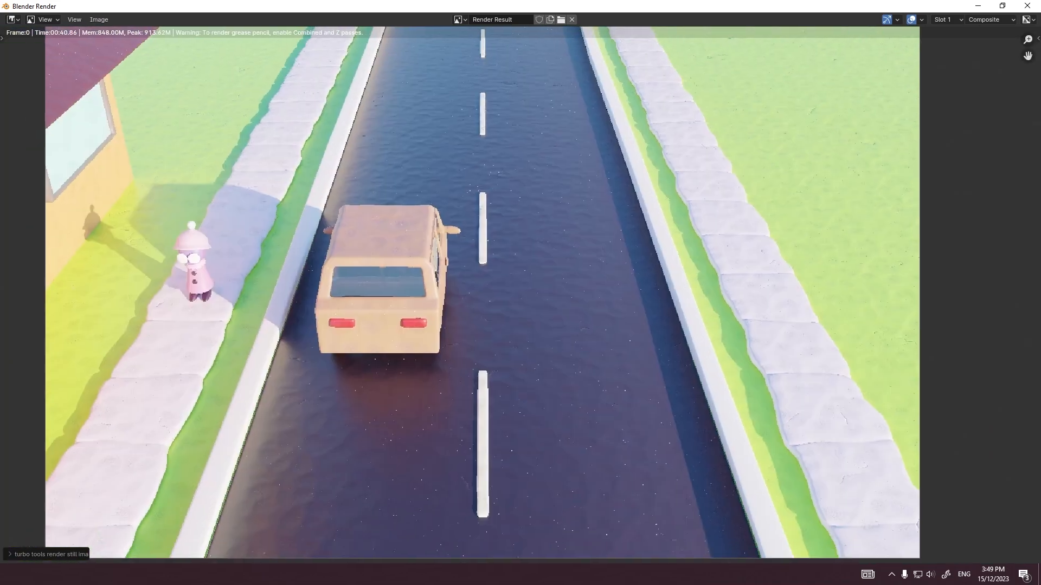
{"action": "scroll", "coordinate": [521, 295], "scroll_direction": "down", "scroll_amount": 1}
{"action": "key", "text": "Escape"}
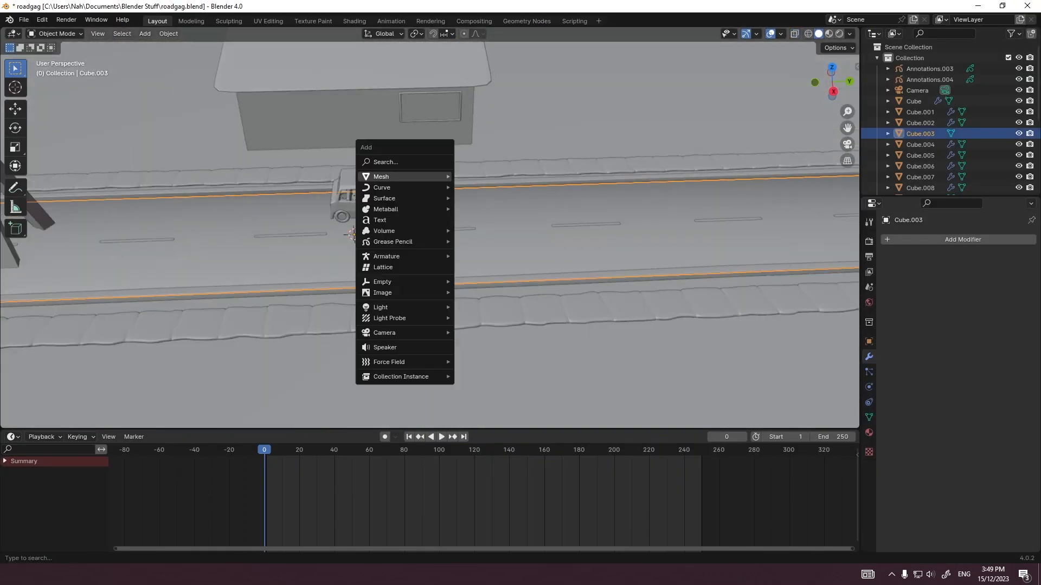
Step: Add a 2 m plane, rotate it 25° and place it along the road-facing roof slope just below the ridge
{"action": "mouse_move", "coordinate": [404, 177]}
{"action": "left_click", "coordinate": [478, 176]}
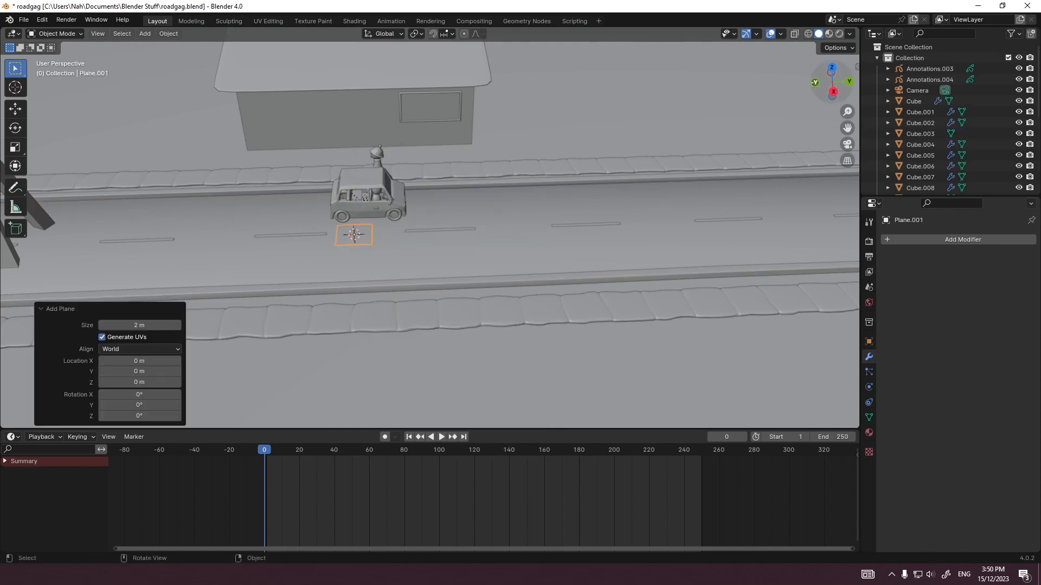
{"action": "key", "text": "KP_1"}
{"action": "key", "text": "g"}
{"action": "left_click", "coordinate": [314, 179]}
{"action": "scroll", "coordinate": [430, 228], "scroll_direction": "up", "scroll_amount": 10}
{"action": "key", "text": "r"}
{"action": "left_click", "coordinate": [470, 221]}
{"action": "key", "text": "g"}
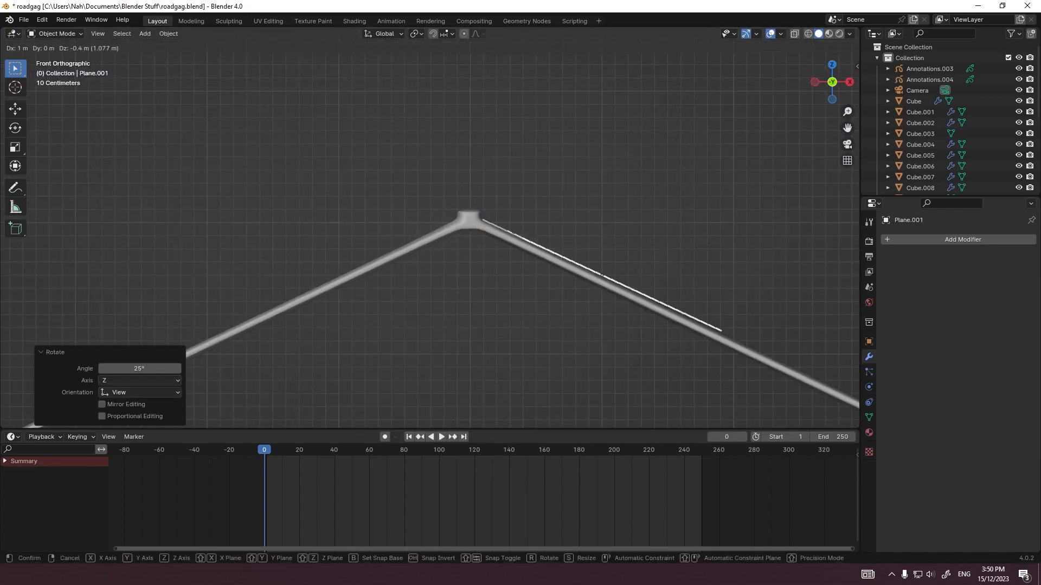
{"action": "left_click", "coordinate": [602, 275]}
Step: Add a Skin modifier to the tilted plane on the roof
{"action": "left_click", "coordinate": [943, 239]}
{"action": "left_click", "coordinate": [943, 239]}
{"action": "type", "text": "skin"}
{"action": "key", "text": "Return"}
Step: Scale the plane's mesh along Y by about 8.6 so that it spans the full length of the roof
{"action": "scroll", "coordinate": [430, 228], "scroll_direction": "down", "scroll_amount": 9}
{"action": "key", "text": "ctrl+KP_1"}
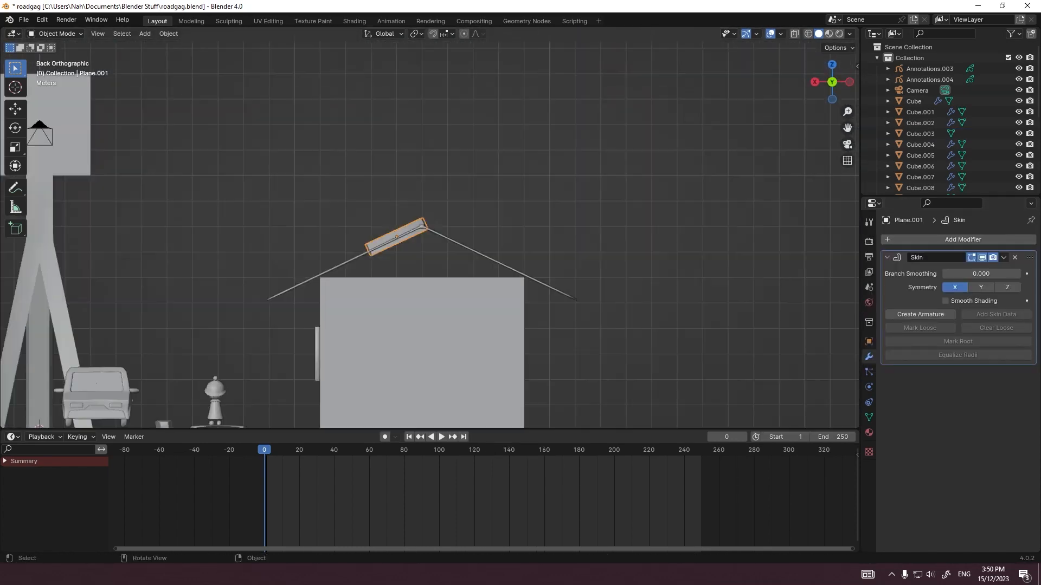
{"action": "key", "text": "KP_7"}
{"action": "key", "text": "Tab"}
{"action": "key", "text": "s"}
{"action": "middle_click", "coordinate": [456, 249]}
{"action": "right_click", "coordinate": [453, 163]}
{"action": "key", "text": "s"}
{"action": "middle_click", "coordinate": [453, 125]}
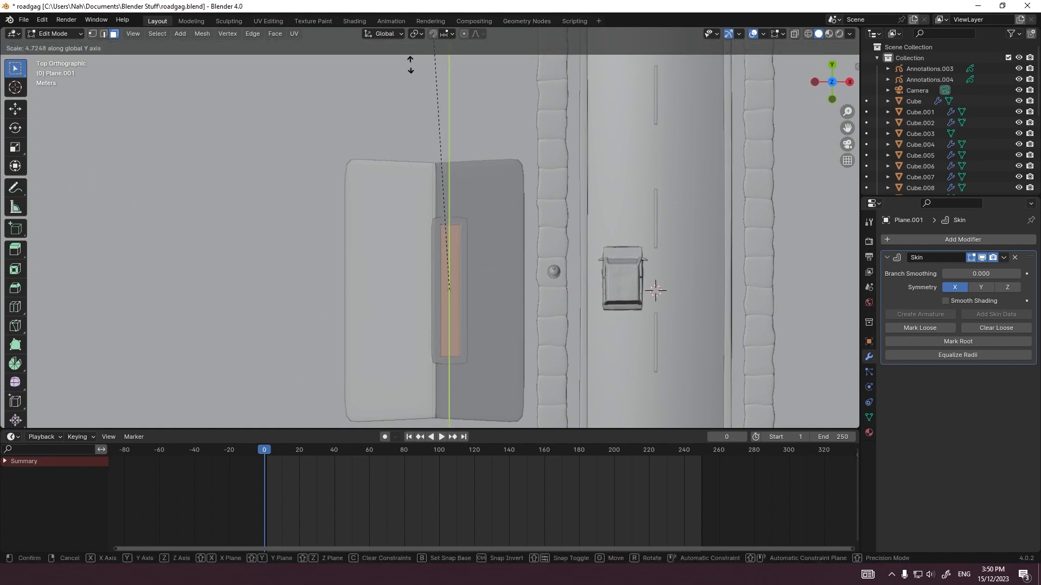
{"action": "left_click", "coordinate": [412, 370]}
Step: Move the plane's road-side edge 4 m along X out to the roof's eave
{"action": "scroll", "coordinate": [412, 370], "scroll_direction": "down", "scroll_amount": 2}
{"action": "key", "text": "2"}
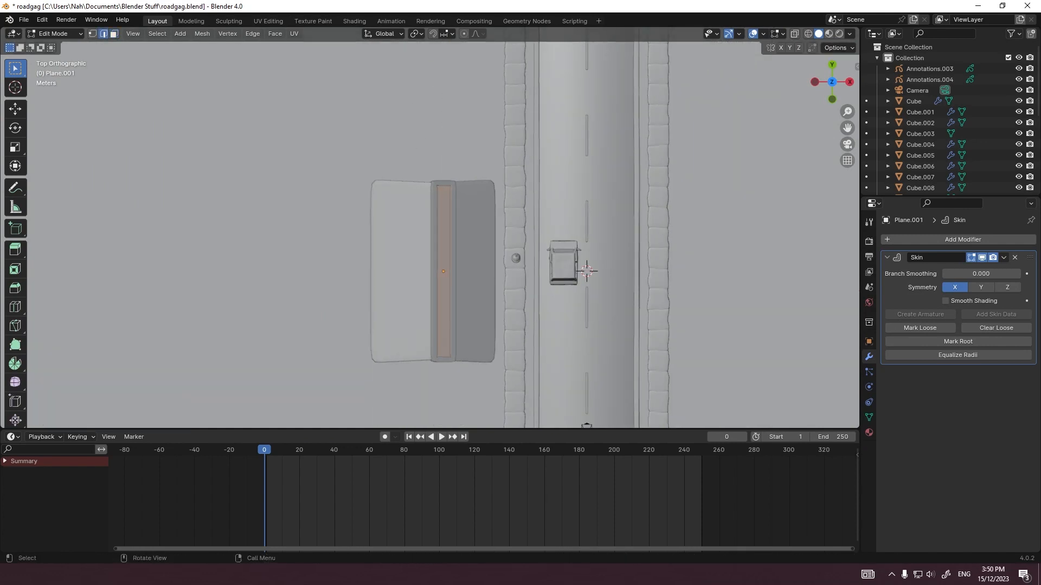
{"action": "key", "text": "g"}
{"action": "key", "text": "x"}
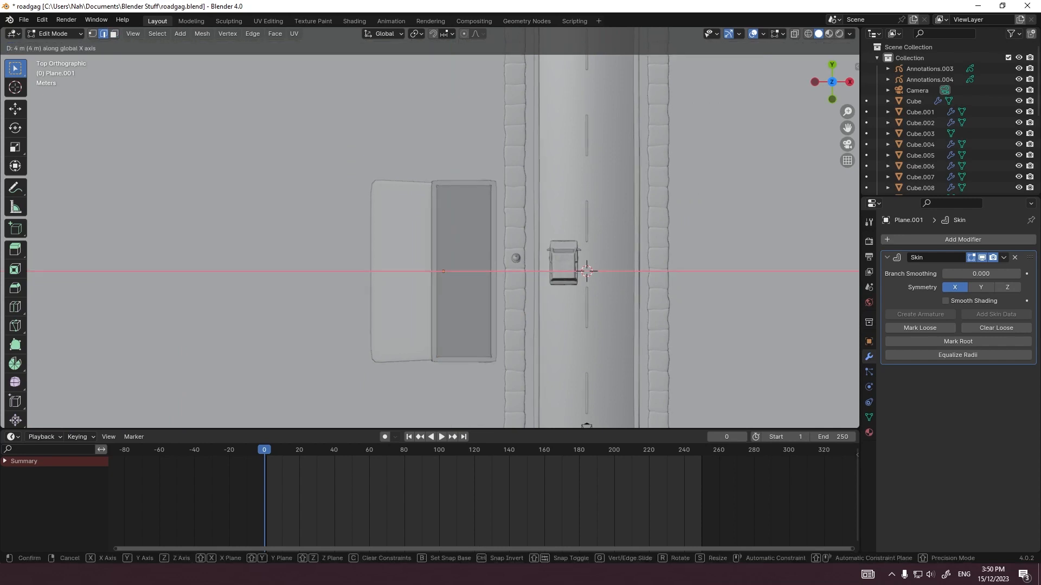
{"action": "key", "text": "Return"}
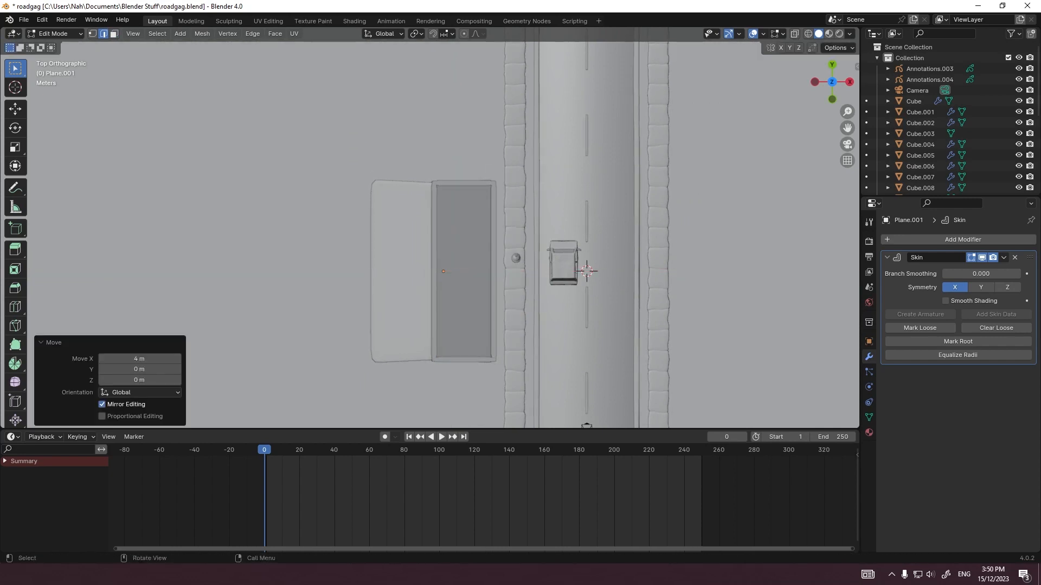
Step: Lower the plane's outer edge about 1.93 m along Z and nudge it into line with the roof slope
{"action": "key", "text": "grave"}
{"action": "left_click", "coordinate": [681, 202]}
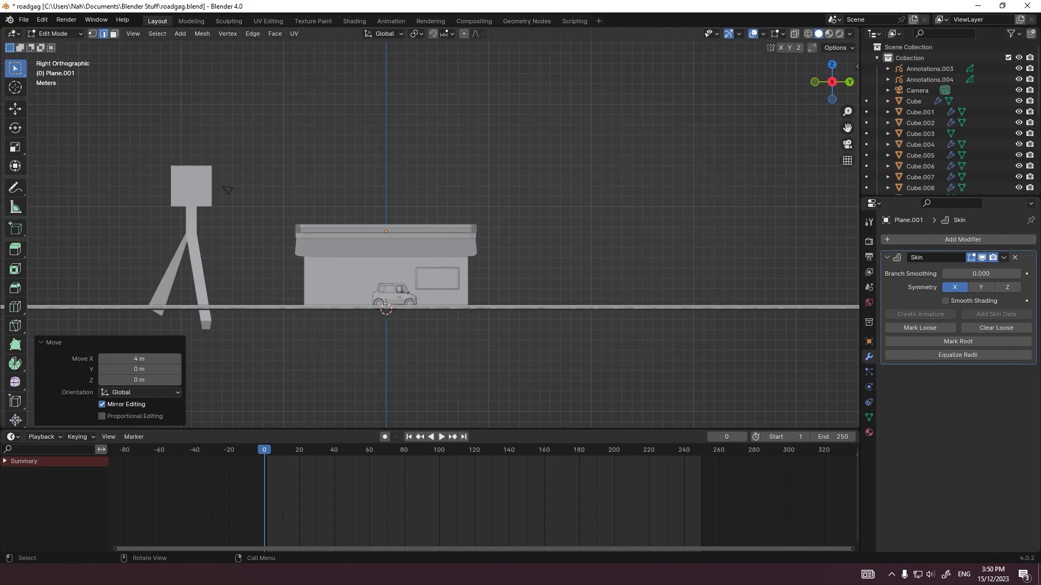
{"action": "key", "text": "grave"}
{"action": "left_click", "coordinate": [609, 188]}
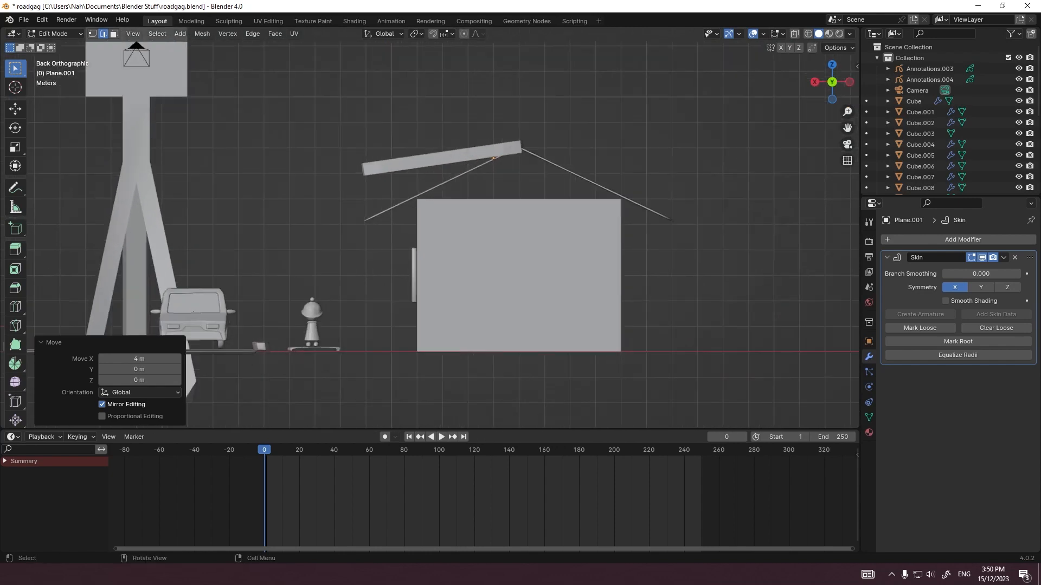
{"action": "scroll", "coordinate": [434, 233], "scroll_direction": "up", "scroll_amount": 5}
{"action": "key", "text": "g"}
{"action": "key", "text": "z"}
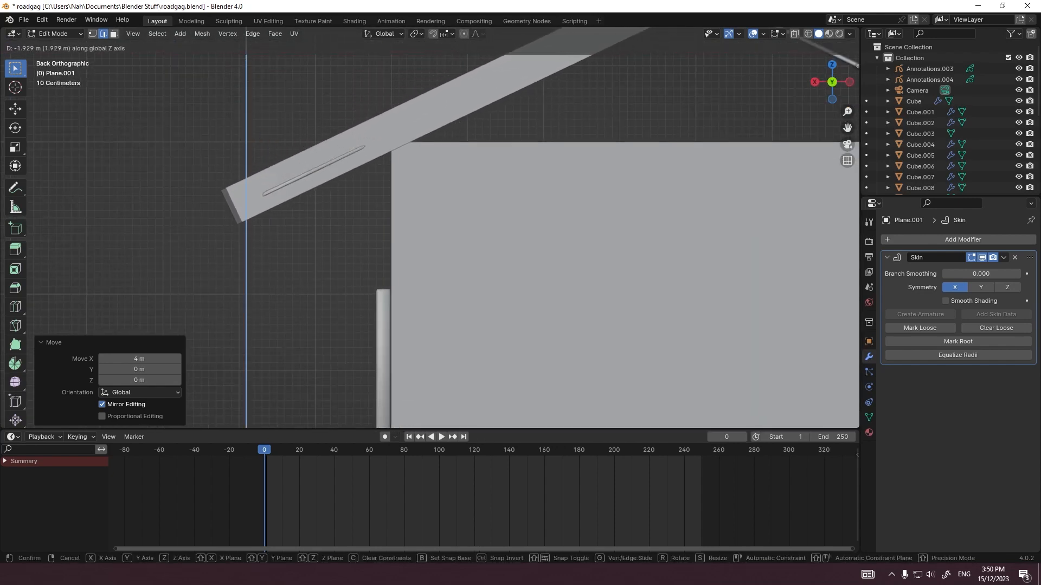
{"action": "left_click", "coordinate": [608, 325]}
{"action": "key", "text": "g"}
{"action": "left_click", "coordinate": [607, 325]}
{"action": "key", "text": "alt+z"}
{"action": "key", "text": "g"}
{"action": "left_click", "coordinate": [607, 325]}
Step: Scale the plane's outer edge along Y to match the eave's length seen from above
{"action": "middle_click_drag", "start_coordinate": [608, 325], "coordinate": [542, 369]}
{"action": "key", "text": "grave"}
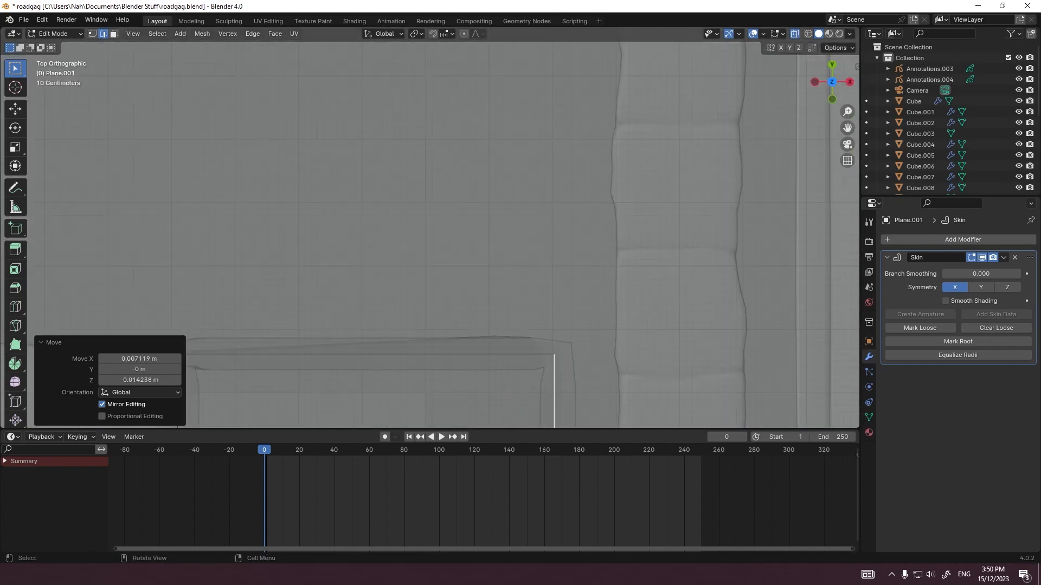
{"action": "key", "text": "s"}
{"action": "key", "text": "y"}
{"action": "middle_click_drag", "start_coordinate": [479, 409], "coordinate": [429, 119], "text": "shift"}
{"action": "left_click", "coordinate": [460, 233]}
Step: Leave Edit Mode and smooth the roof trim with a level 2 Subdivision modifier
{"action": "key", "text": "Tab"}
{"action": "key", "text": "ctrl+2"}
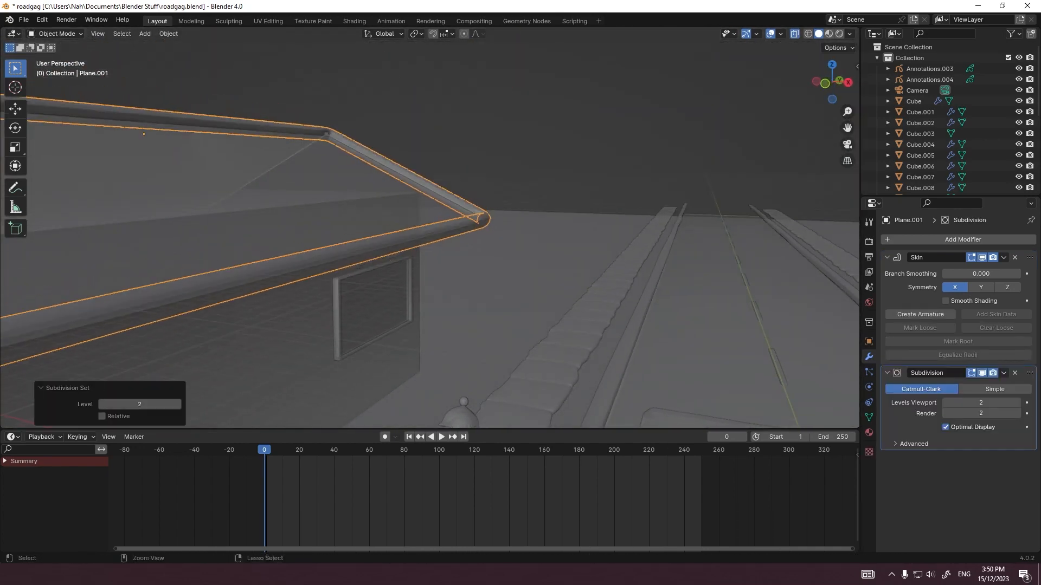
{"action": "middle_click_drag", "start_coordinate": [460, 233], "coordinate": [379, 254]}
{"action": "scroll", "coordinate": [379, 254], "scroll_direction": "up", "scroll_amount": 2}
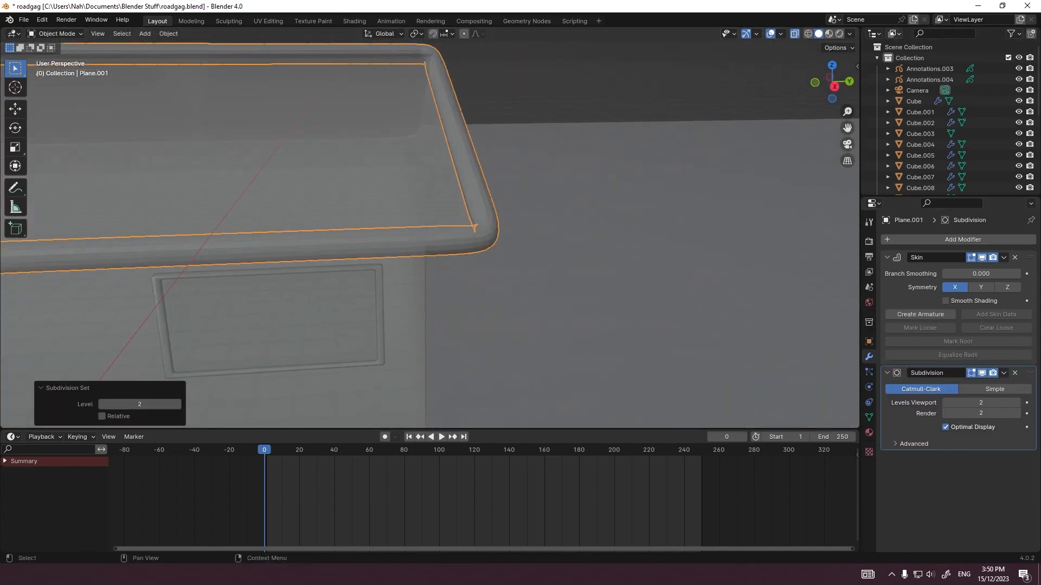
{"action": "scroll", "coordinate": [430, 236], "scroll_direction": "down", "scroll_amount": 5}
Step: Assign the Clay 3.Doh.018 material to the roof trim and display it rendered through the camera
{"action": "key", "text": "alt+z"}
{"action": "left_click", "coordinate": [869, 433]}
{"action": "left_click", "coordinate": [889, 286]}
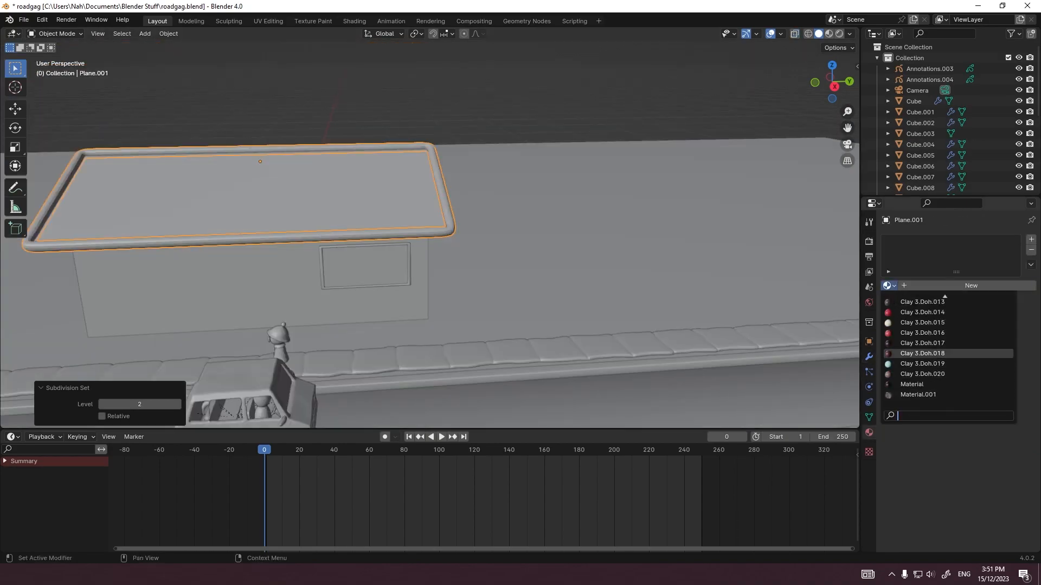
{"action": "left_click", "coordinate": [924, 354]}
{"action": "left_click", "coordinate": [839, 34]}
{"action": "key", "text": "KP_0"}
Step: In Edit Mode, shrink the roof trim's skin thickness to about 0.506 of its size
{"action": "scroll", "coordinate": [315, 234], "scroll_direction": "up", "scroll_amount": 13}
{"action": "key", "text": "Tab"}
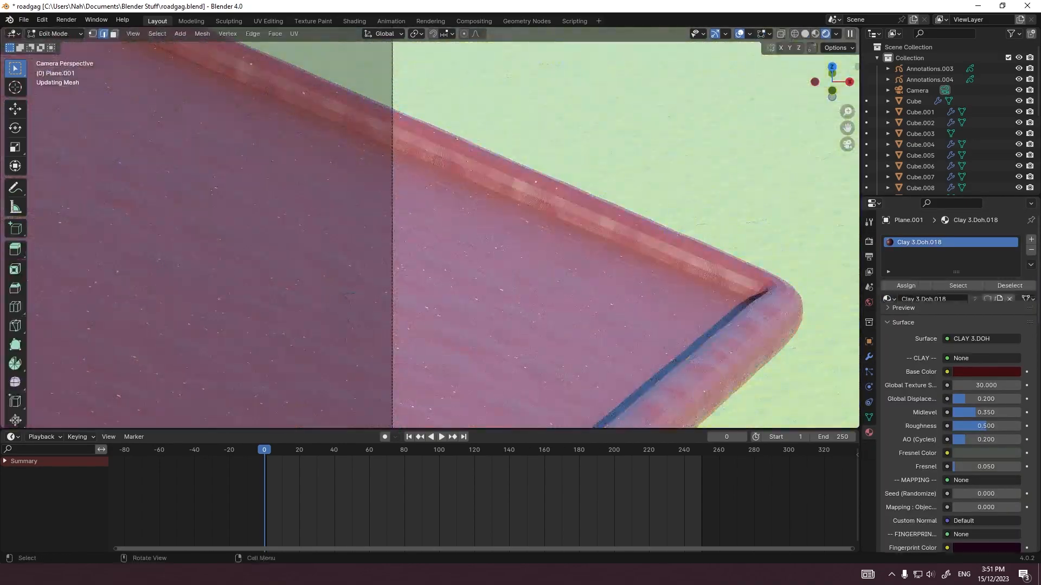
{"action": "key", "text": "s"}
{"action": "left_click", "coordinate": [325, 366]}
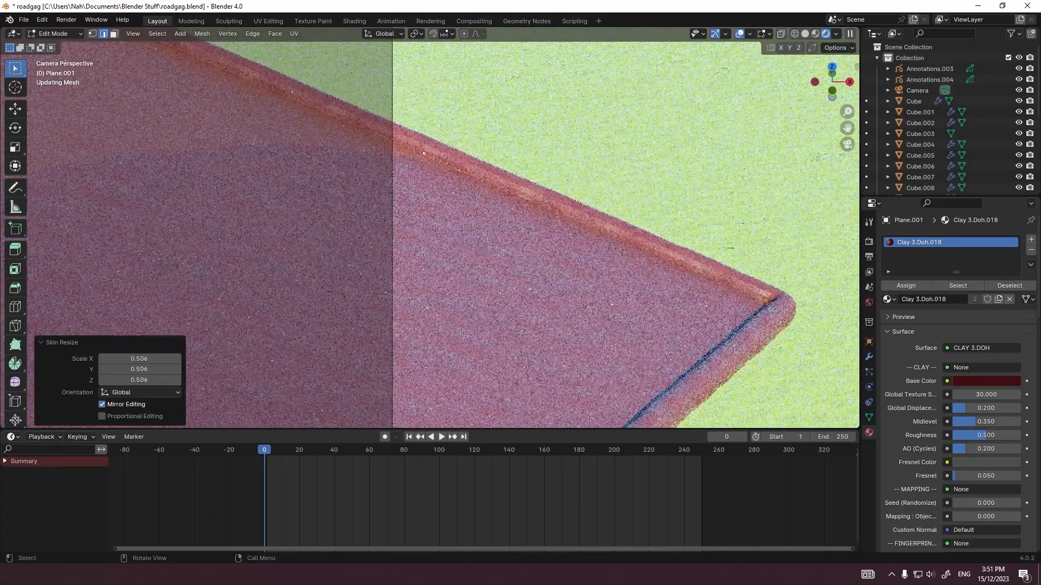
Step: Lower the trim's mesh about 0.11 m along Z and scale it up by 1.03
{"action": "key", "text": "g"}
{"action": "key", "text": "z"}
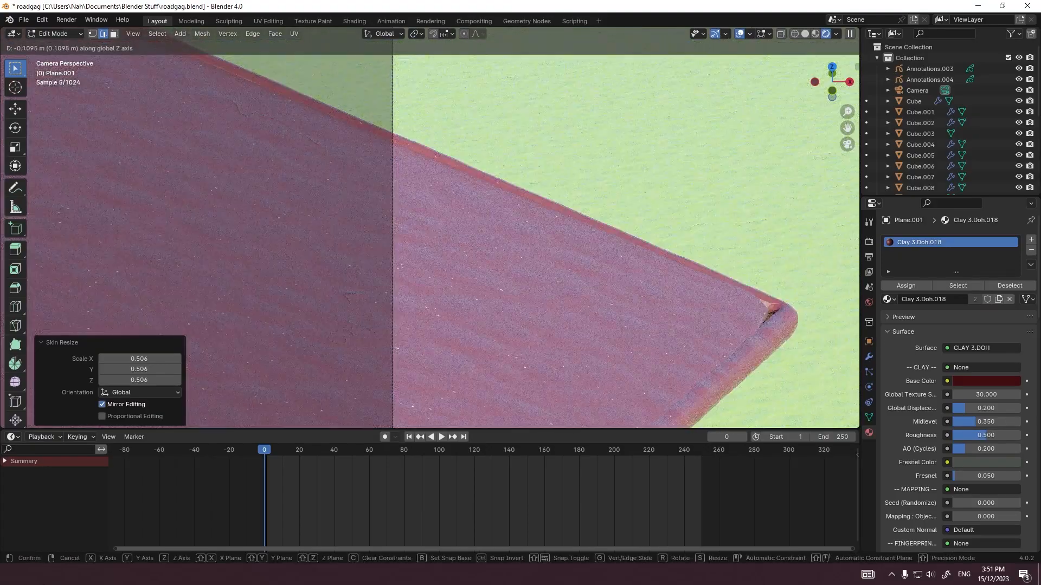
{"action": "left_click", "coordinate": [607, 141]}
{"action": "key", "text": "s"}
{"action": "left_click", "coordinate": [612, 140]}
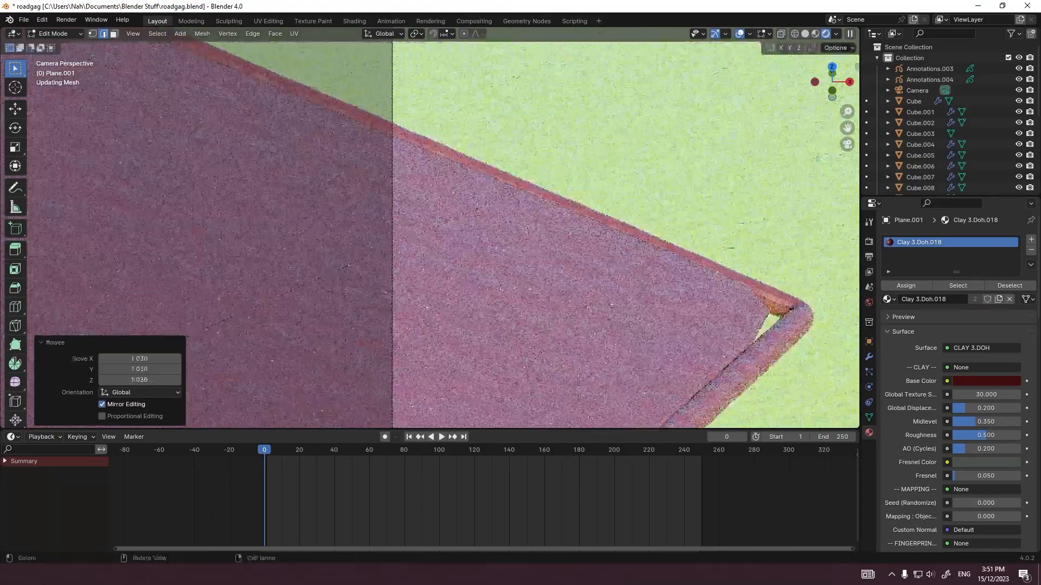
Step: Scale the trim along Y by about 0.94, fine-tune its Y size from the camera view, and leave Edit Mode
{"action": "key", "text": "s"}
{"action": "key", "text": "x"}
{"action": "key", "text": "x"}
{"action": "key", "text": "KP_7"}
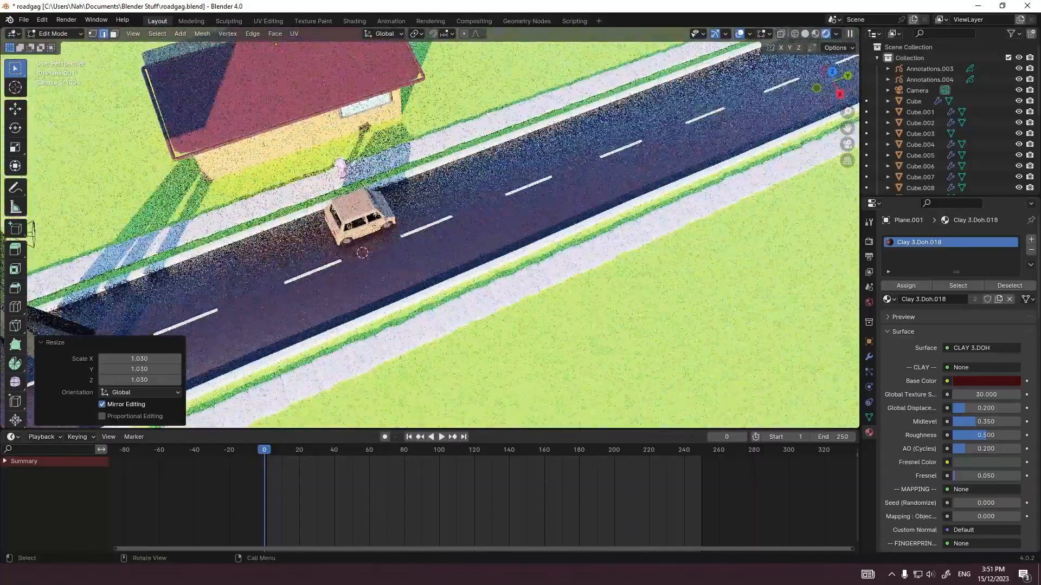
{"action": "key", "text": "y"}
{"action": "left_click", "coordinate": [385, 145]}
{"action": "key", "text": "KP_0"}
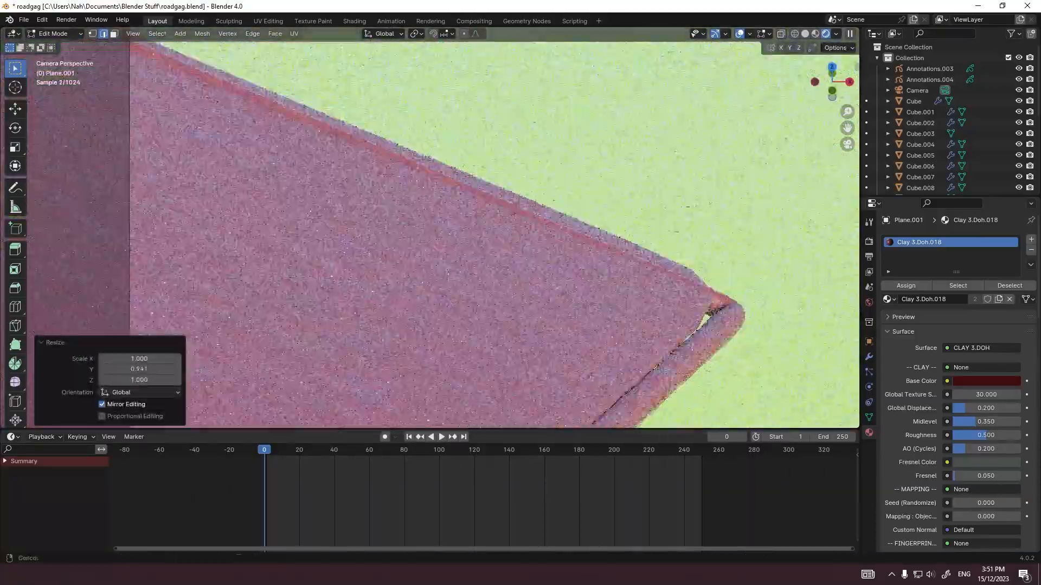
{"action": "key", "text": "s"}
{"action": "key", "text": "y"}
{"action": "left_click", "coordinate": [572, 172]}
{"action": "key", "text": "Tab"}
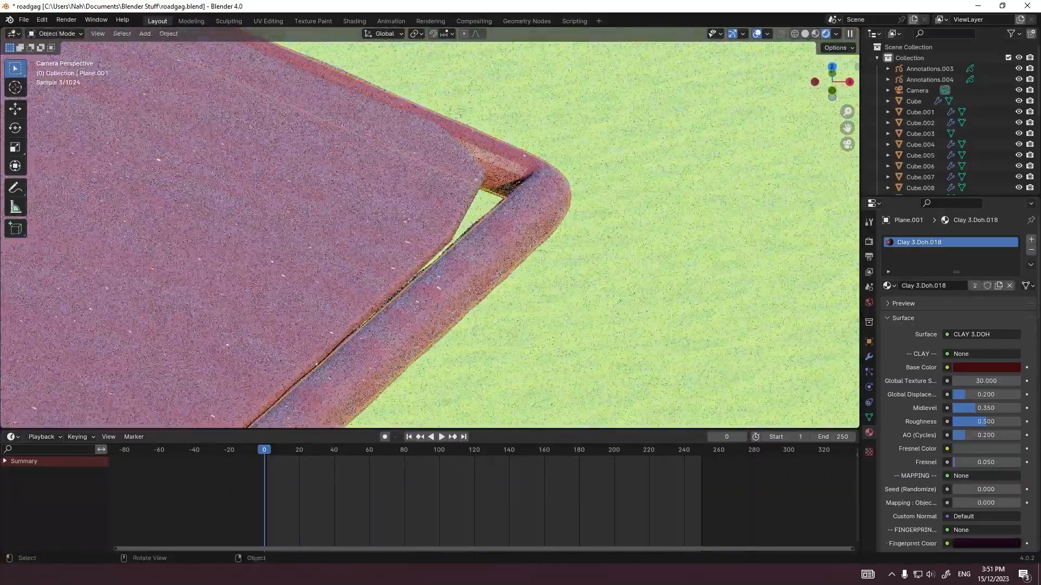
Step: Shift the trim along X and Z to tuck under the roof's corner, and enable Smooth Shading on its Skin modifier
{"action": "key", "text": "g"}
{"action": "key", "text": "x"}
{"action": "left_click", "coordinate": [547, 179]}
{"action": "key", "text": "g"}
{"action": "key", "text": "z"}
{"action": "left_click", "coordinate": [550, 203]}
{"action": "key", "text": "g"}
{"action": "key", "text": "x"}
{"action": "left_click", "coordinate": [569, 206]}
{"action": "left_click", "coordinate": [488, 239]}
{"action": "left_click", "coordinate": [869, 356]}
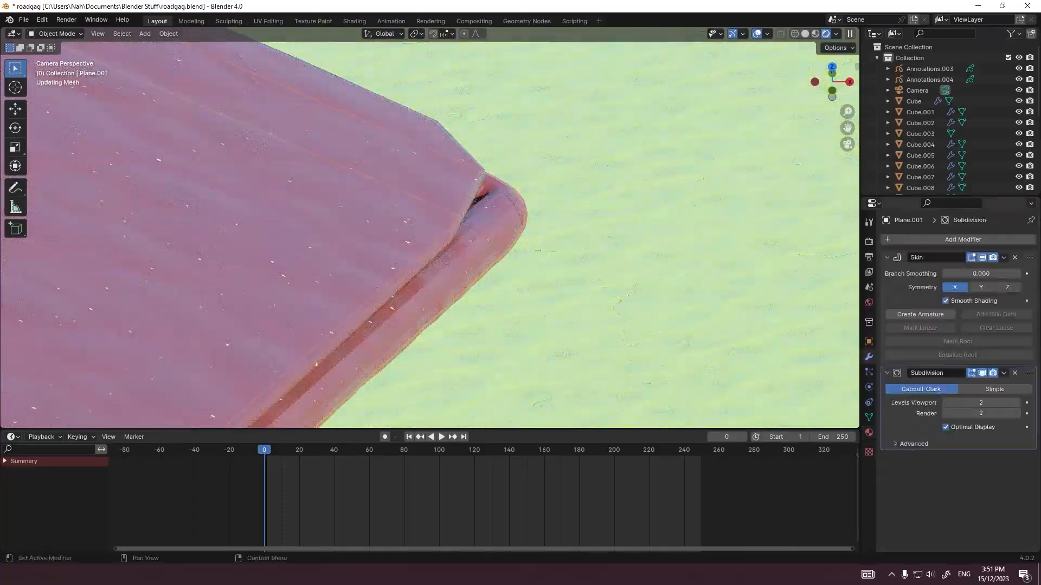
{"action": "left_click", "coordinate": [417, 217]}
{"action": "key", "text": "Tab"}
{"action": "left_click", "coordinate": [537, 159]}
{"action": "key", "text": "shift+e"}
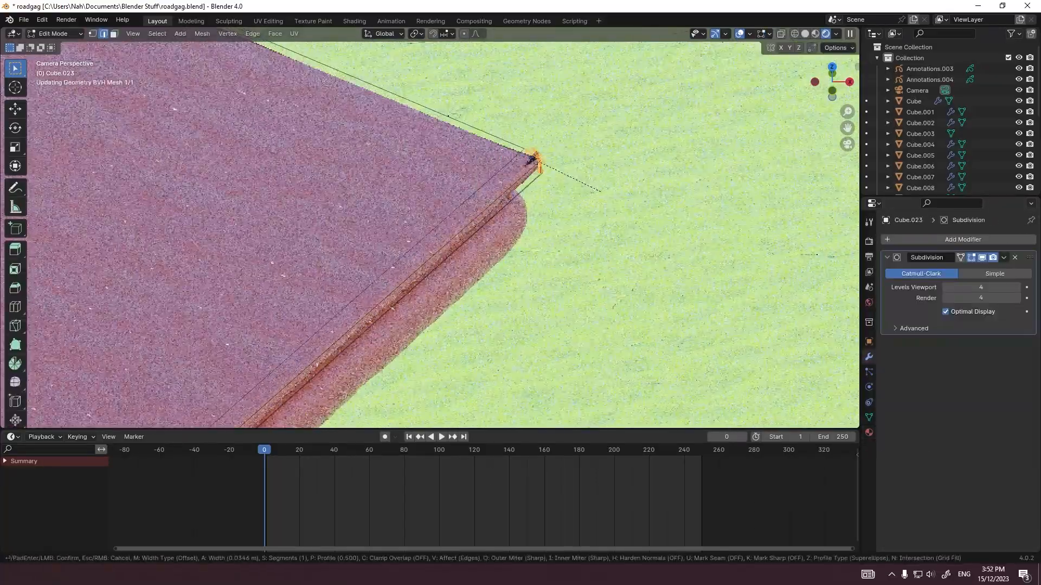
{"action": "right_click", "coordinate": [593, 186]}
{"action": "key", "text": "Tab"}
Step: Try adding a second Subdivision modifier to the roof trim, placed above the Skin modifier with render level 1
{"action": "left_click", "coordinate": [496, 234]}
{"action": "key", "text": "Tab"}
{"action": "key", "text": "Tab"}
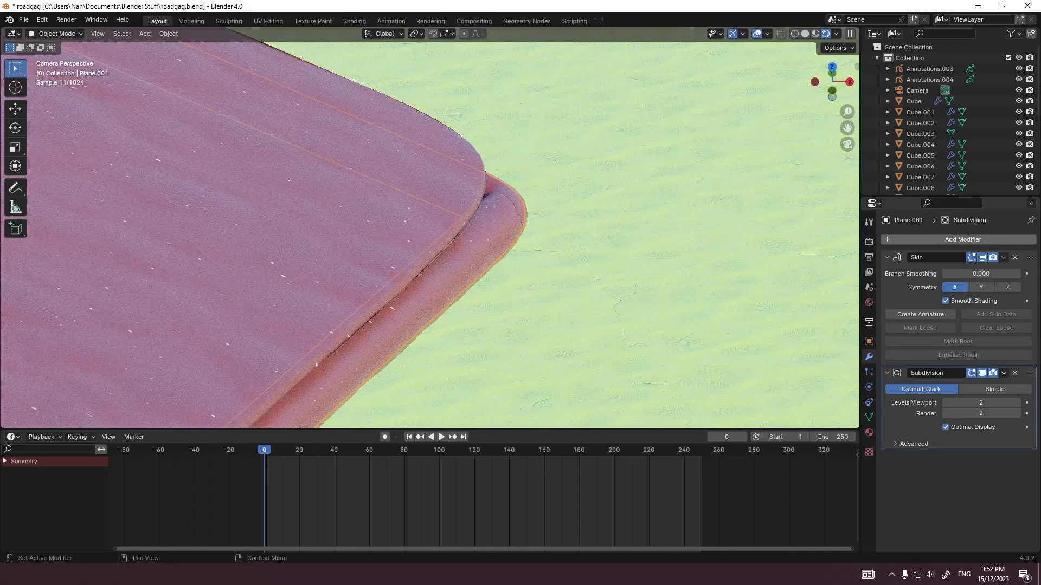
{"action": "left_click", "coordinate": [963, 239]}
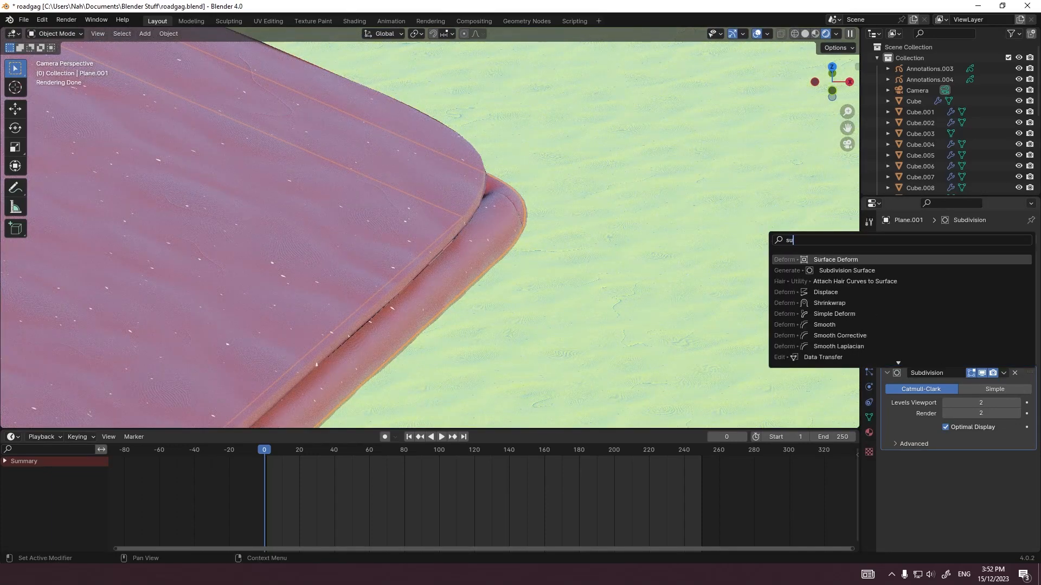
{"action": "key", "text": "Return"}
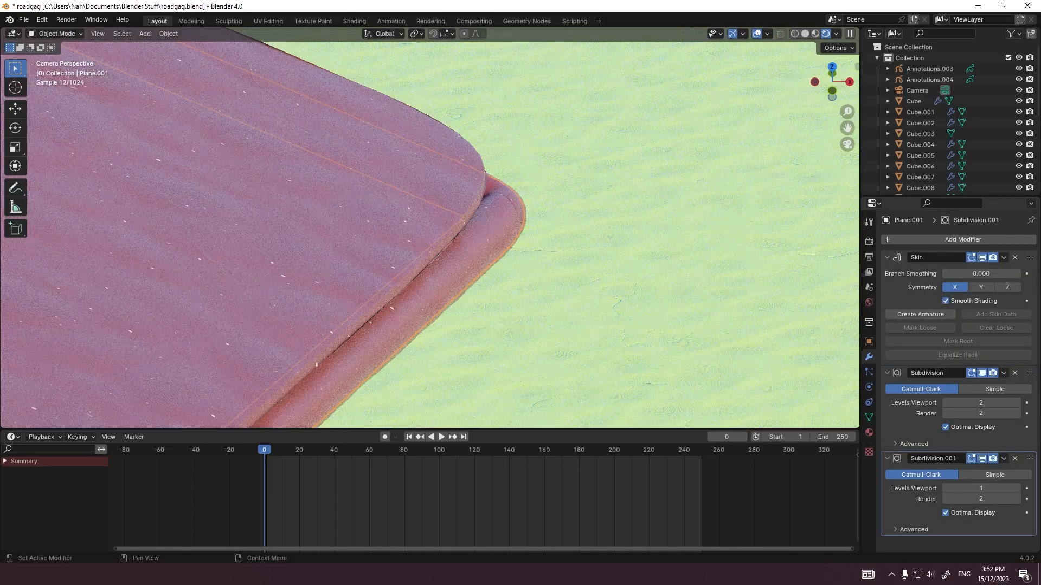
{"action": "left_click_drag", "start_coordinate": [1030, 459], "coordinate": [1029, 222]}
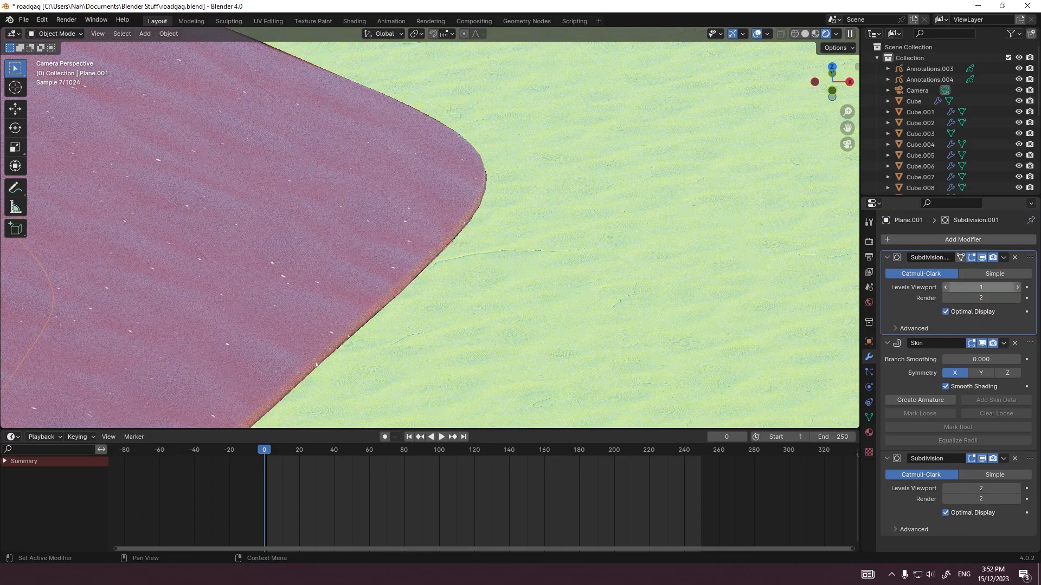
{"action": "left_click", "coordinate": [946, 297]}
{"action": "key", "text": "s"}
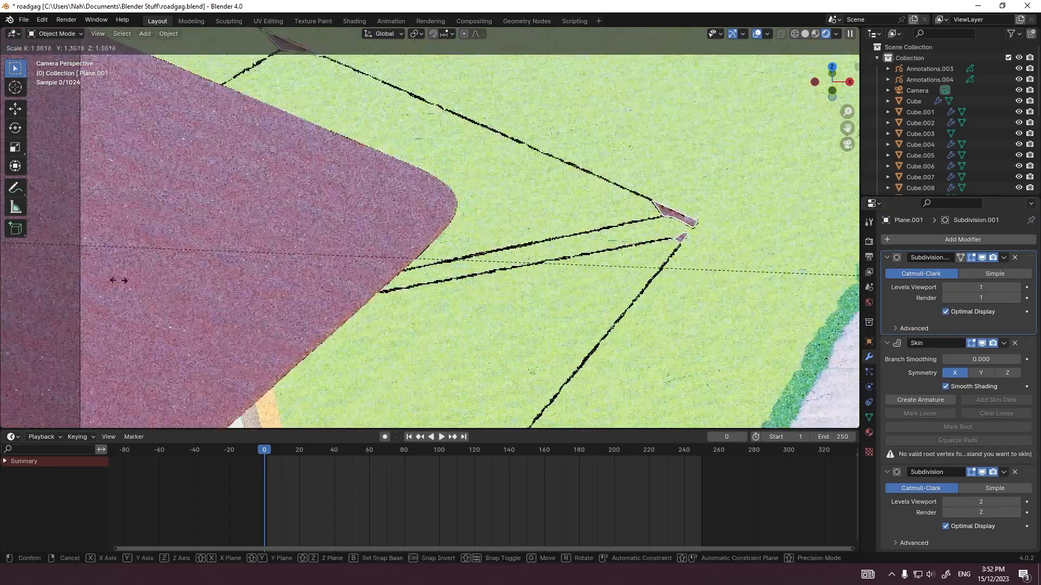
{"action": "key", "text": "Escape"}
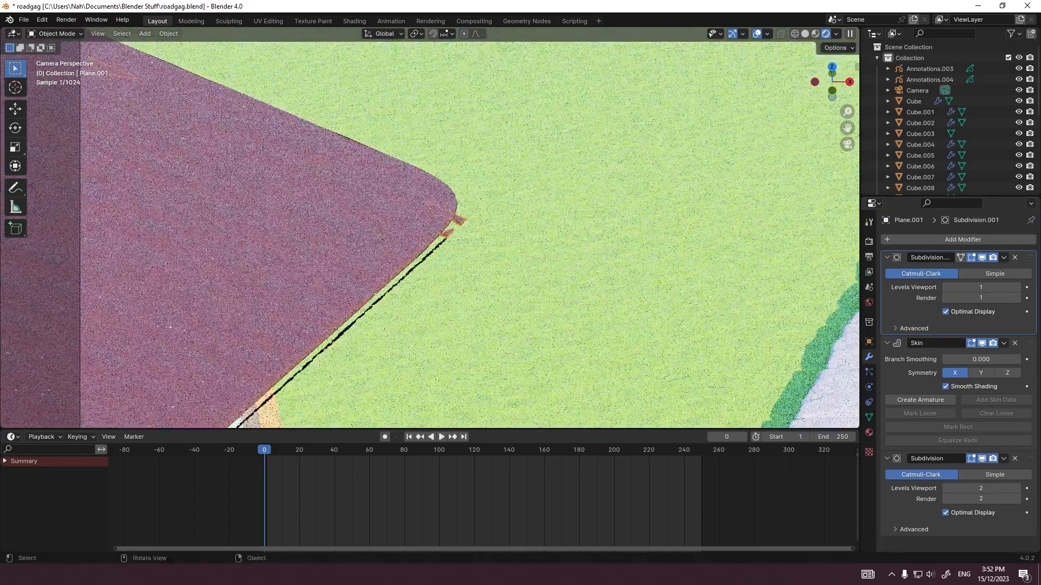
{"action": "key", "text": "Tab"}
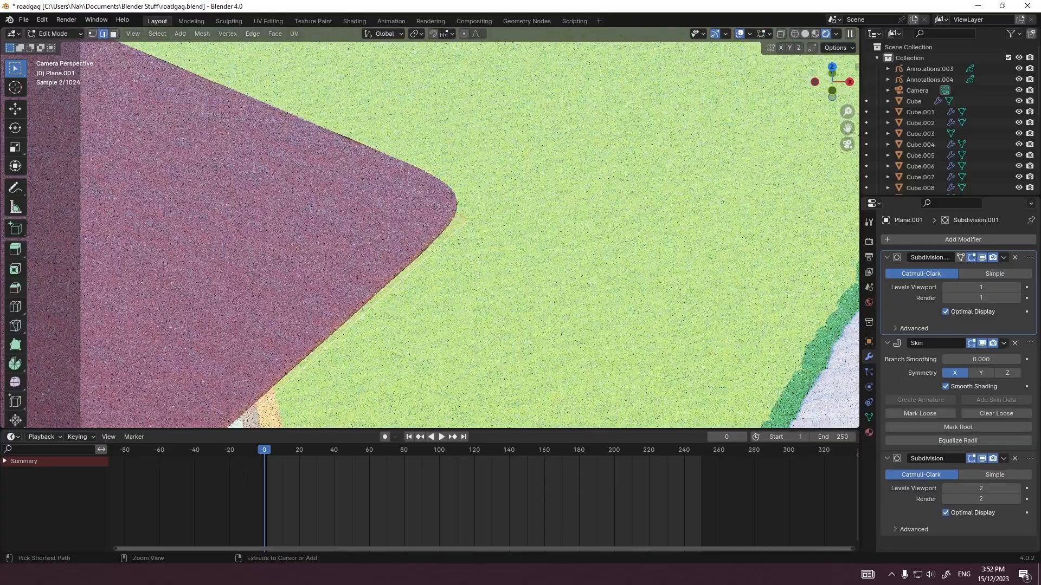
Step: Undo the second Subdivision modifier and its reordering on the roof trim
{"action": "key", "text": "ctrl+z"}
{"action": "scroll", "coordinate": [430, 227], "scroll_direction": "up", "scroll_amount": 4}
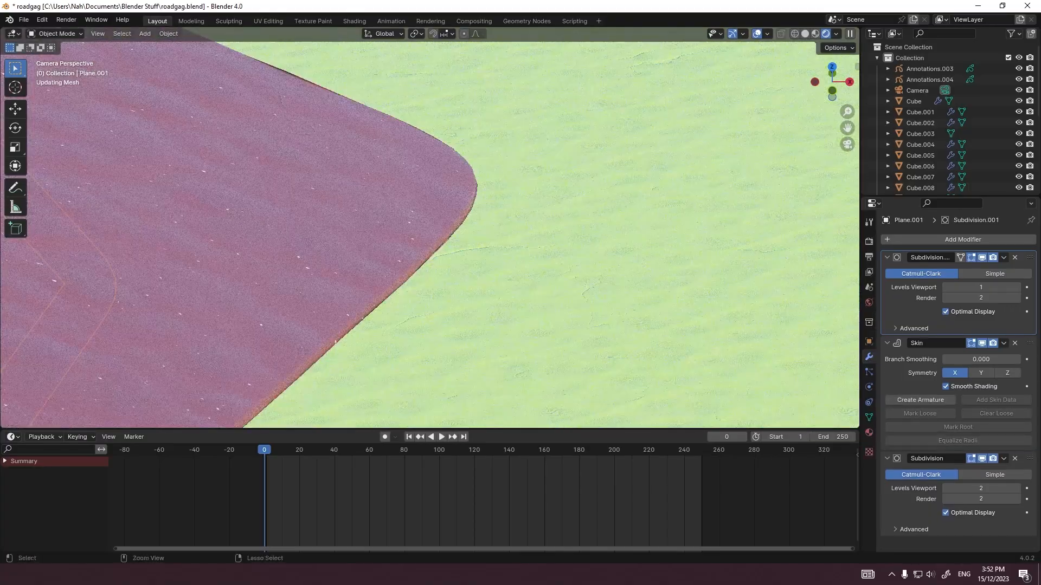
{"action": "key", "text": "ctrl+z"}
{"action": "scroll", "coordinate": [430, 227], "scroll_direction": "down", "scroll_amount": 7}
{"action": "scroll", "coordinate": [429, 227], "scroll_direction": "up", "scroll_amount": 3}
{"action": "left_click", "coordinate": [509, 239]}
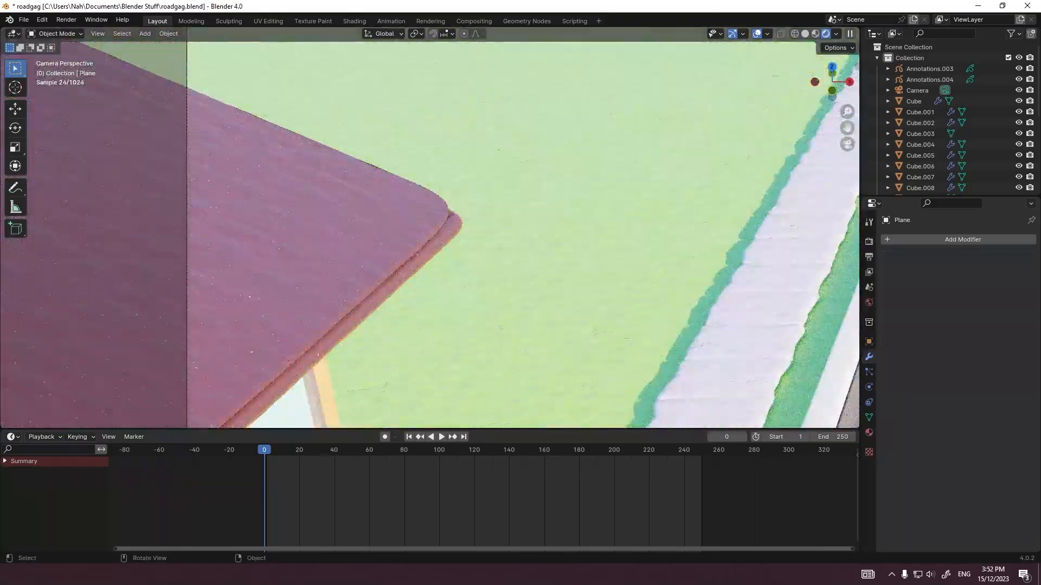
{"action": "scroll", "coordinate": [430, 235], "scroll_direction": "down", "scroll_amount": 10}
{"action": "scroll", "coordinate": [430, 235], "scroll_direction": "up", "scroll_amount": 7}
{"action": "key", "text": "ctrl+z"}
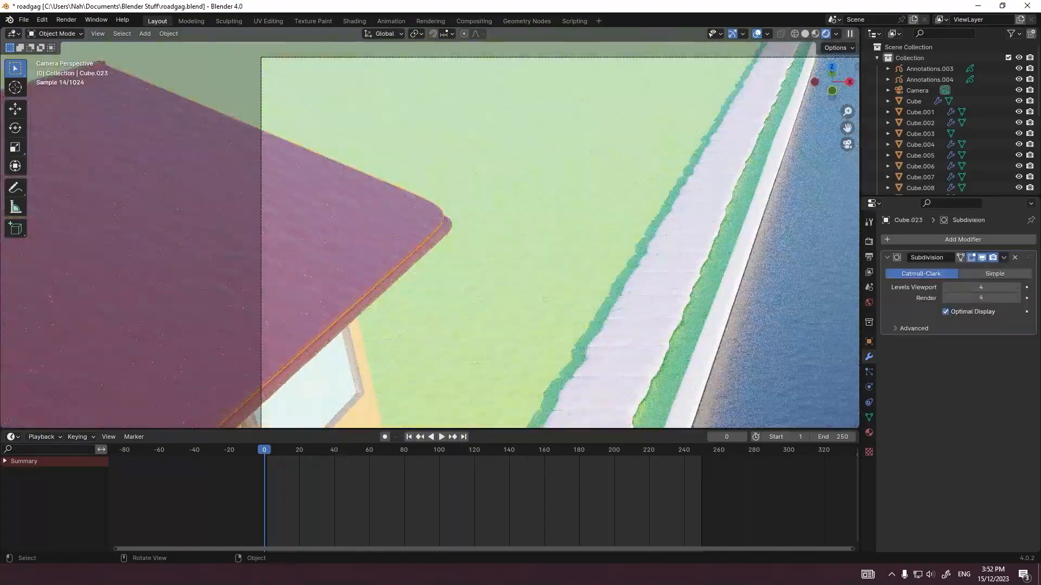
Step: Add a new 2 m mesh plane while viewing the scene from the top
{"action": "key", "text": "grave"}
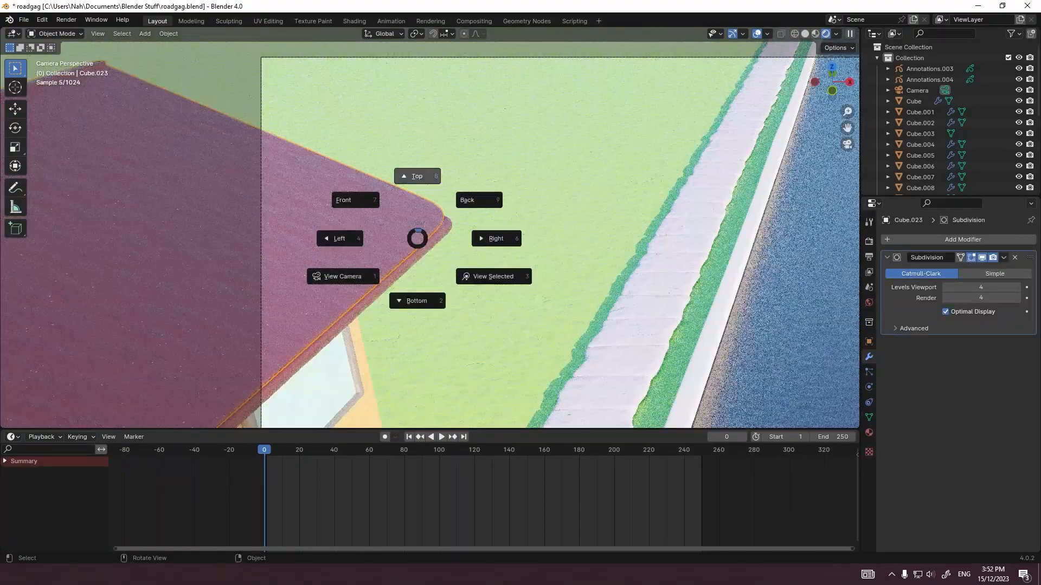
{"action": "left_click", "coordinate": [418, 174]}
{"action": "scroll", "coordinate": [431, 228], "scroll_direction": "down", "scroll_amount": 3}
{"action": "key", "text": "shift+a"}
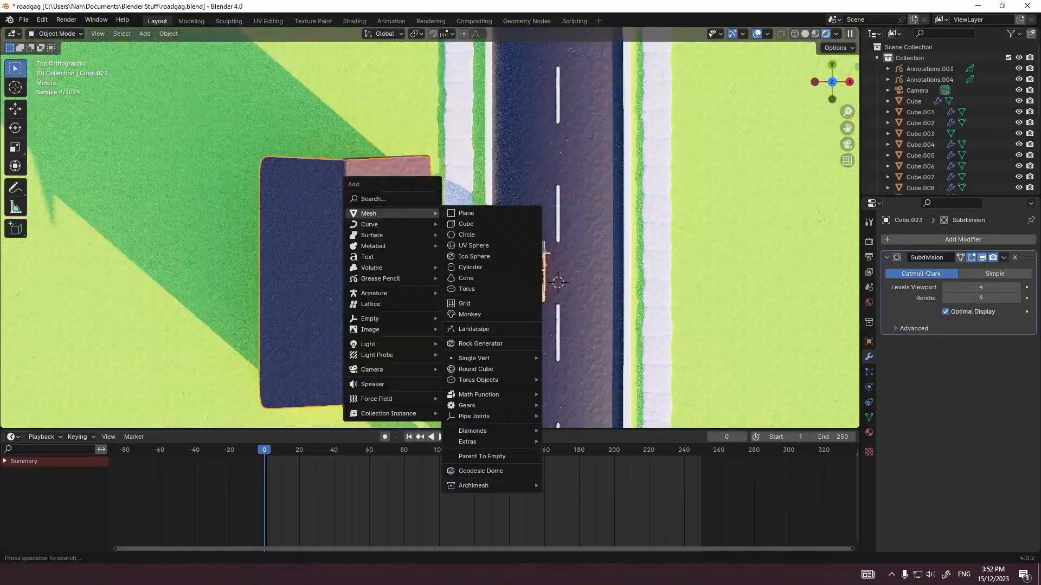
{"action": "left_click", "coordinate": [466, 213]}
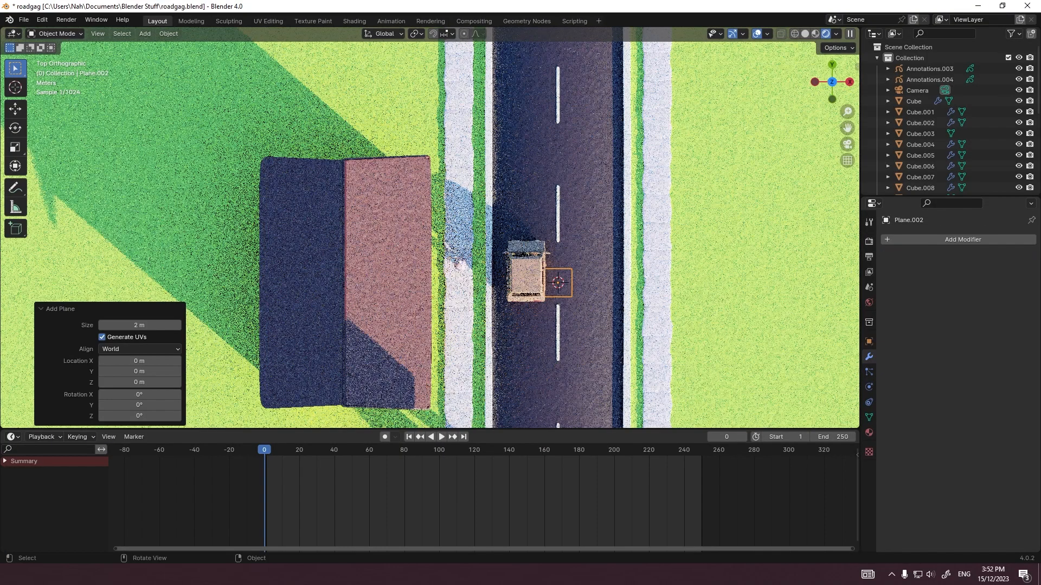
Step: Move the new plane along X onto the roof's road-side slope and raise it along Z to roof height
{"action": "key", "text": "g"}
{"action": "key", "text": "x"}
{"action": "left_click", "coordinate": [297, 217], "text": "ctrl"}
{"action": "middle_click_drag", "start_coordinate": [297, 217], "coordinate": [253, 181]}
{"action": "key", "text": "g"}
{"action": "key", "text": "z"}
{"action": "left_click", "coordinate": [320, 120], "text": "ctrl"}
Step: In Edit Mode, scale the plane by 2.96 along X to span the roof's road-side slope from above
{"action": "key", "text": "KP_7"}
{"action": "key", "text": "Tab"}
{"action": "key", "text": "s"}
{"action": "key", "text": "x"}
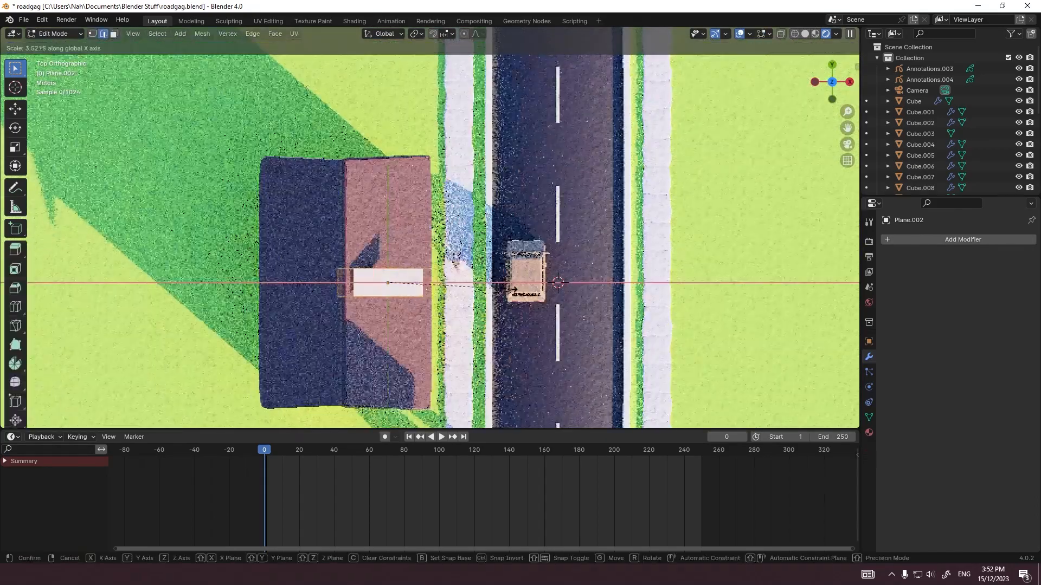
{"action": "left_click", "coordinate": [398, 331]}
Step: Stretch the plane by about 8.4 along Y, followed by a 1.032 Y scale to match the roof's length
{"action": "key", "text": "s"}
{"action": "key", "text": "y"}
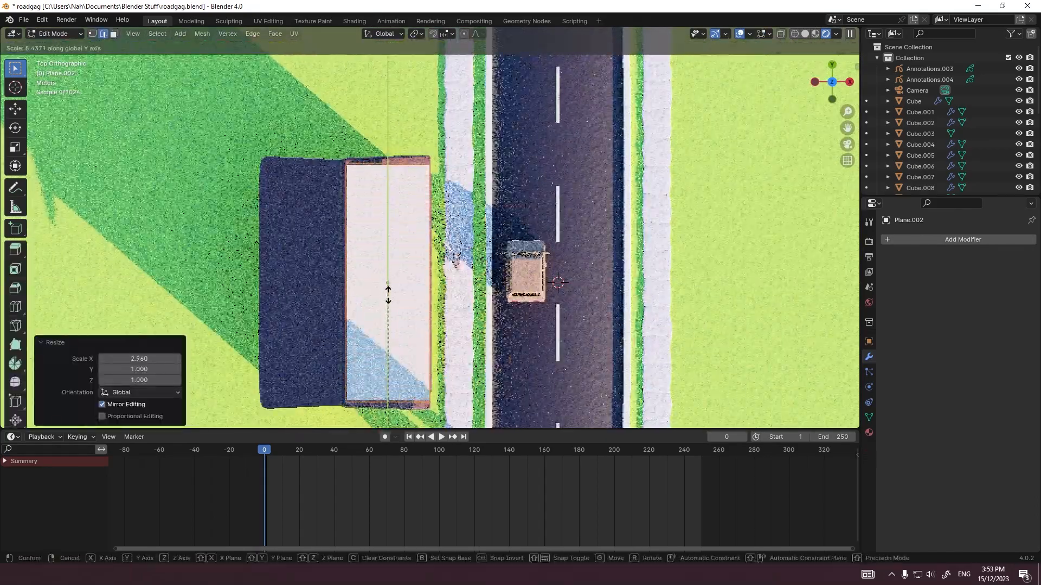
{"action": "left_click", "coordinate": [388, 294]}
{"action": "key", "text": "s"}
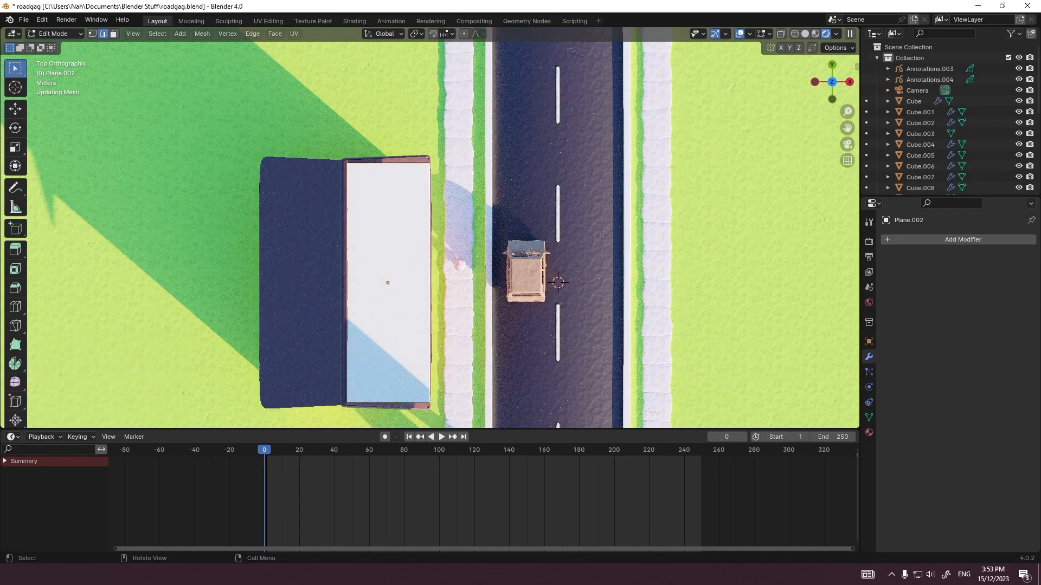
{"action": "key", "text": "y"}
{"action": "left_click", "coordinate": [470, 184]}
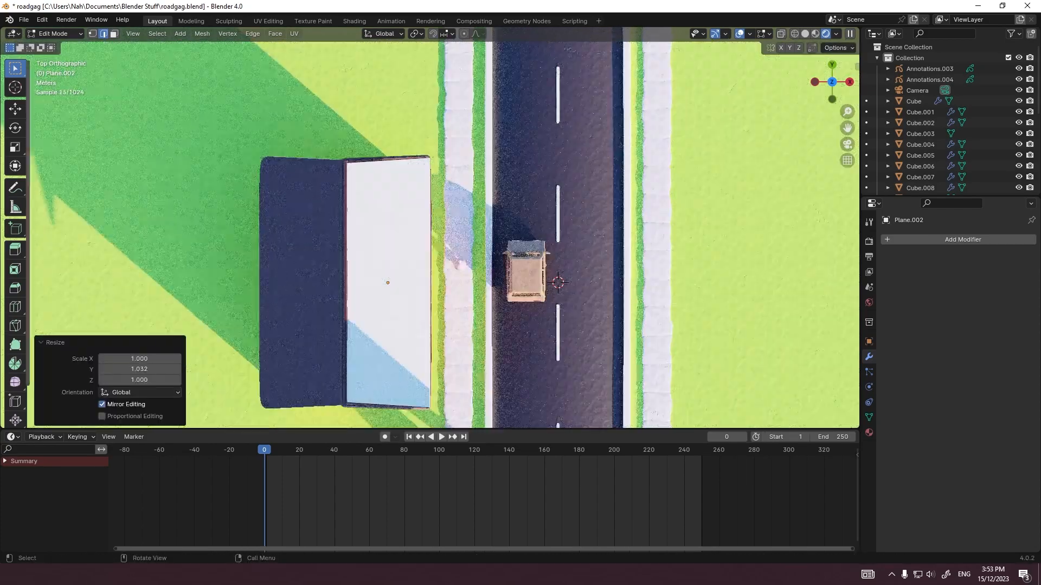
Step: Divide the plane across its length with 16 loop cuts and return to the selection tool
{"action": "key", "text": "3"}
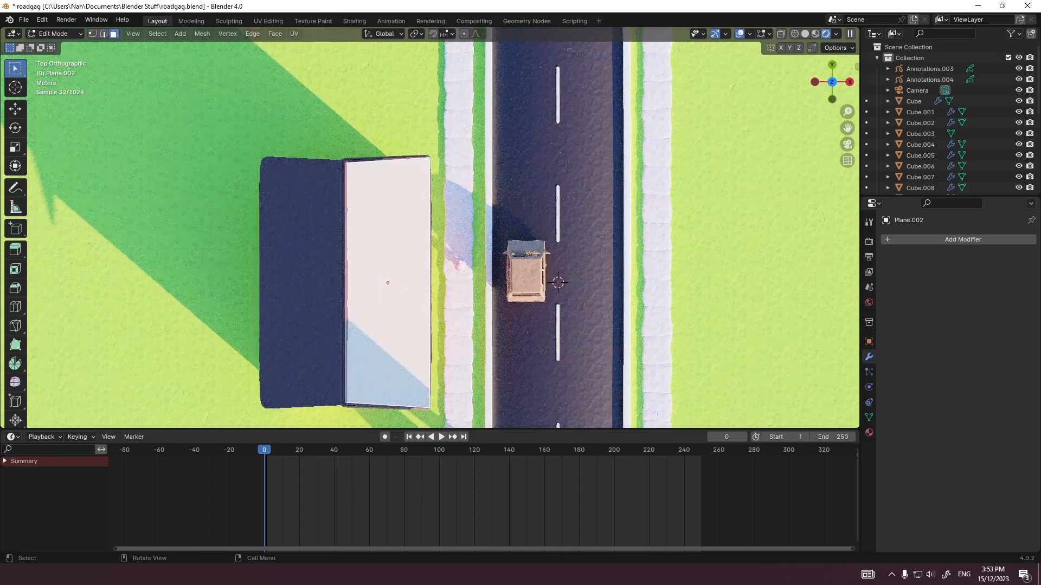
{"action": "left_click", "coordinate": [15, 307]}
{"action": "left_click", "coordinate": [374, 282]}
{"action": "left_click_drag", "start_coordinate": [139, 321], "coordinate": [175, 321]}
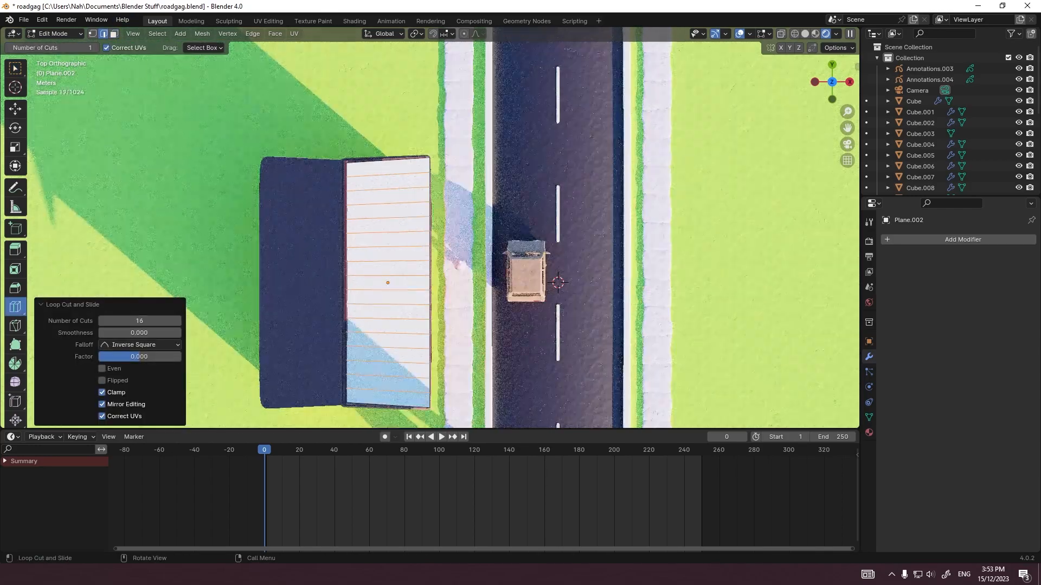
{"action": "left_click", "coordinate": [15, 68]}
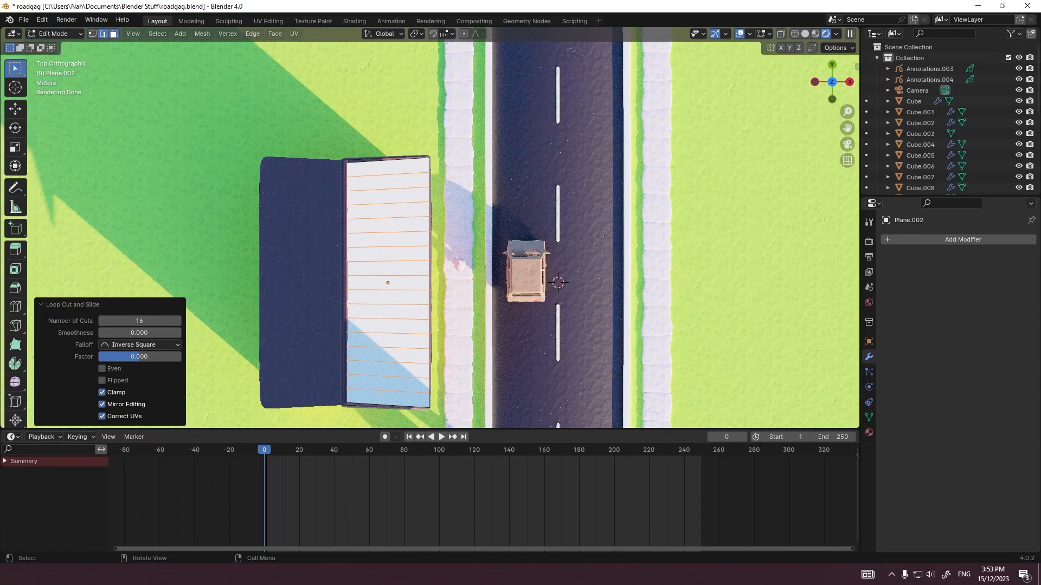
Step: Delete only the faces of the divided plane, keeping its edges, and leave Edit Mode
{"action": "key", "text": "3"}
{"action": "left_click_drag", "start_coordinate": [304, 105], "coordinate": [389, 266]}
{"action": "key", "text": "a"}
{"action": "key", "text": "x"}
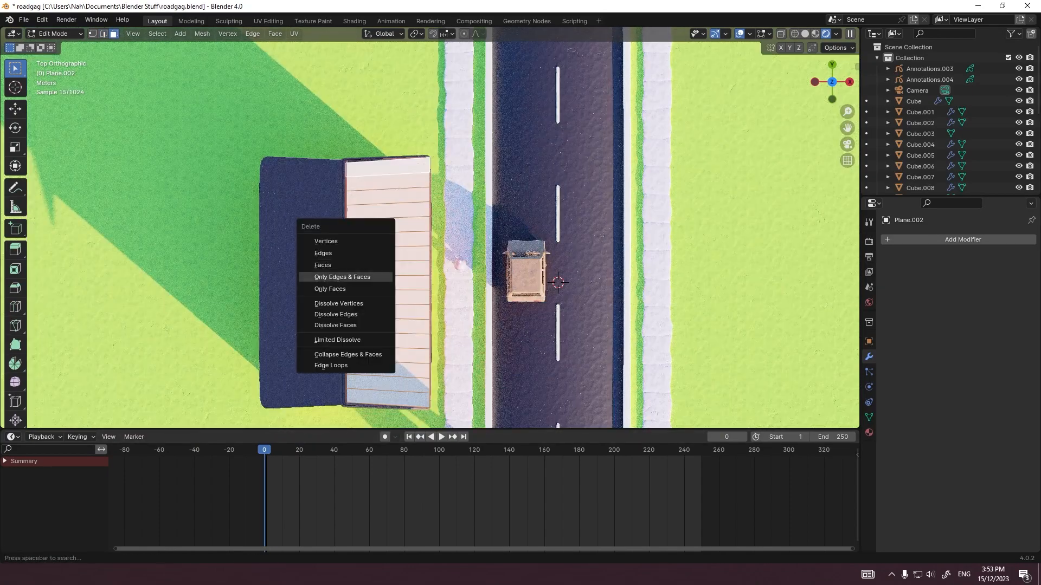
{"action": "left_click", "coordinate": [330, 289]}
{"action": "key", "text": "Tab"}
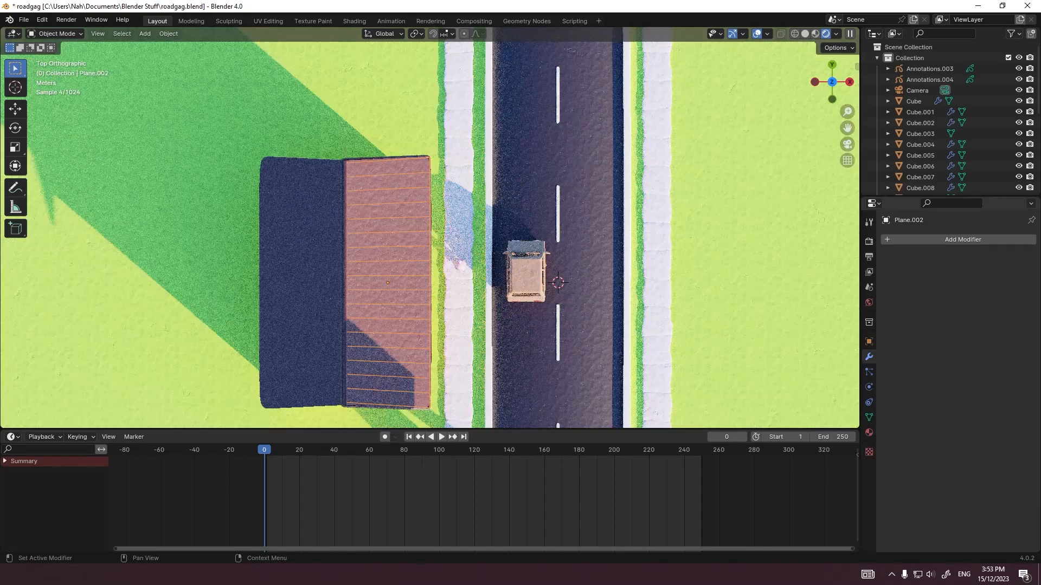
Step: Add a Skin modifier to the edge grid and smooth it with a level 2 Subdivision modifier
{"action": "left_click", "coordinate": [911, 239]}
{"action": "left_click", "coordinate": [866, 239]}
{"action": "type", "text": "skin"}
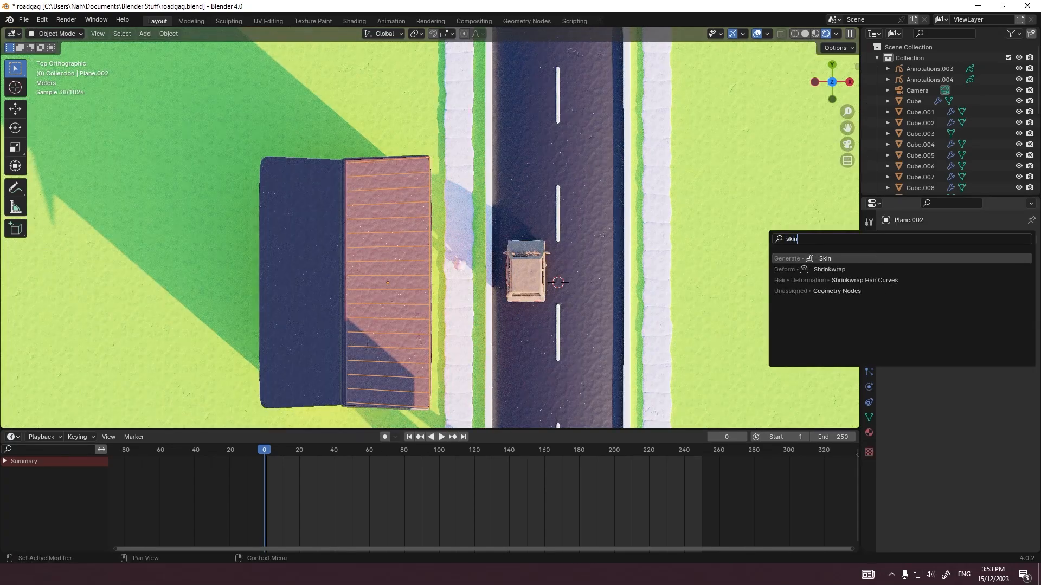
{"action": "key", "text": "Return"}
{"action": "key", "text": "ctrl+2"}
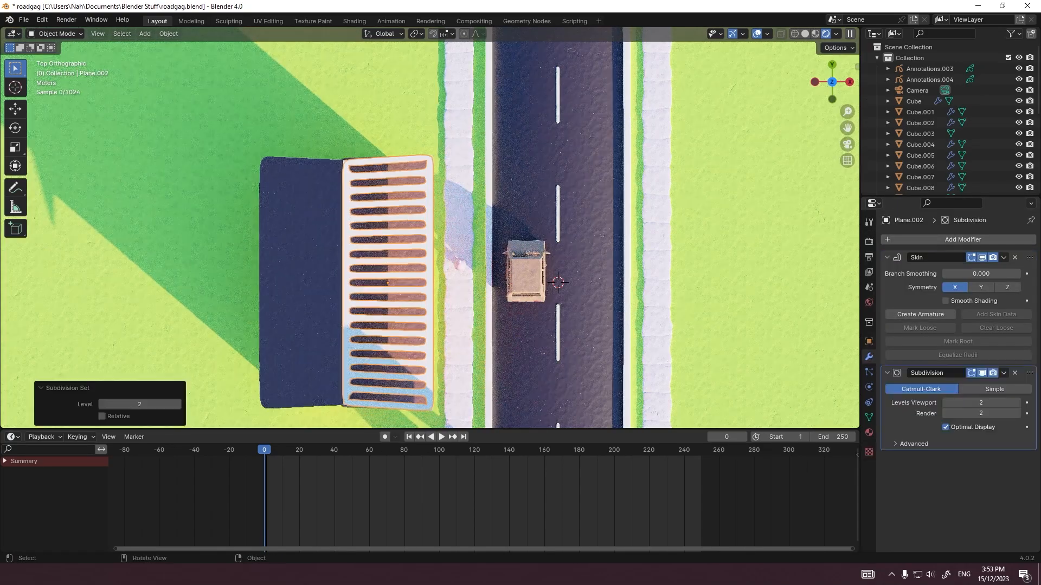
Step: Delete the lengthwise edges along the eave and the ridge of the grid, keeping only the separate cross ribs
{"action": "key", "text": "Tab"}
{"action": "key", "text": "Tab"}
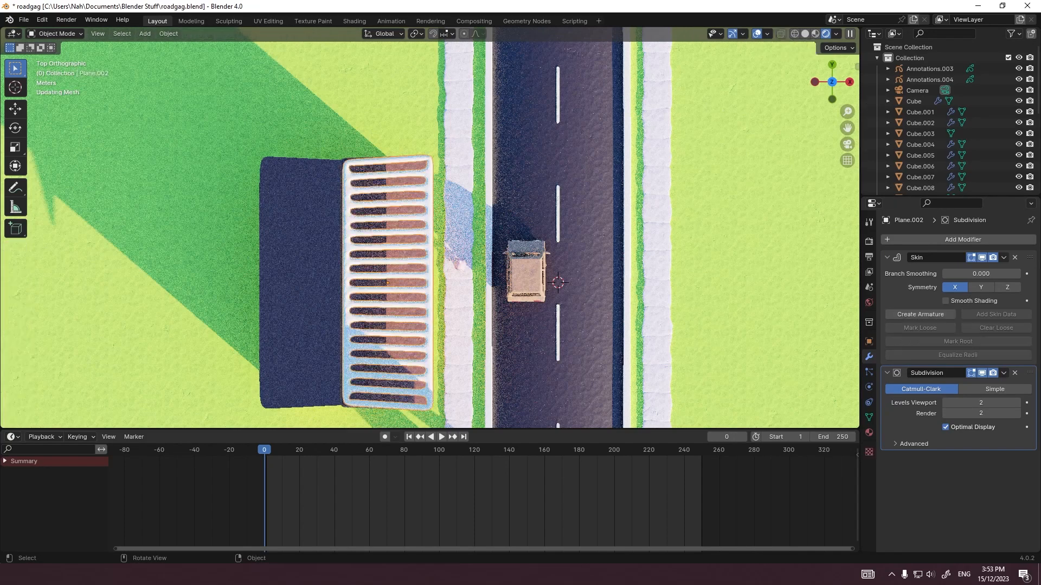
{"action": "key", "text": "a"}
{"action": "key", "text": "Tab"}
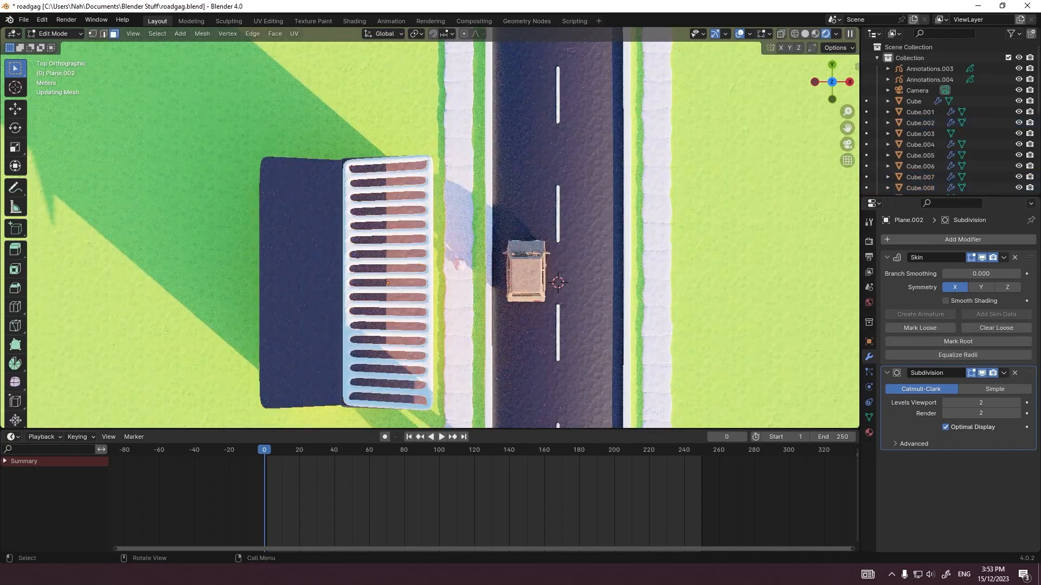
{"action": "key", "text": "2"}
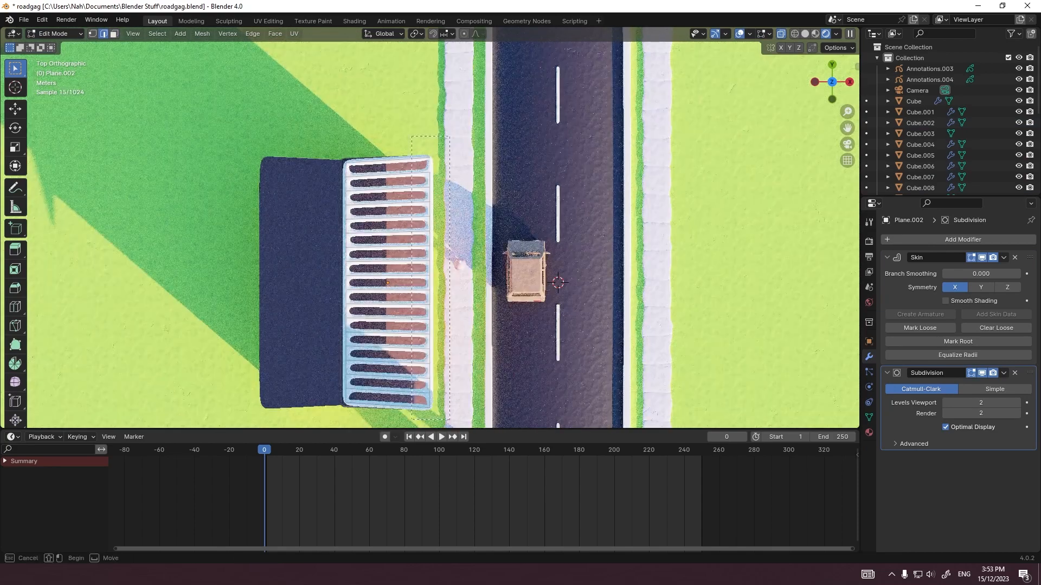
{"action": "left_click_drag", "start_coordinate": [450, 420], "coordinate": [450, 420]}
{"action": "key", "text": "x"}
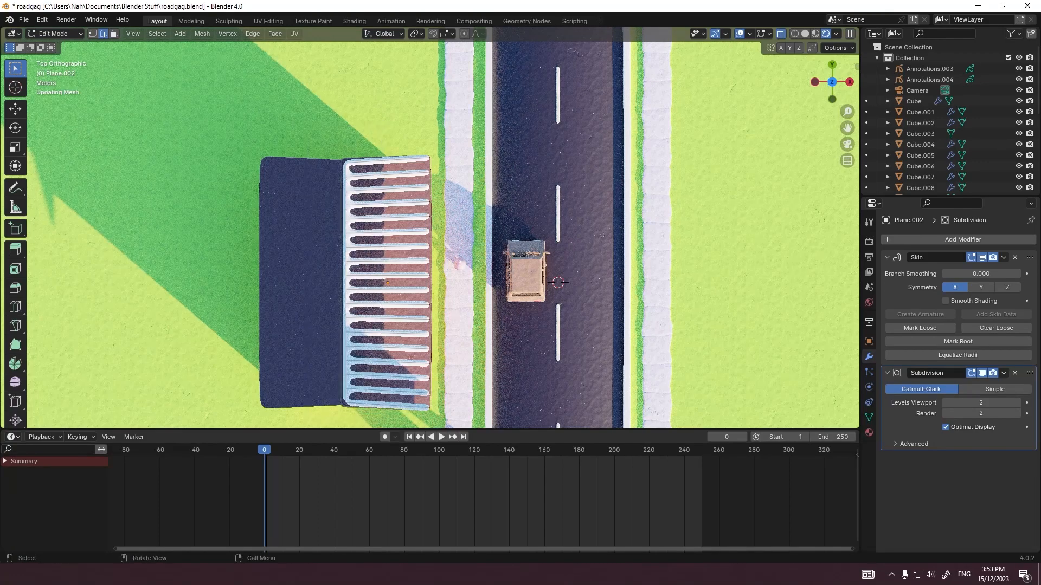
{"action": "key", "text": "x"}
{"action": "left_click", "coordinate": [320, 395]}
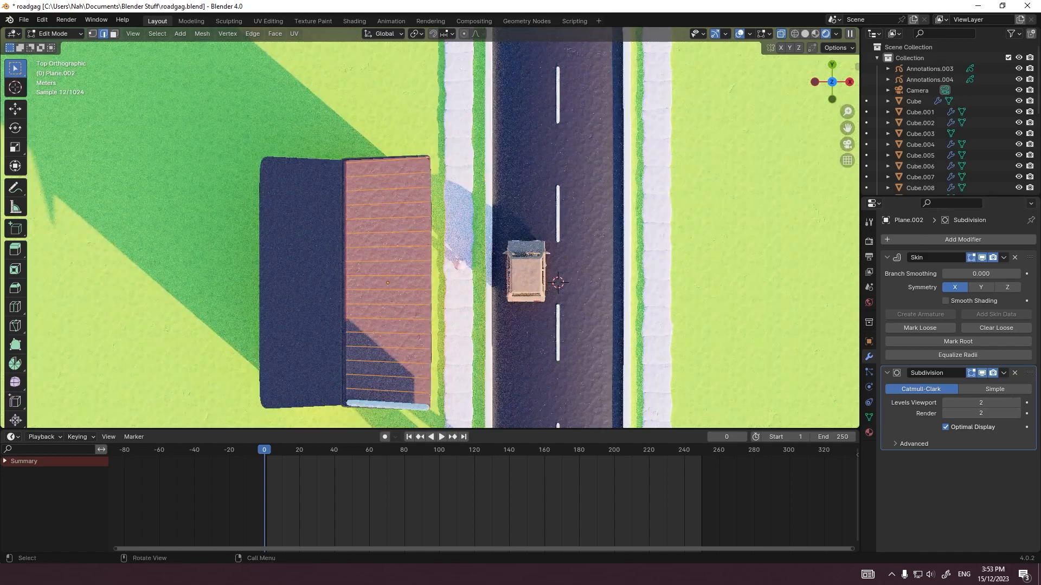
Step: Mark the rib vertices along the ridge as skin roots and leave Edit Mode
{"action": "left_click_drag", "start_coordinate": [375, 447], "coordinate": [374, 450]}
{"action": "left_click", "coordinate": [92, 34]}
{"action": "left_click_drag", "start_coordinate": [293, 137], "coordinate": [374, 420]}
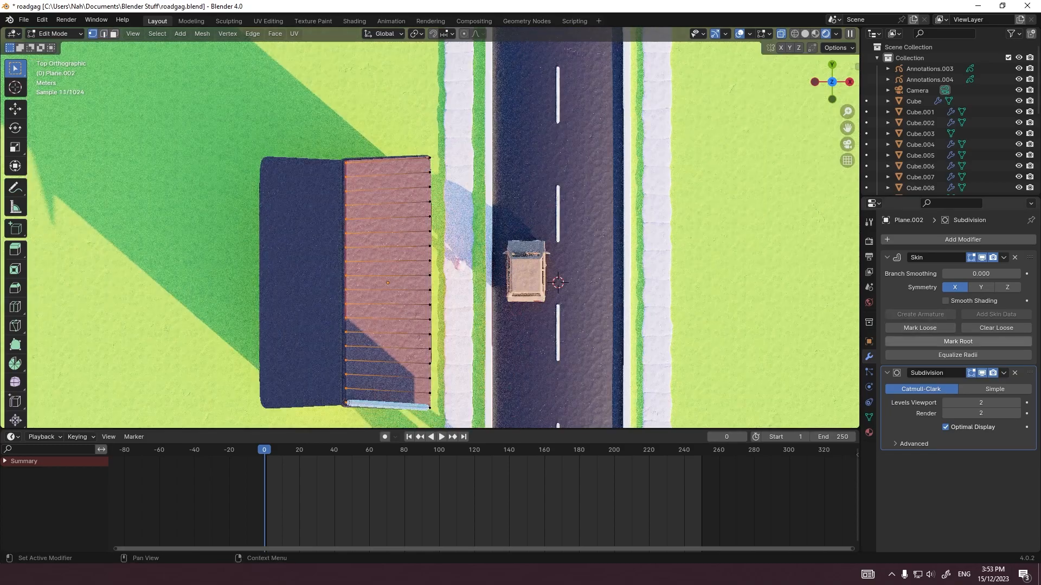
{"action": "key", "text": "Tab"}
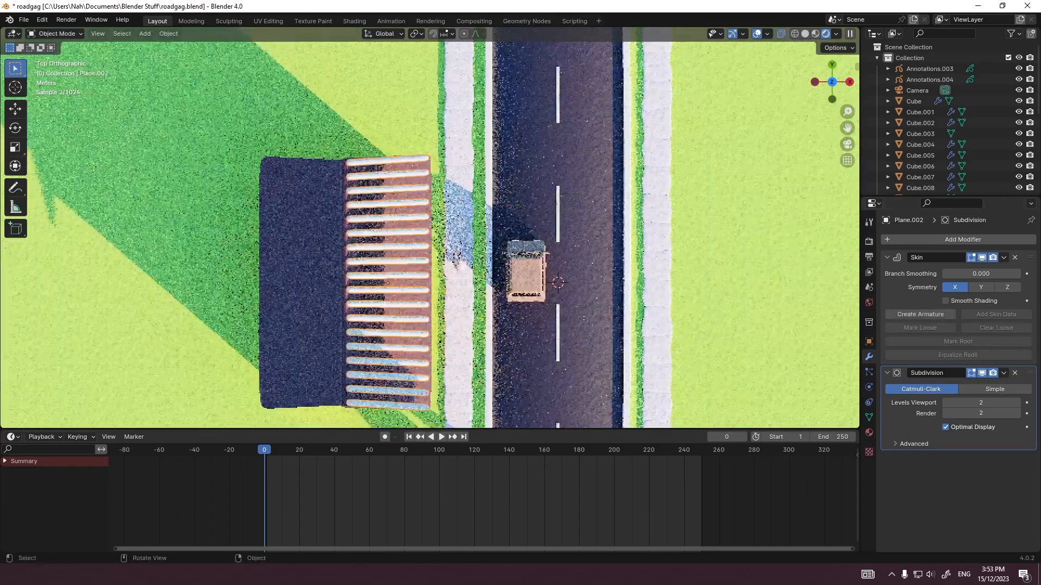
Step: In front view, lower the eave ends of the ribs about 2.95 m along Z to follow the roof's pitch
{"action": "key", "text": "KP_3"}
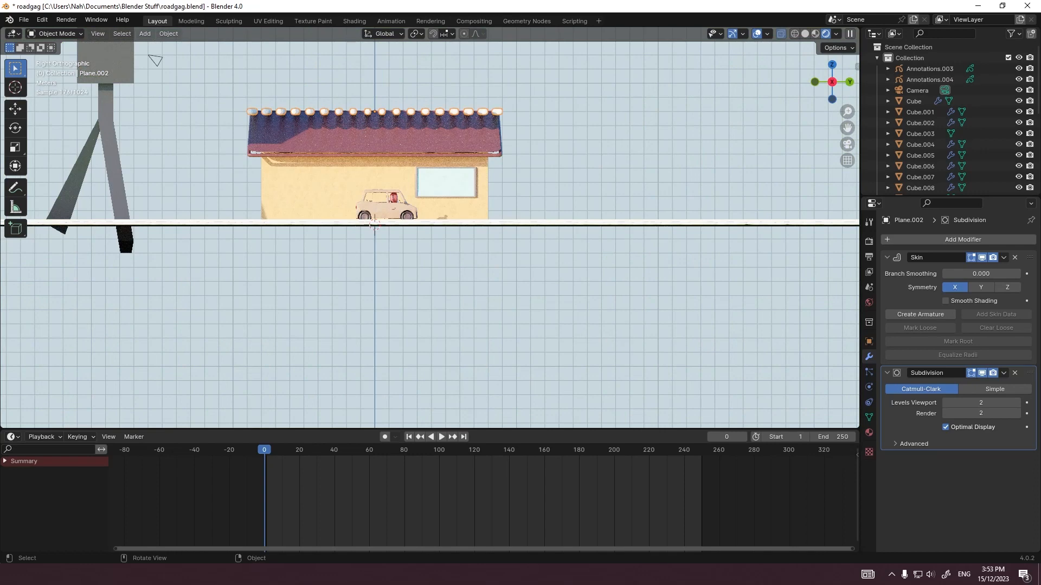
{"action": "key", "text": "grave"}
{"action": "left_click", "coordinate": [389, 116]}
{"action": "middle_click_drag", "start_coordinate": [396, 116], "coordinate": [401, 249], "text": "shift"}
{"action": "scroll", "coordinate": [401, 250], "scroll_direction": "up", "scroll_amount": 5}
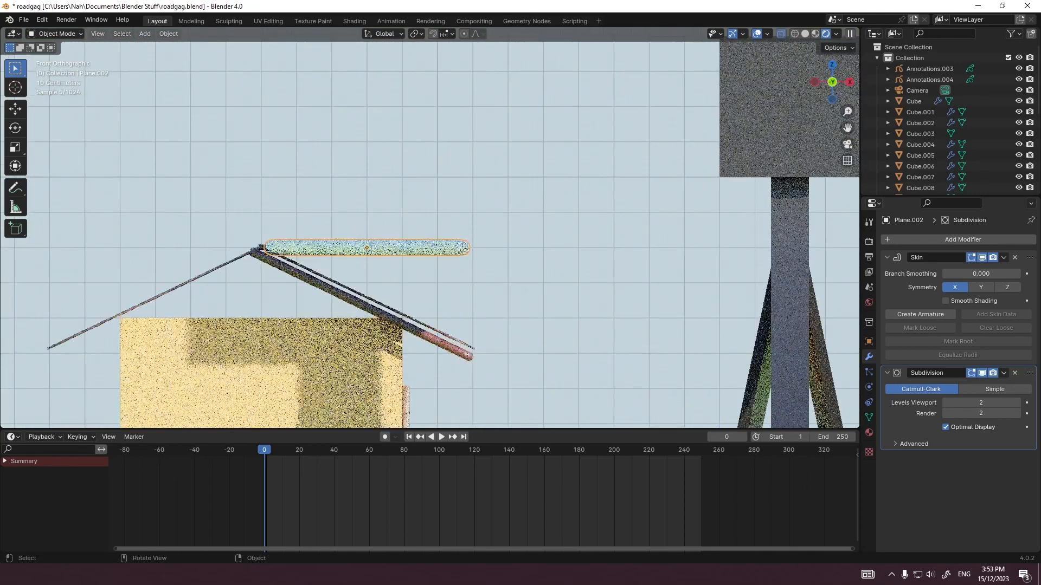
{"action": "key", "text": "Tab"}
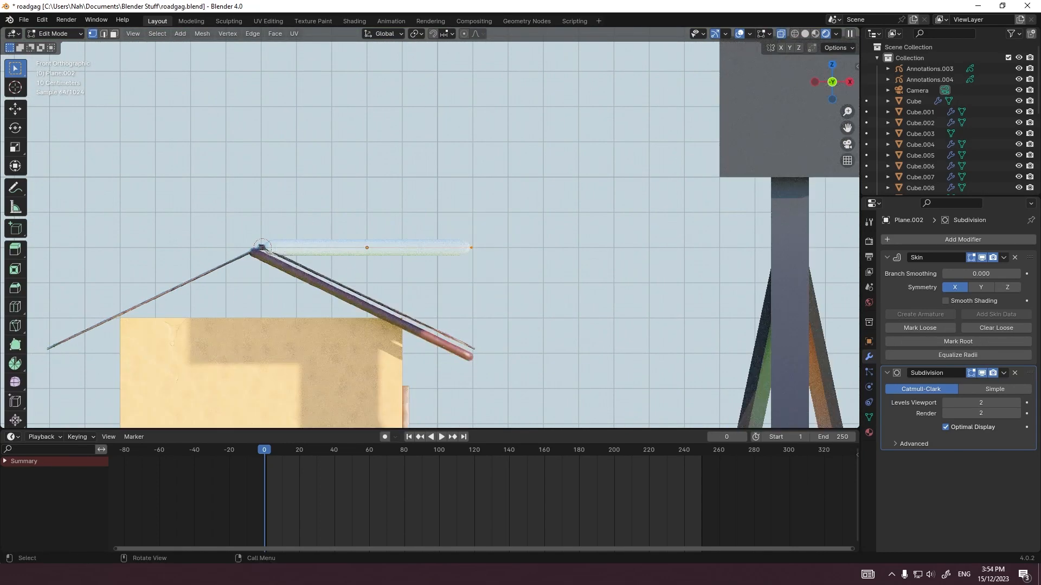
{"action": "key", "text": "g"}
{"action": "key", "text": "z"}
{"action": "key", "text": "Return"}
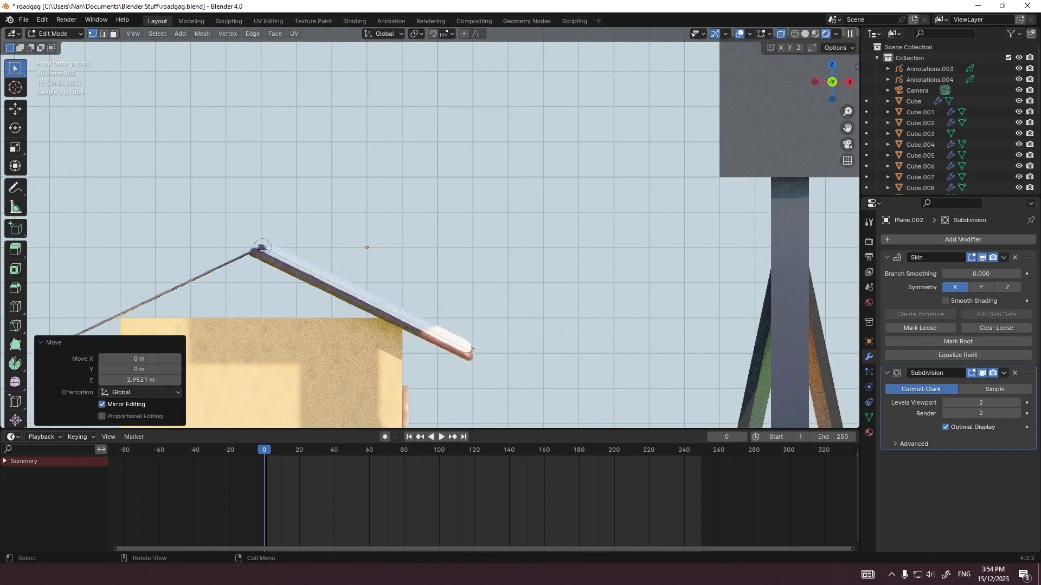
Step: Scale the selected eave ends of the ribs to about 0.79 and leave Edit Mode
{"action": "key", "text": "s"}
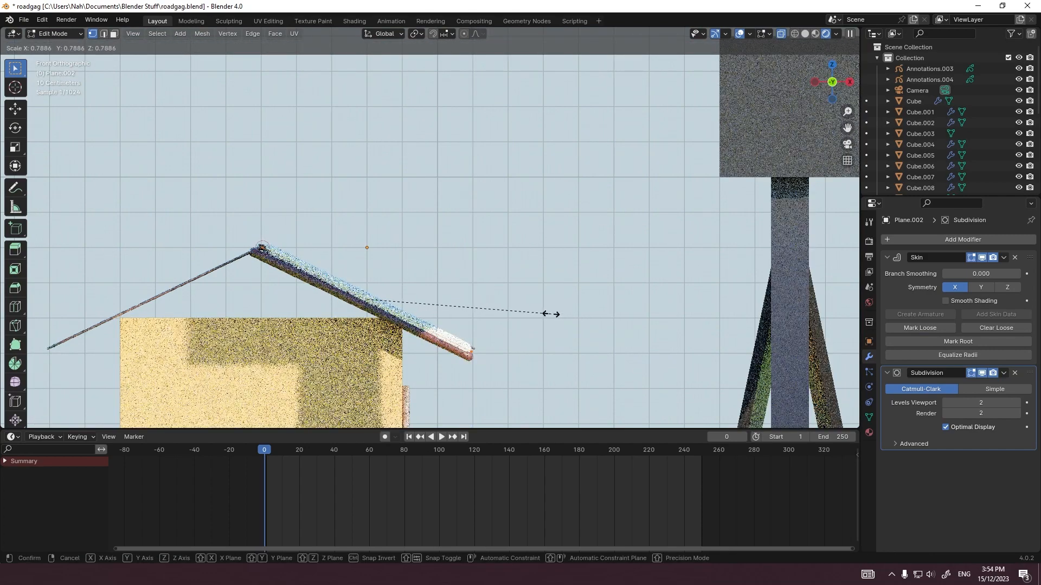
{"action": "left_click", "coordinate": [551, 314]}
{"action": "middle_click_drag", "start_coordinate": [551, 314], "coordinate": [398, 342]}
{"action": "key", "text": "Tab"}
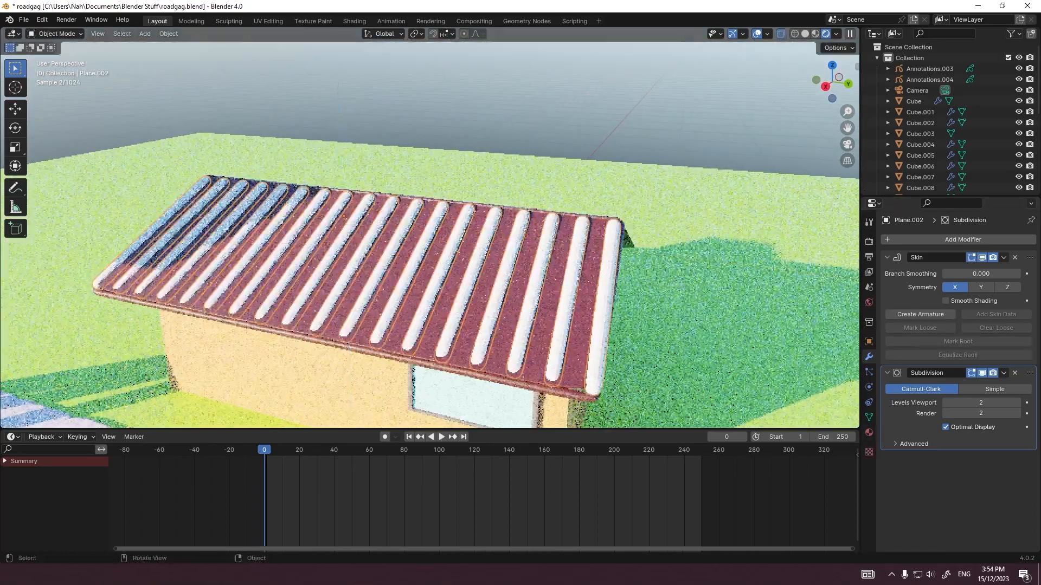
Step: Nudge the eave ends of the ribs along Z to fit the roof surface
{"action": "key", "text": "Tab"}
{"action": "key", "text": "g"}
{"action": "key", "text": "z"}
{"action": "left_click", "coordinate": [397, 321]}
Step: In right view, select the ridge ends of the ribs and lower them about 0.15 m along Z
{"action": "key", "text": "KP_3"}
{"action": "left_click_drag", "start_coordinate": [670, 102], "coordinate": [0, 272]}
{"action": "scroll", "coordinate": [429, 228], "scroll_direction": "down", "scroll_amount": 6}
{"action": "left_click_drag", "start_coordinate": [239, 195], "coordinate": [523, 252]}
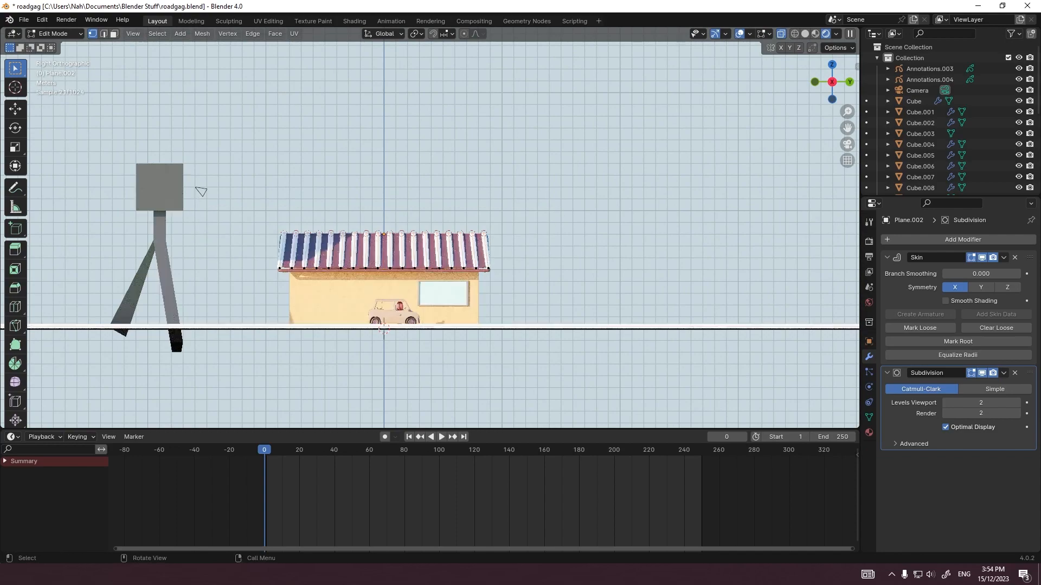
{"action": "scroll", "coordinate": [202, 192], "scroll_direction": "up", "scroll_amount": 7}
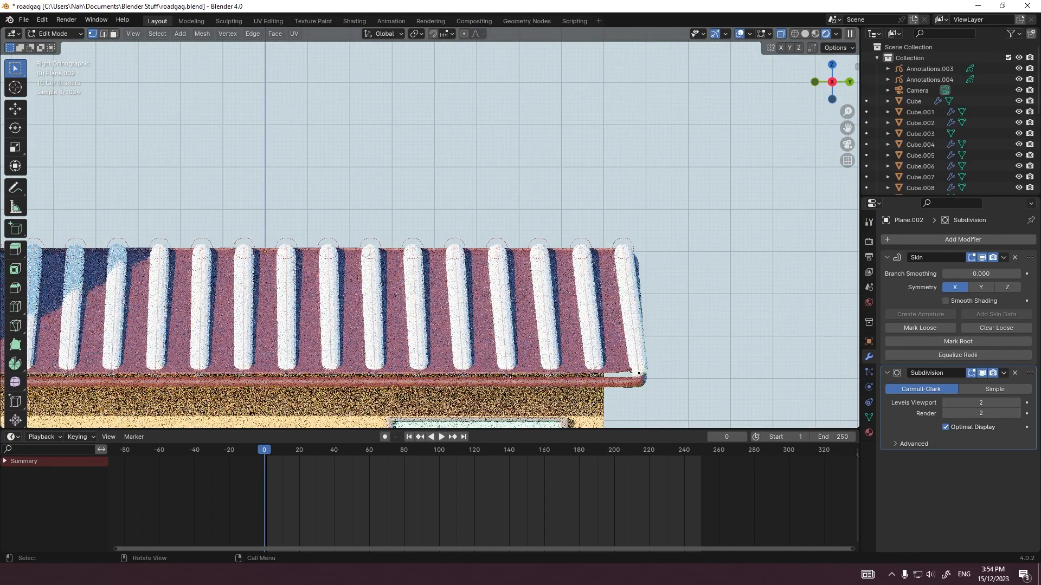
{"action": "key", "text": "g"}
{"action": "key", "text": "z"}
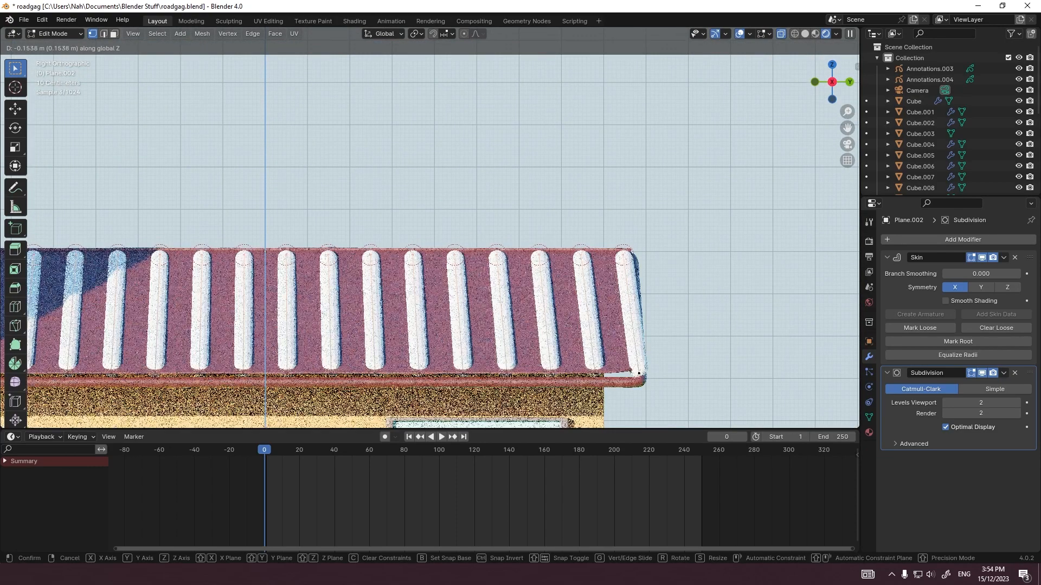
{"action": "left_click", "coordinate": [638, 373]}
Step: Reposition the eave ends of the ribs slightly near the roof's lower edge and leave Edit Mode
{"action": "scroll", "coordinate": [429, 239], "scroll_direction": "down", "scroll_amount": 5}
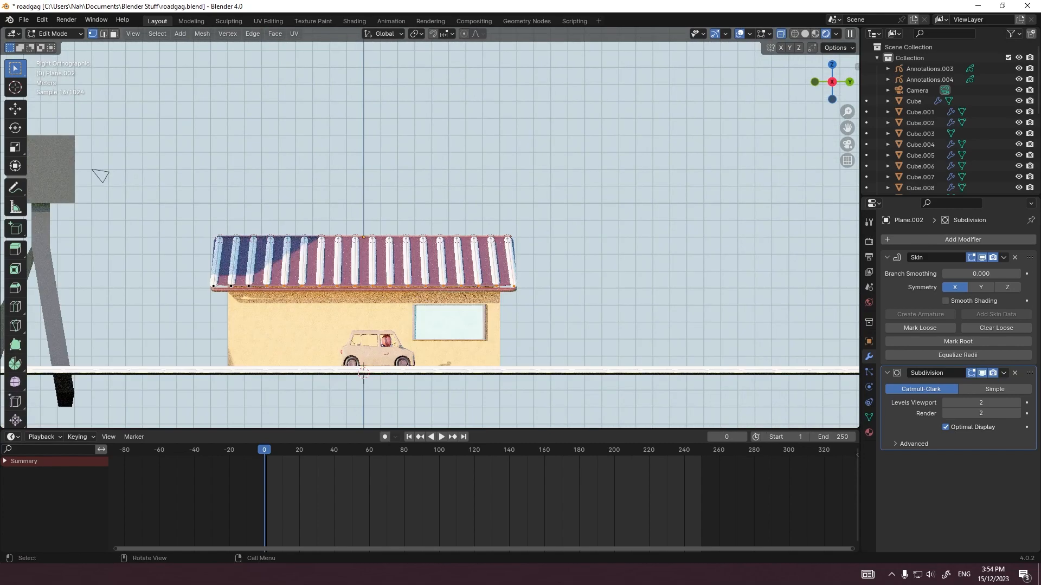
{"action": "scroll", "coordinate": [430, 230], "scroll_direction": "up", "scroll_amount": 2}
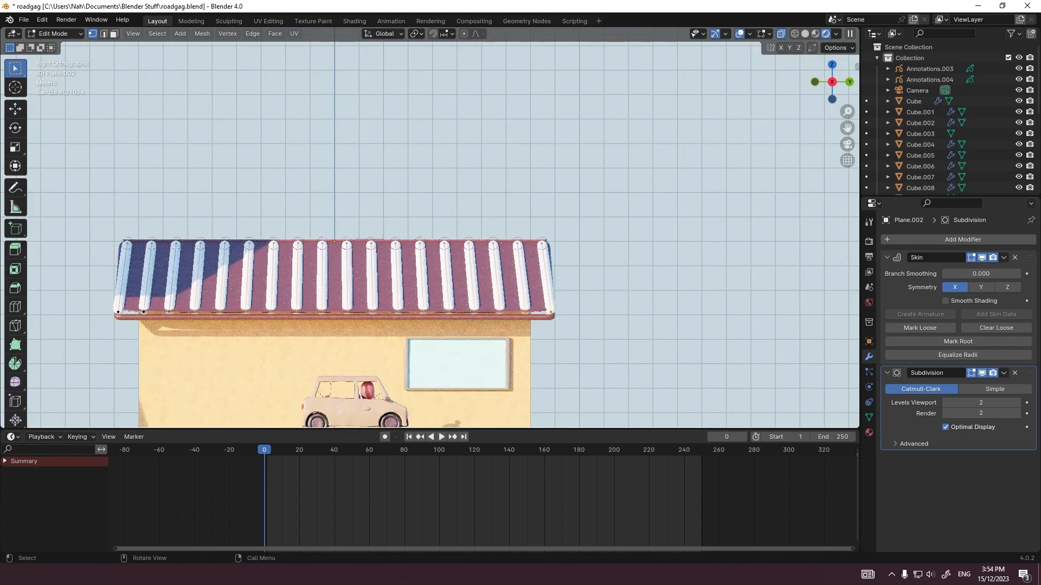
{"action": "key", "text": "g"}
{"action": "left_click", "coordinate": [602, 305]}
{"action": "scroll", "coordinate": [602, 305], "scroll_direction": "up", "scroll_amount": 1}
{"action": "key", "text": "grave"}
{"action": "key", "text": "Tab"}
Step: Try the Clay 3.Doh.016 material on the ribs and replace it with Clay 3.Doh.018
{"action": "left_click", "coordinate": [869, 432]}
{"action": "left_click", "coordinate": [889, 285]}
{"action": "scroll", "coordinate": [921, 317], "scroll_direction": "down", "scroll_amount": 10}
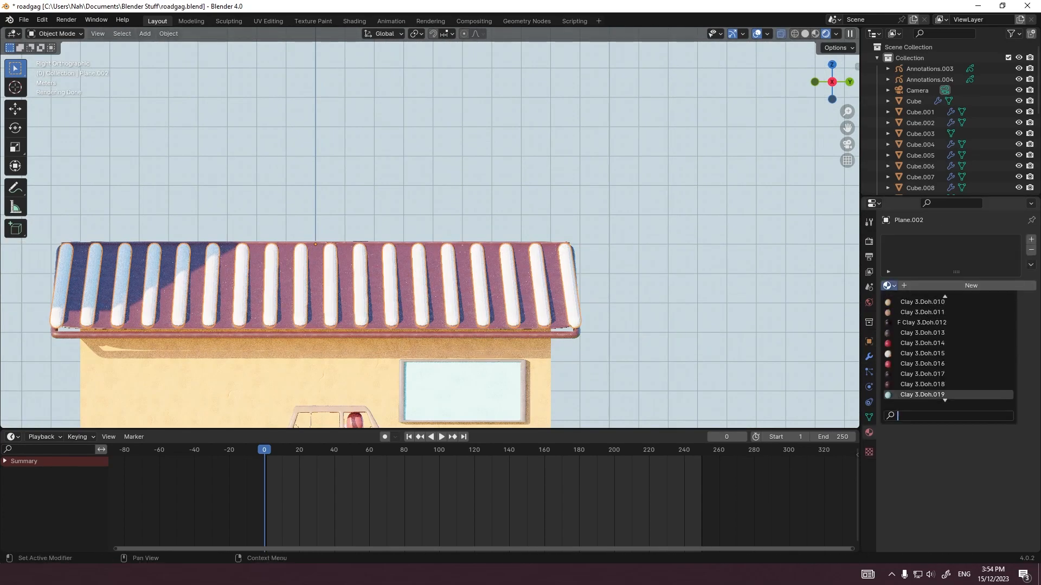
{"action": "left_click", "coordinate": [922, 364]}
{"action": "left_click", "coordinate": [889, 286]}
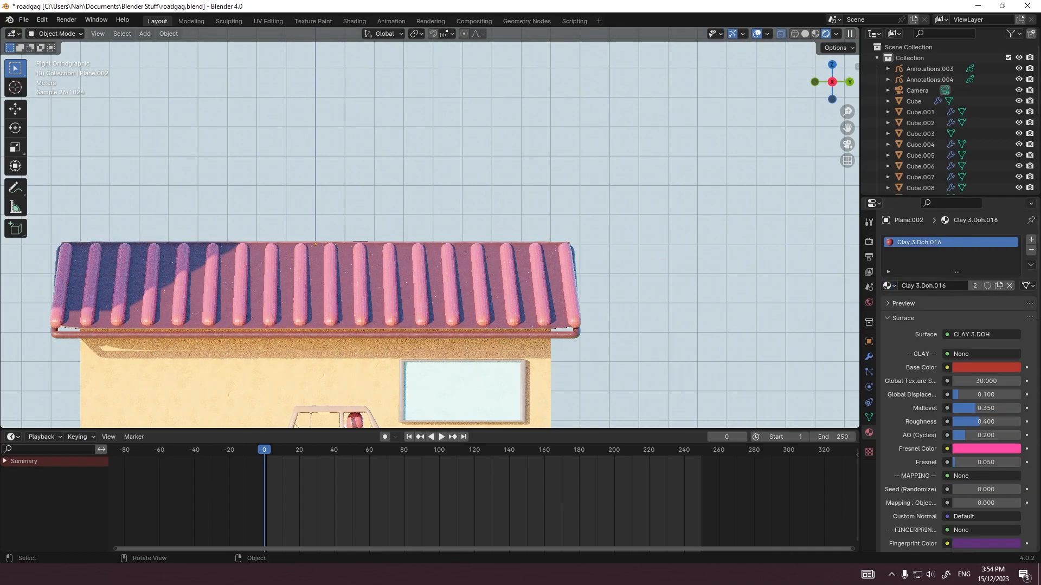
{"action": "left_click", "coordinate": [345, 288]}
{"action": "left_click", "coordinate": [330, 287]}
{"action": "left_click", "coordinate": [889, 285]}
{"action": "left_click", "coordinate": [921, 386]}
Step: Raise the mesh of the roof trim Plane.001 slightly along Z to close the gap under the roof
{"action": "left_click", "coordinate": [346, 288]}
{"action": "key", "text": "Tab"}
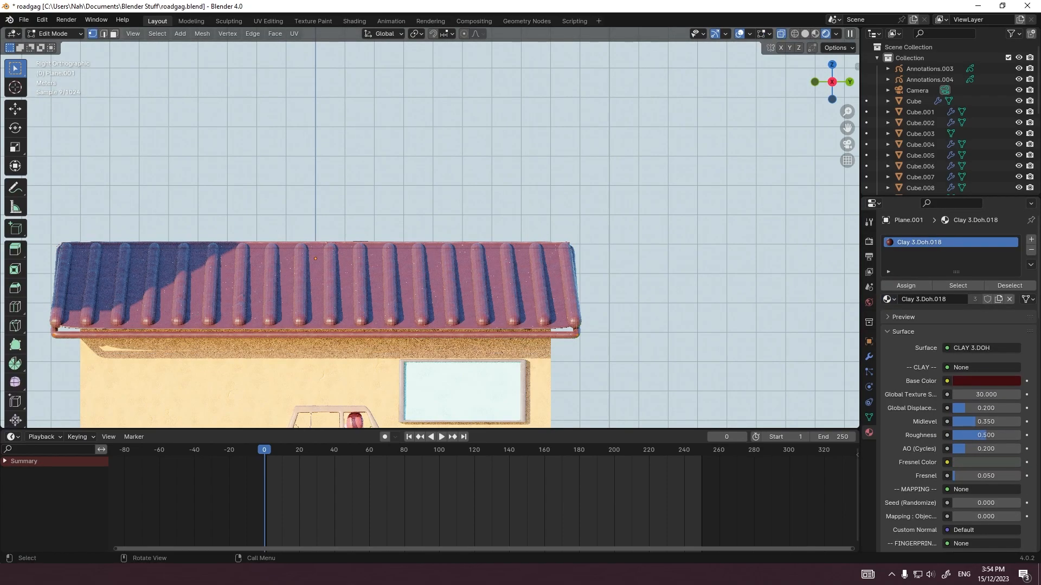
{"action": "key", "text": "g"}
{"action": "key", "text": "z"}
{"action": "left_click", "coordinate": [345, 288]}
{"action": "key", "text": "Tab"}
Step: Enable smooth shading in the ribs' Skin modifier and sink the ribs slightly into the roof along Z
{"action": "left_click", "coordinate": [360, 287]}
{"action": "left_click", "coordinate": [869, 356]}
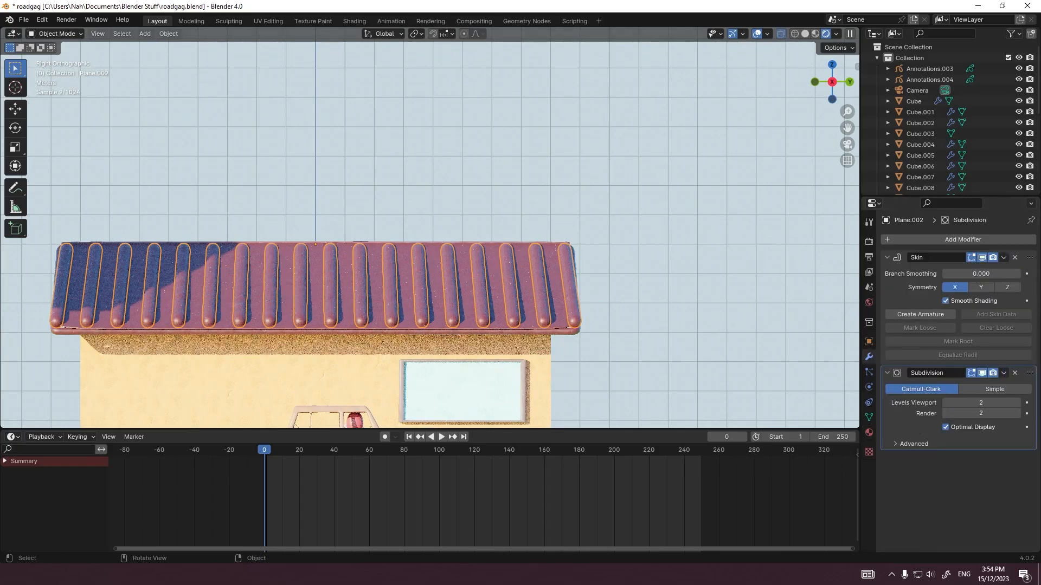
{"action": "key", "text": "KP_0"}
{"action": "key", "text": "g"}
{"action": "key", "text": "z"}
{"action": "left_click", "coordinate": [379, 228]}
Step: Add a Boolean modifier to the roof slab Cube.023 with the ribs object Plane.002 as its operand
{"action": "scroll", "coordinate": [488, 217], "scroll_direction": "down", "scroll_amount": 3}
{"action": "left_click", "coordinate": [487, 217]}
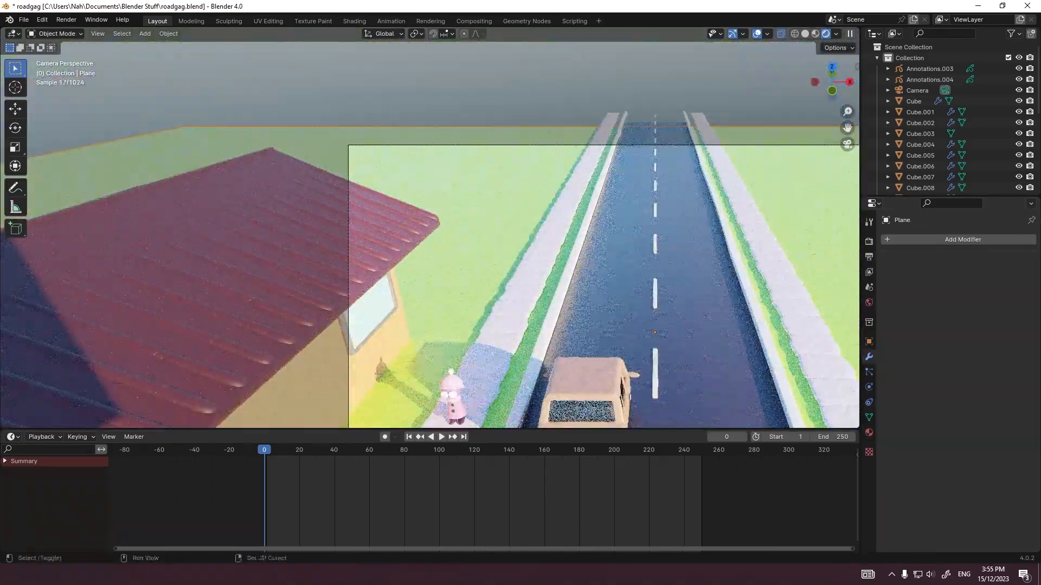
{"action": "middle_click_drag", "start_coordinate": [487, 244], "coordinate": [395, 357], "text": "shift"}
{"action": "scroll", "coordinate": [569, 191], "scroll_direction": "up", "scroll_amount": 14}
{"action": "left_click", "coordinate": [807, 383]}
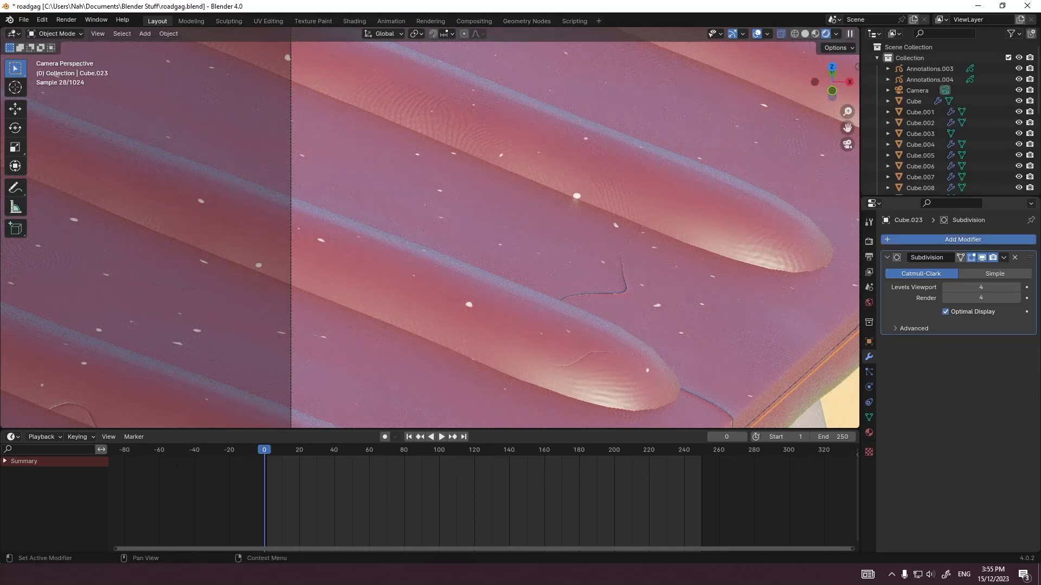
{"action": "left_click", "coordinate": [962, 239]}
{"action": "type", "text": "b"}
{"action": "key", "text": "Return"}
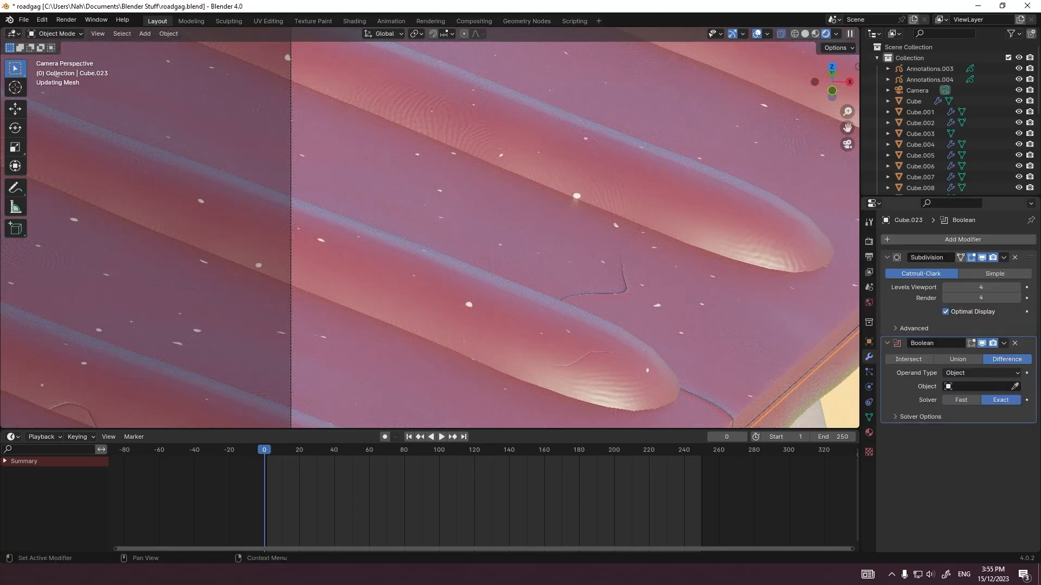
{"action": "left_click", "coordinate": [1015, 387]}
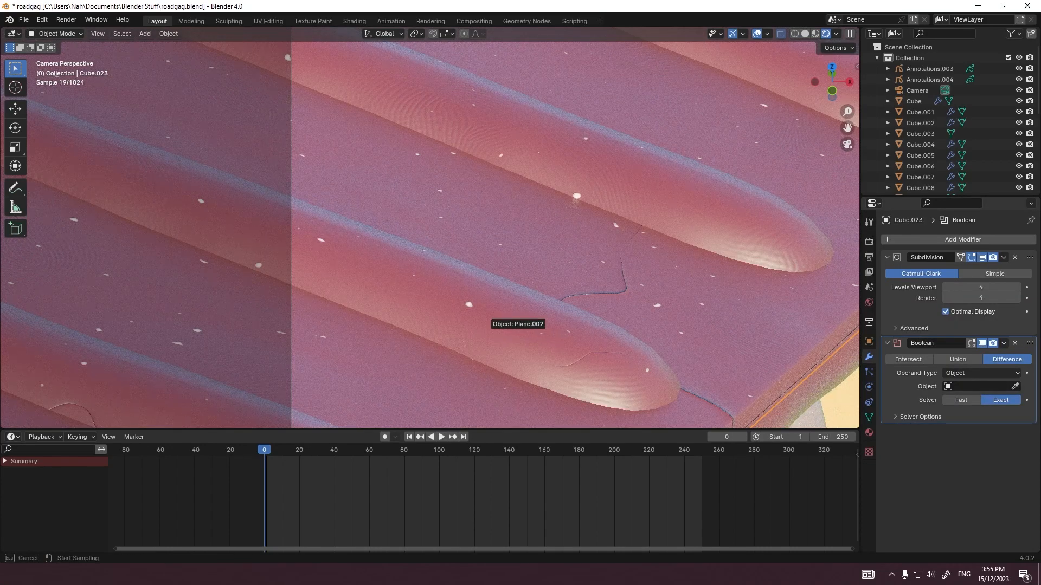
{"action": "left_click", "coordinate": [493, 336]}
{"action": "left_click", "coordinate": [493, 336]}
Step: Hide the separate ribs object Plane.002 in both the viewport and renders
{"action": "key", "text": "h"}
{"action": "scroll", "coordinate": [943, 131], "scroll_direction": "down", "scroll_amount": 8}
{"action": "key", "text": "ctrl+z"}
{"action": "left_click", "coordinate": [1018, 129]}
{"action": "left_click", "coordinate": [1029, 129]}
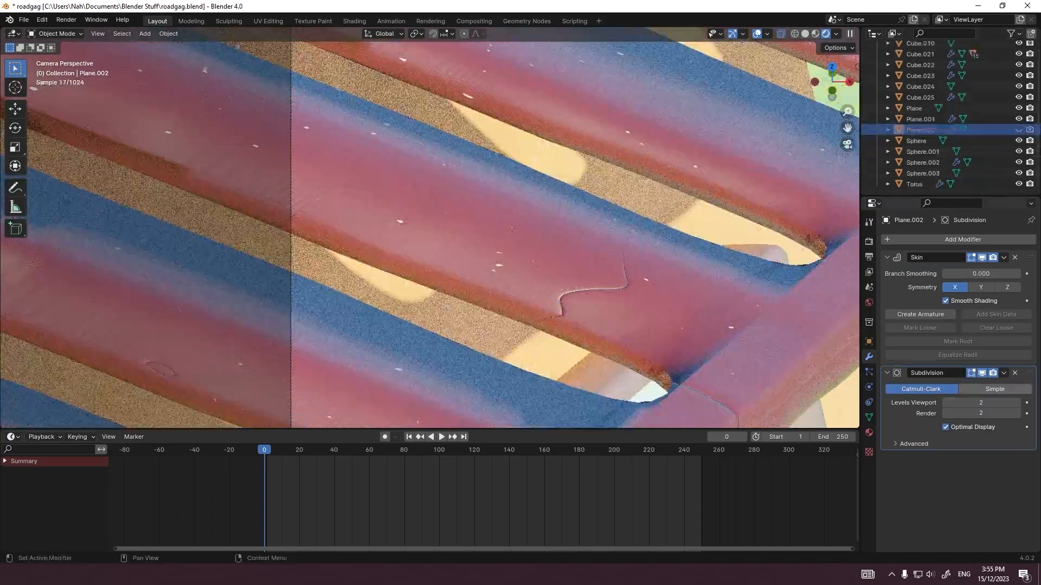
Step: Switch the roof slab's Boolean operation to Union and deselect the slab
{"action": "left_click", "coordinate": [751, 331]}
{"action": "left_click", "coordinate": [958, 360]}
{"action": "scroll", "coordinate": [705, 271], "scroll_direction": "down", "scroll_amount": 6}
{"action": "left_click", "coordinate": [716, 276]}
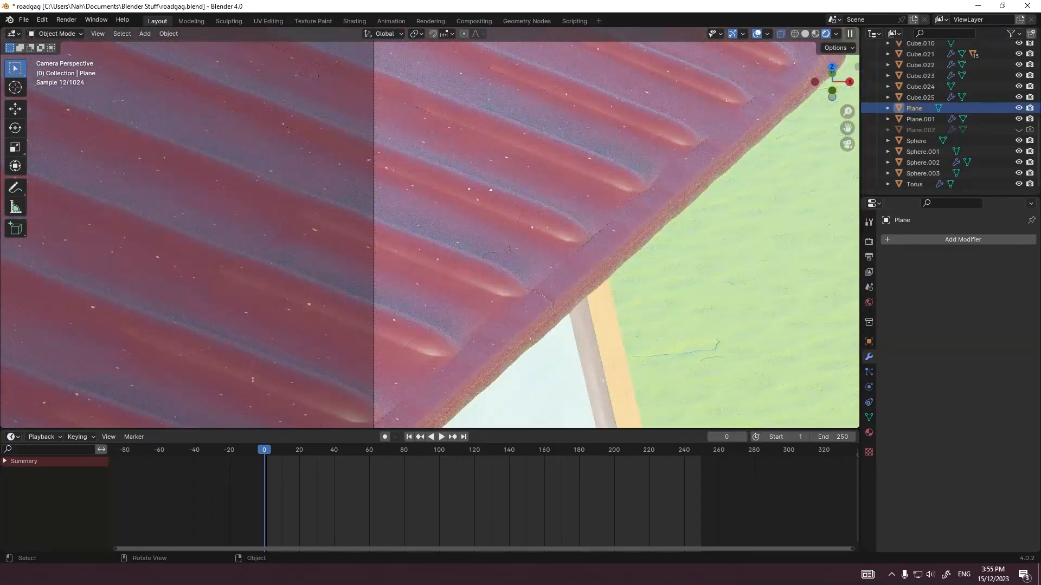
Step: Add a Remesh modifier to the roof slab Cube.023 after its Boolean modifier
{"action": "scroll", "coordinate": [716, 217], "scroll_direction": "down", "scroll_amount": 1}
{"action": "middle_click_drag", "start_coordinate": [716, 217], "coordinate": [661, 211], "text": "shift"}
{"action": "scroll", "coordinate": [661, 163], "scroll_direction": "up", "scroll_amount": 4}
{"action": "middle_click_drag", "start_coordinate": [662, 163], "coordinate": [518, 260], "text": "shift"}
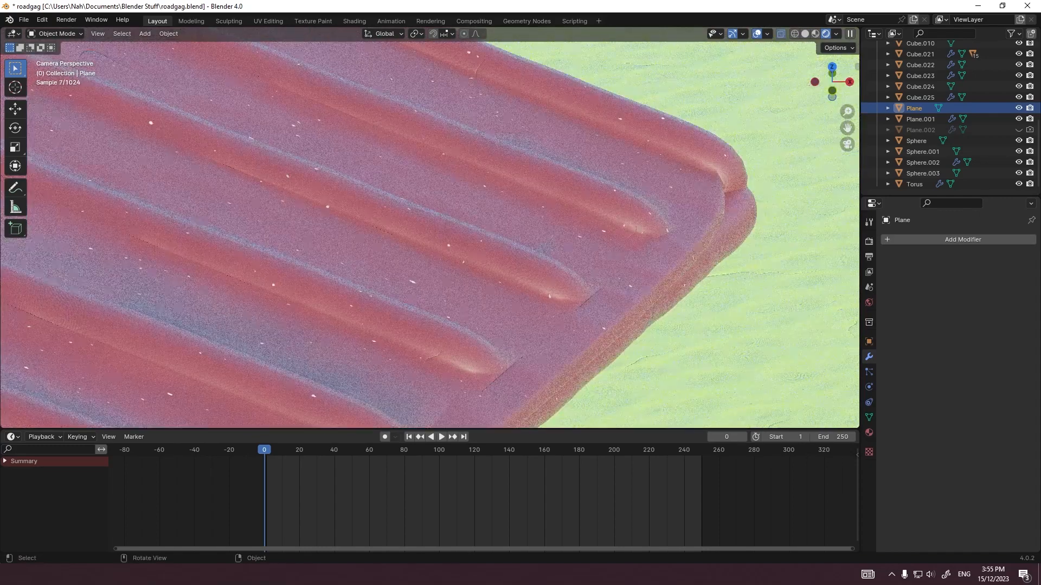
{"action": "left_click", "coordinate": [659, 296]}
{"action": "left_click", "coordinate": [613, 306]}
{"action": "scroll", "coordinate": [613, 306], "scroll_direction": "up", "scroll_amount": 3}
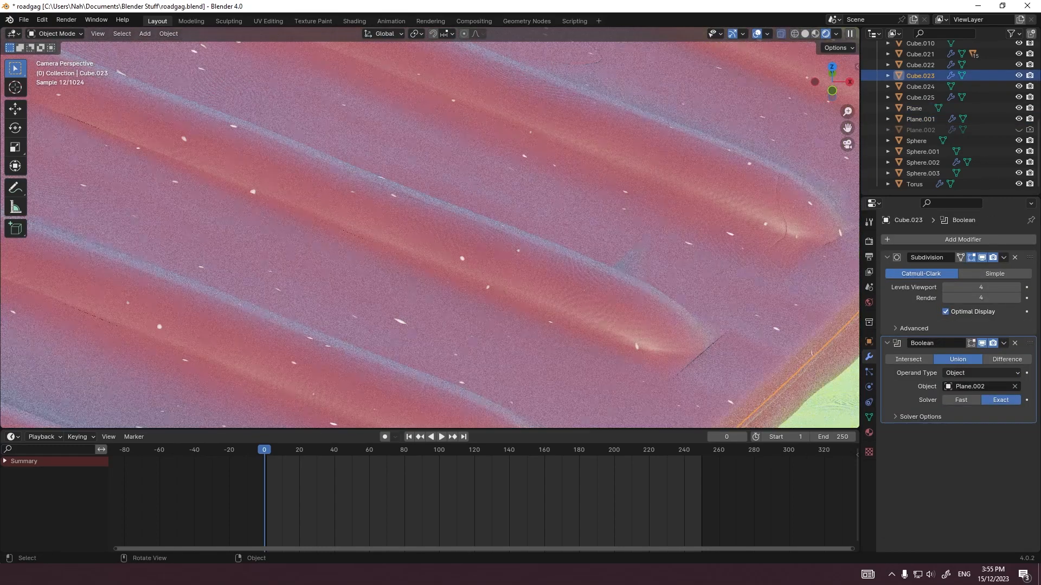
{"action": "scroll", "coordinate": [612, 307], "scroll_direction": "down", "scroll_amount": 4}
{"action": "left_click", "coordinate": [912, 239]}
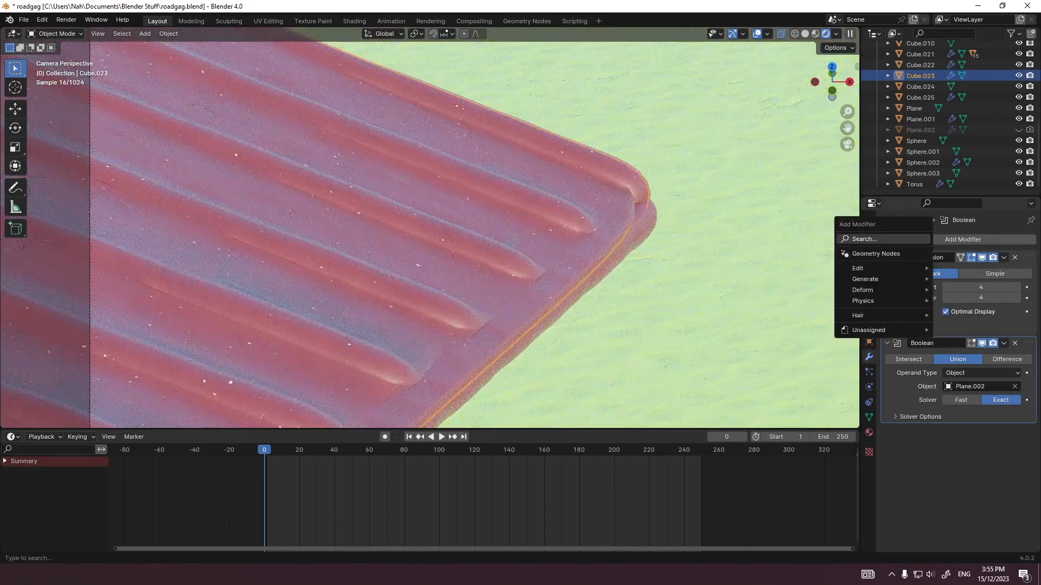
{"action": "left_click", "coordinate": [913, 240]}
{"action": "type", "text": "rem"}
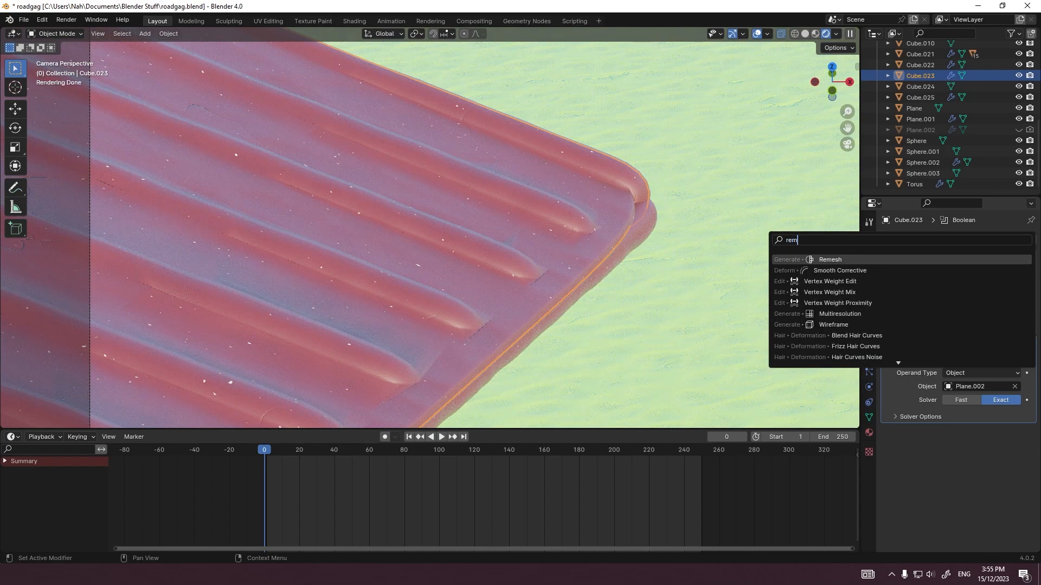
{"action": "key", "text": "Return"}
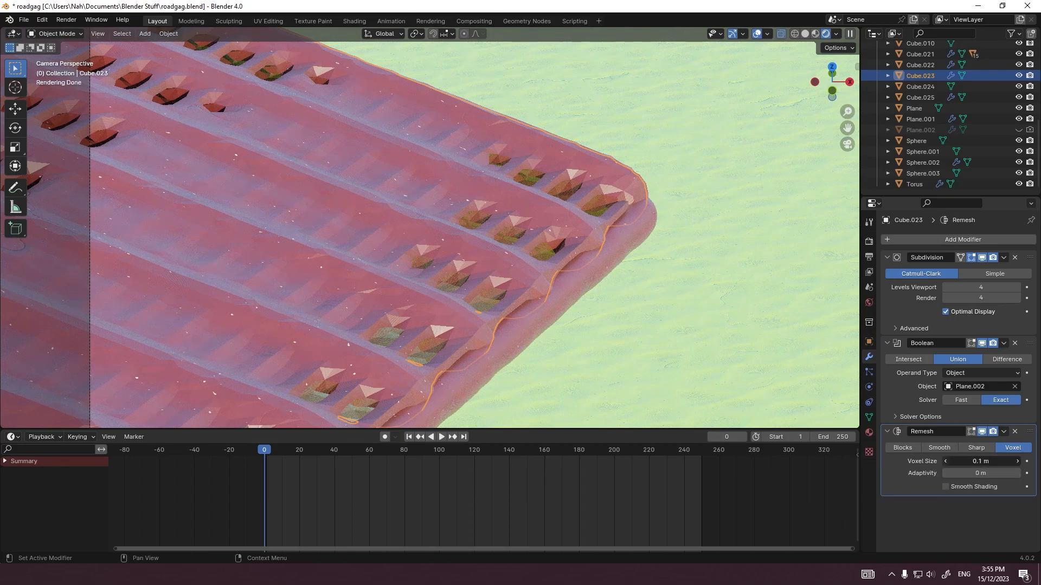
Step: Turn on smooth shading in the Remesh modifier and reduce its voxel size to 0.04 m, staying in Voxel mode
{"action": "left_click", "coordinate": [946, 461]}
{"action": "left_click", "coordinate": [945, 486]}
{"action": "left_click", "coordinate": [946, 462]}
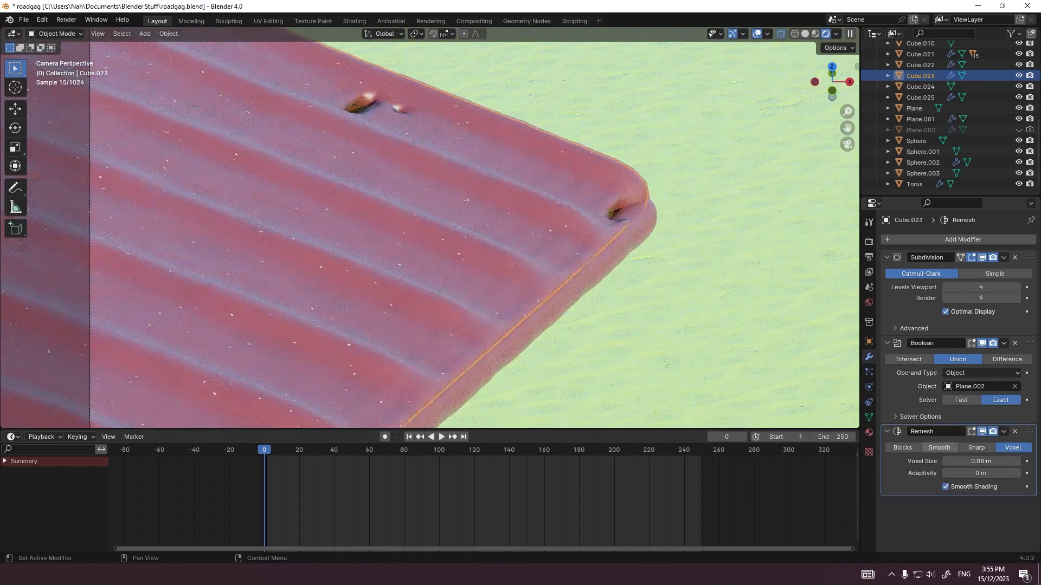
{"action": "left_click", "coordinate": [938, 447]}
{"action": "left_click", "coordinate": [1012, 448]}
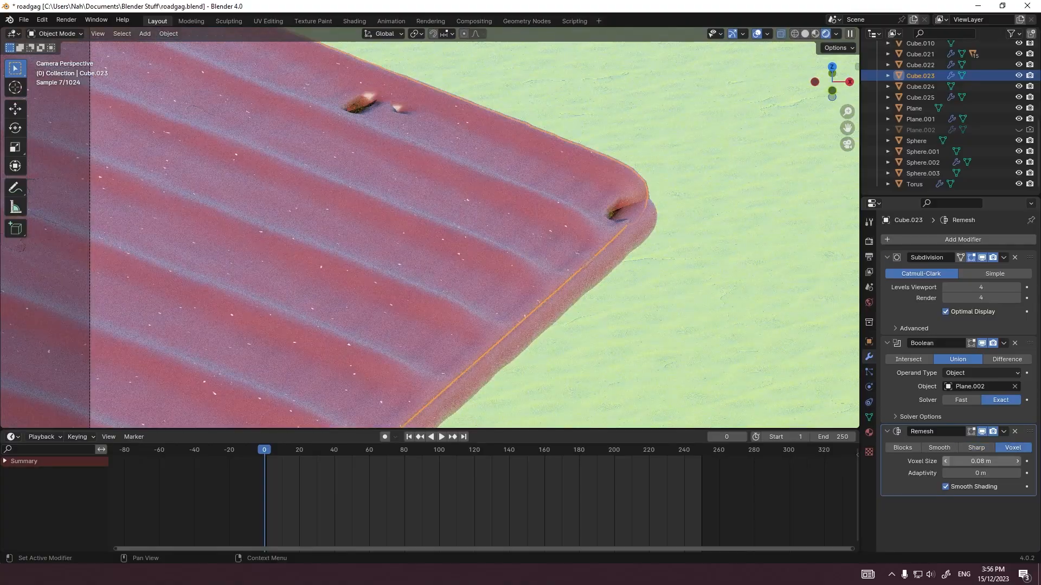
{"action": "left_click", "coordinate": [946, 461]}
{"action": "left_click", "coordinate": [946, 462]}
{"action": "left_click", "coordinate": [946, 461]}
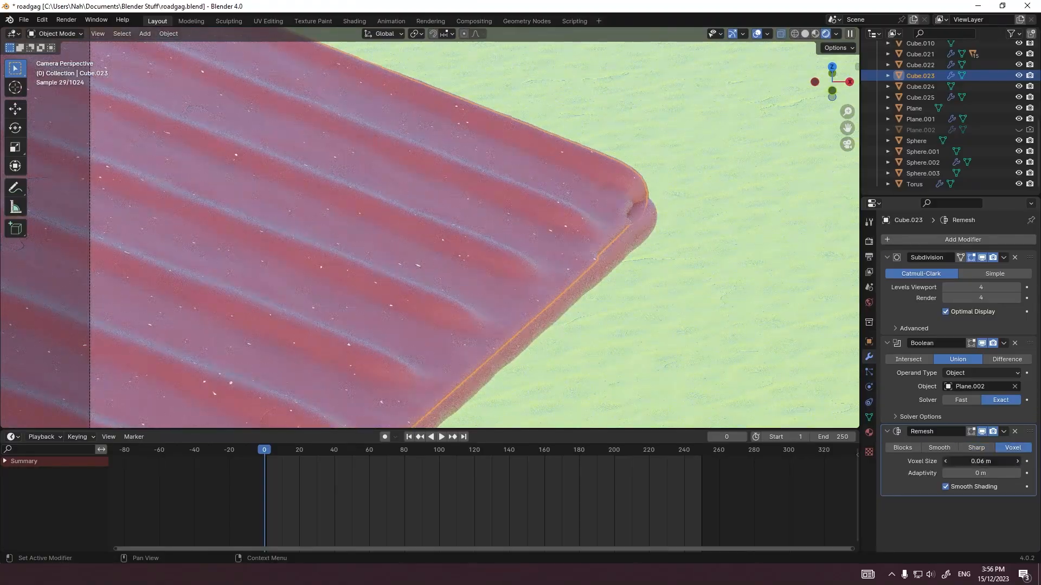
{"action": "left_click", "coordinate": [945, 461]}
Step: Check the remeshed roof from other angles and add a Decimate modifier to the slab
{"action": "middle_click_drag", "start_coordinate": [623, 233], "coordinate": [400, 242]}
{"action": "scroll", "coordinate": [428, 239], "scroll_direction": "up", "scroll_amount": 4}
{"action": "scroll", "coordinate": [412, 243], "scroll_direction": "down", "scroll_amount": 3}
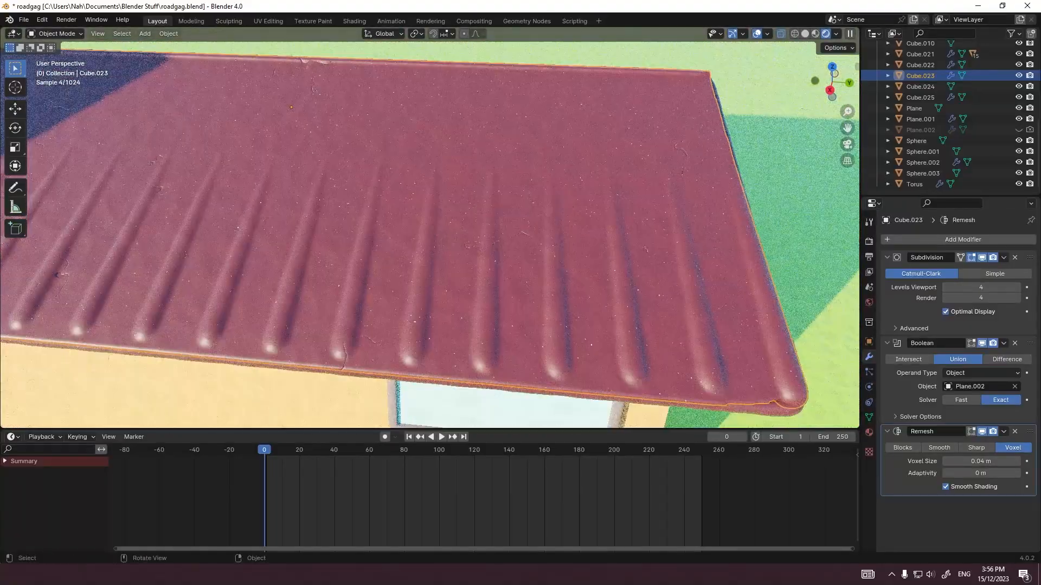
{"action": "key", "text": "KP_0"}
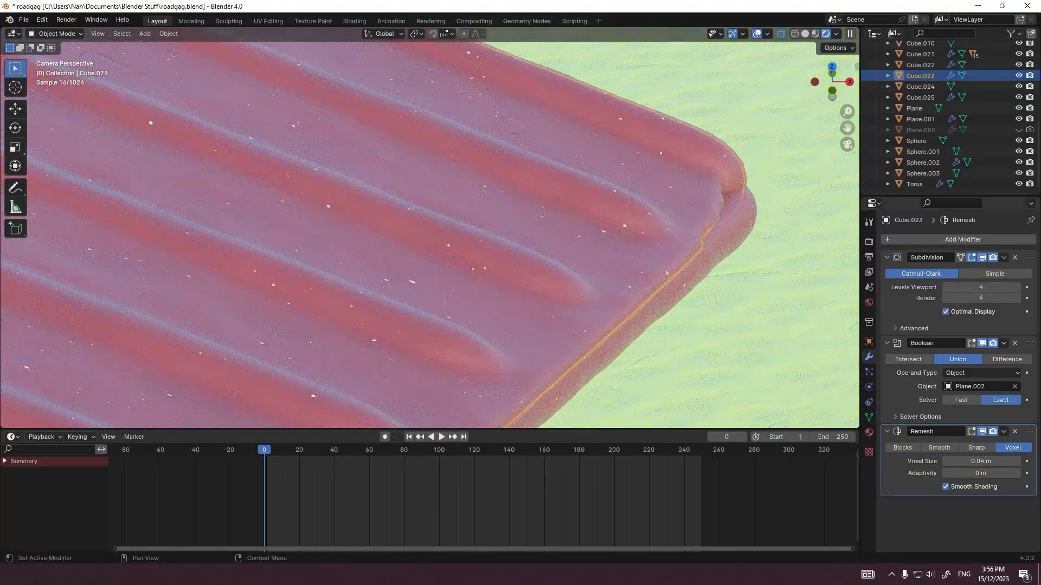
{"action": "left_click", "coordinate": [963, 239]}
{"action": "type", "text": "d"}
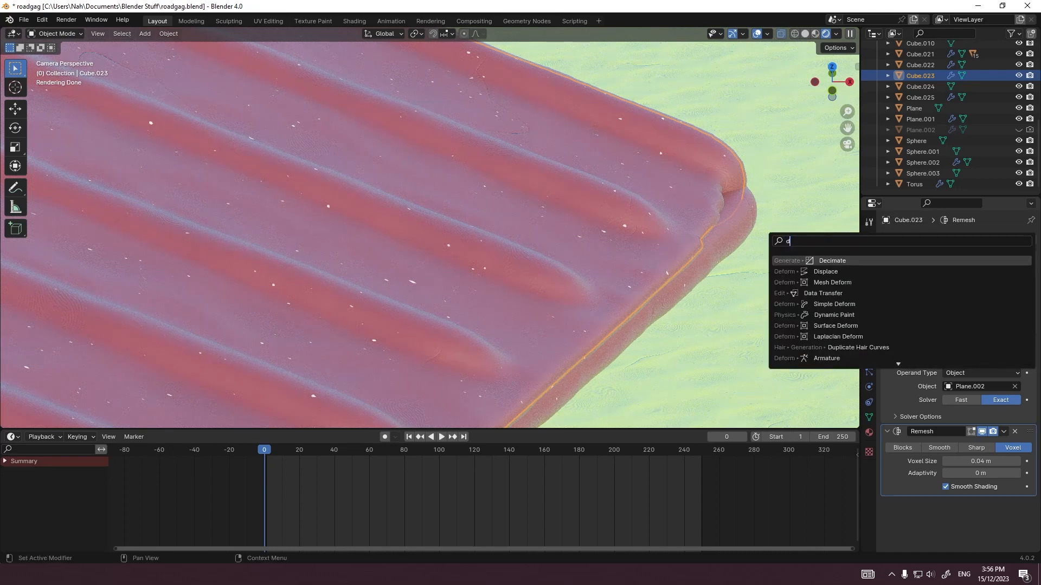
{"action": "key", "text": "Return"}
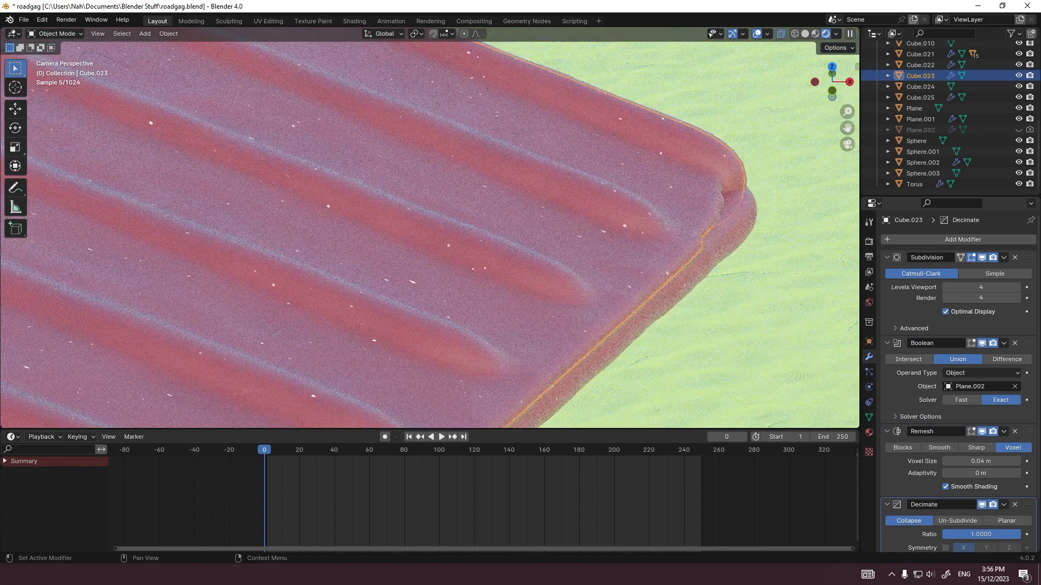
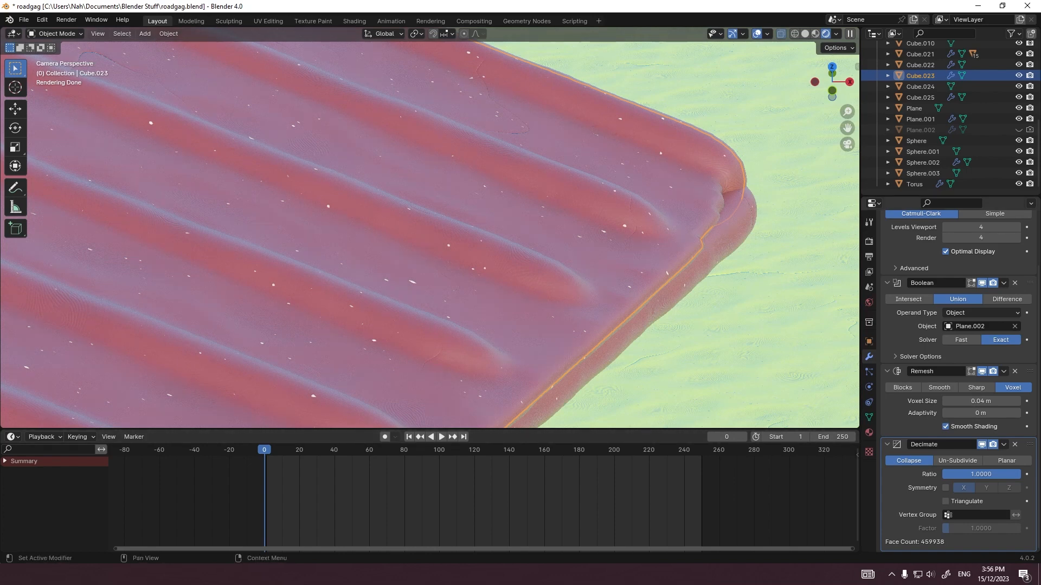
Step: Try a Decimate ratio of 0.001 on the roof slab, and raise it to 0.002
{"action": "left_click", "coordinate": [981, 474]}
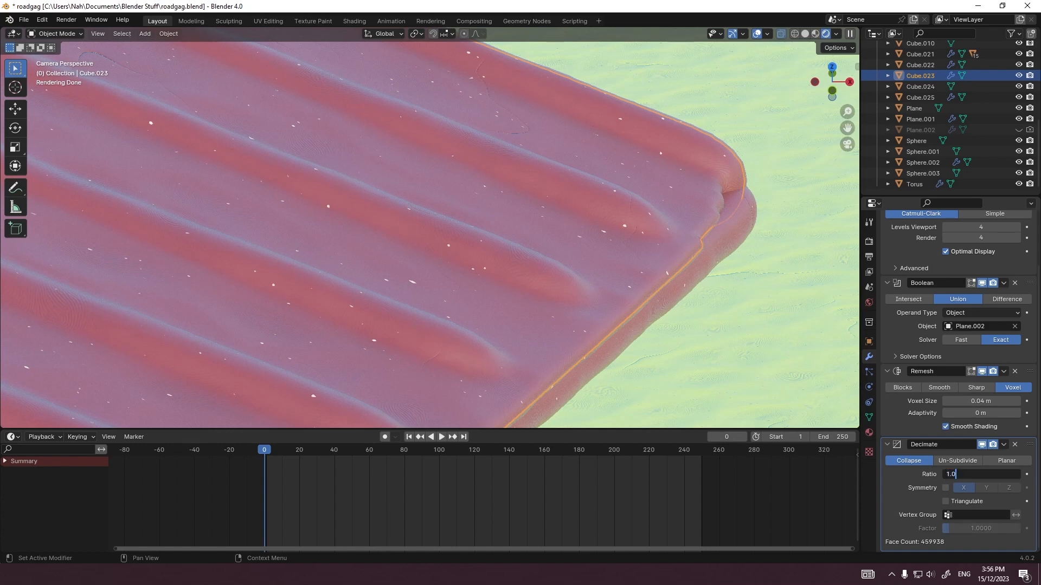
{"action": "key", "text": "ctrl+a"}
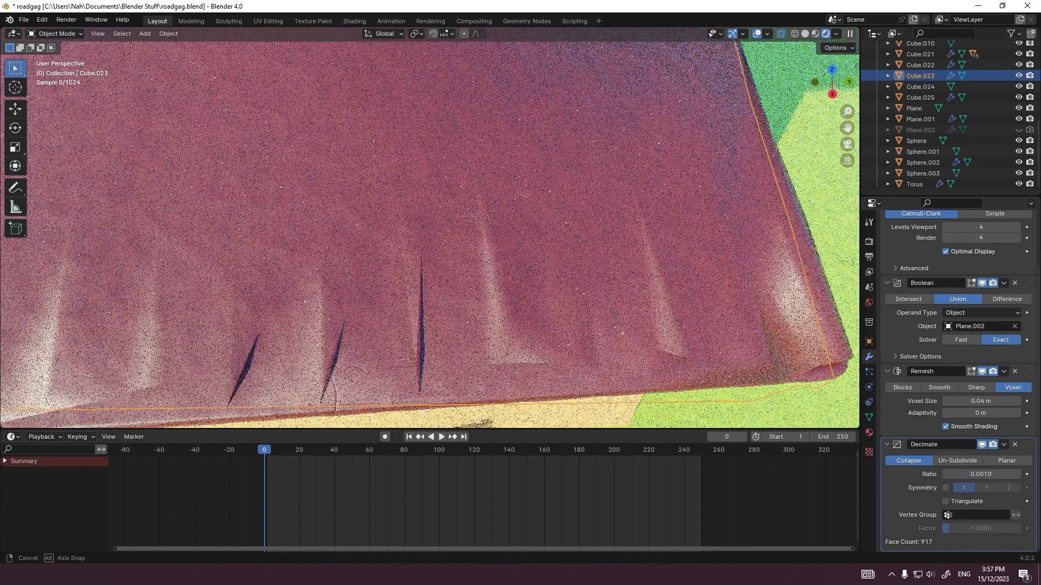
{"action": "middle_click_drag", "start_coordinate": [461, 233], "coordinate": [415, 231]}
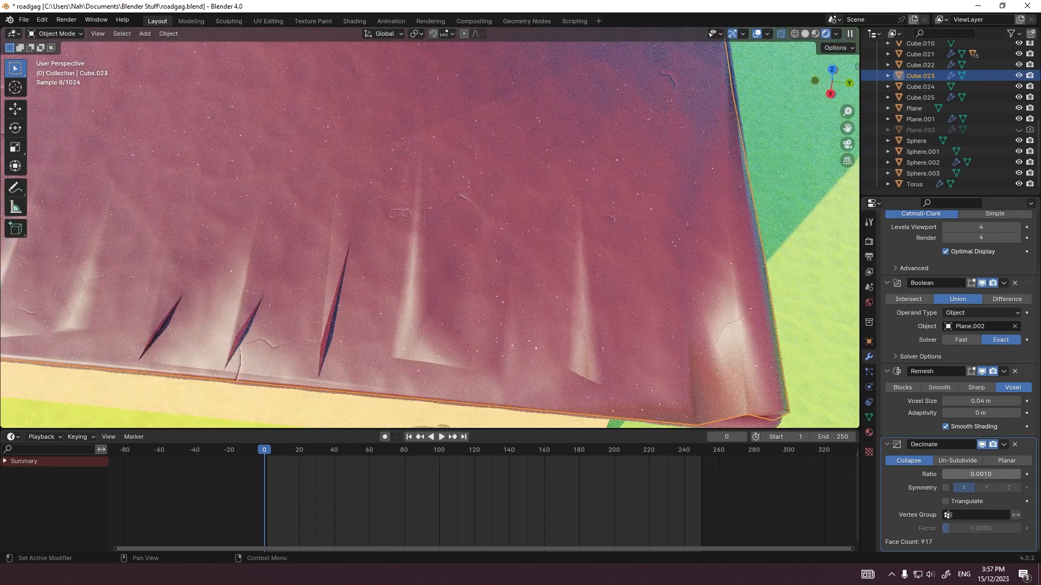
{"action": "left_click", "coordinate": [981, 474]}
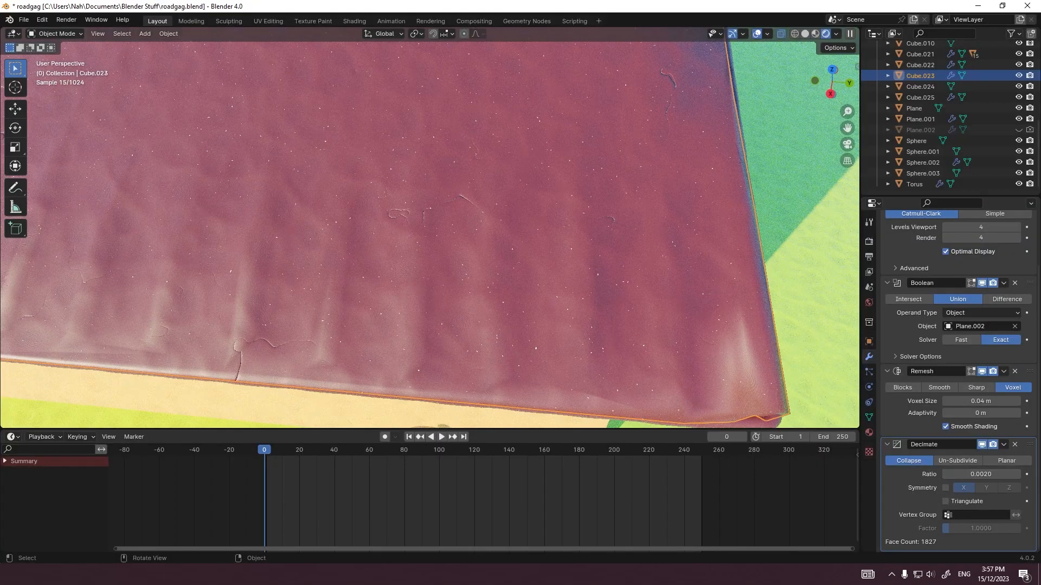
{"action": "middle_click_drag", "start_coordinate": [542, 244], "coordinate": [534, 232]}
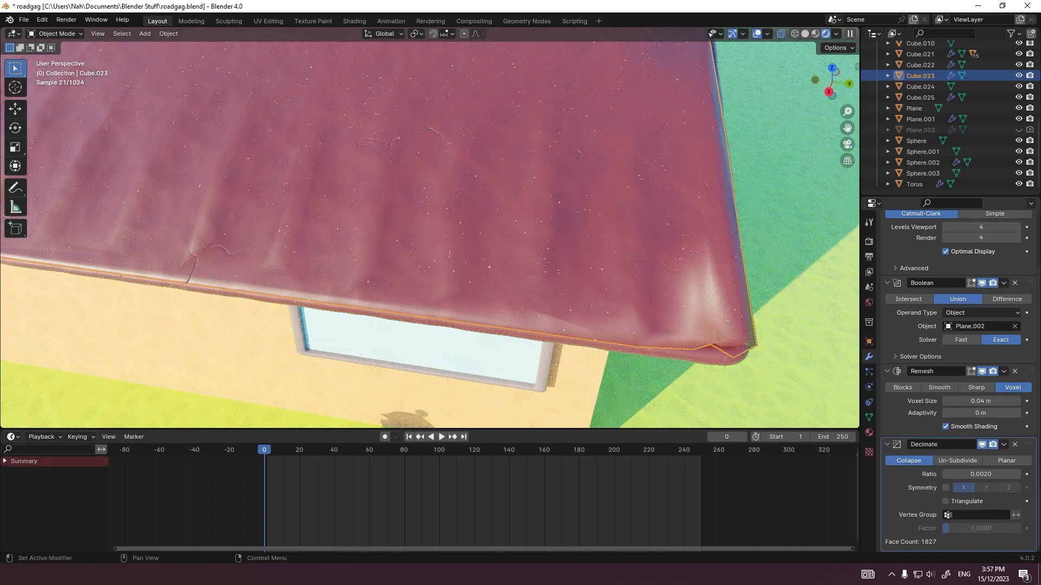
Step: Add a Subdivision Surface modifier to the roof slab after its Decimate modifier
{"action": "scroll", "coordinate": [958, 379], "scroll_direction": "up", "scroll_amount": 2}
{"action": "left_click", "coordinate": [924, 217]}
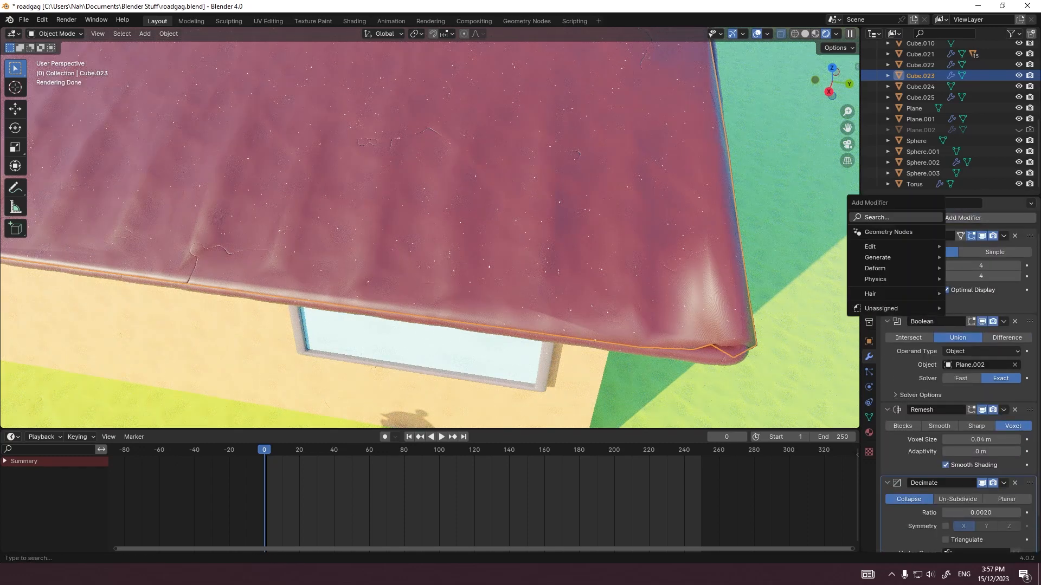
{"action": "left_click", "coordinate": [895, 217]}
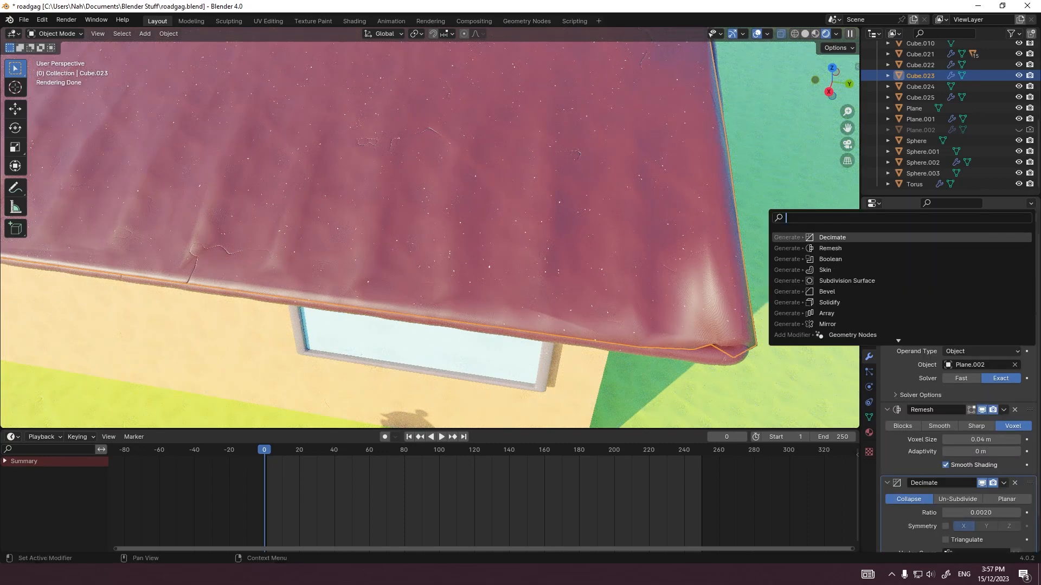
{"action": "type", "text": "sub"}
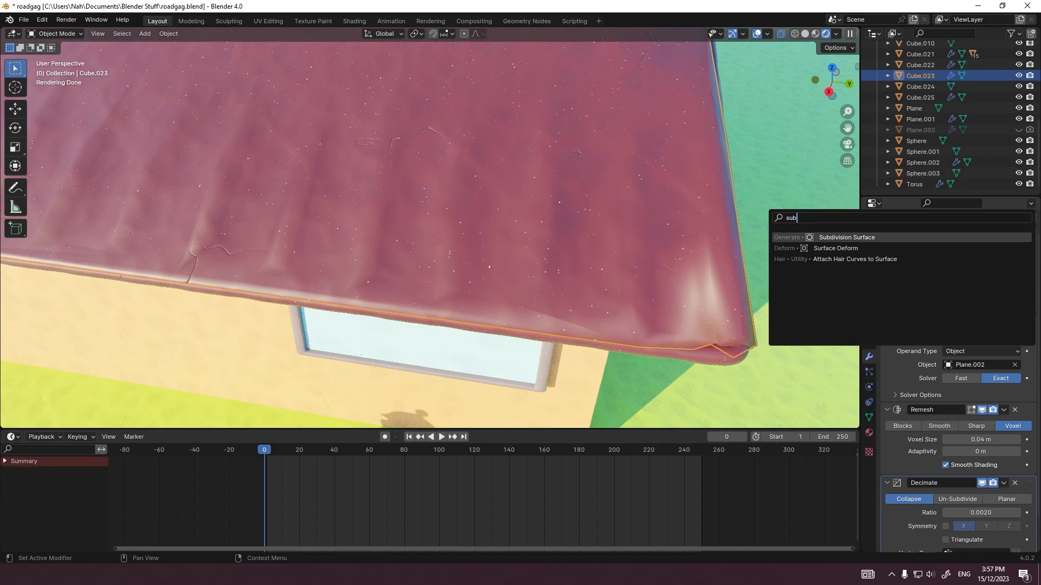
{"action": "key", "text": "Return"}
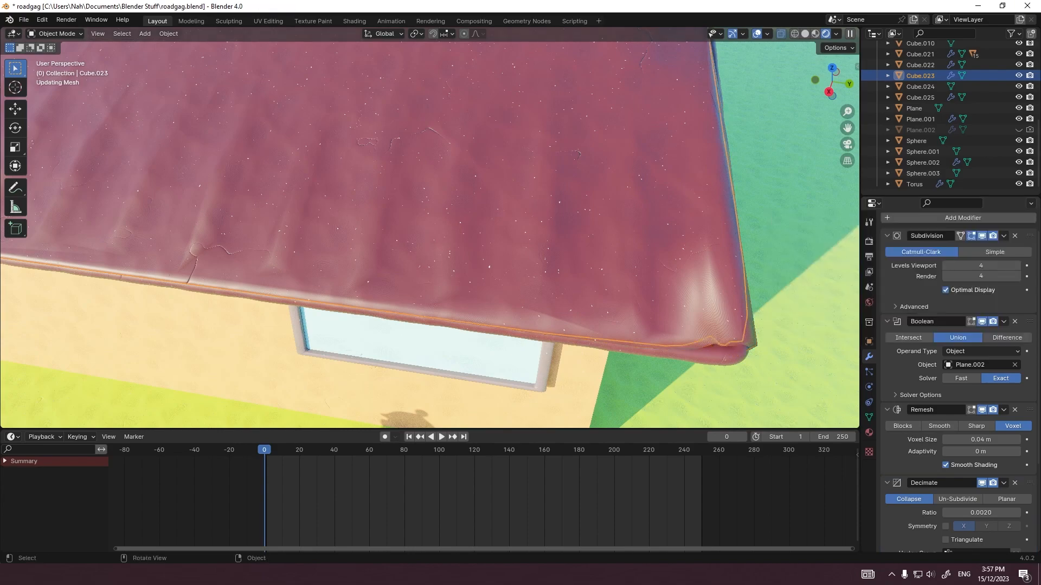
Step: Examine the decimated and subdivided roof's ribs and corner from free angles and through the camera
{"action": "scroll", "coordinate": [417, 222], "scroll_direction": "down", "scroll_amount": 5}
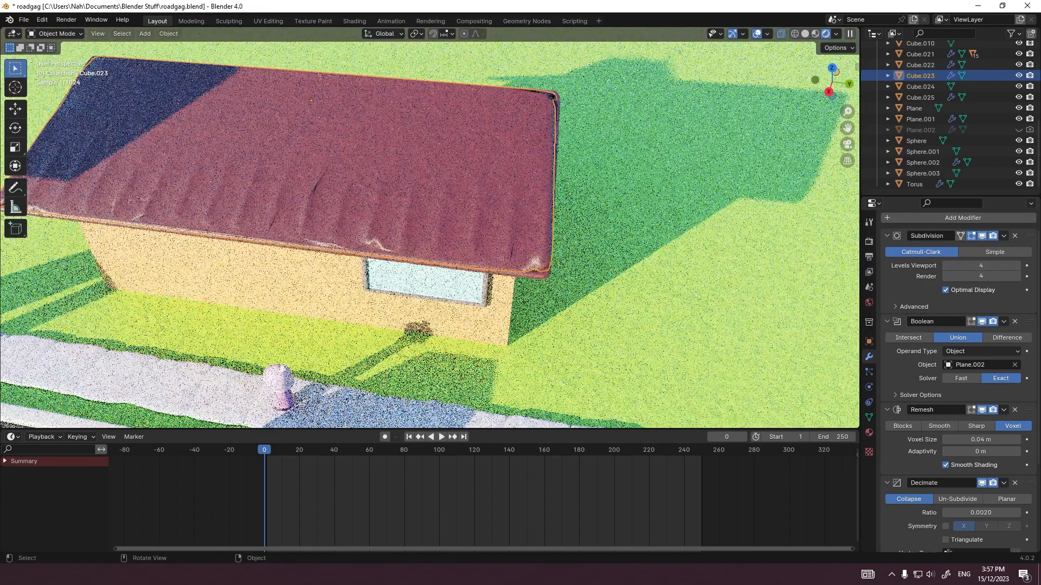
{"action": "scroll", "coordinate": [418, 221], "scroll_direction": "up", "scroll_amount": 3}
{"action": "middle_click_drag", "start_coordinate": [445, 227], "coordinate": [410, 227]}
{"action": "left_click", "coordinate": [700, 222]}
{"action": "key", "text": "KP_0"}
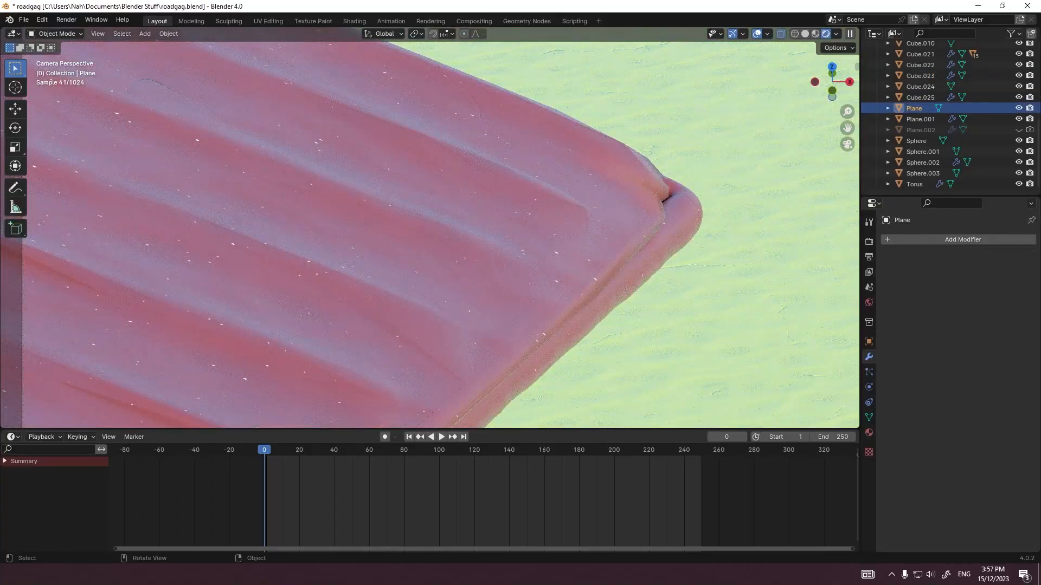
{"action": "key", "text": "KP_0"}
{"action": "middle_click_drag", "start_coordinate": [466, 231], "coordinate": [509, 404]}
{"action": "scroll", "coordinate": [417, 219], "scroll_direction": "up", "scroll_amount": 2}
{"action": "scroll", "coordinate": [418, 219], "scroll_direction": "down", "scroll_amount": 3}
{"action": "scroll", "coordinate": [429, 233], "scroll_direction": "up", "scroll_amount": 3}
{"action": "middle_click_drag", "start_coordinate": [461, 282], "coordinate": [450, 187], "text": "shift"}
{"action": "scroll", "coordinate": [403, 220], "scroll_direction": "up", "scroll_amount": 1}
{"action": "left_click", "coordinate": [374, 229]}
{"action": "scroll", "coordinate": [374, 229], "scroll_direction": "down", "scroll_amount": 2}
{"action": "key", "text": "KP_0"}
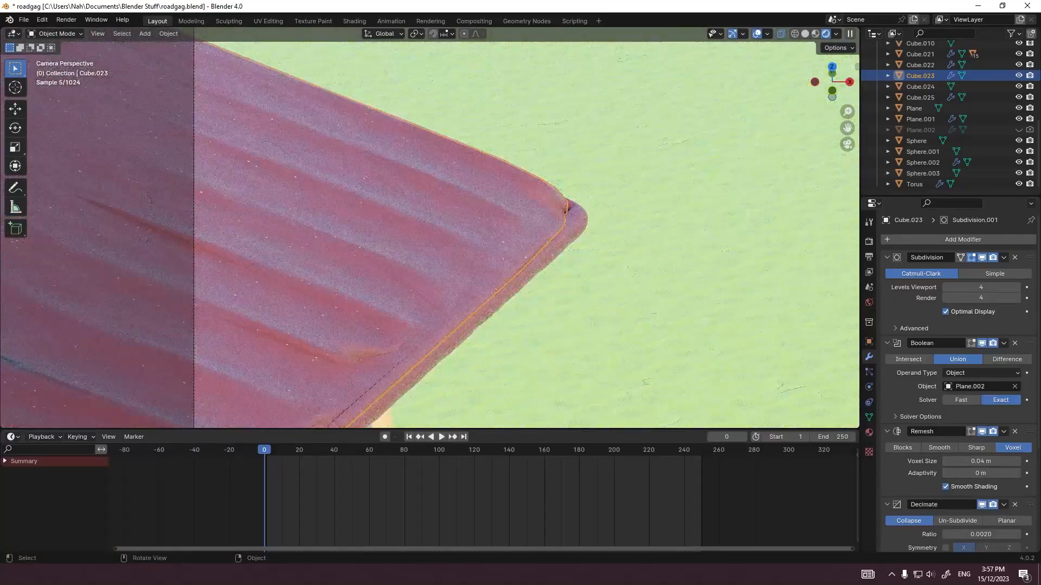
Step: Examine the whole road scene through the camera, selecting the ground, roof, curb and camera along the way
{"action": "scroll", "coordinate": [450, 206], "scroll_direction": "down", "scroll_amount": 4}
{"action": "middle_click_drag", "start_coordinate": [450, 206], "coordinate": [234, 216], "text": "shift"}
{"action": "scroll", "coordinate": [227, 213], "scroll_direction": "down", "scroll_amount": 4}
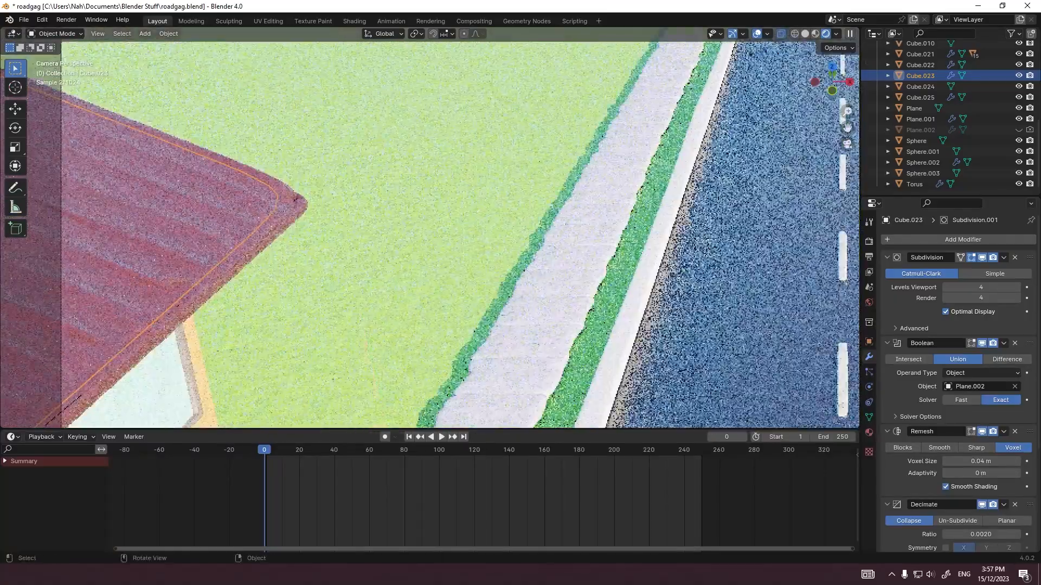
{"action": "middle_click_drag", "start_coordinate": [461, 384], "coordinate": [294, 260], "text": "shift"}
{"action": "scroll", "coordinate": [295, 331], "scroll_direction": "down", "scroll_amount": 1}
{"action": "left_click", "coordinate": [295, 331]}
{"action": "scroll", "coordinate": [311, 292], "scroll_direction": "down", "scroll_amount": 1}
{"action": "scroll", "coordinate": [310, 291], "scroll_direction": "up", "scroll_amount": 1}
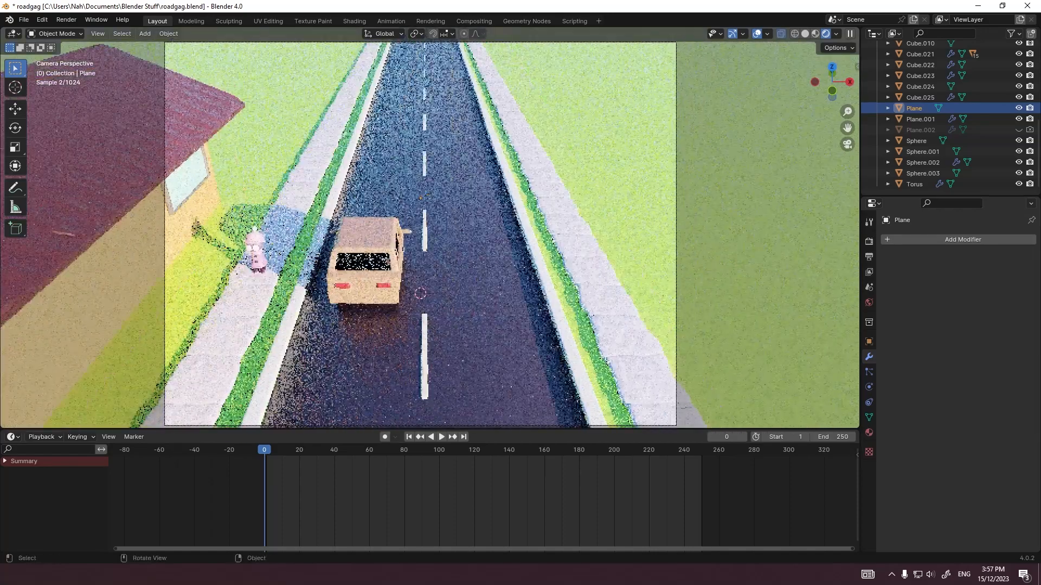
{"action": "scroll", "coordinate": [294, 260], "scroll_direction": "down", "scroll_amount": 1}
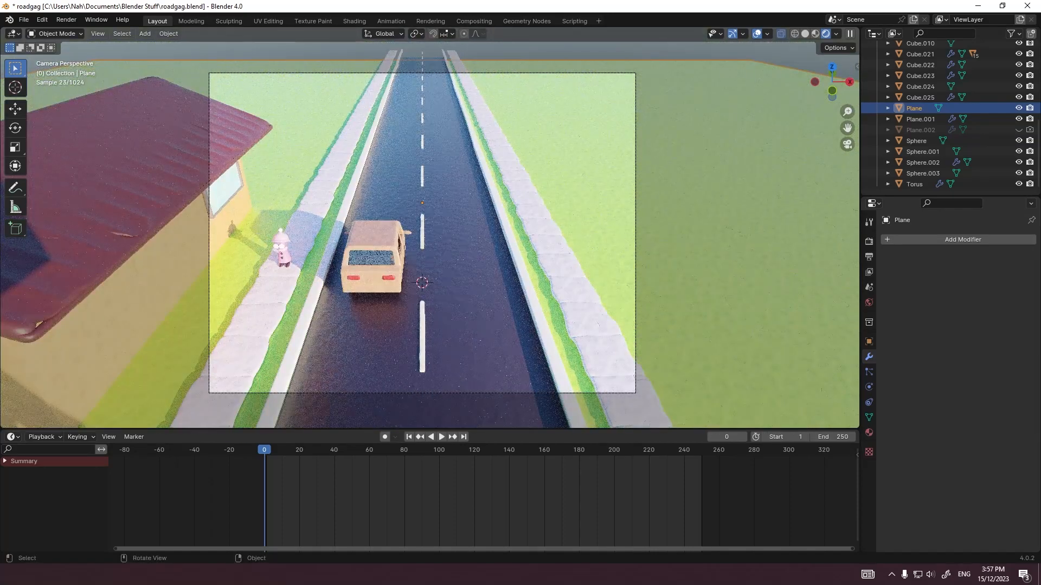
{"action": "left_click", "coordinate": [172, 165]}
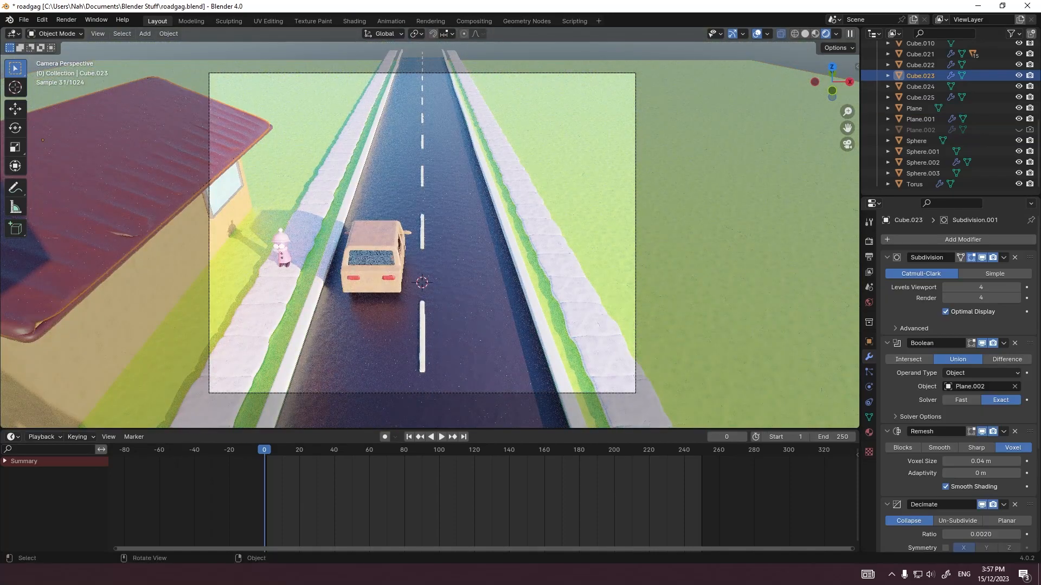
{"action": "left_click", "coordinate": [303, 325]}
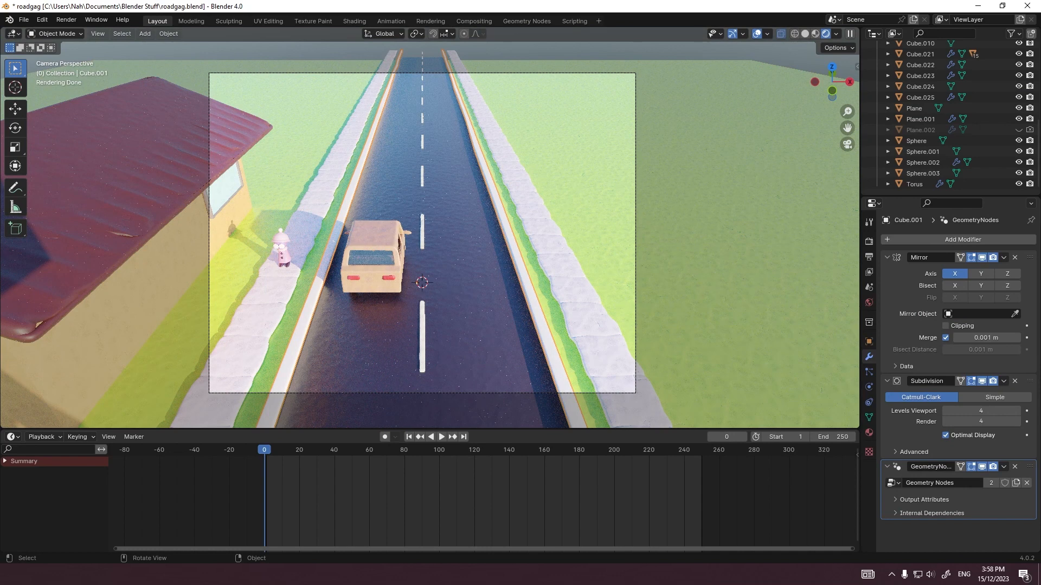
{"action": "left_click", "coordinate": [374, 240]}
{"action": "left_click", "coordinate": [585, 198]}
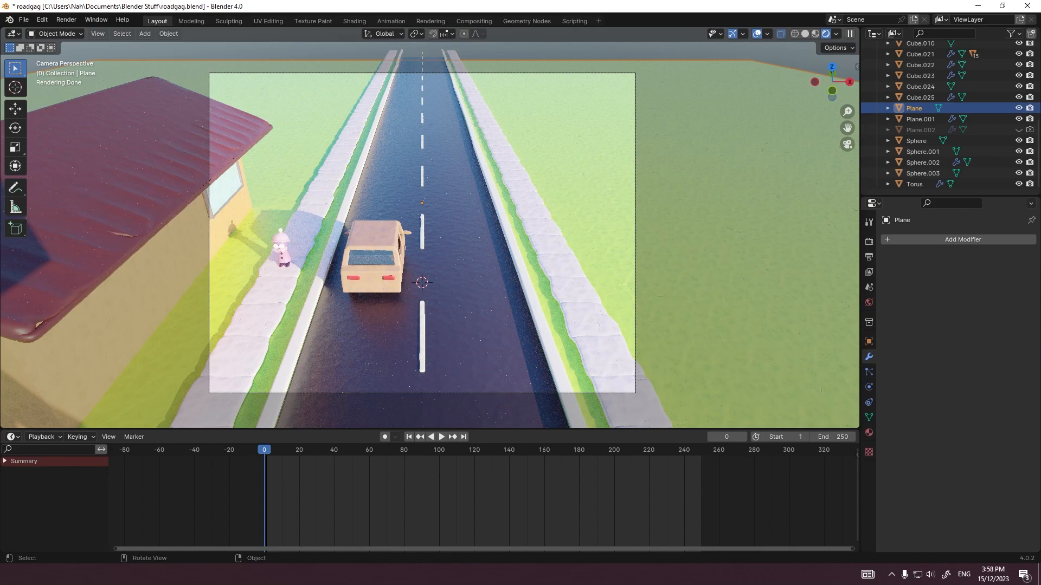
{"action": "left_click", "coordinate": [635, 204]}
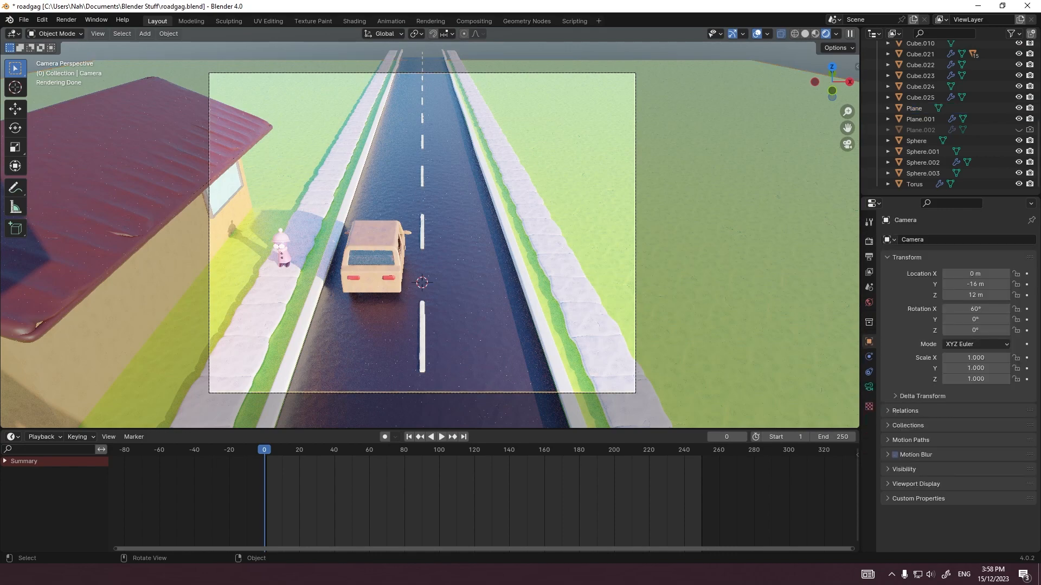
Step: Examine the car, the character and the roof corner up close through the camera
{"action": "scroll", "coordinate": [430, 228], "scroll_direction": "up", "scroll_amount": 5}
{"action": "middle_click_drag", "start_coordinate": [429, 228], "coordinate": [539, 157], "text": "shift"}
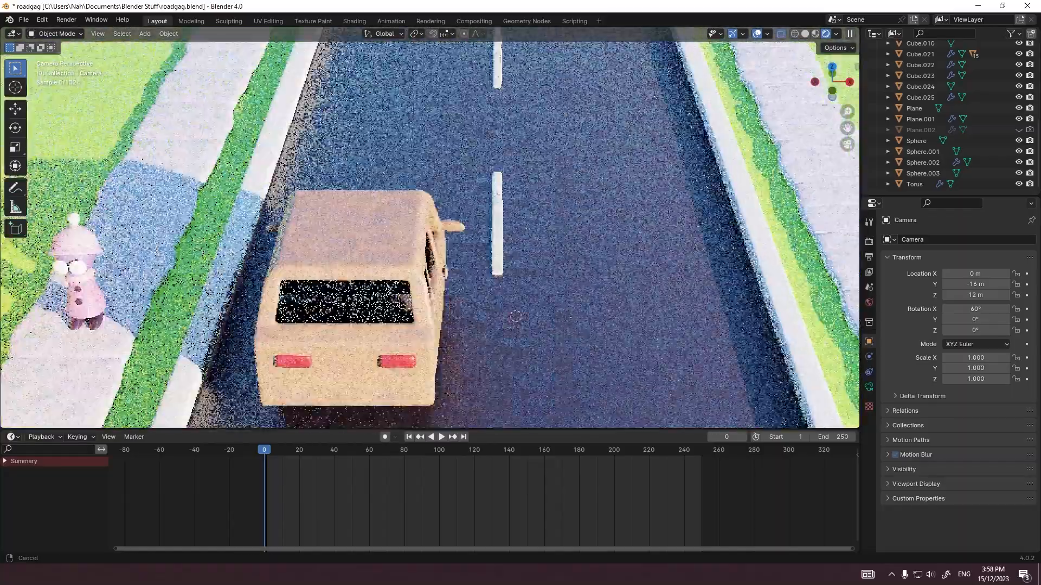
{"action": "scroll", "coordinate": [430, 228], "scroll_direction": "down", "scroll_amount": 6}
{"action": "scroll", "coordinate": [430, 228], "scroll_direction": "up", "scroll_amount": 4}
{"action": "middle_click_drag", "start_coordinate": [200, 143], "coordinate": [661, 313], "text": "shift"}
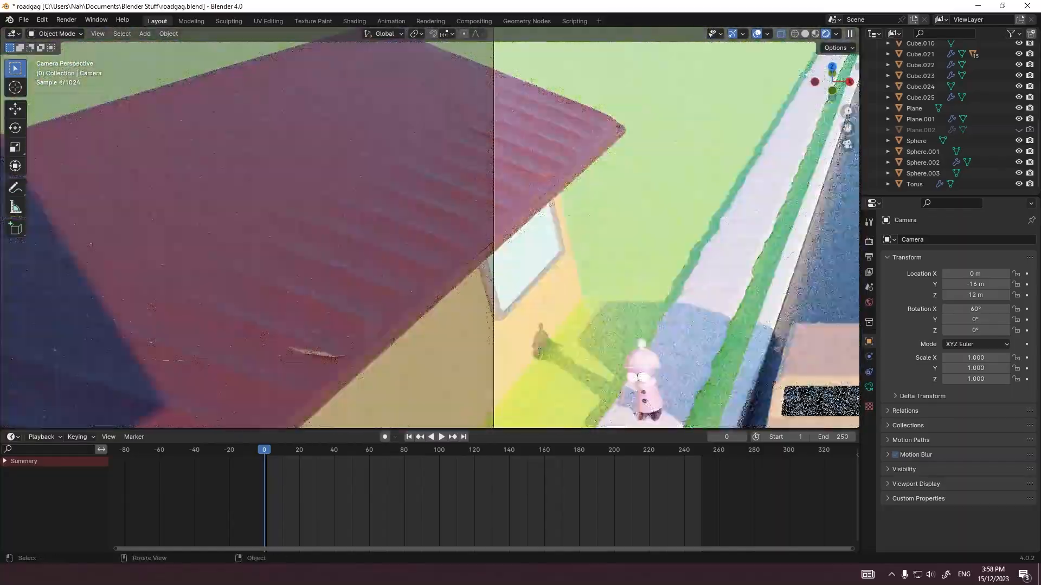
{"action": "scroll", "coordinate": [430, 227], "scroll_direction": "up", "scroll_amount": 4}
{"action": "middle_click_drag", "start_coordinate": [542, 216], "coordinate": [330, 214], "text": "shift"}
{"action": "scroll", "coordinate": [331, 215], "scroll_direction": "up", "scroll_amount": 2}
{"action": "middle_click_drag", "start_coordinate": [596, 136], "coordinate": [217, 347], "text": "shift"}
{"action": "scroll", "coordinate": [430, 227], "scroll_direction": "up", "scroll_amount": 2}
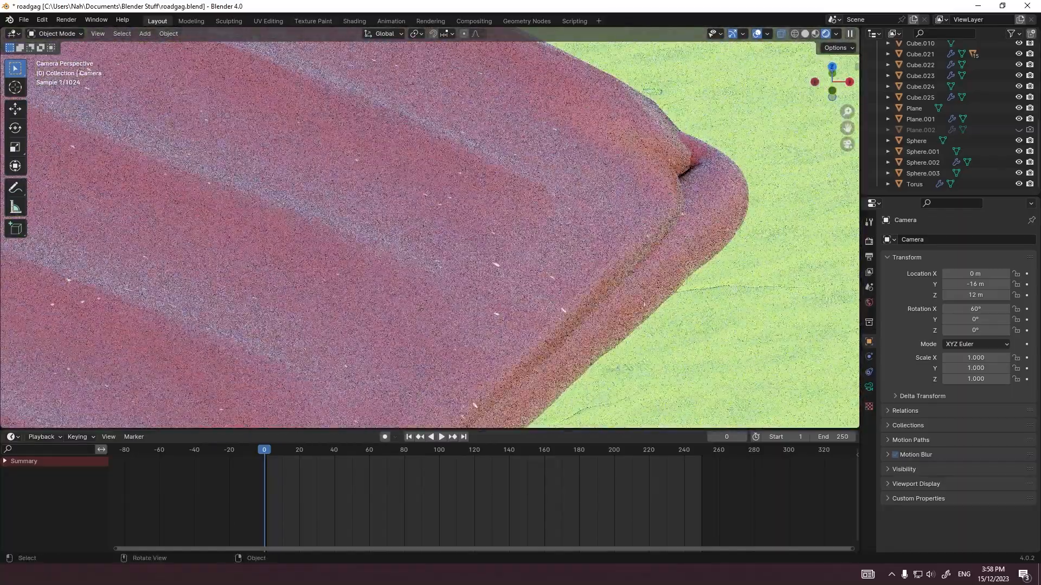
{"action": "scroll", "coordinate": [430, 228], "scroll_direction": "down", "scroll_amount": 14}
{"action": "middle_click_drag", "start_coordinate": [542, 271], "coordinate": [345, 179], "text": "shift"}
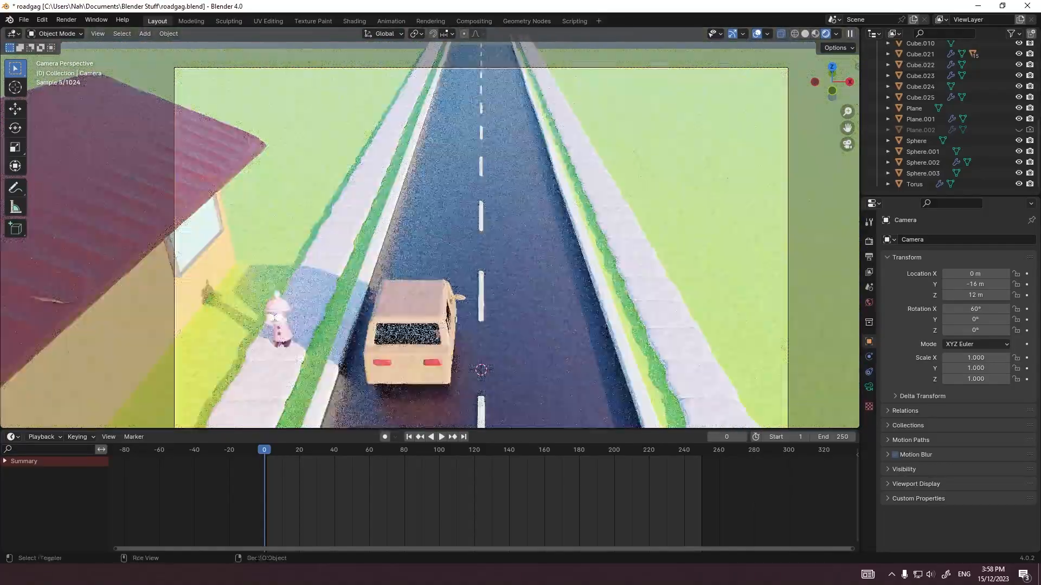
{"action": "scroll", "coordinate": [430, 235], "scroll_direction": "down", "scroll_amount": 2}
{"action": "middle_click_drag", "start_coordinate": [430, 235], "coordinate": [415, 215], "text": "shift"}
Step: Reframe the camera view around the road scene and save the file
{"action": "scroll", "coordinate": [430, 234], "scroll_direction": "up", "scroll_amount": 1}
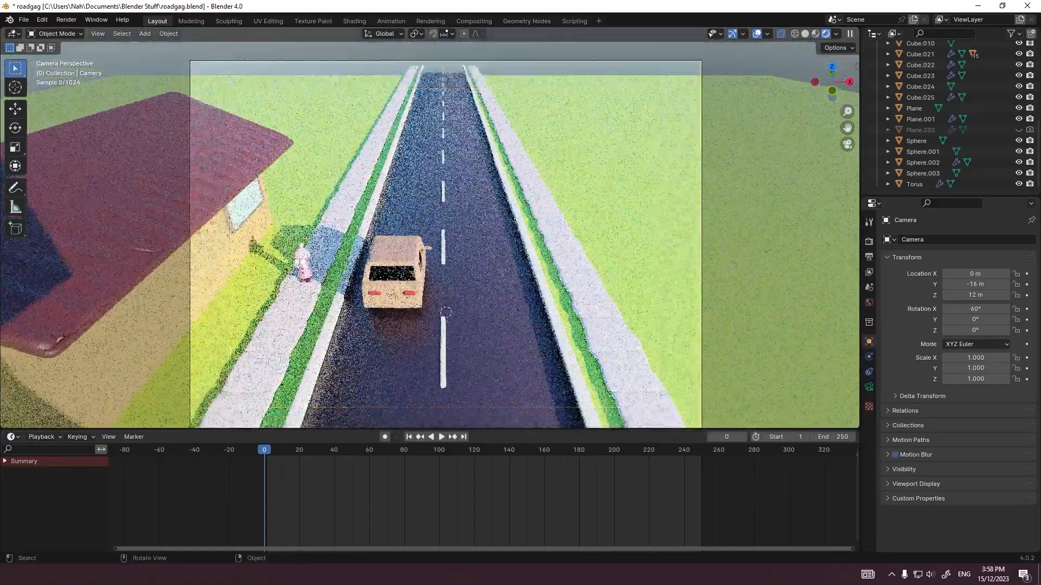
{"action": "middle_click_drag", "start_coordinate": [446, 312], "coordinate": [444, 288], "text": "shift"}
{"action": "left_click", "coordinate": [477, 244]}
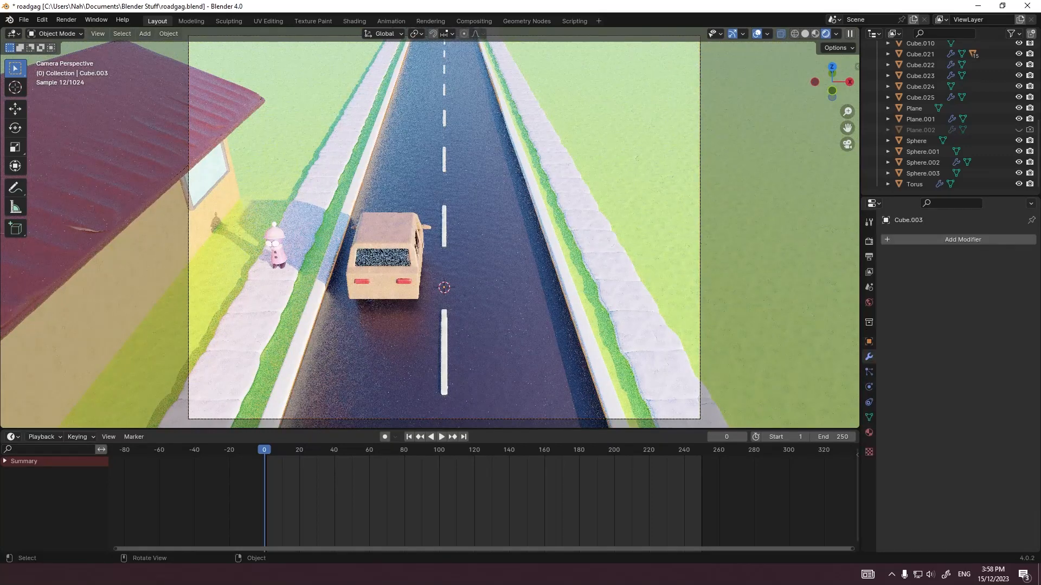
{"action": "key", "text": "ctrl+s"}
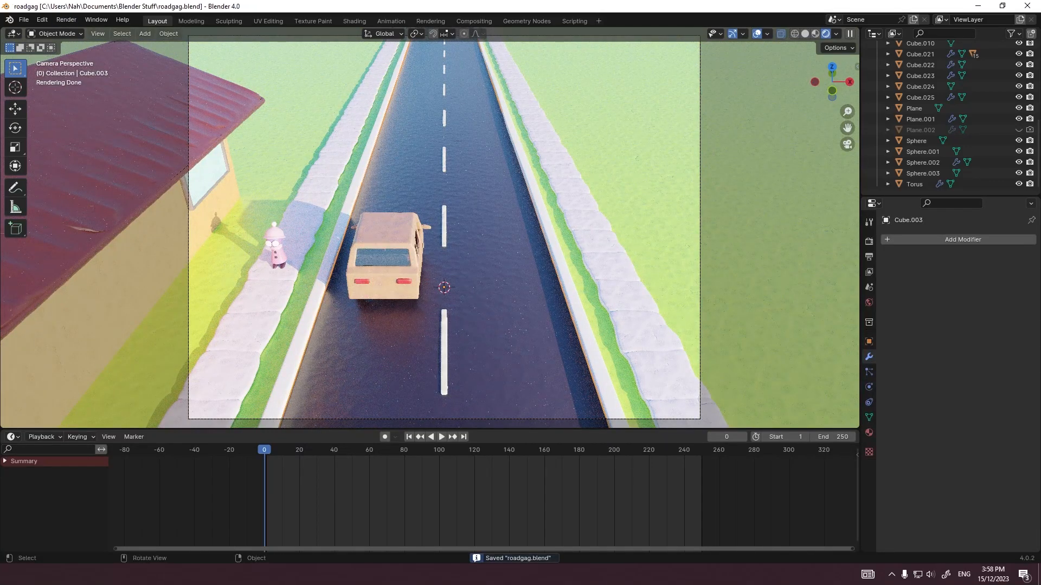
Step: Parent the driver's head and body to the car body with Object (Keep Transform), and deselect them
{"action": "middle_click_drag", "start_coordinate": [488, 238], "coordinate": [367, 230]}
{"action": "scroll", "coordinate": [371, 238], "scroll_direction": "up", "scroll_amount": 3}
{"action": "left_click", "coordinate": [427, 274]}
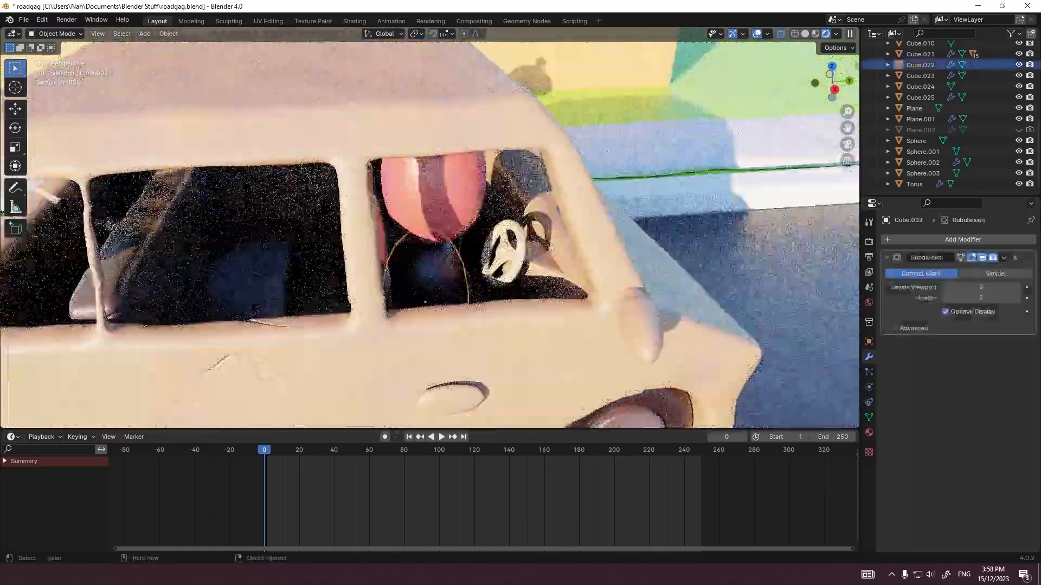
{"action": "left_click", "coordinate": [434, 203], "text": "shift"}
{"action": "left_click", "coordinate": [415, 125], "text": "shift"}
{"action": "key", "text": "g"}
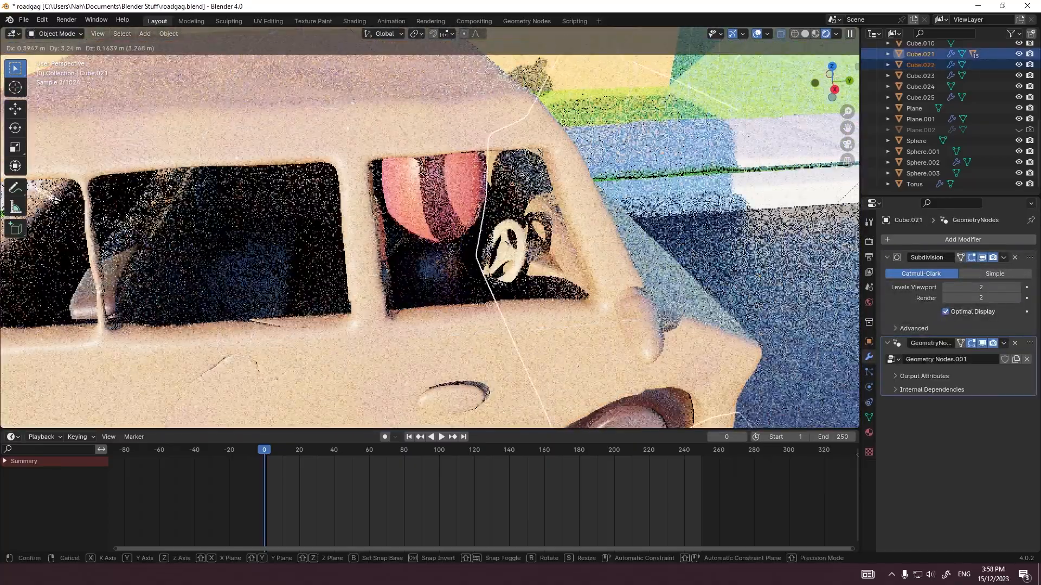
{"action": "key", "text": "Escape"}
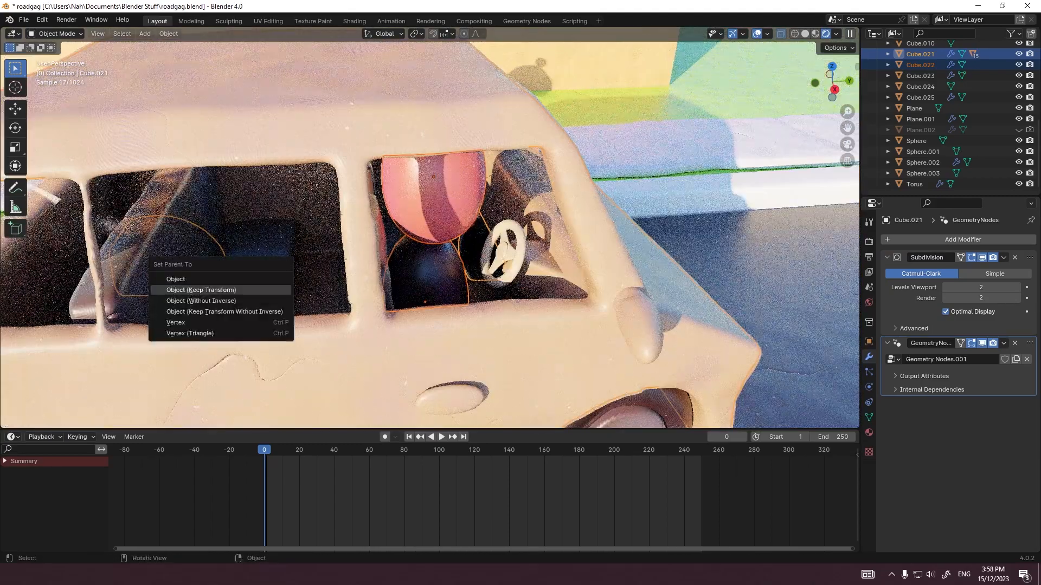
{"action": "left_click", "coordinate": [249, 290]}
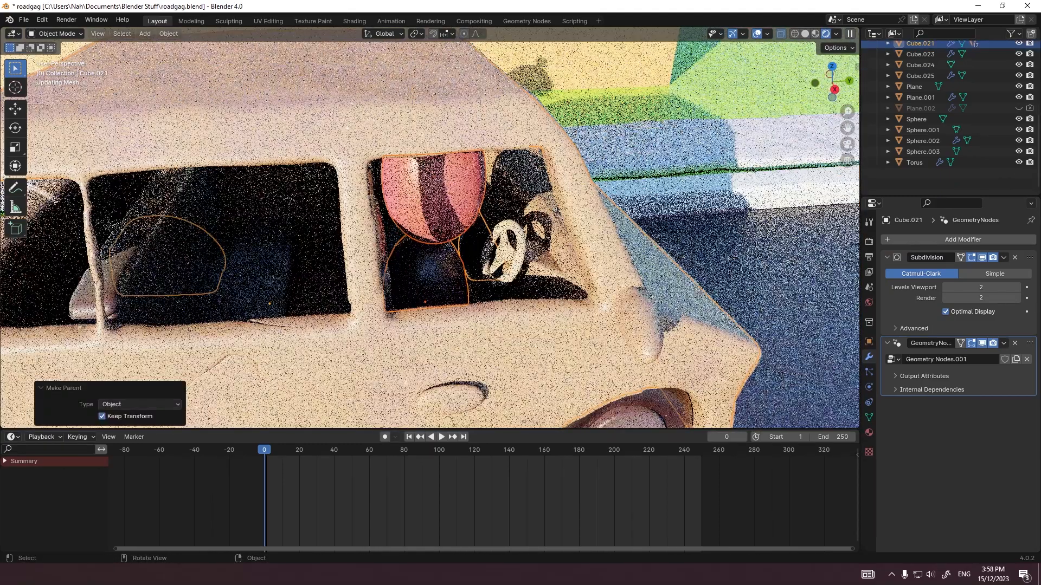
{"action": "scroll", "coordinate": [428, 228], "scroll_direction": "down", "scroll_amount": 6}
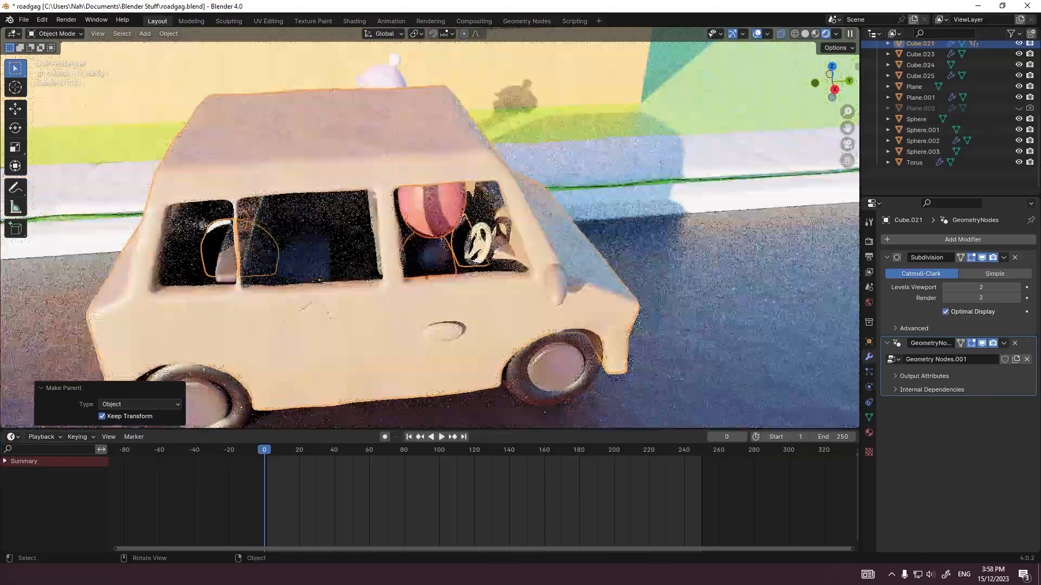
{"action": "scroll", "coordinate": [428, 228], "scroll_direction": "up", "scroll_amount": 4}
{"action": "left_click", "coordinate": [401, 331]}
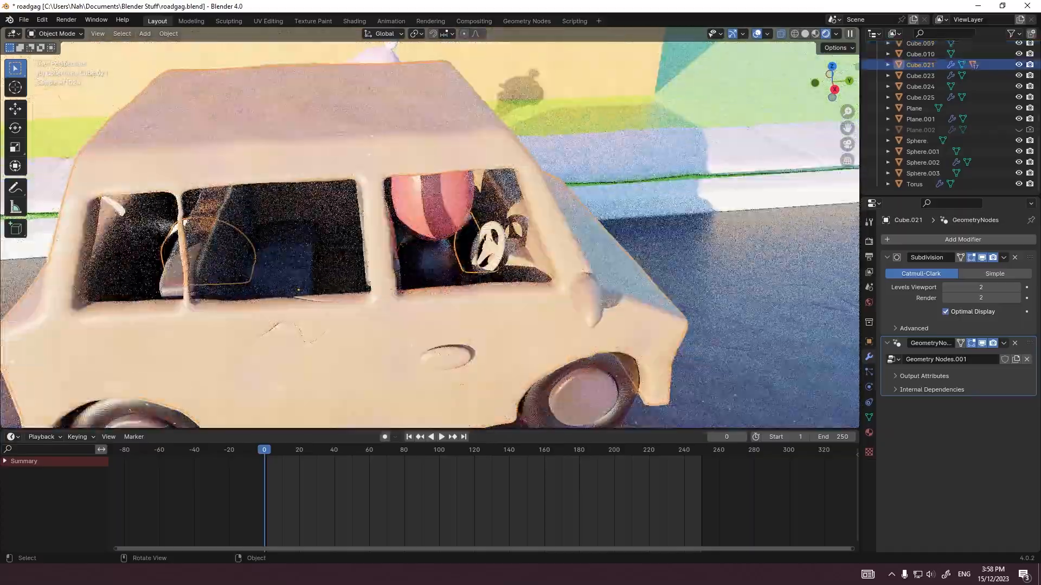
{"action": "left_click", "coordinate": [748, 303]}
Step: View the car from its opposite side and bring up the clay material settings of the driver's body
{"action": "scroll", "coordinate": [428, 228], "scroll_direction": "down", "scroll_amount": 16}
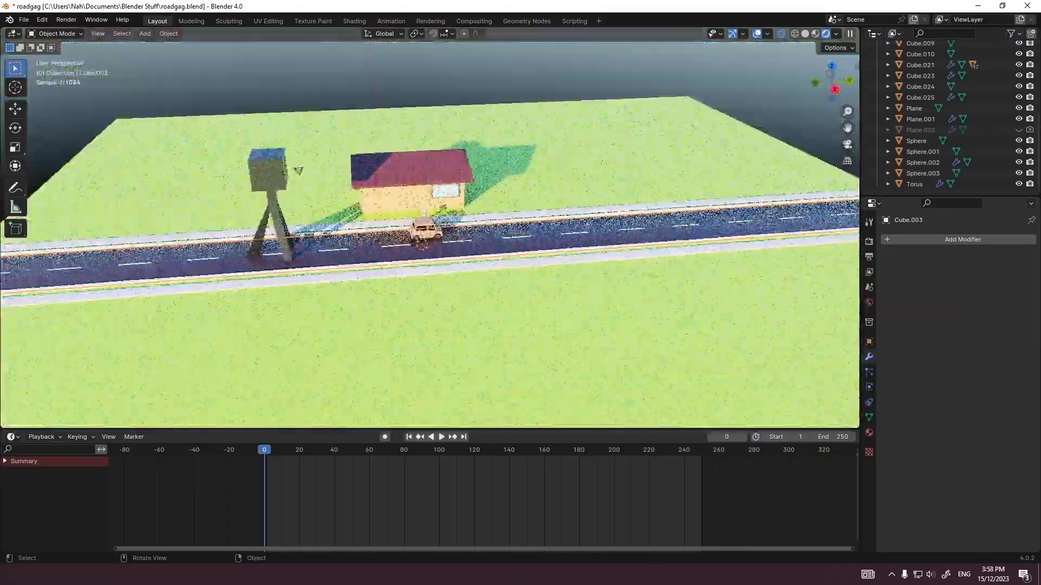
{"action": "scroll", "coordinate": [429, 227], "scroll_direction": "up", "scroll_amount": 10}
{"action": "left_click", "coordinate": [482, 282]}
{"action": "middle_click_drag", "start_coordinate": [482, 282], "coordinate": [304, 217]}
{"action": "left_click", "coordinate": [869, 432]}
{"action": "scroll", "coordinate": [429, 228], "scroll_direction": "up", "scroll_amount": 4}
{"action": "middle_click_drag", "start_coordinate": [429, 228], "coordinate": [450, 233]}
{"action": "scroll", "coordinate": [428, 227], "scroll_direction": "up", "scroll_amount": 3}
{"action": "middle_click_drag", "start_coordinate": [415, 336], "coordinate": [512, 372]}
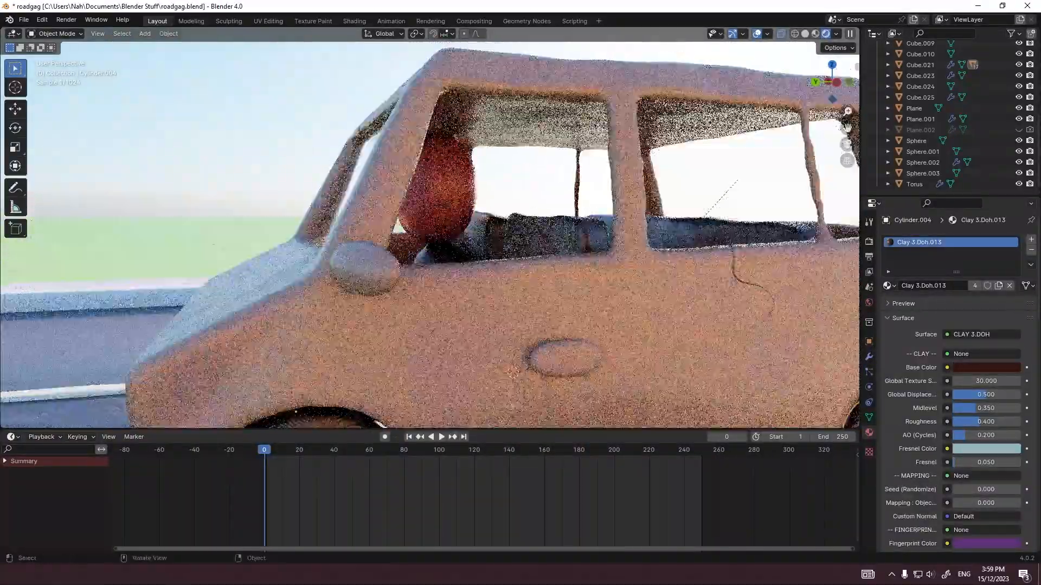
{"action": "left_click", "coordinate": [443, 255]}
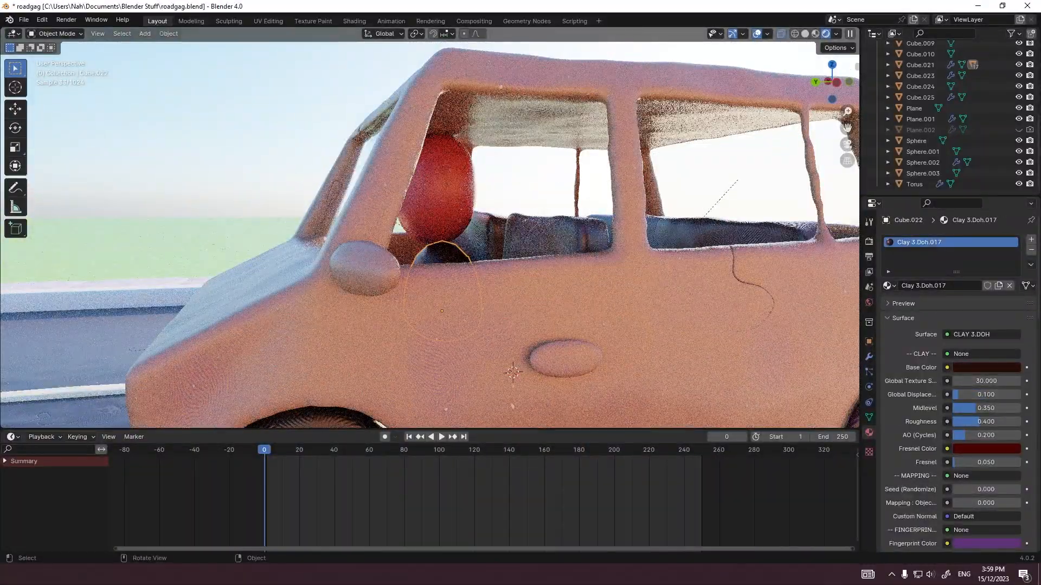
Step: Check the base color of the wheel hubs' clay material and select the seat inside the car
{"action": "scroll", "coordinate": [428, 233], "scroll_direction": "down", "scroll_amount": 3}
{"action": "left_click", "coordinate": [375, 358]}
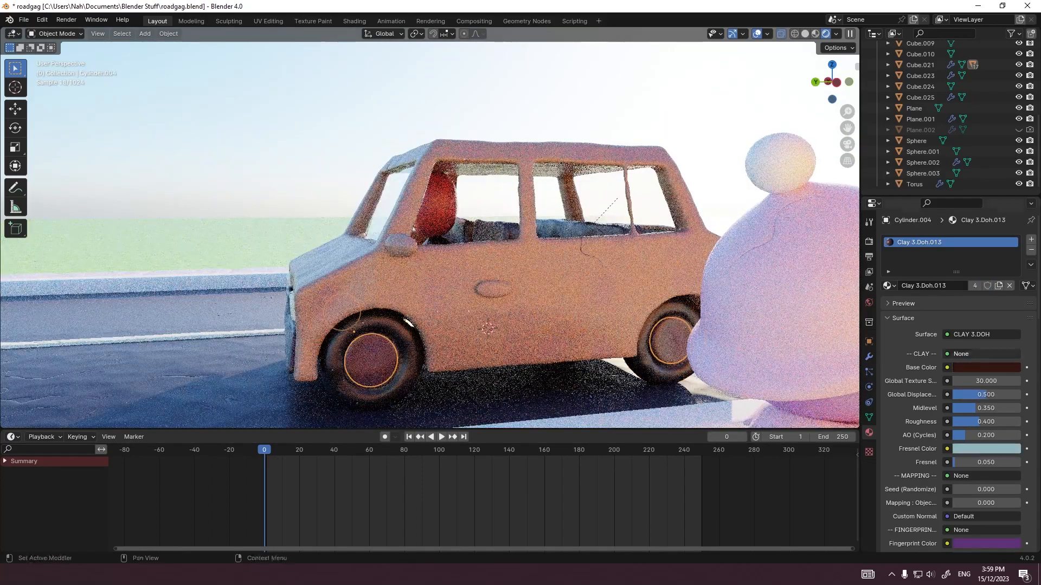
{"action": "left_click", "coordinate": [986, 367]}
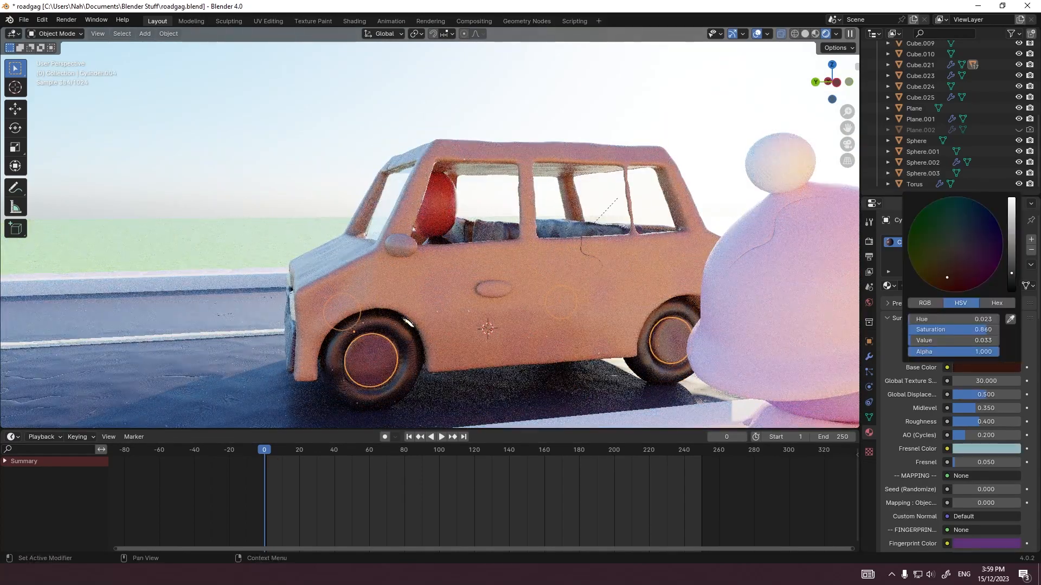
{"action": "middle_click_drag", "start_coordinate": [612, 238], "coordinate": [616, 249]}
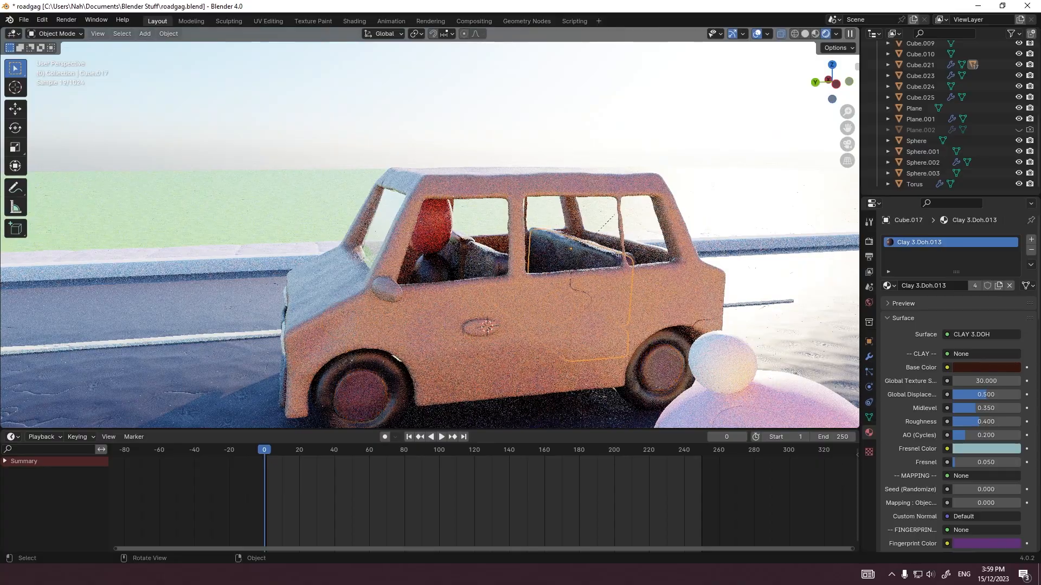
Step: Assign the Clay 3.Doh.015 material to the car's front bumper panel
{"action": "left_click", "coordinate": [887, 286]}
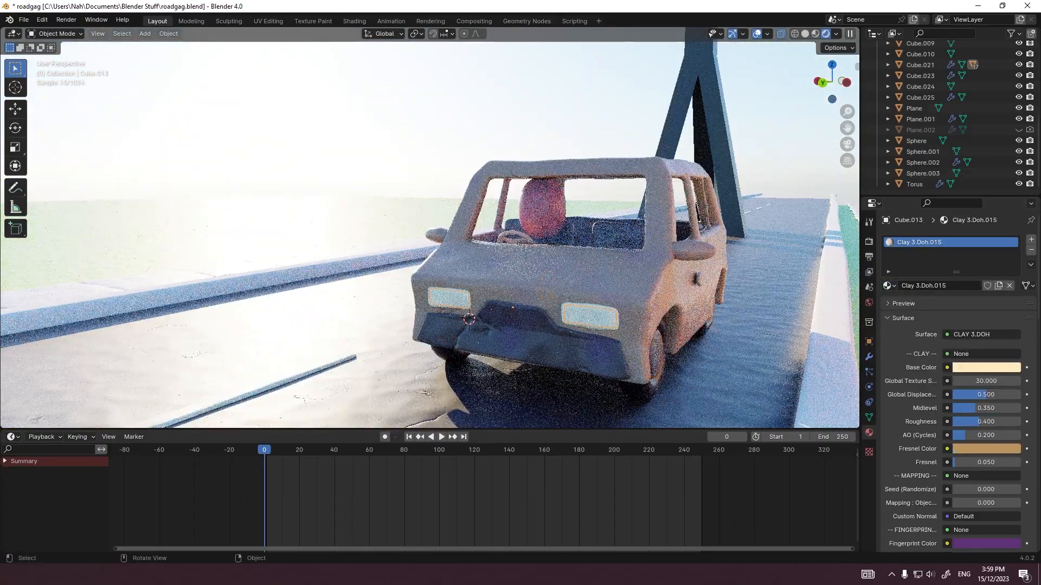
{"action": "left_click", "coordinate": [888, 285]}
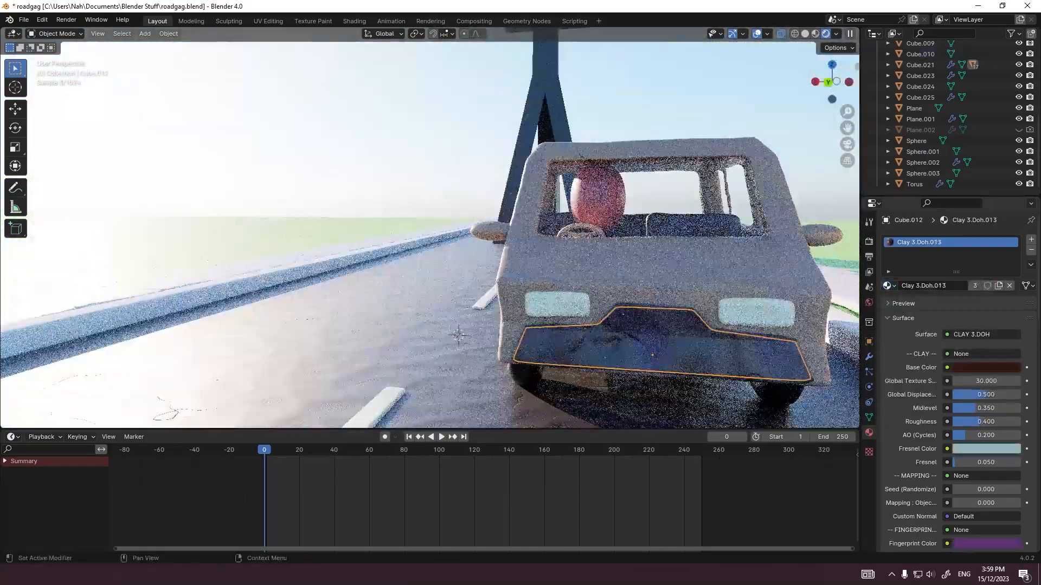
{"action": "left_click", "coordinate": [888, 285]}
{"action": "type", "text": "15"}
{"action": "key", "text": "Return"}
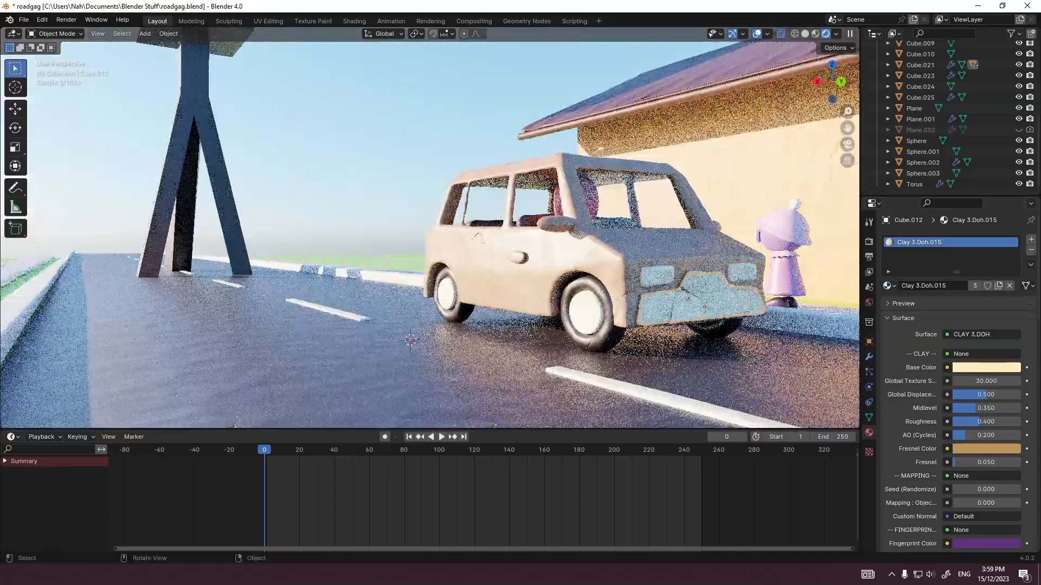
Step: Look over the car, character and road through the camera view and save the file
{"action": "key", "text": "KP_0"}
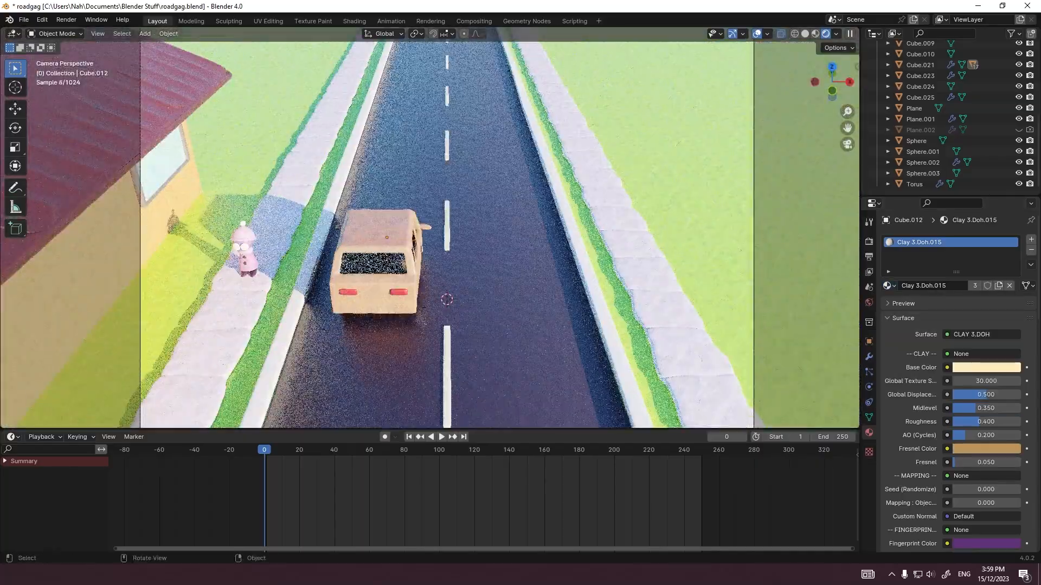
{"action": "scroll", "coordinate": [430, 228], "scroll_direction": "up", "scroll_amount": 8}
{"action": "middle_click_drag", "start_coordinate": [445, 325], "coordinate": [387, 111], "text": "shift"}
{"action": "scroll", "coordinate": [423, 227], "scroll_direction": "up", "scroll_amount": 9}
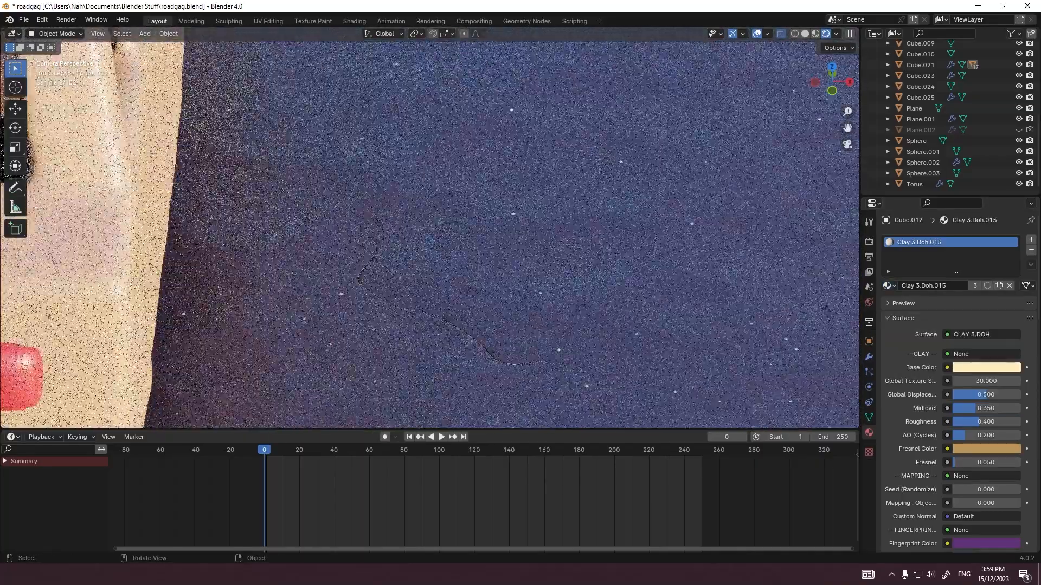
{"action": "middle_click_drag", "start_coordinate": [379, 325], "coordinate": [531, 182], "text": "shift"}
{"action": "scroll", "coordinate": [429, 229], "scroll_direction": "down", "scroll_amount": 12}
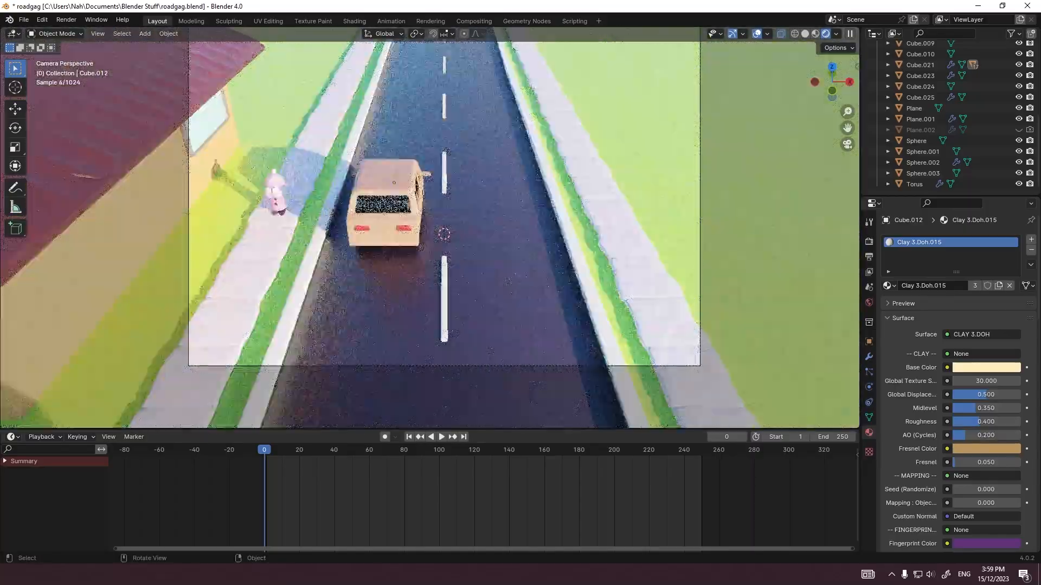
{"action": "middle_click_drag", "start_coordinate": [429, 229], "coordinate": [390, 228], "text": "shift"}
{"action": "scroll", "coordinate": [430, 229], "scroll_direction": "down", "scroll_amount": 1}
{"action": "scroll", "coordinate": [430, 229], "scroll_direction": "up", "scroll_amount": 1}
{"action": "scroll", "coordinate": [430, 235], "scroll_direction": "down", "scroll_amount": 1}
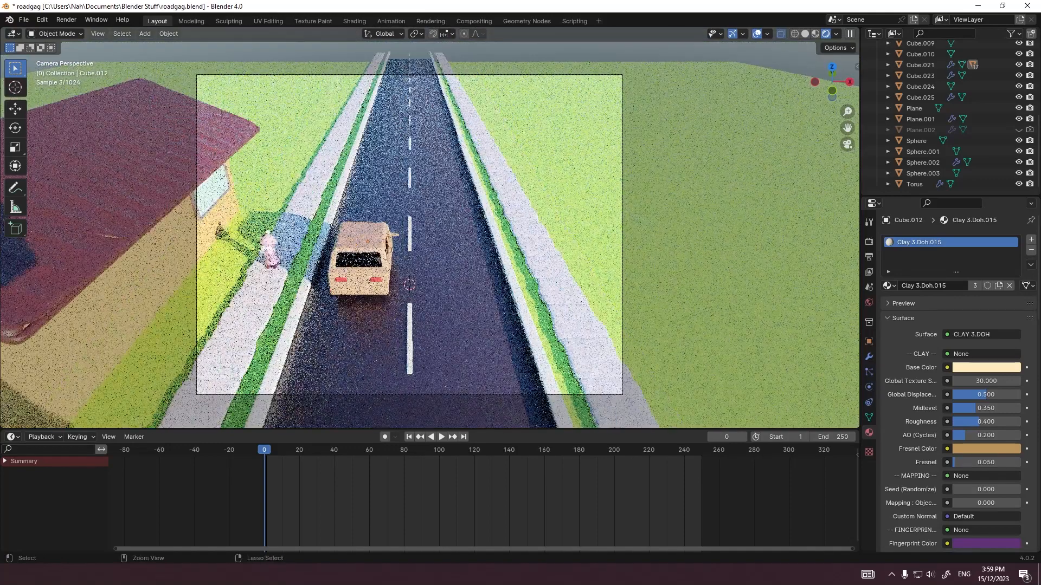
{"action": "key", "text": "ctrl+s"}
{"action": "left_click", "coordinate": [361, 258]}
{"action": "key", "text": "r"}
{"action": "key", "text": "r"}
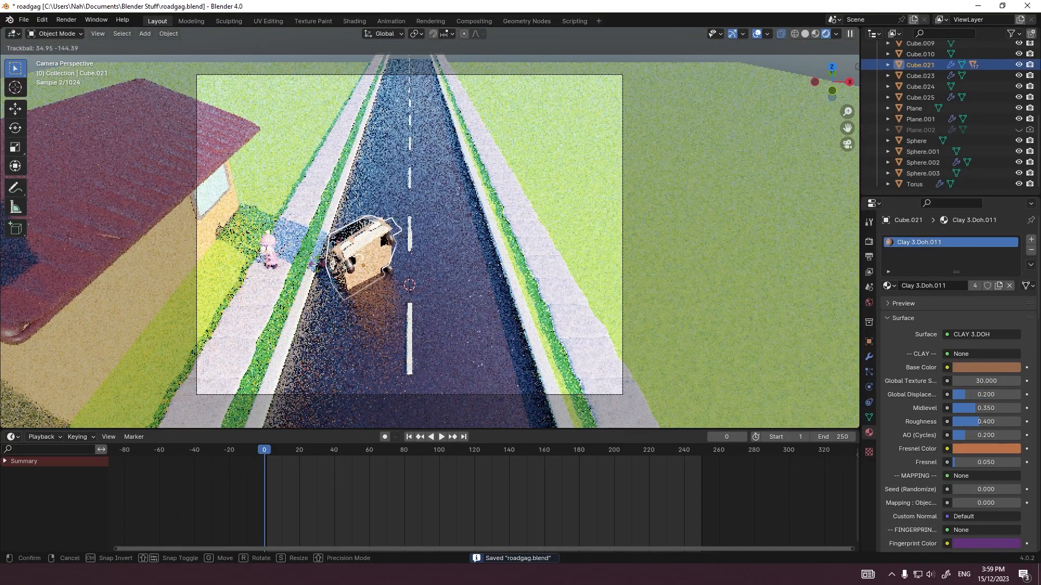
{"action": "key", "text": "Escape"}
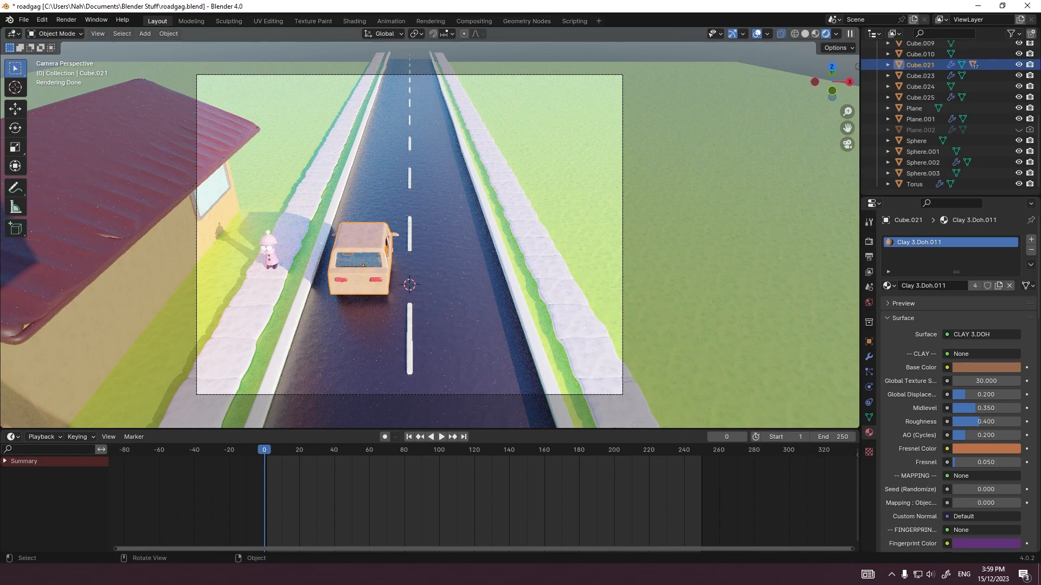
Step: Select the green ground plane and examine the sidewalk, road and building from several angles and through the camera
{"action": "left_click", "coordinate": [575, 201]}
{"action": "middle_click_drag", "start_coordinate": [575, 217], "coordinate": [575, 171]}
{"action": "scroll", "coordinate": [570, 173], "scroll_direction": "down", "scroll_amount": 5}
{"action": "scroll", "coordinate": [569, 176], "scroll_direction": "up", "scroll_amount": 4}
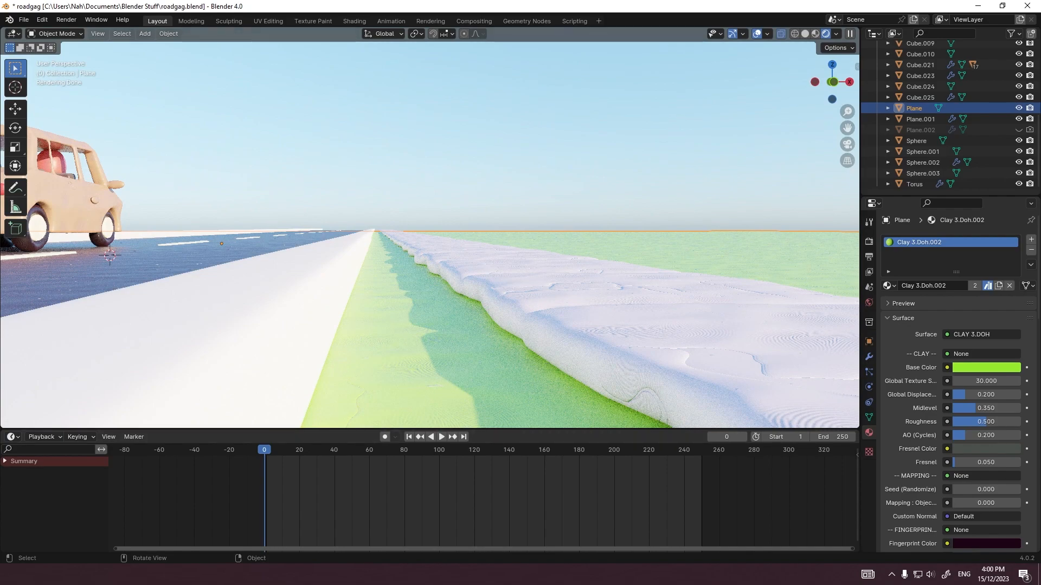
{"action": "middle_click_drag", "start_coordinate": [574, 171], "coordinate": [561, 191]}
{"action": "scroll", "coordinate": [573, 170], "scroll_direction": "down", "scroll_amount": 7}
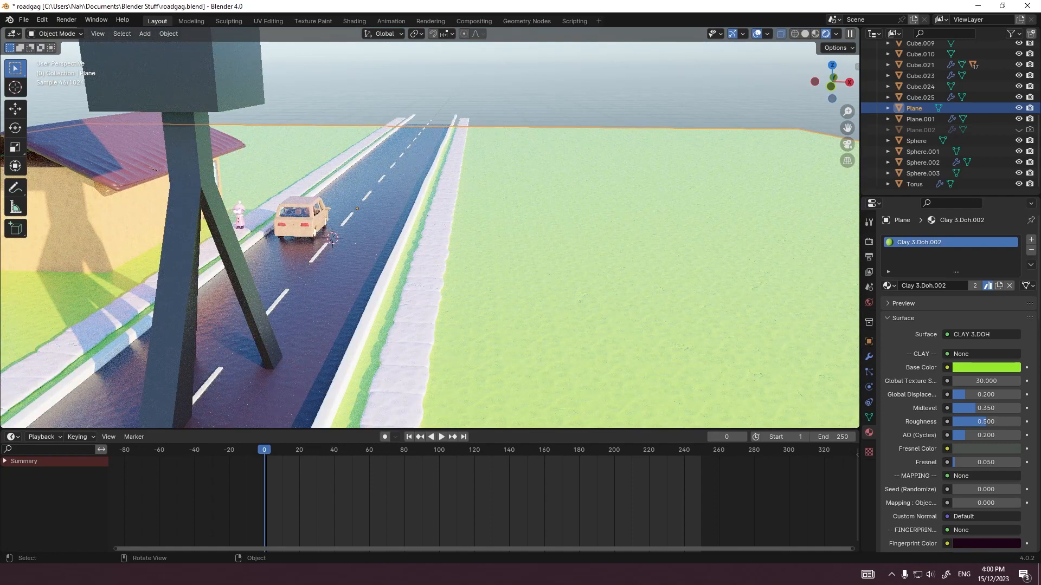
{"action": "key", "text": "KP_0"}
{"action": "key", "text": "KP_0"}
{"action": "key", "text": "KP_0"}
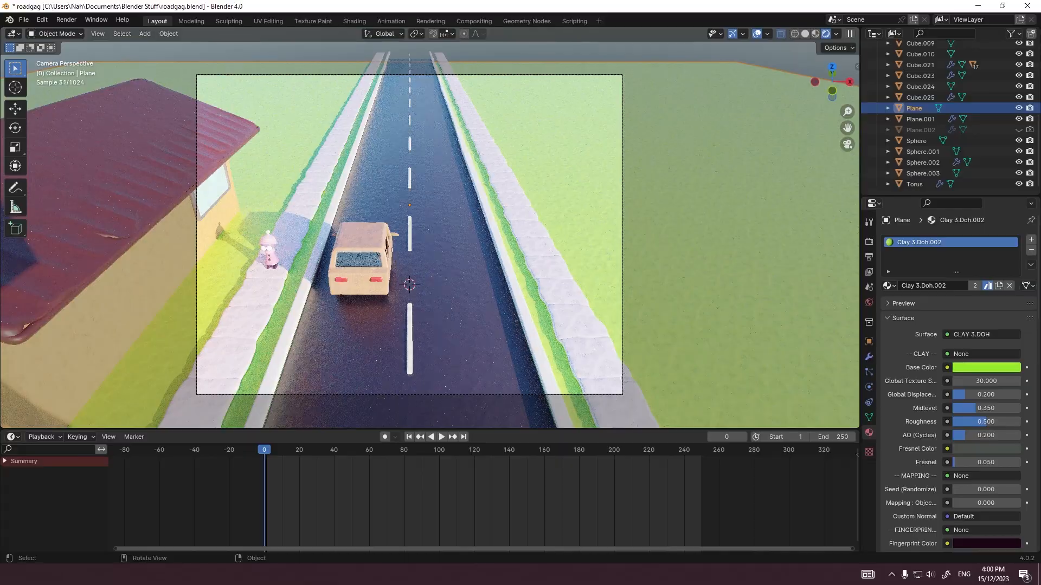
{"action": "left_click", "coordinate": [410, 395]}
{"action": "scroll", "coordinate": [507, 295], "scroll_direction": "up", "scroll_amount": 1}
{"action": "middle_click_drag", "start_coordinate": [410, 325], "coordinate": [355, 289], "text": "shift"}
{"action": "scroll", "coordinate": [506, 295], "scroll_direction": "down", "scroll_amount": 1}
{"action": "key", "text": "ctrl+z"}
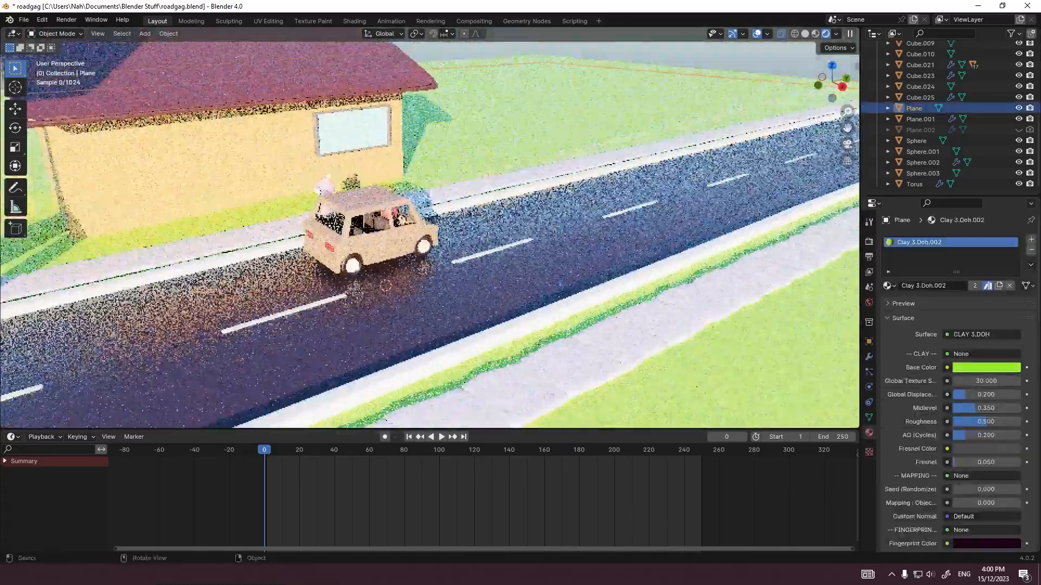
Step: Add a cube and move it -11 m along X, in front of the building's wall
{"action": "key", "text": "KP_3"}
{"action": "key", "text": "shift+a"}
{"action": "left_click", "coordinate": [415, 301]}
{"action": "key", "text": "g"}
{"action": "key", "text": "z"}
{"action": "key", "text": "1"}
{"action": "key", "text": "Return"}
{"action": "middle_click_drag", "start_coordinate": [415, 301], "coordinate": [564, 336]}
{"action": "key", "text": "g"}
{"action": "key", "text": "x"}
{"action": "key", "text": "Return"}
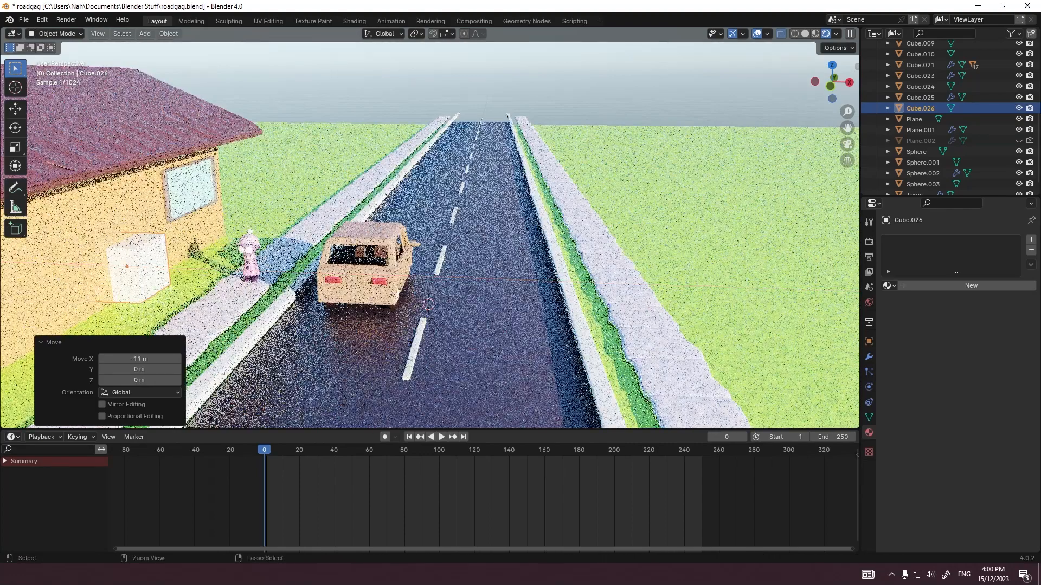
Step: Shift the new cube along X toward the building wall in camera view, and delete it
{"action": "key", "text": "KP_0"}
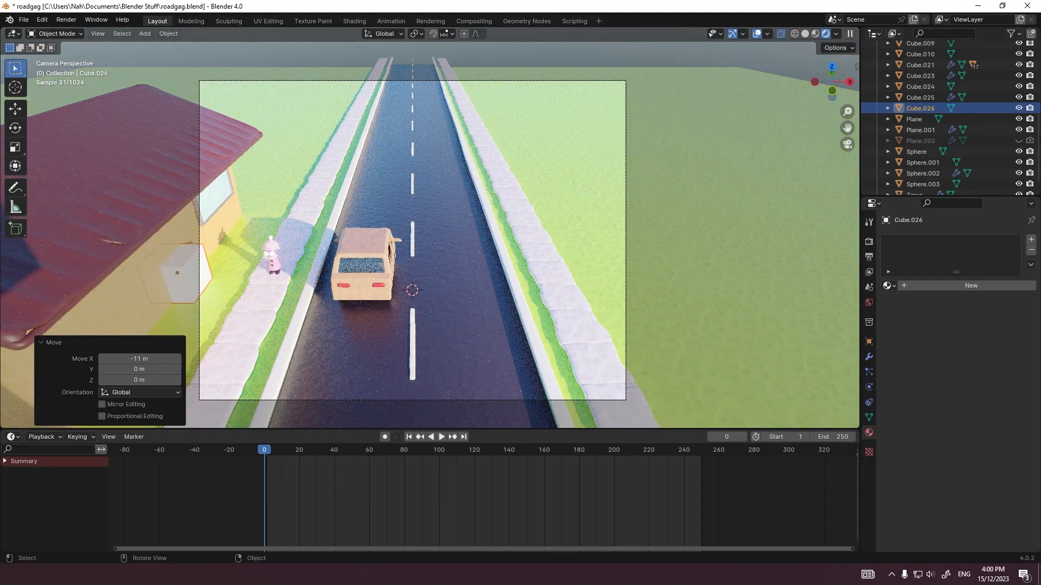
{"action": "key", "text": "g"}
{"action": "key", "text": "x"}
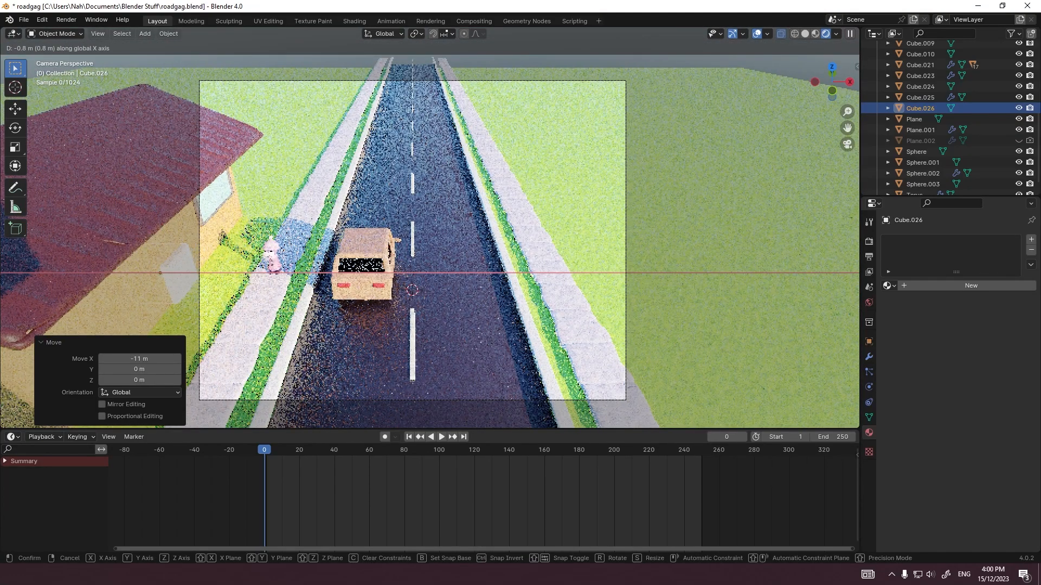
{"action": "key", "text": "Return"}
{"action": "key", "text": "Delete"}
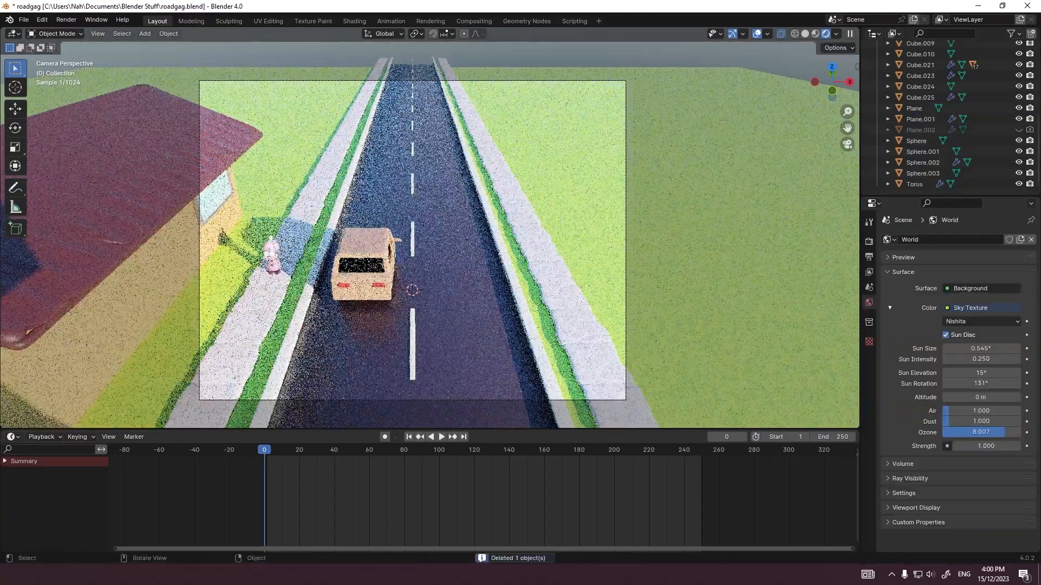
Step: Add a 2 m cube and move it -10 m in X and 6 m in Y, between the building and the sidewalk
{"action": "left_click", "coordinate": [430, 229]}
{"action": "scroll", "coordinate": [430, 229], "scroll_direction": "up", "scroll_amount": 5}
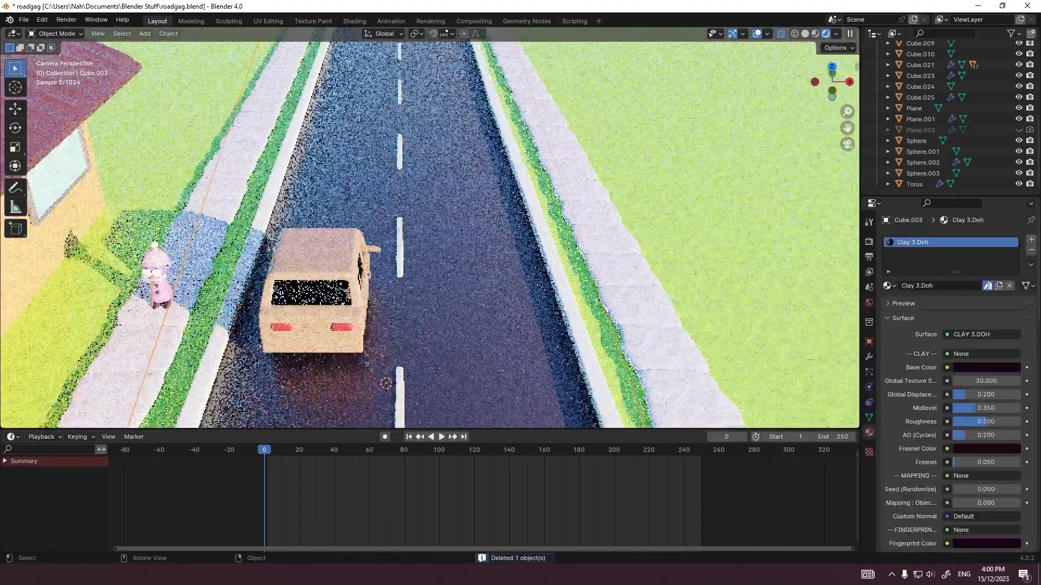
{"action": "scroll", "coordinate": [430, 229], "scroll_direction": "down", "scroll_amount": 2}
{"action": "middle_click_drag", "start_coordinate": [430, 229], "coordinate": [589, 229], "text": "shift"}
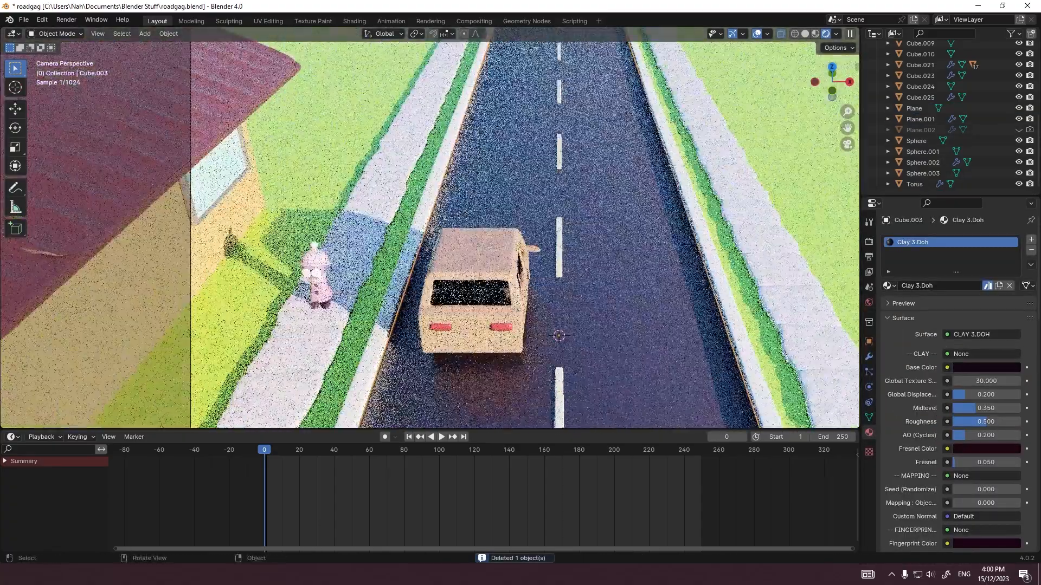
{"action": "scroll", "coordinate": [429, 228], "scroll_direction": "up", "scroll_amount": 2}
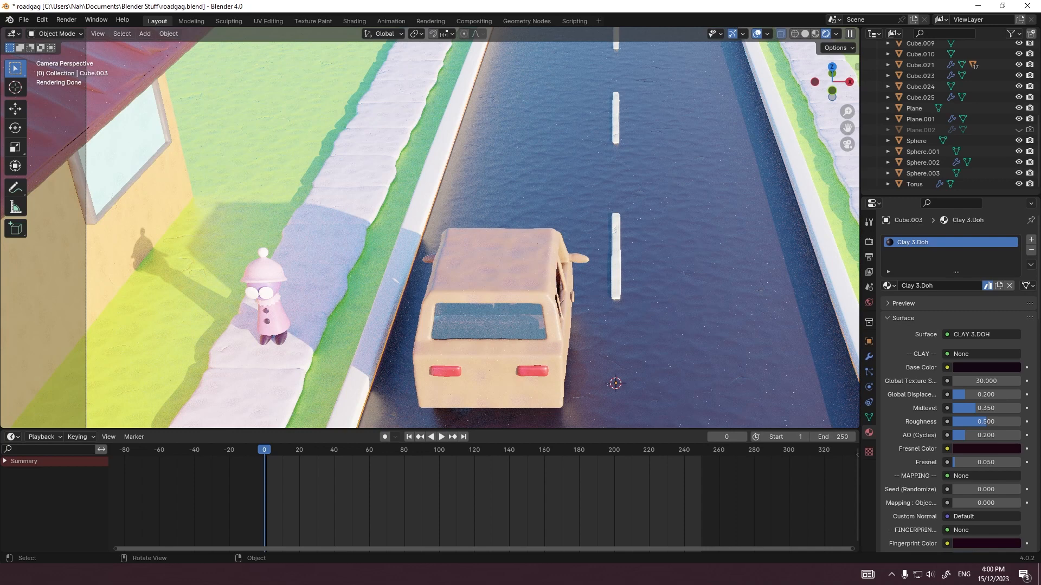
{"action": "key", "text": "shift+a"}
{"action": "mouse_move", "coordinate": [217, 235]}
{"action": "left_click", "coordinate": [350, 248]}
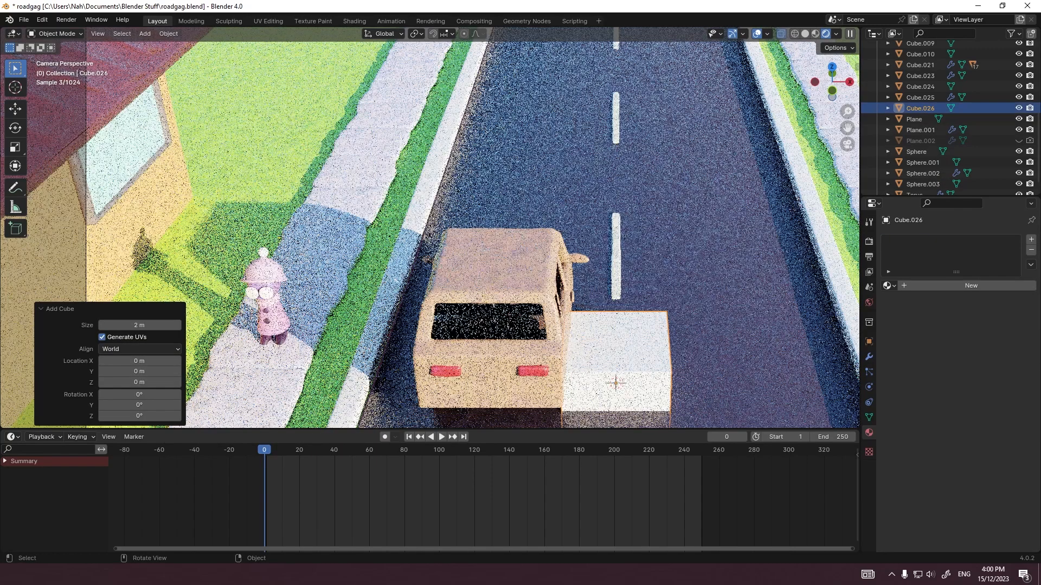
{"action": "key", "text": "g"}
{"action": "key", "text": "shift+z"}
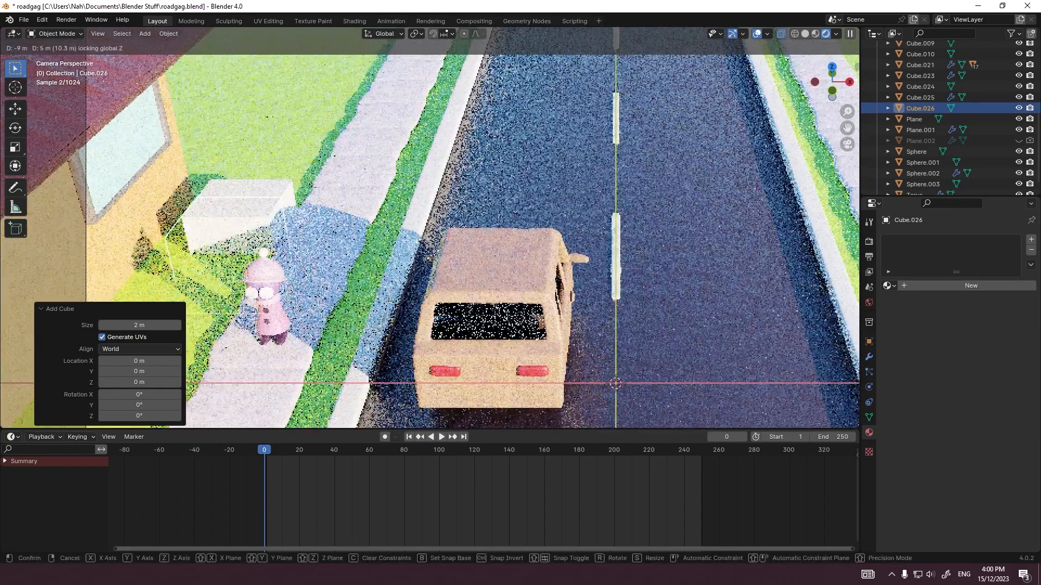
{"action": "left_click", "coordinate": [205, 234]}
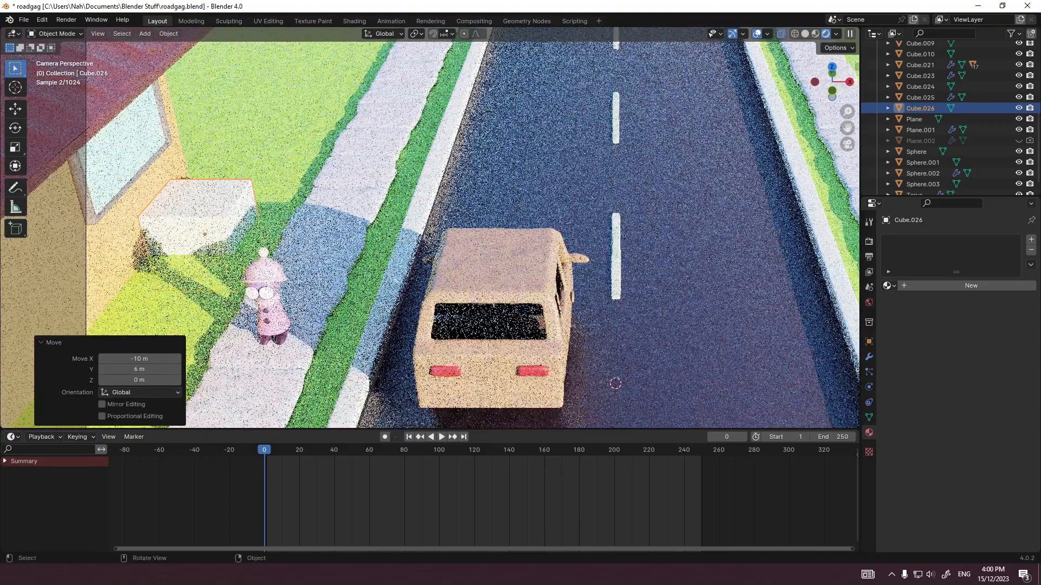
Step: In the right view, move the cube 1 m along Y and 1.1 m up to line up with the building's corner
{"action": "middle_click_drag", "start_coordinate": [231, 231], "coordinate": [573, 212]}
{"action": "key", "text": "grave"}
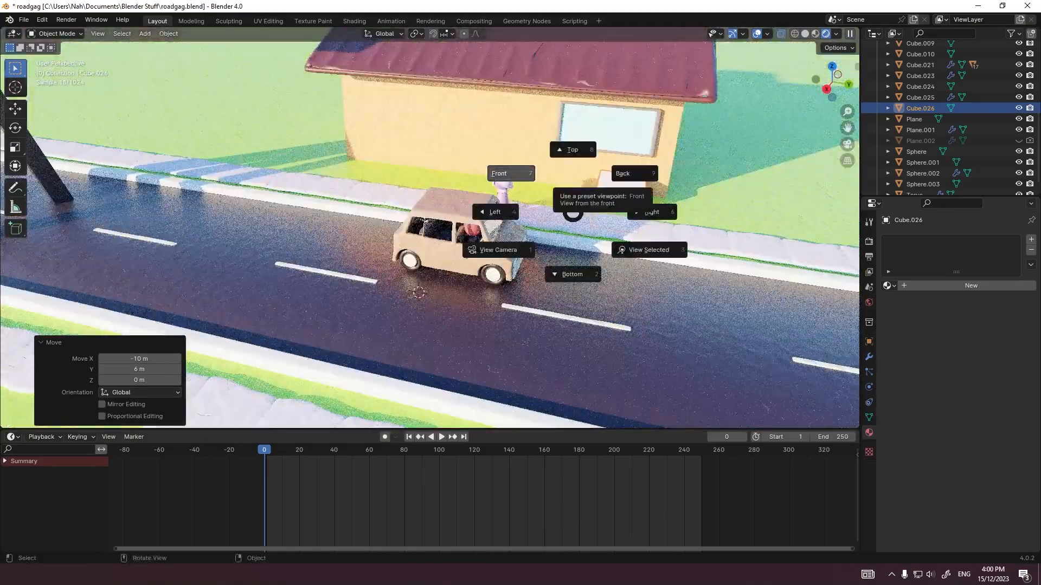
{"action": "left_click", "coordinate": [652, 212]}
{"action": "middle_click_drag", "start_coordinate": [688, 254], "coordinate": [463, 238], "text": "shift"}
{"action": "scroll", "coordinate": [463, 238], "scroll_direction": "up", "scroll_amount": 4}
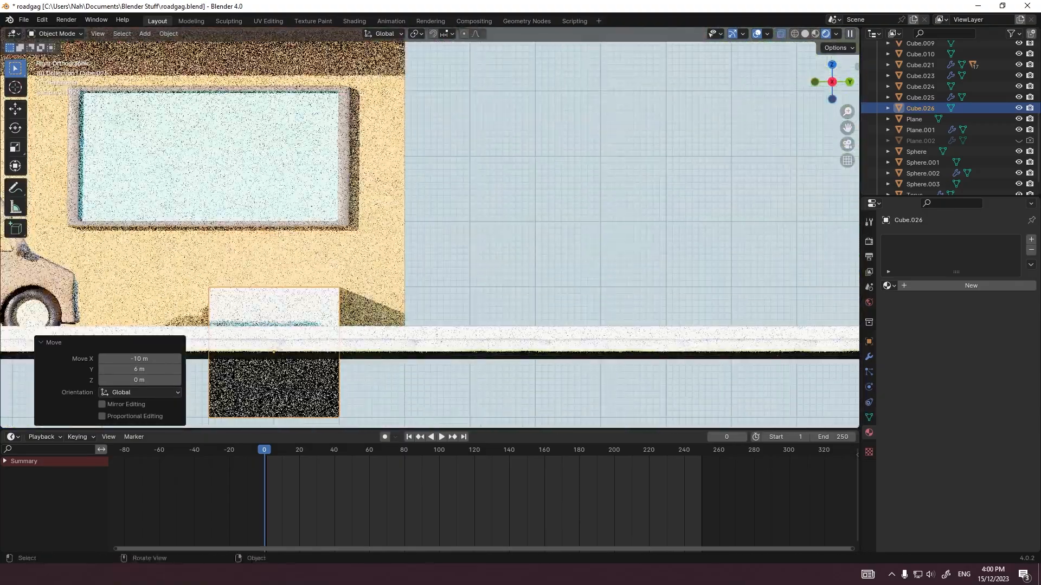
{"action": "key", "text": "g"}
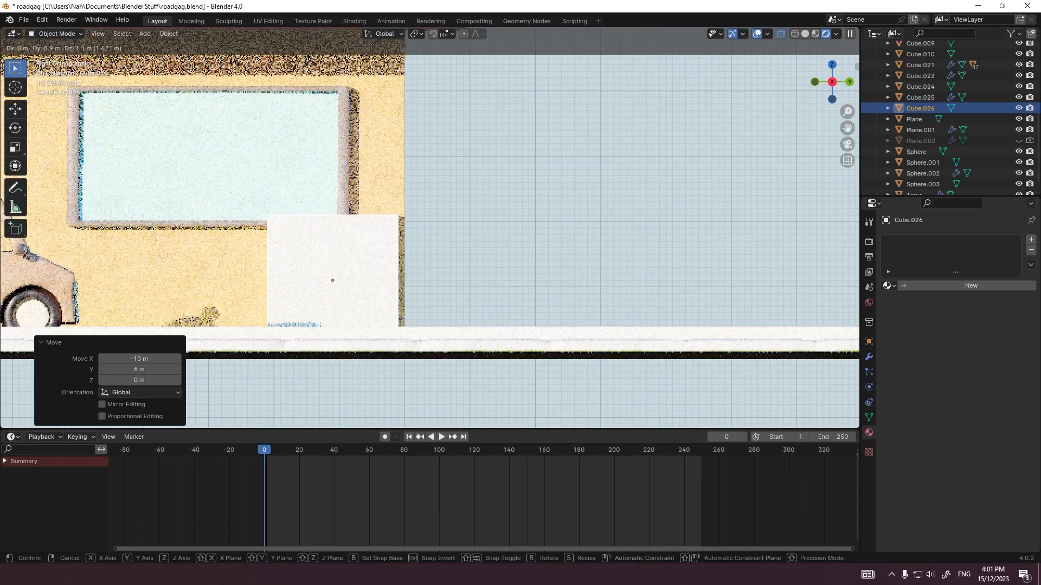
{"action": "key", "text": "Return"}
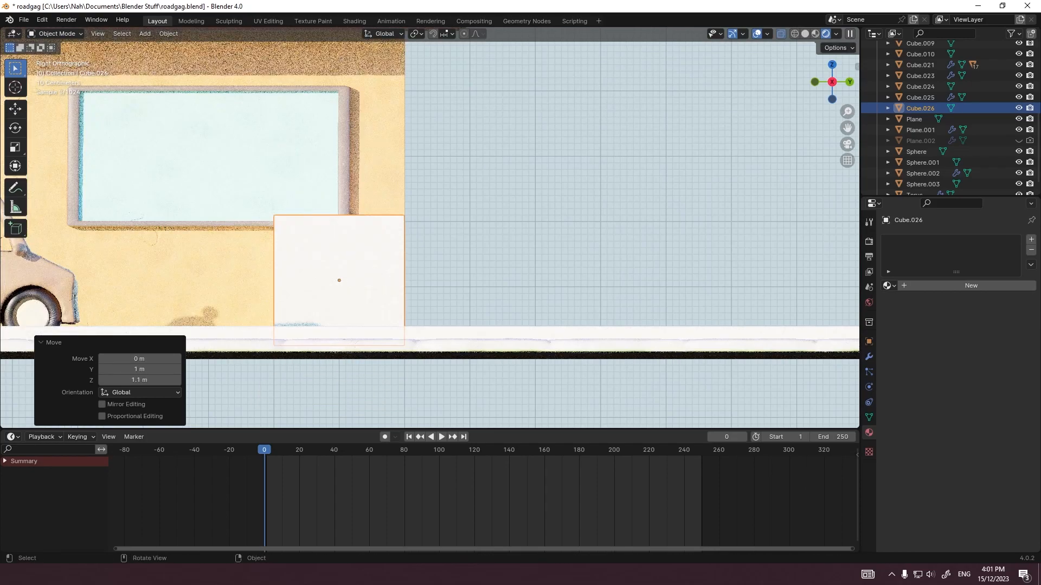
{"action": "scroll", "coordinate": [351, 391], "scroll_direction": "up", "scroll_amount": 4}
{"action": "key", "text": "g"}
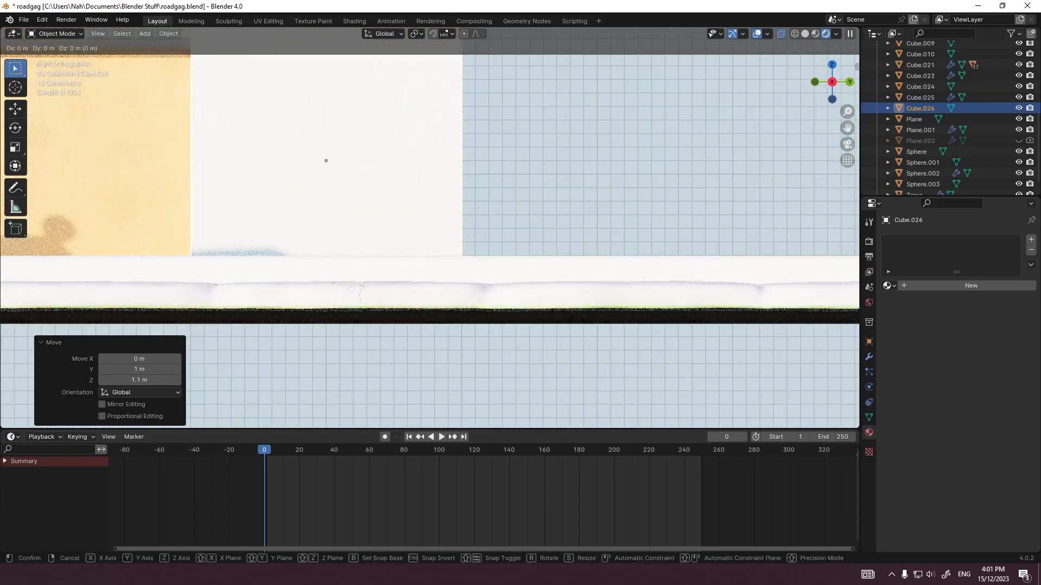
{"action": "key", "text": "Escape"}
Step: In the back view, position the cube against the building's front wall
{"action": "middle_click_drag", "start_coordinate": [351, 380], "coordinate": [356, 400]}
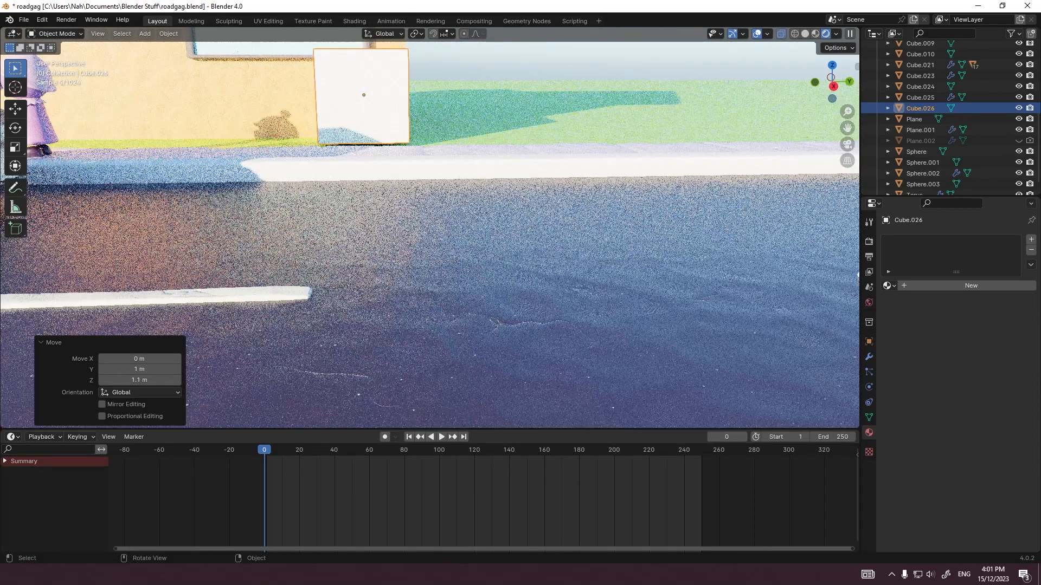
{"action": "left_click", "coordinate": [536, 166]}
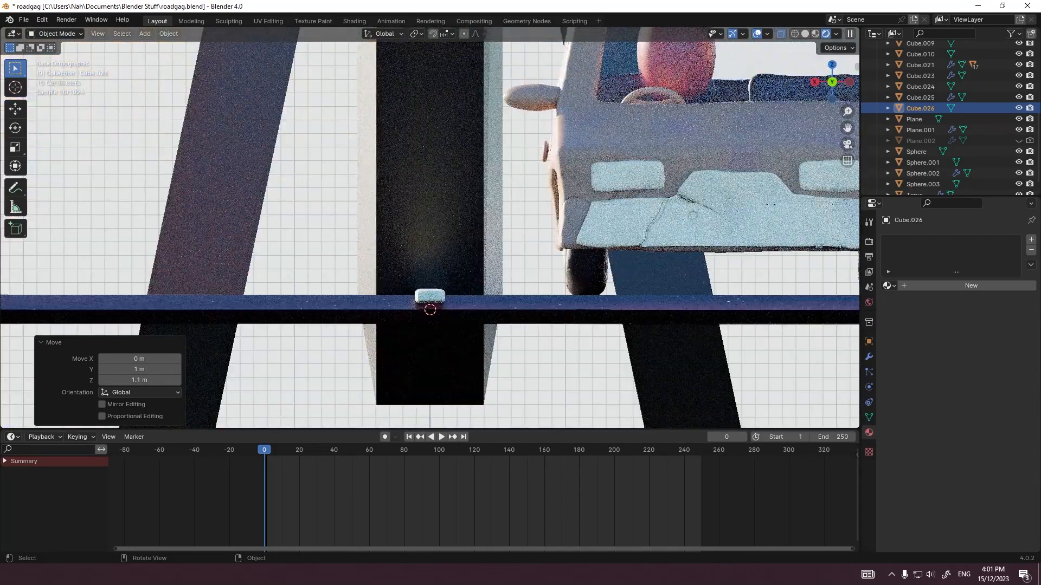
{"action": "scroll", "coordinate": [536, 166], "scroll_direction": "down", "scroll_amount": 7}
{"action": "middle_click_drag", "start_coordinate": [536, 166], "coordinate": [289, 175], "text": "shift"}
{"action": "scroll", "coordinate": [289, 175], "scroll_direction": "up", "scroll_amount": 5}
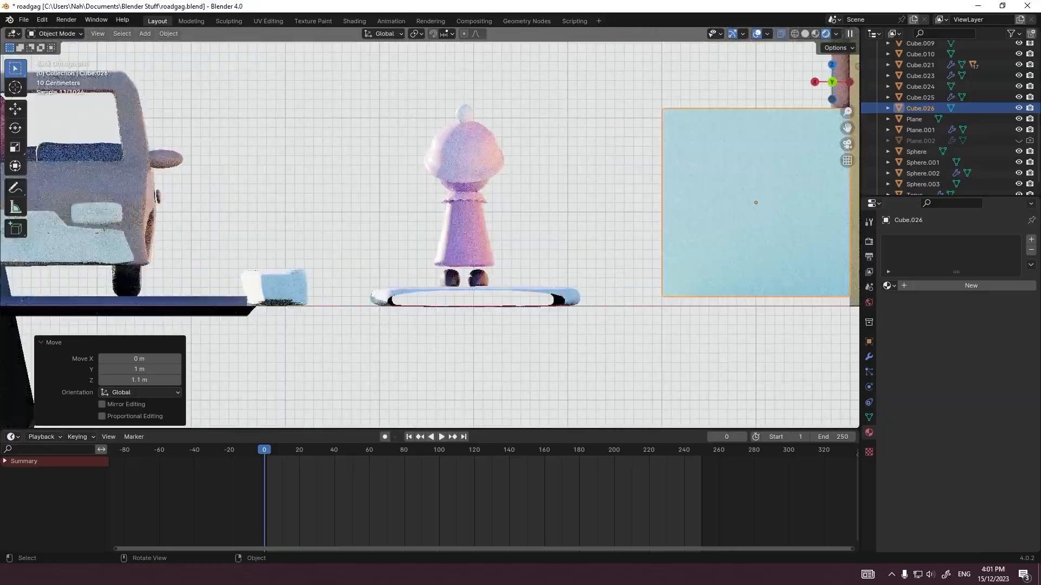
{"action": "scroll", "coordinate": [542, 217], "scroll_direction": "down", "scroll_amount": 3}
{"action": "middle_click_drag", "start_coordinate": [542, 216], "coordinate": [274, 199], "text": "shift"}
{"action": "scroll", "coordinate": [347, 243], "scroll_direction": "up", "scroll_amount": 3}
{"action": "key", "text": "g"}
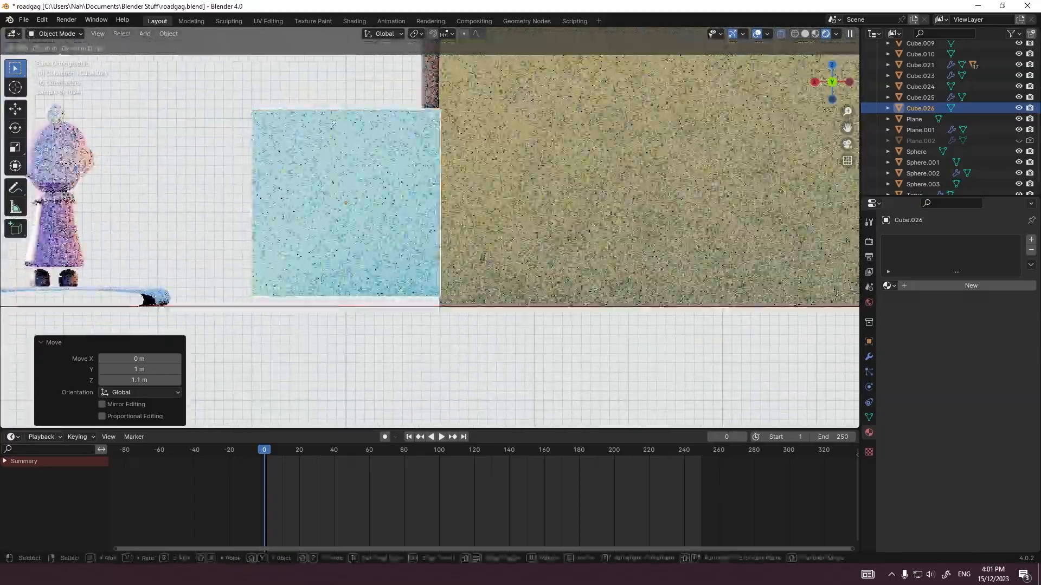
{"action": "left_click", "coordinate": [274, 199], "text": "ctrl"}
Step: Lower the cube's top face by 1 m in Edit Mode to form a low box, and return to Object Mode
{"action": "middle_click_drag", "start_coordinate": [348, 204], "coordinate": [415, 232]}
{"action": "key", "text": "Tab"}
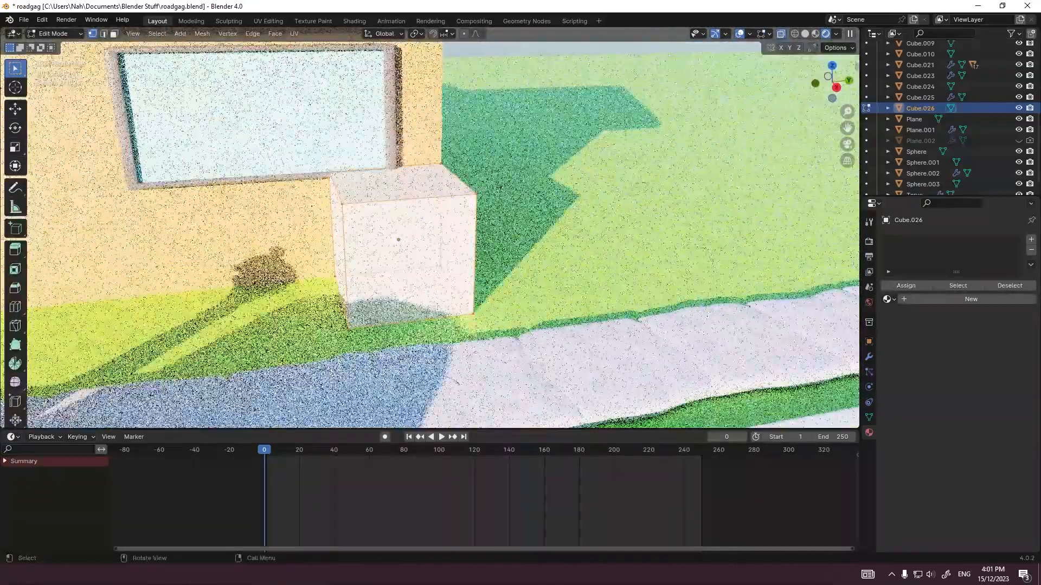
{"action": "key", "text": "alt+z"}
{"action": "key", "text": "3"}
{"action": "key", "text": "g"}
{"action": "key", "text": "z"}
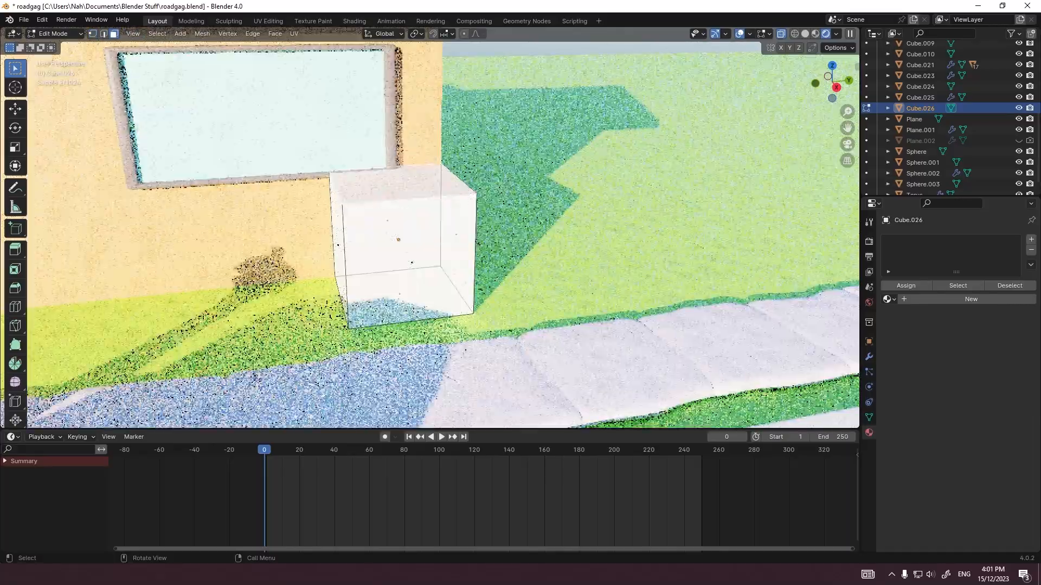
{"action": "left_click", "coordinate": [414, 290], "text": "ctrl"}
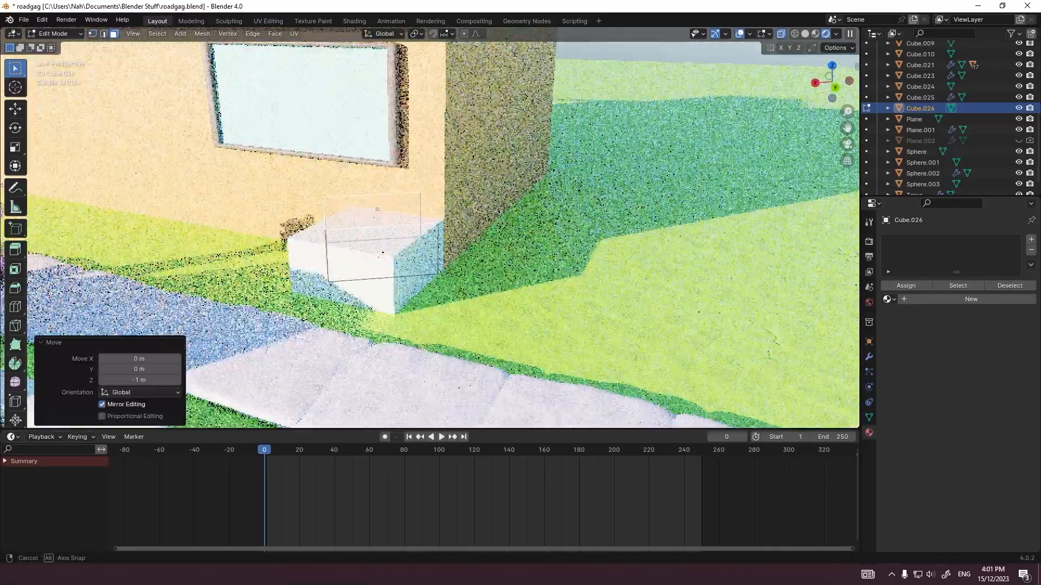
{"action": "key", "text": "Tab"}
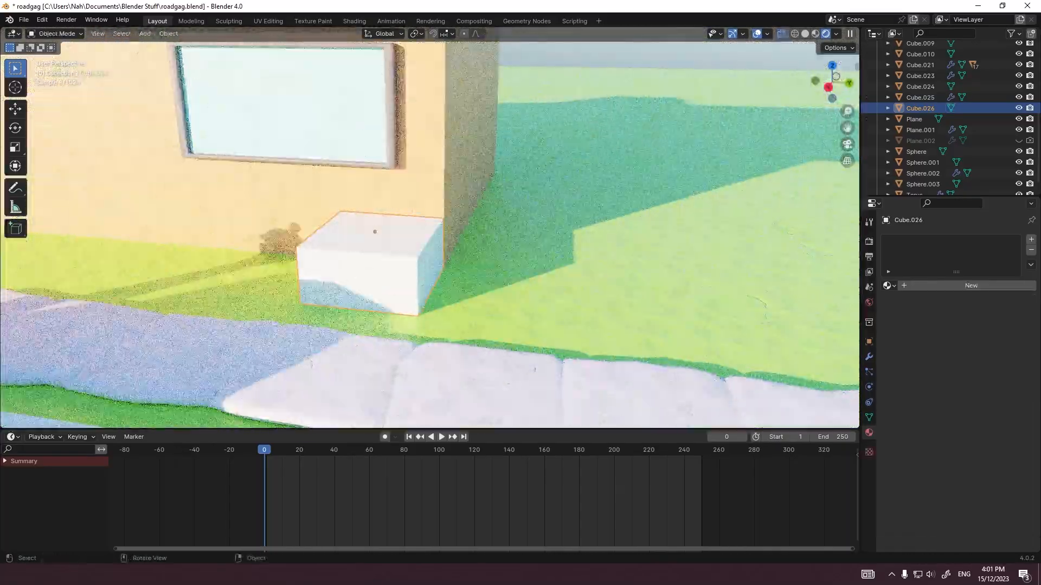
Step: Inset the box's top face and extrude it about 0.49 m downward as a cavity, then add a level 2 subdivision
{"action": "key", "text": "Tab"}
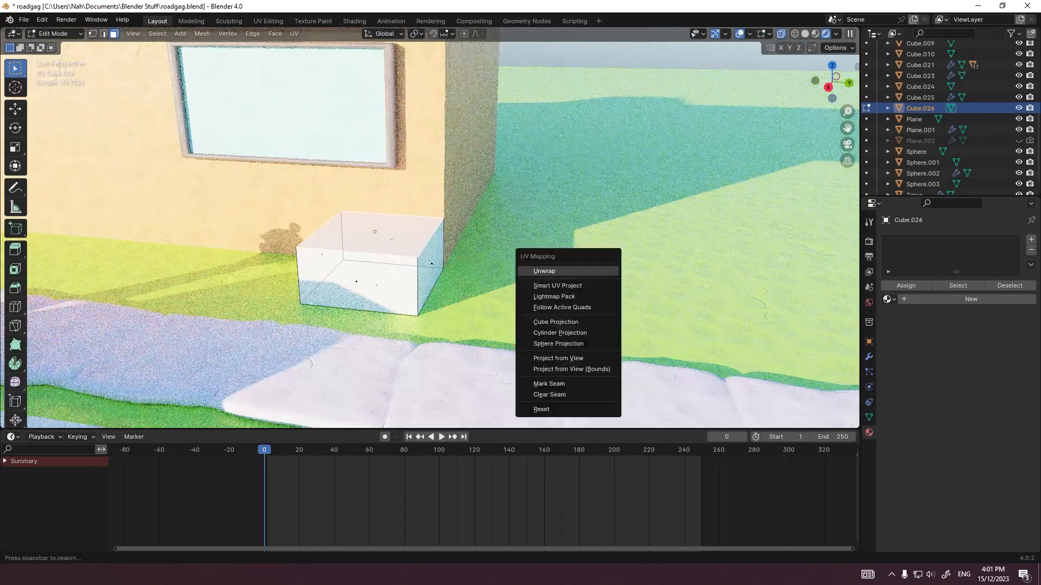
{"action": "key", "text": "e"}
{"action": "left_click", "coordinate": [414, 290]}
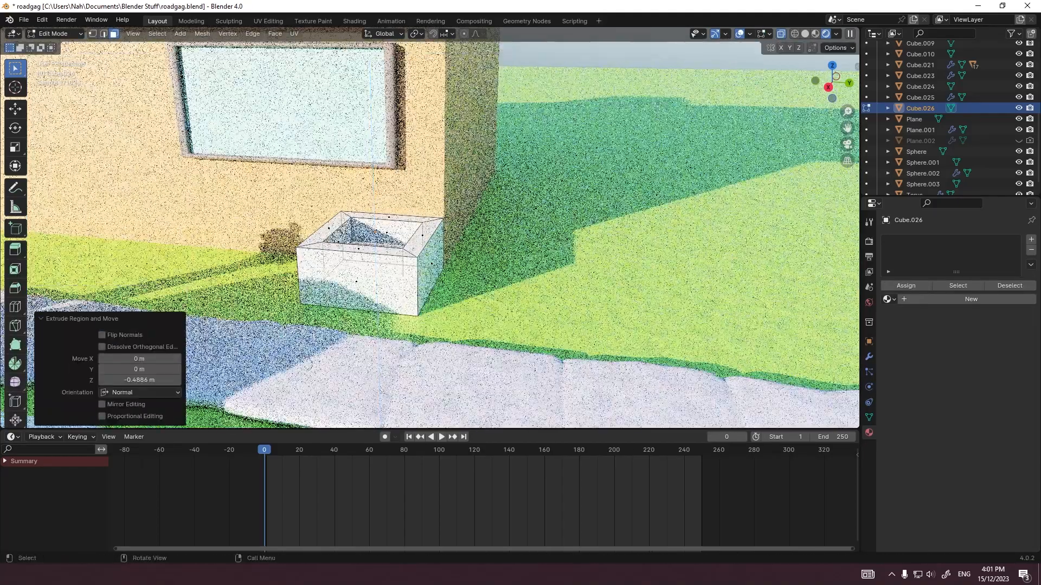
{"action": "key", "text": "Tab"}
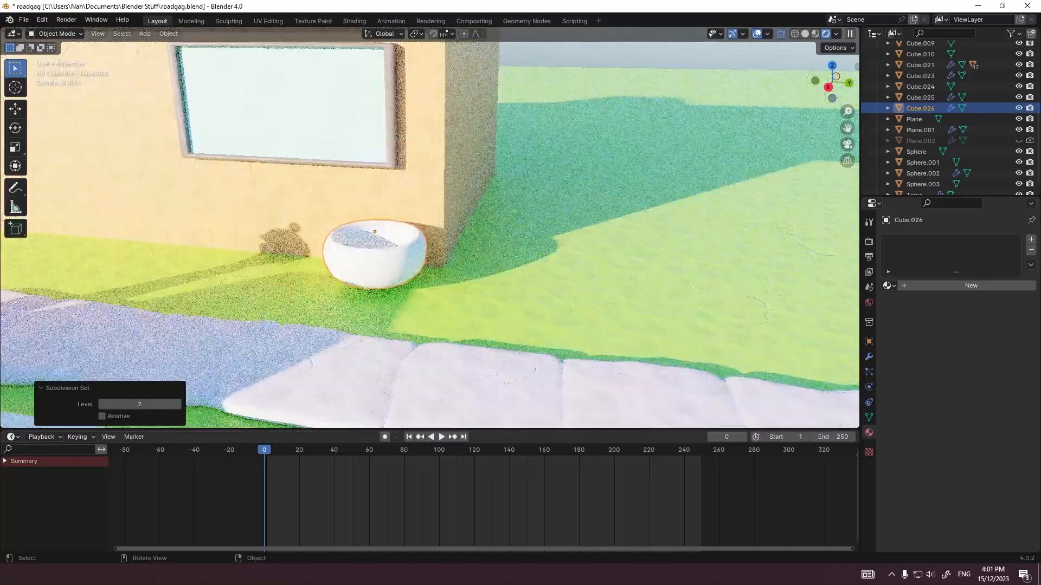
Step: Bevel the edges of the hollowed box with 2 segments in Edit Mode, and shade the object smooth
{"action": "key", "text": "Tab"}
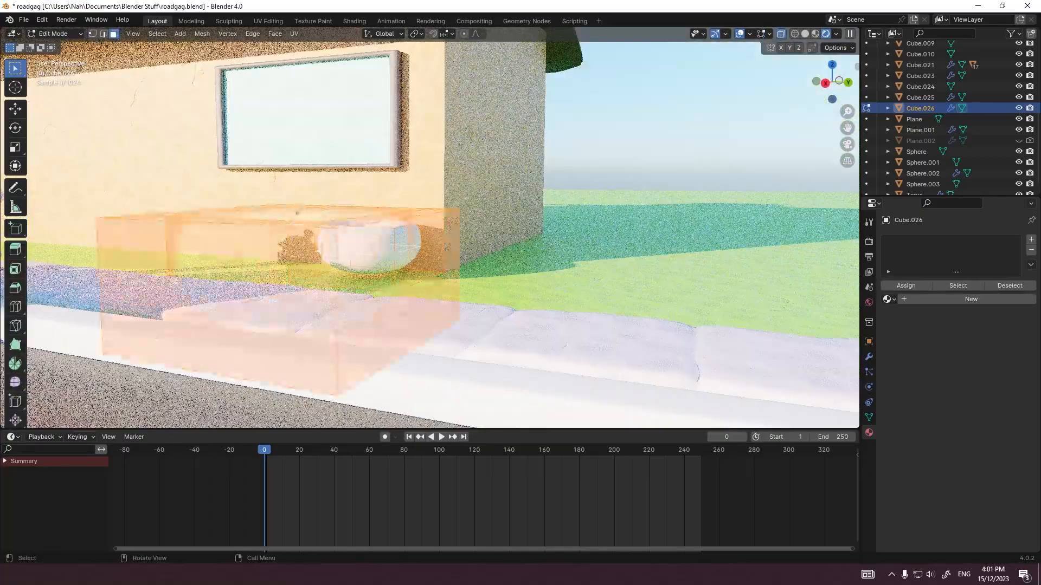
{"action": "key", "text": "ctrl+b"}
{"action": "left_click", "coordinate": [450, 251]}
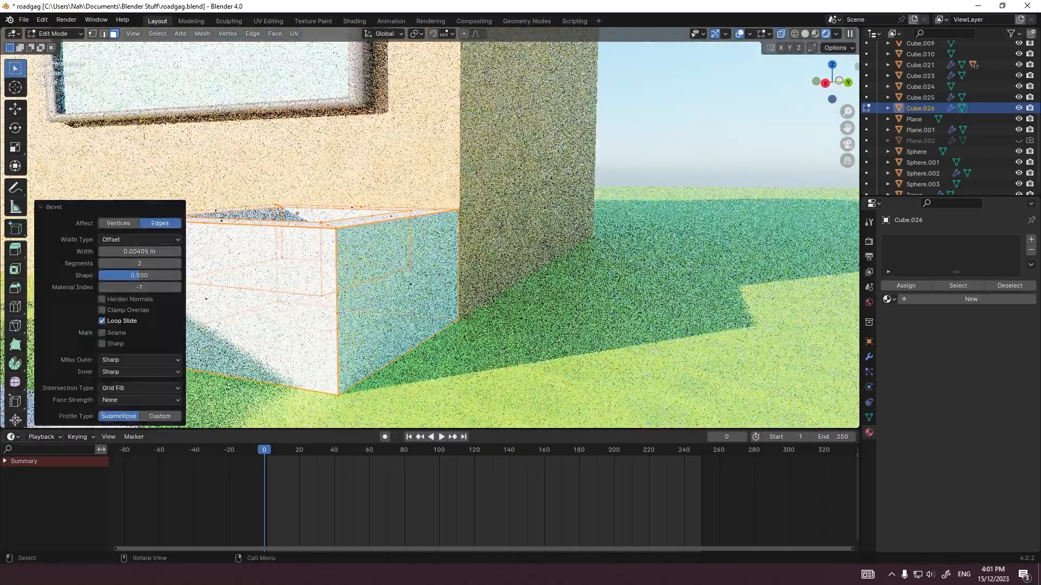
{"action": "key", "text": "Tab"}
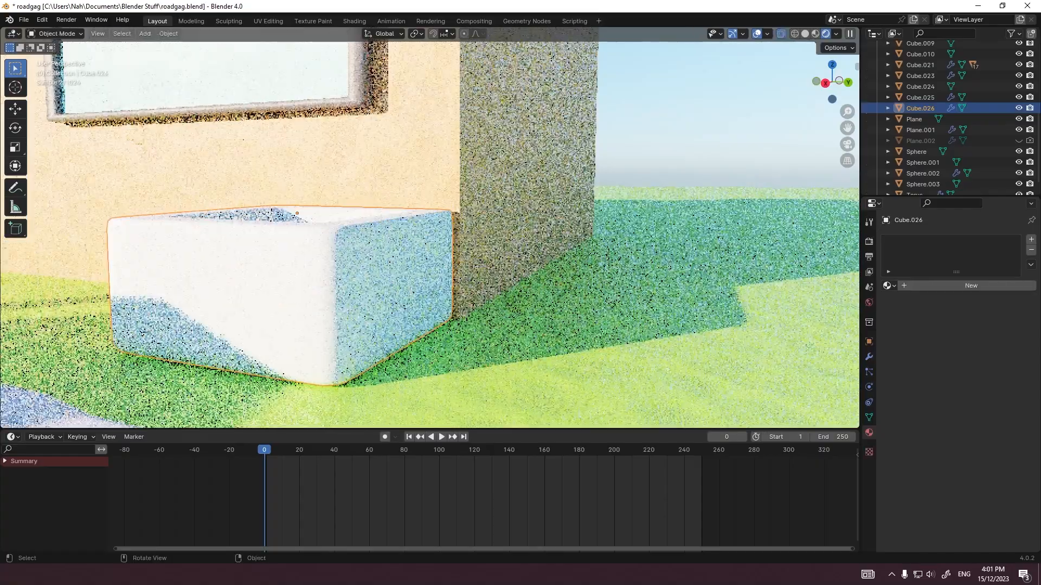
{"action": "middle_click_drag", "start_coordinate": [395, 266], "coordinate": [411, 308]}
{"action": "right_click", "coordinate": [387, 287]}
{"action": "left_click", "coordinate": [387, 287]}
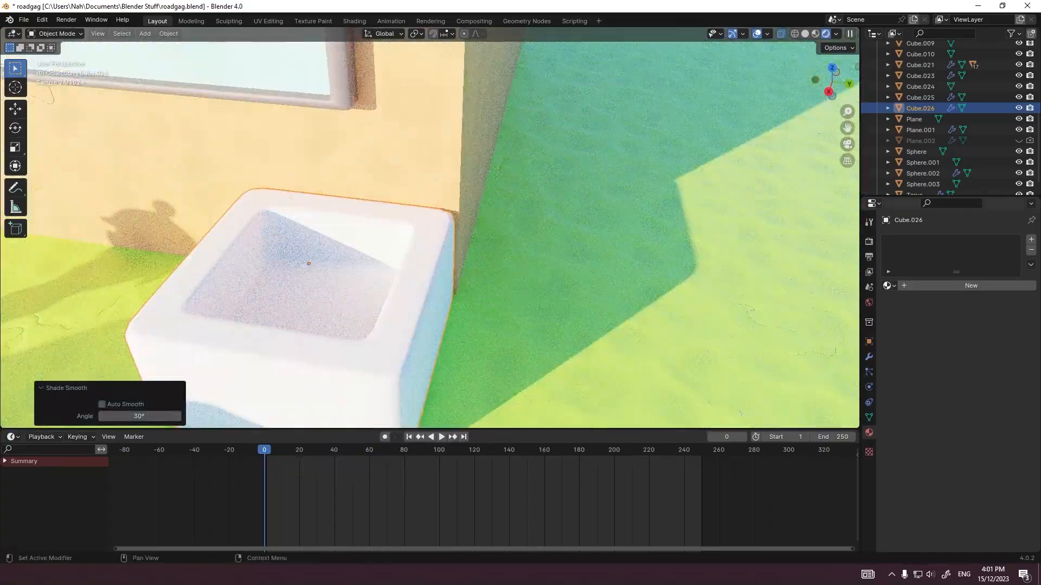
Step: Assign the existing material Clay 3.Doh.013 to the planter box and return to the camera view
{"action": "left_click", "coordinate": [889, 286]}
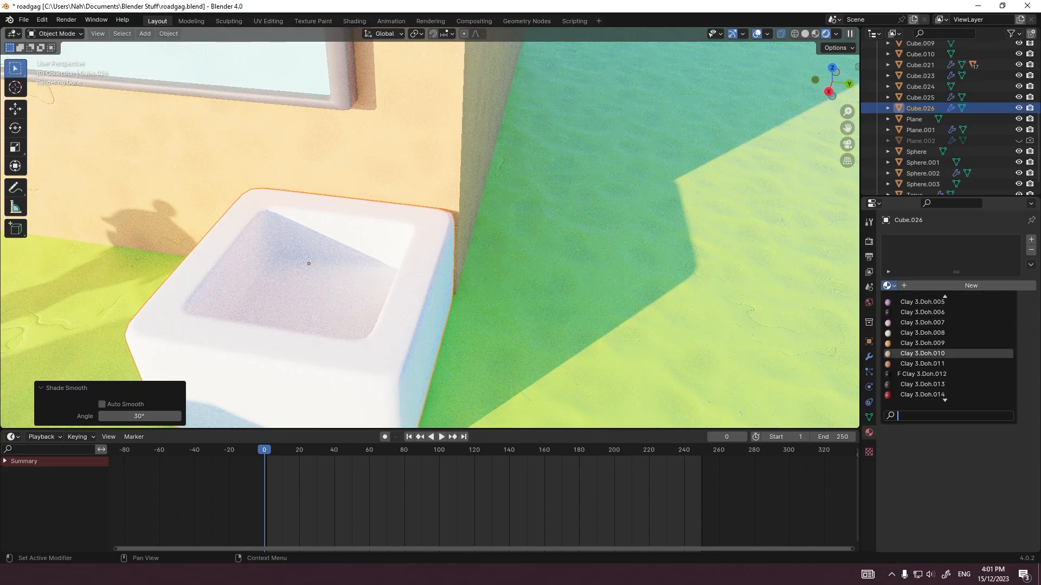
{"action": "left_click", "coordinate": [922, 384]}
{"action": "left_click", "coordinate": [651, 293]}
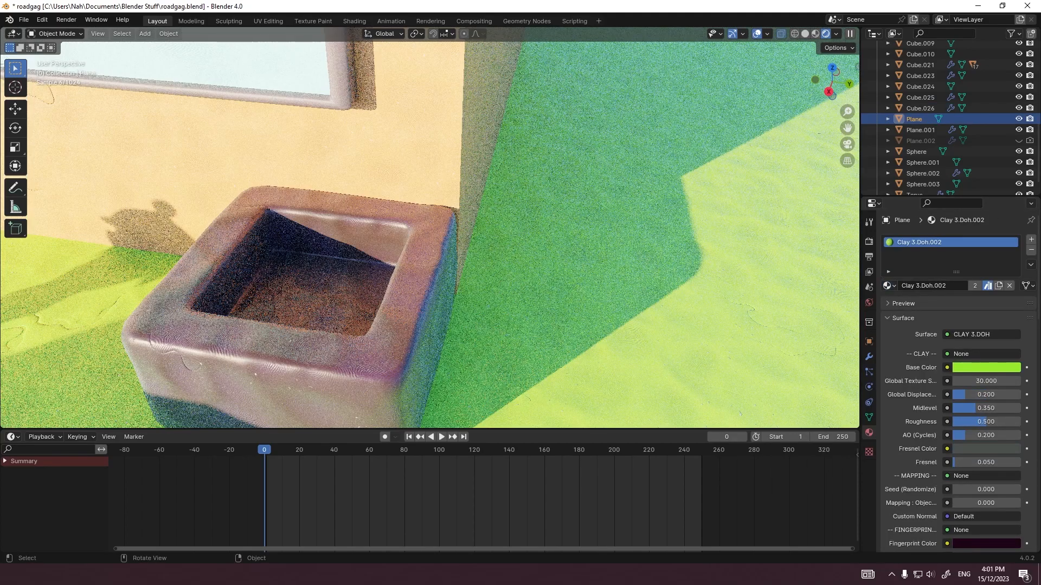
{"action": "left_click", "coordinate": [391, 330]}
{"action": "scroll", "coordinate": [391, 330], "scroll_direction": "down", "scroll_amount": 6}
{"action": "key", "text": "KP_0"}
{"action": "left_click", "coordinate": [494, 281]}
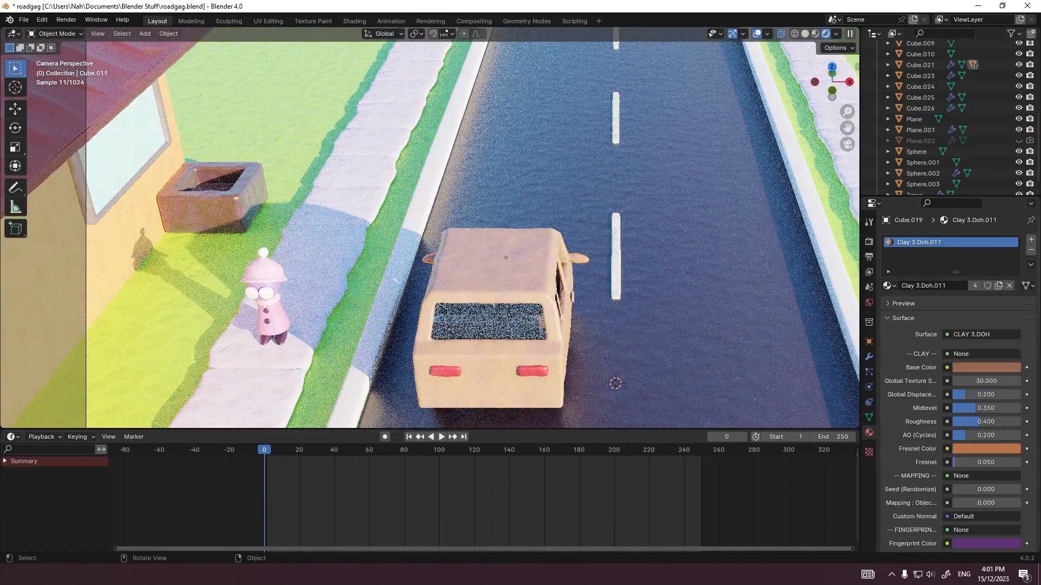
{"action": "left_click", "coordinate": [914, 119]}
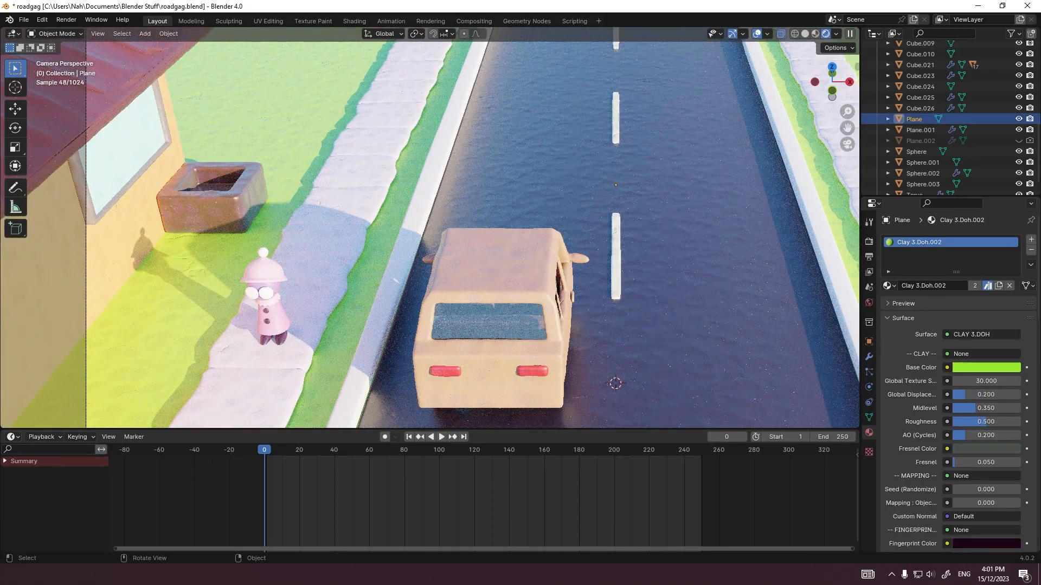
Step: Try to stretch the planter's mesh along the global Y axis in Edit Mode
{"action": "left_click", "coordinate": [252, 182]}
{"action": "middle_click_drag", "start_coordinate": [268, 172], "coordinate": [280, 179], "text": "shift"}
{"action": "scroll", "coordinate": [280, 178], "scroll_direction": "up", "scroll_amount": 8}
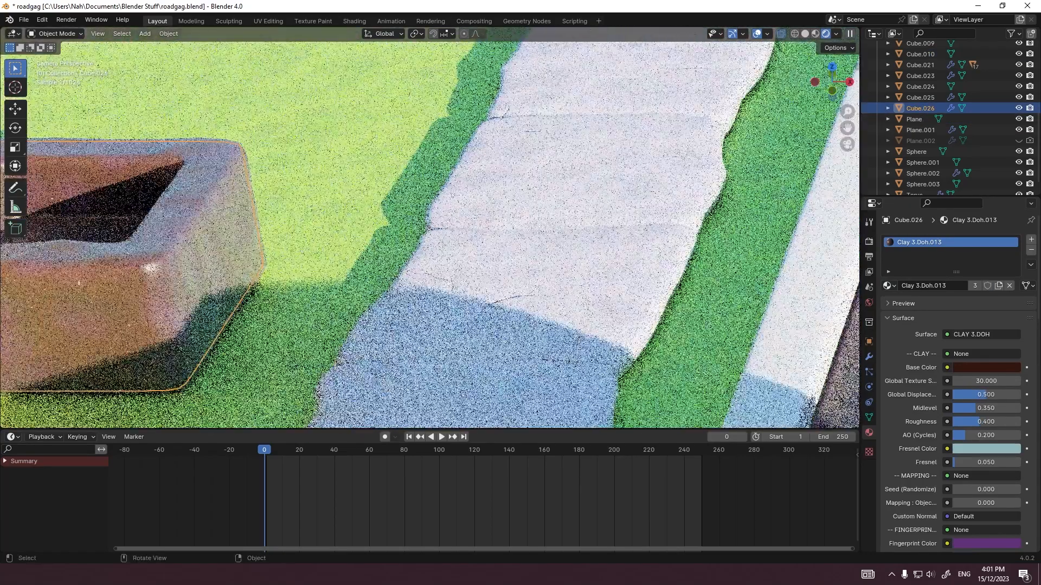
{"action": "key", "text": "Tab"}
{"action": "scroll", "coordinate": [429, 228], "scroll_direction": "down", "scroll_amount": 5}
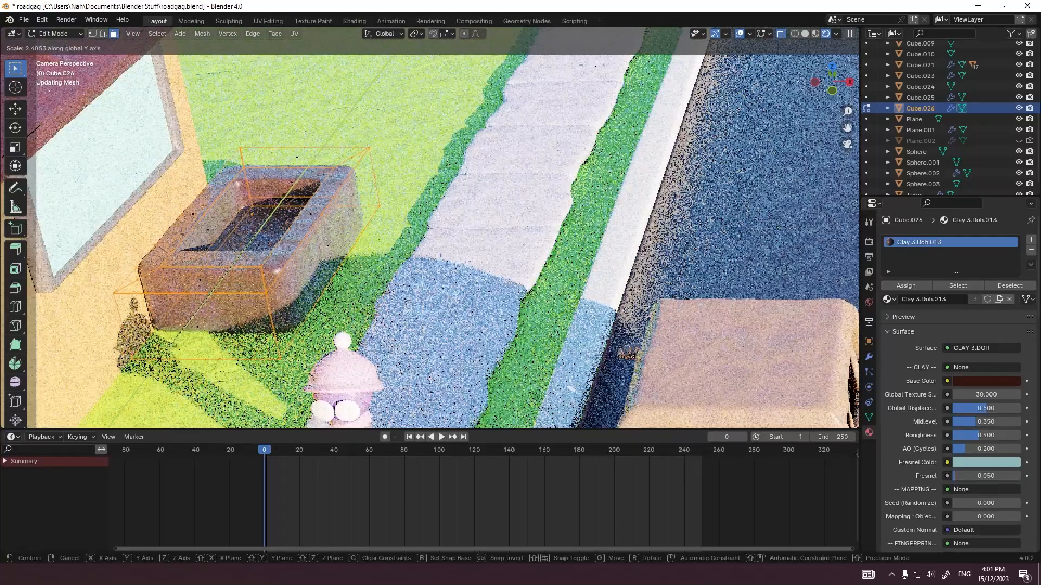
{"action": "key", "text": "Tab"}
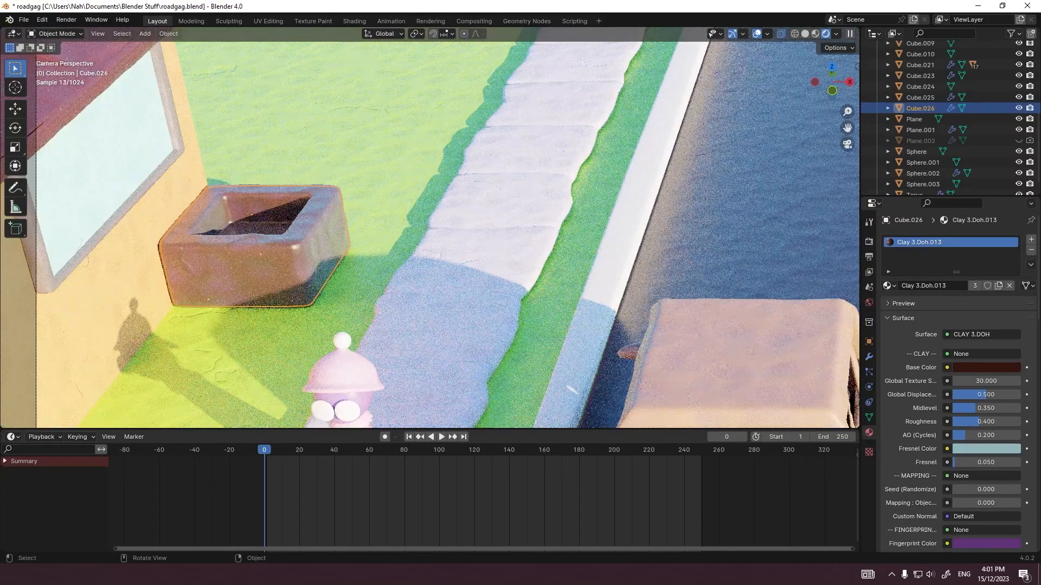
Step: Change the Fingerprint Color of the planter's Clay 3.Doh.013 material to a dark magenta-red with a hue of about 0.95
{"action": "left_click", "coordinate": [987, 368]}
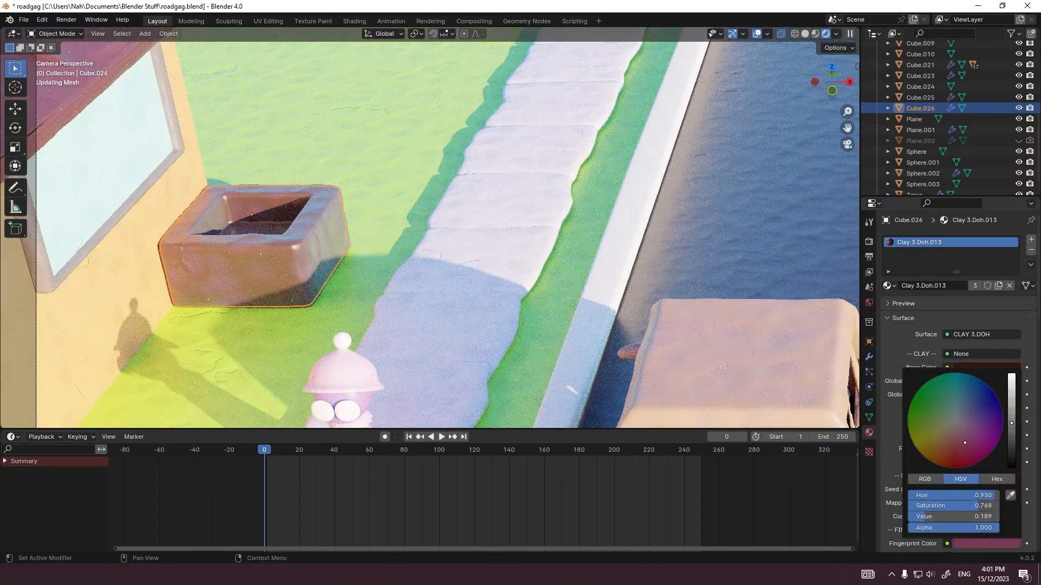
{"action": "left_click_drag", "start_coordinate": [1012, 423], "coordinate": [1011, 438]}
{"action": "left_click", "coordinate": [488, 233]}
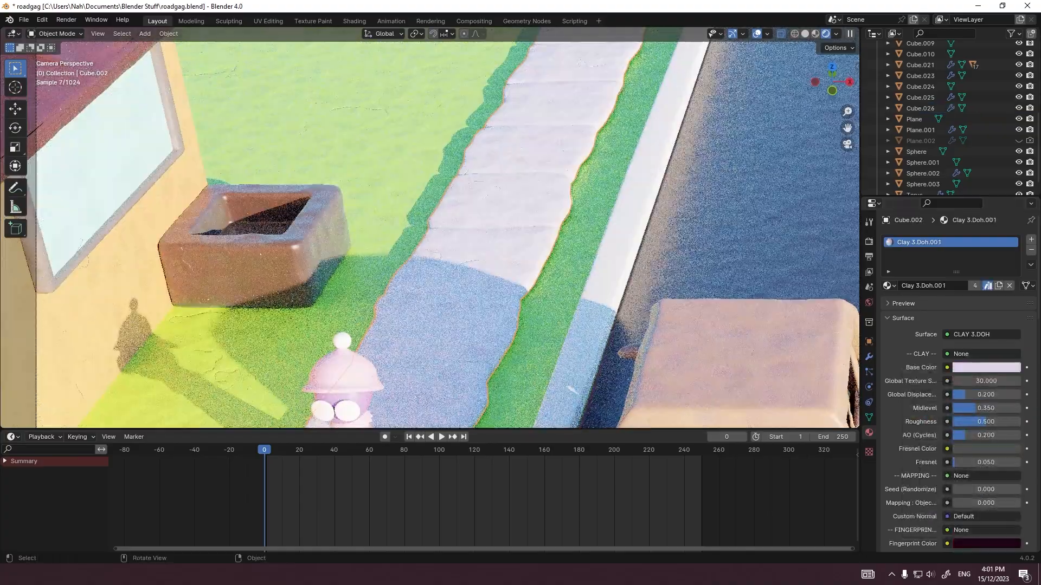
{"action": "left_click", "coordinate": [254, 260]}
Step: Add a 2 m cube and move it -10 m in X and 7 m in Y onto the planter
{"action": "scroll", "coordinate": [430, 235], "scroll_direction": "down", "scroll_amount": 6}
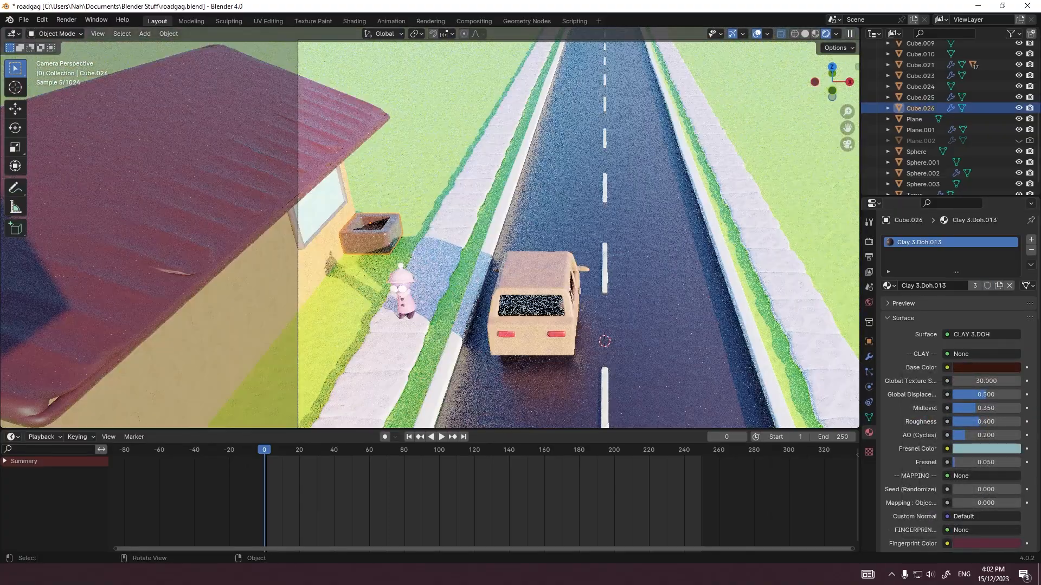
{"action": "middle_click_drag", "start_coordinate": [488, 244], "coordinate": [352, 224], "text": "shift"}
{"action": "scroll", "coordinate": [352, 224], "scroll_direction": "down", "scroll_amount": 1}
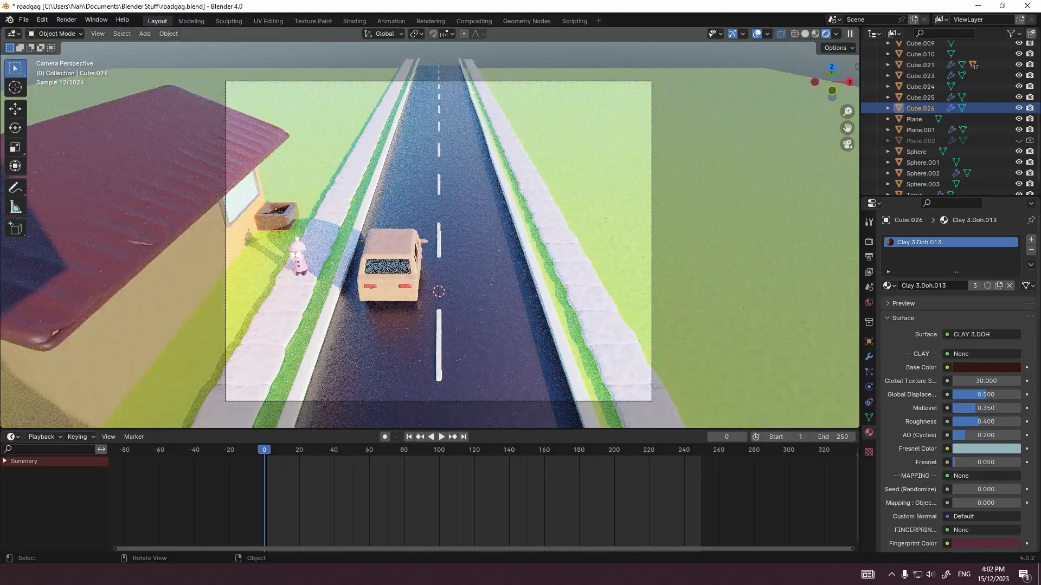
{"action": "scroll", "coordinate": [252, 228], "scroll_direction": "up", "scroll_amount": 5}
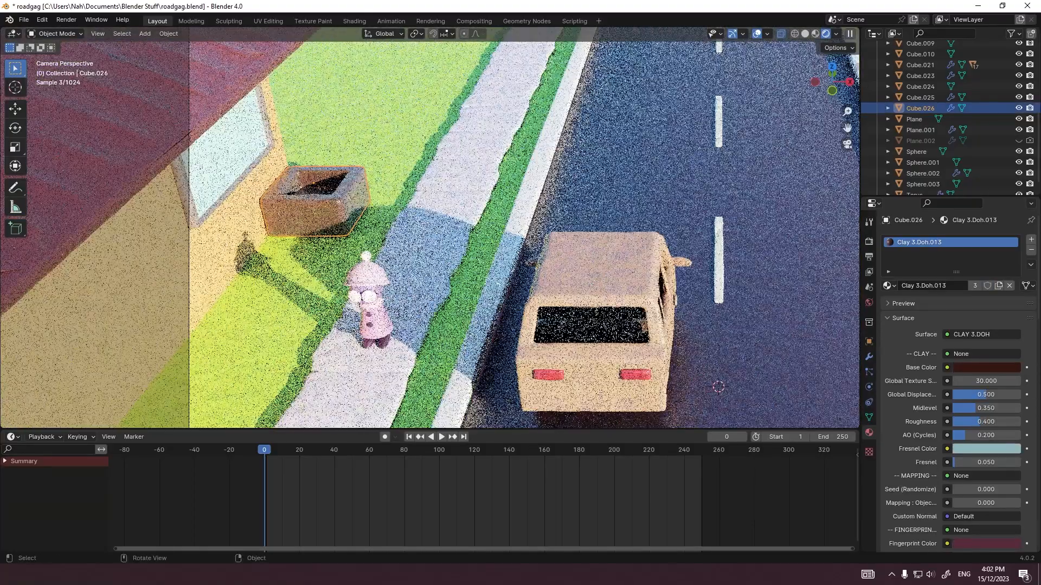
{"action": "scroll", "coordinate": [352, 200], "scroll_direction": "up", "scroll_amount": 3}
{"action": "key", "text": "shift+a"}
{"action": "mouse_move", "coordinate": [358, 199]}
{"action": "left_click", "coordinate": [455, 212]}
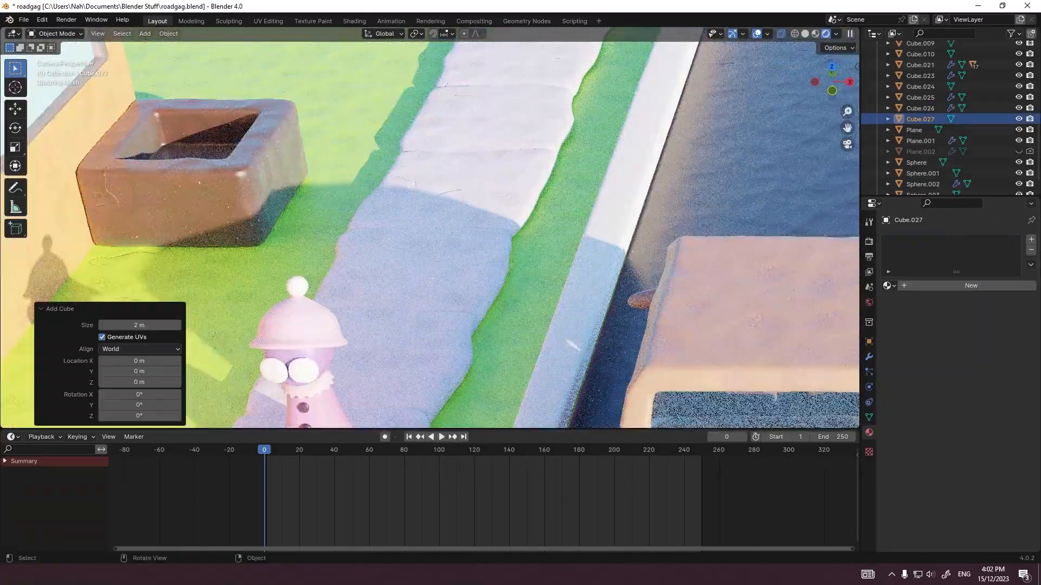
{"action": "scroll", "coordinate": [545, 291], "scroll_direction": "down", "scroll_amount": 5}
{"action": "key", "text": "g"}
{"action": "key", "text": "shift+z"}
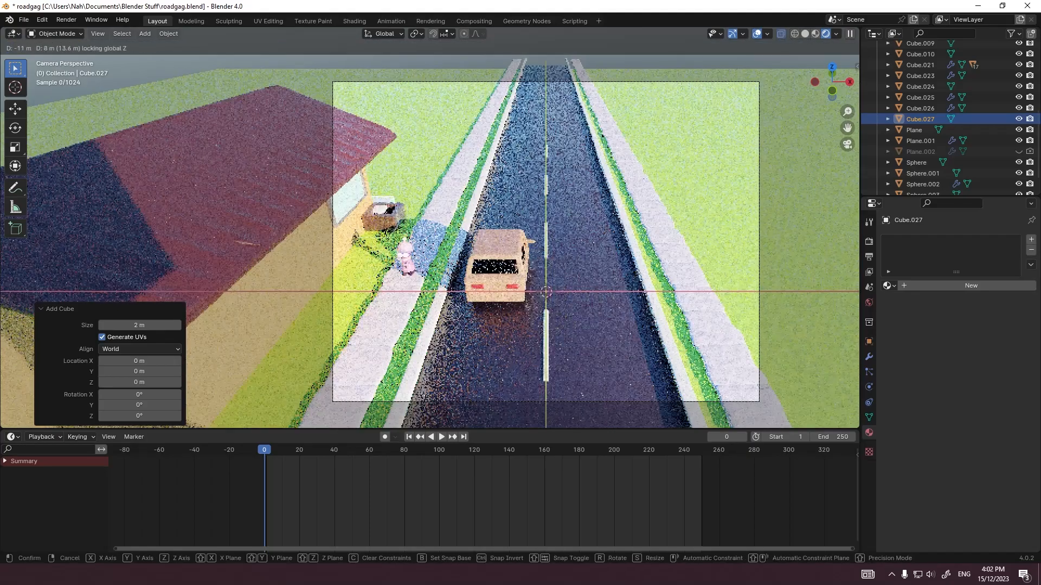
{"action": "left_click", "coordinate": [413, 227]}
Step: In the back view, scale the new cube's mesh to 0.9 overall and to 0.3 along Z, making a flat slab
{"action": "scroll", "coordinate": [413, 226], "scroll_direction": "up", "scroll_amount": 3}
{"action": "key", "text": "grave"}
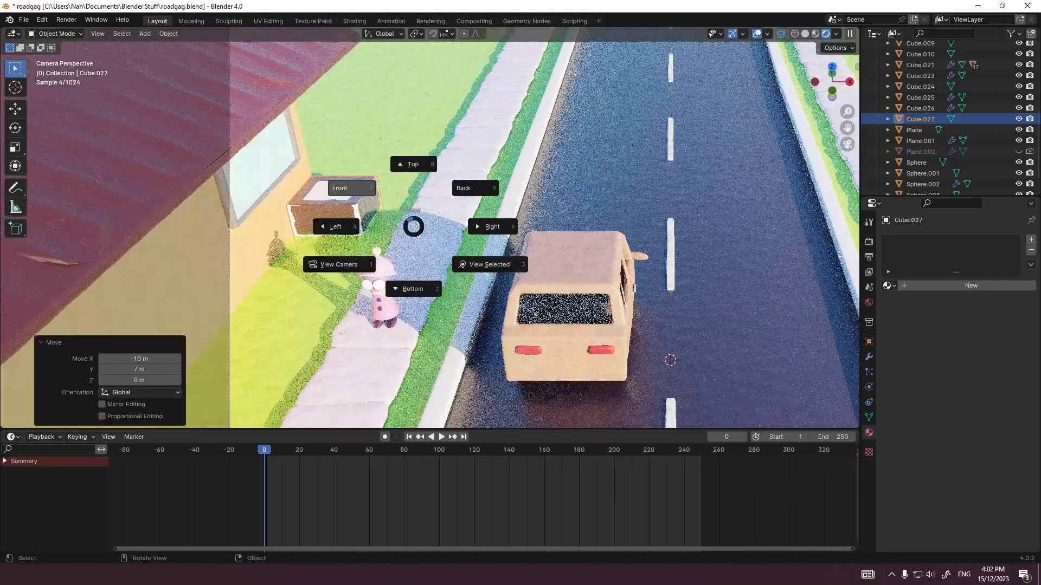
{"action": "left_click", "coordinate": [463, 188]}
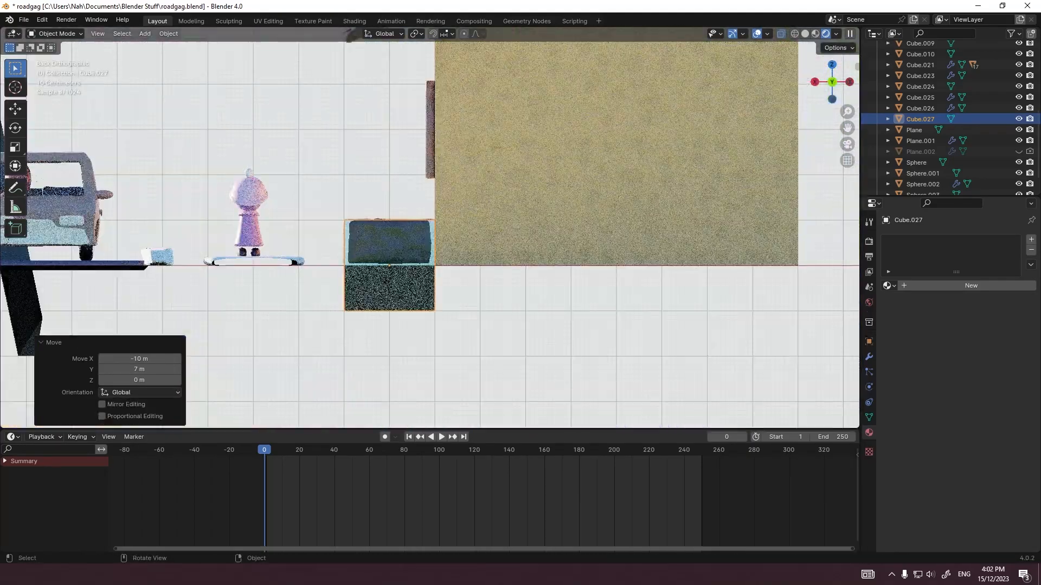
{"action": "key", "text": "Tab"}
{"action": "key", "text": "s"}
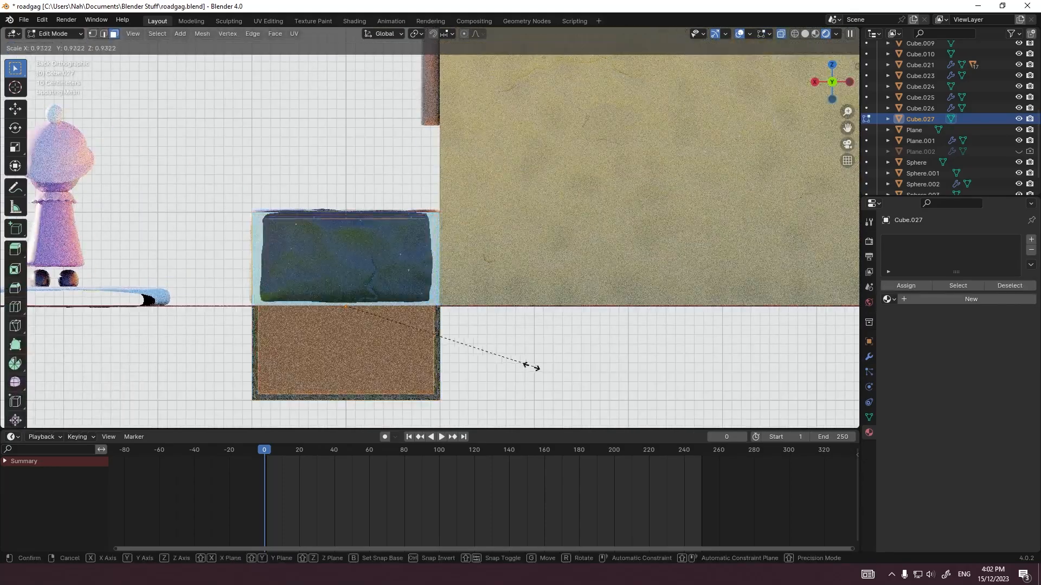
{"action": "left_click", "coordinate": [521, 364]}
{"action": "key", "text": "s"}
{"action": "key", "text": "z"}
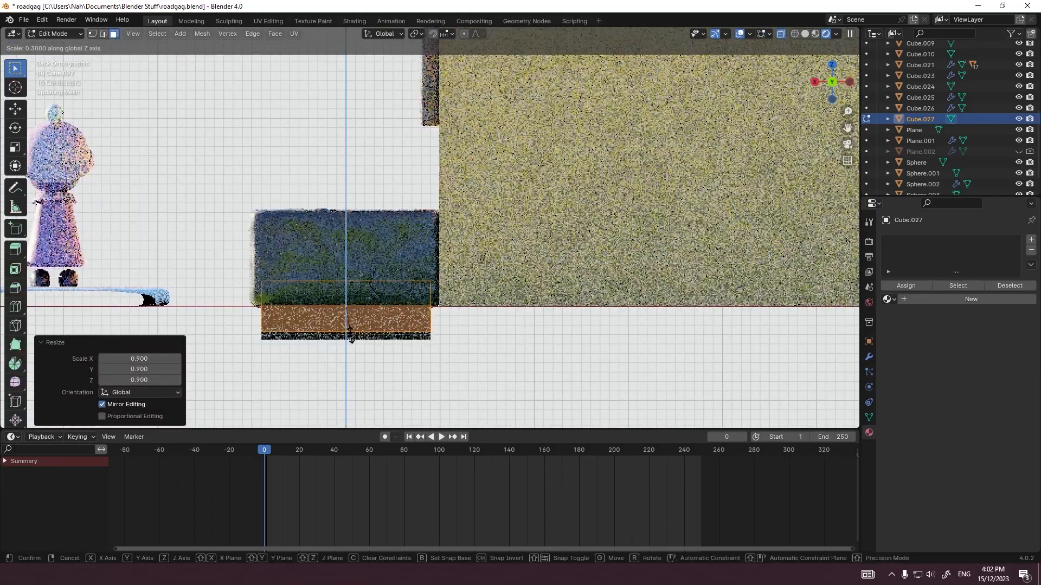
{"action": "left_click", "coordinate": [352, 329], "text": "ctrl"}
Step: Raise the slab 0.5 m along Z inside the planter and return to Object Mode
{"action": "key", "text": "g"}
{"action": "key", "text": "z"}
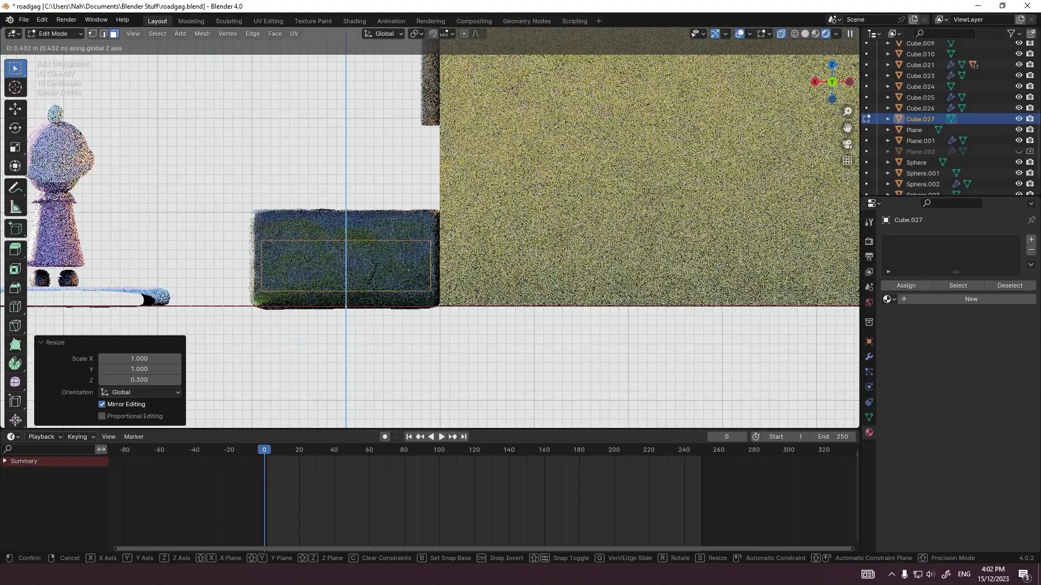
{"action": "left_click", "coordinate": [353, 283], "text": "ctrl"}
{"action": "middle_click_drag", "start_coordinate": [352, 282], "coordinate": [454, 324]}
{"action": "key", "text": "g"}
{"action": "key", "text": "z"}
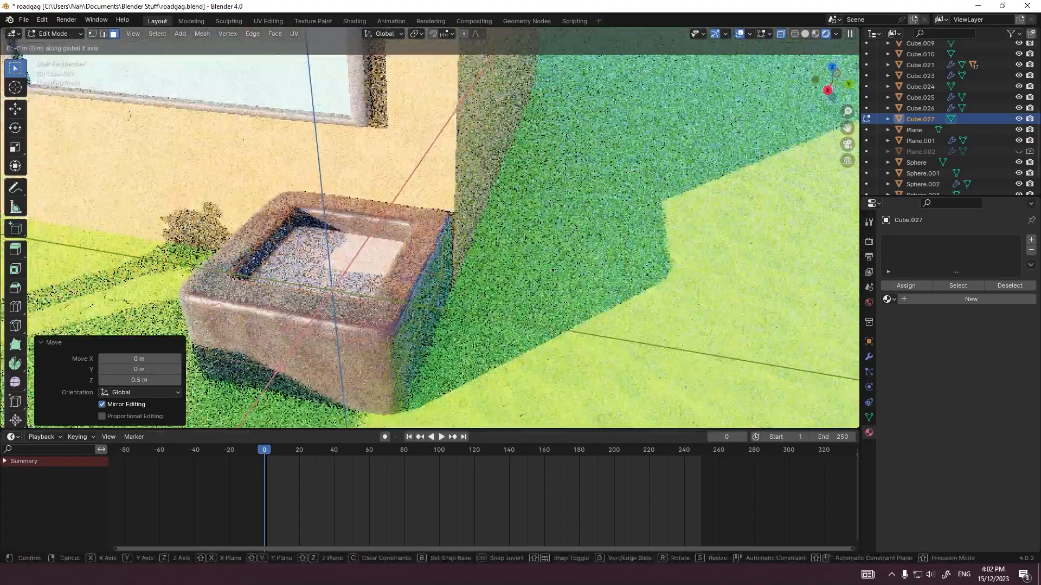
{"action": "key", "text": "Escape"}
{"action": "key", "text": "Tab"}
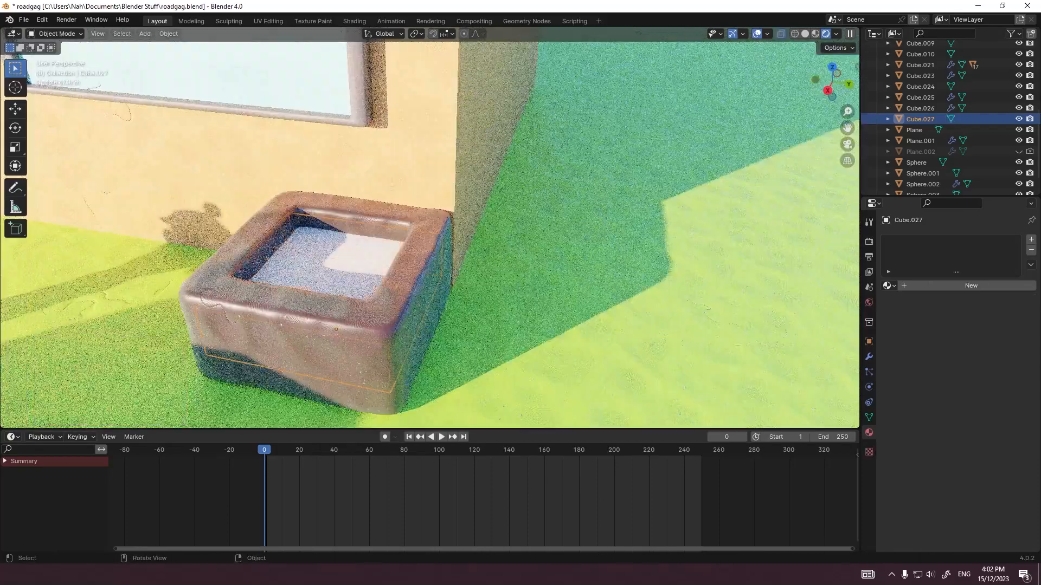
Step: Assign the green grass material Clay 3.Doh.002 to the slab inside the planter
{"action": "left_click", "coordinate": [889, 285]}
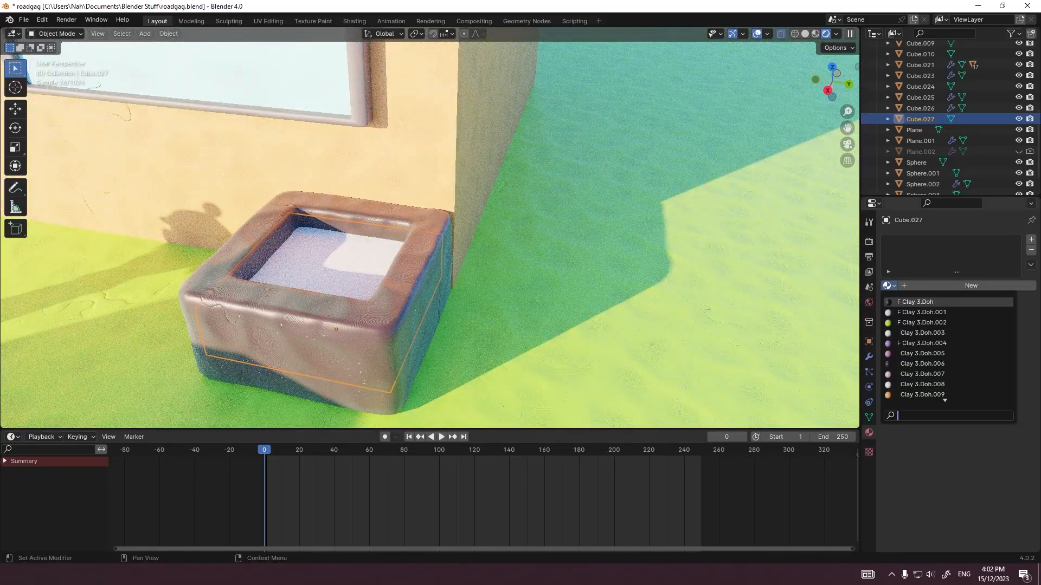
{"action": "scroll", "coordinate": [948, 333], "scroll_direction": "up", "scroll_amount": 6}
{"action": "left_click", "coordinate": [922, 323]}
{"action": "left_click", "coordinate": [607, 249]}
{"action": "scroll", "coordinate": [607, 249], "scroll_direction": "down", "scroll_amount": 6}
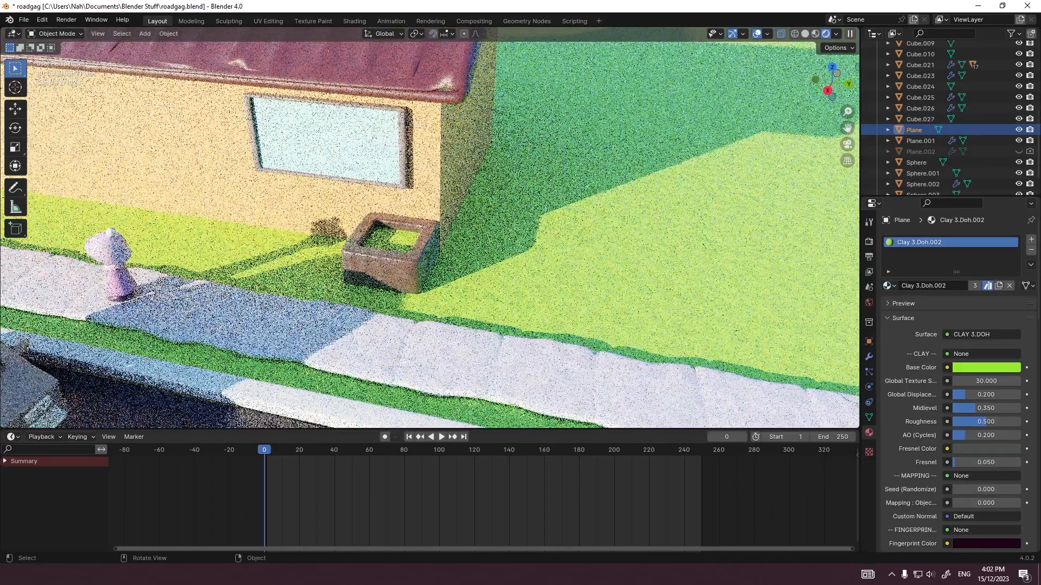
Step: Examine the planter and its filling through the camera, first in the whole frame and then close up
{"action": "key", "text": "KP_0"}
{"action": "scroll", "coordinate": [509, 287], "scroll_direction": "down", "scroll_amount": 3}
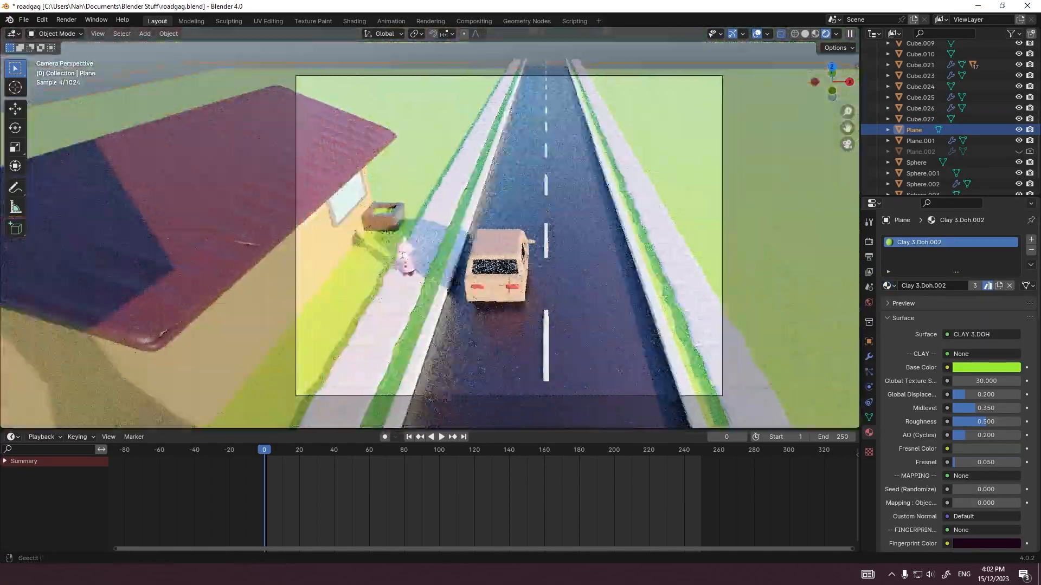
{"action": "middle_click_drag", "start_coordinate": [510, 287], "coordinate": [438, 274], "text": "shift"}
{"action": "scroll", "coordinate": [442, 275], "scroll_direction": "up", "scroll_amount": 1}
{"action": "scroll", "coordinate": [438, 274], "scroll_direction": "down", "scroll_amount": 1}
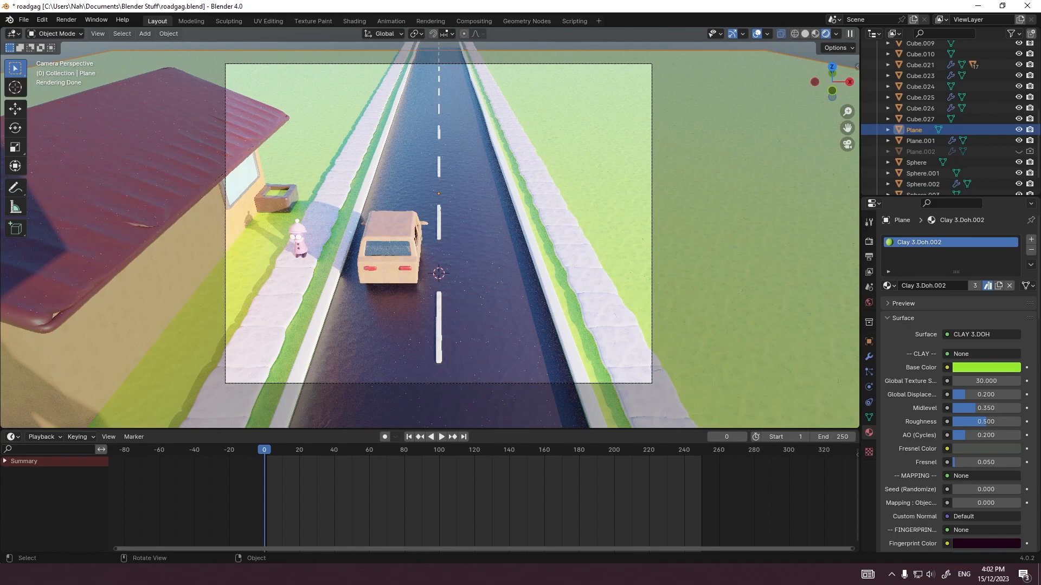
{"action": "left_click", "coordinate": [276, 202]}
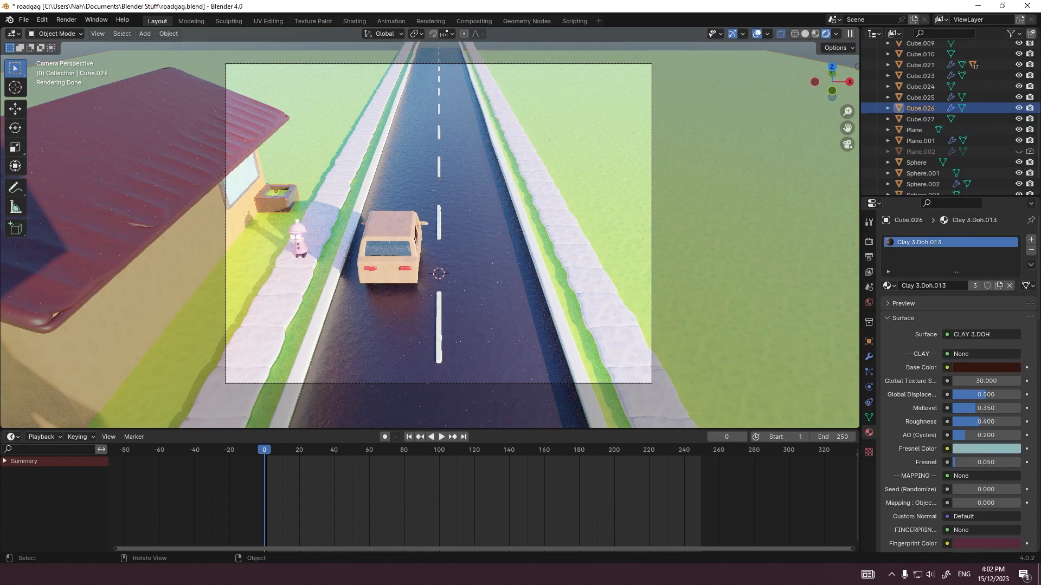
{"action": "scroll", "coordinate": [276, 203], "scroll_direction": "up", "scroll_amount": 2}
{"action": "middle_click_drag", "start_coordinate": [276, 203], "coordinate": [487, 222], "text": "shift"}
{"action": "scroll", "coordinate": [488, 222], "scroll_direction": "up", "scroll_amount": 7}
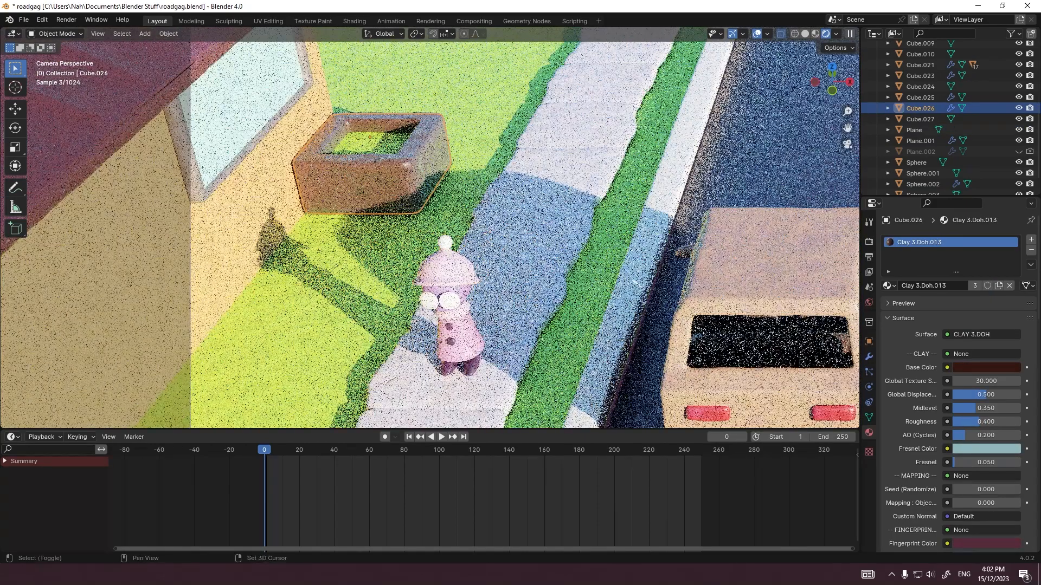
{"action": "middle_click_drag", "start_coordinate": [423, 179], "coordinate": [425, 376], "text": "shift"}
Step: Replace the material of the slab inside the planter with the orange Clay 3.Doh.009
{"action": "left_click", "coordinate": [421, 342]}
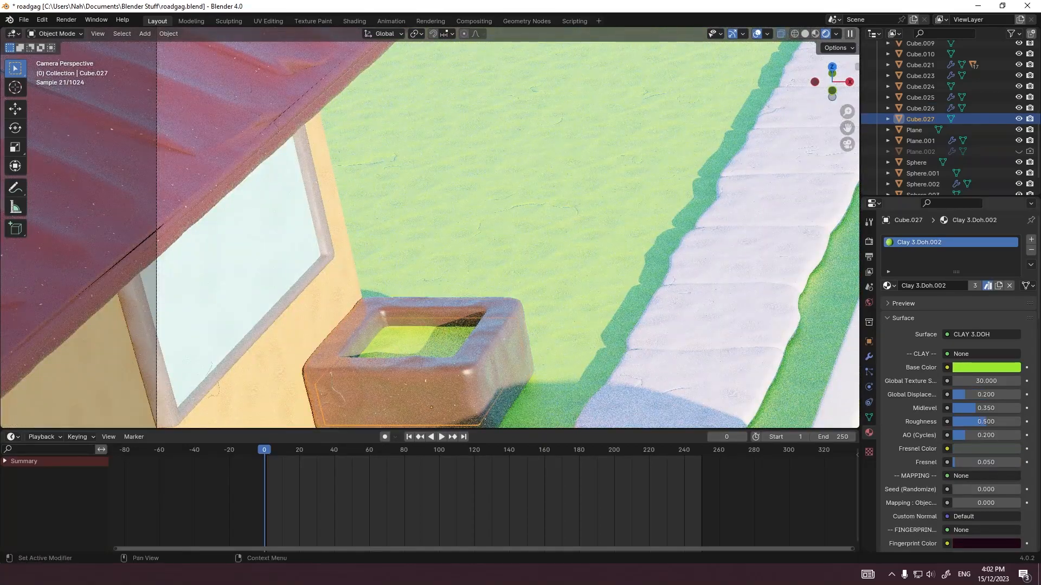
{"action": "left_click", "coordinate": [889, 286]}
{"action": "left_click", "coordinate": [921, 374]}
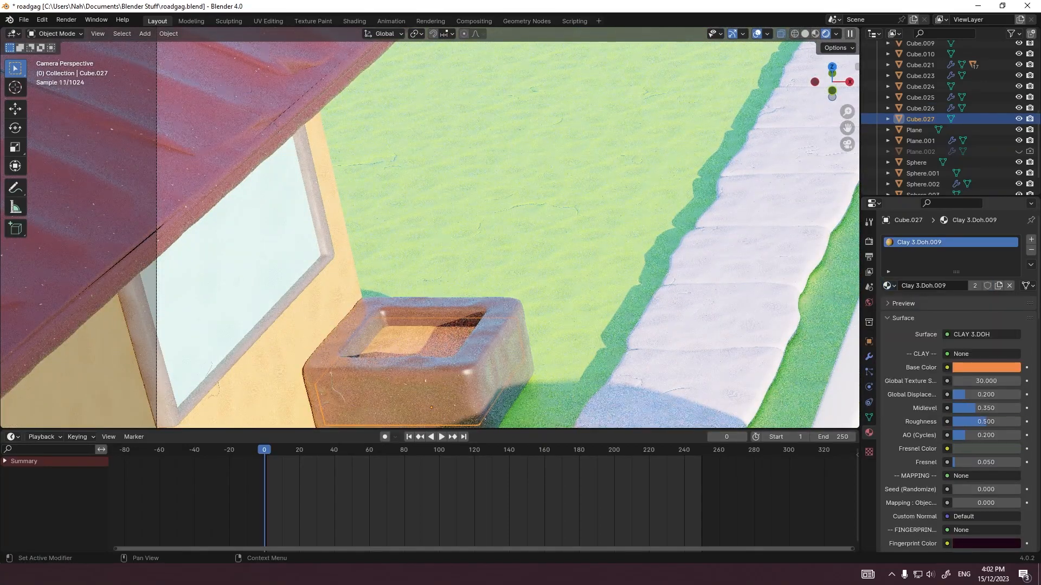
Step: Try the materials Clay 3.Doh.014, Clay 3.Doh.018 and Clay 3.Doh.017 on the slab inside the planter
{"action": "left_click", "coordinate": [889, 286]}
{"action": "left_click", "coordinate": [922, 367]}
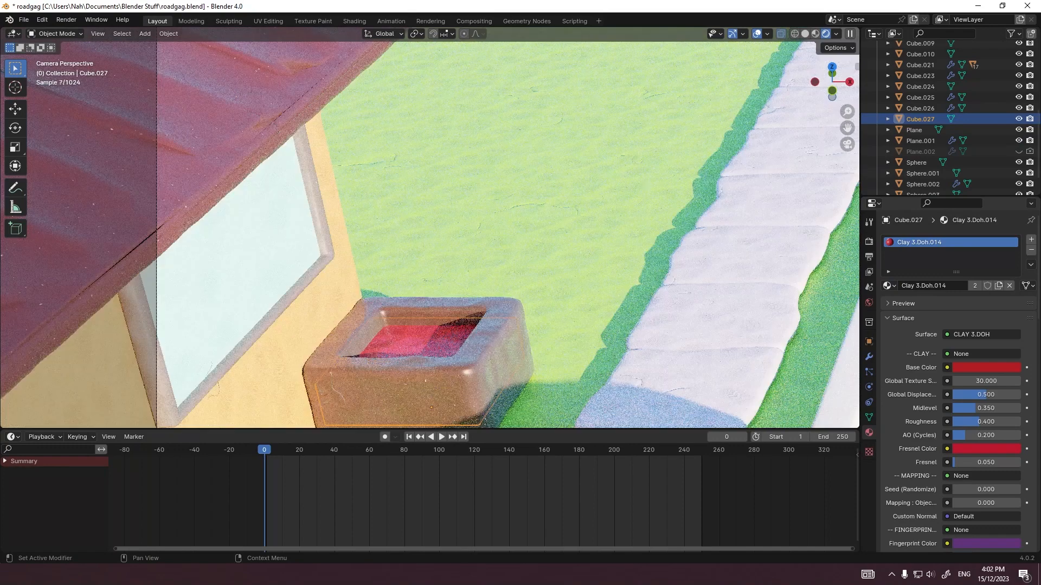
{"action": "left_click", "coordinate": [889, 286]}
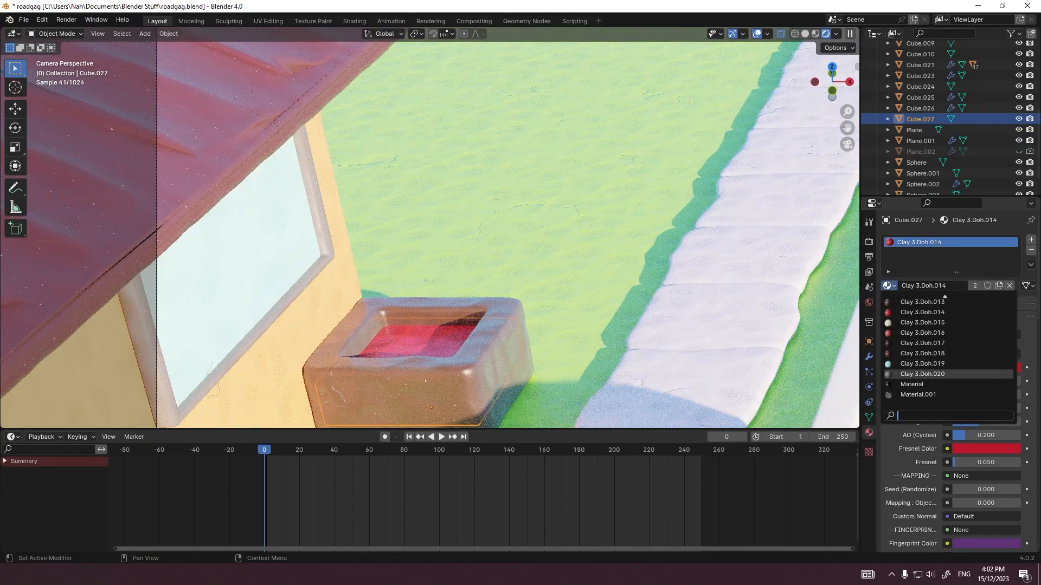
{"action": "left_click", "coordinate": [921, 353]}
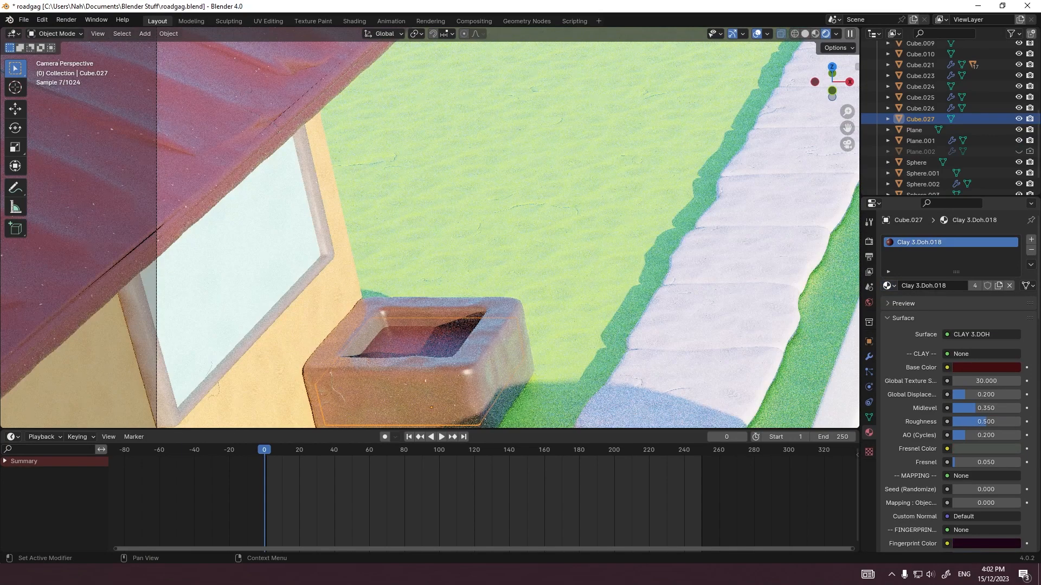
{"action": "left_click", "coordinate": [889, 285]}
{"action": "left_click", "coordinate": [922, 343]}
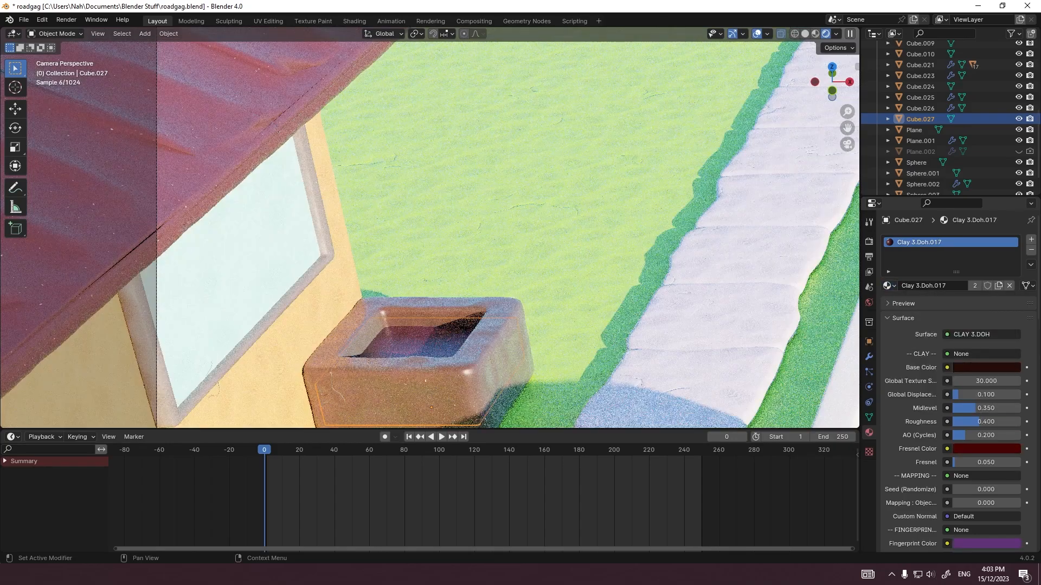
Step: Assign the brown material Clay 3.Doh.011 to the slab inside the planter and save the file
{"action": "left_click", "coordinate": [889, 285]}
{"action": "scroll", "coordinate": [922, 302], "scroll_direction": "up", "scroll_amount": 2}
{"action": "left_click", "coordinate": [922, 303]}
{"action": "left_click", "coordinate": [922, 333]}
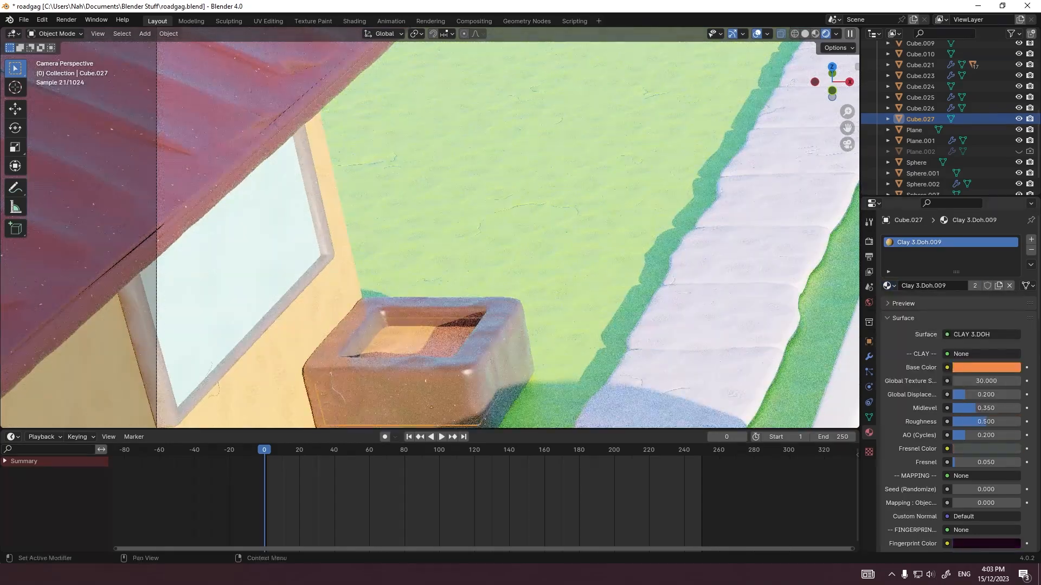
{"action": "left_click", "coordinate": [890, 285]}
{"action": "left_click", "coordinate": [922, 335]}
{"action": "left_click", "coordinate": [890, 286]}
{"action": "scroll", "coordinate": [921, 384], "scroll_direction": "down", "scroll_amount": 2}
{"action": "left_click", "coordinate": [922, 395]}
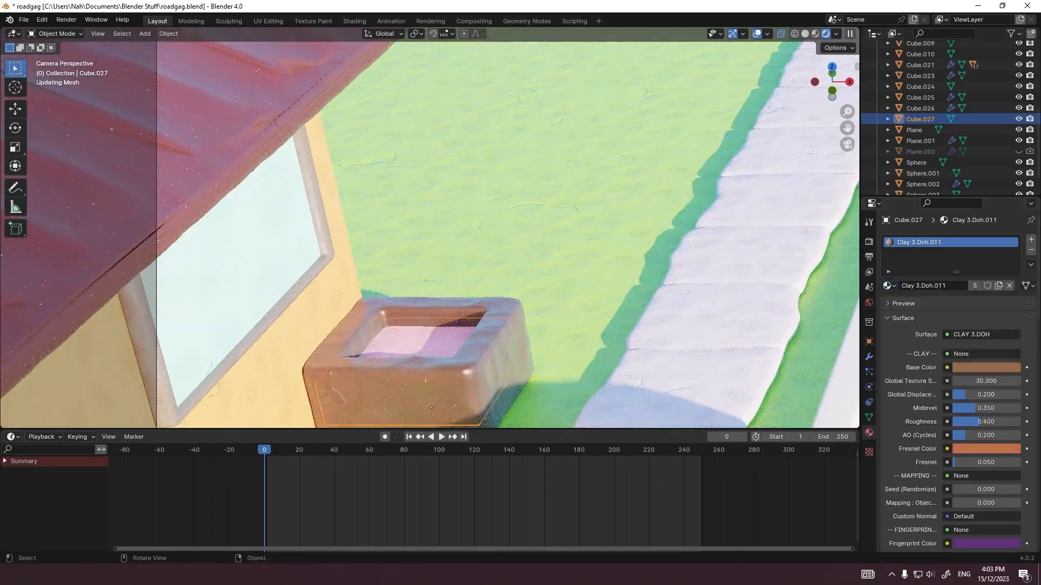
{"action": "left_click", "coordinate": [433, 374]}
{"action": "left_click", "coordinate": [423, 344]}
{"action": "key", "text": "ctrl+s"}
{"action": "scroll", "coordinate": [423, 344], "scroll_direction": "down", "scroll_amount": 9}
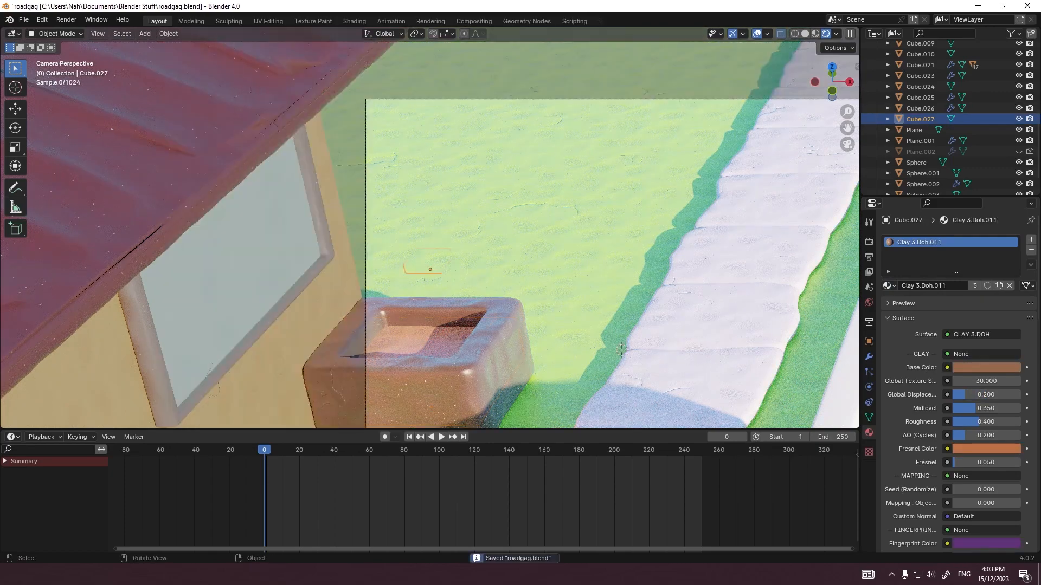
{"action": "scroll", "coordinate": [430, 239], "scroll_direction": "down", "scroll_amount": 6}
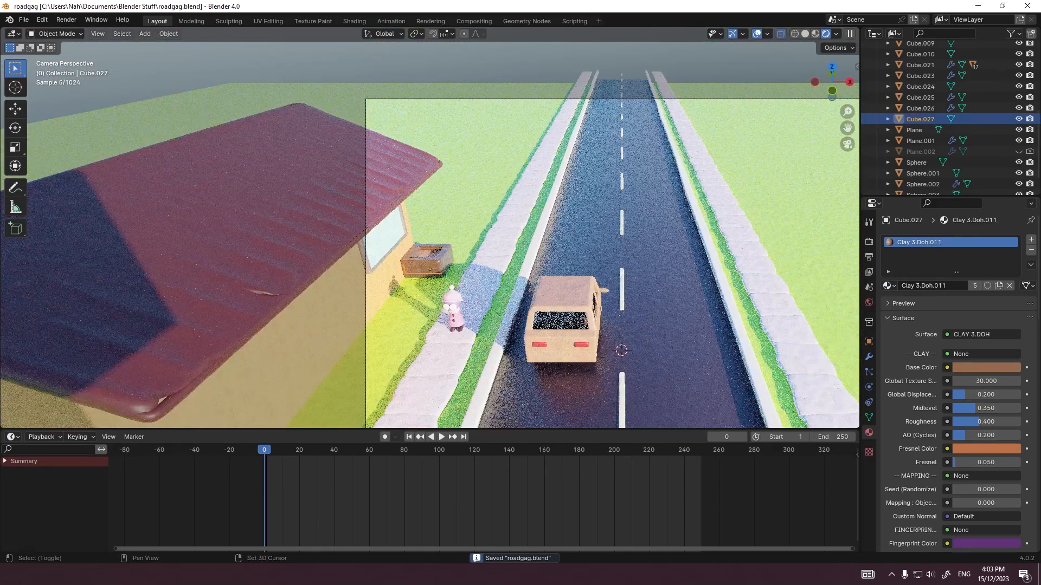
{"action": "left_click", "coordinate": [214, 305]}
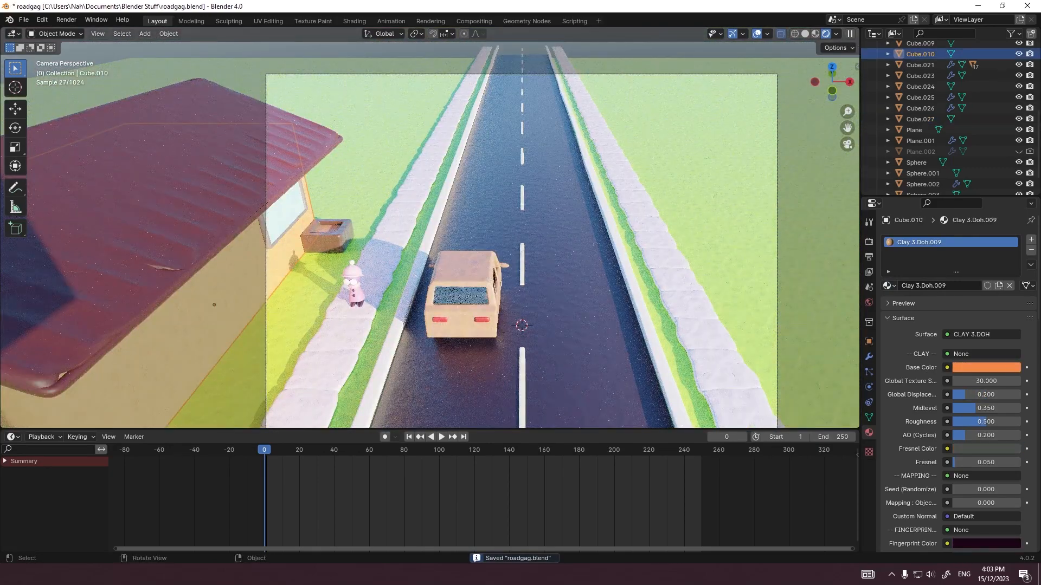
{"action": "left_click", "coordinate": [214, 305]}
{"action": "left_click", "coordinate": [214, 304]}
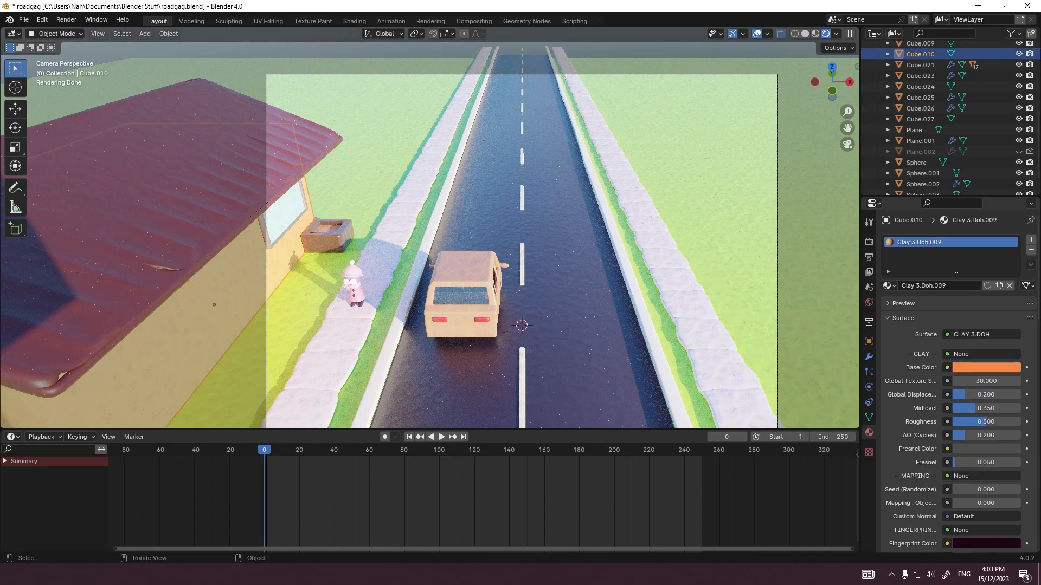
Step: Add a monkey mesh and move it horizontally -10 m along X and 8 m along Y, beside the planter
{"action": "scroll", "coordinate": [215, 304], "scroll_direction": "down", "scroll_amount": 1}
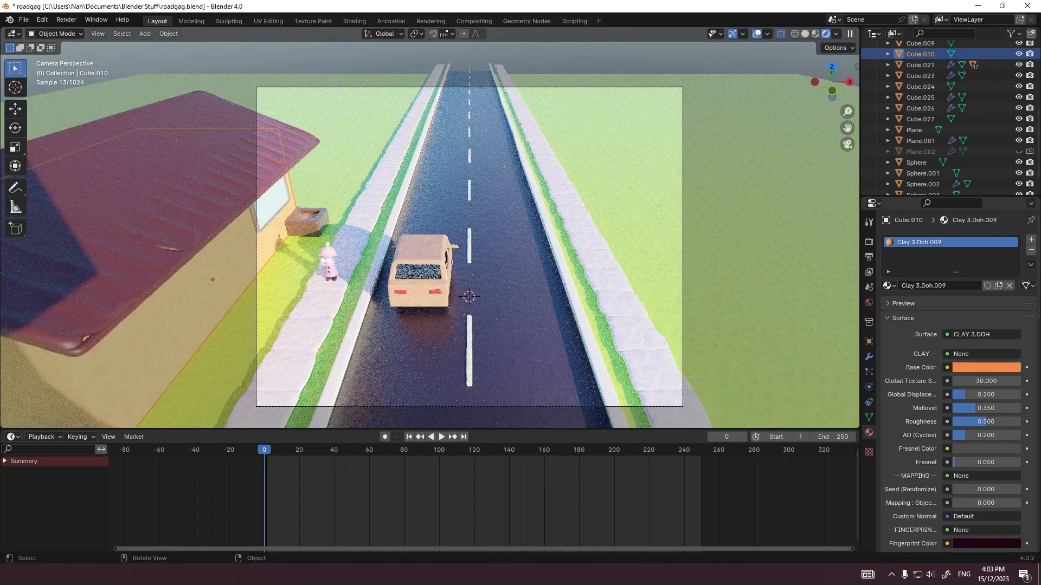
{"action": "left_click", "coordinate": [485, 260]}
{"action": "key", "text": "shift+a"}
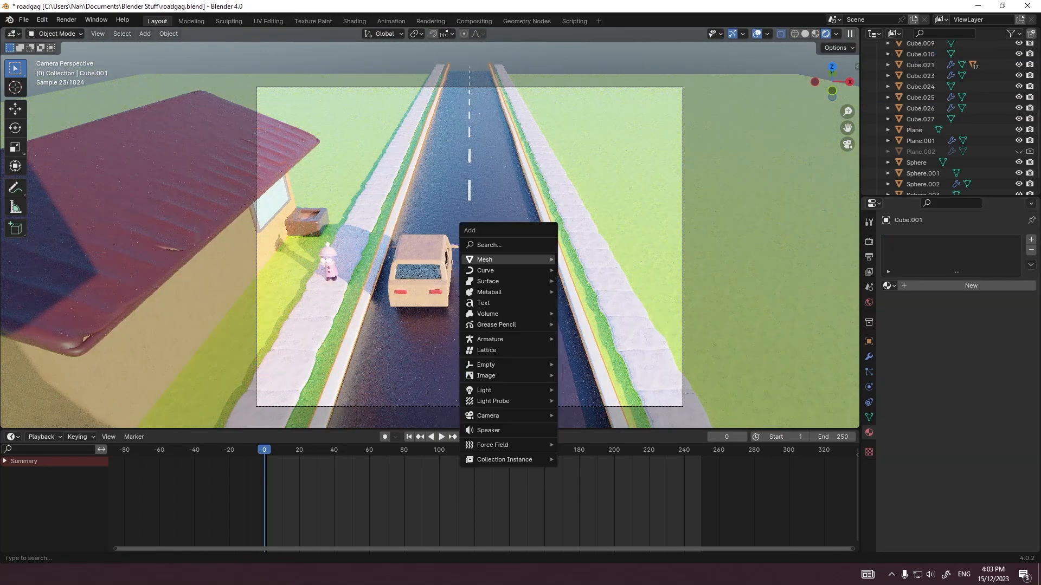
{"action": "mouse_move", "coordinate": [486, 260]}
{"action": "left_click", "coordinate": [586, 361]}
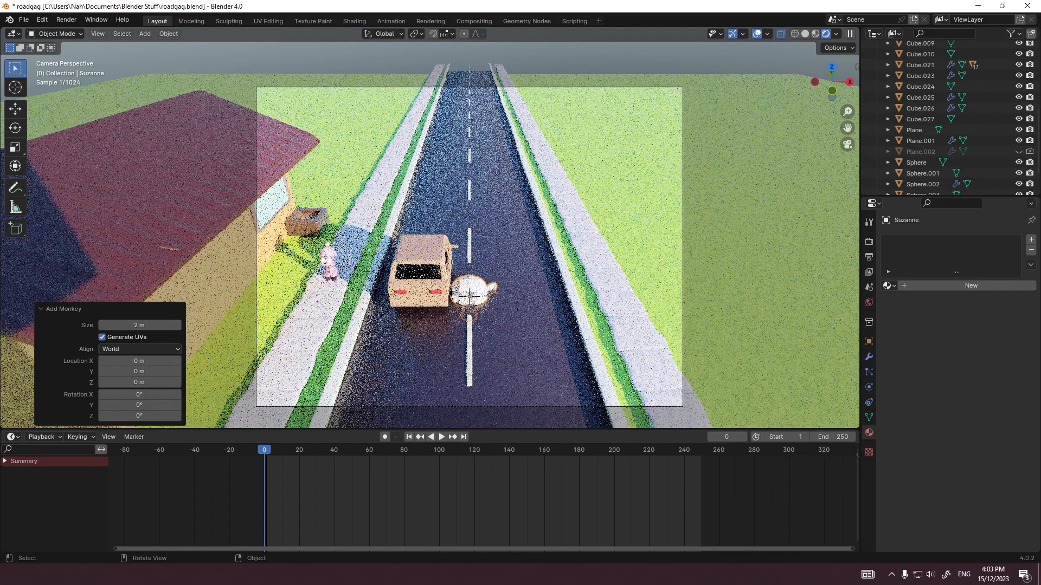
{"action": "key", "text": "g"}
{"action": "key", "text": "shift+z"}
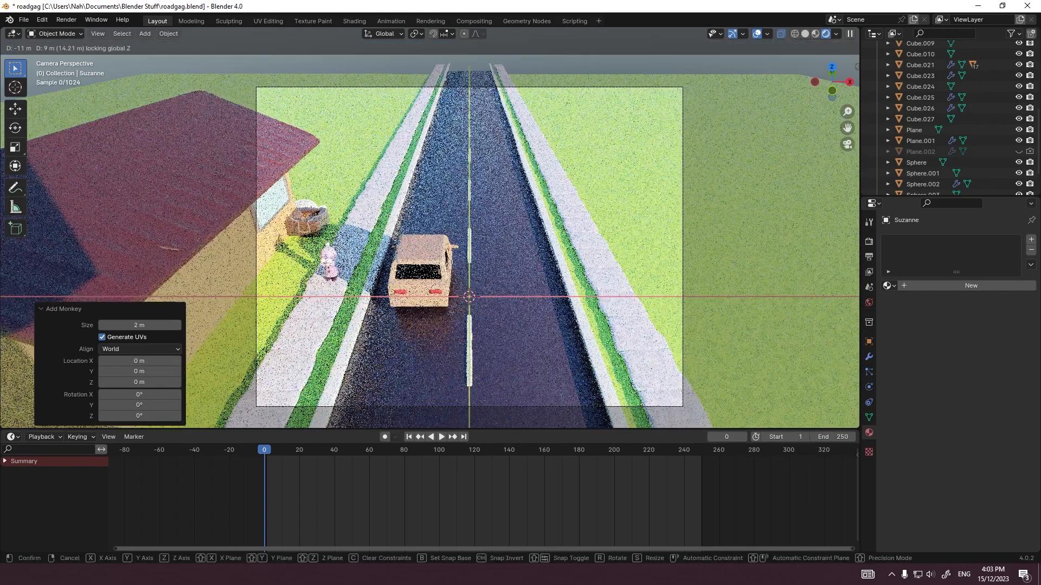
{"action": "left_click", "coordinate": [449, 280], "text": "ctrl"}
Step: In the right orthographic view, raise the monkey mesh and shift it over the planter
{"action": "scroll", "coordinate": [380, 227], "scroll_direction": "up", "scroll_amount": 4}
{"action": "middle_click_drag", "start_coordinate": [334, 241], "coordinate": [548, 284], "text": "shift"}
{"action": "key", "text": "grave"}
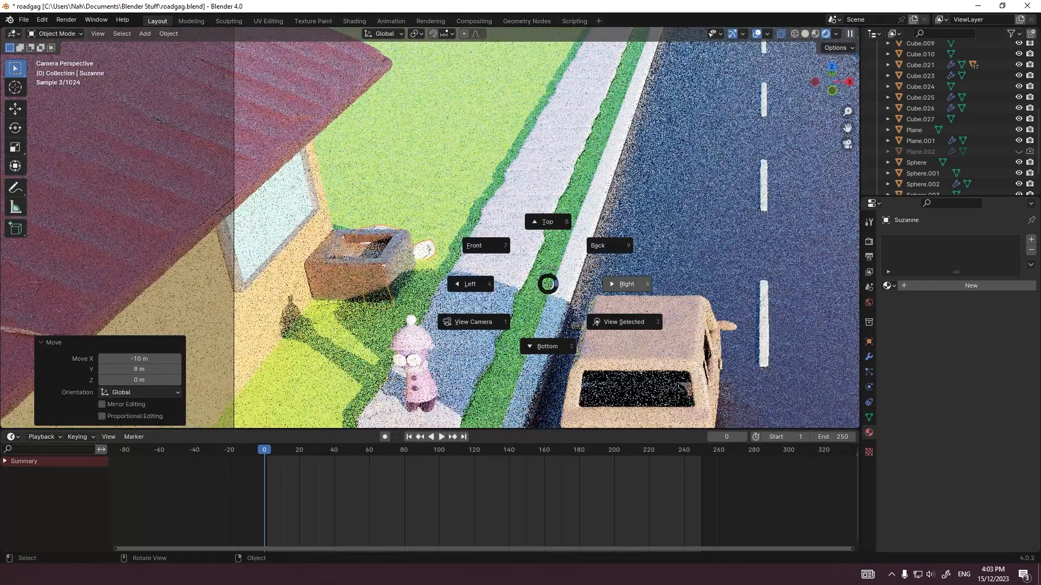
{"action": "left_click", "coordinate": [626, 283]}
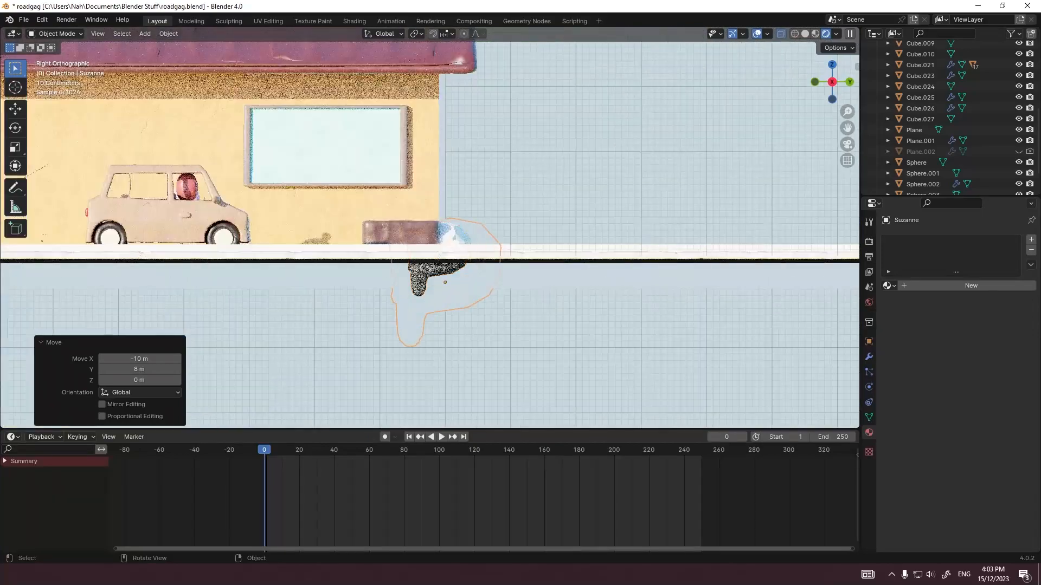
{"action": "scroll", "coordinate": [434, 244], "scroll_direction": "up", "scroll_amount": 4}
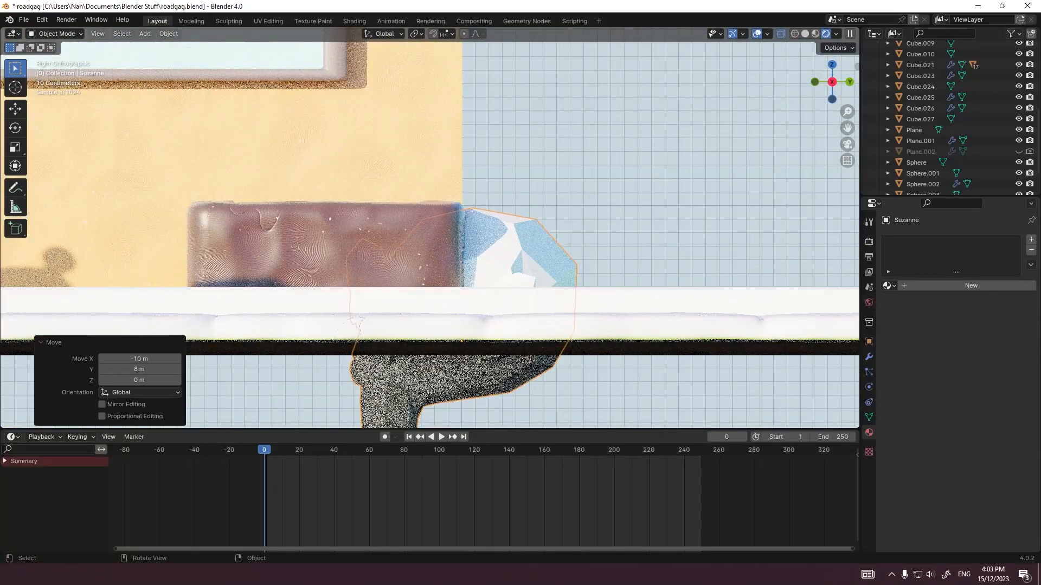
{"action": "key", "text": "g"}
{"action": "key", "text": "Return"}
Step: Scale the monkey's geometry down in Edit Mode to fit the planter, and rotate the object about 38.7° in the side view
{"action": "key", "text": "Tab"}
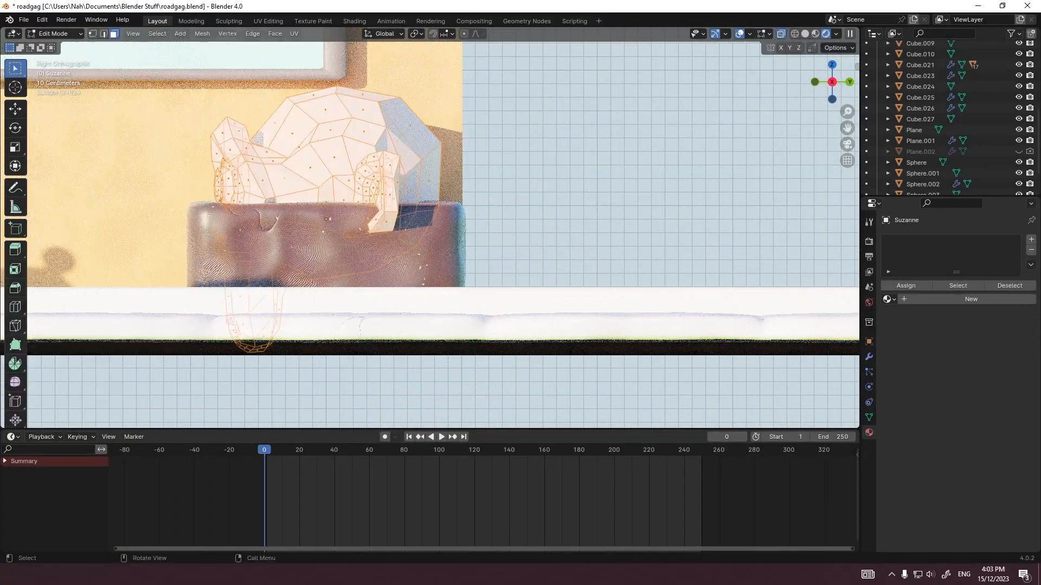
{"action": "key", "text": "s"}
{"action": "left_click", "coordinate": [475, 232]}
{"action": "key", "text": "Tab"}
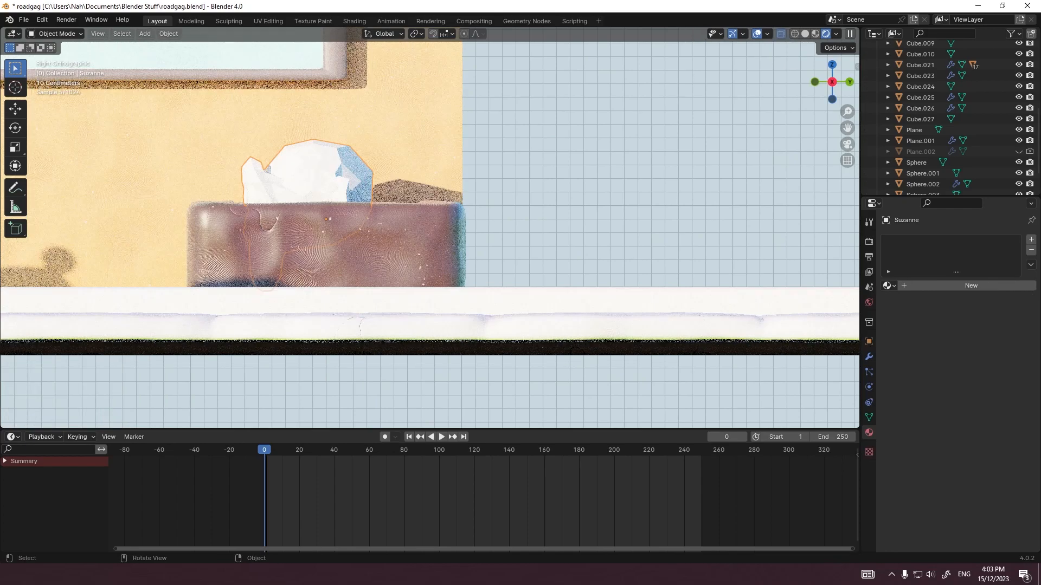
{"action": "key", "text": "r"}
{"action": "left_click", "coordinate": [400, 283]}
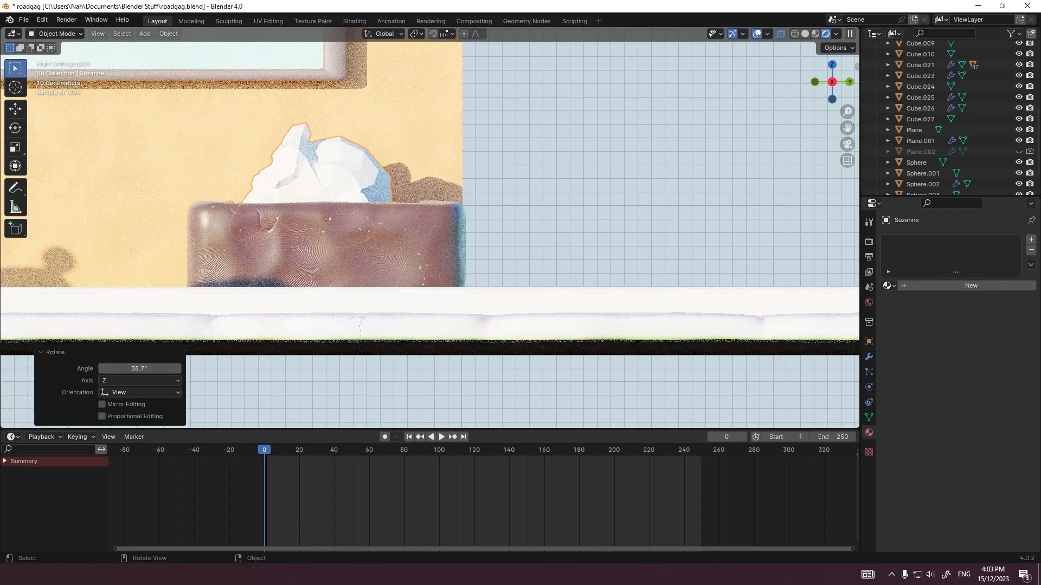
Step: Assign the green material Clay 3.Doh.002 to the monkey mesh and shade it smooth
{"action": "left_click", "coordinate": [415, 200]}
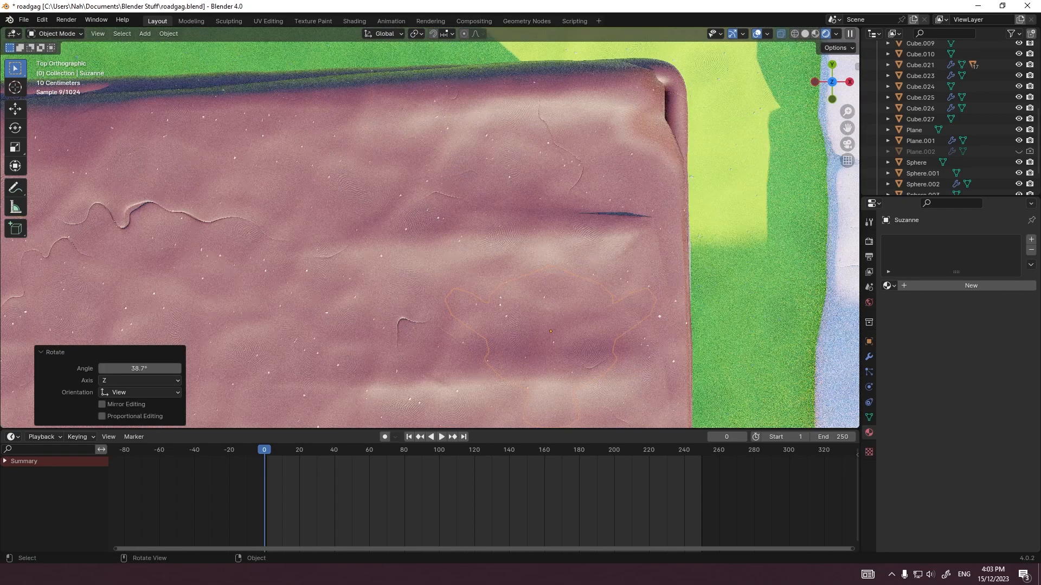
{"action": "middle_click_drag", "start_coordinate": [477, 239], "coordinate": [320, 171]}
{"action": "scroll", "coordinate": [464, 228], "scroll_direction": "down", "scroll_amount": 5}
{"action": "scroll", "coordinate": [320, 171], "scroll_direction": "up", "scroll_amount": 6}
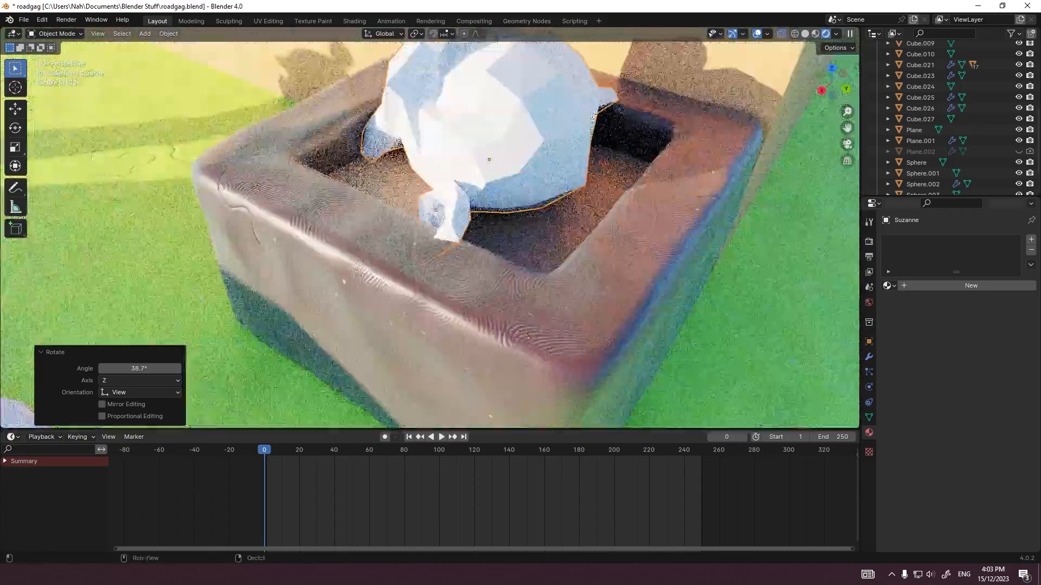
{"action": "left_click", "coordinate": [889, 286]}
{"action": "left_click", "coordinate": [917, 323]}
{"action": "scroll", "coordinate": [428, 227], "scroll_direction": "down", "scroll_amount": 4}
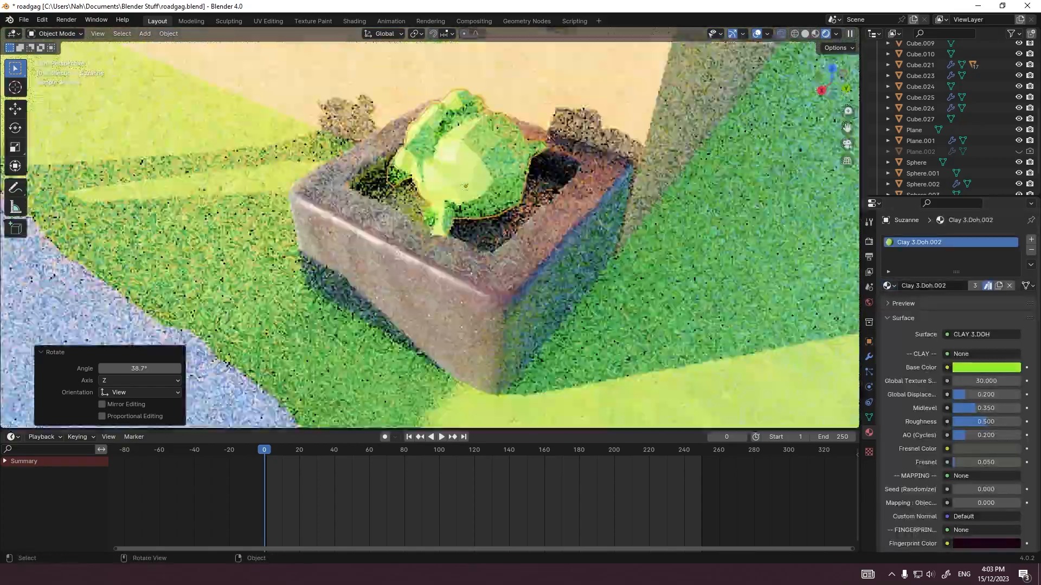
{"action": "left_click", "coordinate": [396, 141]}
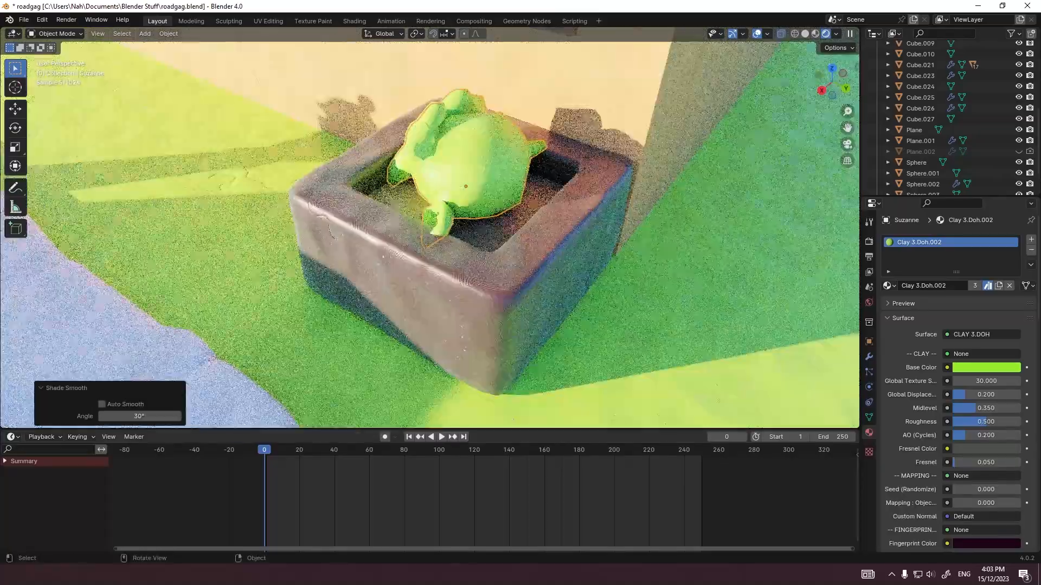
Step: Through the camera, turn the monkey mesh around about global Z and rotate it about -98.7° about global X
{"action": "key", "text": "KP_0"}
{"action": "scroll", "coordinate": [428, 228], "scroll_direction": "up", "scroll_amount": 3}
{"action": "key", "text": "r"}
{"action": "key", "text": "z"}
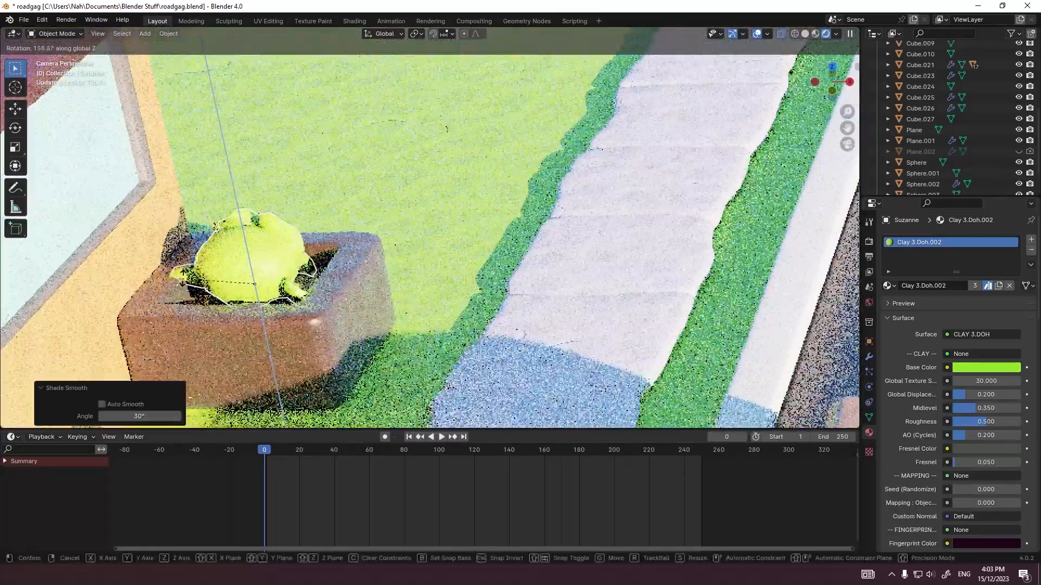
{"action": "left_click", "coordinate": [183, 277]}
{"action": "key", "text": "r"}
{"action": "right_click", "coordinate": [187, 288]}
{"action": "key", "text": "r"}
{"action": "key", "text": "x"}
{"action": "left_click", "coordinate": [265, 329]}
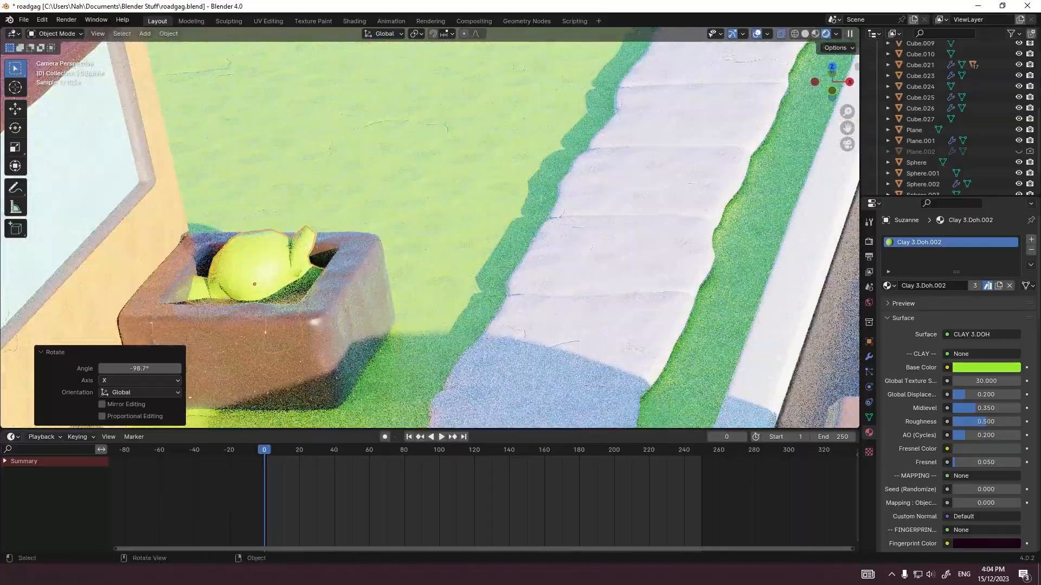
Step: Narrow the monkey's geometry along X in Edit Mode, and shift the object horizontally about 0.19 m in X and 0.15 m in Y
{"action": "key", "text": "Tab"}
{"action": "key", "text": "s"}
{"action": "key", "text": "x"}
{"action": "left_click", "coordinate": [412, 284]}
{"action": "key", "text": "Tab"}
{"action": "key", "text": "g"}
{"action": "key", "text": "shift+z"}
{"action": "left_click", "coordinate": [436, 278]}
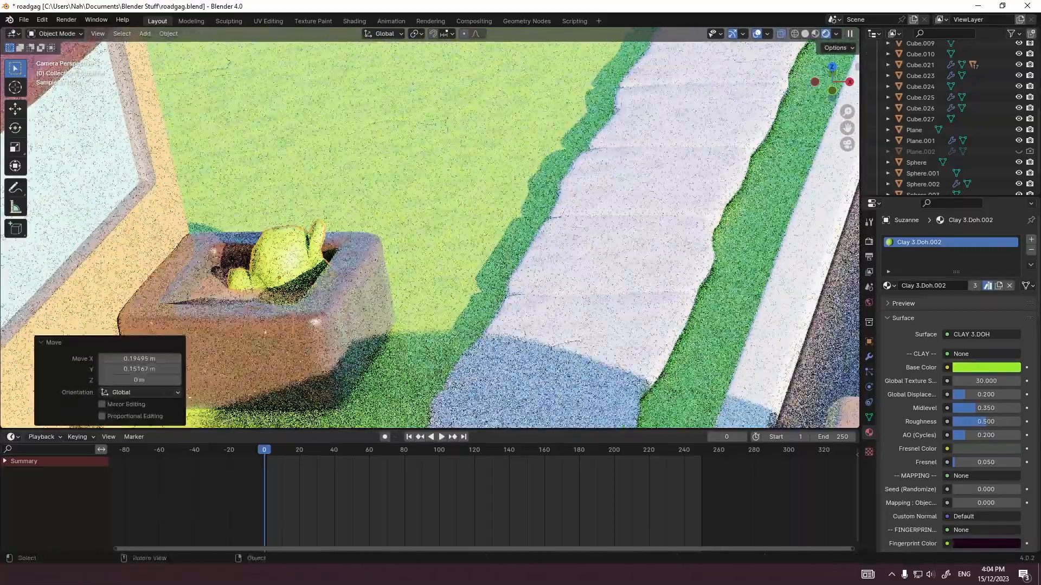
Step: Duplicate the green monkey mesh, move the copy horizontally to the planter's near side and rotate it about 178° about Z
{"action": "key", "text": "ctrl+c"}
{"action": "key", "text": "ctrl+v"}
{"action": "key", "text": "g"}
{"action": "key", "text": "shift+z"}
{"action": "left_click", "coordinate": [383, 297]}
{"action": "key", "text": "r"}
{"action": "key", "text": "z"}
{"action": "left_click", "coordinate": [168, 300]}
Step: Tumble the copied monkey mesh freely by about -218°, settle it lower in the planter and rotate it about -23.1° in the view
{"action": "key", "text": "r"}
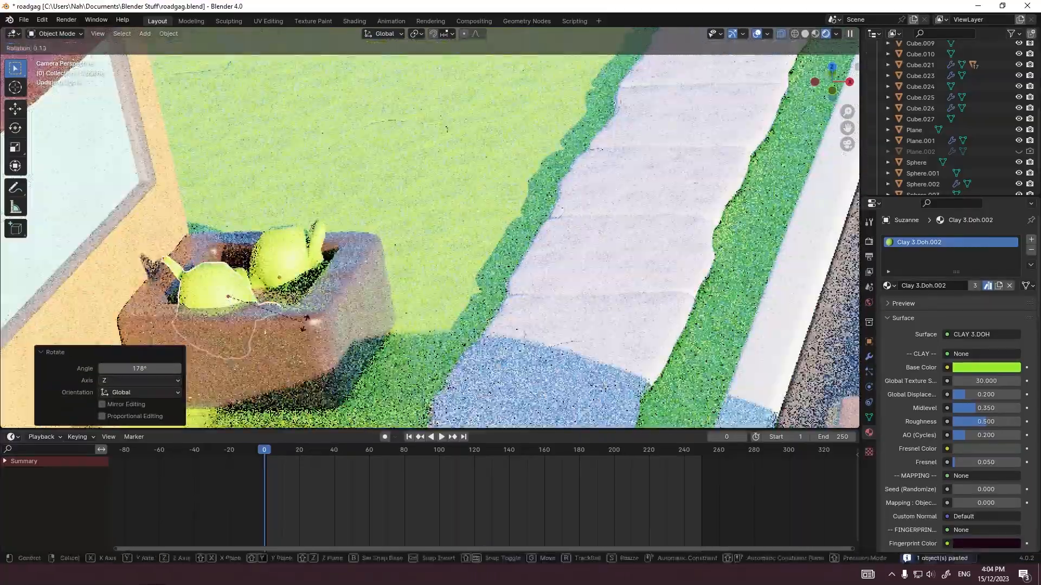
{"action": "key", "text": "r"}
{"action": "left_click", "coordinate": [305, 124]}
{"action": "key", "text": "g"}
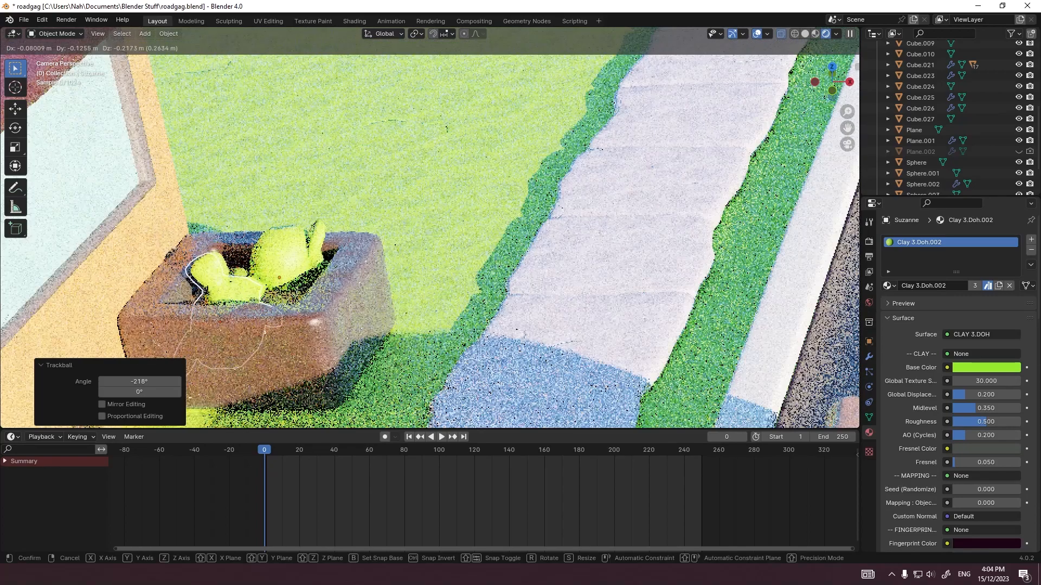
{"action": "left_click", "coordinate": [273, 187]}
{"action": "key", "text": "r"}
{"action": "left_click", "coordinate": [301, 208]}
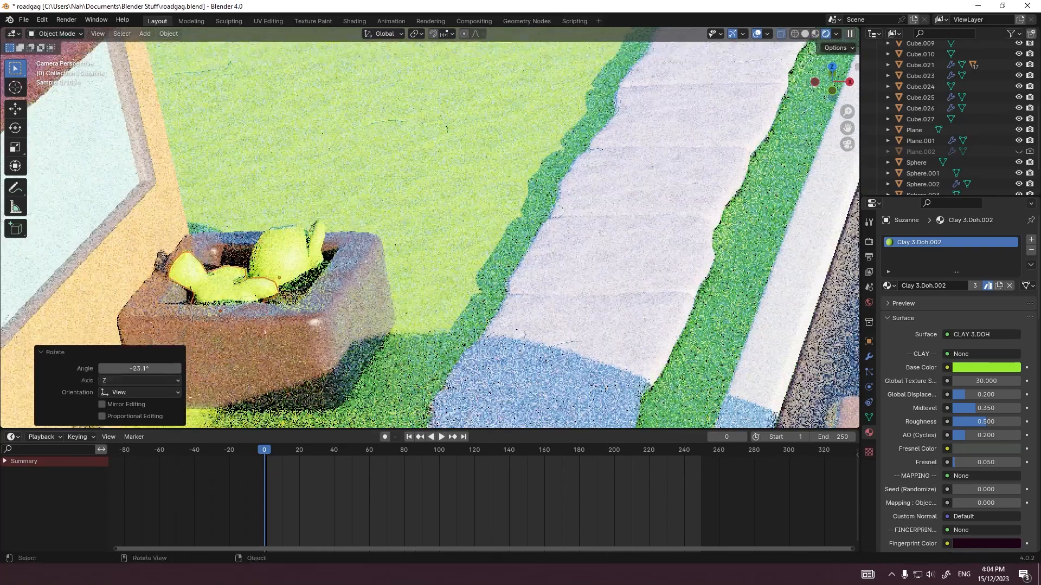
{"action": "key", "text": "g"}
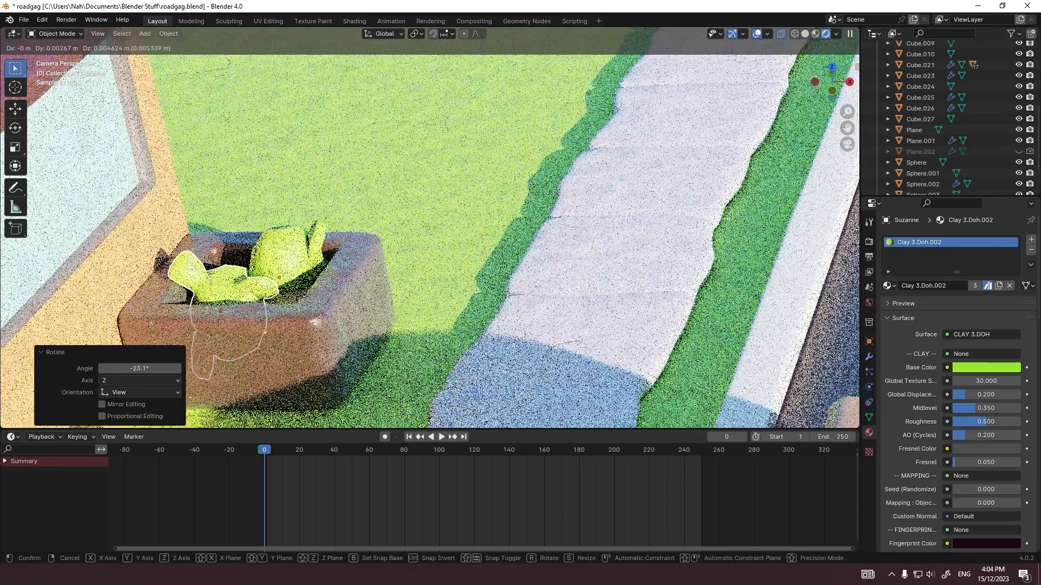
{"action": "left_click", "coordinate": [296, 231]}
Step: Link the material Clay 3.Doh.021 from the copied monkey mesh to the original one
{"action": "left_click", "coordinate": [287, 252]}
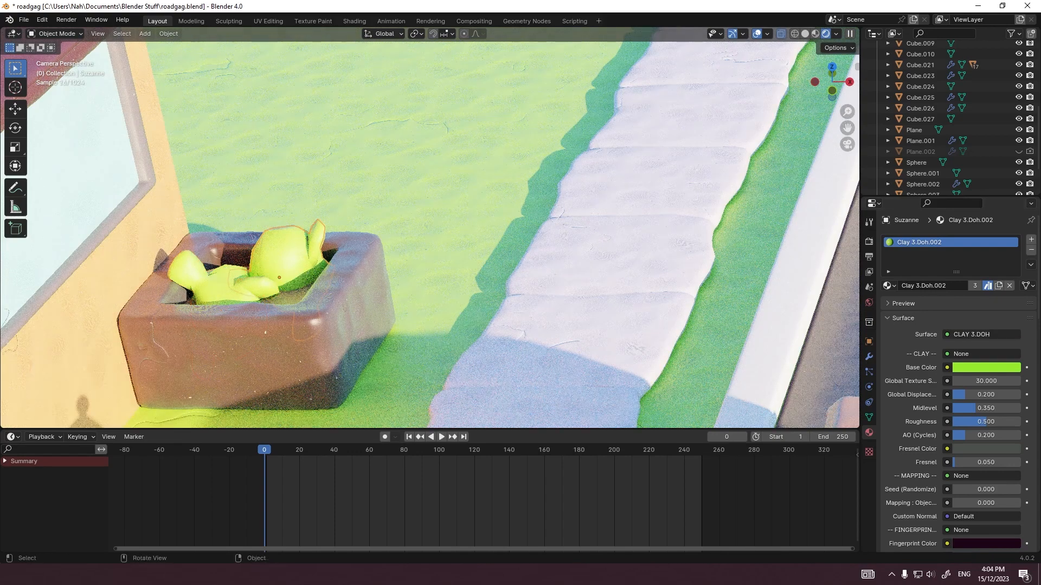
{"action": "key", "text": "ctrl+l"}
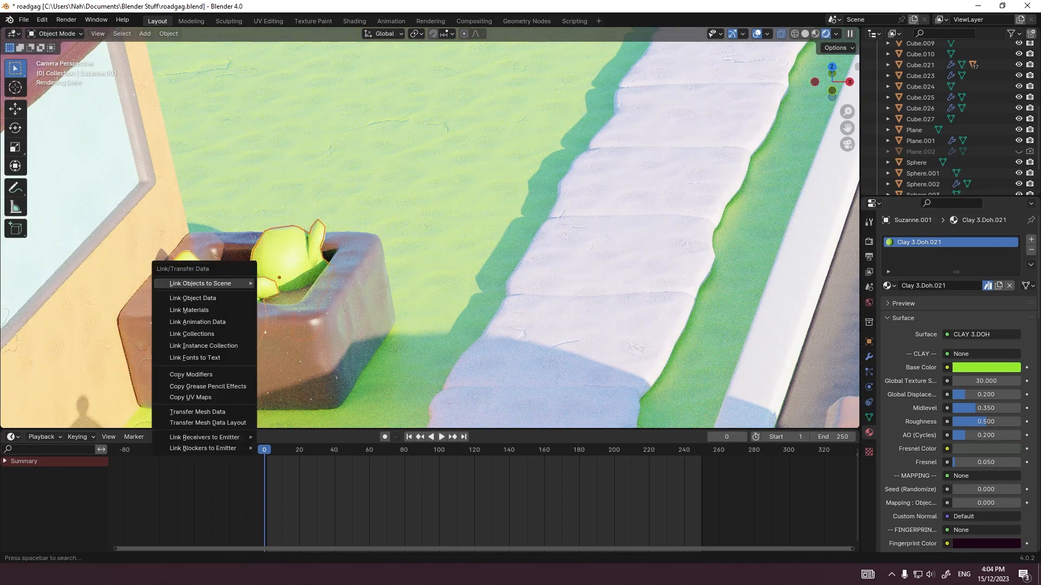
{"action": "left_click", "coordinate": [188, 310]}
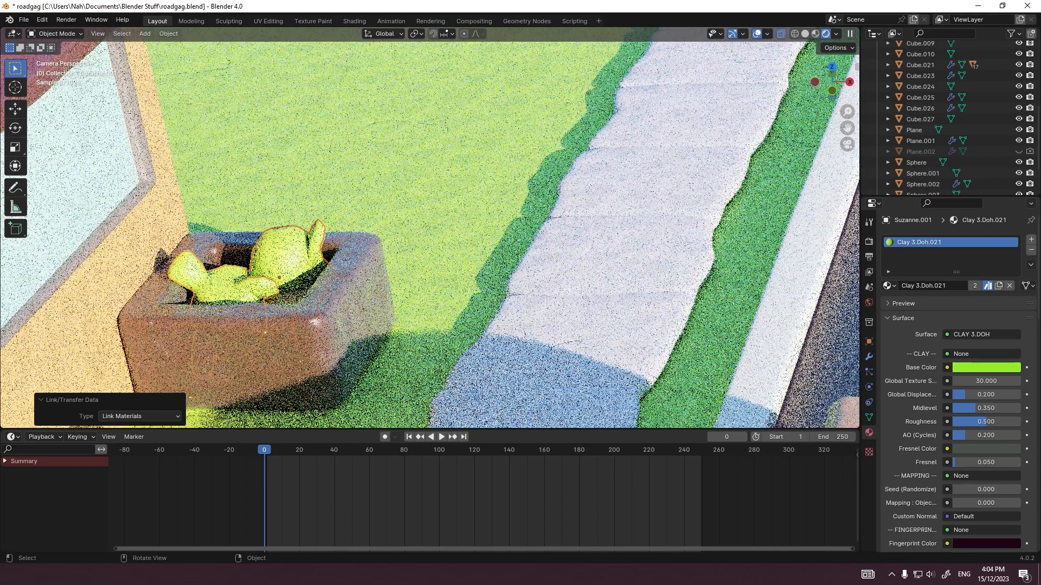
Step: Set the base color of Clay 3.Doh.021 to hue 0.294 and saturation 0.912, and lower its value to a dark green
{"action": "left_click", "coordinate": [986, 368]}
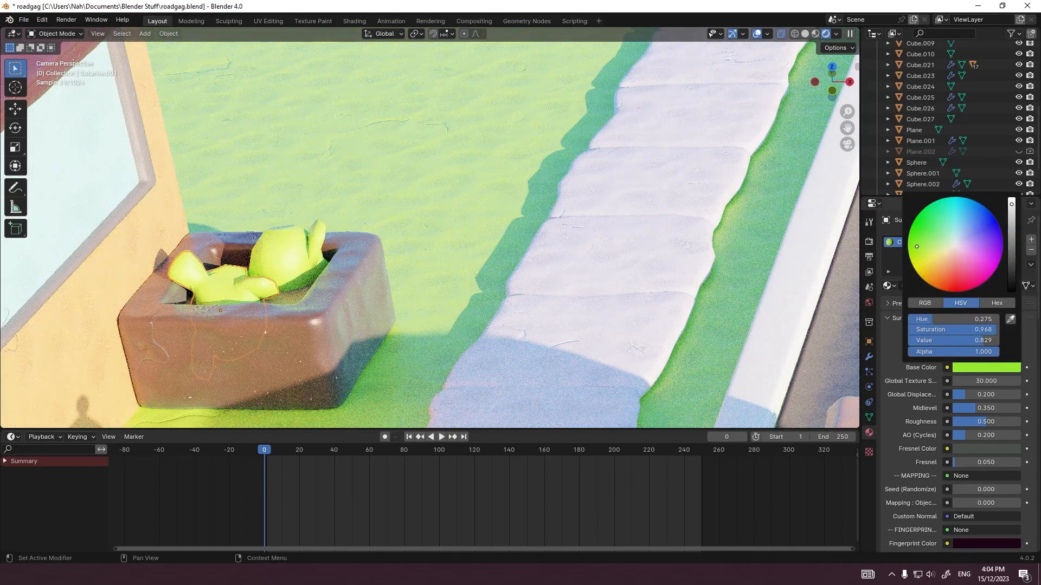
{"action": "left_click_drag", "start_coordinate": [917, 247], "coordinate": [923, 241]}
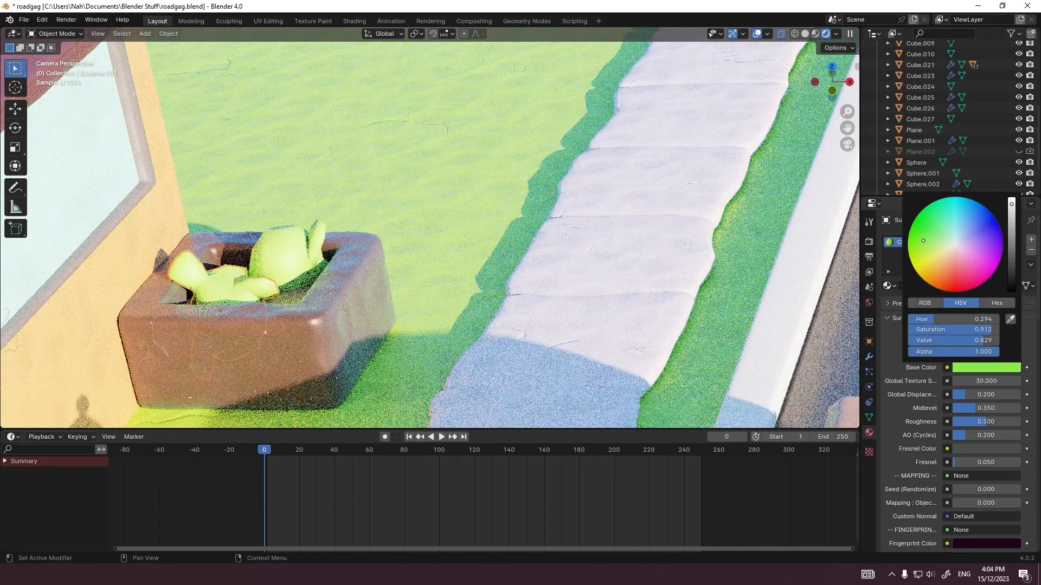
{"action": "left_click", "coordinate": [987, 368]}
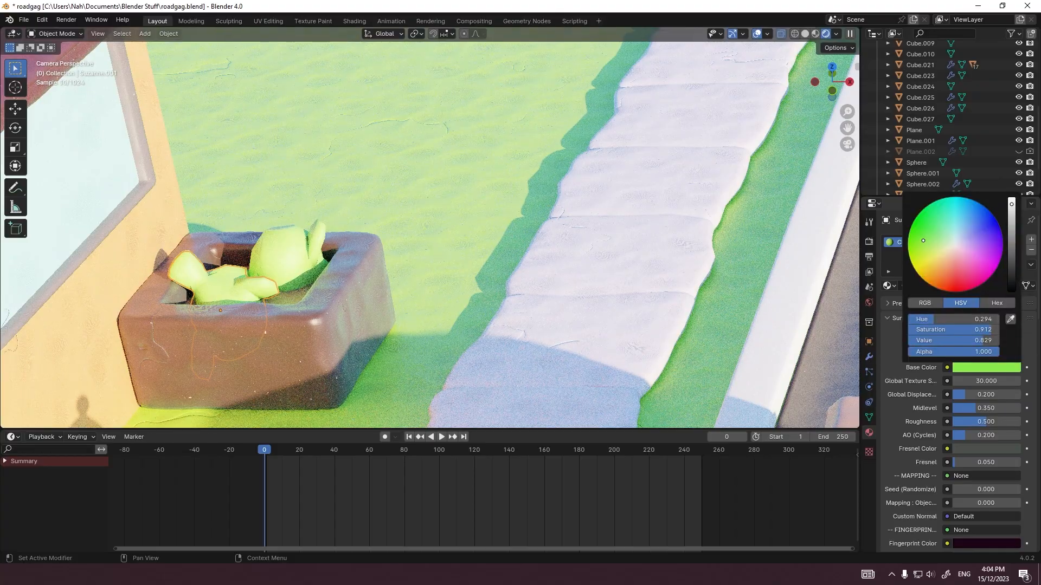
{"action": "left_click_drag", "start_coordinate": [982, 341], "coordinate": [924, 341]}
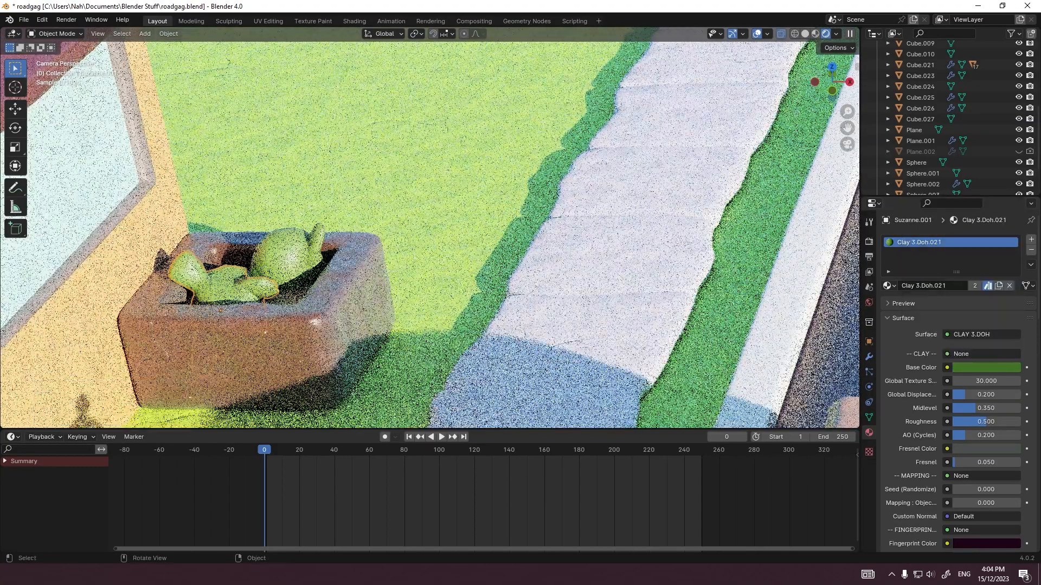
Step: Give the copied monkey mesh a level 2 subdivision, bring the whole road scene back into view and save the file
{"action": "key", "text": "ctrl+2"}
{"action": "left_click", "coordinate": [430, 185]}
{"action": "scroll", "coordinate": [429, 185], "scroll_direction": "down", "scroll_amount": 10}
{"action": "middle_click_drag", "start_coordinate": [569, 217], "coordinate": [430, 217], "text": "shift"}
{"action": "left_click", "coordinate": [461, 217]}
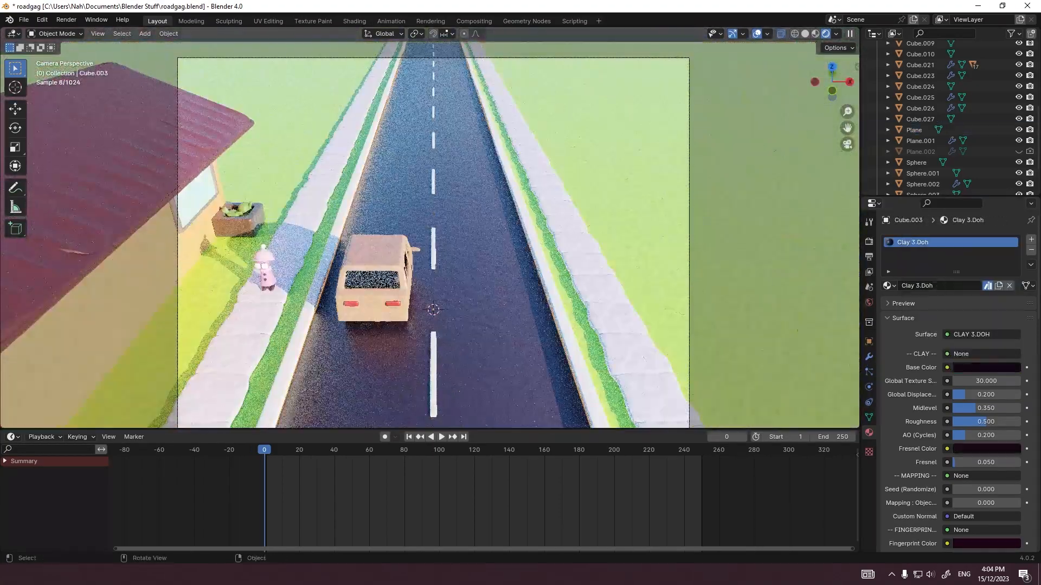
{"action": "key", "text": "ctrl+s"}
Step: Check the framing of the road, car and house in the camera view, and save the file
{"action": "scroll", "coordinate": [430, 233], "scroll_direction": "down", "scroll_amount": 3}
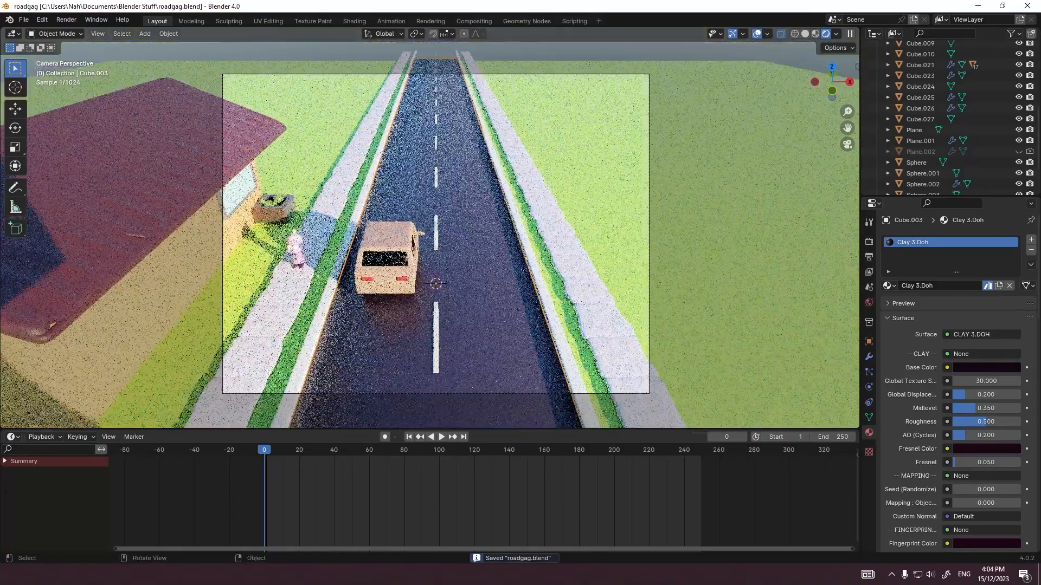
{"action": "mouse_move", "coordinate": [429, 228]}
{"action": "middle_mouse_down", "text": "shift"}
{"action": "mouse_move", "coordinate": [403, 222]}
{"action": "mouse_move", "coordinate": [416, 228]}
{"action": "middle_mouse_up", "text": "shift"}
{"action": "scroll", "coordinate": [404, 223], "scroll_direction": "up", "scroll_amount": 1}
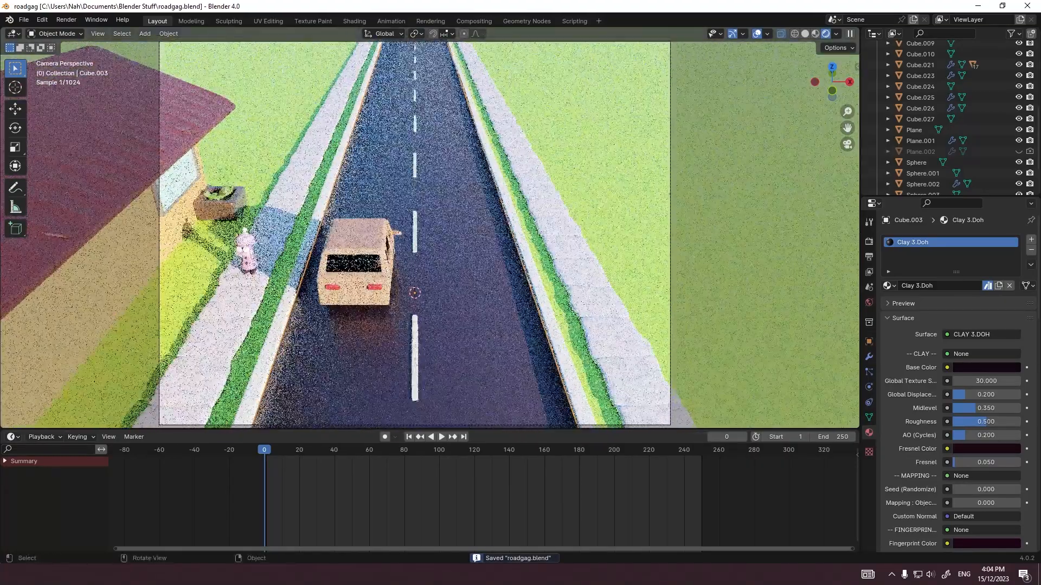
{"action": "scroll", "coordinate": [416, 227], "scroll_direction": "down", "scroll_amount": 2}
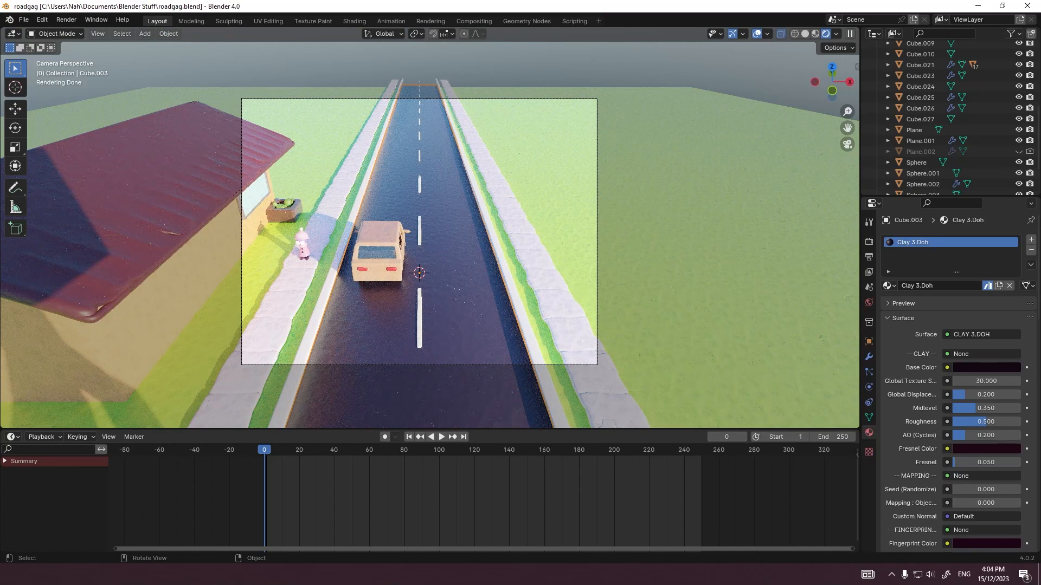
{"action": "left_click", "coordinate": [542, 287]}
{"action": "scroll", "coordinate": [477, 271], "scroll_direction": "up", "scroll_amount": 1}
{"action": "scroll", "coordinate": [477, 271], "scroll_direction": "down", "scroll_amount": 1}
{"action": "middle_click_drag", "start_coordinate": [477, 271], "coordinate": [488, 273], "text": "shift"}
{"action": "scroll", "coordinate": [488, 273], "scroll_direction": "up", "scroll_amount": 1}
{"action": "key", "text": "ctrl+s"}
{"action": "left_click", "coordinate": [489, 273]}
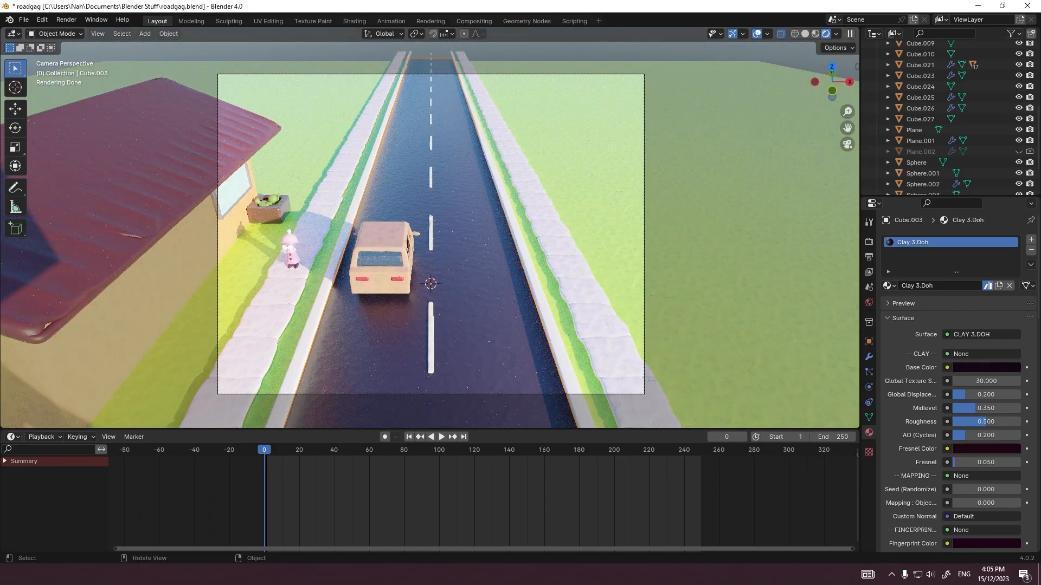
{"action": "left_click", "coordinate": [594, 234]}
{"action": "scroll", "coordinate": [594, 233], "scroll_direction": "up", "scroll_amount": 1}
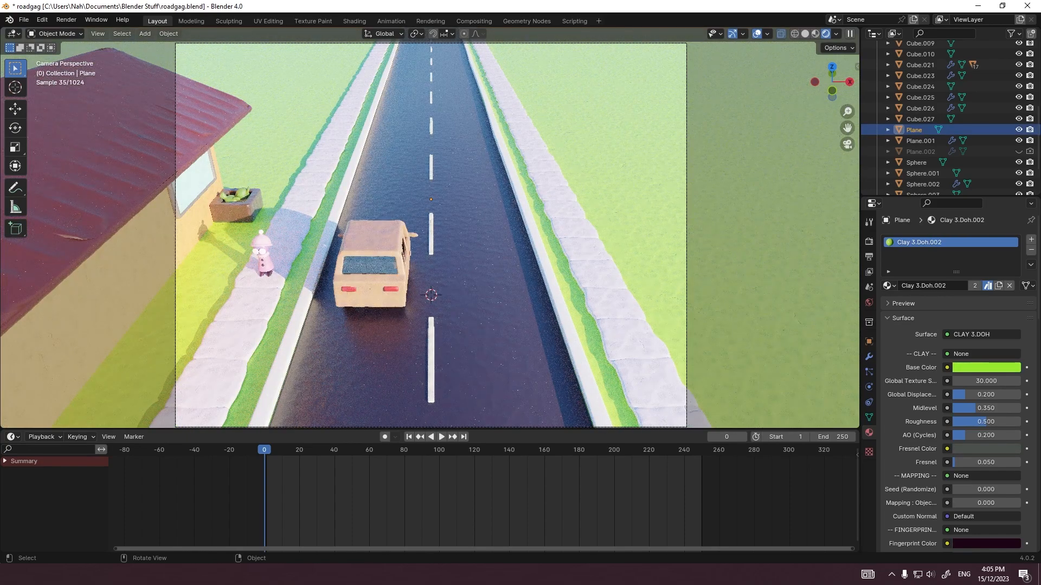
{"action": "scroll", "coordinate": [499, 261], "scroll_direction": "down", "scroll_amount": 1}
{"action": "left_click", "coordinate": [498, 260]}
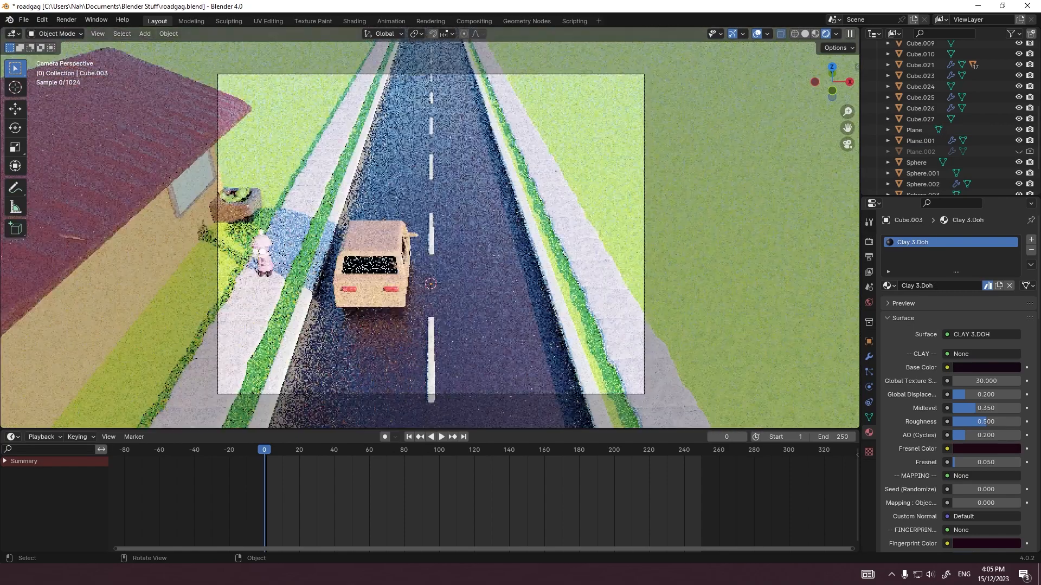
{"action": "scroll", "coordinate": [431, 234], "scroll_direction": "up", "scroll_amount": 1}
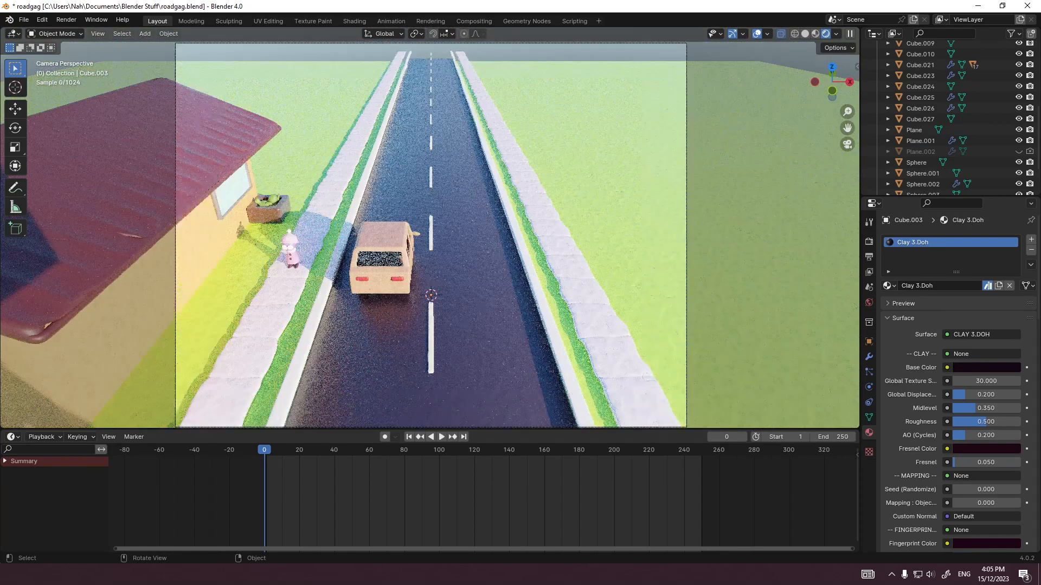
{"action": "left_click", "coordinate": [374, 238]}
{"action": "key", "text": "g"}
{"action": "key", "text": "z"}
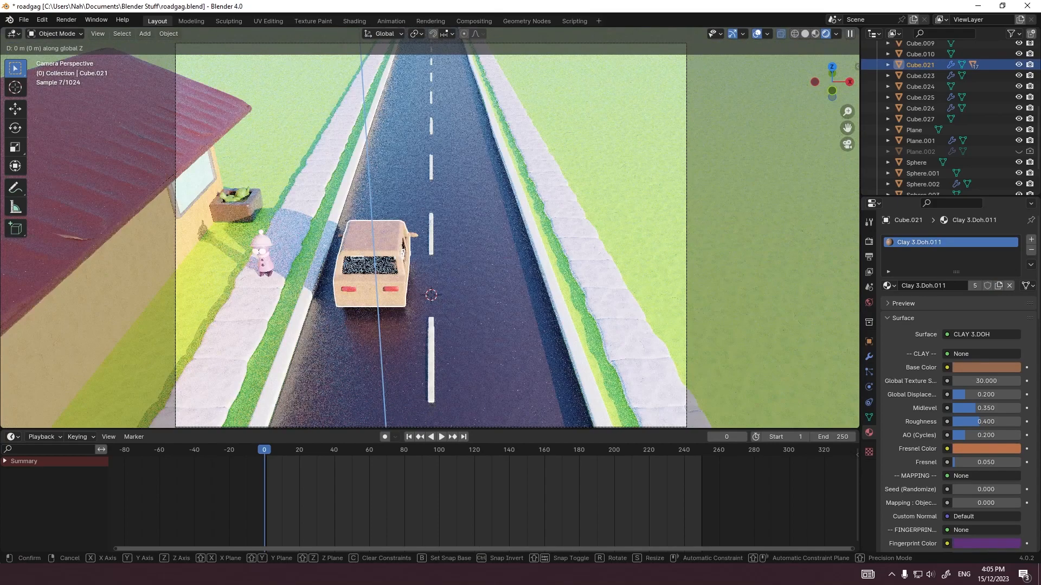
{"action": "key", "text": "y"}
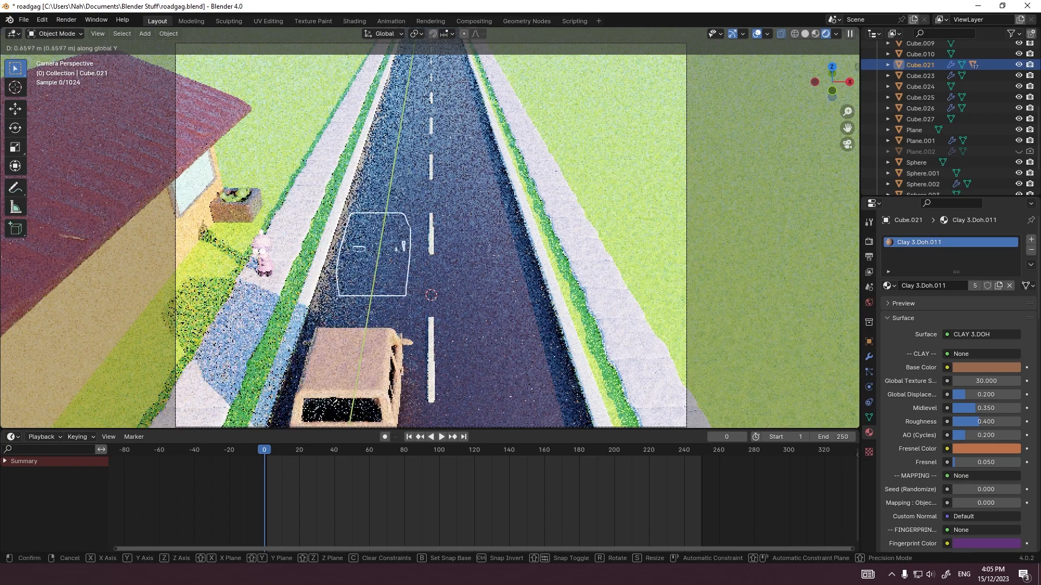
{"action": "key", "text": "Escape"}
Step: Save the file with the whole scene in the camera view and clear the selection
{"action": "scroll", "coordinate": [430, 227], "scroll_direction": "down", "scroll_amount": 3}
{"action": "left_click", "coordinate": [650, 233]}
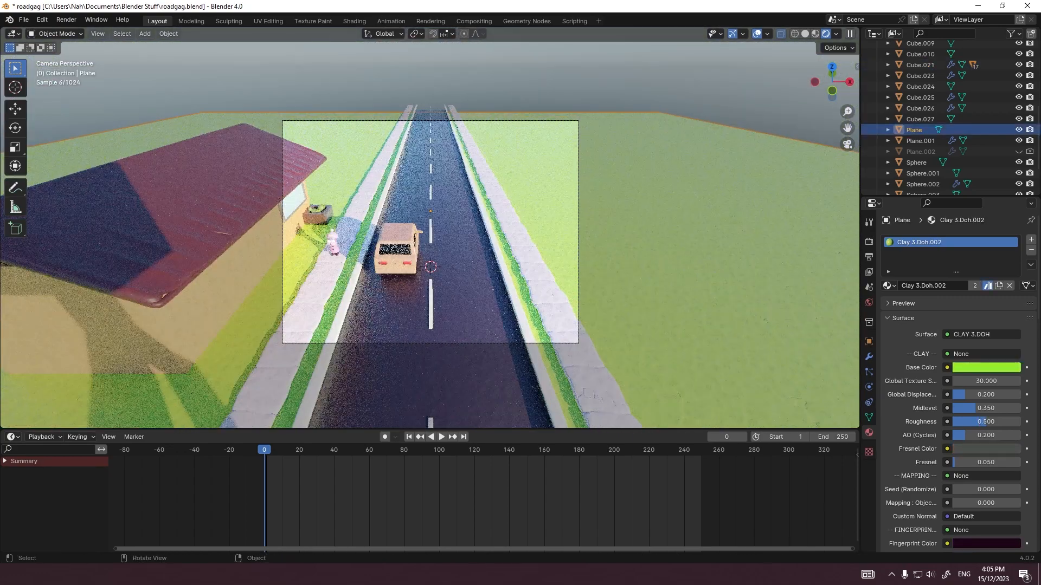
{"action": "key", "text": "ctrl+s"}
{"action": "key", "text": "alt+a"}
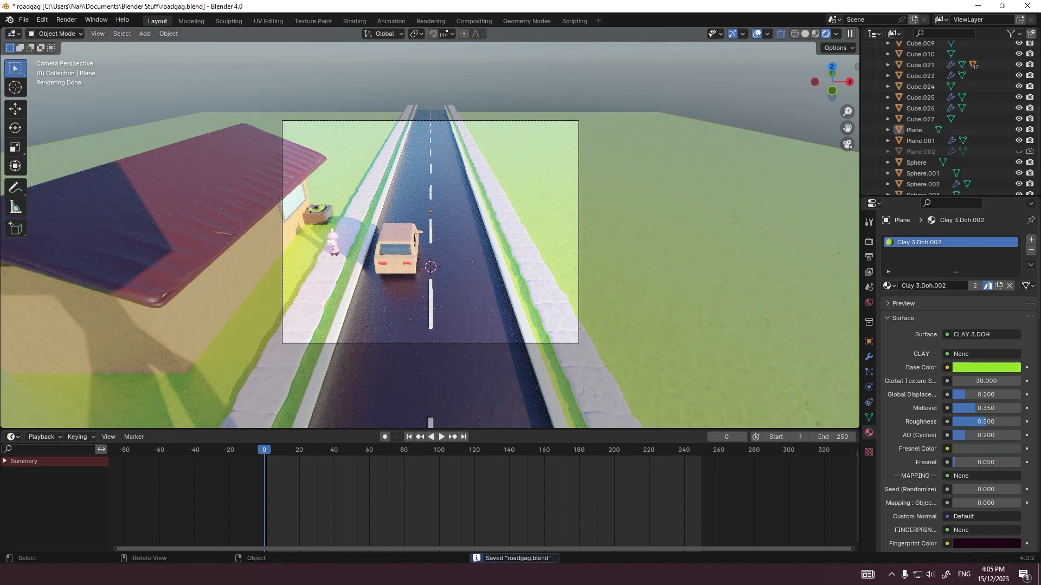
Step: Survey the scene from outside the camera and open the render output settings, finishing in the camera view
{"action": "middle_click_drag", "start_coordinate": [488, 228], "coordinate": [372, 231]}
{"action": "left_click", "coordinate": [415, 260]}
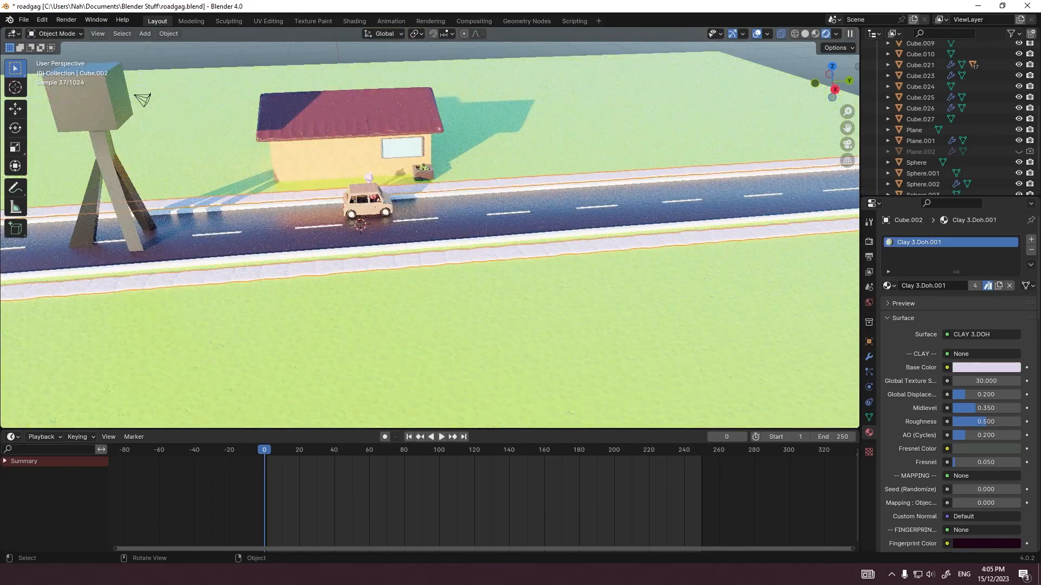
{"action": "middle_click_drag", "start_coordinate": [414, 260], "coordinate": [529, 260]}
{"action": "left_click", "coordinate": [588, 260]}
{"action": "middle_click_drag", "start_coordinate": [297, 203], "coordinate": [179, 292]}
{"action": "scroll", "coordinate": [431, 217], "scroll_direction": "up", "scroll_amount": 3}
{"action": "middle_click_drag", "start_coordinate": [434, 233], "coordinate": [496, 238]}
{"action": "left_click", "coordinate": [869, 257]}
{"action": "left_click", "coordinate": [618, 309]}
{"action": "scroll", "coordinate": [496, 239], "scroll_direction": "down", "scroll_amount": 4}
{"action": "left_click", "coordinate": [693, 326]}
{"action": "key", "text": "KP_0"}
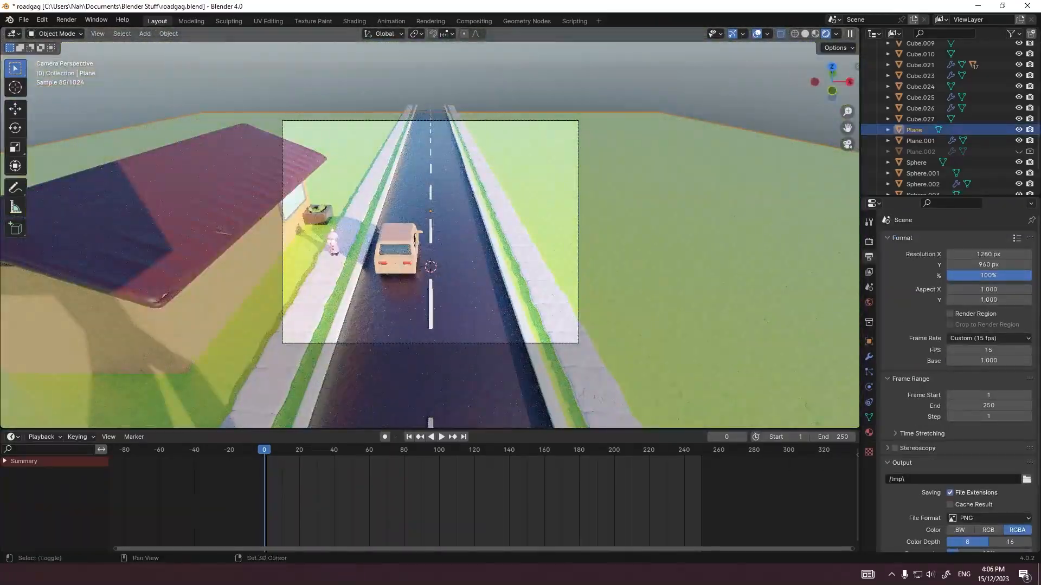
Step: Add a cube and move it across the ground by -12 m in X and 13 m in Y
{"action": "key", "text": "shift+a"}
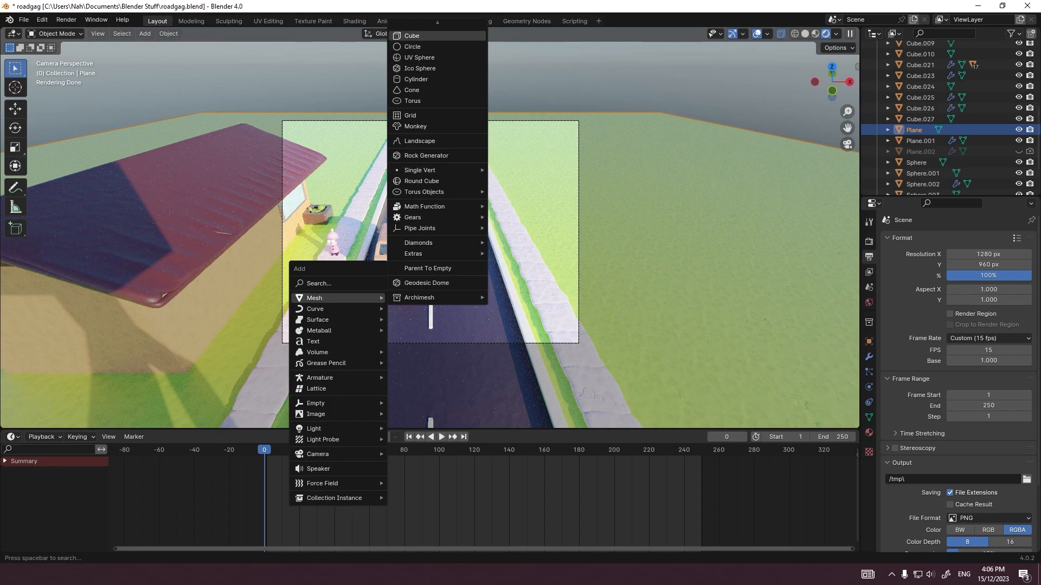
{"action": "left_click", "coordinate": [412, 36]}
{"action": "key", "text": "g"}
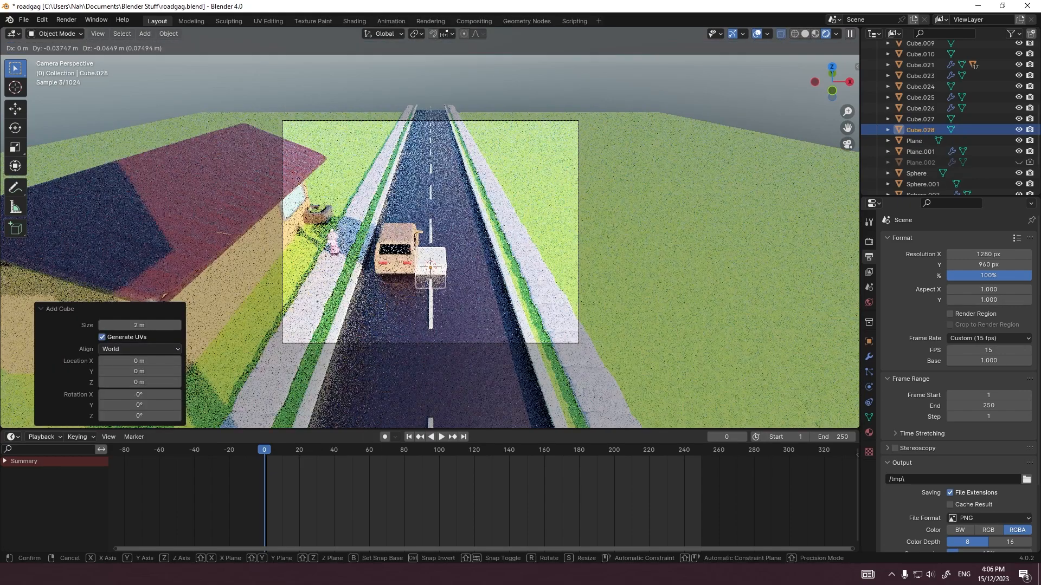
{"action": "key", "text": "shift+z"}
{"action": "left_click", "coordinate": [476, 204]}
Step: Raise the new cube 1 m along Z in the right orthographic view so it rests on the ground
{"action": "key", "text": "grave"}
{"action": "left_click", "coordinate": [552, 204]}
{"action": "key", "text": "g"}
{"action": "key", "text": "z"}
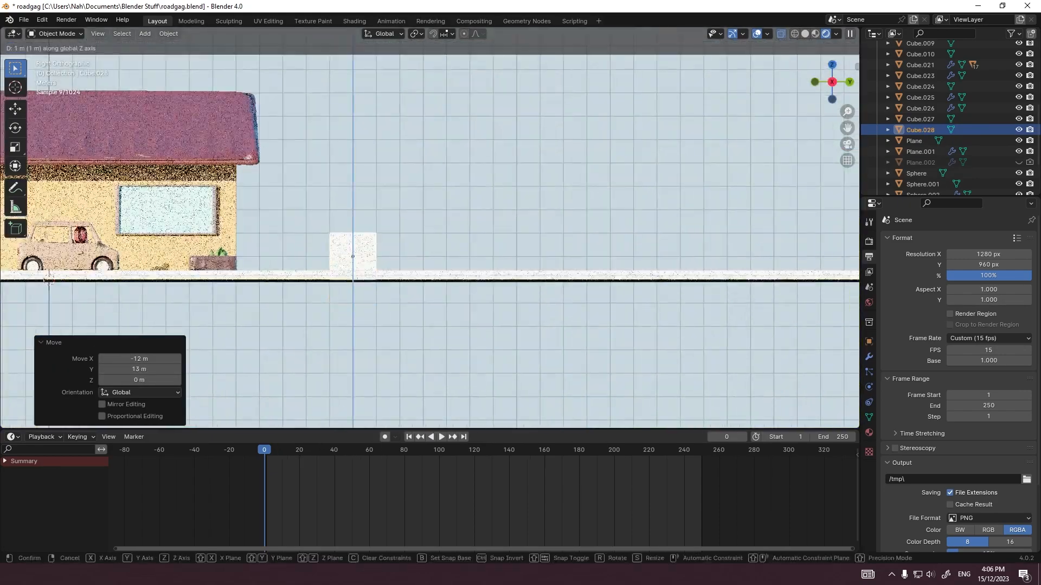
{"action": "left_click", "coordinate": [367, 246]}
Step: Scale the cube's mesh narrower along Y in Edit Mode, working from the top view
{"action": "scroll", "coordinate": [367, 246], "scroll_direction": "up", "scroll_amount": 10}
{"action": "middle_click_drag", "start_coordinate": [367, 247], "coordinate": [407, 266]}
{"action": "key", "text": "grave"}
{"action": "left_click", "coordinate": [408, 212]}
{"action": "middle_click_drag", "start_coordinate": [189, 404], "coordinate": [484, 361], "text": "shift"}
{"action": "key", "text": "Tab"}
{"action": "key", "text": "s"}
{"action": "key", "text": "y"}
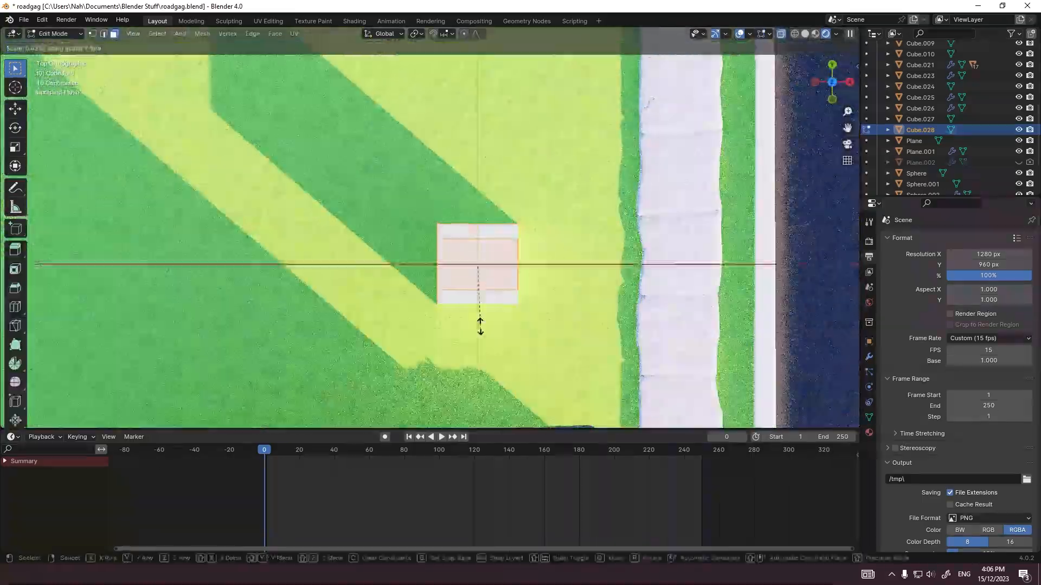
{"action": "left_click", "coordinate": [483, 297]}
Step: Stretch the cube into a long wall by moving its face away from the road about -7.92 m along X, and adjust it further along X
{"action": "middle_click_drag", "start_coordinate": [483, 297], "coordinate": [575, 233]}
{"action": "key", "text": "g"}
{"action": "key", "text": "x"}
{"action": "left_click", "coordinate": [441, 211]}
{"action": "middle_click_drag", "start_coordinate": [441, 212], "coordinate": [607, 190]}
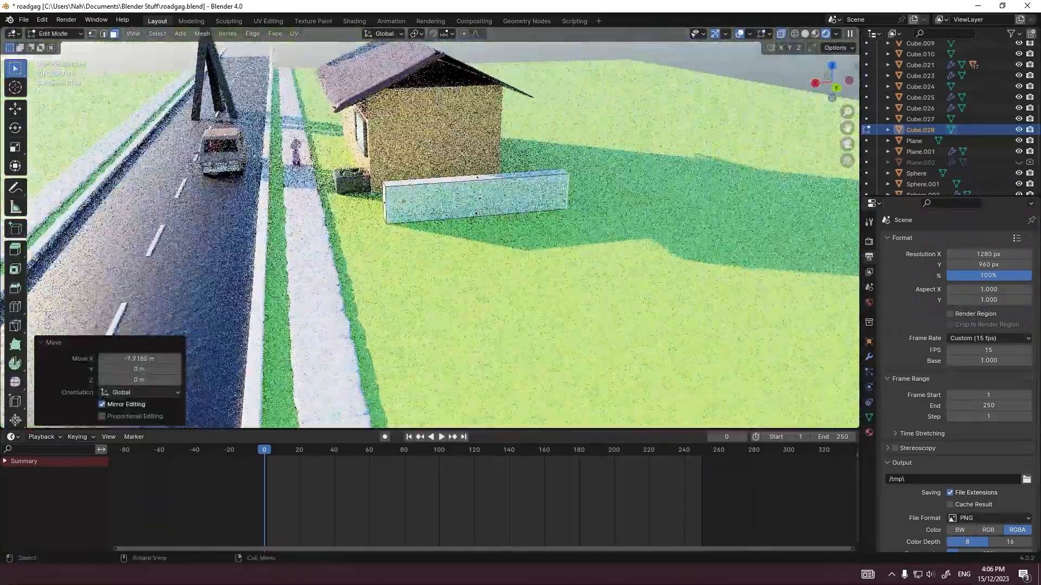
{"action": "key", "text": "g"}
{"action": "key", "text": "x"}
{"action": "left_click", "coordinate": [640, 187]}
{"action": "key", "text": "e"}
{"action": "left_click", "coordinate": [605, 189]}
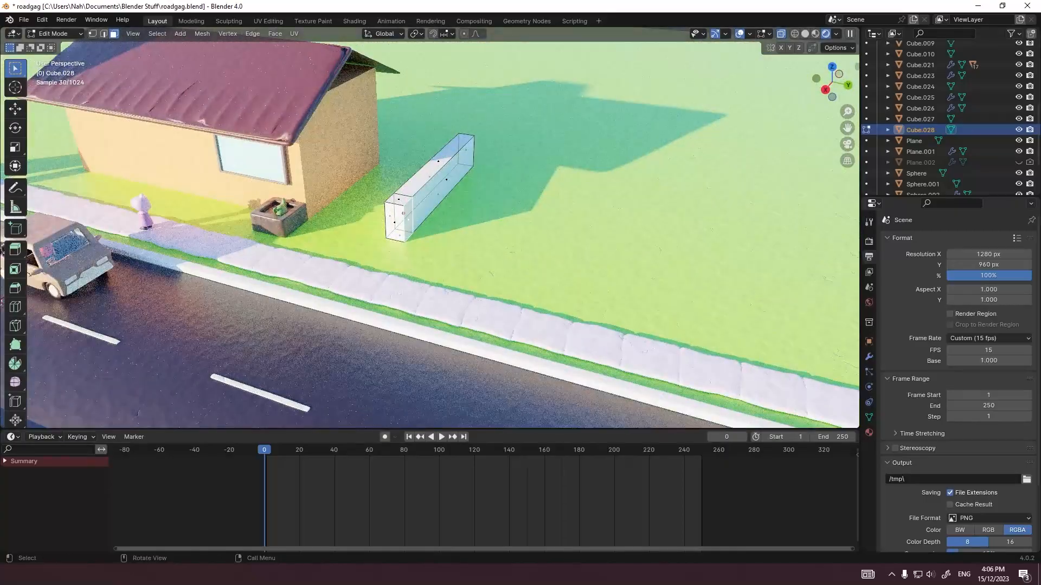
{"action": "key", "text": "g"}
{"action": "key", "text": "y"}
{"action": "right_click", "coordinate": [534, 201]}
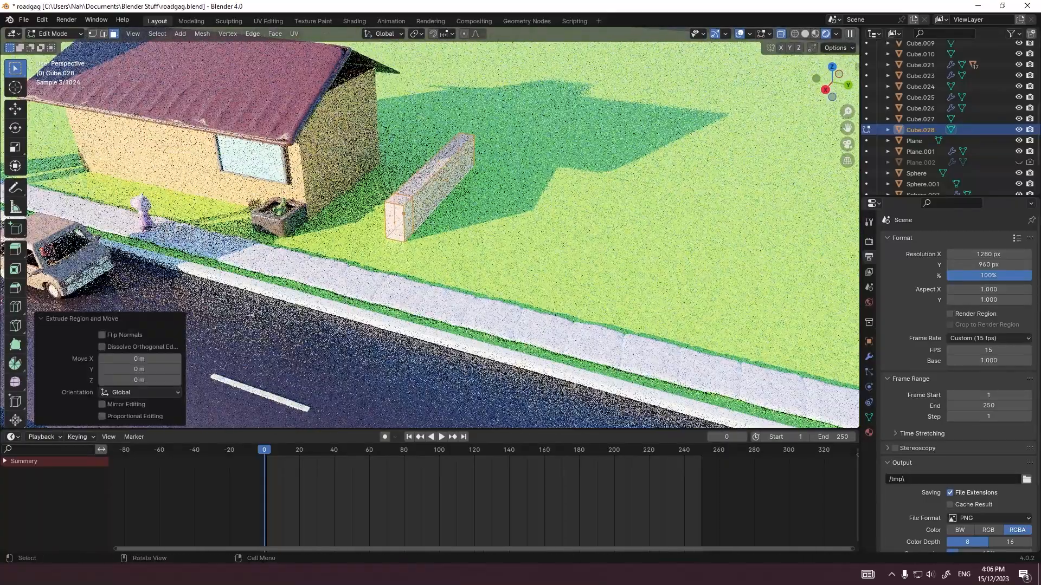
{"action": "key", "text": "ctrl+z"}
{"action": "middle_click_drag", "start_coordinate": [534, 202], "coordinate": [553, 204]}
{"action": "key", "text": "s"}
{"action": "key", "text": "y"}
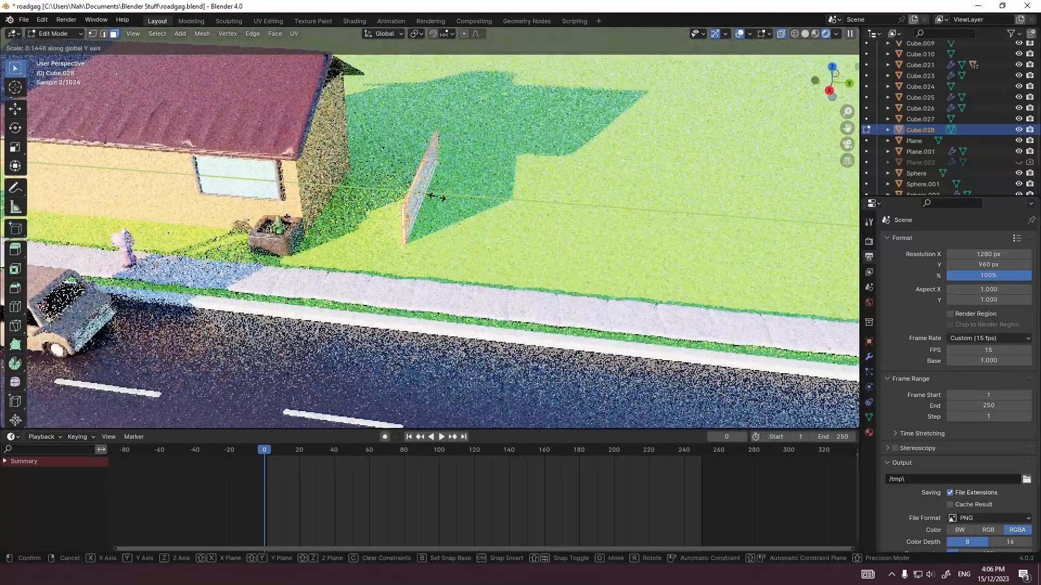
{"action": "right_click", "coordinate": [212, 204]}
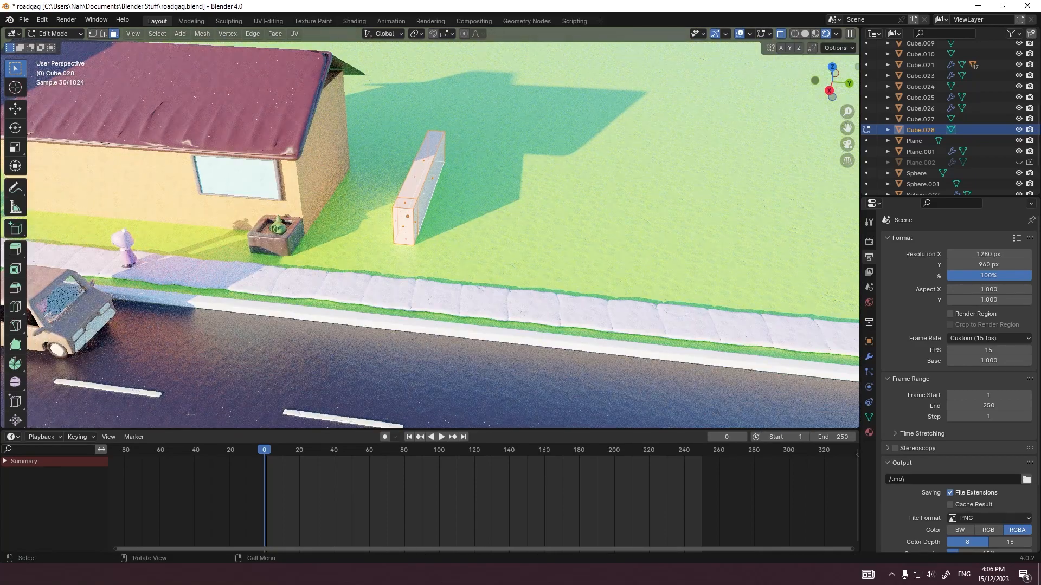
Step: Thin the whole wall mesh by scaling it to 0.25 along Y
{"action": "key", "text": "s"}
{"action": "key", "text": "y"}
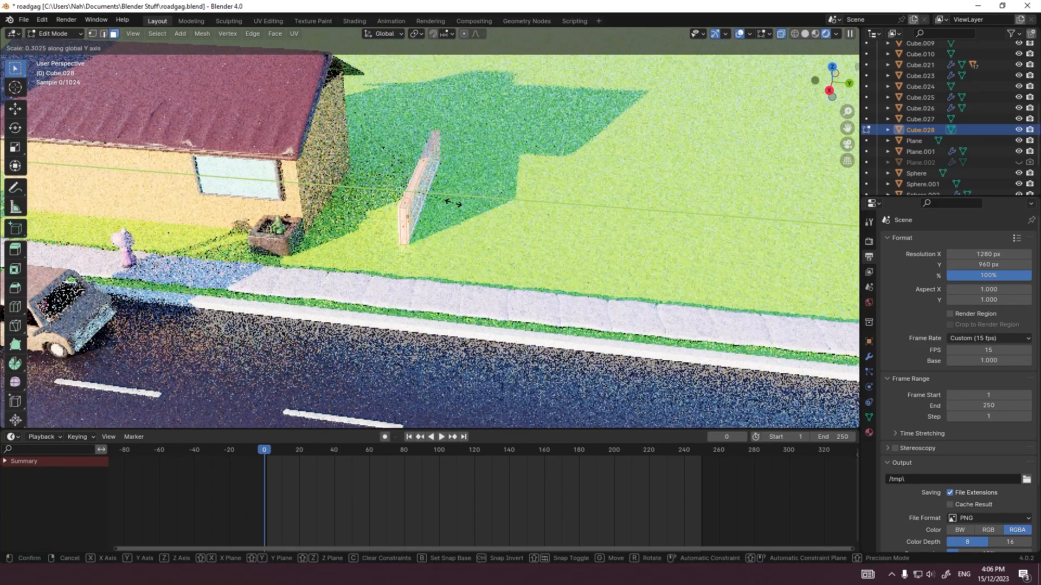
{"action": "left_click", "coordinate": [447, 198]}
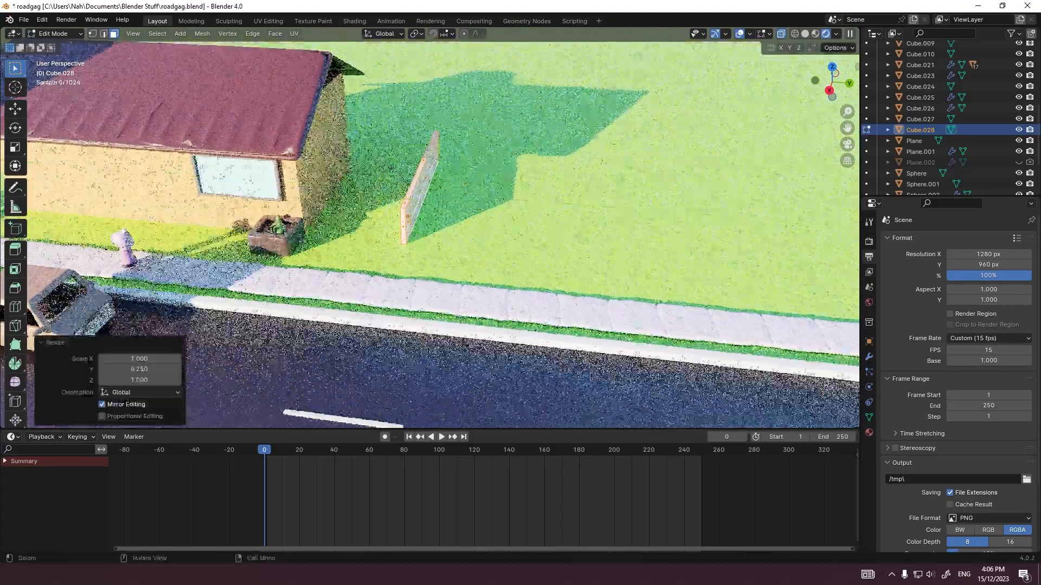
Step: Cut a vertical edge loop near the wall's road-side end and move it 0.8 m along X
{"action": "scroll", "coordinate": [448, 199], "scroll_direction": "up", "scroll_amount": 4}
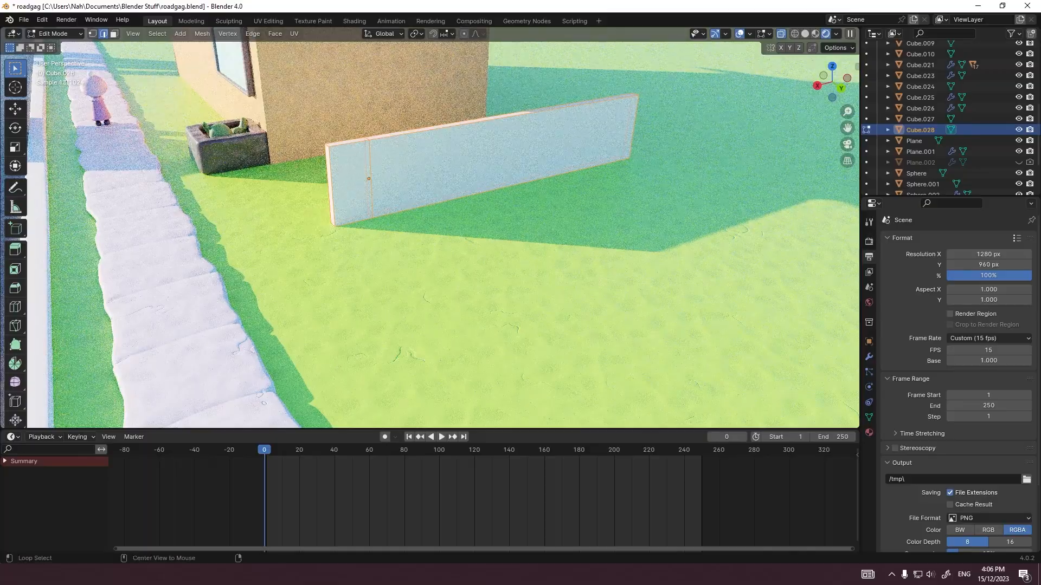
{"action": "left_click", "coordinate": [372, 196], "text": "alt"}
{"action": "key", "text": "grave"}
{"action": "left_click", "coordinate": [321, 157]}
{"action": "key", "text": "grave"}
{"action": "left_click", "coordinate": [384, 119]}
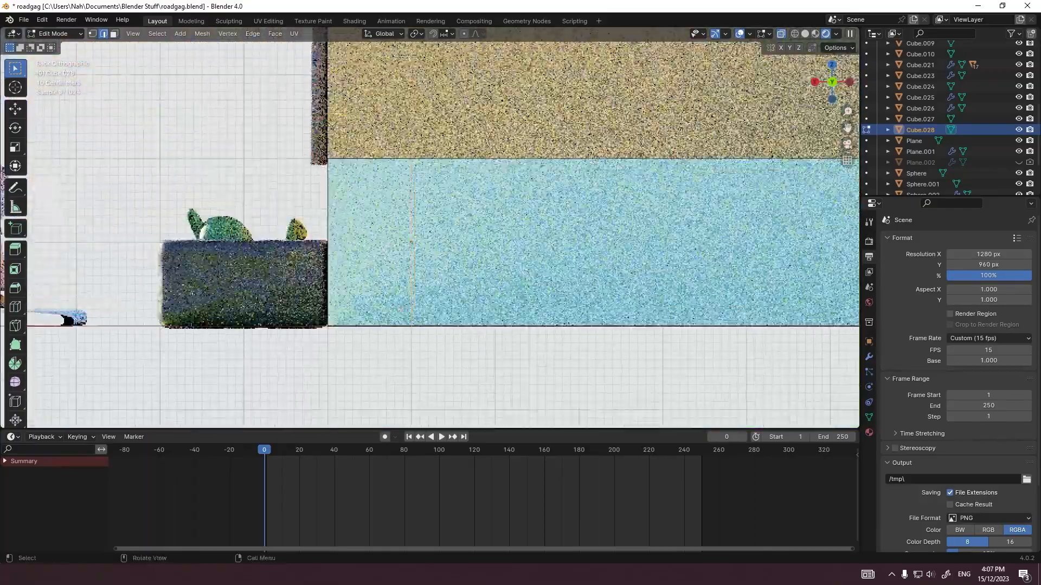
{"action": "key", "text": "g"}
{"action": "middle_click_drag", "start_coordinate": [391, 187], "coordinate": [316, 187]}
{"action": "left_click", "coordinate": [319, 187]}
Step: Fine-tune the edge loop in the top view by moving it -0.04 m along X
{"action": "key", "text": "grave"}
{"action": "left_click", "coordinate": [320, 138]}
{"action": "scroll", "coordinate": [531, 285], "scroll_direction": "up", "scroll_amount": 7}
{"action": "key", "text": "g"}
{"action": "middle_click_drag", "start_coordinate": [445, 228], "coordinate": [429, 228]}
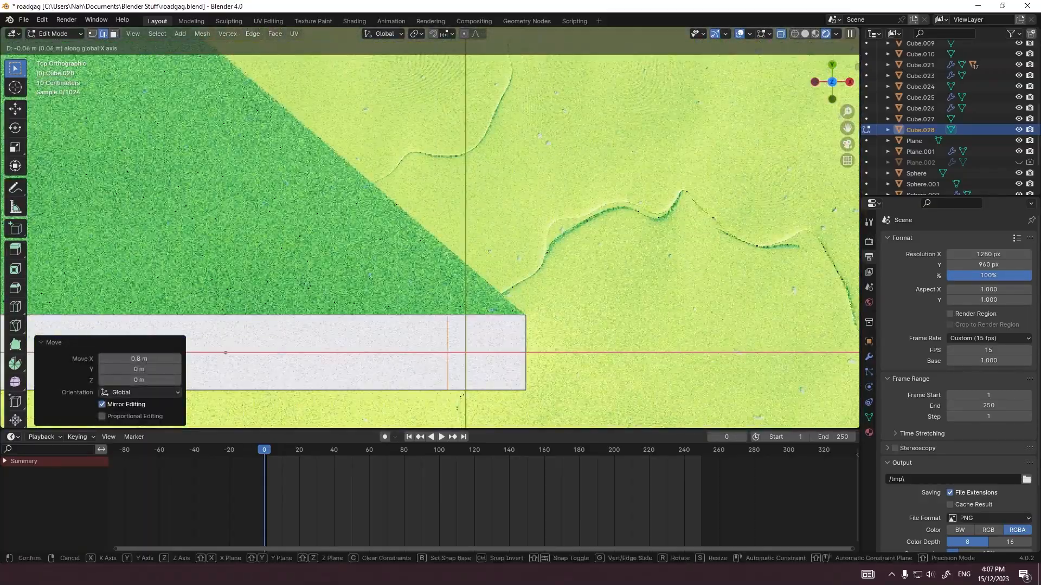
{"action": "left_click", "coordinate": [430, 228]}
{"action": "scroll", "coordinate": [430, 228], "scroll_direction": "down", "scroll_amount": 4}
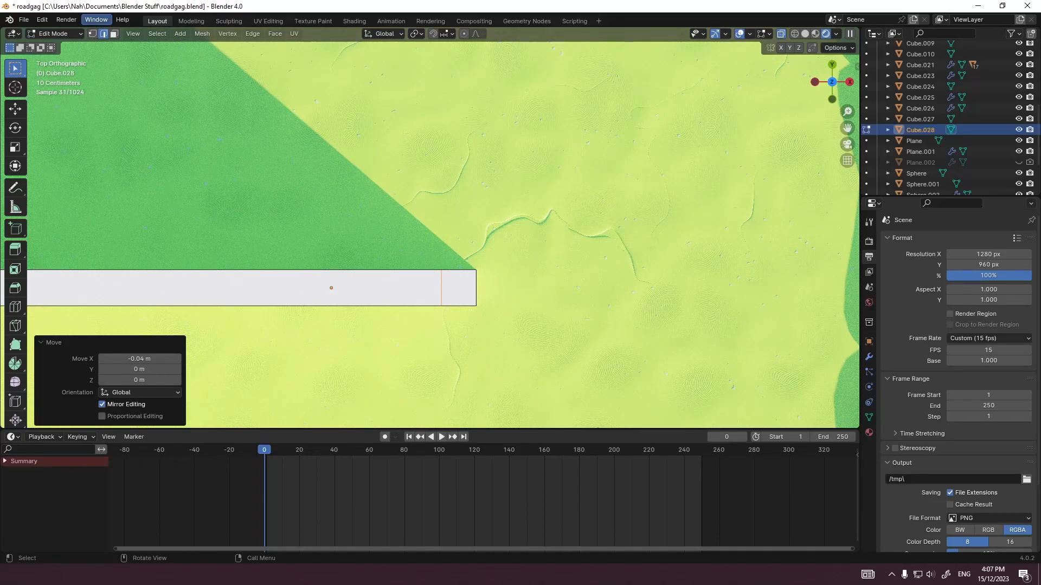
Step: Extrude the short end section's side face about 7 m along Y parallel to the road, extend it 3 m more, and leave Edit Mode
{"action": "scroll", "coordinate": [431, 228], "scroll_direction": "down", "scroll_amount": 8}
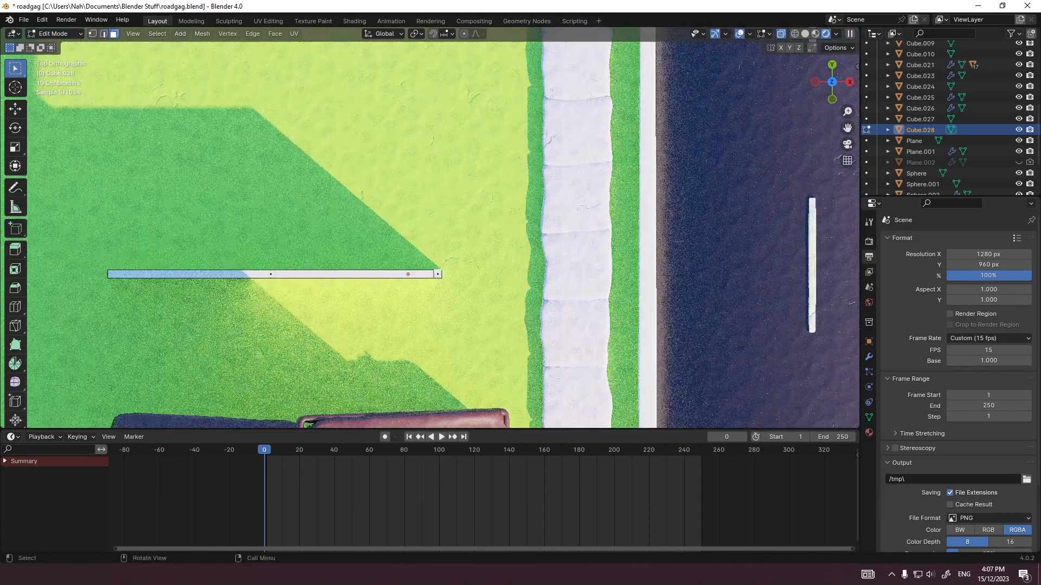
{"action": "key", "text": "e"}
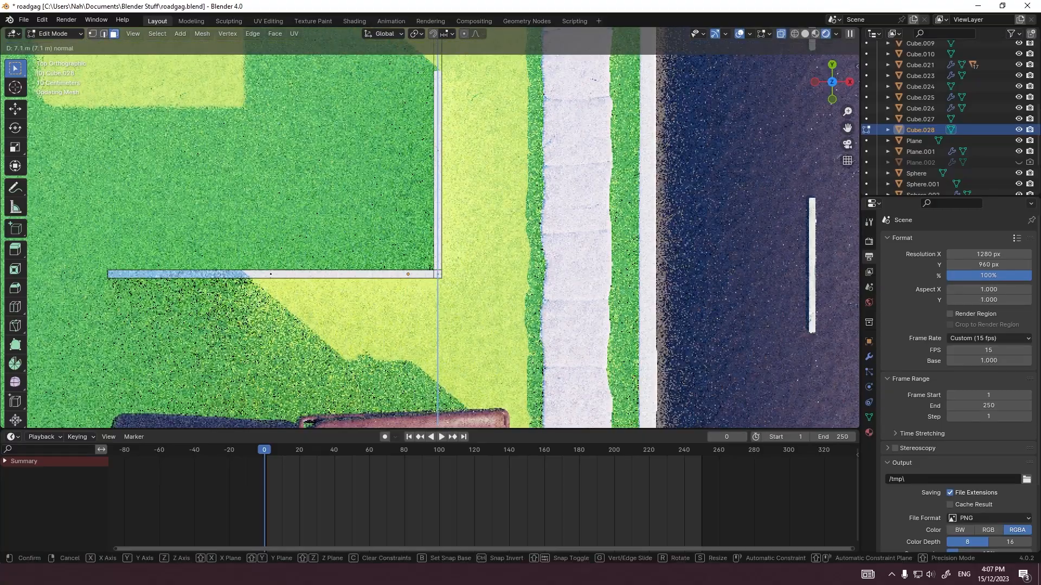
{"action": "key", "text": "Return"}
{"action": "key", "text": "KP_0"}
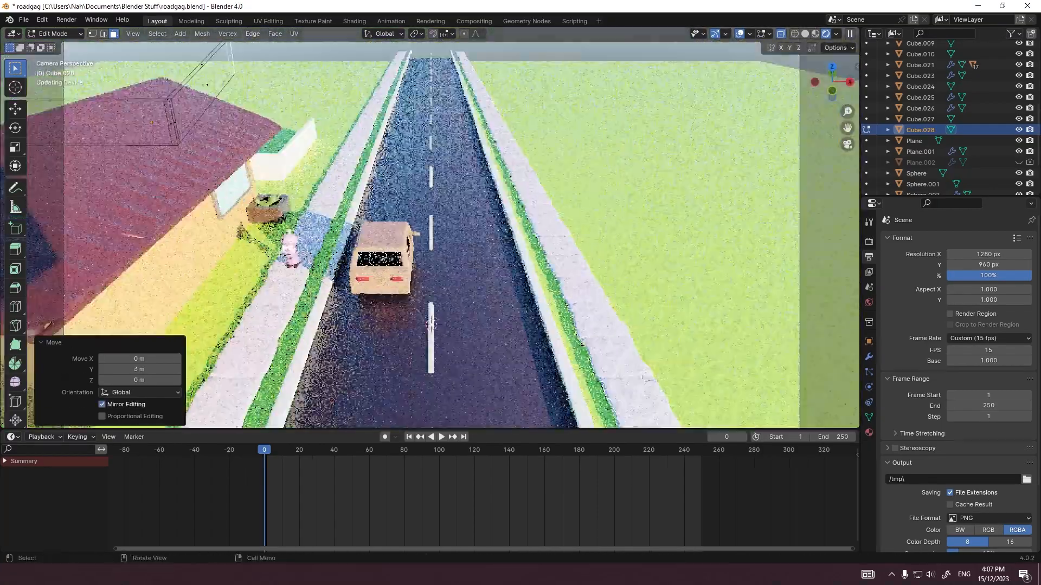
{"action": "key", "text": "Tab"}
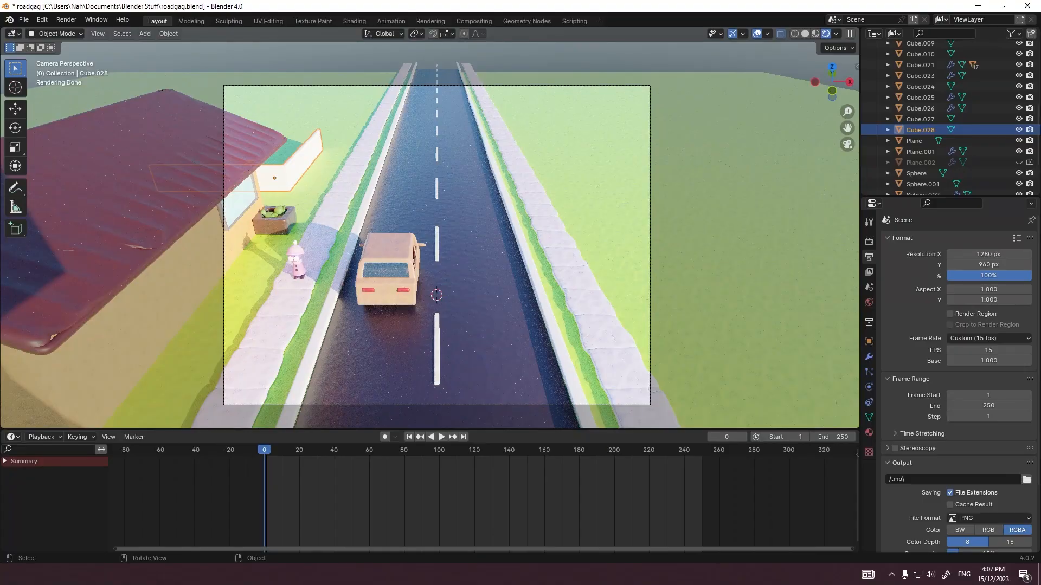
Step: Assign the existing material Clay 3.Doh.015 to the L-shaped wall
{"action": "scroll", "coordinate": [429, 228], "scroll_direction": "up", "scroll_amount": 3}
{"action": "middle_click_drag", "start_coordinate": [217, 163], "coordinate": [460, 279], "text": "shift"}
{"action": "scroll", "coordinate": [461, 279], "scroll_direction": "up", "scroll_amount": 4}
{"action": "middle_click_drag", "start_coordinate": [624, 227], "coordinate": [694, 175]}
{"action": "key", "text": "grave"}
{"action": "left_click", "coordinate": [508, 100]}
{"action": "scroll", "coordinate": [509, 136], "scroll_direction": "up", "scroll_amount": 1}
{"action": "left_click", "coordinate": [869, 433]}
{"action": "left_click", "coordinate": [889, 286]}
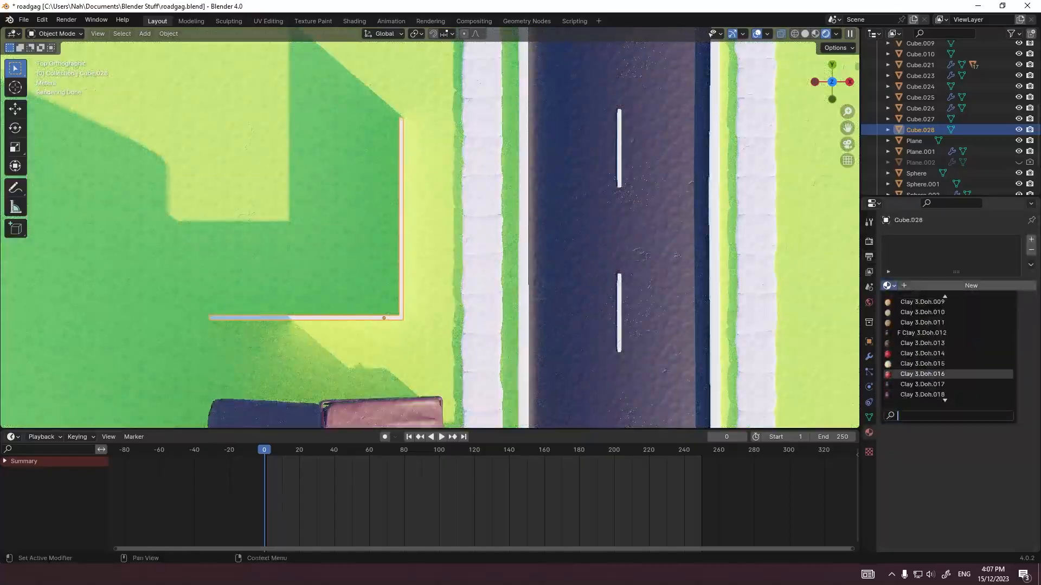
{"action": "left_click", "coordinate": [925, 372]}
Step: Duplicate the L-shaped wall in place and raise the copy along Z above the original
{"action": "middle_click_drag", "start_coordinate": [672, 271], "coordinate": [559, 184]}
{"action": "middle_click_drag", "start_coordinate": [558, 184], "coordinate": [602, 279], "text": "shift"}
{"action": "scroll", "coordinate": [623, 304], "scroll_direction": "up", "scroll_amount": 3}
{"action": "scroll", "coordinate": [542, 244], "scroll_direction": "up", "scroll_amount": 1}
{"action": "key", "text": "ctrl+c"}
{"action": "key", "text": "ctrl+v"}
{"action": "key", "text": "g"}
{"action": "key", "text": "z"}
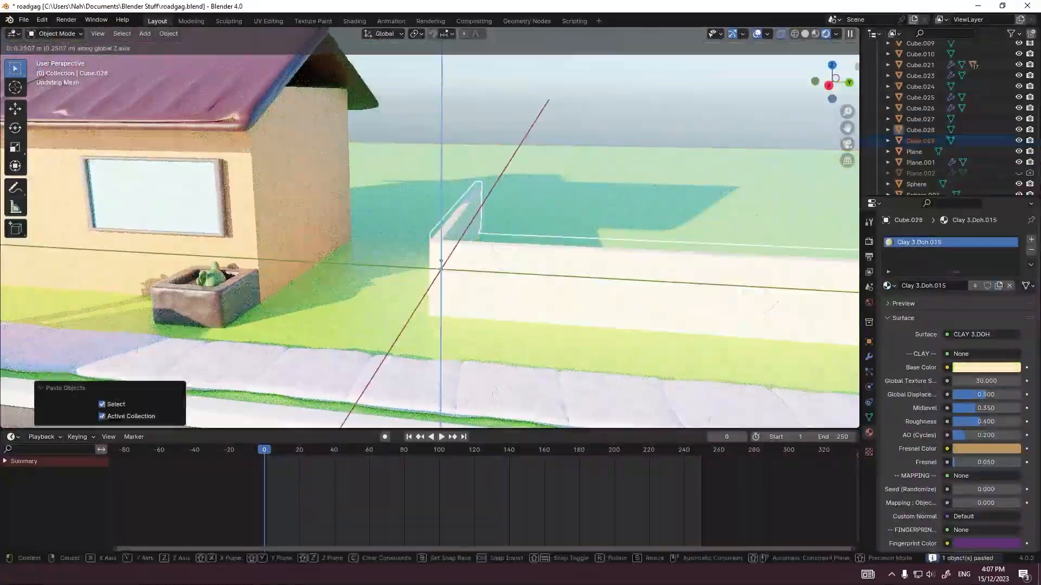
{"action": "left_click", "coordinate": [534, 196]}
Step: Flatten the copy's whole mesh along Z into a thin wall cap and make its clay material single-user
{"action": "key", "text": "Tab"}
{"action": "key", "text": "a"}
{"action": "key", "text": "s"}
{"action": "key", "text": "z"}
{"action": "left_click", "coordinate": [536, 208]}
{"action": "key", "text": "Tab"}
{"action": "middle_click_drag", "start_coordinate": [509, 214], "coordinate": [524, 201]}
Step: In the right view, move the thin cap -0.9 m along Z onto the wall's upper edge
{"action": "key", "text": "grave"}
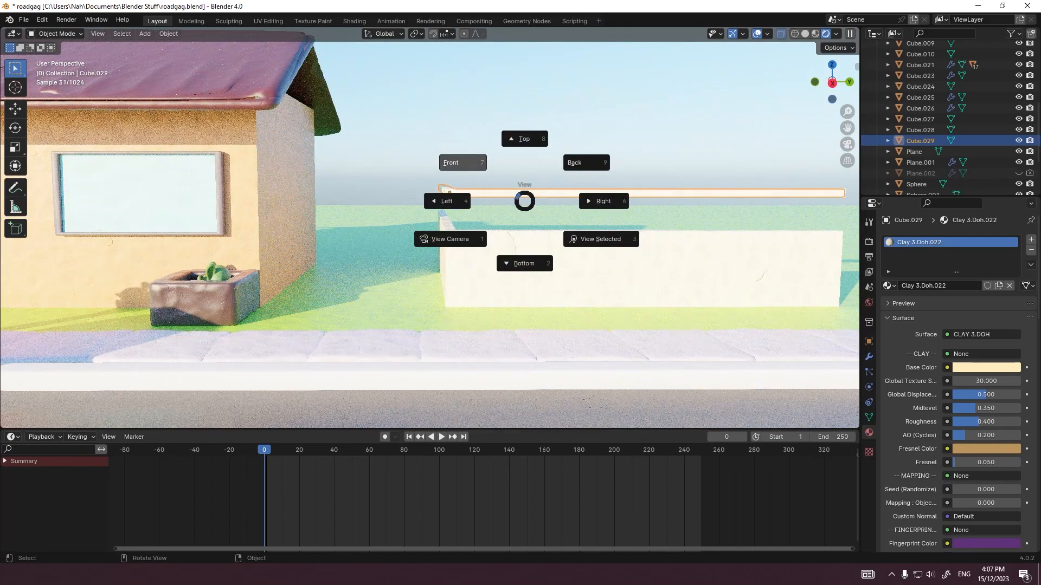
{"action": "left_click", "coordinate": [524, 201]}
{"action": "scroll", "coordinate": [359, 328], "scroll_direction": "up", "scroll_amount": 5}
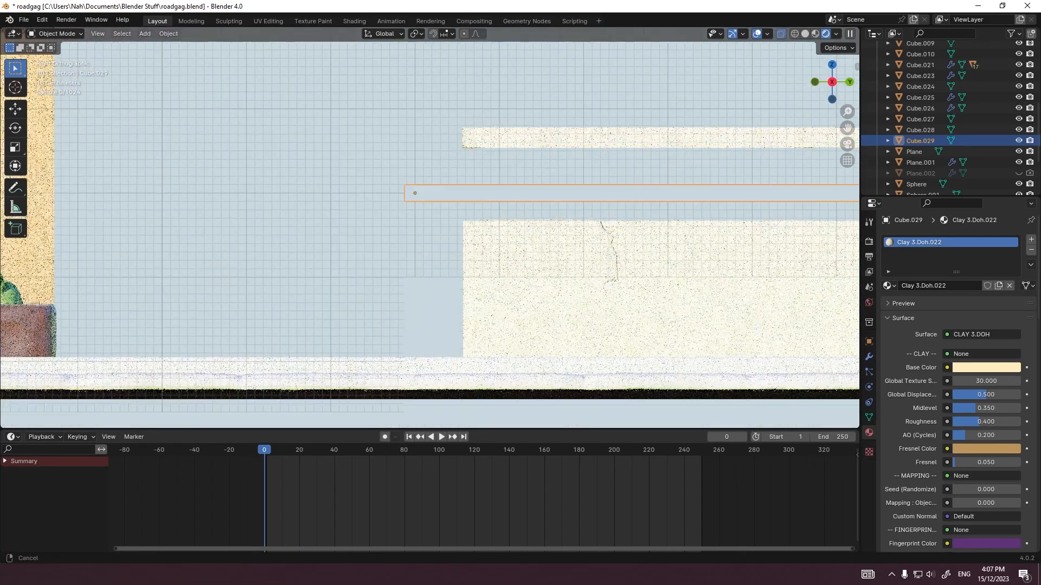
{"action": "key", "text": "g"}
{"action": "key", "text": "z"}
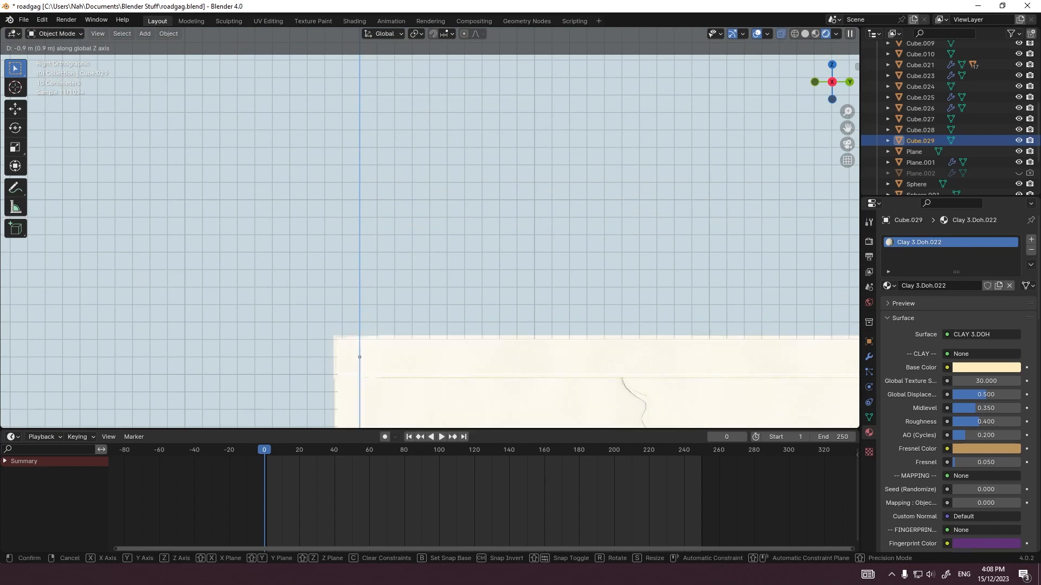
{"action": "left_click", "coordinate": [360, 356]}
Step: Recolour the cap's clay material with a dark green base colour and a yellow Fresnel colour
{"action": "left_click", "coordinate": [986, 367]}
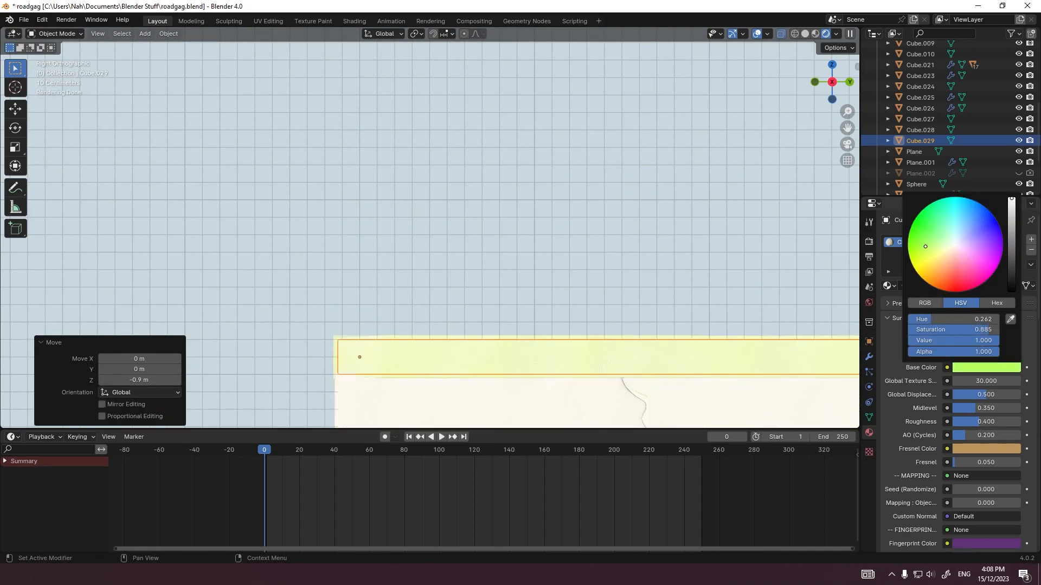
{"action": "left_click", "coordinate": [986, 449]}
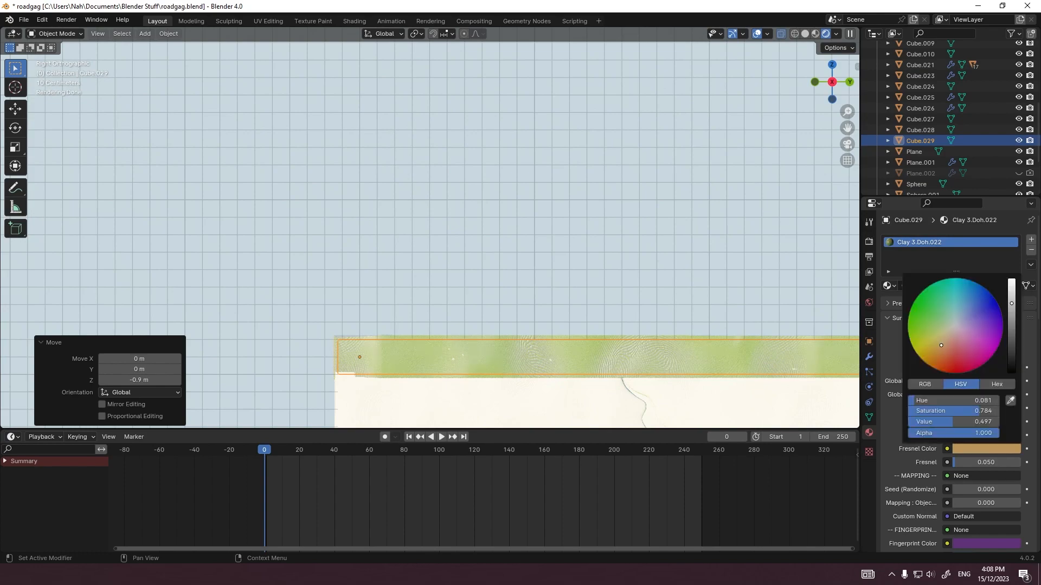
{"action": "left_click", "coordinate": [930, 341]}
{"action": "left_click", "coordinate": [624, 217]}
{"action": "scroll", "coordinate": [624, 217], "scroll_direction": "down", "scroll_amount": 6}
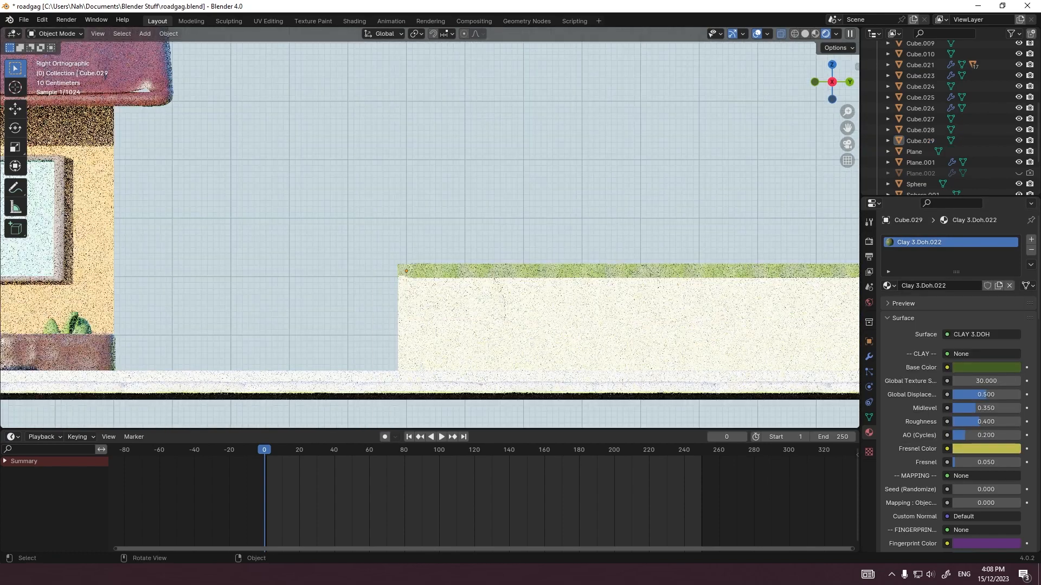
Step: Examine the wall and its green cap through the scene camera
{"action": "left_click", "coordinate": [623, 271]}
{"action": "middle_click_drag", "start_coordinate": [624, 271], "coordinate": [678, 303]}
{"action": "key", "text": "KP_0"}
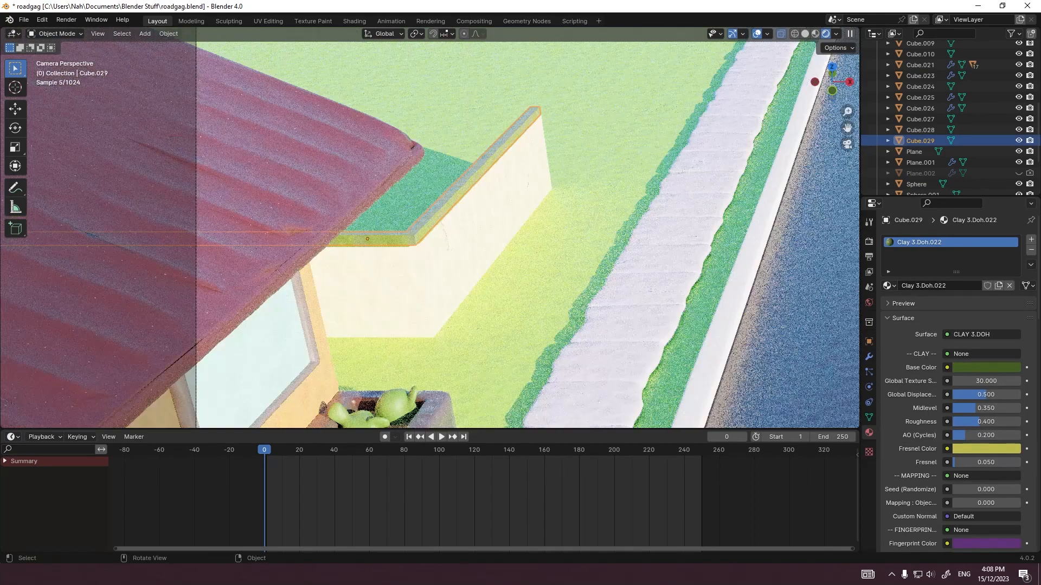
{"action": "left_click", "coordinate": [520, 271]}
{"action": "scroll", "coordinate": [521, 271], "scroll_direction": "up", "scroll_amount": 1}
{"action": "scroll", "coordinate": [521, 271], "scroll_direction": "down", "scroll_amount": 3}
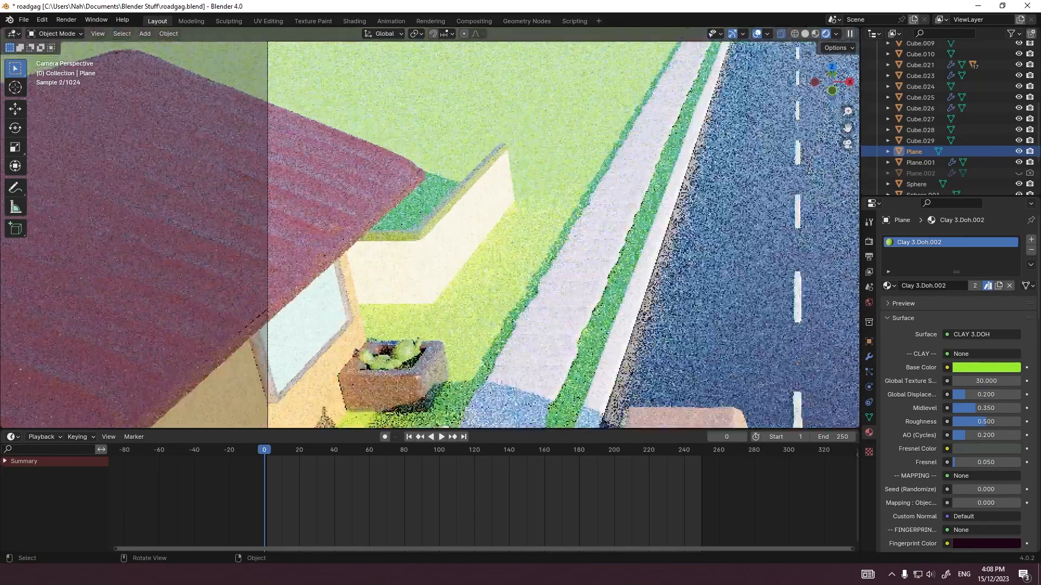
{"action": "scroll", "coordinate": [461, 250], "scroll_direction": "up", "scroll_amount": 2}
{"action": "left_click", "coordinate": [460, 250]}
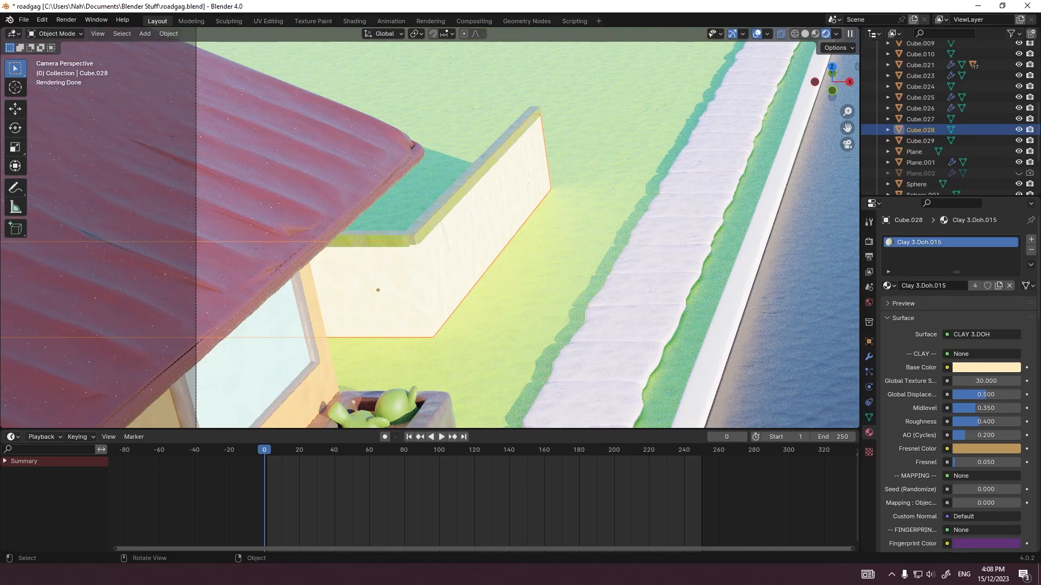
{"action": "left_click", "coordinate": [520, 303]}
{"action": "scroll", "coordinate": [520, 304], "scroll_direction": "down", "scroll_amount": 3}
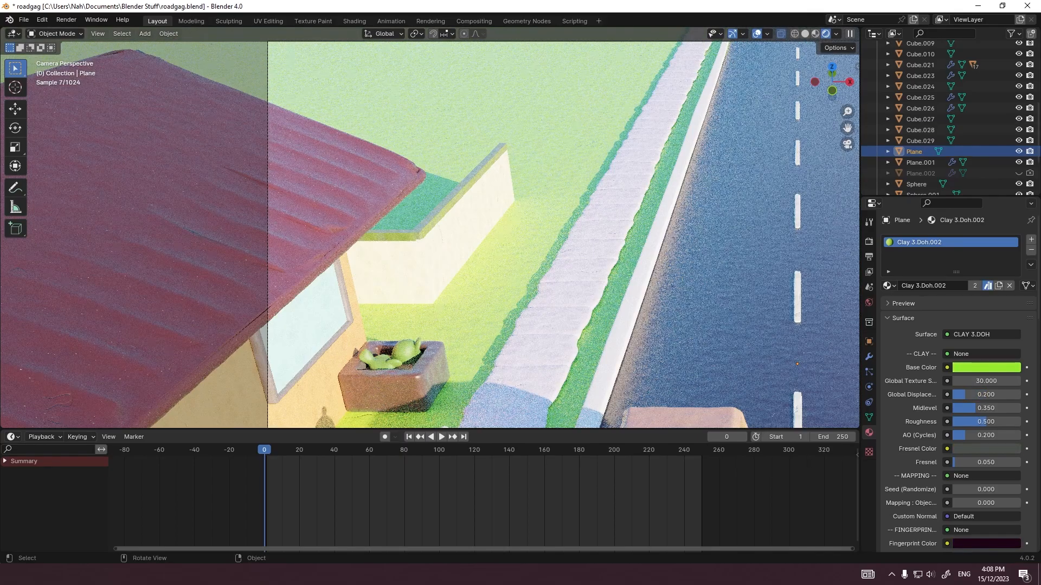
Step: Bevel all edges of the cream wall slightly and add a level 2 Subdivision Surface to it
{"action": "left_click", "coordinate": [466, 239]}
{"action": "scroll", "coordinate": [467, 238], "scroll_direction": "up", "scroll_amount": 4}
{"action": "key", "text": "Tab"}
{"action": "key", "text": "a"}
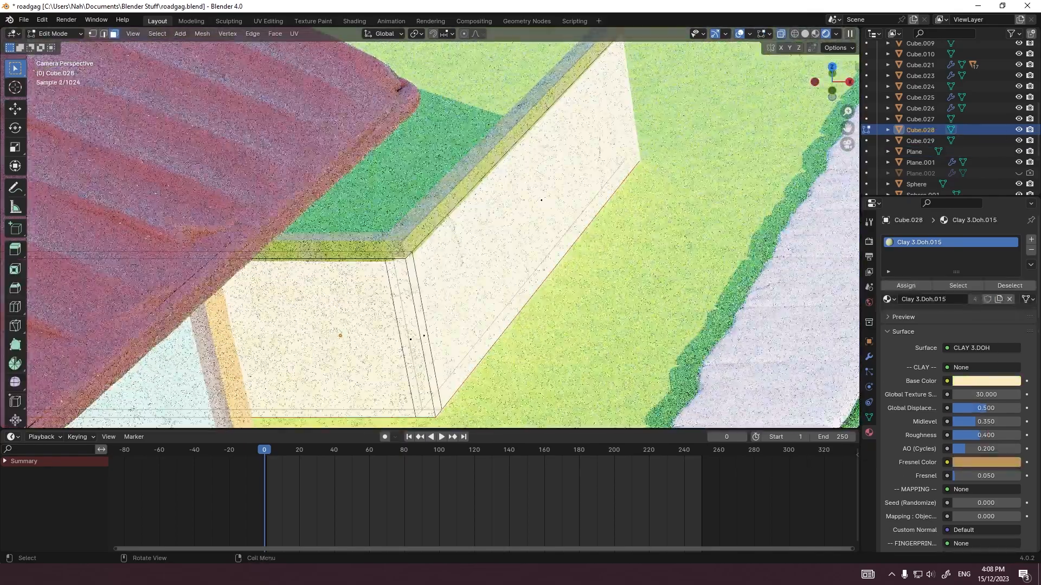
{"action": "scroll", "coordinate": [467, 249], "scroll_direction": "up", "scroll_amount": 2}
{"action": "key", "text": "ctrl+b"}
{"action": "left_click", "coordinate": [520, 276]}
{"action": "key", "text": "Tab"}
{"action": "key", "text": "ctrl+2"}
{"action": "scroll", "coordinate": [520, 276], "scroll_direction": "down", "scroll_amount": 5}
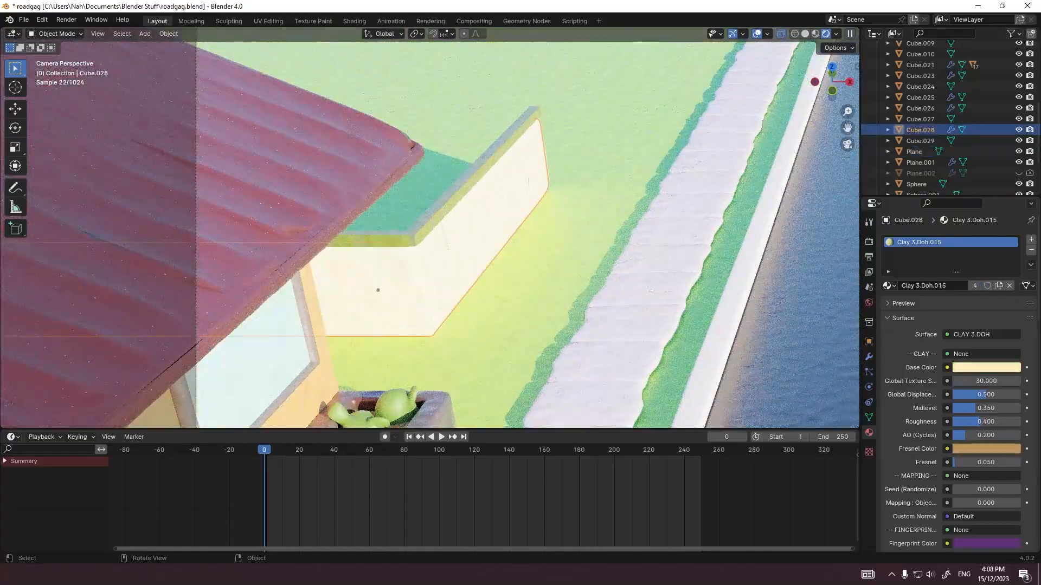
Step: Try bevelling all edges of the green cap and adding a level 2 Subdivision Surface to it
{"action": "left_click", "coordinate": [434, 219]}
{"action": "left_click", "coordinate": [433, 219]}
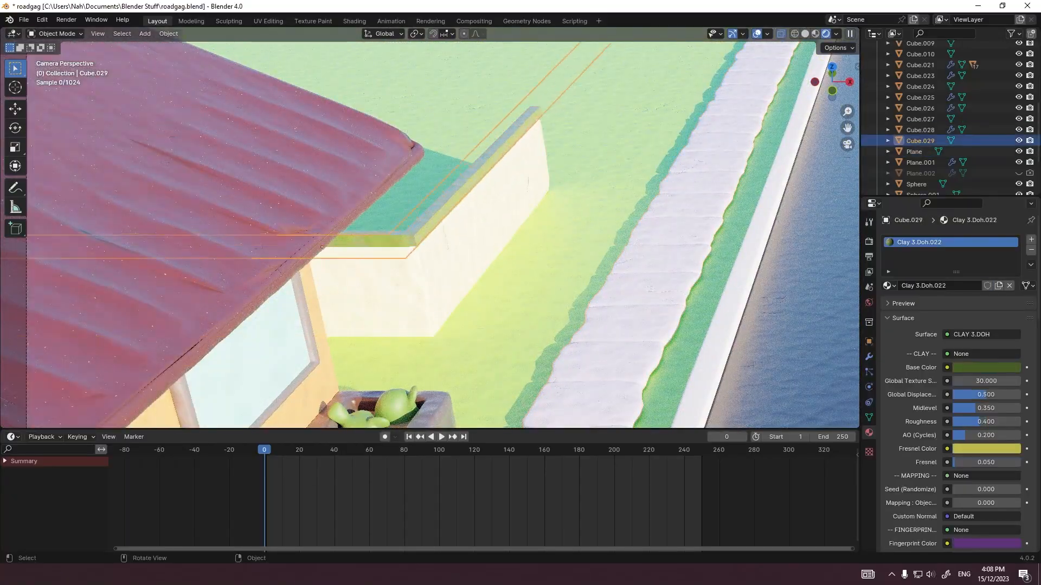
{"action": "scroll", "coordinate": [434, 222], "scroll_direction": "up", "scroll_amount": 4}
{"action": "key", "text": "Tab"}
{"action": "scroll", "coordinate": [434, 222], "scroll_direction": "up", "scroll_amount": 4}
{"action": "key", "text": "Tab"}
{"action": "key", "text": "ctrl+2"}
{"action": "key", "text": "Tab"}
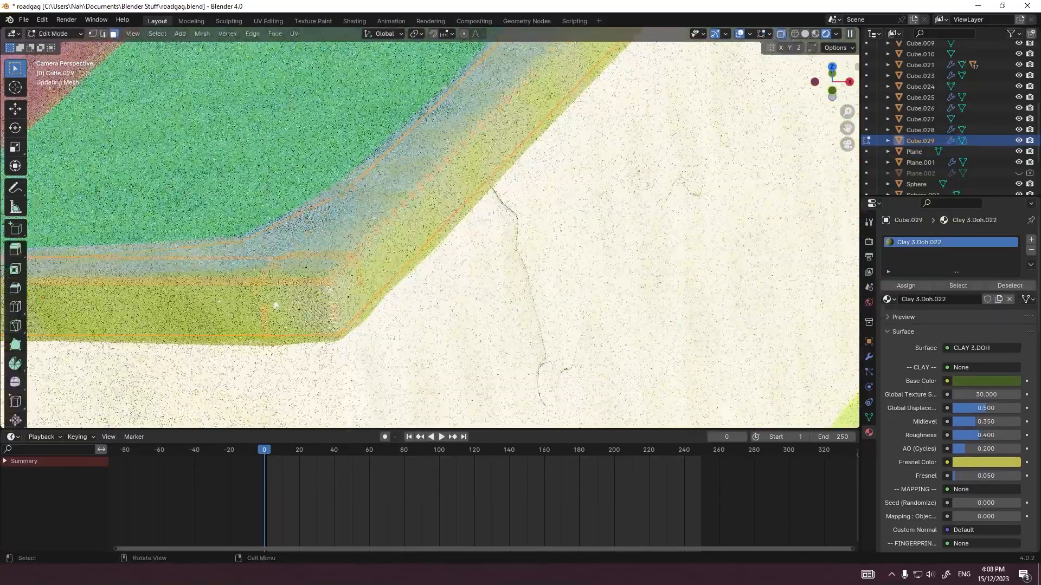
Step: Try fattening the smoothed green cap along its normals so it overhangs the wall
{"action": "key", "text": "alt+s"}
{"action": "left_click", "coordinate": [336, 284]}
{"action": "key", "text": "Tab"}
{"action": "scroll", "coordinate": [434, 255], "scroll_direction": "down", "scroll_amount": 6}
{"action": "left_click", "coordinate": [515, 271]}
{"action": "scroll", "coordinate": [439, 233], "scroll_direction": "up", "scroll_amount": 4}
{"action": "left_click", "coordinate": [390, 245]}
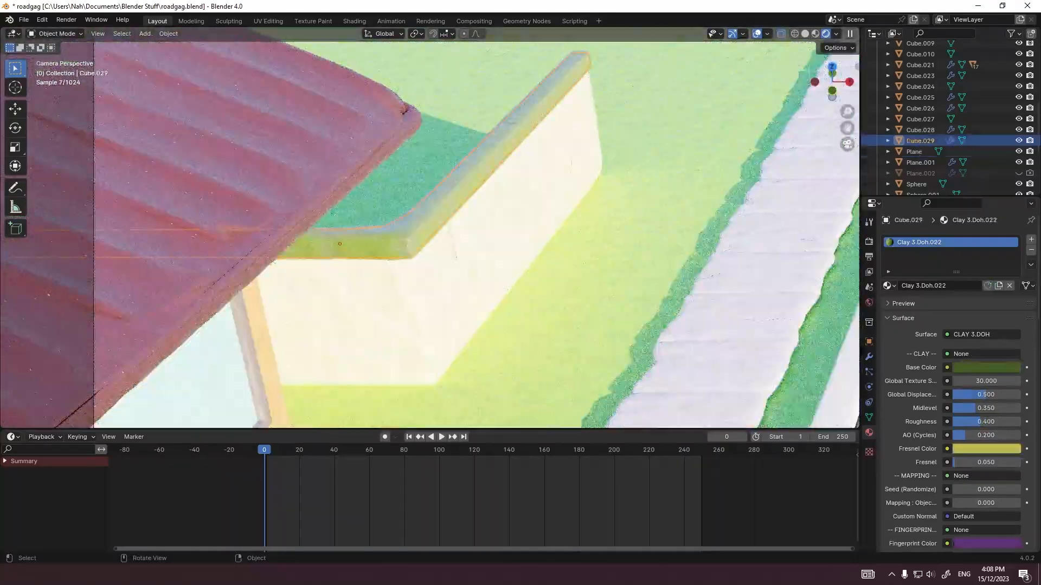
Step: Examine the rounded cap's thickness and overhang at the wall's corner in the right view
{"action": "scroll", "coordinate": [390, 247], "scroll_direction": "up", "scroll_amount": 4}
{"action": "key", "text": "Tab"}
{"action": "middle_click_drag", "start_coordinate": [386, 252], "coordinate": [371, 213]}
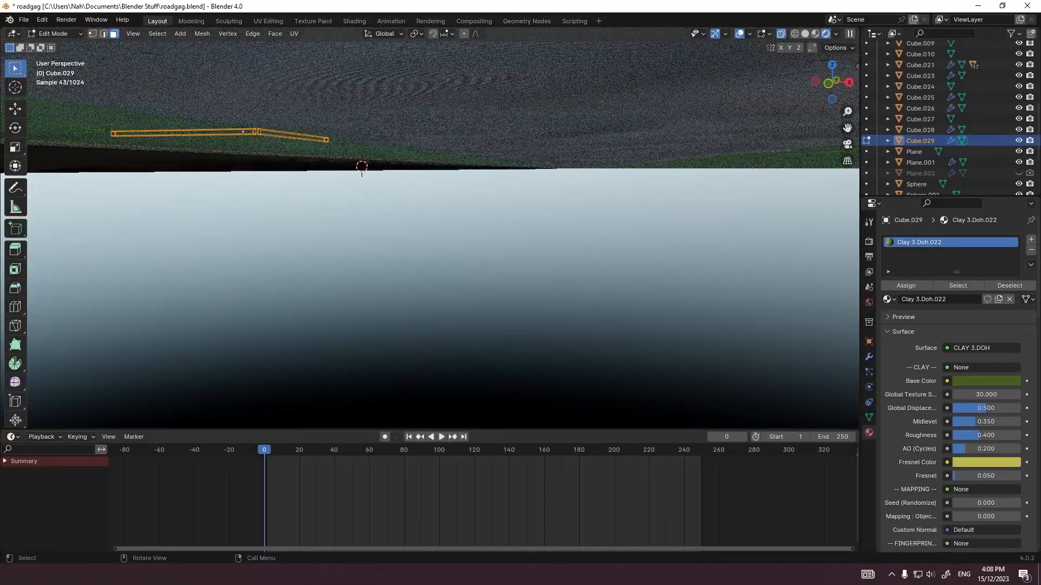
{"action": "key", "text": "Tab"}
{"action": "key", "text": "grave"}
{"action": "left_click", "coordinate": [482, 214]}
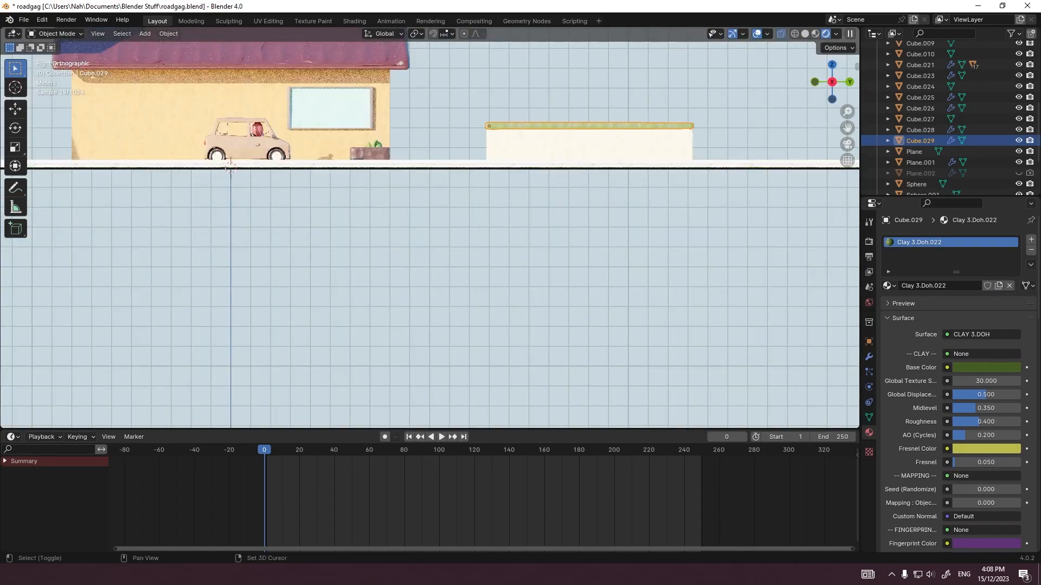
{"action": "middle_click_drag", "start_coordinate": [461, 214], "coordinate": [399, 326], "text": "shift"}
{"action": "scroll", "coordinate": [400, 326], "scroll_direction": "up", "scroll_amount": 5}
{"action": "scroll", "coordinate": [430, 229], "scroll_direction": "up", "scroll_amount": 5}
{"action": "key", "text": "Tab"}
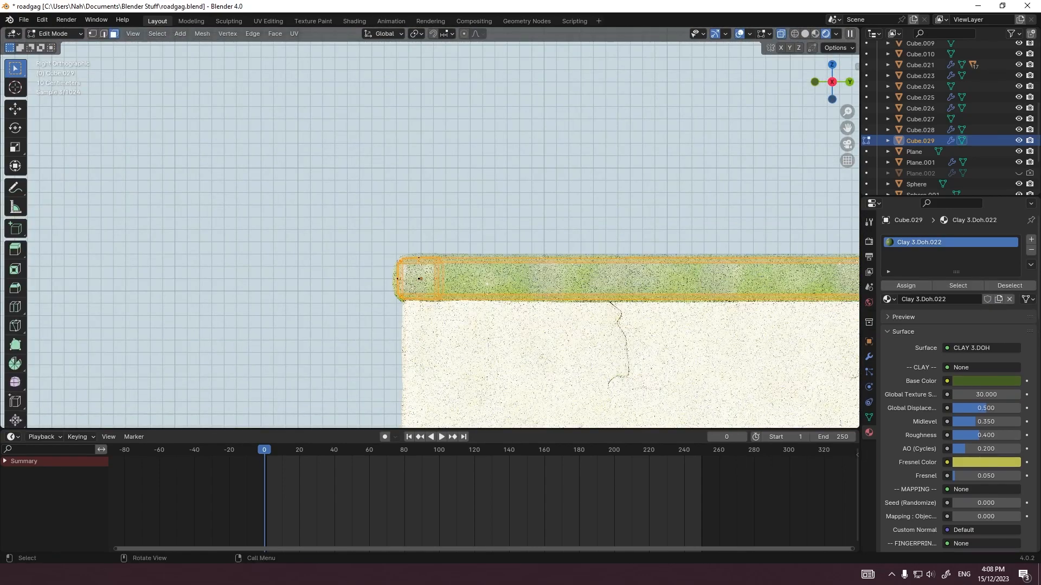
{"action": "key", "text": "Tab"}
{"action": "key", "text": "Tab"}
Step: Undo the cap's fattening, bevel and subdivision, and bring up its modifier settings
{"action": "key", "text": "ctrl+x"}
{"action": "key", "text": "ctrl+z"}
{"action": "key", "text": "ctrl+z"}
{"action": "key", "text": "ctrl+z"}
{"action": "key", "text": "ctrl+z"}
{"action": "key", "text": "ctrl+z"}
{"action": "key", "text": "ctrl+z"}
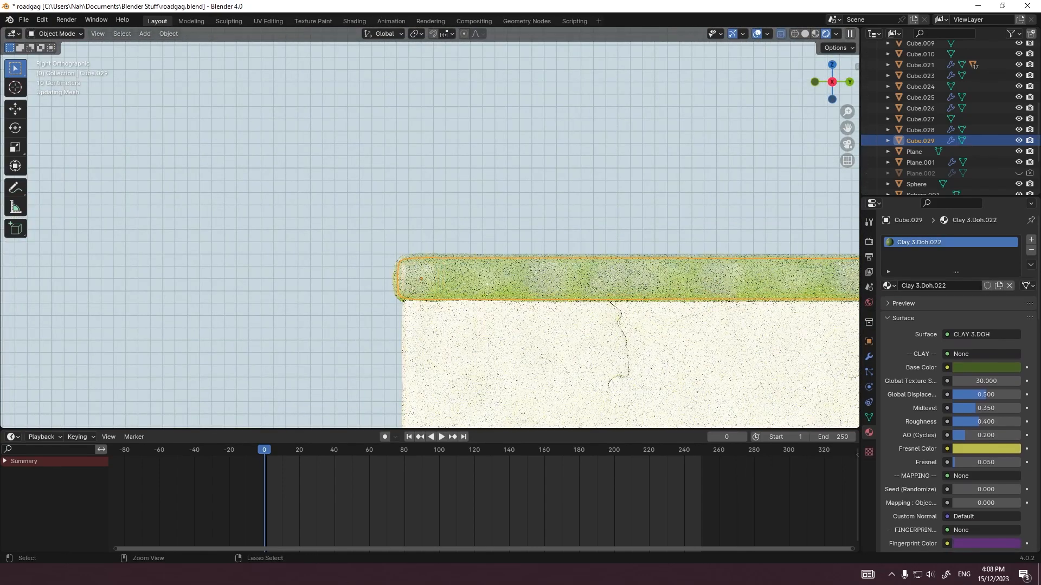
{"action": "key", "text": "alt+s"}
{"action": "right_click", "coordinate": [425, 276]}
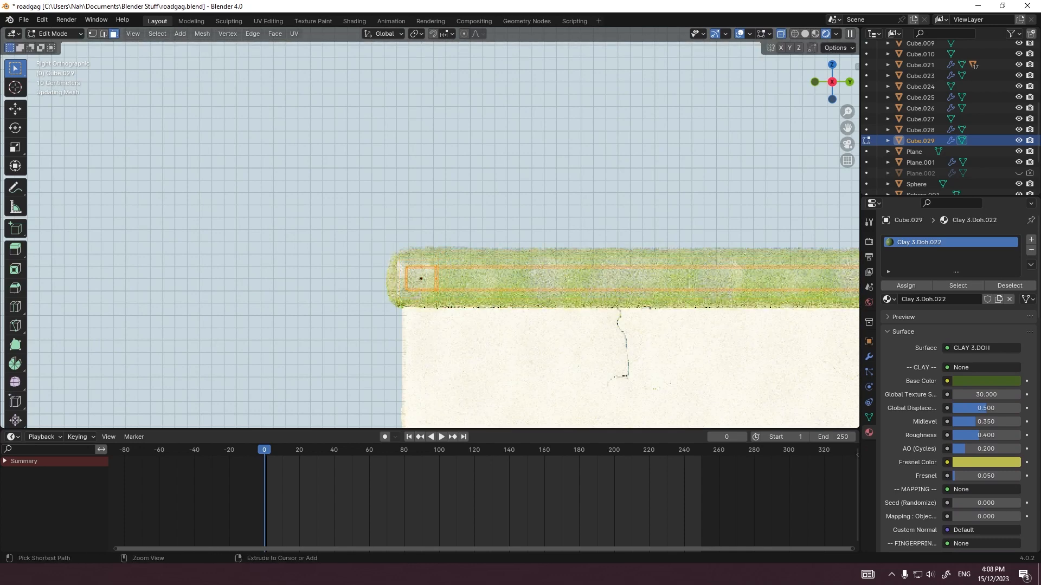
{"action": "key", "text": "Tab"}
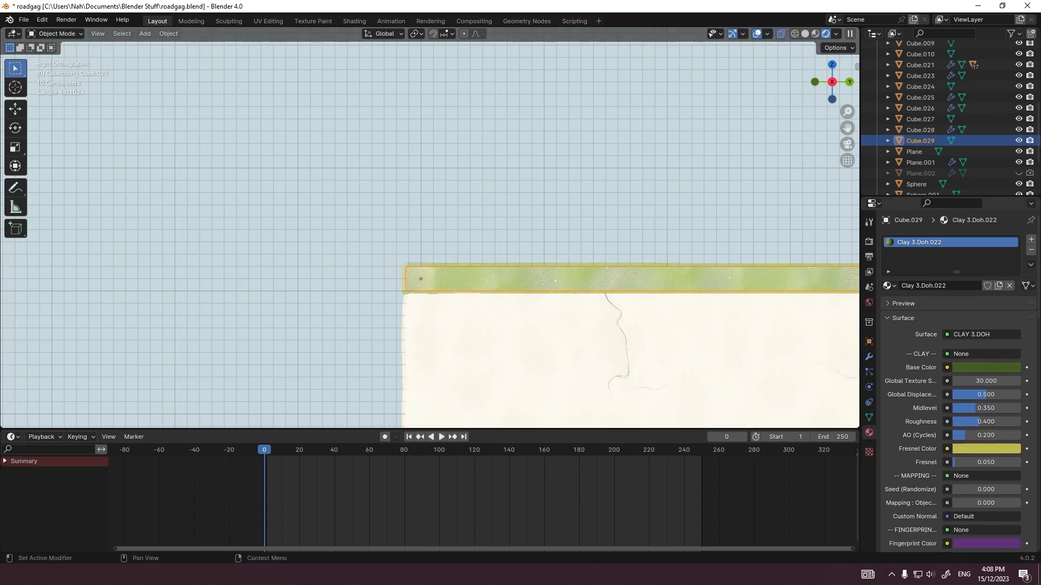
{"action": "left_click", "coordinate": [869, 357]}
{"action": "key", "text": "Tab"}
{"action": "key", "text": "alt+s"}
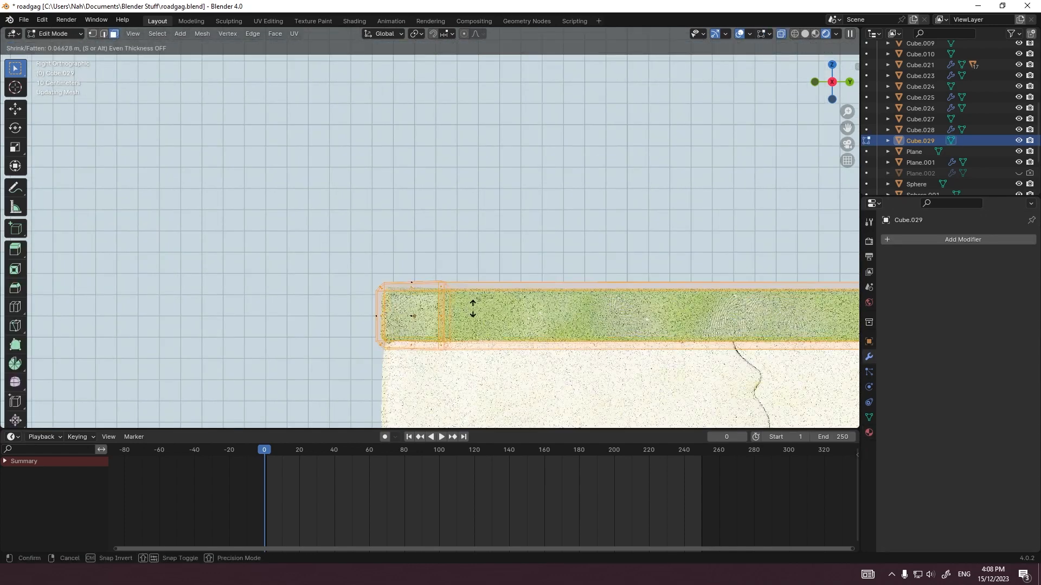
{"action": "right_click", "coordinate": [472, 308]}
{"action": "key", "text": "Tab"}
{"action": "key", "text": "Tab"}
{"action": "key", "text": "Tab"}
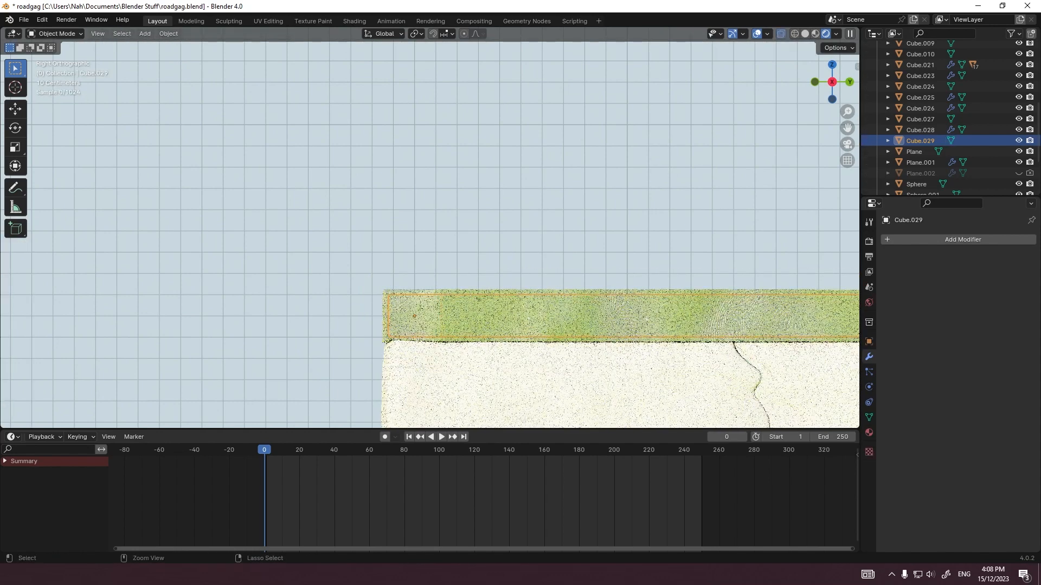
{"action": "key", "text": "Tab"}
{"action": "key", "text": "Tab"}
{"action": "key", "text": "Tab"}
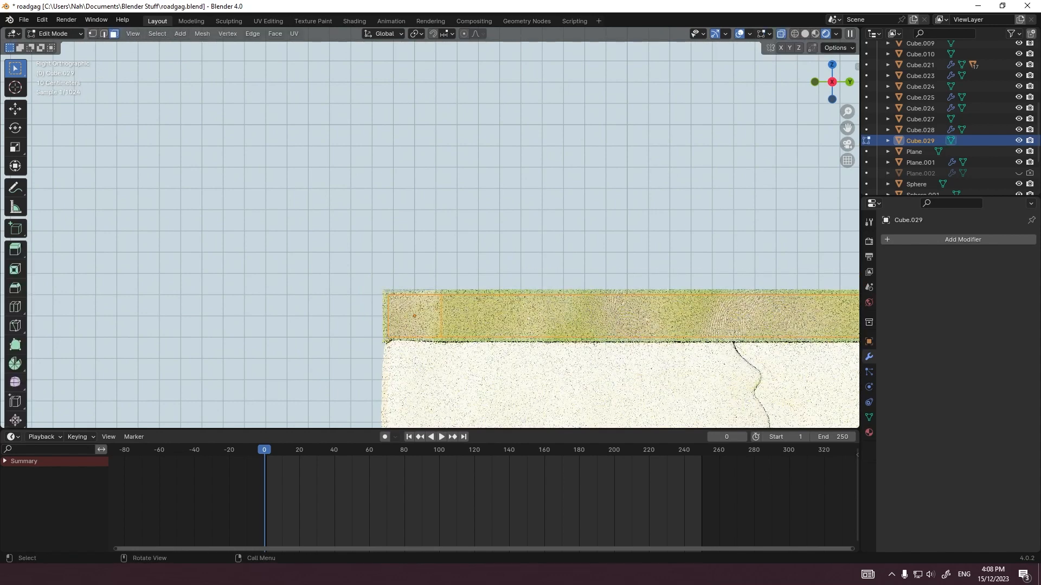
Step: Shrink/Fatten the whole cap mesh outward by 0.133 m so it overhangs the wall
{"action": "key", "text": "alt+s"}
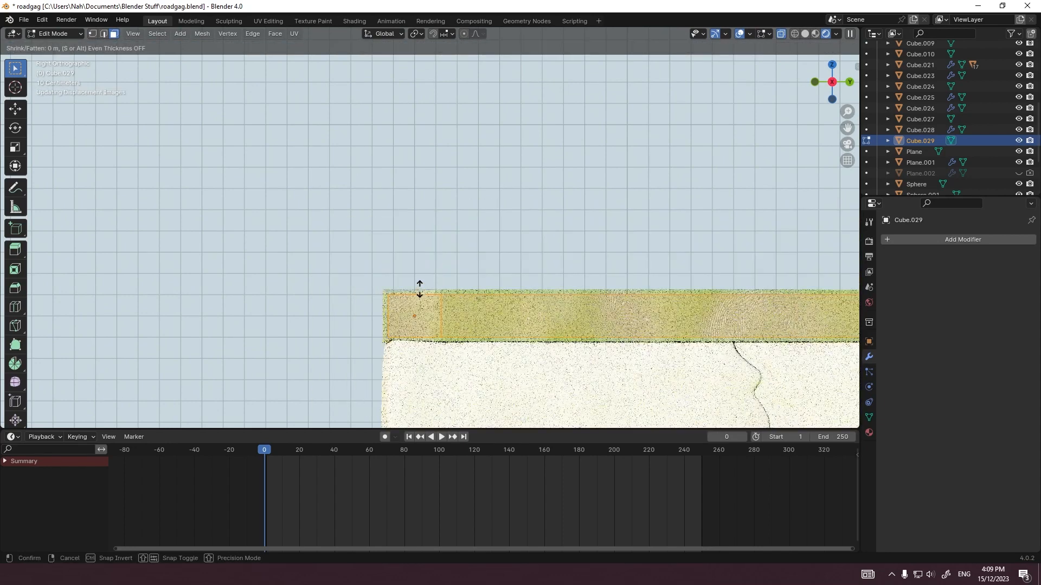
{"action": "key", "text": "Escape"}
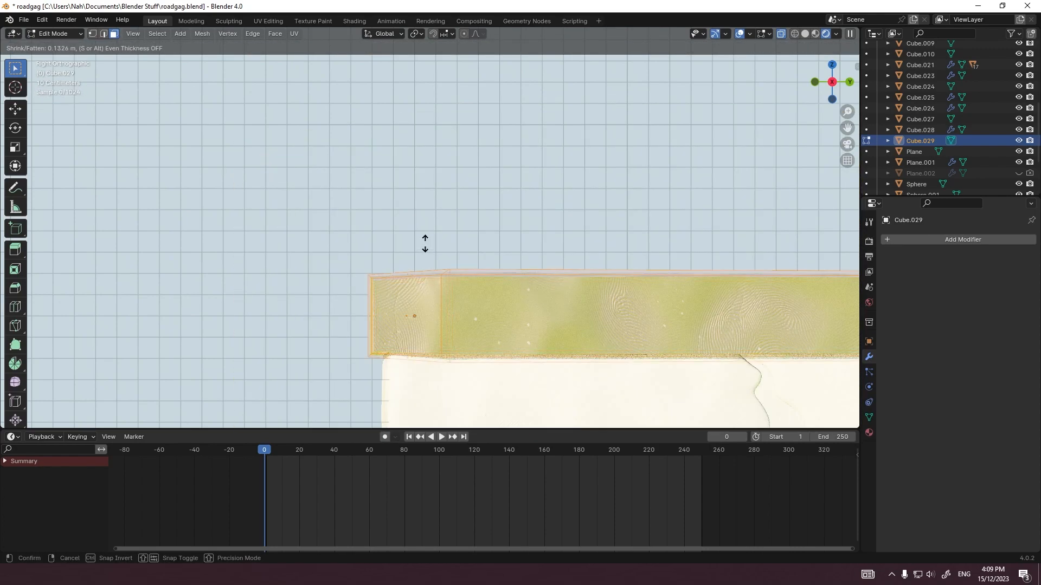
{"action": "left_click", "coordinate": [425, 244]}
{"action": "middle_click_drag", "start_coordinate": [425, 244], "coordinate": [424, 162], "text": "shift"}
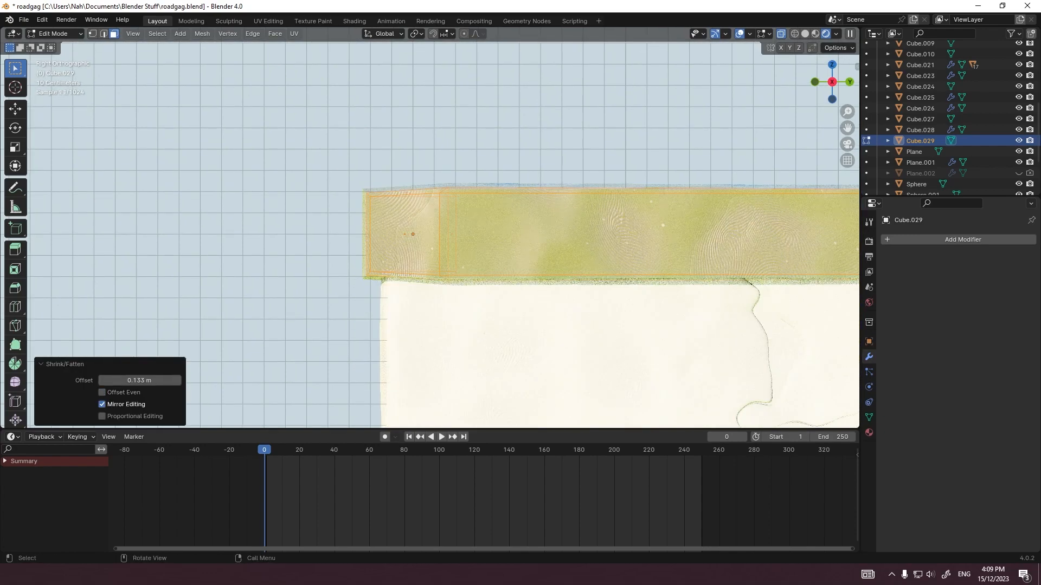
Step: Extrude the underside face at the cap's corner -1.6874 m along Z into a pillar and check it through the camera
{"action": "left_click", "coordinate": [404, 276]}
{"action": "scroll", "coordinate": [404, 277], "scroll_direction": "down", "scroll_amount": 5}
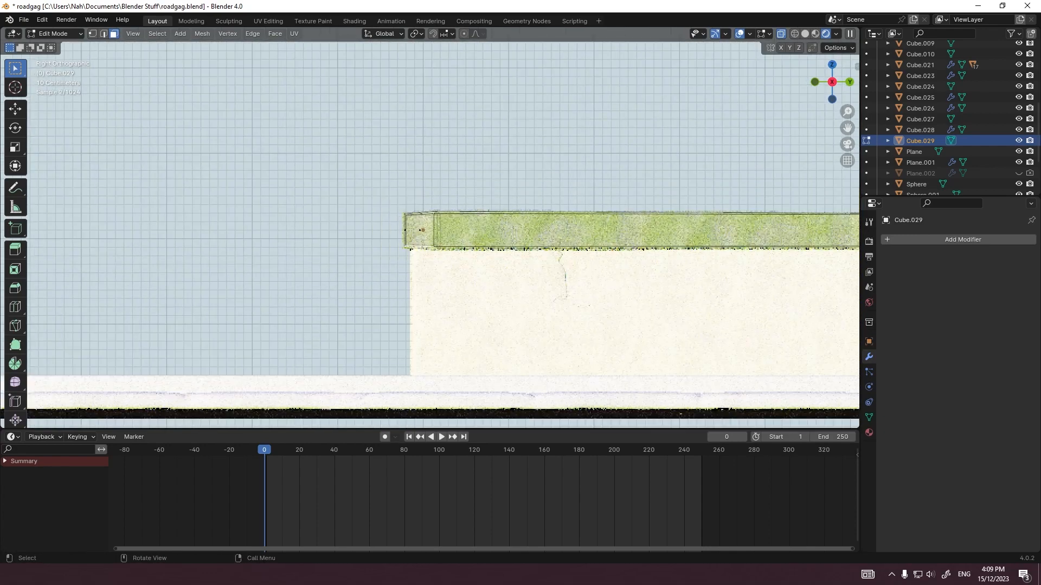
{"action": "key", "text": "e"}
{"action": "key", "text": "z"}
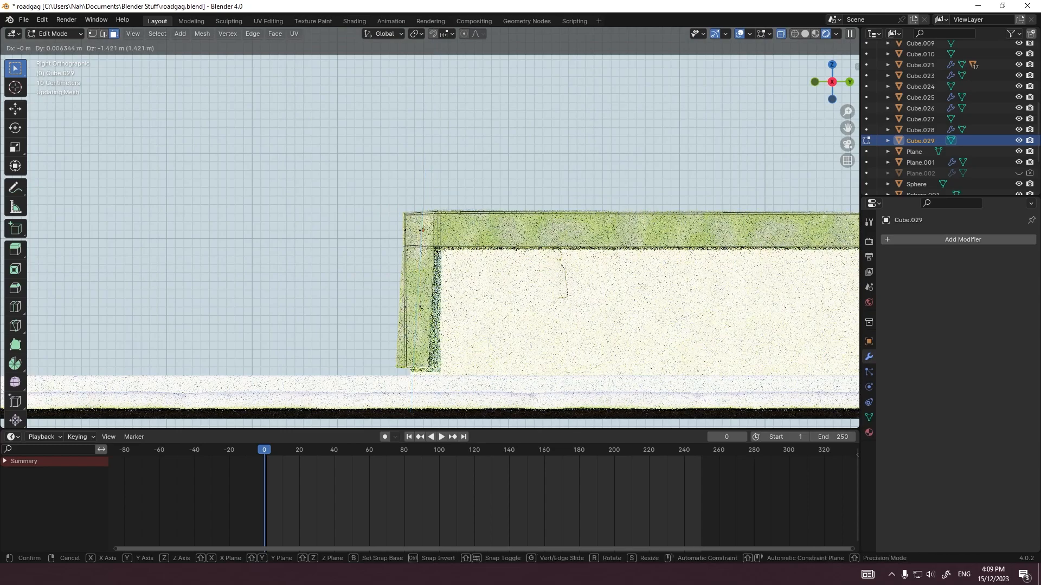
{"action": "left_click", "coordinate": [412, 396]}
{"action": "middle_click_drag", "start_coordinate": [412, 395], "coordinate": [484, 399]}
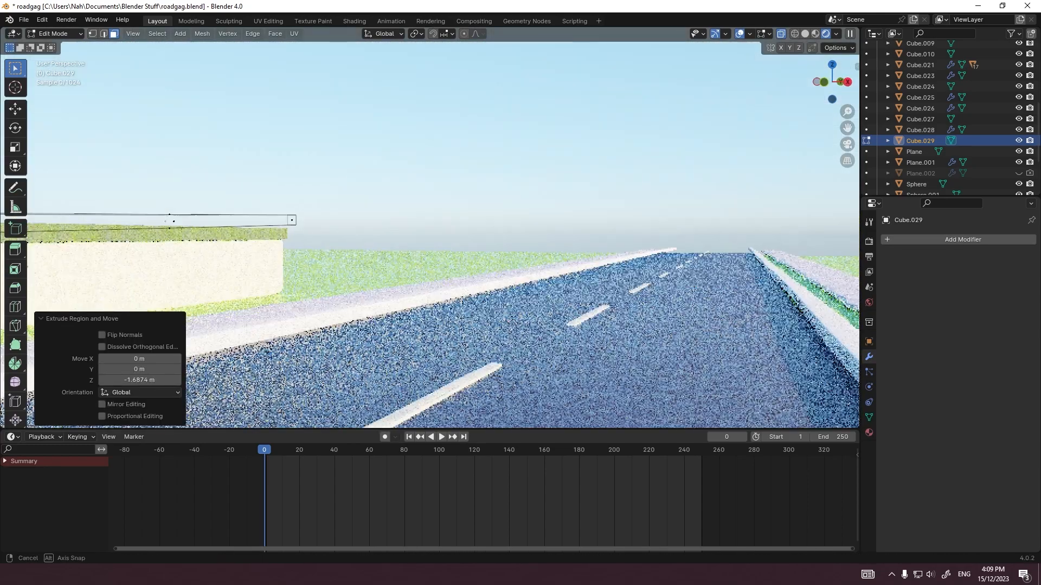
{"action": "scroll", "coordinate": [484, 399], "scroll_direction": "down", "scroll_amount": 5}
{"action": "key", "text": "Tab"}
{"action": "key", "text": "KP_0"}
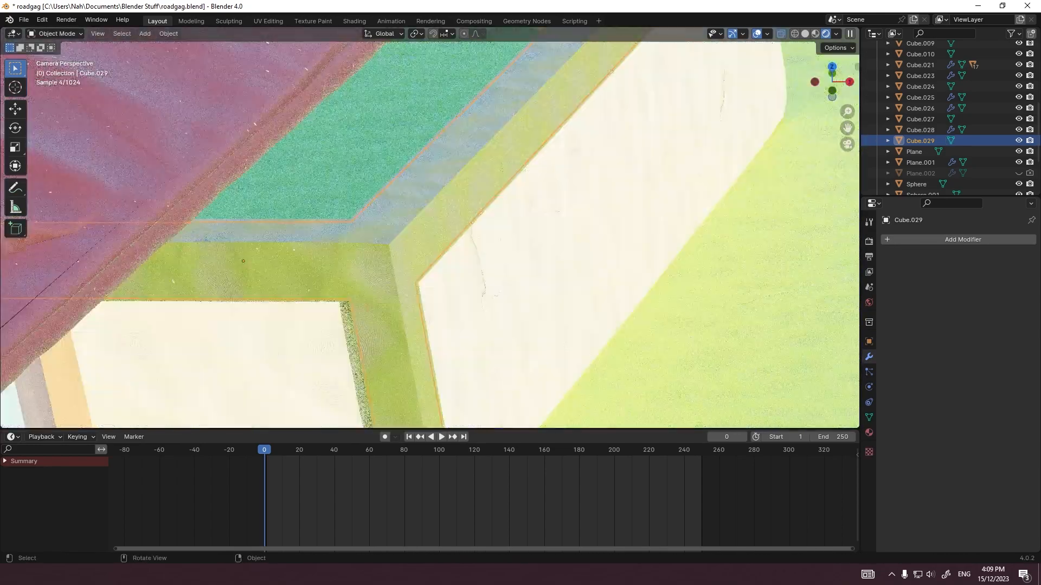
{"action": "scroll", "coordinate": [430, 234], "scroll_direction": "up", "scroll_amount": 3}
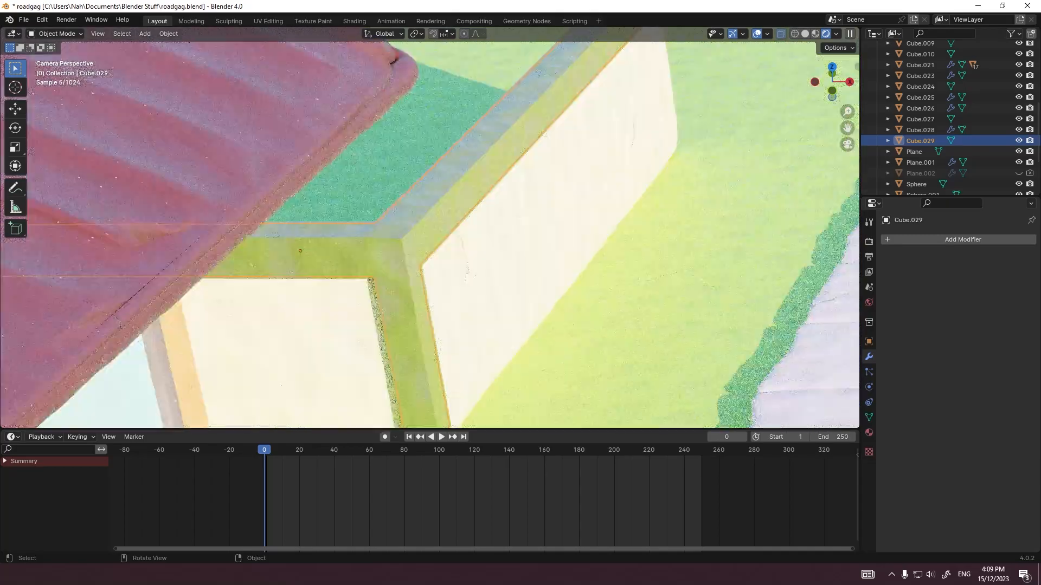
Step: Extrude the corner pillar's bottom face about 0.258 m along its normal down to the ground
{"action": "middle_click_drag", "start_coordinate": [429, 304], "coordinate": [401, 191], "text": "shift"}
{"action": "scroll", "coordinate": [401, 191], "scroll_direction": "up", "scroll_amount": 4}
{"action": "key", "text": "Tab"}
{"action": "middle_click_drag", "start_coordinate": [401, 260], "coordinate": [398, 196], "text": "shift"}
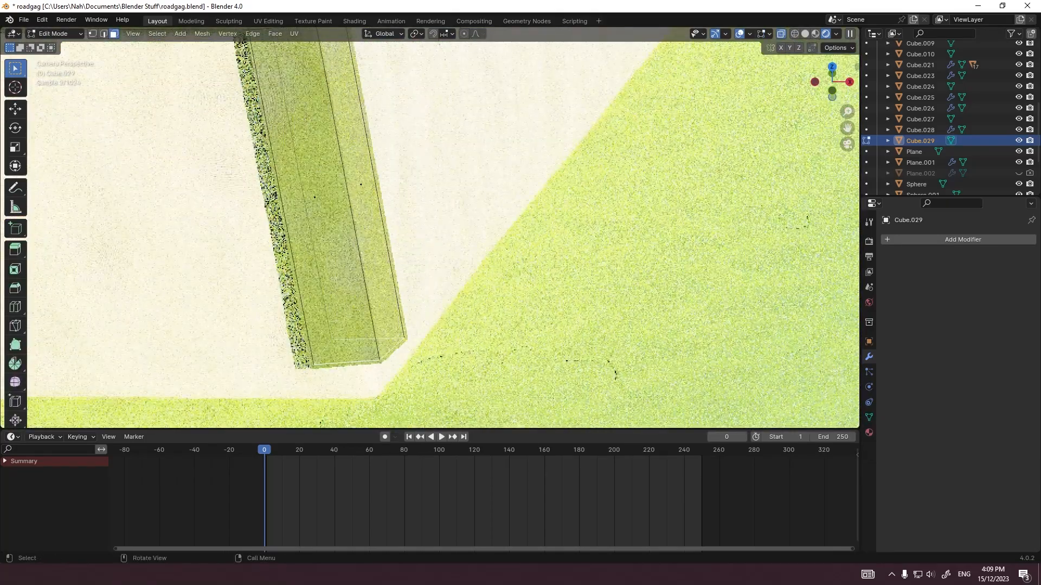
{"action": "key", "text": "e"}
{"action": "left_click", "coordinate": [399, 233]}
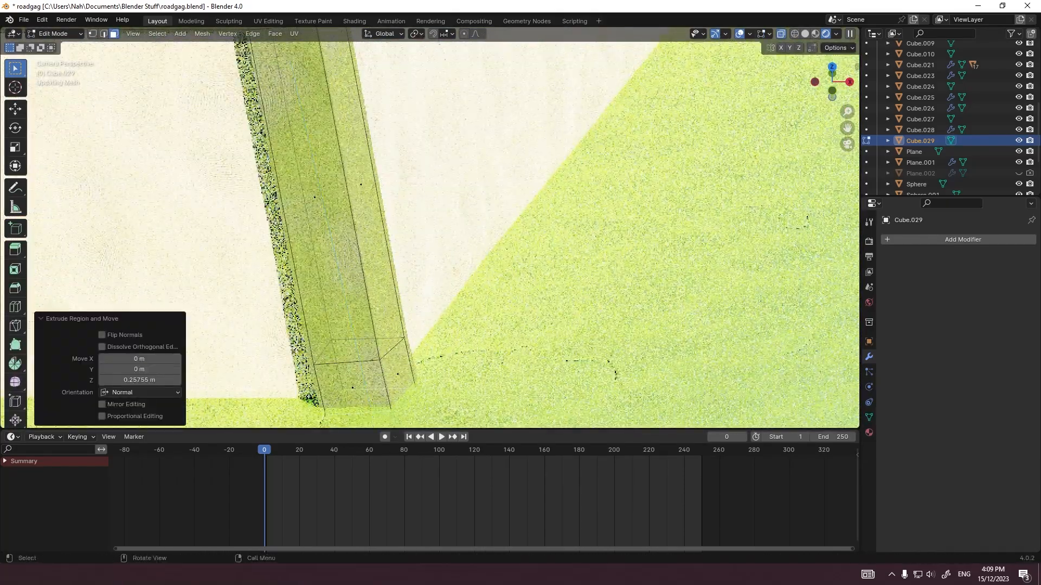
Step: Extrude the corner pillar's lower face 10 m along Y as a base rail beneath the roadside wall
{"action": "scroll", "coordinate": [398, 233], "scroll_direction": "down", "scroll_amount": 4}
{"action": "key", "text": "KP_3"}
{"action": "middle_click_drag", "start_coordinate": [488, 238], "coordinate": [365, 238], "text": "shift"}
{"action": "key", "text": "e"}
{"action": "key", "text": "y"}
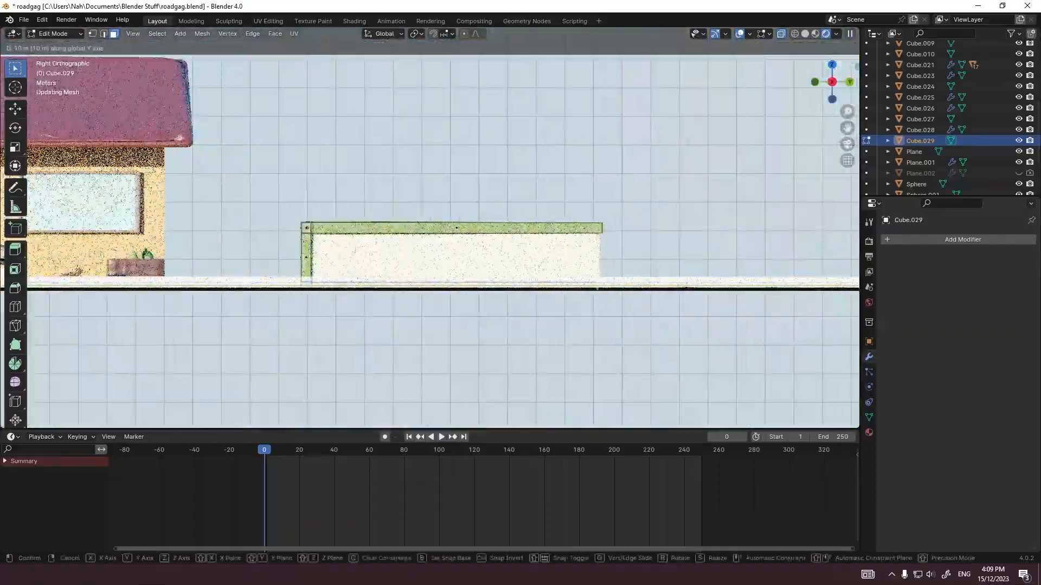
{"action": "left_click", "coordinate": [596, 282]}
{"action": "middle_click_drag", "start_coordinate": [542, 233], "coordinate": [477, 282]}
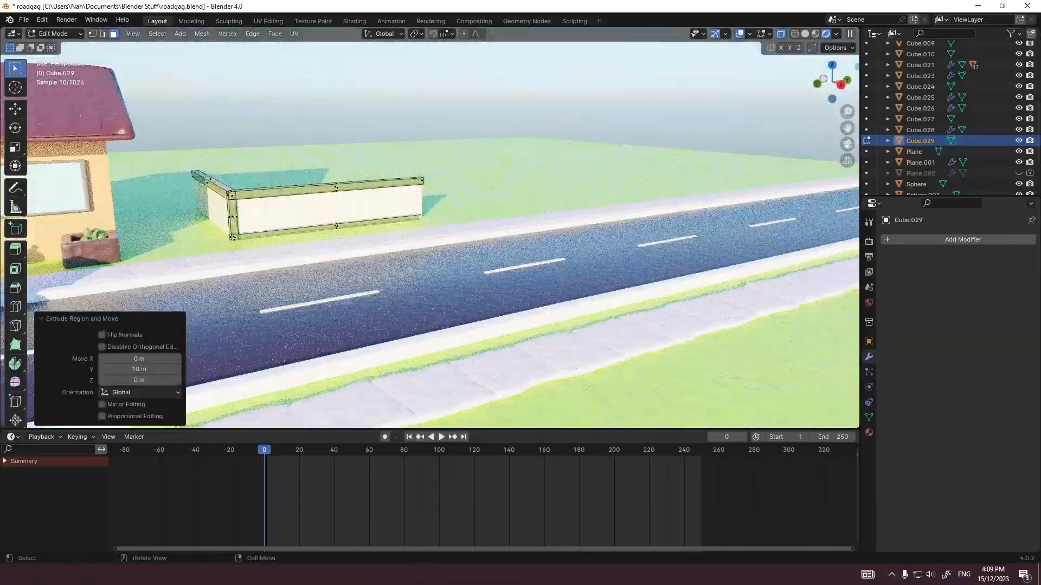
Step: Extrude the corner pillar's other lower side face into a base rail along the wall section towards the house
{"action": "scroll", "coordinate": [504, 271], "scroll_direction": "up", "scroll_amount": 3}
{"action": "middle_click_drag", "start_coordinate": [379, 260], "coordinate": [499, 266]}
{"action": "left_click", "coordinate": [464, 365]}
{"action": "middle_click_drag", "start_coordinate": [466, 358], "coordinate": [421, 355]}
{"action": "key", "text": "e"}
{"action": "left_click", "coordinate": [525, 273]}
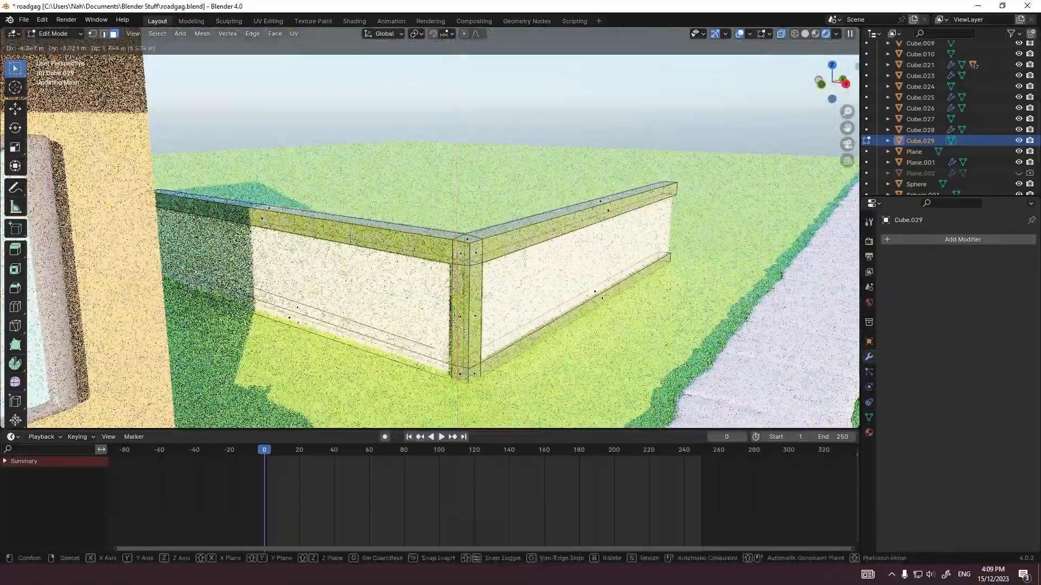
Step: Try a level 2 Subdivision on the green wall frame, check it through the camera, and undo it
{"action": "key", "text": "KP_0"}
{"action": "key", "text": "ctrl+2"}
{"action": "key", "text": "Tab"}
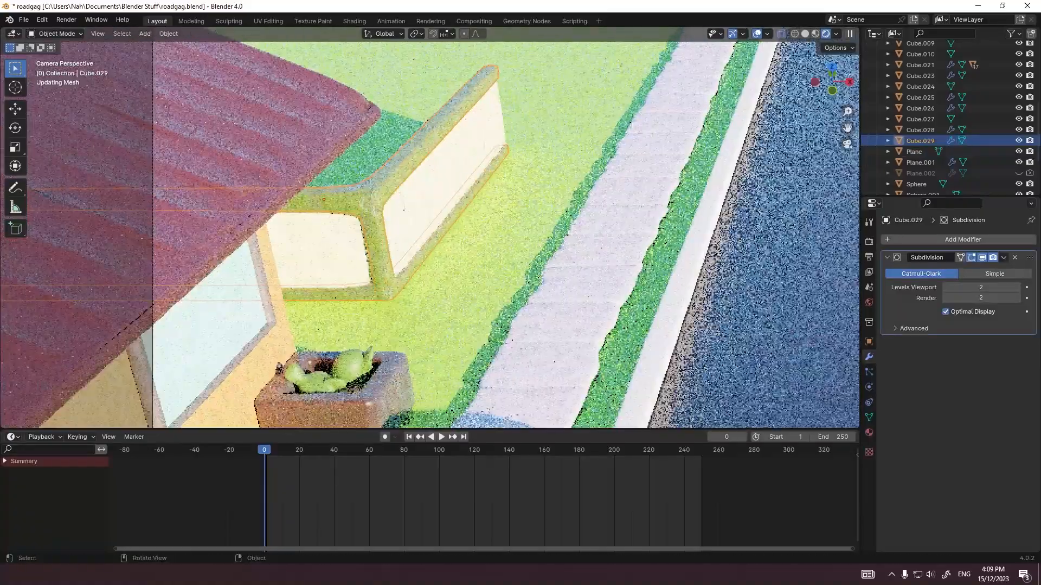
{"action": "left_click", "coordinate": [479, 183]}
{"action": "left_click", "coordinate": [324, 200]}
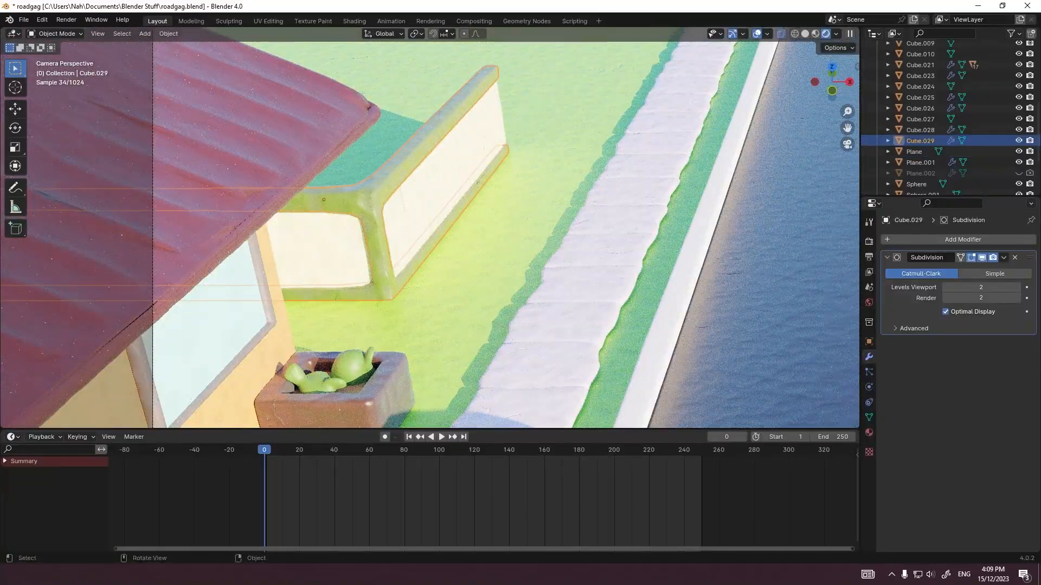
{"action": "key", "text": "Tab"}
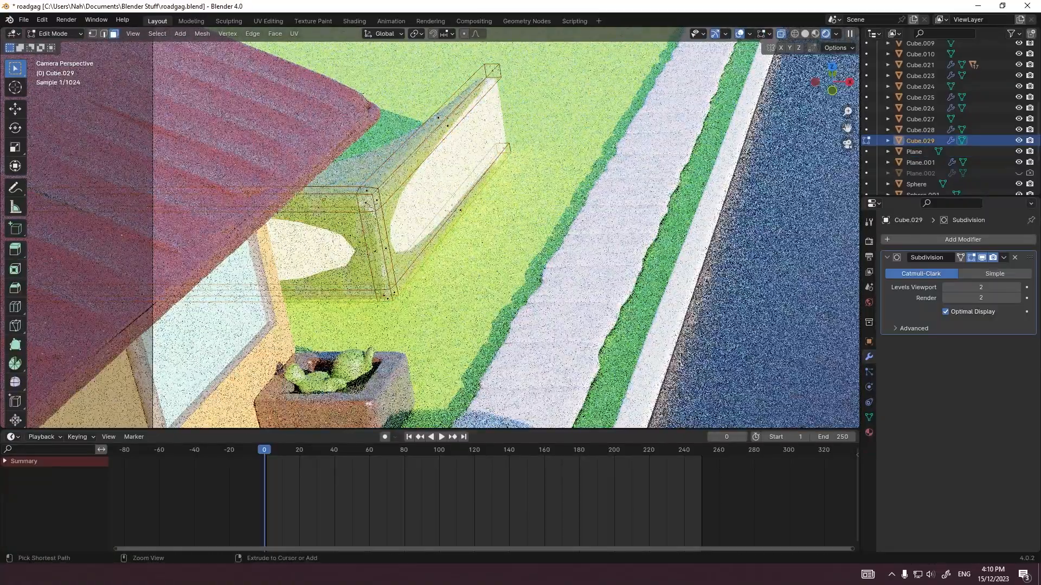
{"action": "key", "text": "ctrl+z"}
{"action": "key", "text": "ctrl+z"}
{"action": "key", "text": "Tab"}
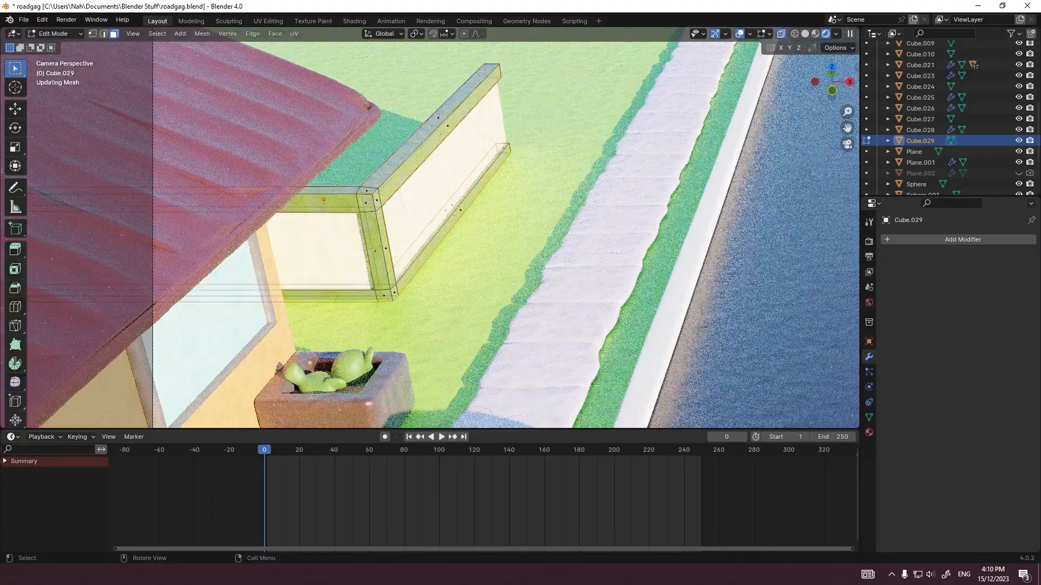
Step: Flatten the frame's far end faces by scaling them to 0 along Y in the right view
{"action": "key", "text": "grave"}
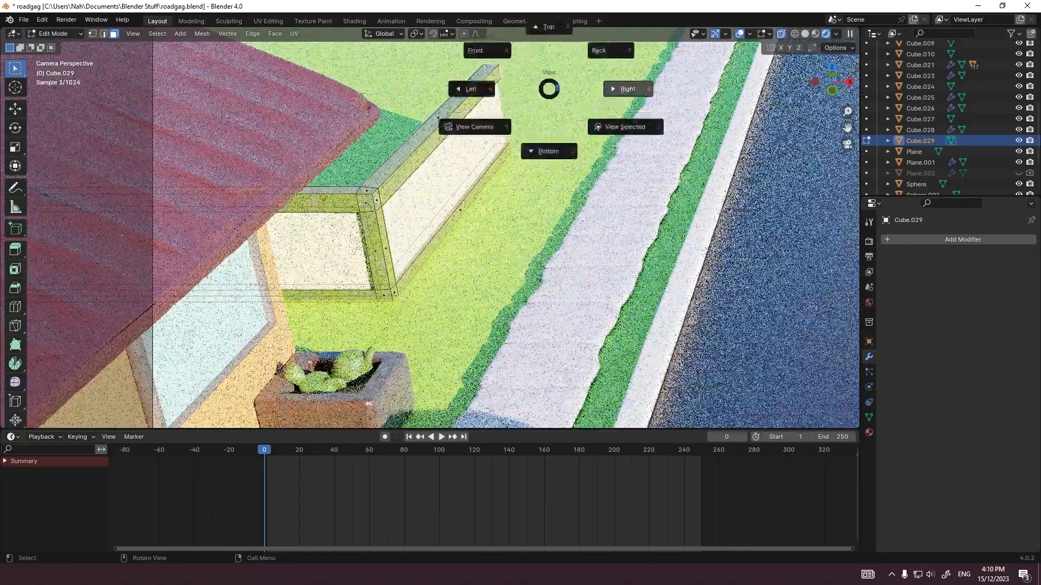
{"action": "left_click", "coordinate": [609, 89]}
{"action": "scroll", "coordinate": [451, 233], "scroll_direction": "up", "scroll_amount": 2}
{"action": "key", "text": "s"}
{"action": "key", "text": "y"}
{"action": "key", "text": "0"}
{"action": "key", "text": "Return"}
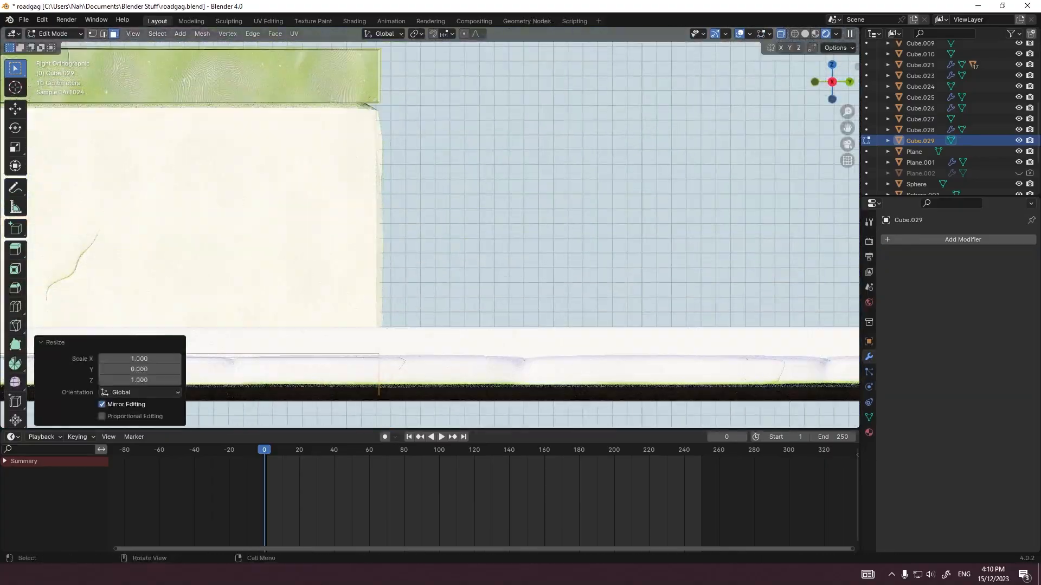
Step: Extrude the cap and base rail ends past the wall's far end and shift the dividing edges along Y
{"action": "key", "text": "e"}
{"action": "left_click", "coordinate": [480, 233], "text": "ctrl"}
{"action": "key", "text": "g"}
{"action": "key", "text": "y"}
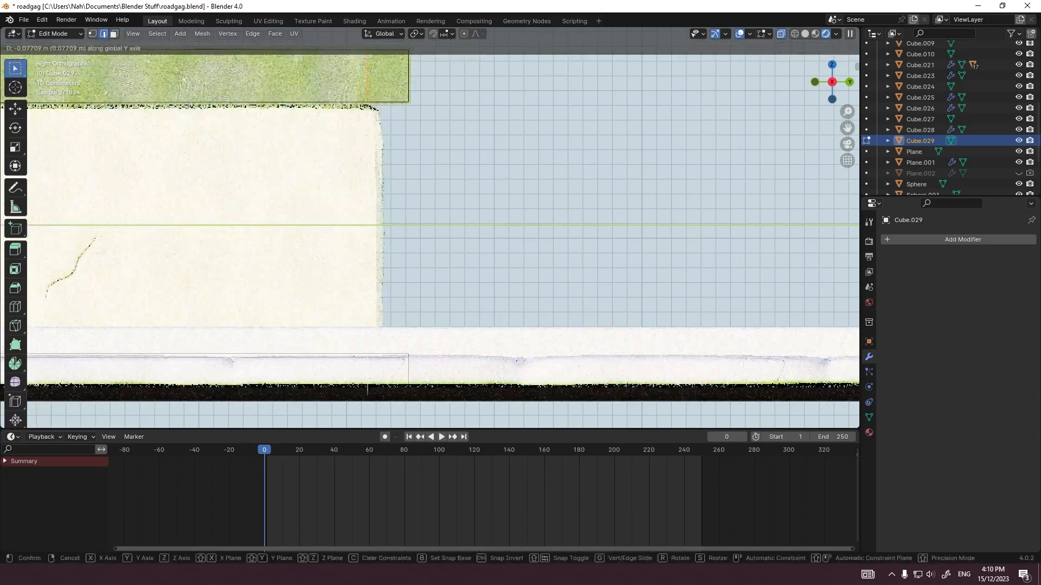
{"action": "left_click", "coordinate": [401, 353], "text": "ctrl"}
Step: Join the cap and base rail with a vertical pillar at the wall's far end and check it through the camera
{"action": "key", "text": "x"}
{"action": "left_click", "coordinate": [399, 367]}
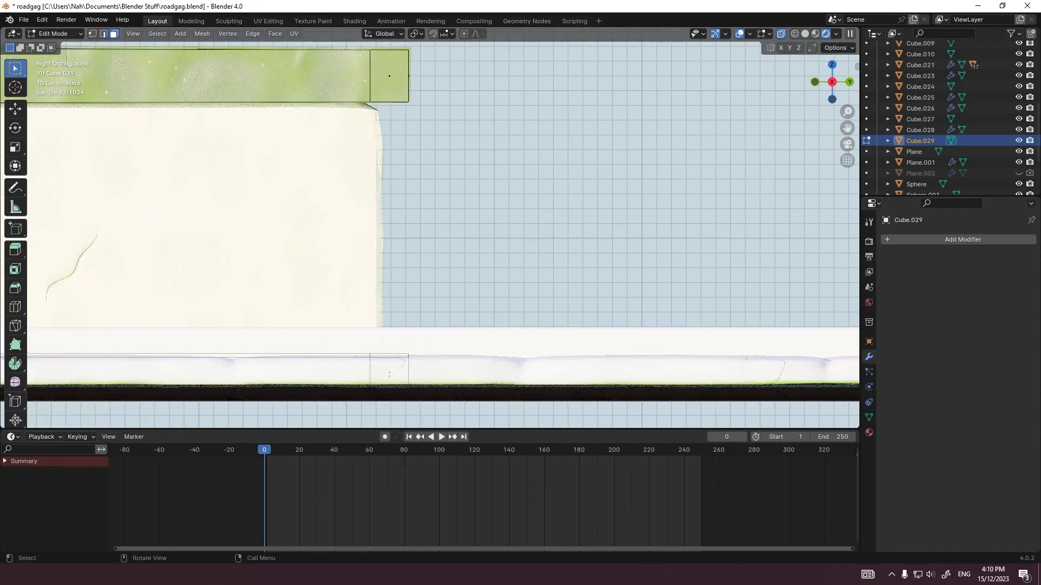
{"action": "middle_click_drag", "start_coordinate": [399, 367], "coordinate": [374, 376]}
{"action": "key", "text": "ctrl+z"}
{"action": "key", "text": "ctrl+z"}
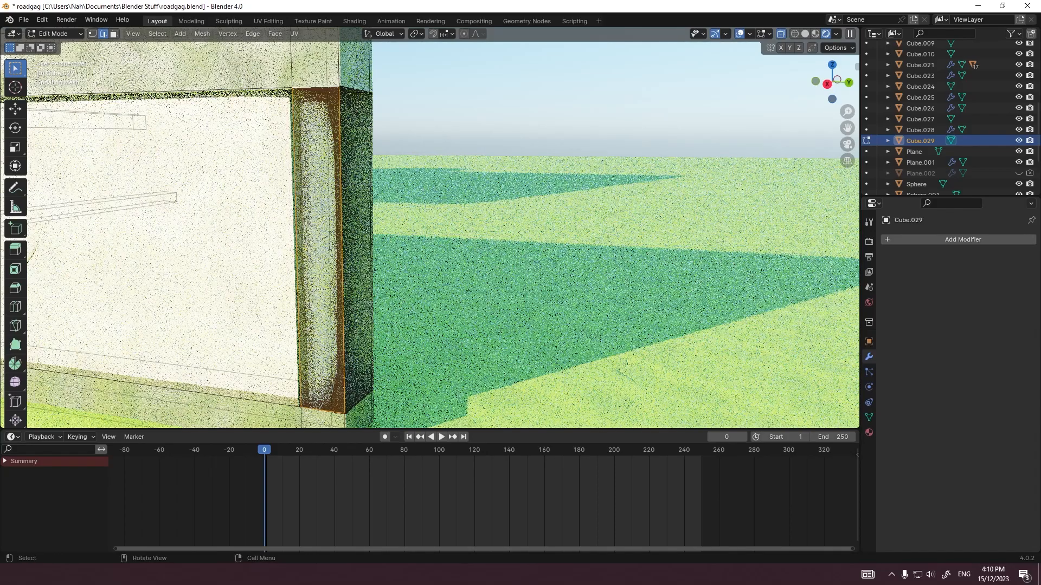
{"action": "key", "text": "Tab"}
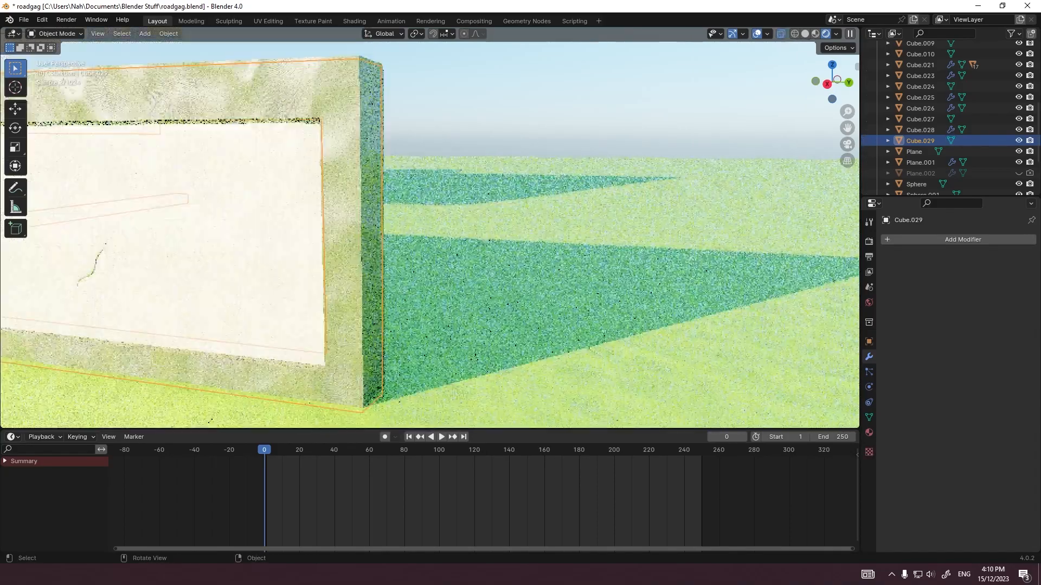
{"action": "key", "text": "KP_0"}
Step: Bevel all edges of the wall frame slightly and add a level 2 Subdivision modifier to it
{"action": "key", "text": "Tab"}
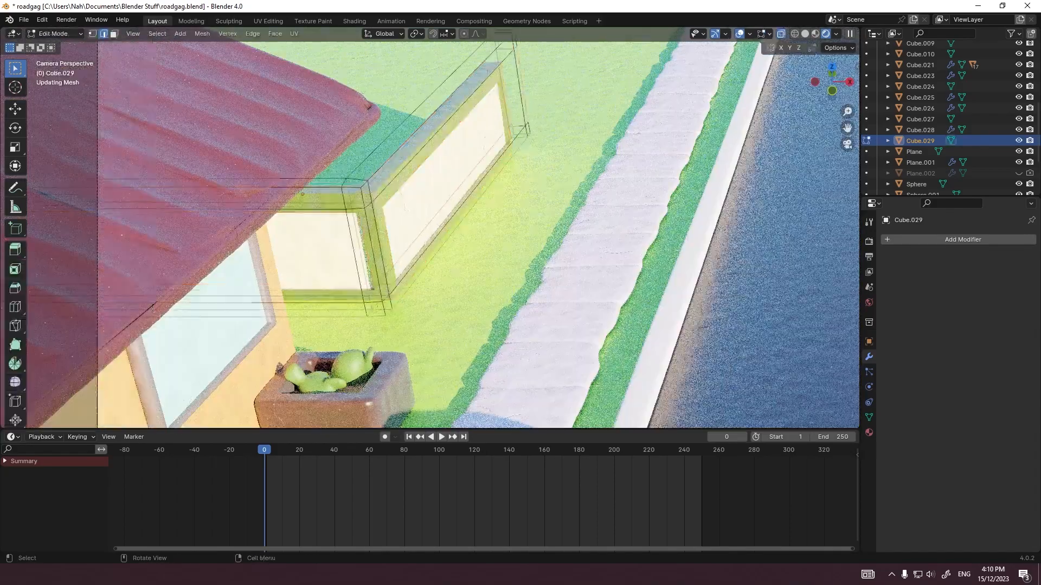
{"action": "key", "text": "a"}
{"action": "scroll", "coordinate": [430, 235], "scroll_direction": "up", "scroll_amount": 4}
{"action": "key", "text": "ctrl+b"}
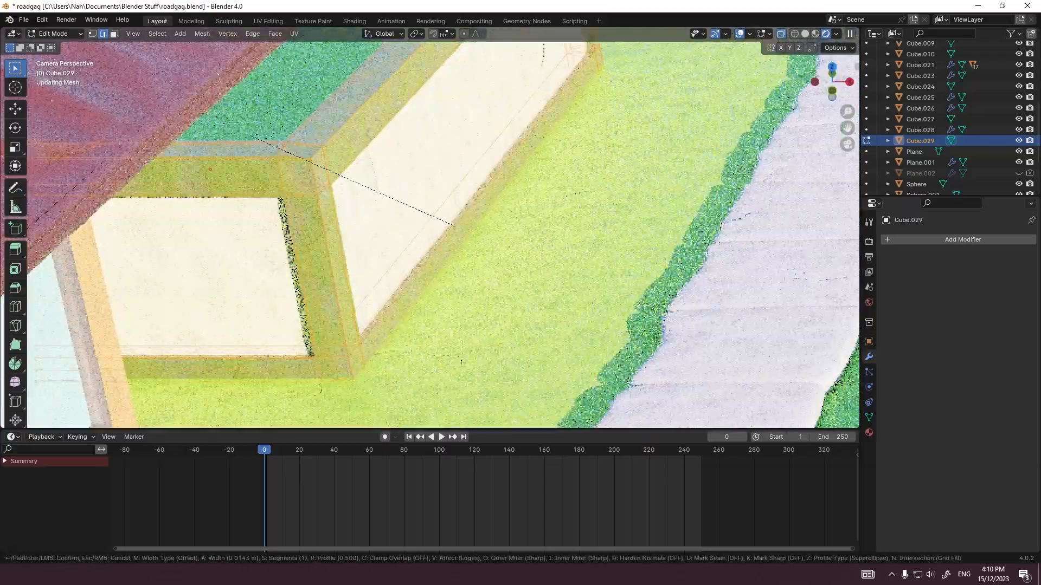
{"action": "key", "text": "Return"}
{"action": "key", "text": "Tab"}
{"action": "key", "text": "ctrl+2"}
{"action": "right_click", "coordinate": [271, 210]}
{"action": "left_click", "coordinate": [271, 210]}
{"action": "left_click", "coordinate": [751, 244]}
{"action": "scroll", "coordinate": [429, 235], "scroll_direction": "down", "scroll_amount": 7}
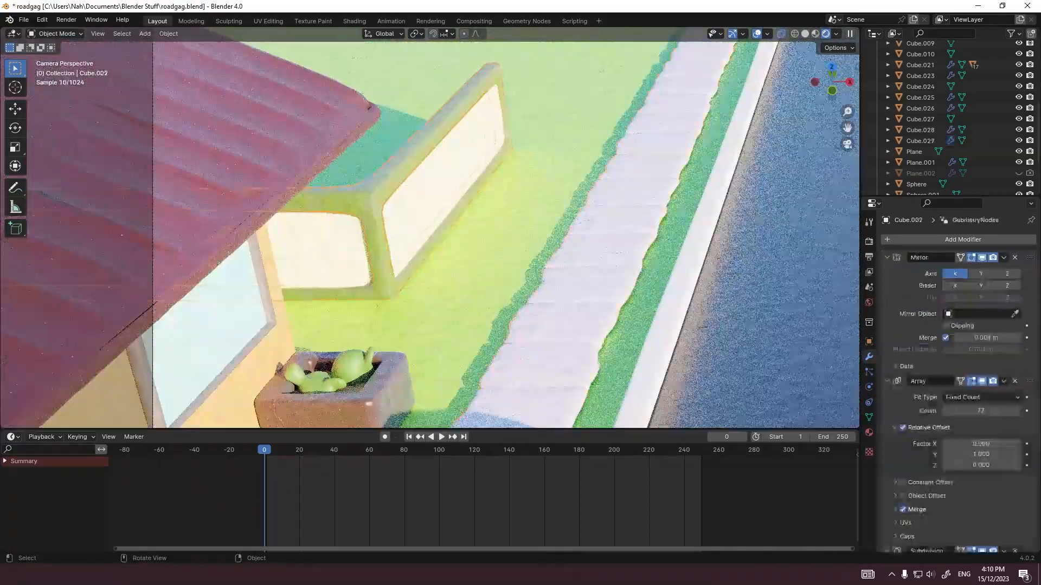
Step: Examine the whole scene through the camera, inspecting the road, its centre dashes and the curb up close
{"action": "middle_click_drag", "start_coordinate": [521, 233], "coordinate": [414, 233], "text": "shift"}
{"action": "left_click", "coordinate": [553, 271]}
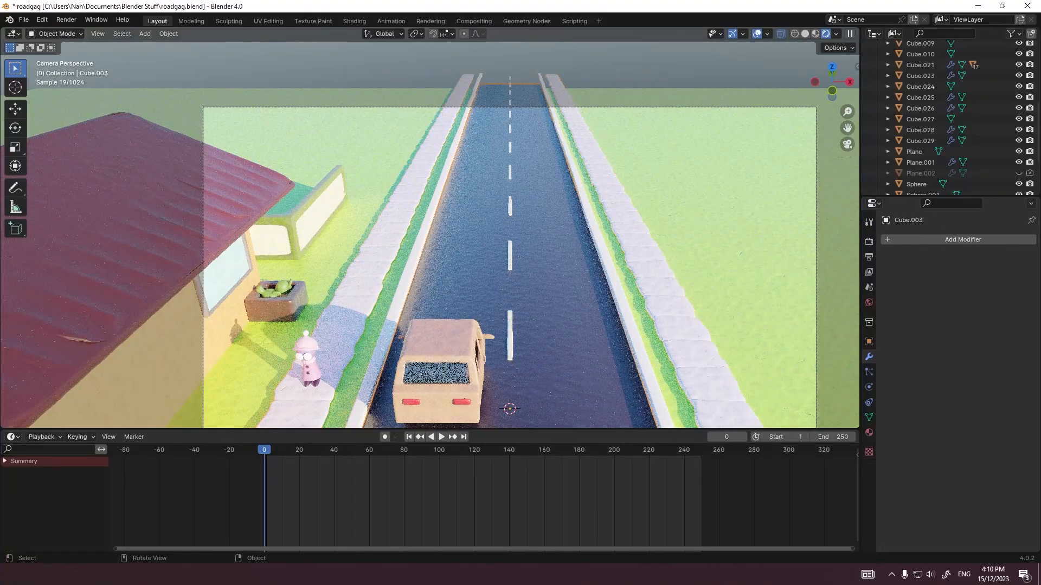
{"action": "scroll", "coordinate": [430, 234], "scroll_direction": "down", "scroll_amount": 2}
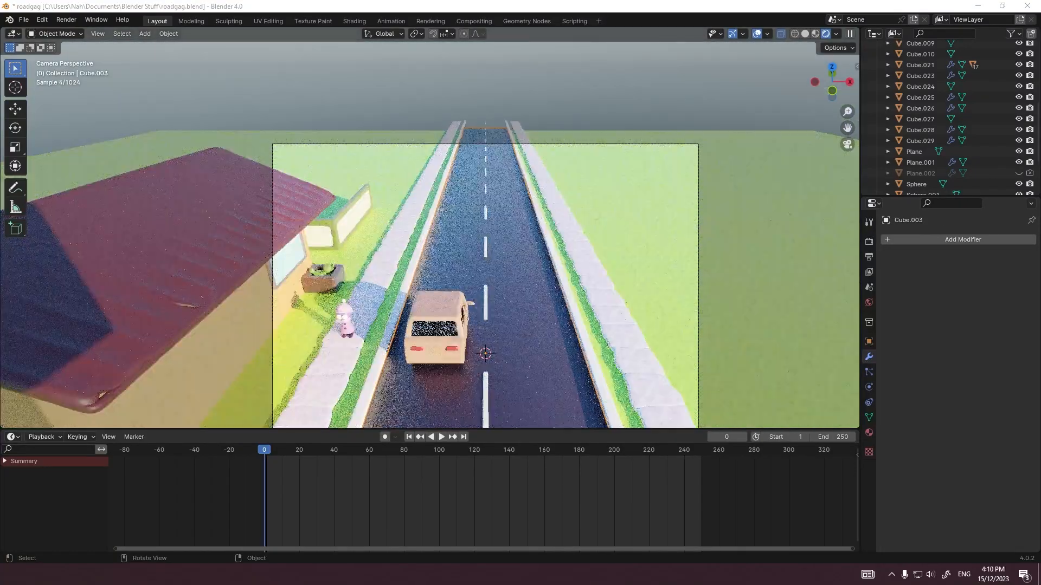
{"action": "middle_click_drag", "start_coordinate": [488, 265], "coordinate": [425, 193], "text": "shift"}
{"action": "scroll", "coordinate": [446, 232], "scroll_direction": "up", "scroll_amount": 1}
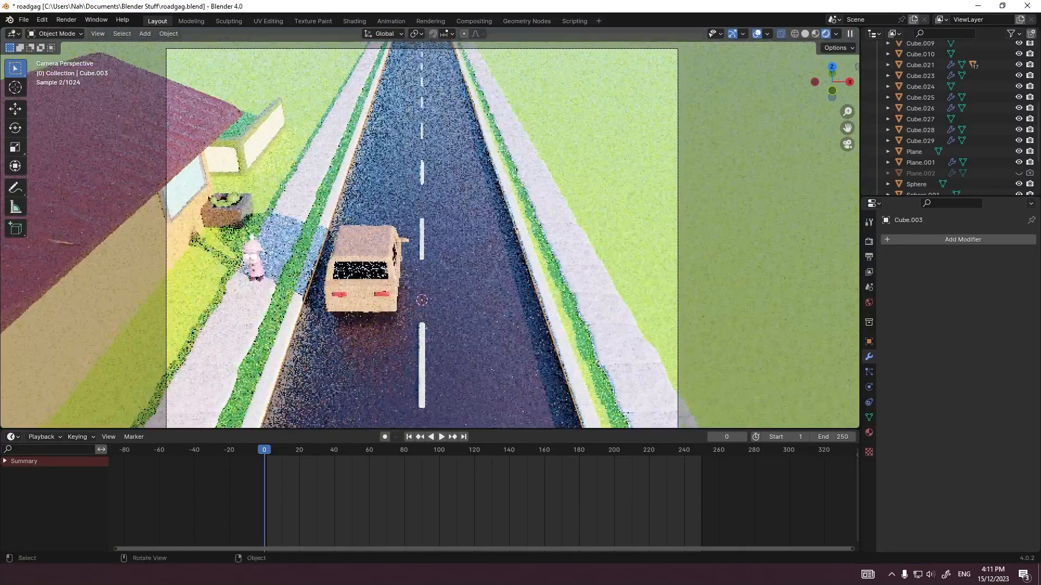
{"action": "scroll", "coordinate": [425, 192], "scroll_direction": "down", "scroll_amount": 1}
{"action": "scroll", "coordinate": [425, 192], "scroll_direction": "up", "scroll_amount": 1}
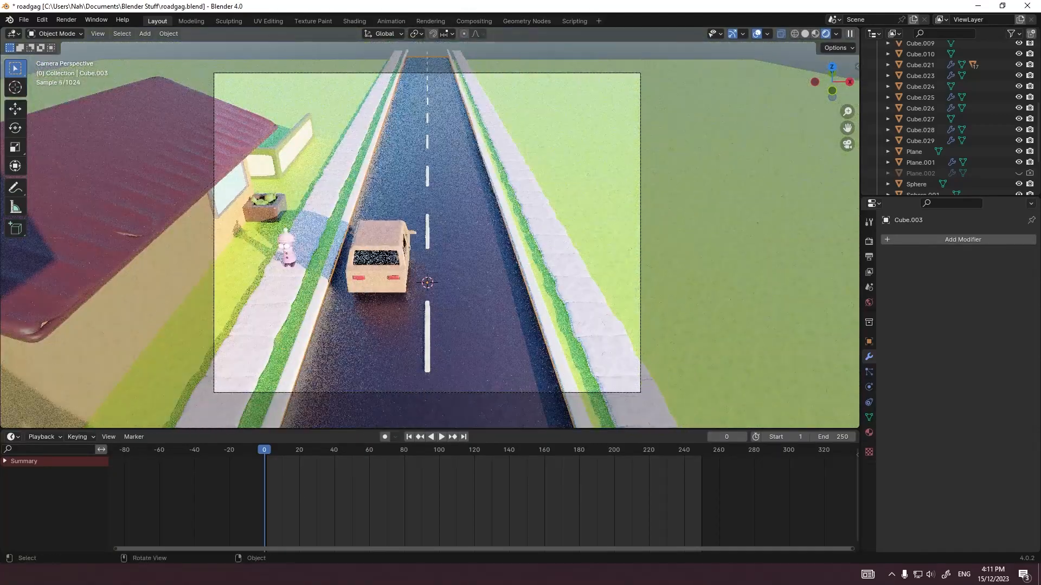
{"action": "left_click", "coordinate": [426, 234]}
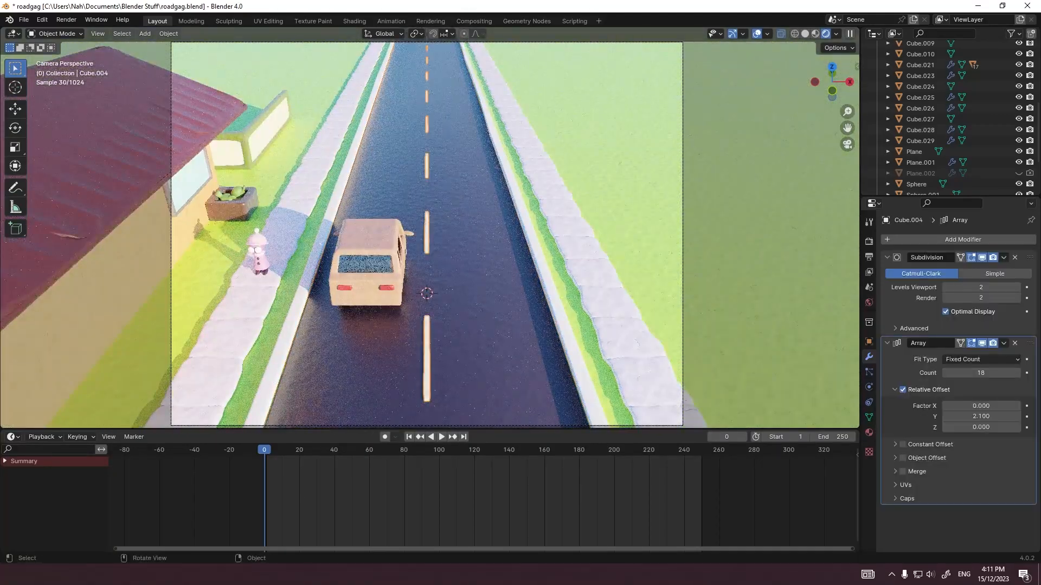
{"action": "left_click", "coordinate": [464, 248]}
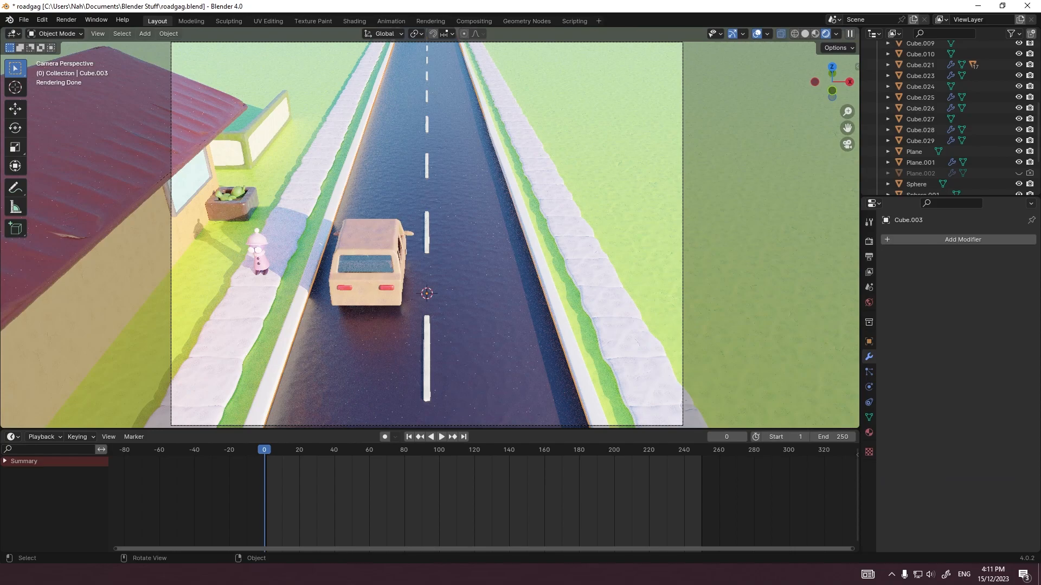
{"action": "left_click", "coordinate": [427, 239]}
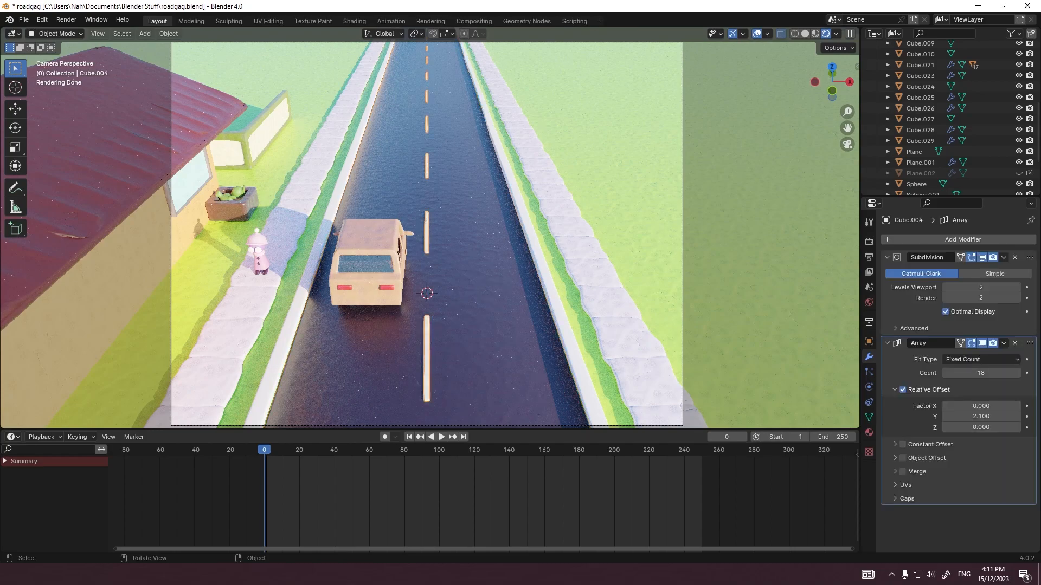
{"action": "left_click", "coordinate": [530, 238]}
{"action": "scroll", "coordinate": [530, 238], "scroll_direction": "up", "scroll_amount": 4}
{"action": "middle_click_drag", "start_coordinate": [530, 238], "coordinate": [317, 220], "text": "shift"}
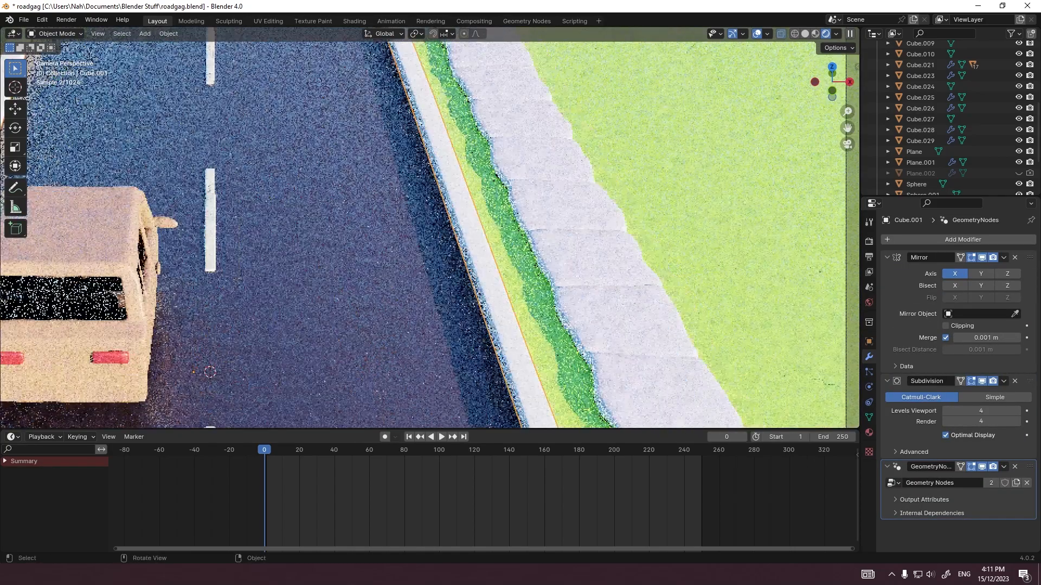
{"action": "scroll", "coordinate": [317, 219], "scroll_direction": "up", "scroll_amount": 4}
{"action": "key", "text": "Tab"}
{"action": "key", "text": "Tab"}
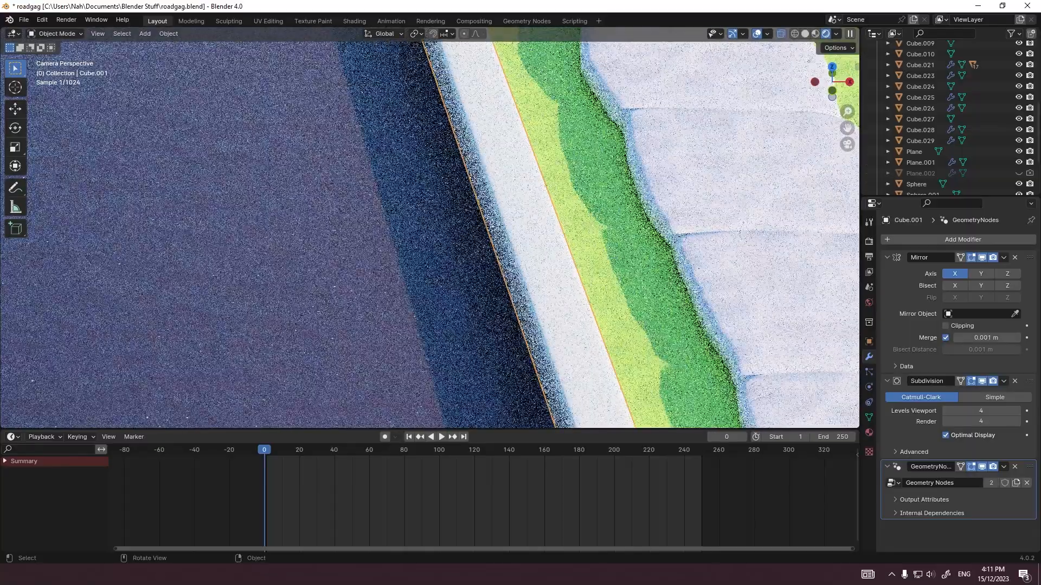
Step: Save the file and render the scene as a still image
{"action": "scroll", "coordinate": [401, 228], "scroll_direction": "up", "scroll_amount": 5}
{"action": "scroll", "coordinate": [401, 227], "scroll_direction": "down", "scroll_amount": 5}
{"action": "key", "text": "ctrl+s"}
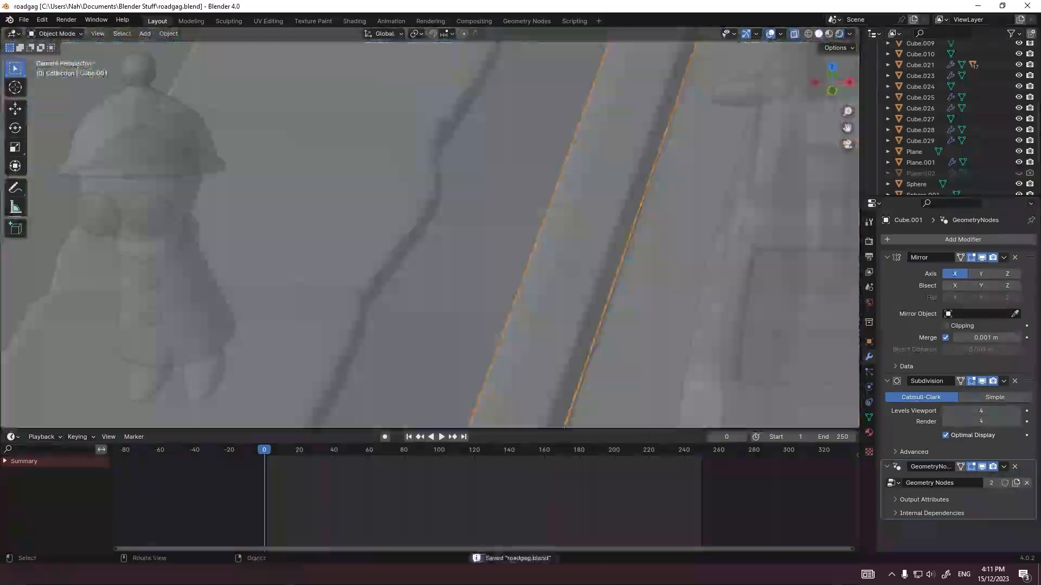
{"action": "key", "text": "F12"}
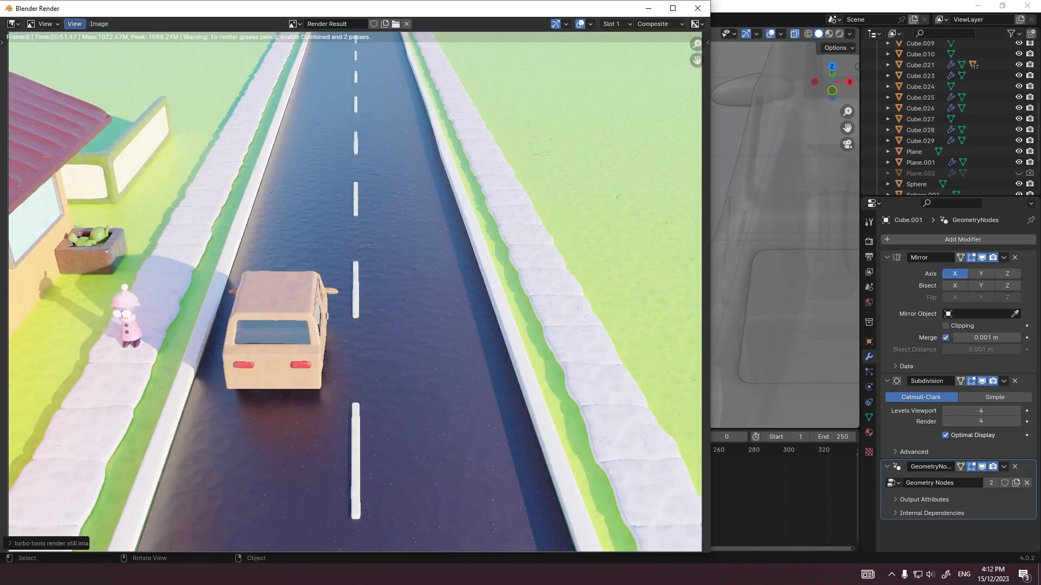
Step: Examine the curb edges, the grass verge and the car up close in the rendered image
{"action": "scroll", "coordinate": [352, 293], "scroll_direction": "down", "scroll_amount": 3}
{"action": "scroll", "coordinate": [326, 271], "scroll_direction": "up", "scroll_amount": 8}
{"action": "scroll", "coordinate": [347, 282], "scroll_direction": "down", "scroll_amount": 4}
{"action": "scroll", "coordinate": [423, 265], "scroll_direction": "up", "scroll_amount": 11}
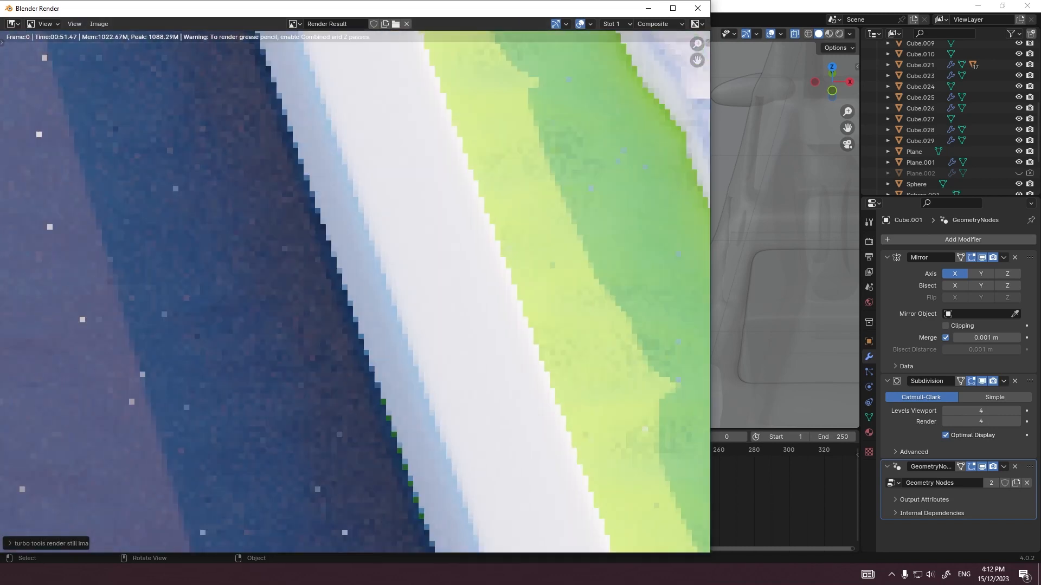
{"action": "scroll", "coordinate": [309, 271], "scroll_direction": "down", "scroll_amount": 14}
{"action": "scroll", "coordinate": [152, 276], "scroll_direction": "up", "scroll_amount": 4}
{"action": "scroll", "coordinate": [162, 271], "scroll_direction": "up", "scroll_amount": 10}
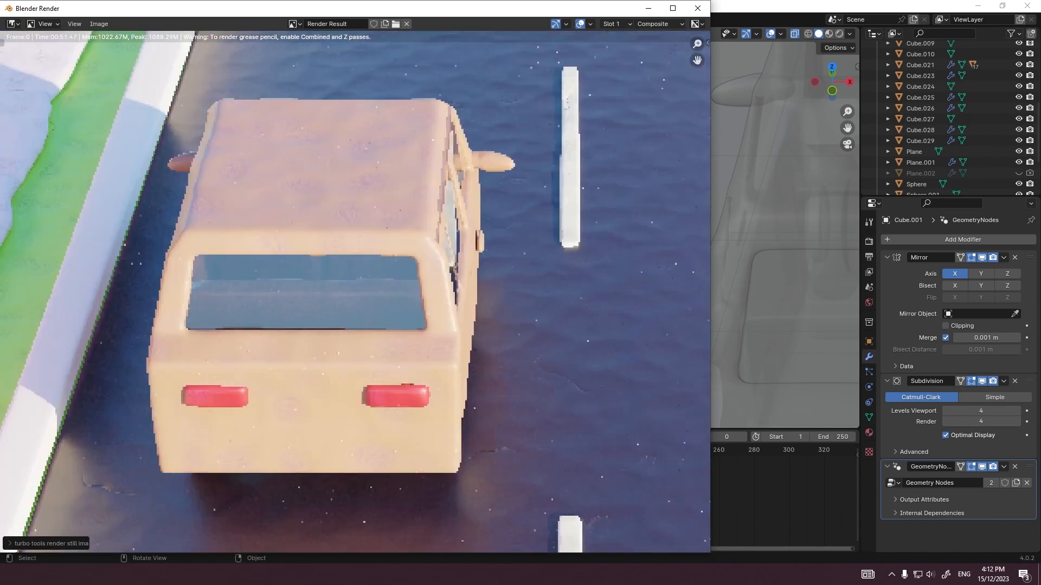
{"action": "scroll", "coordinate": [356, 293], "scroll_direction": "down", "scroll_amount": 12}
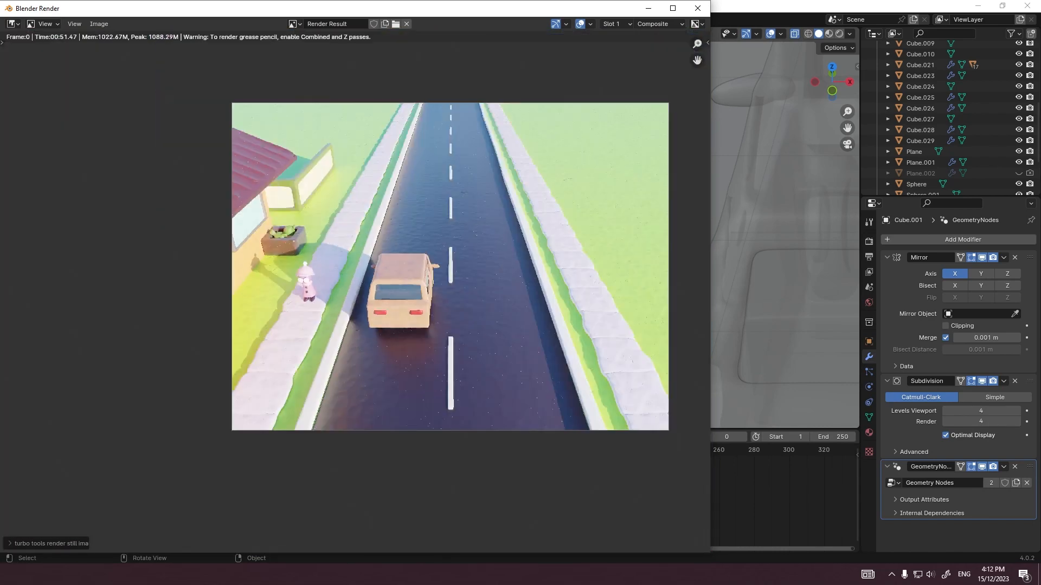
{"action": "scroll", "coordinate": [315, 282], "scroll_direction": "up", "scroll_amount": 9}
{"action": "scroll", "coordinate": [314, 282], "scroll_direction": "down", "scroll_amount": 6}
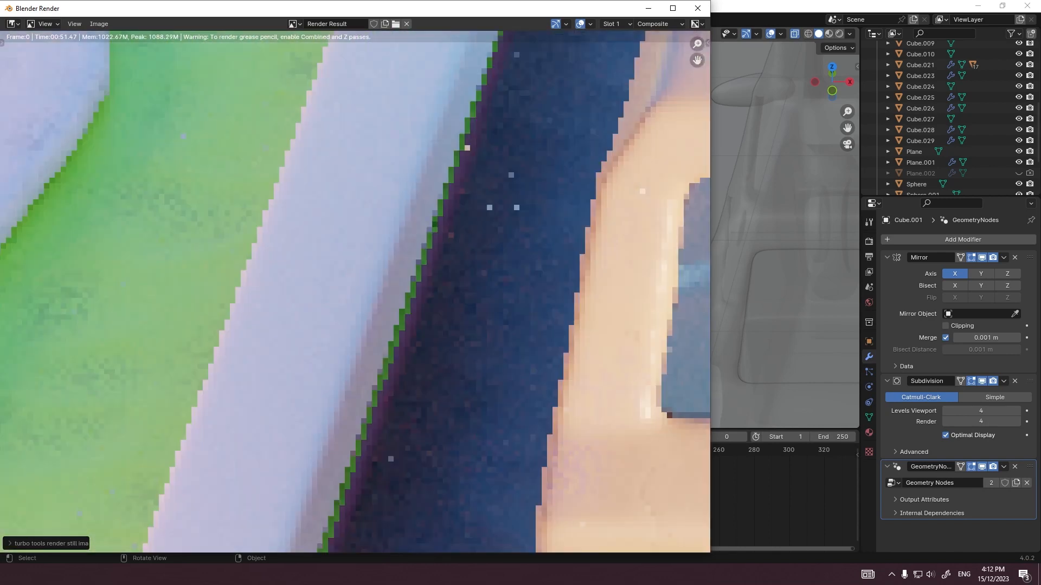
{"action": "scroll", "coordinate": [355, 292], "scroll_direction": "up", "scroll_amount": 8}
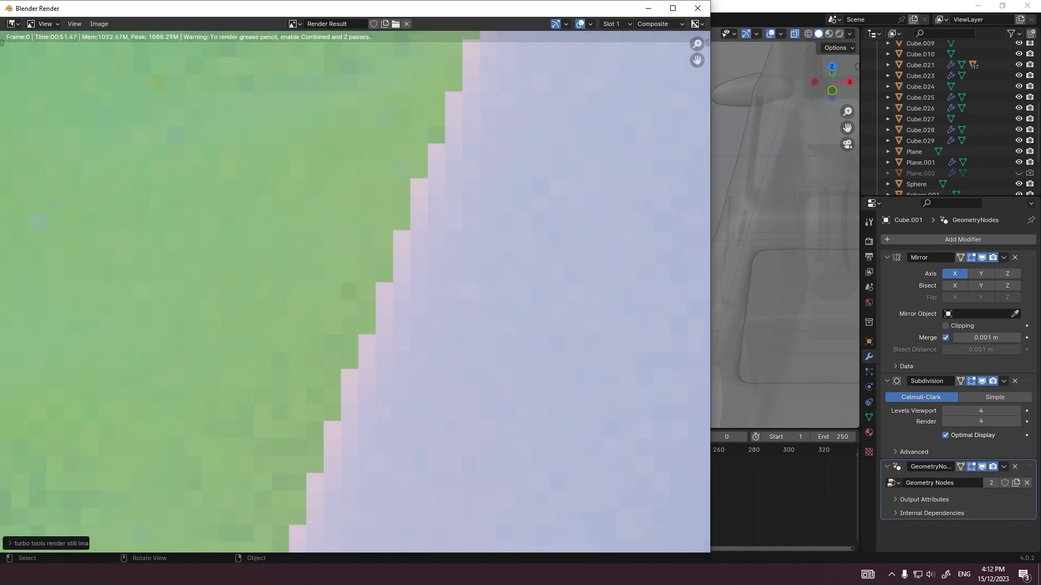
{"action": "scroll", "coordinate": [355, 292], "scroll_direction": "down", "scroll_amount": 5}
{"action": "scroll", "coordinate": [355, 293], "scroll_direction": "up", "scroll_amount": 5}
{"action": "scroll", "coordinate": [355, 292], "scroll_direction": "down", "scroll_amount": 7}
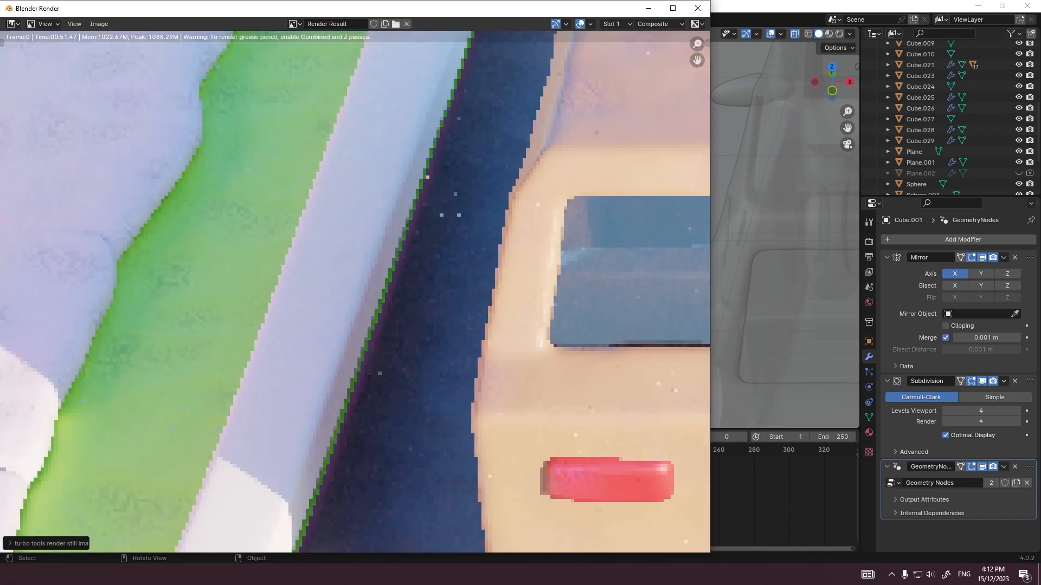
Step: Examine the framed garden wall, house roof, planter and road dashes in the rendered image
{"action": "middle_click_drag", "start_coordinate": [256, 204], "coordinate": [366, 300]}
{"action": "scroll", "coordinate": [366, 300], "scroll_direction": "up", "scroll_amount": 3}
{"action": "middle_click_drag", "start_coordinate": [271, 163], "coordinate": [477, 445]}
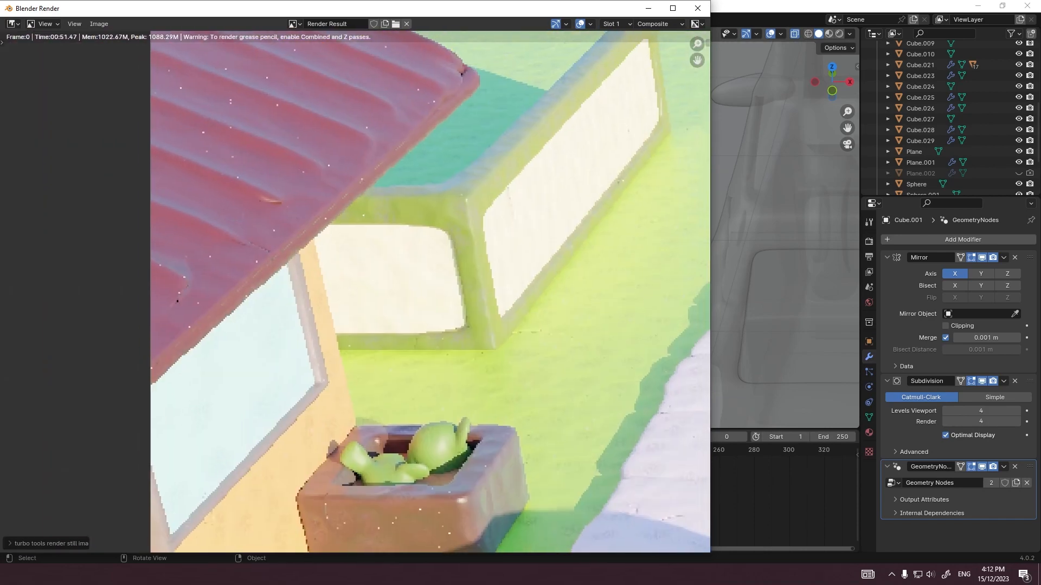
{"action": "scroll", "coordinate": [355, 293], "scroll_direction": "up", "scroll_amount": 6}
{"action": "scroll", "coordinate": [355, 293], "scroll_direction": "down", "scroll_amount": 1}
{"action": "middle_click_drag", "start_coordinate": [569, 227], "coordinate": [98, 339]}
{"action": "scroll", "coordinate": [355, 293], "scroll_direction": "down", "scroll_amount": 2}
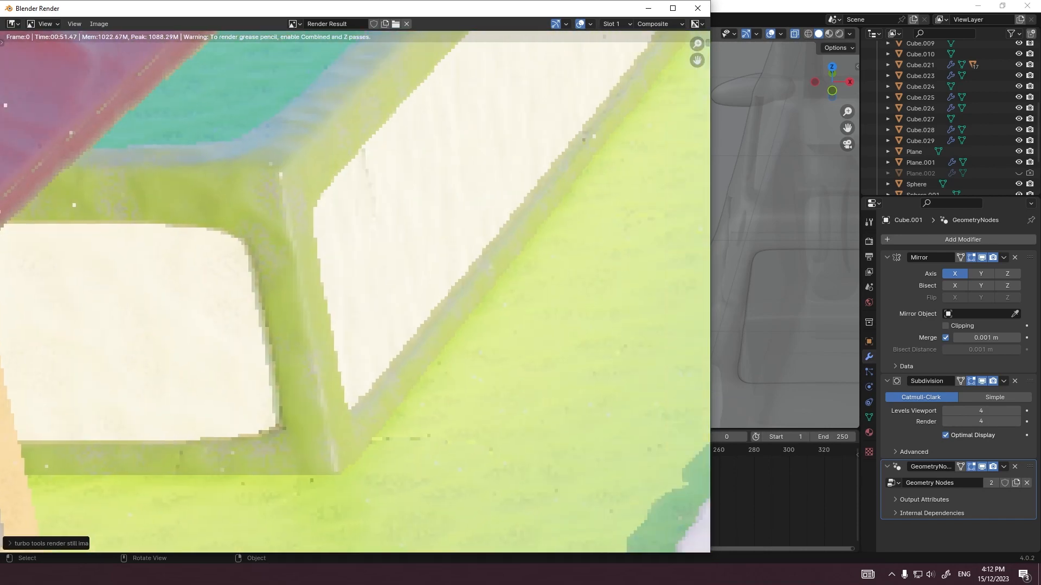
{"action": "scroll", "coordinate": [355, 293], "scroll_direction": "down", "scroll_amount": 1}
{"action": "middle_click_drag", "start_coordinate": [355, 184], "coordinate": [315, 443]}
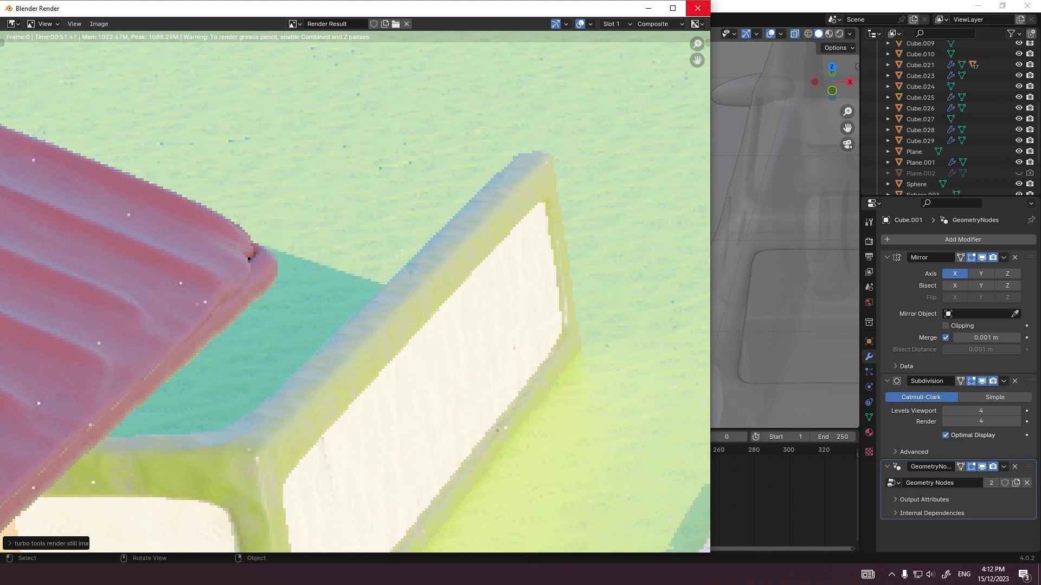
{"action": "scroll", "coordinate": [355, 293], "scroll_direction": "down", "scroll_amount": 5}
{"action": "scroll", "coordinate": [355, 293], "scroll_direction": "down", "scroll_amount": 1}
{"action": "middle_click_drag", "start_coordinate": [434, 314], "coordinate": [285, 284]}
{"action": "scroll", "coordinate": [355, 293], "scroll_direction": "up", "scroll_amount": 6}
{"action": "middle_click_drag", "start_coordinate": [666, 271], "coordinate": [65, 292]}
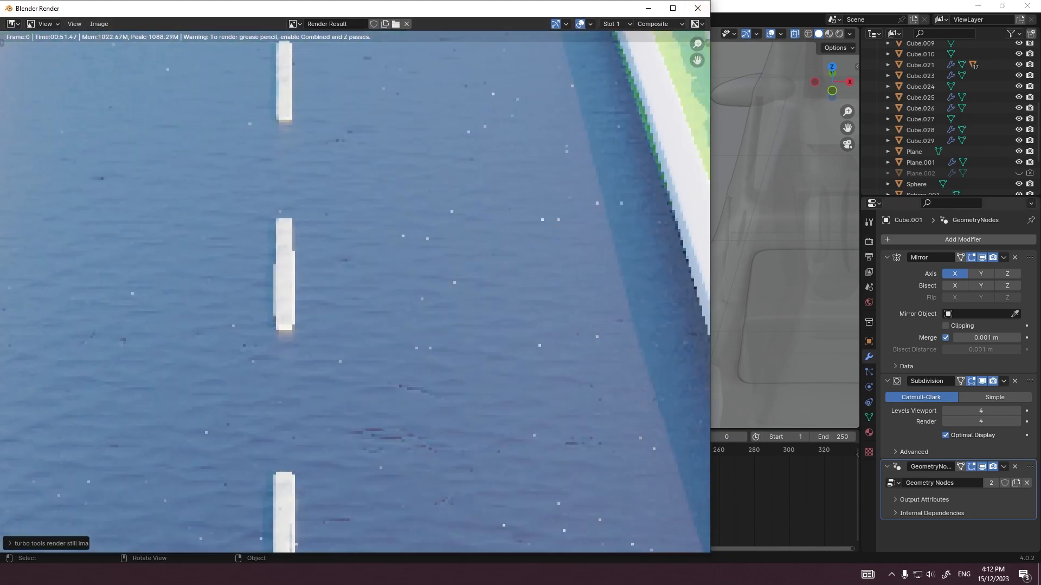
{"action": "scroll", "coordinate": [355, 292], "scroll_direction": "down", "scroll_amount": 6}
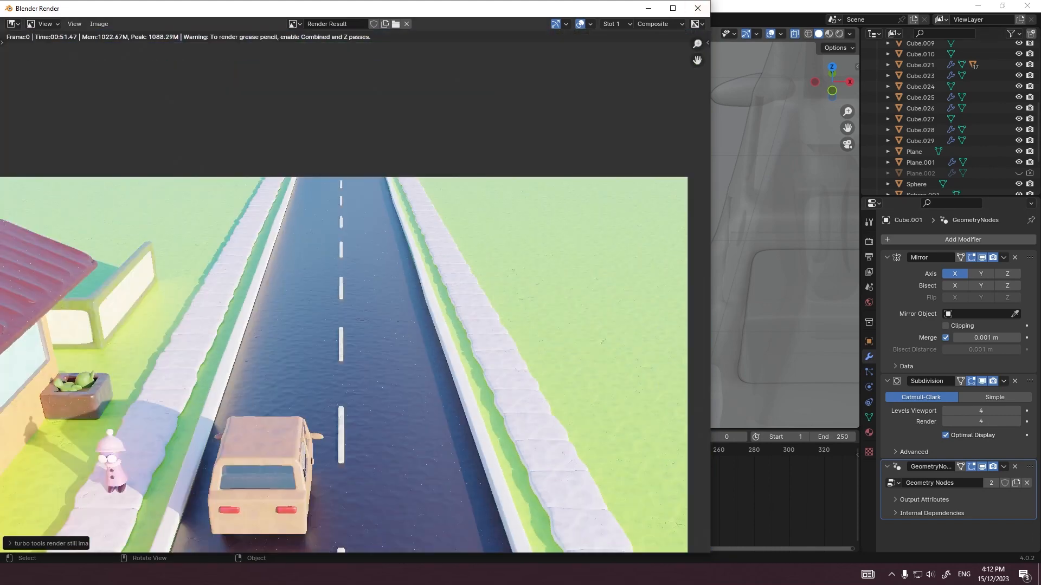
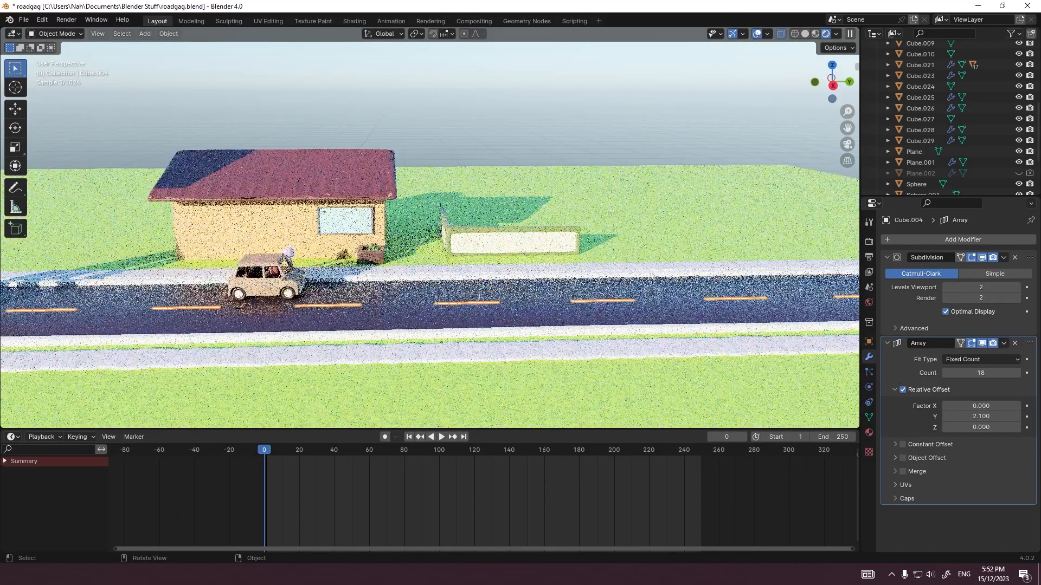
Step: Add a Bevel modifier and a level-2 Subdivision modifier to the house's wall block, Cube.010
{"action": "scroll", "coordinate": [428, 228], "scroll_direction": "up", "scroll_amount": 3}
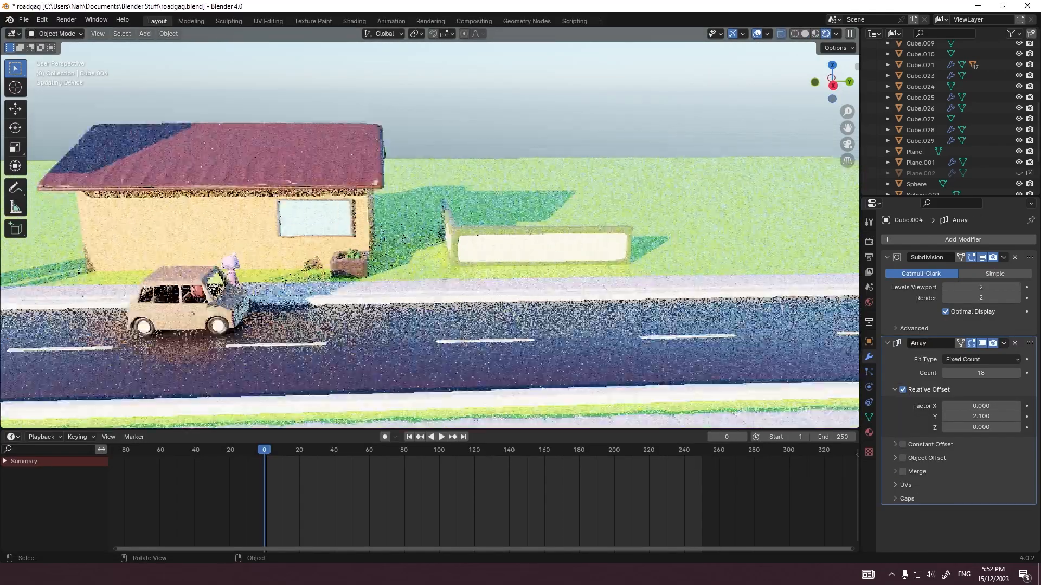
{"action": "scroll", "coordinate": [430, 235], "scroll_direction": "down", "scroll_amount": 2}
{"action": "left_click", "coordinate": [412, 244]}
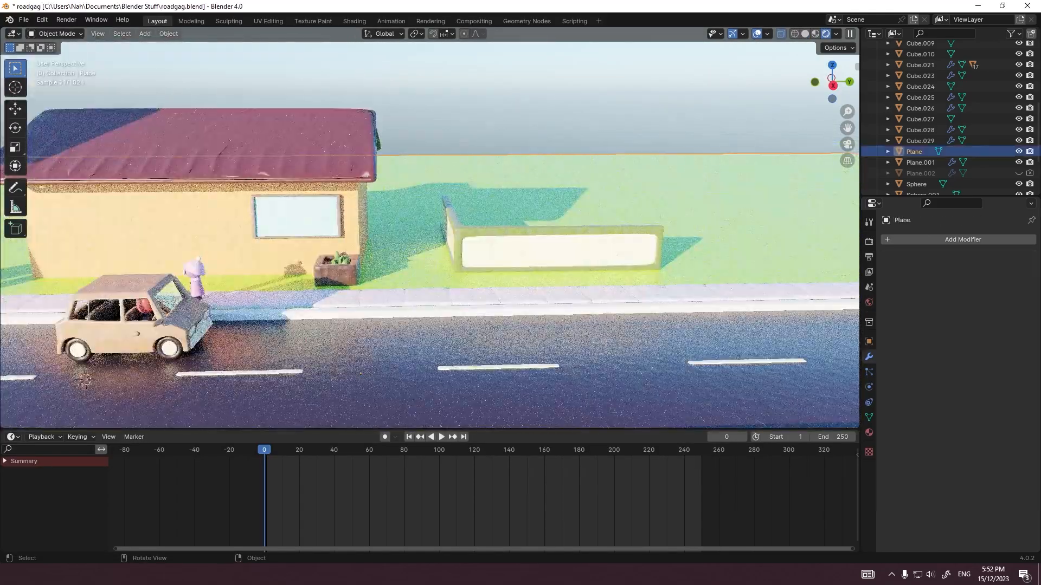
{"action": "scroll", "coordinate": [429, 235], "scroll_direction": "down", "scroll_amount": 5}
{"action": "scroll", "coordinate": [429, 235], "scroll_direction": "up", "scroll_amount": 8}
{"action": "left_click", "coordinate": [211, 211]}
{"action": "left_click", "coordinate": [212, 255]}
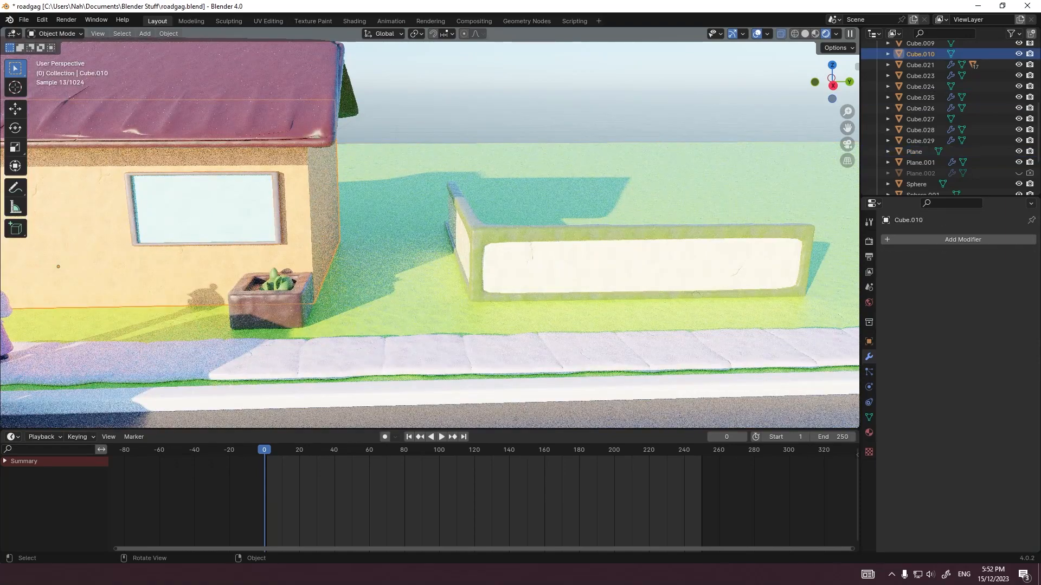
{"action": "mouse_move", "coordinate": [212, 254]}
{"action": "middle_mouse_down"}
{"action": "mouse_move", "coordinate": [178, 255]}
{"action": "mouse_move", "coordinate": [201, 255]}
{"action": "middle_mouse_up"}
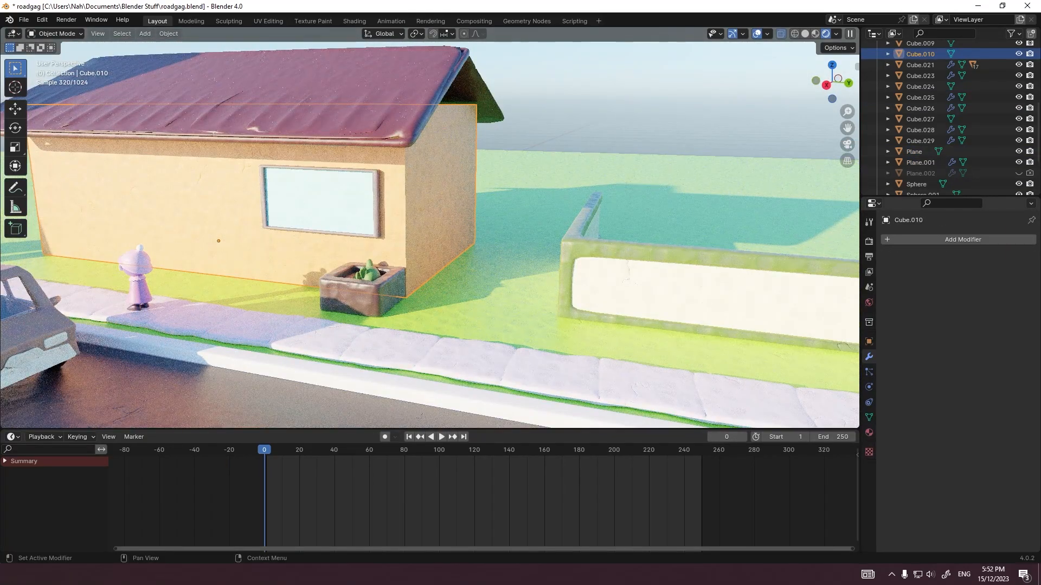
{"action": "left_click", "coordinate": [963, 239]}
{"action": "mouse_move", "coordinate": [861, 275]}
{"action": "left_click", "coordinate": [797, 282]}
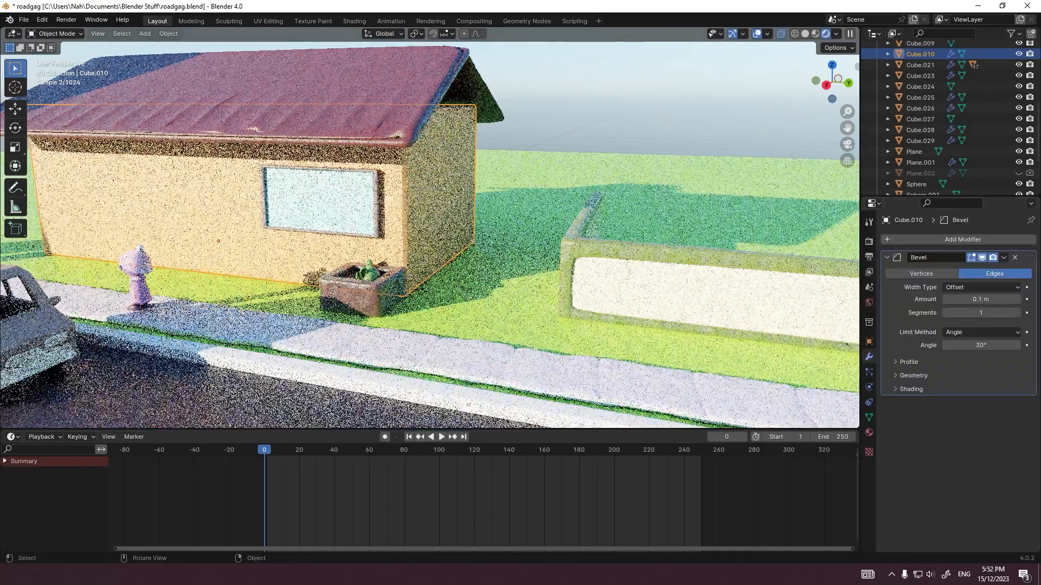
{"action": "key", "text": "ctrl+2"}
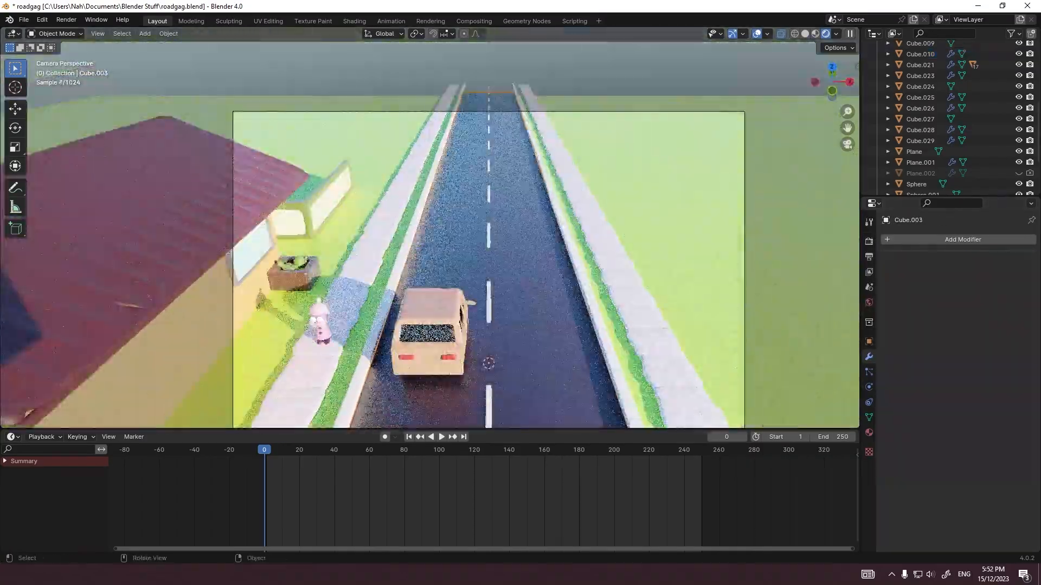
Step: Add a cube and move it onto the lawn beyond the house, behind the low fence beside the road
{"action": "left_click", "coordinate": [387, 228]}
{"action": "scroll", "coordinate": [432, 228], "scroll_direction": "up", "scroll_amount": 3}
{"action": "scroll", "coordinate": [432, 228], "scroll_direction": "down", "scroll_amount": 2}
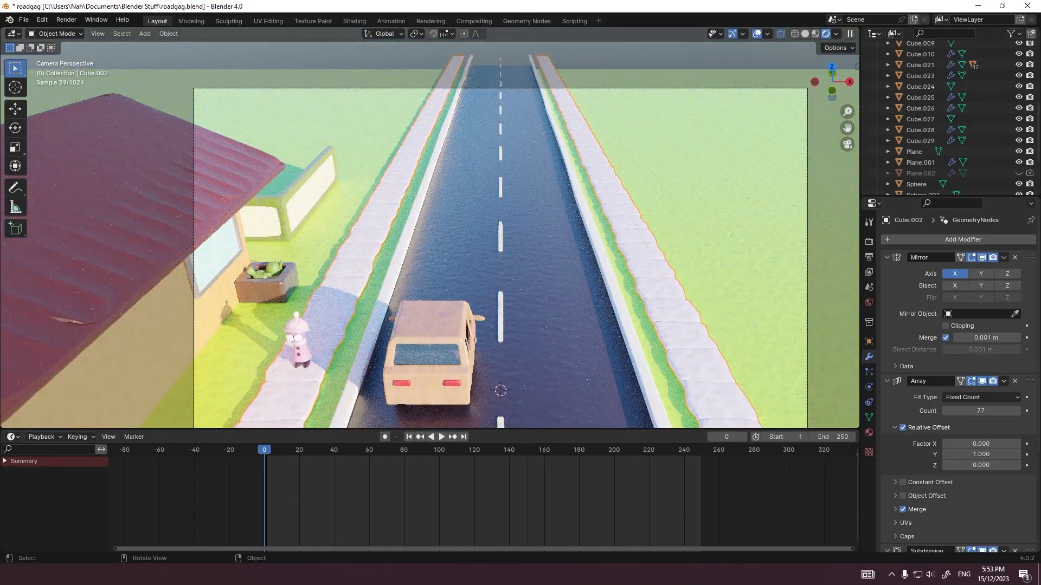
{"action": "key", "text": "shift+a"}
{"action": "left_click", "coordinate": [449, 77]}
{"action": "scroll", "coordinate": [430, 228], "scroll_direction": "down", "scroll_amount": 2}
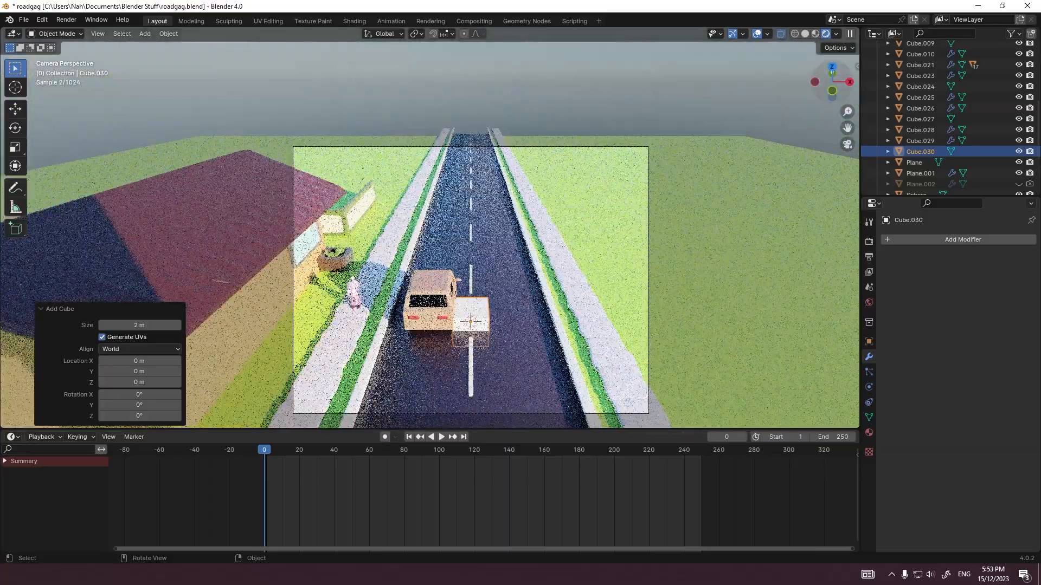
{"action": "key", "text": "KP_7"}
{"action": "key", "text": "g"}
{"action": "left_click", "coordinate": [401, 208], "text": "ctrl"}
{"action": "scroll", "coordinate": [412, 214], "scroll_direction": "up", "scroll_amount": 7}
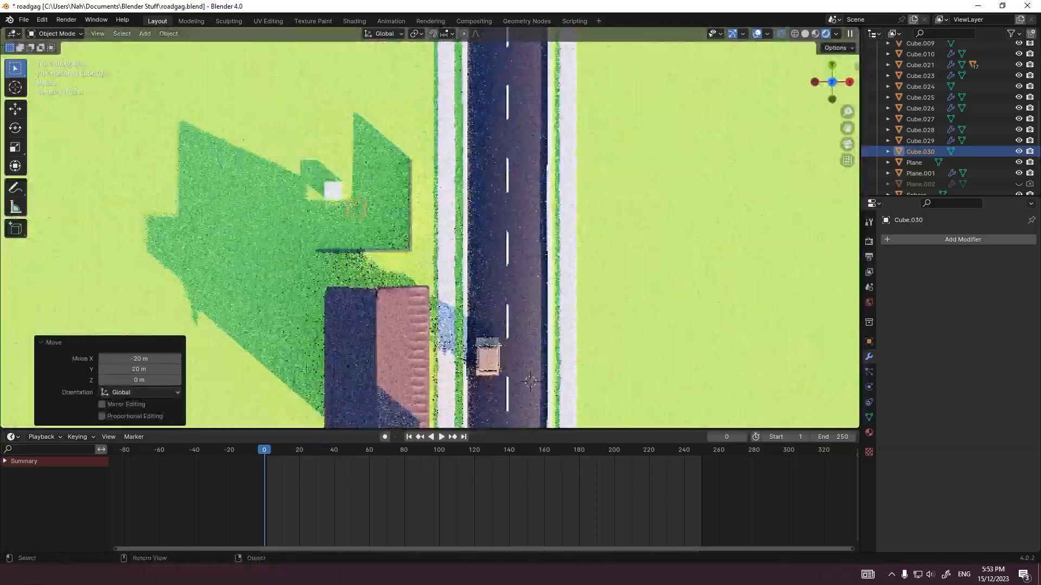
{"action": "scroll", "coordinate": [358, 173], "scroll_direction": "up", "scroll_amount": 2}
Step: Stretch the cube's mesh along X, and 8 m along Y, into a rectangular building base
{"action": "key", "text": "Tab"}
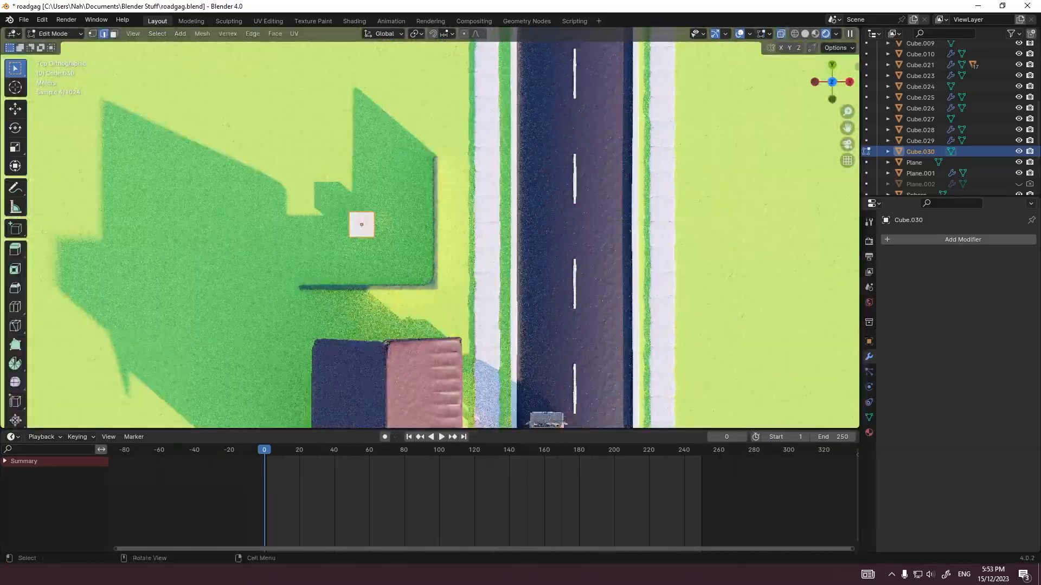
{"action": "left_click_drag", "start_coordinate": [332, 197], "coordinate": [358, 251]}
{"action": "key", "text": "g"}
{"action": "key", "text": "x"}
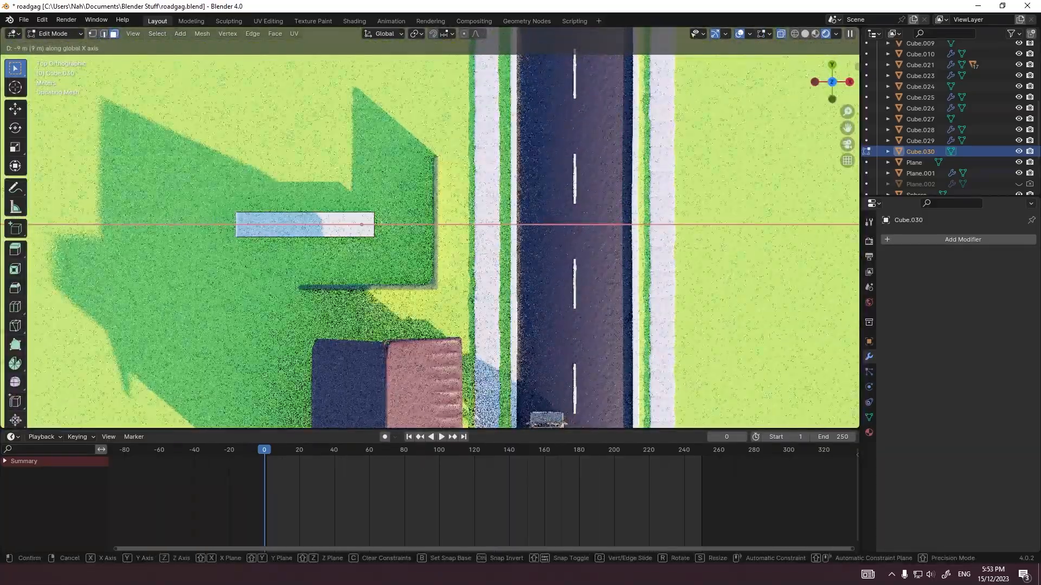
{"action": "left_click", "coordinate": [321, 238], "text": "ctrl"}
{"action": "left_click_drag", "start_coordinate": [301, 198], "coordinate": [385, 219]}
{"action": "key", "text": "g"}
{"action": "key", "text": "y"}
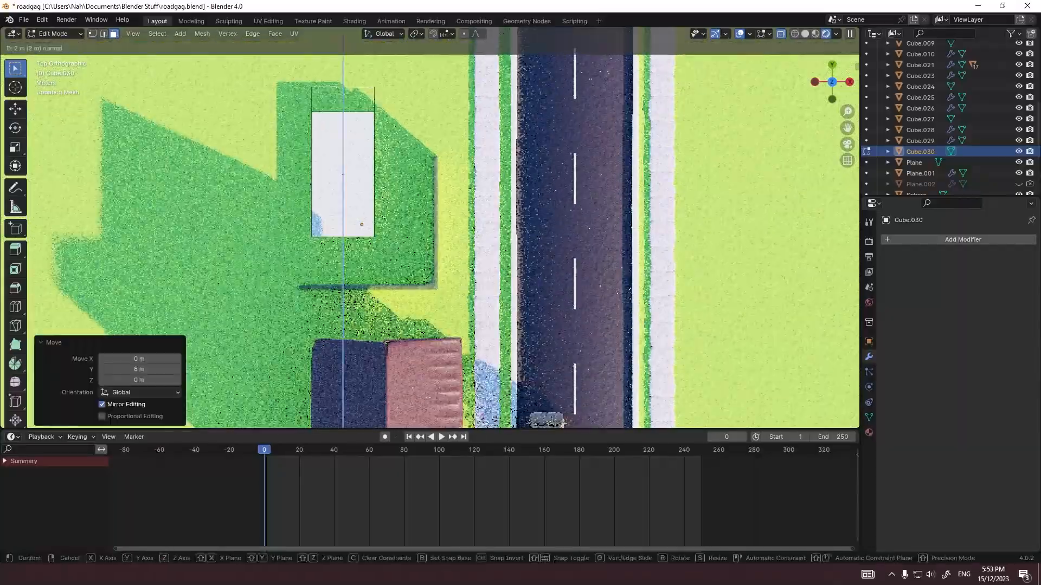
{"action": "left_click", "coordinate": [347, 76], "text": "ctrl"}
Step: Extrude a side wing from the far end of the block toward the road to form an L-shaped footprint
{"action": "left_click_drag", "start_coordinate": [362, 66], "coordinate": [392, 96]}
{"action": "key", "text": "e"}
{"action": "left_click", "coordinate": [436, 81], "text": "ctrl"}
{"action": "key", "text": "Return"}
{"action": "scroll", "coordinate": [429, 228], "scroll_direction": "down", "scroll_amount": 3}
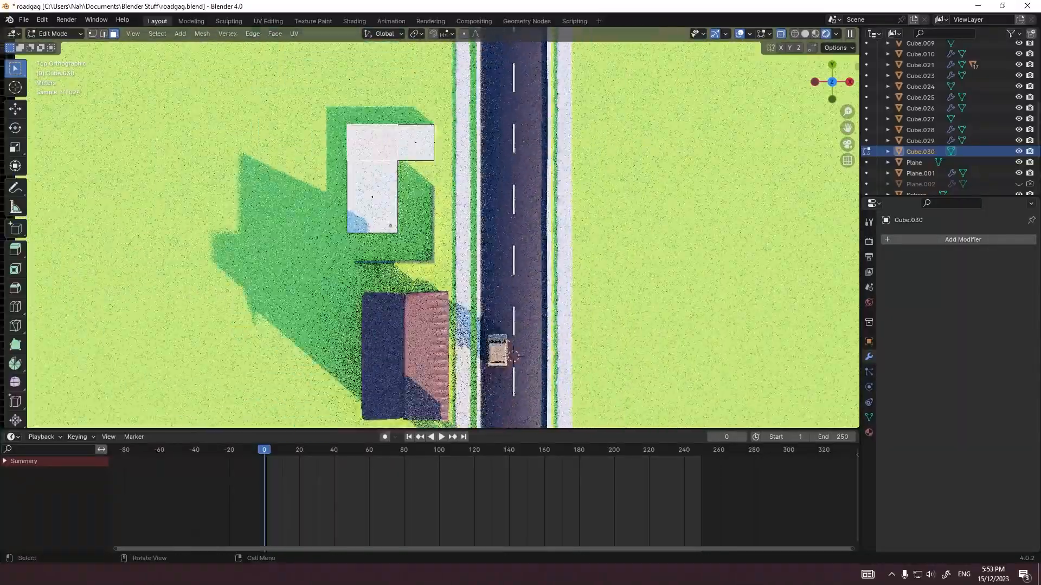
Step: Raise the whole L-shaped block along Z until it sits on the ground
{"action": "middle_click_drag", "start_coordinate": [488, 304], "coordinate": [347, 179]}
{"action": "scroll", "coordinate": [429, 228], "scroll_direction": "up", "scroll_amount": 4}
{"action": "key", "text": "KP_3"}
{"action": "key", "text": "Tab"}
{"action": "key", "text": "g"}
{"action": "key", "text": "z"}
{"action": "key", "text": "Return"}
{"action": "key", "text": "Tab"}
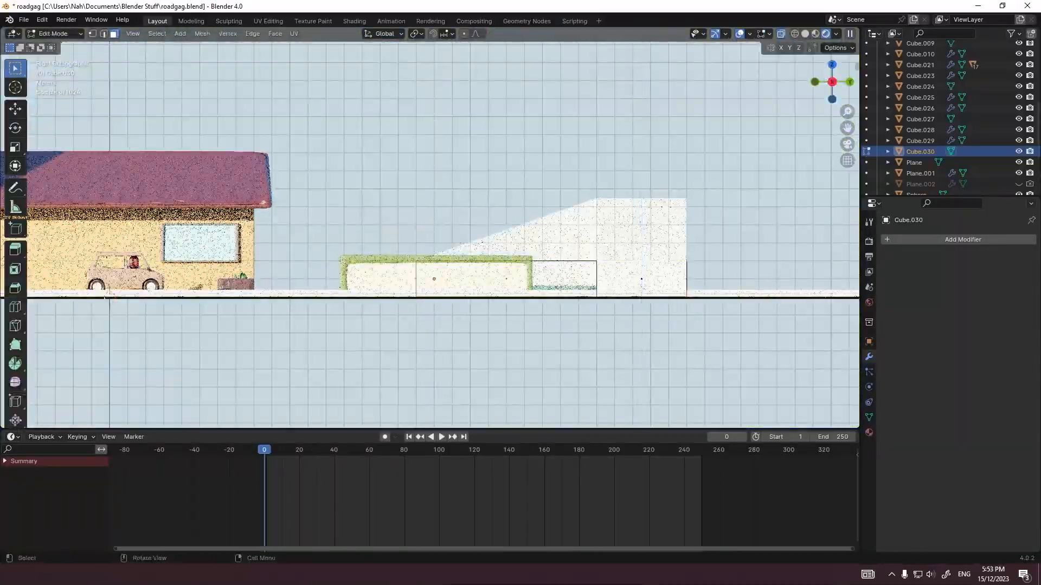
Step: Move the top faces of the L-shaped building up along Z to make its walls taller
{"action": "middle_click_drag", "start_coordinate": [520, 228], "coordinate": [434, 293]}
{"action": "left_click", "coordinate": [539, 217], "text": "shift"}
{"action": "left_click", "coordinate": [658, 287], "text": "shift"}
{"action": "key", "text": "KP_3"}
{"action": "key", "text": "g"}
{"action": "key", "text": "z"}
{"action": "key", "text": "Return"}
Step: Extrude the main block's top faces 4 m along Z, keeping the road-side wing lower
{"action": "middle_click_drag", "start_coordinate": [521, 196], "coordinate": [515, 239]}
{"action": "scroll", "coordinate": [521, 206], "scroll_direction": "down", "scroll_amount": 4}
{"action": "left_click", "coordinate": [525, 195]}
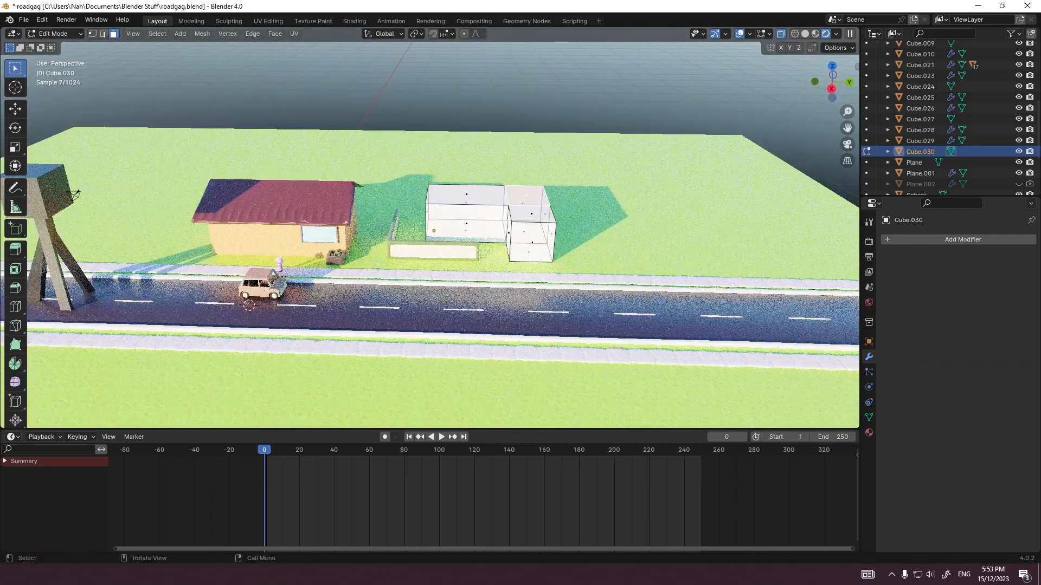
{"action": "scroll", "coordinate": [442, 235], "scroll_direction": "up", "scroll_amount": 2}
{"action": "key", "text": "g"}
{"action": "key", "text": "z"}
{"action": "key", "text": "6"}
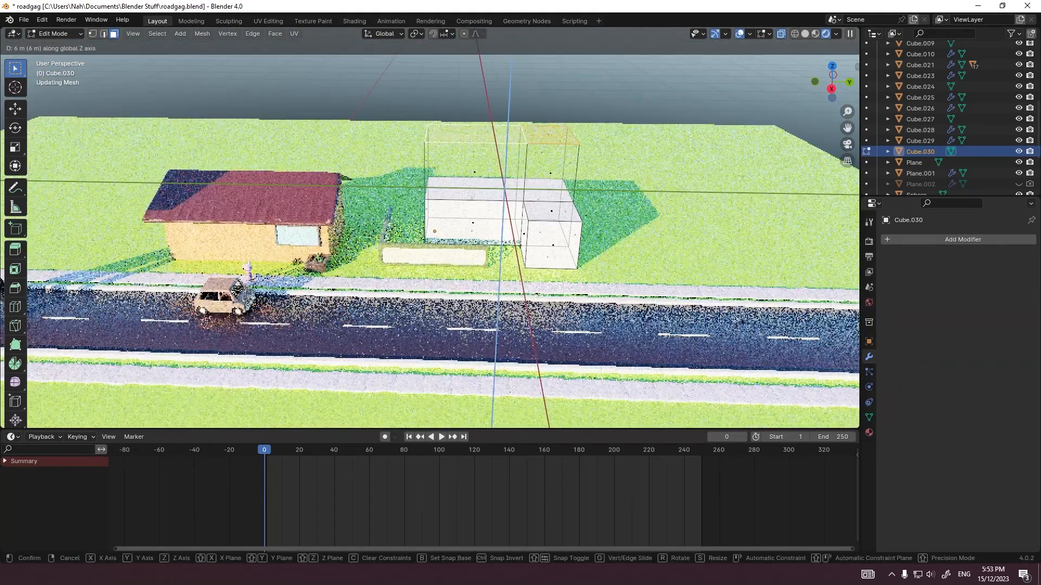
{"action": "key", "text": "BackSpace"}
{"action": "key", "text": "4"}
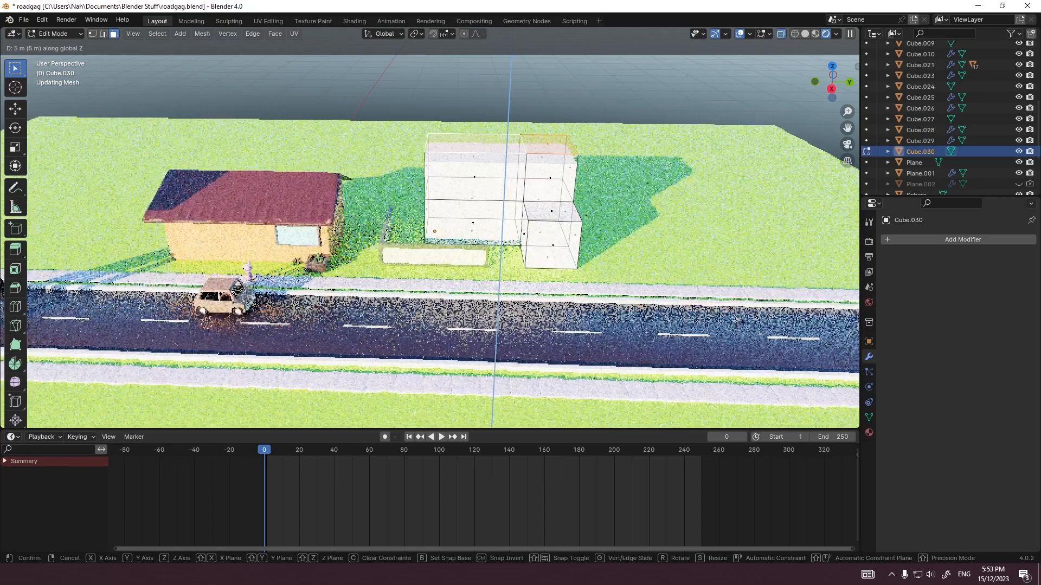
{"action": "key", "text": "Return"}
{"action": "key", "text": "grave"}
{"action": "left_click", "coordinate": [609, 204]}
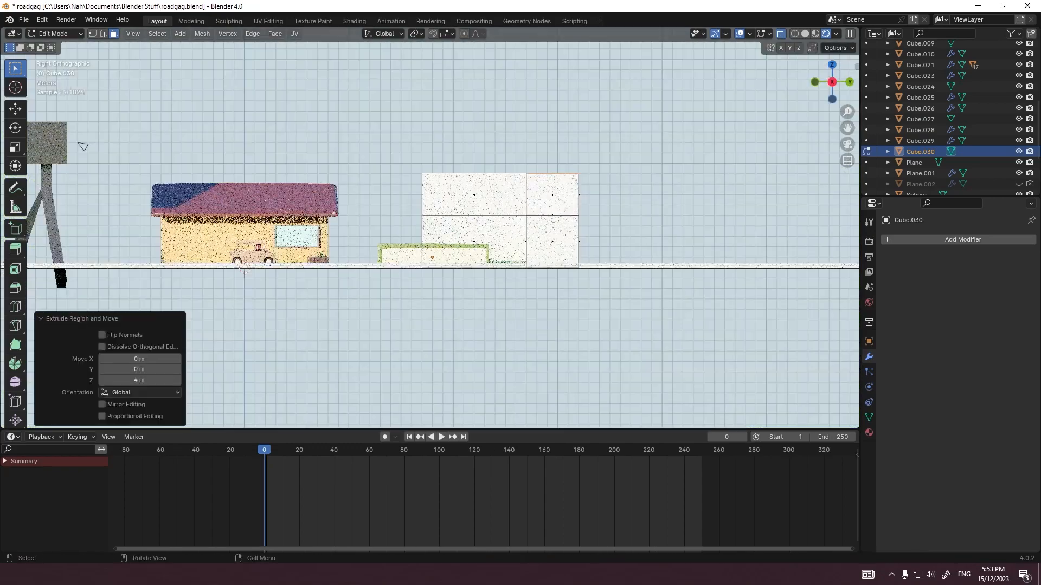
{"action": "key", "text": "Tab"}
{"action": "key", "text": "alt+a"}
Step: Add a Bevel modifier and a level-2 Subdivision modifier to the new building
{"action": "middle_click_drag", "start_coordinate": [602, 212], "coordinate": [628, 248]}
{"action": "left_click", "coordinate": [505, 201]}
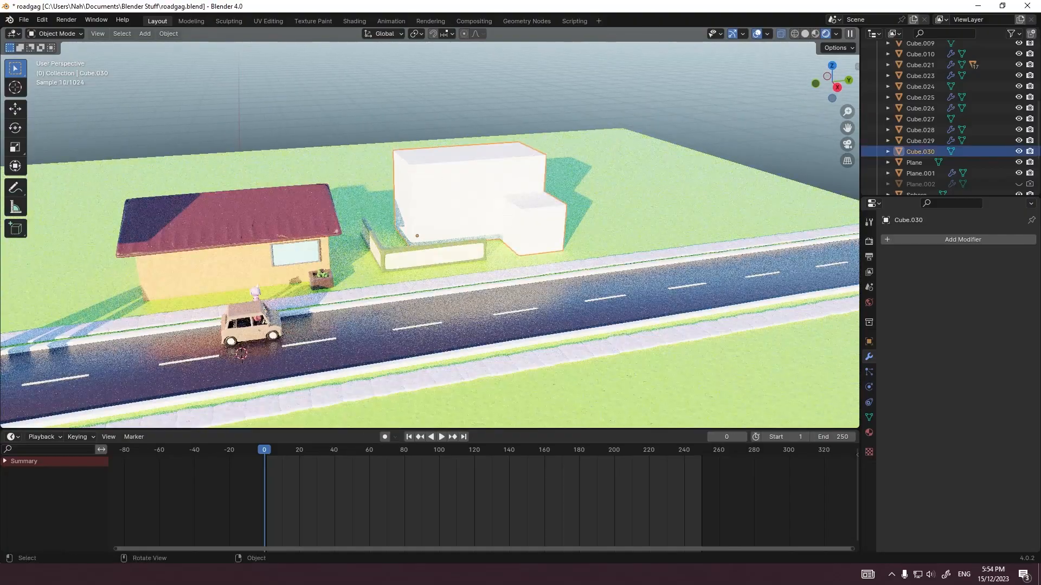
{"action": "left_click", "coordinate": [930, 240]}
{"action": "type", "text": "be"}
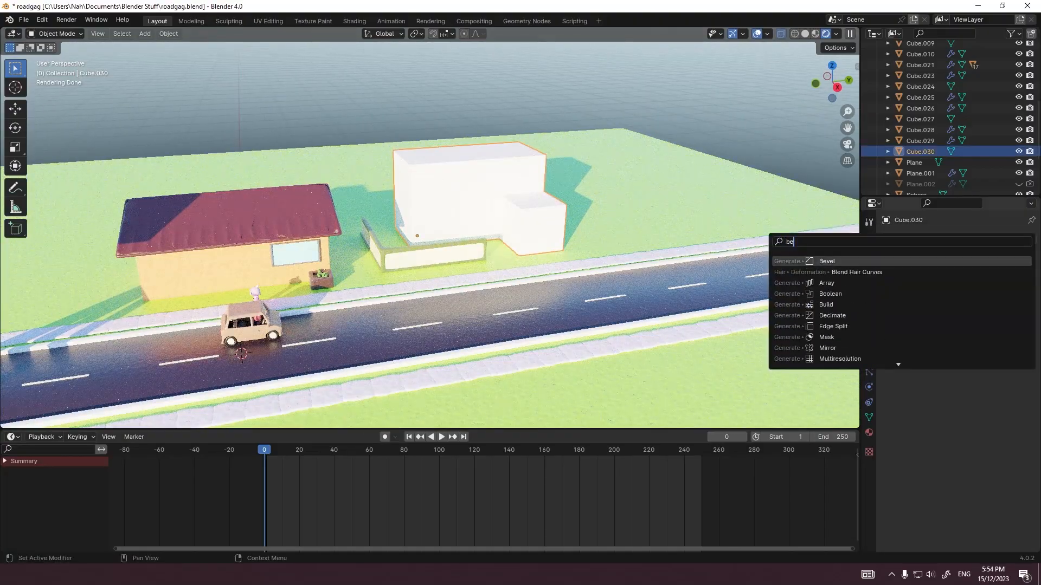
{"action": "key", "text": "Return"}
{"action": "left_click", "coordinate": [1016, 313]}
{"action": "key", "text": "ctrl+2"}
Step: Shade the new building smooth
{"action": "right_click", "coordinate": [542, 216]}
{"action": "left_click", "coordinate": [542, 229]}
{"action": "middle_click_drag", "start_coordinate": [542, 230], "coordinate": [429, 190]}
Step: Assign the existing material Clay 3.Doh.020 to the new building
{"action": "left_click", "coordinate": [869, 433]}
{"action": "left_click", "coordinate": [889, 286]}
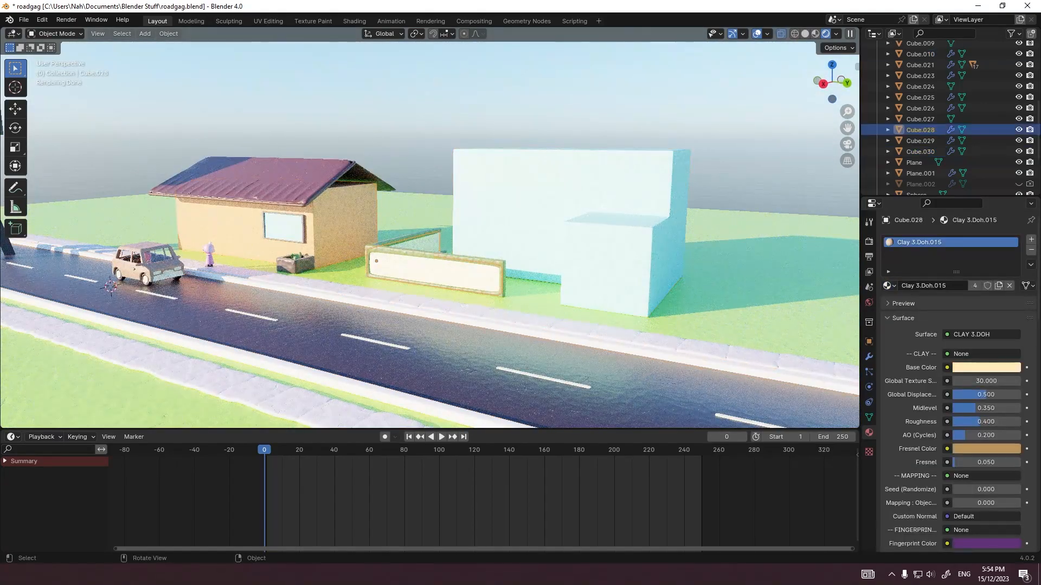
{"action": "left_click", "coordinate": [548, 206]}
{"action": "left_click", "coordinate": [889, 286]}
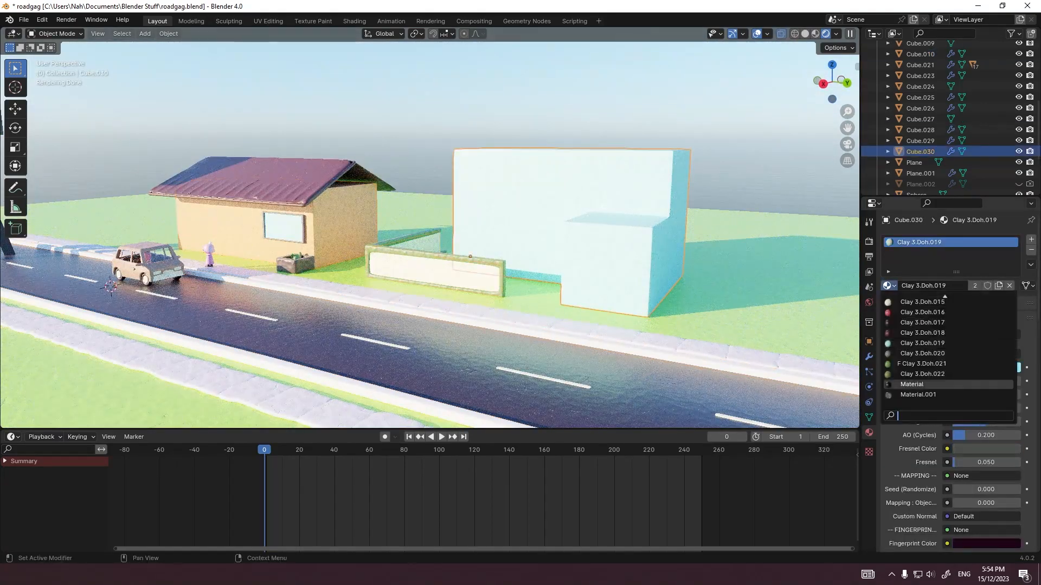
{"action": "left_click", "coordinate": [921, 373]}
{"action": "middle_click_drag", "start_coordinate": [477, 233], "coordinate": [559, 230]}
Step: Examine the new building and its wing from the camera view and from across the road
{"action": "key", "text": "KP_1"}
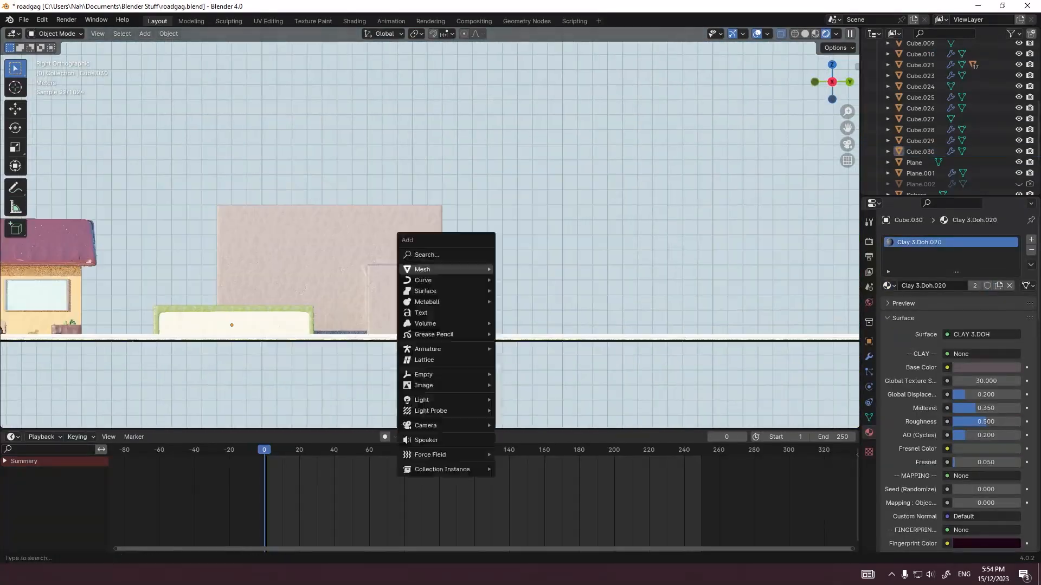
{"action": "key", "text": "Escape"}
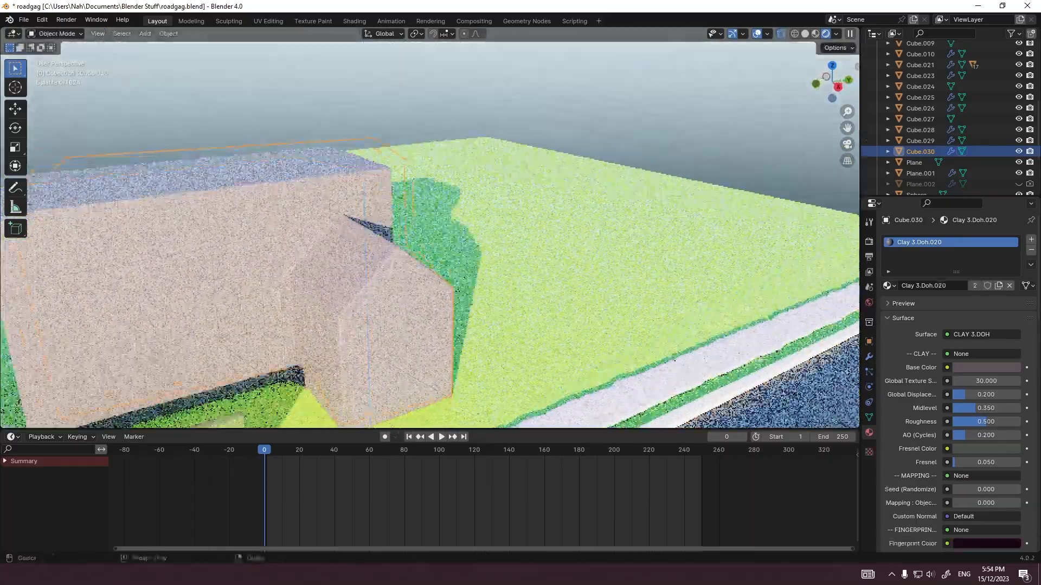
{"action": "key", "text": "KP_0"}
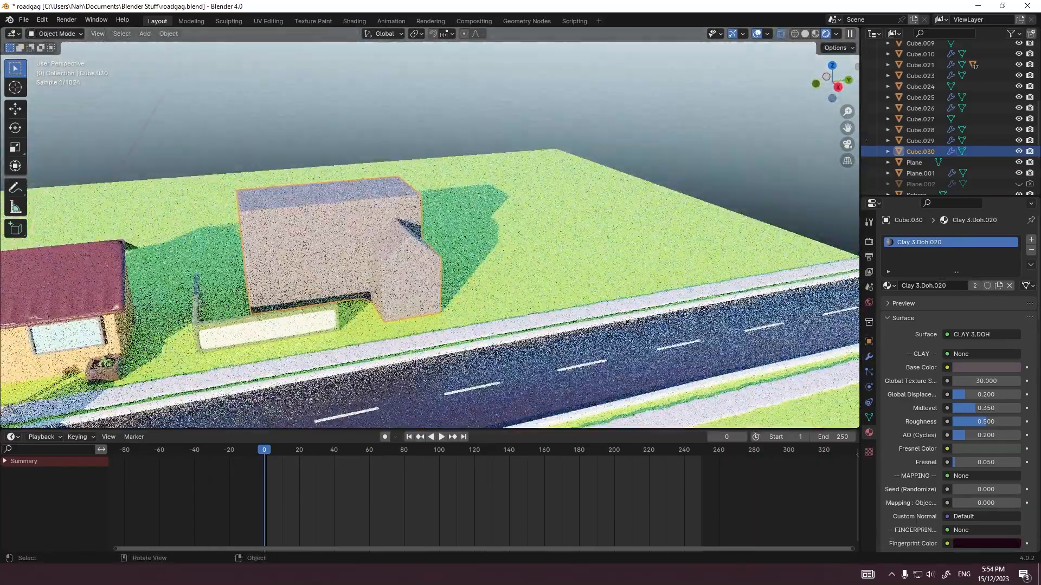
{"action": "scroll", "coordinate": [430, 228], "scroll_direction": "up", "scroll_amount": 5}
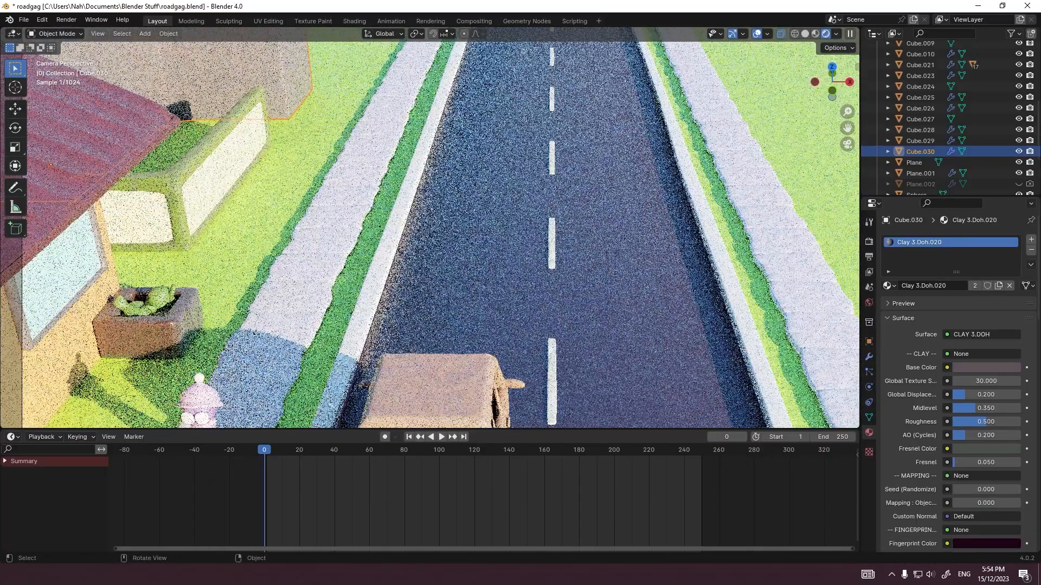
{"action": "scroll", "coordinate": [430, 228], "scroll_direction": "down", "scroll_amount": 5}
{"action": "left_click", "coordinate": [341, 347]}
{"action": "middle_click_drag", "start_coordinate": [591, 154], "coordinate": [476, 152]}
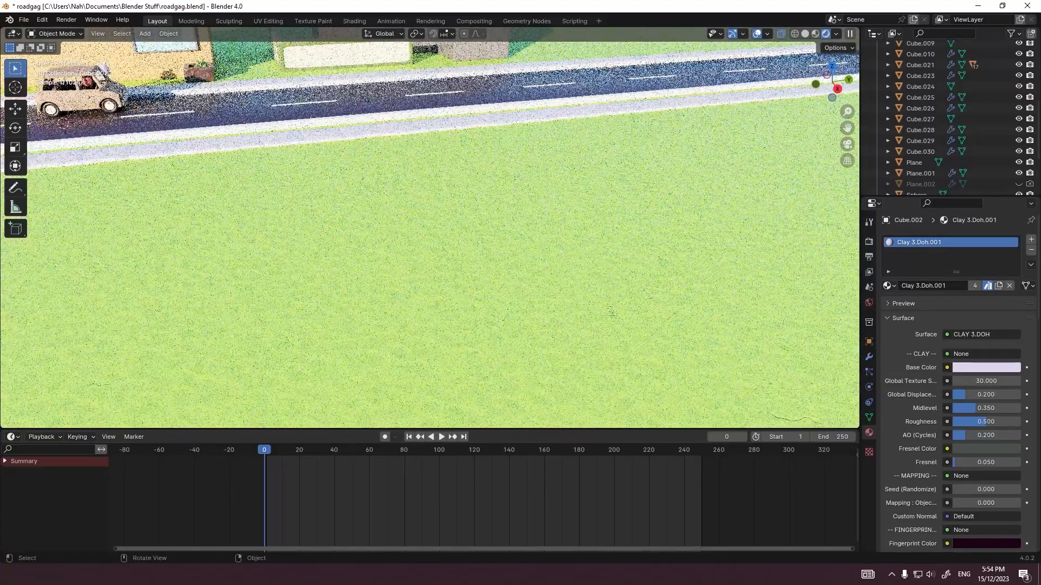
Step: Add a cube and move it 29 m along Y and 8 m along Z, up near the peak of the wing's gable
{"action": "key", "text": "grave"}
{"action": "left_click", "coordinate": [555, 152]}
{"action": "middle_click_drag", "start_coordinate": [556, 152], "coordinate": [404, 292], "text": "shift"}
{"action": "scroll", "coordinate": [347, 236], "scroll_direction": "up", "scroll_amount": 5}
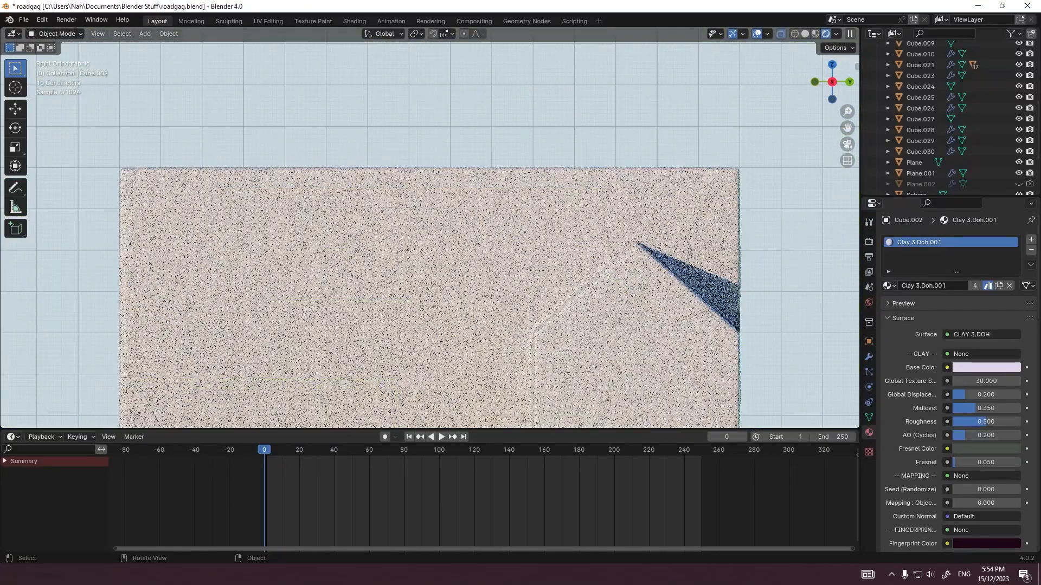
{"action": "key", "text": "shift+a"}
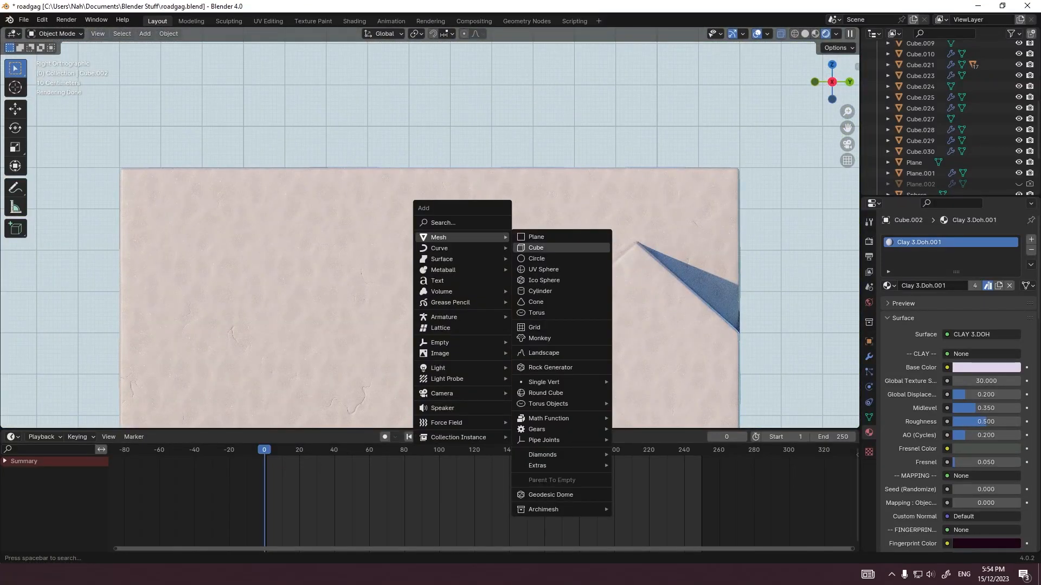
{"action": "left_click", "coordinate": [536, 248]}
{"action": "scroll", "coordinate": [536, 248], "scroll_direction": "down", "scroll_amount": 3}
{"action": "key", "text": "g"}
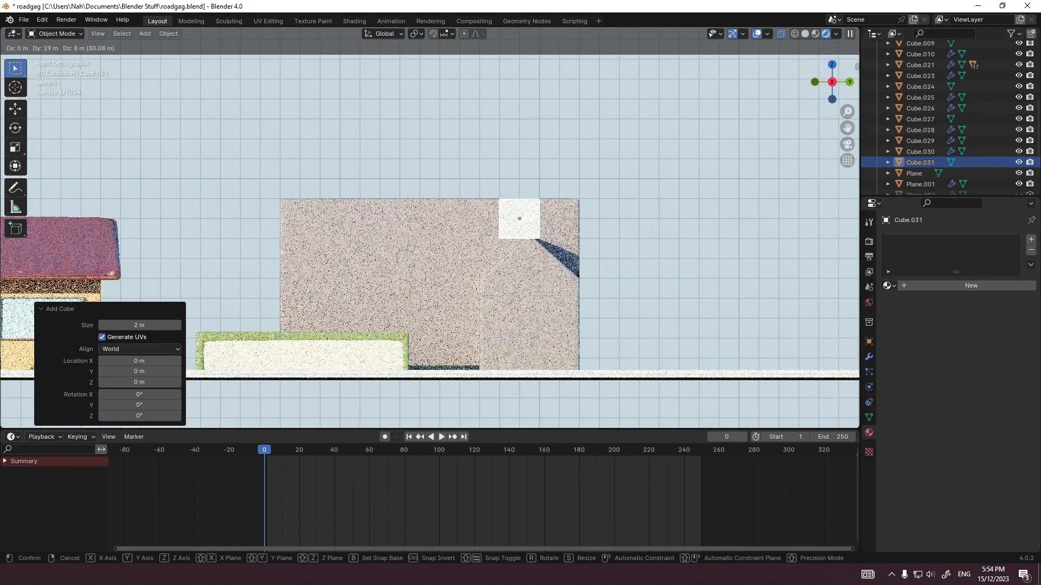
{"action": "left_click", "coordinate": [519, 218]}
Step: Align the new cube along Y with the wing's ridge and scale its mesh down to a small block
{"action": "scroll", "coordinate": [520, 219], "scroll_direction": "up", "scroll_amount": 6}
{"action": "middle_click_drag", "start_coordinate": [519, 219], "coordinate": [235, 227], "text": "shift"}
{"action": "key", "text": "g"}
{"action": "key", "text": "y"}
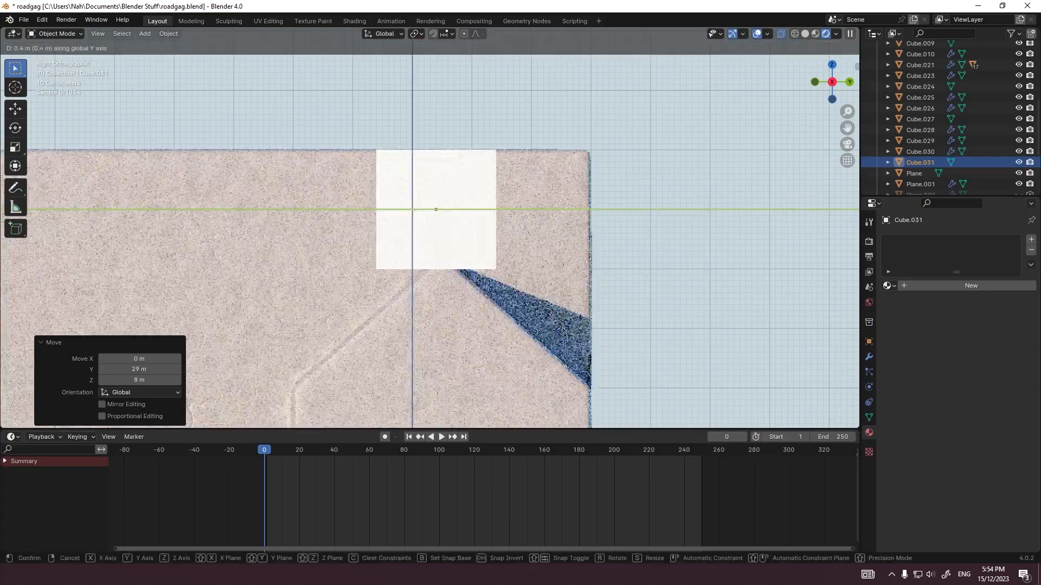
{"action": "left_click", "coordinate": [477, 292]}
{"action": "key", "text": "Tab"}
{"action": "key", "text": "s"}
{"action": "left_click", "coordinate": [449, 225]}
{"action": "scroll", "coordinate": [449, 225], "scroll_direction": "up", "scroll_amount": 5}
{"action": "key", "text": "Tab"}
Step: Move the small block along X to where the wing's ridge meets the main wall
{"action": "key", "text": "KP_7"}
{"action": "scroll", "coordinate": [451, 228], "scroll_direction": "down", "scroll_amount": 10}
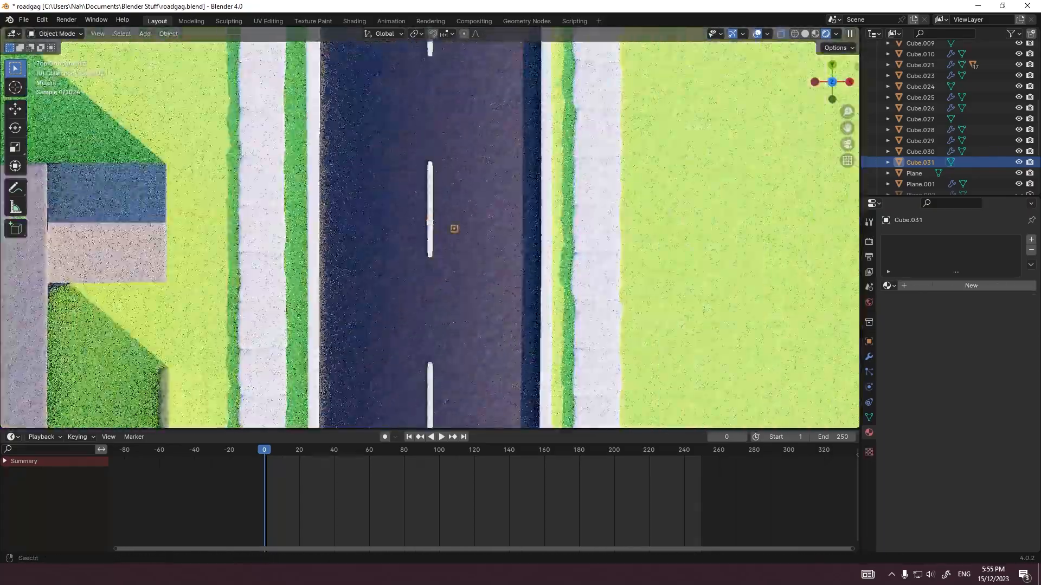
{"action": "middle_click_drag", "start_coordinate": [451, 228], "coordinate": [569, 238], "text": "shift"}
{"action": "key", "text": "g"}
{"action": "key", "text": "x"}
{"action": "left_click", "coordinate": [191, 233]}
Step: Stretch the block's end face along X to the wing's front edge to form a beam over the ridge
{"action": "scroll", "coordinate": [191, 233], "scroll_direction": "up", "scroll_amount": 8}
{"action": "key", "text": "Tab"}
{"action": "left_click_drag", "start_coordinate": [95, 202], "coordinate": [117, 248]}
{"action": "key", "text": "g"}
{"action": "key", "text": "x"}
{"action": "scroll", "coordinate": [431, 228], "scroll_direction": "down", "scroll_amount": 1}
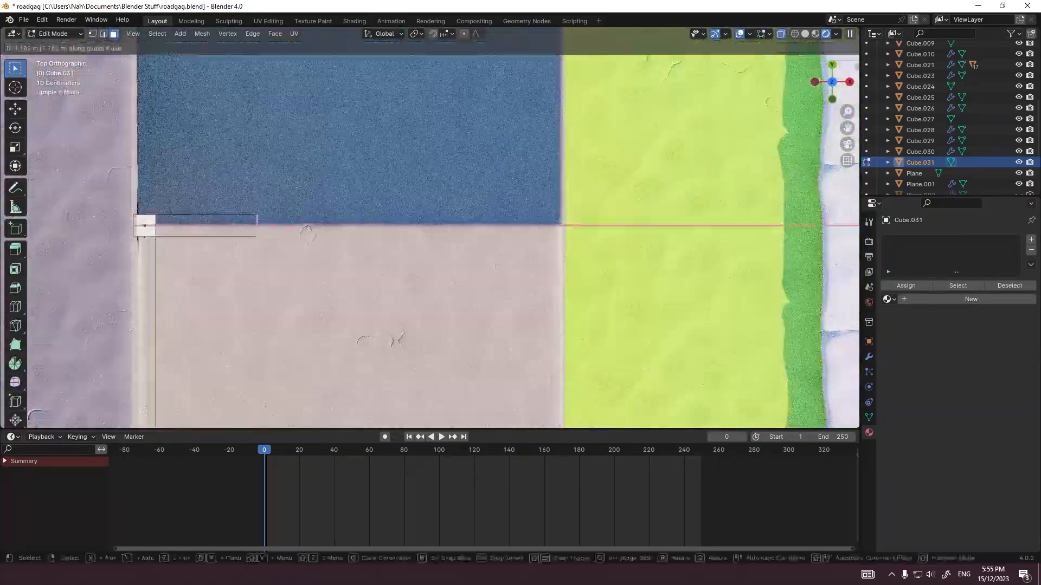
{"action": "left_click", "coordinate": [542, 228]}
Step: Lower the ridge beam 0.7 m along Z to rest just above the gable peak
{"action": "key", "text": "KP_3"}
{"action": "scroll", "coordinate": [430, 228], "scroll_direction": "up", "scroll_amount": 1}
{"action": "key", "text": "Tab"}
{"action": "key", "text": "g"}
{"action": "key", "text": "z"}
{"action": "left_click", "coordinate": [434, 267]}
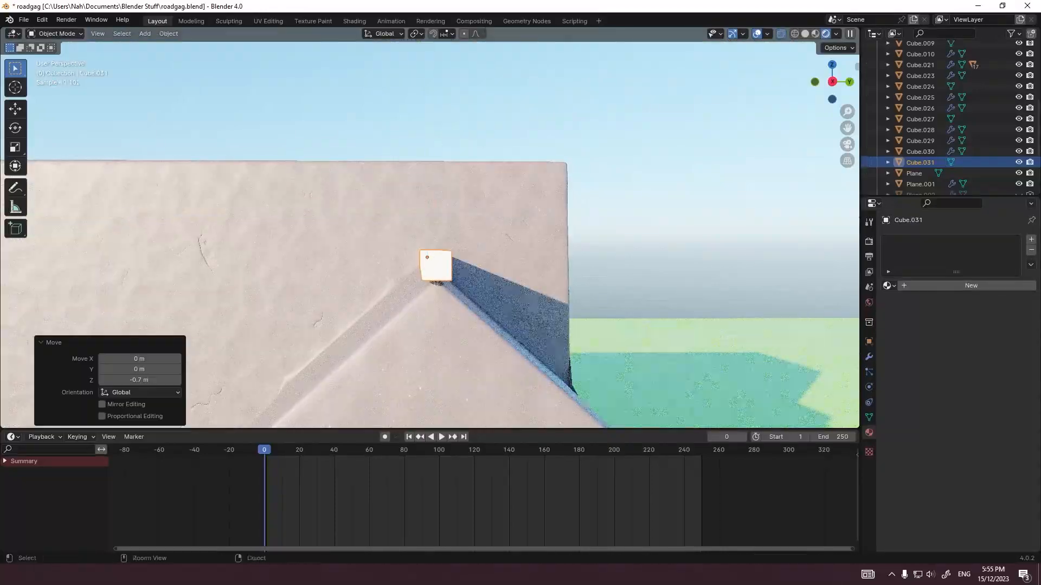
Step: Move the ridge beam's bottom face along Z to adjust the beam's thickness
{"action": "scroll", "coordinate": [434, 268], "scroll_direction": "up", "scroll_amount": 3}
{"action": "key", "text": "Tab"}
{"action": "key", "text": "g"}
{"action": "key", "text": "z"}
{"action": "left_click", "coordinate": [435, 304]}
Step: Extrude the ridge beam's bottom face down to the peak and narrow the new face along Y
{"action": "key", "text": "e"}
{"action": "left_click", "coordinate": [434, 319]}
{"action": "key", "text": "s"}
{"action": "key", "text": "y"}
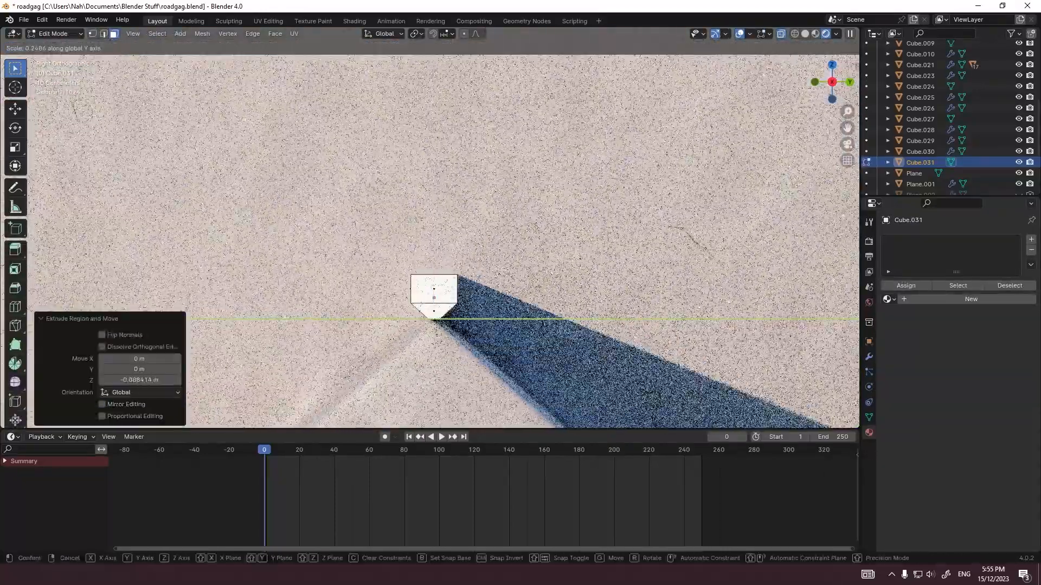
{"action": "left_click", "coordinate": [433, 303]}
{"action": "scroll", "coordinate": [431, 235], "scroll_direction": "down", "scroll_amount": 8}
{"action": "scroll", "coordinate": [430, 235], "scroll_direction": "up", "scroll_amount": 3}
{"action": "key", "text": "s"}
{"action": "key", "text": "y"}
{"action": "left_click", "coordinate": [432, 244]}
Step: Try to extrude the beam's bottom face further down and scale it along Y, and undo the attempt
{"action": "key", "text": "e"}
{"action": "left_click", "coordinate": [434, 362]}
{"action": "key", "text": "s"}
{"action": "key", "text": "y"}
{"action": "key", "text": "ctrl+z"}
{"action": "key", "text": "ctrl+z"}
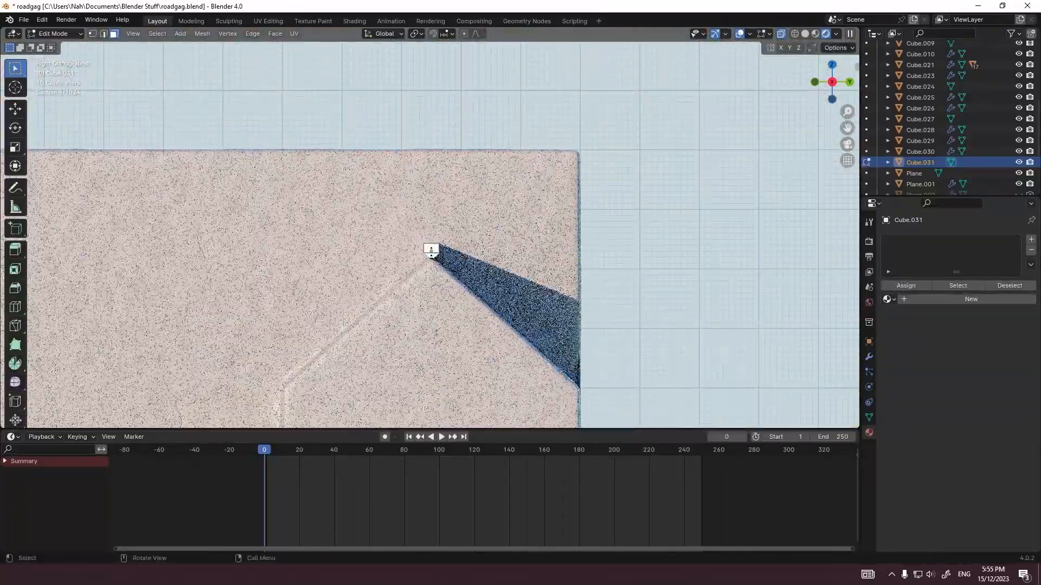
{"action": "key", "text": "alt+s"}
{"action": "right_click", "coordinate": [528, 253]}
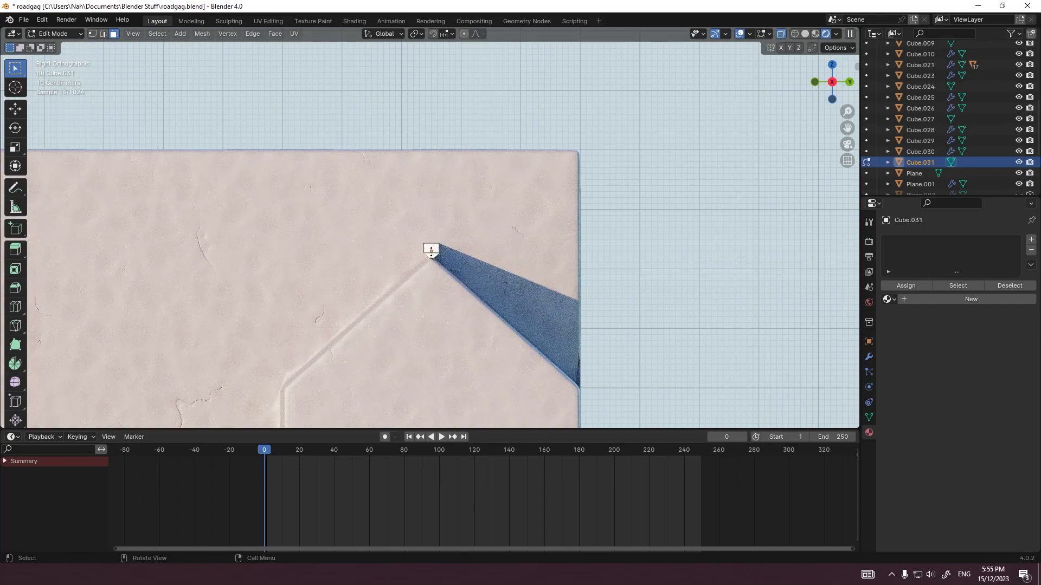
{"action": "scroll", "coordinate": [430, 234], "scroll_direction": "up", "scroll_amount": 2}
{"action": "key", "text": "g"}
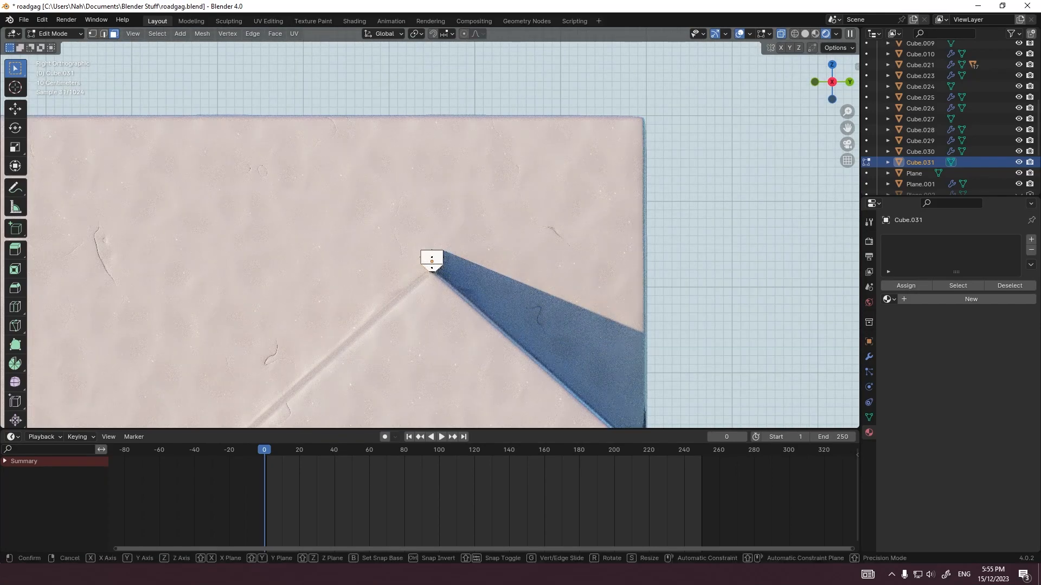
{"action": "key", "text": "Escape"}
Step: Extrude the ridge beam's two sloping lower faces 3.69 m along their normals to form both roof slopes
{"action": "key", "text": "e"}
{"action": "key", "text": "Escape"}
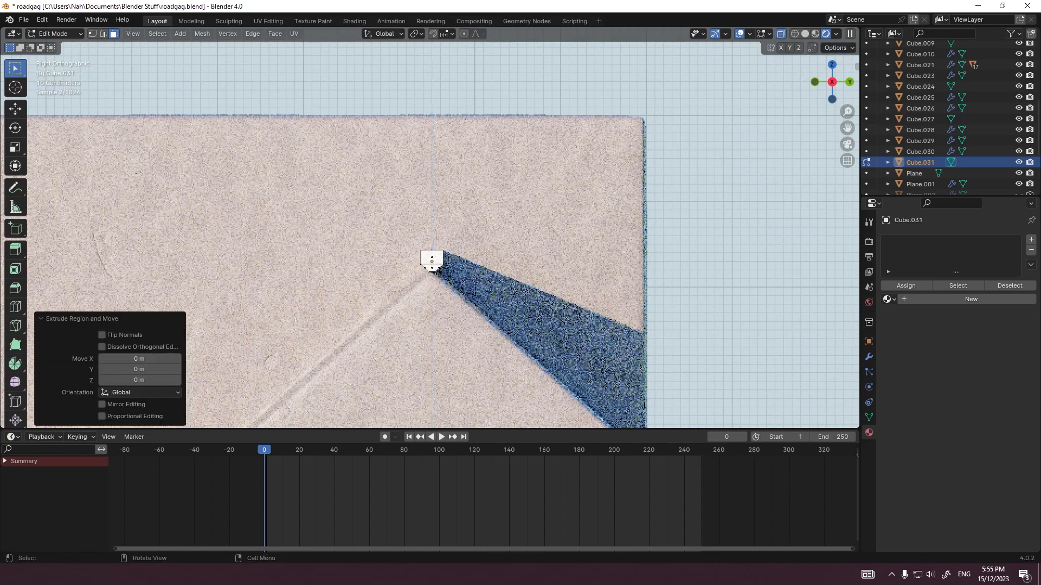
{"action": "key", "text": "alt+s"}
{"action": "left_click", "coordinate": [443, 187]}
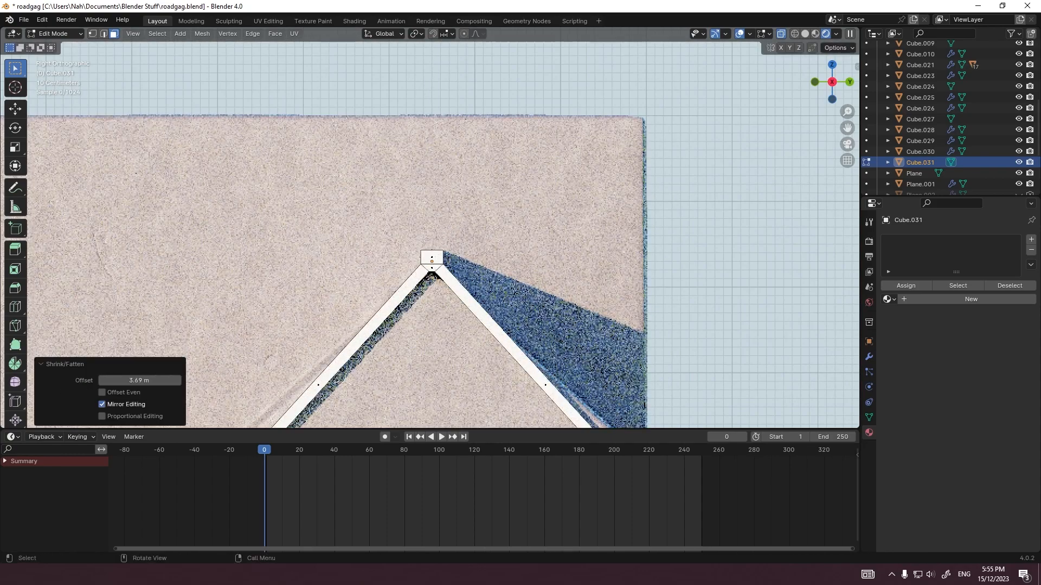
Step: Raise the outer ends of the roof slopes along Z to match the gable pitch and extend them by 0.212 m
{"action": "middle_click_drag", "start_coordinate": [443, 216], "coordinate": [431, 55], "text": "shift"}
{"action": "scroll", "coordinate": [431, 217], "scroll_direction": "down", "scroll_amount": 2}
{"action": "scroll", "coordinate": [431, 217], "scroll_direction": "up", "scroll_amount": 1}
{"action": "key", "text": "g"}
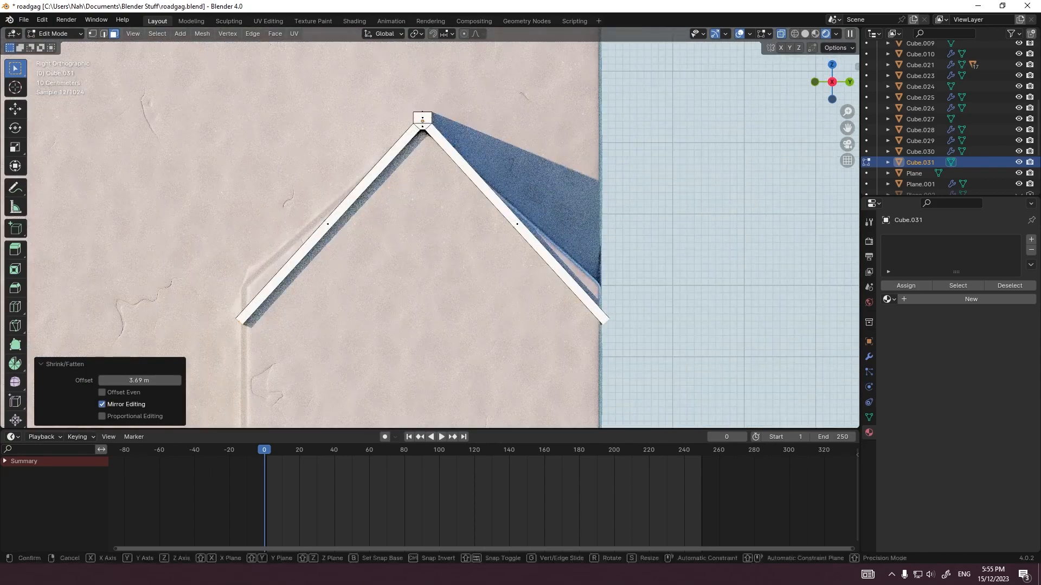
{"action": "key", "text": "z"}
{"action": "key", "text": "Escape"}
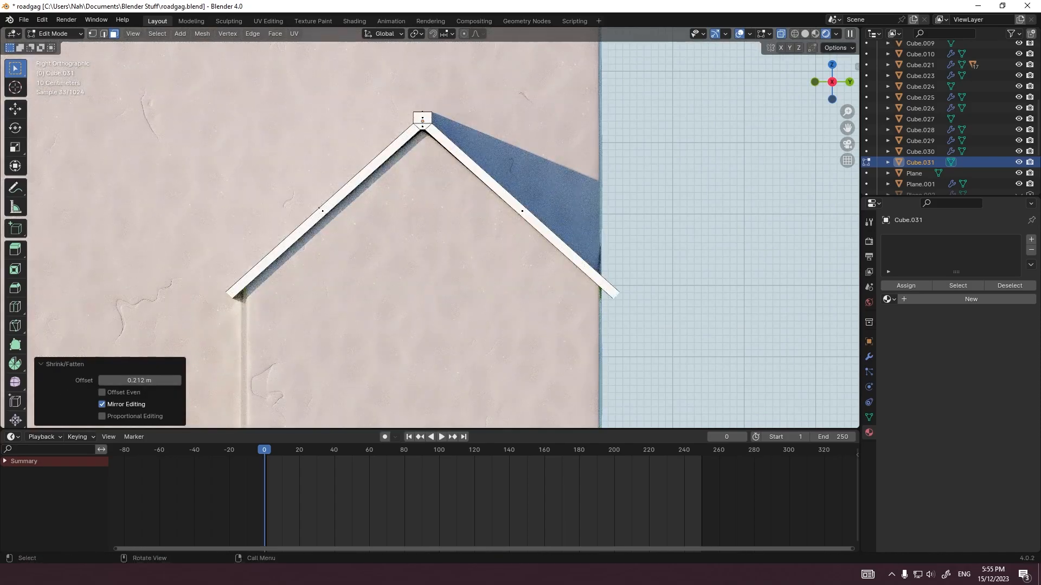
Step: Shift the whole gable roof slightly along the X axis in Object Mode
{"action": "middle_click_drag", "start_coordinate": [488, 206], "coordinate": [363, 238]}
{"action": "key", "text": "Tab"}
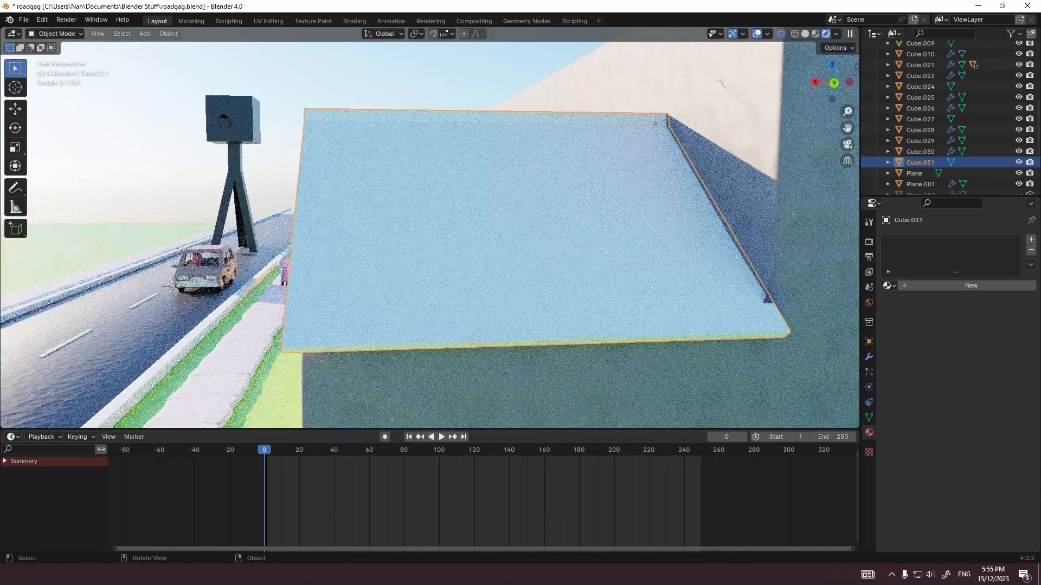
{"action": "key", "text": "g"}
{"action": "key", "text": "y"}
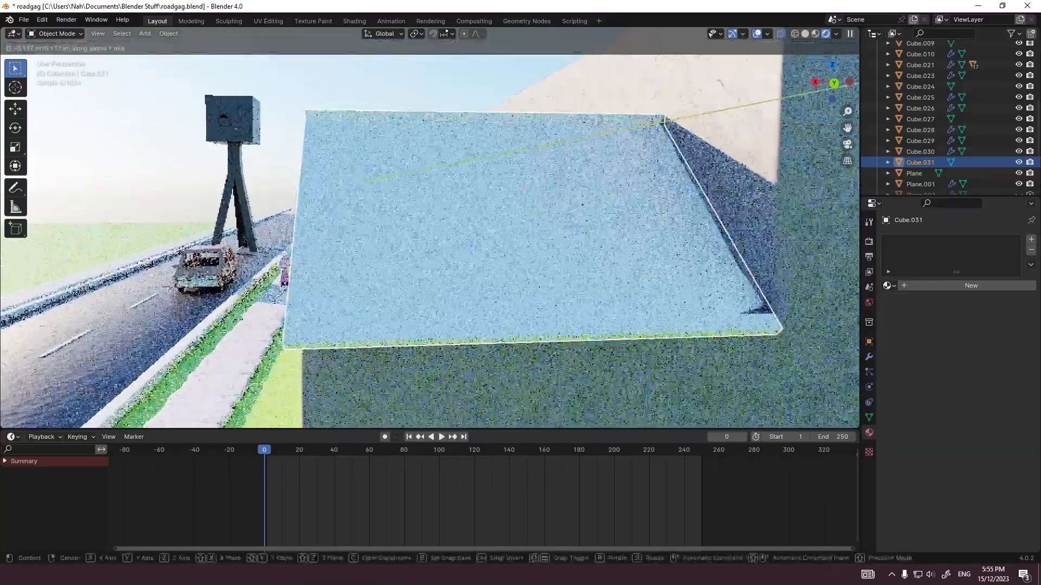
{"action": "key", "text": "x"}
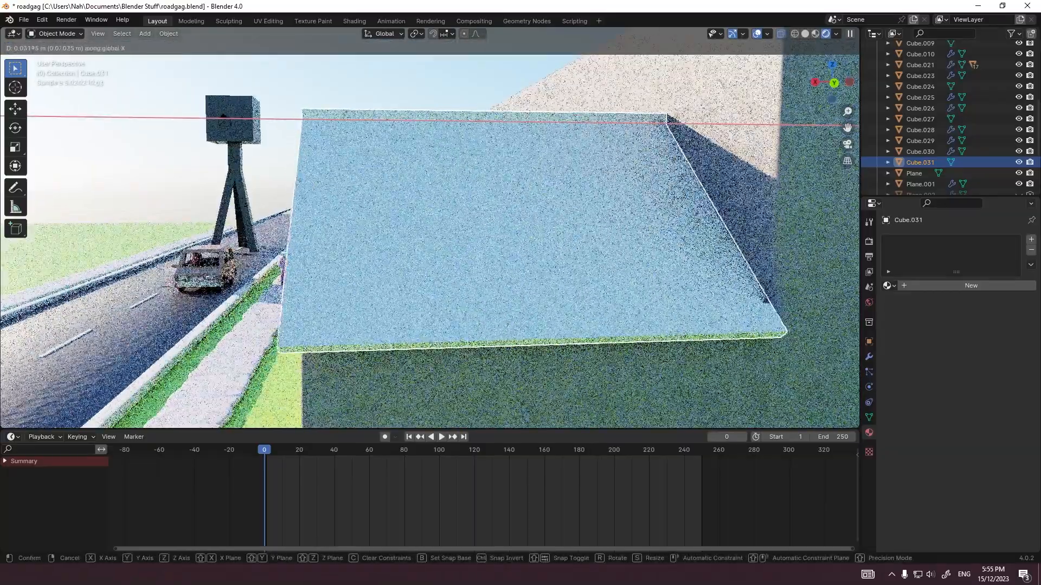
{"action": "left_click", "coordinate": [347, 136]}
Step: Thicken the whole roof slightly by fattening all of its faces along their normals
{"action": "middle_click_drag", "start_coordinate": [347, 136], "coordinate": [501, 123]}
{"action": "key", "text": "Tab"}
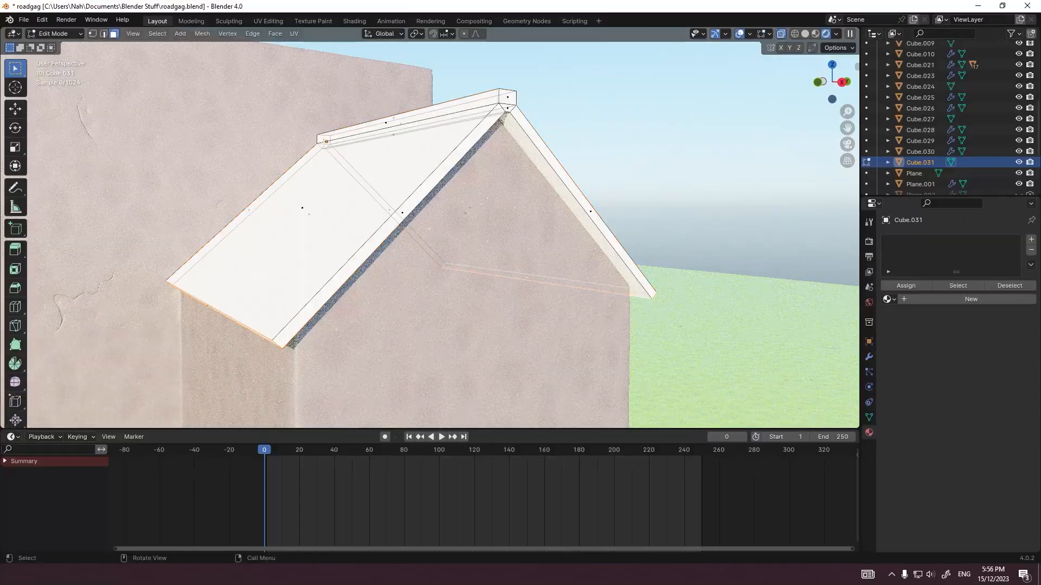
{"action": "scroll", "coordinate": [501, 122], "scroll_direction": "down", "scroll_amount": 4}
{"action": "key", "text": "Tab"}
{"action": "scroll", "coordinate": [501, 122], "scroll_direction": "up", "scroll_amount": 4}
{"action": "key", "text": "Tab"}
{"action": "key", "text": "a"}
{"action": "key", "text": "alt+s"}
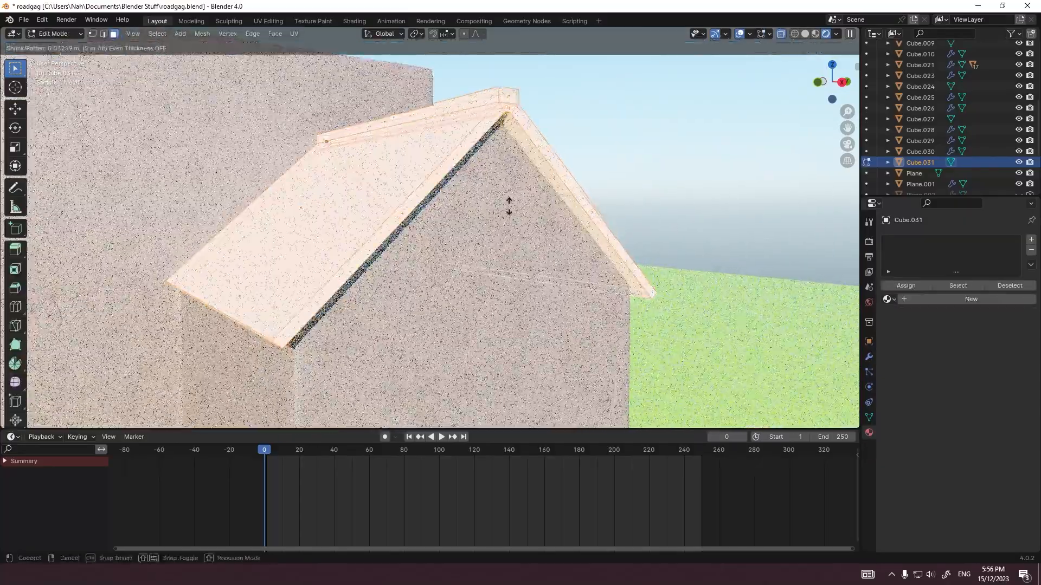
{"action": "left_click", "coordinate": [509, 192]}
Step: Give the roof a level 2 Subdivision modifier preceded by a 0.1 m Bevel modifier, and shade it smooth
{"action": "key", "text": "KP_3"}
{"action": "scroll", "coordinate": [415, 133], "scroll_direction": "up", "scroll_amount": 3}
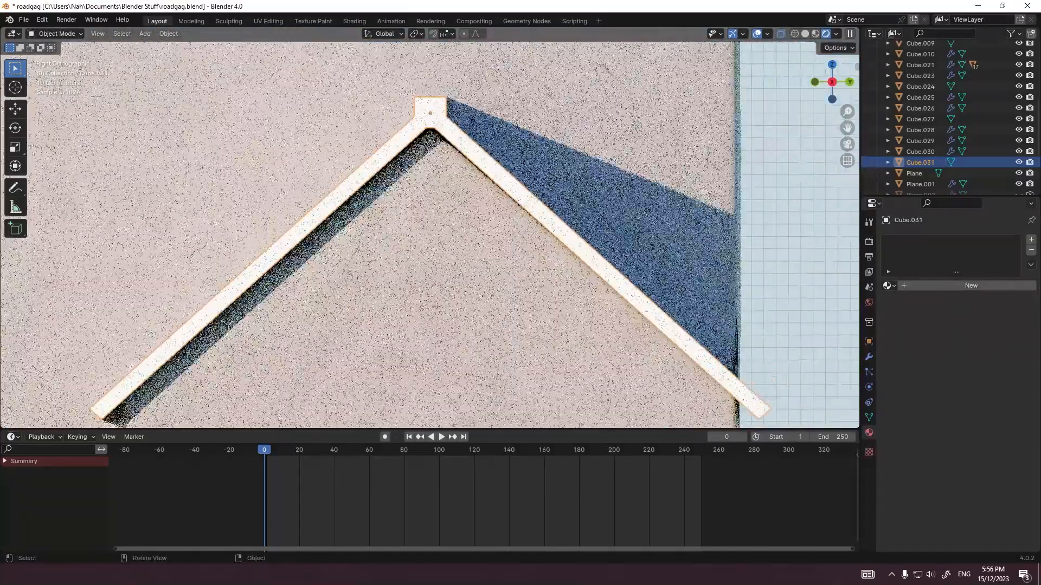
{"action": "key", "text": "Tab"}
{"action": "key", "text": "ctrl+2"}
{"action": "left_click", "coordinate": [869, 357]}
{"action": "double_click", "coordinate": [941, 240]}
{"action": "left_click", "coordinate": [940, 260]}
{"action": "left_click_drag", "start_coordinate": [1029, 342], "coordinate": [1029, 252]}
{"action": "right_click", "coordinate": [650, 163]}
{"action": "left_click", "coordinate": [656, 166]}
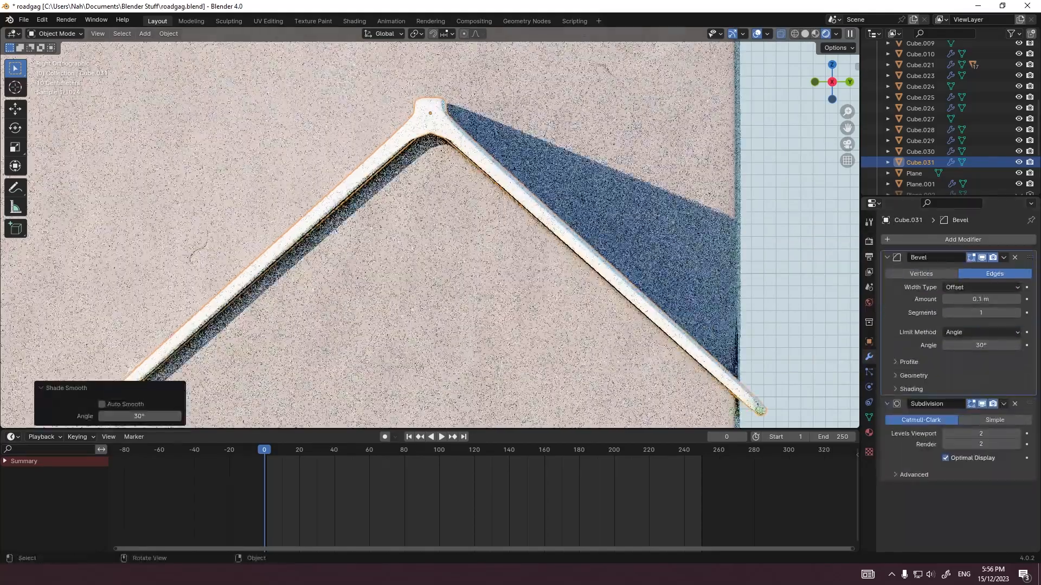
Step: Lengthen both roof slopes by about 1.1 m along their normals to deepen the eaves
{"action": "middle_click_drag", "start_coordinate": [542, 163], "coordinate": [640, 168]}
{"action": "key", "text": "Tab"}
{"action": "key", "text": "KP_3"}
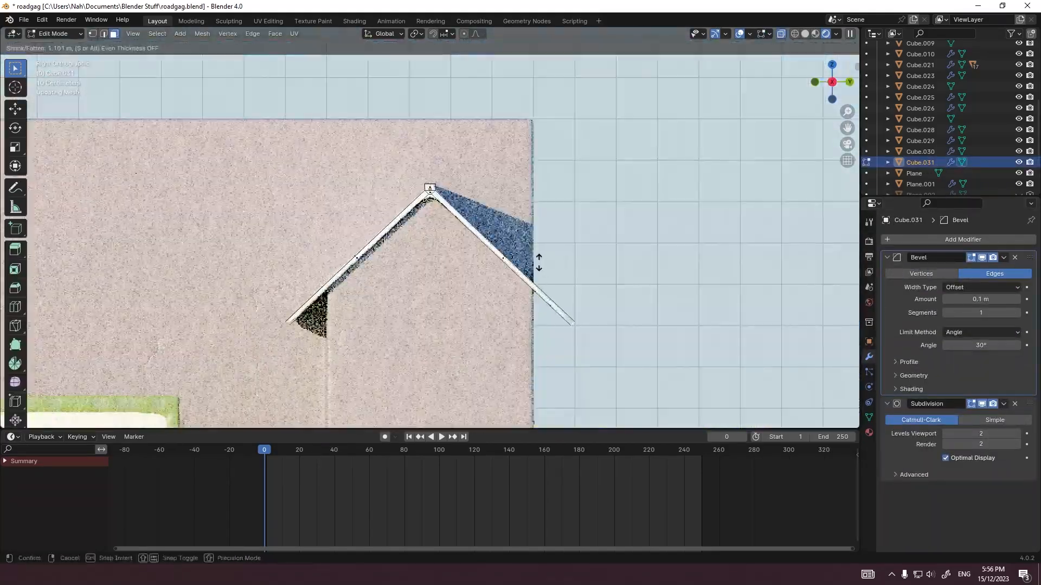
{"action": "key", "text": "Tab"}
Step: Assign the existing dark Clay 3.Doh.012 material to the second building's gable roof
{"action": "key", "text": "KP_0"}
{"action": "left_click", "coordinate": [363, 165]}
{"action": "left_click", "coordinate": [360, 144]}
{"action": "left_click", "coordinate": [869, 432]}
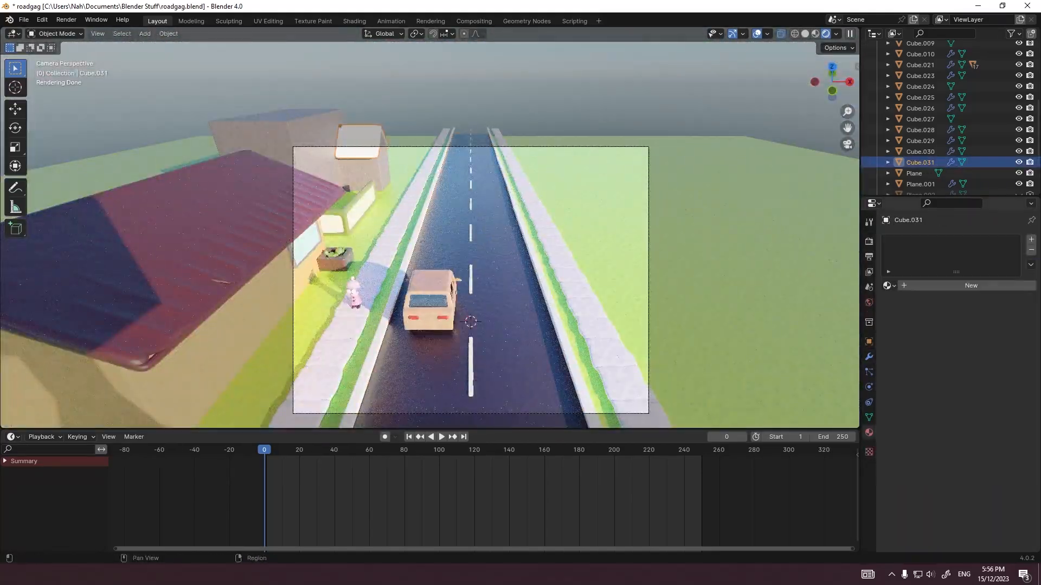
{"action": "left_click", "coordinate": [889, 286]}
{"action": "scroll", "coordinate": [945, 398], "scroll_direction": "down", "scroll_amount": 15}
{"action": "scroll", "coordinate": [923, 353], "scroll_direction": "down", "scroll_amount": 6}
{"action": "left_click", "coordinate": [923, 354]}
{"action": "left_click", "coordinate": [422, 162]}
{"action": "left_click", "coordinate": [361, 143]}
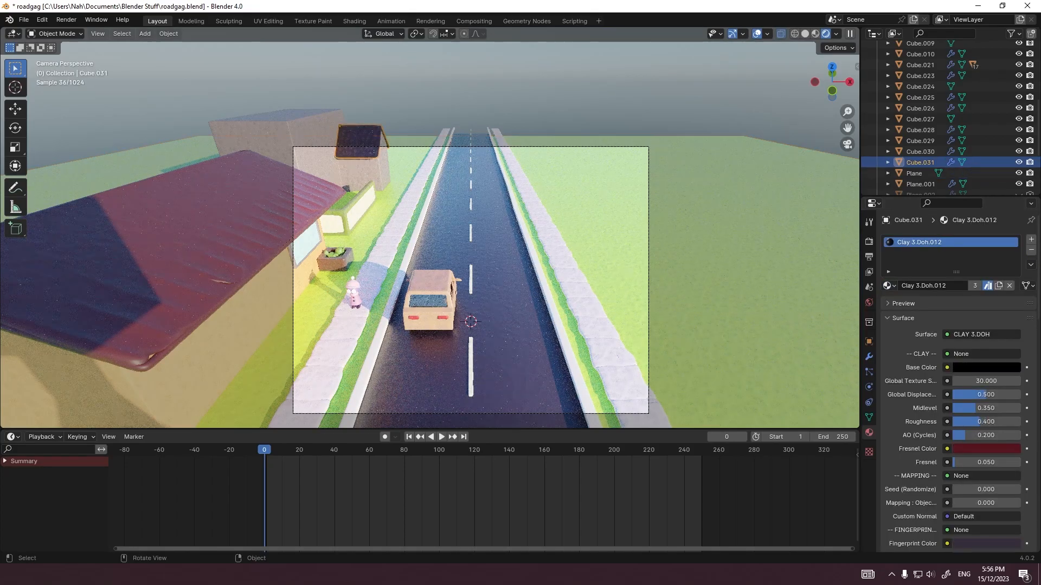
Step: Examine the scene layout and both buildings from an overview, the side and the scene camera
{"action": "middle_click_drag", "start_coordinate": [412, 173], "coordinate": [509, 282]}
{"action": "left_click", "coordinate": [388, 223]}
{"action": "left_click", "coordinate": [573, 69]}
{"action": "scroll", "coordinate": [623, 193], "scroll_direction": "down", "scroll_amount": 6}
{"action": "key", "text": "grave"}
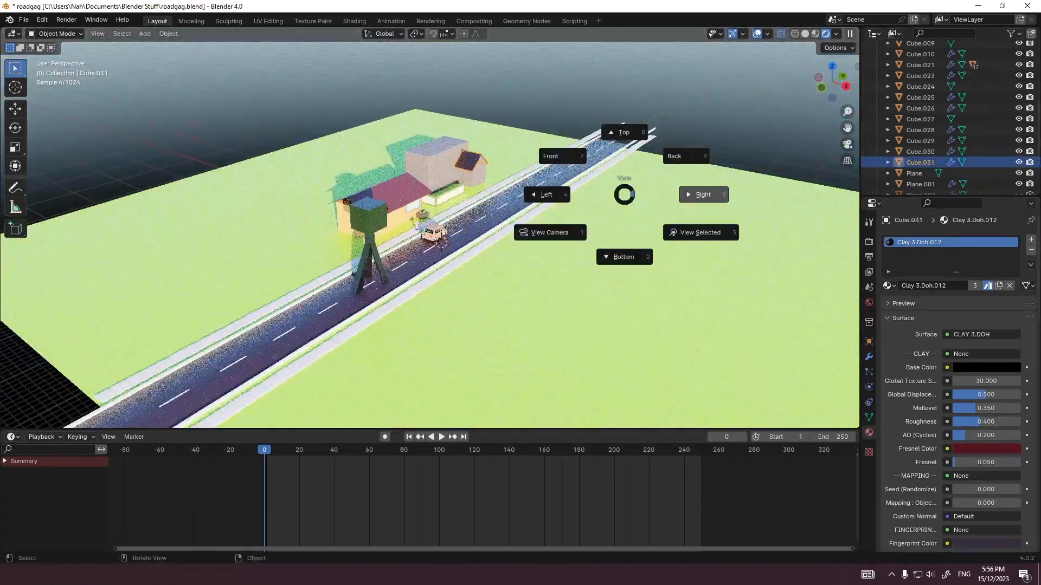
{"action": "left_click", "coordinate": [705, 193]}
{"action": "left_click", "coordinate": [238, 304]}
{"action": "key", "text": "KP_0"}
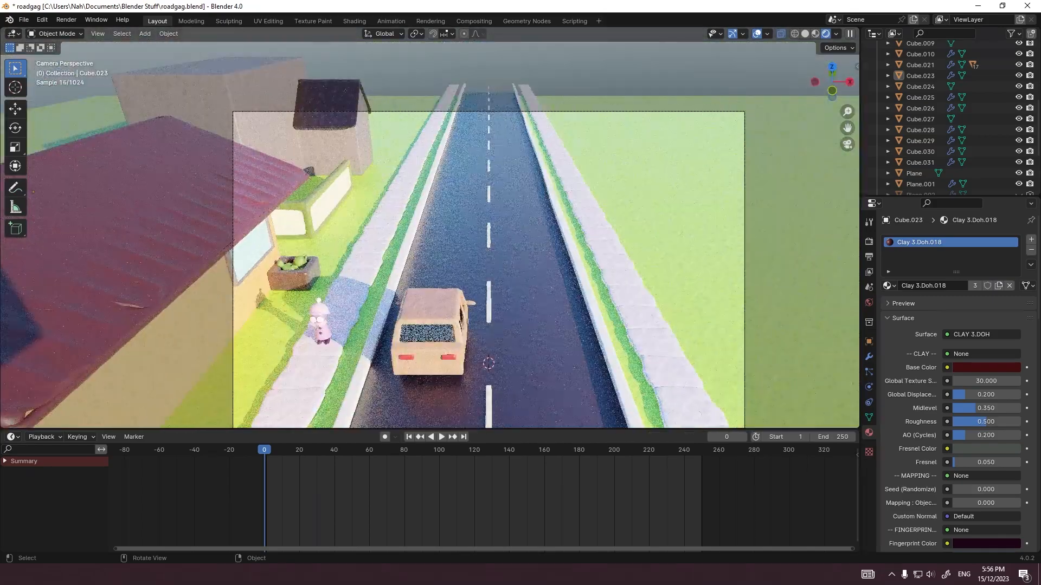
{"action": "left_click", "coordinate": [252, 252]}
{"action": "key", "text": "alt+a"}
Step: Copy the first house's window pane and frame and place the duplicate over the second building's wall in side view
{"action": "key", "text": "KP_3"}
{"action": "middle_click_drag", "start_coordinate": [303, 271], "coordinate": [461, 258], "text": "shift"}
{"action": "left_click", "coordinate": [168, 304]}
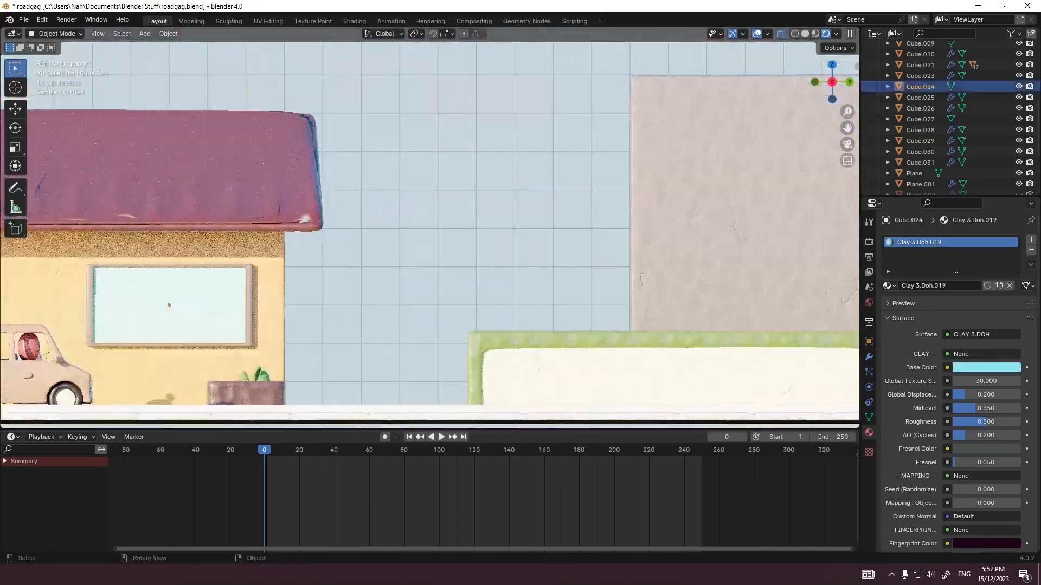
{"action": "left_click", "coordinate": [169, 267], "text": "shift"}
{"action": "scroll", "coordinate": [343, 253], "scroll_direction": "down", "scroll_amount": 6}
{"action": "key", "text": "ctrl+c"}
{"action": "key", "text": "ctrl+v"}
{"action": "key", "text": "g"}
{"action": "left_click", "coordinate": [548, 251]}
Step: Move the copied window along X onto the front wall of the second building's tall block
{"action": "key", "text": "KP_7"}
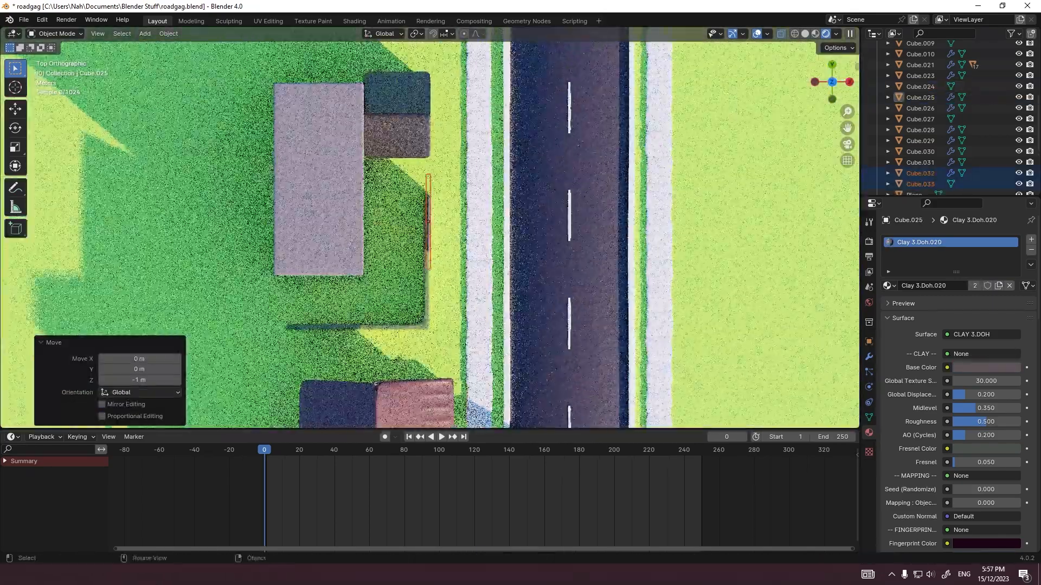
{"action": "key", "text": "g"}
{"action": "key", "text": "x"}
{"action": "left_click", "coordinate": [362, 214]}
Step: Try a dark yellow base colour on the copied window pane, and undo the change
{"action": "middle_click_drag", "start_coordinate": [363, 213], "coordinate": [240, 95]}
{"action": "scroll", "coordinate": [439, 261], "scroll_direction": "up", "scroll_amount": 3}
{"action": "left_click", "coordinate": [439, 260]}
{"action": "left_click", "coordinate": [986, 368]}
{"action": "left_click_drag", "start_coordinate": [1011, 206], "coordinate": [1011, 247]}
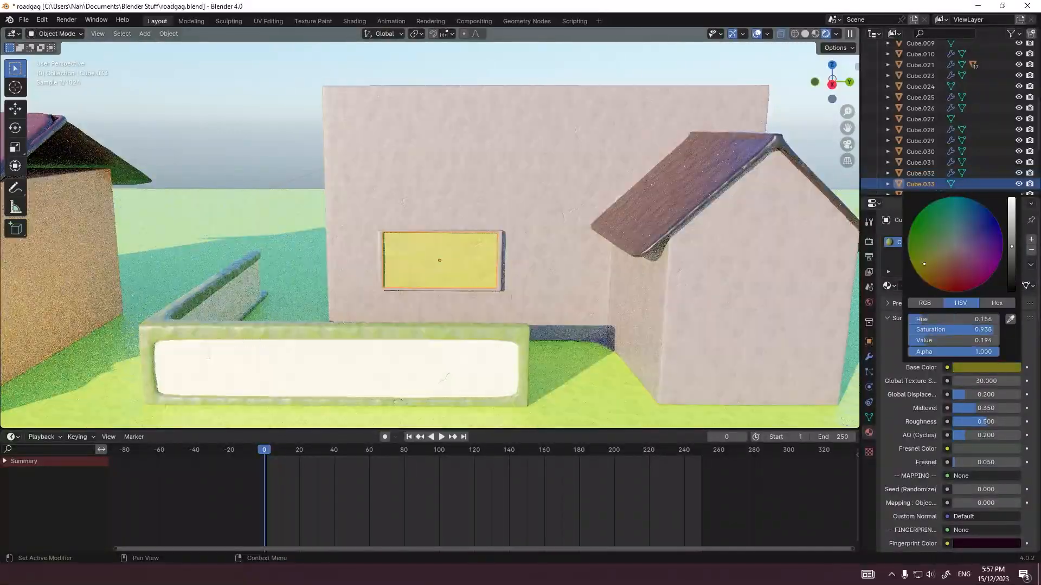
{"action": "key", "text": "ctrl+z"}
Step: Assign the first house's light blue Clay 3.Doh.019 window material to the copied pane
{"action": "scroll", "coordinate": [436, 255], "scroll_direction": "down", "scroll_amount": 5}
{"action": "left_click", "coordinate": [177, 251]}
{"action": "left_click", "coordinate": [435, 242]}
{"action": "left_click", "coordinate": [889, 285]}
{"action": "left_click", "coordinate": [922, 327]}
{"action": "scroll", "coordinate": [436, 249], "scroll_direction": "up", "scroll_amount": 4}
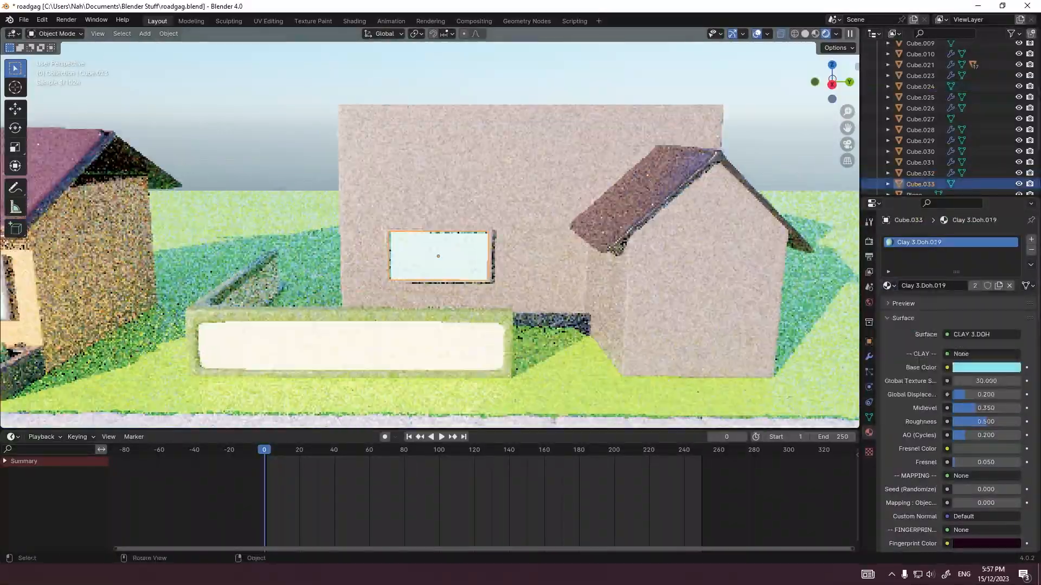
Step: Change the base colour of the second building's window frame to a pinkish red
{"action": "scroll", "coordinate": [440, 258], "scroll_direction": "up", "scroll_amount": 4}
{"action": "middle_click_drag", "start_coordinate": [488, 260], "coordinate": [472, 265]}
{"action": "left_click", "coordinate": [534, 271]}
{"action": "left_click", "coordinate": [986, 368]}
{"action": "left_click_drag", "start_coordinate": [1012, 206], "coordinate": [1012, 239]}
{"action": "left_click", "coordinate": [776, 249]}
Step: Inspect the second building's roof and window up close and through the scene camera
{"action": "middle_click_drag", "start_coordinate": [770, 247], "coordinate": [765, 221]}
{"action": "scroll", "coordinate": [745, 244], "scroll_direction": "up", "scroll_amount": 3}
{"action": "scroll", "coordinate": [765, 221], "scroll_direction": "down", "scroll_amount": 6}
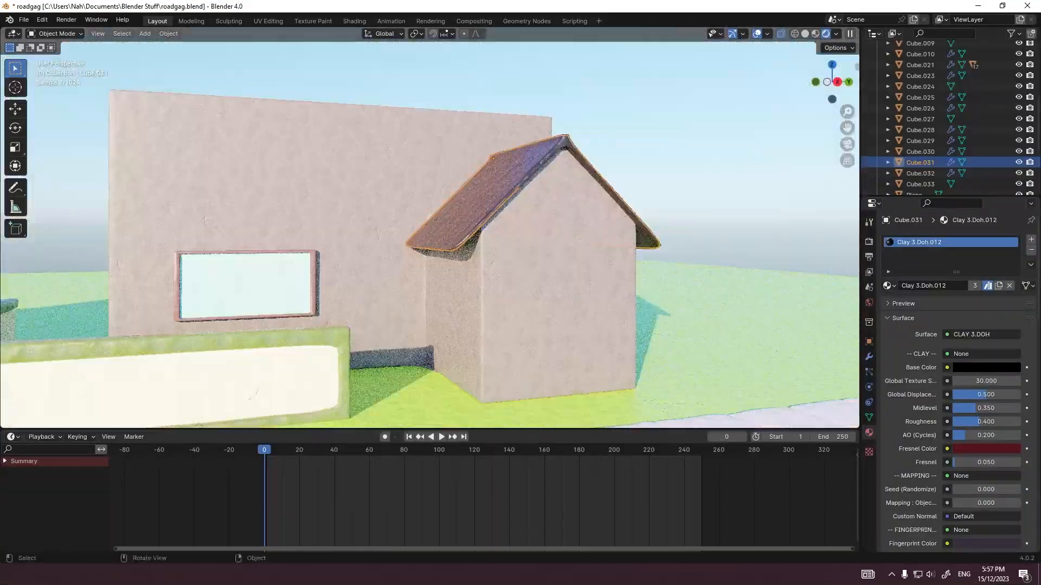
{"action": "left_click", "coordinate": [249, 283]}
{"action": "scroll", "coordinate": [248, 284], "scroll_direction": "down", "scroll_amount": 5}
{"action": "key", "text": "KP_0"}
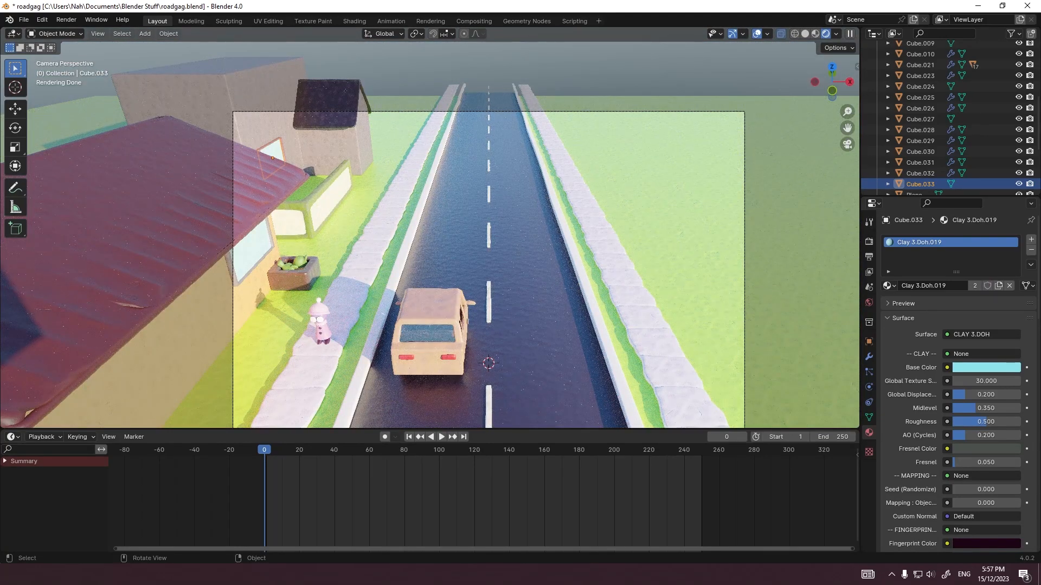
{"action": "left_click", "coordinate": [269, 119]}
{"action": "left_click", "coordinate": [269, 119]}
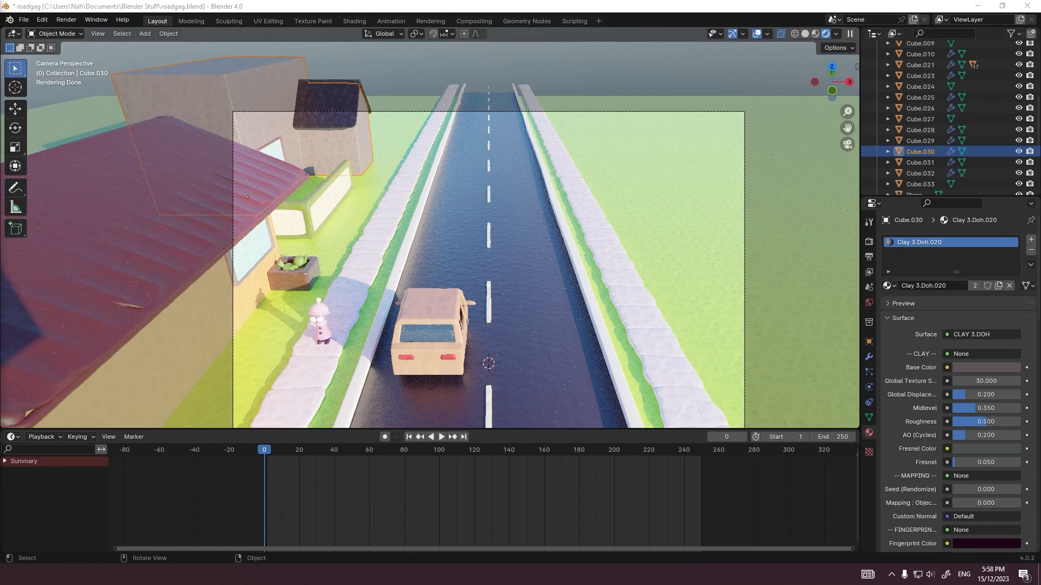
{"action": "key", "text": "grave"}
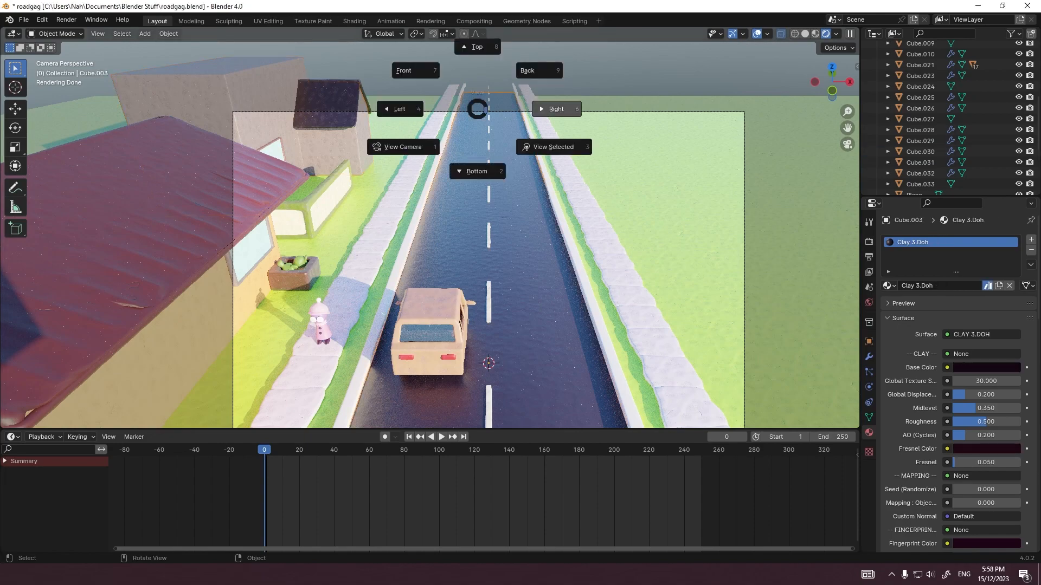
{"action": "left_click", "coordinate": [542, 107]}
{"action": "key", "text": "shift+a"}
{"action": "mouse_move", "coordinate": [469, 187]}
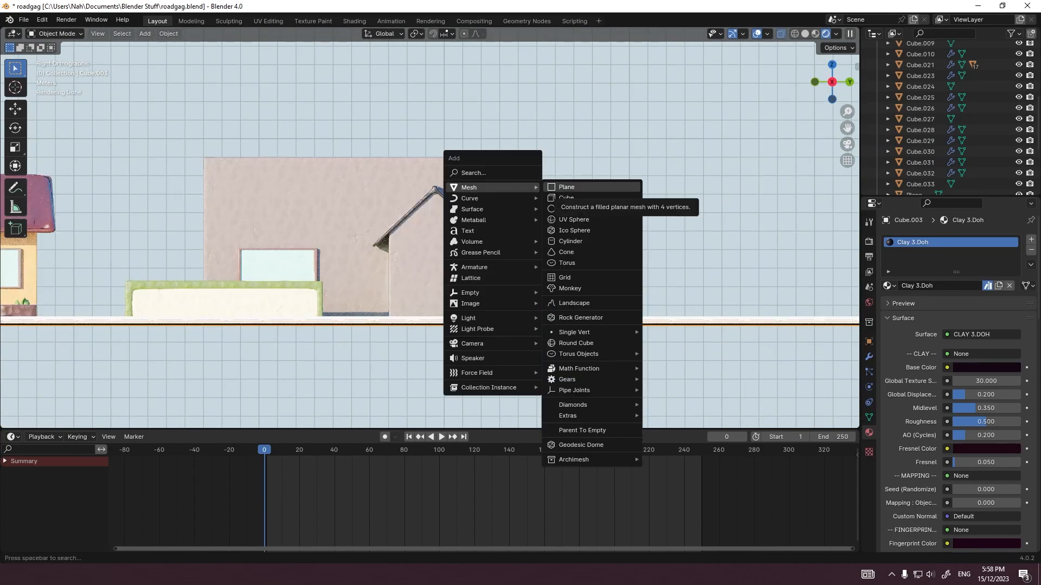
{"action": "key", "text": "Escape"}
{"action": "key", "text": "KP_0"}
Step: Examine the camera framing of the second building, the road and the surrounding roadside
{"action": "left_click", "coordinate": [282, 119]}
{"action": "scroll", "coordinate": [434, 238], "scroll_direction": "up", "scroll_amount": 2}
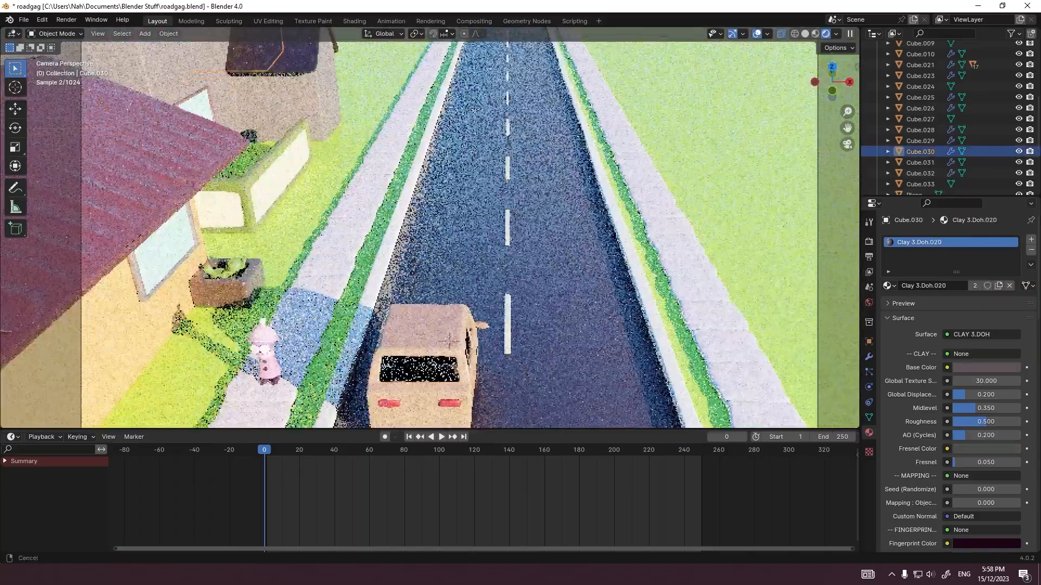
{"action": "scroll", "coordinate": [379, 179], "scroll_direction": "down", "scroll_amount": 3}
{"action": "scroll", "coordinate": [440, 309], "scroll_direction": "up", "scroll_amount": 1}
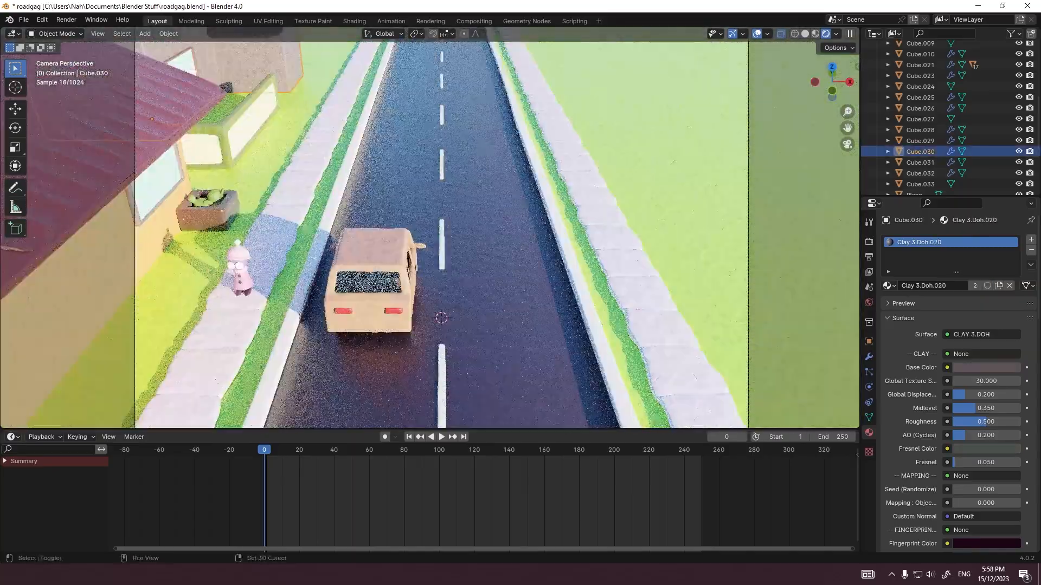
{"action": "middle_click_drag", "start_coordinate": [440, 271], "coordinate": [427, 311], "text": "shift"}
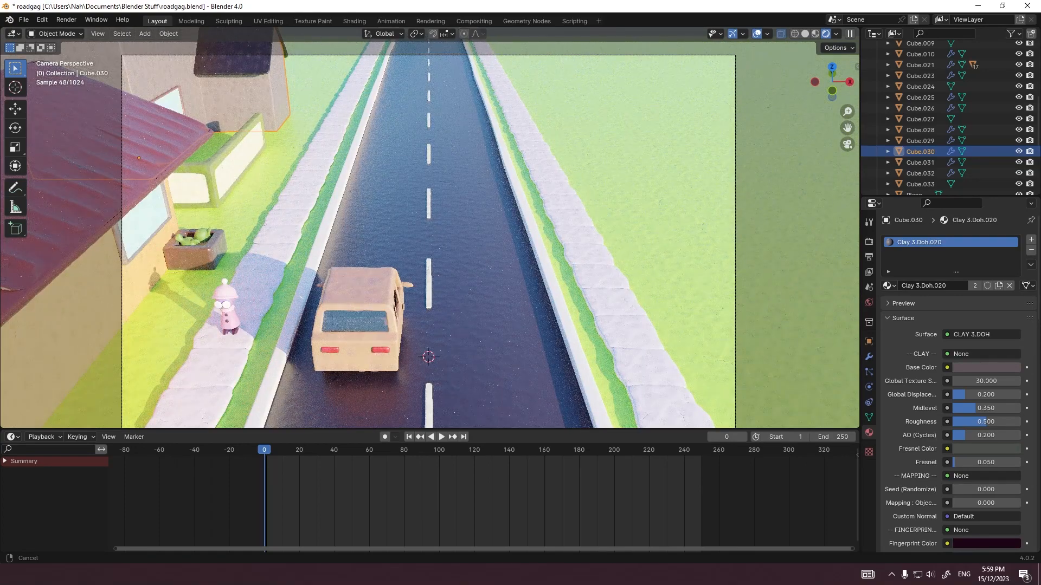
{"action": "middle_click_drag", "start_coordinate": [428, 310], "coordinate": [474, 362], "text": "shift"}
{"action": "middle_click_drag", "start_coordinate": [233, 163], "coordinate": [307, 198], "text": "shift"}
{"action": "scroll", "coordinate": [445, 252], "scroll_direction": "up", "scroll_amount": 8}
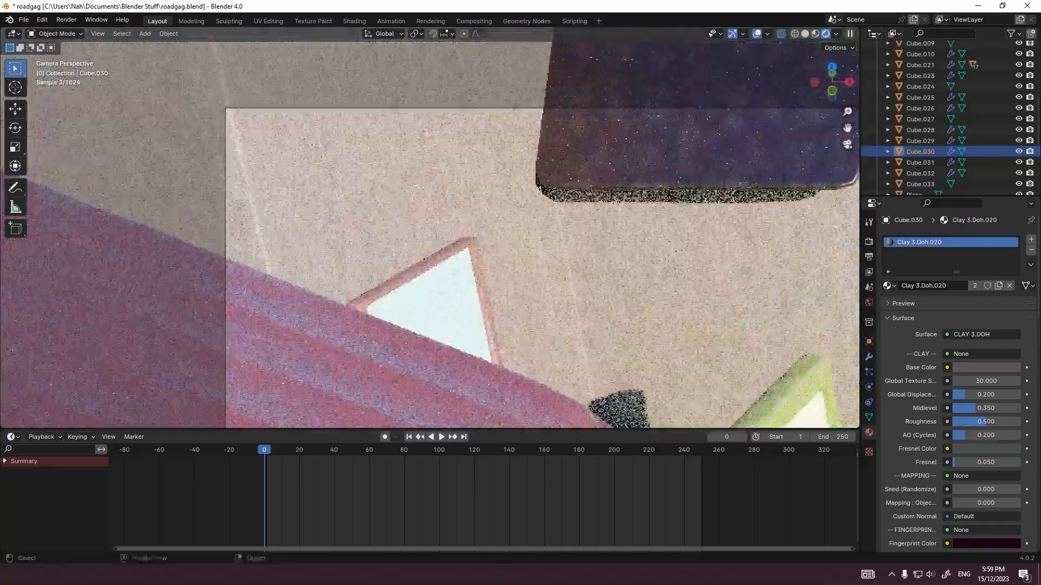
{"action": "scroll", "coordinate": [483, 328], "scroll_direction": "down", "scroll_amount": 9}
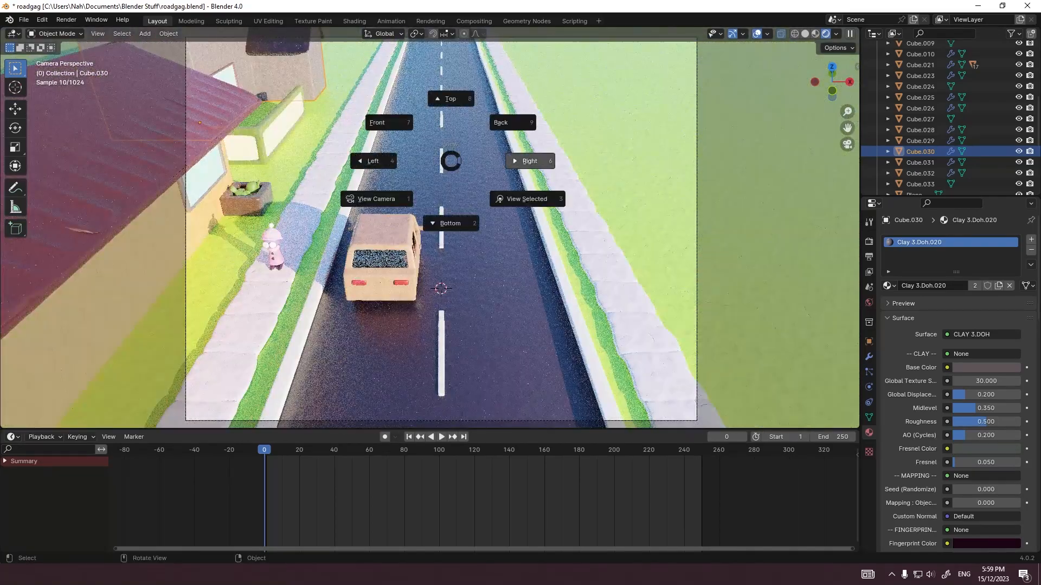
Step: Add a cube and move it 22 m along Y and 5 m up along Z
{"action": "left_click", "coordinate": [529, 161]}
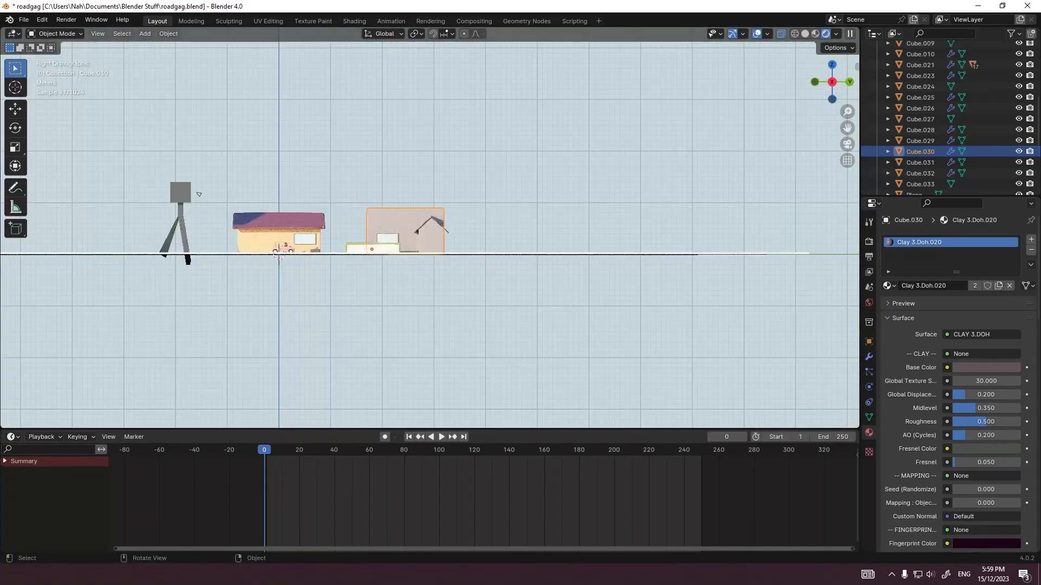
{"action": "key", "text": "shift+a"}
{"action": "left_click", "coordinate": [490, 219]}
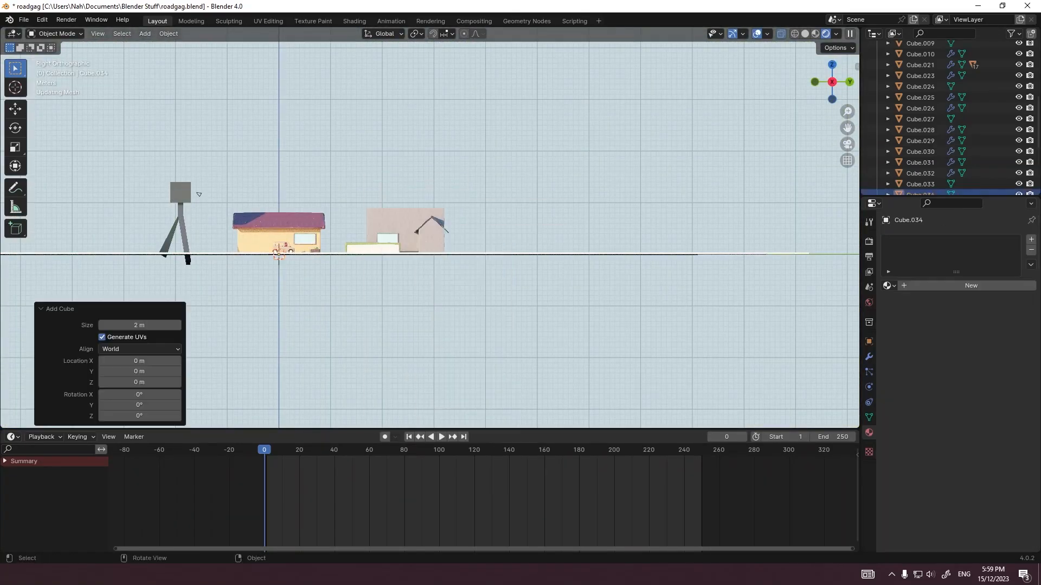
{"action": "key", "text": "g"}
{"action": "left_click", "coordinate": [394, 230]}
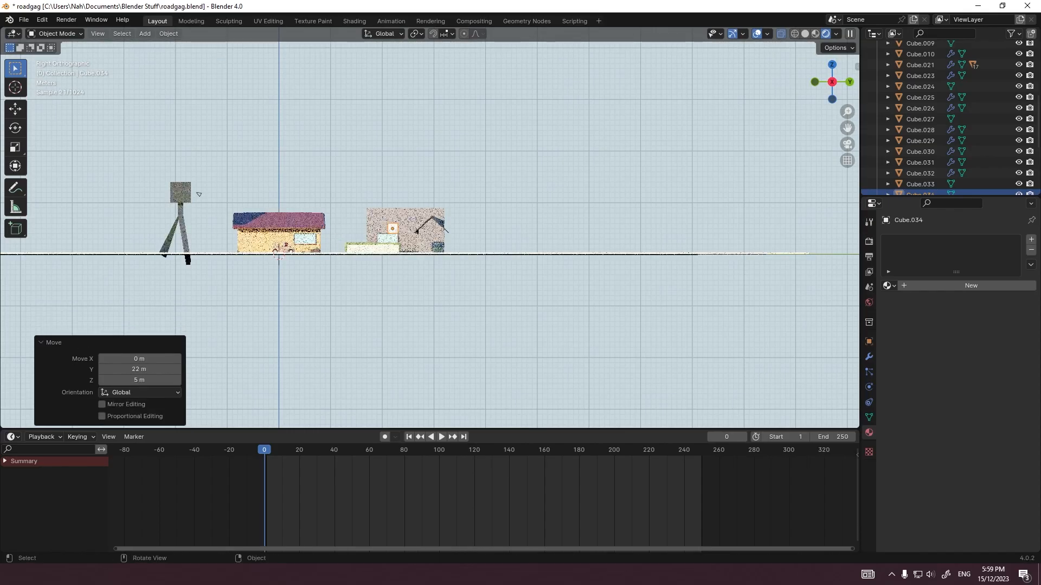
Step: Flatten the new cube's mesh along Z into a thin slab and scale it by 4.3 along X and Y
{"action": "scroll", "coordinate": [394, 230], "scroll_direction": "up", "scroll_amount": 8}
{"action": "key", "text": "Tab"}
{"action": "key", "text": "s"}
{"action": "key", "text": "z"}
{"action": "left_click", "coordinate": [602, 250]}
{"action": "key", "text": "KP_1"}
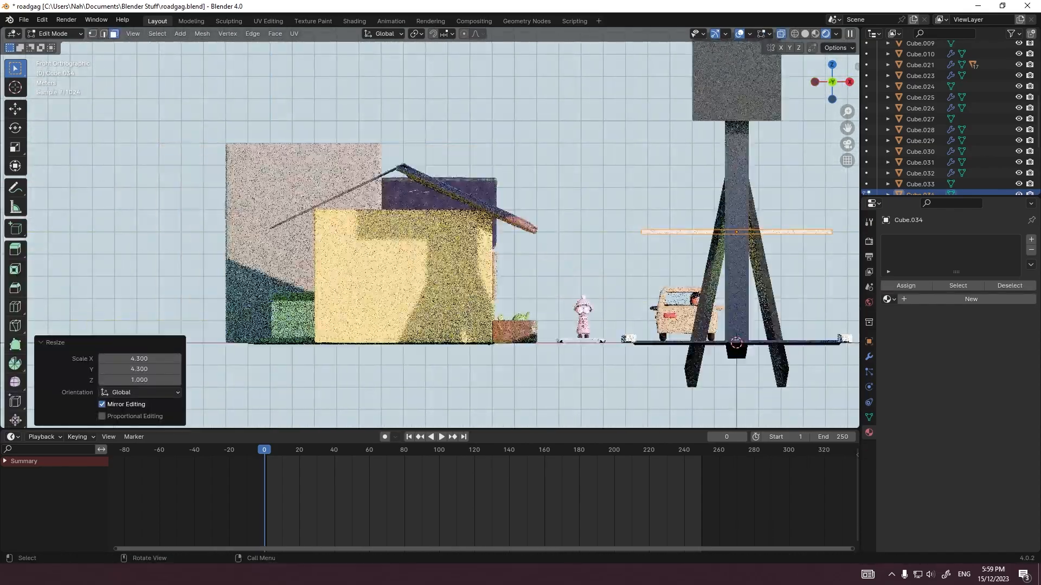
Step: Move the slab along X over to the second building and narrow its mesh along X
{"action": "scroll", "coordinate": [608, 260], "scroll_direction": "down", "scroll_amount": 5}
{"action": "key", "text": "KP_7"}
{"action": "key", "text": "Tab"}
{"action": "key", "text": "g"}
{"action": "key", "text": "x"}
{"action": "left_click", "coordinate": [519, 296]}
{"action": "key", "text": "Tab"}
{"action": "key", "text": "s"}
{"action": "key", "text": "x"}
{"action": "left_click", "coordinate": [483, 293]}
Step: Shift the slab along X so it sits against the second building's front wall above the window
{"action": "key", "text": "Tab"}
{"action": "key", "text": "g"}
{"action": "key", "text": "x"}
{"action": "scroll", "coordinate": [472, 318], "scroll_direction": "up", "scroll_amount": 6}
{"action": "key", "text": "g"}
{"action": "key", "text": "x"}
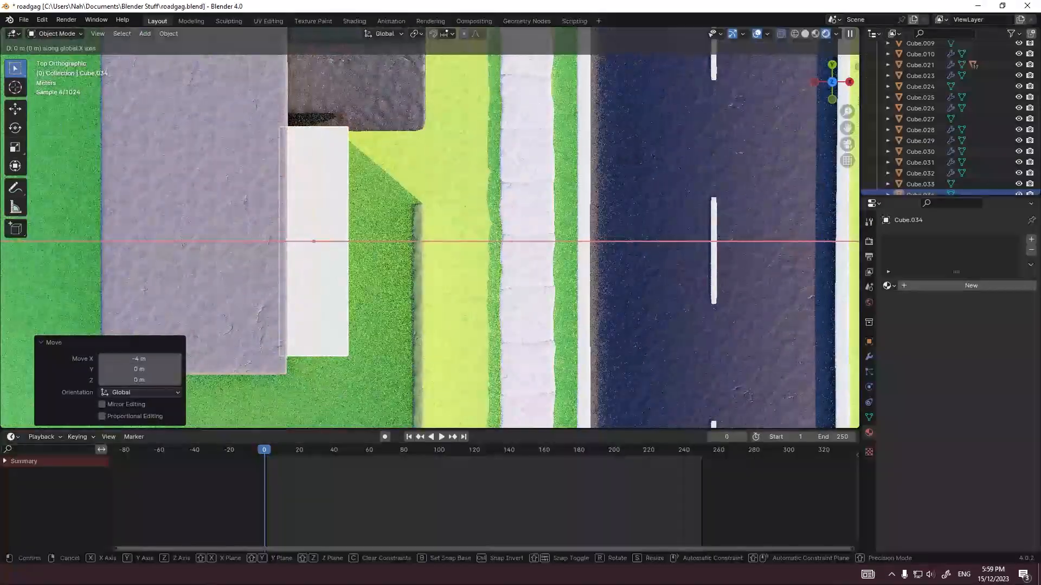
{"action": "left_click", "coordinate": [481, 318]}
Step: Move the slab's far end face along Y to extend it toward the small gabled section
{"action": "key", "text": "Tab"}
{"action": "left_click", "coordinate": [322, 128]}
{"action": "key", "text": "g"}
{"action": "key", "text": "y"}
{"action": "left_click", "coordinate": [322, 99]}
{"action": "key", "text": "Tab"}
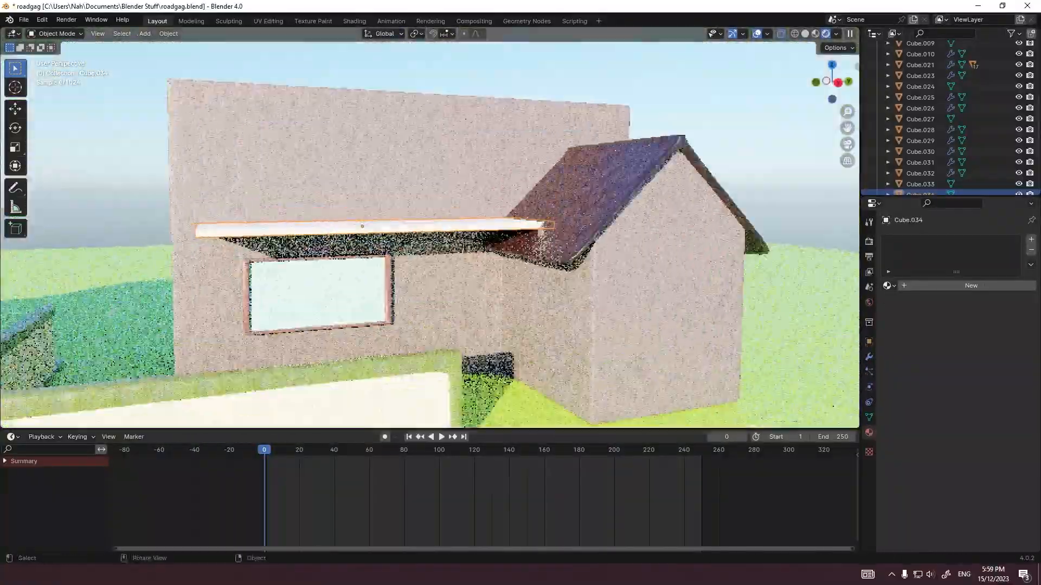
Step: Select the slab's near end face and move it along Y toward the corner of the building
{"action": "key", "text": "Tab"}
{"action": "middle_click_drag", "start_coordinate": [417, 233], "coordinate": [443, 249]}
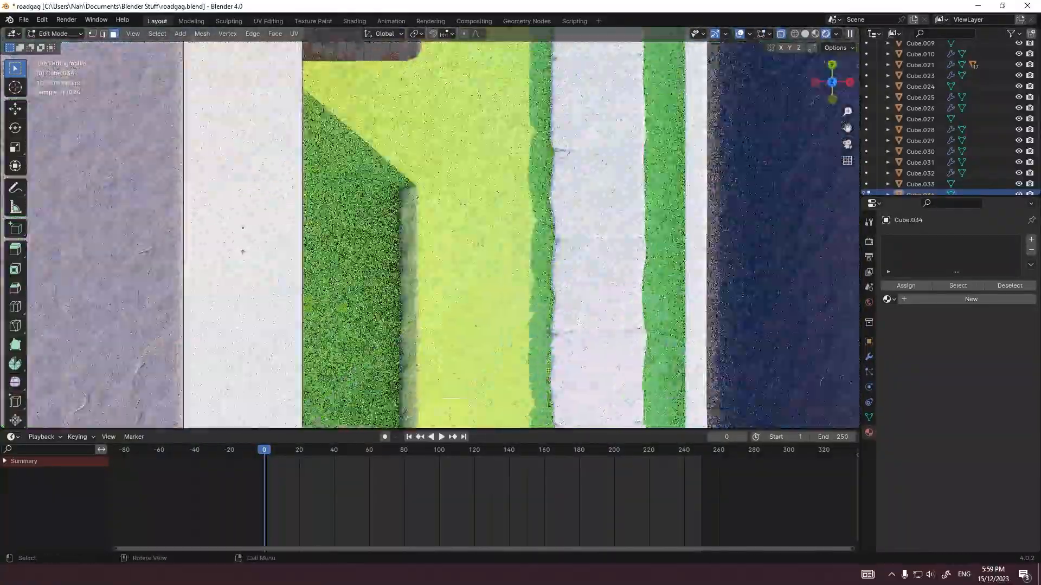
{"action": "middle_click_drag", "start_coordinate": [461, 402], "coordinate": [461, 109], "text": "shift"}
{"action": "scroll", "coordinate": [484, 450], "scroll_direction": "up", "scroll_amount": 1}
{"action": "scroll", "coordinate": [422, 271], "scroll_direction": "up", "scroll_amount": 5}
{"action": "left_click", "coordinate": [260, 167]}
{"action": "key", "text": "g"}
{"action": "key", "text": "y"}
{"action": "left_click", "coordinate": [260, 226]}
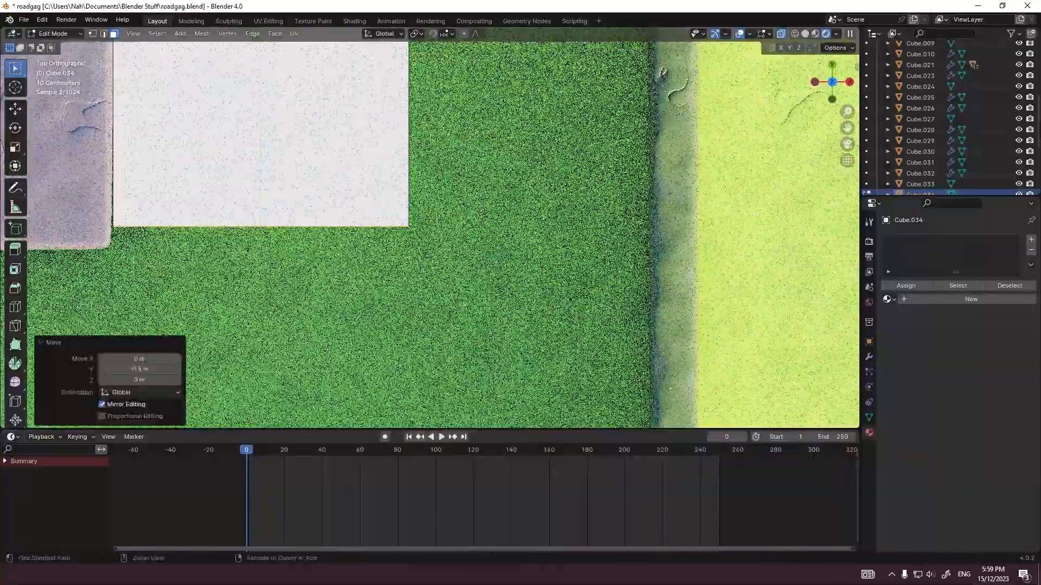
{"action": "key", "text": "Tab"}
Step: Add a plane, place it over the slab's near outer corner and nudge it -0.2 m along X
{"action": "middle_click_drag", "start_coordinate": [380, 271], "coordinate": [466, 178]}
{"action": "middle_click_drag", "start_coordinate": [347, 230], "coordinate": [428, 256]}
{"action": "key", "text": "shift+a"}
{"action": "mouse_move", "coordinate": [433, 256]}
{"action": "left_click", "coordinate": [508, 255]}
{"action": "key", "text": "KP_7"}
{"action": "key", "text": "g"}
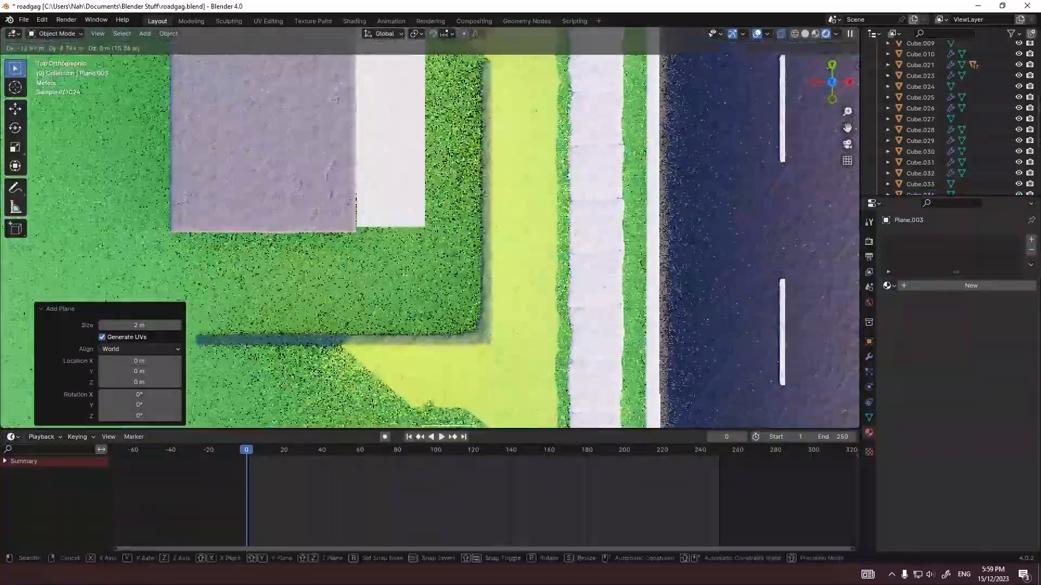
{"action": "left_click", "coordinate": [410, 206]}
{"action": "scroll", "coordinate": [409, 206], "scroll_direction": "up", "scroll_amount": 10}
{"action": "key", "text": "g"}
{"action": "key", "text": "x"}
{"action": "left_click", "coordinate": [390, 206]}
Step: Raise the plane along Z to the height of the slab
{"action": "scroll", "coordinate": [430, 228], "scroll_direction": "down", "scroll_amount": 4}
{"action": "key", "text": "KP_3"}
{"action": "key", "text": "g"}
{"action": "key", "text": "z"}
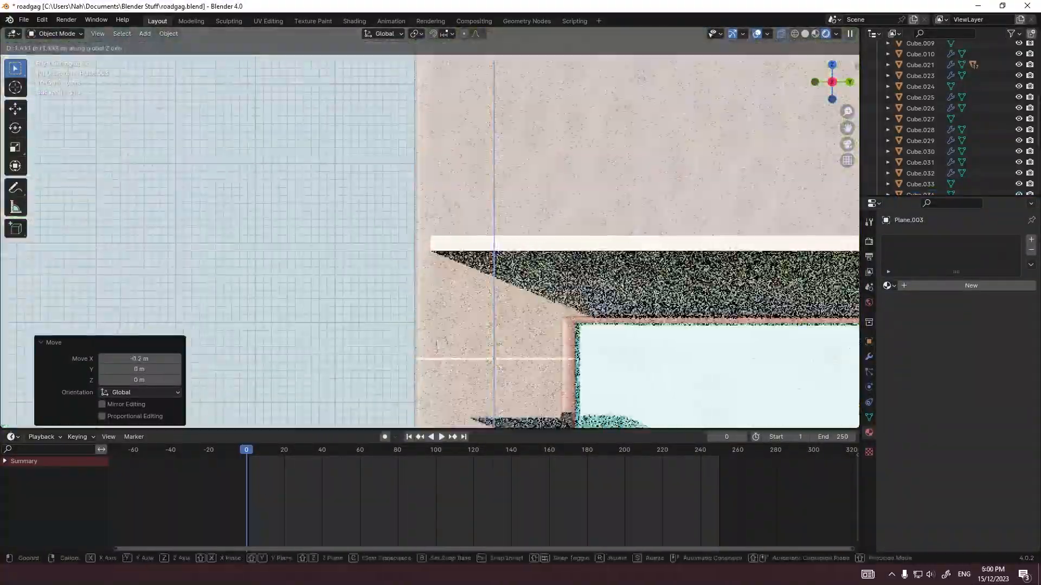
{"action": "left_click", "coordinate": [494, 244]}
Step: Add a Skin modifier to the plane and scale its skin thickness by 0.771
{"action": "left_click", "coordinate": [868, 357]}
{"action": "left_click", "coordinate": [962, 240]}
{"action": "type", "text": "skin"}
{"action": "key", "text": "Return"}
{"action": "key", "text": "Tab"}
{"action": "key", "text": "ctrl+a"}
{"action": "left_click", "coordinate": [575, 244]}
Step: Stretch the skinned frame along Y and X so it runs around the edges of the slab
{"action": "key", "text": "KP_7"}
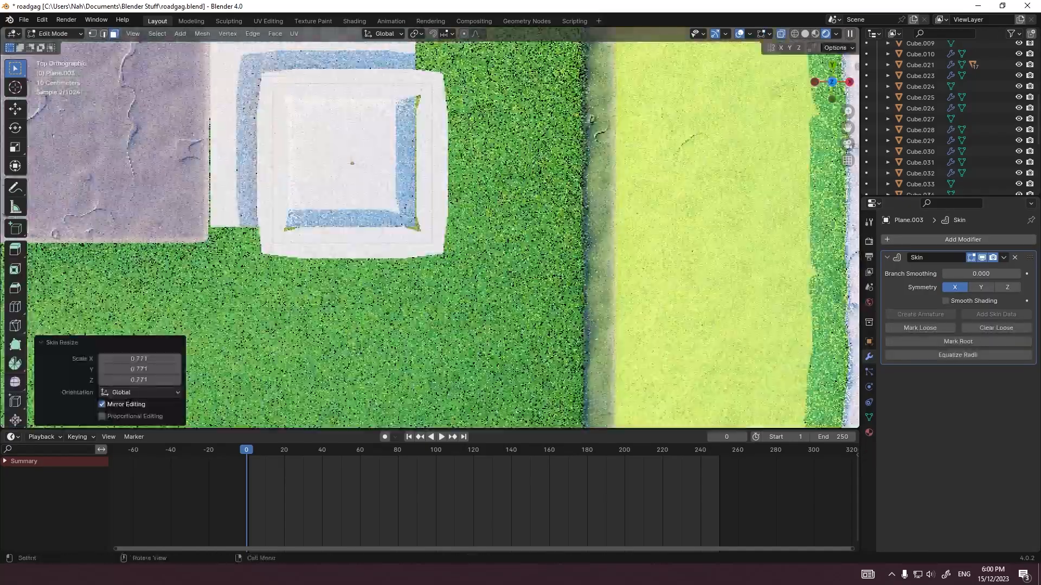
{"action": "scroll", "coordinate": [443, 228], "scroll_direction": "down", "scroll_amount": 2}
{"action": "middle_click_drag", "start_coordinate": [460, 178], "coordinate": [461, 261], "text": "shift"}
{"action": "key", "text": "e"}
{"action": "key", "text": "y"}
{"action": "left_click", "coordinate": [428, 146]}
{"action": "key", "text": "a"}
{"action": "key", "text": "g"}
{"action": "key", "text": "x"}
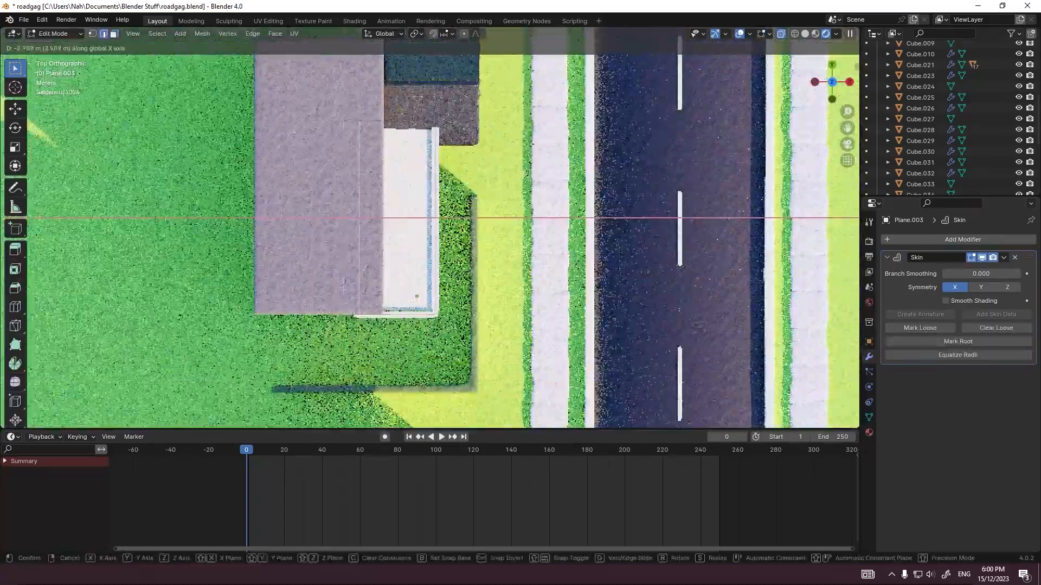
{"action": "left_click", "coordinate": [380, 216]}
Step: Extrude the frame's near outer corner about 6.95 m down along Z to form a support post
{"action": "key", "text": "KP_0"}
{"action": "key", "text": "e"}
{"action": "key", "text": "z"}
{"action": "left_click", "coordinate": [434, 244]}
{"action": "scroll", "coordinate": [433, 243], "scroll_direction": "down", "scroll_amount": 6}
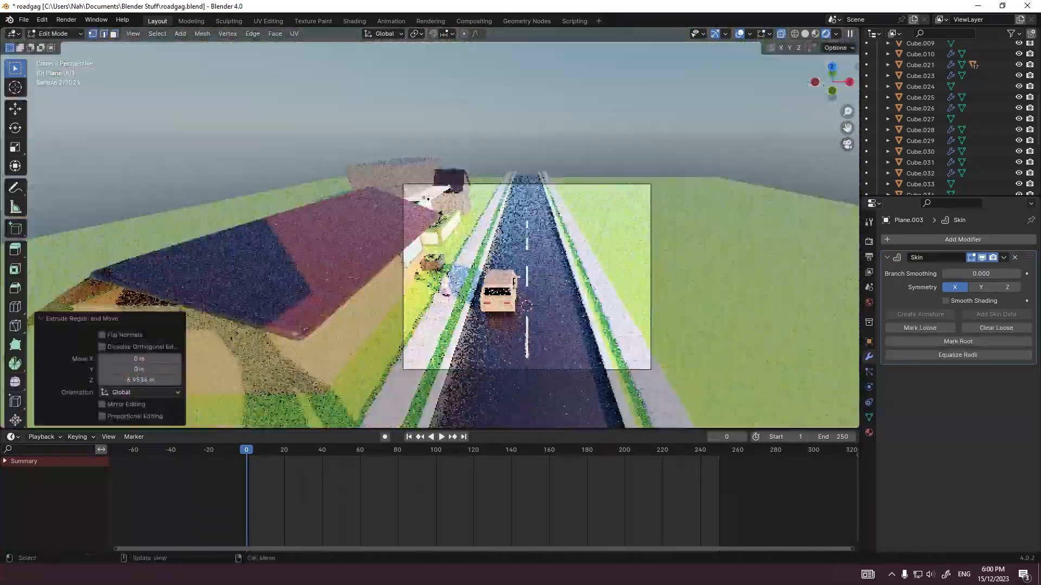
Step: Add a Subdivision modifier with level 2 to the skinned frame
{"action": "key", "text": "Tab"}
{"action": "scroll", "coordinate": [433, 244], "scroll_direction": "up", "scroll_amount": 4}
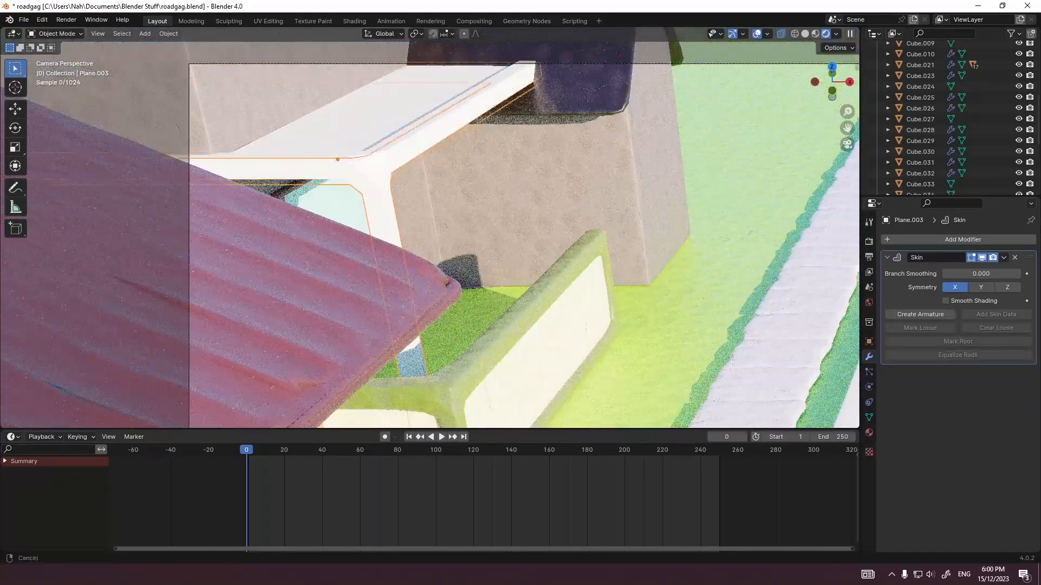
{"action": "key", "text": "ctrl+2"}
{"action": "left_click", "coordinate": [618, 229]}
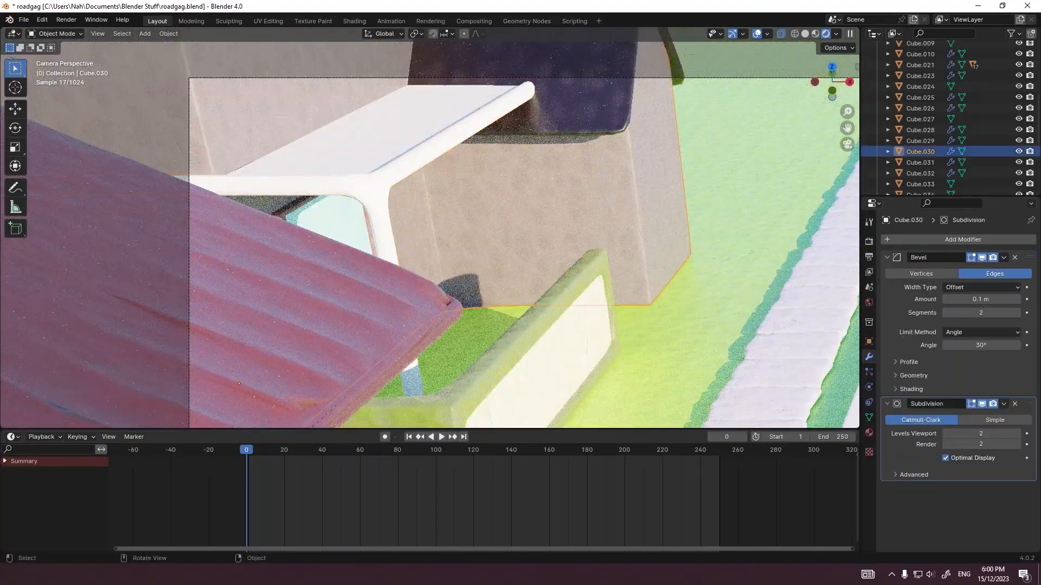
Step: Select the slab and assign it an existing cream-coloured clay material
{"action": "left_click", "coordinate": [379, 190]}
{"action": "left_click", "coordinate": [869, 432]}
{"action": "left_click", "coordinate": [889, 286]}
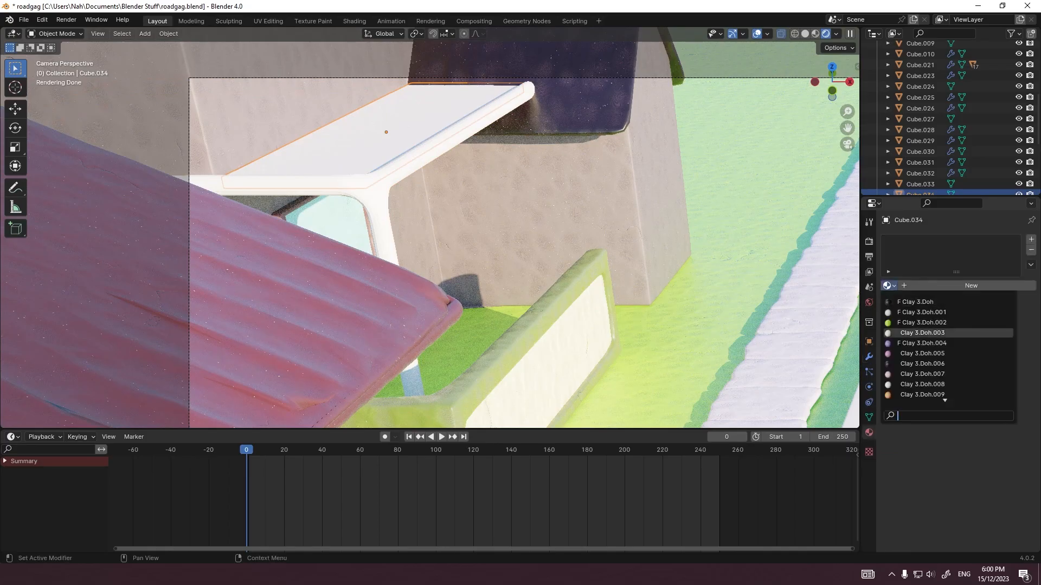
{"action": "scroll", "coordinate": [922, 374], "scroll_direction": "down", "scroll_amount": 10}
{"action": "left_click", "coordinate": [921, 374]}
Step: Assign the Clay 3.Doh.012 material to the skinned frame around the slab
{"action": "left_click", "coordinate": [381, 187]}
{"action": "left_click", "coordinate": [889, 285]}
{"action": "scroll", "coordinate": [922, 325], "scroll_direction": "down", "scroll_amount": 10}
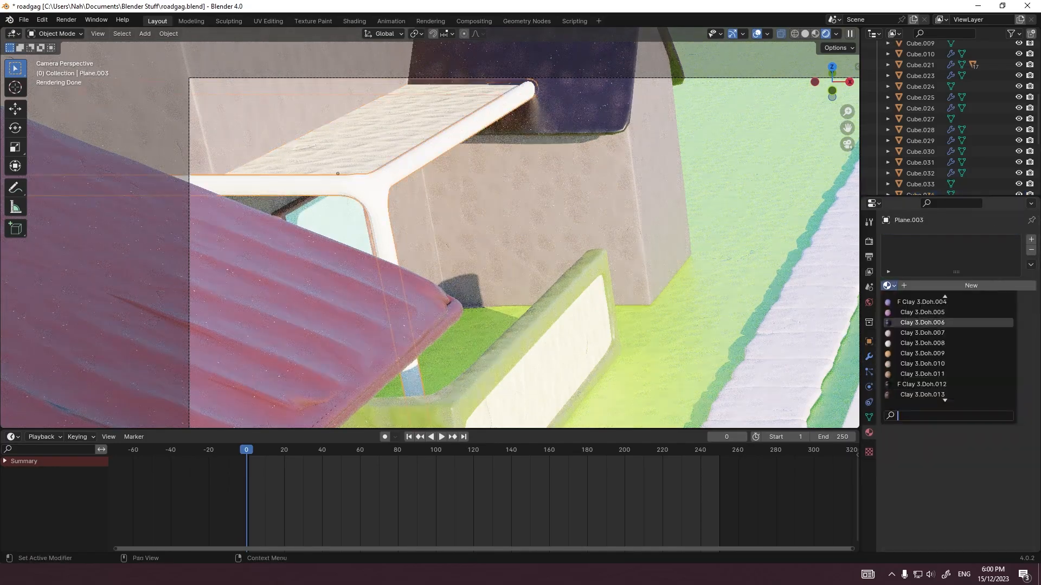
{"action": "left_click", "coordinate": [921, 323]}
{"action": "left_click", "coordinate": [889, 285]}
{"action": "scroll", "coordinate": [922, 336], "scroll_direction": "down", "scroll_amount": 10}
{"action": "left_click", "coordinate": [922, 302]}
{"action": "left_click", "coordinate": [572, 106]}
Step: Extrude the frame's outer corner upward along Z and on along Y to form an upper railing
{"action": "left_click", "coordinate": [381, 186]}
{"action": "key", "text": "Tab"}
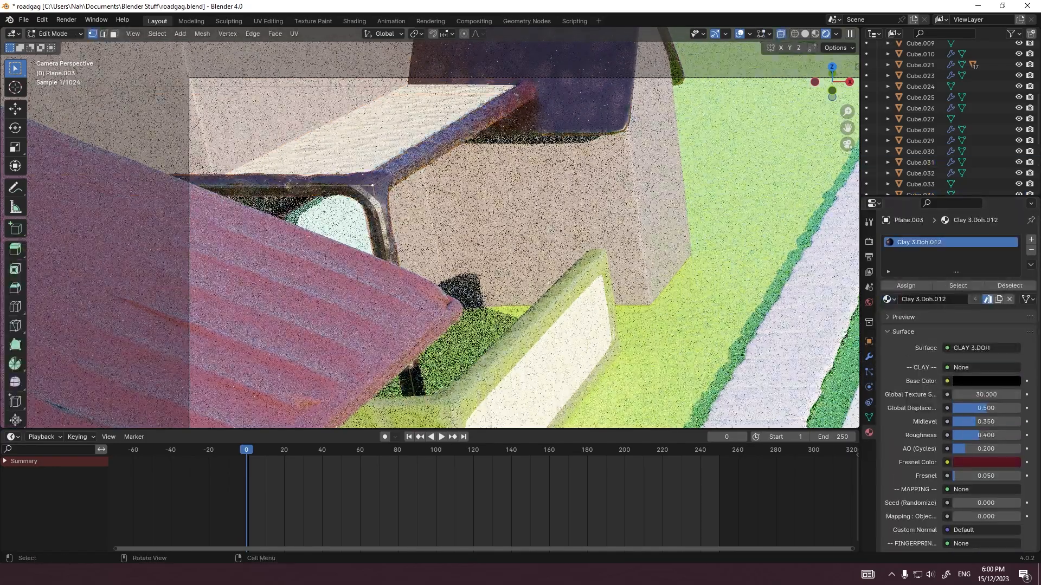
{"action": "left_click", "coordinate": [380, 176]}
{"action": "key", "text": "e"}
{"action": "key", "text": "z"}
{"action": "left_click", "coordinate": [455, 162]}
{"action": "key", "text": "grave"}
{"action": "left_click", "coordinate": [534, 164]}
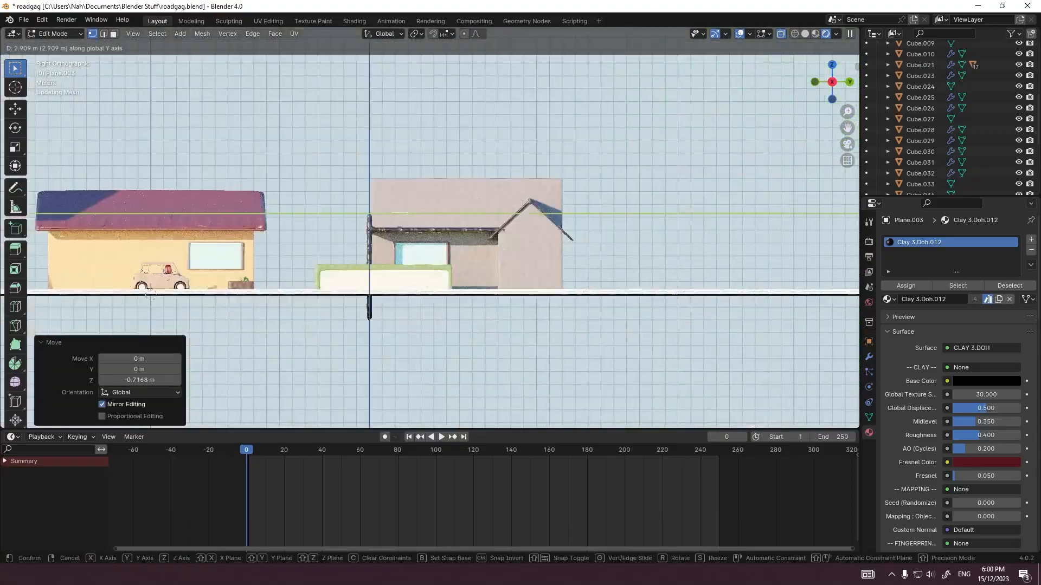
Step: Extrude the upper railing's corner -4 m along X toward the building
{"action": "key", "text": "KP_0"}
{"action": "key", "text": "g"}
{"action": "key", "text": "x"}
{"action": "left_click", "coordinate": [271, 163]}
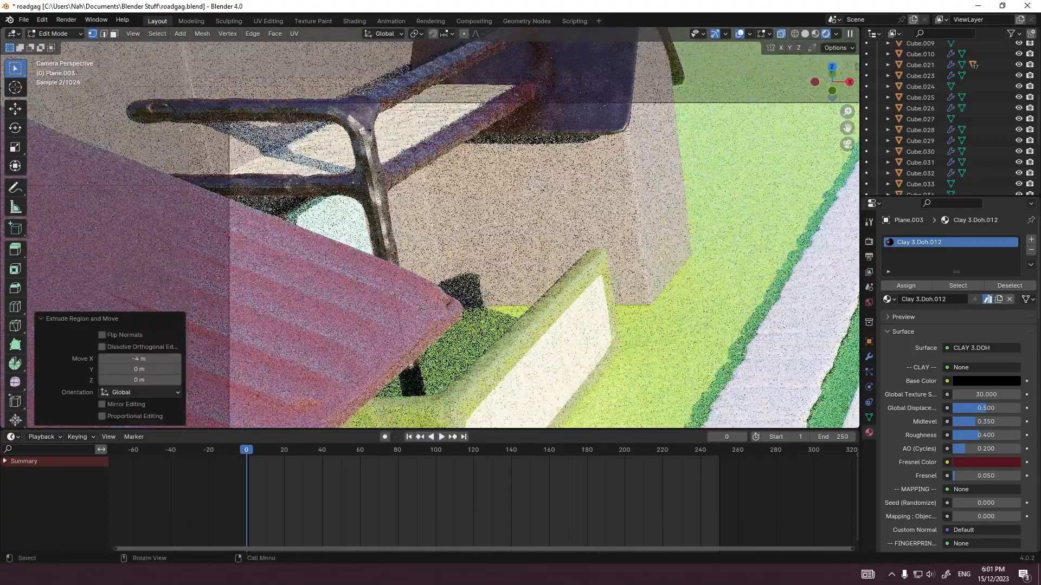
{"action": "scroll", "coordinate": [429, 228], "scroll_direction": "down", "scroll_amount": 4}
{"action": "key", "text": "Tab"}
Step: Reduce the skin thickness of the frame and railing to make the bars thinner
{"action": "left_click", "coordinate": [482, 122]}
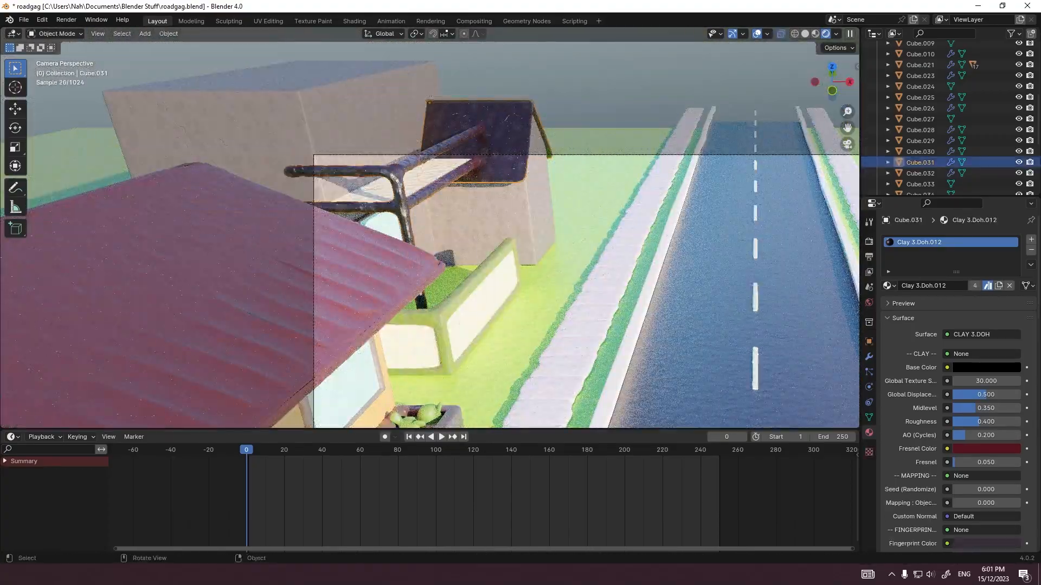
{"action": "left_click", "coordinate": [386, 201]}
{"action": "left_click", "coordinate": [869, 356]}
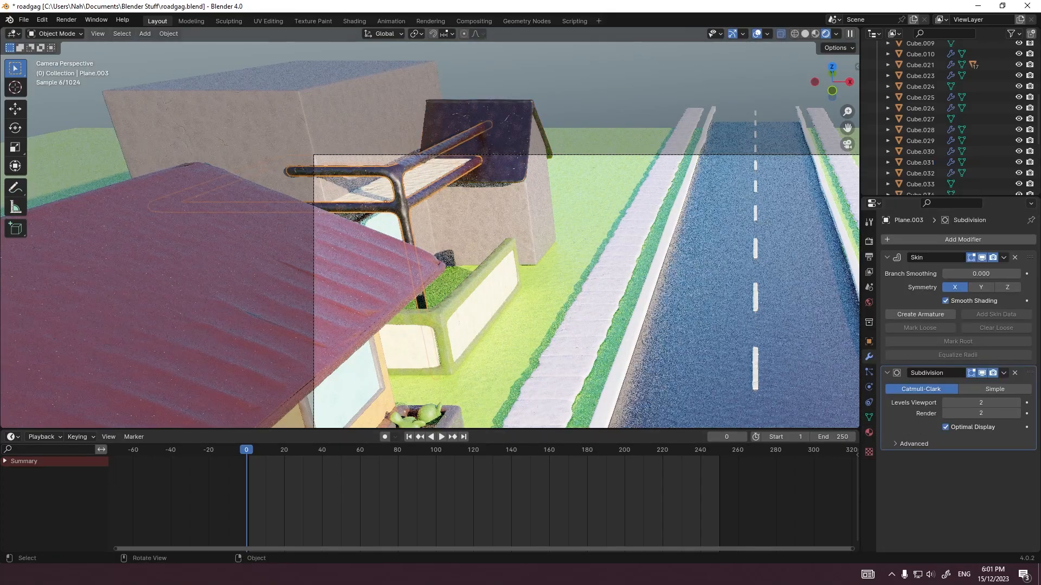
{"action": "key", "text": "Tab"}
{"action": "key", "text": "s"}
{"action": "left_click", "coordinate": [569, 179]}
{"action": "key", "text": "Tab"}
Step: Add a cube and move it -15 m along X and 23 m along Y onto the second building
{"action": "key", "text": "shift+a"}
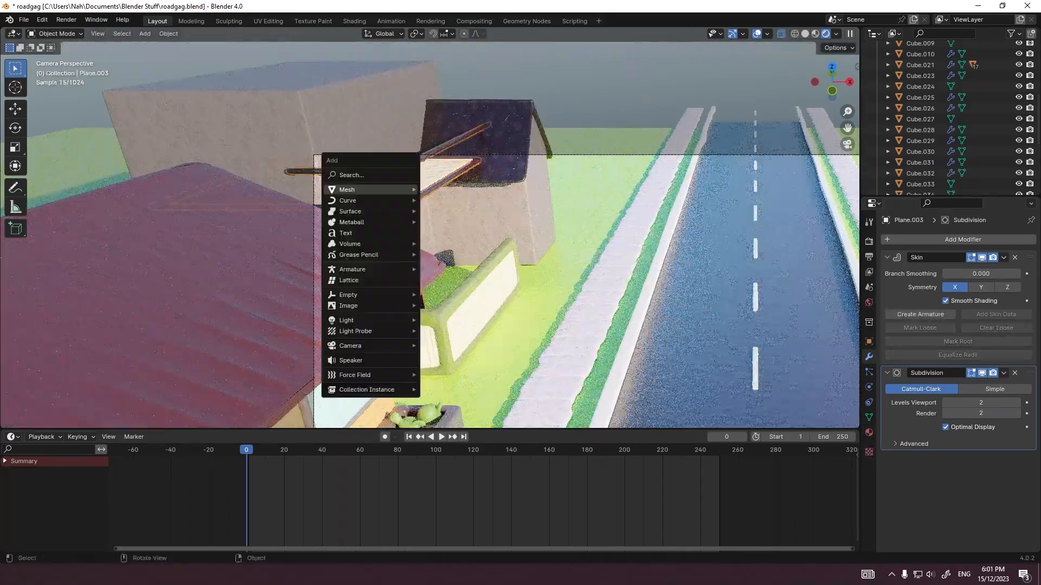
{"action": "left_click", "coordinate": [445, 200]}
{"action": "key", "text": "grave"}
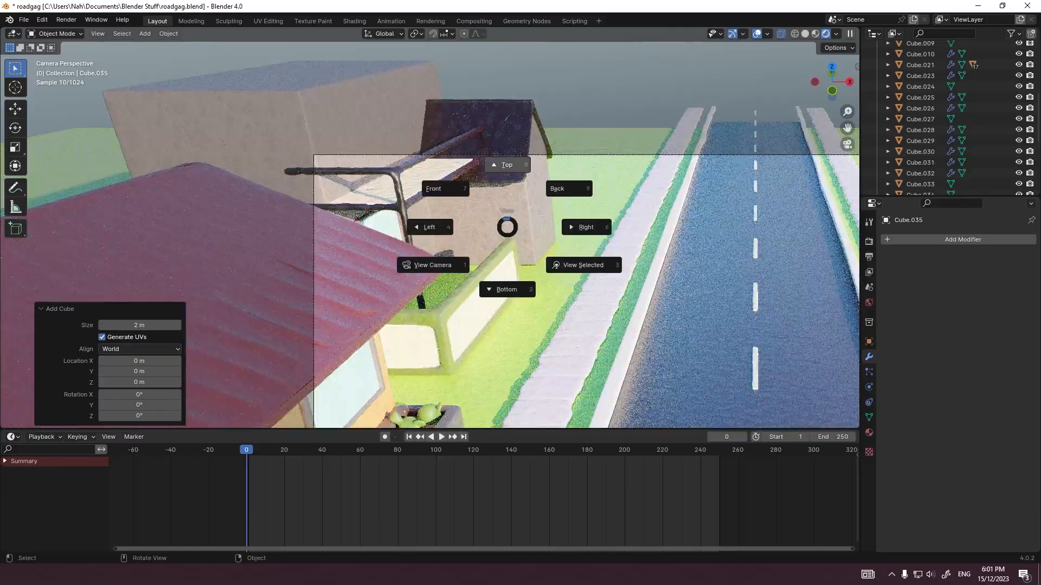
{"action": "left_click", "coordinate": [504, 167]}
{"action": "left_click", "coordinate": [449, 124]}
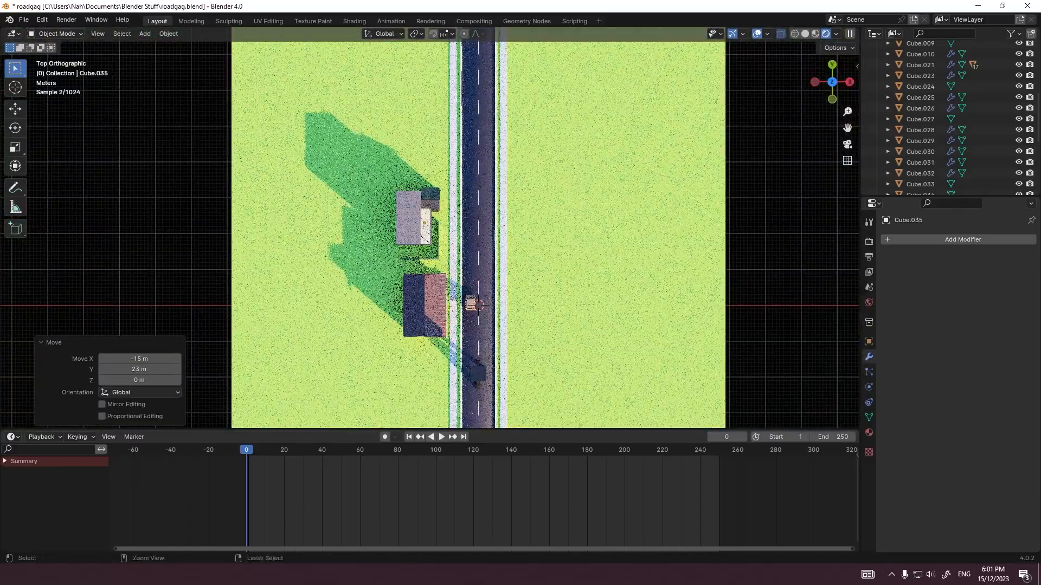
Step: Raise the new cube along Z so it stands on the slab behind the railing
{"action": "key", "text": "grave"}
{"action": "left_click", "coordinate": [504, 126]}
{"action": "scroll", "coordinate": [504, 163], "scroll_direction": "up", "scroll_amount": 10}
{"action": "key", "text": "g"}
{"action": "key", "text": "z"}
{"action": "left_click", "coordinate": [505, 163]}
Step: Narrow the cube's mesh along Y and flatten it along X into a thin upright panel
{"action": "scroll", "coordinate": [504, 163], "scroll_direction": "up", "scroll_amount": 4}
{"action": "key", "text": "Tab"}
{"action": "key", "text": "s"}
{"action": "key", "text": "y"}
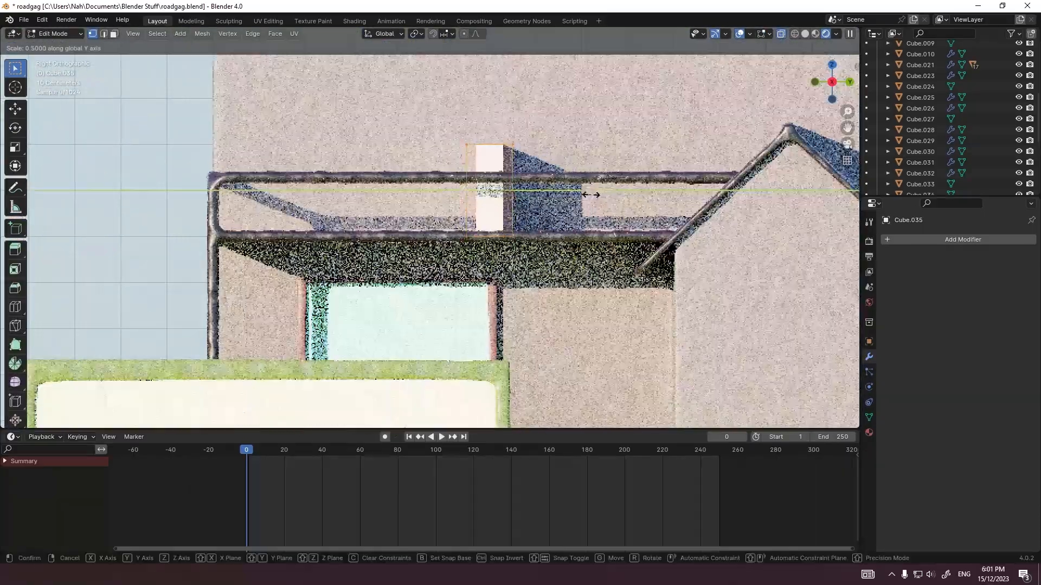
{"action": "left_click", "coordinate": [618, 196]}
{"action": "key", "text": "grave"}
{"action": "left_click", "coordinate": [596, 151]}
{"action": "key", "text": "s"}
{"action": "key", "text": "x"}
{"action": "key", "text": "Tab"}
Step: Move the thin panel along X to sit against the building's wall behind the slab
{"action": "key", "text": "g"}
{"action": "key", "text": "x"}
{"action": "left_click", "coordinate": [375, 198]}
{"action": "scroll", "coordinate": [374, 199], "scroll_direction": "up", "scroll_amount": 6}
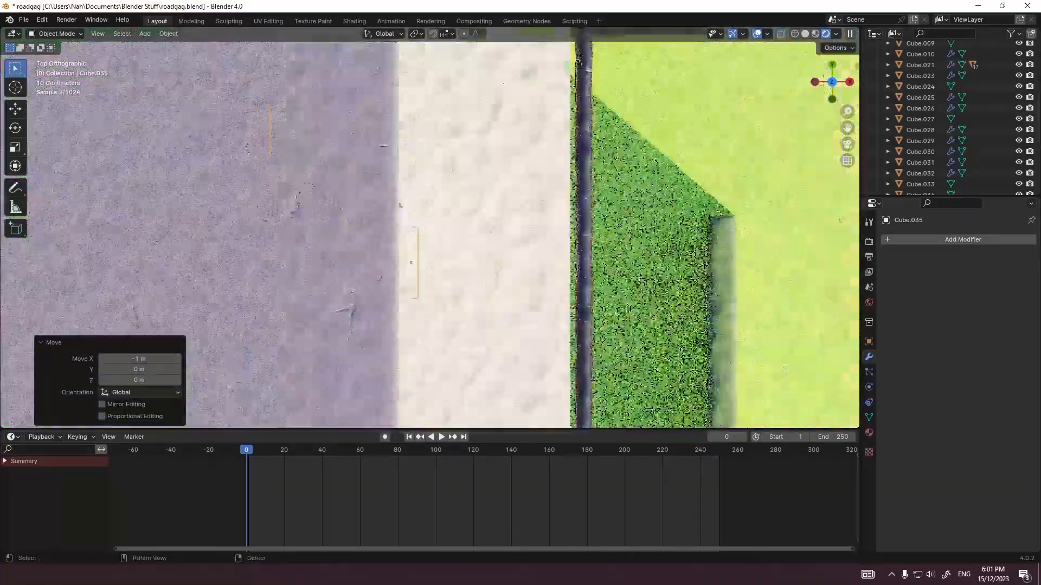
Step: Assign the Clay 3.Doh.020 material to the upright panel, check it through the scene camera and reopen the material list
{"action": "left_click", "coordinate": [869, 432]}
{"action": "left_click", "coordinate": [890, 286]}
{"action": "scroll", "coordinate": [945, 385], "scroll_direction": "down", "scroll_amount": 12}
{"action": "left_click", "coordinate": [922, 385]}
{"action": "left_click", "coordinate": [847, 145]}
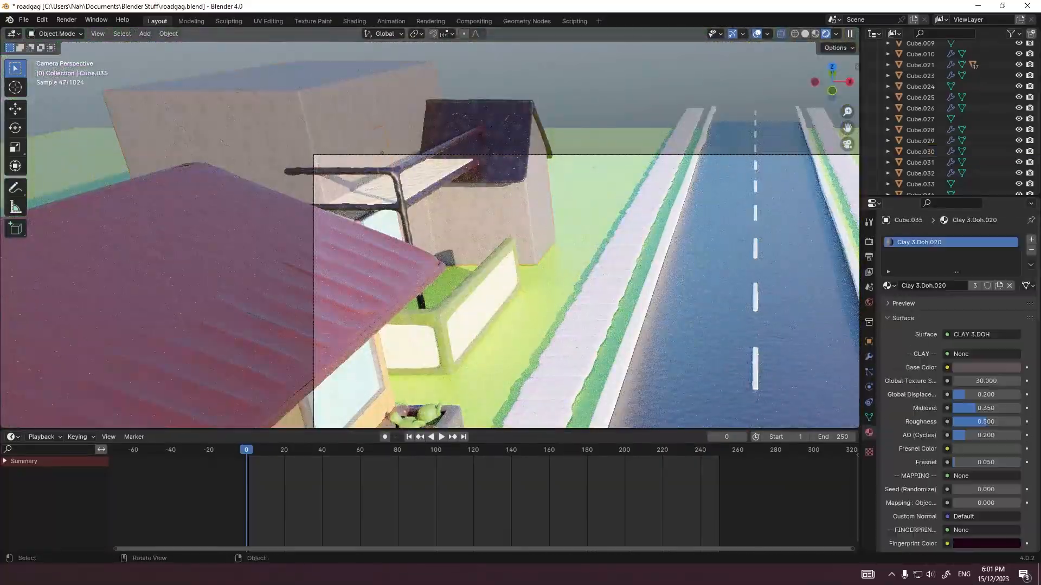
{"action": "left_click", "coordinate": [890, 286]}
Step: Select the road, check the camera framing and render a still image of the scene
{"action": "left_click", "coordinate": [781, 255]}
{"action": "middle_click_drag", "start_coordinate": [781, 254], "coordinate": [536, 129], "text": "shift"}
{"action": "scroll", "coordinate": [537, 129], "scroll_direction": "down", "scroll_amount": 1}
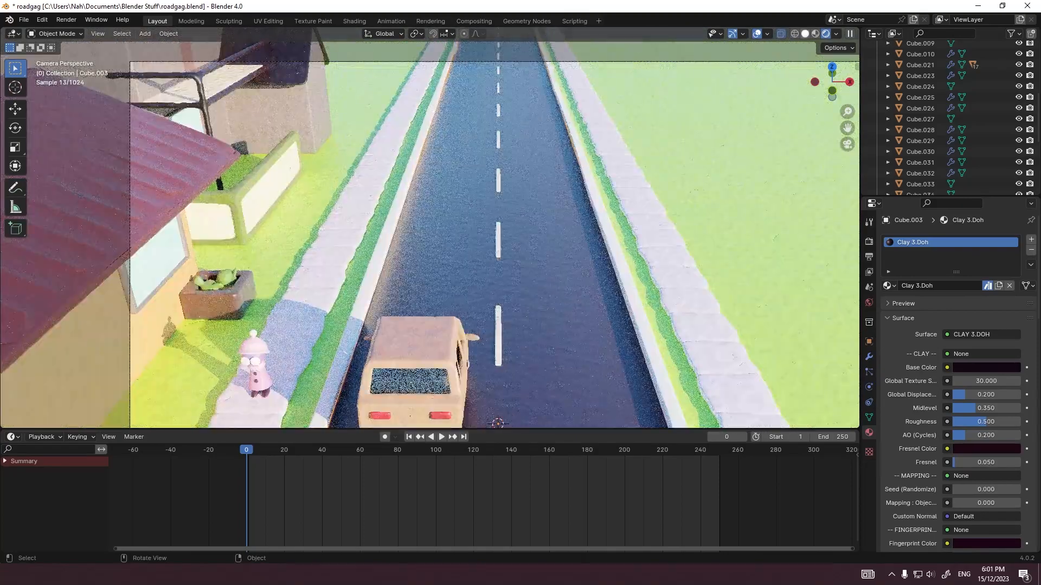
{"action": "key", "text": "z"}
{"action": "left_click", "coordinate": [66, 20]}
{"action": "left_click", "coordinate": [83, 33]}
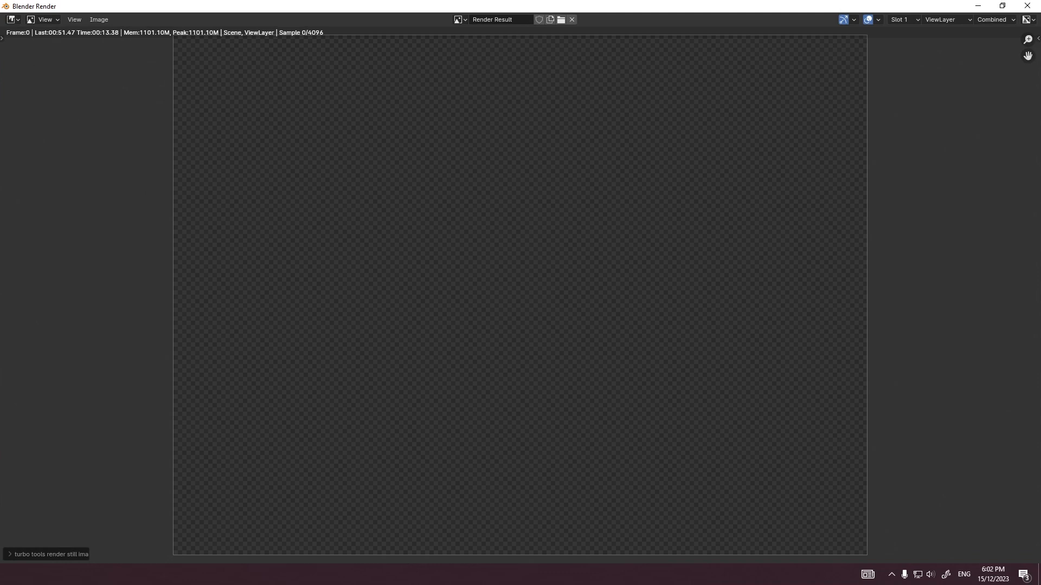
Step: Inspect the second building's slab, railing and wall panel up close in the rendered image
{"action": "scroll", "coordinate": [362, 143], "scroll_direction": "up", "scroll_amount": 5}
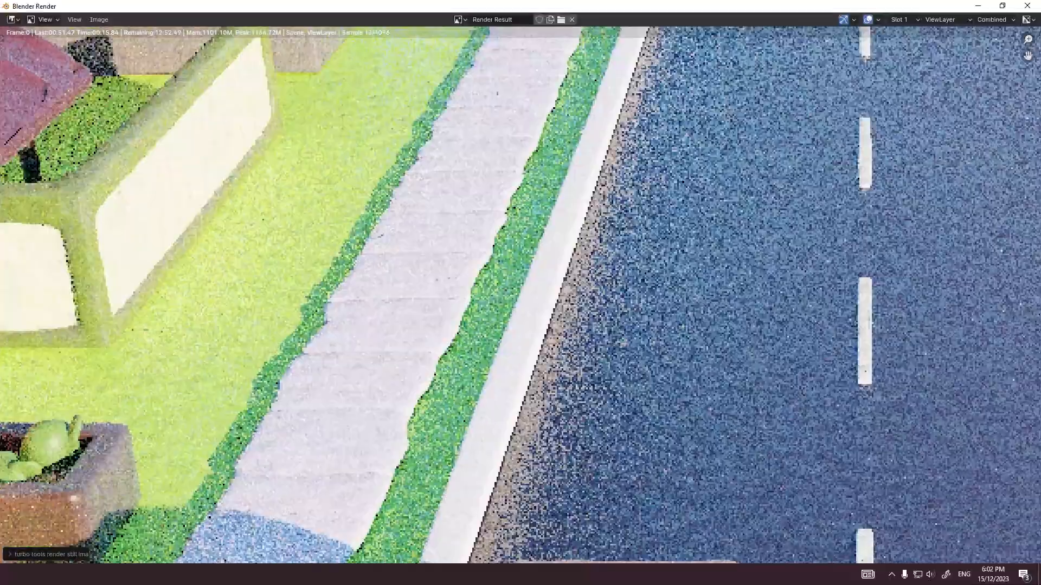
{"action": "middle_click_drag", "start_coordinate": [361, 143], "coordinate": [663, 486]}
{"action": "middle_click_drag", "start_coordinate": [247, 235], "coordinate": [440, 276]}
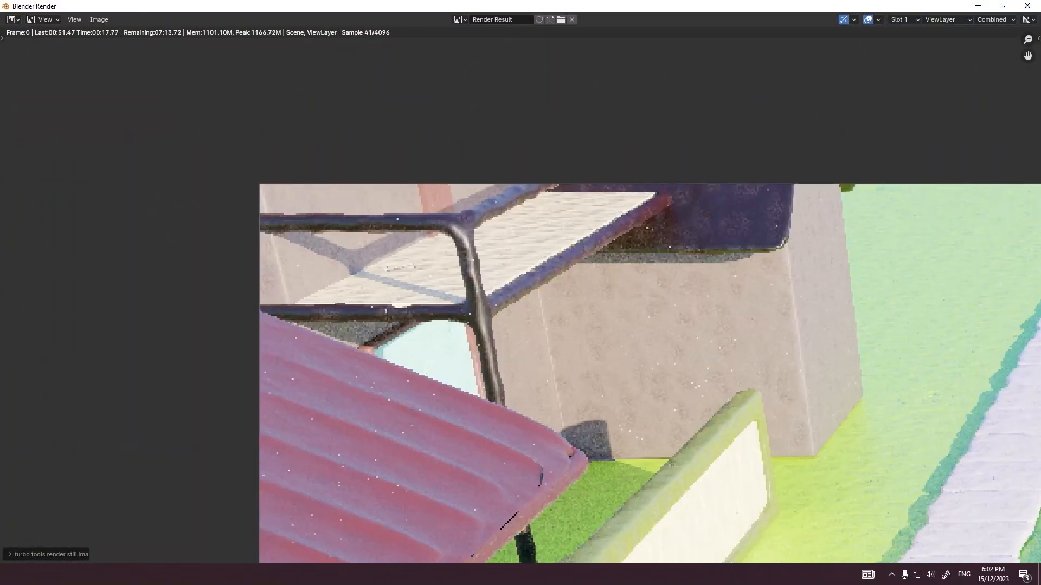
{"action": "scroll", "coordinate": [439, 276], "scroll_direction": "up", "scroll_amount": 7}
{"action": "scroll", "coordinate": [440, 276], "scroll_direction": "down", "scroll_amount": 5}
{"action": "scroll", "coordinate": [522, 297], "scroll_direction": "down", "scroll_amount": 8}
Step: Examine the whole rendered frame, including the car, character, road and roadside buildings
{"action": "middle_click_drag", "start_coordinate": [521, 297], "coordinate": [460, 244]}
{"action": "scroll", "coordinate": [521, 296], "scroll_direction": "up", "scroll_amount": 1}
{"action": "scroll", "coordinate": [522, 297], "scroll_direction": "down", "scroll_amount": 1}
{"action": "scroll", "coordinate": [467, 312], "scroll_direction": "up", "scroll_amount": 1}
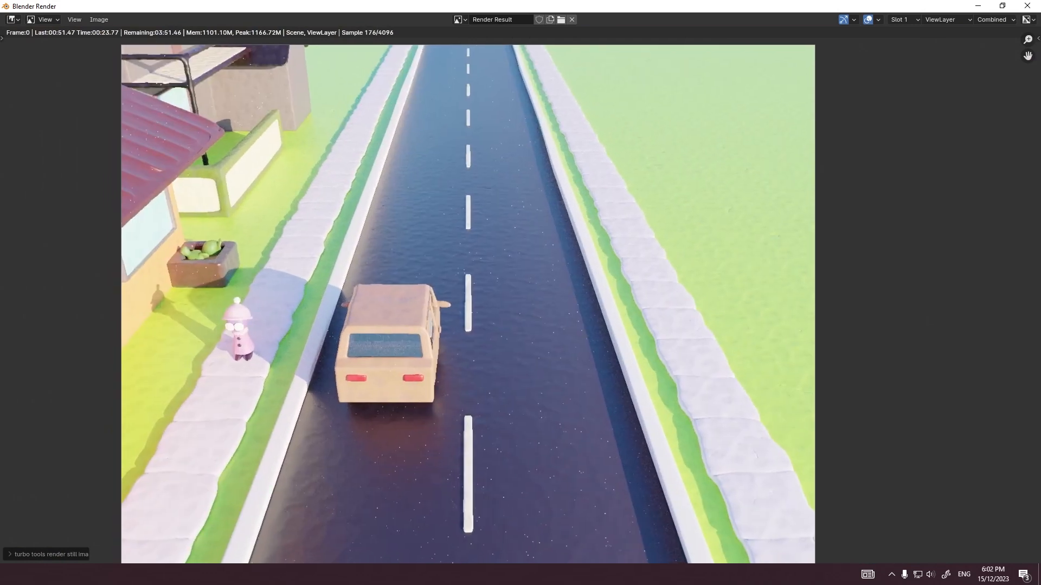
{"action": "middle_click_drag", "start_coordinate": [467, 312], "coordinate": [542, 360]}
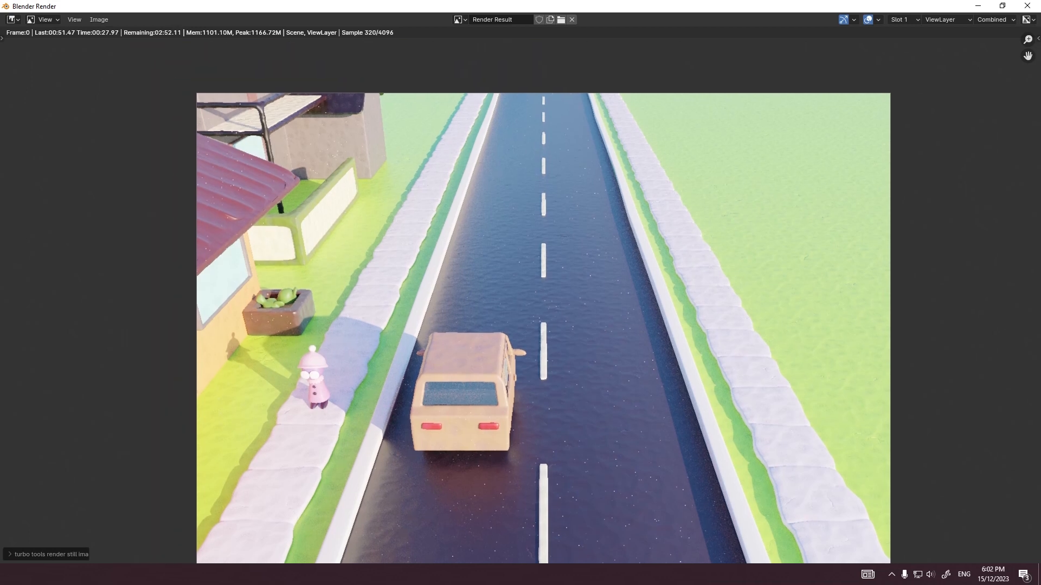
{"action": "middle_click_drag", "start_coordinate": [542, 360], "coordinate": [486, 301]}
{"action": "scroll", "coordinate": [520, 331], "scroll_direction": "up", "scroll_amount": 1}
{"action": "scroll", "coordinate": [520, 330], "scroll_direction": "down", "scroll_amount": 1}
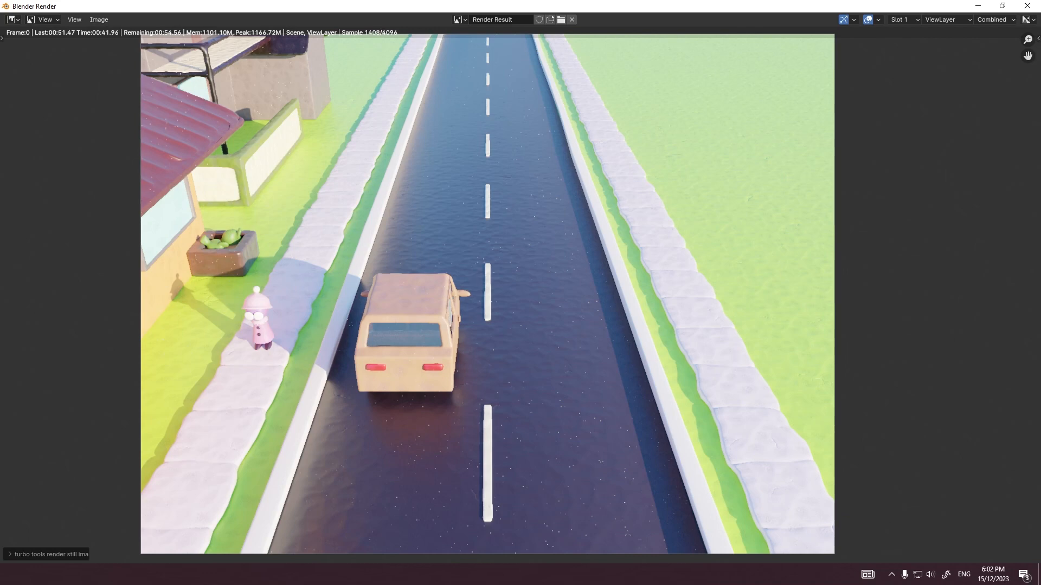
Step: Inspect the second building, fence and roadside up close in the rendered image, and close the render window
{"action": "scroll", "coordinate": [520, 296], "scroll_direction": "up", "scroll_amount": 7}
{"action": "middle_click_drag", "start_coordinate": [283, 59], "coordinate": [520, 123]}
{"action": "scroll", "coordinate": [520, 296], "scroll_direction": "down", "scroll_amount": 1}
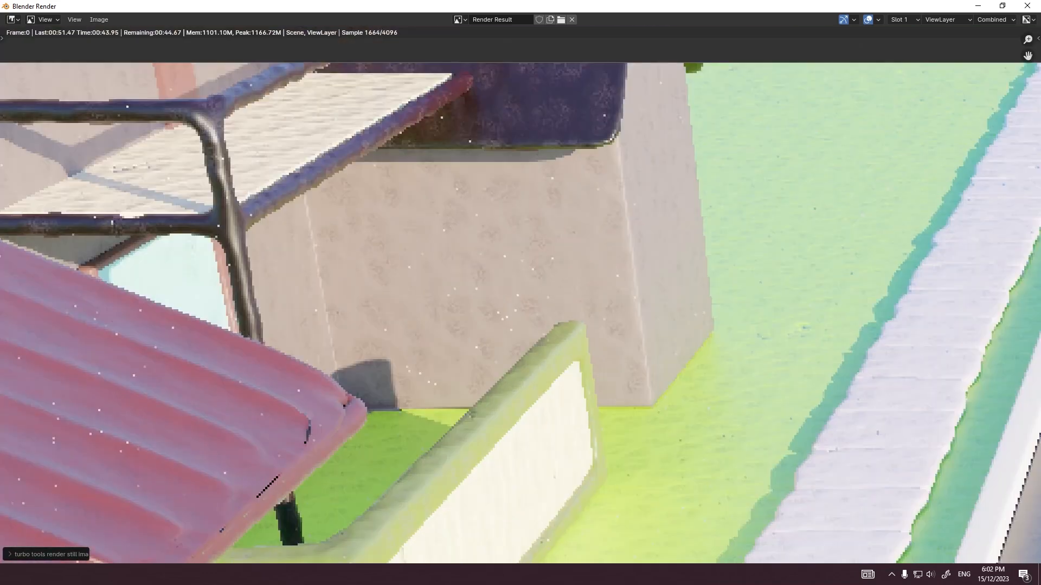
{"action": "middle_click_drag", "start_coordinate": [692, 295], "coordinate": [515, 387]}
{"action": "scroll", "coordinate": [521, 296], "scroll_direction": "up", "scroll_amount": 7}
{"action": "scroll", "coordinate": [520, 296], "scroll_direction": "down", "scroll_amount": 7}
{"action": "middle_click_drag", "start_coordinate": [521, 296], "coordinate": [662, 260]}
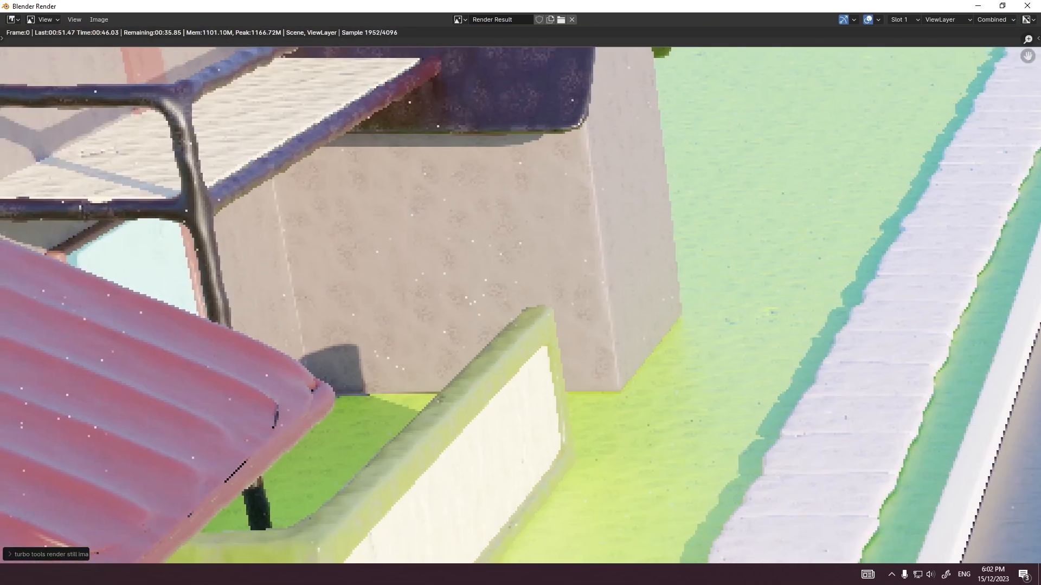
{"action": "scroll", "coordinate": [521, 295], "scroll_direction": "down", "scroll_amount": 9}
{"action": "scroll", "coordinate": [521, 295], "scroll_direction": "up", "scroll_amount": 7}
{"action": "scroll", "coordinate": [520, 296], "scroll_direction": "down", "scroll_amount": 3}
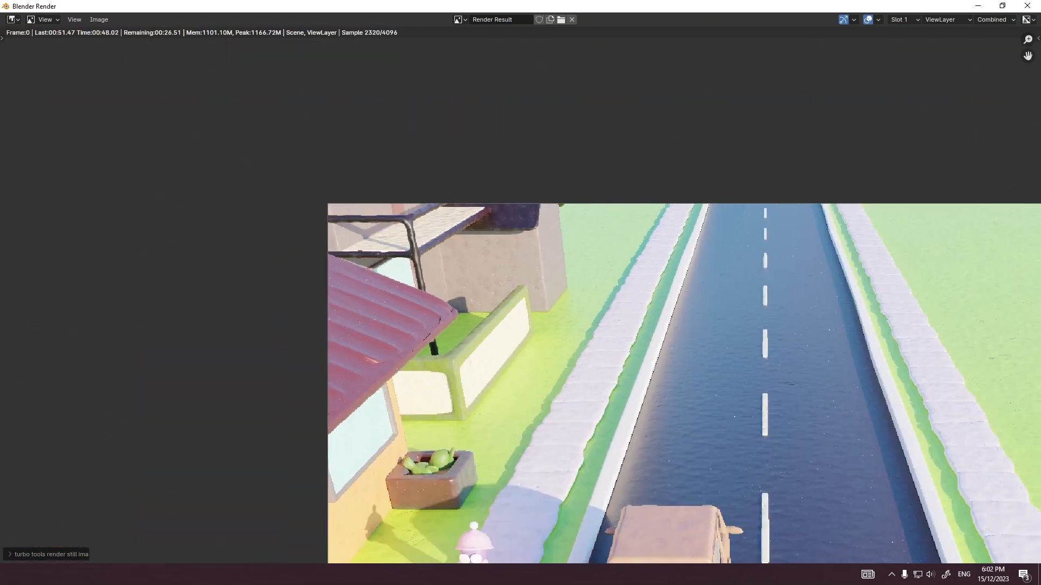
{"action": "scroll", "coordinate": [520, 296], "scroll_direction": "down", "scroll_amount": 3}
{"action": "left_click", "coordinate": [1027, 5]}
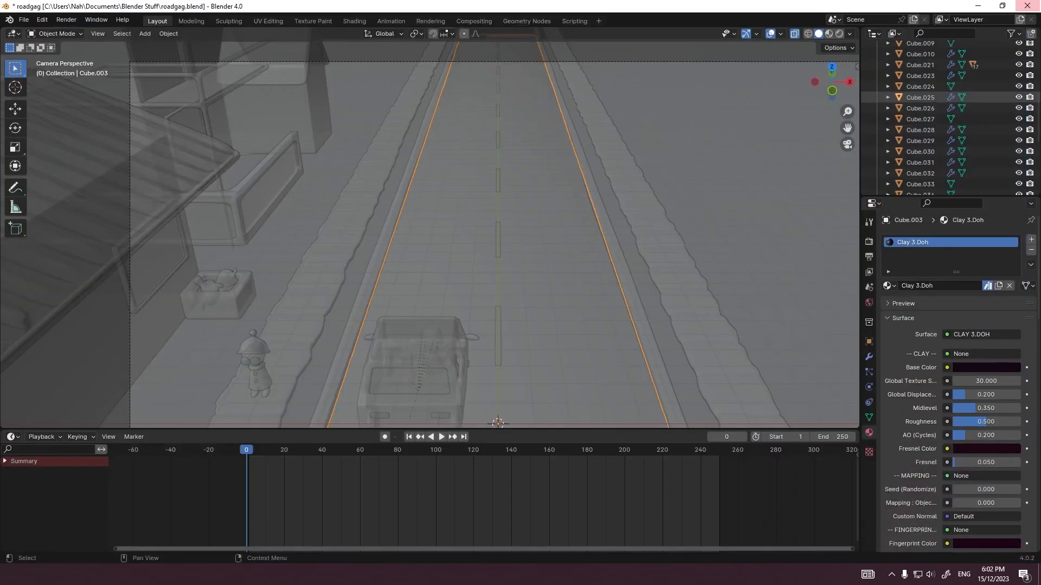
{"action": "scroll", "coordinate": [430, 228], "scroll_direction": "down", "scroll_amount": 2}
{"action": "left_click", "coordinate": [733, 217]}
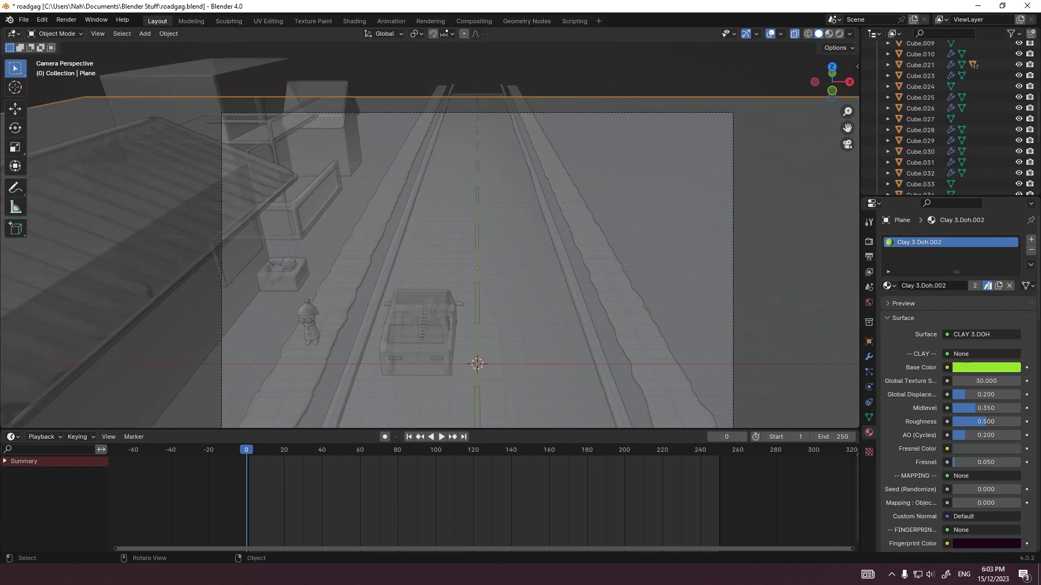
{"action": "left_click", "coordinate": [733, 217]}
{"action": "middle_click_drag", "start_coordinate": [733, 217], "coordinate": [691, 152], "text": "shift"}
{"action": "key", "text": "g"}
{"action": "key", "text": "z"}
{"action": "key", "text": "z"}
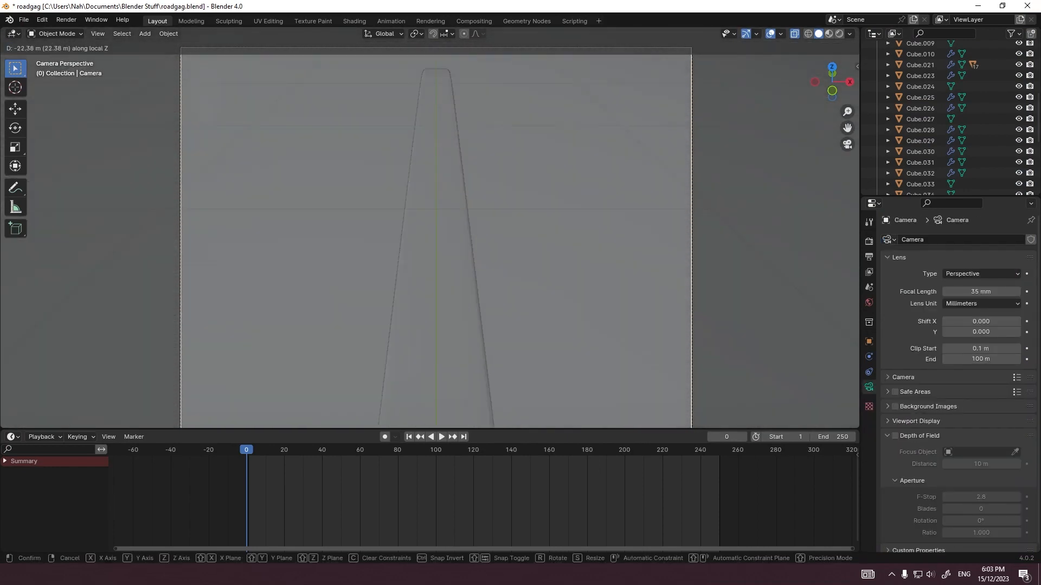
{"action": "key", "text": "Escape"}
{"action": "scroll", "coordinate": [431, 236], "scroll_direction": "down", "scroll_amount": 2}
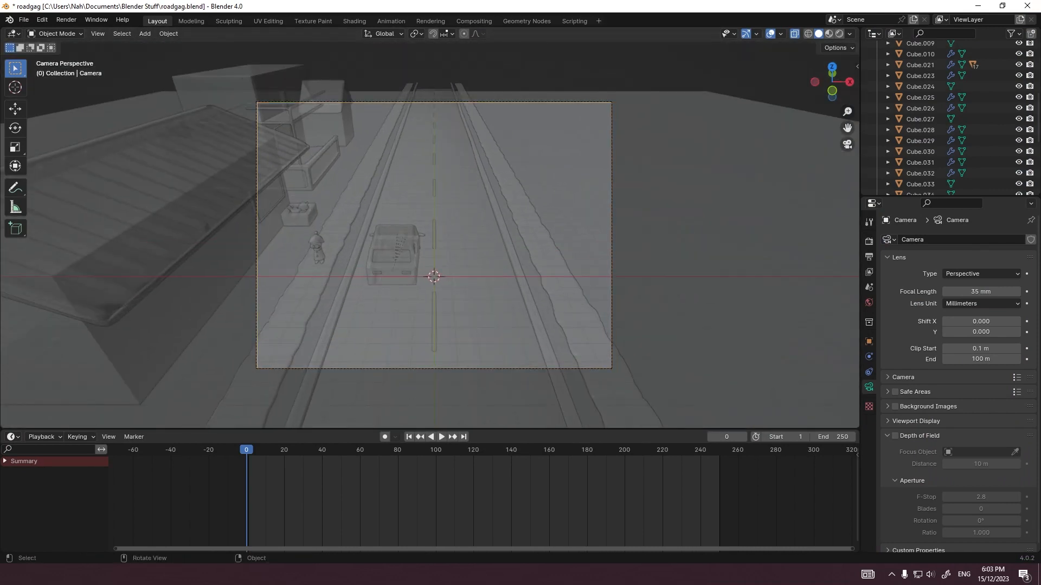
Step: Select the ground plane and save the roadgag.blend file
{"action": "left_click", "coordinate": [201, 293]}
{"action": "left_click", "coordinate": [200, 293]}
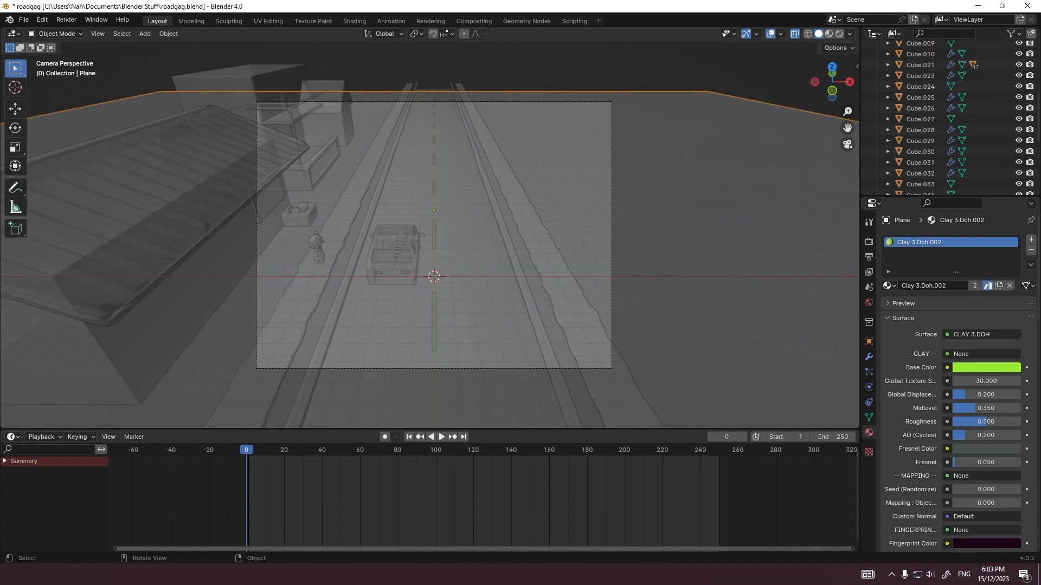
{"action": "left_click", "coordinate": [201, 292]}
{"action": "left_click", "coordinate": [200, 293]}
{"action": "key", "text": "ctrl+s"}
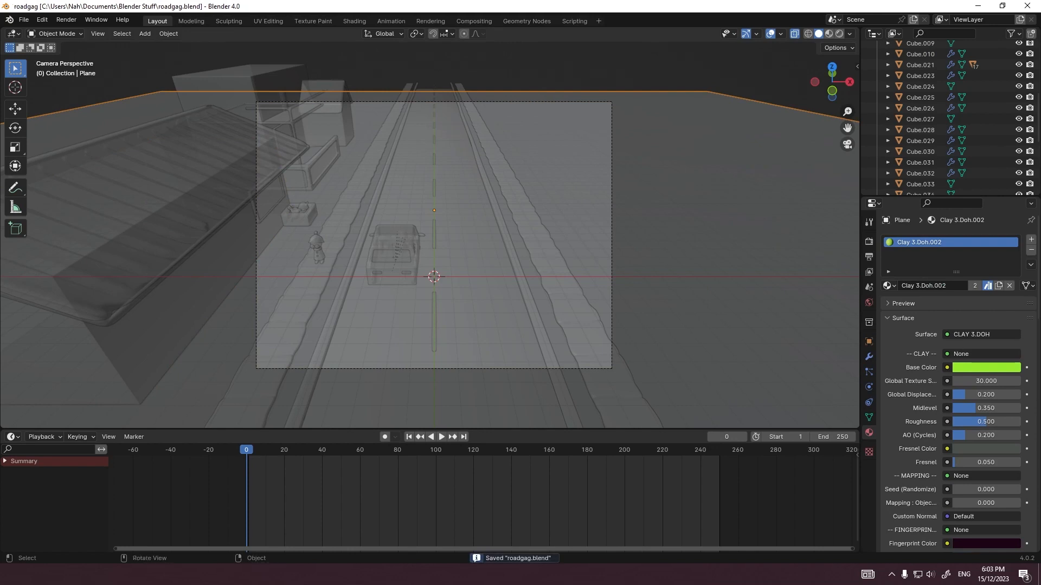
Step: In the right orthographic view, select the window pane and frame on the second building's main wall and paste a copy of both
{"action": "scroll", "coordinate": [429, 228], "scroll_direction": "up", "scroll_amount": 3}
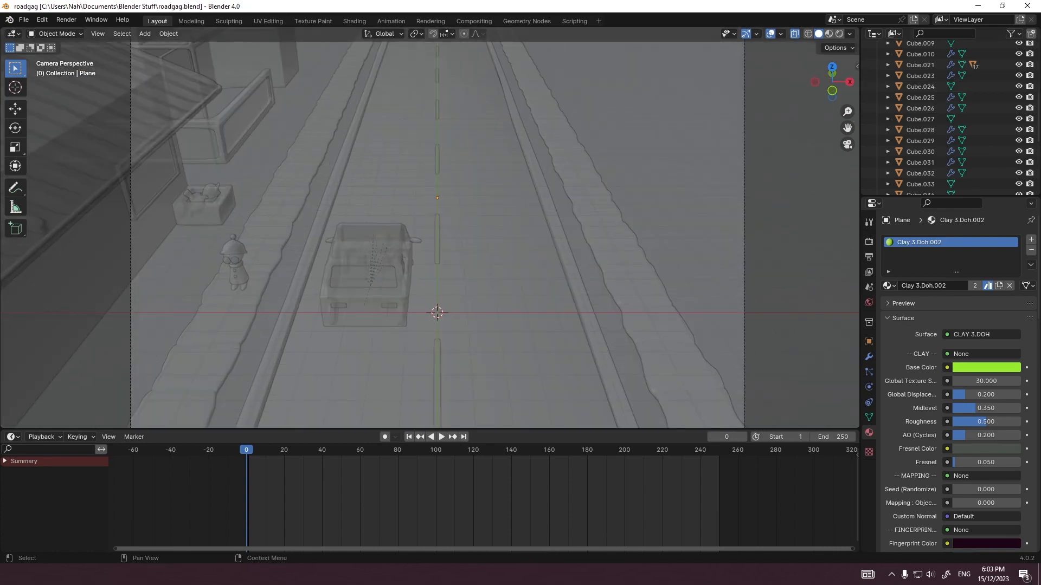
{"action": "left_click", "coordinate": [850, 82]}
{"action": "middle_click_drag", "start_coordinate": [401, 320], "coordinate": [430, 153], "text": "shift"}
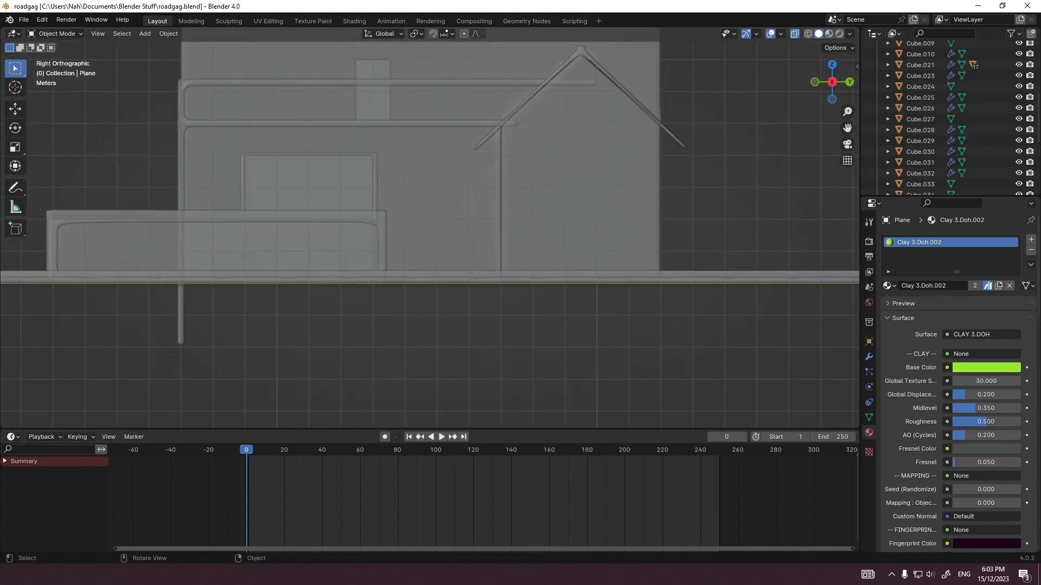
{"action": "scroll", "coordinate": [412, 206], "scroll_direction": "up", "scroll_amount": 1}
{"action": "middle_click_drag", "start_coordinate": [336, 189], "coordinate": [369, 248], "text": "shift"}
{"action": "left_click", "coordinate": [331, 242]}
{"action": "left_click", "coordinate": [398, 239], "text": "shift"}
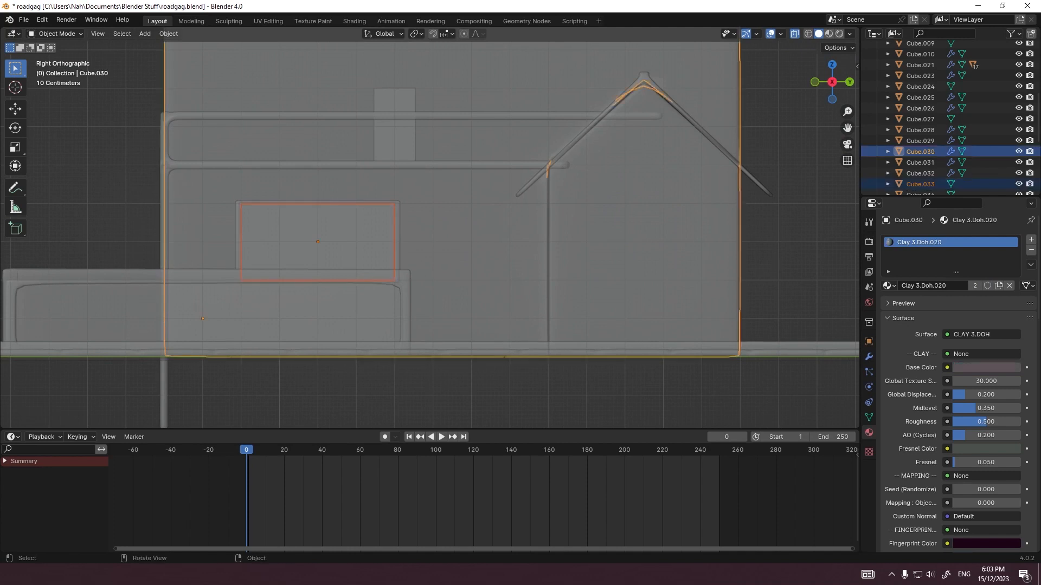
{"action": "left_click", "coordinate": [397, 239]}
{"action": "left_click", "coordinate": [392, 238], "text": "shift"}
{"action": "key", "text": "alt+z"}
{"action": "left_click", "coordinate": [398, 239], "text": "shift"}
{"action": "key", "text": "ctrl+c"}
{"action": "key", "text": "ctrl+v"}
Step: Try to move the pasted window along Y and X toward the gabled block, and undo both moves
{"action": "key", "text": "g"}
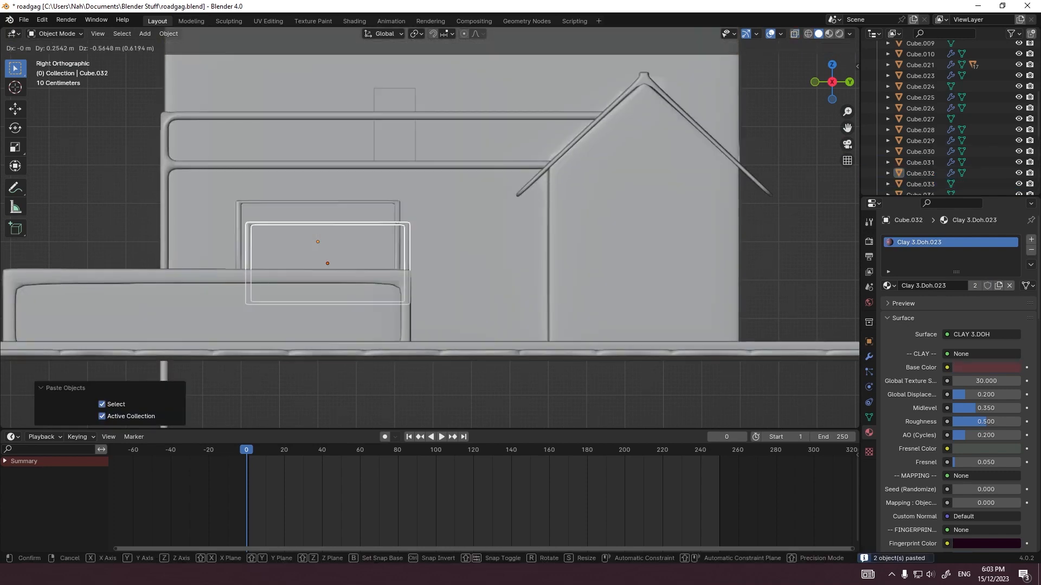
{"action": "key", "text": "y"}
{"action": "left_click", "coordinate": [561, 260]}
{"action": "middle_click_drag", "start_coordinate": [561, 261], "coordinate": [576, 284]}
{"action": "key", "text": "g"}
{"action": "key", "text": "x"}
{"action": "left_click", "coordinate": [656, 379]}
{"action": "key", "text": "ctrl+z"}
{"action": "key", "text": "ctrl+z"}
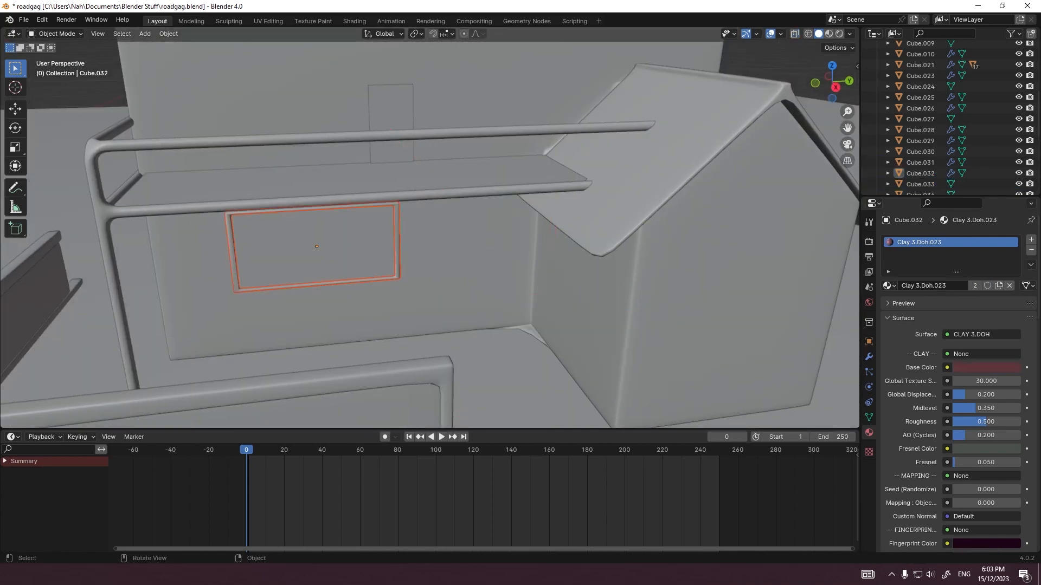
Step: Place the copied window on the gabled wall by moving it 5 m along X and 9 m along Y, plus -0.5 m along Y
{"action": "key", "text": "g"}
{"action": "key", "text": "y"}
{"action": "key", "text": "shift+z"}
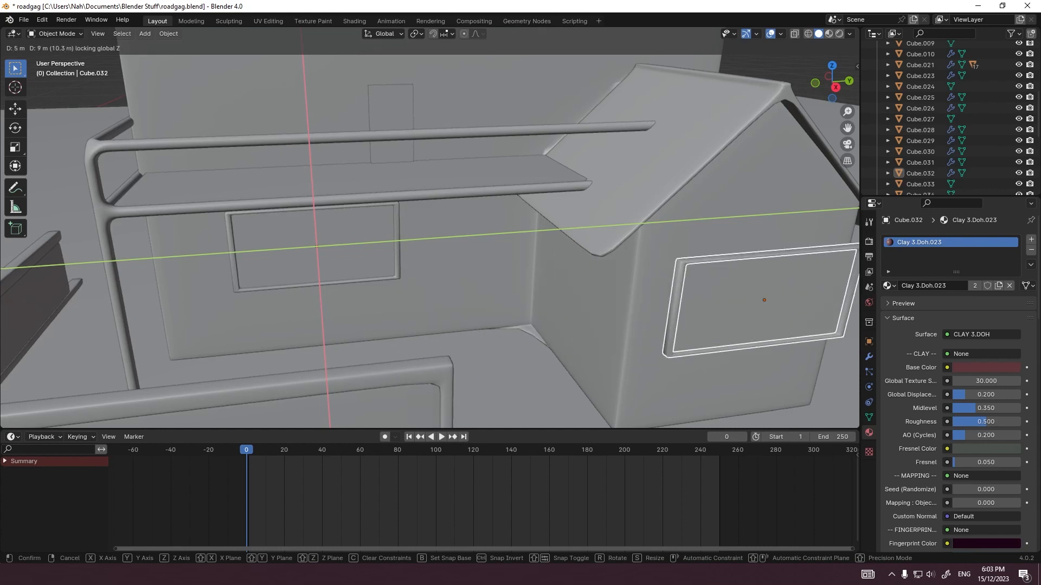
{"action": "left_click", "coordinate": [435, 267]}
{"action": "key", "text": "grave"}
{"action": "left_click", "coordinate": [509, 267]}
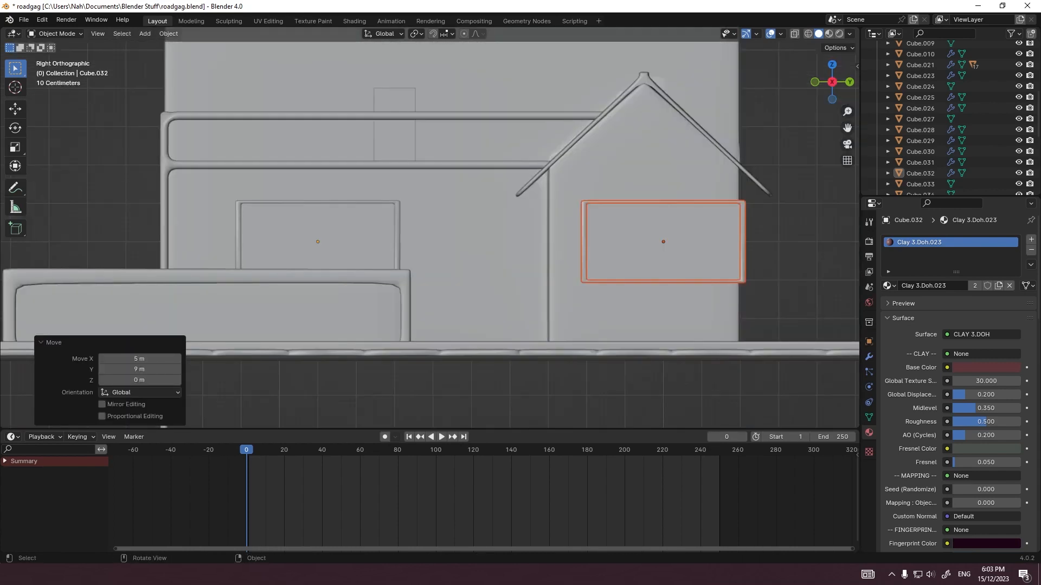
{"action": "middle_click_drag", "start_coordinate": [645, 265], "coordinate": [409, 261], "text": "shift"}
{"action": "scroll", "coordinate": [436, 264], "scroll_direction": "up", "scroll_amount": 2}
{"action": "key", "text": "g"}
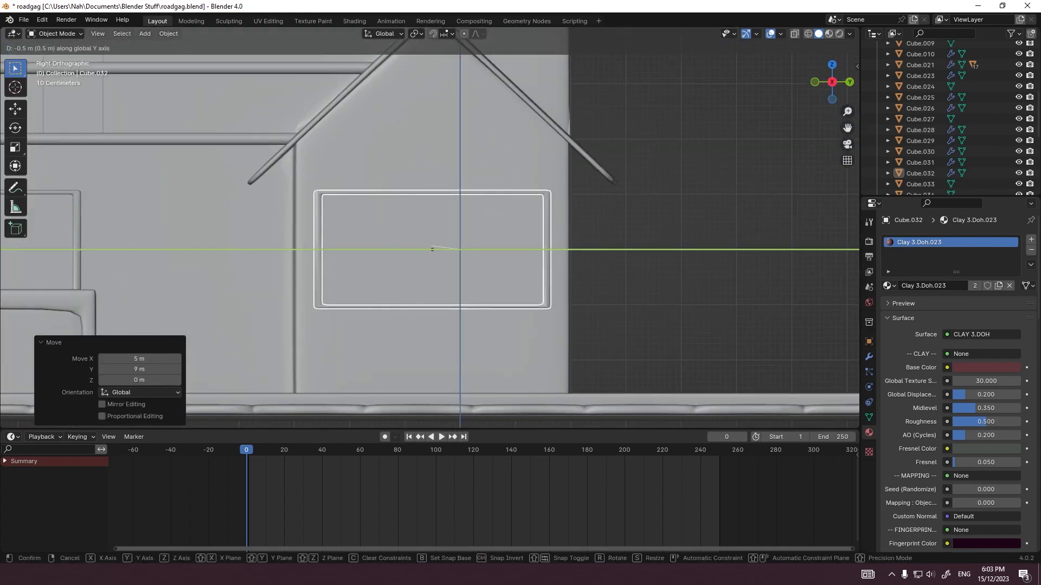
{"action": "left_click", "coordinate": [432, 249]}
Step: Narrow the copied window's frame and pane in Edit Mode by scaling each mesh to about 0.7 along Y
{"action": "key", "text": "Tab"}
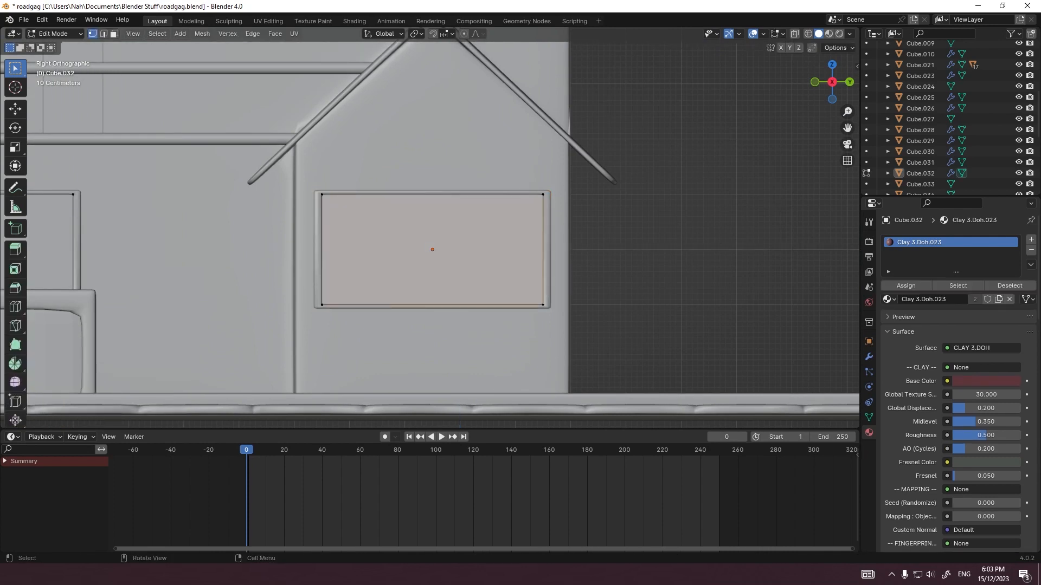
{"action": "key", "text": "a"}
{"action": "key", "text": "s"}
{"action": "key", "text": "y"}
{"action": "left_click", "coordinate": [586, 264]}
{"action": "key", "text": "Tab"}
{"action": "left_click", "coordinate": [547, 263]}
{"action": "key", "text": "Tab"}
{"action": "key", "text": "a"}
{"action": "key", "text": "s"}
{"action": "key", "text": "y"}
{"action": "left_click", "coordinate": [514, 264]}
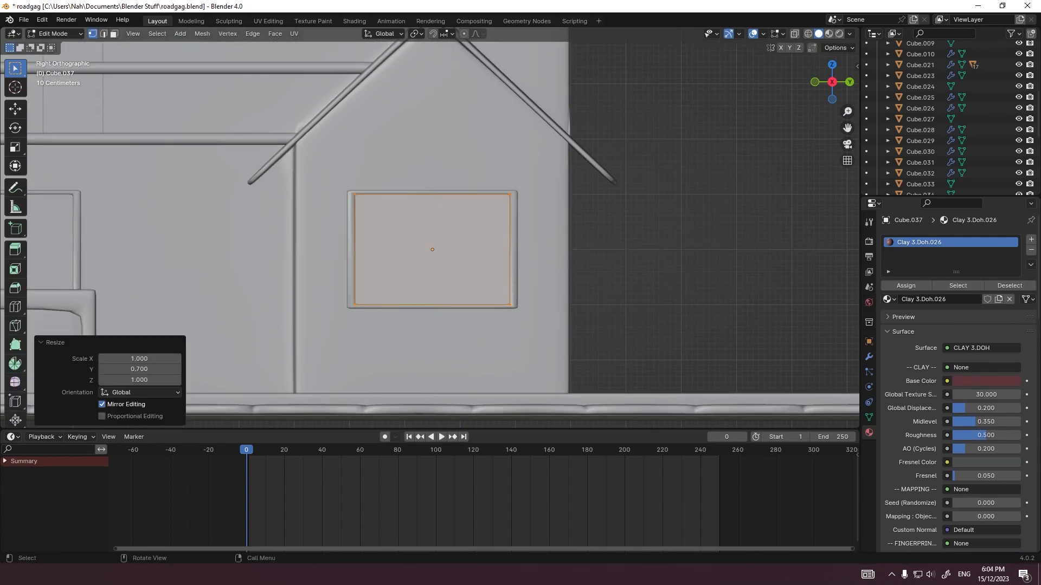
Step: Paste a copy of the balcony door panel and move it 4 m along X, -2 m along Y and -4 m along Z
{"action": "key", "text": "Tab"}
{"action": "key", "text": "KP_0"}
{"action": "key", "text": "ctrl+v"}
{"action": "key", "text": "g"}
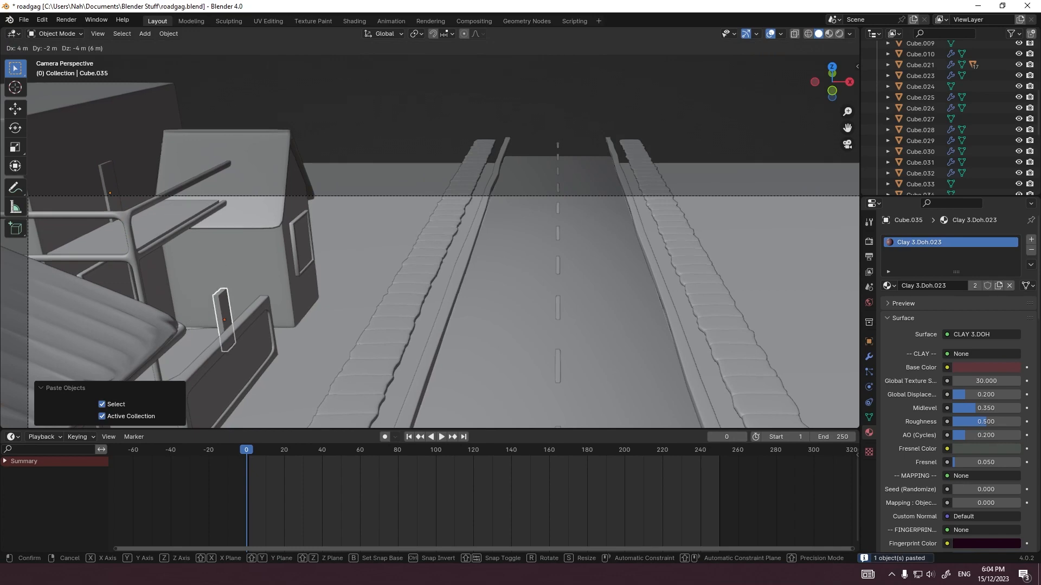
{"action": "left_click", "coordinate": [326, 335]}
{"action": "key", "text": "grave"}
{"action": "left_click", "coordinate": [403, 334]}
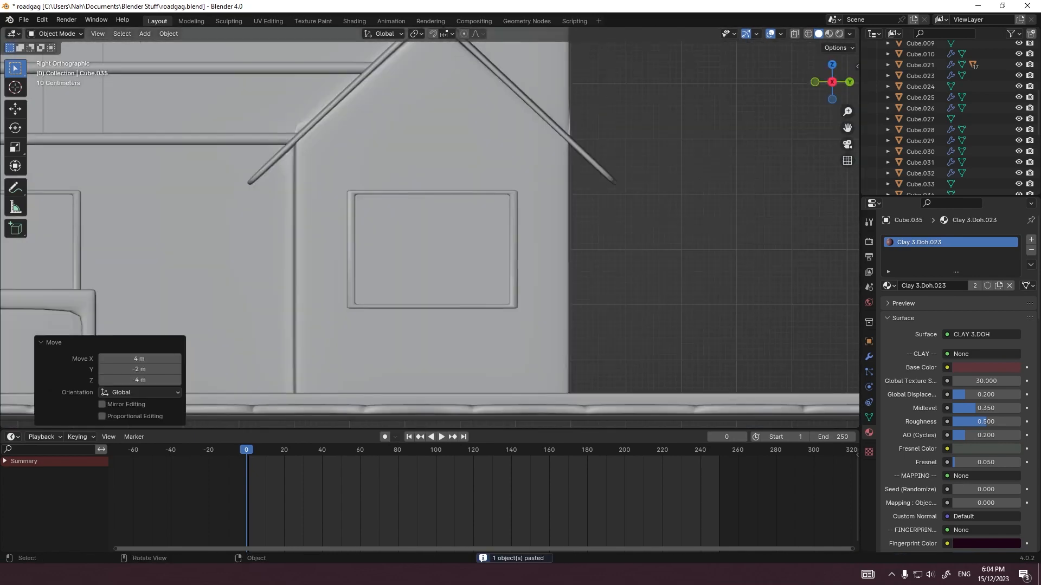
Step: Shift the copied door panel 5.5 m along Y and rotate it about Z to face the gabled block's side wall
{"action": "middle_click_drag", "start_coordinate": [128, 296], "coordinate": [375, 294], "text": "shift"}
{"action": "key", "text": "g"}
{"action": "key", "text": "y"}
{"action": "left_click", "coordinate": [677, 288]}
{"action": "key", "text": "r"}
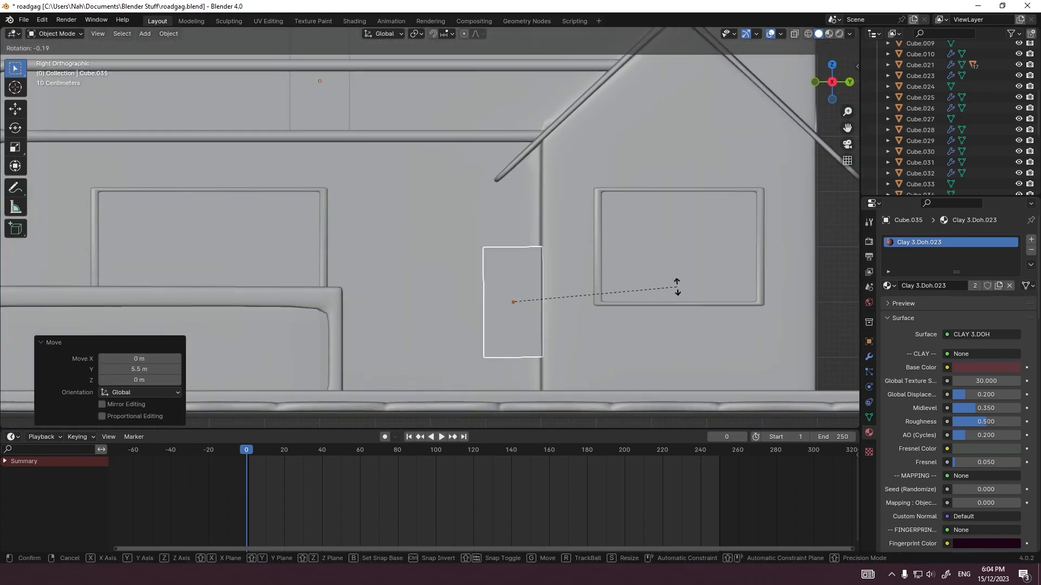
{"action": "key", "text": "z"}
{"action": "left_click", "coordinate": [502, 160]}
Step: Set the door panel against the gabled block's side wall, moving it -2 m along X and -0.4 m along Z
{"action": "key", "text": "Tab"}
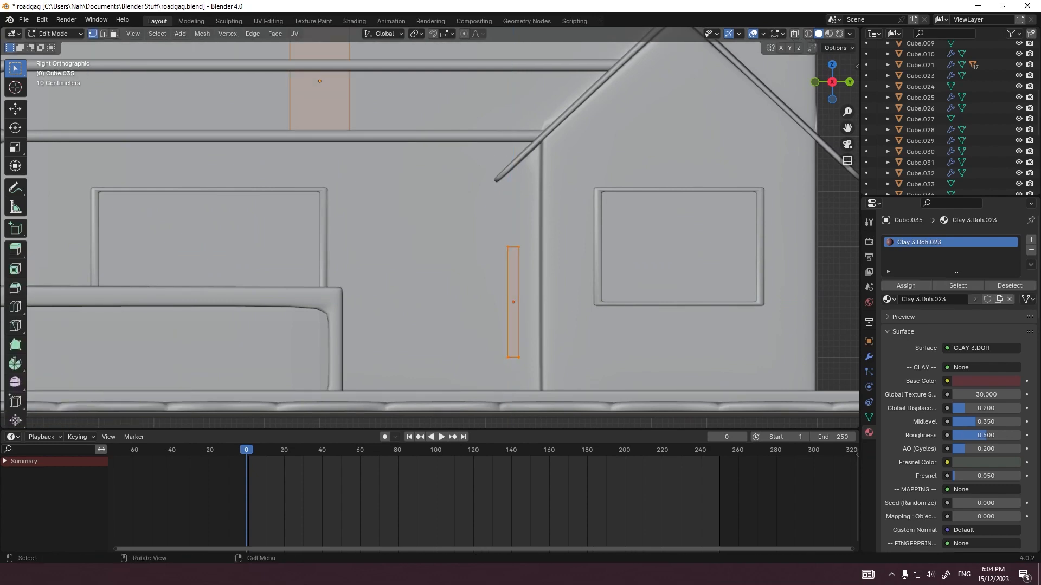
{"action": "key", "text": "g"}
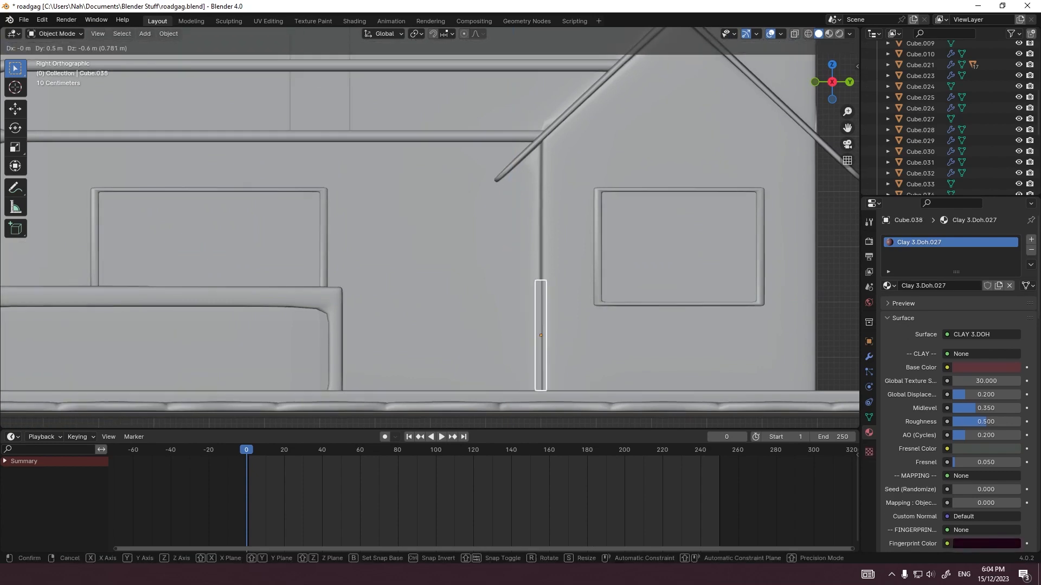
{"action": "left_click", "coordinate": [541, 325]}
{"action": "middle_click_drag", "start_coordinate": [499, 314], "coordinate": [561, 299]}
{"action": "key", "text": "g"}
{"action": "key", "text": "x"}
{"action": "left_click", "coordinate": [521, 303]}
{"action": "key", "text": "g"}
{"action": "key", "text": "z"}
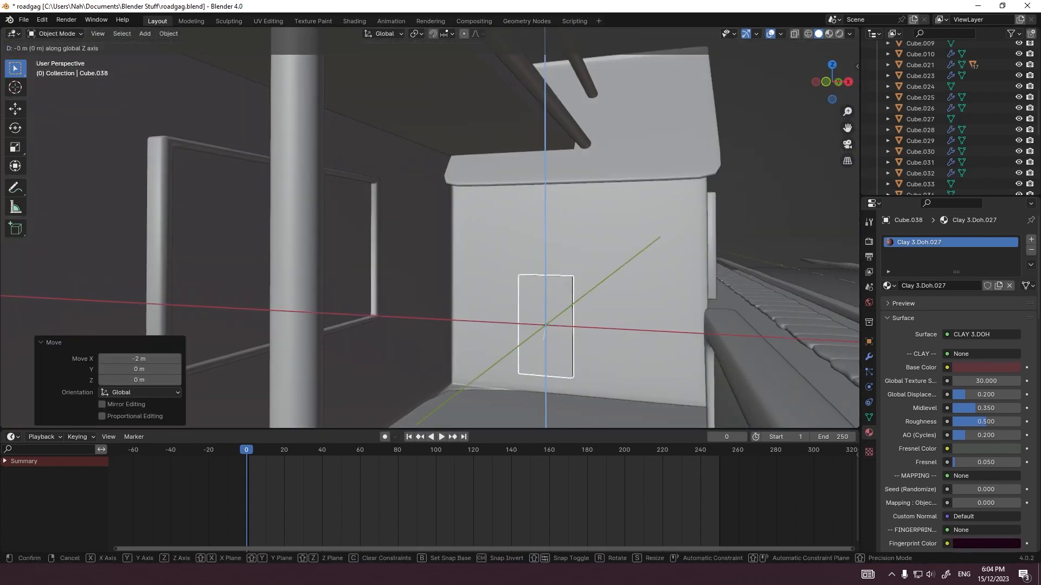
{"action": "left_click", "coordinate": [544, 359]}
Step: Resize the door panel's mesh in width and height, keeping its thickness along Y locked
{"action": "middle_click_drag", "start_coordinate": [544, 359], "coordinate": [523, 370]}
{"action": "scroll", "coordinate": [442, 364], "scroll_direction": "down", "scroll_amount": 8}
{"action": "scroll", "coordinate": [523, 370], "scroll_direction": "up", "scroll_amount": 2}
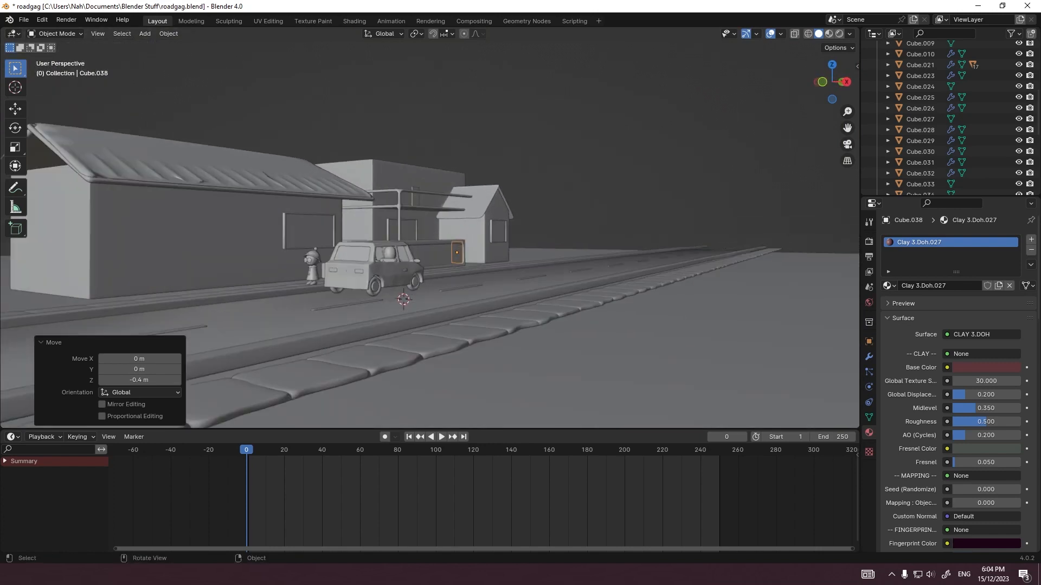
{"action": "scroll", "coordinate": [429, 228], "scroll_direction": "up", "scroll_amount": 9}
{"action": "key", "text": "Tab"}
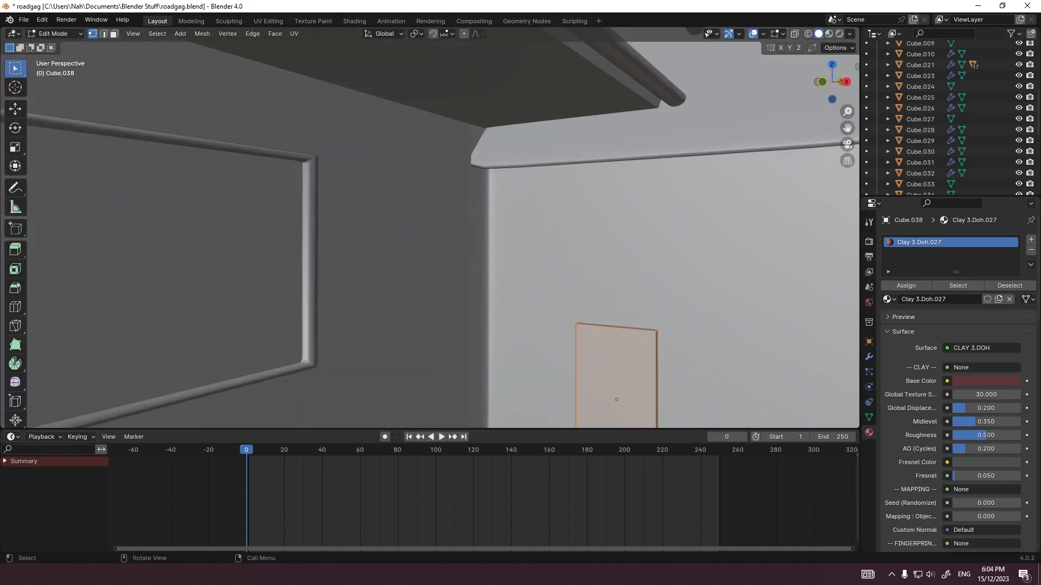
{"action": "key", "text": "Tab"}
{"action": "key", "text": "Tab"}
{"action": "key", "text": "s"}
{"action": "key", "text": "shift+y"}
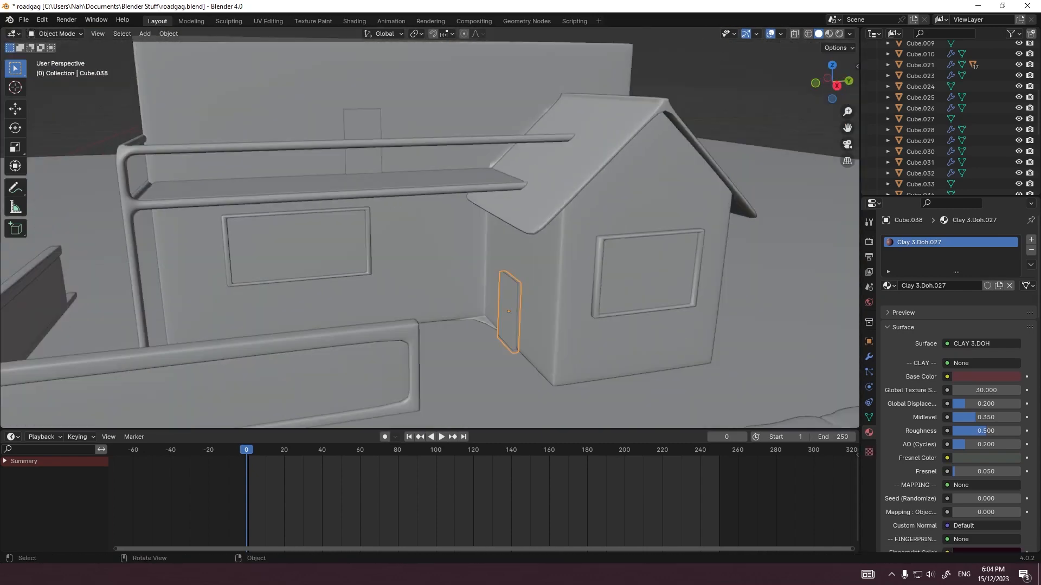
{"action": "left_click", "coordinate": [356, 113]}
{"action": "key", "text": "Tab"}
{"action": "key", "text": "s"}
{"action": "key", "text": "shift+x"}
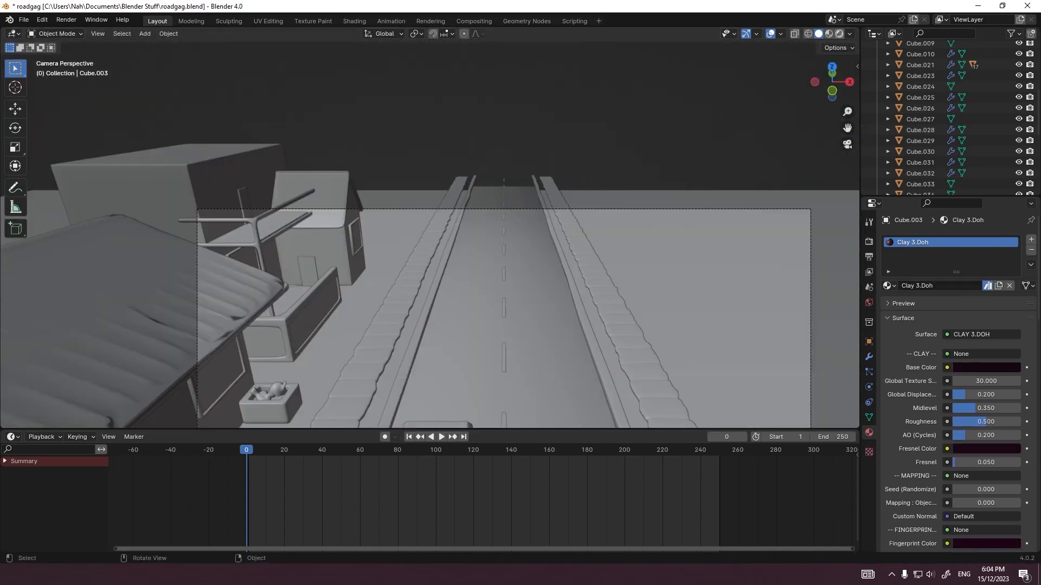
Step: Preview the scene in rendered shading and enable the camera's depth of field with the car body (Cube.008) as focus object
{"action": "key", "text": "z"}
{"action": "middle_click_drag", "start_coordinate": [488, 325], "coordinate": [409, 143], "text": "shift"}
{"action": "scroll", "coordinate": [426, 187], "scroll_direction": "down", "scroll_amount": 2}
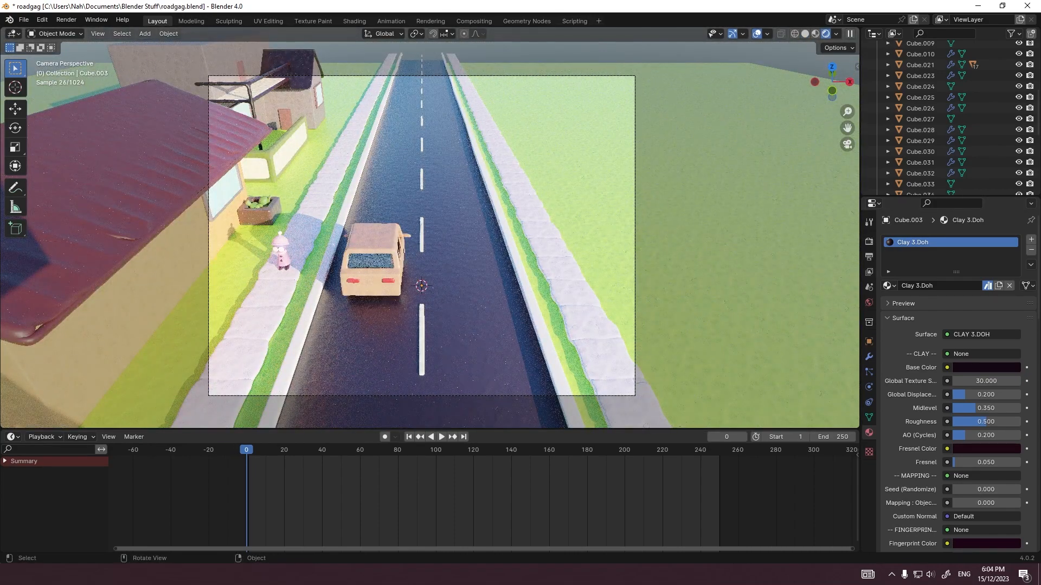
{"action": "left_click", "coordinate": [634, 239]}
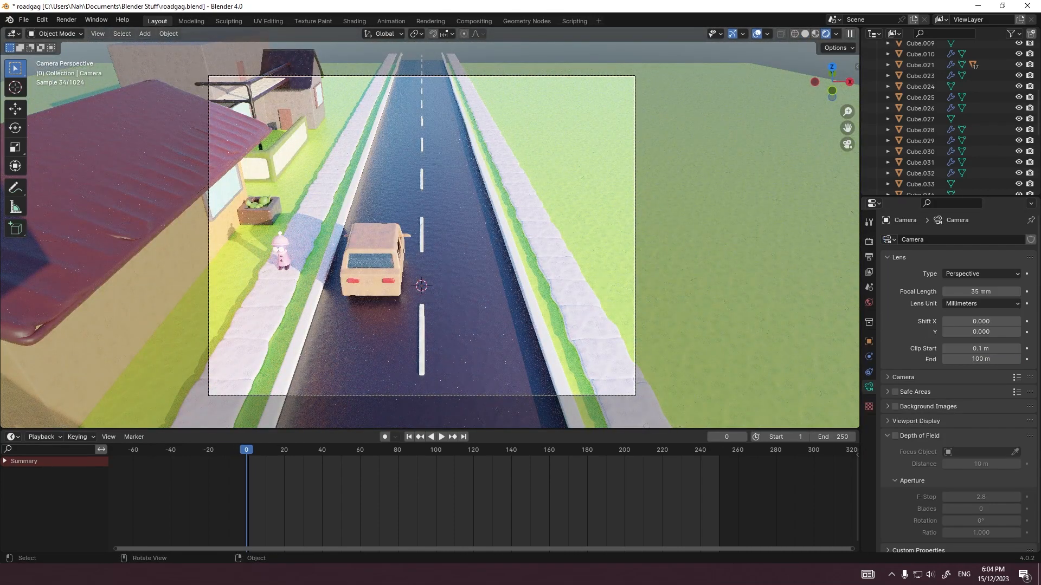
{"action": "left_click", "coordinate": [895, 436]}
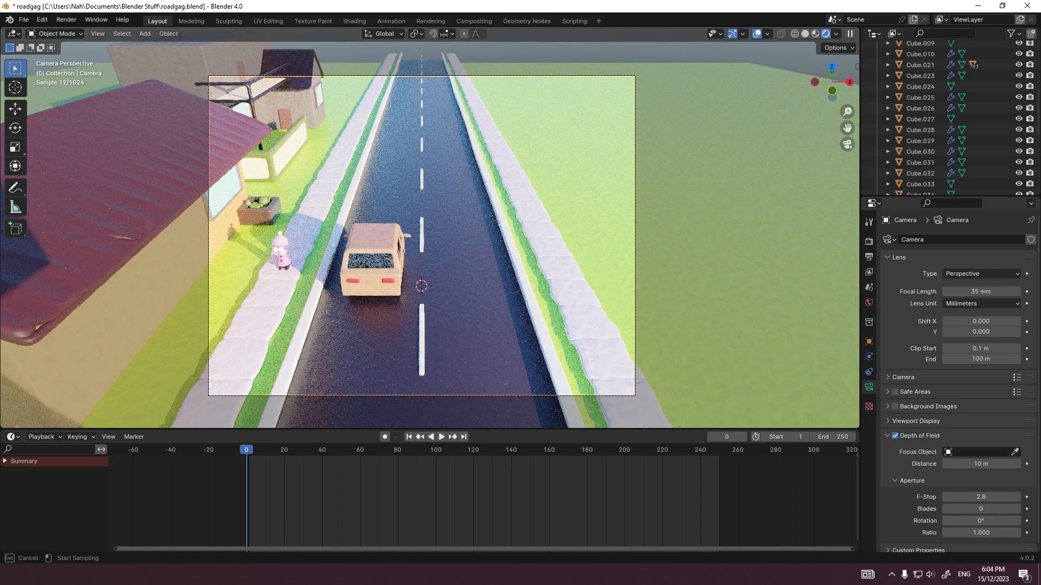
{"action": "left_click", "coordinate": [352, 233]}
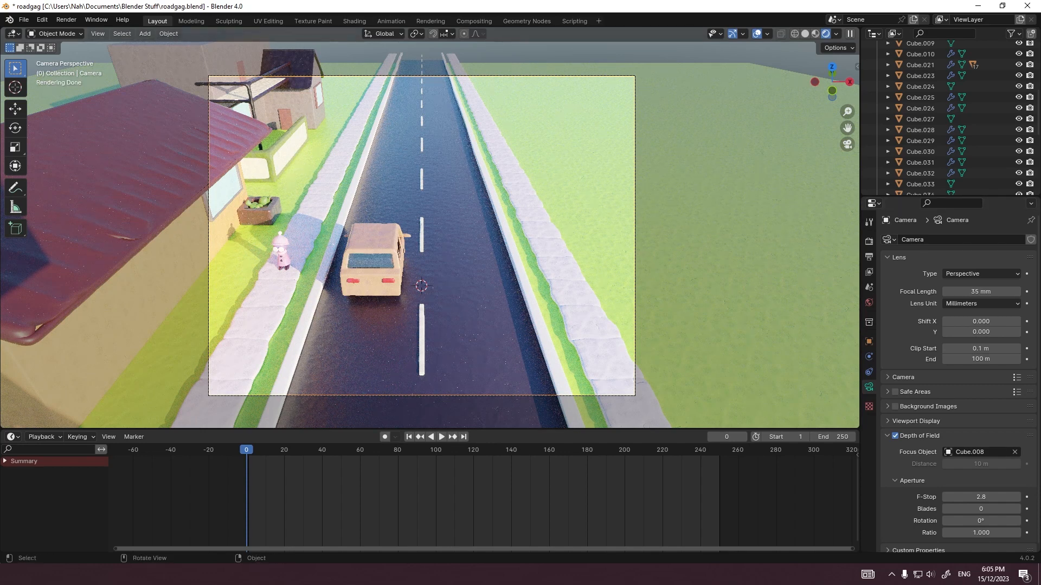
Step: Set the camera's depth-of-field F-Stop to 2.0
{"action": "left_click_drag", "start_coordinate": [981, 497], "coordinate": [948, 497]}
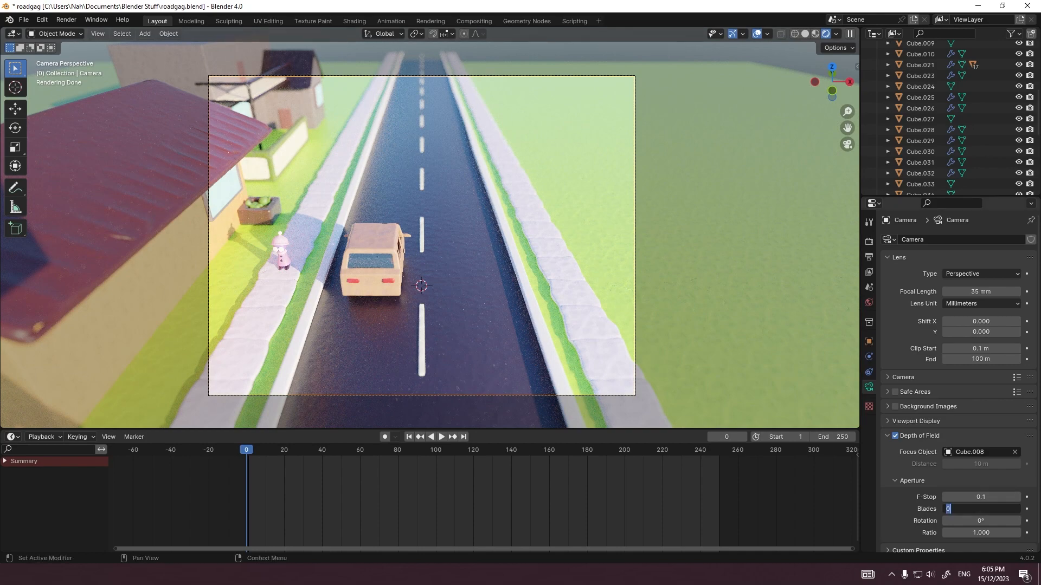
{"action": "key", "text": "shift+Tab"}
{"action": "type", "text": "2"}
{"action": "key", "text": "Return"}
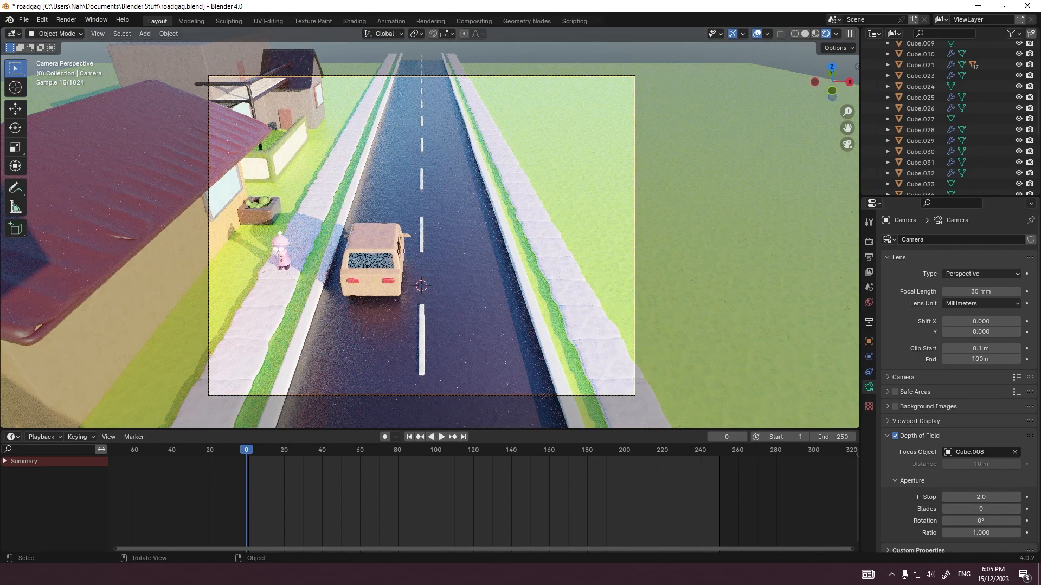
Step: Switch the viewport to solid shading and render a still image from the camera
{"action": "left_click", "coordinate": [805, 33]}
{"action": "left_click", "coordinate": [66, 19]}
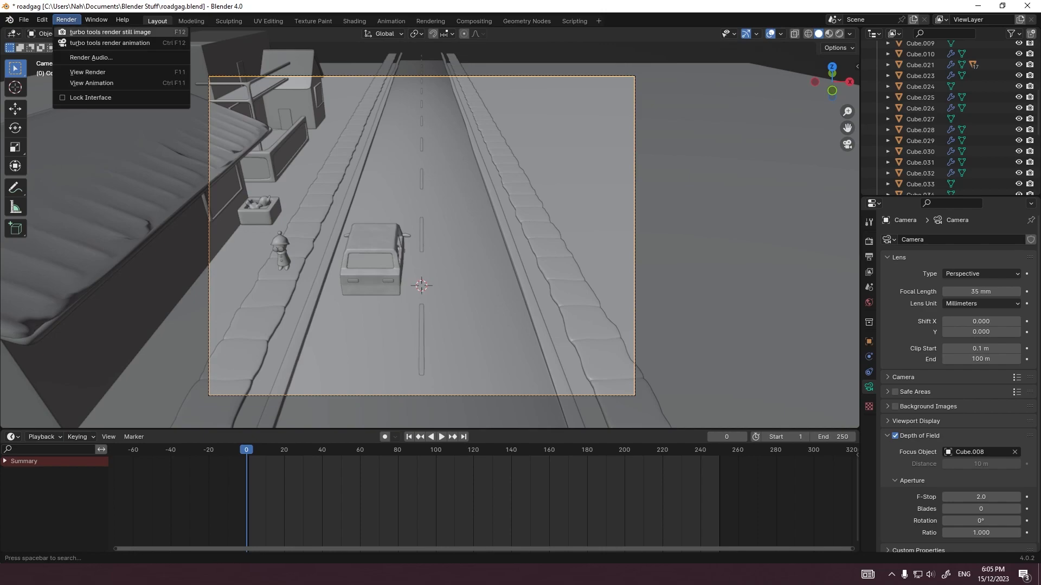
{"action": "left_click", "coordinate": [81, 32]}
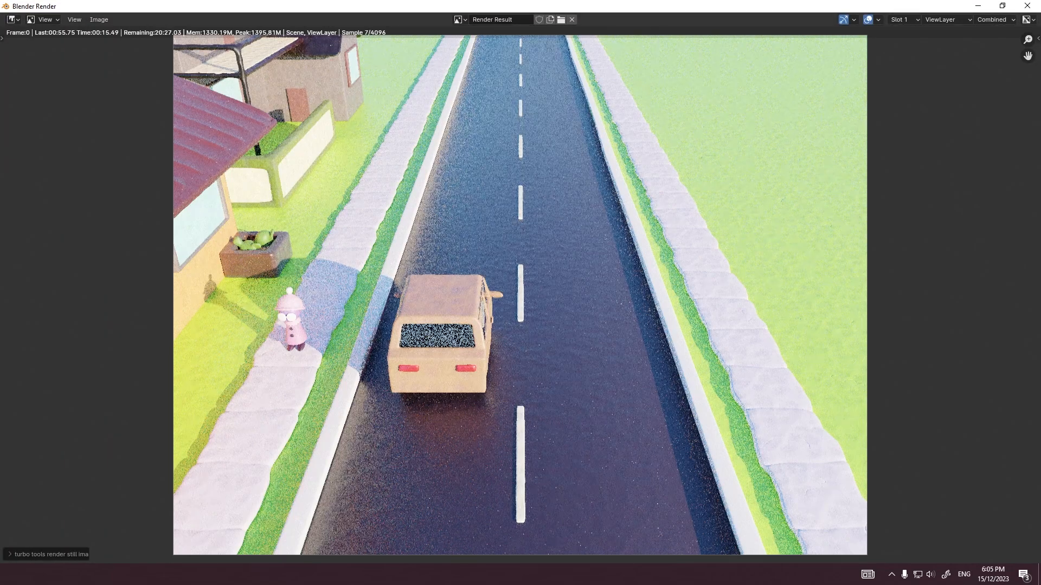
Step: Examine the render in progress up close, covering the bobble-hat character, the sidewalk, and the rear building's window and door
{"action": "scroll", "coordinate": [162, 325], "scroll_direction": "up", "scroll_amount": 3}
{"action": "scroll", "coordinate": [461, 347], "scroll_direction": "up", "scroll_amount": 5}
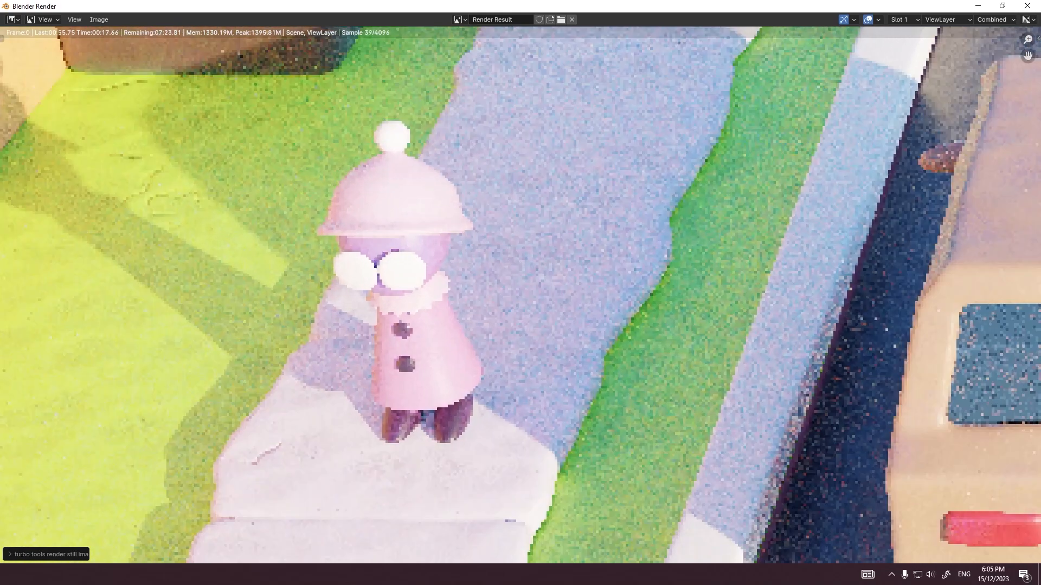
{"action": "scroll", "coordinate": [650, 271], "scroll_direction": "down", "scroll_amount": 3}
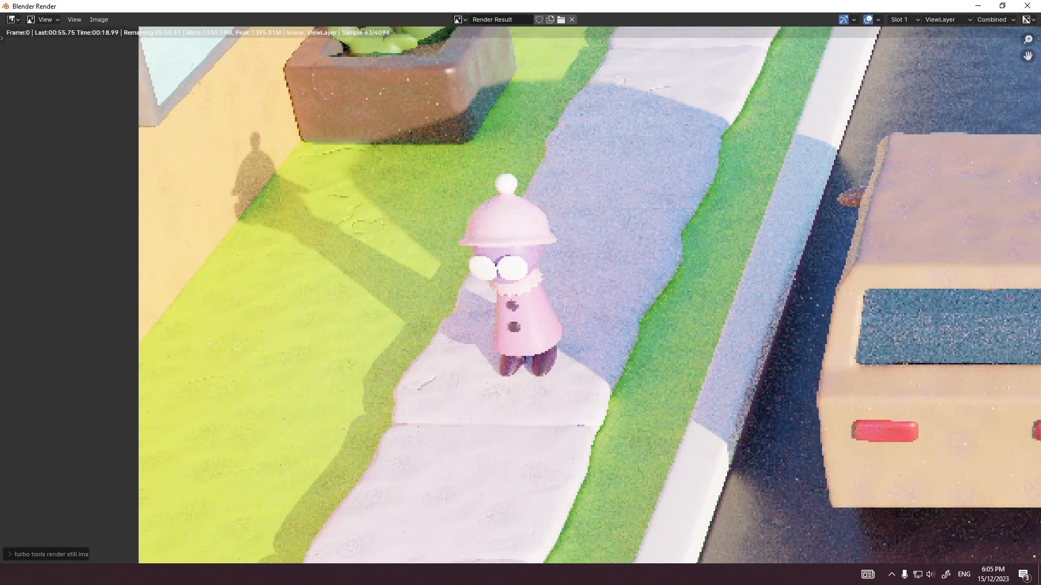
{"action": "middle_click_drag", "start_coordinate": [596, 119], "coordinate": [491, 485]}
{"action": "middle_click_drag", "start_coordinate": [776, 71], "coordinate": [504, 417]}
{"action": "scroll", "coordinate": [515, 374], "scroll_direction": "up", "scroll_amount": 4}
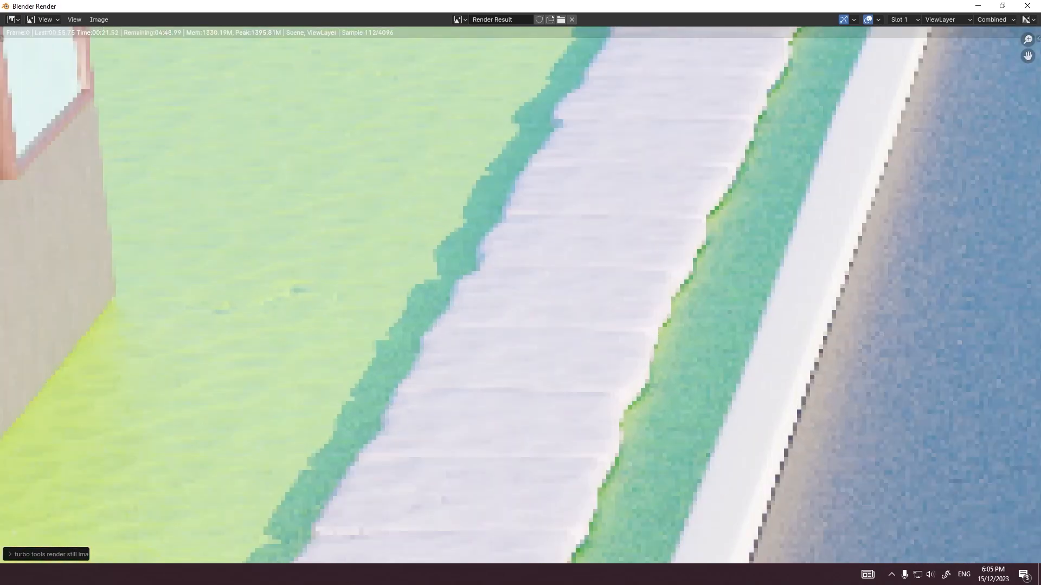
{"action": "middle_click_drag", "start_coordinate": [694, 108], "coordinate": [481, 409]}
{"action": "scroll", "coordinate": [520, 296], "scroll_direction": "up", "scroll_amount": 8}
{"action": "middle_click_drag", "start_coordinate": [868, 190], "coordinate": [174, 380]}
{"action": "scroll", "coordinate": [521, 296], "scroll_direction": "down", "scroll_amount": 8}
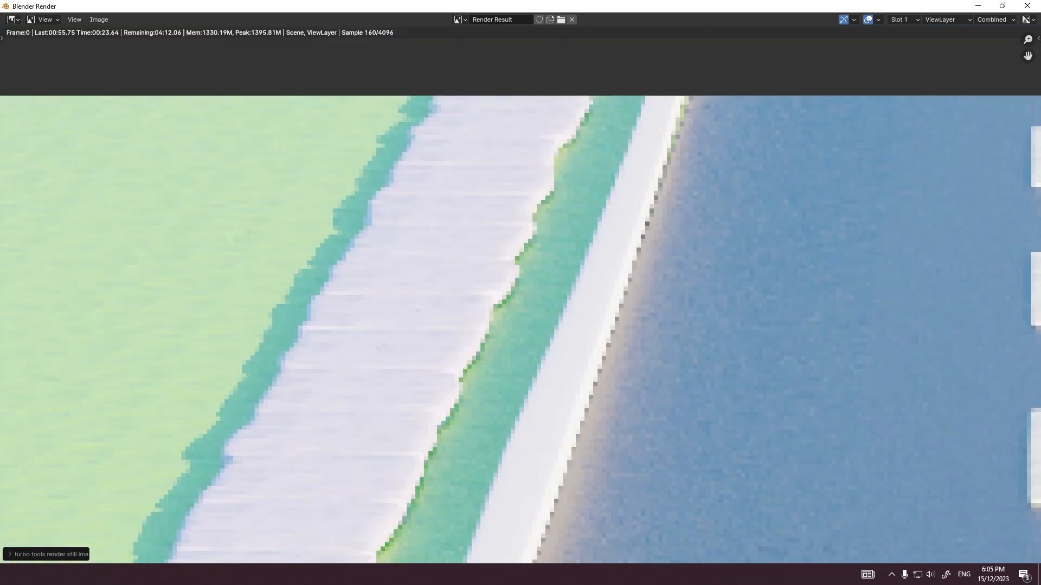
{"action": "middle_click_drag", "start_coordinate": [70, 282], "coordinate": [979, 297]}
{"action": "scroll", "coordinate": [520, 296], "scroll_direction": "up", "scroll_amount": 3}
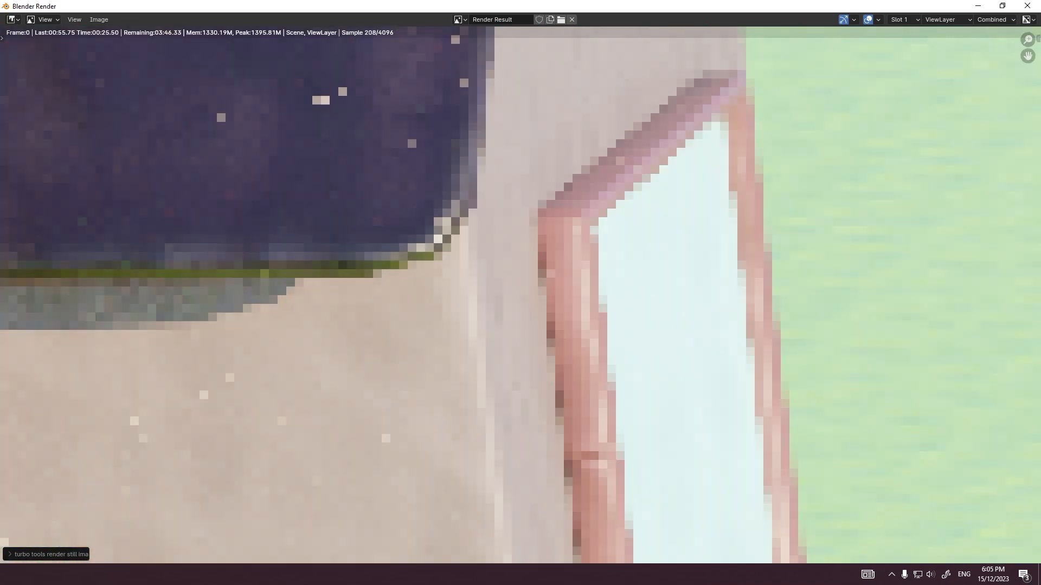
{"action": "scroll", "coordinate": [520, 296], "scroll_direction": "down", "scroll_amount": 1}
{"action": "middle_click_drag", "start_coordinate": [444, 369], "coordinate": [588, 203]}
{"action": "scroll", "coordinate": [521, 296], "scroll_direction": "down", "scroll_amount": 5}
{"action": "scroll", "coordinate": [520, 295], "scroll_direction": "up", "scroll_amount": 8}
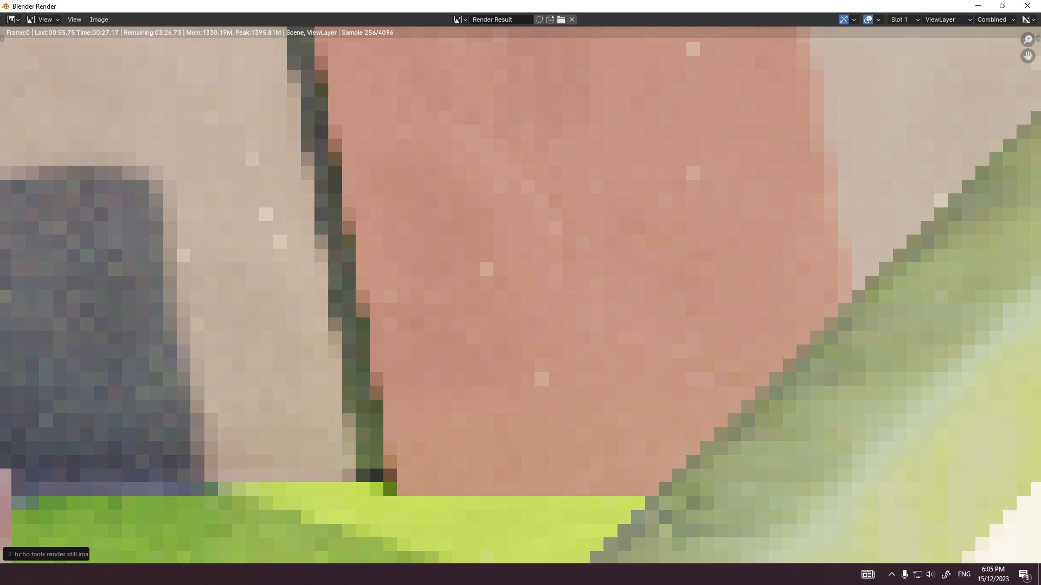
{"action": "scroll", "coordinate": [520, 296], "scroll_direction": "down", "scroll_amount": 8}
{"action": "middle_click_drag", "start_coordinate": [521, 477], "coordinate": [514, 85]}
{"action": "middle_click_drag", "start_coordinate": [536, 540], "coordinate": [517, 43]}
{"action": "scroll", "coordinate": [523, 439], "scroll_direction": "up", "scroll_amount": 3}
{"action": "scroll", "coordinate": [392, 424], "scroll_direction": "up", "scroll_amount": 2}
{"action": "scroll", "coordinate": [385, 391], "scroll_direction": "up", "scroll_amount": 5}
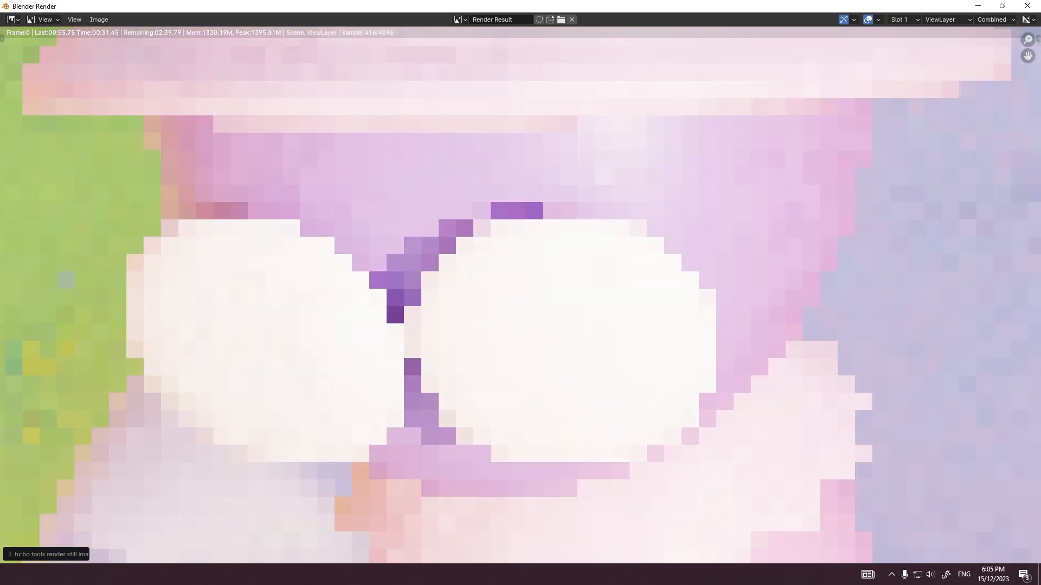
{"action": "scroll", "coordinate": [385, 391], "scroll_direction": "up", "scroll_amount": 1}
{"action": "middle_click_drag", "start_coordinate": [385, 390], "coordinate": [497, 350]}
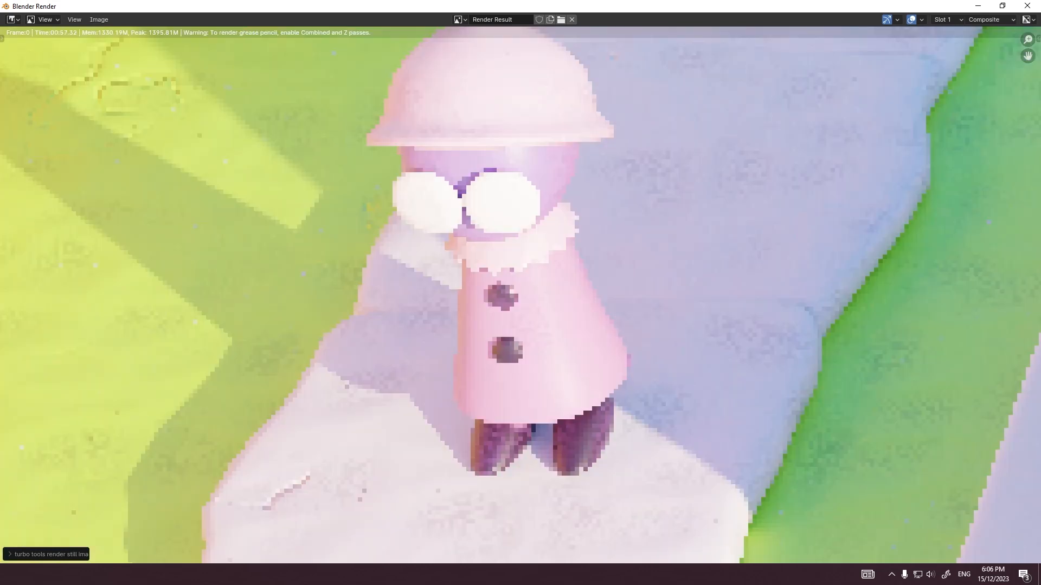
Step: Inspect the finished render's character, planter, sidewalk, and the rear building's door and window, and close the render view
{"action": "scroll", "coordinate": [522, 293], "scroll_direction": "down", "scroll_amount": 5}
{"action": "scroll", "coordinate": [522, 294], "scroll_direction": "up", "scroll_amount": 10}
{"action": "middle_click_drag", "start_coordinate": [523, 296], "coordinate": [518, 395]}
{"action": "scroll", "coordinate": [518, 395], "scroll_direction": "down", "scroll_amount": 2}
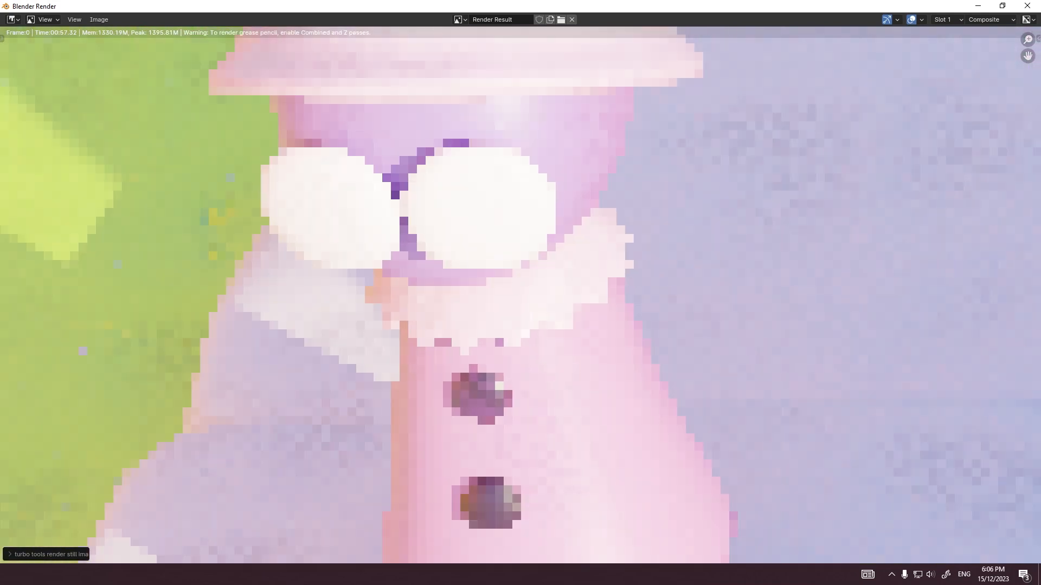
{"action": "scroll", "coordinate": [521, 293], "scroll_direction": "down", "scroll_amount": 4}
{"action": "scroll", "coordinate": [517, 291], "scroll_direction": "up", "scroll_amount": 4}
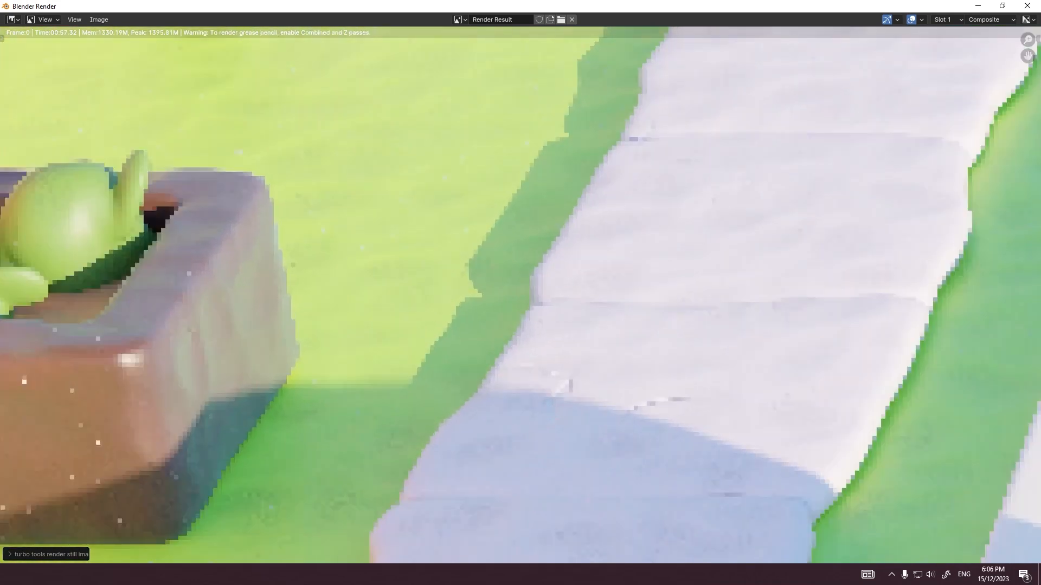
{"action": "middle_click_drag", "start_coordinate": [336, 287], "coordinate": [754, 314]}
{"action": "middle_click_drag", "start_coordinate": [672, 179], "coordinate": [339, 442]}
{"action": "scroll", "coordinate": [339, 442], "scroll_direction": "down", "scroll_amount": 1}
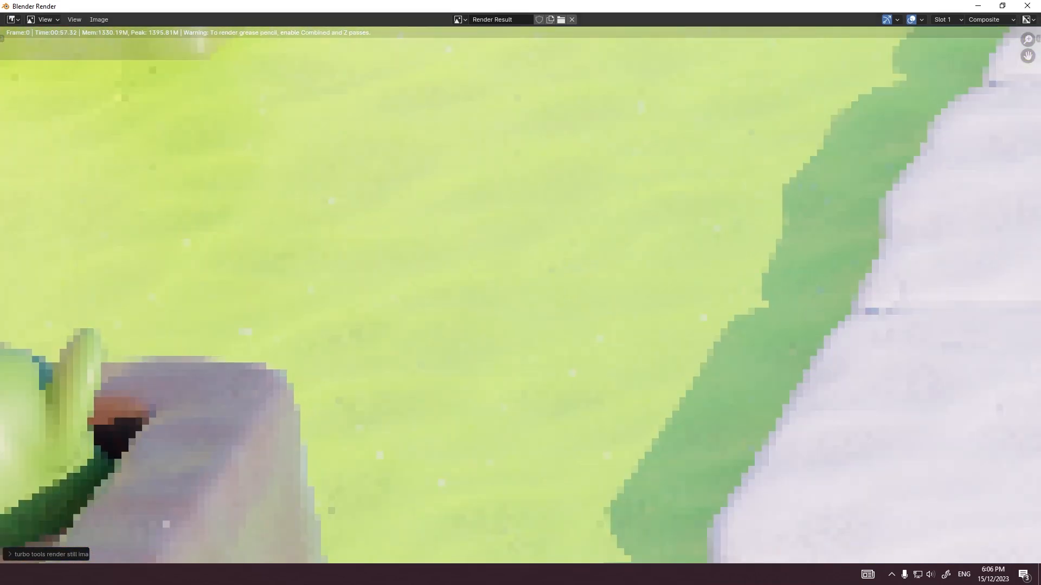
{"action": "scroll", "coordinate": [525, 298], "scroll_direction": "down", "scroll_amount": 7}
{"action": "middle_click_drag", "start_coordinate": [524, 150], "coordinate": [334, 561]}
{"action": "scroll", "coordinate": [434, 353], "scroll_direction": "up", "scroll_amount": 10}
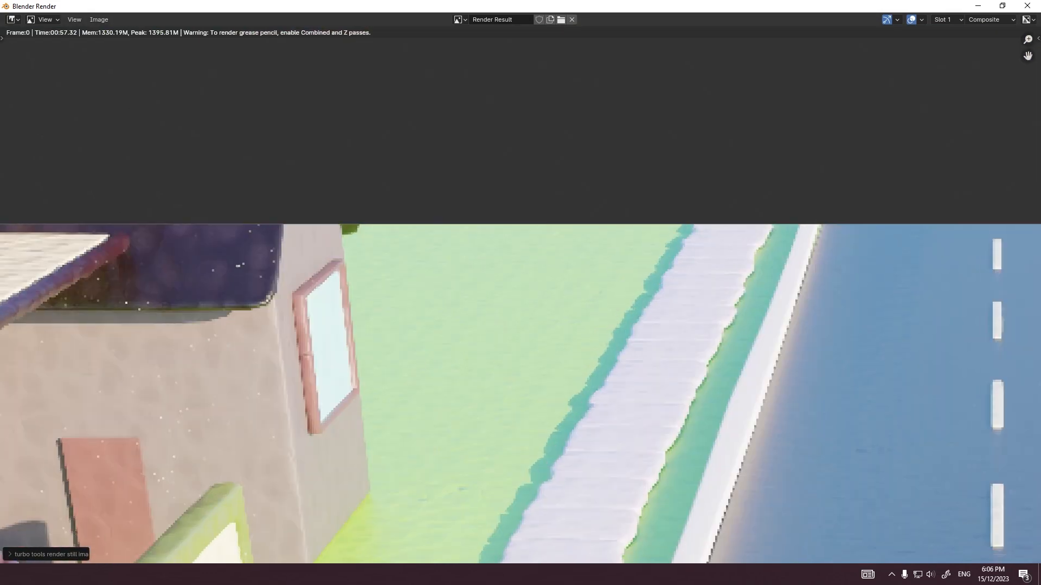
{"action": "scroll", "coordinate": [521, 296], "scroll_direction": "down", "scroll_amount": 8}
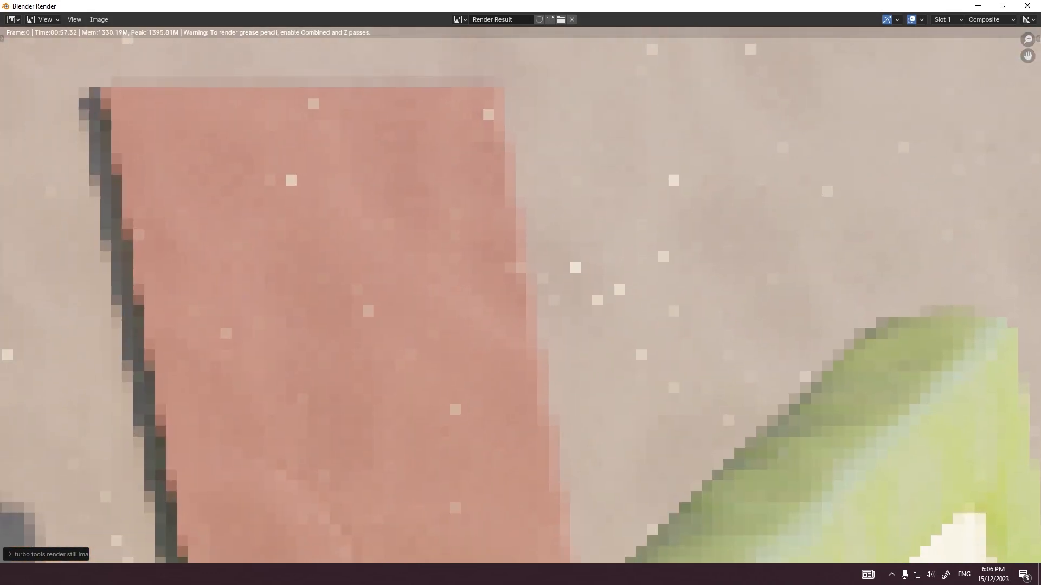
{"action": "middle_click_drag", "start_coordinate": [521, 295], "coordinate": [419, 329]}
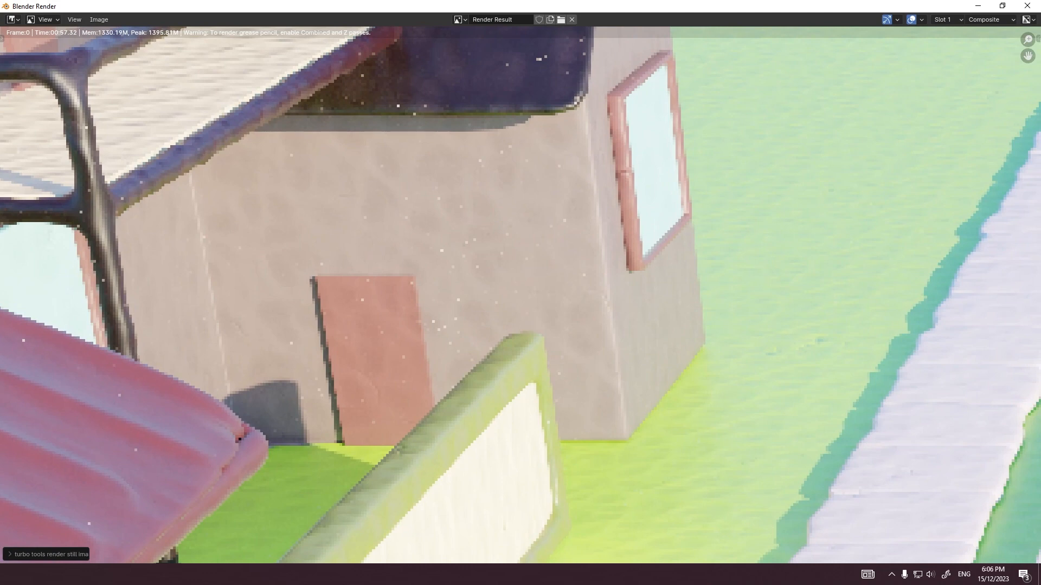
{"action": "scroll", "coordinate": [520, 295], "scroll_direction": "down", "scroll_amount": 4}
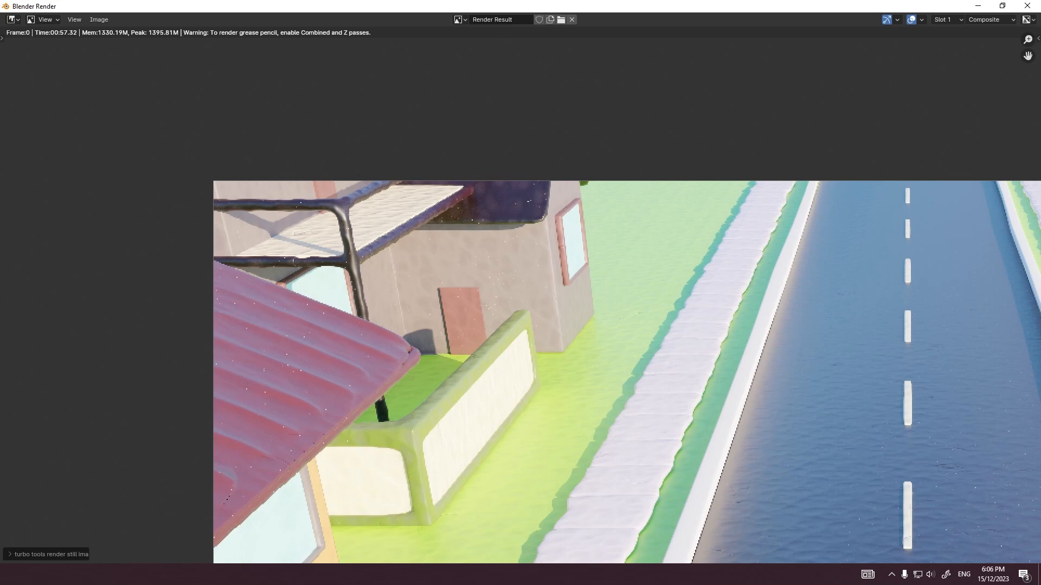
{"action": "key", "text": "Escape"}
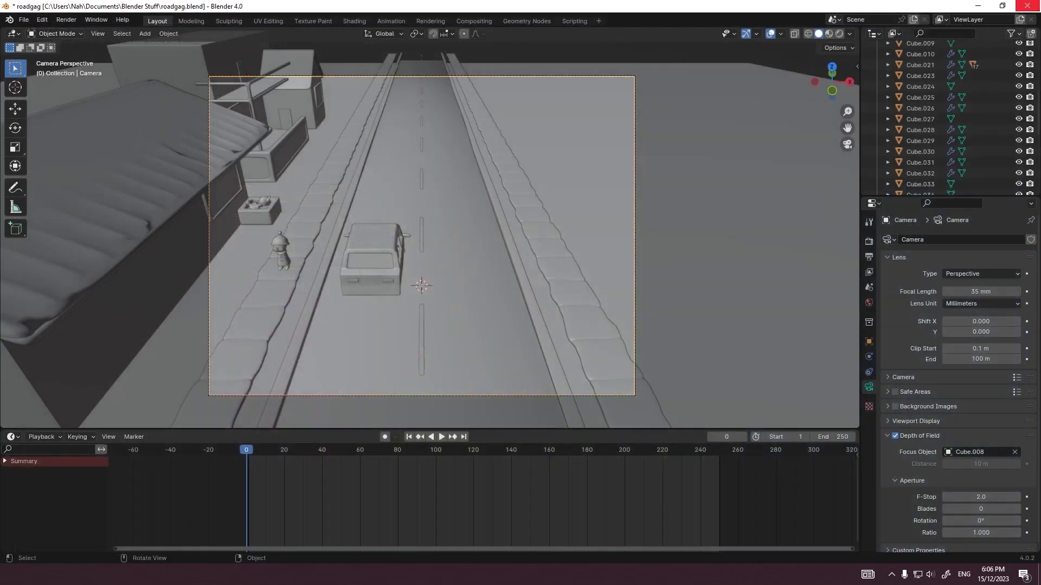
Step: In the right orthographic view, lower the road-facing windows of the second building and its gabled block
{"action": "key", "text": "KP_3"}
{"action": "left_click", "coordinate": [720, 244]}
{"action": "left_click", "coordinate": [591, 260], "text": "shift"}
{"action": "left_click", "coordinate": [588, 243], "text": "shift"}
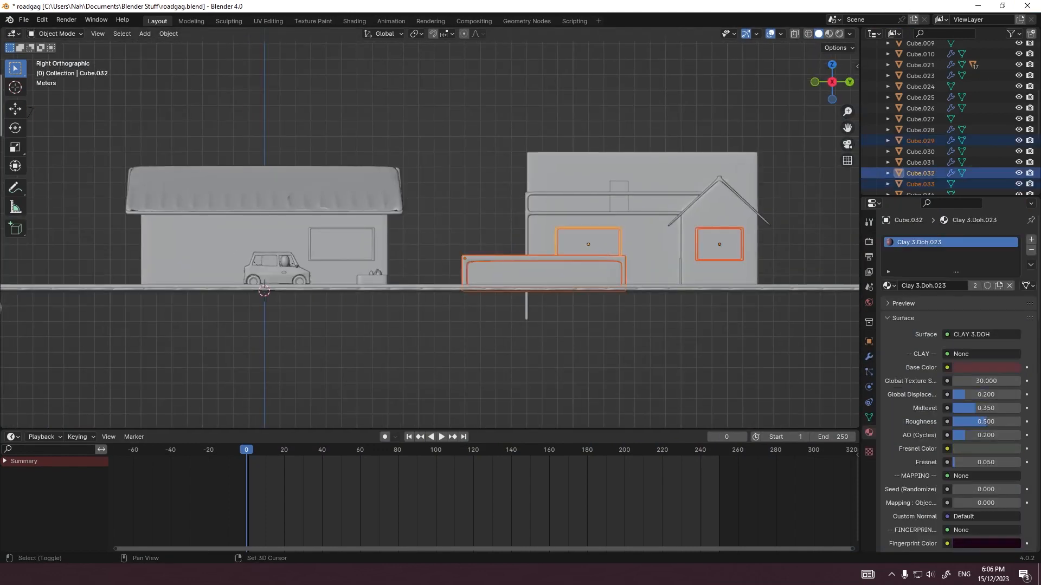
{"action": "left_click_drag", "start_coordinate": [459, 241], "coordinate": [472, 322], "text": "ctrl"}
{"action": "scroll", "coordinate": [472, 320], "scroll_direction": "up", "scroll_amount": 2}
{"action": "middle_click_drag", "start_coordinate": [472, 319], "coordinate": [529, 342], "text": "shift"}
{"action": "key", "text": "g"}
{"action": "left_click", "coordinate": [222, 346]}
Step: Lower the first house's road-facing window to match the height of the other windows
{"action": "left_click", "coordinate": [374, 253]}
{"action": "left_click", "coordinate": [406, 250], "text": "shift"}
{"action": "key", "text": "g"}
{"action": "middle_click_drag", "start_coordinate": [406, 251], "coordinate": [407, 273], "text": "ctrl"}
{"action": "left_click", "coordinate": [407, 274]}
{"action": "scroll", "coordinate": [406, 274], "scroll_direction": "down", "scroll_amount": 2}
{"action": "left_click_drag", "start_coordinate": [472, 157], "coordinate": [420, 228]}
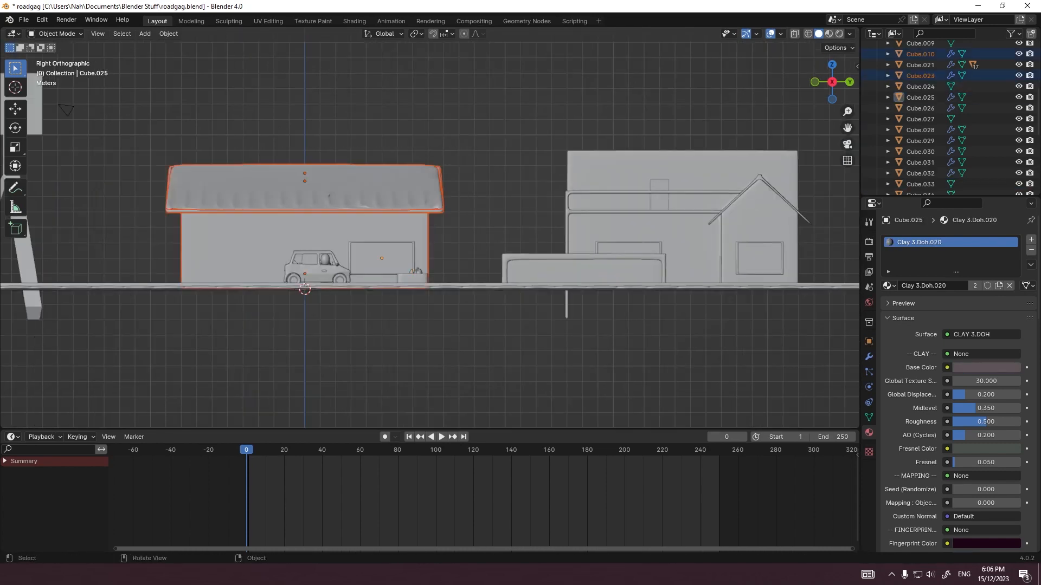
Step: Shorten the first house's walls (Cube.010) by moving the top face down along Z with proportional editing off
{"action": "key", "text": "Tab"}
{"action": "middle_click_drag", "start_coordinate": [421, 228], "coordinate": [521, 244]}
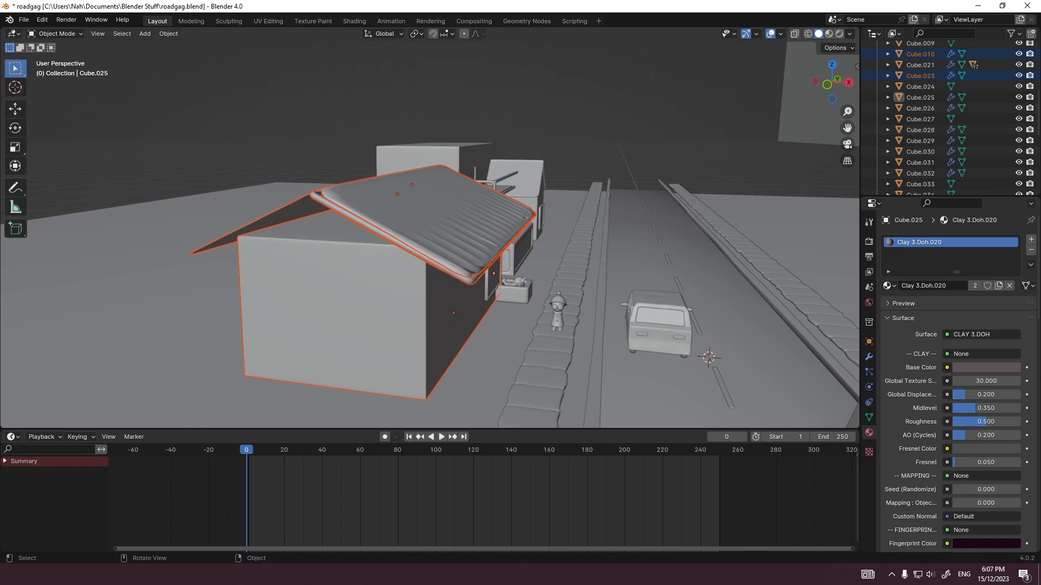
{"action": "left_click", "coordinate": [358, 312]}
{"action": "key", "text": "Tab"}
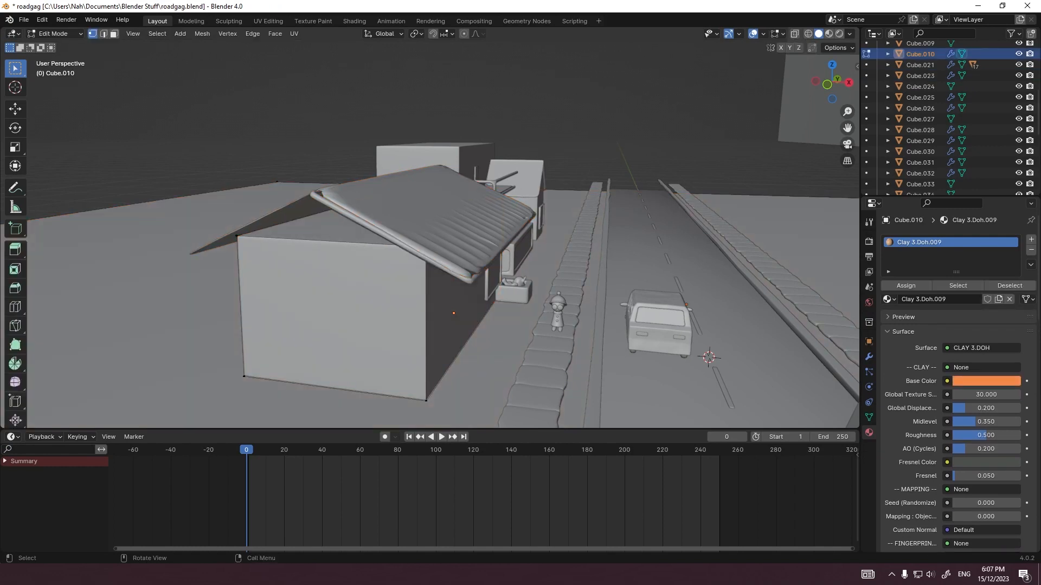
{"action": "key", "text": "Tab"}
{"action": "key", "text": "Tab"}
{"action": "key", "text": "2"}
{"action": "key", "text": "3"}
{"action": "left_click", "coordinate": [343, 230]}
{"action": "key", "text": "grave"}
{"action": "left_click", "coordinate": [569, 203]}
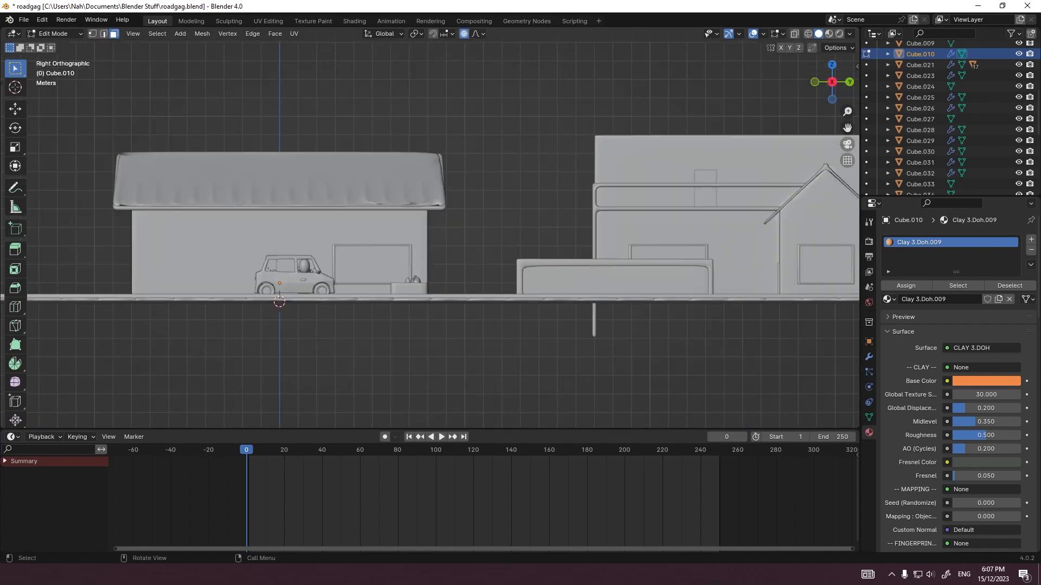
{"action": "scroll", "coordinate": [542, 206], "scroll_direction": "up", "scroll_amount": 3}
{"action": "key", "text": "g"}
{"action": "key", "text": "z"}
{"action": "key", "text": "o"}
{"action": "left_click", "coordinate": [542, 268]}
{"action": "key", "text": "Tab"}
Step: Select the first house's roof pieces together, including Cube.023, Plane.002 and Plane.001
{"action": "left_click_drag", "start_coordinate": [502, 209], "coordinate": [412, 141]}
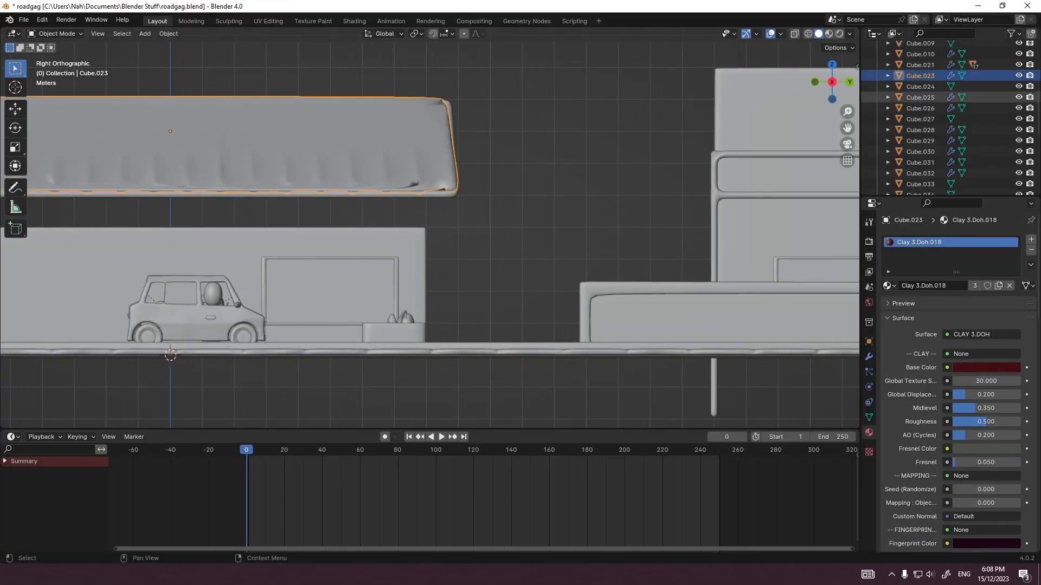
{"action": "scroll", "coordinate": [922, 98], "scroll_direction": "down", "scroll_amount": 10}
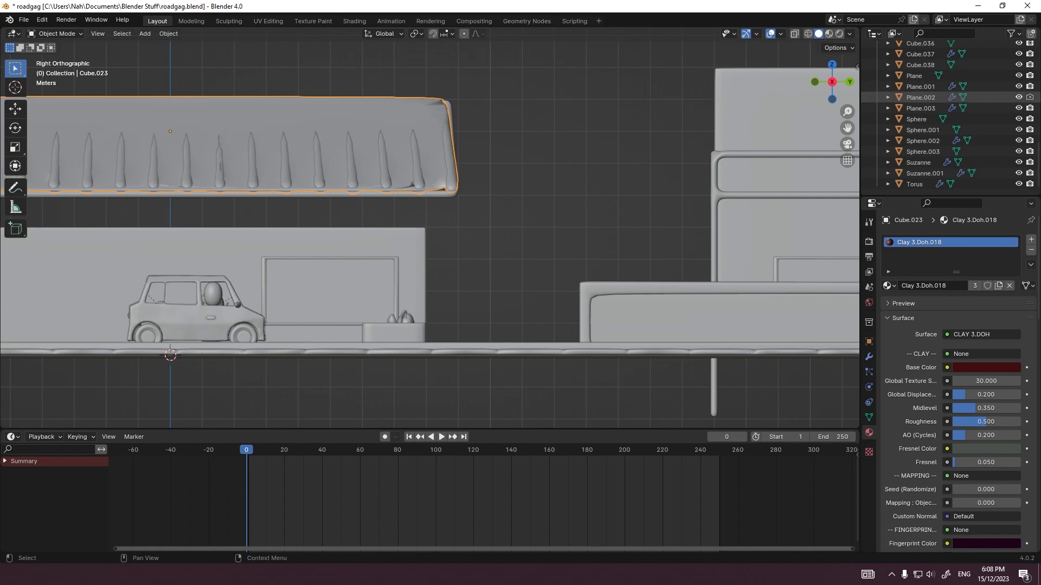
{"action": "left_click", "coordinate": [921, 98]}
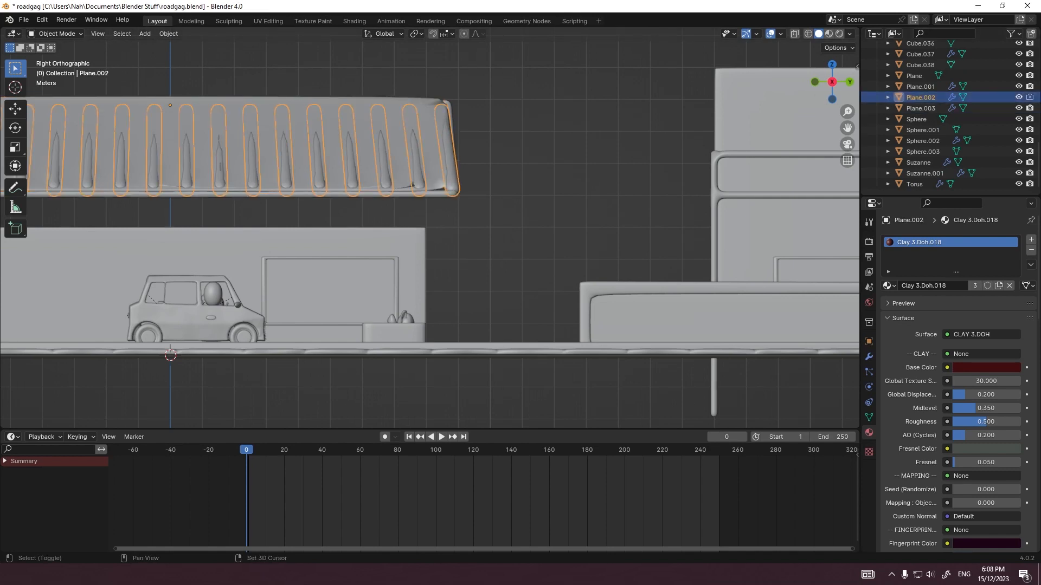
{"action": "left_click", "coordinate": [364, 125], "text": "shift"}
{"action": "left_click", "coordinate": [920, 87], "text": "ctrl"}
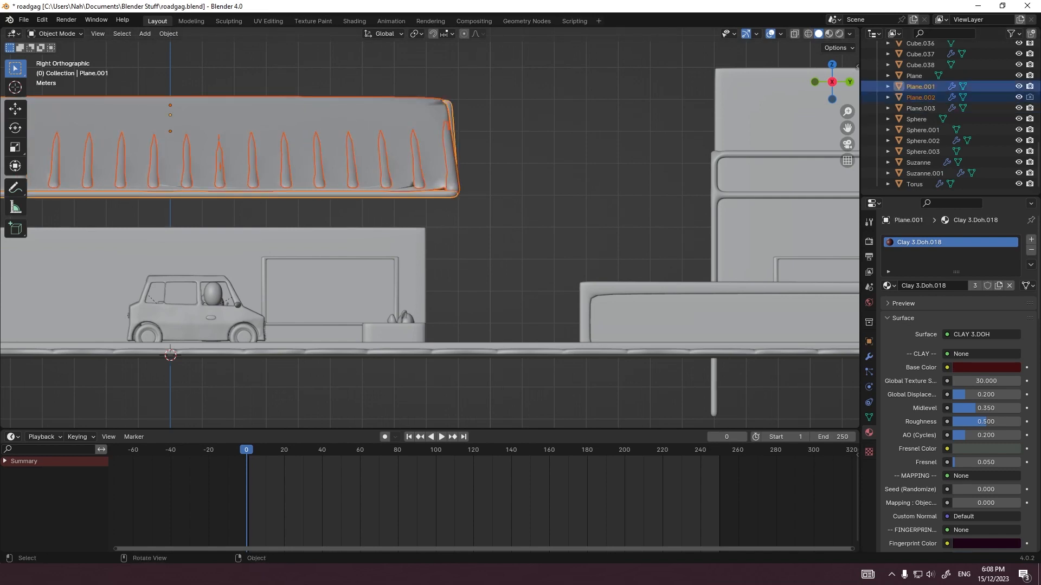
{"action": "key", "text": "g"}
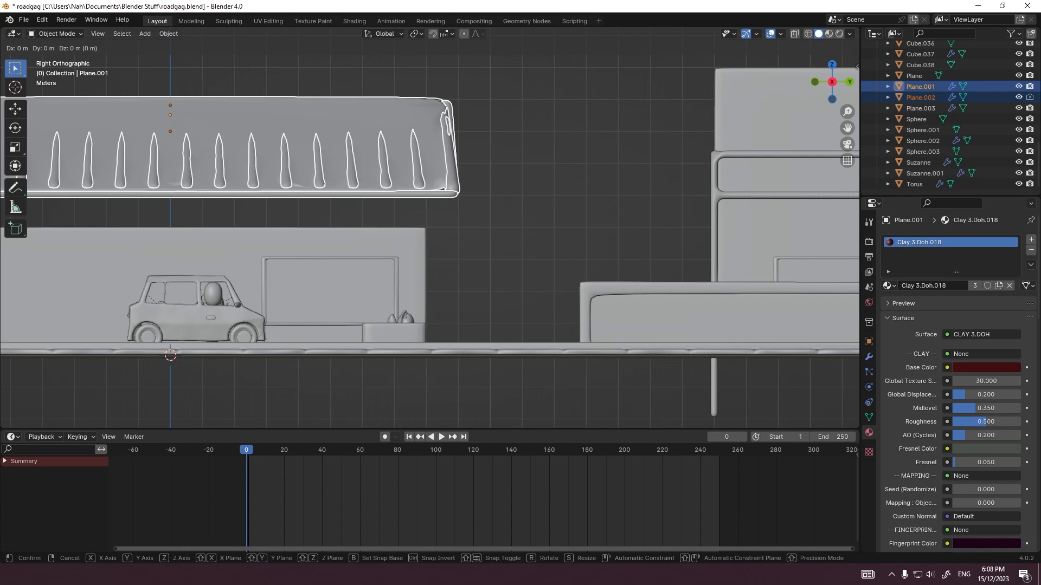
{"action": "type", "text": "z-01"}
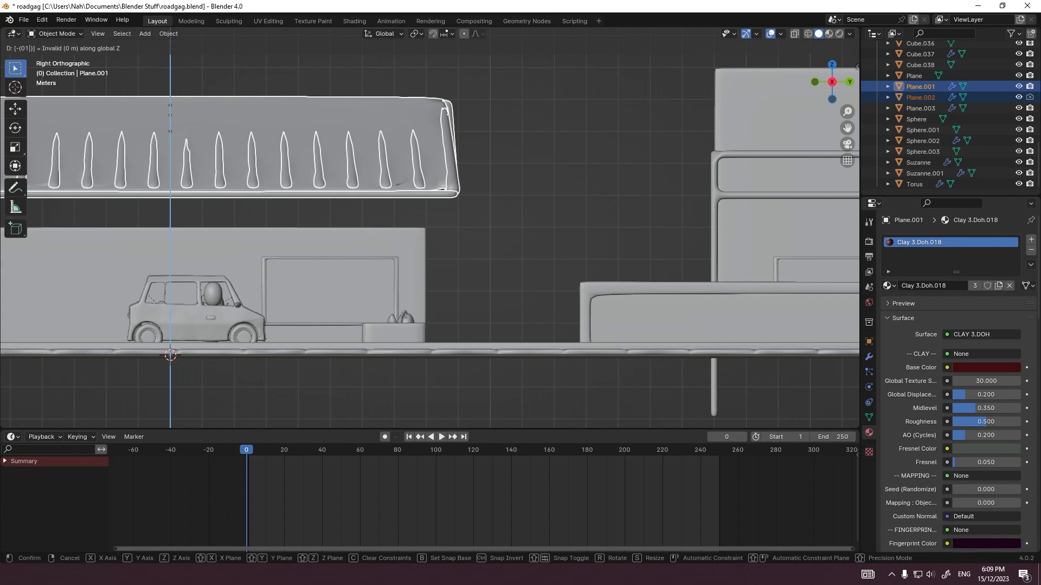
{"action": "type", "text": "-1"}
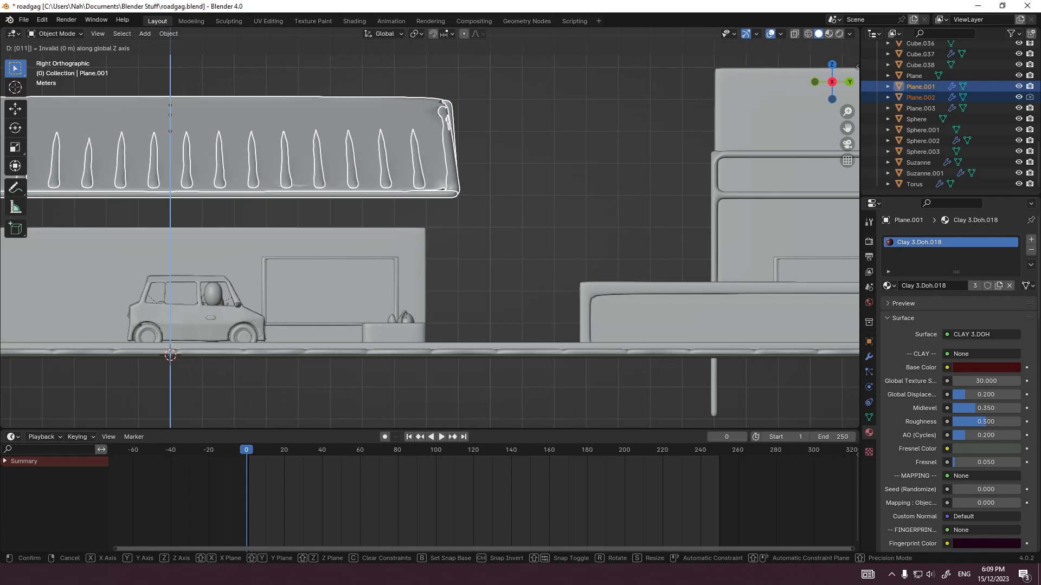
{"action": "key", "text": "Escape"}
Step: In the front orthographic view, lower the first house's selected roof pieces 1 m along the global Z axis
{"action": "middle_click_drag", "start_coordinate": [429, 233], "coordinate": [458, 247]}
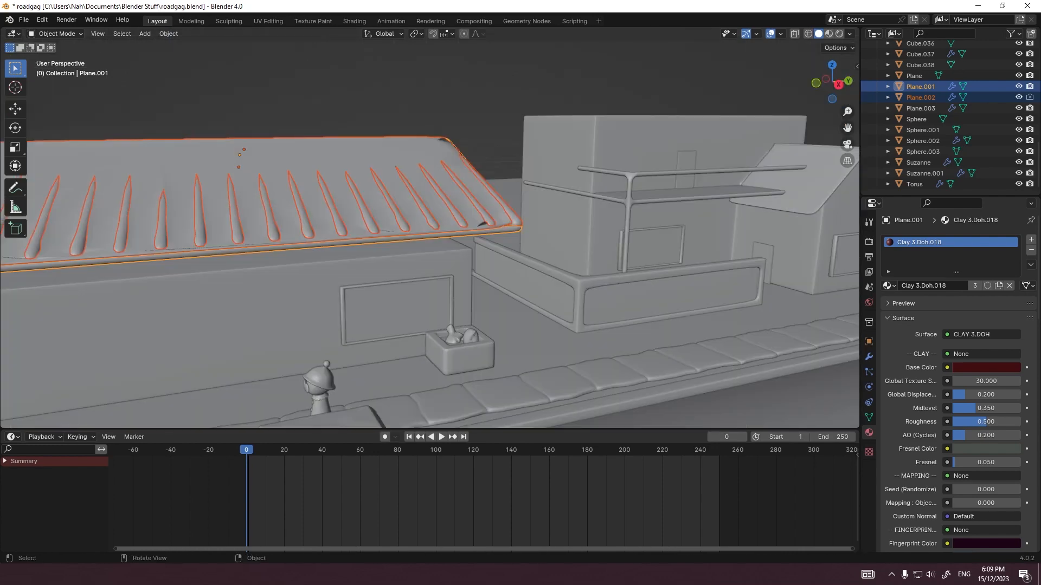
{"action": "scroll", "coordinate": [461, 156], "scroll_direction": "down", "scroll_amount": 6}
{"action": "middle_click_drag", "start_coordinate": [574, 305], "coordinate": [658, 294]}
{"action": "scroll", "coordinate": [810, 347], "scroll_direction": "up", "scroll_amount": 7}
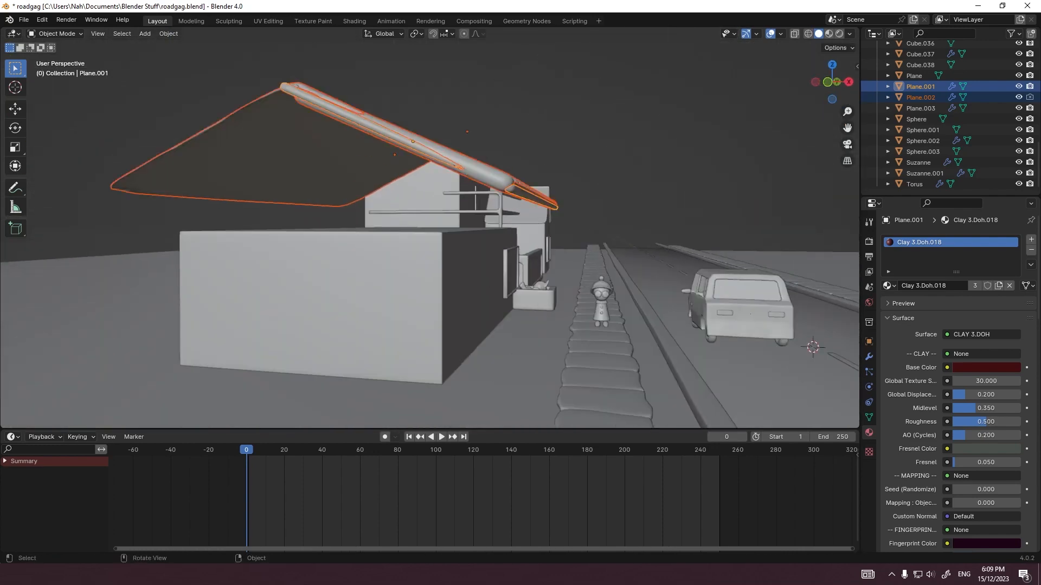
{"action": "middle_click_drag", "start_coordinate": [811, 346], "coordinate": [823, 352]}
{"action": "scroll", "coordinate": [823, 351], "scroll_direction": "down", "scroll_amount": 7}
{"action": "scroll", "coordinate": [823, 351], "scroll_direction": "up", "scroll_amount": 6}
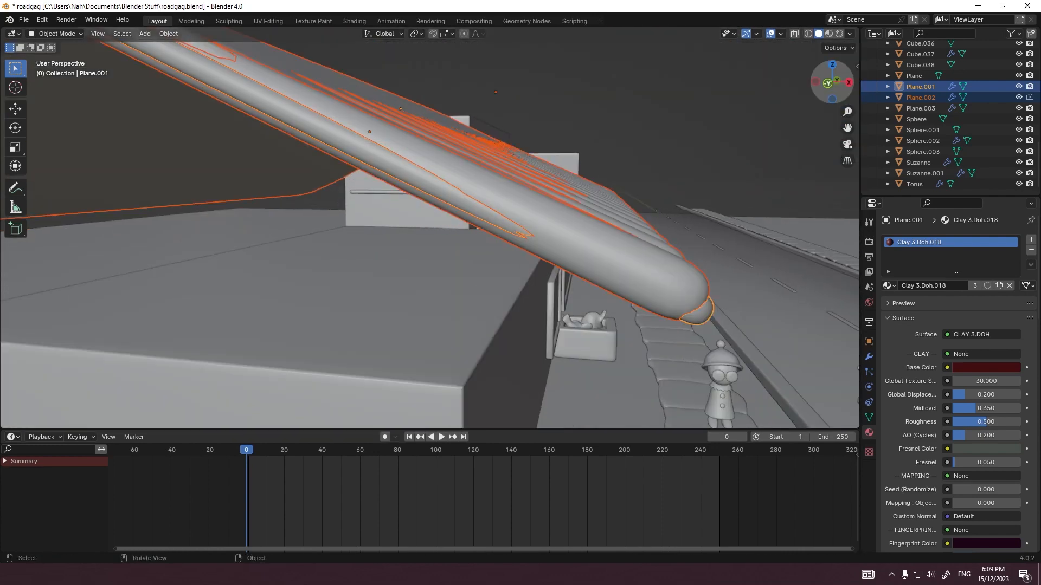
{"action": "left_click", "coordinate": [829, 84]}
{"action": "key", "text": "g"}
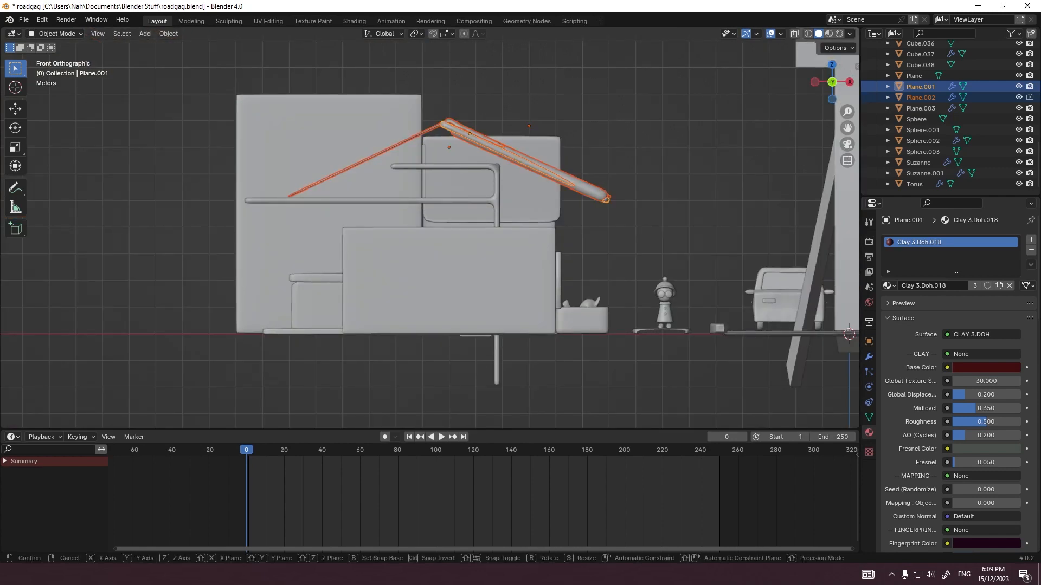
{"action": "key", "text": "z"}
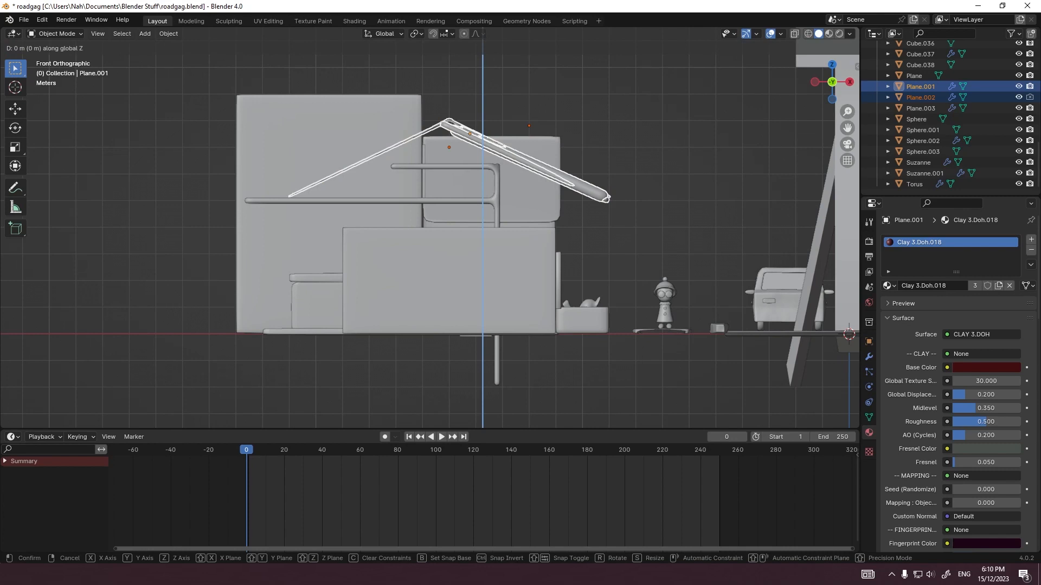
{"action": "type", "text": "-1"}
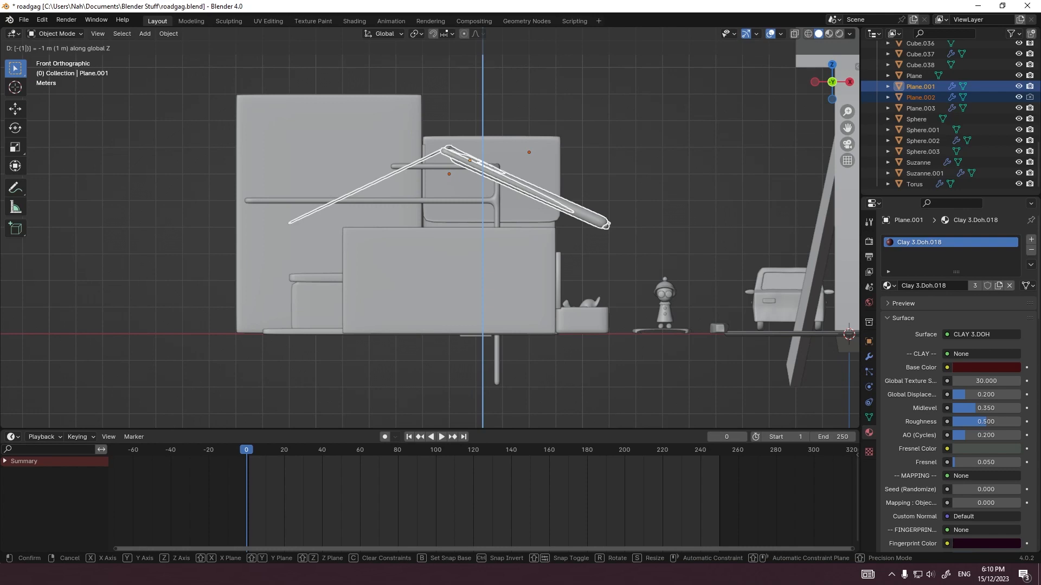
{"action": "key", "text": "Return"}
Step: Correct the roof's move offsets to 0 m on X and -1 m on Z
{"action": "mouse_move", "coordinate": [521, 217]}
{"action": "middle_mouse_down"}
{"action": "mouse_move", "coordinate": [445, 233]}
{"action": "mouse_move", "coordinate": [531, 232]}
{"action": "mouse_move", "coordinate": [519, 232]}
{"action": "middle_mouse_up"}
{"action": "scroll", "coordinate": [445, 233], "scroll_direction": "down", "scroll_amount": 3}
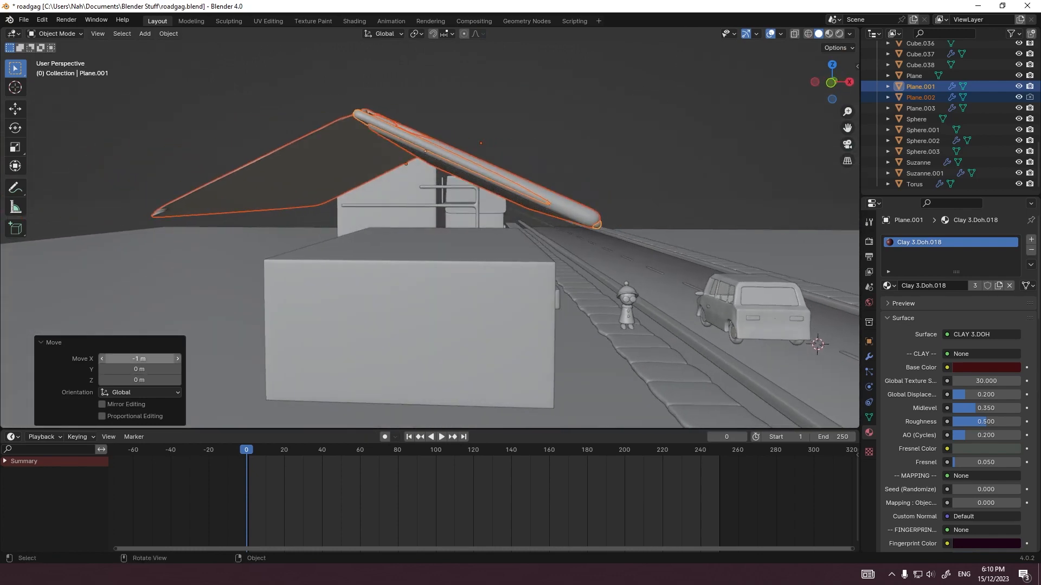
{"action": "left_click", "coordinate": [139, 358]}
{"action": "type", "text": "0"}
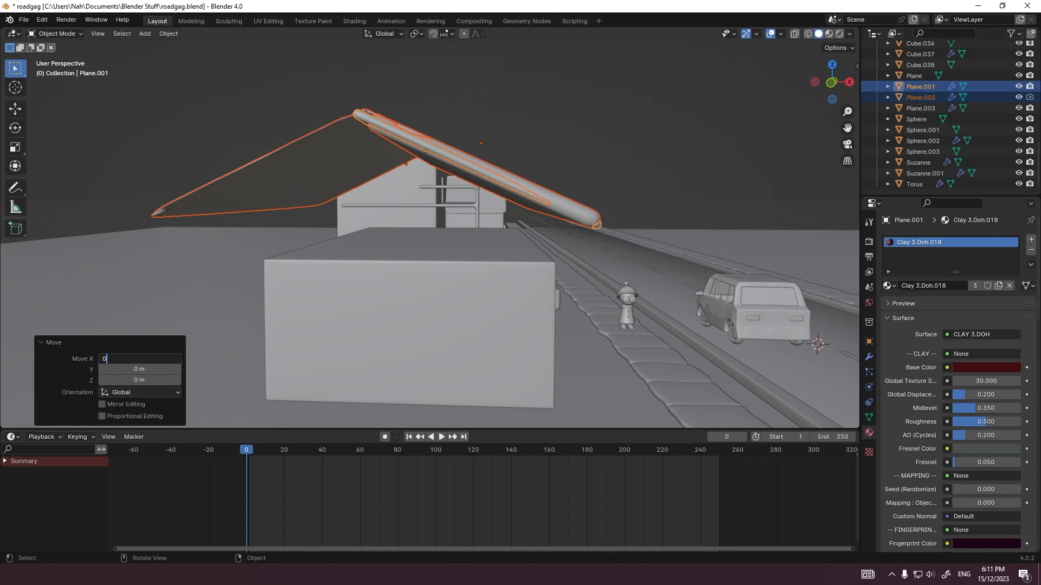
{"action": "key", "text": "Return"}
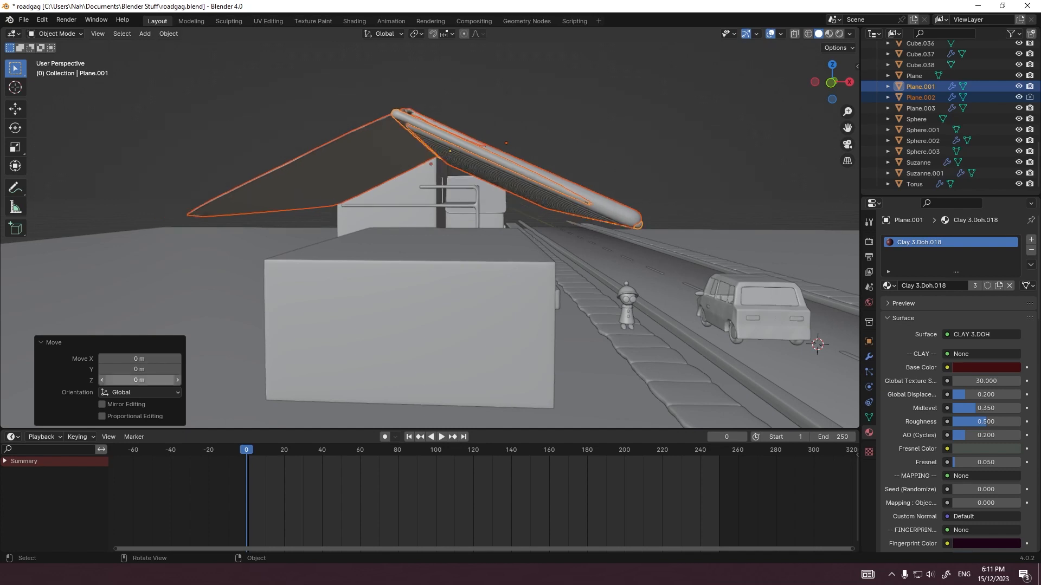
{"action": "left_click", "coordinate": [139, 380]}
{"action": "type", "text": "-1"}
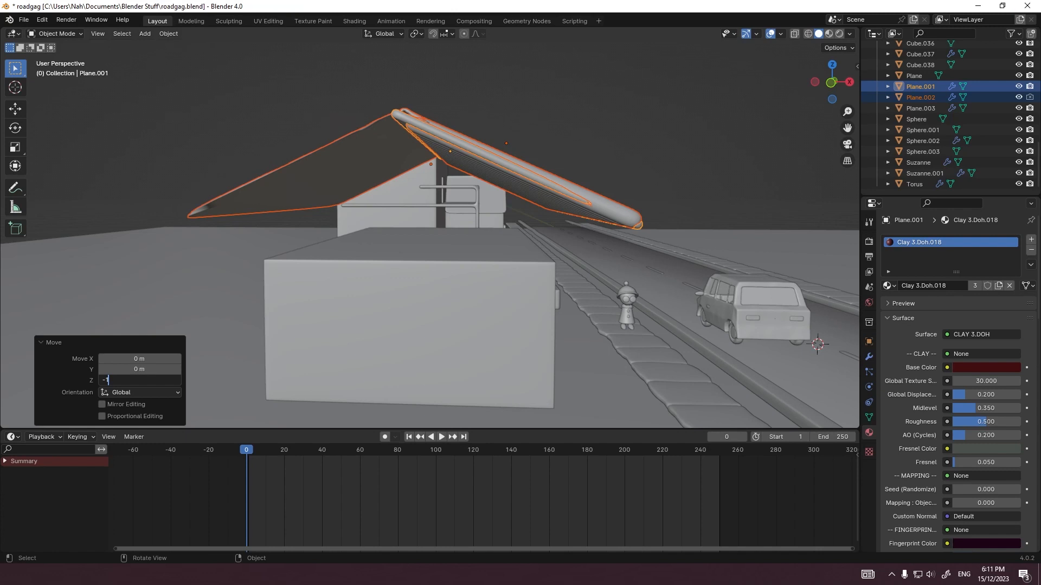
{"action": "key", "text": "Return"}
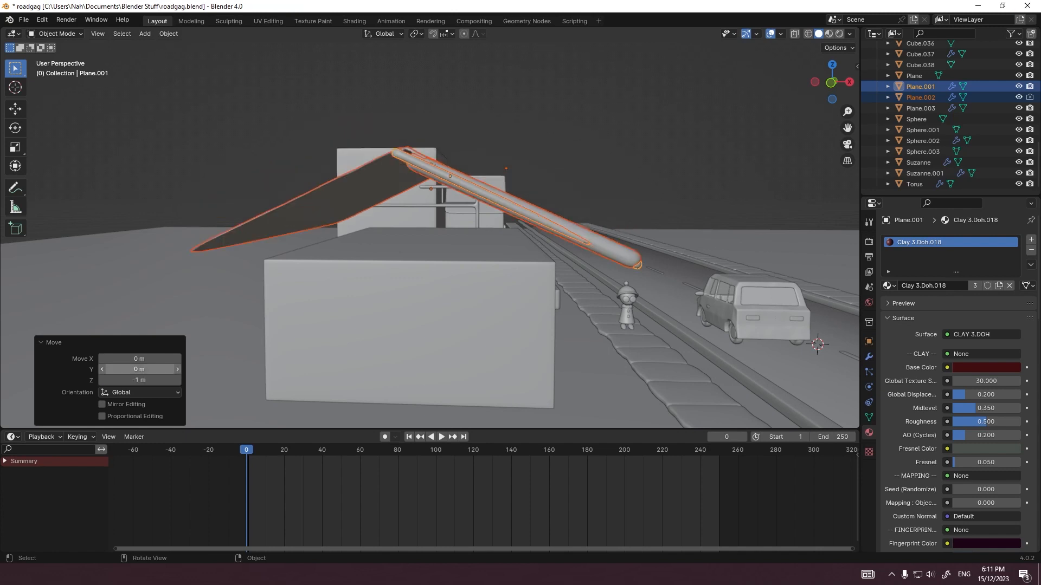
Step: Lower the roof further by setting its Z move offset to -1.5 m and finally to -2 m
{"action": "left_click", "coordinate": [140, 380]}
{"action": "left_click", "coordinate": [140, 380]}
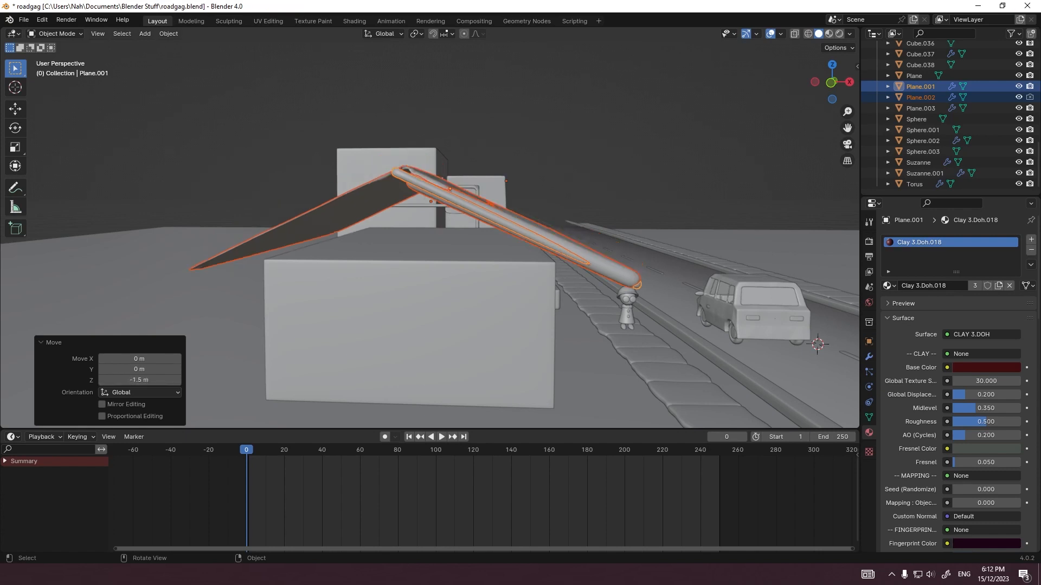
{"action": "mouse_move", "coordinate": [433, 282]}
{"action": "middle_mouse_down"}
{"action": "mouse_move", "coordinate": [421, 235]}
{"action": "mouse_move", "coordinate": [418, 285]}
{"action": "mouse_move", "coordinate": [434, 290]}
{"action": "middle_mouse_up"}
{"action": "scroll", "coordinate": [418, 285], "scroll_direction": "up", "scroll_amount": 2}
{"action": "left_click", "coordinate": [139, 380]}
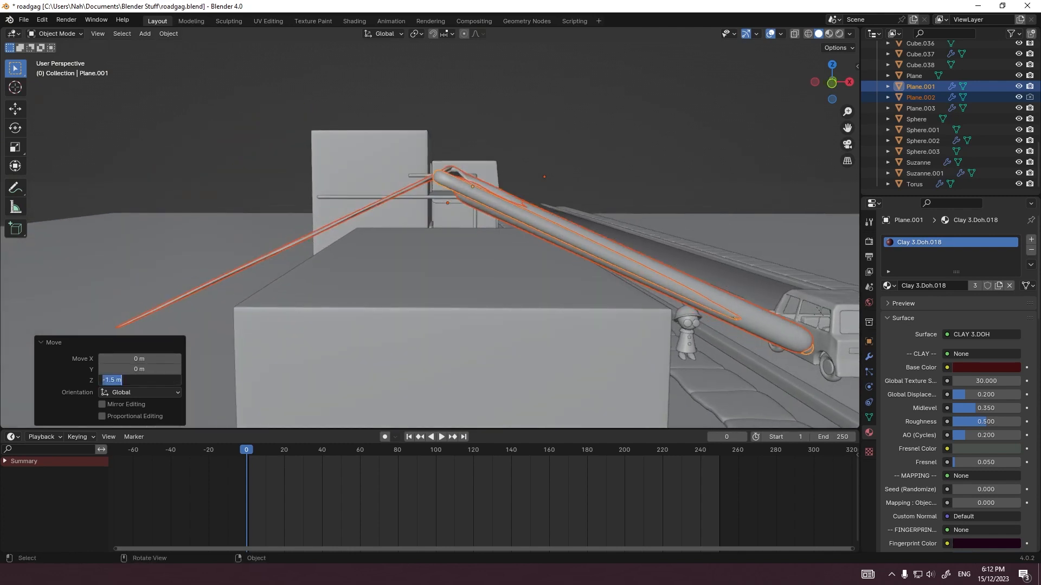
{"action": "left_click", "coordinate": [115, 380]}
{"action": "key", "text": "Return"}
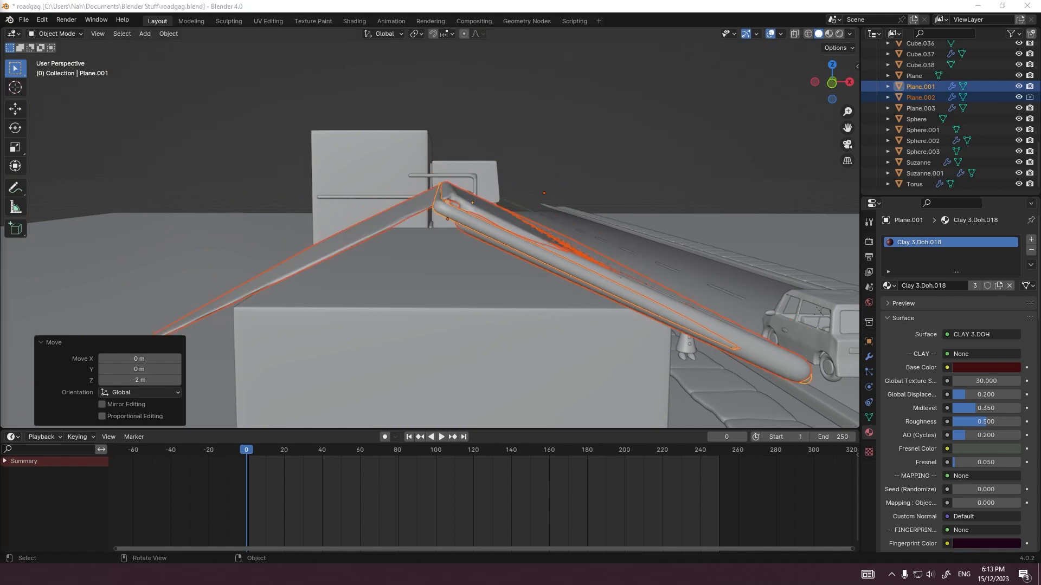
Step: Hide the first house's roof ridges (Plane.002) in the viewport and enter Edit Mode on the second building (Cube.030)
{"action": "middle_click_drag", "start_coordinate": [819, 310], "coordinate": [704, 304]}
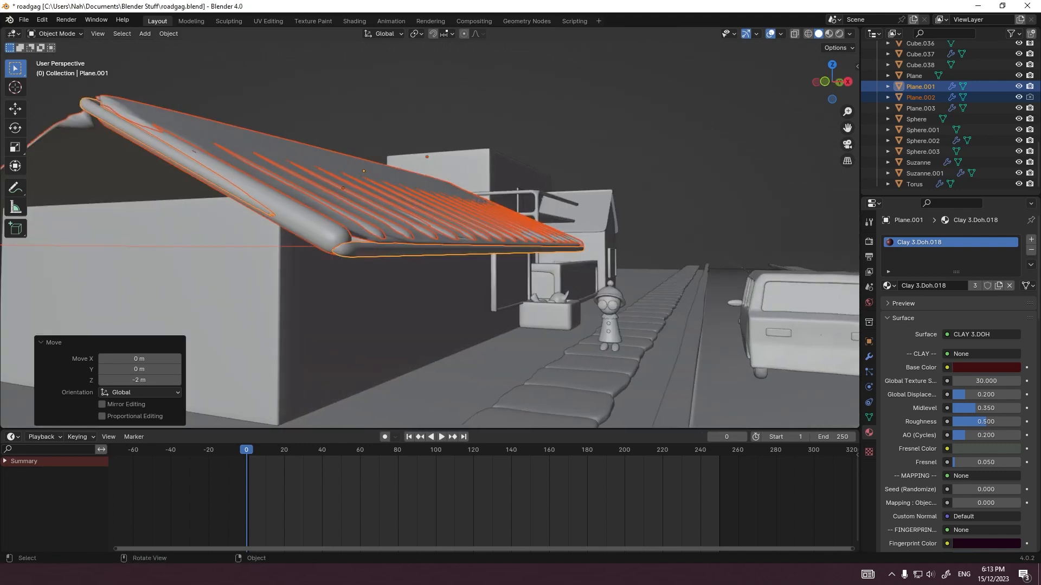
{"action": "key", "text": "Tab"}
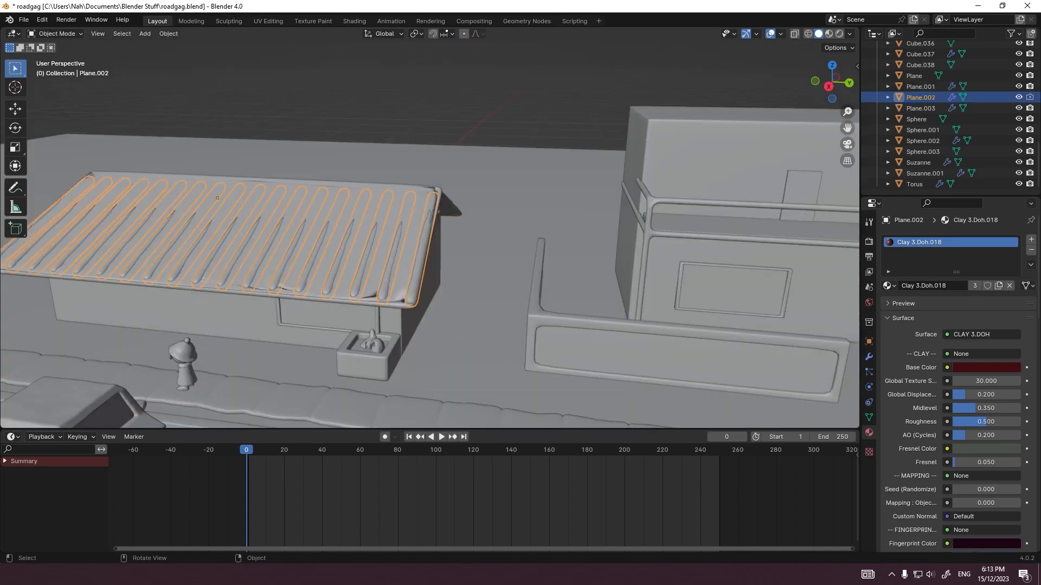
{"action": "middle_click_drag", "start_coordinate": [434, 233], "coordinate": [466, 249]}
{"action": "middle_click_drag", "start_coordinate": [609, 190], "coordinate": [598, 158]}
{"action": "key", "text": "KP_3"}
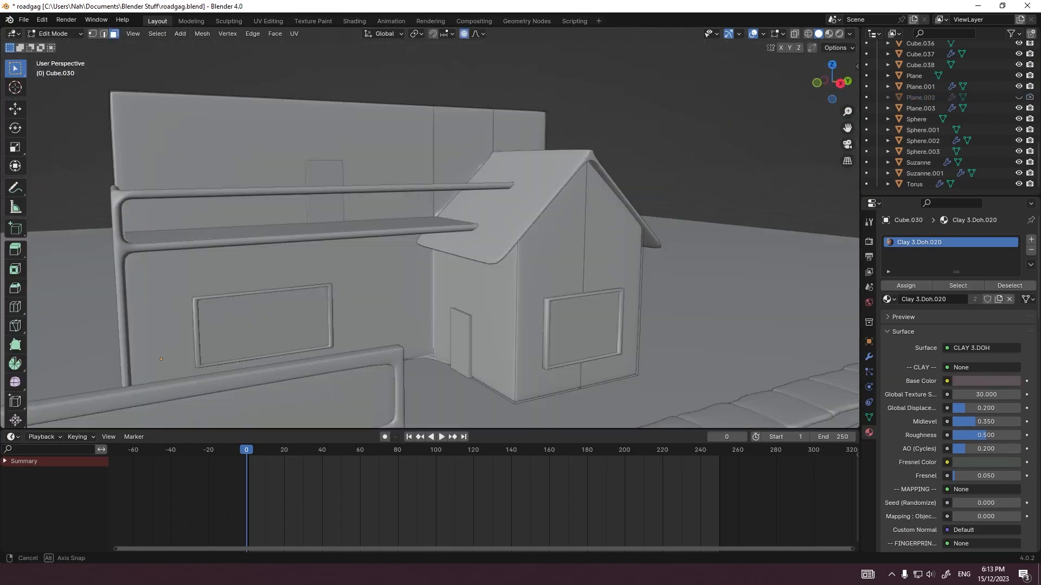
Step: Select the second building's top faces together with the gabled block's roof edges, using edge selection
{"action": "middle_click_drag", "start_coordinate": [434, 244], "coordinate": [303, 244]}
{"action": "key", "text": "shift+2"}
{"action": "key", "text": "KP_3"}
{"action": "key", "text": "g"}
{"action": "key", "text": "z"}
{"action": "left_click", "coordinate": [461, 187]}
{"action": "key", "text": "2"}
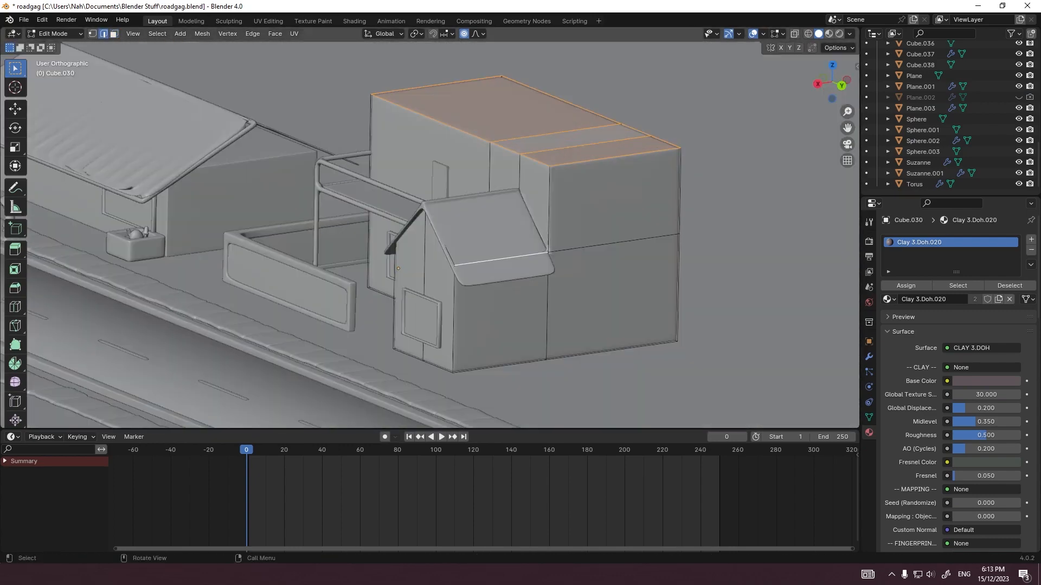
{"action": "left_click", "coordinate": [559, 244], "text": "alt+shift"}
{"action": "key", "text": "KP_3"}
{"action": "key", "text": "g"}
{"action": "key", "text": "z"}
{"action": "key", "text": "Escape"}
{"action": "middle_click_drag", "start_coordinate": [412, 211], "coordinate": [585, 222]}
{"action": "key", "text": "g"}
{"action": "key", "text": "z"}
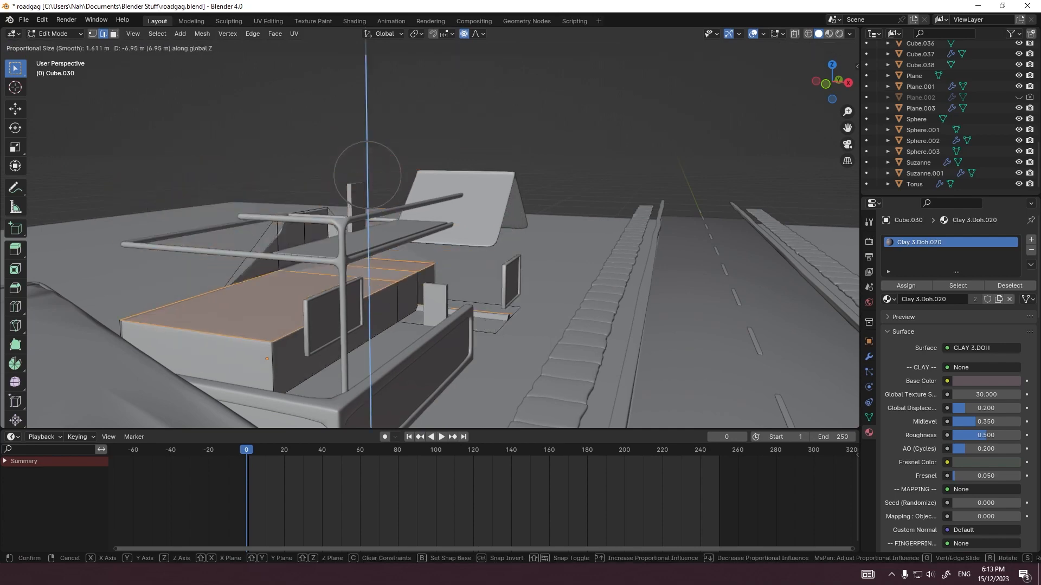
{"action": "key", "text": "Escape"}
Step: Remove the two vertical back-wall edges from the second building's selection, keeping the top faces and mid-height horizontal edges
{"action": "middle_click_drag", "start_coordinate": [412, 244], "coordinate": [577, 238]}
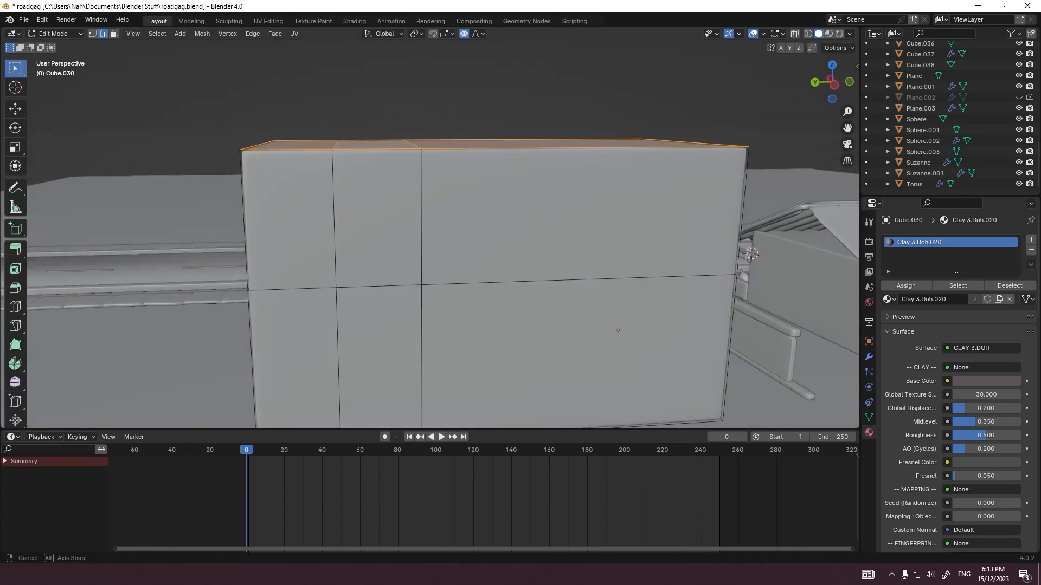
{"action": "left_click_drag", "start_coordinate": [328, 274], "coordinate": [347, 292], "text": "shift"}
{"action": "middle_click_drag", "start_coordinate": [347, 293], "coordinate": [413, 290]}
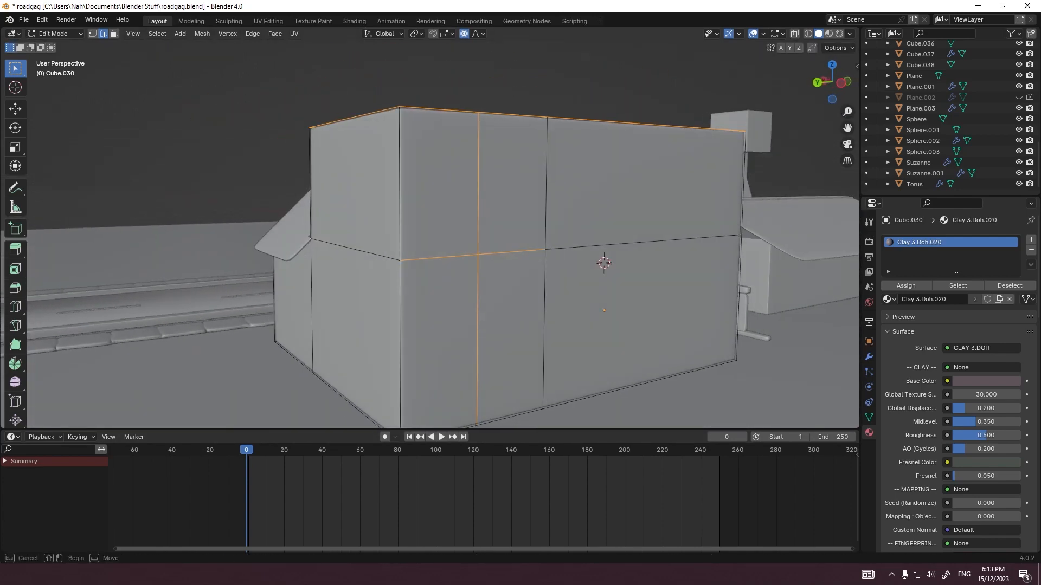
{"action": "left_click", "coordinate": [478, 275], "text": "shift"}
{"action": "left_click", "coordinate": [479, 223], "text": "shift"}
{"action": "key", "text": "g"}
{"action": "key", "text": "z"}
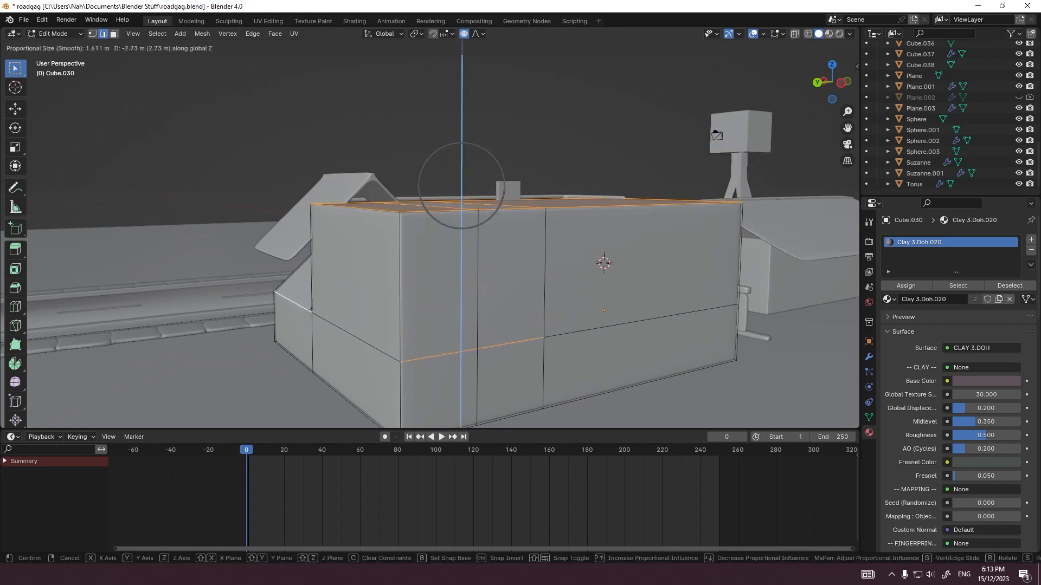
{"action": "key", "text": "Escape"}
Step: In the right orthographic view, lower the second building's selected top faces and gable edges about 1.6 m along Z
{"action": "key", "text": "grave"}
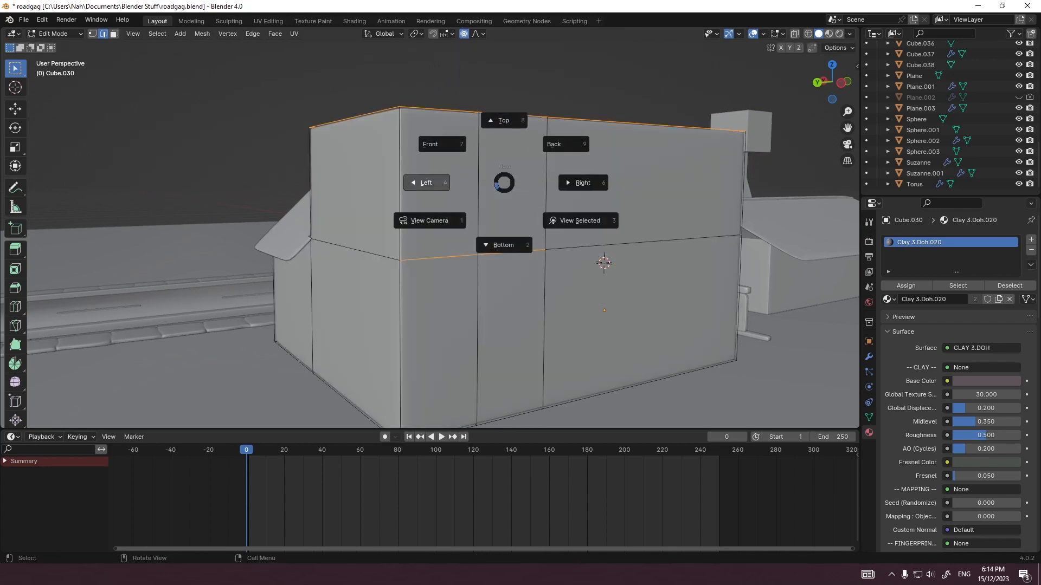
{"action": "left_click", "coordinate": [441, 144]}
{"action": "scroll", "coordinate": [474, 223], "scroll_direction": "up", "scroll_amount": 1}
{"action": "key", "text": "grave"}
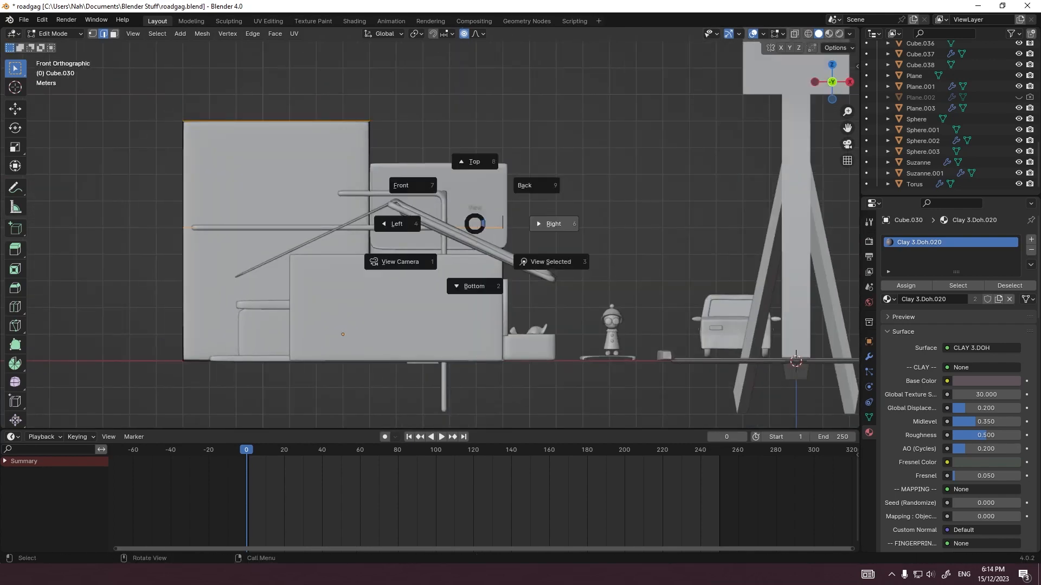
{"action": "left_click", "coordinate": [553, 223]}
{"action": "scroll", "coordinate": [481, 273], "scroll_direction": "up", "scroll_amount": 2}
{"action": "key", "text": "g"}
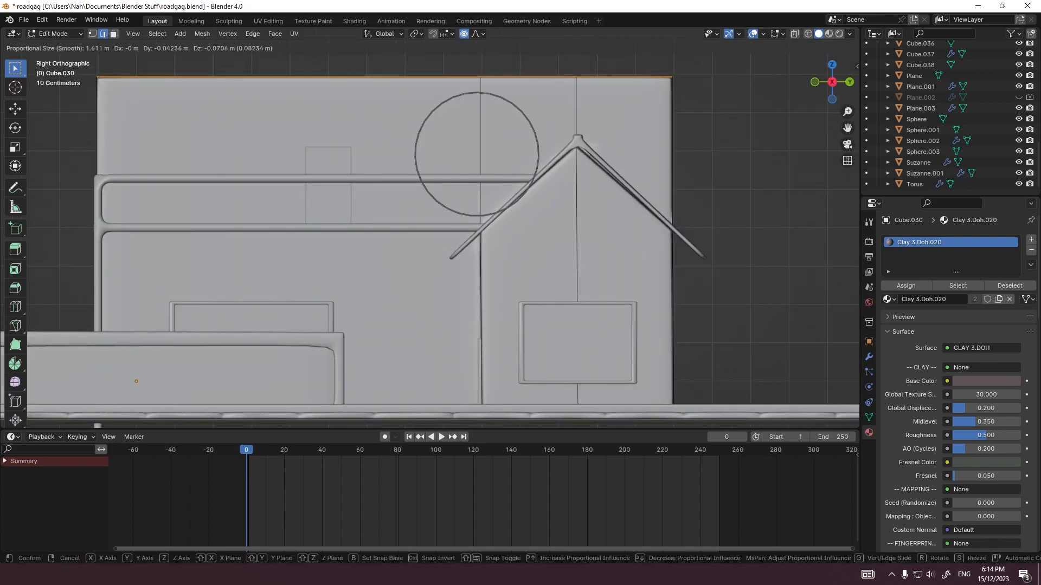
{"action": "key", "text": "z"}
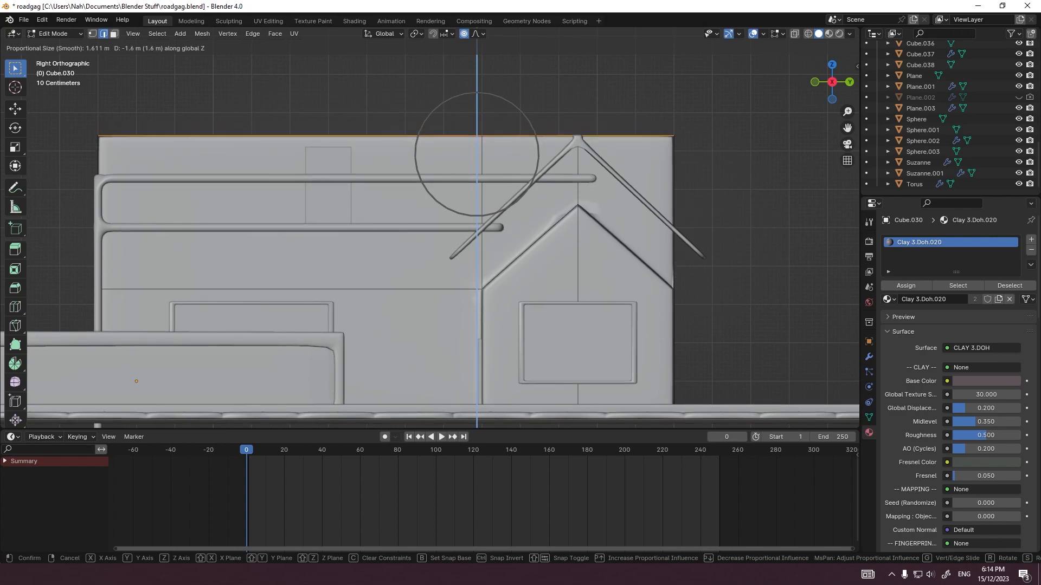
{"action": "key", "text": "Return"}
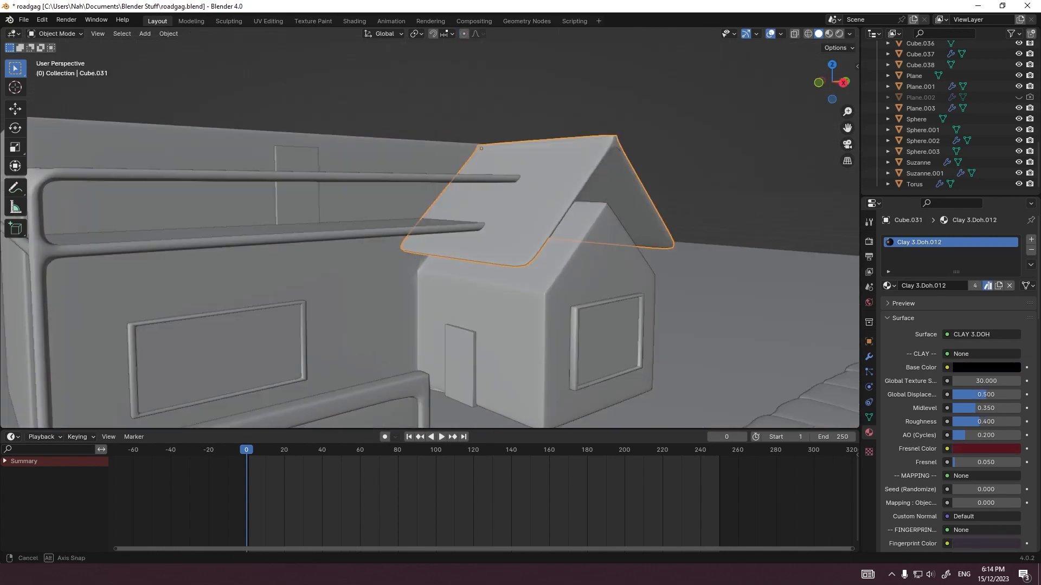
Step: Lower the gabled block's roof (Cube.031) along Z onto its walls, and try lowering the balcony floor (Cube.034)
{"action": "key", "text": "g"}
{"action": "key", "text": "z"}
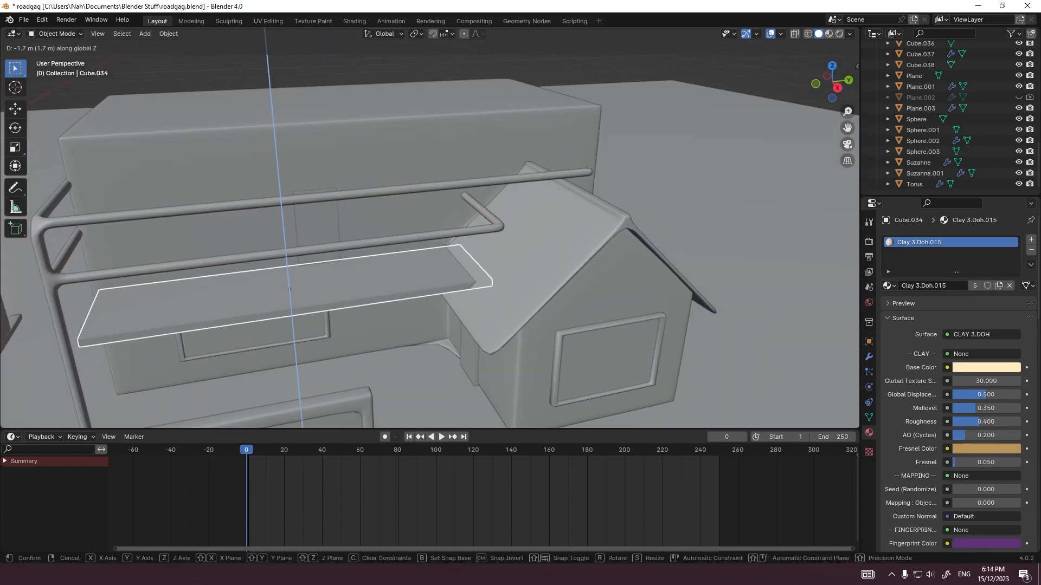
{"action": "key", "text": "Return"}
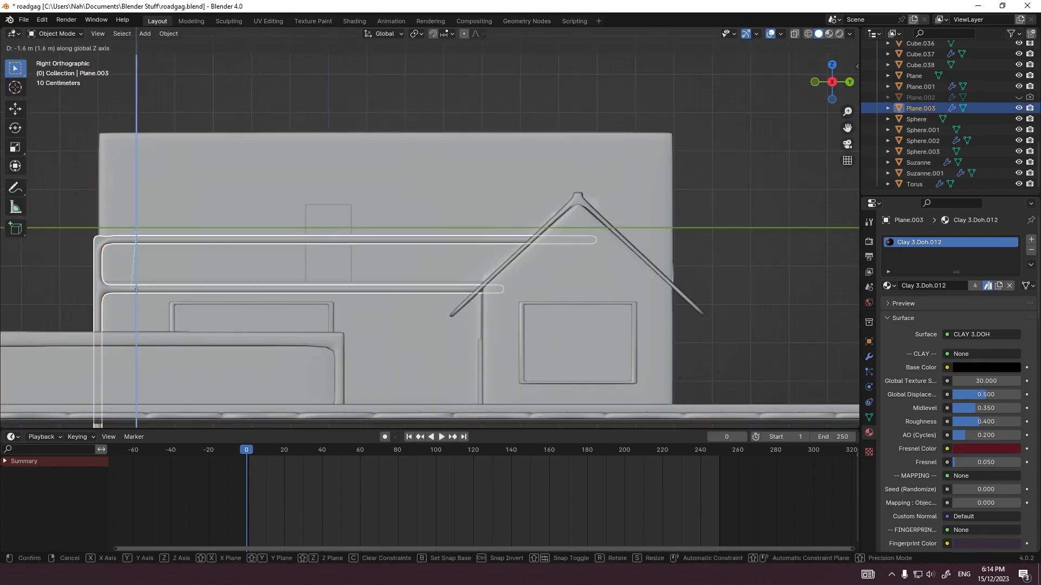
{"action": "left_click", "coordinate": [136, 288]}
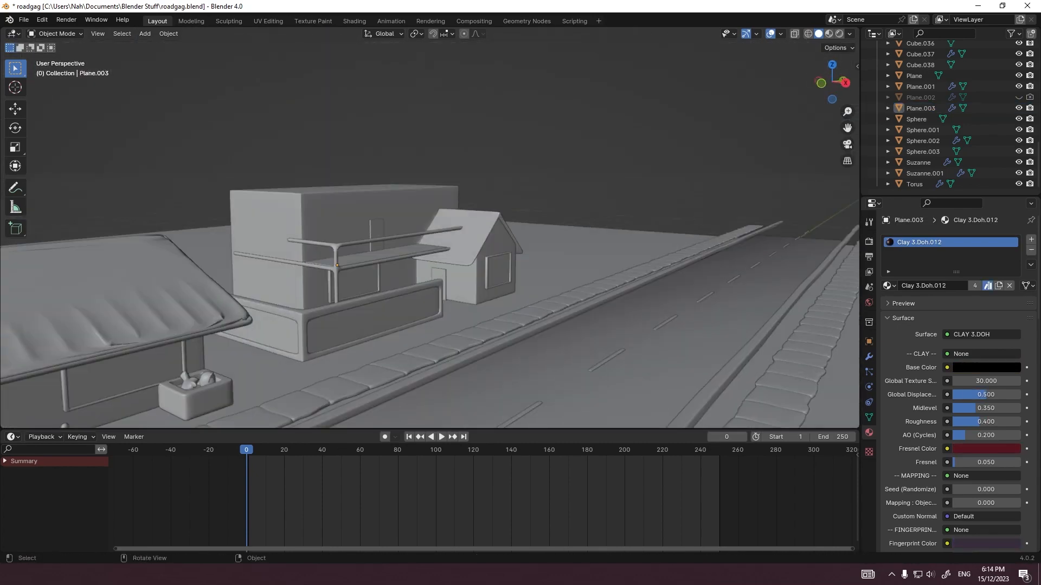
Step: Examine the lowered buildings, the balcony and the gabled block through the camera view
{"action": "key", "text": "KP_0"}
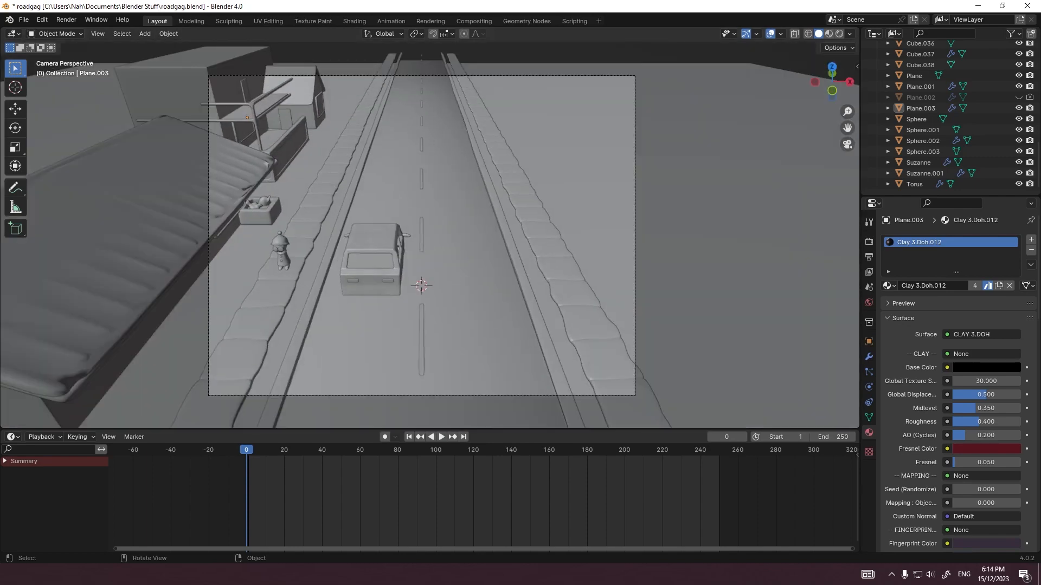
{"action": "middle_click_drag", "start_coordinate": [347, 206], "coordinate": [456, 271], "text": "shift"}
{"action": "scroll", "coordinate": [430, 236], "scroll_direction": "up", "scroll_amount": 5}
{"action": "middle_click_drag", "start_coordinate": [326, 136], "coordinate": [496, 358], "text": "shift"}
{"action": "scroll", "coordinate": [430, 236], "scroll_direction": "up", "scroll_amount": 7}
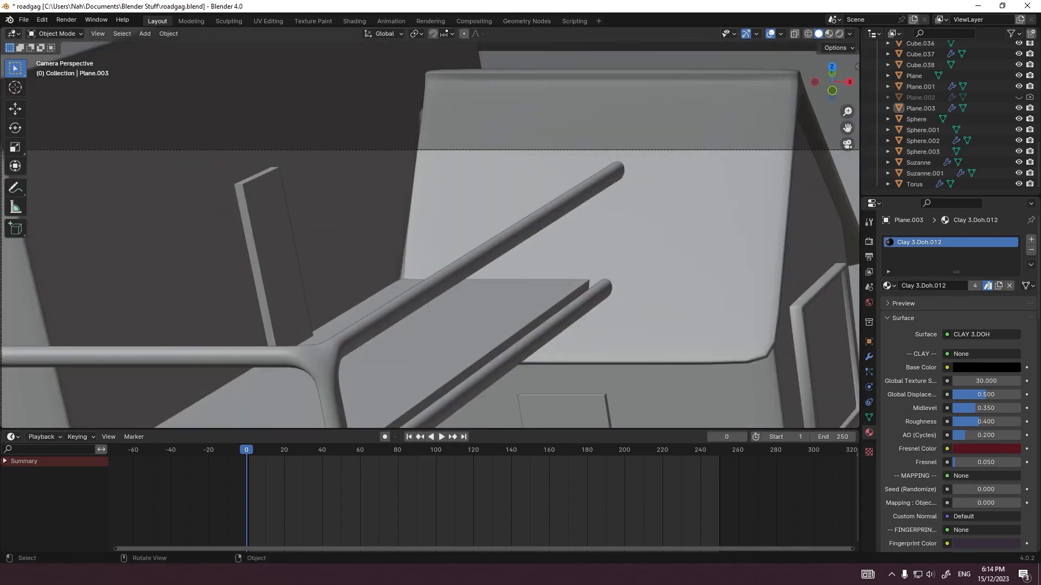
{"action": "scroll", "coordinate": [430, 236], "scroll_direction": "down", "scroll_amount": 2}
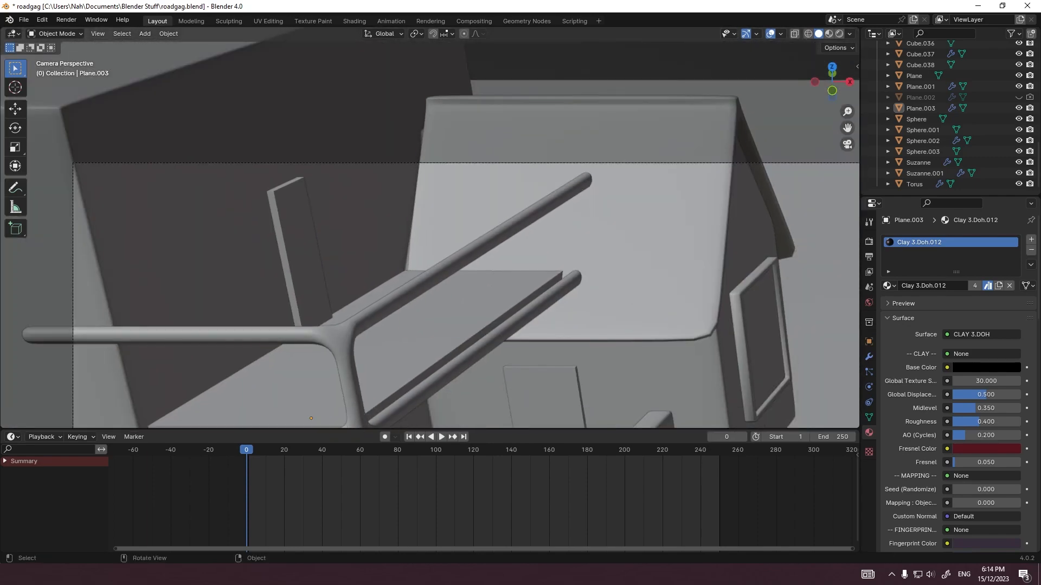
{"action": "scroll", "coordinate": [430, 236], "scroll_direction": "down", "scroll_amount": 5}
{"action": "left_click", "coordinate": [492, 223]}
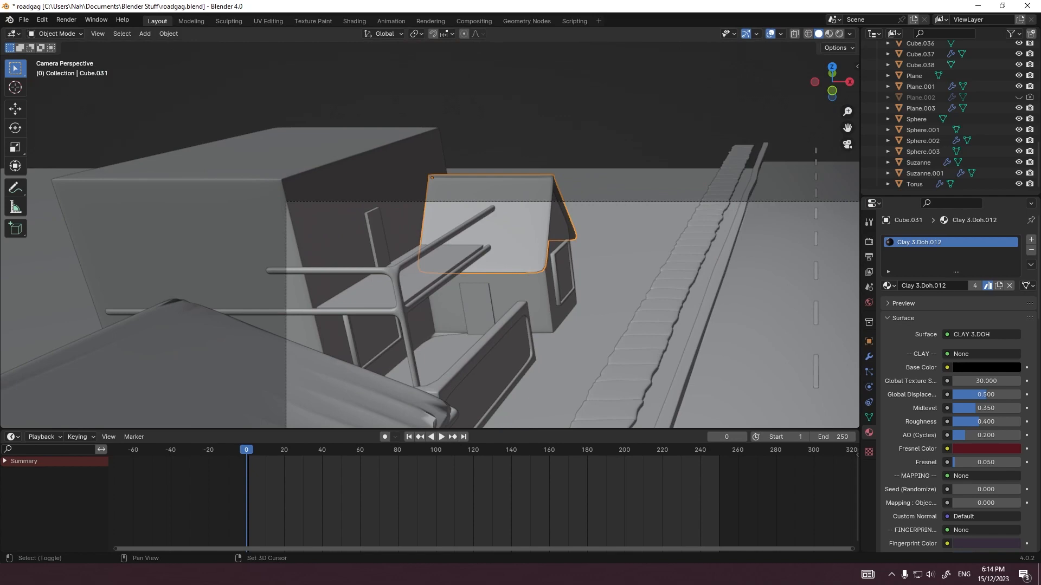
{"action": "left_click", "coordinate": [542, 141]}
{"action": "middle_click_drag", "start_coordinate": [542, 217], "coordinate": [332, 185], "text": "shift"}
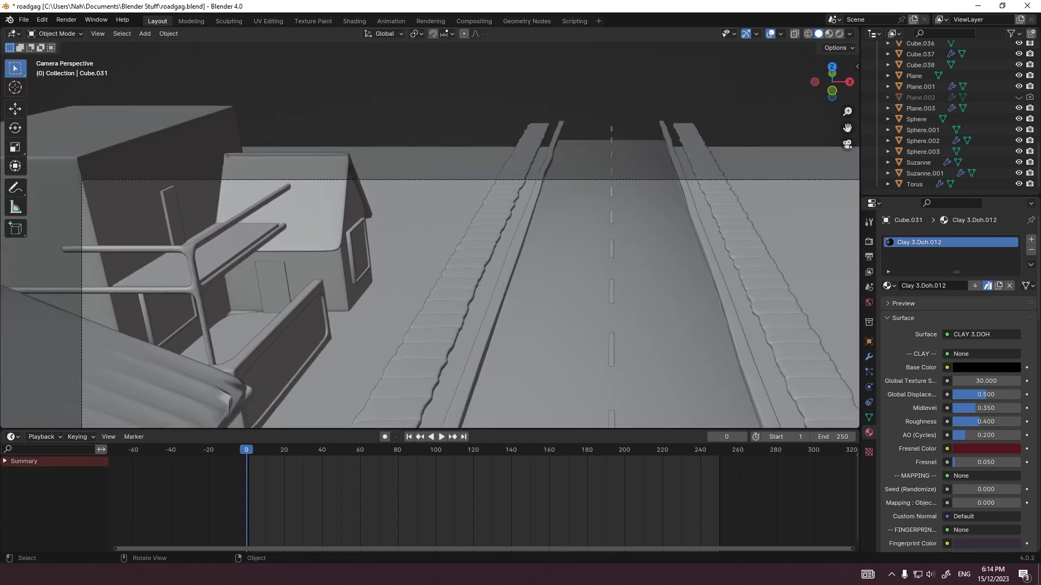
Step: Move the second building's upper door (Cube.035) about -3.07 m along the Y axis
{"action": "left_click", "coordinate": [173, 216]}
{"action": "key", "text": "g"}
{"action": "key", "text": "y"}
{"action": "left_click", "coordinate": [133, 232]}
{"action": "middle_click_drag", "start_coordinate": [163, 239], "coordinate": [78, 220]}
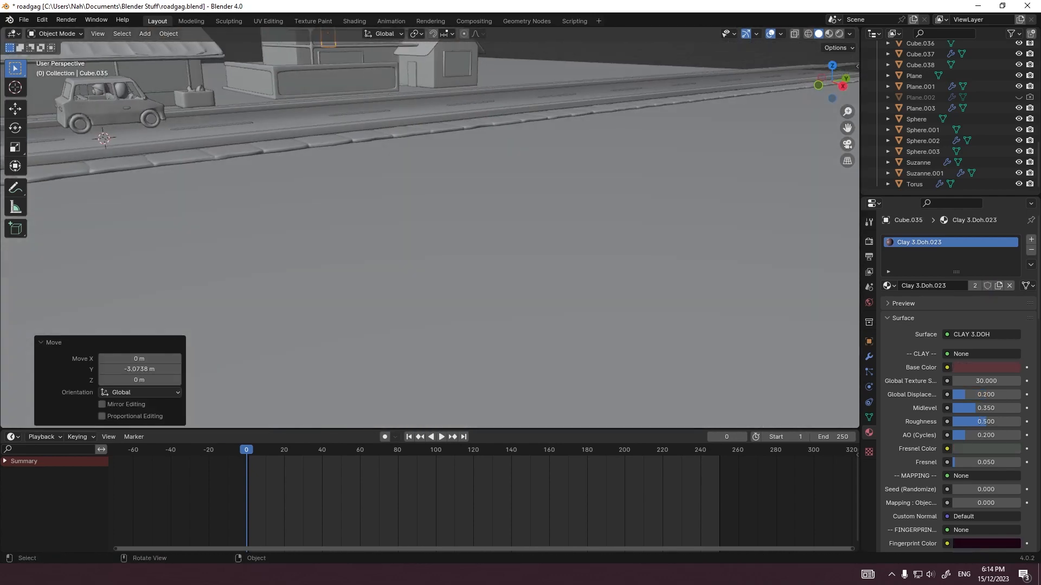
Step: Duplicate the second building's lower window and its frame, placing the copies about 2.5 m along Y and 3 m up on the upper floor
{"action": "key", "text": "KP_3"}
{"action": "middle_click_drag", "start_coordinate": [428, 163], "coordinate": [441, 319], "text": "shift"}
{"action": "scroll", "coordinate": [430, 236], "scroll_direction": "up", "scroll_amount": 6}
{"action": "left_click", "coordinate": [601, 224]}
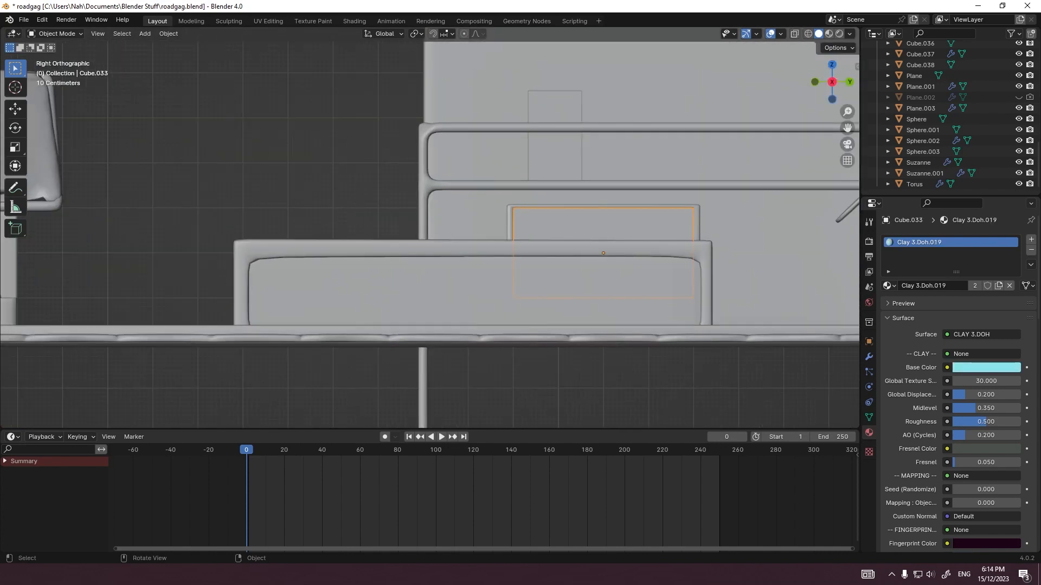
{"action": "middle_click_drag", "start_coordinate": [601, 225], "coordinate": [389, 264], "text": "shift"}
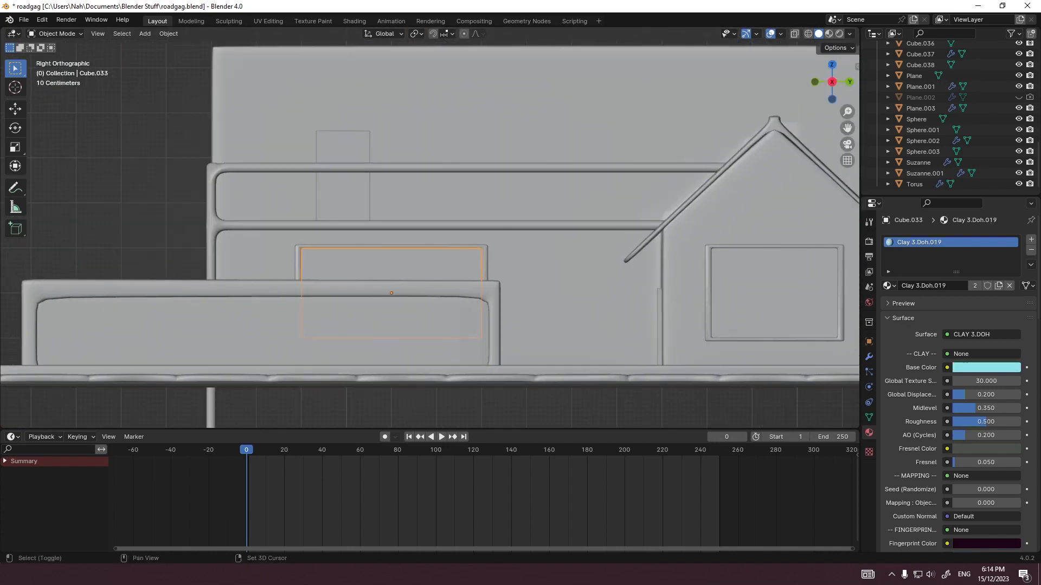
{"action": "left_click", "coordinate": [389, 264], "text": "shift"}
{"action": "key", "text": "ctrl+c"}
{"action": "key", "text": "ctrl+v"}
{"action": "key", "text": "g"}
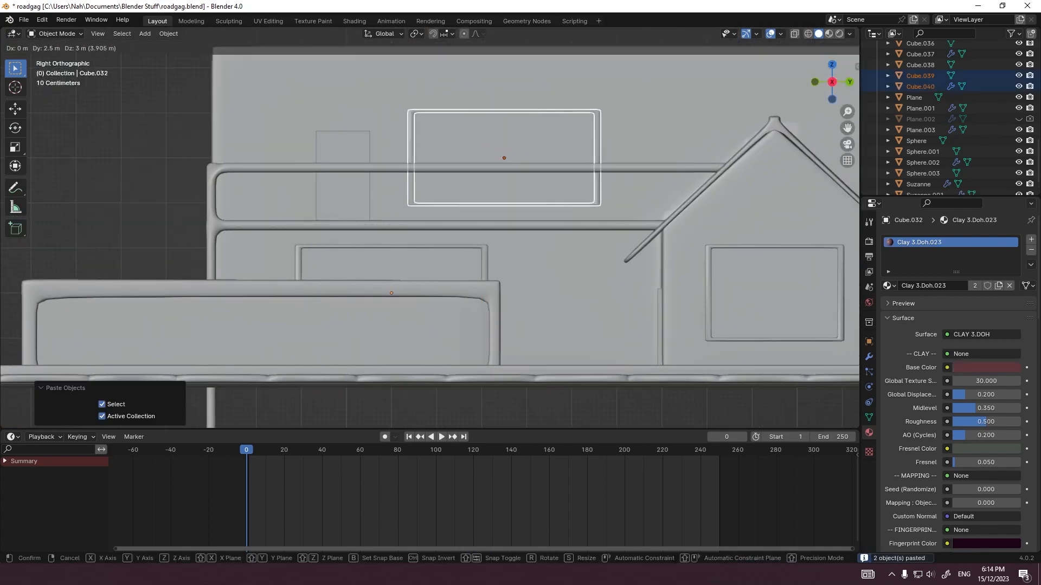
{"action": "key", "text": "Return"}
Step: Scale all the geometry of the copied upper window and frame to about 0.7, excluding the X axis
{"action": "key", "text": "Tab"}
{"action": "key", "text": "a"}
{"action": "key", "text": "s"}
{"action": "key", "text": "shift+x"}
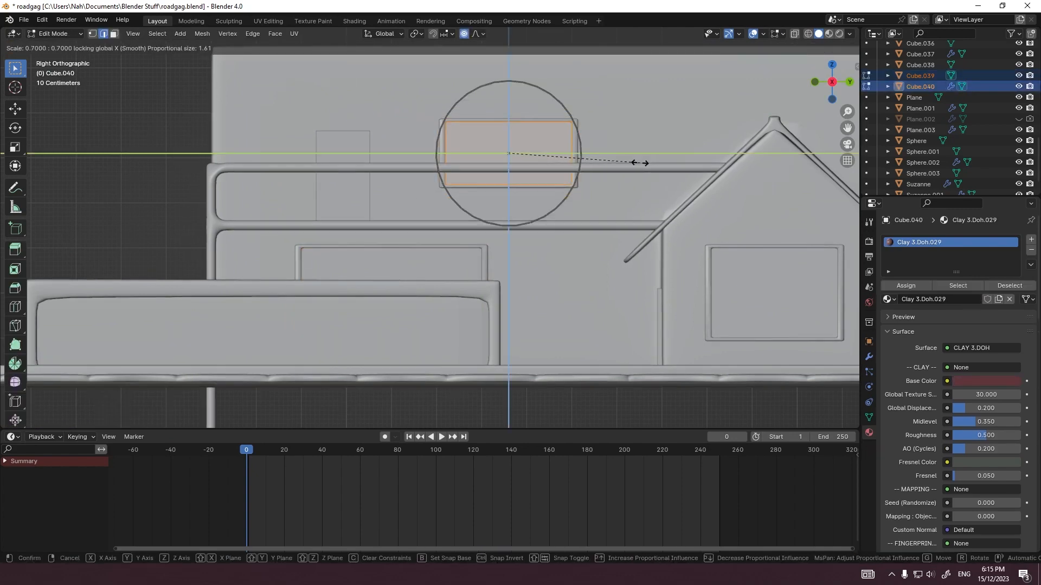
{"action": "left_click", "coordinate": [639, 163]}
{"action": "key", "text": "Tab"}
Step: Preview the scene in rendered shading through the camera view and save the file
{"action": "key", "text": "KP_0"}
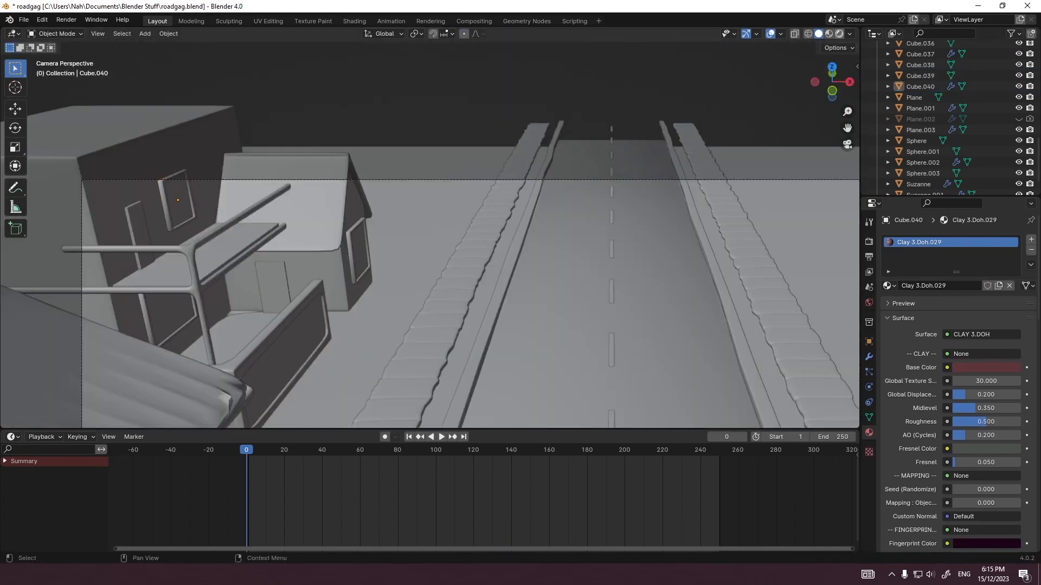
{"action": "left_click", "coordinate": [839, 33]}
{"action": "left_click", "coordinate": [293, 200]}
{"action": "middle_click_drag", "start_coordinate": [293, 201], "coordinate": [227, 167], "text": "shift"}
{"action": "scroll", "coordinate": [228, 167], "scroll_direction": "down", "scroll_amount": 3}
{"action": "scroll", "coordinate": [228, 167], "scroll_direction": "up", "scroll_amount": 2}
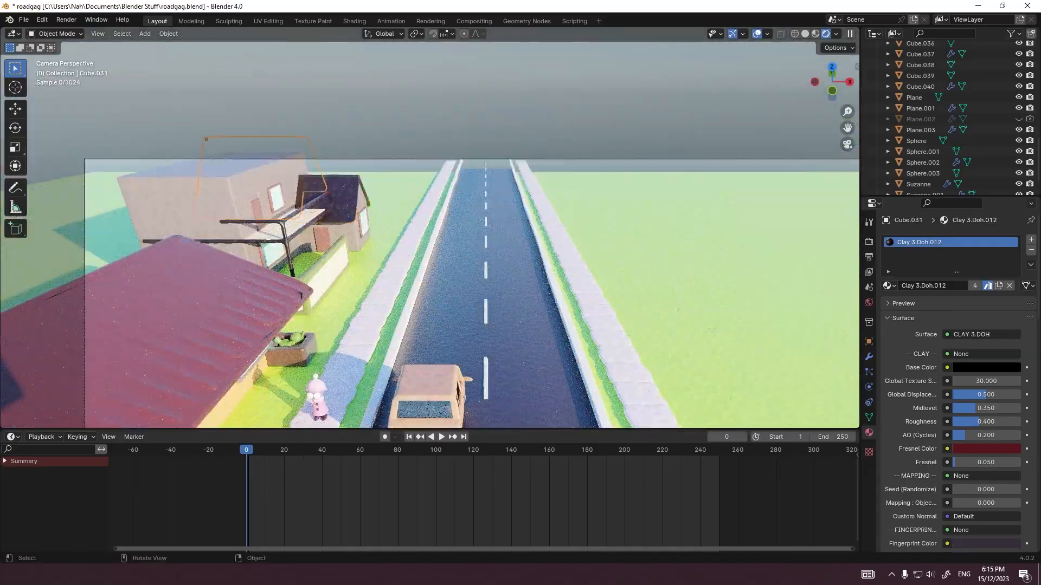
{"action": "scroll", "coordinate": [336, 217], "scroll_direction": "up", "scroll_amount": 1}
{"action": "middle_click_drag", "start_coordinate": [336, 217], "coordinate": [162, 152], "text": "shift"}
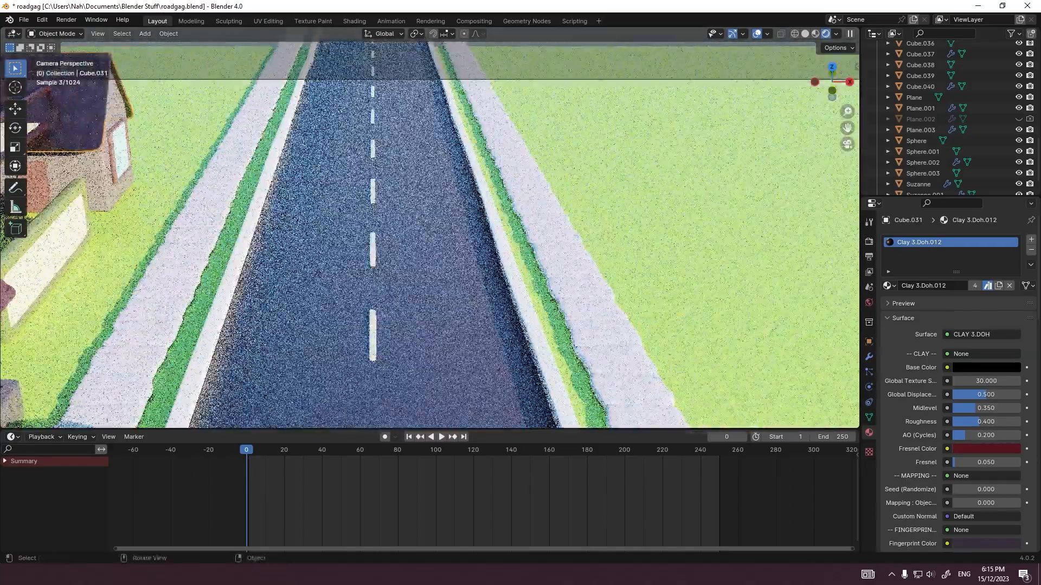
{"action": "scroll", "coordinate": [430, 234], "scroll_direction": "down", "scroll_amount": 4}
{"action": "key", "text": "ctrl+s"}
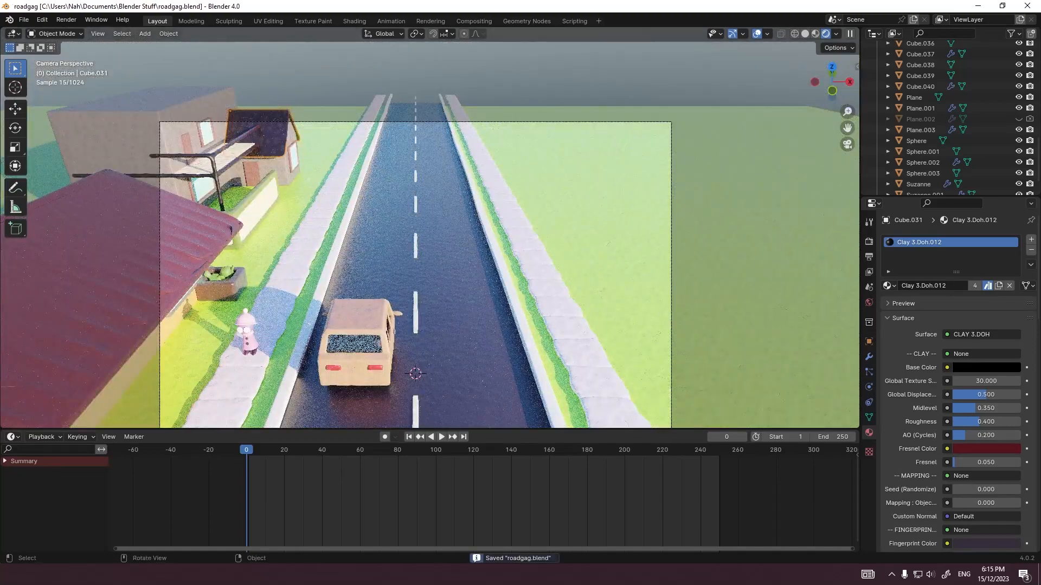
Step: Examine the first building's roof and the surrounding scene in the right and front orthographic views and through the camera
{"action": "left_click", "coordinate": [140, 242]}
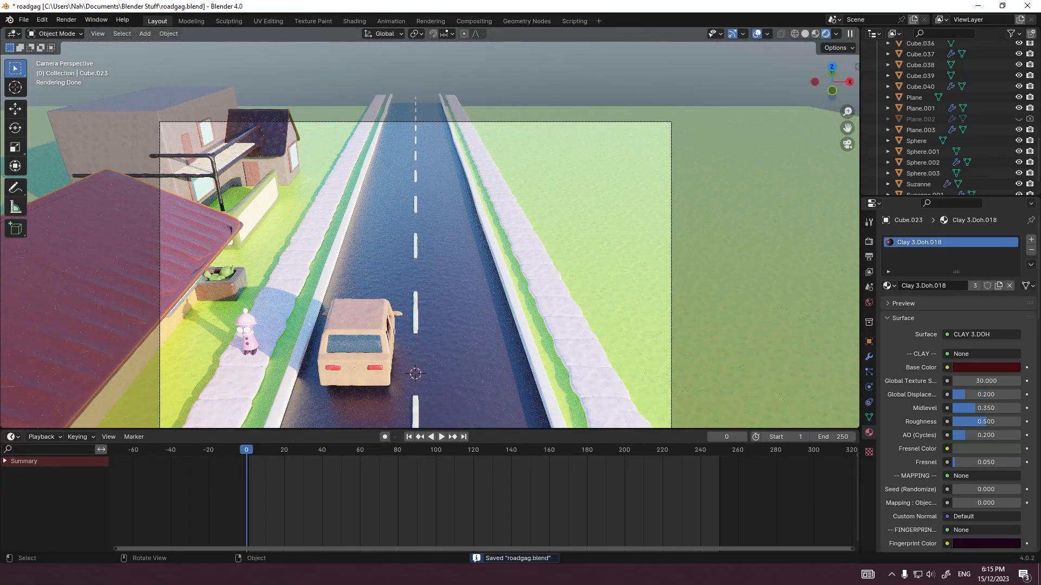
{"action": "middle_click_drag", "start_coordinate": [255, 303], "coordinate": [267, 244]}
{"action": "key", "text": "grave"}
{"action": "left_click", "coordinate": [346, 244]}
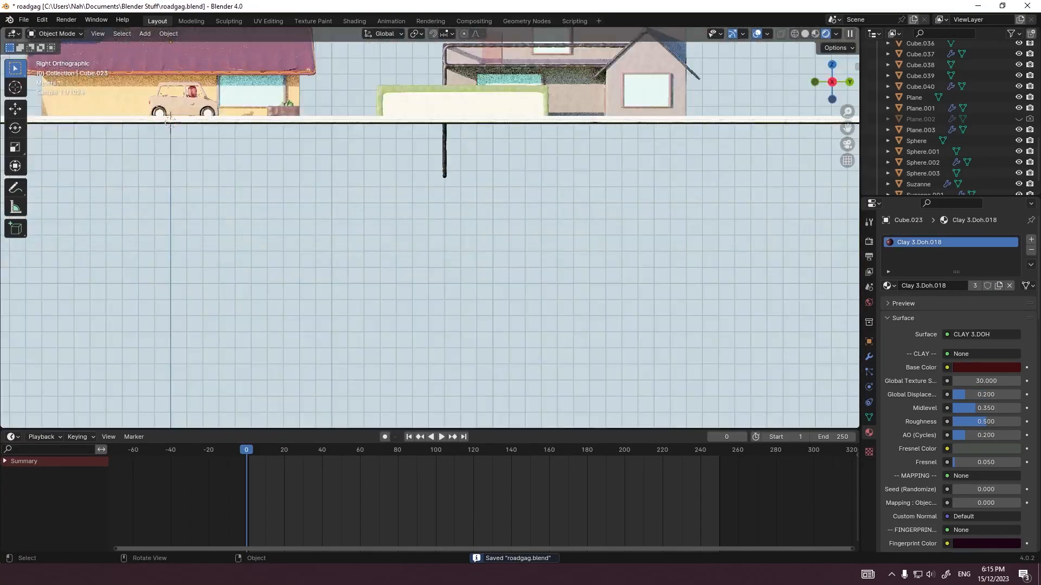
{"action": "middle_click_drag", "start_coordinate": [276, 97], "coordinate": [372, 288], "text": "shift"}
{"action": "key", "text": "grave"}
{"action": "left_click", "coordinate": [322, 252]}
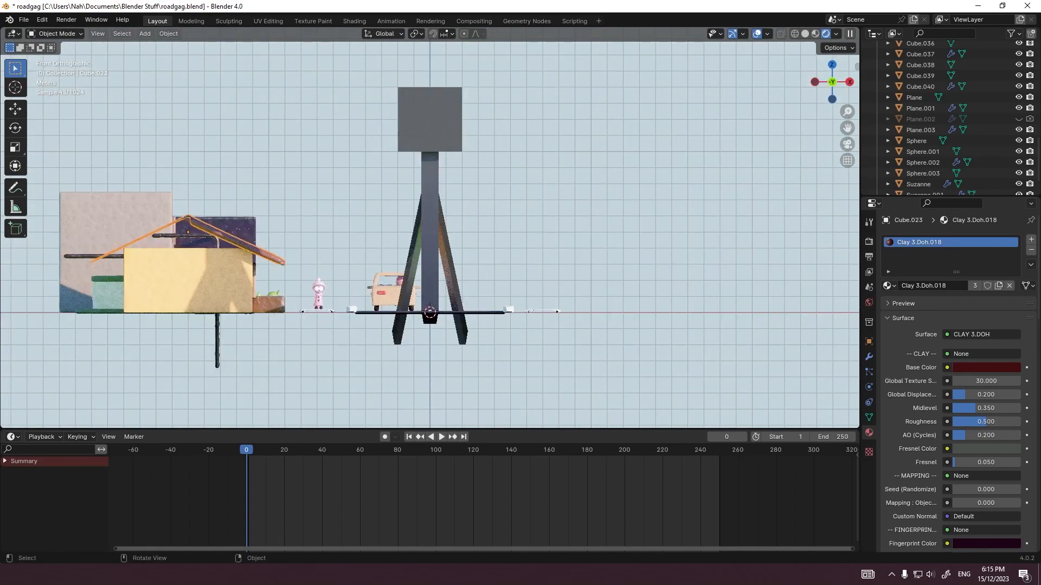
{"action": "middle_click_drag", "start_coordinate": [323, 251], "coordinate": [402, 252], "text": "shift"}
{"action": "scroll", "coordinate": [401, 253], "scroll_direction": "up", "scroll_amount": 5}
{"action": "left_click_drag", "start_coordinate": [228, 254], "coordinate": [304, 355]}
{"action": "scroll", "coordinate": [305, 350], "scroll_direction": "down", "scroll_amount": 4}
{"action": "middle_click_drag", "start_coordinate": [305, 347], "coordinate": [233, 359]}
{"action": "key", "text": "KP_0"}
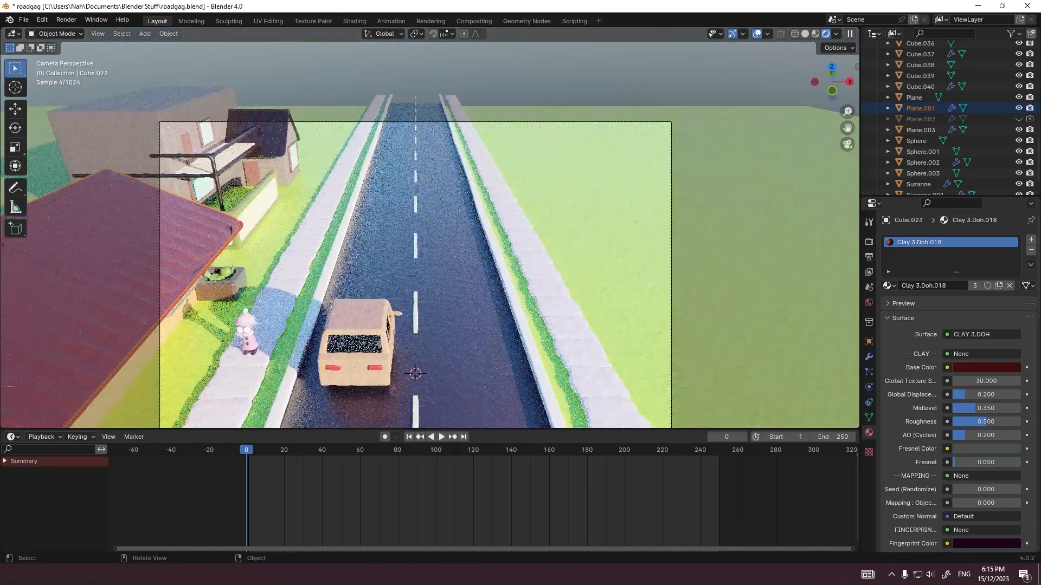
Step: Select the planter box (Cube.026) beside the first building and save the scene file
{"action": "left_click", "coordinate": [309, 324]}
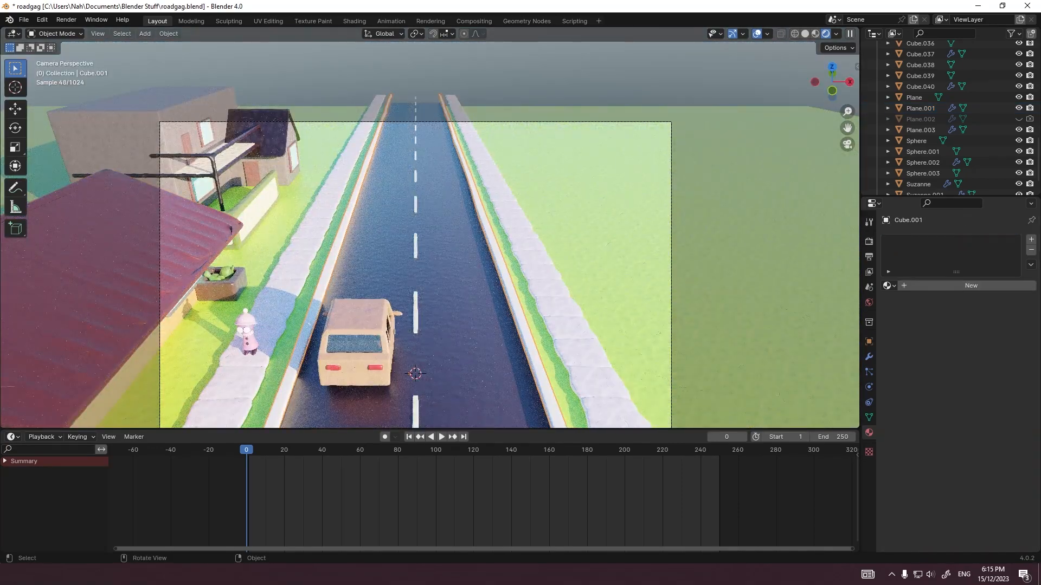
{"action": "left_click", "coordinate": [223, 287]}
{"action": "key", "text": "ctrl+s"}
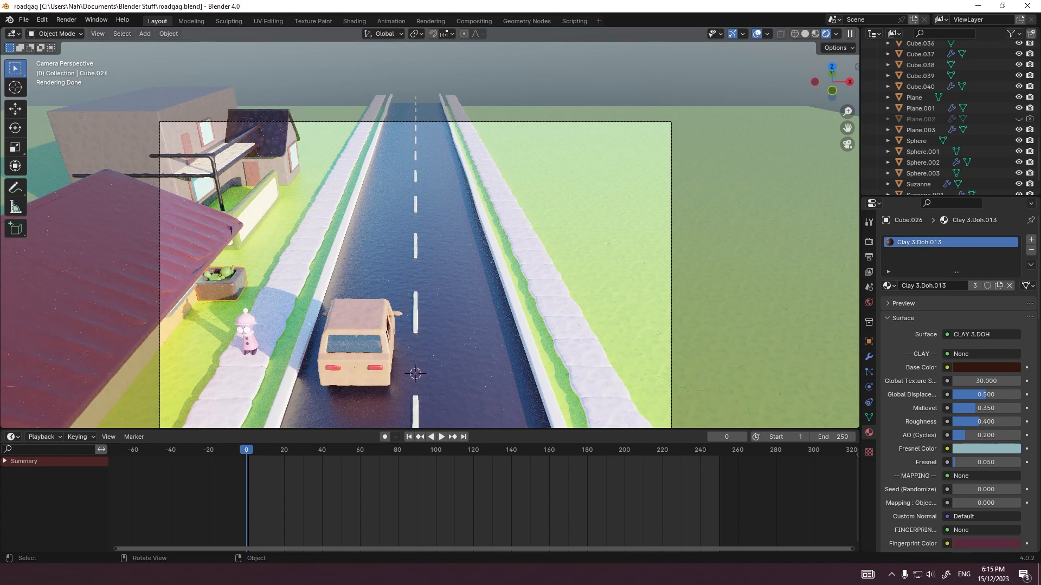
Step: Select the camera, set its focal length to 1 mm and try moving it along Z
{"action": "left_click", "coordinate": [448, 282]}
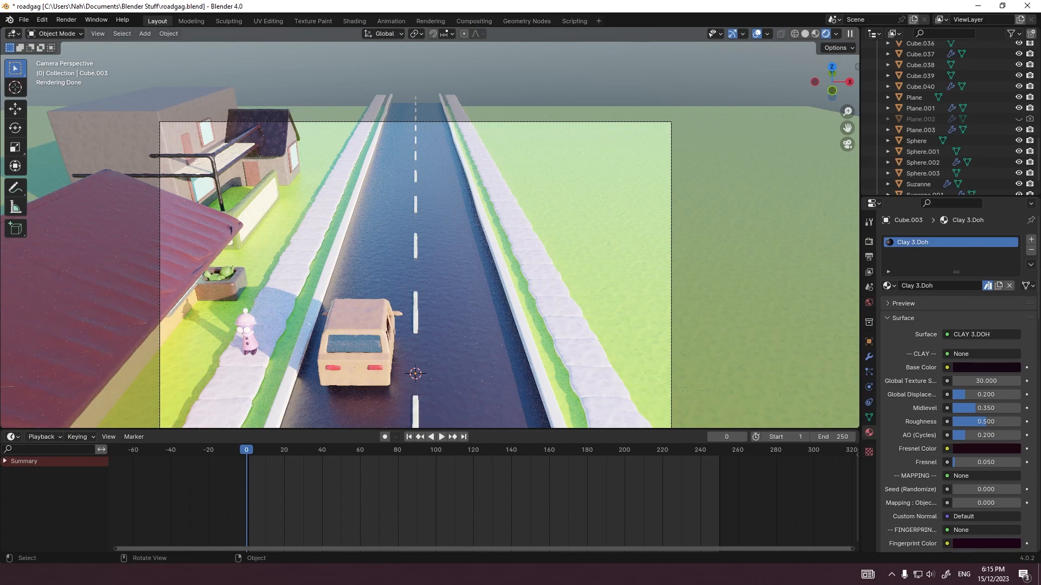
{"action": "scroll", "coordinate": [430, 234], "scroll_direction": "down", "scroll_amount": 1}
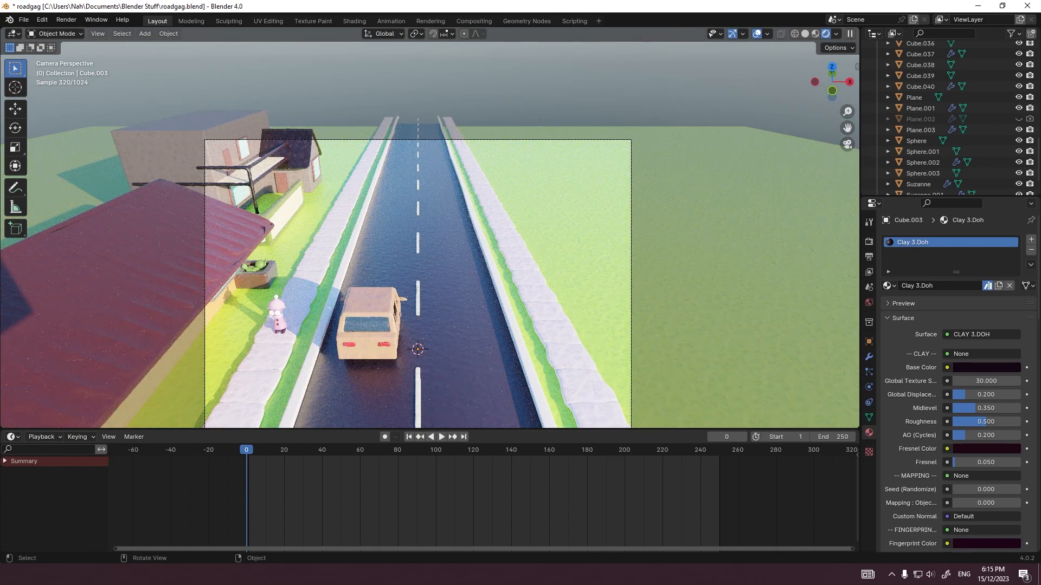
{"action": "left_click", "coordinate": [631, 233]}
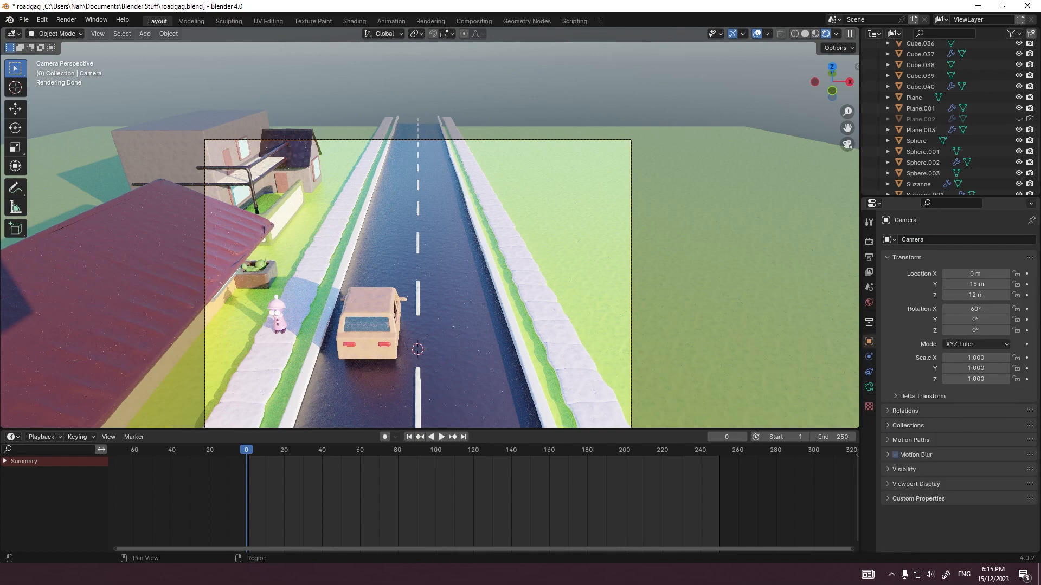
{"action": "left_click_drag", "start_coordinate": [981, 292], "coordinate": [916, 291]}
{"action": "key", "text": "g"}
{"action": "key", "text": "z"}
{"action": "key", "text": "z"}
{"action": "key", "text": "Escape"}
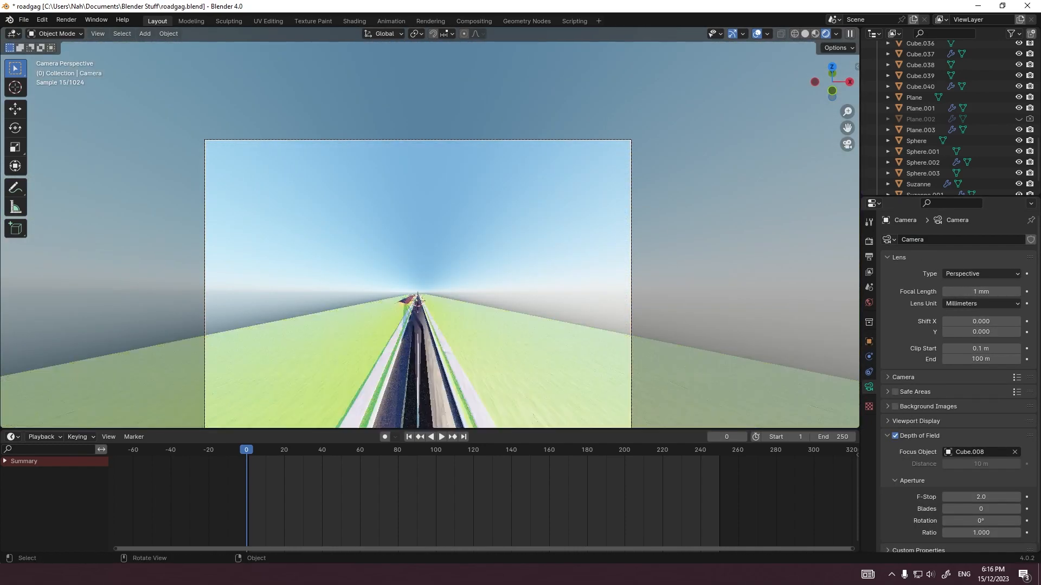
Step: Try moving the camera about 15.2 m along its local Z axis to reframe the wide-angle view
{"action": "middle_click_drag", "start_coordinate": [420, 282], "coordinate": [423, 210], "text": "shift"}
{"action": "scroll", "coordinate": [423, 233], "scroll_direction": "up", "scroll_amount": 1}
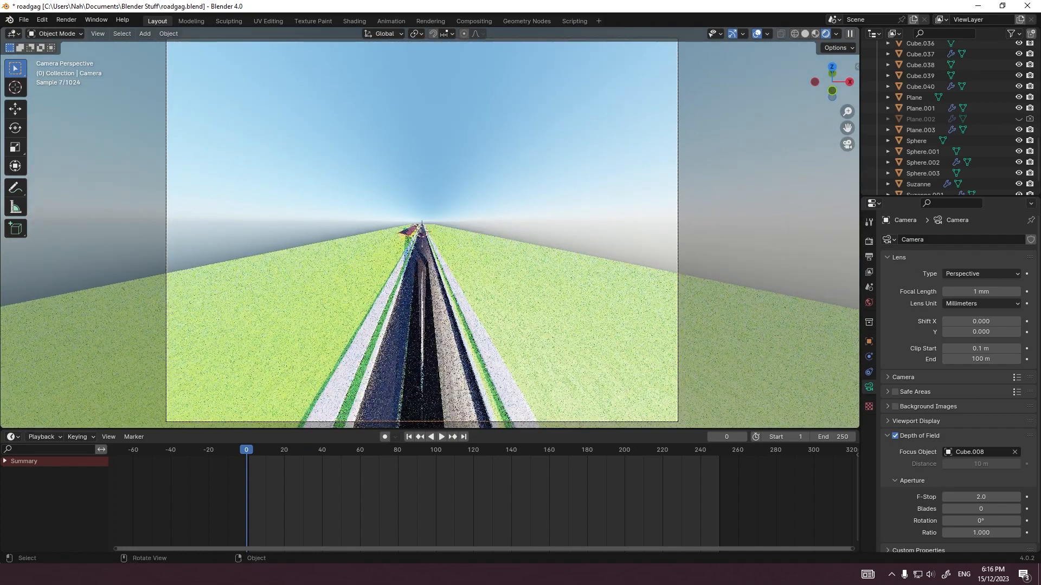
{"action": "key", "text": "g"}
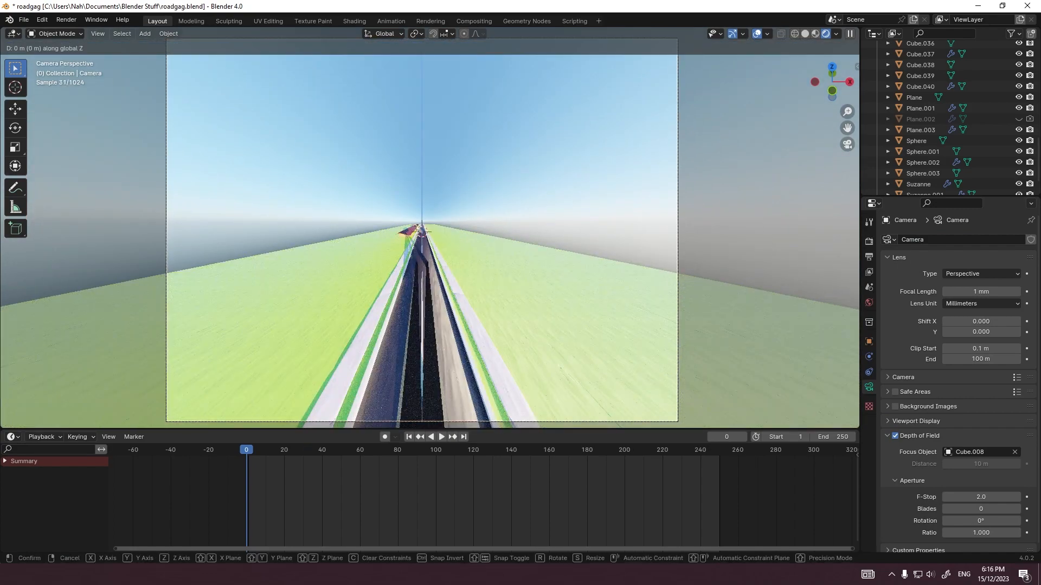
{"action": "key", "text": "z"}
{"action": "key", "text": "z"}
{"action": "key", "text": "Escape"}
{"action": "key", "text": "g"}
{"action": "key", "text": "z"}
{"action": "key", "text": "z"}
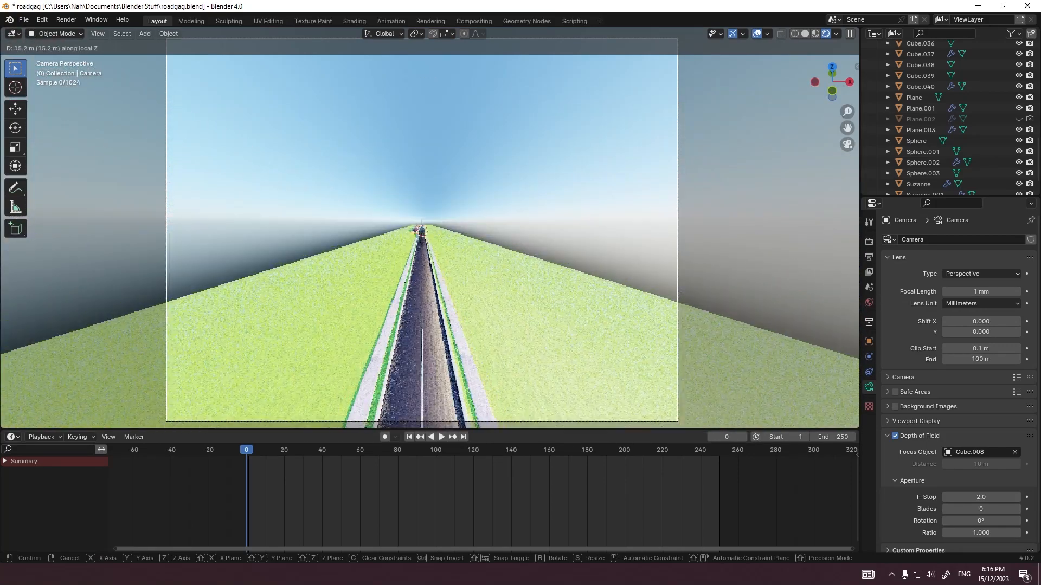
{"action": "key", "text": "Return"}
Step: Set the camera's focal length to 35 mm and save the scene file
{"action": "mouse_move", "coordinate": [981, 291]}
{"action": "left_mouse_down"}
{"action": "mouse_move", "coordinate": [1035, 291]}
{"action": "mouse_move", "coordinate": [983, 291]}
{"action": "left_mouse_up"}
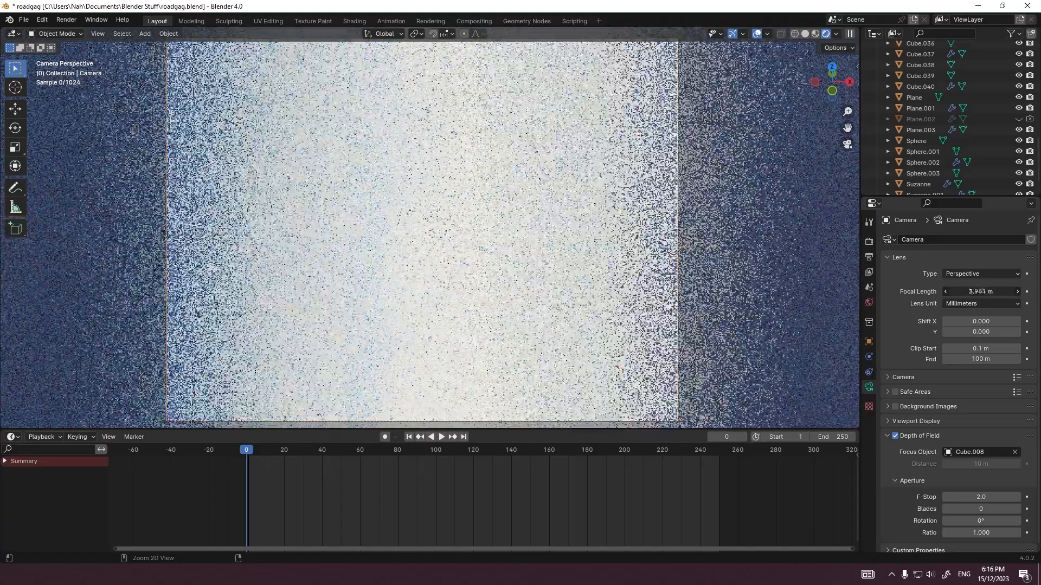
{"action": "left_click", "coordinate": [983, 292]}
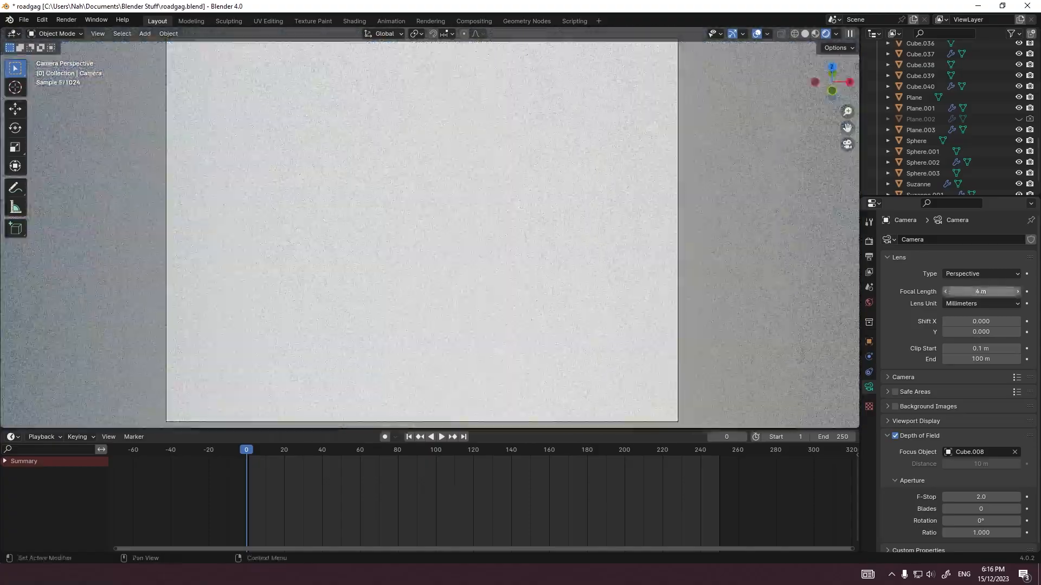
{"action": "type", "text": "35"}
{"action": "key", "text": "Return"}
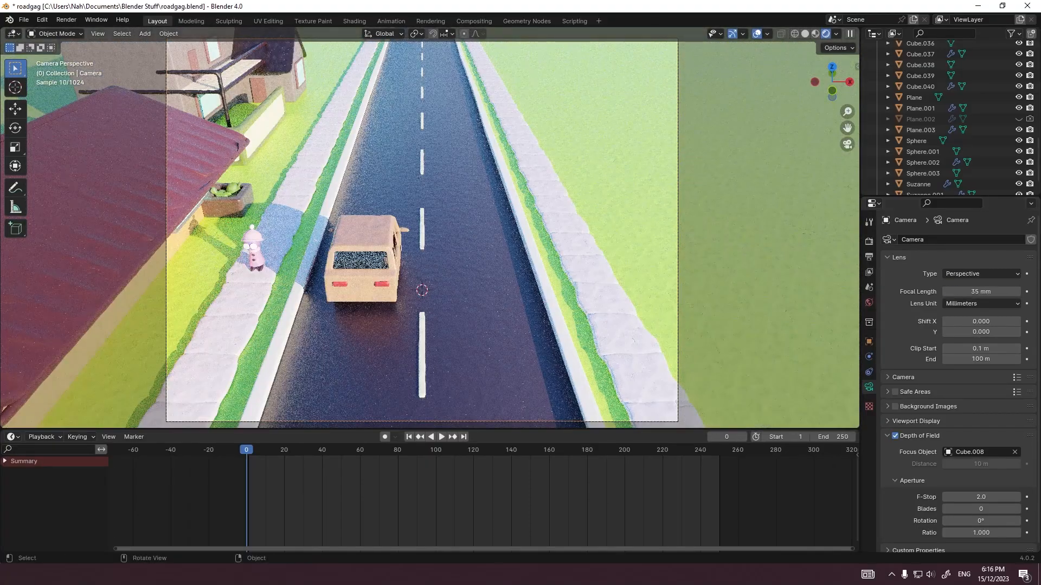
{"action": "key", "text": "ctrl+z"}
{"action": "key", "text": "ctrl+z"}
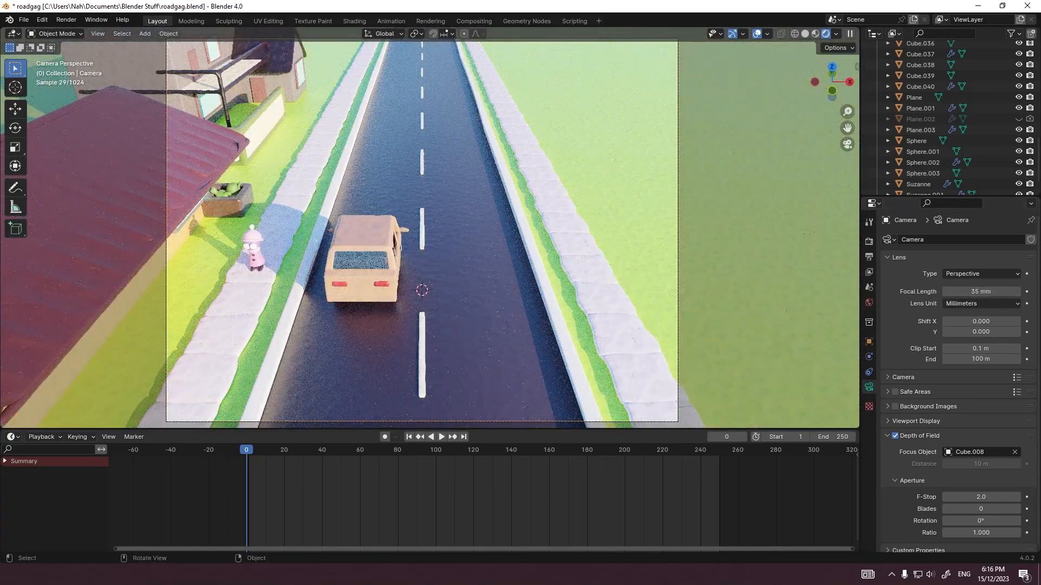
{"action": "scroll", "coordinate": [425, 230], "scroll_direction": "down", "scroll_amount": 4}
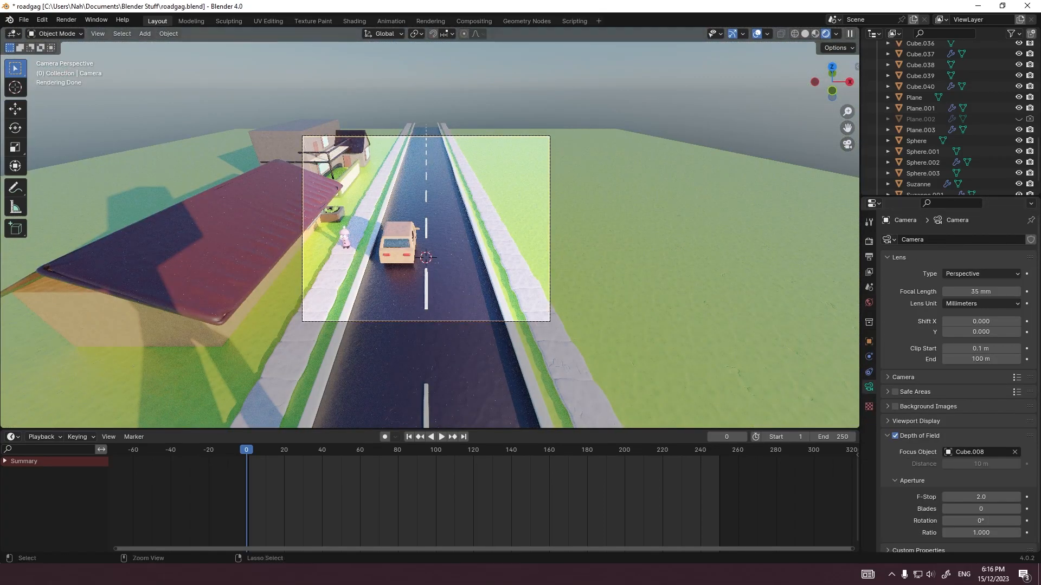
{"action": "scroll", "coordinate": [426, 231], "scroll_direction": "up", "scroll_amount": 5}
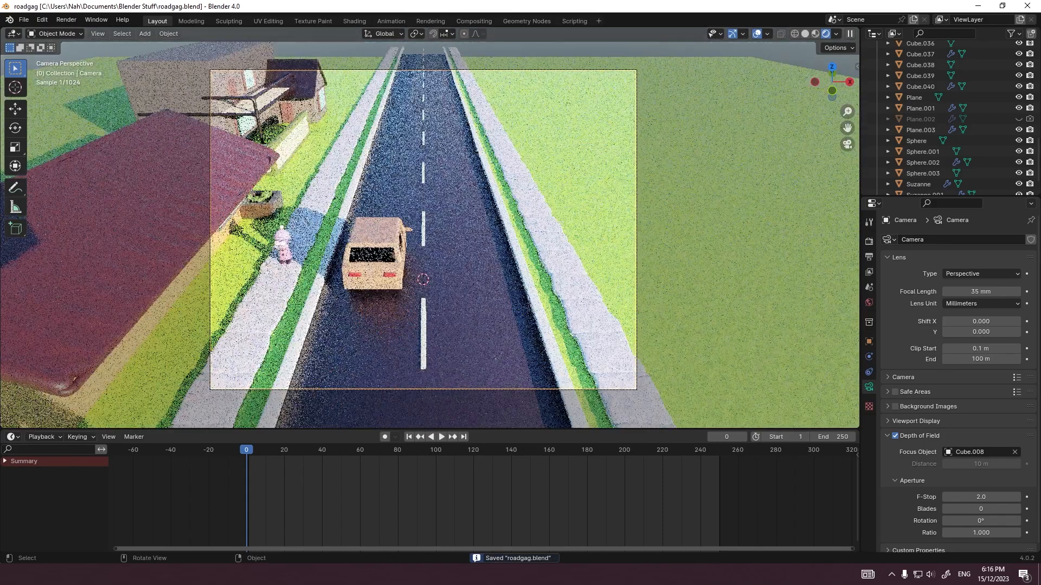
{"action": "scroll", "coordinate": [426, 231], "scroll_direction": "down", "scroll_amount": 2}
{"action": "scroll", "coordinate": [425, 230], "scroll_direction": "up", "scroll_amount": 2}
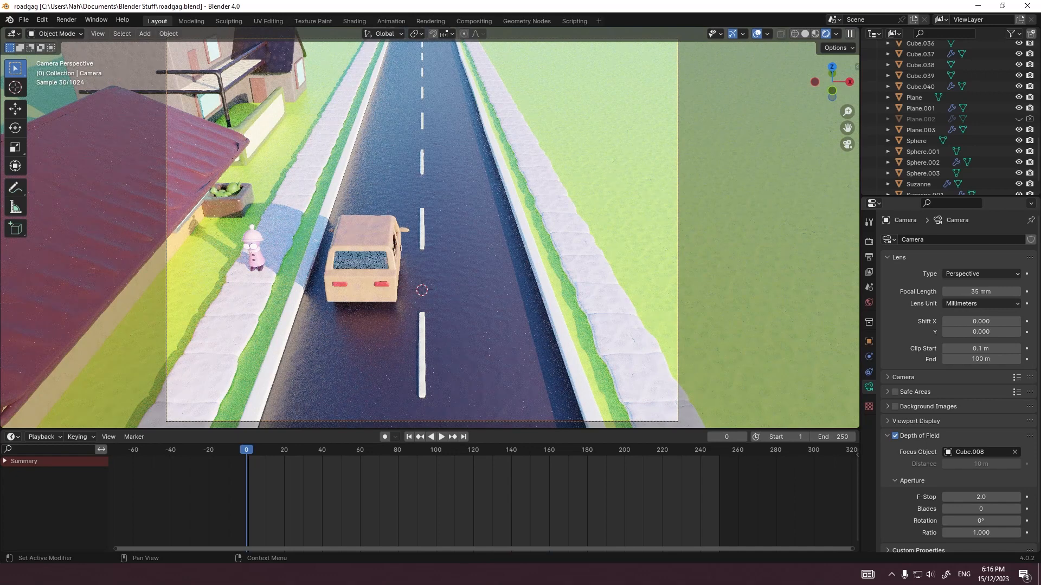
Step: Switch the camera's lens unit to Field of View and set the field of view to 90°
{"action": "left_click", "coordinate": [981, 304]}
{"action": "left_click", "coordinate": [981, 304]}
{"action": "left_click", "coordinate": [981, 322]}
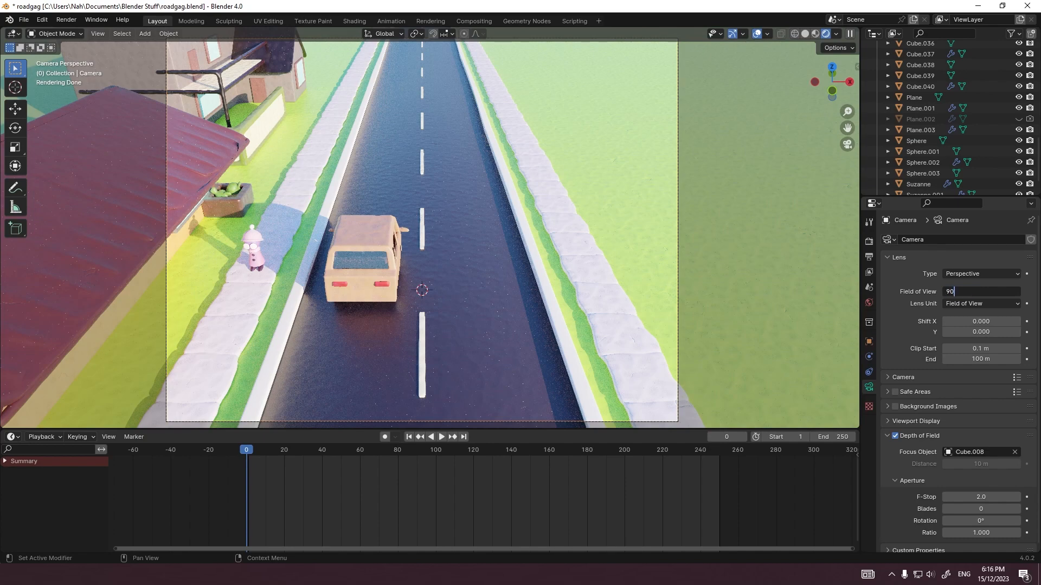
{"action": "key", "text": "Return"}
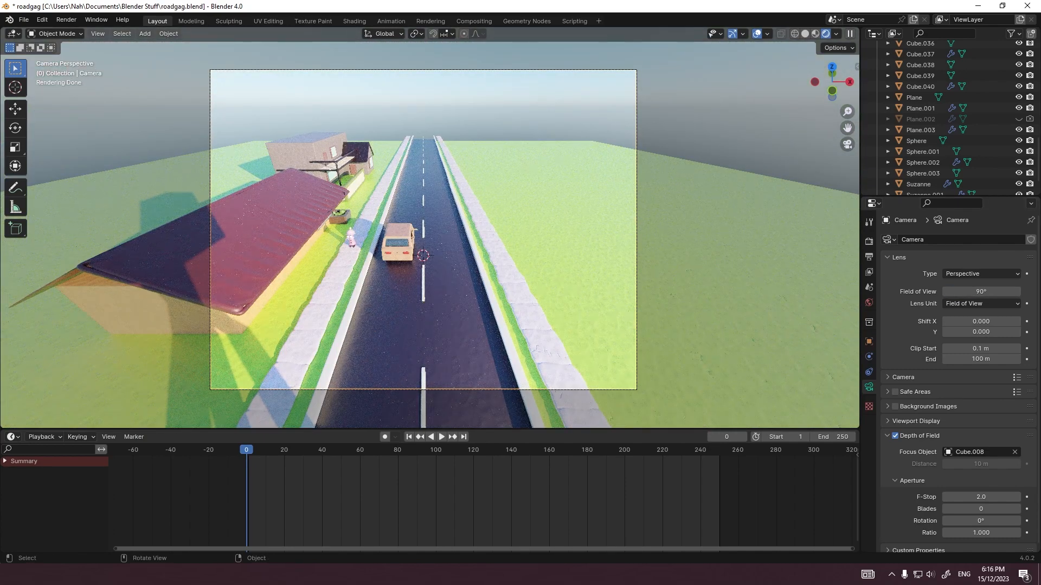
Step: Switch the lens unit to Millimeters and try moving the camera about -15.32 m along its local Z axis
{"action": "left_click", "coordinate": [981, 304]}
{"action": "left_click", "coordinate": [981, 317]}
{"action": "key", "text": "g"}
{"action": "key", "text": "z"}
{"action": "key", "text": "z"}
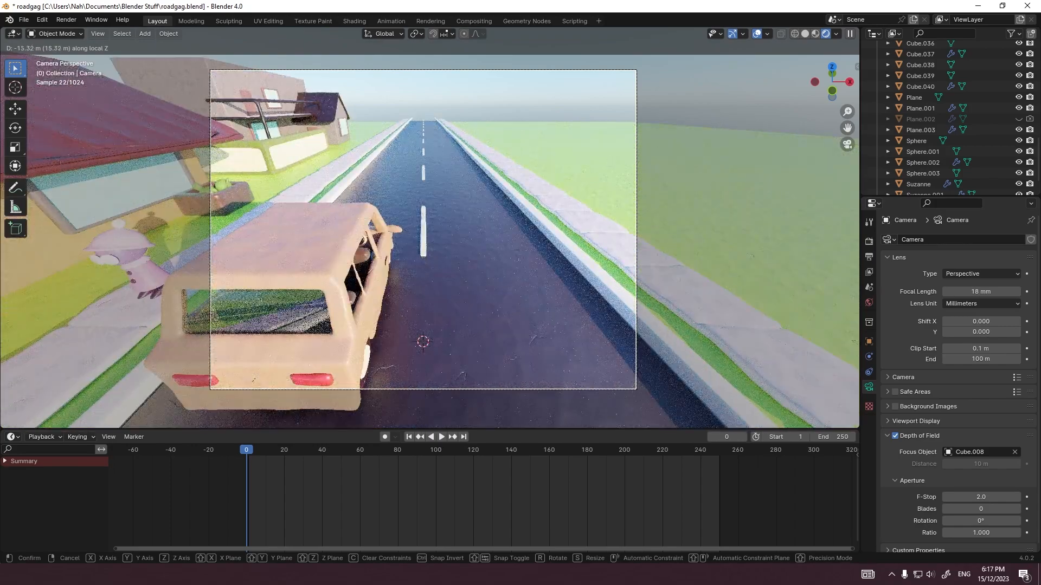
{"action": "key", "text": "Escape"}
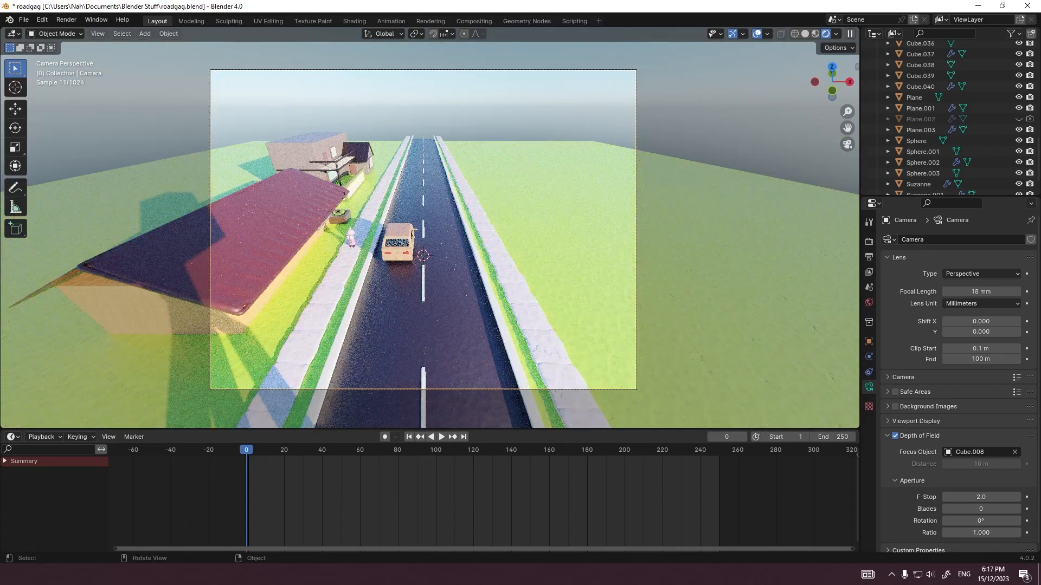
Step: Undo the switch to Millimeters and the 90° field of view on the camera
{"action": "key", "text": "ctrl+z"}
{"action": "key", "text": "ctrl+z"}
{"action": "key", "text": "ctrl+z"}
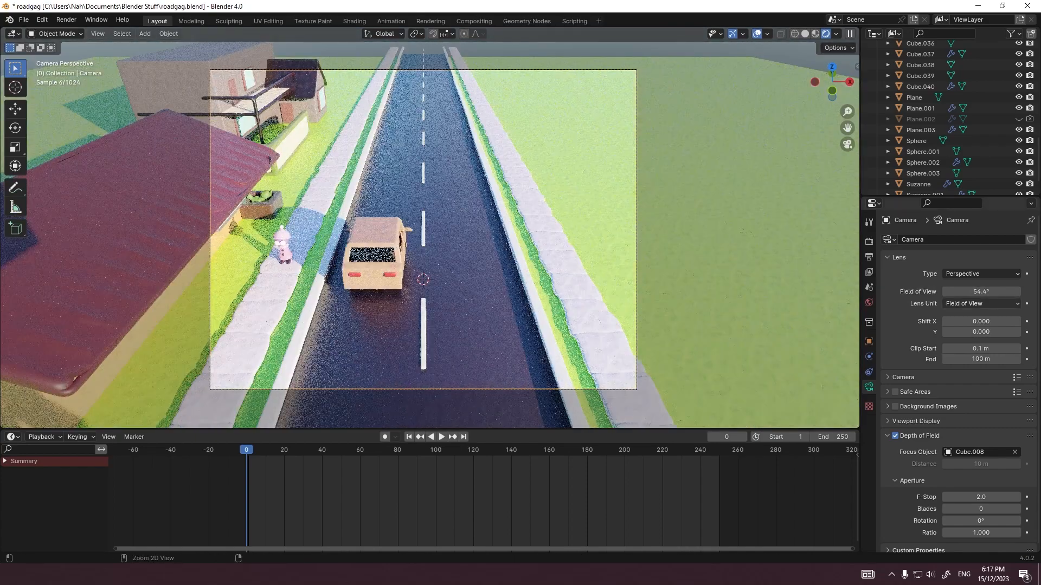
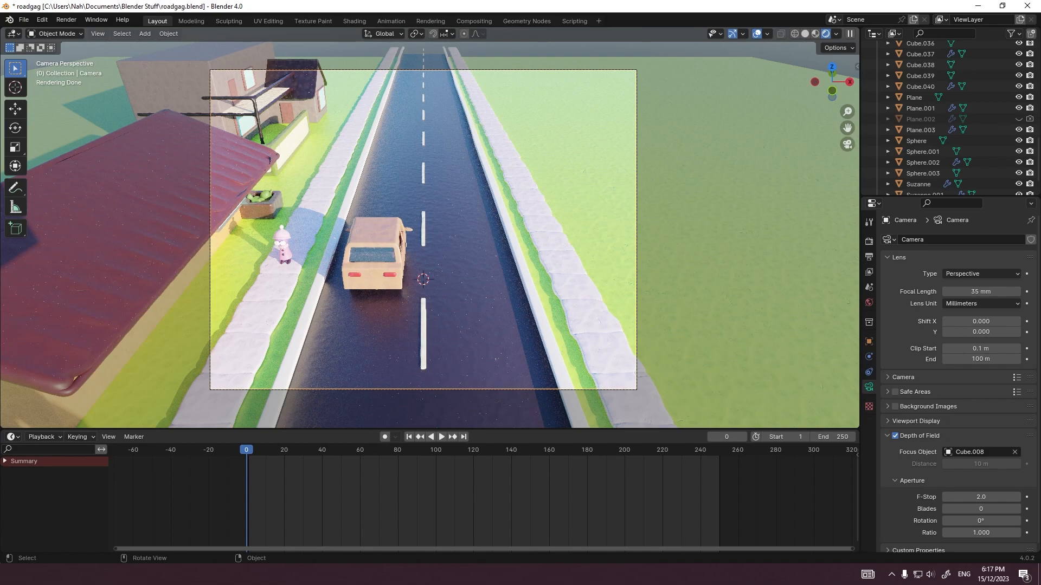
Step: Inspect the second house and its garden wall in the camera view and the right orthographic view
{"action": "left_click", "coordinate": [705, 228]}
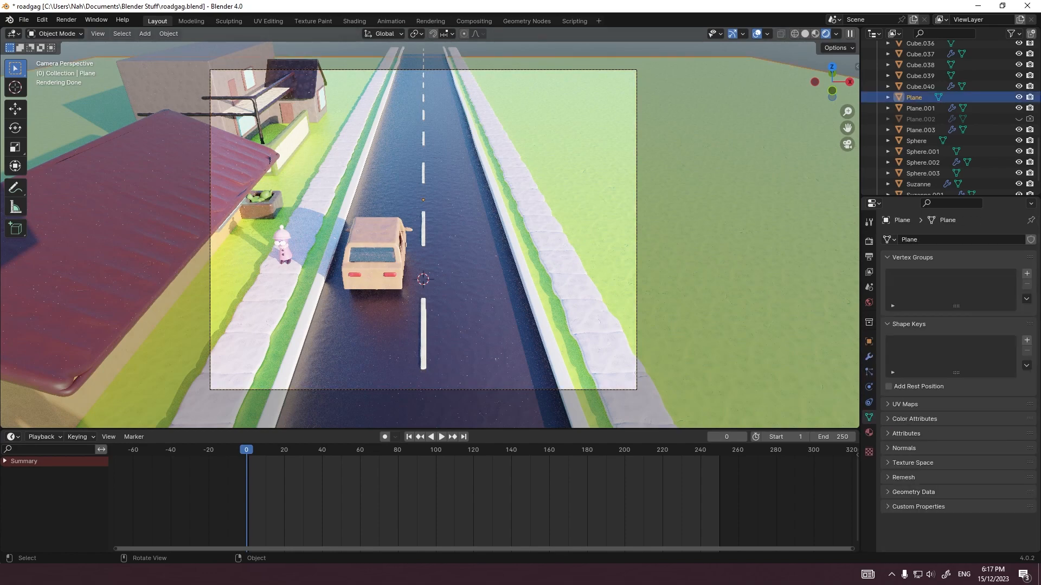
{"action": "scroll", "coordinate": [429, 227], "scroll_direction": "up", "scroll_amount": 2}
{"action": "middle_click_drag", "start_coordinate": [380, 189], "coordinate": [643, 391], "text": "shift"}
{"action": "scroll", "coordinate": [429, 228], "scroll_direction": "up", "scroll_amount": 6}
{"action": "middle_click_drag", "start_coordinate": [542, 326], "coordinate": [380, 223], "text": "shift"}
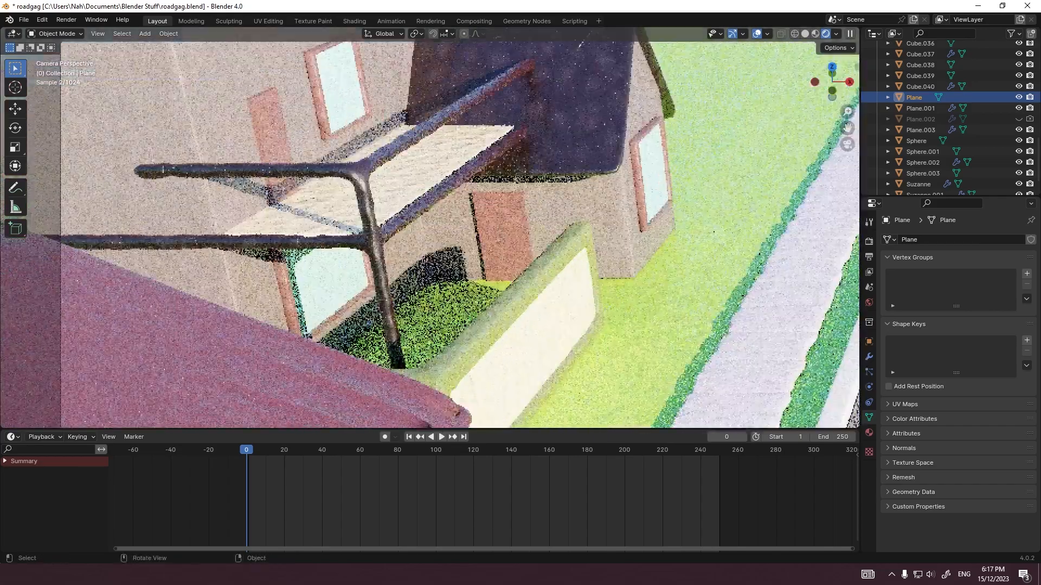
{"action": "scroll", "coordinate": [500, 276], "scroll_direction": "up", "scroll_amount": 2}
{"action": "key", "text": "grave"}
{"action": "left_click", "coordinate": [577, 279]}
{"action": "middle_click_drag", "start_coordinate": [578, 278], "coordinate": [407, 236], "text": "shift"}
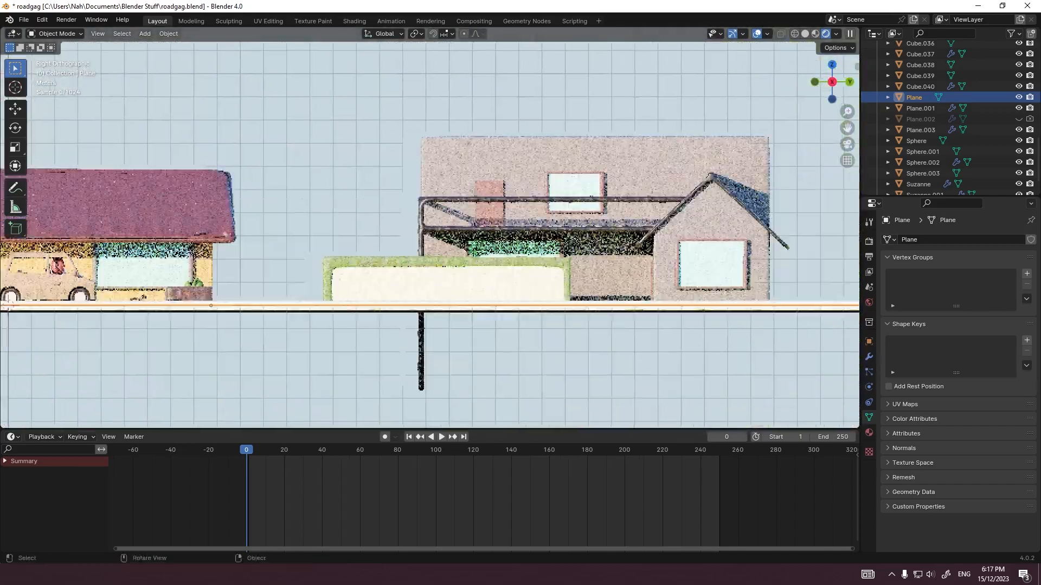
{"action": "scroll", "coordinate": [429, 228], "scroll_direction": "up", "scroll_amount": 2}
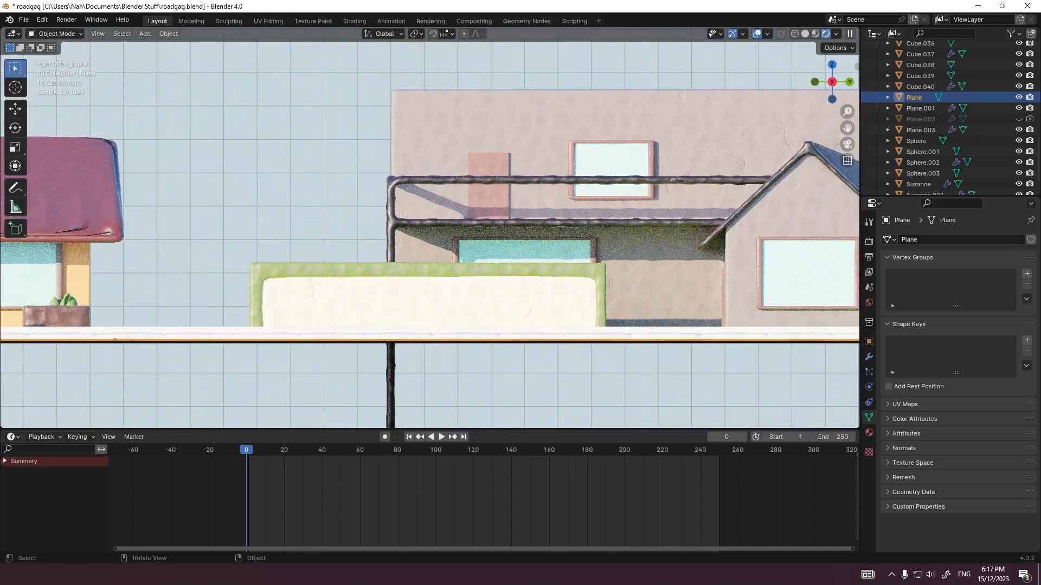
{"action": "key", "text": "KP_0"}
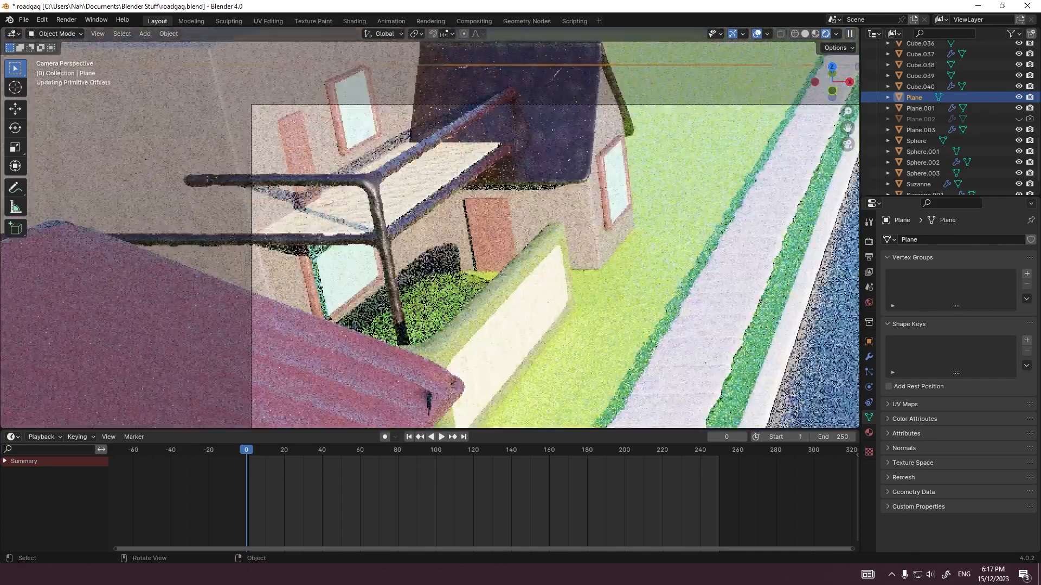
{"action": "scroll", "coordinate": [722, 362], "scroll_direction": "up", "scroll_amount": 2}
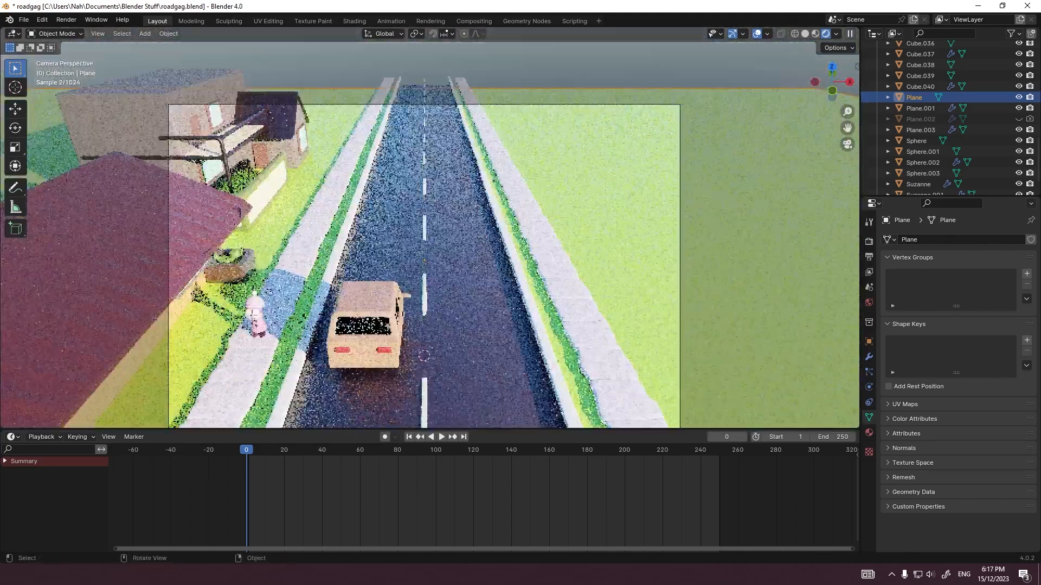
Step: Duplicate the second house's two-part garden wall by copy and paste, and move the copy 20 m along Y
{"action": "left_click", "coordinate": [269, 190]}
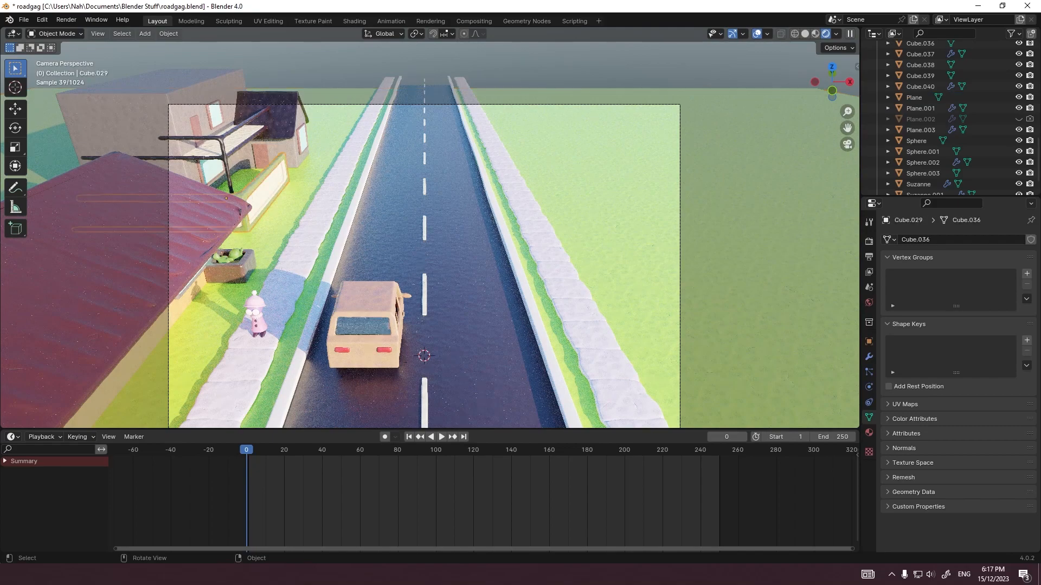
{"action": "scroll", "coordinate": [274, 130], "scroll_direction": "up", "scroll_amount": 5}
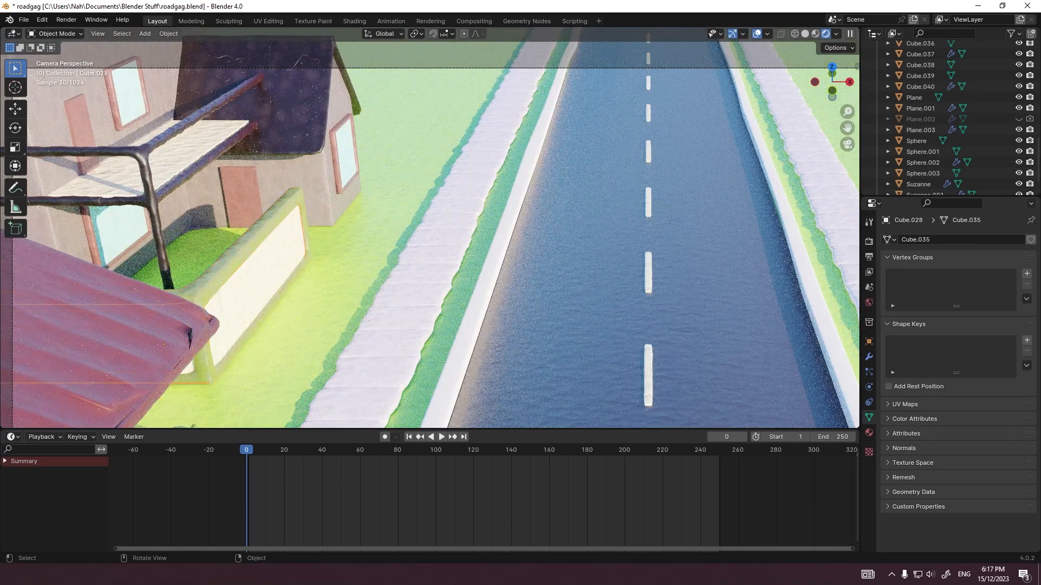
{"action": "key", "text": "6"}
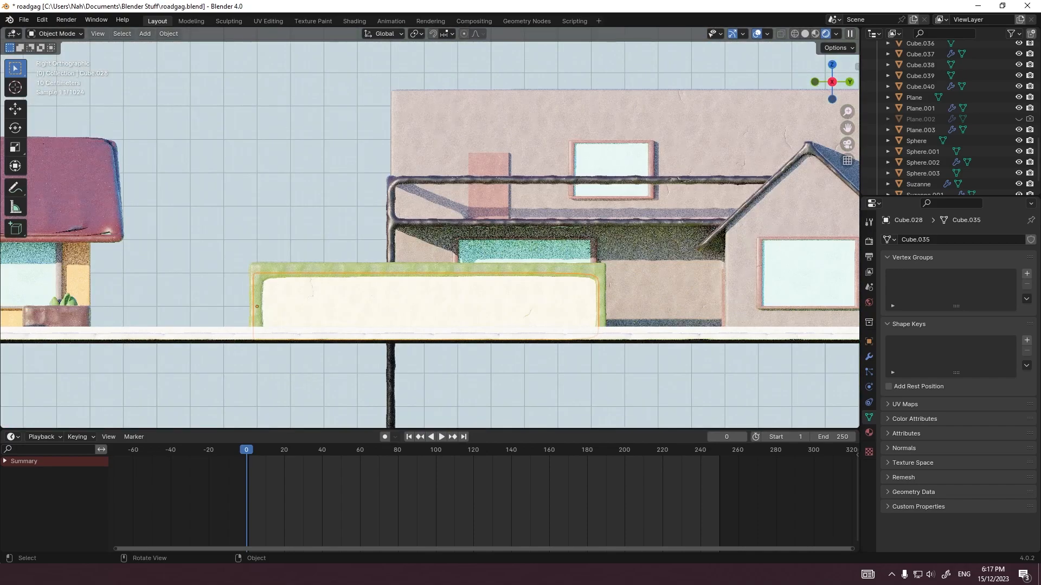
{"action": "scroll", "coordinate": [429, 233], "scroll_direction": "down", "scroll_amount": 5}
{"action": "key", "text": "ctrl+v"}
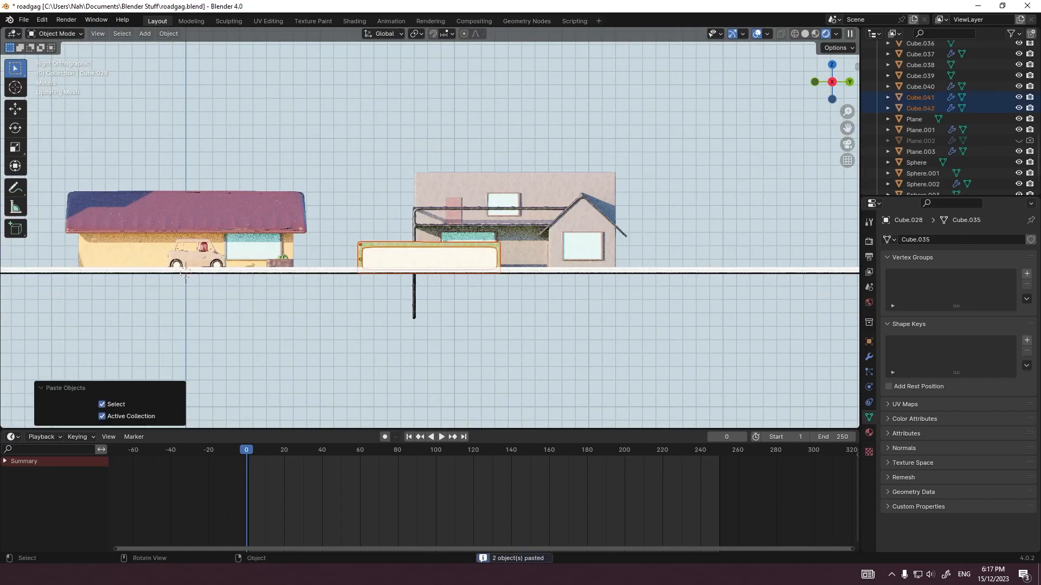
{"action": "key", "text": "g"}
{"action": "key", "text": "y"}
{"action": "left_click", "coordinate": [488, 162]}
Step: Mirror the duplicated garden wall's mesh along the global Y axis with a scale of -1
{"action": "key", "text": "grave"}
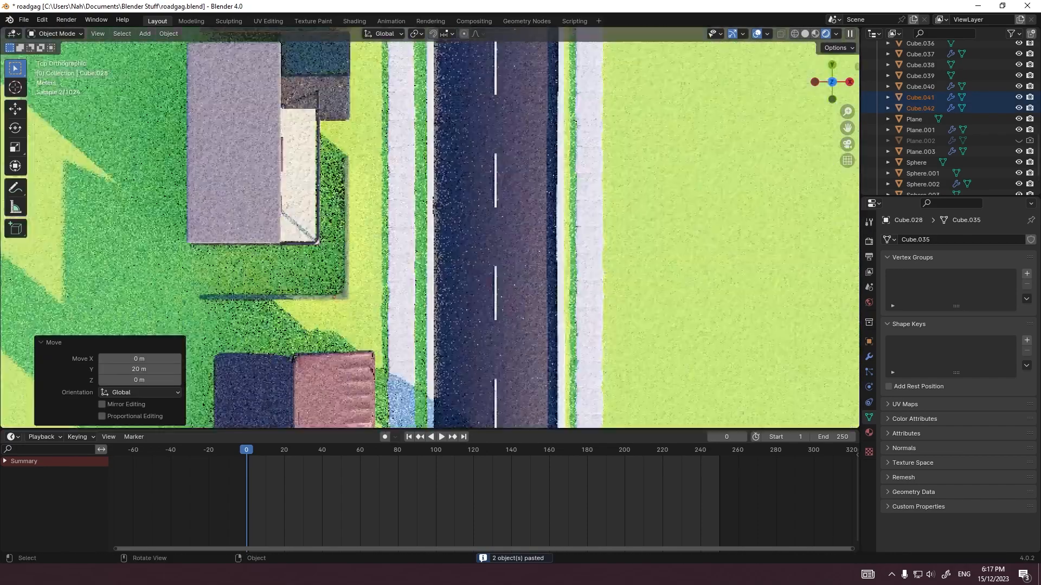
{"action": "middle_click_drag", "start_coordinate": [472, 49], "coordinate": [541, 309], "text": "shift"}
{"action": "key", "text": "r"}
{"action": "right_click", "coordinate": [451, 218]}
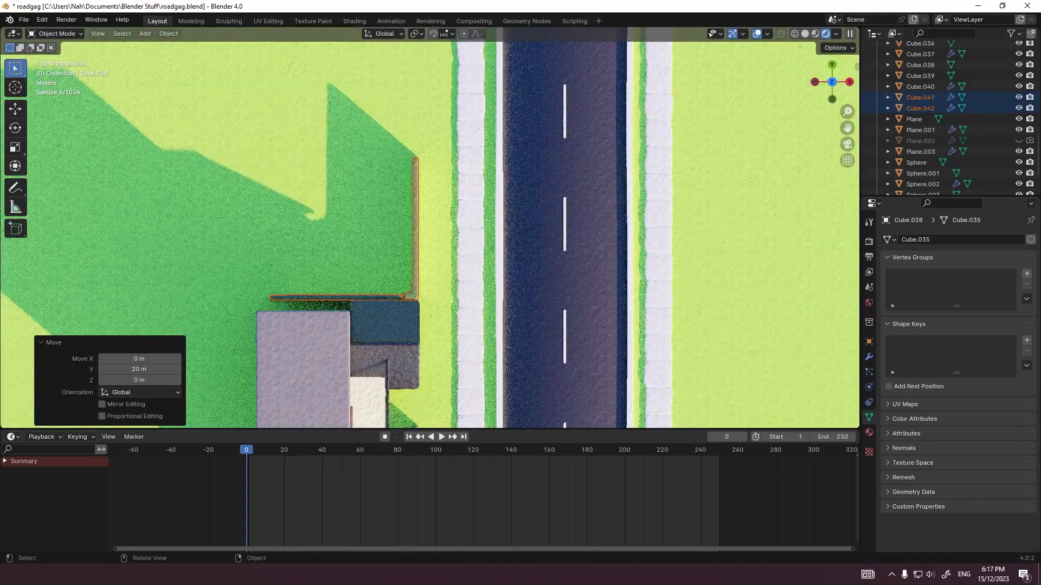
{"action": "key", "text": "Tab"}
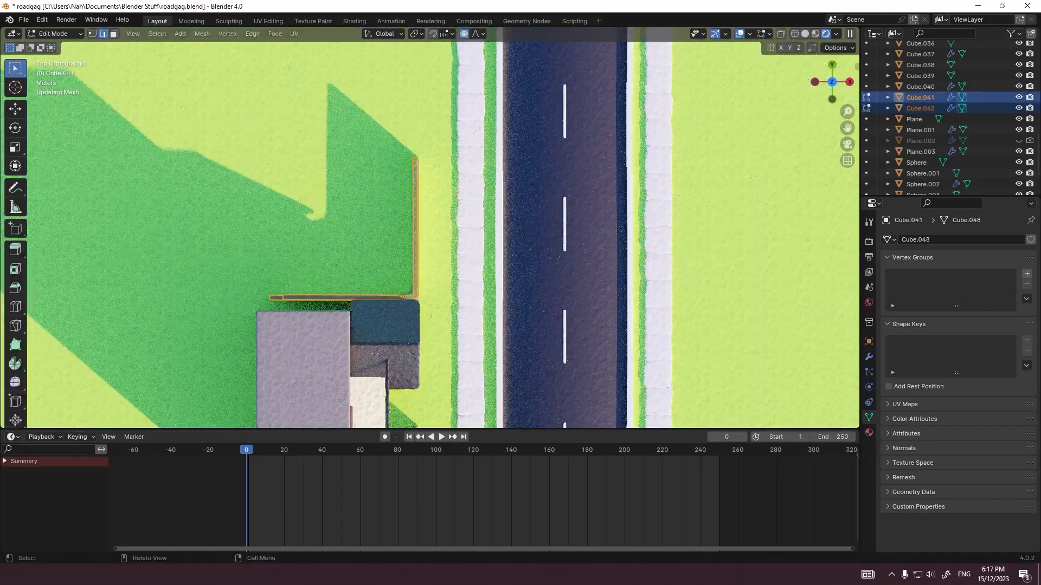
{"action": "key", "text": "s"}
{"action": "key", "text": "y"}
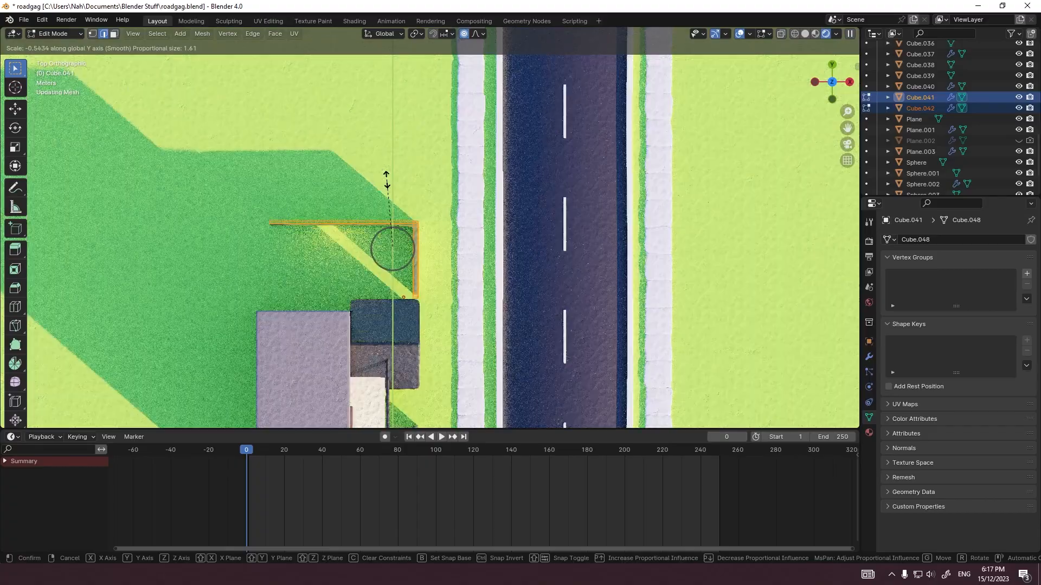
{"action": "type", "text": "-1"}
{"action": "key", "text": "Return"}
{"action": "key", "text": "Tab"}
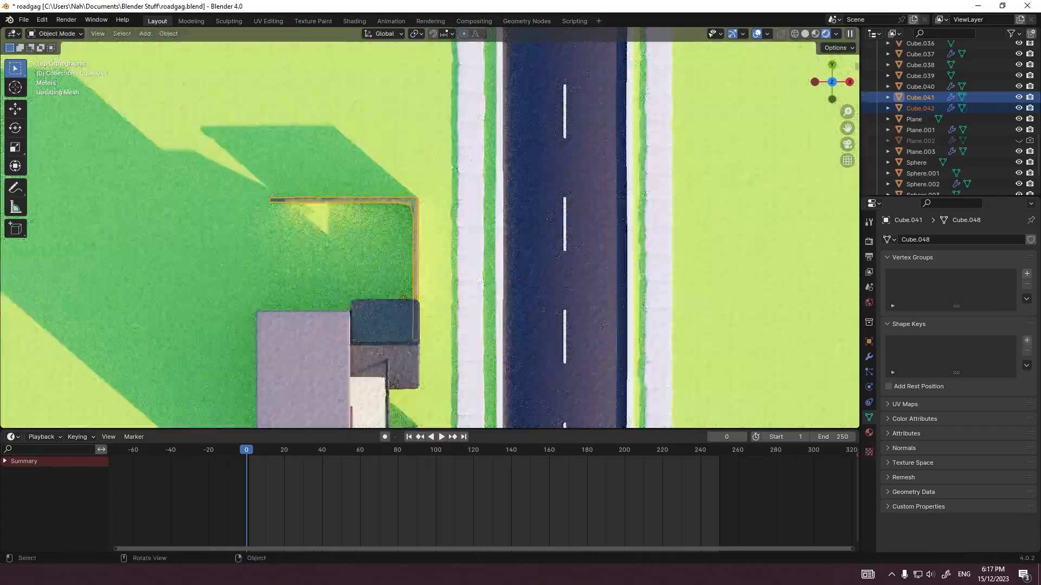
Step: Move the mirrored garden wall 3 m along Y, clear of the second house's gabled front
{"action": "middle_click_drag", "start_coordinate": [412, 292], "coordinate": [325, 178]}
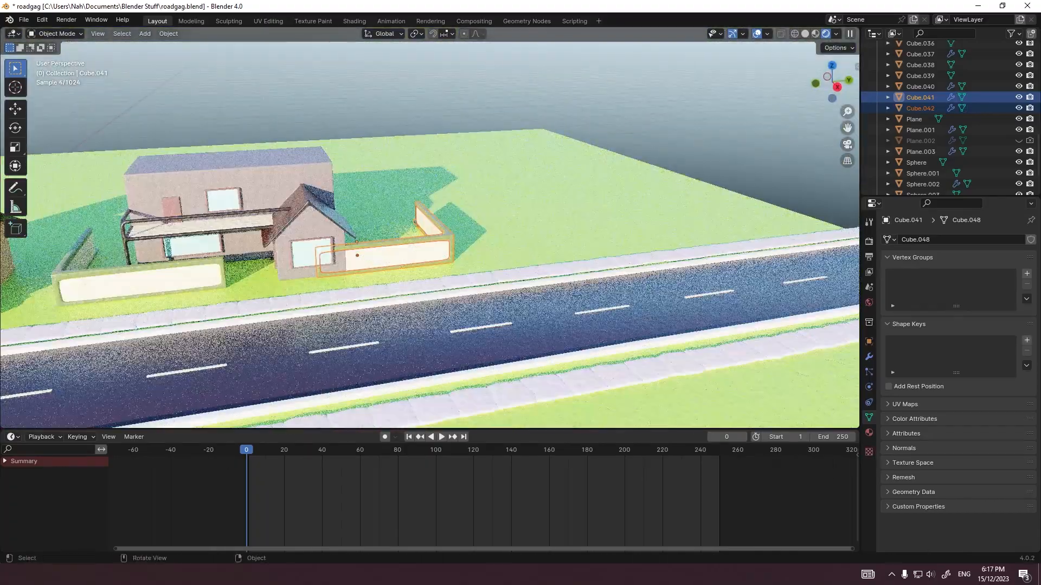
{"action": "key", "text": "g"}
{"action": "key", "text": "x"}
{"action": "key", "text": "Return"}
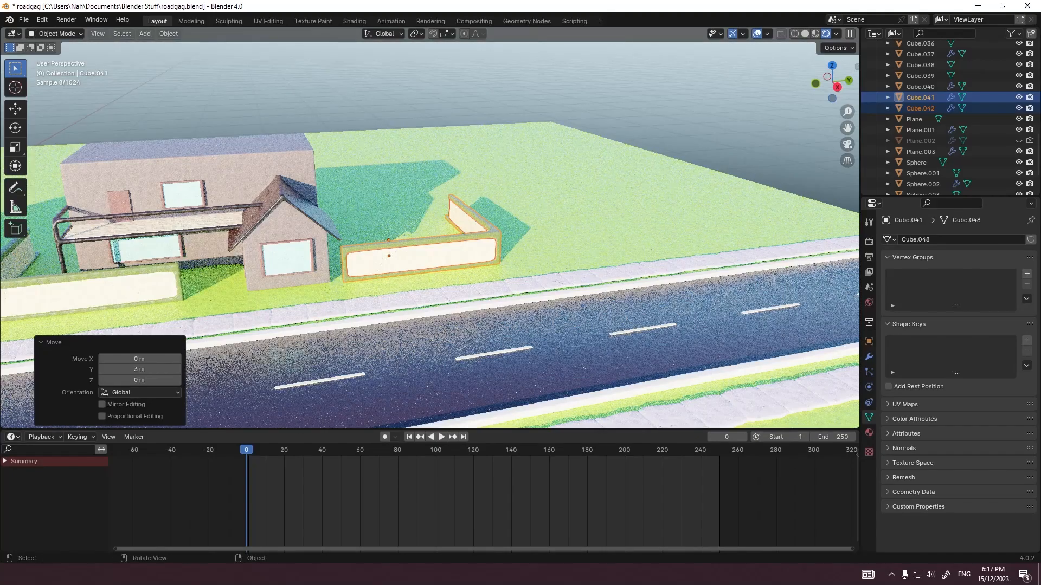
Step: Shorten the new garden wall by moving its selected far-end geometry -7 m along Y in Edit Mode
{"action": "key", "text": "Tab"}
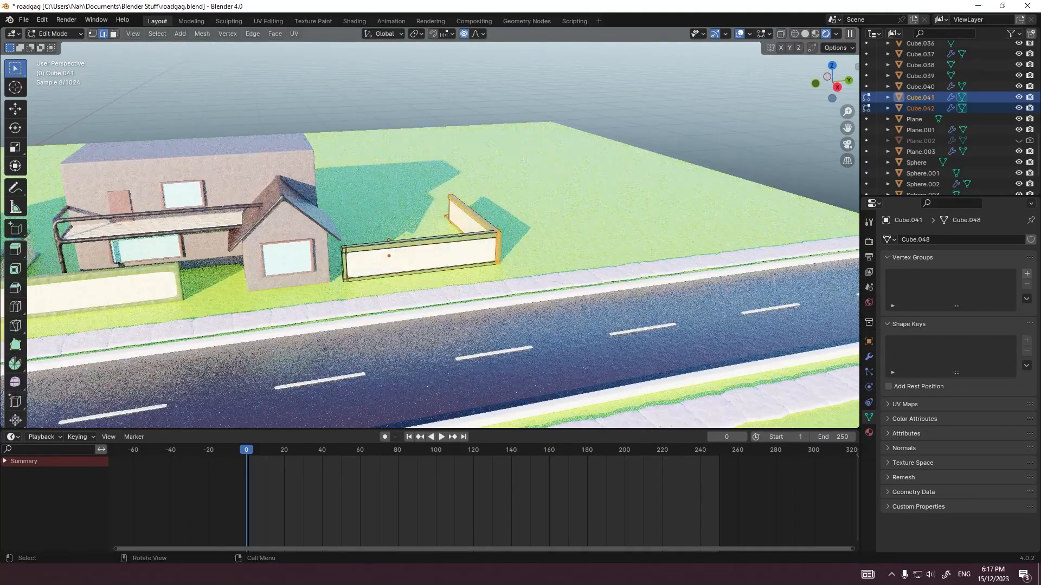
{"action": "key", "text": "g"}
{"action": "key", "text": "y"}
{"action": "key", "text": "Return"}
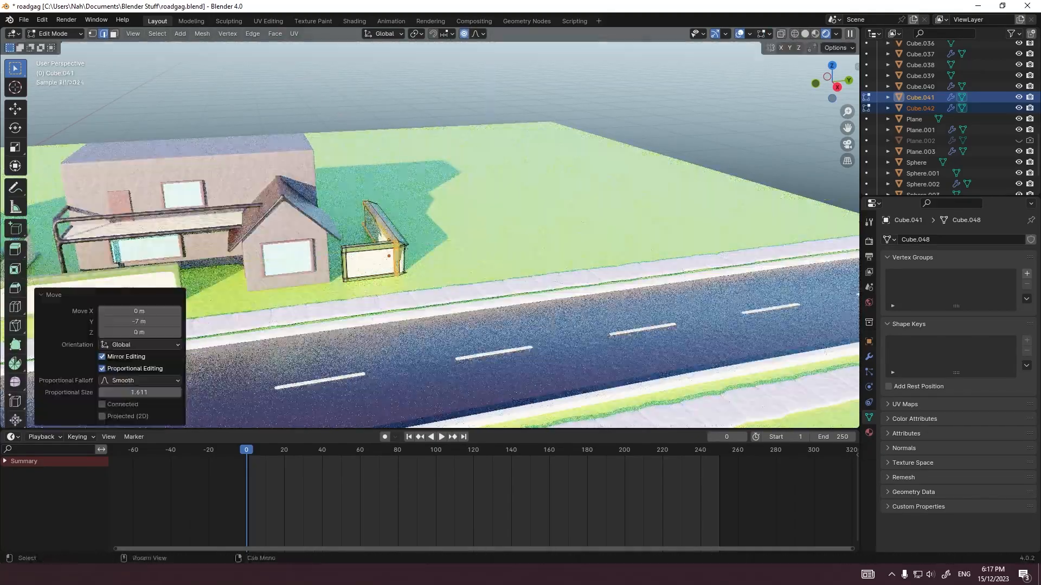
{"action": "key", "text": "KP_0"}
{"action": "key", "text": "Tab"}
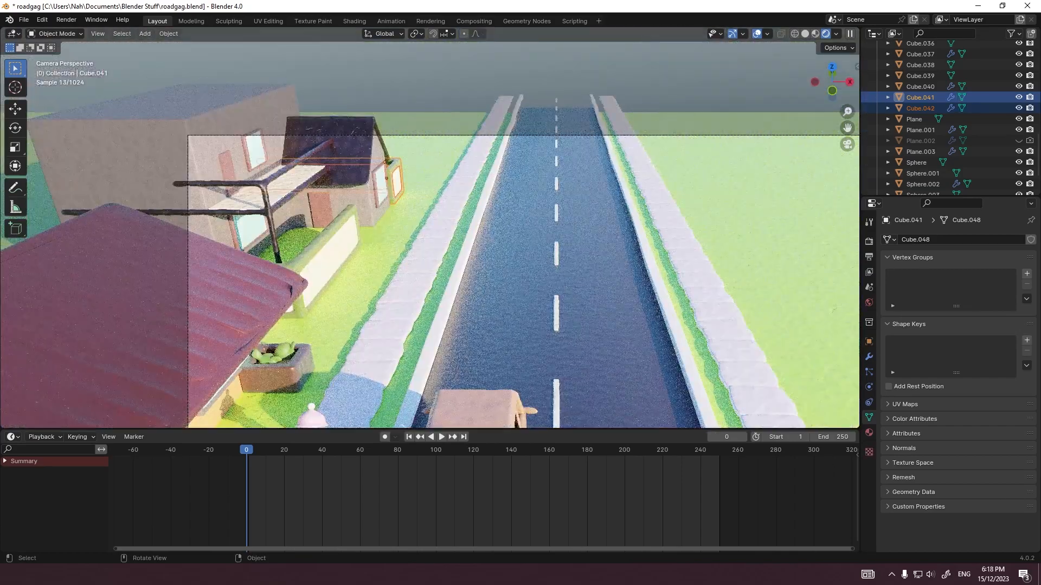
Step: Move the whole shortened garden wall 1 m along Y in the right side view
{"action": "scroll", "coordinate": [430, 236], "scroll_direction": "up", "scroll_amount": 7}
{"action": "key", "text": "KP_3"}
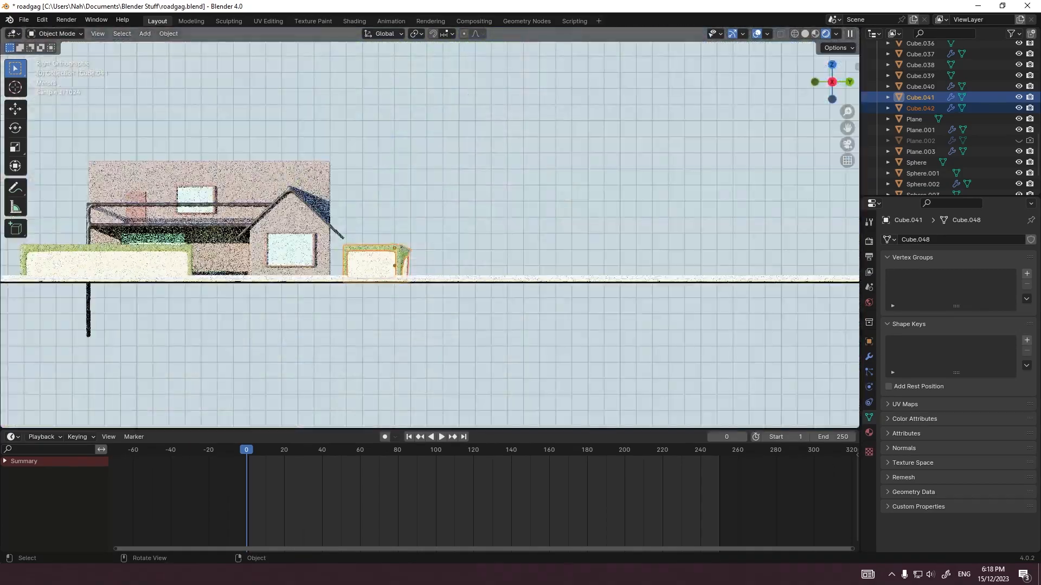
{"action": "key", "text": "g"}
{"action": "key", "text": "y"}
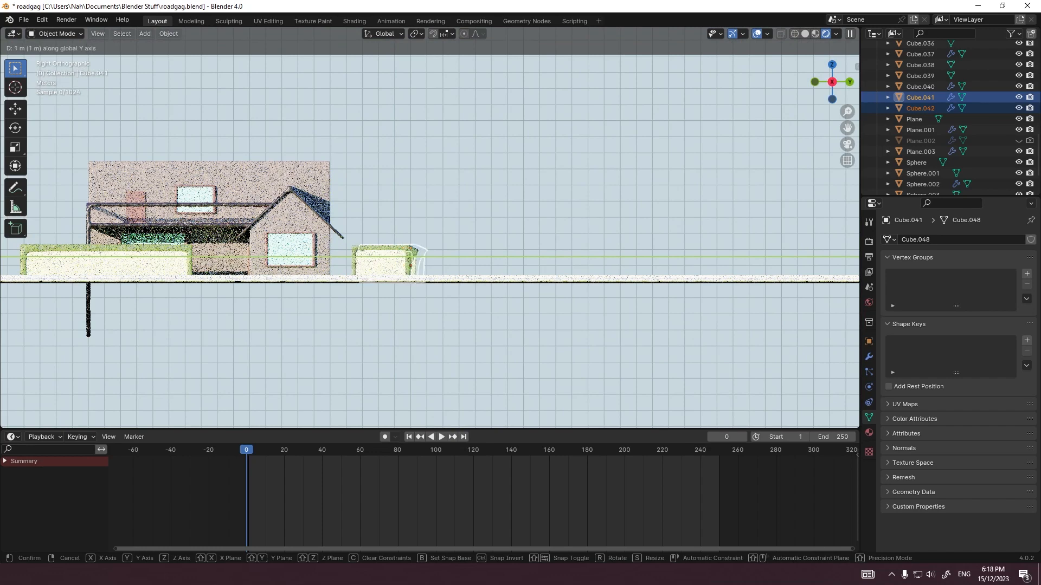
{"action": "key", "text": "Return"}
Step: Turn off proportional editing while editing the mesh at the shortened wall's distorted far end
{"action": "key", "text": "Tab"}
{"action": "scroll", "coordinate": [430, 236], "scroll_direction": "up", "scroll_amount": 5}
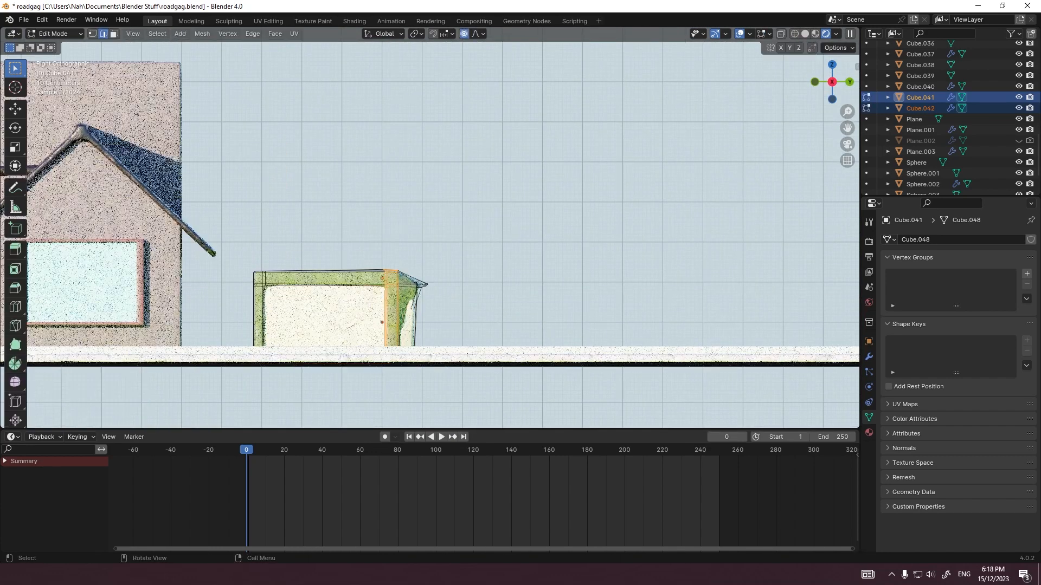
{"action": "scroll", "coordinate": [430, 227], "scroll_direction": "up", "scroll_amount": 4}
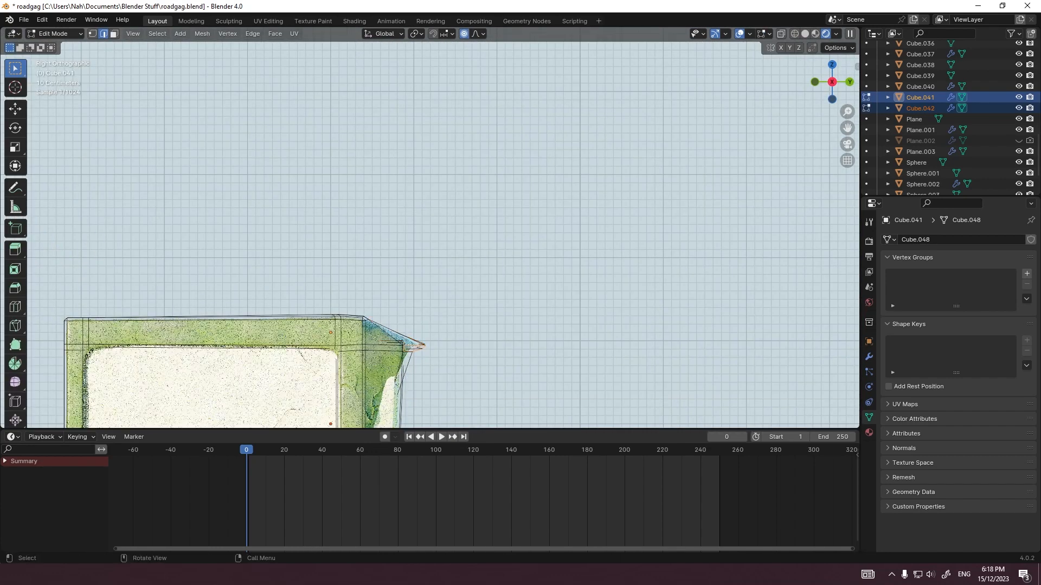
{"action": "key", "text": "g"}
{"action": "key", "text": "y"}
{"action": "key", "text": "Escape"}
{"action": "key", "text": "o"}
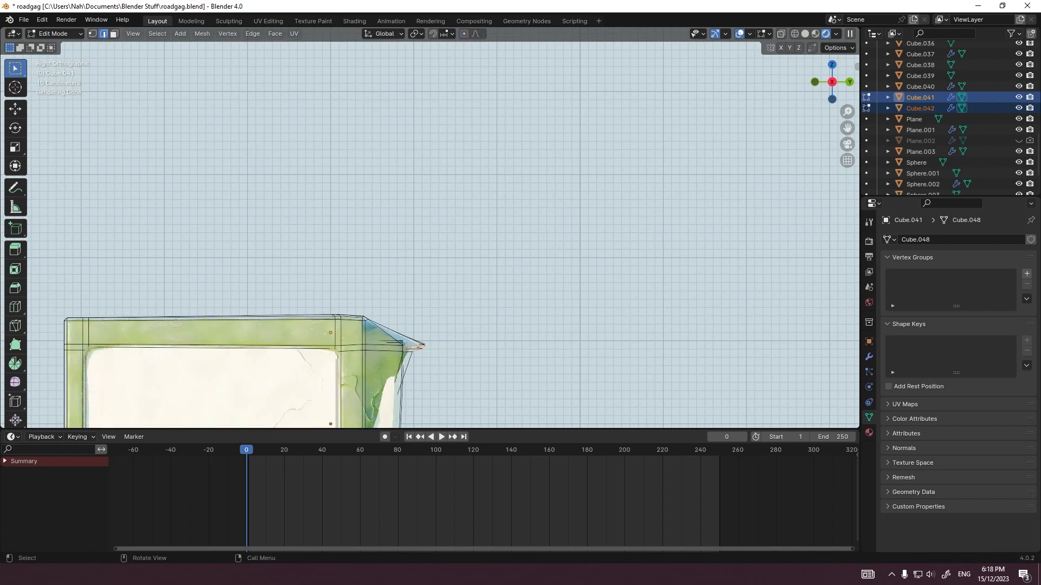
Step: Try to flatten the wall's protruding end edges to 0.072 along Y and pull them back towards the wall
{"action": "key", "text": "s"}
{"action": "key", "text": "y"}
{"action": "key", "text": "Escape"}
{"action": "key", "text": "s"}
{"action": "key", "text": "y"}
{"action": "left_click", "coordinate": [422, 350]}
{"action": "scroll", "coordinate": [423, 349], "scroll_direction": "down", "scroll_amount": 2}
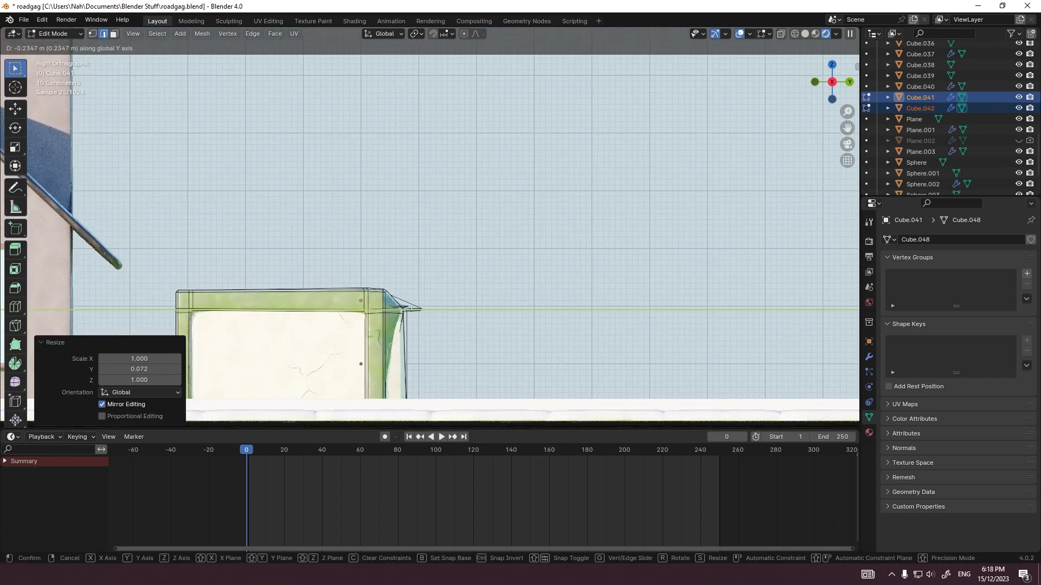
{"action": "key", "text": "g"}
{"action": "key", "text": "y"}
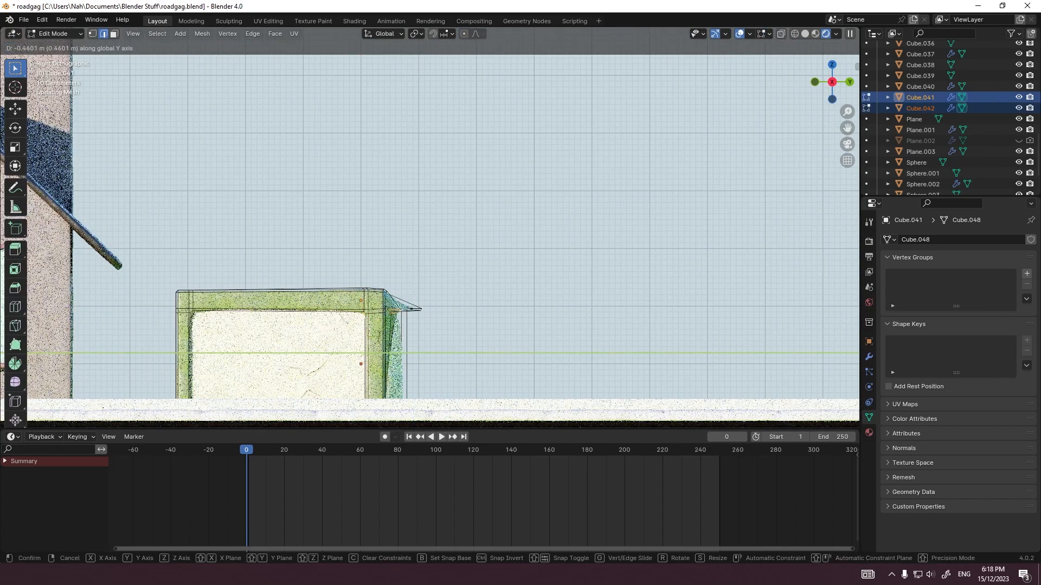
{"action": "left_click", "coordinate": [390, 313]}
{"action": "key", "text": "ctrl+z"}
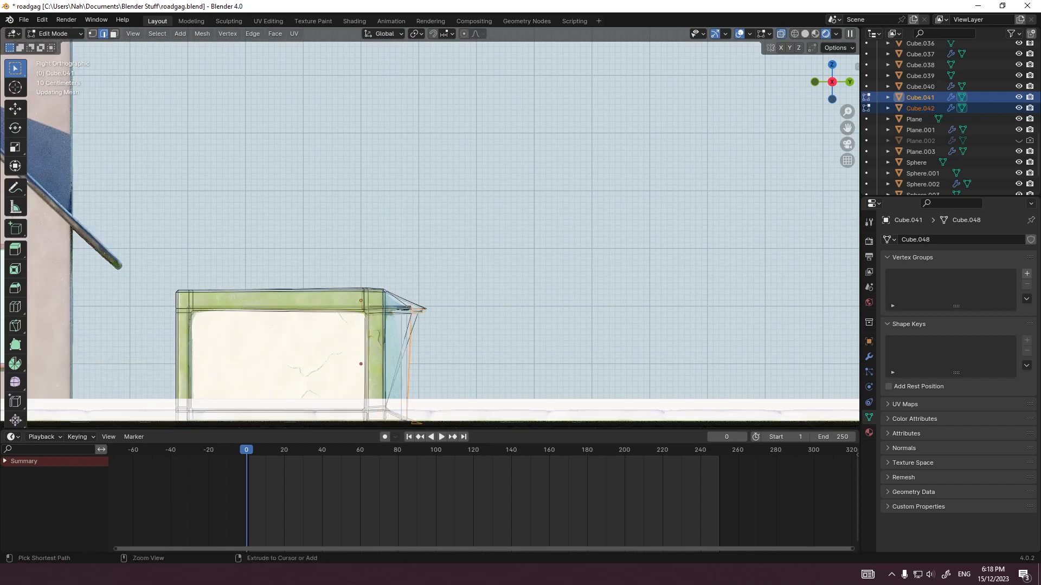
Step: Select the wall's whole protruding end with X-ray on, scale it to 0.1 along Y and move it about -0.41 m along Y
{"action": "left_click_drag", "start_coordinate": [481, 432], "coordinate": [480, 434]}
{"action": "key", "text": "s"}
{"action": "key", "text": "y"}
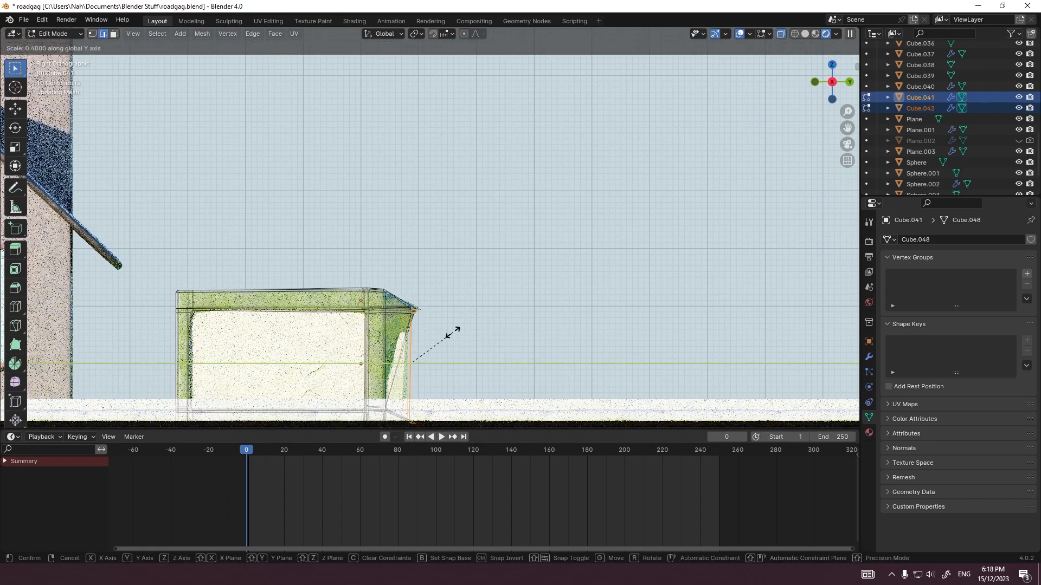
{"action": "left_click", "coordinate": [423, 353]}
{"action": "key", "text": "g"}
{"action": "key", "text": "y"}
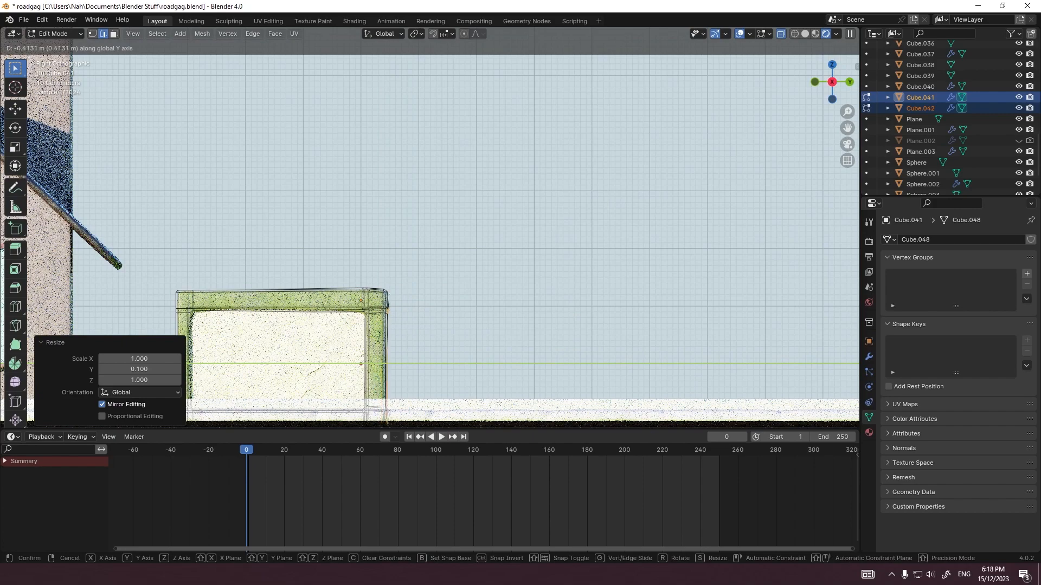
{"action": "left_click", "coordinate": [399, 353]}
{"action": "key", "text": "Tab"}
{"action": "scroll", "coordinate": [400, 353], "scroll_direction": "down", "scroll_amount": 4}
{"action": "key", "text": "KP_0"}
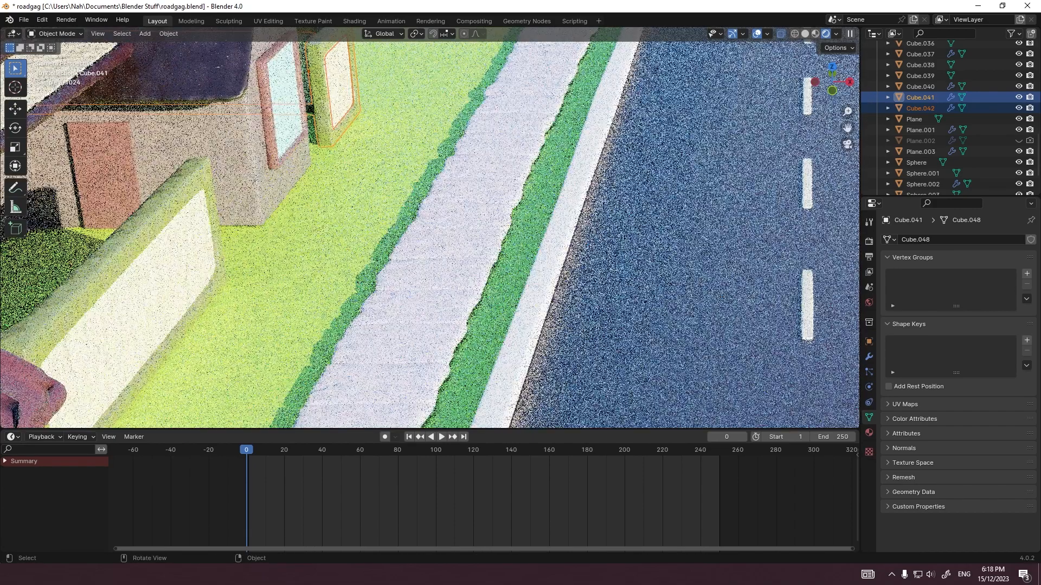
Step: Duplicate the first house's body by copy and paste, and move the copy 55 m along Y behind the second house
{"action": "scroll", "coordinate": [399, 353], "scroll_direction": "down", "scroll_amount": 6}
{"action": "left_click", "coordinate": [343, 304]}
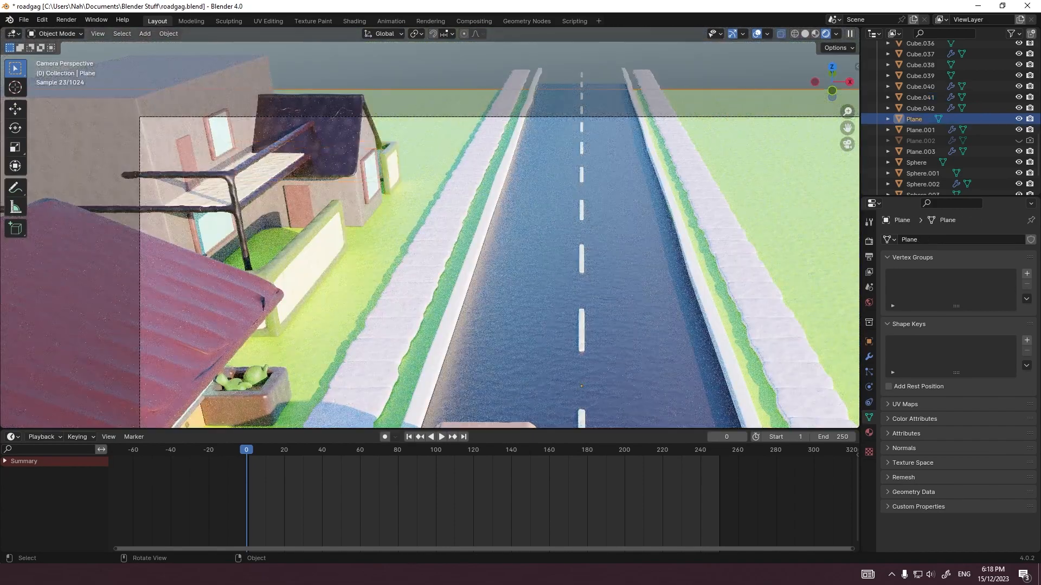
{"action": "scroll", "coordinate": [343, 304], "scroll_direction": "down", "scroll_amount": 4}
{"action": "left_click", "coordinate": [343, 304]}
{"action": "scroll", "coordinate": [343, 303], "scroll_direction": "up", "scroll_amount": 1}
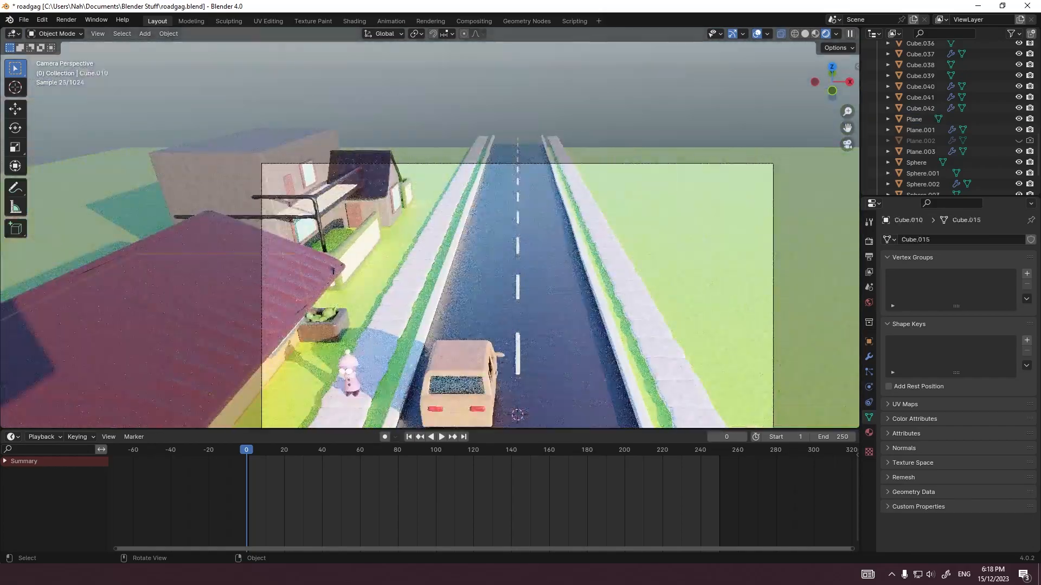
{"action": "key", "text": "ctrl+v"}
{"action": "key", "text": "g"}
{"action": "key", "text": "y"}
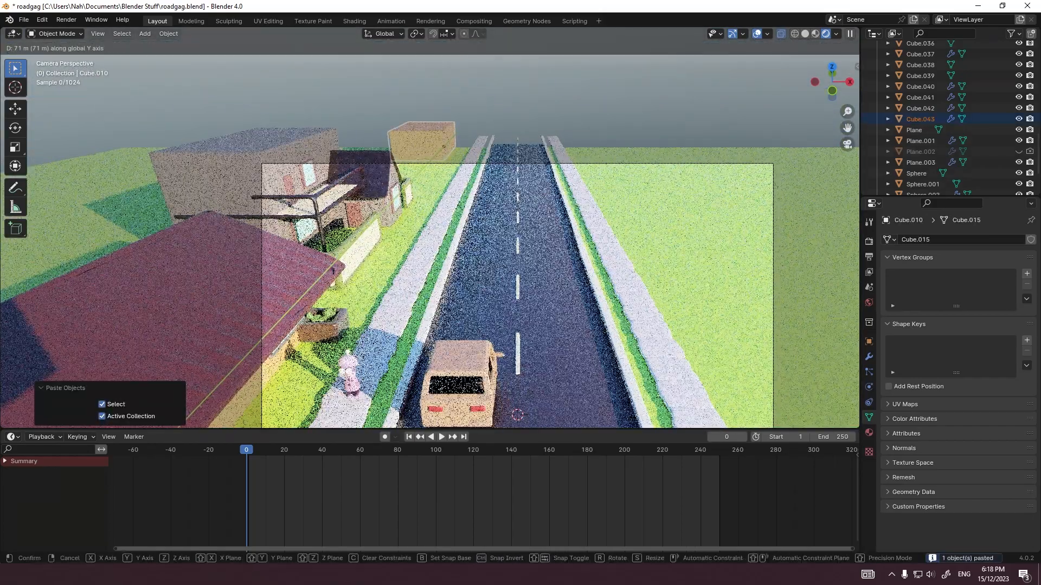
{"action": "left_click", "coordinate": [516, 415]}
{"action": "scroll", "coordinate": [525, 230], "scroll_direction": "up", "scroll_amount": 8}
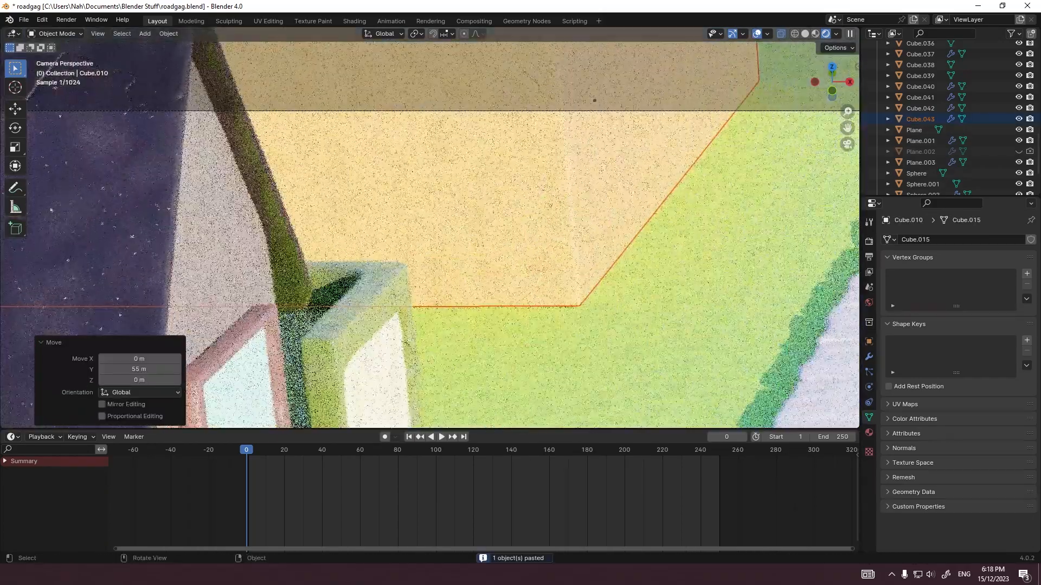
Step: Move the copied house body another 3 m along Y behind the second house
{"action": "left_click", "coordinate": [574, 230]}
{"action": "key", "text": "g"}
{"action": "left_click", "coordinate": [509, 230]}
{"action": "key", "text": "grave"}
{"action": "left_click", "coordinate": [483, 266]}
{"action": "key", "text": "g"}
{"action": "left_click", "coordinate": [510, 244]}
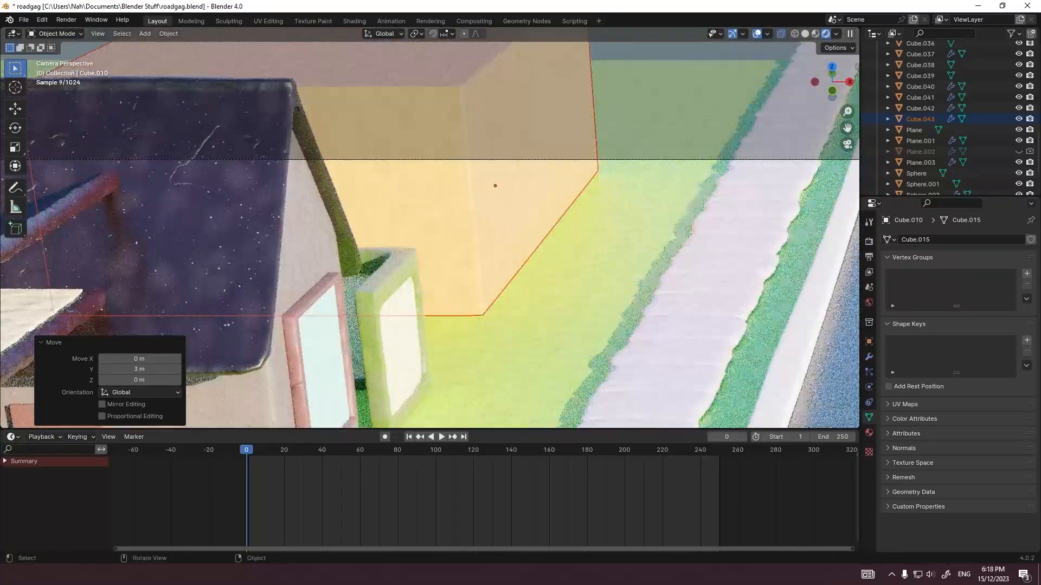
{"action": "scroll", "coordinate": [510, 244], "scroll_direction": "down", "scroll_amount": 8}
Step: Rotate the copied house body 89° about Z and move it -7 m along X, away from the road
{"action": "left_click", "coordinate": [441, 222]}
{"action": "key", "text": "grave"}
{"action": "left_click", "coordinate": [529, 228]}
{"action": "scroll", "coordinate": [510, 230], "scroll_direction": "down", "scroll_amount": 1}
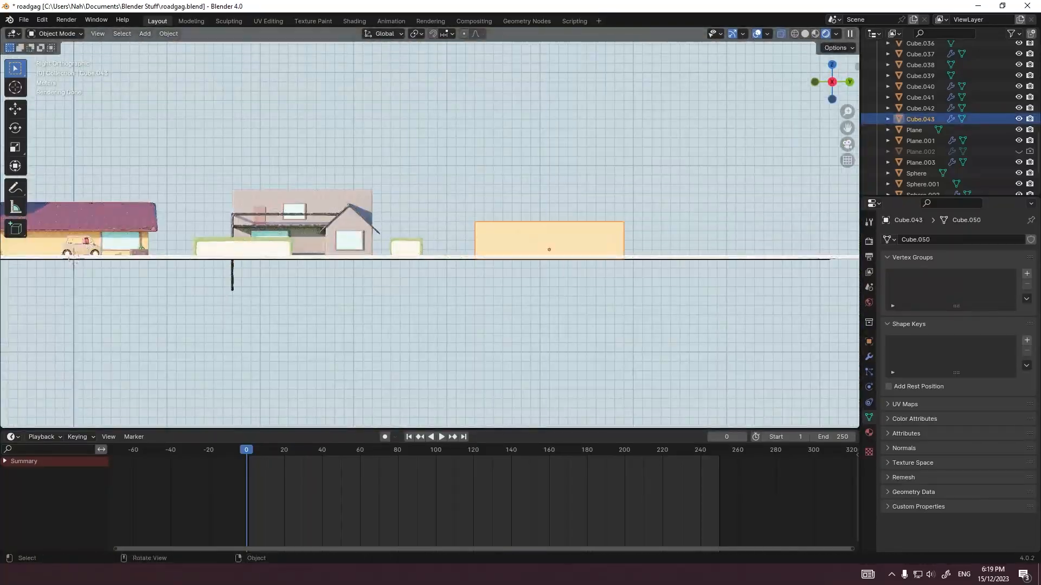
{"action": "key", "text": "grave"}
{"action": "left_click", "coordinate": [460, 266]}
{"action": "scroll", "coordinate": [461, 255], "scroll_direction": "up", "scroll_amount": 1}
{"action": "scroll", "coordinate": [461, 255], "scroll_direction": "up", "scroll_amount": 2}
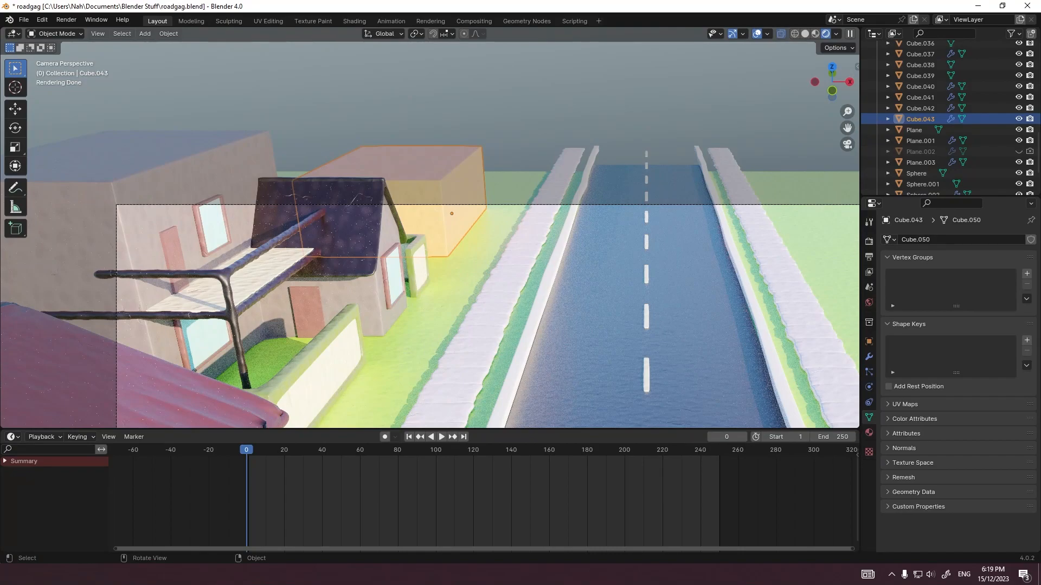
{"action": "key", "text": "r"}
{"action": "key", "text": "z"}
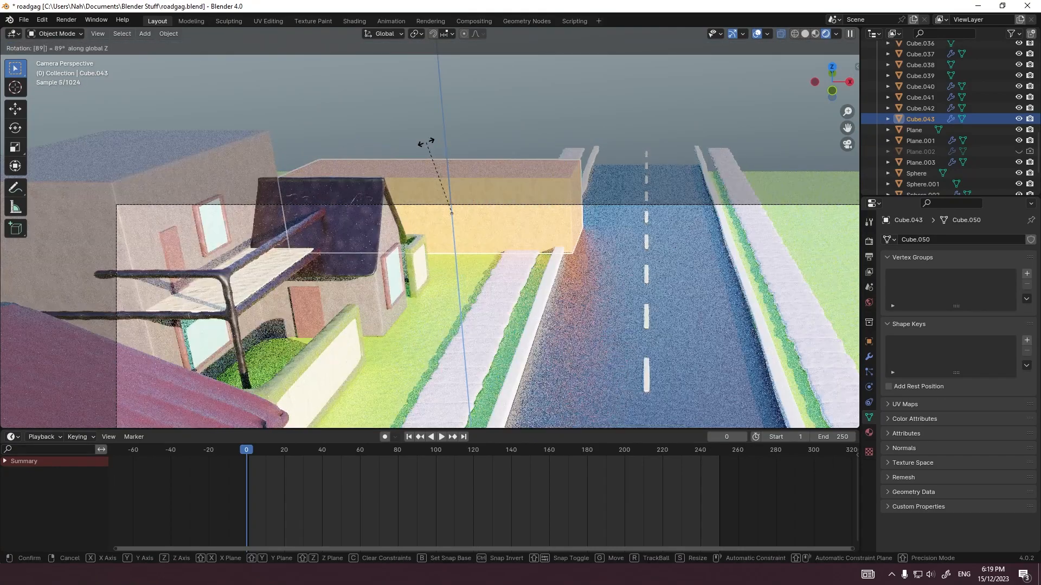
{"action": "left_click", "coordinate": [425, 142]}
{"action": "key", "text": "g"}
{"action": "key", "text": "x"}
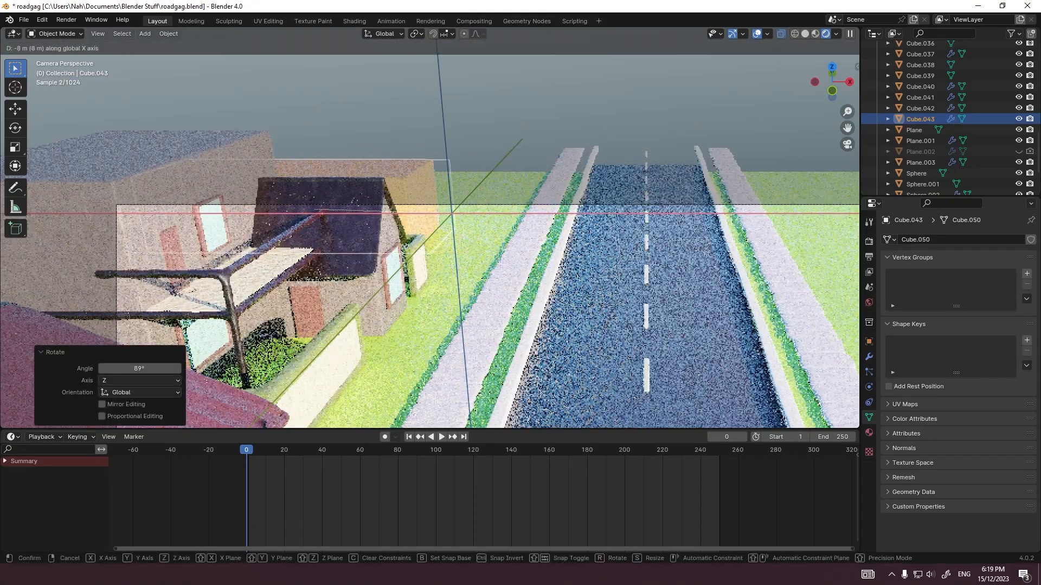
{"action": "key", "text": "Return"}
Step: Set the base color of the copied house body to pale cream with hue 0.162, saturation 0.349 and value 0.900
{"action": "scroll", "coordinate": [428, 233], "scroll_direction": "up", "scroll_amount": 5}
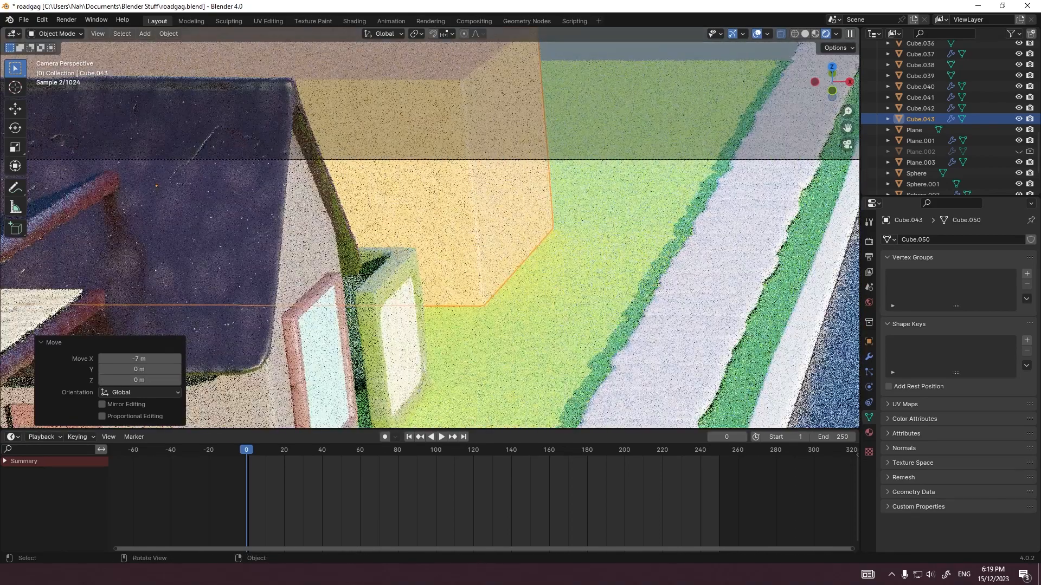
{"action": "left_click", "coordinate": [869, 432]}
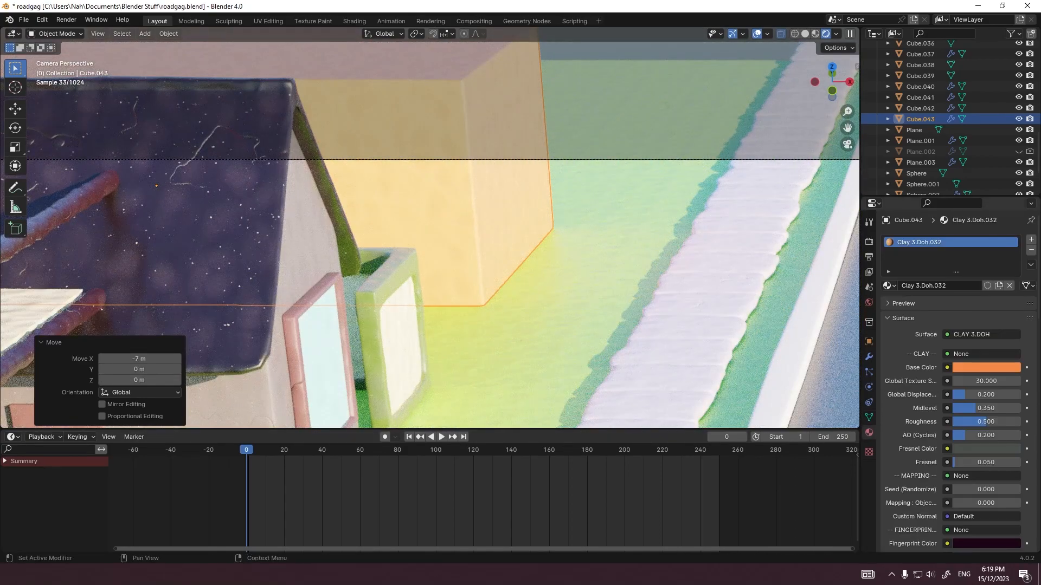
{"action": "left_click", "coordinate": [986, 368]}
{"action": "left_click_drag", "start_coordinate": [942, 275], "coordinate": [953, 274]}
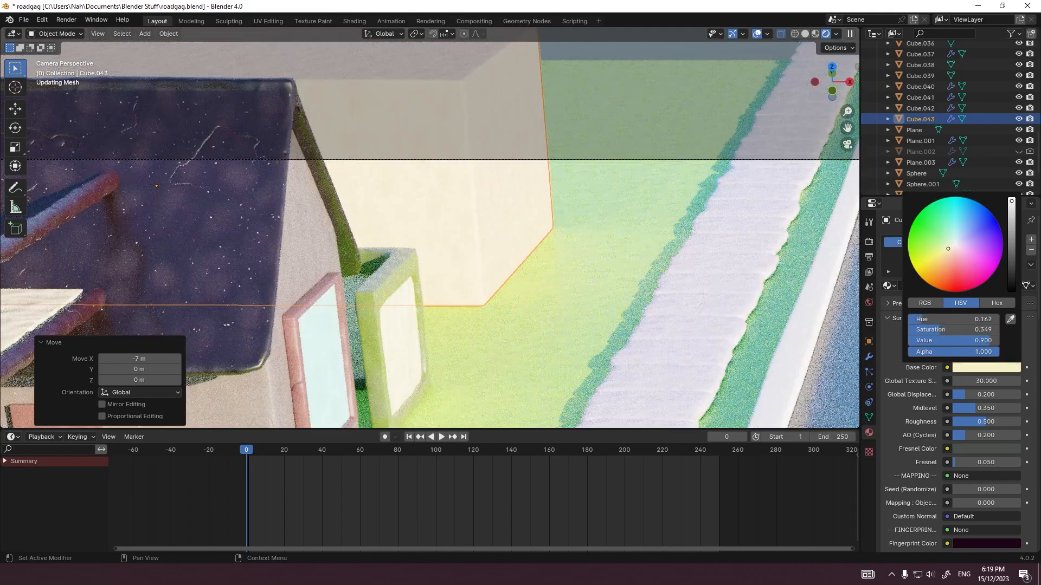
{"action": "left_click", "coordinate": [607, 271]}
{"action": "scroll", "coordinate": [607, 271], "scroll_direction": "down", "scroll_amount": 8}
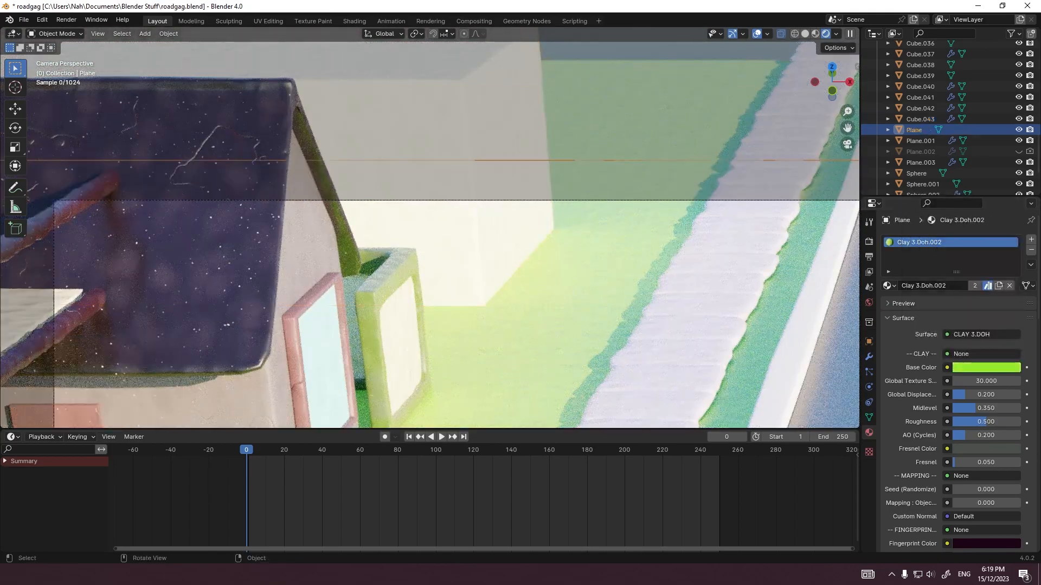
{"action": "scroll", "coordinate": [607, 271], "scroll_direction": "up", "scroll_amount": 3}
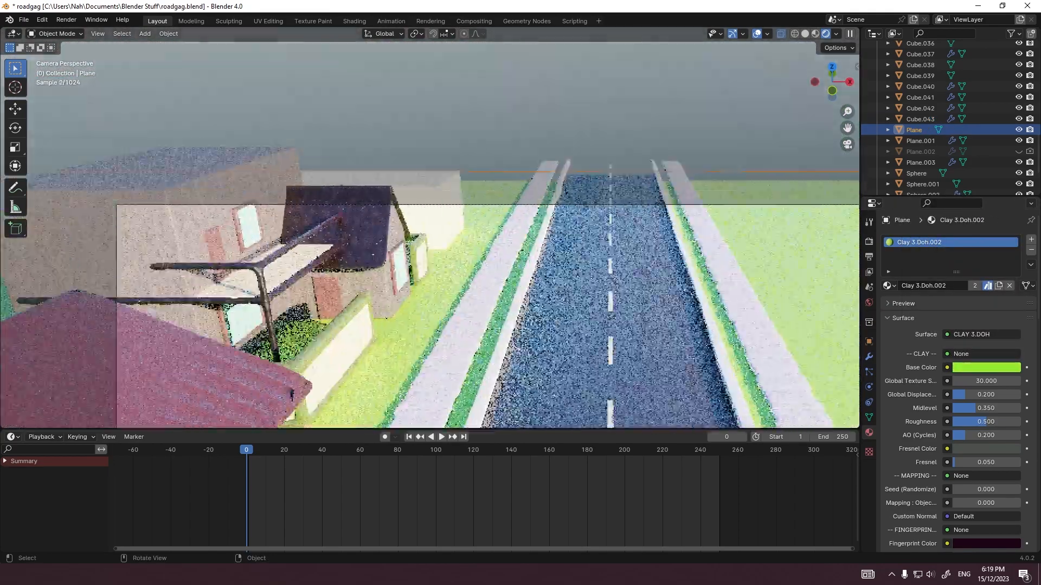
{"action": "left_click", "coordinate": [438, 213]}
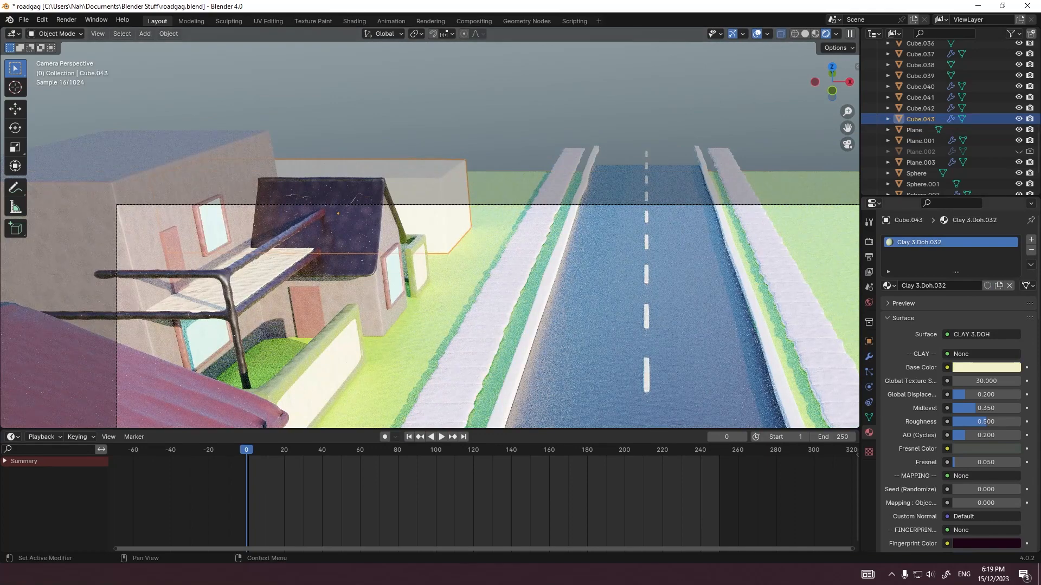
{"action": "left_click", "coordinate": [983, 368]}
Step: Add a cube and place it just beyond the far side of the cream house body
{"action": "key", "text": "grave"}
{"action": "left_click", "coordinate": [640, 256]}
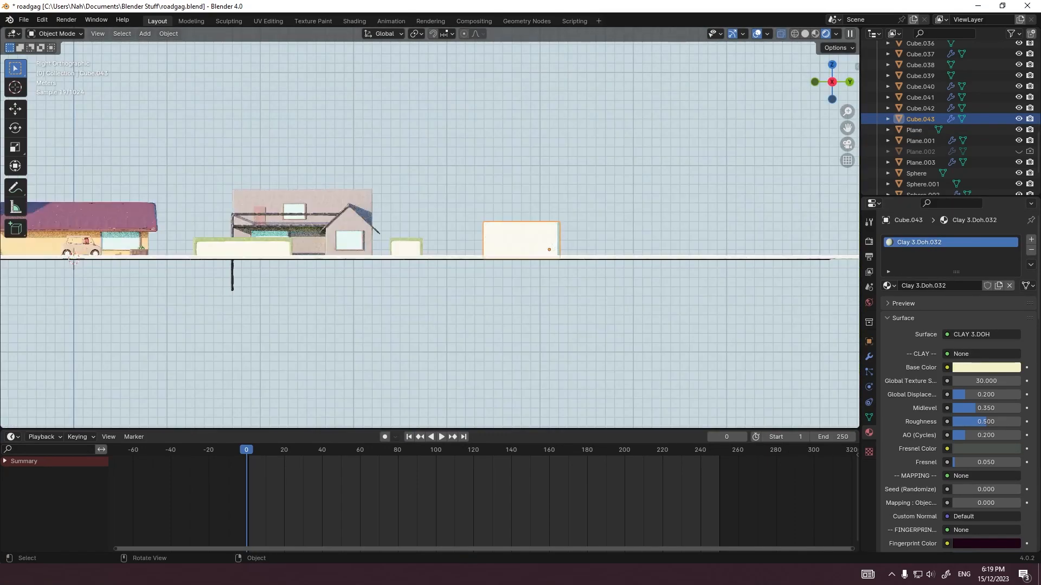
{"action": "scroll", "coordinate": [591, 250], "scroll_direction": "down", "scroll_amount": 3}
{"action": "scroll", "coordinate": [591, 251], "scroll_direction": "up", "scroll_amount": 4}
{"action": "left_click", "coordinate": [591, 247]}
{"action": "key", "text": "shift+a"}
{"action": "mouse_move", "coordinate": [527, 250]}
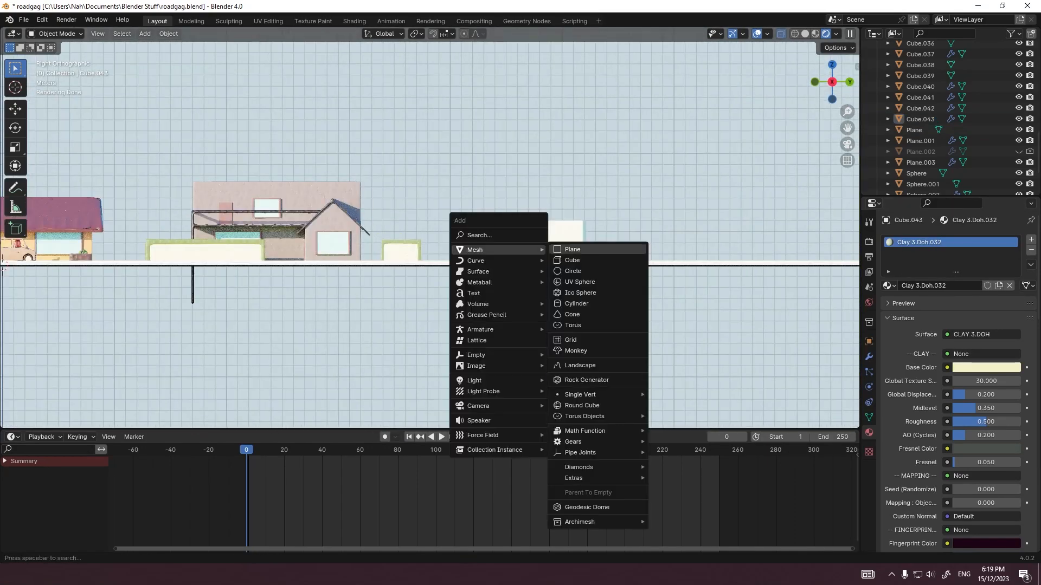
{"action": "left_click", "coordinate": [591, 260]}
{"action": "key", "text": "g"}
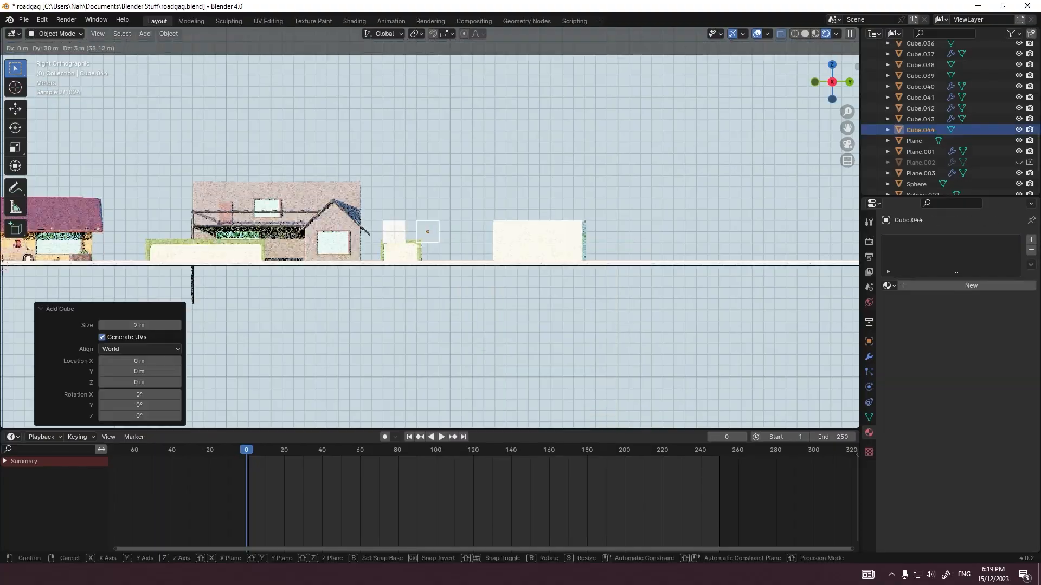
{"action": "left_click", "coordinate": [623, 238]}
Step: Narrow the new cube along Y and move it -0.1 m along Y and -0.8 m along Z
{"action": "scroll", "coordinate": [625, 238], "scroll_direction": "up", "scroll_amount": 9}
{"action": "key", "text": "Tab"}
{"action": "key", "text": "s"}
{"action": "key", "text": "y"}
{"action": "left_click", "coordinate": [534, 284]}
Step: Stretch the cube's end farthest from the road along X in edit mode to form a long wall beside the house
{"action": "key", "text": "grave"}
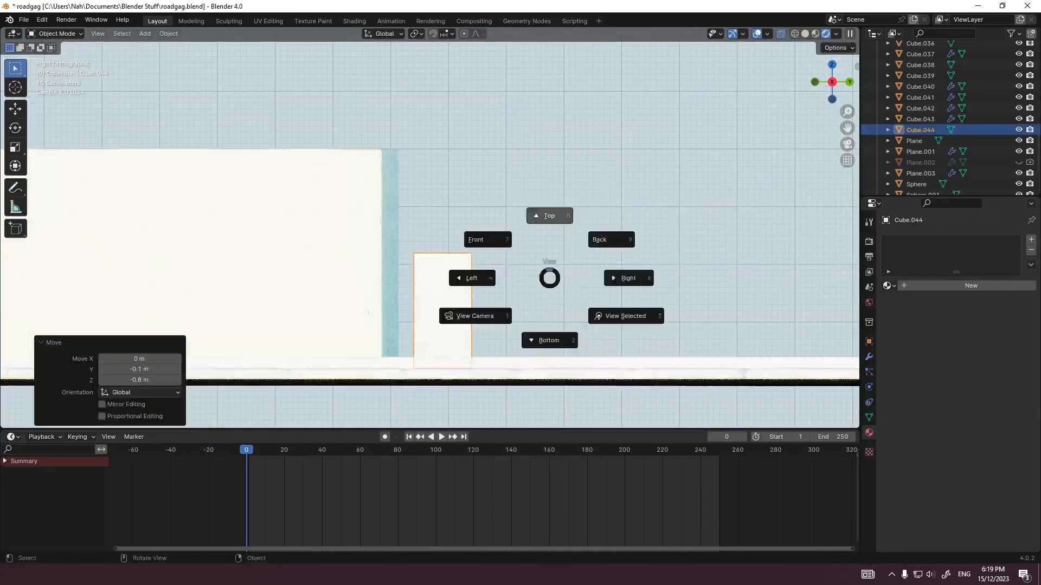
{"action": "left_click", "coordinate": [551, 217]}
{"action": "scroll", "coordinate": [551, 227], "scroll_direction": "up", "scroll_amount": 4}
{"action": "left_click_drag", "start_coordinate": [347, 199], "coordinate": [375, 247]}
{"action": "key", "text": "g"}
{"action": "key", "text": "x"}
{"action": "left_click", "coordinate": [103, 222]}
{"action": "key", "text": "Tab"}
Step: Move the long wall 1 m along X towards the road and -0.4 m along Z into the ground
{"action": "scroll", "coordinate": [430, 228], "scroll_direction": "up", "scroll_amount": 3}
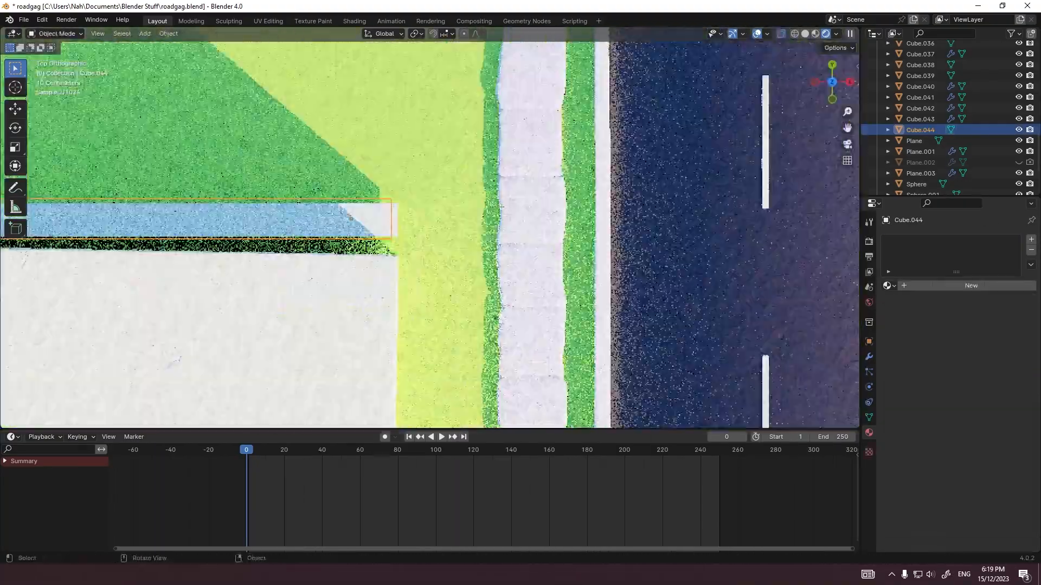
{"action": "key", "text": "g"}
{"action": "key", "text": "x"}
{"action": "left_click", "coordinate": [430, 220]}
{"action": "key", "text": "grave"}
{"action": "scroll", "coordinate": [521, 228], "scroll_direction": "up", "scroll_amount": 7}
{"action": "key", "text": "g"}
{"action": "key", "text": "z"}
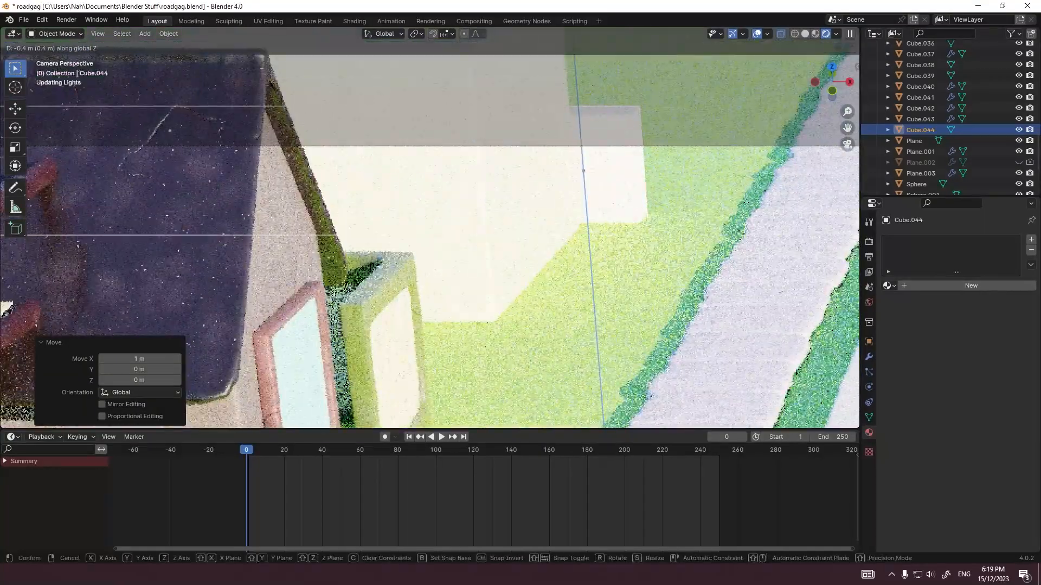
{"action": "left_click", "coordinate": [586, 179]}
Step: Assign the existing material Clay 3.Doh.024 to the long wall
{"action": "left_click", "coordinate": [889, 285]}
{"action": "scroll", "coordinate": [932, 347], "scroll_direction": "down", "scroll_amount": 20}
{"action": "scroll", "coordinate": [949, 347], "scroll_direction": "up", "scroll_amount": 2}
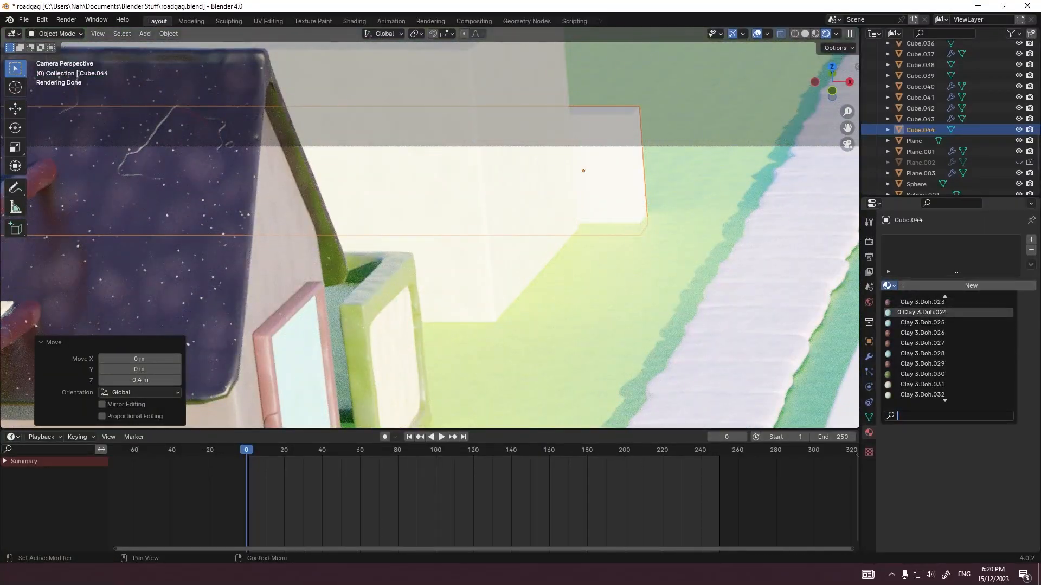
{"action": "left_click", "coordinate": [948, 313]}
Step: Change the long wall's base color to a dark orange-brown with value 0.098
{"action": "middle_click_drag", "start_coordinate": [520, 228], "coordinate": [442, 320]}
{"action": "scroll", "coordinate": [512, 229], "scroll_direction": "down", "scroll_amount": 10}
{"action": "scroll", "coordinate": [442, 320], "scroll_direction": "up", "scroll_amount": 3}
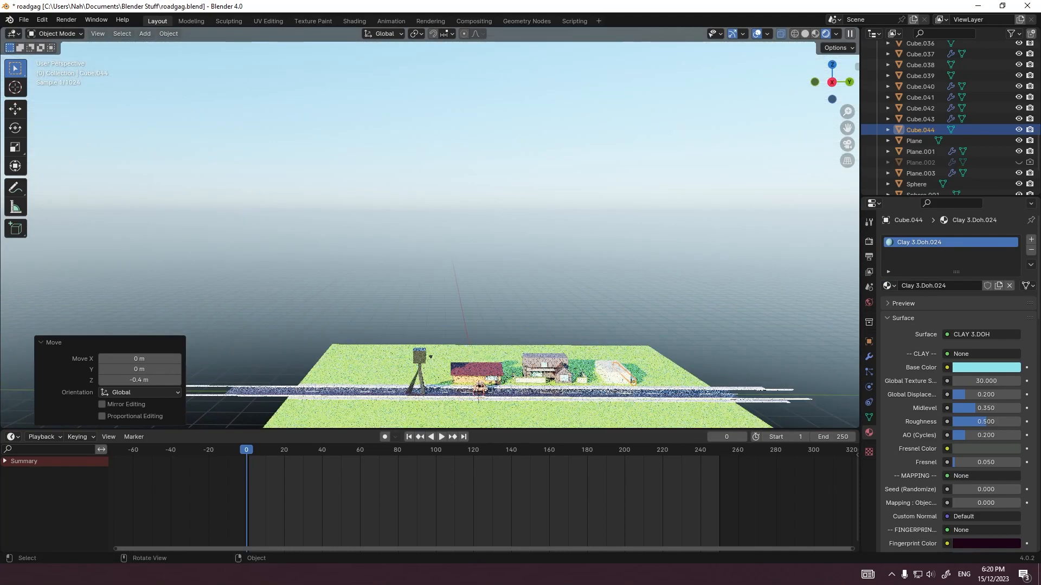
{"action": "scroll", "coordinate": [542, 336], "scroll_direction": "up", "scroll_amount": 4}
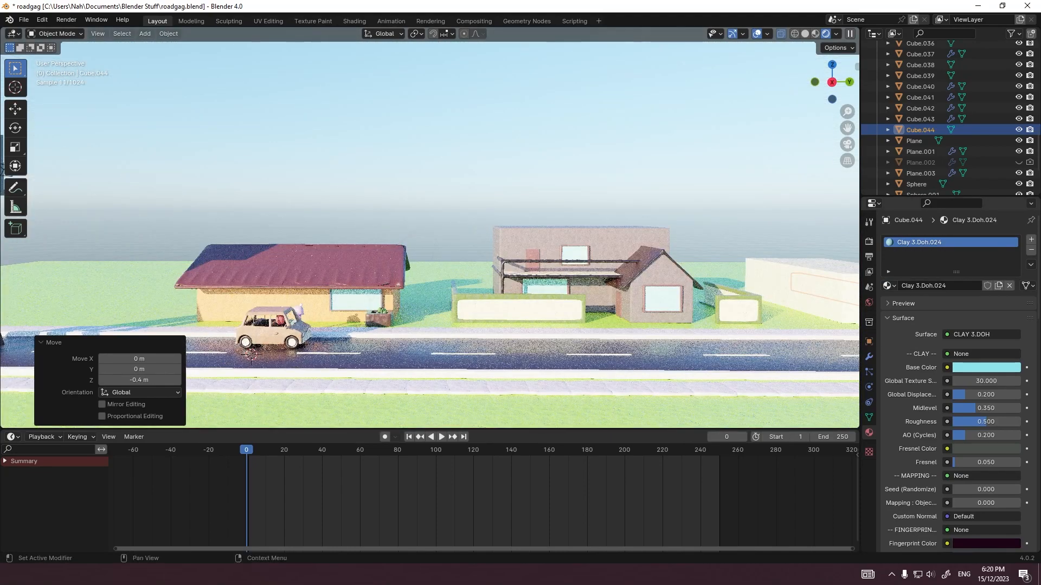
{"action": "left_click", "coordinate": [986, 368]}
{"action": "left_click", "coordinate": [951, 276]}
{"action": "left_click", "coordinate": [1012, 272]}
{"action": "left_click", "coordinate": [970, 274]}
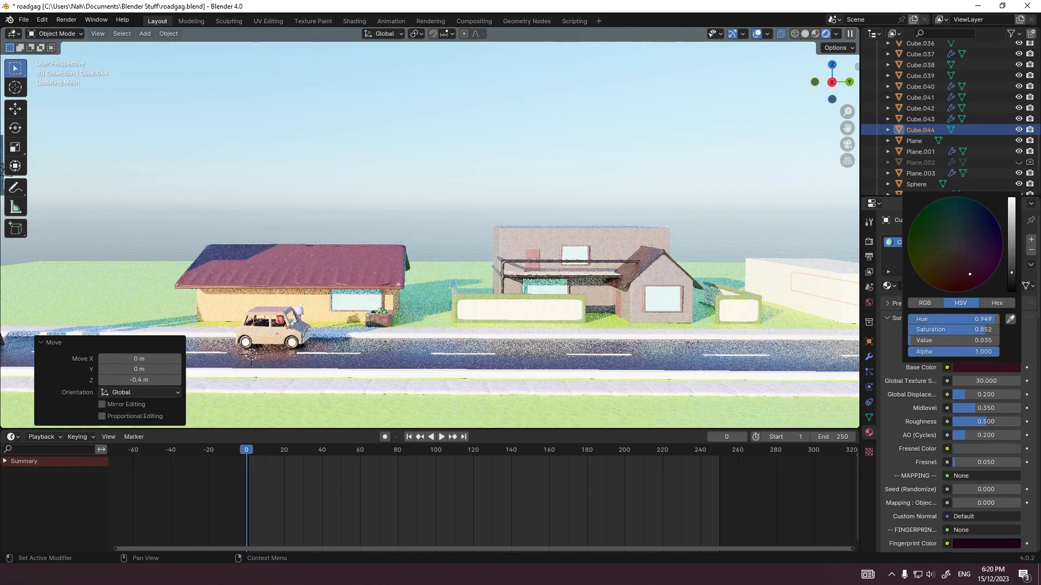
{"action": "left_click", "coordinate": [957, 262]}
{"action": "left_click", "coordinate": [1011, 259]}
{"action": "left_click", "coordinate": [956, 269]}
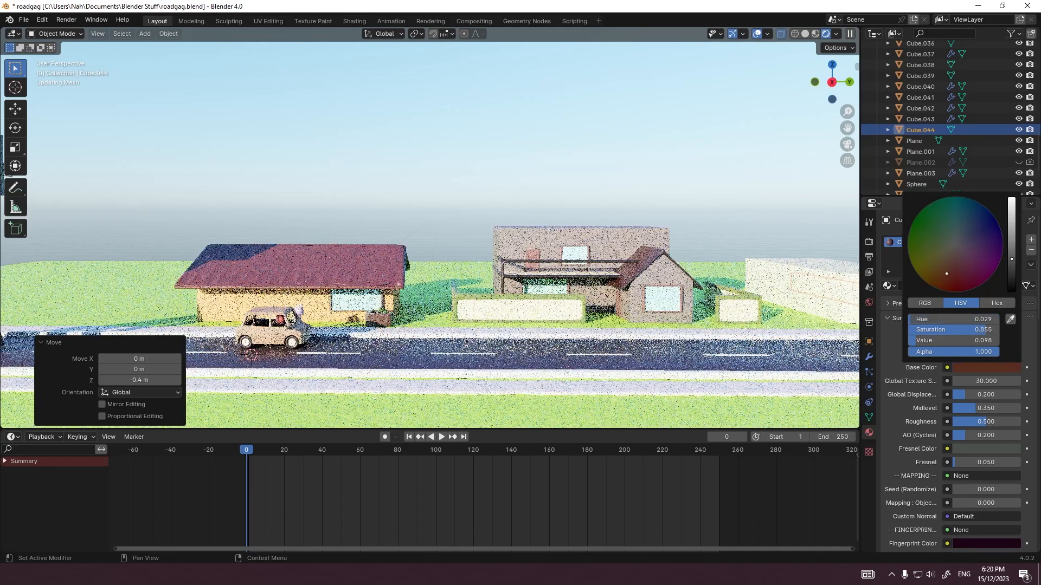
{"action": "left_click", "coordinate": [945, 278]}
Step: Shift the long wall's base color to a redder brown with hue 0.014 and saturation 0.757
{"action": "middle_click_drag", "start_coordinate": [651, 326], "coordinate": [222, 268], "text": "shift"}
{"action": "scroll", "coordinate": [320, 308], "scroll_direction": "up", "scroll_amount": 5}
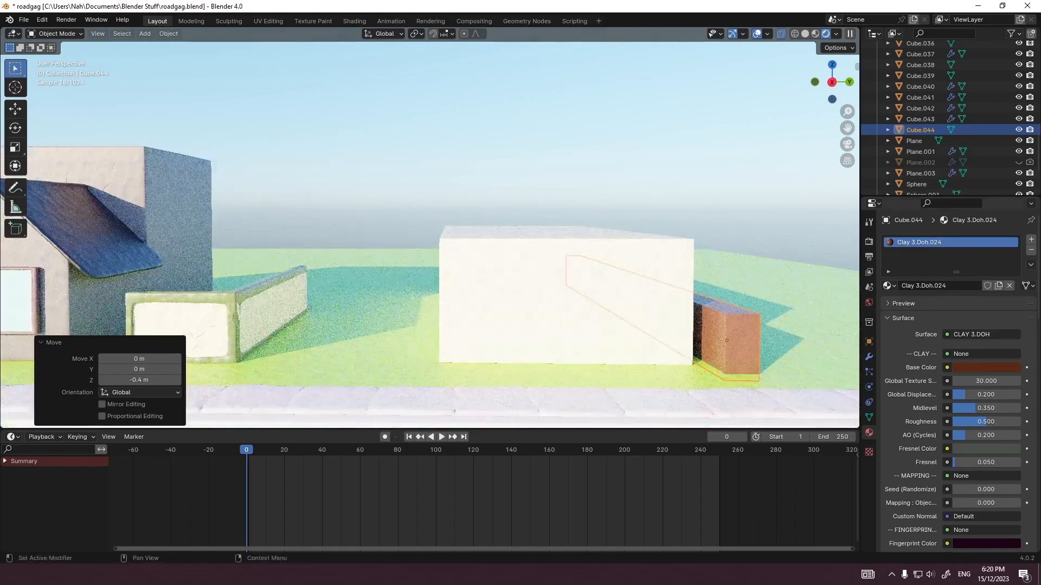
{"action": "left_click", "coordinate": [986, 368]}
{"action": "left_click", "coordinate": [950, 268]}
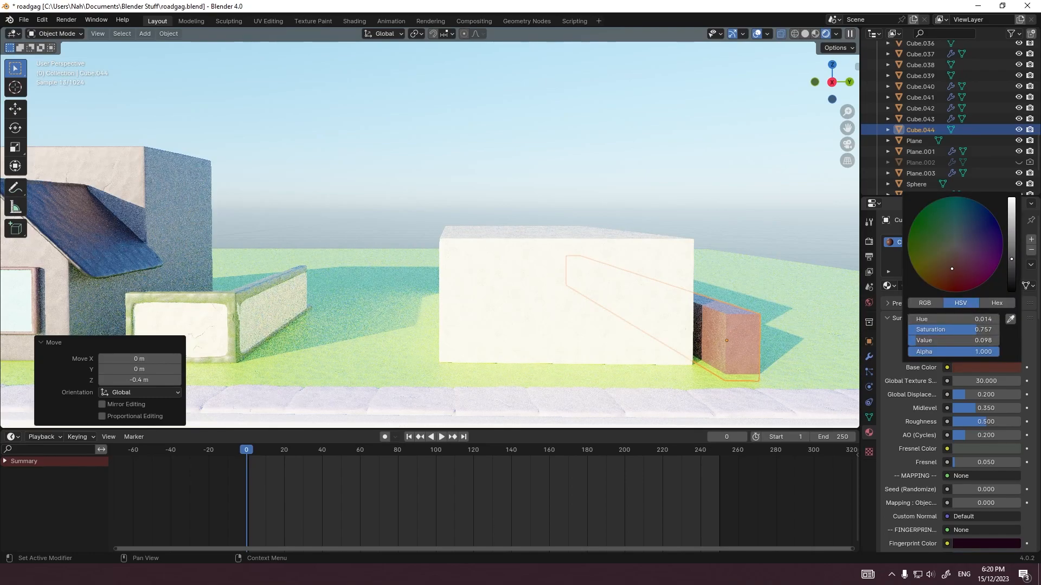
{"action": "left_click", "coordinate": [794, 336]}
{"action": "left_click", "coordinate": [733, 342]}
Step: Add an Archimesh door for the cream house
{"action": "key", "text": "KP_0"}
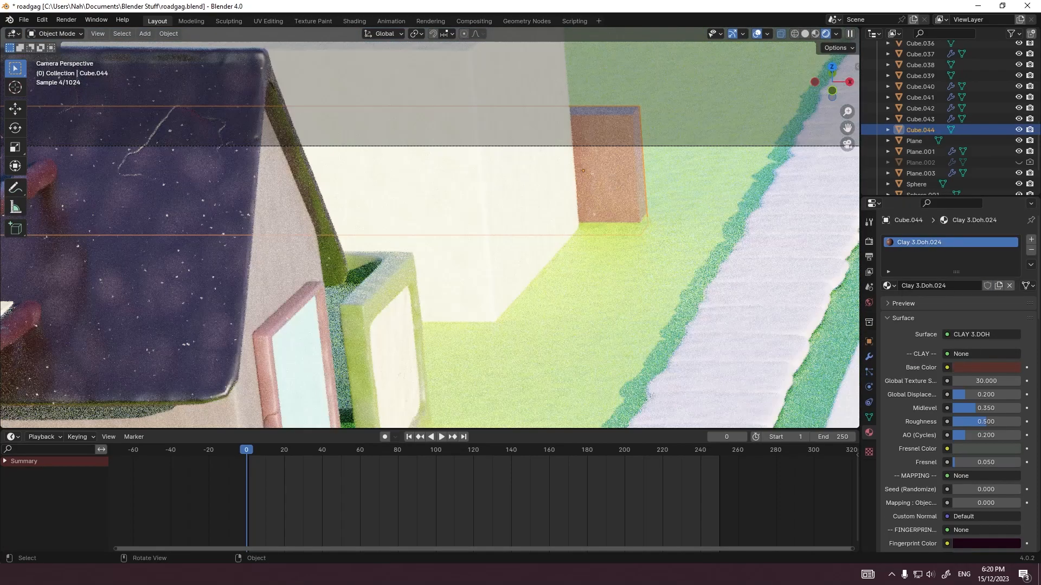
{"action": "scroll", "coordinate": [430, 236], "scroll_direction": "down", "scroll_amount": 3}
{"action": "left_click", "coordinate": [569, 315]}
{"action": "left_click", "coordinate": [516, 202]}
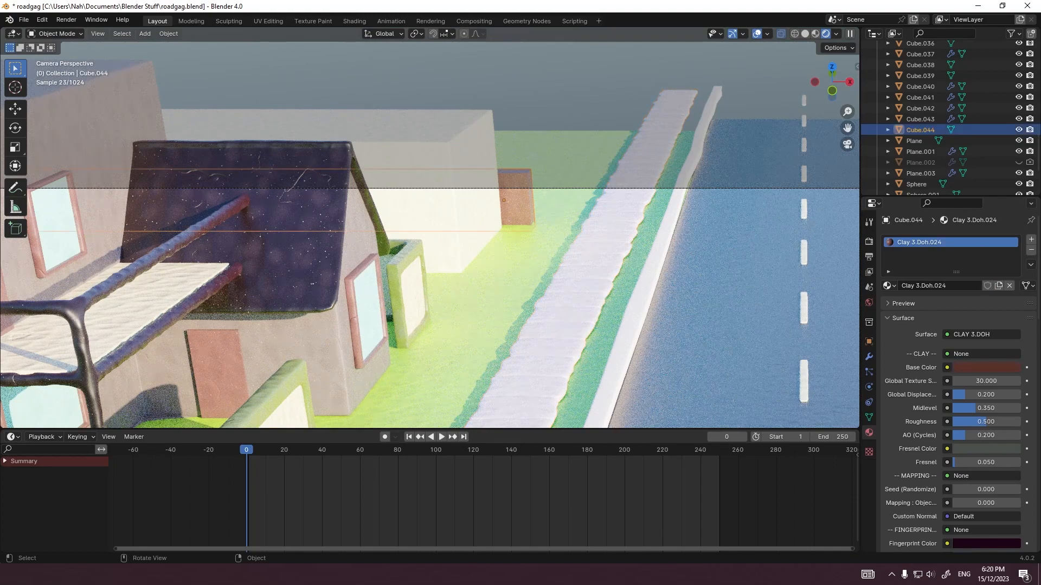
{"action": "left_click", "coordinate": [458, 213]}
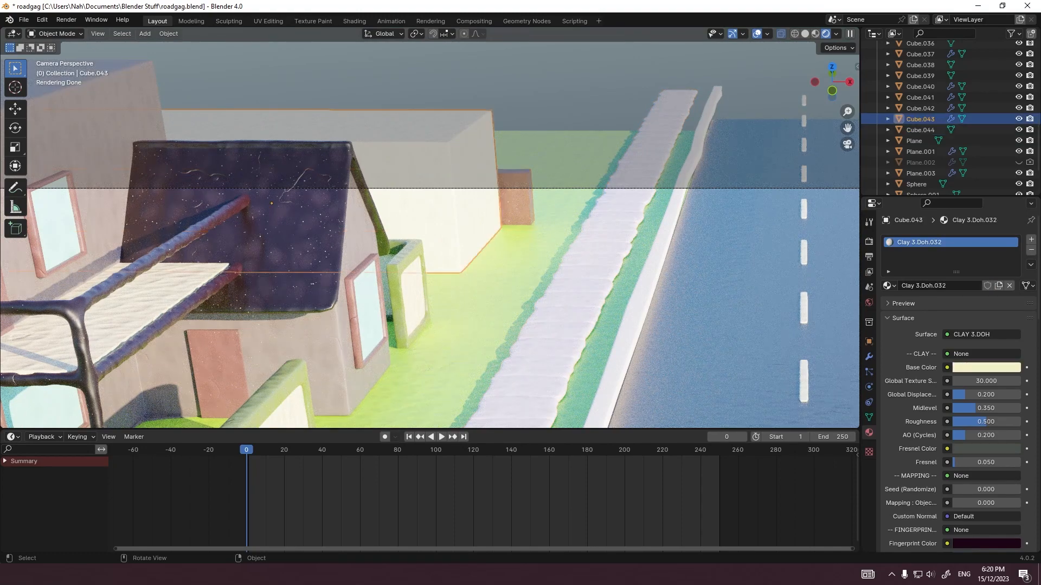
{"action": "key", "text": "grave"}
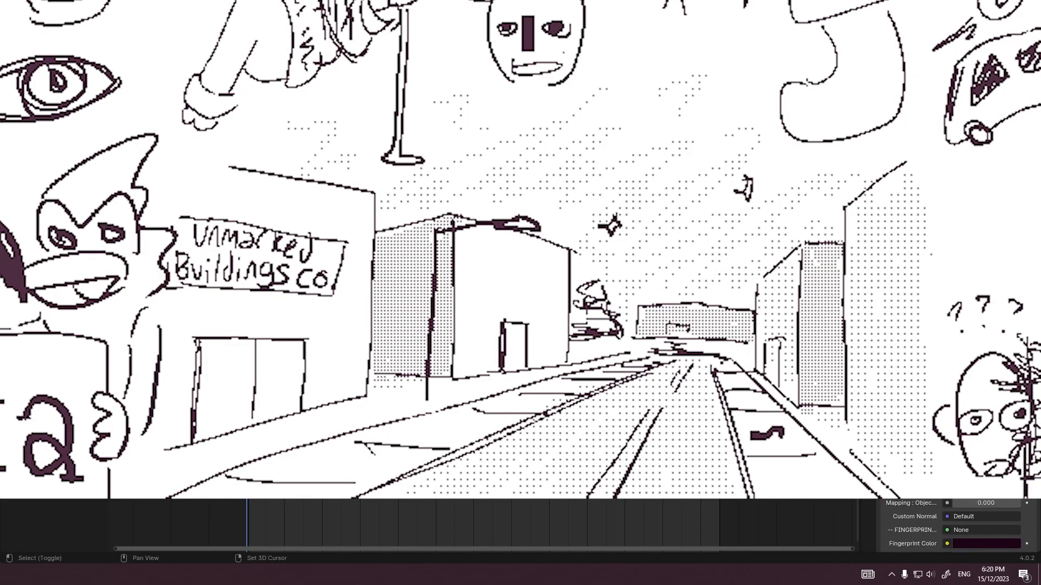
{"action": "key", "text": "shift+a"}
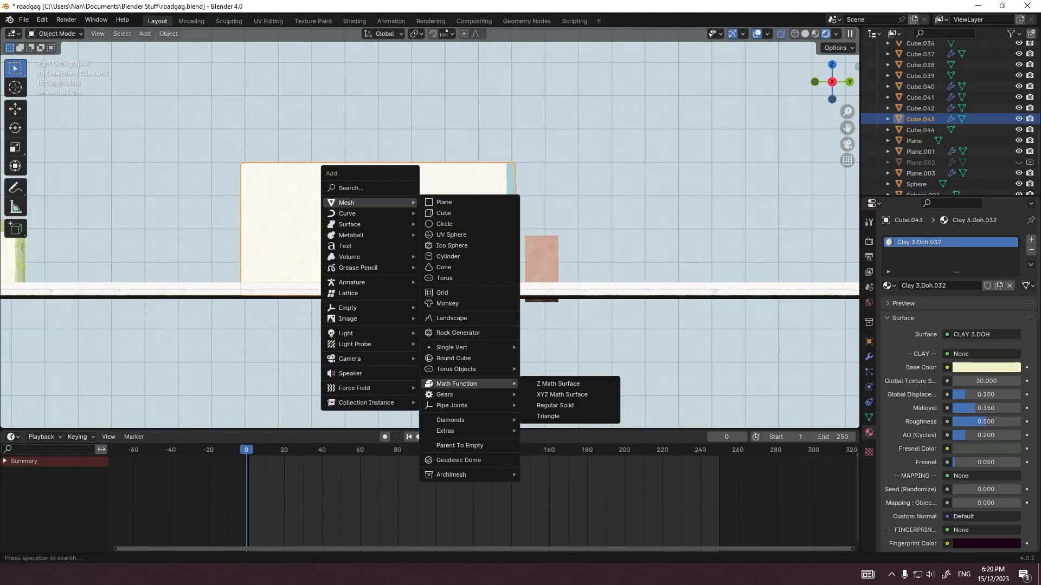
{"action": "mouse_move", "coordinate": [460, 475]}
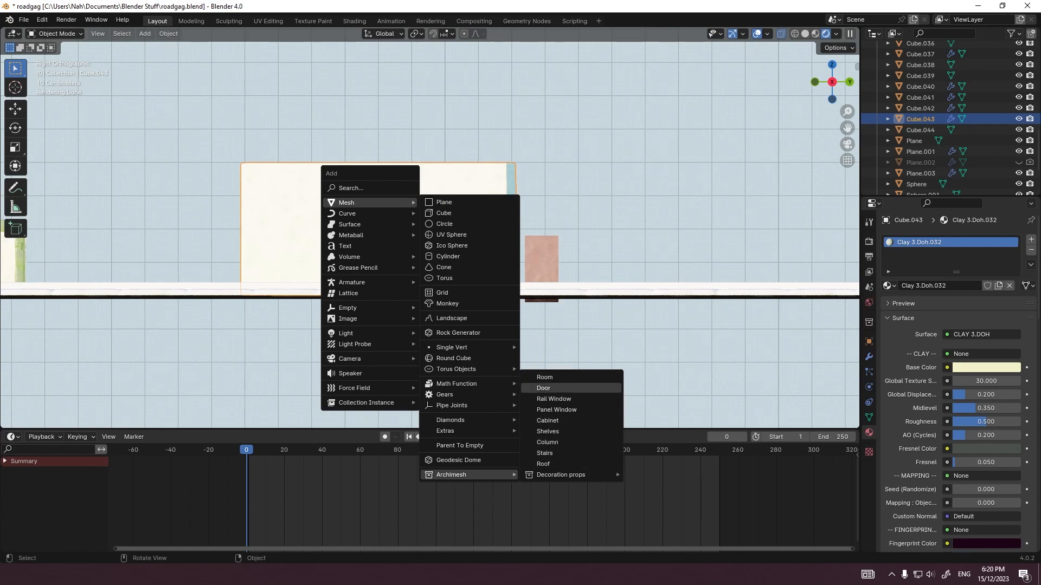
{"action": "left_click", "coordinate": [564, 388]}
Step: Try to move the door frame from the road, first freely and along Z
{"action": "scroll", "coordinate": [542, 303], "scroll_direction": "down", "scroll_amount": 6}
{"action": "middle_click_drag", "start_coordinate": [542, 304], "coordinate": [532, 339]}
{"action": "key", "text": "g"}
{"action": "key", "text": "Escape"}
{"action": "middle_click_drag", "start_coordinate": [531, 282], "coordinate": [516, 257]}
{"action": "middle_click_drag", "start_coordinate": [380, 244], "coordinate": [723, 268], "text": "shift"}
{"action": "scroll", "coordinate": [428, 233], "scroll_direction": "up", "scroll_amount": 6}
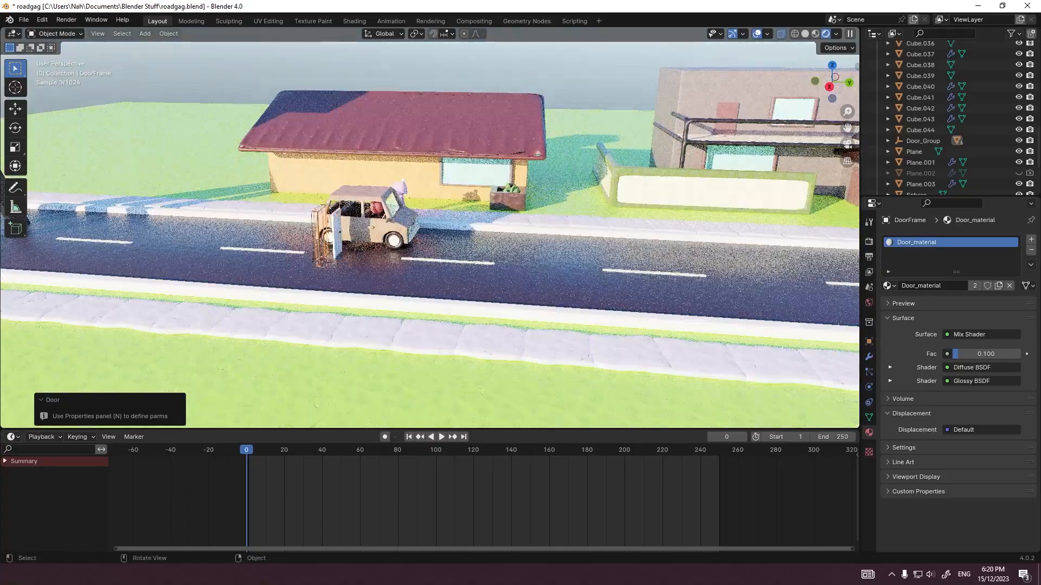
{"action": "scroll", "coordinate": [428, 233], "scroll_direction": "up", "scroll_amount": 5}
{"action": "key", "text": "g"}
{"action": "key", "text": "z"}
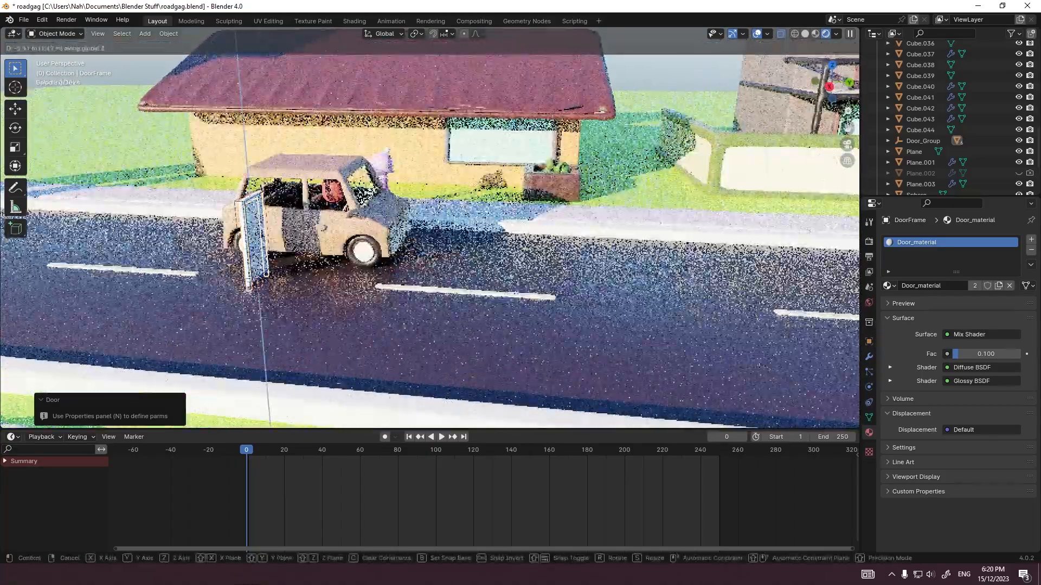
{"action": "key", "text": "Escape"}
{"action": "key", "text": "g"}
{"action": "key", "text": "Escape"}
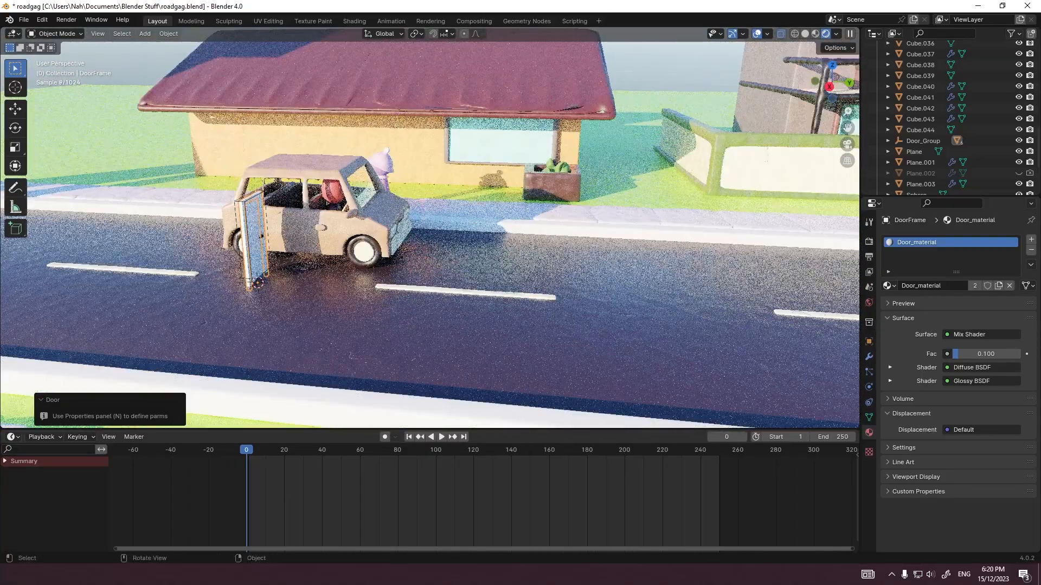
Step: Try to move the door panel and rotate it about Z
{"action": "left_click", "coordinate": [256, 239]}
{"action": "key", "text": "g"}
{"action": "key", "text": "Escape"}
{"action": "left_click", "coordinate": [256, 238]}
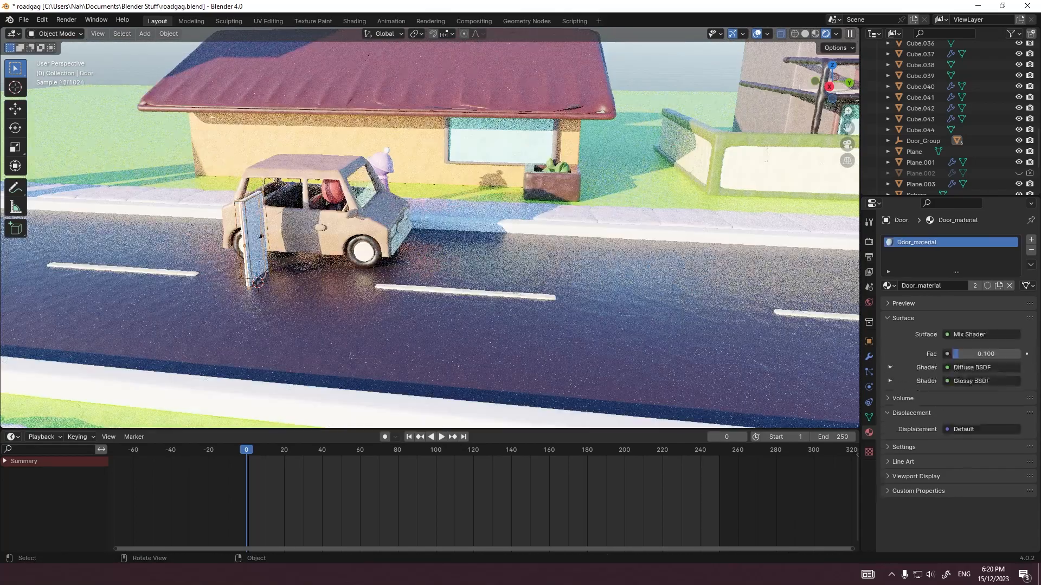
{"action": "key", "text": "g"}
{"action": "key", "text": "Escape"}
{"action": "key", "text": "r"}
{"action": "key", "text": "z"}
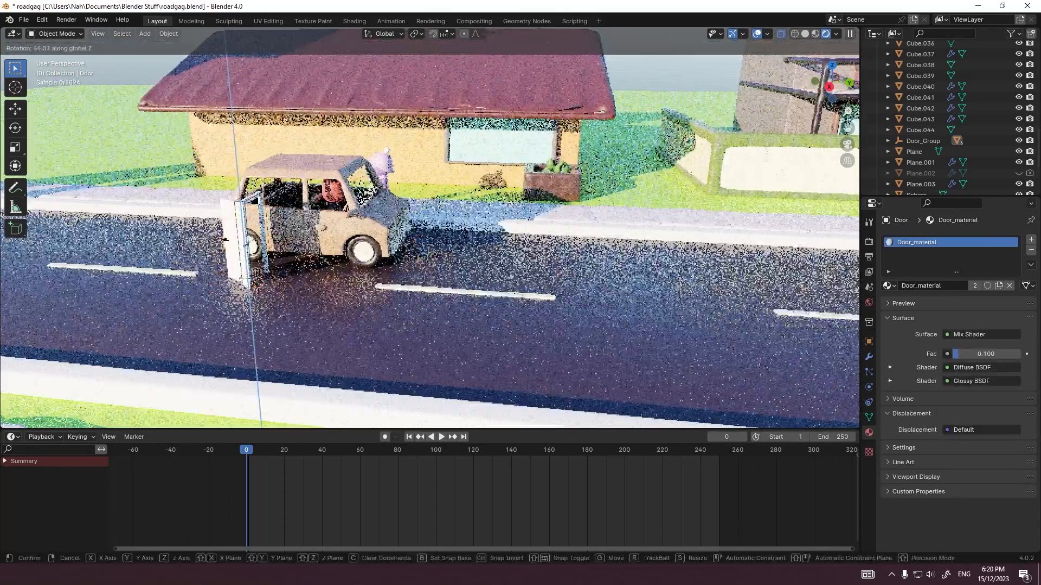
{"action": "key", "text": "Escape"}
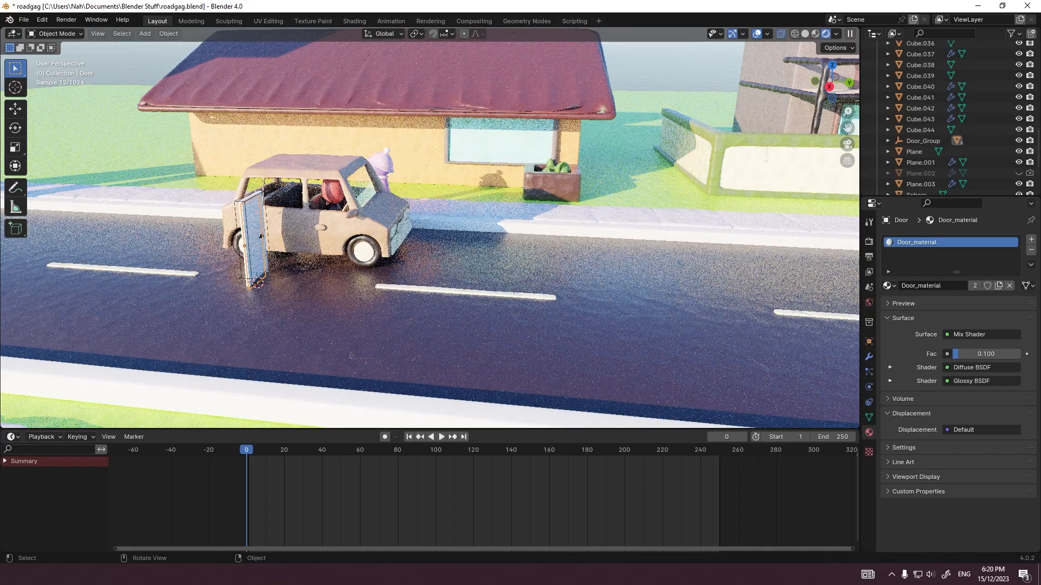
Step: Try to move the door frame and swing the door panel open about Z
{"action": "key", "text": "g"}
{"action": "key", "text": "Escape"}
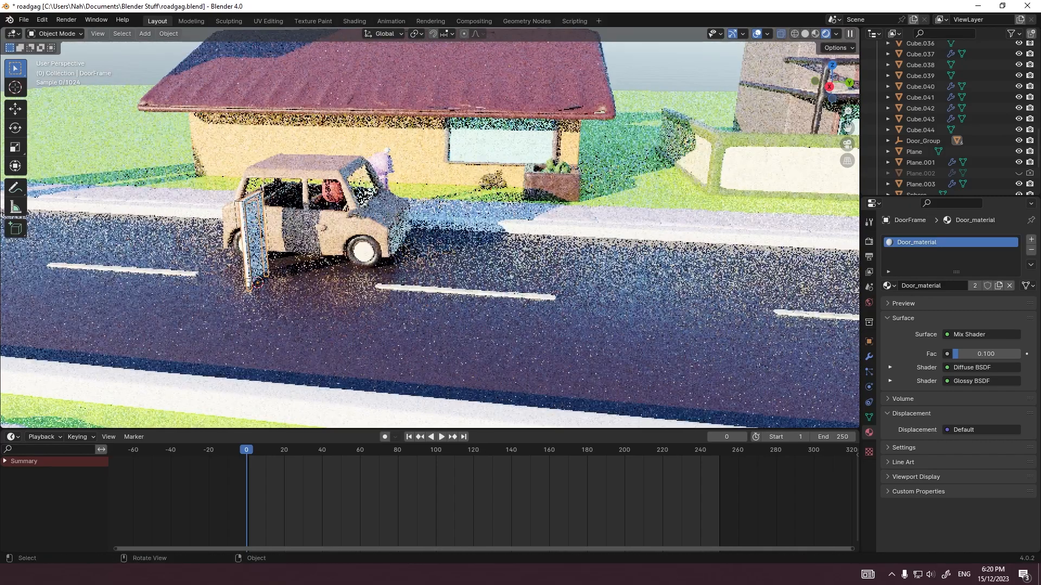
{"action": "middle_click_drag", "start_coordinate": [401, 238], "coordinate": [704, 156]}
{"action": "scroll", "coordinate": [430, 235], "scroll_direction": "down", "scroll_amount": 5}
{"action": "middle_click_drag", "start_coordinate": [347, 247], "coordinate": [393, 244]}
{"action": "left_click", "coordinate": [366, 249]}
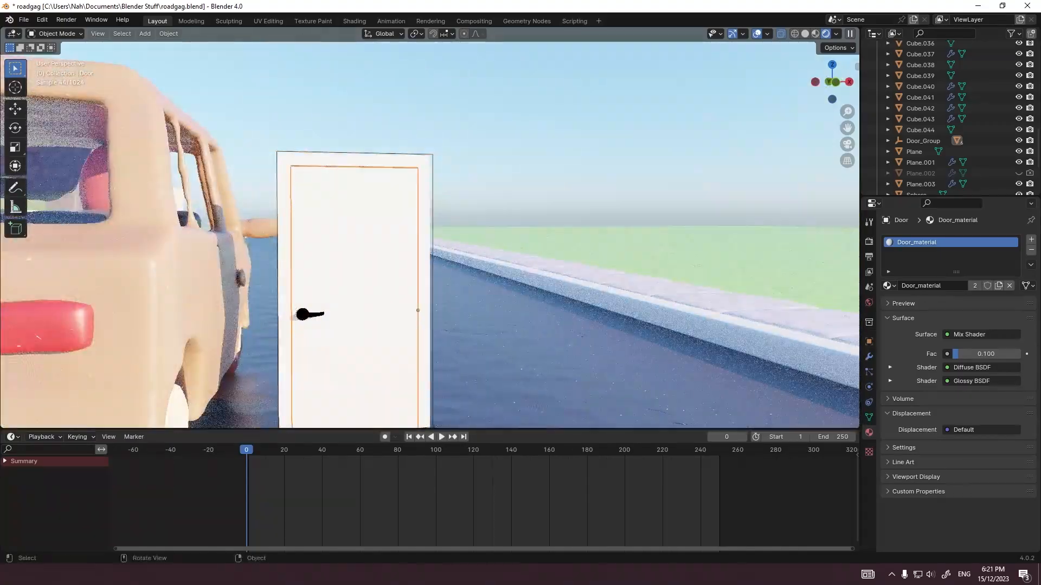
{"action": "key", "text": "r"}
{"action": "key", "text": "z"}
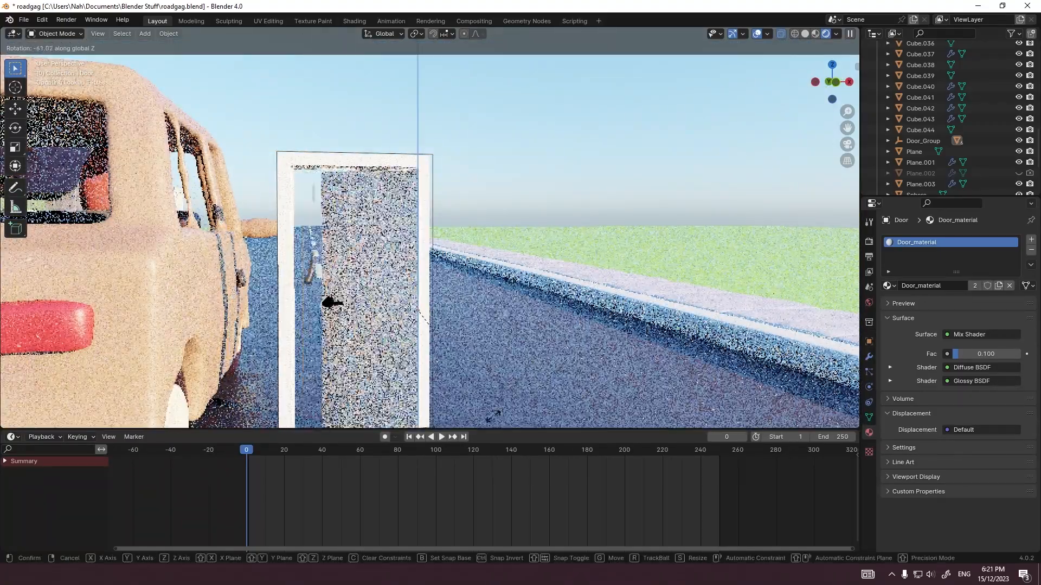
{"action": "right_click", "coordinate": [442, 41]}
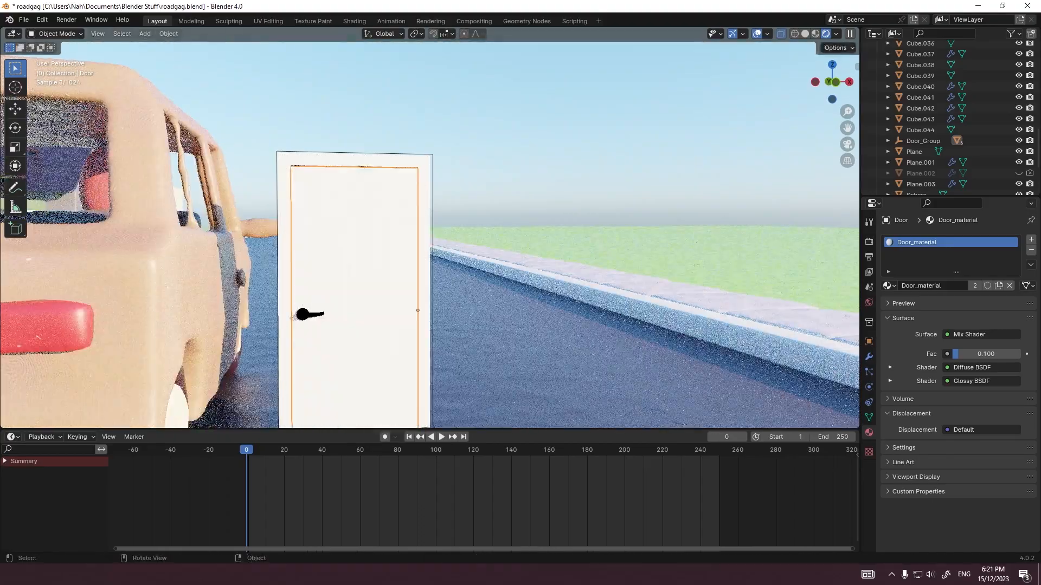
Step: Undo the recent changes back to before the Archimesh door was added
{"action": "left_click", "coordinate": [424, 217]}
{"action": "key", "text": "ctrl+z"}
{"action": "key", "text": "ctrl+z"}
{"action": "key", "text": "ctrl+z"}
{"action": "key", "text": "ctrl+z"}
{"action": "key", "text": "ctrl+z"}
{"action": "key", "text": "ctrl+z"}
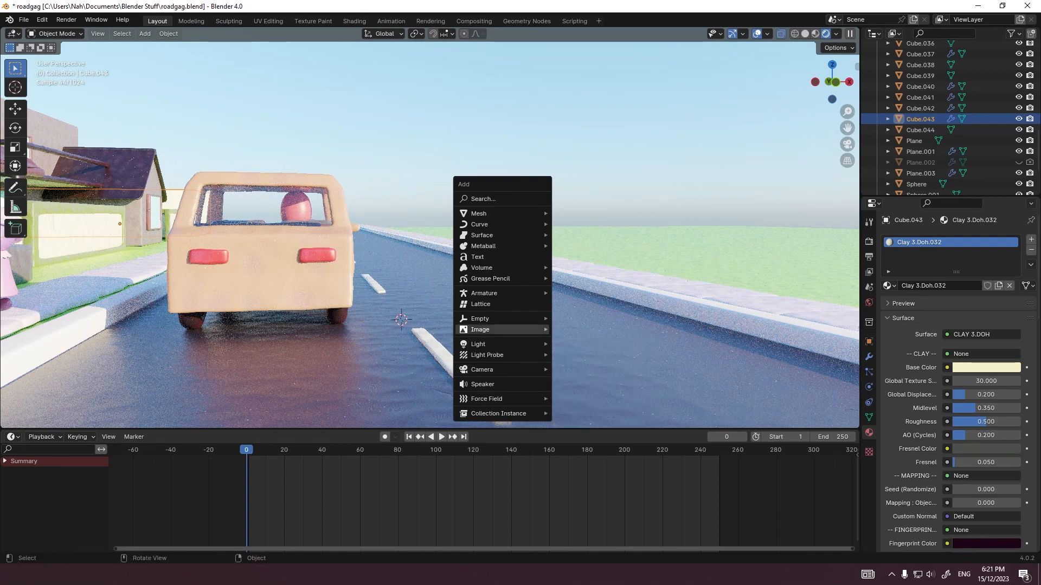
Step: Add an Archimesh door again and widen its frame to 7.30
{"action": "mouse_move", "coordinate": [479, 213]}
{"action": "mouse_move", "coordinate": [584, 486]}
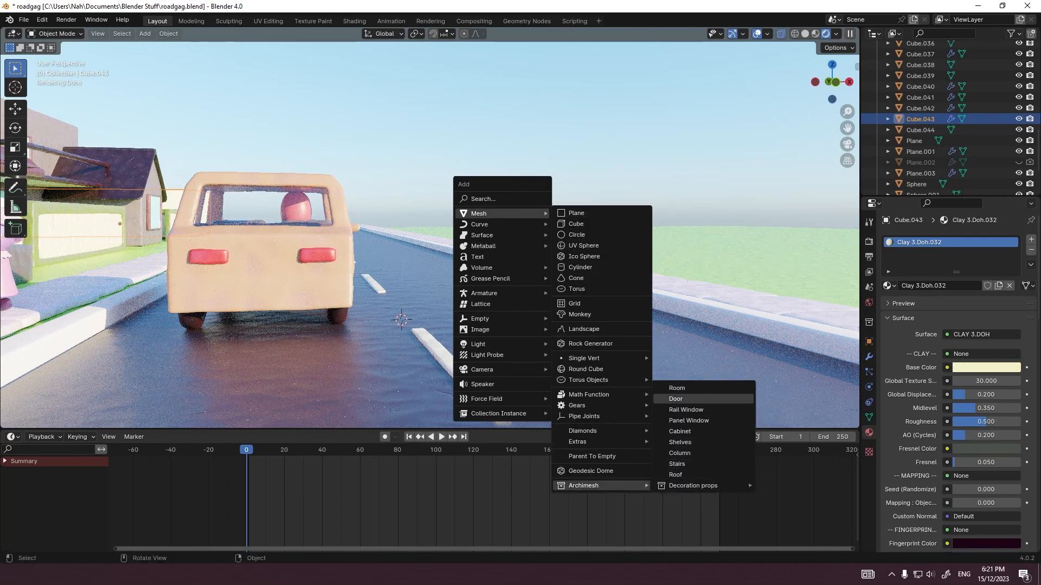
{"action": "left_click", "coordinate": [676, 399]}
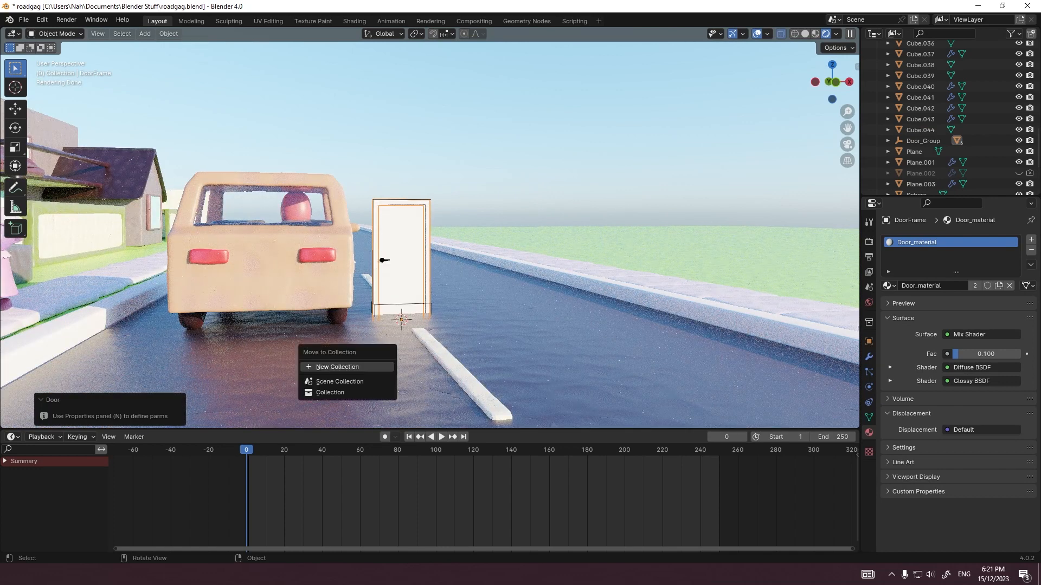
{"action": "key", "text": "n"}
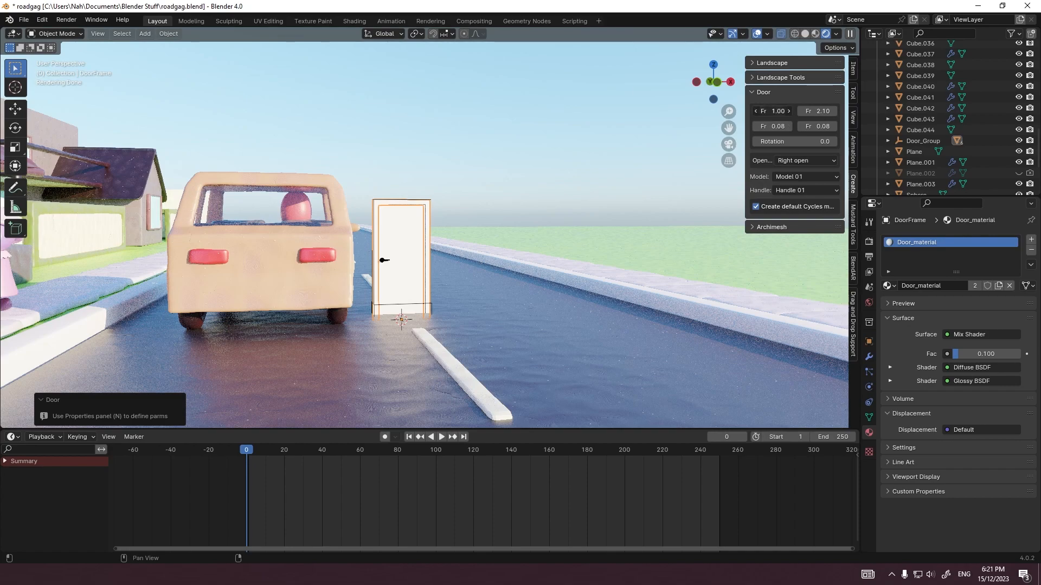
{"action": "left_click_drag", "start_coordinate": [772, 111], "coordinate": [824, 110]}
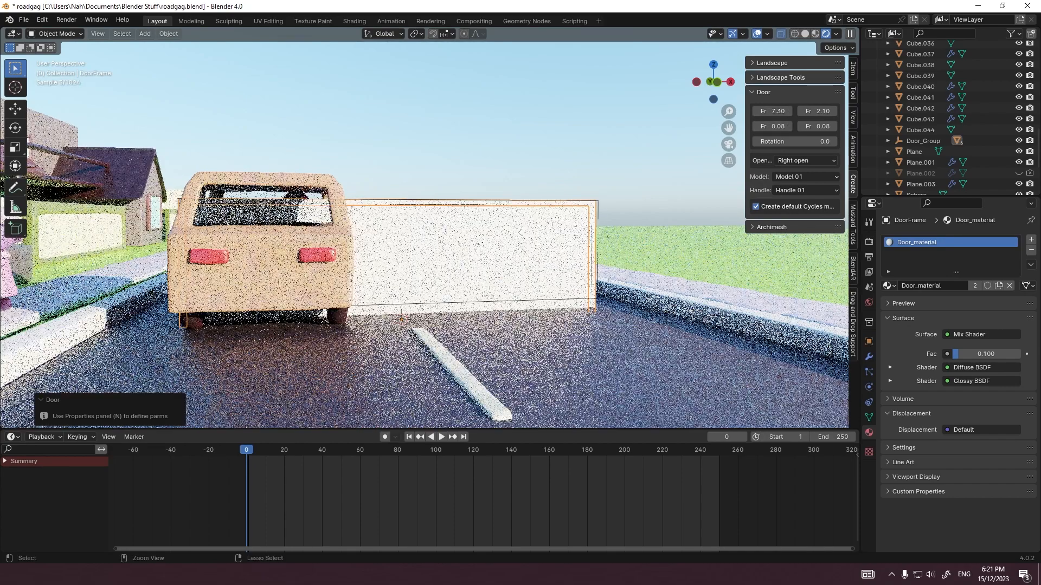
Step: Undo the frame widening and the addition of the Archimesh door
{"action": "key", "text": "ctrl+z"}
{"action": "middle_click_drag", "start_coordinate": [434, 244], "coordinate": [421, 243]}
{"action": "scroll", "coordinate": [420, 243], "scroll_direction": "up", "scroll_amount": 5}
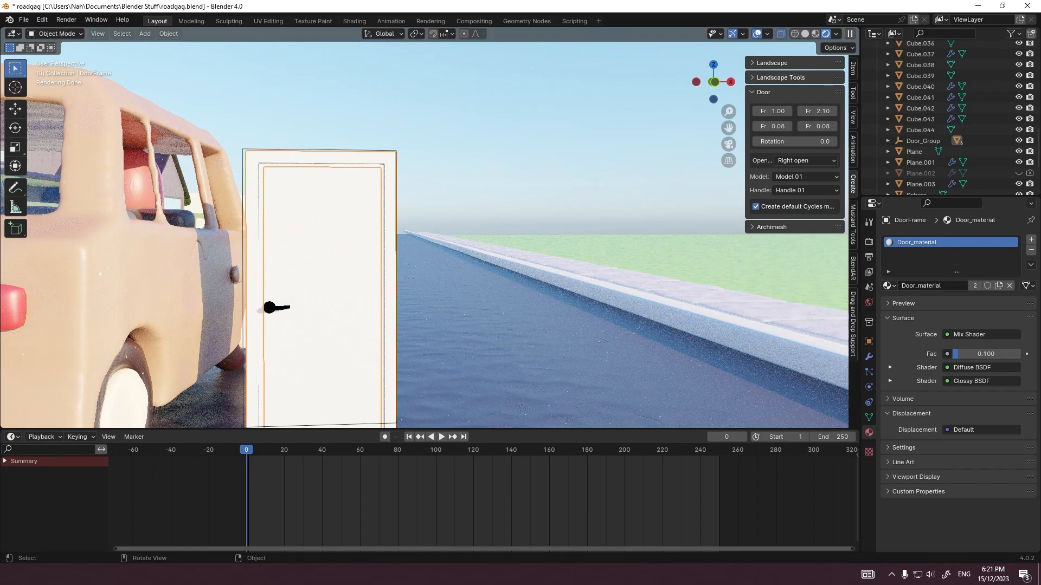
{"action": "key", "text": "ctrl+z"}
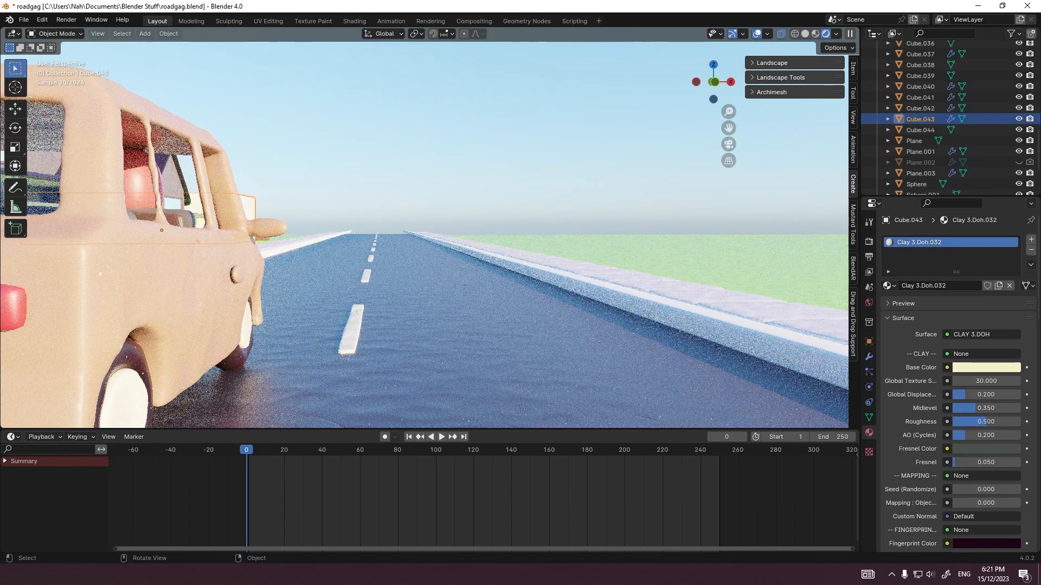
Step: View the street from the right in orthographic projection
{"action": "middle_click_drag", "start_coordinate": [542, 233], "coordinate": [471, 252]}
{"action": "key", "text": "shift+a"}
{"action": "mouse_move", "coordinate": [472, 252]}
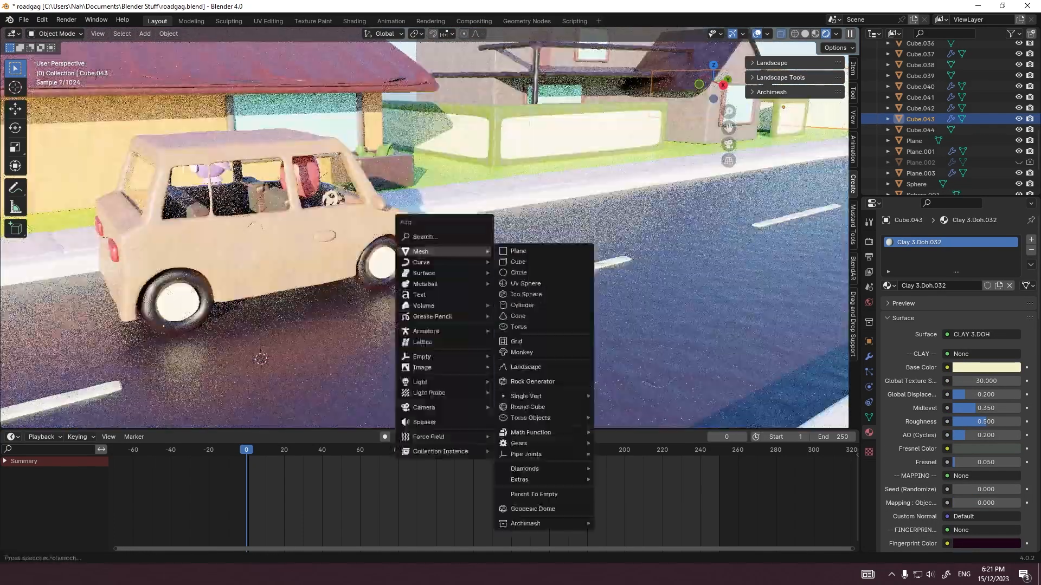
{"action": "key", "text": "Escape"}
{"action": "key", "text": "grave"}
{"action": "left_click", "coordinate": [604, 174]}
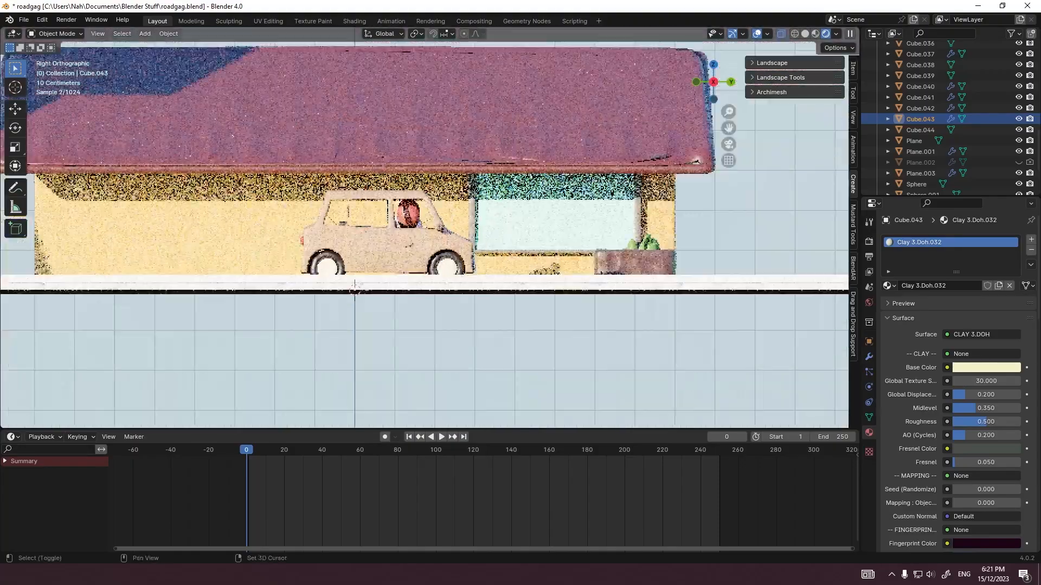
{"action": "scroll", "coordinate": [425, 236], "scroll_direction": "down", "scroll_amount": 4}
{"action": "scroll", "coordinate": [424, 235], "scroll_direction": "up", "scroll_amount": 8}
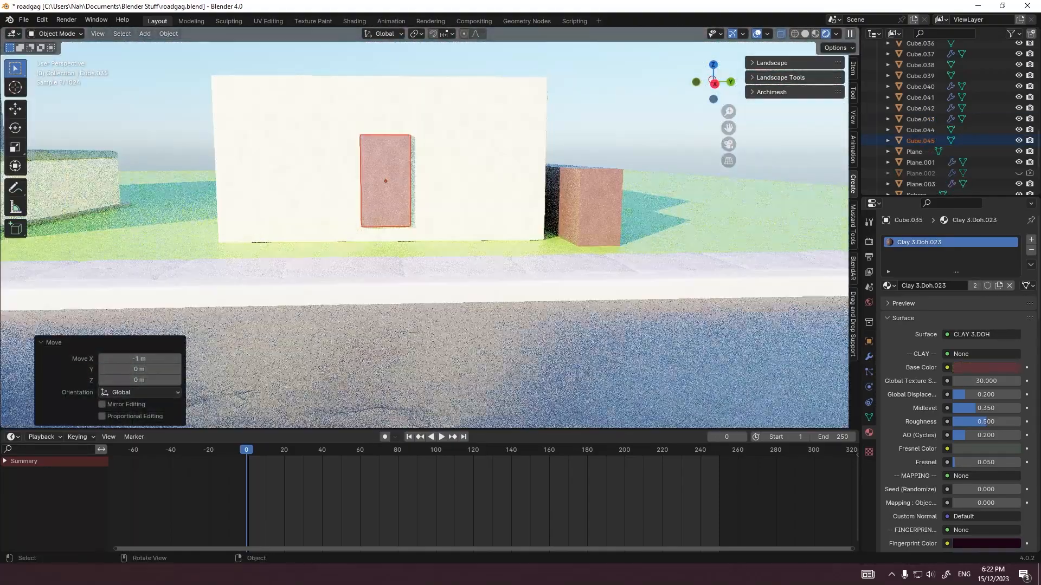
Step: Lower the plain door slab on the cream house's front wall by 0.4 m along Z
{"action": "key", "text": "g"}
{"action": "key", "text": "z"}
{"action": "left_click", "coordinate": [405, 255]}
Step: Recolor the cream house's door dark blue with hue 0.661, saturation 0.910 and value 0.112, using its own material
{"action": "left_click", "coordinate": [986, 368]}
{"action": "left_click_drag", "start_coordinate": [966, 262], "coordinate": [973, 239]}
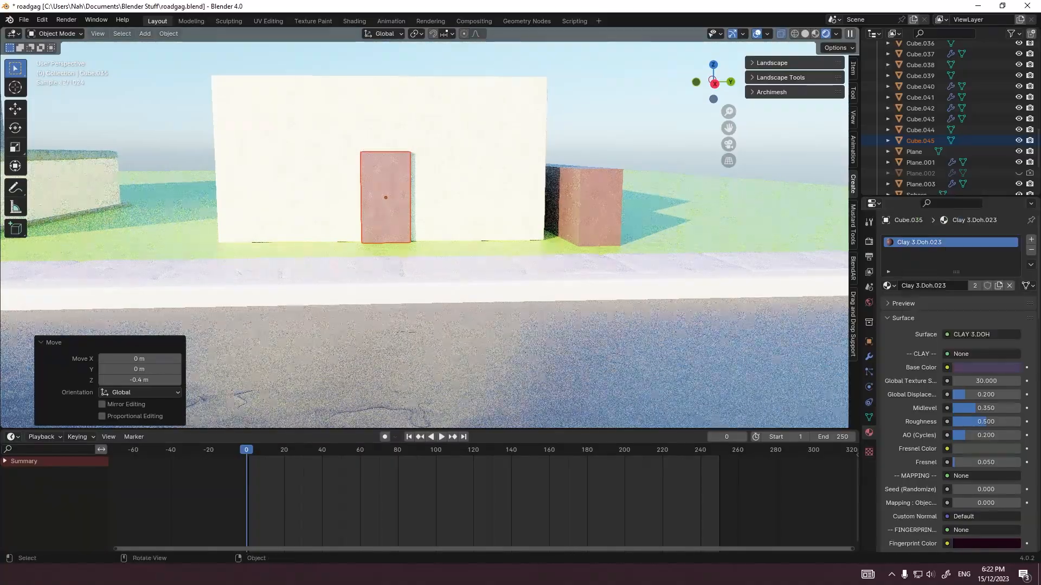
{"action": "left_click", "coordinate": [386, 198]}
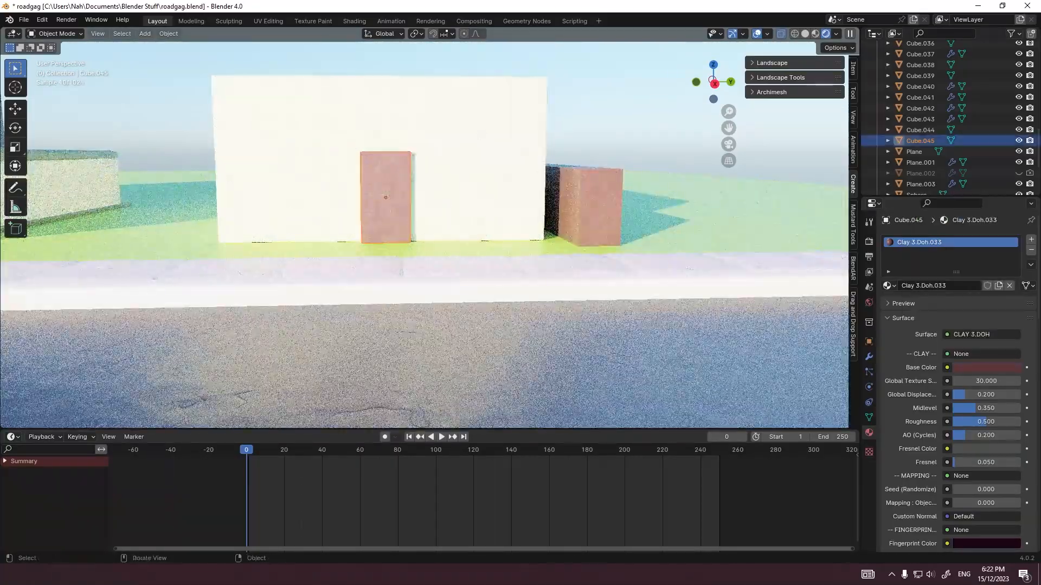
{"action": "left_click", "coordinate": [986, 367]}
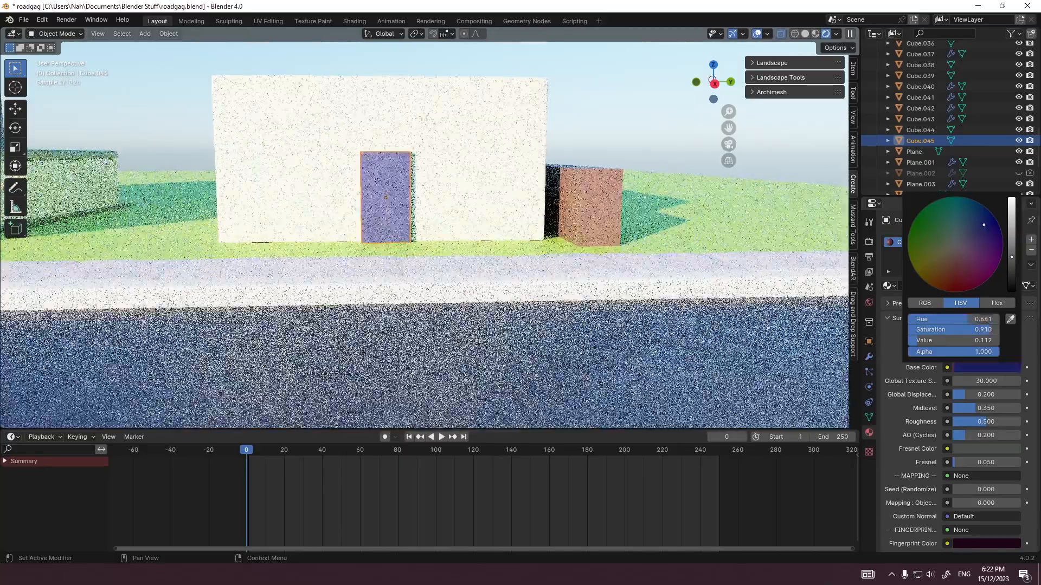
Step: Check the houses and road framing through the scene camera
{"action": "key", "text": "KP_0"}
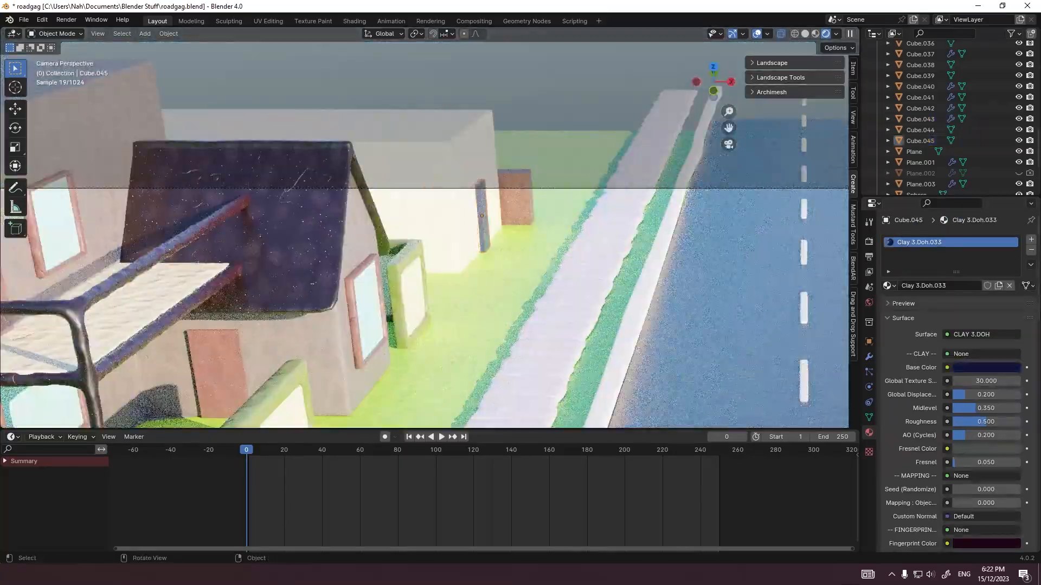
{"action": "scroll", "coordinate": [425, 234], "scroll_direction": "down", "scroll_amount": 6}
{"action": "scroll", "coordinate": [424, 234], "scroll_direction": "up", "scroll_amount": 6}
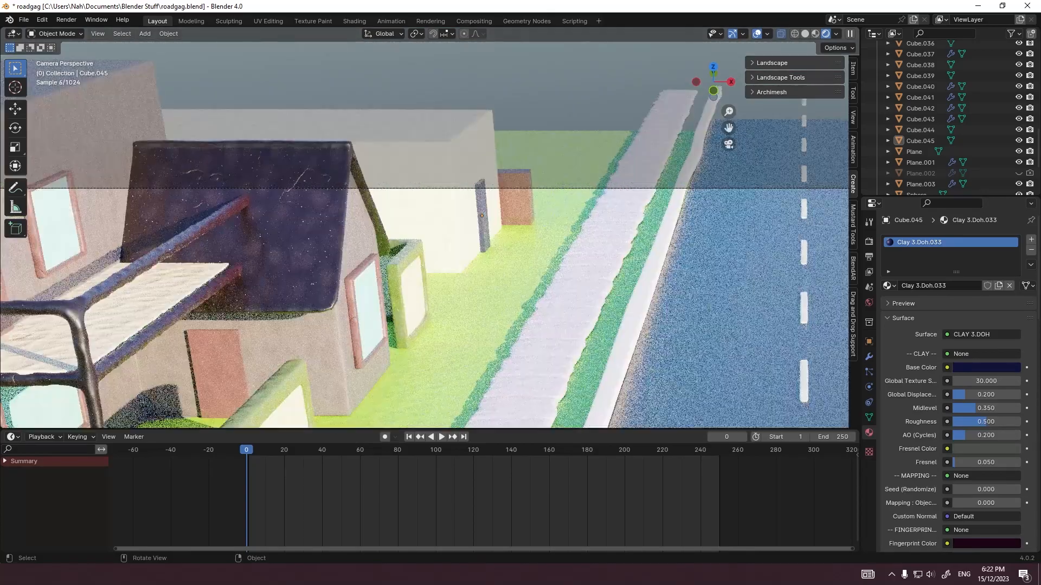
{"action": "scroll", "coordinate": [425, 234], "scroll_direction": "down", "scroll_amount": 3}
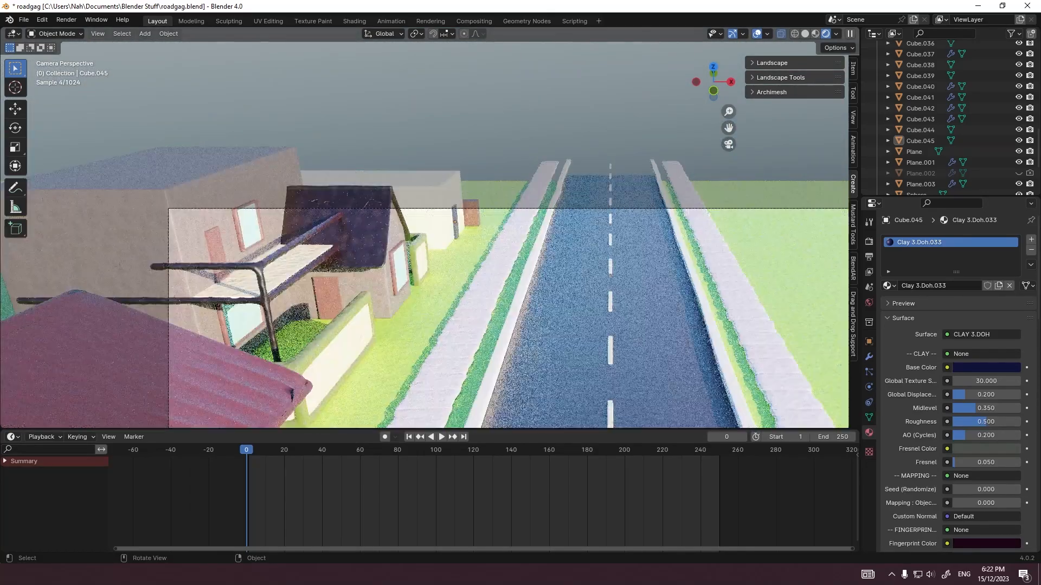
{"action": "scroll", "coordinate": [424, 234], "scroll_direction": "down", "scroll_amount": 3}
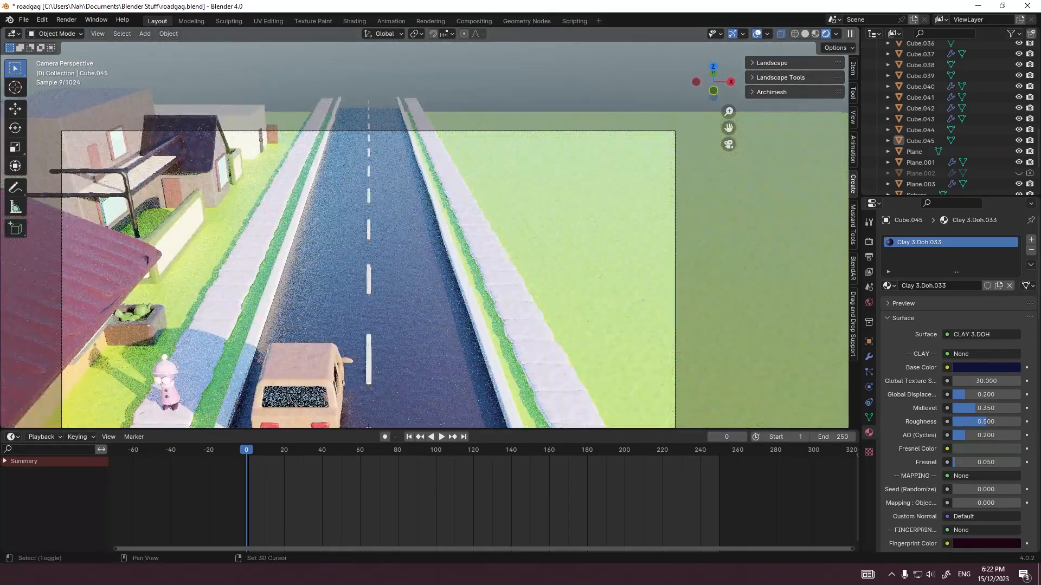
{"action": "scroll", "coordinate": [465, 205], "scroll_direction": "down", "scroll_amount": 2}
{"action": "middle_click_drag", "start_coordinate": [425, 234], "coordinate": [477, 152], "text": "shift"}
Step: Set the road material's roughness to 0.8 and save the file
{"action": "key", "text": "ctrl+s"}
{"action": "left_click", "coordinate": [480, 163]}
{"action": "scroll", "coordinate": [480, 163], "scroll_direction": "down", "scroll_amount": 2}
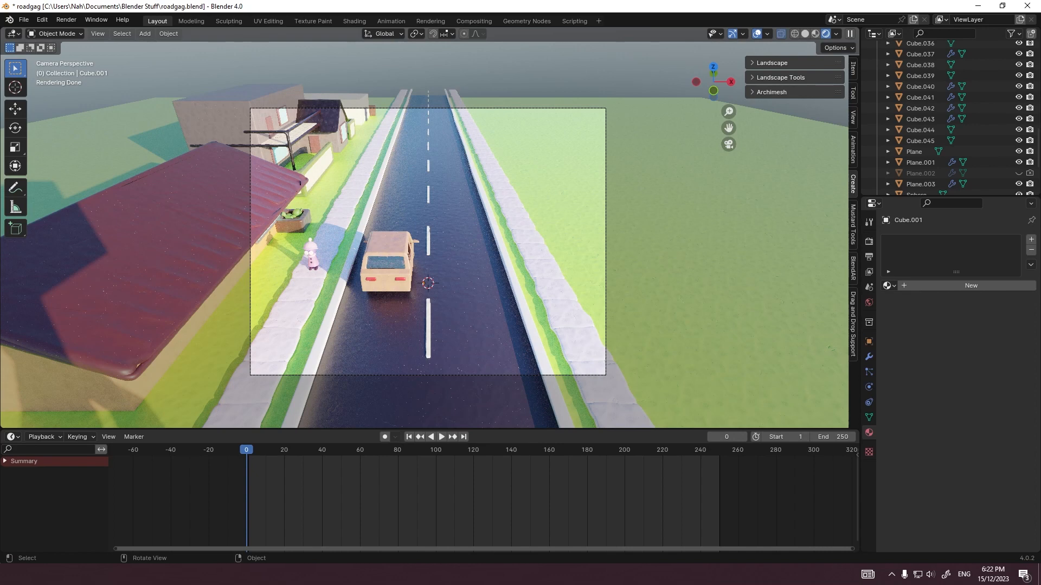
{"action": "left_click", "coordinate": [473, 314]}
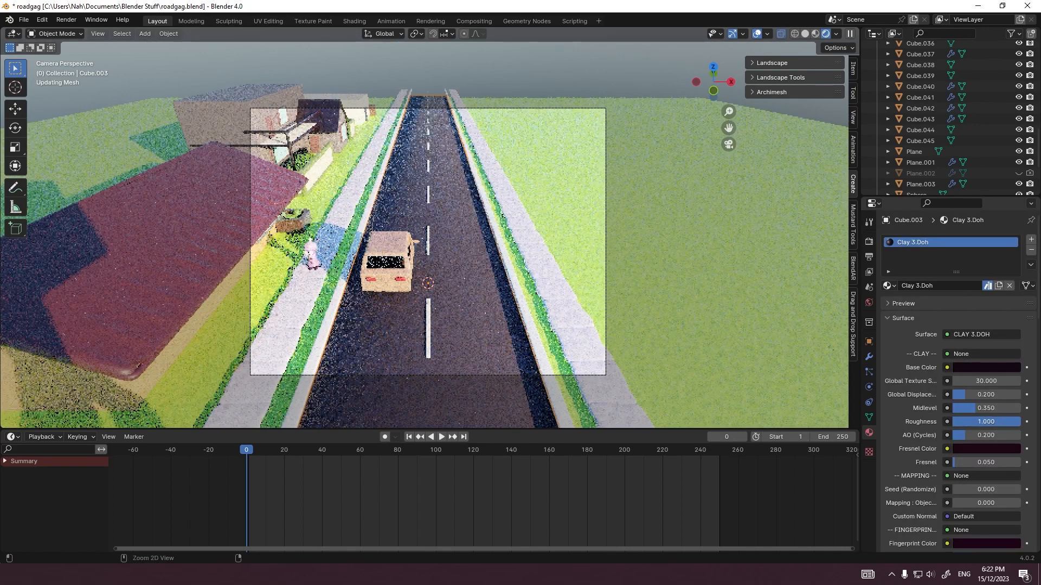
{"action": "key", "text": "ctrl+s"}
{"action": "scroll", "coordinate": [425, 235], "scroll_direction": "up", "scroll_amount": 4}
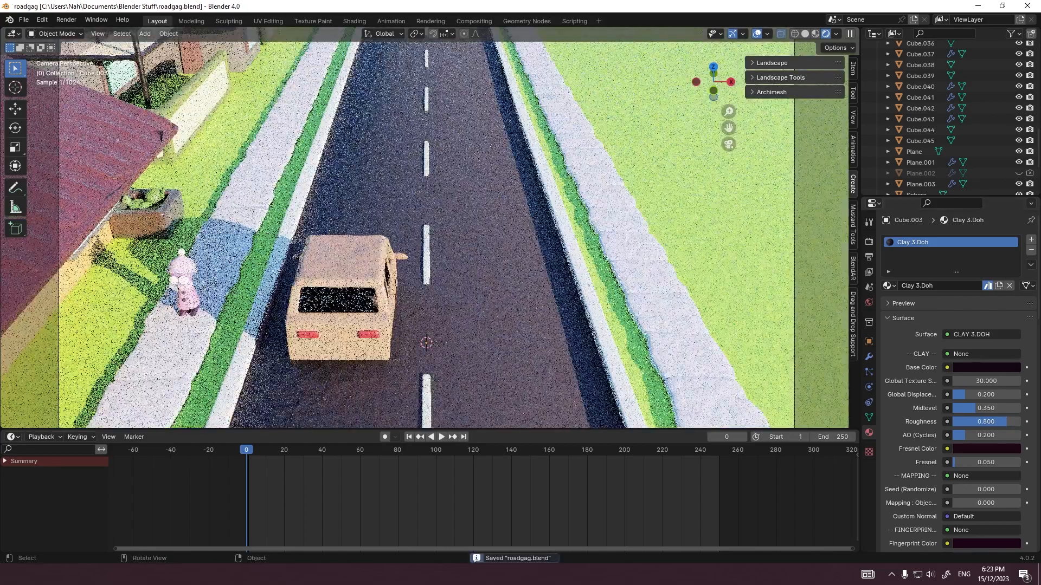
{"action": "scroll", "coordinate": [424, 235], "scroll_direction": "down", "scroll_amount": 5}
{"action": "scroll", "coordinate": [424, 236], "scroll_direction": "up", "scroll_amount": 9}
{"action": "scroll", "coordinate": [424, 236], "scroll_direction": "down", "scroll_amount": 6}
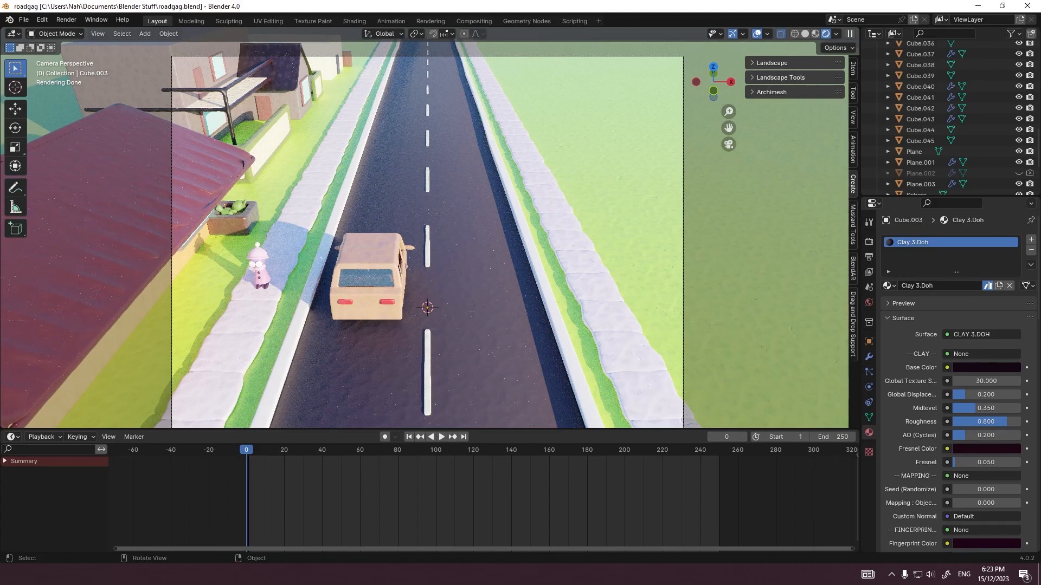
Step: Add an Archimesh room on the road beside the car
{"action": "scroll", "coordinate": [427, 227], "scroll_direction": "down", "scroll_amount": 2}
{"action": "middle_click_drag", "start_coordinate": [427, 239], "coordinate": [291, 230]}
{"action": "scroll", "coordinate": [425, 227], "scroll_direction": "down", "scroll_amount": 6}
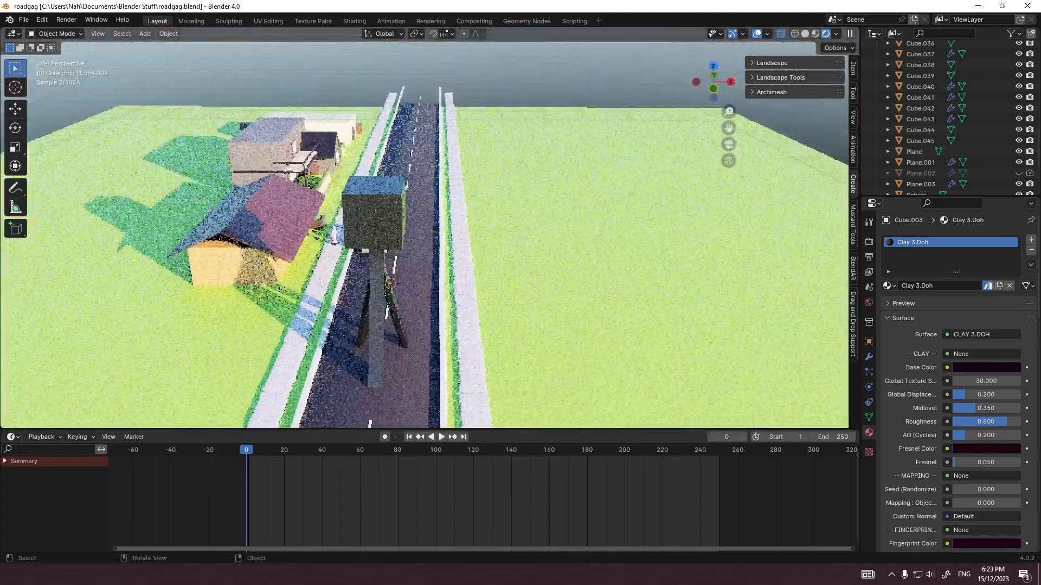
{"action": "scroll", "coordinate": [401, 266], "scroll_direction": "up", "scroll_amount": 6}
{"action": "scroll", "coordinate": [325, 263], "scroll_direction": "down", "scroll_amount": 8}
{"action": "scroll", "coordinate": [290, 230], "scroll_direction": "up", "scroll_amount": 5}
{"action": "key", "text": "shift+a"}
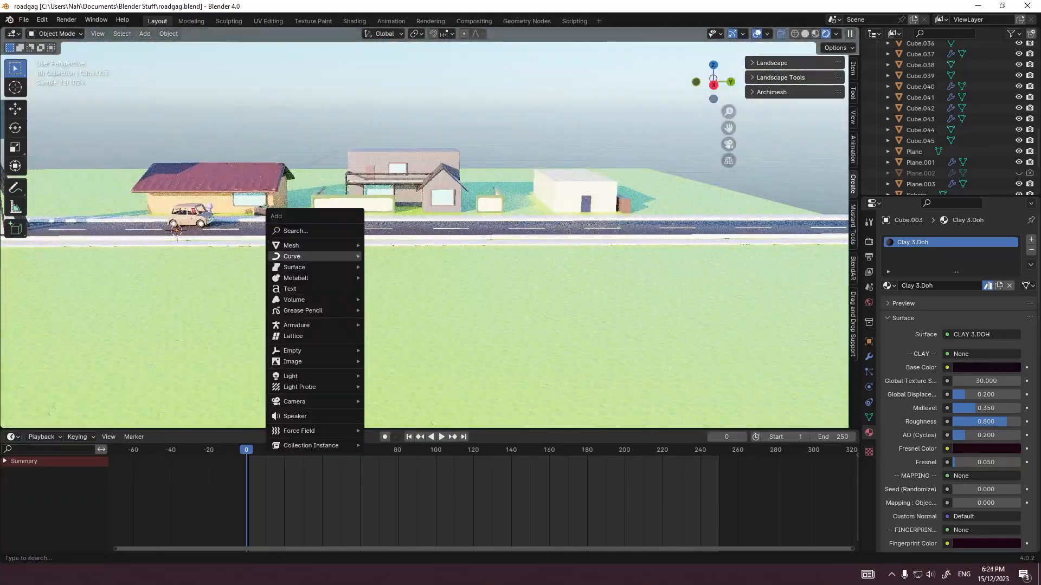
{"action": "mouse_move", "coordinate": [303, 245]}
{"action": "mouse_move", "coordinate": [412, 518]}
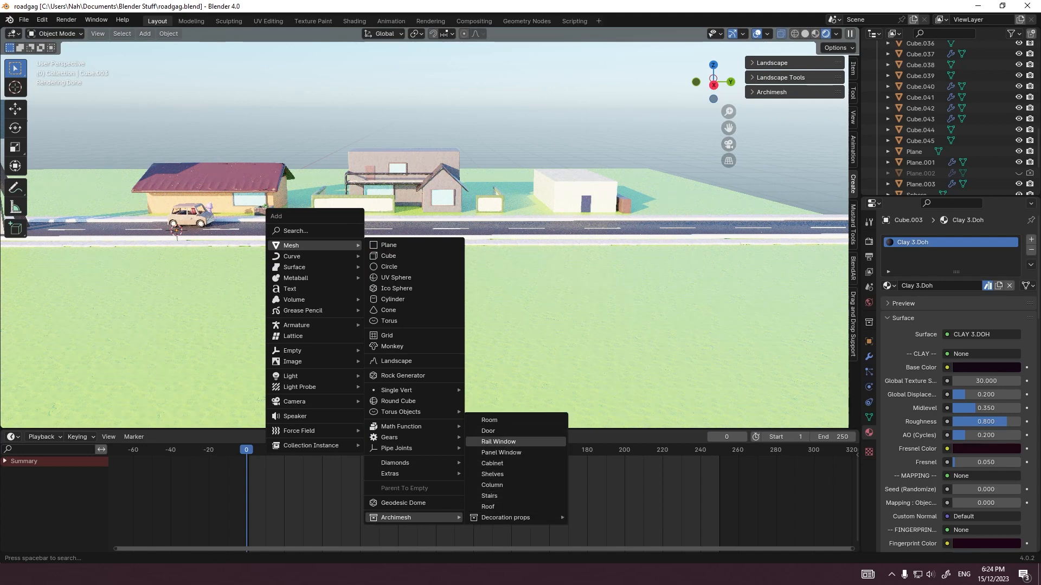
{"action": "left_click", "coordinate": [490, 421]}
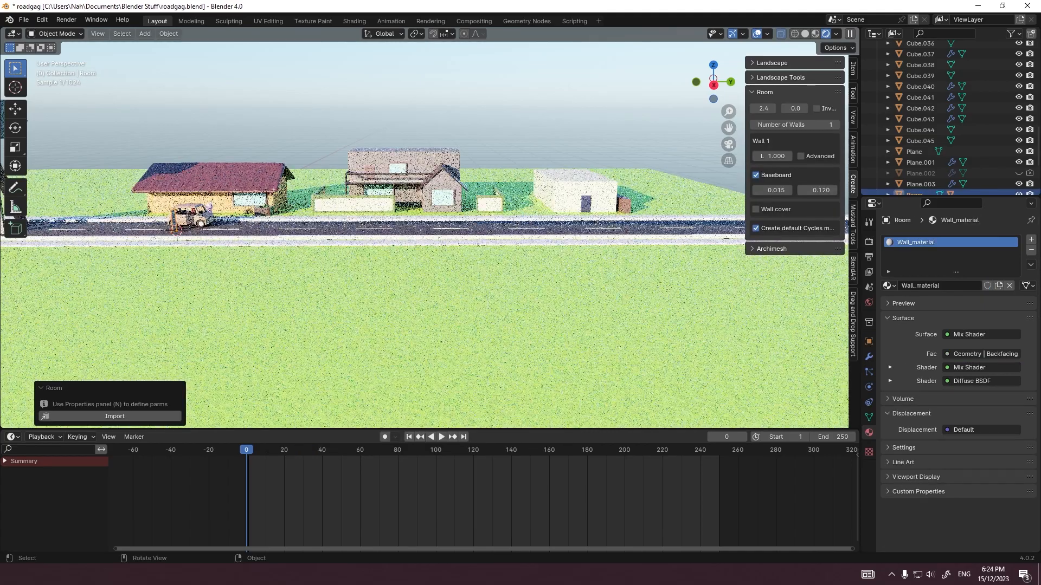
{"action": "middle_click_drag", "start_coordinate": [490, 420], "coordinate": [573, 391]}
{"action": "scroll", "coordinate": [575, 387], "scroll_direction": "up", "scroll_amount": 5}
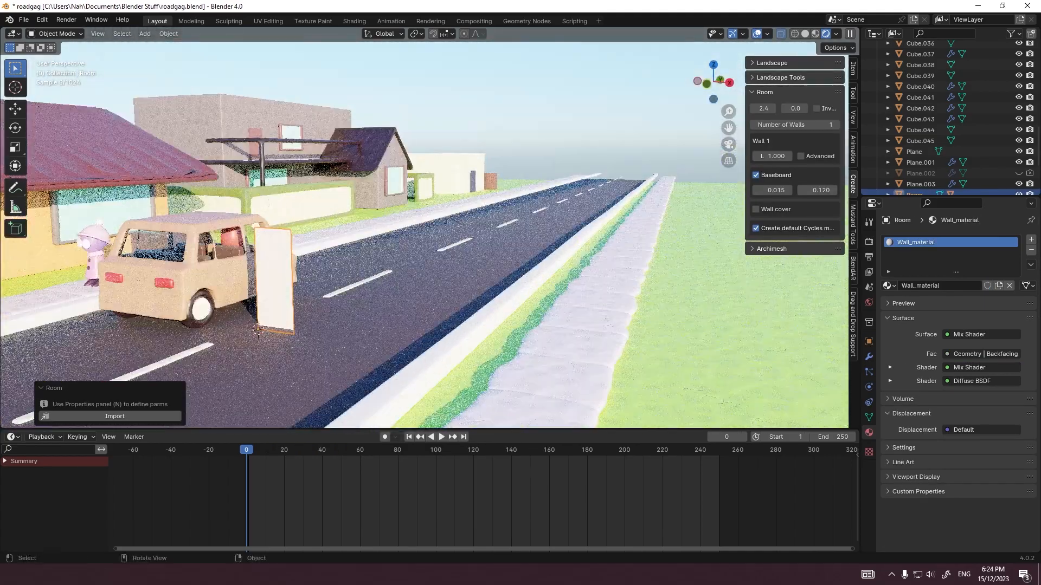
Step: Set the room's number of walls to 4 and give it a ceiling
{"action": "left_click_drag", "start_coordinate": [792, 125], "coordinate": [818, 127]}
{"action": "middle_click_drag", "start_coordinate": [651, 233], "coordinate": [676, 237]}
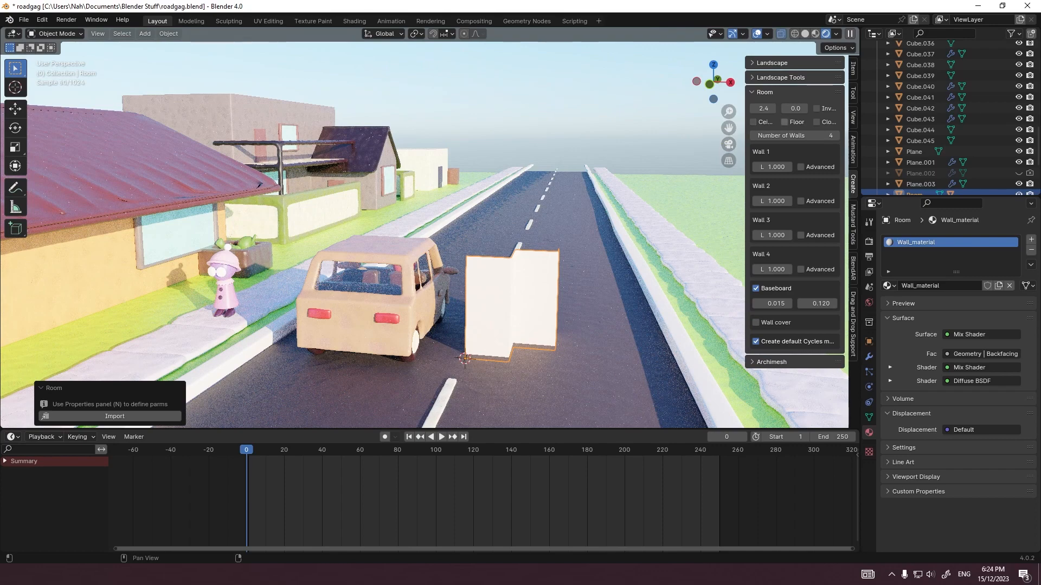
{"action": "left_click", "coordinate": [753, 122]}
{"action": "left_click_drag", "start_coordinate": [745, 244], "coordinate": [675, 249]}
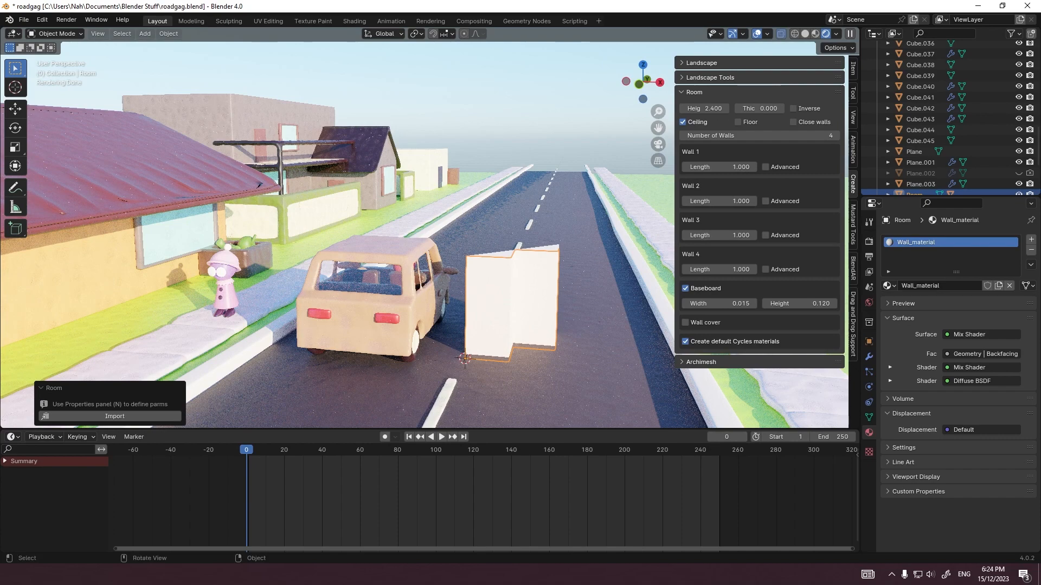
{"action": "middle_click_drag", "start_coordinate": [542, 244], "coordinate": [515, 244]}
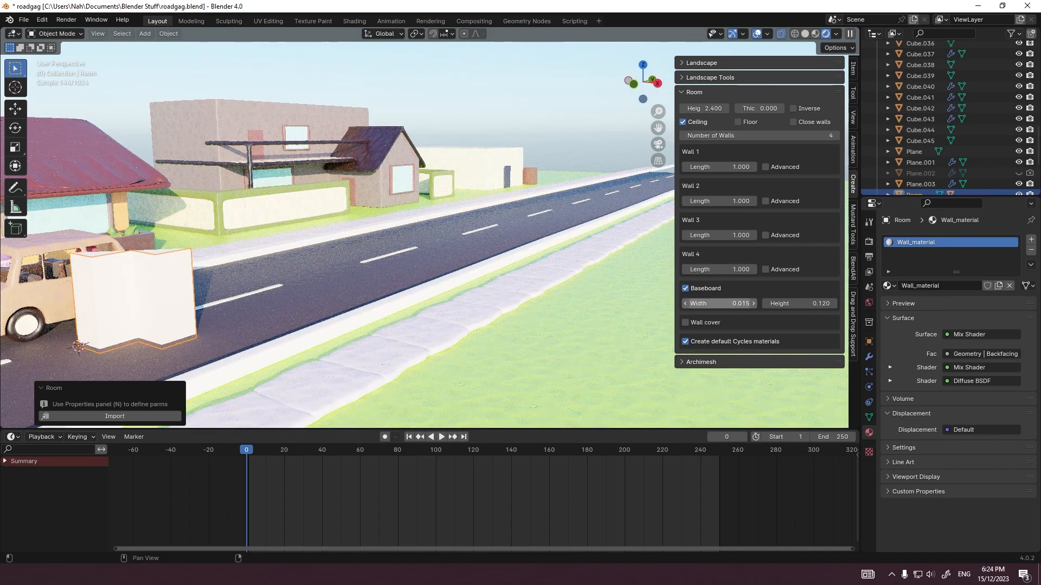
Step: Set the length of the room's fourth wall to 10.930 and enable the wall cover
{"action": "left_click_drag", "start_coordinate": [721, 269], "coordinate": [797, 270]}
{"action": "left_click", "coordinate": [686, 322]}
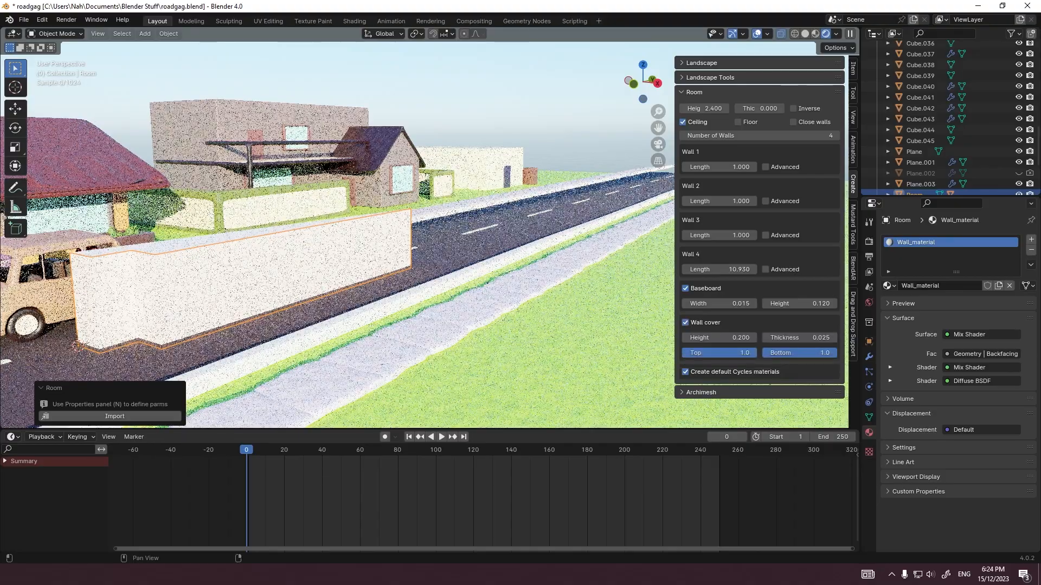
{"action": "mouse_move", "coordinate": [585, 309]}
{"action": "middle_mouse_down"}
{"action": "mouse_move", "coordinate": [616, 314]}
{"action": "mouse_move", "coordinate": [606, 308]}
{"action": "middle_mouse_up"}
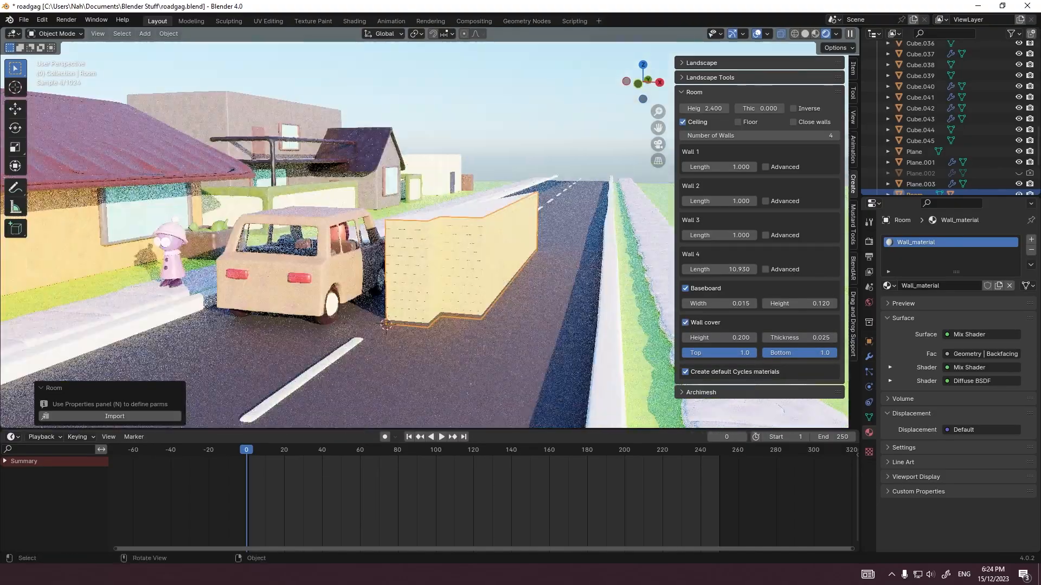
Step: Undo the room's wall cover, wall length, ceiling and wall count changes
{"action": "key", "text": "ctrl+z"}
{"action": "key", "text": "ctrl+z"}
{"action": "key", "text": "ctrl+z"}
{"action": "key", "text": "ctrl+z"}
{"action": "key", "text": "ctrl+z"}
{"action": "key", "text": "ctrl+z"}
{"action": "key", "text": "ctrl+z"}
{"action": "key", "text": "ctrl+z"}
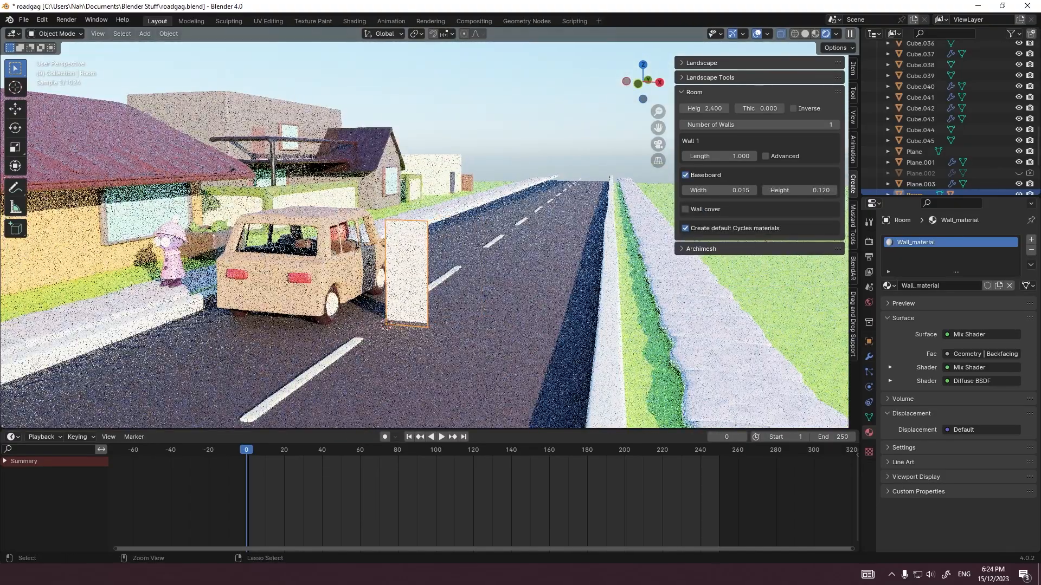
{"action": "key", "text": "shift+a"}
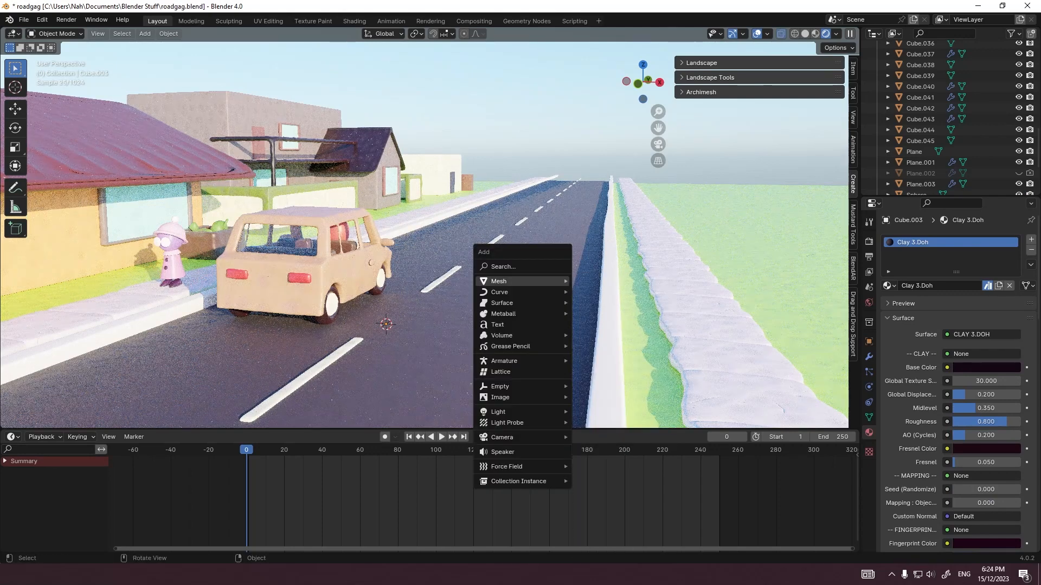
{"action": "mouse_move", "coordinate": [521, 281]}
{"action": "mouse_move", "coordinate": [608, 462]}
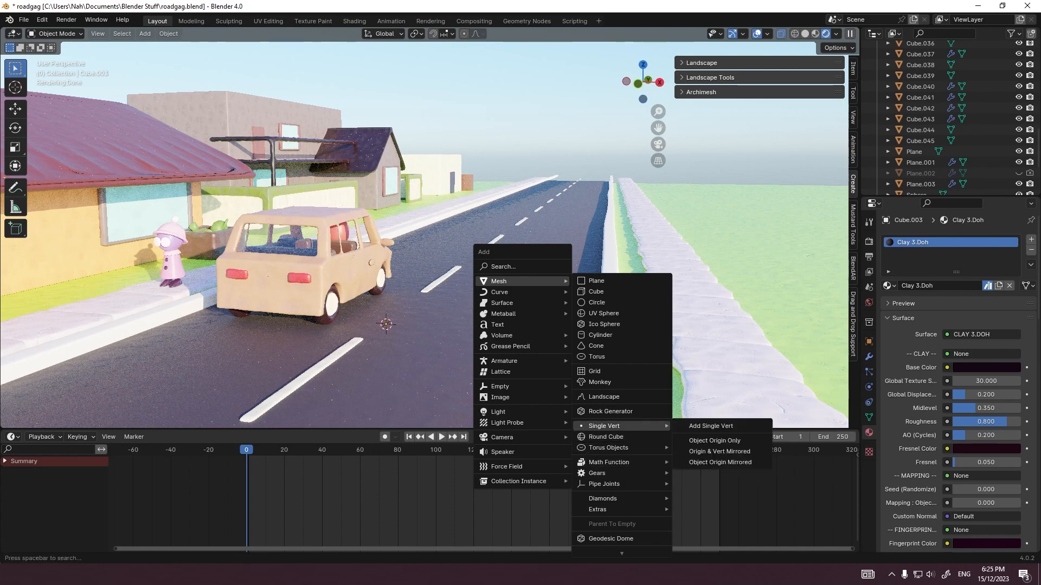
{"action": "mouse_move", "coordinate": [618, 510]}
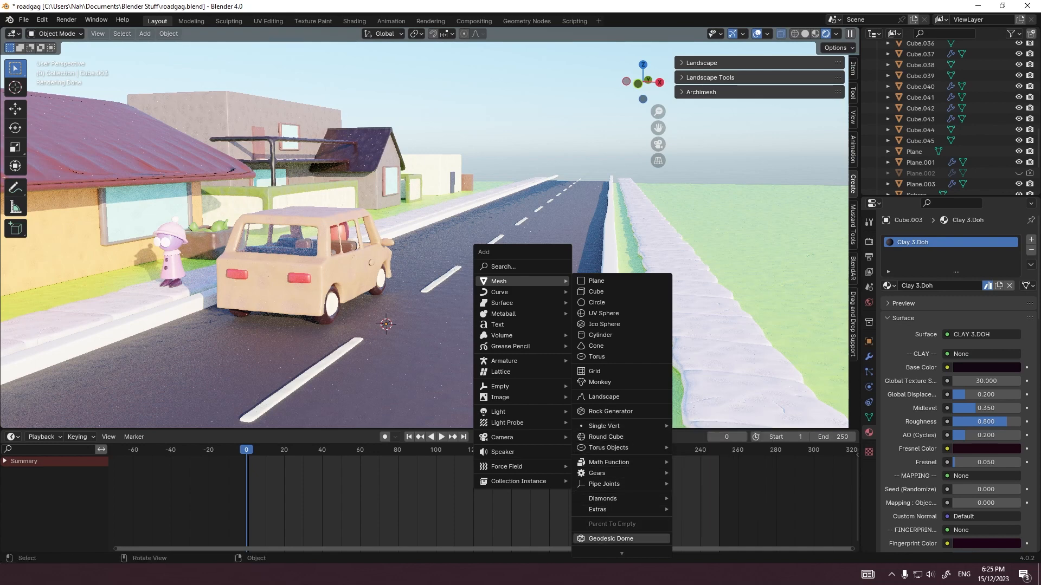
{"action": "mouse_move", "coordinate": [618, 549]}
{"action": "mouse_move", "coordinate": [713, 548]}
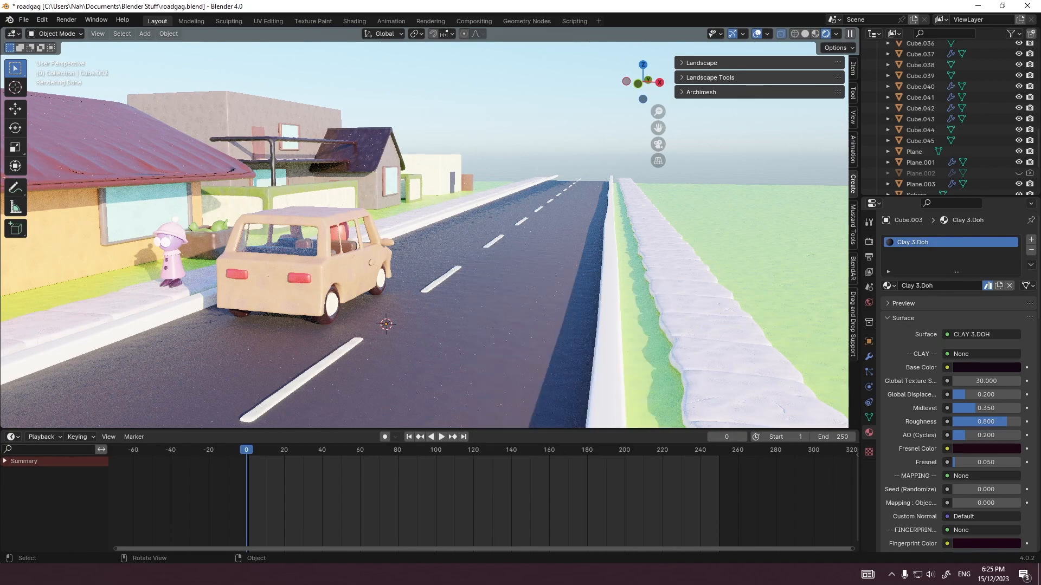
Step: Add a cube mesh and move it 10 m along X to the open side of the road
{"action": "scroll", "coordinate": [425, 236], "scroll_direction": "down", "scroll_amount": 6}
{"action": "middle_click_drag", "start_coordinate": [424, 235], "coordinate": [449, 236]}
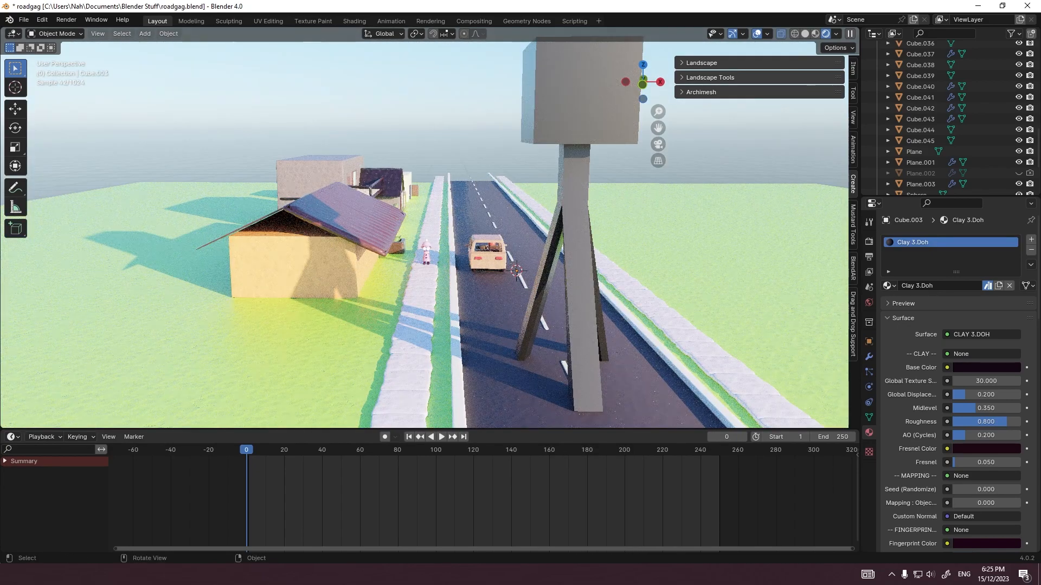
{"action": "key", "text": "shift+a"}
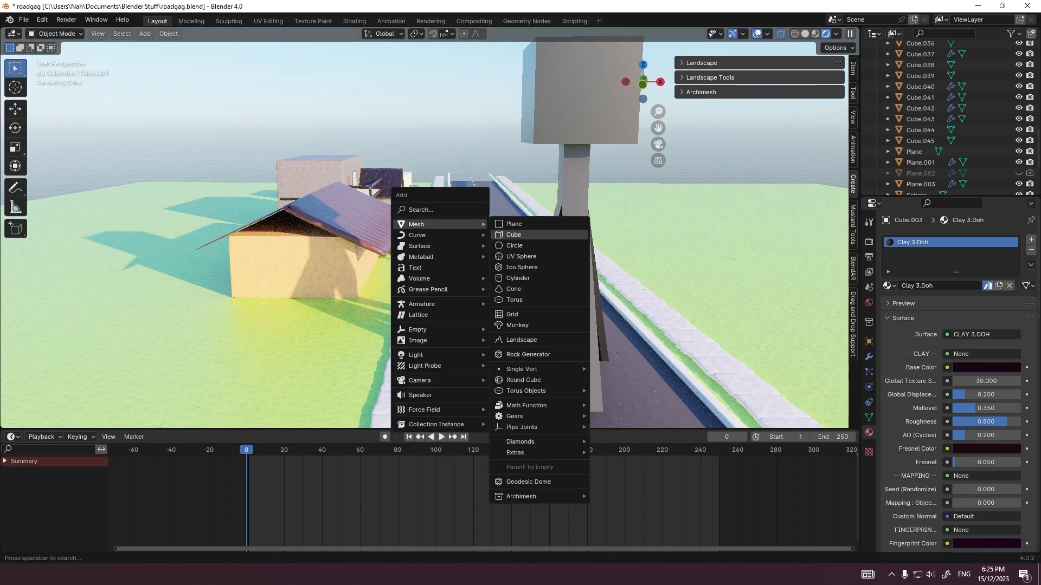
{"action": "middle_click_drag", "start_coordinate": [613, 304], "coordinate": [578, 304]}
{"action": "key", "text": "shift+a"}
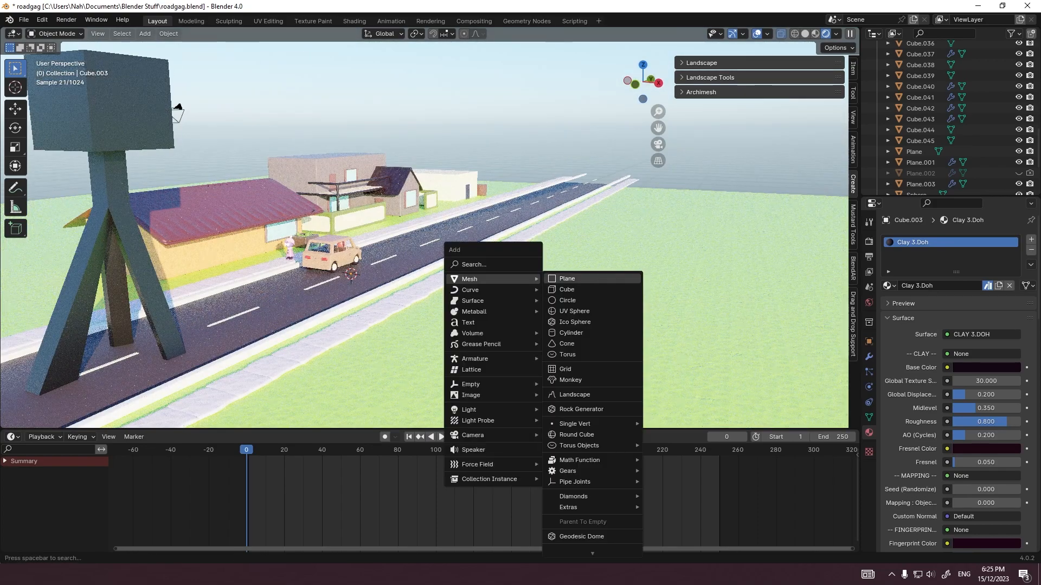
{"action": "left_click", "coordinate": [574, 289]}
{"action": "key", "text": "grave"}
{"action": "left_click", "coordinate": [413, 232]}
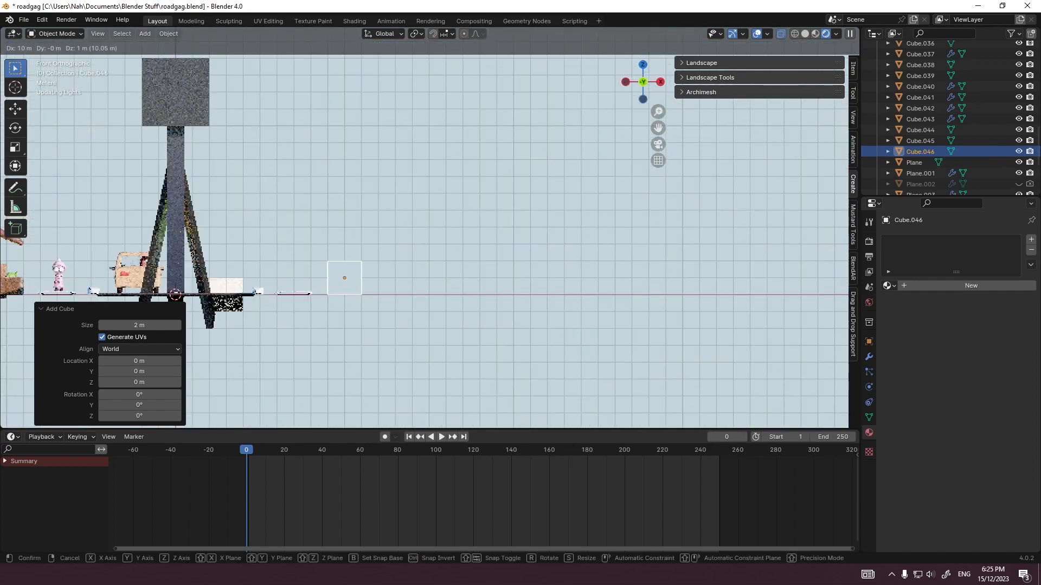
Step: Scale the new cube's mesh down along Z into a thin flat slab
{"action": "key", "text": "Tab"}
{"action": "key", "text": "s"}
{"action": "key", "text": "z"}
{"action": "right_click", "coordinate": [344, 312]}
{"action": "key", "text": "n"}
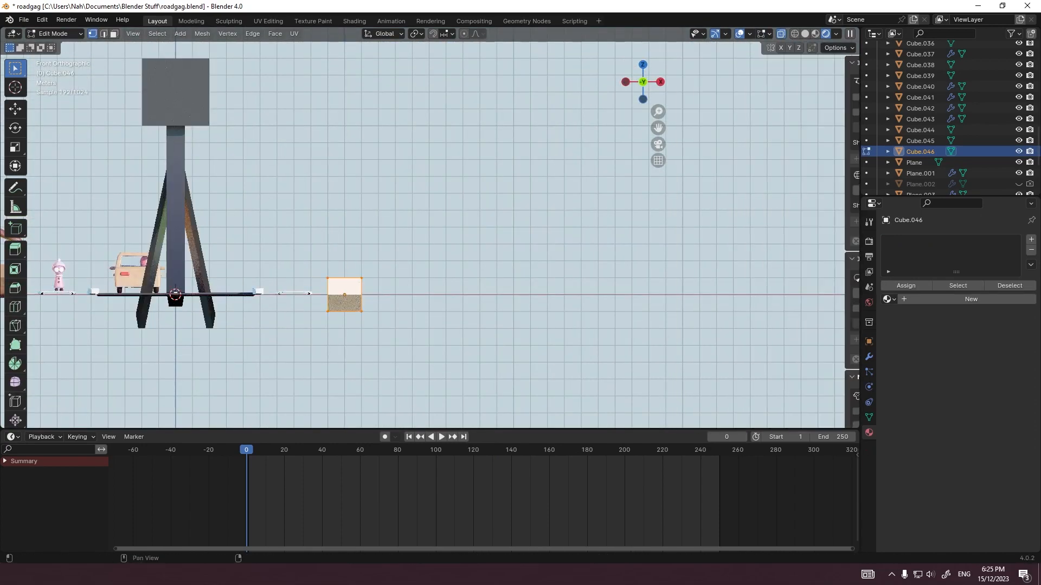
{"action": "middle_click_drag", "start_coordinate": [344, 313], "coordinate": [430, 257], "text": "shift"}
{"action": "scroll", "coordinate": [429, 257], "scroll_direction": "up", "scroll_amount": 5}
{"action": "key", "text": "s"}
{"action": "key", "text": "z"}
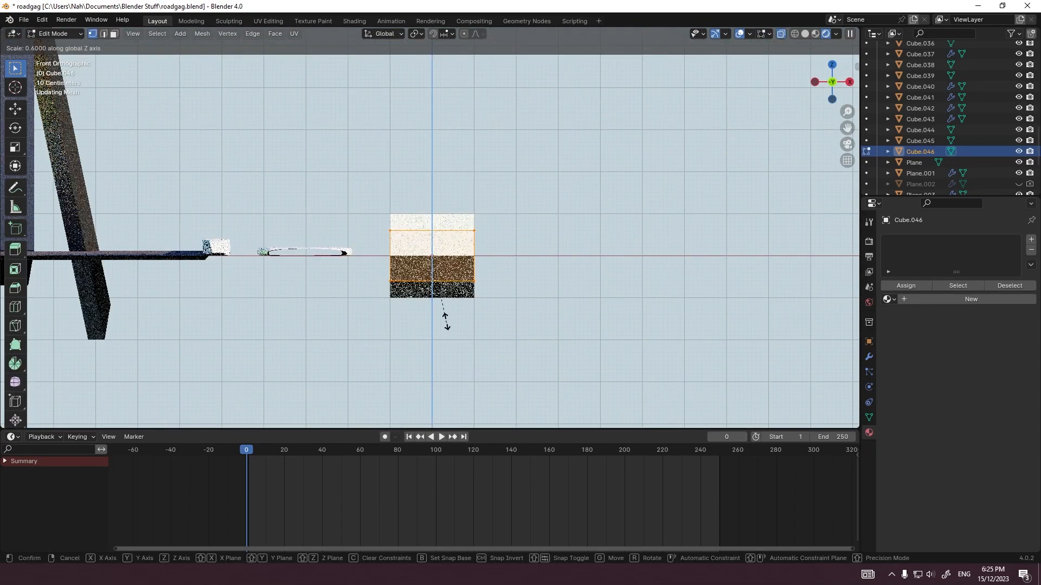
{"action": "key", "text": "Return"}
{"action": "key", "text": "Tab"}
{"action": "scroll", "coordinate": [432, 266], "scroll_direction": "up", "scroll_amount": 2}
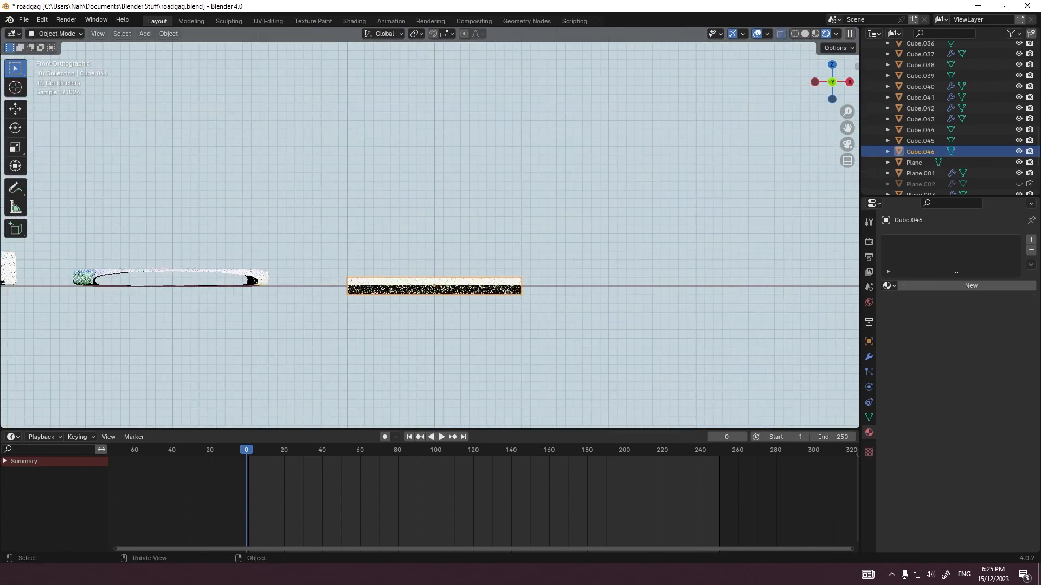
Step: Raise the flat slab by 0.1 m along Z
{"action": "key", "text": "g"}
{"action": "key", "text": "z"}
{"action": "key", "text": "0"}
{"action": "key", "text": "period"}
{"action": "key", "text": "1"}
{"action": "key", "text": "Return"}
Step: Lower the slab's top face by 0.1 m along Z
{"action": "key", "text": "Tab"}
{"action": "left_click", "coordinate": [433, 262]}
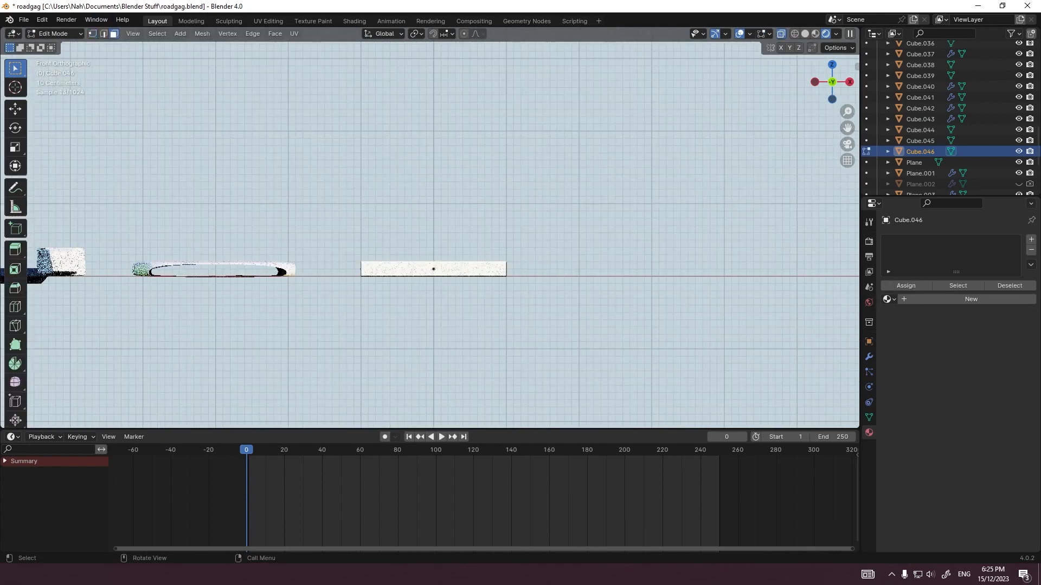
{"action": "key", "text": "g"}
{"action": "key", "text": "z"}
{"action": "key", "text": "minus"}
{"action": "key", "text": "0"}
{"action": "key", "text": "period"}
{"action": "key", "text": "1"}
{"action": "key", "text": "Return"}
Step: Scale the whole slab up in X and Y only, into a large square ground lot
{"action": "key", "text": "a"}
{"action": "key", "text": "s"}
{"action": "key", "text": "shift+z"}
{"action": "key", "text": "Return"}
{"action": "scroll", "coordinate": [441, 262], "scroll_direction": "down", "scroll_amount": 13}
{"action": "key", "text": "grave"}
{"action": "left_click", "coordinate": [441, 233]}
{"action": "key", "text": "Tab"}
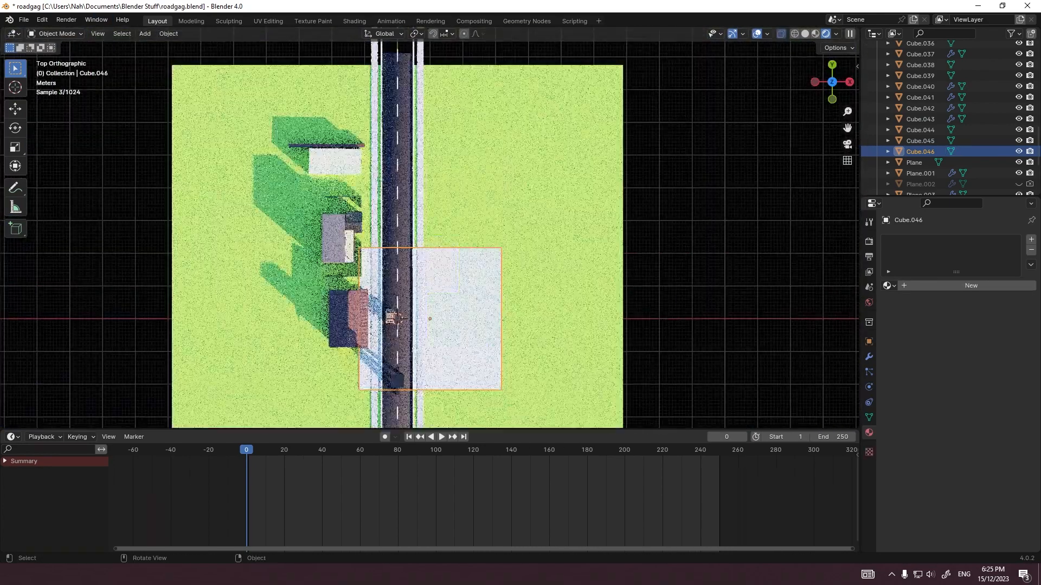
Step: Move the square slab 24 m along X off the road, and shift it back 3 m towards the sidewalk
{"action": "key", "text": "g"}
{"action": "key", "text": "x"}
{"action": "key", "text": "Return"}
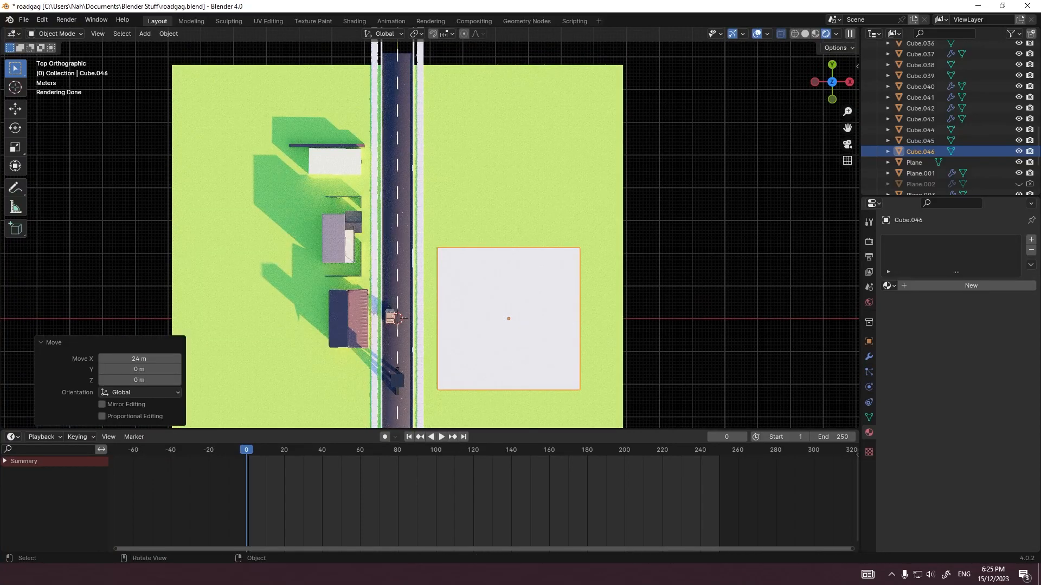
{"action": "key", "text": "KP_0"}
{"action": "key", "text": "g"}
{"action": "key", "text": "x"}
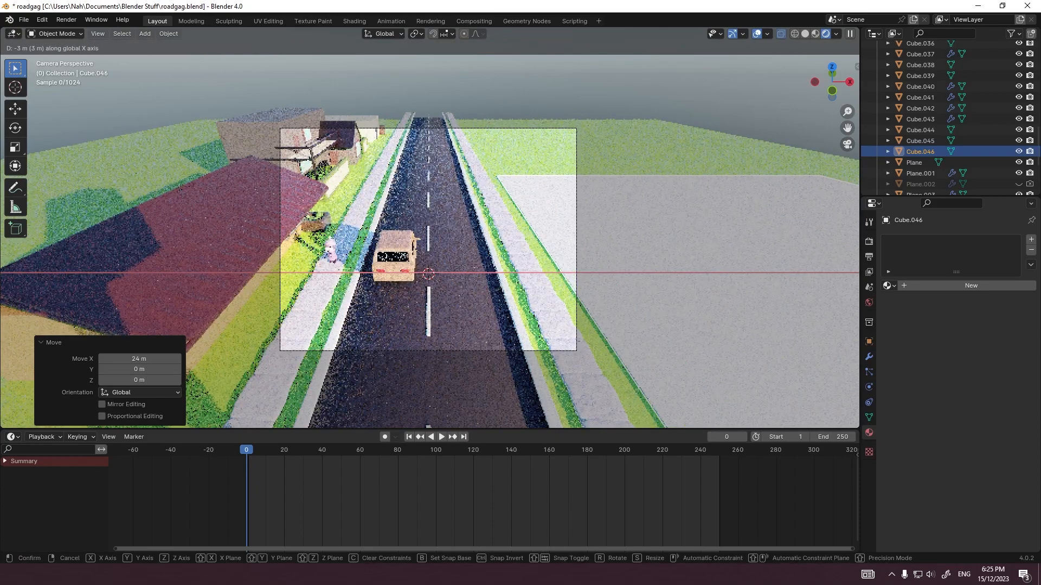
{"action": "key", "text": "Return"}
{"action": "key", "text": "g"}
{"action": "key", "text": "y"}
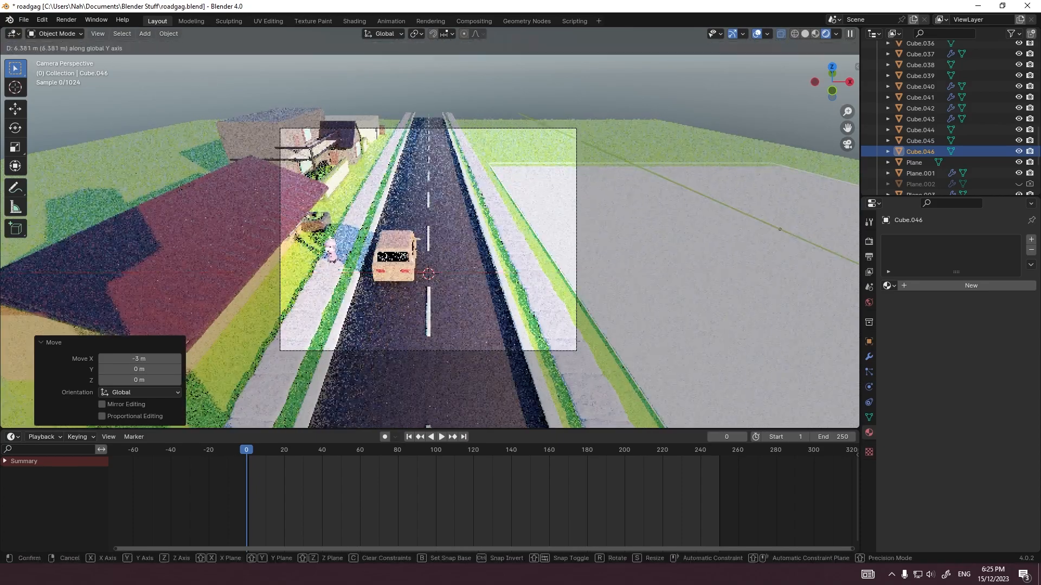
{"action": "key", "text": "Escape"}
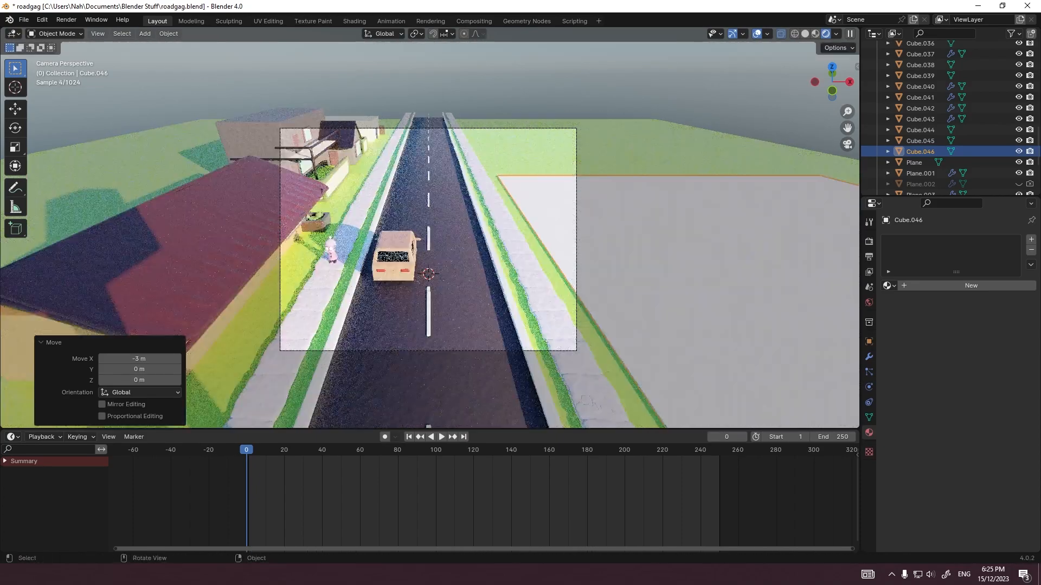
Step: Try scaling the slab's mesh to 0.3 in X and Y, keeping its thickness
{"action": "key", "text": "KP_7"}
{"action": "scroll", "coordinate": [428, 239], "scroll_direction": "up", "scroll_amount": 3}
{"action": "key", "text": "Tab"}
{"action": "key", "text": "s"}
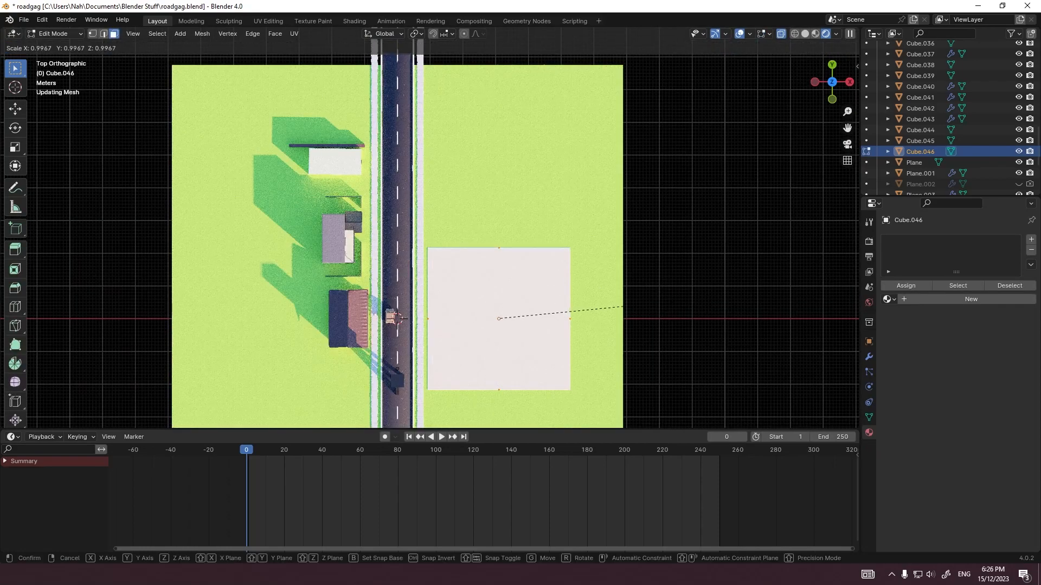
{"action": "key", "text": "shift+z"}
{"action": "left_click", "coordinate": [531, 325], "text": "ctrl"}
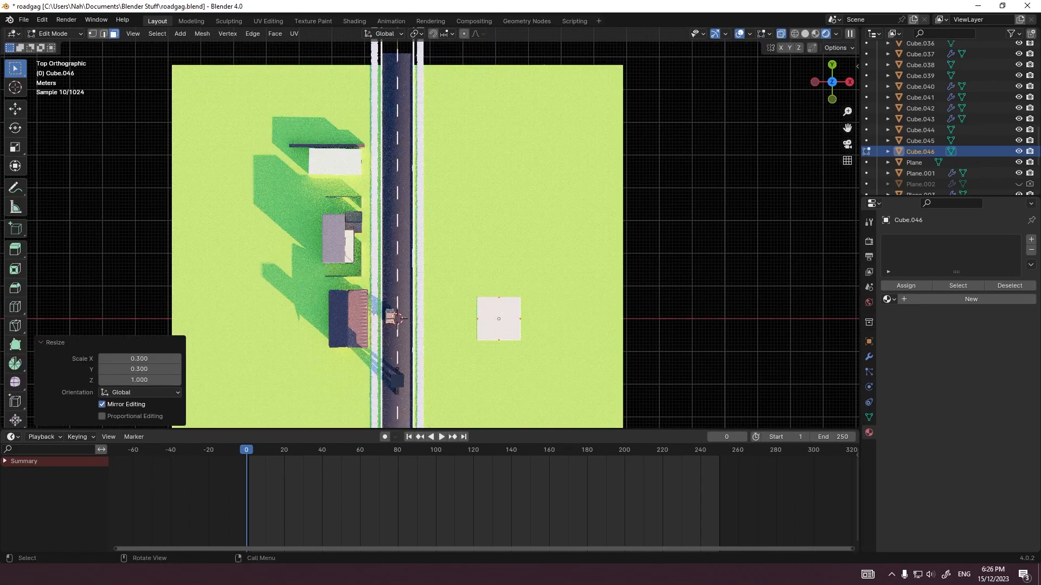
{"action": "key", "text": "ctrl+z"}
{"action": "key", "text": "Tab"}
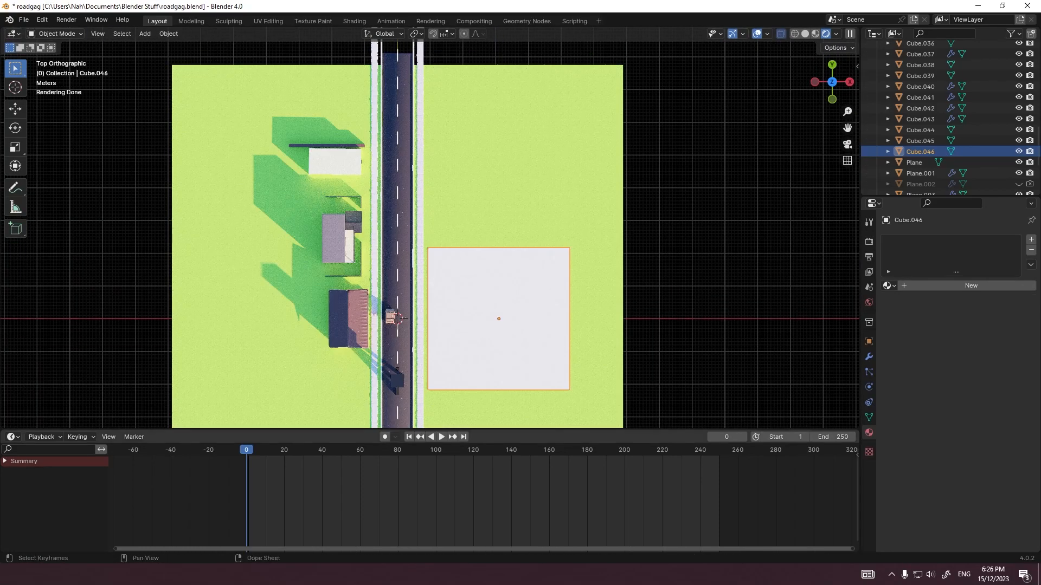
Step: Examine how the slab fills the camera framing beside the road
{"action": "key", "text": "KP_0"}
{"action": "scroll", "coordinate": [740, 259], "scroll_direction": "up", "scroll_amount": 3}
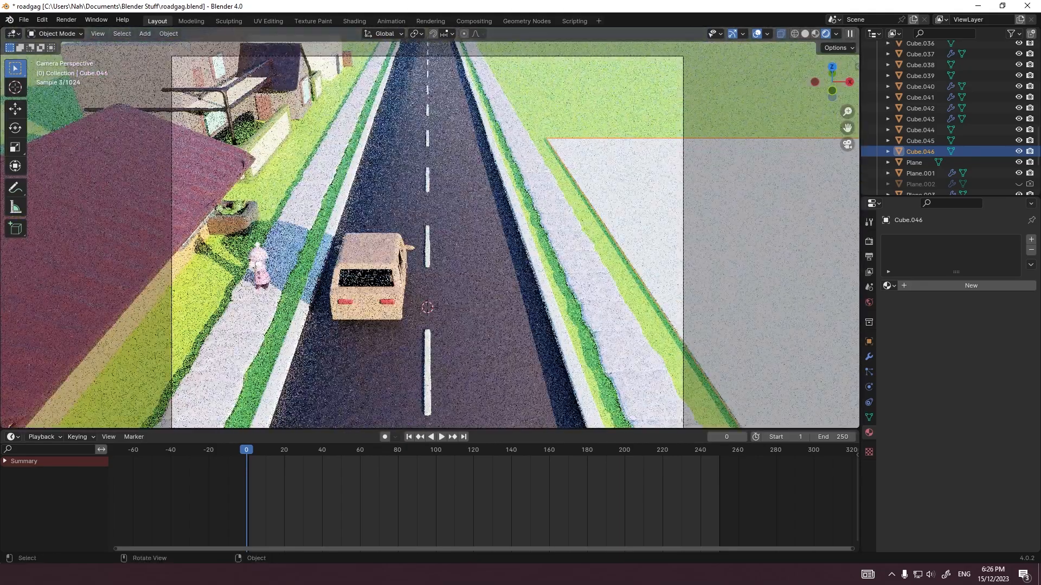
{"action": "scroll", "coordinate": [741, 259], "scroll_direction": "down", "scroll_amount": 4}
{"action": "scroll", "coordinate": [740, 259], "scroll_direction": "up", "scroll_amount": 4}
{"action": "scroll", "coordinate": [740, 258], "scroll_direction": "down", "scroll_amount": 5}
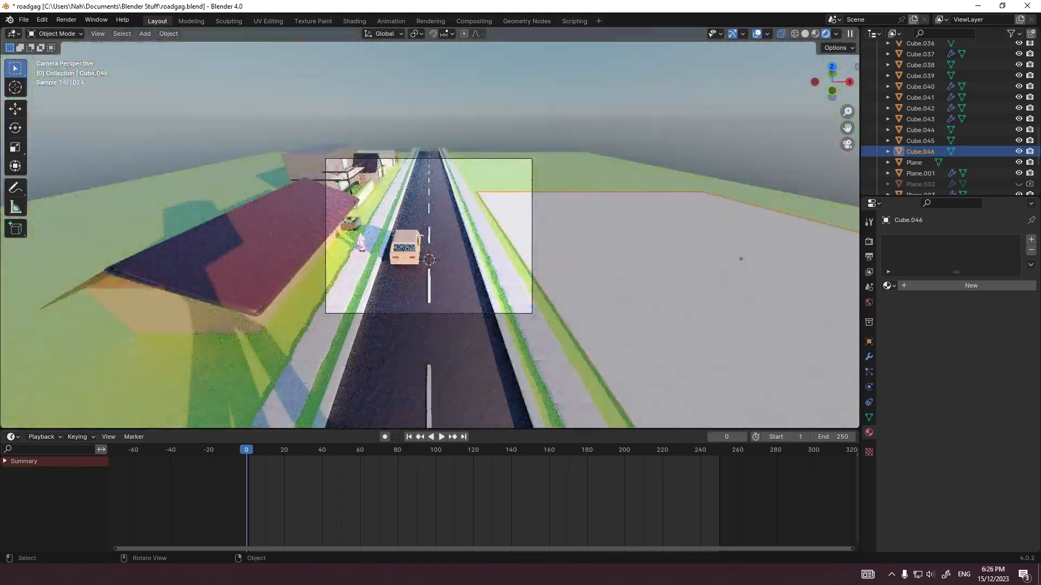
{"action": "scroll", "coordinate": [740, 259], "scroll_direction": "up", "scroll_amount": 2}
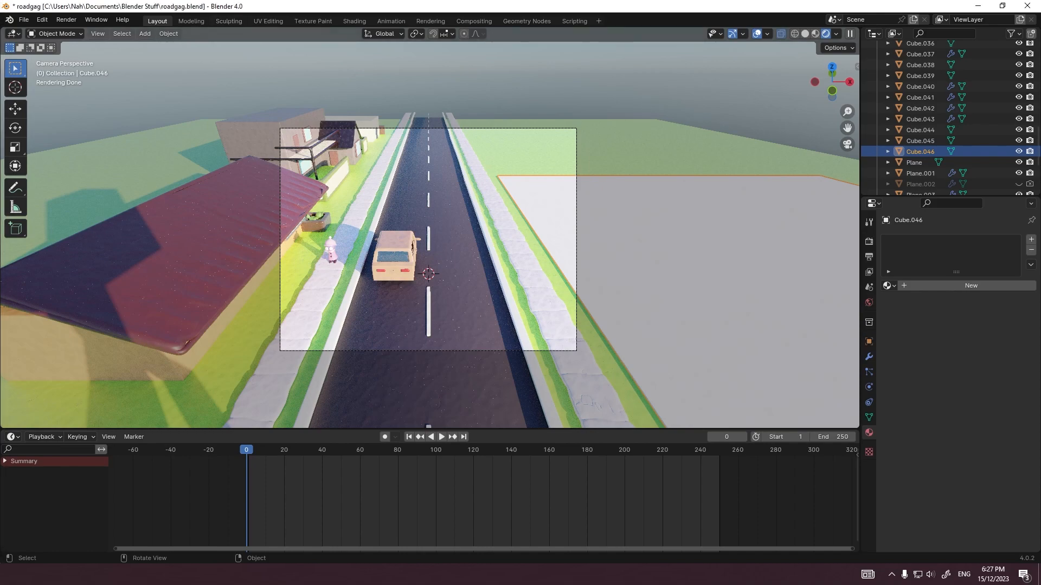
{"action": "scroll", "coordinate": [430, 234], "scroll_direction": "down", "scroll_amount": 4}
{"action": "scroll", "coordinate": [430, 234], "scroll_direction": "up", "scroll_amount": 4}
Step: Move the slab's outer side face -22 m along X to narrow the lot
{"action": "middle_click_drag", "start_coordinate": [430, 233], "coordinate": [440, 241]}
{"action": "scroll", "coordinate": [439, 241], "scroll_direction": "down", "scroll_amount": 10}
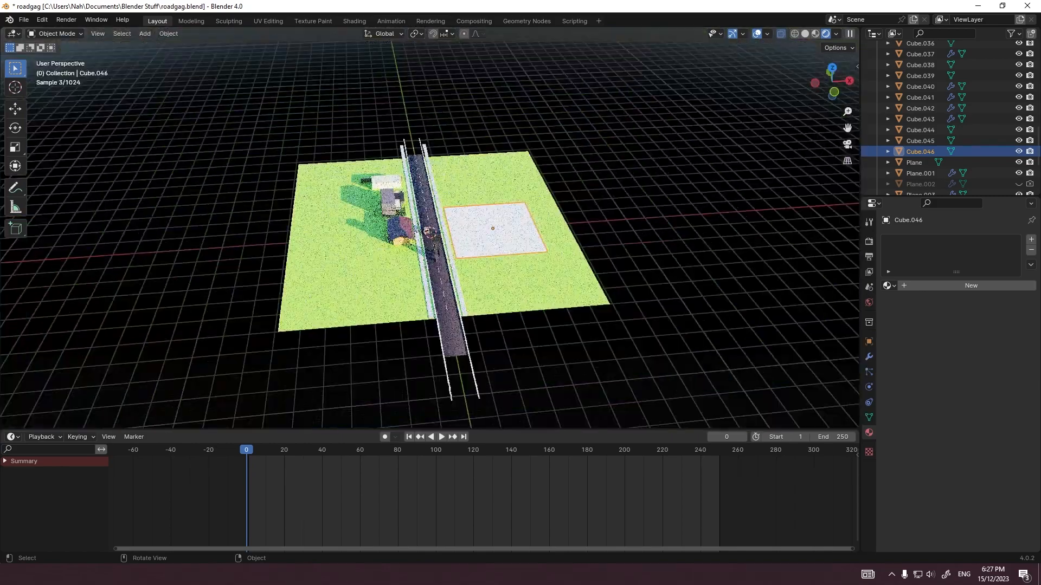
{"action": "scroll", "coordinate": [440, 241], "scroll_direction": "up", "scroll_amount": 5}
{"action": "key", "text": "Tab"}
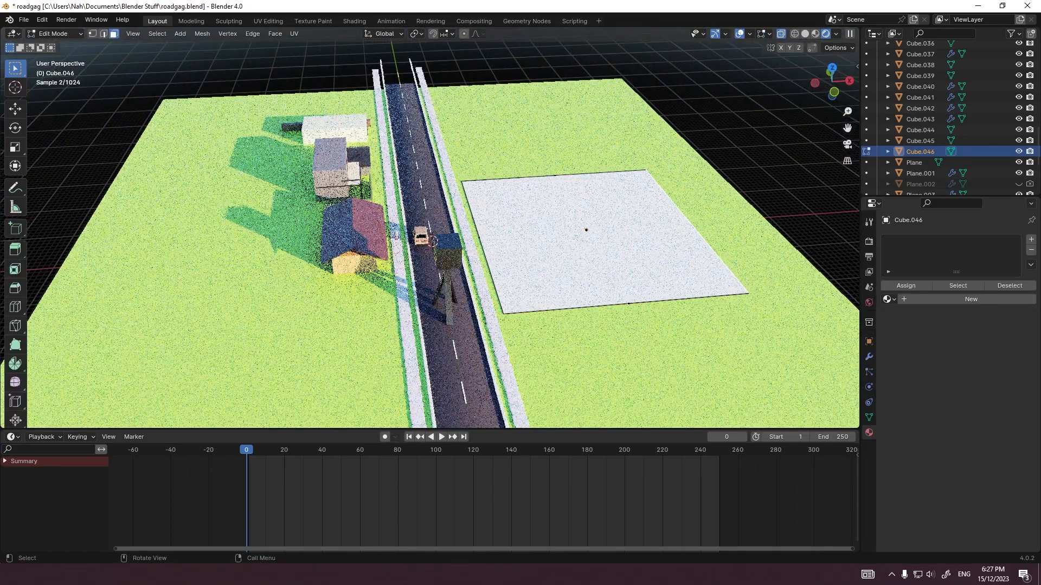
{"action": "key", "text": "g"}
{"action": "key", "text": "x"}
{"action": "key", "text": "Return"}
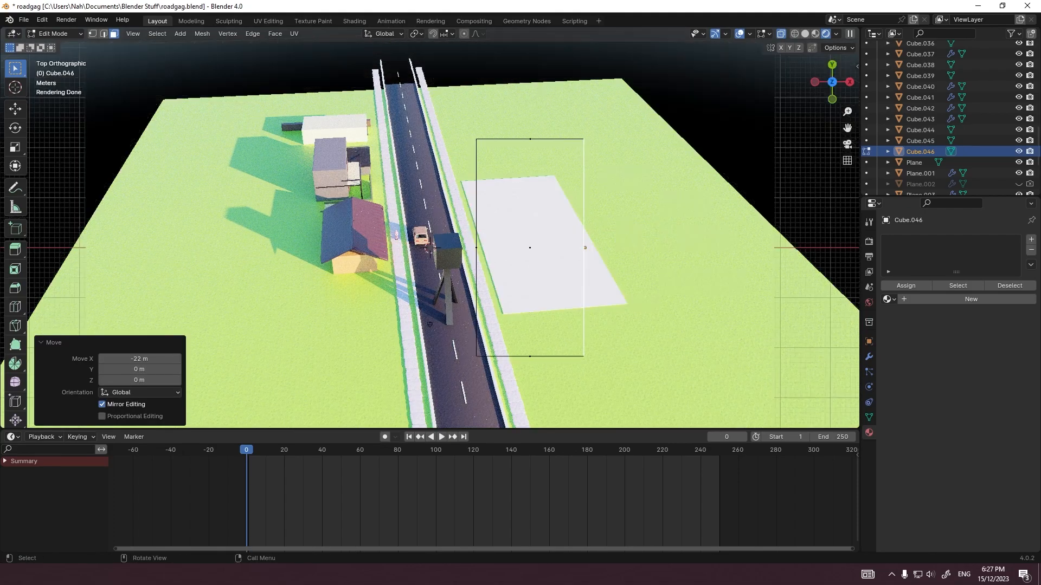
Step: Adjust the slab's outer side face by 0.26 m along X, working in the top view
{"action": "key", "text": "KP_7"}
{"action": "middle_click_drag", "start_coordinate": [549, 252], "coordinate": [361, 196], "text": "shift"}
{"action": "scroll", "coordinate": [488, 252], "scroll_direction": "up", "scroll_amount": 2}
{"action": "scroll", "coordinate": [362, 196], "scroll_direction": "up", "scroll_amount": 3}
{"action": "left_click", "coordinate": [461, 187]}
{"action": "scroll", "coordinate": [460, 206], "scroll_direction": "up", "scroll_amount": 7}
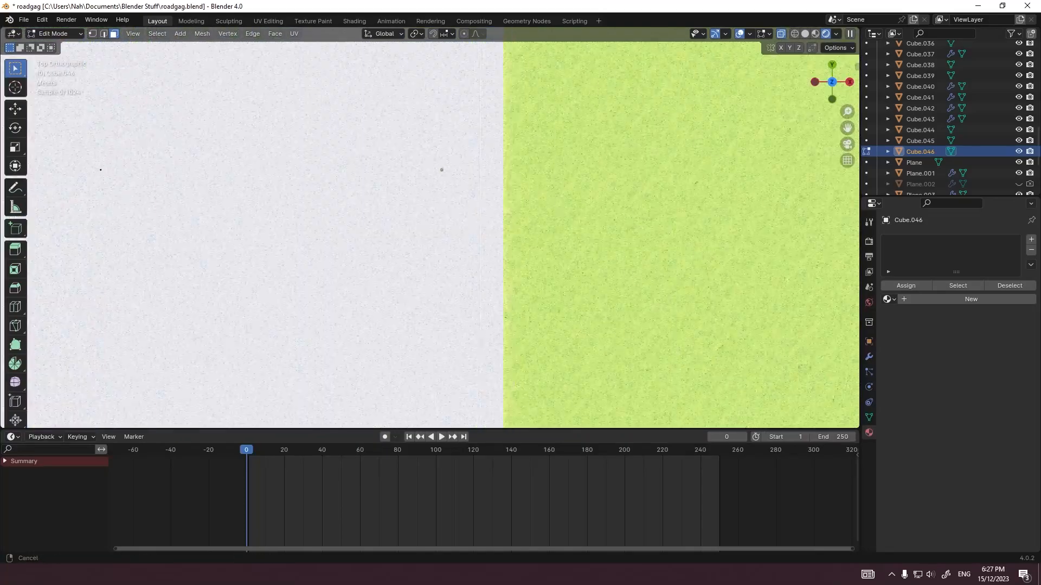
{"action": "middle_click_drag", "start_coordinate": [441, 167], "coordinate": [376, 141], "text": "shift"}
{"action": "middle_click_drag", "start_coordinate": [445, 98], "coordinate": [415, 298], "text": "shift"}
{"action": "key", "text": "g"}
{"action": "key", "text": "x"}
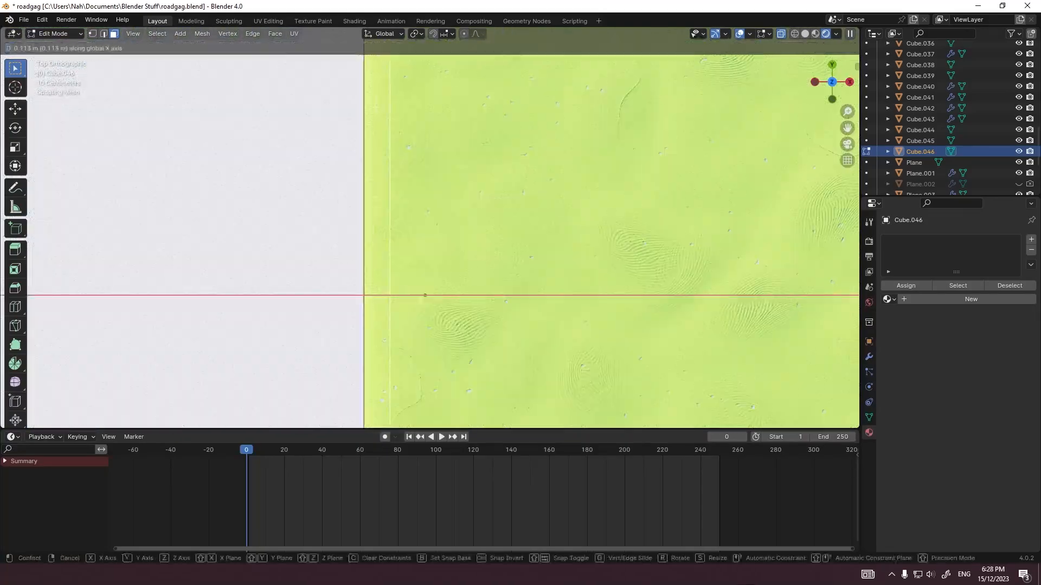
{"action": "left_click", "coordinate": [461, 244]}
{"action": "scroll", "coordinate": [461, 244], "scroll_direction": "down", "scroll_amount": 10}
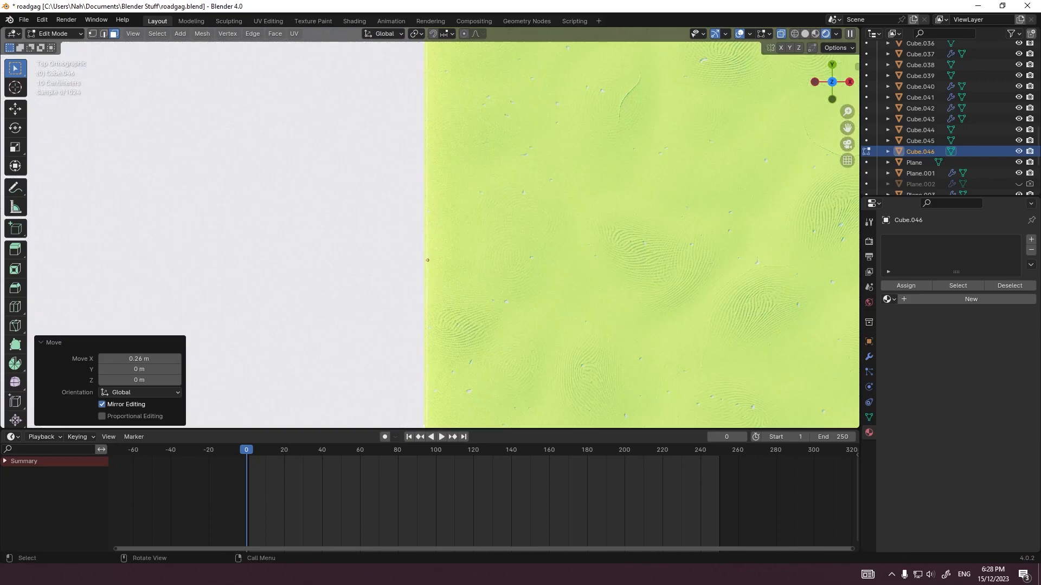
{"action": "key", "text": "Tab"}
{"action": "scroll", "coordinate": [460, 244], "scroll_direction": "down", "scroll_amount": 7}
{"action": "left_click", "coordinate": [499, 227]}
{"action": "key", "text": "KP_0"}
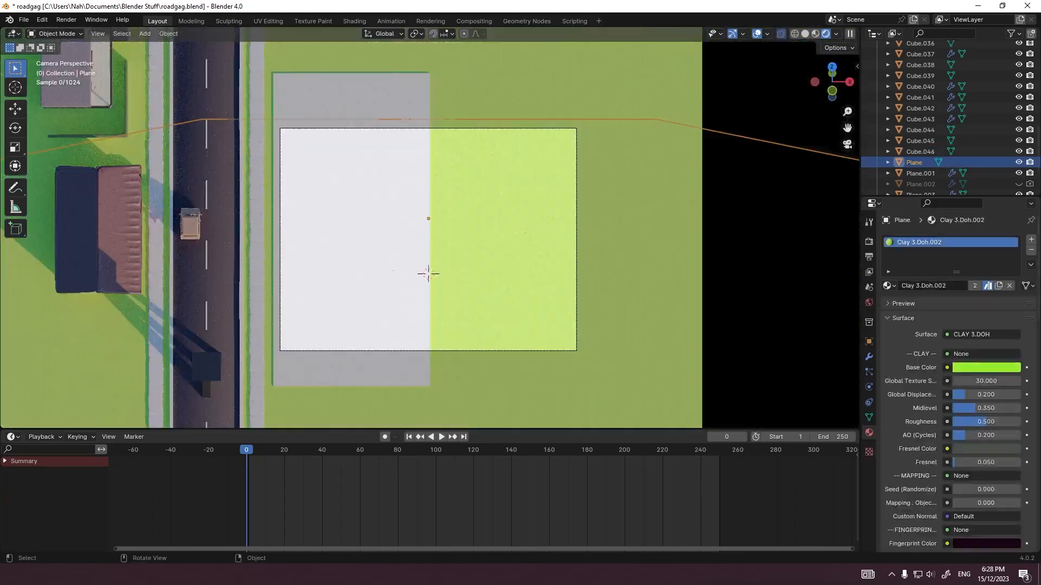
{"action": "scroll", "coordinate": [499, 227], "scroll_direction": "up", "scroll_amount": 1}
{"action": "key", "text": "g"}
{"action": "key", "text": "y"}
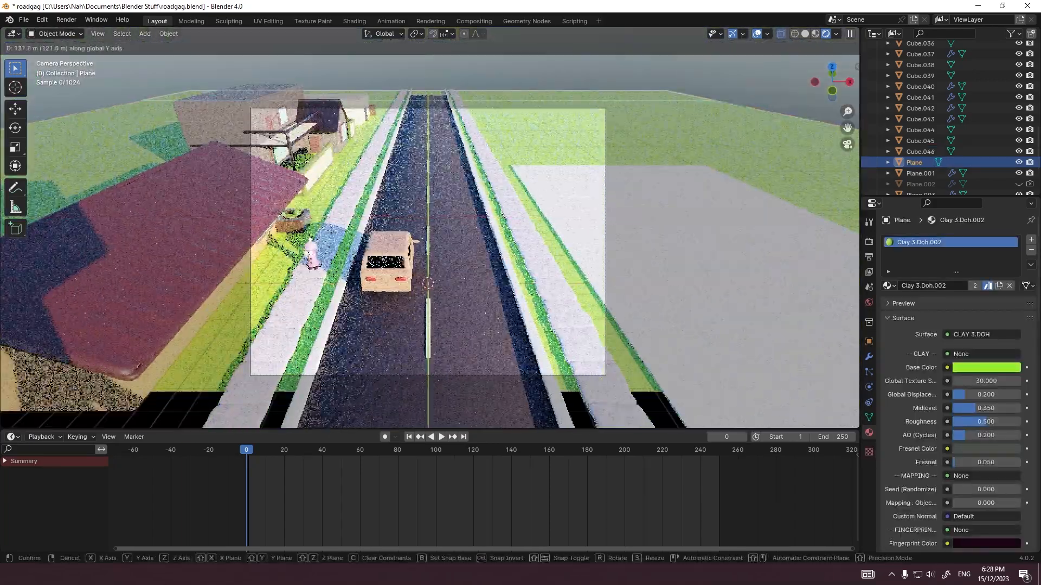
{"action": "key", "text": "Escape"}
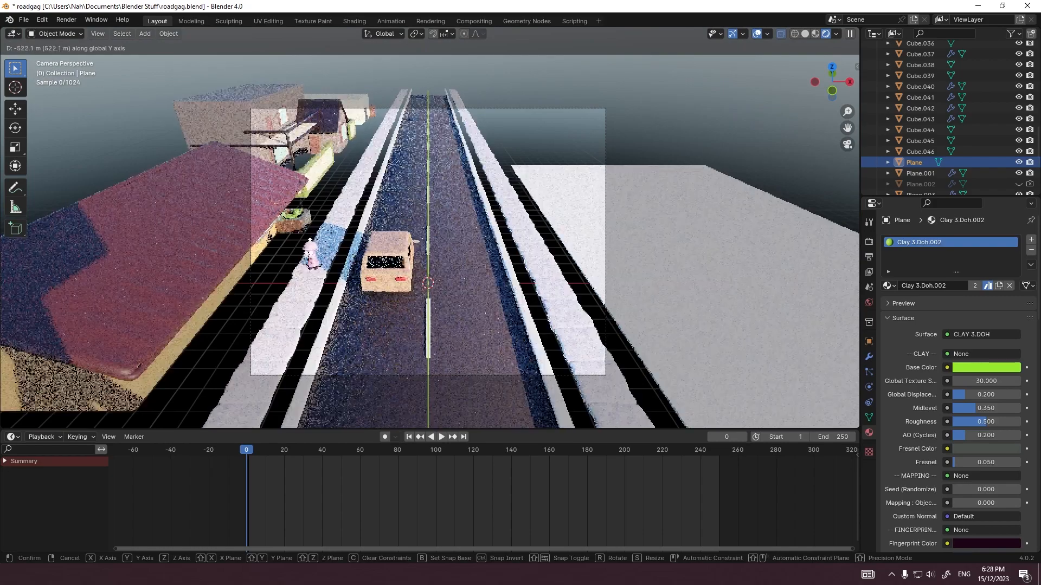
{"action": "key", "text": "g"}
{"action": "key", "text": "z"}
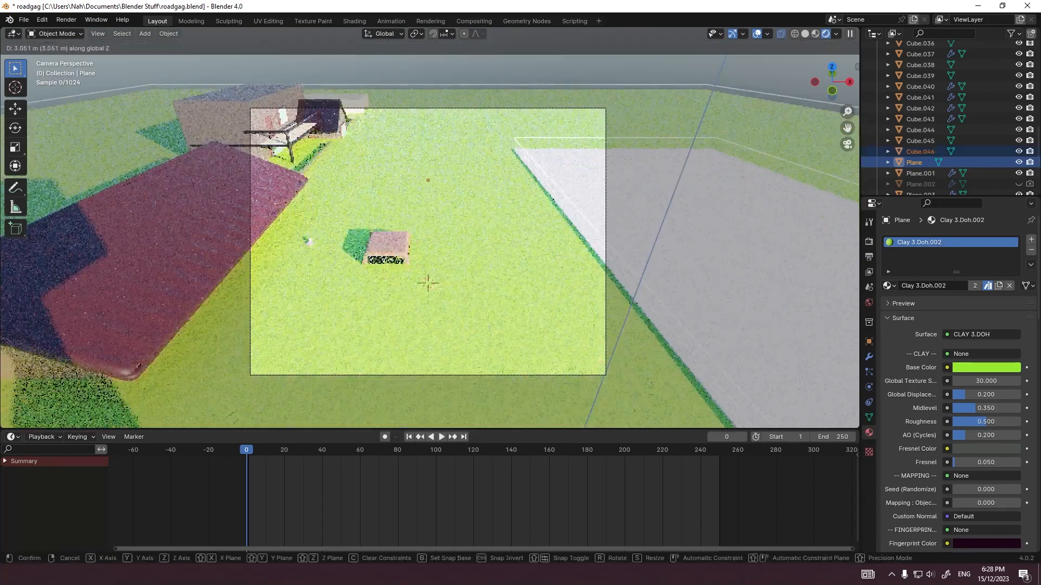
{"action": "key", "text": "Escape"}
Step: Move the slab 6 m along Y, farther down the road
{"action": "left_click", "coordinate": [688, 261]}
{"action": "key", "text": "g"}
{"action": "key", "text": "y"}
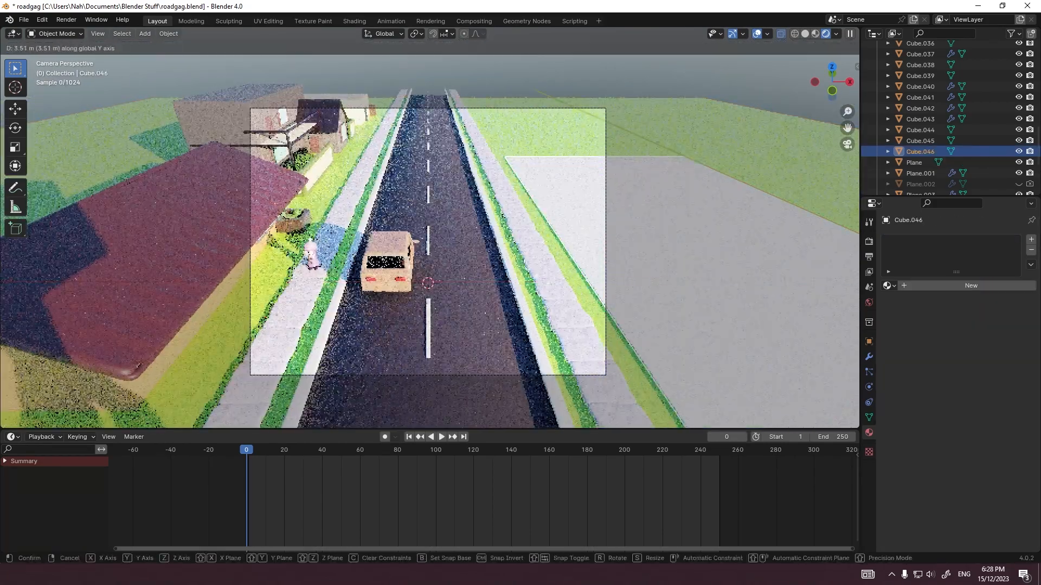
{"action": "left_click", "coordinate": [689, 244]}
Step: Assign the existing Clay 3.Doh material to the slab across the road
{"action": "left_click", "coordinate": [889, 286]}
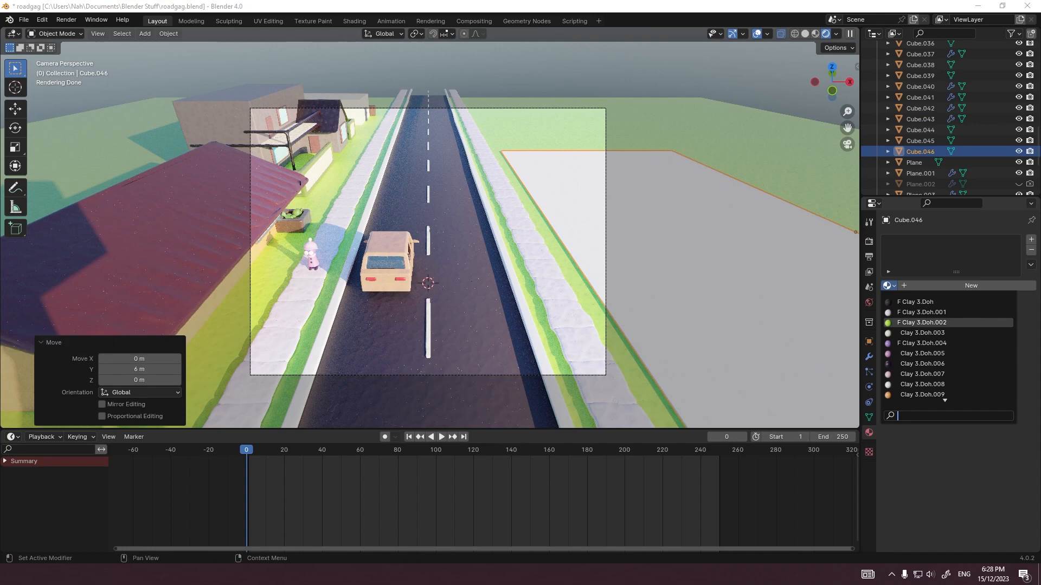
{"action": "scroll", "coordinate": [948, 364], "scroll_direction": "down", "scroll_amount": 4}
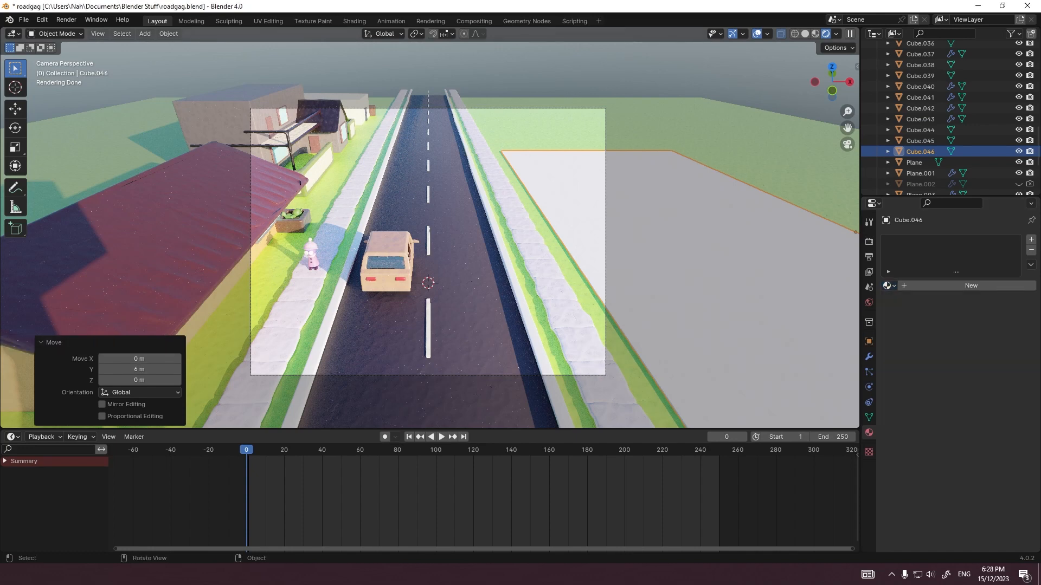
{"action": "left_click", "coordinate": [477, 303]}
{"action": "left_click", "coordinate": [669, 271]}
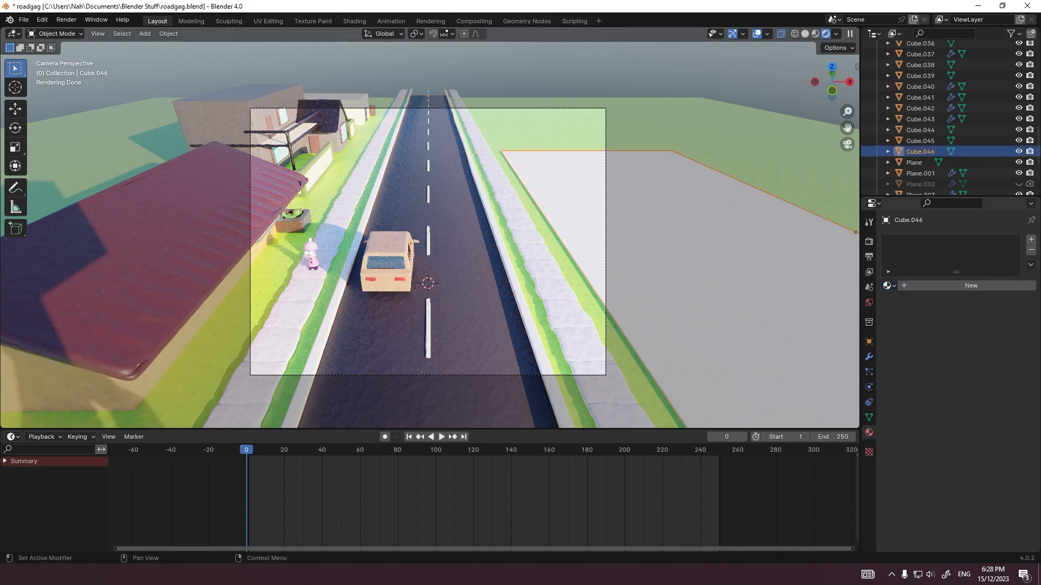
{"action": "left_click", "coordinate": [890, 286]}
{"action": "left_click", "coordinate": [922, 302]}
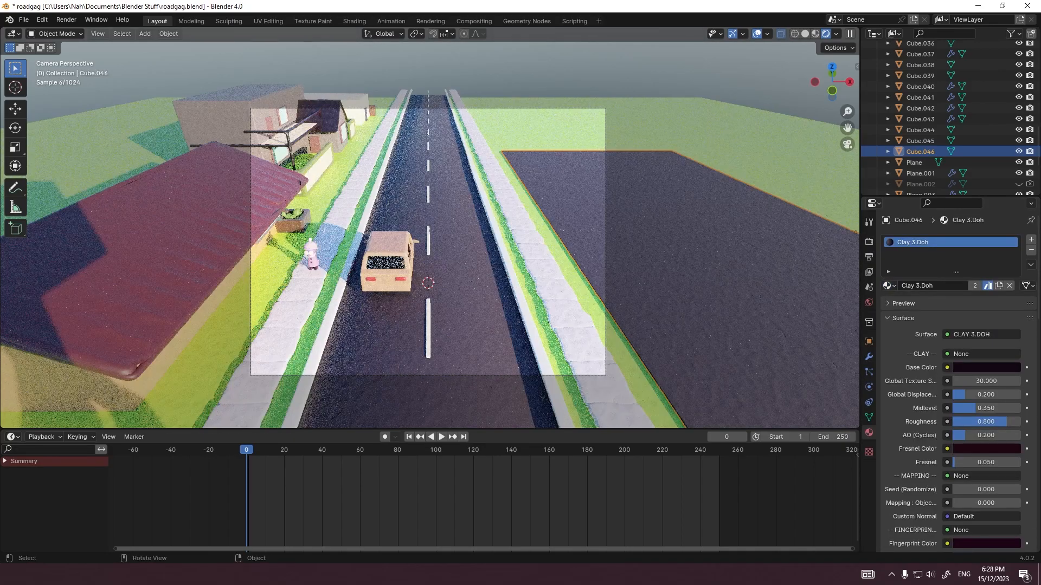
Step: Examine how the dark paved lot looks beside the road in the camera framing
{"action": "scroll", "coordinate": [430, 228], "scroll_direction": "up", "scroll_amount": 3}
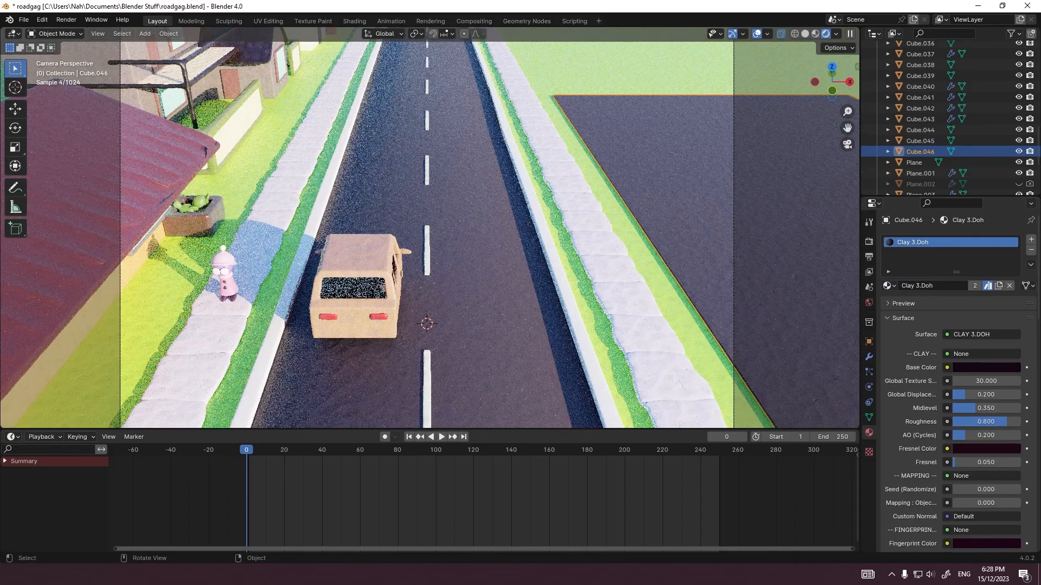
{"action": "scroll", "coordinate": [430, 228], "scroll_direction": "down", "scroll_amount": 4}
{"action": "scroll", "coordinate": [430, 228], "scroll_direction": "up", "scroll_amount": 2}
{"action": "middle_click_drag", "start_coordinate": [430, 228], "coordinate": [351, 219], "text": "shift"}
{"action": "scroll", "coordinate": [351, 219], "scroll_direction": "up", "scroll_amount": 1}
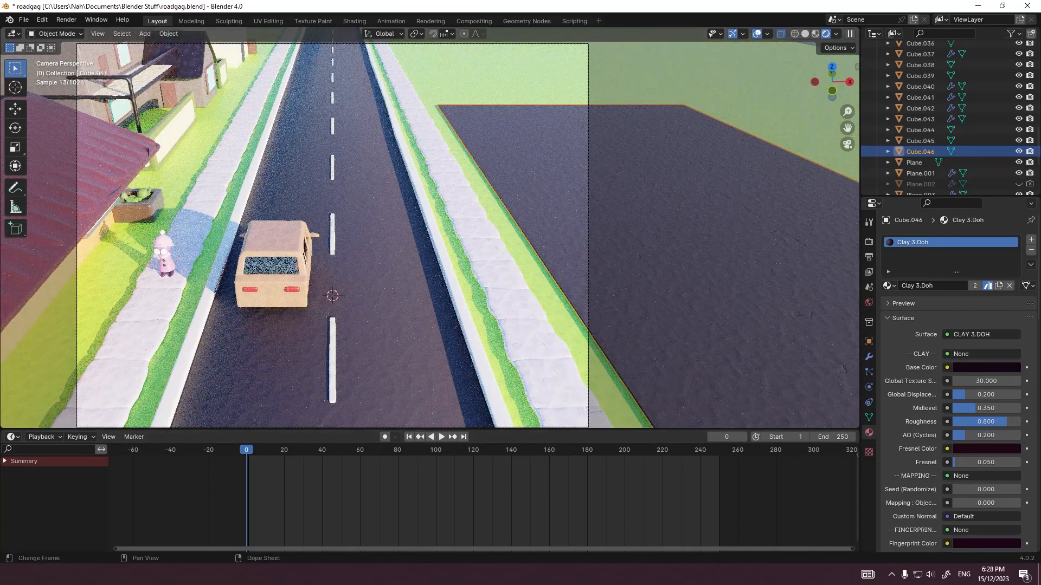
{"action": "scroll", "coordinate": [730, 224], "scroll_direction": "down", "scroll_amount": 3}
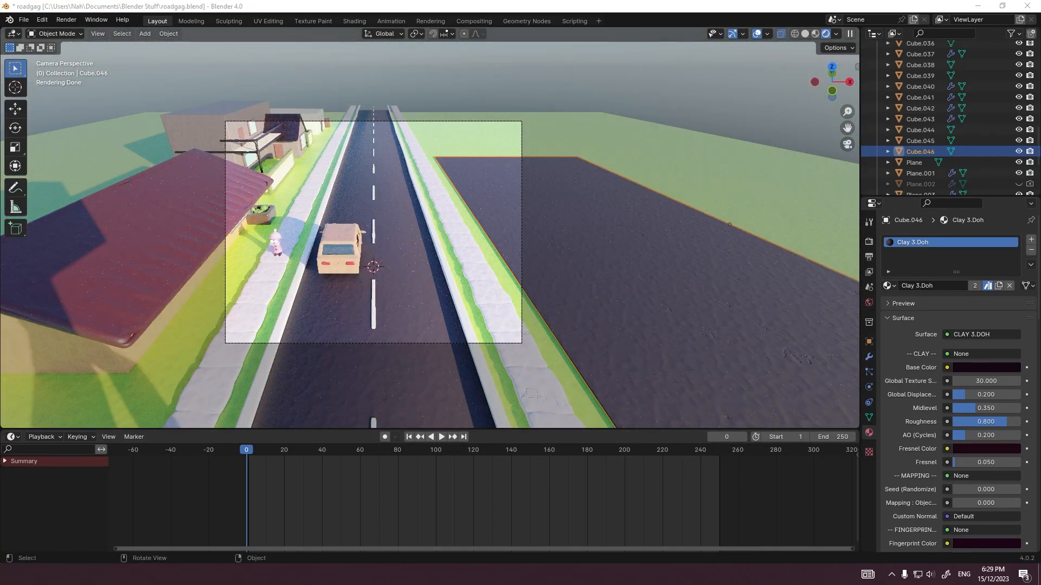
{"action": "left_click", "coordinate": [484, 272]}
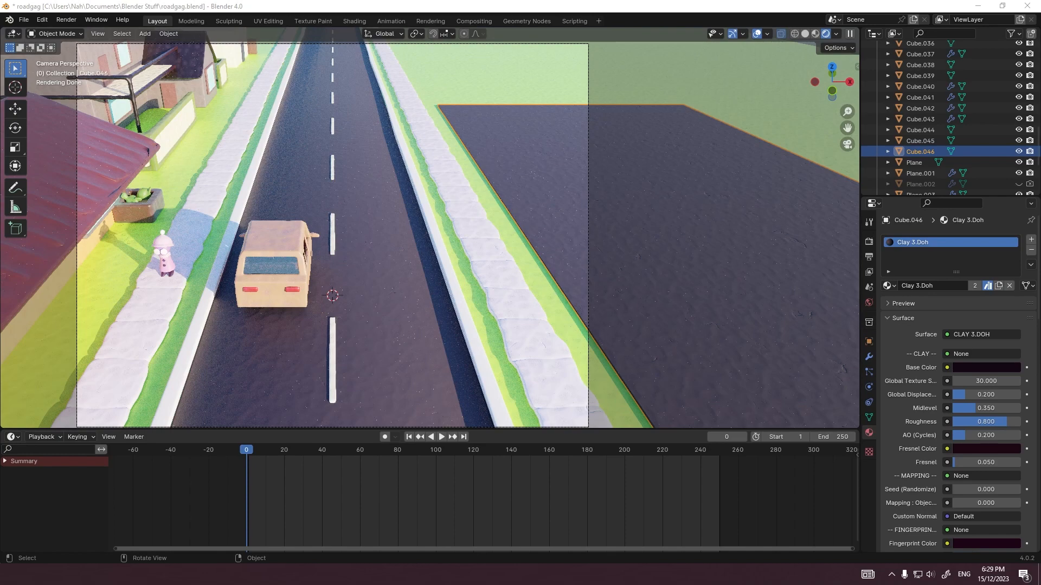
{"action": "scroll", "coordinate": [429, 228], "scroll_direction": "down", "scroll_amount": 2}
{"action": "left_click", "coordinate": [398, 272]}
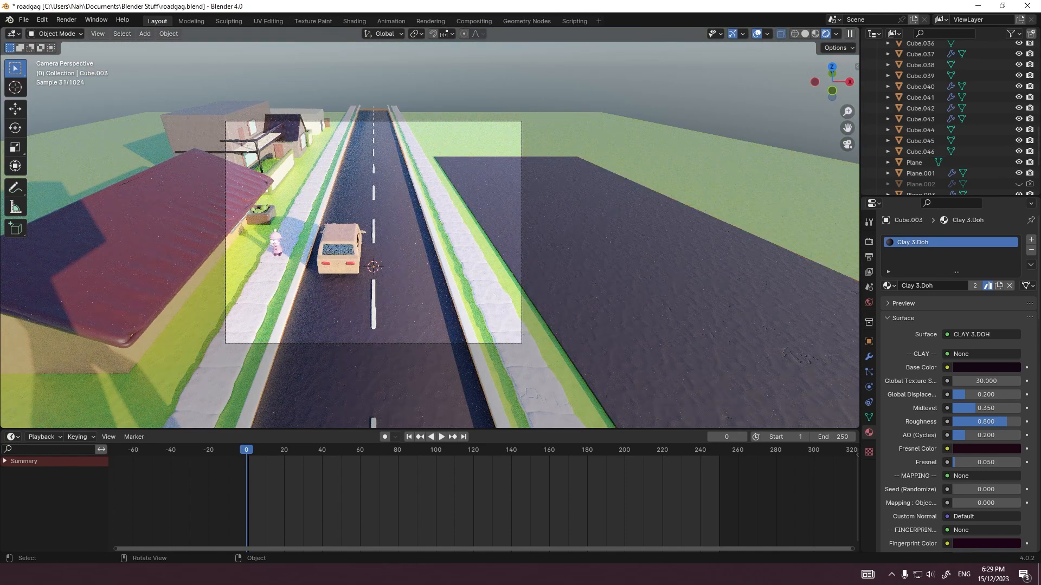
{"action": "key", "text": "shift+a"}
{"action": "left_click", "coordinate": [493, 212]}
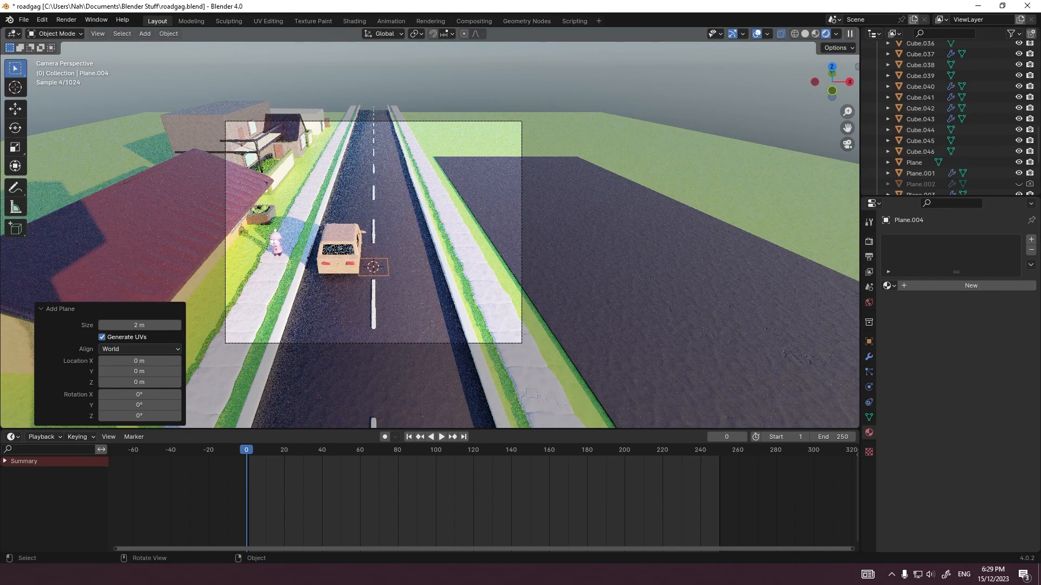
{"action": "key", "text": "ctrl+z"}
Step: Add a cube and move it 9 m along X to the road-facing edge of the lot
{"action": "key", "text": "shift+a"}
{"action": "left_click", "coordinate": [501, 239]}
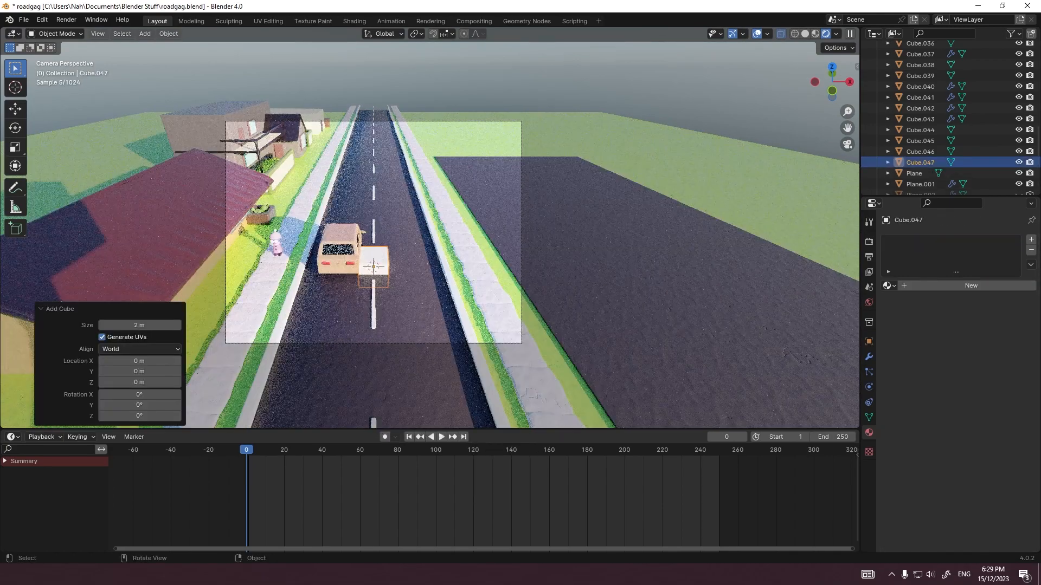
{"action": "key", "text": "g"}
{"action": "middle_click_drag", "start_coordinate": [488, 237], "coordinate": [564, 233], "text": "ctrl"}
{"action": "left_click", "coordinate": [598, 228], "text": "ctrl"}
Step: Shrink the cube into a thin strip at the lot's road-facing edge and stretch it along Y
{"action": "key", "text": "grave"}
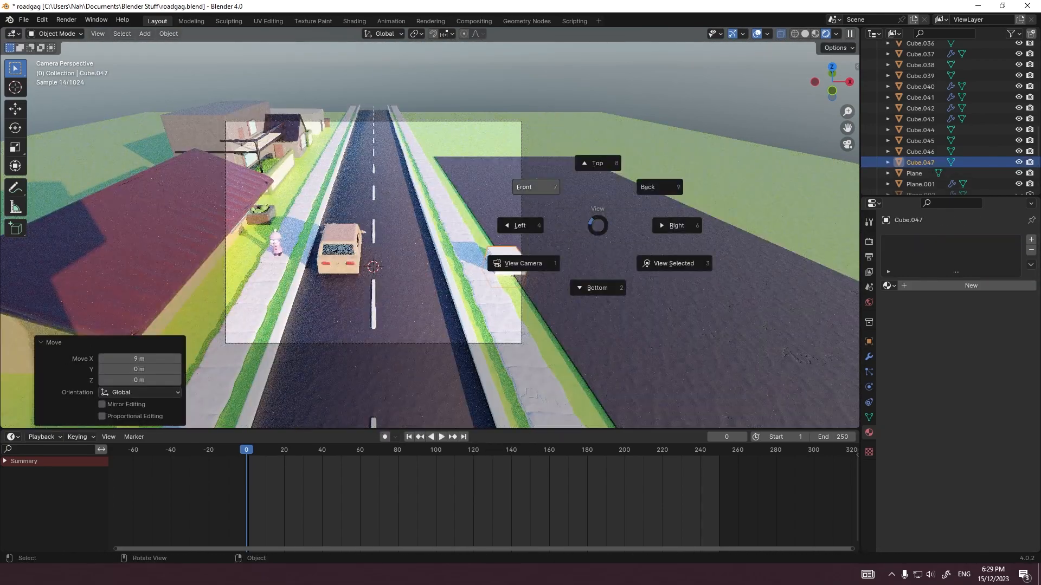
{"action": "left_click", "coordinate": [535, 187]}
{"action": "middle_click_drag", "start_coordinate": [536, 187], "coordinate": [727, 182], "text": "shift"}
{"action": "scroll", "coordinate": [727, 182], "scroll_direction": "up", "scroll_amount": 6}
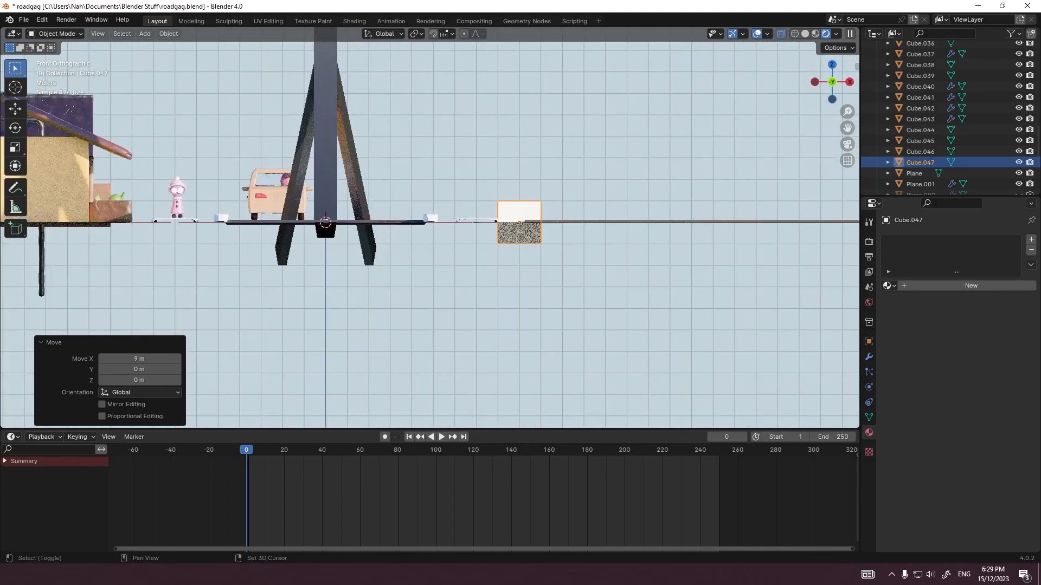
{"action": "scroll", "coordinate": [520, 223], "scroll_direction": "up", "scroll_amount": 12}
{"action": "key", "text": "Tab"}
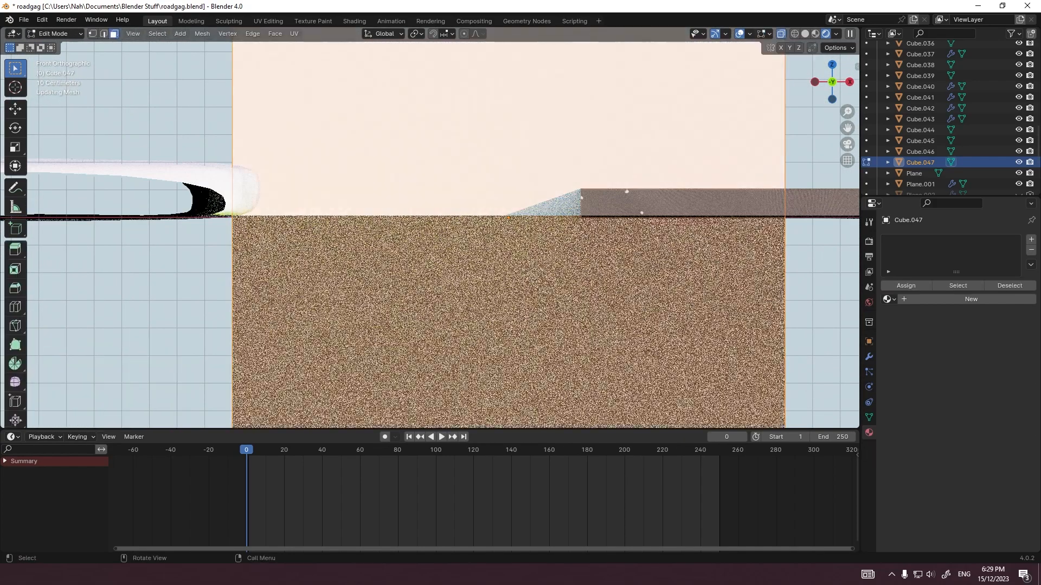
{"action": "scroll", "coordinate": [540, 215], "scroll_direction": "down", "scroll_amount": 12}
{"action": "key", "text": "Tab"}
{"action": "key", "text": "g"}
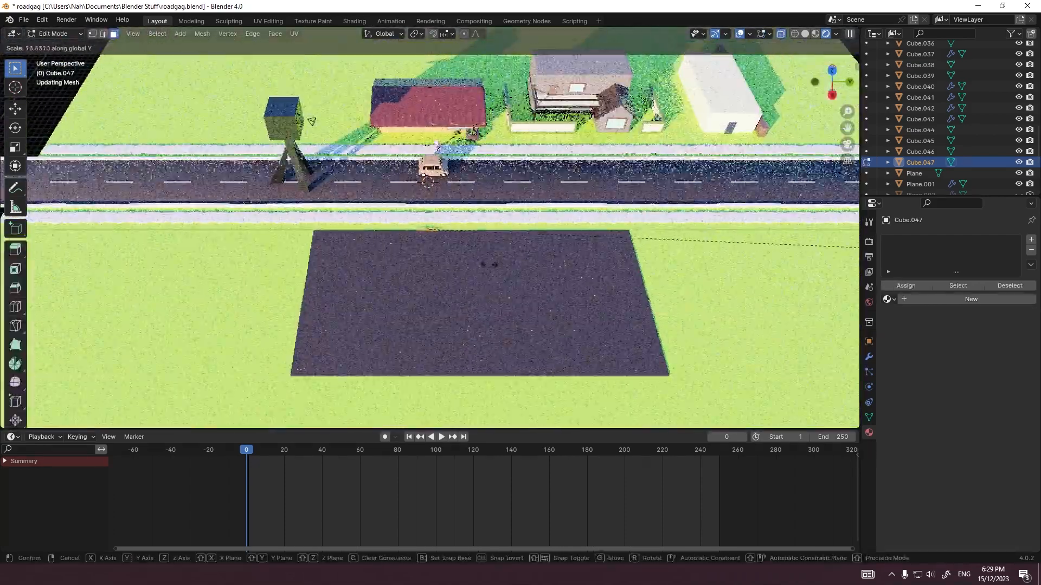
{"action": "left_click", "coordinate": [312, 120]}
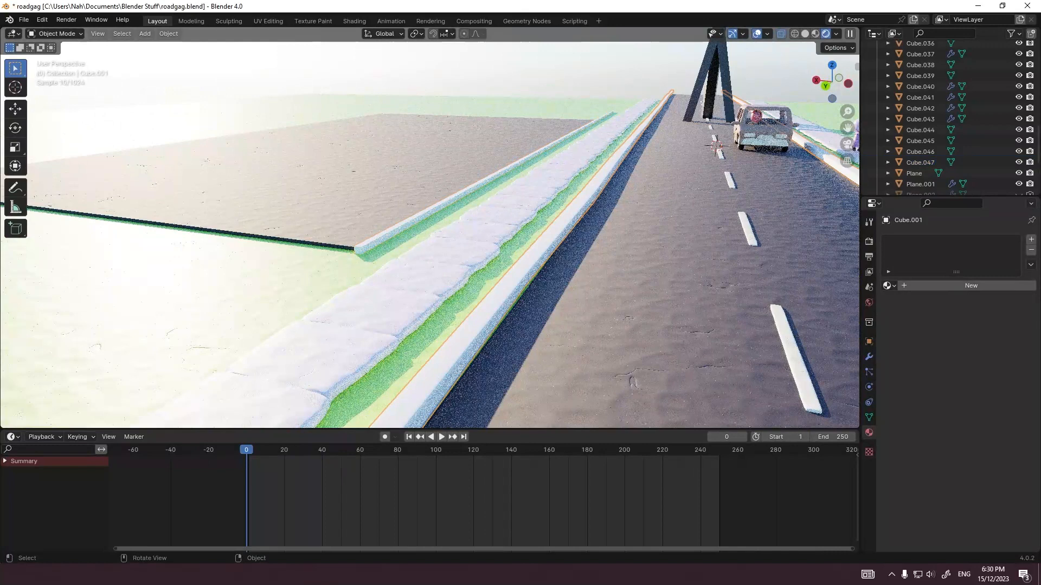
Step: Enlarge the strip's cross-section in the front view to the road curb's height and reposition it at ground level
{"action": "key", "text": "grave"}
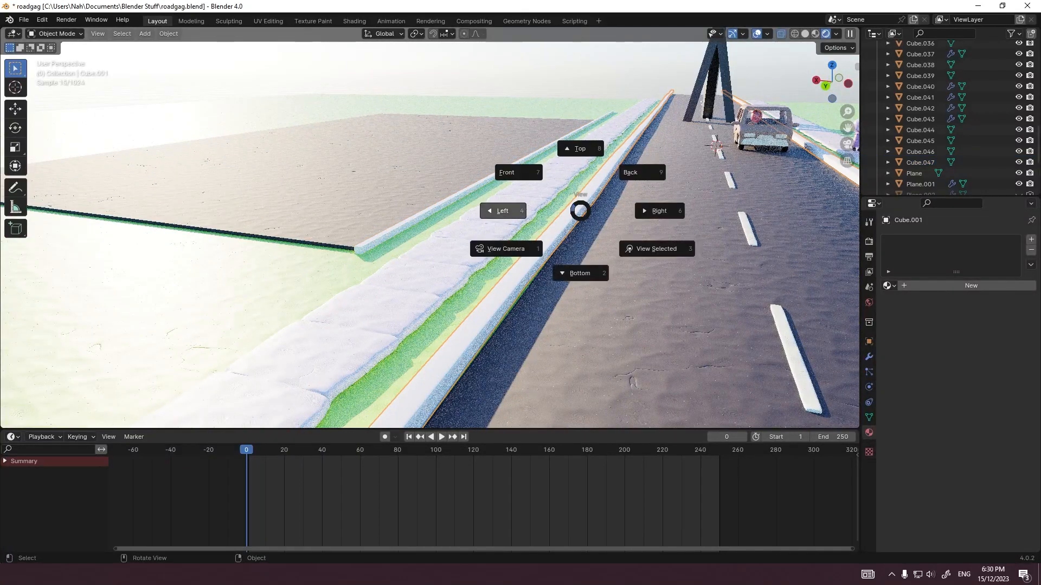
{"action": "left_click", "coordinate": [515, 172]}
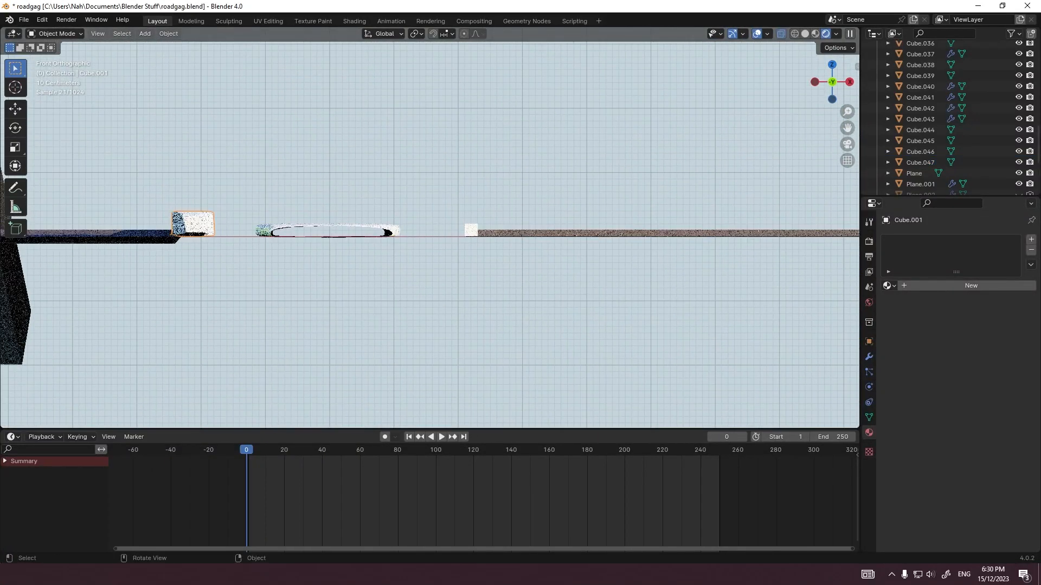
{"action": "left_click", "coordinate": [471, 230]}
{"action": "key", "text": "Tab"}
{"action": "key", "text": "s"}
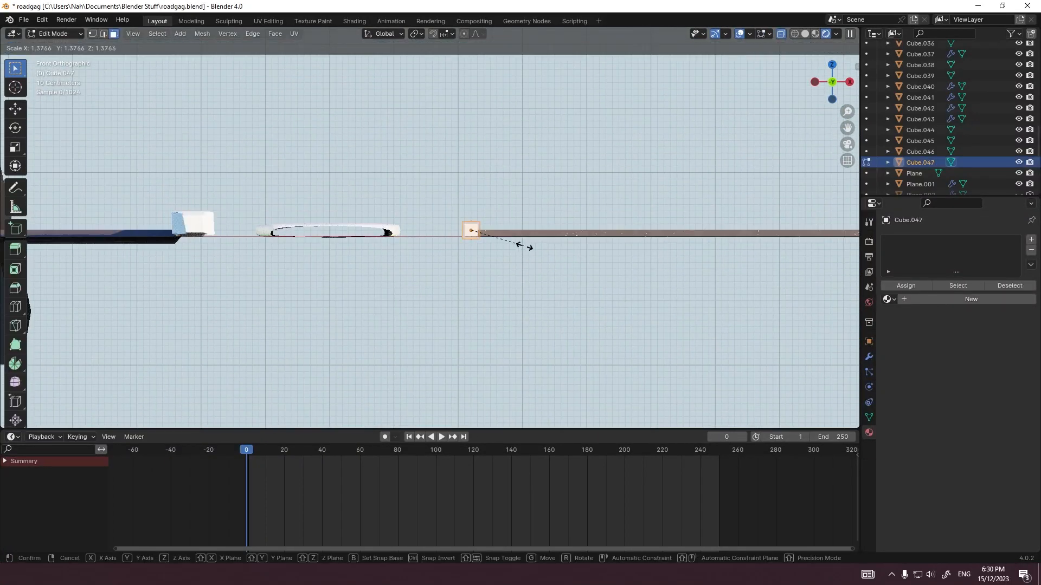
{"action": "key", "text": "Escape"}
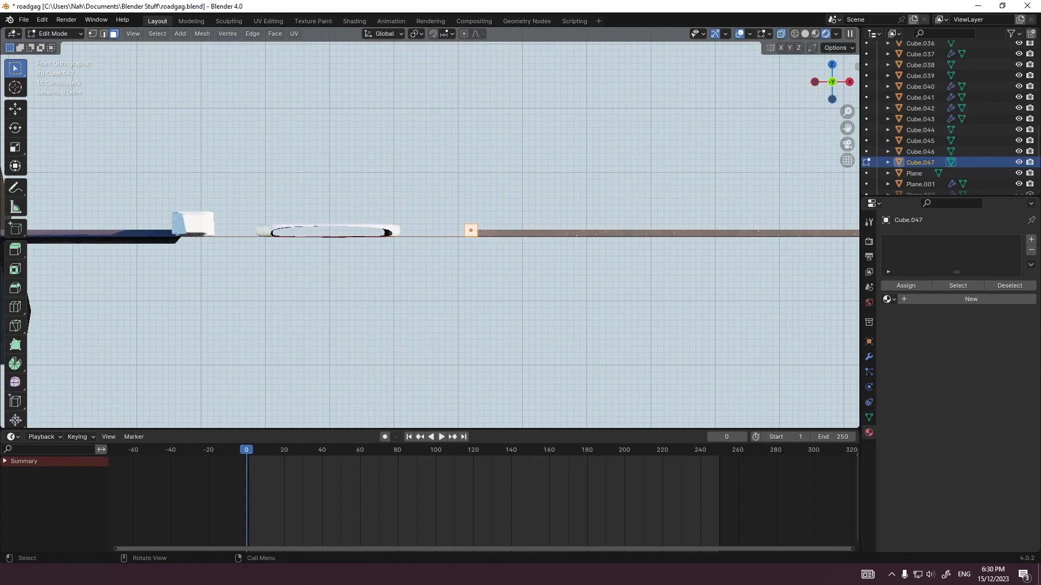
{"action": "key", "text": "s"}
{"action": "left_click", "coordinate": [521, 230]}
{"action": "key", "text": "Tab"}
{"action": "key", "text": "g"}
{"action": "left_click", "coordinate": [515, 222]}
Step: Widen the strip along X and move it along X until it abuts the lot's edge
{"action": "key", "text": "Tab"}
{"action": "key", "text": "s"}
{"action": "key", "text": "x"}
{"action": "right_click", "coordinate": [525, 220]}
{"action": "key", "text": "s"}
{"action": "key", "text": "x"}
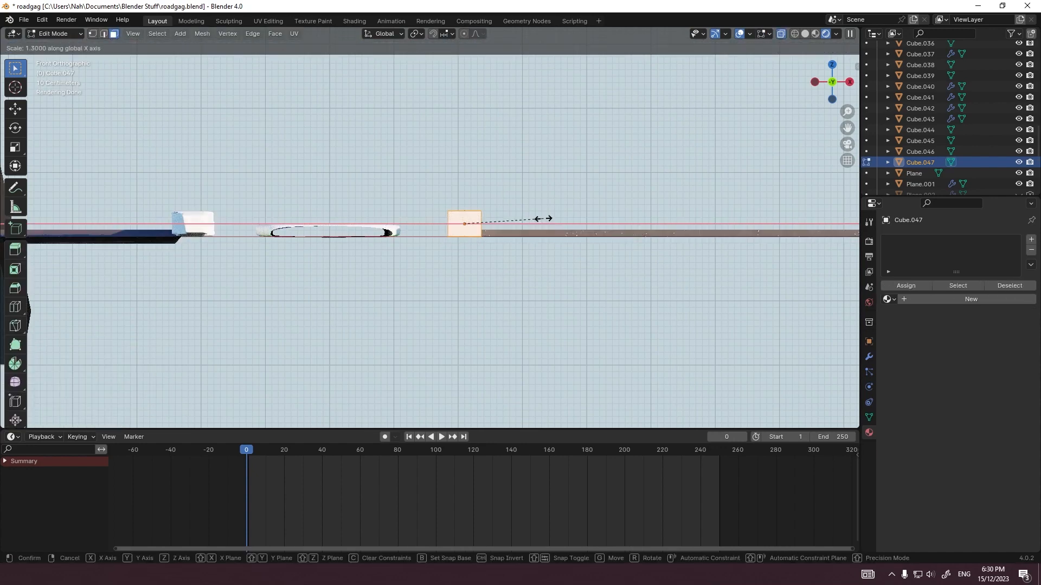
{"action": "left_click", "coordinate": [554, 219]}
{"action": "key", "text": "Tab"}
{"action": "key", "text": "g"}
{"action": "key", "text": "x"}
{"action": "left_click", "coordinate": [548, 219]}
Step: Assign the existing Clay 3.Doh.001 material to the road's curb
{"action": "left_click", "coordinate": [184, 233]}
{"action": "left_click", "coordinate": [190, 228]}
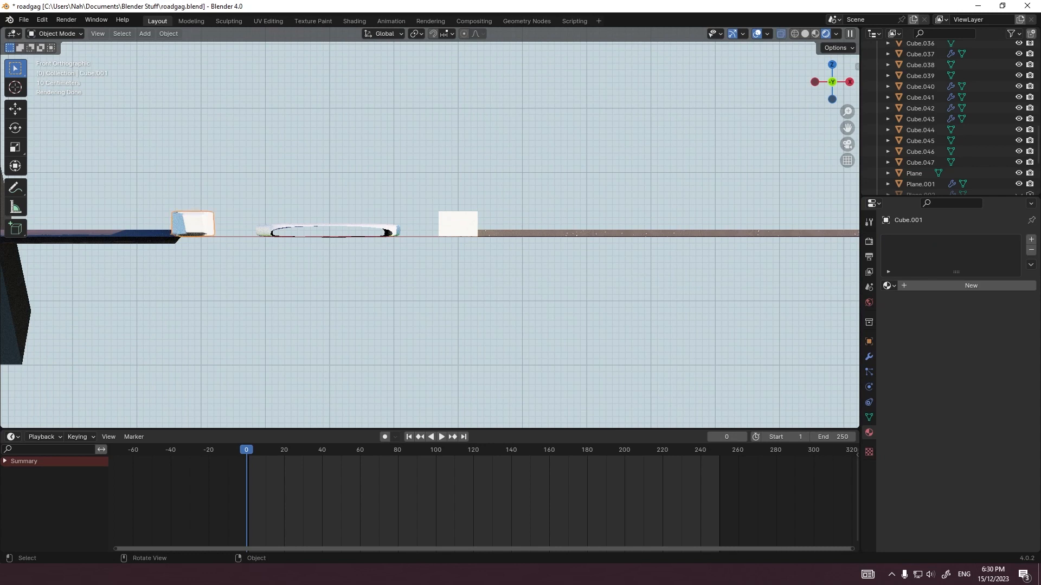
{"action": "left_click", "coordinate": [888, 286]}
{"action": "left_click", "coordinate": [328, 232]}
{"action": "left_click", "coordinate": [191, 225]}
{"action": "left_click", "coordinate": [888, 286]}
{"action": "left_click", "coordinate": [916, 313]}
Step: Assign the existing Clay 3.Doh.001 material to the new curb strip beside the lot
{"action": "left_click", "coordinate": [458, 224]}
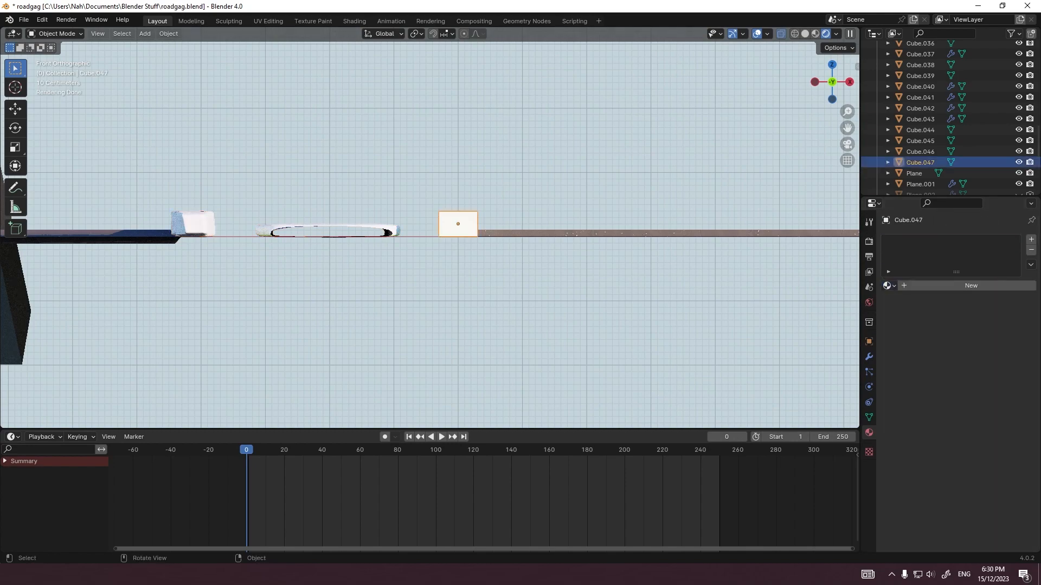
{"action": "left_click", "coordinate": [888, 286]}
{"action": "left_click", "coordinate": [921, 313]}
Step: Shorten the lot's curb strip along Y in the top view to roughly the lot's length
{"action": "middle_click_drag", "start_coordinate": [542, 223], "coordinate": [608, 289]}
{"action": "scroll", "coordinate": [549, 282], "scroll_direction": "down", "scroll_amount": 8}
{"action": "scroll", "coordinate": [549, 282], "scroll_direction": "down", "scroll_amount": 2}
{"action": "scroll", "coordinate": [608, 288], "scroll_direction": "down", "scroll_amount": 5}
{"action": "scroll", "coordinate": [549, 322], "scroll_direction": "up", "scroll_amount": 2}
{"action": "middle_click_drag", "start_coordinate": [549, 322], "coordinate": [625, 325]}
{"action": "key", "text": "grave"}
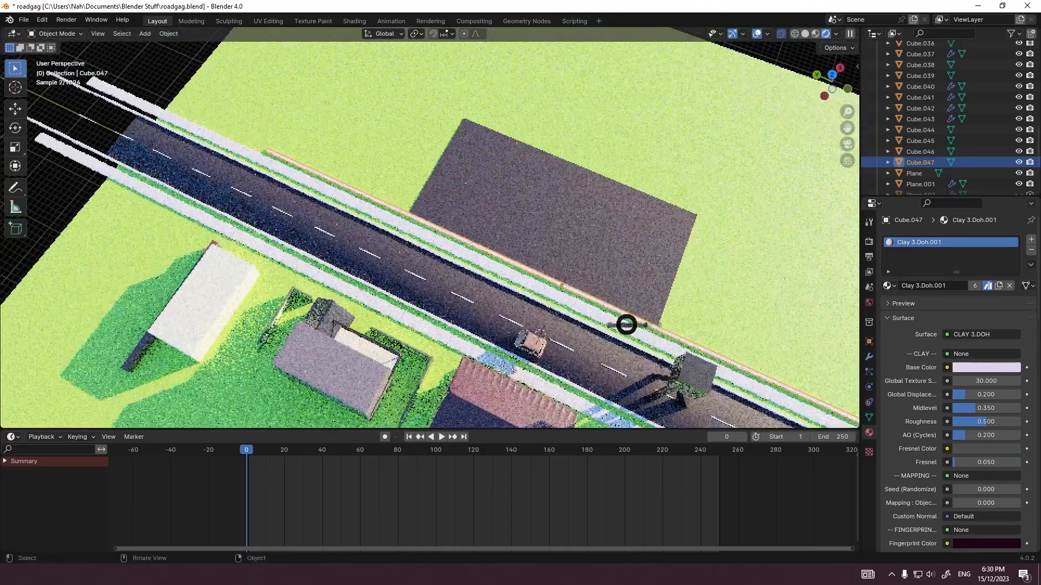
{"action": "left_click", "coordinate": [550, 278]}
{"action": "key", "text": "grave"}
{"action": "left_click", "coordinate": [538, 206]}
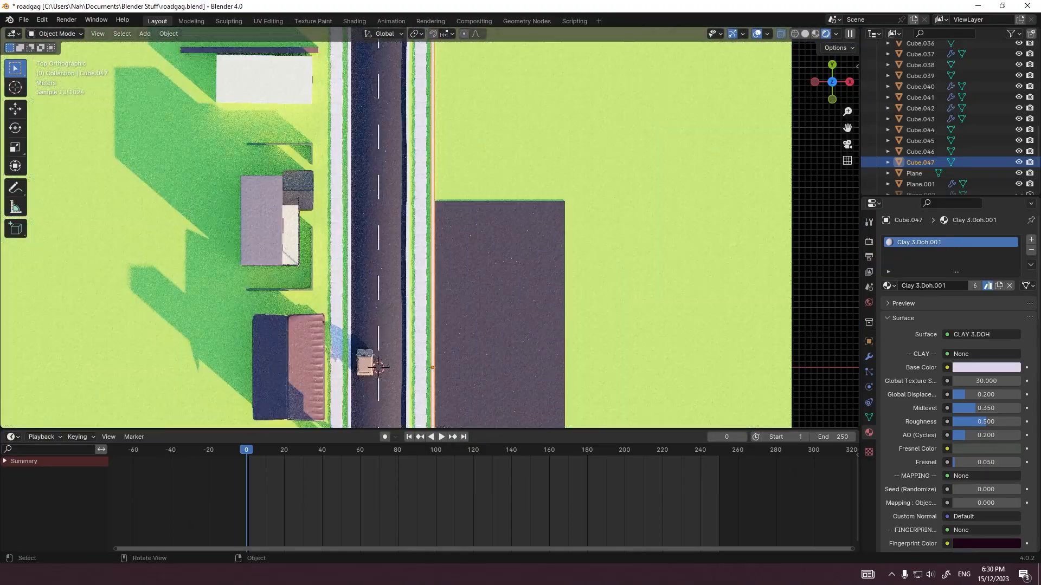
{"action": "key", "text": "Tab"}
{"action": "key", "text": "s"}
{"action": "key", "text": "y"}
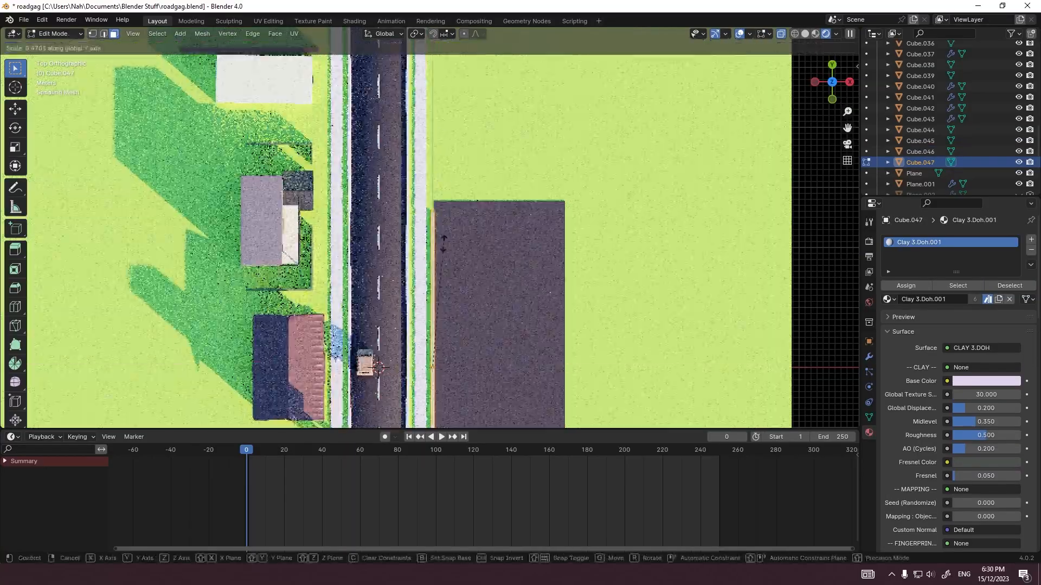
{"action": "left_click", "coordinate": [446, 239]}
{"action": "middle_click_drag", "start_coordinate": [446, 239], "coordinate": [416, 137], "text": "shift"}
{"action": "key", "text": "Tab"}
Step: Move the curb strip's far end face -0.3 m along Y toward the lot's corner
{"action": "key", "text": "KP_0"}
{"action": "key", "text": "KP_0"}
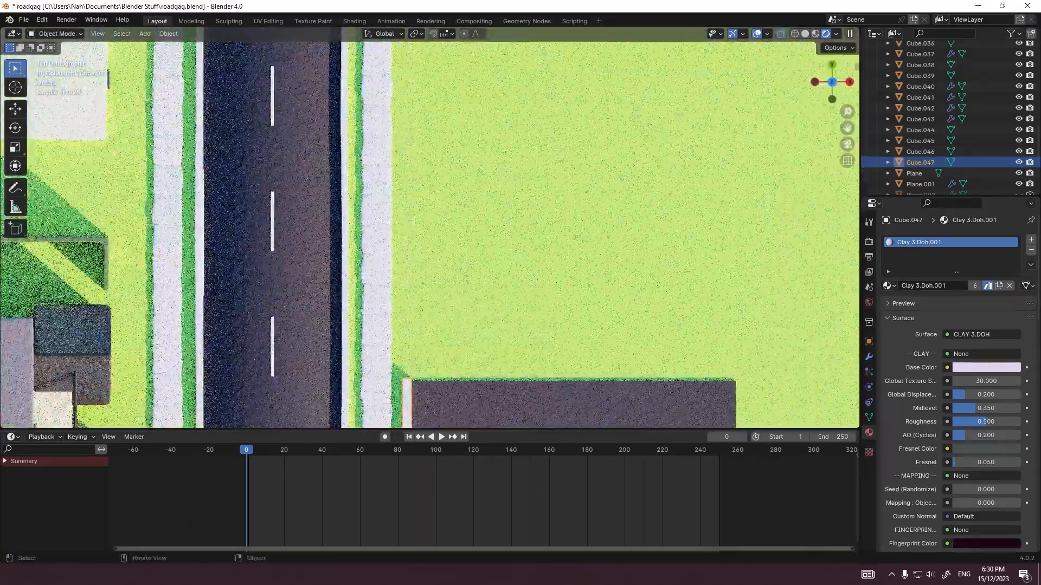
{"action": "middle_click_drag", "start_coordinate": [433, 325], "coordinate": [420, 199], "text": "shift"}
{"action": "scroll", "coordinate": [430, 227], "scroll_direction": "up", "scroll_amount": 4}
{"action": "key", "text": "Tab"}
{"action": "scroll", "coordinate": [429, 228], "scroll_direction": "up", "scroll_amount": 3}
{"action": "key", "text": "g"}
{"action": "key", "text": "y"}
{"action": "left_click", "coordinate": [347, 304]}
Step: Extrude the curb's end face 0.5 m, and extrude the new corner's side face across the lot's far edge
{"action": "key", "text": "e"}
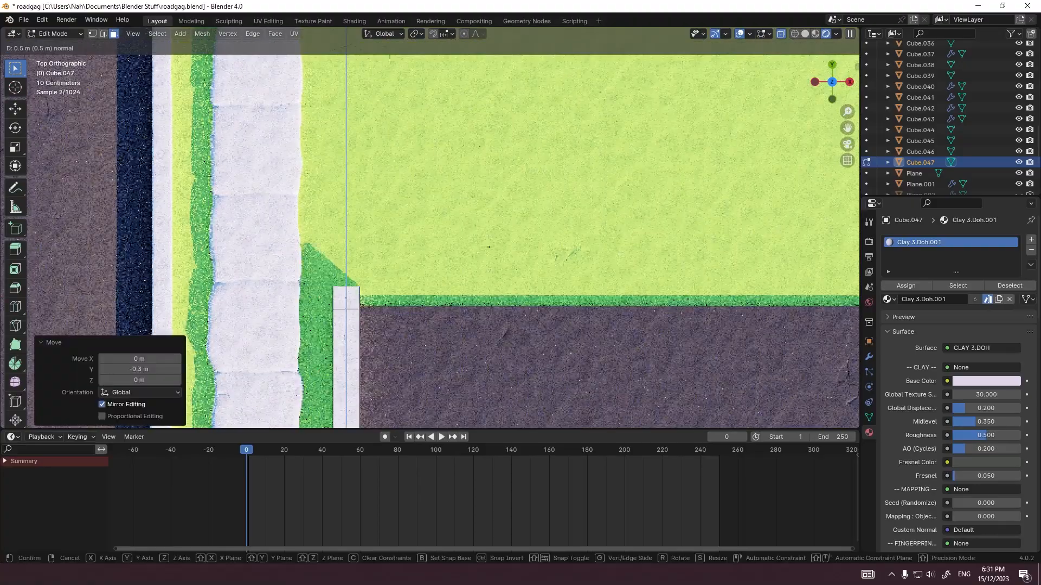
{"action": "left_click", "coordinate": [348, 286]}
{"action": "scroll", "coordinate": [352, 233], "scroll_direction": "down", "scroll_amount": 8}
{"action": "key", "text": "e"}
{"action": "left_click", "coordinate": [564, 244]}
{"action": "key", "text": "Tab"}
{"action": "key", "text": "KP_0"}
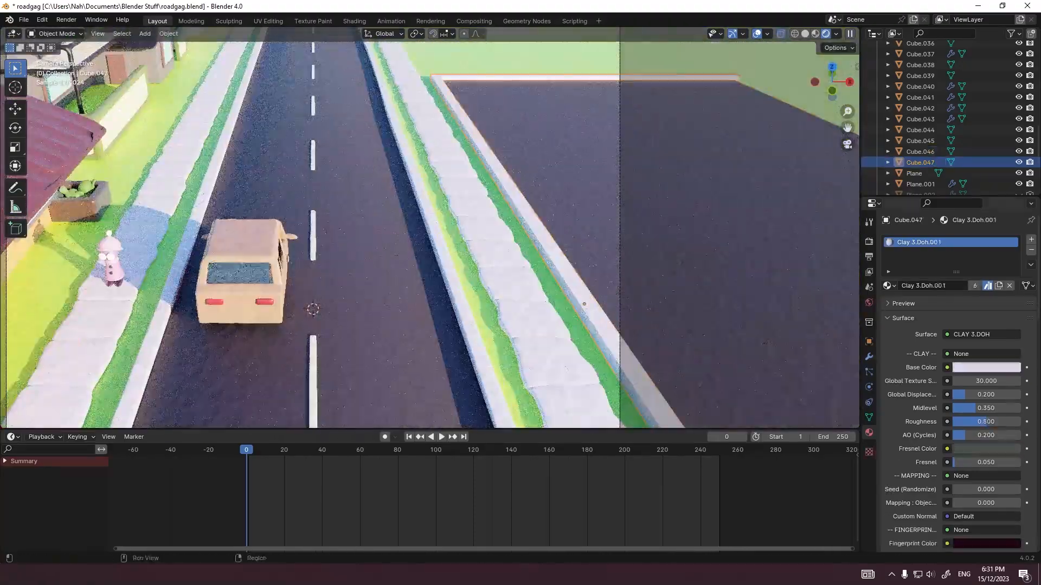
Step: Try a Bevel modifier with a level 2 Subdivision on the lot's curb, and remove both modifiers
{"action": "left_click", "coordinate": [869, 356]}
{"action": "left_click", "coordinate": [963, 239]}
{"action": "type", "text": "be"}
{"action": "key", "text": "Return"}
{"action": "key", "text": "ctrl+2"}
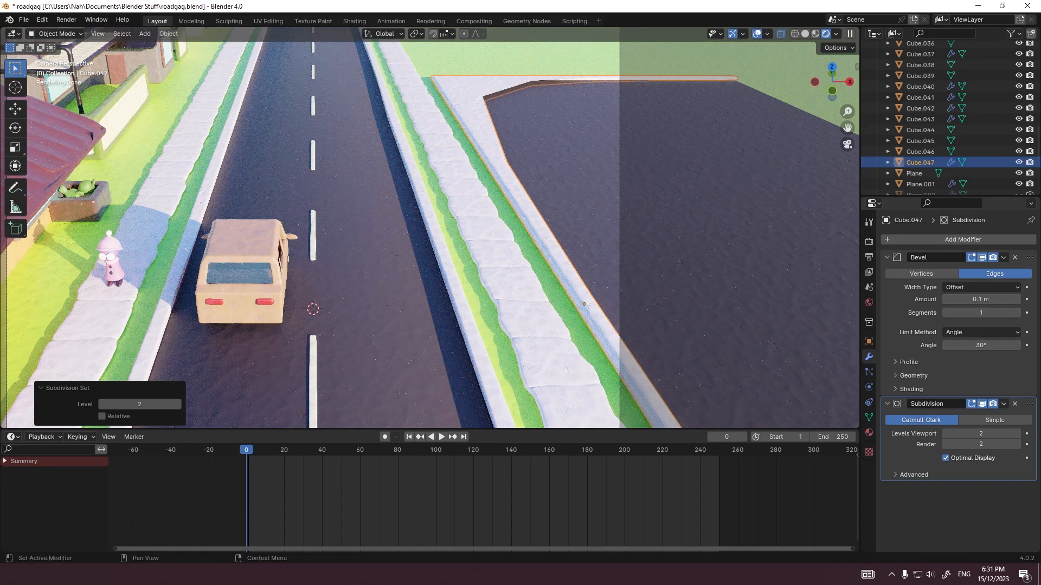
{"action": "double_click", "coordinate": [1014, 390]}
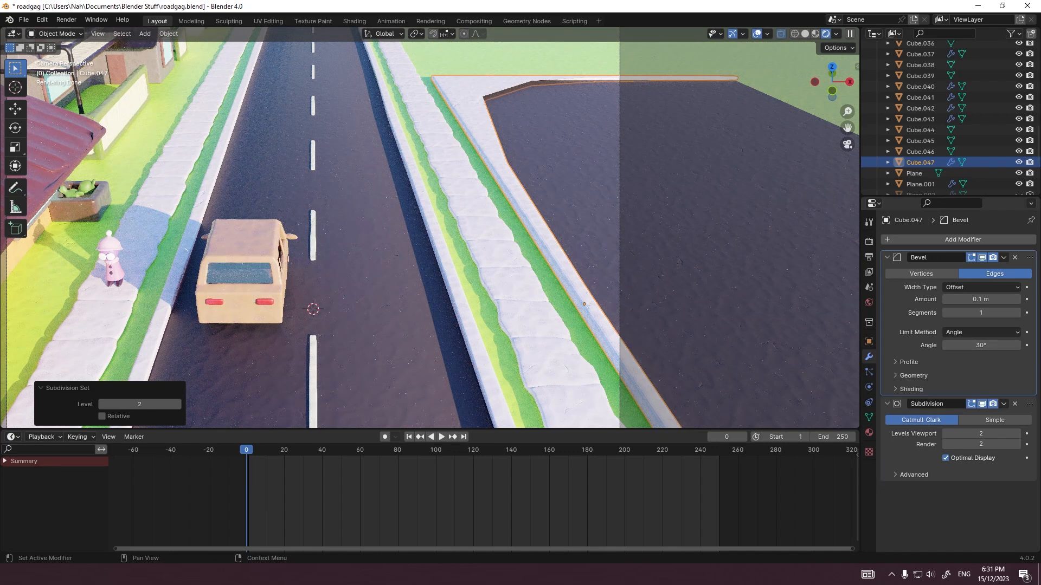
{"action": "left_click", "coordinate": [1015, 403]}
{"action": "left_click", "coordinate": [1015, 257]}
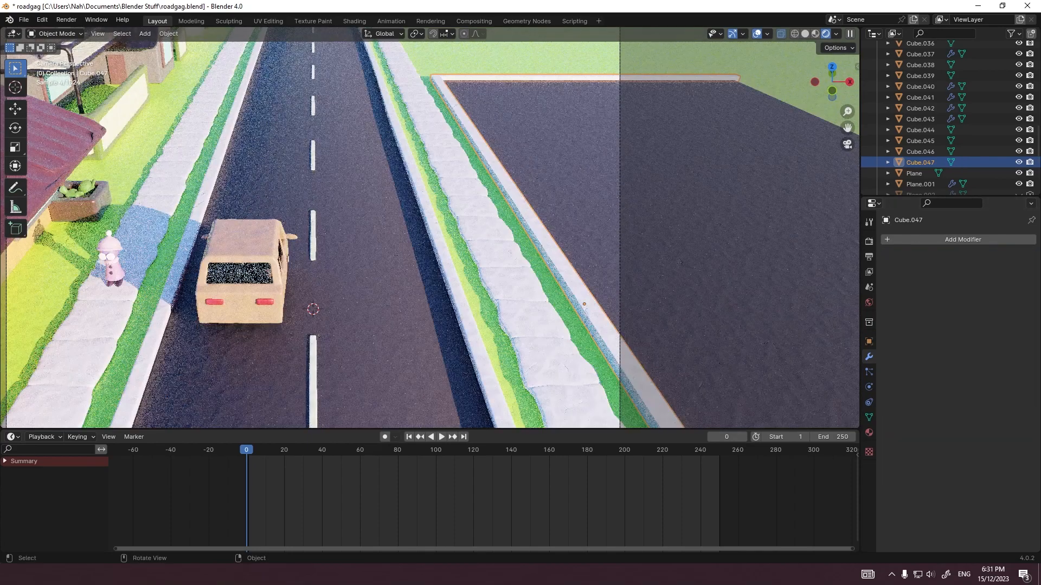
Step: Add a Bevel modifier to the lot's curb and shade it smooth
{"action": "left_click", "coordinate": [900, 239]}
{"action": "left_click", "coordinate": [900, 240]}
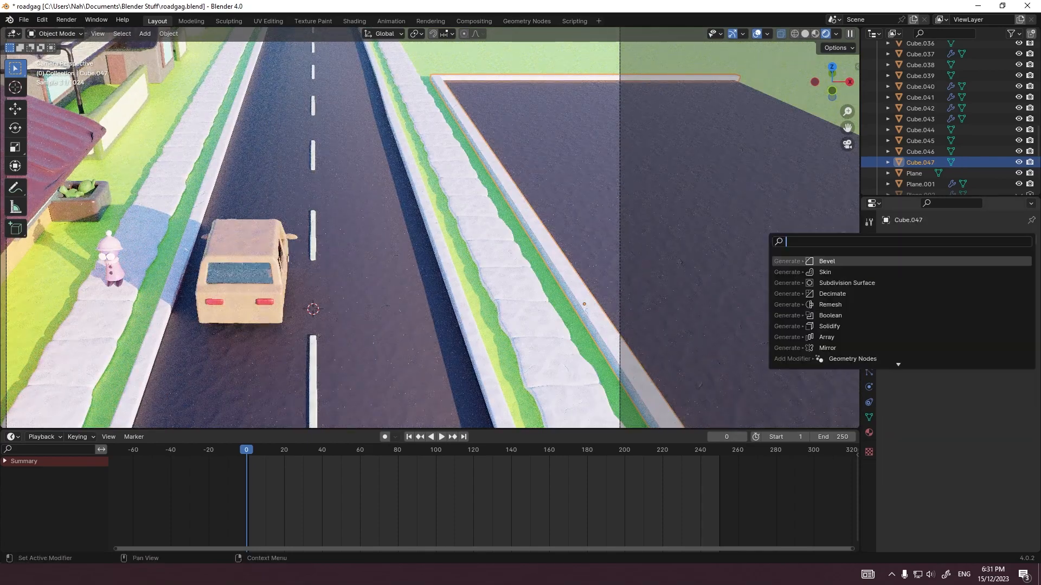
{"action": "left_click", "coordinate": [889, 261]}
{"action": "middle_click_drag", "start_coordinate": [576, 261], "coordinate": [432, 230], "text": "shift"}
{"action": "scroll", "coordinate": [432, 231], "scroll_direction": "up", "scroll_amount": 9}
{"action": "right_click", "coordinate": [432, 230]}
{"action": "left_click", "coordinate": [432, 230]}
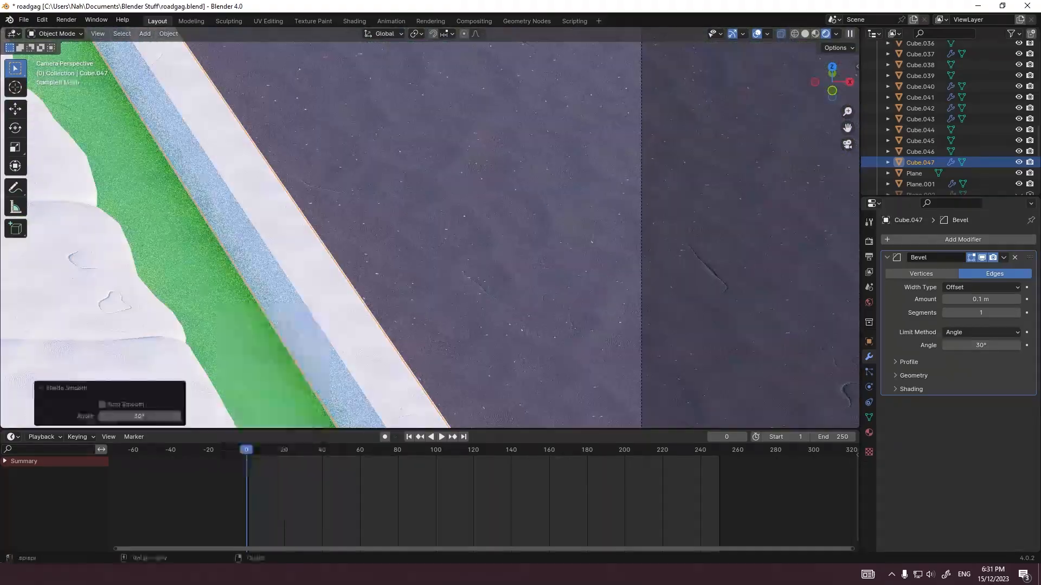
Step: Set the curb's Bevel modifier to 2 segments
{"action": "left_click", "coordinate": [1017, 313]}
{"action": "scroll", "coordinate": [432, 230], "scroll_direction": "down", "scroll_amount": 9}
{"action": "left_click", "coordinate": [444, 304]}
{"action": "left_click", "coordinate": [482, 326]}
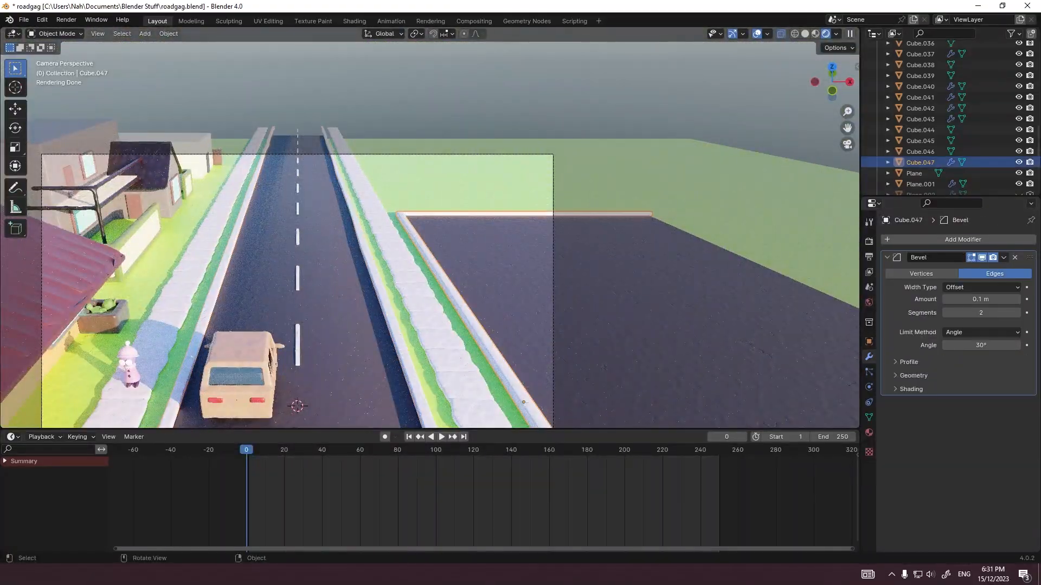
Step: Add a plane mesh and move it about 10.85 m along X to the paved lot
{"action": "left_click", "coordinate": [520, 97]}
{"action": "scroll", "coordinate": [459, 241], "scroll_direction": "up", "scroll_amount": 4}
{"action": "scroll", "coordinate": [459, 242], "scroll_direction": "down", "scroll_amount": 4}
{"action": "key", "text": "shift+a"}
{"action": "mouse_move", "coordinate": [459, 242]}
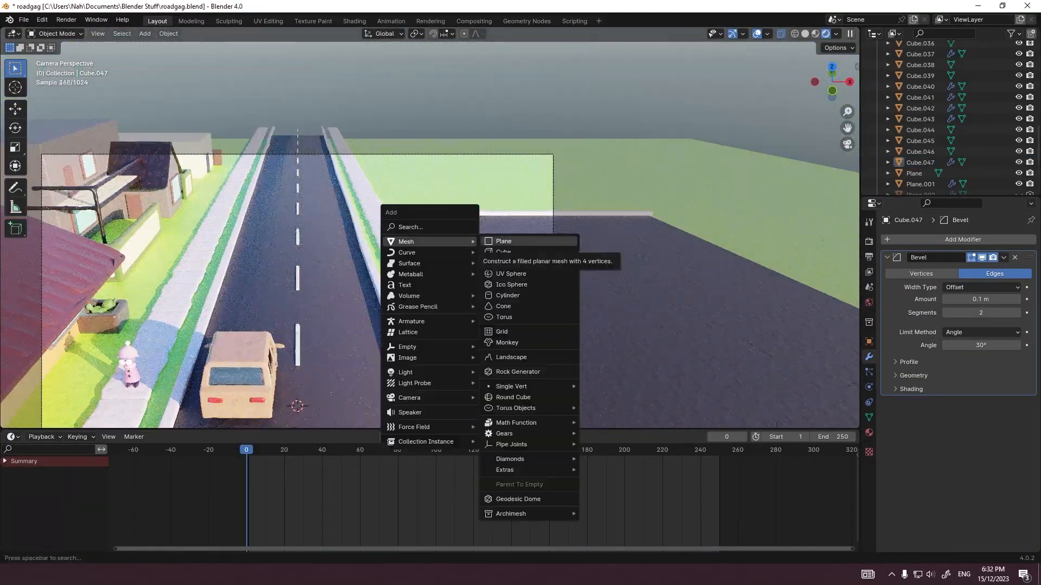
{"action": "left_click", "coordinate": [503, 241]}
{"action": "scroll", "coordinate": [503, 241], "scroll_direction": "down", "scroll_amount": 3}
{"action": "key", "text": "KP_1"}
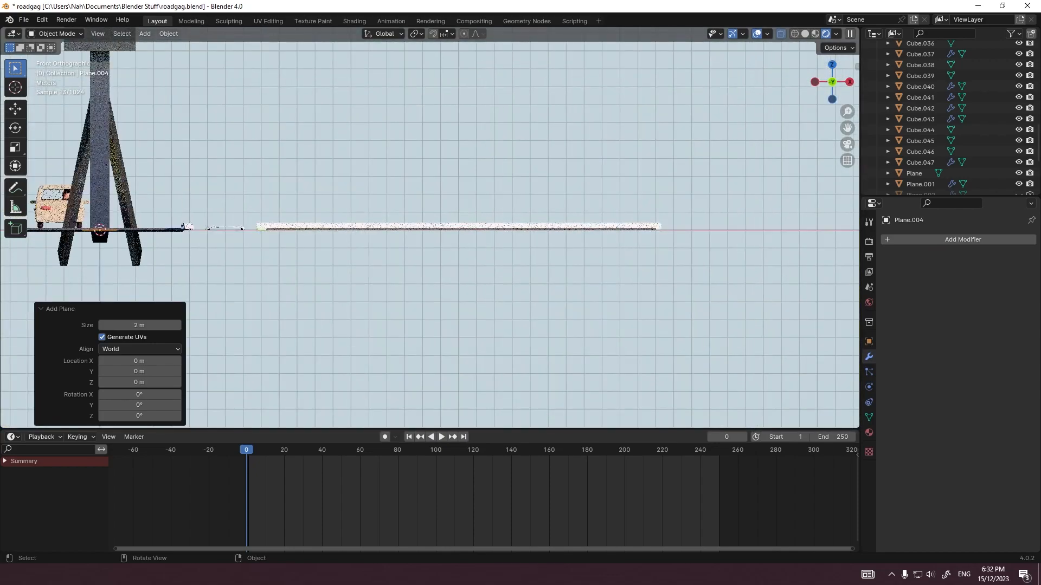
{"action": "key", "text": "g"}
{"action": "key", "text": "x"}
{"action": "left_click", "coordinate": [699, 241]}
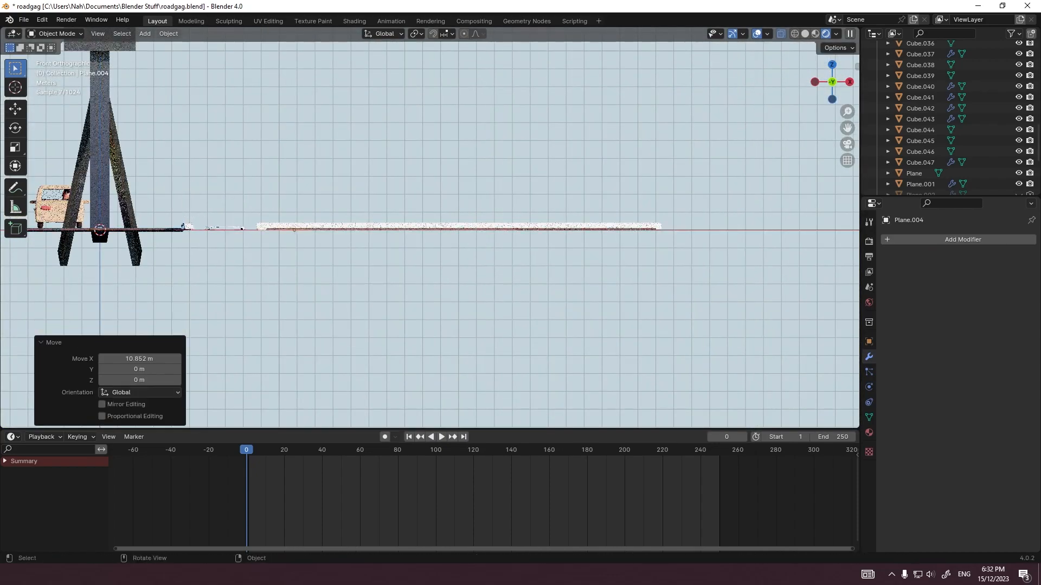
Step: Raise the new plane 1 m along Z above the lot
{"action": "key", "text": "g"}
{"action": "key", "text": "z"}
{"action": "key", "text": "1"}
{"action": "key", "text": "Return"}
{"action": "middle_click_drag", "start_coordinate": [698, 241], "coordinate": [708, 280]}
{"action": "middle_click_drag", "start_coordinate": [436, 239], "coordinate": [437, 288]}
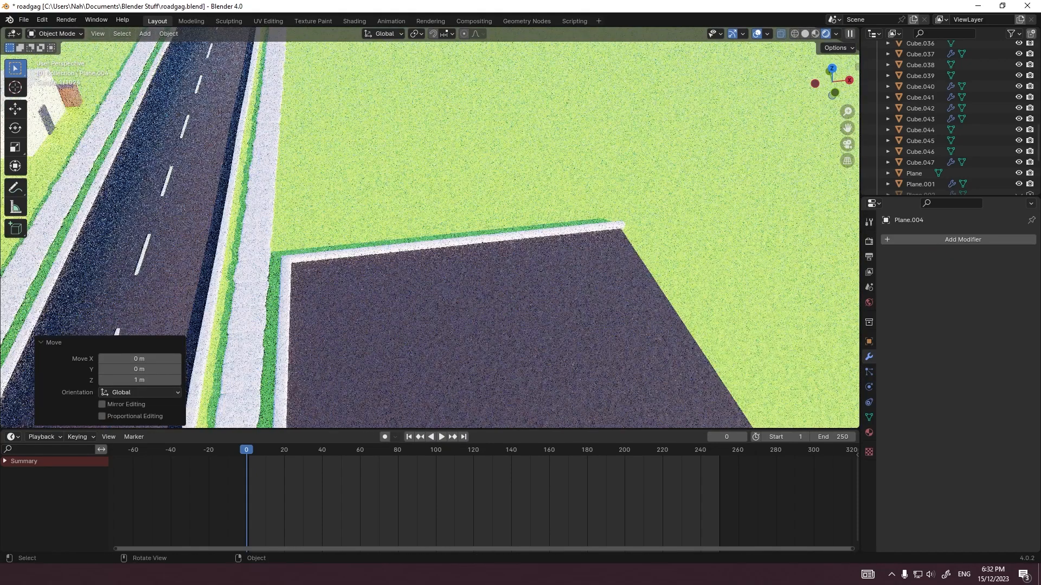
Step: Stretch the plane into a rectangle by moving its edge facing away from the road about 1.2 m along X
{"action": "key", "text": "grave"}
{"action": "left_click", "coordinate": [437, 225]}
{"action": "scroll", "coordinate": [437, 226], "scroll_direction": "down", "scroll_amount": 8}
{"action": "middle_click_drag", "start_coordinate": [436, 226], "coordinate": [440, 126], "text": "shift"}
{"action": "scroll", "coordinate": [420, 225], "scroll_direction": "up", "scroll_amount": 12}
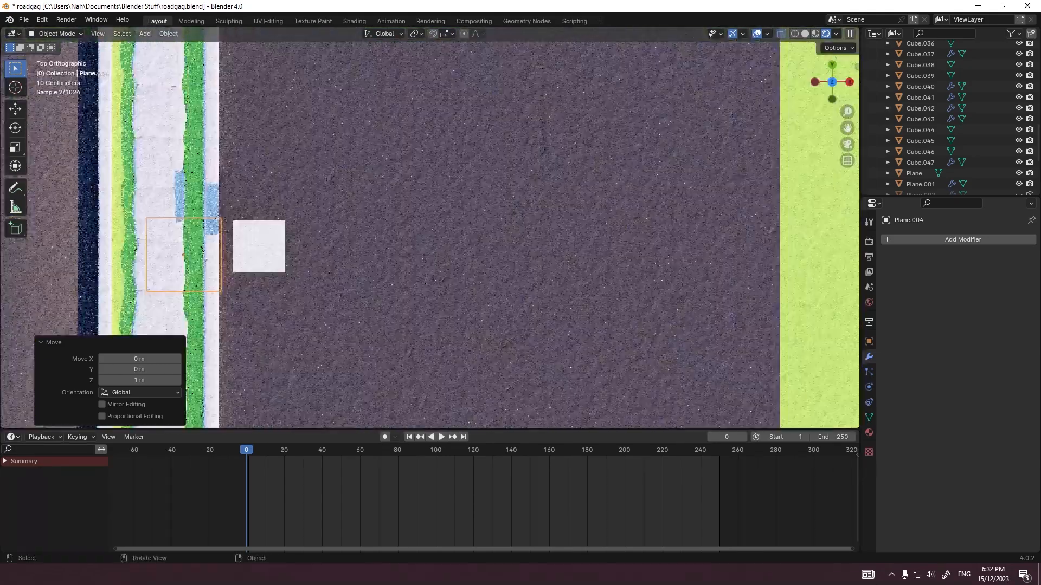
{"action": "key", "text": "Tab"}
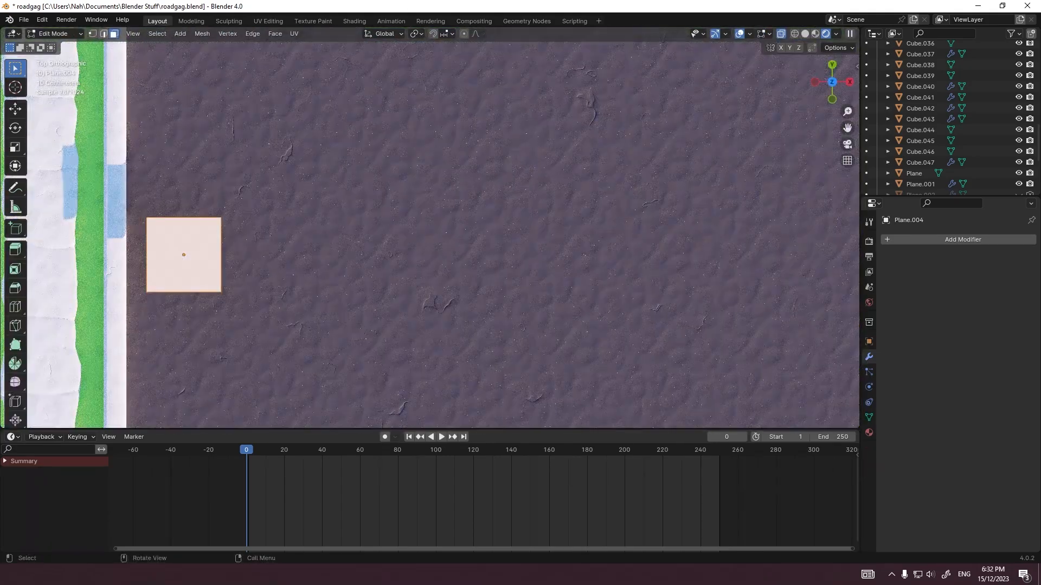
{"action": "key", "text": "2"}
{"action": "left_click", "coordinate": [221, 255]}
{"action": "key", "text": "g"}
{"action": "key", "text": "x"}
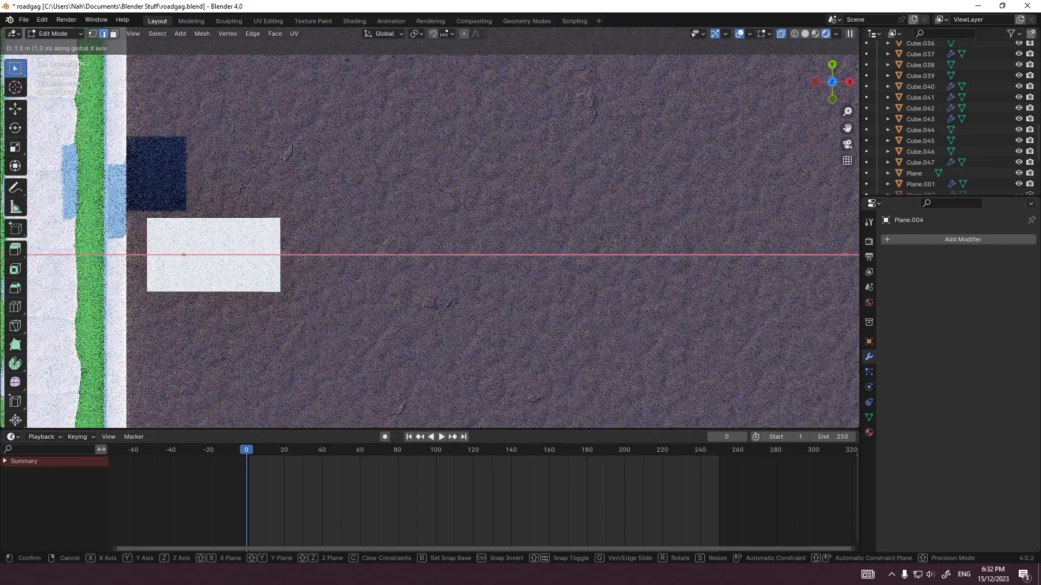
{"action": "key", "text": "Return"}
{"action": "scroll", "coordinate": [415, 228], "scroll_direction": "down", "scroll_amount": 6}
{"action": "key", "text": "Tab"}
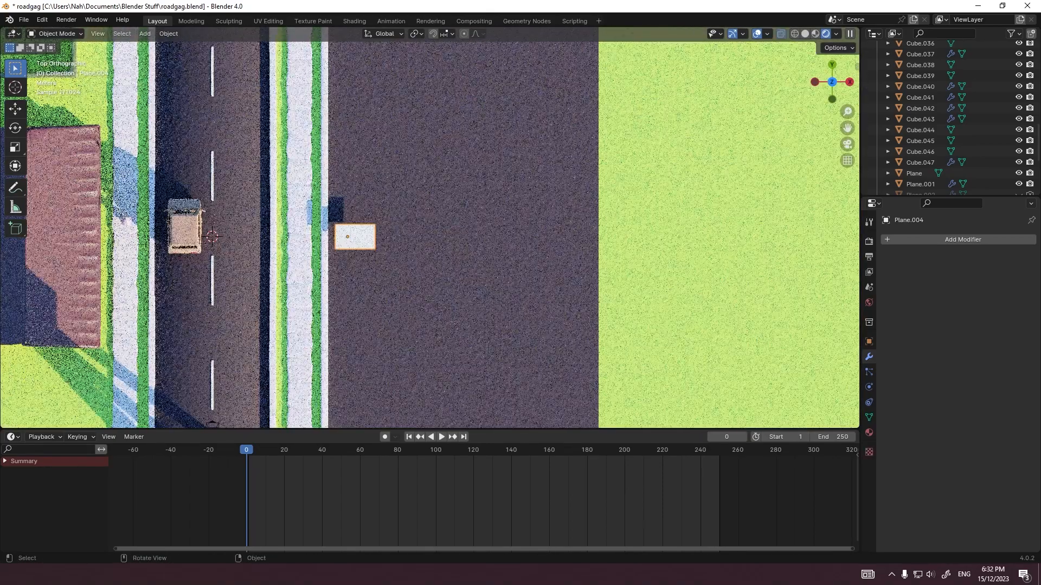
Step: Move the rectangle 13 m along negative X over the car and raise it above the roof
{"action": "key", "text": "g"}
{"action": "key", "text": "Return"}
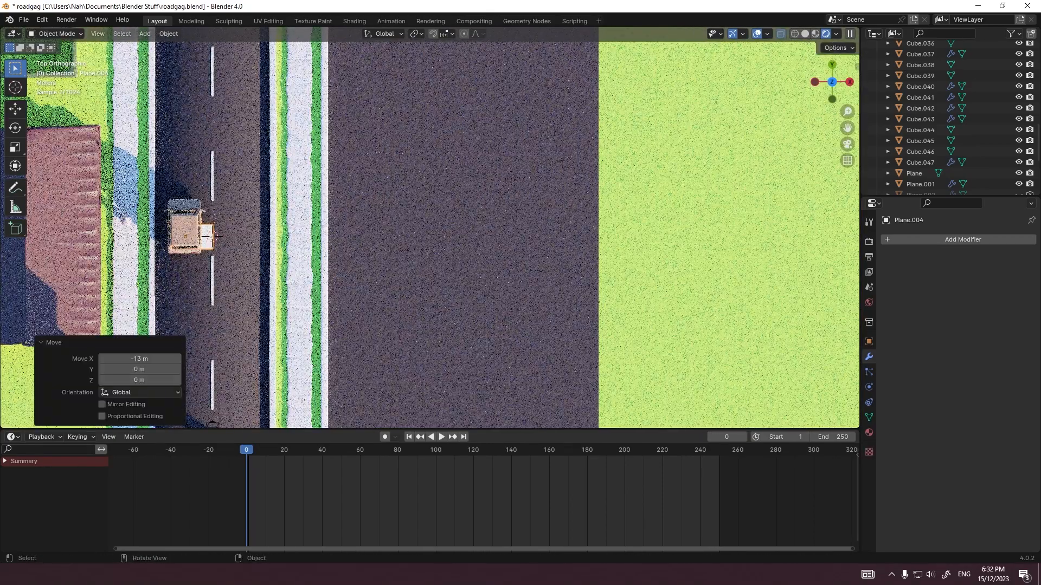
{"action": "key", "text": "g"}
{"action": "key", "text": "z"}
{"action": "key", "text": "Return"}
Step: Rotate the rectangle 90° and enlarge it to the car's footprint, and move it along X back beside the lot's curb
{"action": "key", "text": "r"}
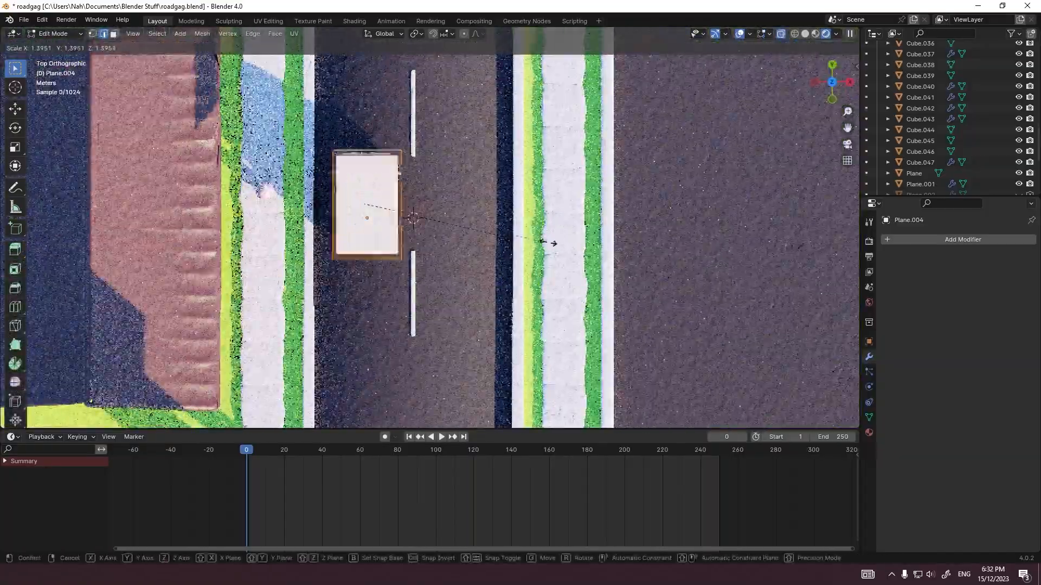
{"action": "type", "text": "90"}
{"action": "key", "text": "Return"}
{"action": "key", "text": "g"}
{"action": "key", "text": "x"}
{"action": "left_click", "coordinate": [678, 272]}
{"action": "middle_click_drag", "start_coordinate": [677, 272], "coordinate": [516, 277], "text": "shift"}
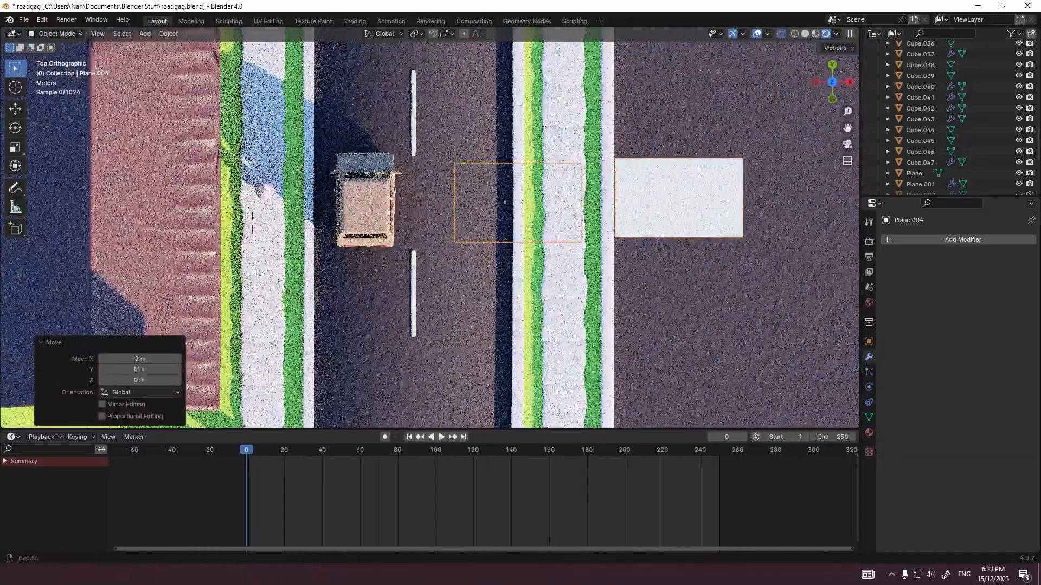
Step: Add a Skin modifier to the rectangle and delete its face and the edge facing away from the road
{"action": "scroll", "coordinate": [466, 244], "scroll_direction": "up", "scroll_amount": 3}
{"action": "key", "text": "Tab"}
{"action": "left_click", "coordinate": [962, 240]}
{"action": "type", "text": "sk"}
{"action": "key", "text": "Return"}
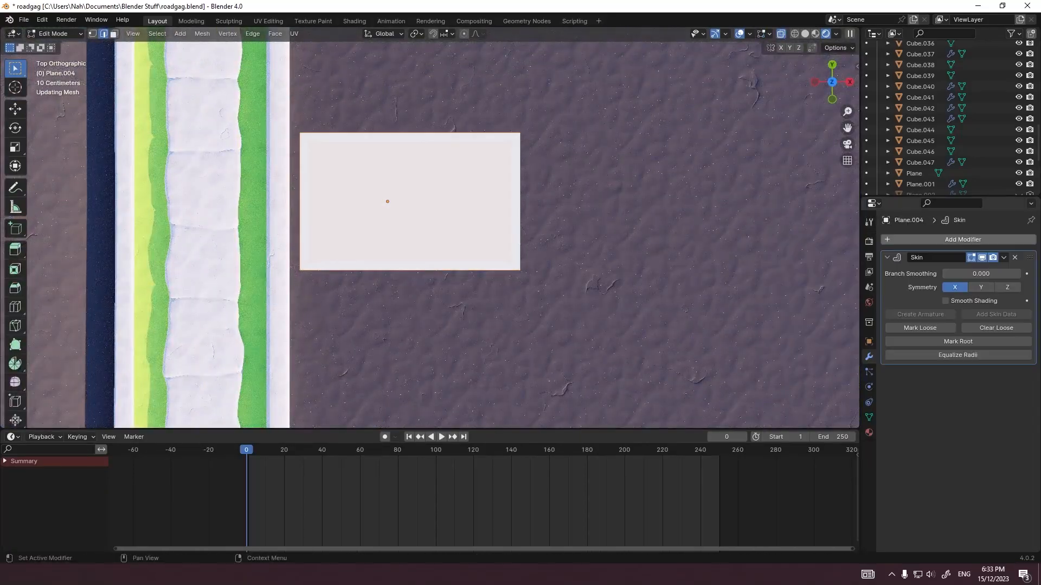
{"action": "key", "text": "Tab"}
{"action": "key", "text": "Tab"}
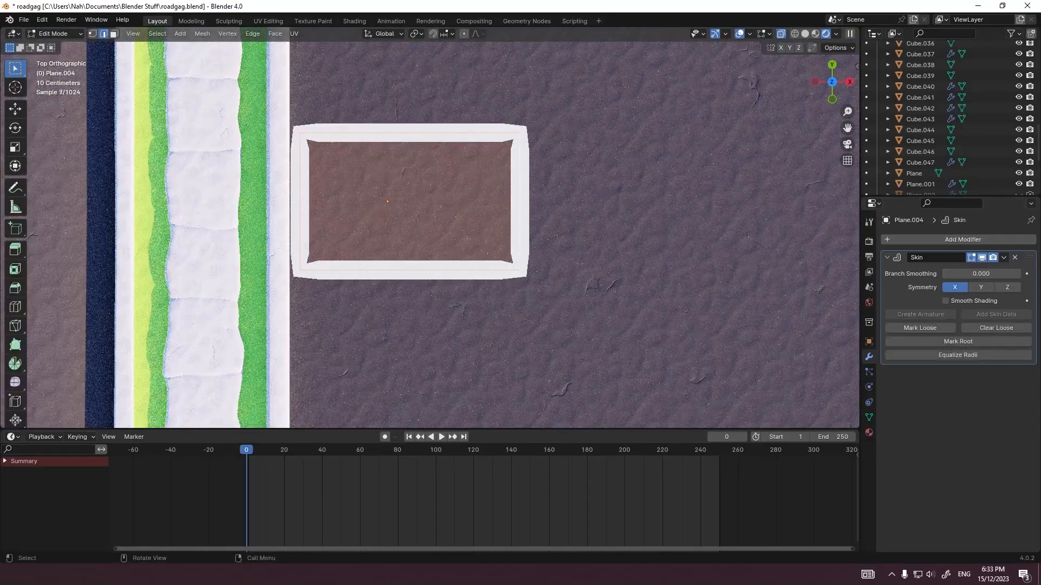
{"action": "key", "text": "x"}
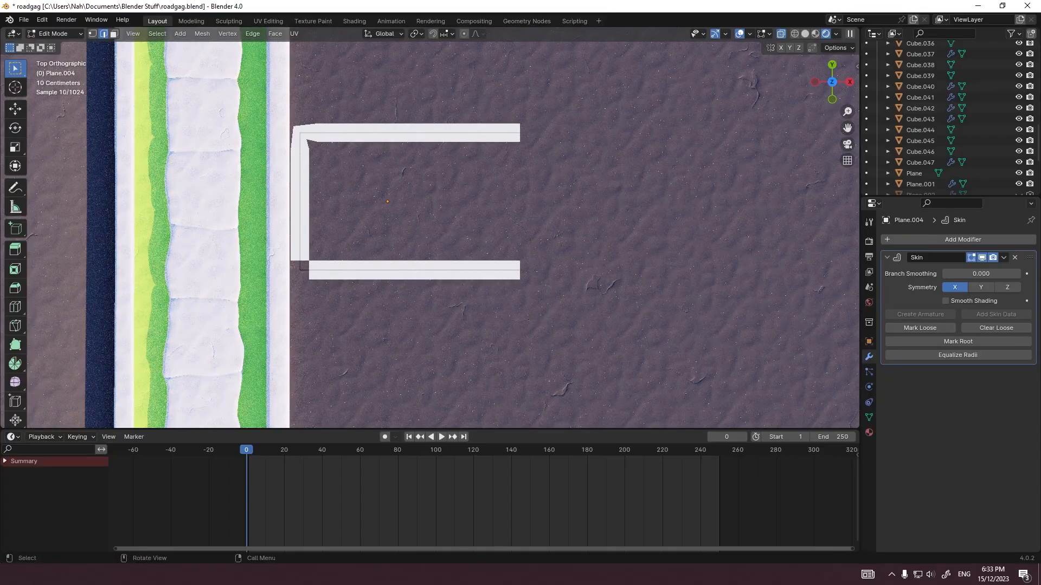
Step: Mark the two curb-side corners and one open end of the bay outline as skin roots
{"action": "left_click", "coordinate": [300, 270]}
{"action": "left_click", "coordinate": [958, 342]}
{"action": "left_click", "coordinate": [300, 133]}
{"action": "left_click", "coordinate": [958, 341]}
{"action": "left_click", "coordinate": [519, 270]}
{"action": "left_click", "coordinate": [958, 341]}
{"action": "key", "text": "Tab"}
{"action": "key", "text": "a"}
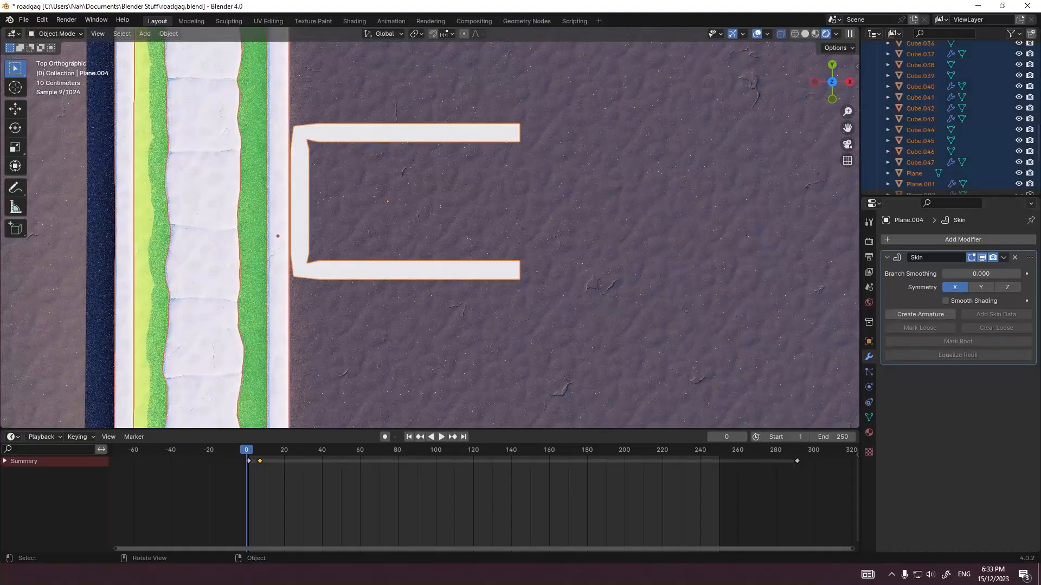
{"action": "key", "text": "Tab"}
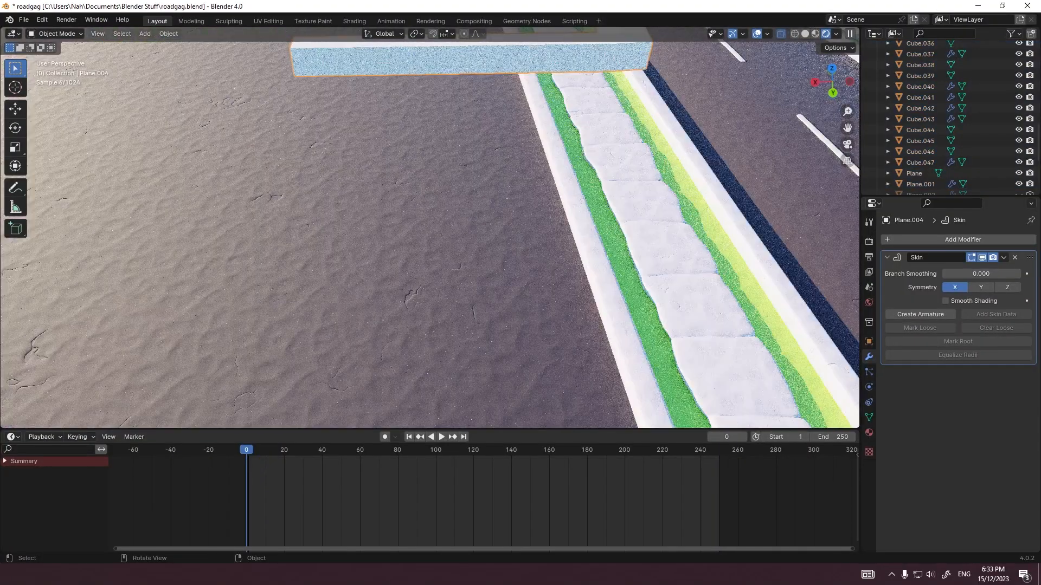
{"action": "middle_click_drag", "start_coordinate": [423, 217], "coordinate": [456, 244]}
{"action": "key", "text": "KP_1"}
{"action": "key", "text": "Tab"}
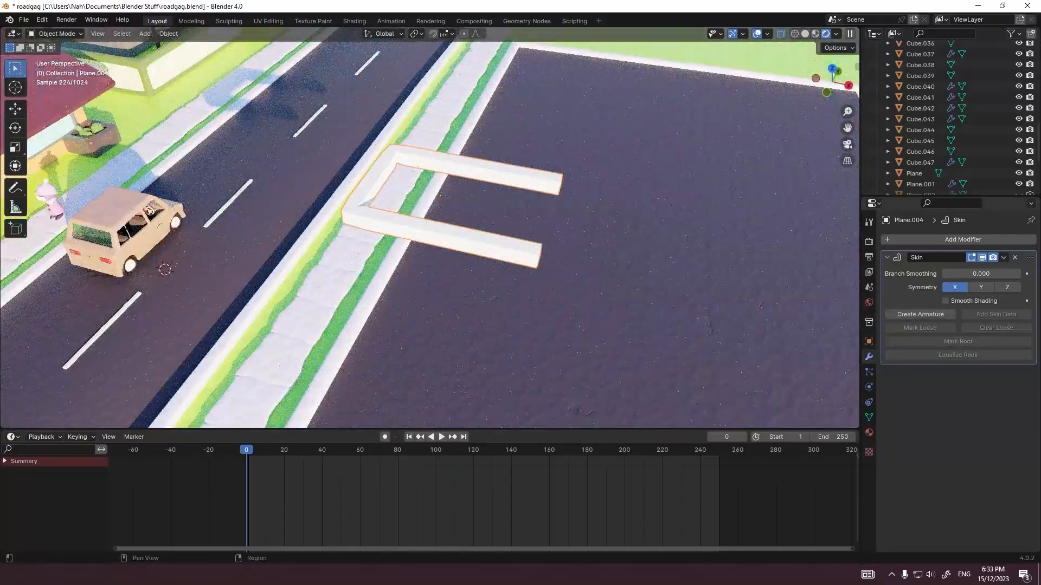
Step: Add an Array modifier to the bay outline with a relative offset of 0 in X and 1 in Y
{"action": "left_click", "coordinate": [963, 239]}
{"action": "left_click", "coordinate": [922, 273]}
{"action": "left_click", "coordinate": [980, 436]}
{"action": "key", "text": "BackSpace"}
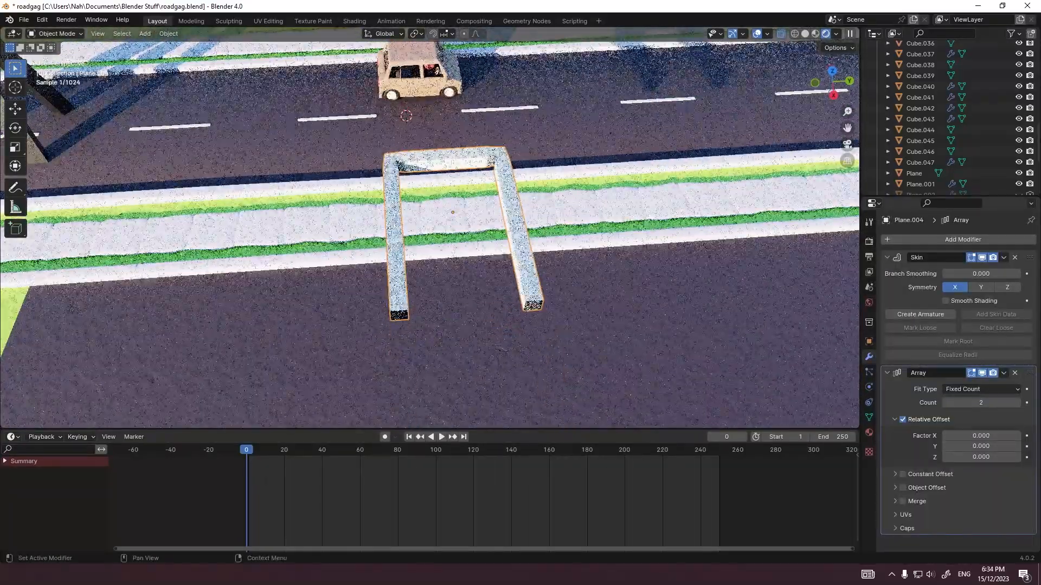
{"action": "left_click_drag", "start_coordinate": [975, 447], "coordinate": [970, 446]}
{"action": "key", "text": "KP_7"}
{"action": "middle_click_drag", "start_coordinate": [488, 179], "coordinate": [488, 244], "text": "shift"}
{"action": "scroll", "coordinate": [488, 244], "scroll_direction": "up", "scroll_amount": 4}
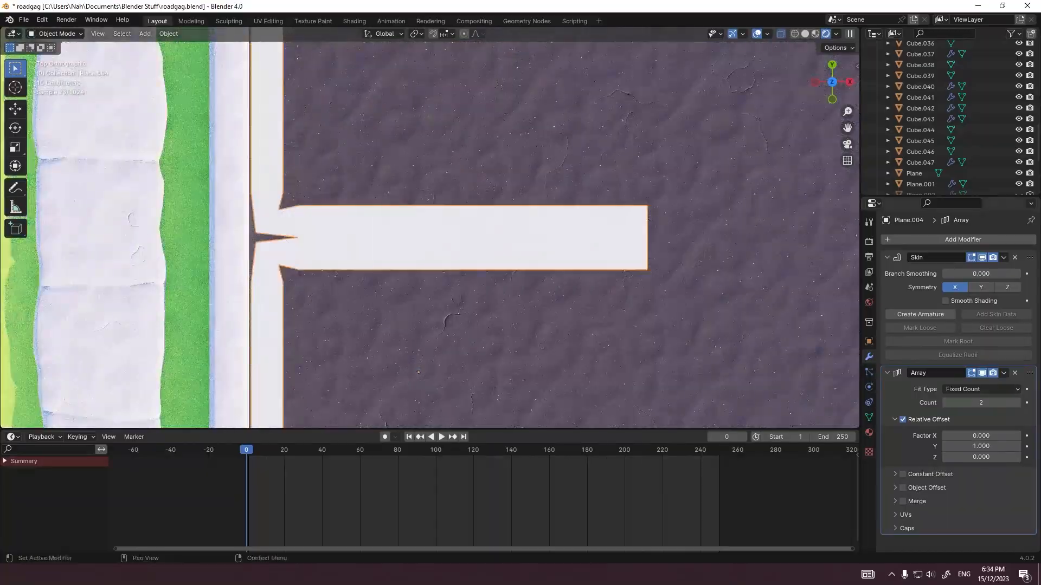
Step: Place the Array modifier above the Skin modifier and enable its Merge option
{"action": "left_click_drag", "start_coordinate": [1030, 373], "coordinate": [1030, 252]}
{"action": "left_click", "coordinate": [903, 386]}
{"action": "scroll", "coordinate": [596, 271], "scroll_direction": "down", "scroll_amount": 12}
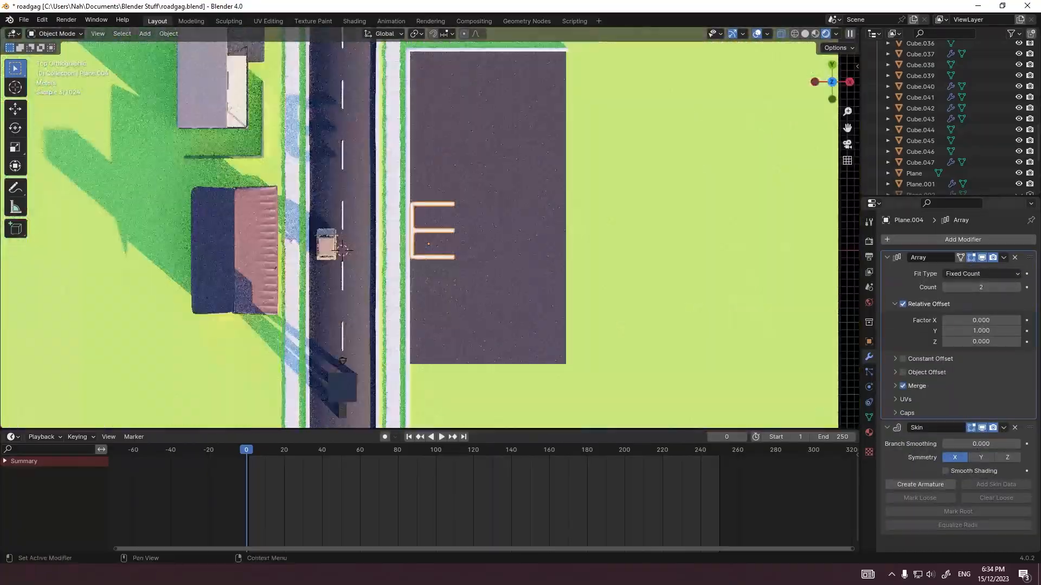
Step: Set the array count to 10 and move the row of bay lines along Y to fit within the lot
{"action": "key", "text": "g"}
{"action": "key", "text": "y"}
{"action": "mouse_move", "coordinate": [981, 287]}
{"action": "left_mouse_down"}
{"action": "mouse_move", "coordinate": [1009, 288]}
{"action": "mouse_move", "coordinate": [991, 287]}
{"action": "left_mouse_up"}
{"action": "left_click", "coordinate": [542, 303]}
{"action": "middle_click_drag", "start_coordinate": [542, 233], "coordinate": [541, 272], "text": "shift"}
{"action": "key", "text": "g"}
{"action": "key", "text": "y"}
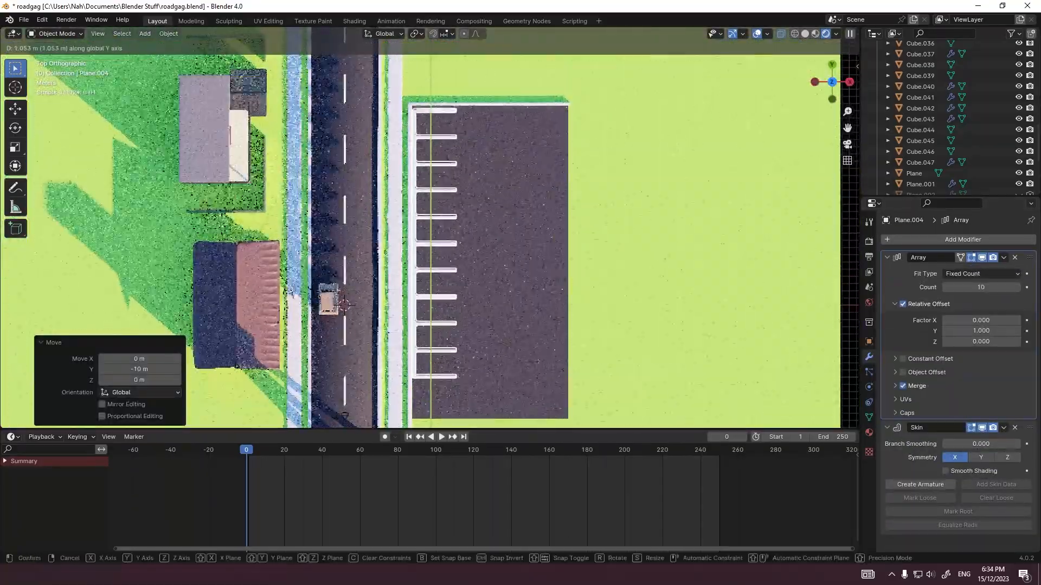
{"action": "left_click", "coordinate": [541, 260]}
Step: Lower the row of bay lines along Z toward the lot's surface
{"action": "key", "text": "KP_3"}
{"action": "scroll", "coordinate": [541, 261], "scroll_direction": "up", "scroll_amount": 2}
{"action": "key", "text": "g"}
{"action": "key", "text": "z"}
{"action": "left_click", "coordinate": [541, 271]}
{"action": "scroll", "coordinate": [429, 233], "scroll_direction": "up", "scroll_amount": 5}
{"action": "key", "text": "g"}
{"action": "key", "text": "z"}
{"action": "left_click", "coordinate": [430, 243]}
{"action": "middle_click_drag", "start_coordinate": [379, 228], "coordinate": [466, 271]}
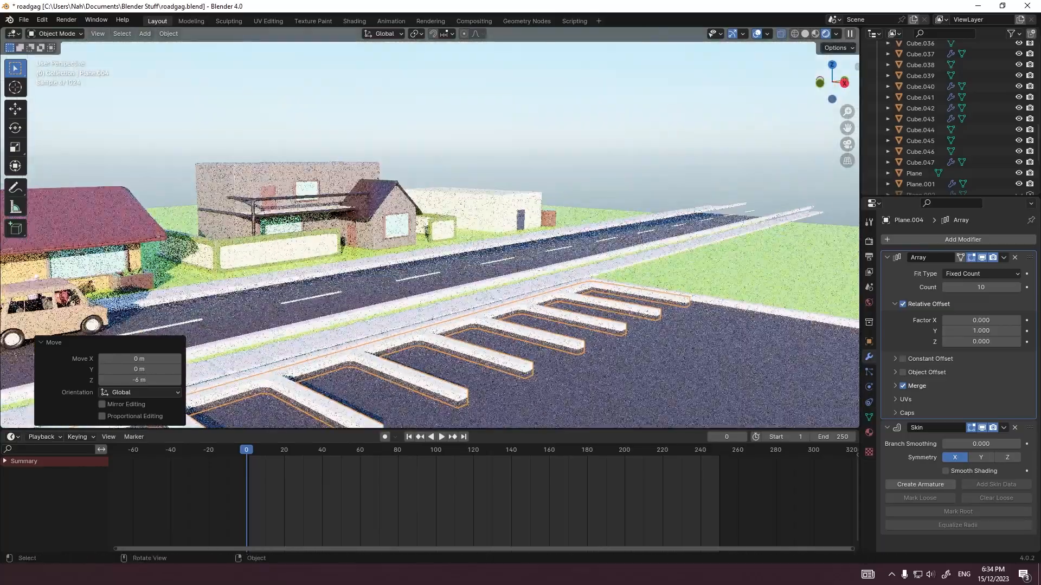
Step: Flatten the bay lines with two scalings along Z, the second by 0.25, and adjust their height in between
{"action": "key", "text": "s"}
{"action": "key", "text": "z"}
{"action": "left_click", "coordinate": [197, 385]}
{"action": "key", "text": "KP_3"}
{"action": "key", "text": "g"}
{"action": "key", "text": "z"}
{"action": "left_click", "coordinate": [429, 239]}
{"action": "scroll", "coordinate": [429, 233], "scroll_direction": "down", "scroll_amount": 6}
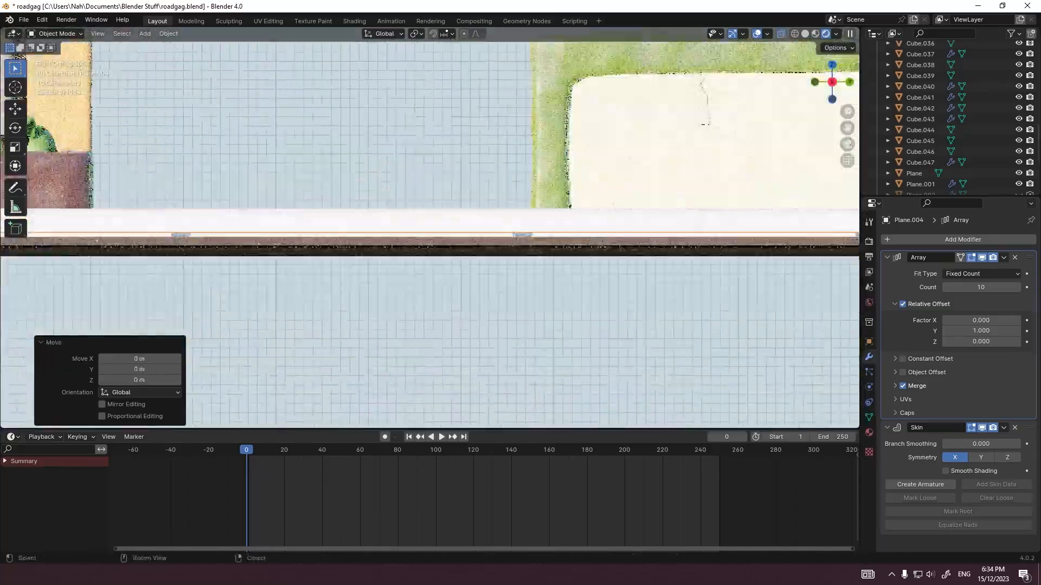
{"action": "key", "text": "s"}
{"action": "key", "text": "z"}
{"action": "left_click", "coordinate": [516, 181]}
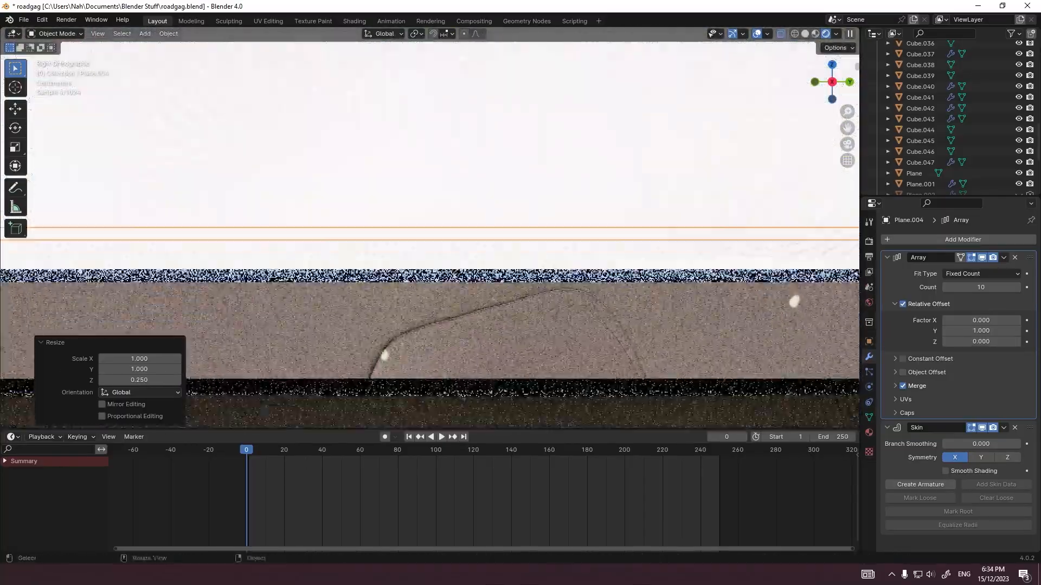
Step: Move the flattened bay lines down along Z onto the lot's pavement
{"action": "key", "text": "g"}
{"action": "key", "text": "z"}
{"action": "left_click", "coordinate": [429, 277]}
Step: Examine the parking bay lines and their surroundings through the scene camera
{"action": "middle_click_drag", "start_coordinate": [429, 277], "coordinate": [488, 303], "text": "shift"}
{"action": "scroll", "coordinate": [429, 233], "scroll_direction": "down", "scroll_amount": 8}
{"action": "left_click", "coordinate": [488, 304]}
{"action": "key", "text": "KP_0"}
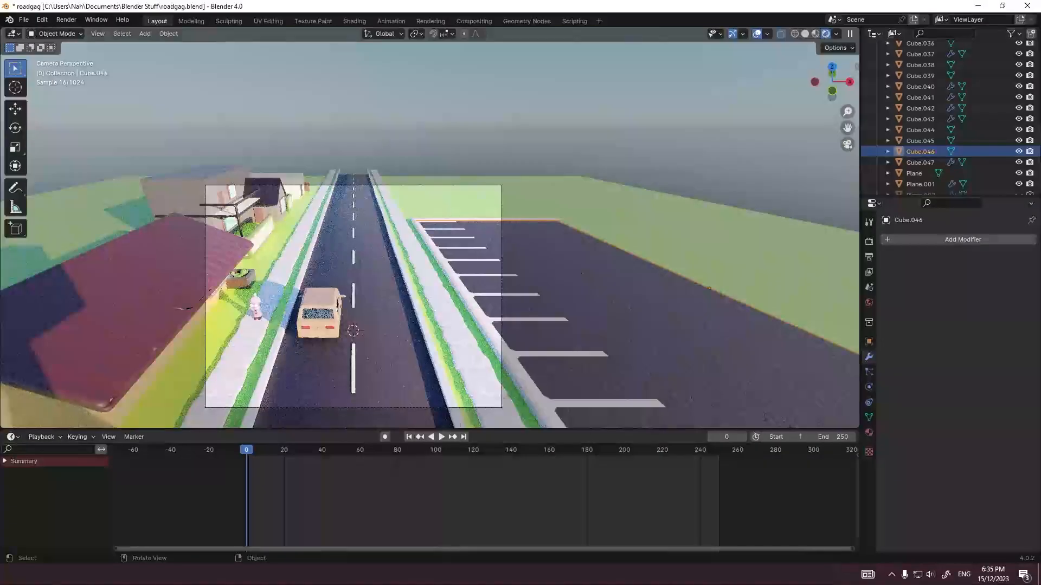
{"action": "key", "text": "alt+a"}
{"action": "scroll", "coordinate": [429, 227], "scroll_direction": "up", "scroll_amount": 5}
{"action": "left_click", "coordinate": [520, 264]}
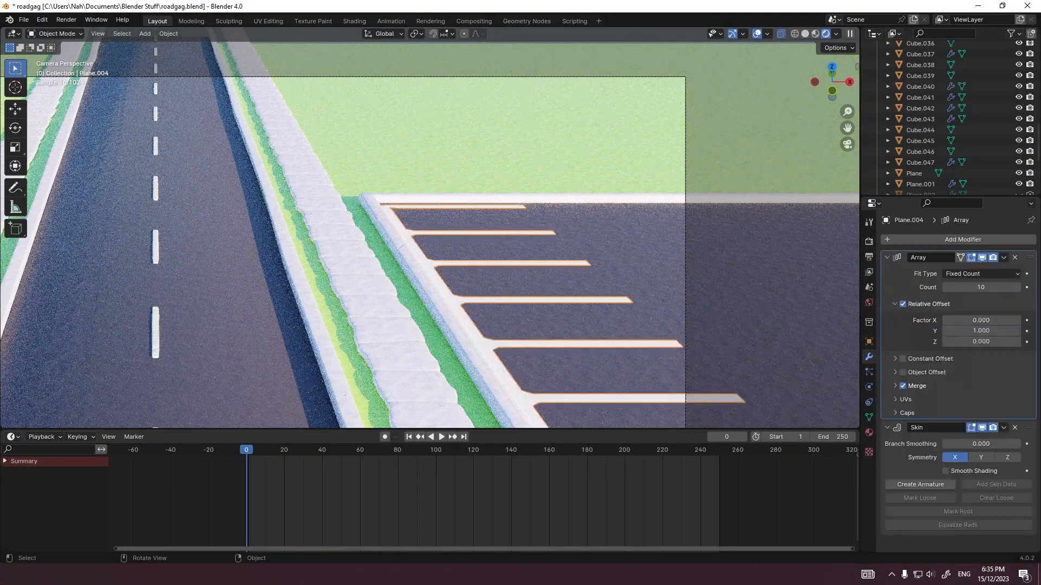
{"action": "left_click", "coordinate": [487, 162]}
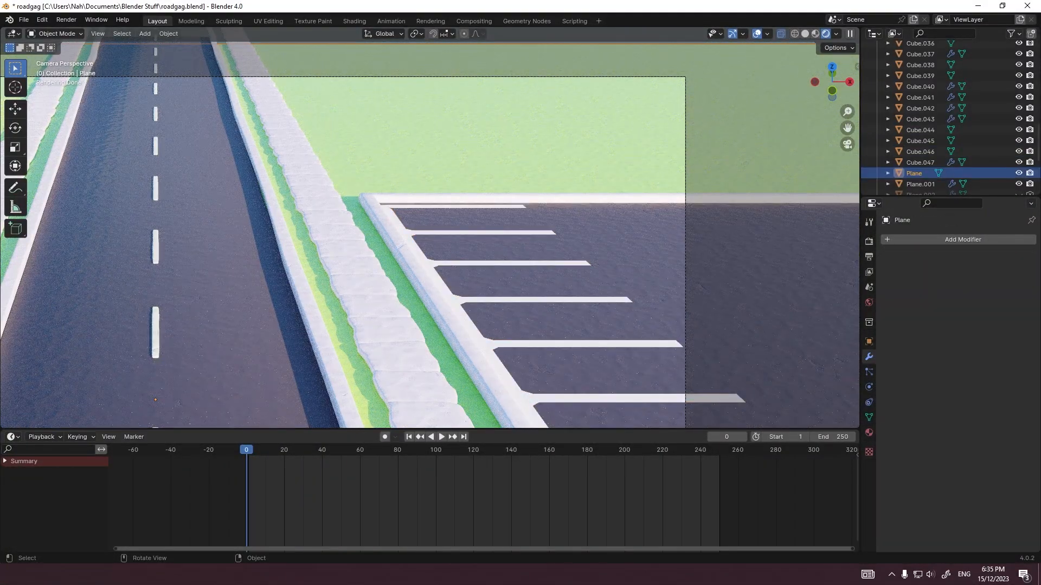
{"action": "scroll", "coordinate": [430, 228], "scroll_direction": "down", "scroll_amount": 4}
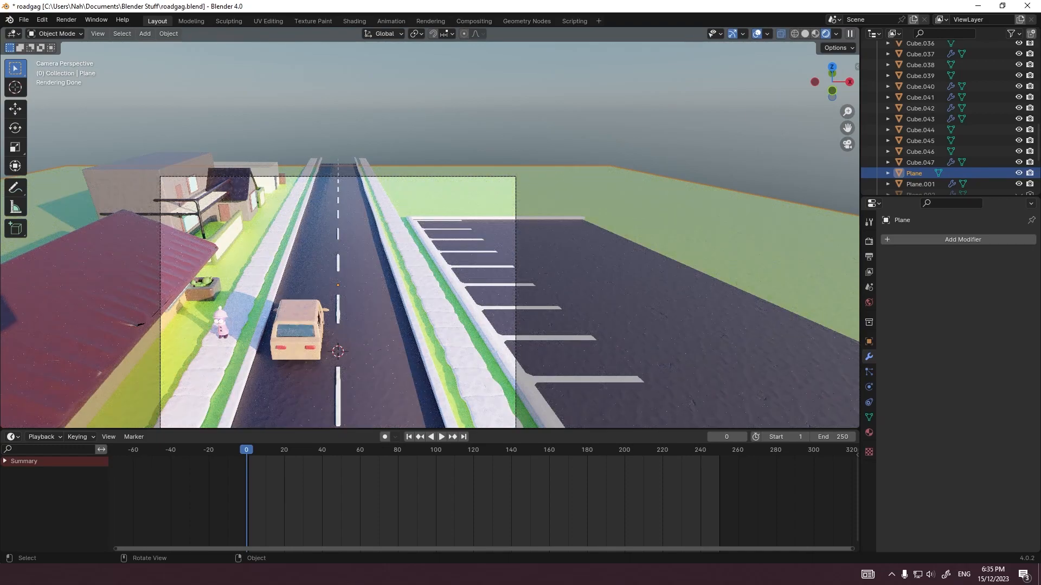
Step: Widen the curb across the lot's far edge by moving its outer faces along Y
{"action": "scroll", "coordinate": [429, 228], "scroll_direction": "up", "scroll_amount": 11}
{"action": "left_click", "coordinate": [347, 260]}
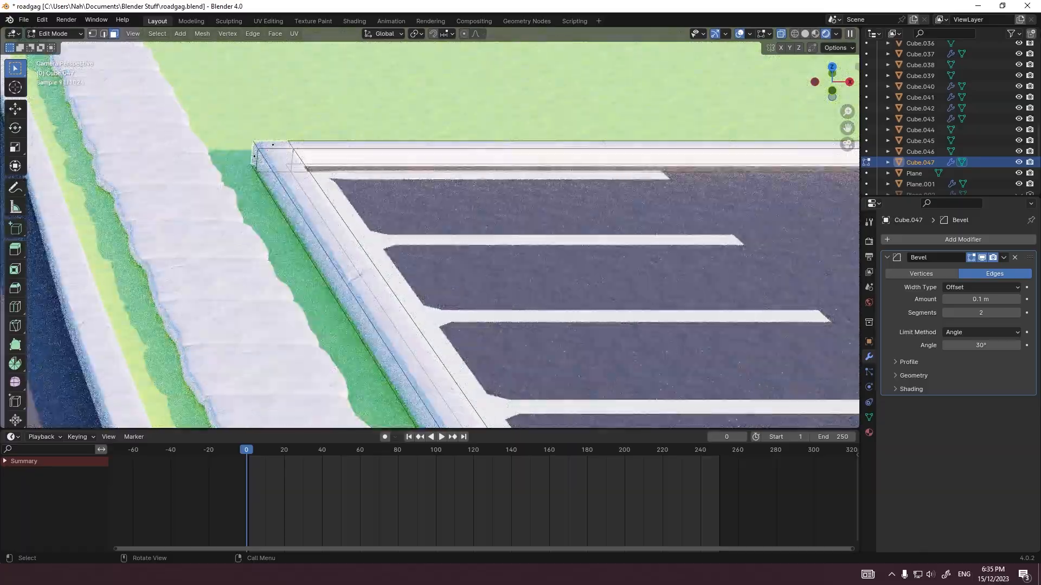
{"action": "scroll", "coordinate": [430, 227], "scroll_direction": "down", "scroll_amount": 3}
{"action": "left_click", "coordinate": [673, 188], "text": "shift"}
{"action": "key", "text": "g"}
{"action": "key", "text": "y"}
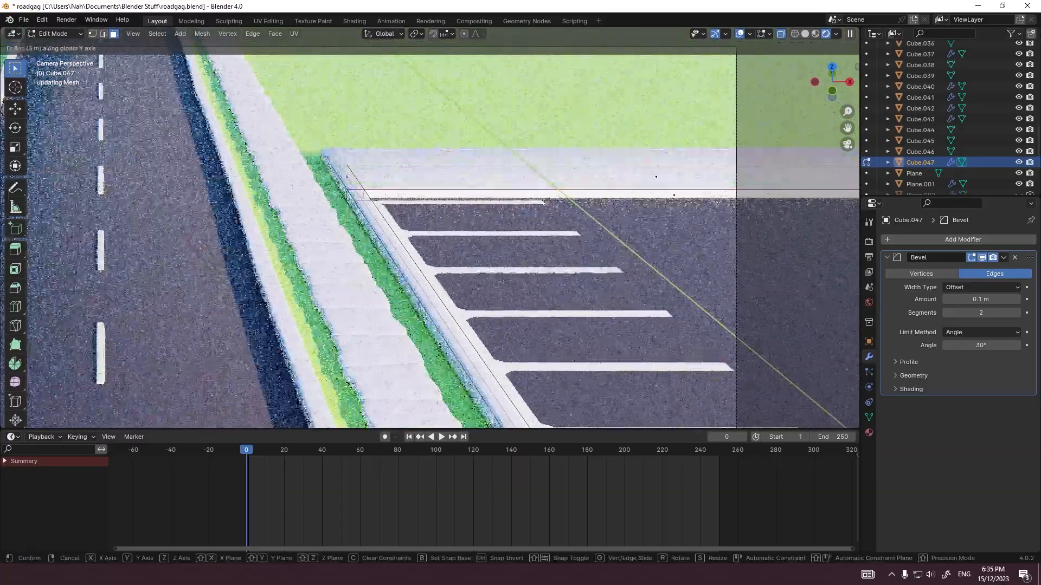
{"action": "left_click", "coordinate": [664, 168]}
Step: Extrude the widened curb's side face toward the roadside sidewalk
{"action": "key", "text": "Tab"}
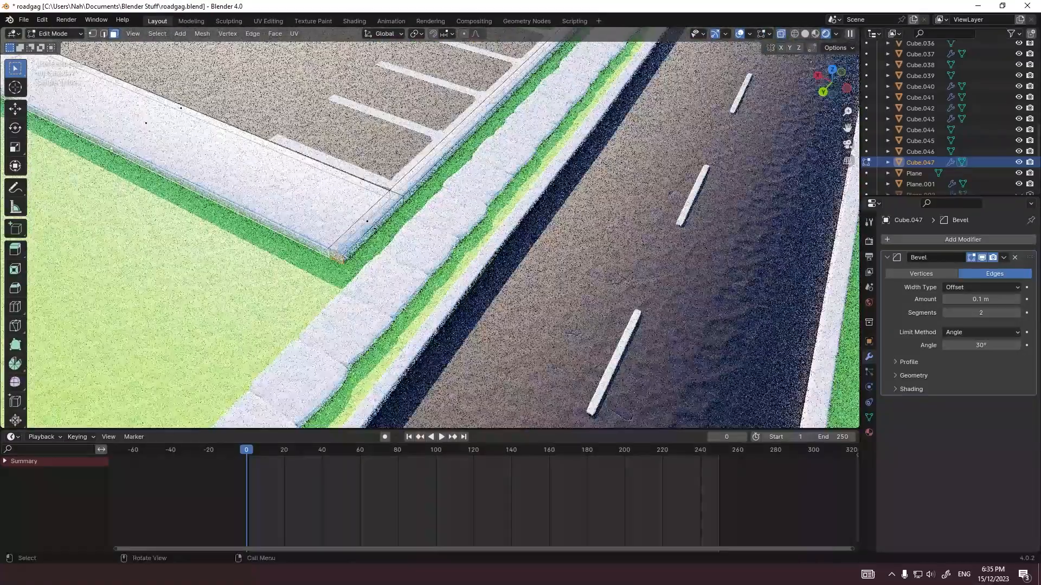
{"action": "key", "text": "e"}
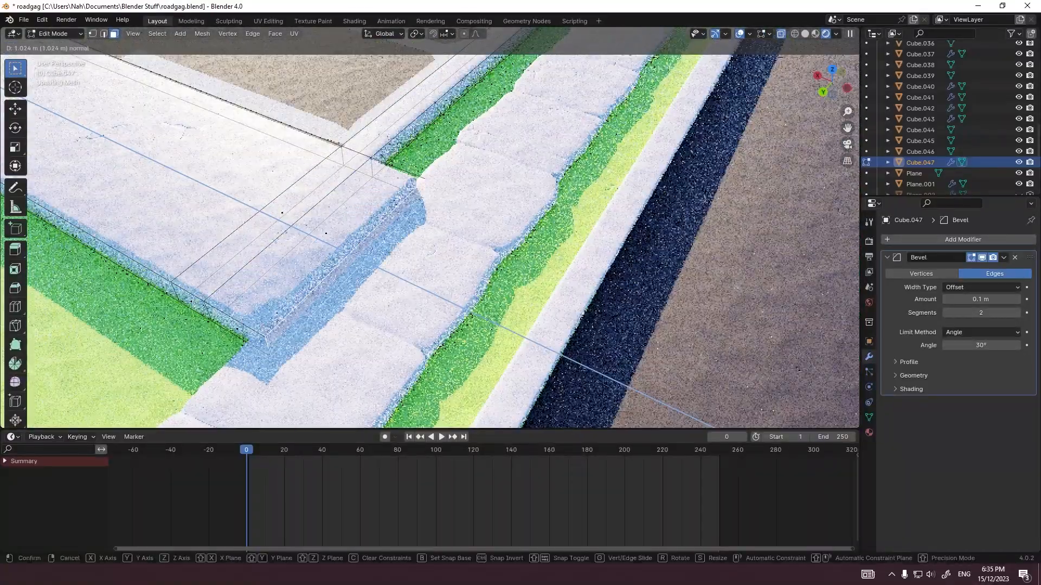
{"action": "key", "text": "Return"}
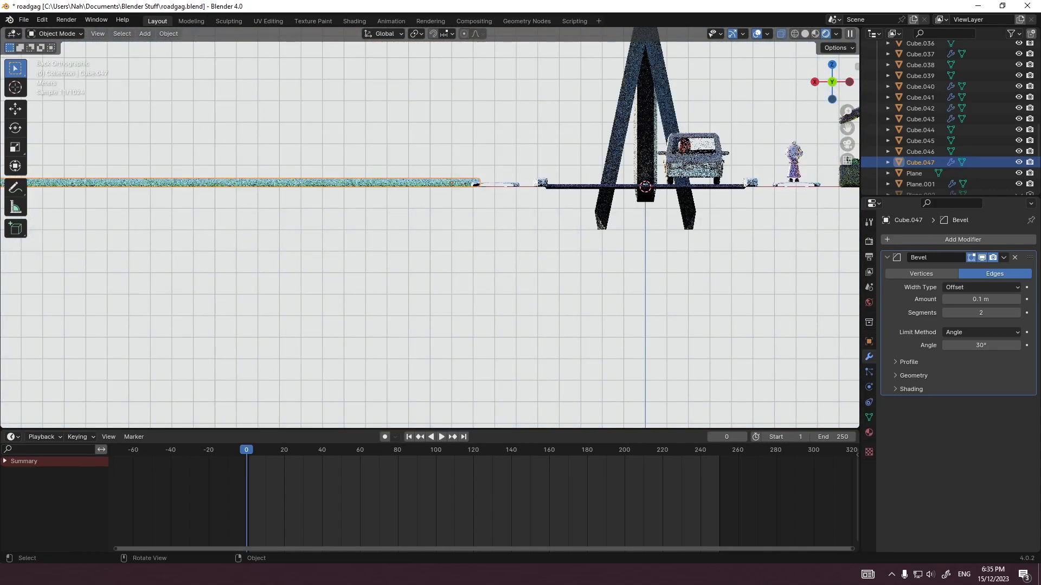
Step: Scale the curb's whole mesh by 0.2 along Z and lower it 0.15 m
{"action": "middle_click_drag", "start_coordinate": [258, 58], "coordinate": [263, 226], "text": "shift"}
{"action": "key", "text": "a"}
{"action": "key", "text": "ctrl+z"}
{"action": "scroll", "coordinate": [262, 225], "scroll_direction": "up", "scroll_amount": 3}
{"action": "key", "text": "Tab"}
{"action": "type", "text": "a"}
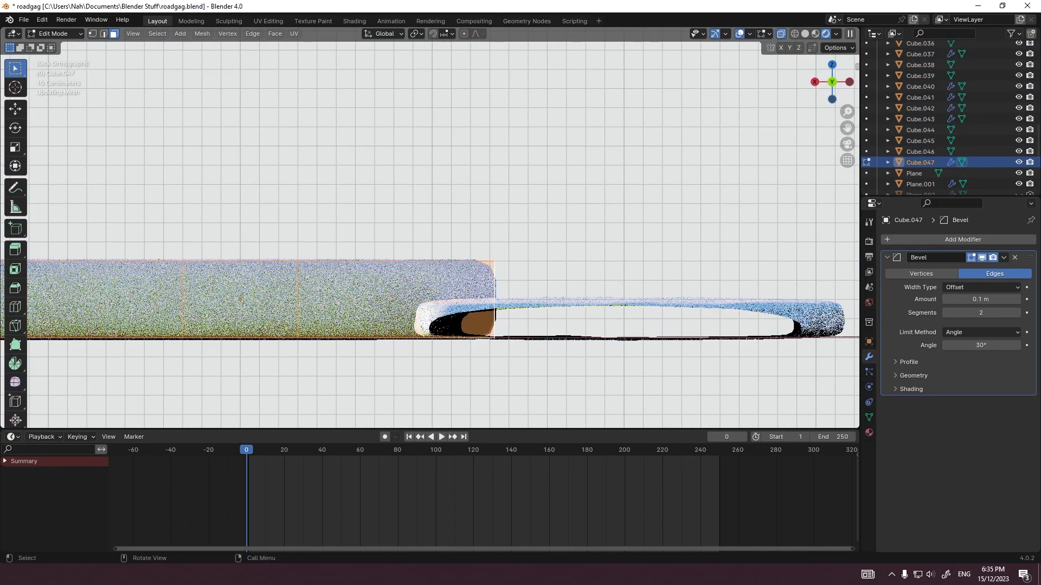
{"action": "type", "text": "sz.2"}
{"action": "key", "text": "Return"}
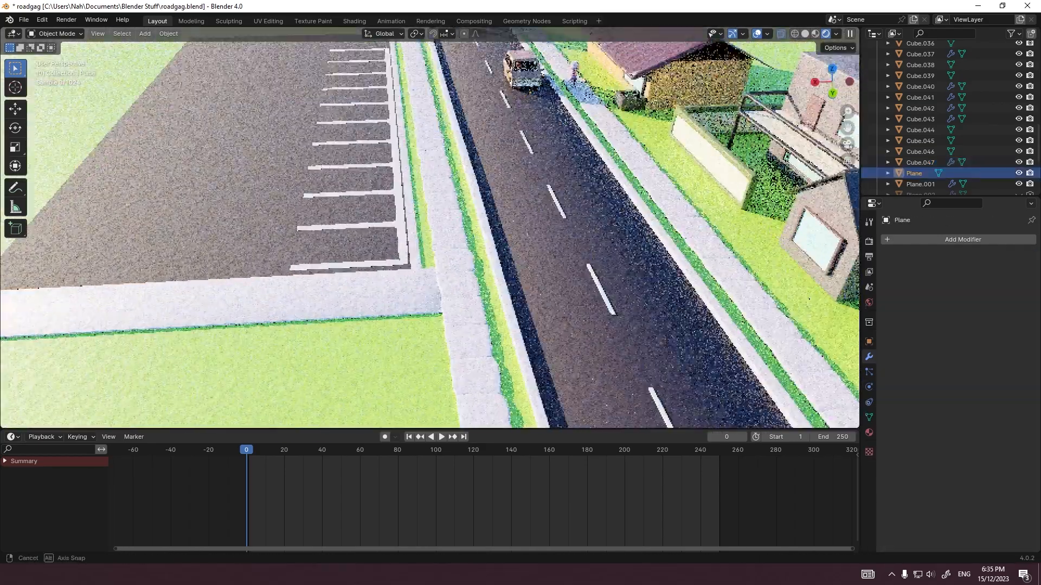
Step: Move the outer face of the widened curb along the lot's far edge along Y
{"action": "middle_click_drag", "start_coordinate": [380, 277], "coordinate": [302, 305]}
{"action": "left_click", "coordinate": [380, 295]}
{"action": "key", "text": "Tab"}
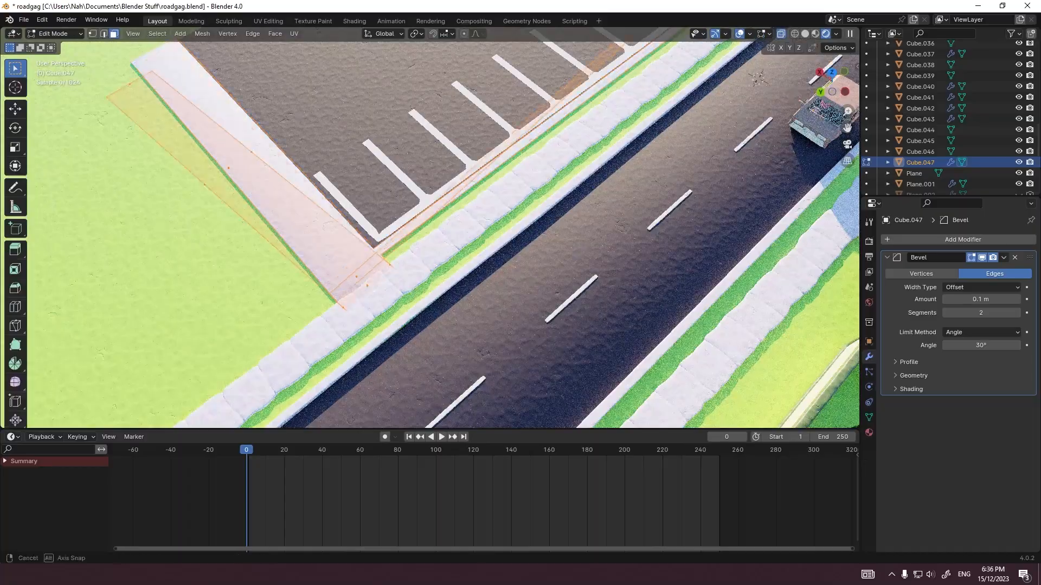
{"action": "middle_click_drag", "start_coordinate": [374, 326], "coordinate": [450, 274]}
{"action": "left_click", "coordinate": [449, 273]}
{"action": "left_click", "coordinate": [169, 306], "text": "ctrl"}
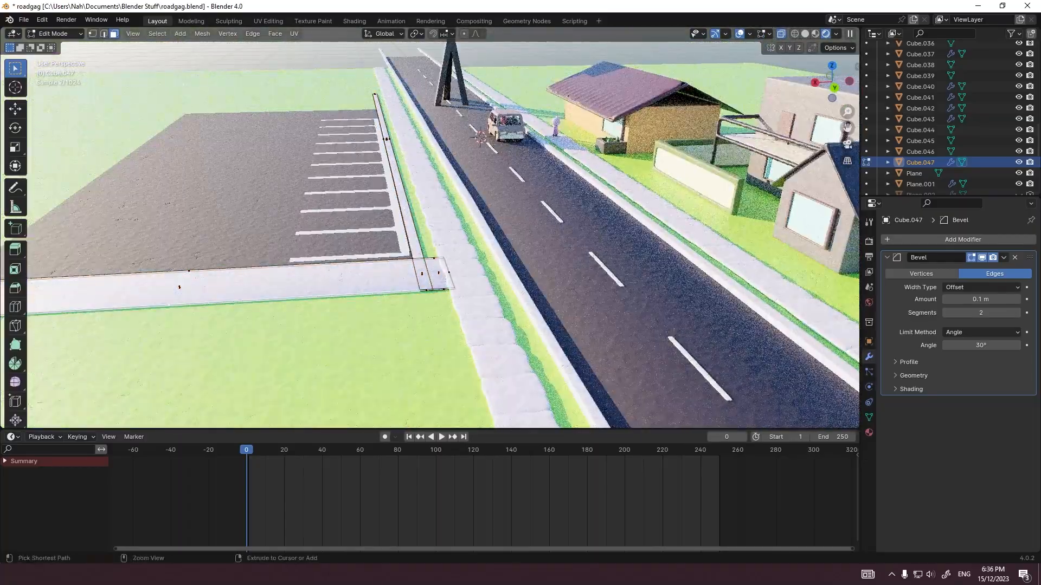
{"action": "key", "text": "KP_7"}
{"action": "key", "text": "g"}
{"action": "key", "text": "y"}
{"action": "left_click", "coordinate": [174, 338]}
Step: Pull the widened curb's end face along X so it meets the roadside sidewalk's edge
{"action": "left_click", "coordinate": [311, 313]}
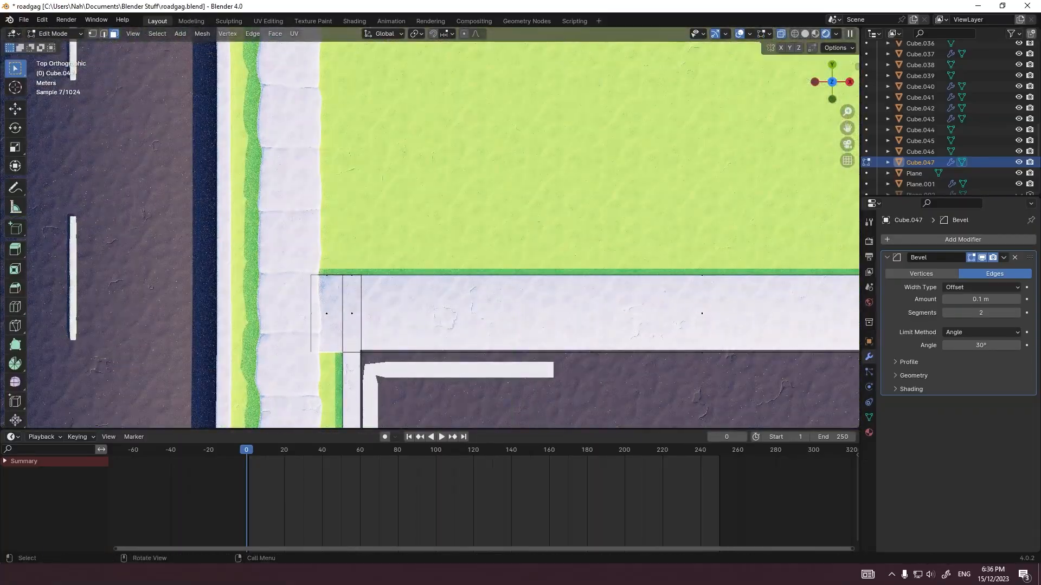
{"action": "key", "text": "g"}
{"action": "key", "text": "x"}
{"action": "left_click", "coordinate": [332, 313]}
{"action": "key", "text": "Tab"}
Step: Check the curb's junction with the sidewalk through the scene camera and save the file
{"action": "left_click", "coordinate": [379, 239]}
{"action": "key", "text": "KP_0"}
{"action": "left_click", "coordinate": [392, 242]}
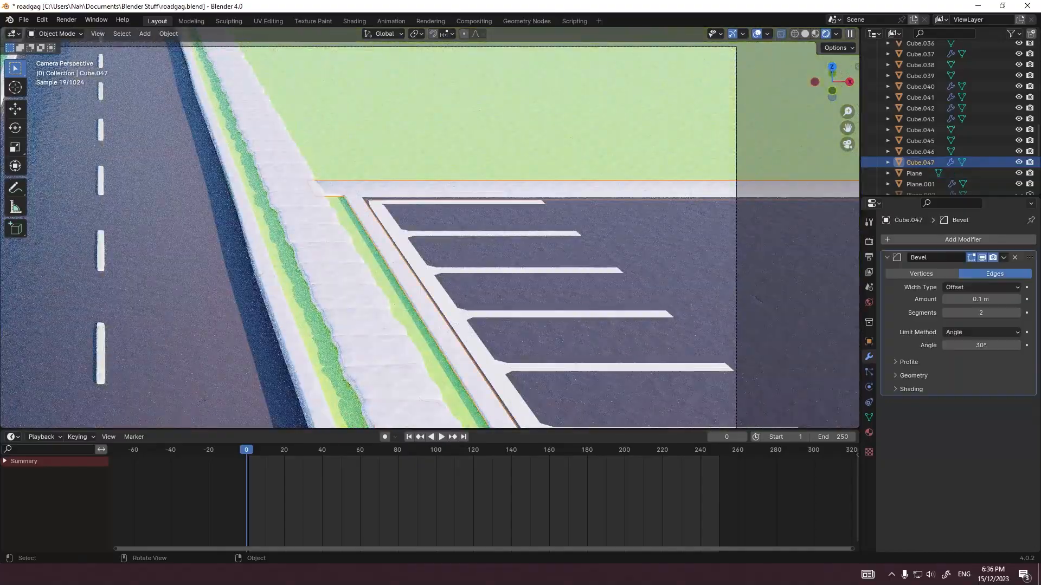
{"action": "scroll", "coordinate": [430, 228], "scroll_direction": "up", "scroll_amount": 12}
{"action": "middle_click_drag", "start_coordinate": [380, 189], "coordinate": [504, 287], "text": "shift"}
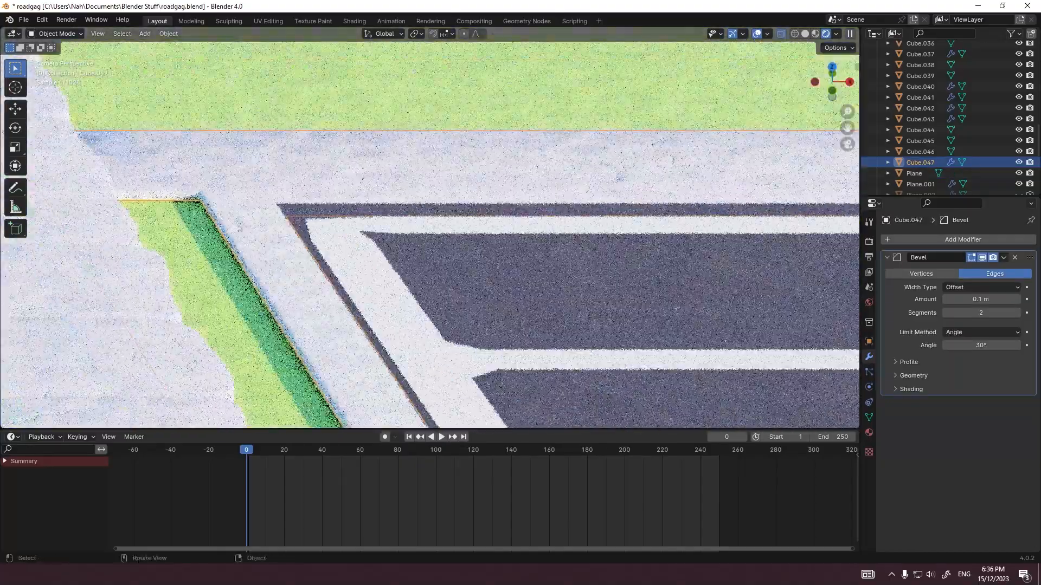
{"action": "scroll", "coordinate": [430, 228], "scroll_direction": "down", "scroll_amount": 12}
{"action": "left_click", "coordinate": [445, 163]}
{"action": "scroll", "coordinate": [430, 227], "scroll_direction": "down", "scroll_amount": 5}
{"action": "middle_click_drag", "start_coordinate": [433, 228], "coordinate": [453, 206], "text": "shift"}
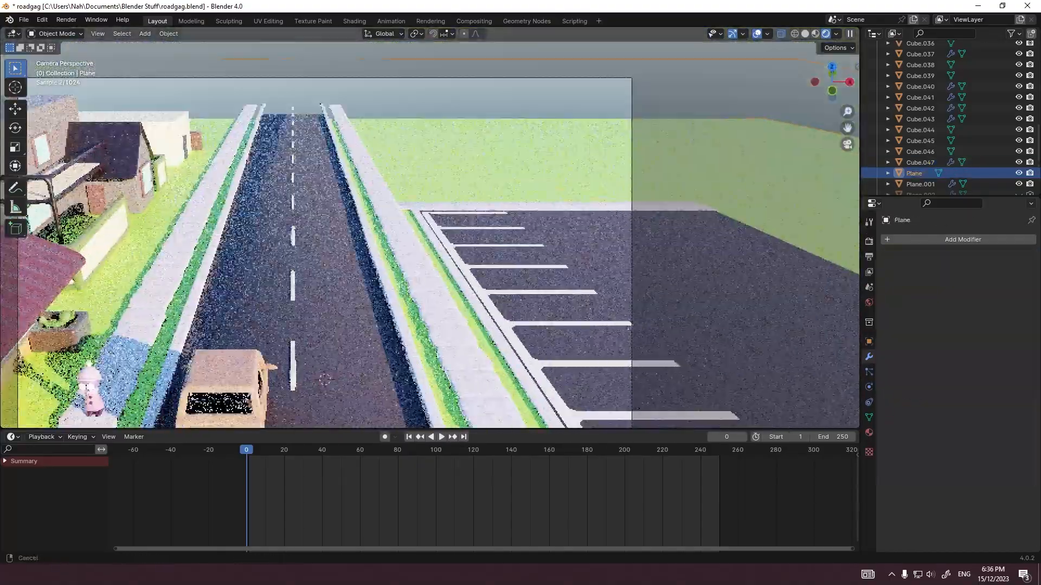
{"action": "scroll", "coordinate": [430, 227], "scroll_direction": "down", "scroll_amount": 2}
{"action": "key", "text": "ctrl+s"}
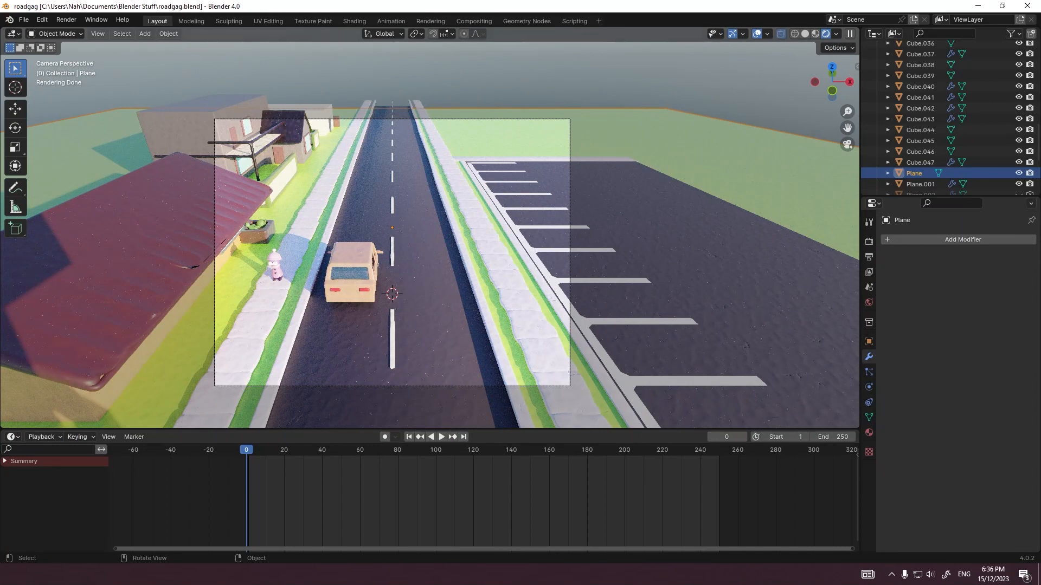
Step: Raise the World sky texture's sun elevation to 44.8°
{"action": "scroll", "coordinate": [932, 119], "scroll_direction": "up", "scroll_amount": 20}
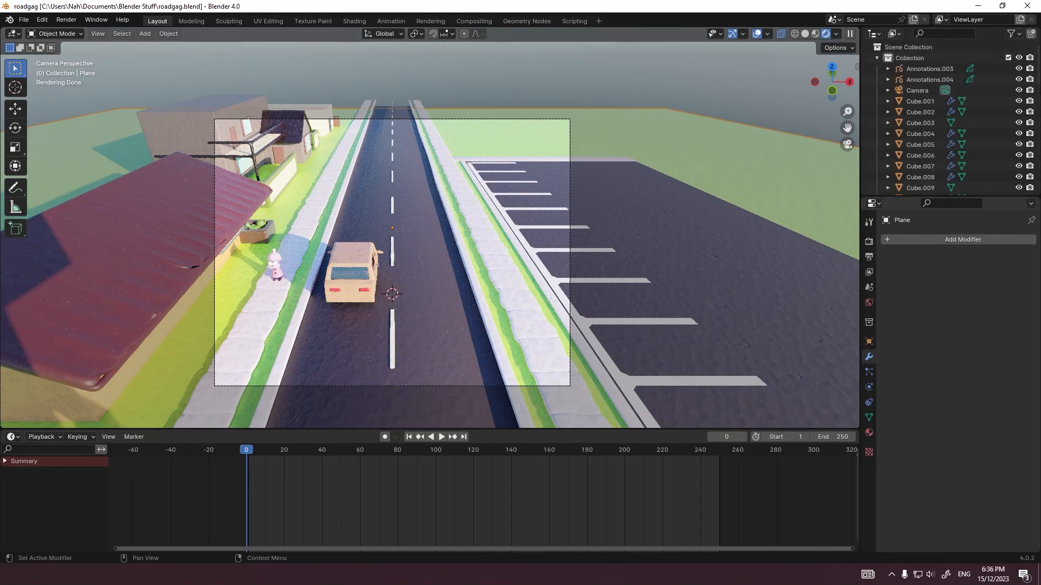
{"action": "left_click", "coordinate": [869, 302]}
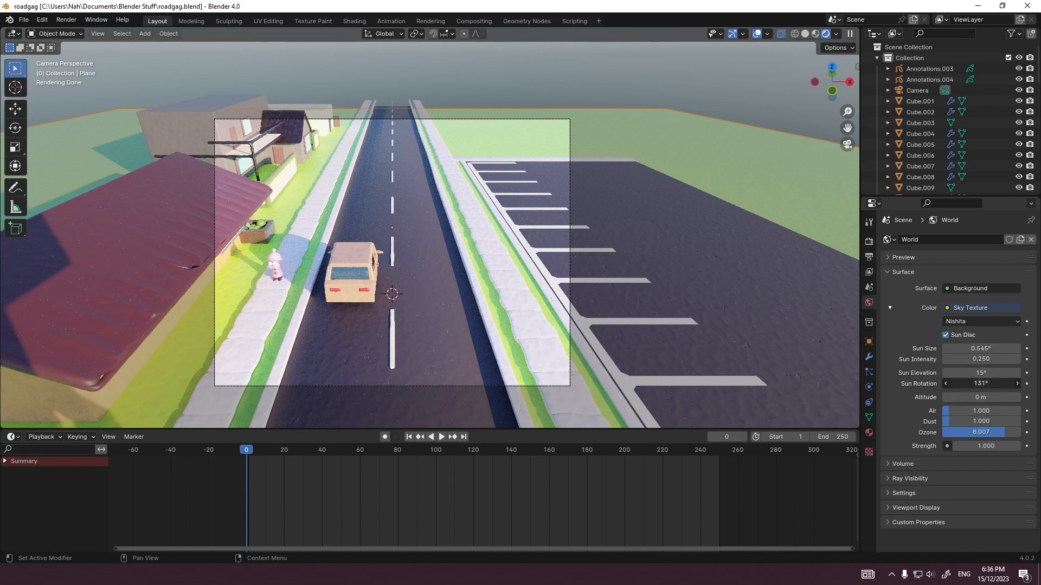
{"action": "left_click_drag", "start_coordinate": [981, 384], "coordinate": [1012, 373]}
{"action": "left_click", "coordinate": [505, 271]}
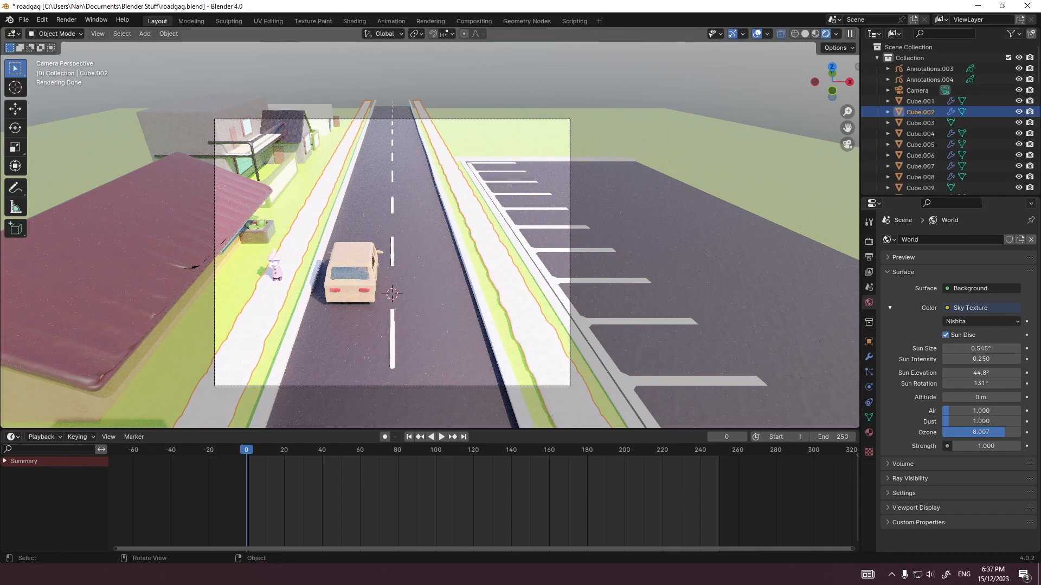
Step: Add a cube and move it 21 m along X and 41 m along Y, beyond the parking lot
{"action": "key", "text": "shift+a"}
{"action": "key", "text": "g"}
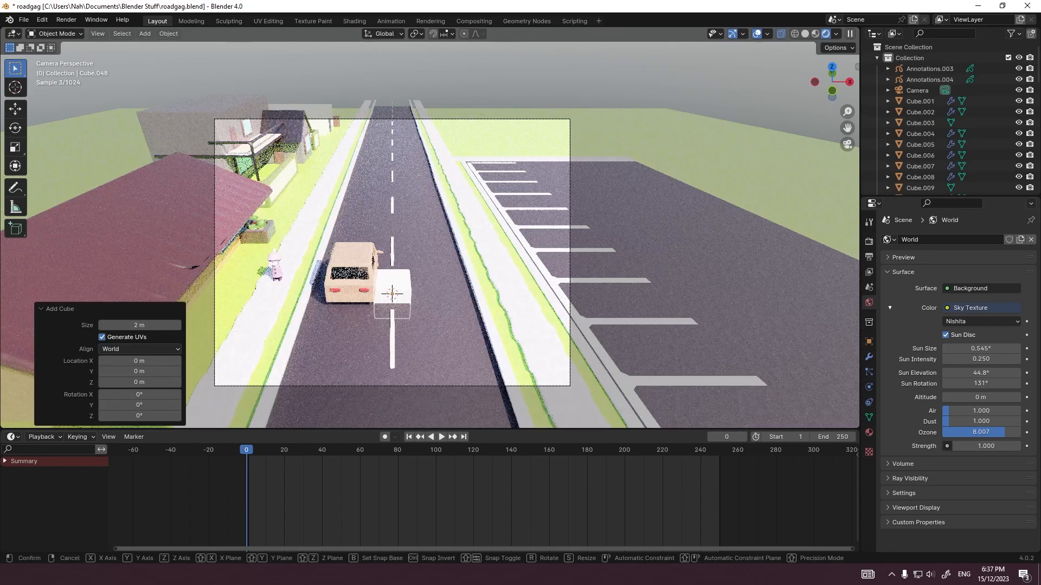
{"action": "key", "text": "shift+z"}
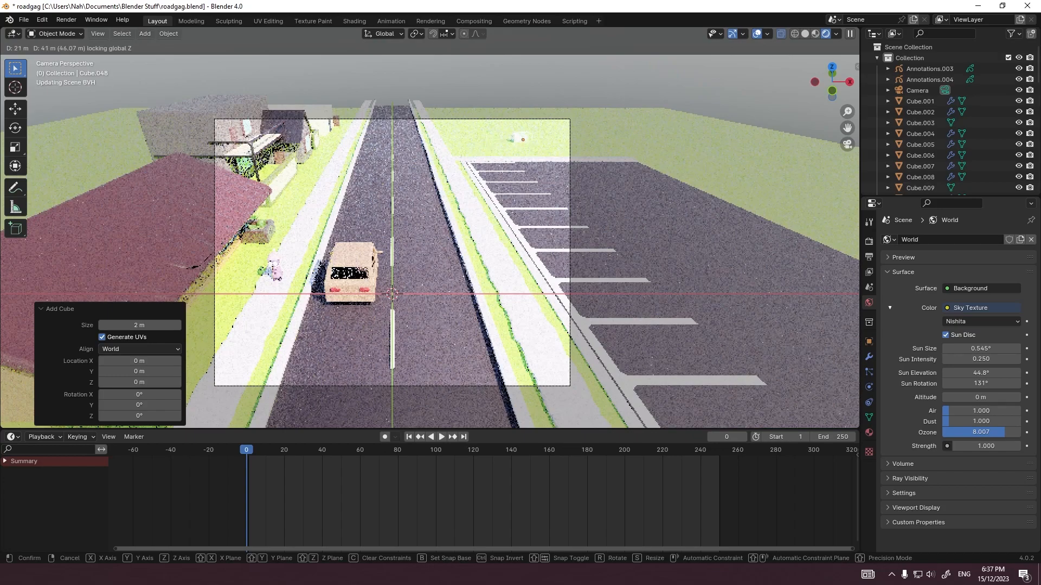
{"action": "key", "text": "Return"}
Step: Scale the new cube by about 12.8 in X and Y, and shift it about 2 m along X and 4 m along Y
{"action": "key", "text": "s"}
{"action": "key", "text": "shift+z"}
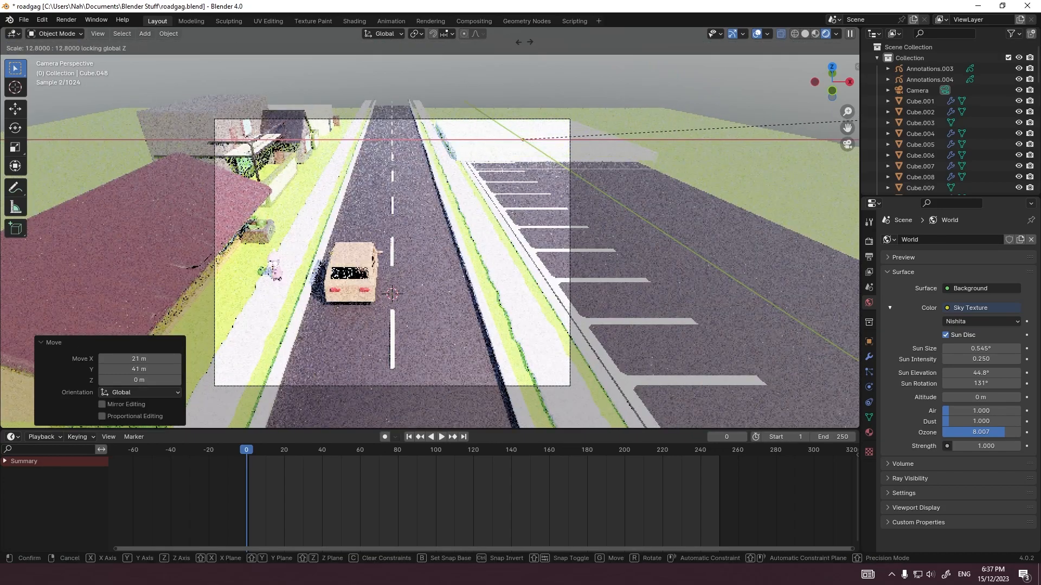
{"action": "key", "text": "Return"}
{"action": "key", "text": "Tab"}
{"action": "key", "text": "Tab"}
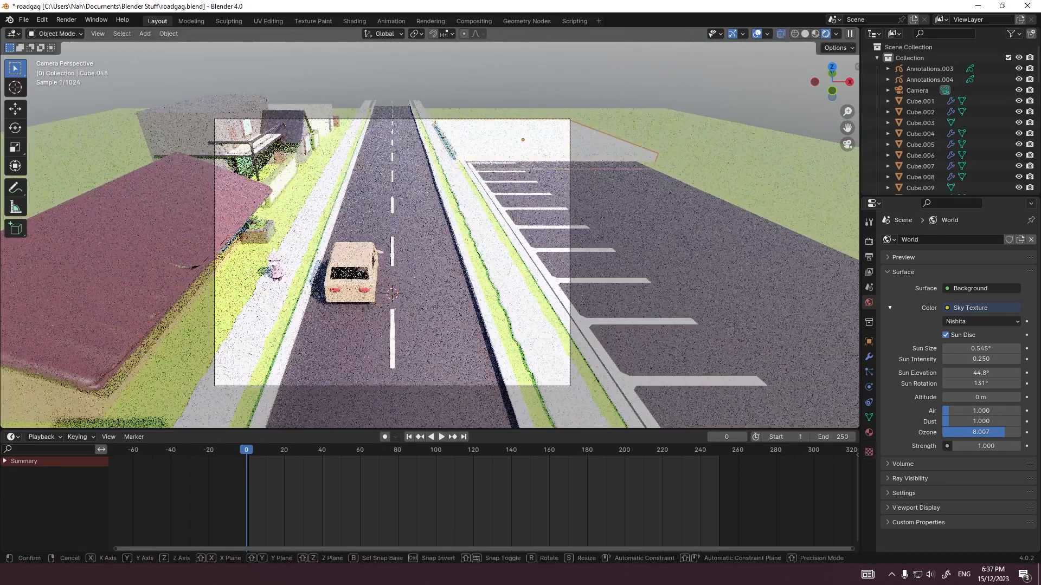
{"action": "key", "text": "g"}
{"action": "key", "text": "shift+z"}
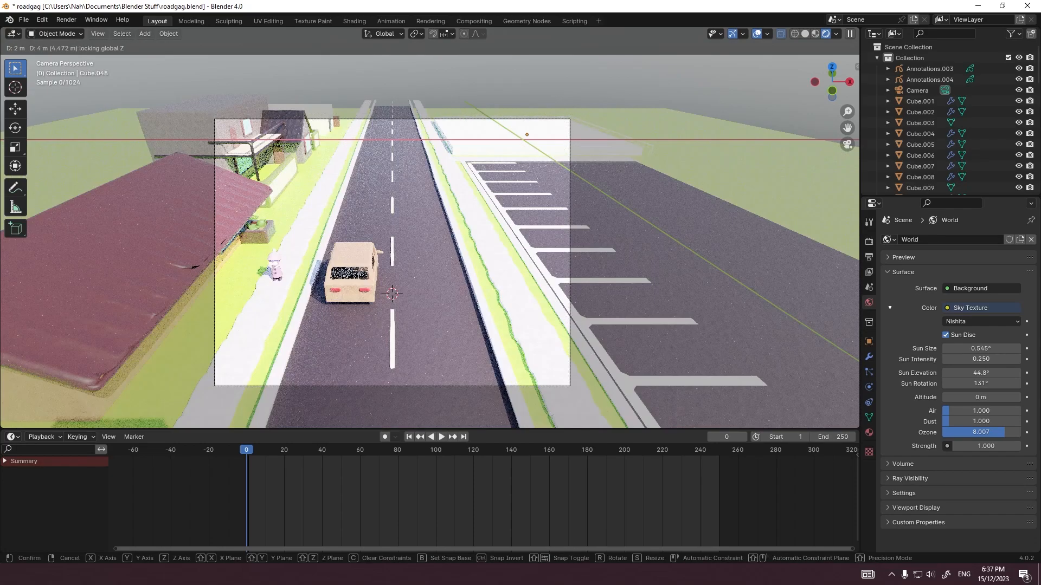
{"action": "key", "text": "Return"}
Step: Raise the cube's top face along Z into a tall building block and lift the whole object 1 m
{"action": "key", "text": "Tab"}
{"action": "left_click", "coordinate": [528, 129]}
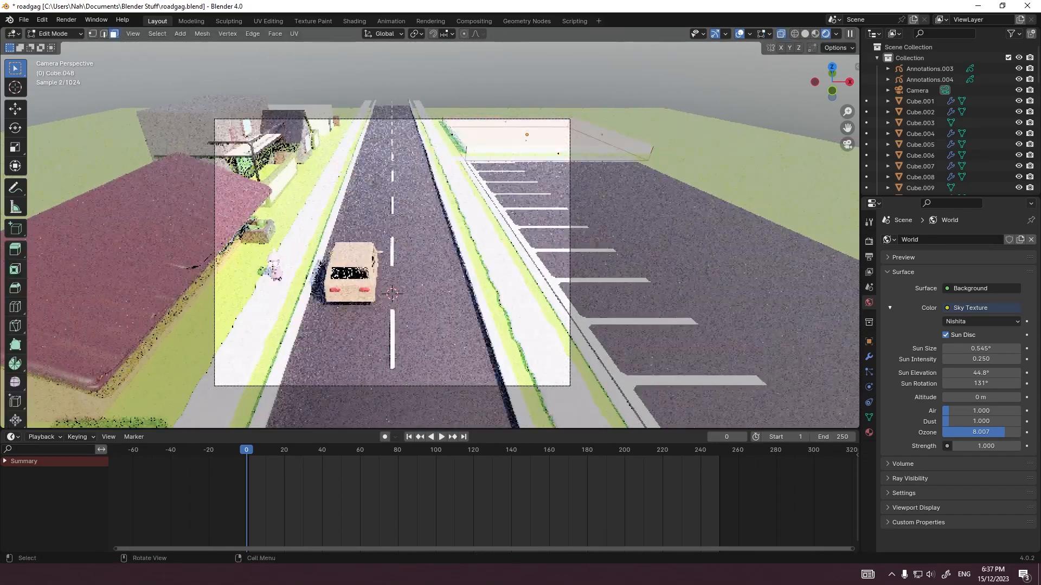
{"action": "key", "text": "g"}
{"action": "key", "text": "z"}
{"action": "key", "text": "Return"}
{"action": "key", "text": "Tab"}
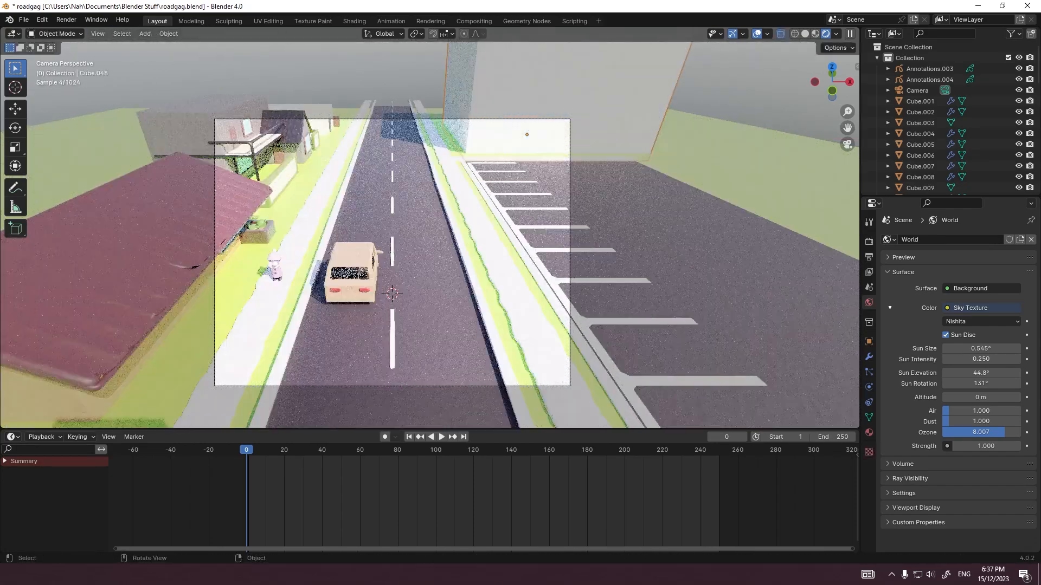
{"action": "key", "text": "g"}
{"action": "key", "text": "z"}
{"action": "key", "text": "Return"}
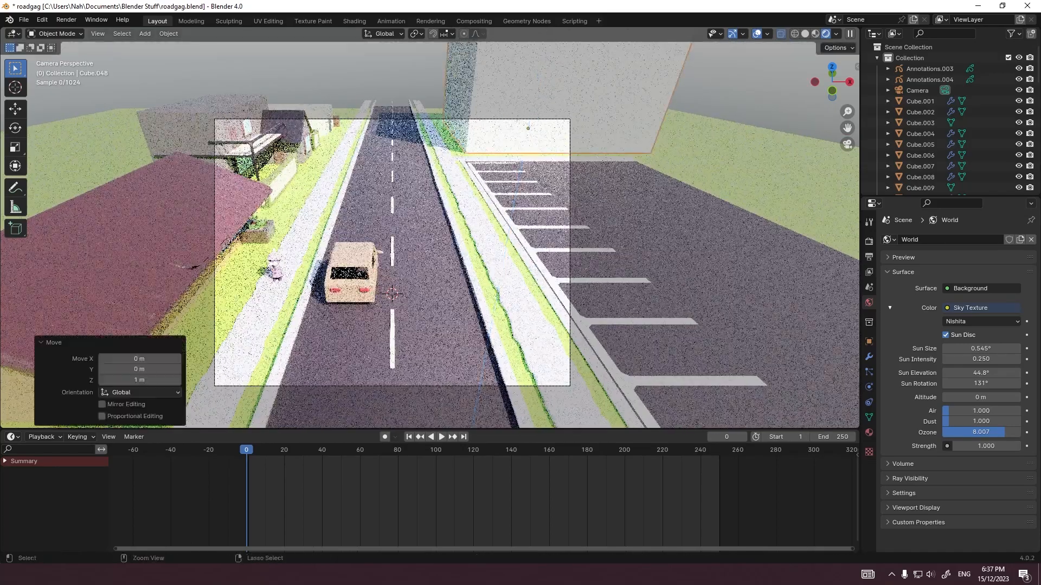
Step: Lower the building block's top face along Z in two moves, checking its height through the scene camera
{"action": "key", "text": "KP_3"}
{"action": "scroll", "coordinate": [430, 227], "scroll_direction": "down", "scroll_amount": 7}
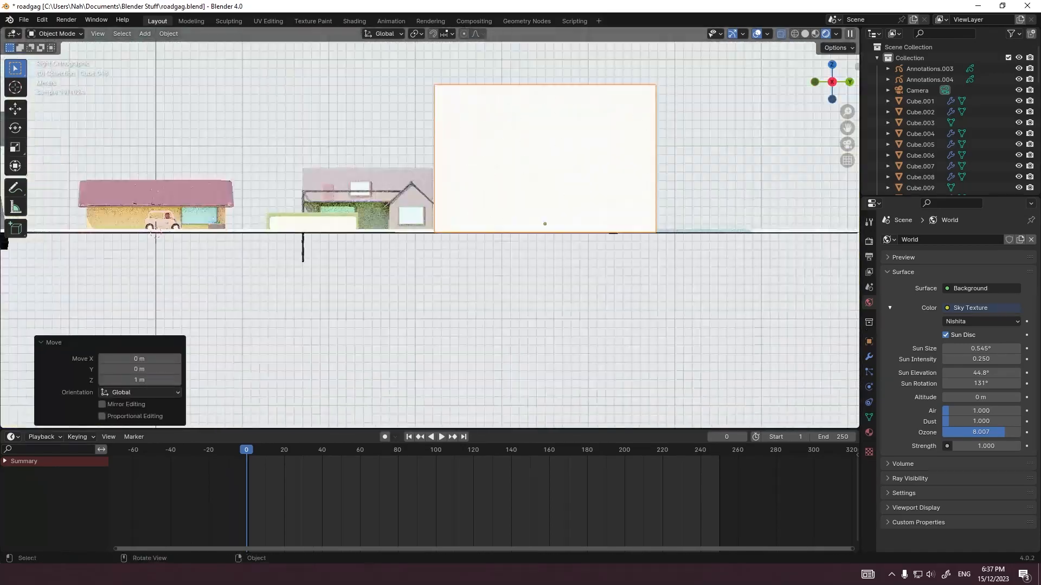
{"action": "key", "text": "Tab"}
{"action": "key", "text": "g"}
{"action": "key", "text": "z"}
{"action": "key", "text": "Return"}
{"action": "key", "text": "KP_0"}
{"action": "key", "text": "Tab"}
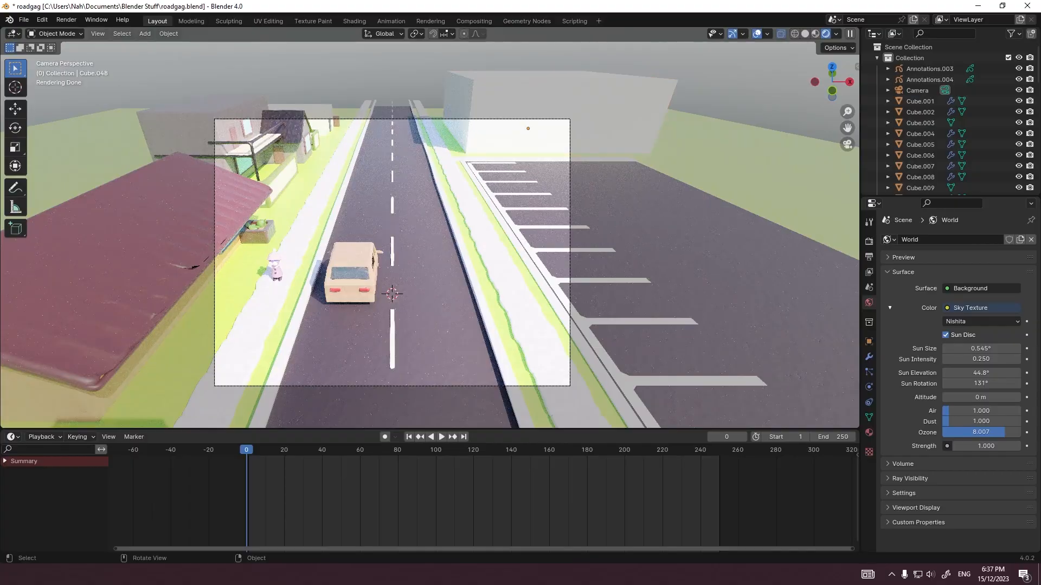
{"action": "key", "text": "Tab"}
{"action": "key", "text": "g"}
{"action": "key", "text": "z"}
{"action": "key", "text": "Return"}
{"action": "key", "text": "Tab"}
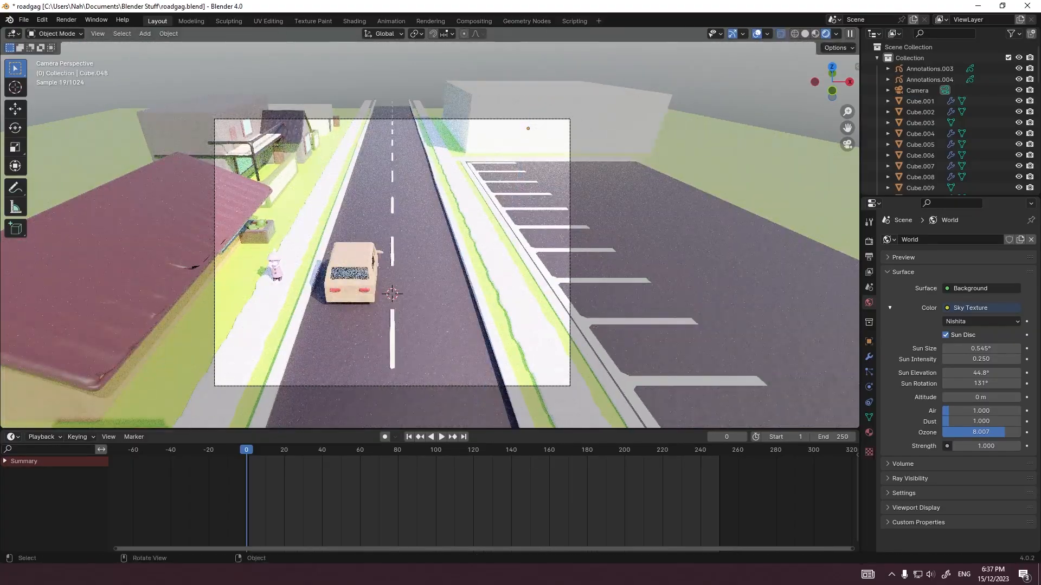
Step: Raise the building's top face about 0.3 m along Z while watching its shadow edge on the sidewalk
{"action": "scroll", "coordinate": [430, 228], "scroll_direction": "up", "scroll_amount": 2}
{"action": "middle_click_drag", "start_coordinate": [430, 163], "coordinate": [430, 314], "text": "shift"}
{"action": "scroll", "coordinate": [430, 228], "scroll_direction": "up", "scroll_amount": 12}
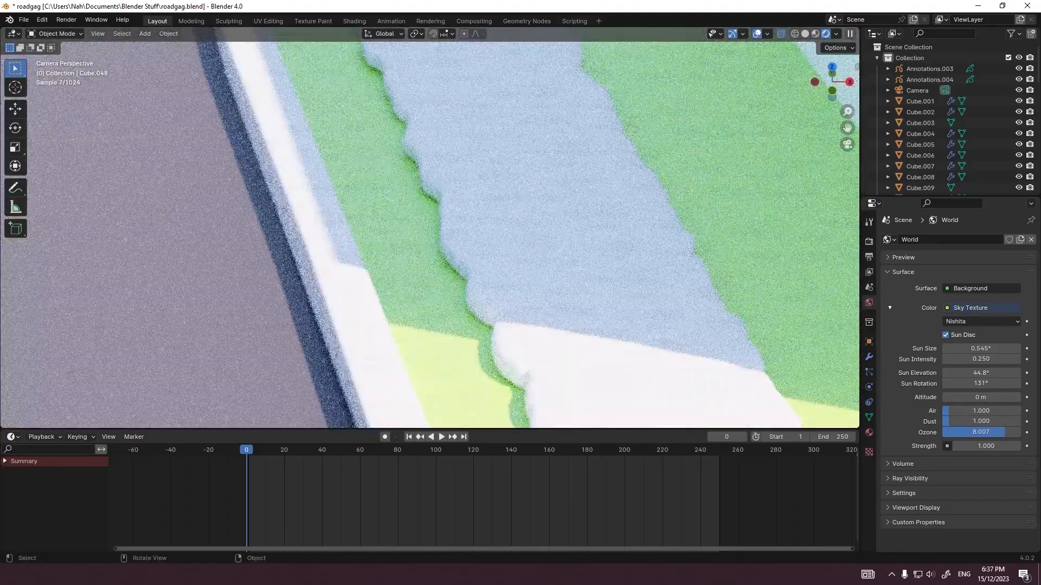
{"action": "key", "text": "Tab"}
{"action": "key", "text": "g"}
{"action": "key", "text": "z"}
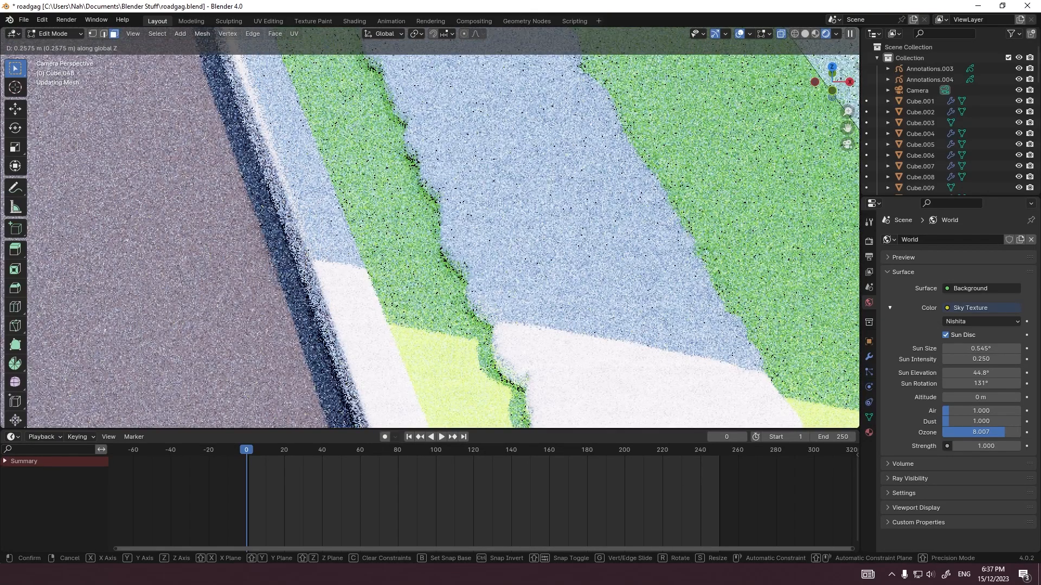
{"action": "left_click", "coordinate": [429, 228]}
{"action": "scroll", "coordinate": [429, 228], "scroll_direction": "down", "scroll_amount": 6}
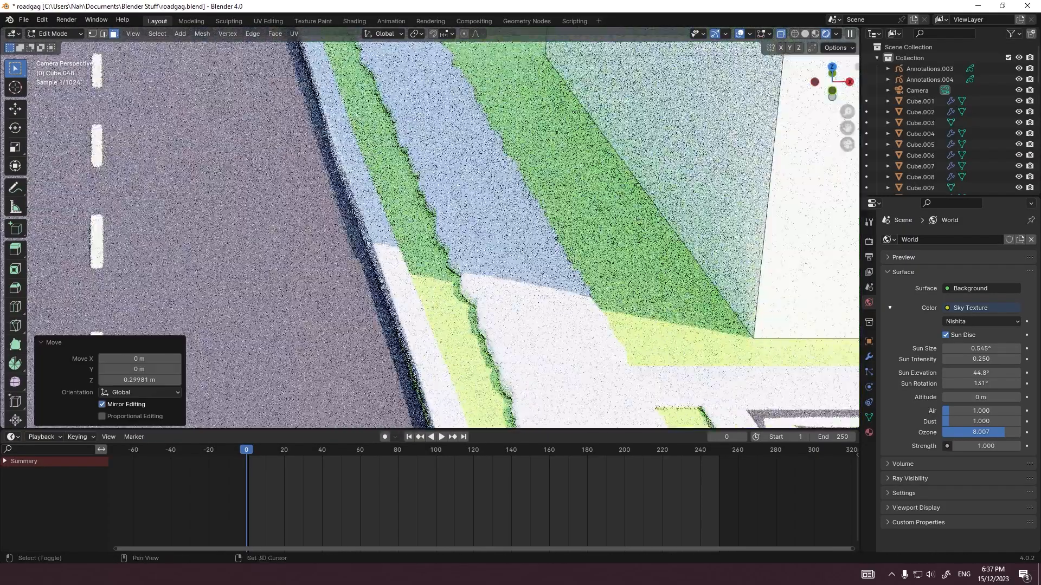
Step: Lower the building's top face slightly along Z while watching the shadow on the sidewalk and curb
{"action": "middle_click_drag", "start_coordinate": [430, 190], "coordinate": [460, 292], "text": "shift"}
{"action": "scroll", "coordinate": [430, 228], "scroll_direction": "up", "scroll_amount": 2}
{"action": "key", "text": "g"}
{"action": "key", "text": "z"}
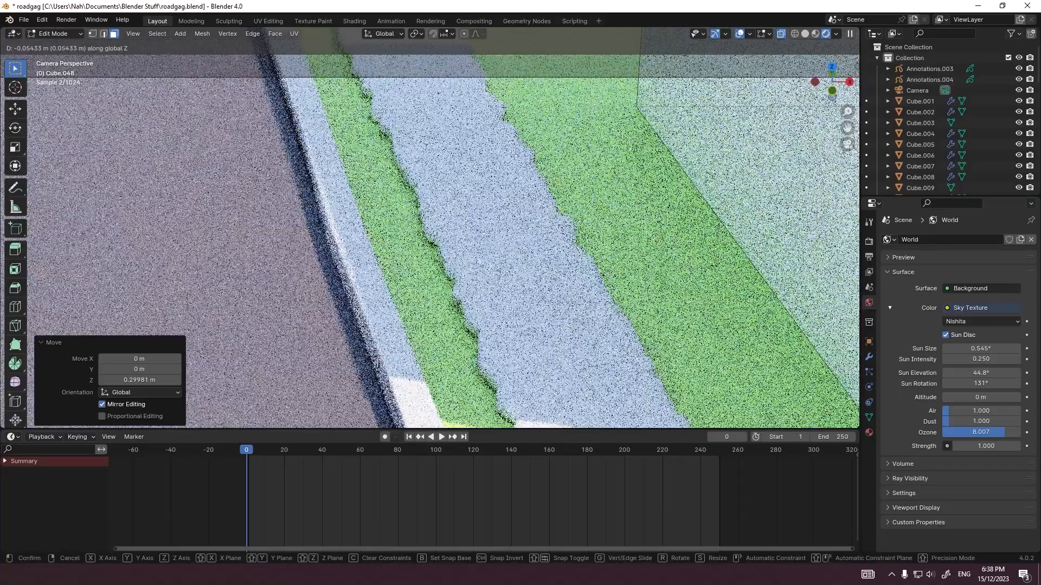
{"action": "left_click", "coordinate": [430, 227]}
{"action": "scroll", "coordinate": [430, 228], "scroll_direction": "down", "scroll_amount": 5}
{"action": "key", "text": "Tab"}
{"action": "scroll", "coordinate": [430, 228], "scroll_direction": "down", "scroll_amount": 4}
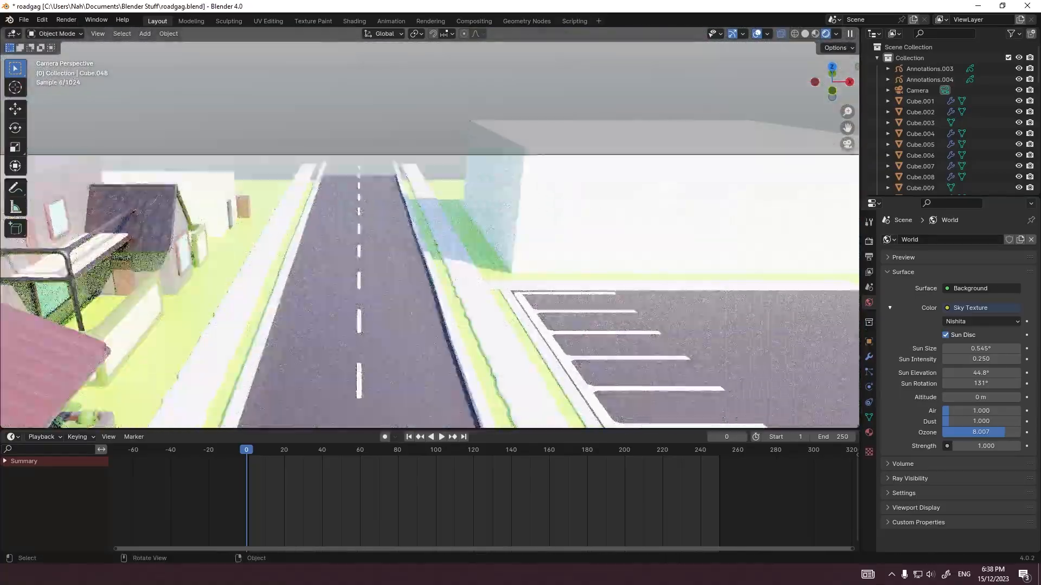
Step: Raise the building's top face about 0.09 m along Z and leave mesh editing
{"action": "scroll", "coordinate": [430, 228], "scroll_direction": "up", "scroll_amount": 8}
{"action": "key", "text": "Tab"}
{"action": "key", "text": "g"}
{"action": "key", "text": "z"}
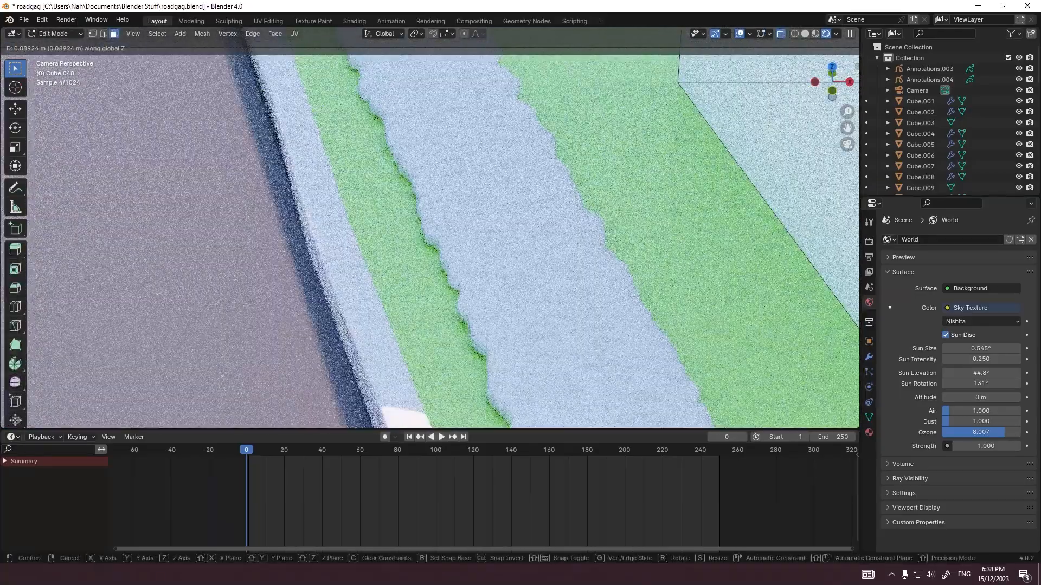
{"action": "left_click", "coordinate": [430, 228]}
{"action": "scroll", "coordinate": [430, 228], "scroll_direction": "down", "scroll_amount": 4}
{"action": "scroll", "coordinate": [430, 228], "scroll_direction": "down", "scroll_amount": 3}
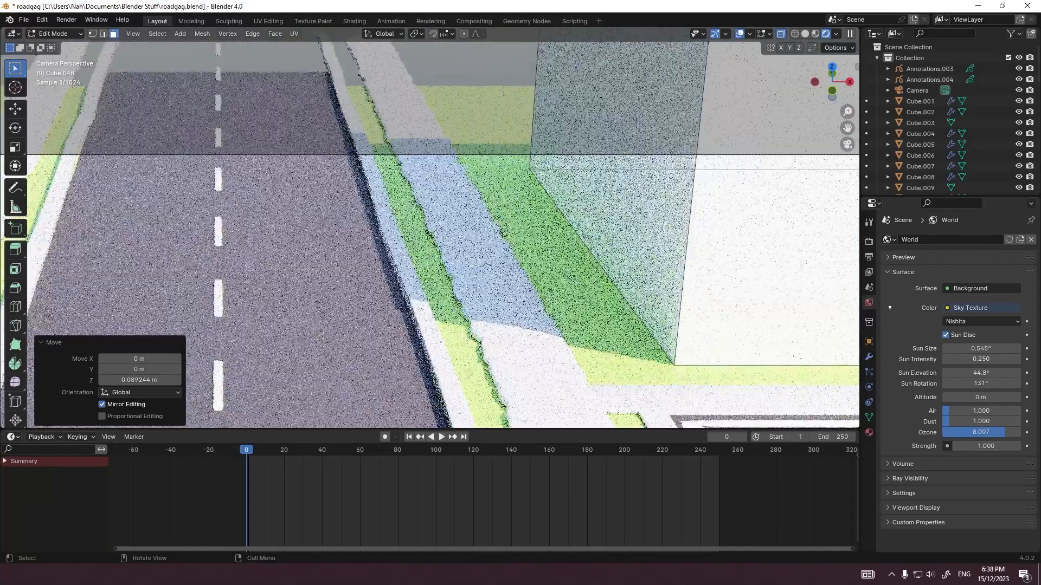
{"action": "key", "text": "Tab"}
{"action": "scroll", "coordinate": [430, 228], "scroll_direction": "down", "scroll_amount": 6}
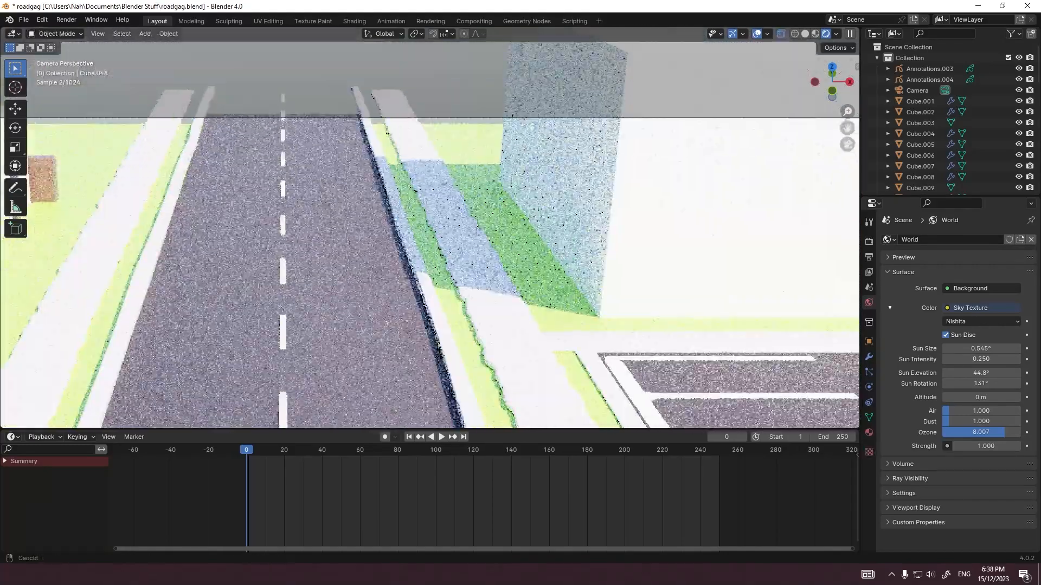
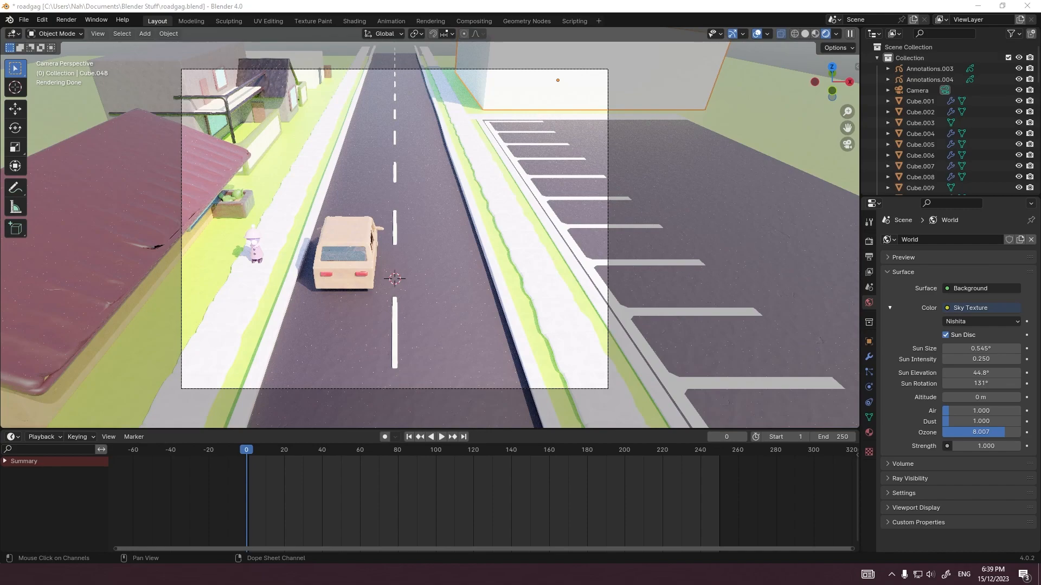
Step: Assign the Clay 3.Doh.028 material to the building block beyond the parking lot and darken its base color to brown
{"action": "scroll", "coordinate": [477, 179], "scroll_direction": "up", "scroll_amount": 2}
{"action": "middle_click_drag", "start_coordinate": [477, 179], "coordinate": [437, 362], "text": "shift"}
{"action": "left_click", "coordinate": [869, 433]}
{"action": "left_click", "coordinate": [889, 286]}
{"action": "scroll", "coordinate": [916, 364], "scroll_direction": "down", "scroll_amount": 20}
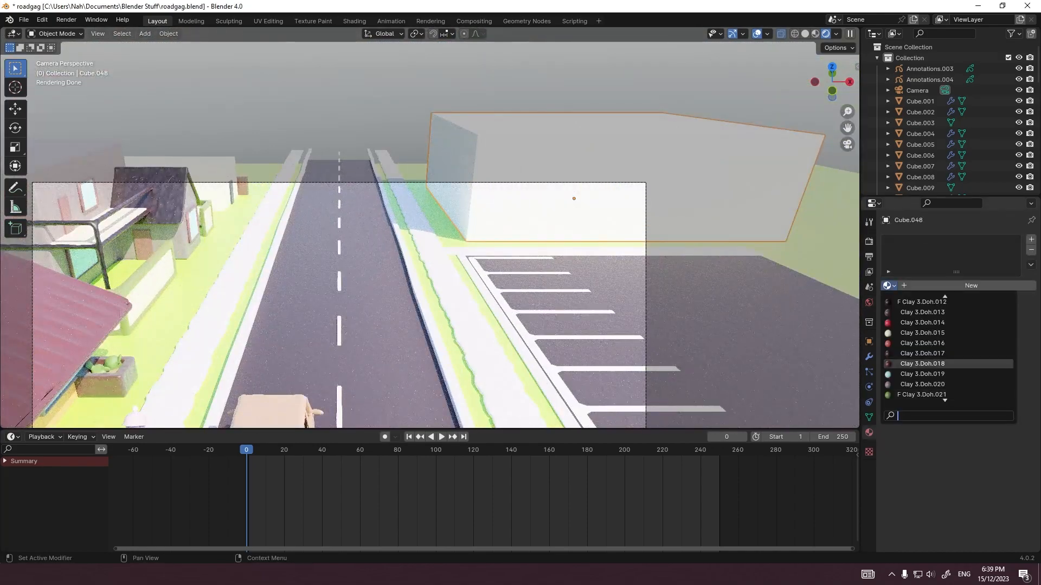
{"action": "left_click", "coordinate": [922, 322]}
{"action": "left_click", "coordinate": [986, 368]}
{"action": "left_click_drag", "start_coordinate": [957, 271], "coordinate": [937, 275]}
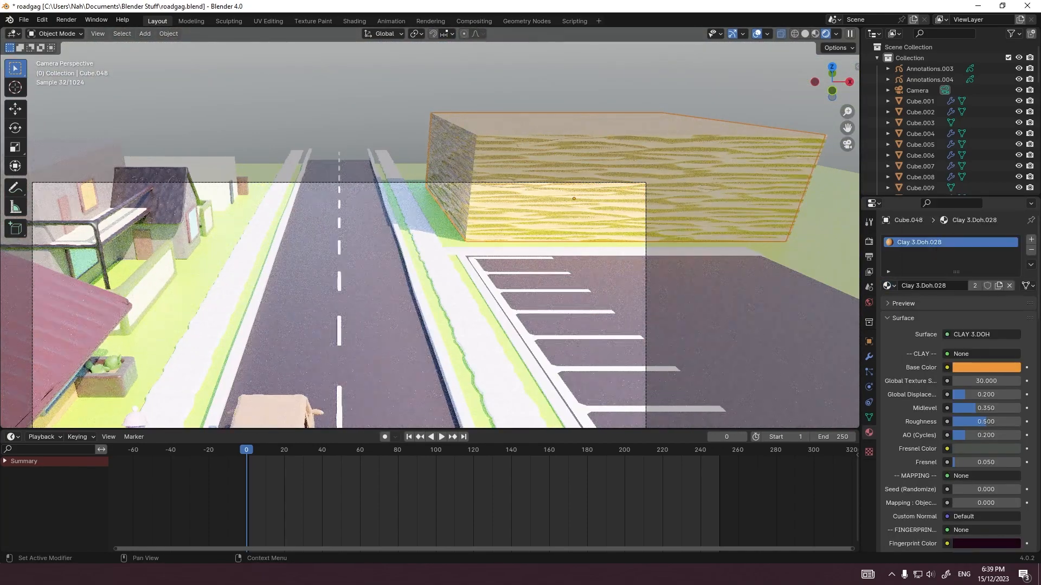
{"action": "left_click", "coordinate": [986, 367]}
{"action": "left_click_drag", "start_coordinate": [1011, 214], "coordinate": [1012, 251]}
Step: Give the house window that shares the building's material a different existing light-blue clay material
{"action": "left_click", "coordinate": [889, 286]}
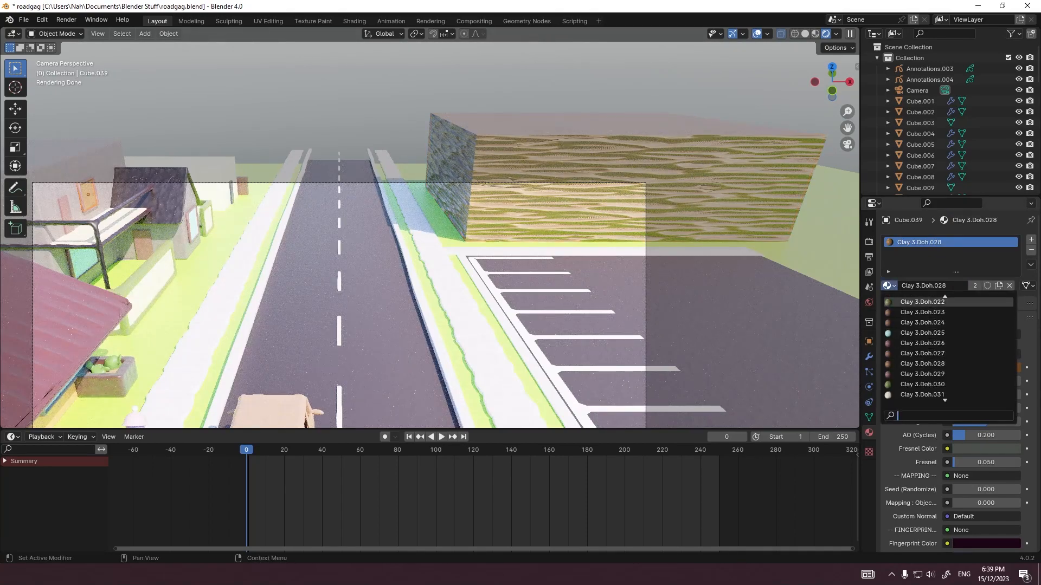
{"action": "left_click", "coordinate": [922, 374]}
{"action": "left_click", "coordinate": [374, 271]}
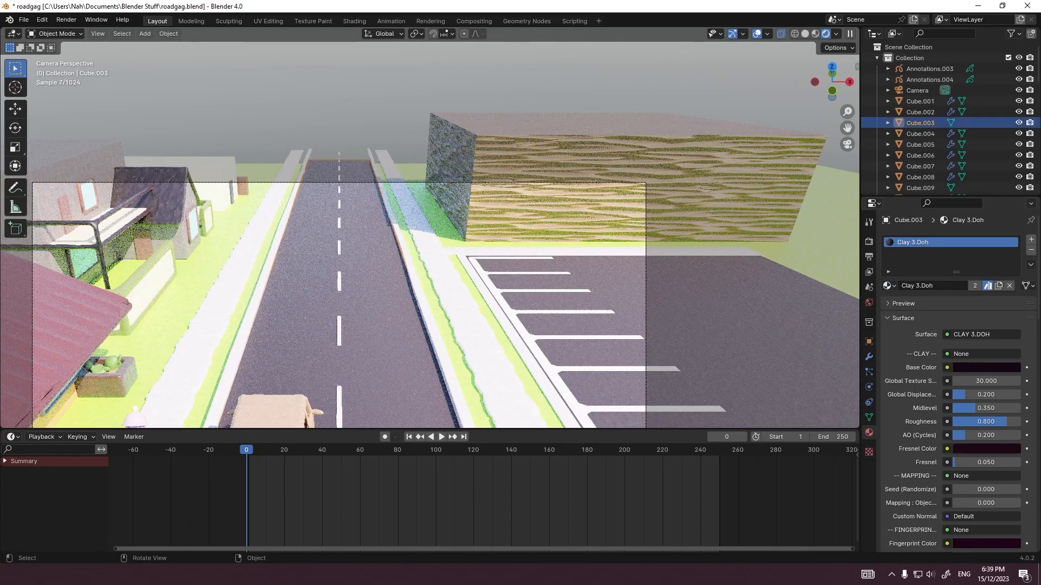
Step: Apply the building block's scale so its clay texture is no longer stretched
{"action": "left_click", "coordinate": [466, 214]}
{"action": "key", "text": "ctrl+a"}
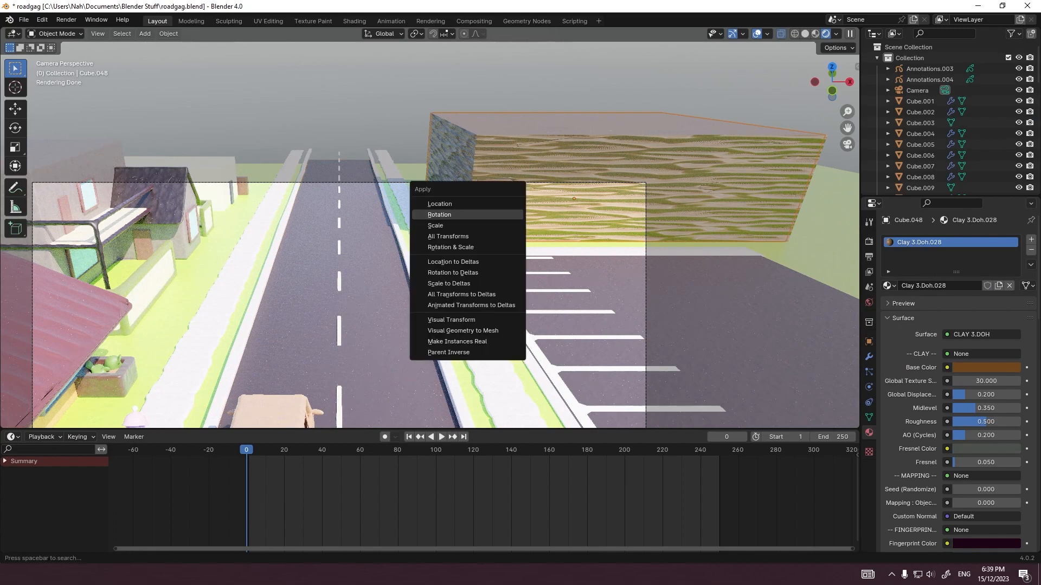
{"action": "left_click", "coordinate": [500, 226]}
{"action": "left_click", "coordinate": [542, 282]}
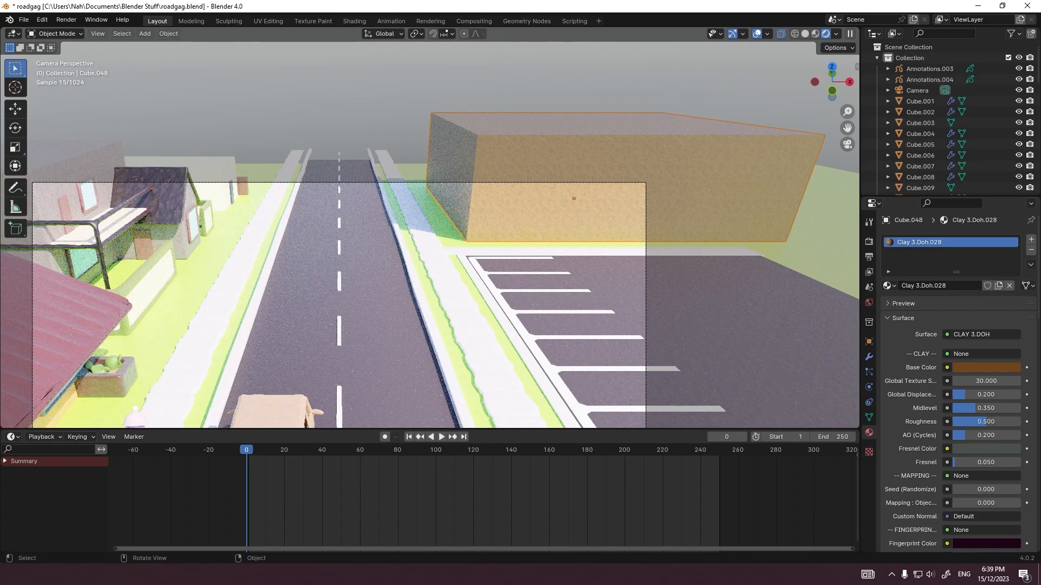
{"action": "left_click", "coordinate": [553, 245]}
{"action": "left_click", "coordinate": [553, 217]}
{"action": "key", "text": "Tab"}
{"action": "key", "text": "Tab"}
Step: Change the base color of the building's clay material to a neutral grey and save the file
{"action": "left_click", "coordinate": [986, 368]}
{"action": "left_click_drag", "start_coordinate": [981, 329], "coordinate": [911, 330]}
{"action": "left_click_drag", "start_coordinate": [1010, 249], "coordinate": [1011, 262]}
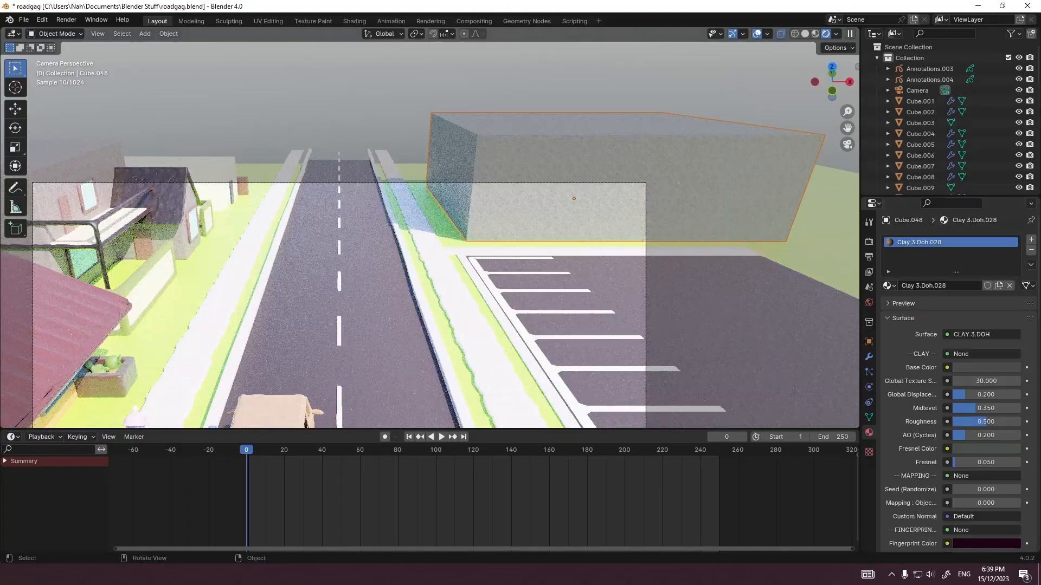
{"action": "scroll", "coordinate": [488, 227], "scroll_direction": "up", "scroll_amount": 1}
{"action": "key", "text": "ctrl+s"}
Step: Add a 2 m cube mesh at the world origin as the base for the building's window shape
{"action": "left_click", "coordinate": [466, 271]}
{"action": "scroll", "coordinate": [488, 228], "scroll_direction": "down", "scroll_amount": 4}
{"action": "left_click", "coordinate": [493, 211]}
{"action": "scroll", "coordinate": [494, 212], "scroll_direction": "up", "scroll_amount": 5}
{"action": "middle_click_drag", "start_coordinate": [493, 217], "coordinate": [499, 222]}
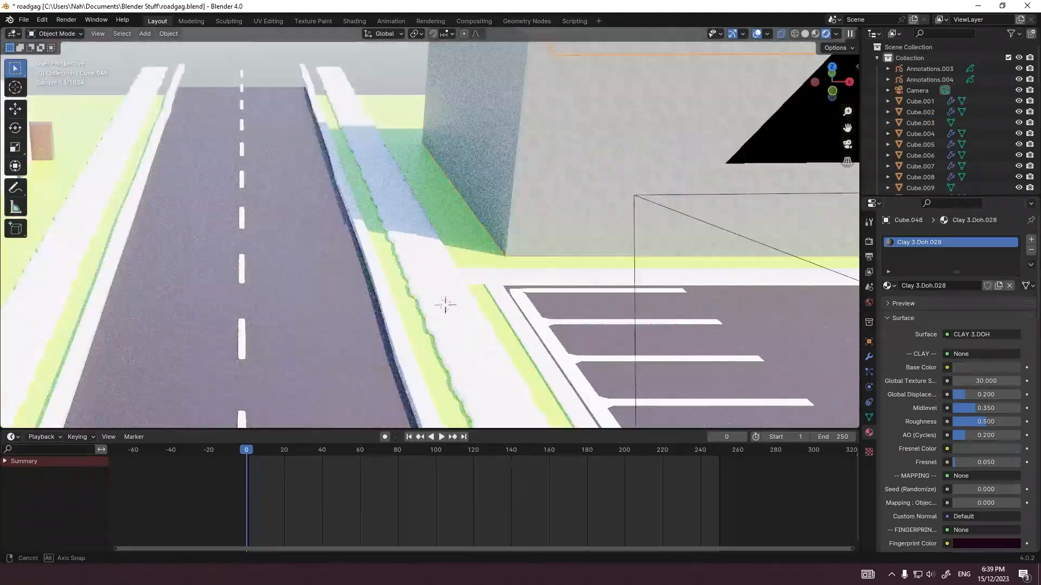
{"action": "middle_click_drag", "start_coordinate": [445, 305], "coordinate": [433, 228]}
{"action": "key", "text": "shift+a"}
{"action": "left_click", "coordinate": [530, 234]}
{"action": "scroll", "coordinate": [530, 234], "scroll_direction": "down", "scroll_amount": 14}
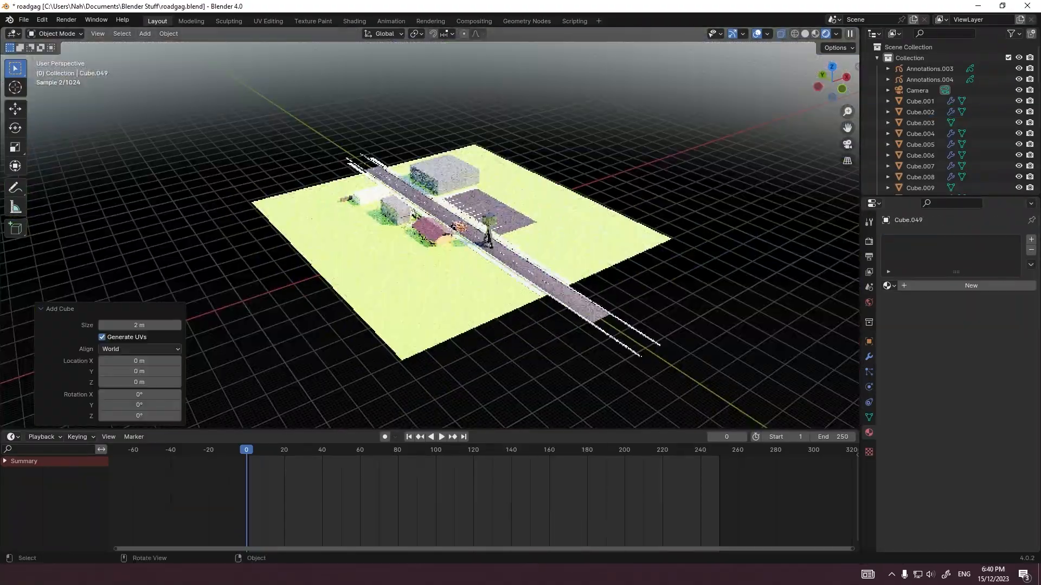
Step: Move the new cube 48 m along Y so it sits alongside the building block
{"action": "scroll", "coordinate": [530, 234], "scroll_direction": "up", "scroll_amount": 9}
{"action": "middle_click_drag", "start_coordinate": [520, 235], "coordinate": [574, 229]}
{"action": "key", "text": "g"}
{"action": "key", "text": "y"}
{"action": "left_click", "coordinate": [495, 197]}
Step: In the left view, place the cube near the facade's far end, stretch it along Y and scale Z to 0.6
{"action": "key", "text": "grave"}
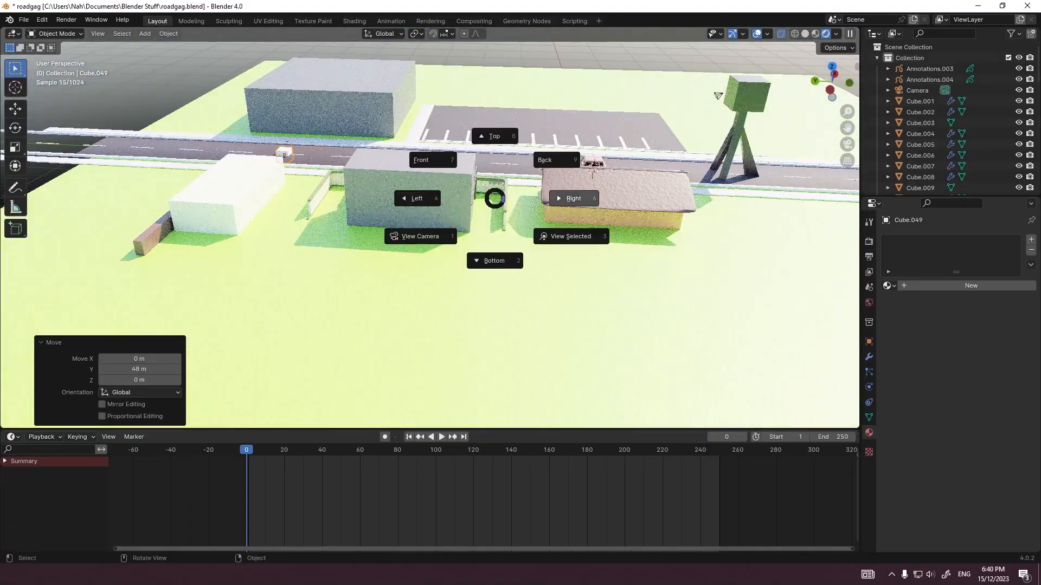
{"action": "left_click", "coordinate": [420, 197]}
{"action": "key", "text": "g"}
{"action": "left_click", "coordinate": [370, 258], "text": "ctrl"}
{"action": "key", "text": "s"}
{"action": "key", "text": "y"}
{"action": "left_click", "coordinate": [468, 259]}
{"action": "key", "text": "s"}
{"action": "key", "text": "z"}
{"action": "left_click", "coordinate": [381, 260]}
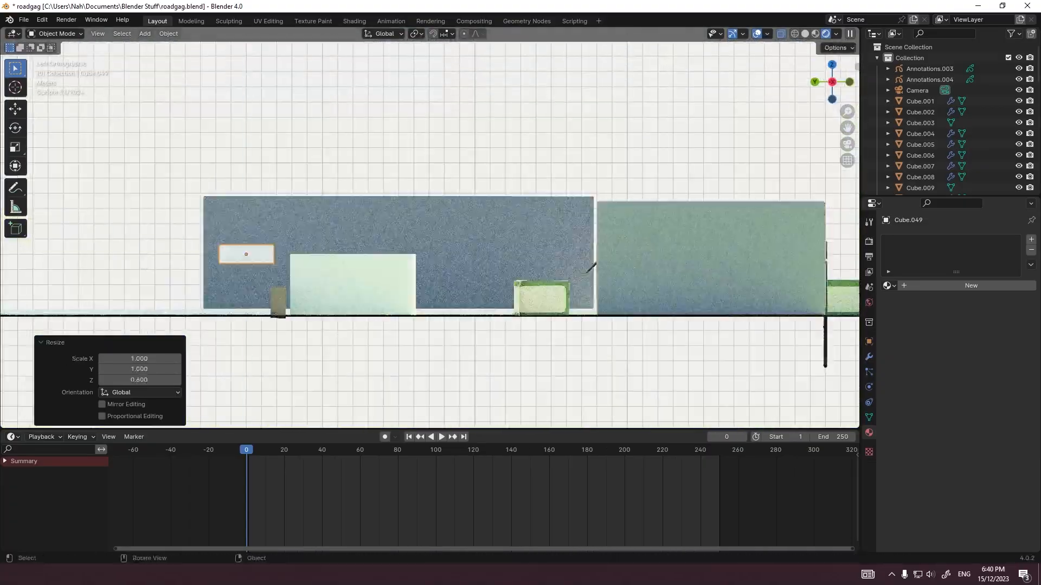
Step: Move the flattened box along X until it partly intersects the building's road-facing wall
{"action": "key", "text": "grave"}
{"action": "left_click", "coordinate": [382, 209]}
{"action": "middle_click_drag", "start_coordinate": [385, 195], "coordinate": [367, 369], "text": "shift"}
{"action": "key", "text": "g"}
{"action": "key", "text": "x"}
{"action": "left_click", "coordinate": [450, 303]}
{"action": "middle_click_drag", "start_coordinate": [450, 303], "coordinate": [572, 225]}
{"action": "left_click", "coordinate": [504, 197]}
{"action": "left_click", "coordinate": [400, 208], "text": "shift"}
Step: Add an Array modifier to the window box with a count of 5 and a relative X offset of 0
{"action": "left_click", "coordinate": [869, 356]}
{"action": "left_click", "coordinate": [925, 239]}
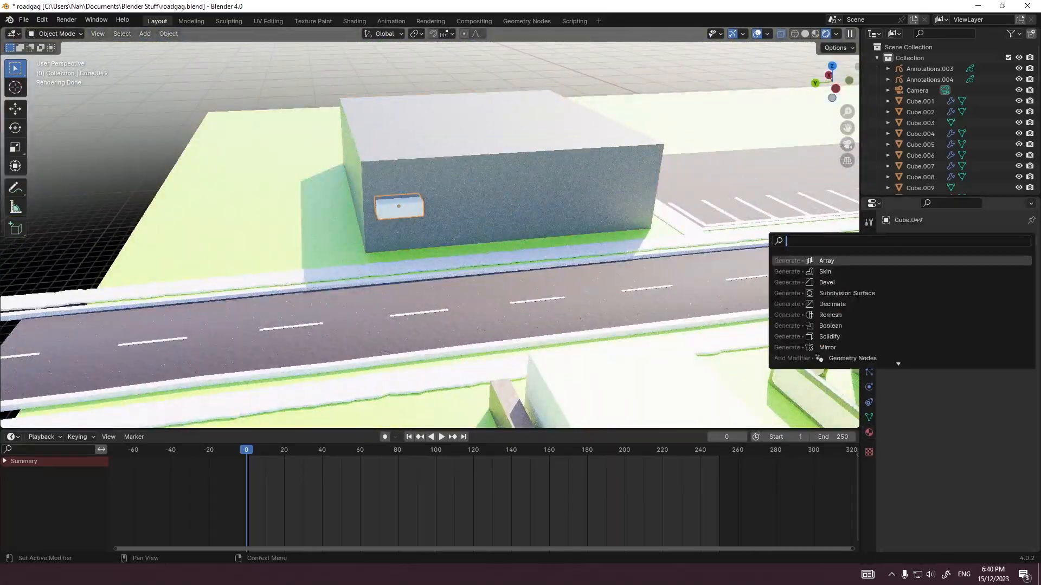
{"action": "key", "text": "Return"}
{"action": "scroll", "coordinate": [585, 244], "scroll_direction": "up", "scroll_amount": 2}
{"action": "middle_click_drag", "start_coordinate": [585, 244], "coordinate": [505, 250]}
{"action": "left_click", "coordinate": [1017, 287]}
{"action": "left_click", "coordinate": [1018, 287]}
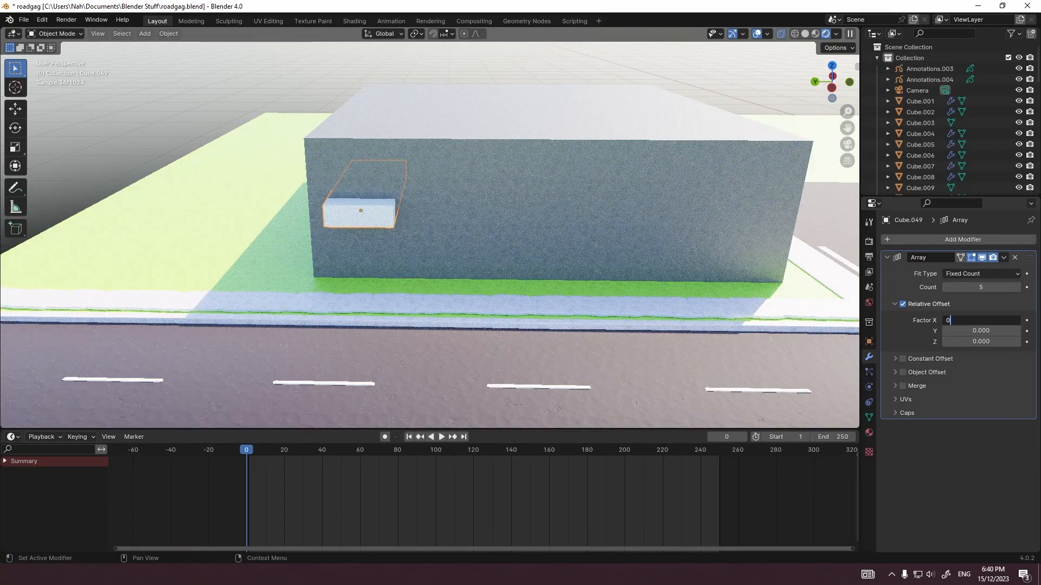
{"action": "type", "text": "0"}
Step: Set the array's relative Y offset to -1.4 to space the boxes along the wall, and select the building block
{"action": "key", "text": "Tab"}
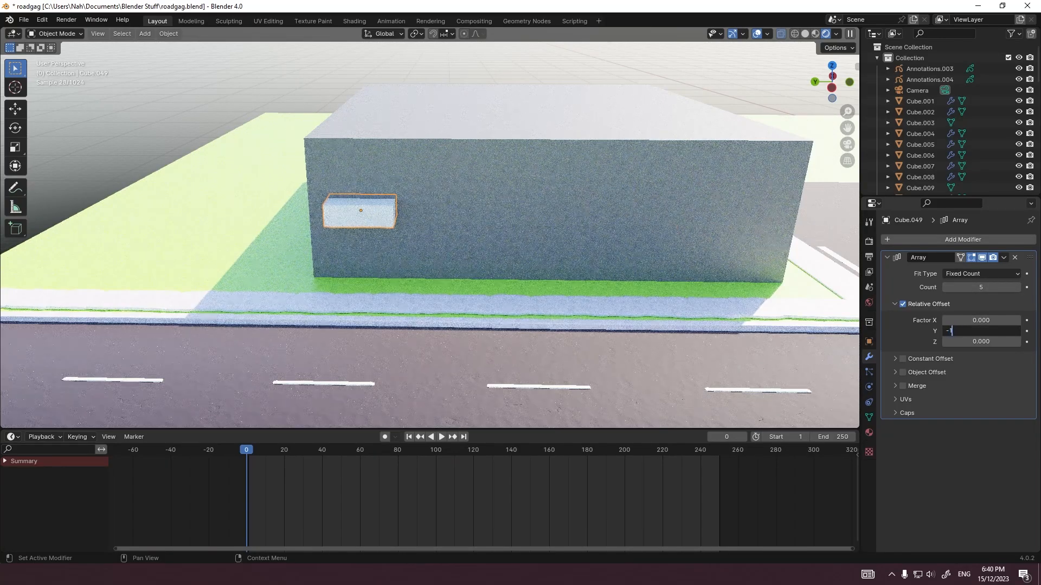
{"action": "key", "text": "Return"}
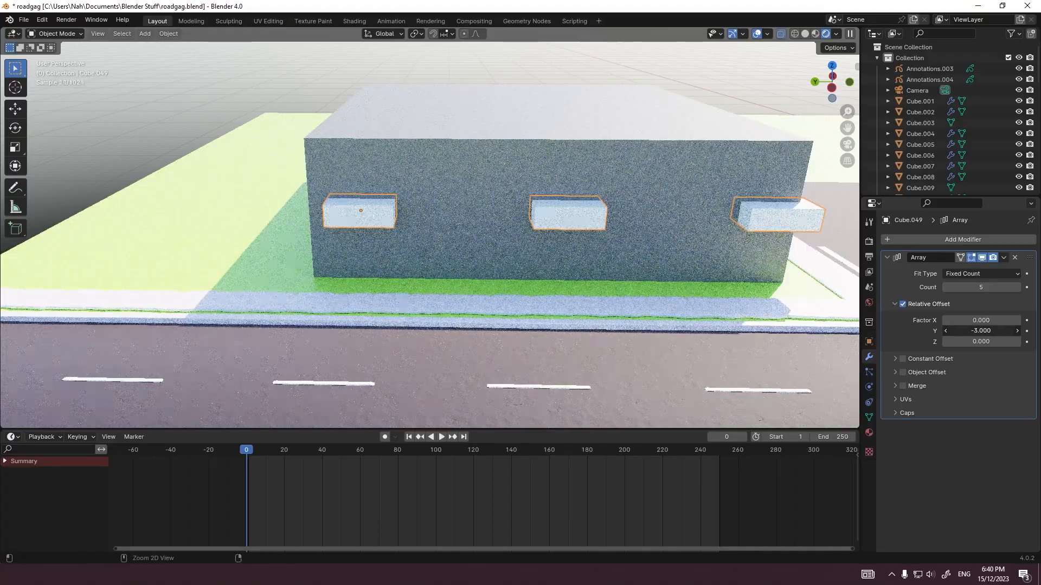
{"action": "middle_click_drag", "start_coordinate": [677, 271], "coordinate": [522, 312], "text": "shift"}
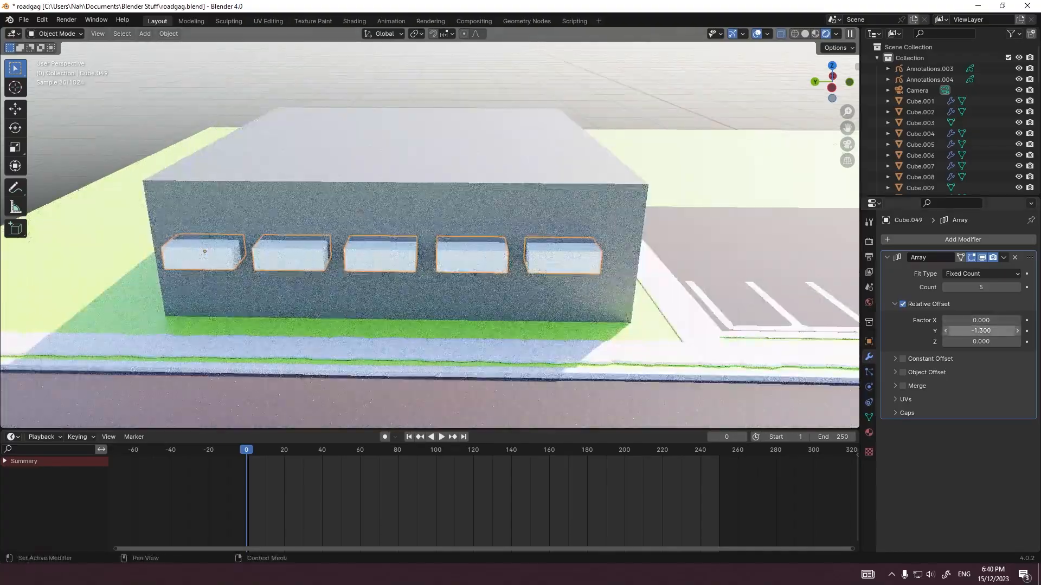
{"action": "left_click_drag", "start_coordinate": [981, 331], "coordinate": [978, 331]}
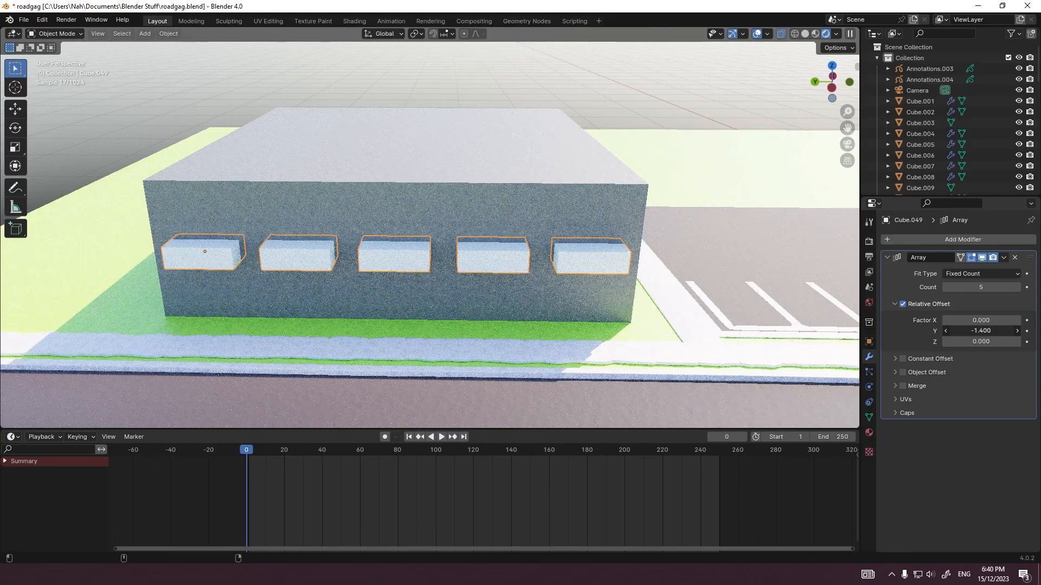
{"action": "middle_click_drag", "start_coordinate": [813, 311], "coordinate": [608, 293]}
{"action": "scroll", "coordinate": [813, 289], "scroll_direction": "down", "scroll_amount": 5}
{"action": "key", "text": "KP_7"}
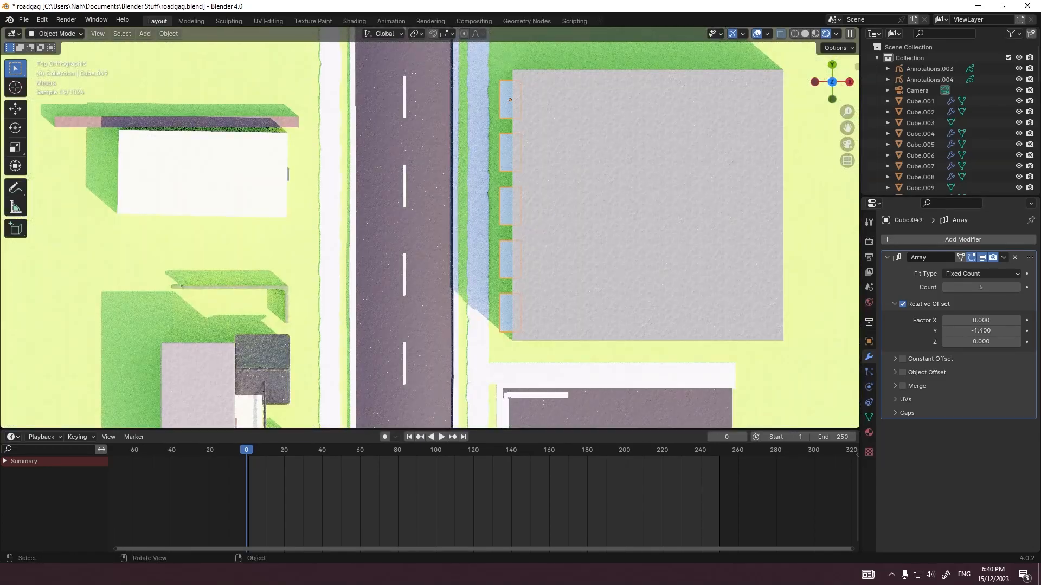
{"action": "middle_click_drag", "start_coordinate": [575, 347], "coordinate": [647, 252]}
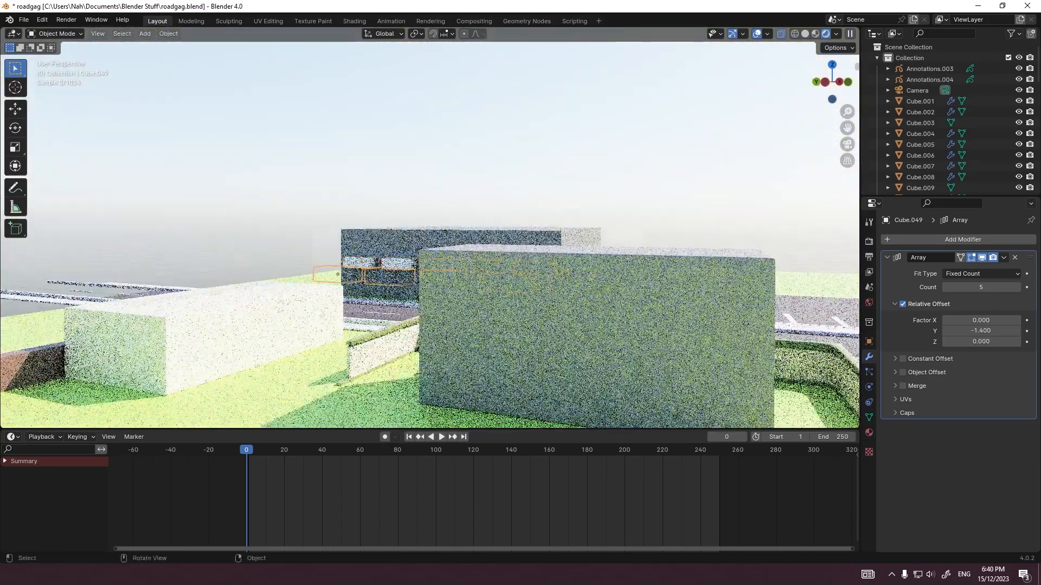
{"action": "scroll", "coordinate": [648, 252], "scroll_direction": "up", "scroll_amount": 5}
{"action": "left_click", "coordinate": [645, 266]}
{"action": "left_click", "coordinate": [921, 240]}
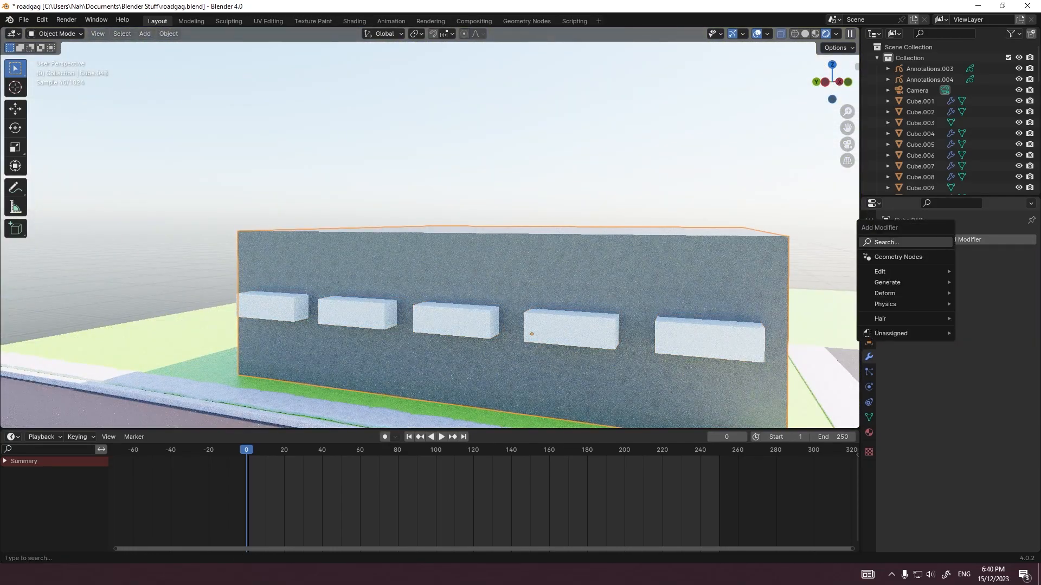
{"action": "type", "text": "b"}
{"action": "left_click", "coordinate": [838, 272]}
{"action": "middle_click_drag", "start_coordinate": [624, 277], "coordinate": [564, 293]}
{"action": "key", "text": "Tab"}
{"action": "key", "text": "Tab"}
Step: Add a Difference Boolean modifier to the building with the arrayed boxes as its object, and hide those boxes
{"action": "left_click", "coordinate": [922, 240]}
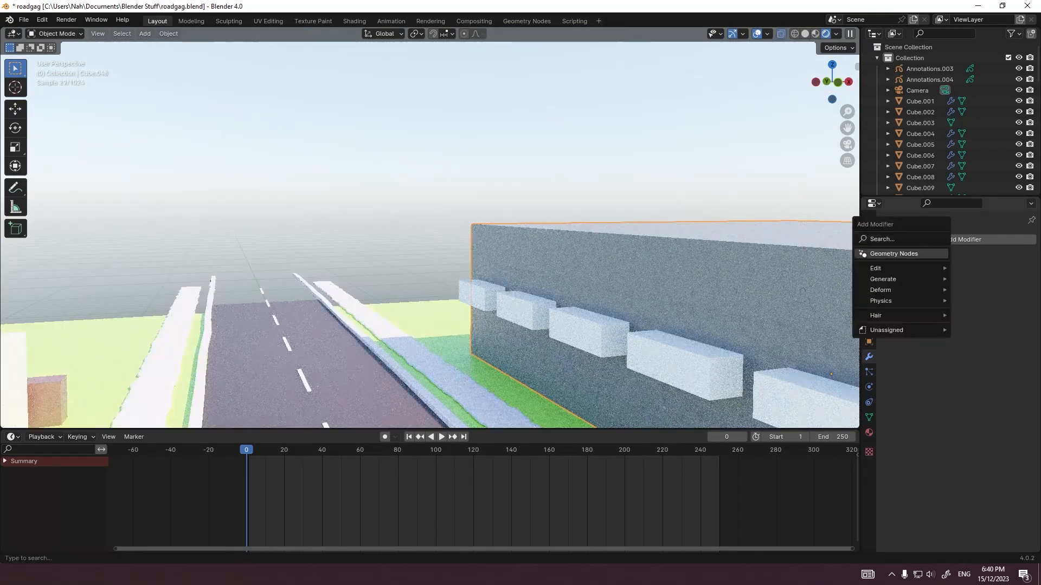
{"action": "type", "text": "b"}
{"action": "key", "text": "Down"}
{"action": "key", "text": "Return"}
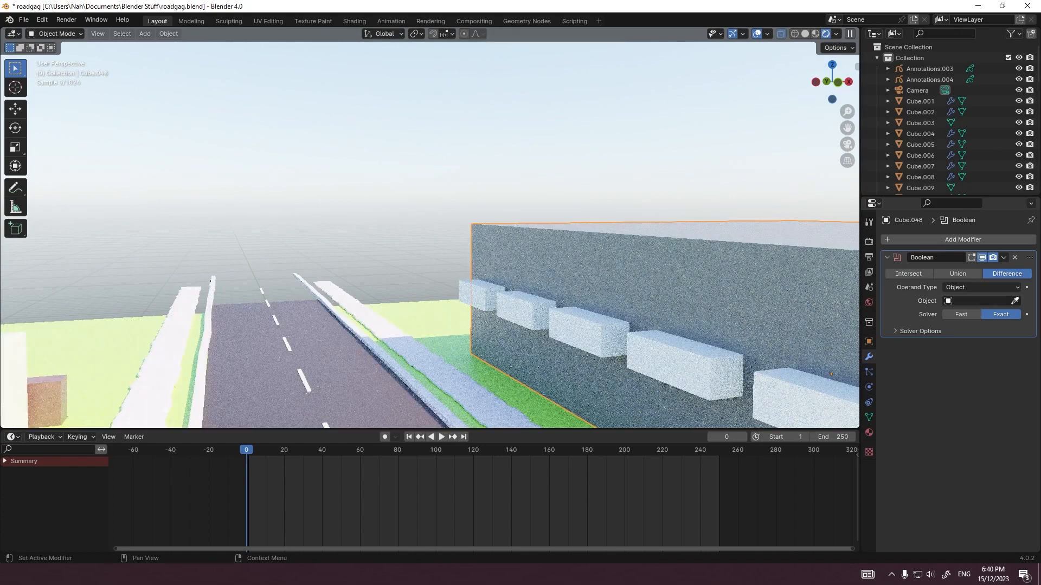
{"action": "left_click", "coordinate": [681, 360]}
{"action": "key", "text": "h"}
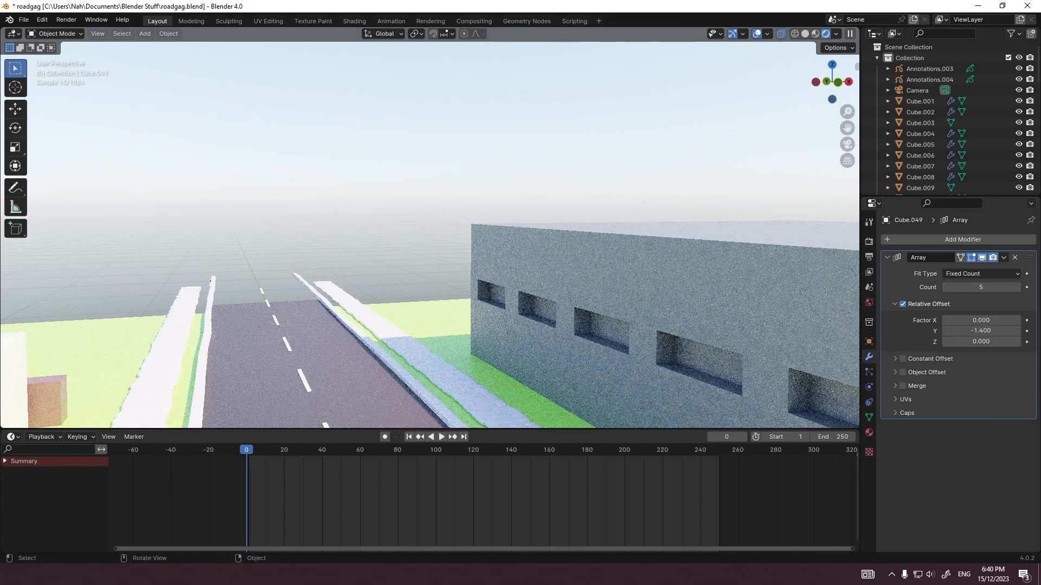
{"action": "left_click", "coordinate": [705, 312]}
Step: Add a Bevel modifier to the building after the Boolean and try a level 2 subdivision
{"action": "left_click", "coordinate": [920, 241]}
{"action": "left_click", "coordinate": [920, 240]}
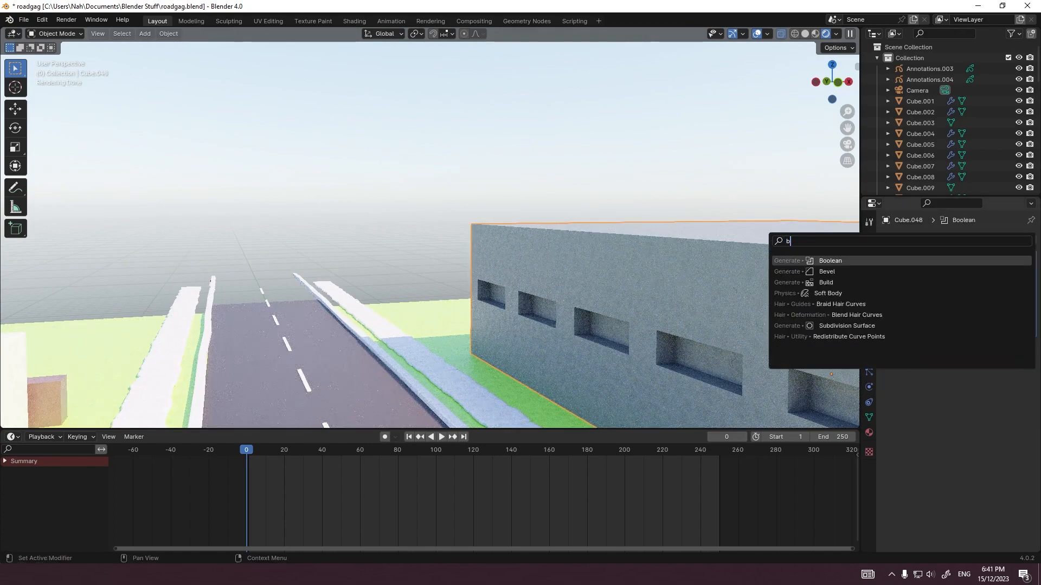
{"action": "key", "text": "Down"}
{"action": "key", "text": "Return"}
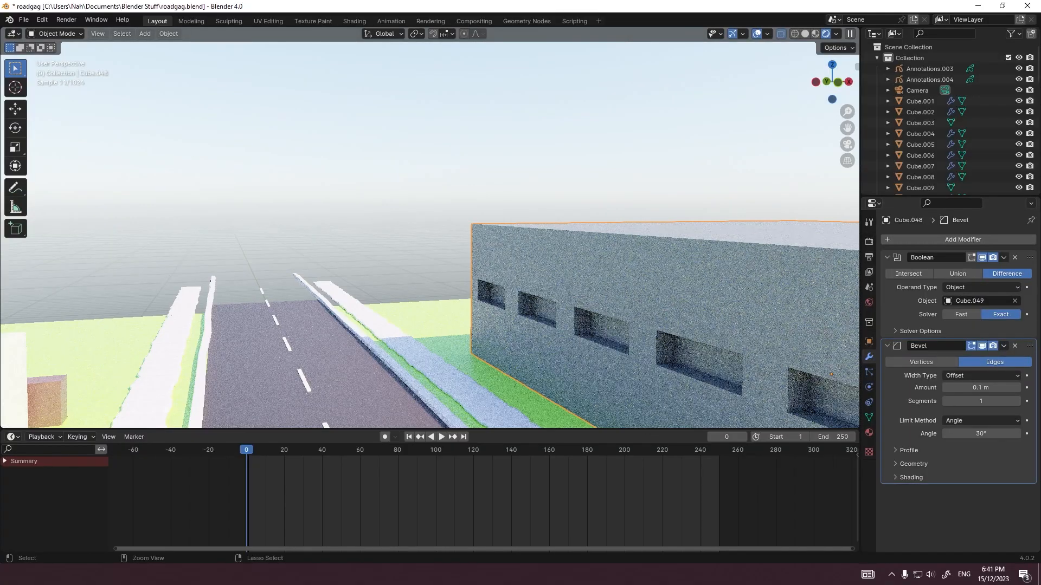
{"action": "key", "text": "ctrl+2"}
{"action": "key", "text": "ctrl+z"}
Step: Shade the building block smooth
{"action": "middle_click_drag", "start_coordinate": [542, 325], "coordinate": [468, 307], "text": "shift"}
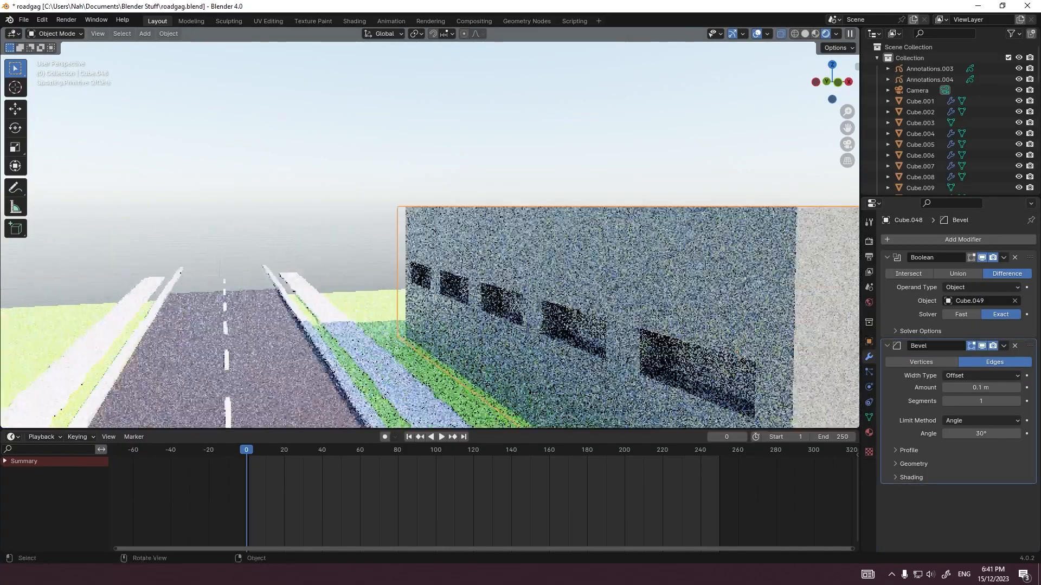
{"action": "middle_click_drag", "start_coordinate": [361, 307], "coordinate": [395, 308]}
{"action": "scroll", "coordinate": [432, 307], "scroll_direction": "up", "scroll_amount": 4}
{"action": "right_click", "coordinate": [433, 308]}
{"action": "left_click", "coordinate": [432, 308]}
Step: Try a level 2 subdivision again and raise the building's bevel amount to about 4.49 m
{"action": "key", "text": "ctrl+2"}
{"action": "key", "text": "ctrl+z"}
{"action": "middle_click_drag", "start_coordinate": [385, 366], "coordinate": [386, 336], "text": "shift"}
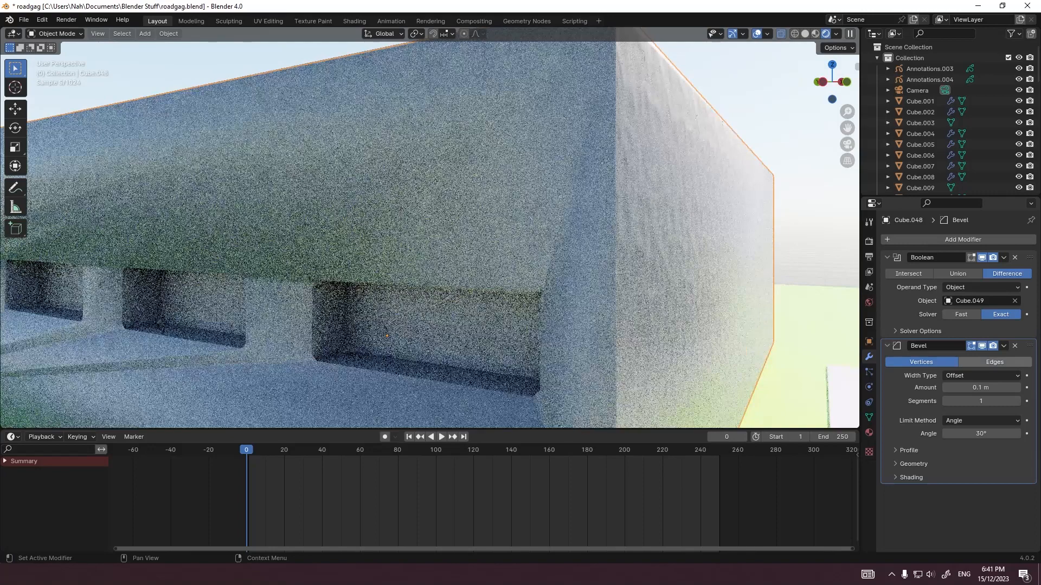
{"action": "left_click", "coordinate": [995, 362]}
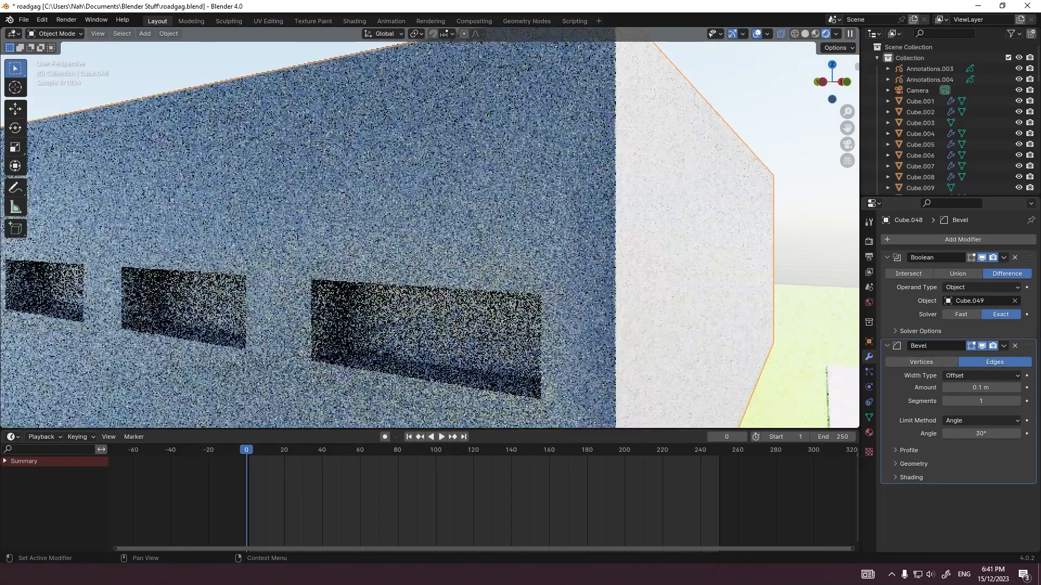
{"action": "left_click_drag", "start_coordinate": [981, 388], "coordinate": [998, 388]}
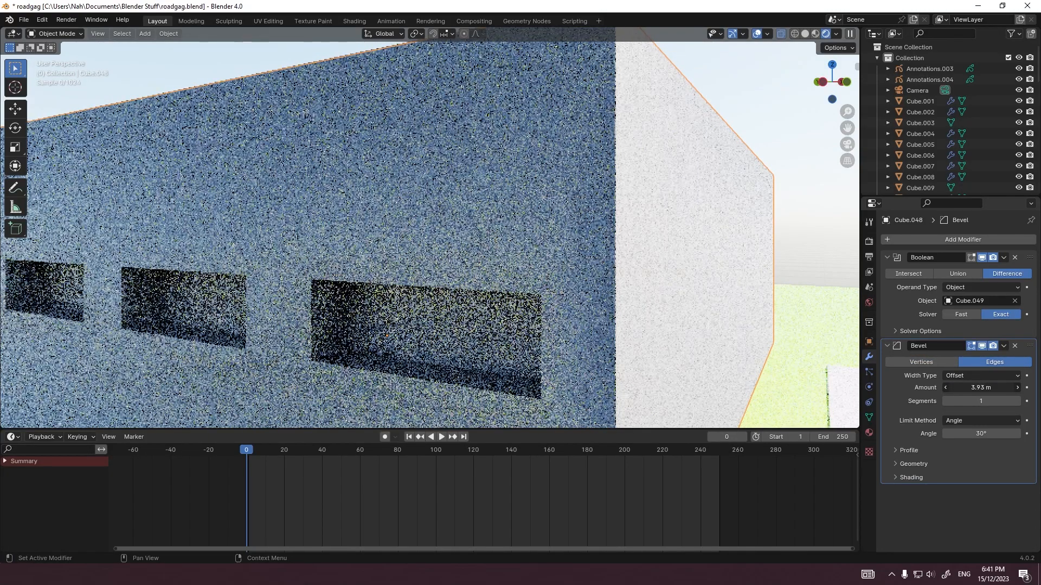
{"action": "scroll", "coordinate": [429, 238], "scroll_direction": "down", "scroll_amount": 5}
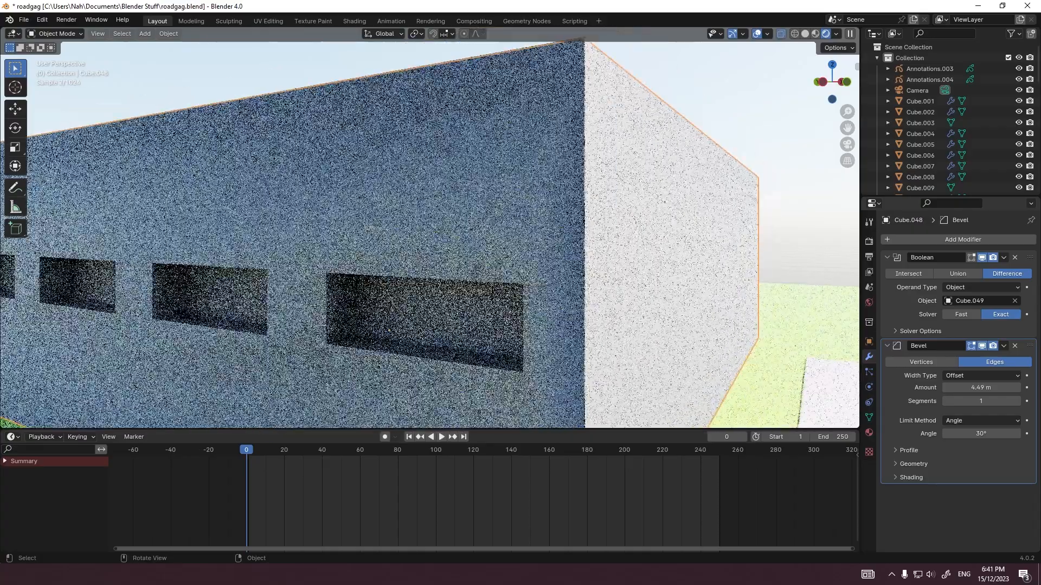
{"action": "middle_click_drag", "start_coordinate": [434, 238], "coordinate": [293, 236]}
{"action": "scroll", "coordinate": [293, 235], "scroll_direction": "down", "scroll_amount": 4}
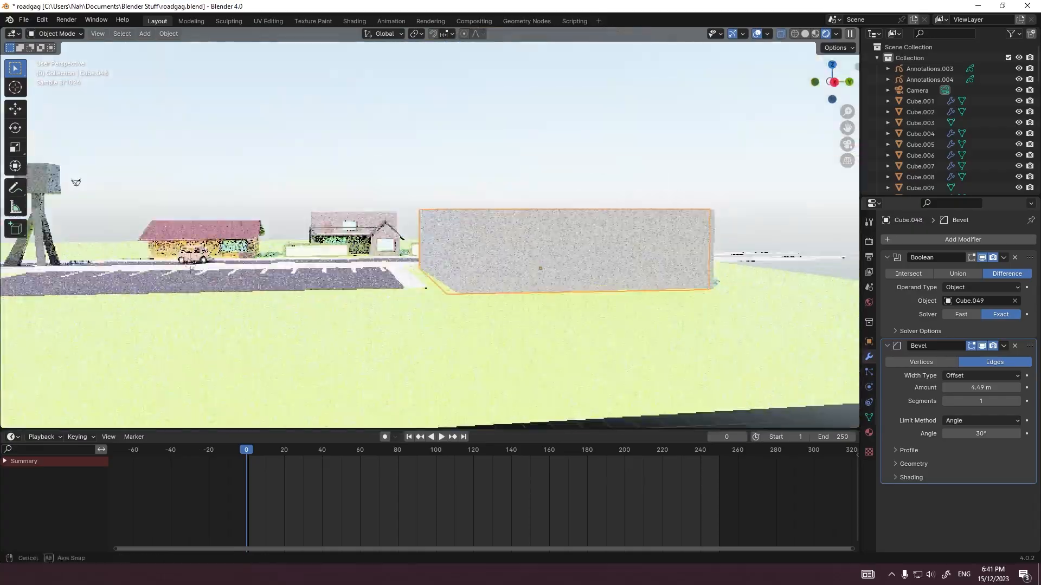
{"action": "scroll", "coordinate": [293, 235], "scroll_direction": "up", "scroll_amount": 3}
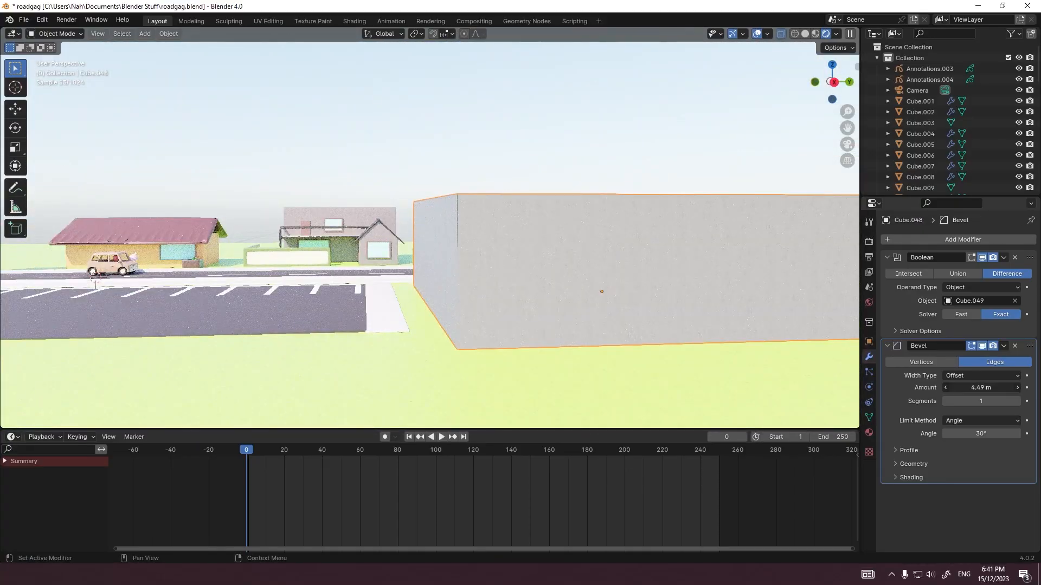
Step: Set the bevel amount to 1 m and remove the Bevel modifier from the building
{"action": "key", "text": "Return"}
{"action": "middle_click_drag", "start_coordinate": [542, 239], "coordinate": [775, 257]}
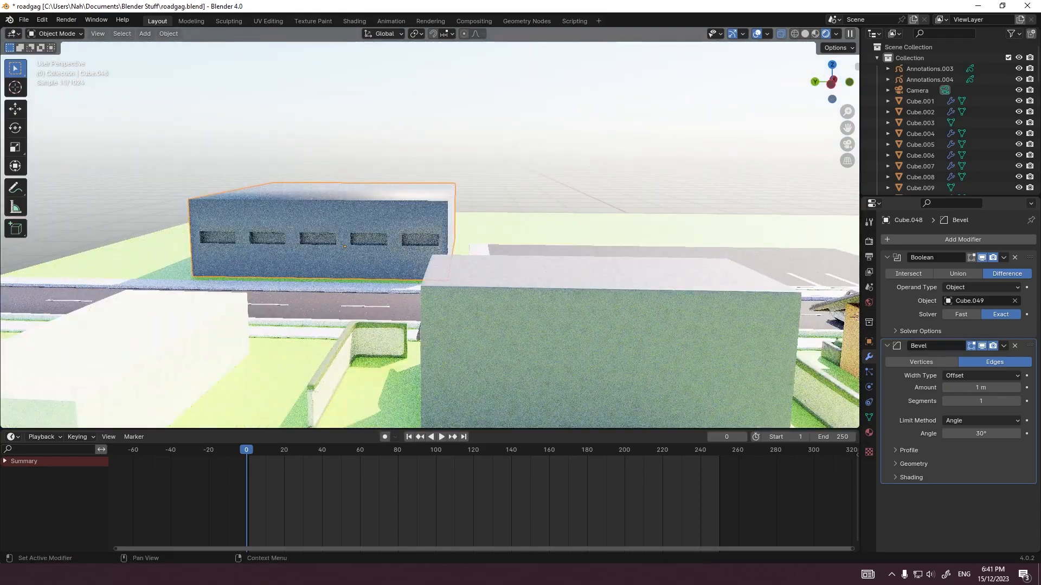
{"action": "left_click", "coordinate": [1015, 346]}
Step: Add a fresh Bevel modifier with a 0.1 m amount below the building's Boolean and save the file
{"action": "scroll", "coordinate": [430, 236], "scroll_direction": "up", "scroll_amount": 8}
{"action": "key", "text": "Tab"}
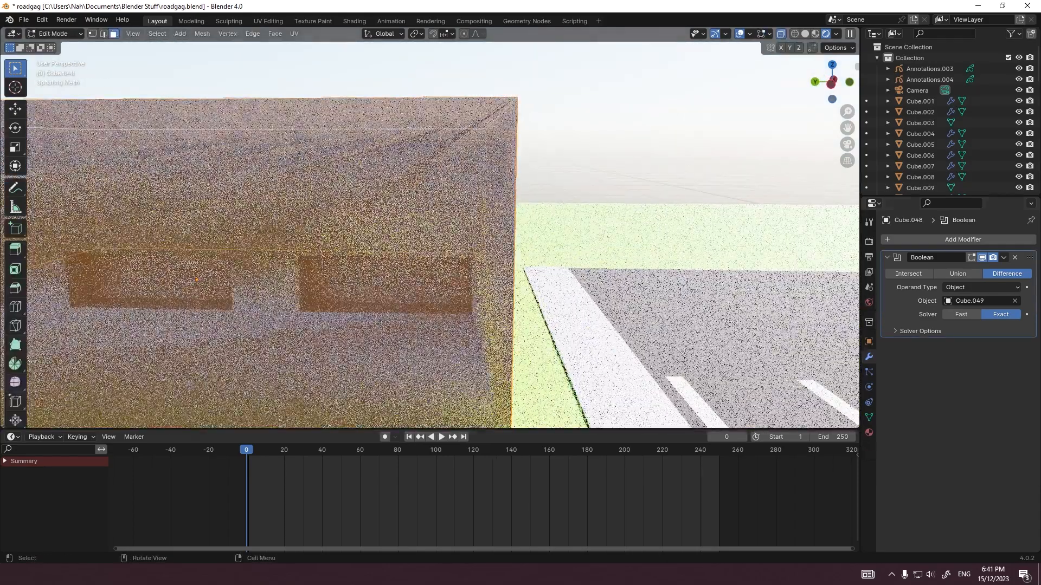
{"action": "key", "text": "Tab"}
{"action": "middle_click_drag", "start_coordinate": [430, 235], "coordinate": [370, 226]}
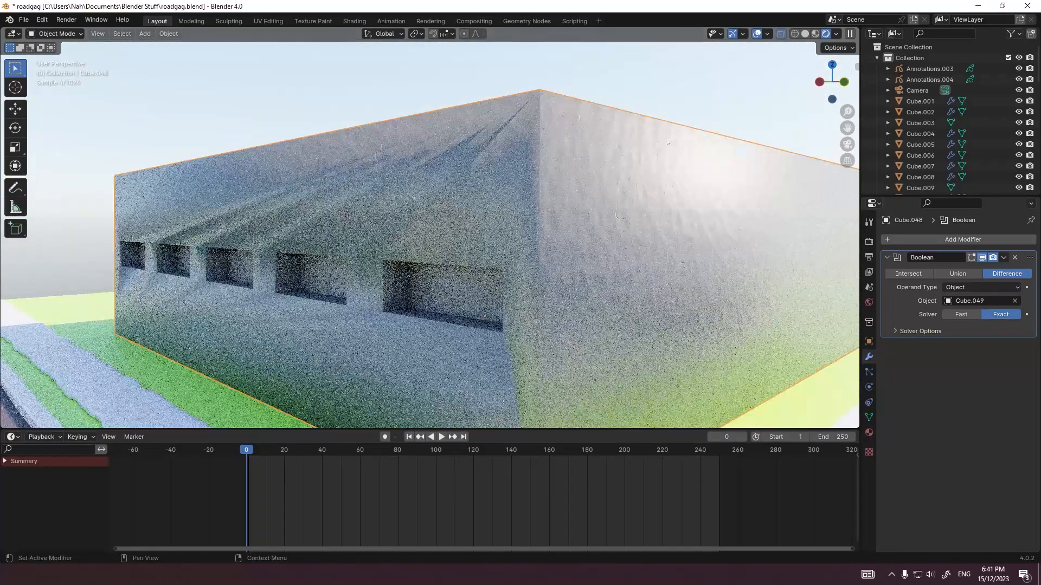
{"action": "left_click", "coordinate": [933, 239]}
{"action": "left_click", "coordinate": [933, 239]}
{"action": "type", "text": "be"}
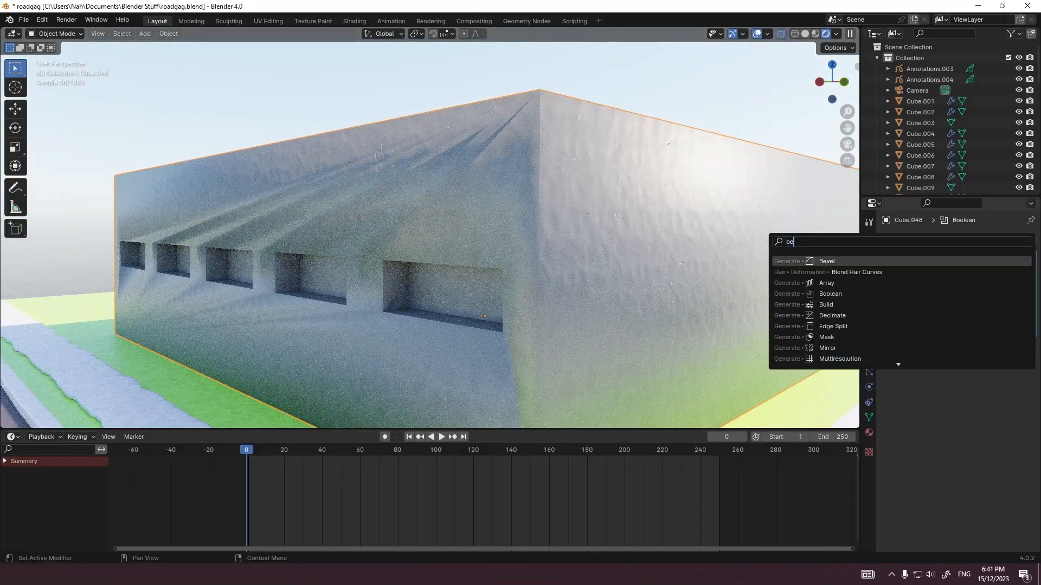
{"action": "key", "text": "Return"}
{"action": "key", "text": "ctrl+s"}
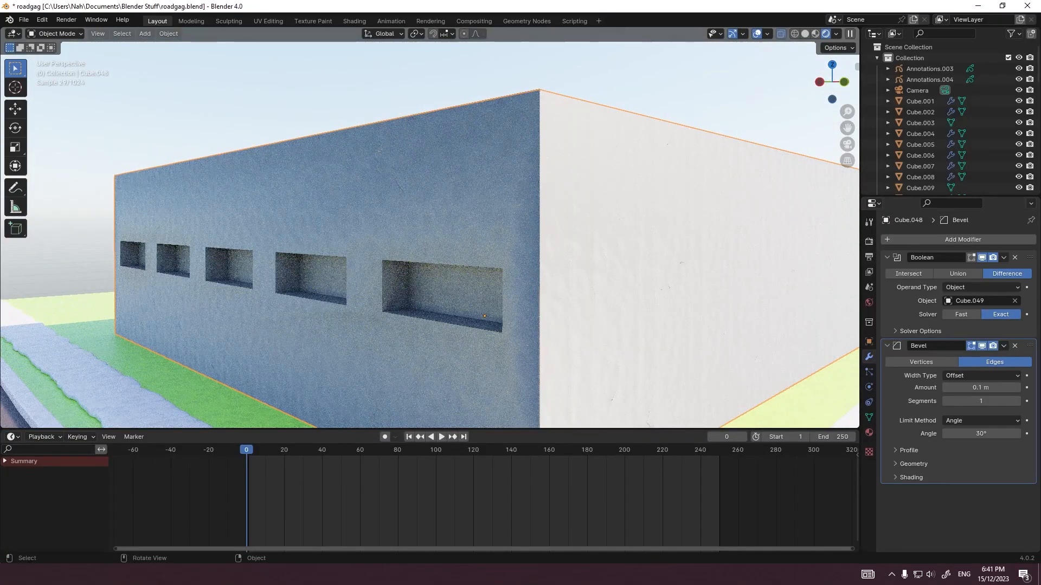
Step: Add a Remesh modifier to the large building and remove its Bevel modifier
{"action": "middle_click_drag", "start_coordinate": [612, 217], "coordinate": [653, 240]}
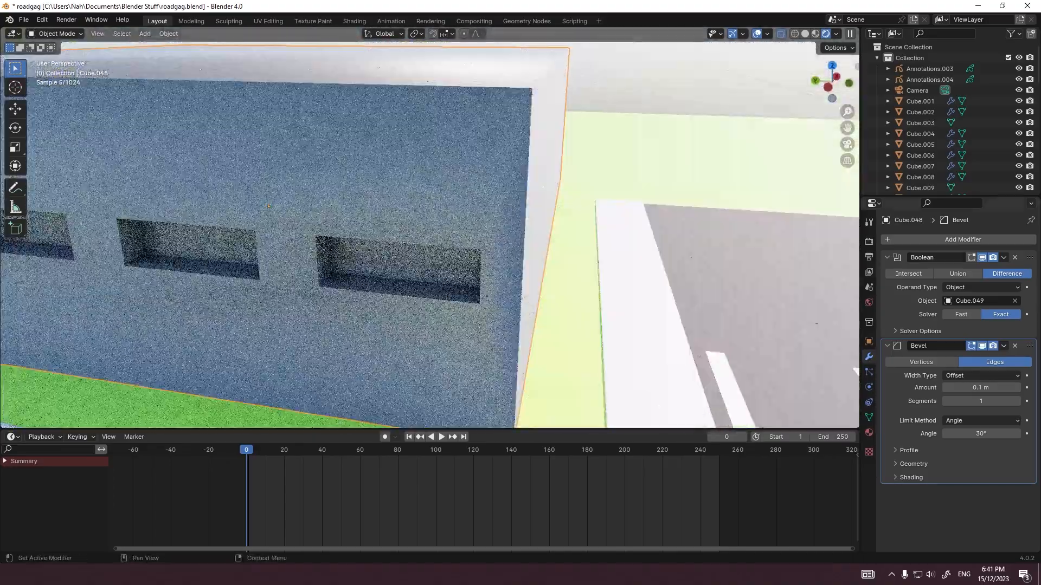
{"action": "left_click", "coordinate": [934, 239]}
{"action": "left_click", "coordinate": [934, 238]}
{"action": "type", "text": "re"}
{"action": "key", "text": "Return"}
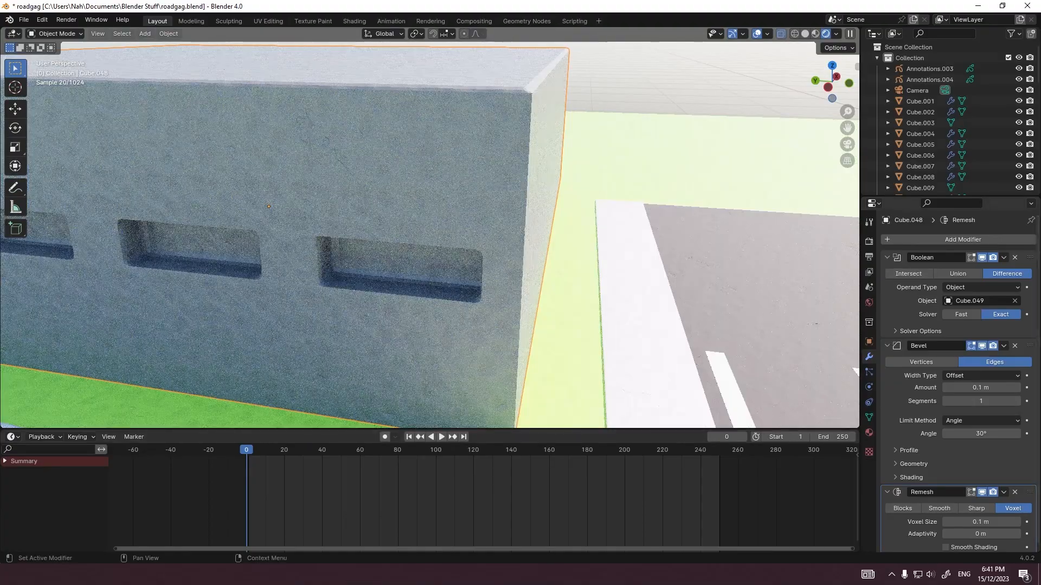
{"action": "left_click", "coordinate": [1015, 346]}
Step: Try a 0.5 m voxel size on the building's Remesh modifier, then refine it to 0.16 m
{"action": "middle_click_drag", "start_coordinate": [705, 282], "coordinate": [697, 257]}
{"action": "double_click", "coordinate": [981, 376]}
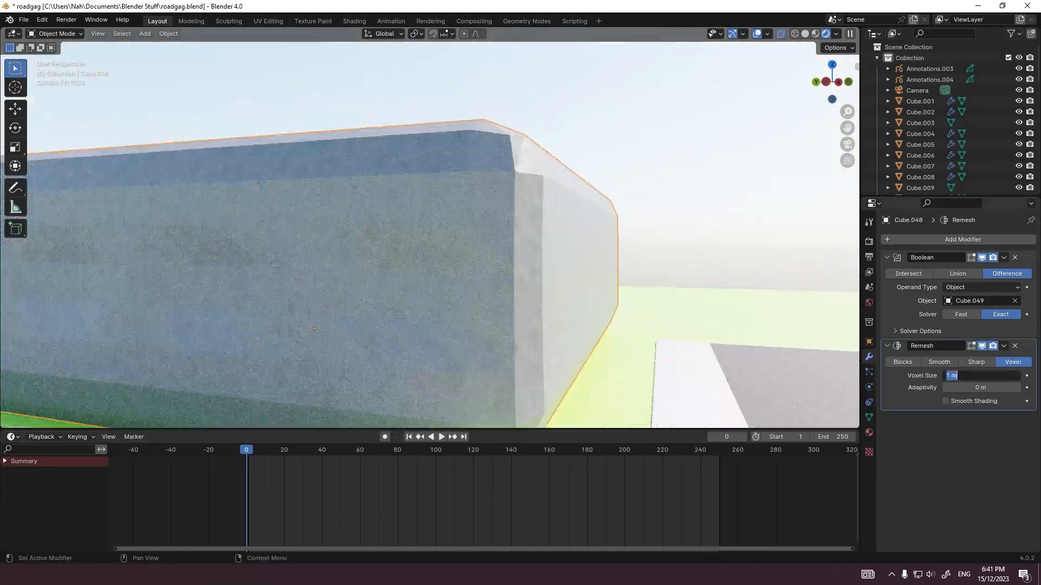
{"action": "type", "text": "0.5"}
{"action": "key", "text": "Return"}
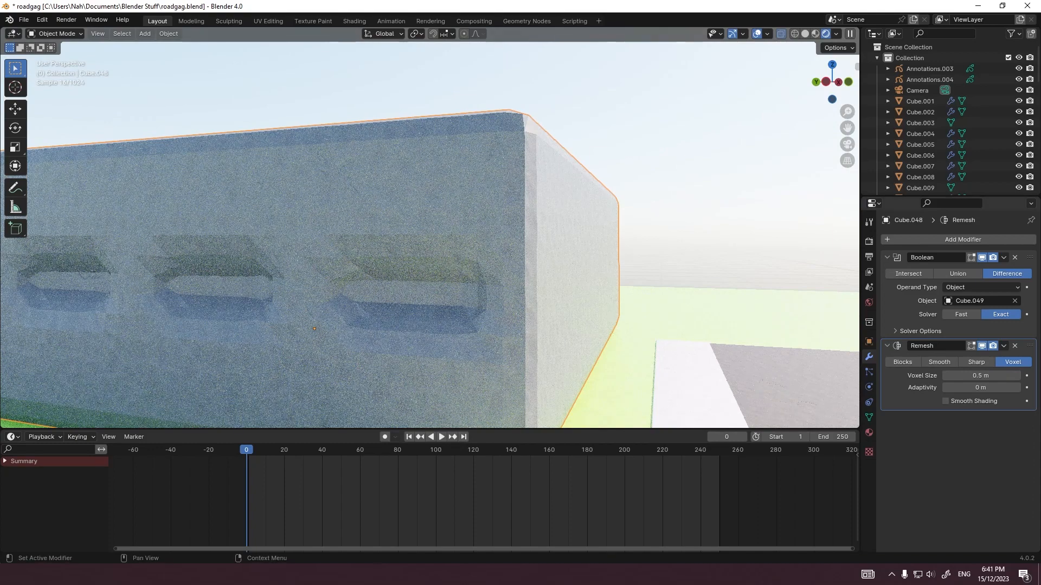
{"action": "type", "text": "5"}
{"action": "key", "text": "Return"}
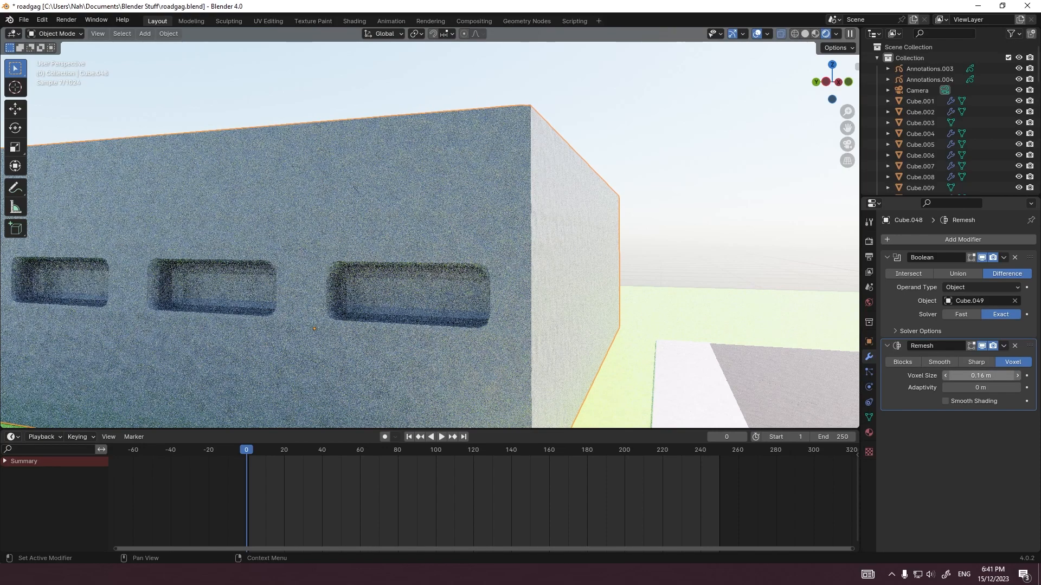
Step: Return to the camera view and shade the building smooth
{"action": "key", "text": "KP_0"}
{"action": "right_click", "coordinate": [491, 173]}
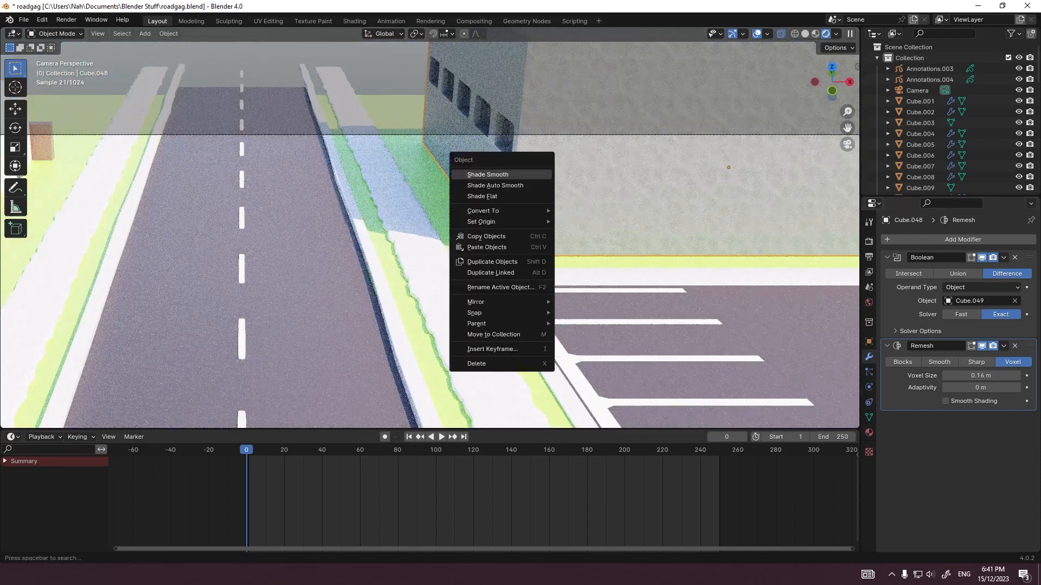
{"action": "left_click", "coordinate": [490, 172]}
Step: Hide Plane.002, reveal the window cutter Cube.049 and lower the cutter 1 m along Z
{"action": "scroll", "coordinate": [949, 101], "scroll_direction": "down", "scroll_amount": 20}
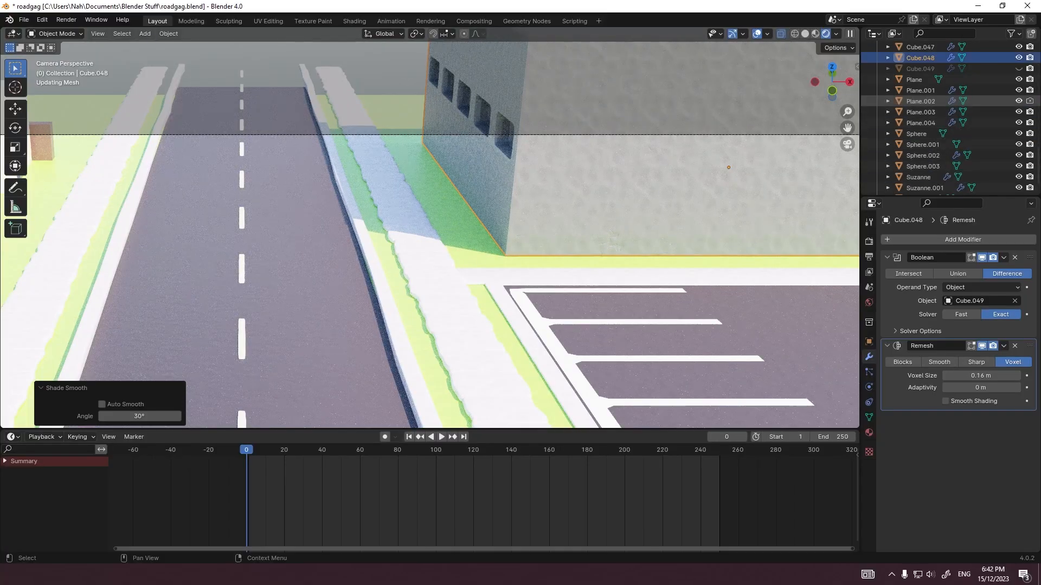
{"action": "left_click", "coordinate": [1019, 101]}
{"action": "left_click", "coordinate": [1018, 68]}
{"action": "left_click", "coordinate": [1030, 69]}
{"action": "left_click", "coordinate": [921, 69]}
{"action": "key", "text": "g"}
{"action": "key", "text": "z"}
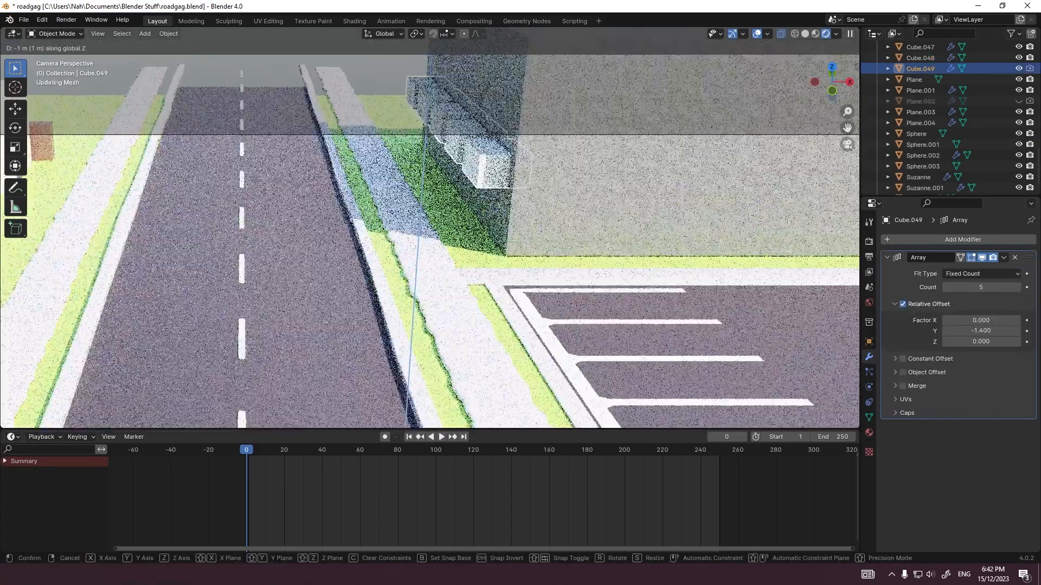
{"action": "key", "text": "Return"}
Step: Check the window cutter against the building wall, hide it again and save the file
{"action": "key", "text": "h"}
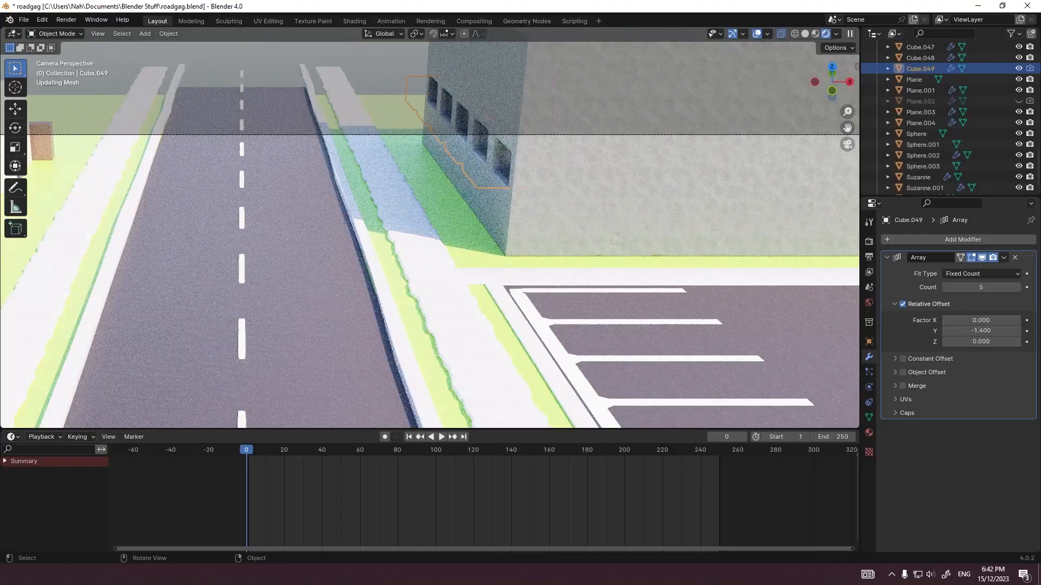
{"action": "scroll", "coordinate": [407, 117], "scroll_direction": "up", "scroll_amount": 5}
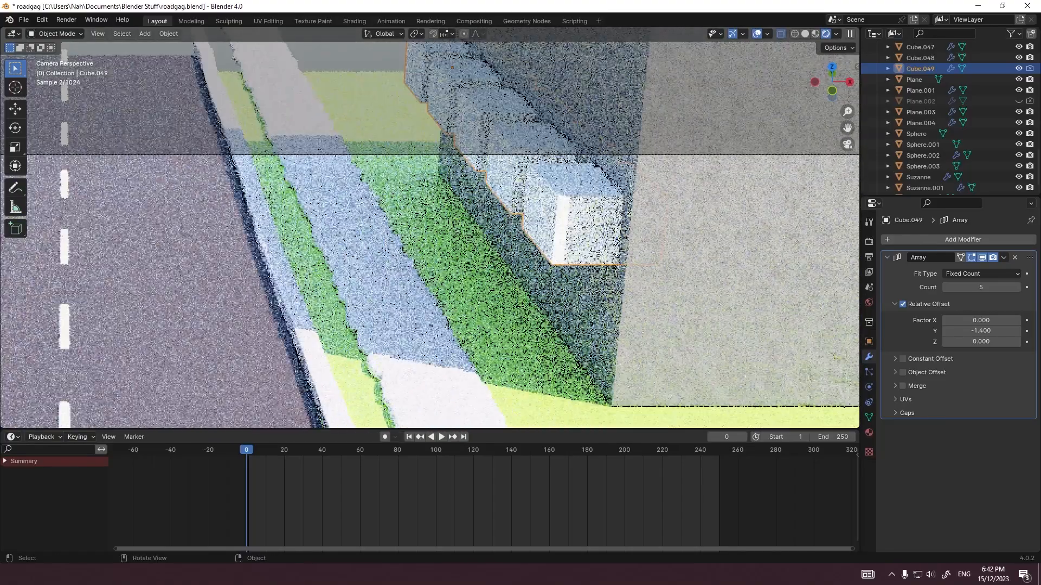
{"action": "scroll", "coordinate": [429, 234], "scroll_direction": "up", "scroll_amount": 2}
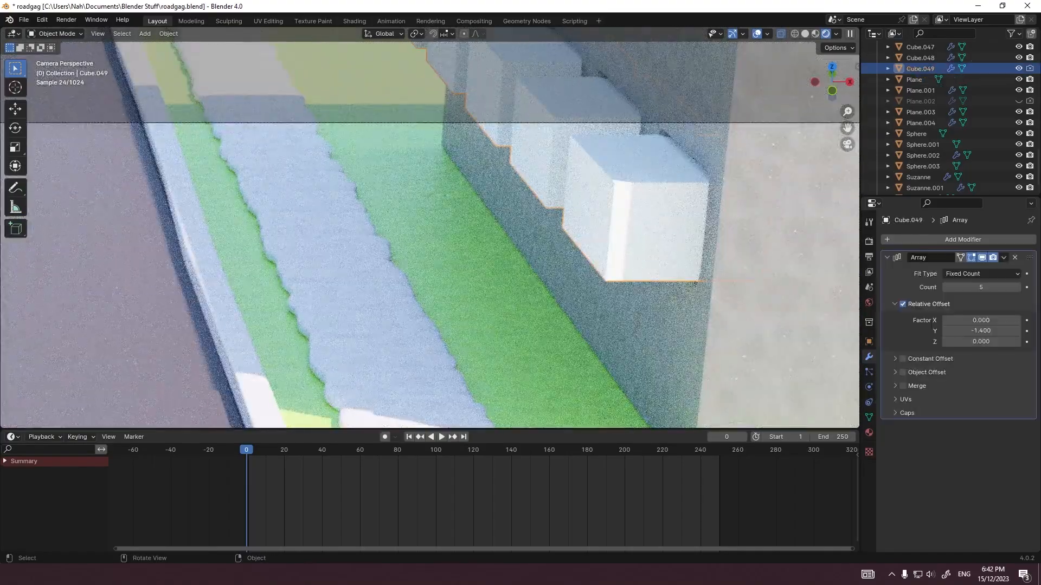
{"action": "scroll", "coordinate": [429, 234], "scroll_direction": "up", "scroll_amount": 3}
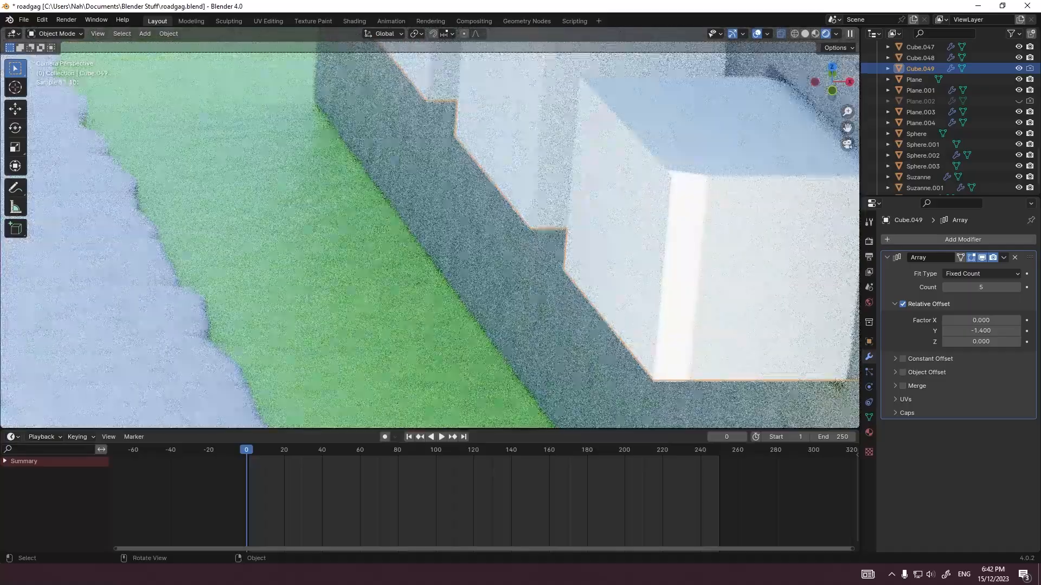
{"action": "scroll", "coordinate": [429, 234], "scroll_direction": "down", "scroll_amount": 6}
{"action": "key", "text": "g"}
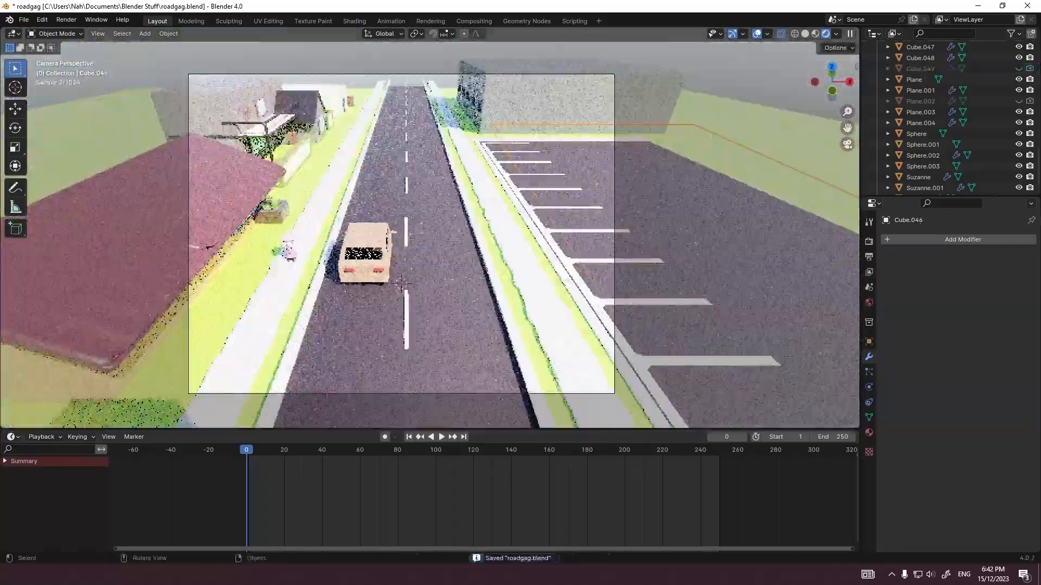
{"action": "middle_click_drag", "start_coordinate": [429, 235], "coordinate": [448, 225], "text": "shift"}
{"action": "scroll", "coordinate": [429, 234], "scroll_direction": "up", "scroll_amount": 2}
{"action": "scroll", "coordinate": [429, 234], "scroll_direction": "down", "scroll_amount": 2}
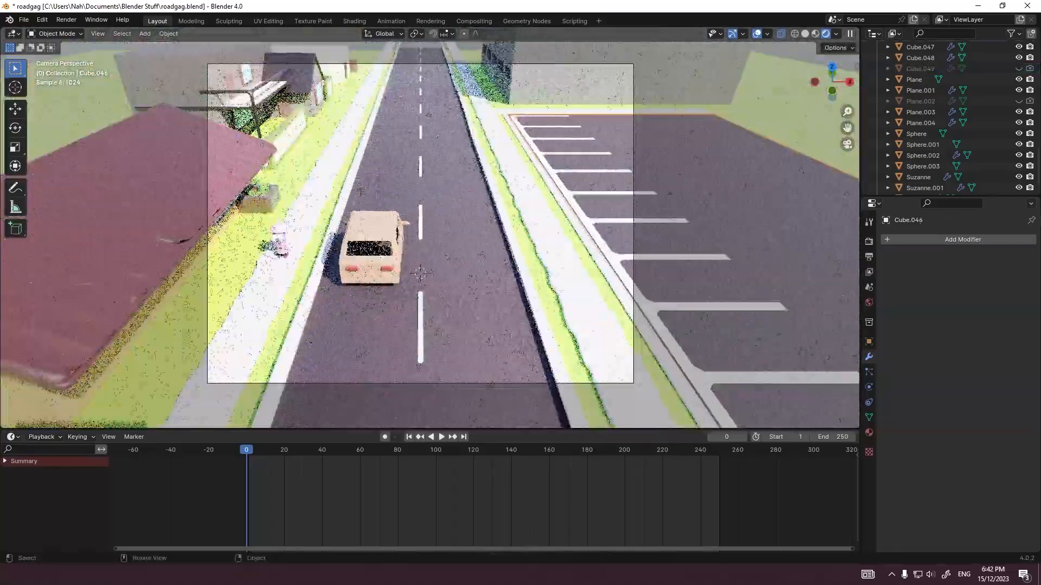
{"action": "key", "text": "ctrl+s"}
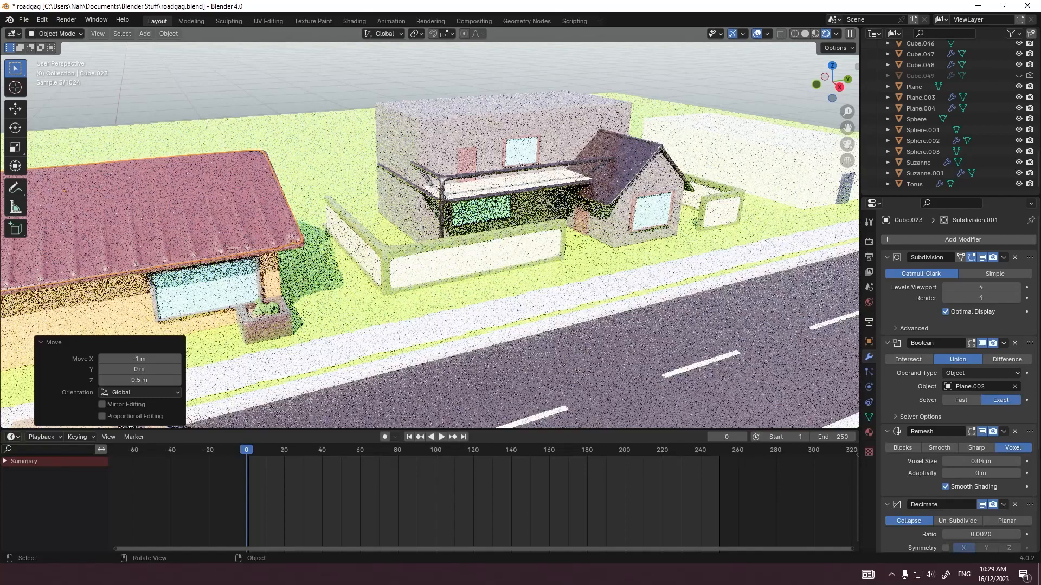
Step: Return to the camera view, switch the viewport to solid shading and save the file
{"action": "key", "text": "KP_0"}
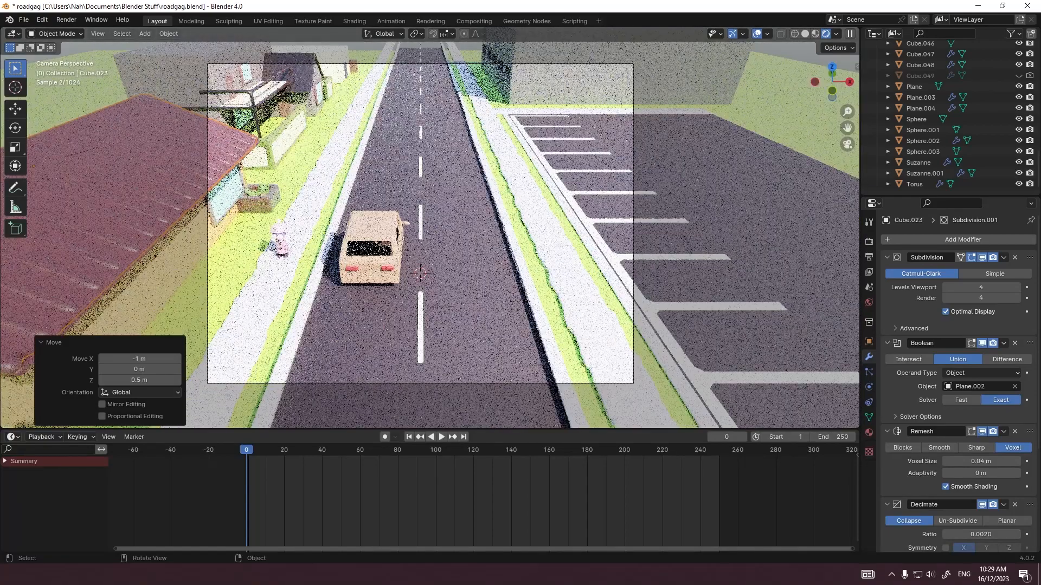
{"action": "left_click", "coordinate": [460, 234]}
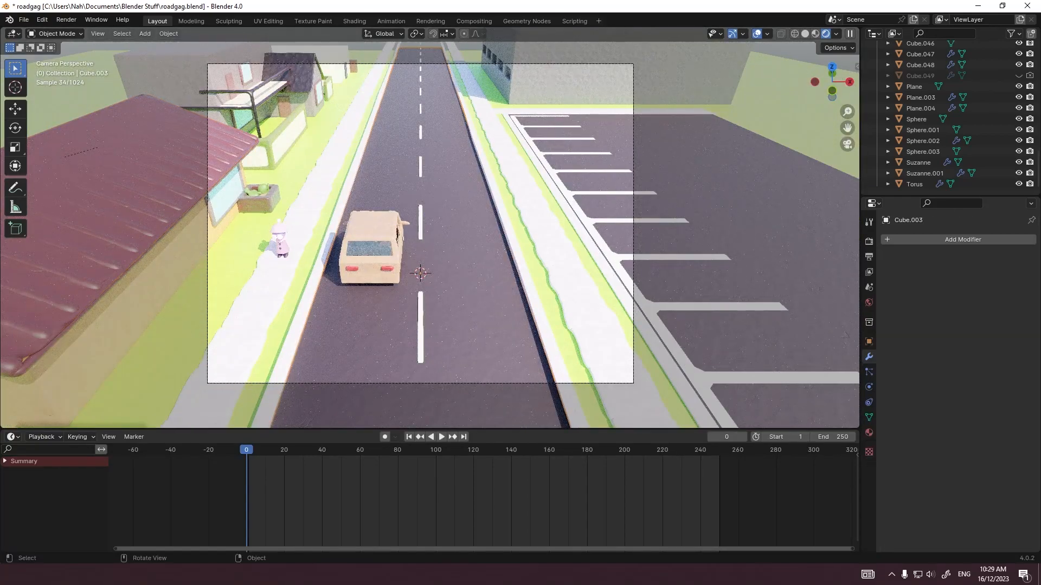
{"action": "scroll", "coordinate": [428, 228], "scroll_direction": "up", "scroll_amount": 2}
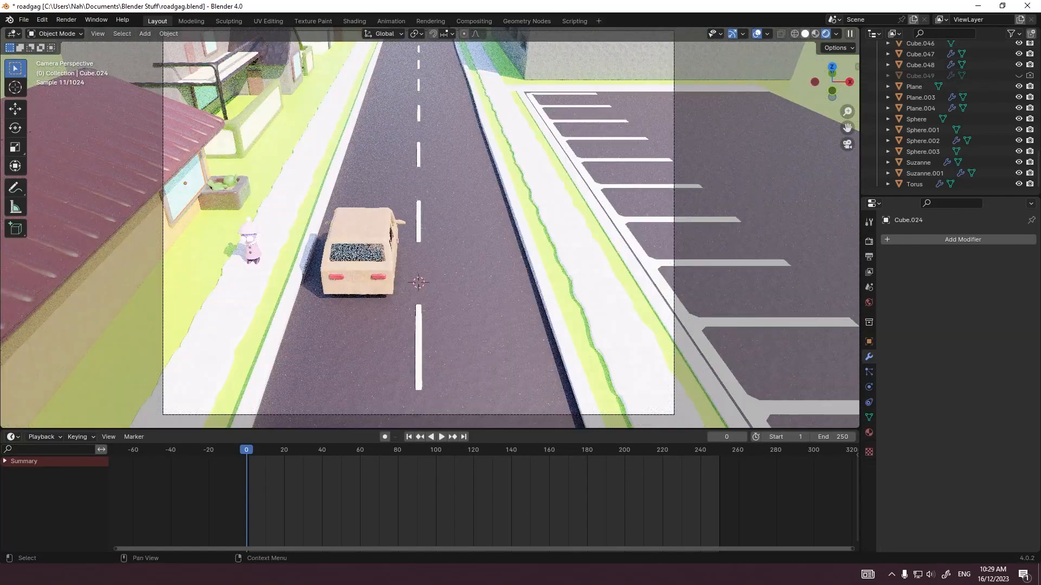
{"action": "left_click", "coordinate": [805, 34]}
{"action": "key", "text": "ctrl+s"}
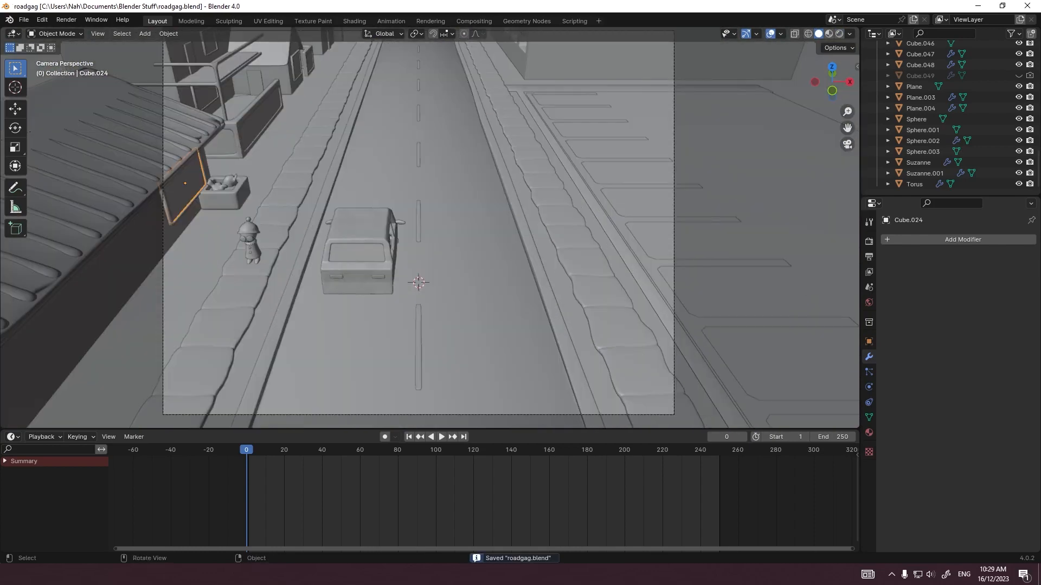
Step: Examine the car and the small figure on the sidewalk from the front, the top and close up
{"action": "left_click", "coordinate": [255, 282]}
{"action": "scroll", "coordinate": [347, 255], "scroll_direction": "down", "scroll_amount": 5}
{"action": "scroll", "coordinate": [347, 254], "scroll_direction": "up", "scroll_amount": 6}
{"action": "left_click", "coordinate": [347, 258]}
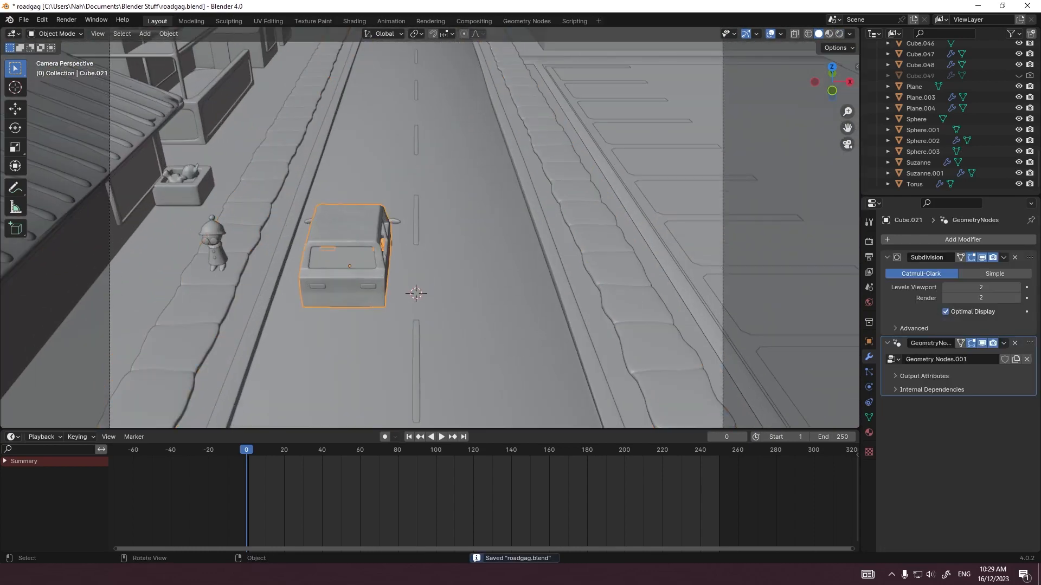
{"action": "scroll", "coordinate": [380, 219], "scroll_direction": "down", "scroll_amount": 4}
{"action": "key", "text": "grave"}
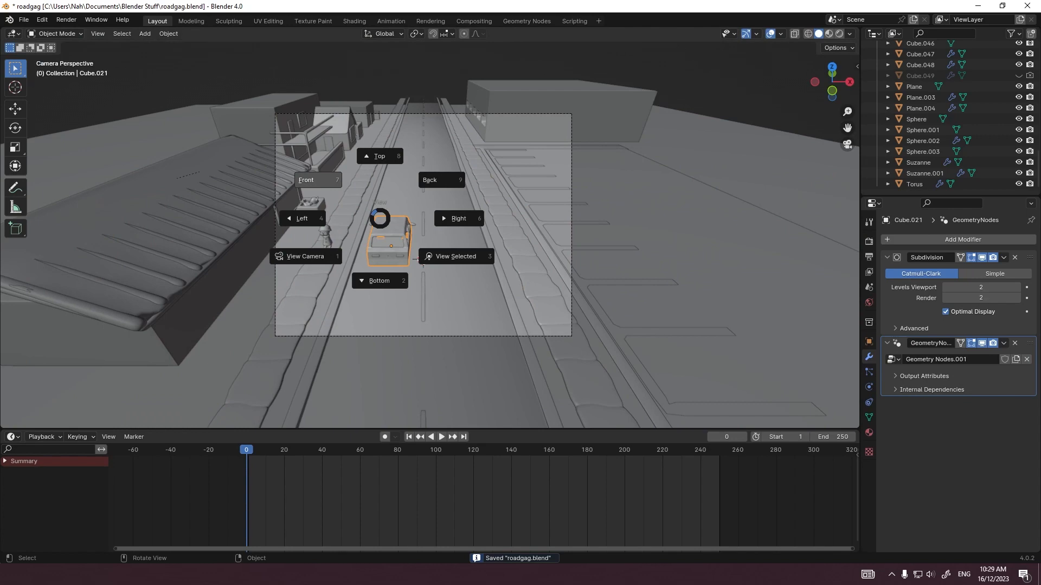
{"action": "left_click", "coordinate": [319, 180]}
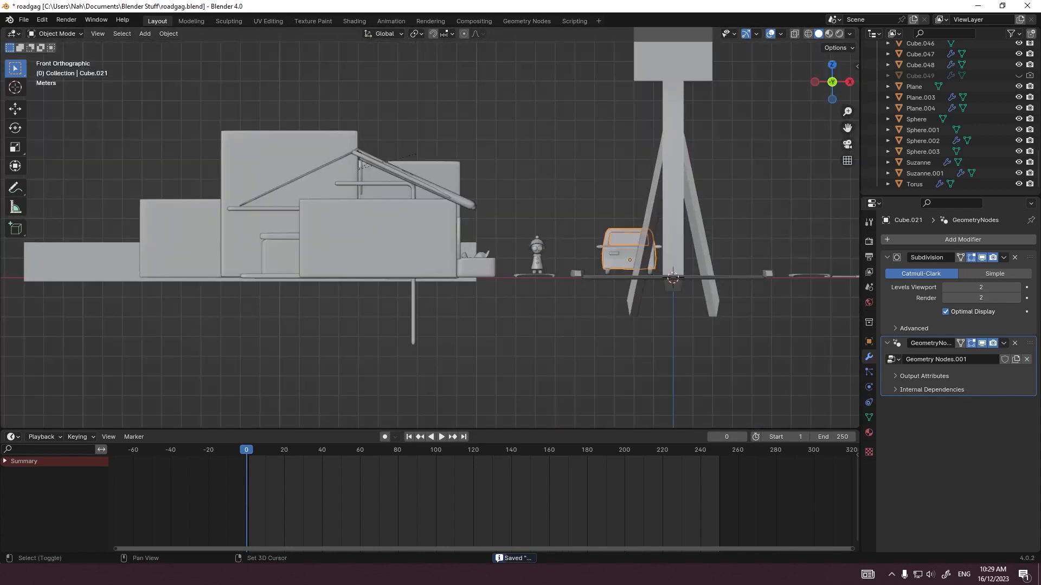
{"action": "middle_click_drag", "start_coordinate": [352, 196], "coordinate": [179, 171], "text": "shift"}
{"action": "scroll", "coordinate": [271, 195], "scroll_direction": "up", "scroll_amount": 5}
{"action": "middle_click_drag", "start_coordinate": [271, 195], "coordinate": [187, 173], "text": "shift"}
{"action": "scroll", "coordinate": [363, 242], "scroll_direction": "up", "scroll_amount": 5}
{"action": "middle_click_drag", "start_coordinate": [347, 249], "coordinate": [442, 151], "text": "shift"}
{"action": "scroll", "coordinate": [429, 228], "scroll_direction": "up", "scroll_amount": 7}
{"action": "scroll", "coordinate": [427, 228], "scroll_direction": "down", "scroll_amount": 8}
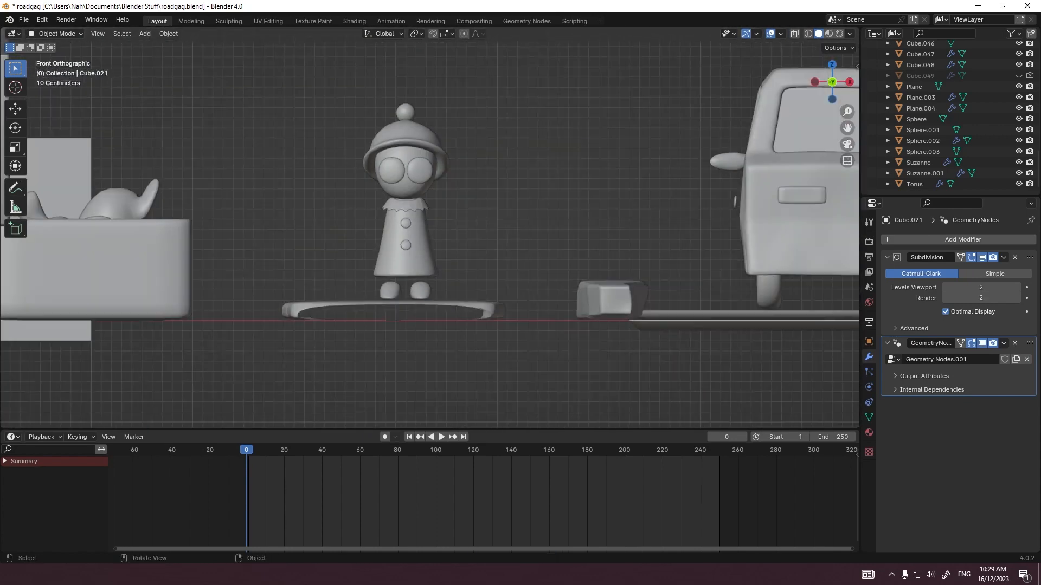
{"action": "key", "text": "grave"}
{"action": "left_click", "coordinate": [444, 174]}
{"action": "scroll", "coordinate": [444, 179], "scroll_direction": "down", "scroll_amount": 1}
{"action": "scroll", "coordinate": [436, 182], "scroll_direction": "down", "scroll_amount": 8}
{"action": "middle_click_drag", "start_coordinate": [534, 417], "coordinate": [615, 374], "text": "shift"}
{"action": "scroll", "coordinate": [616, 416], "scroll_direction": "up", "scroll_amount": 5}
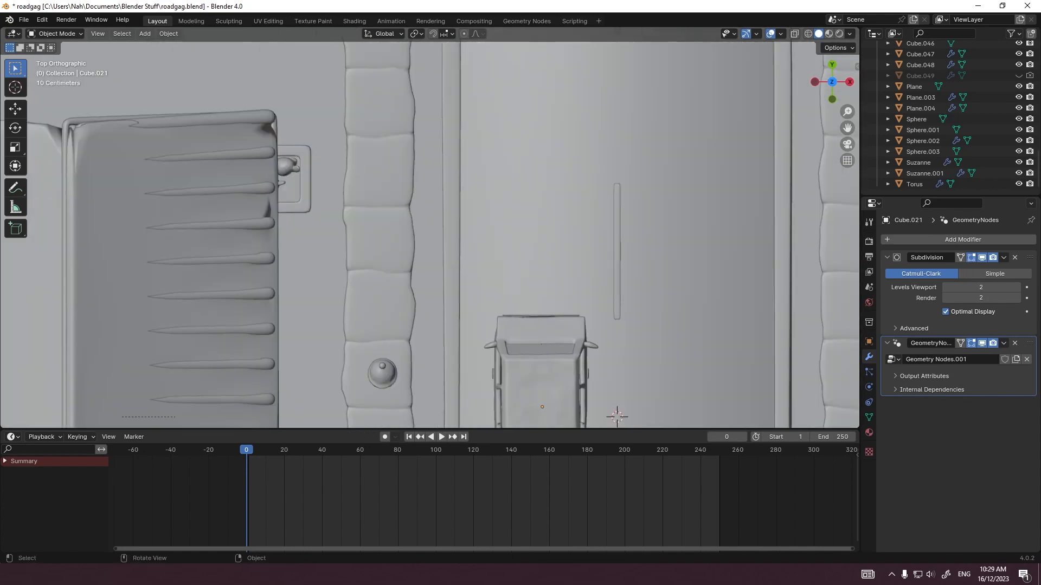
{"action": "middle_click_drag", "start_coordinate": [616, 416], "coordinate": [709, 217], "text": "shift"}
{"action": "scroll", "coordinate": [456, 141], "scroll_direction": "up", "scroll_amount": 6}
{"action": "scroll", "coordinate": [430, 217], "scroll_direction": "up", "scroll_amount": 5}
{"action": "middle_click_drag", "start_coordinate": [412, 190], "coordinate": [538, 218], "text": "shift"}
{"action": "middle_click_drag", "start_coordinate": [538, 218], "coordinate": [531, 146]}
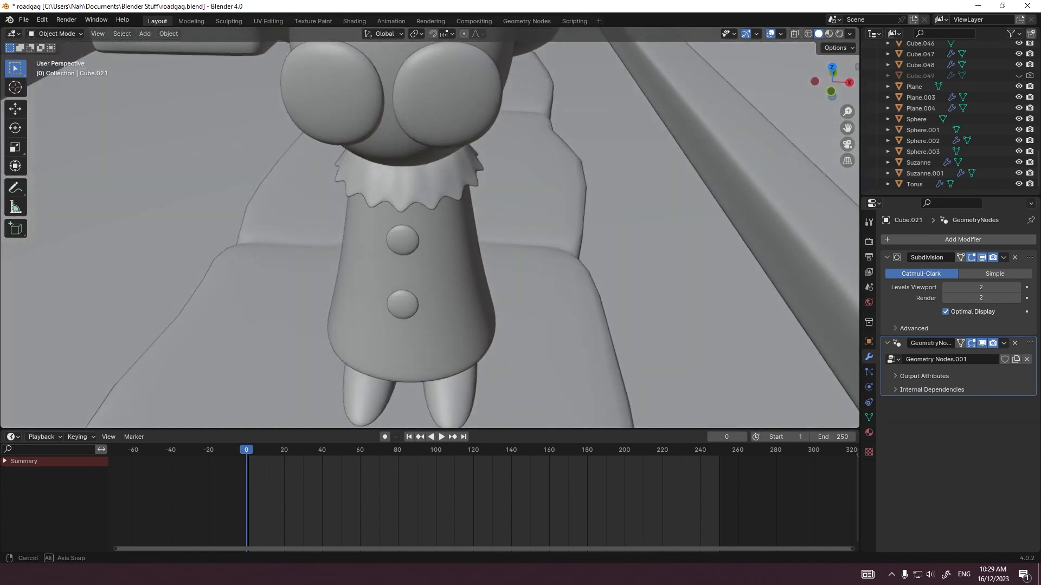
{"action": "scroll", "coordinate": [531, 145], "scroll_direction": "down", "scroll_amount": 2}
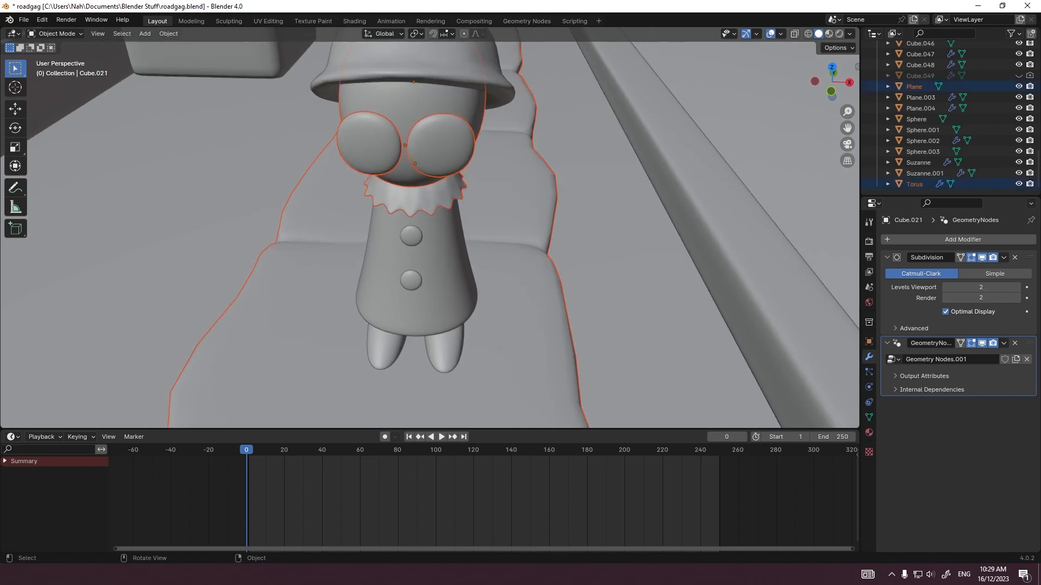
Step: Select the figure's eyes, head, collar, dress, hat, pom-pom and feet together and test-move the selection
{"action": "left_click", "coordinate": [416, 172]}
{"action": "middle_click_drag", "start_coordinate": [417, 172], "coordinate": [472, 122]}
{"action": "key", "text": "grave"}
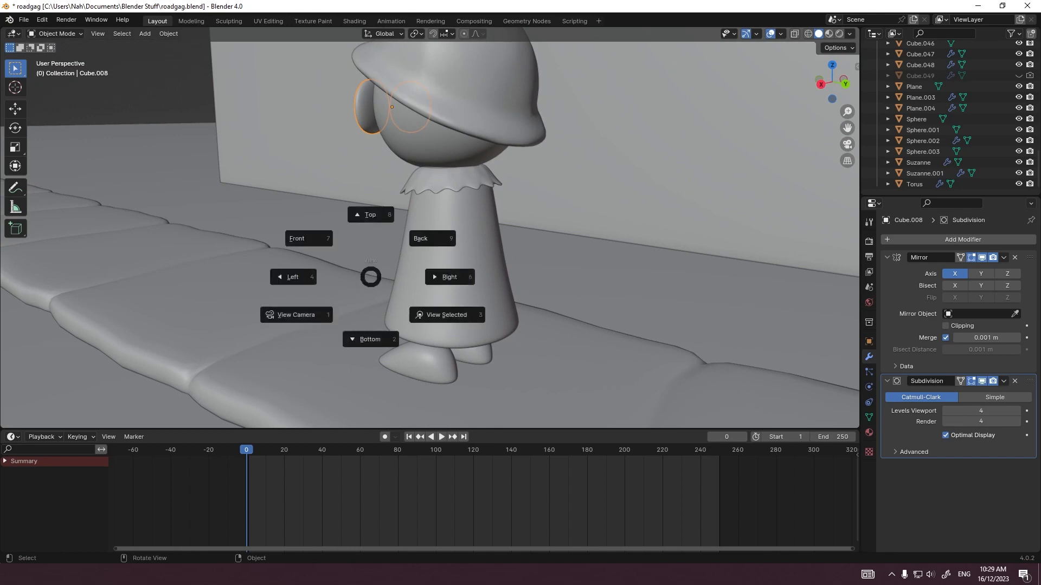
{"action": "key", "text": "Escape"}
{"action": "right_click", "coordinate": [370, 274]}
{"action": "key", "text": "Escape"}
{"action": "left_click", "coordinate": [450, 260], "text": "shift"}
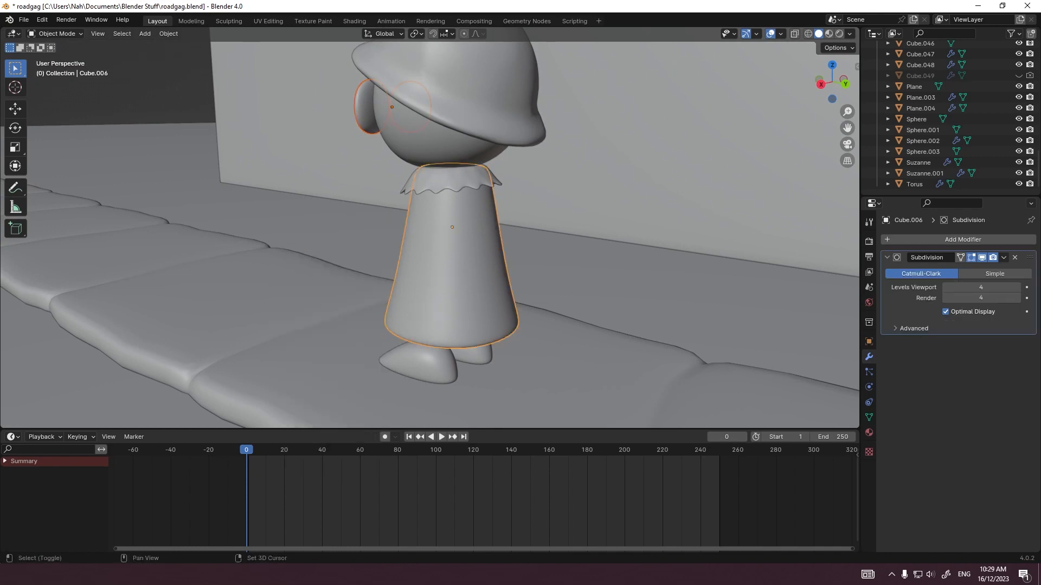
{"action": "left_click", "coordinate": [449, 181], "text": "shift"}
{"action": "left_click", "coordinate": [458, 111], "text": "shift"}
{"action": "middle_click_drag", "start_coordinate": [423, 141], "coordinate": [591, 149]}
{"action": "scroll", "coordinate": [430, 227], "scroll_direction": "down", "scroll_amount": 3}
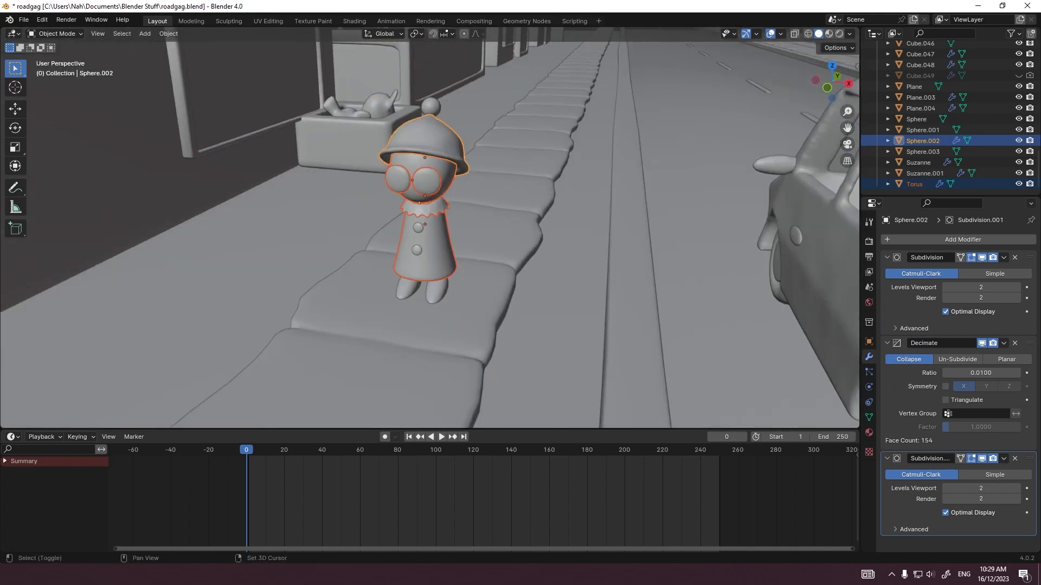
{"action": "left_click", "coordinate": [431, 108], "text": "shift"}
{"action": "left_click", "coordinate": [435, 292], "text": "shift"}
{"action": "key", "text": "g"}
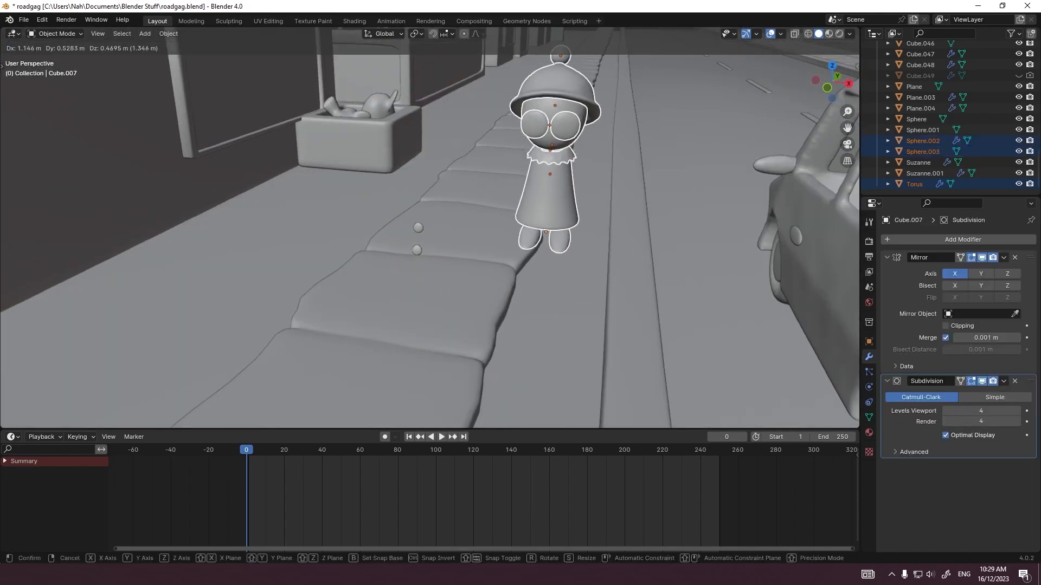
{"action": "key", "text": "Escape"}
Step: Add the two dress buttons to the selection, test-move it and isolate the whole figure in local view
{"action": "key", "text": "t"}
{"action": "left_click", "coordinate": [418, 227], "text": "shift"}
{"action": "left_click", "coordinate": [417, 250], "text": "shift"}
{"action": "key", "text": "g"}
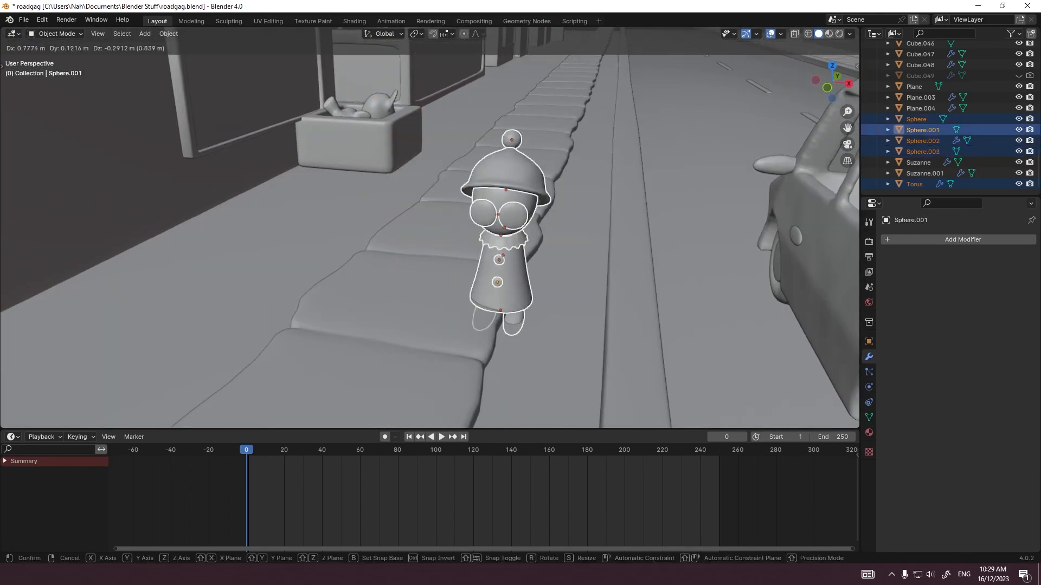
{"action": "key", "text": "Escape"}
{"action": "key", "text": "KP_Divide"}
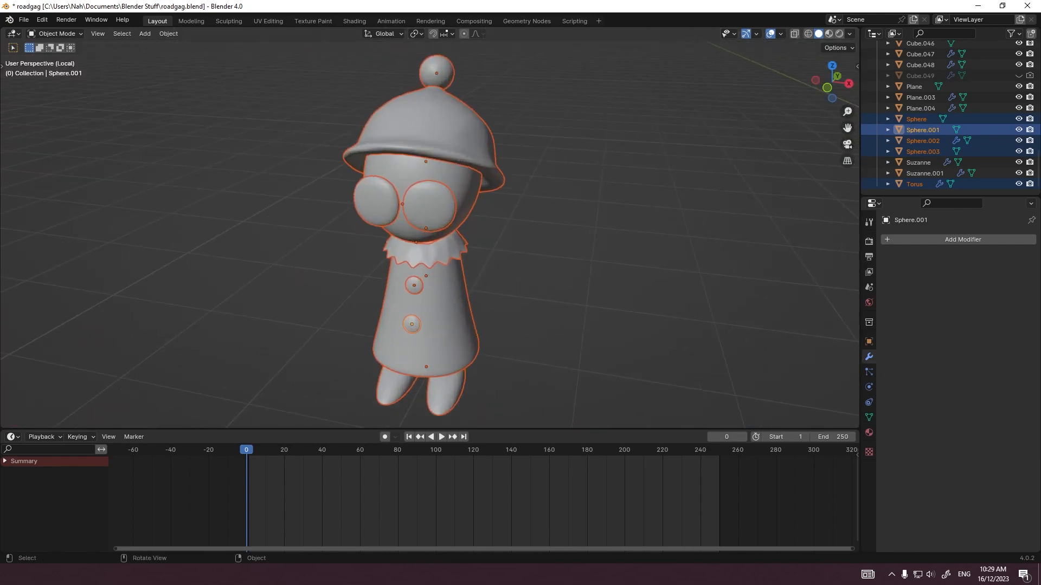
Step: Deselect the figure's parts and add an armature at the world origin
{"action": "key", "text": "alt+a"}
{"action": "scroll", "coordinate": [428, 228], "scroll_direction": "down", "scroll_amount": 3}
{"action": "key", "text": "shift+a"}
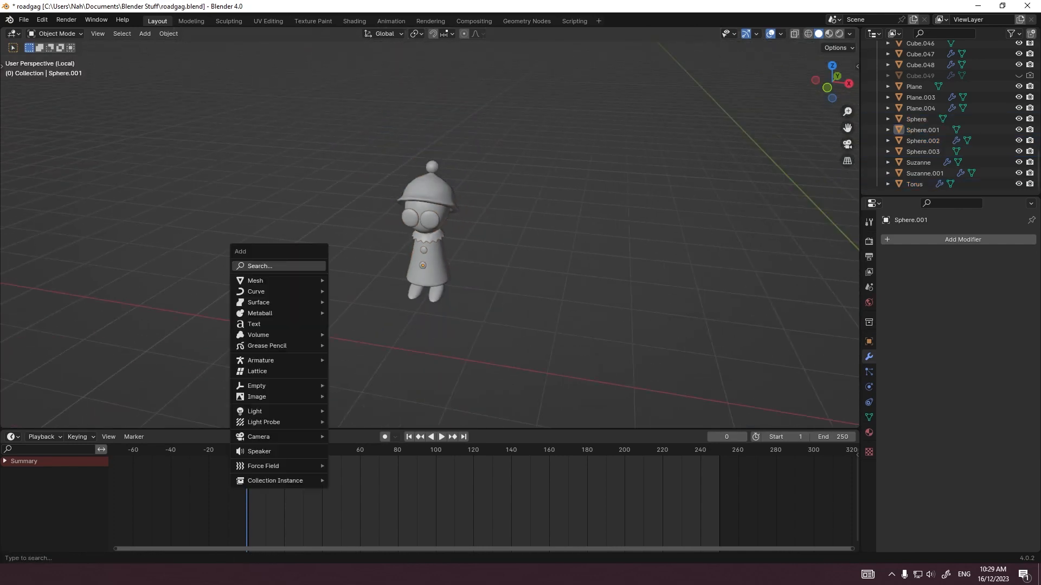
{"action": "mouse_move", "coordinate": [279, 346]}
{"action": "left_click", "coordinate": [348, 360]}
Step: Move the armature beneath the figure in the top view, to X -6.9 m and Y 1.3 m
{"action": "key", "text": "KP_7"}
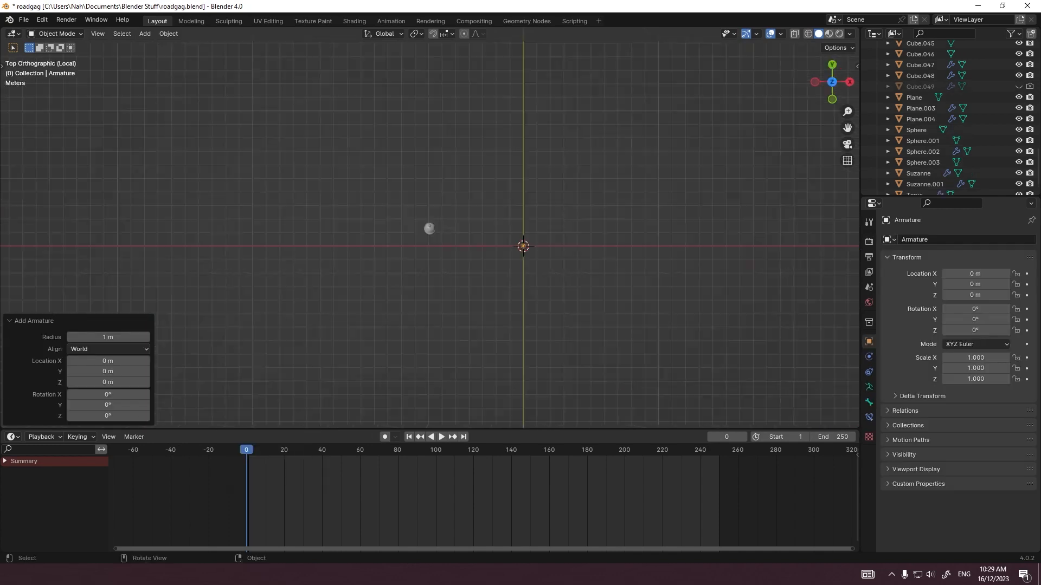
{"action": "key", "text": "g"}
{"action": "left_click", "coordinate": [255, 343]}
{"action": "scroll", "coordinate": [255, 343], "scroll_direction": "up", "scroll_amount": 10}
{"action": "key", "text": "g"}
{"action": "left_click", "coordinate": [268, 317]}
{"action": "middle_click_drag", "start_coordinate": [268, 304], "coordinate": [244, 249]}
Step: Turn on X-ray in the right view and raise the bone's lower joint 0.5 m in Edit Mode
{"action": "key", "text": "KP_3"}
{"action": "key", "text": "alt+z"}
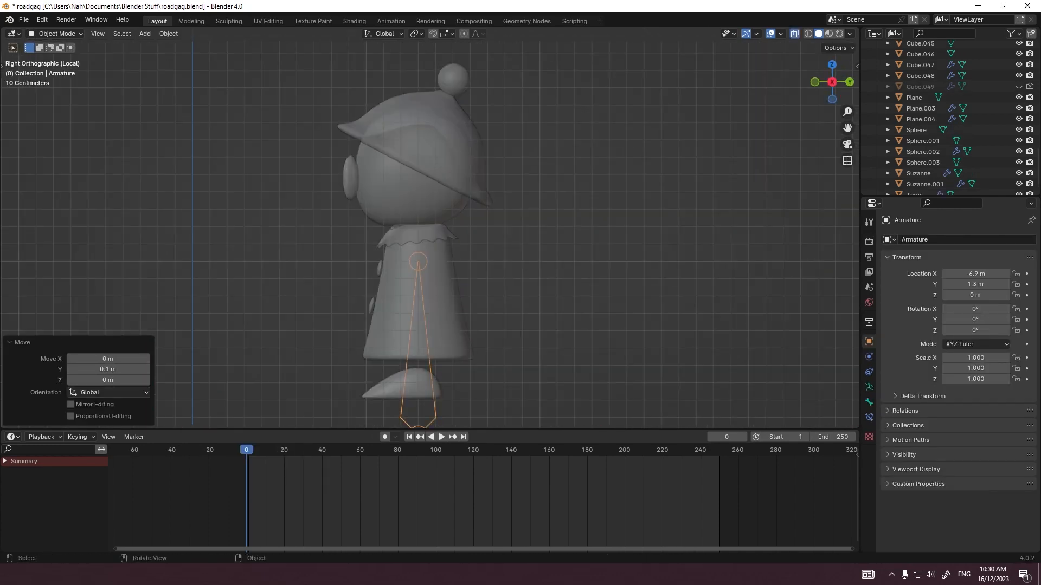
{"action": "middle_click_drag", "start_coordinate": [418, 347], "coordinate": [353, 244], "text": "shift"}
{"action": "key", "text": "Tab"}
{"action": "left_click", "coordinate": [353, 330]}
{"action": "key", "text": "g"}
{"action": "left_click", "coordinate": [353, 244]}
{"action": "scroll", "coordinate": [353, 244], "scroll_direction": "up", "scroll_amount": 1}
Step: Extrude a bone about 0.2 m down from the body bone's base and branch a bone out to each foot in the front view
{"action": "key", "text": "e"}
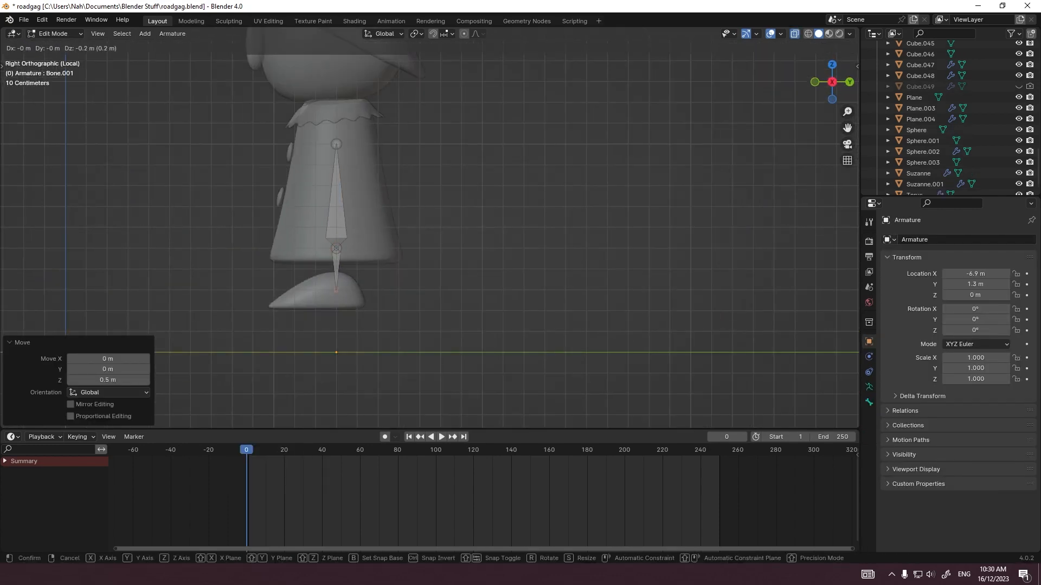
{"action": "left_click", "coordinate": [591, 191]}
{"action": "key", "text": "grave"}
{"action": "left_click", "coordinate": [519, 151]}
{"action": "key", "text": "e"}
{"action": "left_click", "coordinate": [539, 151]}
{"action": "left_click", "coordinate": [429, 290]}
{"action": "key", "text": "e"}
{"action": "left_click", "coordinate": [409, 290]}
{"action": "left_click_drag", "start_coordinate": [418, 281], "coordinate": [470, 313]}
{"action": "key", "text": "grave"}
{"action": "left_click", "coordinate": [410, 274]}
{"action": "key", "text": "KP_3"}
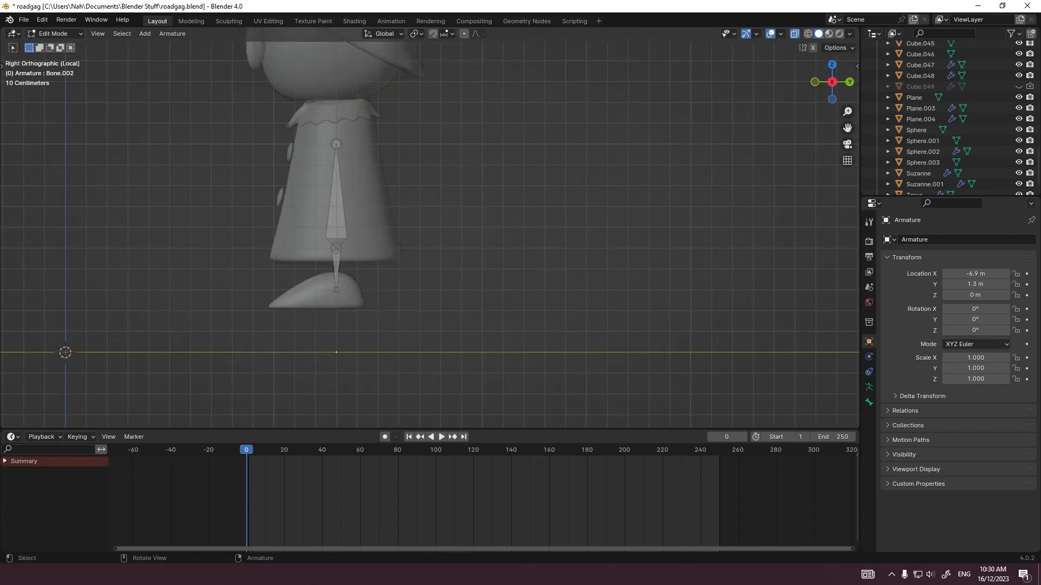
Step: Extrude a foot bone forward to the toe of each shoe in the right view and remove the connecting bones
{"action": "key", "text": "e"}
{"action": "left_click", "coordinate": [274, 290]}
{"action": "middle_click_drag", "start_coordinate": [273, 290], "coordinate": [374, 301]}
{"action": "left_click", "coordinate": [386, 311]}
{"action": "left_click", "coordinate": [411, 313], "text": "shift"}
{"action": "left_click", "coordinate": [397, 288], "text": "shift"}
Step: Scale the foot bones' joints along X in the front view to line them up with the shoes, finishing with a factor of 0.868
{"action": "key", "text": "grave"}
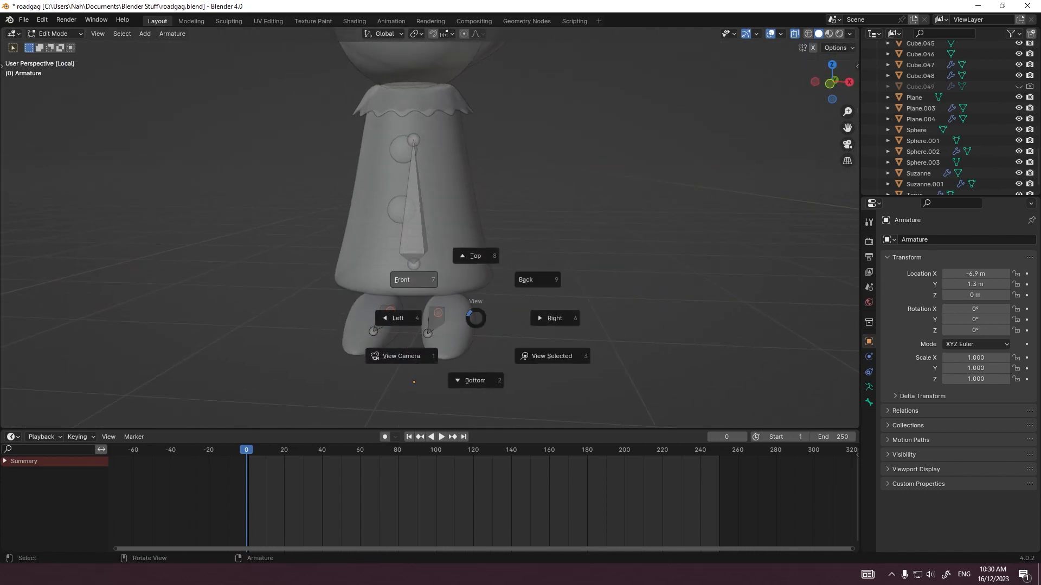
{"action": "left_click", "coordinate": [423, 281]}
{"action": "key", "text": "s"}
{"action": "key", "text": "x"}
{"action": "left_click", "coordinate": [538, 323]}
{"action": "left_click", "coordinate": [459, 318], "text": "shift"}
{"action": "key", "text": "s"}
{"action": "key", "text": "x"}
{"action": "left_click", "coordinate": [532, 340]}
{"action": "key", "text": "s"}
{"action": "key", "text": "x"}
{"action": "left_click", "coordinate": [519, 337]}
Step: Shift both foot bones along Y in the bottom view and adjust their joints' height along Z to fit the shoes
{"action": "key", "text": "grave"}
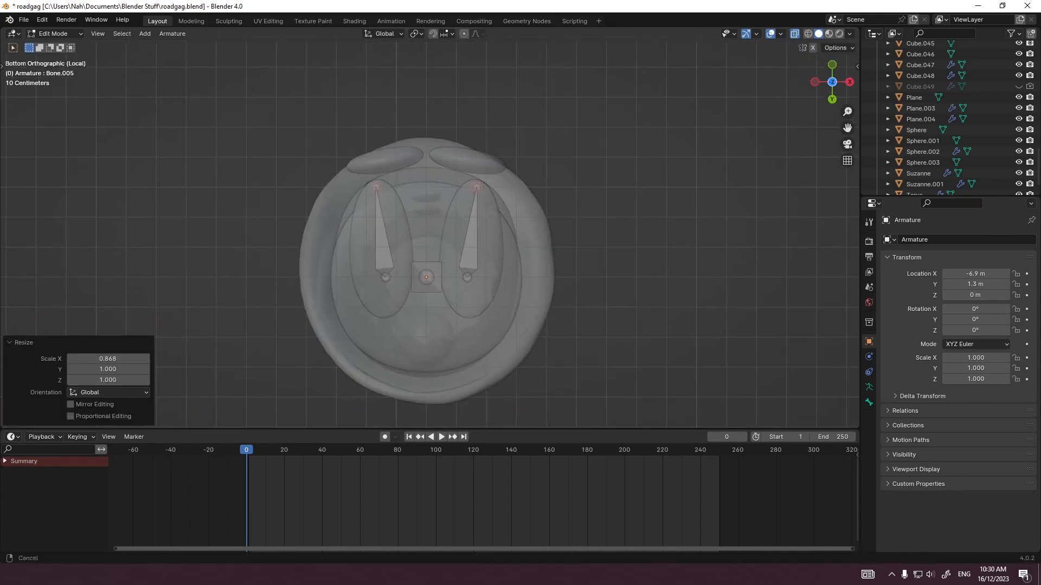
{"action": "left_click", "coordinate": [471, 244]}
{"action": "left_click", "coordinate": [385, 244], "text": "shift"}
{"action": "key", "text": "g"}
{"action": "key", "text": "y"}
{"action": "left_click", "coordinate": [386, 232]}
{"action": "middle_click_drag", "start_coordinate": [386, 232], "coordinate": [433, 314]}
{"action": "left_click", "coordinate": [459, 322]}
{"action": "left_click", "coordinate": [372, 317], "text": "shift"}
{"action": "key", "text": "g"}
{"action": "key", "text": "z"}
{"action": "left_click", "coordinate": [374, 332]}
Step: Raise the body bone's upper joint to the neck in the front view and extrude a head bone up into the hat
{"action": "key", "text": "grave"}
{"action": "middle_click_drag", "start_coordinate": [434, 201], "coordinate": [437, 363], "text": "shift"}
{"action": "left_click", "coordinate": [437, 299]}
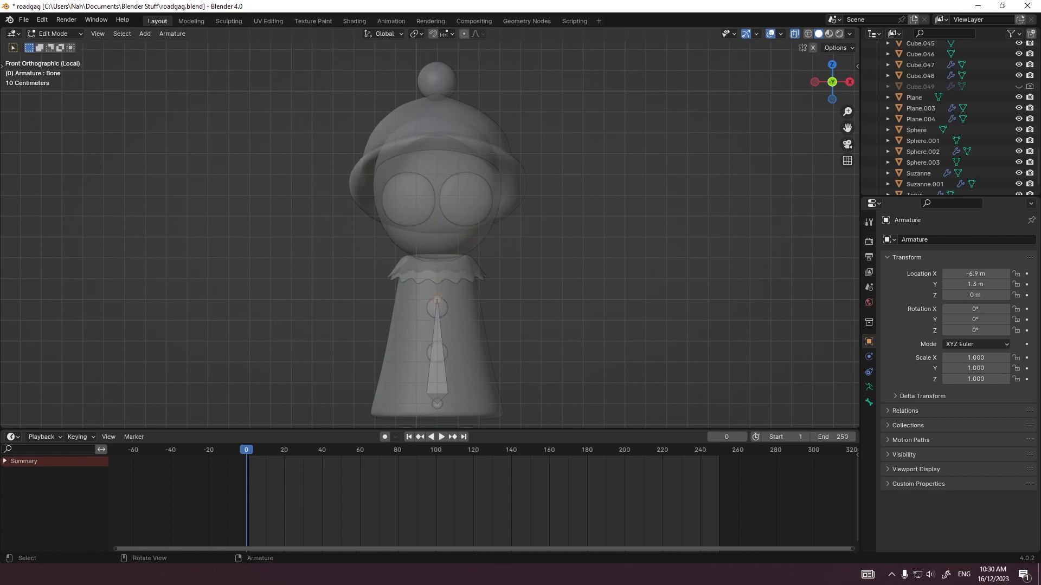
{"action": "key", "text": "g"}
{"action": "key", "text": "z"}
{"action": "left_click", "coordinate": [437, 258]}
{"action": "key", "text": "e"}
{"action": "key", "text": "z"}
{"action": "left_click", "coordinate": [437, 144]}
Step: Shift the neck joint about -0.008 m along Y in a side view
{"action": "middle_click_drag", "start_coordinate": [437, 144], "coordinate": [558, 149]}
{"action": "left_click", "coordinate": [395, 258]}
{"action": "key", "text": "g"}
{"action": "key", "text": "y"}
{"action": "left_click", "coordinate": [397, 259]}
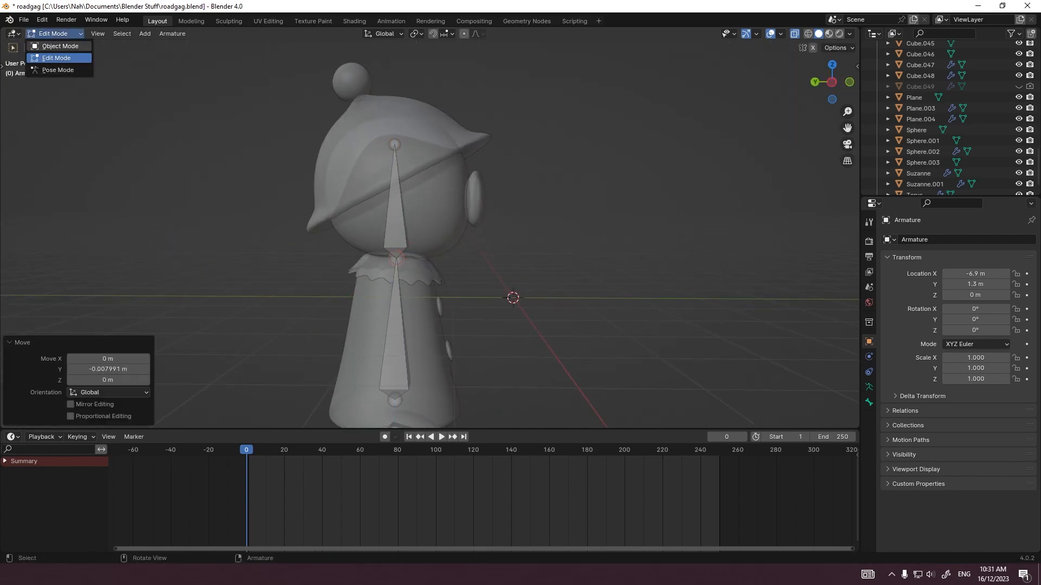
Step: In Object Mode, select the dress, collar and both buttons together with the armature
{"action": "left_click", "coordinate": [61, 46]}
{"action": "scroll", "coordinate": [412, 271], "scroll_direction": "down", "scroll_amount": 2}
{"action": "left_click", "coordinate": [420, 325]}
{"action": "left_click", "coordinate": [444, 314], "text": "shift"}
{"action": "left_click", "coordinate": [428, 257], "text": "shift"}
{"action": "left_click", "coordinate": [437, 283], "text": "shift"}
{"action": "left_click", "coordinate": [406, 223], "text": "shift"}
Step: Pick the body bone in Pose Mode and parent the dress parts to it with the Bone option
{"action": "left_click", "coordinate": [58, 70]}
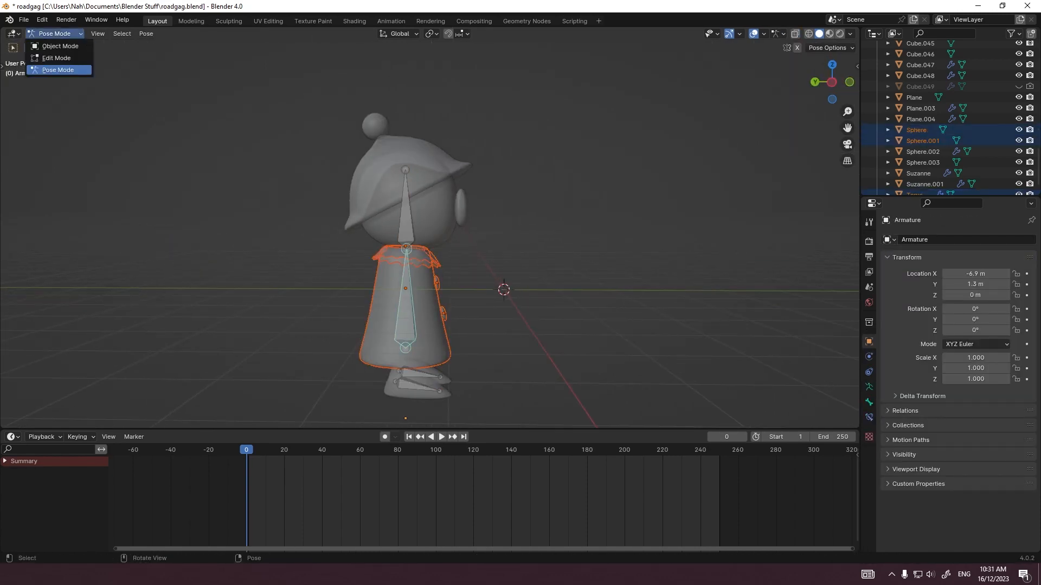
{"action": "left_click", "coordinate": [60, 46]}
{"action": "key", "text": "ctrl+p"}
{"action": "left_click", "coordinate": [314, 310]}
{"action": "left_click", "coordinate": [55, 34]}
{"action": "left_click", "coordinate": [58, 70]}
{"action": "left_click", "coordinate": [55, 33]}
{"action": "left_click", "coordinate": [60, 46]}
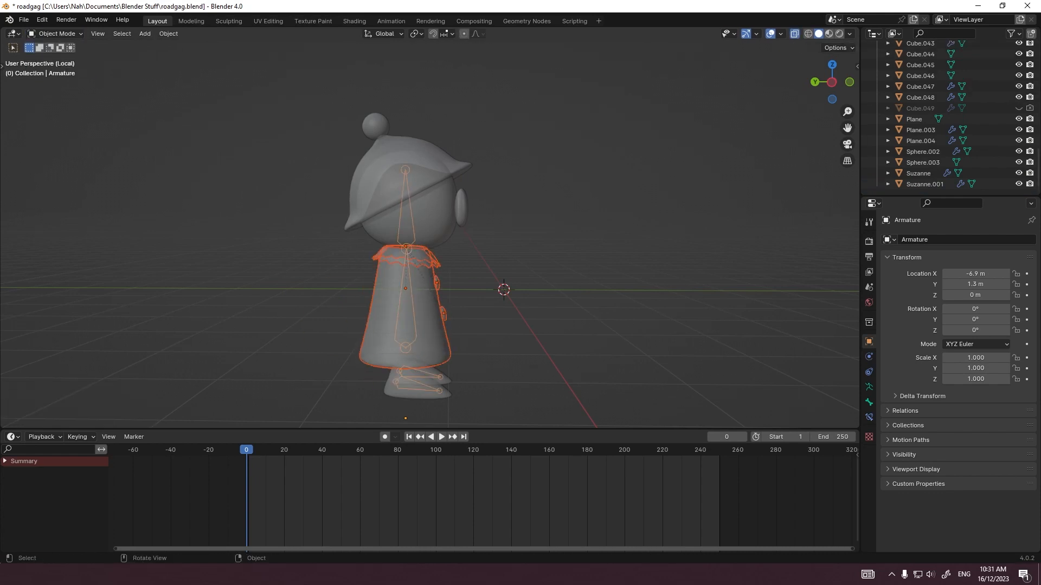
Step: Select the head, eyes, hat and hat pompom, adding the armature last
{"action": "left_click", "coordinate": [434, 228]}
{"action": "left_click", "coordinate": [461, 208], "text": "shift"}
{"action": "left_click", "coordinate": [382, 162], "text": "shift"}
{"action": "left_click", "coordinate": [376, 126], "text": "shift"}
{"action": "middle_click_drag", "start_coordinate": [466, 185], "coordinate": [383, 181]}
{"action": "left_click", "coordinate": [430, 304], "text": "shift"}
Step: Make the head bone active in Pose Mode and parent the head parts to it with the Bone option
{"action": "left_click", "coordinate": [55, 33]}
{"action": "left_click", "coordinate": [58, 70]}
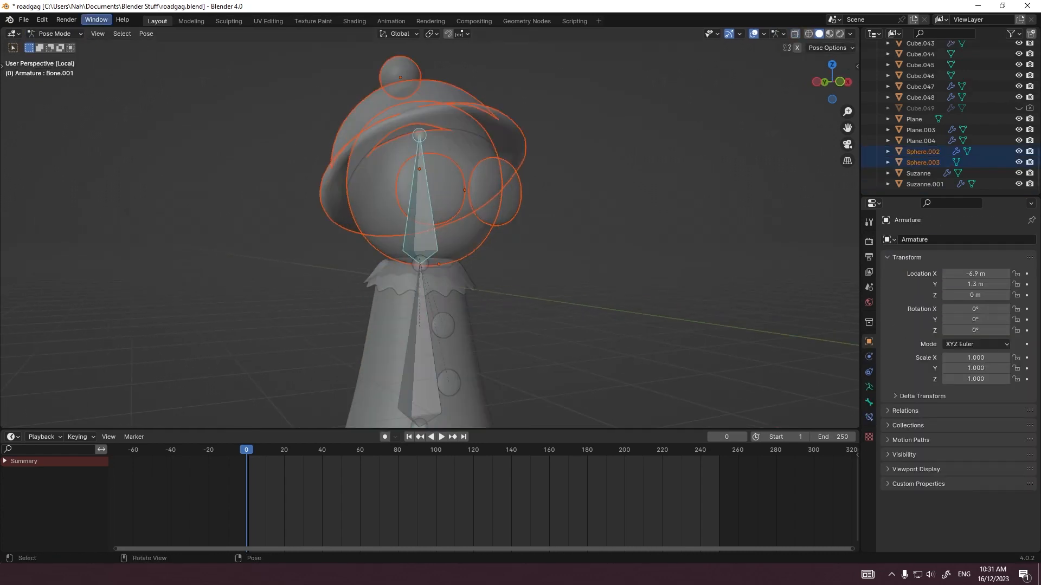
{"action": "left_click", "coordinate": [60, 46]}
{"action": "scroll", "coordinate": [422, 244], "scroll_direction": "down", "scroll_amount": 2}
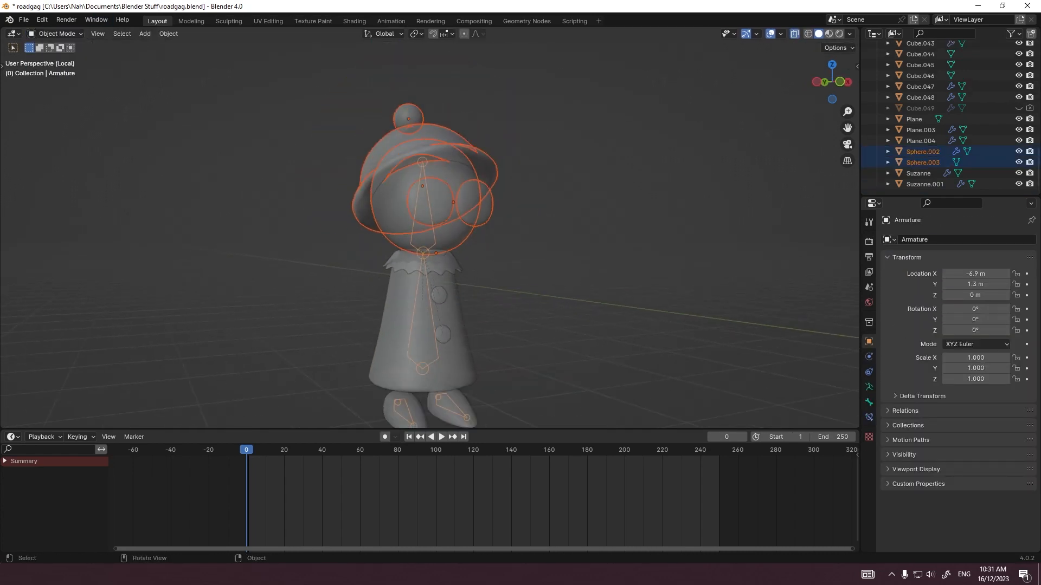
{"action": "key", "text": "ctrl+p"}
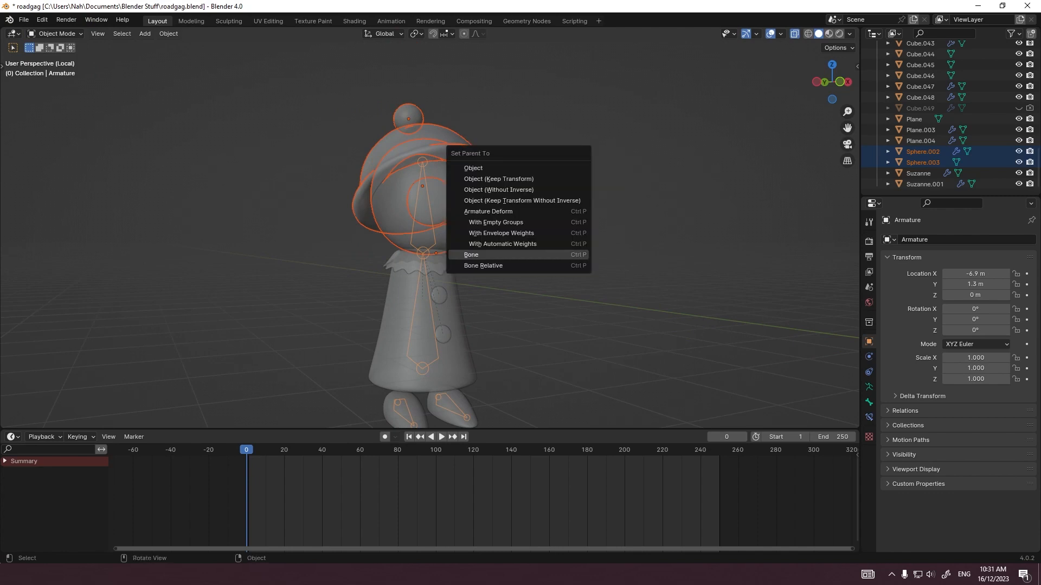
{"action": "left_click", "coordinate": [471, 255]}
Step: Test-rotate the head bone in Pose Mode to check that the head parts follow
{"action": "scroll", "coordinate": [423, 244], "scroll_direction": "up", "scroll_amount": 2}
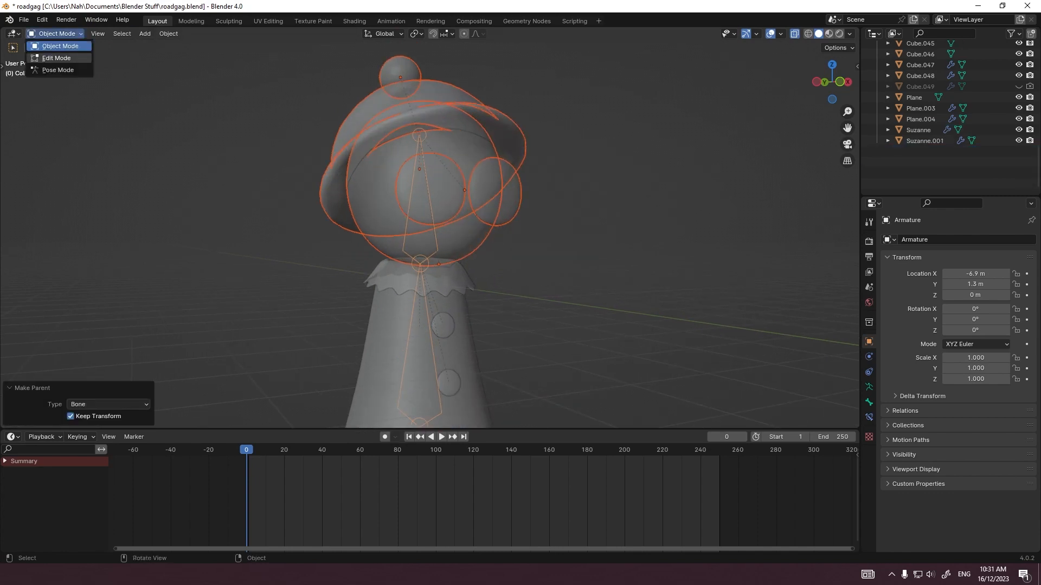
{"action": "left_click", "coordinate": [57, 70]}
{"action": "key", "text": "r"}
{"action": "key", "text": "r"}
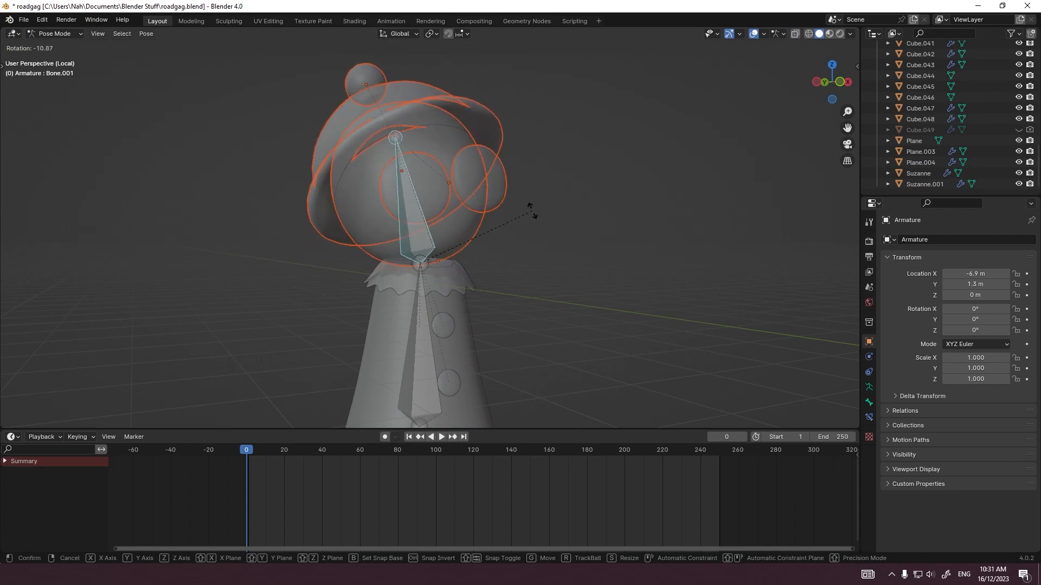
{"action": "left_click", "coordinate": [535, 217]}
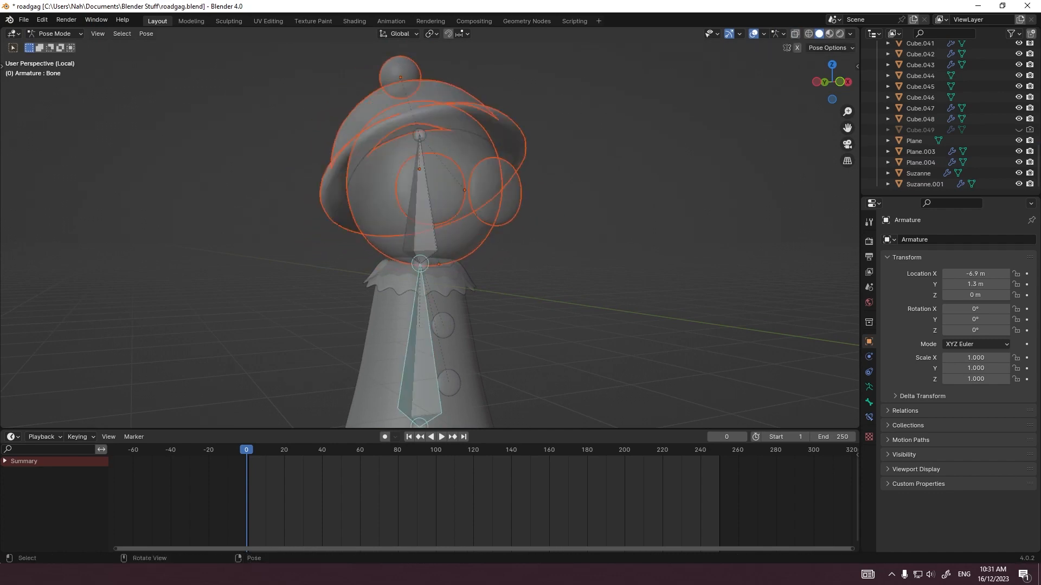
Step: Try trackball rotation on the body bone, and trackball and plain rotation on the head bone
{"action": "key", "text": "r"}
{"action": "key", "text": "r"}
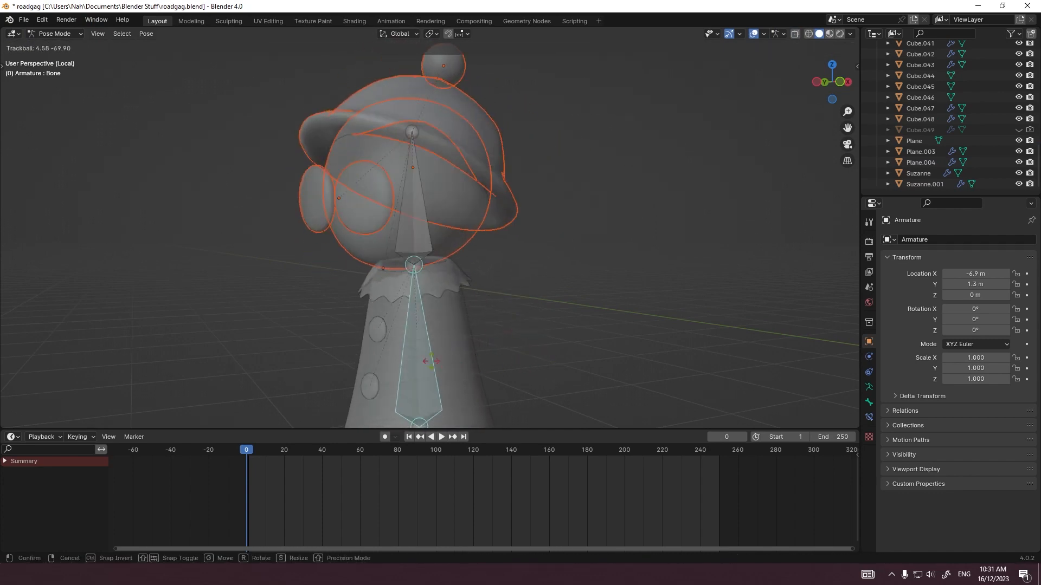
{"action": "key", "text": "Escape"}
{"action": "key", "text": "r"}
{"action": "key", "text": "r"}
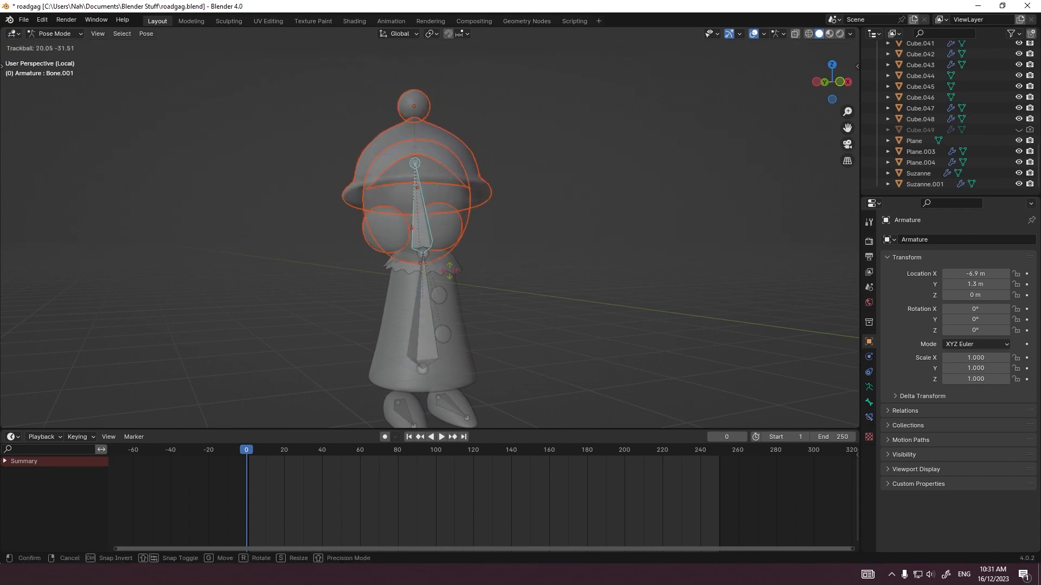
{"action": "left_click", "coordinate": [529, 239]}
{"action": "key", "text": "r"}
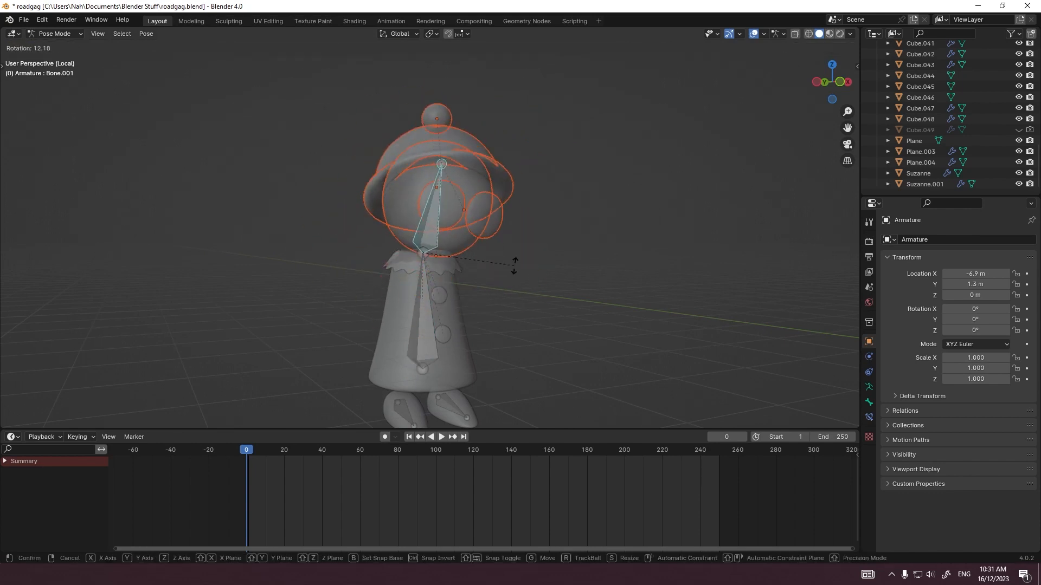
{"action": "key", "text": "Escape"}
Step: Test the head bone's trackball rotation from the camera view
{"action": "key", "text": "KP_0"}
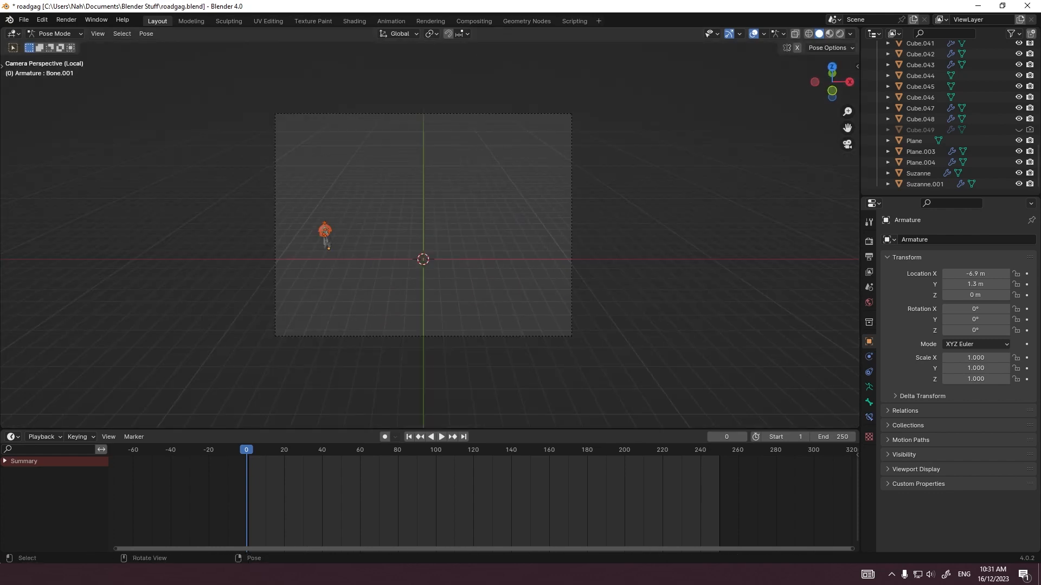
{"action": "scroll", "coordinate": [287, 262], "scroll_direction": "up", "scroll_amount": 5}
{"action": "key", "text": "r"}
{"action": "key", "text": "r"}
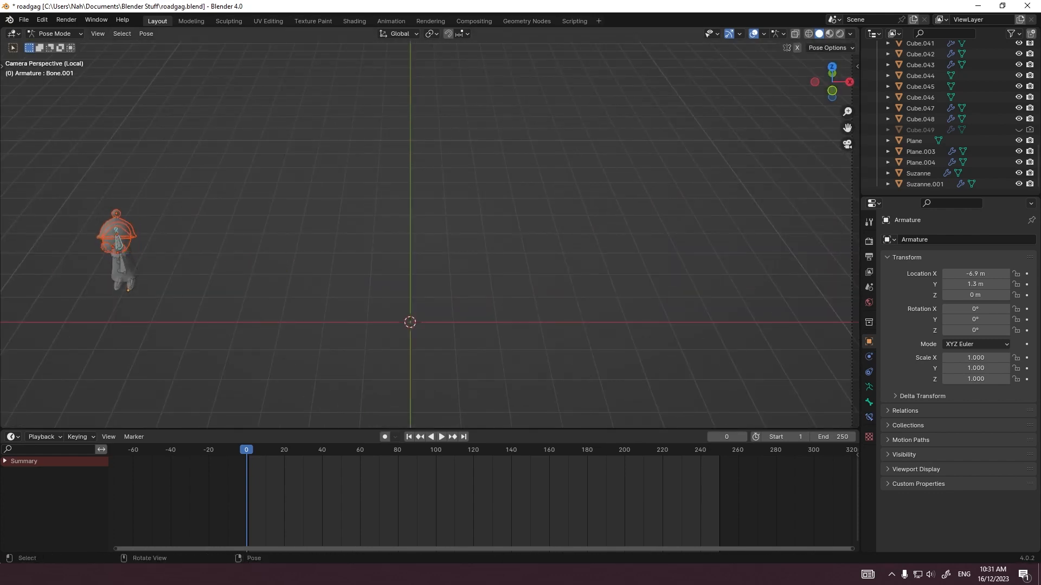
Step: Frame the body bone in the front view, test-move it and test-rotate one foot bone
{"action": "left_click", "coordinate": [123, 264]}
{"action": "key", "text": "grave"}
{"action": "left_click", "coordinate": [158, 230]}
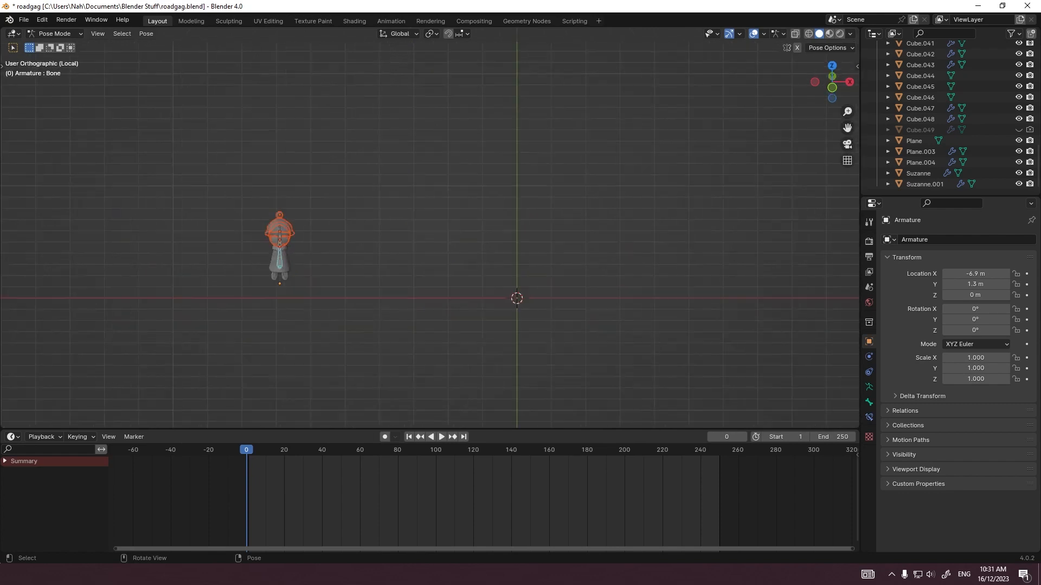
{"action": "key", "text": "KP_Decimal"}
{"action": "key", "text": "g"}
{"action": "key", "text": "Escape"}
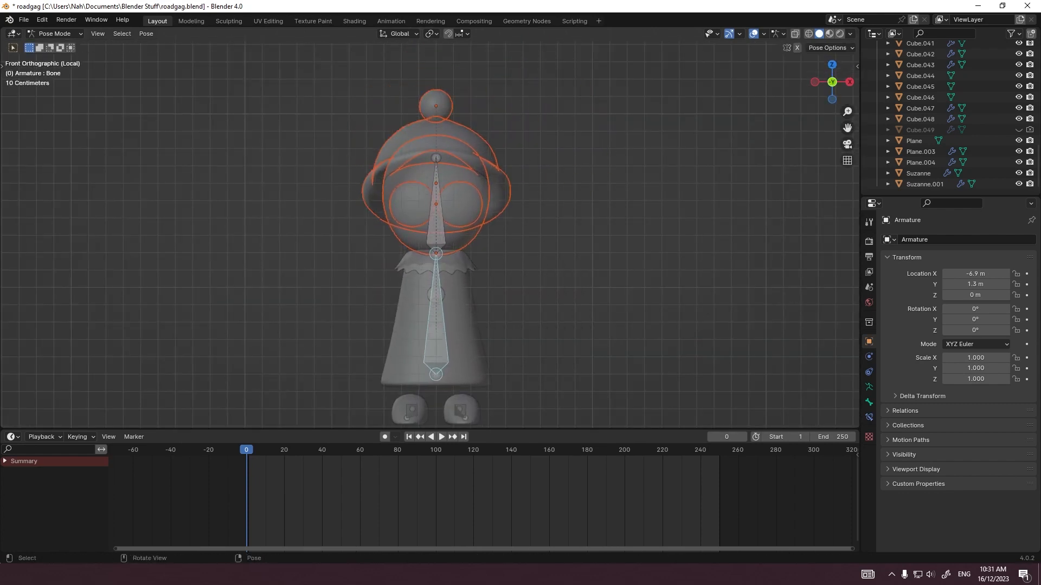
{"action": "left_click", "coordinate": [460, 410]}
{"action": "key", "text": "r"}
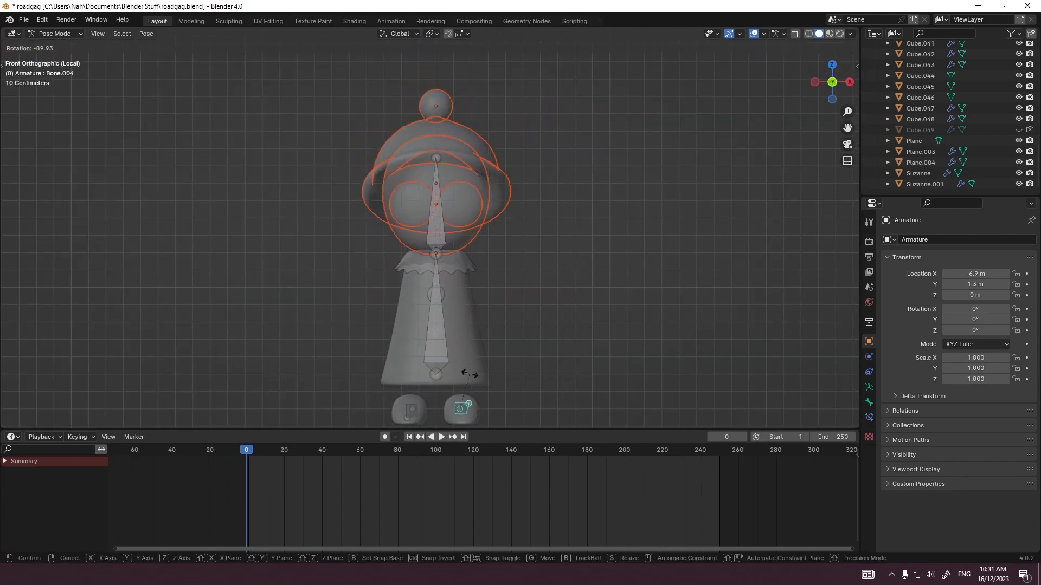
{"action": "right_click", "coordinate": [470, 374]}
{"action": "middle_click_drag", "start_coordinate": [470, 374], "coordinate": [559, 395]}
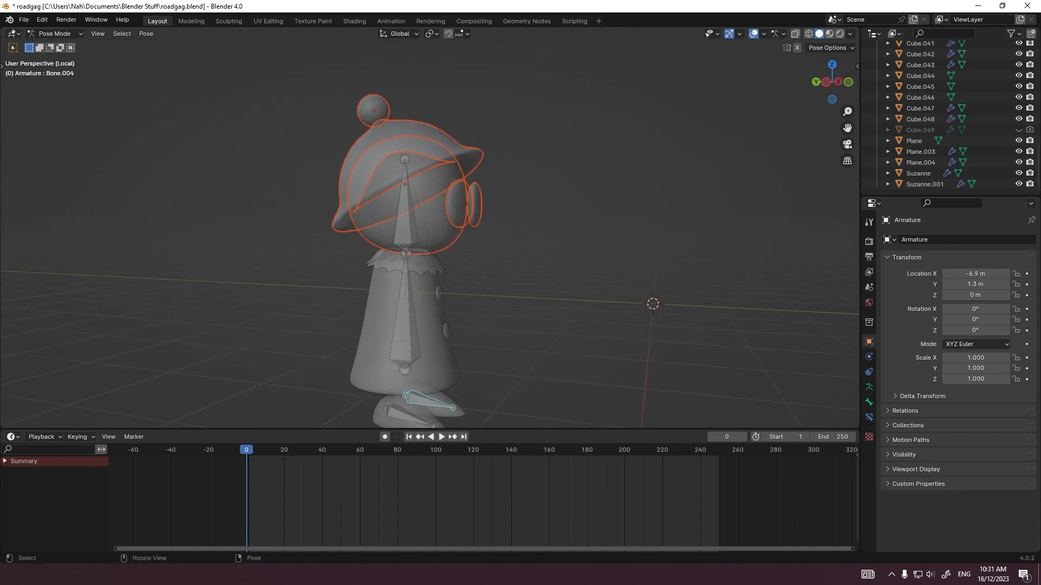
Step: Select the shoes and the armature in Object Mode and parent the shoes with automatic weights
{"action": "left_click", "coordinate": [60, 46]}
{"action": "middle_click_drag", "start_coordinate": [461, 254], "coordinate": [432, 209]}
{"action": "scroll", "coordinate": [433, 208], "scroll_direction": "up", "scroll_amount": 2}
{"action": "left_click", "coordinate": [402, 390]}
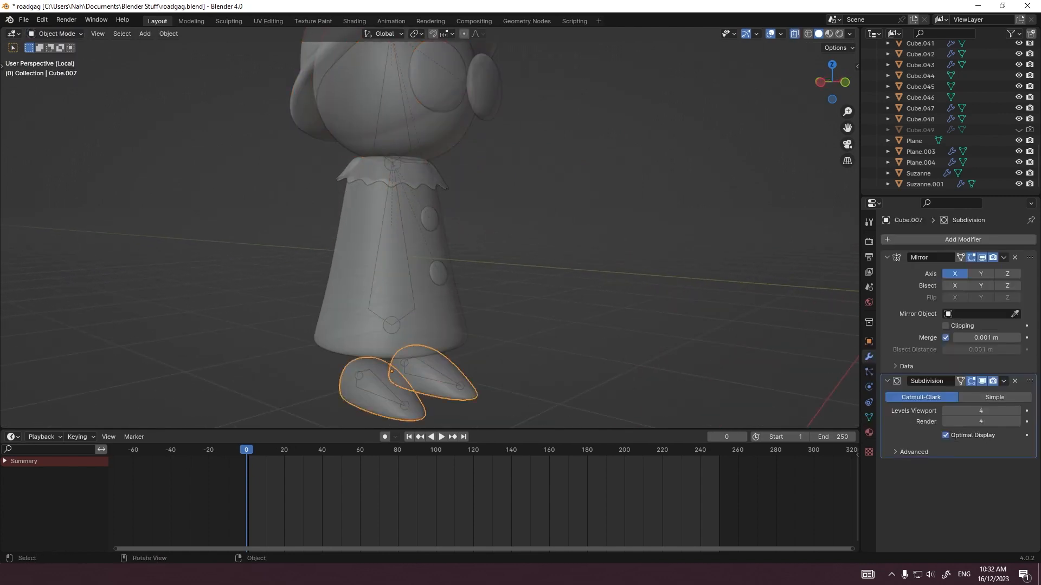
{"action": "middle_click_drag", "start_coordinate": [405, 379], "coordinate": [381, 386]}
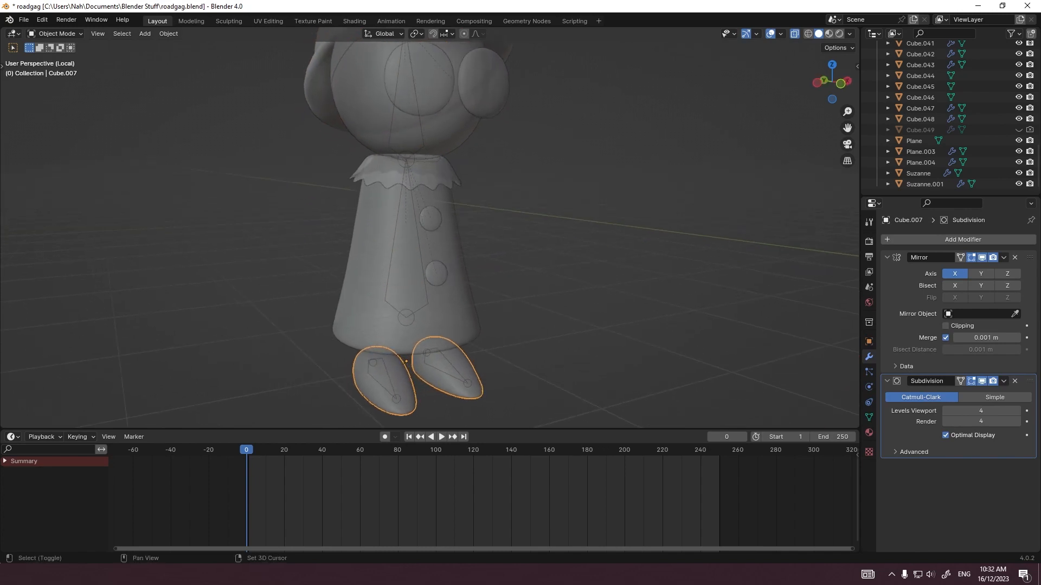
{"action": "left_click", "coordinate": [372, 317], "text": "shift"}
{"action": "left_click", "coordinate": [387, 300], "text": "shift"}
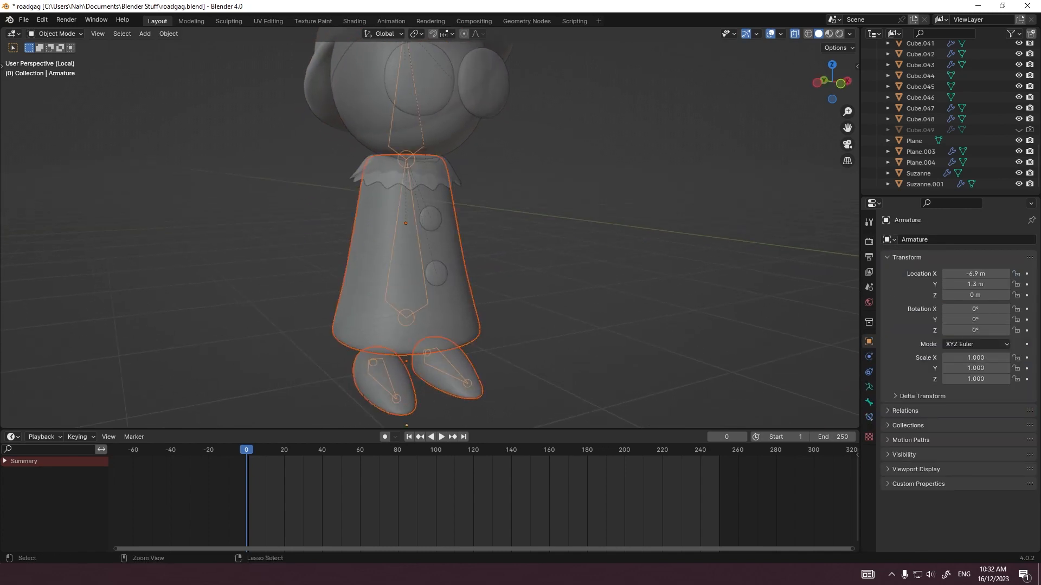
{"action": "key", "text": "ctrl+p"}
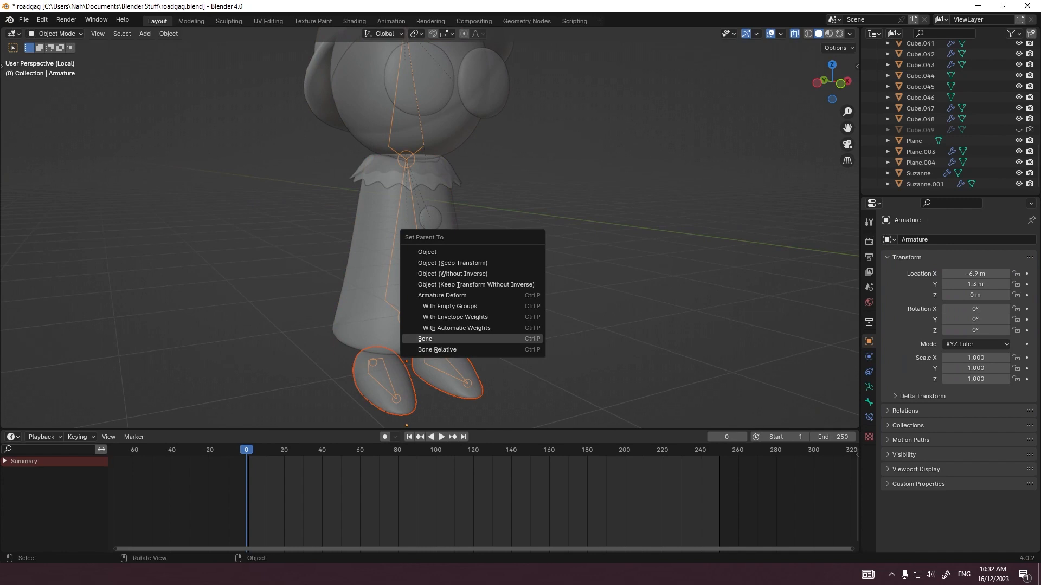
{"action": "left_click", "coordinate": [456, 328]}
Step: Apply the Mirror and Subdivision modifiers on the shoes
{"action": "left_click", "coordinate": [1007, 257]}
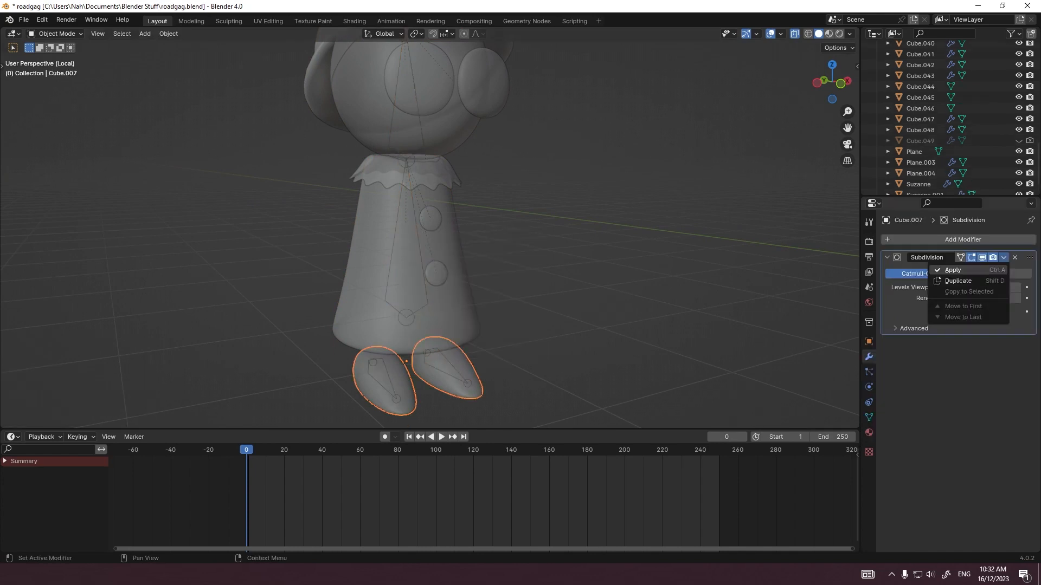
{"action": "left_click", "coordinate": [953, 270]}
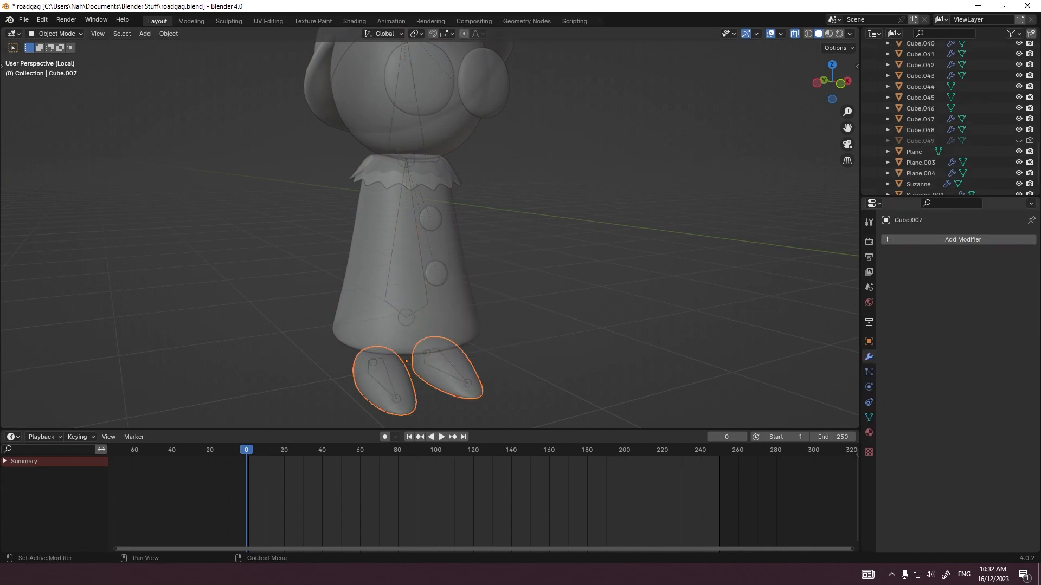
{"action": "key", "text": "ctrl+z"}
Step: Test a trackball rotation and a move of one foot bone in Pose Mode in the front view
{"action": "middle_click_drag", "start_coordinate": [521, 303], "coordinate": [507, 238], "text": "shift"}
{"action": "scroll", "coordinate": [539, 238], "scroll_direction": "up", "scroll_amount": 2}
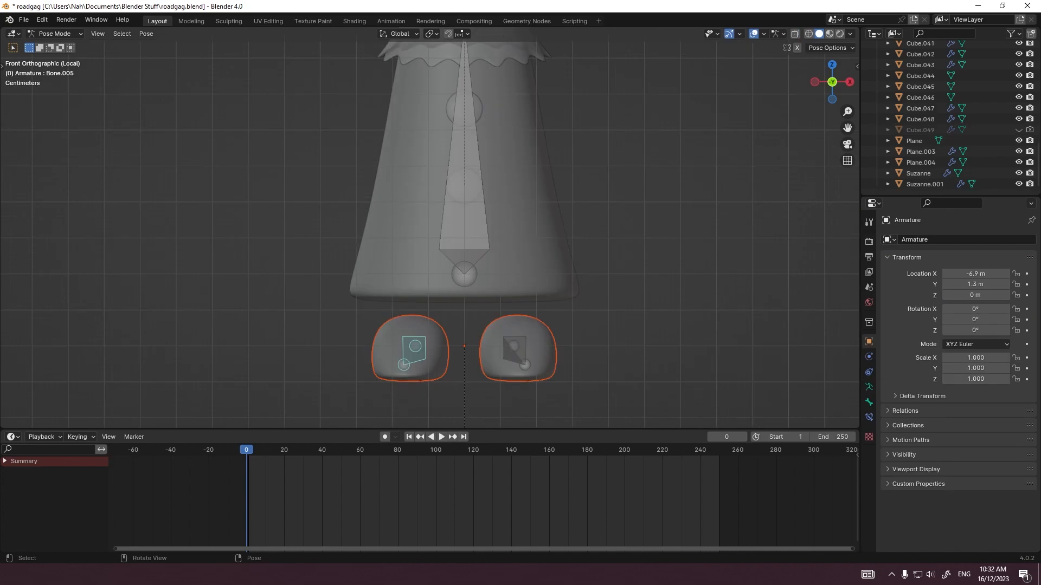
{"action": "key", "text": "r"}
{"action": "key", "text": "r"}
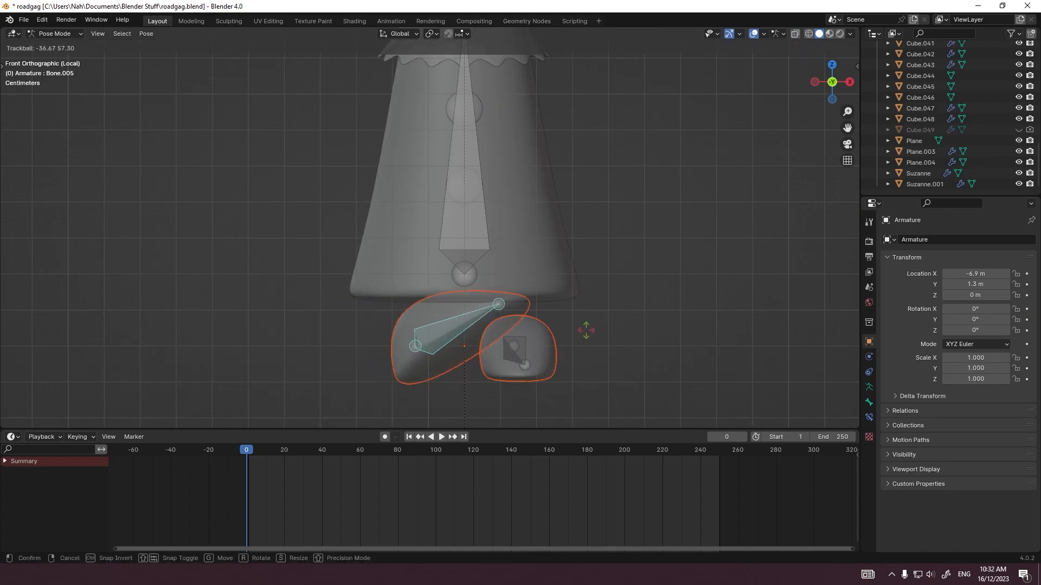
{"action": "right_click", "coordinate": [511, 390]}
{"action": "scroll", "coordinate": [511, 380], "scroll_direction": "down", "scroll_amount": 7}
{"action": "key", "text": "g"}
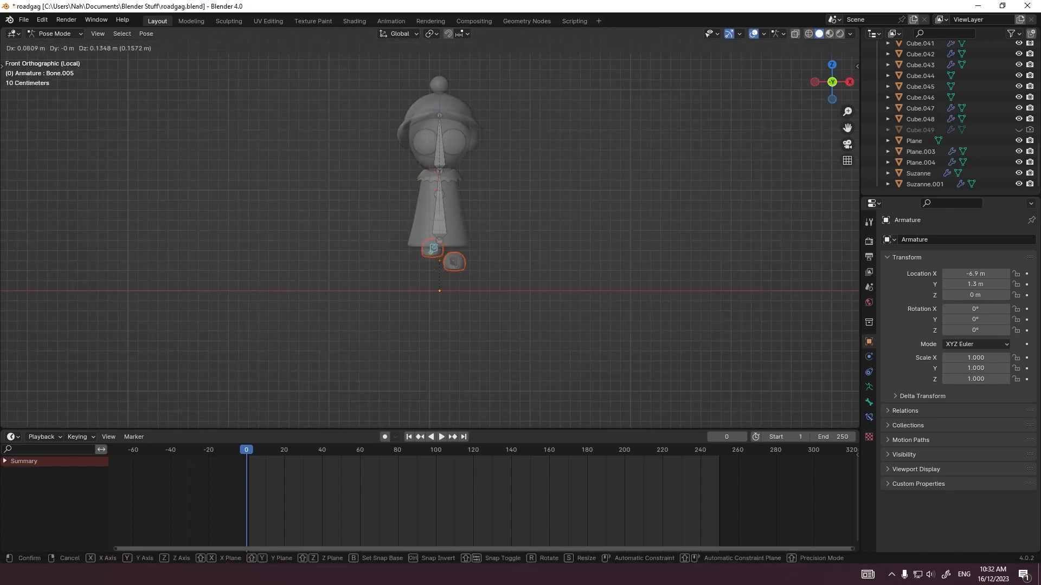
{"action": "key", "text": "Escape"}
Step: Try scaling the foot bones along Z and moving them together
{"action": "key", "text": "s"}
{"action": "key", "text": "z"}
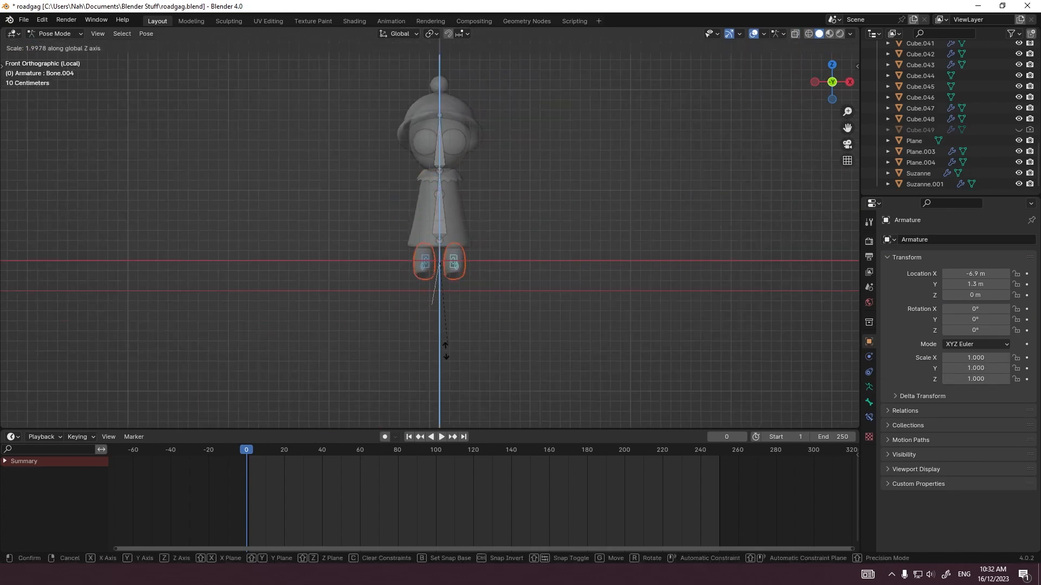
{"action": "key", "text": "Escape"}
{"action": "key", "text": "g"}
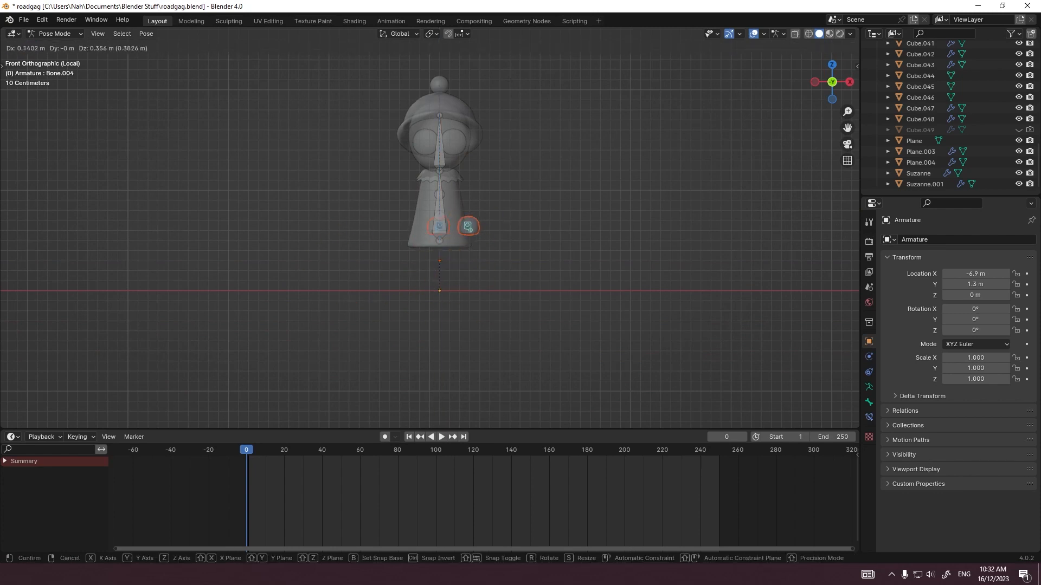
{"action": "key", "text": "Escape"}
Step: Leave local view, return to Object Mode and select the figure's armature on the sidewalk
{"action": "middle_click_drag", "start_coordinate": [466, 228], "coordinate": [602, 244]}
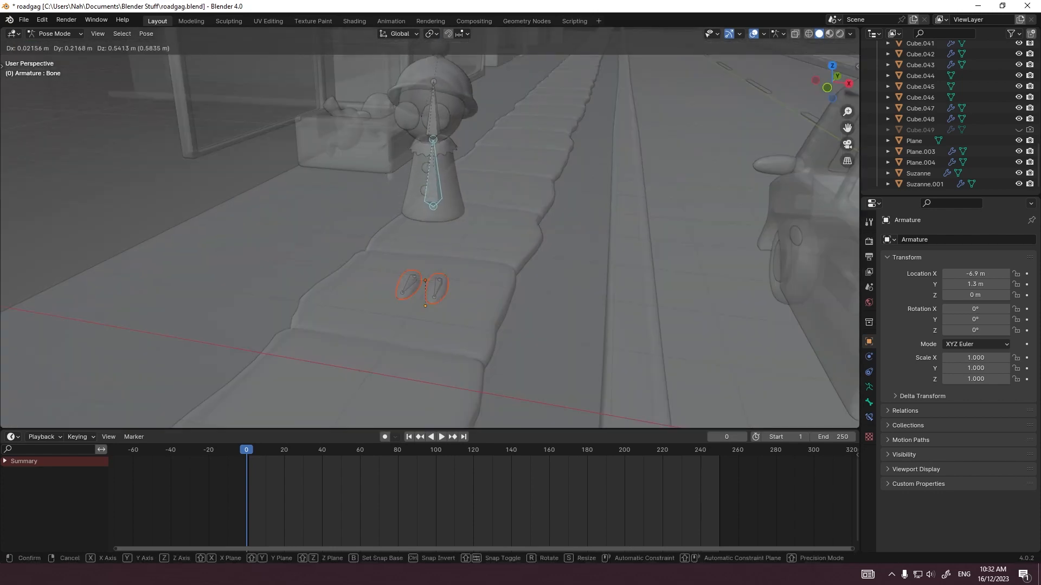
{"action": "key", "text": "Escape"}
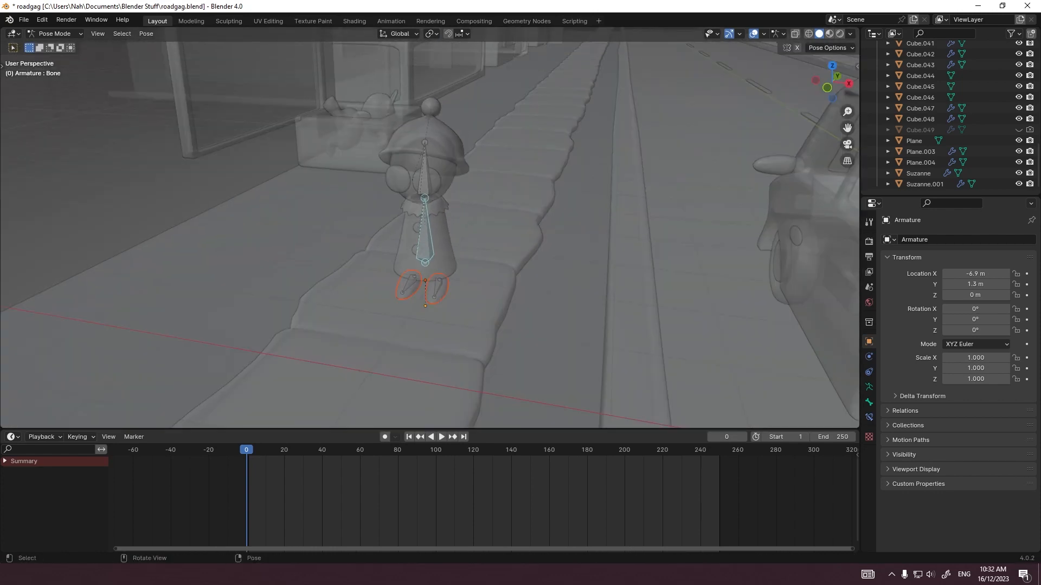
{"action": "key", "text": "ctrl+Tab"}
{"action": "left_click", "coordinate": [437, 291]}
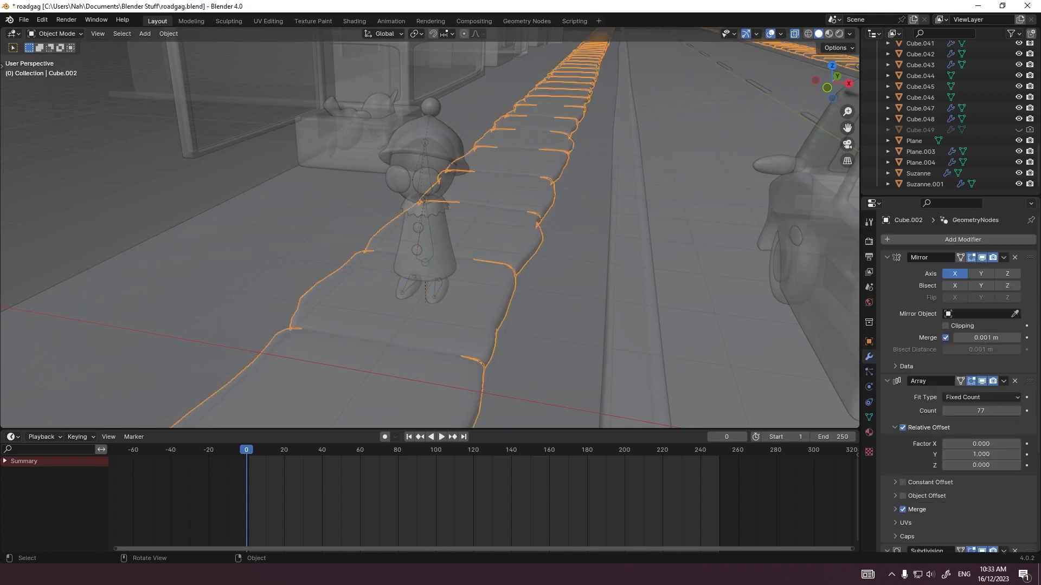
{"action": "left_click", "coordinate": [436, 290]}
{"action": "left_click", "coordinate": [437, 291]}
{"action": "left_click", "coordinate": [437, 291]}
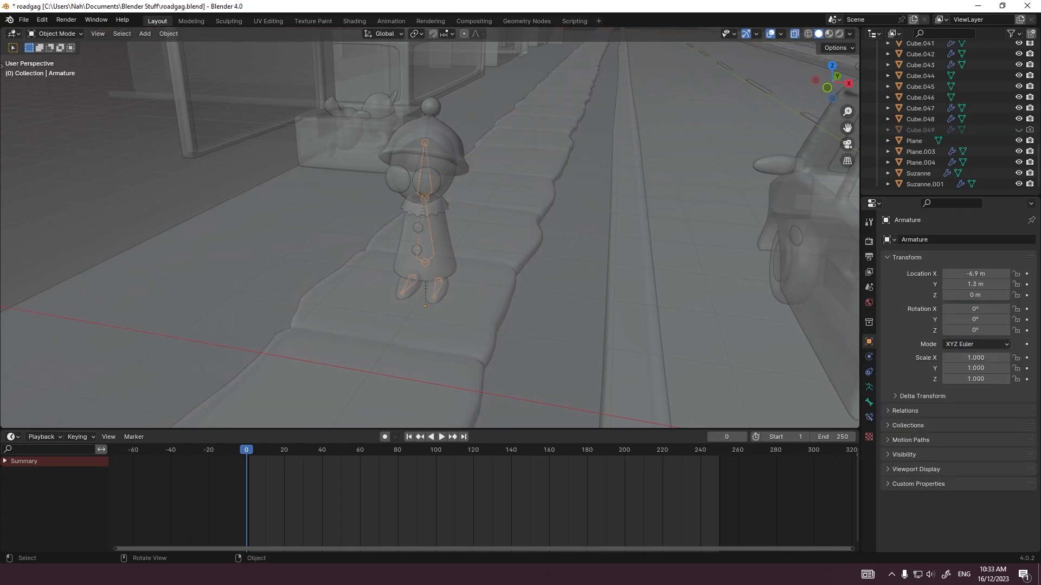
Step: Examine the figure's armature on the sidewalk from several angles and in the right orthographic view
{"action": "middle_click_drag", "start_coordinate": [437, 291], "coordinate": [463, 277]}
{"action": "scroll", "coordinate": [469, 271], "scroll_direction": "up", "scroll_amount": 1}
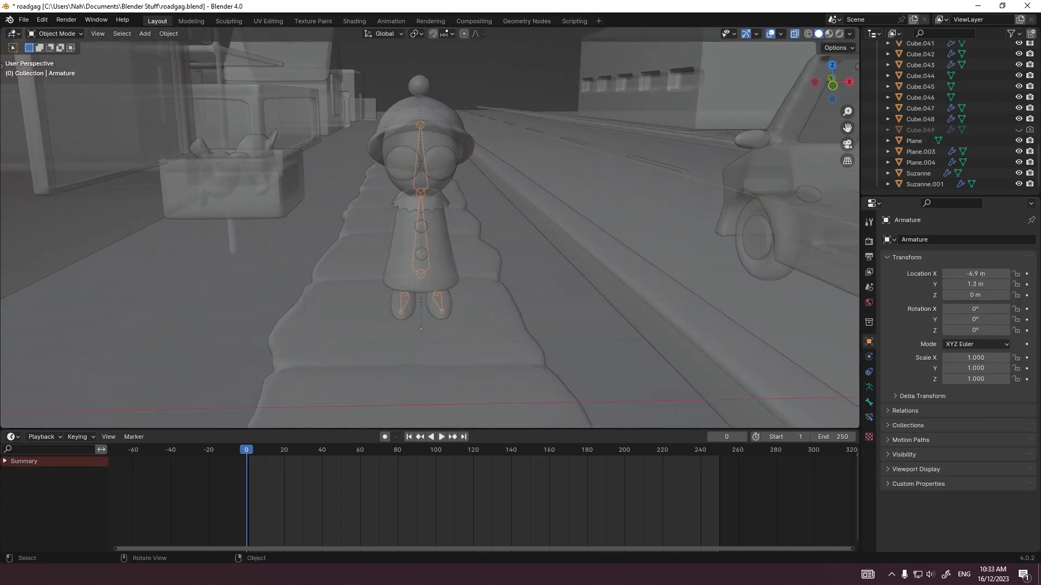
{"action": "scroll", "coordinate": [430, 228], "scroll_direction": "up", "scroll_amount": 2}
{"action": "scroll", "coordinate": [430, 228], "scroll_direction": "down", "scroll_amount": 6}
{"action": "scroll", "coordinate": [430, 227], "scroll_direction": "up", "scroll_amount": 4}
{"action": "key", "text": "g"}
{"action": "key", "text": "Escape"}
{"action": "middle_click_drag", "start_coordinate": [442, 225], "coordinate": [358, 227]}
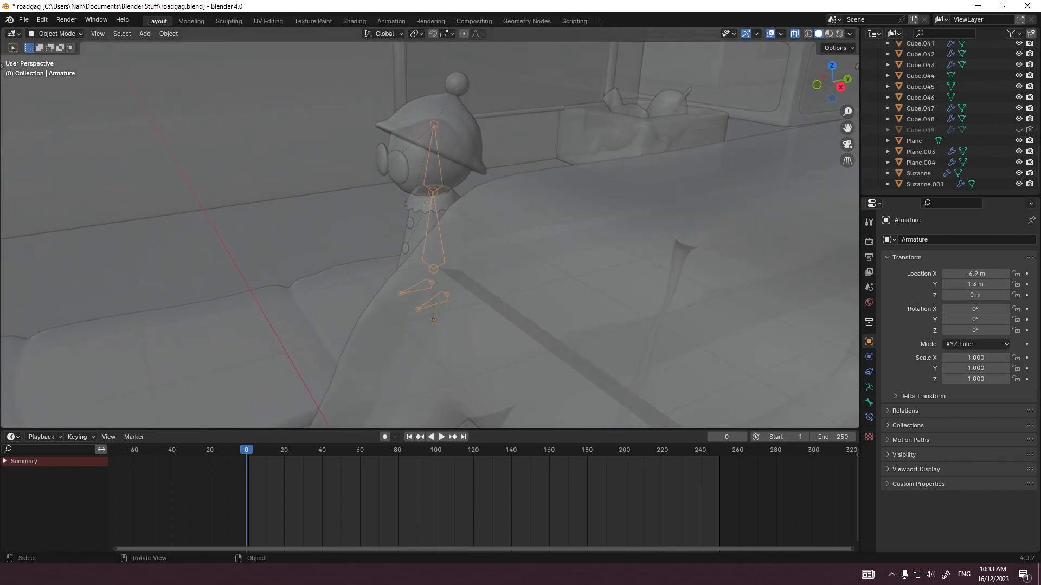
{"action": "scroll", "coordinate": [429, 228], "scroll_direction": "down", "scroll_amount": 5}
{"action": "scroll", "coordinate": [431, 228], "scroll_direction": "up", "scroll_amount": 5}
{"action": "scroll", "coordinate": [431, 228], "scroll_direction": "down", "scroll_amount": 3}
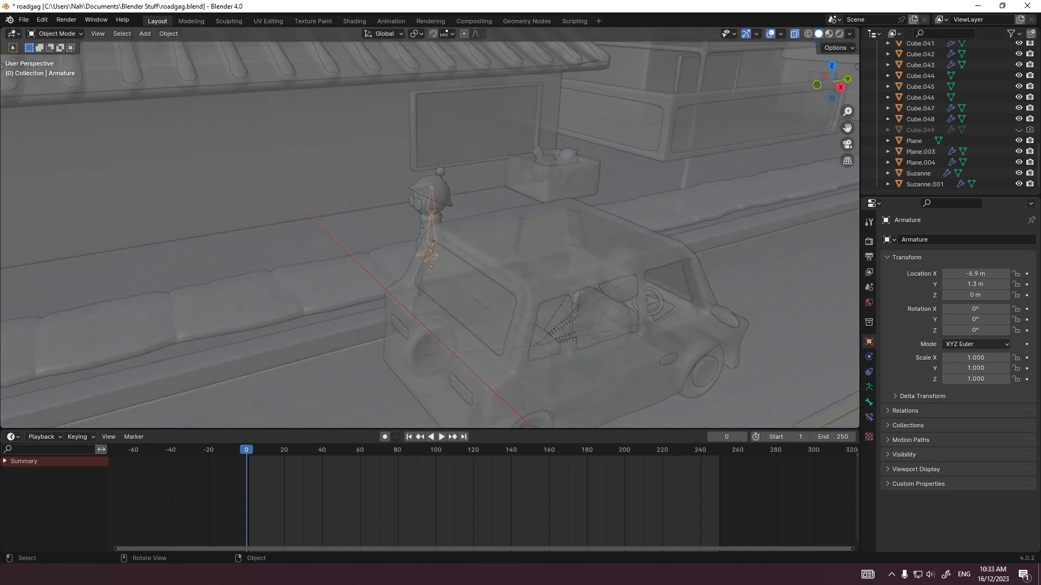
{"action": "middle_click_drag", "start_coordinate": [431, 227], "coordinate": [502, 224]}
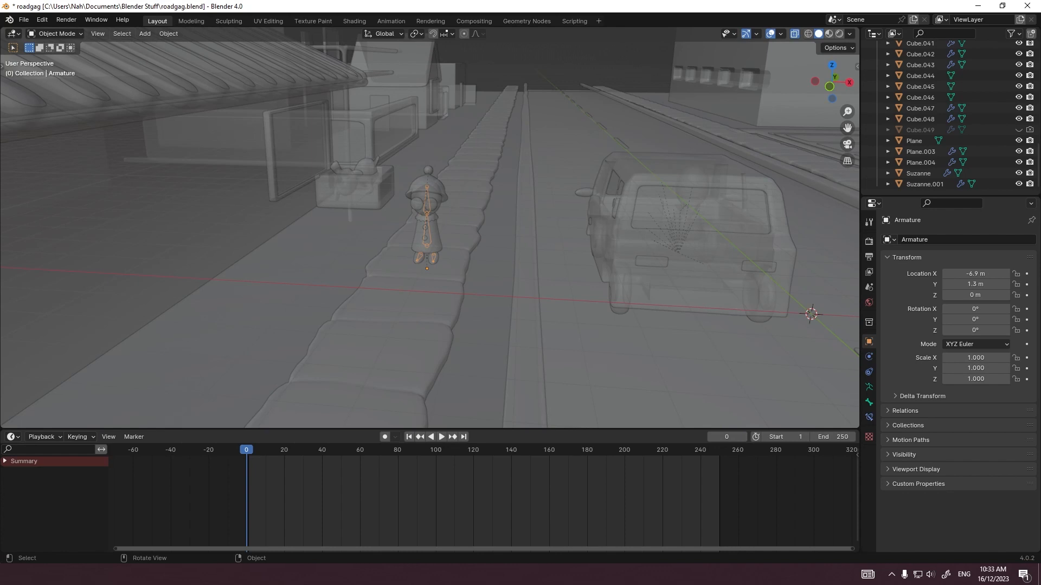
{"action": "middle_click_drag", "start_coordinate": [460, 233], "coordinate": [433, 233]}
{"action": "scroll", "coordinate": [428, 234], "scroll_direction": "up", "scroll_amount": 8}
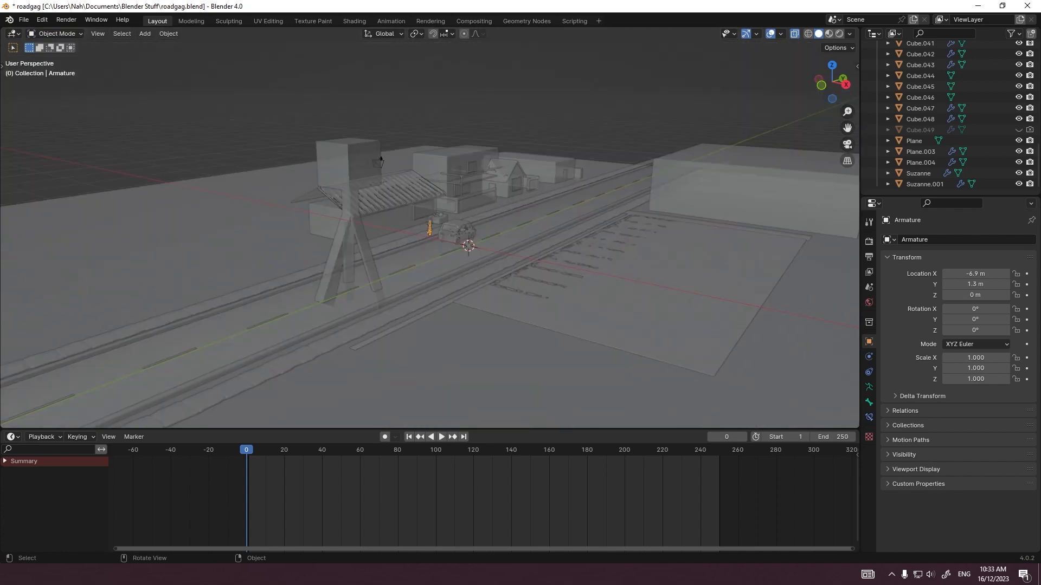
{"action": "key", "text": "grave"}
{"action": "left_click", "coordinate": [511, 181]}
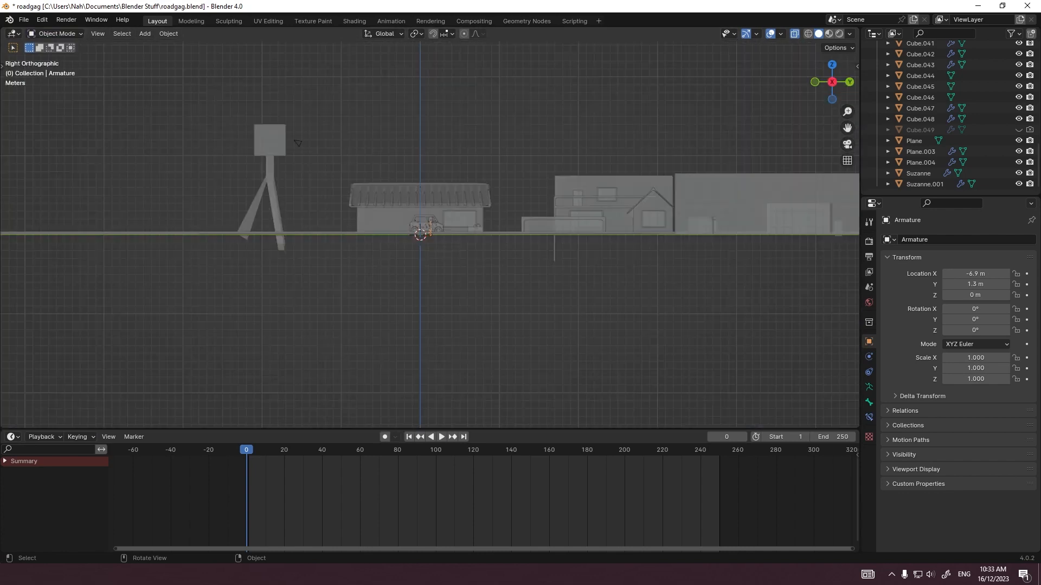
{"action": "scroll", "coordinate": [430, 227], "scroll_direction": "up", "scroll_amount": 10}
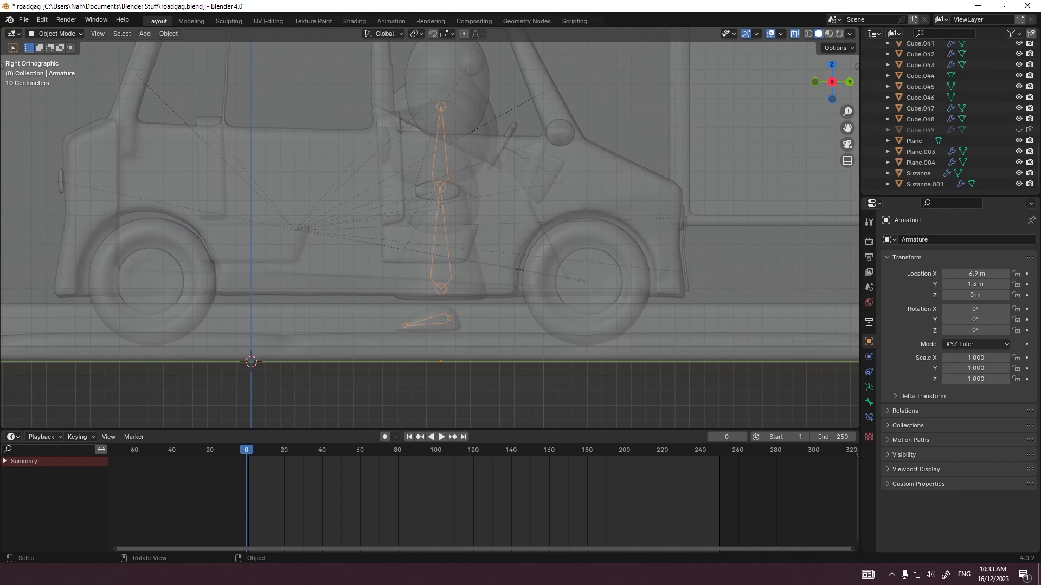
{"action": "left_click", "coordinate": [441, 233]}
{"action": "left_click", "coordinate": [55, 33]}
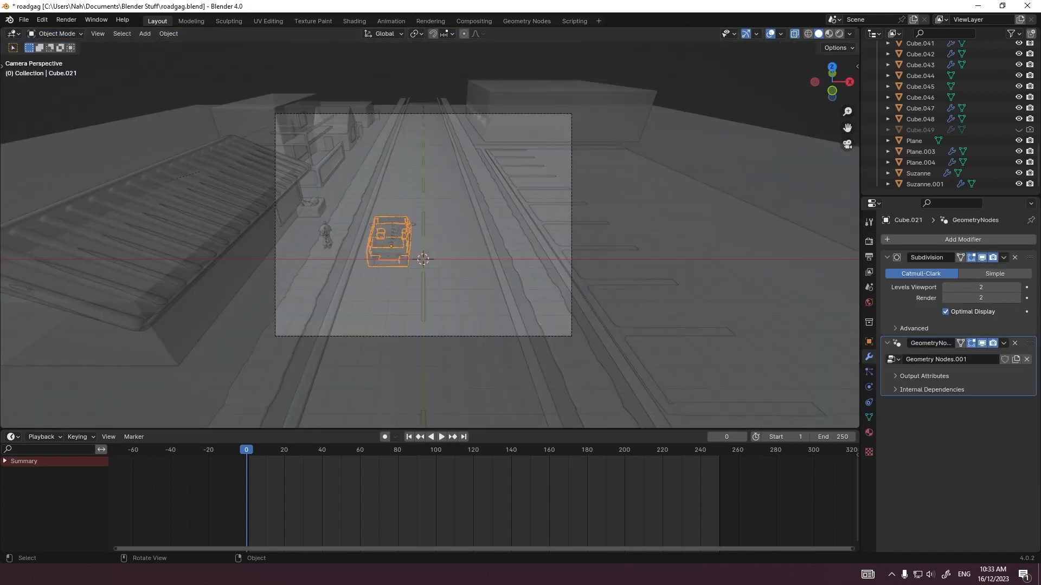
Step: With auto keying on at frame 0, move the car -16 m along Y, back out of the camera frame
{"action": "key", "text": "g"}
{"action": "key", "text": "y"}
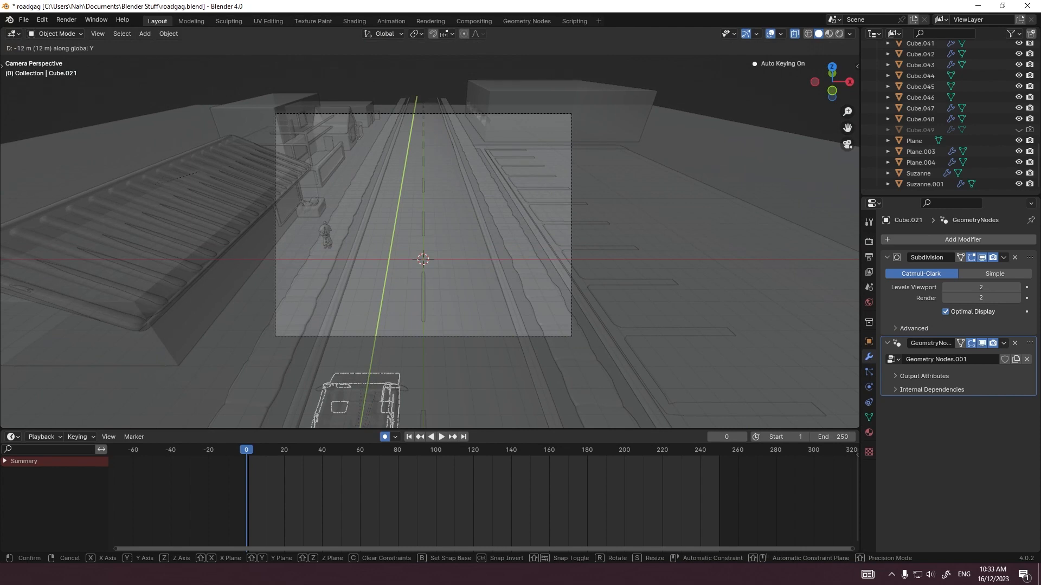
{"action": "key", "text": "Return"}
{"action": "scroll", "coordinate": [424, 228], "scroll_direction": "down", "scroll_amount": 1}
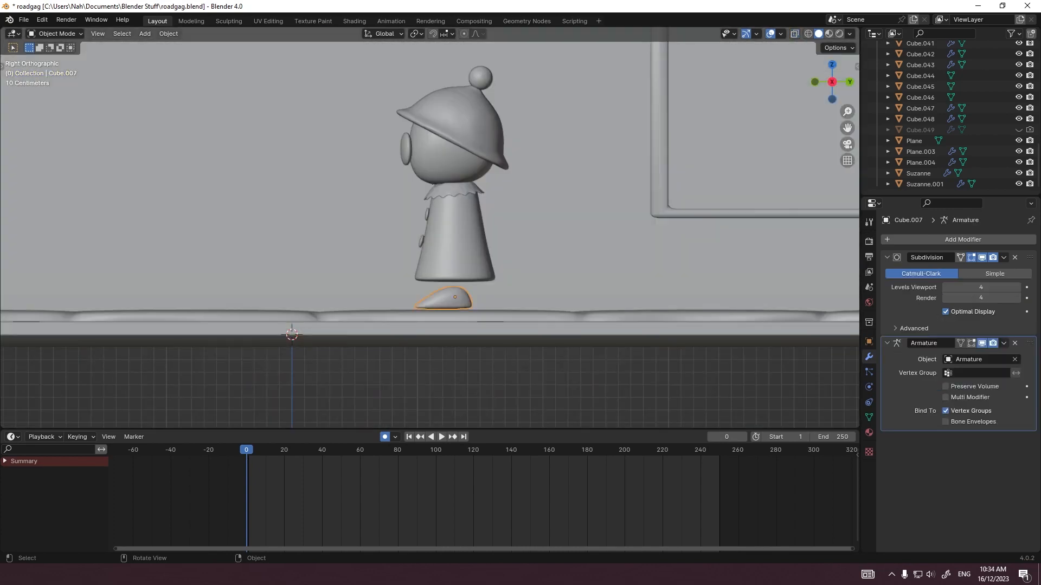
Step: Switch the figure's armature to Pose Mode in the side view and insert a keyframe for all bones at frame 0
{"action": "key", "text": "ctrl+Tab"}
{"action": "key", "text": "g"}
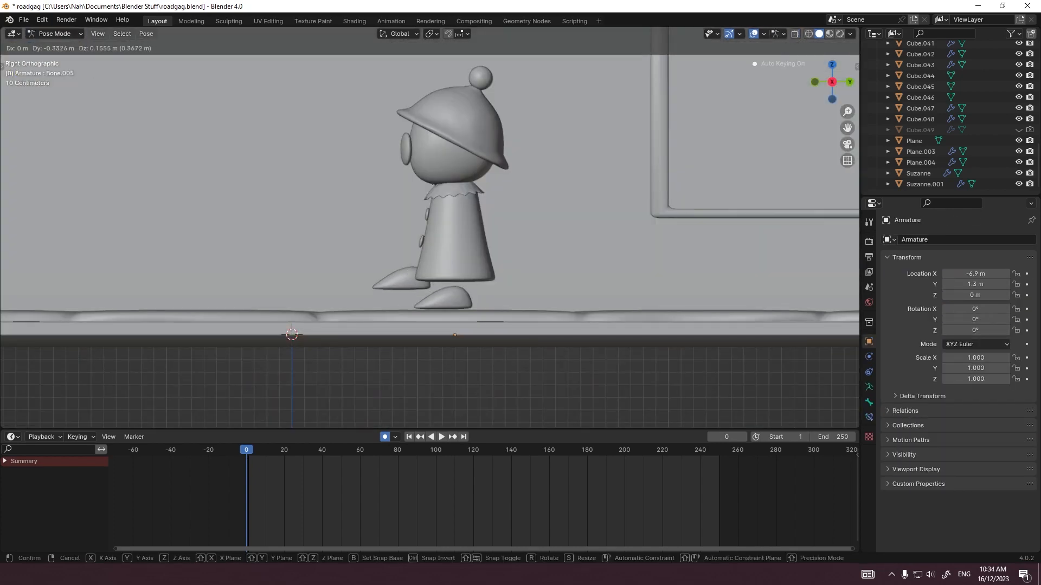
{"action": "right_click", "coordinate": [503, 303]}
{"action": "key", "text": "alt+z"}
{"action": "scroll", "coordinate": [503, 306], "scroll_direction": "up", "scroll_amount": 3}
{"action": "key", "text": "r"}
{"action": "right_click", "coordinate": [499, 309]}
{"action": "key", "text": "a"}
{"action": "key", "text": "i"}
{"action": "left_click", "coordinate": [433, 384]}
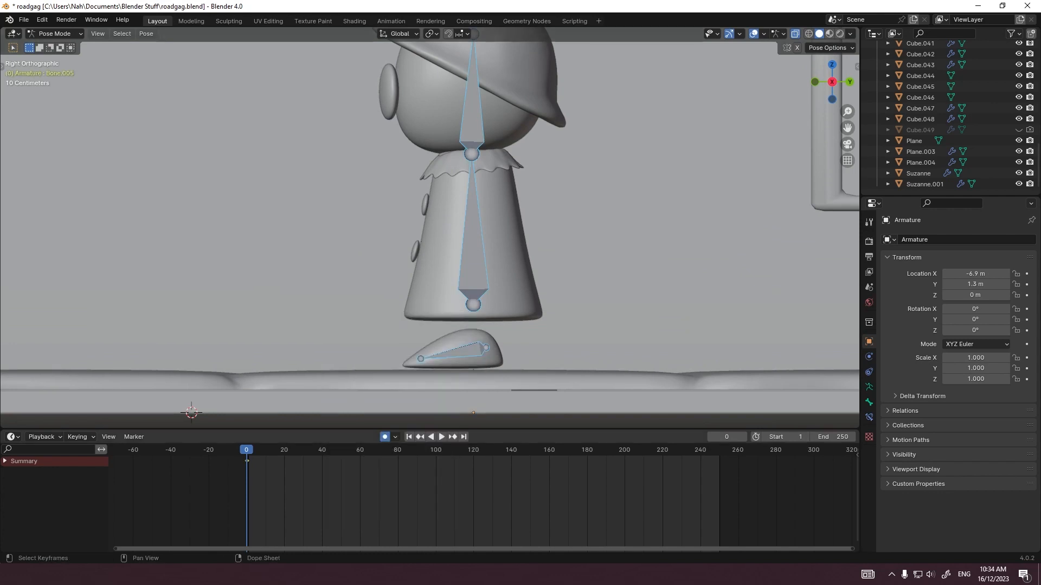
Step: At frame 1, lift and tilt one foot bone forward and move the other back about 0.056 m along Y
{"action": "key", "text": "Right"}
{"action": "scroll", "coordinate": [528, 328], "scroll_direction": "up", "scroll_amount": 2}
{"action": "left_click", "coordinate": [439, 364]}
{"action": "key", "text": "g"}
{"action": "key", "text": "r"}
{"action": "left_click", "coordinate": [455, 364]}
{"action": "key", "text": "g"}
{"action": "key", "text": "y"}
{"action": "left_click", "coordinate": [473, 364]}
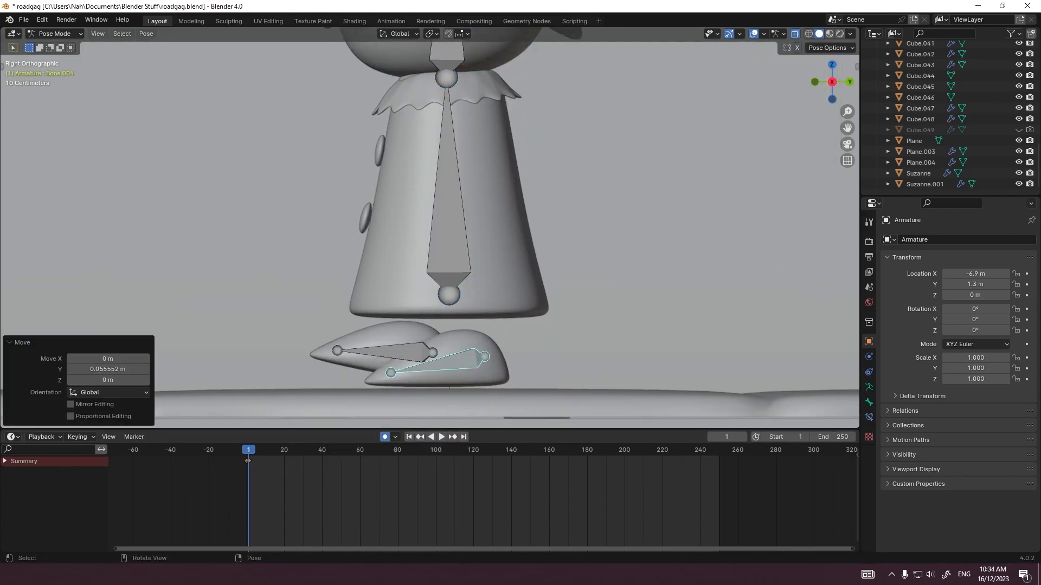
Step: At frame 2, move the planted foot bone back about 0.156 m along Y and adjust its tilt and position slightly
{"action": "key", "text": "Right"}
{"action": "key", "text": "g"}
{"action": "key", "text": "y"}
{"action": "left_click", "coordinate": [566, 392]}
{"action": "key", "text": "r"}
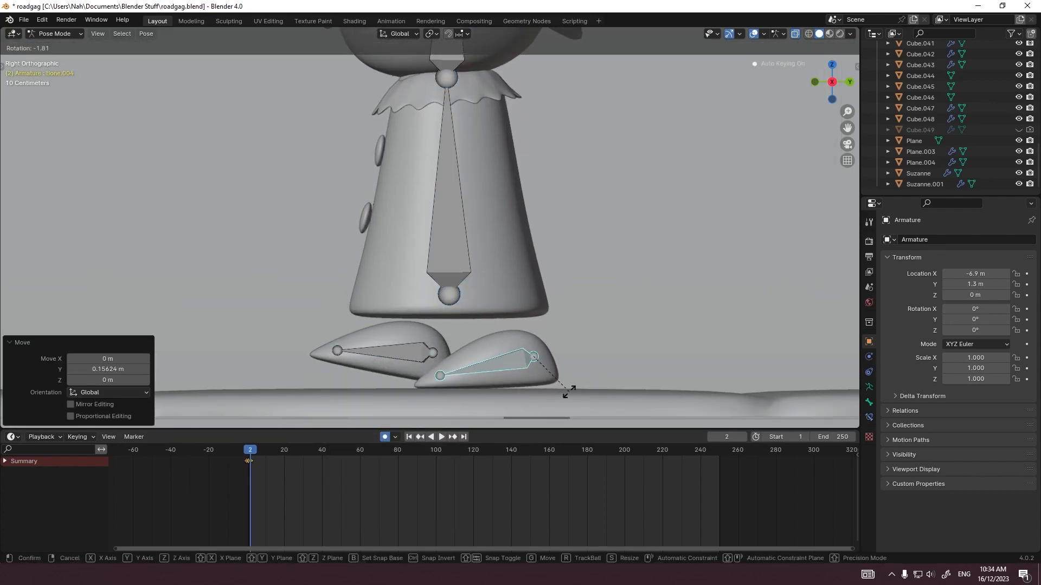
{"action": "left_click", "coordinate": [569, 392]}
{"action": "key", "text": "g"}
{"action": "left_click", "coordinate": [572, 388]}
Step: Still at frame 2, move the lifted foot bone forward about 0.14 m, rotate it slightly and lower it about 0.01 m
{"action": "left_click", "coordinate": [404, 353]}
{"action": "key", "text": "g"}
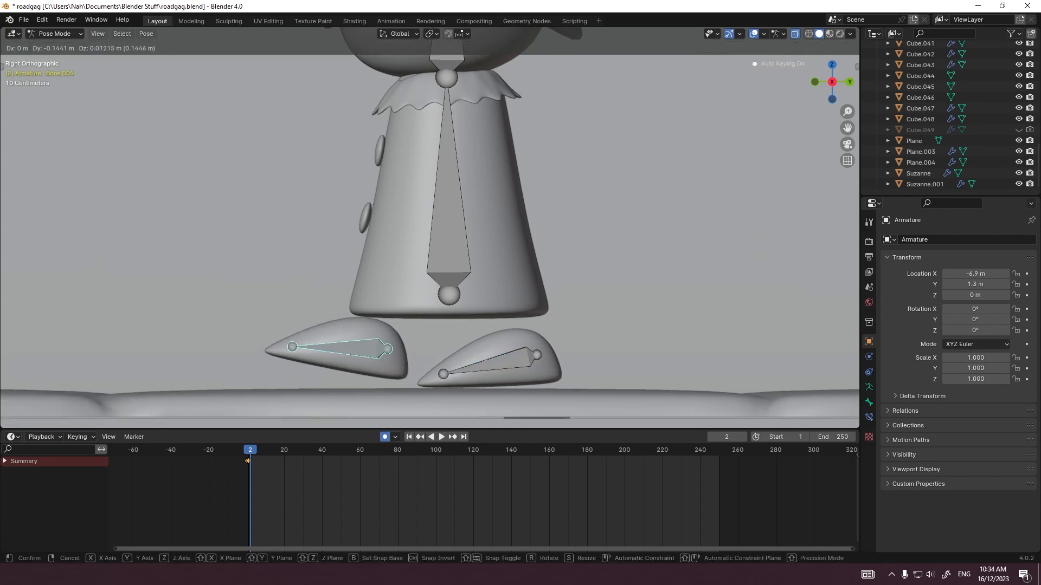
{"action": "left_click", "coordinate": [490, 372]}
{"action": "key", "text": "r"}
{"action": "left_click", "coordinate": [490, 375]}
{"action": "key", "text": "g"}
{"action": "left_click", "coordinate": [490, 379]}
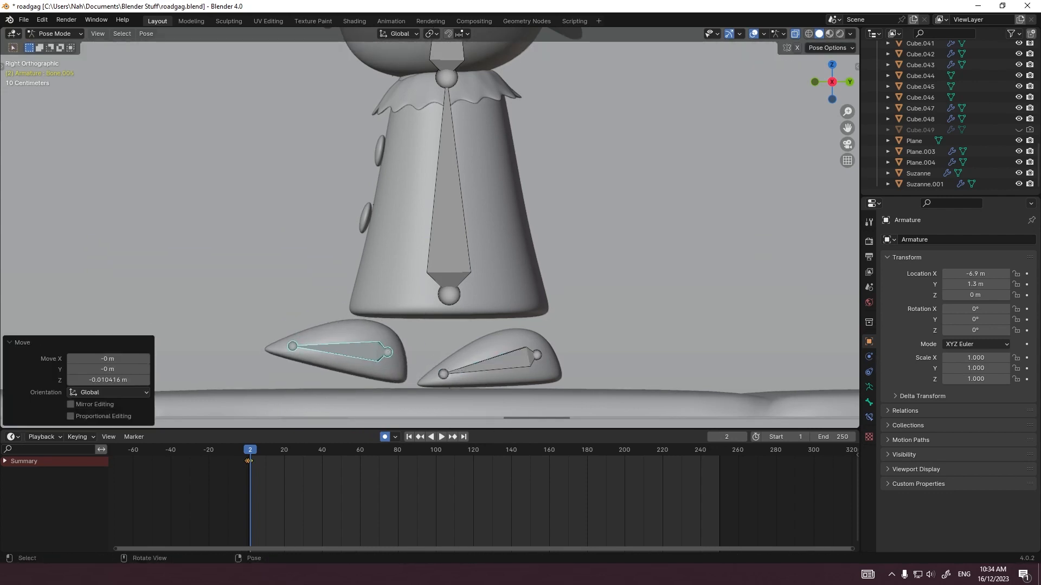
Step: At frame 3, move the front foot forward with its toe raised, and move the rear foot back with a -3.1° rotation
{"action": "key", "text": "Right"}
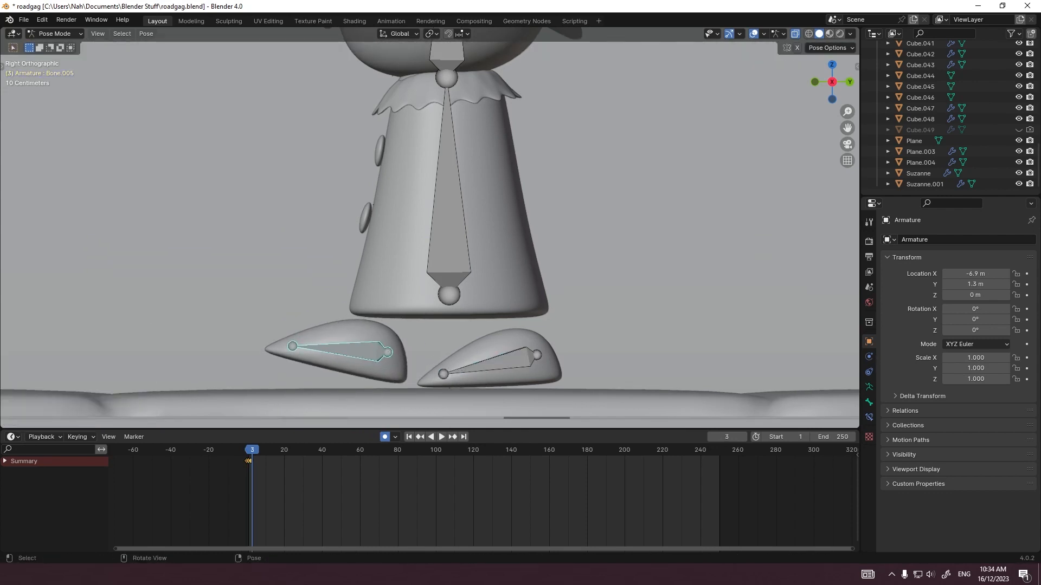
{"action": "key", "text": "g"}
{"action": "left_click", "coordinate": [410, 380]}
{"action": "key", "text": "r"}
{"action": "left_click", "coordinate": [400, 391]}
{"action": "left_click", "coordinate": [488, 366]}
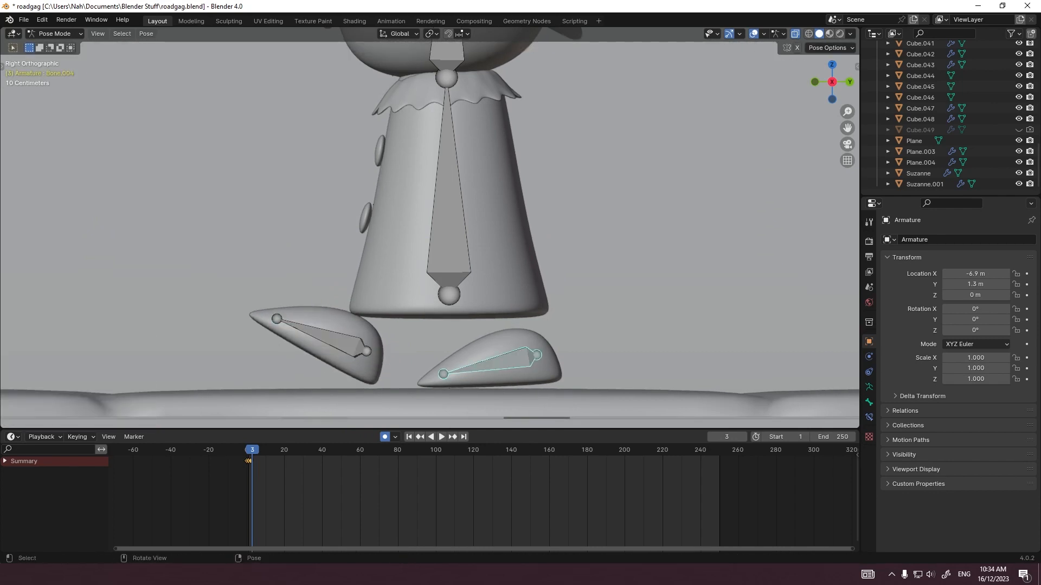
{"action": "key", "text": "r"}
{"action": "left_click", "coordinate": [481, 382]}
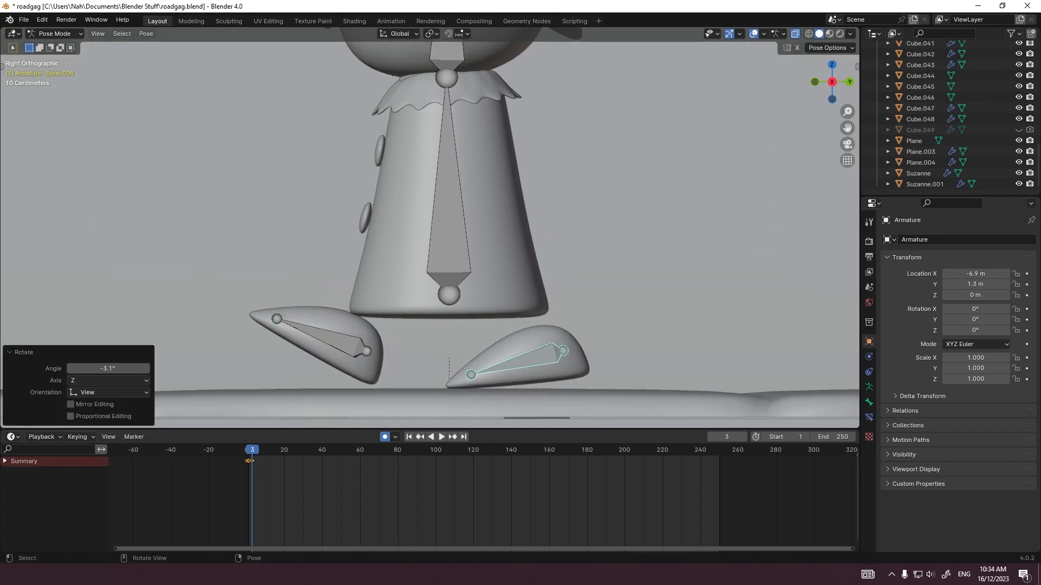
Step: At frame 4, move the rear foot back about 0.033 m and tilt it, then rotate the front foot's toe down
{"action": "key", "text": "Right"}
{"action": "key", "text": "g"}
{"action": "left_click", "coordinate": [439, 388]}
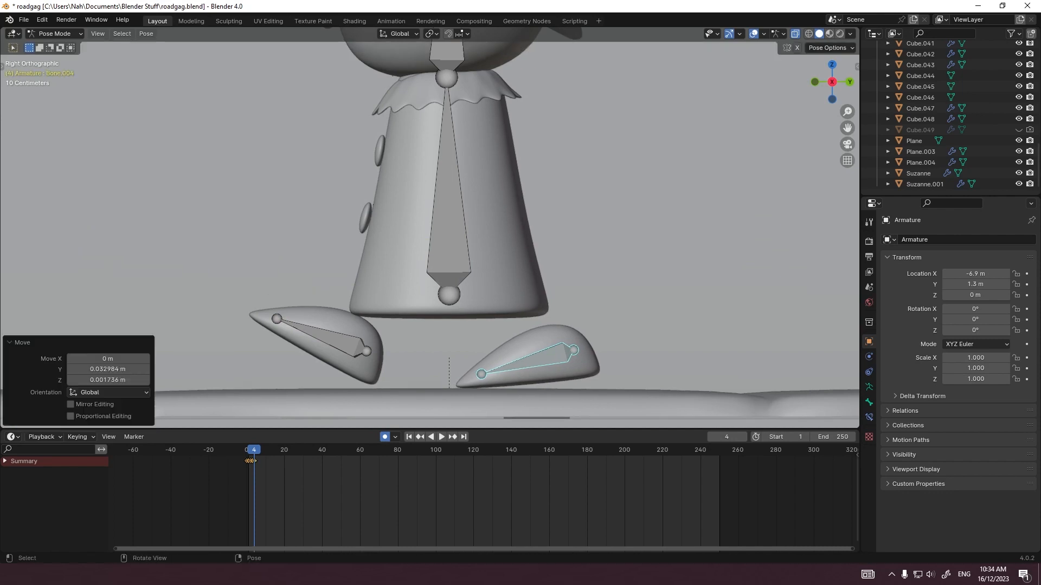
{"action": "key", "text": "r"}
{"action": "left_click", "coordinate": [437, 391]}
{"action": "key", "text": "g"}
{"action": "left_click", "coordinate": [439, 388]}
{"action": "left_click", "coordinate": [358, 353]}
{"action": "key", "text": "r"}
{"action": "left_click", "coordinate": [356, 360]}
Step: At frame 5, rotate the front foot flat onto the ground, and raise, shift back and tilt the rear foot
{"action": "key", "text": "Right"}
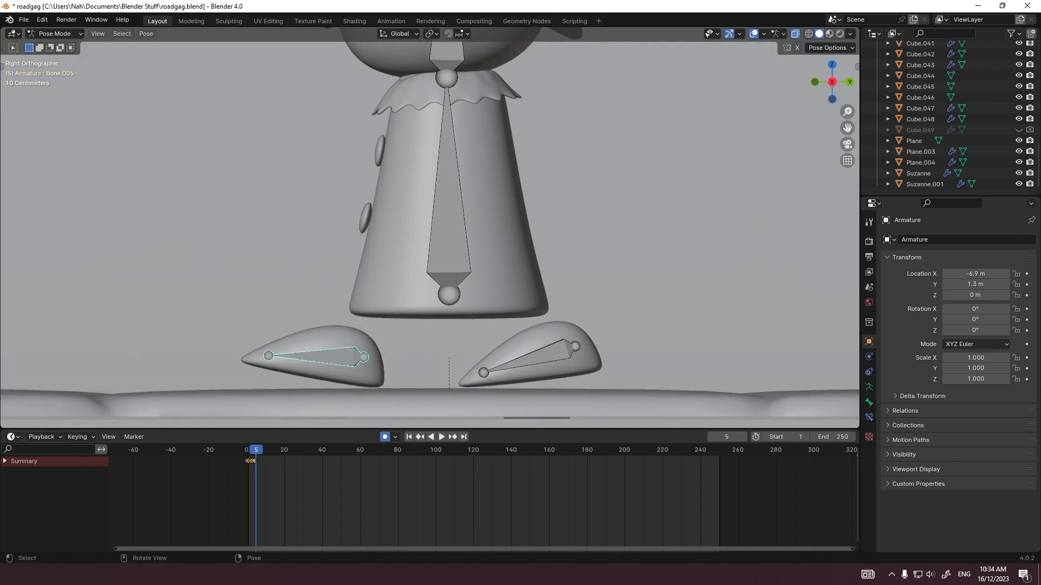
{"action": "key", "text": "r"}
{"action": "left_click", "coordinate": [552, 363]}
{"action": "key", "text": "g"}
{"action": "left_click", "coordinate": [560, 361]}
{"action": "key", "text": "r"}
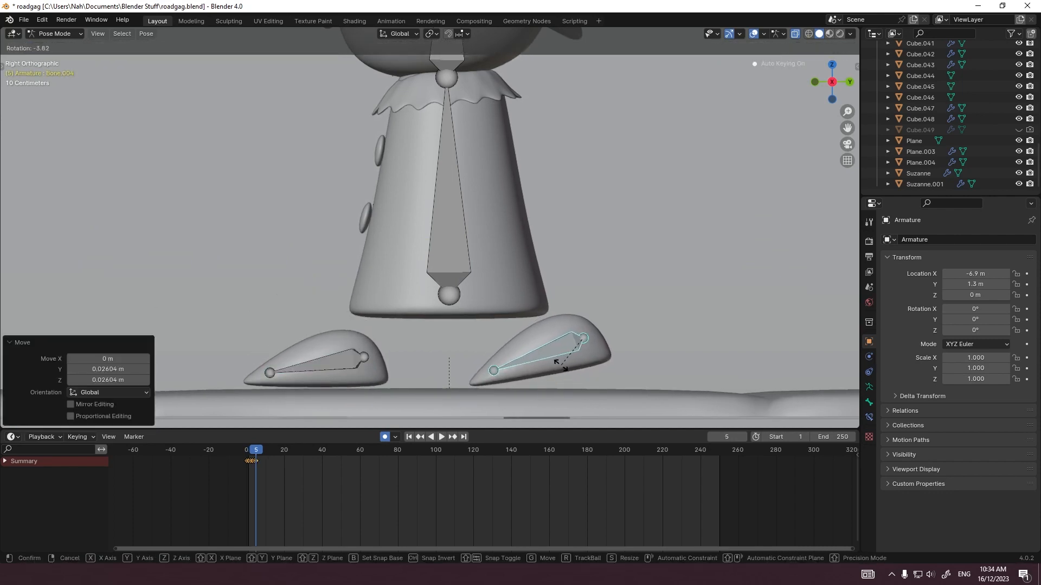
{"action": "left_click", "coordinate": [560, 365]}
Step: At frame 6, slide the planted front foot back, and move the rear foot forward about 0.11 m with a slight rotation
{"action": "key", "text": "Right"}
{"action": "left_click", "coordinate": [323, 364]}
{"action": "key", "text": "g"}
{"action": "middle_click_drag", "start_coordinate": [325, 362], "coordinate": [346, 362]}
{"action": "left_click", "coordinate": [348, 362]}
{"action": "left_click", "coordinate": [542, 356]}
{"action": "key", "text": "g"}
{"action": "left_click", "coordinate": [556, 363]}
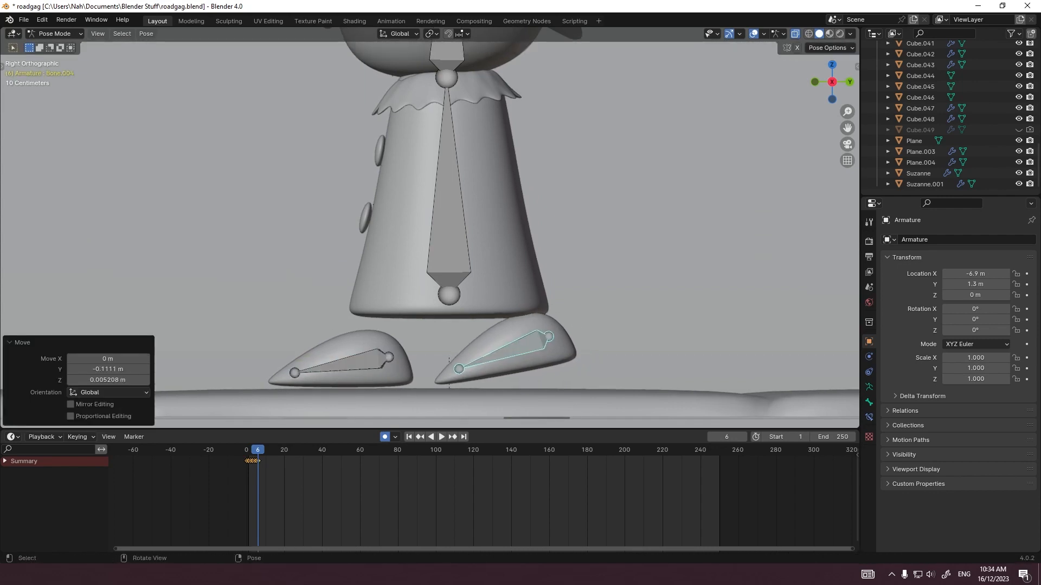
{"action": "key", "text": "r"}
{"action": "left_click", "coordinate": [558, 365]}
Step: At frame 7, swing the rear foot forward and rotate it 7.67°, and slide the planted front foot back
{"action": "key", "text": "Right"}
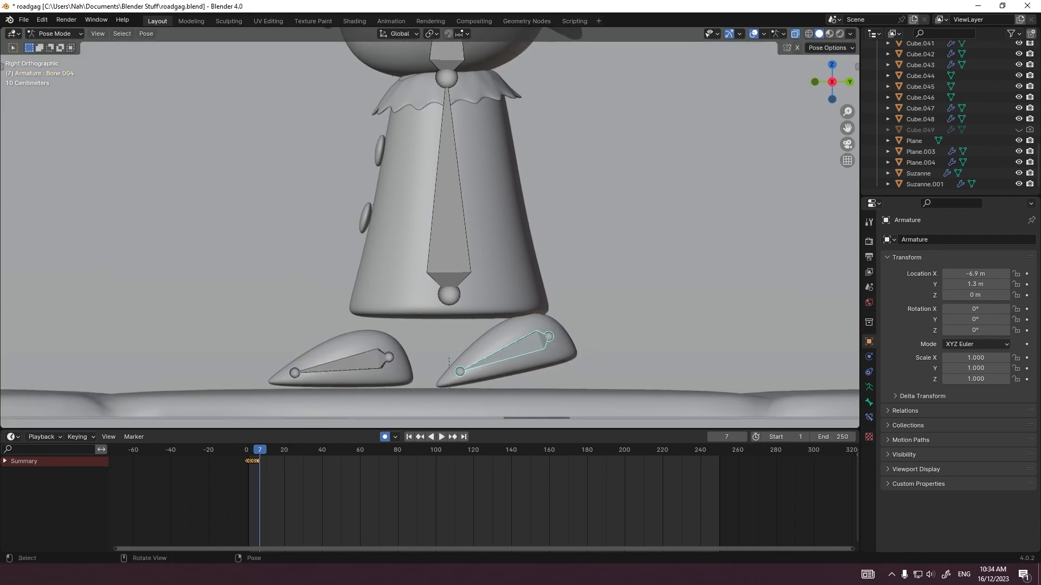
{"action": "key", "text": "g"}
{"action": "left_click", "coordinate": [575, 367]}
{"action": "key", "text": "r"}
{"action": "left_click", "coordinate": [560, 370]}
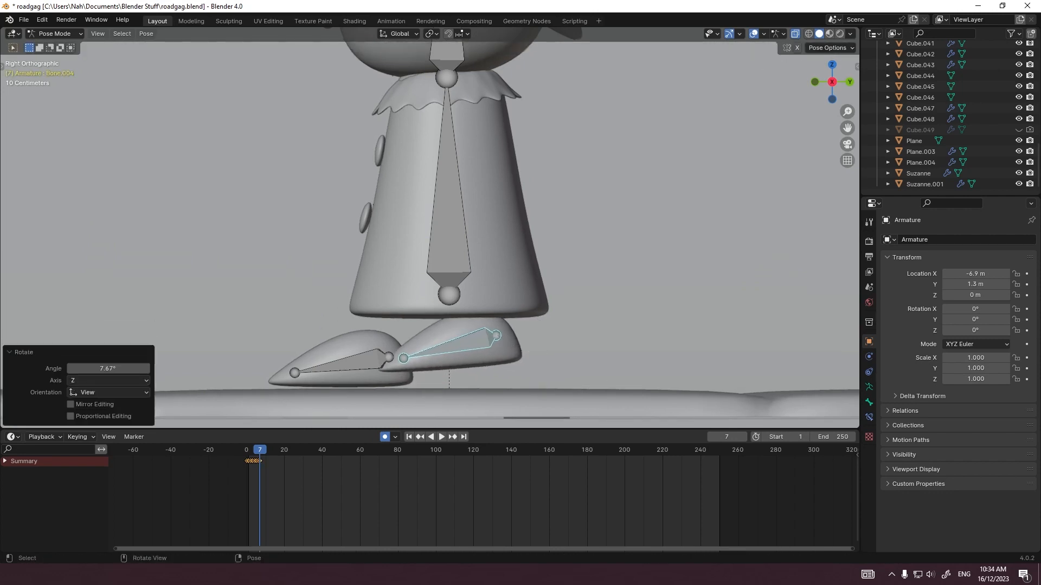
{"action": "left_click", "coordinate": [348, 365]}
{"action": "key", "text": "g"}
{"action": "middle_click_drag", "start_coordinate": [352, 366], "coordinate": [366, 365]}
{"action": "left_click", "coordinate": [377, 365]}
Step: Over frames 8 and 9, slide the planted foot back starting with about 0.12 m along Y, and swing the other foot forward
{"action": "key", "text": "Right"}
{"action": "key", "text": "g"}
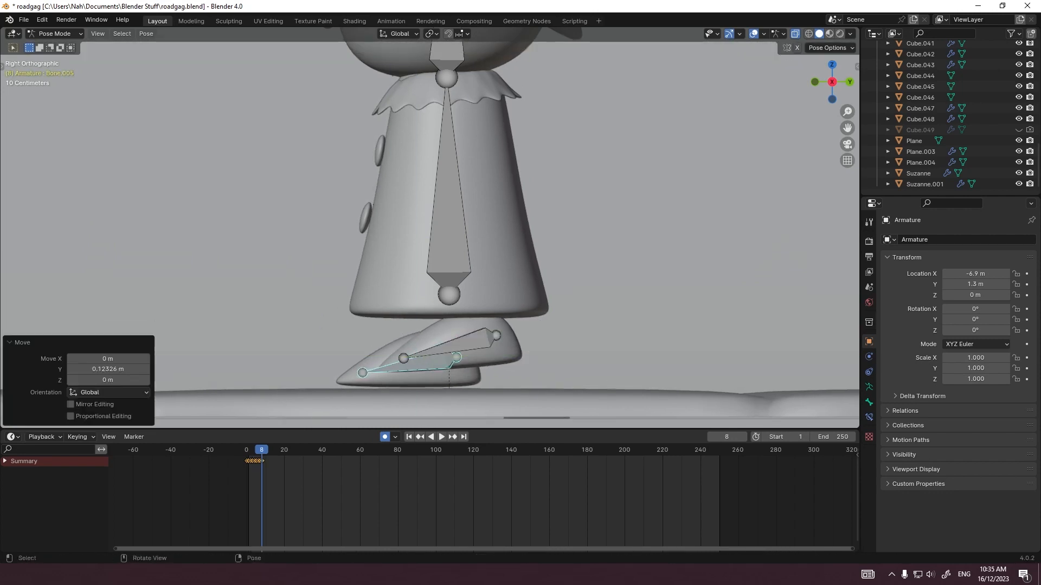
{"action": "left_click", "coordinate": [450, 347]}
{"action": "key", "text": "g"}
{"action": "key", "text": "Right"}
{"action": "key", "text": "r"}
{"action": "left_click", "coordinate": [395, 369]}
Step: Continue the walk to frame 11, moving the lifted foot bone forward and down and adjusting its rotation
{"action": "key", "text": "Right"}
{"action": "scroll", "coordinate": [461, 499], "scroll_direction": "up", "scroll_amount": 20}
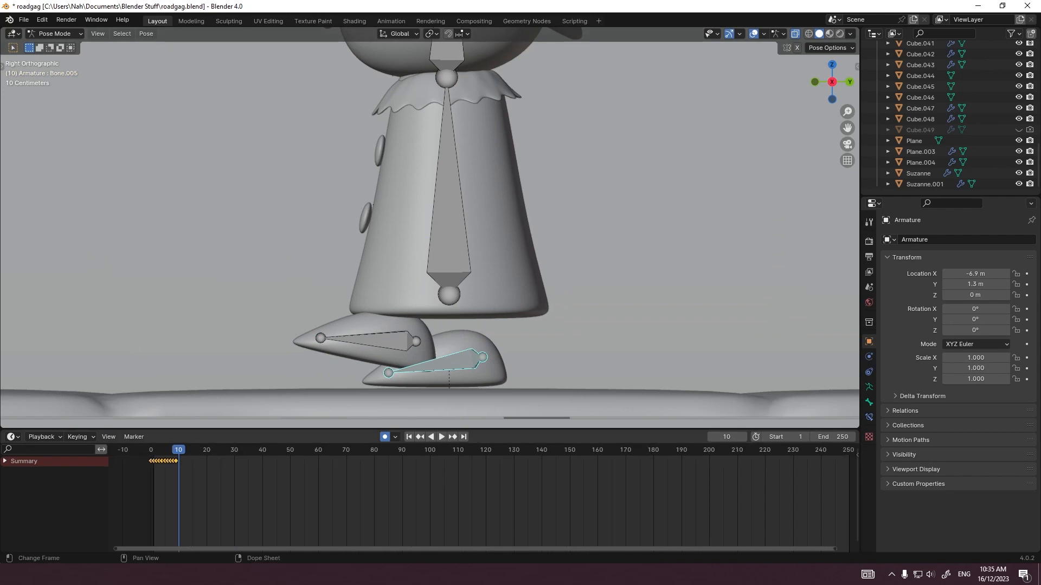
{"action": "left_click_drag", "start_coordinate": [507, 450], "coordinate": [428, 450]}
{"action": "left_click", "coordinate": [369, 340]}
{"action": "key", "text": "g"}
{"action": "left_click", "coordinate": [348, 347]}
{"action": "key", "text": "r"}
{"action": "left_click", "coordinate": [350, 341]}
{"action": "key", "text": "g"}
{"action": "left_click", "coordinate": [336, 347]}
{"action": "key", "text": "r"}
{"action": "left_click", "coordinate": [336, 343]}
Step: Preview the walk, scrub through the new keys and pose the rear foot bone with further moves and rotations
{"action": "key", "text": "space"}
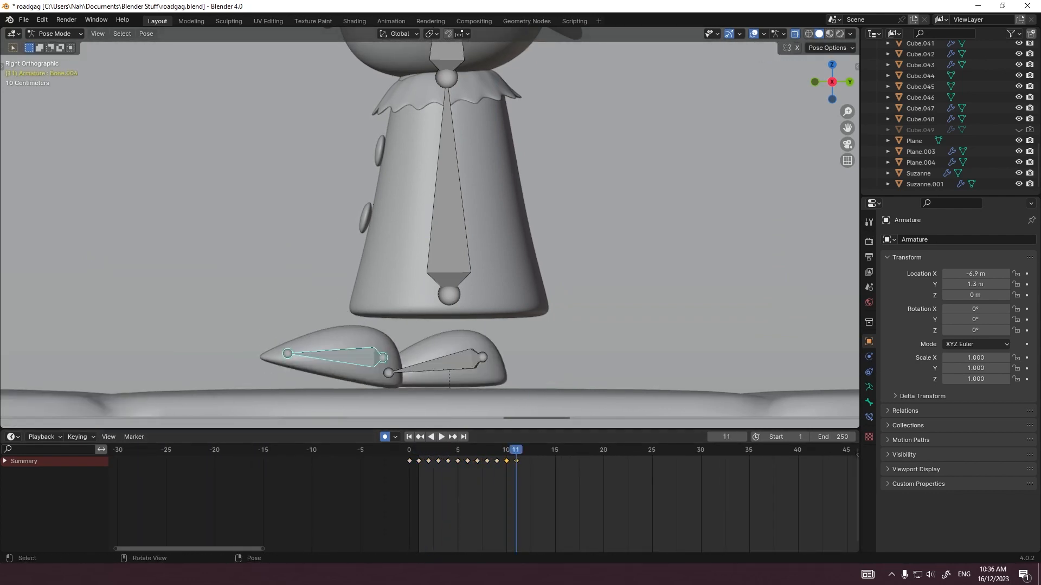
{"action": "key", "text": "space"}
{"action": "key", "text": "r"}
{"action": "left_click_drag", "start_coordinate": [457, 450], "coordinate": [554, 450]}
{"action": "left_click", "coordinate": [347, 353]}
{"action": "left_click", "coordinate": [442, 363]}
{"action": "key", "text": "g"}
{"action": "key", "text": "r"}
{"action": "left_click", "coordinate": [554, 408]}
{"action": "key", "text": "g"}
{"action": "left_click", "coordinate": [558, 405]}
{"action": "key", "text": "r"}
{"action": "left_click", "coordinate": [561, 408]}
{"action": "key", "text": "r"}
{"action": "key", "text": "g"}
{"action": "key", "text": "r"}
Step: Finish the cycle's poses up to frame 15 by sliding the planted front foot back and bringing the rear foot forward
{"action": "left_click", "coordinate": [326, 363]}
{"action": "key", "text": "g"}
{"action": "left_click", "coordinate": [496, 347]}
{"action": "key", "text": "g"}
{"action": "key", "text": "r"}
{"action": "left_click", "coordinate": [342, 364]}
{"action": "key", "text": "g"}
{"action": "left_click", "coordinate": [488, 346]}
{"action": "key", "text": "g"}
{"action": "left_click", "coordinate": [426, 364], "text": "shift"}
Step: Copy the walk keyframes of frames 1 to 15 and paste them starting at frame 16
{"action": "left_click_drag", "start_coordinate": [580, 486], "coordinate": [414, 459]}
{"action": "key", "text": "ctrl+c"}
{"action": "left_click_drag", "start_coordinate": [410, 450], "coordinate": [564, 450]}
{"action": "key", "text": "ctrl+v"}
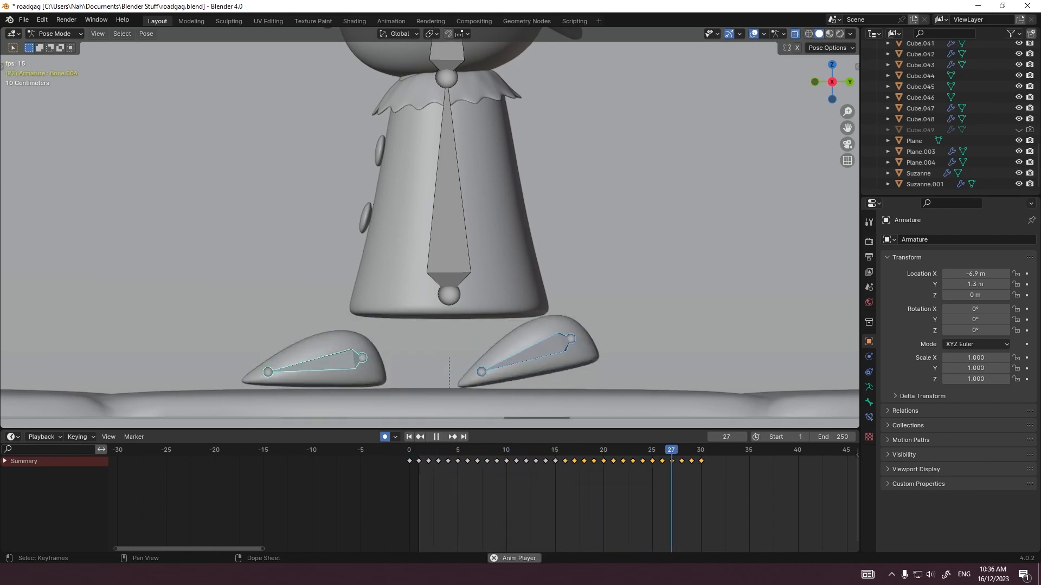
Step: Extend the walk to frame 90 by pasting the keyframes of frames 1 to 30 at frame 31 and at frame 61
{"action": "left_click_drag", "start_coordinate": [689, 471], "coordinate": [414, 456]}
{"action": "key", "text": "ctrl+v"}
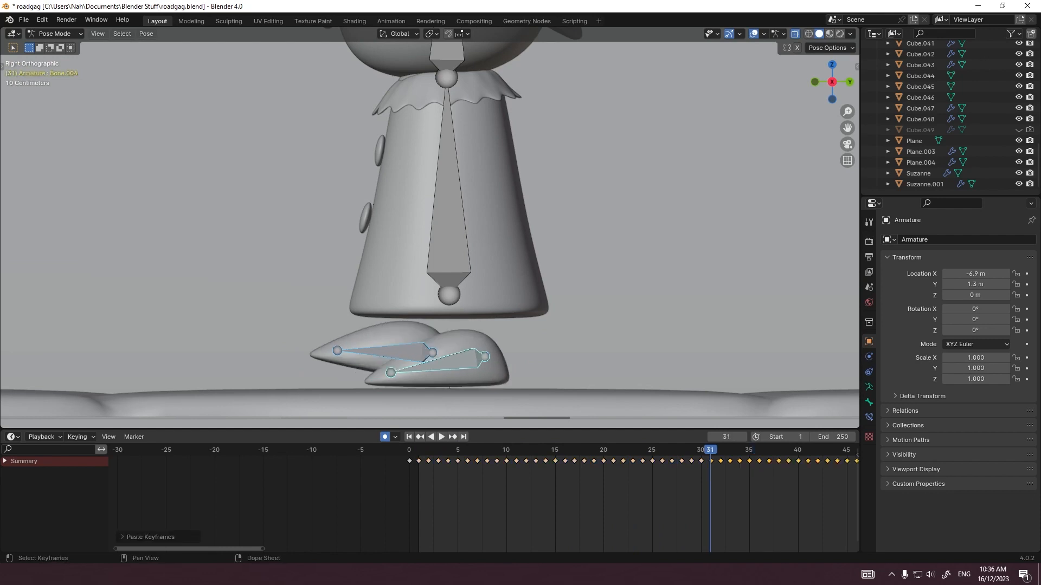
{"action": "scroll", "coordinate": [699, 477], "scroll_direction": "down", "scroll_amount": 5}
{"action": "middle_click_drag", "start_coordinate": [699, 477], "coordinate": [452, 477]}
{"action": "left_click", "coordinate": [657, 450]}
{"action": "key", "text": "ctrl+v"}
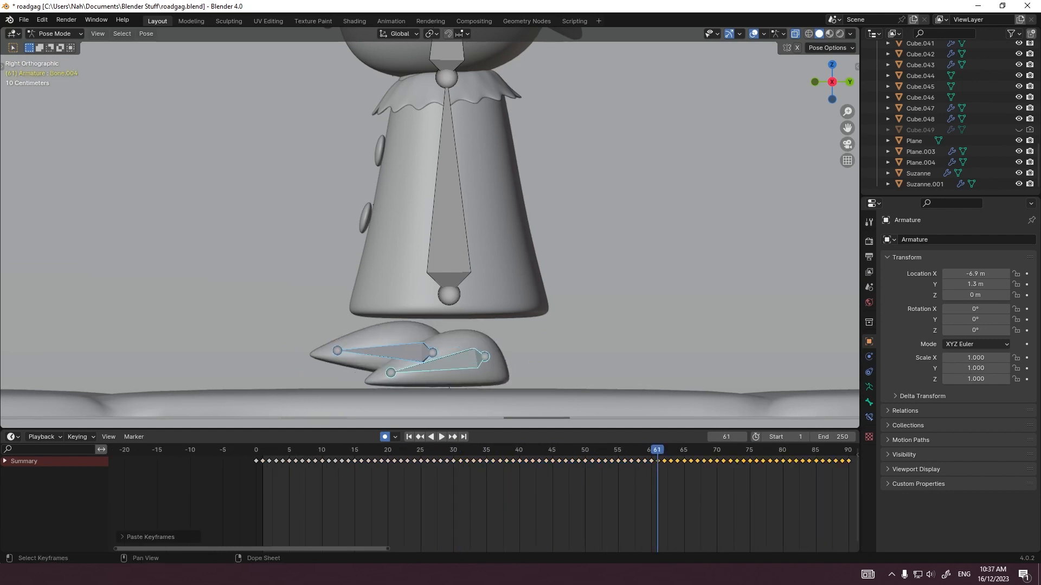
Step: Preview the pasted walk up close through the camera view
{"action": "key", "text": "KP_0"}
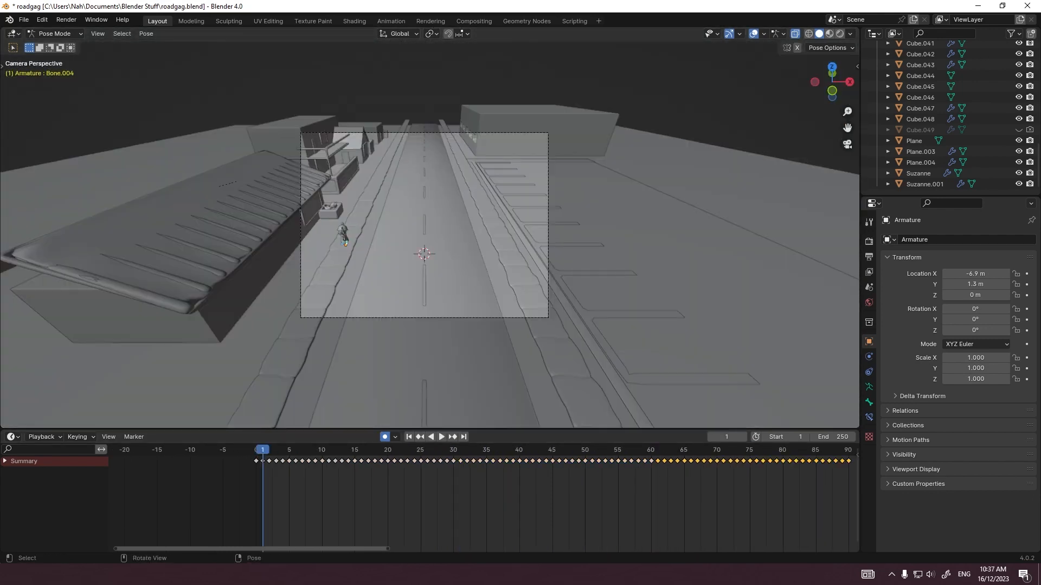
{"action": "scroll", "coordinate": [430, 228], "scroll_direction": "up", "scroll_amount": 3}
{"action": "middle_click_drag", "start_coordinate": [369, 250], "coordinate": [497, 189], "text": "shift"}
{"action": "left_click", "coordinate": [55, 34]}
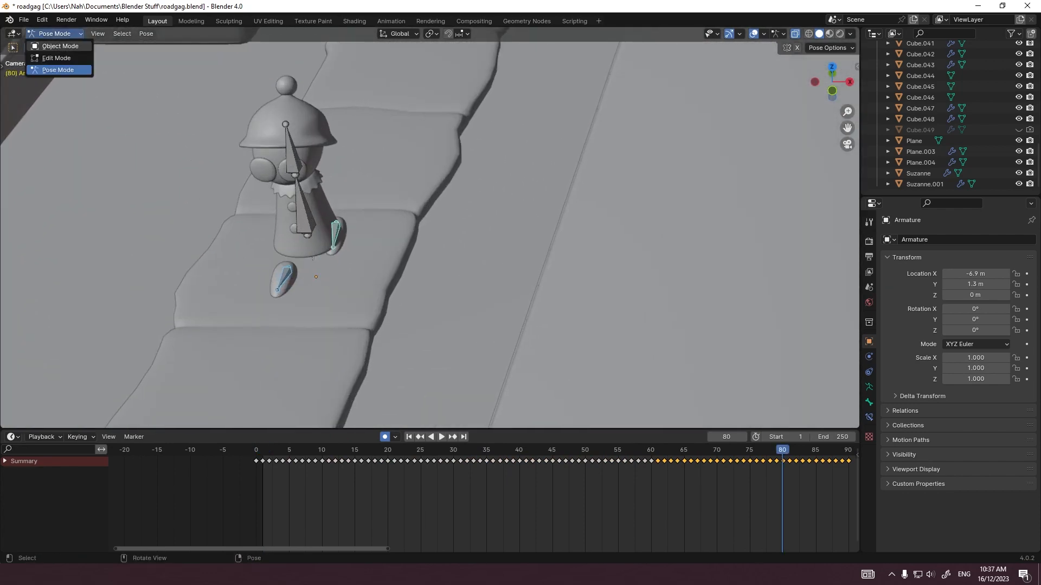
Step: Frame the figure from the front and key the body bone in place at frame 0 with a zero move
{"action": "key", "text": "grave"}
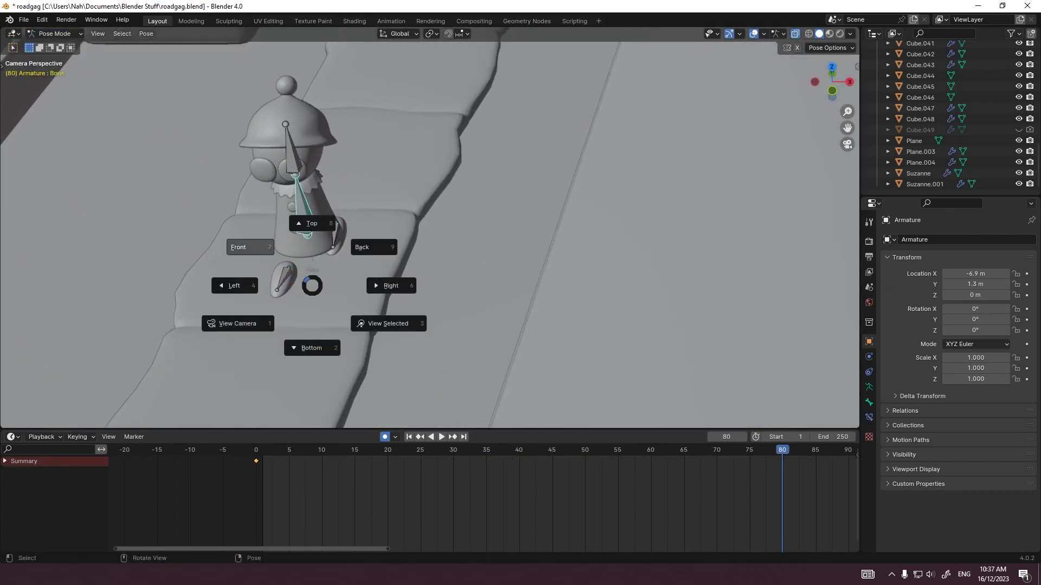
{"action": "left_click", "coordinate": [250, 247]}
{"action": "middle_click_drag", "start_coordinate": [430, 334], "coordinate": [499, 143], "text": "shift"}
{"action": "scroll", "coordinate": [499, 143], "scroll_direction": "up", "scroll_amount": 6}
{"action": "scroll", "coordinate": [430, 206], "scroll_direction": "down", "scroll_amount": 7}
{"action": "middle_click_drag", "start_coordinate": [293, 180], "coordinate": [384, 221], "text": "shift"}
{"action": "scroll", "coordinate": [246, 226], "scroll_direction": "down", "scroll_amount": 5}
{"action": "scroll", "coordinate": [511, 237], "scroll_direction": "up", "scroll_amount": 8}
{"action": "left_click", "coordinate": [255, 450]}
{"action": "key", "text": "g"}
{"action": "left_click", "coordinate": [384, 304]}
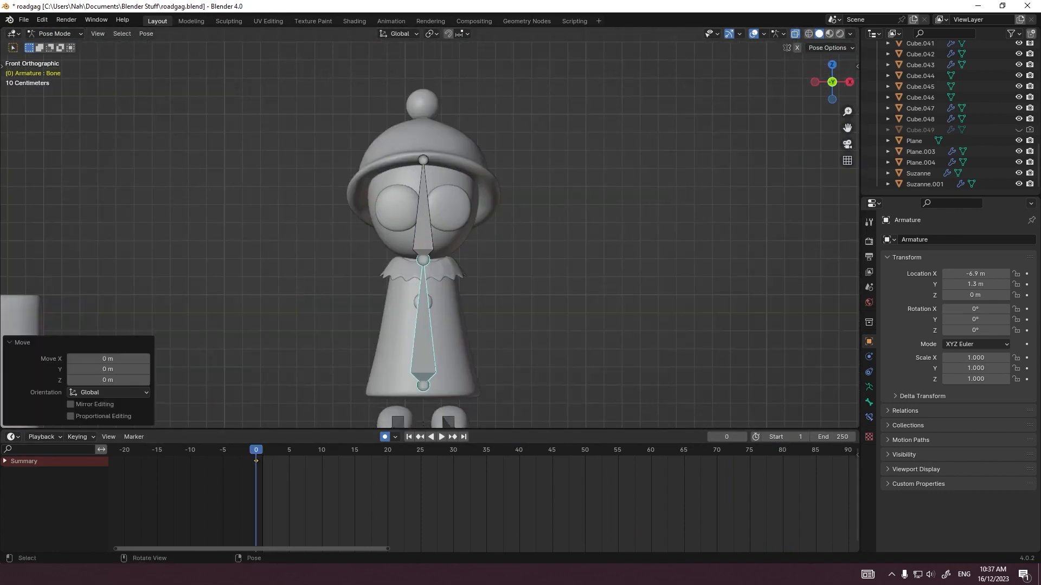
Step: Tilt the body bone with free rotations and key it at frames 1 and 2
{"action": "middle_click_drag", "start_coordinate": [423, 303], "coordinate": [397, 255], "text": "shift"}
{"action": "key", "text": "Right"}
{"action": "mouse_move", "coordinate": [466, 303]}
{"action": "middle_mouse_down"}
{"action": "mouse_move", "coordinate": [390, 306]}
{"action": "mouse_move", "coordinate": [456, 309]}
{"action": "middle_mouse_up"}
{"action": "key", "text": "r"}
{"action": "key", "text": "r"}
{"action": "left_click", "coordinate": [461, 347]}
{"action": "key", "text": "Right"}
{"action": "key", "text": "r"}
{"action": "key", "text": "r"}
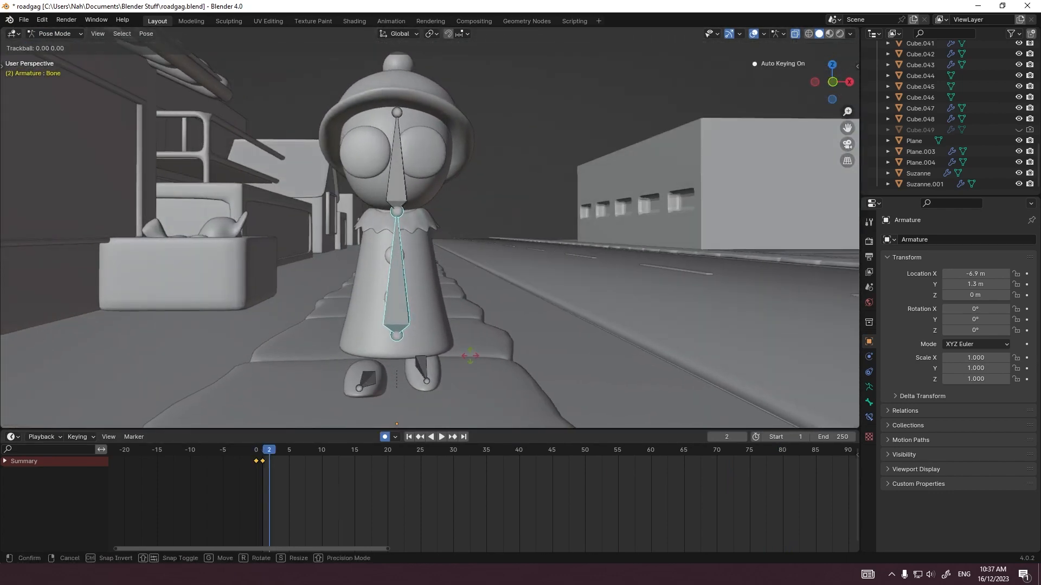
{"action": "left_click", "coordinate": [470, 356]}
Step: Lean the body bone to follow the steps at frames 3 and 4
{"action": "key", "text": "Right"}
{"action": "key", "text": "r"}
{"action": "key", "text": "r"}
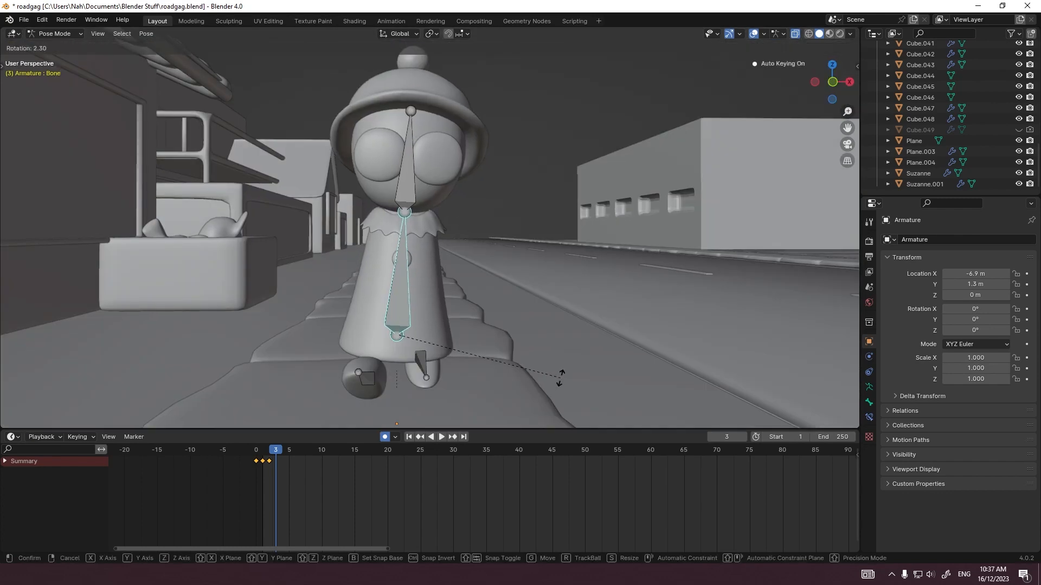
{"action": "left_click", "coordinate": [558, 372]}
{"action": "key", "text": "Right"}
{"action": "key", "text": "r"}
{"action": "key", "text": "r"}
{"action": "key", "text": "Return"}
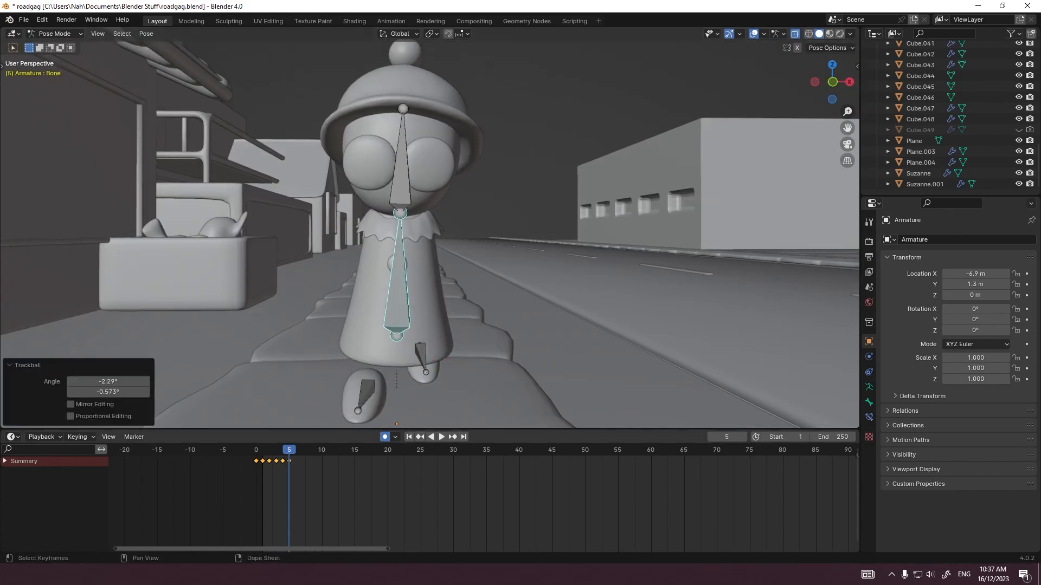
Step: Return to frame 4 to readjust the body bone's tilt and continue its free rotations on the following frames
{"action": "left_click_drag", "start_coordinate": [289, 450], "coordinate": [282, 450]}
{"action": "key", "text": "r"}
{"action": "key", "text": "r"}
{"action": "key", "text": "r"}
{"action": "key", "text": "Right"}
Step: Rotate the body bone at frames 7 and 8, correcting its lean from the front and side views
{"action": "key", "text": "r"}
{"action": "key", "text": "r"}
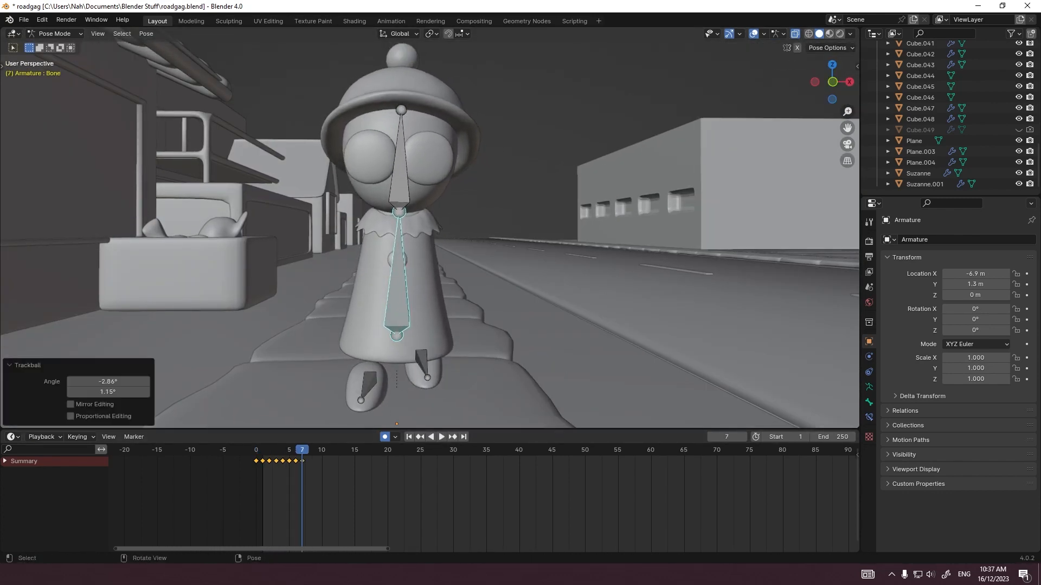
{"action": "key", "text": "r"}
{"action": "key", "text": "Right"}
{"action": "key", "text": "r"}
{"action": "key", "text": "KP_1"}
{"action": "key", "text": "r"}
{"action": "key", "text": "KP_3"}
Step: Key the body bone's rotation at frames 9 and 10 so it straightens and starts swaying the opposite way
{"action": "key", "text": "r"}
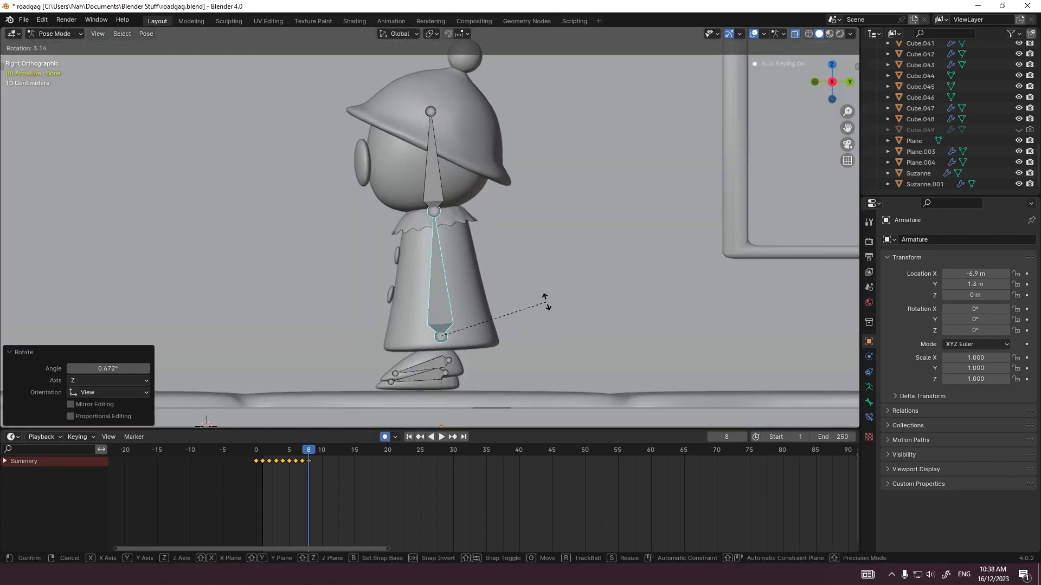
{"action": "left_click", "coordinate": [546, 301]}
{"action": "key", "text": "Right"}
{"action": "key", "text": "r"}
{"action": "left_click", "coordinate": [551, 328]}
{"action": "middle_click_drag", "start_coordinate": [551, 329], "coordinate": [650, 328]}
{"action": "key", "text": "r"}
{"action": "key", "text": "r"}
{"action": "left_click", "coordinate": [497, 333]}
{"action": "key", "text": "Right"}
Step: Sway the body bone to the opposite side with free rotations at frames 11 and 12
{"action": "key", "text": "r"}
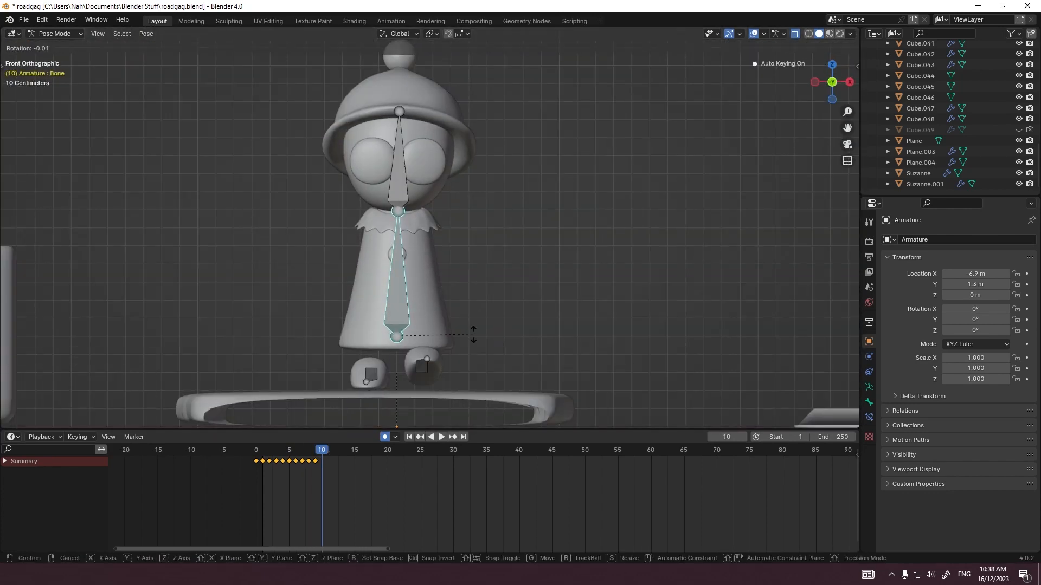
{"action": "left_click", "coordinate": [475, 337]}
{"action": "key", "text": "Right"}
{"action": "key", "text": "r"}
{"action": "key", "text": "r"}
{"action": "left_click", "coordinate": [495, 335]}
{"action": "key", "text": "Right"}
Step: Bring the body bone back toward upright with rotations at frames 13, 14 and 15
{"action": "key", "text": "r"}
{"action": "key", "text": "r"}
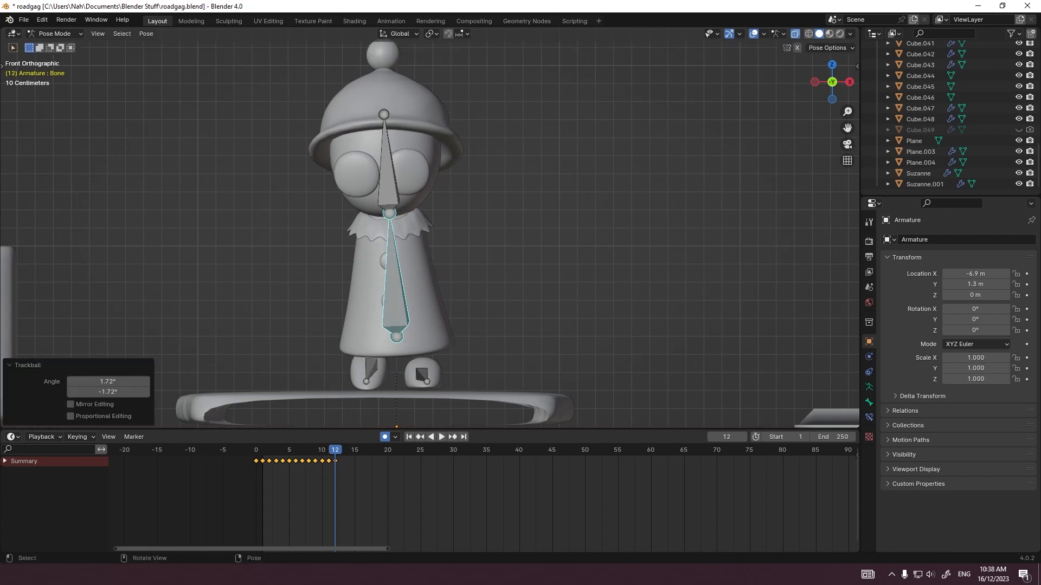
{"action": "left_click", "coordinate": [480, 331]}
{"action": "key", "text": "Right"}
{"action": "key", "text": "r"}
{"action": "key", "text": "r"}
{"action": "left_click", "coordinate": [462, 326]}
{"action": "key", "text": "Right"}
{"action": "key", "text": "r"}
{"action": "key", "text": "r"}
{"action": "left_click", "coordinate": [460, 326]}
{"action": "key", "text": "Right"}
{"action": "key", "text": "r"}
{"action": "key", "text": "r"}
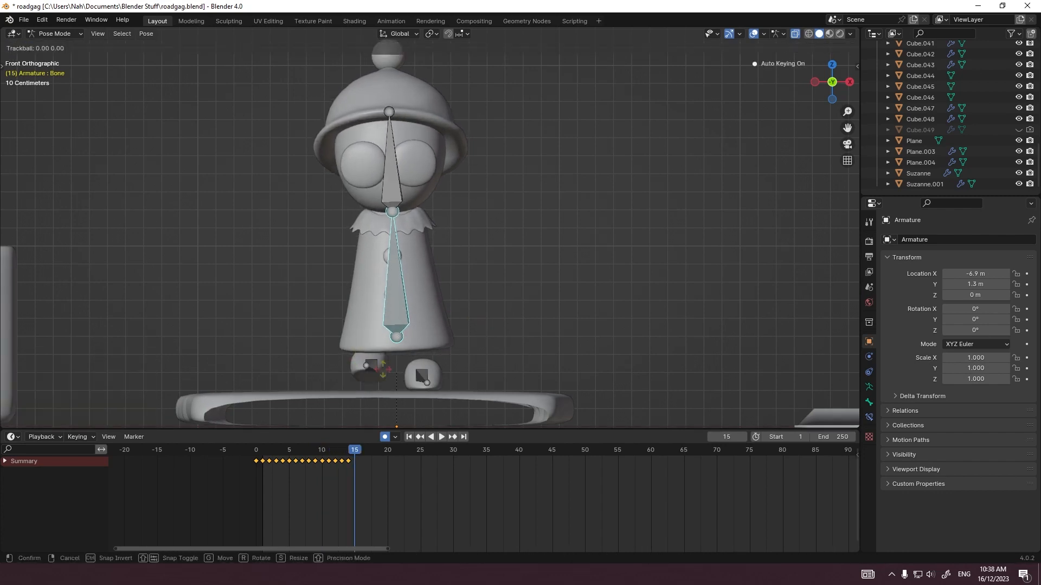
{"action": "left_click", "coordinate": [461, 319]}
{"action": "key", "text": "r"}
{"action": "left_click", "coordinate": [463, 323]}
{"action": "middle_click_drag", "start_coordinate": [463, 323], "coordinate": [374, 322], "text": "alt"}
Step: Try pasting the body bone's copied keyframes at frame 16, preview the motion and undo the paste
{"action": "left_click_drag", "start_coordinate": [374, 476], "coordinate": [265, 459]}
{"action": "key", "text": "ctrl+c"}
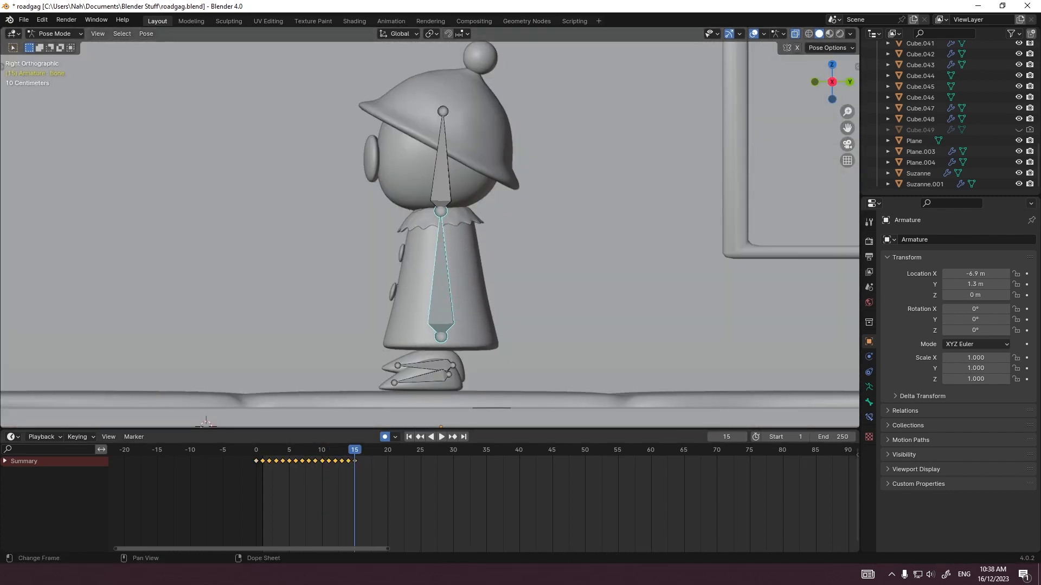
{"action": "key", "text": "Right"}
{"action": "key", "text": "ctrl+v"}
{"action": "key", "text": "space"}
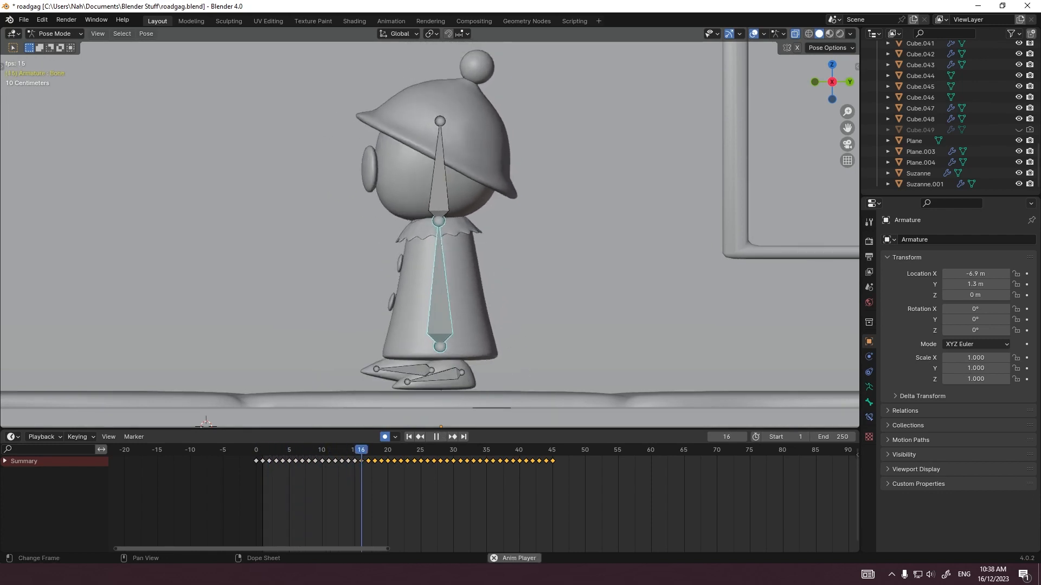
{"action": "key", "text": "Escape"}
{"action": "key", "text": "ctrl+z"}
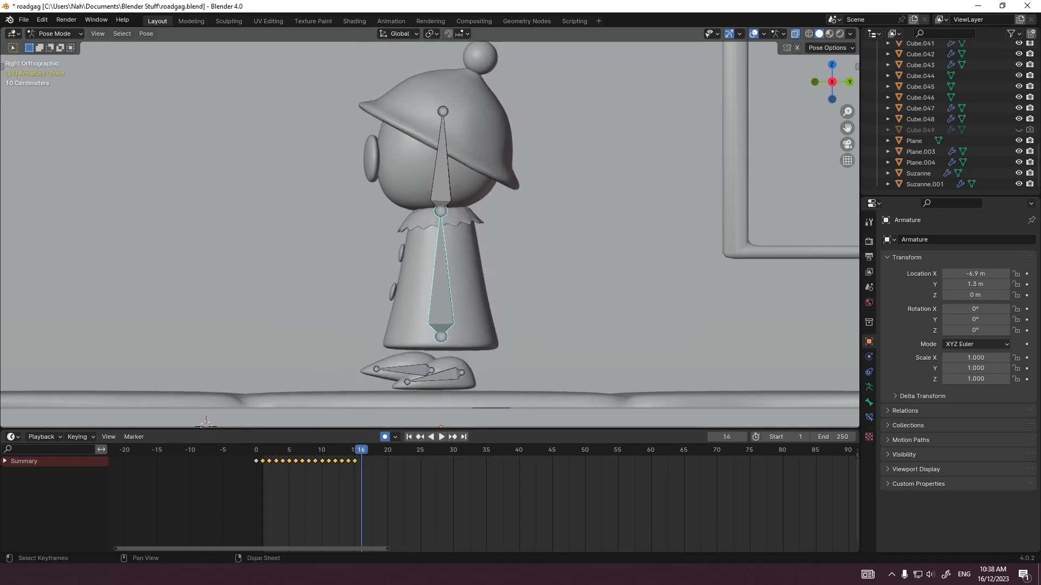
Step: Copy the body bone's keyframes of frames 1 to 15, paste them at frames 16 and 31, and preview the motion
{"action": "left_click_drag", "start_coordinate": [373, 478], "coordinate": [262, 458]}
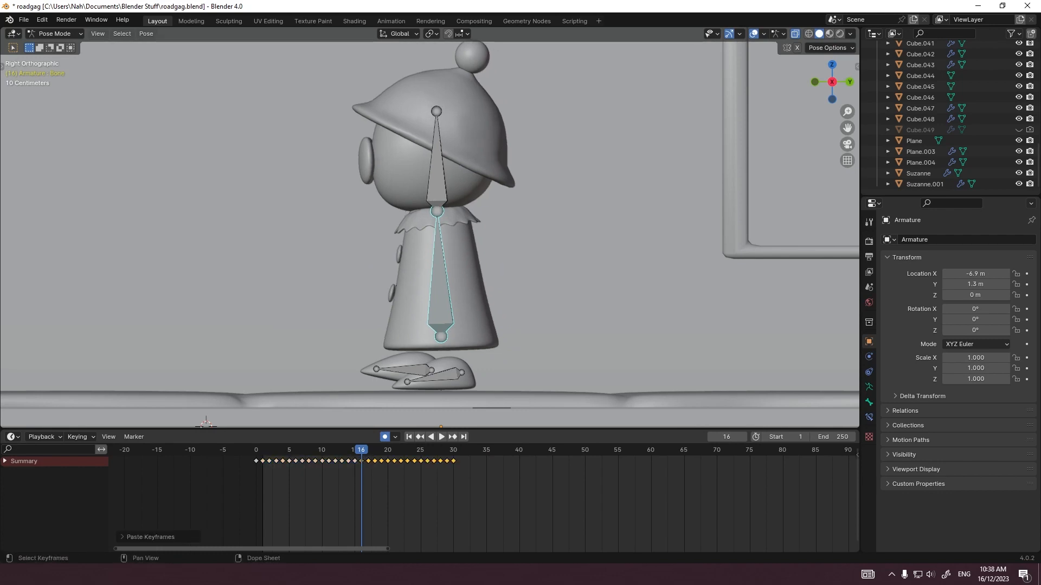
{"action": "key", "text": "space"}
{"action": "key", "text": "ctrl+v"}
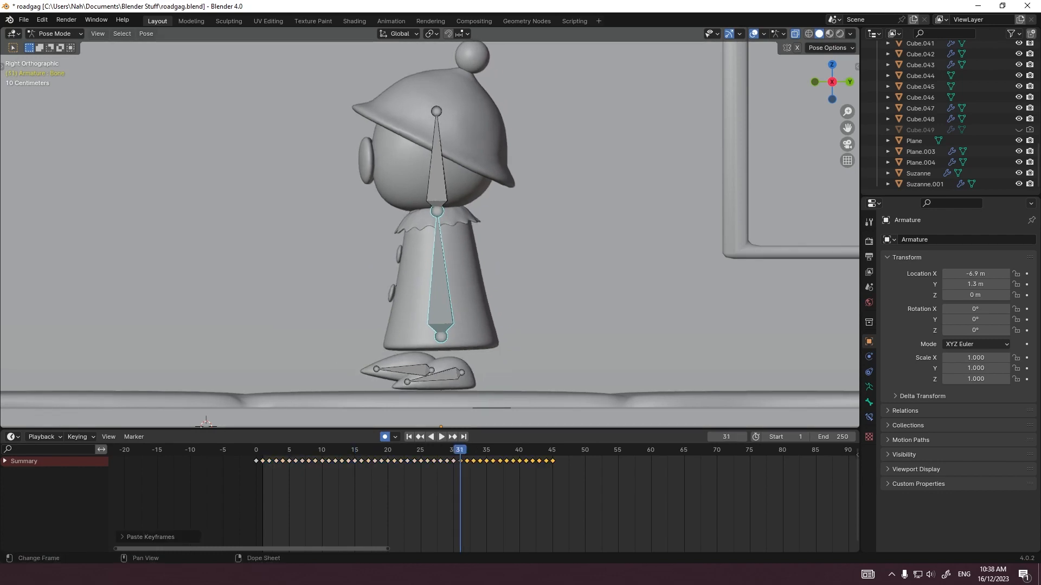
{"action": "key", "text": "shift+Left"}
{"action": "key", "text": "space"}
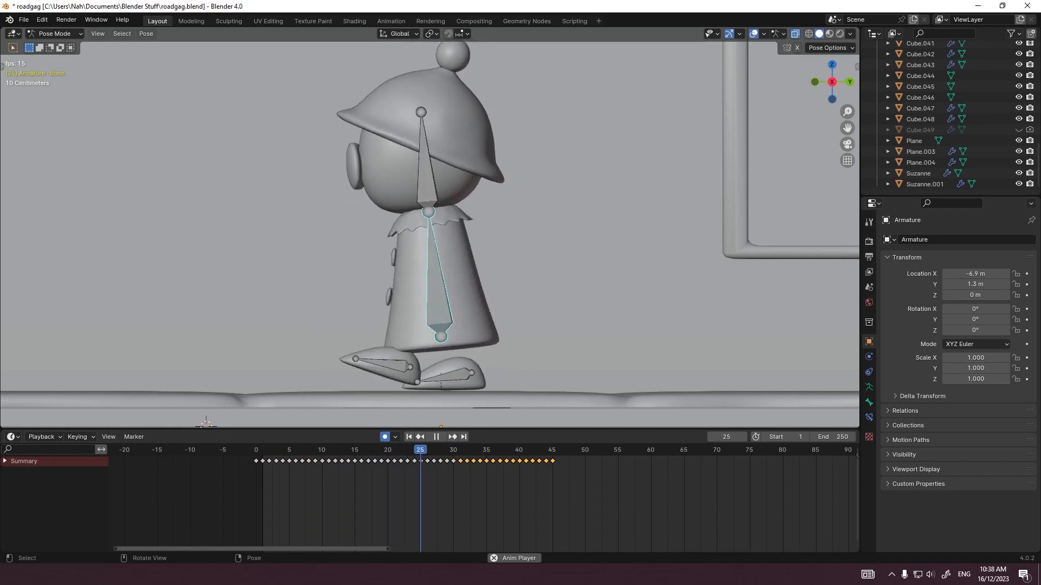
{"action": "key", "text": "space"}
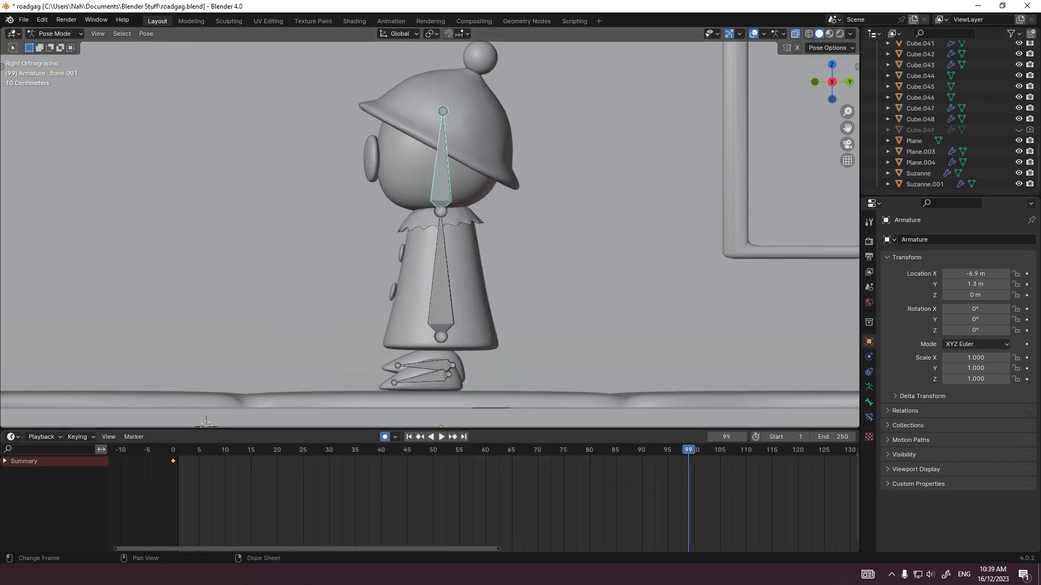
Step: Select the head bone and paste its 15-frame keyframe block repeatedly from frame 1 up to frame 90
{"action": "key", "text": "shift+Left"}
{"action": "key", "text": "space"}
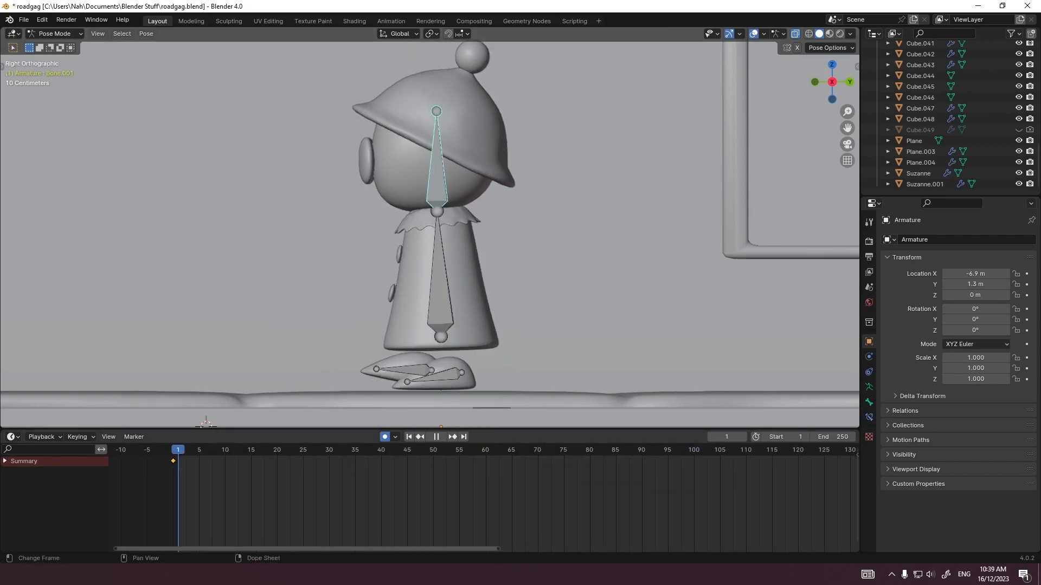
{"action": "key", "text": "space"}
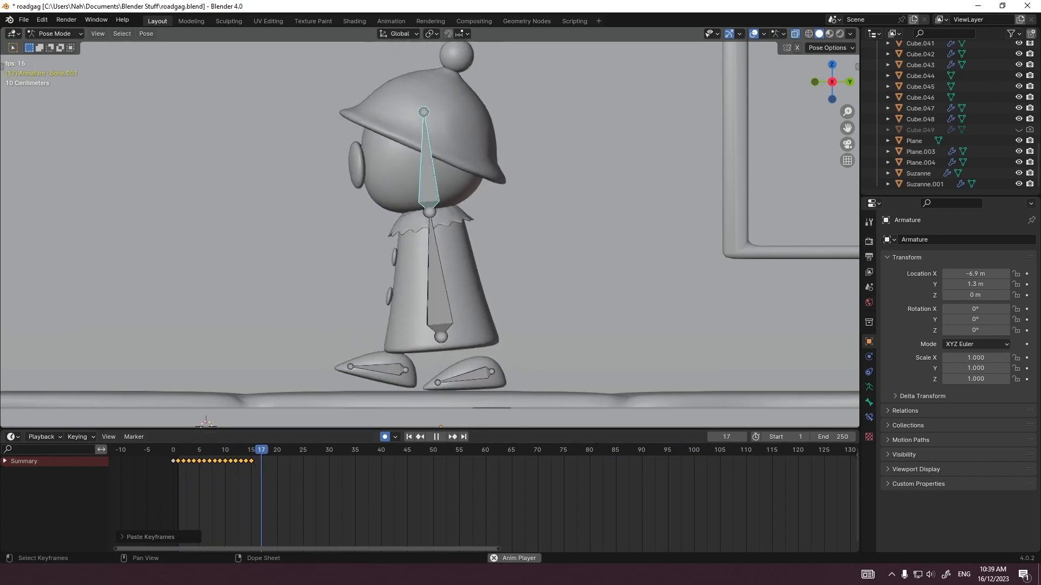
{"action": "middle_click_drag", "start_coordinate": [407, 304], "coordinate": [514, 315]}
{"action": "key", "text": "space"}
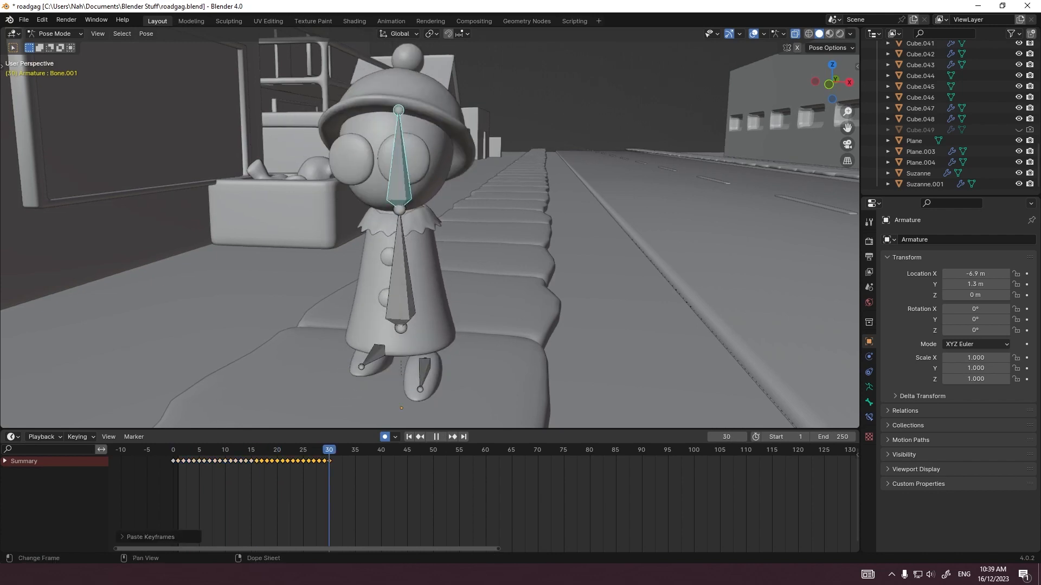
{"action": "key", "text": "space"}
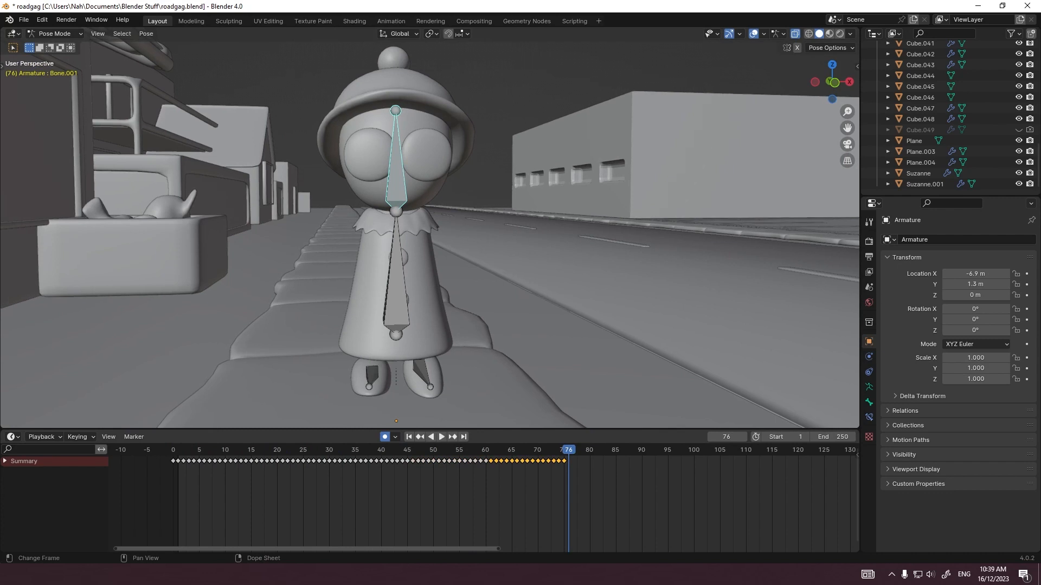
{"action": "key", "text": "space"}
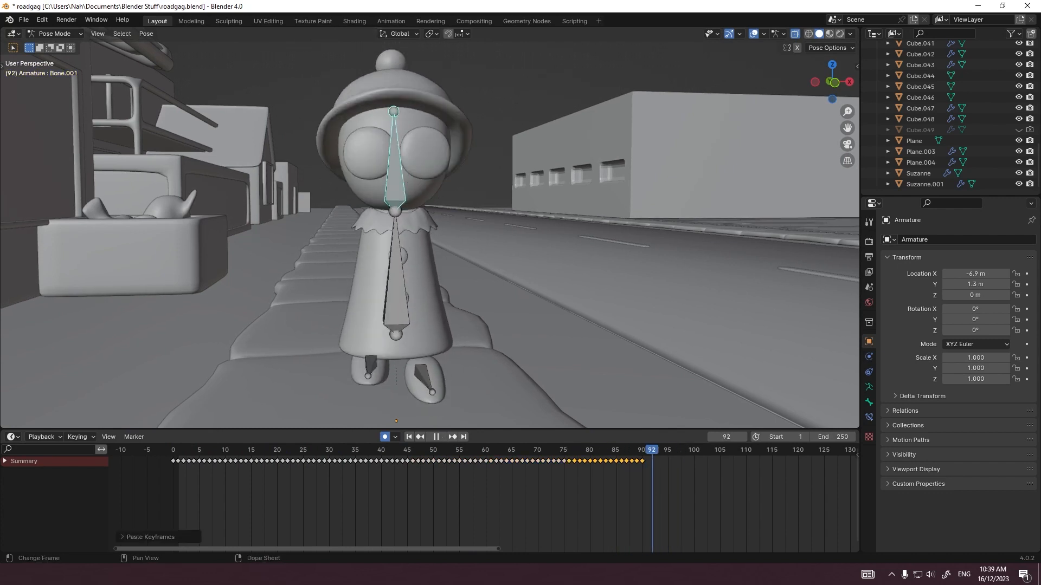
Step: Play the complete walk from frame 1 to check all the rig's bones moving together
{"action": "left_click_drag", "start_coordinate": [651, 450], "coordinate": [179, 450]}
{"action": "key", "text": "space"}
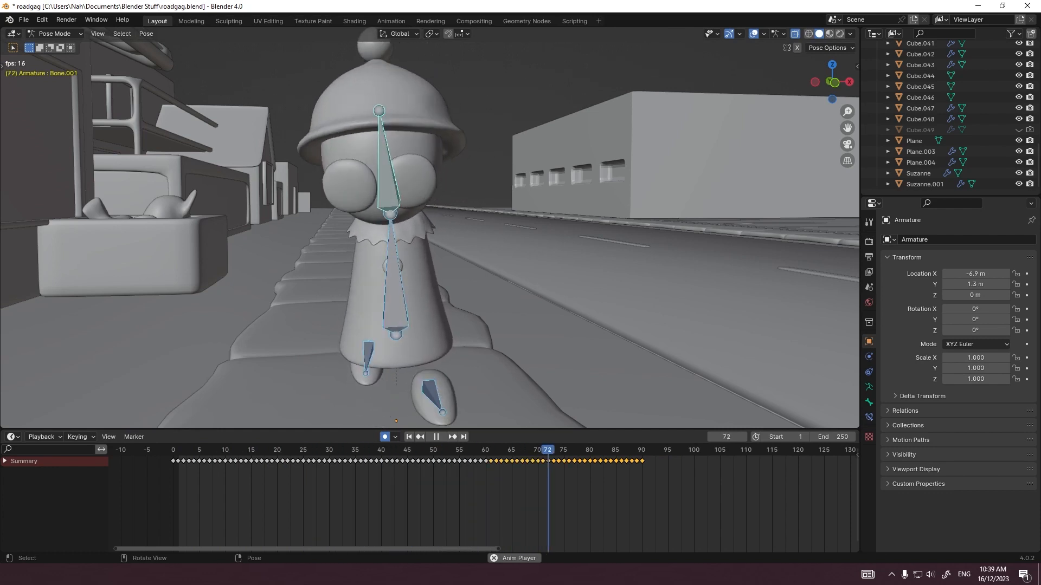
{"action": "key", "text": "space"}
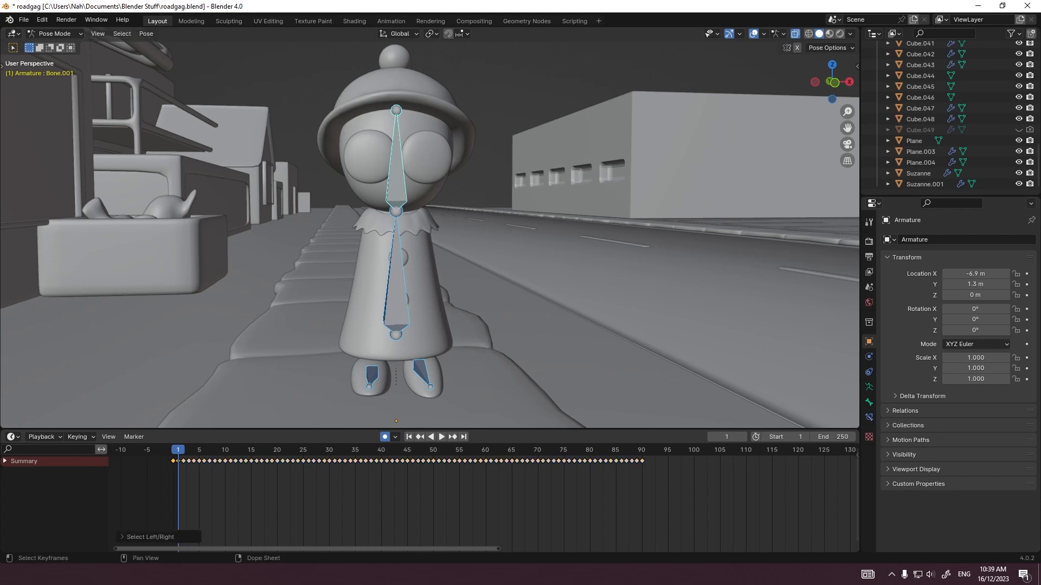
Step: Scale all the rig's keyframes by a factor of 2 from frame 1 and preview the slower walk
{"action": "type", "text": "a"}
{"action": "type", "text": ".5"}
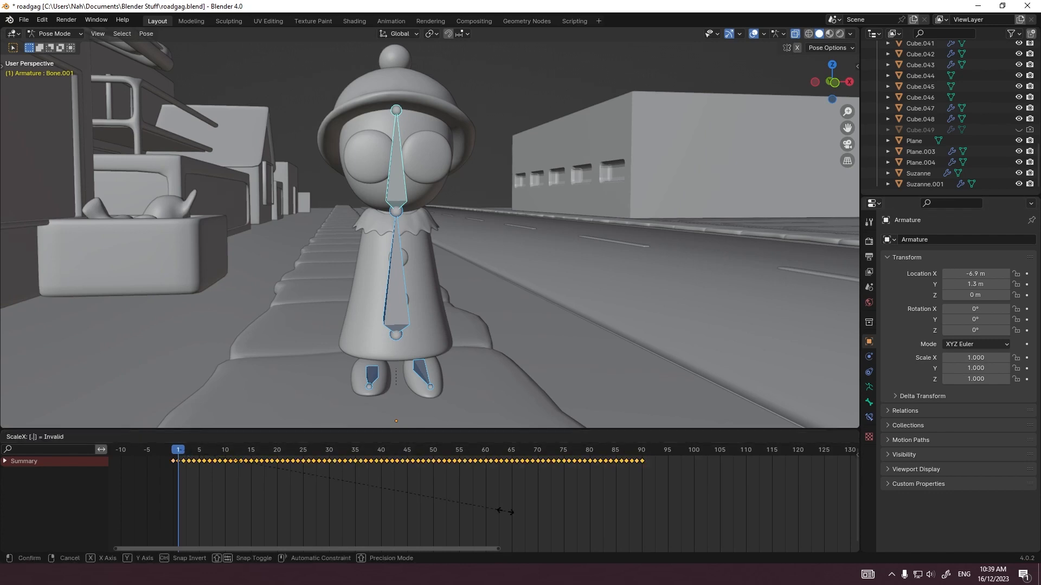
{"action": "key", "text": "Return"}
{"action": "type", "text": "s2"}
{"action": "key", "text": "Return"}
{"action": "key", "text": "space"}
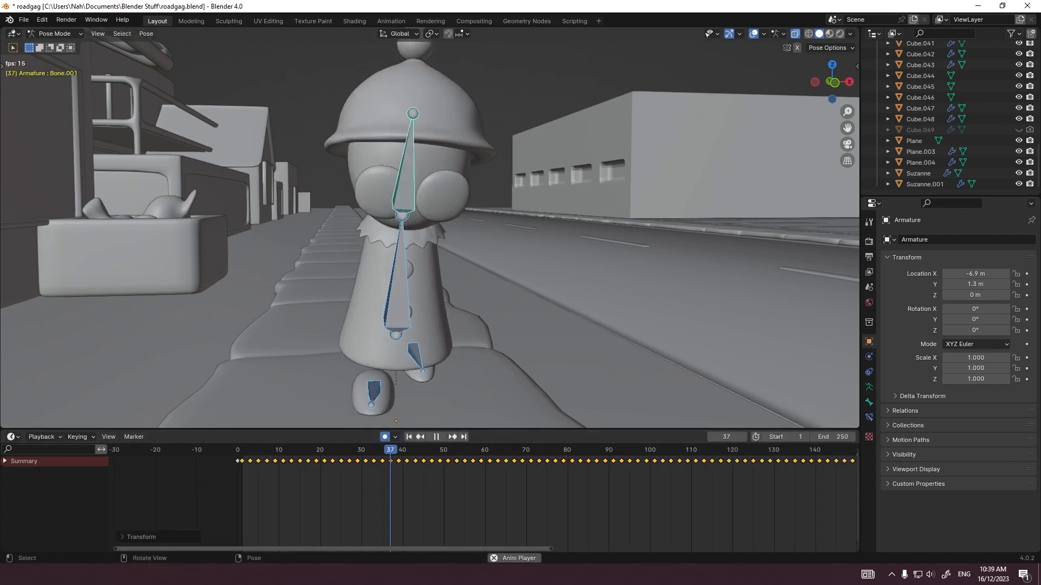
{"action": "middle_click_drag", "start_coordinate": [488, 244], "coordinate": [380, 245]}
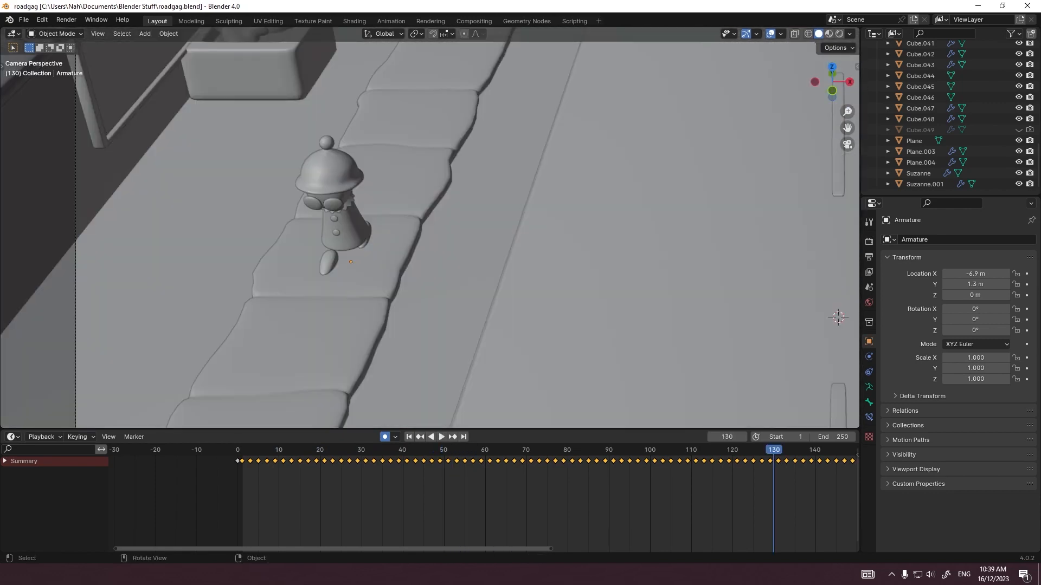
Step: Key the armature object's transforms at frame 0 and select its Object Transforms channel in the expanded keyframe list
{"action": "left_click", "coordinate": [237, 450]}
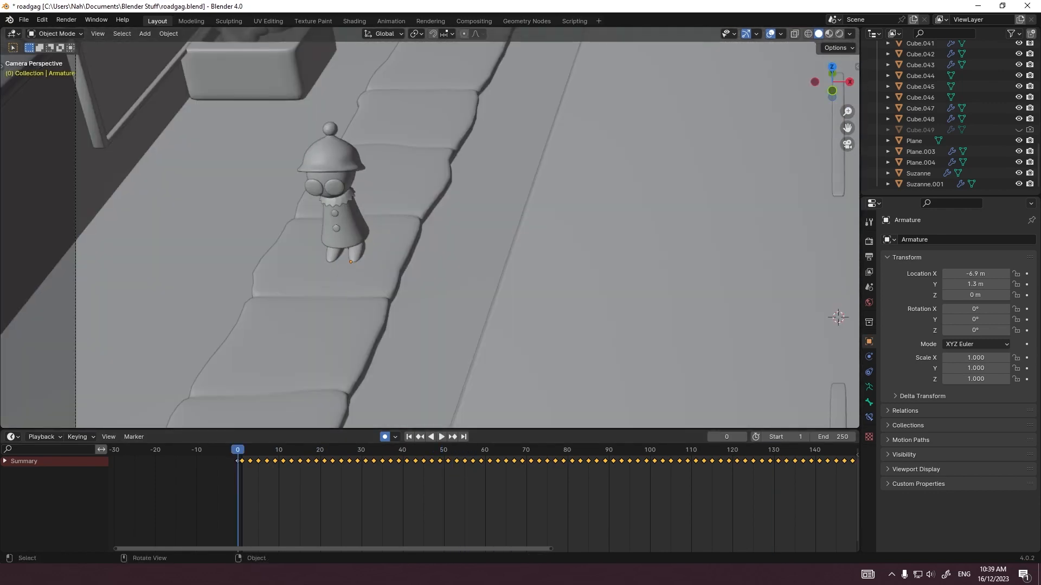
{"action": "key", "text": "g"}
{"action": "key", "text": "Return"}
{"action": "key", "text": "ctrl+z"}
{"action": "key", "text": "g"}
{"action": "key", "text": "Return"}
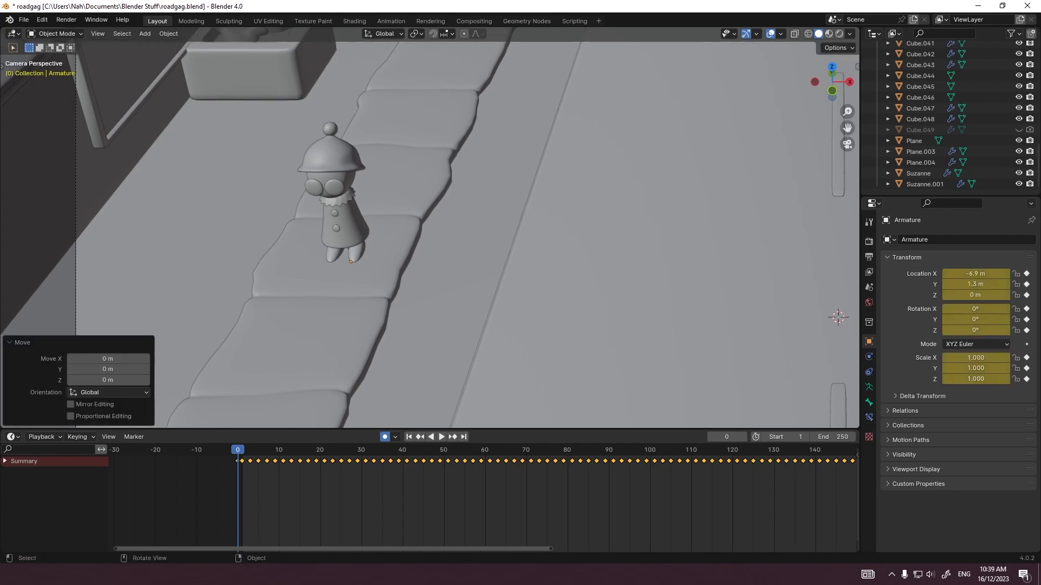
{"action": "left_click", "coordinate": [5, 461]}
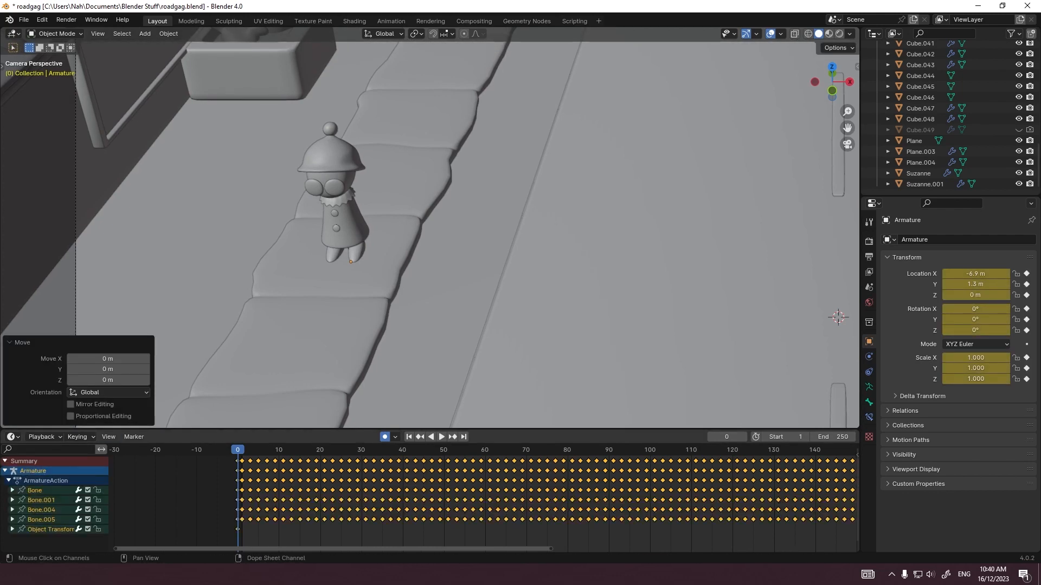
{"action": "left_click", "coordinate": [58, 529]}
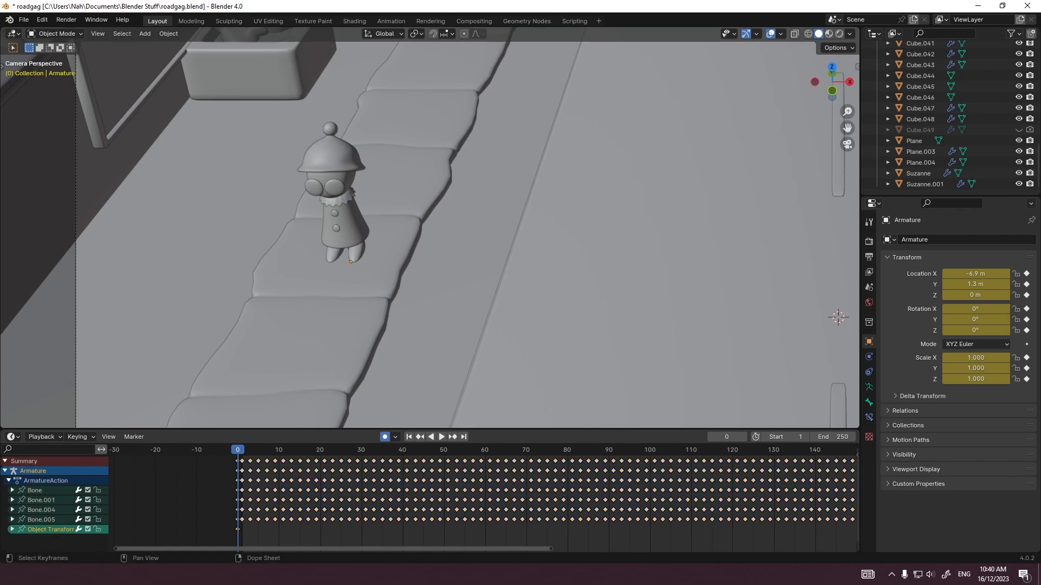
Step: Move the armature 7 m along the Y axis at frame 1, keying its new position on the sidewalk
{"action": "key", "text": "Right"}
{"action": "key", "text": "g"}
{"action": "key", "text": "y"}
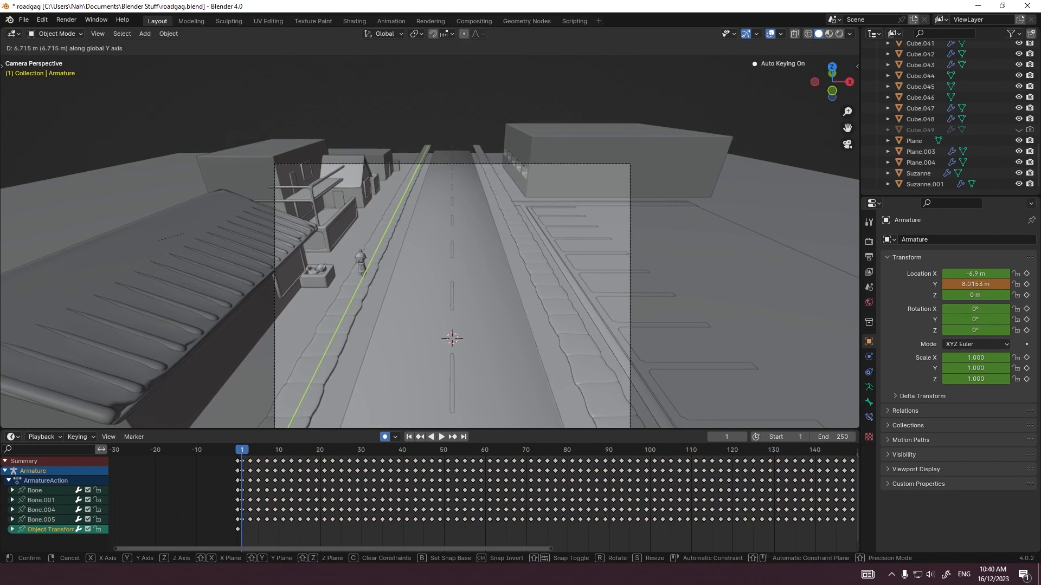
{"action": "key", "text": "Return"}
{"action": "scroll", "coordinate": [483, 496], "scroll_direction": "down", "scroll_amount": 5}
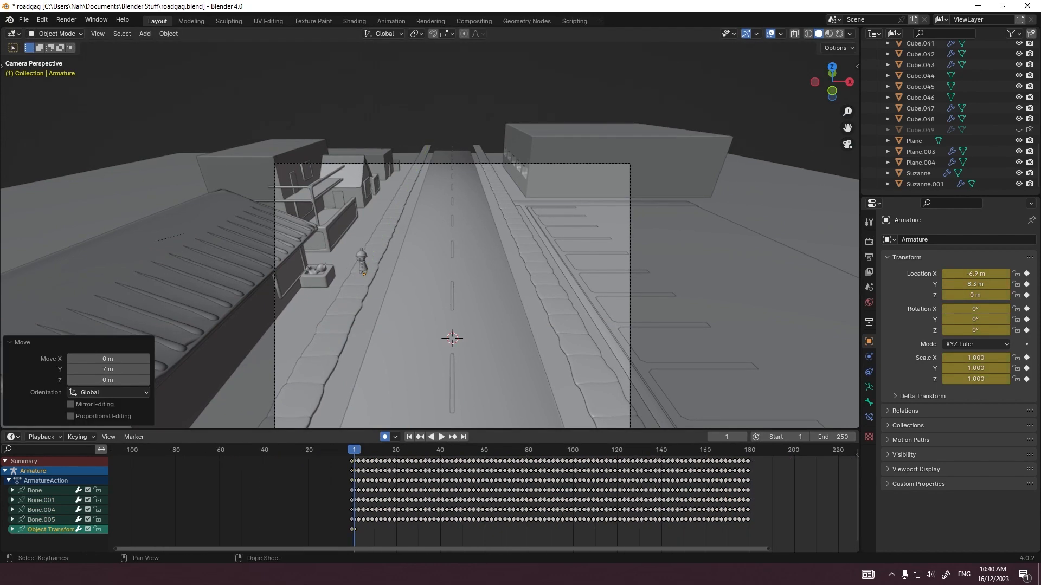
Step: Move the armature about 10 m along negative Y at frame 179, keying its position farther down the sidewalk
{"action": "key", "text": "Escape"}
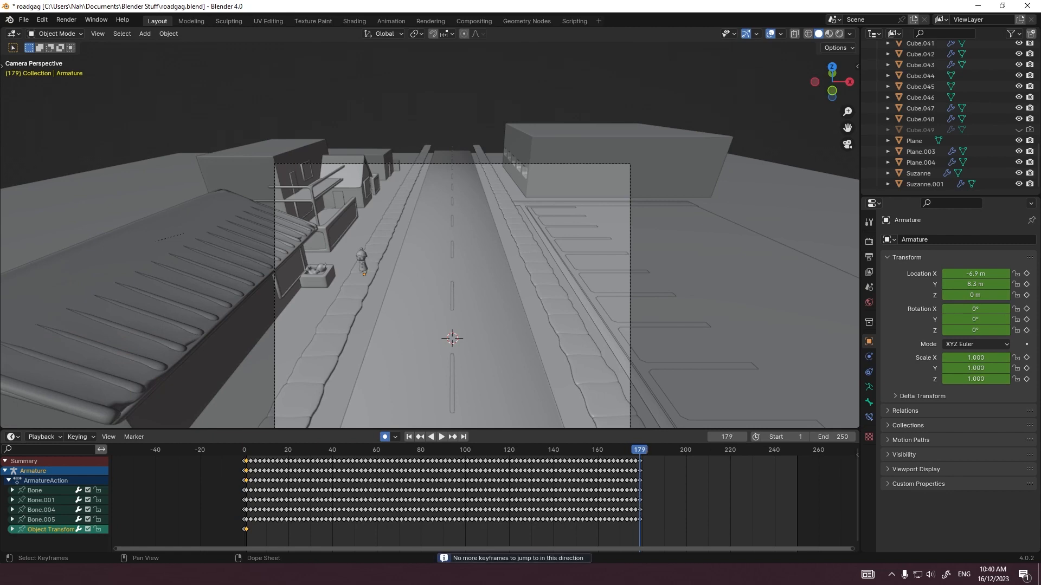
{"action": "scroll", "coordinate": [434, 232], "scroll_direction": "up", "scroll_amount": 3}
{"action": "middle_click_drag", "start_coordinate": [433, 232], "coordinate": [504, 148], "text": "shift"}
{"action": "key", "text": "g"}
{"action": "key", "text": "y"}
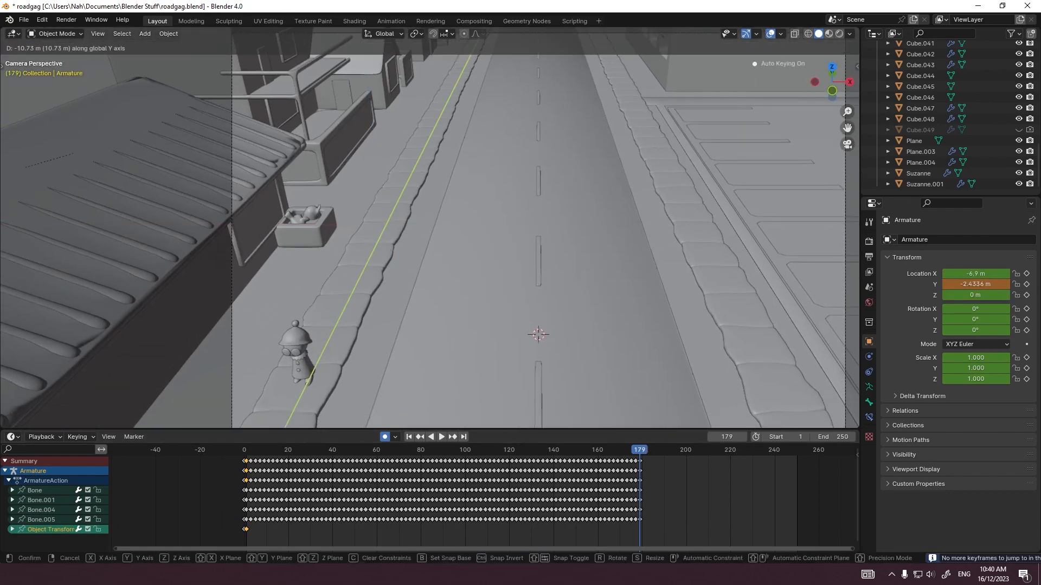
{"action": "key", "text": "Return"}
{"action": "key", "text": "shift+Left"}
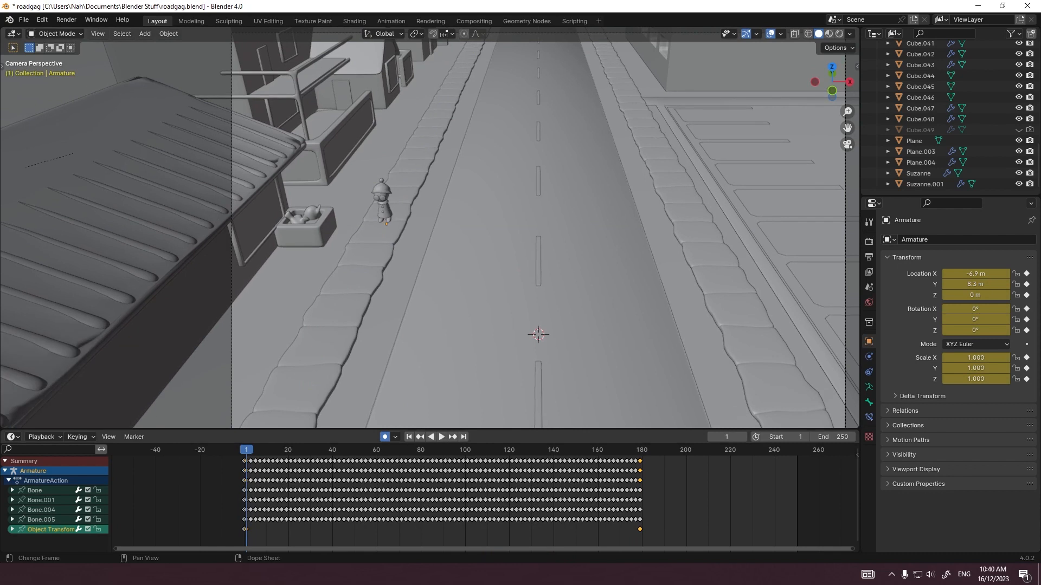
Step: Set the interpolation of all the armature's Object Transforms keyframes to Linear
{"action": "left_click_drag", "start_coordinate": [729, 540], "coordinate": [228, 526]}
{"action": "right_click", "coordinate": [243, 446]}
{"action": "mouse_move", "coordinate": [233, 478]}
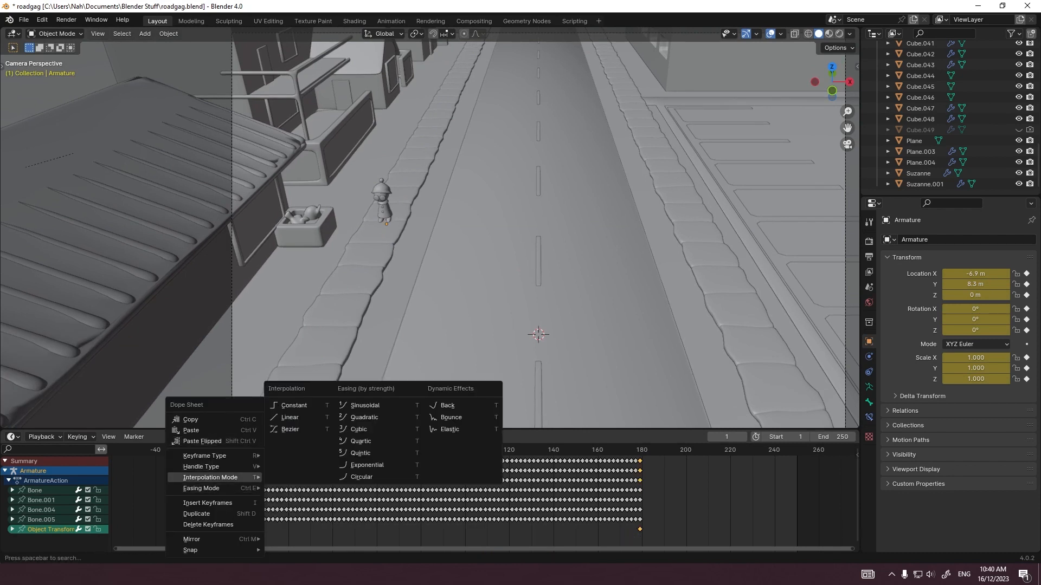
{"action": "left_click", "coordinate": [293, 417]}
Step: Play the walk from frame 1 in the right side view and the camera view to check the figure's travel
{"action": "key", "text": "KP_3"}
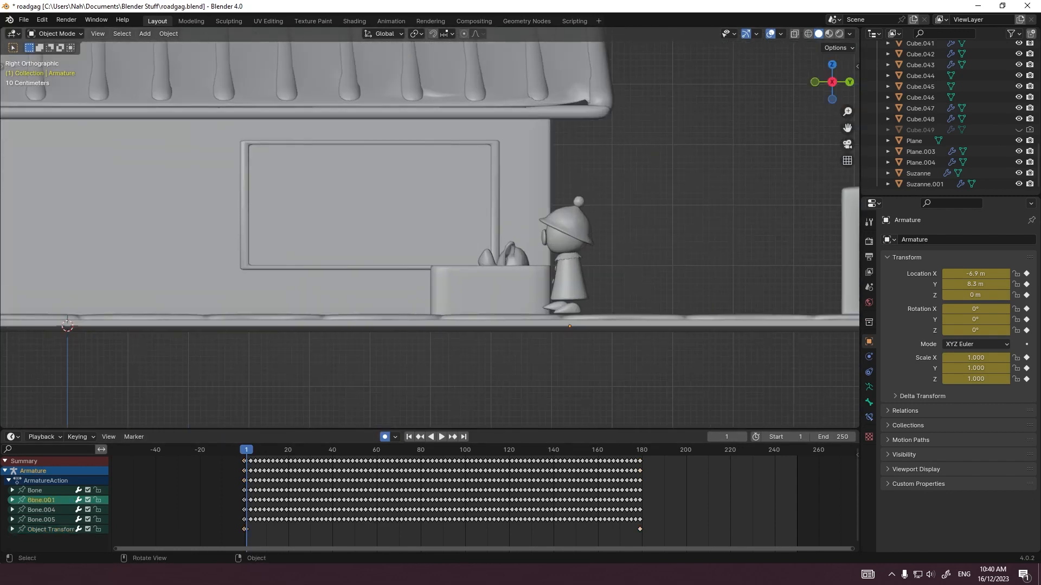
{"action": "key", "text": "space"}
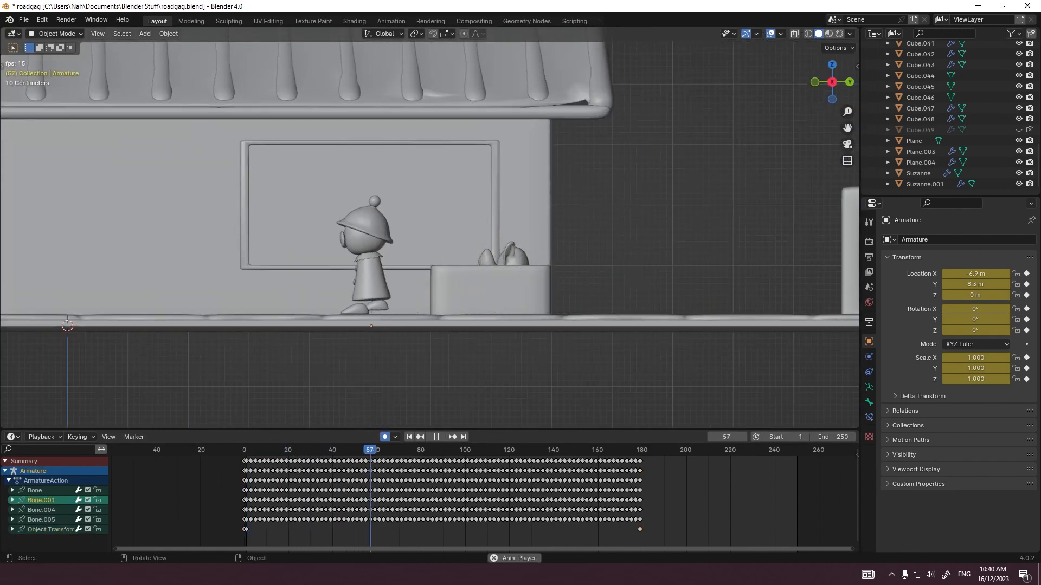
{"action": "middle_click_drag", "start_coordinate": [380, 234], "coordinate": [495, 240], "text": "shift"}
{"action": "scroll", "coordinate": [496, 240], "scroll_direction": "down", "scroll_amount": 2}
{"action": "key", "text": "KP_0"}
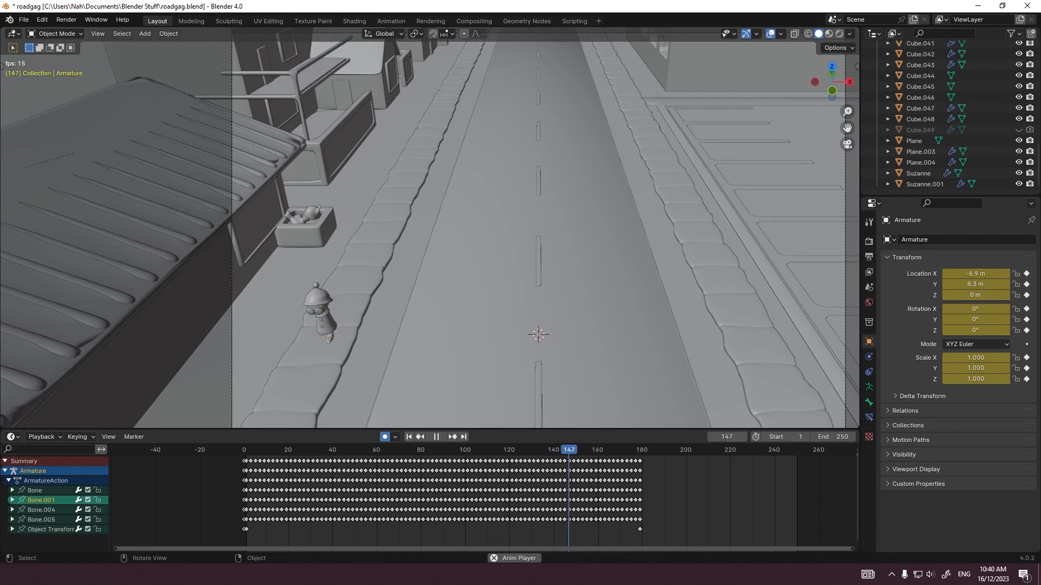
{"action": "scroll", "coordinate": [430, 228], "scroll_direction": "down", "scroll_amount": 3}
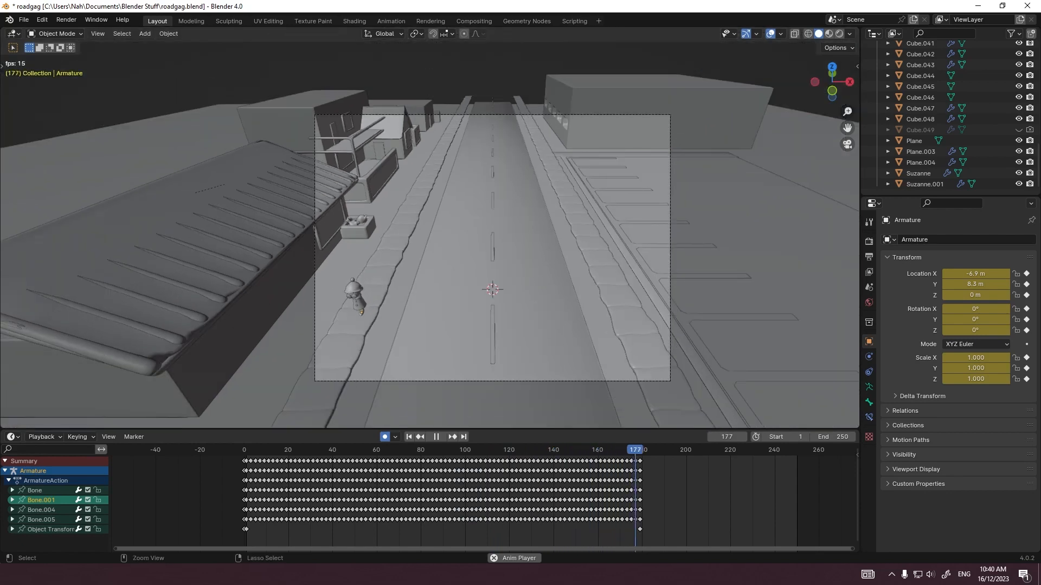
Step: Save the file and replay the walk from frame 0, stopping at frame 94 in the right side view
{"action": "key", "text": "ctrl+s"}
{"action": "key", "text": "space"}
{"action": "left_click", "coordinate": [244, 450]}
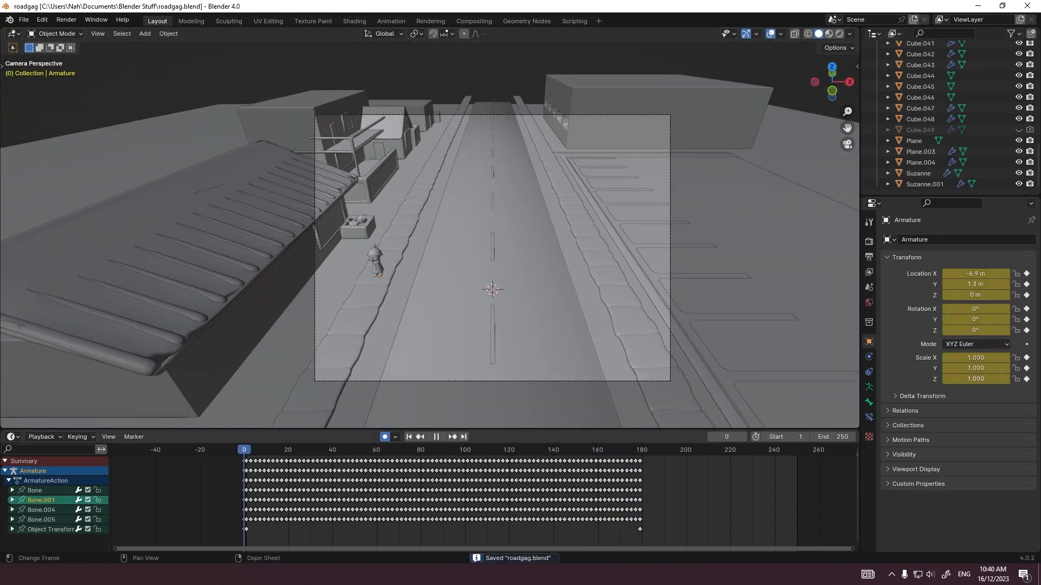
{"action": "key", "text": "space"}
{"action": "scroll", "coordinate": [430, 227], "scroll_direction": "up", "scroll_amount": 2}
{"action": "scroll", "coordinate": [430, 227], "scroll_direction": "down", "scroll_amount": 1}
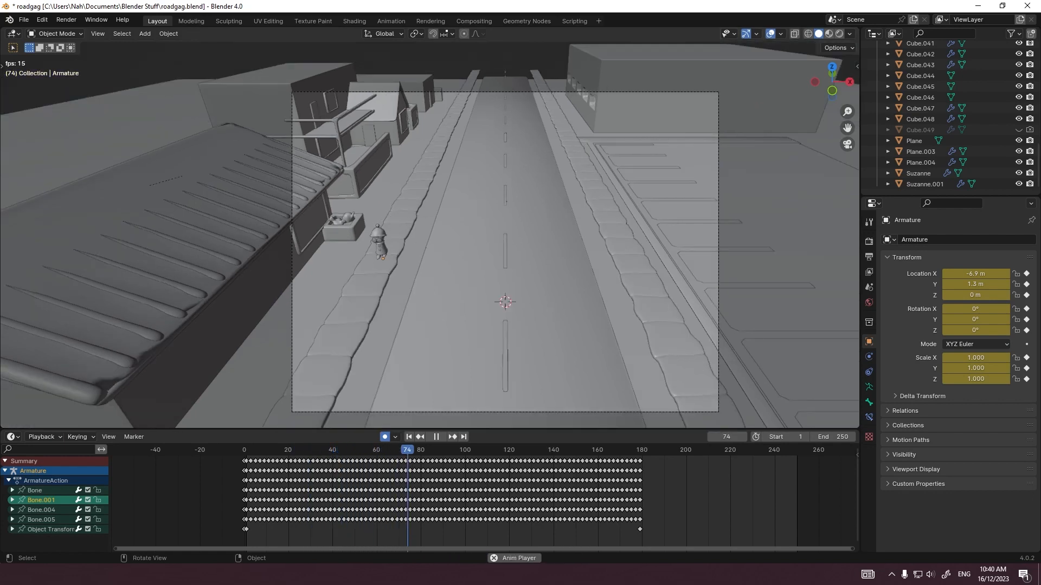
{"action": "key", "text": "space"}
{"action": "key", "text": "KP_3"}
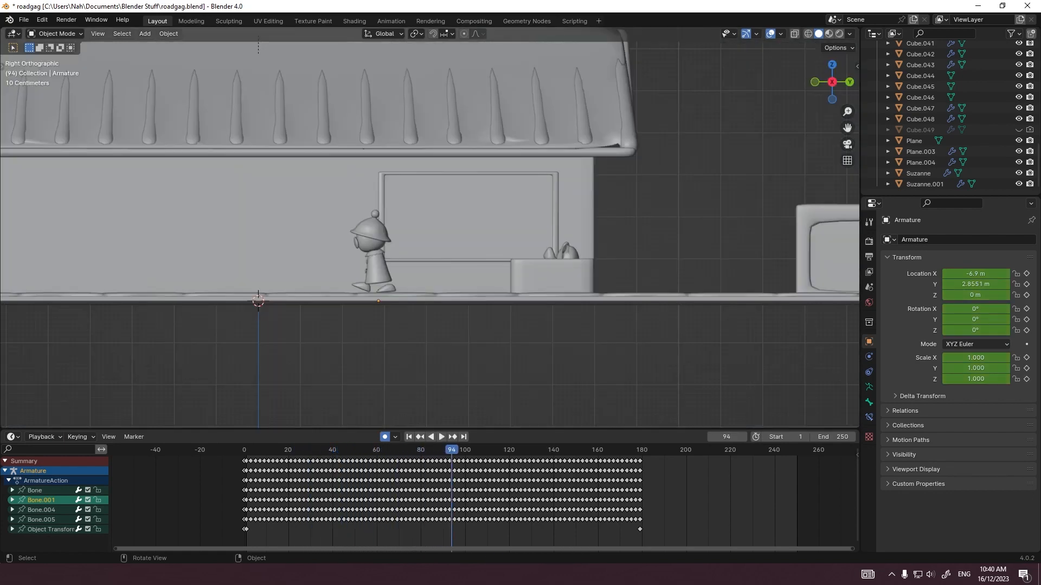
Step: Try to key the armature's current position at frame 94 and delete all keyframes after it
{"action": "key", "text": "g"}
{"action": "key", "text": "Return"}
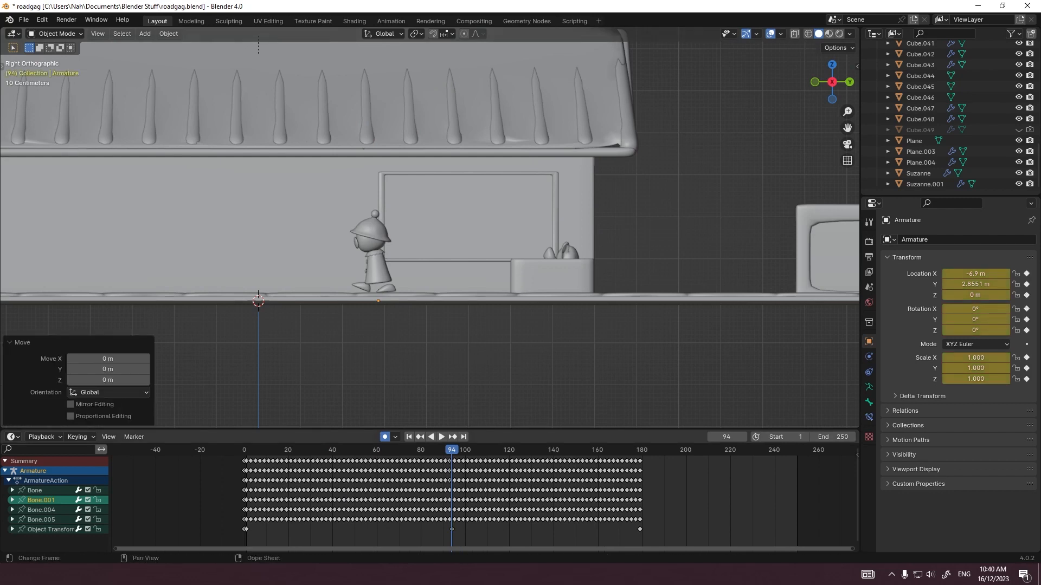
{"action": "left_click", "coordinate": [676, 533]}
{"action": "left_click_drag", "start_coordinate": [677, 537], "coordinate": [455, 462]}
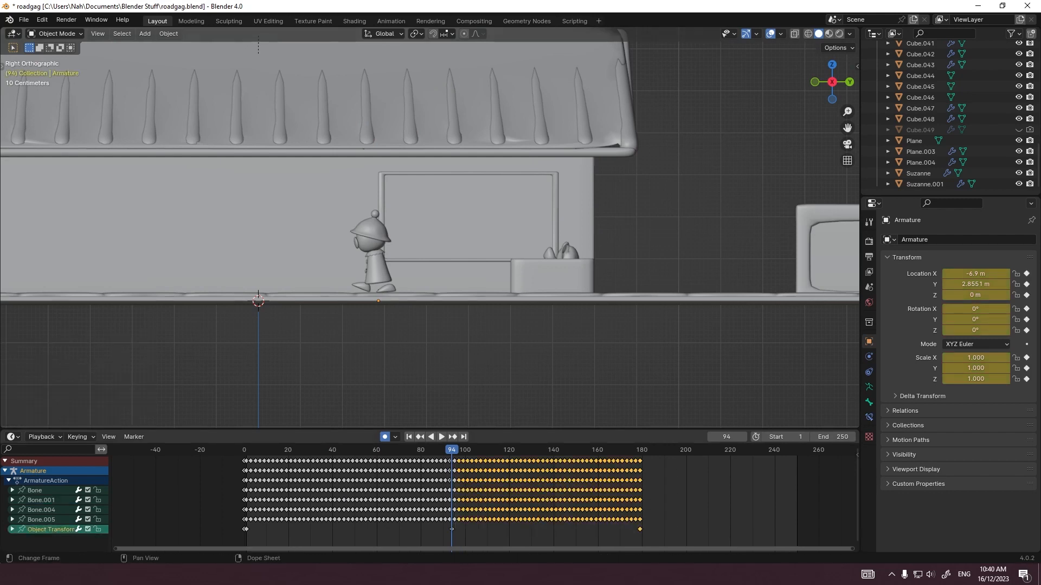
{"action": "key", "text": "Delete"}
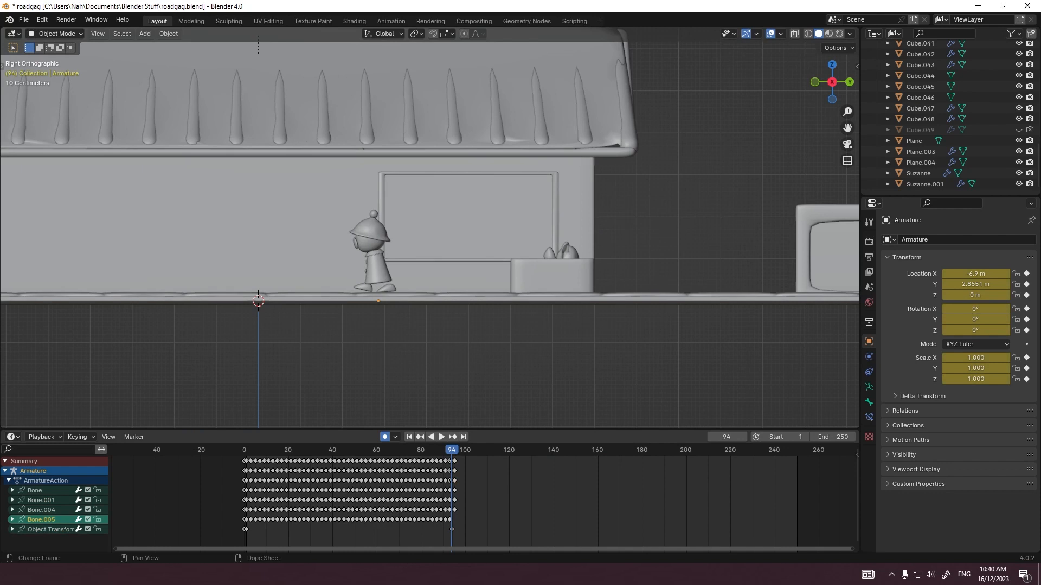
Step: Undo the keyframe deletion and the armature position key at frame 94
{"action": "scroll", "coordinate": [483, 499], "scroll_direction": "up", "scroll_amount": 6}
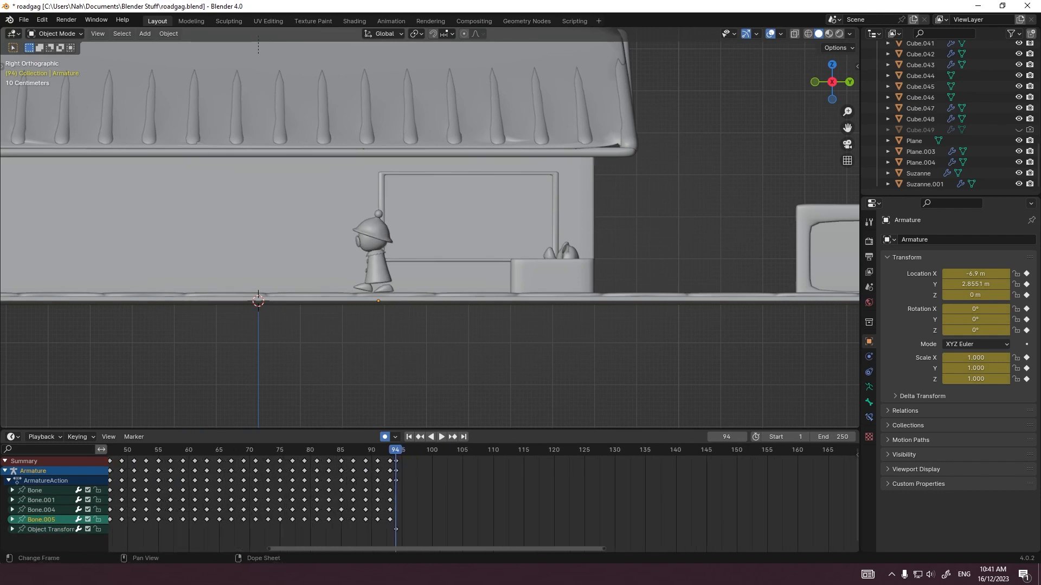
{"action": "middle_click_drag", "start_coordinate": [477, 499], "coordinate": [540, 498]}
{"action": "key", "text": "ctrl+z"}
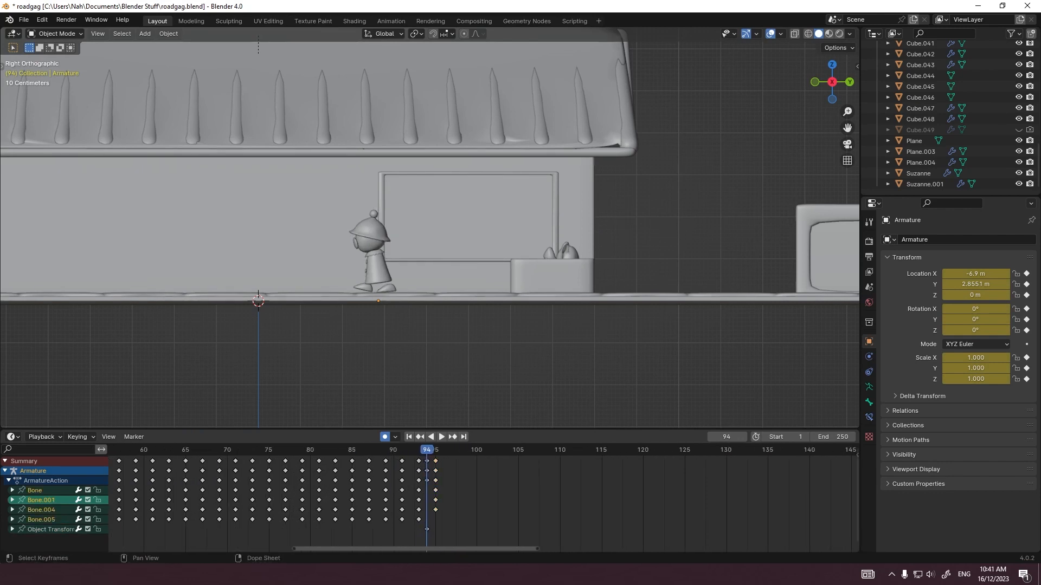
{"action": "left_click", "coordinate": [427, 530]}
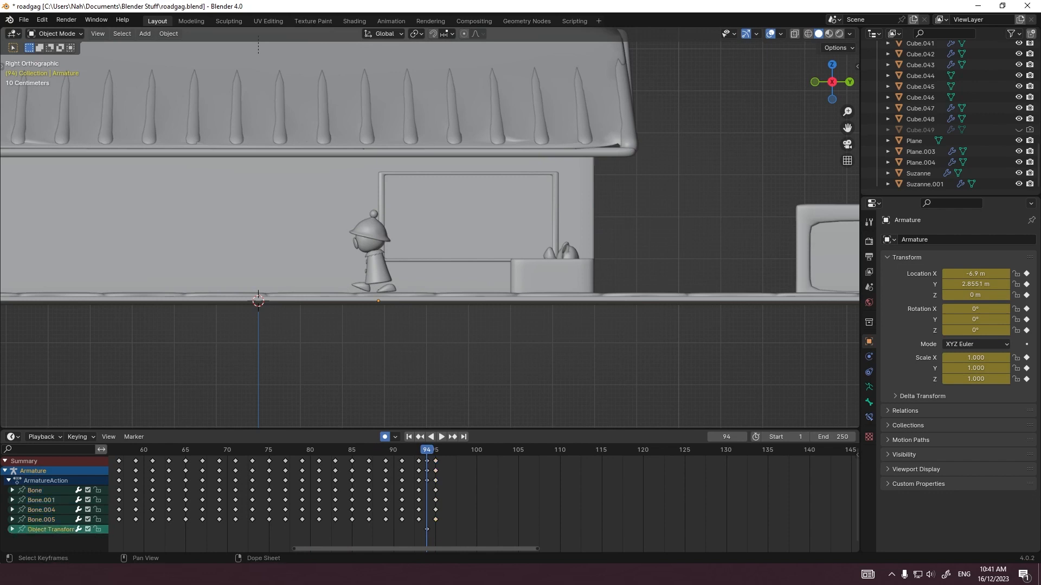
{"action": "key", "text": "ctrl+z"}
{"action": "key", "text": "Home"}
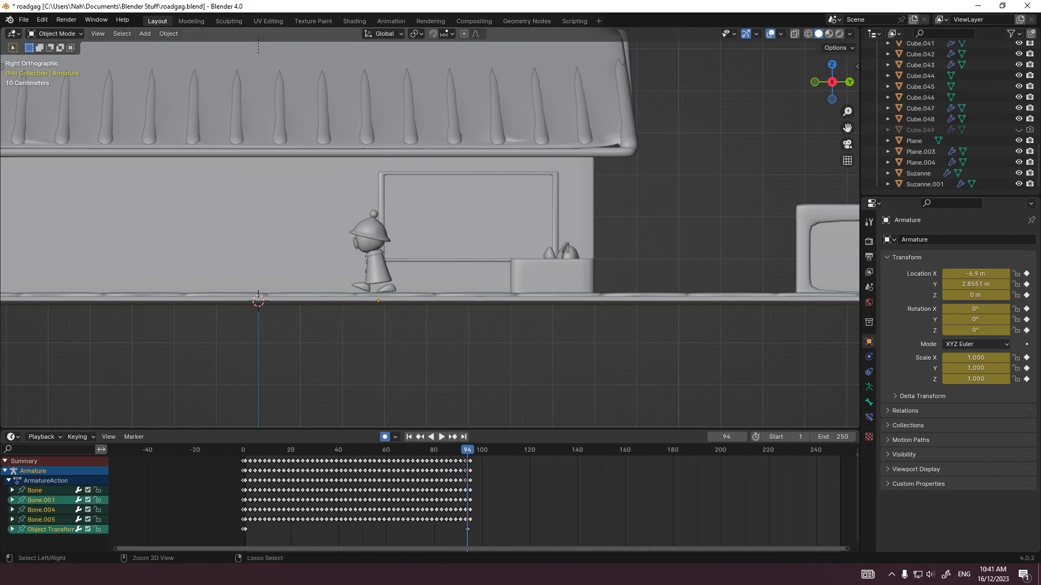
{"action": "key", "text": "ctrl+z"}
{"action": "scroll", "coordinate": [485, 499], "scroll_direction": "up", "scroll_amount": 5}
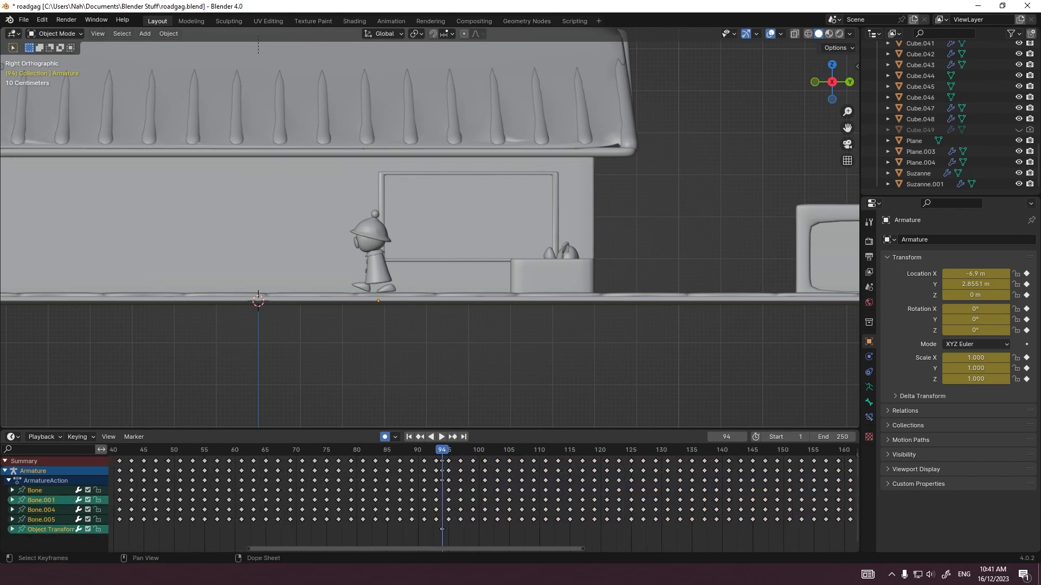
Step: Key the armature's current position at frame 95 and delete all the rig's keyframes after that frame
{"action": "key", "text": "Right"}
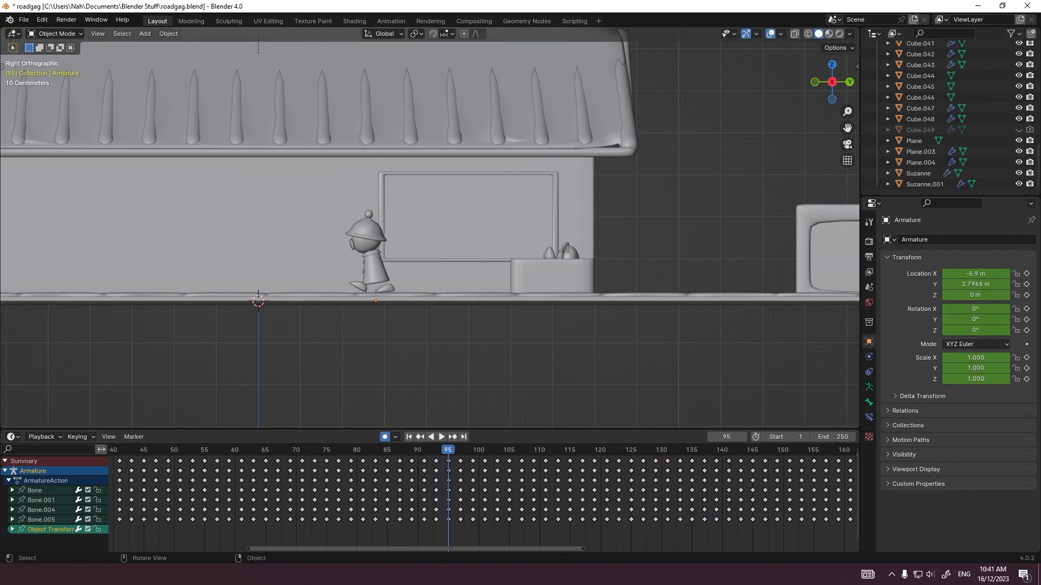
{"action": "key", "text": "g"}
{"action": "key", "text": "Return"}
{"action": "scroll", "coordinate": [483, 499], "scroll_direction": "down", "scroll_amount": 9}
{"action": "left_click_drag", "start_coordinate": [753, 539], "coordinate": [470, 450]}
{"action": "key", "text": "Delete"}
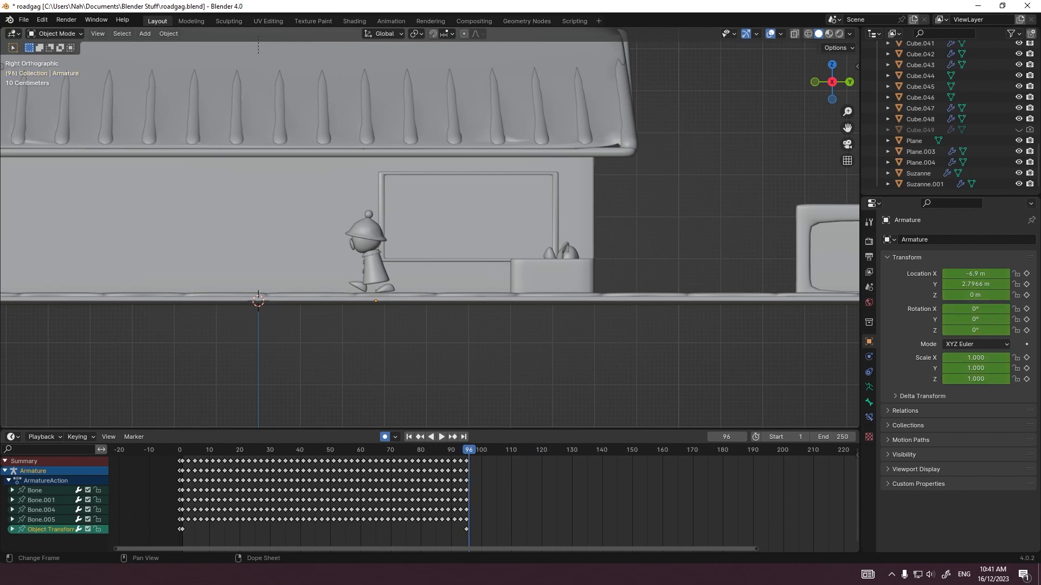
Step: Switch the armature to Pose Mode in a close side view and select the rear foot bone
{"action": "scroll", "coordinate": [430, 228], "scroll_direction": "up", "scroll_amount": 10}
{"action": "scroll", "coordinate": [430, 228], "scroll_direction": "down", "scroll_amount": 3}
{"action": "middle_click_drag", "start_coordinate": [412, 255], "coordinate": [524, 205], "text": "shift"}
{"action": "scroll", "coordinate": [523, 204], "scroll_direction": "down", "scroll_amount": 3}
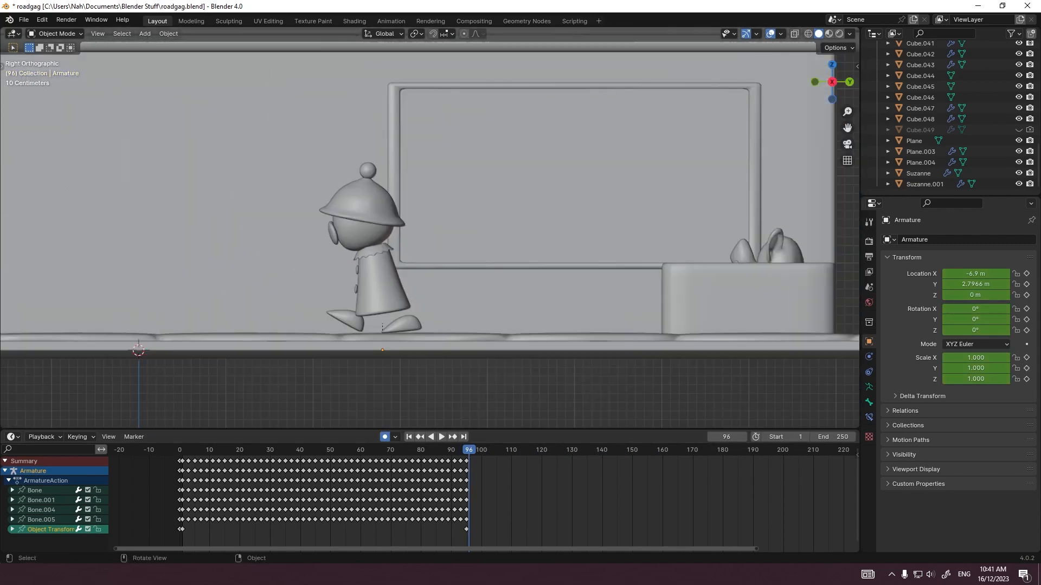
{"action": "scroll", "coordinate": [430, 235], "scroll_direction": "up", "scroll_amount": 3}
{"action": "left_click", "coordinate": [55, 34]}
{"action": "left_click", "coordinate": [54, 69]}
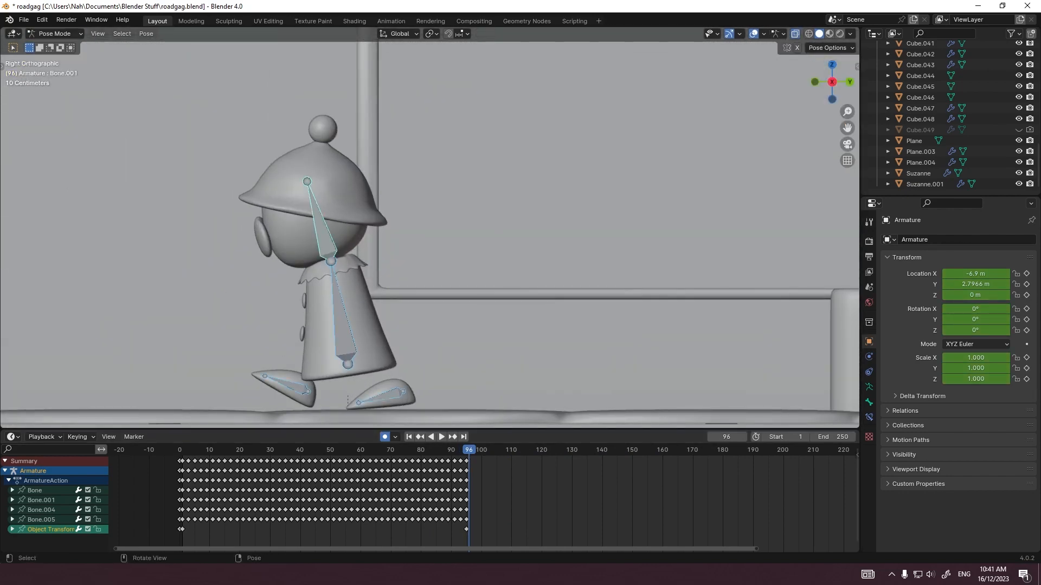
{"action": "left_click", "coordinate": [344, 324]}
{"action": "scroll", "coordinate": [485, 505], "scroll_direction": "up", "scroll_amount": 3}
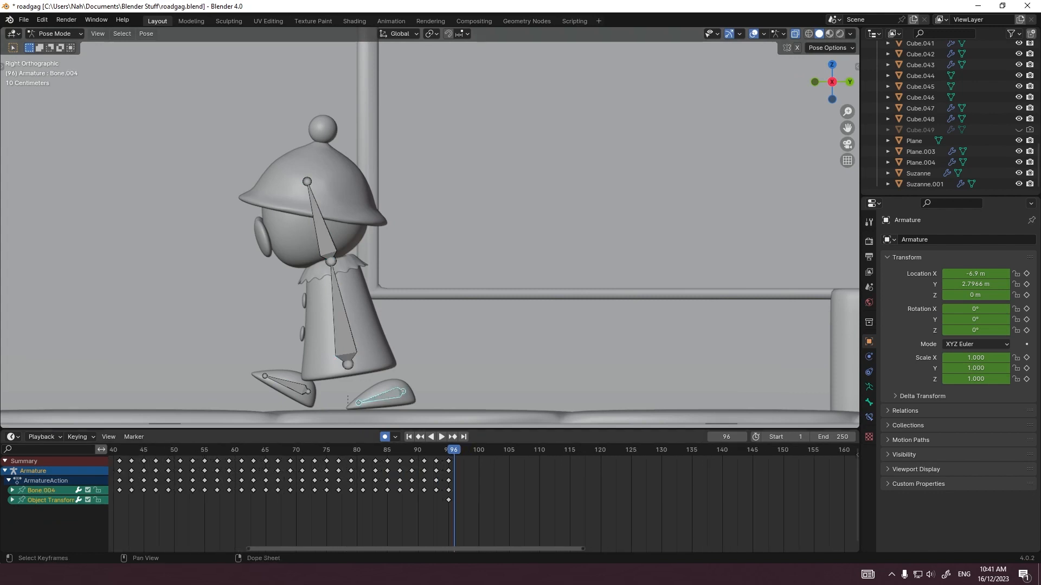
Step: Move and rotate the front foot bone at frames 96 and 97, lowering the foot flat onto the sidewalk
{"action": "key", "text": "g"}
{"action": "left_click", "coordinate": [286, 384]}
{"action": "key", "text": "Right"}
{"action": "key", "text": "r"}
{"action": "key", "text": "g"}
Step: Key the rear foot bone moving forward and rotating level from frame 96 through frame 99
{"action": "left_click", "coordinate": [381, 397]}
{"action": "key", "text": "Left"}
{"action": "key", "text": "Left"}
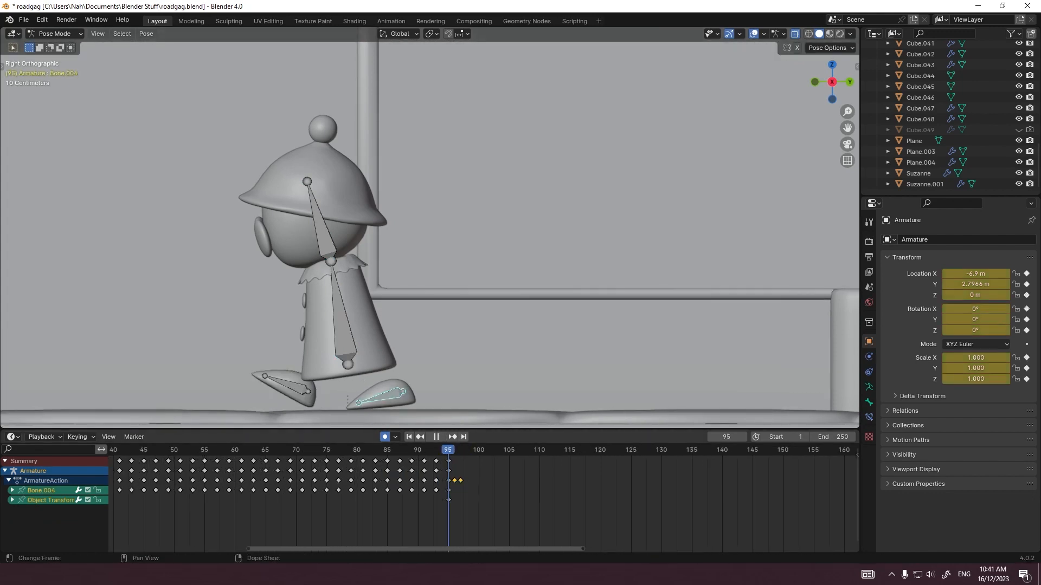
{"action": "key", "text": "Right"}
{"action": "key", "text": "Right"}
{"action": "key", "text": "Right"}
{"action": "key", "text": "g"}
{"action": "left_click", "coordinate": [420, 400]}
{"action": "key", "text": "r"}
{"action": "left_click", "coordinate": [421, 400]}
Step: Move and rotate the rear foot bone at frames 100 and 101, planting it flat on the sidewalk behind the front foot
{"action": "key", "text": "Right"}
{"action": "key", "text": "g"}
{"action": "left_click", "coordinate": [420, 397]}
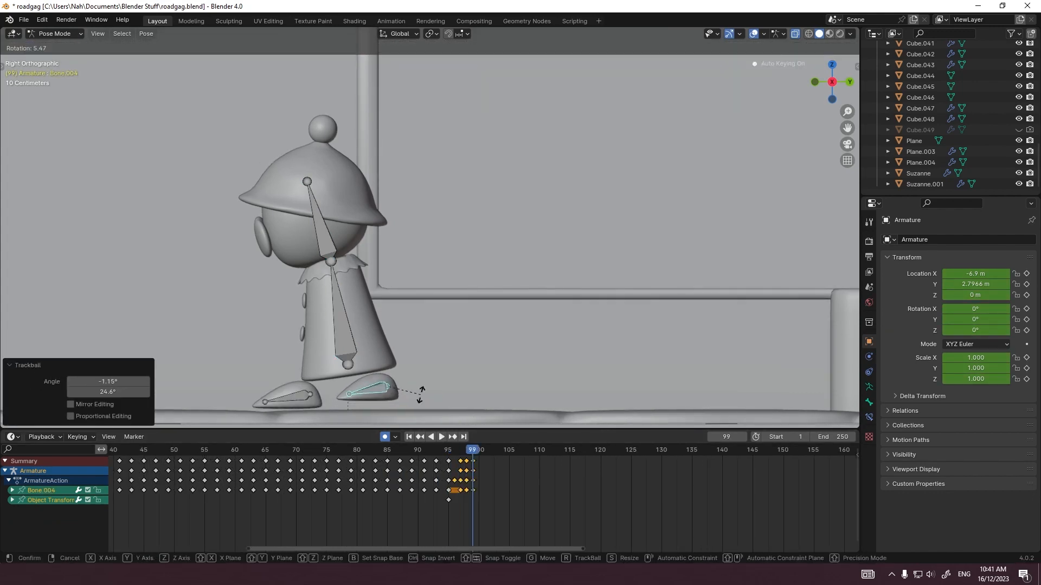
{"action": "left_click", "coordinate": [403, 412]}
{"action": "key", "text": "Right"}
{"action": "key", "text": "g"}
{"action": "left_click", "coordinate": [409, 415]}
{"action": "key", "text": "r"}
{"action": "left_click", "coordinate": [417, 416]}
{"action": "key", "text": "g"}
{"action": "left_click", "coordinate": [425, 413]}
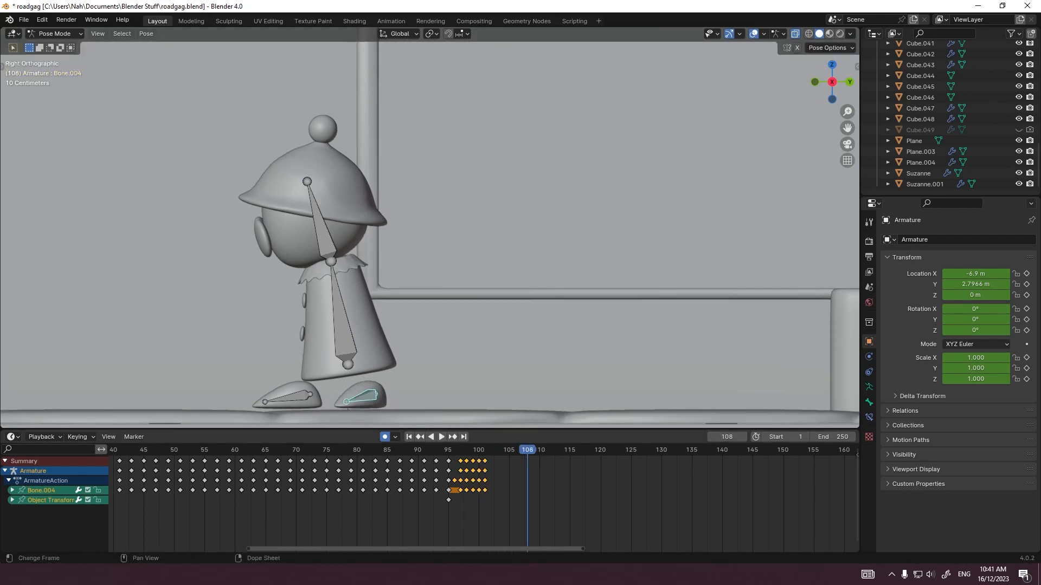
Step: Rotate the head bone slightly at frames 96 and 97 to start turning the face toward the road
{"action": "key", "text": "Right"}
{"action": "left_click", "coordinate": [329, 239]}
{"action": "key", "text": "r"}
{"action": "key", "text": "z"}
{"action": "left_click", "coordinate": [331, 242]}
{"action": "key", "text": "Right"}
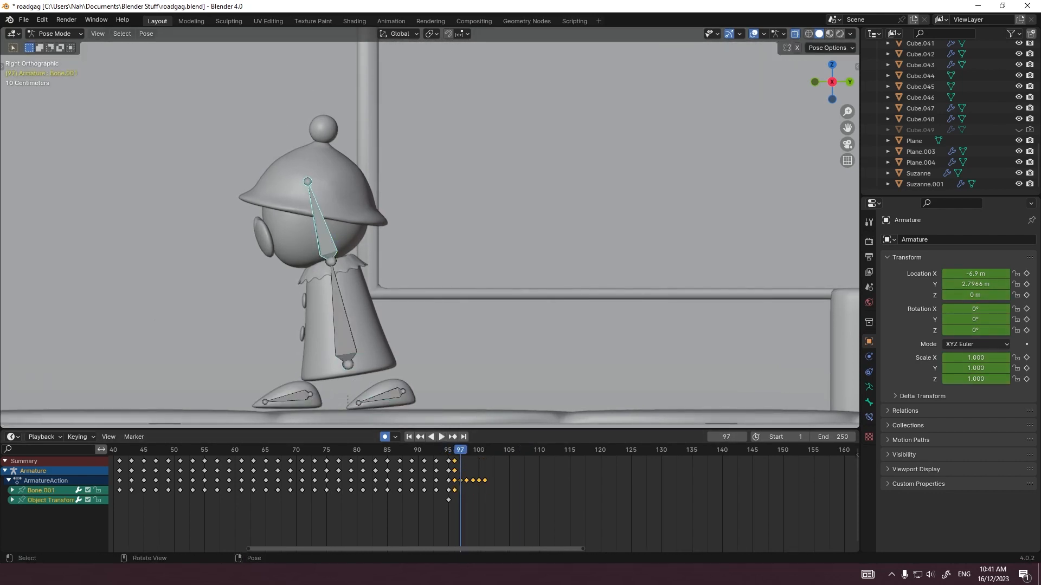
{"action": "key", "text": "r"}
{"action": "key", "text": "r"}
{"action": "left_click", "coordinate": [332, 242]}
Step: Rotate the body bone slightly at frame 97 and copy its frame 95 keyframe to frame 96
{"action": "left_click", "coordinate": [344, 320]}
{"action": "key", "text": "r"}
{"action": "key", "text": "r"}
{"action": "left_click", "coordinate": [347, 321]}
{"action": "key", "text": "Right"}
{"action": "left_click", "coordinate": [454, 451]}
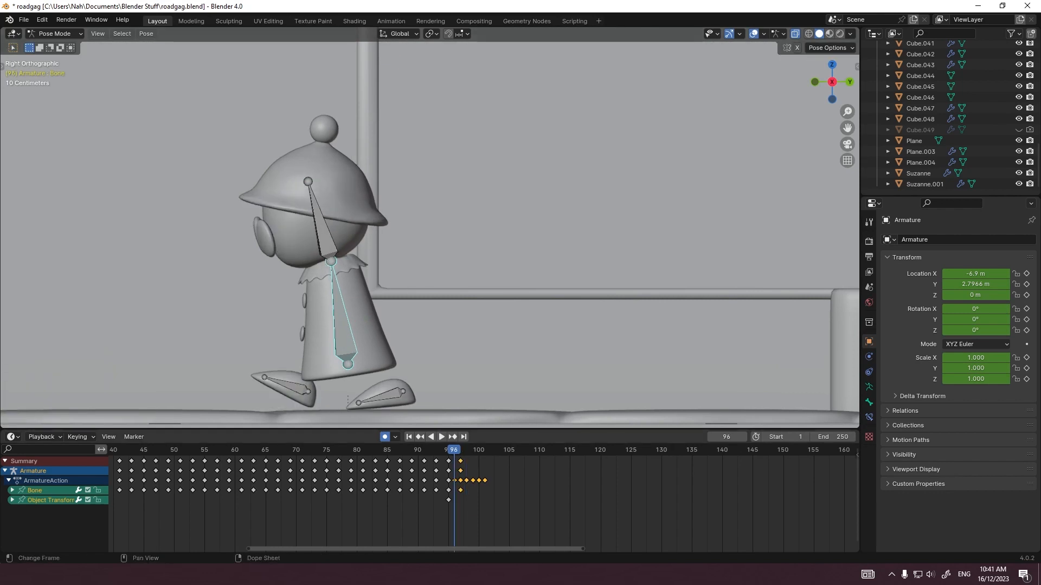
{"action": "left_click", "coordinate": [449, 490]}
{"action": "key", "text": "ctrl+c"}
{"action": "key", "text": "ctrl+v"}
Step: Move and rotate the body bone at frames 98 and 99, straightening the torso and turning it toward the road
{"action": "key", "text": "Right"}
{"action": "key", "text": "Right"}
{"action": "key", "text": "g"}
{"action": "left_click", "coordinate": [429, 392]}
{"action": "key", "text": "r"}
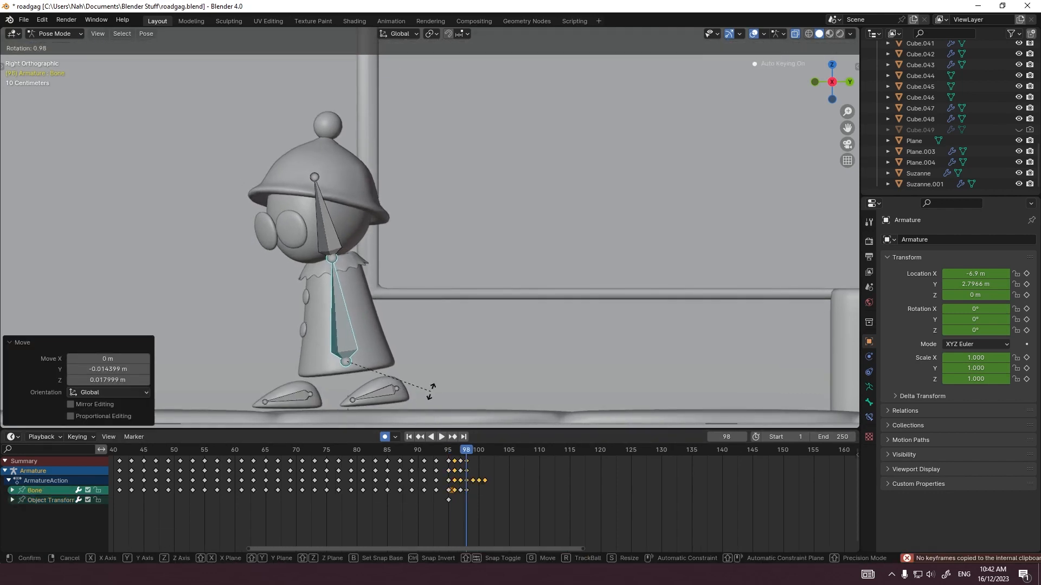
{"action": "left_click", "coordinate": [430, 391]}
{"action": "key", "text": "Right"}
{"action": "key", "text": "g"}
{"action": "left_click", "coordinate": [427, 390]}
{"action": "key", "text": "r"}
{"action": "left_click", "coordinate": [427, 390]}
{"action": "key", "text": "g"}
{"action": "left_click", "coordinate": [427, 390]}
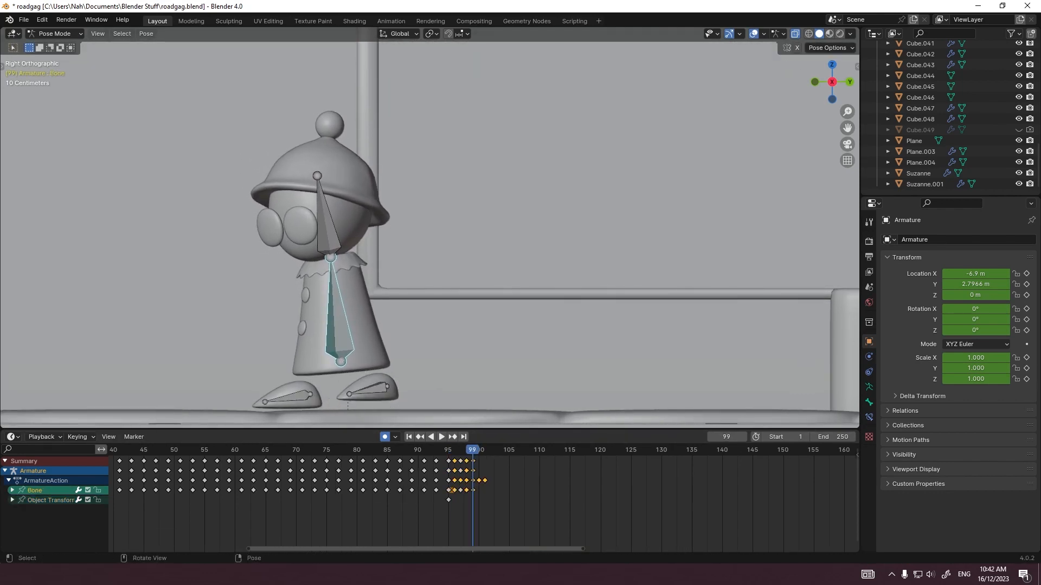
{"action": "key", "text": "g"}
{"action": "left_click", "coordinate": [427, 390]}
Step: Continue straightening and turning the body bone toward the road at frames 100, 101 and 102
{"action": "key", "text": "Right"}
{"action": "key", "text": "g"}
{"action": "left_click", "coordinate": [427, 390]}
{"action": "key", "text": "Right"}
{"action": "key", "text": "r"}
{"action": "left_click", "coordinate": [427, 391]}
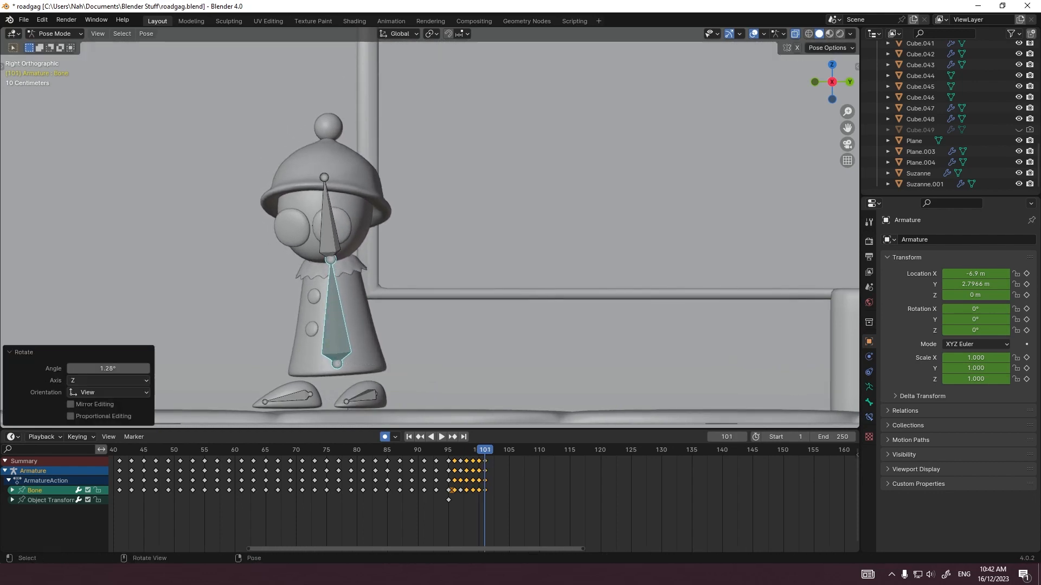
{"action": "key", "text": "Right"}
{"action": "key", "text": "r"}
{"action": "left_click", "coordinate": [425, 390]}
{"action": "key", "text": "g"}
{"action": "left_click", "coordinate": [425, 391]}
Step: Rotate the head bone at frames 98 and 99, turning the face farther toward the road
{"action": "key", "text": "Left"}
{"action": "key", "text": "Left"}
{"action": "left_click", "coordinate": [326, 233]}
{"action": "key", "text": "Left"}
{"action": "key", "text": "Left"}
{"action": "key", "text": "Left"}
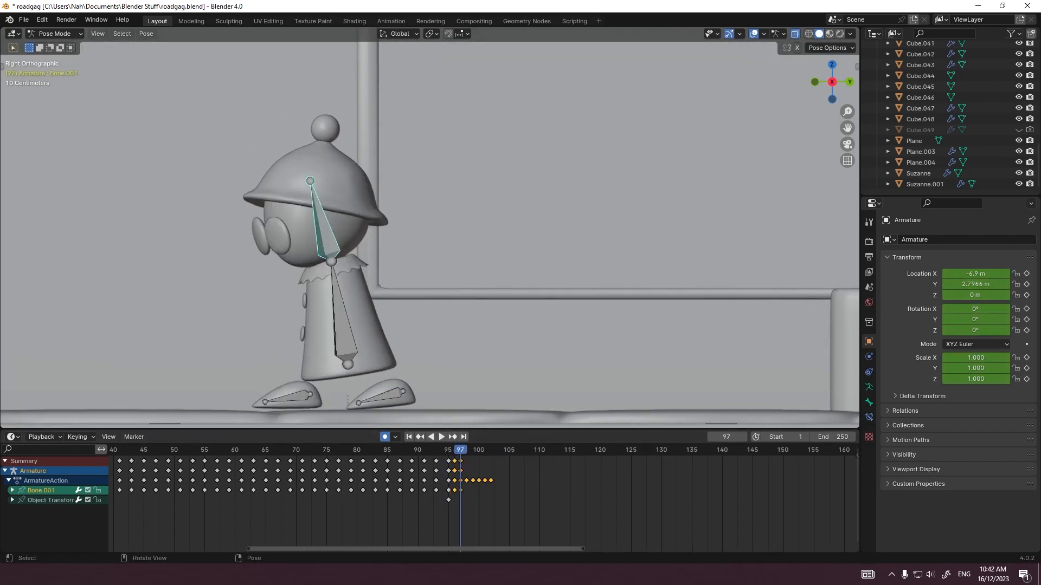
{"action": "key", "text": "Right"}
{"action": "key", "text": "r"}
{"action": "left_click", "coordinate": [326, 233]}
{"action": "key", "text": "Right"}
{"action": "key", "text": "r"}
{"action": "left_click", "coordinate": [327, 233]}
Step: Rotate the head bone through frames 100 to 102 to finish the turn, and play the motion from frame 95
{"action": "key", "text": "Right"}
{"action": "key", "text": "r"}
{"action": "left_click", "coordinate": [326, 233]}
{"action": "key", "text": "Right"}
{"action": "key", "text": "r"}
{"action": "left_click", "coordinate": [326, 233]}
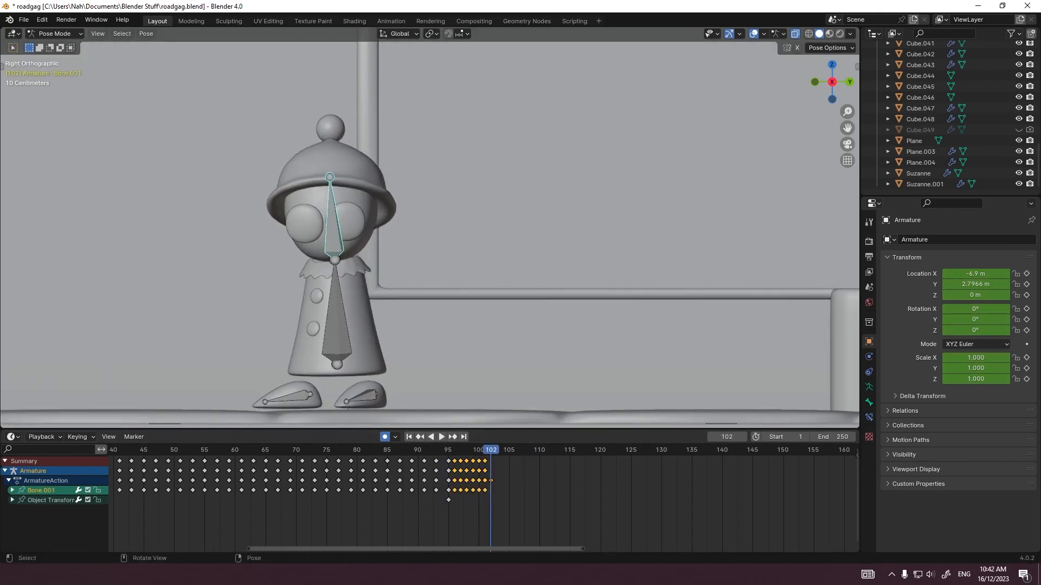
{"action": "key", "text": "r"}
{"action": "key", "text": "r"}
{"action": "left_click", "coordinate": [326, 233]}
{"action": "left_click", "coordinate": [449, 450]}
{"action": "key", "text": "space"}
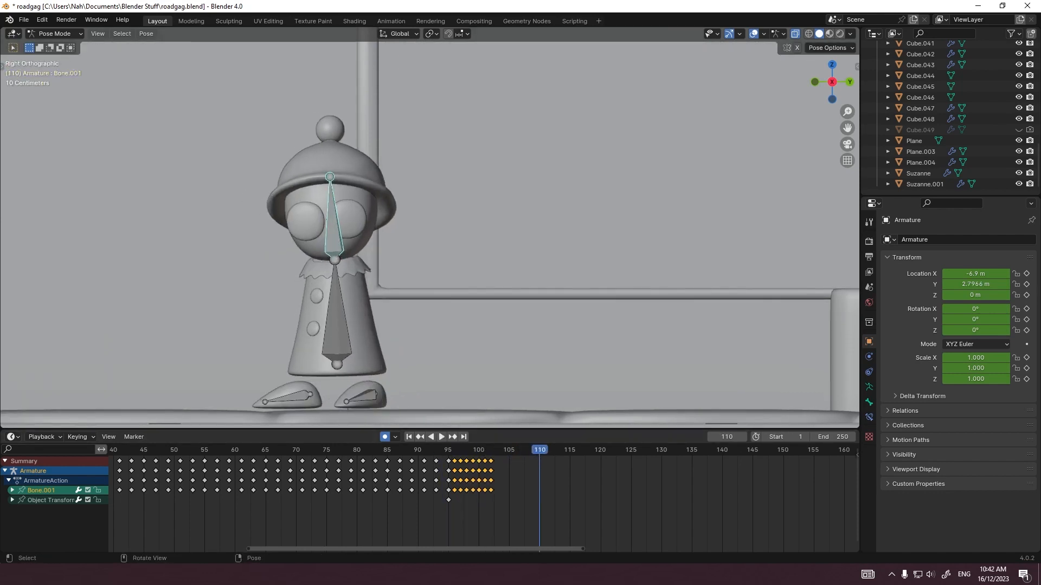
Step: Save the file and play the walk and turn through the camera from frame 64
{"action": "key", "text": "KP_0"}
{"action": "scroll", "coordinate": [430, 228], "scroll_direction": "up", "scroll_amount": 4}
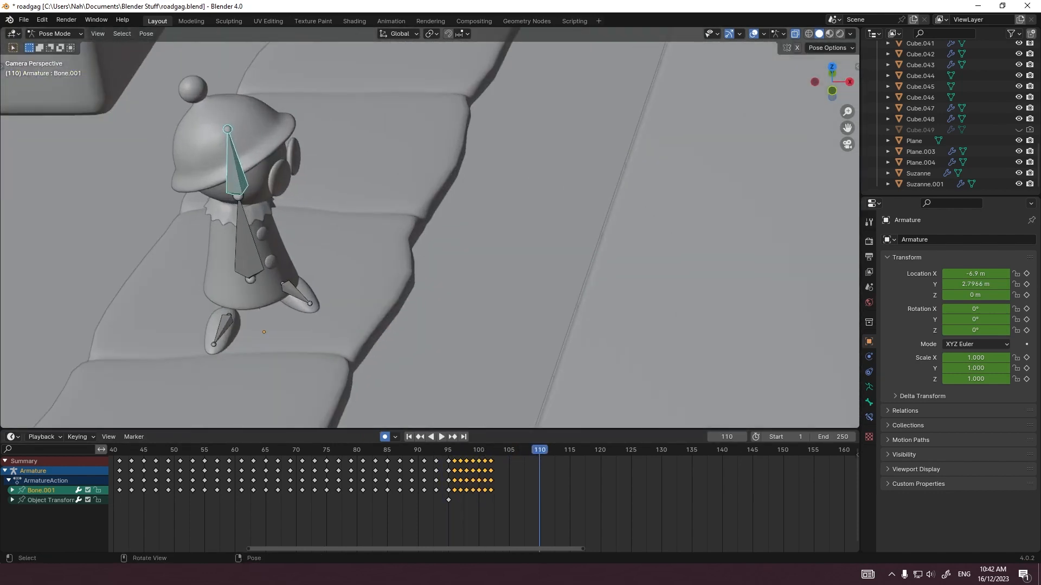
{"action": "key", "text": "ctrl+s"}
{"action": "scroll", "coordinate": [485, 504], "scroll_direction": "down", "scroll_amount": 5}
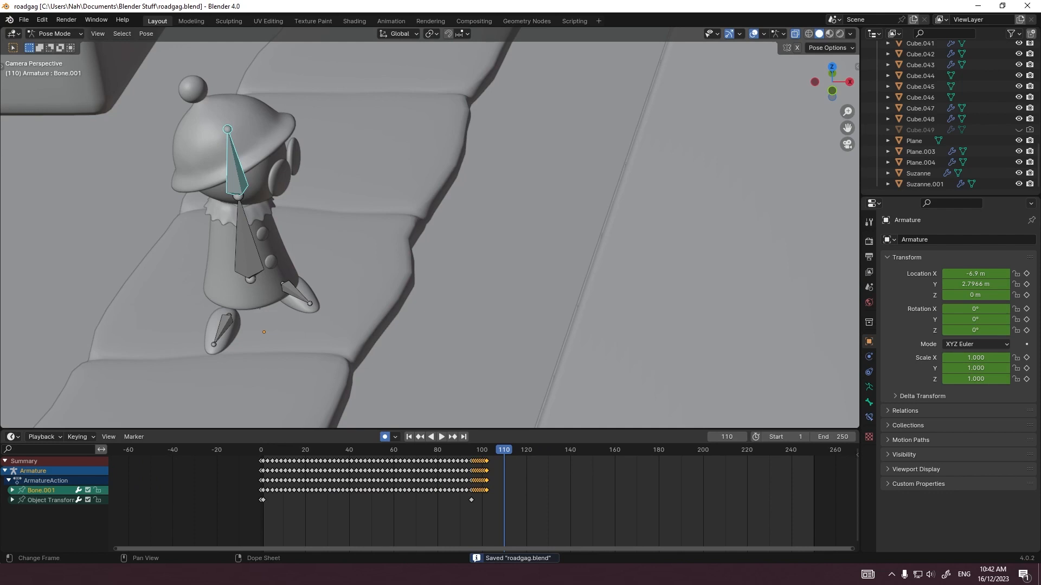
{"action": "left_click", "coordinate": [403, 449]}
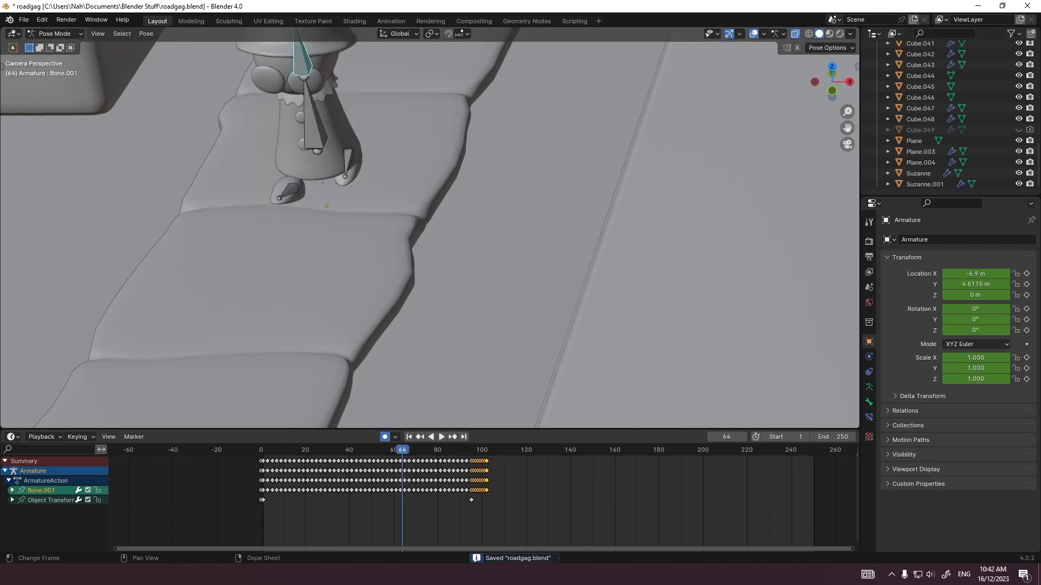
{"action": "key", "text": "space"}
{"action": "scroll", "coordinate": [430, 228], "scroll_direction": "down", "scroll_amount": 5}
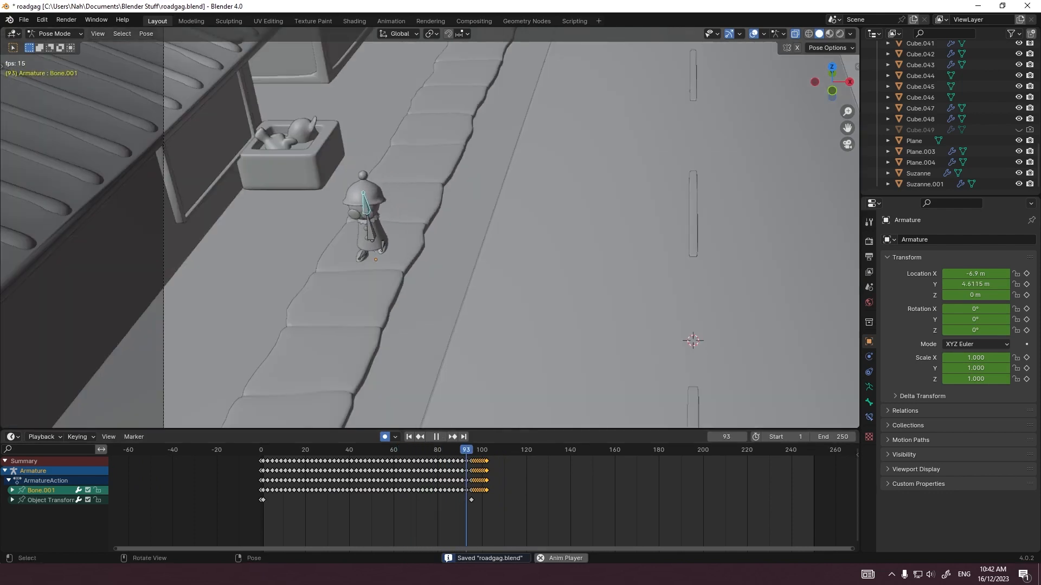
{"action": "scroll", "coordinate": [430, 228], "scroll_direction": "up", "scroll_amount": 5}
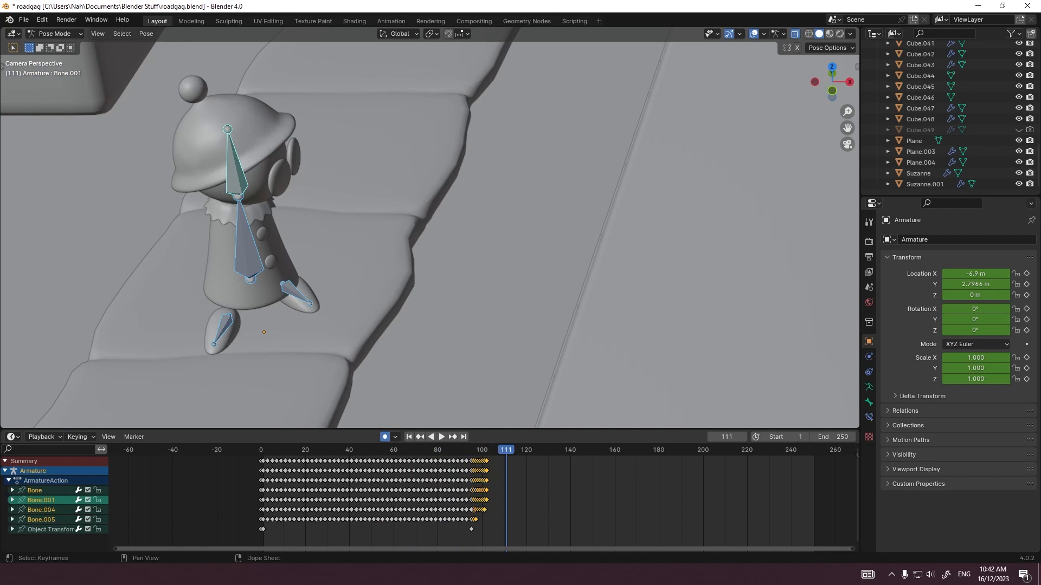
Step: Scale the turn keyframes of all bones by 2 in time from frame 95, play the motion and save the file
{"action": "left_click", "coordinate": [485, 530]}
{"action": "scroll", "coordinate": [484, 526], "scroll_direction": "up", "scroll_amount": 14}
{"action": "left_click_drag", "start_coordinate": [531, 481], "coordinate": [446, 453]}
{"action": "left_click", "coordinate": [441, 450]}
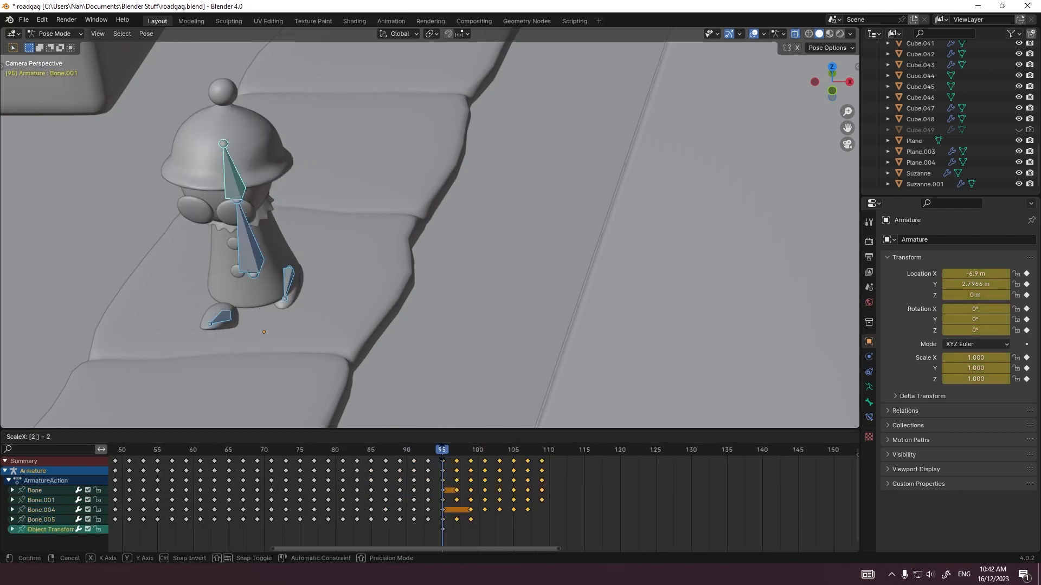
{"action": "key", "text": "Return"}
{"action": "key", "text": "space"}
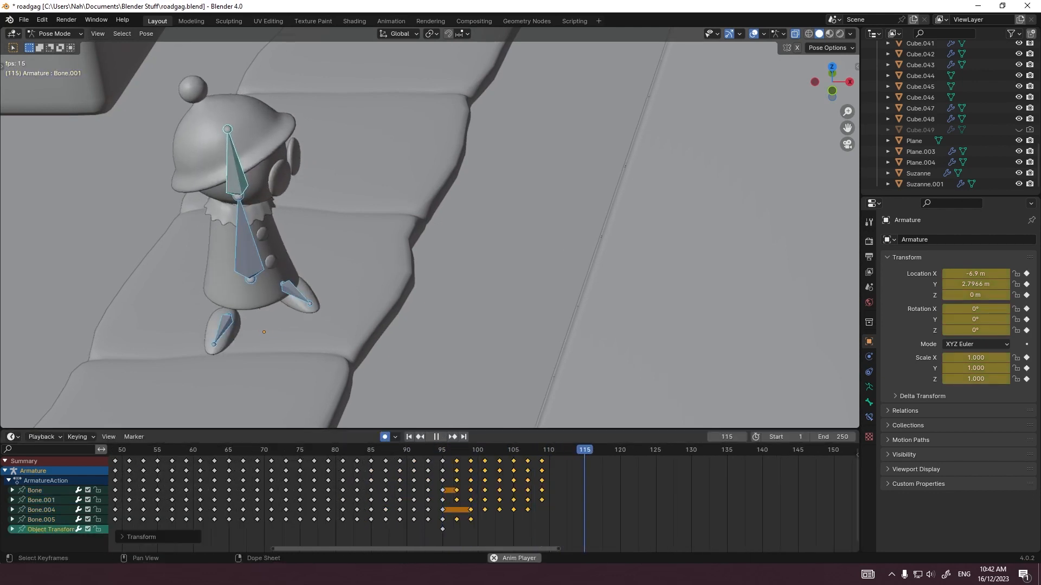
{"action": "scroll", "coordinate": [483, 498], "scroll_direction": "down", "scroll_amount": 9}
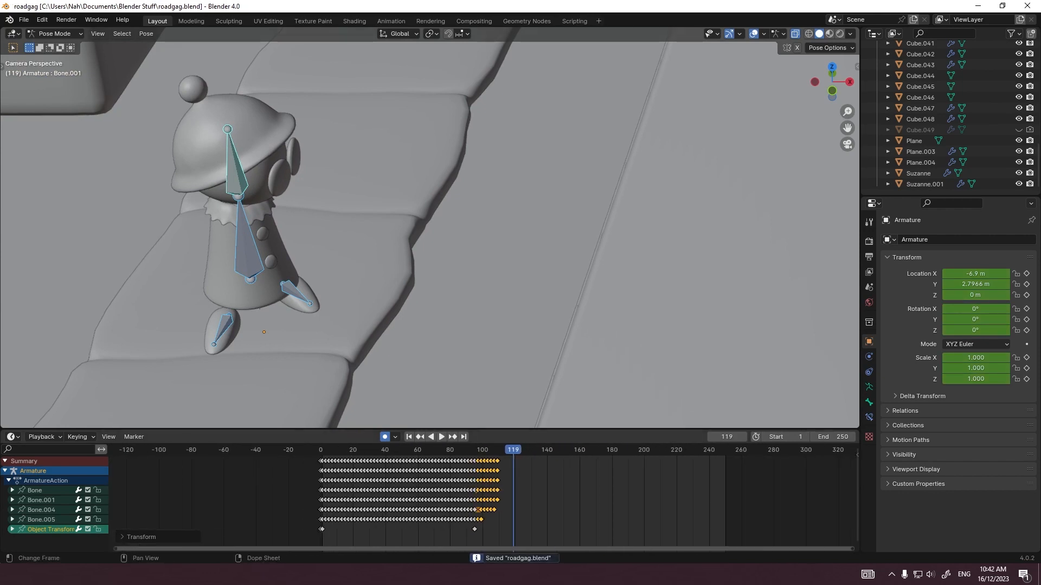
{"action": "left_click_drag", "start_coordinate": [576, 532], "coordinate": [126, 445]}
{"action": "right_click", "coordinate": [441, 503]}
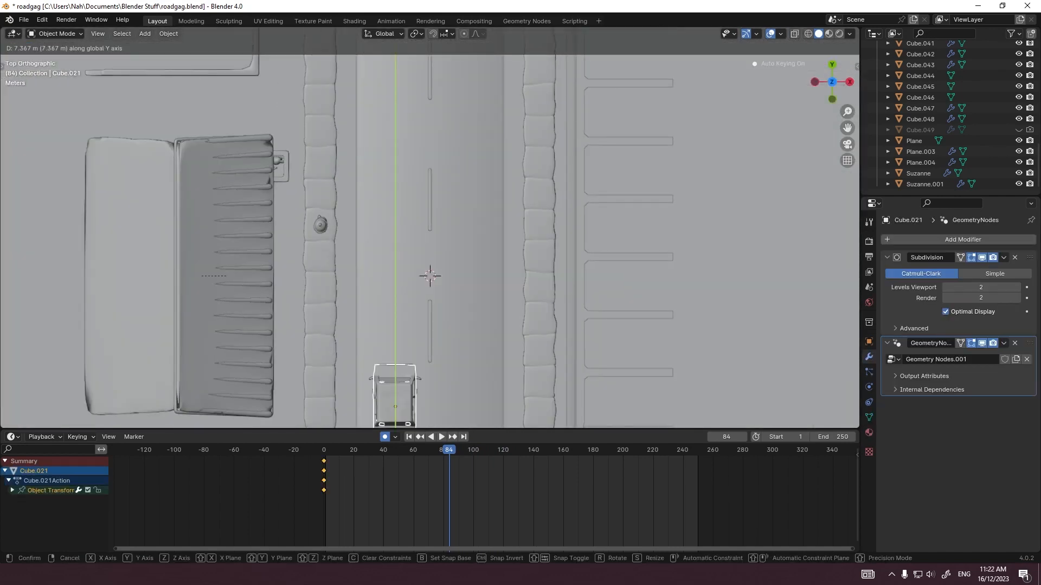
Step: Move the car about 17.64 m along Y to beside the figure at frame 86, and move it back and rotate it at frame 84
{"action": "key", "text": "Escape"}
{"action": "key", "text": "g"}
{"action": "left_click", "coordinate": [439, 190]}
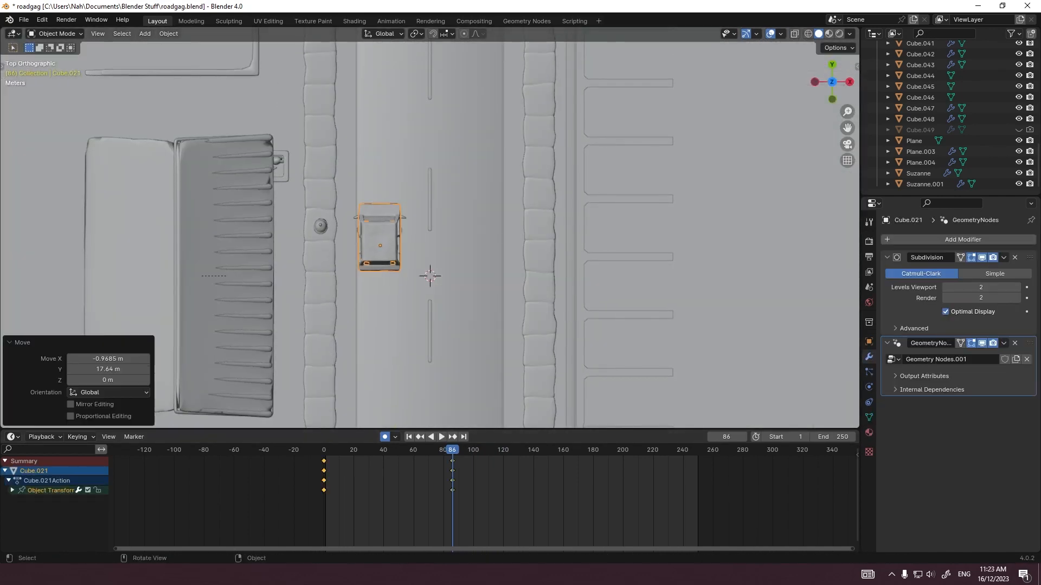
{"action": "key", "text": "Left"}
{"action": "key", "text": "Left"}
{"action": "scroll", "coordinate": [417, 284], "scroll_direction": "up", "scroll_amount": 1}
{"action": "key", "text": "g"}
{"action": "left_click", "coordinate": [417, 291]}
{"action": "key", "text": "r"}
{"action": "left_click", "coordinate": [413, 297]}
Step: Move the car farther back along the road at frames 82 and 80, rotating it at frame 80 to straighten it
{"action": "key", "text": "Left"}
{"action": "key", "text": "Left"}
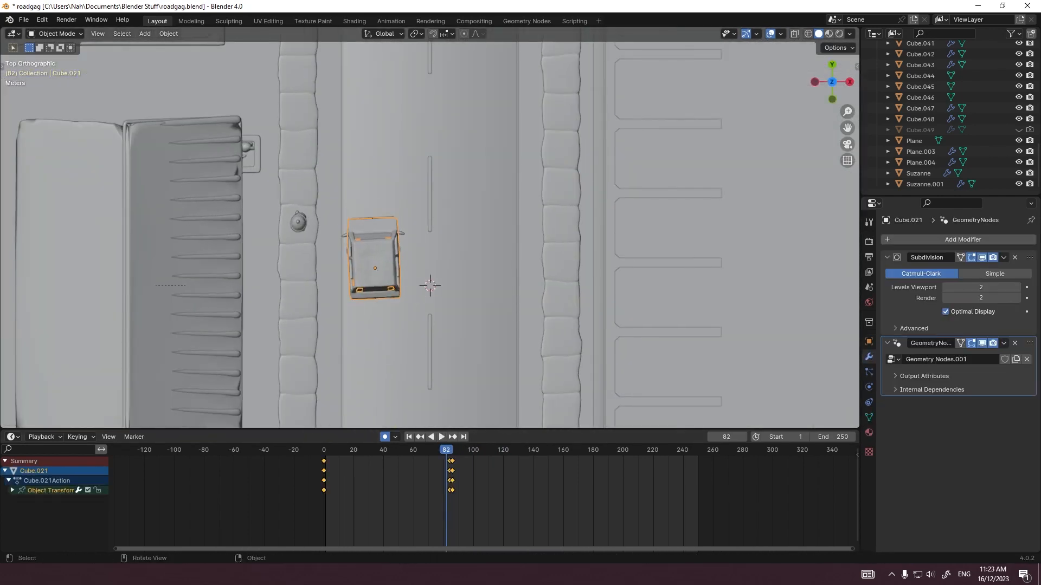
{"action": "key", "text": "g"}
{"action": "left_click", "coordinate": [408, 313]}
{"action": "key", "text": "Left"}
{"action": "key", "text": "Left"}
{"action": "key", "text": "g"}
{"action": "left_click", "coordinate": [418, 327]}
{"action": "key", "text": "r"}
{"action": "left_click", "coordinate": [480, 332]}
{"action": "key", "text": "r"}
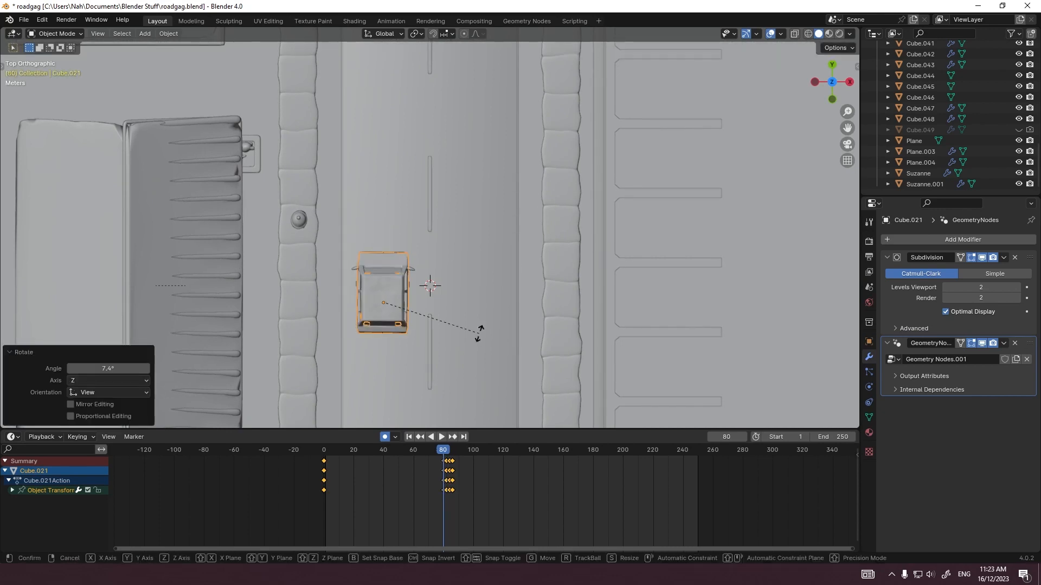
{"action": "left_click", "coordinate": [481, 331]}
Step: Insert a keyframe for the car and play its approach from the first frame in top view
{"action": "key", "text": "i"}
{"action": "key", "text": "shift+Left"}
{"action": "key", "text": "space"}
{"action": "scroll", "coordinate": [441, 216], "scroll_direction": "down", "scroll_amount": 2}
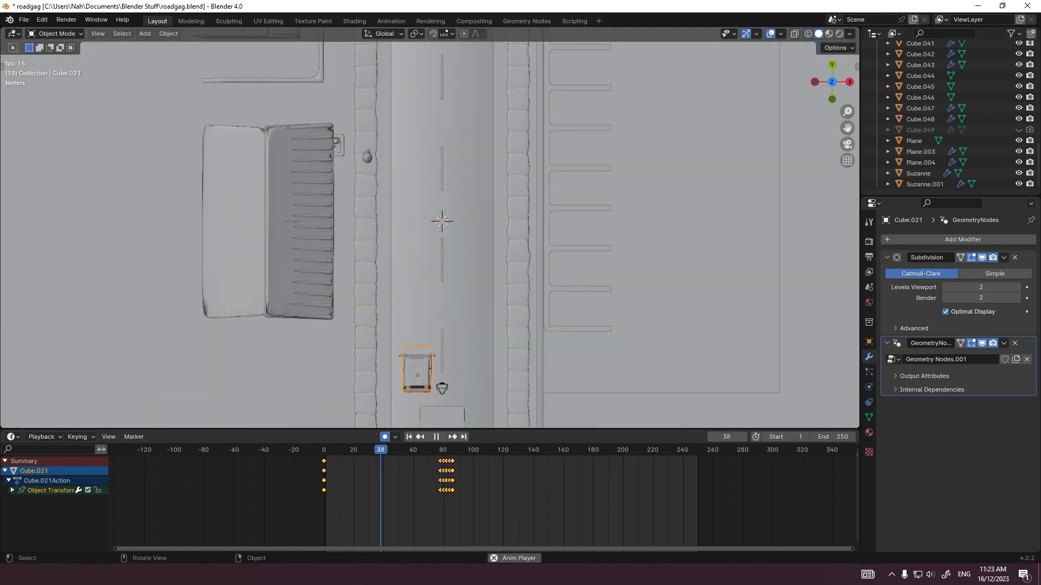
{"action": "key", "text": "space"}
Step: Spread the car's stopping keyframes out to frames 75, 77, 80, 83 and 87, and play the animation
{"action": "left_click_drag", "start_coordinate": [465, 450], "coordinate": [459, 450]}
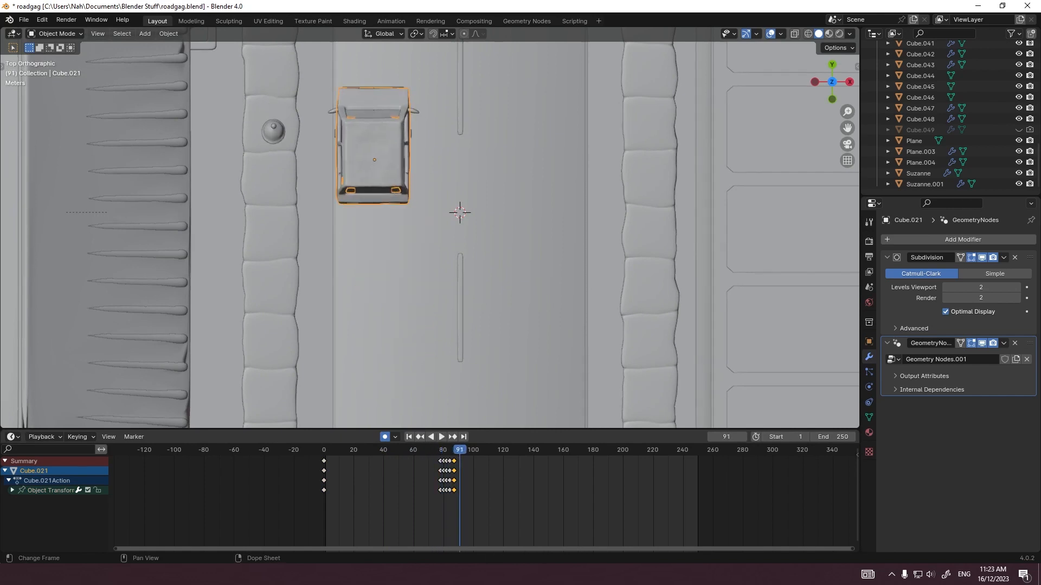
{"action": "scroll", "coordinate": [456, 402], "scroll_direction": "up", "scroll_amount": 1}
{"action": "scroll", "coordinate": [428, 499], "scroll_direction": "up", "scroll_amount": 7}
{"action": "left_click_drag", "start_coordinate": [371, 509], "coordinate": [396, 465]}
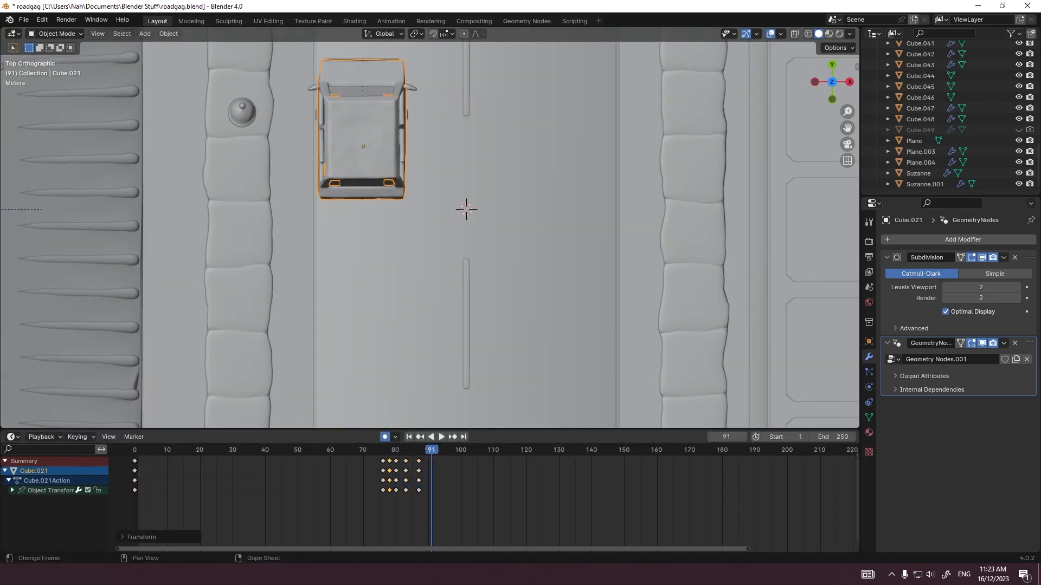
{"action": "left_click_drag", "start_coordinate": [378, 507], "coordinate": [392, 458]}
{"action": "key", "text": "g"}
{"action": "left_click", "coordinate": [389, 461]}
{"action": "scroll", "coordinate": [433, 498], "scroll_direction": "down", "scroll_amount": 3}
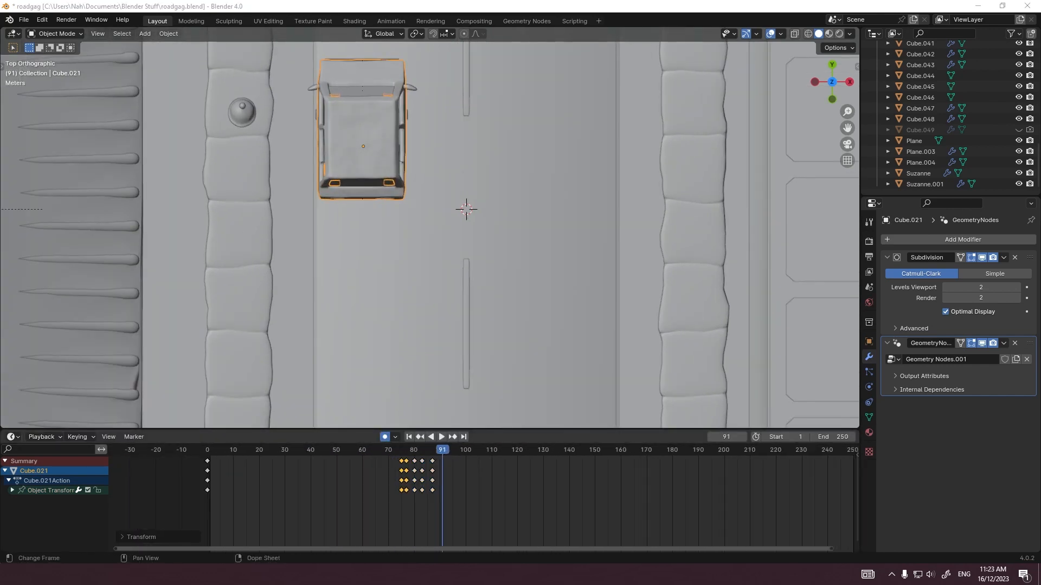
{"action": "key", "text": "shift+Left"}
{"action": "key", "text": "space"}
{"action": "scroll", "coordinate": [430, 336], "scroll_direction": "down", "scroll_amount": 5}
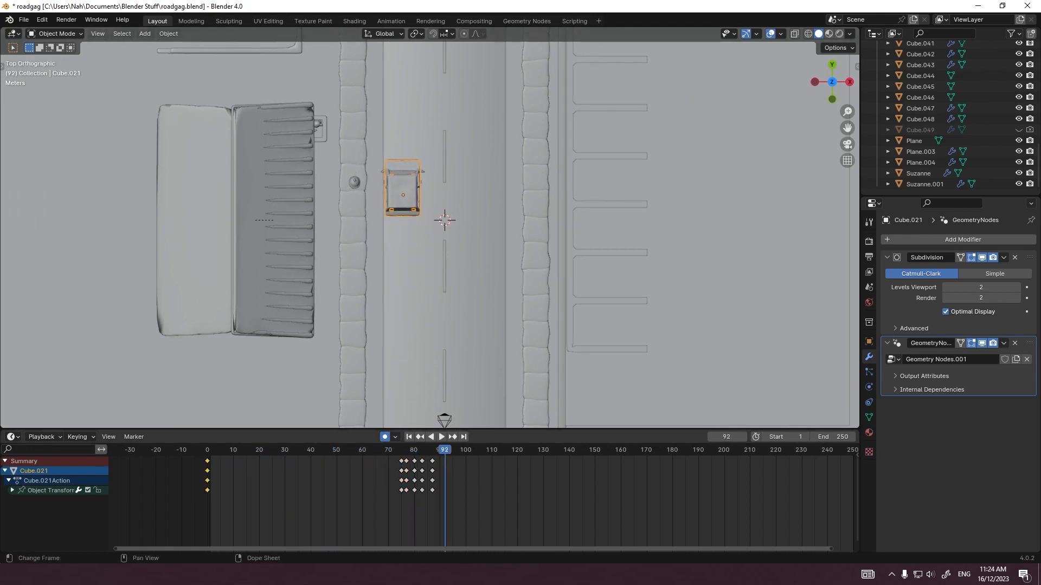
Step: Apply a keyframe option to the car's keyframes at frames 0 and 75, and play the animation through the camera
{"action": "right_click", "coordinate": [207, 490]}
{"action": "left_click", "coordinate": [249, 421]}
{"action": "left_click_drag", "start_coordinate": [241, 450], "coordinate": [255, 450]}
{"action": "right_click", "coordinate": [402, 490]}
{"action": "left_click", "coordinate": [442, 422]}
{"action": "key", "text": "shift+Left"}
{"action": "key", "text": "space"}
{"action": "key", "text": "KP_0"}
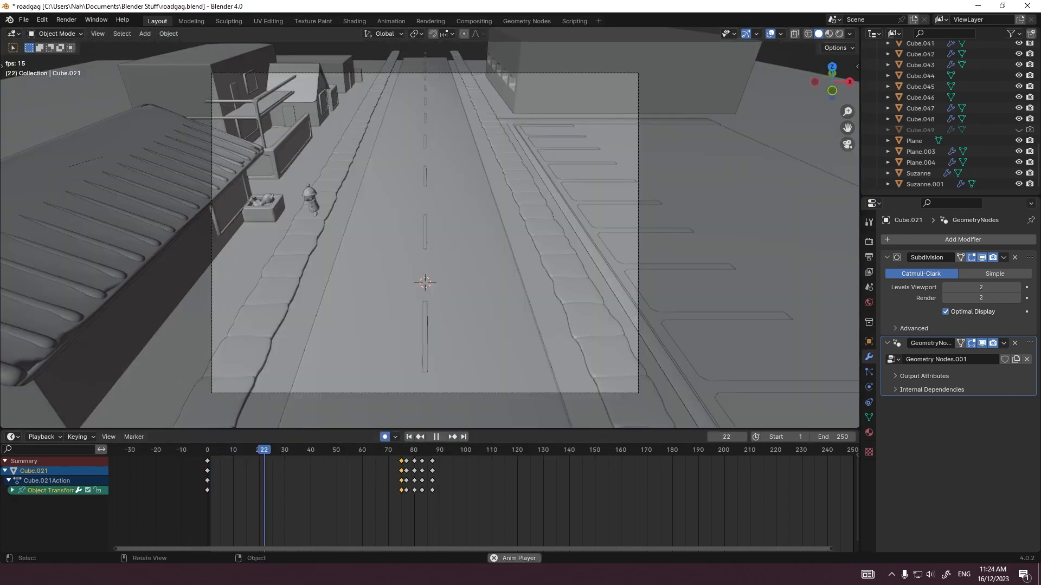
Step: Move the car's first keyframe to frame 18 and play the animation from about frame 10
{"action": "key", "text": "space"}
{"action": "left_click", "coordinate": [207, 461]}
{"action": "key", "text": "g"}
{"action": "left_click", "coordinate": [254, 461]}
{"action": "left_click", "coordinate": [233, 450]}
{"action": "key", "text": "space"}
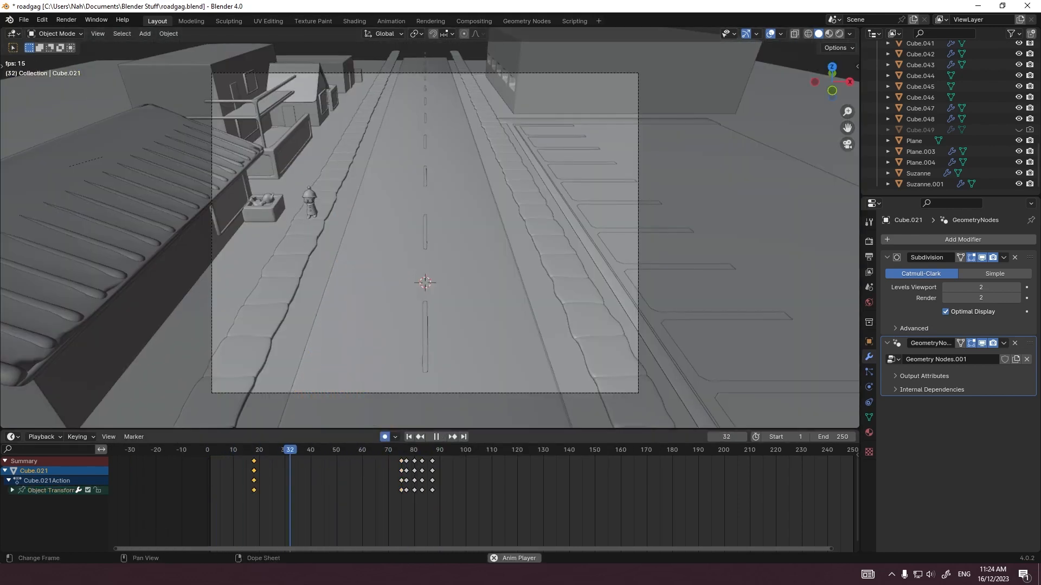
Step: Retime the car's keyframes, placing the first at frame 27 and the stopping ones at frames 70, 72, 75 and 80, and play
{"action": "key", "text": "space"}
{"action": "left_click_drag", "start_coordinate": [430, 461], "coordinate": [430, 458]}
{"action": "key", "text": "g"}
{"action": "left_click", "coordinate": [422, 455]}
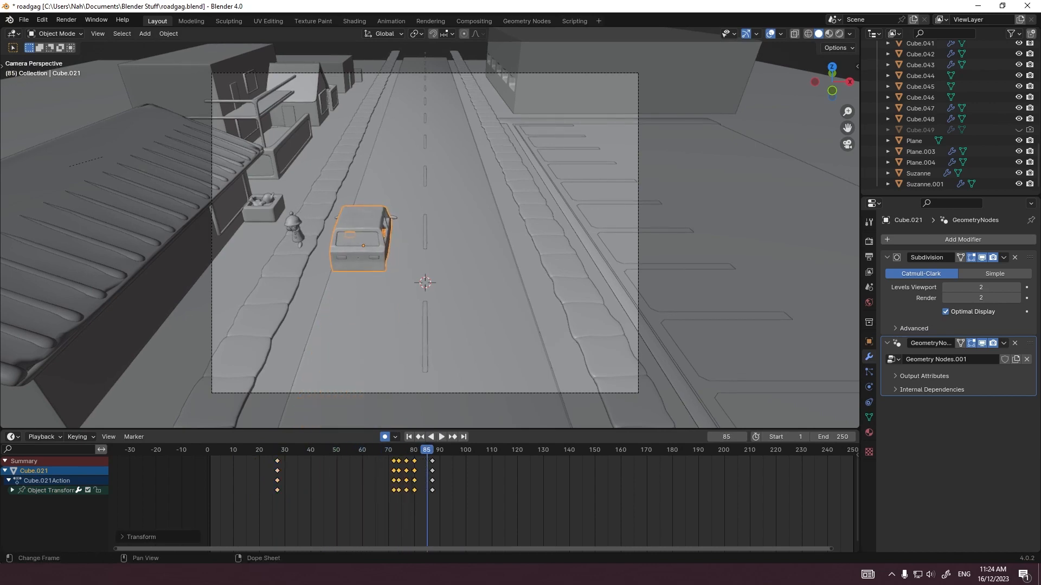
{"action": "scroll", "coordinate": [430, 227], "scroll_direction": "up", "scroll_amount": 3}
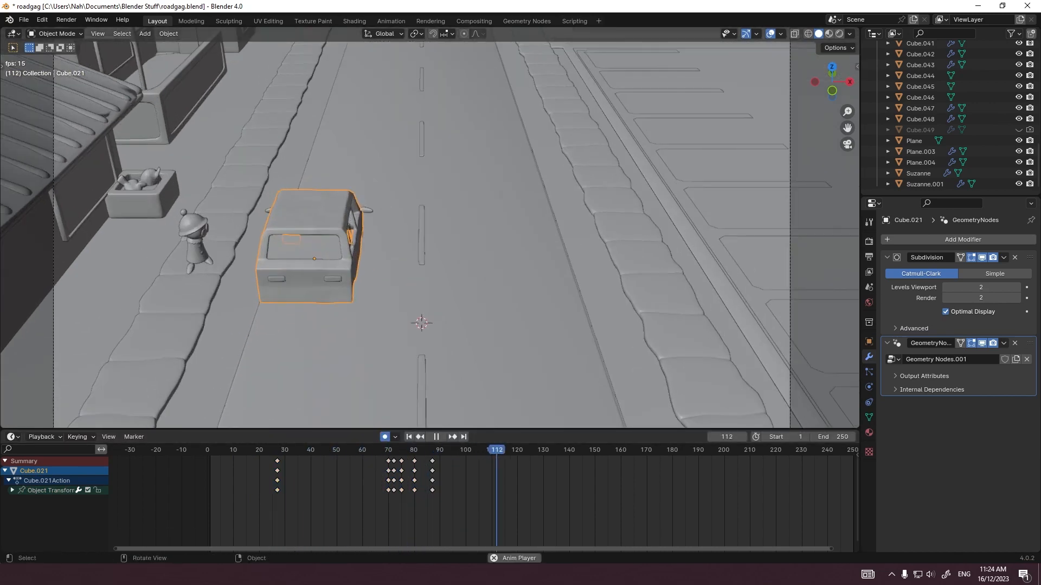
{"action": "key", "text": "space"}
Step: Examine the stopped car beside the figure and replay its approach through the camera
{"action": "middle_click_drag", "start_coordinate": [430, 217], "coordinate": [439, 249]}
{"action": "key", "text": "Down"}
{"action": "key", "text": "Down"}
{"action": "key", "text": "Down"}
{"action": "key", "text": "Down"}
{"action": "key", "text": "Down"}
{"action": "key", "text": "Down"}
{"action": "scroll", "coordinate": [430, 228], "scroll_direction": "up", "scroll_amount": 2}
{"action": "key", "text": "KP_0"}
{"action": "key", "text": "space"}
{"action": "scroll", "coordinate": [428, 499], "scroll_direction": "up", "scroll_amount": 1}
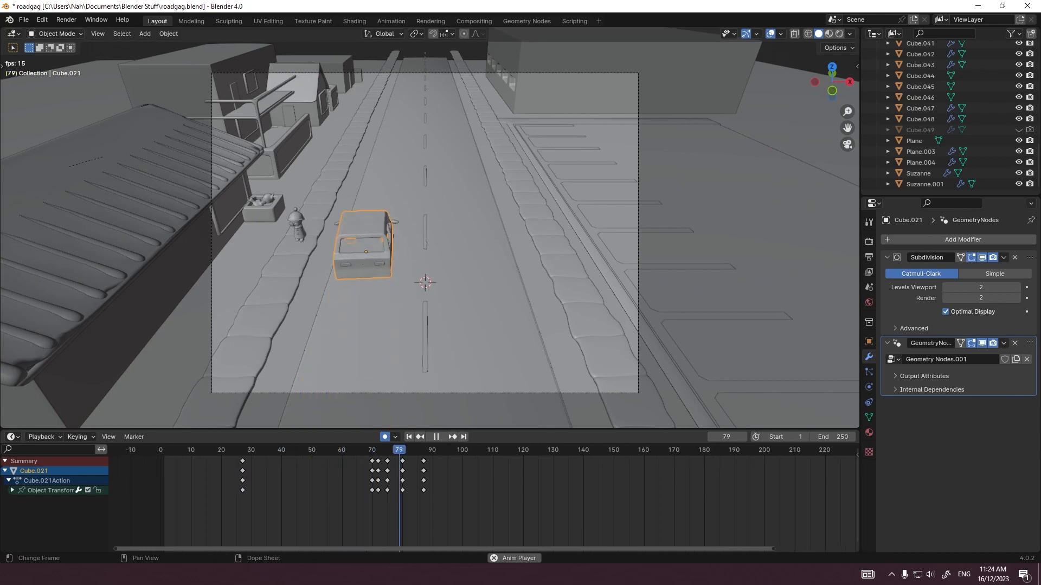
{"action": "key", "text": "g"}
{"action": "key", "text": "y"}
{"action": "key", "text": "Return"}
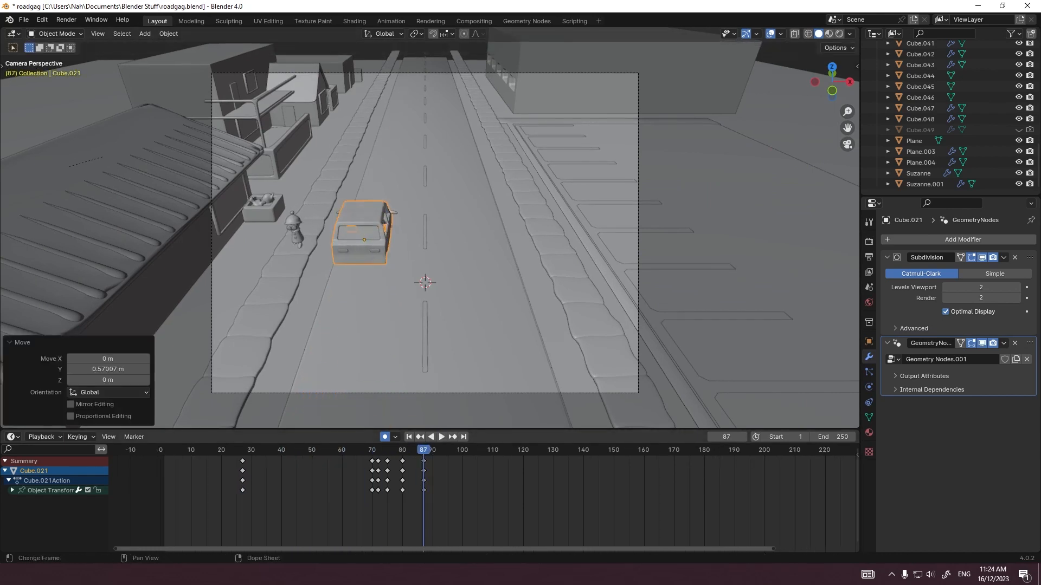
{"action": "key", "text": "ctrl+z"}
Step: Adjust the car's position along the Y axis at frames 80 and 75
{"action": "key", "text": "g"}
{"action": "key", "text": "y"}
{"action": "key", "text": "Return"}
{"action": "left_click", "coordinate": [387, 450]}
{"action": "key", "text": "g"}
{"action": "key", "text": "y"}
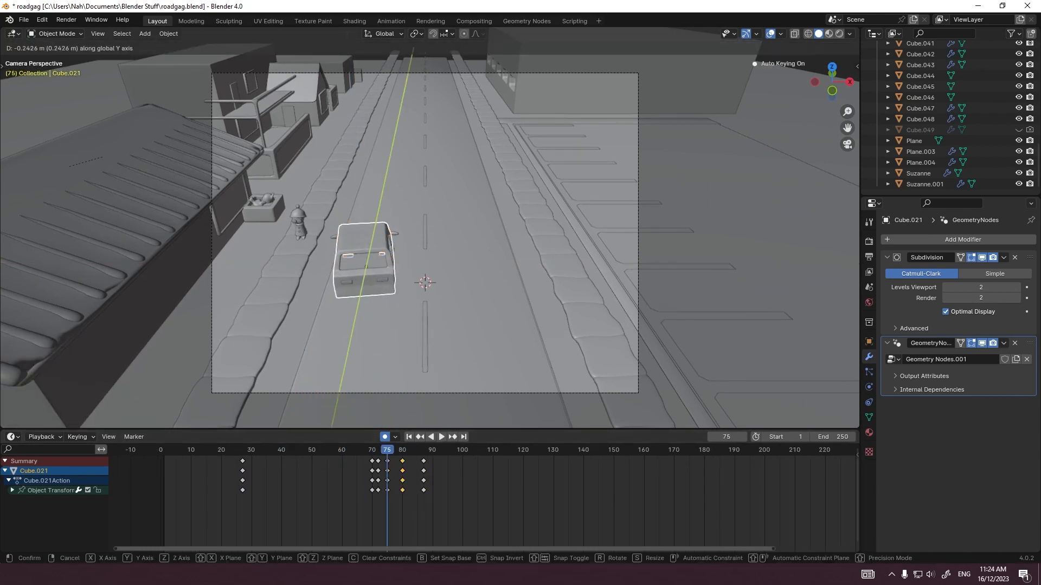
{"action": "key", "text": "Return"}
Step: Play the car's approach and stop through the camera, restarting from about frame 23
{"action": "key", "text": "space"}
{"action": "scroll", "coordinate": [425, 233], "scroll_direction": "up", "scroll_amount": 2}
{"action": "key", "text": "space"}
{"action": "left_click", "coordinate": [232, 450]}
{"action": "key", "text": "space"}
{"action": "scroll", "coordinate": [425, 233], "scroll_direction": "down", "scroll_amount": 1}
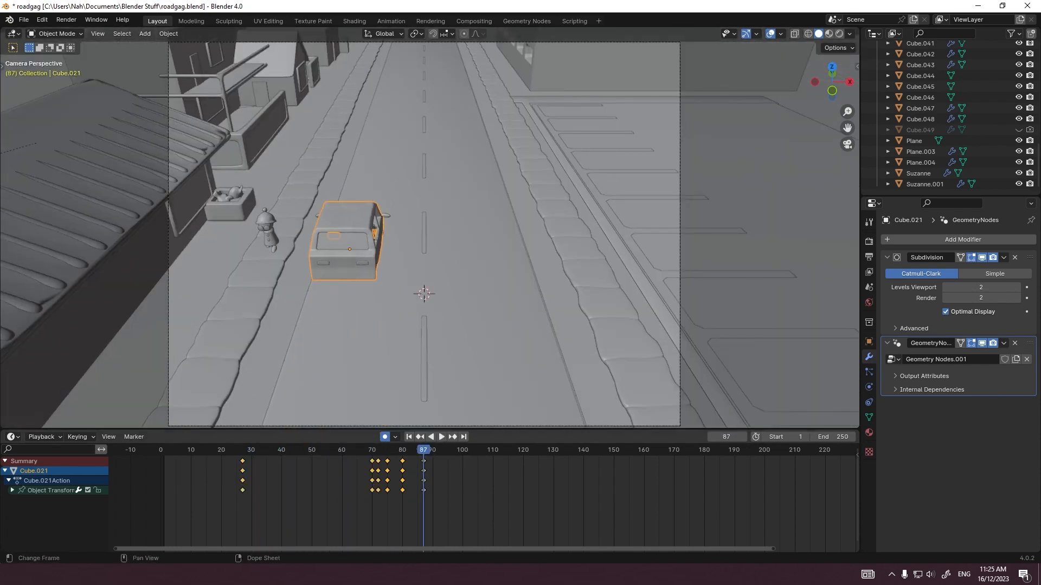
Step: Clear the car's stopping keyframes before frame 87, and move and rotate the car slightly in top view at frame 86
{"action": "left_click_drag", "start_coordinate": [401, 513], "coordinate": [407, 513]}
{"action": "key", "text": "KP_7"}
{"action": "key", "text": "g"}
{"action": "left_click", "coordinate": [461, 293]}
{"action": "key", "text": "r"}
{"action": "left_click", "coordinate": [461, 293]}
Step: Move the car back along the road and rotate it slightly at frames 85 and 84, by about -0.81 m in Y at frame 84
{"action": "key", "text": "Left"}
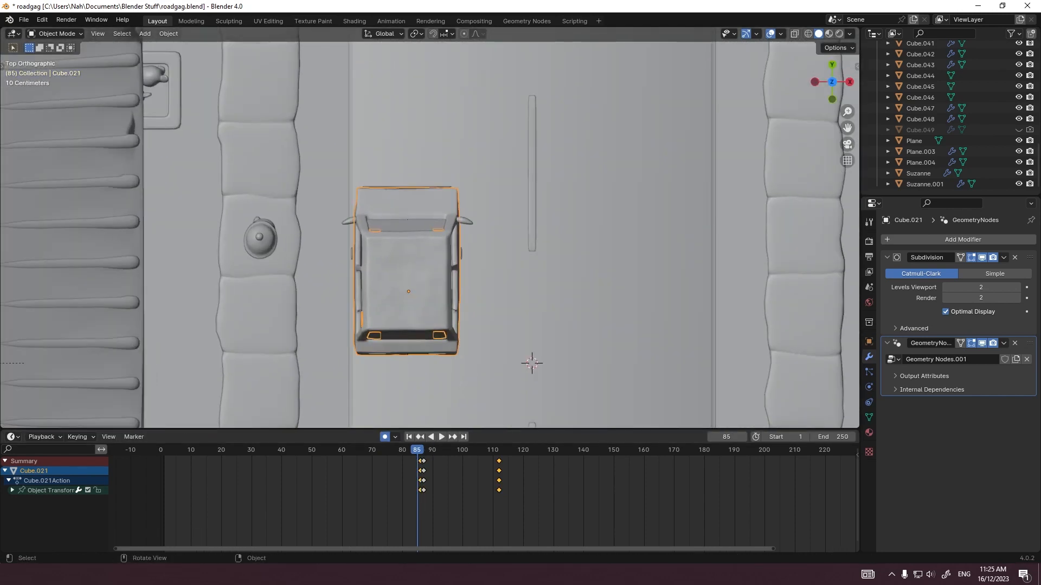
{"action": "key", "text": "g"}
{"action": "left_click", "coordinate": [485, 325]}
{"action": "key", "text": "r"}
{"action": "left_click", "coordinate": [488, 331]}
{"action": "key", "text": "Left"}
{"action": "middle_click_drag", "start_coordinate": [491, 334], "coordinate": [488, 288], "text": "shift"}
{"action": "key", "text": "g"}
{"action": "left_click", "coordinate": [489, 318]}
{"action": "key", "text": "r"}
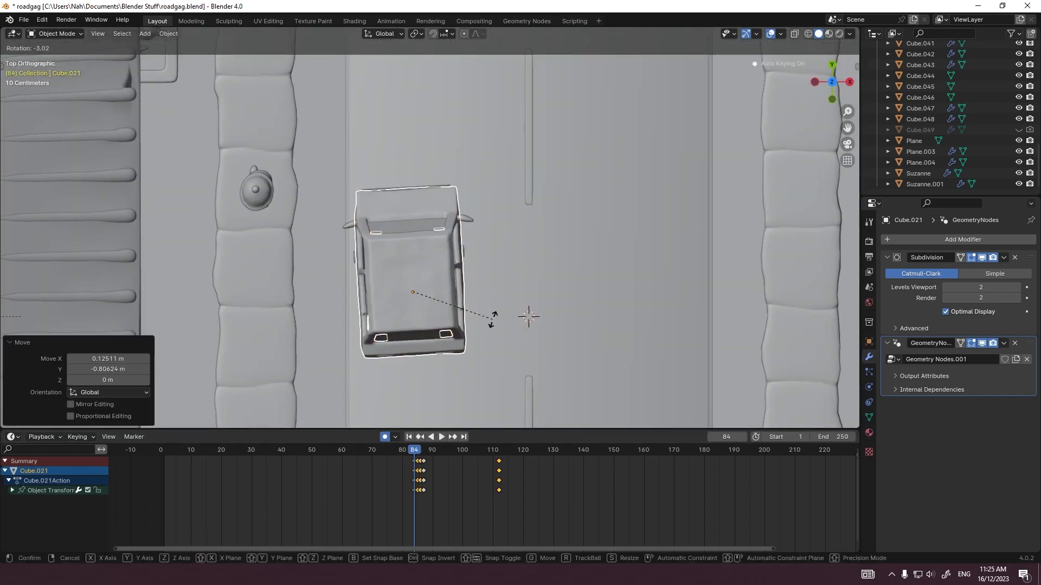
{"action": "left_click", "coordinate": [494, 338]}
{"action": "key", "text": "r"}
{"action": "left_click", "coordinate": [499, 345]}
Step: Continue moving the car backwards and adjusting its rotation at frames 83, 82 and 81
{"action": "key", "text": "Left"}
{"action": "middle_click_drag", "start_coordinate": [503, 347], "coordinate": [490, 252], "text": "shift"}
{"action": "key", "text": "g"}
{"action": "left_click", "coordinate": [500, 284]}
{"action": "key", "text": "r"}
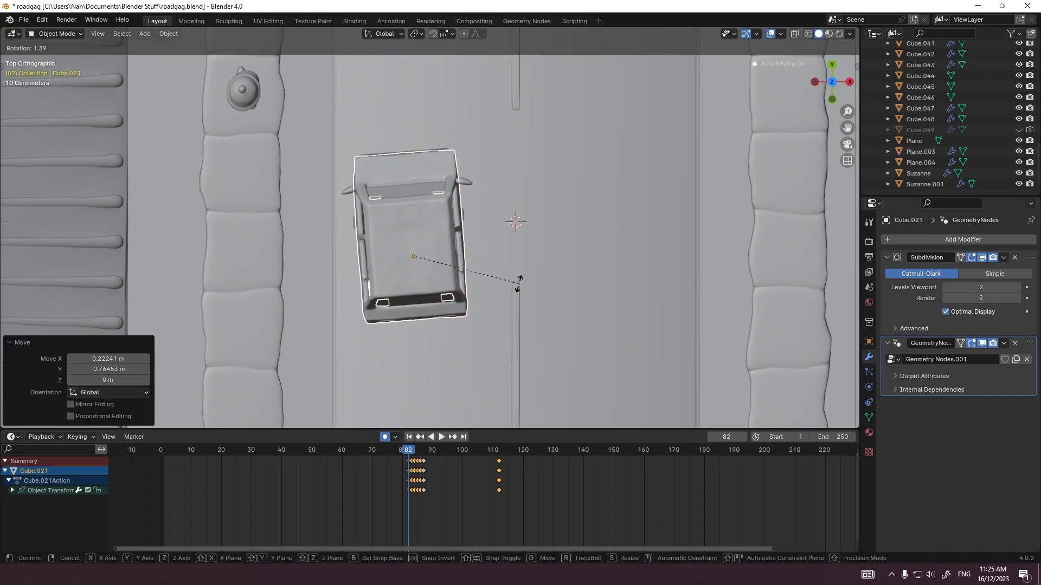
{"action": "key", "text": "g"}
{"action": "left_click", "coordinate": [515, 330]}
{"action": "key", "text": "r"}
{"action": "left_click", "coordinate": [516, 334]}
Step: Move the car back about 1.4 m at frame 80 and again at frame 79, rotating it at both frames to straighten it
{"action": "key", "text": "Left"}
{"action": "key", "text": "g"}
{"action": "left_click", "coordinate": [518, 373]}
{"action": "key", "text": "r"}
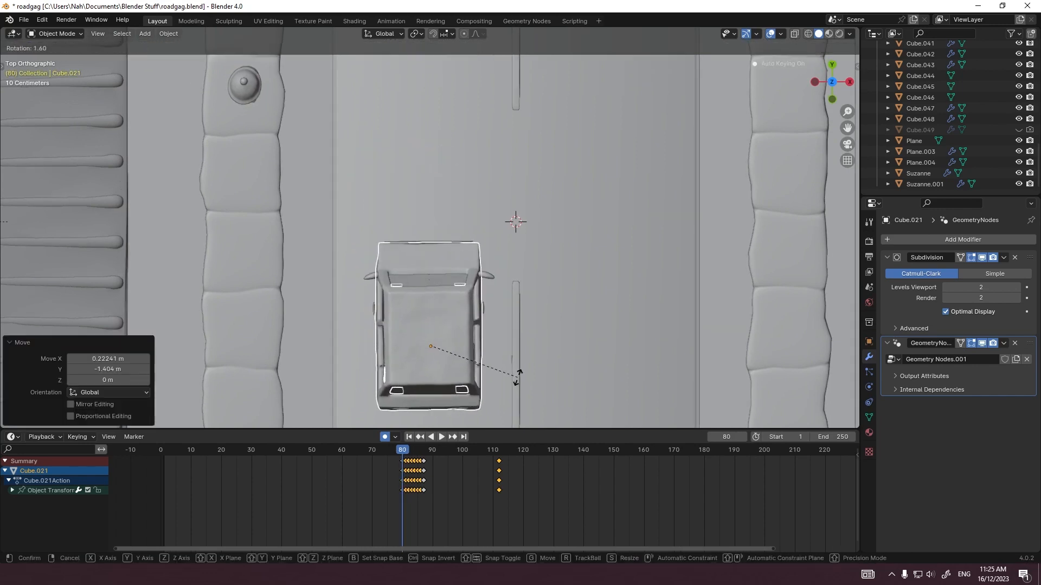
{"action": "middle_click_drag", "start_coordinate": [536, 375], "coordinate": [515, 249], "text": "shift"}
{"action": "key", "text": "g"}
{"action": "left_click", "coordinate": [521, 305]}
{"action": "key", "text": "r"}
{"action": "left_click", "coordinate": [525, 310]}
Step: Place the car farther back down the road at frames 78 and 77, adjusting its rotation at frame 78
{"action": "key", "text": "Left"}
{"action": "middle_click_drag", "start_coordinate": [526, 312], "coordinate": [524, 207], "text": "shift"}
{"action": "key", "text": "g"}
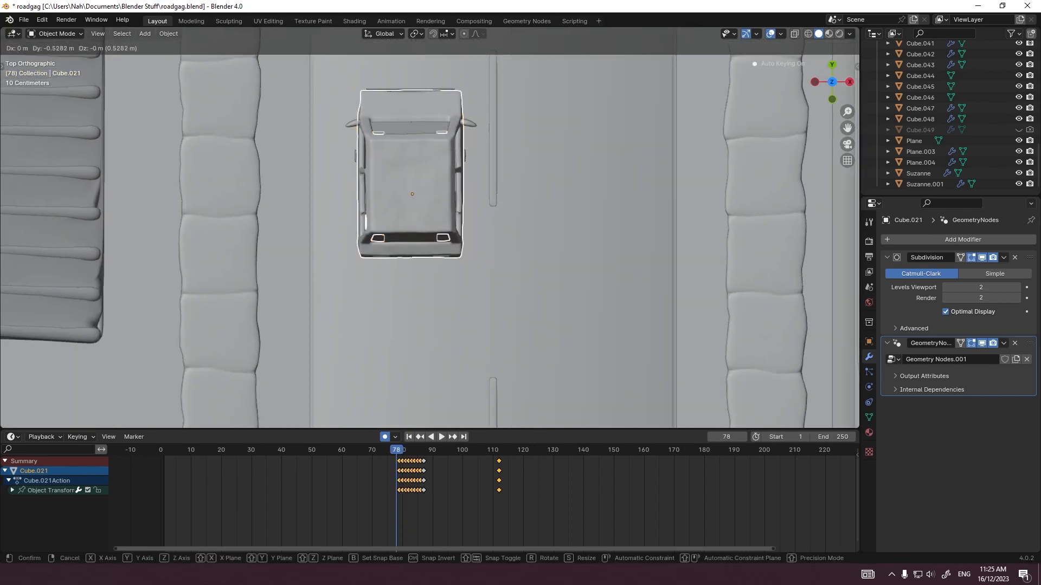
{"action": "key", "text": "r"}
{"action": "left_click", "coordinate": [526, 262]}
{"action": "key", "text": "Left"}
{"action": "key", "text": "g"}
{"action": "left_click", "coordinate": [523, 361]}
{"action": "key", "text": "KP_0"}
Step: Move the car back along the Y axis at frame 76 in camera view
{"action": "key", "text": "Left"}
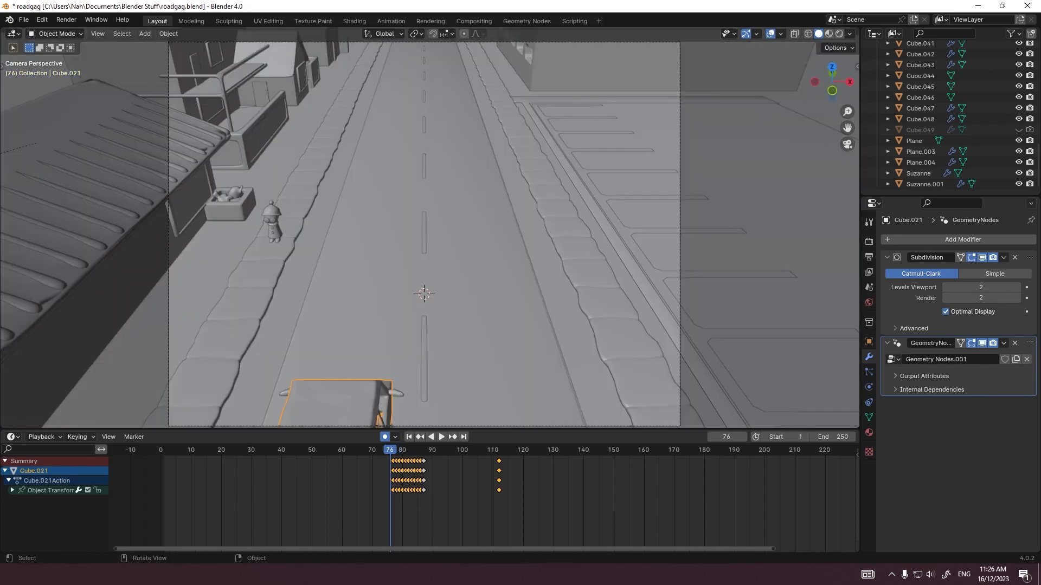
{"action": "scroll", "coordinate": [523, 325], "scroll_direction": "down", "scroll_amount": 4}
{"action": "key", "text": "g"}
{"action": "key", "text": "y"}
{"action": "left_click", "coordinate": [408, 328]}
{"action": "key", "text": "Left"}
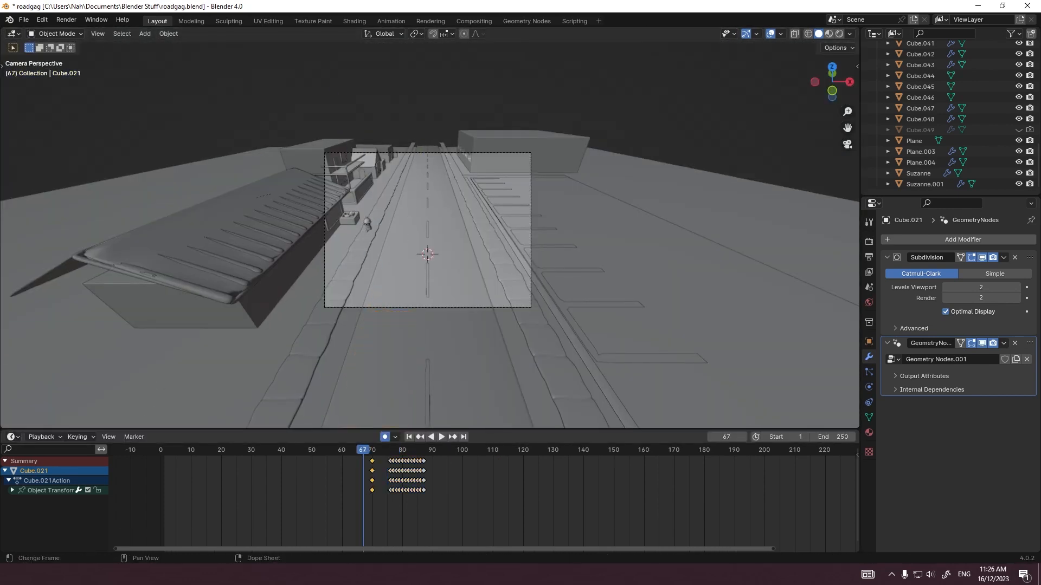
Step: Play the car's swerving stop through the camera and examine the stopped car beside the figure
{"action": "scroll", "coordinate": [425, 234], "scroll_direction": "up", "scroll_amount": 4}
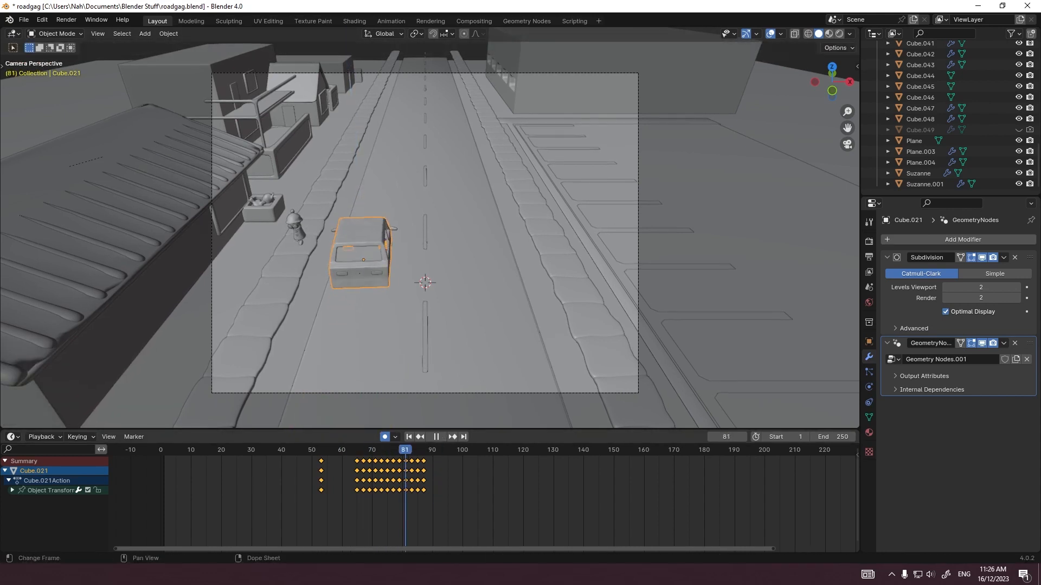
{"action": "key", "text": "space"}
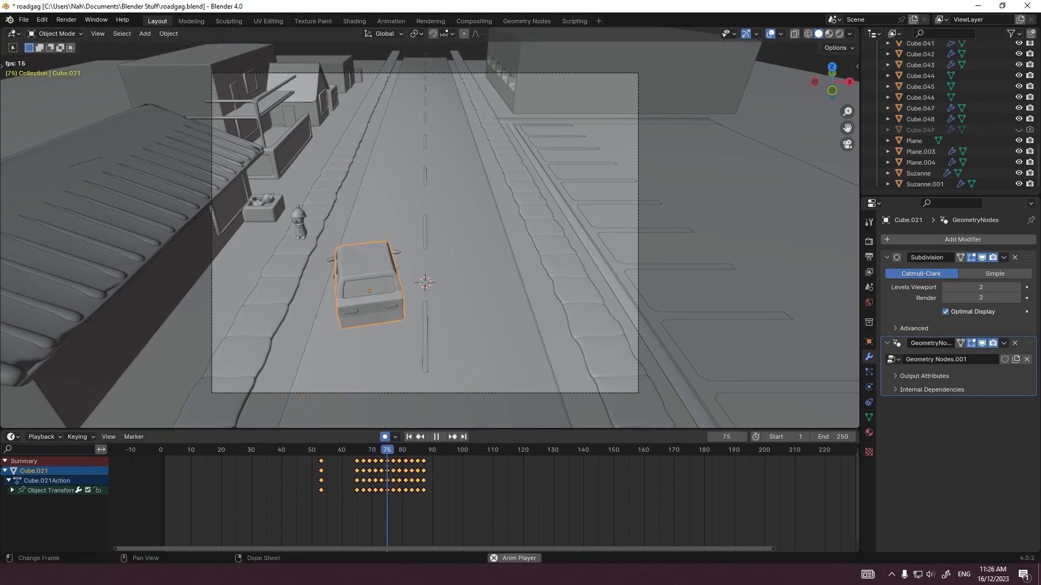
{"action": "key", "text": "space"}
{"action": "scroll", "coordinate": [429, 227], "scroll_direction": "up", "scroll_amount": 3}
{"action": "middle_click_drag", "start_coordinate": [374, 260], "coordinate": [425, 270], "text": "shift"}
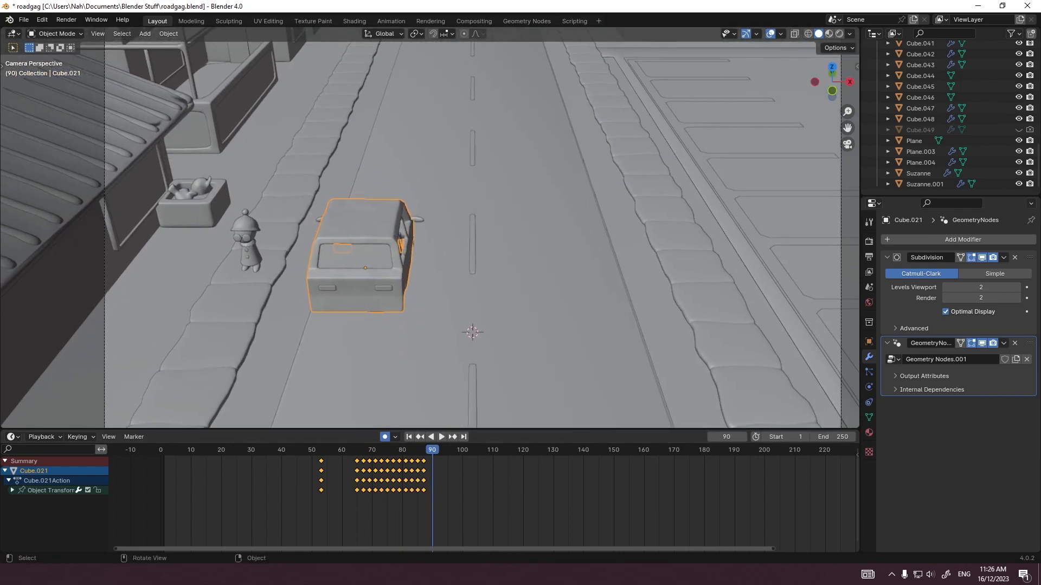
Step: Rotate the car around the Z axis near frame 85 to adjust its angle at the end of the swerve
{"action": "mouse_move", "coordinate": [408, 449]}
{"action": "left_mouse_down"}
{"action": "mouse_move", "coordinate": [393, 450]}
{"action": "mouse_move", "coordinate": [417, 450]}
{"action": "left_mouse_up"}
{"action": "key", "text": "r"}
{"action": "key", "text": "z"}
{"action": "left_click", "coordinate": [451, 340]}
Step: Play the car's arrival and swerving stop from frame 65 twice, viewing more of the camera frame the second time
{"action": "left_click", "coordinate": [356, 449]}
{"action": "key", "text": "space"}
{"action": "key", "text": "space"}
{"action": "left_click", "coordinate": [356, 449]}
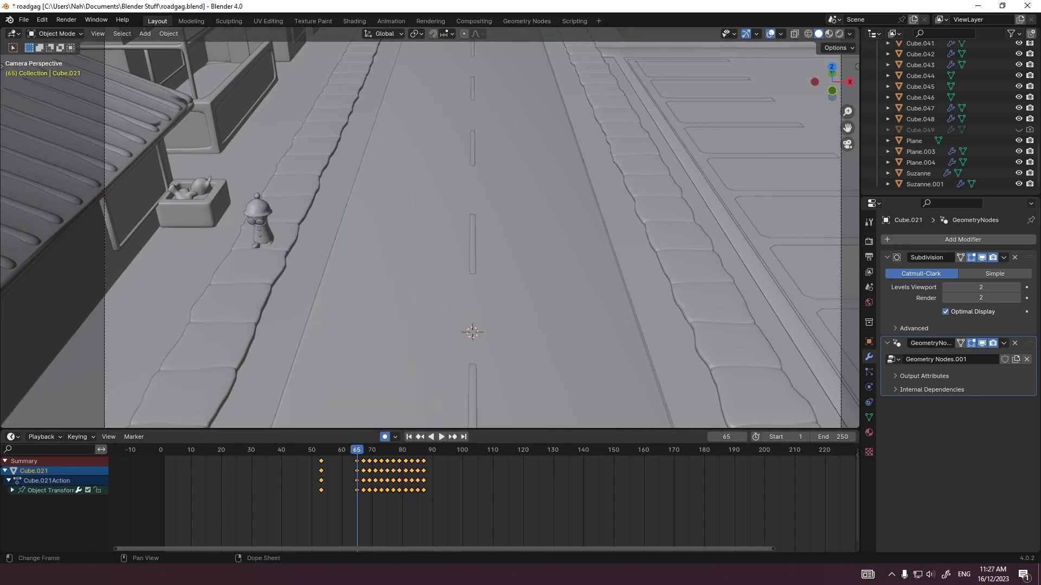
{"action": "scroll", "coordinate": [429, 228], "scroll_direction": "down", "scroll_amount": 2}
{"action": "key", "text": "space"}
{"action": "key", "text": "space"}
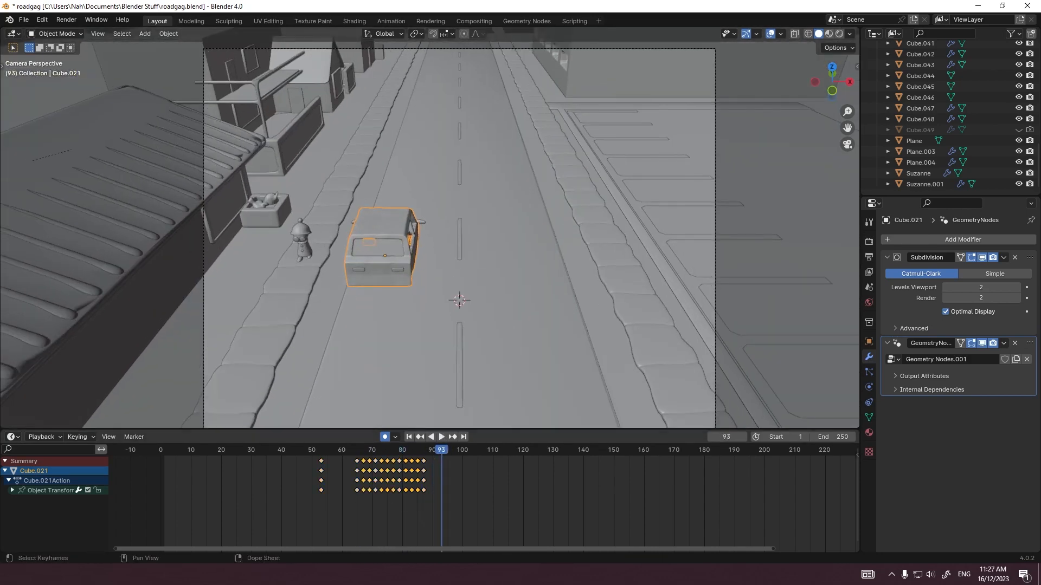
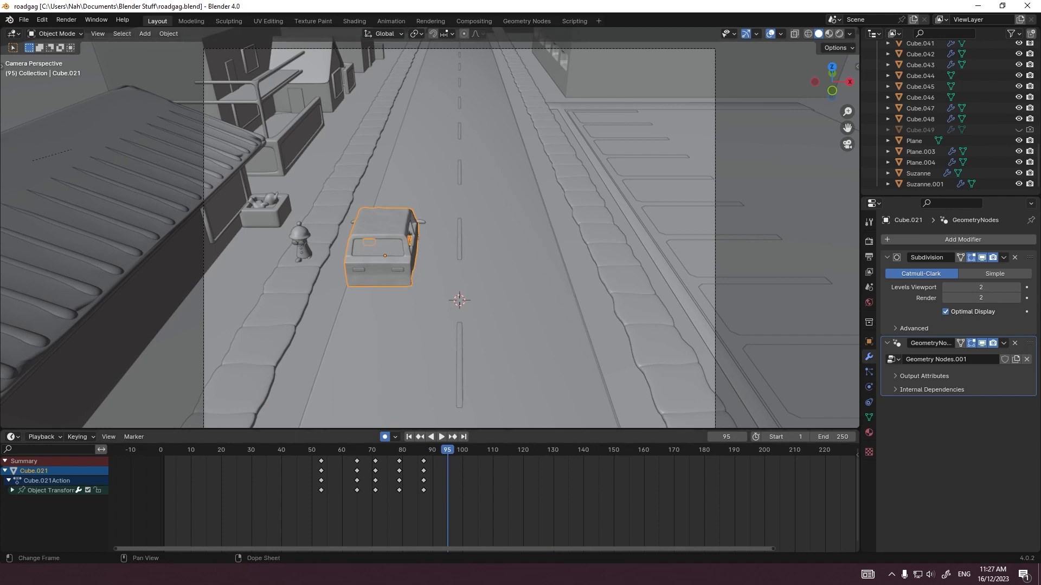
Step: Play the car's arrival and swerving stop from about frame 53 through the camera and examine the car beside the figure
{"action": "left_click", "coordinate": [323, 450]}
{"action": "key", "text": "space"}
{"action": "scroll", "coordinate": [429, 227], "scroll_direction": "down", "scroll_amount": 1}
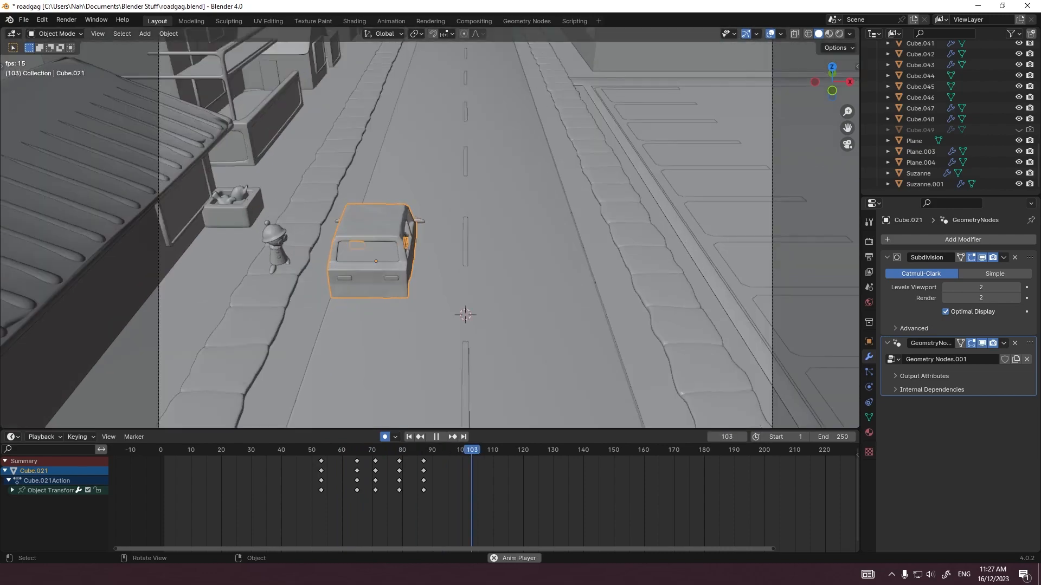
{"action": "scroll", "coordinate": [430, 228], "scroll_direction": "up", "scroll_amount": 2}
{"action": "key", "text": "space"}
{"action": "middle_click_drag", "start_coordinate": [488, 233], "coordinate": [347, 233]}
{"action": "key", "text": "KP_0"}
Step: Render a still image of frame 112 and examine the figure and the stopped car up close
{"action": "left_click", "coordinate": [67, 20]}
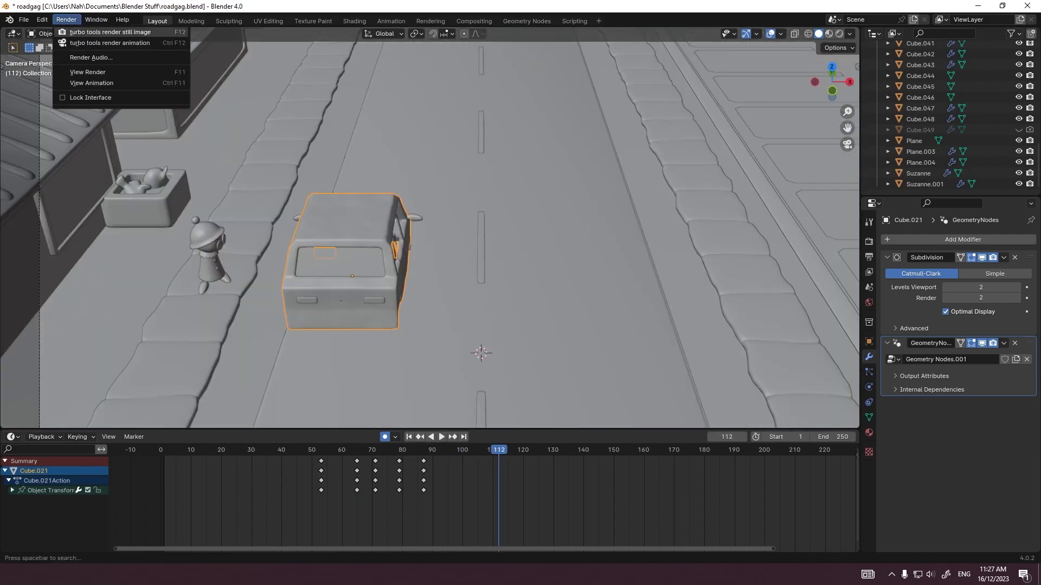
{"action": "left_click", "coordinate": [86, 33]}
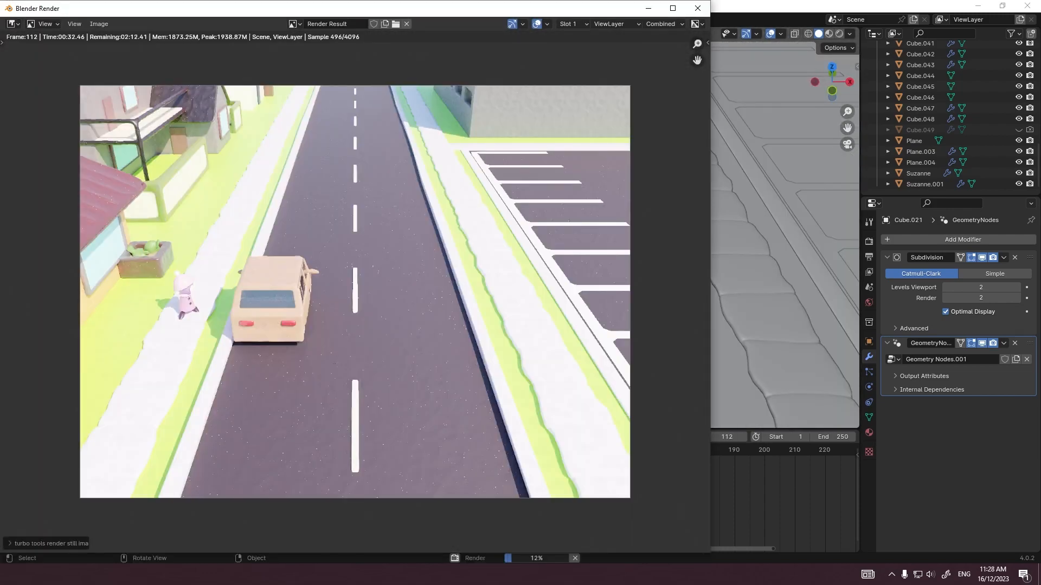
{"action": "scroll", "coordinate": [185, 296], "scroll_direction": "up", "scroll_amount": 10}
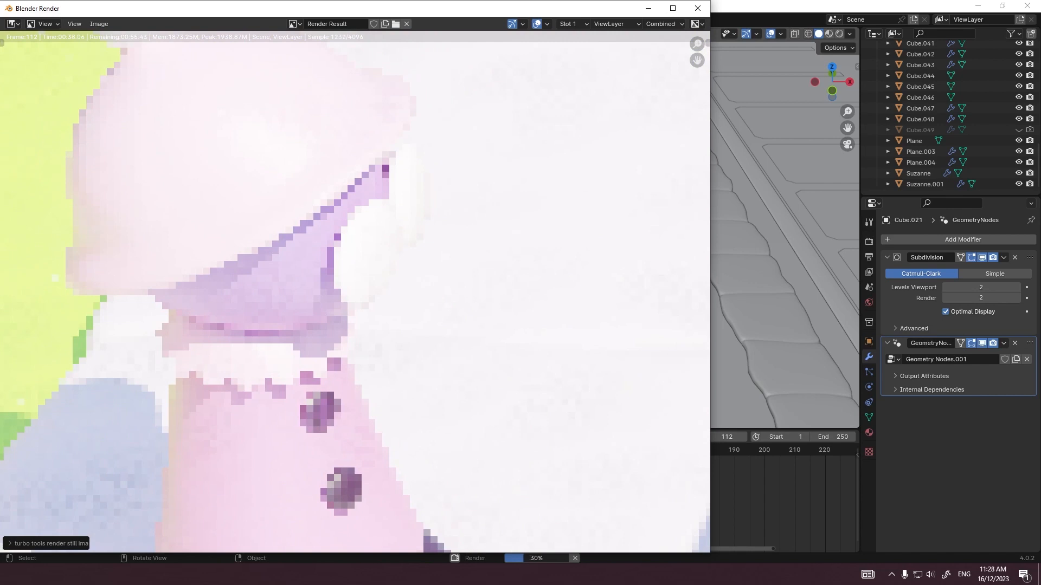
{"action": "scroll", "coordinate": [355, 292], "scroll_direction": "down", "scroll_amount": 10}
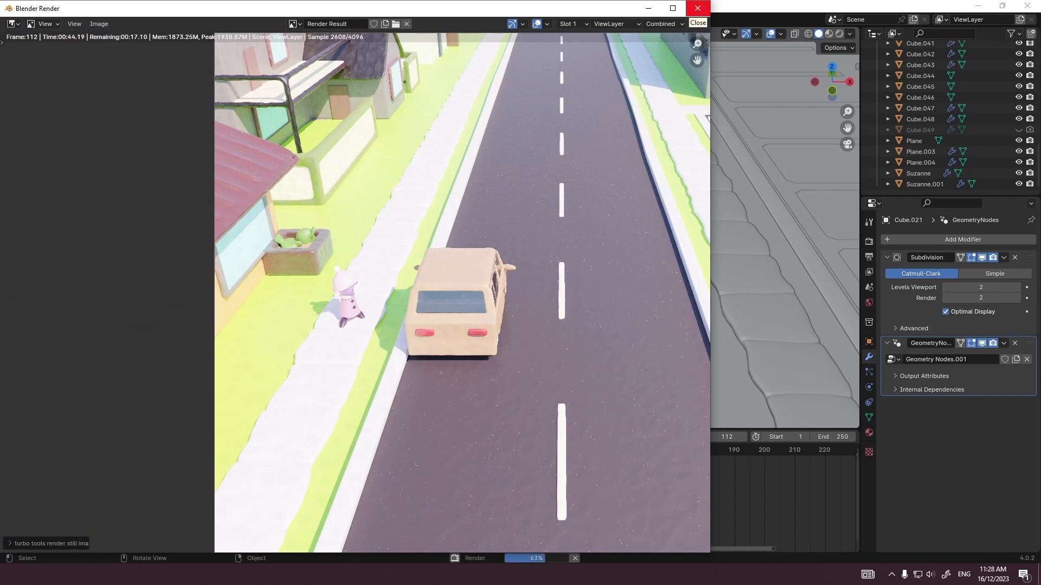
{"action": "key", "text": "Escape"}
Step: Set the Value of the sidewalk material's base colour to 0.700 and preview the scene in rendered shading
{"action": "left_click", "coordinate": [187, 331]}
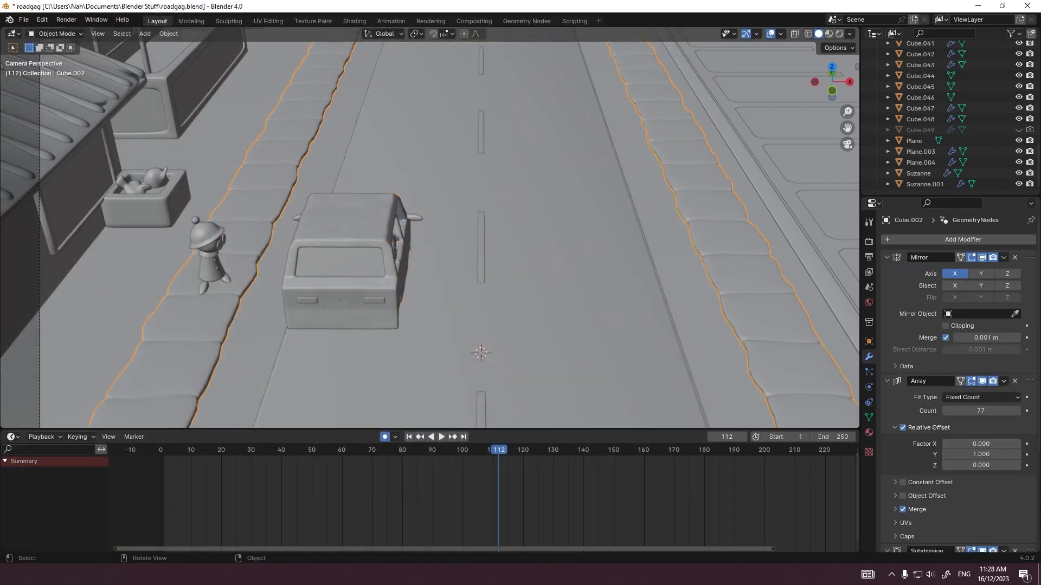
{"action": "left_click", "coordinate": [869, 433]}
{"action": "left_click", "coordinate": [986, 368]}
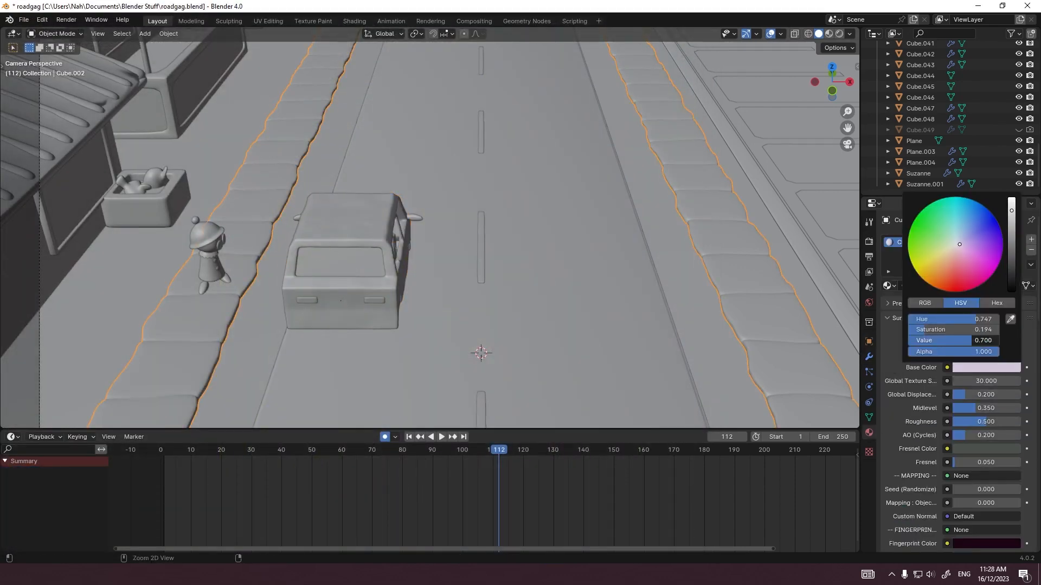
{"action": "left_click", "coordinate": [839, 34]}
Step: Select the figure's eyes in the rendered view and open their clay material's Fresnel colour
{"action": "scroll", "coordinate": [199, 248], "scroll_direction": "up", "scroll_amount": 8}
{"action": "left_click", "coordinate": [228, 174]}
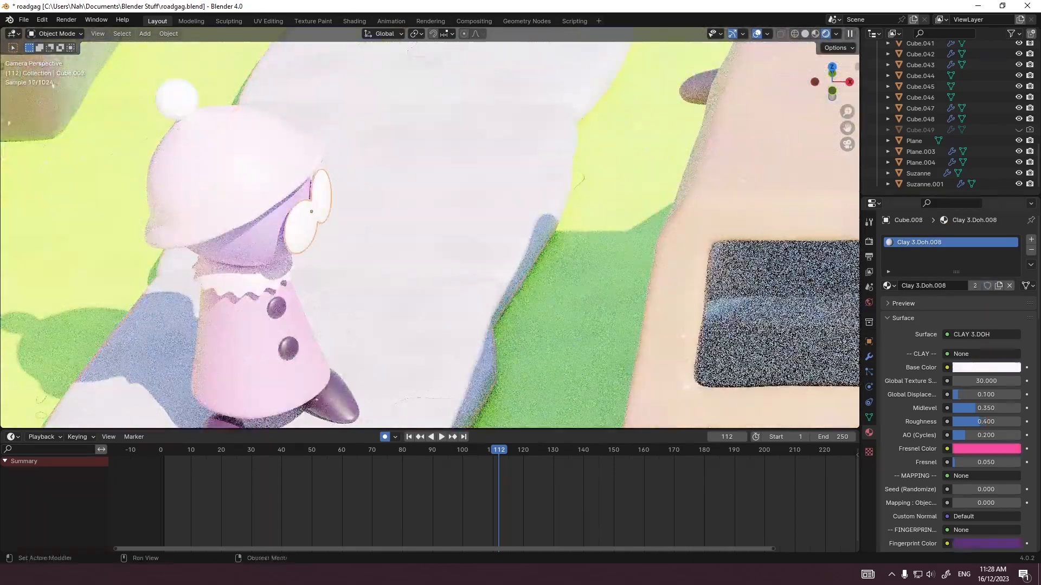
{"action": "left_click", "coordinate": [986, 449]}
{"action": "left_click", "coordinate": [586, 303]}
Step: Select the road and view the rendered figure and stopped car from above and from street level
{"action": "scroll", "coordinate": [429, 235], "scroll_direction": "down", "scroll_amount": 8}
{"action": "left_click", "coordinate": [585, 271]}
{"action": "middle_click_drag", "start_coordinate": [586, 271], "coordinate": [601, 263]}
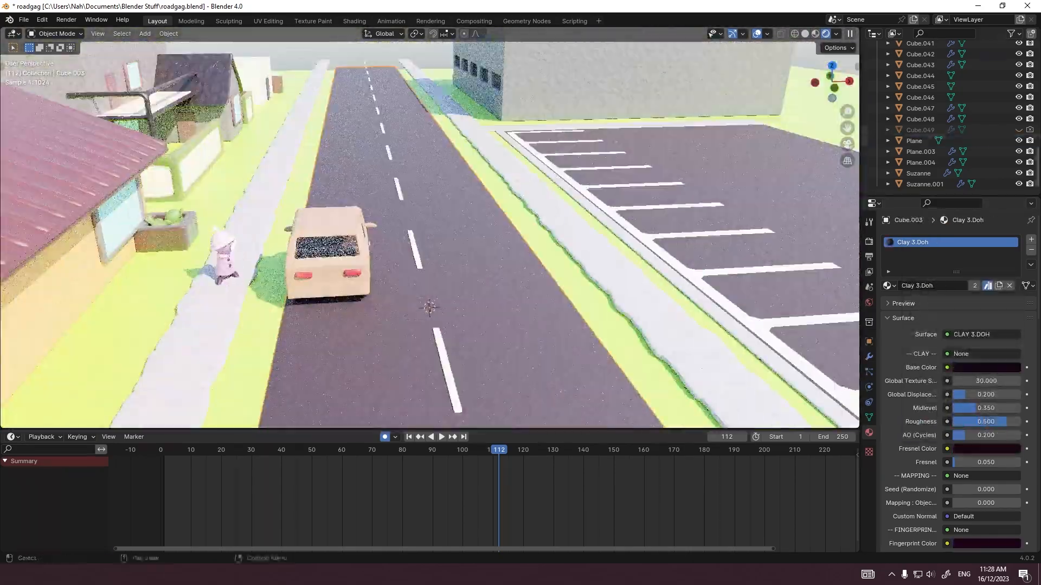
{"action": "scroll", "coordinate": [932, 131], "scroll_direction": "up", "scroll_amount": 12}
{"action": "middle_click_drag", "start_coordinate": [434, 272], "coordinate": [423, 217]}
{"action": "scroll", "coordinate": [293, 244], "scroll_direction": "up", "scroll_amount": 6}
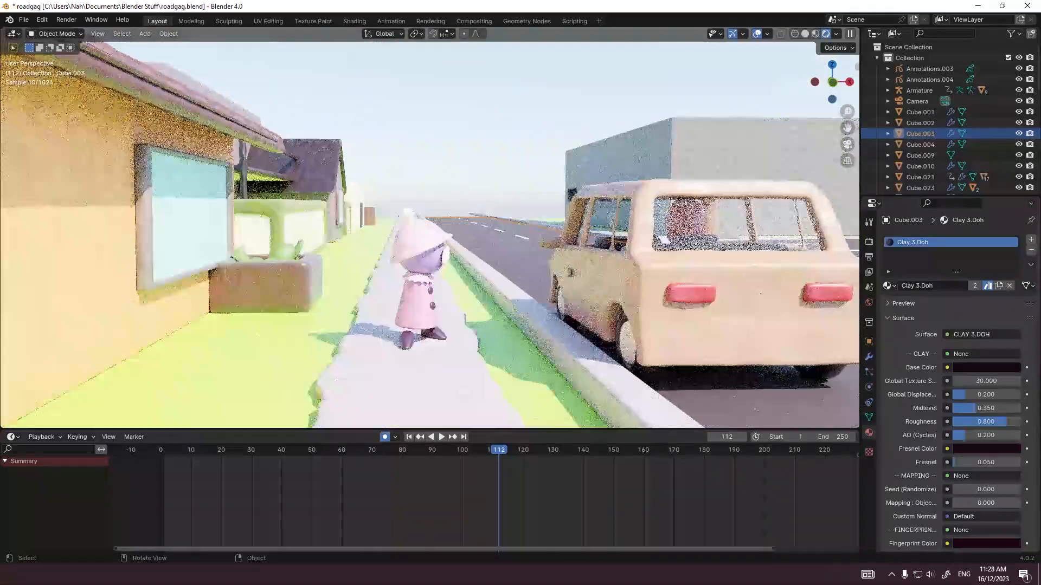
{"action": "key", "text": "KP_0"}
Step: Go back to the beginning of the timeline and return the viewport to solid shading
{"action": "left_click", "coordinate": [488, 271]}
{"action": "left_click", "coordinate": [290, 449]}
{"action": "scroll", "coordinate": [483, 498], "scroll_direction": "down", "scroll_amount": 5}
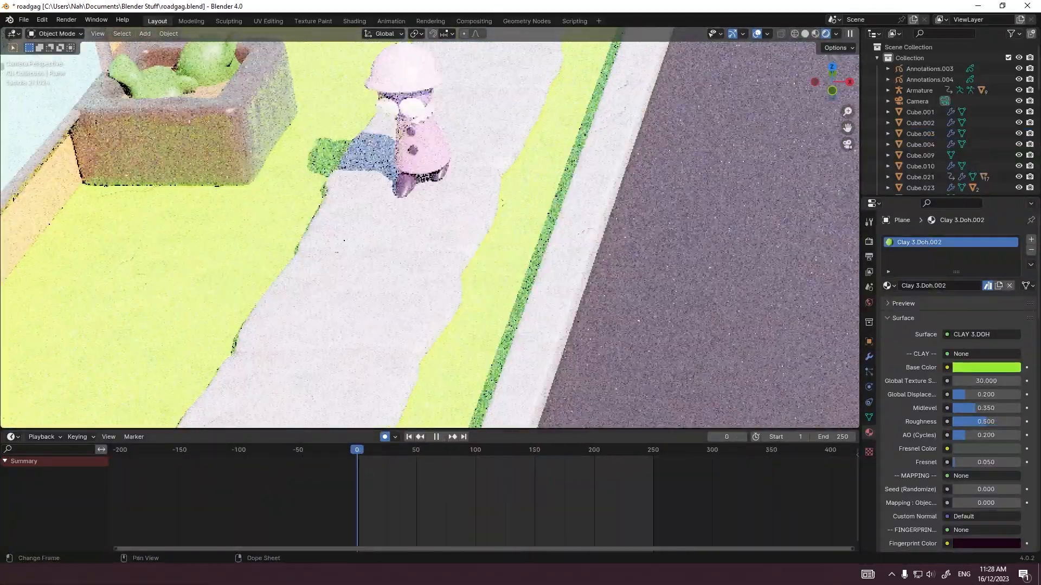
{"action": "left_click", "coordinate": [367, 450]}
{"action": "left_click", "coordinate": [805, 34]}
Step: Play the animation through the camera to frame 128 with the figure's armature selected, and save the file
{"action": "key", "text": "space"}
{"action": "scroll", "coordinate": [429, 235], "scroll_direction": "down", "scroll_amount": 6}
{"action": "left_click", "coordinate": [285, 245]}
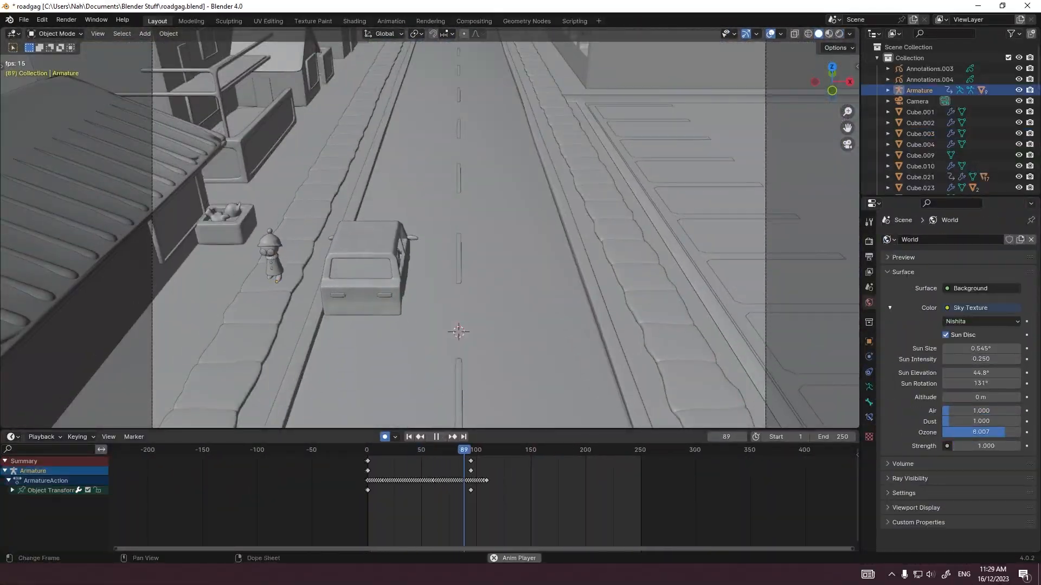
{"action": "scroll", "coordinate": [358, 498], "scroll_direction": "up", "scroll_amount": 10}
{"action": "key", "text": "space"}
{"action": "scroll", "coordinate": [482, 499], "scroll_direction": "down", "scroll_amount": 8}
{"action": "key", "text": "ctrl+s"}
{"action": "scroll", "coordinate": [484, 499], "scroll_direction": "down", "scroll_amount": 1}
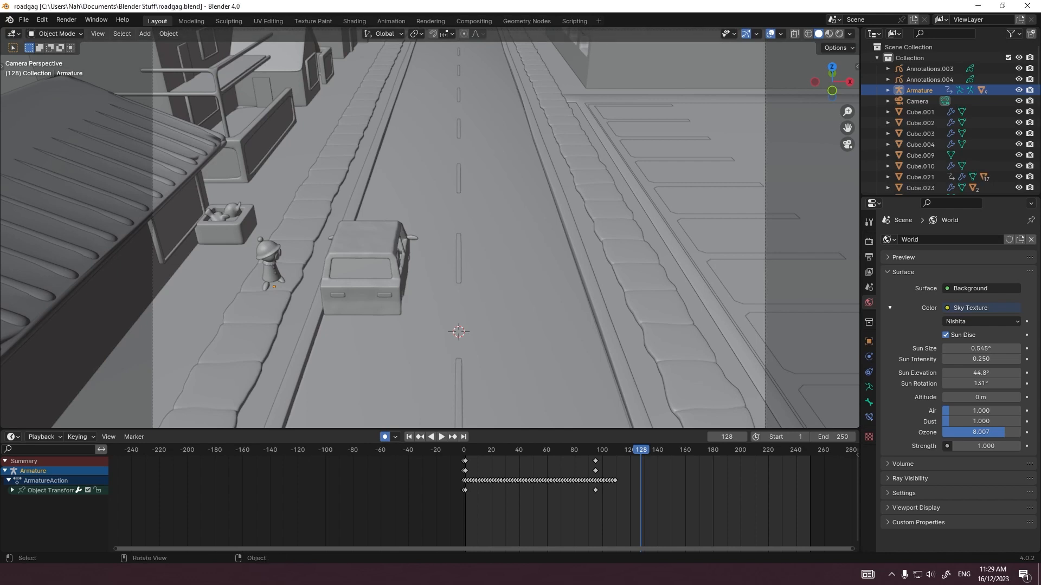
Step: Add a cube and move it over the car's front door in the right side view
{"action": "scroll", "coordinate": [282, 196], "scroll_direction": "up", "scroll_amount": 2}
{"action": "key", "text": "shift+a"}
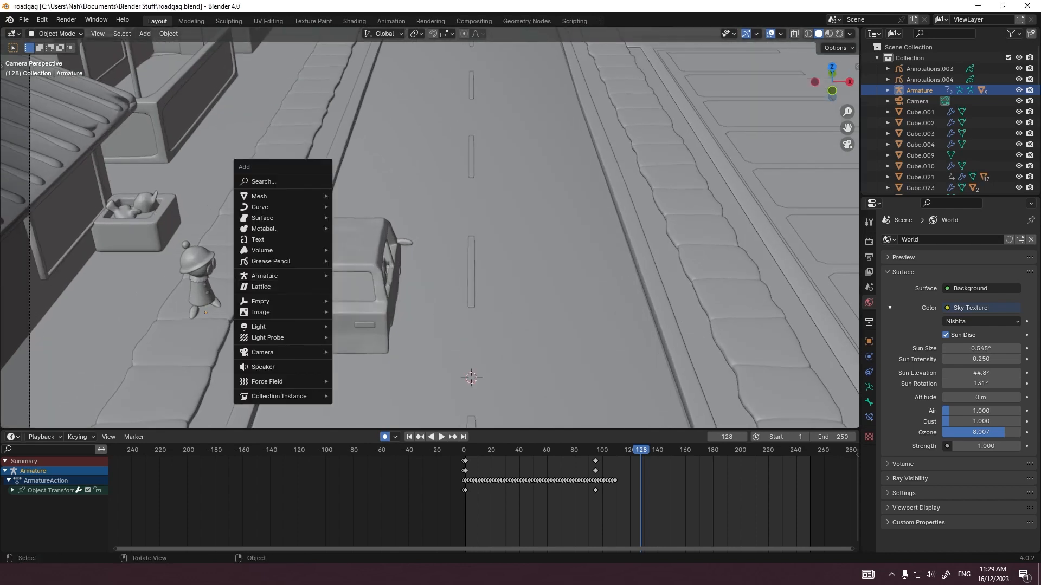
{"action": "mouse_move", "coordinate": [282, 196]}
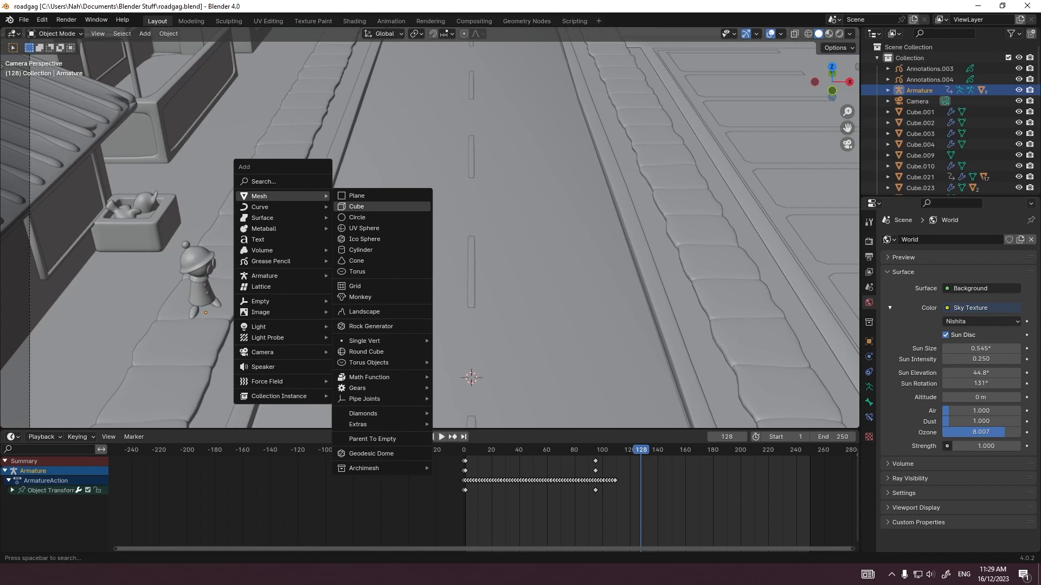
{"action": "left_click", "coordinate": [358, 207]}
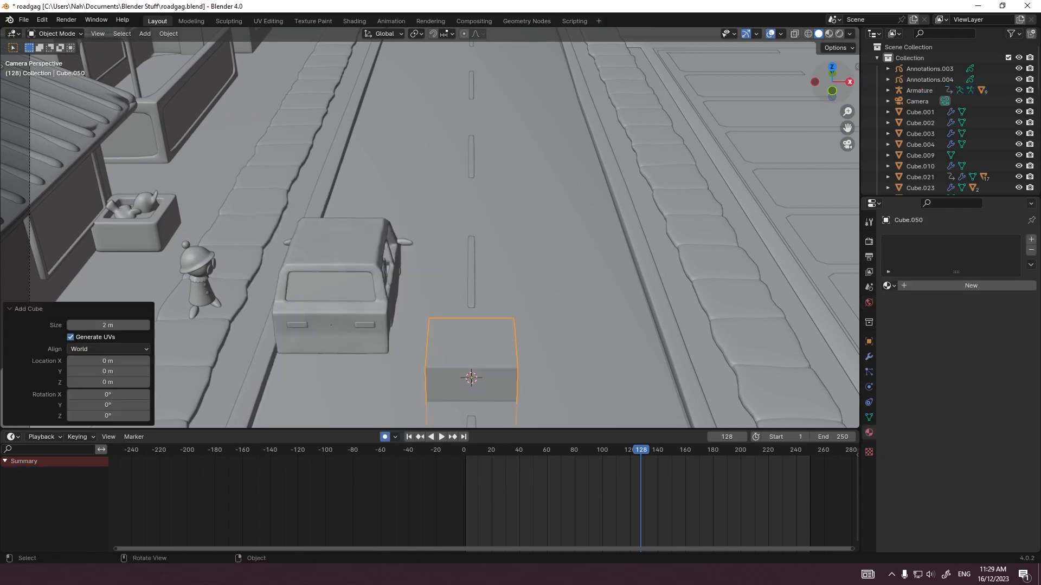
{"action": "key", "text": "KP_3"}
{"action": "key", "text": "g"}
{"action": "left_click", "coordinate": [672, 103]}
Step: Scale the cube's mesh down and position it on the front door just below the window
{"action": "key", "text": "Tab"}
{"action": "key", "text": "s"}
{"action": "left_click", "coordinate": [547, 255]}
{"action": "key", "text": "Tab"}
{"action": "key", "text": "g"}
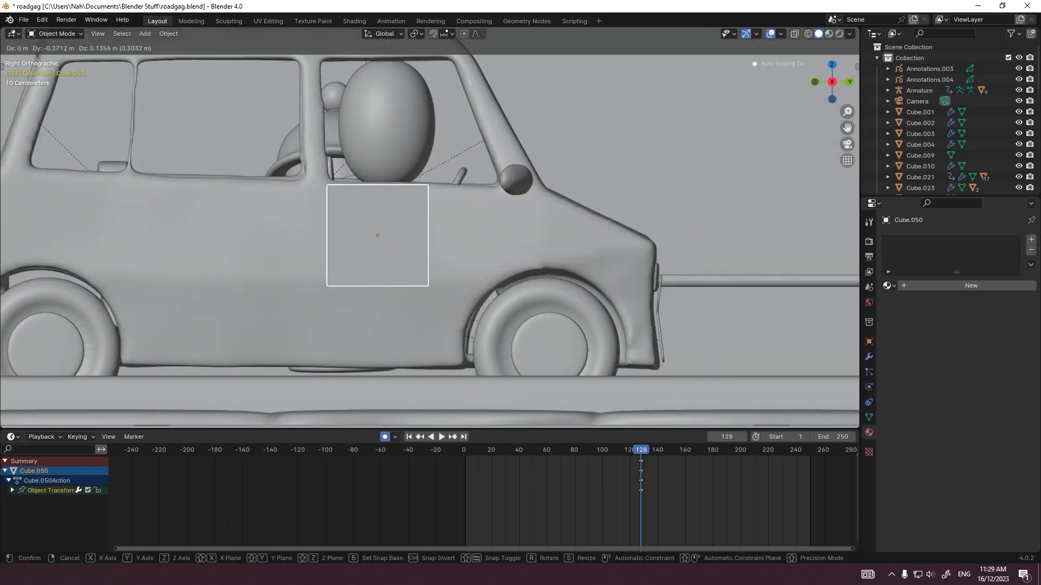
{"action": "key", "text": "Return"}
Step: Move the cube's front face forward along Y by about 0.449 m in see-through Edit Mode
{"action": "key", "text": "Tab"}
{"action": "key", "text": "alt+z"}
{"action": "left_click_drag", "start_coordinate": [407, 162], "coordinate": [460, 309]}
{"action": "key", "text": "g"}
{"action": "key", "text": "y"}
{"action": "key", "text": "Return"}
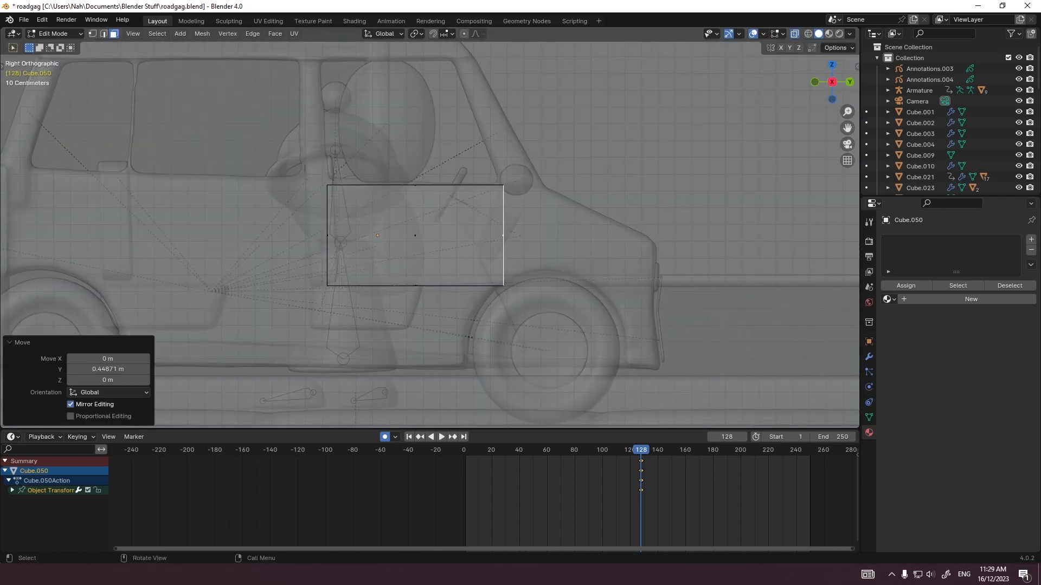
Step: Extrude the underside of the block down to the car's sill, narrowing it along Y to clear the front wheel
{"action": "left_click_drag", "start_coordinate": [309, 266], "coordinate": [526, 309]}
{"action": "key", "text": "e"}
{"action": "key", "text": "Return"}
{"action": "key", "text": "s"}
{"action": "key", "text": "y"}
{"action": "key", "text": "Return"}
{"action": "key", "text": "g"}
{"action": "key", "text": "y"}
{"action": "key", "text": "Return"}
{"action": "key", "text": "s"}
Step: Extrude the door's front face forward, then extrude its upper face into a tapered pillar following the windshield up to the roofline
{"action": "key", "text": "y"}
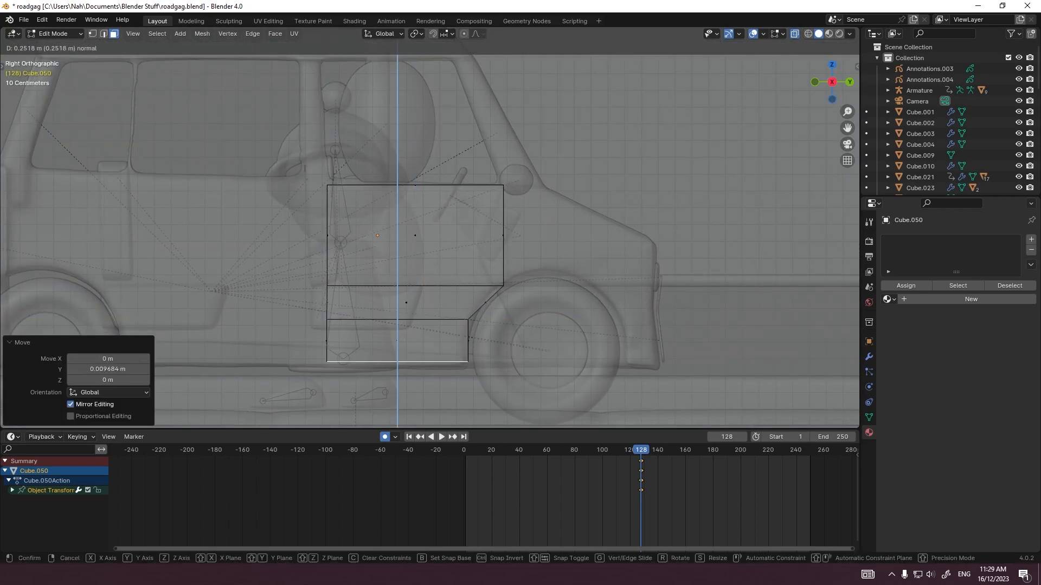
{"action": "key", "text": "Return"}
{"action": "left_click", "coordinate": [503, 235]}
{"action": "key", "text": "e"}
{"action": "key", "text": "Return"}
{"action": "middle_click_drag", "start_coordinate": [488, 217], "coordinate": [502, 300], "text": "shift"}
{"action": "left_click", "coordinate": [532, 267]}
{"action": "key", "text": "e"}
{"action": "key", "text": "Return"}
{"action": "key", "text": "g"}
Step: Extrude the door's rear faces backward, then extrude the top of the new strip up to the roofline as the rear window pillar
{"action": "key", "text": "Return"}
{"action": "key", "text": "s"}
{"action": "key", "text": "y"}
{"action": "key", "text": "Return"}
{"action": "key", "text": "g"}
{"action": "key", "text": "Return"}
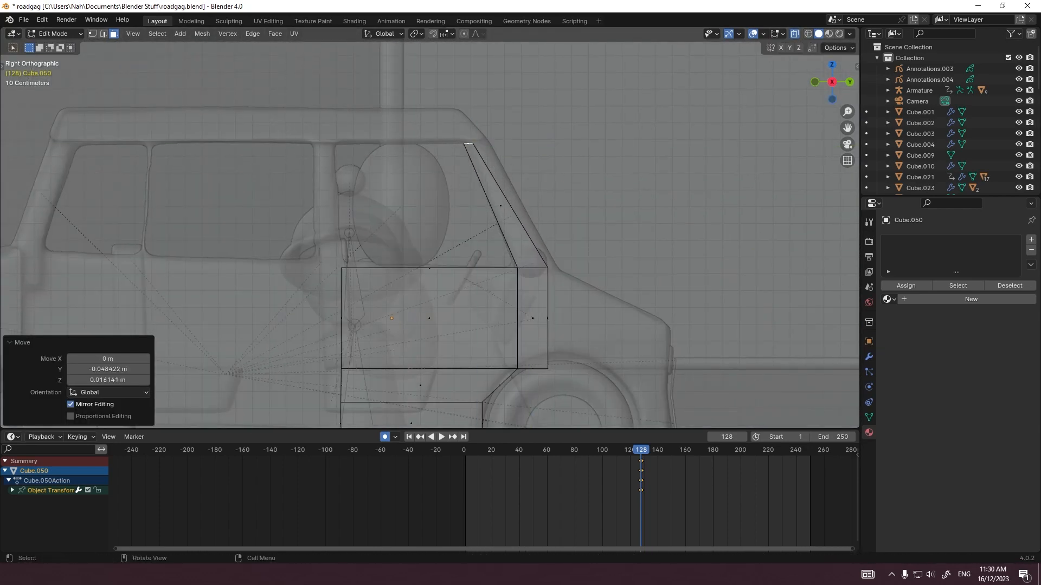
{"action": "scroll", "coordinate": [430, 234], "scroll_direction": "down", "scroll_amount": 1}
{"action": "left_click_drag", "start_coordinate": [325, 271], "coordinate": [377, 415]}
{"action": "key", "text": "e"}
Step: Extrude the top ends of the window pillars upward to begin the door's upper frame
{"action": "key", "text": "Return"}
{"action": "left_click", "coordinate": [352, 261]}
{"action": "key", "text": "e"}
{"action": "key", "text": "Return"}
{"action": "key", "text": "g"}
{"action": "key", "text": "Return"}
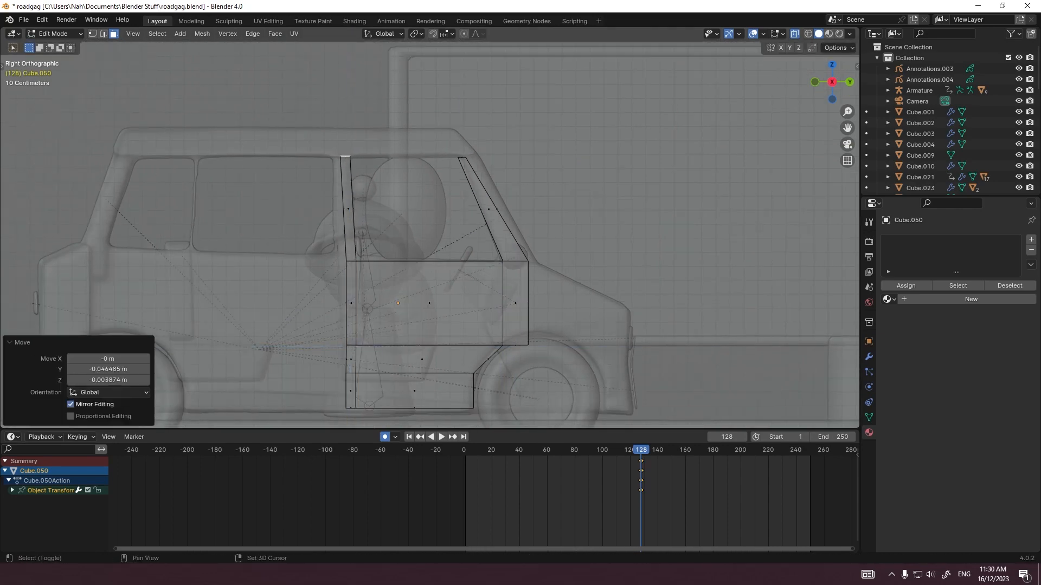
{"action": "middle_click_drag", "start_coordinate": [428, 217], "coordinate": [434, 282], "text": "shift"}
{"action": "scroll", "coordinate": [429, 234], "scroll_direction": "up", "scroll_amount": 5}
{"action": "left_click", "coordinate": [524, 203], "text": "shift"}
{"action": "key", "text": "e"}
{"action": "key", "text": "Return"}
{"action": "left_click", "coordinate": [246, 189]}
Step: Fill a face between two open edges of the door's upper window frame in edge selection mode
{"action": "key", "text": "2"}
{"action": "middle_click_drag", "start_coordinate": [379, 206], "coordinate": [196, 203]}
{"action": "key", "text": "grave"}
{"action": "scroll", "coordinate": [949, 125], "scroll_direction": "down", "scroll_amount": 4}
{"action": "key", "text": "grave"}
{"action": "scroll", "coordinate": [430, 235], "scroll_direction": "down", "scroll_amount": 2}
{"action": "middle_click_drag", "start_coordinate": [430, 260], "coordinate": [422, 191], "text": "shift"}
{"action": "middle_click_drag", "start_coordinate": [325, 217], "coordinate": [580, 217], "text": "shift"}
{"action": "scroll", "coordinate": [430, 235], "scroll_direction": "down", "scroll_amount": 2}
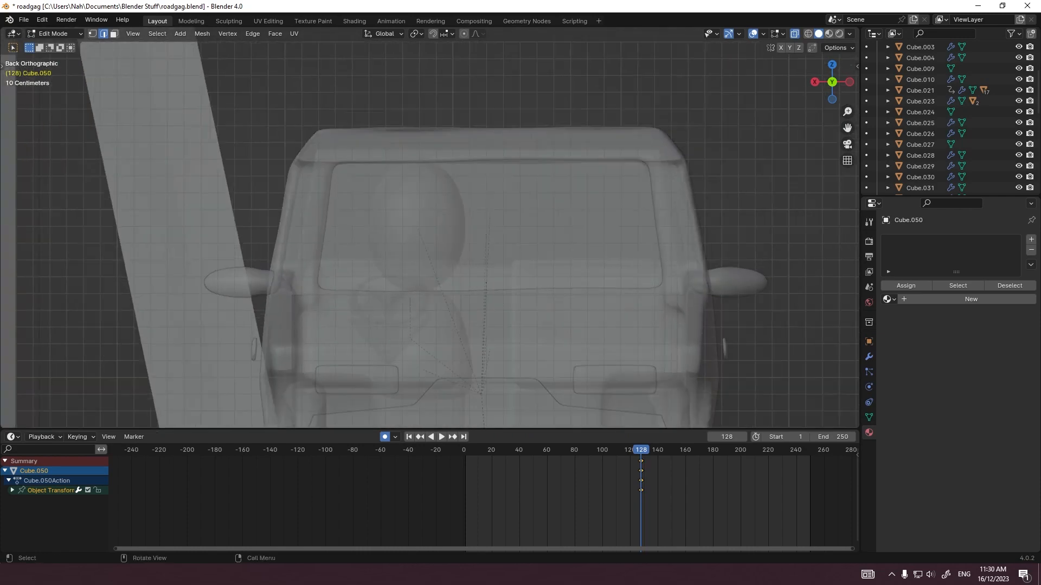
{"action": "middle_click_drag", "start_coordinate": [488, 217], "coordinate": [347, 249]}
{"action": "key", "text": "a"}
{"action": "key", "text": "KP_Decimal"}
{"action": "key", "text": "alt+a"}
{"action": "left_click", "coordinate": [460, 128]}
{"action": "middle_click_drag", "start_coordinate": [412, 217], "coordinate": [423, 179]}
{"action": "left_click", "coordinate": [253, 130], "text": "shift"}
{"action": "key", "text": "f"}
Step: Scale the whole door mesh to 0.1 along the X axis
{"action": "left_click", "coordinate": [464, 117], "text": "alt"}
{"action": "scroll", "coordinate": [412, 217], "scroll_direction": "down", "scroll_amount": 6}
{"action": "type", "text": "asx.1"}
{"action": "key", "text": "Return"}
{"action": "scroll", "coordinate": [412, 217], "scroll_direction": "up", "scroll_amount": 5}
Step: Move the door along the X axis to just outside the car's side, adjusting it from the back and top views
{"action": "key", "text": "Tab"}
{"action": "key", "text": "g"}
{"action": "key", "text": "x"}
{"action": "left_click", "coordinate": [283, 251]}
{"action": "key", "text": "KP_7"}
{"action": "scroll", "coordinate": [325, 216], "scroll_direction": "up", "scroll_amount": 6}
{"action": "key", "text": "g"}
{"action": "key", "text": "x"}
{"action": "left_click", "coordinate": [379, 93]}
{"action": "scroll", "coordinate": [386, 190], "scroll_direction": "down", "scroll_amount": 2}
{"action": "left_click", "coordinate": [386, 189]}
{"action": "scroll", "coordinate": [391, 217], "scroll_direction": "up", "scroll_amount": 3}
Step: Move the door's upper window frame about 0.119 m along X toward the car in the front view
{"action": "key", "text": "Tab"}
{"action": "key", "text": "KP_1"}
{"action": "left_click_drag", "start_coordinate": [328, 135], "coordinate": [382, 190]}
{"action": "key", "text": "g"}
{"action": "key", "text": "x"}
{"action": "left_click", "coordinate": [374, 167]}
Step: Move the door's bottom edges along X toward the car to follow the body's lower curve
{"action": "middle_click_drag", "start_coordinate": [380, 281], "coordinate": [368, 173], "text": "shift"}
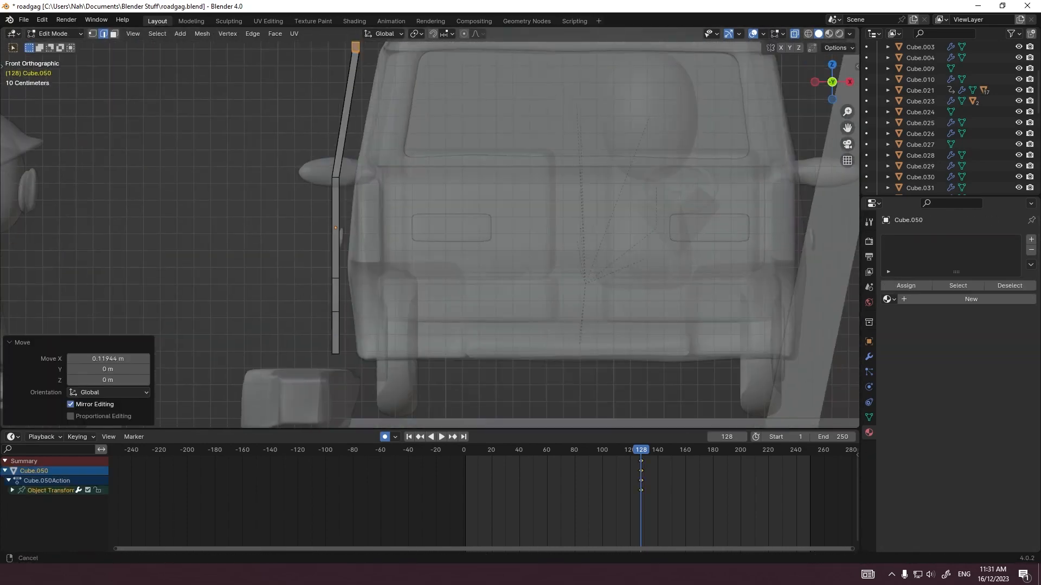
{"action": "left_click_drag", "start_coordinate": [318, 333], "coordinate": [361, 380]}
{"action": "key", "text": "g"}
{"action": "key", "text": "x"}
{"action": "left_click", "coordinate": [360, 374]}
Step: Move the topmost edges of the door's window frame along X to follow the slope of the roof
{"action": "key", "text": "Tab"}
{"action": "middle_click_drag", "start_coordinate": [360, 298], "coordinate": [379, 337]}
{"action": "key", "text": "grave"}
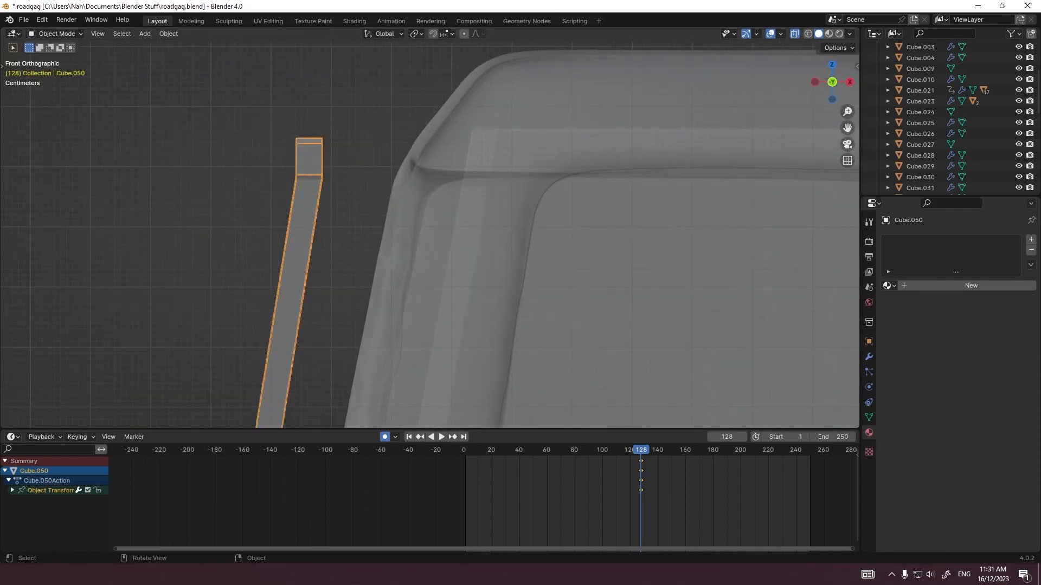
{"action": "key", "text": "Tab"}
{"action": "left_click_drag", "start_coordinate": [288, 128], "coordinate": [339, 174]}
{"action": "key", "text": "g"}
{"action": "key", "text": "x"}
{"action": "left_click", "coordinate": [347, 171]}
Step: Copy and paste the finished door object, and view the duplicate from the back
{"action": "middle_click_drag", "start_coordinate": [347, 178], "coordinate": [390, 288]}
{"action": "key", "text": "Tab"}
{"action": "key", "text": "ctrl+c"}
{"action": "key", "text": "ctrl+v"}
{"action": "key", "text": "grave"}
{"action": "left_click", "coordinate": [439, 250]}
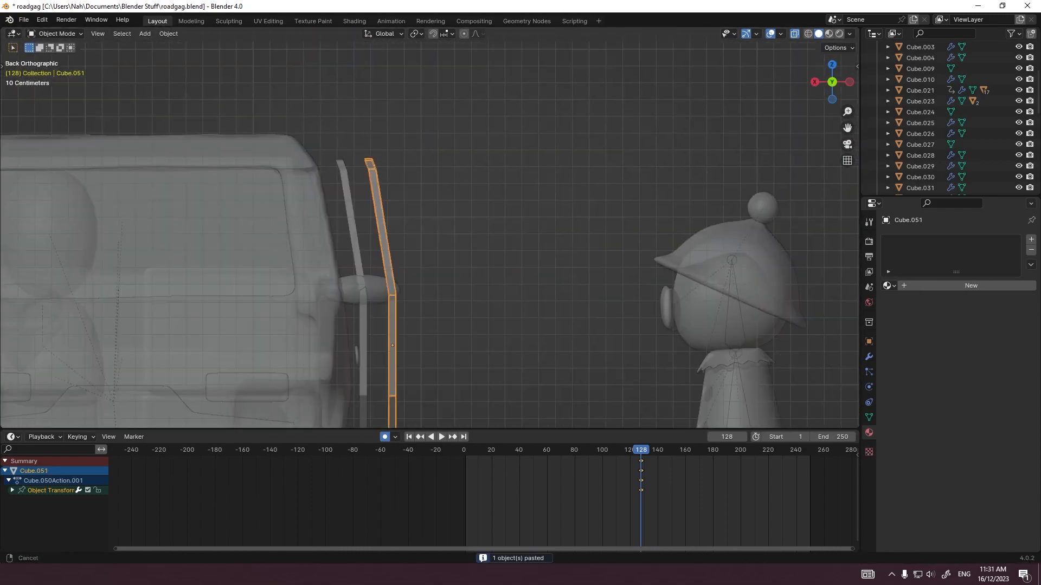
Step: Apply Shrink/Fatten to the mesh of the duplicated door and inspect its thickness beside the car
{"action": "key", "text": "Tab"}
{"action": "key", "text": "alt+s"}
{"action": "left_click", "coordinate": [461, 245]}
{"action": "key", "text": "Tab"}
{"action": "mouse_move", "coordinate": [461, 245]}
{"action": "middle_mouse_down"}
{"action": "mouse_move", "coordinate": [374, 271]}
{"action": "mouse_move", "coordinate": [455, 252]}
{"action": "middle_mouse_up"}
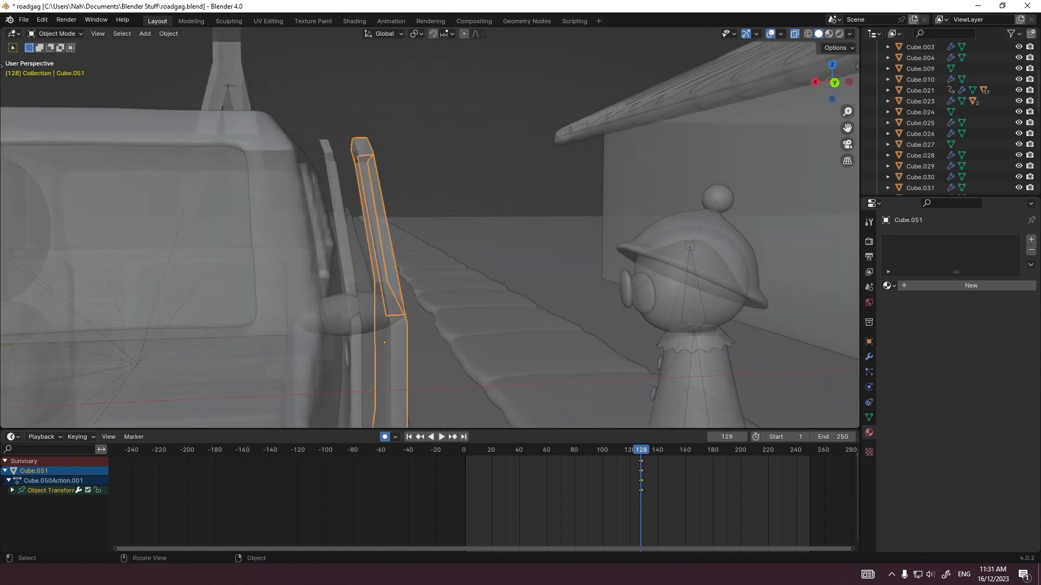
Step: Move the copied door along the X axis to sit close against the original door
{"action": "key", "text": "g"}
{"action": "key", "text": "x"}
{"action": "left_click", "coordinate": [441, 249]}
{"action": "key", "text": "grave"}
{"action": "left_click", "coordinate": [376, 202]}
{"action": "scroll", "coordinate": [376, 216], "scroll_direction": "down", "scroll_amount": 4}
{"action": "left_click", "coordinate": [309, 217]}
{"action": "middle_click_drag", "start_coordinate": [309, 216], "coordinate": [353, 233]}
Step: Turn off X-ray and add a level 2 subdivision surface to the car doors
{"action": "key", "text": "alt+z"}
{"action": "left_click", "coordinate": [374, 260]}
{"action": "key", "text": "ctrl+2"}
{"action": "left_click", "coordinate": [398, 260]}
{"action": "left_click", "coordinate": [450, 293]}
{"action": "middle_click_drag", "start_coordinate": [379, 265], "coordinate": [347, 336]}
{"action": "key", "text": "Tab"}
{"action": "key", "text": "Tab"}
Step: Isolate both doors and tighten the corners of their window openings in Edit Mode from the side view
{"action": "left_click", "coordinate": [383, 238]}
{"action": "left_click", "coordinate": [371, 244], "text": "shift"}
{"action": "key", "text": "KP_Divide"}
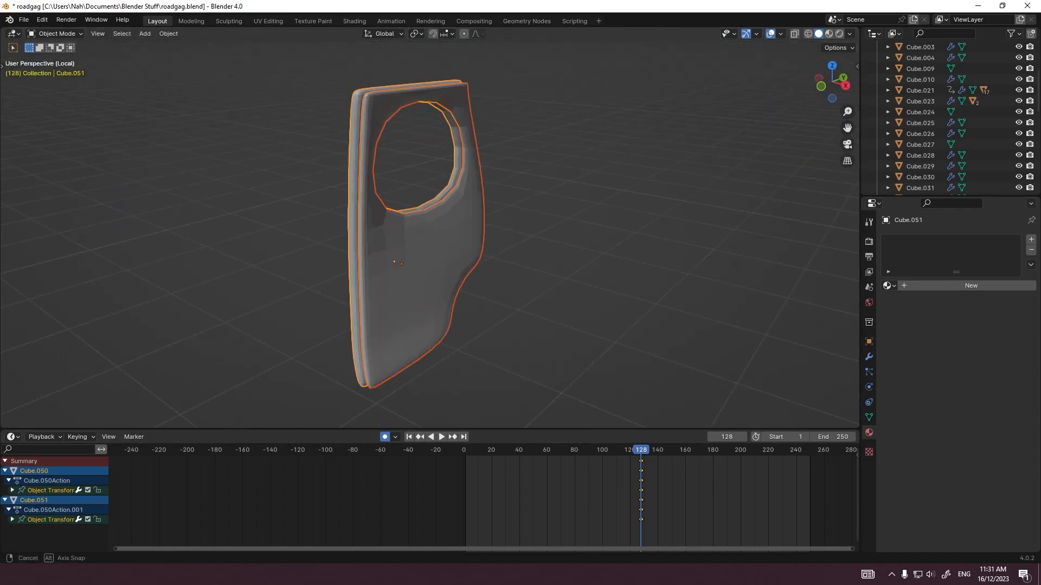
{"action": "key", "text": "Tab"}
{"action": "key", "text": "alt+a"}
{"action": "key", "text": "KP_3"}
{"action": "middle_click_drag", "start_coordinate": [434, 227], "coordinate": [458, 297], "text": "shift"}
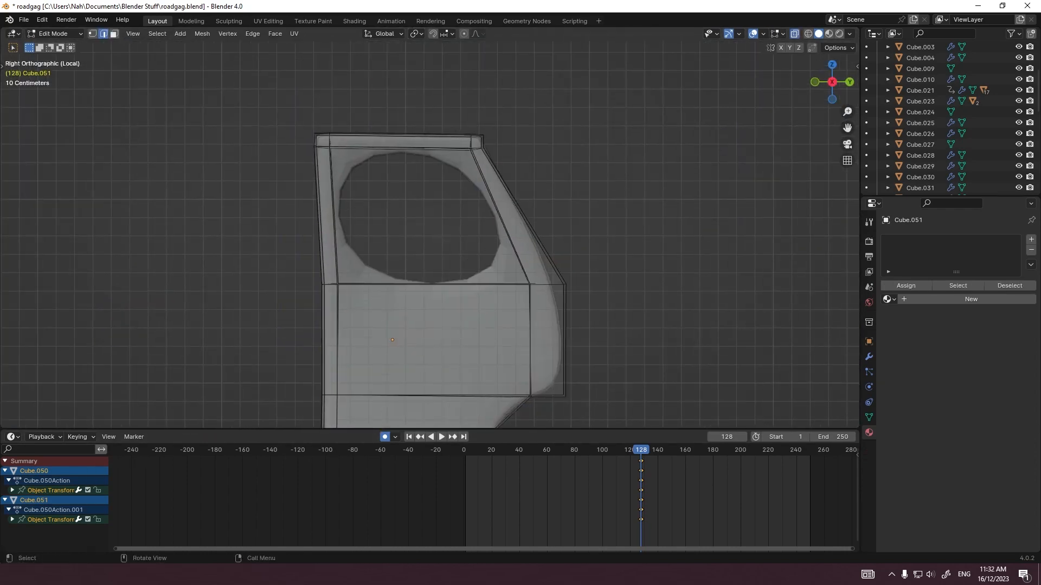
{"action": "key", "text": "Escape"}
{"action": "key", "text": "Tab"}
{"action": "key", "text": "KP_Divide"}
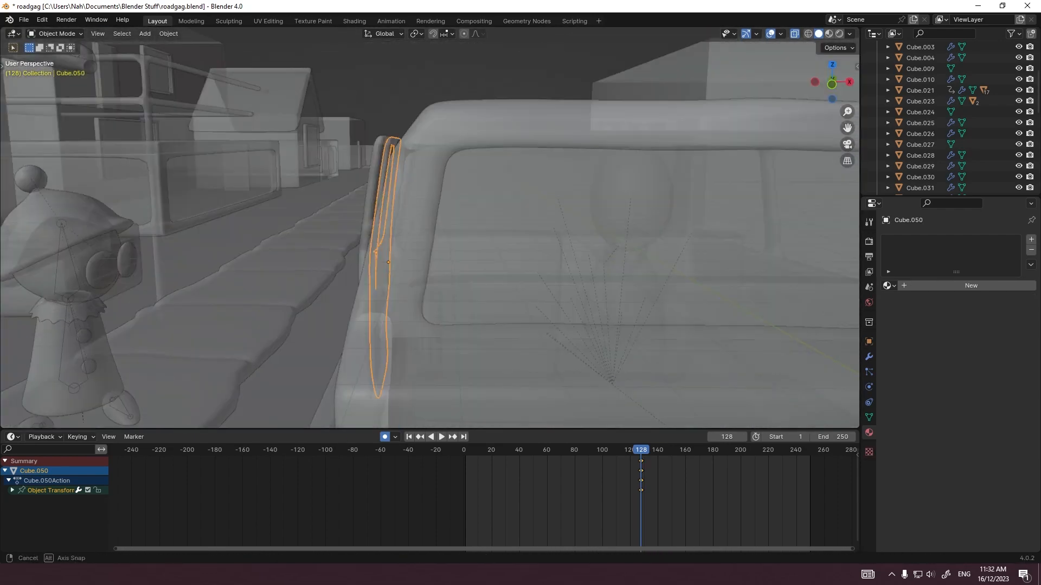
Step: Try swinging the copied door open about the global Z axis
{"action": "middle_click_drag", "start_coordinate": [364, 147], "coordinate": [380, 147]}
{"action": "left_click", "coordinate": [382, 146]}
{"action": "key", "text": "r"}
{"action": "key", "text": "z"}
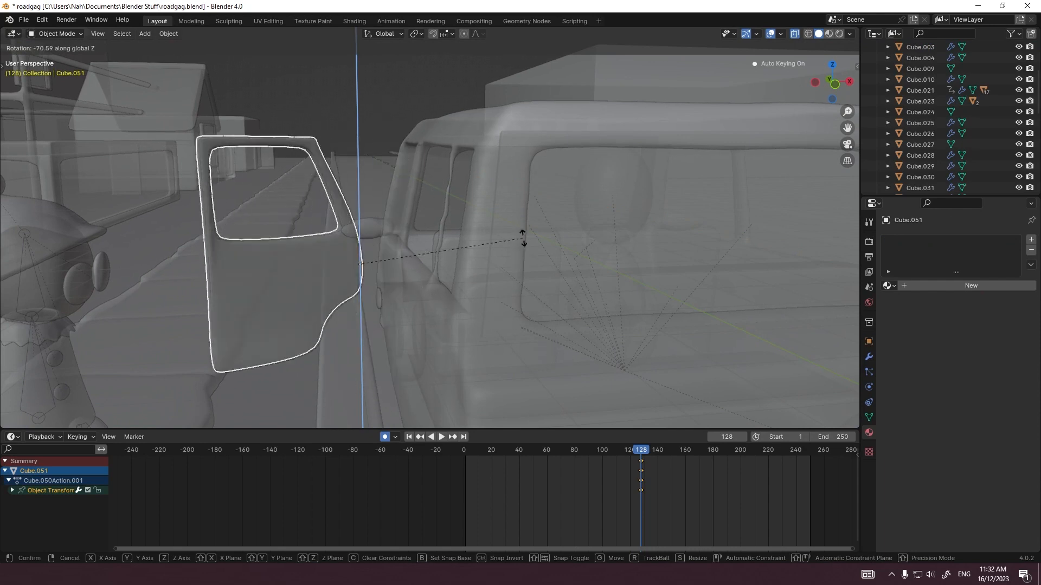
{"action": "right_click", "coordinate": [471, 394]}
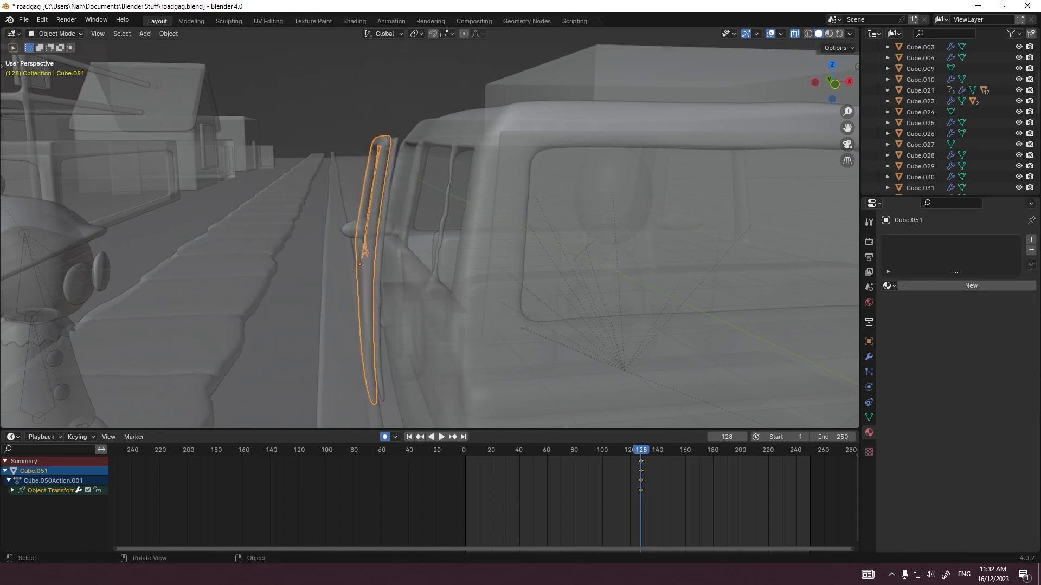
Step: Switch to rendered shading and link the car body's clay material to a door
{"action": "left_click", "coordinate": [840, 33]}
{"action": "left_click", "coordinate": [499, 176]}
{"action": "middle_click_drag", "start_coordinate": [488, 217], "coordinate": [482, 238]}
{"action": "left_click", "coordinate": [378, 227]}
{"action": "left_click", "coordinate": [501, 173], "text": "shift"}
{"action": "key", "text": "ctrl+l"}
{"action": "left_click", "coordinate": [456, 161]}
{"action": "left_click", "coordinate": [490, 320]}
{"action": "scroll", "coordinate": [477, 260], "scroll_direction": "up", "scroll_amount": 6}
{"action": "left_click", "coordinate": [460, 233]}
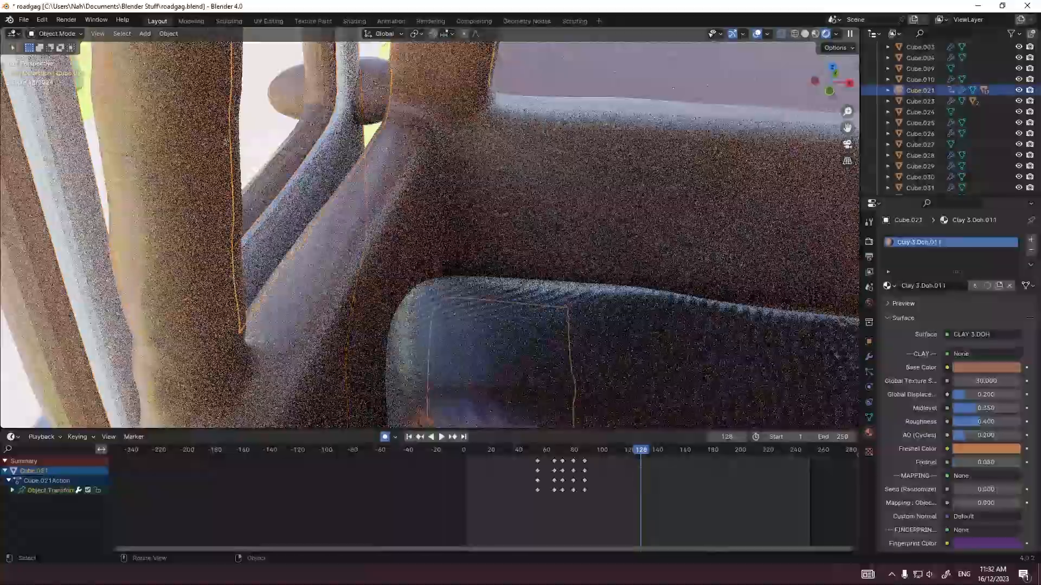
Step: Link the Clay 3.Doh.011 material to the remaining door and shade both doors smooth
{"action": "left_click", "coordinate": [488, 336]}
{"action": "left_click", "coordinate": [227, 143]}
{"action": "left_click", "coordinate": [447, 351], "text": "shift"}
{"action": "key", "text": "ctrl+l"}
{"action": "left_click", "coordinate": [446, 351]}
{"action": "left_click", "coordinate": [179, 217], "text": "shift"}
{"action": "middle_click_drag", "start_coordinate": [380, 244], "coordinate": [461, 260]}
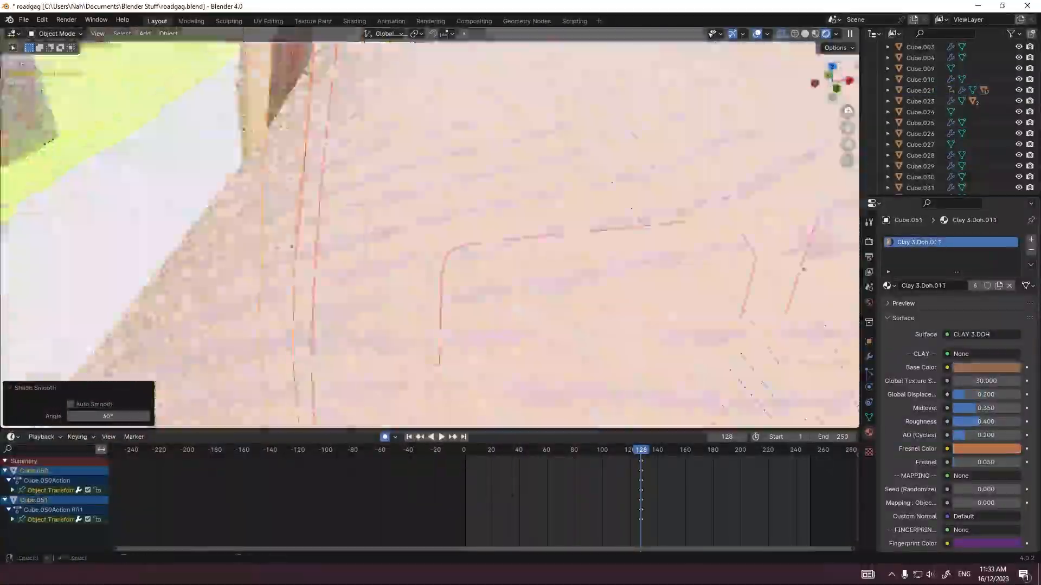
Step: Rotate the copied door about the Z axis and adjust its opening angle from the camera view
{"action": "scroll", "coordinate": [461, 260], "scroll_direction": "down", "scroll_amount": 5}
{"action": "key", "text": "r"}
{"action": "key", "text": "z"}
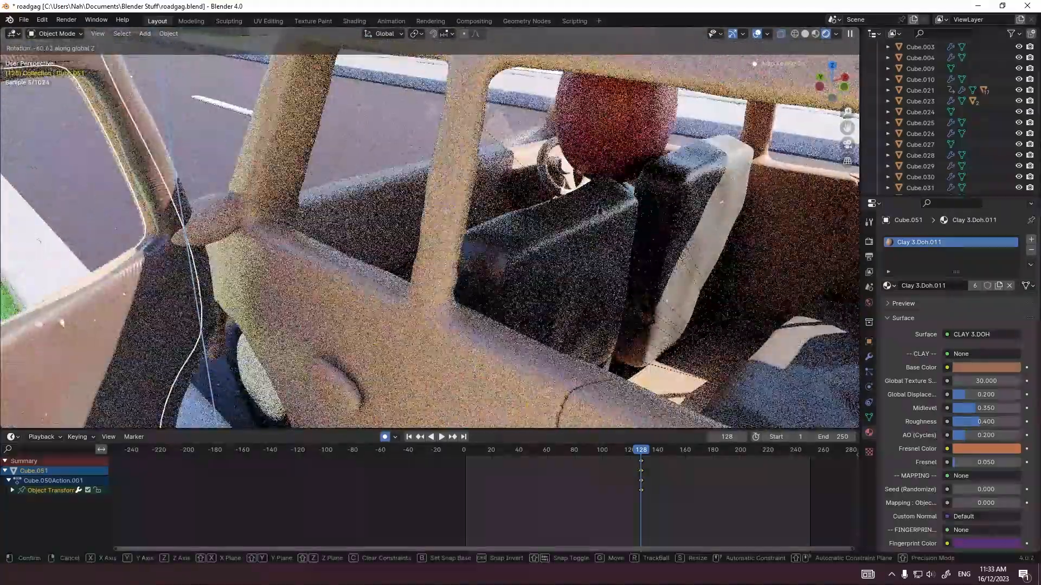
{"action": "left_click", "coordinate": [502, 234]}
{"action": "key", "text": "KP_0"}
{"action": "key", "text": "r"}
{"action": "key", "text": "z"}
{"action": "left_click", "coordinate": [502, 233]}
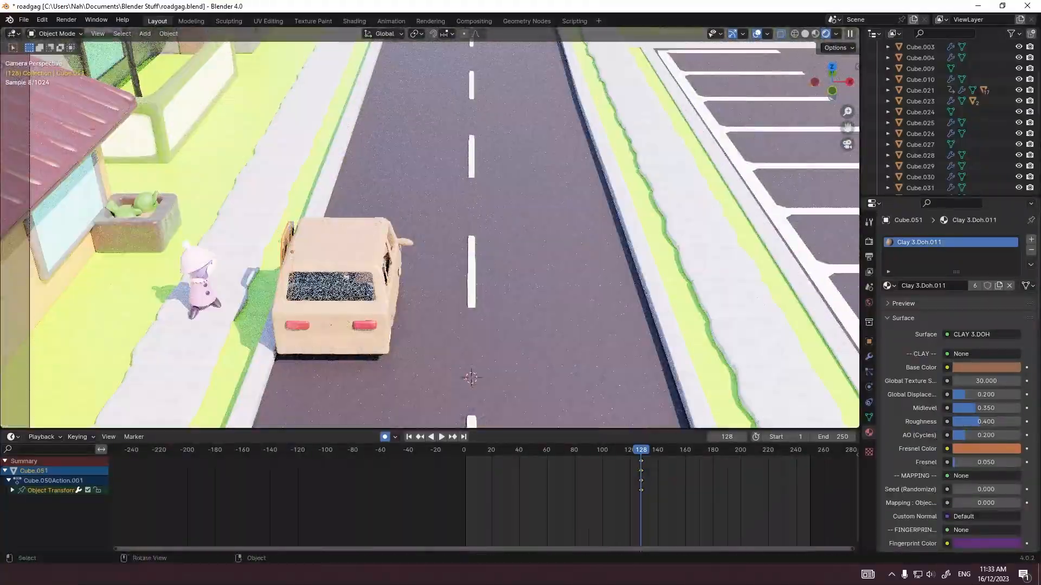
Step: In solid shading without X-ray, lower the door about 5.2 m along Z at frame 127
{"action": "left_click", "coordinate": [805, 33]}
{"action": "key", "text": "g"}
{"action": "key", "text": "z"}
{"action": "left_click", "coordinate": [542, 303]}
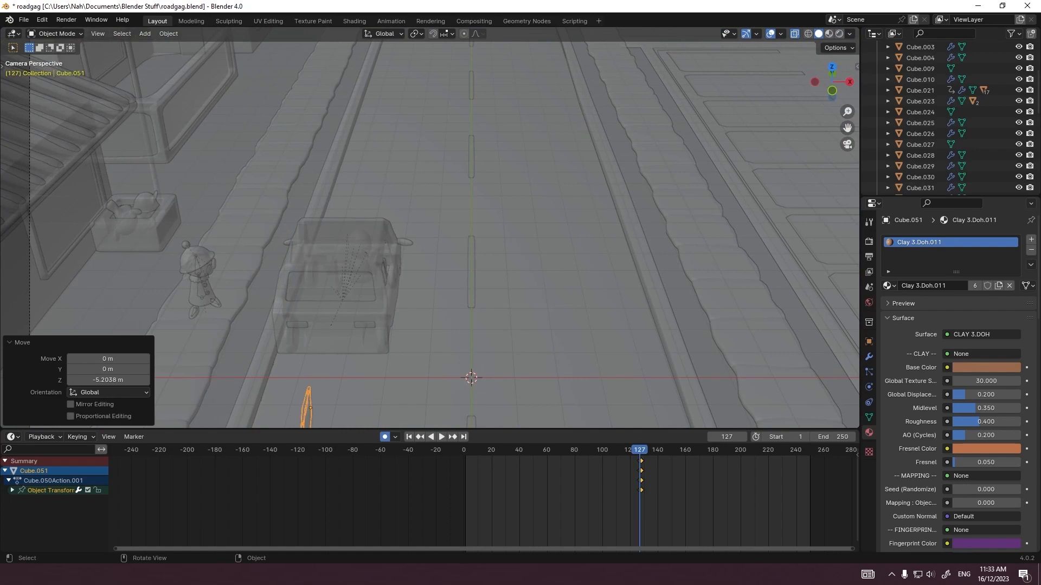
{"action": "key", "text": "alt+z"}
Step: Shift the door's two keyframes earlier on the timeline to frames 121 and 122
{"action": "key", "text": "Left"}
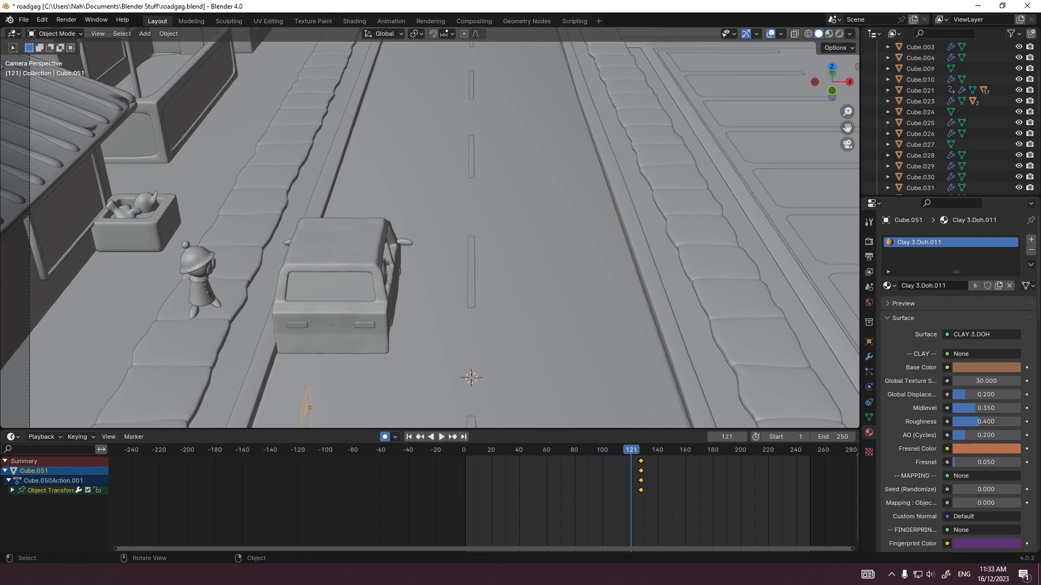
{"action": "scroll", "coordinate": [482, 504], "scroll_direction": "up", "scroll_amount": 9}
{"action": "middle_click_drag", "start_coordinate": [743, 504], "coordinate": [702, 504]}
{"action": "scroll", "coordinate": [702, 504], "scroll_direction": "up", "scroll_amount": 5}
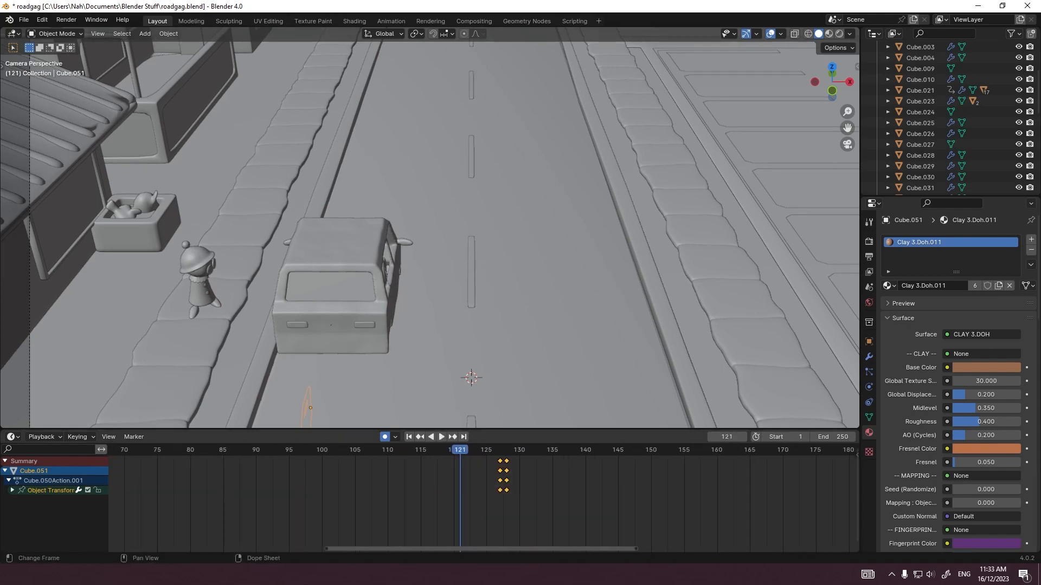
{"action": "key", "text": "g"}
{"action": "left_click", "coordinate": [461, 488]}
Step: At frame 122, rotate the door about Z and nudge it along X to fit the car's side
{"action": "middle_click_drag", "start_coordinate": [303, 244], "coordinate": [461, 244], "text": "shift"}
{"action": "scroll", "coordinate": [430, 233], "scroll_direction": "up", "scroll_amount": 5}
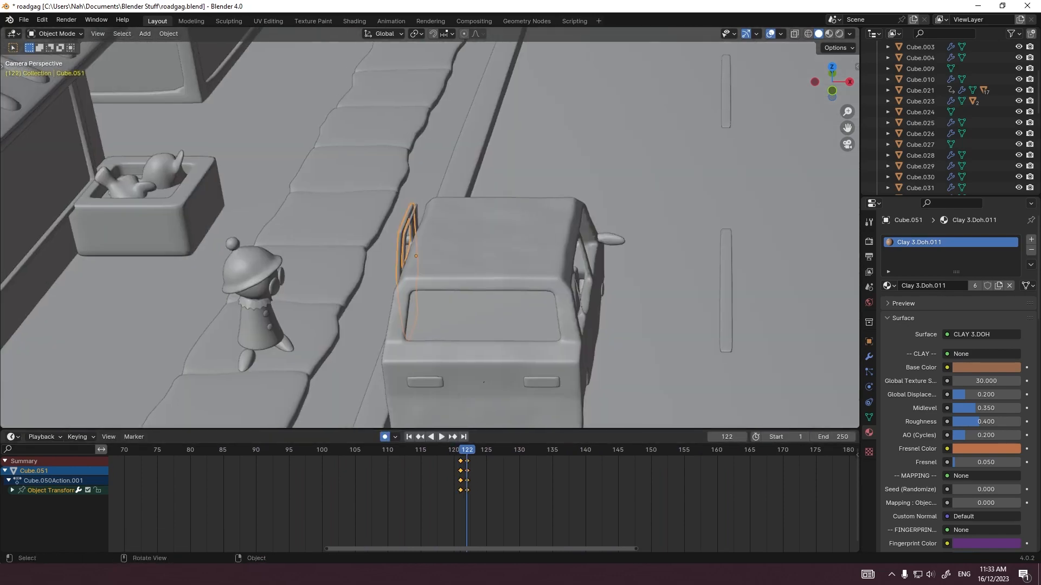
{"action": "key", "text": "r"}
{"action": "key", "text": "z"}
{"action": "left_click", "coordinate": [379, 260]}
{"action": "key", "text": "g"}
{"action": "key", "text": "x"}
{"action": "left_click", "coordinate": [390, 260]}
Step: At frame 123, rotate the door further open about the Z axis
{"action": "key", "text": "KP_7"}
{"action": "scroll", "coordinate": [412, 233], "scroll_direction": "down", "scroll_amount": 4}
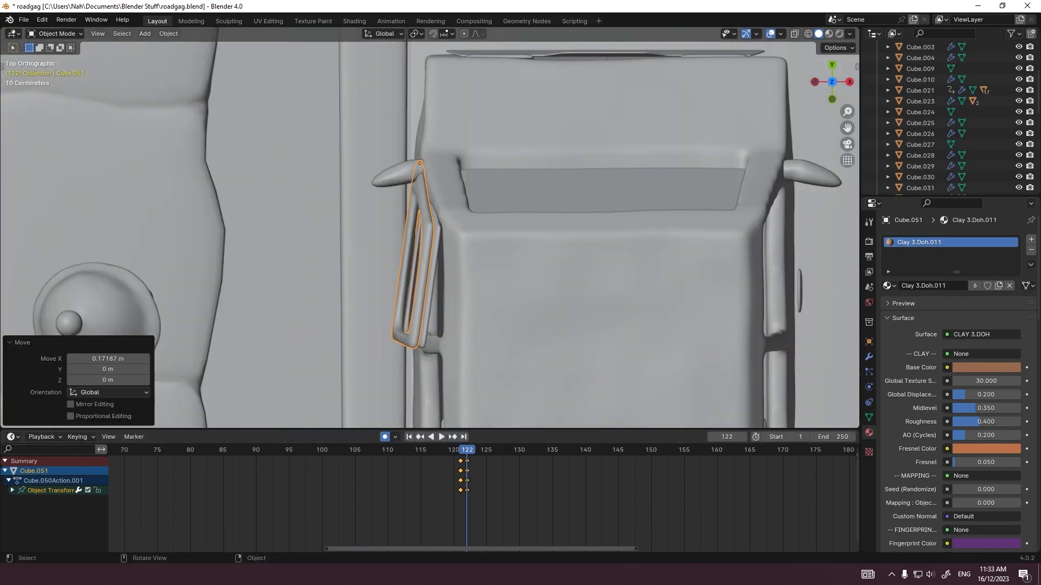
{"action": "key", "text": "Right"}
{"action": "key", "text": "r"}
{"action": "key", "text": "z"}
{"action": "key", "text": "Return"}
Step: Swing the door wider open about Z on frames 124 and 125
{"action": "key", "text": "Right"}
{"action": "key", "text": "KP_0"}
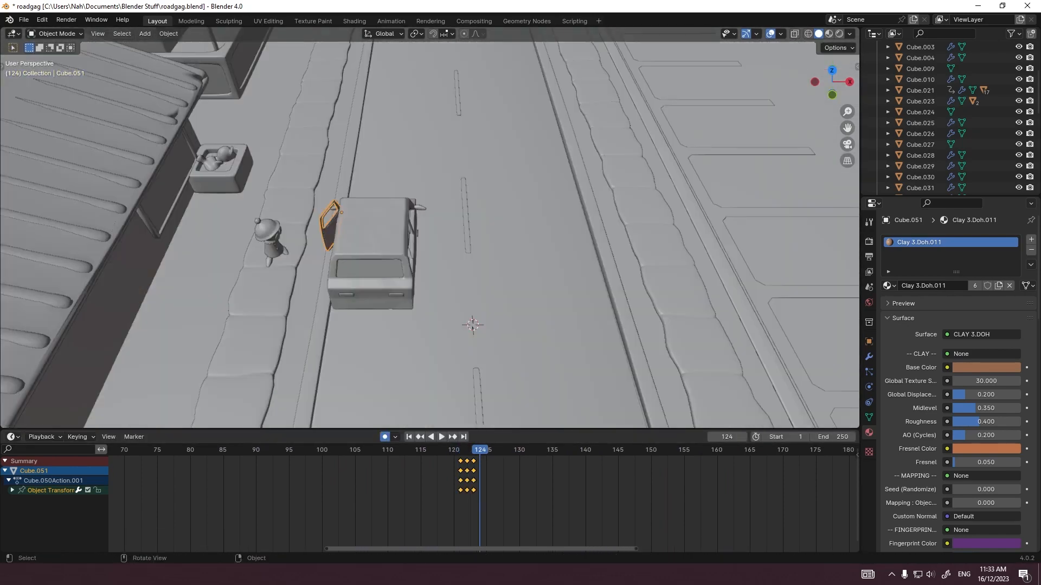
{"action": "middle_click_drag", "start_coordinate": [342, 239], "coordinate": [430, 244], "text": "shift"}
{"action": "scroll", "coordinate": [429, 244], "scroll_direction": "up", "scroll_amount": 6}
{"action": "key", "text": "r"}
{"action": "key", "text": "z"}
{"action": "left_click", "coordinate": [479, 345]}
Step: Adjust the door's rotation about Z on frames 126 and 127 to finish its opening motion
{"action": "key", "text": "Right"}
{"action": "key", "text": "r"}
{"action": "key", "text": "z"}
{"action": "left_click", "coordinate": [473, 350]}
{"action": "key", "text": "Right"}
{"action": "key", "text": "r"}
{"action": "key", "text": "z"}
{"action": "left_click", "coordinate": [458, 364]}
{"action": "key", "text": "Right"}
{"action": "key", "text": "r"}
{"action": "key", "text": "z"}
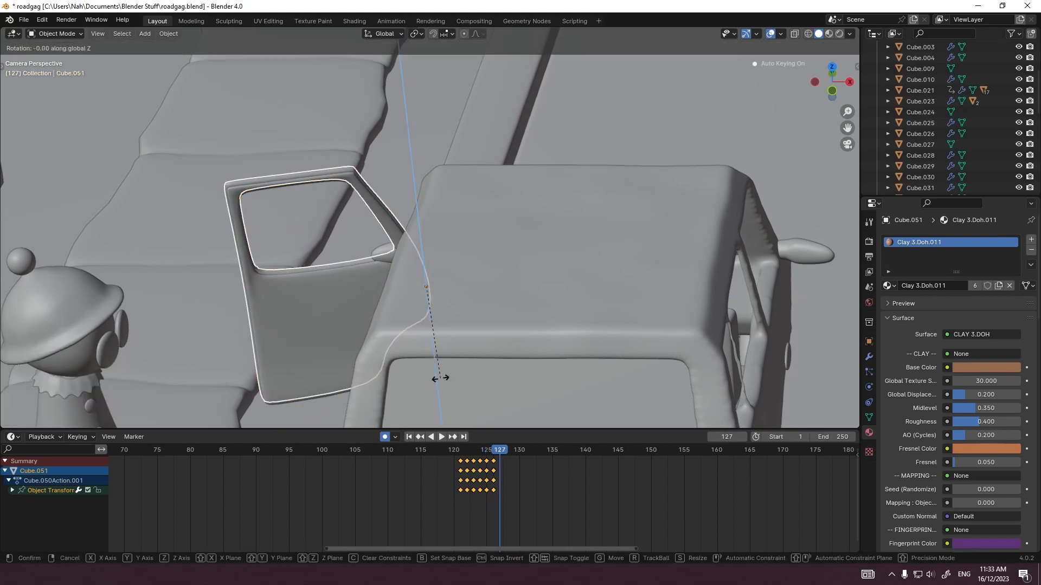
{"action": "left_click", "coordinate": [441, 378]}
Step: Play back the door-opening animation
{"action": "key", "text": "Left"}
{"action": "key", "text": "Left"}
{"action": "key", "text": "Left"}
{"action": "key", "text": "space"}
{"action": "key", "text": "Escape"}
Step: Select the car's side mirrors and apply their Mirror modifier
{"action": "left_click", "coordinate": [384, 254]}
{"action": "scroll", "coordinate": [429, 235], "scroll_direction": "down", "scroll_amount": 2}
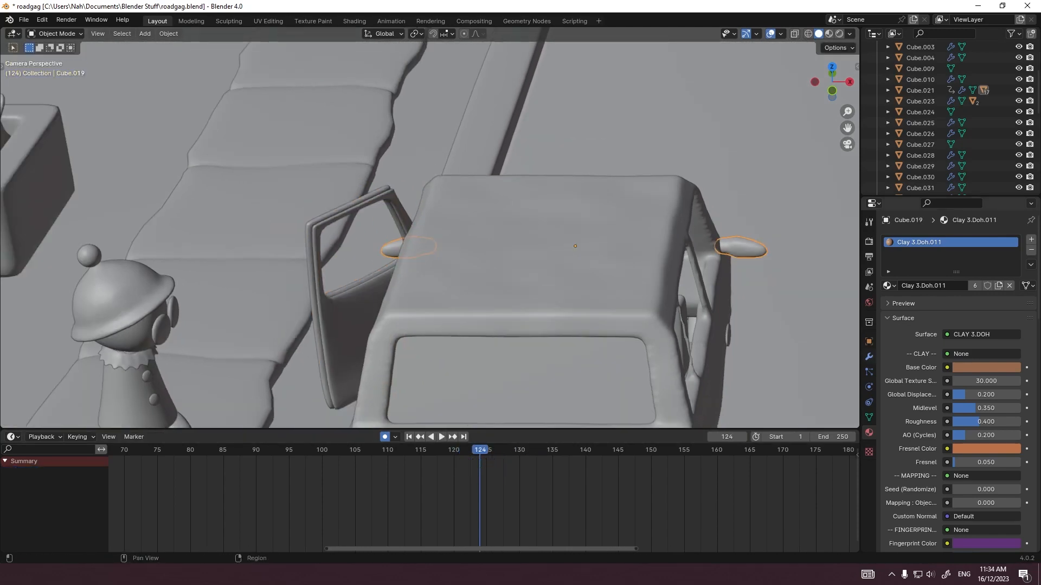
{"action": "left_click", "coordinate": [869, 356]}
{"action": "key", "text": "KP_7"}
{"action": "scroll", "coordinate": [430, 236], "scroll_direction": "up", "scroll_amount": 1}
{"action": "key", "text": "ctrl+a"}
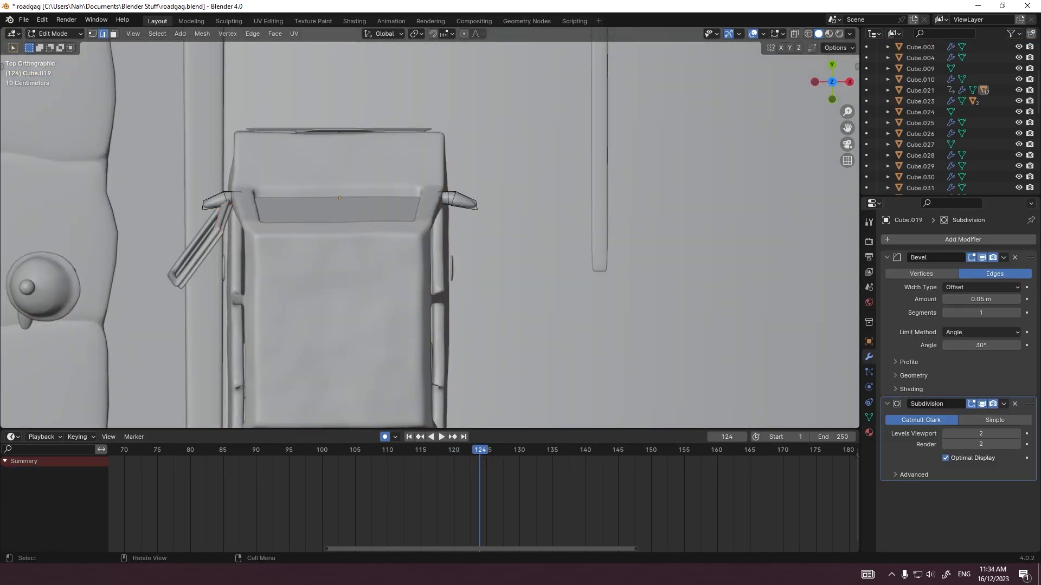
{"action": "key", "text": "Tab"}
Step: Copy and paste the side mirrors, and delete the stray duplicate of the car body
{"action": "key", "text": "ctrl+c"}
{"action": "middle_click_drag", "start_coordinate": [542, 282], "coordinate": [309, 187]}
{"action": "key", "text": "ctrl+v"}
{"action": "middle_click_drag", "start_coordinate": [460, 217], "coordinate": [447, 217]}
{"action": "key", "text": "g"}
{"action": "middle_click_drag", "start_coordinate": [447, 217], "coordinate": [449, 247], "text": "ctrl"}
{"action": "left_click", "coordinate": [495, 112]}
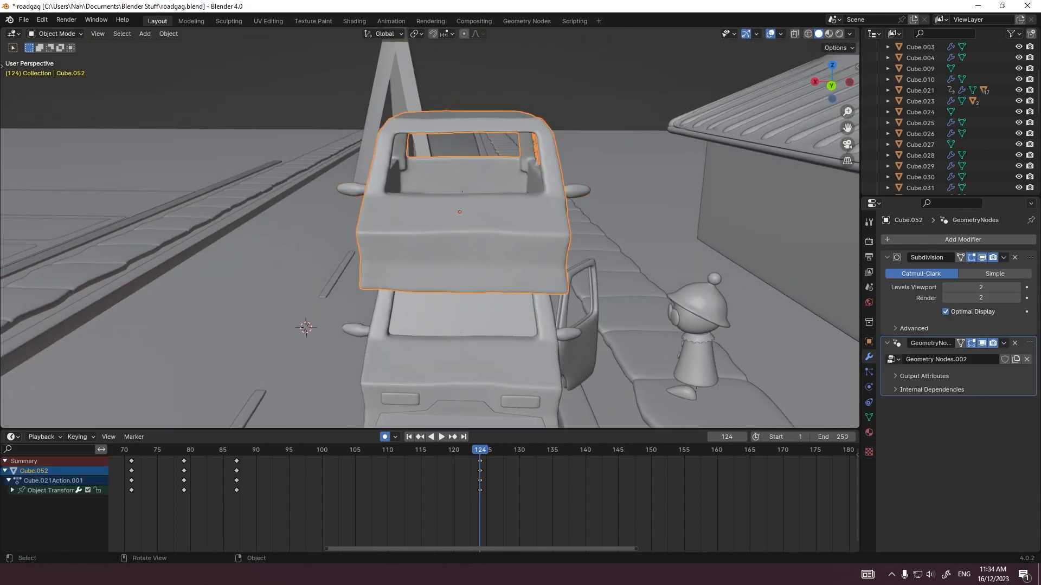
{"action": "key", "text": "Delete"}
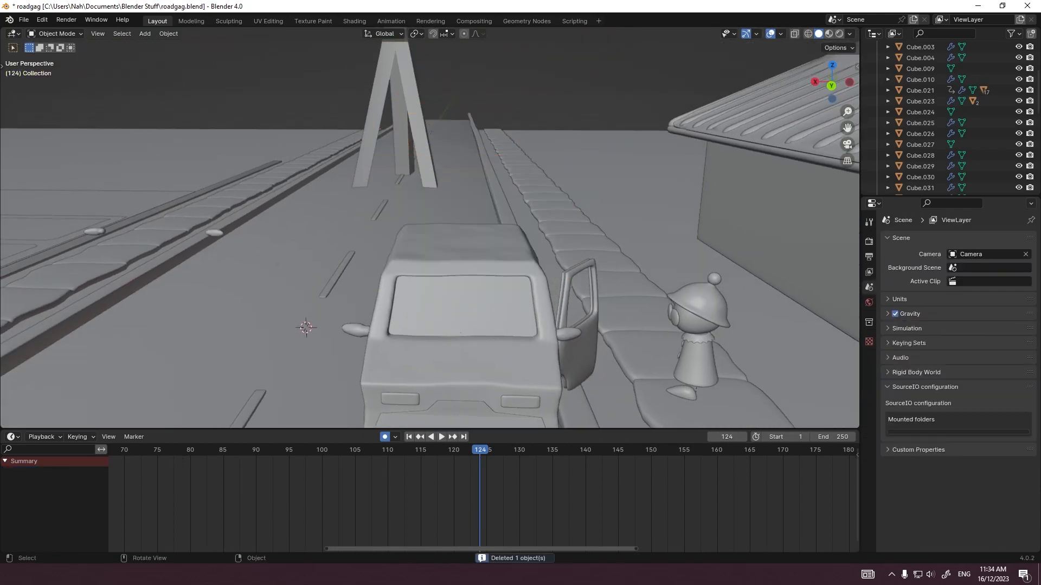
Step: Delete the mirror beside the open door from the original side-mirror mesh
{"action": "left_click", "coordinate": [215, 233]}
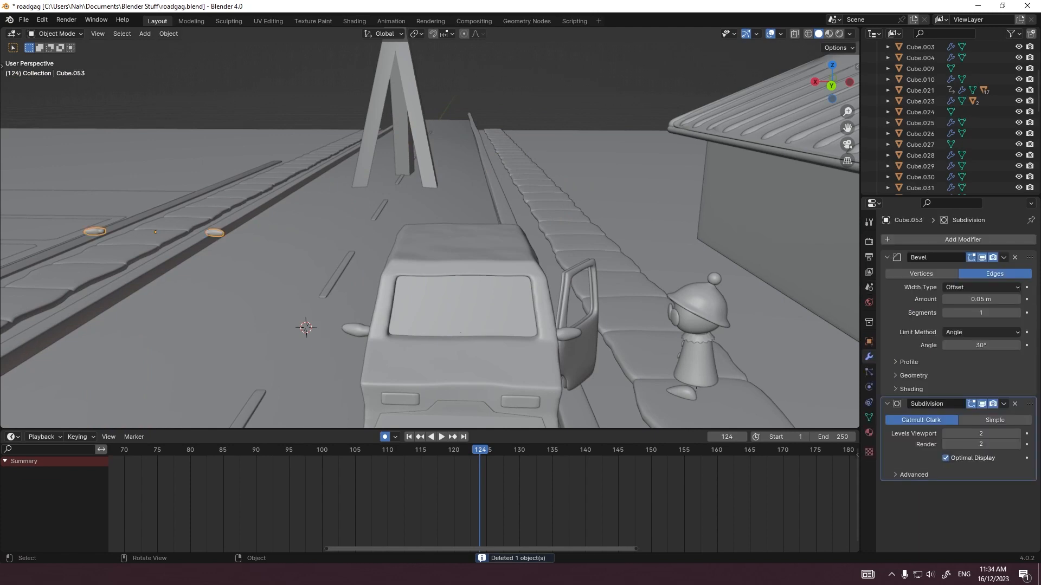
{"action": "left_click", "coordinate": [581, 355]}
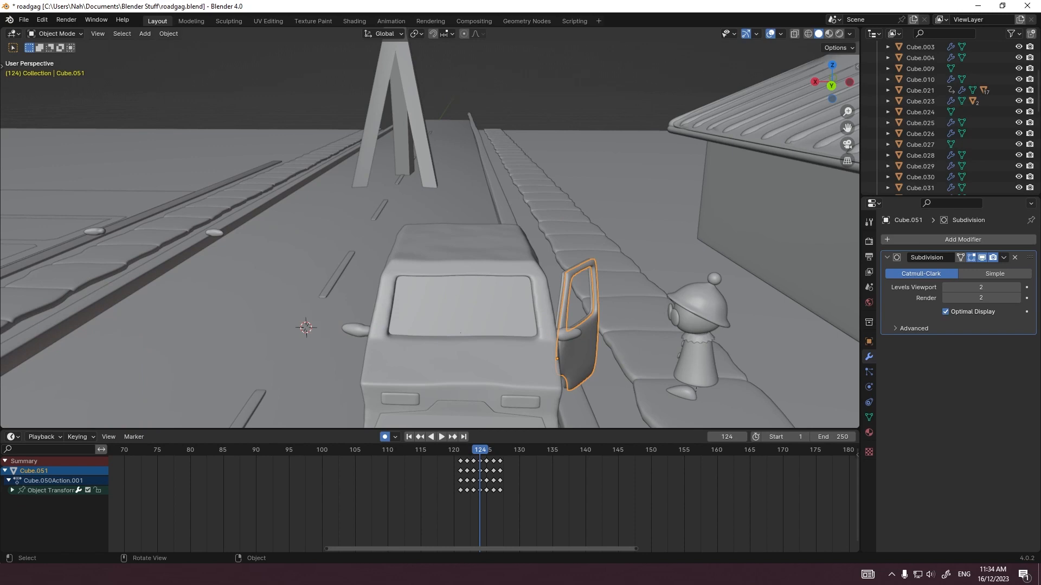
{"action": "left_click", "coordinate": [460, 326]}
{"action": "left_click", "coordinate": [461, 329]}
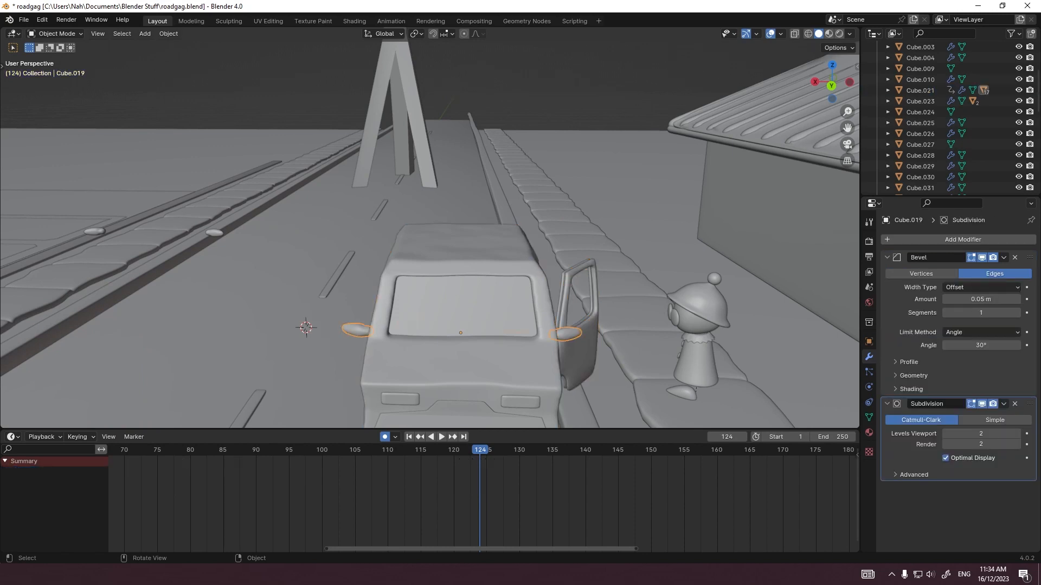
{"action": "key", "text": "alt+z"}
{"action": "key", "text": "x"}
{"action": "left_click", "coordinate": [571, 374]}
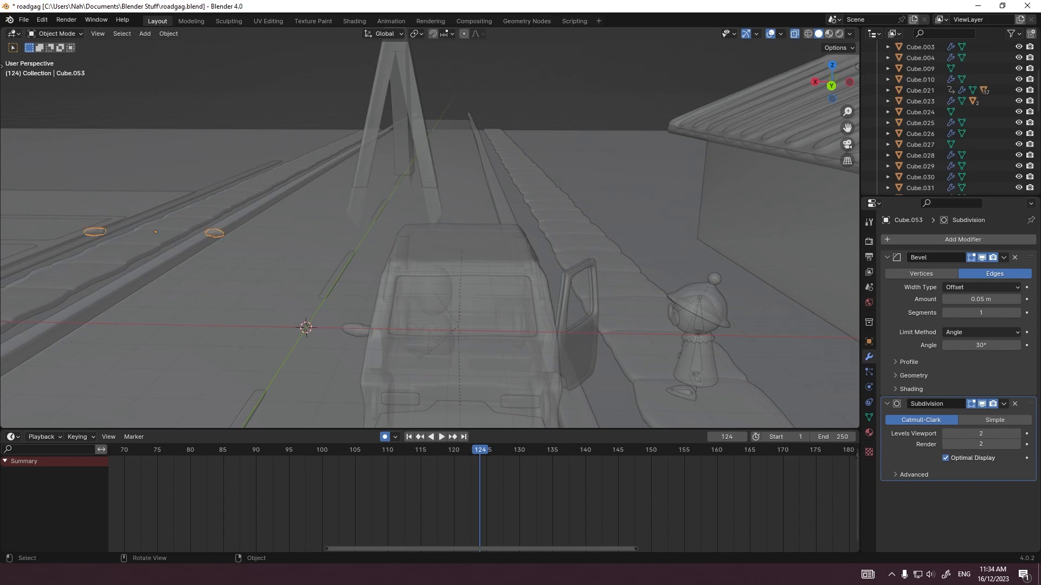
Step: From the top view, move the duplicated mirrors onto the car and rotate them 180 degrees
{"action": "key", "text": "grave"}
{"action": "left_click", "coordinate": [574, 182]}
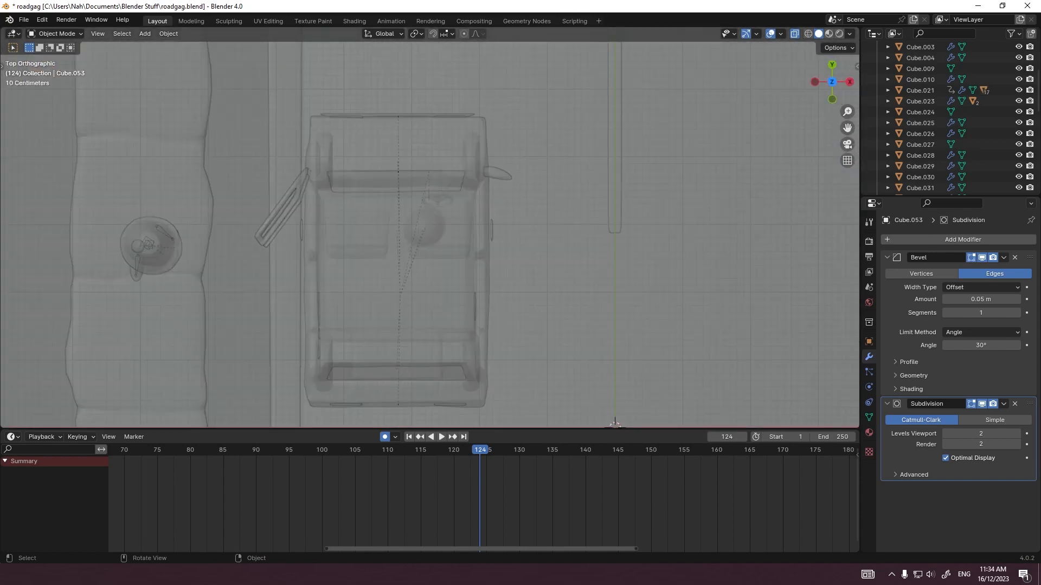
{"action": "key", "text": "g"}
{"action": "left_click", "coordinate": [249, 76]}
{"action": "type", "text": "r180"}
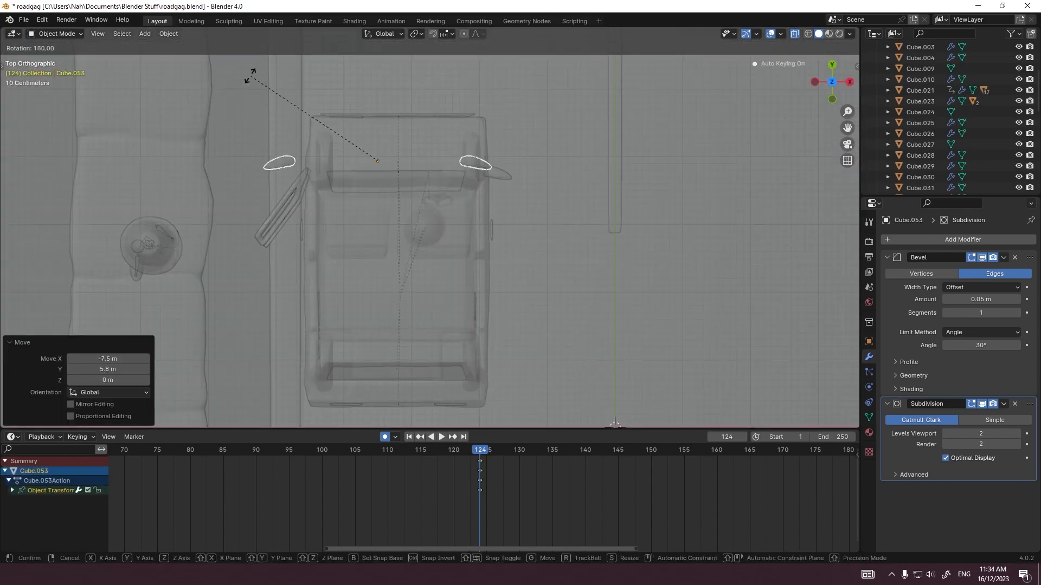
{"action": "key", "text": "Return"}
Step: Align the duplicated mirrors precisely with the original mirror position on the car
{"action": "key", "text": "g"}
{"action": "left_click", "coordinate": [521, 154]}
{"action": "scroll", "coordinate": [523, 153], "scroll_direction": "up", "scroll_amount": 7}
{"action": "scroll", "coordinate": [430, 234], "scroll_direction": "up", "scroll_amount": 7}
{"action": "key", "text": "g"}
{"action": "left_click", "coordinate": [523, 217]}
{"action": "key", "text": "g"}
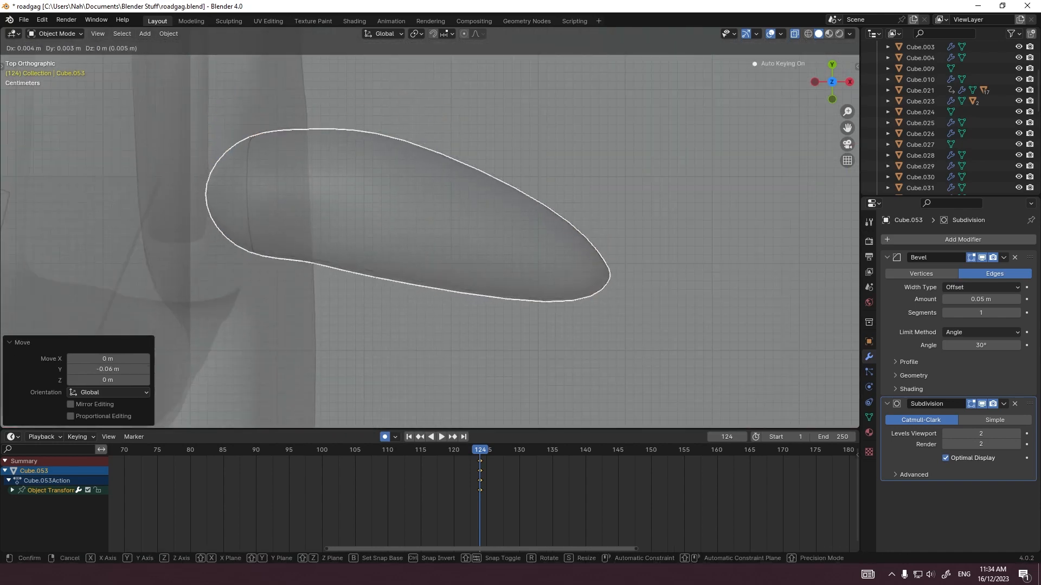
{"action": "scroll", "coordinate": [429, 234], "scroll_direction": "down", "scroll_amount": 12}
Step: Delete the mirror on the side away from the open door from the duplicated mesh
{"action": "key", "text": "Tab"}
{"action": "left_click_drag", "start_coordinate": [542, 168], "coordinate": [711, 291]}
{"action": "key", "text": "x"}
{"action": "left_click", "coordinate": [662, 291]}
{"action": "key", "text": "Tab"}
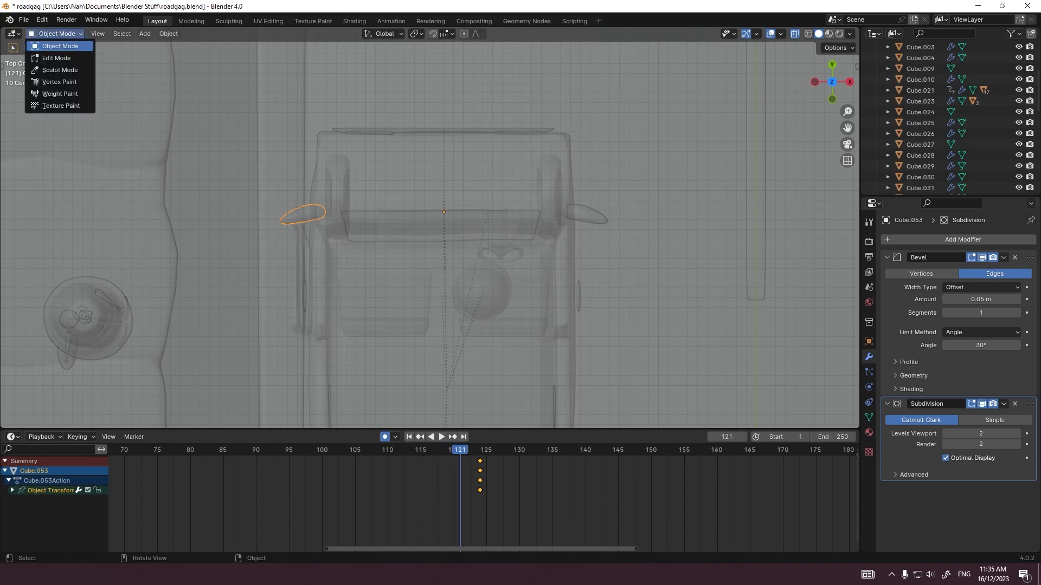
Step: Parent the separate door-side mirror to the car body using Object (Keep Transform)
{"action": "middle_click_drag", "start_coordinate": [444, 244], "coordinate": [230, 154]}
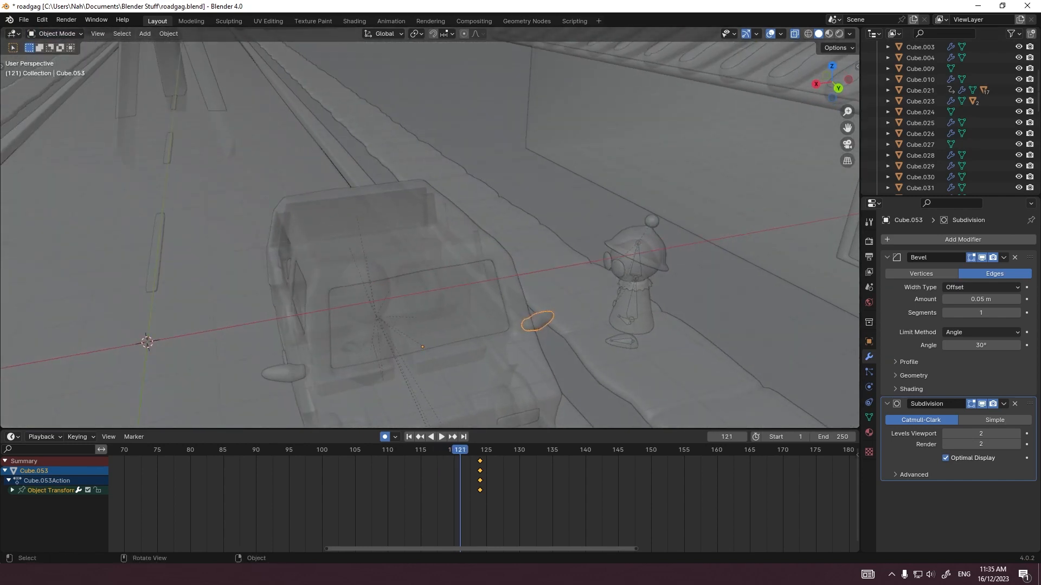
{"action": "key", "text": "alt+z"}
{"action": "middle_click_drag", "start_coordinate": [493, 357], "coordinate": [466, 271], "text": "shift"}
{"action": "left_click", "coordinate": [466, 271], "text": "shift"}
{"action": "key", "text": "ctrl+p"}
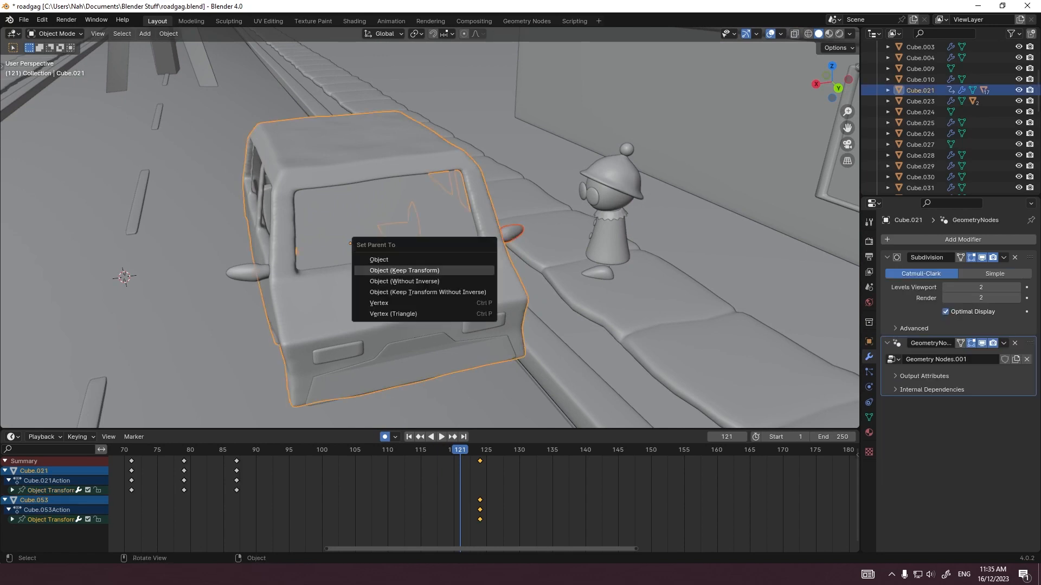
{"action": "left_click", "coordinate": [467, 270]}
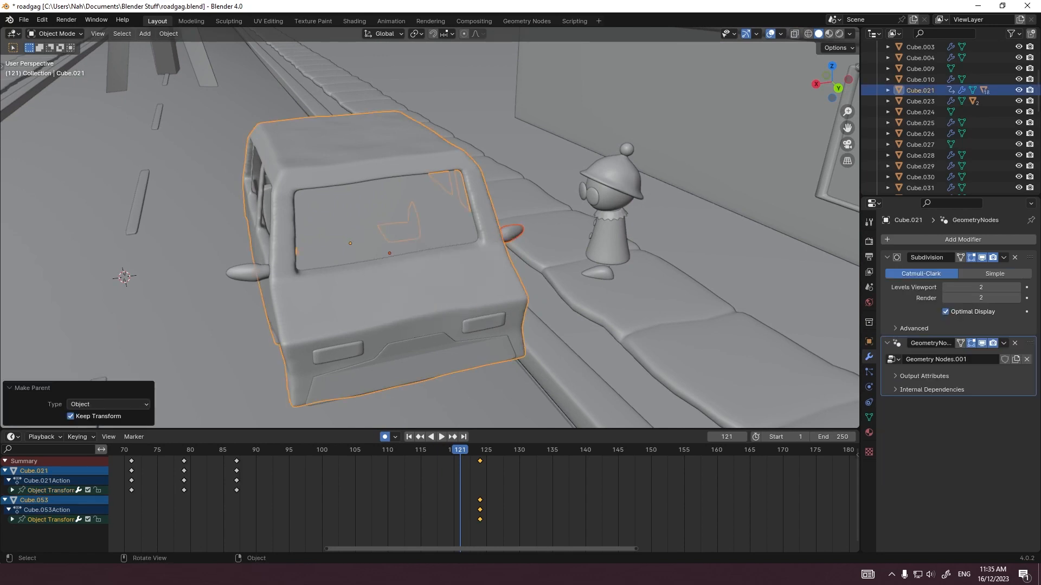
Step: Move the separate door-side mirror's keyframe to frame 121
{"action": "left_click", "coordinate": [511, 234]}
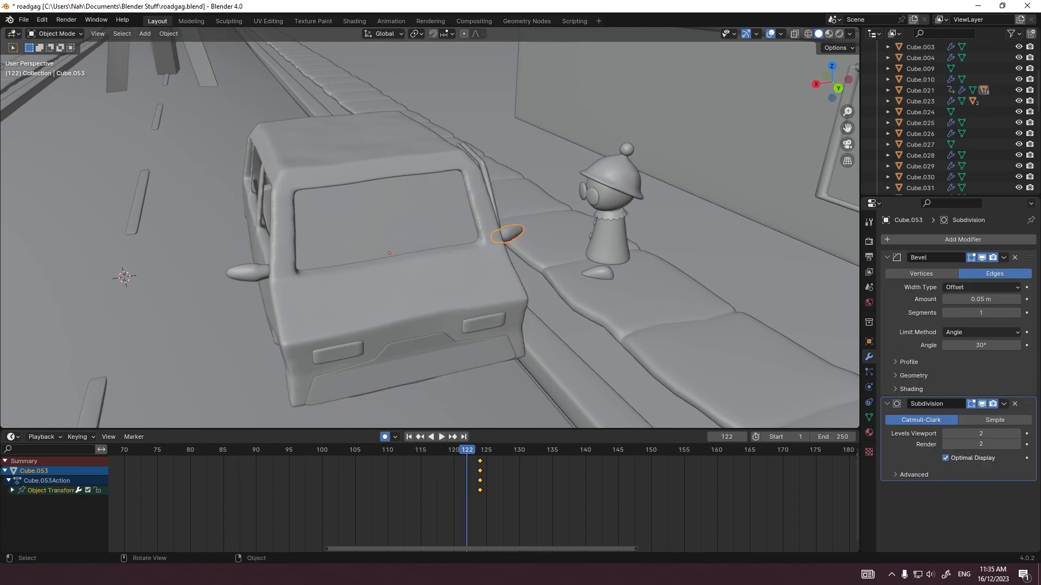
{"action": "middle_click_drag", "start_coordinate": [511, 235], "coordinate": [471, 237]}
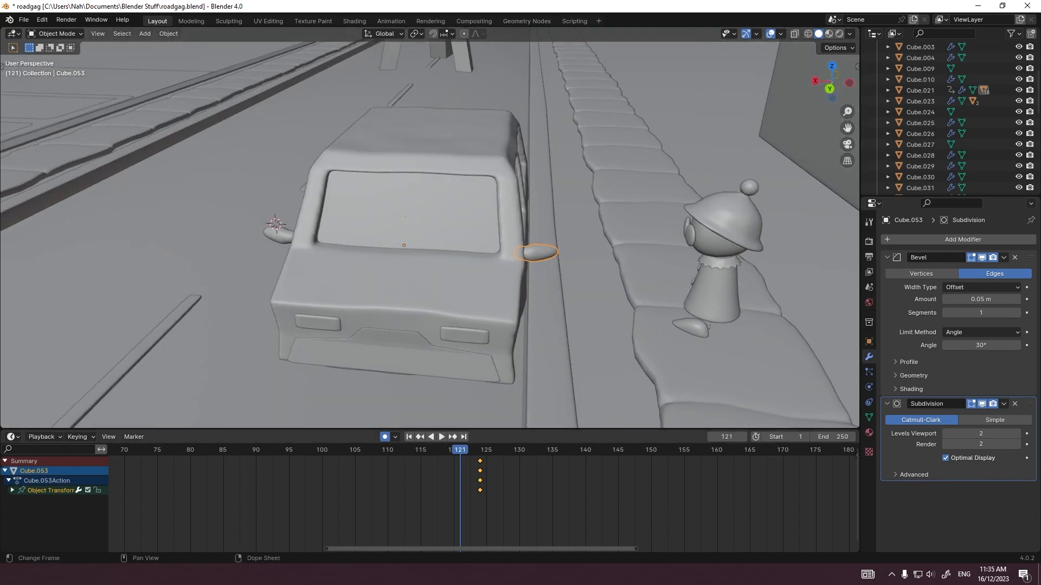
{"action": "key", "text": "g"}
{"action": "left_click", "coordinate": [460, 471]}
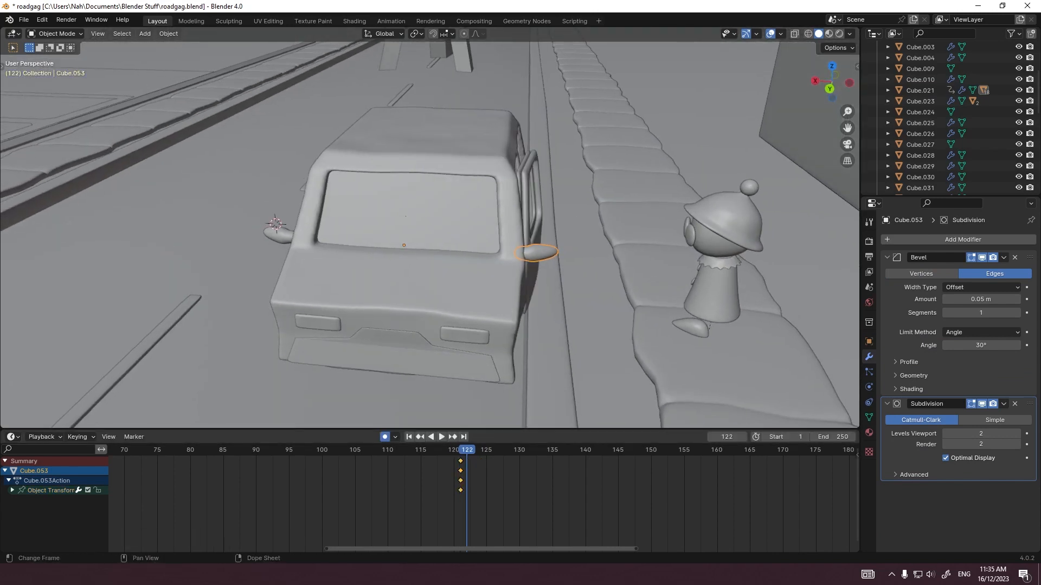
Step: At frame 122, rotate the door-side mirror about -0.64° around Z and check it from the top
{"action": "key", "text": "r"}
{"action": "key", "text": "z"}
{"action": "left_click", "coordinate": [602, 325]}
{"action": "key", "text": "z"}
{"action": "left_click", "coordinate": [591, 298]}
{"action": "key", "text": "KP_7"}
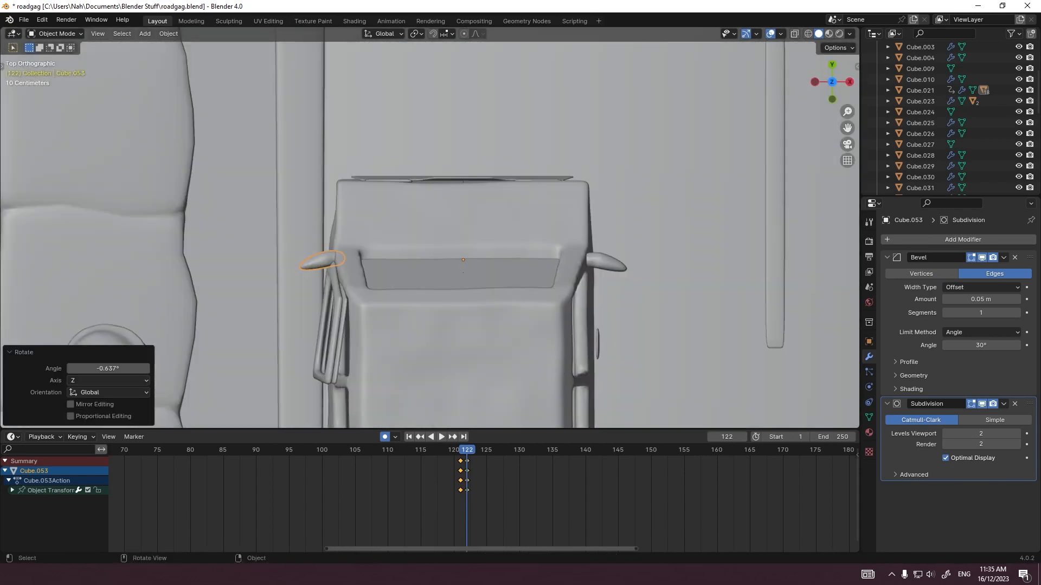
Step: Reposition and rotate the door-side mirror at frame 122 to line it up with the opening door
{"action": "key", "text": "g"}
{"action": "left_click", "coordinate": [422, 307]}
{"action": "key", "text": "r"}
{"action": "left_click", "coordinate": [423, 310]}
{"action": "key", "text": "g"}
{"action": "left_click", "coordinate": [418, 311]}
{"action": "key", "text": "Right"}
{"action": "key", "text": "Right"}
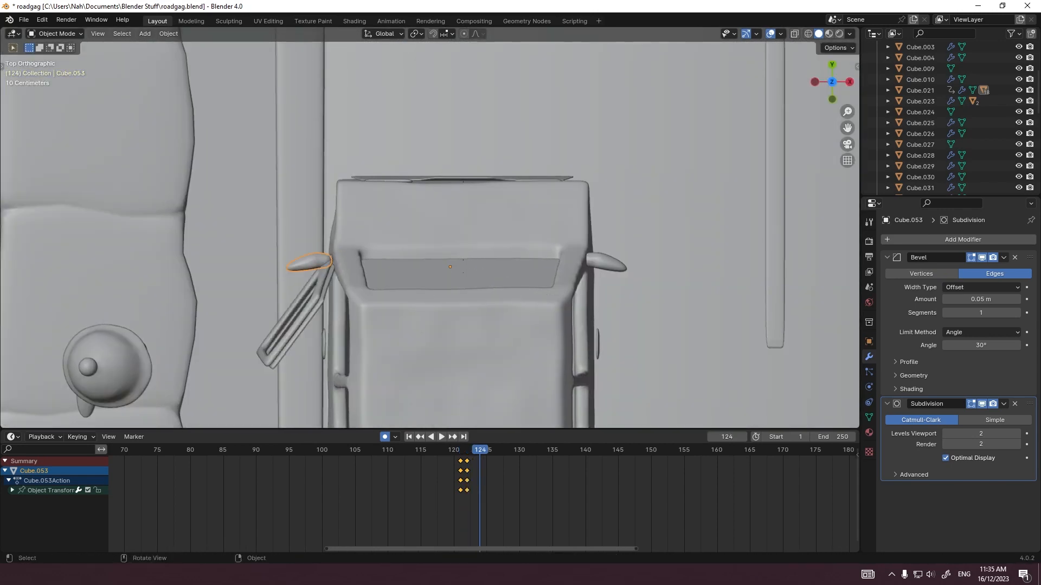
Step: Keyframe the door-side mirror's position and rotation at frames 123 and 124 to follow the swinging door
{"action": "key", "text": "g"}
{"action": "left_click", "coordinate": [565, 407]}
{"action": "key", "text": "g"}
{"action": "key", "text": "Left"}
{"action": "key", "text": "g"}
{"action": "left_click", "coordinate": [616, 236]}
{"action": "key", "text": "r"}
{"action": "left_click", "coordinate": [618, 235]}
{"action": "key", "text": "Right"}
{"action": "key", "text": "Right"}
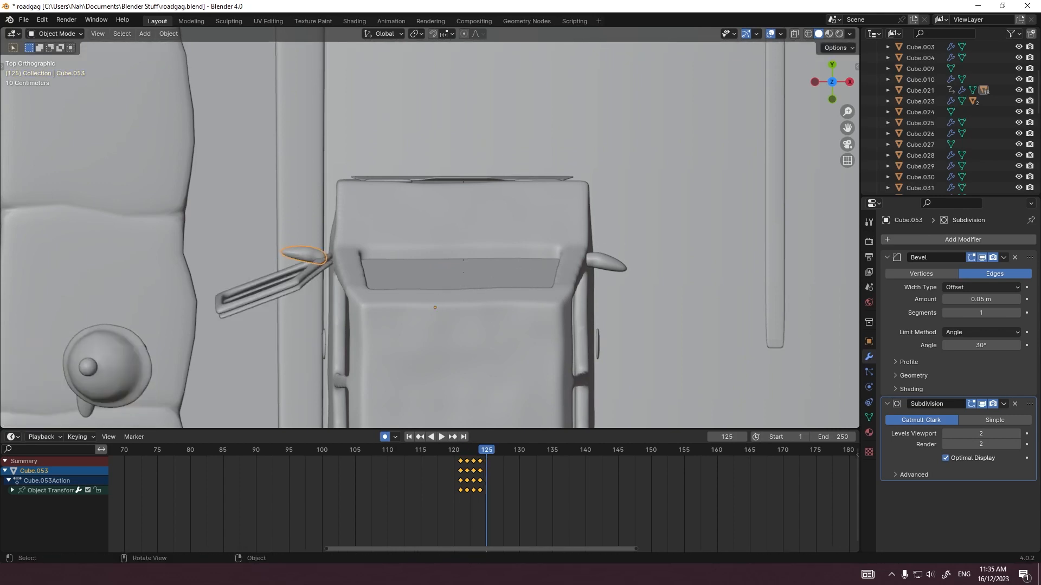
Step: Continue keyframing the door-side mirror's position and rotation through frame 127, matching the opening door
{"action": "key", "text": "g"}
{"action": "key", "text": "r"}
{"action": "key", "text": "g"}
{"action": "key", "text": "r"}
{"action": "key", "text": "g"}
{"action": "key", "text": "Left"}
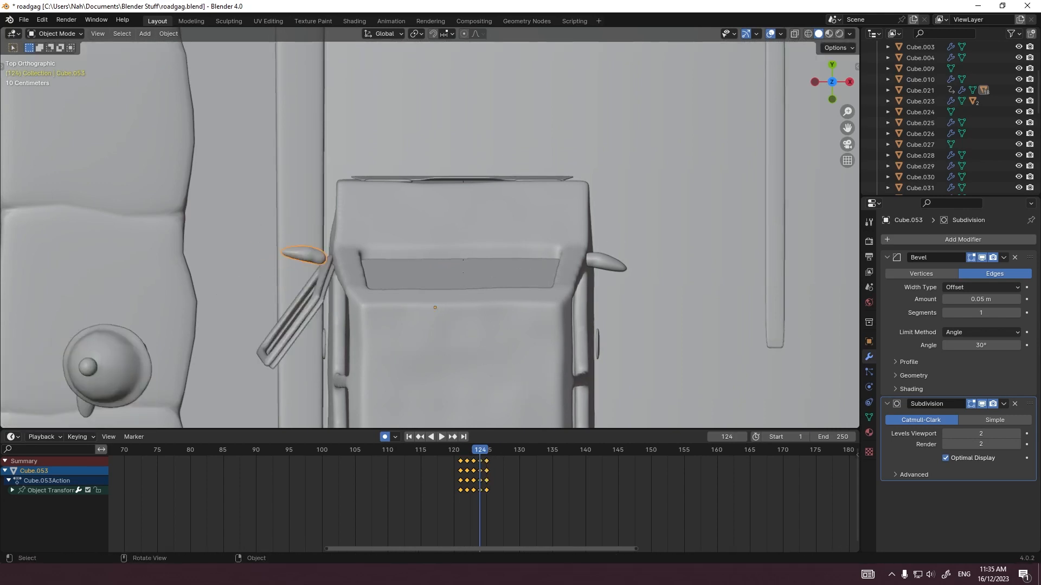
{"action": "key", "text": "g"}
{"action": "key", "text": "Left"}
{"action": "key", "text": "r"}
{"action": "left_click", "coordinate": [515, 372]}
Step: Play back the mirror animation from the top and camera views, and save the file
{"action": "left_click", "coordinate": [423, 449]}
{"action": "key", "text": "space"}
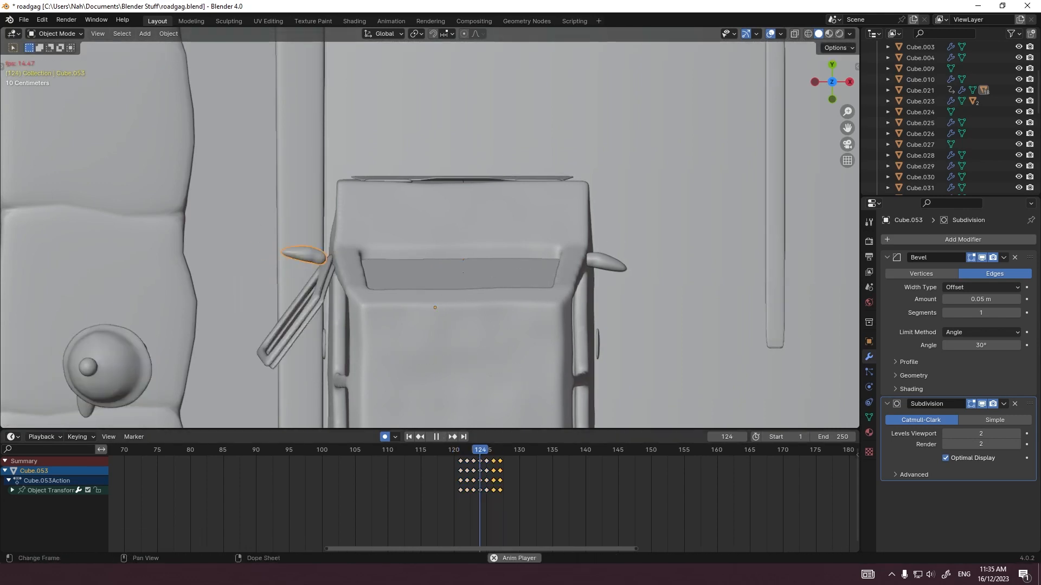
{"action": "key", "text": "space"}
{"action": "key", "text": "KP_0"}
{"action": "key", "text": "ctrl+s"}
{"action": "left_click", "coordinate": [439, 450]}
{"action": "key", "text": "space"}
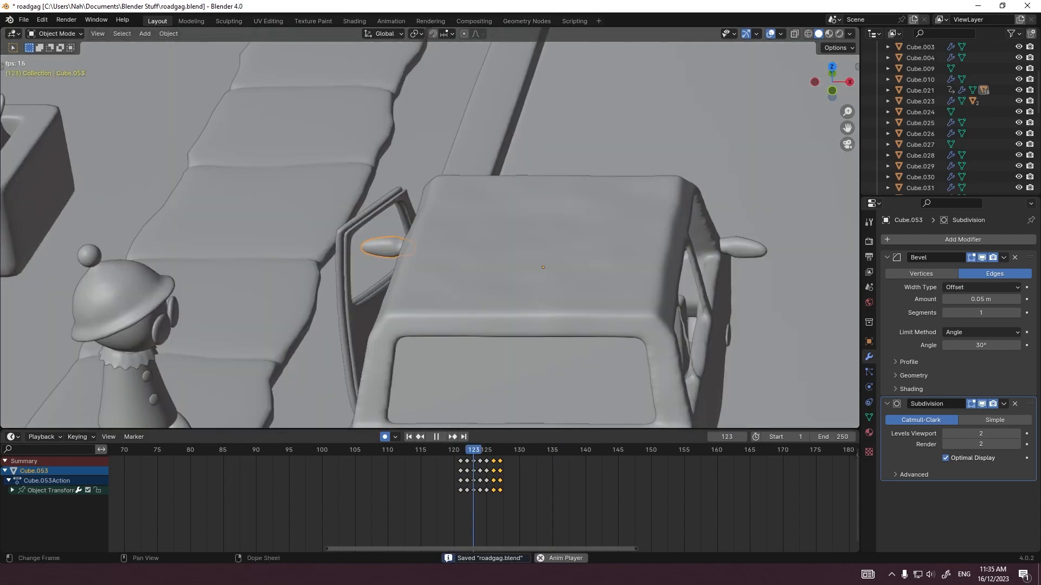
{"action": "key", "text": "space"}
Step: Inspect the car body and open door at frame 124 in rendered shading through the camera
{"action": "left_click", "coordinate": [486, 449]}
{"action": "key", "text": "Left"}
{"action": "key", "text": "z"}
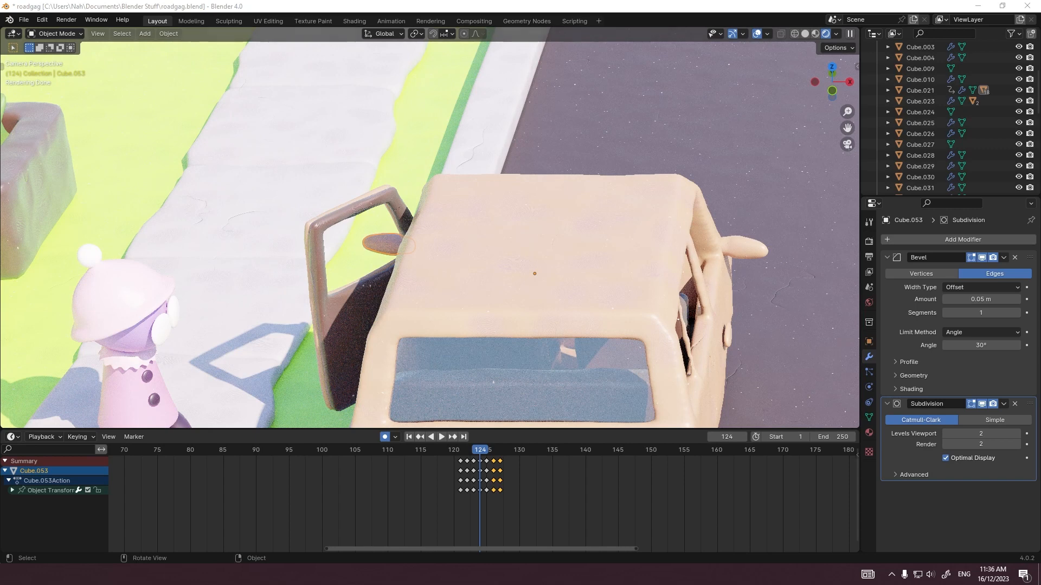
{"action": "left_click", "coordinate": [542, 260]}
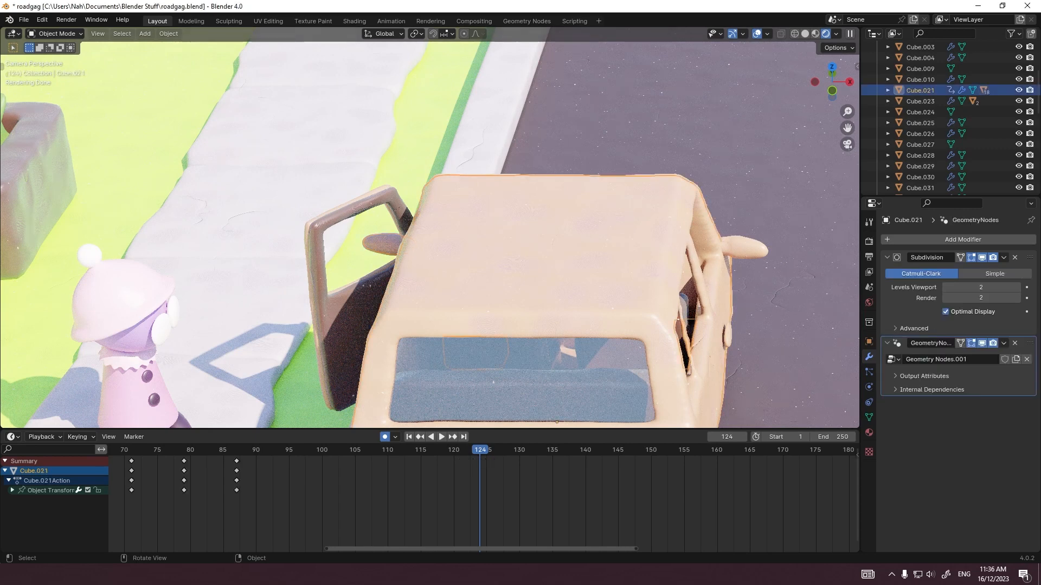
{"action": "left_click", "coordinate": [432, 278]}
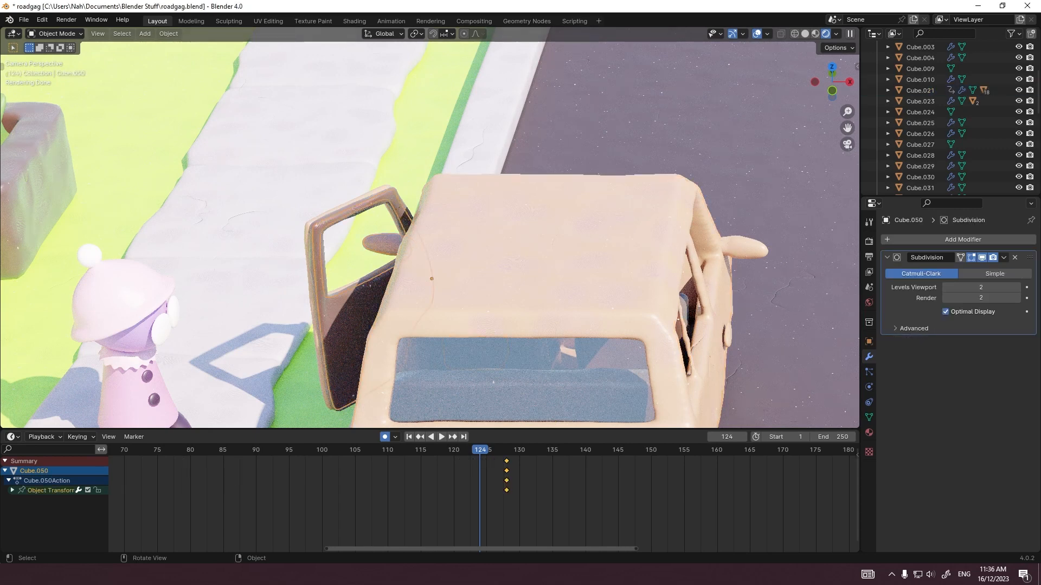
Step: Select the figure's armature and keyframe all its bones at frame 141 in Pose Mode
{"action": "left_click", "coordinate": [131, 372]}
{"action": "left_click", "coordinate": [131, 374]}
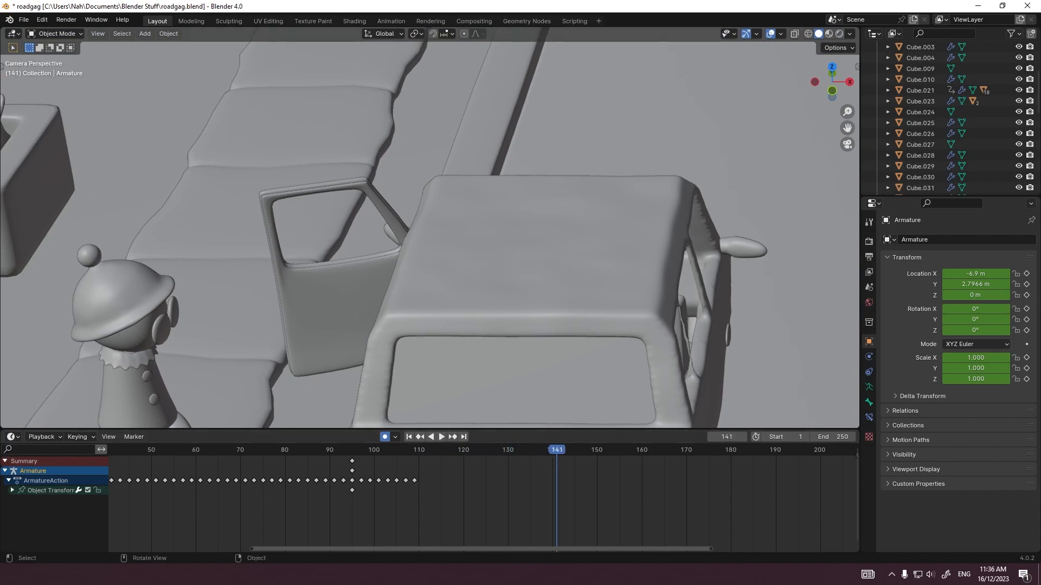
{"action": "key", "text": "Right"}
{"action": "key", "text": "grave"}
{"action": "left_click", "coordinate": [317, 272]}
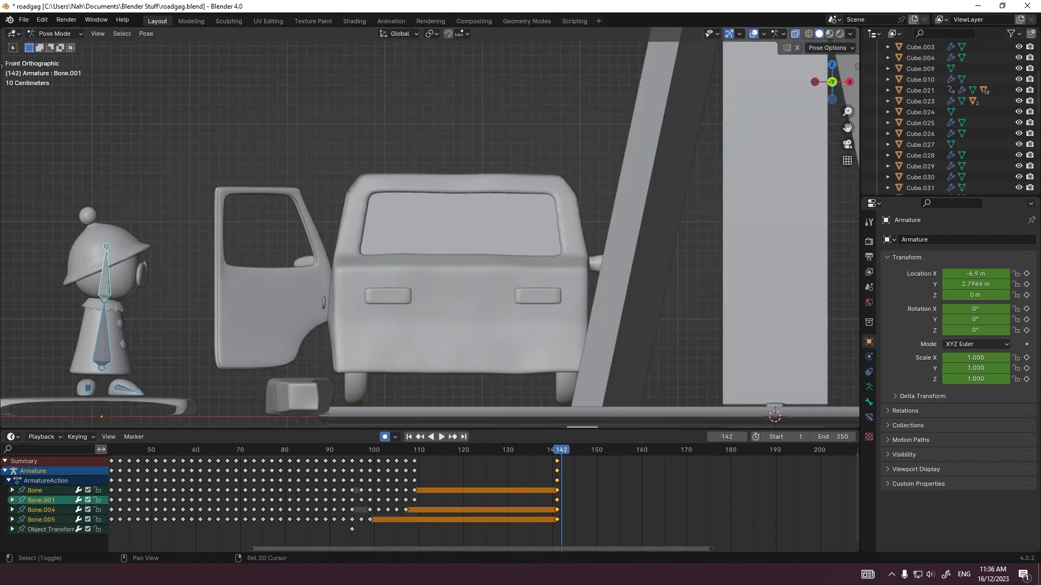
Step: Raise the figure's rear foot bone and swing it toward the car at frames 142 and 143
{"action": "middle_click_drag", "start_coordinate": [217, 347], "coordinate": [344, 290], "text": "shift"}
{"action": "left_click", "coordinate": [256, 331]}
{"action": "key", "text": "r"}
{"action": "key", "text": "r"}
{"action": "key", "text": "Right"}
{"action": "key", "text": "g"}
{"action": "key", "text": "r"}
{"action": "key", "text": "r"}
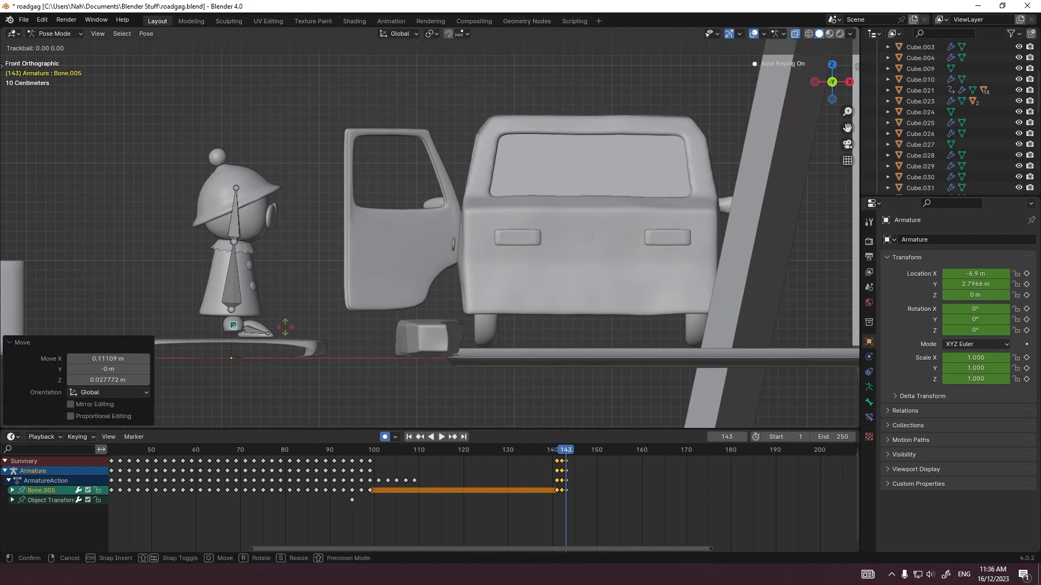
Step: Carry the same foot bone forward with moves and rotations at frames 144, 145 and 146
{"action": "key", "text": "Right"}
{"action": "key", "text": "g"}
{"action": "key", "text": "r"}
{"action": "key", "text": "r"}
{"action": "key", "text": "Right"}
{"action": "key", "text": "g"}
{"action": "key", "text": "r"}
{"action": "key", "text": "r"}
{"action": "key", "text": "Right"}
{"action": "key", "text": "g"}
{"action": "key", "text": "r"}
{"action": "key", "text": "r"}
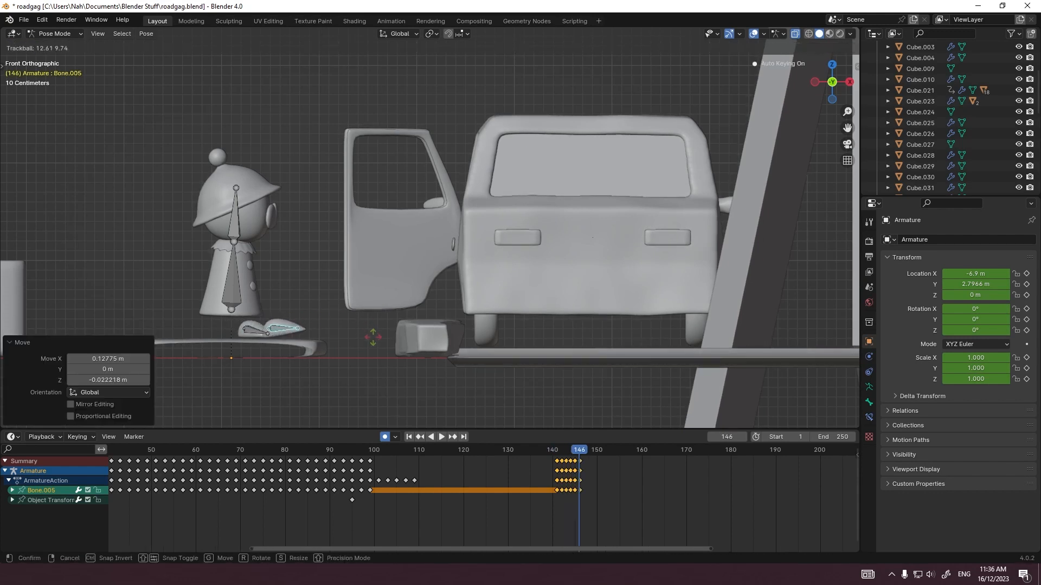
Step: Rotate the stepping foot into its landed pose by frame 147 and play the step back from frame 141
{"action": "key", "text": "r"}
{"action": "key", "text": "Right"}
{"action": "key", "text": "r"}
{"action": "left_click", "coordinate": [397, 358]}
{"action": "left_click", "coordinate": [552, 450]}
{"action": "key", "text": "space"}
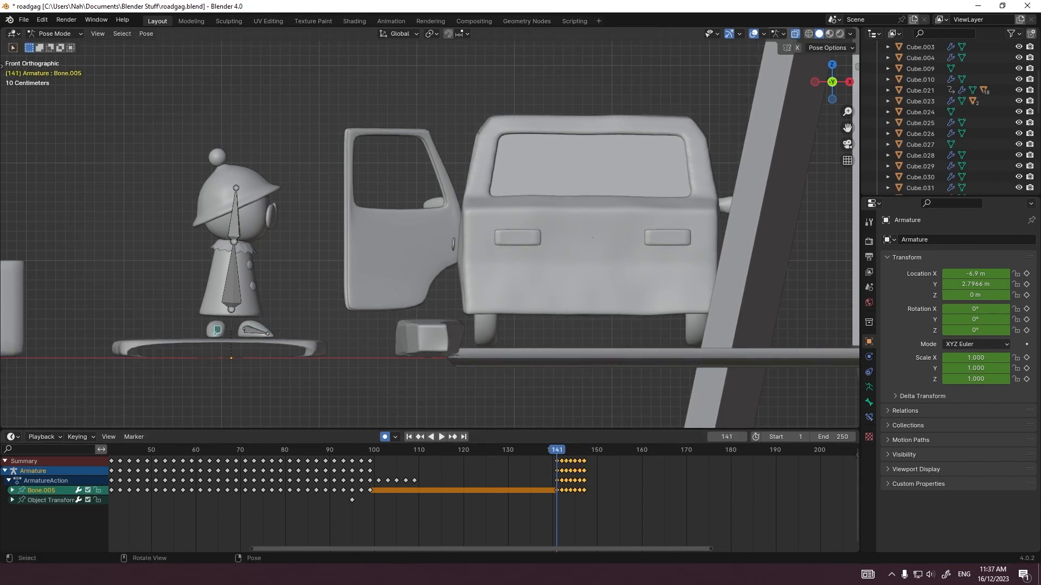
Step: Move the figure's lower body bone forward and tilt it at frames 142 and 143
{"action": "left_click", "coordinate": [231, 282]}
{"action": "key", "text": "Right"}
{"action": "key", "text": "g"}
{"action": "key", "text": "r"}
{"action": "key", "text": "g"}
{"action": "key", "text": "Right"}
{"action": "key", "text": "g"}
{"action": "key", "text": "r"}
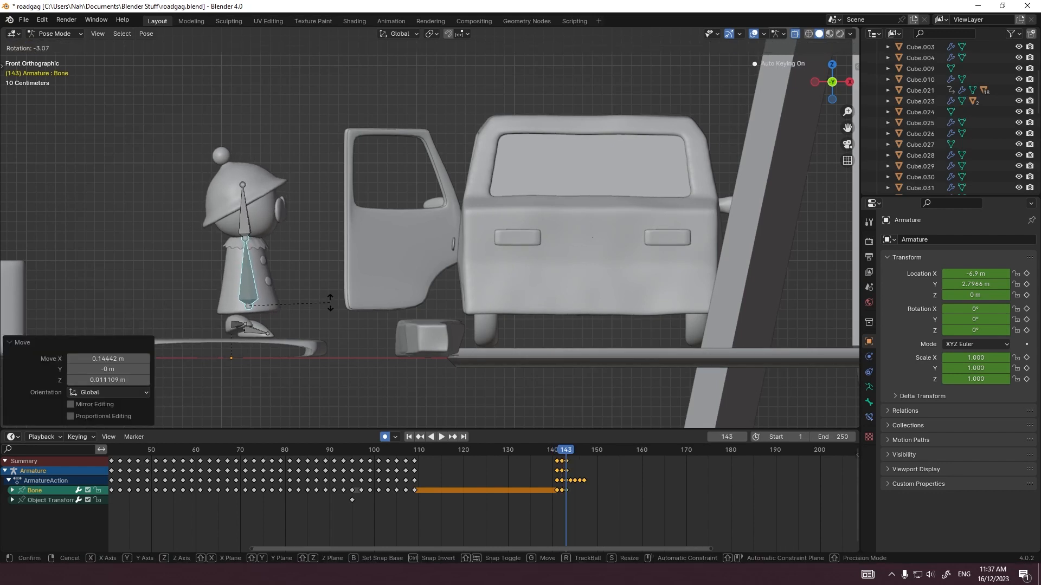
Step: Shift and rotate the body bone further toward the car at frames 144 and 145
{"action": "key", "text": "Right"}
{"action": "key", "text": "g"}
{"action": "key", "text": "r"}
{"action": "key", "text": "r"}
{"action": "key", "text": "r"}
{"action": "key", "text": "Right"}
{"action": "key", "text": "g"}
Step: Bring the body bone forward and down over the landed foot across frames 146 to 148
{"action": "key", "text": "r"}
{"action": "key", "text": "r"}
{"action": "key", "text": "r"}
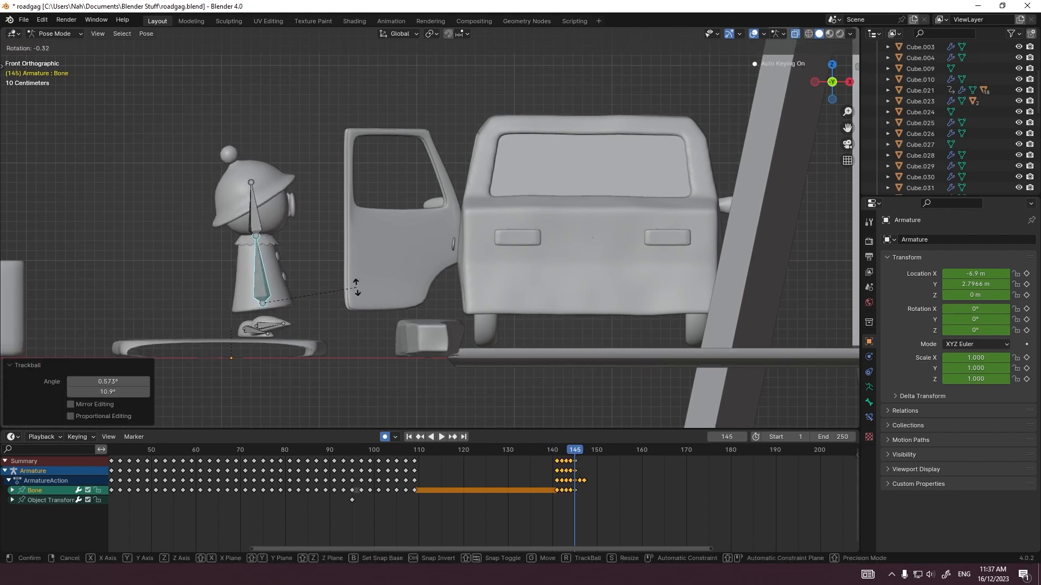
{"action": "key", "text": "Right"}
{"action": "key", "text": "g"}
{"action": "key", "text": "Right"}
{"action": "key", "text": "g"}
Step: Keyframe the body bone moving forward and up toward the door at frames 149 to 151
{"action": "key", "text": "r"}
{"action": "key", "text": "Right"}
{"action": "key", "text": "g"}
{"action": "key", "text": "Right"}
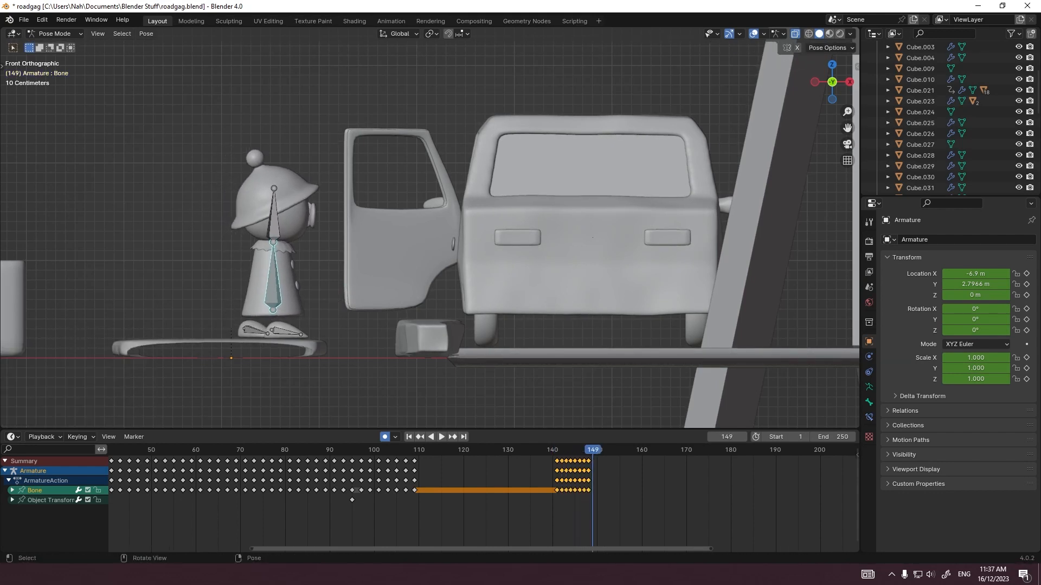
{"action": "key", "text": "g"}
{"action": "key", "text": "r"}
{"action": "key", "text": "Right"}
{"action": "key", "text": "g"}
Step: Keyframe the body bone's forward motion at frames 152 and 153, lowering it about 0.028 m at frame 153
{"action": "key", "text": "r"}
{"action": "key", "text": "Right"}
{"action": "key", "text": "g"}
{"action": "key", "text": "Right"}
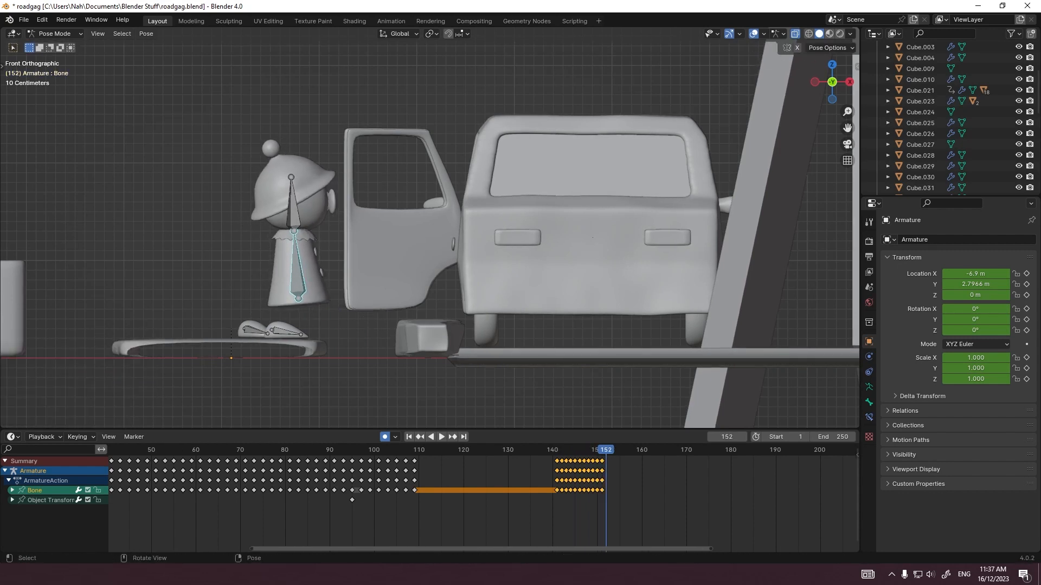
{"action": "key", "text": "g"}
{"action": "key", "text": "r"}
{"action": "key", "text": "Right"}
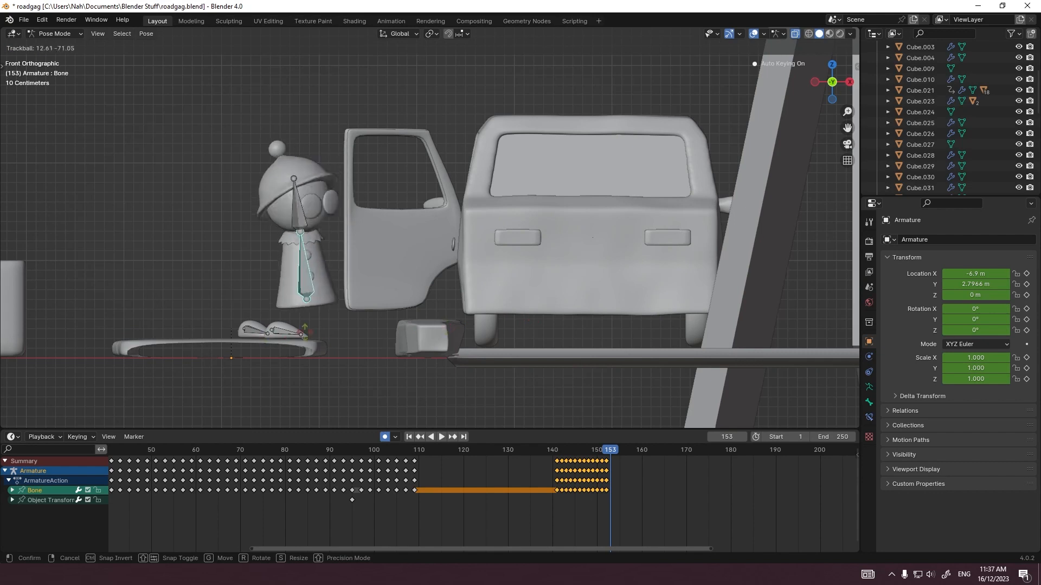
{"action": "right_click", "coordinate": [325, 333]}
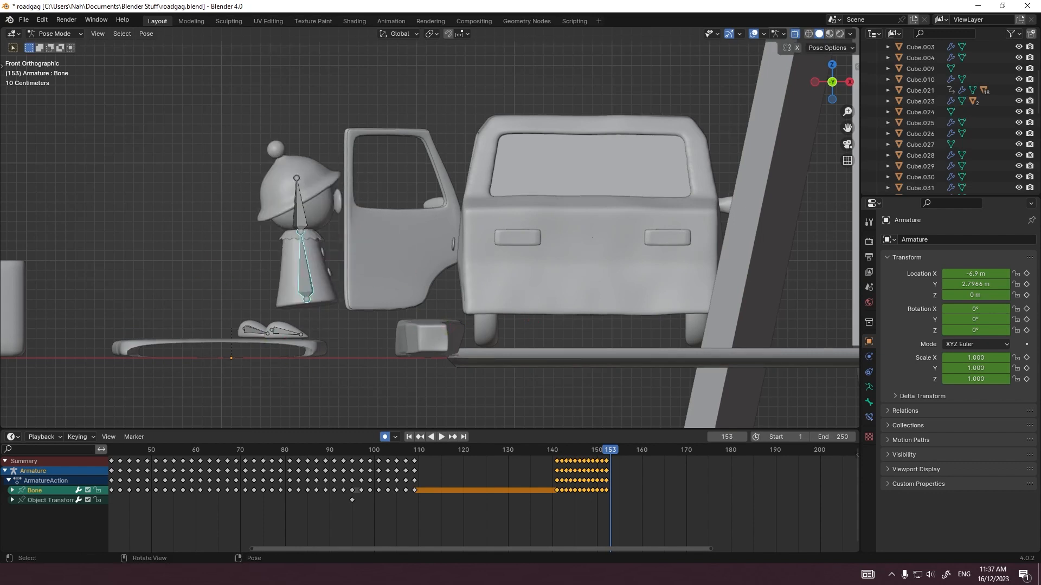
{"action": "left_click", "coordinate": [410, 344]}
{"action": "key", "text": "Left"}
{"action": "key", "text": "Left"}
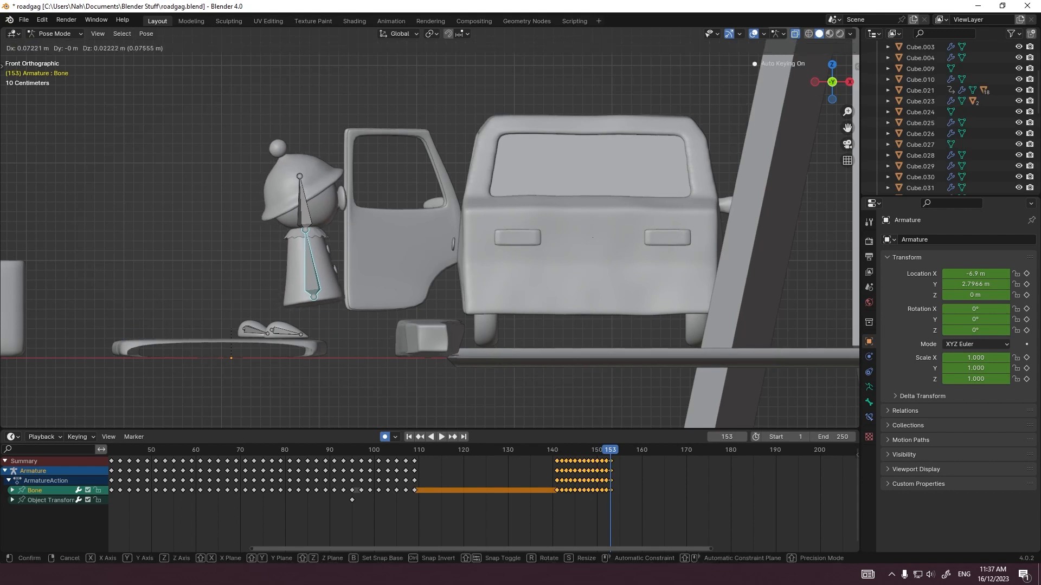
{"action": "key", "text": "Return"}
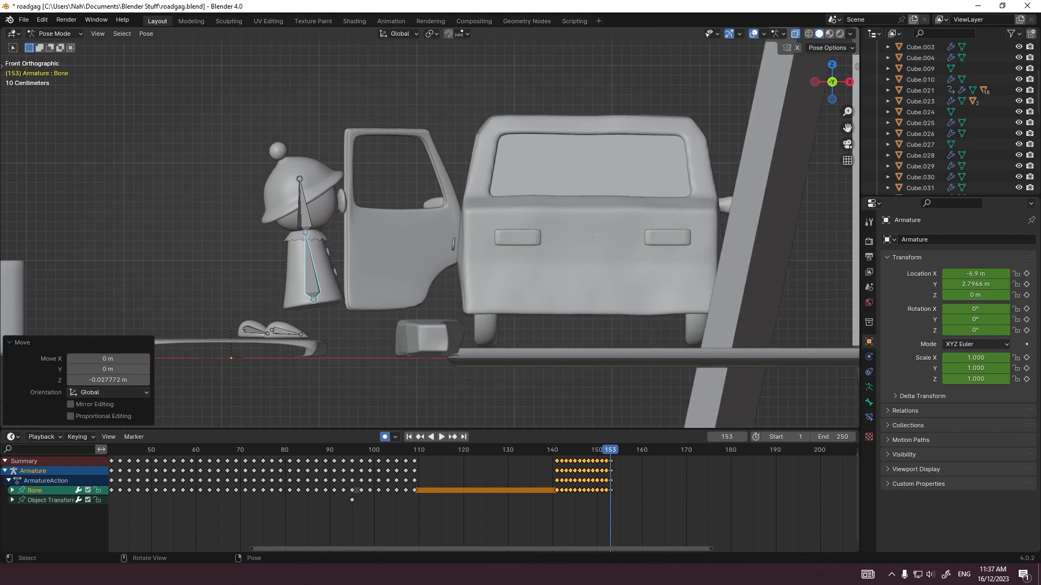
Step: Select the figure's other foot bone and keyframe its planted pose at frame 148
{"action": "left_click", "coordinate": [255, 331]}
{"action": "left_click", "coordinate": [552, 450]}
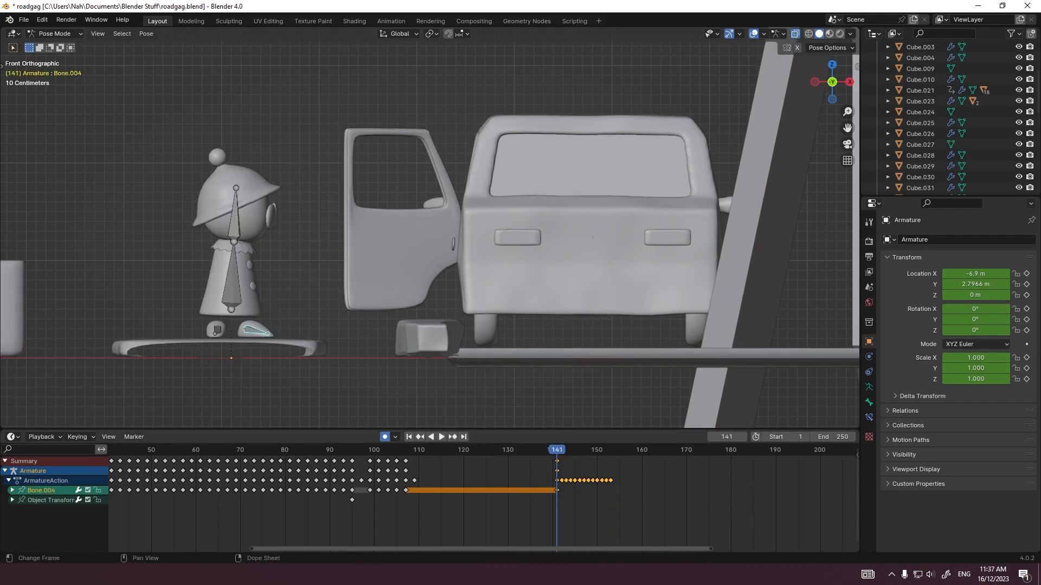
{"action": "key", "text": "Right"}
{"action": "key", "text": "Right"}
{"action": "key", "text": "Right"}
{"action": "key", "text": "Right"}
{"action": "key", "text": "Right"}
{"action": "key", "text": "Right"}
{"action": "key", "text": "Right"}
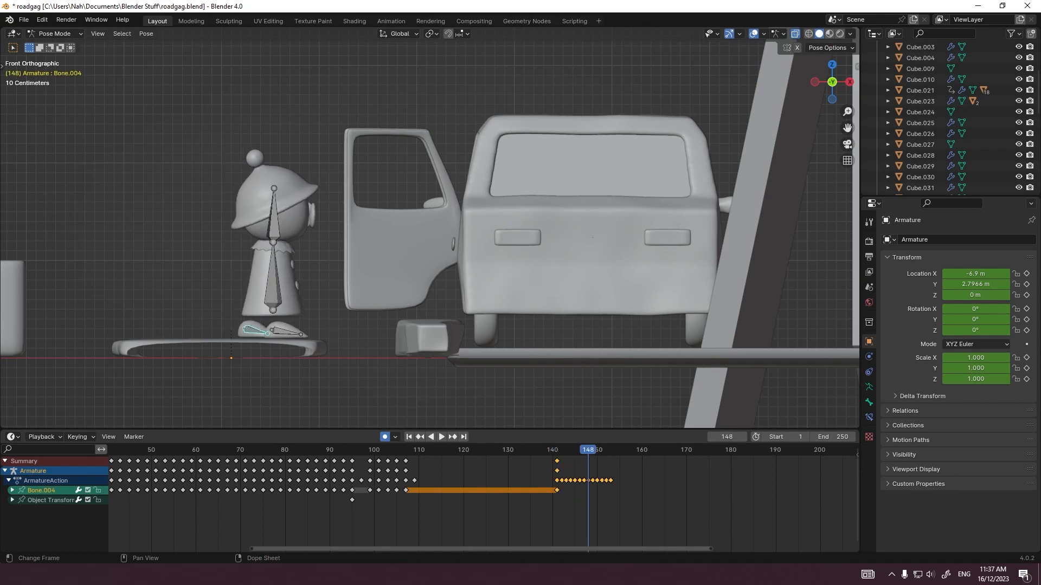
{"action": "key", "text": "i"}
Step: Lift and rotate the trailing foot bone forward at frames 149 and 150, checking it in perspective
{"action": "key", "text": "Right"}
{"action": "key", "text": "g"}
{"action": "left_click", "coordinate": [260, 326]}
{"action": "key", "text": "Right"}
{"action": "key", "text": "g"}
{"action": "key", "text": "r"}
{"action": "left_click", "coordinate": [271, 329]}
{"action": "key", "text": "r"}
{"action": "key", "text": "r"}
{"action": "middle_click_drag", "start_coordinate": [282, 325], "coordinate": [482, 385]}
{"action": "key", "text": "Up"}
{"action": "key", "text": "Left"}
{"action": "key", "text": "g"}
{"action": "left_click", "coordinate": [395, 347]}
{"action": "key", "text": "Right"}
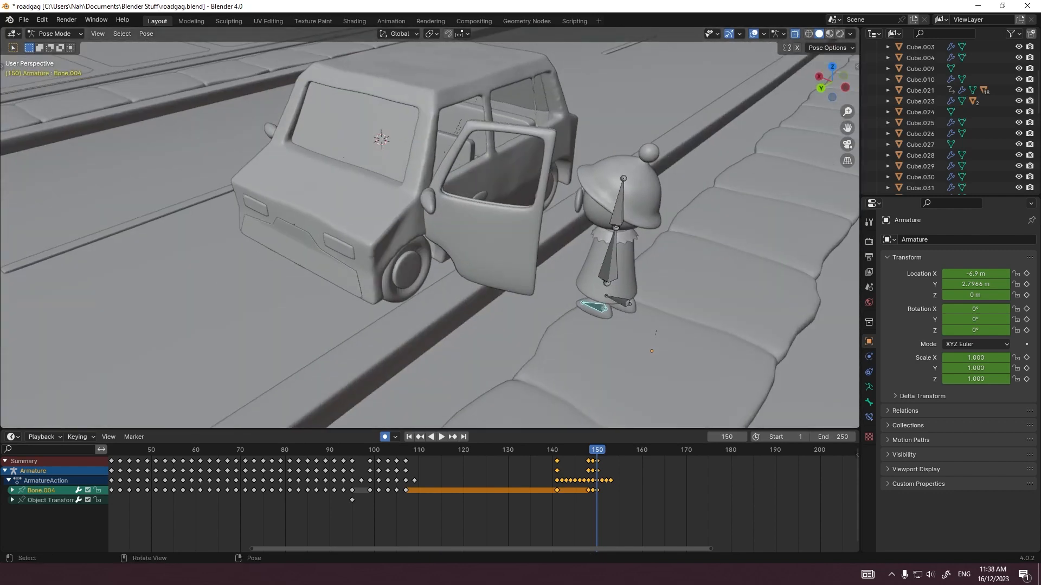
Step: In front view, move the stepping foot about 0.18 m forward at frame 151 and rotate it
{"action": "key", "text": "Right"}
{"action": "key", "text": "Right"}
{"action": "key", "text": "KP_1"}
{"action": "key", "text": "Up"}
{"action": "key", "text": "Left"}
{"action": "key", "text": "g"}
{"action": "left_click", "coordinate": [374, 320]}
{"action": "key", "text": "r"}
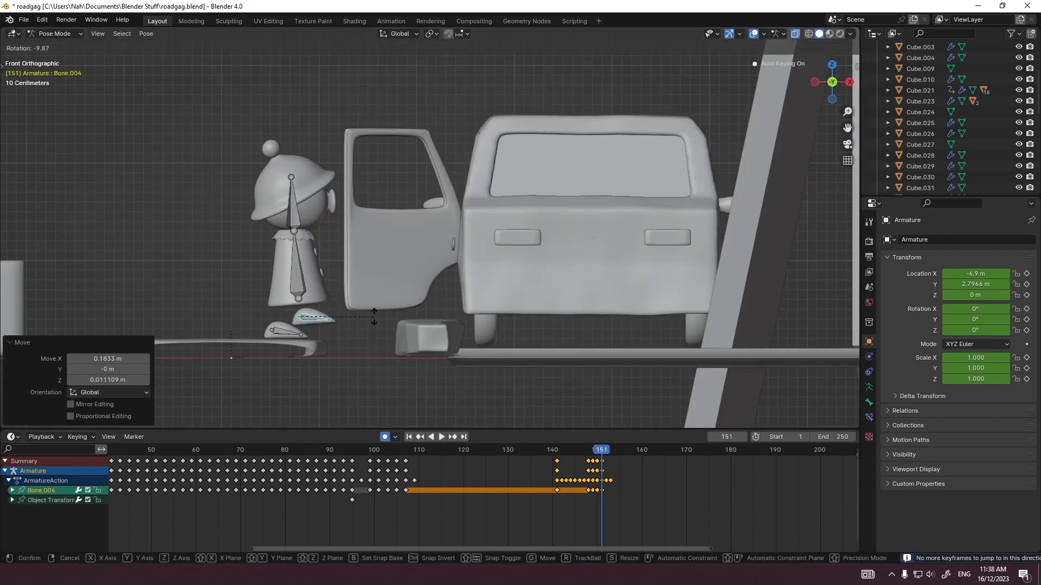
{"action": "left_click", "coordinate": [374, 316]}
Step: Move the stepping foot past the curb edge and tilt it down at frames 152 and 153
{"action": "key", "text": "Right"}
{"action": "key", "text": "g"}
{"action": "left_click", "coordinate": [383, 328]}
{"action": "key", "text": "r"}
{"action": "key", "text": "Right"}
{"action": "key", "text": "g"}
{"action": "key", "text": "r"}
{"action": "mouse_move", "coordinate": [390, 336]}
{"action": "middle_mouse_down"}
{"action": "mouse_move", "coordinate": [400, 355]}
{"action": "mouse_move", "coordinate": [398, 337]}
{"action": "middle_mouse_up"}
{"action": "key", "text": "KP_1"}
{"action": "key", "text": "g"}
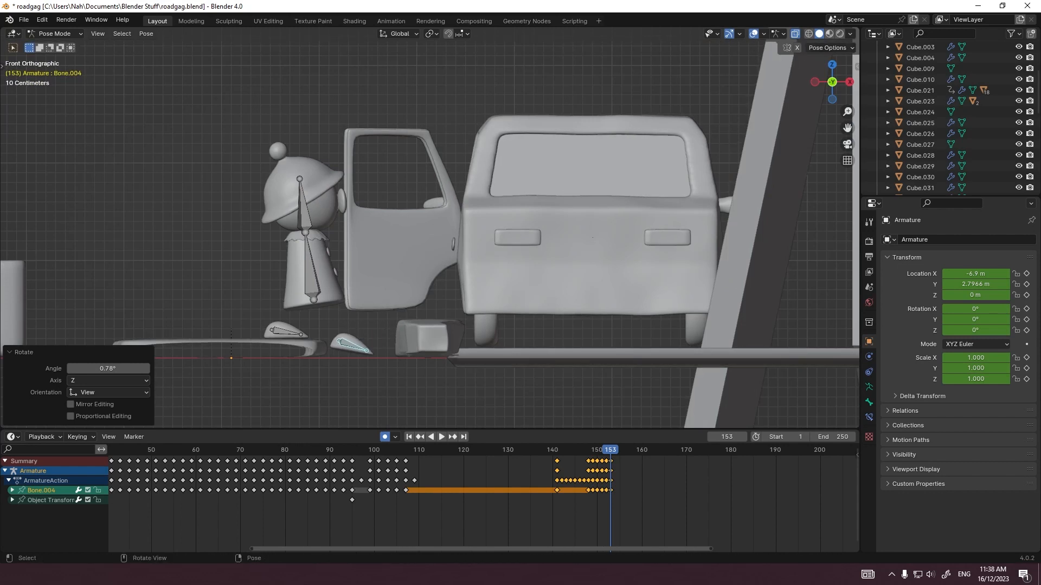
Step: Adjust the leading foot's rotation at frame 154 and select the foot bone still on the sidewalk
{"action": "key", "text": "Right"}
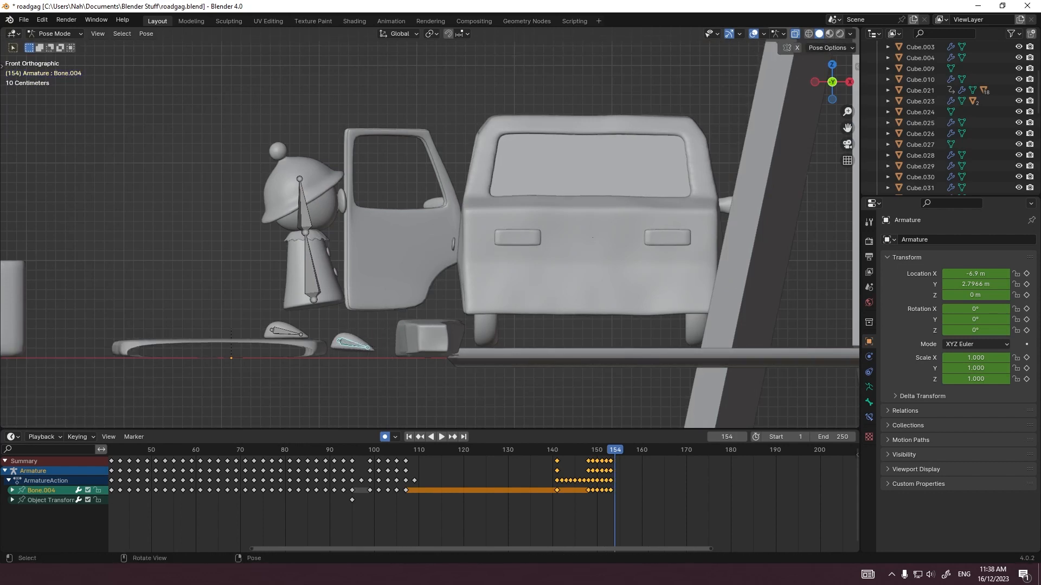
{"action": "left_click", "coordinate": [354, 345]}
{"action": "key", "text": "r"}
{"action": "left_click", "coordinate": [355, 347]}
{"action": "left_click", "coordinate": [287, 332]}
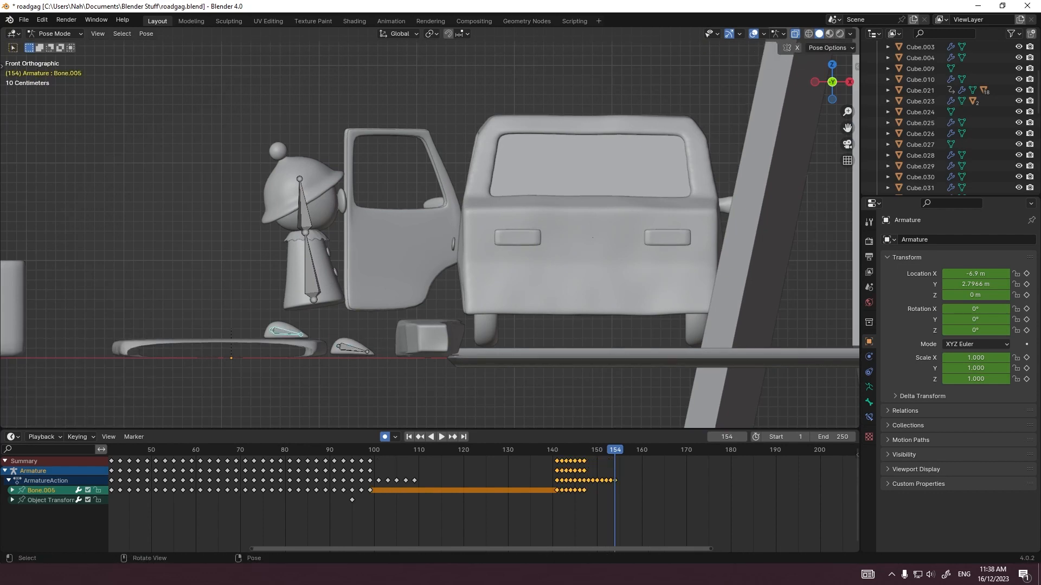
Step: Key the trailing foot bone at frame 153, move it at frame 154, and rotate it about 17.5° at frame 155
{"action": "key", "text": "Up"}
{"action": "key", "text": "Left"}
{"action": "key", "text": "Left"}
{"action": "key", "text": "Right"}
{"action": "key", "text": "i"}
{"action": "key", "text": "Right"}
{"action": "key", "text": "g"}
Step: Swing the stepping foot up and forward over frames 156 to 158, rotating it about -31.6° at frame 158
{"action": "key", "text": "Right"}
{"action": "key", "text": "r"}
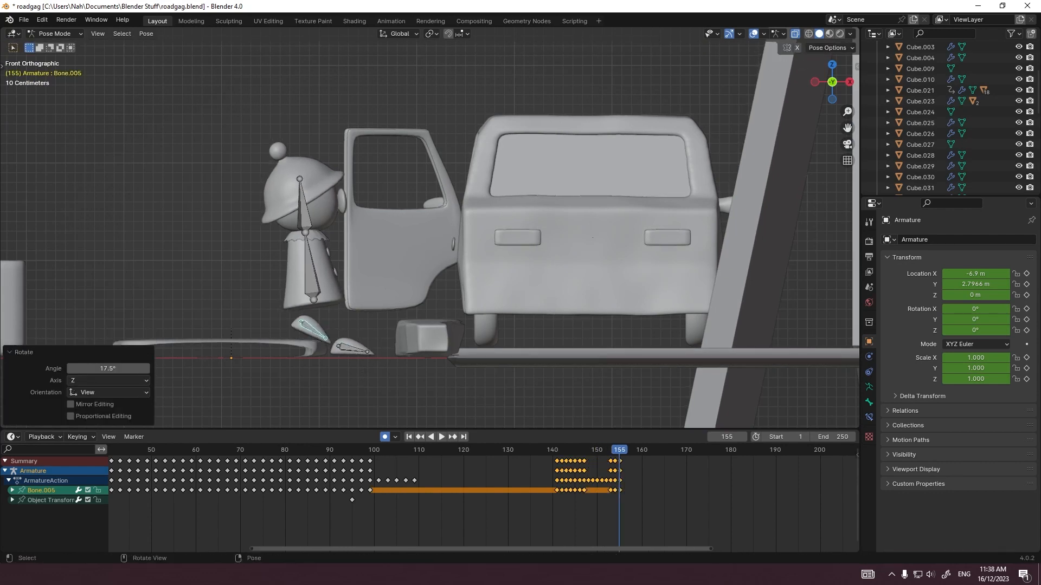
{"action": "key", "text": "Right"}
{"action": "key", "text": "g"}
{"action": "key", "text": "r"}
{"action": "key", "text": "Right"}
{"action": "key", "text": "g"}
Step: Move and rotate the stepping foot down onto the block beside the car over frames 159 to 161, turning it in top view
{"action": "key", "text": "Right"}
{"action": "key", "text": "g"}
{"action": "key", "text": "r"}
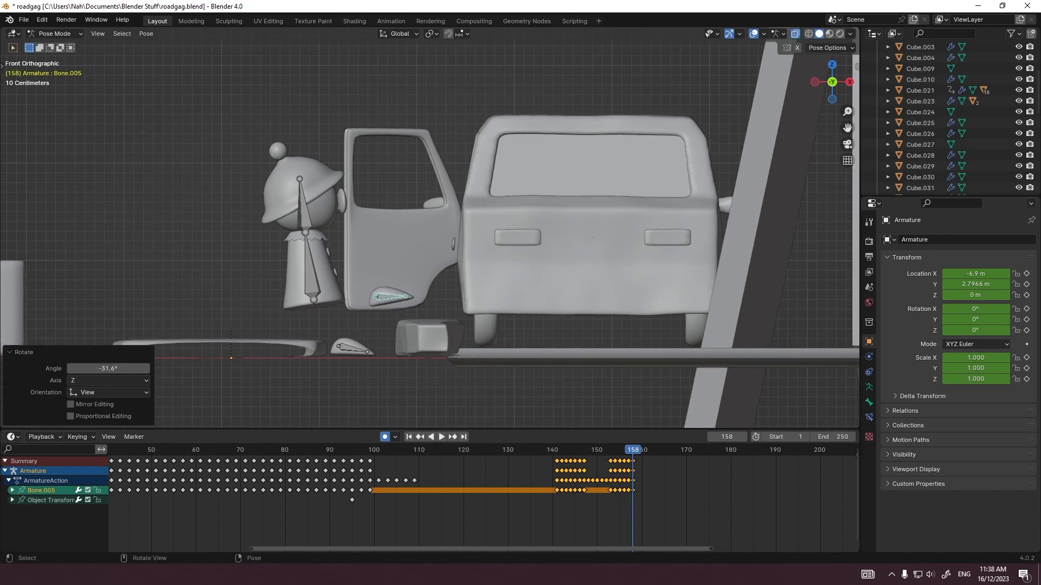
{"action": "key", "text": "Right"}
{"action": "key", "text": "r"}
{"action": "key", "text": "Right"}
{"action": "key", "text": "g"}
{"action": "key", "text": "r"}
Step: Select the body bone in front view and move and rotate it forward at frame 154
{"action": "key", "text": "Right"}
{"action": "key", "text": "r"}
{"action": "left_click", "coordinate": [442, 376]}
{"action": "key", "text": "KP_7"}
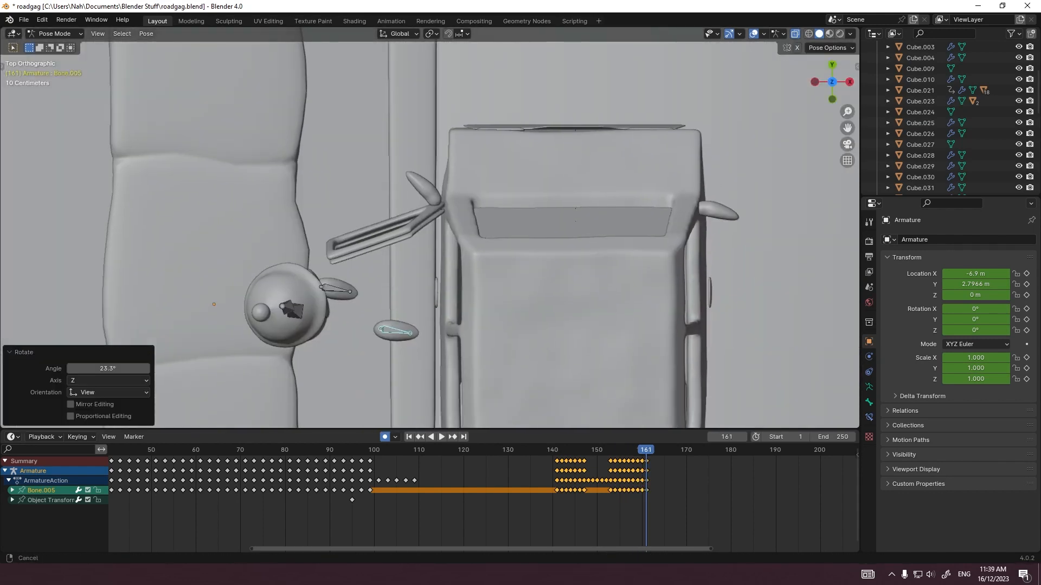
{"action": "key", "text": "r"}
{"action": "key", "text": "KP_1"}
{"action": "middle_click_drag", "start_coordinate": [325, 271], "coordinate": [370, 251], "text": "shift"}
{"action": "left_click", "coordinate": [339, 250]}
{"action": "key", "text": "Left"}
{"action": "key", "text": "Left"}
{"action": "key", "text": "Left"}
{"action": "key", "text": "Left"}
{"action": "key", "text": "Left"}
{"action": "key", "text": "Left"}
{"action": "key", "text": "Left"}
{"action": "key", "text": "Left"}
{"action": "key", "text": "Left"}
{"action": "key", "text": "Left"}
Step: Refine the body bone's rotation at frames 153 and 152
{"action": "key", "text": "Right"}
{"action": "key", "text": "Right"}
{"action": "key", "text": "Right"}
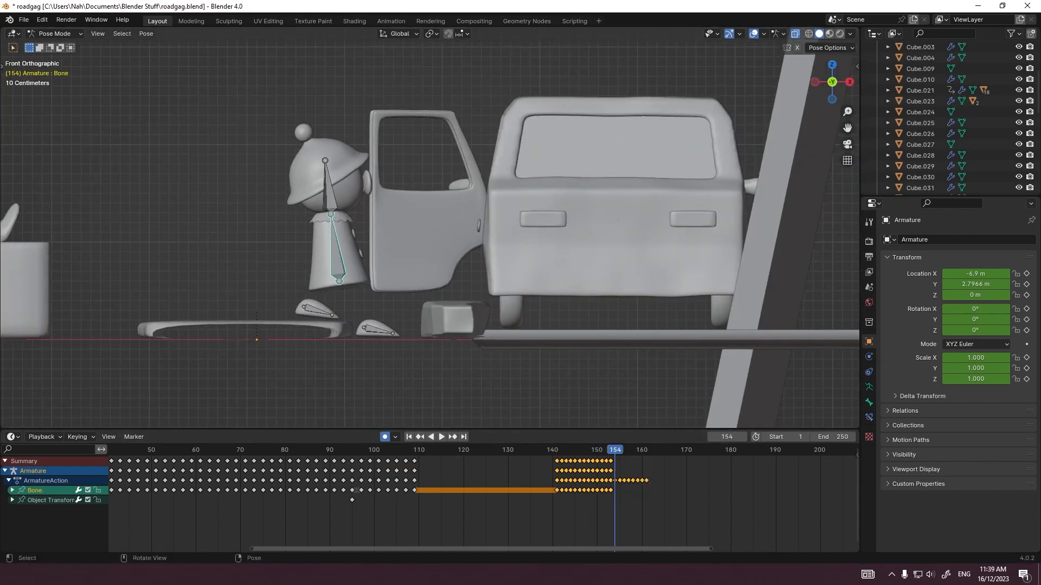
{"action": "key", "text": "g"}
{"action": "key", "text": "r"}
{"action": "key", "text": "Up"}
{"action": "key", "text": "Left"}
{"action": "key", "text": "r"}
{"action": "left_click", "coordinate": [464, 358]}
{"action": "key", "text": "Left"}
{"action": "key", "text": "Left"}
Step: Move the body forward over the planted foot and adjust its tilt across frames 155 to 158
{"action": "key", "text": "Right"}
{"action": "key", "text": "Right"}
{"action": "key", "text": "Left"}
{"action": "key", "text": "r"}
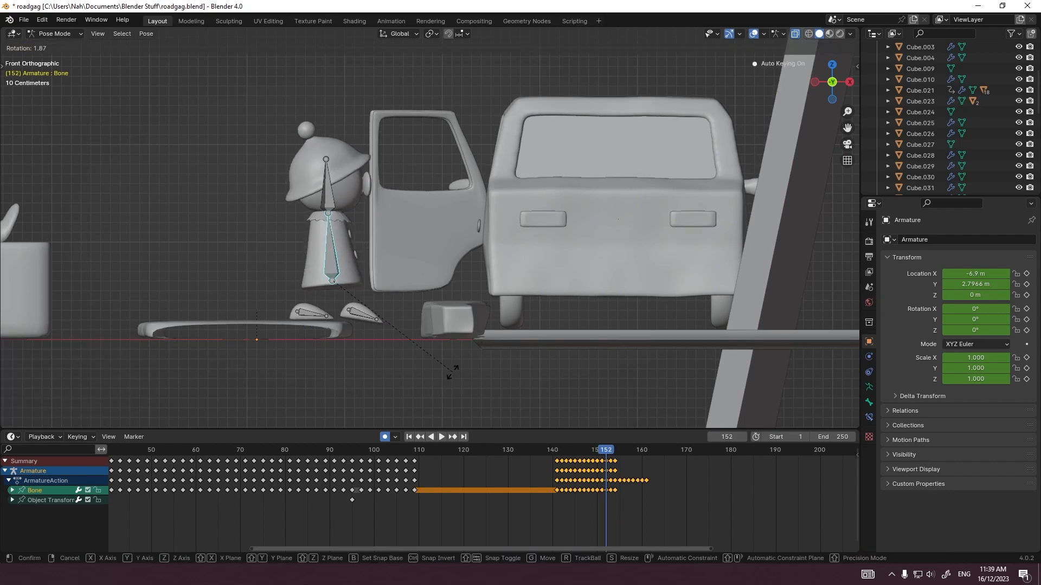
{"action": "left_click", "coordinate": [453, 373]}
{"action": "key", "text": "Right"}
{"action": "key", "text": "Right"}
{"action": "key", "text": "Right"}
{"action": "key", "text": "Right"}
{"action": "key", "text": "Right"}
{"action": "key", "text": "g"}
{"action": "left_click", "coordinate": [466, 323]}
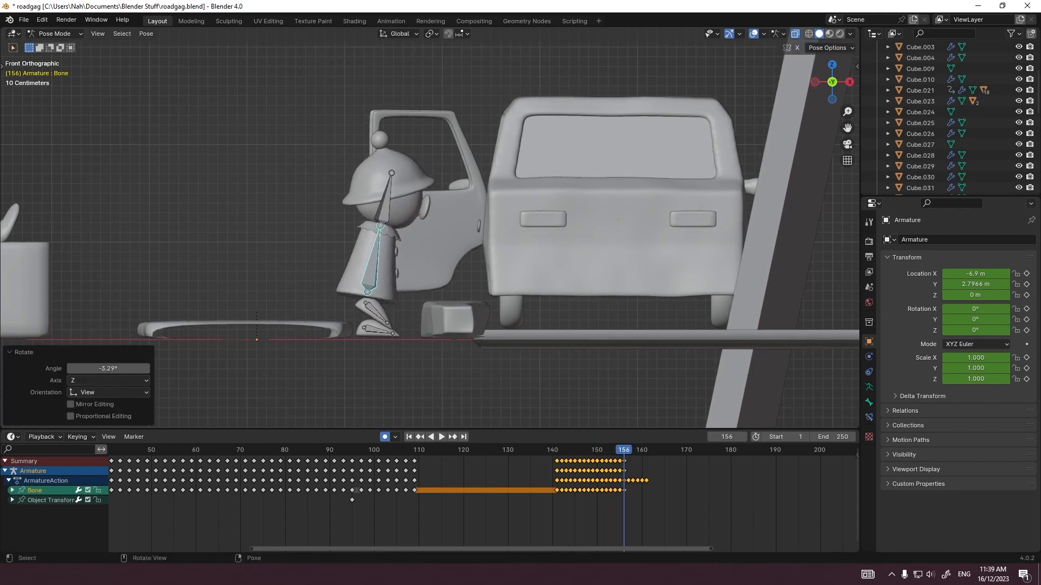
{"action": "key", "text": "r"}
{"action": "left_click", "coordinate": [472, 323]}
{"action": "key", "text": "Right"}
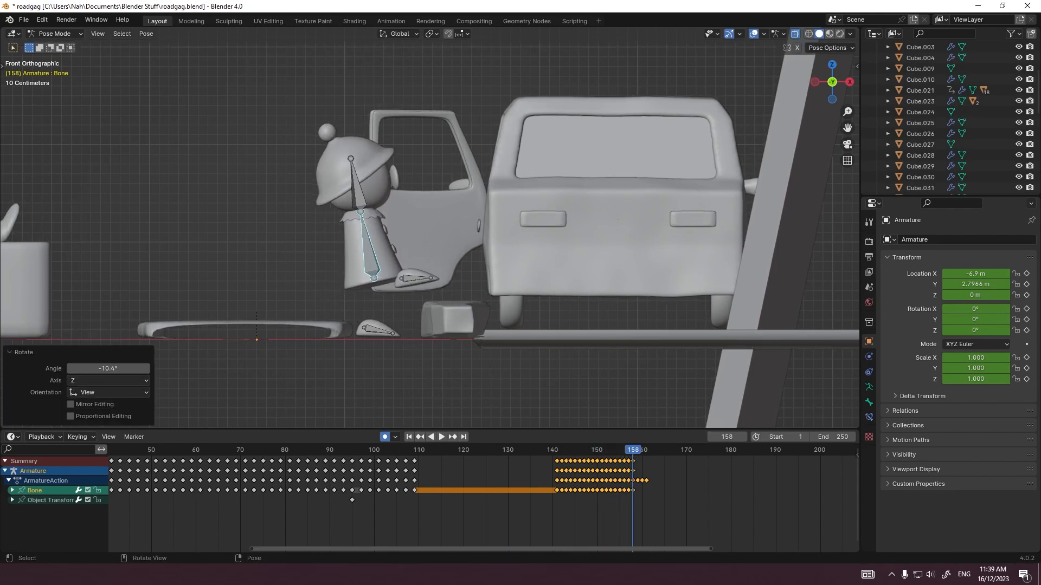
Step: Tilt the body bone at frame 159, and shift it sideways in a side view to balance the figure
{"action": "scroll", "coordinate": [429, 228], "scroll_direction": "up", "scroll_amount": 2}
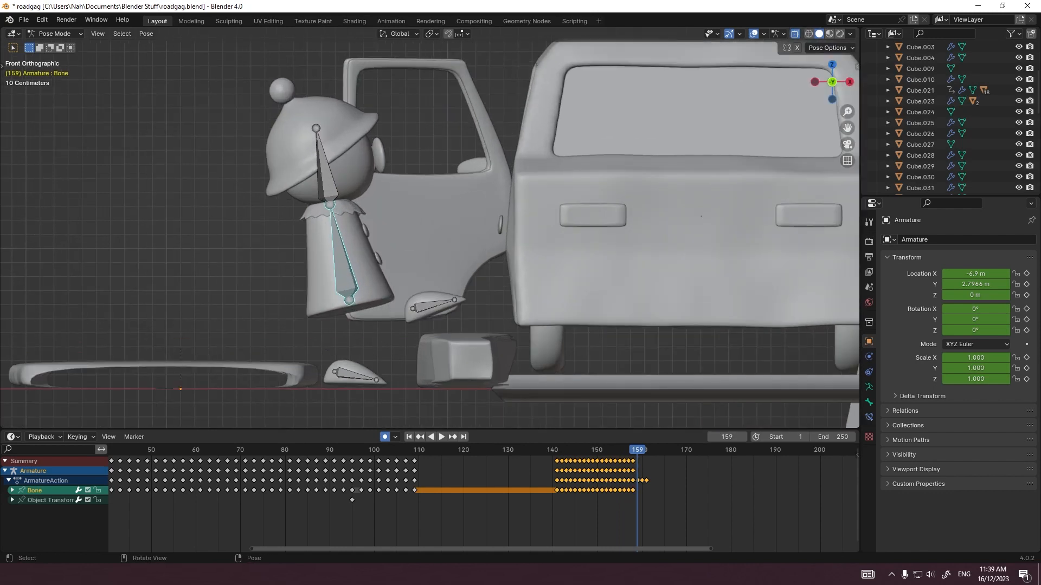
{"action": "key", "text": "r"}
{"action": "left_click", "coordinate": [492, 298]}
{"action": "middle_click_drag", "start_coordinate": [492, 298], "coordinate": [615, 297]}
{"action": "key", "text": "g"}
{"action": "left_click", "coordinate": [617, 262]}
Step: Rotate the body sideways at frames 158 and 157 in the side view
{"action": "key", "text": "Up"}
{"action": "key", "text": "Left"}
{"action": "key", "text": "r"}
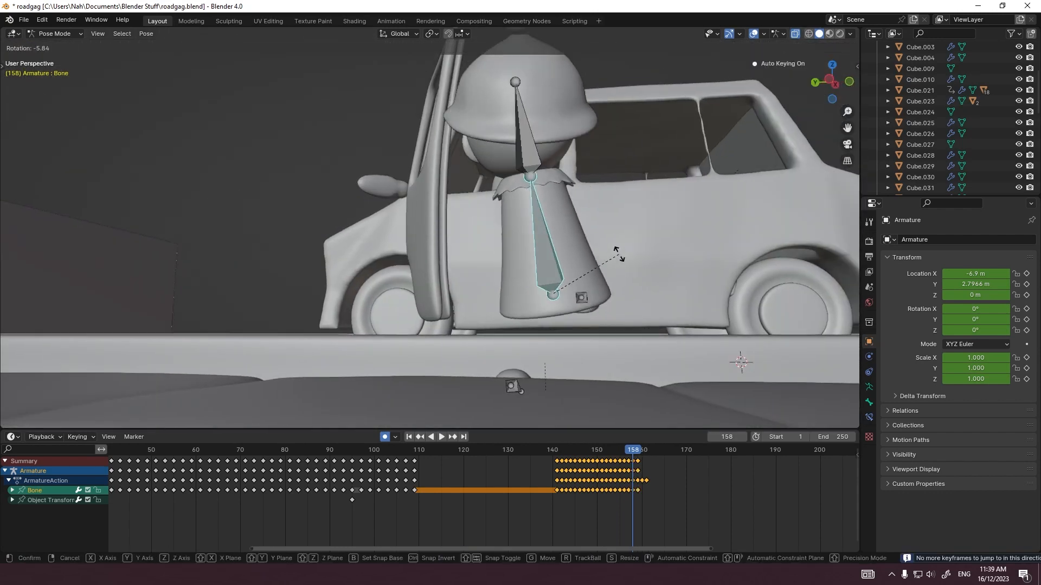
{"action": "left_click", "coordinate": [619, 255]}
{"action": "key", "text": "Left"}
{"action": "key", "text": "r"}
{"action": "left_click", "coordinate": [709, 262]}
Step: Rotate the body bone at frame 159 while viewing the figure from above in perspective
{"action": "key", "text": "Right"}
{"action": "key", "text": "Right"}
{"action": "middle_click_drag", "start_coordinate": [704, 228], "coordinate": [689, 287]}
{"action": "key", "text": "r"}
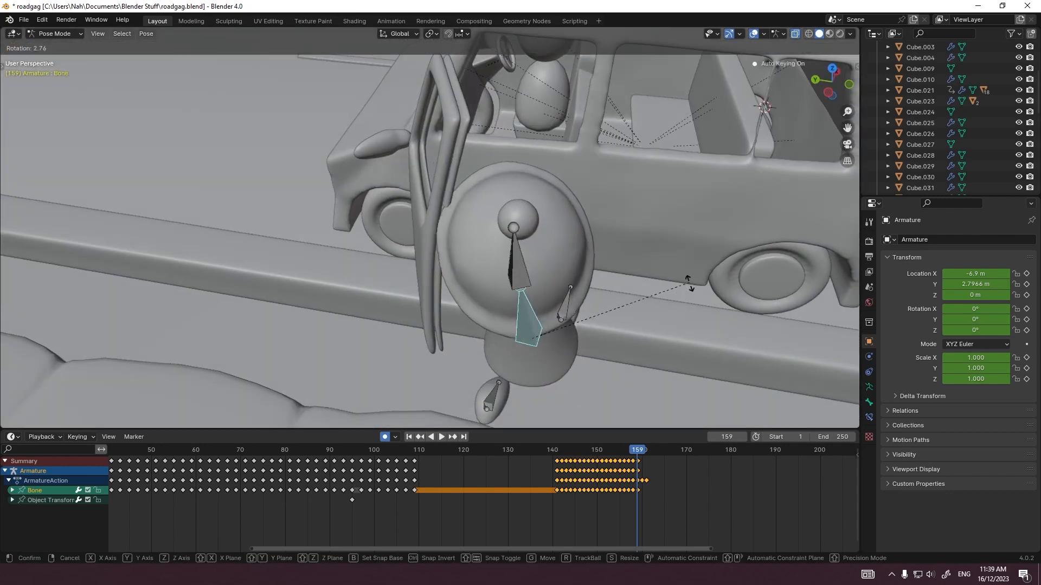
{"action": "left_click", "coordinate": [660, 302]}
Step: In front view, carry the body forward over the raised foot at frames 160 to 162, tilting it toward the car
{"action": "key", "text": "Right"}
{"action": "key", "text": "KP_1"}
{"action": "key", "text": "g"}
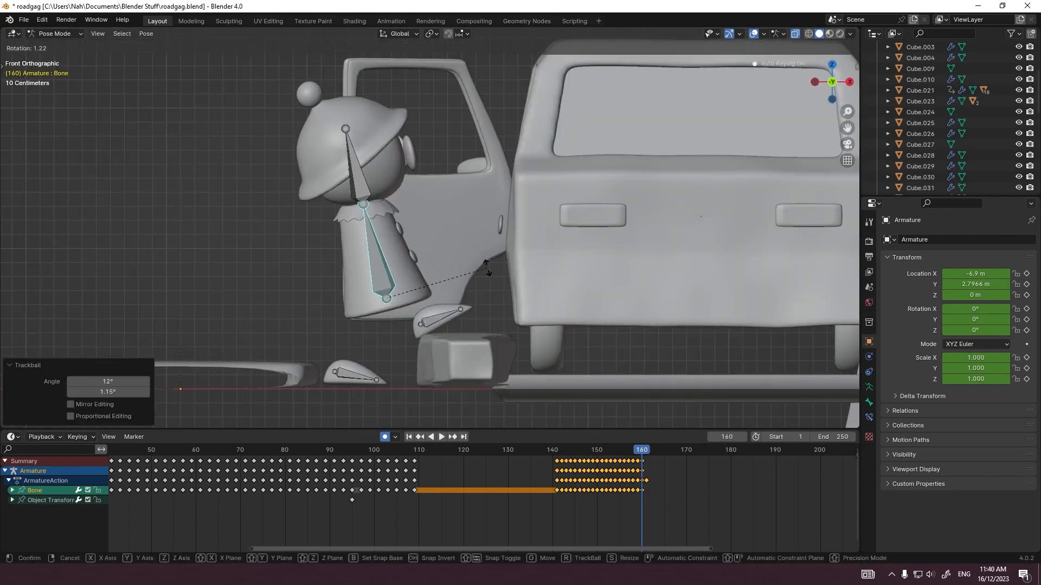
{"action": "left_click", "coordinate": [488, 270]}
{"action": "key", "text": "Right"}
{"action": "key", "text": "r"}
{"action": "left_click", "coordinate": [495, 304]}
{"action": "key", "text": "Right"}
{"action": "key", "text": "r"}
{"action": "left_click", "coordinate": [484, 343]}
{"action": "key", "text": "Right"}
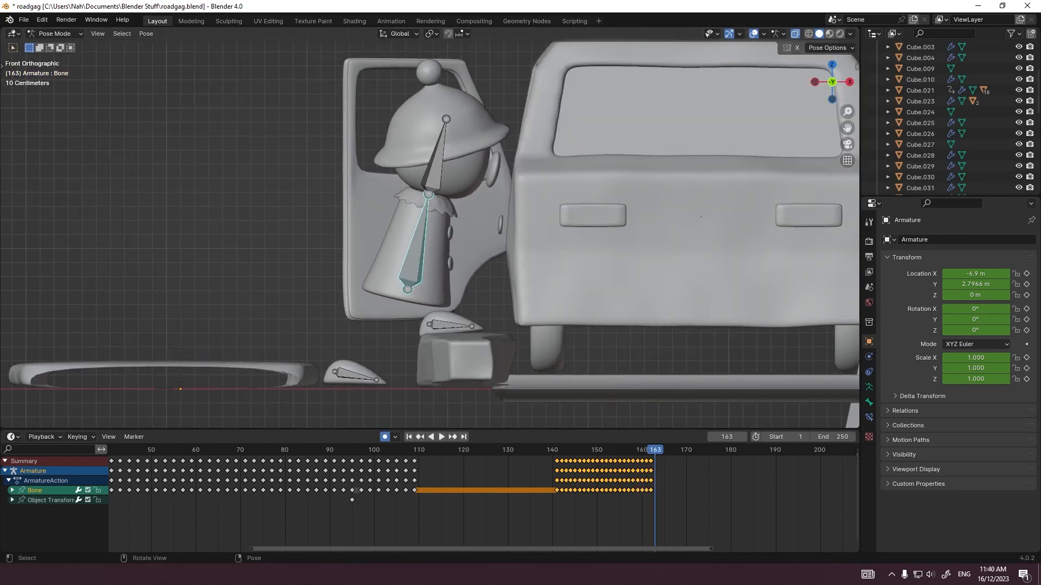
Step: Return to the start of the walk and rotate the head bone at every second frame up to 148
{"action": "left_click", "coordinate": [565, 450]}
{"action": "key", "text": "r"}
{"action": "left_click", "coordinate": [553, 388]}
{"action": "key", "text": "Right"}
{"action": "key", "text": "Right"}
{"action": "key", "text": "r"}
{"action": "left_click", "coordinate": [521, 380]}
Step: Rotate the head bone at every second frame from 150 to 156 to follow the body's motion
{"action": "key", "text": "Right"}
{"action": "key", "text": "Right"}
{"action": "key", "text": "r"}
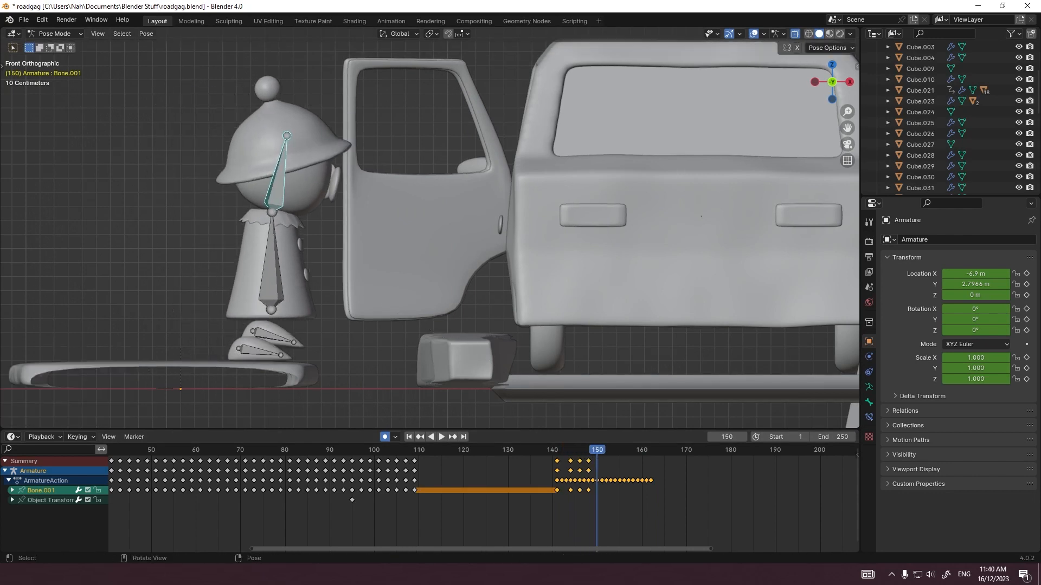
{"action": "left_click", "coordinate": [439, 333]}
{"action": "key", "text": "Right"}
{"action": "key", "text": "Right"}
{"action": "key", "text": "r"}
{"action": "left_click", "coordinate": [425, 347]}
{"action": "key", "text": "r"}
{"action": "left_click", "coordinate": [418, 352]}
{"action": "key", "text": "Right"}
{"action": "key", "text": "Right"}
{"action": "key", "text": "r"}
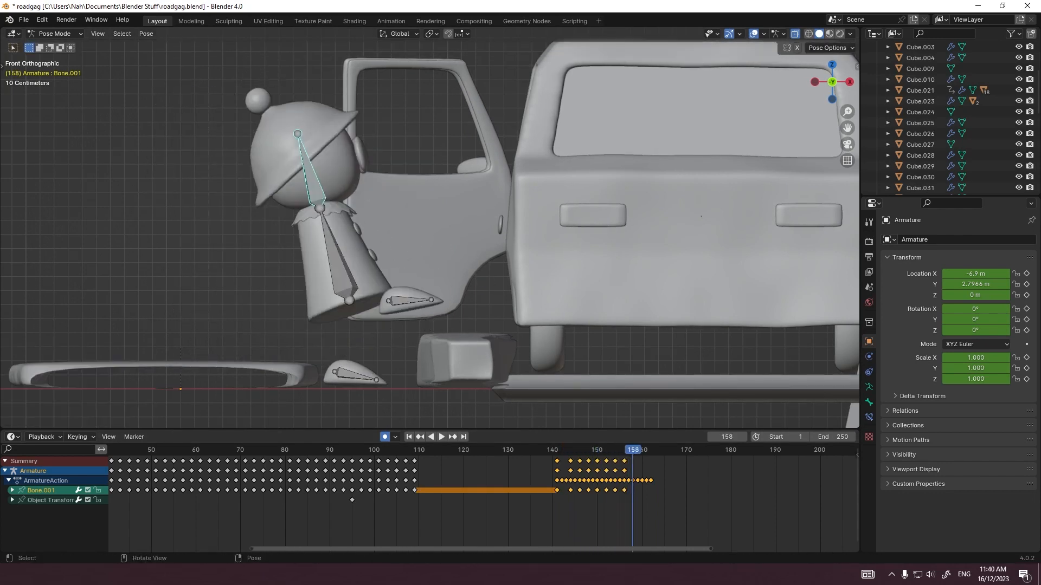
Step: Rotate the head about -28.4° at frame 162, turn it with trackball rotation at frame 164, and adjust the body's rotation
{"action": "key", "text": "Right"}
{"action": "key", "text": "Right"}
{"action": "key", "text": "r"}
{"action": "left_click", "coordinate": [574, 225]}
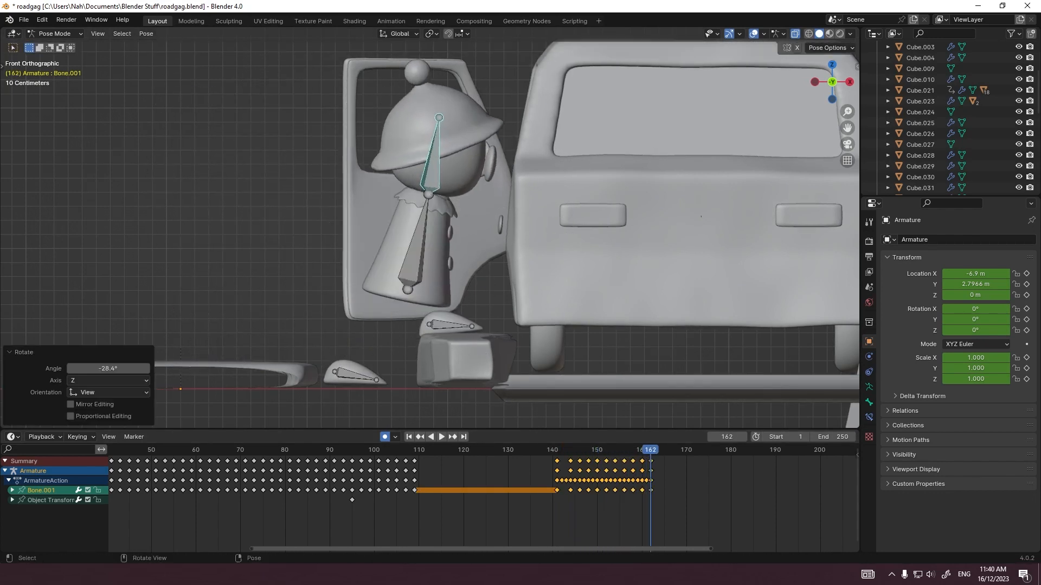
{"action": "key", "text": "r"}
{"action": "key", "text": "r"}
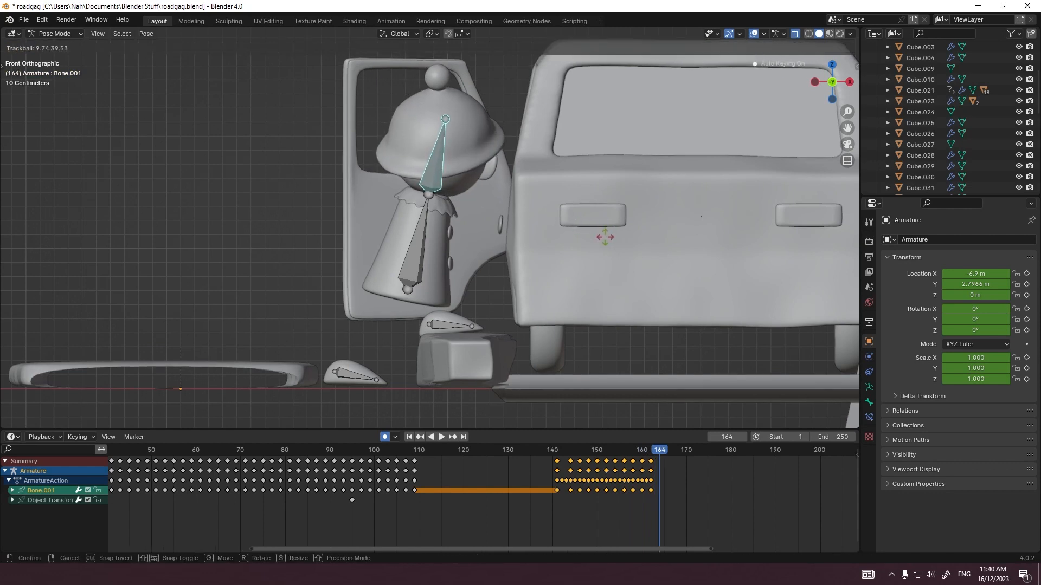
{"action": "left_click", "coordinate": [412, 270]}
{"action": "key", "text": "r"}
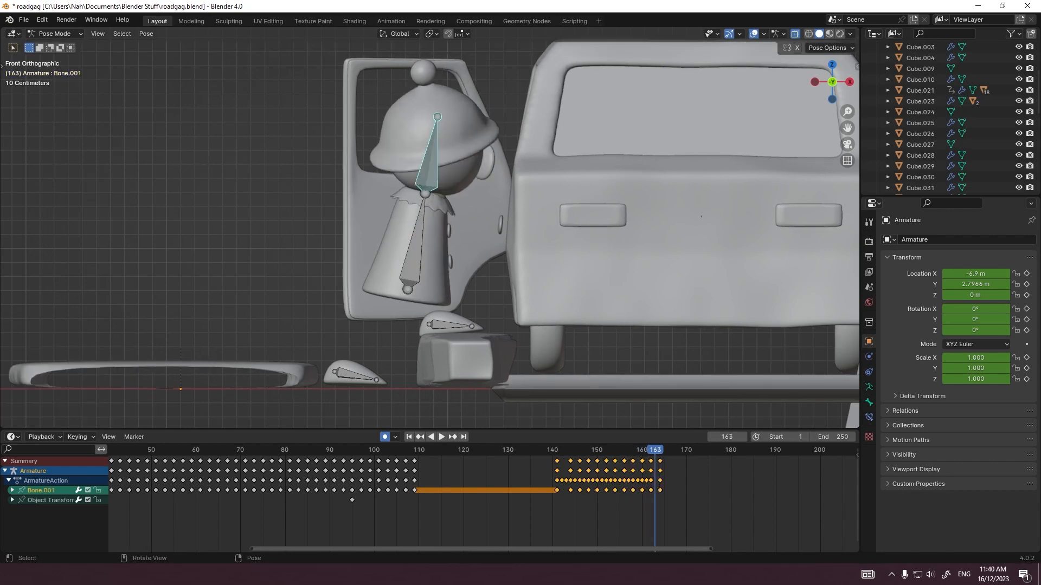
Step: Select the foot bone left on the ground and lift and rotate it toward the block over frames 161 to 163
{"action": "left_click", "coordinate": [355, 375]}
{"action": "key", "text": "Left"}
{"action": "key", "text": "Left"}
{"action": "key", "text": "Left"}
{"action": "key", "text": "Right"}
{"action": "key", "text": "Right"}
{"action": "key", "text": "r"}
{"action": "left_click", "coordinate": [398, 352]}
{"action": "key", "text": "Right"}
{"action": "key", "text": "r"}
{"action": "left_click", "coordinate": [418, 331]}
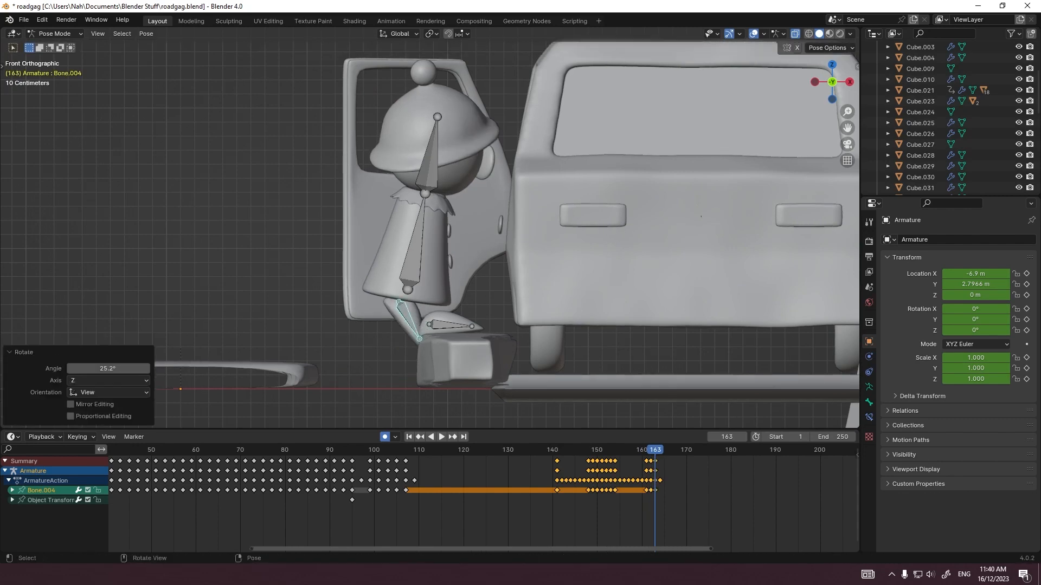
Step: Move the trailing foot forward at frame 164 and rotate it, using trackball rotation in a perspective side view
{"action": "key", "text": "Right"}
{"action": "key", "text": "g"}
{"action": "key", "text": "r"}
{"action": "middle_click_drag", "start_coordinate": [534, 314], "coordinate": [634, 316]}
{"action": "key", "text": "r"}
{"action": "key", "text": "r"}
Step: In front view at frame 165, move the foot about 0.17 m forward, trackball-rotate it, and shift it into the car
{"action": "key", "text": "Right"}
{"action": "key", "text": "KP_1"}
{"action": "key", "text": "g"}
{"action": "left_click", "coordinate": [505, 313]}
{"action": "key", "text": "r"}
{"action": "key", "text": "r"}
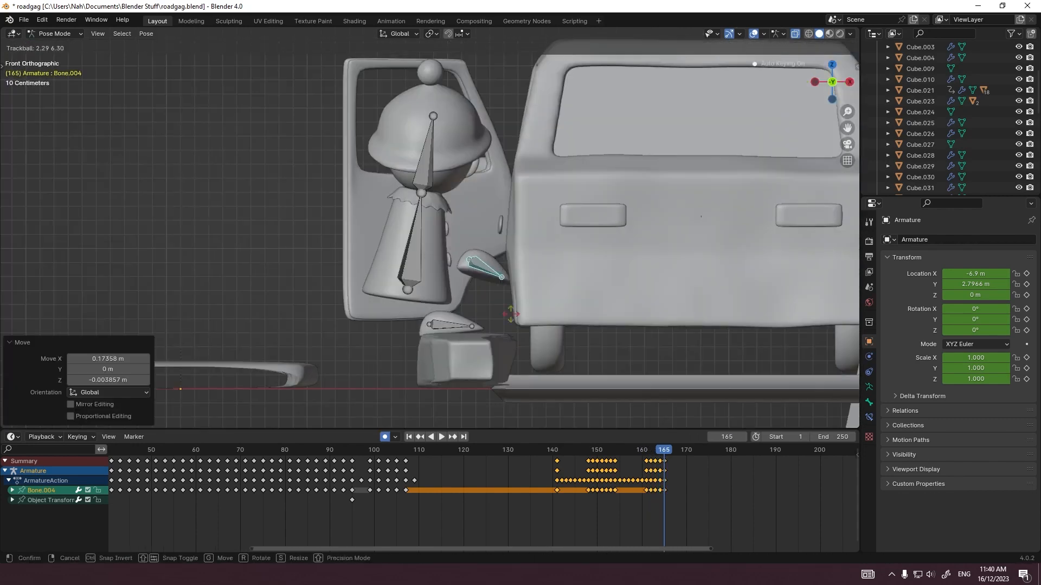
{"action": "left_click", "coordinate": [512, 314]}
{"action": "key", "text": "g"}
{"action": "left_click", "coordinate": [534, 311]}
Step: Check the foot's motion through the camera, and trackball-rotate the foot by about 8.59° and 20.6° at frame 165
{"action": "key", "text": "KP_0"}
{"action": "key", "text": "Left"}
{"action": "key", "text": "Left"}
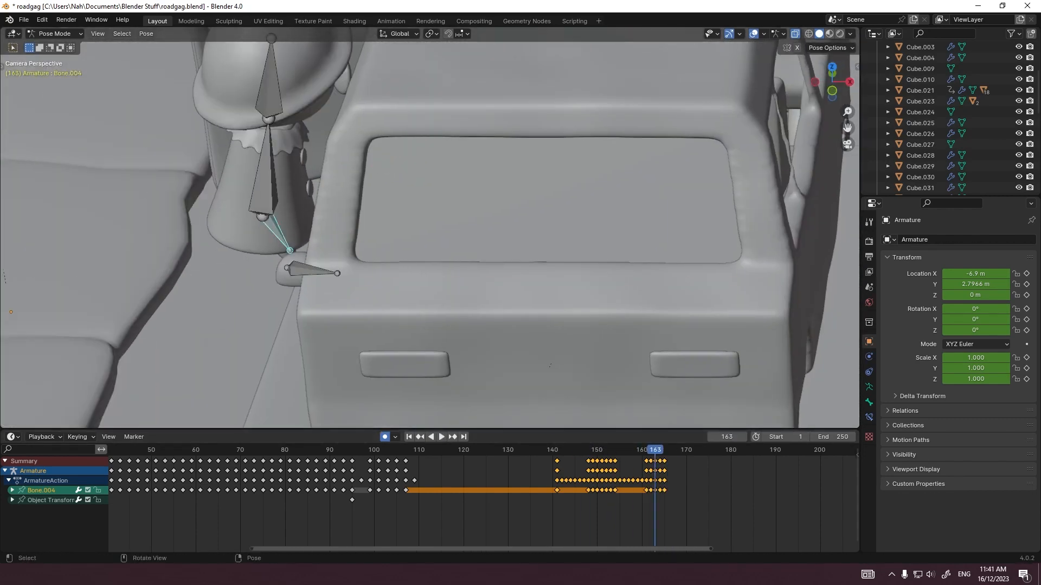
{"action": "key", "text": "KP_1"}
{"action": "key", "text": "Right"}
{"action": "key", "text": "Right"}
{"action": "key", "text": "r"}
{"action": "key", "text": "r"}
{"action": "left_click", "coordinate": [532, 264]}
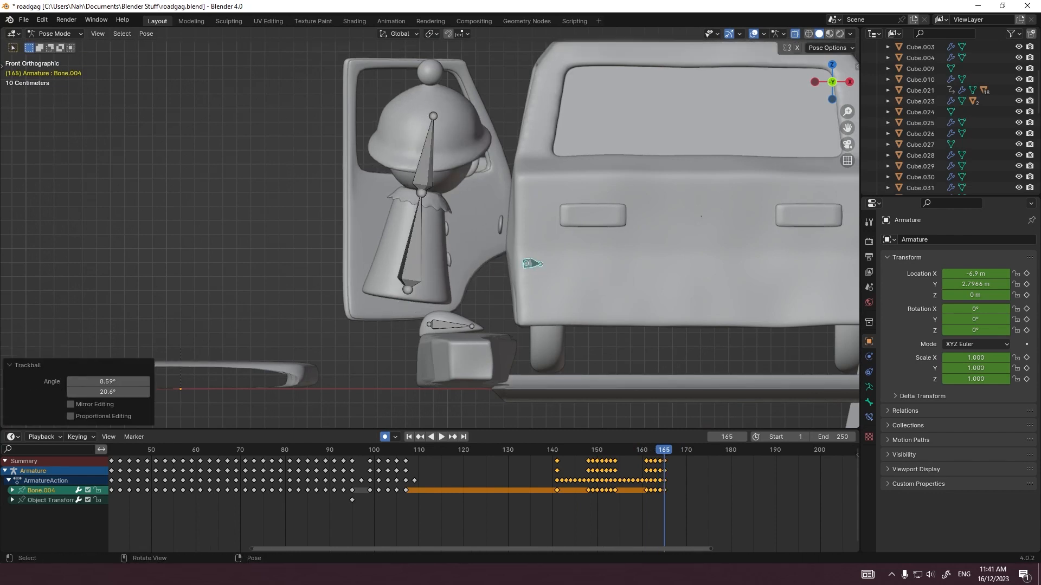
Step: Rotate the body bone about -24.7° at frame 164, trackball-rotate it further, and shift it toward the car
{"action": "key", "text": "Left"}
{"action": "key", "text": "Left"}
{"action": "key", "text": "Right"}
{"action": "key", "text": "r"}
{"action": "left_click", "coordinate": [539, 300]}
{"action": "key", "text": "g"}
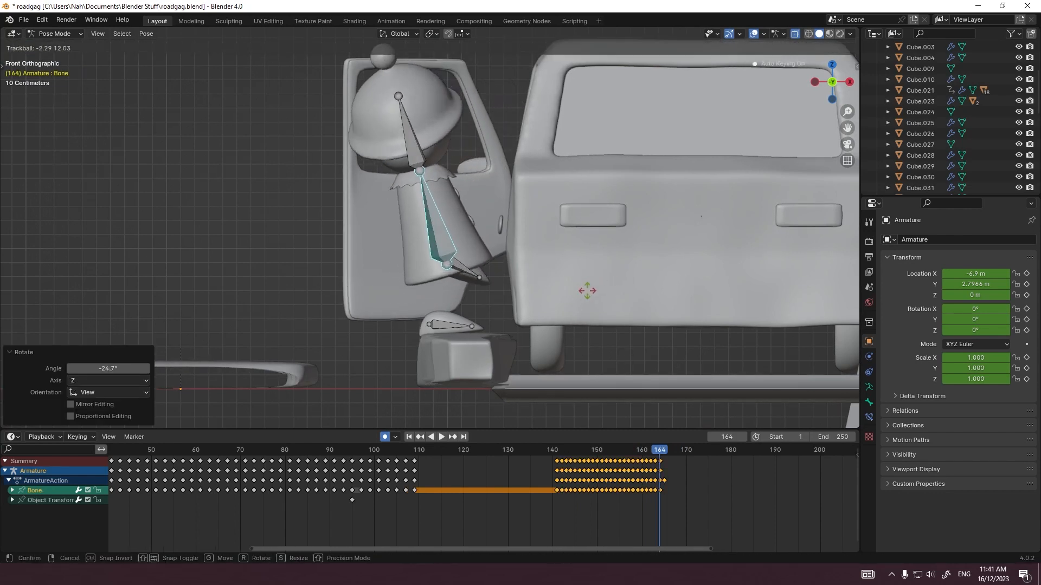
{"action": "left_click", "coordinate": [584, 290]}
Step: Rotate the head bone at frames 164 and 167, and lean and shift the body farther into the doorway
{"action": "left_click", "coordinate": [413, 145]}
{"action": "key", "text": "r"}
{"action": "left_click", "coordinate": [540, 262]}
{"action": "key", "text": "Right"}
{"action": "key", "text": "Right"}
{"action": "key", "text": "Right"}
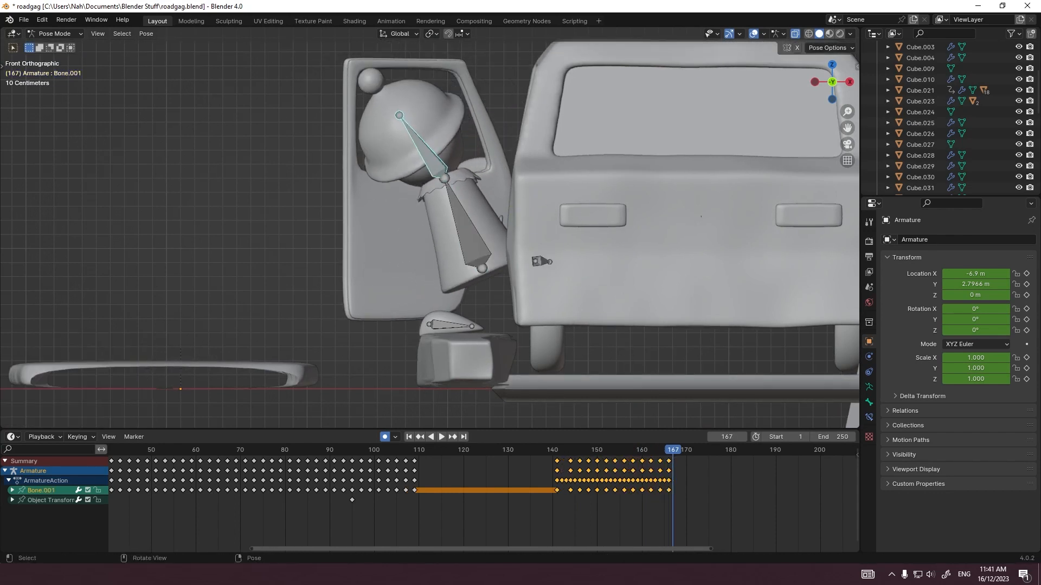
{"action": "key", "text": "r"}
{"action": "left_click", "coordinate": [467, 232]}
{"action": "key", "text": "g"}
{"action": "key", "text": "r"}
Step: Select the foot bone left on the block, rotate it about 53.2° at frame 169, and lift it toward the car
{"action": "left_click", "coordinate": [451, 325]}
{"action": "key", "text": "Left"}
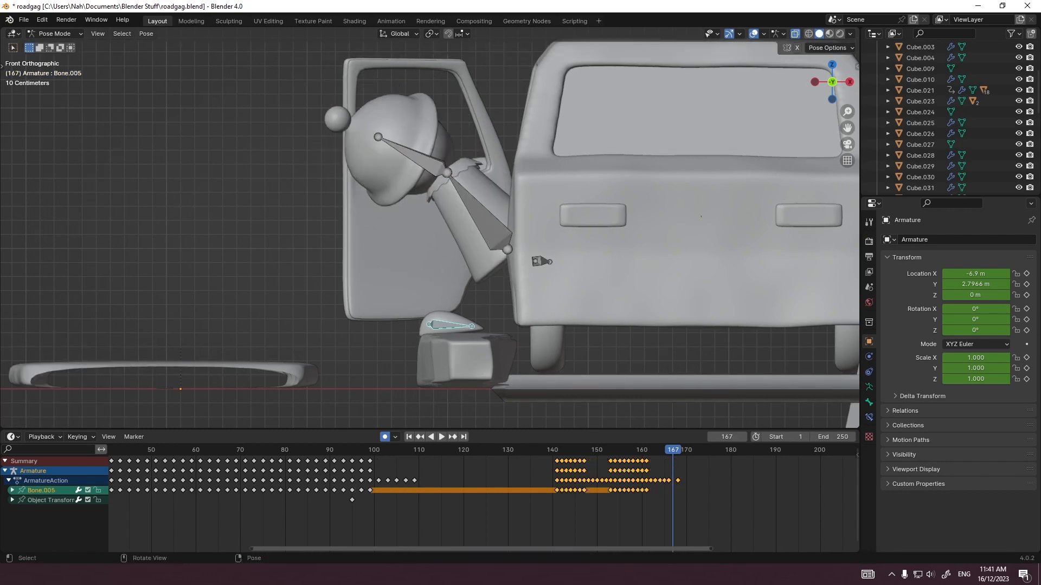
{"action": "key", "text": "Right"}
{"action": "key", "text": "r"}
{"action": "left_click", "coordinate": [491, 321]}
{"action": "key", "text": "r"}
{"action": "left_click", "coordinate": [471, 327]}
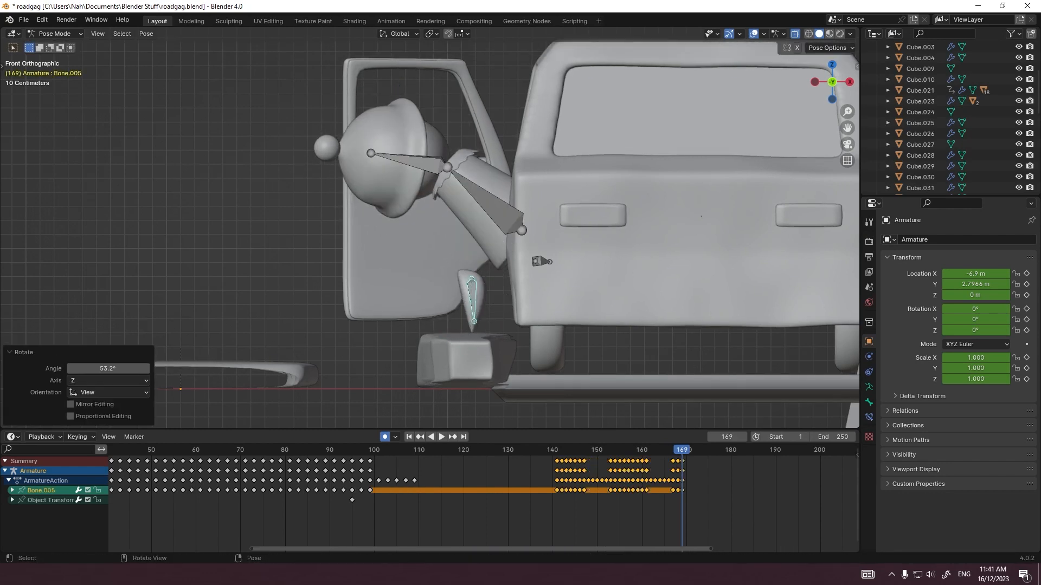
{"action": "key", "text": "g"}
{"action": "left_click", "coordinate": [494, 310]}
{"action": "key", "text": "Right"}
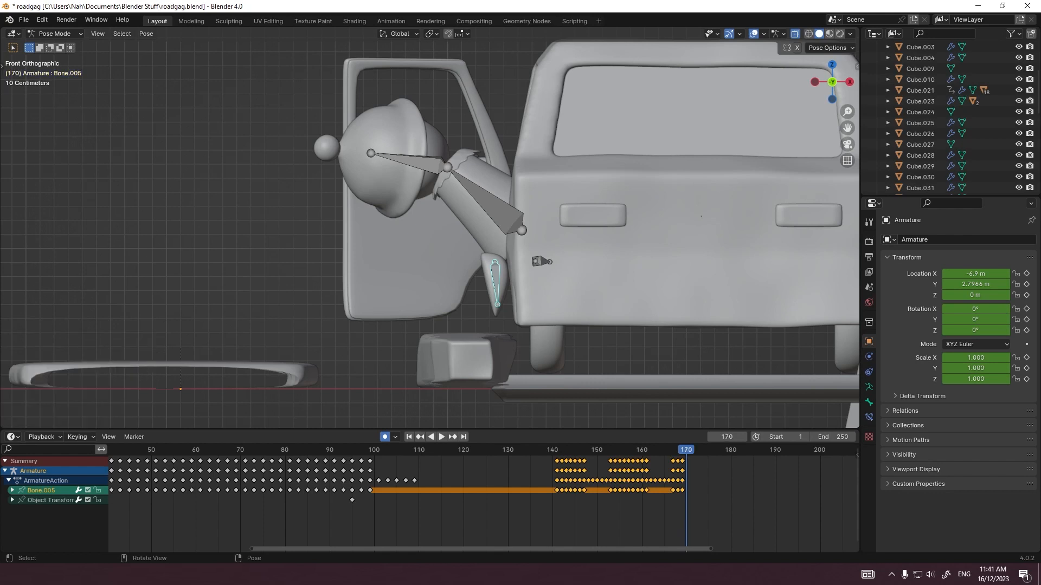
Step: At frame 170, rotate the foot and move it into the car, and shift the body bone about 0.32 m along X
{"action": "key", "text": "r"}
{"action": "left_click", "coordinate": [455, 287]}
{"action": "key", "text": "g"}
{"action": "left_click", "coordinate": [512, 268]}
{"action": "left_click", "coordinate": [501, 214]}
{"action": "key", "text": "g"}
{"action": "left_click", "coordinate": [546, 215]}
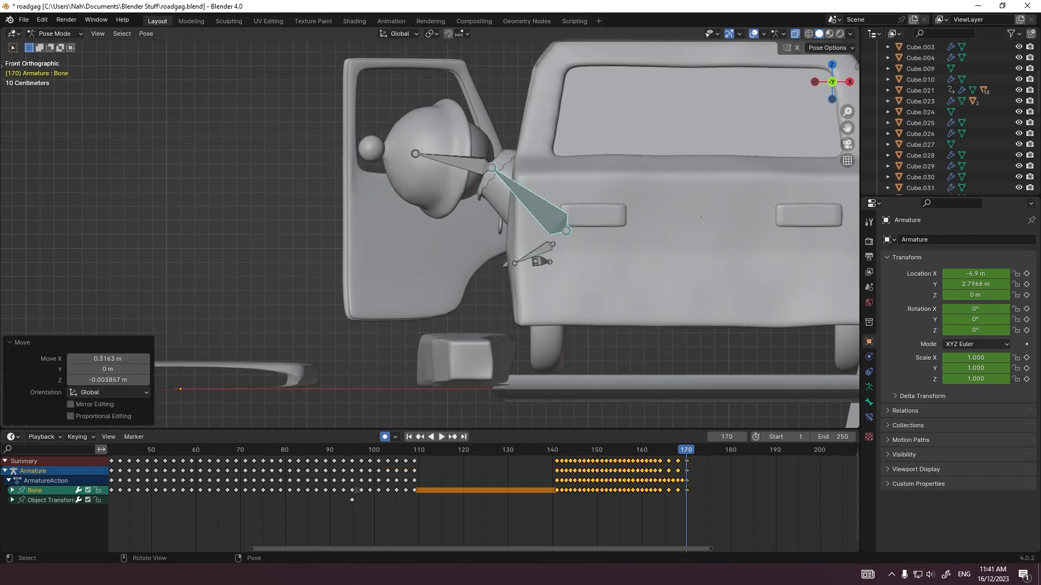
Step: Rotate the body bone more upright and move it inside the car at frame 172
{"action": "key", "text": "Right"}
{"action": "key", "text": "Right"}
{"action": "key", "text": "r"}
{"action": "left_click", "coordinate": [564, 198]}
{"action": "key", "text": "g"}
{"action": "left_click", "coordinate": [648, 239]}
{"action": "key", "text": "Right"}
Step: Try to move all of the figure's bones along Z at frame 173
{"action": "key", "text": "a"}
{"action": "scroll", "coordinate": [645, 234], "scroll_direction": "down", "scroll_amount": 4}
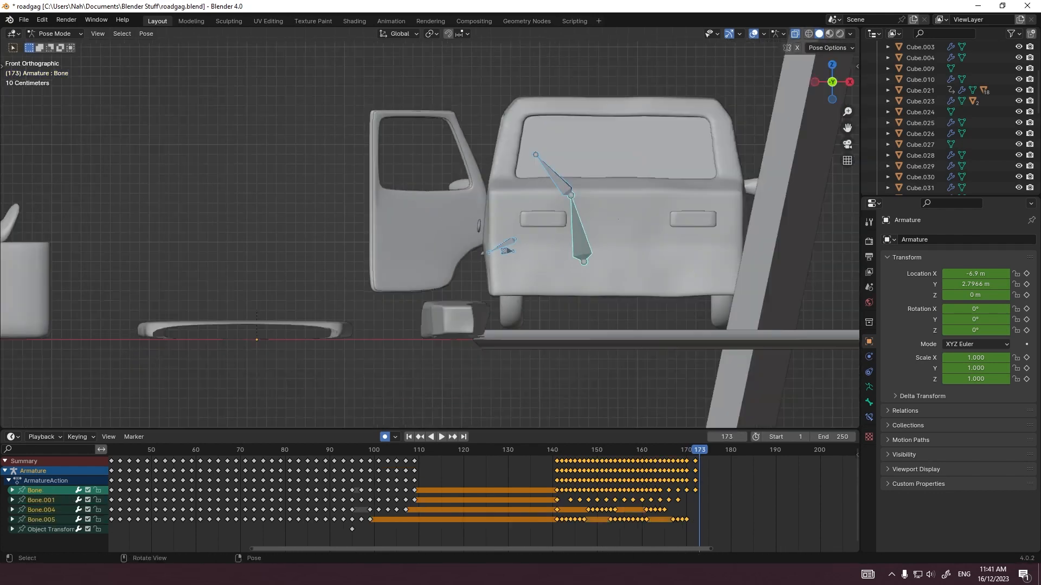
{"action": "key", "text": "g"}
{"action": "key", "text": "z"}
{"action": "left_click", "coordinate": [642, 412]}
{"action": "key", "text": "ctrl+z"}
Step: Select the head bone and rotate it at frame 171 to follow the body into the car
{"action": "scroll", "coordinate": [596, 244], "scroll_direction": "up", "scroll_amount": 2}
{"action": "middle_click_drag", "start_coordinate": [542, 244], "coordinate": [580, 260]}
{"action": "left_click", "coordinate": [566, 187]}
{"action": "key", "text": "Left"}
{"action": "key", "text": "Left"}
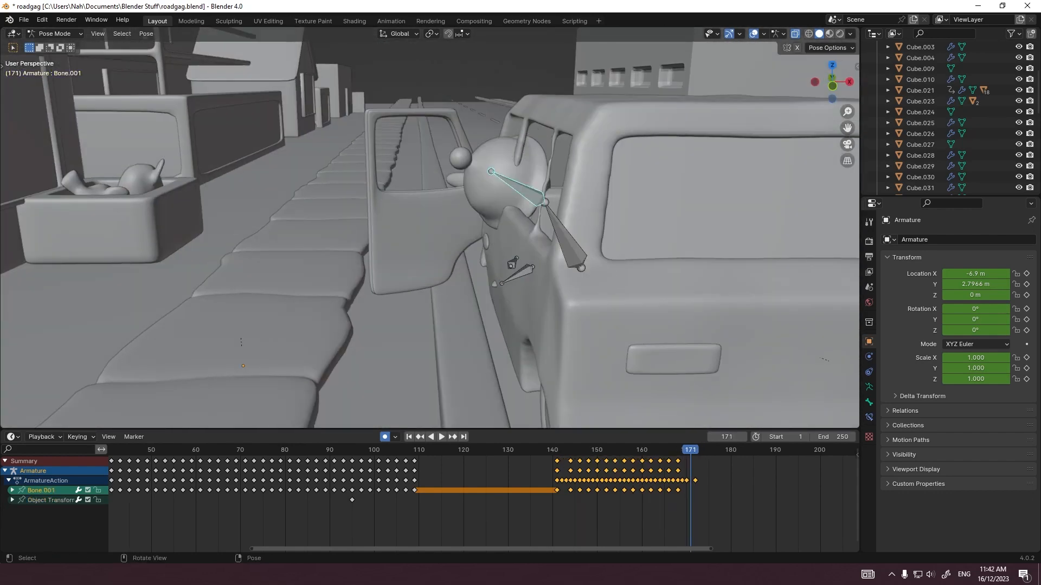
{"action": "left_click", "coordinate": [620, 192]}
{"action": "key", "text": "r"}
{"action": "left_click", "coordinate": [618, 209]}
{"action": "key", "text": "Right"}
Step: In right view at frame 172, trackball-rotate the head by about 29.2° and -9.17°, and rotate it about -9.67°
{"action": "middle_click_drag", "start_coordinate": [504, 200], "coordinate": [562, 219]}
{"action": "key", "text": "grave"}
{"action": "left_click", "coordinate": [639, 217]}
{"action": "middle_click_drag", "start_coordinate": [531, 136], "coordinate": [597, 236], "text": "shift"}
{"action": "key", "text": "r"}
{"action": "key", "text": "r"}
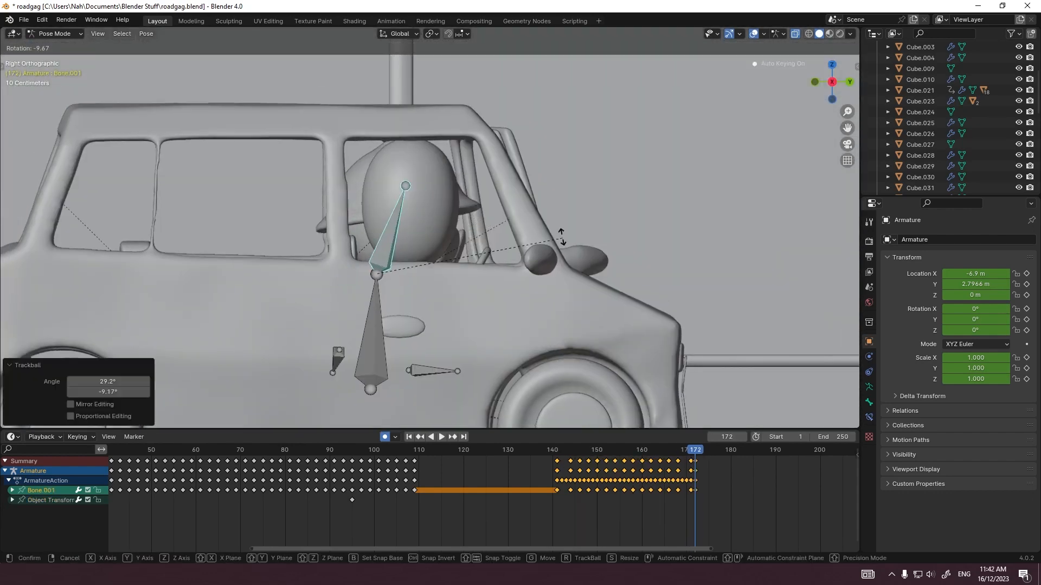
{"action": "left_click", "coordinate": [561, 237]}
Step: At frame 173, rotate the head and move the body bone about 0.06 m along Y and 0.05 m along Z
{"action": "key", "text": "Right"}
{"action": "key", "text": "r"}
{"action": "left_click", "coordinate": [515, 258]}
{"action": "key", "text": "g"}
{"action": "left_click", "coordinate": [499, 269]}
{"action": "left_click", "coordinate": [374, 339]}
{"action": "key", "text": "g"}
{"action": "left_click", "coordinate": [386, 330]}
Step: Play back and scrub the figure's climb into the car through the camera view
{"action": "middle_click_drag", "start_coordinate": [325, 230], "coordinate": [420, 236]}
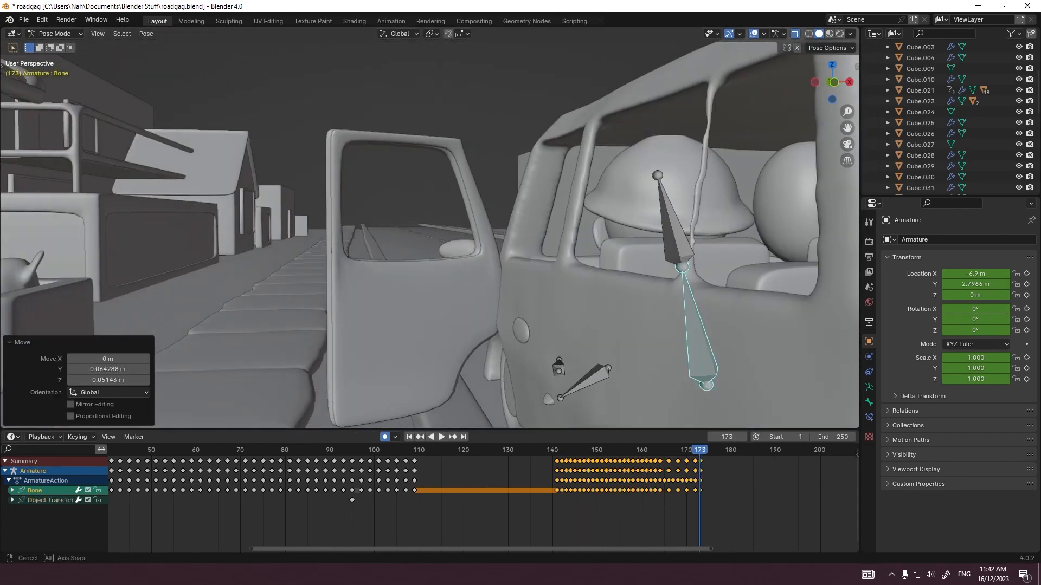
{"action": "left_click", "coordinate": [530, 450]}
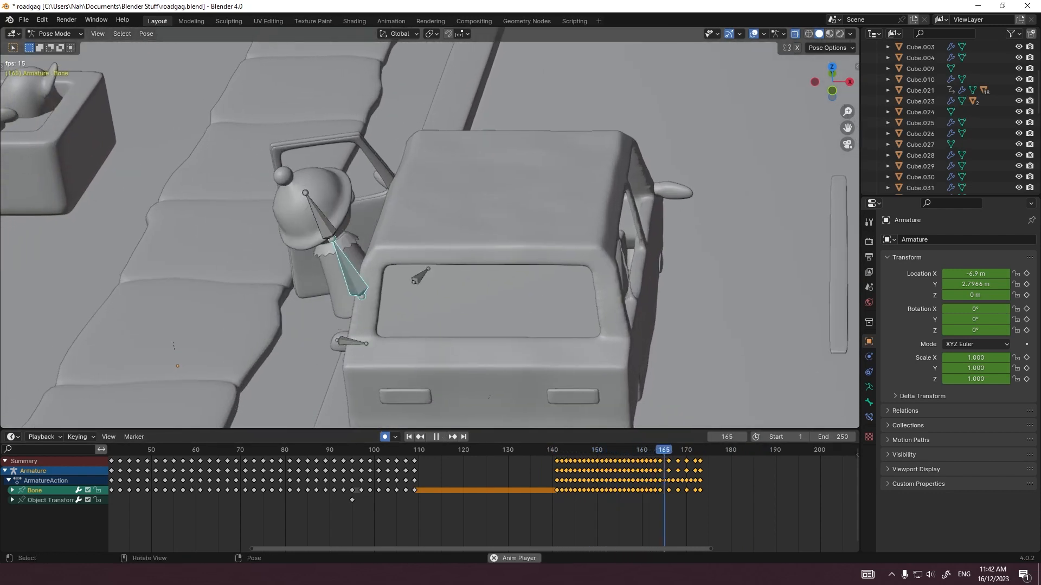
{"action": "key", "text": "space"}
{"action": "key", "text": "space"}
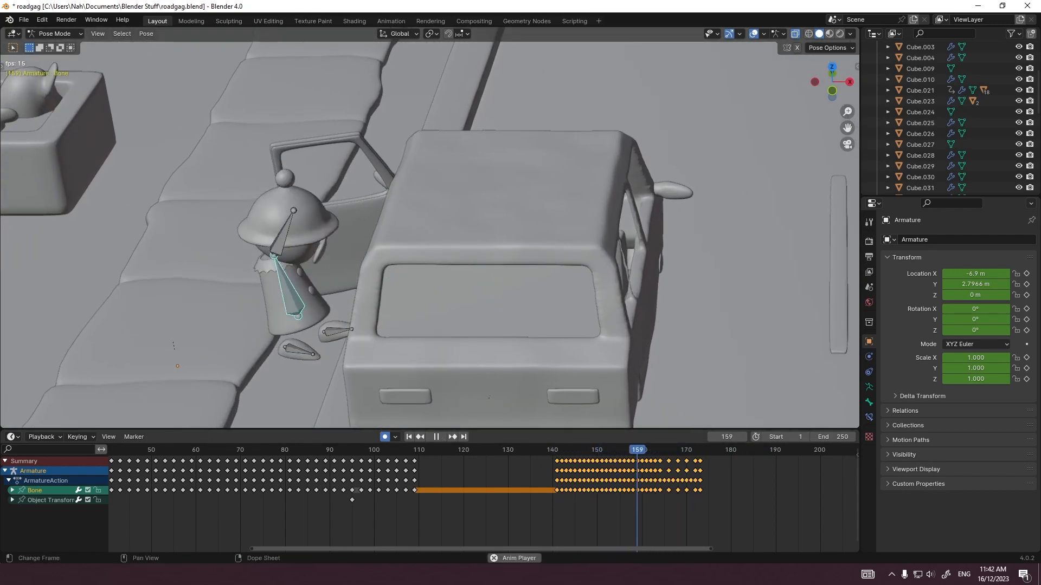
{"action": "left_click_drag", "start_coordinate": [570, 450], "coordinate": [620, 450]}
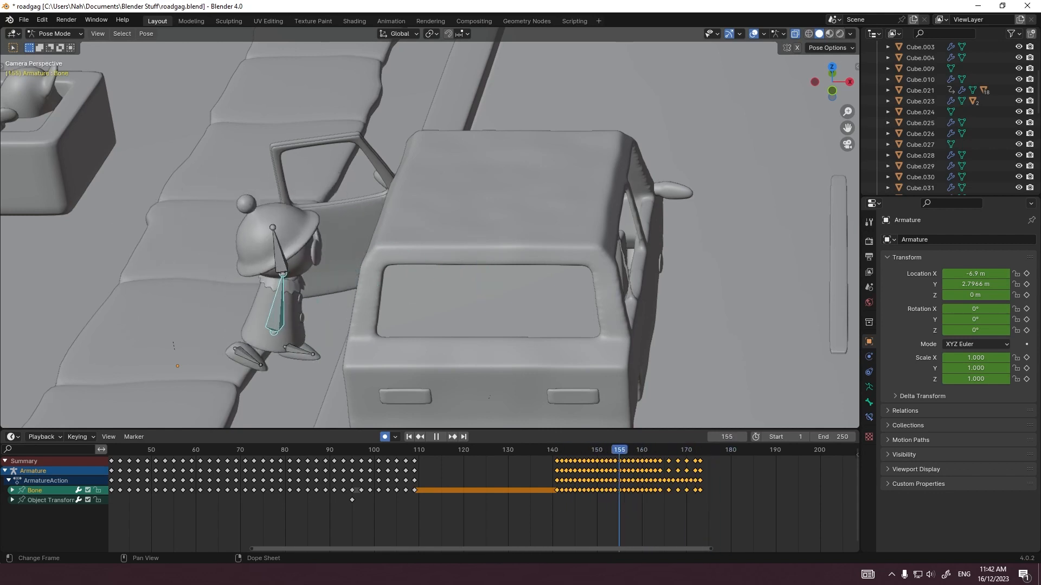
{"action": "key", "text": "space"}
{"action": "left_click", "coordinate": [269, 238]}
{"action": "scroll", "coordinate": [797, 450], "scroll_direction": "up", "scroll_amount": 6}
{"action": "left_click_drag", "start_coordinate": [527, 450], "coordinate": [534, 450]}
{"action": "key", "text": "space"}
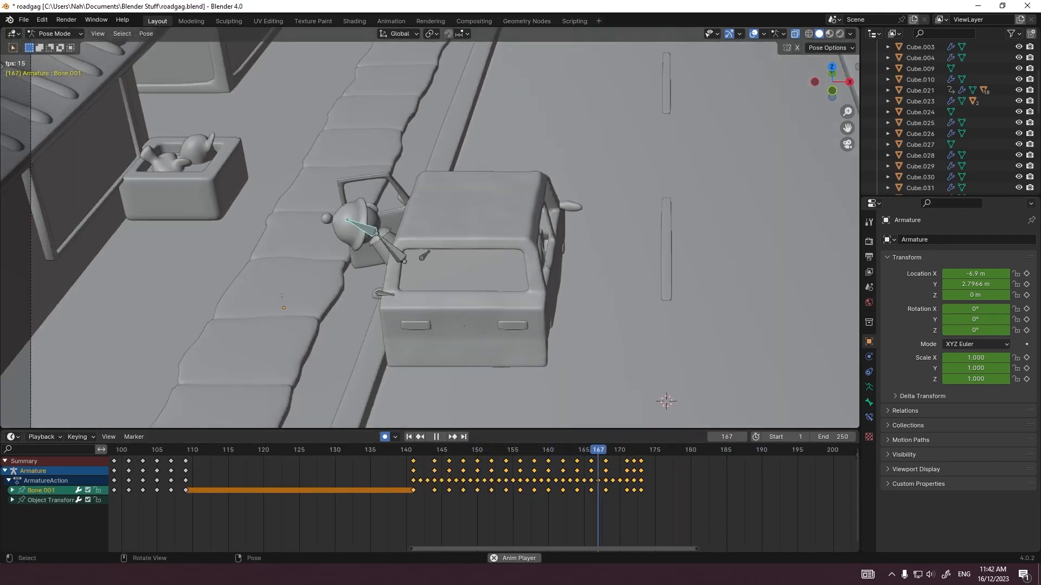
Step: Select the car door, key its open pose at frame 174, and rotate it about Z at frame 175
{"action": "left_click", "coordinate": [372, 240]}
{"action": "left_click", "coordinate": [602, 450]}
{"action": "key", "text": "space"}
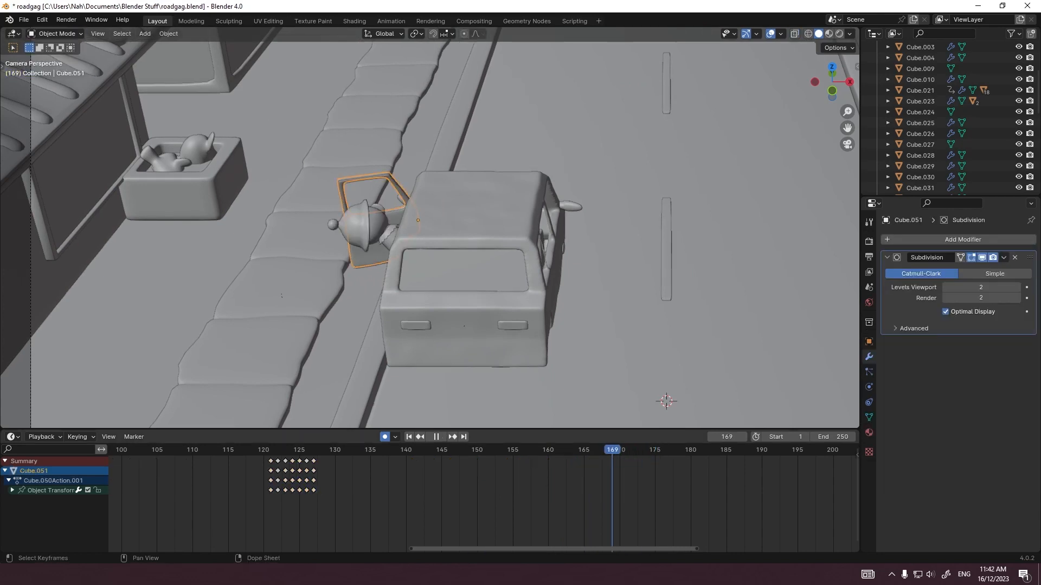
{"action": "key", "text": "space"}
{"action": "key", "text": "g"}
{"action": "left_click", "coordinate": [444, 185]}
{"action": "key", "text": "Right"}
{"action": "key", "text": "r"}
{"action": "key", "text": "z"}
{"action": "left_click", "coordinate": [443, 185]}
Step: Swing the door shut about Z, rotating it about 24.8° at frame 176 and closing it over the following frames
{"action": "key", "text": "Right"}
{"action": "key", "text": "r"}
{"action": "key", "text": "z"}
{"action": "left_click", "coordinate": [443, 185]}
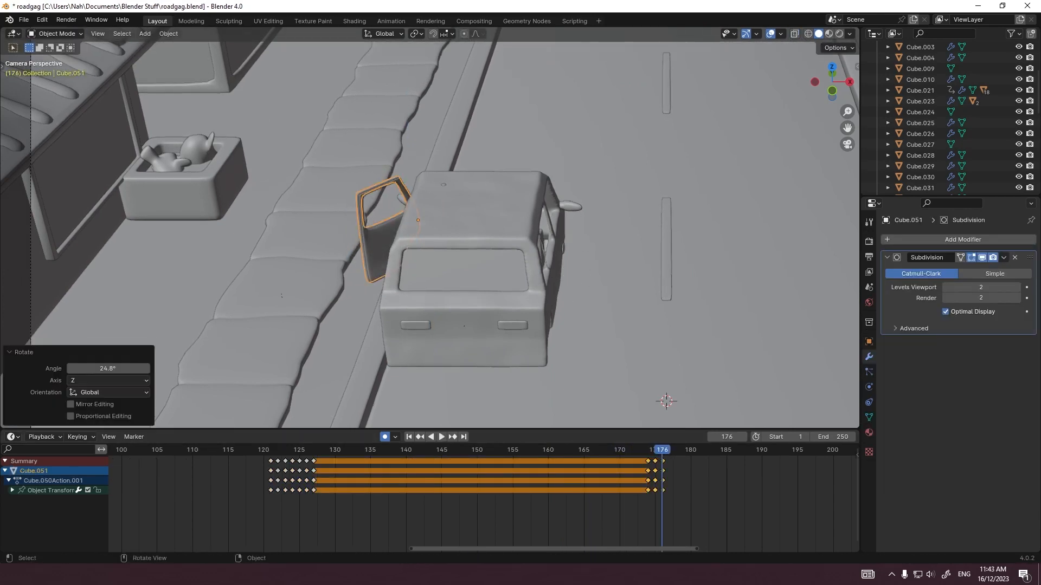
{"action": "key", "text": "Right"}
{"action": "key", "text": "r"}
{"action": "key", "text": "z"}
{"action": "left_click", "coordinate": [444, 185]}
{"action": "key", "text": "Right"}
{"action": "key", "text": "g"}
{"action": "key", "text": "z"}
{"action": "left_click", "coordinate": [444, 185]}
{"action": "key", "text": "Escape"}
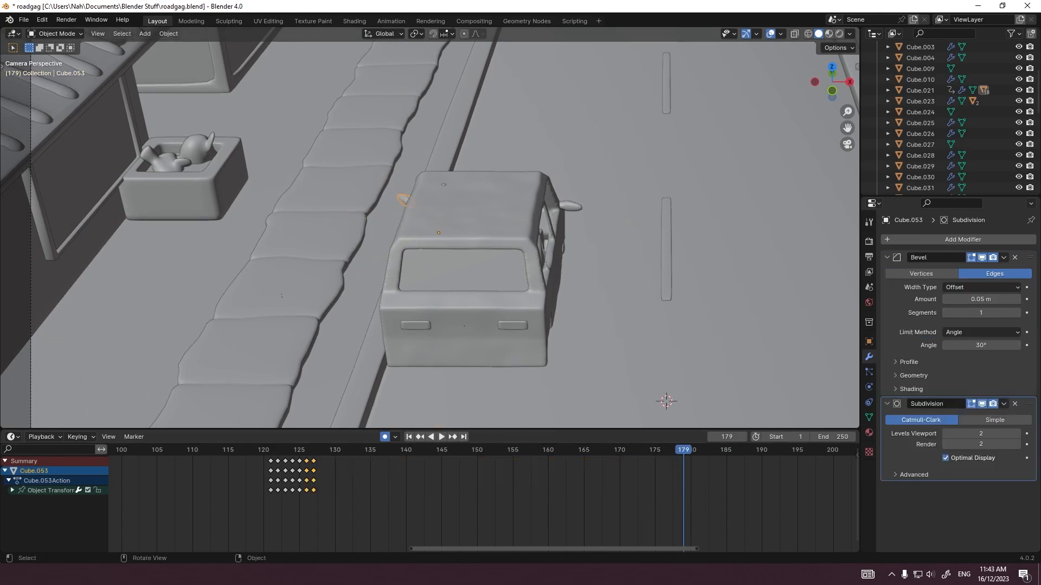
Step: Key the side mirror's open pose at frame 174 and copy its closed-pose keyframe from frame 121 to frame 178
{"action": "key", "text": "KP_0"}
{"action": "key", "text": "g"}
{"action": "key", "text": "Return"}
{"action": "key", "text": "Right"}
{"action": "key", "text": "Right"}
{"action": "key", "text": "Right"}
{"action": "key", "text": "Right"}
{"action": "left_click", "coordinate": [270, 461]}
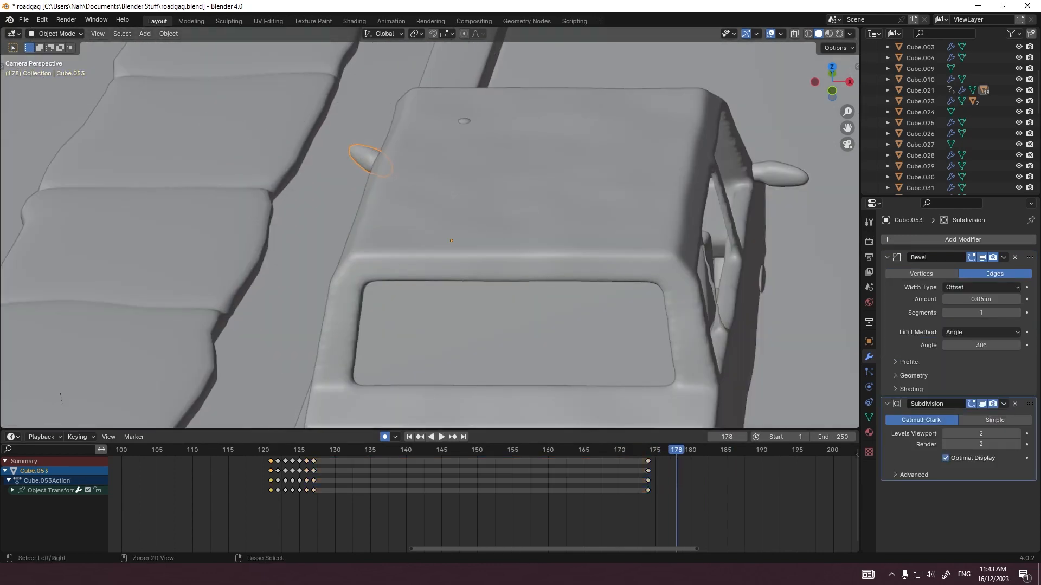
{"action": "key", "text": "space"}
{"action": "key", "text": "Left"}
{"action": "key", "text": "Left"}
{"action": "key", "text": "Left"}
{"action": "key", "text": "Left"}
{"action": "key", "text": "Left"}
{"action": "key", "text": "Left"}
{"action": "key", "text": "Left"}
Step: In top view at frame 176, move the mirror about 0.08 m in X and -0.05 m in Y, and rotate it to follow the door
{"action": "key", "text": "KP_7"}
{"action": "key", "text": "Right"}
{"action": "key", "text": "Left"}
{"action": "key", "text": "g"}
{"action": "key", "text": "Return"}
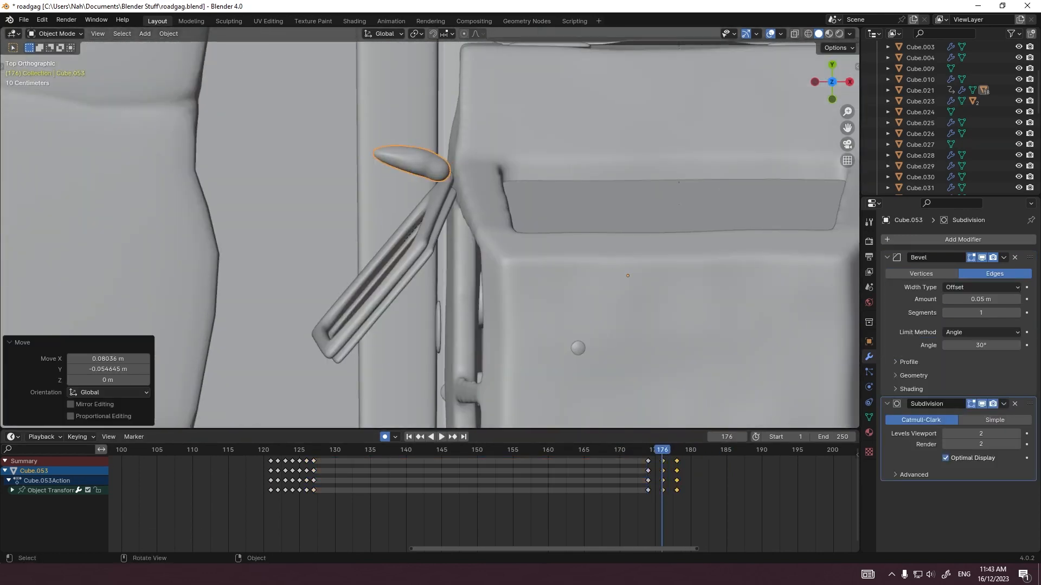
{"action": "key", "text": "r"}
{"action": "key", "text": "Return"}
{"action": "key", "text": "g"}
{"action": "key", "text": "Return"}
{"action": "key", "text": "Right"}
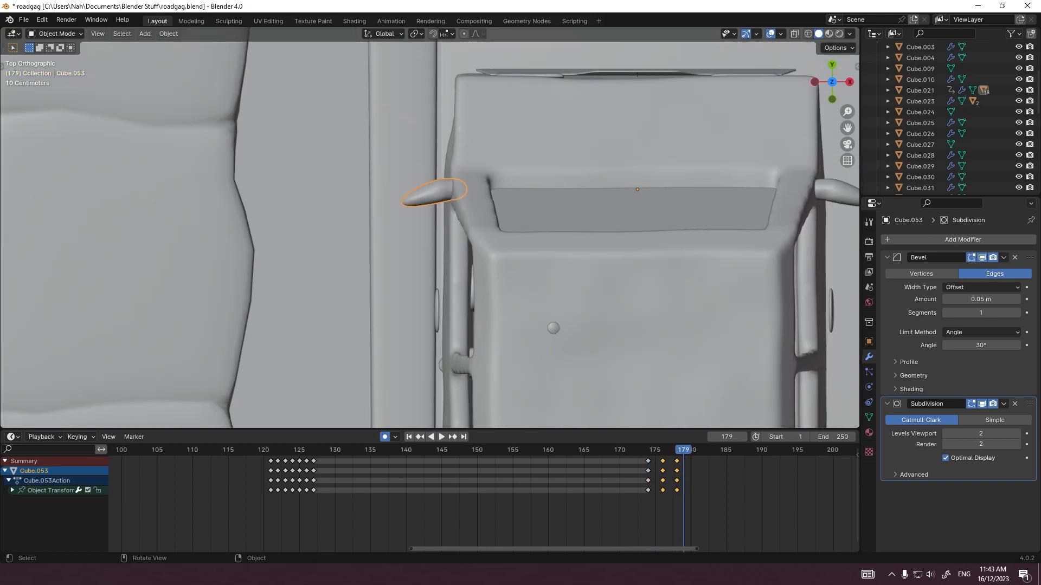
Step: Place the mirror's closed-pose keyframe at frame 179 and check the pose at frame 186
{"action": "key", "text": "Right"}
{"action": "left_click", "coordinate": [677, 461]}
{"action": "key", "text": "g"}
{"action": "key", "text": "Return"}
{"action": "key", "text": "r"}
{"action": "key", "text": "Return"}
{"action": "key", "text": "g"}
Step: Rotate and nudge the mirror into an almost closed position at frame 178
{"action": "key", "text": "Return"}
{"action": "left_click", "coordinate": [734, 449]}
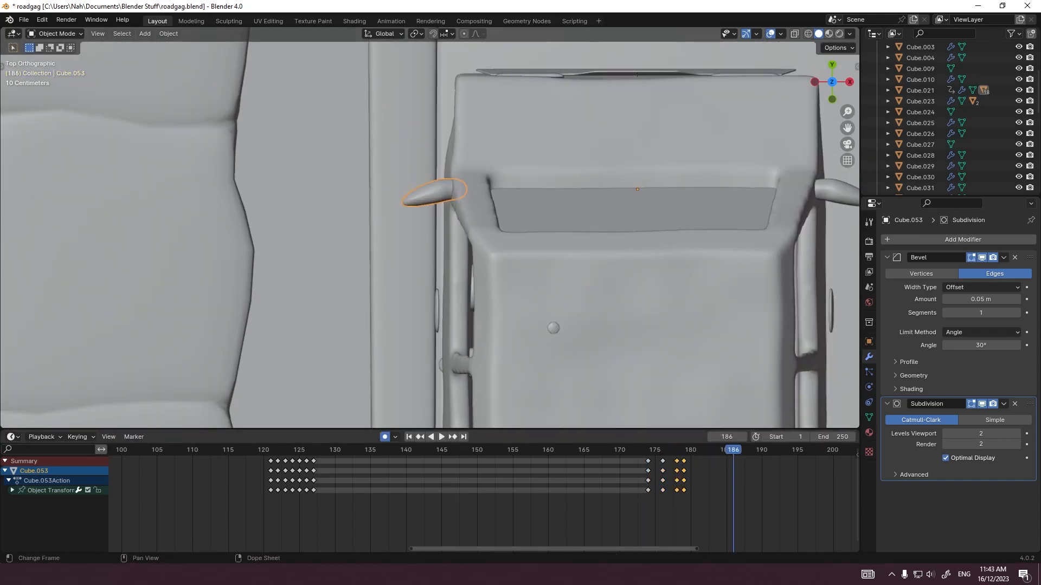
{"action": "key", "text": "g"}
{"action": "key", "text": "Return"}
{"action": "key", "text": "r"}
{"action": "left_click", "coordinate": [673, 400]}
{"action": "key", "text": "g"}
{"action": "key", "text": "Return"}
{"action": "key", "text": "g"}
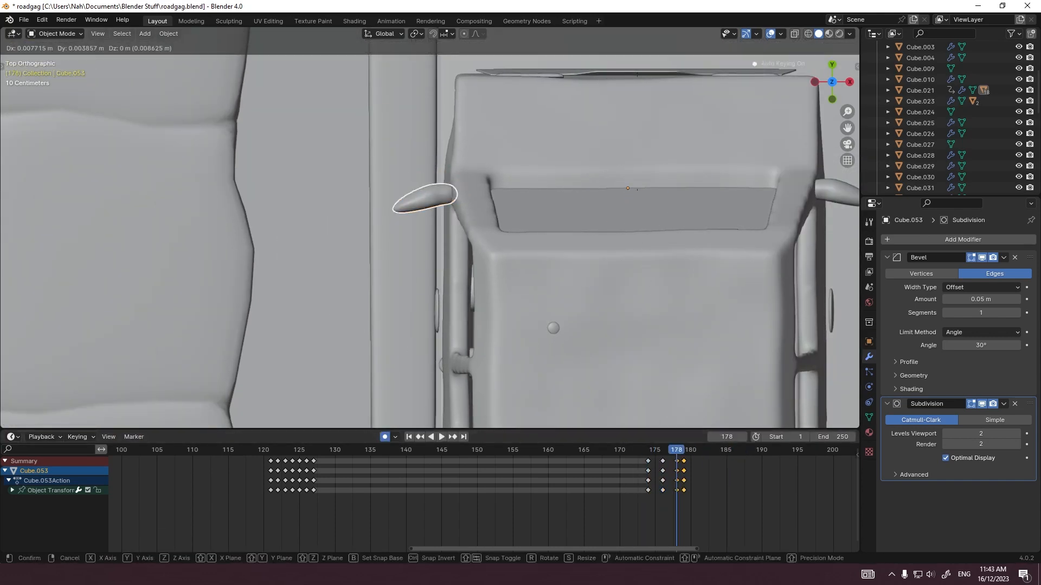
{"action": "key", "text": "Return"}
Step: Play back the closing door and mirror, return to the camera view, and save the file
{"action": "key", "text": "space"}
{"action": "key", "text": "space"}
{"action": "key", "text": "KP_0"}
{"action": "key", "text": "ctrl+s"}
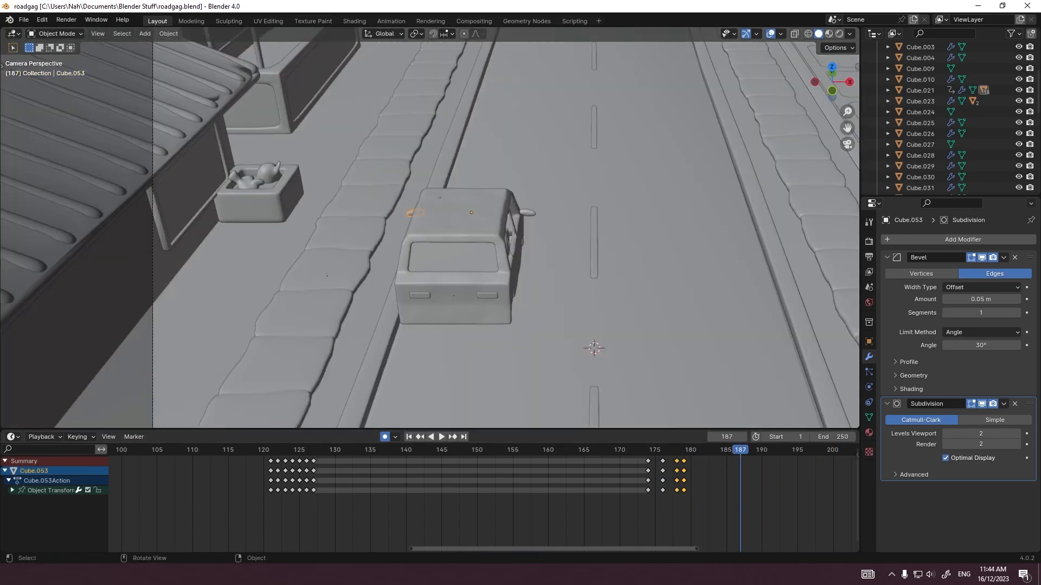
Step: Extend the animation's end frame to 338 and play back the scene past the door closing
{"action": "scroll", "coordinate": [502, 480], "scroll_direction": "down", "scroll_amount": 14}
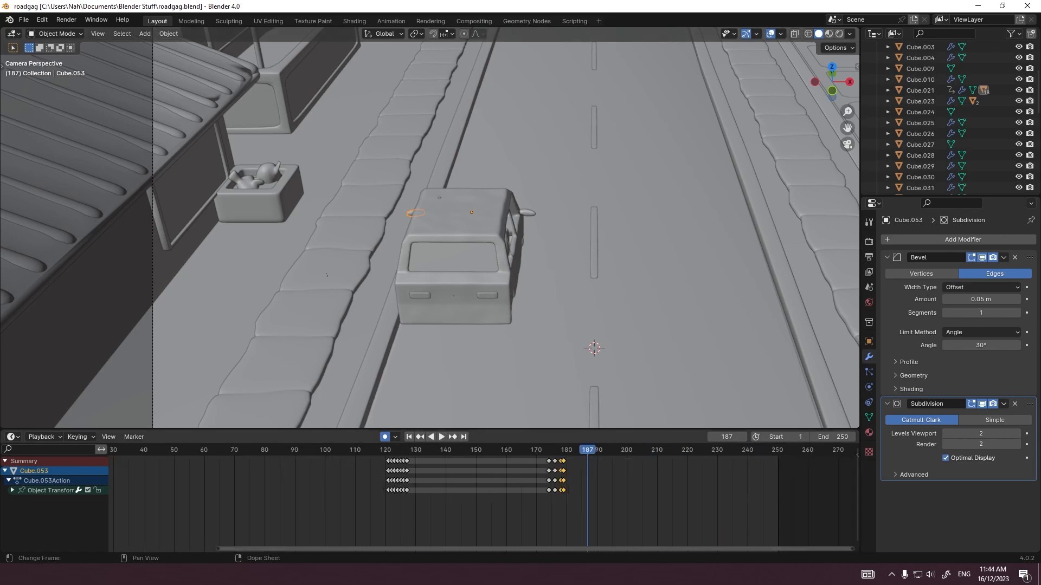
{"action": "left_click", "coordinate": [481, 450]}
{"action": "key", "text": "space"}
{"action": "left_click_drag", "start_coordinate": [833, 437], "coordinate": [876, 437]}
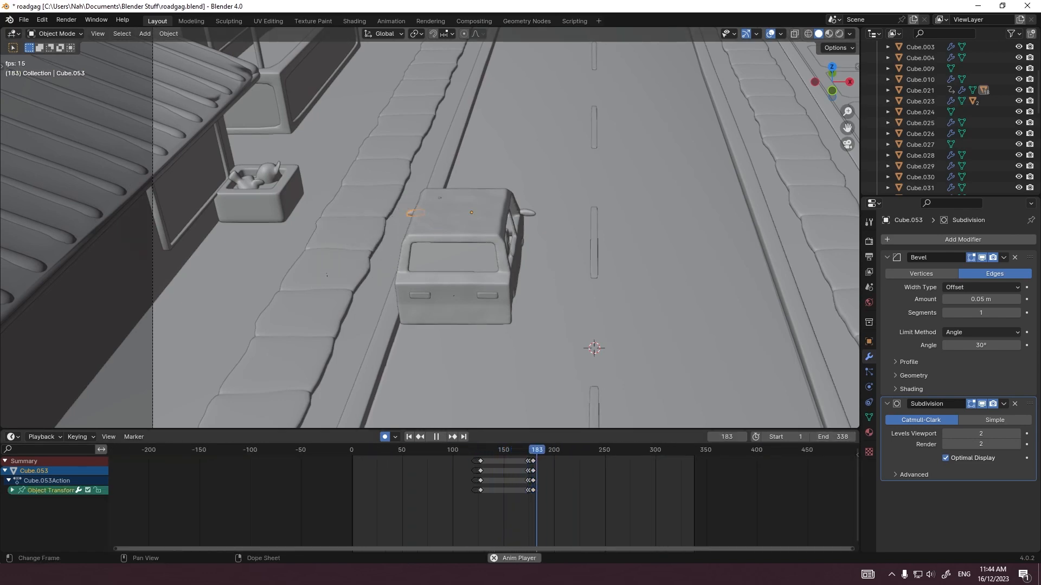
{"action": "key", "text": "space"}
Step: Key the parked car at frame 192 and move it slightly forward with a slight rotation at frame 196 in top view
{"action": "left_click", "coordinate": [458, 304]}
{"action": "key", "text": "g"}
{"action": "left_click", "coordinate": [458, 304]}
{"action": "key", "text": "KP_7"}
{"action": "middle_click_drag", "start_coordinate": [488, 282], "coordinate": [439, 302], "text": "shift"}
{"action": "key", "text": "Right"}
{"action": "key", "text": "Right"}
{"action": "key", "text": "Right"}
{"action": "key", "text": "Right"}
{"action": "key", "text": "g"}
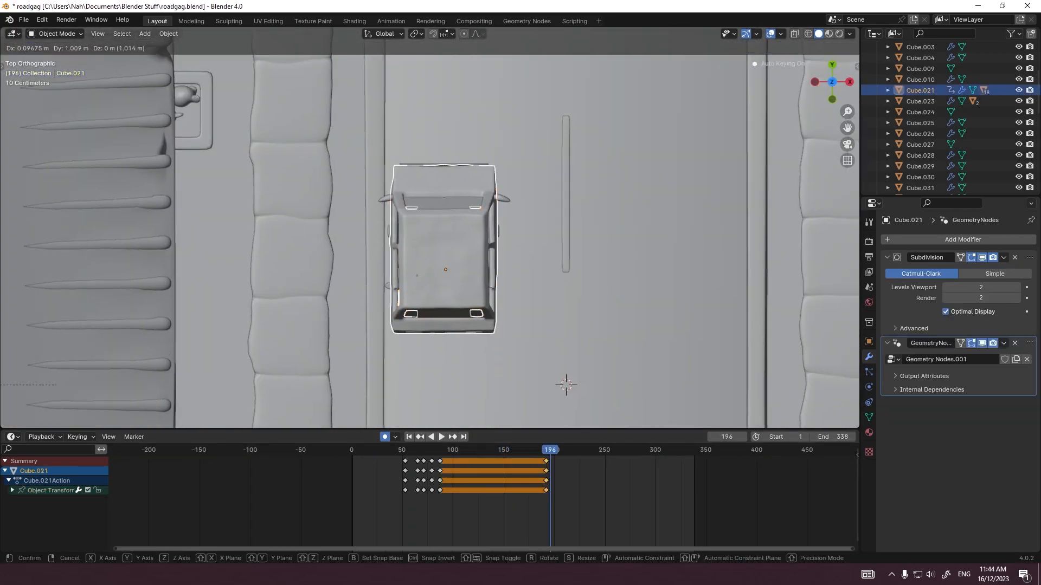
{"action": "left_click", "coordinate": [553, 363]}
{"action": "key", "text": "r"}
{"action": "left_click", "coordinate": [539, 380]}
Step: Move the car further up the road at frame 200 and rotate it toward the road's centre
{"action": "key", "text": "Right"}
{"action": "key", "text": "Right"}
{"action": "key", "text": "Right"}
{"action": "key", "text": "Right"}
{"action": "key", "text": "g"}
{"action": "left_click", "coordinate": [558, 290]}
{"action": "key", "text": "r"}
{"action": "left_click", "coordinate": [568, 273]}
{"action": "key", "text": "r"}
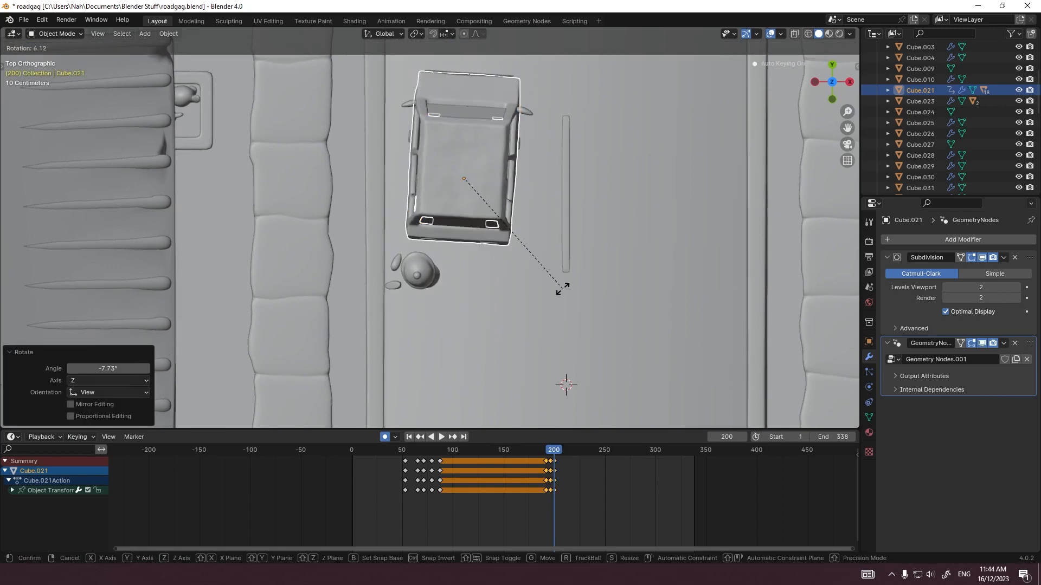
{"action": "left_click", "coordinate": [575, 276]}
Step: Advance the car along the road at frame 204 and rotate it to straighten its heading
{"action": "middle_click_drag", "start_coordinate": [575, 276], "coordinate": [447, 341], "text": "shift"}
{"action": "key", "text": "Right"}
{"action": "key", "text": "Right"}
{"action": "key", "text": "Right"}
{"action": "key", "text": "Right"}
{"action": "key", "text": "g"}
{"action": "left_click", "coordinate": [491, 255]}
{"action": "key", "text": "r"}
{"action": "left_click", "coordinate": [491, 282]}
Step: Move the car further along the lane at frame 208
{"action": "scroll", "coordinate": [483, 353], "scroll_direction": "down", "scroll_amount": 4}
{"action": "key", "text": "Right"}
{"action": "key", "text": "Right"}
{"action": "key", "text": "Right"}
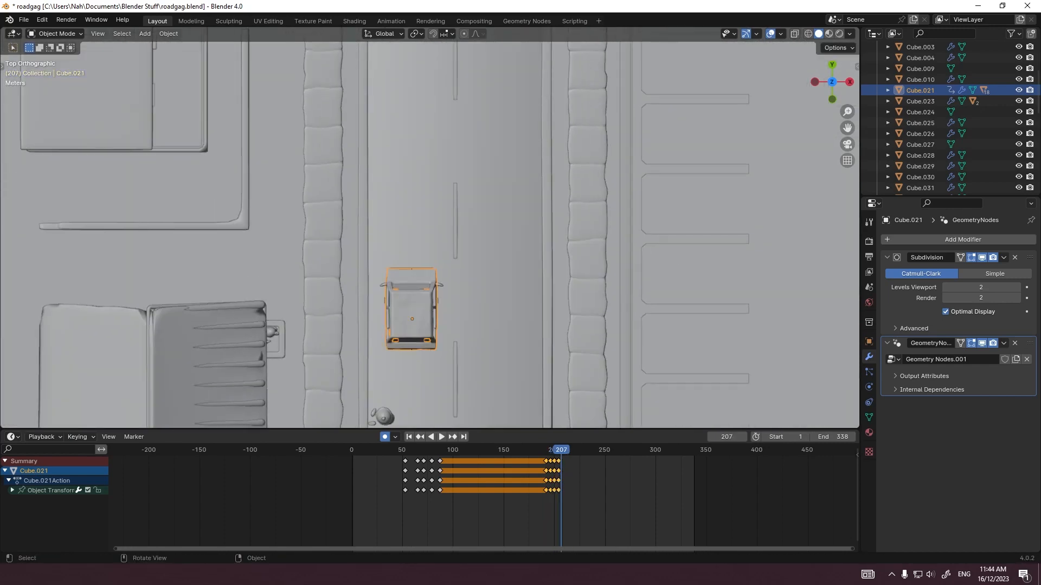
{"action": "key", "text": "Right"}
{"action": "key", "text": "g"}
{"action": "left_click", "coordinate": [482, 274]}
Step: Move the car forward along the Y axis at frame 212 in the camera view
{"action": "key", "text": "KP_0"}
{"action": "key", "text": "Right"}
{"action": "key", "text": "Right"}
{"action": "key", "text": "Right"}
{"action": "key", "text": "Right"}
{"action": "key", "text": "g"}
{"action": "key", "text": "y"}
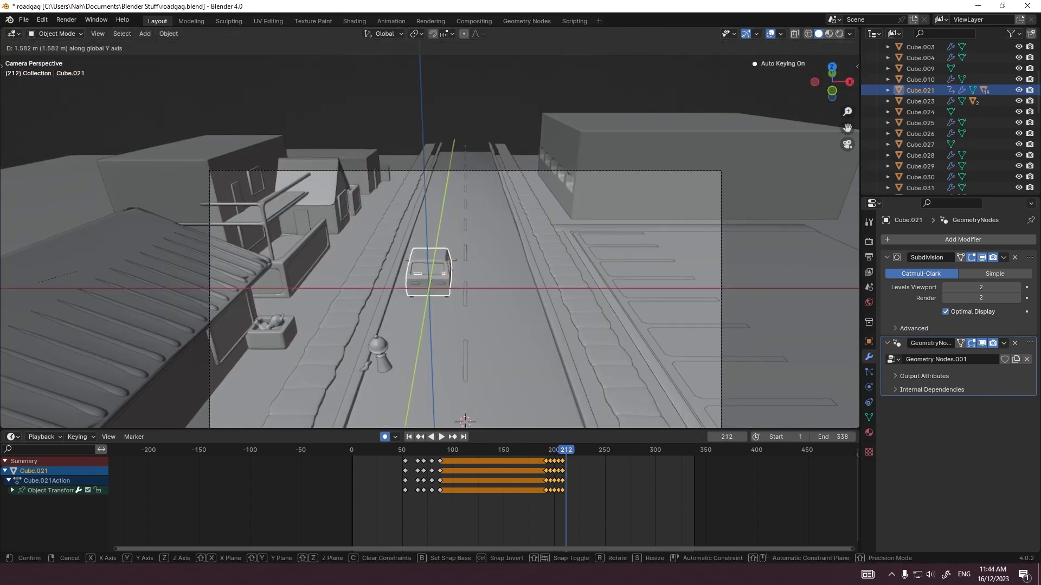
{"action": "left_click", "coordinate": [483, 254]}
Step: Rotate the car slightly toward the kerb at frame 216 in top view
{"action": "key", "text": "Right"}
{"action": "key", "text": "Right"}
{"action": "key", "text": "Right"}
{"action": "key", "text": "Right"}
{"action": "key", "text": "KP_7"}
{"action": "scroll", "coordinate": [502, 325], "scroll_direction": "up", "scroll_amount": 3}
{"action": "key", "text": "r"}
{"action": "left_click", "coordinate": [502, 329]}
Step: Move the car forward and adjust its rotation at frame 220
{"action": "key", "text": "Right"}
{"action": "key", "text": "Right"}
{"action": "key", "text": "Right"}
{"action": "key", "text": "Right"}
{"action": "key", "text": "g"}
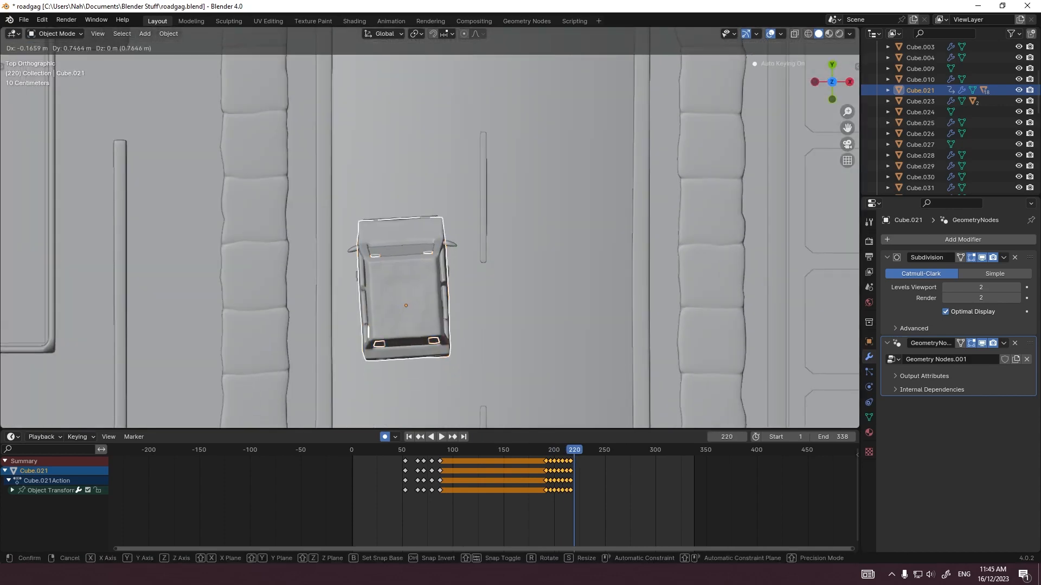
{"action": "left_click", "coordinate": [643, 355]}
{"action": "key", "text": "r"}
{"action": "left_click", "coordinate": [643, 347]}
Step: Move the car about 2.9 m up the road and slightly toward the kerb at frame 224, and adjust its rotation
{"action": "key", "text": "Right"}
{"action": "key", "text": "Right"}
{"action": "key", "text": "Right"}
{"action": "key", "text": "Right"}
{"action": "key", "text": "g"}
{"action": "left_click", "coordinate": [628, 256]}
{"action": "key", "text": "r"}
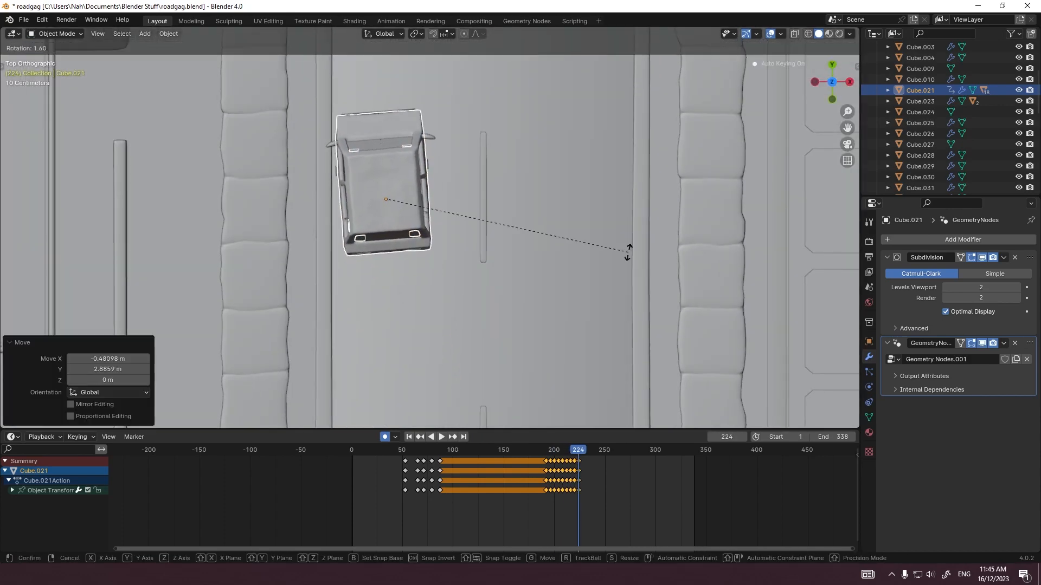
{"action": "left_click", "coordinate": [629, 253]}
Step: Move the car forward again at frame 228 and rotate it into line with the road
{"action": "key", "text": "Right"}
{"action": "key", "text": "Right"}
{"action": "key", "text": "Right"}
{"action": "key", "text": "Right"}
{"action": "key", "text": "g"}
{"action": "left_click", "coordinate": [554, 267]}
{"action": "key", "text": "r"}
{"action": "left_click", "coordinate": [553, 270]}
Step: Return to the camera view, play back the car's drive-off, and save the file
{"action": "key", "text": "KP_0"}
{"action": "left_click", "coordinate": [523, 450]}
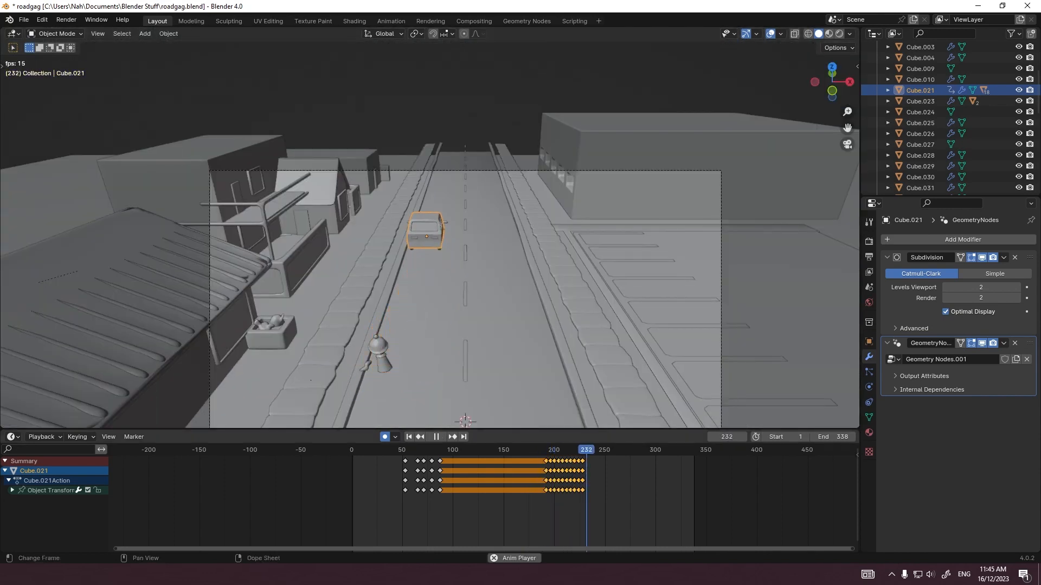
{"action": "key", "text": "ctrl+s"}
{"action": "scroll", "coordinate": [586, 504], "scroll_direction": "up", "scroll_amount": 8}
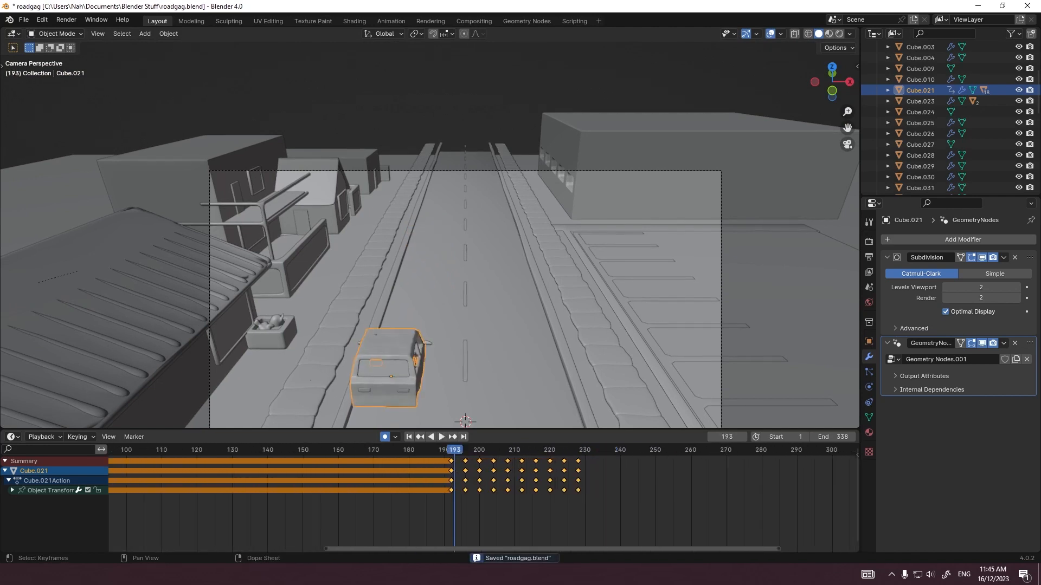
{"action": "key", "text": "space"}
{"action": "key", "text": "space"}
Step: Remove the car's keyframe at frame 216 and shift the following keyframes 4 frames earlier
{"action": "key", "text": "ctrl+shift+z"}
{"action": "key", "text": "ctrl+shift+z"}
{"action": "key", "text": "ctrl+shift+z"}
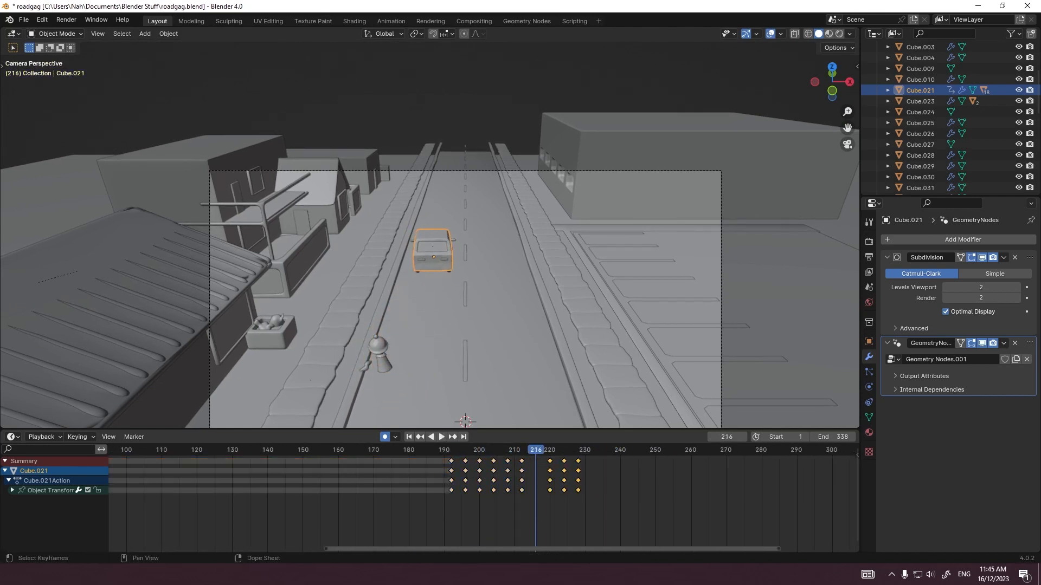
{"action": "key", "text": "space"}
{"action": "left_click_drag", "start_coordinate": [543, 504], "coordinate": [575, 458]}
{"action": "key", "text": "g"}
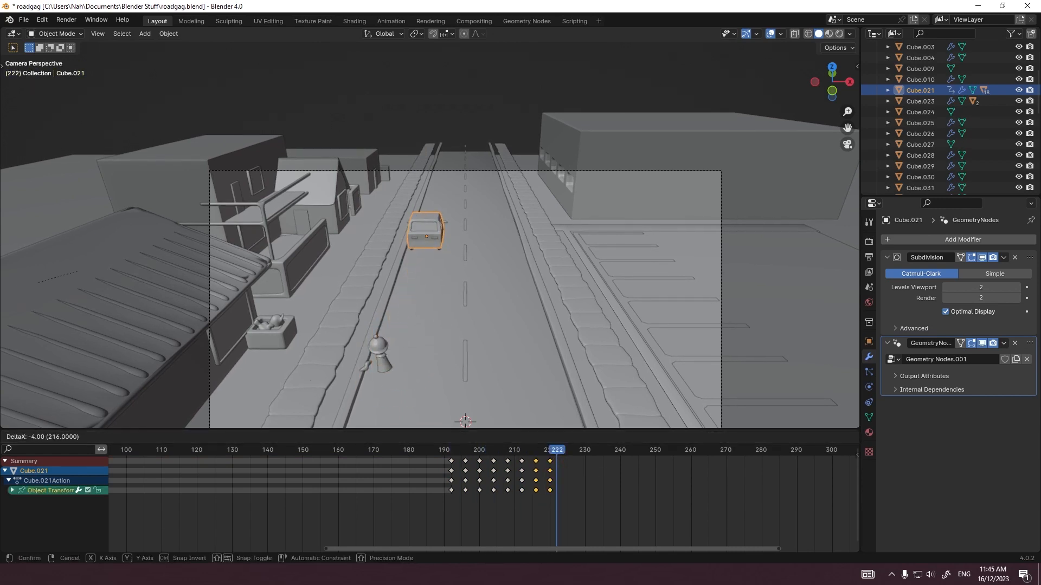
{"action": "left_click", "coordinate": [558, 477]}
Step: Retime the car's later keyframes to frames 206, 214, 218, 222 and 226, and play back the drive-off
{"action": "left_click", "coordinate": [454, 450]}
{"action": "key", "text": "space"}
{"action": "key", "text": "space"}
{"action": "left_click_drag", "start_coordinate": [461, 450], "coordinate": [483, 450]}
{"action": "key", "text": "g"}
{"action": "left_click_drag", "start_coordinate": [581, 509], "coordinate": [512, 451]}
{"action": "left_click", "coordinate": [525, 477]}
{"action": "key", "text": "g"}
{"action": "key", "text": "g"}
{"action": "left_click", "coordinate": [520, 453]}
{"action": "left_click", "coordinate": [455, 450]}
Step: Delete the car's keyframes between frames 192 and 226 and play back the simplified motion
{"action": "key", "text": "space"}
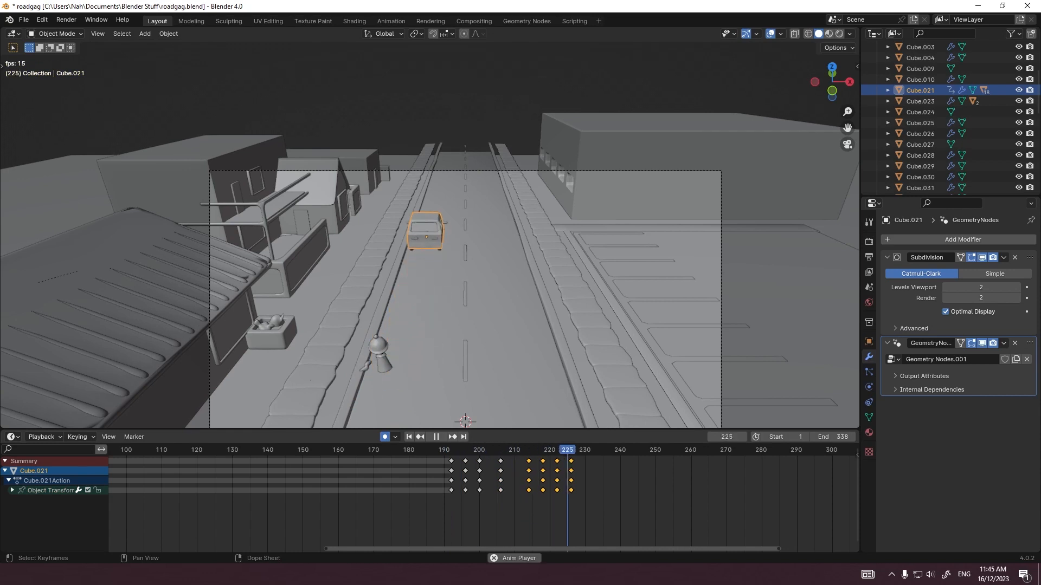
{"action": "left_click_drag", "start_coordinate": [561, 502], "coordinate": [460, 458]}
{"action": "key", "text": "Delete"}
{"action": "left_click", "coordinate": [442, 450]}
{"action": "key", "text": "space"}
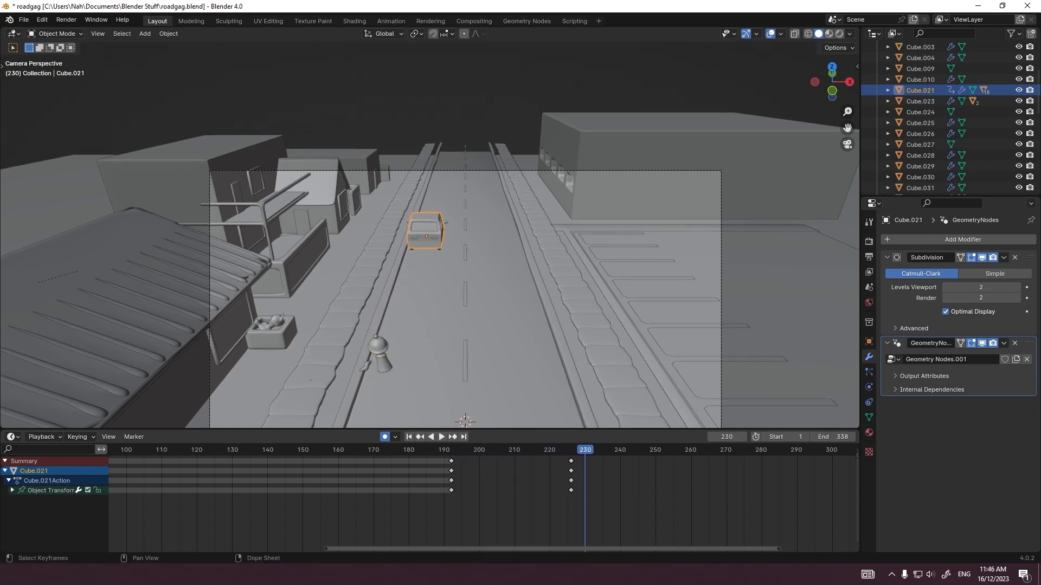
Step: Shift the car along the X axis at frames 200 and 218, and play back from frame 192
{"action": "left_click", "coordinate": [480, 450]}
{"action": "key", "text": "g"}
{"action": "key", "text": "x"}
{"action": "left_click", "coordinate": [461, 347]}
{"action": "left_click", "coordinate": [543, 450]}
{"action": "key", "text": "g"}
{"action": "key", "text": "x"}
{"action": "left_click", "coordinate": [488, 347]}
{"action": "left_click", "coordinate": [451, 450]}
{"action": "key", "text": "space"}
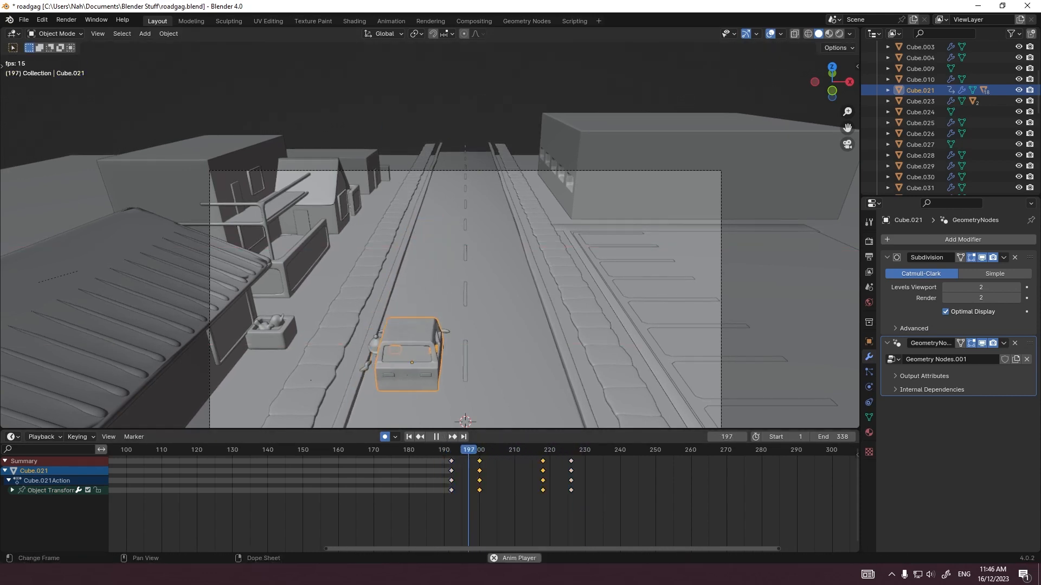
Step: Rotate the car about the Z axis at frames 196 and 222 to steer it through its path
{"action": "key", "text": "space"}
{"action": "left_click", "coordinate": [465, 450]}
{"action": "key", "text": "r"}
{"action": "key", "text": "z"}
{"action": "left_click", "coordinate": [483, 411]}
{"action": "left_click", "coordinate": [557, 450]}
{"action": "key", "text": "r"}
{"action": "key", "text": "z"}
{"action": "left_click", "coordinate": [550, 358]}
{"action": "left_click", "coordinate": [451, 450]}
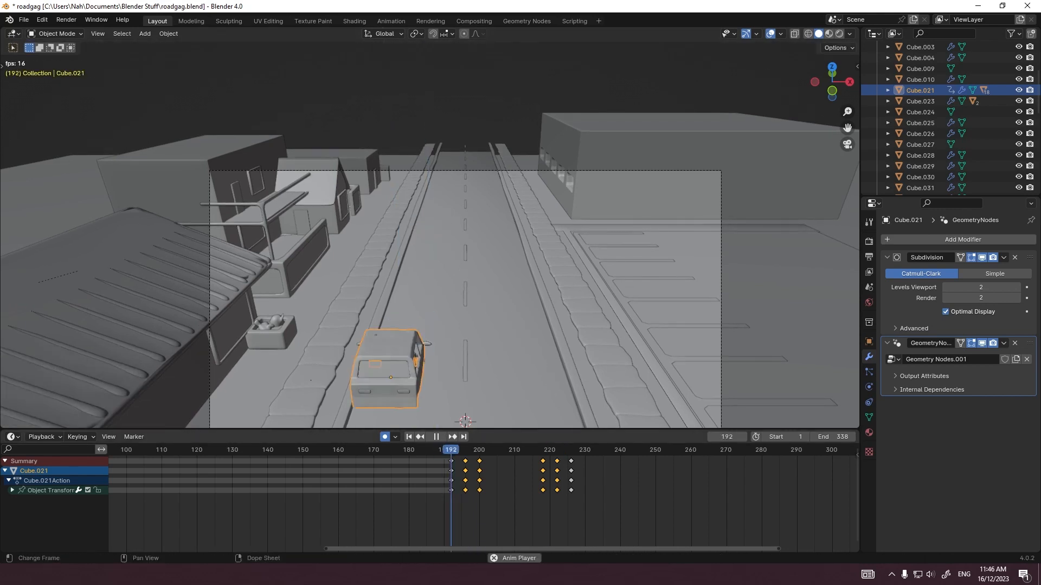
Step: Scale the timing of the car's keyframes after frame 192 by 2 from that frame, and play back the slower drive-off
{"action": "key", "text": "space"}
{"action": "left_click_drag", "start_coordinate": [612, 522], "coordinate": [479, 450]}
{"action": "left_click", "coordinate": [451, 450]}
{"action": "key", "text": "s"}
{"action": "key", "text": "2"}
{"action": "key", "text": "Return"}
{"action": "key", "text": "space"}
Step: Adjust the car's position along the Y axis at the start of the drive-off and at frame 208, checking with playback
{"action": "left_click", "coordinate": [451, 450]}
{"action": "key", "text": "g"}
{"action": "key", "text": "y"}
{"action": "left_click", "coordinate": [434, 336]}
{"action": "key", "text": "space"}
{"action": "key", "text": "space"}
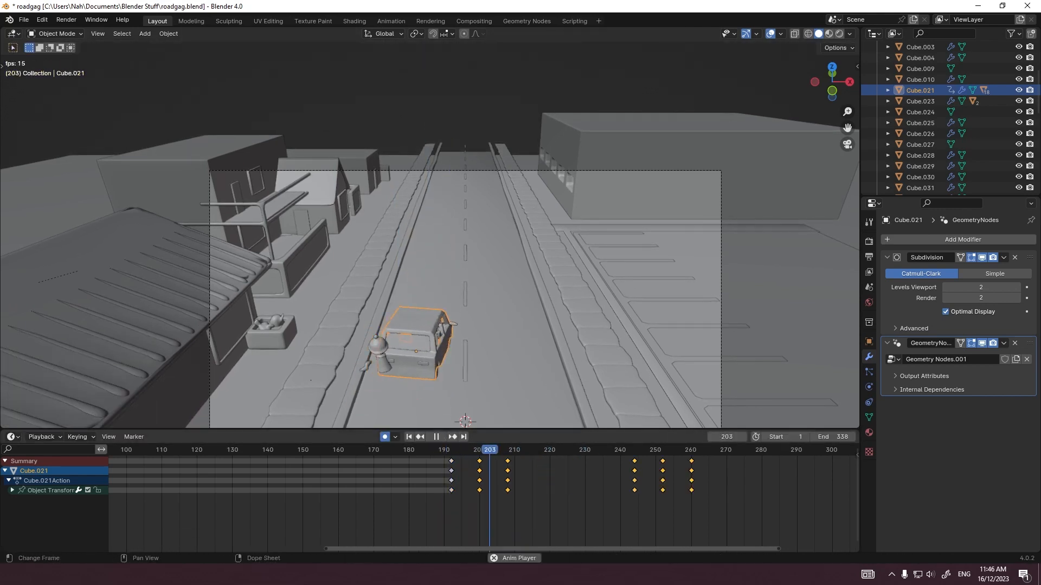
{"action": "left_click", "coordinate": [508, 450]}
{"action": "key", "text": "g"}
{"action": "key", "text": "shift+y"}
{"action": "key", "text": "y"}
{"action": "left_click", "coordinate": [434, 325]}
{"action": "key", "text": "space"}
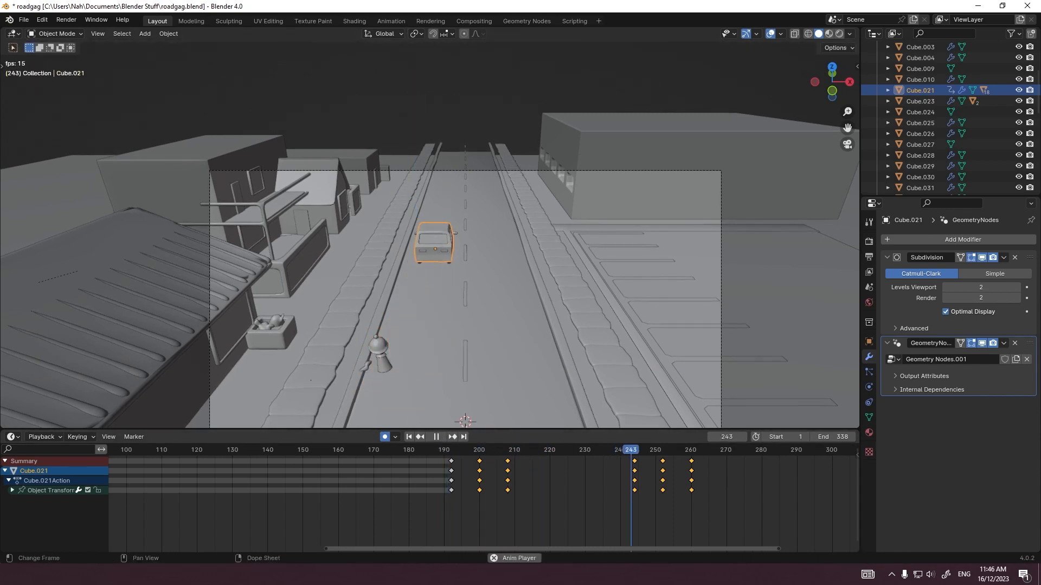
Step: Move the car along the Y axis at frame 256 and by 2.426 m at frame 260, and play back the drive-off
{"action": "left_click", "coordinate": [677, 450]}
{"action": "key", "text": "g"}
{"action": "key", "text": "y"}
{"action": "left_click", "coordinate": [434, 325]}
{"action": "left_click", "coordinate": [691, 450]}
{"action": "key", "text": "g"}
{"action": "key", "text": "y"}
{"action": "left_click", "coordinate": [434, 325]}
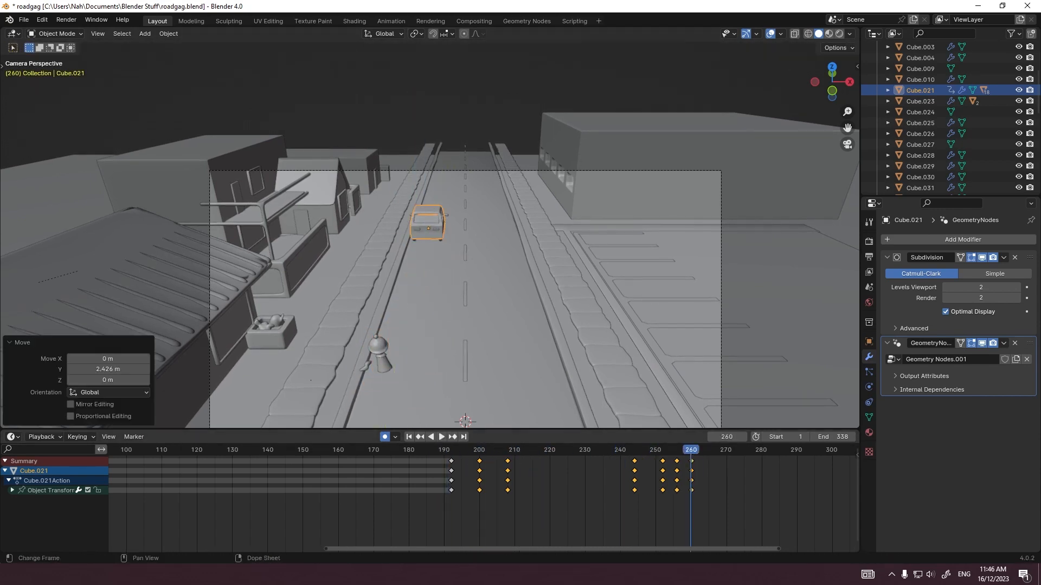
{"action": "left_click", "coordinate": [451, 450]}
{"action": "key", "text": "space"}
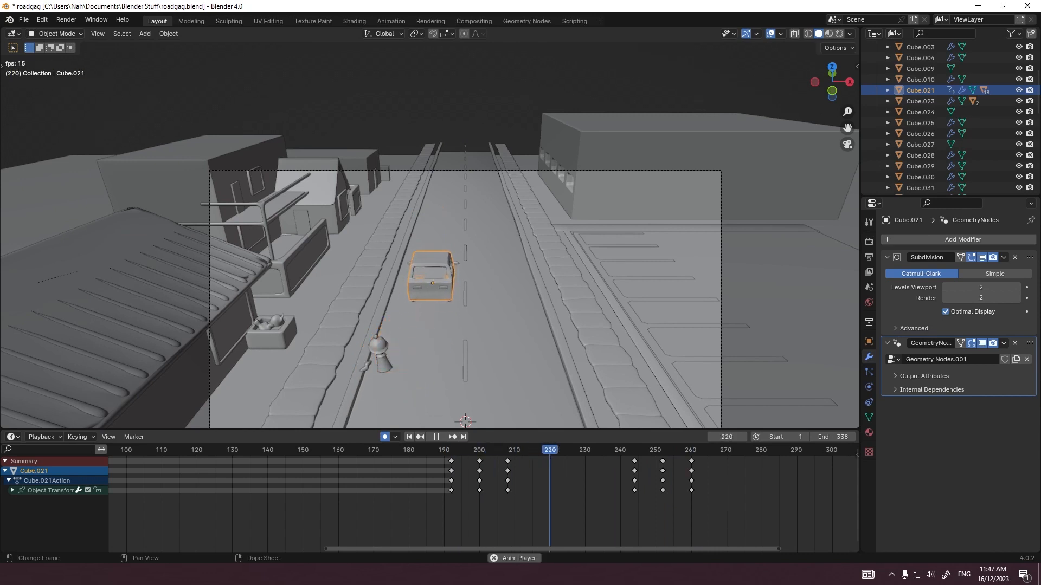
Step: Try Constant and Linear interpolation on all of the car's keyframes, and play back the drive-off
{"action": "left_click_drag", "start_coordinate": [782, 531], "coordinate": [463, 461]}
{"action": "left_click", "coordinate": [445, 450]}
{"action": "key", "text": "a"}
{"action": "right_click", "coordinate": [426, 476]}
{"action": "left_click", "coordinate": [504, 404]}
{"action": "right_click", "coordinate": [425, 473]}
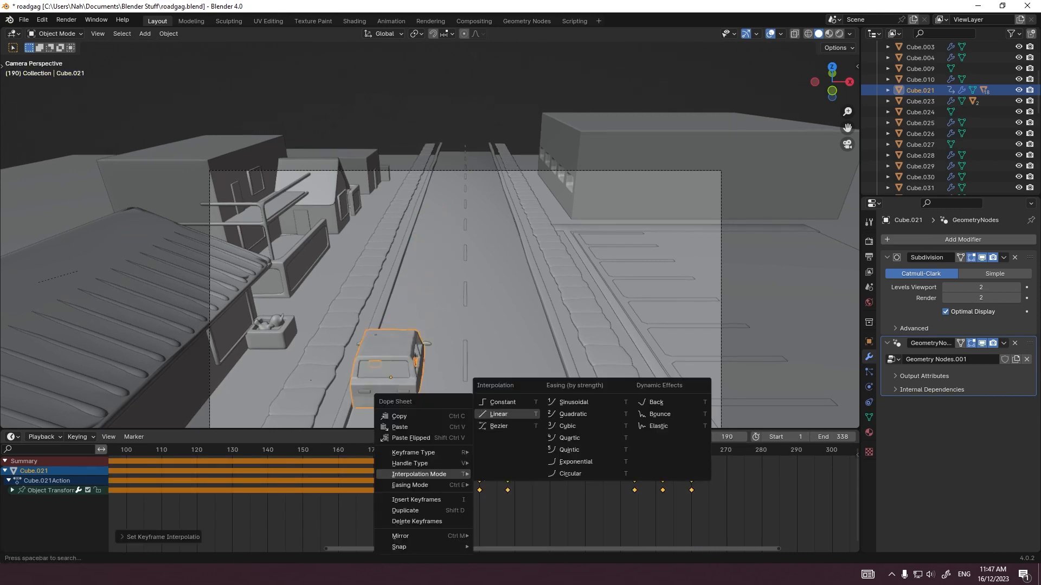
{"action": "left_click", "coordinate": [503, 413]}
{"action": "key", "text": "alt+a"}
{"action": "key", "text": "space"}
Step: Set all of the car's keyframes to Bezier interpolation and replay the drive-off
{"action": "middle_click_drag", "start_coordinate": [586, 507], "coordinate": [462, 507]}
{"action": "key", "text": "a"}
{"action": "right_click", "coordinate": [328, 472]}
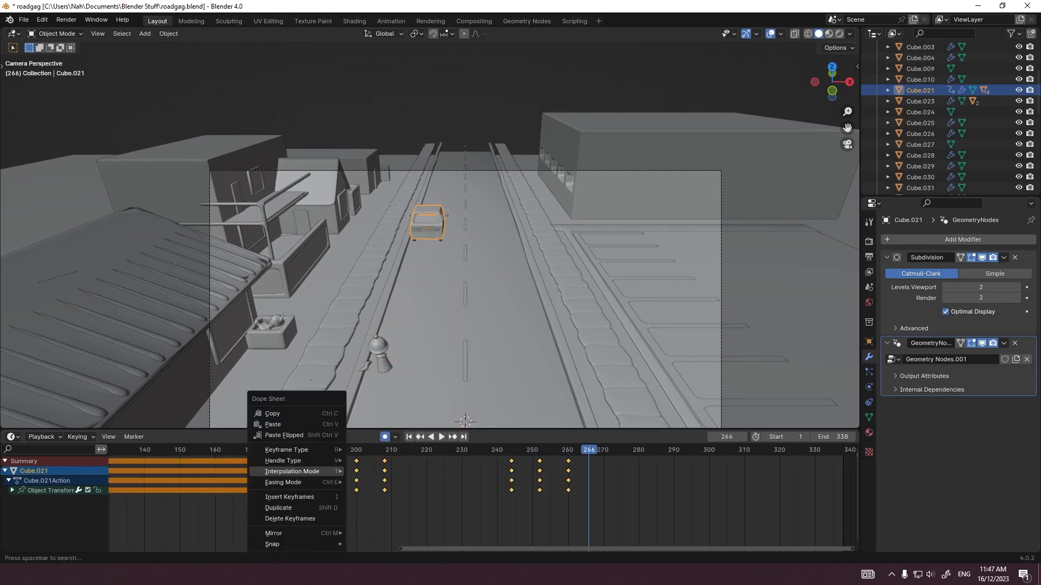
{"action": "left_click", "coordinate": [398, 420]}
{"action": "left_click", "coordinate": [312, 450]}
{"action": "key", "text": "alt+a"}
{"action": "key", "text": "space"}
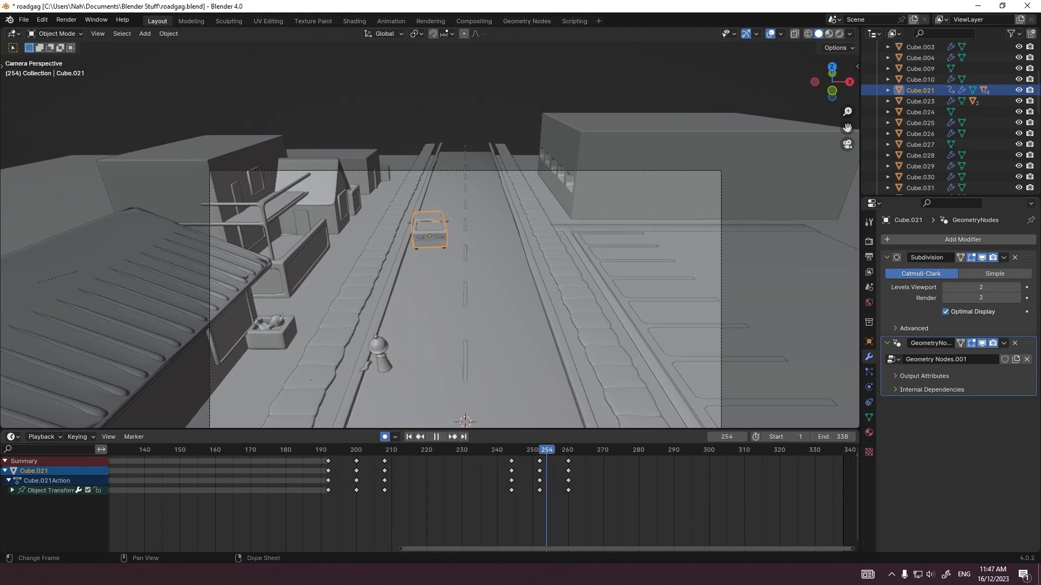
Step: Shift the car's last two keyframe columns two frames earlier, to frames 250 and 258, and play back
{"action": "left_click_drag", "start_coordinate": [546, 450], "coordinate": [510, 450]}
{"action": "left_click_drag", "start_coordinate": [605, 509], "coordinate": [519, 459]}
{"action": "key", "text": "g"}
{"action": "left_click", "coordinate": [512, 458]}
{"action": "left_click", "coordinate": [461, 450]}
{"action": "key", "text": "space"}
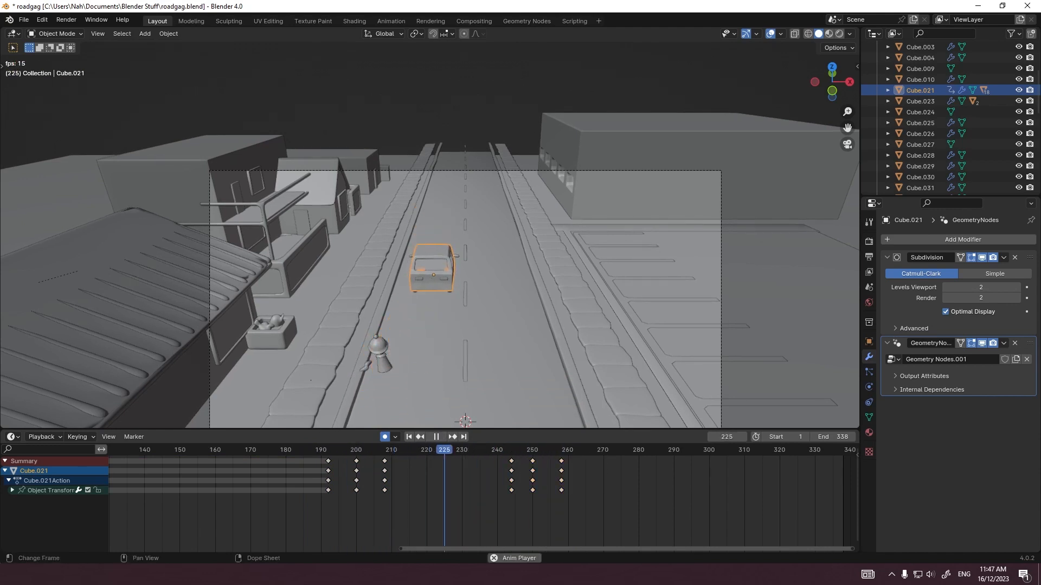
Step: Retime the car's last two keyframe columns to frames 251 and 262, checking the motion with playback
{"action": "key", "text": "g"}
{"action": "left_click", "coordinate": [601, 501]}
{"action": "left_click", "coordinate": [315, 450]}
{"action": "key", "text": "space"}
{"action": "mouse_move", "coordinate": [541, 459]}
{"action": "left_mouse_down"}
{"action": "mouse_move", "coordinate": [583, 501]}
{"action": "mouse_move", "coordinate": [533, 451]}
{"action": "left_mouse_up"}
{"action": "key", "text": "space"}
{"action": "key", "text": "g"}
{"action": "left_click", "coordinate": [519, 453]}
{"action": "left_click", "coordinate": [314, 450]}
{"action": "key", "text": "space"}
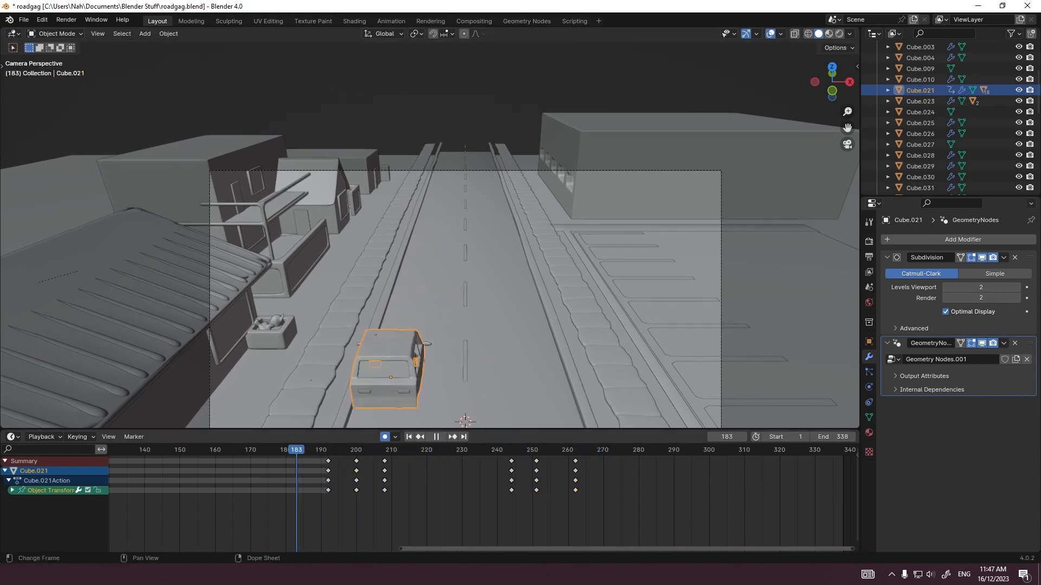
{"action": "left_click", "coordinate": [304, 450]}
{"action": "key", "text": "space"}
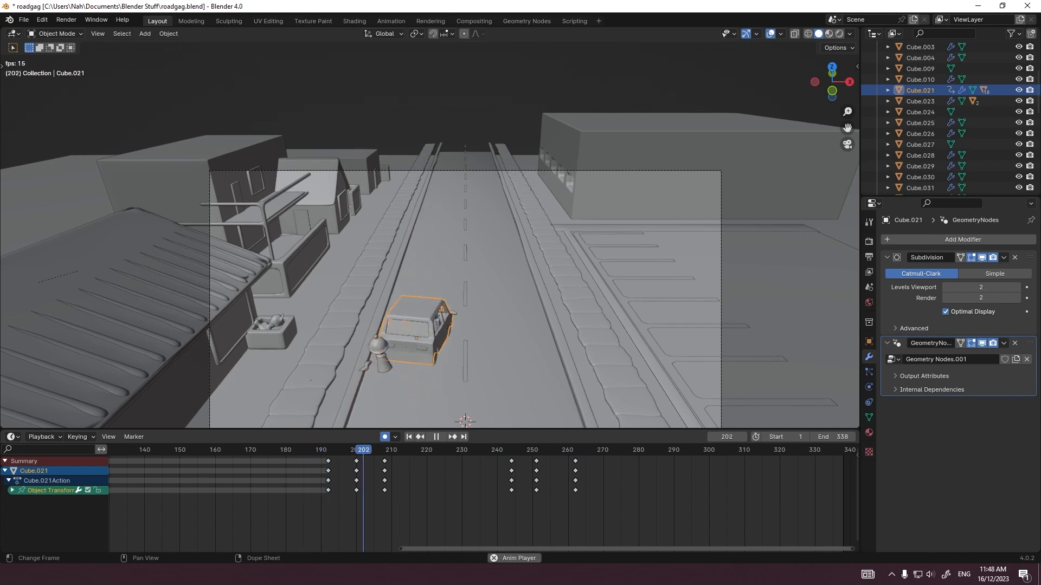
Step: Adjust the car's position along the Y axis at frame 200 and play back the drive-off
{"action": "key", "text": "space"}
{"action": "left_click", "coordinate": [356, 450]}
{"action": "key", "text": "g"}
{"action": "key", "text": "y"}
{"action": "left_click", "coordinate": [423, 325]}
{"action": "left_click", "coordinate": [314, 450]}
{"action": "key", "text": "space"}
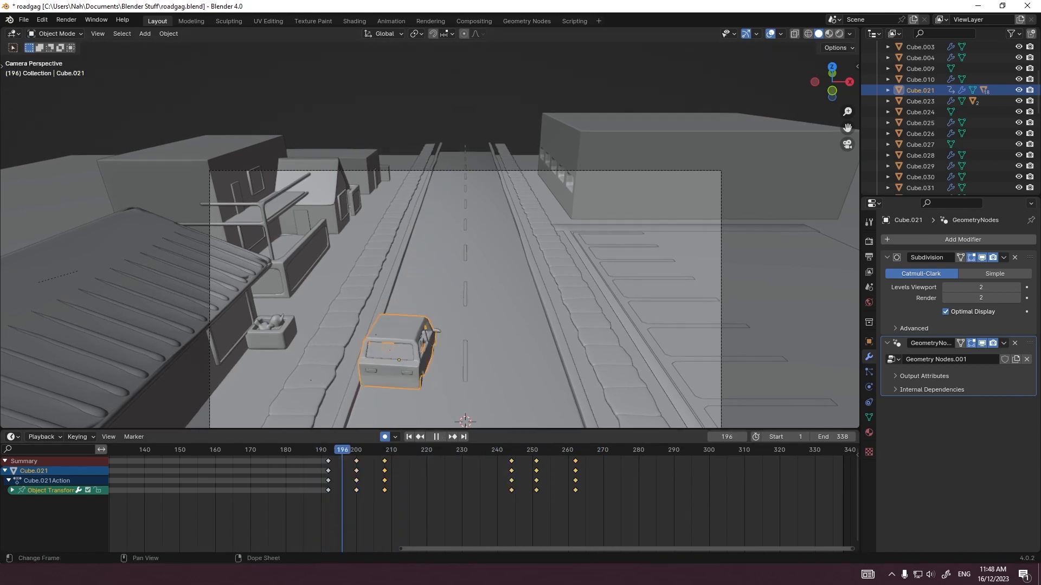
Step: Move the car along the Y axis at frames 208 and 244
{"action": "key", "text": "space"}
{"action": "left_click", "coordinate": [385, 450]}
{"action": "key", "text": "g"}
{"action": "key", "text": "y"}
{"action": "left_click", "coordinate": [426, 303]}
{"action": "left_click", "coordinate": [511, 449]}
{"action": "key", "text": "g"}
{"action": "key", "text": "y"}
Step: Move the car along Y by about 3.8 m at frame 251 and also at frame 262, and play back
{"action": "left_click", "coordinate": [535, 450]}
{"action": "key", "text": "g"}
{"action": "key", "text": "y"}
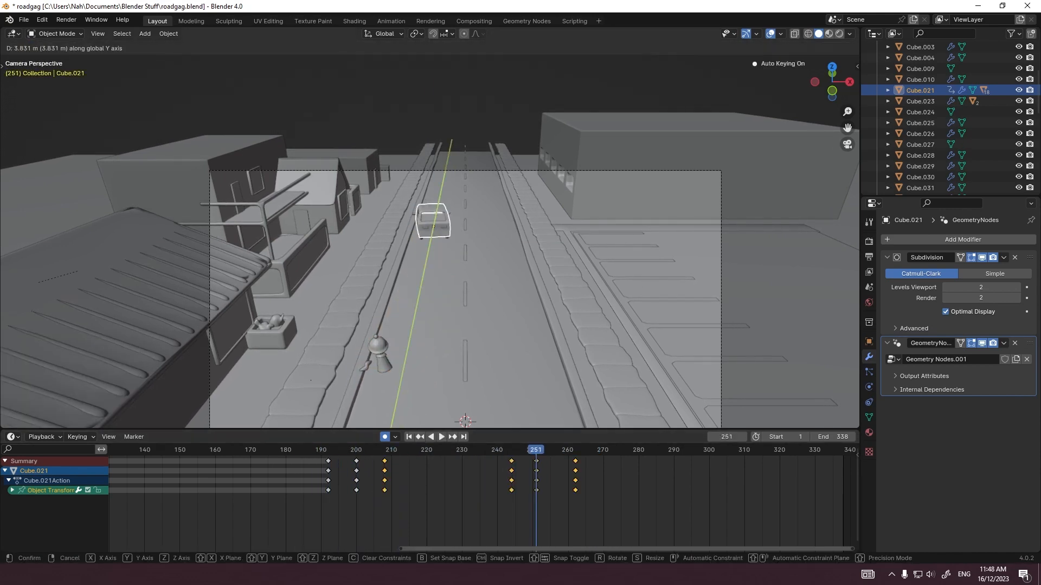
{"action": "left_click", "coordinate": [433, 224]}
{"action": "left_click", "coordinate": [575, 450]}
{"action": "key", "text": "g"}
{"action": "key", "text": "y"}
{"action": "left_click", "coordinate": [434, 206]}
{"action": "left_click", "coordinate": [320, 450]}
{"action": "key", "text": "space"}
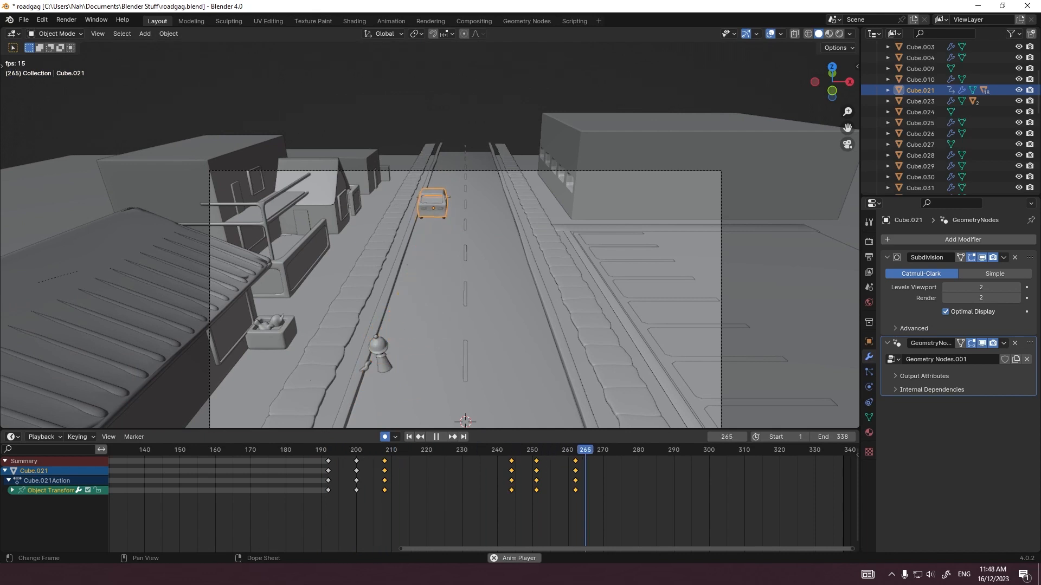
Step: Readjust the car's Y position at frame 244, replay the drive-off, and save the file
{"action": "key", "text": "space"}
{"action": "left_click", "coordinate": [512, 449]}
{"action": "key", "text": "g"}
{"action": "key", "text": "y"}
{"action": "left_click", "coordinate": [433, 217]}
{"action": "left_click", "coordinate": [322, 450]}
{"action": "key", "text": "space"}
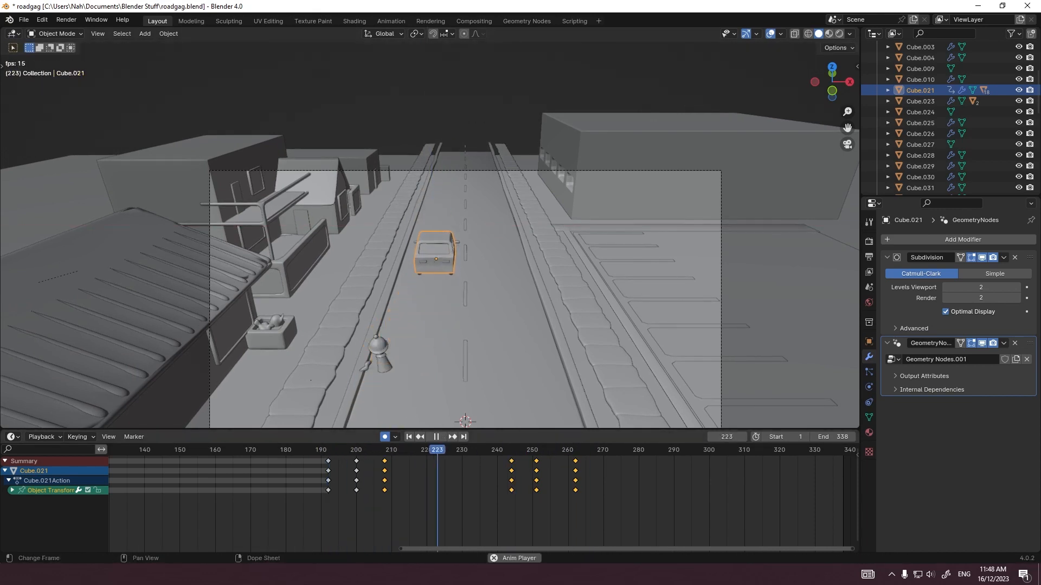
{"action": "left_click", "coordinate": [321, 450]}
{"action": "key", "text": "space"}
{"action": "key", "text": "ctrl+s"}
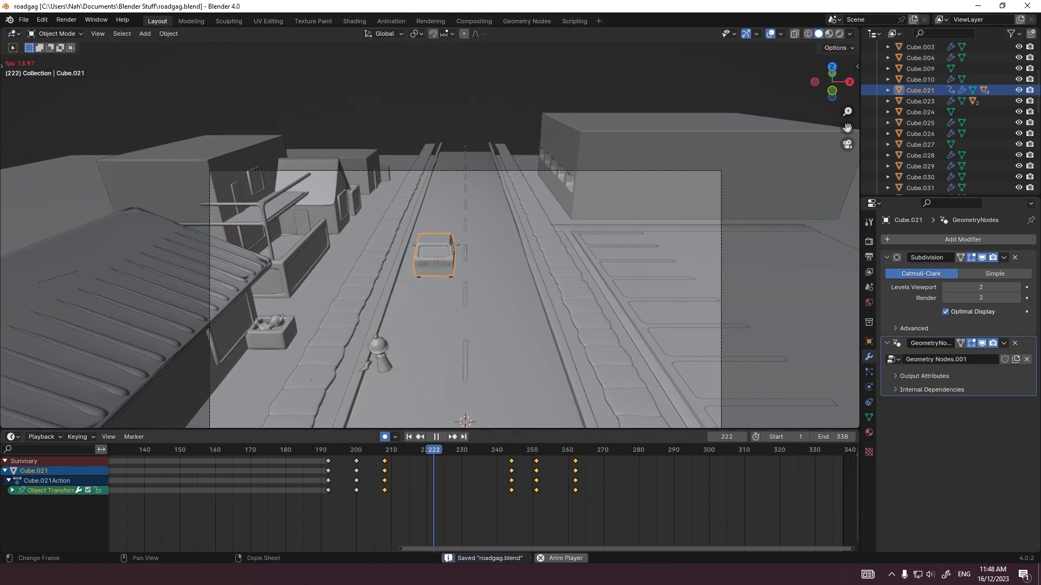
Step: Keyframe the figure's armature at its current place on frame 192, and briefly preview the scene in rendered shading
{"action": "scroll", "coordinate": [483, 333], "scroll_direction": "up", "scroll_amount": 2}
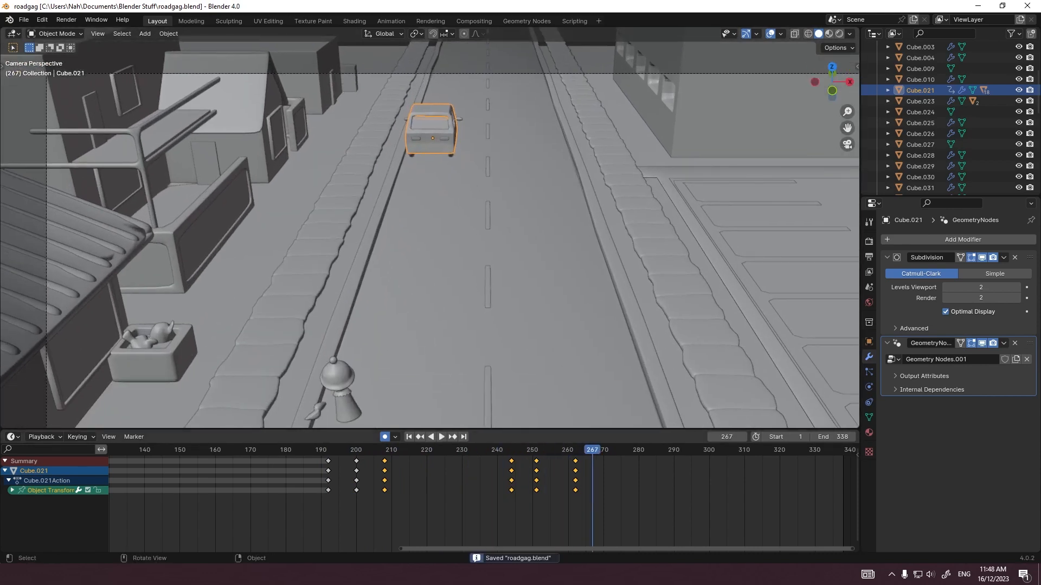
{"action": "left_click", "coordinate": [310, 450]}
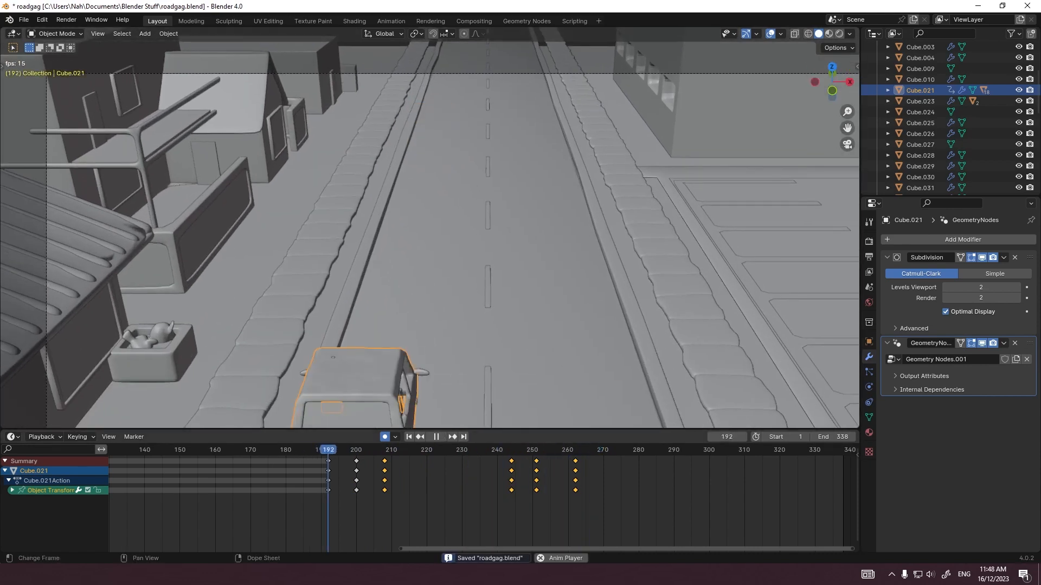
{"action": "left_click", "coordinate": [338, 380]}
{"action": "left_click", "coordinate": [338, 379]}
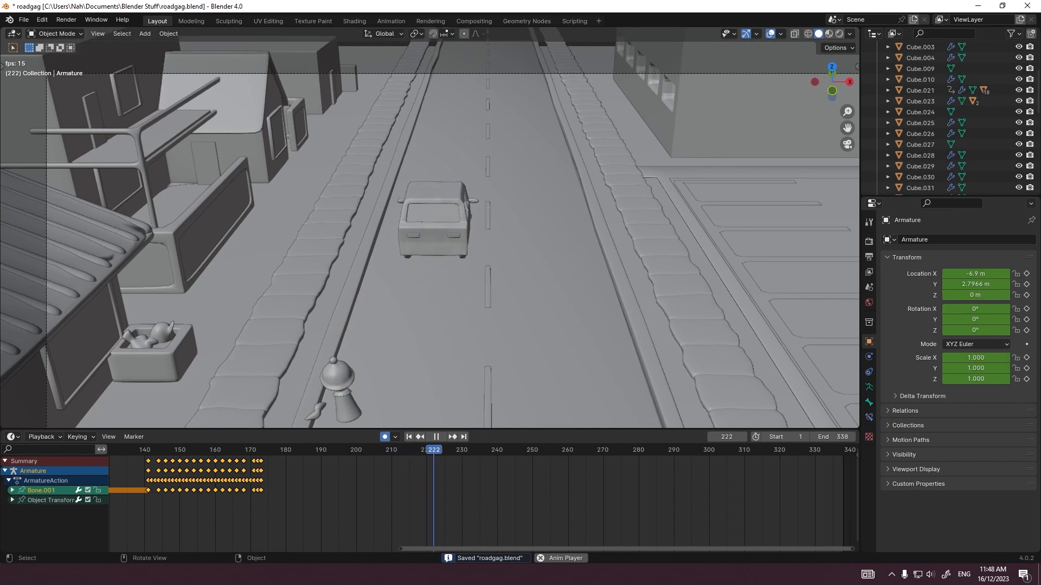
{"action": "left_click_drag", "start_coordinate": [379, 450], "coordinate": [335, 450]}
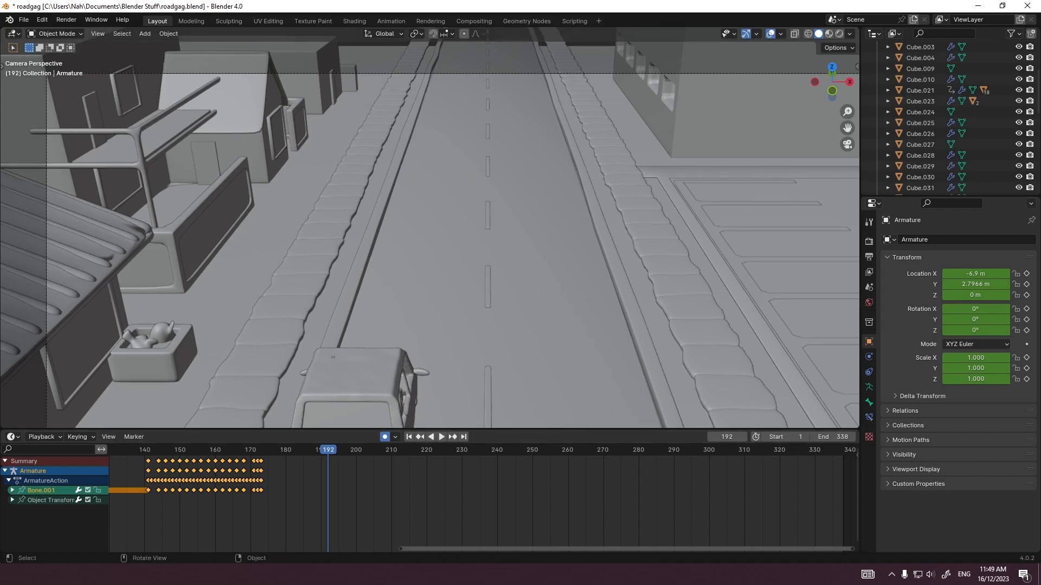
{"action": "key", "text": "Return"}
{"action": "key", "text": "grave"}
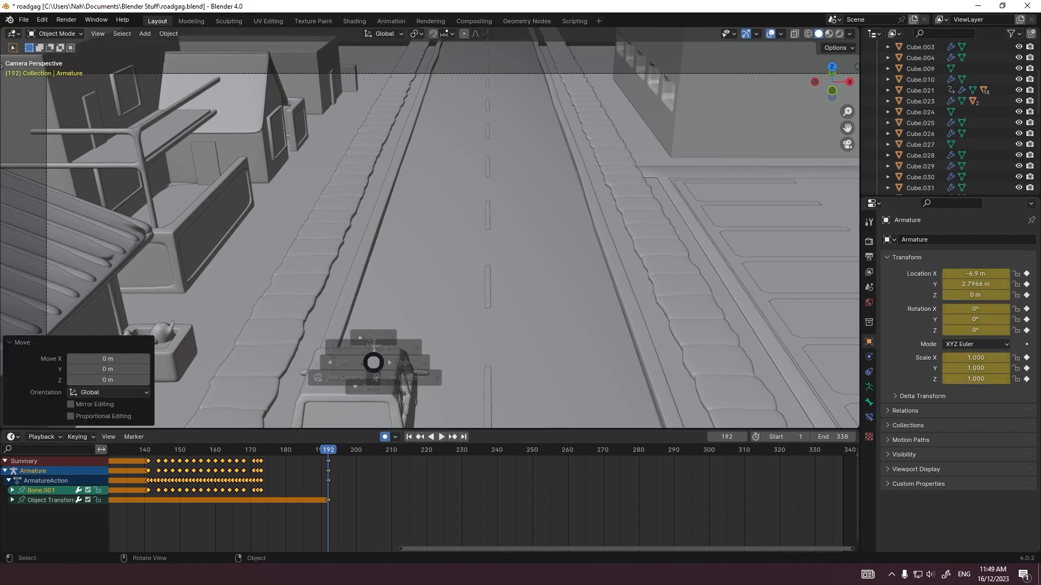
{"action": "key", "text": "Escape"}
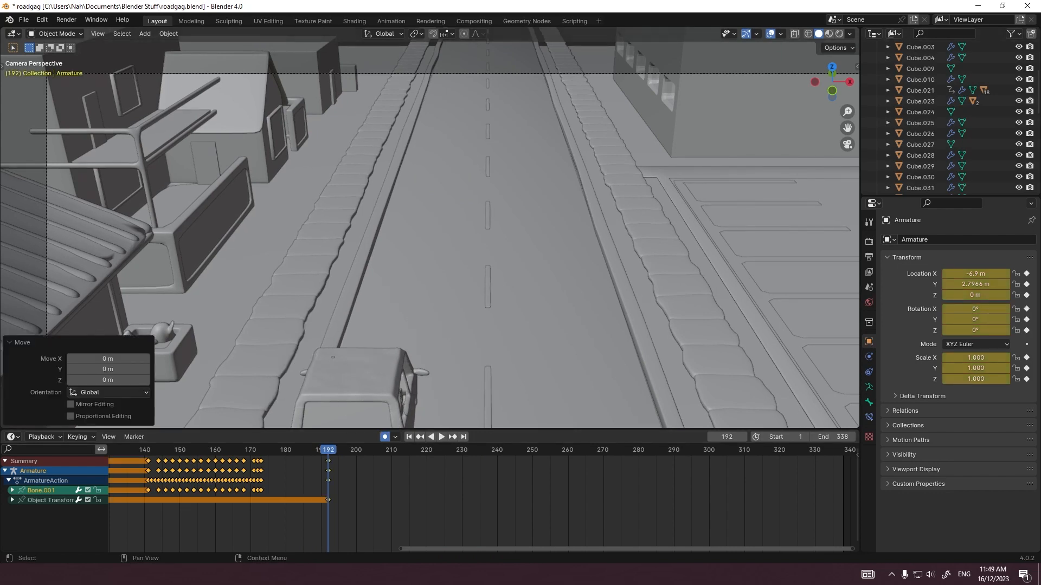
{"action": "left_click", "coordinate": [839, 33]}
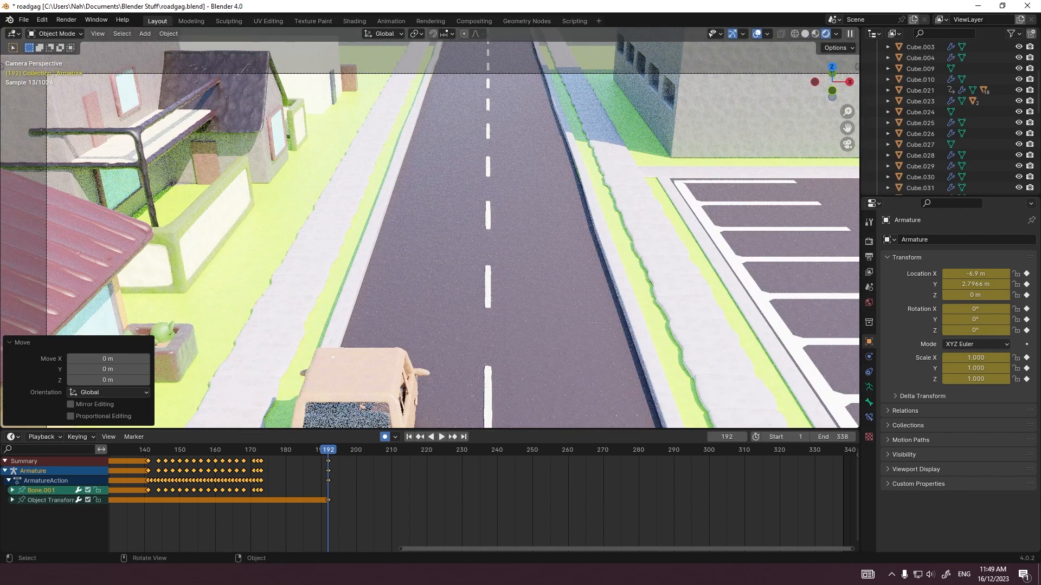
{"action": "left_click", "coordinate": [805, 34]}
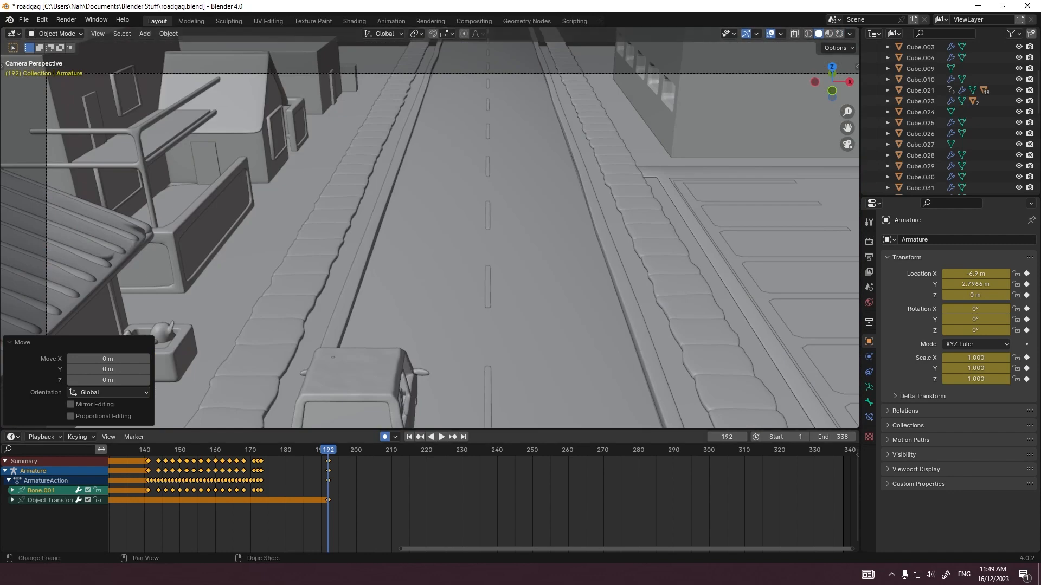
Step: Move the figure's armature by 1.2294 m in X and 8.1146 m in Y at frame 209, following the car
{"action": "left_click", "coordinate": [388, 450]}
{"action": "key", "text": "g"}
{"action": "key", "text": "z"}
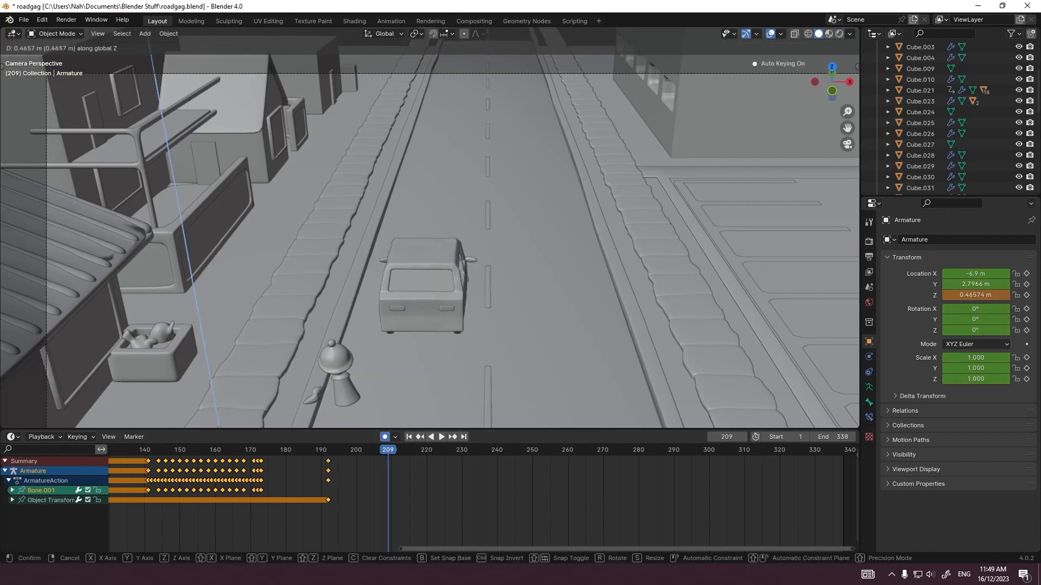
{"action": "left_click", "coordinate": [412, 271]}
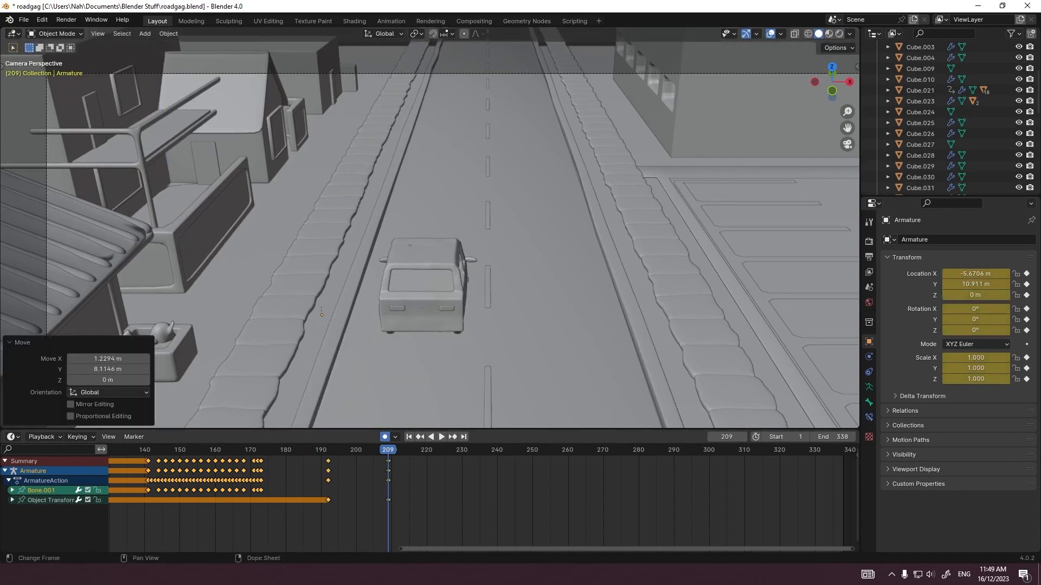
Step: Show the car from above in X-ray, and shift the armature's frame 209 keyframe to the car's keyframe at 208
{"action": "left_click_drag", "start_coordinate": [352, 223], "coordinate": [488, 347]}
{"action": "mouse_move", "coordinate": [388, 450]}
{"action": "left_mouse_down"}
{"action": "mouse_move", "coordinate": [351, 450]}
{"action": "mouse_move", "coordinate": [388, 450]}
{"action": "left_mouse_up"}
{"action": "left_click", "coordinate": [421, 280]}
{"action": "scroll", "coordinate": [917, 102], "scroll_direction": "up", "scroll_amount": 4}
{"action": "left_click", "coordinate": [919, 90]}
{"action": "key", "text": "KP_7"}
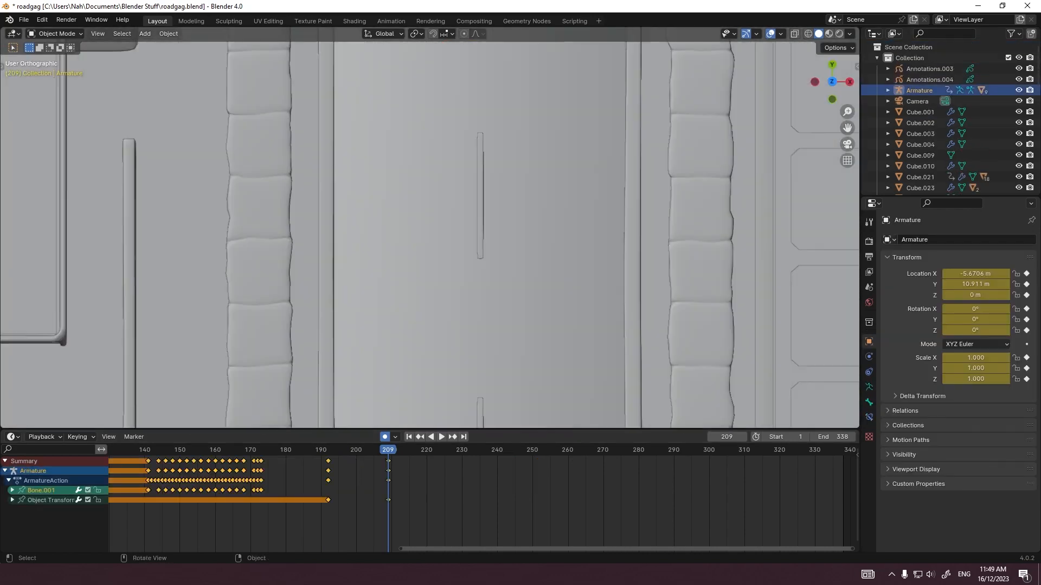
{"action": "scroll", "coordinate": [433, 244], "scroll_direction": "down", "scroll_amount": 4}
{"action": "key", "text": "alt+z"}
{"action": "middle_click_drag", "start_coordinate": [422, 379], "coordinate": [439, 266], "text": "shift"}
{"action": "scroll", "coordinate": [439, 266], "scroll_direction": "up", "scroll_amount": 3}
{"action": "left_click", "coordinate": [446, 309]}
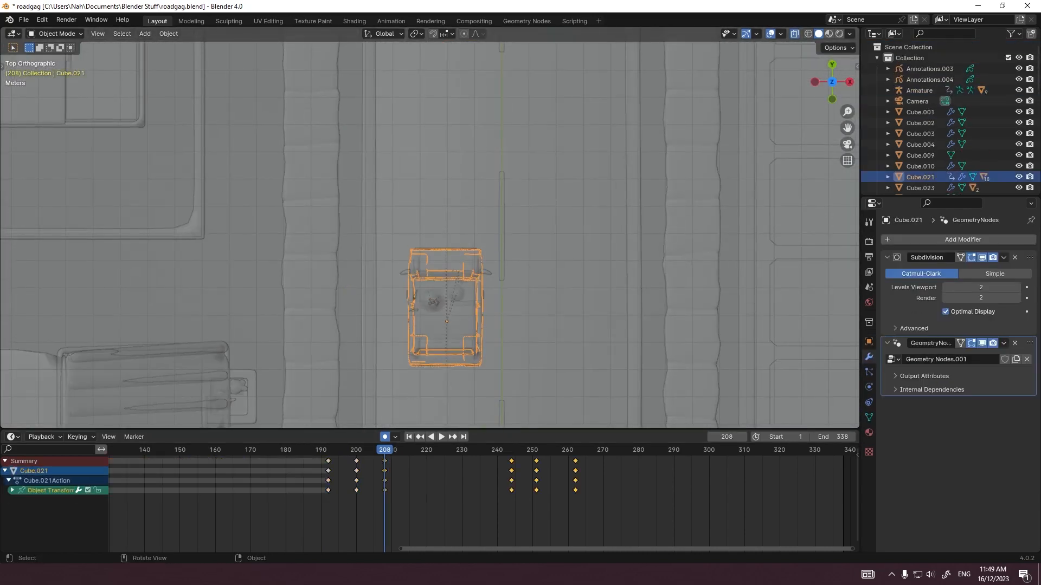
{"action": "left_click", "coordinate": [432, 302]}
{"action": "left_click_drag", "start_coordinate": [388, 461], "coordinate": [384, 461]}
Step: Place the armature in the car seat at frame 200, at about X -6.19 m and Y 6.99 m
{"action": "left_click", "coordinate": [445, 326]}
{"action": "key", "text": "Down"}
{"action": "left_click", "coordinate": [422, 396]}
{"action": "middle_click_drag", "start_coordinate": [423, 393], "coordinate": [442, 286], "text": "shift"}
{"action": "key", "text": "g"}
{"action": "left_click", "coordinate": [445, 282]}
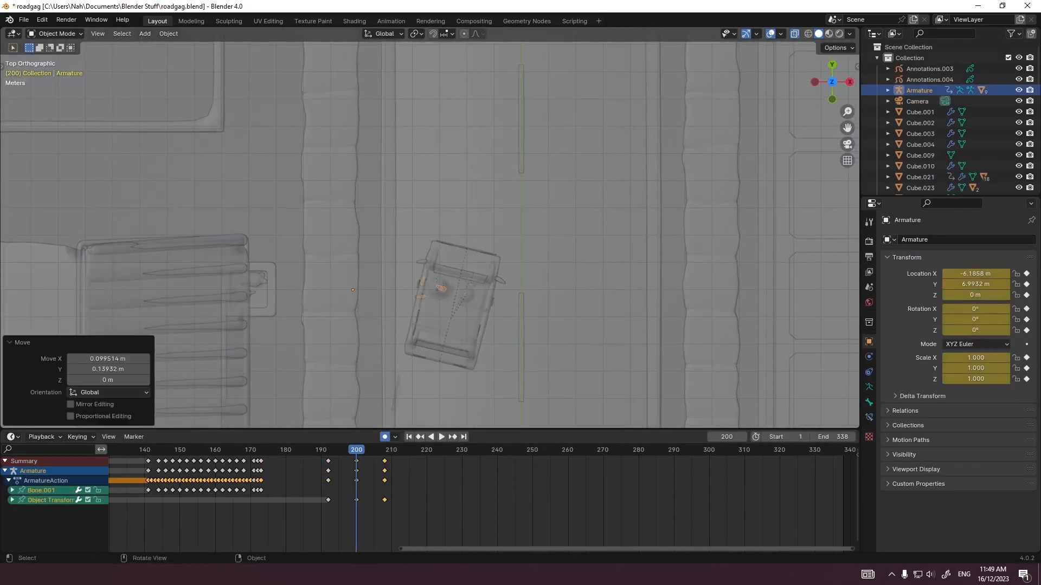
Step: Move the armature 16.343 m along Y at frame 244, and fine-tune it onto the car seat
{"action": "left_click", "coordinate": [446, 325]}
{"action": "key", "text": "Up"}
{"action": "key", "text": "Up"}
{"action": "left_click", "coordinate": [446, 180]}
{"action": "scroll", "coordinate": [442, 216], "scroll_direction": "down", "scroll_amount": 5}
{"action": "middle_click_drag", "start_coordinate": [442, 206], "coordinate": [411, 304], "text": "shift"}
{"action": "key", "text": "g"}
{"action": "key", "text": "y"}
{"action": "left_click", "coordinate": [411, 128]}
{"action": "scroll", "coordinate": [423, 163], "scroll_direction": "up", "scroll_amount": 5}
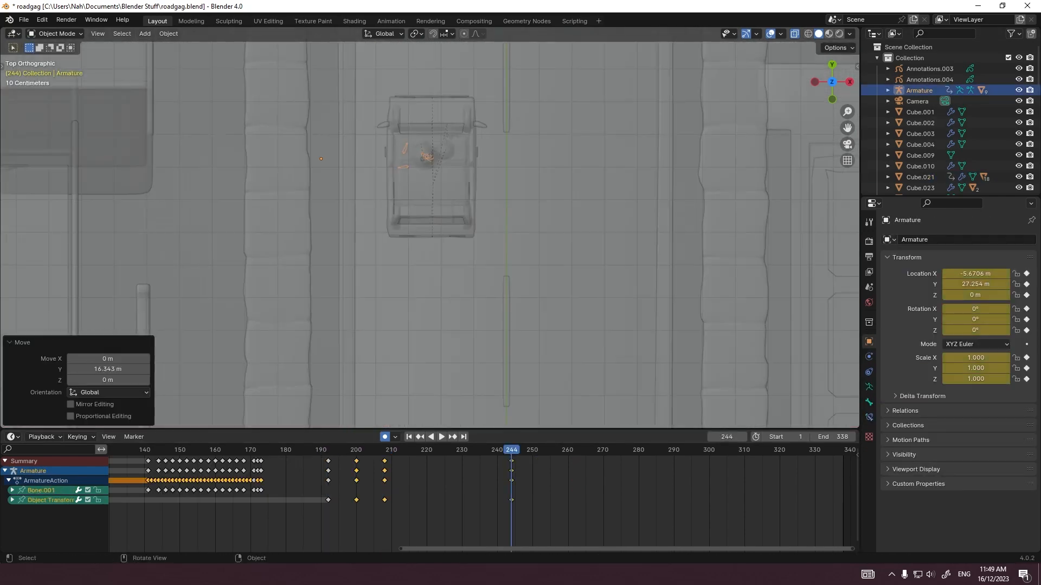
{"action": "scroll", "coordinate": [435, 138], "scroll_direction": "up", "scroll_amount": 5}
{"action": "key", "text": "g"}
{"action": "left_click", "coordinate": [412, 131]}
Step: Move the armature by -0.72946 m in X and 1.6125 m in Y at frame 251 to stay on the seat
{"action": "left_click", "coordinate": [454, 222]}
{"action": "key", "text": "Up"}
{"action": "key", "text": "Up"}
{"action": "left_click", "coordinate": [408, 192]}
{"action": "middle_click_drag", "start_coordinate": [408, 192], "coordinate": [456, 351], "text": "shift"}
{"action": "key", "text": "g"}
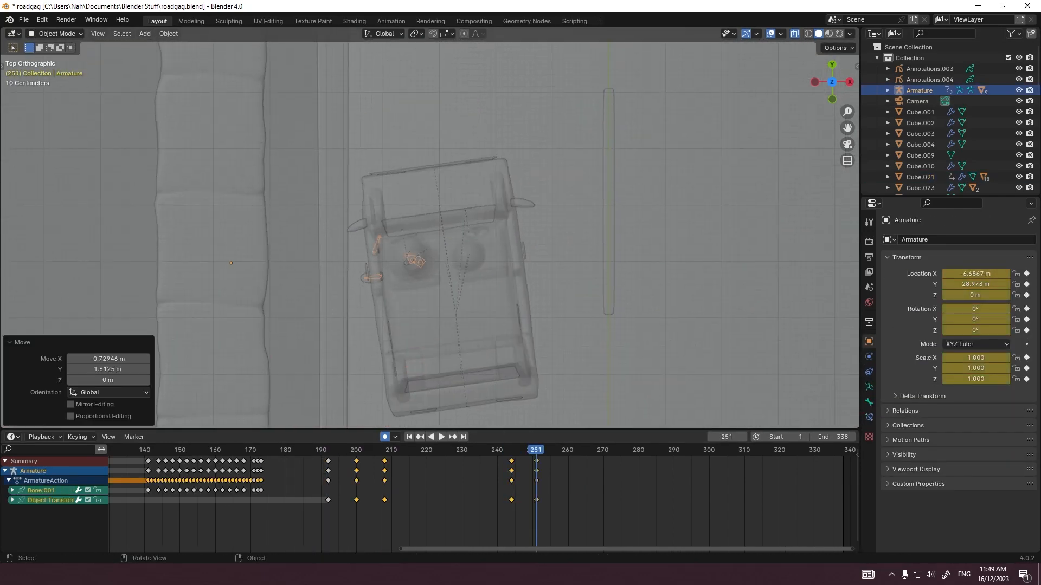
Step: Move the armature onto the car seat at the car's last keyframe, frame 262
{"action": "left_click", "coordinate": [459, 336]}
{"action": "key", "text": "Up"}
{"action": "left_click", "coordinate": [919, 91]}
{"action": "middle_click_drag", "start_coordinate": [428, 233], "coordinate": [428, 407], "text": "shift"}
{"action": "key", "text": "g"}
{"action": "left_click", "coordinate": [415, 119]}
Step: Play back the drive-off from frame 188 in camera view, zoom out to the full shot, and save the file
{"action": "left_click", "coordinate": [314, 450]}
{"action": "scroll", "coordinate": [428, 233], "scroll_direction": "down", "scroll_amount": 13}
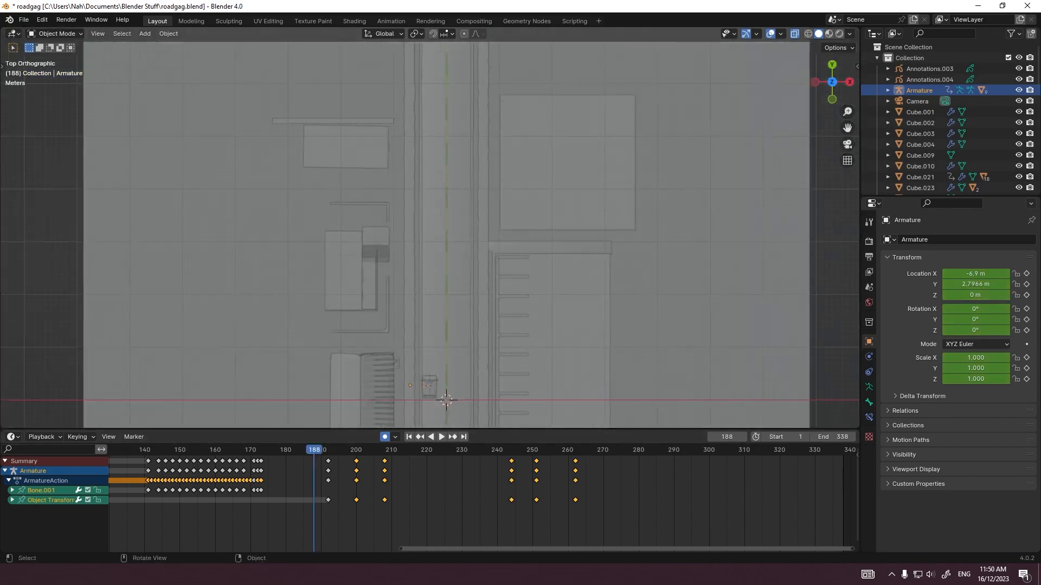
{"action": "key", "text": "KP_0"}
{"action": "key", "text": "space"}
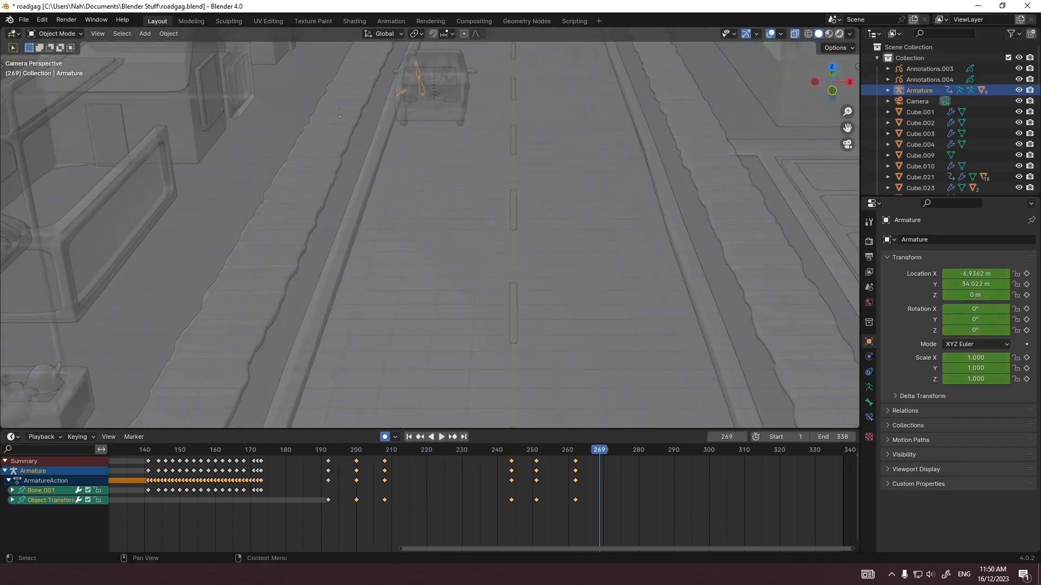
{"action": "left_click", "coordinate": [839, 33]}
{"action": "left_click", "coordinate": [819, 33]}
{"action": "scroll", "coordinate": [428, 233], "scroll_direction": "down", "scroll_amount": 6}
{"action": "key", "text": "ctrl+s"}
Step: Move the left-behind car part Cube.051 along Y by 30.345 m at frame 269, and fine-tune it beside the car
{"action": "left_click", "coordinate": [395, 338]}
{"action": "left_click", "coordinate": [396, 338]}
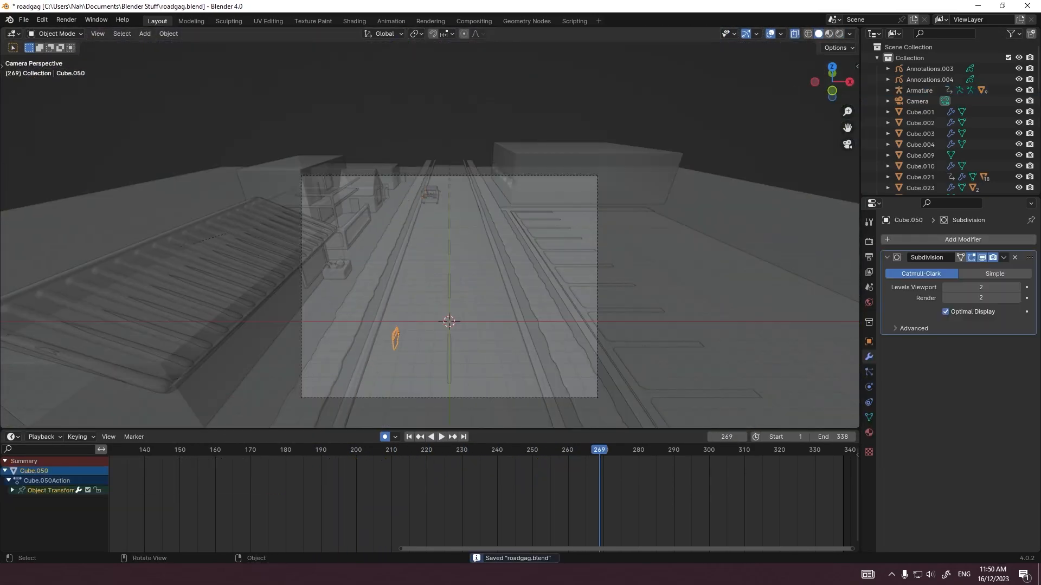
{"action": "left_click", "coordinate": [395, 338]}
{"action": "left_click", "coordinate": [396, 338]}
{"action": "key", "text": "KP_7"}
{"action": "scroll", "coordinate": [428, 234], "scroll_direction": "down", "scroll_amount": 1}
{"action": "key", "text": "g"}
{"action": "key", "text": "y"}
{"action": "left_click", "coordinate": [426, 224]}
{"action": "scroll", "coordinate": [427, 224], "scroll_direction": "up", "scroll_amount": 13}
{"action": "key", "text": "g"}
{"action": "key", "text": "y"}
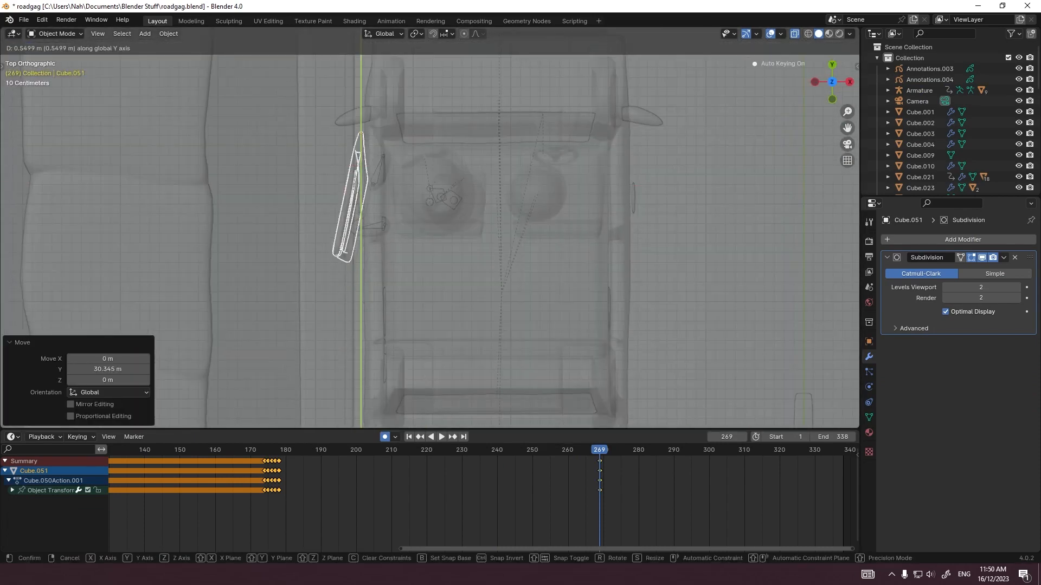
{"action": "left_click", "coordinate": [753, 347]}
Step: Expand Cube.051's transform channels and paste its earlier swing keyframes from frame 269
{"action": "scroll", "coordinate": [767, 505], "scroll_direction": "down", "scroll_amount": 6}
{"action": "left_click", "coordinate": [12, 491]}
{"action": "scroll", "coordinate": [496, 501], "scroll_direction": "down", "scroll_amount": 2}
{"action": "left_click_drag", "start_coordinate": [480, 489], "coordinate": [347, 492]}
{"action": "scroll", "coordinate": [488, 501], "scroll_direction": "up", "scroll_amount": 8}
{"action": "left_click_drag", "start_coordinate": [457, 501], "coordinate": [237, 502]}
{"action": "key", "text": "ctrl+v"}
{"action": "middle_click_drag", "start_coordinate": [805, 503], "coordinate": [481, 503]}
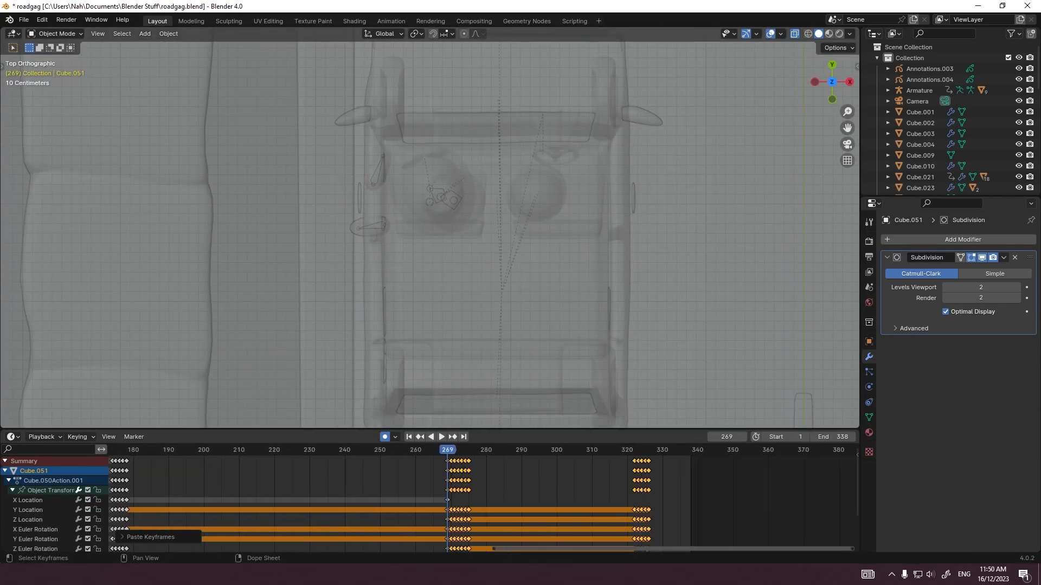
{"action": "scroll", "coordinate": [482, 503], "scroll_direction": "up", "scroll_amount": 14}
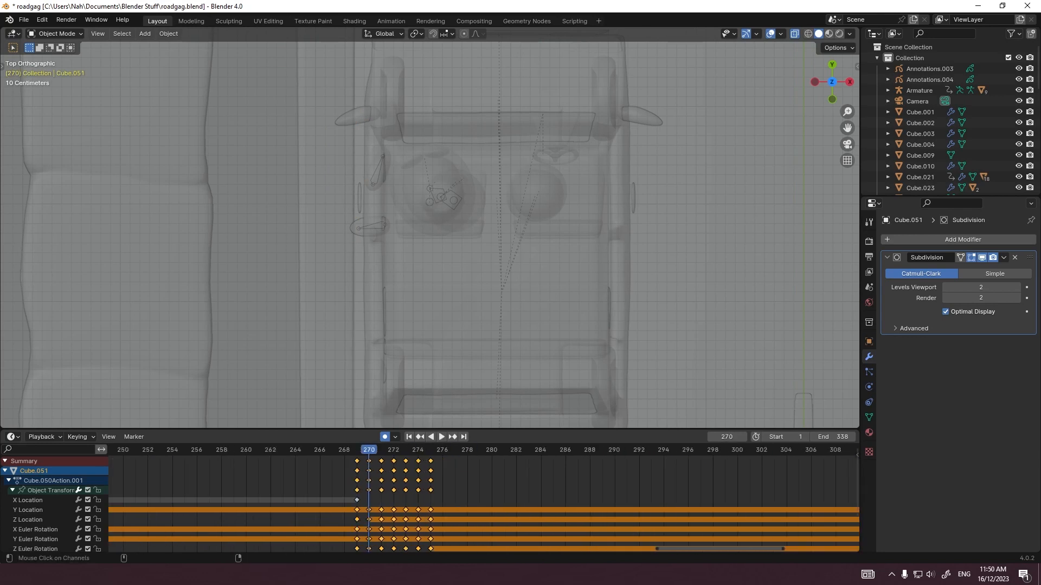
Step: Undo the last keyframe paste and paste only Cube.051's earlier X Location keyframes from frame 269, checking the part at frame 285
{"action": "key", "text": "ctrl+z"}
{"action": "key", "text": "ctrl+z"}
{"action": "middle_click_drag", "start_coordinate": [135, 507], "coordinate": [710, 503]}
{"action": "scroll", "coordinate": [480, 503], "scroll_direction": "down", "scroll_amount": 14}
{"action": "key", "text": "ctrl+z"}
{"action": "middle_click_drag", "start_coordinate": [480, 503], "coordinate": [283, 504]}
{"action": "scroll", "coordinate": [482, 503], "scroll_direction": "up", "scroll_amount": 14}
{"action": "key", "text": "ctrl+v"}
{"action": "middle_click_drag", "start_coordinate": [423, 325], "coordinate": [515, 206]}
{"action": "scroll", "coordinate": [482, 503], "scroll_direction": "down", "scroll_amount": 8}
{"action": "left_click", "coordinate": [545, 450]}
{"action": "scroll", "coordinate": [461, 233], "scroll_direction": "down", "scroll_amount": 8}
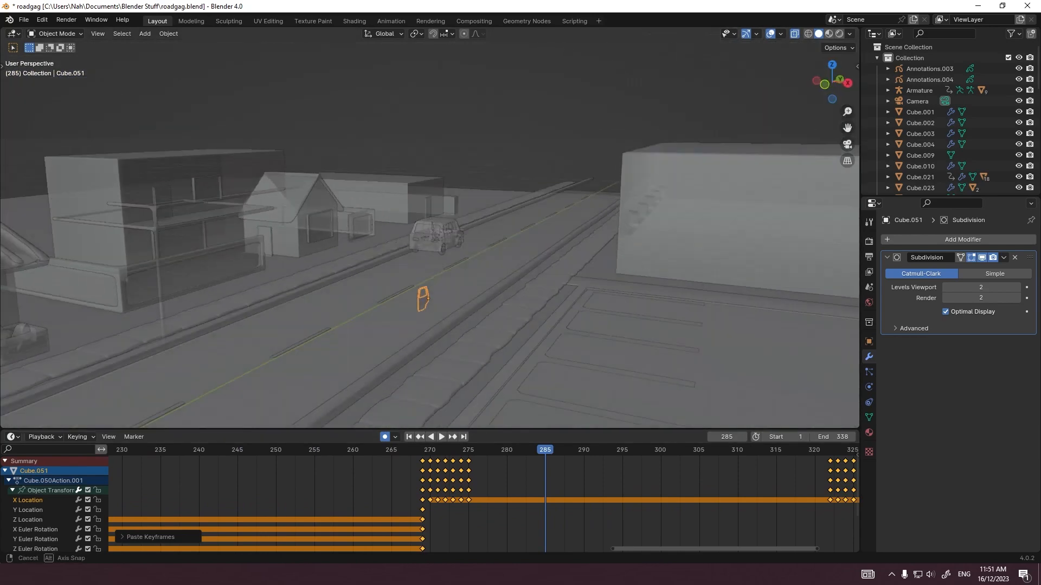
Step: Copy Cube.051's earlier Z Location and Euler rotation keyframes and paste them from frame 269
{"action": "scroll", "coordinate": [542, 503], "scroll_direction": "down", "scroll_amount": 8}
{"action": "left_click", "coordinate": [616, 450]}
{"action": "middle_click_drag", "start_coordinate": [298, 504], "coordinate": [412, 504]}
{"action": "left_click_drag", "start_coordinate": [235, 525], "coordinate": [11, 517]}
{"action": "middle_click_drag", "start_coordinate": [162, 504], "coordinate": [406, 489]}
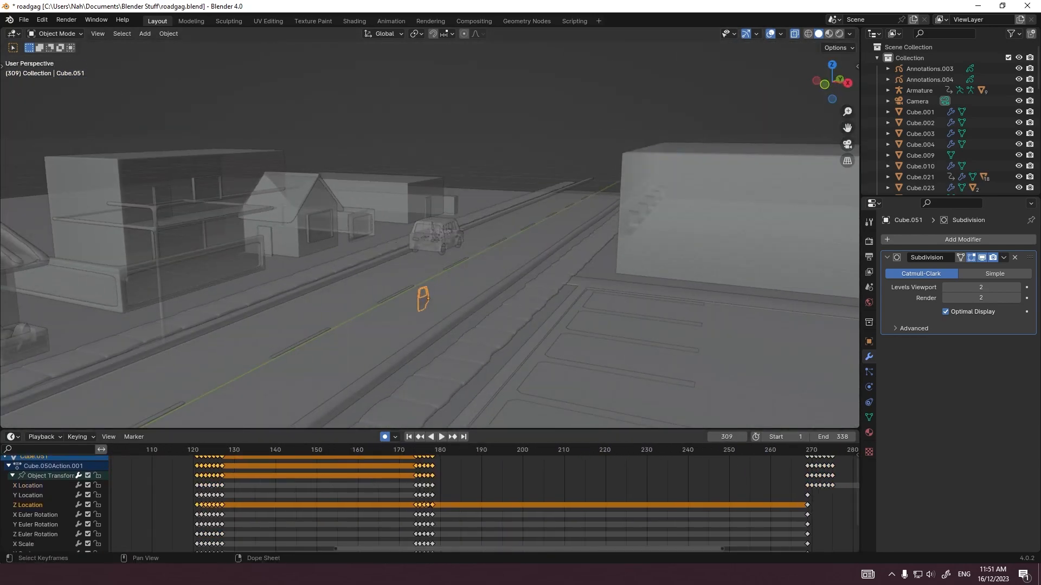
{"action": "left_click_drag", "start_coordinate": [456, 512], "coordinate": [115, 552], "text": "shift"}
{"action": "scroll", "coordinate": [483, 503], "scroll_direction": "down", "scroll_amount": 10}
{"action": "middle_click_drag", "start_coordinate": [635, 494], "coordinate": [490, 508]}
{"action": "scroll", "coordinate": [490, 504], "scroll_direction": "up", "scroll_amount": 8}
{"action": "left_click", "coordinate": [495, 450]}
{"action": "left_click", "coordinate": [596, 510]}
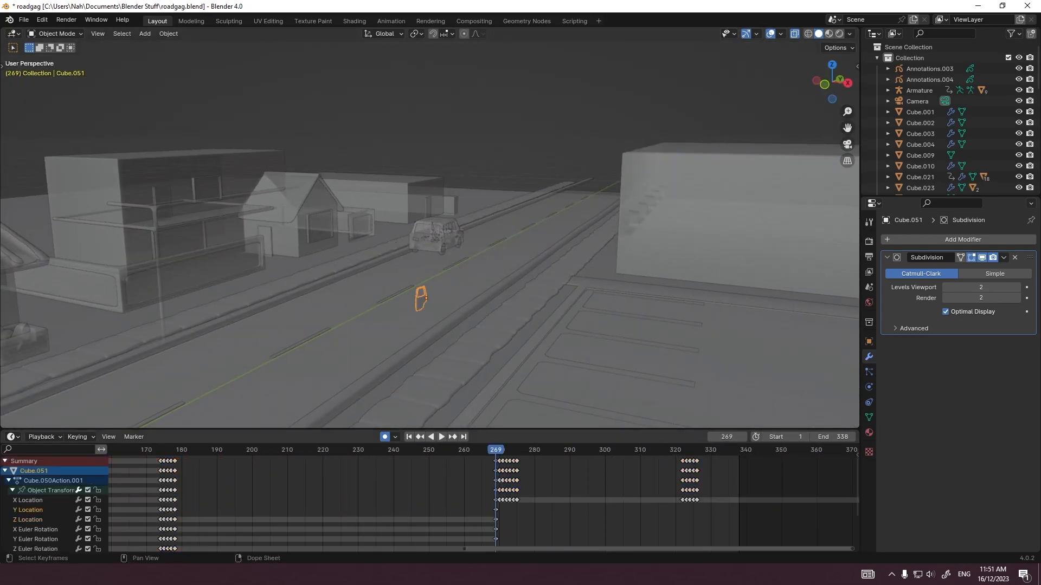
{"action": "key", "text": "ctrl+v"}
Step: Play back the door's swing beside the stopped car and save the file
{"action": "scroll", "coordinate": [484, 503], "scroll_direction": "up", "scroll_amount": 14}
{"action": "key", "text": "space"}
{"action": "scroll", "coordinate": [423, 260], "scroll_direction": "up", "scroll_amount": 5}
{"action": "middle_click_drag", "start_coordinate": [423, 244], "coordinate": [483, 262]}
{"action": "scroll", "coordinate": [484, 503], "scroll_direction": "down", "scroll_amount": 16}
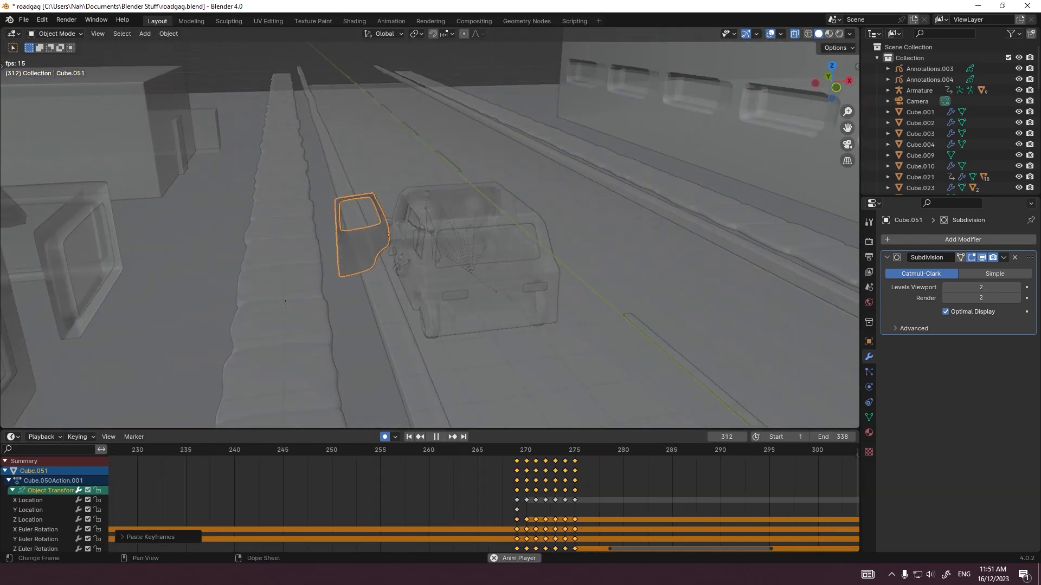
{"action": "key", "text": "ctrl+s"}
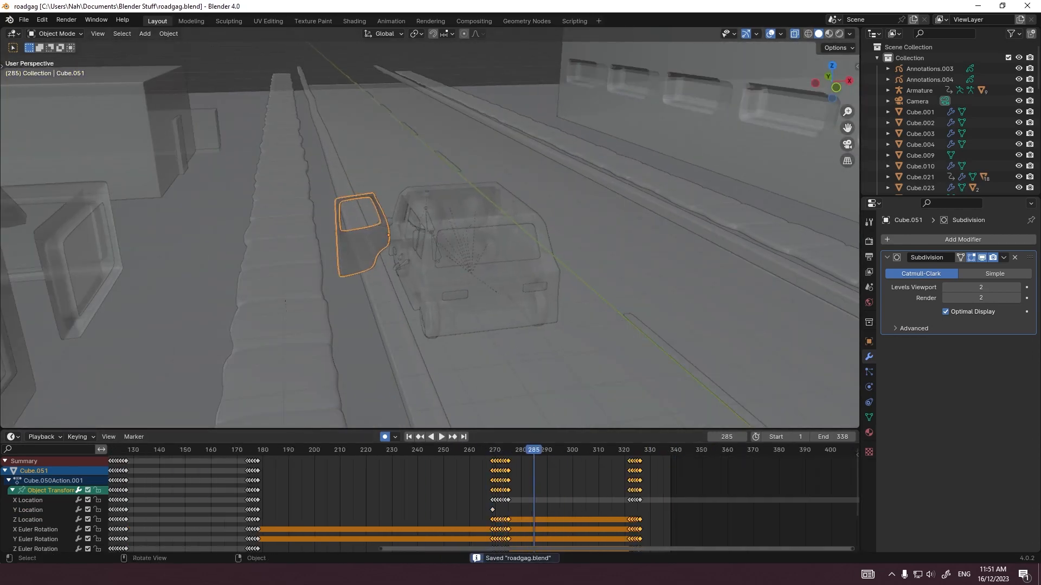
Step: Preview the open car door at frame 285 through the camera in rendered shading
{"action": "key", "text": "KP_0"}
{"action": "scroll", "coordinate": [382, 57], "scroll_direction": "up", "scroll_amount": 9}
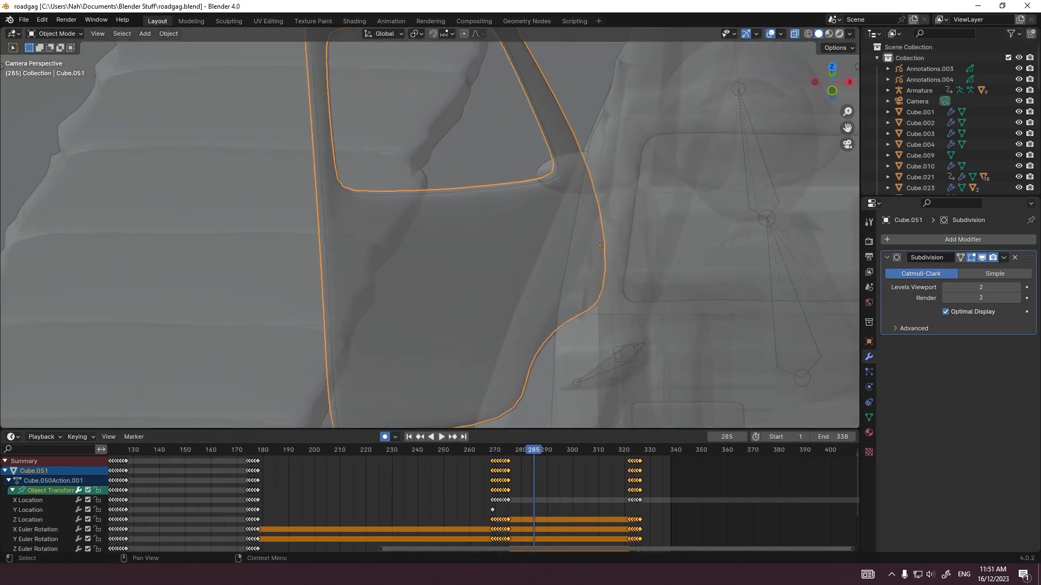
{"action": "left_click", "coordinate": [839, 34]}
{"action": "left_click", "coordinate": [222, 239]}
{"action": "scroll", "coordinate": [428, 233], "scroll_direction": "down", "scroll_amount": 8}
{"action": "scroll", "coordinate": [428, 233], "scroll_direction": "up", "scroll_amount": 1}
{"action": "left_click", "coordinate": [653, 202]}
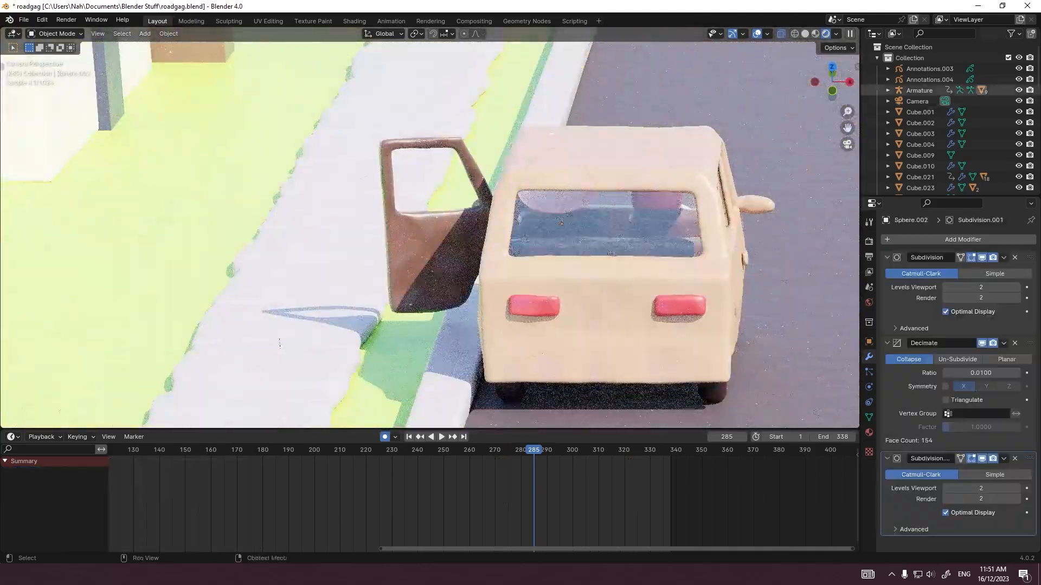
Step: Select the Armature, save the file, and scrub to frame 275 to find where the figure starts getting out
{"action": "left_click", "coordinate": [919, 91]}
{"action": "key", "text": "ctrl+s"}
{"action": "left_click_drag", "start_coordinate": [441, 450], "coordinate": [507, 450]}
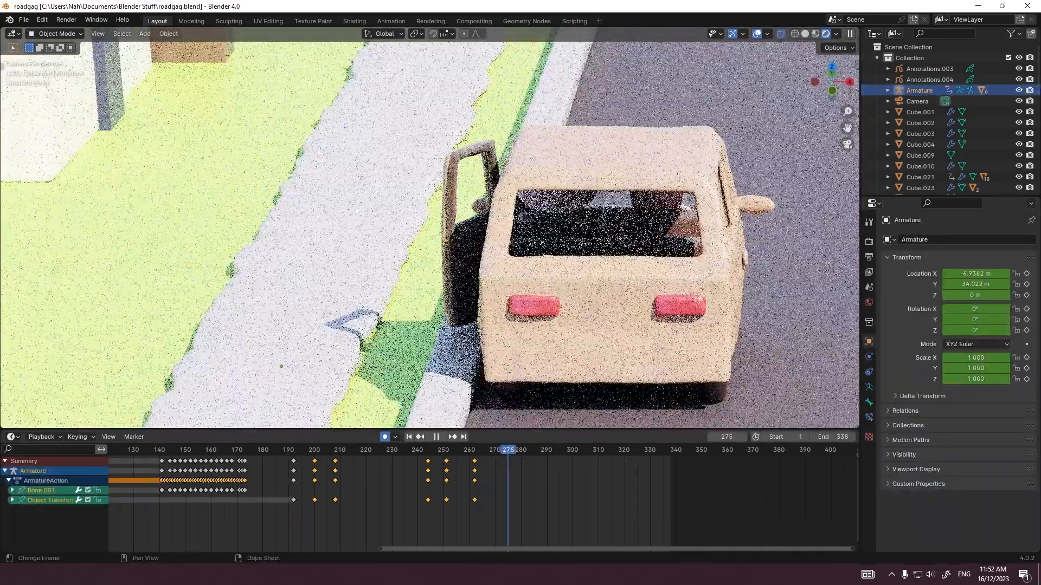
{"action": "key", "text": "space"}
{"action": "key", "text": "space"}
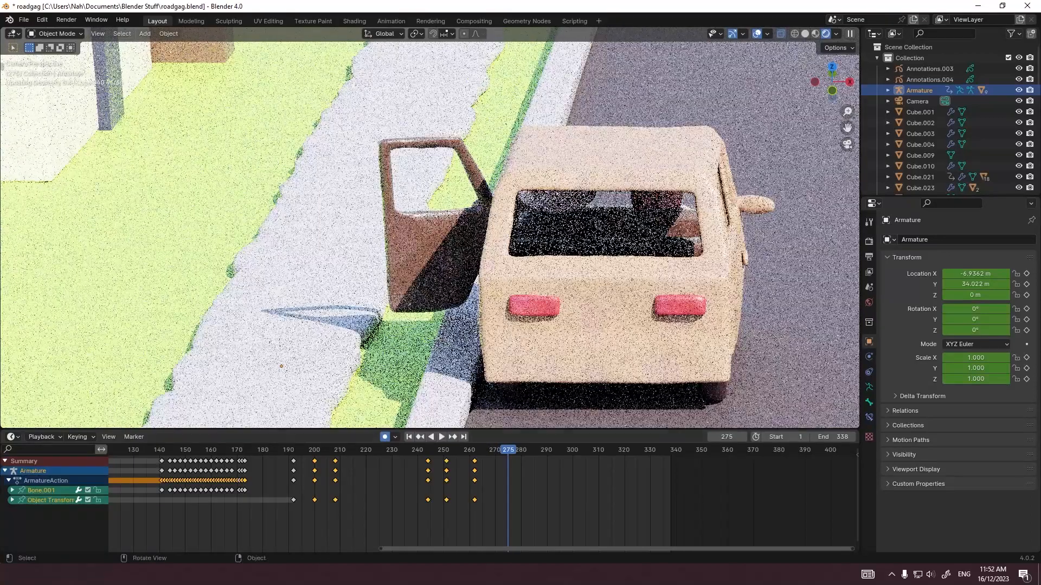
Step: Put the armature in pose mode, select foot bones Bone.004 and Bone.005, and clear their location and rotation at frame 275
{"action": "key", "text": "ctrl+Tab"}
{"action": "key", "text": "KP_1"}
{"action": "key", "text": "z"}
{"action": "middle_click_drag", "start_coordinate": [344, 363], "coordinate": [426, 271], "text": "shift"}
{"action": "left_click", "coordinate": [424, 271]}
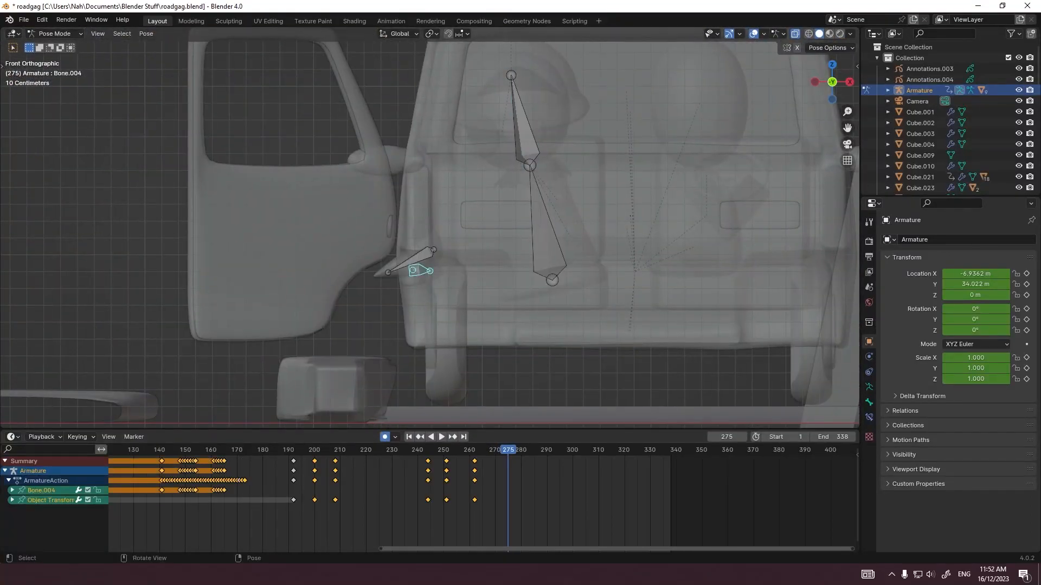
{"action": "scroll", "coordinate": [423, 270], "scroll_direction": "up", "scroll_amount": 2}
{"action": "left_click_drag", "start_coordinate": [358, 244], "coordinate": [449, 314]}
{"action": "middle_click_drag", "start_coordinate": [428, 282], "coordinate": [488, 380]}
{"action": "key", "text": "alt+g"}
{"action": "key", "text": "alt+r"}
{"action": "key", "text": "KP_7"}
{"action": "scroll", "coordinate": [430, 233], "scroll_direction": "down", "scroll_amount": 5}
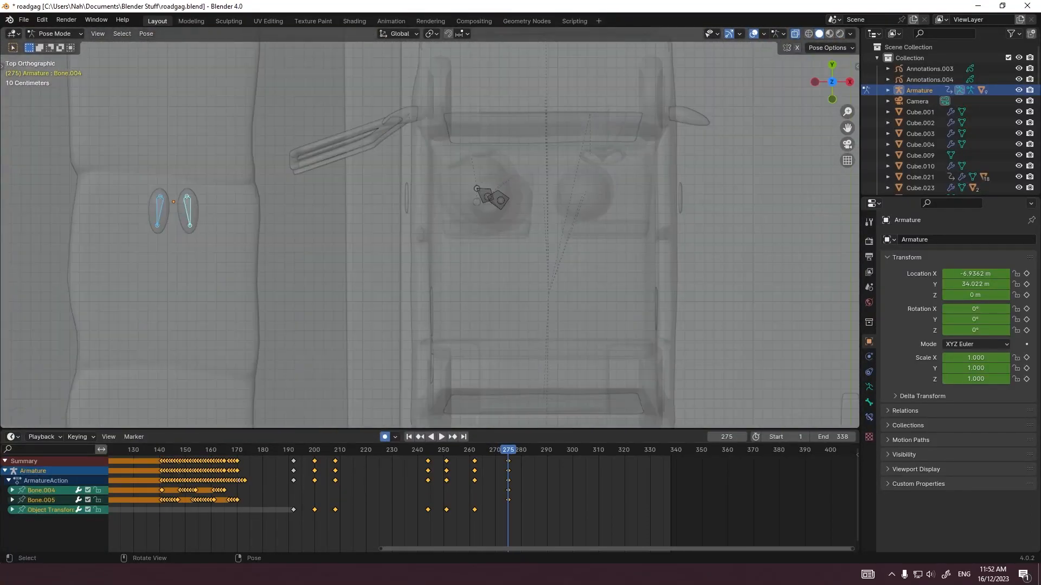
Step: Rotate and move both foot bones under the figure on the car seat at frame 275, adjusting their height along Z
{"action": "key", "text": "r"}
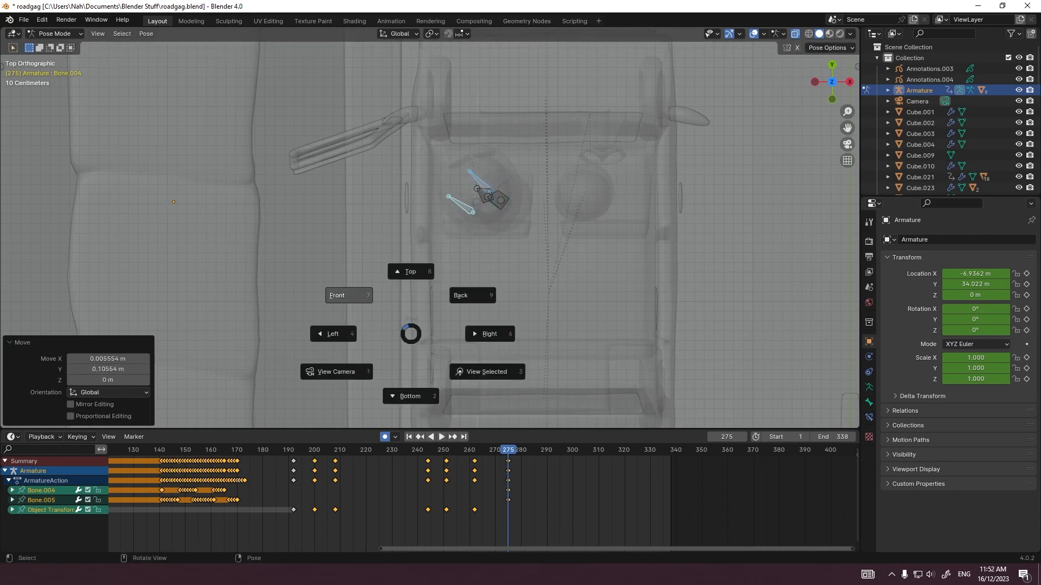
{"action": "left_click", "coordinate": [349, 295]}
{"action": "scroll", "coordinate": [398, 292], "scroll_direction": "up", "scroll_amount": 3}
{"action": "key", "text": "g"}
{"action": "key", "text": "z"}
{"action": "left_click", "coordinate": [390, 260]}
Step: Move foot bone Bone.004 toward the open door at frame 276, adjusting its position along Y as well
{"action": "key", "text": "Right"}
{"action": "middle_click_drag", "start_coordinate": [487, 271], "coordinate": [396, 304]}
{"action": "left_click", "coordinate": [447, 325]}
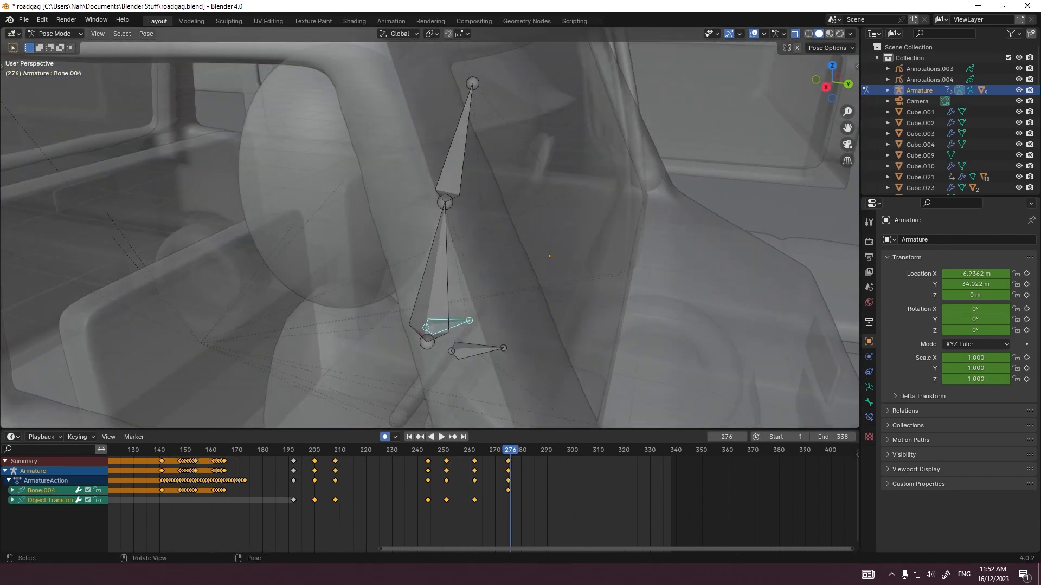
{"action": "left_click", "coordinate": [473, 352], "text": "shift"}
{"action": "key", "text": "KP_1"}
{"action": "key", "text": "g"}
{"action": "left_click", "coordinate": [352, 324]}
{"action": "key", "text": "KP_3"}
{"action": "key", "text": "g"}
{"action": "key", "text": "y"}
{"action": "left_click", "coordinate": [523, 319]}
{"action": "left_click", "coordinate": [500, 319]}
{"action": "middle_click_drag", "start_coordinate": [501, 319], "coordinate": [433, 328]}
{"action": "key", "text": "Left"}
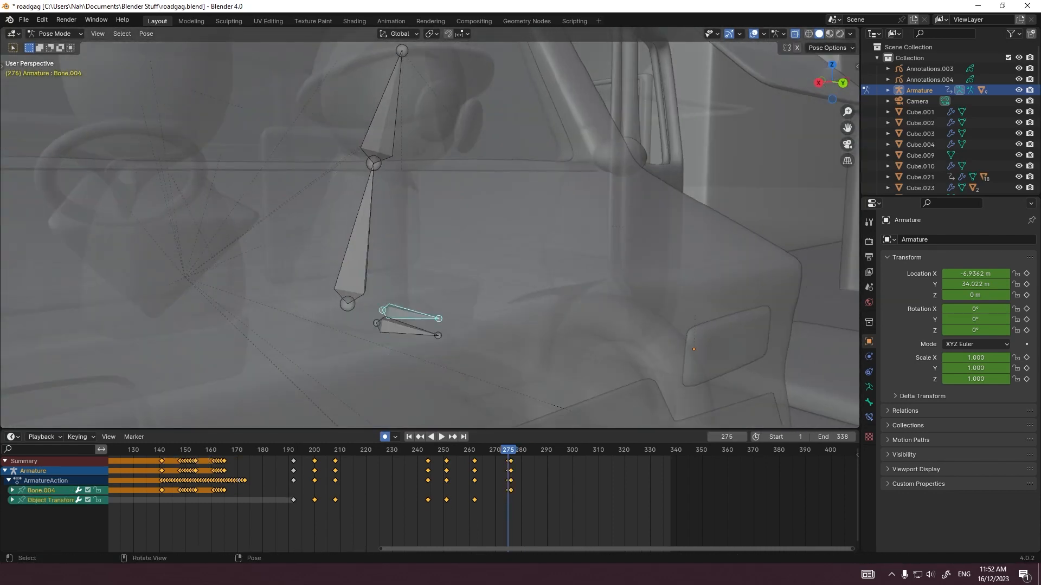
Step: Move and rotate foot bone Bone.004 out of the car and down onto the block below the door, keying frames 277 to 280
{"action": "key", "text": "Right"}
{"action": "middle_click_drag", "start_coordinate": [575, 303], "coordinate": [461, 320]}
{"action": "key", "text": "grave"}
{"action": "key", "text": "grave"}
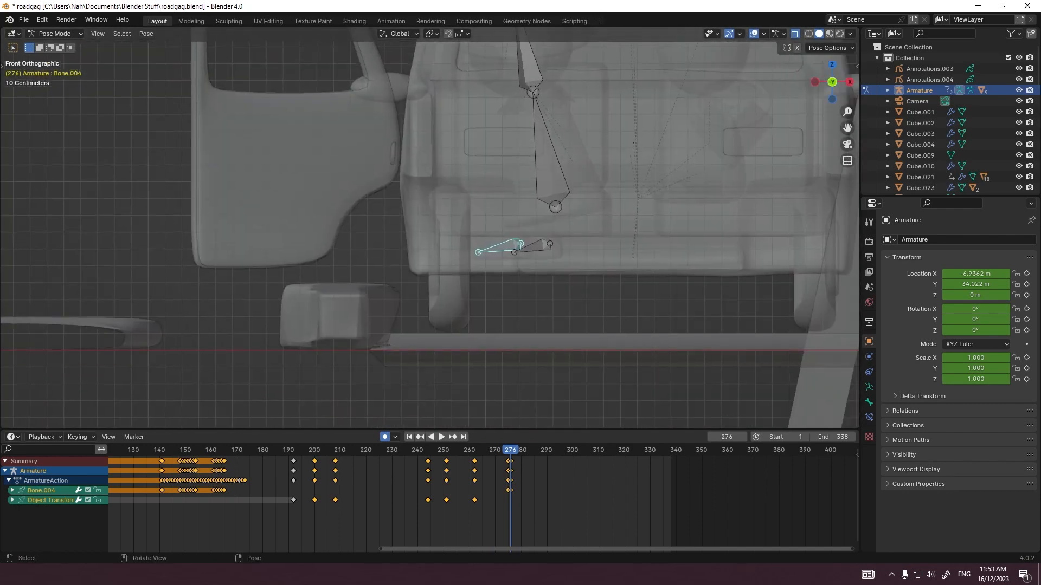
{"action": "left_click", "coordinate": [442, 318]}
{"action": "key", "text": "Right"}
{"action": "key", "text": "g"}
{"action": "left_click", "coordinate": [439, 341]}
{"action": "key", "text": "r"}
{"action": "left_click", "coordinate": [453, 322]}
{"action": "middle_click_drag", "start_coordinate": [453, 321], "coordinate": [504, 325]}
Step: Return to frame 276, key Bone and Bone.001 in back view, and rotate the lower body bone toward the open door
{"action": "key", "text": "Left"}
{"action": "key", "text": "Left"}
{"action": "key", "text": "Left"}
{"action": "key", "text": "Left"}
{"action": "left_click", "coordinate": [678, 274]}
{"action": "key", "text": "ctrl+KP_1"}
{"action": "scroll", "coordinate": [450, 260], "scroll_direction": "down", "scroll_amount": 3}
{"action": "middle_click_drag", "start_coordinate": [450, 260], "coordinate": [414, 288], "text": "shift"}
{"action": "left_click", "coordinate": [341, 157], "text": "shift"}
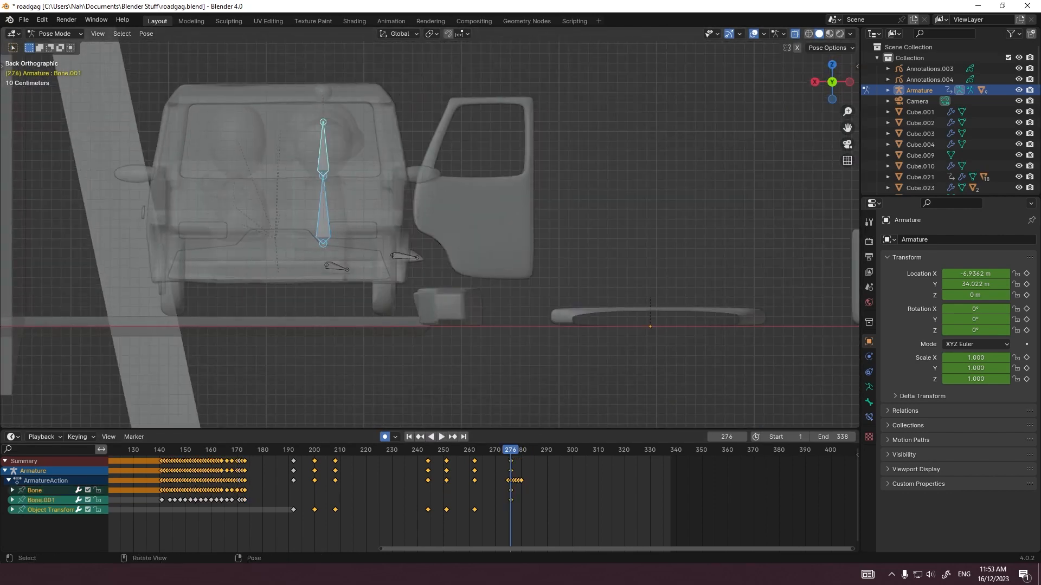
{"action": "left_click", "coordinate": [329, 223]}
{"action": "key", "text": "r"}
{"action": "left_click", "coordinate": [342, 217]}
Step: Try to move and rotate the lower body bone toward the door at frames 277 and 278
{"action": "key", "text": "Right"}
{"action": "scroll", "coordinate": [341, 216], "scroll_direction": "up", "scroll_amount": 2}
{"action": "key", "text": "g"}
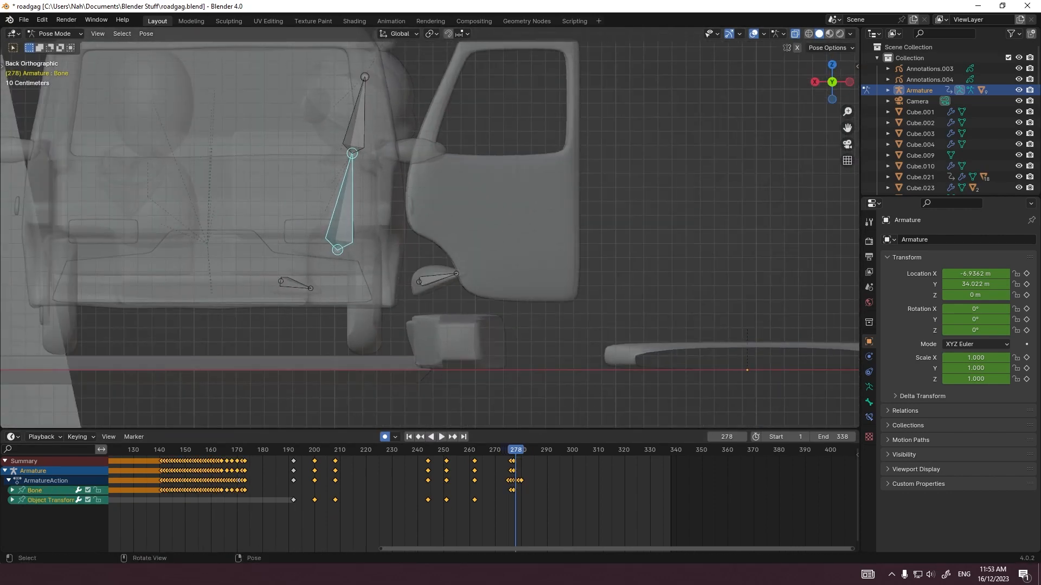
{"action": "key", "text": "g"}
{"action": "left_click", "coordinate": [398, 214]}
{"action": "key", "text": "r"}
{"action": "left_click", "coordinate": [404, 216]}
{"action": "key", "text": "Left"}
{"action": "key", "text": "Left"}
{"action": "scroll", "coordinate": [483, 504], "scroll_direction": "up", "scroll_amount": 12}
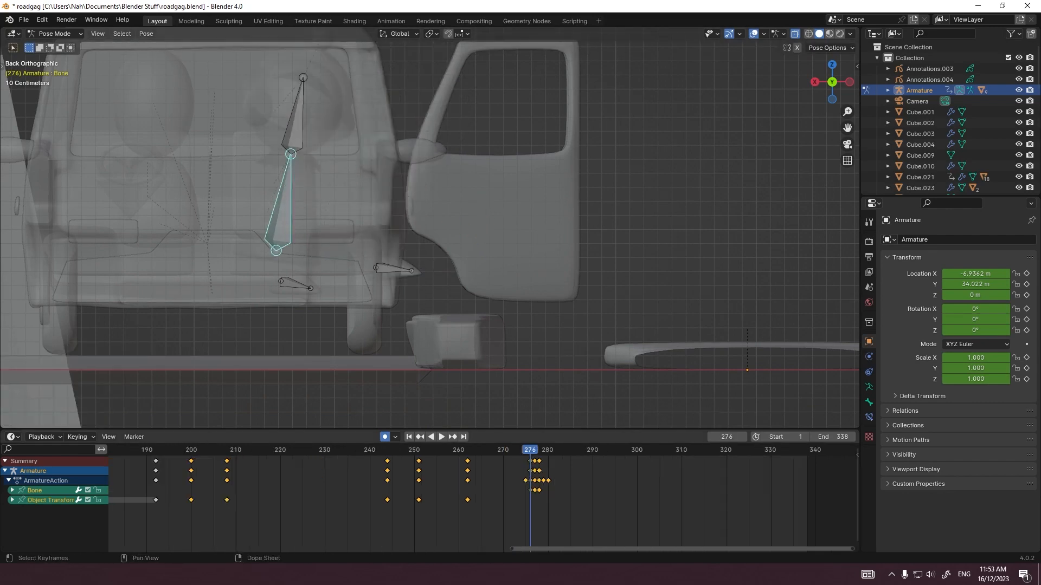
Step: Step through the body's move from frame 276 to 278 and clear its keyframes at frames 277 and 278
{"action": "key", "text": "Right"}
{"action": "key", "text": "Right"}
{"action": "key", "text": "Left"}
{"action": "key", "text": "Left"}
{"action": "left_click", "coordinate": [523, 362]}
{"action": "key", "text": "Right"}
{"action": "middle_click_drag", "start_coordinate": [523, 362], "coordinate": [425, 358]}
{"action": "key", "text": "grave"}
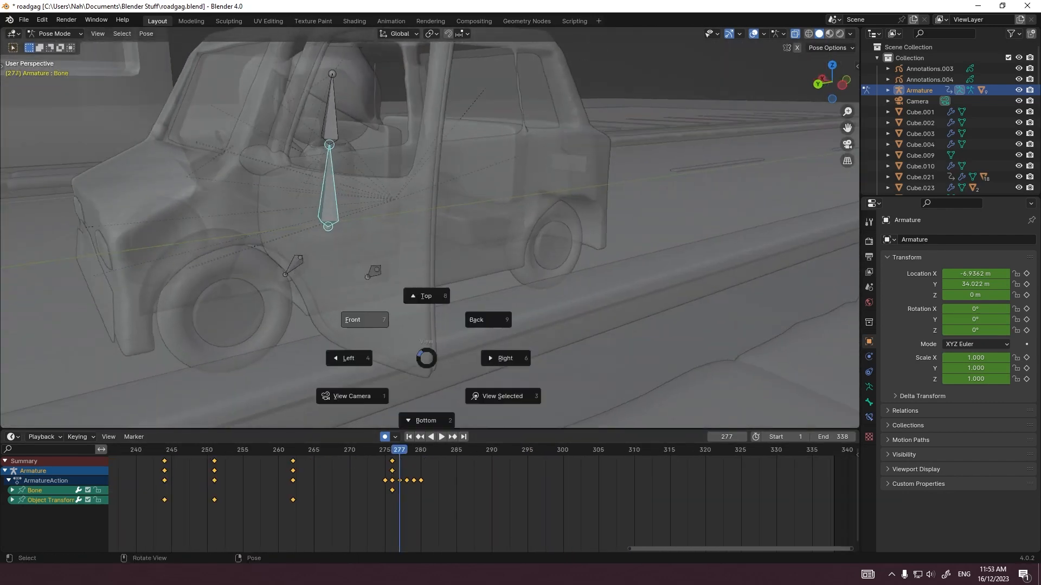
Step: Move and rotate the lower body bone out through the door opening, keying frames 278 and 280
{"action": "left_click", "coordinate": [477, 325]}
{"action": "key", "text": "Right"}
{"action": "key", "text": "g"}
{"action": "left_click", "coordinate": [524, 319]}
{"action": "key", "text": "g"}
{"action": "left_click", "coordinate": [574, 318]}
{"action": "key", "text": "r"}
{"action": "left_click", "coordinate": [548, 366]}
{"action": "key", "text": "Right"}
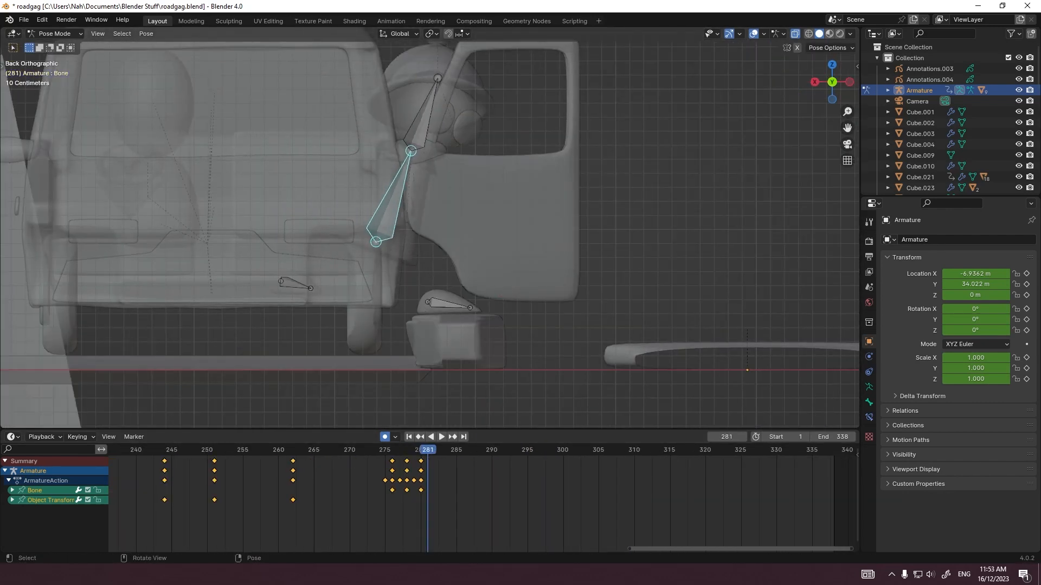
Step: Move the lower body bone outside the car and turn it with free rotation, keying frames 281 and 282
{"action": "key", "text": "g"}
{"action": "left_click", "coordinate": [576, 381]}
{"action": "key", "text": "r"}
{"action": "left_click", "coordinate": [568, 267]}
{"action": "key", "text": "r"}
{"action": "key", "text": "r"}
{"action": "left_click", "coordinate": [572, 271]}
{"action": "key", "text": "r"}
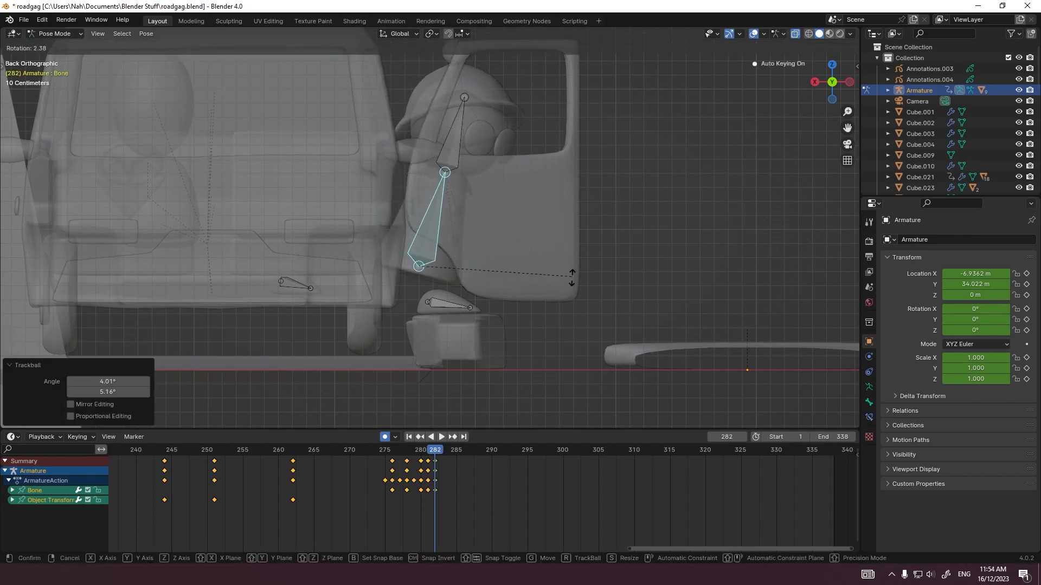
{"action": "key", "text": "g"}
{"action": "left_click", "coordinate": [560, 307]}
{"action": "key", "text": "r"}
{"action": "left_click", "coordinate": [560, 308]}
Step: Carry the lower body bone farther out past the car door while turning it, keying each frame from 283 to 287
{"action": "key", "text": "Right"}
{"action": "key", "text": "g"}
{"action": "left_click", "coordinate": [574, 320]}
{"action": "key", "text": "r"}
{"action": "key", "text": "r"}
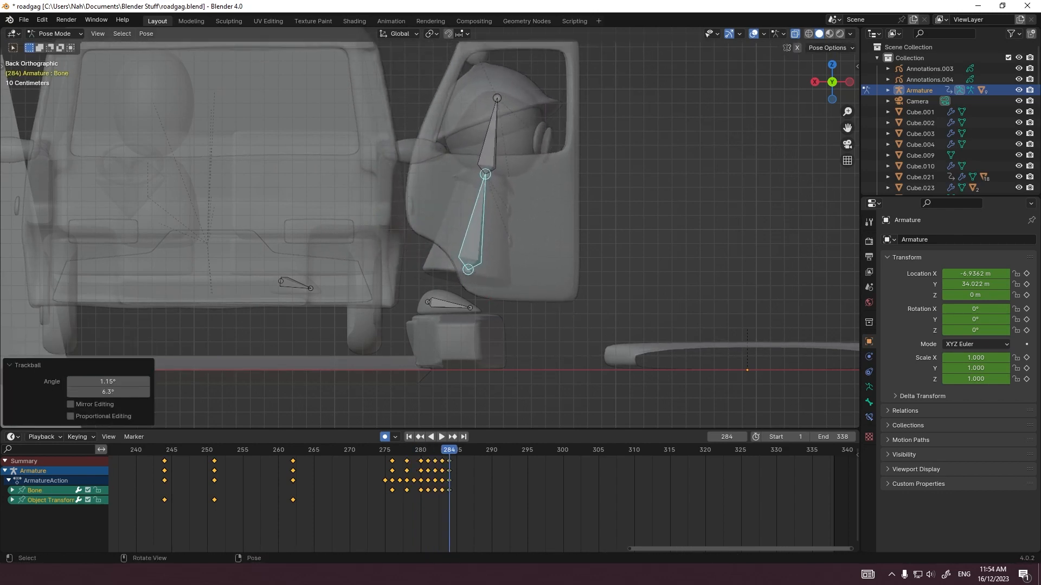
{"action": "key", "text": "Right"}
{"action": "key", "text": "g"}
{"action": "left_click", "coordinate": [574, 323]}
Step: Move and rotate the lower body bone farther past the car door, keying frames 288 to 290
{"action": "key", "text": "Right"}
{"action": "key", "text": "g"}
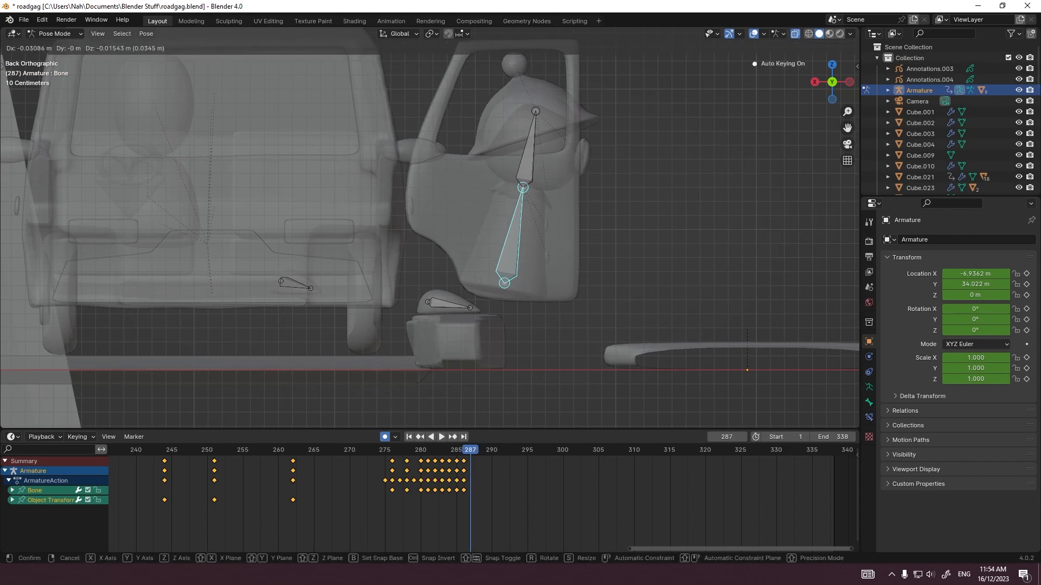
{"action": "left_click", "coordinate": [577, 325]}
{"action": "key", "text": "Right"}
{"action": "key", "text": "g"}
{"action": "key", "text": "g"}
{"action": "left_click", "coordinate": [548, 413]}
{"action": "key", "text": "r"}
{"action": "left_click", "coordinate": [545, 415]}
Step: Carry the lower body bone clear of the door with small moves and rotations, keying frames 291 to 293
{"action": "key", "text": "Right"}
{"action": "key", "text": "g"}
{"action": "left_click", "coordinate": [544, 419]}
{"action": "key", "text": "r"}
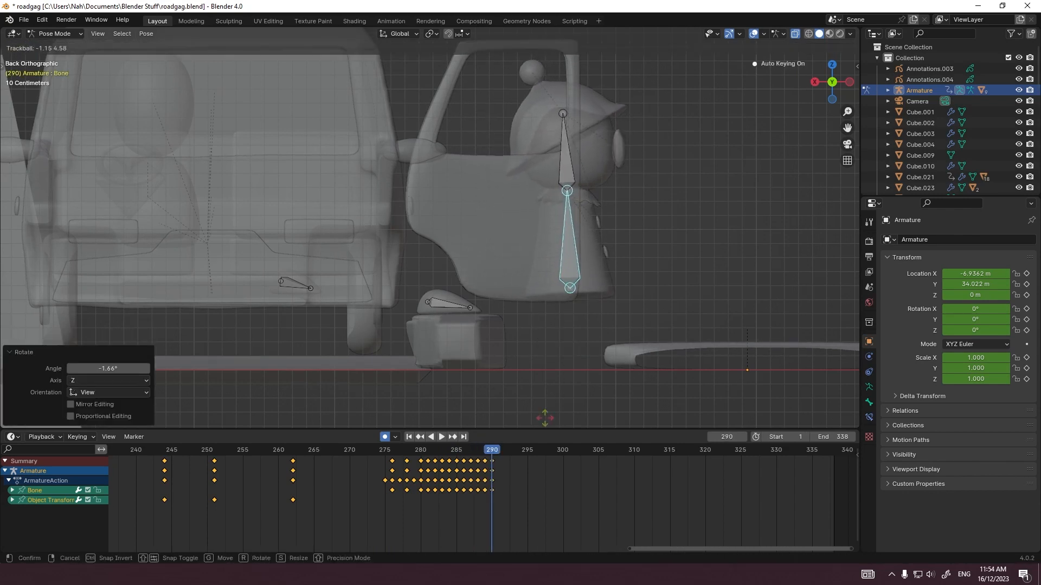
{"action": "key", "text": "g"}
{"action": "left_click", "coordinate": [636, 413]}
{"action": "key", "text": "r"}
{"action": "left_click", "coordinate": [636, 413]}
Step: Advance the lower body bone over the curb and change its tilt, keying each frame from 294 to 298
{"action": "key", "text": "Right"}
{"action": "key", "text": "g"}
{"action": "left_click", "coordinate": [653, 410]}
{"action": "key", "text": "r"}
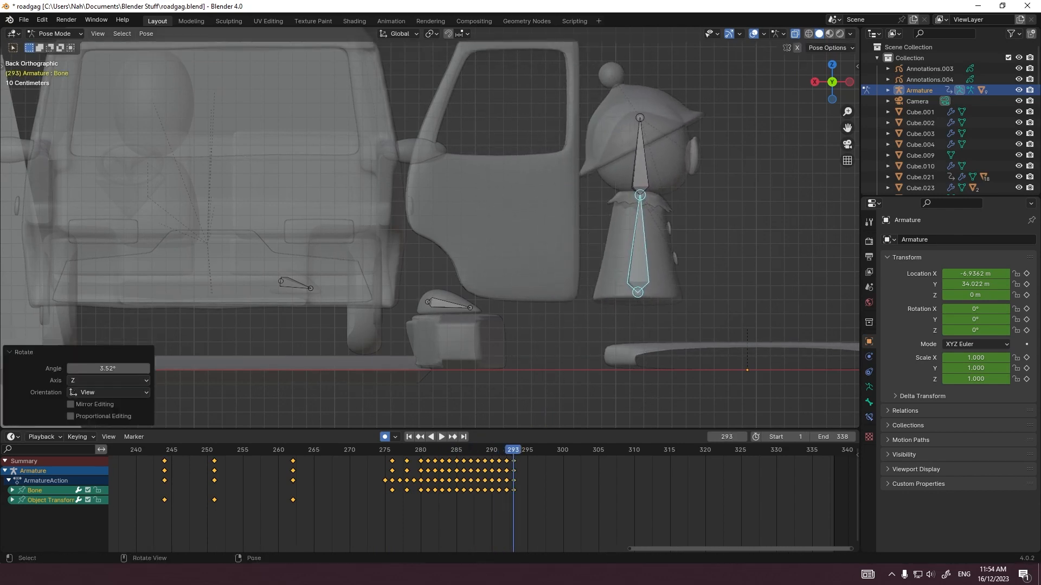
{"action": "left_click", "coordinate": [643, 402]}
{"action": "key", "text": "Right"}
{"action": "key", "text": "g"}
{"action": "left_click", "coordinate": [638, 400]}
{"action": "key", "text": "r"}
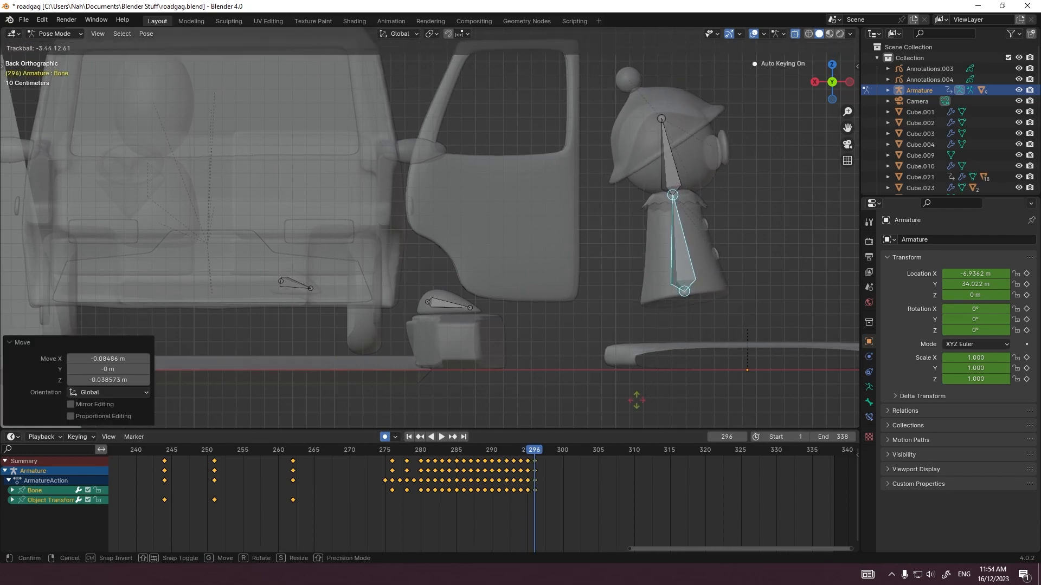
{"action": "left_click", "coordinate": [635, 400]}
{"action": "key", "text": "Right"}
{"action": "middle_click_drag", "start_coordinate": [640, 400], "coordinate": [453, 402], "text": "shift"}
{"action": "key", "text": "r"}
{"action": "left_click", "coordinate": [585, 352]}
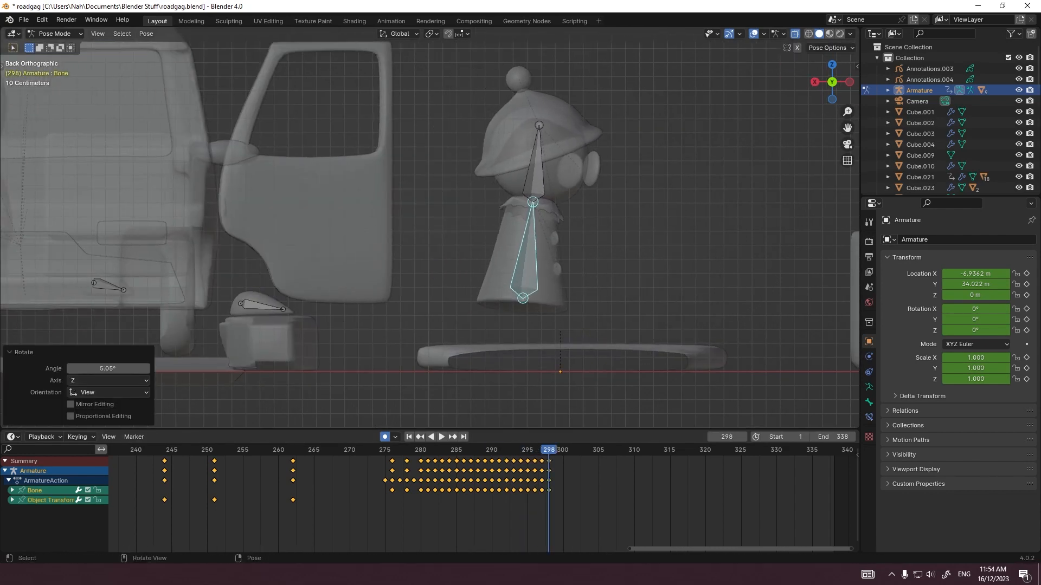
Step: Turn the body with free rotation and settle it upright above the curb, keying frames 299 to 302
{"action": "key", "text": "Right"}
{"action": "key", "text": "r"}
{"action": "left_click", "coordinate": [596, 357]}
{"action": "key", "text": "Right"}
{"action": "left_click", "coordinate": [596, 358]}
{"action": "key", "text": "Right"}
{"action": "key", "text": "r"}
{"action": "left_click", "coordinate": [604, 371]}
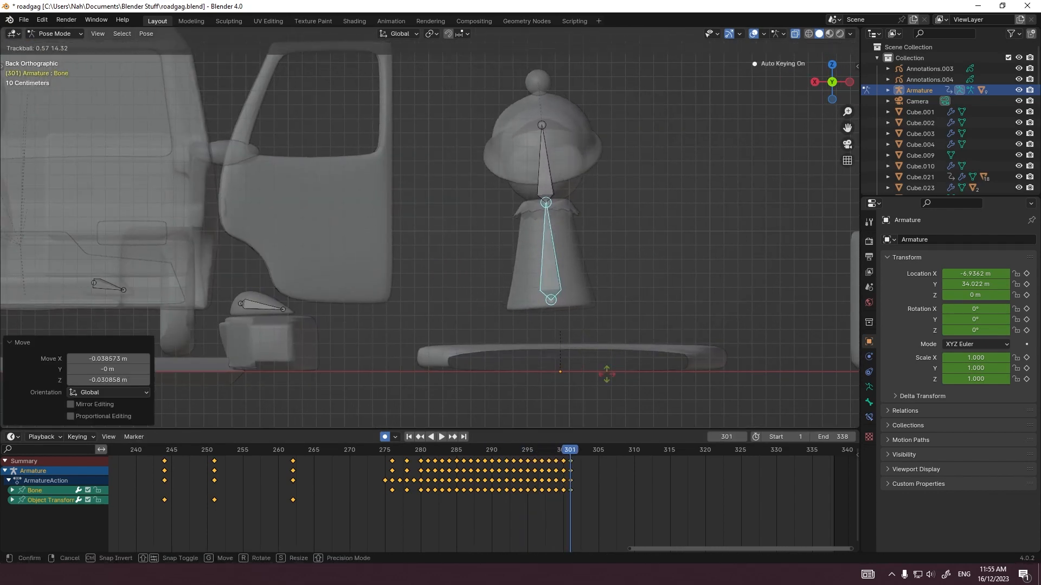
{"action": "key", "text": "r"}
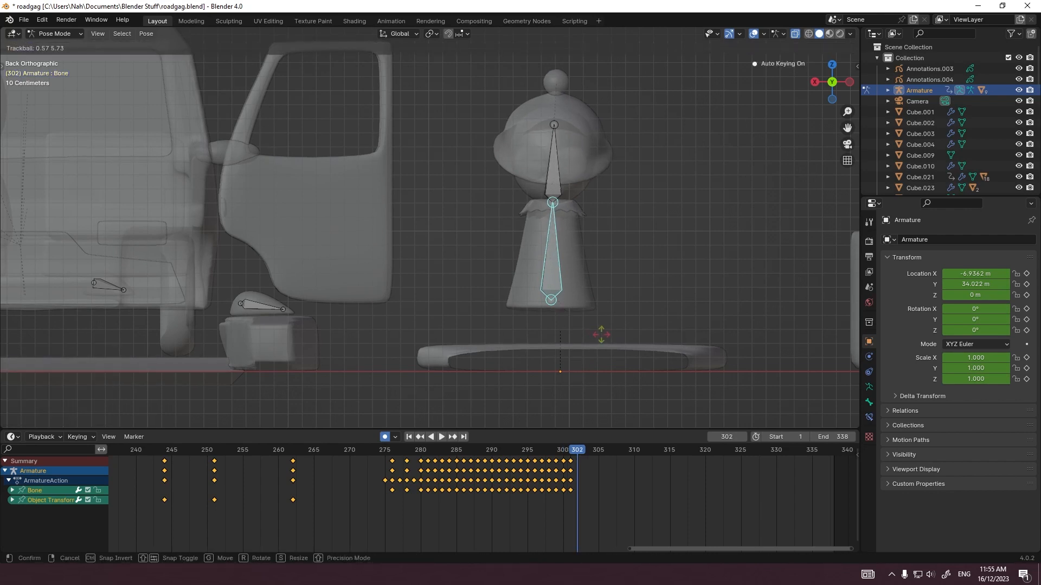
Step: Play back the figure's exit from the car and return to frame 277
{"action": "key", "text": "space"}
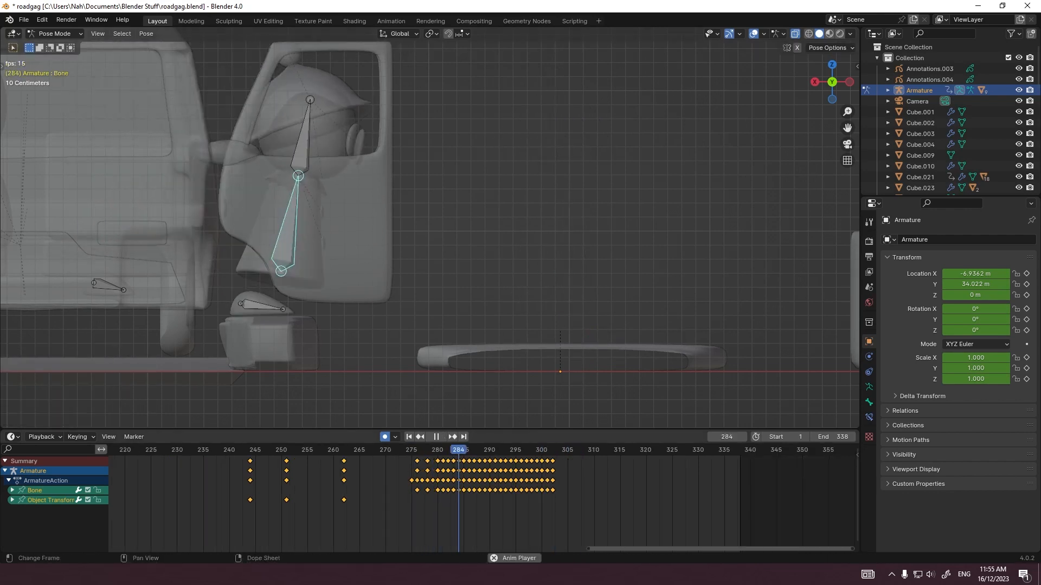
{"action": "key", "text": "Escape"}
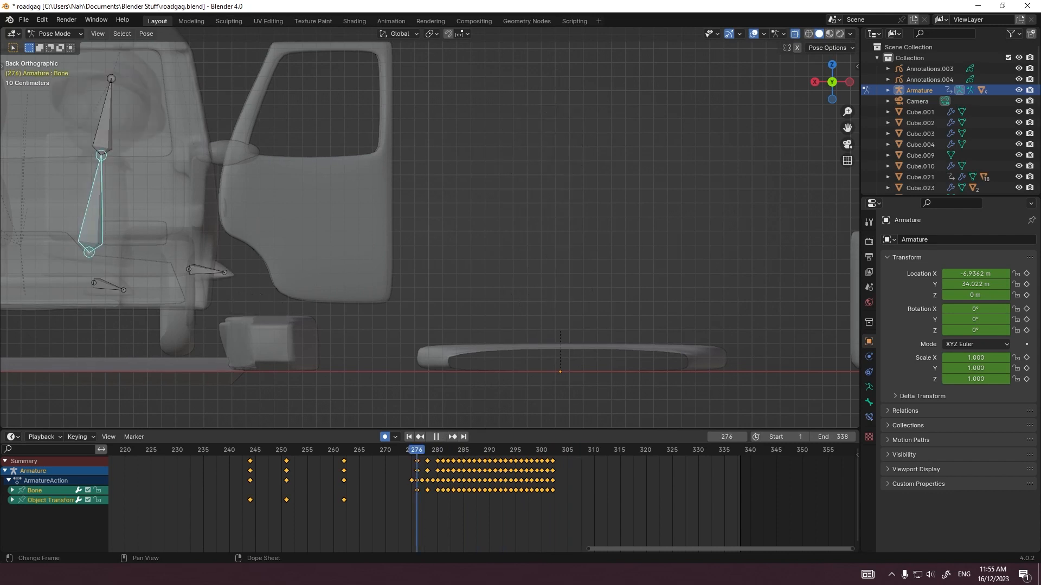
{"action": "key", "text": "Right"}
{"action": "key", "text": "Right"}
{"action": "key", "text": "Right"}
{"action": "key", "text": "Right"}
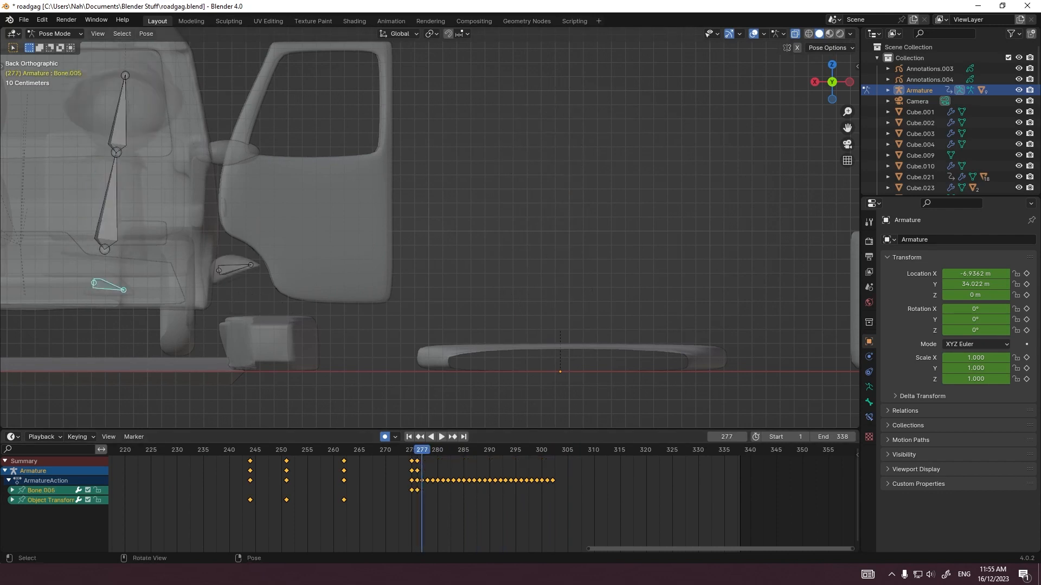
Step: Bring the foot bone still inside the car out above the step, keying frames 280 to 283
{"action": "key", "text": "g"}
{"action": "key", "text": "Return"}
{"action": "key", "text": "Right"}
{"action": "key", "text": "g"}
{"action": "key", "text": "Return"}
{"action": "key", "text": "r"}
{"action": "key", "text": "Return"}
{"action": "key", "text": "Right"}
{"action": "key", "text": "g"}
{"action": "key", "text": "Return"}
{"action": "key", "text": "Right"}
Step: Lower the same foot bone from the car step toward the road and tilt it, keying frames 284 to 286
{"action": "key", "text": "g"}
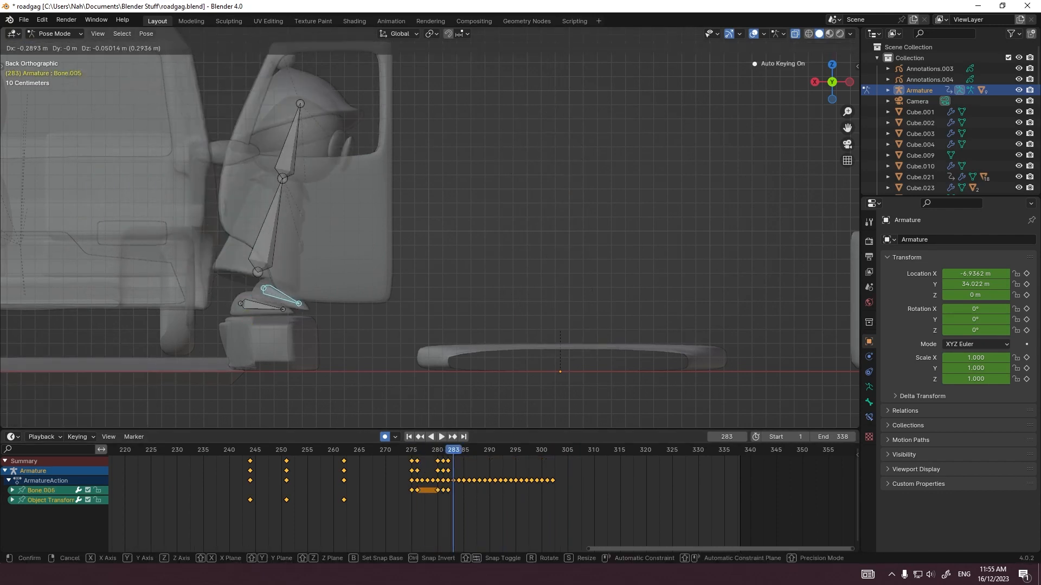
{"action": "key", "text": "Return"}
{"action": "key", "text": "Right"}
{"action": "key", "text": "g"}
{"action": "key", "text": "Return"}
{"action": "key", "text": "Right"}
{"action": "key", "text": "g"}
{"action": "key", "text": "Return"}
{"action": "key", "text": "Right"}
Step: Rotate the lowered foot bone about Z, and level it flat on the road at frame 287
{"action": "key", "text": "g"}
{"action": "left_click", "coordinate": [398, 394]}
{"action": "key", "text": "r"}
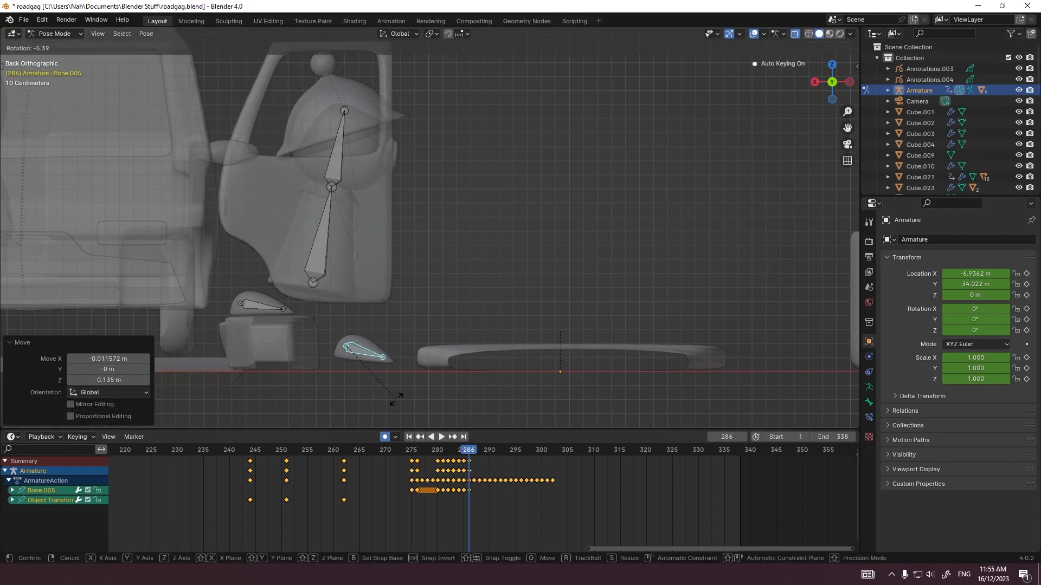
{"action": "left_click", "coordinate": [400, 395]}
{"action": "middle_click_drag", "start_coordinate": [399, 395], "coordinate": [326, 404]}
{"action": "key", "text": "r"}
{"action": "key", "text": "z"}
{"action": "key", "text": "Return"}
{"action": "key", "text": "Right"}
{"action": "key", "text": "ctrl+KP_1"}
{"action": "key", "text": "r"}
{"action": "left_click", "coordinate": [451, 341]}
Step: Lift the other foot bone off the car step and swing it outward with a tilt, keying frames 288 to 291
{"action": "key", "text": "g"}
{"action": "left_click", "coordinate": [452, 351]}
{"action": "left_click", "coordinate": [261, 307]}
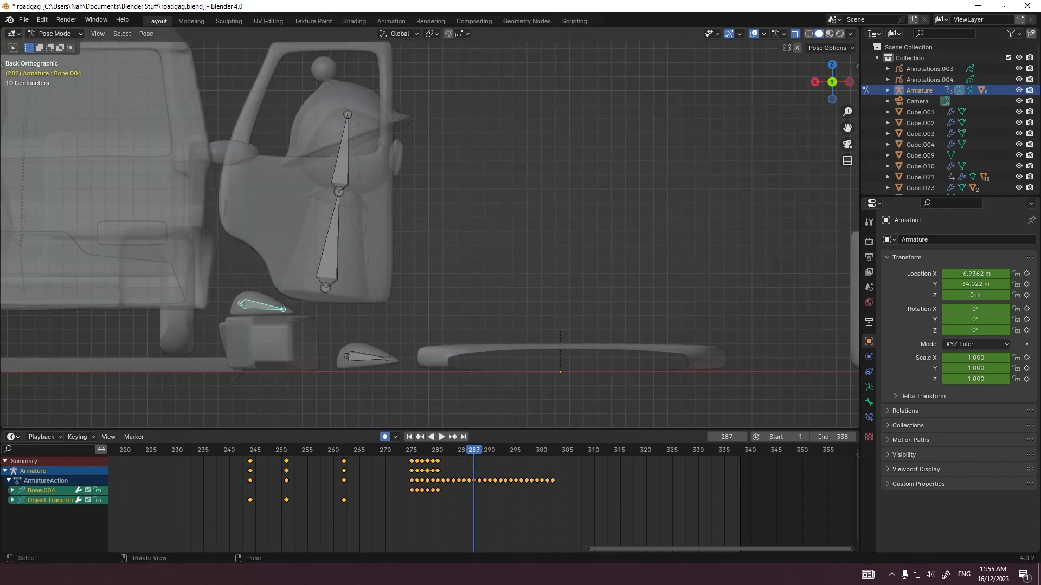
{"action": "key", "text": "Right"}
{"action": "key", "text": "g"}
{"action": "left_click", "coordinate": [285, 310]}
{"action": "key", "text": "r"}
{"action": "left_click", "coordinate": [304, 337]}
{"action": "left_click", "coordinate": [344, 352]}
{"action": "key", "text": "Right"}
Step: Carry the swinging foot bone forward over the curb and level it on top, keying frames 292 to 295
{"action": "key", "text": "g"}
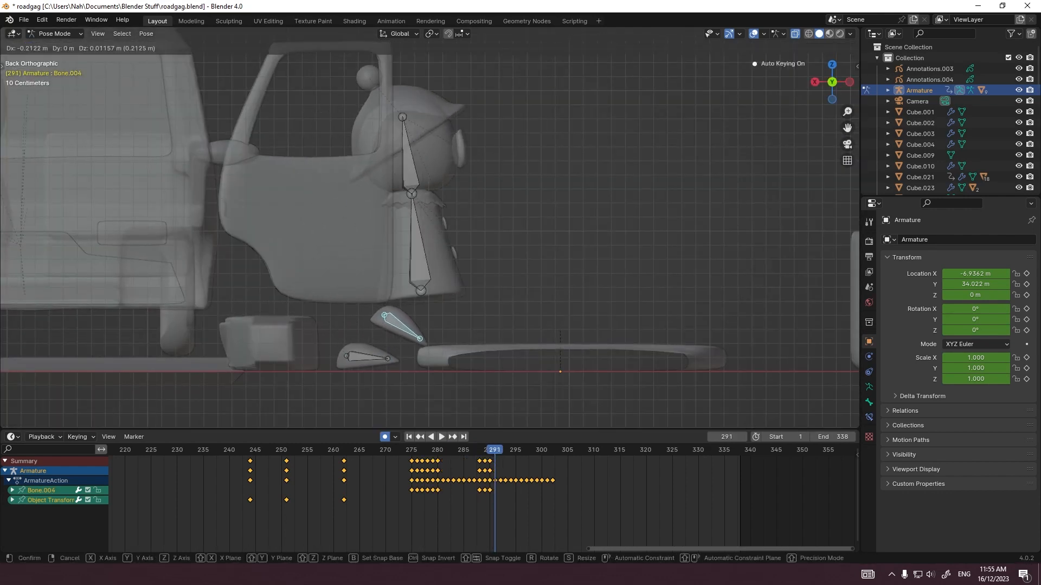
{"action": "left_click", "coordinate": [385, 375]}
{"action": "key", "text": "Right"}
{"action": "key", "text": "r"}
{"action": "key", "text": "g"}
{"action": "left_click", "coordinate": [450, 400]}
{"action": "key", "text": "Right"}
{"action": "key", "text": "g"}
{"action": "left_click", "coordinate": [477, 400]}
{"action": "key", "text": "Right"}
Step: Shift the lower body bone's keyframes from frame 290 onward two frames later and play back the result
{"action": "key", "text": "g"}
{"action": "left_click", "coordinate": [455, 401]}
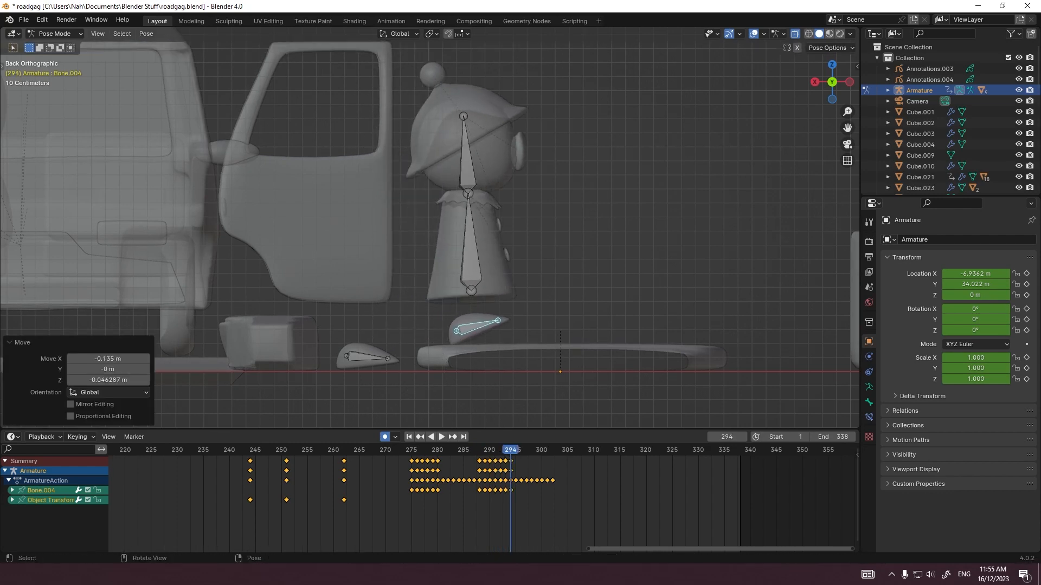
{"action": "key", "text": "Right"}
{"action": "key", "text": "r"}
{"action": "left_click", "coordinate": [454, 403]}
{"action": "key", "text": "Left"}
{"action": "key", "text": "Left"}
{"action": "key", "text": "Left"}
{"action": "key", "text": "Left"}
{"action": "key", "text": "Left"}
{"action": "left_click", "coordinate": [384, 244]}
{"action": "left_click_drag", "start_coordinate": [574, 456], "coordinate": [486, 465]}
Step: Shift the lower body bone's keyframes from frame 299 onward two frames later and replay the motion
{"action": "key", "text": "g"}
{"action": "left_click", "coordinate": [492, 465]}
{"action": "key", "text": "Left"}
{"action": "key", "text": "Left"}
{"action": "key", "text": "Left"}
{"action": "key", "text": "Left"}
{"action": "key", "text": "Left"}
{"action": "key", "text": "space"}
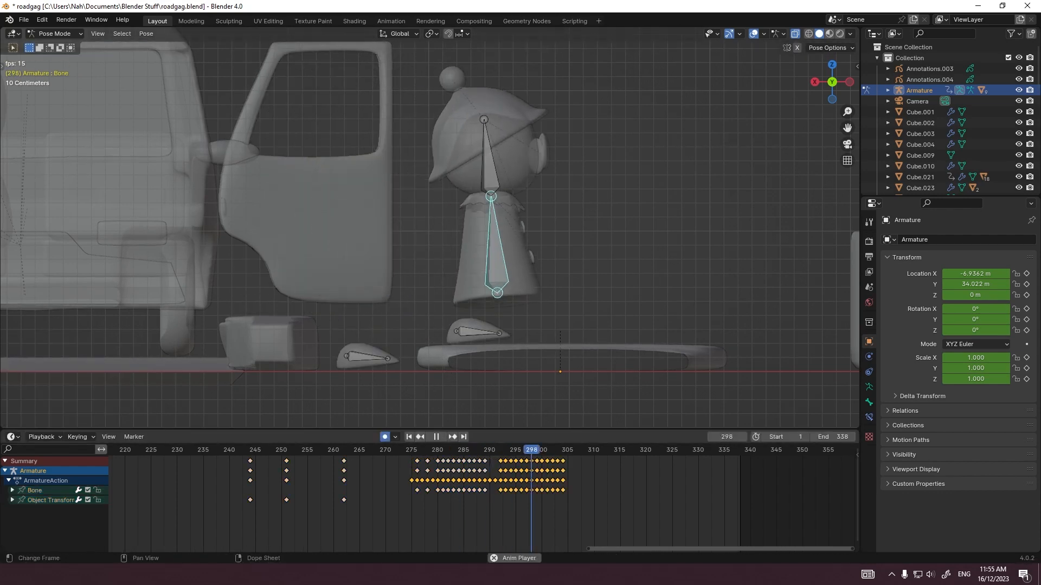
{"action": "key", "text": "space"}
{"action": "key", "text": "Left"}
{"action": "key", "text": "Left"}
{"action": "left_click_drag", "start_coordinate": [575, 456], "coordinate": [534, 465]}
{"action": "key", "text": "g"}
{"action": "left_click", "coordinate": [544, 465]}
{"action": "key", "text": "Left"}
{"action": "key", "text": "Left"}
{"action": "key", "text": "Left"}
{"action": "key", "text": "Left"}
{"action": "key", "text": "Left"}
{"action": "key", "text": "space"}
{"action": "key", "text": "space"}
Step: Key the foot bone on the road at frame 295, and raise and tilt it at frame 296
{"action": "left_click", "coordinate": [454, 450]}
{"action": "left_click", "coordinate": [267, 304]}
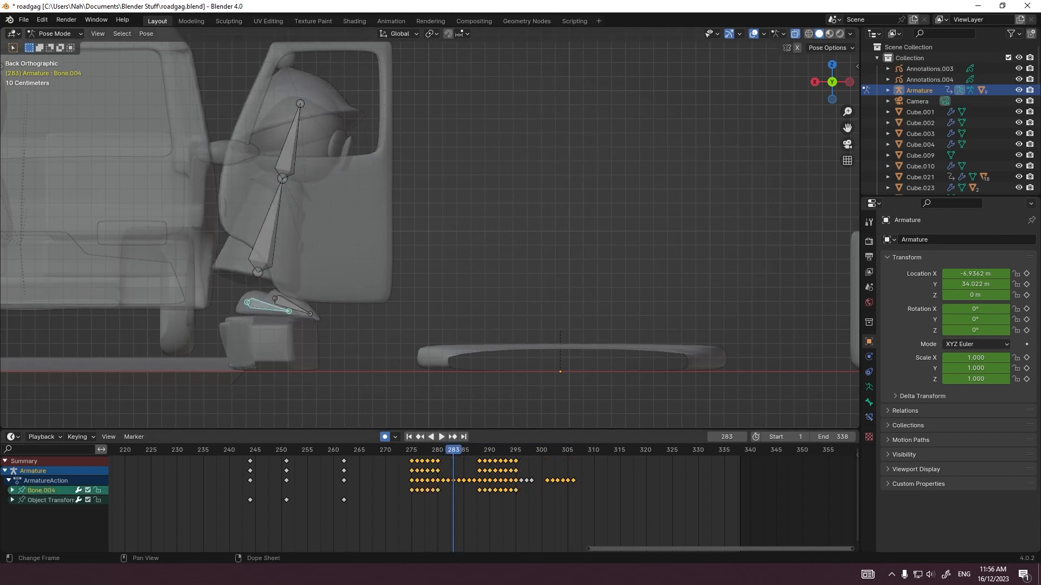
{"action": "key", "text": "Right"}
{"action": "key", "text": "Right"}
{"action": "key", "text": "Right"}
{"action": "key", "text": "Right"}
{"action": "key", "text": "Right"}
{"action": "key", "text": "Right"}
{"action": "key", "text": "Right"}
{"action": "key", "text": "Right"}
{"action": "key", "text": "Right"}
{"action": "key", "text": "Right"}
{"action": "left_click", "coordinate": [367, 357]}
{"action": "key", "text": "Right"}
{"action": "key", "text": "Right"}
{"action": "key", "text": "r"}
{"action": "left_click", "coordinate": [367, 356]}
Step: Bring the trailing foot bone up onto the curb beside the other foot and rotate it, keying frames 297 to 299
{"action": "key", "text": "Right"}
{"action": "key", "text": "g"}
{"action": "left_click", "coordinate": [458, 409]}
{"action": "key", "text": "r"}
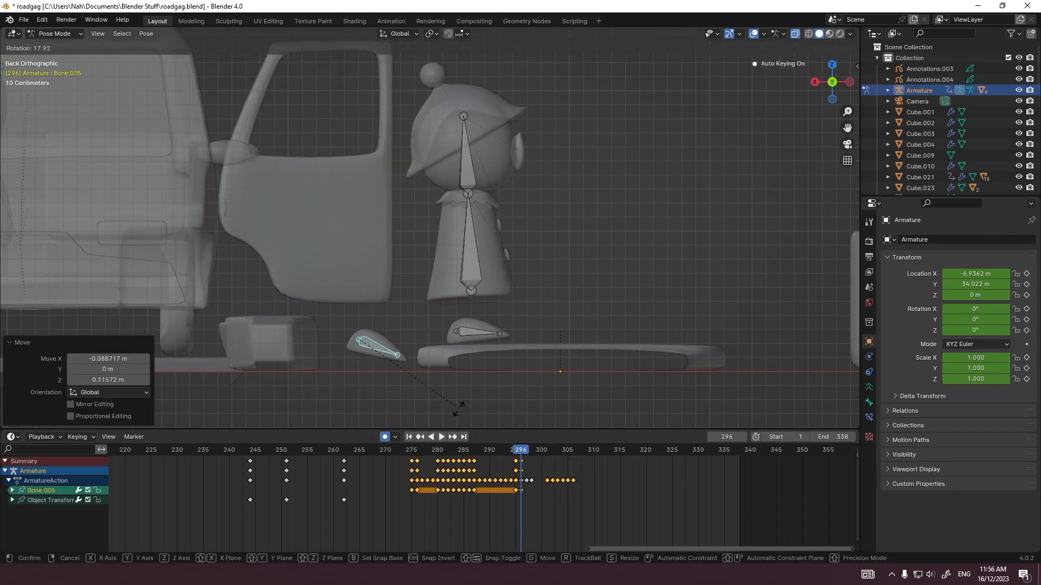
{"action": "left_click", "coordinate": [458, 408]}
{"action": "key", "text": "Right"}
{"action": "key", "text": "g"}
{"action": "left_click", "coordinate": [480, 396]}
{"action": "key", "text": "Right"}
{"action": "key", "text": "g"}
Step: Position and turn the trailing foot bone from above at frames 300 and 301, and return to frame 299 in back view
{"action": "key", "text": "Right"}
{"action": "key", "text": "g"}
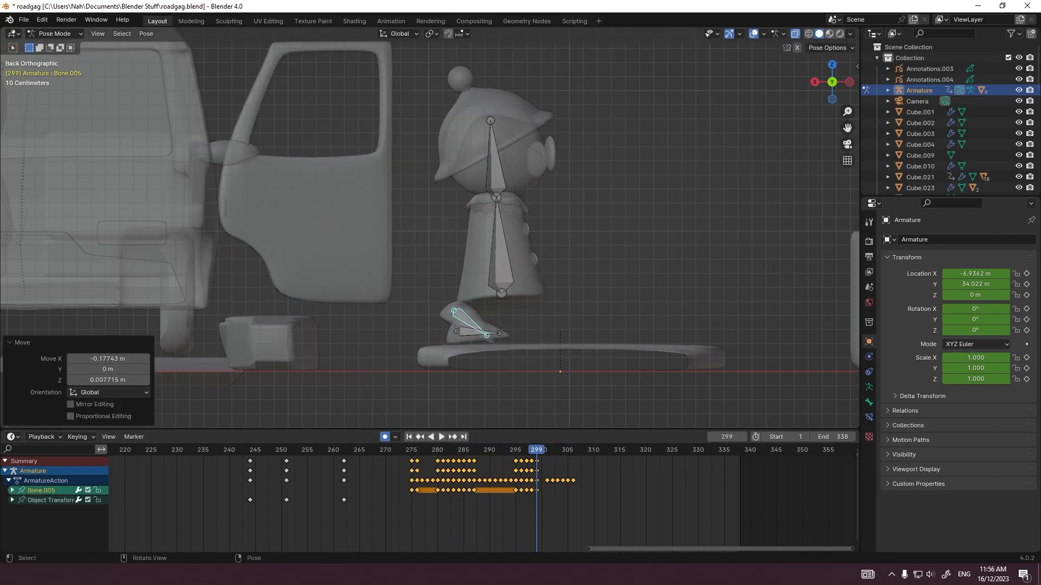
{"action": "key", "text": "r"}
{"action": "key", "text": "r"}
{"action": "left_click", "coordinate": [480, 353]}
{"action": "middle_click_drag", "start_coordinate": [481, 352], "coordinate": [504, 391]}
{"action": "key", "text": "KP_7"}
{"action": "key", "text": "Right"}
{"action": "middle_click_drag", "start_coordinate": [450, 190], "coordinate": [491, 218], "text": "shift"}
{"action": "key", "text": "g"}
{"action": "left_click", "coordinate": [456, 264]}
{"action": "key", "text": "Right"}
{"action": "key", "text": "r"}
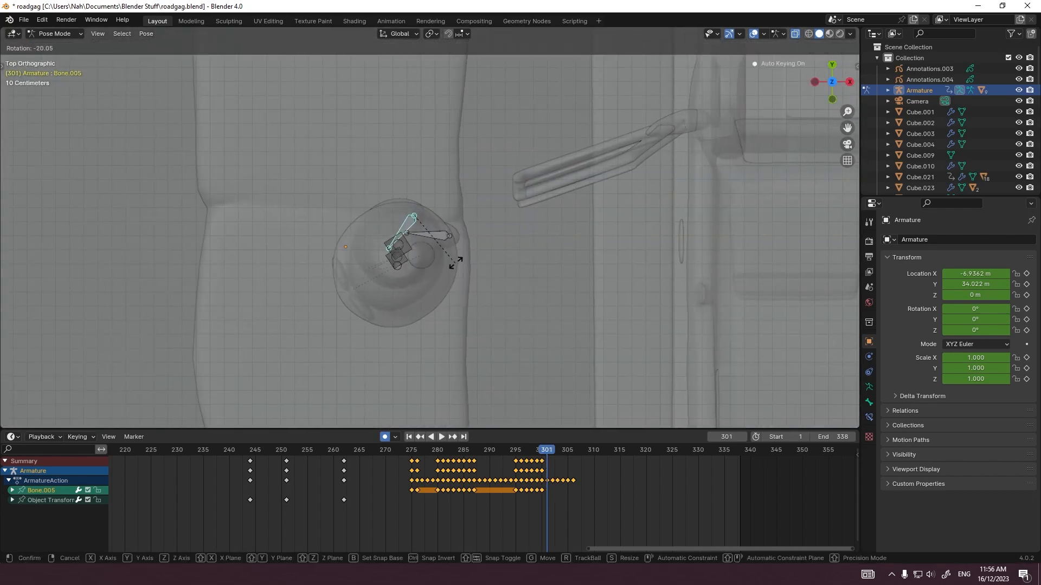
{"action": "left_click", "coordinate": [456, 263]}
{"action": "key", "text": "ctrl+KP_1"}
{"action": "key", "text": "Left"}
{"action": "key", "text": "Left"}
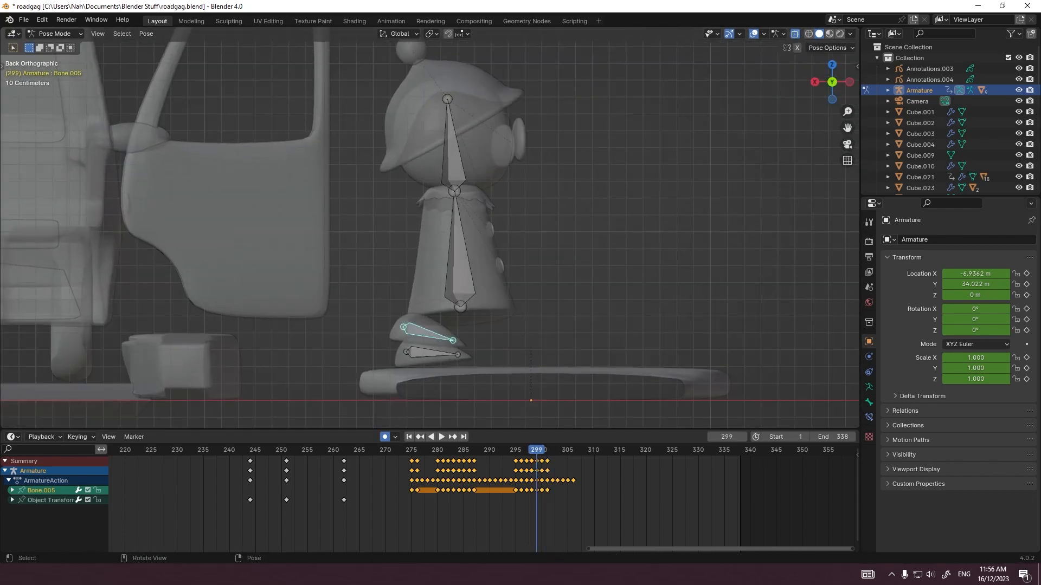
Step: Rotate and move the raised foot bone down onto the curb, keying it at frames 301 and 302
{"action": "key", "text": "Right"}
{"action": "key", "text": "Right"}
{"action": "key", "text": "r"}
{"action": "left_click", "coordinate": [532, 388]}
{"action": "key", "text": "g"}
{"action": "left_click", "coordinate": [534, 387]}
{"action": "key", "text": "Right"}
{"action": "key", "text": "r"}
{"action": "left_click", "coordinate": [534, 389]}
{"action": "key", "text": "g"}
{"action": "left_click", "coordinate": [536, 390]}
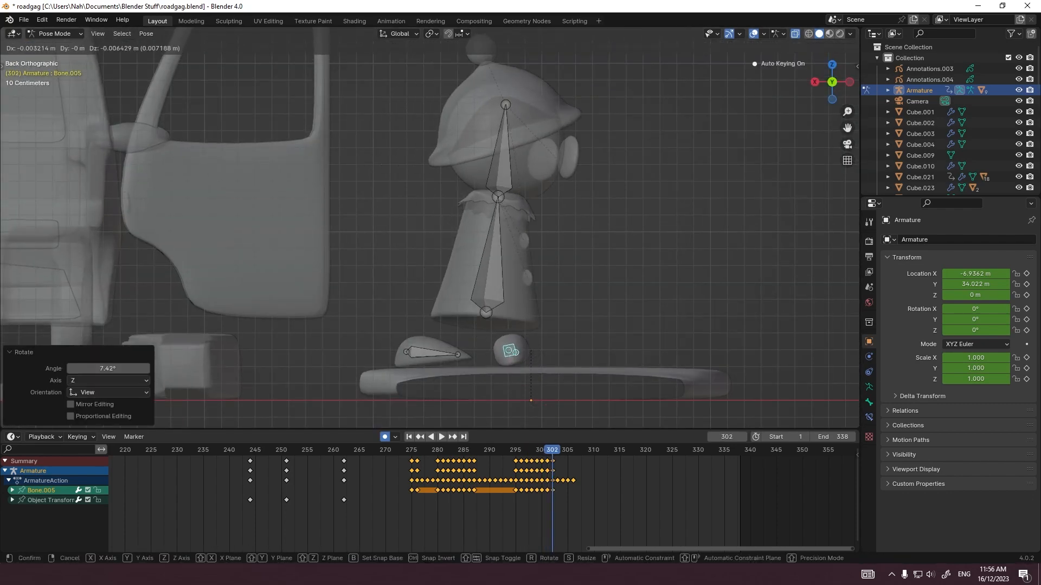
{"action": "left_click", "coordinate": [534, 388]}
Step: Key the other foot bone at frame 302, and lift, move and tilt it toward the planted foot at frames 303 and 304
{"action": "left_click", "coordinate": [434, 353]}
{"action": "key", "text": "g"}
{"action": "left_click", "coordinate": [434, 353]}
{"action": "key", "text": "Right"}
{"action": "key", "text": "g"}
{"action": "left_click", "coordinate": [459, 358]}
{"action": "key", "text": "r"}
{"action": "key", "text": "r"}
{"action": "left_click", "coordinate": [486, 379]}
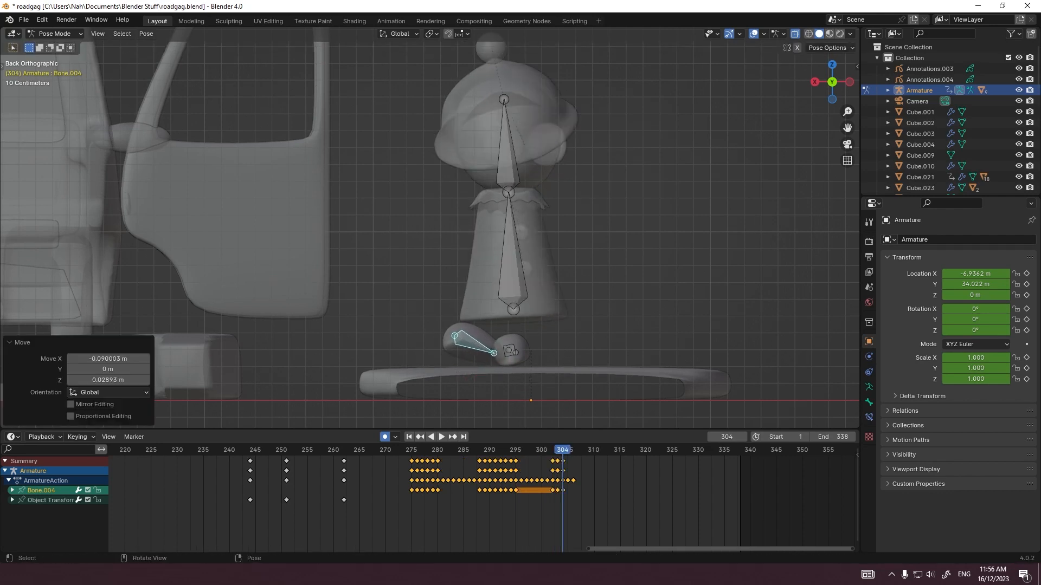
{"action": "key", "text": "r"}
{"action": "key", "text": "r"}
{"action": "left_click", "coordinate": [486, 382]}
{"action": "key", "text": "g"}
{"action": "left_click", "coordinate": [488, 383]}
Step: Turn the lifted foot bone forward and set it down beside the other foot at frame 305
{"action": "key", "text": "Right"}
{"action": "key", "text": "r"}
{"action": "key", "text": "r"}
{"action": "left_click", "coordinate": [548, 398]}
{"action": "key", "text": "g"}
Step: Key the first foot bone at frame 305 and shift it sideways, away from the other foot, over frames 306 and 307
{"action": "left_click", "coordinate": [511, 352]}
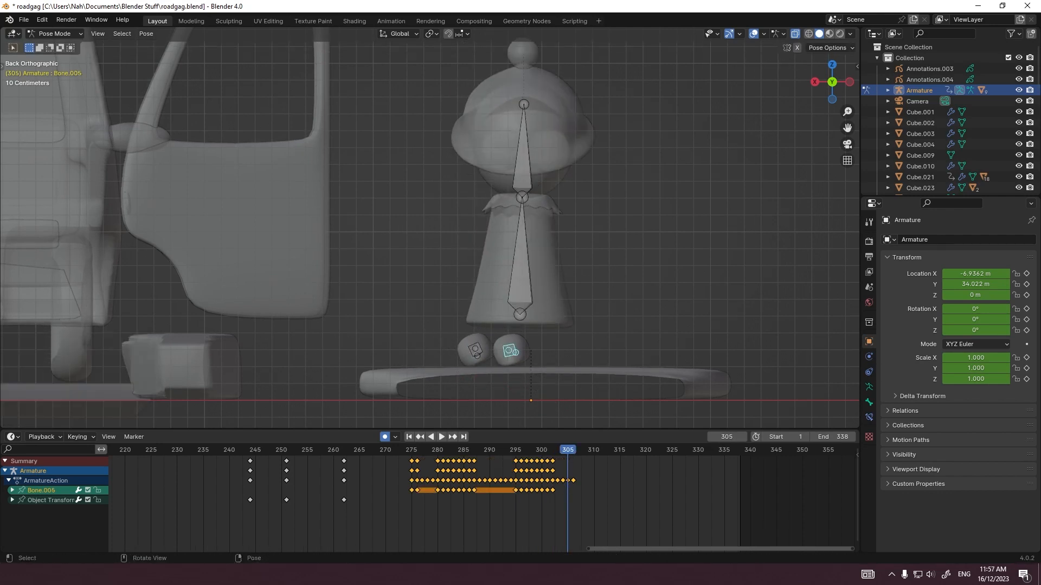
{"action": "key", "text": "Right"}
{"action": "key", "text": "Left"}
{"action": "key", "text": "g"}
{"action": "left_click", "coordinate": [511, 351]}
{"action": "key", "text": "Right"}
{"action": "key", "text": "g"}
{"action": "left_click", "coordinate": [531, 352]}
{"action": "key", "text": "Right"}
{"action": "key", "text": "g"}
{"action": "left_click", "coordinate": [541, 345]}
{"action": "left_click", "coordinate": [475, 351], "text": "shift"}
{"action": "key", "text": "r"}
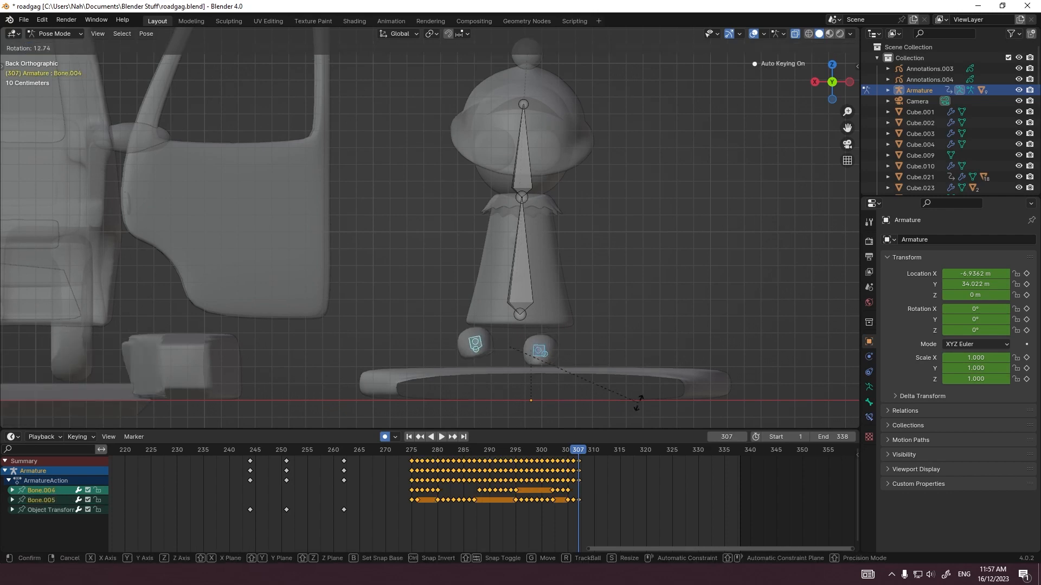
{"action": "right_click", "coordinate": [639, 403]}
Step: Adjust the feet's spacing on the curb at frames 307 and 309, and replay the step onto the curb
{"action": "mouse_move", "coordinate": [579, 450]}
{"action": "left_mouse_down"}
{"action": "mouse_move", "coordinate": [531, 450]}
{"action": "mouse_move", "coordinate": [579, 450]}
{"action": "left_mouse_up"}
{"action": "left_click", "coordinate": [544, 349]}
{"action": "key", "text": "g"}
{"action": "left_click", "coordinate": [530, 347]}
{"action": "left_click_drag", "start_coordinate": [466, 449], "coordinate": [589, 450]}
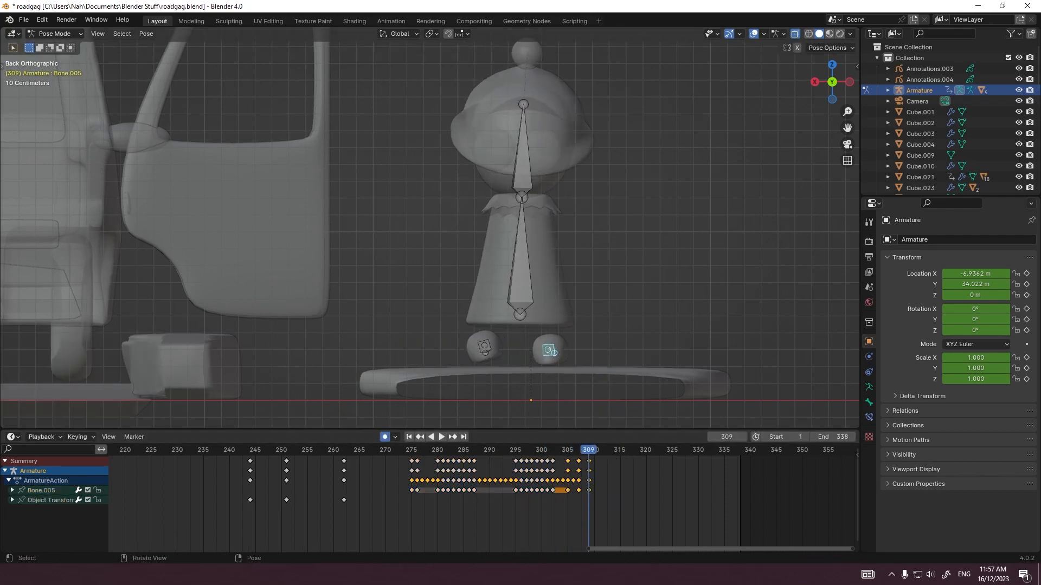
{"action": "left_click", "coordinate": [520, 261]}
{"action": "left_click", "coordinate": [415, 450]}
{"action": "key", "text": "space"}
{"action": "key", "text": "space"}
Step: Select all the armature's bones and examine the walk and object transform keyframes around frames 0 to 4
{"action": "key", "text": "a"}
{"action": "scroll", "coordinate": [480, 504], "scroll_direction": "down", "scroll_amount": 11}
{"action": "middle_click_drag", "start_coordinate": [347, 504], "coordinate": [846, 505]}
{"action": "scroll", "coordinate": [355, 504], "scroll_direction": "up", "scroll_amount": 9}
{"action": "left_click", "coordinate": [354, 450]}
{"action": "left_click_drag", "start_coordinate": [354, 450], "coordinate": [349, 450]}
{"action": "left_click", "coordinate": [353, 462]}
{"action": "scroll", "coordinate": [350, 477], "scroll_direction": "down", "scroll_amount": 4}
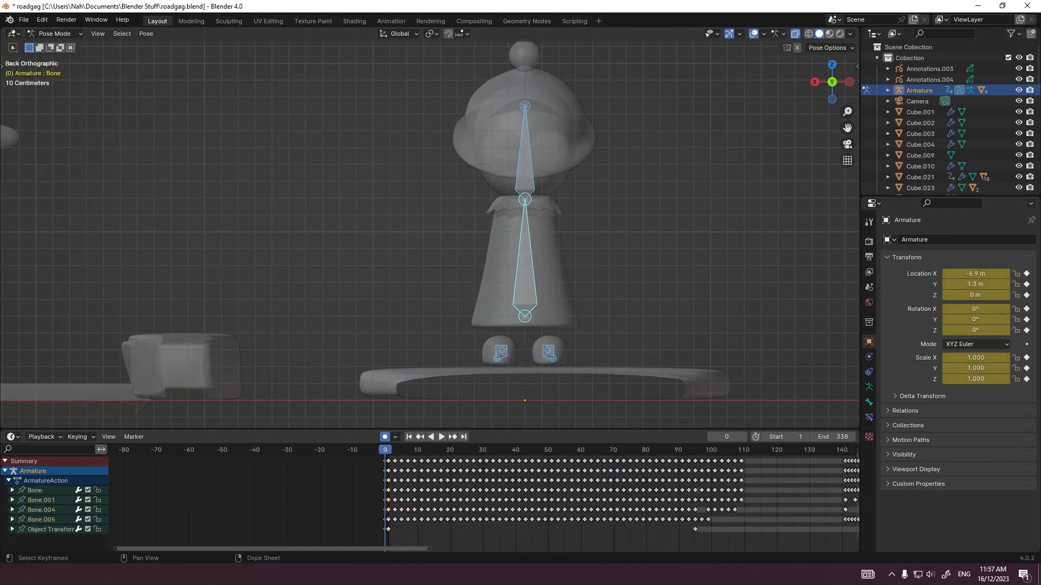
{"action": "left_click", "coordinate": [12, 530]}
{"action": "mouse_move", "coordinate": [393, 520]}
{"action": "middle_mouse_down"}
{"action": "mouse_move", "coordinate": [385, 493]}
{"action": "mouse_move", "coordinate": [392, 520]}
{"action": "middle_mouse_up"}
{"action": "scroll", "coordinate": [386, 521], "scroll_direction": "up", "scroll_amount": 8}
{"action": "left_click", "coordinate": [385, 539]}
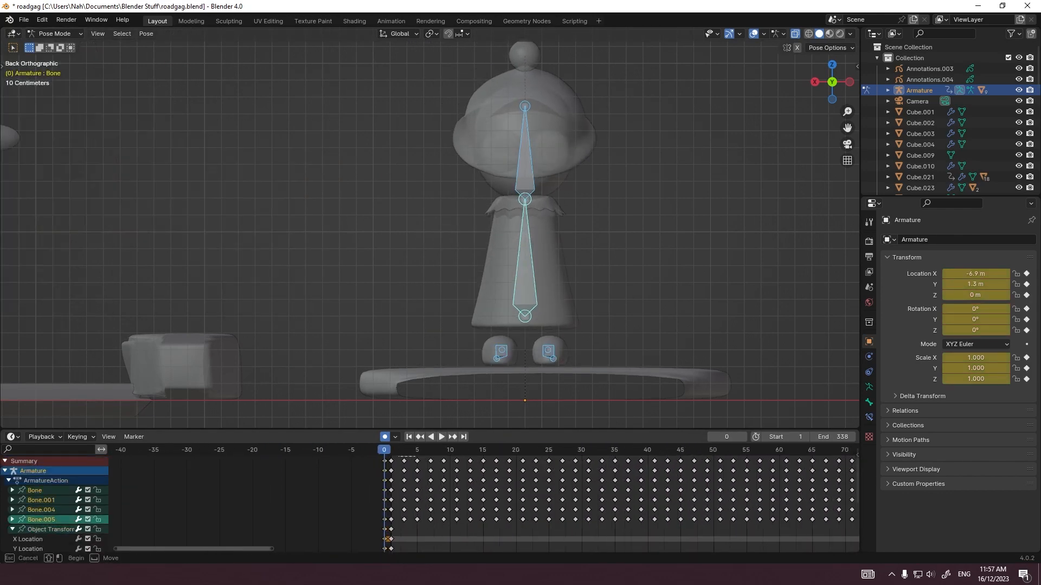
{"action": "left_click", "coordinate": [411, 450]}
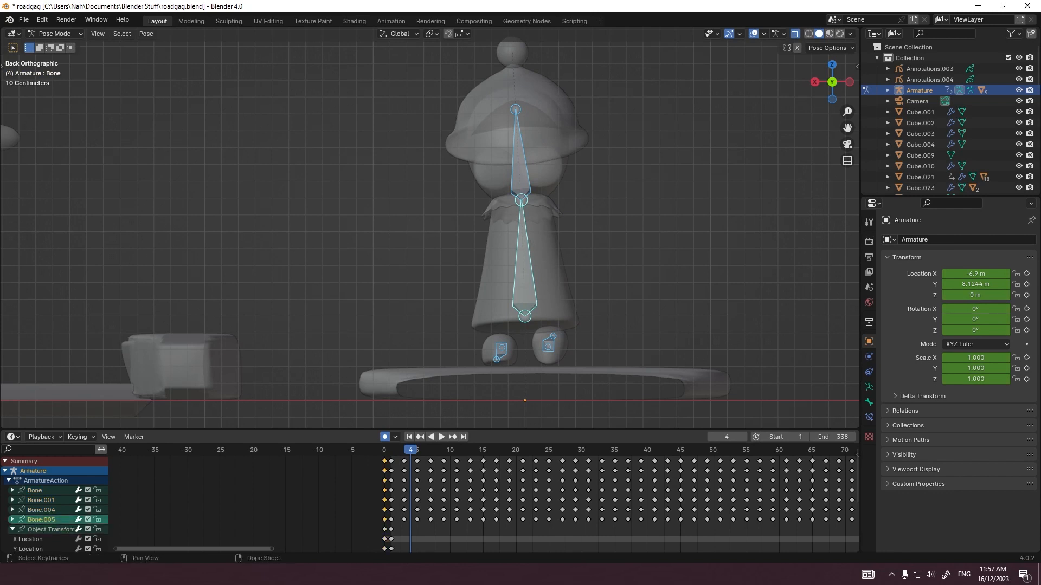
Step: Replay the figure stepping out of the car in back view and again in Object Mode through the camera
{"action": "middle_click_drag", "start_coordinate": [759, 504], "coordinate": [162, 505]}
{"action": "left_click", "coordinate": [344, 450]}
{"action": "left_click", "coordinate": [244, 449]}
{"action": "key", "text": "space"}
{"action": "key", "text": "space"}
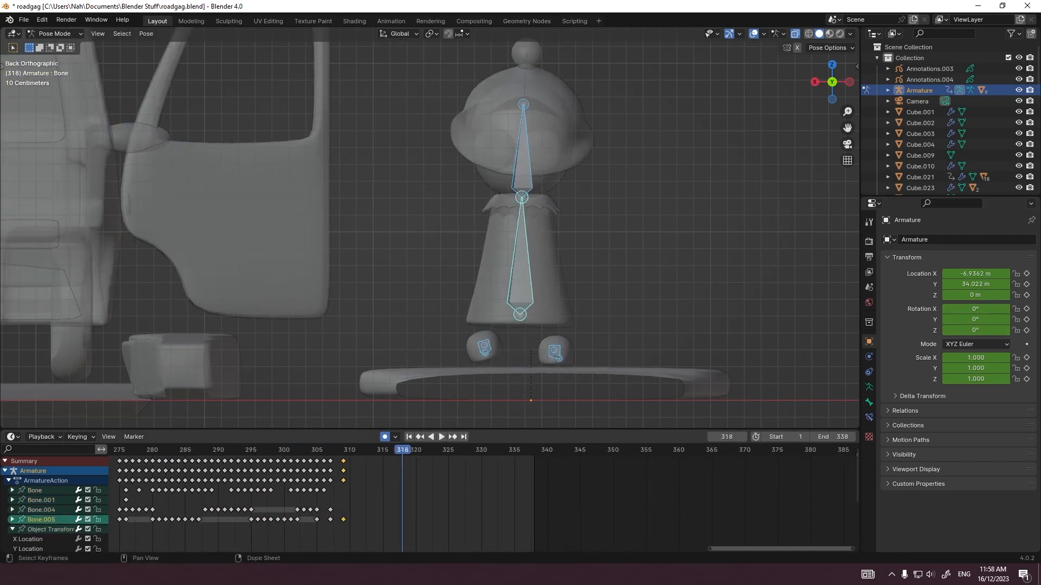
{"action": "left_click", "coordinate": [278, 450]}
{"action": "key", "text": "space"}
{"action": "left_click", "coordinate": [60, 46]}
{"action": "key", "text": "KP_0"}
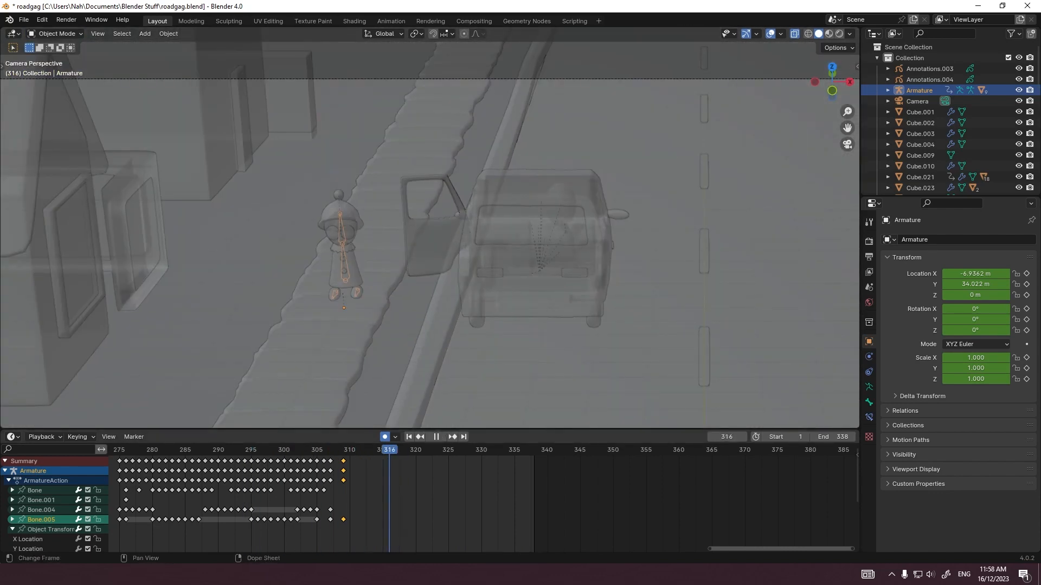
Step: In Pose Mode, copy all bones' walk keyframes from frames 1 to 95 to frame 316 and extend the end frame to 802
{"action": "left_click", "coordinate": [58, 70]}
{"action": "scroll", "coordinate": [487, 504], "scroll_direction": "down", "scroll_amount": 10}
{"action": "middle_click_drag", "start_coordinate": [325, 504], "coordinate": [624, 504]}
{"action": "middle_click_drag", "start_coordinate": [163, 505], "coordinate": [497, 503]}
{"action": "scroll", "coordinate": [497, 503], "scroll_direction": "up", "scroll_amount": 6}
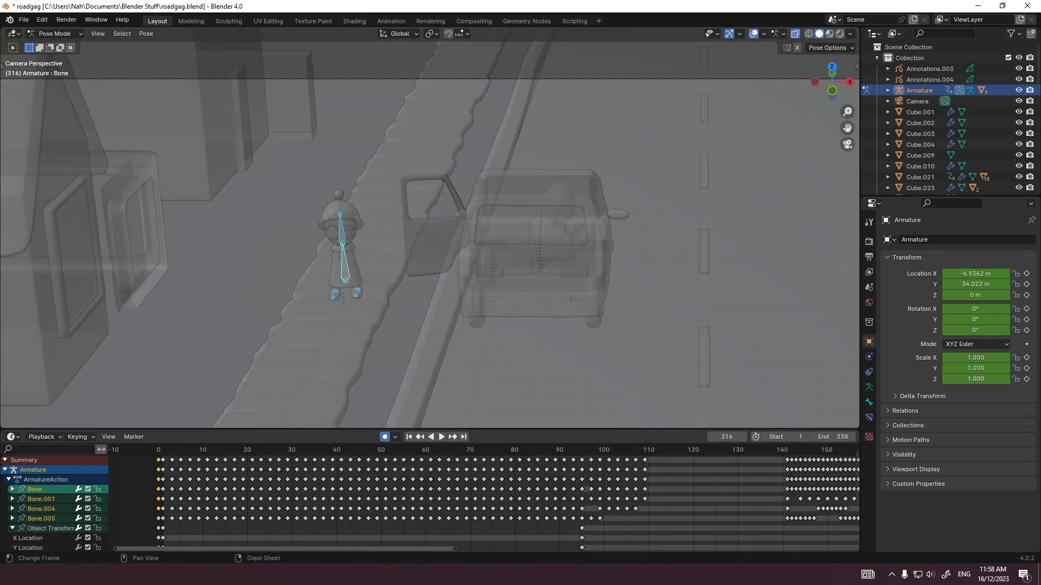
{"action": "left_click_drag", "start_coordinate": [163, 519], "coordinate": [599, 487]}
{"action": "middle_click_drag", "start_coordinate": [808, 496], "coordinate": [122, 488]}
{"action": "middle_click_drag", "start_coordinate": [845, 452], "coordinate": [477, 452]}
{"action": "scroll", "coordinate": [477, 452], "scroll_direction": "up", "scroll_amount": 10}
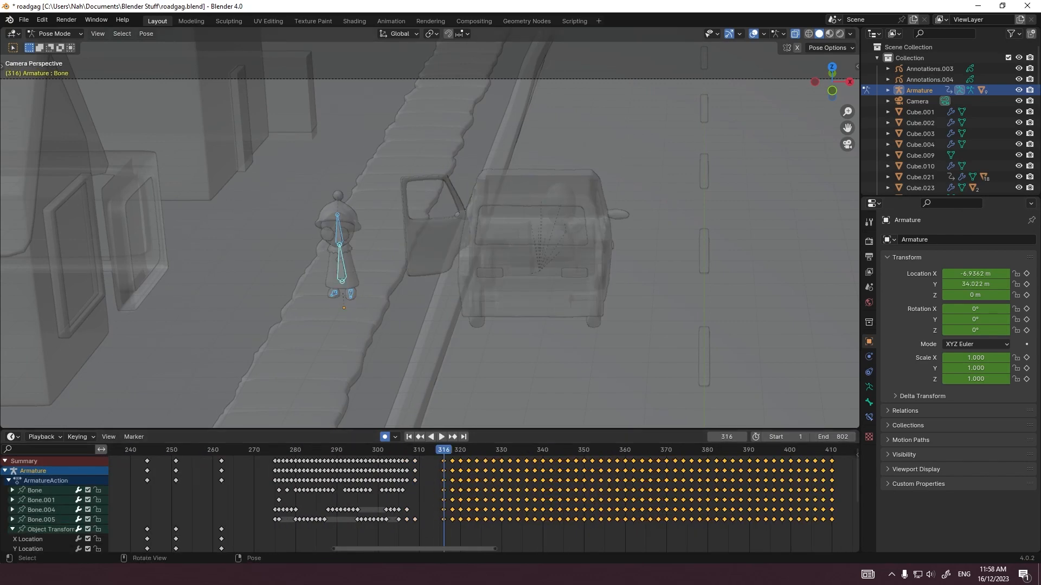
Step: Copy the armature's object transform keyframe from the start of the timeline to frame 410 and set the end frame to 409
{"action": "scroll", "coordinate": [484, 504], "scroll_direction": "down", "scroll_amount": 7}
{"action": "middle_click_drag", "start_coordinate": [380, 505], "coordinate": [711, 504]}
{"action": "scroll", "coordinate": [484, 504], "scroll_direction": "down", "scroll_amount": 12}
{"action": "left_click", "coordinate": [320, 529]}
{"action": "middle_click_drag", "start_coordinate": [336, 510], "coordinate": [508, 510]}
{"action": "scroll", "coordinate": [508, 509], "scroll_direction": "up", "scroll_amount": 20}
{"action": "scroll", "coordinate": [507, 510], "scroll_direction": "down", "scroll_amount": 15}
{"action": "middle_click_drag", "start_coordinate": [803, 504], "coordinate": [185, 504]}
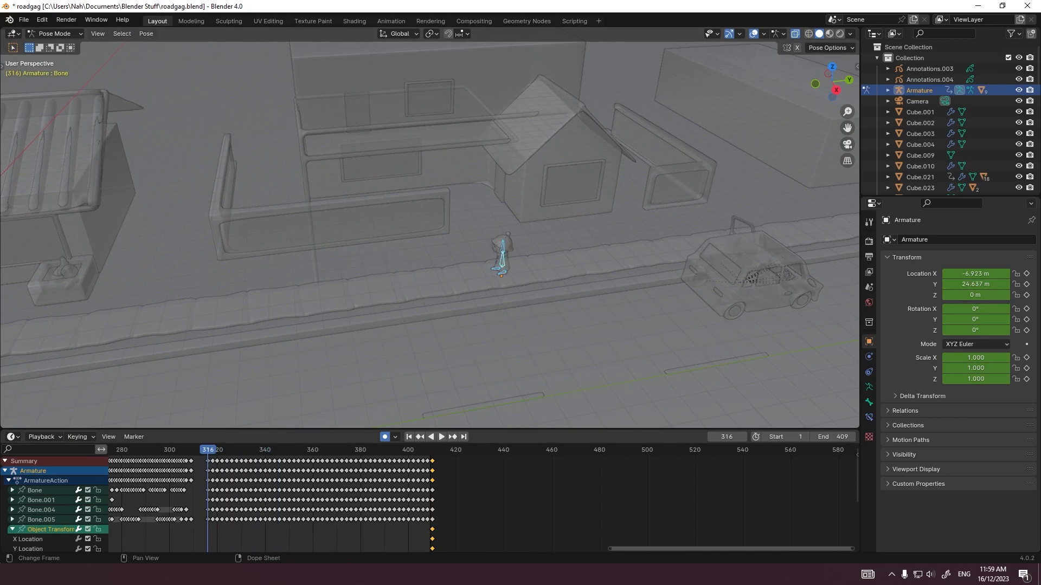
Step: Hold the armature's object transform from frame 262 by duplicating its keyframe at 316, and extend the end frame to 745
{"action": "middle_click_drag", "start_coordinate": [303, 504], "coordinate": [700, 504]}
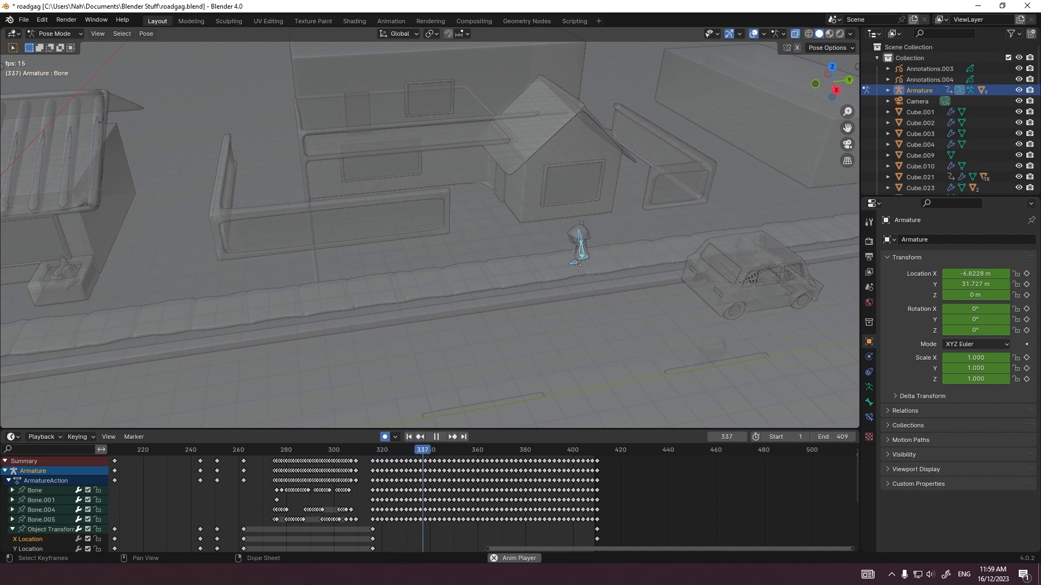
{"action": "middle_click_drag", "start_coordinate": [484, 504], "coordinate": [448, 504]}
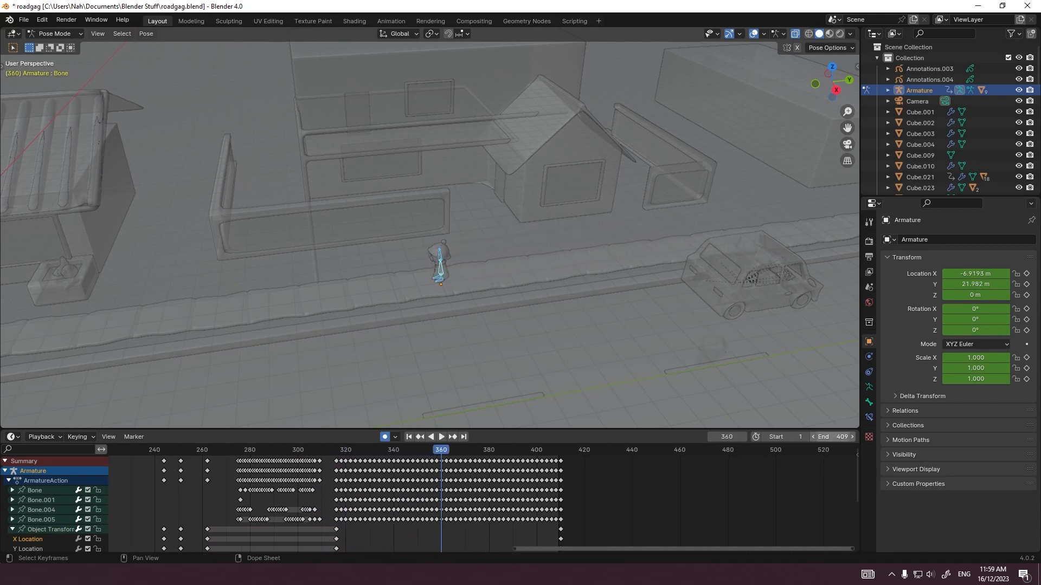
{"action": "left_click_drag", "start_coordinate": [832, 437], "coordinate": [846, 437]}
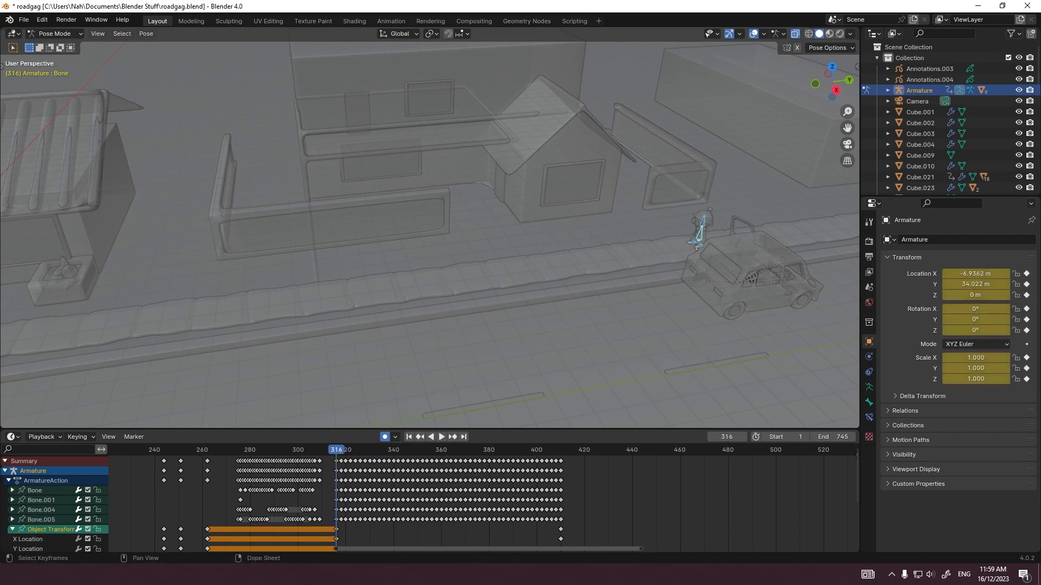
Step: Scale the last object transform keyframe by 2 twice about frame 316, to frame 692, and check the walk in side view
{"action": "key", "text": "s"}
{"action": "key", "text": "2"}
{"action": "key", "text": "Return"}
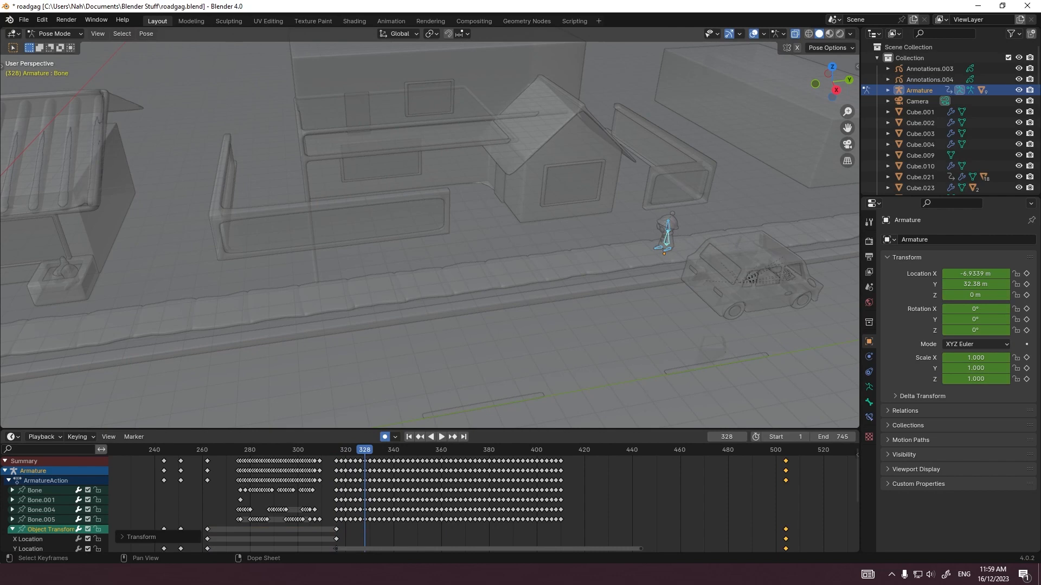
{"action": "key", "text": "space"}
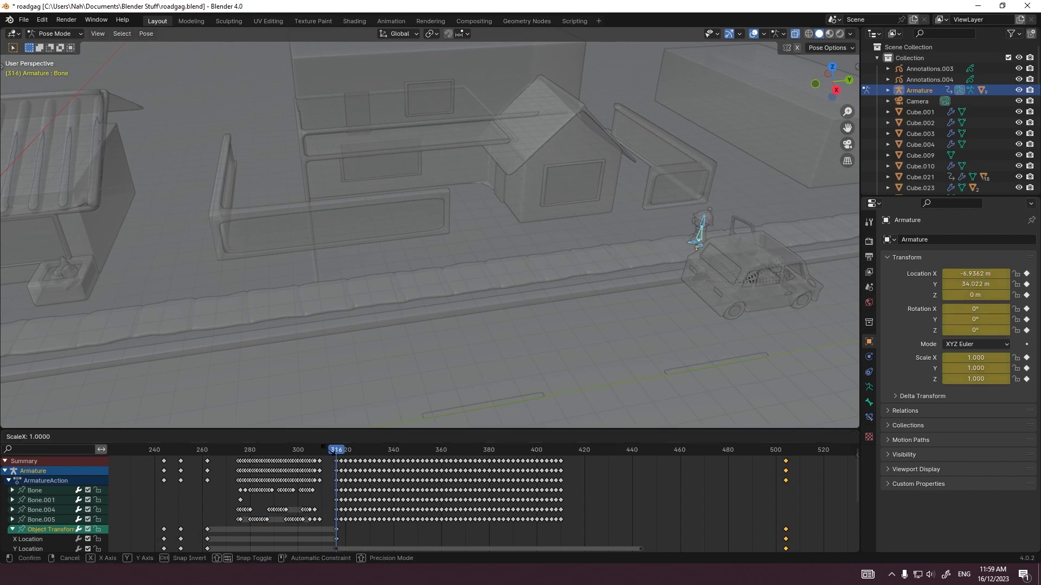
{"action": "key", "text": "KP_3"}
{"action": "key", "text": "space"}
Step: Copy all bones' repeating walk keyframes up to frame 410 and paste them directly behind the existing walk
{"action": "left_click_drag", "start_coordinate": [578, 531], "coordinate": [331, 516]}
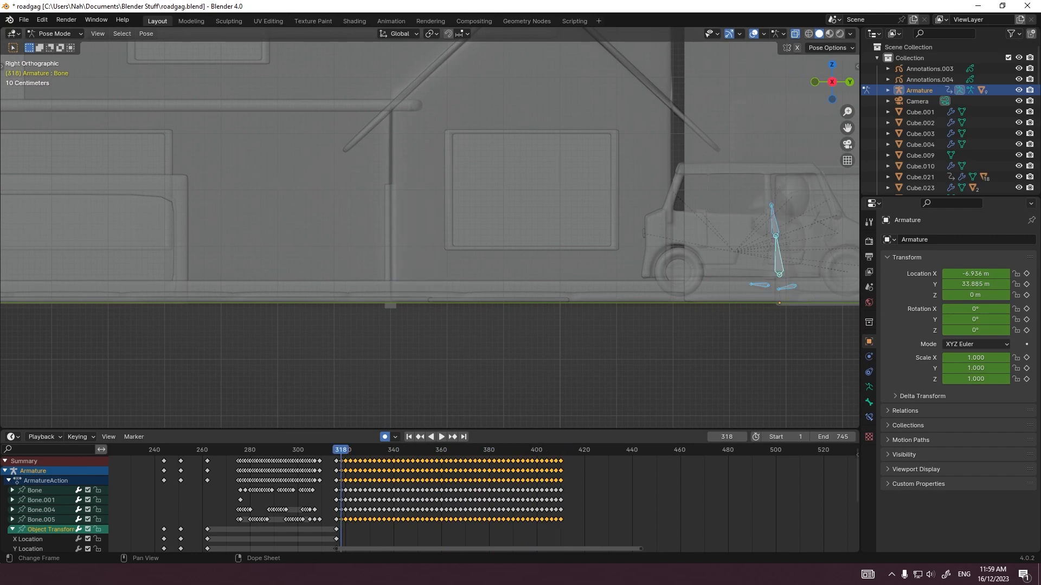
{"action": "key", "text": "space"}
{"action": "scroll", "coordinate": [484, 504], "scroll_direction": "up", "scroll_amount": 10}
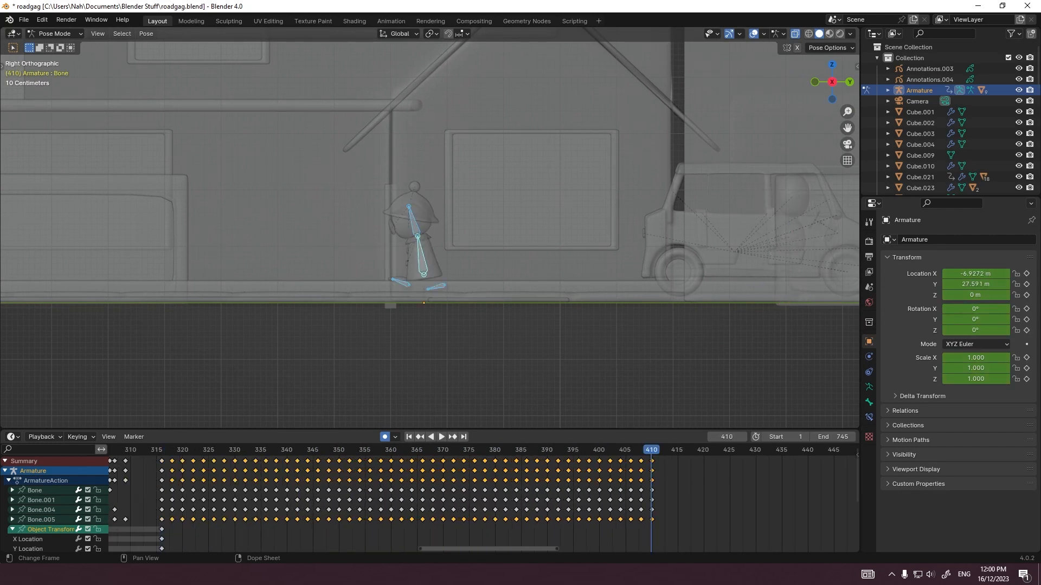
{"action": "left_click_drag", "start_coordinate": [693, 525], "coordinate": [180, 456]}
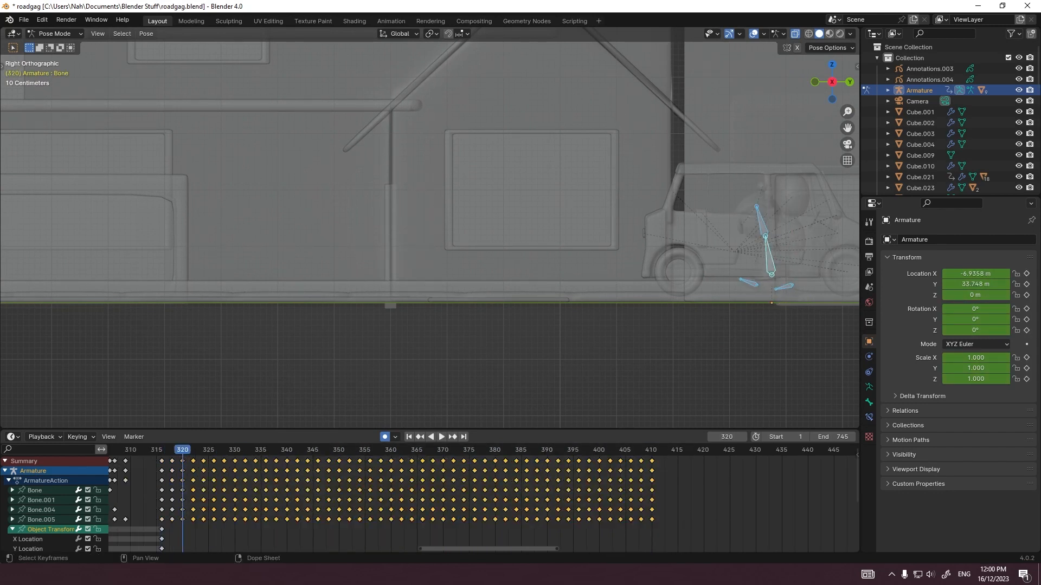
{"action": "key", "text": "ctrl+c"}
{"action": "left_click", "coordinate": [645, 449]}
{"action": "middle_click_drag", "start_coordinate": [645, 453], "coordinate": [562, 456]}
{"action": "left_click", "coordinate": [568, 450]}
{"action": "middle_click_drag", "start_coordinate": [662, 472], "coordinate": [114, 477]}
{"action": "key", "text": "ctrl+v"}
Step: Keep pasting the copied walk keyframes end to end until the walk runs past frame 692
{"action": "middle_click_drag", "start_coordinate": [490, 472], "coordinate": [130, 472]}
{"action": "key", "text": "ctrl+v"}
{"action": "middle_click_drag", "start_coordinate": [599, 471], "coordinate": [523, 472]}
{"action": "left_click_drag", "start_coordinate": [561, 450], "coordinate": [521, 450]}
{"action": "middle_click_drag", "start_coordinate": [521, 466], "coordinate": [130, 466]}
{"action": "key", "text": "ctrl+v"}
Step: Go to the last object transform keyframe at frame 692 and set the end frame to 691
{"action": "left_click_drag", "start_coordinate": [743, 529], "coordinate": [669, 482]}
{"action": "left_click", "coordinate": [661, 450]}
{"action": "middle_click_drag", "start_coordinate": [179, 233], "coordinate": [775, 269], "text": "shift"}
{"action": "scroll", "coordinate": [596, 260], "scroll_direction": "up", "scroll_amount": 2}
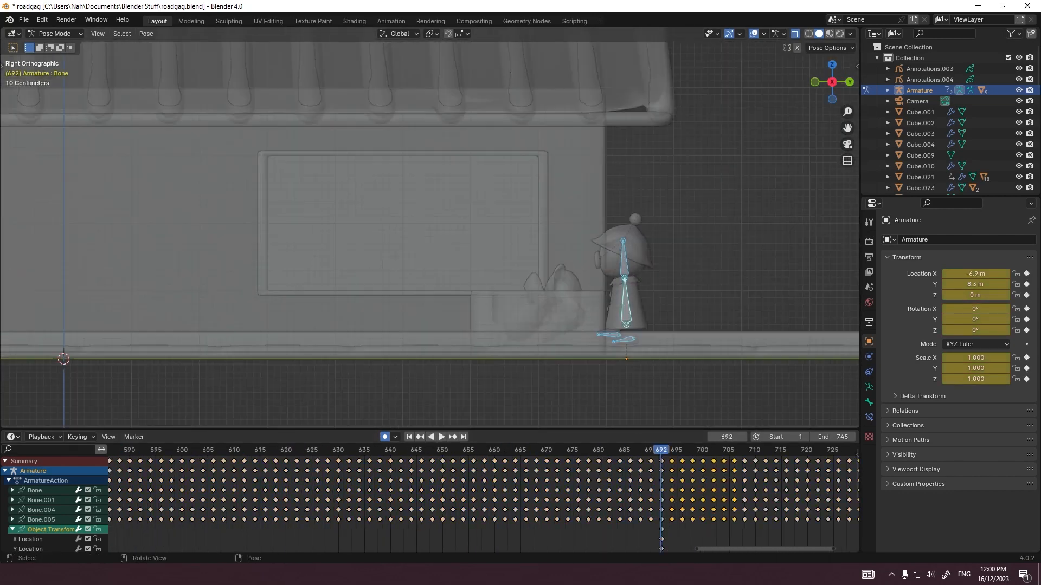
{"action": "left_click_drag", "start_coordinate": [842, 436], "coordinate": [813, 437]}
Step: Replay the loop from the last frames into frame 1 in side view and save the file
{"action": "key", "text": "Home"}
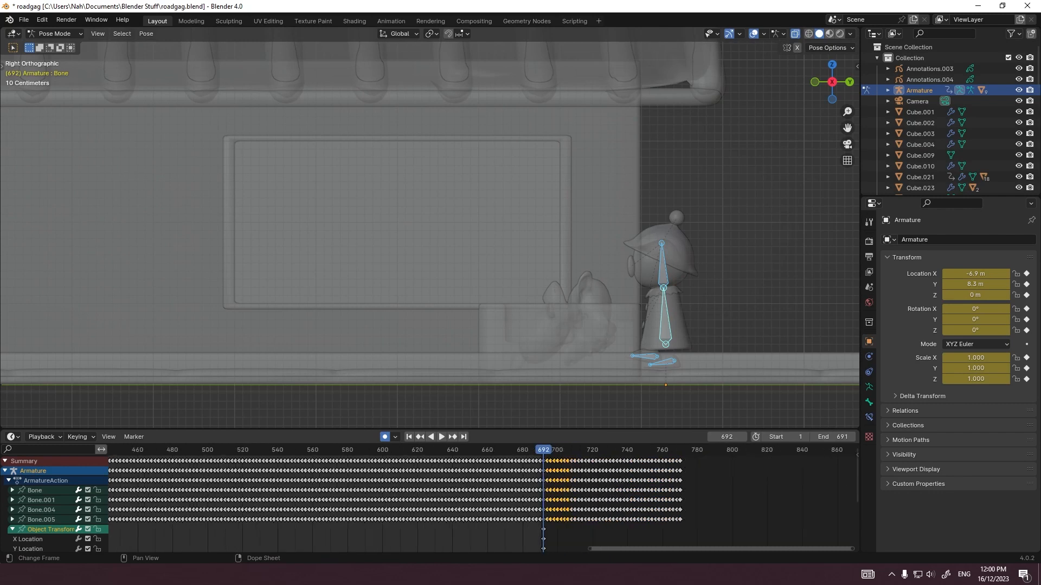
{"action": "scroll", "coordinate": [484, 499], "scroll_direction": "up", "scroll_amount": 3}
{"action": "middle_click_drag", "start_coordinate": [749, 488], "coordinate": [511, 488]}
{"action": "left_click", "coordinate": [595, 450]}
{"action": "key", "text": "space"}
{"action": "middle_click_drag", "start_coordinate": [651, 244], "coordinate": [435, 244], "text": "shift"}
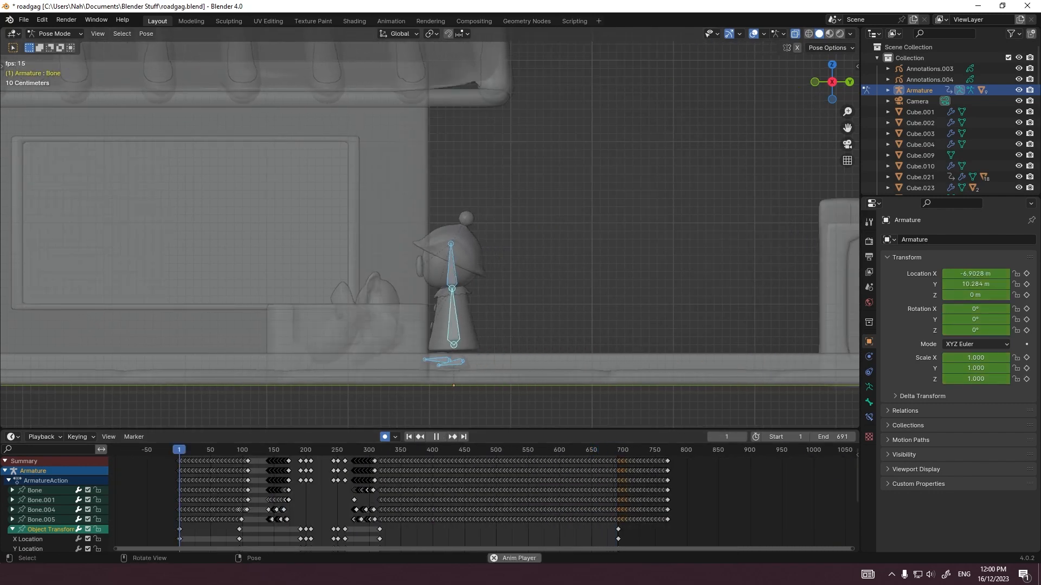
{"action": "scroll", "coordinate": [433, 233], "scroll_direction": "down", "scroll_amount": 3}
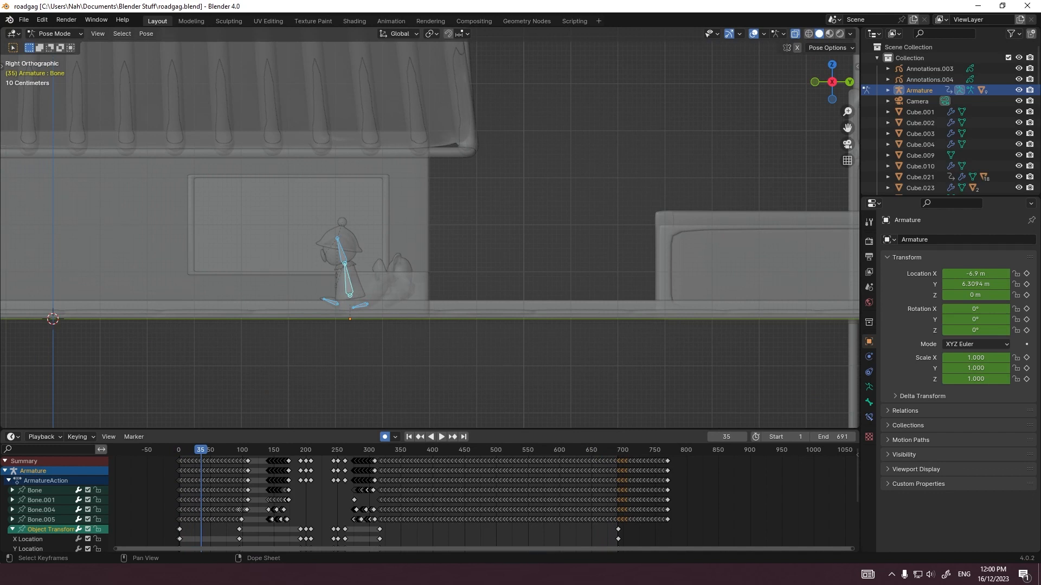
Step: Set the current frame to 1 and play the start of the walk close up in side view
{"action": "key", "text": "Return"}
{"action": "scroll", "coordinate": [405, 266], "scroll_direction": "up", "scroll_amount": 6}
{"action": "double_click", "coordinate": [727, 437]}
{"action": "type", "text": "1"}
{"action": "key", "text": "Return"}
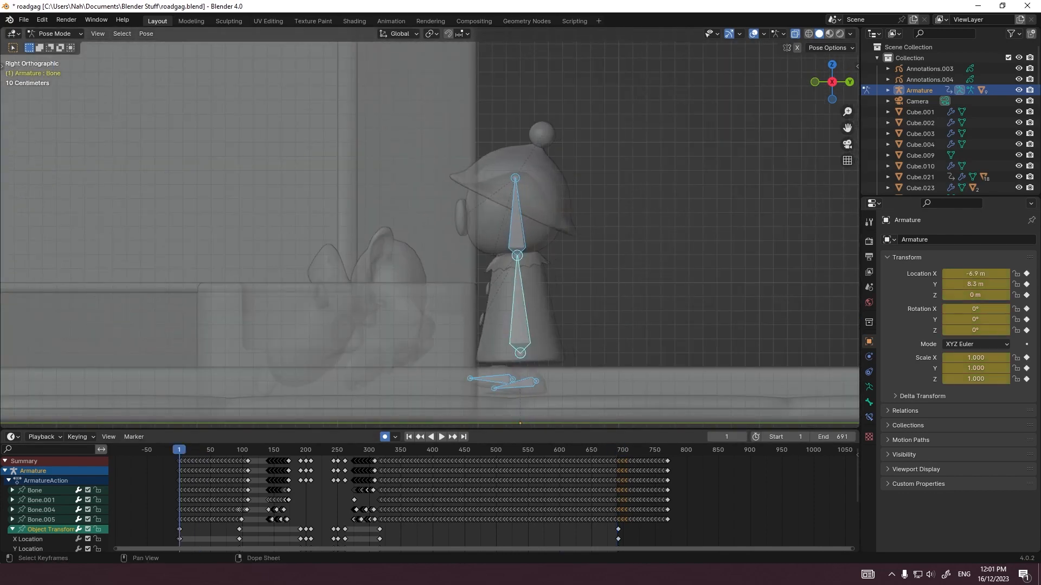
{"action": "key", "text": "space"}
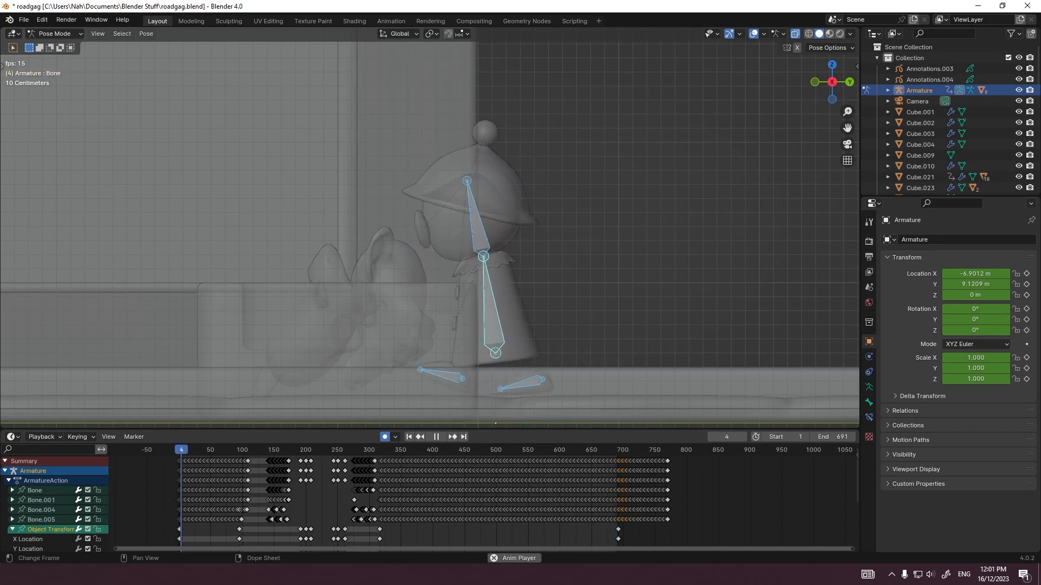
Step: Replay the loop's transition into frame 1 from an angled close-up view of the figure and save the file
{"action": "left_click", "coordinate": [609, 450]}
{"action": "middle_click_drag", "start_coordinate": [487, 271], "coordinate": [512, 161]}
{"action": "scroll", "coordinate": [534, 277], "scroll_direction": "down", "scroll_amount": 1}
{"action": "key", "text": "space"}
{"action": "left_click", "coordinate": [601, 450]}
{"action": "key", "text": "space"}
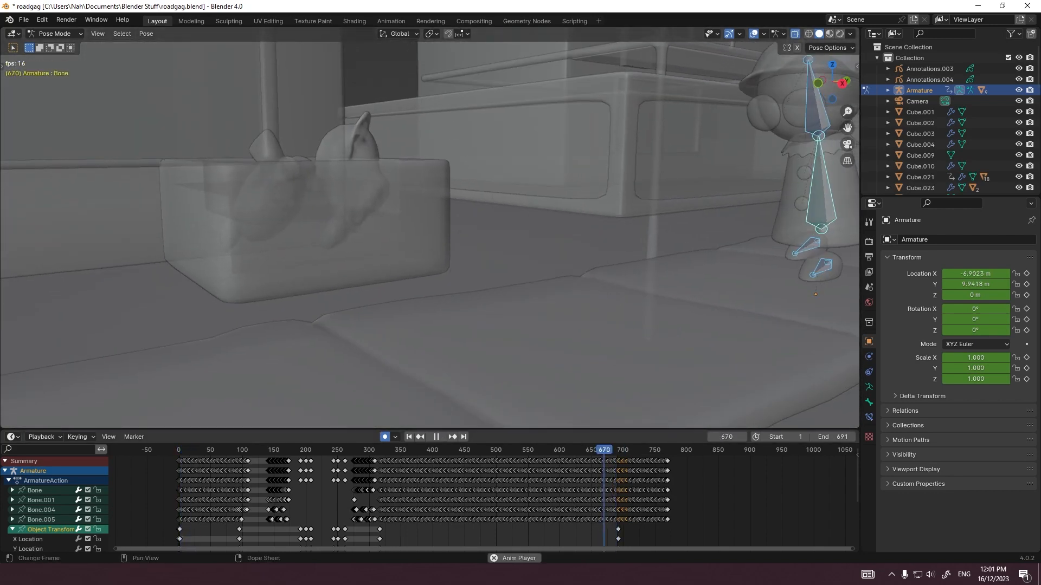
{"action": "middle_click_drag", "start_coordinate": [534, 271], "coordinate": [552, 275]}
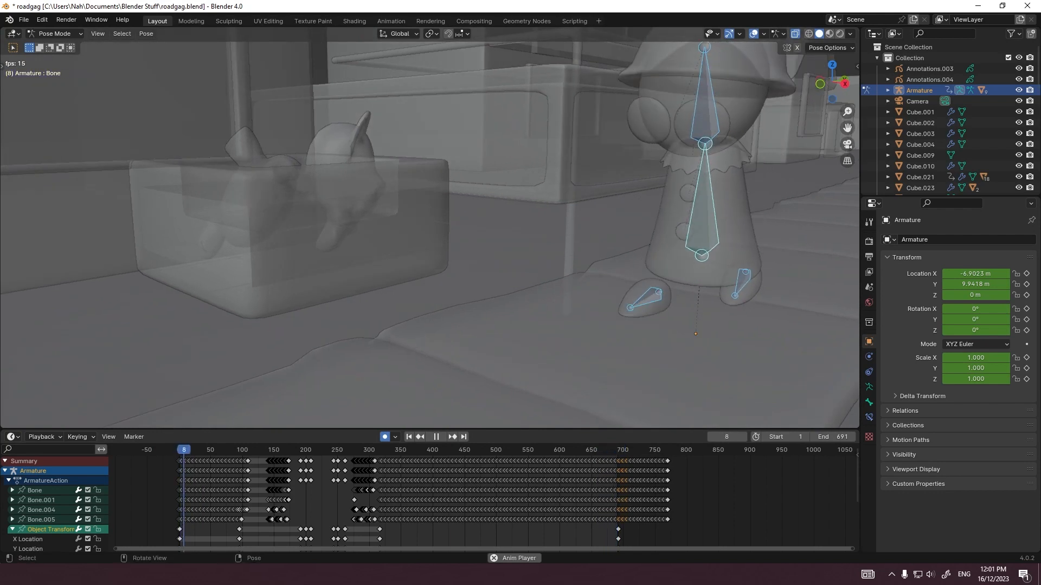
{"action": "key", "text": "space"}
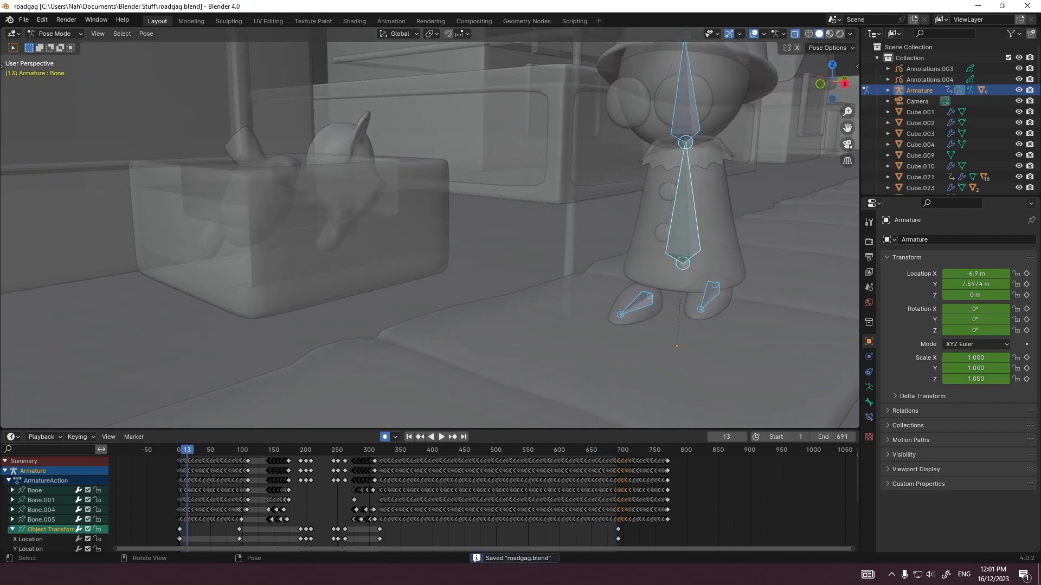
Step: Try an end frame of 692 and replay the loop's transition
{"action": "scroll", "coordinate": [484, 498], "scroll_direction": "up", "scroll_amount": 6}
{"action": "left_click", "coordinate": [852, 437]}
{"action": "left_click", "coordinate": [687, 450]}
{"action": "key", "text": "space"}
{"action": "left_click", "coordinate": [691, 450]}
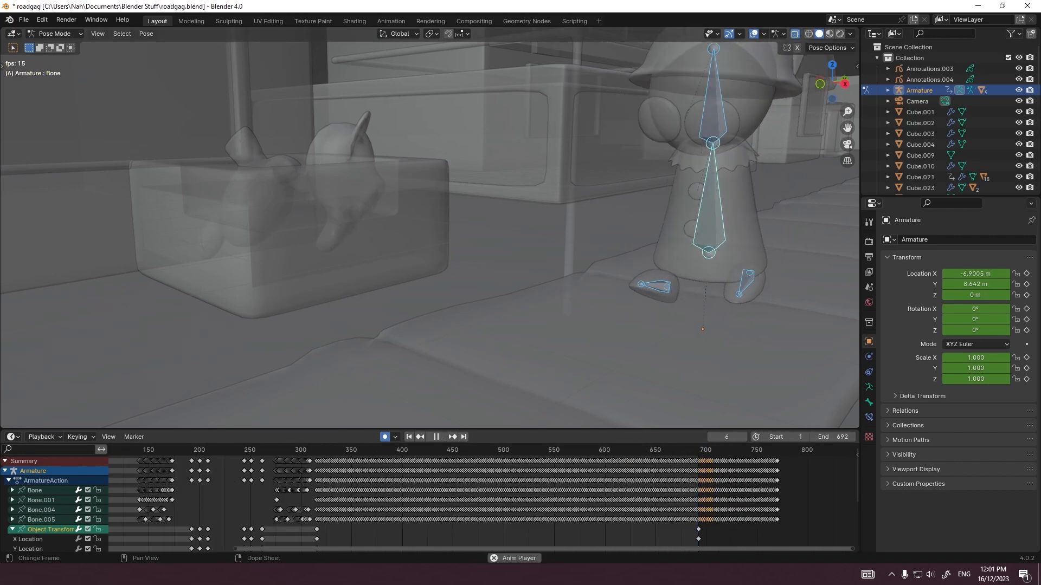
Step: Set the end frame to 709 and replay the loop's transition, viewing the figure from the side
{"action": "key", "text": "space"}
{"action": "middle_click_drag", "start_coordinate": [692, 466], "coordinate": [655, 466]}
{"action": "left_click_drag", "start_coordinate": [835, 437], "coordinate": [854, 437]}
{"action": "left_click", "coordinate": [653, 450]}
{"action": "key", "text": "space"}
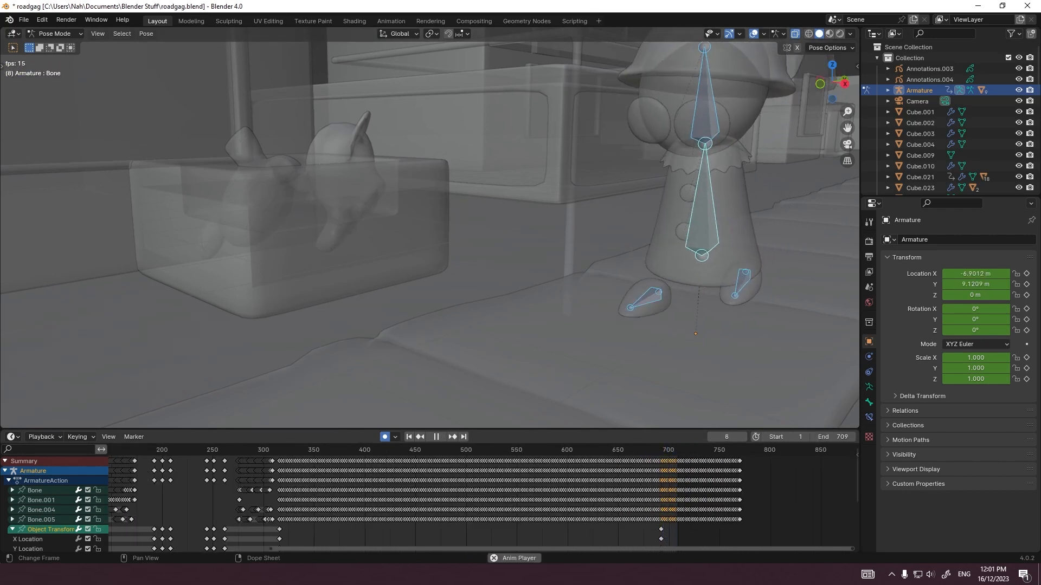
{"action": "left_click", "coordinate": [643, 450]}
{"action": "left_click", "coordinate": [649, 450]}
{"action": "middle_click_drag", "start_coordinate": [542, 244], "coordinate": [482, 244]}
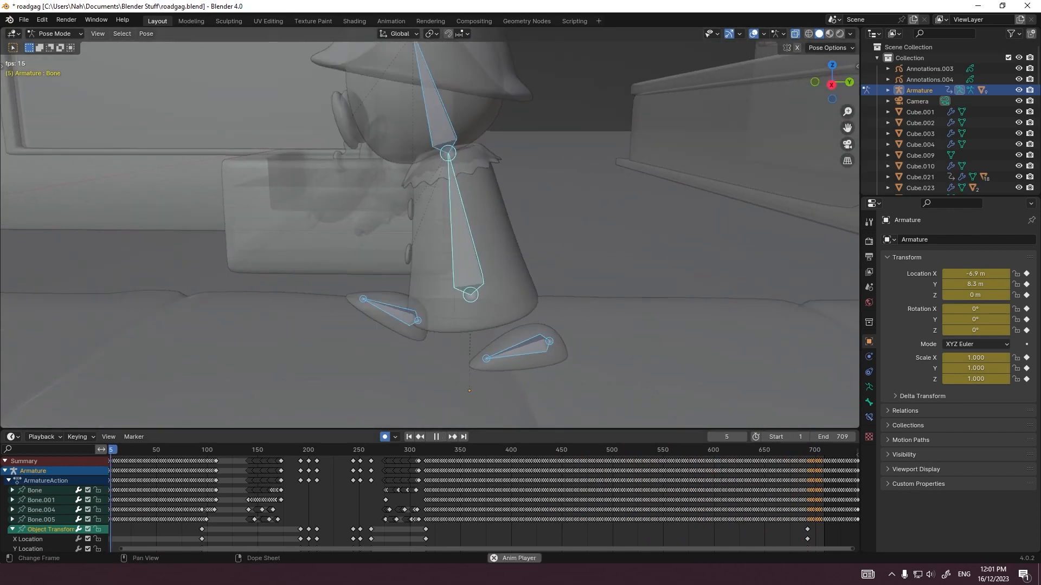
Step: Move the armature's last object-transform keyframe to about frame 674
{"action": "key", "text": "space"}
{"action": "left_click", "coordinate": [787, 450]}
{"action": "scroll", "coordinate": [787, 487], "scroll_direction": "up", "scroll_amount": 9}
{"action": "middle_click_drag", "start_coordinate": [787, 488], "coordinate": [514, 488]}
{"action": "scroll", "coordinate": [644, 488], "scroll_direction": "up", "scroll_amount": 9}
{"action": "left_click_drag", "start_coordinate": [469, 450], "coordinate": [387, 450]}
{"action": "left_click_drag", "start_coordinate": [467, 529], "coordinate": [386, 530]}
Step: Set the end frame to 673 and replay the loop's transition, viewing the figure from the side
{"action": "double_click", "coordinate": [834, 437]}
{"action": "type", "text": "673"}
{"action": "key", "text": "Return"}
{"action": "scroll", "coordinate": [466, 488], "scroll_direction": "down", "scroll_amount": 9}
Step: Save the file and divide 673 by 15 in Calculator to get the loop's length in seconds
{"action": "scroll", "coordinate": [488, 244], "scroll_direction": "down", "scroll_amount": 7}
{"action": "key", "text": "space"}
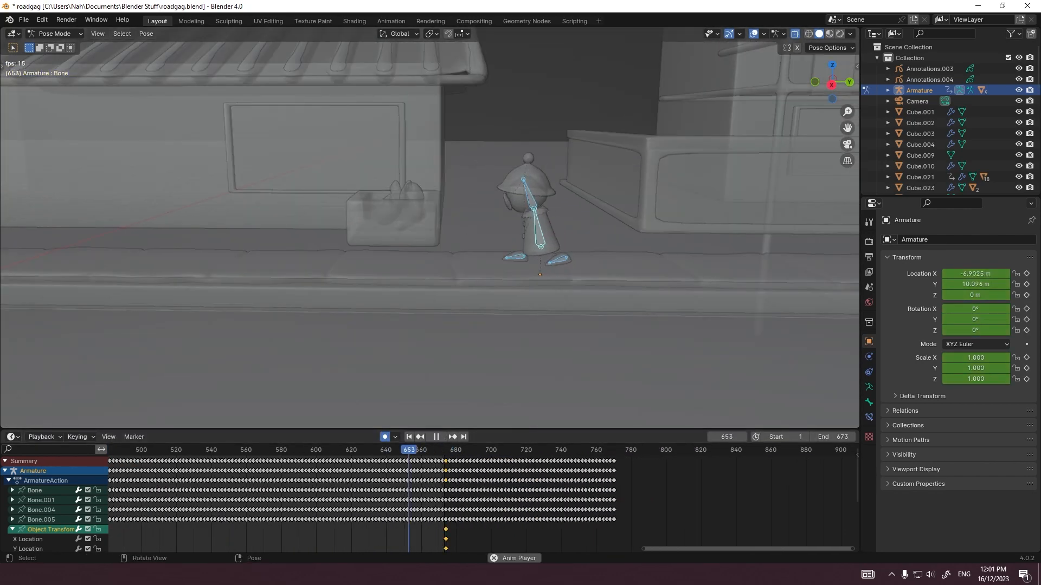
{"action": "middle_click_drag", "start_coordinate": [488, 243], "coordinate": [509, 247]}
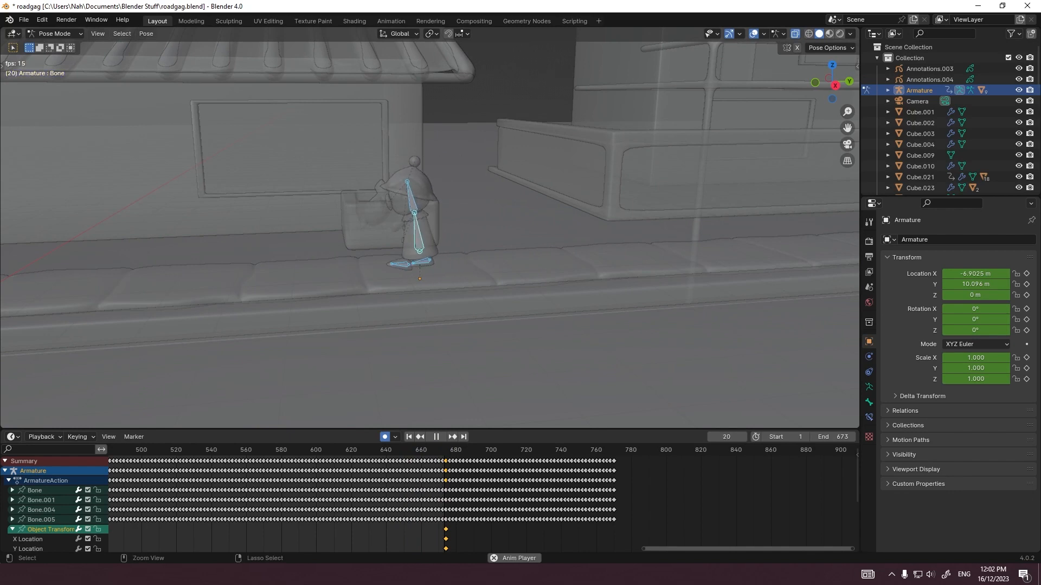
{"action": "key", "text": "space"}
{"action": "key", "text": "ctrl+s"}
{"action": "scroll", "coordinate": [466, 499], "scroll_direction": "down", "scroll_amount": 8}
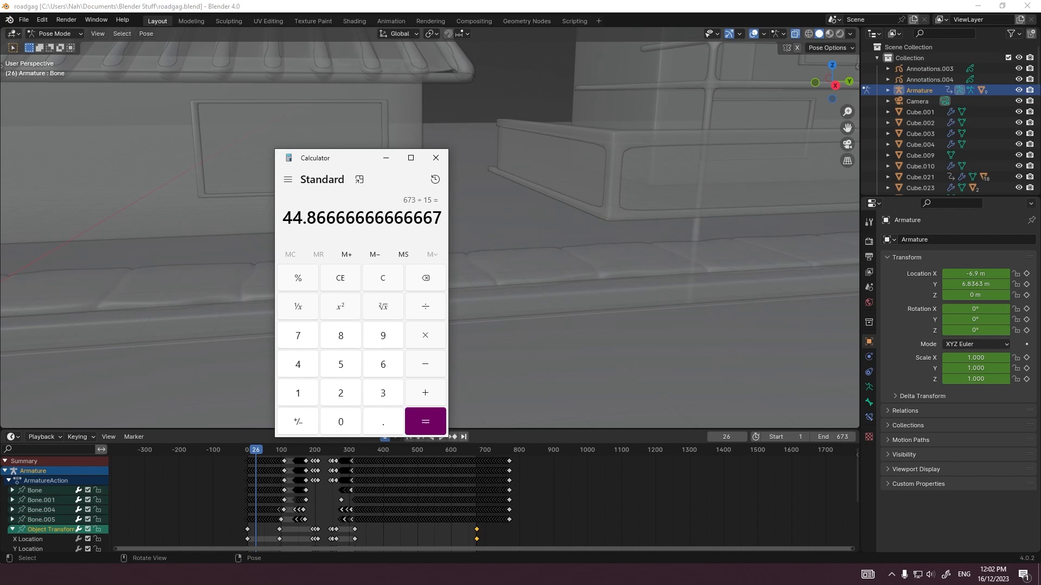
{"action": "left_click", "coordinate": [436, 158]}
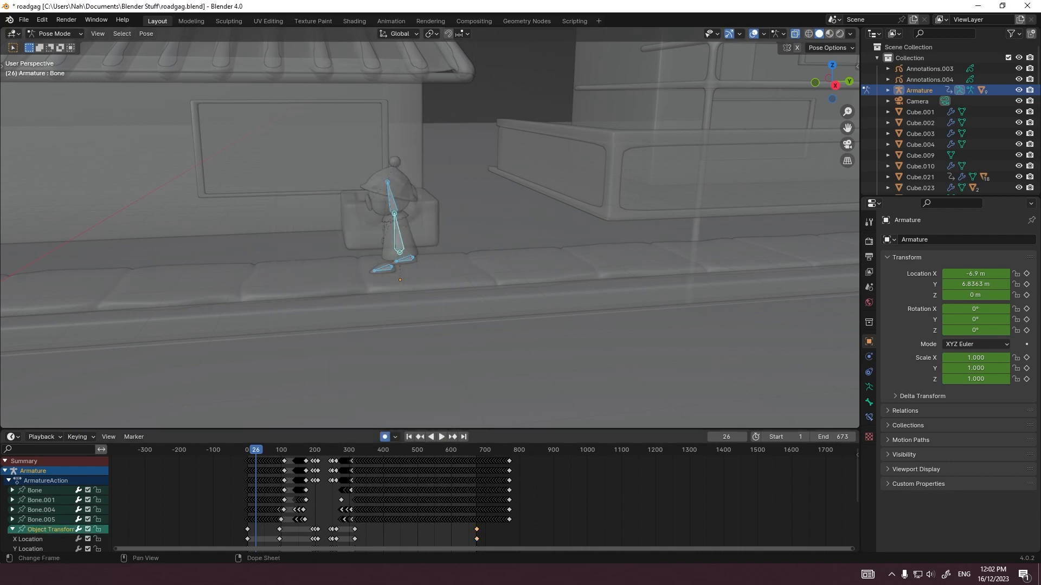
Step: Play the part where the figure leaves the car and lands on the curb, up to frame 315, in close-up
{"action": "scroll", "coordinate": [264, 498], "scroll_direction": "up", "scroll_amount": 5}
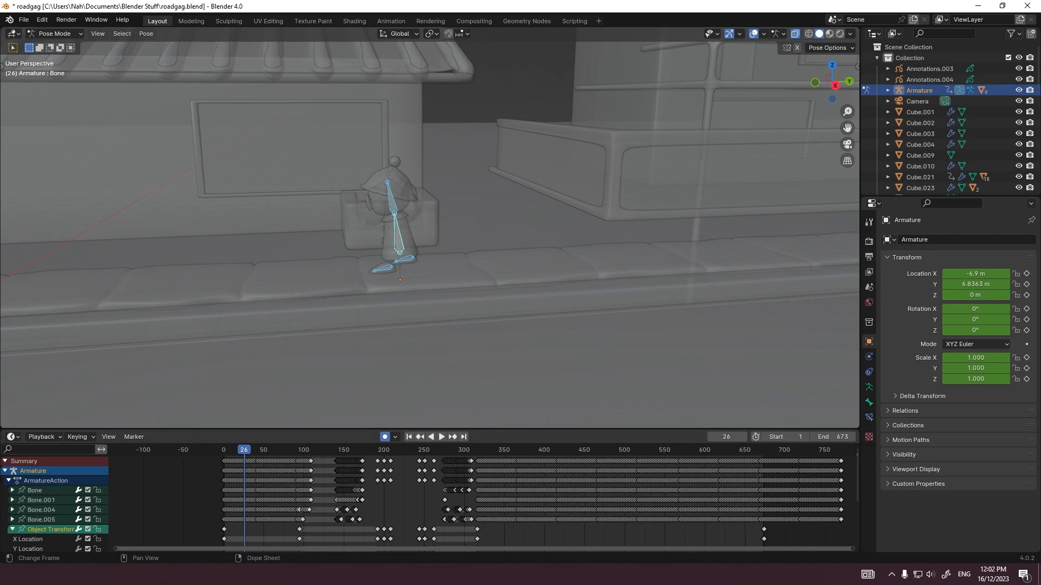
{"action": "scroll", "coordinate": [482, 502], "scroll_direction": "up", "scroll_amount": 3}
{"action": "scroll", "coordinate": [482, 502], "scroll_direction": "down", "scroll_amount": 7}
{"action": "scroll", "coordinate": [483, 502], "scroll_direction": "up", "scroll_amount": 4}
{"action": "middle_click_drag", "start_coordinate": [482, 501], "coordinate": [527, 501]}
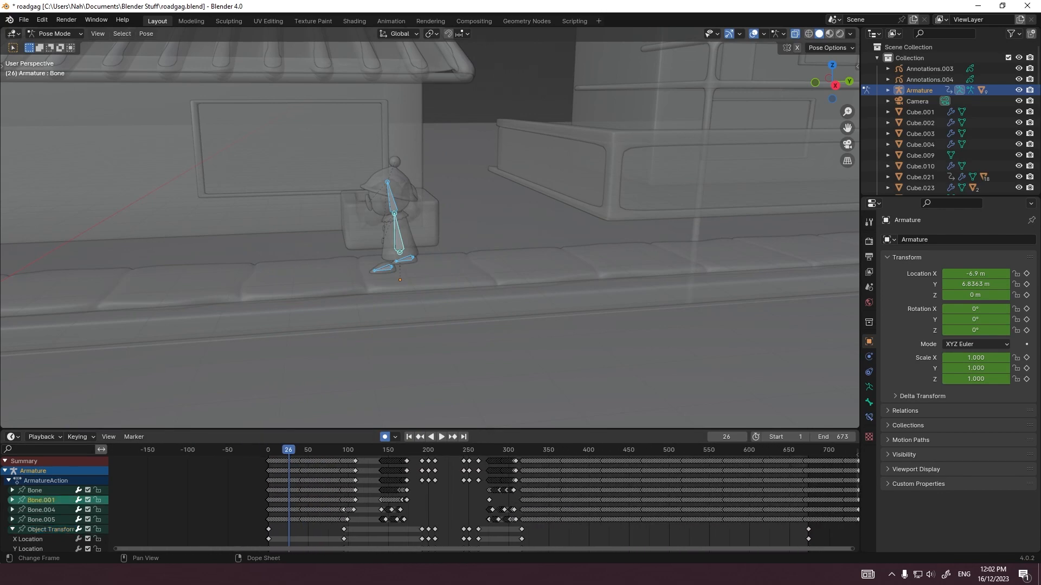
{"action": "key", "text": "space"}
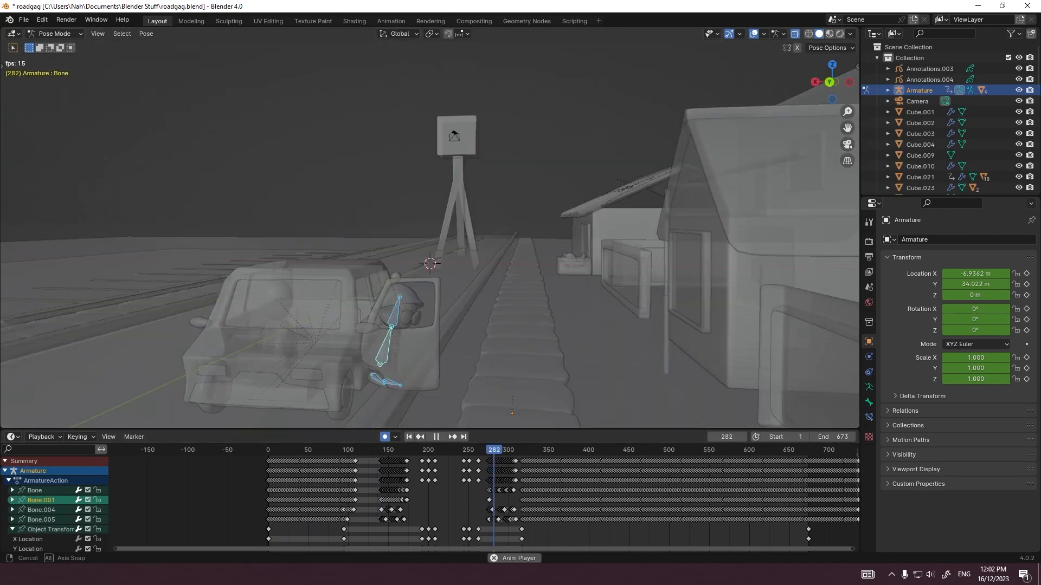
{"action": "key", "text": "space"}
{"action": "scroll", "coordinate": [430, 239], "scroll_direction": "up", "scroll_amount": 3}
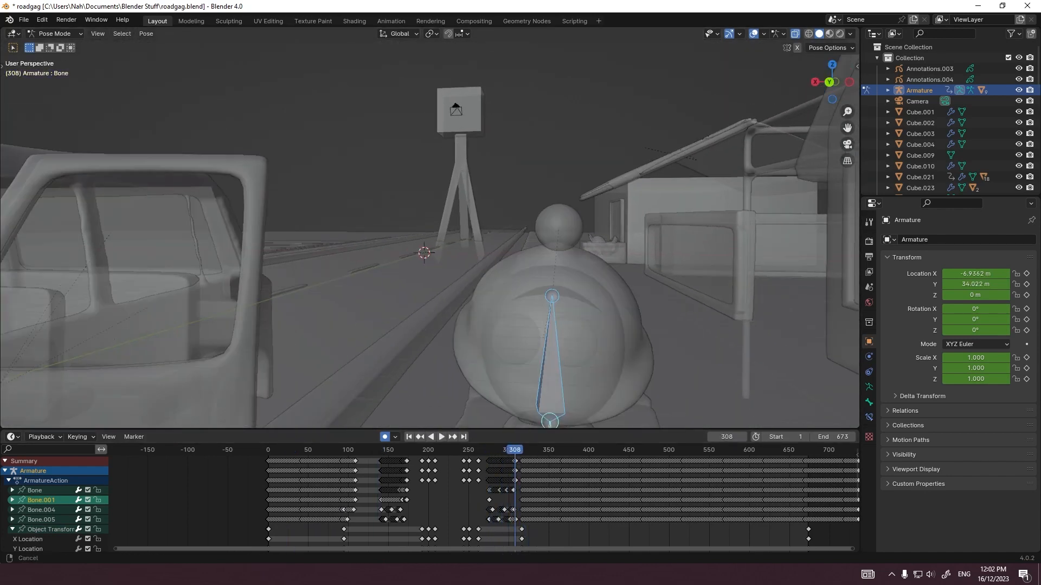
{"action": "middle_click_drag", "start_coordinate": [430, 184], "coordinate": [430, 222], "text": "ctrl"}
{"action": "key", "text": "space"}
{"action": "key", "text": "space"}
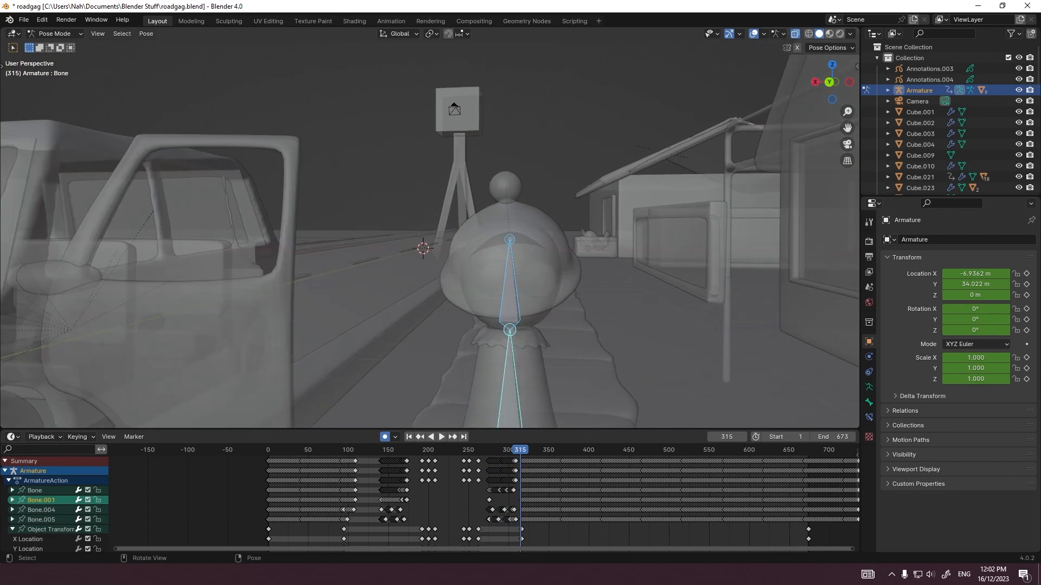
Step: Adjust and keyframe the body bone at frame 309, where the figure stands on the curb
{"action": "left_click", "coordinate": [510, 288]}
{"action": "scroll", "coordinate": [484, 496], "scroll_direction": "up", "scroll_amount": 20}
{"action": "middle_click_drag", "start_coordinate": [484, 496], "coordinate": [274, 496]}
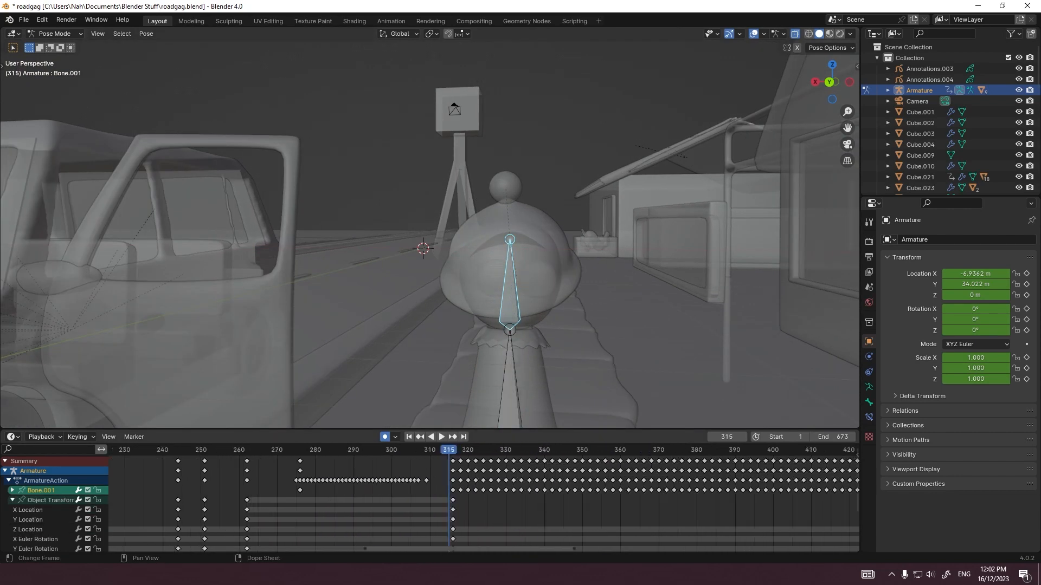
{"action": "scroll", "coordinate": [448, 450], "scroll_direction": "up", "scroll_amount": 5}
{"action": "left_click_drag", "start_coordinate": [417, 450], "coordinate": [387, 450]}
{"action": "middle_click_drag", "start_coordinate": [478, 250], "coordinate": [418, 249]}
{"action": "middle_click_drag", "start_coordinate": [347, 325], "coordinate": [401, 173], "text": "shift"}
{"action": "left_click", "coordinate": [387, 195]}
{"action": "scroll", "coordinate": [356, 450], "scroll_direction": "up", "scroll_amount": 2}
{"action": "mouse_move", "coordinate": [355, 450]}
{"action": "left_mouse_down"}
{"action": "mouse_move", "coordinate": [336, 450]}
{"action": "mouse_move", "coordinate": [365, 450]}
{"action": "mouse_move", "coordinate": [356, 450]}
{"action": "left_mouse_up"}
{"action": "key", "text": "g"}
{"action": "left_click", "coordinate": [347, 379]}
{"action": "scroll", "coordinate": [356, 487], "scroll_direction": "down", "scroll_amount": 6}
{"action": "middle_click_drag", "start_coordinate": [356, 496], "coordinate": [419, 496]}
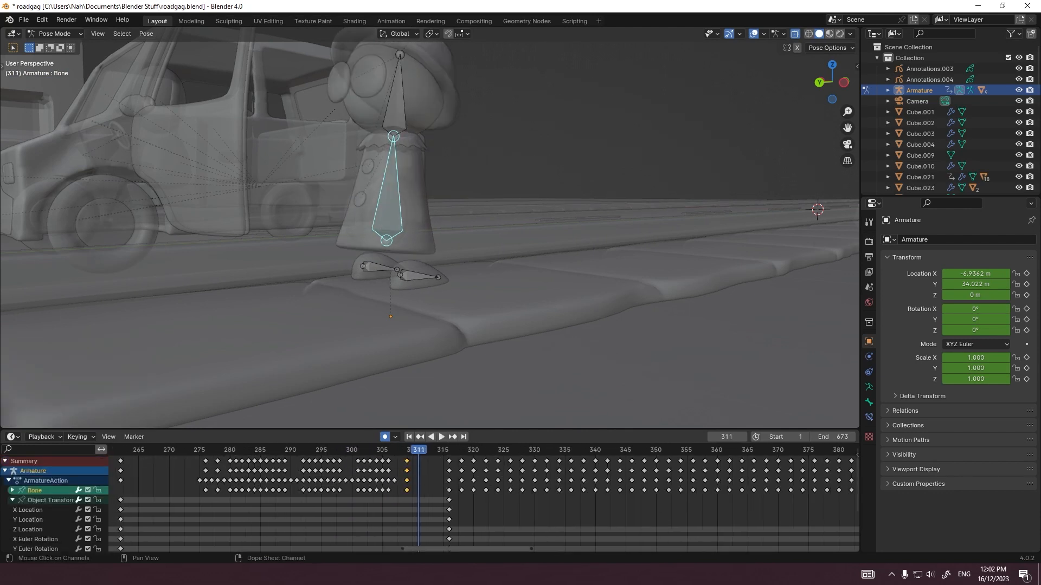
Step: Keyframe the head bone at frame 310 and play the landing through the camera
{"action": "left_click", "coordinate": [13, 501]}
{"action": "key", "text": "a"}
{"action": "left_click", "coordinate": [428, 500]}
{"action": "mouse_move", "coordinate": [419, 450]}
{"action": "left_mouse_down"}
{"action": "mouse_move", "coordinate": [449, 450]}
{"action": "mouse_move", "coordinate": [407, 450]}
{"action": "left_mouse_up"}
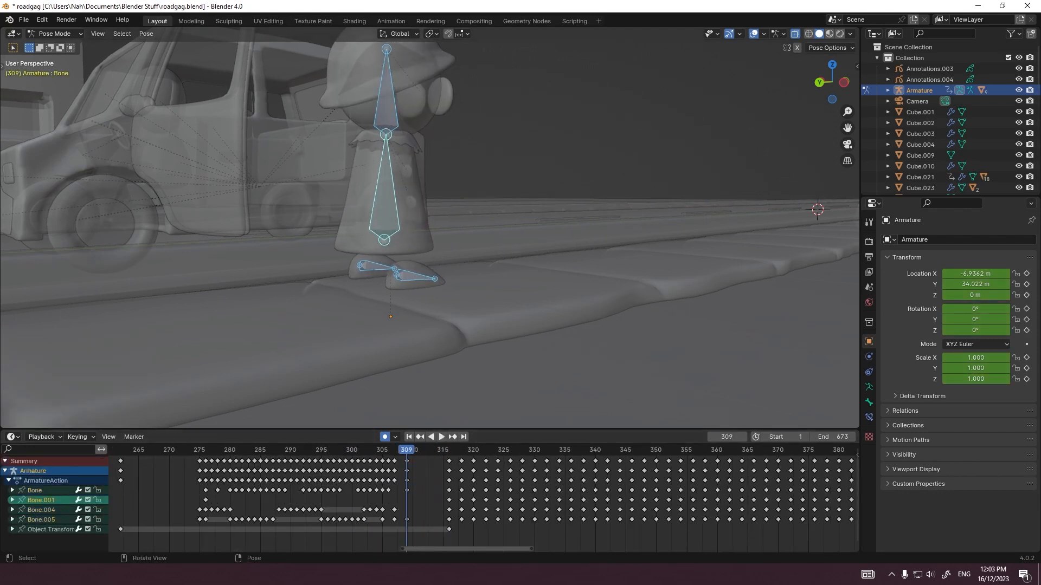
{"action": "left_click", "coordinate": [386, 195]}
{"action": "key", "text": "KP_0"}
{"action": "scroll", "coordinate": [386, 195], "scroll_direction": "down", "scroll_amount": 1, "text": "alt"}
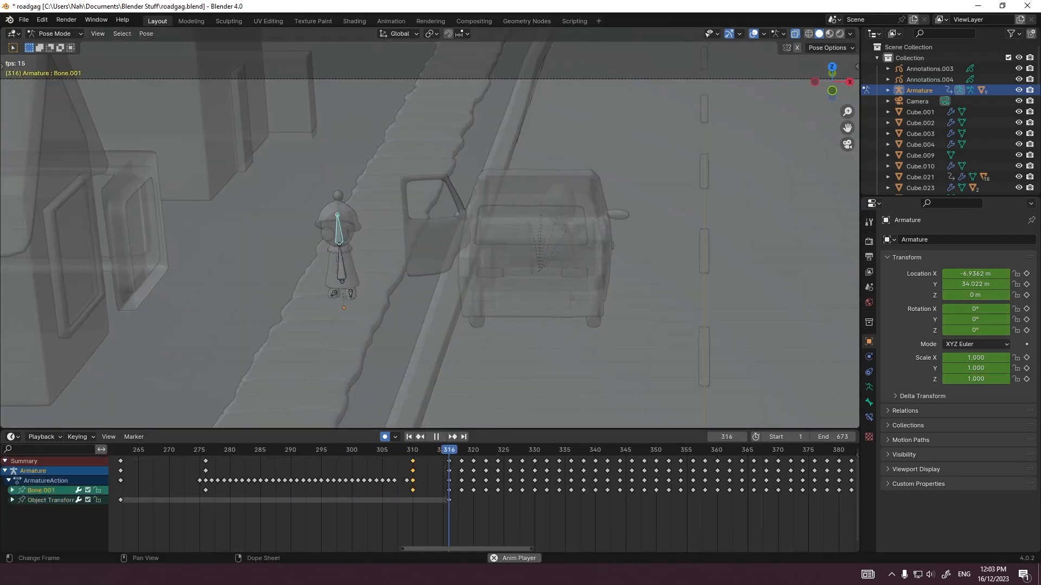
Step: Add a head bone keyframe at frame 309 and replay the landing in close-up
{"action": "scroll", "coordinate": [353, 263], "scroll_direction": "up", "scroll_amount": 6}
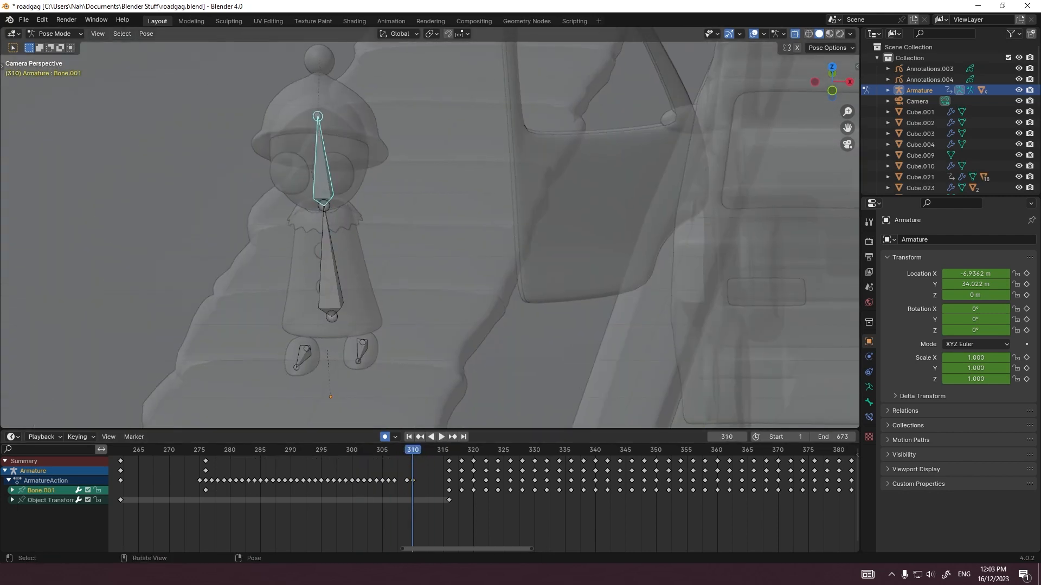
{"action": "key", "text": "i"}
{"action": "key", "text": "space"}
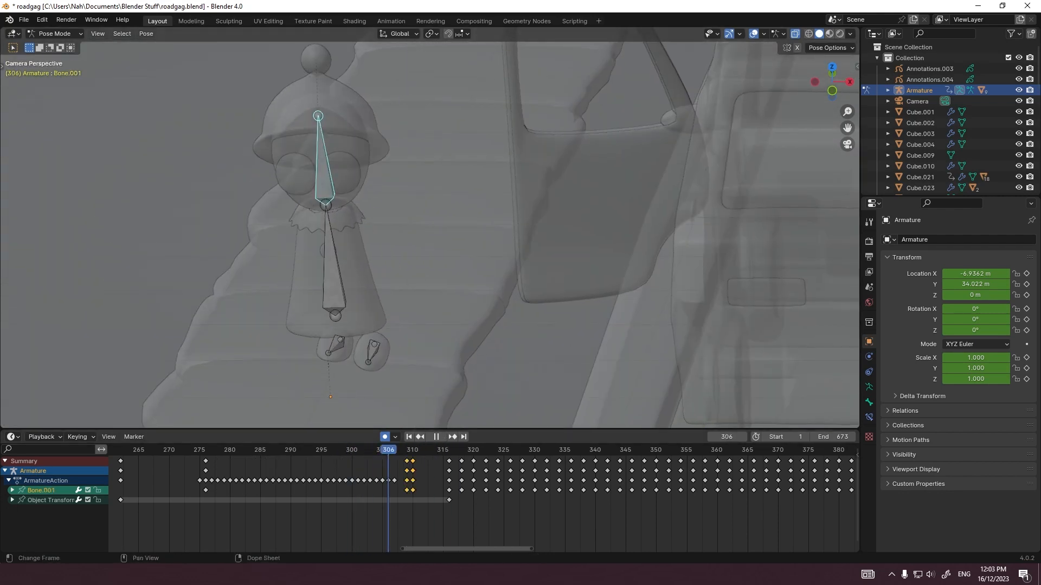
{"action": "key", "text": "space"}
{"action": "key", "text": "Escape"}
Step: Paste the body bone's copied keyframe just before frame 309 and replay the movement
{"action": "left_click", "coordinate": [330, 271]}
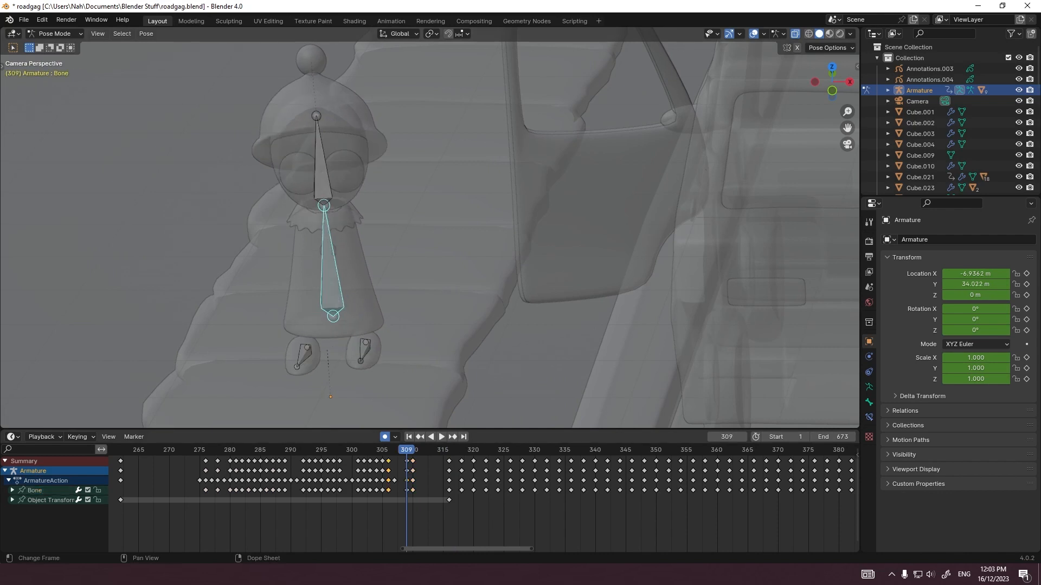
{"action": "key", "text": "ctrl+v"}
{"action": "key", "text": "space"}
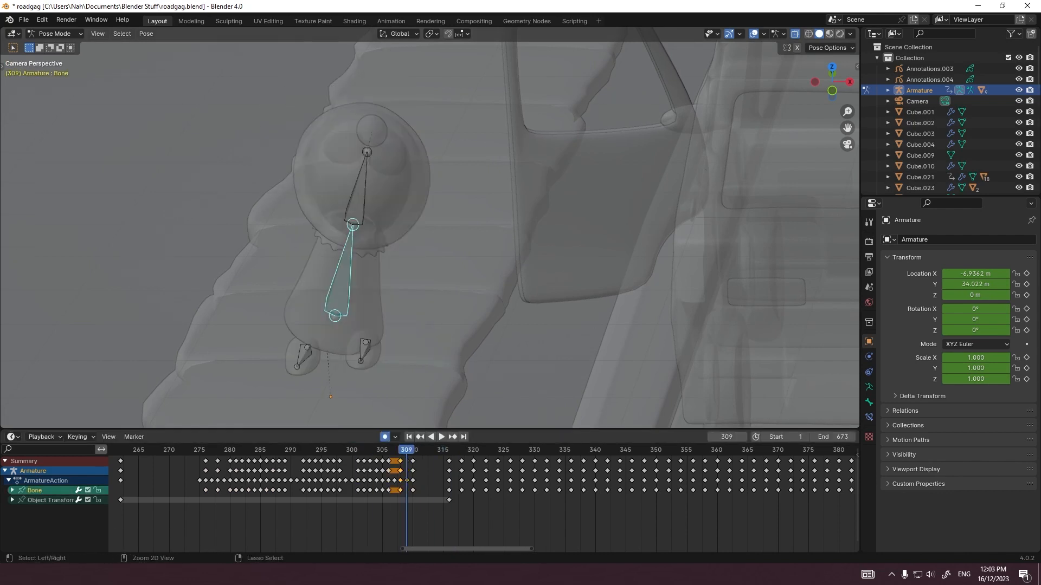
Step: Paste the copied pose keyframes for all bones, shift them to frame 314 and replay the start of the walk
{"action": "key", "text": "a"}
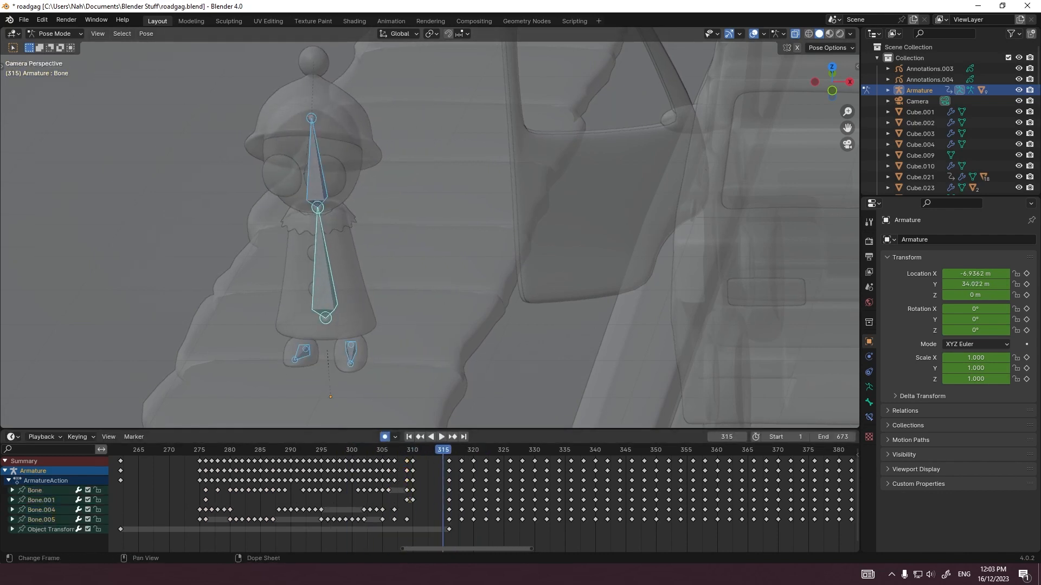
{"action": "key", "text": "ctrl+v"}
{"action": "key", "text": "space"}
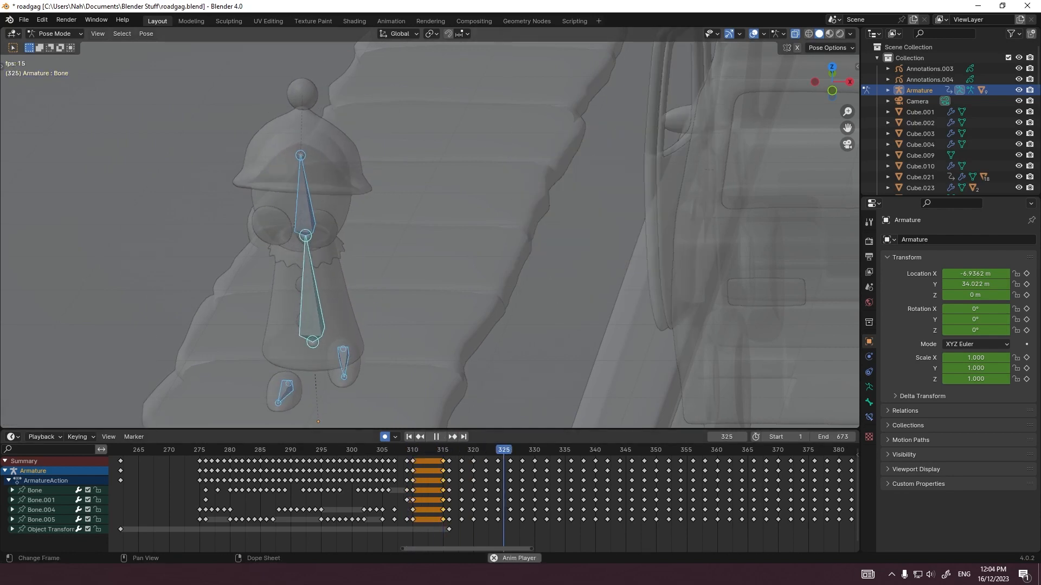
{"action": "key", "text": "Escape"}
{"action": "key", "text": "g"}
{"action": "key", "text": "Return"}
{"action": "key", "text": "space"}
{"action": "scroll", "coordinate": [408, 269], "scroll_direction": "down", "scroll_amount": 6}
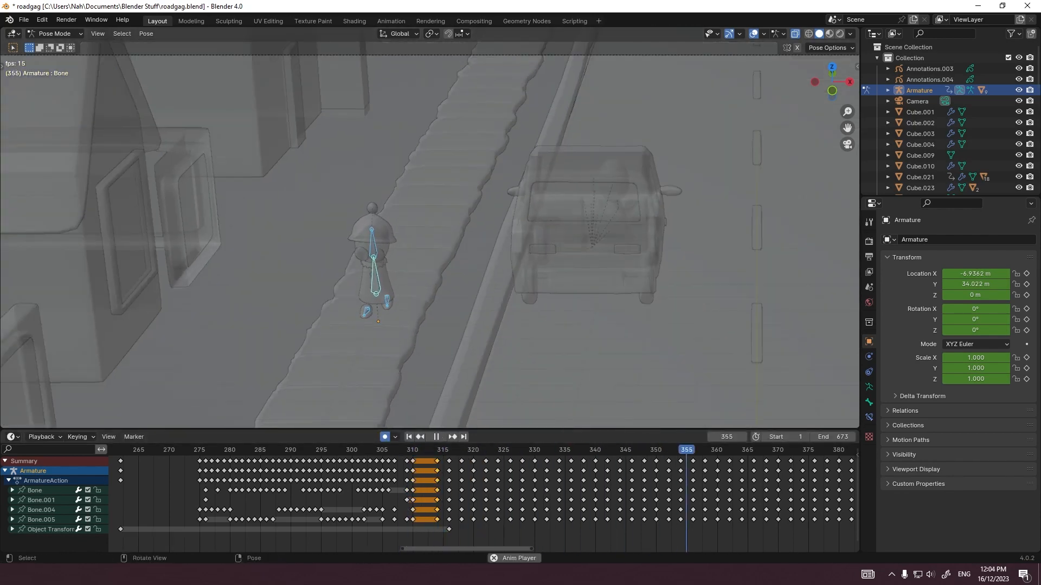
Step: Turn off X-ray display and keyframe the stopped car in its current position
{"action": "left_click", "coordinate": [578, 269]}
{"action": "key", "text": "alt+z"}
{"action": "left_click_drag", "start_coordinate": [572, 449], "coordinate": [472, 450]}
{"action": "key", "text": "g"}
{"action": "key", "text": "Return"}
Step: Keyframe the car's curbside mirror in place at about frame 269, working in top view
{"action": "left_click", "coordinate": [513, 191]}
{"action": "key", "text": "KP_7"}
{"action": "middle_click_drag", "start_coordinate": [515, 163], "coordinate": [455, 388], "text": "shift"}
{"action": "left_click_drag", "start_coordinate": [472, 450], "coordinate": [169, 450]}
{"action": "key", "text": "g"}
{"action": "key", "text": "Return"}
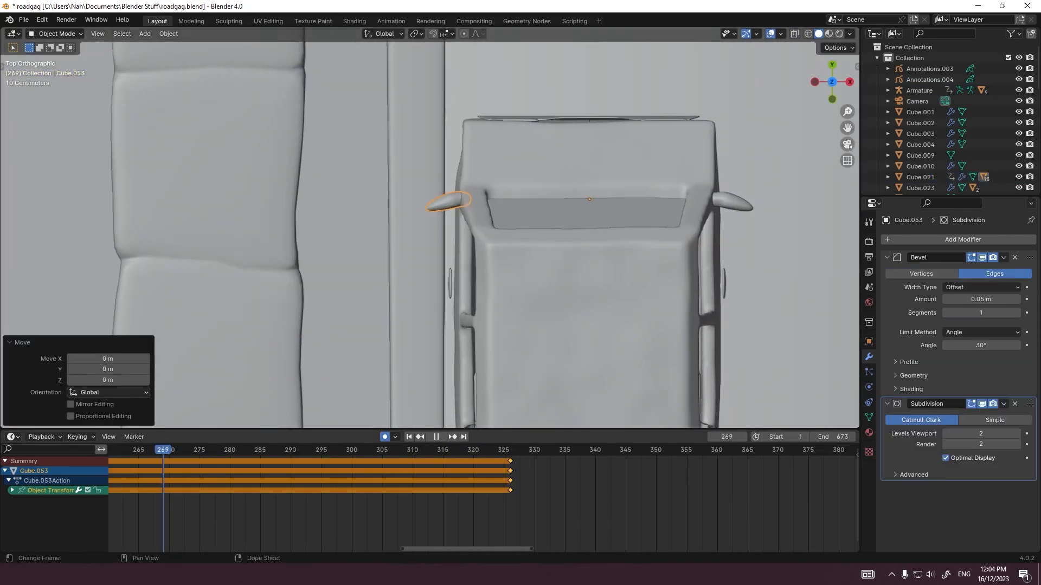
{"action": "key", "text": "g"}
{"action": "key", "text": "Return"}
Step: Copy the curbside mirror's earlier keyframes, paste them for the door's movement and replay it up to frame 345
{"action": "left_click_drag", "start_coordinate": [398, 508], "coordinate": [240, 453]}
{"action": "key", "text": "ctrl+c"}
{"action": "scroll", "coordinate": [484, 504], "scroll_direction": "up", "scroll_amount": 8}
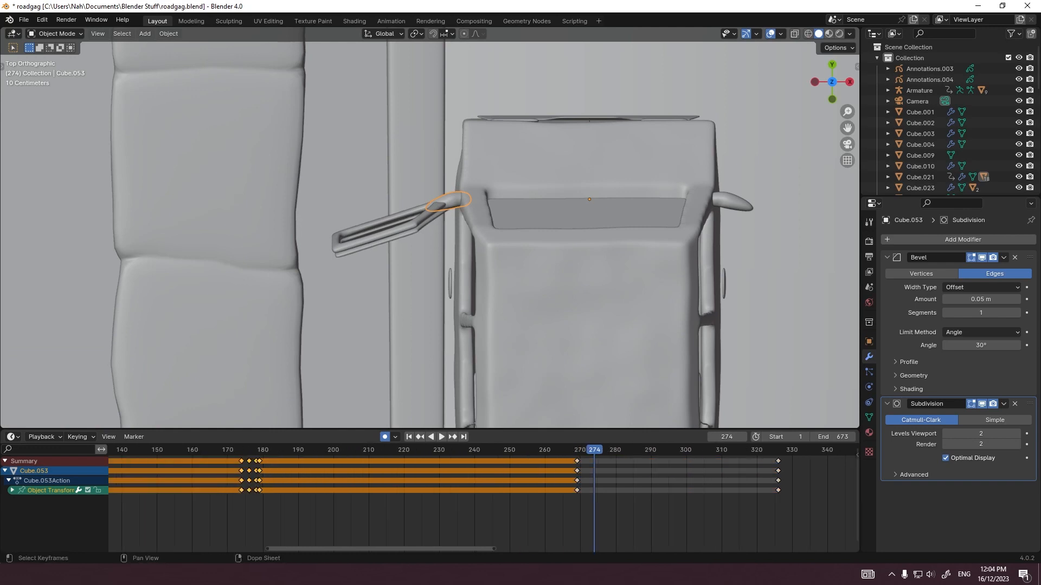
{"action": "key", "text": "Up"}
{"action": "key", "text": "Down"}
{"action": "key", "text": "ctrl+v"}
{"action": "key", "text": "space"}
{"action": "middle_click_drag", "start_coordinate": [640, 504], "coordinate": [461, 504]}
{"action": "scroll", "coordinate": [483, 504], "scroll_direction": "up", "scroll_amount": 3}
{"action": "key", "text": "space"}
{"action": "scroll", "coordinate": [534, 292], "scroll_direction": "down", "scroll_amount": 2}
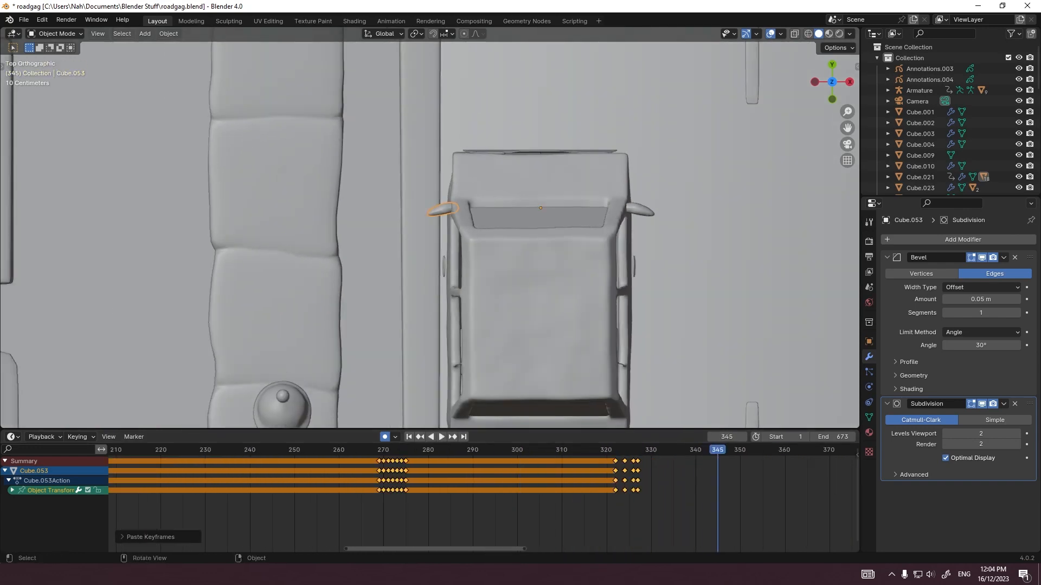
Step: Keyframe the car in place at frame 345, and move it forward and turn it slightly at frame 349
{"action": "left_click", "coordinate": [534, 319]}
{"action": "key", "text": "g"}
{"action": "left_click", "coordinate": [534, 320]}
{"action": "key", "text": "Right"}
{"action": "key", "text": "Right"}
{"action": "key", "text": "Right"}
{"action": "key", "text": "Right"}
{"action": "scroll", "coordinate": [534, 292], "scroll_direction": "down", "scroll_amount": 7}
{"action": "key", "text": "g"}
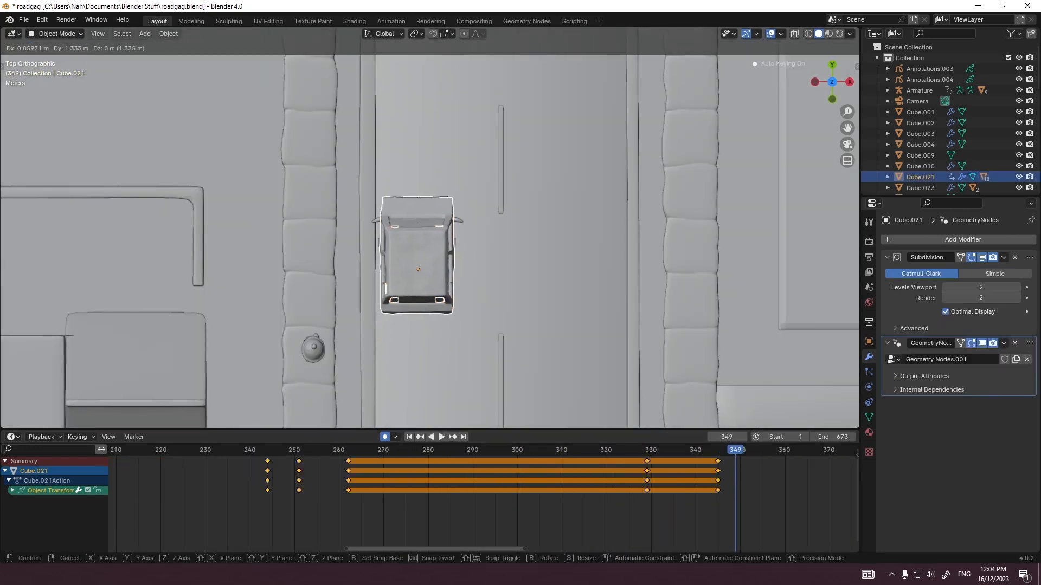
{"action": "left_click", "coordinate": [506, 319]}
{"action": "key", "text": "r"}
{"action": "left_click", "coordinate": [504, 325]}
Step: Move the car farther up the road around frame 353 and rotate it about -5° at frame 357
{"action": "key", "text": "Right"}
{"action": "key", "text": "Right"}
{"action": "key", "text": "Right"}
{"action": "key", "text": "Right"}
{"action": "key", "text": "g"}
{"action": "left_click", "coordinate": [514, 231]}
{"action": "key", "text": "Right"}
Step: Push the car farther ahead and keyframe it farther up the road along Y at frame 361
{"action": "key", "text": "Right"}
{"action": "key", "text": "Right"}
{"action": "key", "text": "Right"}
{"action": "key", "text": "r"}
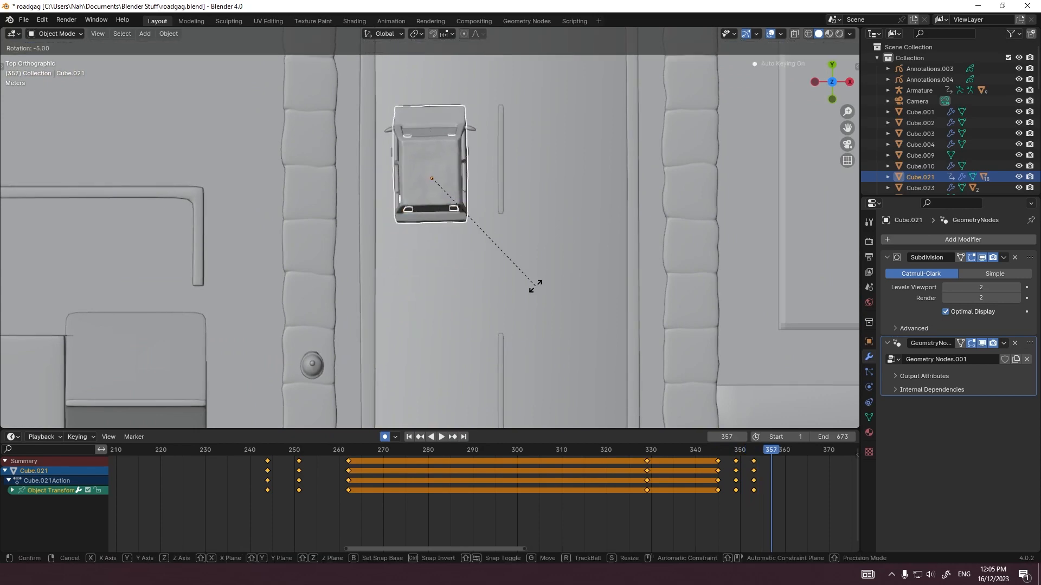
{"action": "left_click", "coordinate": [535, 285]}
{"action": "middle_click_drag", "start_coordinate": [534, 249], "coordinate": [534, 336], "text": "shift"}
{"action": "scroll", "coordinate": [534, 325], "scroll_direction": "down", "scroll_amount": 11}
{"action": "key", "text": "g"}
{"action": "left_click", "coordinate": [533, 298]}
Step: Keyframe the car progressively farther up the road along Y at frames 365 and 369
{"action": "key", "text": "Right"}
{"action": "key", "text": "Right"}
{"action": "key", "text": "Right"}
{"action": "key", "text": "Right"}
{"action": "key", "text": "g"}
{"action": "key", "text": "y"}
{"action": "left_click", "coordinate": [533, 258]}
{"action": "key", "text": "Right"}
{"action": "key", "text": "Right"}
{"action": "key", "text": "Right"}
{"action": "key", "text": "Right"}
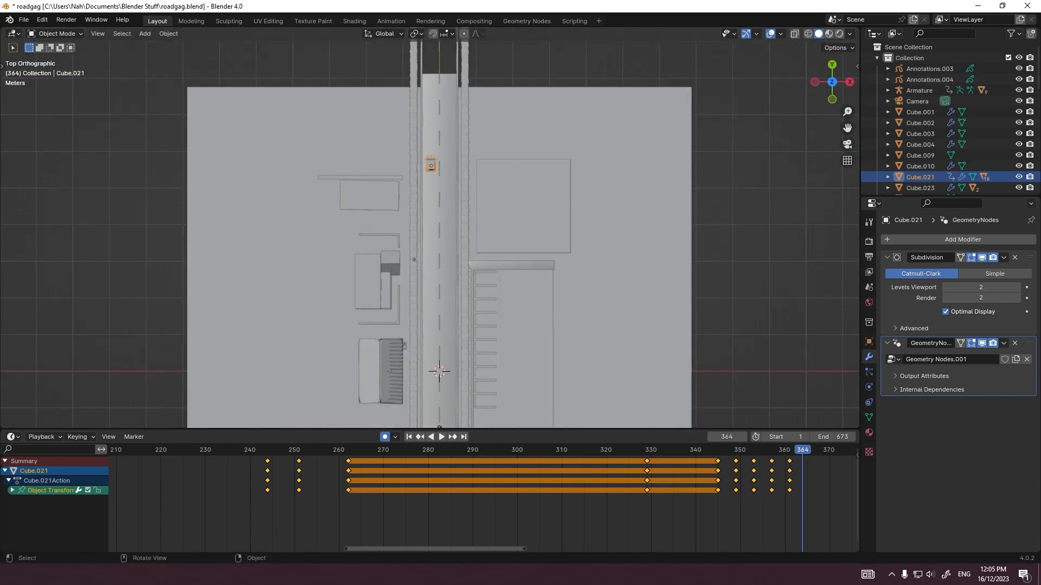
{"action": "key", "text": "g"}
{"action": "key", "text": "y"}
{"action": "left_click", "coordinate": [533, 219]}
{"action": "key", "text": "Right"}
{"action": "key", "text": "Right"}
{"action": "key", "text": "Right"}
{"action": "key", "text": "Right"}
{"action": "key", "text": "g"}
{"action": "key", "text": "y"}
{"action": "left_click", "coordinate": [533, 189]}
Step: Play the car's departure through the camera from about frame 337
{"action": "key", "text": "KP_0"}
{"action": "scroll", "coordinate": [380, 200], "scroll_direction": "down", "scroll_amount": 8}
{"action": "left_click", "coordinate": [682, 450]}
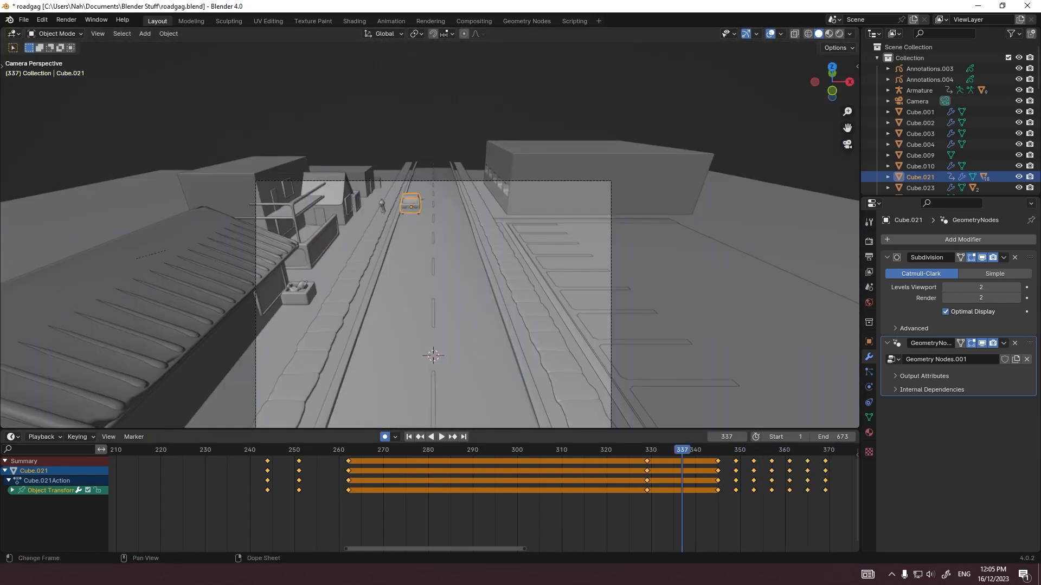
{"action": "scroll", "coordinate": [428, 228], "scroll_direction": "up", "scroll_amount": 2}
{"action": "key", "text": "space"}
{"action": "left_click", "coordinate": [675, 450]}
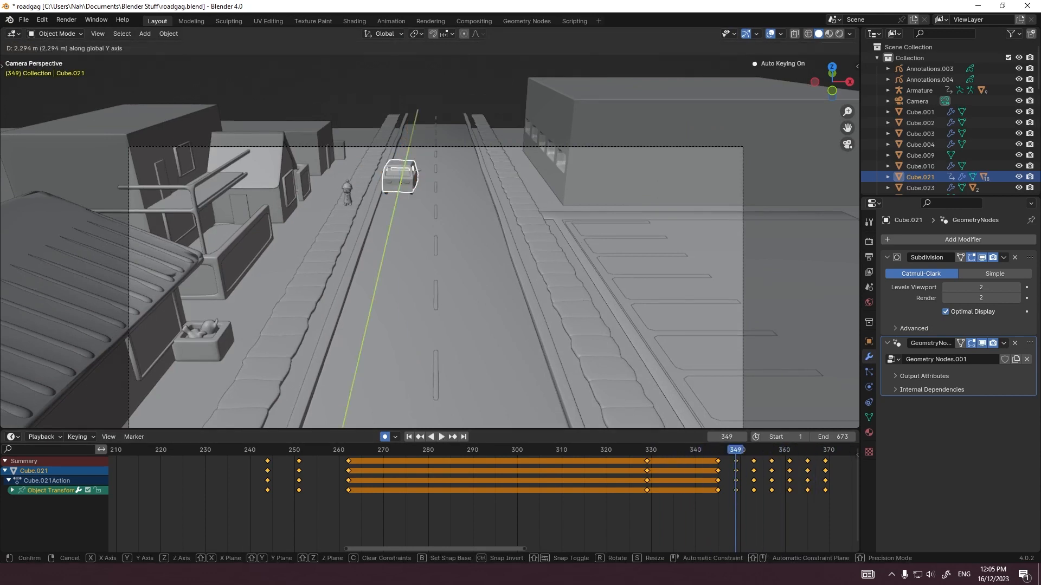
Step: Move the car about 2.3 m along Y at frame 349, shift its last three keyframes four frames earlier and replay
{"action": "key", "text": "space"}
{"action": "left_click_drag", "start_coordinate": [843, 508], "coordinate": [774, 449]}
{"action": "left_click_drag", "start_coordinate": [754, 450], "coordinate": [736, 450]}
{"action": "key", "text": "g"}
{"action": "left_click", "coordinate": [718, 451]}
{"action": "key", "text": "space"}
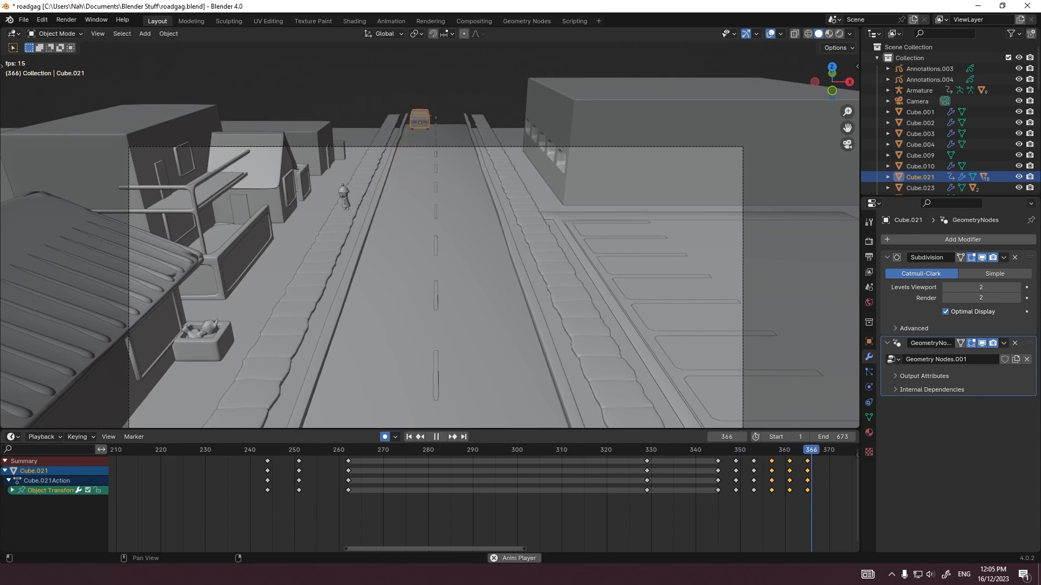
Step: Replay the departure and keyframe the car at the end of its drive-off
{"action": "left_click", "coordinate": [718, 450]}
{"action": "key", "text": "space"}
{"action": "scroll", "coordinate": [718, 488], "scroll_direction": "down", "scroll_amount": 6}
{"action": "key", "text": "g"}
{"action": "left_click", "coordinate": [429, 217]}
Step: Paste the car's first keyframe at about frame 376 and replay the animation from the start through the camera
{"action": "scroll", "coordinate": [484, 499], "scroll_direction": "down", "scroll_amount": 15}
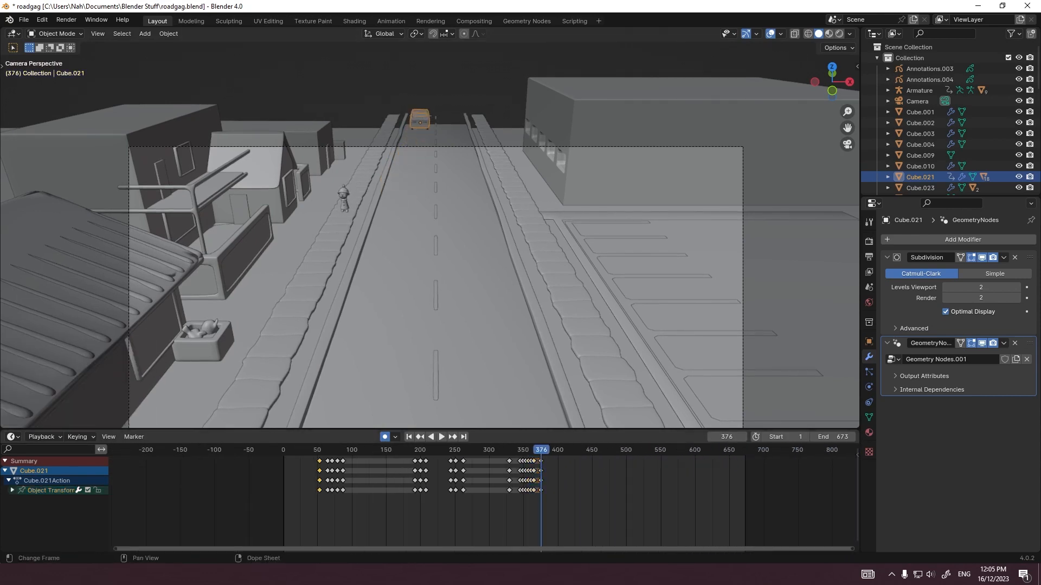
{"action": "key", "text": "ctrl+v"}
{"action": "scroll", "coordinate": [484, 498], "scroll_direction": "down", "scroll_amount": 5}
{"action": "key", "text": "Left"}
{"action": "key", "text": "Left"}
{"action": "scroll", "coordinate": [484, 498], "scroll_direction": "up", "scroll_amount": 6}
{"action": "left_click", "coordinate": [253, 449]}
{"action": "key", "text": "space"}
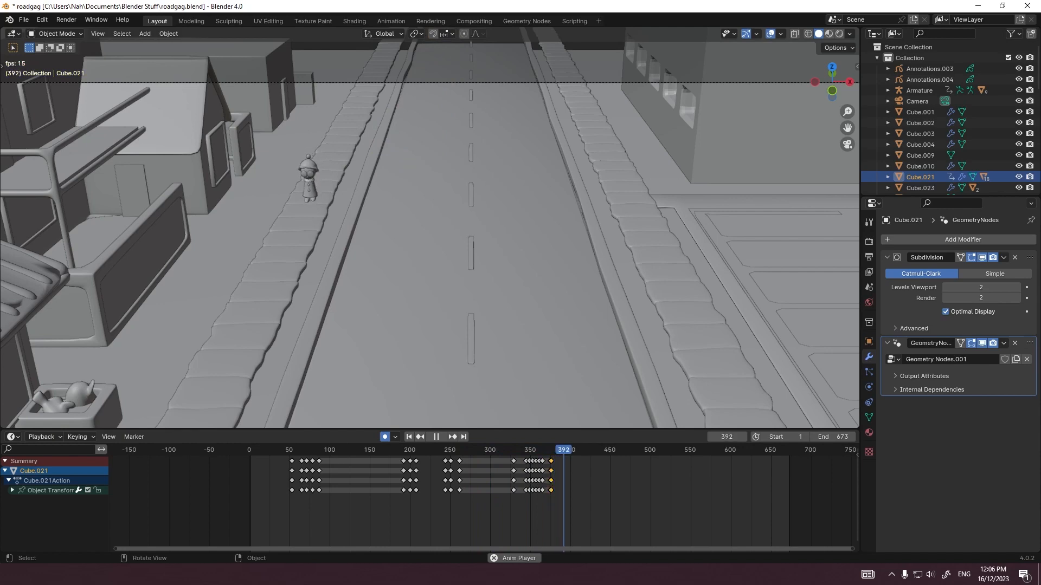
Step: Stop the animation playback, fit the whole camera frame in the viewport and save roadgag.blend
{"action": "key", "text": "KP_0"}
{"action": "key", "text": "space"}
{"action": "key", "text": "ctrl+s"}
{"action": "key", "text": "Home"}
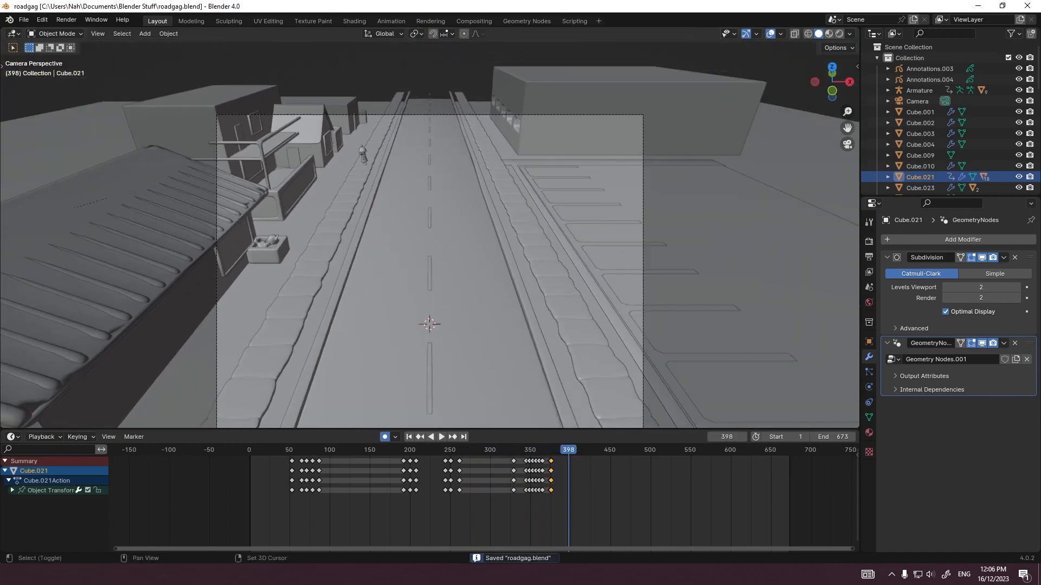
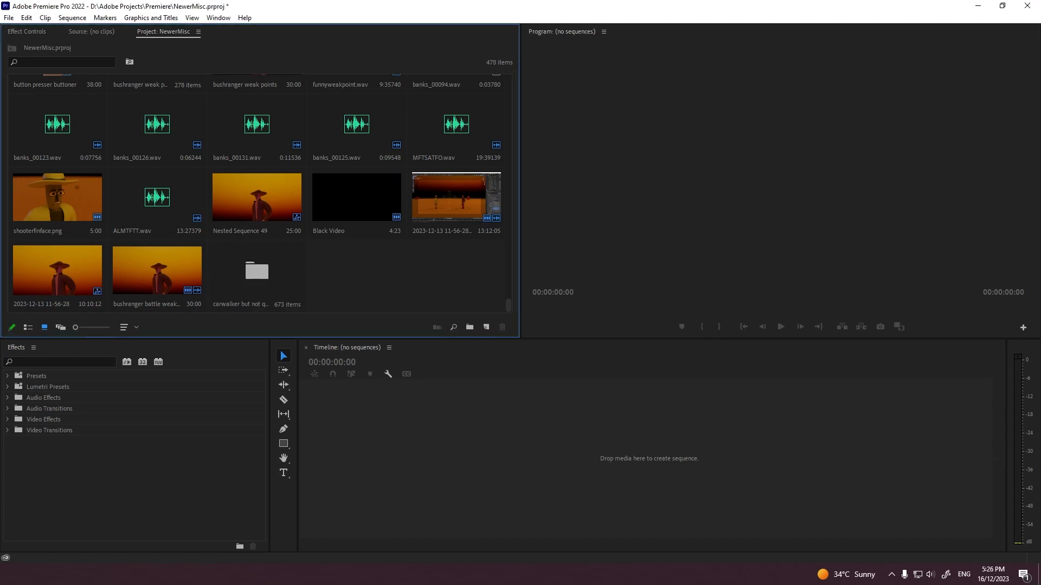
Step: Create a sequence from the "carwalker but not quite" bin and set its timebase to 15.00 frames/second
{"action": "left_click", "coordinate": [257, 272]}
{"action": "left_click_drag", "start_coordinate": [257, 272], "coordinate": [448, 434]}
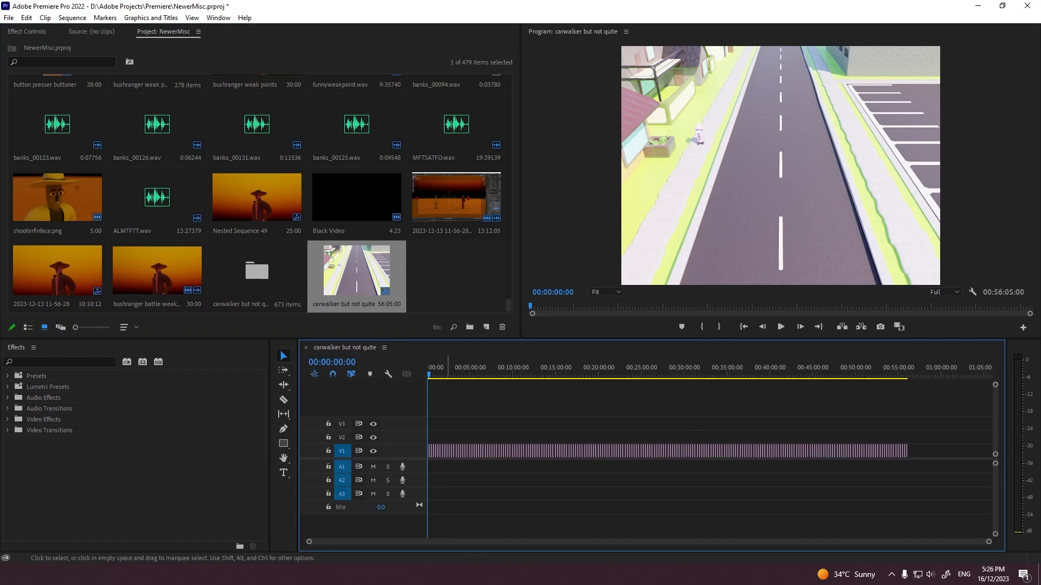
{"action": "right_click", "coordinate": [344, 274]}
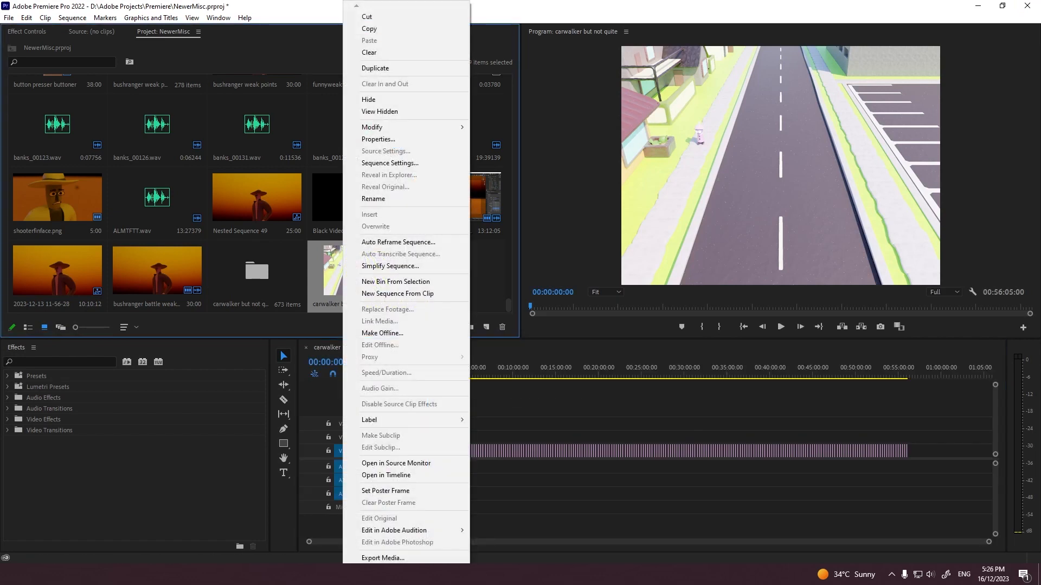
{"action": "left_click", "coordinate": [388, 164]}
{"action": "left_click", "coordinate": [456, 113]}
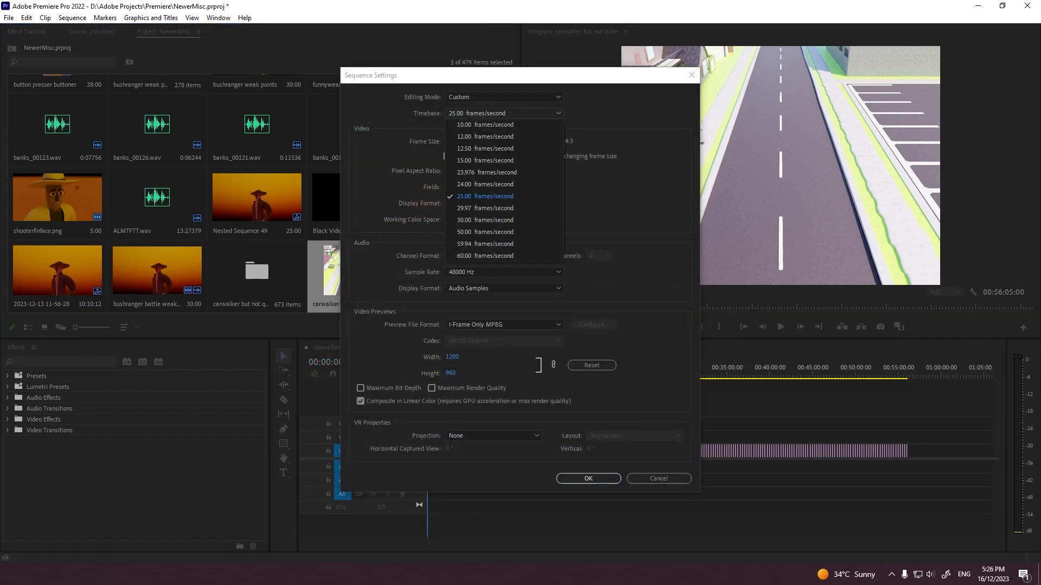
{"action": "left_click", "coordinate": [486, 161]}
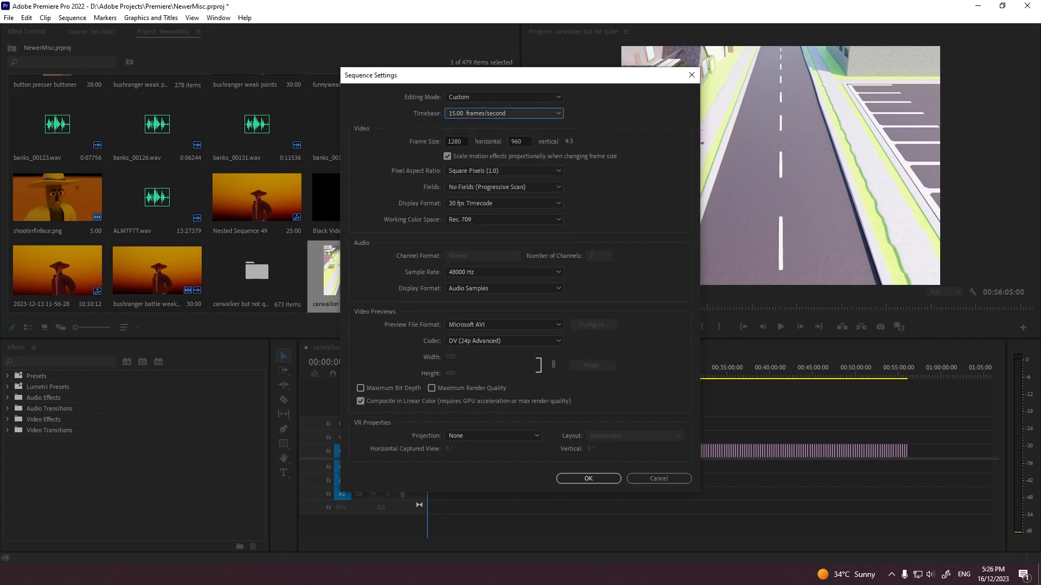
{"action": "left_click", "coordinate": [588, 478]}
{"action": "left_click", "coordinate": [575, 301]}
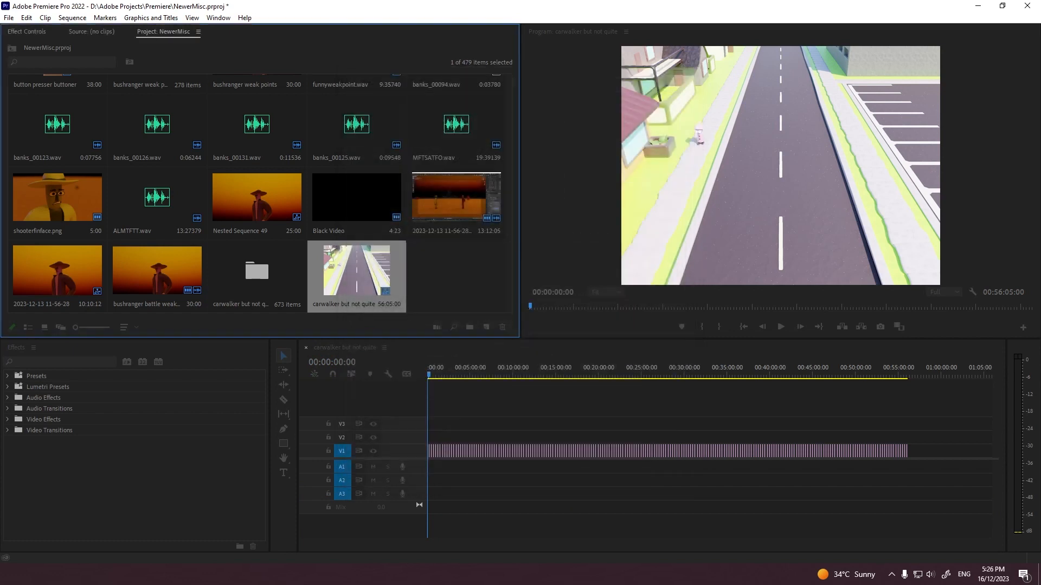
Step: Set the duration of all the sequence's image clips to 00:00:00:01, ripple-shifting the trailing clips
{"action": "right_click", "coordinate": [559, 451]}
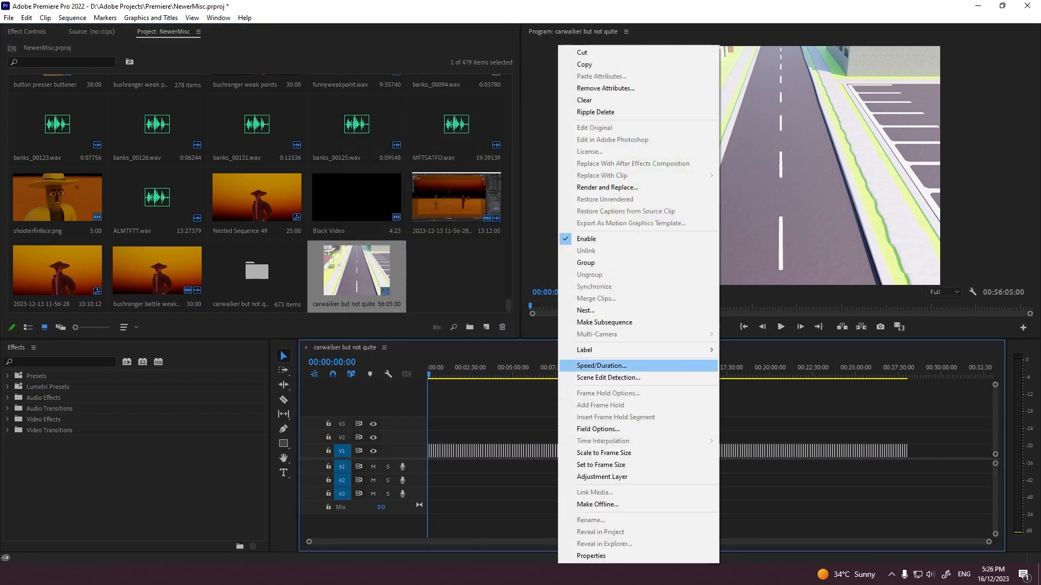
{"action": "left_click", "coordinate": [601, 365]}
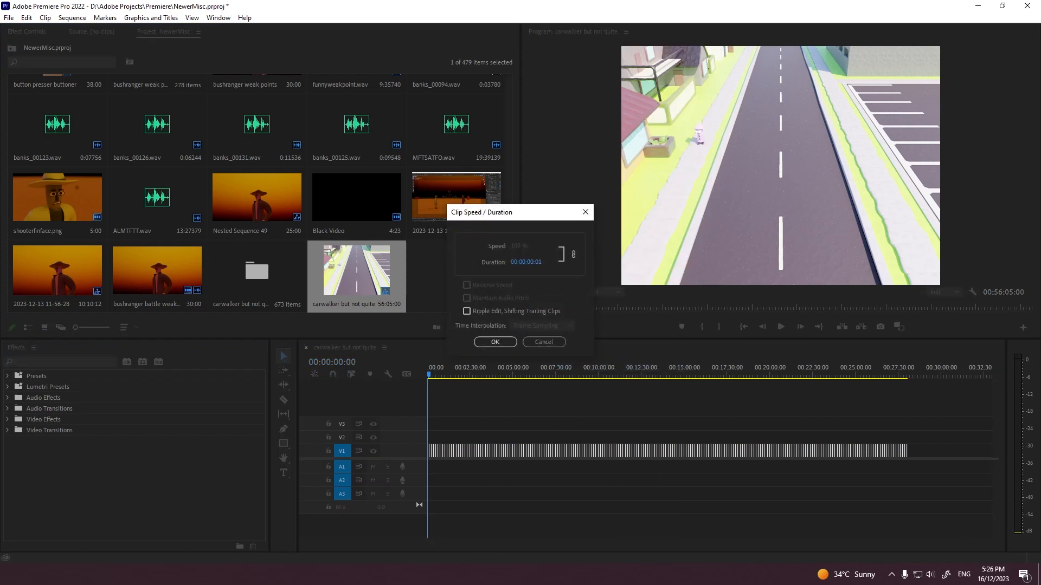
{"action": "key", "text": "Return"}
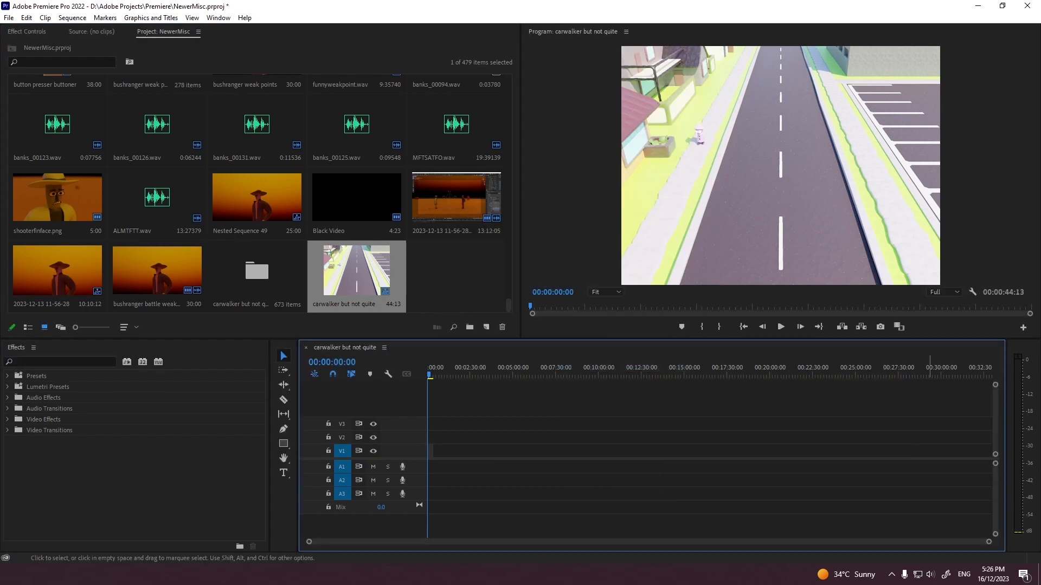
Step: Play the sequence in a maximized preview and examine the walker, houses and planter at 400% zoom
{"action": "key", "text": "grave"}
{"action": "key", "text": "space"}
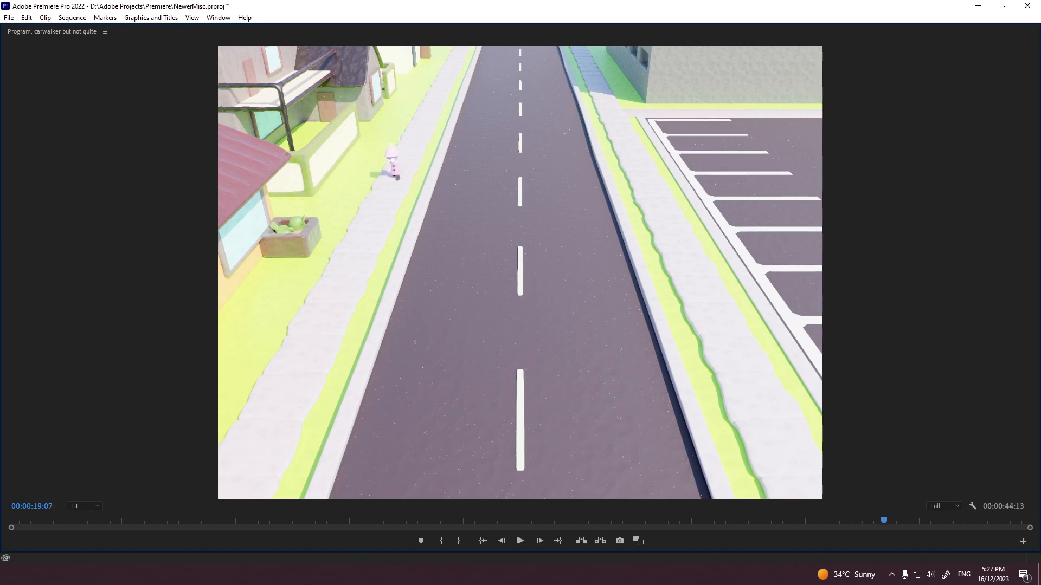
{"action": "left_click", "coordinate": [85, 506]}
{"action": "left_click", "coordinate": [85, 495]}
{"action": "left_click_drag", "start_coordinate": [461, 496], "coordinate": [126, 496]}
{"action": "left_click_drag", "start_coordinate": [1030, 269], "coordinate": [1030, 164]}
{"action": "key", "text": "space"}
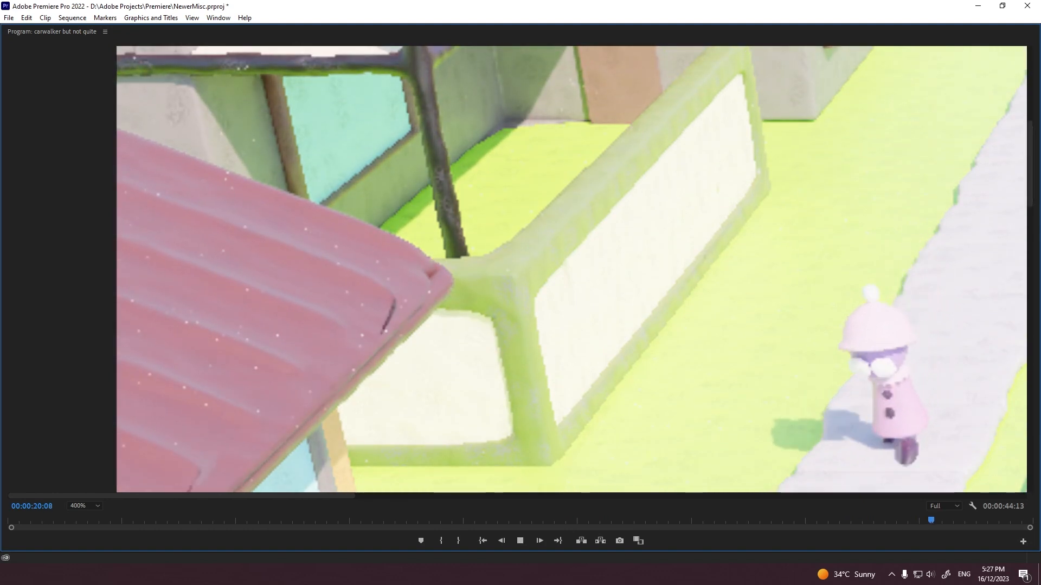
{"action": "left_click", "coordinate": [1030, 251]}
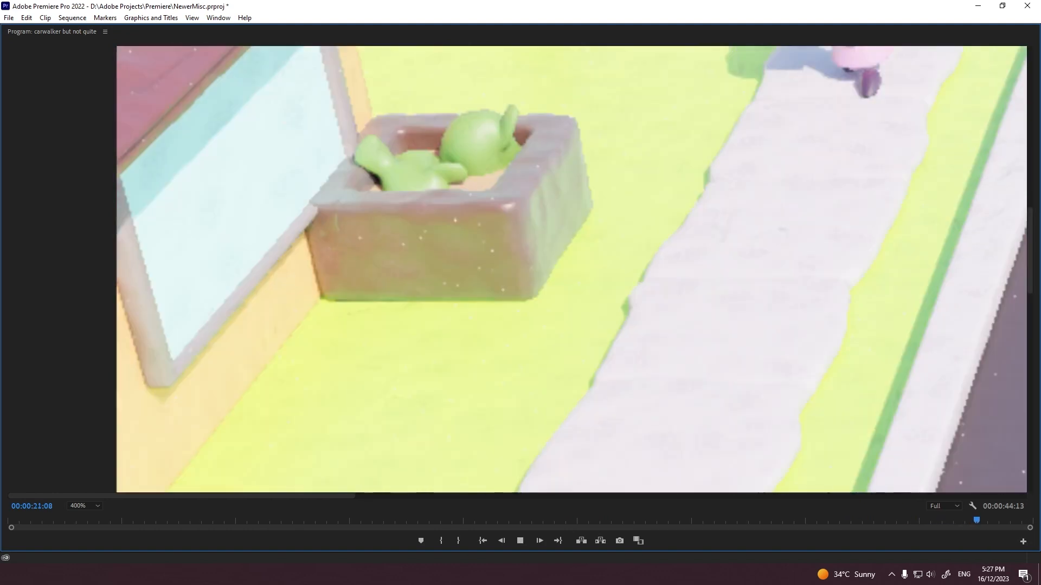
{"action": "left_click_drag", "start_coordinate": [1030, 251], "coordinate": [1030, 103]}
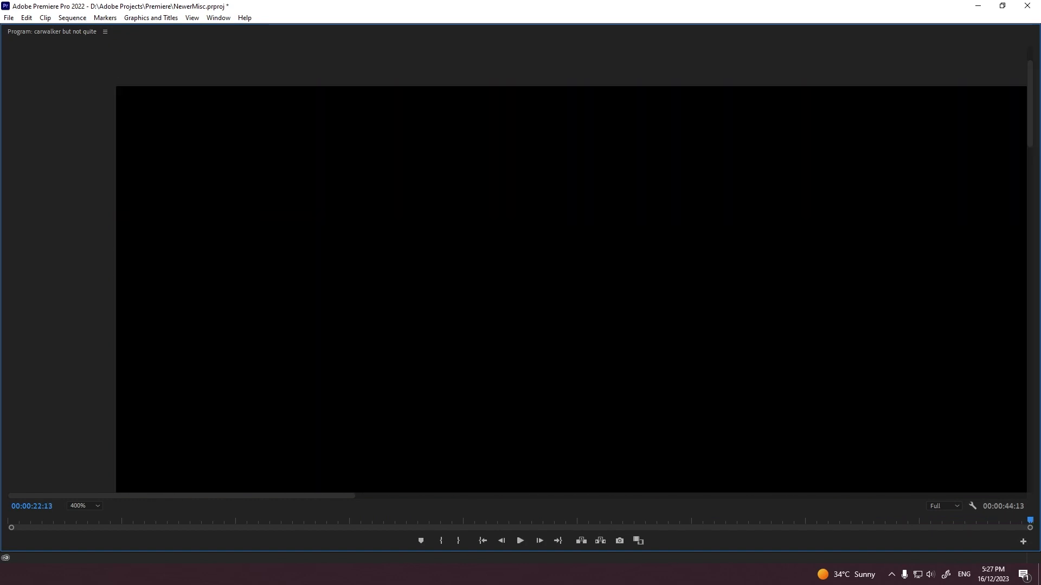
Step: Set the preview zoom back to Fit, restore the panel layout and save the project
{"action": "left_click", "coordinate": [84, 506]}
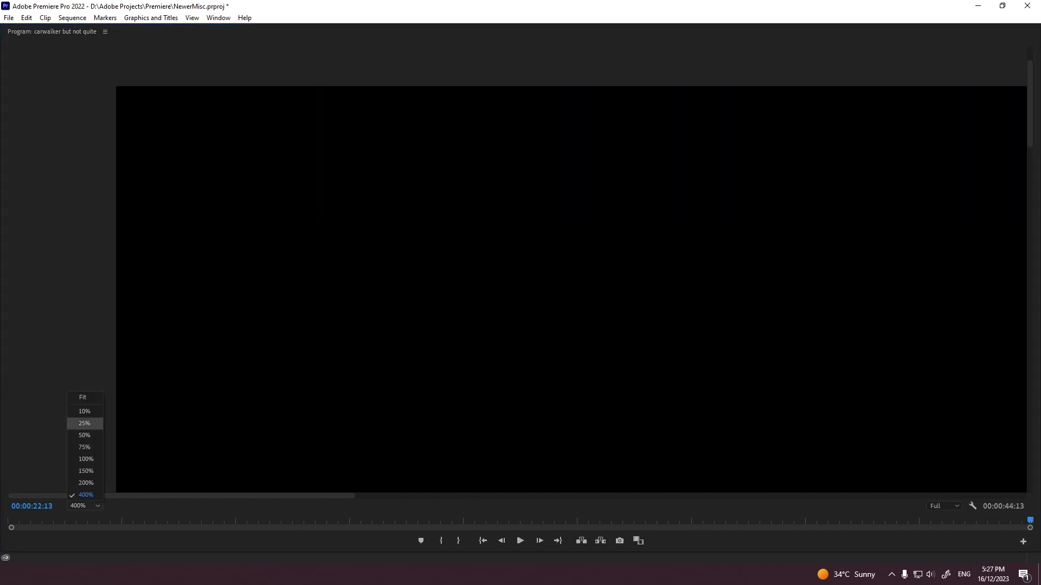
{"action": "left_click", "coordinate": [82, 398]}
{"action": "key", "text": "grave"}
{"action": "key", "text": "ctrl+s"}
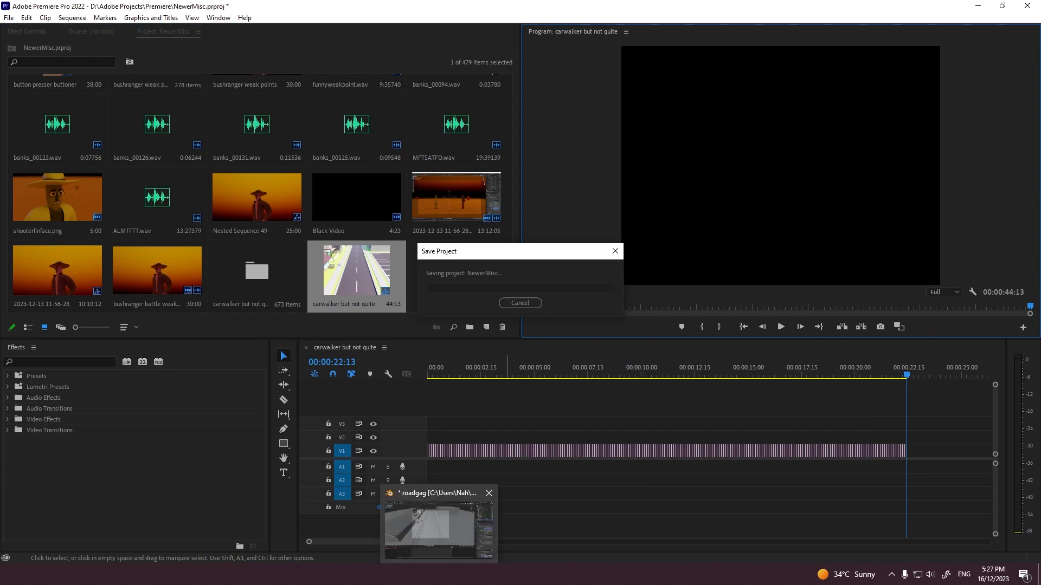
Step: Switch to Blender and examine the output settings plus the material and modifiers of the ribbed roof and the road
{"action": "left_click", "coordinate": [434, 529]}
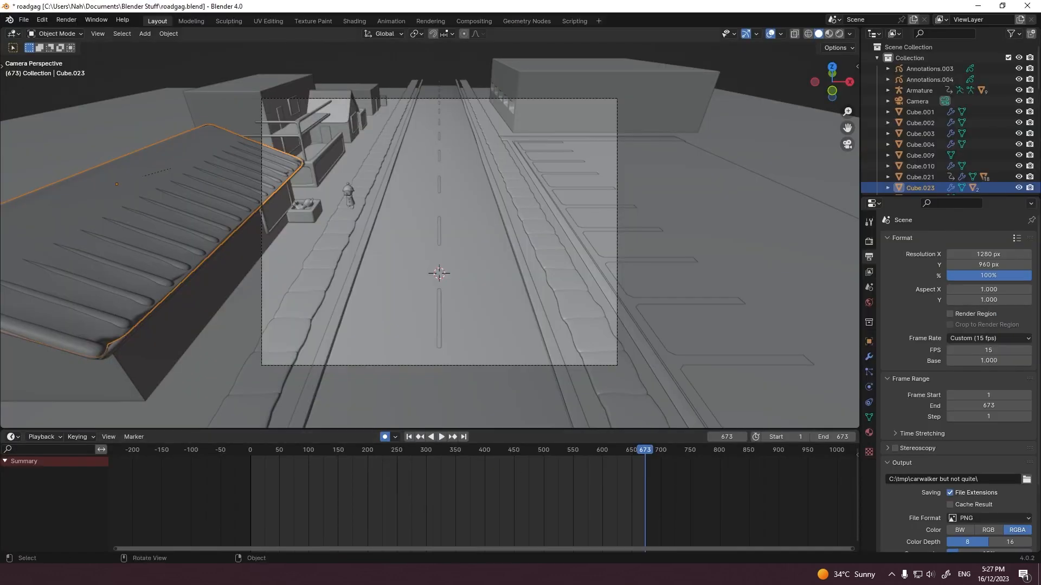
{"action": "scroll", "coordinate": [957, 380], "scroll_direction": "down", "scroll_amount": 3}
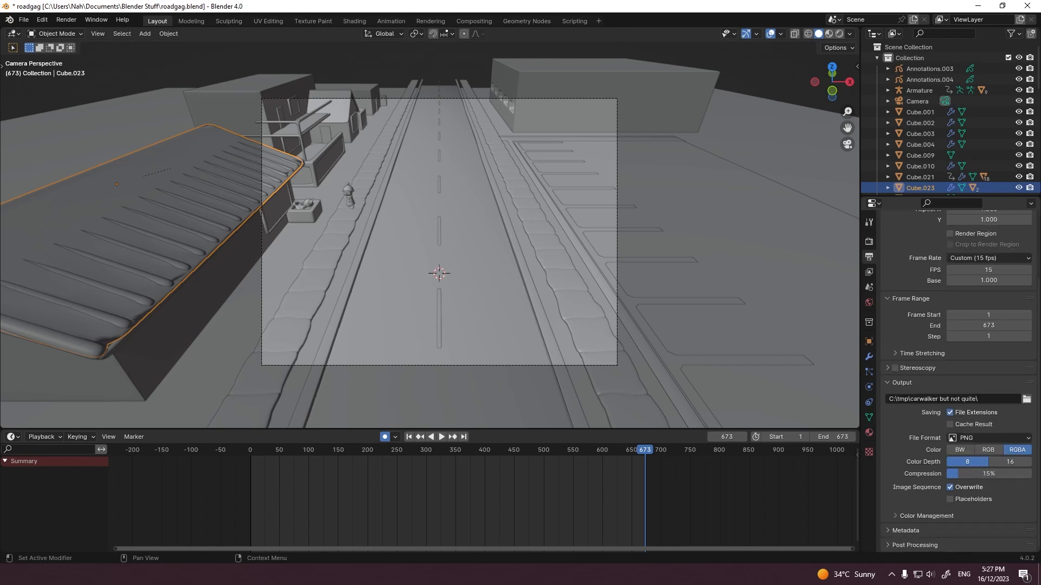
{"action": "left_click", "coordinate": [869, 432]}
{"action": "scroll", "coordinate": [986, 470], "scroll_direction": "down", "scroll_amount": 9}
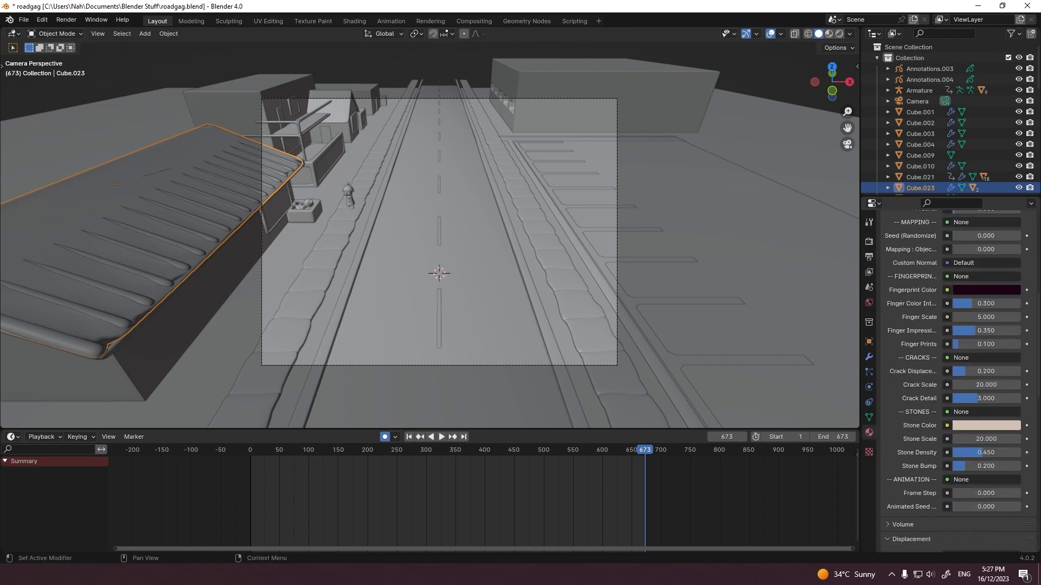
{"action": "scroll", "coordinate": [985, 471], "scroll_direction": "up", "scroll_amount": 9}
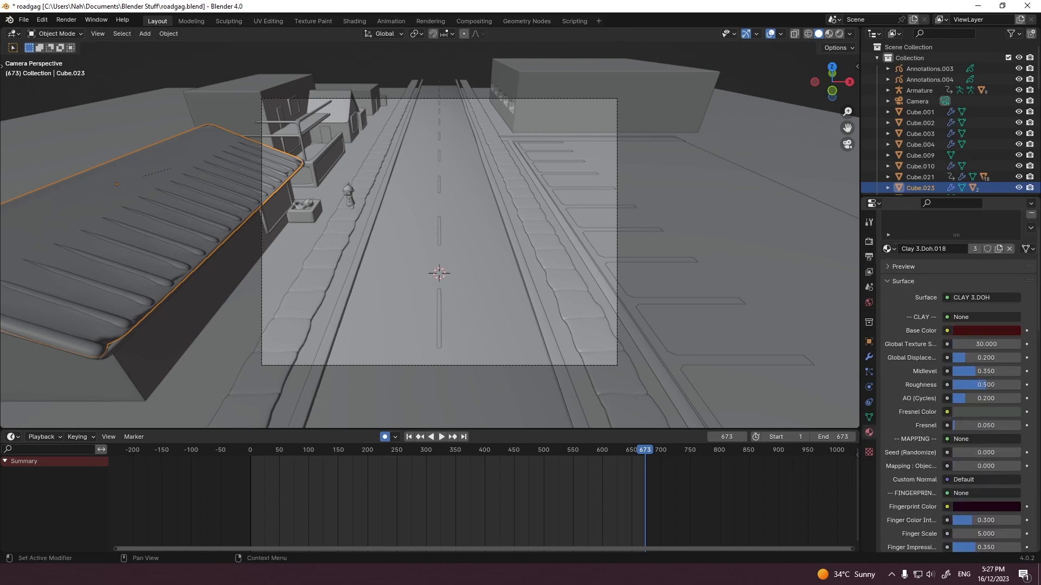
{"action": "left_click", "coordinate": [868, 357]}
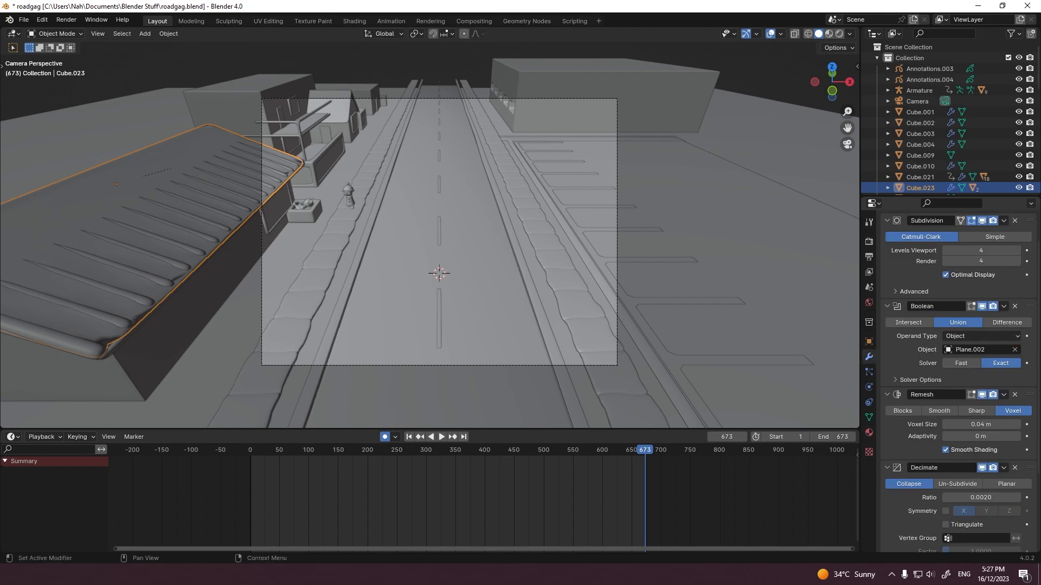
{"action": "scroll", "coordinate": [910, 357], "scroll_direction": "down", "scroll_amount": 1}
{"action": "key", "text": "ctrl+1"}
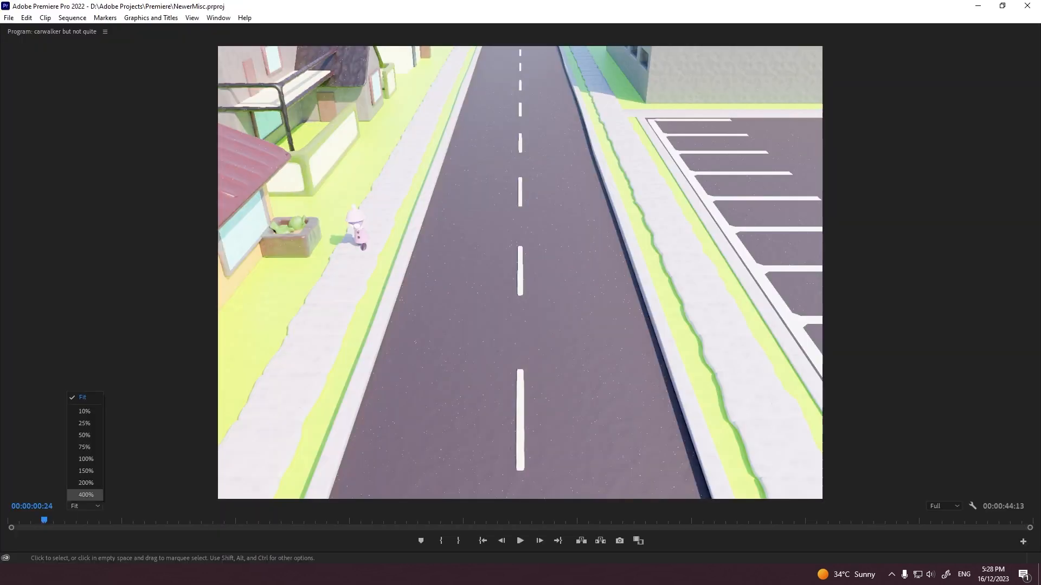
Step: Switch to Premiere Pro and examine the road, walker and red roof in the maximized preview at 400% zoom
{"action": "left_click", "coordinate": [79, 458]}
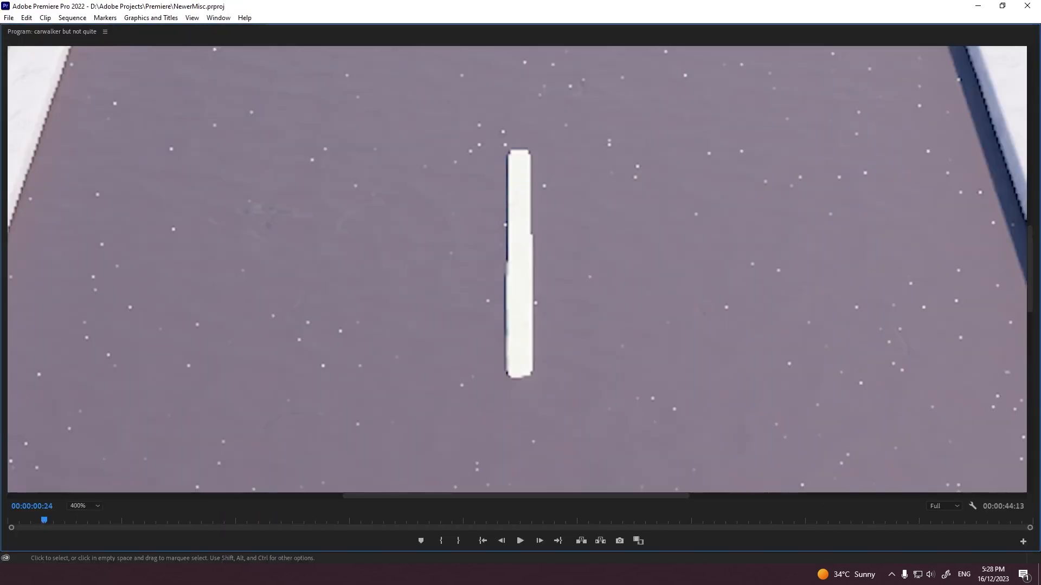
{"action": "key", "text": "space"}
{"action": "left_click_drag", "start_coordinate": [516, 496], "coordinate": [257, 496]}
{"action": "key", "text": "space"}
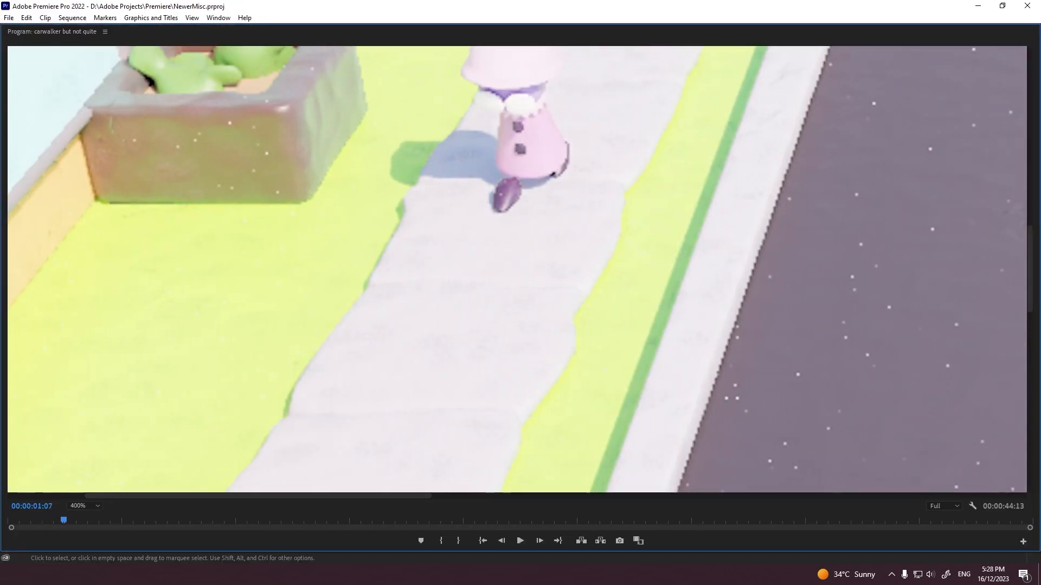
{"action": "left_click_drag", "start_coordinate": [1030, 269], "coordinate": [1030, 224]}
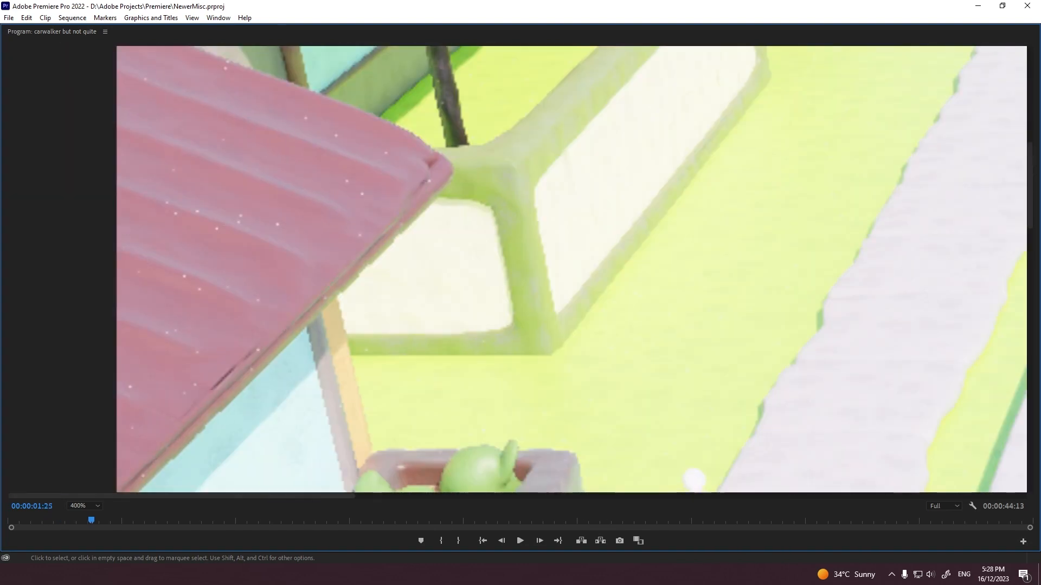
Step: Step forward and backward through the frames to inspect the red roof's surface
{"action": "key", "text": "Right"}
{"action": "key", "text": "Right"}
{"action": "key", "text": "Right"}
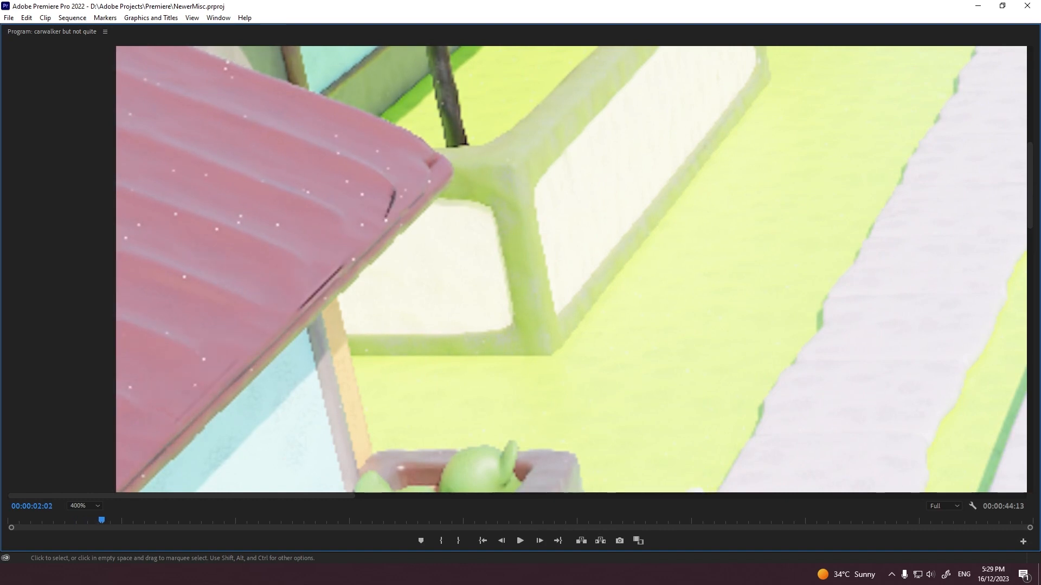
{"action": "key", "text": "Right"}
{"action": "key", "text": "Right"}
{"action": "key", "text": "Right"}
{"action": "key", "text": "Right"}
{"action": "key", "text": "Right"}
{"action": "key", "text": "Right"}
{"action": "key", "text": "Right"}
{"action": "key", "text": "Right"}
{"action": "key", "text": "Right"}
{"action": "key", "text": "Right"}
{"action": "key", "text": "Right"}
{"action": "key", "text": "Right"}
{"action": "key", "text": "Right"}
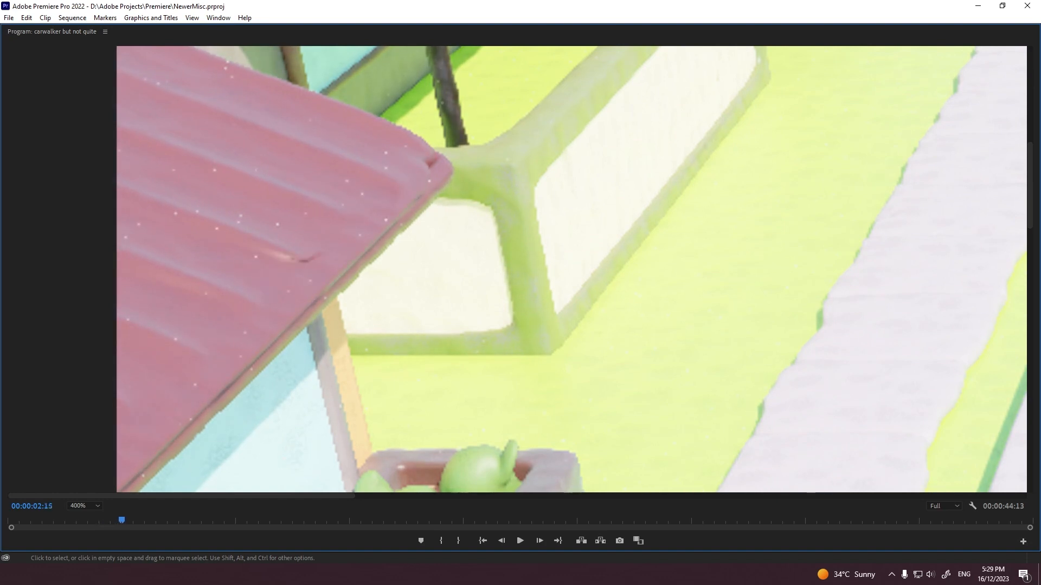
{"action": "key", "text": "Left"}
{"action": "key", "text": "Left"}
{"action": "key", "text": "Left"}
{"action": "key", "text": "Left"}
{"action": "key", "text": "Left"}
{"action": "key", "text": "Left"}
{"action": "key", "text": "Left"}
{"action": "key", "text": "Left"}
{"action": "key", "text": "Left"}
{"action": "key", "text": "Left"}
{"action": "key", "text": "Left"}
{"action": "key", "text": "Left"}
{"action": "key", "text": "Left"}
{"action": "key", "text": "Left"}
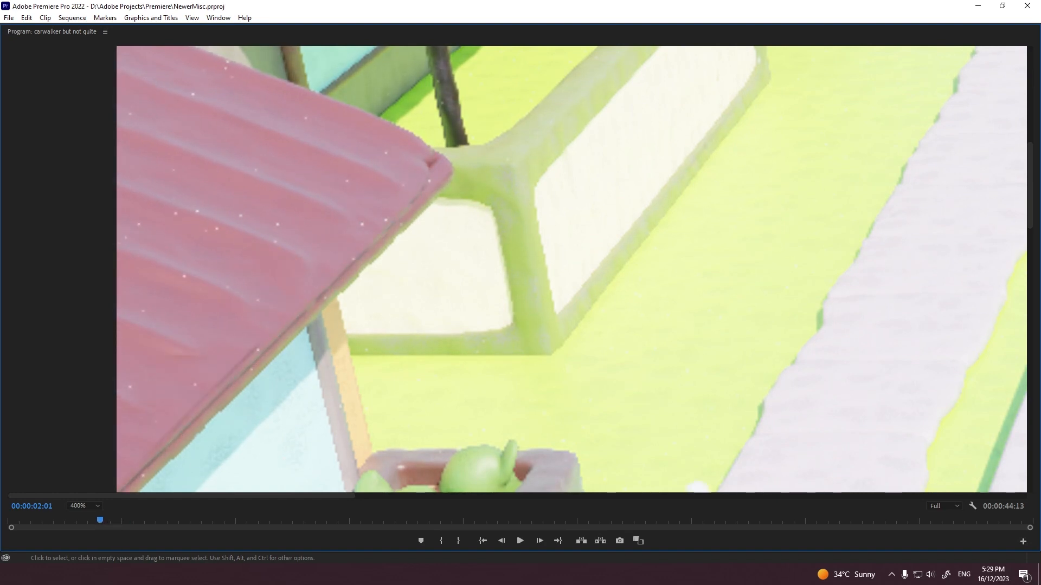
{"action": "key", "text": "Left"}
{"action": "key", "text": "Left"}
{"action": "key", "text": "Left"}
{"action": "key", "text": "Left"}
{"action": "key", "text": "Left"}
{"action": "key", "text": "Left"}
{"action": "key", "text": "Left"}
{"action": "key", "text": "Left"}
{"action": "key", "text": "Left"}
{"action": "key", "text": "Left"}
{"action": "key", "text": "Left"}
{"action": "key", "text": "Left"}
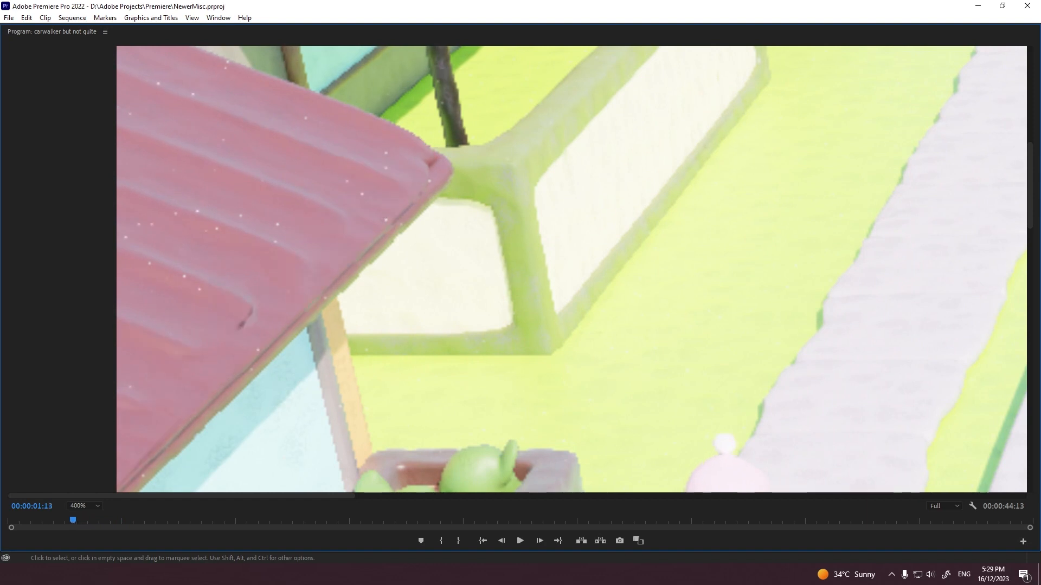
Step: Restore the panel layout, set the preview zoom to Fit and move the playhead to the start of the sequence
{"action": "key", "text": "grave"}
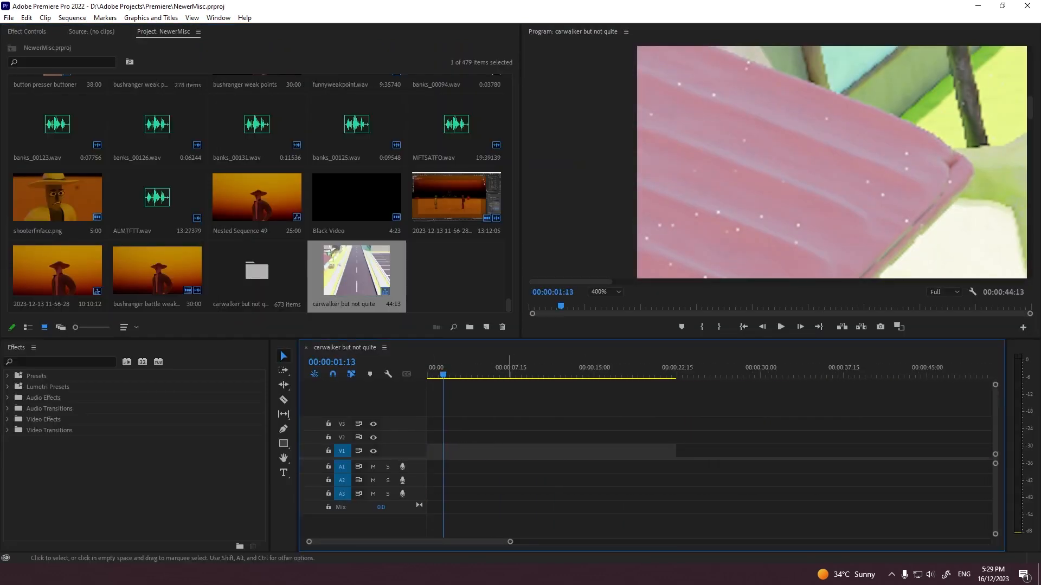
{"action": "left_click_drag", "start_coordinate": [511, 542], "coordinate": [651, 542]}
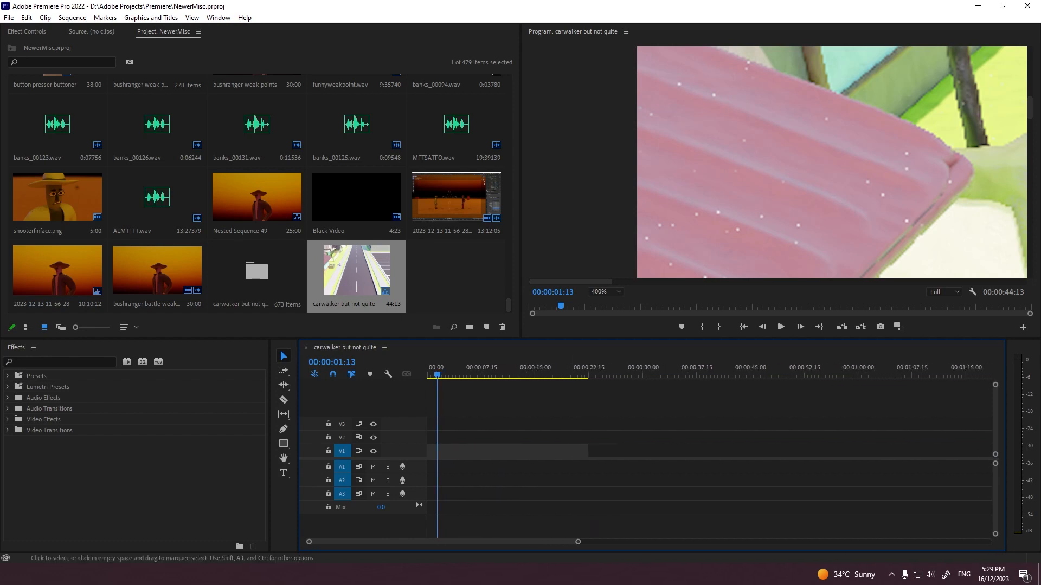
{"action": "left_click", "coordinate": [605, 291]}
{"action": "left_click", "coordinate": [599, 304]}
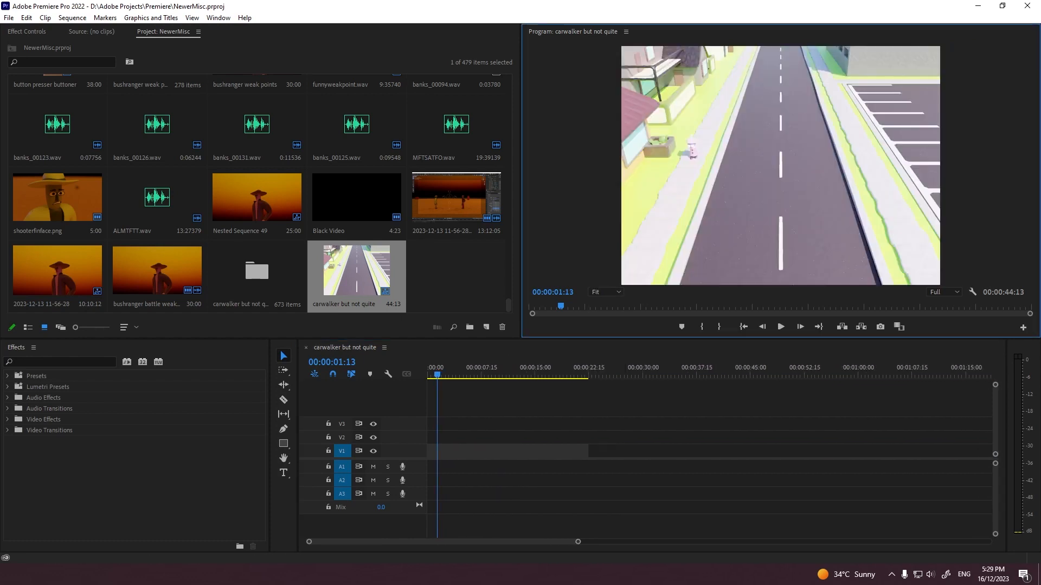
{"action": "left_click_drag", "start_coordinate": [578, 542], "coordinate": [334, 542]}
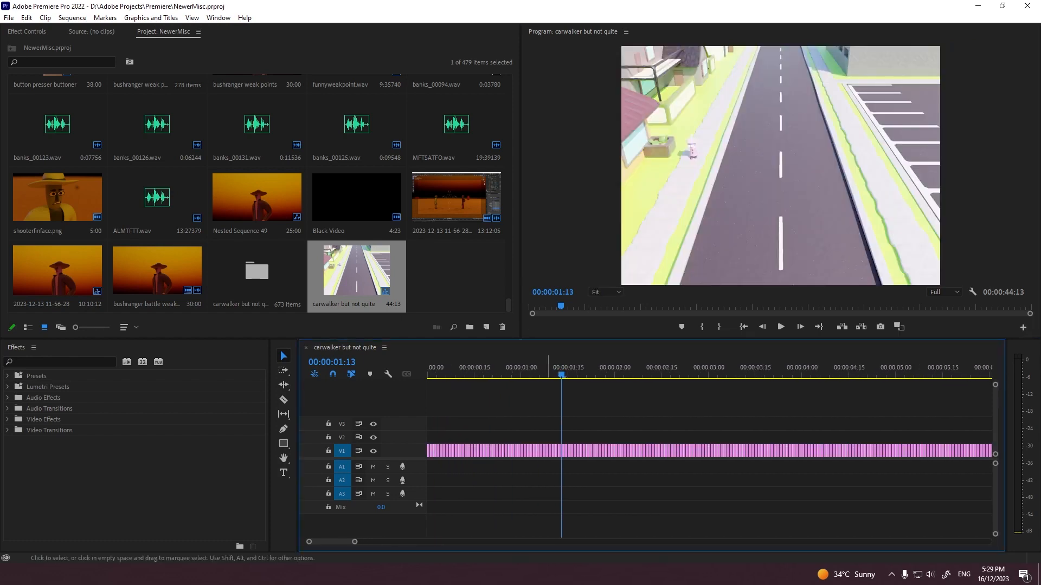
{"action": "left_click_drag", "start_coordinate": [560, 374], "coordinate": [427, 374]}
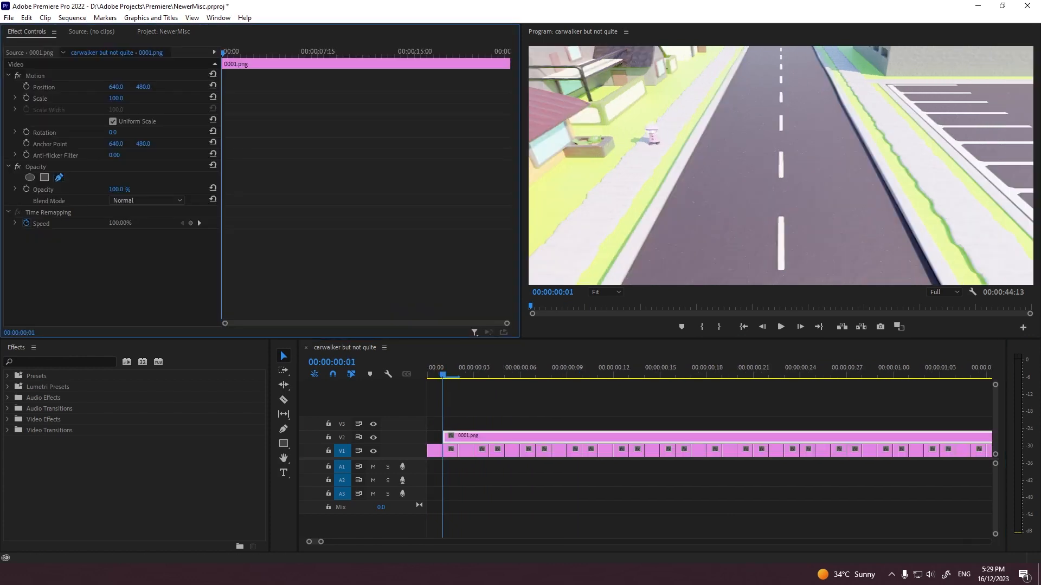
Step: Draw a closed triangular opacity mask around the red-roofed house on the 0001.png overlay clip and play back the result
{"action": "key", "text": "grave"}
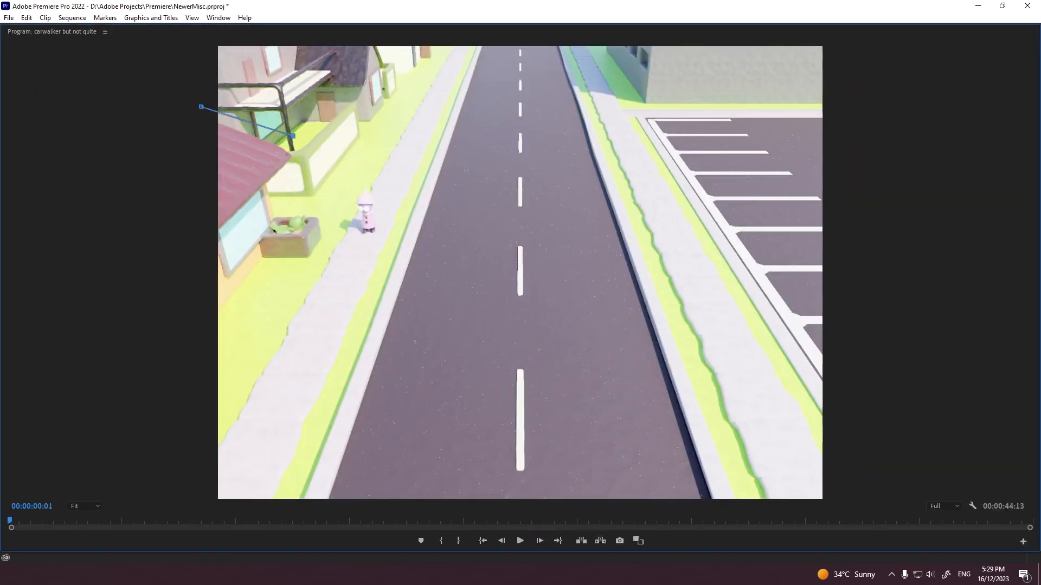
{"action": "left_click_drag", "start_coordinate": [293, 136], "coordinate": [316, 154]}
{"action": "left_click", "coordinate": [201, 273]}
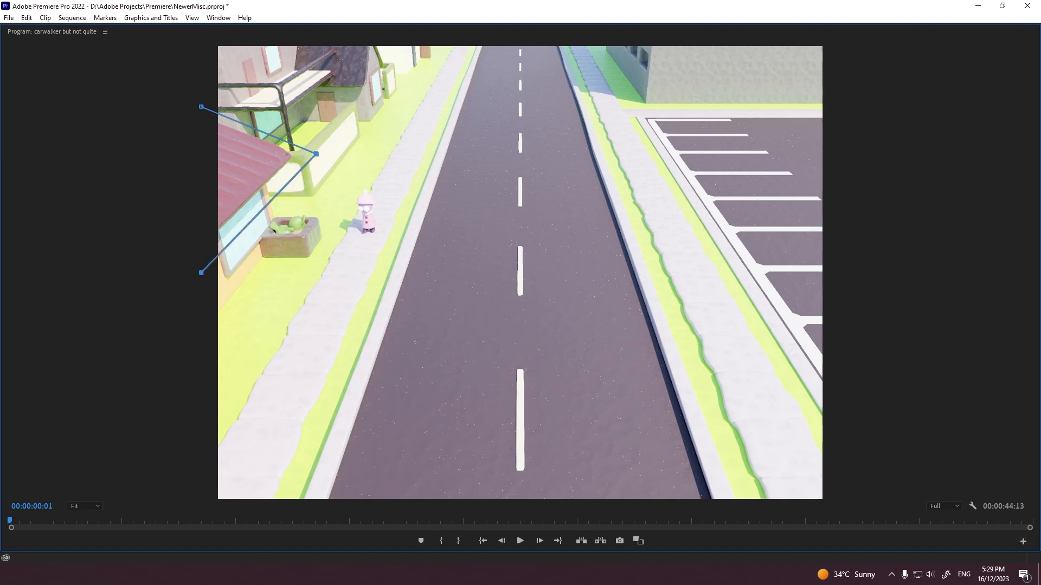
{"action": "key", "text": "grave"}
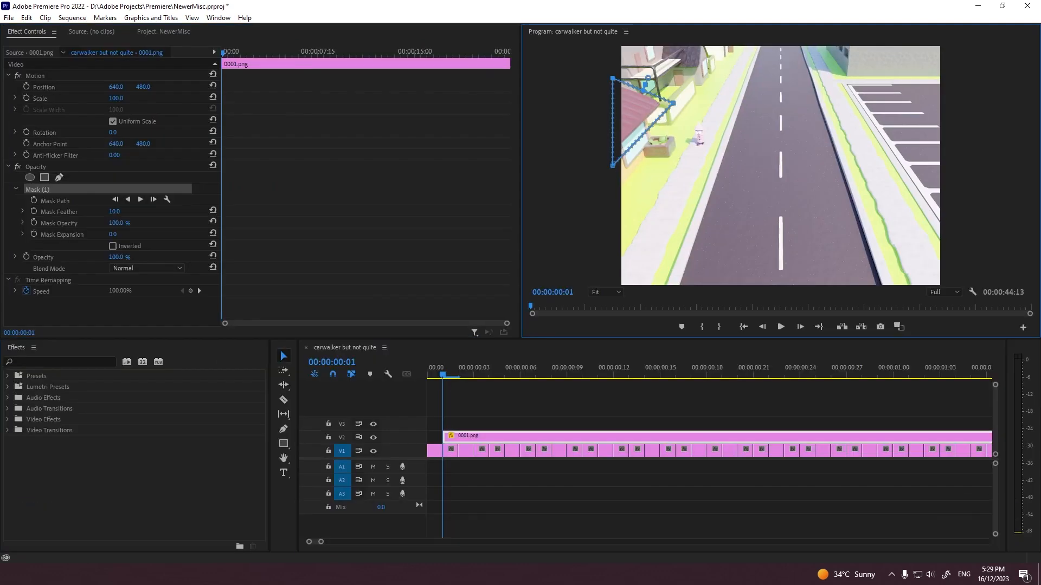
{"action": "key", "text": "space"}
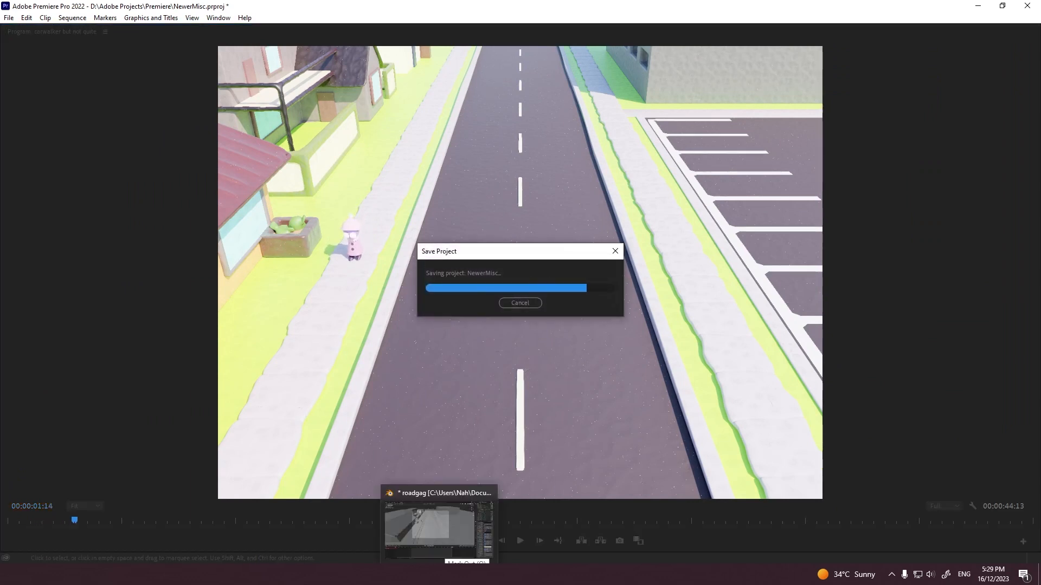
Step: Switch to Blender, select the far house object Cube.031 in the camera view and inspect its modifier, object and material properties
{"action": "left_click", "coordinate": [430, 528]}
{"action": "left_click", "coordinate": [332, 102]}
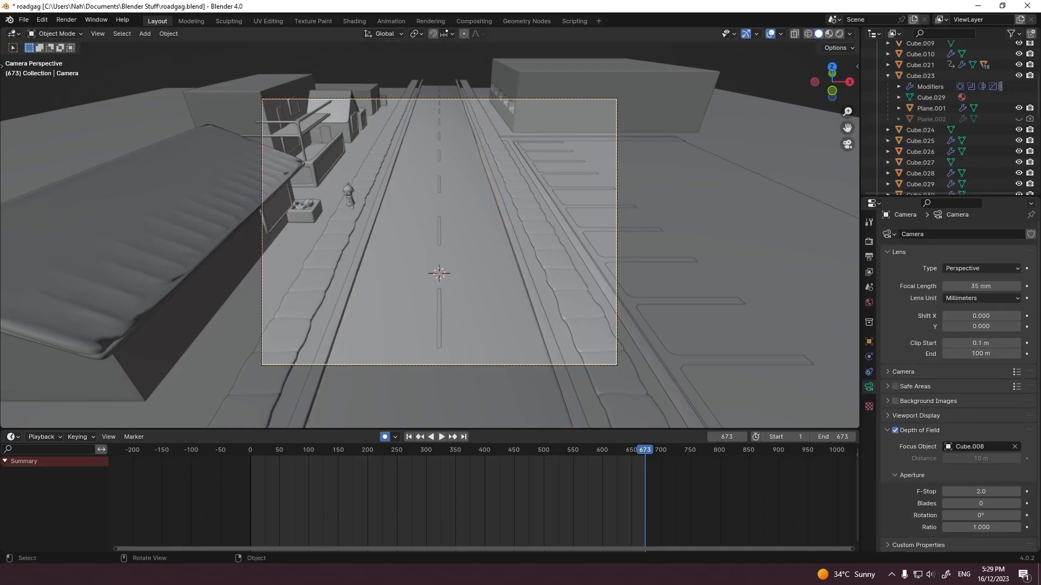
{"action": "left_click", "coordinate": [331, 108], "text": "shift"}
{"action": "left_click", "coordinate": [869, 356]}
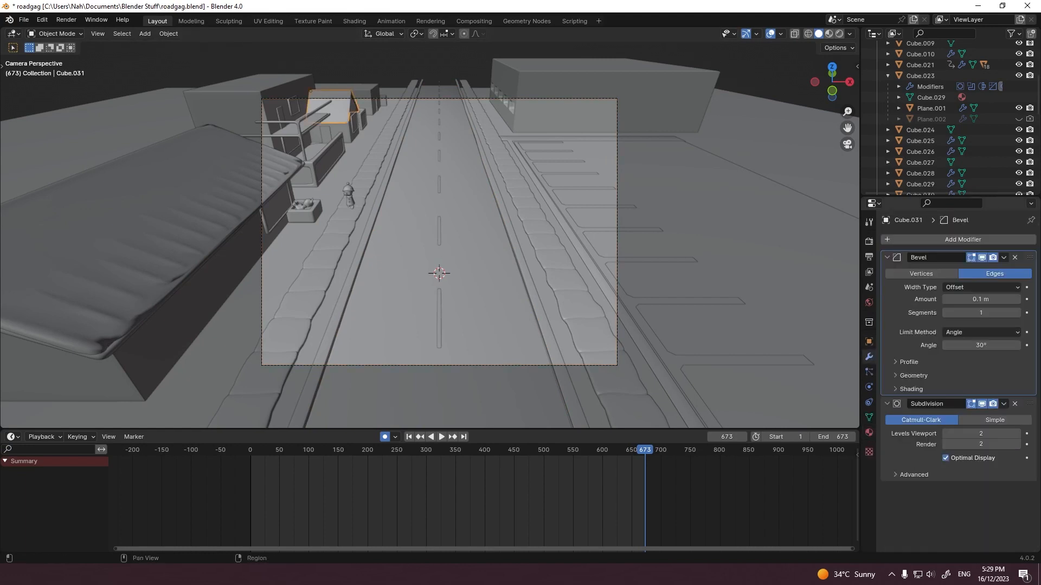
{"action": "left_click", "coordinate": [869, 341]}
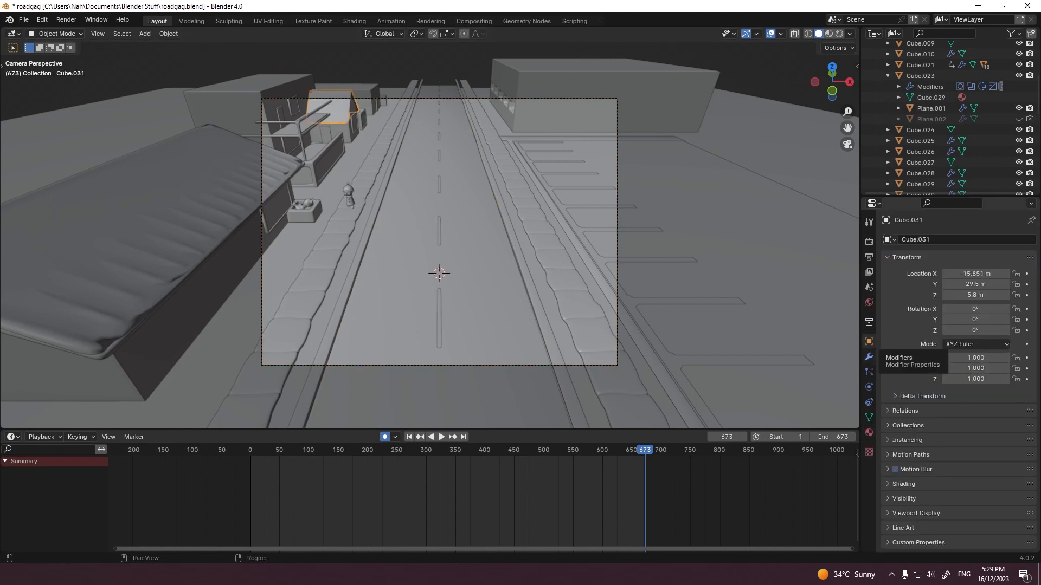
{"action": "left_click", "coordinate": [869, 432]}
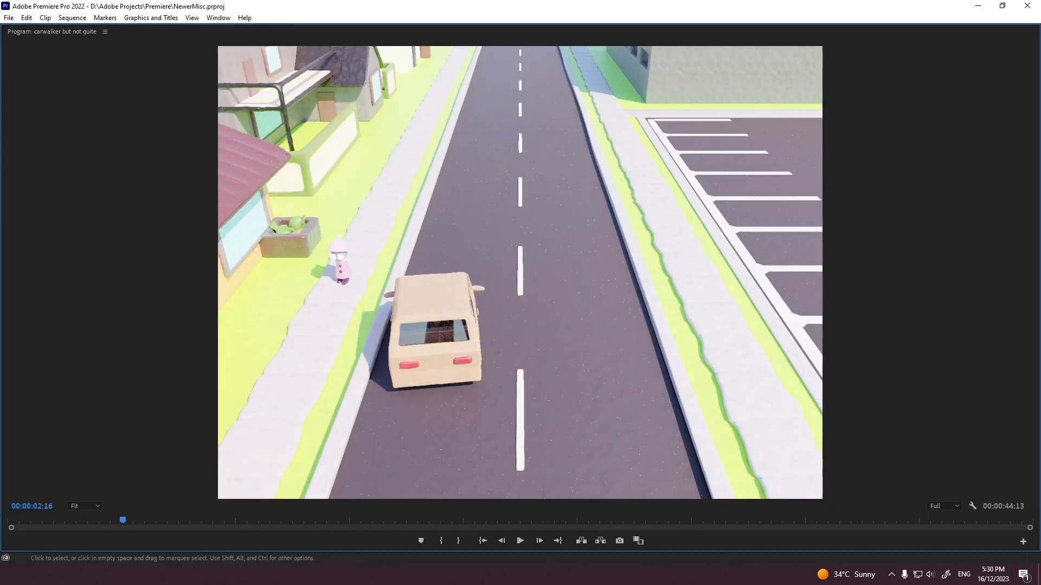
Step: Play the sequence in the maximized Premiere Pro preview and step forward and backward through the frames around the passing car
{"action": "key", "text": "space"}
{"action": "key", "text": "Right"}
{"action": "key", "text": "Right"}
{"action": "key", "text": "Right"}
{"action": "key", "text": "Right"}
{"action": "key", "text": "Right"}
{"action": "key", "text": "Right"}
{"action": "key", "text": "Right"}
{"action": "key", "text": "Right"}
{"action": "key", "text": "Right"}
{"action": "key", "text": "Right"}
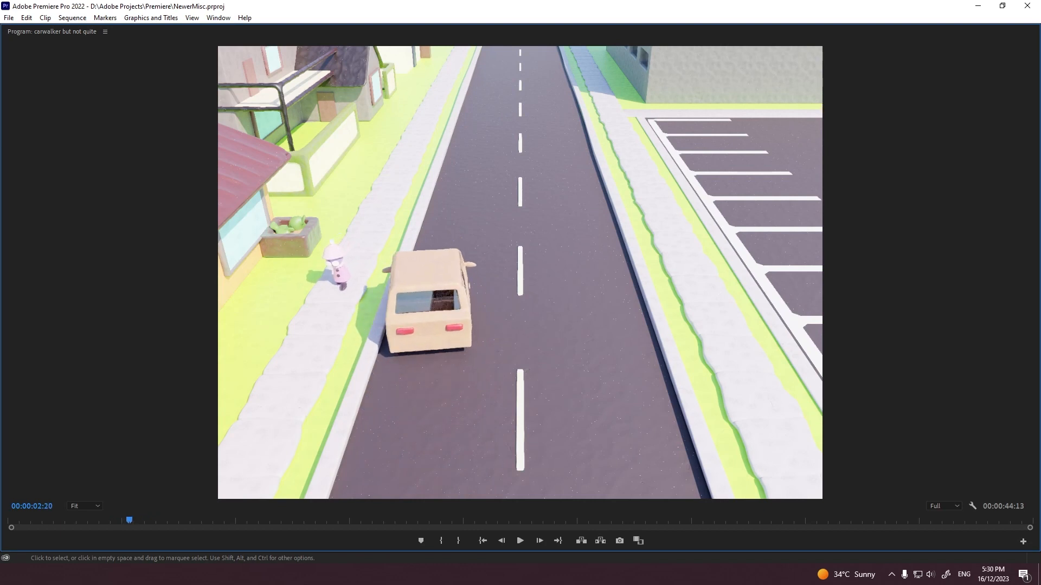
{"action": "key", "text": "Left"}
{"action": "key", "text": "Left"}
{"action": "key", "text": "Left"}
{"action": "key", "text": "Left"}
{"action": "key", "text": "Left"}
{"action": "key", "text": "Left"}
{"action": "key", "text": "Left"}
{"action": "key", "text": "Left"}
{"action": "key", "text": "Left"}
{"action": "key", "text": "space"}
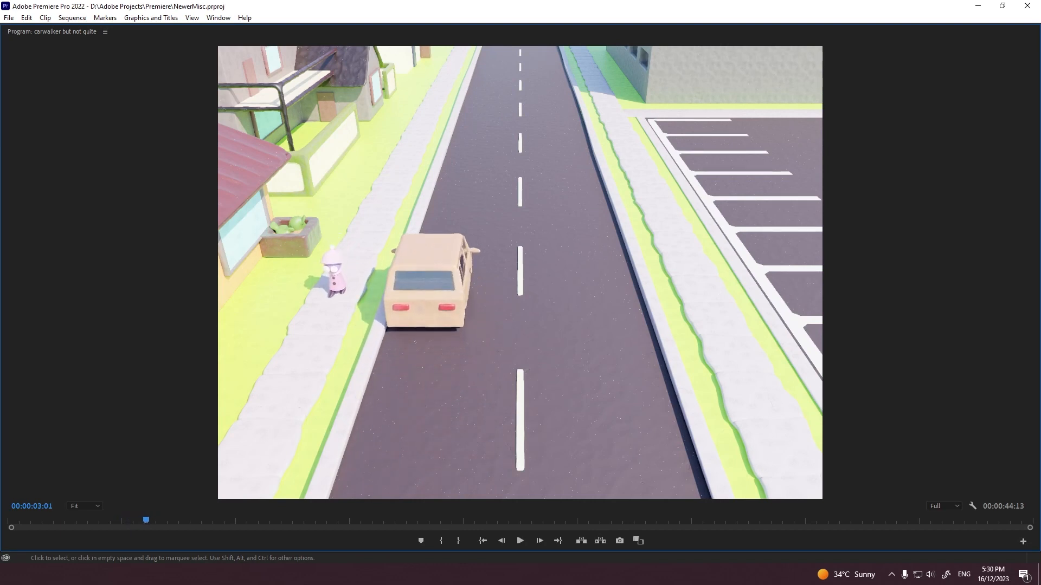
Step: Set the preview zoom to 400% and examine the walker, planter and red roof
{"action": "left_click", "coordinate": [85, 507]}
{"action": "left_click", "coordinate": [85, 494]}
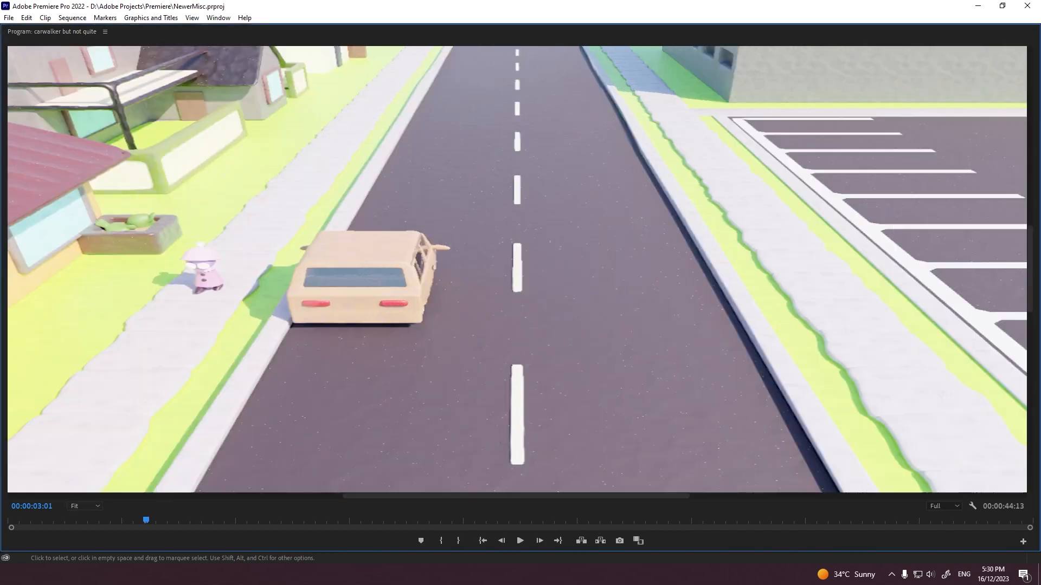
{"action": "left_click_drag", "start_coordinate": [517, 496], "coordinate": [183, 496]}
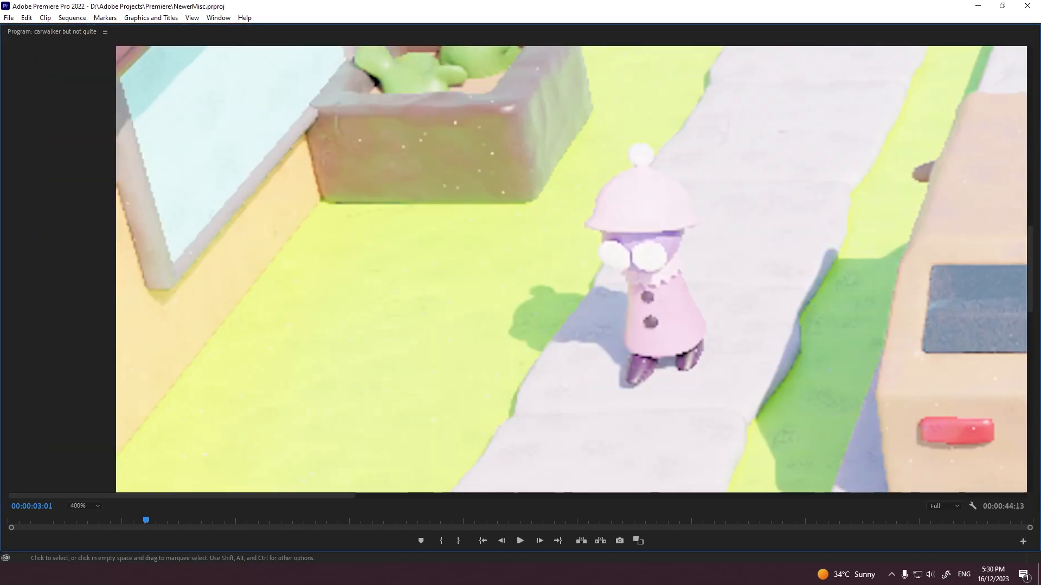
{"action": "left_click_drag", "start_coordinate": [1030, 269], "coordinate": [1030, 226]}
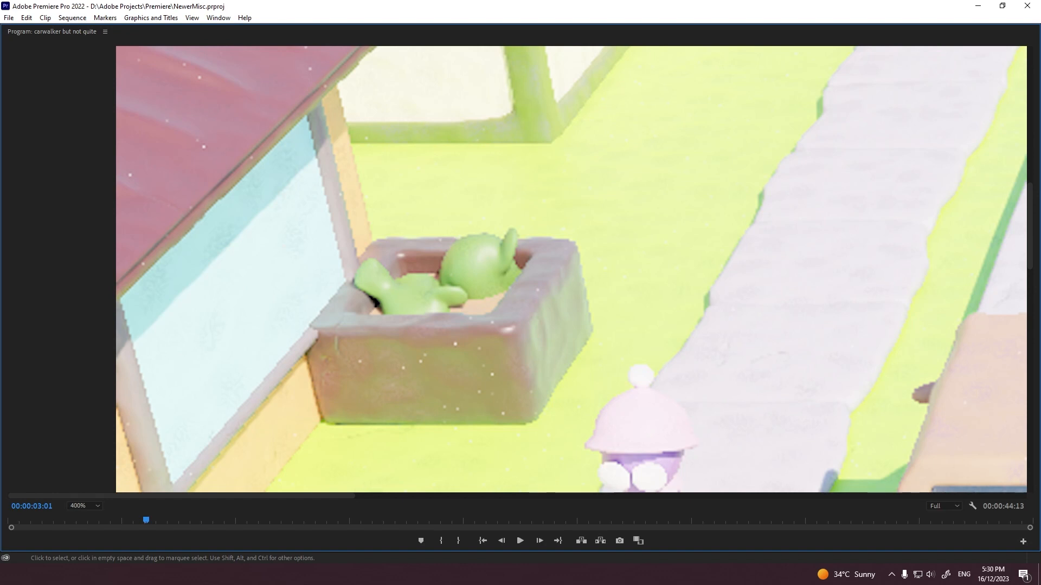
{"action": "left_click", "coordinate": [79, 521]}
Step: Set the preview zoom back to Fit, play the sequence on through the car scene and restore the panel layout
{"action": "left_click", "coordinate": [85, 506]}
{"action": "left_click", "coordinate": [85, 396]}
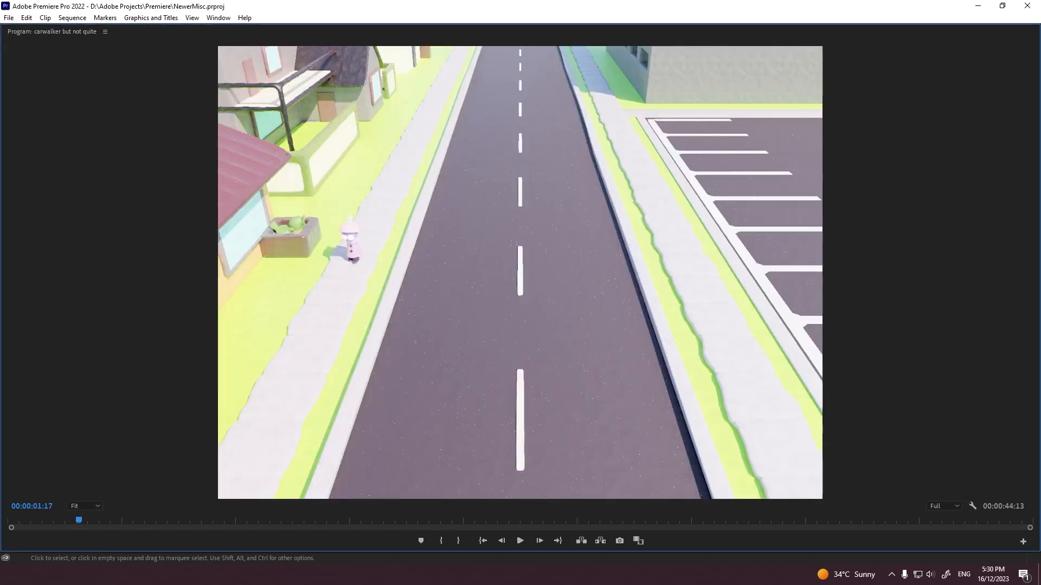
{"action": "key", "text": "space"}
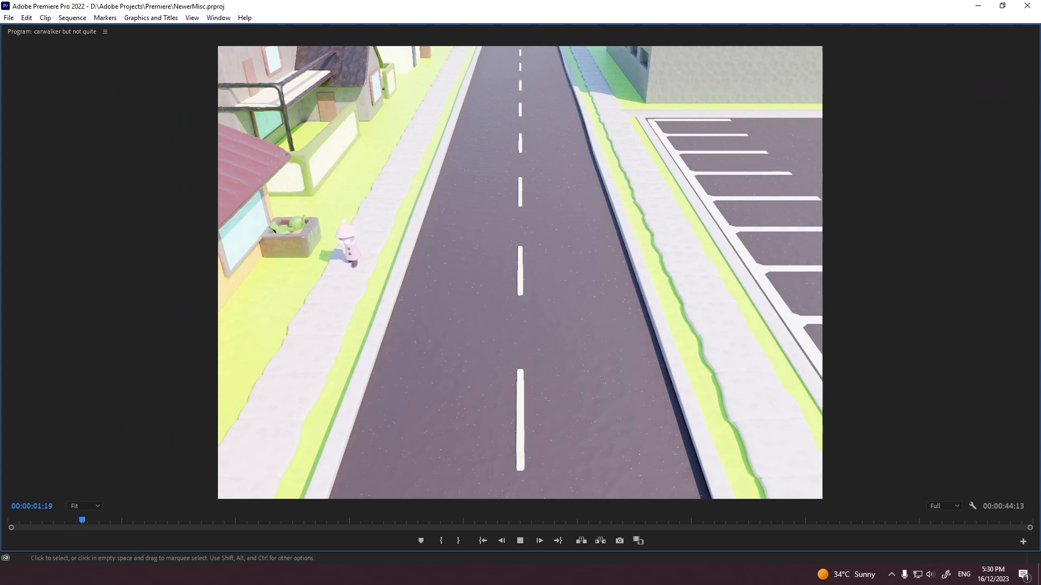
{"action": "key", "text": "space"}
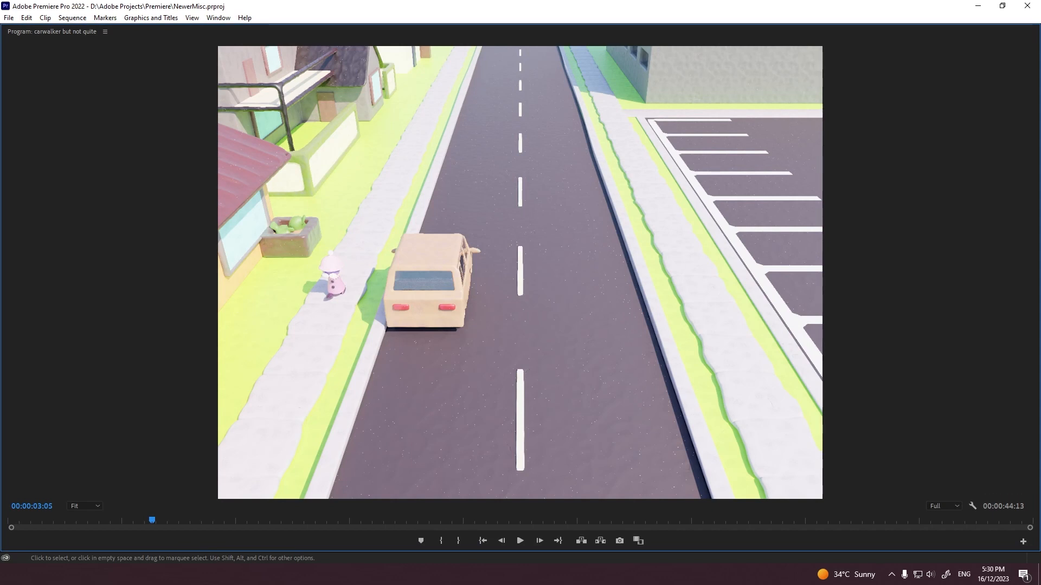
{"action": "key", "text": "space"}
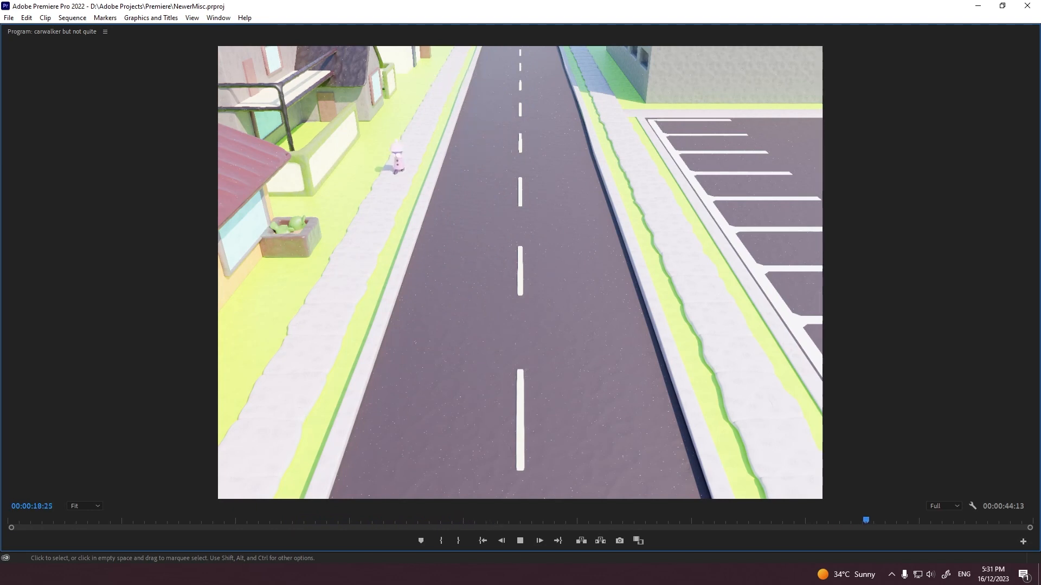
{"action": "key", "text": "grave"}
{"action": "key", "text": "space"}
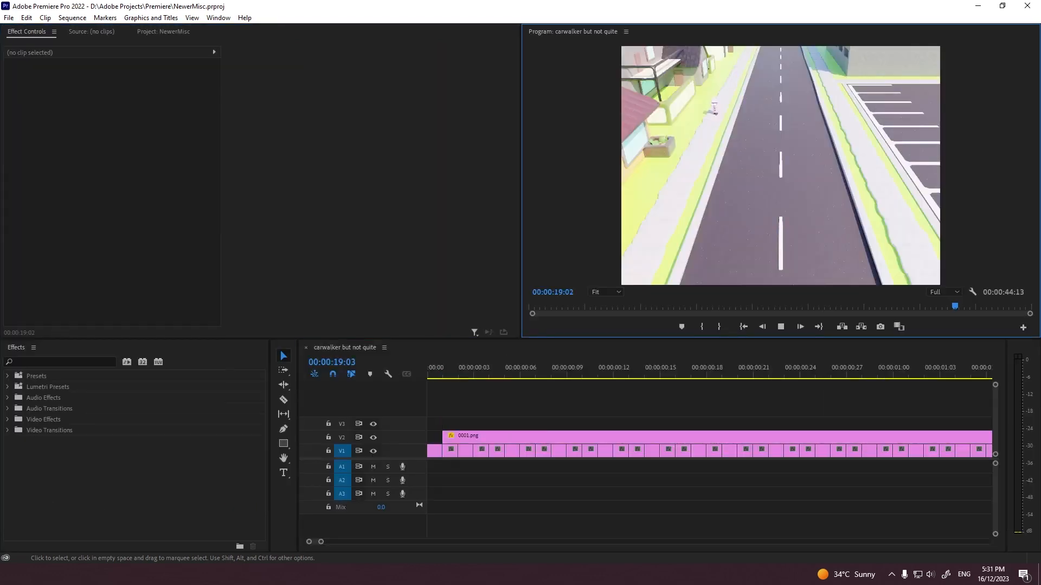
Step: Split the overlay clip at 00:00:16:01 and cut everything after that point from both video tracks
{"action": "left_click_drag", "start_coordinate": [321, 542], "coordinate": [479, 542]}
{"action": "mouse_move", "coordinate": [664, 374]}
{"action": "left_mouse_down"}
{"action": "mouse_move", "coordinate": [546, 374]}
{"action": "mouse_move", "coordinate": [654, 374]}
{"action": "left_mouse_up"}
{"action": "key", "text": "c"}
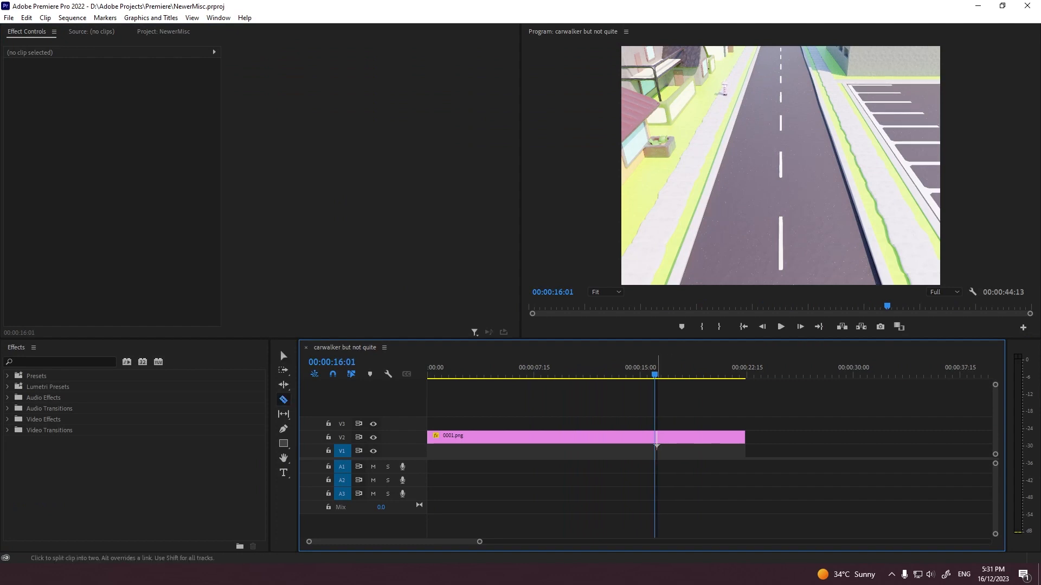
{"action": "left_click", "coordinate": [655, 437]}
{"action": "key", "text": "v"}
{"action": "left_click_drag", "start_coordinate": [774, 409], "coordinate": [654, 486]}
{"action": "key", "text": "equal"}
{"action": "key", "text": "equal"}
{"action": "key", "text": "equal"}
{"action": "key", "text": "equal"}
{"action": "key", "text": "equal"}
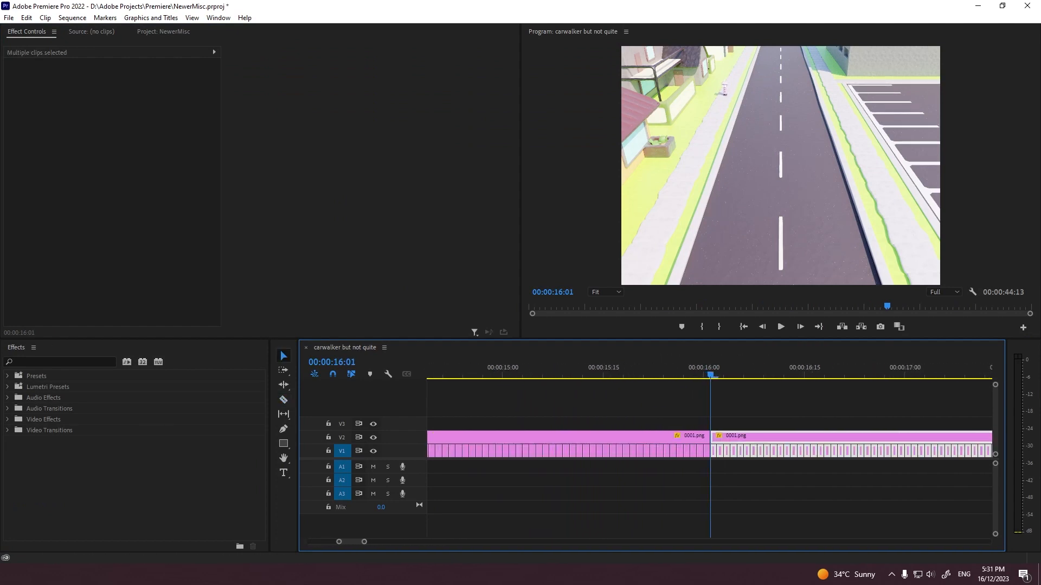
{"action": "key", "text": "Delete"}
Step: Place the cut closing section of frames and overlay at the start of the sequence, ahead of the existing clips
{"action": "left_click", "coordinate": [530, 307]}
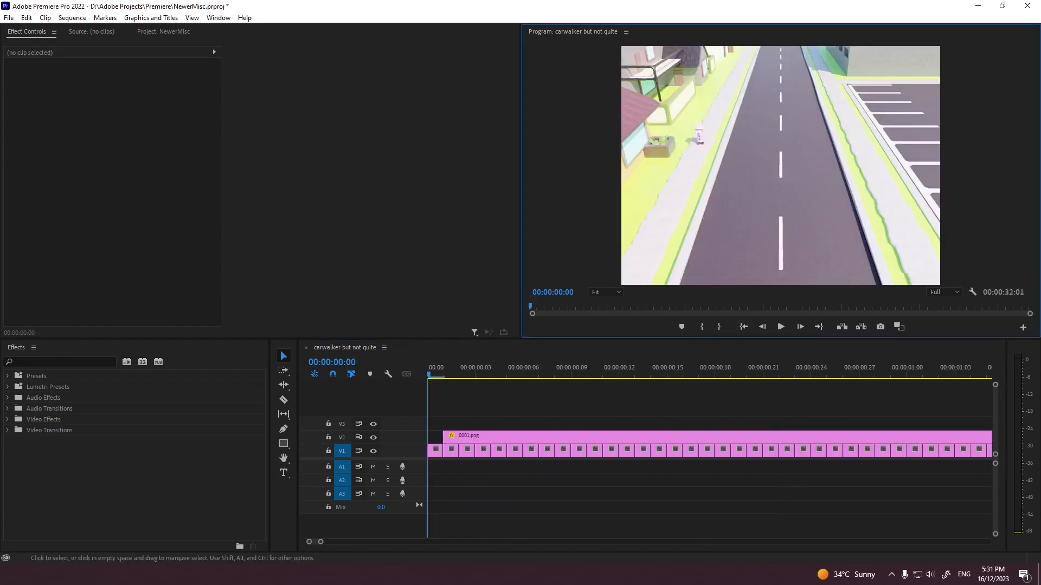
{"action": "left_click_drag", "start_coordinate": [321, 541], "coordinate": [726, 541]}
{"action": "left_click_drag", "start_coordinate": [505, 475], "coordinate": [644, 438]}
{"action": "left_click_drag", "start_coordinate": [739, 476], "coordinate": [782, 490]}
{"action": "key", "text": "ctrl+v"}
{"action": "left_click", "coordinate": [521, 451]}
{"action": "key", "text": "Delete"}
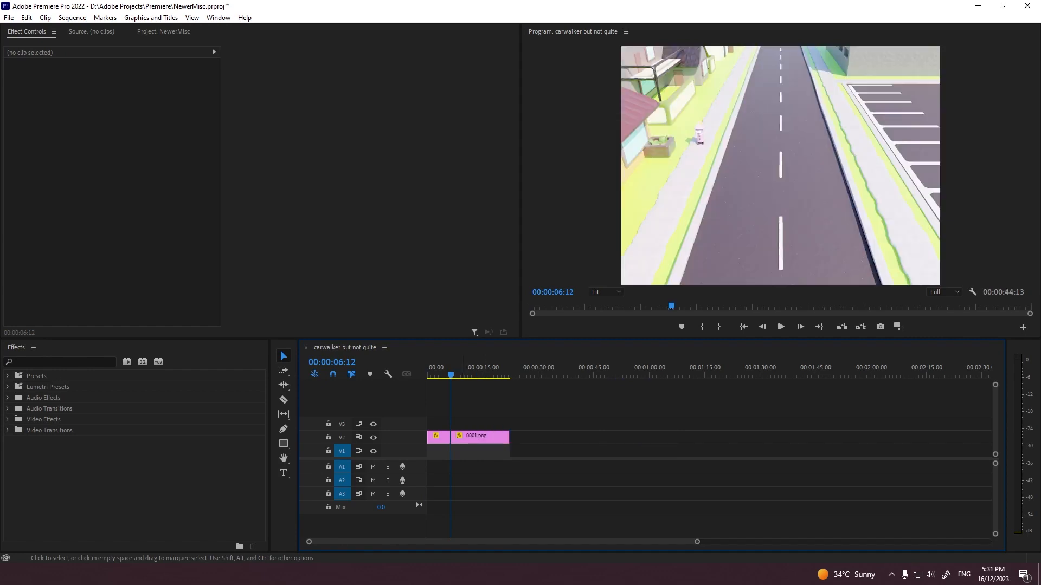
Step: Play the rearranged sequence from the beginning in the maximized preview, then restore the panel layout
{"action": "key", "text": "Home"}
{"action": "key", "text": "space"}
{"action": "key", "text": "grave"}
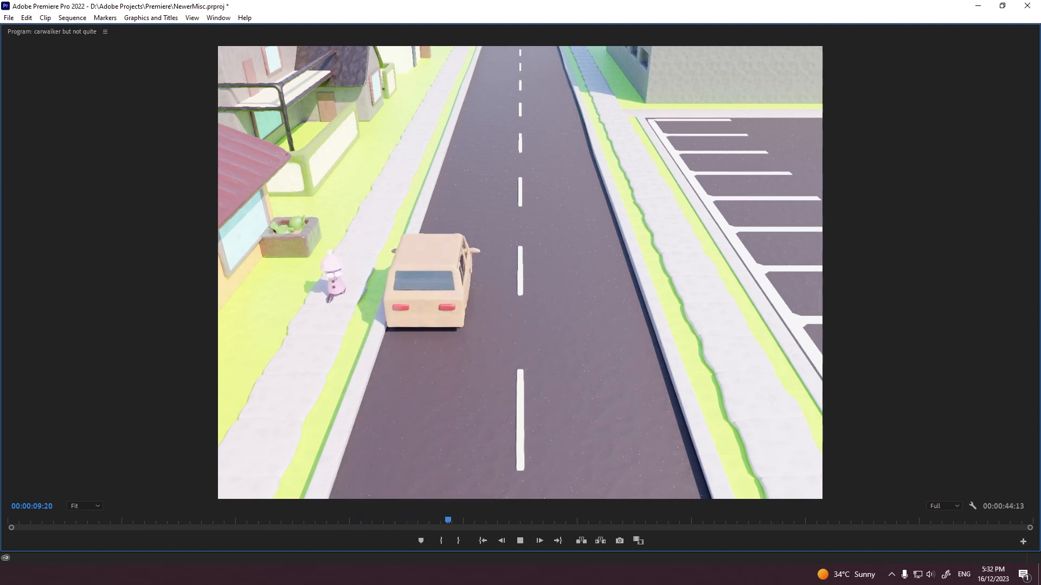
{"action": "key", "text": "space"}
{"action": "key", "text": "grave"}
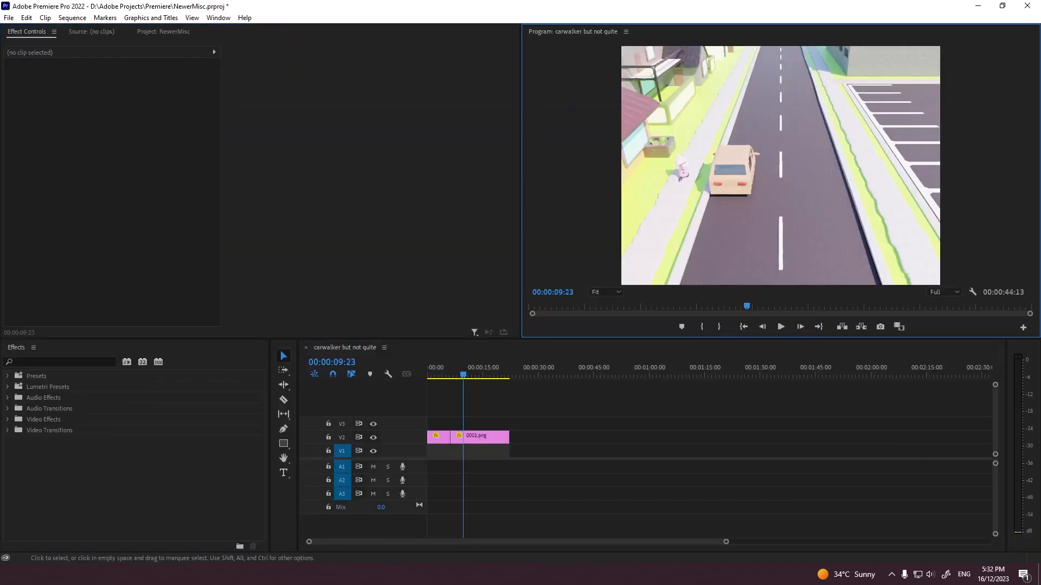
Step: Move the playhead back into the opening section and replay it in the maximized preview, stopping at 00:00:03:18
{"action": "left_click_drag", "start_coordinate": [690, 542], "coordinate": [432, 542]}
{"action": "left_click", "coordinate": [525, 369]}
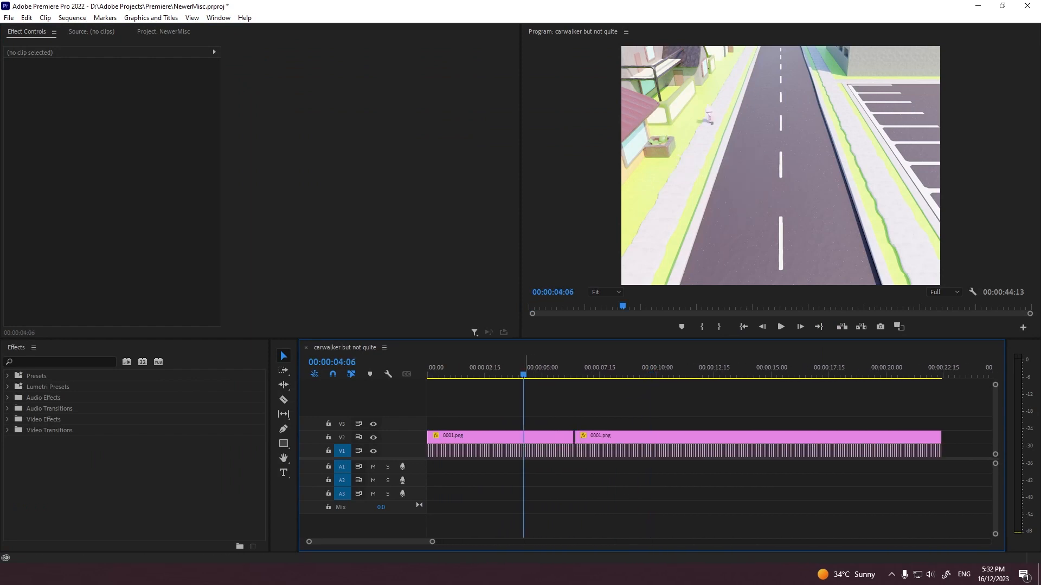
{"action": "left_click", "coordinate": [507, 369]}
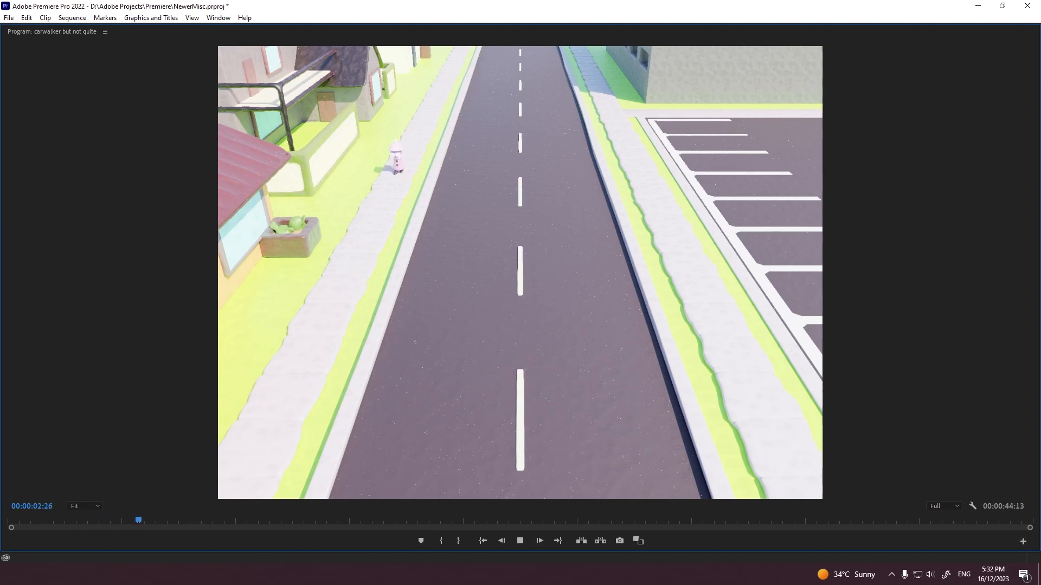
{"action": "key", "text": "space"}
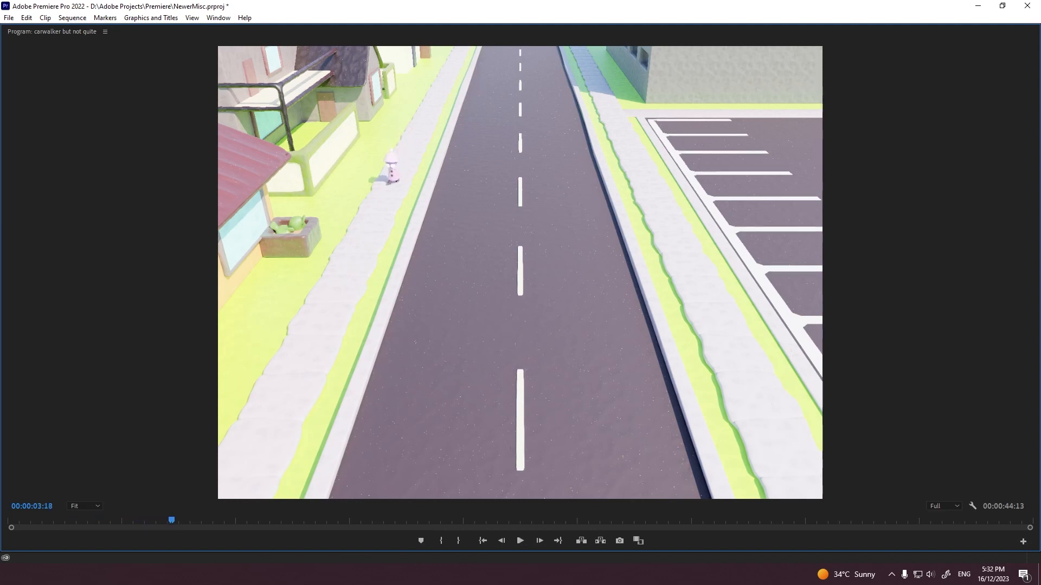
{"action": "key", "text": "grave"}
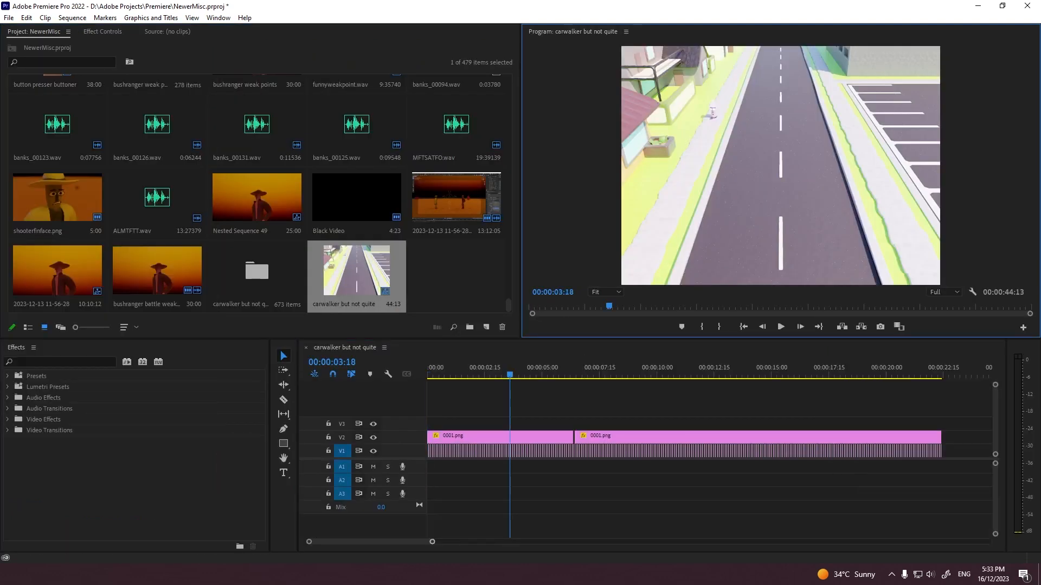
Step: Undo the relocation of the closing section and the split at 00:00:16:01
{"action": "key", "text": "ctrl+z"}
{"action": "key", "text": "ctrl+z"}
{"action": "key", "text": "ctrl+z"}
{"action": "key", "text": "ctrl+z"}
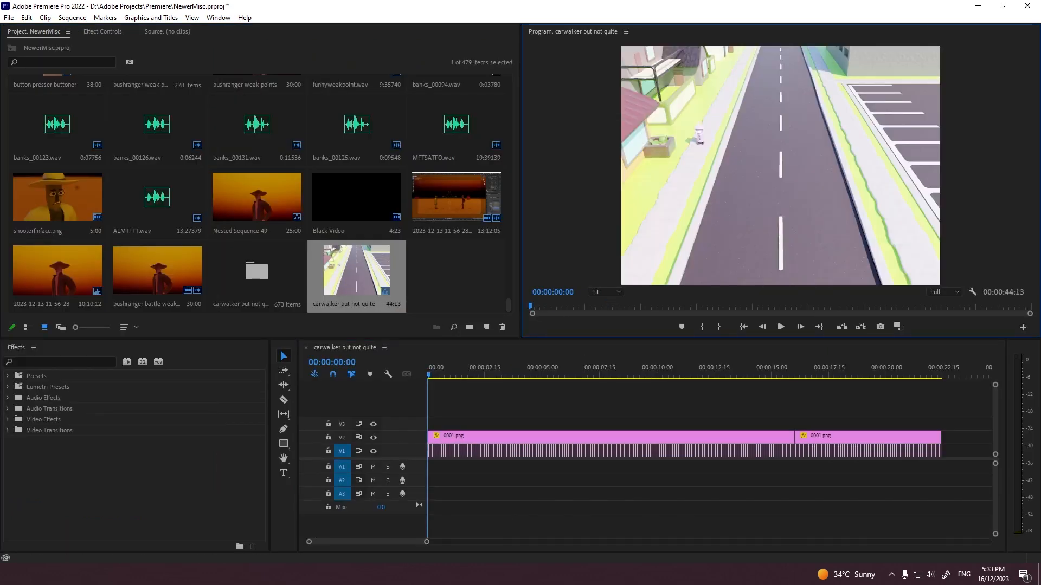
{"action": "key", "text": "ctrl+z"}
Step: Move a closing section of about 22 frames with its overlay to the start of the sequence and save the project
{"action": "mouse_move", "coordinate": [448, 368]}
{"action": "left_mouse_down"}
{"action": "mouse_move", "coordinate": [506, 369]}
{"action": "mouse_move", "coordinate": [466, 369]}
{"action": "left_mouse_up"}
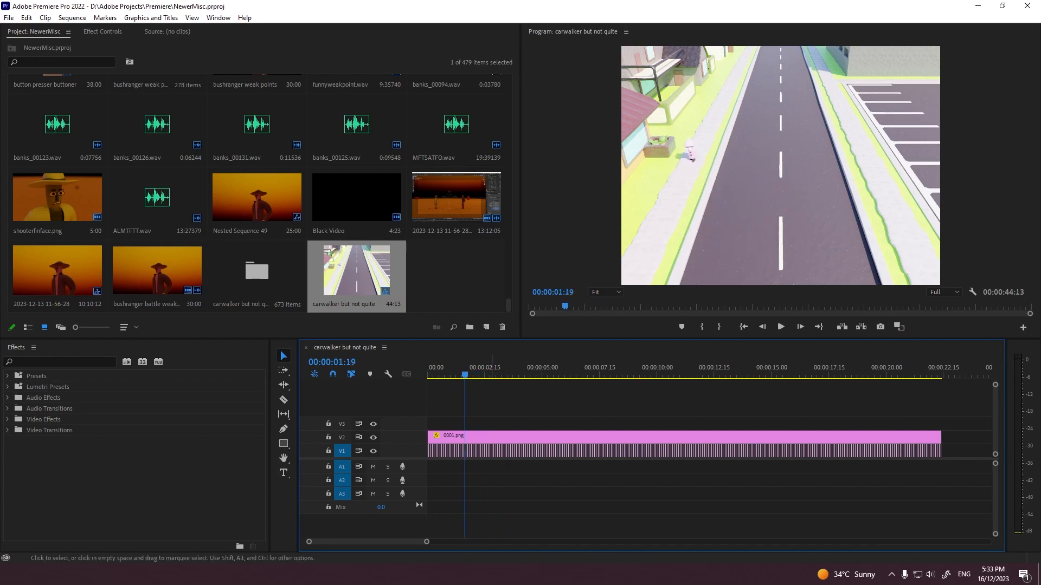
{"action": "key", "text": "ctrl+a"}
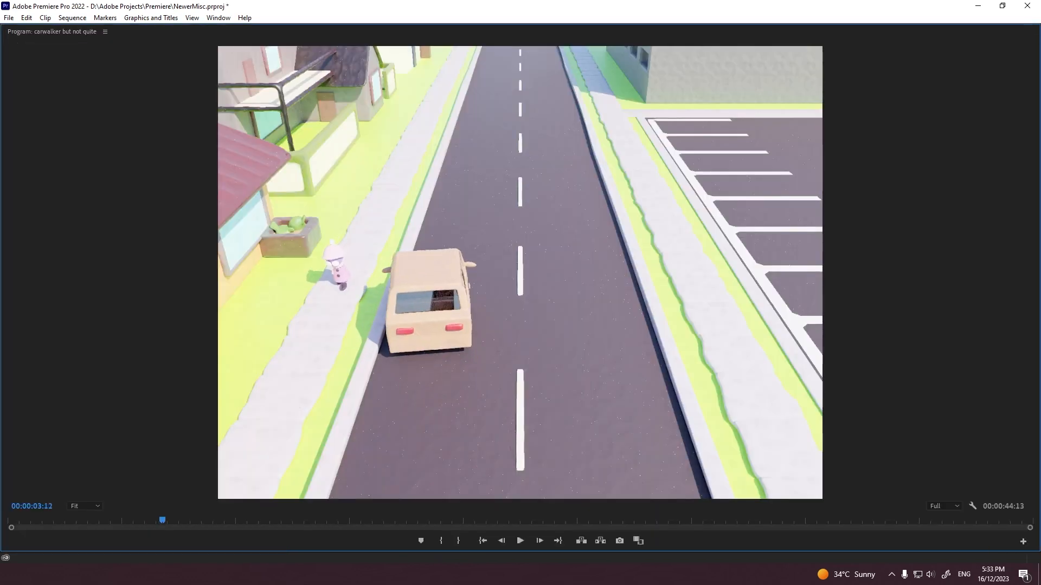
{"action": "key", "text": "grave"}
{"action": "key", "text": "ctrl+s"}
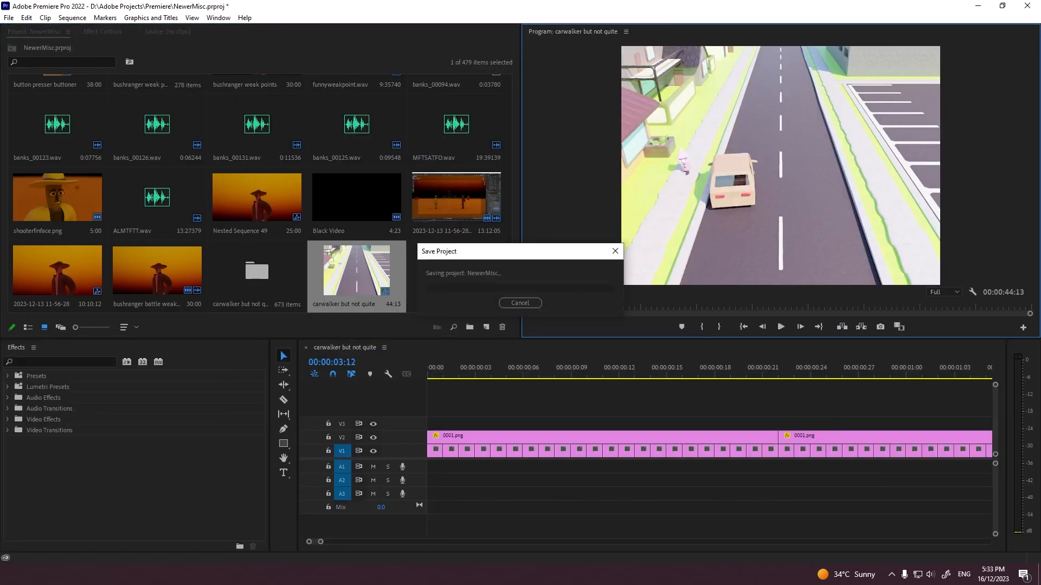
Step: Review the start of the rearranged timeline at 00:00:01:00 and undo the placement of the short closing section
{"action": "left_click_drag", "start_coordinate": [320, 542], "coordinate": [437, 542]}
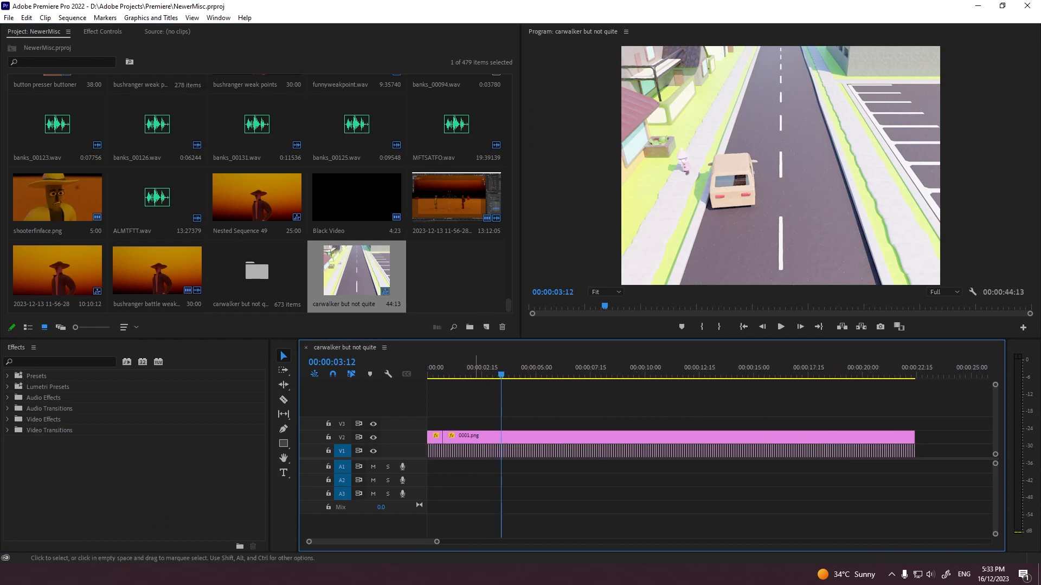
{"action": "left_click_drag", "start_coordinate": [447, 369], "coordinate": [449, 368]}
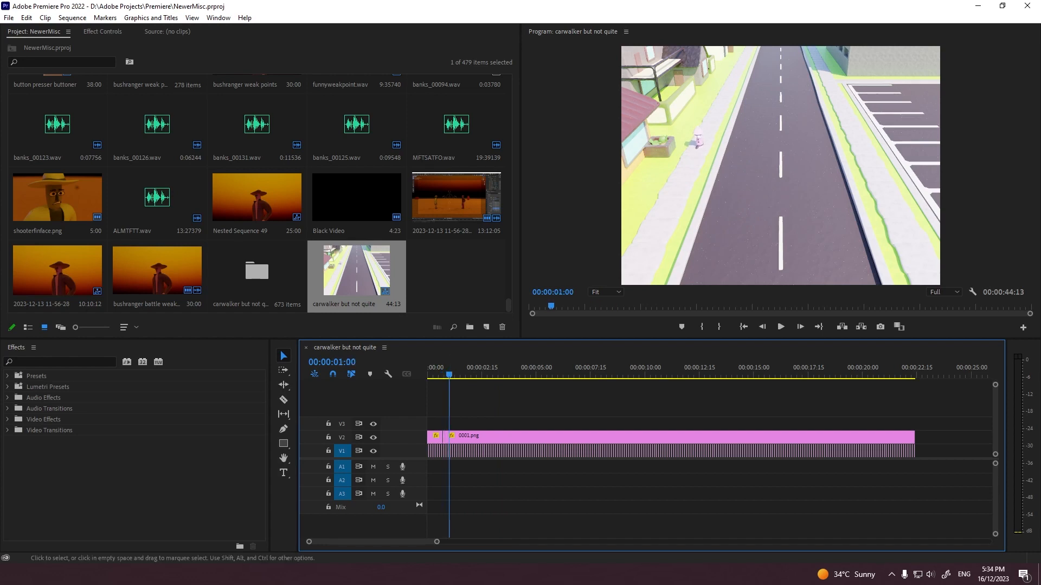
{"action": "left_click", "coordinate": [442, 543]}
{"action": "left_click_drag", "start_coordinate": [485, 542], "coordinate": [452, 542]}
{"action": "key", "text": "ctrl+z"}
{"action": "key", "text": "ctrl+z"}
{"action": "key", "text": "ctrl+z"}
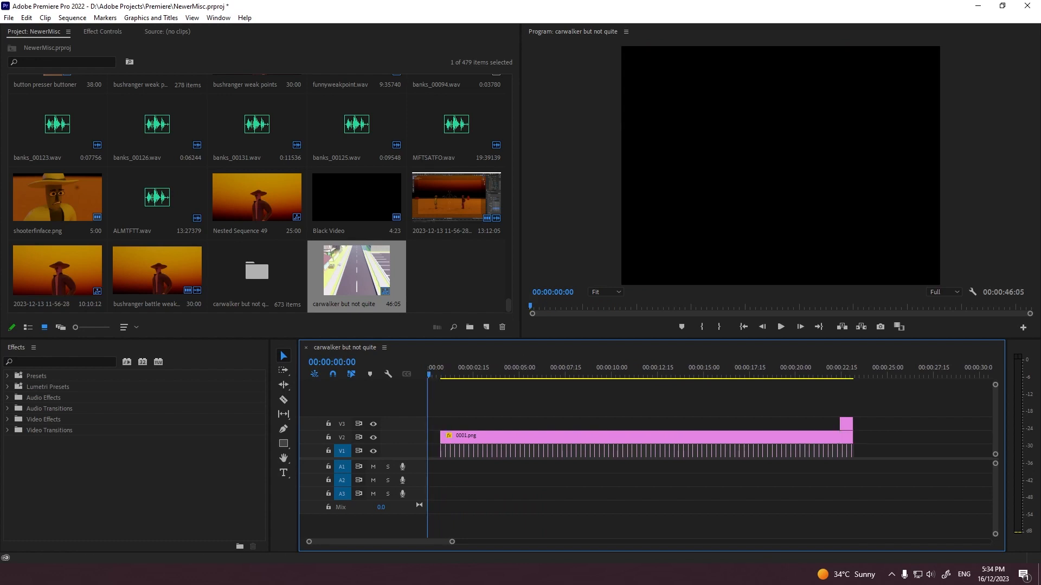
{"action": "key", "text": "ctrl+z"}
{"action": "key", "text": "ctrl+z"}
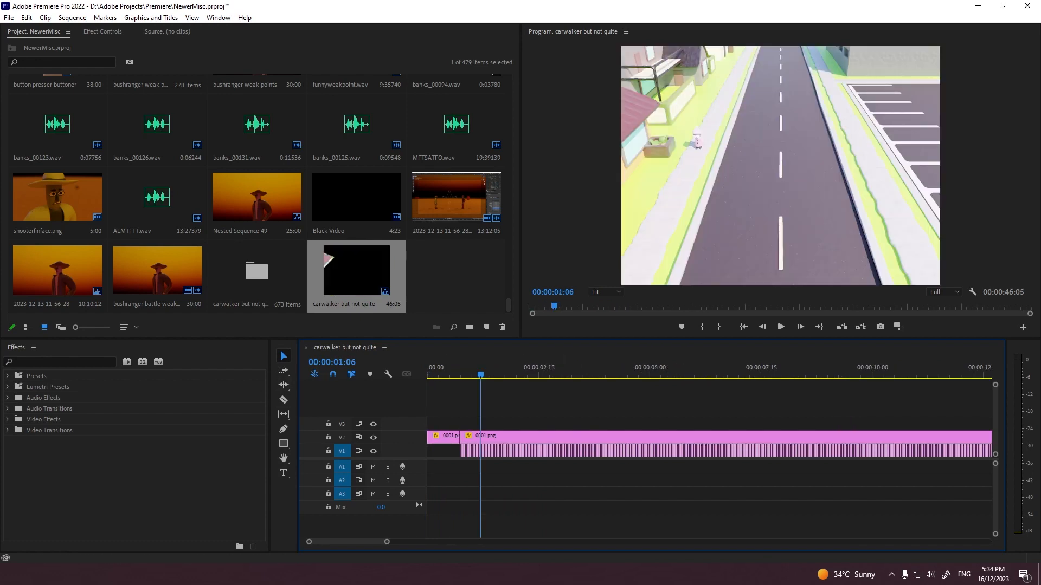
Step: Shift the image sequence and main overlay clip to begin at 00:00:01:06, leaving a gap at the start of V1
{"action": "left_click", "coordinate": [283, 370]}
{"action": "left_click_drag", "start_coordinate": [387, 542], "coordinate": [322, 542]}
{"action": "left_click_drag", "start_coordinate": [495, 450], "coordinate": [716, 450]}
{"action": "key", "text": "v"}
{"action": "left_click", "coordinate": [517, 451]}
{"action": "left_click_drag", "start_coordinate": [489, 438], "coordinate": [792, 438]}
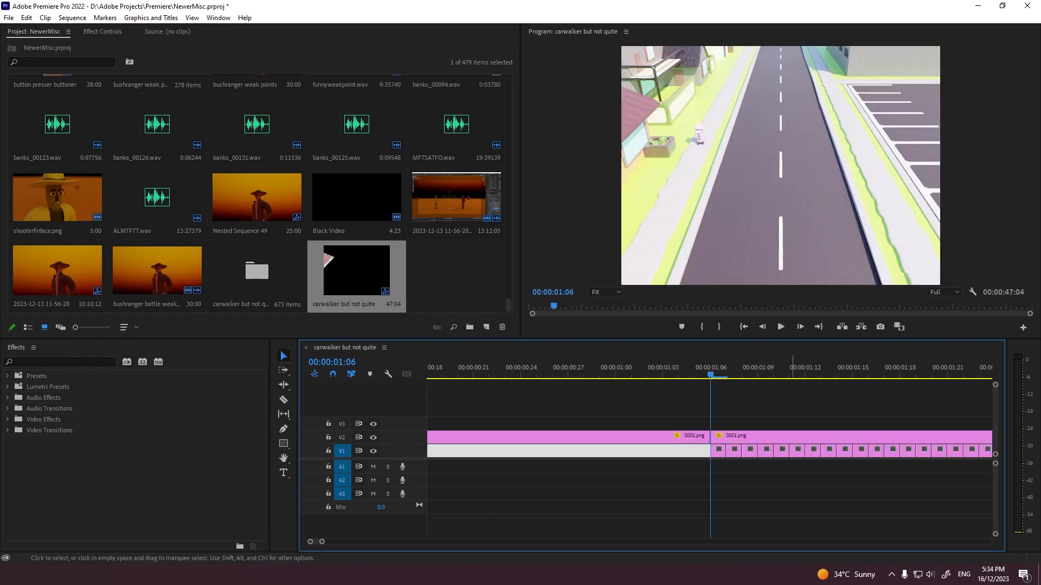
{"action": "left_click", "coordinate": [670, 438]}
{"action": "key", "text": "Delete"}
Step: Move the closing section of the image sequence from the end of the timeline into the gap at the start of V1
{"action": "left_click", "coordinate": [819, 326]}
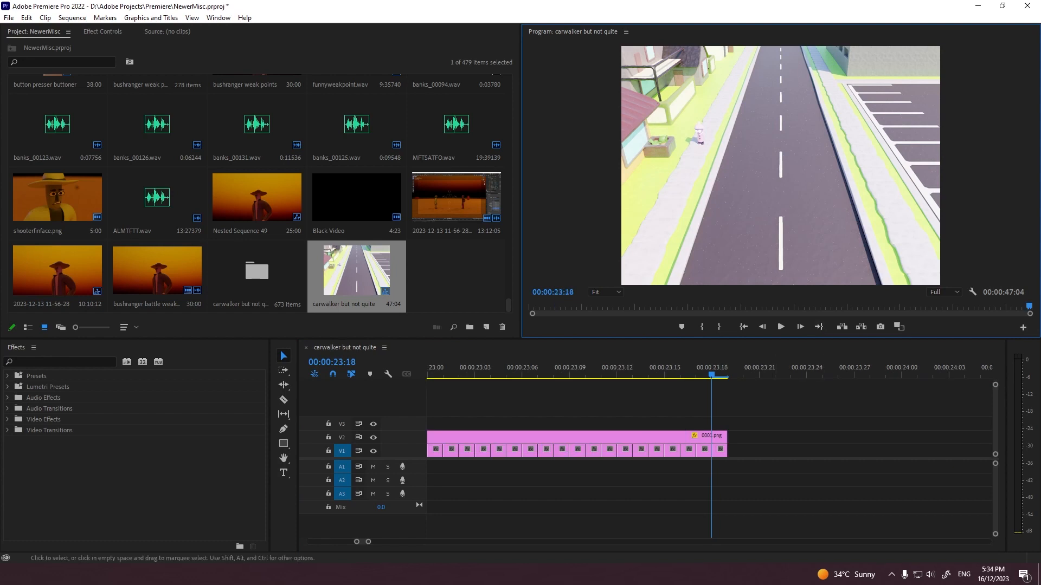
{"action": "left_click_drag", "start_coordinate": [369, 542], "coordinate": [397, 542]}
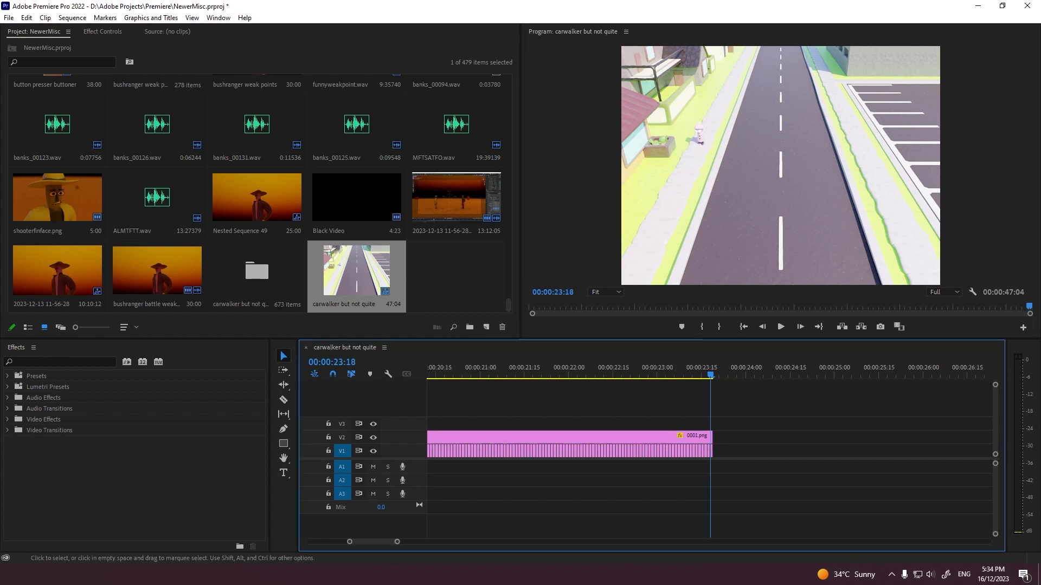
{"action": "left_click_drag", "start_coordinate": [710, 374], "coordinate": [721, 374]}
{"action": "key", "text": "ctrl+v"}
{"action": "left_click_drag", "start_coordinate": [788, 451], "coordinate": [740, 426]}
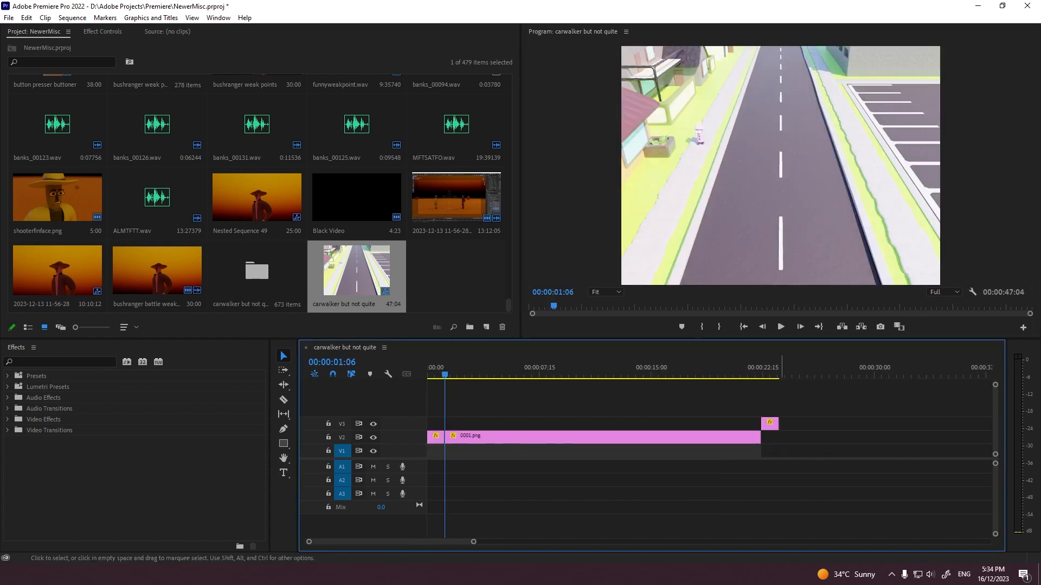
Step: Delete the leftover overlay piece on V3 at the end of the sequence and save the project
{"action": "left_click", "coordinate": [776, 424]}
{"action": "key", "text": "Delete"}
{"action": "key", "text": "ctrl+s"}
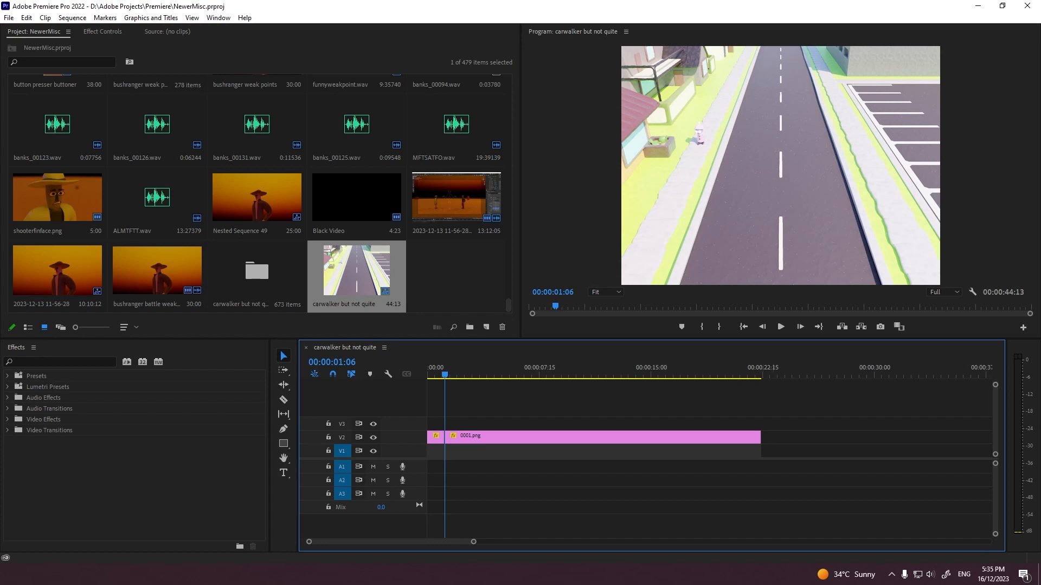
Step: Play the rearranged sequence full screen from the beginning, checking the walker and the car, and save the project
{"action": "left_click", "coordinate": [743, 327]}
{"action": "left_click", "coordinate": [833, 398]}
{"action": "key", "text": "grave"}
{"action": "key", "text": "space"}
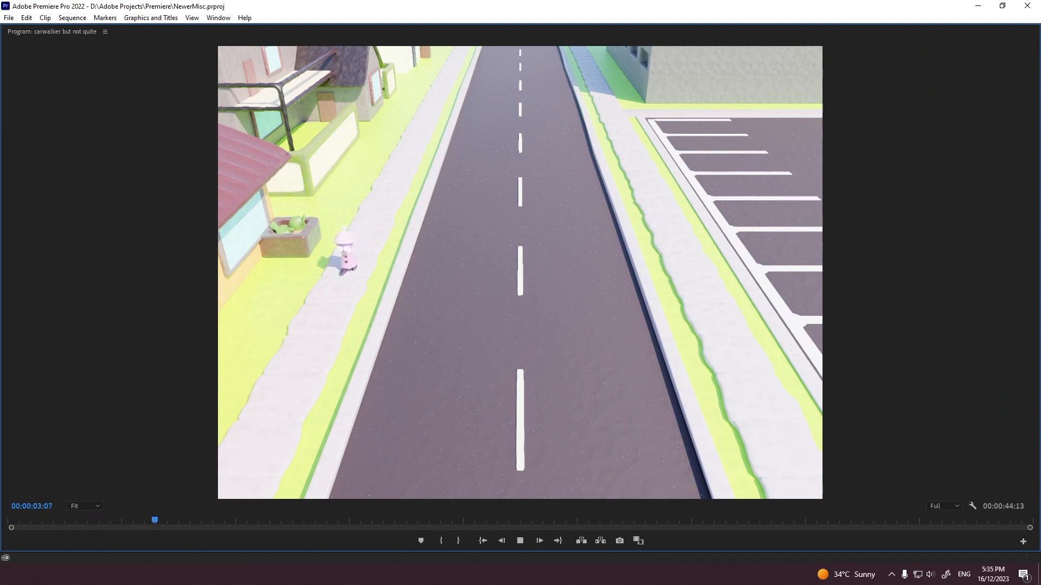
{"action": "key", "text": "space"}
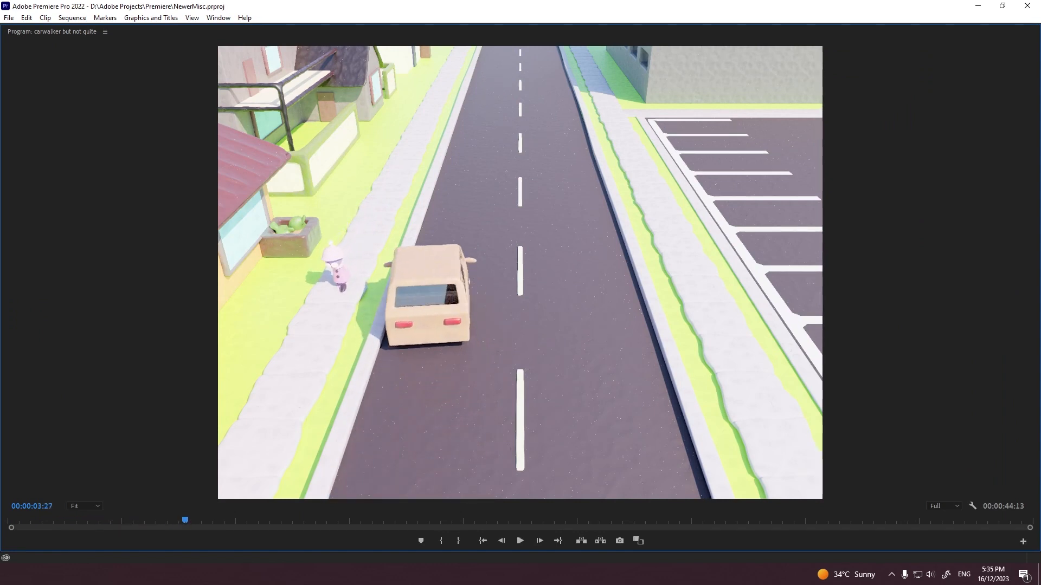
{"action": "key", "text": "ctrl+s"}
{"action": "key", "text": "grave"}
{"action": "key", "text": "ctrl+s"}
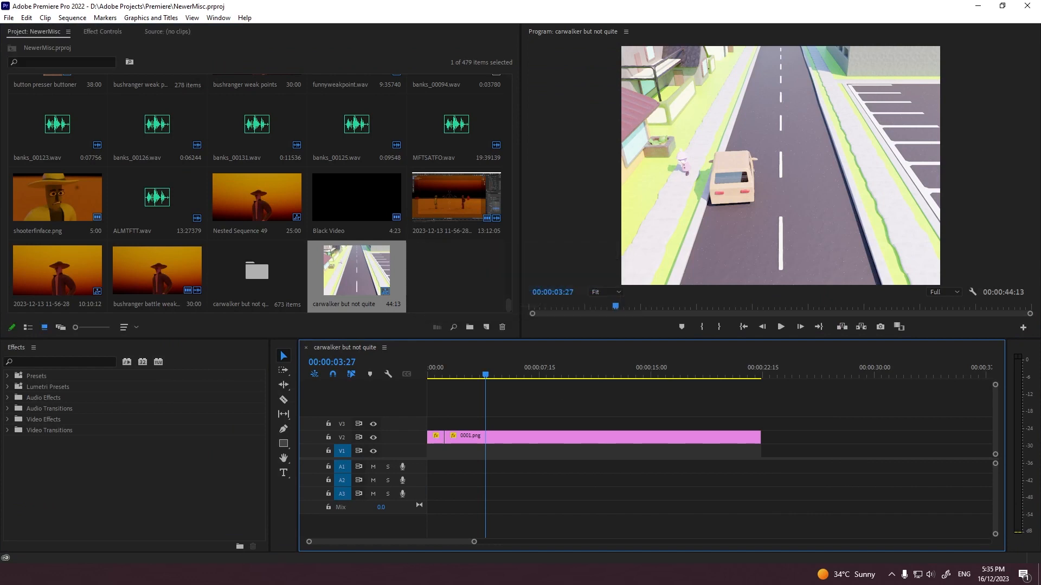
{"action": "key", "text": "grave"}
{"action": "key", "text": "space"}
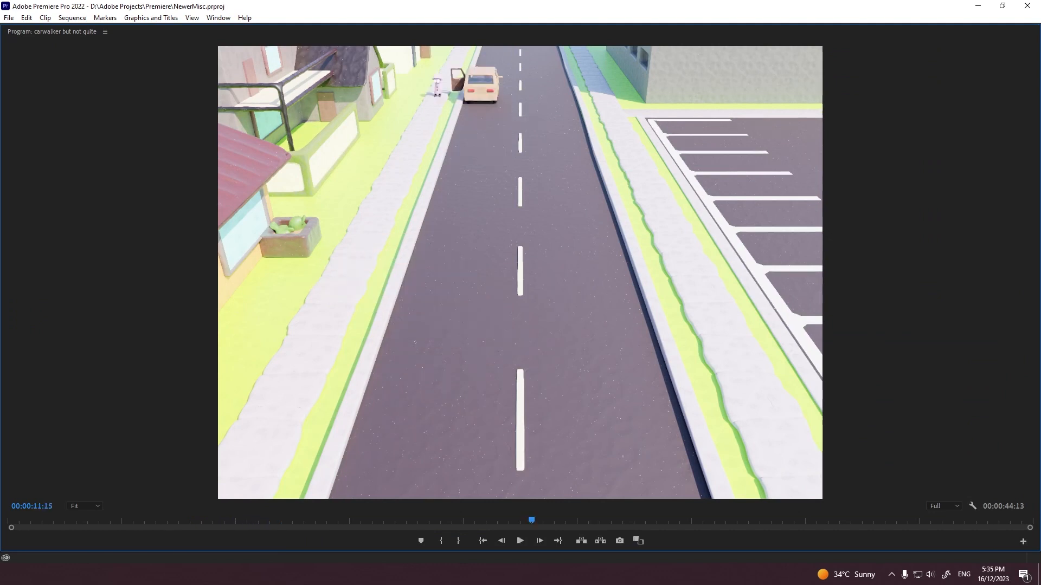
{"action": "key", "text": "ctrl+s"}
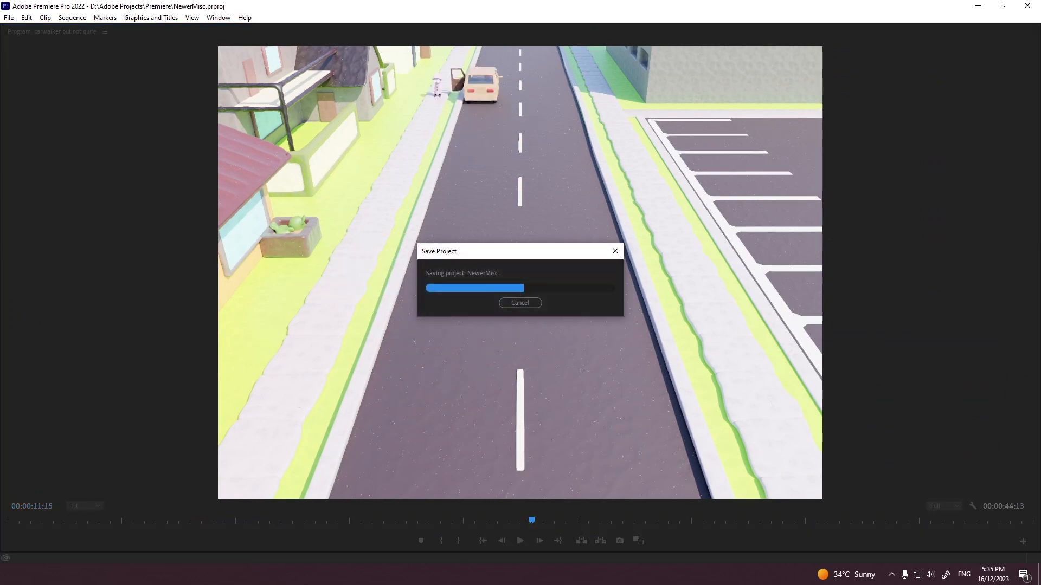
{"action": "key", "text": "grave"}
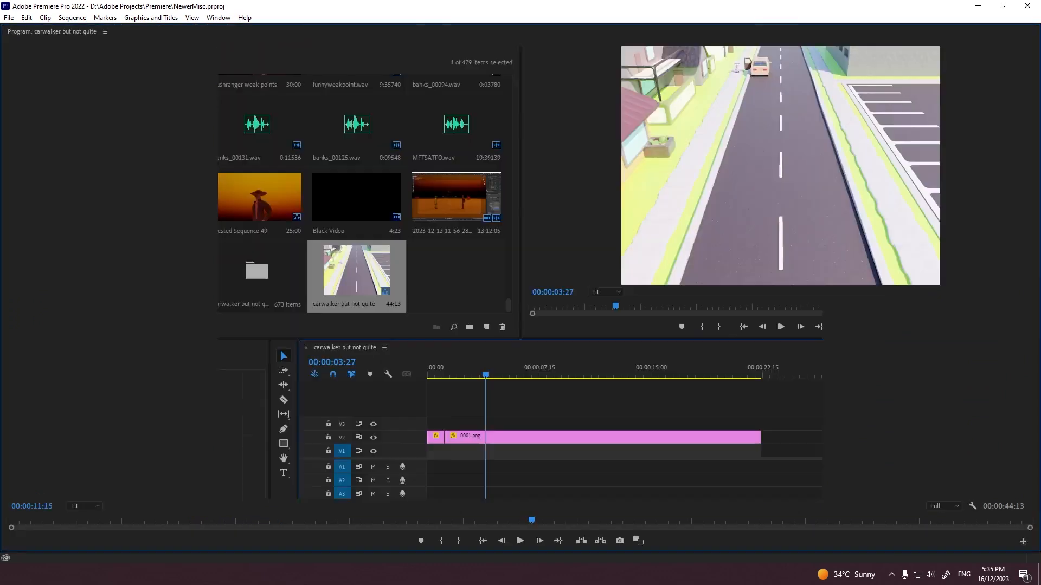
Step: Switch to Blender and examine the car close up around frames 189 to 247 in the rendered camera view
{"action": "key", "text": "alt+Tab"}
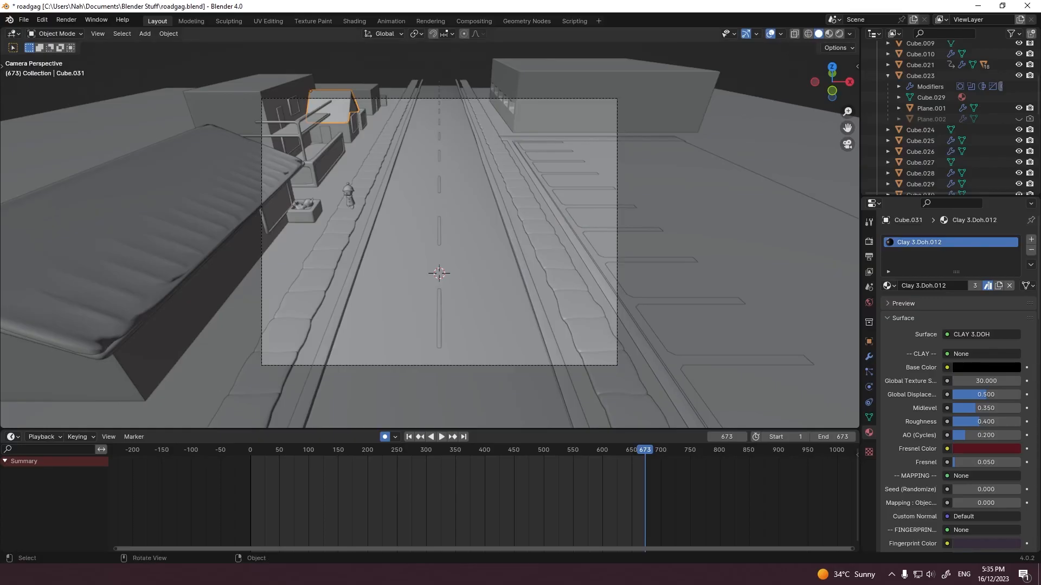
{"action": "left_click_drag", "start_coordinate": [482, 450], "coordinate": [368, 450]}
{"action": "key", "text": "space"}
{"action": "key", "text": "Escape"}
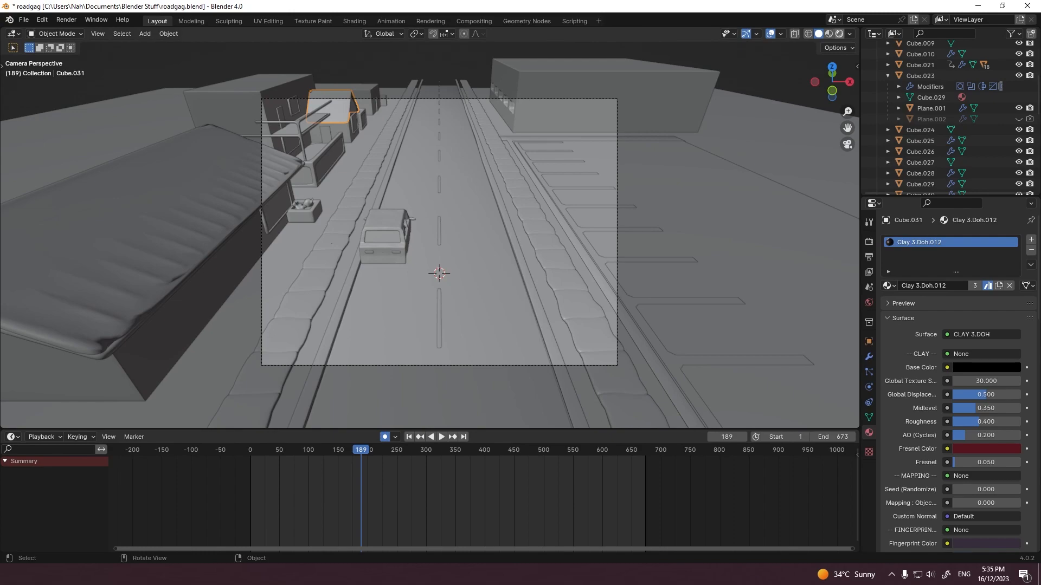
{"action": "left_click", "coordinate": [839, 34]}
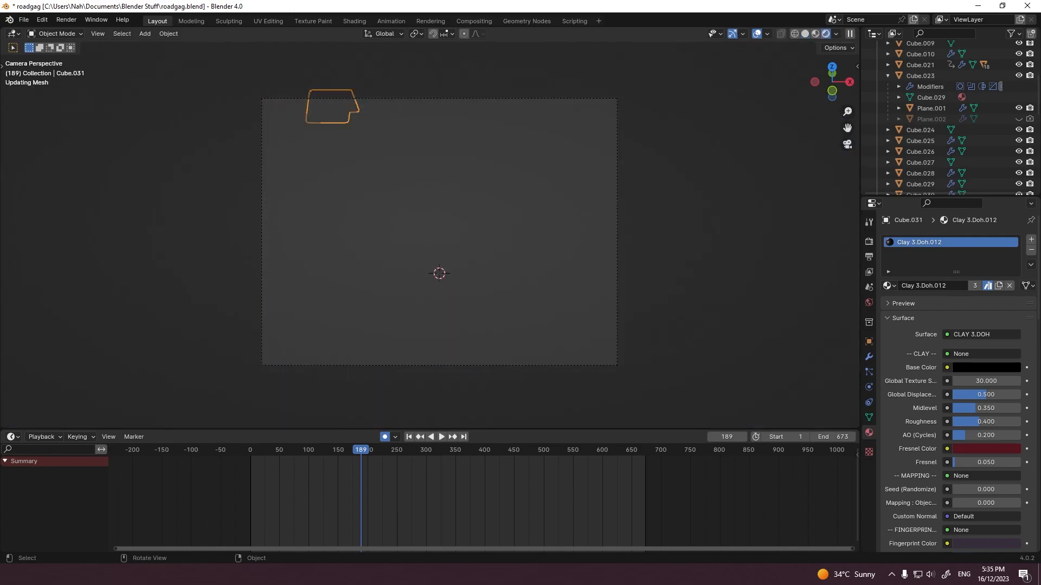
{"action": "scroll", "coordinate": [434, 230], "scroll_direction": "up", "scroll_amount": 5}
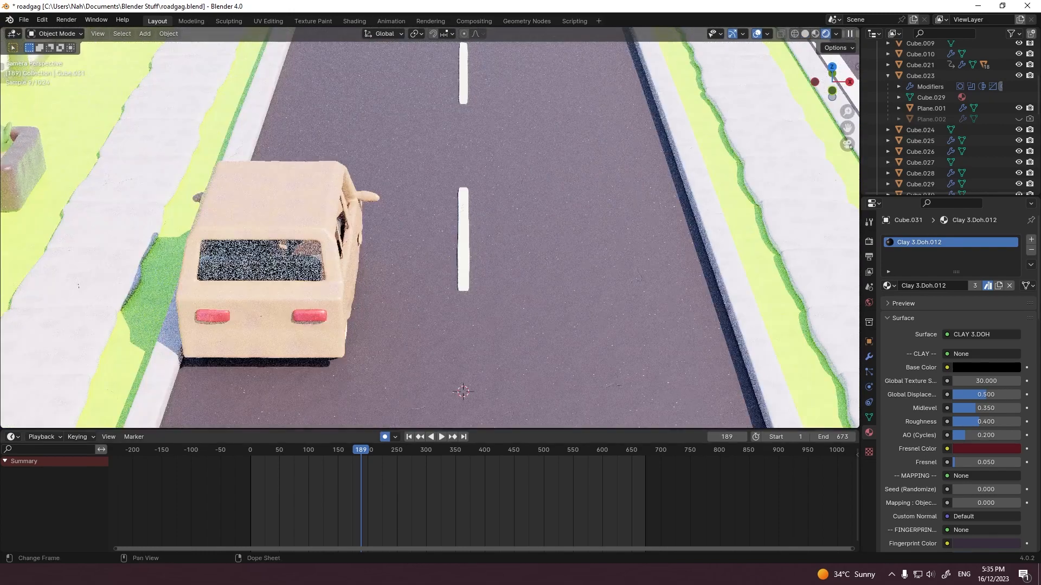
{"action": "key", "text": "space"}
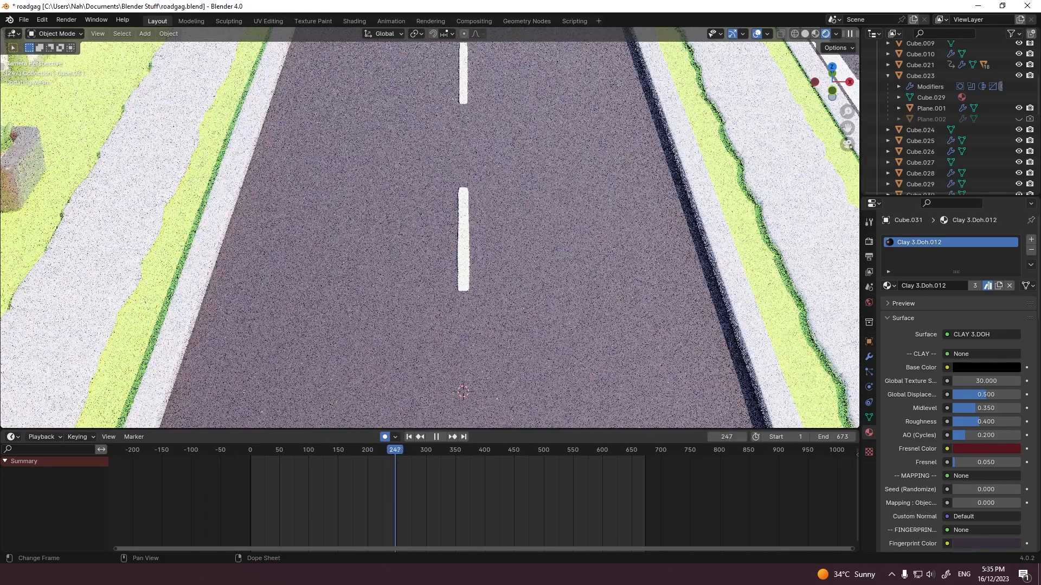
{"action": "key", "text": "Escape"}
{"action": "middle_click_drag", "start_coordinate": [434, 303], "coordinate": [497, 122], "text": "shift"}
{"action": "scroll", "coordinate": [943, 129], "scroll_direction": "up", "scroll_amount": 5}
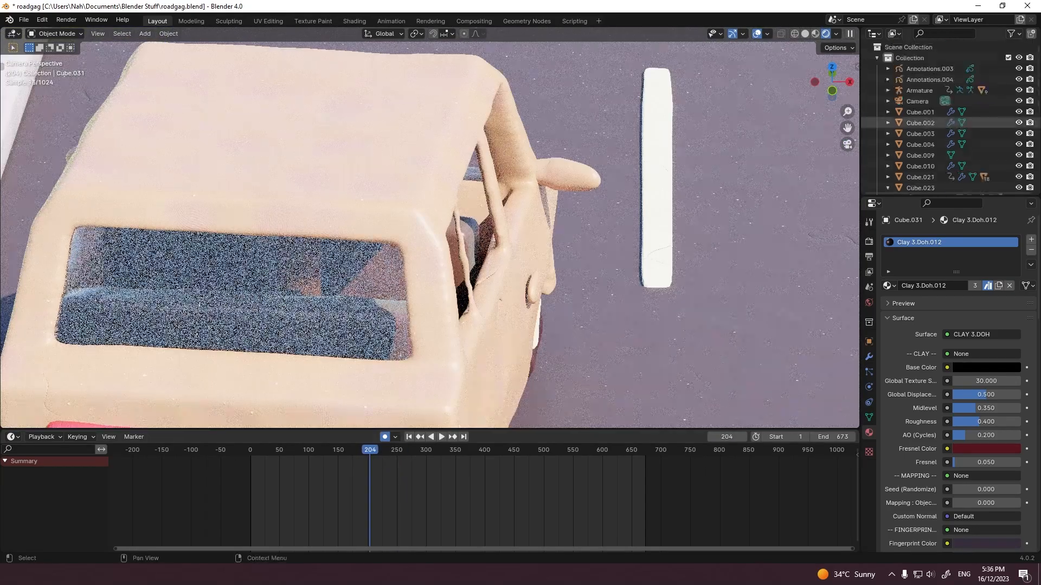
Step: Select the Armature and play its motion inside the car from frame 204 to frame 216
{"action": "left_click", "coordinate": [919, 90]}
{"action": "scroll", "coordinate": [434, 488], "scroll_direction": "up", "scroll_amount": 13}
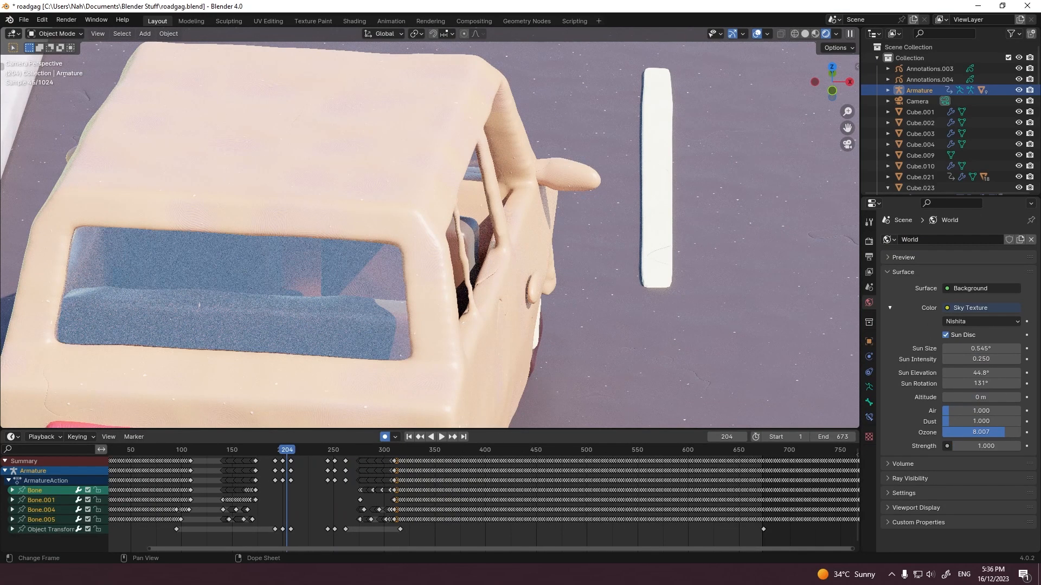
{"action": "scroll", "coordinate": [434, 488], "scroll_direction": "up", "scroll_amount": 4}
{"action": "key", "text": "space"}
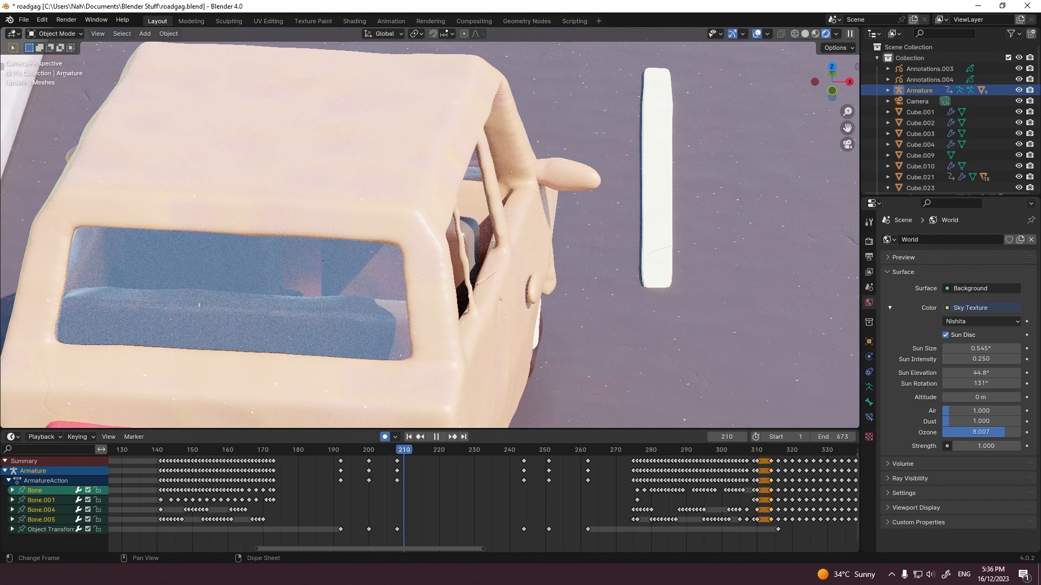
{"action": "key", "text": "space"}
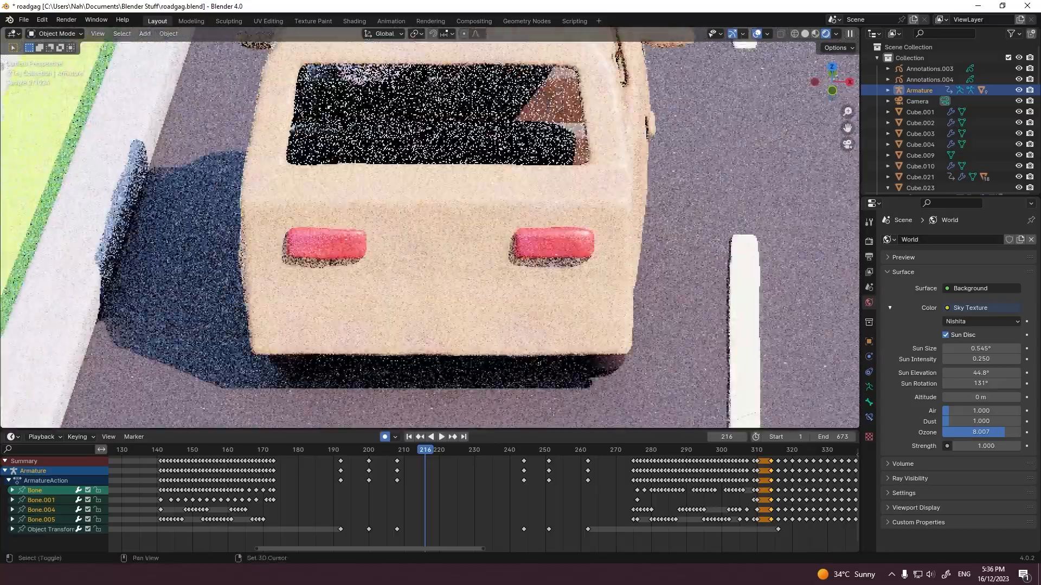
Step: View the car from directly above at frame 216 with see-through solid shading to expose the armature inside
{"action": "middle_click_drag", "start_coordinate": [404, 81], "coordinate": [494, 207], "text": "shift"}
{"action": "key", "text": "grave"}
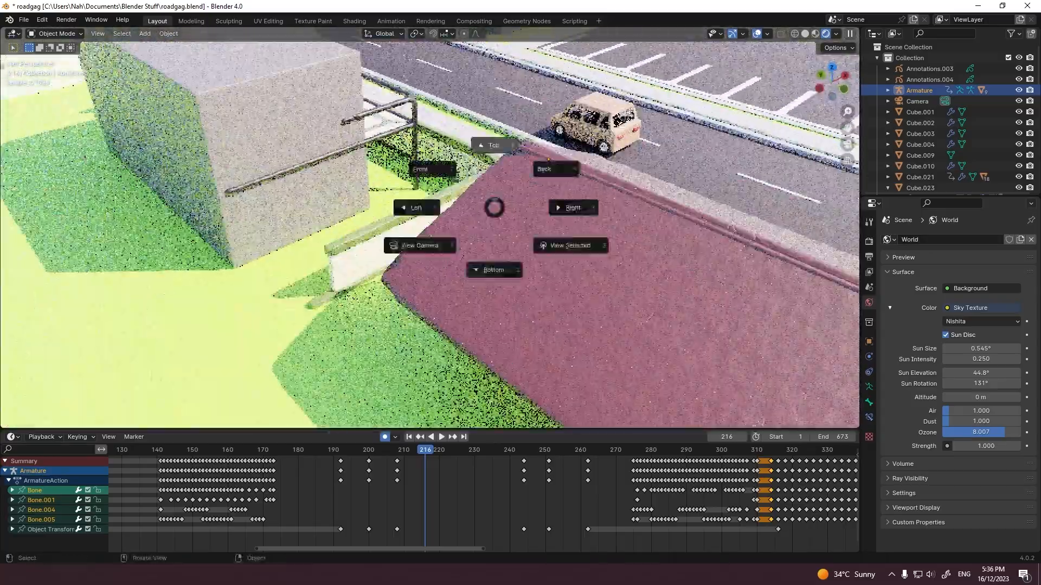
{"action": "left_click", "coordinate": [494, 145]}
{"action": "middle_click_drag", "start_coordinate": [488, 303], "coordinate": [621, 128], "text": "shift"}
{"action": "scroll", "coordinate": [496, 162], "scroll_direction": "up", "scroll_amount": 9}
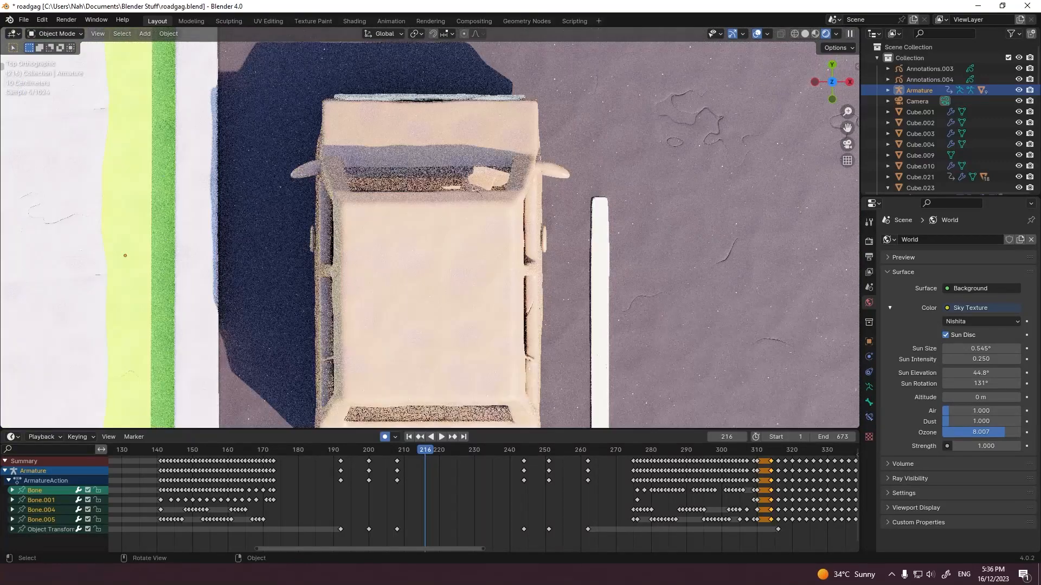
{"action": "key", "text": "alt+z"}
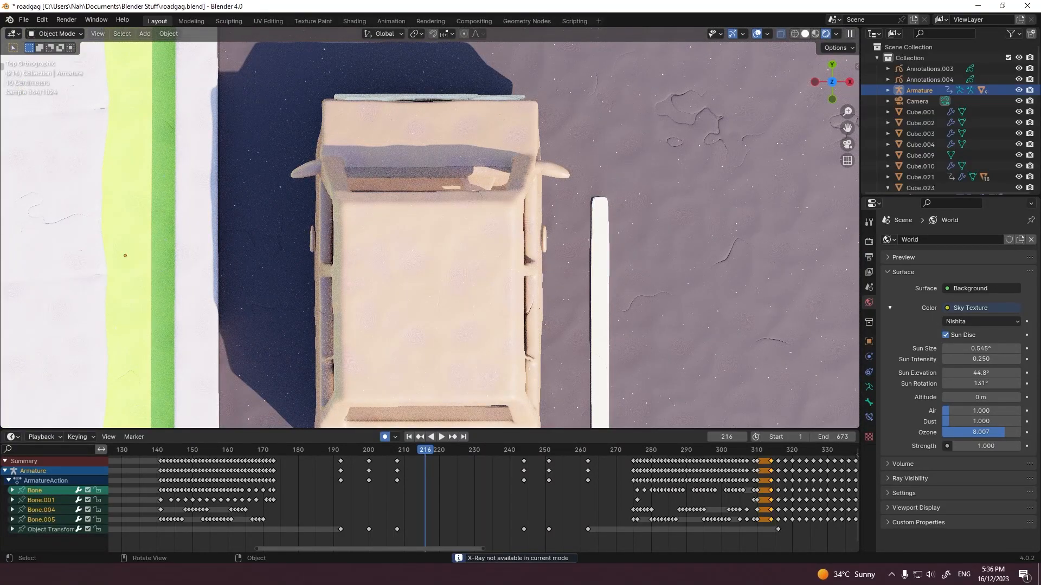
{"action": "left_click", "coordinate": [805, 34]}
Step: Move the armature along the Y axis to follow the car seat, keying frames 216, 224, 231 and 238
{"action": "key", "text": "g"}
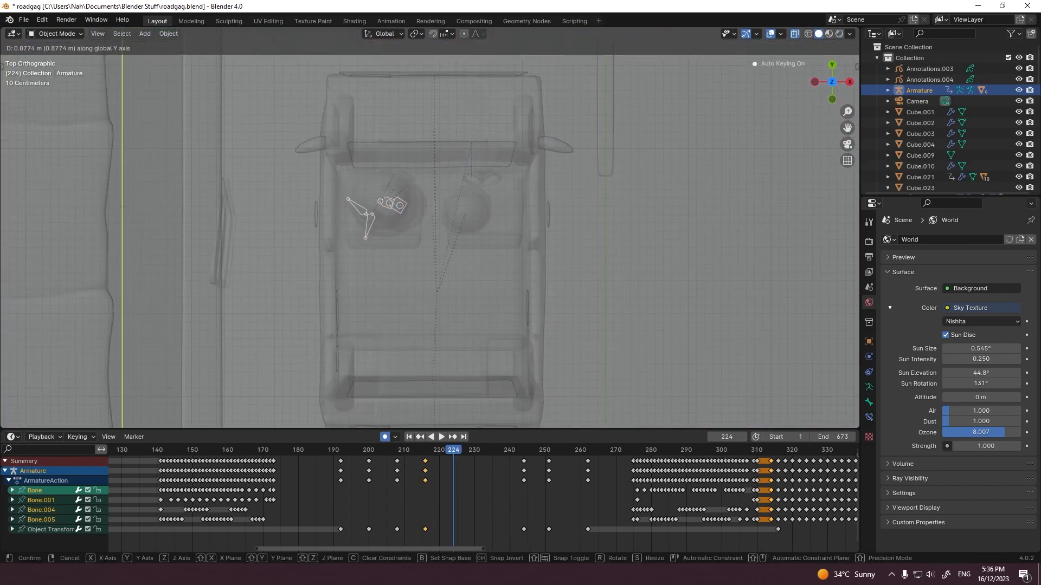
{"action": "left_click", "coordinate": [381, 212]}
{"action": "left_click", "coordinate": [478, 450]}
{"action": "middle_click_drag", "start_coordinate": [466, 108], "coordinate": [464, 332], "text": "shift"}
{"action": "key", "text": "g"}
{"action": "left_click", "coordinate": [464, 330]}
{"action": "left_click", "coordinate": [503, 450]}
{"action": "key", "text": "g"}
{"action": "left_click", "coordinate": [465, 303]}
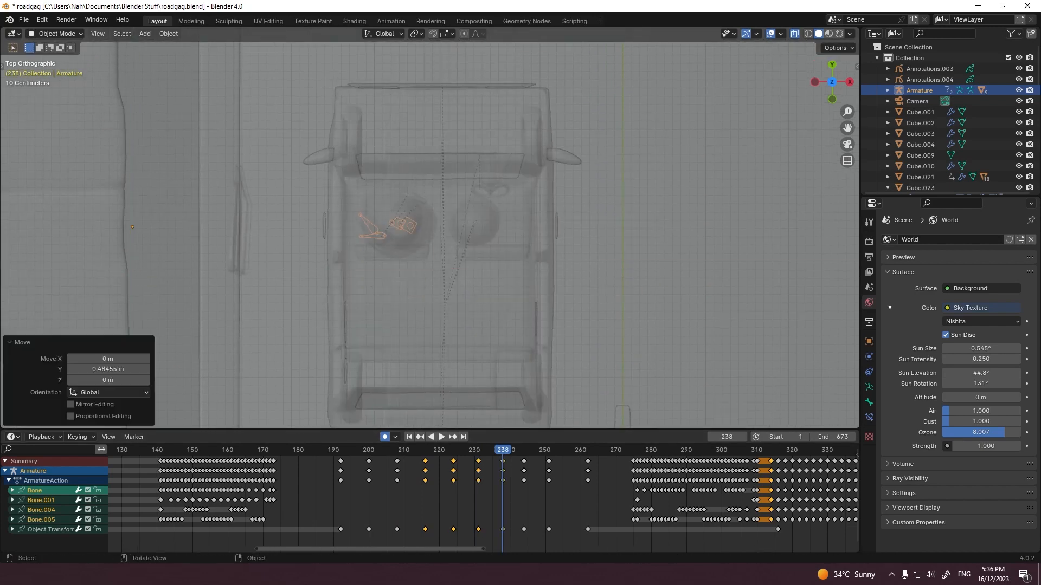
Step: Reposition the armature along Y in the car seat at frame 244 and by about 0.105 m at frame 241
{"action": "left_click", "coordinate": [523, 450]}
{"action": "key", "text": "g"}
{"action": "left_click", "coordinate": [466, 271]}
{"action": "left_click", "coordinate": [488, 450]}
{"action": "left_click", "coordinate": [513, 450]}
{"action": "key", "text": "g"}
{"action": "left_click", "coordinate": [466, 271]}
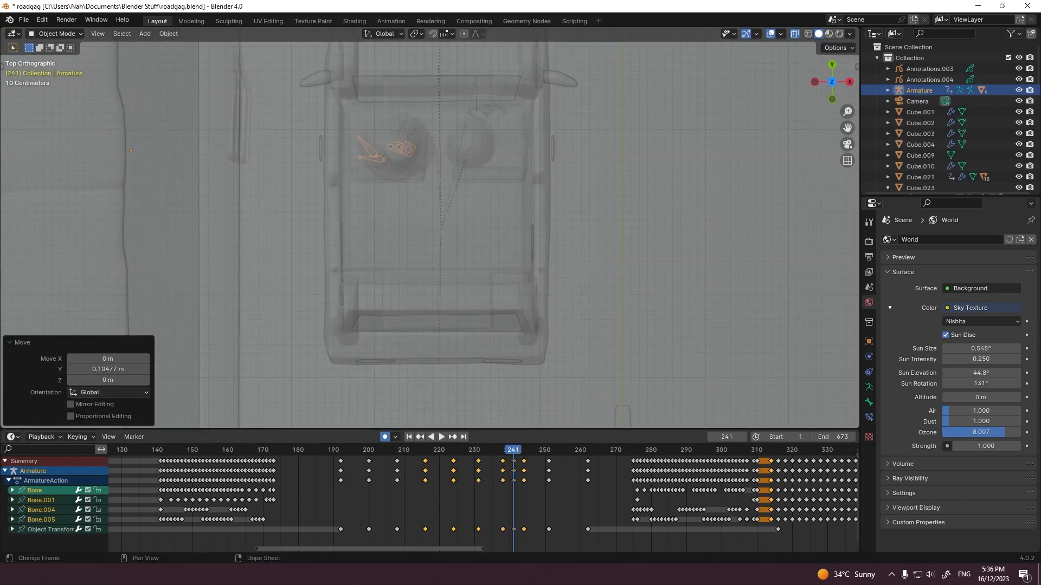
Step: Add in-between armature position keys at frames 228, 219 and 212, shifting it about -0.144 m along Y at frame 212
{"action": "left_click", "coordinate": [468, 450]}
{"action": "middle_click_drag", "start_coordinate": [468, 379], "coordinate": [459, 97], "text": "shift"}
{"action": "key", "text": "g"}
{"action": "left_click", "coordinate": [460, 108]}
{"action": "left_click", "coordinate": [436, 450]}
{"action": "middle_click_drag", "start_coordinate": [437, 368], "coordinate": [404, 157], "text": "shift"}
{"action": "left_click", "coordinate": [411, 450]}
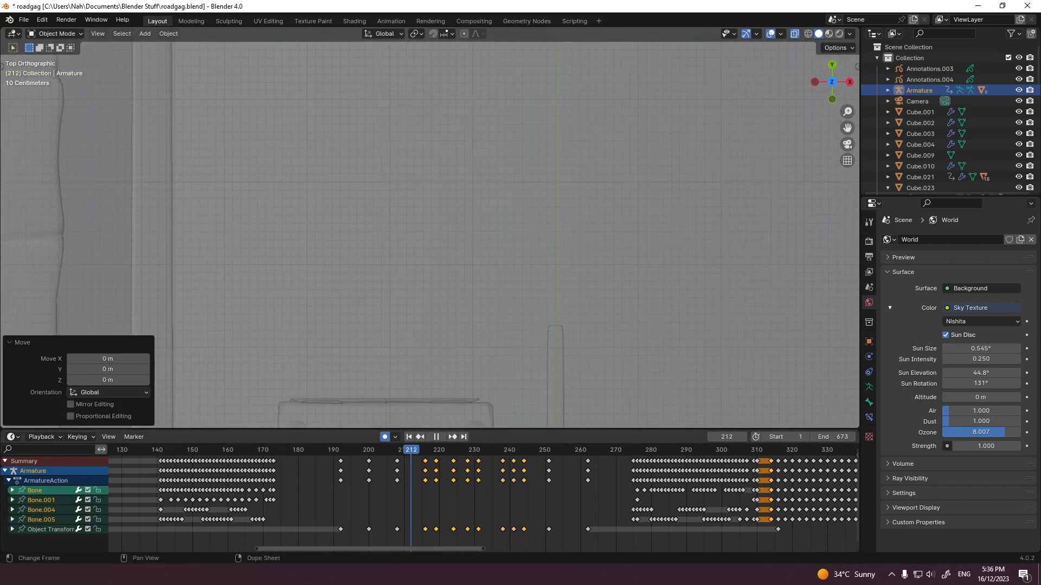
{"action": "middle_click_drag", "start_coordinate": [413, 380], "coordinate": [445, 172], "text": "shift"}
{"action": "key", "text": "g"}
{"action": "left_click", "coordinate": [444, 174]}
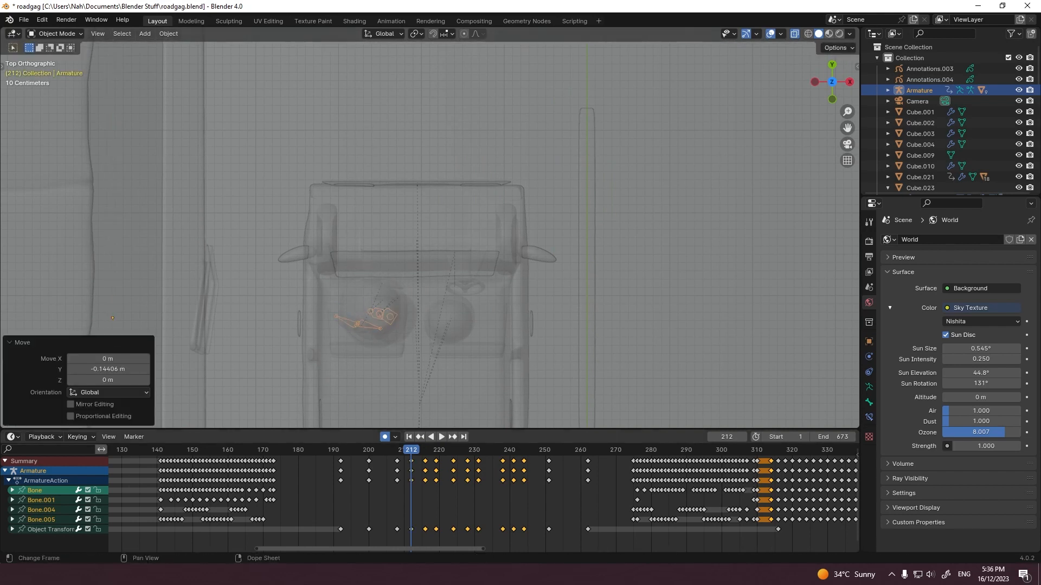
Step: Play the armature motion from frame 208 to check that it stays in the seat, and save the file
{"action": "left_click", "coordinate": [397, 450]}
{"action": "middle_click_drag", "start_coordinate": [399, 380], "coordinate": [401, 160], "text": "shift"}
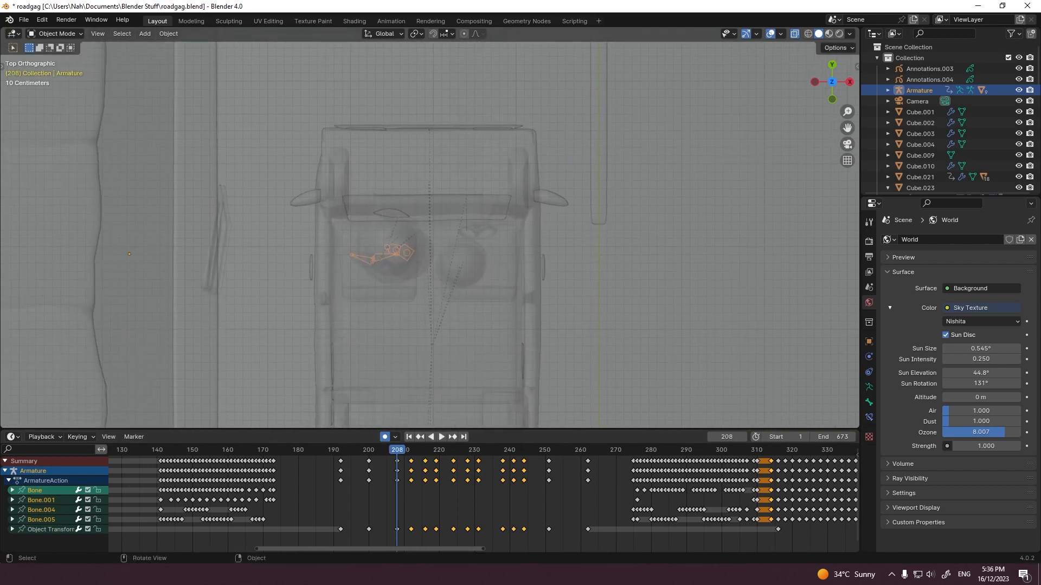
{"action": "key", "text": "space"}
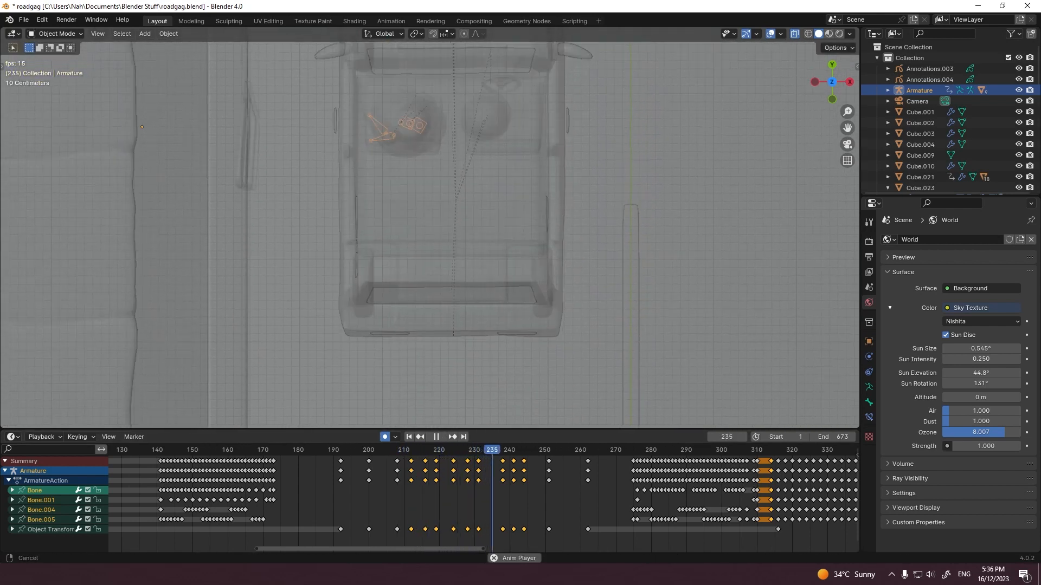
{"action": "key", "text": "space"}
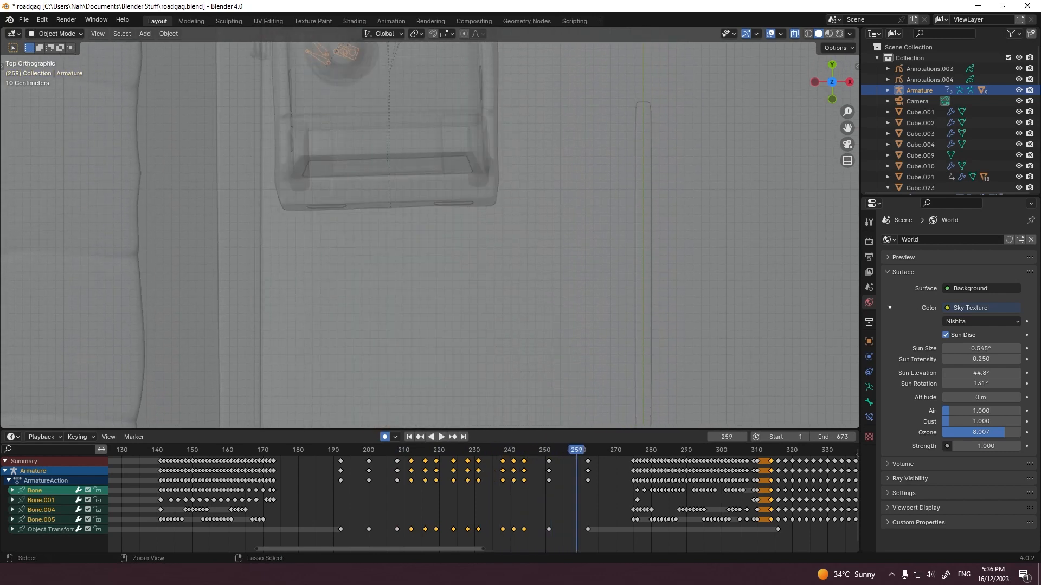
{"action": "key", "text": "ctrl+s"}
Step: Return to the camera view, set the frame range to start at 208 and end at 244, and save the file
{"action": "key", "text": "KP_0"}
{"action": "scroll", "coordinate": [487, 493], "scroll_direction": "down", "scroll_amount": 2}
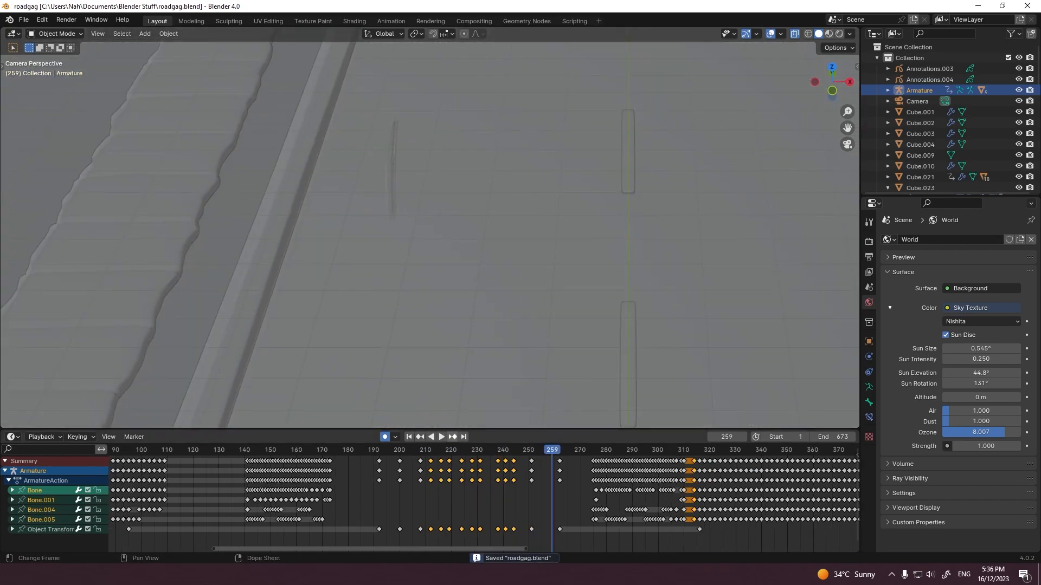
{"action": "left_click_drag", "start_coordinate": [415, 450], "coordinate": [420, 450]}
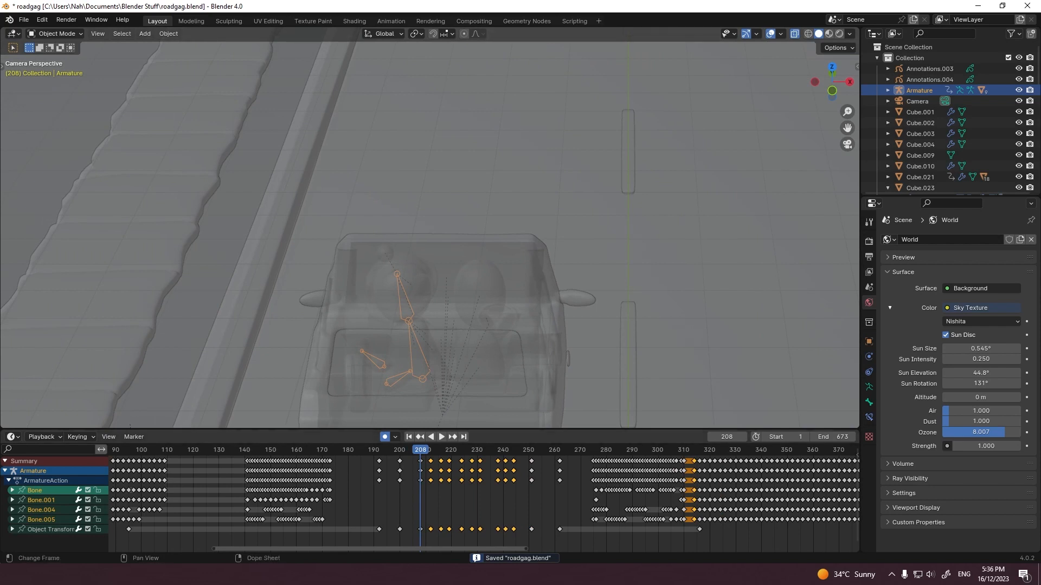
{"action": "key", "text": "ctrl+Home"}
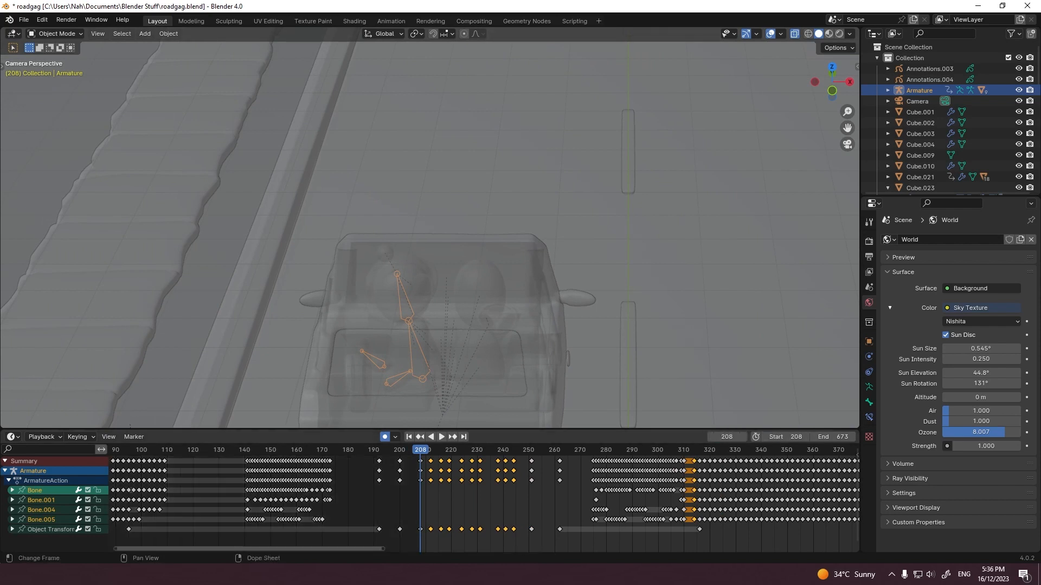
{"action": "left_click_drag", "start_coordinate": [421, 450], "coordinate": [514, 450]}
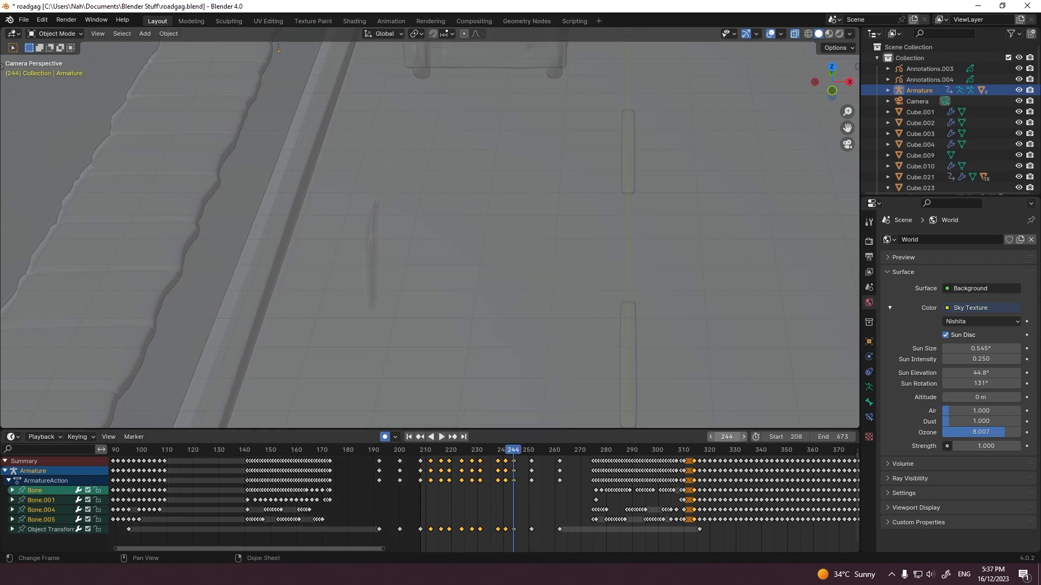
{"action": "left_click", "coordinate": [727, 437]}
{"action": "key", "text": "Return"}
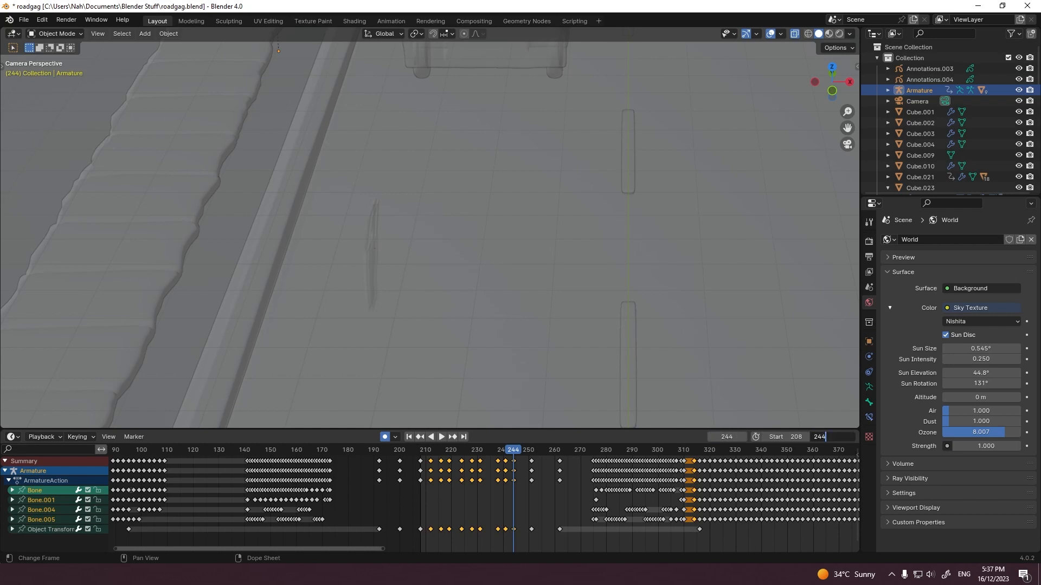
{"action": "key", "text": "ctrl+End"}
{"action": "key", "text": "ctrl+s"}
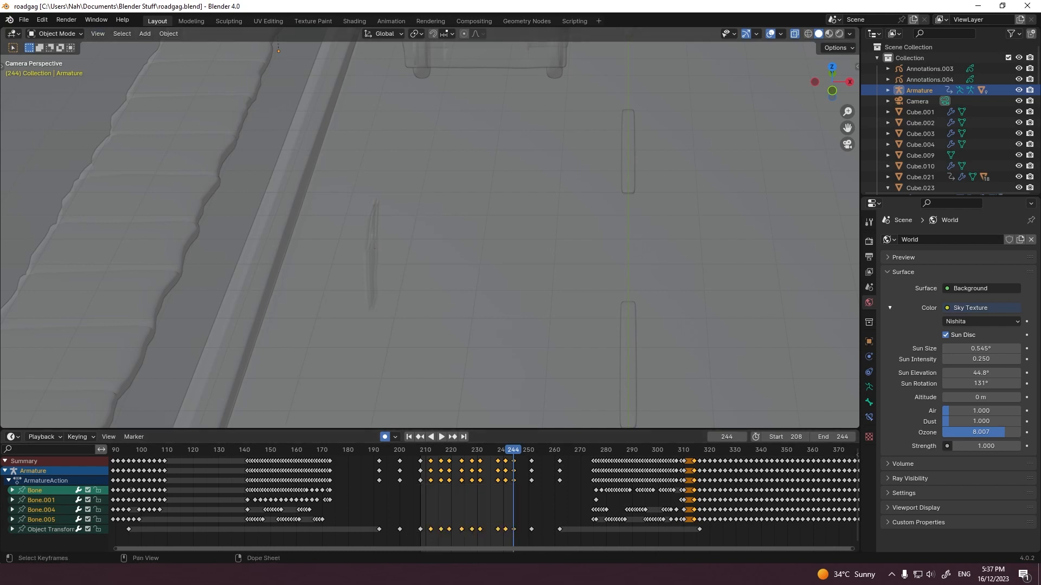
Step: Switch to Premiere Pro, return the carwalker but not quite sequence to its start, and close the Media Player window
{"action": "left_click", "coordinate": [440, 575]}
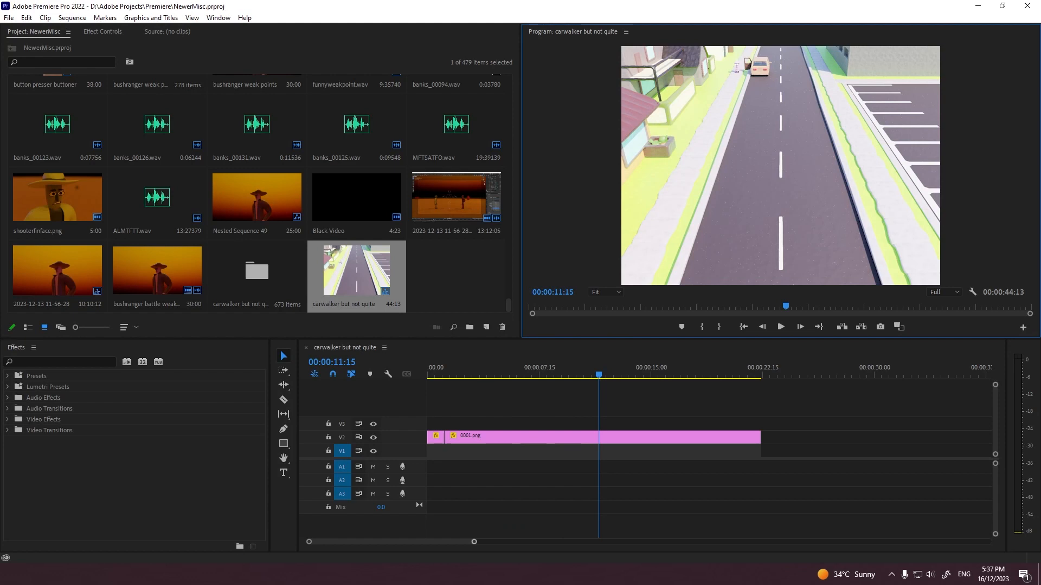
{"action": "left_click_drag", "start_coordinate": [474, 542], "coordinate": [431, 543]}
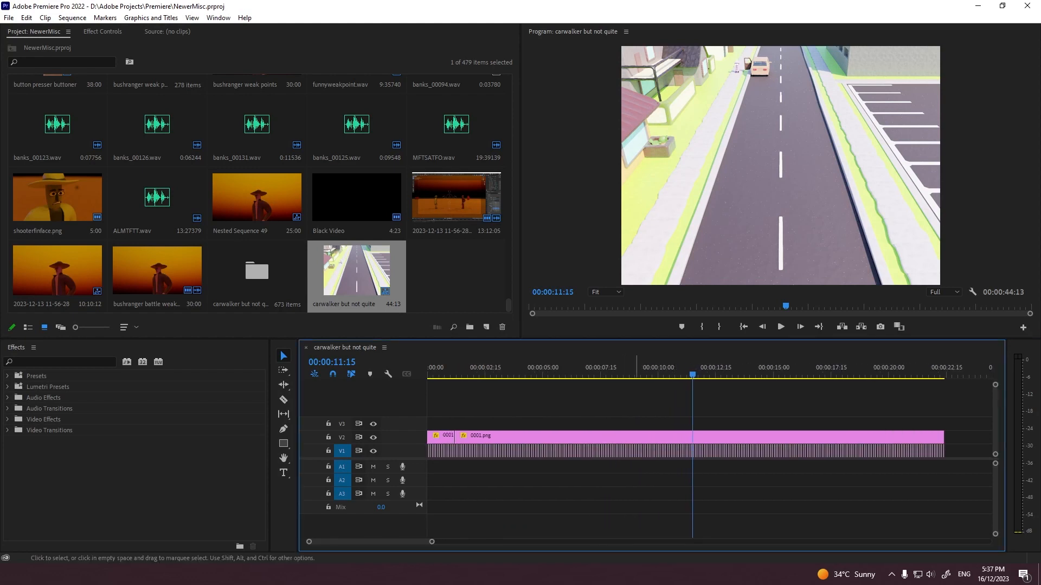
{"action": "left_click", "coordinate": [743, 327]}
{"action": "left_click", "coordinate": [458, 277]}
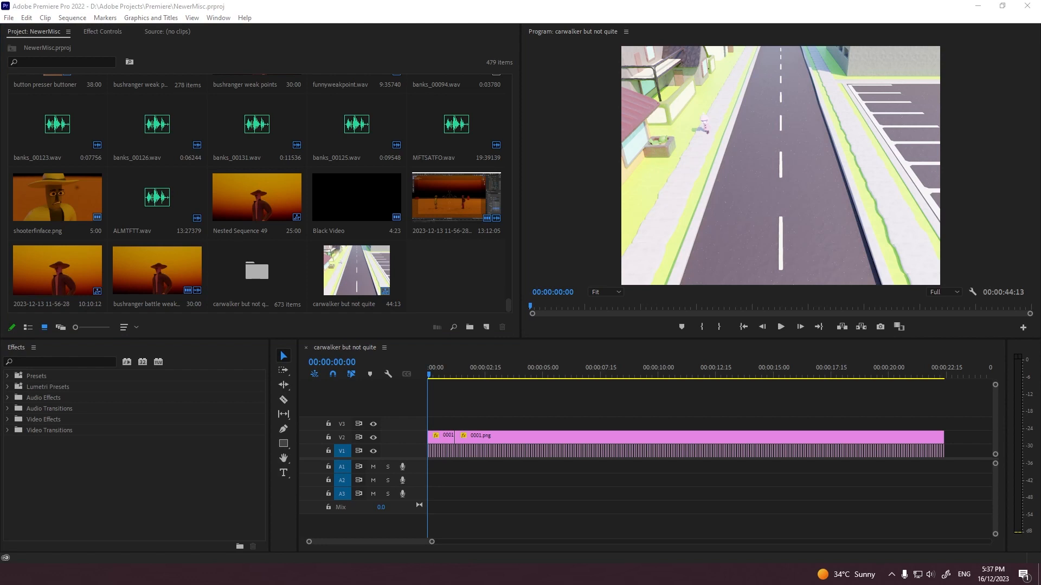
{"action": "left_click", "coordinate": [781, 181]}
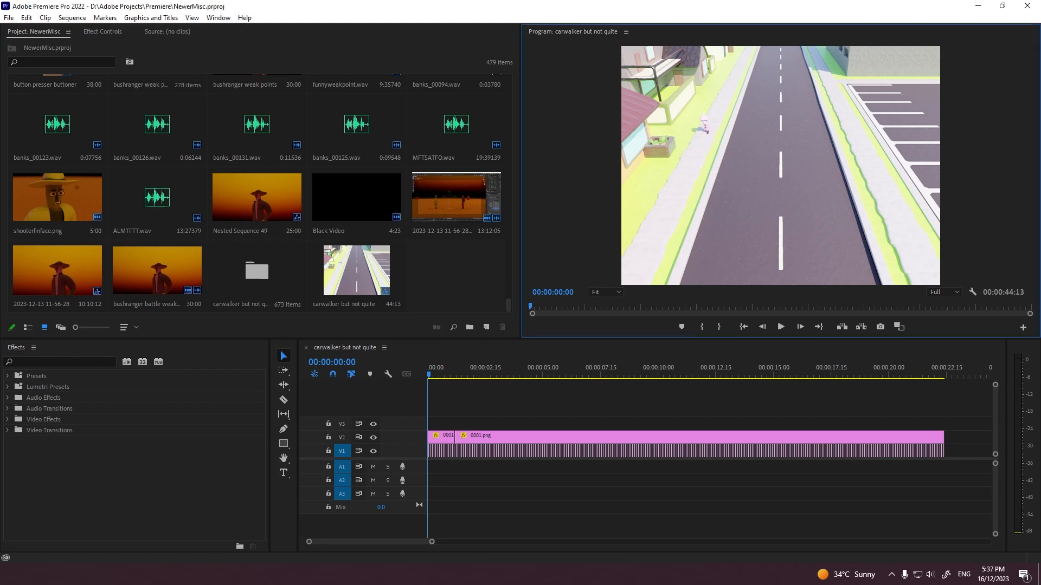
{"action": "key", "text": "ctrl+m"}
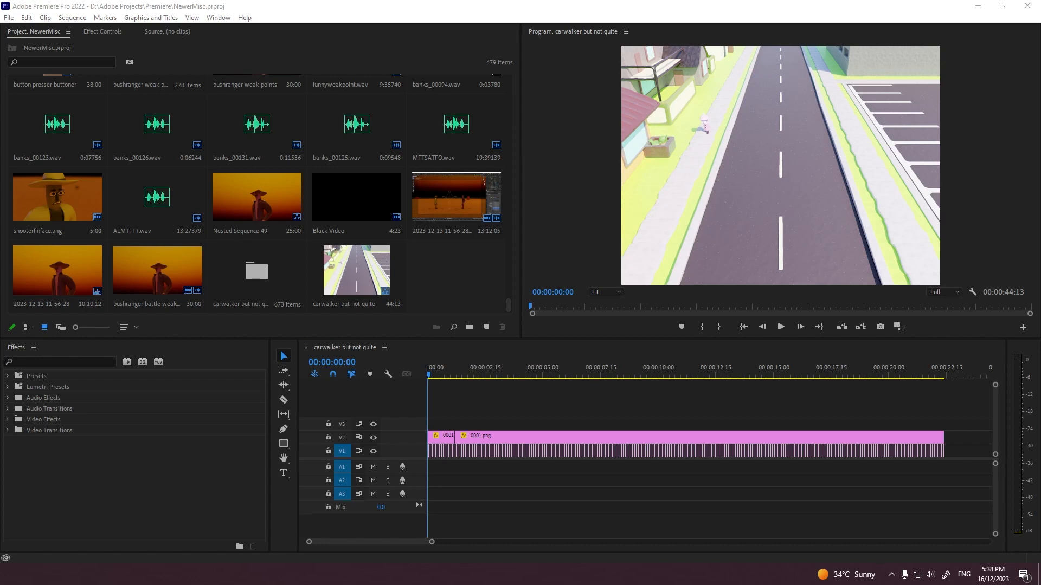
{"action": "key", "text": "grave"}
{"action": "key", "text": "grave"}
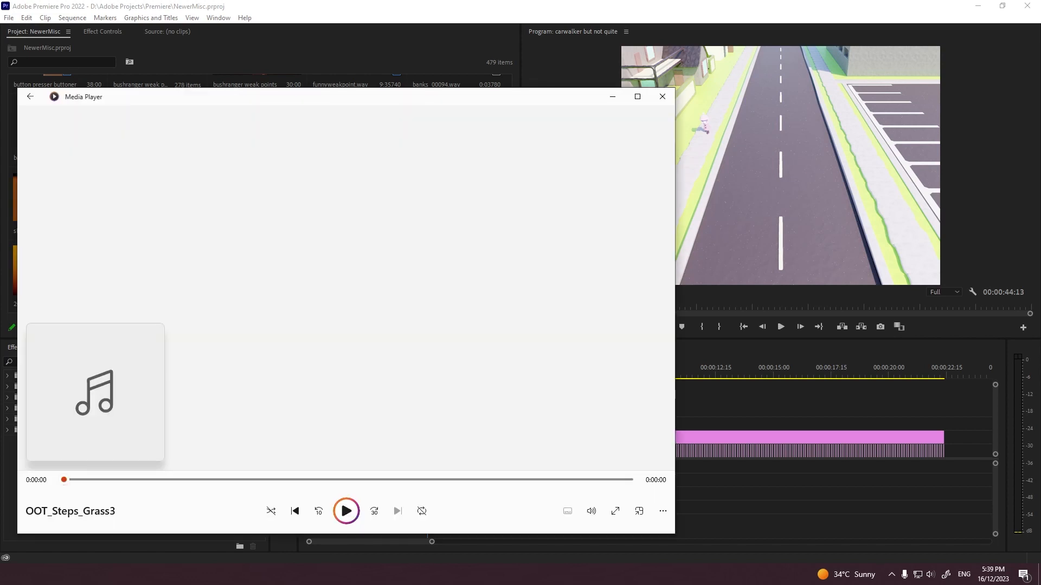
{"action": "left_click", "coordinate": [662, 96]}
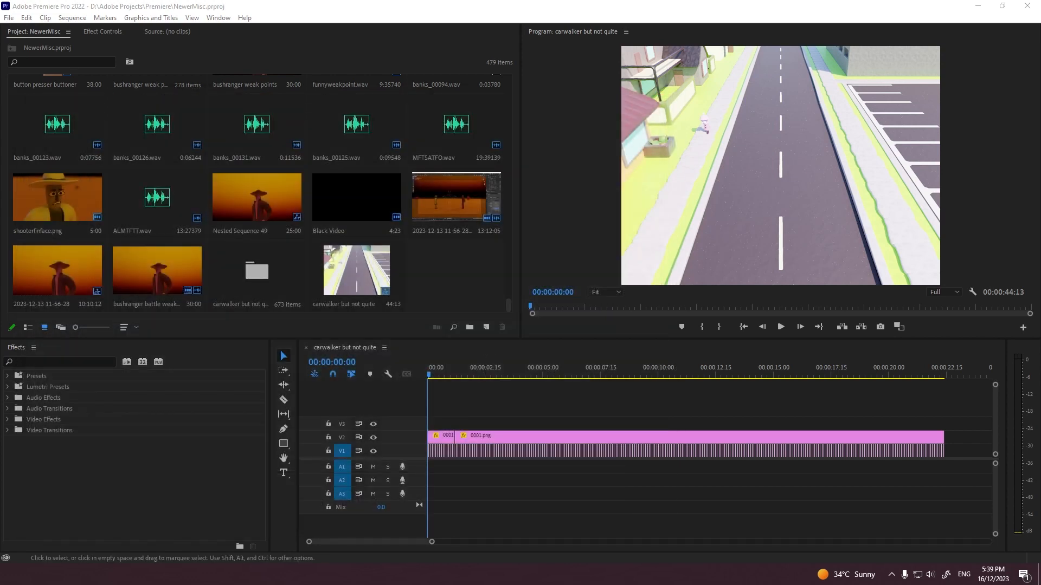
Step: Play the enlarged sequence from its start to 00:00:06:09, watching for the walker's step beside the open car door
{"action": "left_click", "coordinate": [651, 488]}
{"action": "key", "text": "equal"}
{"action": "key", "text": "equal"}
{"action": "key", "text": "equal"}
{"action": "key", "text": "equal"}
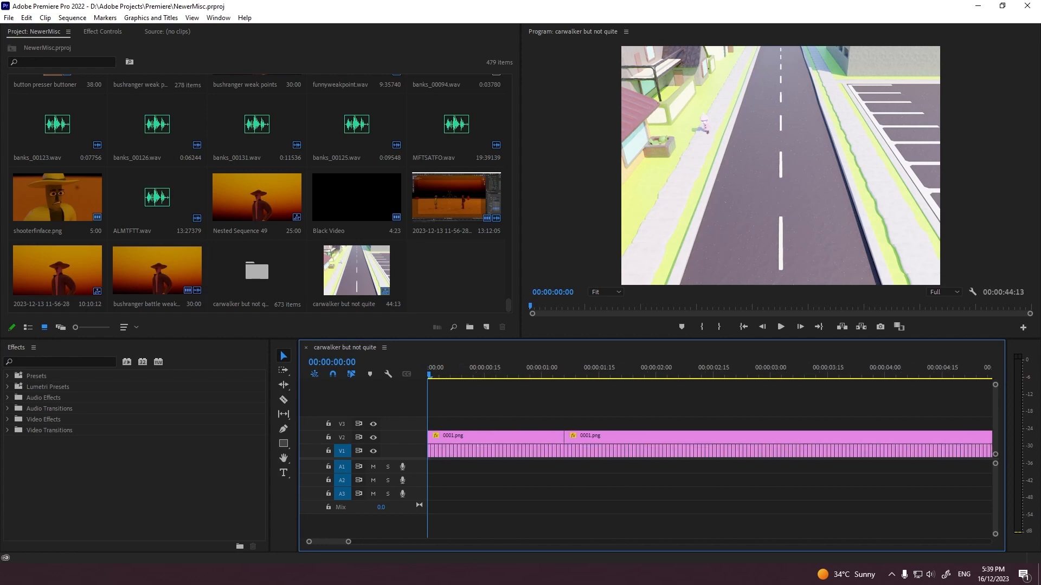
{"action": "scroll", "coordinate": [652, 488], "scroll_direction": "down", "scroll_amount": 2}
{"action": "key", "text": "space"}
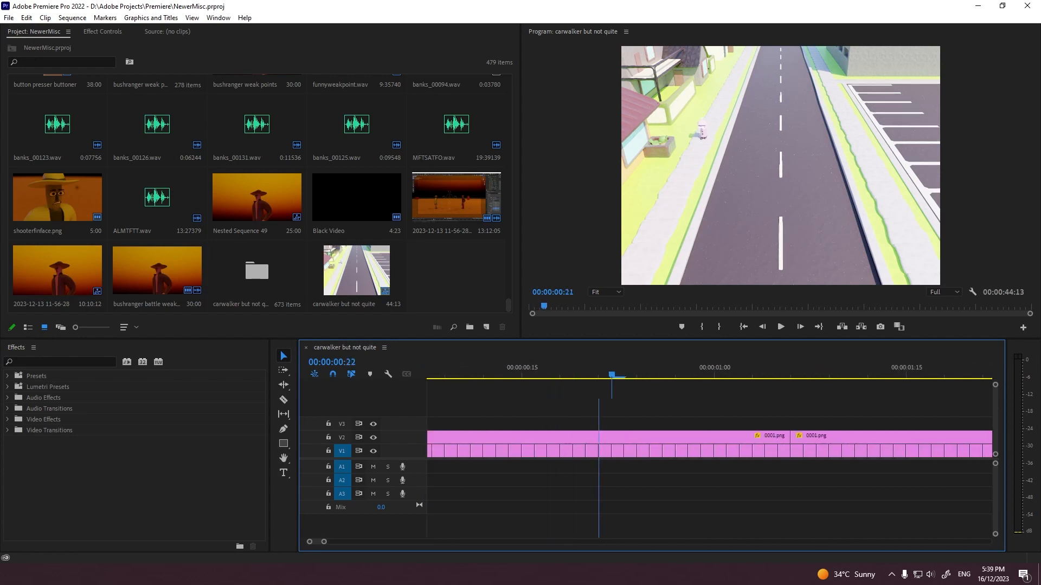
{"action": "key", "text": "grave"}
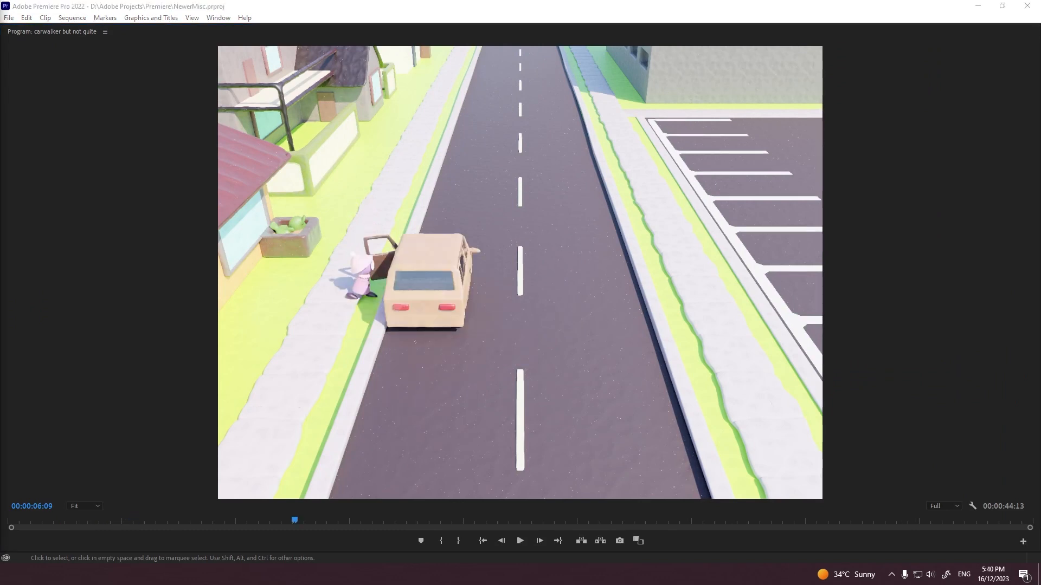
{"action": "key", "text": "grave"}
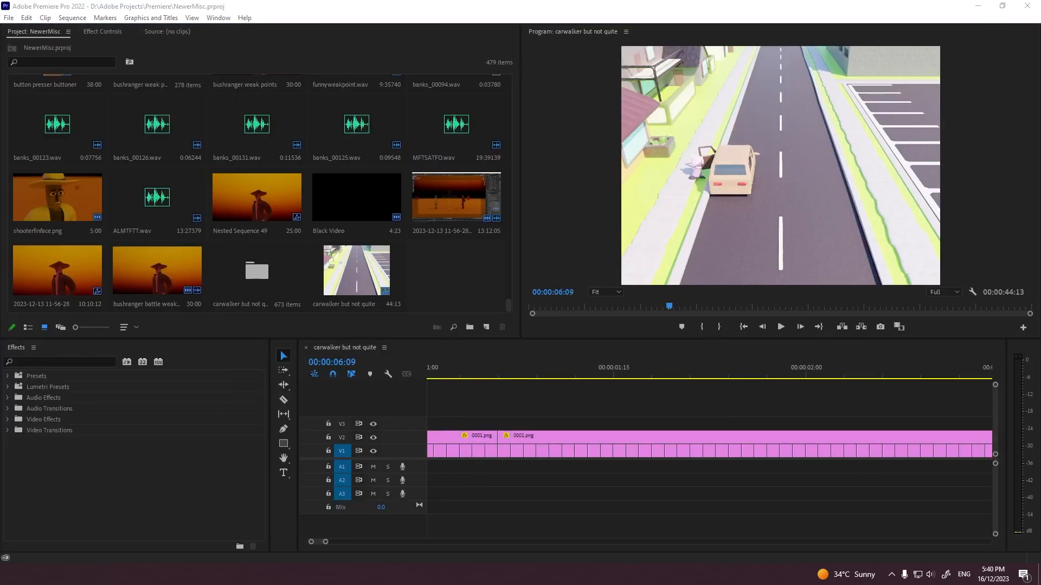
Step: Import the OOT_Steps_Grass3.wav footstep sound and place it on audio track A1 at 00:00:06:09
{"action": "left_click_drag", "start_coordinate": [0, 471], "coordinate": [506, 477]}
{"action": "left_click", "coordinate": [507, 478]}
{"action": "scroll", "coordinate": [508, 478], "scroll_direction": "down", "scroll_amount": 5, "text": "alt"}
{"action": "scroll", "coordinate": [507, 478], "scroll_direction": "down", "scroll_amount": 5}
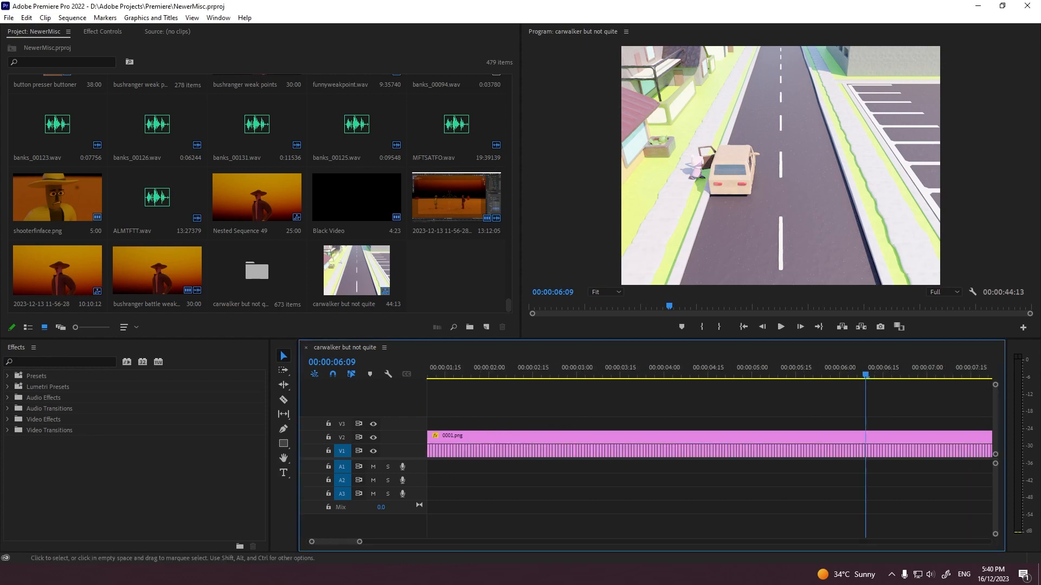
{"action": "key", "text": "equal"}
{"action": "key", "text": "equal"}
{"action": "key", "text": "equal"}
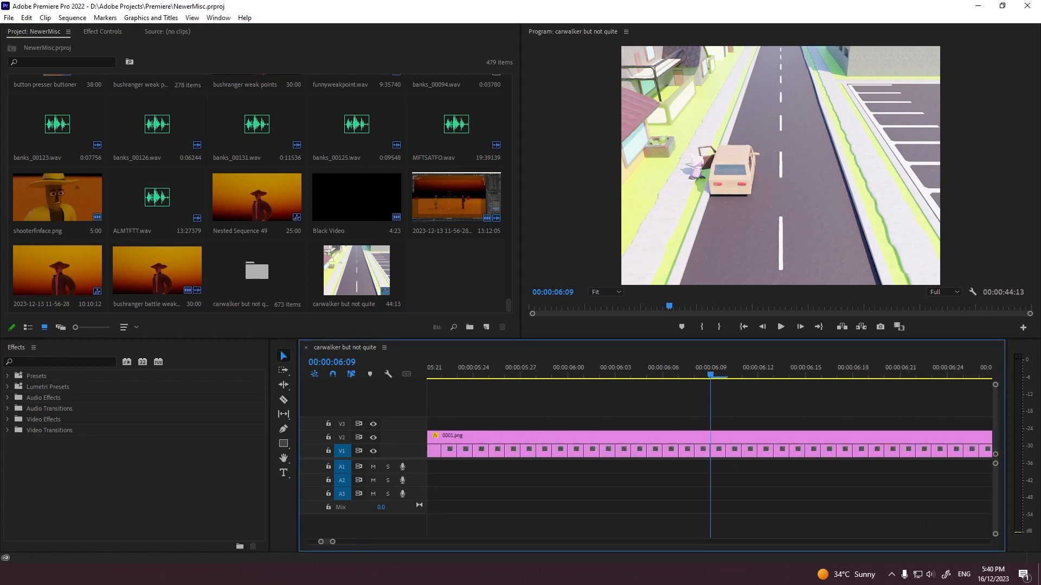
{"action": "key", "text": "alt+Tab"}
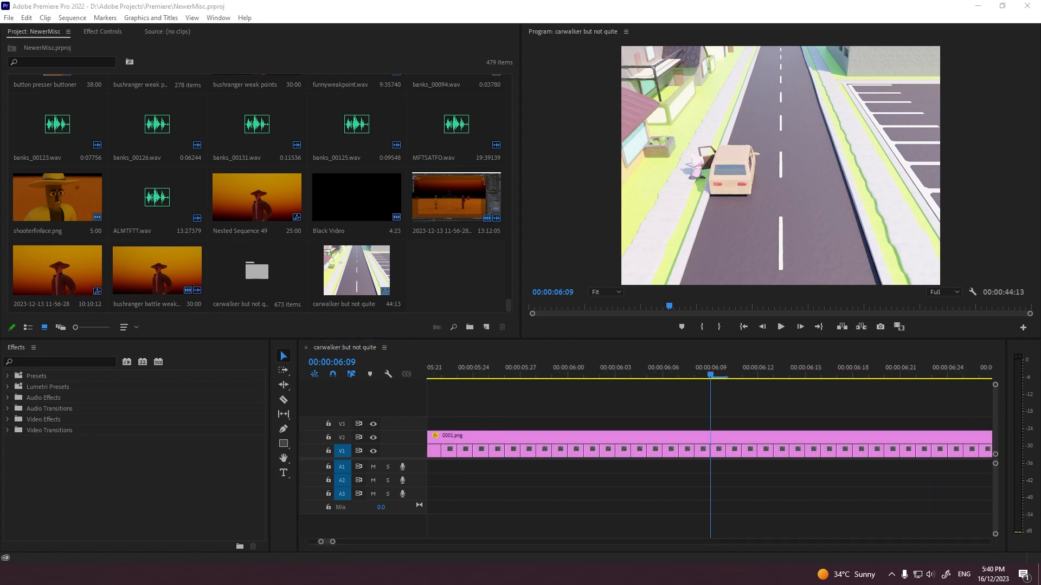
{"action": "left_click_drag", "start_coordinate": [0, 407], "coordinate": [713, 466]}
Step: Play from 00:00:06:02 past the grass footstep sound to check its timing against the walker
{"action": "key", "text": "space"}
{"action": "key", "text": "grave"}
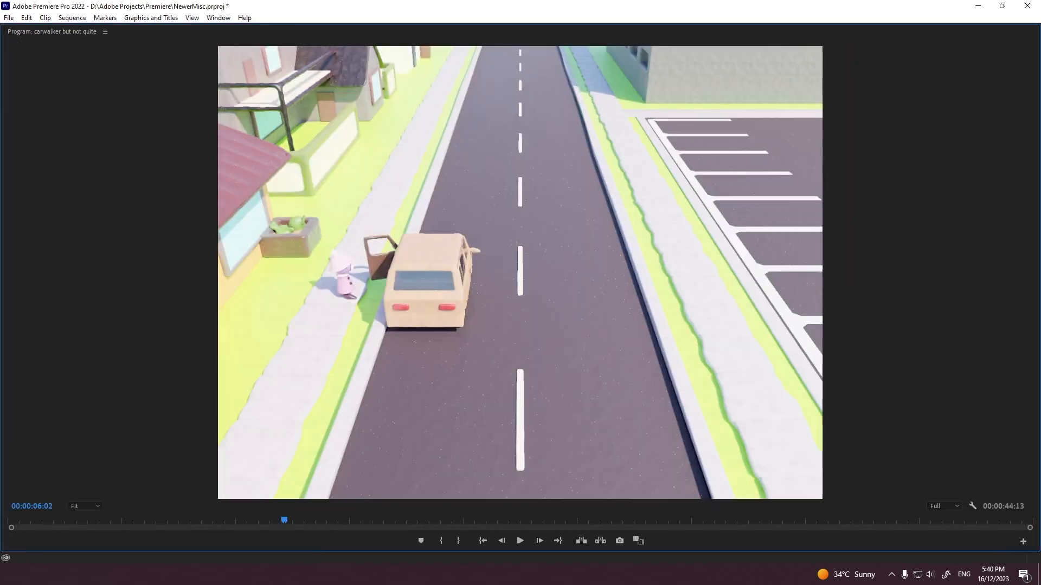
{"action": "key", "text": "space"}
{"action": "key", "text": "grave"}
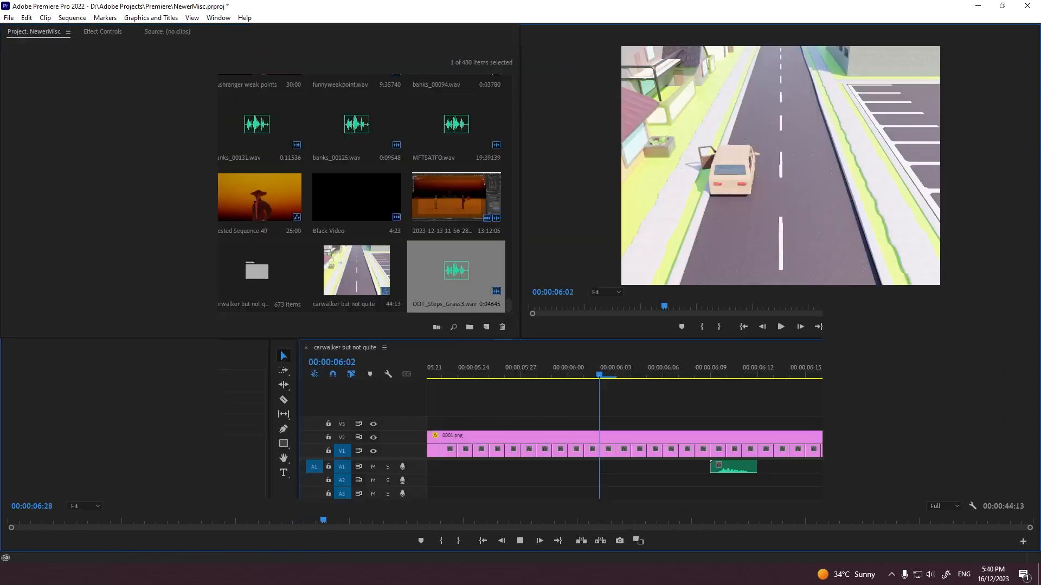
{"action": "left_click_drag", "start_coordinate": [334, 542], "coordinate": [372, 543]}
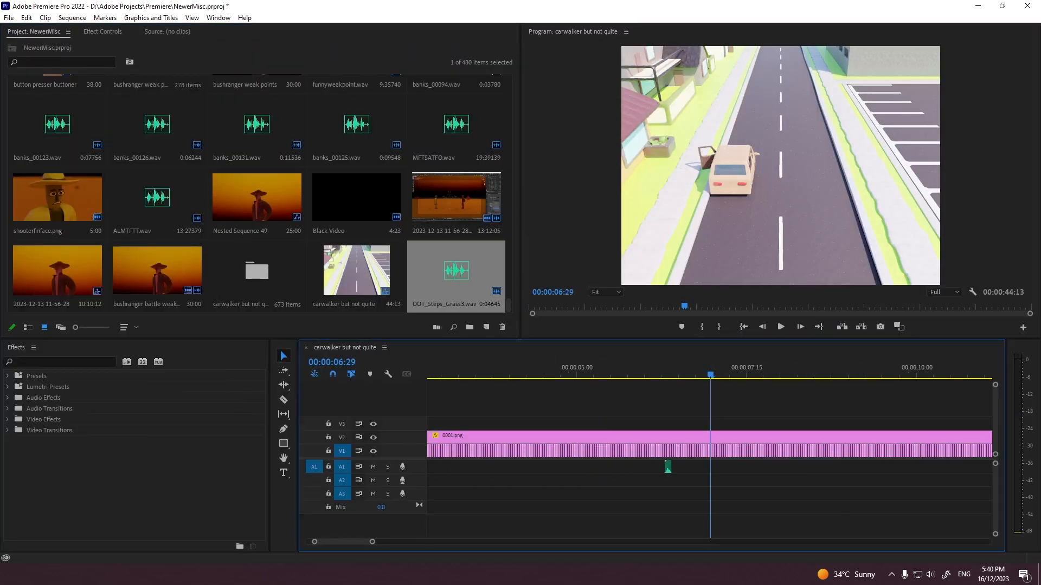
Step: Import OOT_Steps_Stone1.wav onto audio track A1 just before 00:00:03:00 and play on to 00:00:03:14
{"action": "key", "text": "alt+Tab"}
{"action": "key", "text": "alt+Tab"}
{"action": "scroll", "coordinate": [710, 461], "scroll_direction": "up", "scroll_amount": 3}
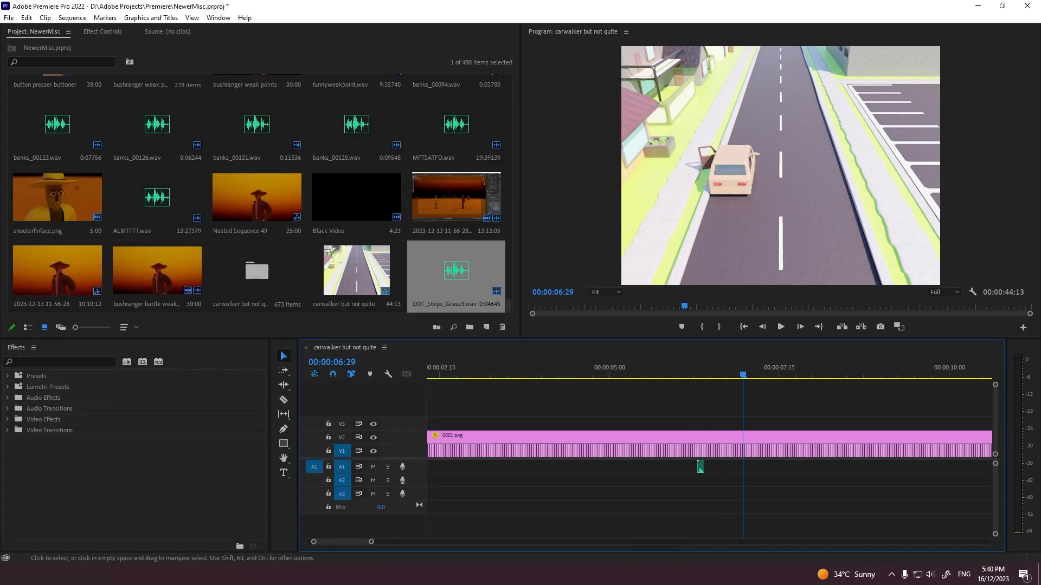
{"action": "left_click_drag", "start_coordinate": [575, 374], "coordinate": [610, 374]}
{"action": "key", "text": "grave"}
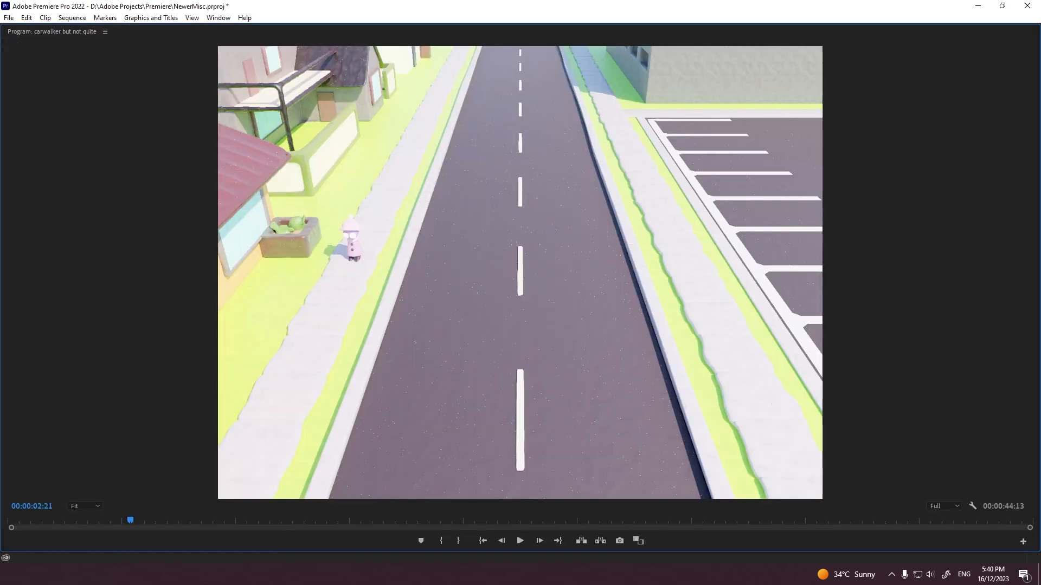
{"action": "key", "text": "space"}
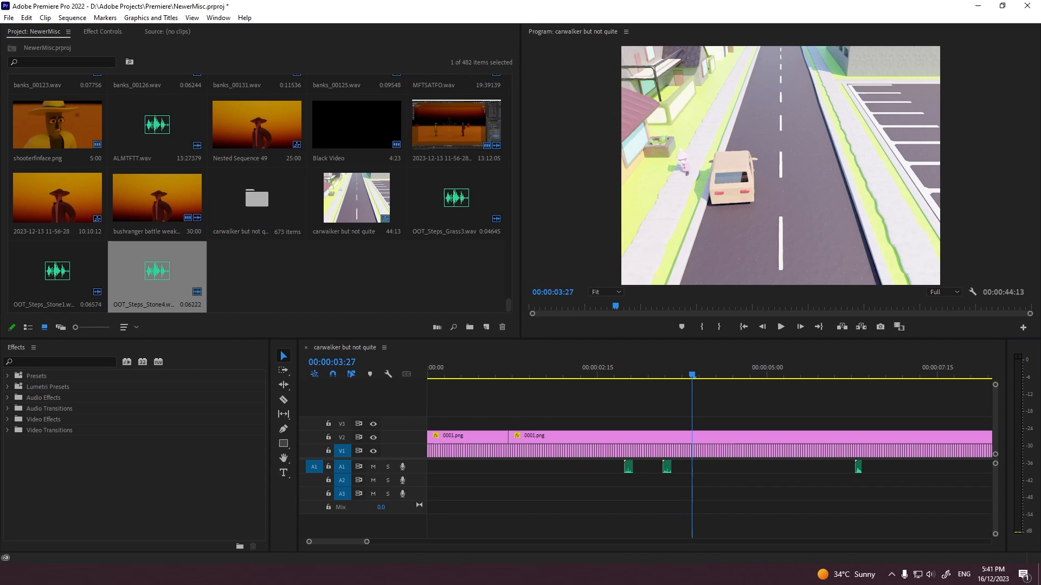
Step: Add the OOT_Steps_Stone4.wav and OOT_Steps_Stone2.wav footsteps to audio track A1 from 00:00:03:14 onward, in time with the walk
{"action": "left_click_drag", "start_coordinate": [157, 271], "coordinate": [695, 467]}
{"action": "key", "text": "grave"}
{"action": "key", "text": "space"}
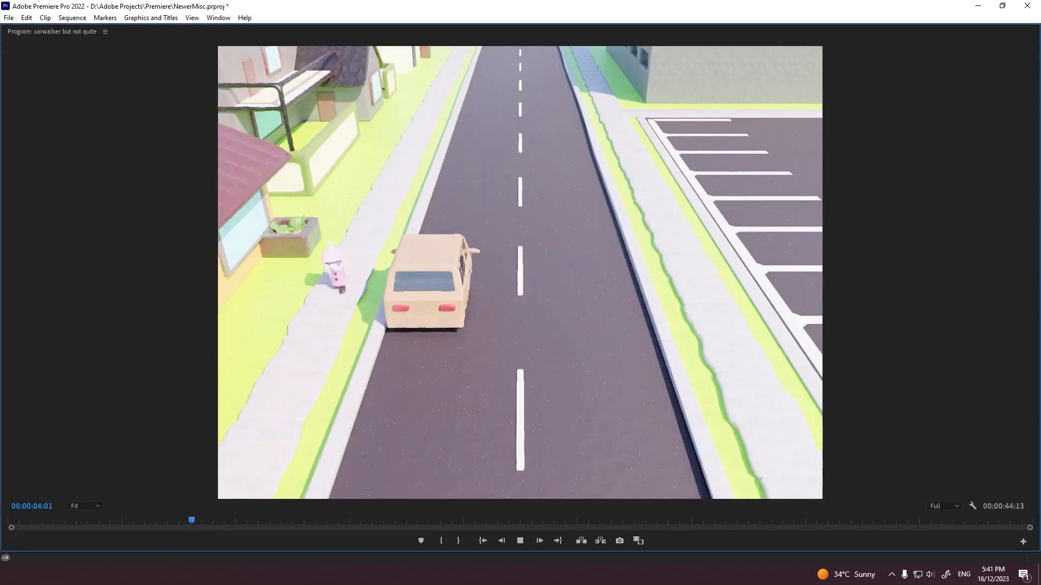
{"action": "key", "text": "grave"}
Step: Import OOT_Steps_Stone5.wav and place it on audio track A1 at 00:00:02:14, ahead of the other stone footsteps
{"action": "key", "text": "grave"}
{"action": "key", "text": "grave"}
{"action": "left_click", "coordinate": [535, 371]}
{"action": "key", "text": "grave"}
{"action": "key", "text": "grave"}
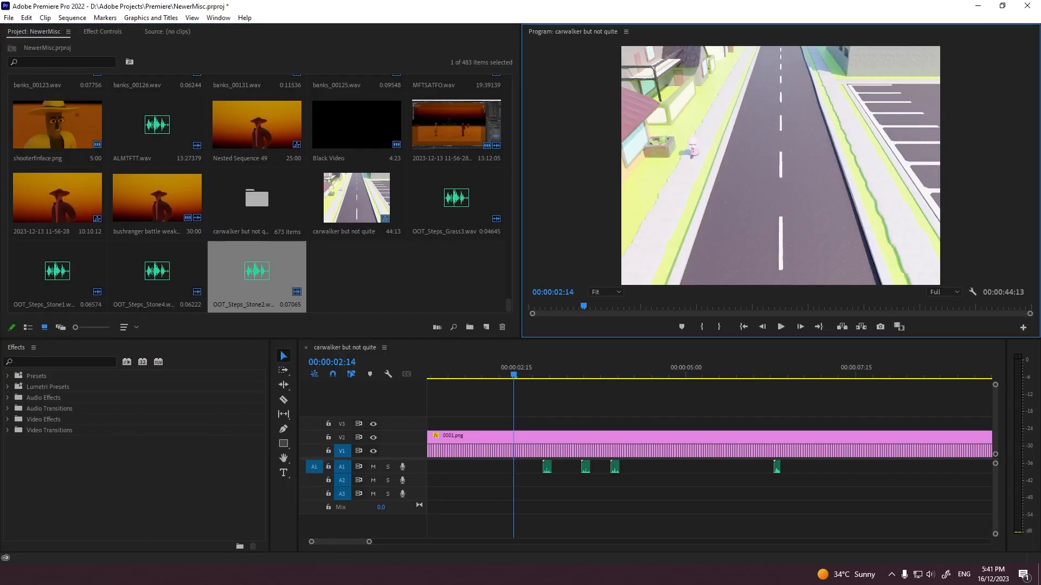
{"action": "mouse_move", "coordinate": [520, 468]}
{"action": "left_mouse_down", "text": "alt"}
{"action": "mouse_move", "coordinate": [503, 417]}
{"action": "mouse_move", "coordinate": [532, 469]}
{"action": "mouse_move", "coordinate": [515, 468]}
{"action": "left_mouse_up", "text": "alt"}
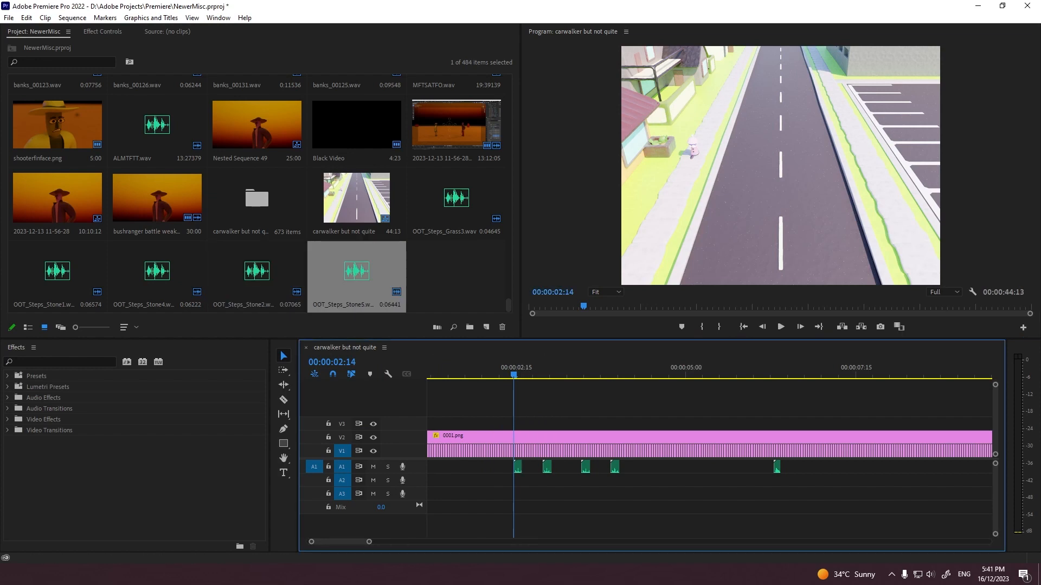
{"action": "left_click", "coordinate": [338, 304]}
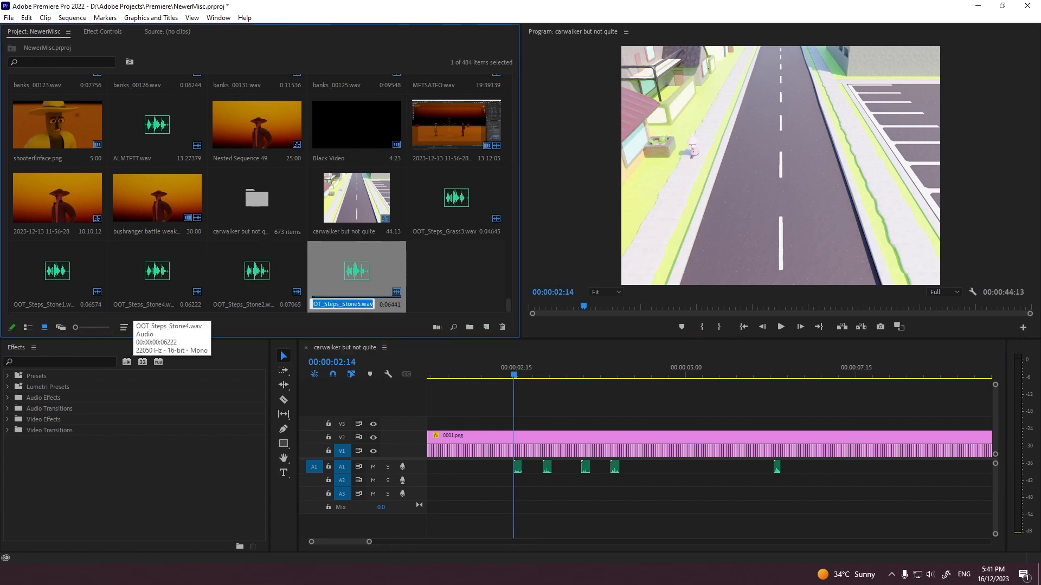
{"action": "left_click", "coordinate": [595, 401]}
Step: Play from 00:00:02:05 in short bursts to check the stone footsteps against the walk, and save the project
{"action": "left_click_drag", "start_coordinate": [513, 372], "coordinate": [493, 372]}
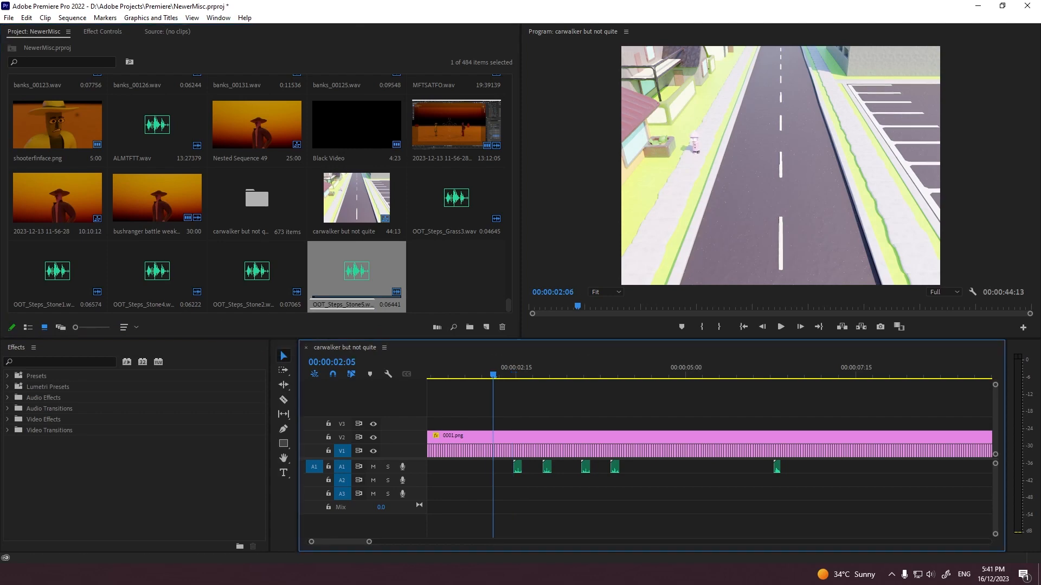
{"action": "key", "text": "space"}
{"action": "key", "text": "grave"}
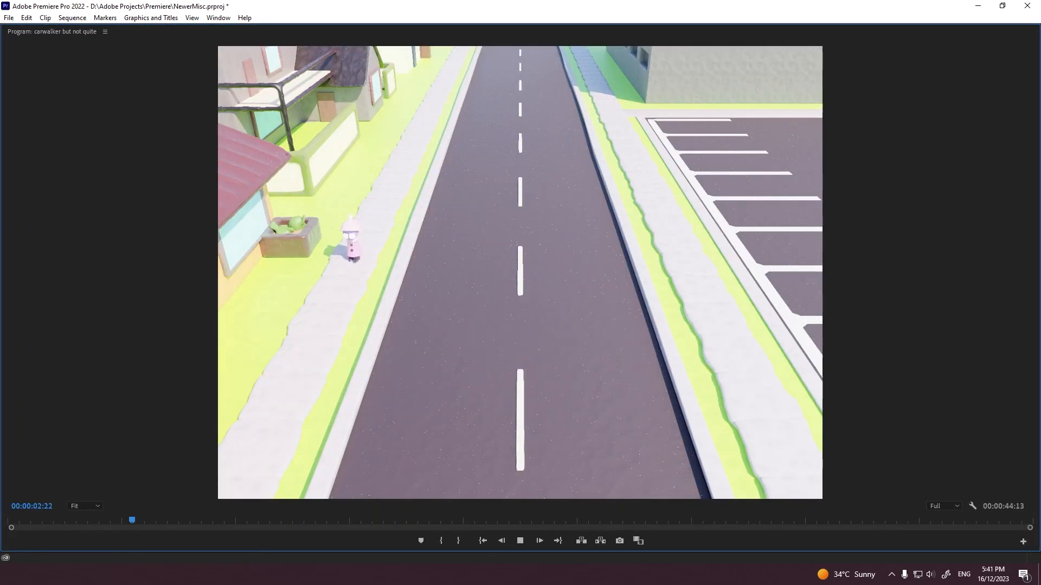
{"action": "key", "text": "space"}
{"action": "key", "text": "space"}
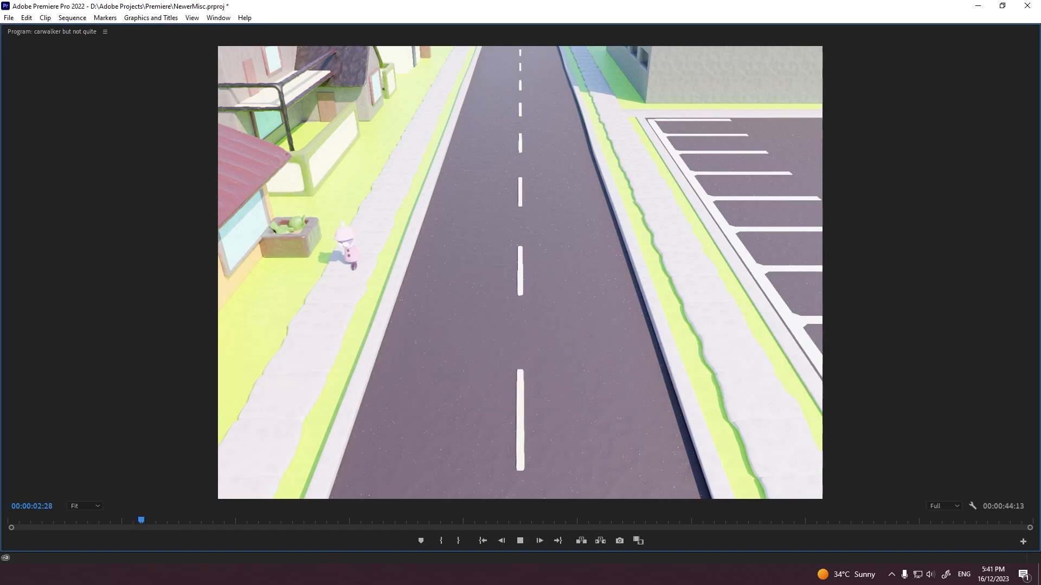
{"action": "key", "text": "space"}
{"action": "key", "text": "space"}
{"action": "key", "text": "space"}
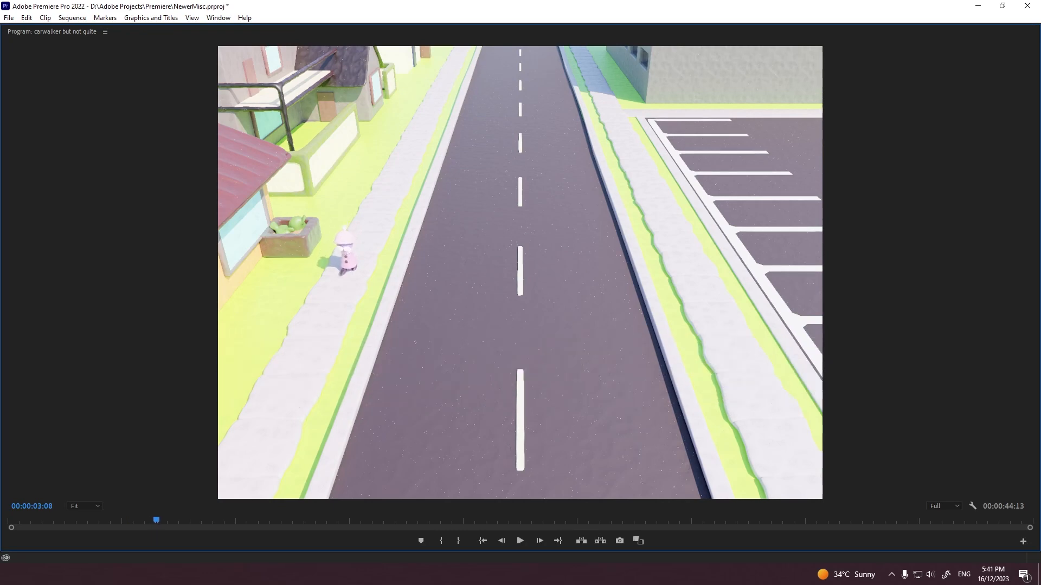
{"action": "key", "text": "space"}
Step: Play on to 00:00:04:22, and replay the four stone footsteps from about 00:00:02:14 to 00:00:04:09
{"action": "key", "text": "space"}
{"action": "key", "text": "grave"}
{"action": "key", "text": "ctrl+s"}
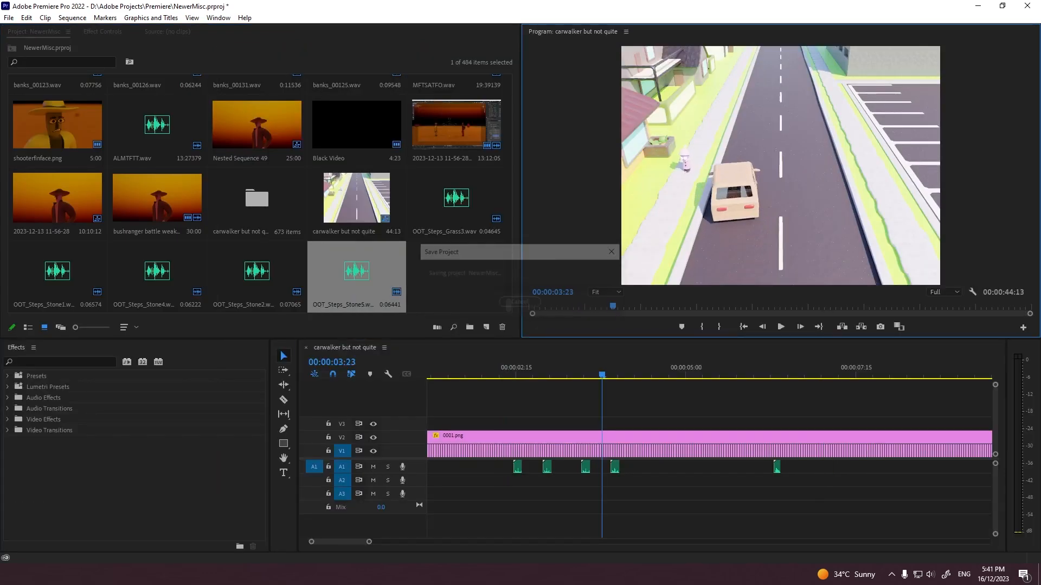
{"action": "key", "text": "grave"}
{"action": "key", "text": "space"}
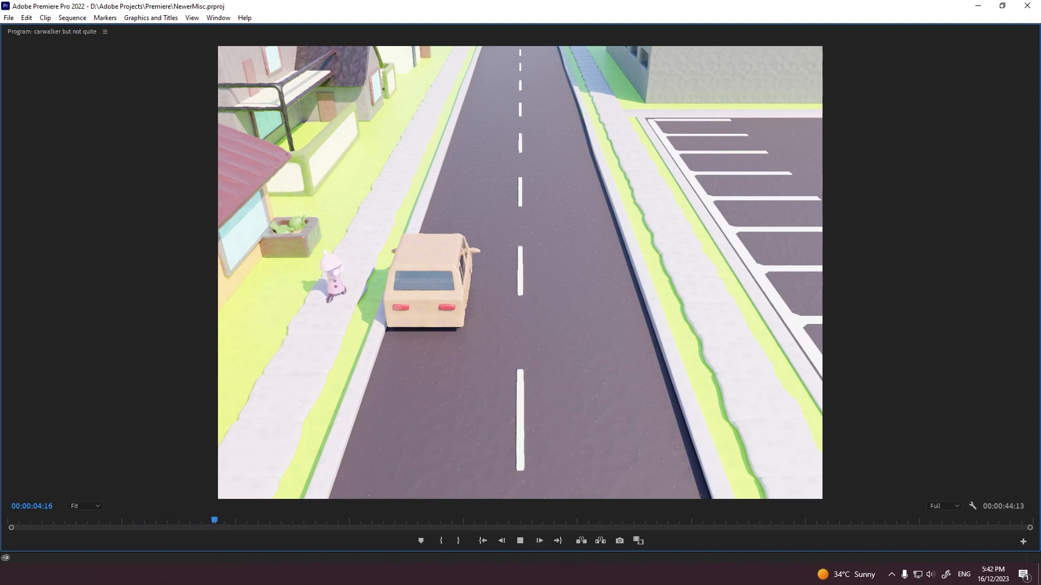
{"action": "key", "text": "space"}
{"action": "key", "text": "grave"}
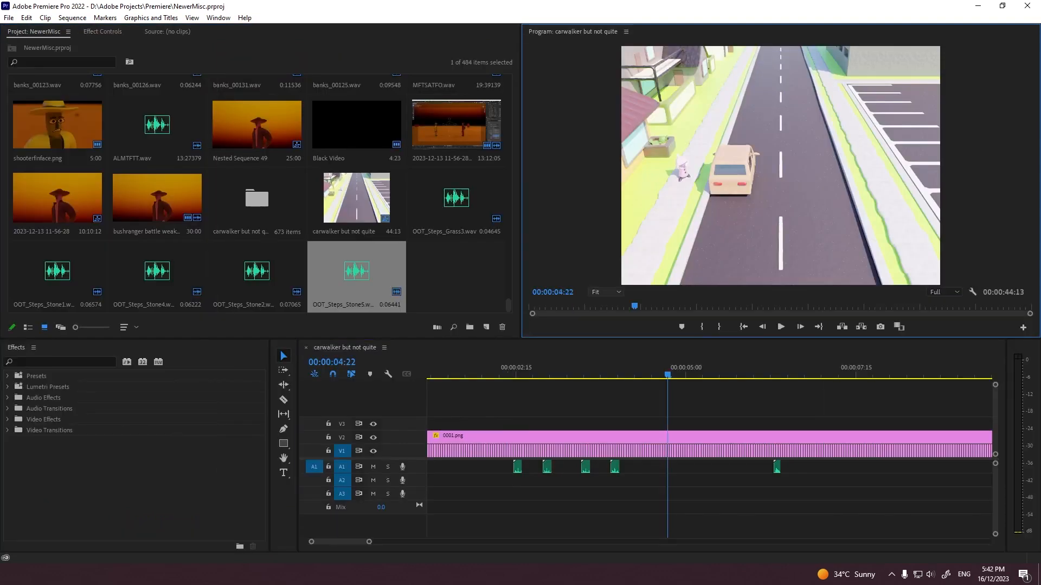
{"action": "left_click", "coordinate": [512, 374]}
{"action": "key", "text": "grave"}
{"action": "key", "text": "space"}
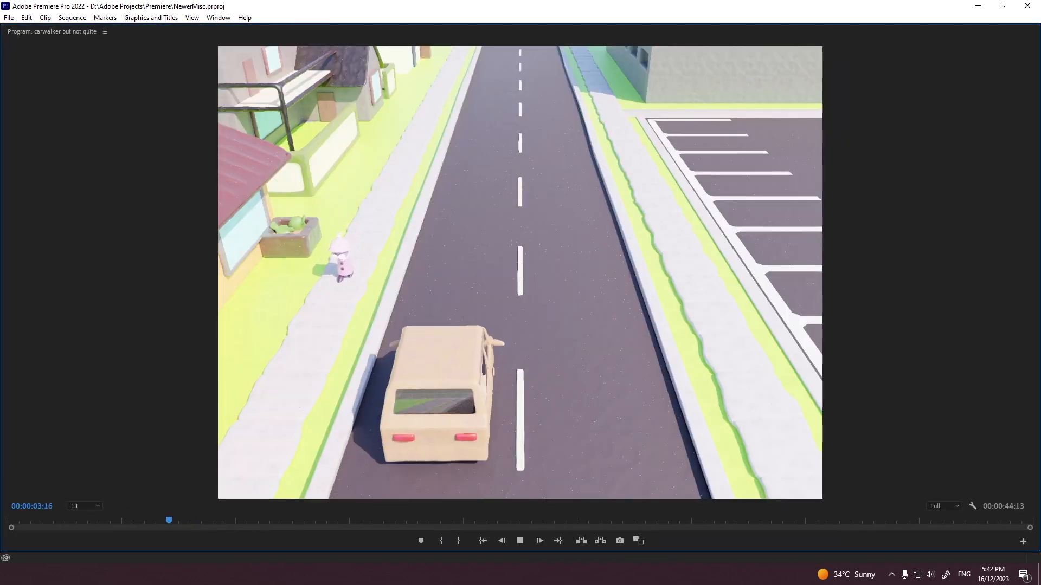
{"action": "key", "text": "space"}
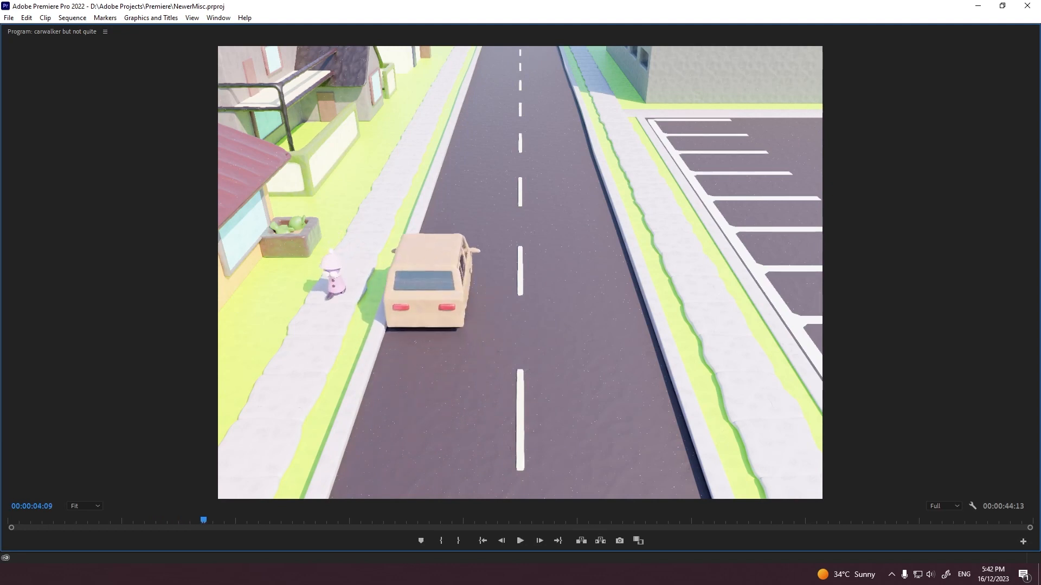
Step: Paste copies of the four stone footstep clips near the sequence's start and play them back enlarged to check their timing
{"action": "key", "text": "grave"}
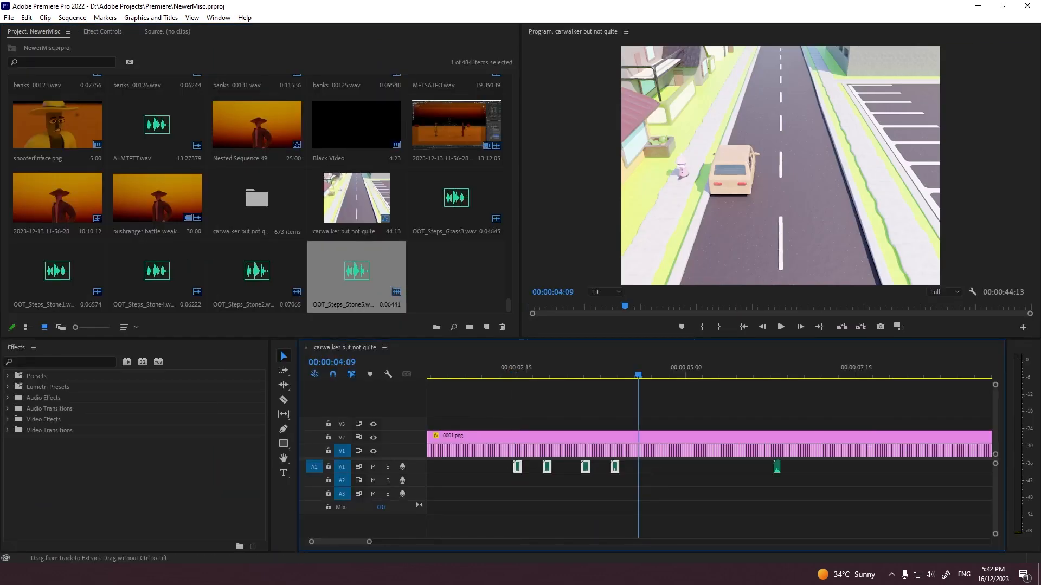
{"action": "key", "text": "Home"}
{"action": "key", "text": "space"}
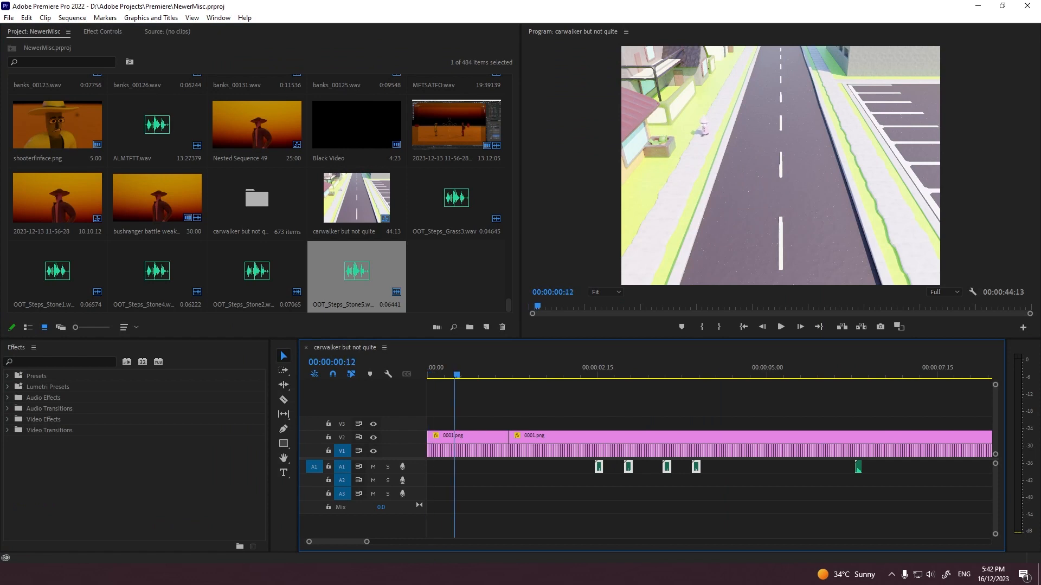
{"action": "key", "text": "space"}
{"action": "key", "text": "ctrl+v"}
{"action": "key", "text": "grave"}
{"action": "key", "text": "space"}
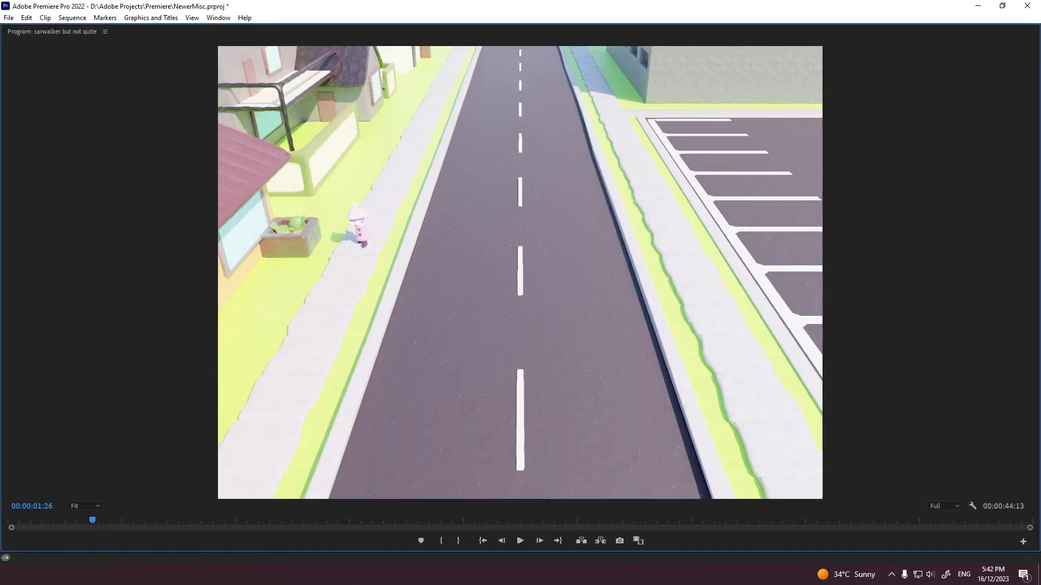
Step: Play the sequence from its start in short enlarged passes to check the copied stone footsteps against the walk
{"action": "key", "text": "space"}
{"action": "key", "text": "grave"}
{"action": "left_click_drag", "start_coordinate": [560, 467], "coordinate": [563, 467]}
{"action": "left_click", "coordinate": [575, 492]}
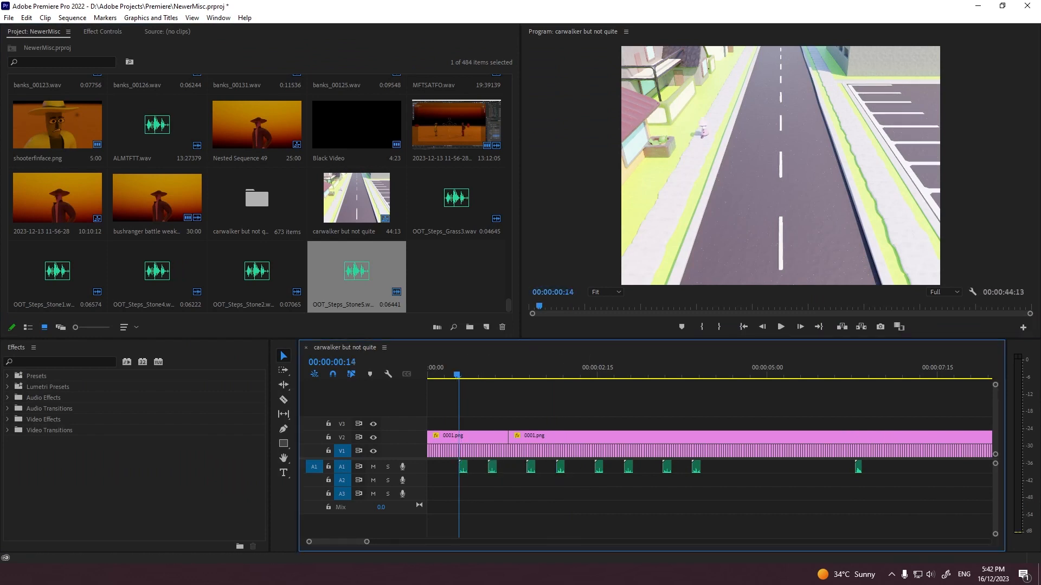
{"action": "key", "text": "Home"}
{"action": "left_click_drag", "start_coordinate": [490, 395], "coordinate": [517, 389]}
{"action": "key", "text": "space"}
{"action": "key", "text": "grave"}
Step: Duplicate the first stone footstep clip to the very start of audio track A1 and play the sequence from there
{"action": "key", "text": "grave"}
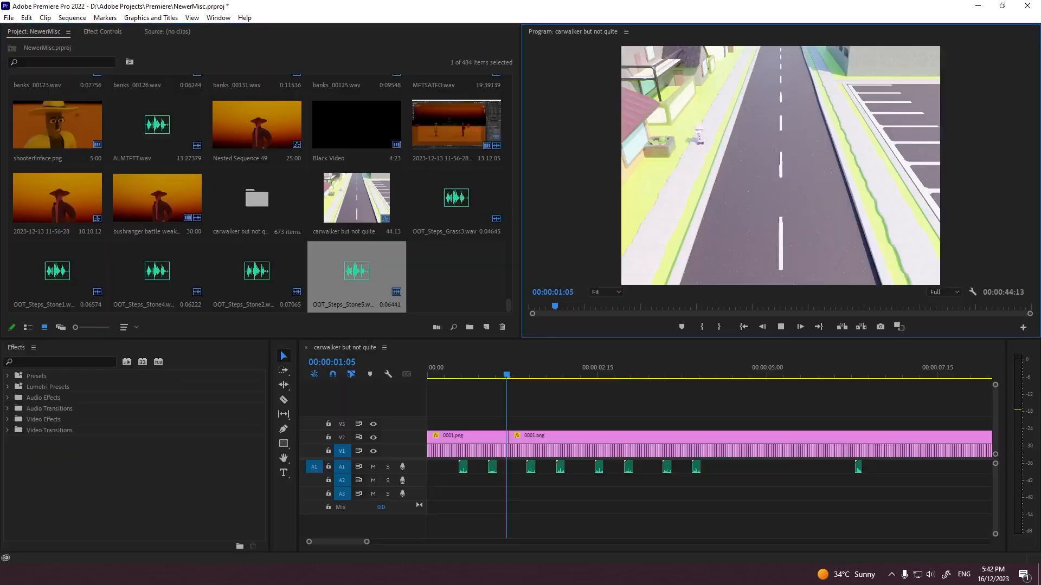
{"action": "key", "text": "space"}
{"action": "left_click_drag", "start_coordinate": [463, 467], "coordinate": [431, 466], "text": "alt"}
{"action": "key", "text": "Home"}
{"action": "key", "text": "grave"}
{"action": "key", "text": "space"}
{"action": "key", "text": "grave"}
{"action": "key", "text": "grave"}
{"action": "key", "text": "space"}
Step: Add another stone footstep copy on audio track A1 at about 00:00:04:13 and play on to 00:00:04:22
{"action": "key", "text": "grave"}
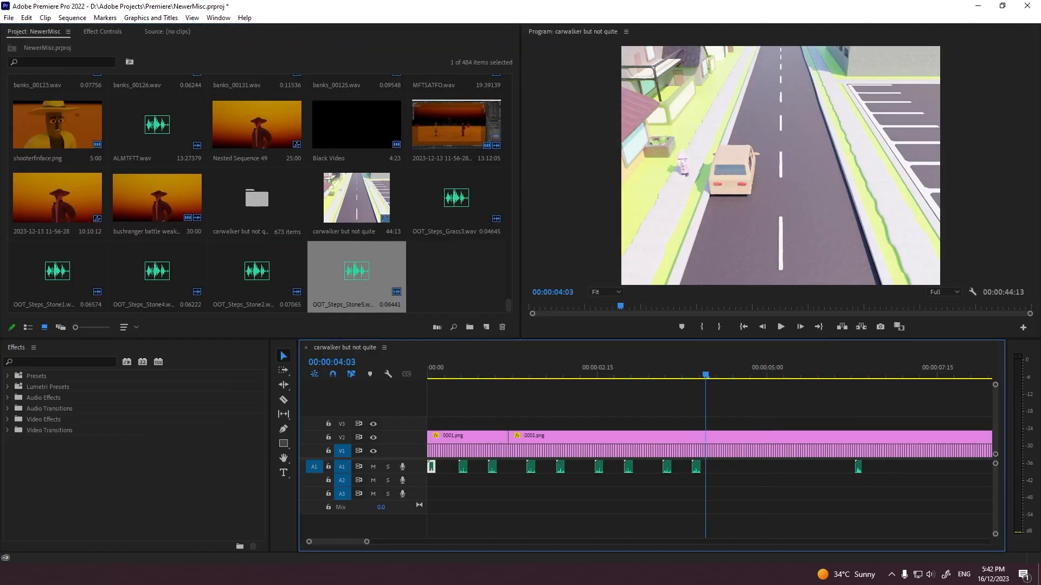
{"action": "key", "text": "grave"}
{"action": "key", "text": "grave"}
{"action": "key", "text": "space"}
{"action": "key", "text": "space"}
{"action": "key", "text": "grave"}
{"action": "key", "text": "grave"}
{"action": "key", "text": "Right"}
{"action": "key", "text": "Right"}
{"action": "left_click_drag", "start_coordinate": [629, 467], "coordinate": [735, 466], "text": "alt"}
{"action": "key", "text": "grave"}
{"action": "key", "text": "space"}
{"action": "key", "text": "space"}
Step: Place three more stone footstep copies on A1 at about 00:00:04:22, 00:00:06:03 and 00:00:06:16, matching them to the walk in playback
{"action": "key", "text": "grave"}
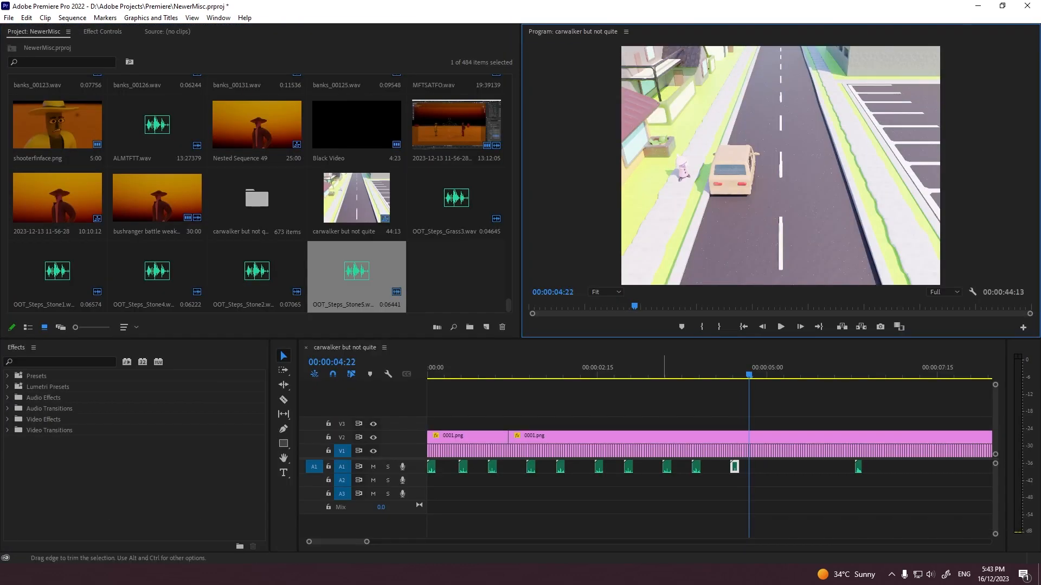
{"action": "key", "text": "grave"}
{"action": "key", "text": "space"}
{"action": "left_click_drag", "start_coordinate": [667, 466], "coordinate": [844, 467], "text": "alt"}
{"action": "key", "text": "space"}
{"action": "key", "text": "grave"}
{"action": "left_click", "coordinate": [685, 368]}
{"action": "key", "text": "grave"}
{"action": "key", "text": "space"}
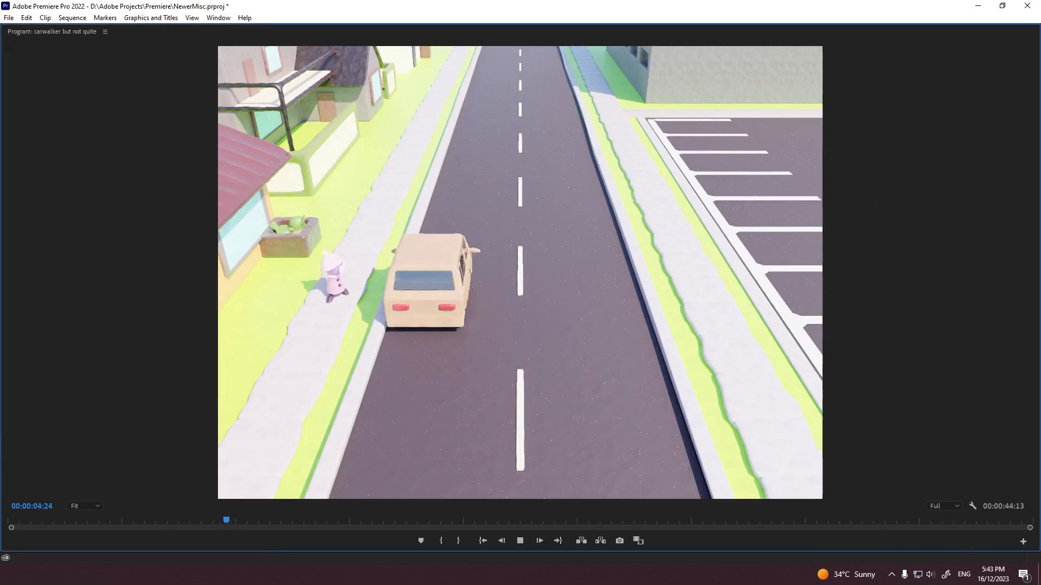
{"action": "key", "text": "space"}
{"action": "key", "text": "Left"}
{"action": "key", "text": "grave"}
{"action": "key", "text": "ctrl+v"}
Step: Import the OOT_Steps_Carpet1 and OOT_Steps_Carpet3 sounds and place them overlapping on A1 and A2 near 00:00:06:27
{"action": "key", "text": "grave"}
{"action": "key", "text": "grave"}
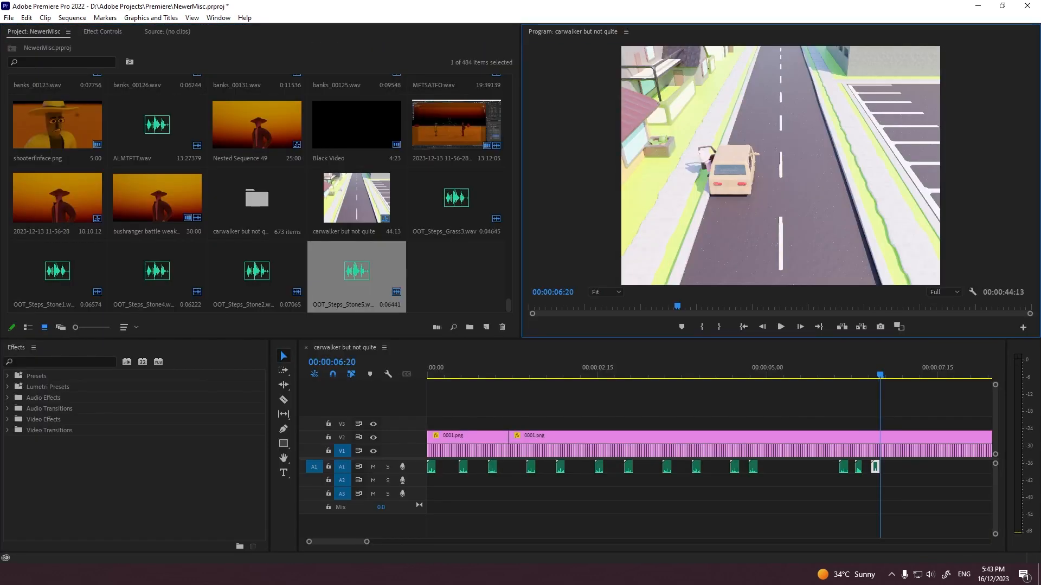
{"action": "key", "text": "alt+Tab"}
{"action": "key", "text": "grave"}
{"action": "key", "text": "space"}
{"action": "key", "text": "space"}
Step: Shift the carpet footstep on A2 to start at about 00:00:06:28 and play both carpet sounds up to 00:00:07:03
{"action": "key", "text": "grave"}
{"action": "left_click_drag", "start_coordinate": [457, 199], "coordinate": [687, 469]}
{"action": "left_click_drag", "start_coordinate": [58, 271], "coordinate": [690, 481]}
{"action": "key", "text": "grave"}
{"action": "key", "text": "space"}
{"action": "key", "text": "space"}
{"action": "key", "text": "grave"}
{"action": "key", "text": "equal"}
{"action": "key", "text": "equal"}
{"action": "left_click_drag", "start_coordinate": [611, 480], "coordinate": [620, 481]}
{"action": "left_click", "coordinate": [579, 368]}
{"action": "key", "text": "space"}
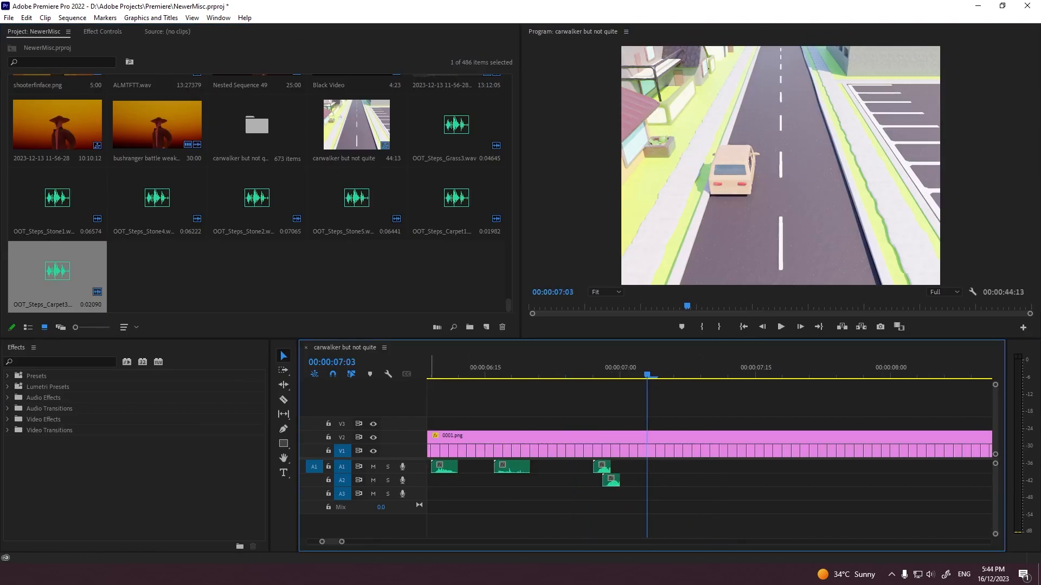
Step: Apply the Constant Power audio crossfade to the carpet footsteps on A1 and A2, and play the sequence past them
{"action": "key", "text": "equal"}
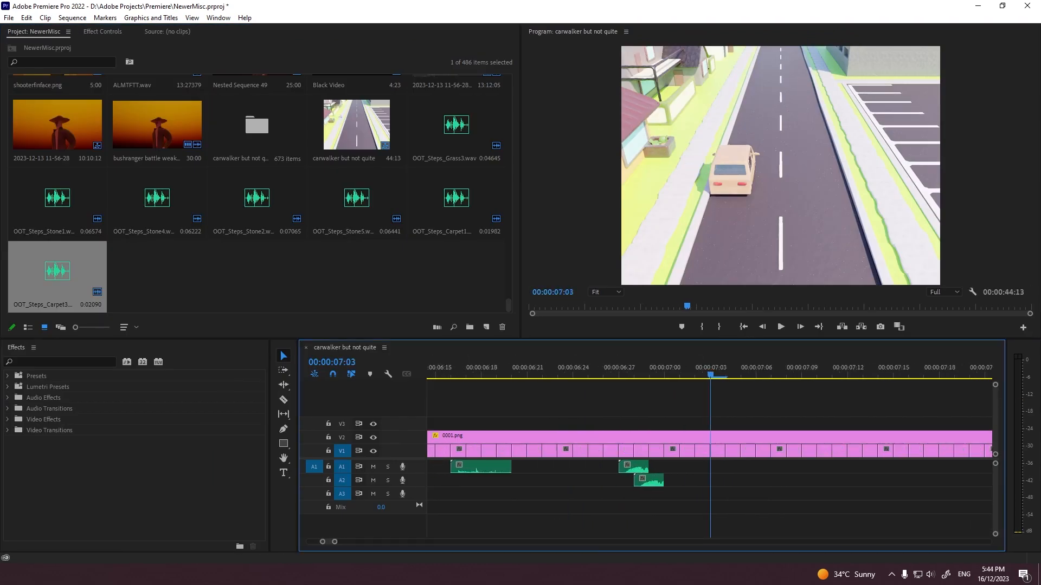
{"action": "left_click", "coordinate": [8, 408]}
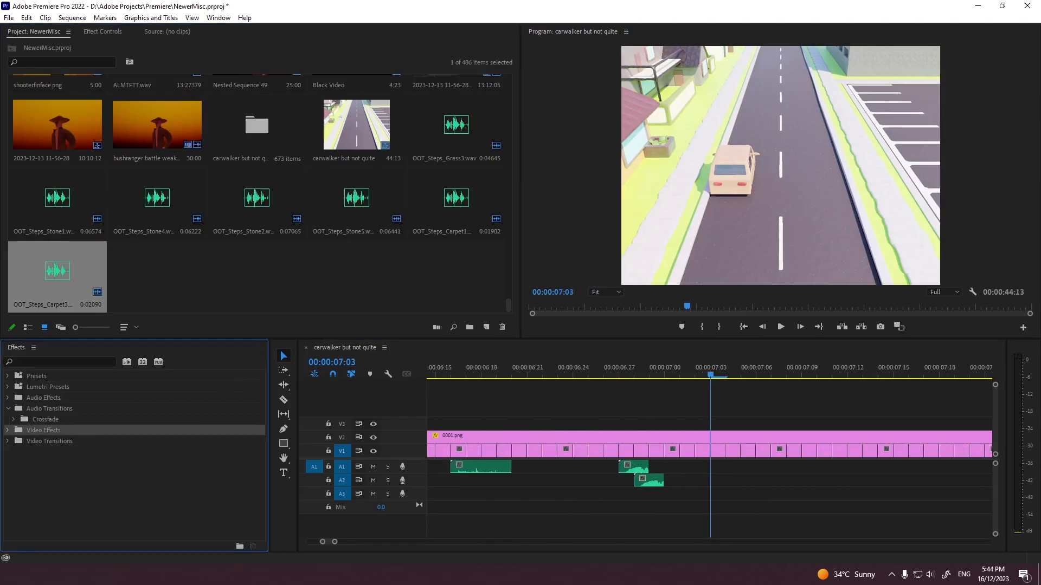
{"action": "left_click", "coordinate": [15, 419]}
{"action": "left_click_drag", "start_coordinate": [59, 441], "coordinate": [635, 467]}
{"action": "left_click_drag", "start_coordinate": [60, 441], "coordinate": [638, 481]}
{"action": "left_click", "coordinate": [573, 368]}
{"action": "key", "text": "space"}
{"action": "key", "text": "minus"}
{"action": "key", "text": "minus"}
{"action": "key", "text": "minus"}
{"action": "key", "text": "minus"}
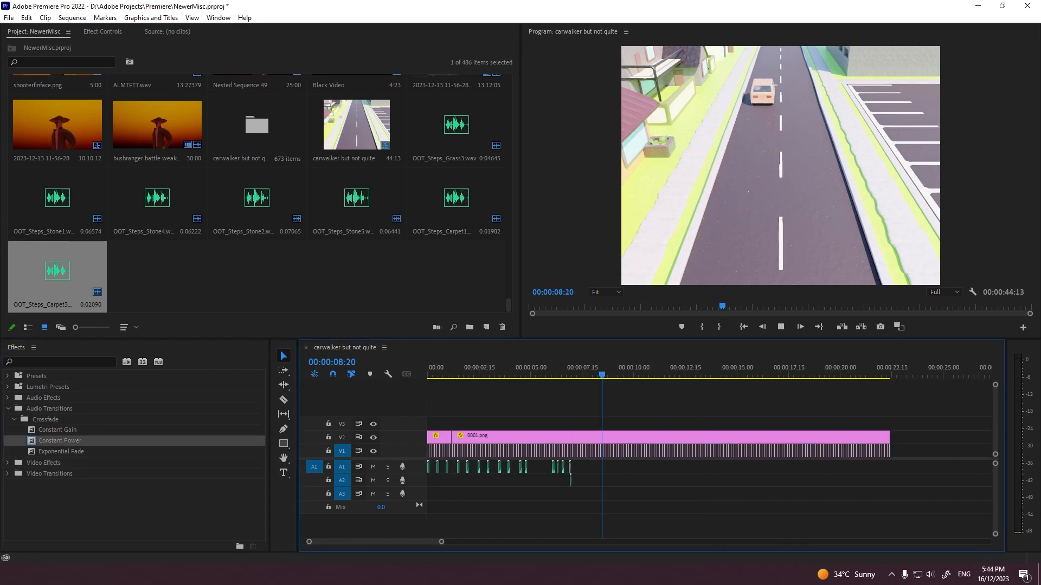
{"action": "key", "text": "grave"}
{"action": "key", "text": "grave"}
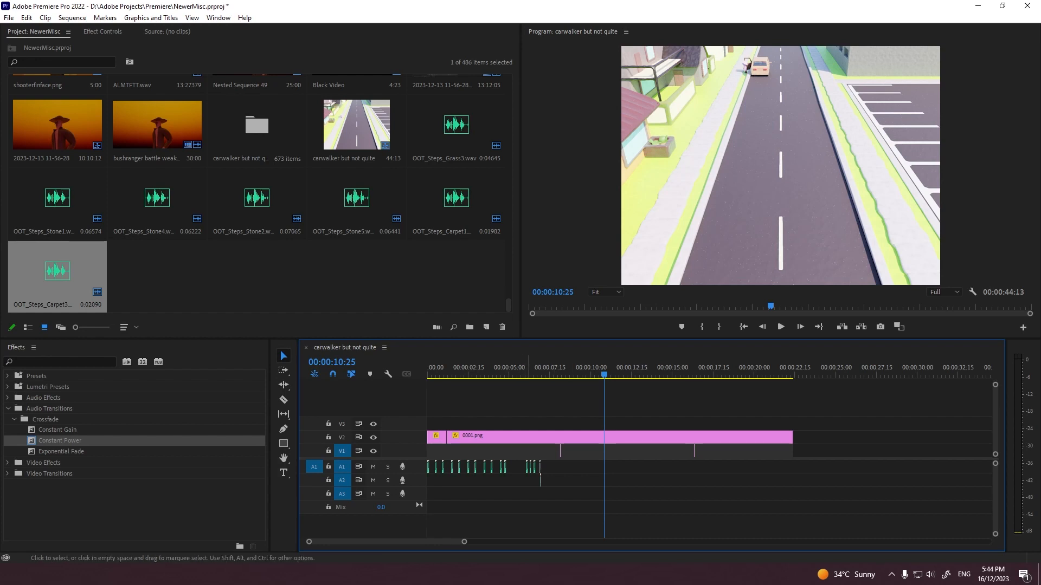
Step: Examine the car and walker from about 00:00:10:05 to 00:00:11:21 in the enlarged preview
{"action": "right_click", "coordinate": [527, 467]}
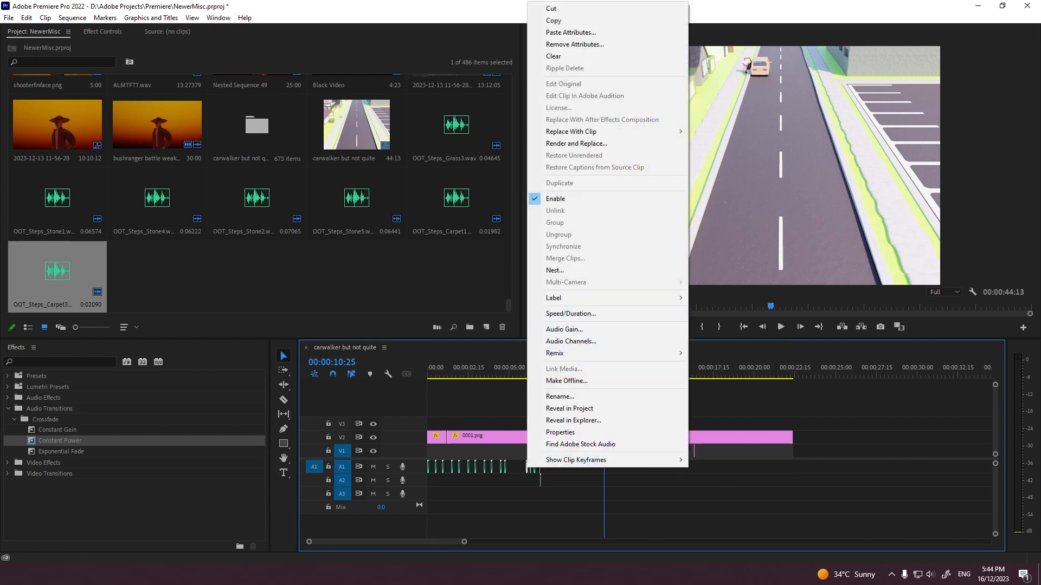
{"action": "left_click", "coordinate": [504, 398]}
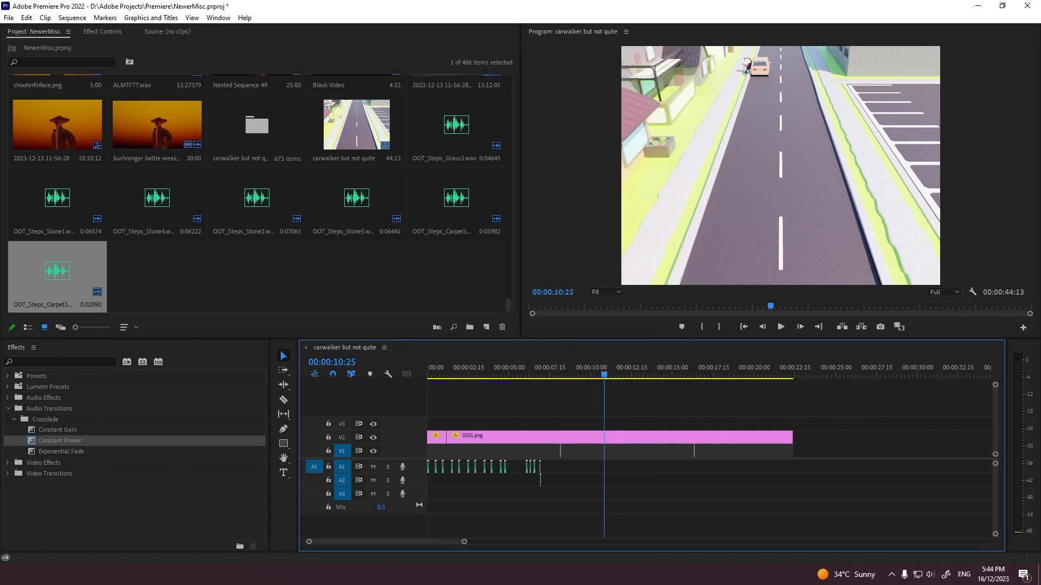
{"action": "left_click_drag", "start_coordinate": [464, 542], "coordinate": [381, 542]}
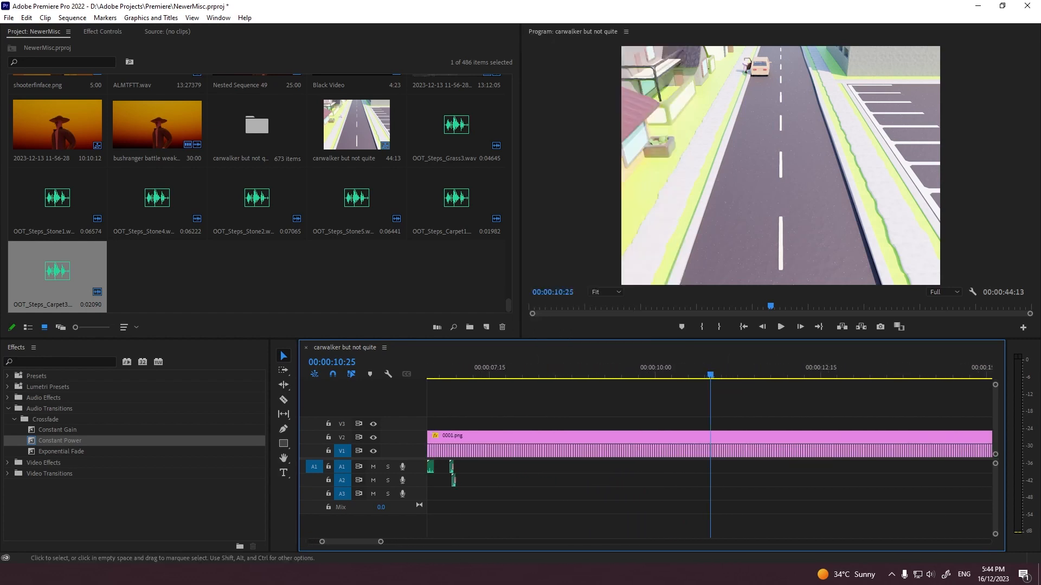
{"action": "scroll", "coordinate": [709, 461], "scroll_direction": "up", "scroll_amount": 1}
{"action": "scroll", "coordinate": [709, 461], "scroll_direction": "down", "scroll_amount": 5}
{"action": "left_click_drag", "start_coordinate": [562, 371], "coordinate": [518, 371]}
{"action": "key", "text": "grave"}
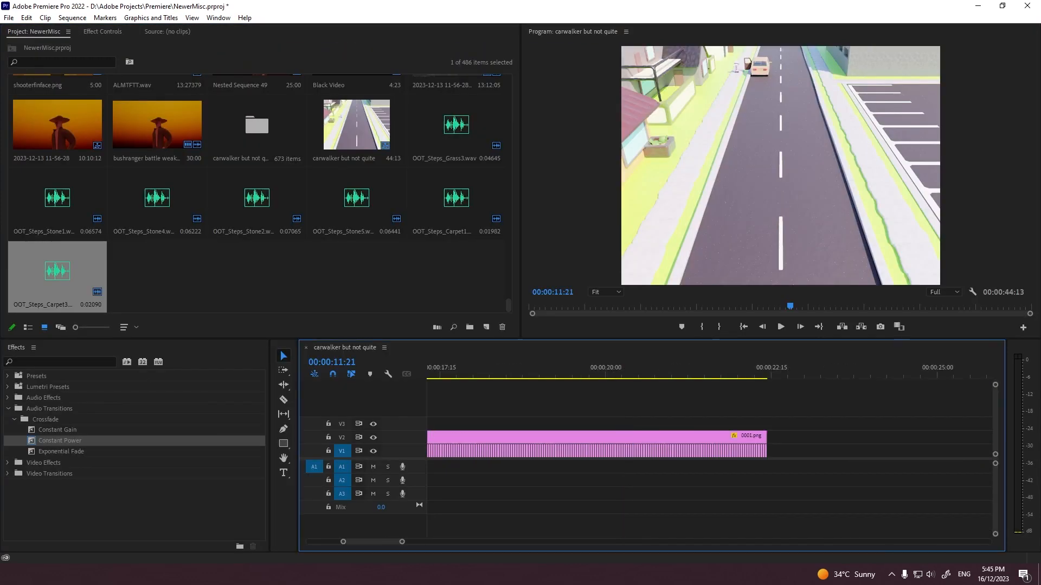
{"action": "left_click_drag", "start_coordinate": [402, 542], "coordinate": [473, 541]}
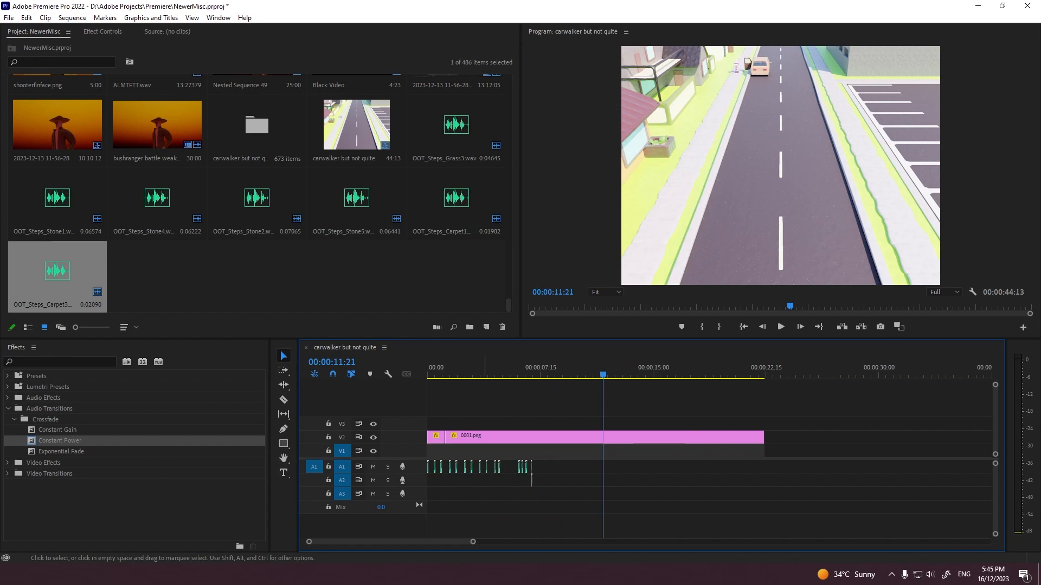
Step: Compare the sequence's last frame at 00:00:22:12 with its first frame in the enlarged preview
{"action": "key", "text": "End"}
{"action": "key", "text": "grave"}
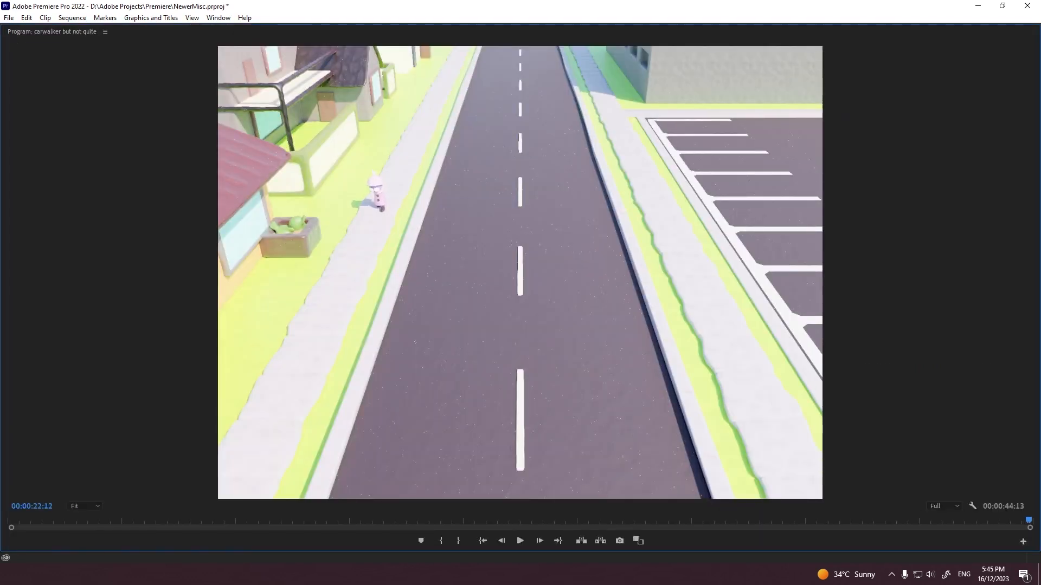
{"action": "key", "text": "Right"}
{"action": "key", "text": "grave"}
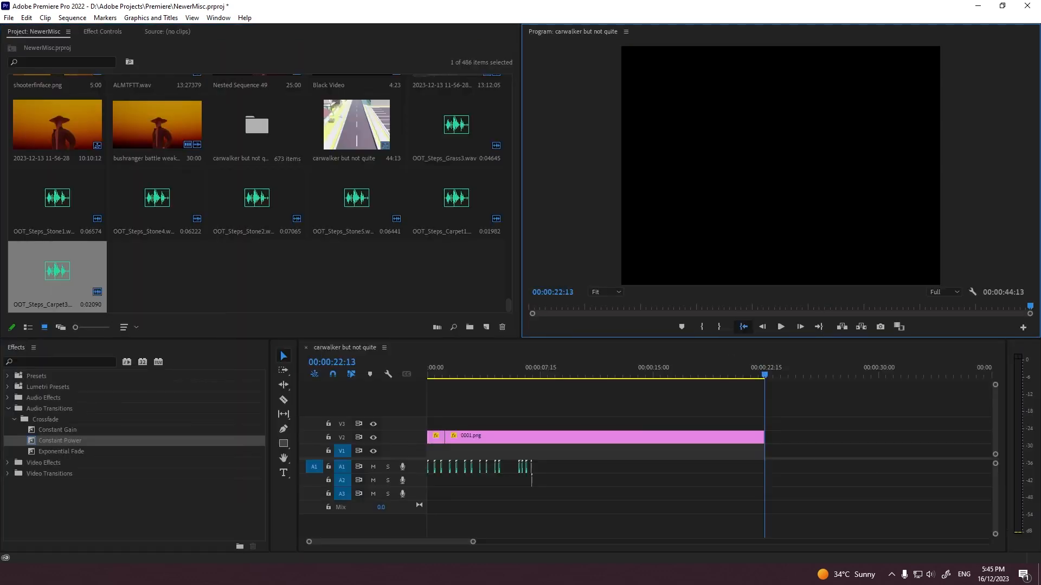
{"action": "key", "text": "Home"}
{"action": "key", "text": "grave"}
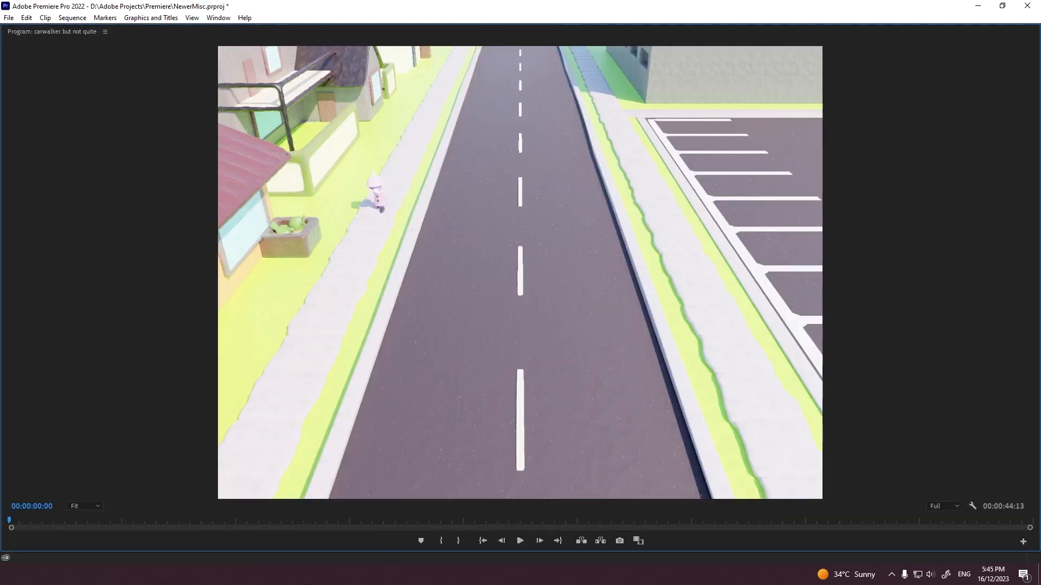
{"action": "key", "text": "grave"}
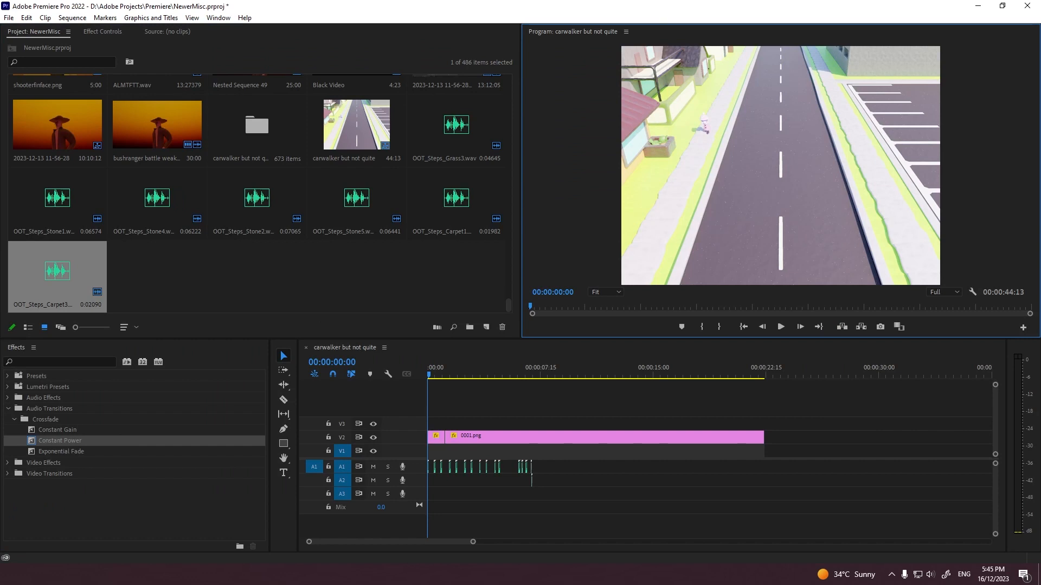
Step: Cut one frame off the start of the first footstep clip, remove it, and move the rest to the sequence's start
{"action": "left_click_drag", "start_coordinate": [465, 542], "coordinate": [321, 542]}
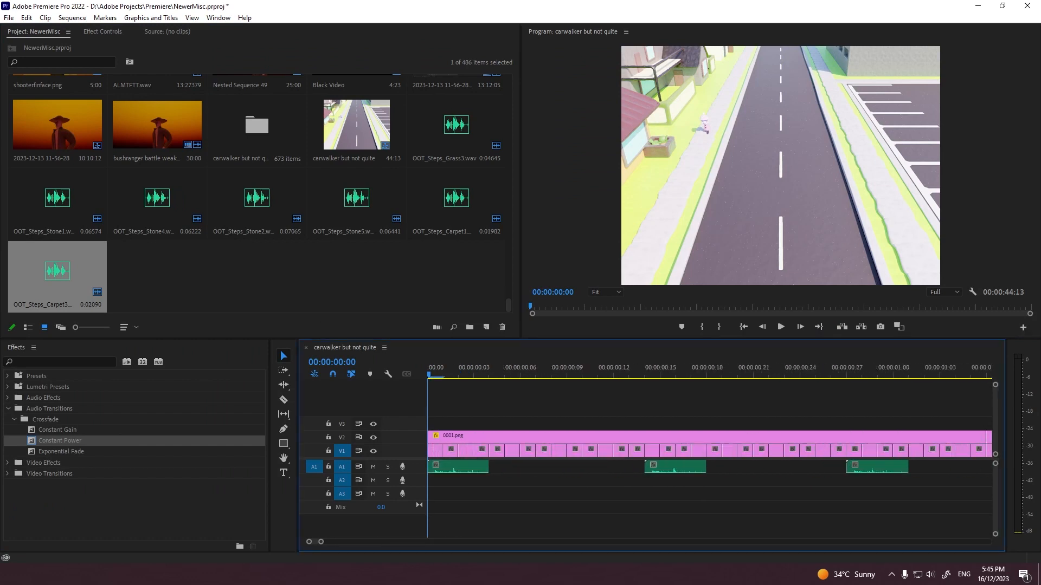
{"action": "key", "text": "c"}
{"action": "left_click", "coordinate": [443, 467]}
{"action": "key", "text": "v"}
{"action": "left_click", "coordinate": [434, 468]}
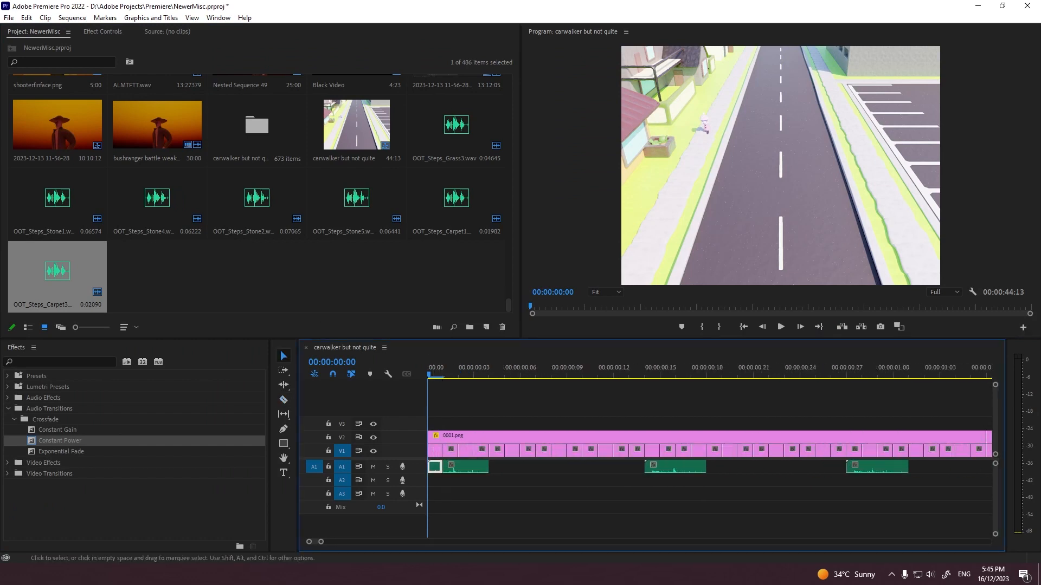
{"action": "key", "text": "Delete"}
{"action": "mouse_move", "coordinate": [457, 467]}
{"action": "left_mouse_down"}
{"action": "mouse_move", "coordinate": [440, 481]}
{"action": "mouse_move", "coordinate": [437, 468]}
{"action": "left_mouse_up"}
{"action": "key", "text": "space"}
Step: Paste the one-frame footstep piece on A1 at 00:00:22:12, play the ending, and save the project
{"action": "left_click", "coordinate": [819, 327]}
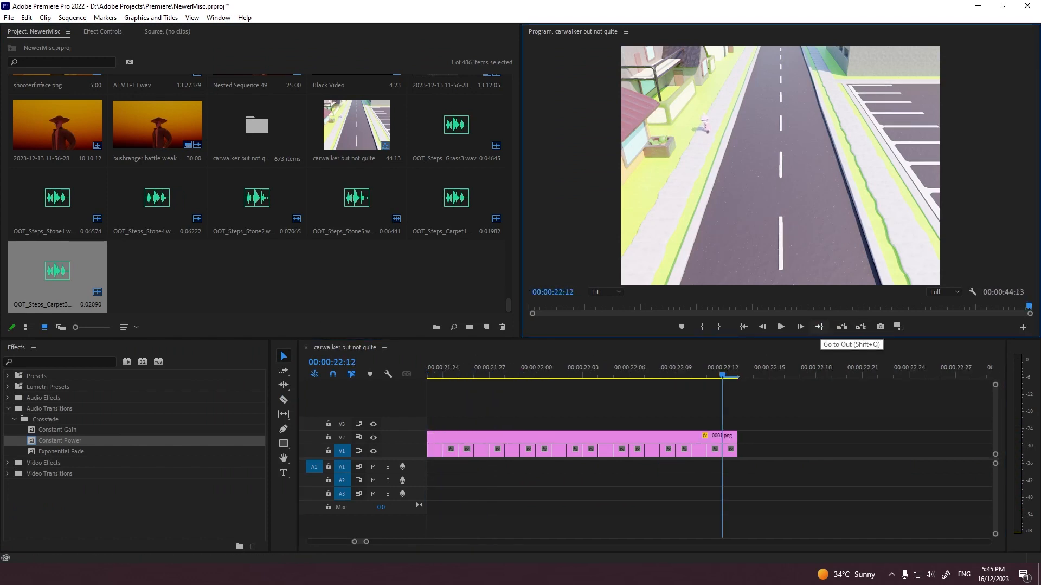
{"action": "key", "text": "ctrl+v"}
{"action": "left_click", "coordinate": [629, 369]}
{"action": "key", "text": "space"}
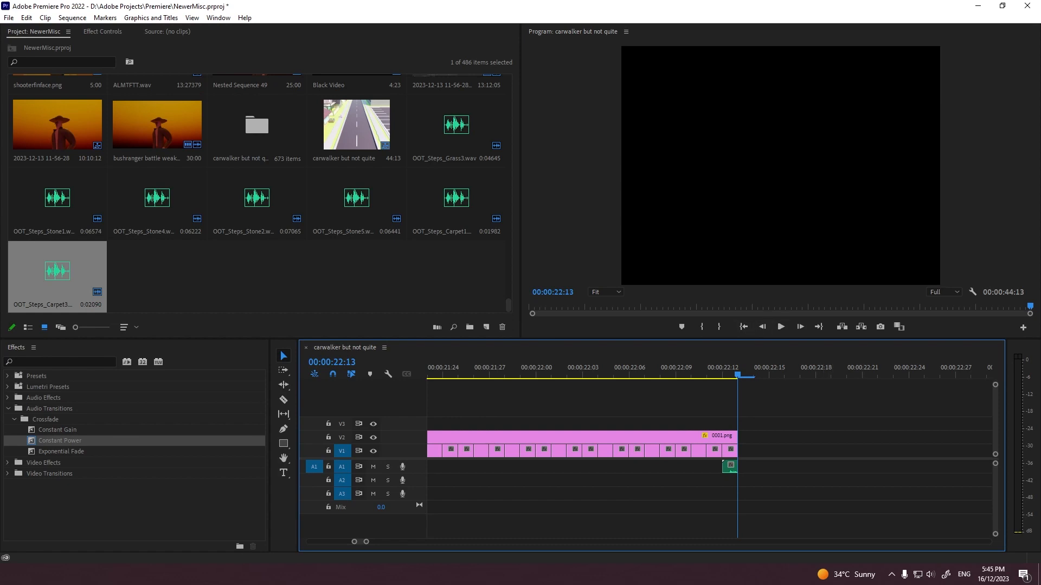
{"action": "key", "text": "ctrl+s"}
Step: Play the sequence's opening footsteps again, and step the playhead frame by frame to 00:00:00:04
{"action": "key", "text": "space"}
{"action": "key", "text": "grave"}
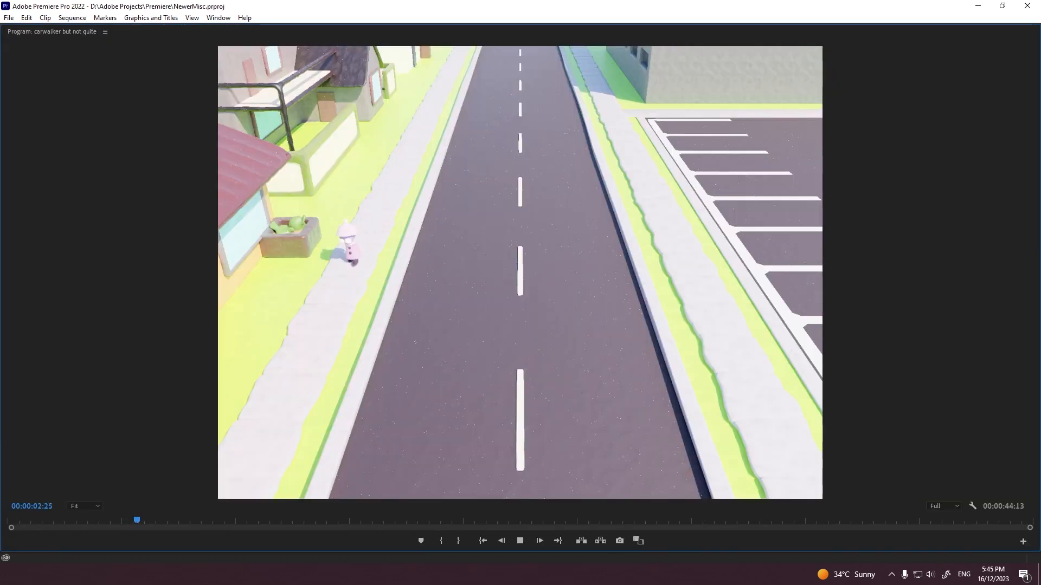
{"action": "key", "text": "grave"}
{"action": "key", "text": "space"}
{"action": "left_click", "coordinate": [466, 366]}
{"action": "key", "text": "space"}
{"action": "left_click", "coordinate": [428, 366]}
{"action": "key", "text": "Right"}
{"action": "key", "text": "Right"}
{"action": "key", "text": "Right"}
{"action": "key", "text": "Right"}
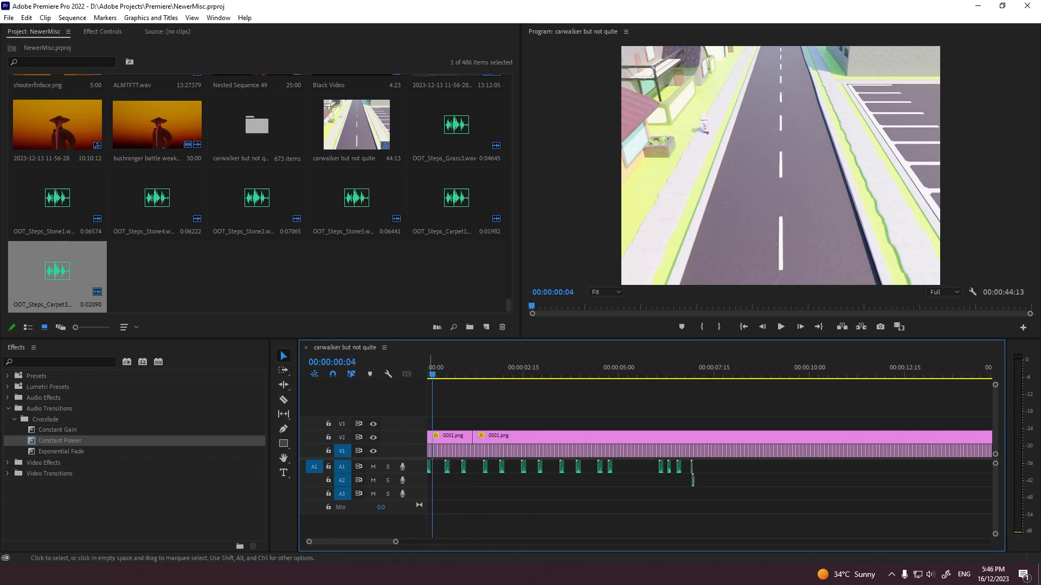
Step: Inspect the first footstep clip's waveform in the Source monitor and its volume settings in Effect Controls
{"action": "double_click", "coordinate": [429, 467]}
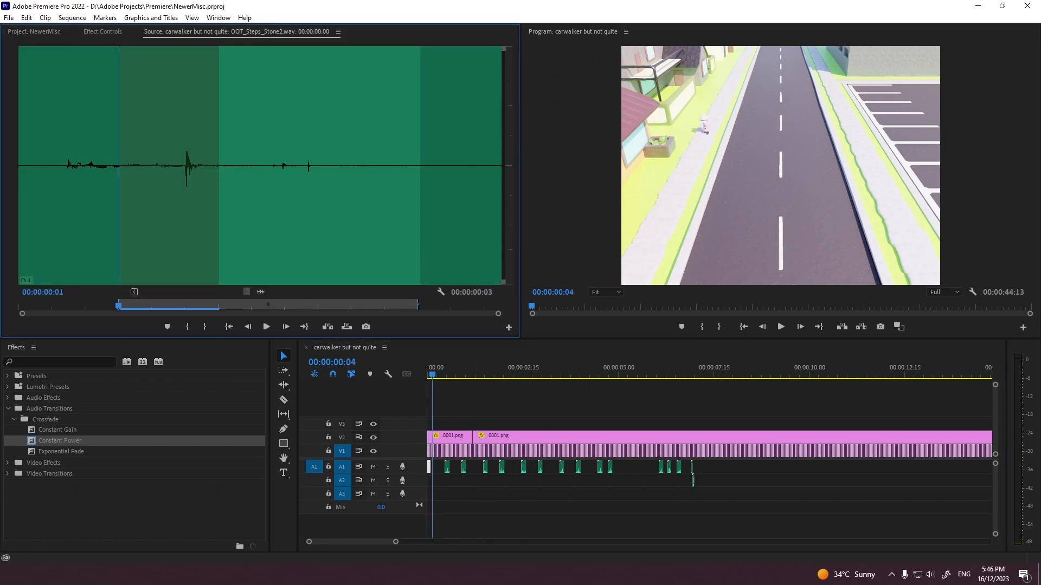
{"action": "right_click", "coordinate": [262, 33]}
{"action": "left_click", "coordinate": [293, 40]}
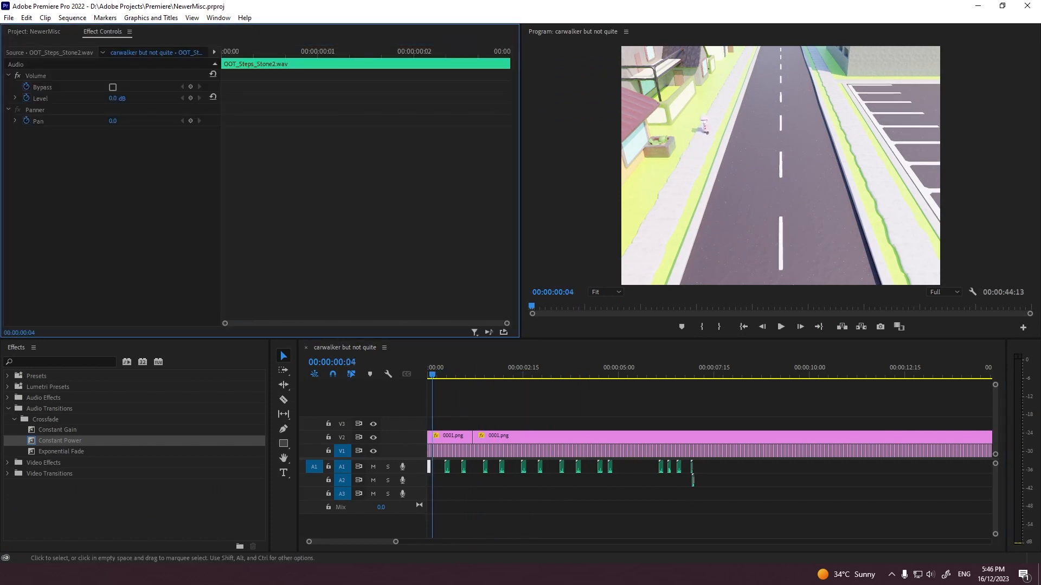
Step: Copy three early stone footstep clips and paste them near the sequence's end on A1, finishing at 00:00:21:03
{"action": "left_click", "coordinate": [447, 467]}
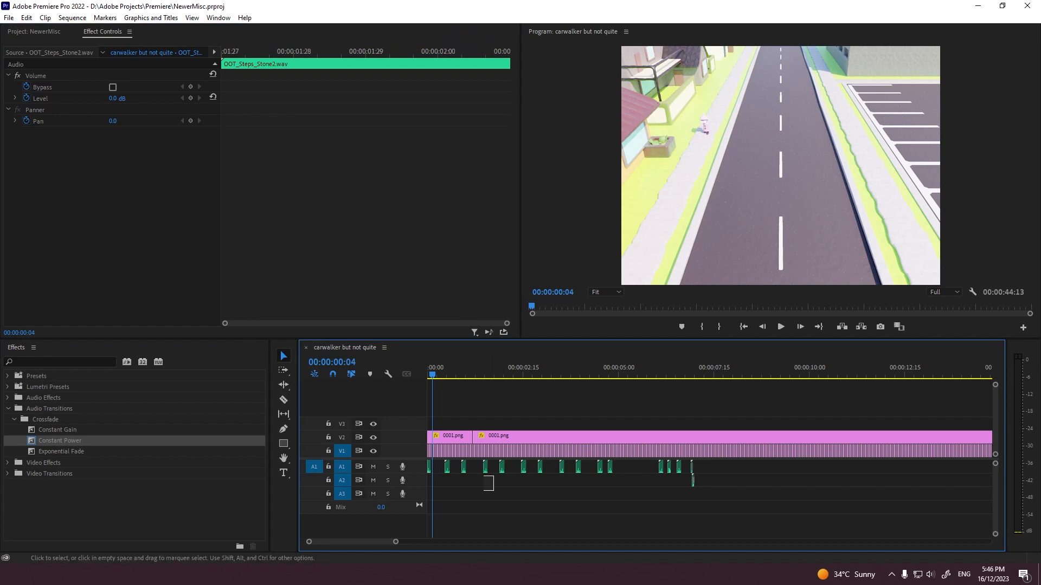
{"action": "left_click_drag", "start_coordinate": [446, 466], "coordinate": [445, 465]}
{"action": "left_click", "coordinate": [819, 327]}
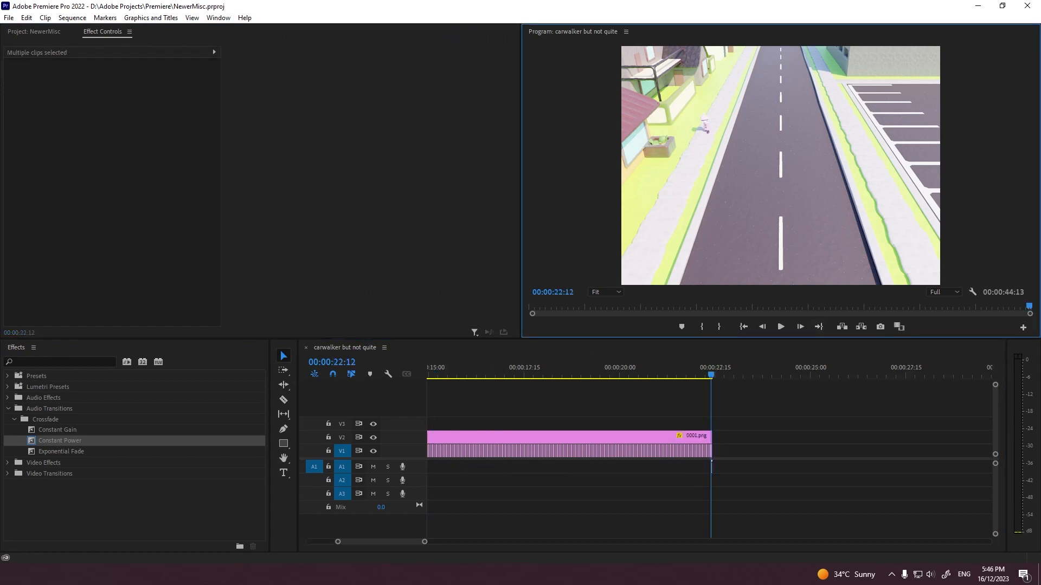
{"action": "left_click", "coordinate": [663, 371]}
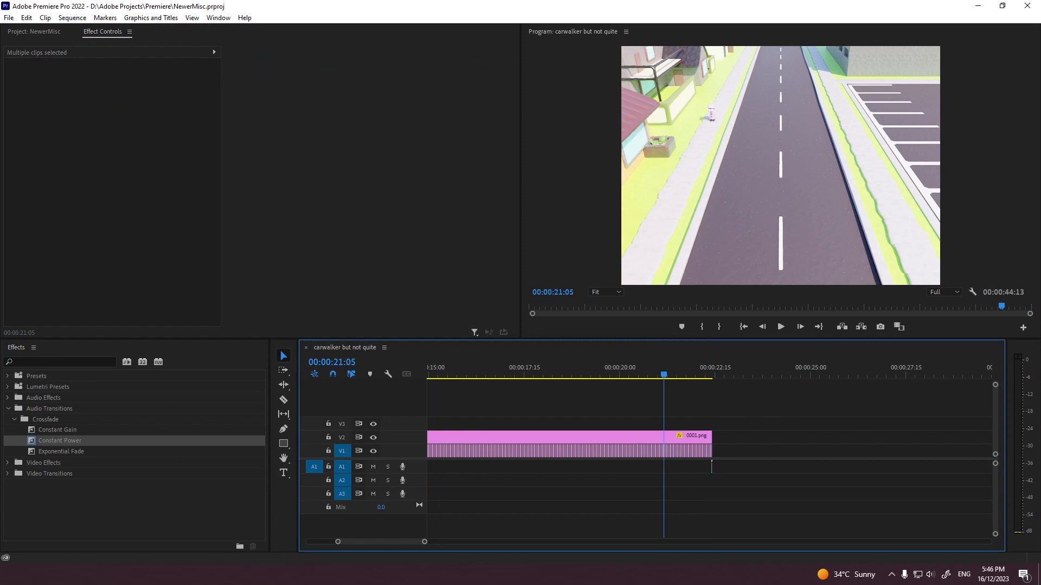
{"action": "key", "text": "="}
{"action": "key", "text": "="}
{"action": "key", "text": "="}
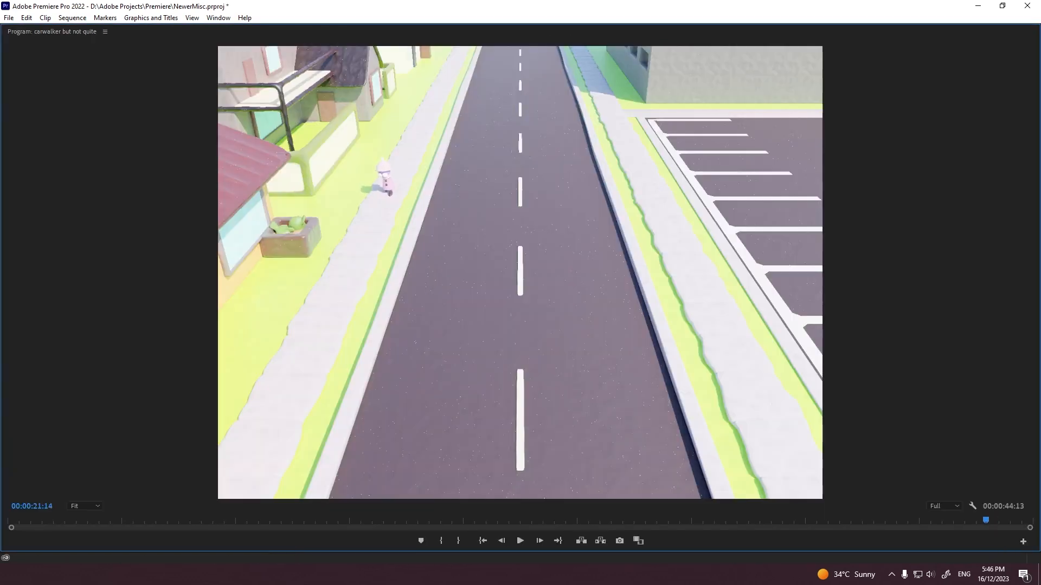
Step: Move the three pasted footsteps on A1 to start at 00:00:20:28, and return the playhead to 00:00:20:23
{"action": "key", "text": "space"}
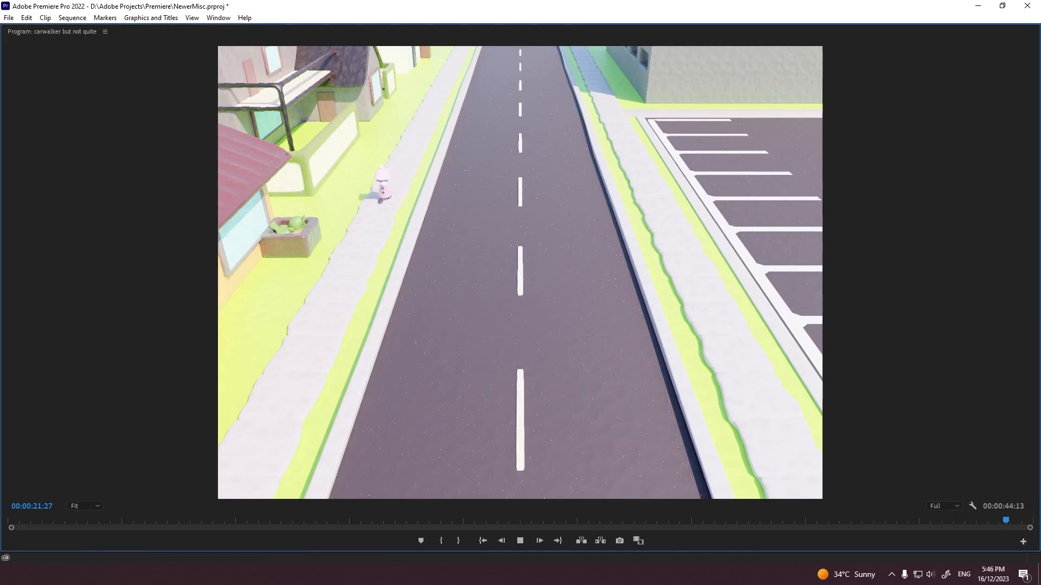
{"action": "key", "text": "grave"}
{"action": "left_click_drag", "start_coordinate": [684, 368], "coordinate": [662, 367]}
Step: Zoom the program view to 400% and pan it toward the walker on the pavement
{"action": "left_click", "coordinate": [605, 292]}
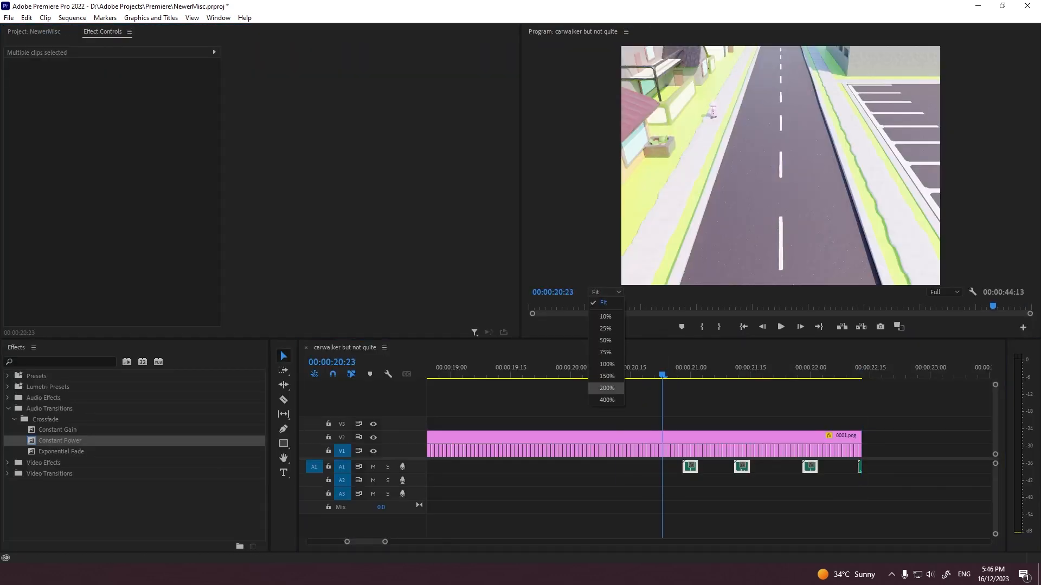
{"action": "left_click", "coordinate": [605, 401]}
{"action": "left_click", "coordinate": [851, 282]}
{"action": "left_click", "coordinate": [781, 282]}
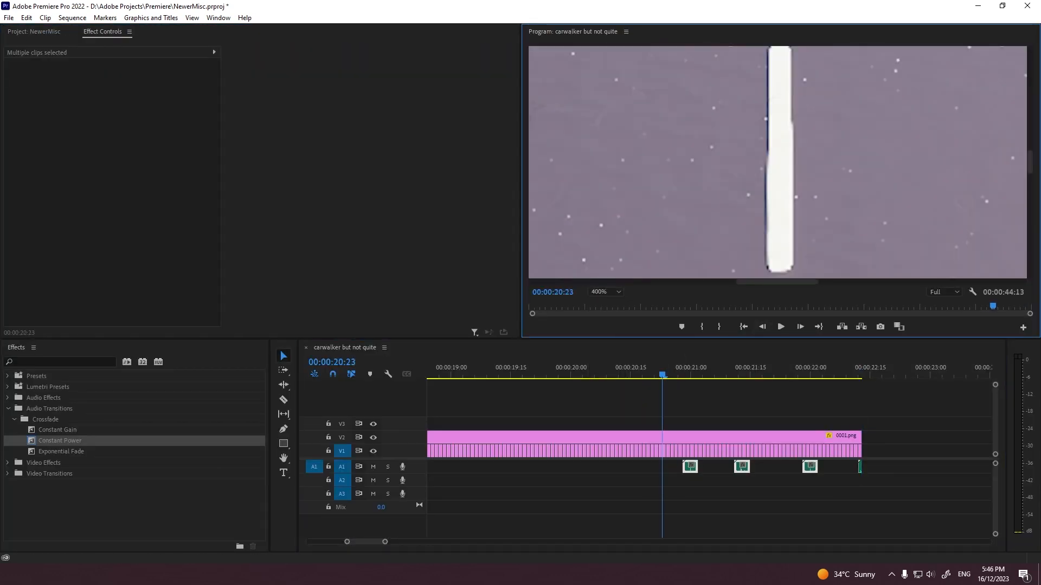
{"action": "left_click_drag", "start_coordinate": [781, 282], "coordinate": [683, 282]}
{"action": "left_click_drag", "start_coordinate": [1030, 163], "coordinate": [1030, 117]}
Step: Paste the group of four footsteps on A1 starting at about 00:00:19:00
{"action": "mouse_move", "coordinate": [697, 368]}
{"action": "left_mouse_down"}
{"action": "mouse_move", "coordinate": [499, 368]}
{"action": "mouse_move", "coordinate": [831, 369]}
{"action": "mouse_move", "coordinate": [536, 368]}
{"action": "left_mouse_up"}
{"action": "scroll", "coordinate": [528, 390], "scroll_direction": "up", "scroll_amount": 5}
{"action": "left_click", "coordinate": [532, 369]}
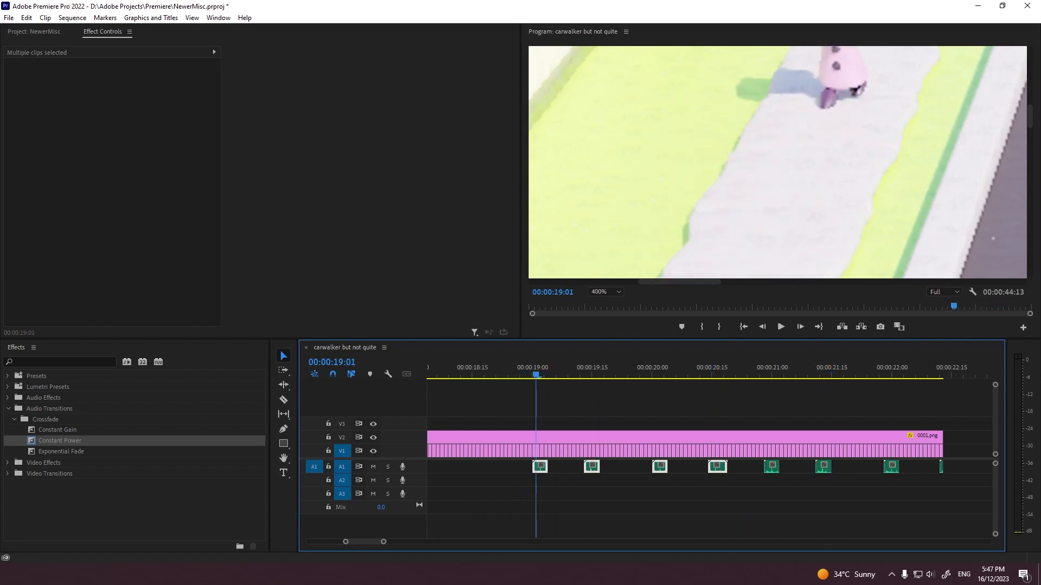
Step: Paste another group of four footsteps on A1 starting at 00:00:16:28, framing the walker in the enlarged program view
{"action": "scroll", "coordinate": [778, 162], "scroll_direction": "up", "scroll_amount": 3}
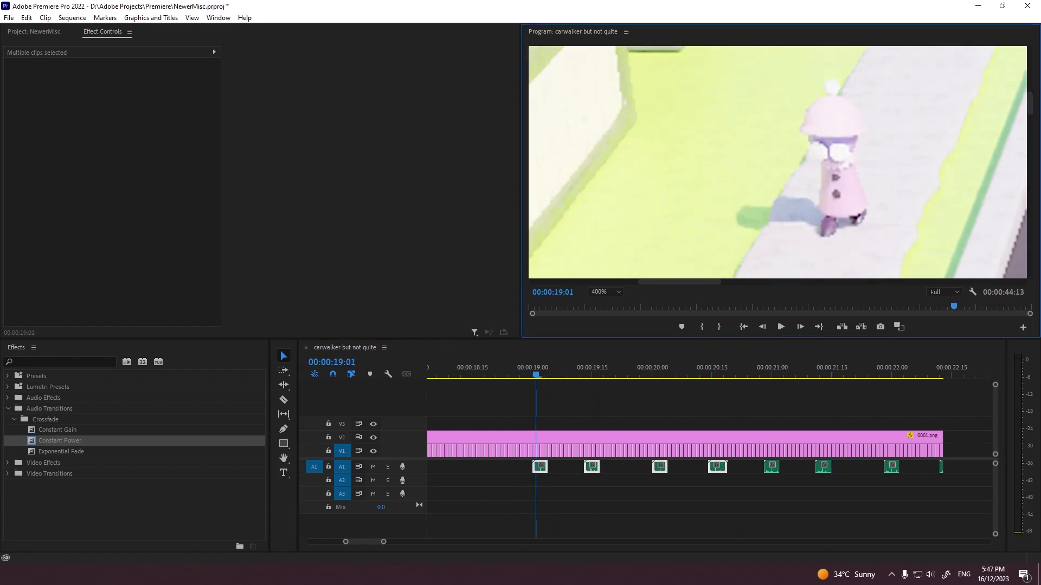
{"action": "left_click", "coordinate": [997, 282]}
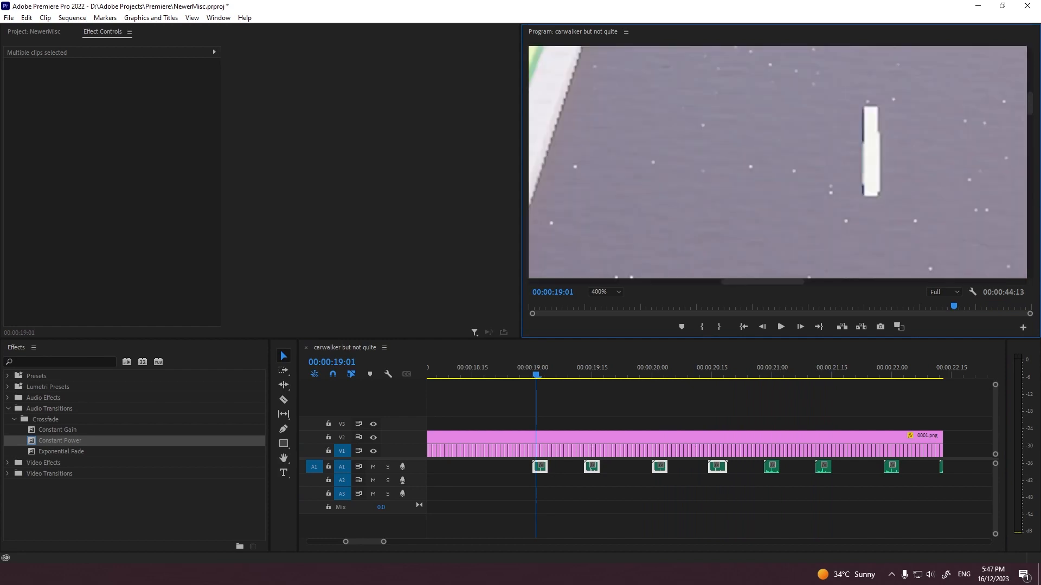
{"action": "left_click", "coordinate": [998, 282]}
{"action": "left_click", "coordinate": [997, 282]}
{"action": "left_click", "coordinate": [998, 282]}
{"action": "left_click_drag", "start_coordinate": [997, 282], "coordinate": [790, 282]}
{"action": "left_click_drag", "start_coordinate": [700, 282], "coordinate": [718, 282]}
{"action": "scroll", "coordinate": [709, 461], "scroll_direction": "up", "scroll_amount": 2}
{"action": "scroll", "coordinate": [709, 461], "scroll_direction": "up", "scroll_amount": 3}
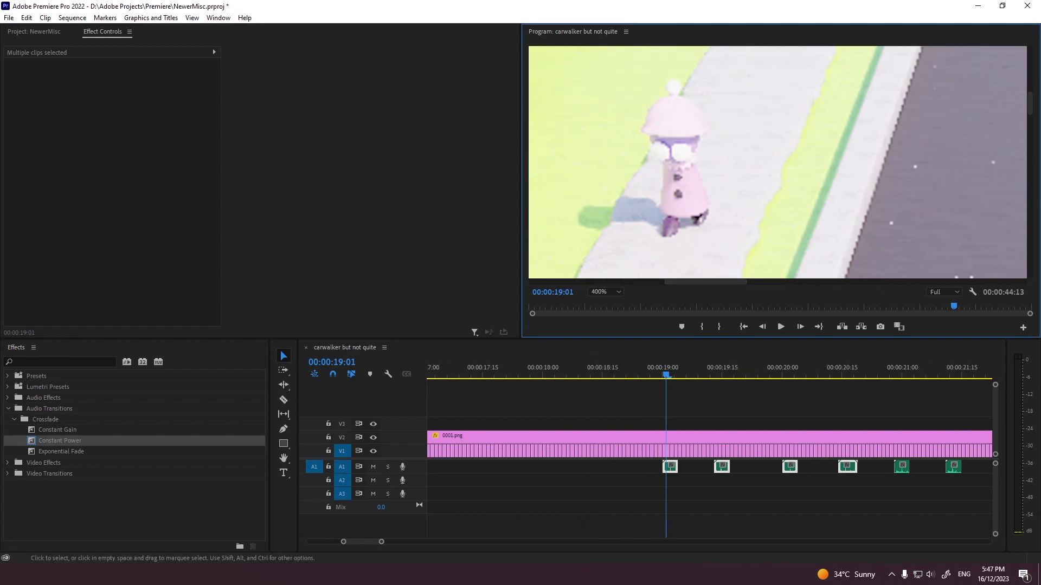
{"action": "left_click_drag", "start_coordinate": [665, 374], "coordinate": [476, 374]}
{"action": "key", "text": "ctrl+v"}
{"action": "mouse_move", "coordinate": [477, 374]}
{"action": "left_mouse_down"}
{"action": "mouse_move", "coordinate": [513, 374]}
{"action": "mouse_move", "coordinate": [460, 374]}
{"action": "left_mouse_up"}
{"action": "key", "text": "grave"}
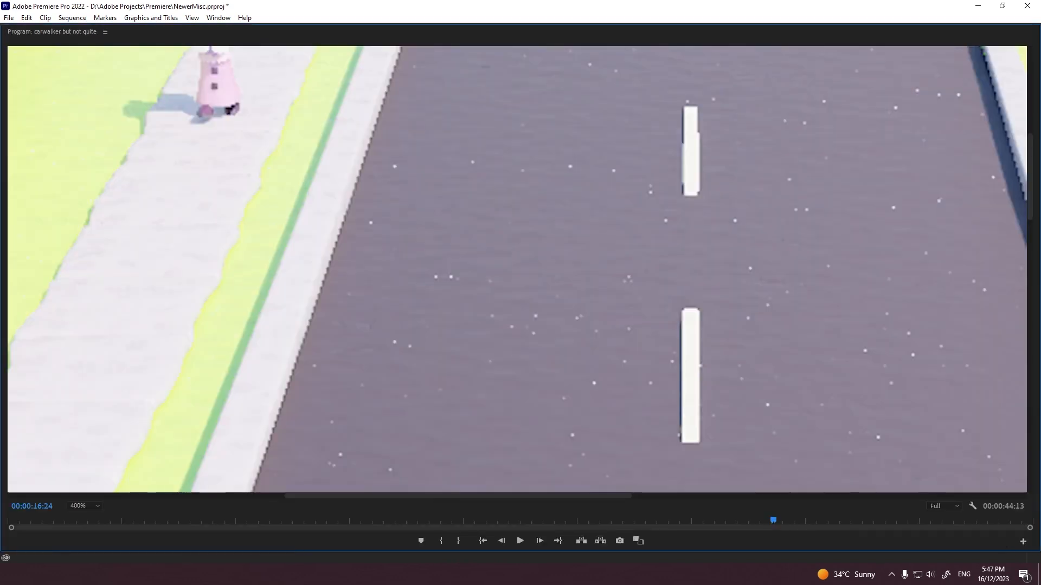
{"action": "key", "text": "grave"}
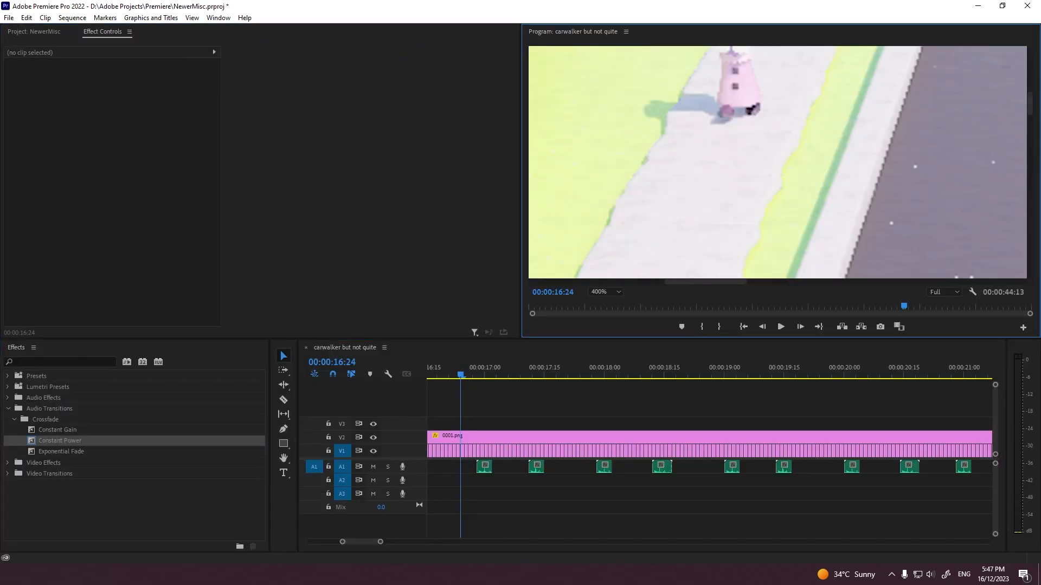
Step: Play the newly pasted footsteps and place the playhead at 00:00:16:28
{"action": "key", "text": "space"}
{"action": "key", "text": "space"}
{"action": "scroll", "coordinate": [709, 461], "scroll_direction": "up", "scroll_amount": 3}
{"action": "left_click", "coordinate": [684, 374]}
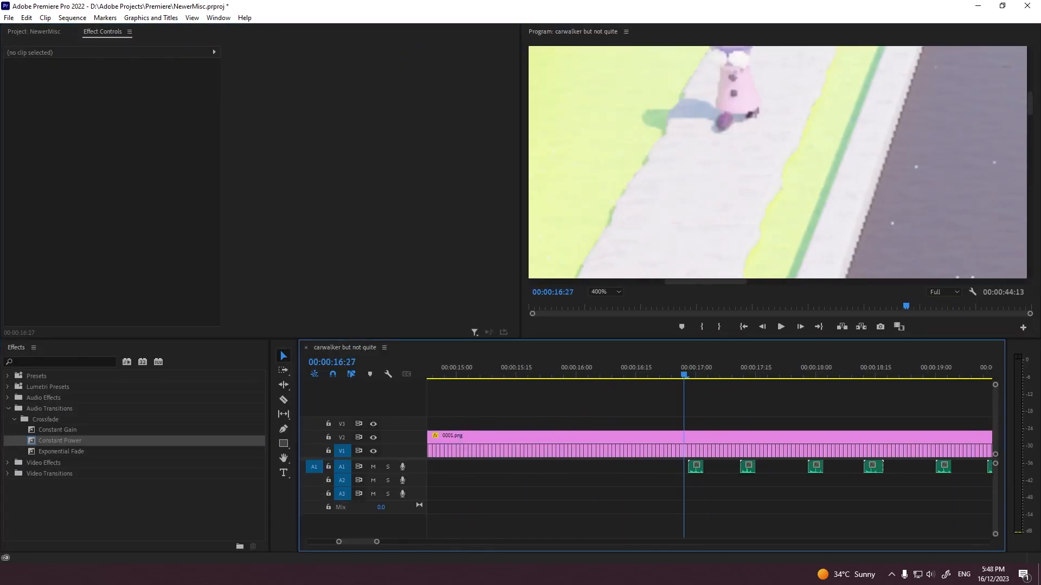
{"action": "key", "text": "Right"}
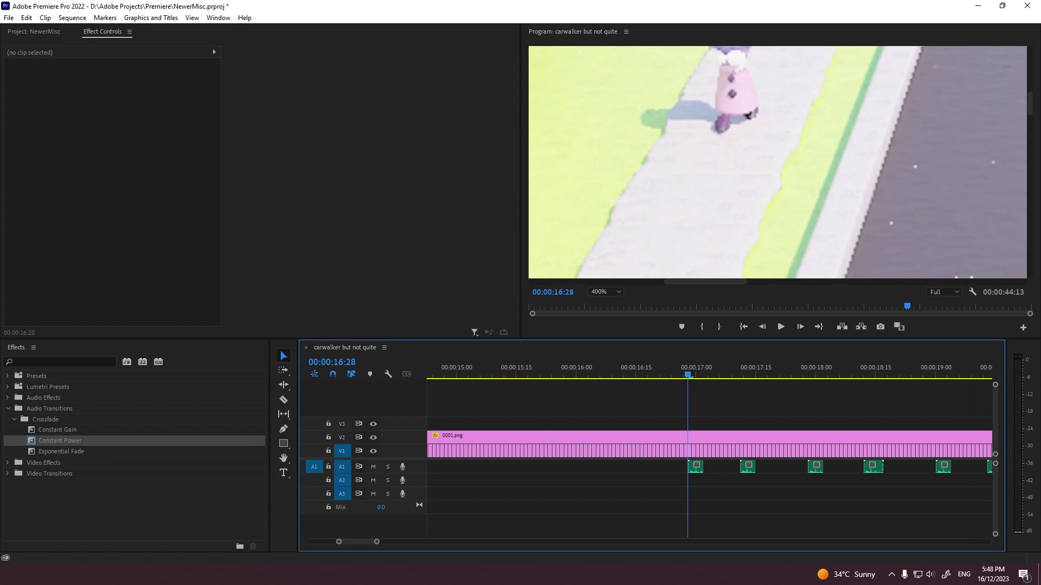
Step: Continue the four-footstep pattern earlier along A1, with the earliest group starting at about 00:00:12:28
{"action": "mouse_move", "coordinate": [1030, 103]}
{"action": "left_mouse_down"}
{"action": "mouse_move", "coordinate": [1030, 82]}
{"action": "mouse_move", "coordinate": [1030, 90]}
{"action": "left_mouse_up"}
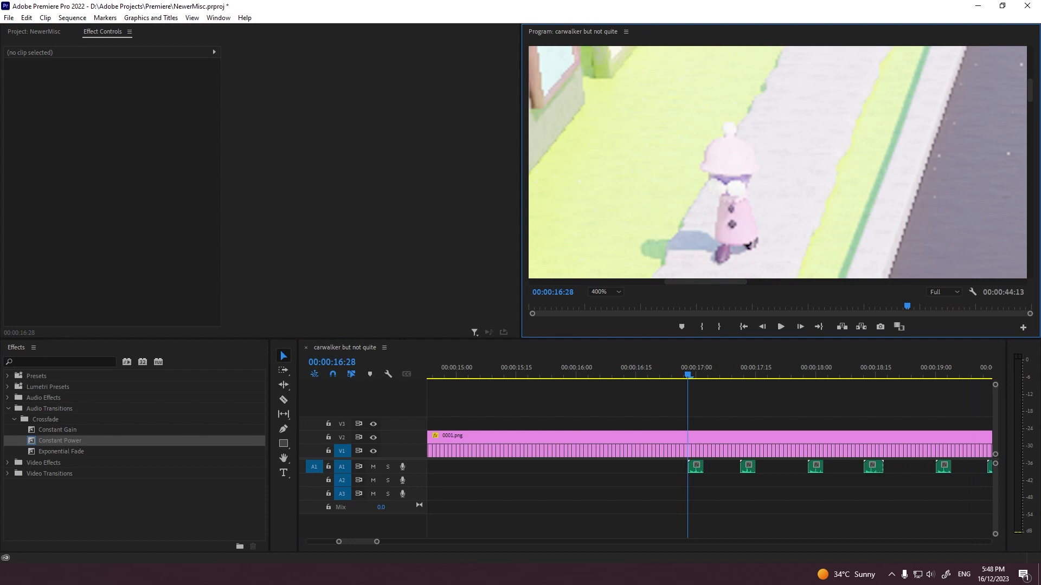
{"action": "left_click_drag", "start_coordinate": [706, 282], "coordinate": [720, 282]}
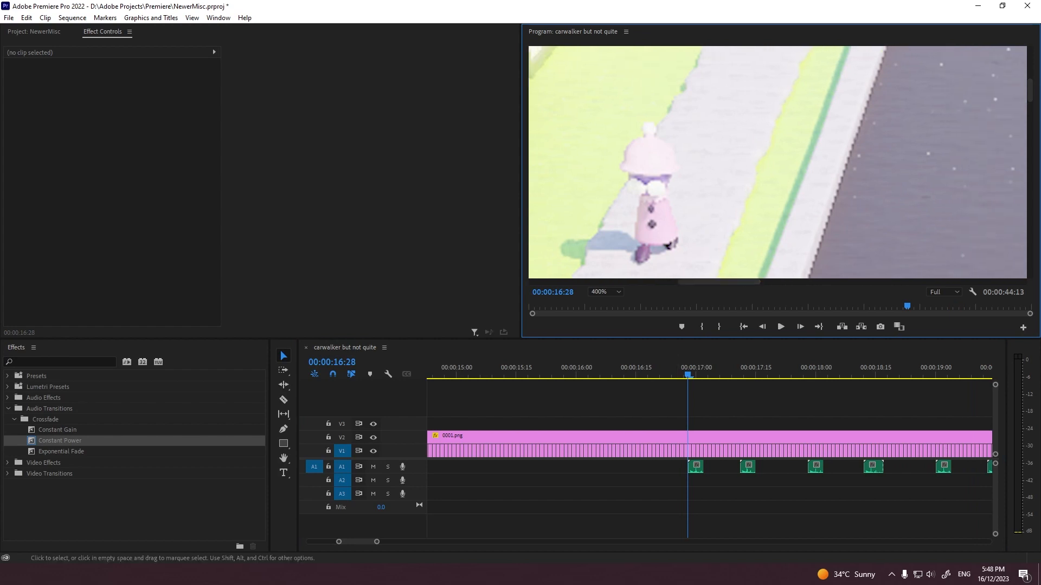
{"action": "left_click", "coordinate": [679, 358]}
{"action": "key", "text": "j"}
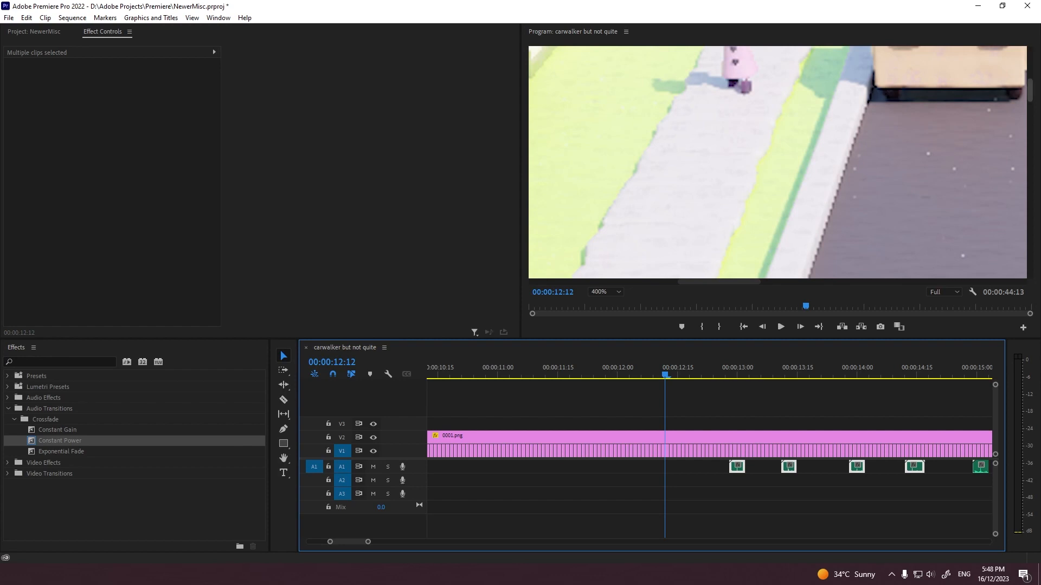
Step: Paste four more footsteps on A1, shift the group to start at about 00:00:10:29, and play it
{"action": "left_click_drag", "start_coordinate": [1030, 90], "coordinate": [1030, 75]}
{"action": "left_click_drag", "start_coordinate": [726, 369], "coordinate": [713, 369]}
{"action": "scroll", "coordinate": [716, 371], "scroll_direction": "up", "scroll_amount": 2}
{"action": "left_click", "coordinate": [880, 371]}
{"action": "left_click_drag", "start_coordinate": [879, 371], "coordinate": [832, 371]}
{"action": "key", "text": "ctrl+v"}
{"action": "left_click_drag", "start_coordinate": [849, 467], "coordinate": [841, 468]}
{"action": "left_click", "coordinate": [659, 370]}
{"action": "key", "text": "space"}
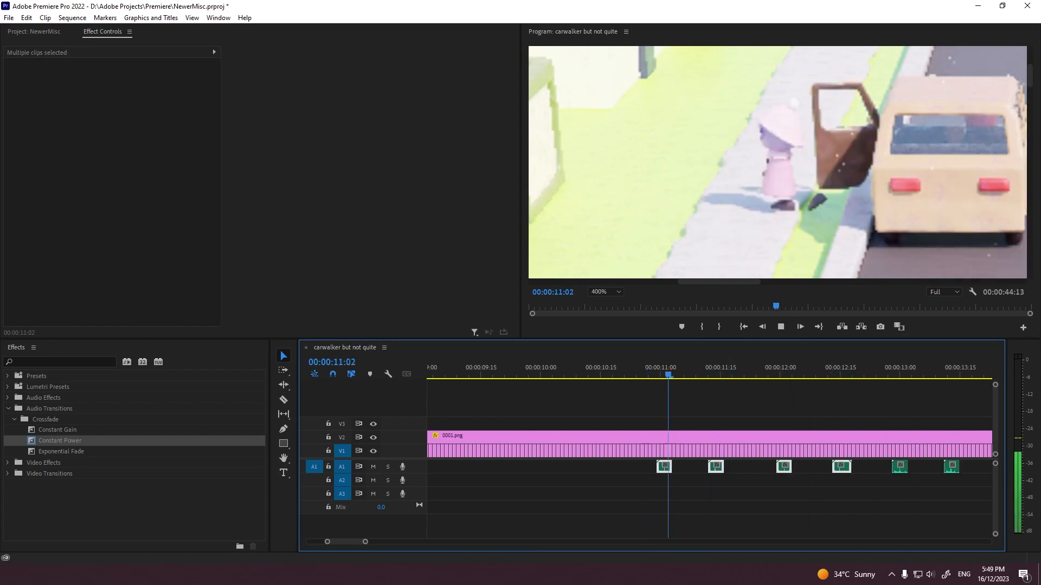
Step: Move the second footstep of the earliest group on A1 to start at 00:00:11:10 to match the walker's step
{"action": "left_click", "coordinate": [732, 401]}
{"action": "left_click", "coordinate": [733, 371]}
{"action": "left_click_drag", "start_coordinate": [733, 371], "coordinate": [700, 371]}
{"action": "scroll", "coordinate": [700, 374], "scroll_direction": "up", "scroll_amount": 6}
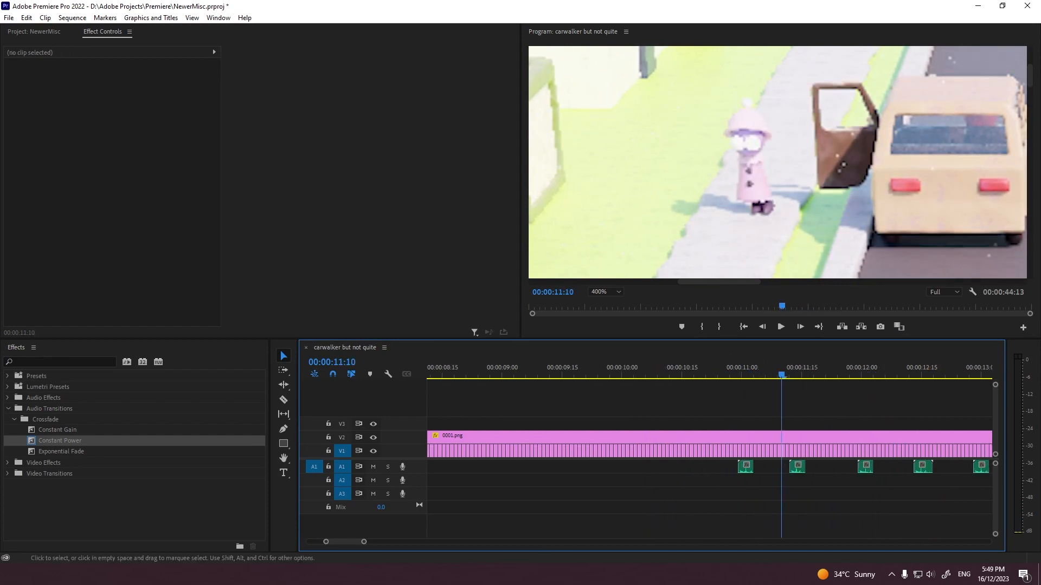
{"action": "scroll", "coordinate": [700, 374], "scroll_direction": "down", "scroll_amount": 17}
{"action": "mouse_move", "coordinate": [524, 370]}
{"action": "left_mouse_down"}
{"action": "mouse_move", "coordinate": [623, 371]}
{"action": "mouse_move", "coordinate": [504, 371]}
{"action": "mouse_move", "coordinate": [521, 371]}
{"action": "left_mouse_up"}
{"action": "left_click_drag", "start_coordinate": [537, 468], "coordinate": [530, 469]}
{"action": "left_click", "coordinate": [509, 371]}
{"action": "scroll", "coordinate": [623, 412], "scroll_direction": "up", "scroll_amount": 2}
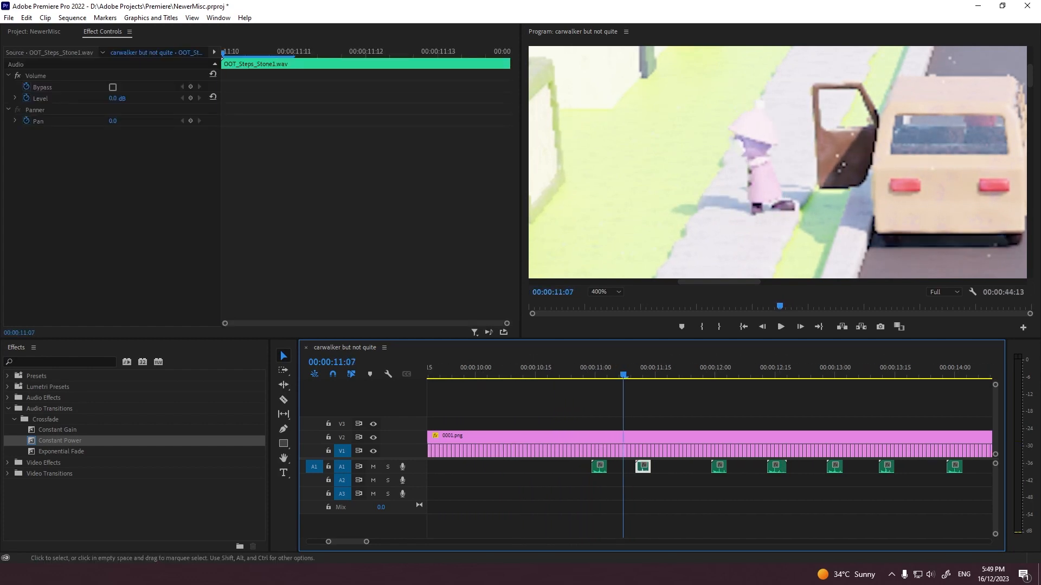
Step: Try to paste a copy of the group's fourth footstep at 00:00:11:07
{"action": "left_click", "coordinate": [777, 469]}
{"action": "key", "text": "ctrl+c"}
{"action": "key", "text": "ctrl+v"}
{"action": "key", "text": "ctrl+z"}
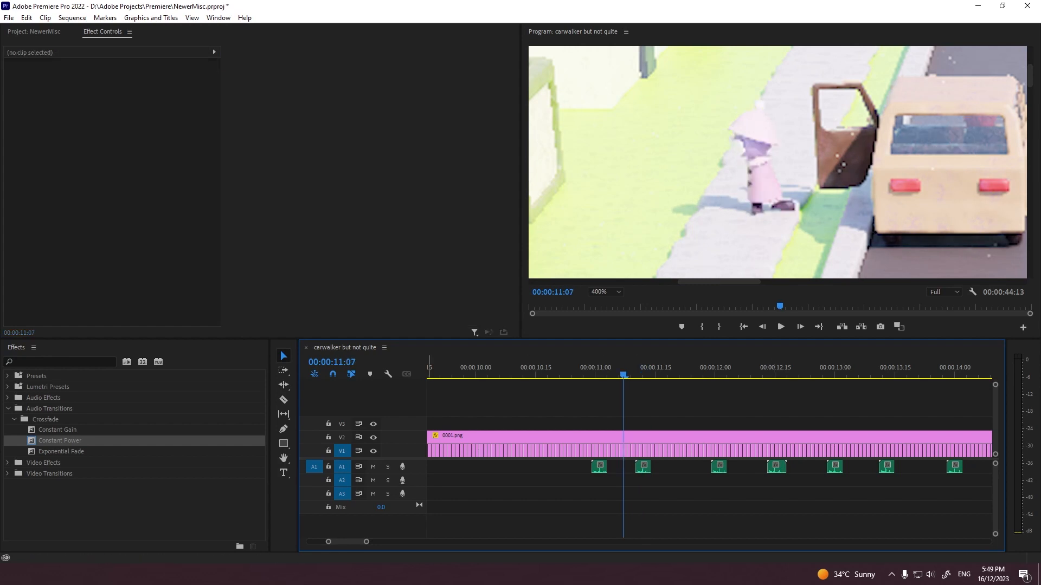
Step: Place footstep copies at about 00:00:11:14 on A1 and 00:00:11:07 on A2, checking their timing by playback
{"action": "key", "text": "space"}
{"action": "left_click_drag", "start_coordinate": [777, 469], "coordinate": [658, 469], "text": "alt"}
{"action": "left_click", "coordinate": [623, 371]}
{"action": "key", "text": "space"}
{"action": "key", "text": "space"}
{"action": "left_click_drag", "start_coordinate": [648, 371], "coordinate": [596, 370]}
{"action": "key", "text": "space"}
{"action": "left_click", "coordinate": [644, 468]}
{"action": "key", "text": "ctrl+c"}
{"action": "key", "text": "ctrl+v"}
Step: Import OOT_Steps_Grass2.wav into the project and place it on A2 at about 00:00:10:22
{"action": "left_click", "coordinate": [33, 32]}
{"action": "left_click_drag", "start_coordinate": [285, 269], "coordinate": [298, 271]}
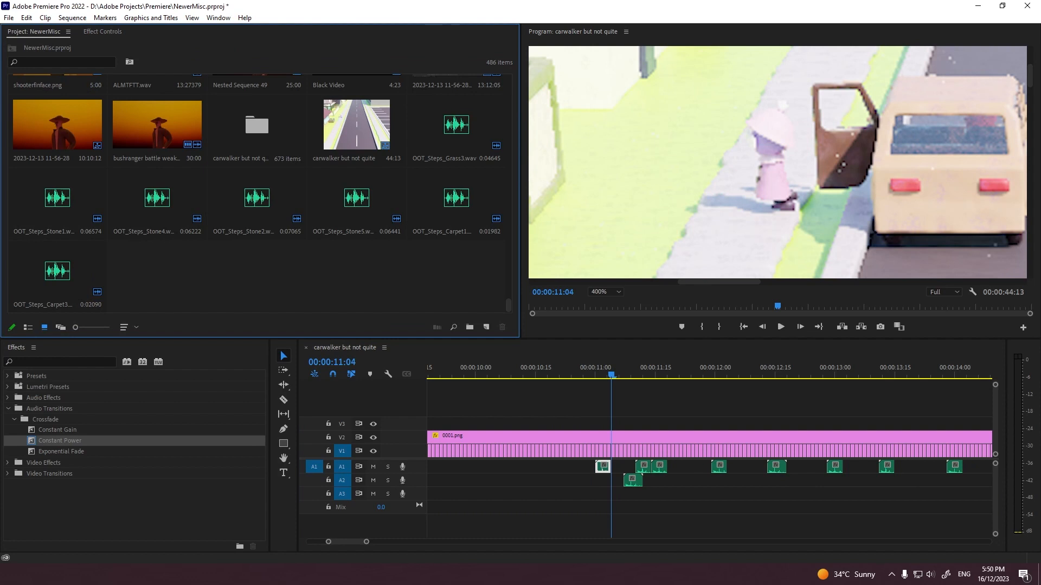
{"action": "key", "text": "Left"}
{"action": "key", "text": "Left"}
{"action": "key", "text": "Left"}
{"action": "key", "text": "Left"}
{"action": "key", "text": "Left"}
{"action": "key", "text": "Left"}
{"action": "key", "text": "Left"}
{"action": "key", "text": "Left"}
{"action": "key", "text": "Left"}
{"action": "key", "text": "Left"}
{"action": "key", "text": "Left"}
{"action": "key", "text": "Left"}
{"action": "key", "text": "Left"}
{"action": "left_click_drag", "start_coordinate": [157, 271], "coordinate": [569, 481]}
Step: Copy the stone footstep at 00:00:11:10 and paste it on A1 at about 00:00:10:15
{"action": "left_click", "coordinate": [645, 467]}
{"action": "key", "text": "ctrl+c"}
{"action": "key", "text": "Left"}
{"action": "key", "text": "Left"}
{"action": "key", "text": "Left"}
{"action": "key", "text": "Left"}
{"action": "key", "text": "Left"}
{"action": "key", "text": "Left"}
{"action": "key", "text": "Left"}
{"action": "key", "text": "Left"}
{"action": "key", "text": "Left"}
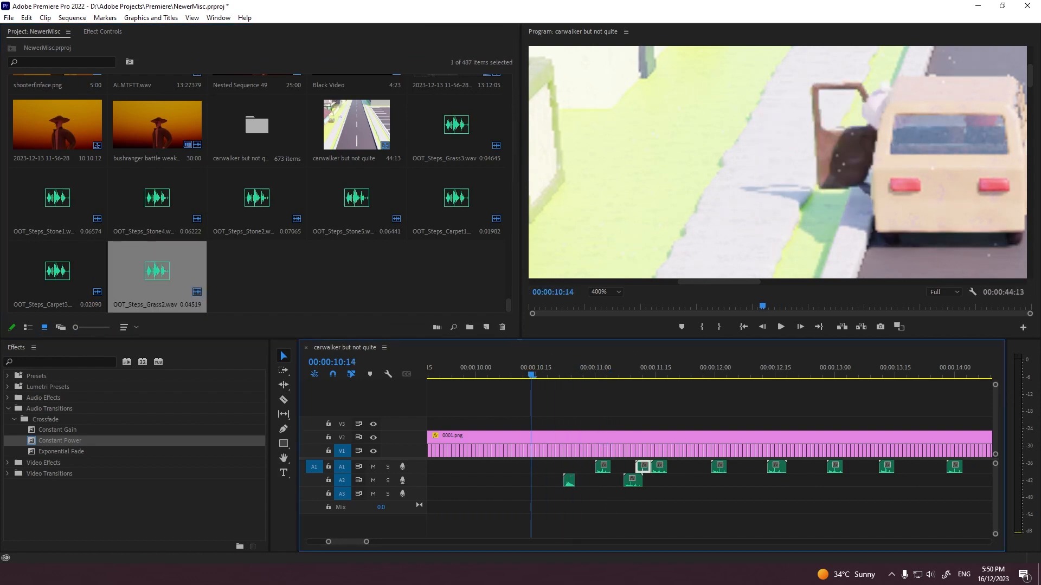
{"action": "key", "text": "ctrl+v"}
Step: Play the added footsteps, return the playhead to the sequence start, and set the program view zoom to Fit
{"action": "key", "text": "space"}
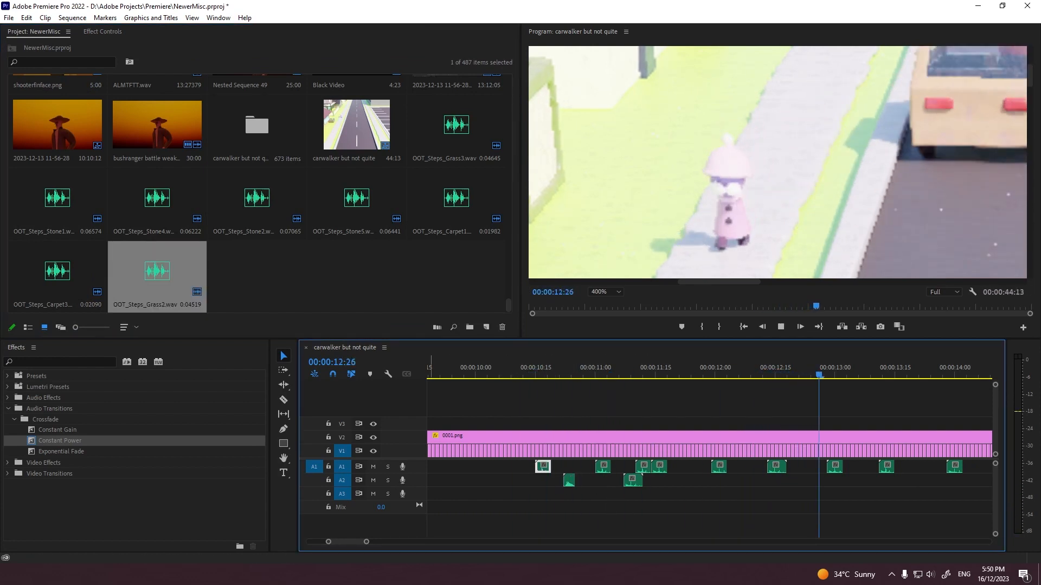
{"action": "key", "text": "minus"}
{"action": "key", "text": "minus"}
{"action": "key", "text": "minus"}
{"action": "key", "text": "minus"}
{"action": "key", "text": "minus"}
{"action": "key", "text": "minus"}
{"action": "key", "text": "minus"}
{"action": "key", "text": "minus"}
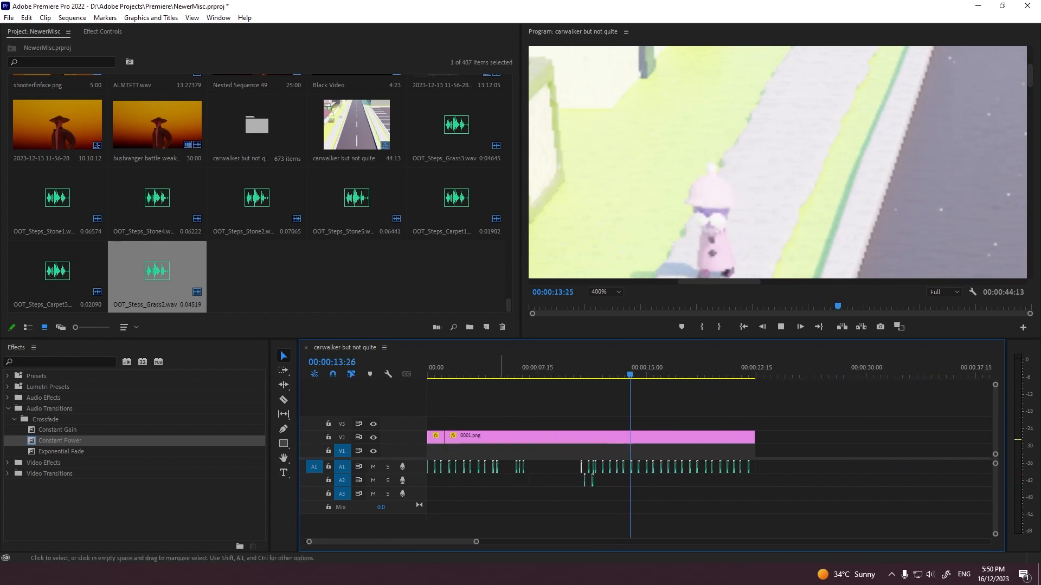
{"action": "left_click_drag", "start_coordinate": [486, 374], "coordinate": [498, 375]}
{"action": "key", "text": "Home"}
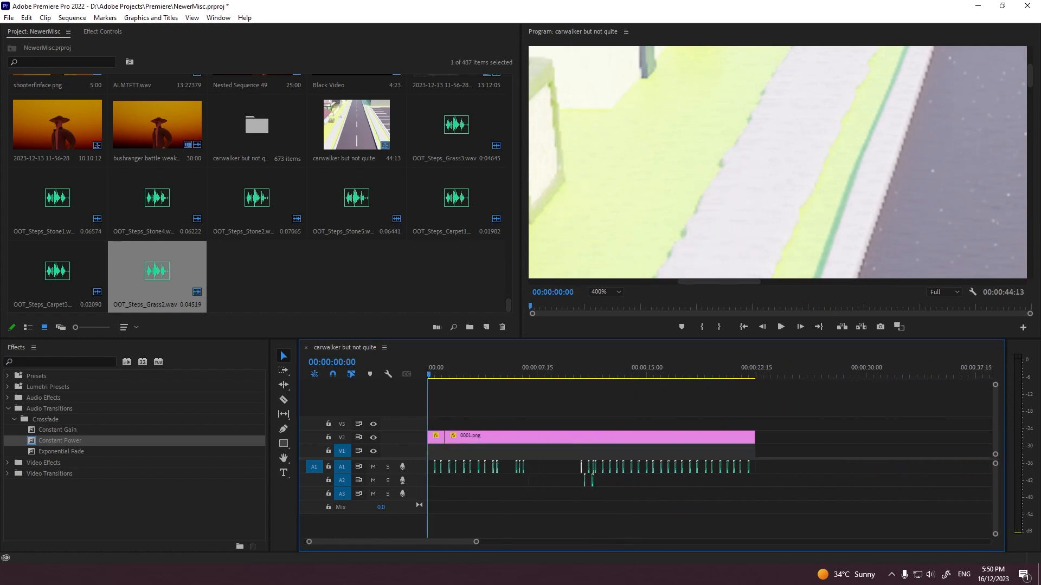
{"action": "left_click", "coordinate": [606, 292]}
{"action": "left_click", "coordinate": [603, 304]}
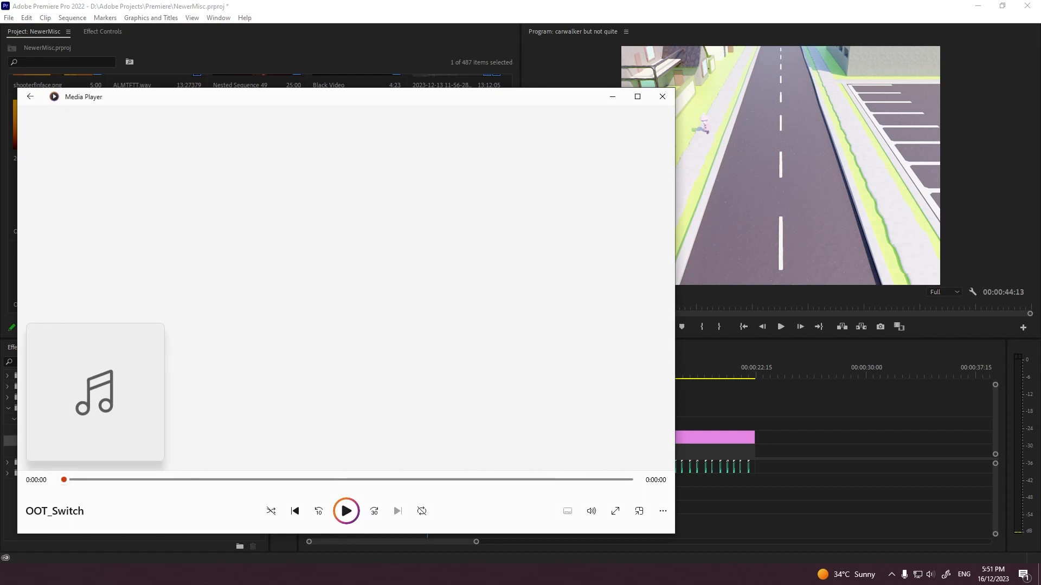
Step: Close the OOT_Switch audio preview and play the sequence in the maximized program view
{"action": "left_click", "coordinate": [662, 97]}
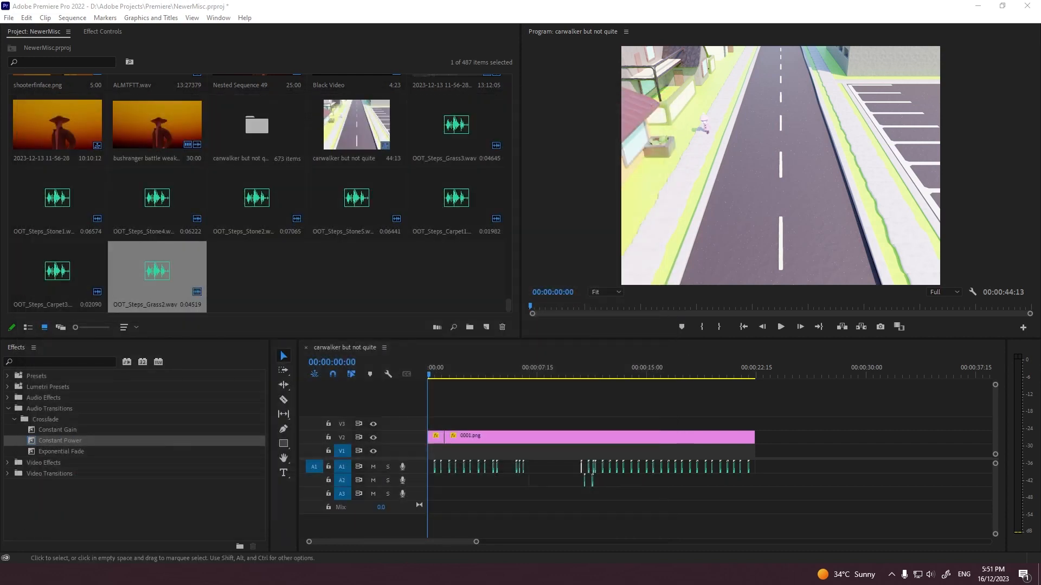
{"action": "left_click_drag", "start_coordinate": [526, 369], "coordinate": [506, 370]}
{"action": "key", "text": "grave"}
{"action": "key", "text": "space"}
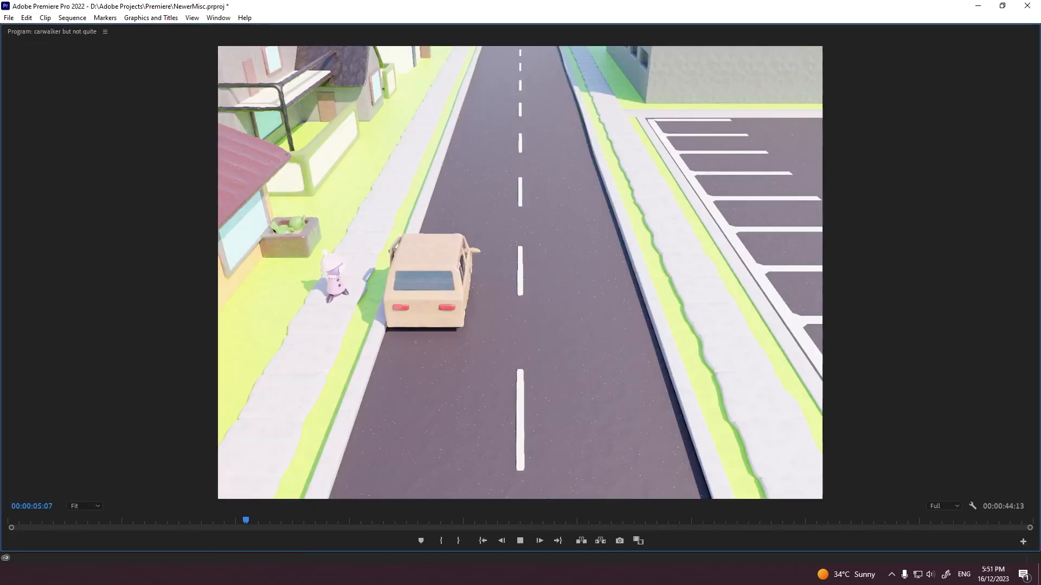
{"action": "key", "text": "space"}
{"action": "key", "text": "grave"}
Step: Place OOT_Switch.wav on A3 starting at 00:00:07:03 and set its speed to 200%
{"action": "left_click_drag", "start_coordinate": [531, 483], "coordinate": [539, 518]}
{"action": "left_click_drag", "start_coordinate": [539, 518], "coordinate": [531, 494]}
{"action": "left_click_drag", "start_coordinate": [700, 492], "coordinate": [749, 492]}
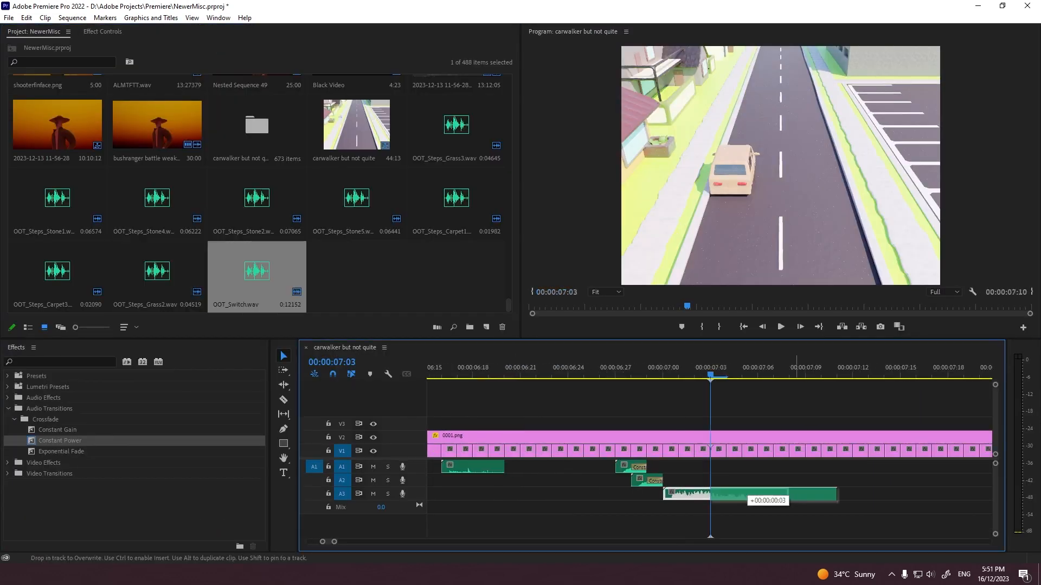
{"action": "key", "text": "ctrl+r"}
{"action": "type", "text": "200"}
{"action": "left_click", "coordinate": [495, 342]}
Step: Play the sped-up switch sound on A3 and split it at 00:00:07:04
{"action": "key", "text": "Left"}
{"action": "key", "text": "Left"}
{"action": "key", "text": "Left"}
{"action": "key", "text": "space"}
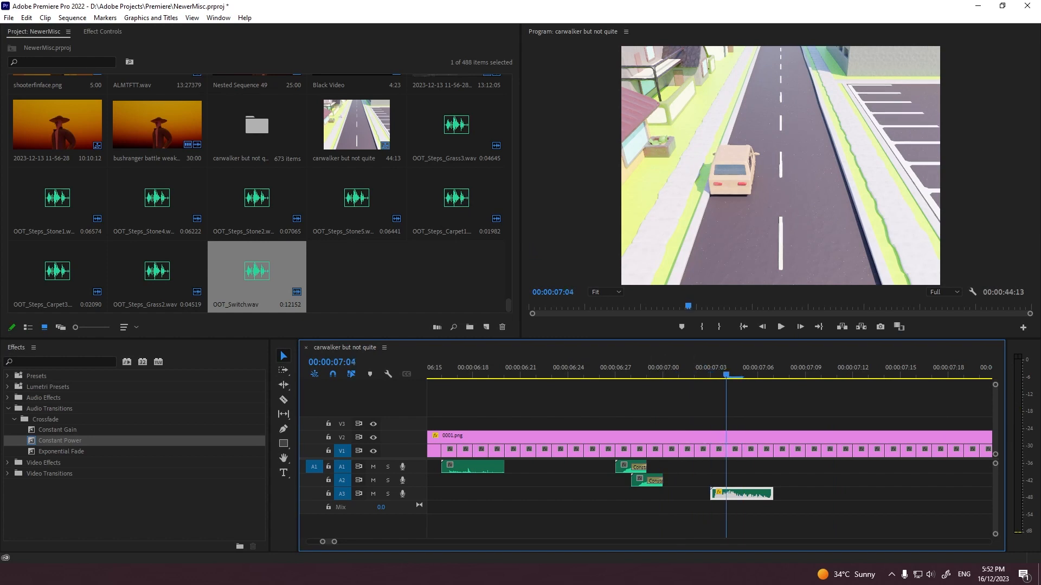
{"action": "left_click", "coordinate": [726, 494]}
{"action": "key", "text": "v"}
{"action": "key", "text": "Delete"}
Step: Play the split switch sound from 00:00:07:01
{"action": "key", "text": "Left"}
{"action": "key", "text": "Left"}
{"action": "key", "text": "Left"}
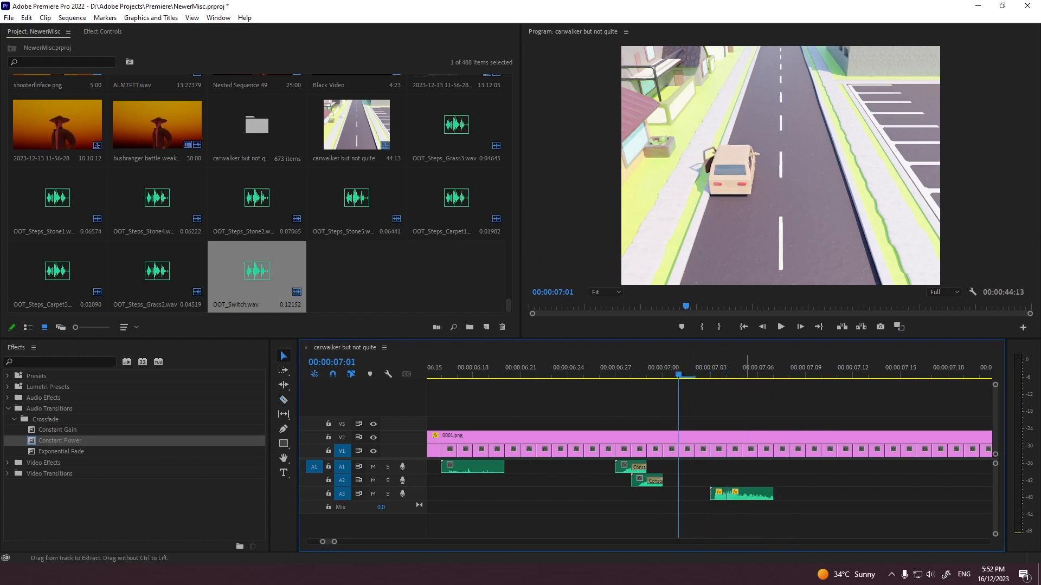
{"action": "key", "text": "space"}
{"action": "key", "text": "space"}
Step: Undo the switch sound's edits back to its full-length clip, and redo them
{"action": "key", "text": "ctrl+z"}
{"action": "key", "text": "ctrl+z"}
{"action": "key", "text": "ctrl+z"}
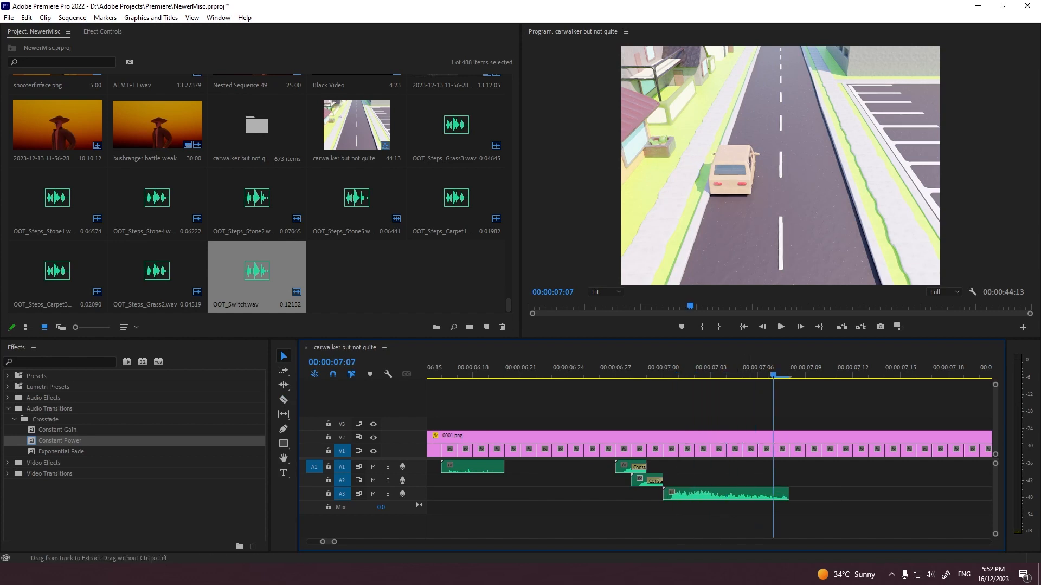
{"action": "key", "text": "ctrl+shift+z"}
{"action": "key", "text": "ctrl+shift+z"}
{"action": "key", "text": "ctrl+shift+z"}
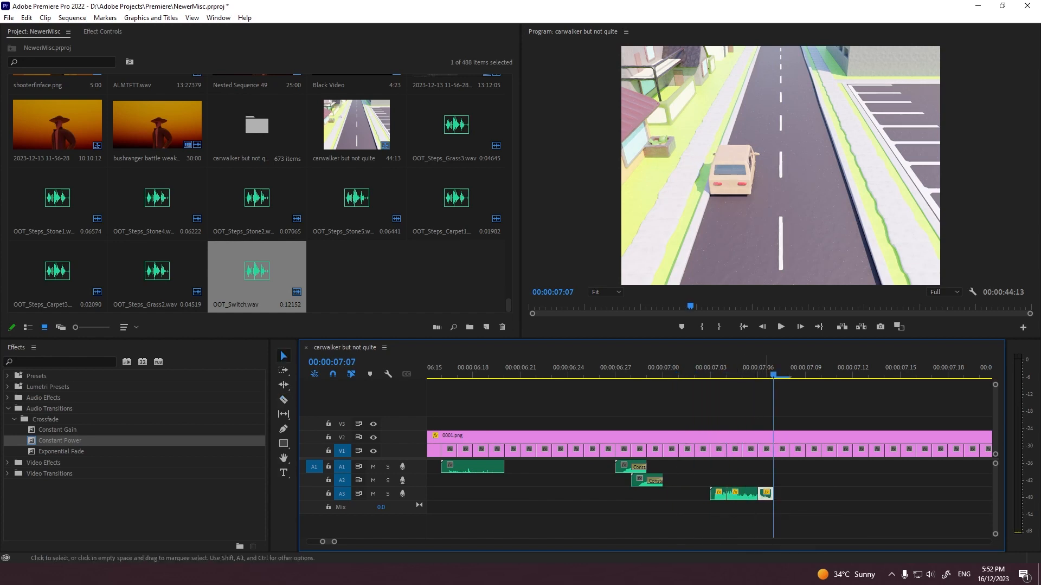
Step: Move the switch sound's last piece on A3 to start at 00:00:07:05 and play from 00:00:07:02
{"action": "left_click_drag", "start_coordinate": [767, 494], "coordinate": [740, 494]}
{"action": "left_click", "coordinate": [696, 371]}
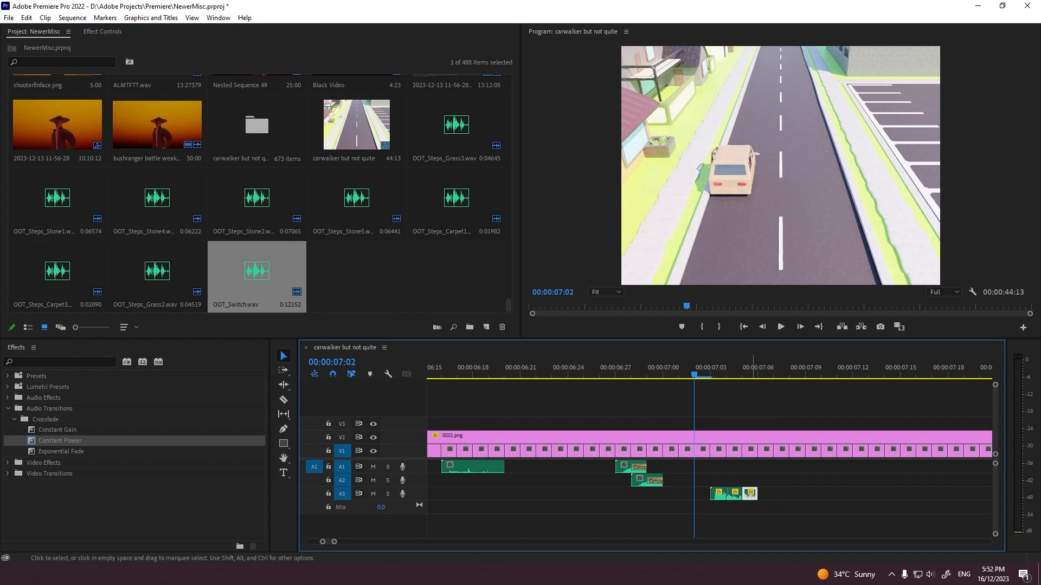
{"action": "key", "text": "space"}
Step: Try the switch sound without its last piece on A3, playing it repeatedly from around 00:00:07:02
{"action": "left_click", "coordinate": [695, 370]}
{"action": "key", "text": "space"}
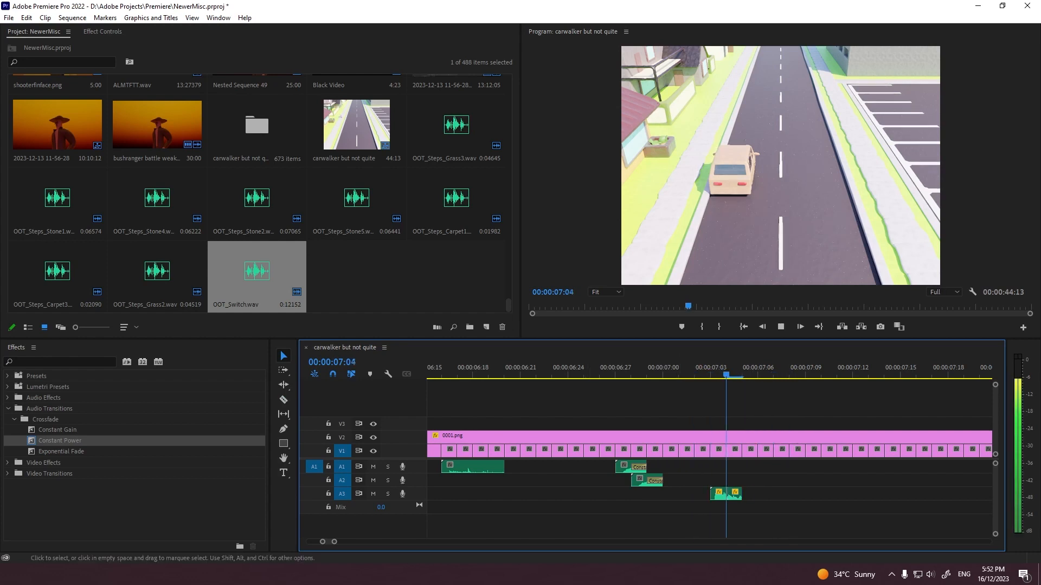
{"action": "key", "text": "space"}
{"action": "left_click", "coordinate": [696, 371]}
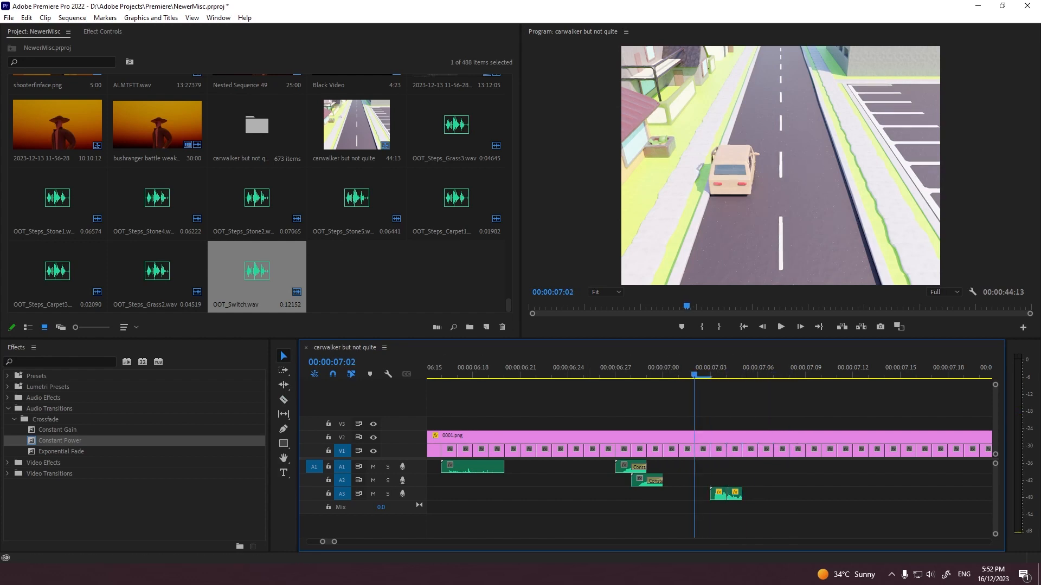
{"action": "key", "text": "space"}
{"action": "left_click_drag", "start_coordinate": [711, 371], "coordinate": [632, 371]}
{"action": "key", "text": "space"}
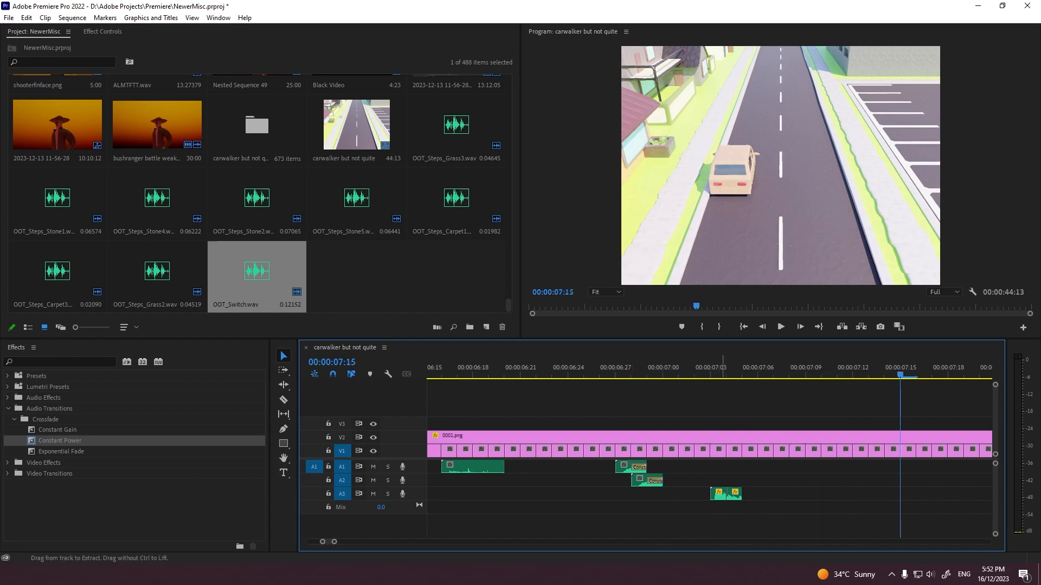
Step: Undo the removal of the switch sound's last piece on A3 and check the Speed/Duration settings of its first two pieces
{"action": "key", "text": "ctrl+z"}
{"action": "key", "text": "ctrl+z"}
{"action": "key", "text": "ctrl+z"}
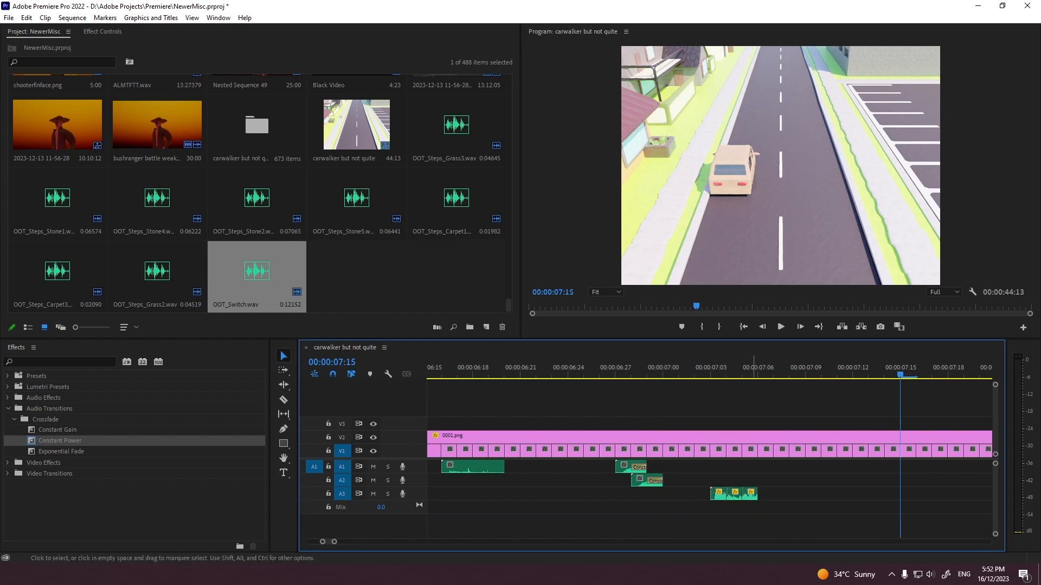
{"action": "right_click", "coordinate": [722, 495]}
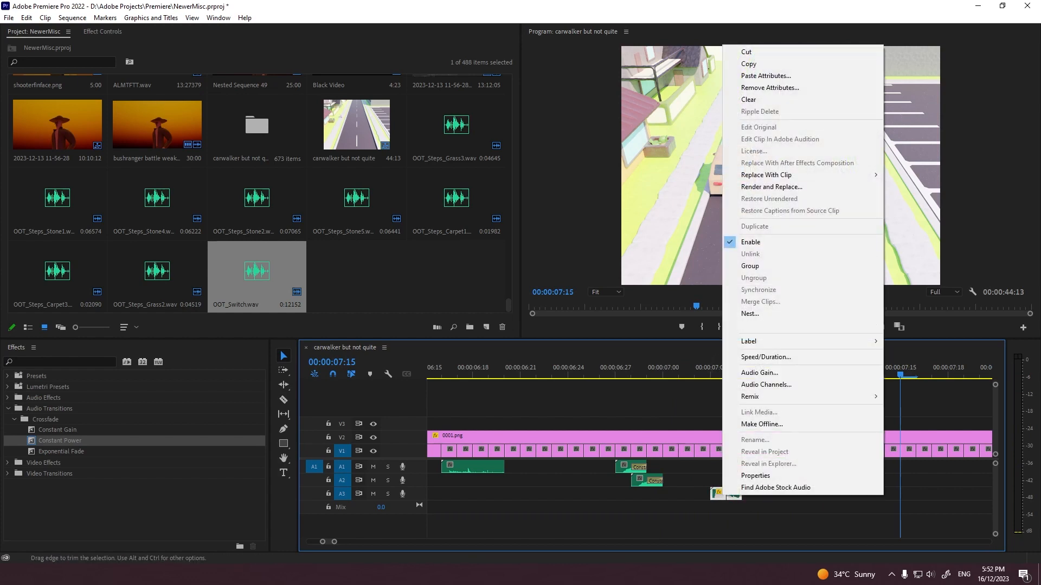
{"action": "left_click", "coordinate": [765, 357]}
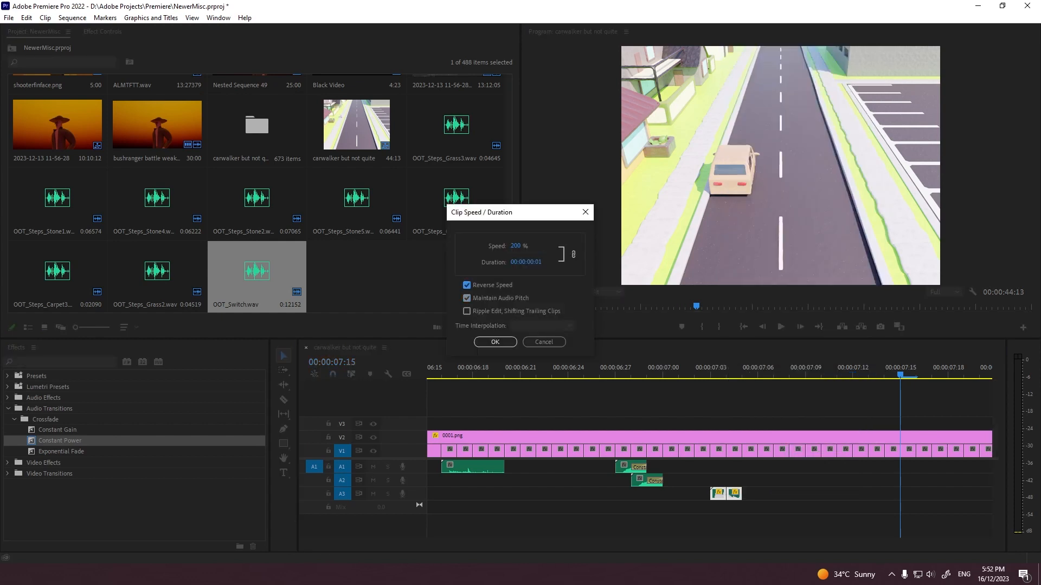
{"action": "left_click", "coordinate": [496, 342]}
Step: Play the split switch sound on A3 from 00:00:07:02
{"action": "left_click", "coordinate": [695, 368]}
{"action": "key", "text": "space"}
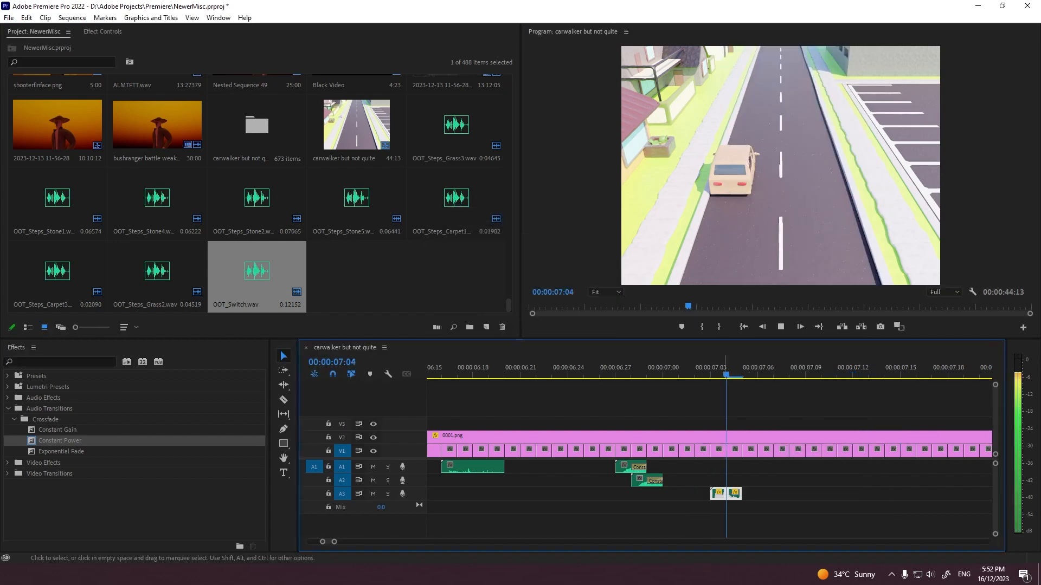
{"action": "left_click", "coordinate": [695, 369]}
{"action": "left_click", "coordinate": [631, 368]}
{"action": "key", "text": "space"}
{"action": "left_click", "coordinate": [695, 368]}
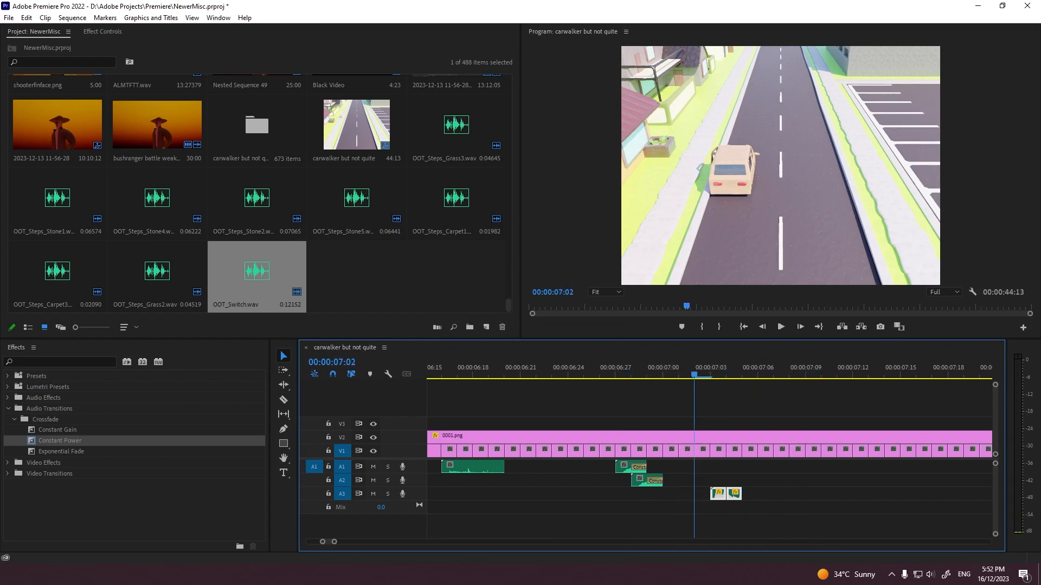
{"action": "left_click", "coordinate": [710, 369]}
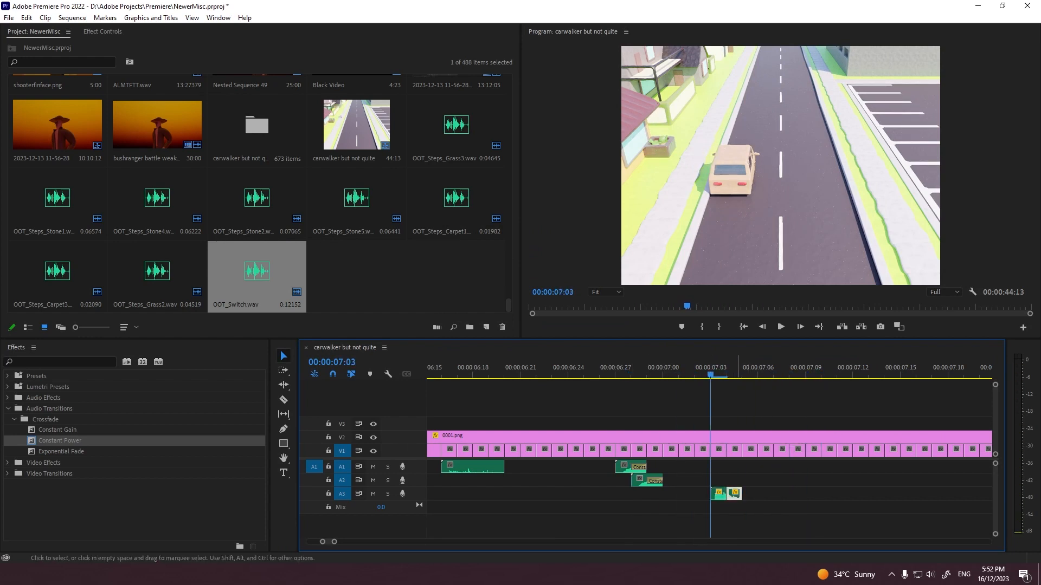
Step: Undo the switch sound's split, apply the Constant Power crossfade to the end of the clip on A3 and play it
{"action": "key", "text": "ctrl+z"}
{"action": "left_click", "coordinate": [680, 369]}
{"action": "key", "text": "space"}
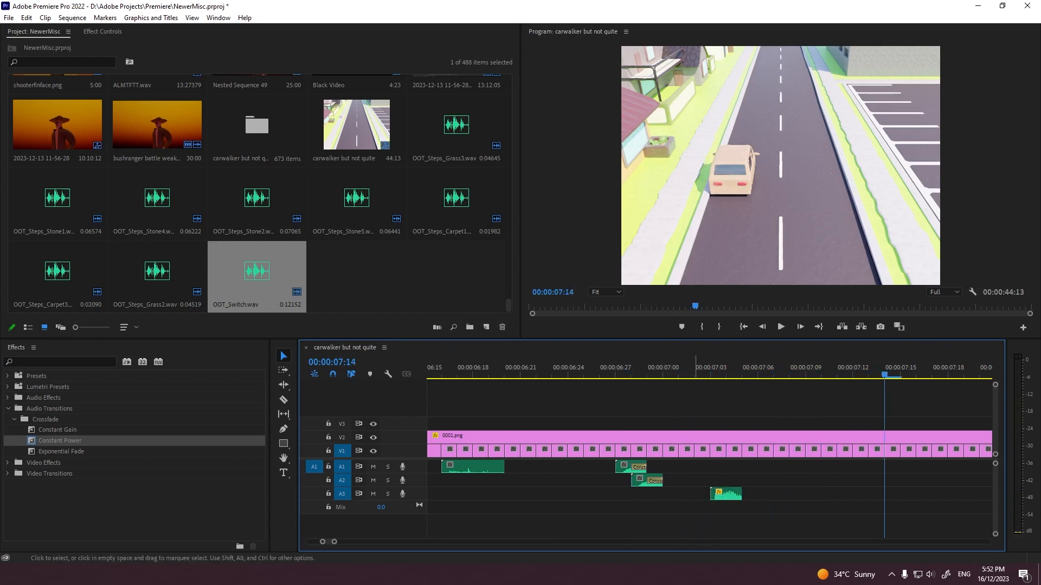
{"action": "left_click", "coordinate": [680, 368]}
{"action": "left_click_drag", "start_coordinate": [60, 441], "coordinate": [731, 494]}
{"action": "key", "text": "space"}
{"action": "key", "text": "space"}
Step: Play the scene enlarged from 00:00:07:23 and paste the switch sound on A3 at about 00:00:12:01
{"action": "scroll", "coordinate": [730, 494], "scroll_direction": "down", "scroll_amount": 8, "text": "alt"}
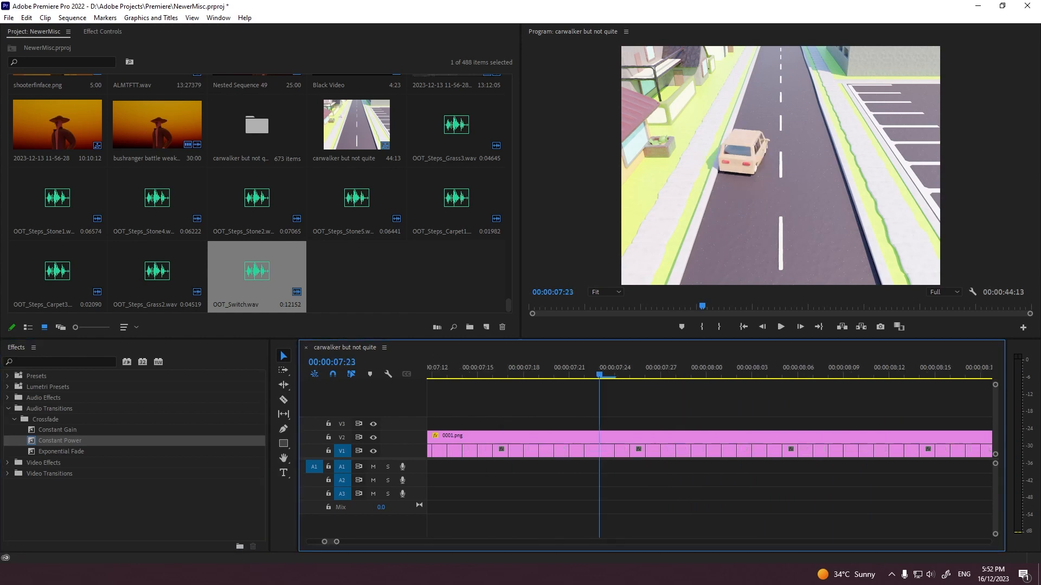
{"action": "scroll", "coordinate": [721, 477], "scroll_direction": "down", "scroll_amount": 3}
{"action": "key", "text": "grave"}
{"action": "key", "text": "space"}
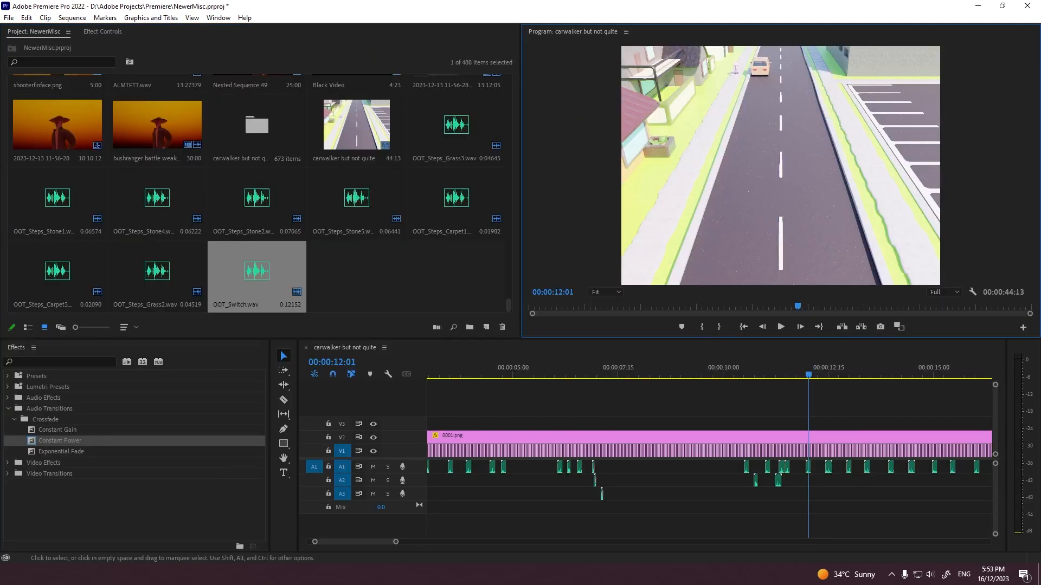
{"action": "key", "text": "ctrl+v"}
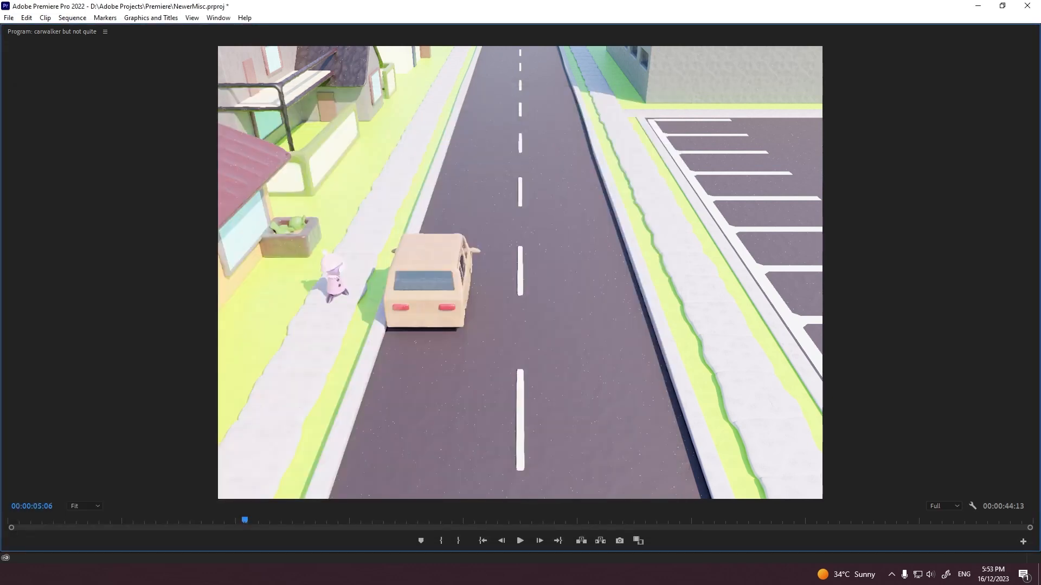
{"action": "key", "text": "grave"}
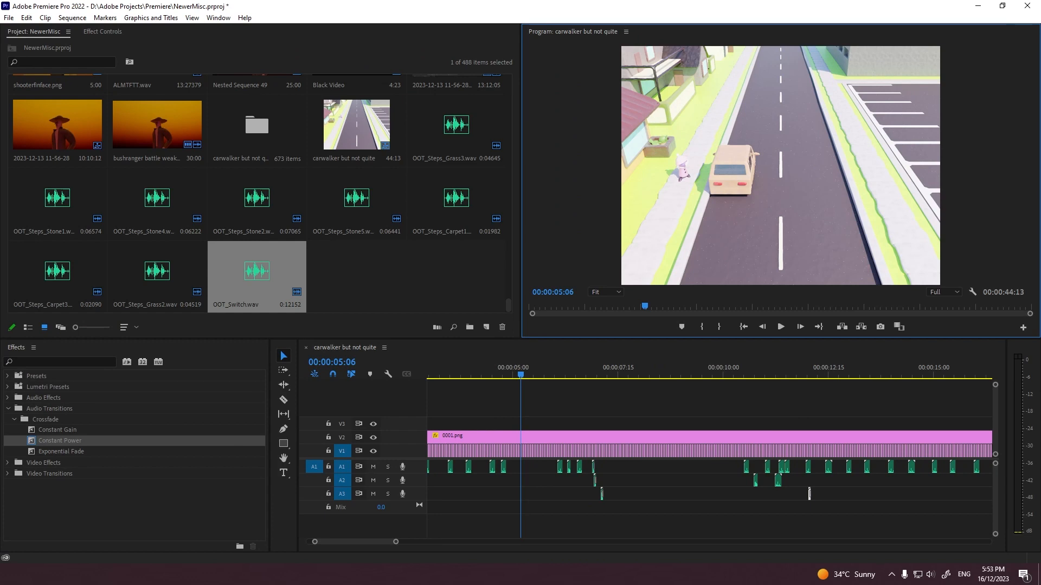
Step: Delete the switch sound at 00:00:07:03 from A3
{"action": "scroll", "coordinate": [705, 477], "scroll_direction": "down", "scroll_amount": 5}
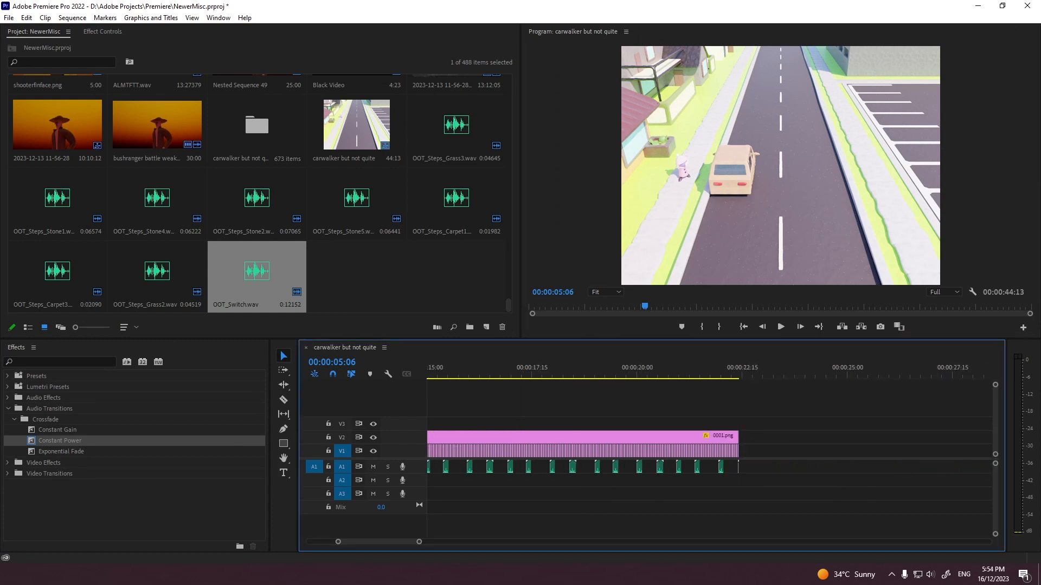
{"action": "key", "text": "minus"}
{"action": "key", "text": "minus"}
{"action": "key", "text": "equal"}
{"action": "key", "text": "equal"}
{"action": "key", "text": "equal"}
{"action": "key", "text": "equal"}
{"action": "key", "text": "equal"}
{"action": "key", "text": "minus"}
{"action": "key", "text": "minus"}
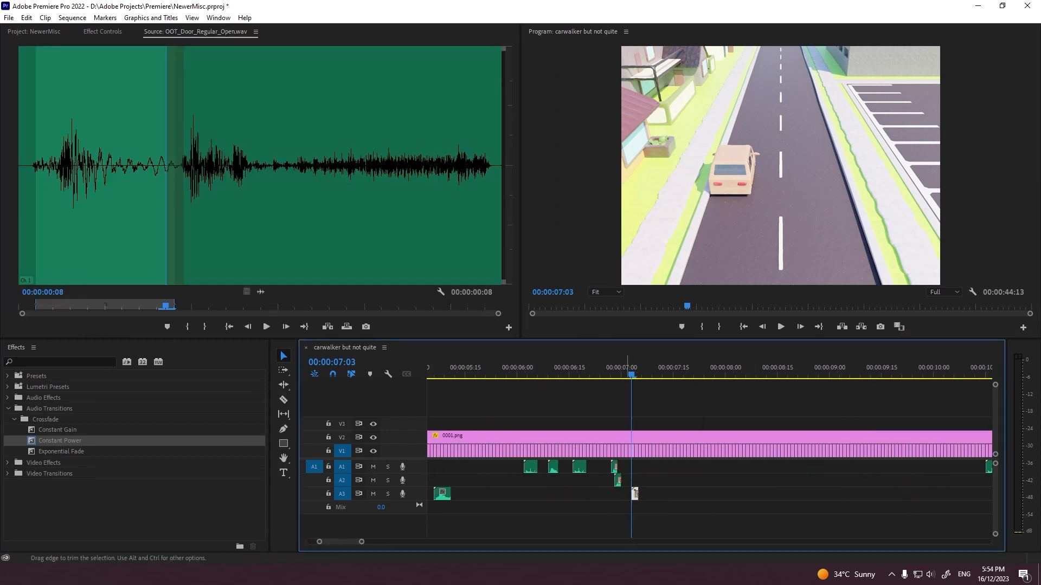
{"action": "key", "text": "Delete"}
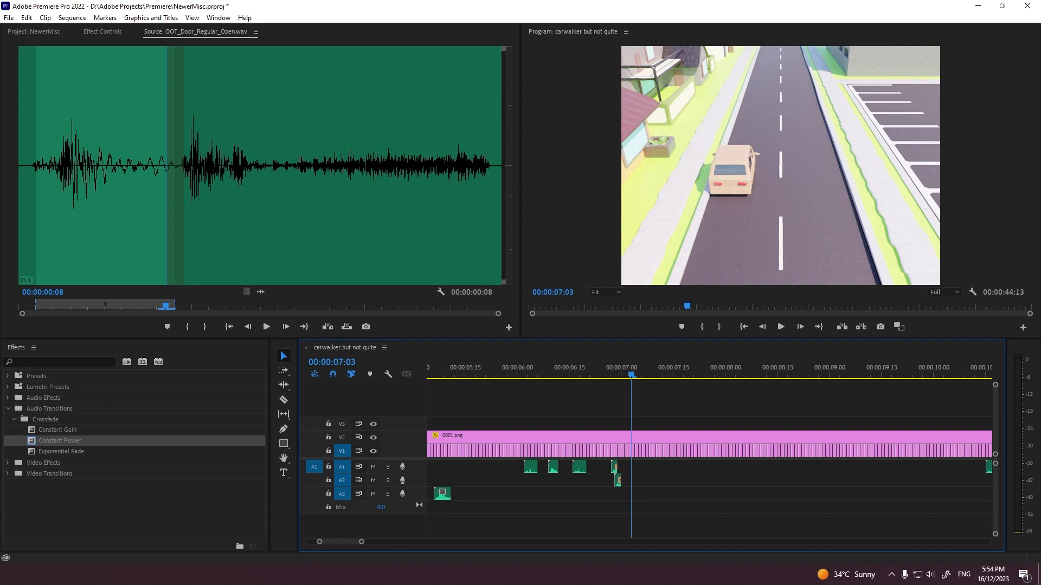
Step: Open OOT_Door_Regular_Close.wav in the source monitor, audition it and set its In point at 00:00:00:06
{"action": "key", "text": "shift+1"}
{"action": "double_click", "coordinate": [357, 271]}
{"action": "key", "text": "space"}
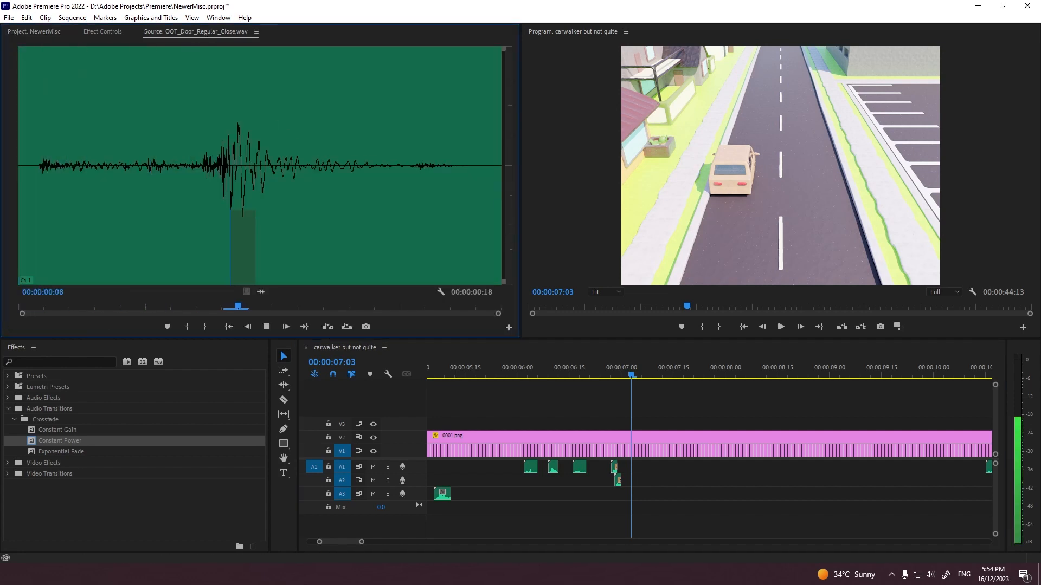
{"action": "key", "text": "space"}
{"action": "key", "text": "Left"}
{"action": "key", "text": "Left"}
{"action": "key", "text": "Left"}
{"action": "key", "text": "Left"}
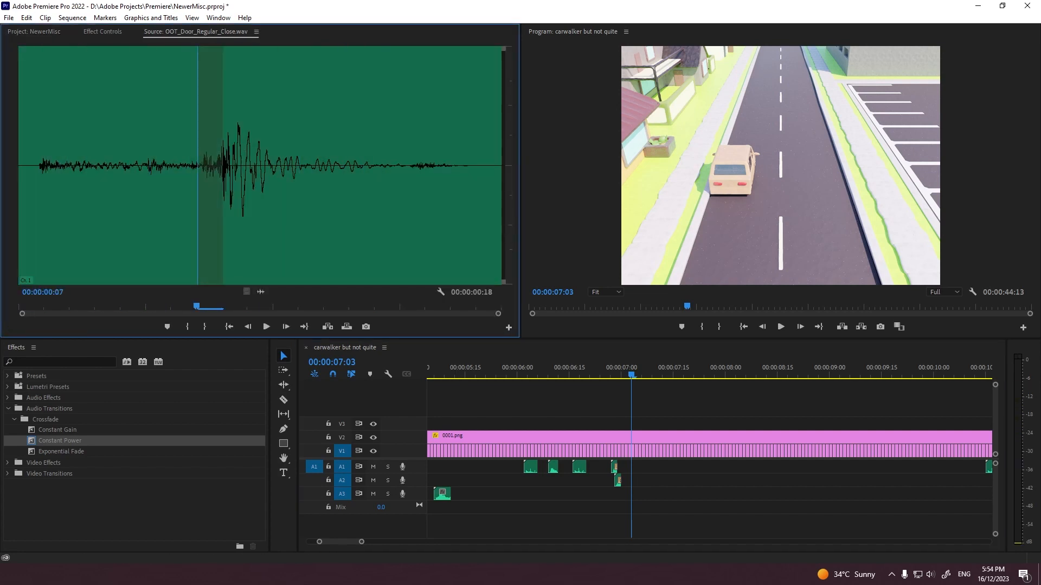
{"action": "key", "text": "Left"}
{"action": "key", "text": "i"}
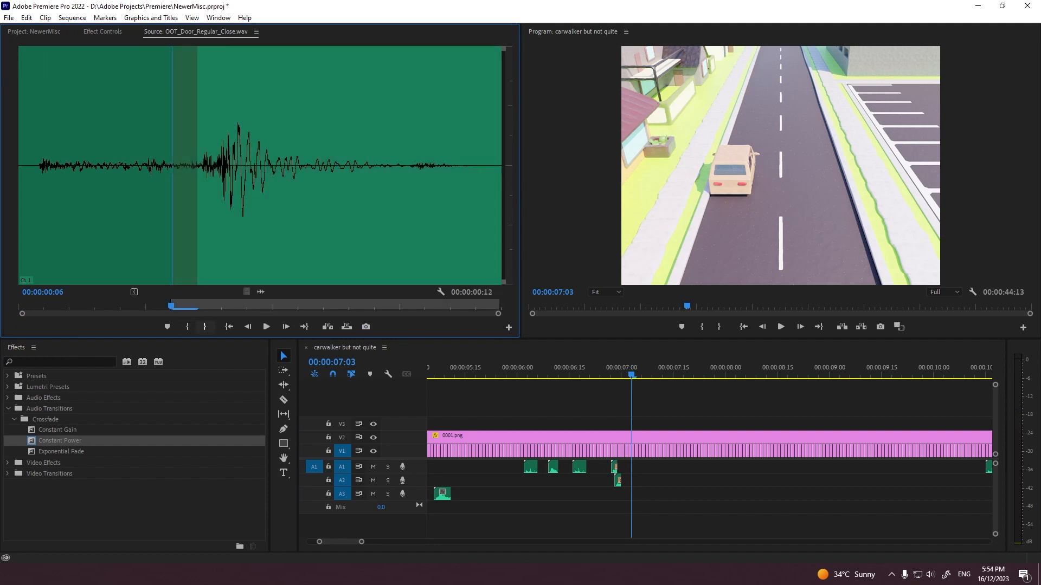
Step: Place the trimmed door-close sound on A3 at 00:00:07:03 and play that part of the sequence
{"action": "key", "text": "space"}
{"action": "key", "text": "space"}
{"action": "left_click_drag", "start_coordinate": [261, 292], "coordinate": [633, 494]}
{"action": "key", "text": "shift+Left"}
{"action": "key", "text": "space"}
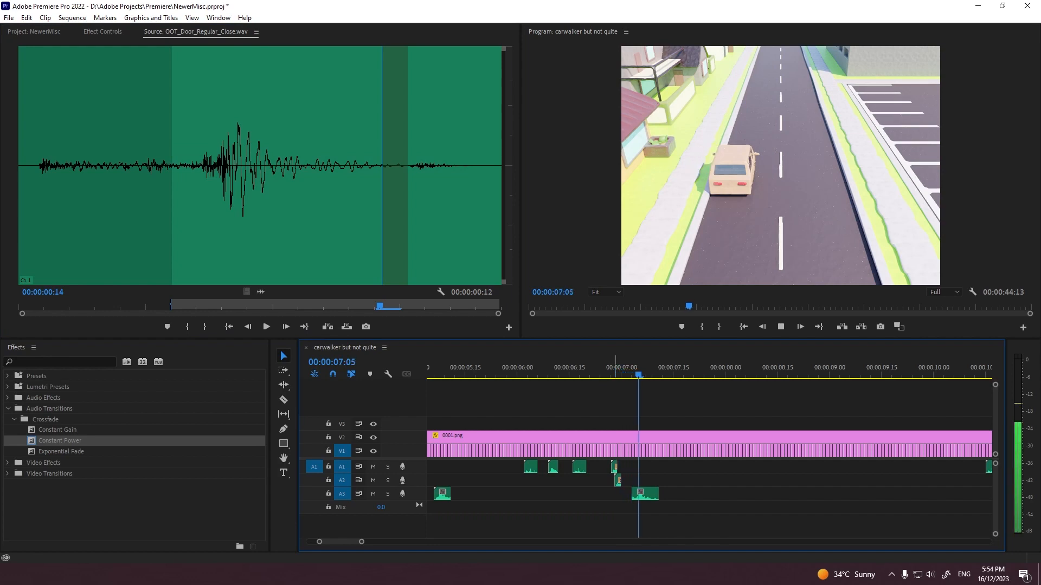
{"action": "key", "text": "space"}
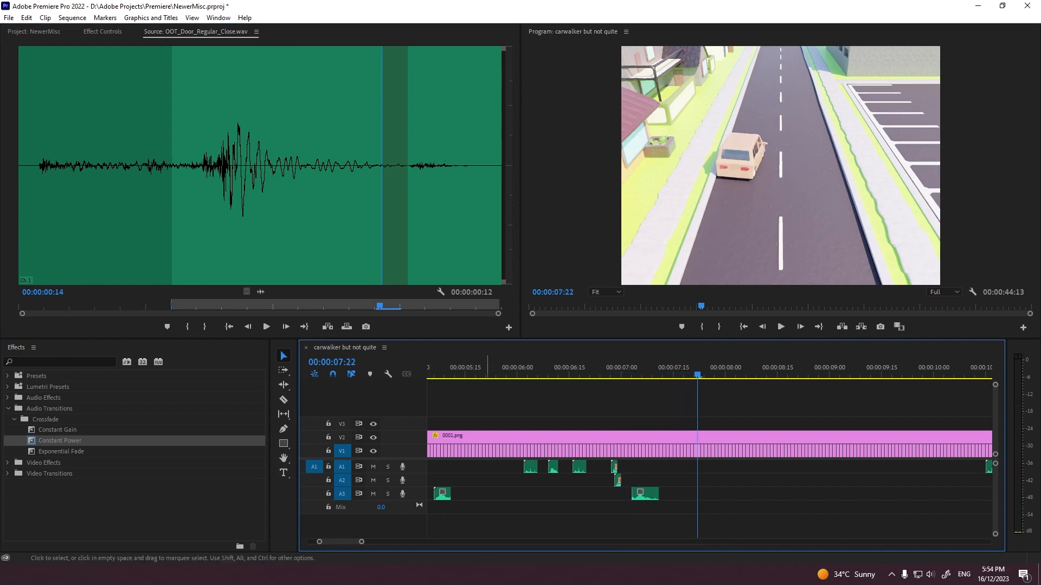
Step: Duplicate the door-open and door-close sounds on A3 to start at 00:00:10:05, and play through them
{"action": "left_click_drag", "start_coordinate": [620, 503], "coordinate": [647, 496]}
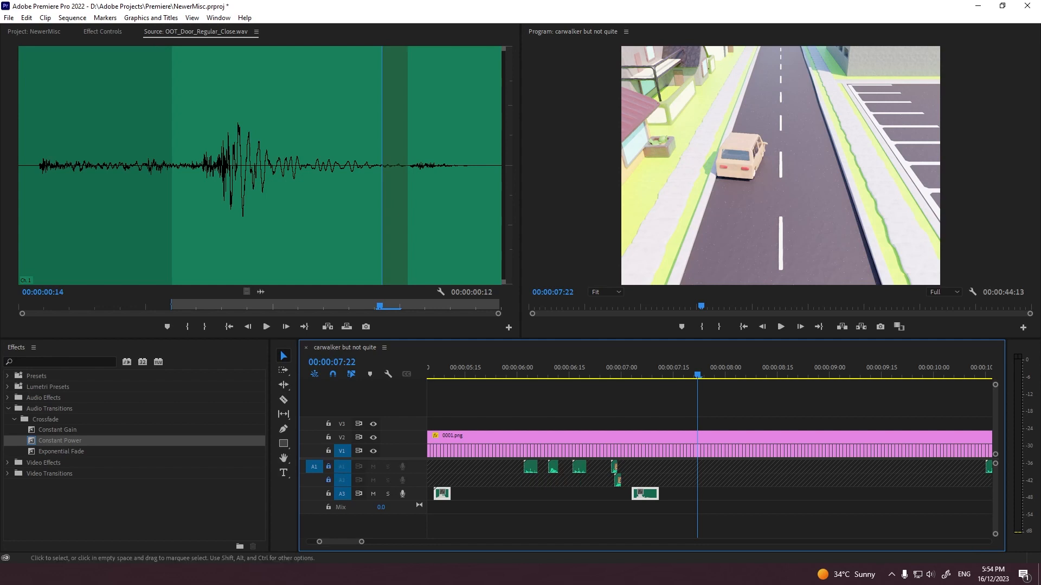
{"action": "key", "text": "space"}
{"action": "key", "text": "minus"}
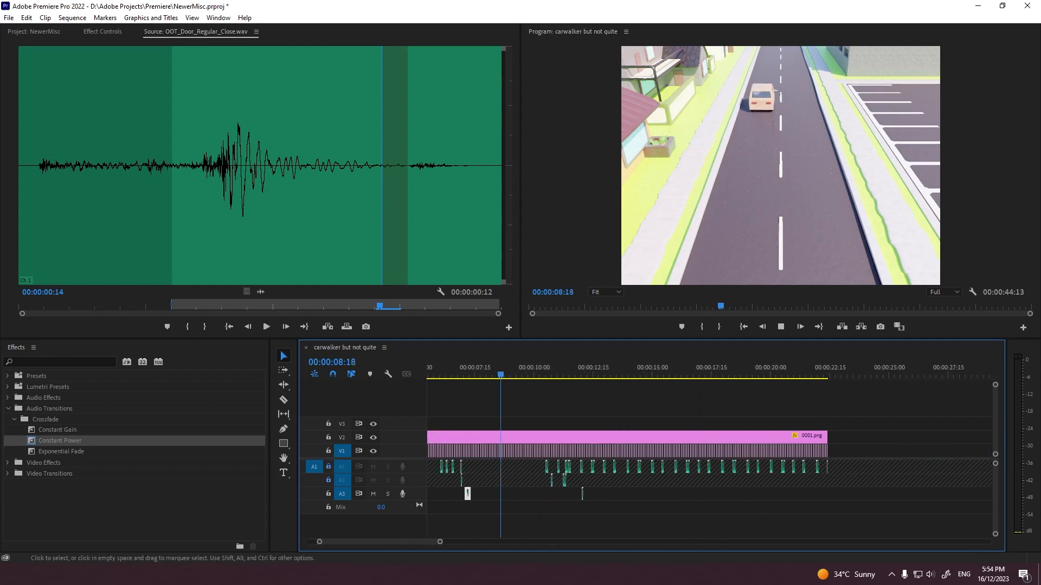
{"action": "key", "text": "grave"}
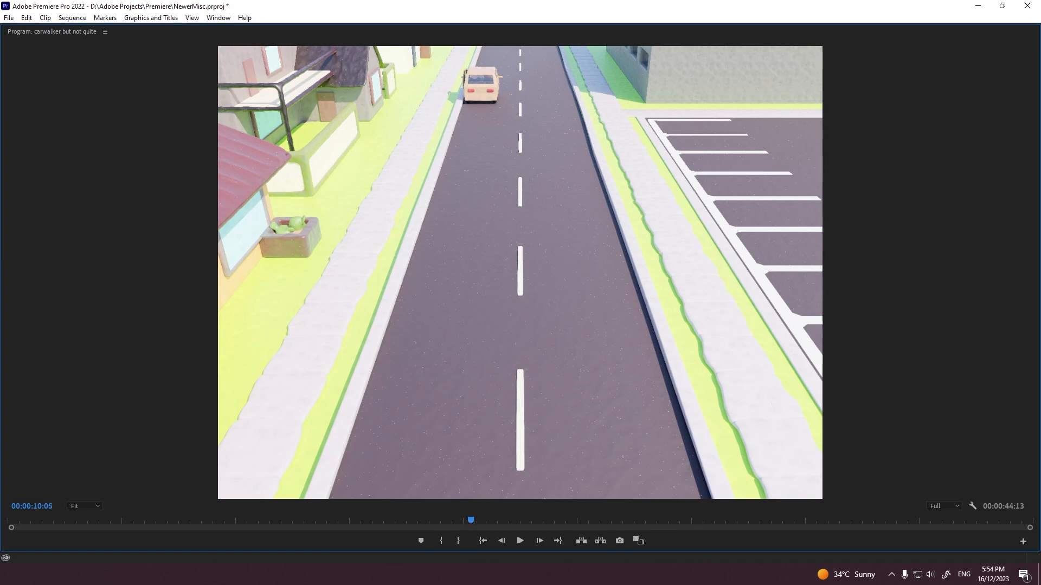
{"action": "key", "text": "grave"}
{"action": "key", "text": "space"}
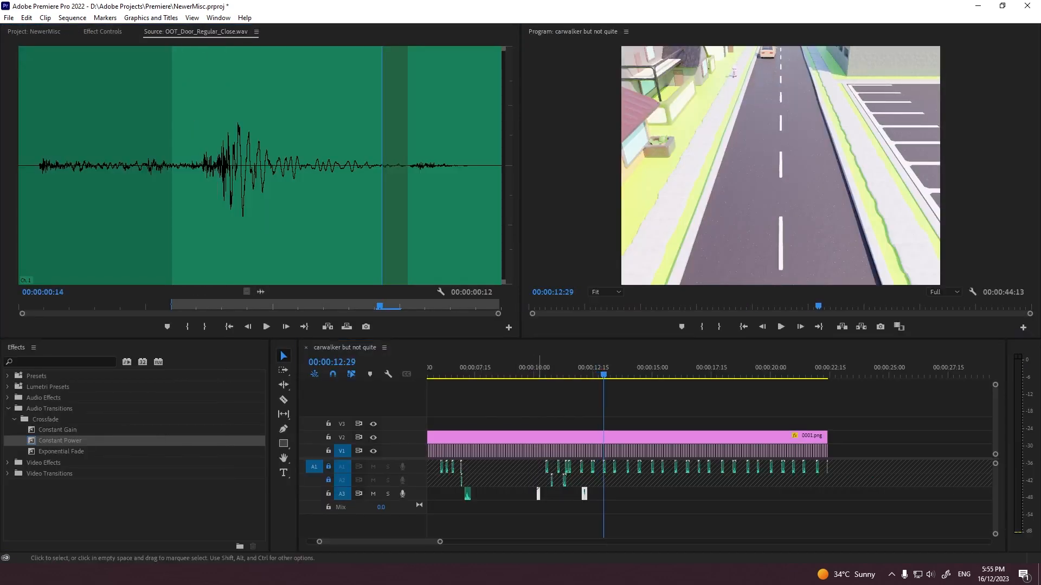
Step: Adjust the audio gain of the duplicated door-open and door-close sounds on A3 by -10 dB
{"action": "right_click", "coordinate": [538, 496]}
{"action": "left_click", "coordinate": [574, 374]}
{"action": "type", "text": "-"}
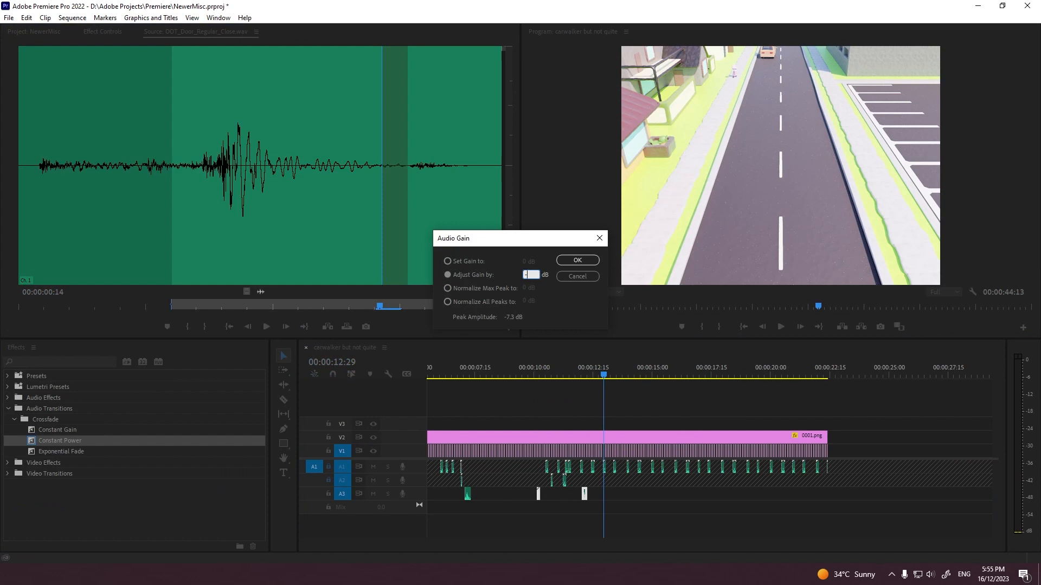
{"action": "type", "text": "10"}
{"action": "key", "text": "Return"}
Step: Adjust the audio gain of the first door-open and door-close pair on A3 by -10 dB and play it enlarged
{"action": "scroll", "coordinate": [711, 456], "scroll_direction": "up", "scroll_amount": 8}
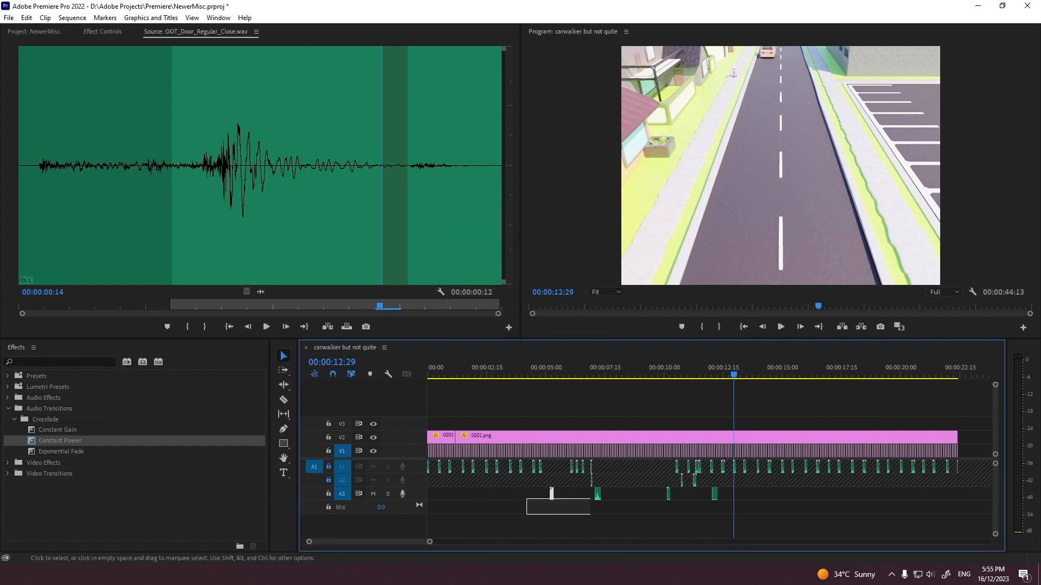
{"action": "right_click", "coordinate": [728, 466]}
{"action": "left_click", "coordinate": [743, 371]}
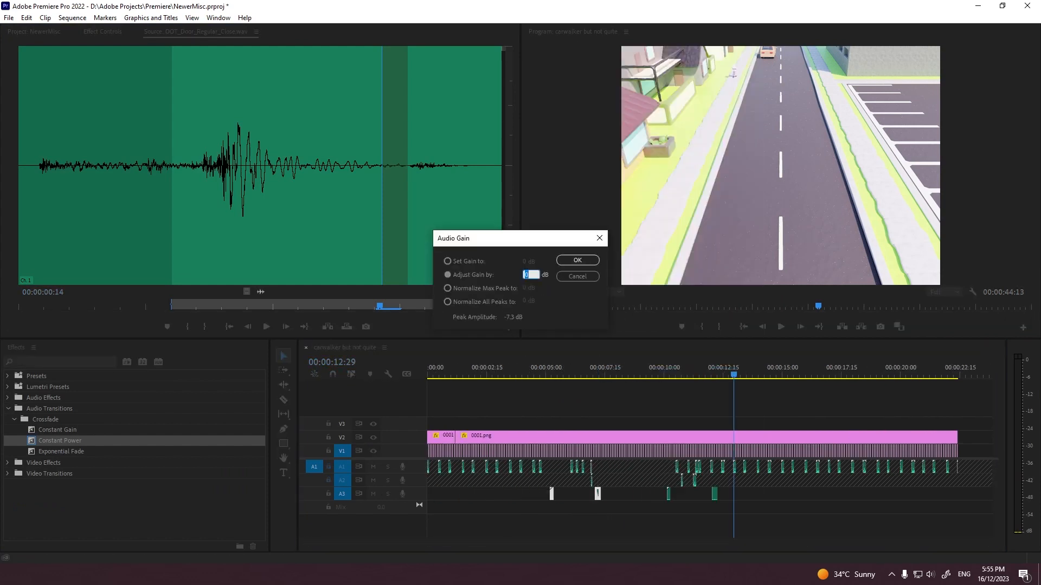
{"action": "type", "text": "-10"}
{"action": "key", "text": "Return"}
{"action": "left_click", "coordinate": [544, 374]}
{"action": "key", "text": "grave"}
{"action": "key", "text": "space"}
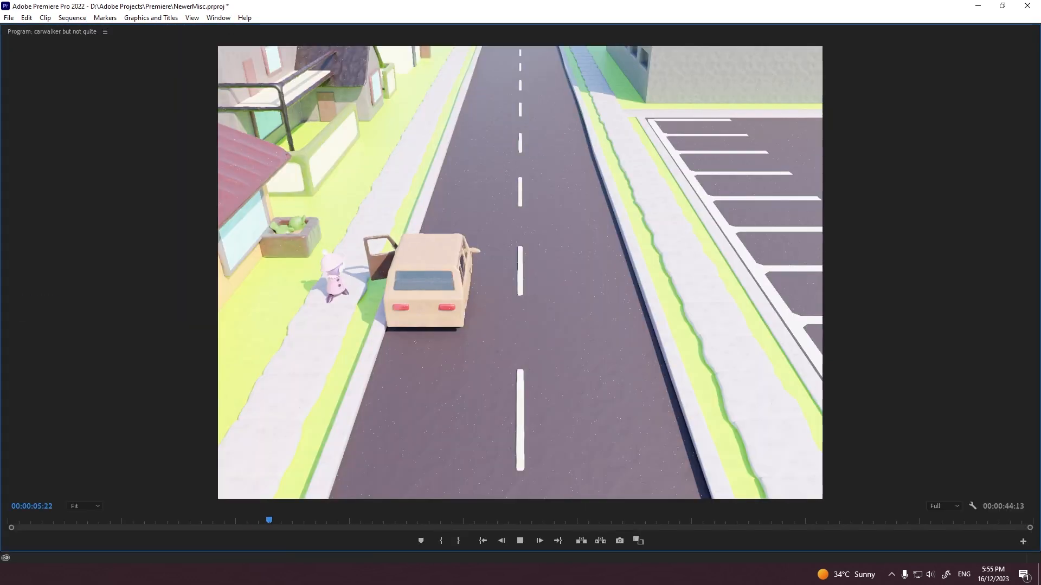
Step: Adjust the audio gain of all four door sounds on A3 by a further -10 dB and play from the first door opening
{"action": "key", "text": "grave"}
{"action": "left_click_drag", "start_coordinate": [733, 505], "coordinate": [546, 492]}
{"action": "right_click", "coordinate": [597, 498]}
{"action": "left_click", "coordinate": [613, 405]}
{"action": "type", "text": "-10"}
{"action": "key", "text": "Return"}
{"action": "left_click", "coordinate": [546, 375]}
{"action": "key", "text": "space"}
{"action": "right_click", "coordinate": [597, 498]}
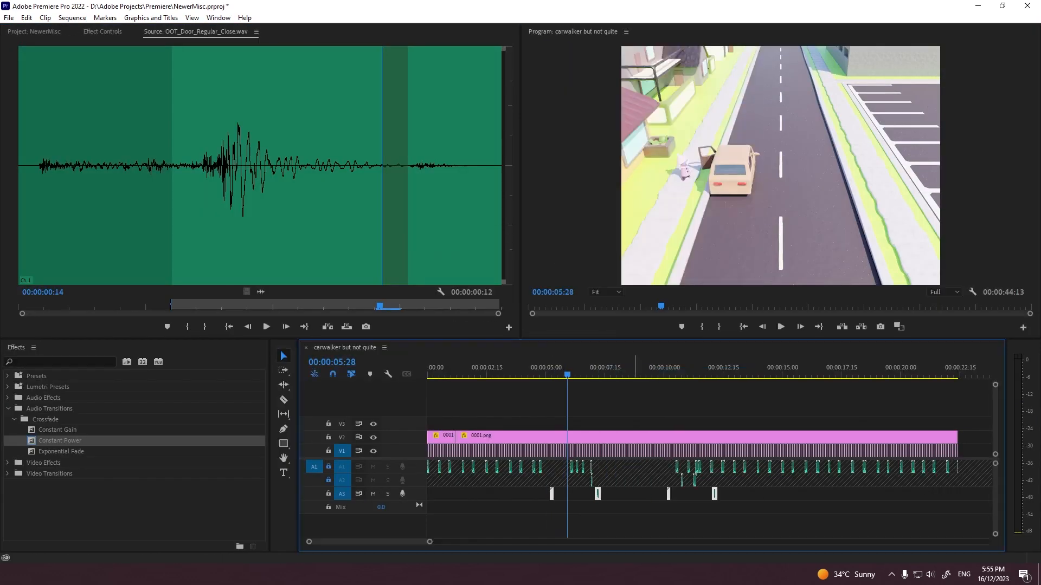
{"action": "key", "text": "space"}
Step: Unlock tracks A1 and A2, and check the audio gain of the door-close sound on A3 near 00:00:12:01
{"action": "left_click", "coordinate": [328, 467]}
{"action": "left_click", "coordinate": [328, 481]}
{"action": "key", "text": "equal"}
{"action": "key", "text": "equal"}
{"action": "key", "text": "equal"}
{"action": "left_click", "coordinate": [541, 374]}
{"action": "left_click_drag", "start_coordinate": [622, 483], "coordinate": [498, 467]}
{"action": "right_click", "coordinate": [497, 467]}
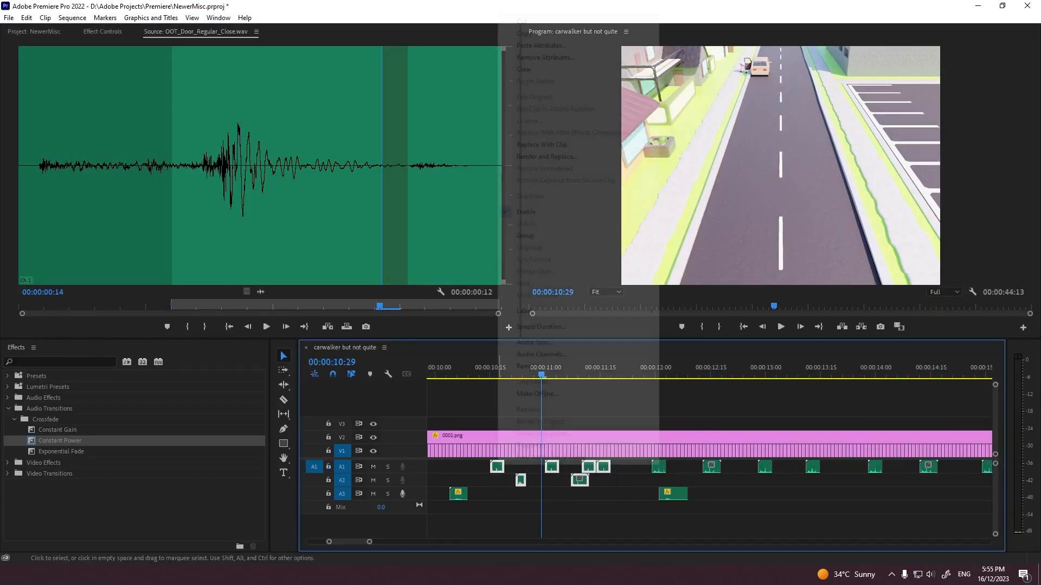
{"action": "left_click", "coordinate": [513, 372]}
{"action": "right_click", "coordinate": [678, 493]}
{"action": "left_click", "coordinate": [705, 378]}
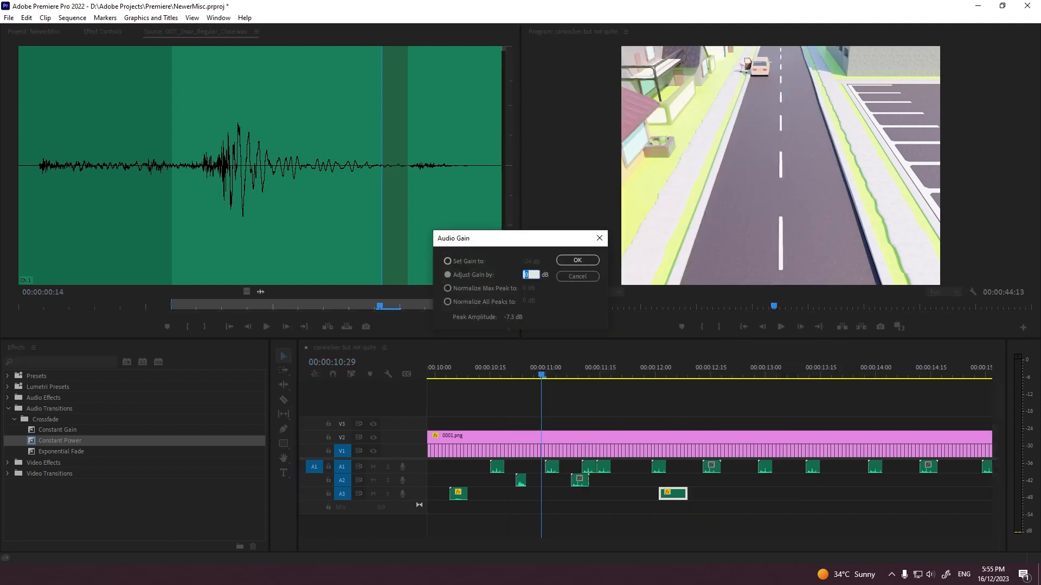
{"action": "key", "text": "Return"}
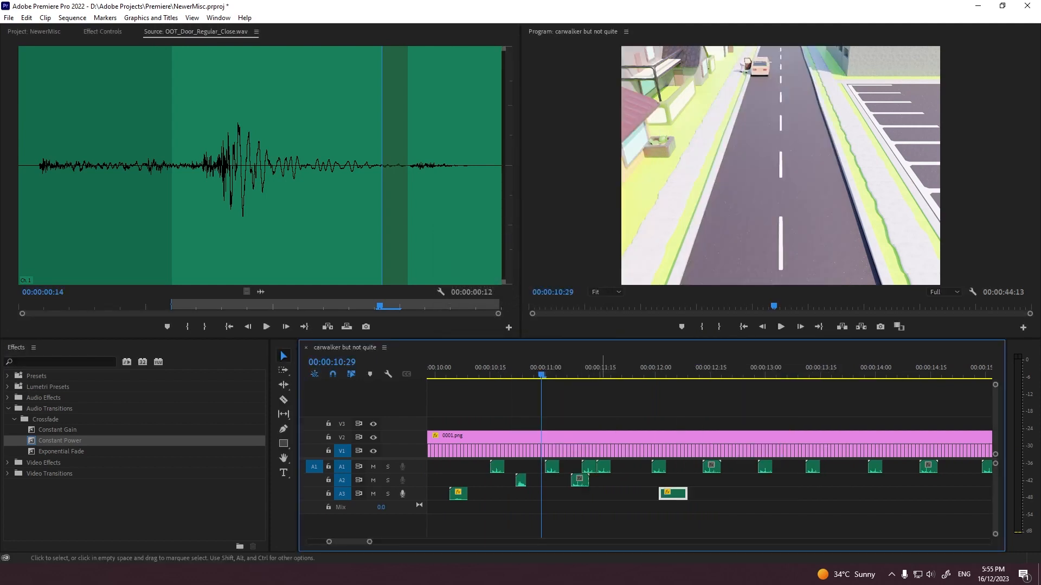
Step: Adjust the audio gain of the six footsteps between 00:00:10:15 and about 00:00:11:18 on A1 and A2 by -24 dB
{"action": "left_click_drag", "start_coordinate": [607, 511], "coordinate": [497, 466]}
{"action": "right_click", "coordinate": [498, 465]}
{"action": "mouse_move", "coordinate": [542, 367]}
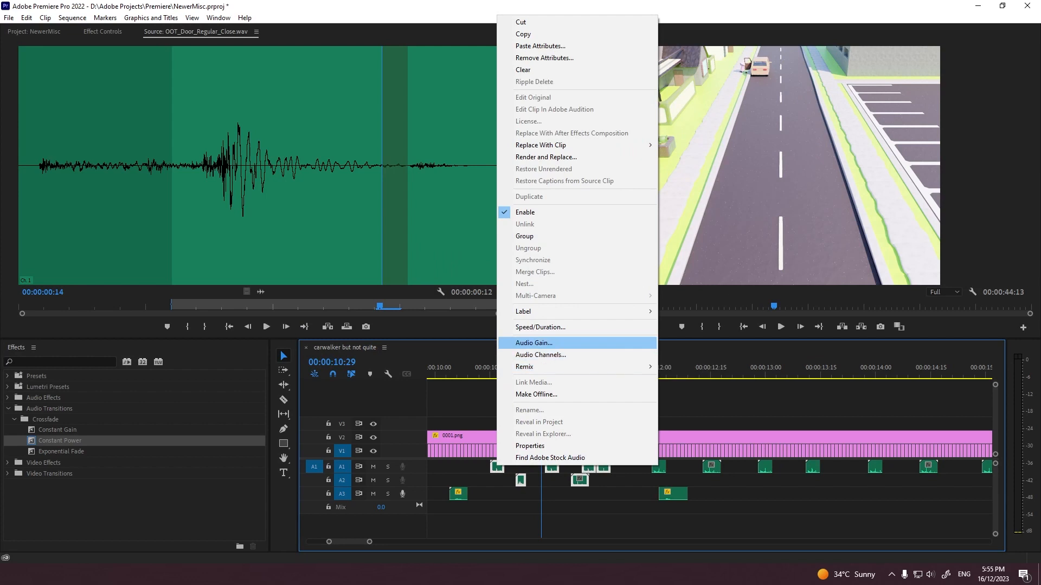
{"action": "left_click", "coordinate": [534, 343]}
{"action": "type", "text": "-24"}
{"action": "key", "text": "Return"}
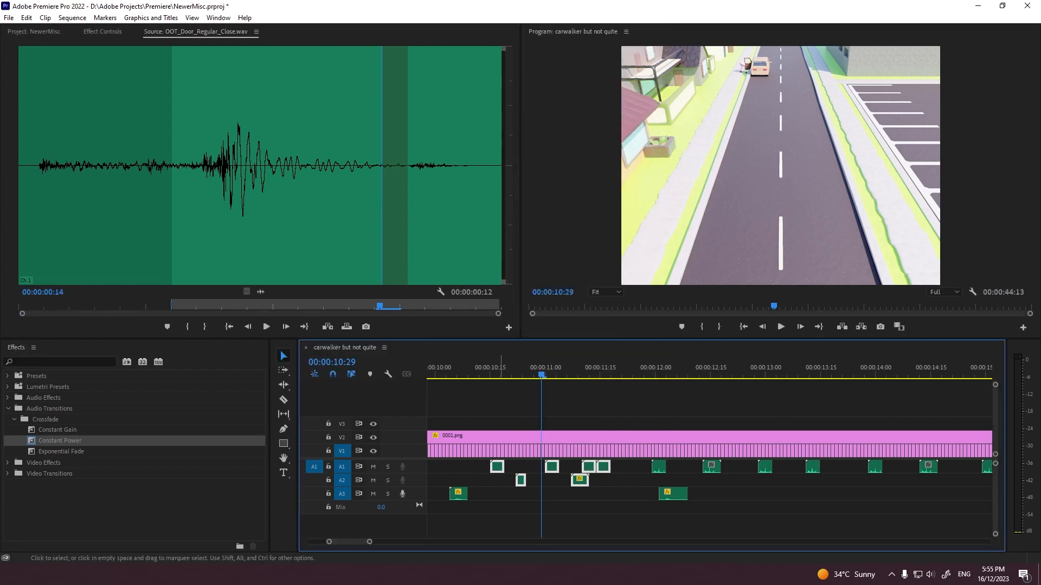
Step: Move the six quieter footsteps from A1 and A2 down to A3 and A4, and play them
{"action": "left_click_drag", "start_coordinate": [501, 467], "coordinate": [502, 494]}
{"action": "left_click_drag", "start_coordinate": [490, 371], "coordinate": [483, 371]}
{"action": "key", "text": "space"}
{"action": "key", "text": "space"}
Step: Check the audio gain of the door-close sound on A3 near 00:00:07:05
{"action": "scroll", "coordinate": [430, 467], "scroll_direction": "up", "scroll_amount": 3}
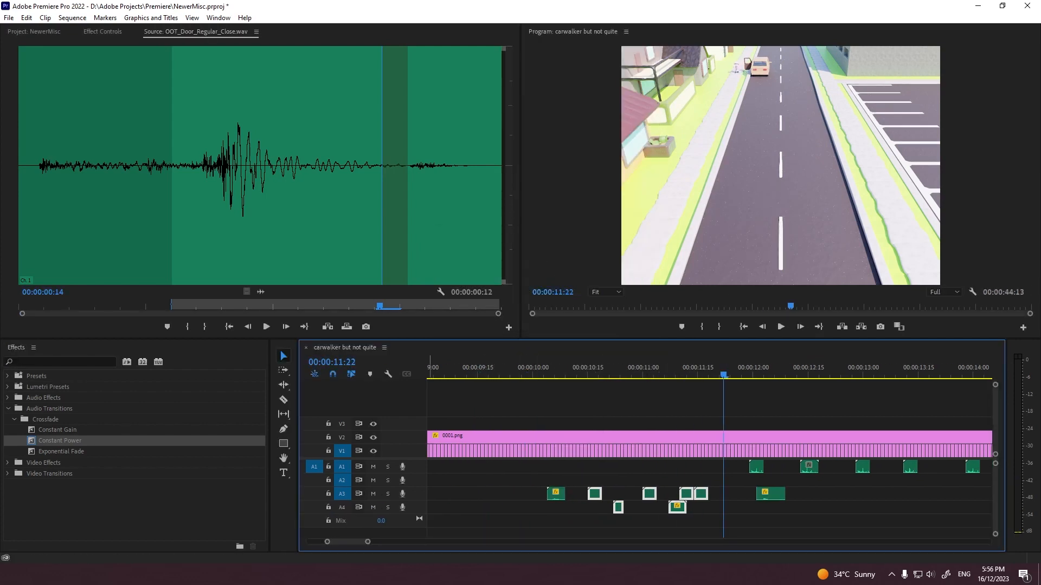
{"action": "key", "text": "minus"}
{"action": "right_click", "coordinate": [596, 493]}
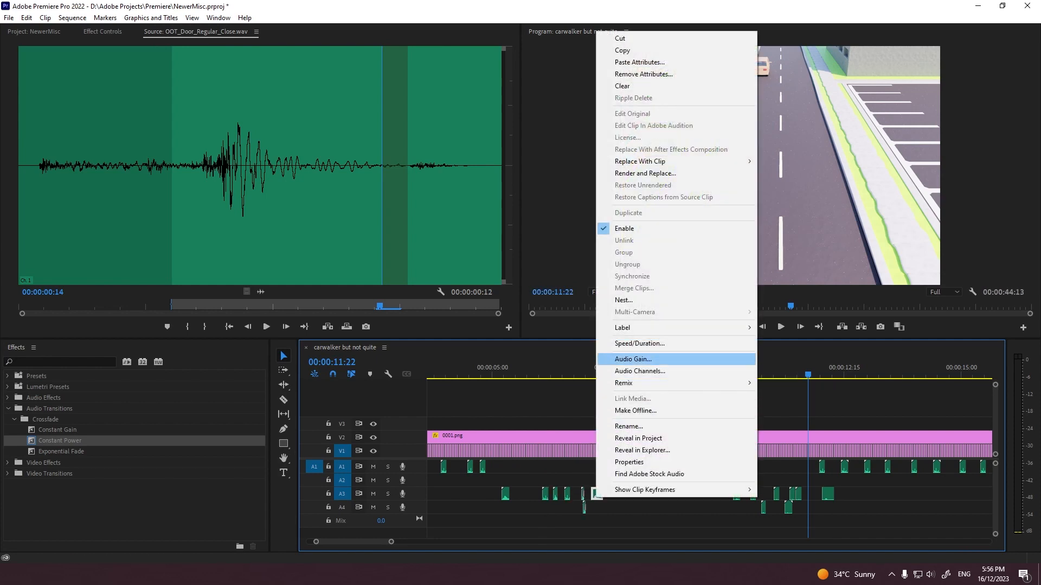
{"action": "left_click", "coordinate": [633, 359]}
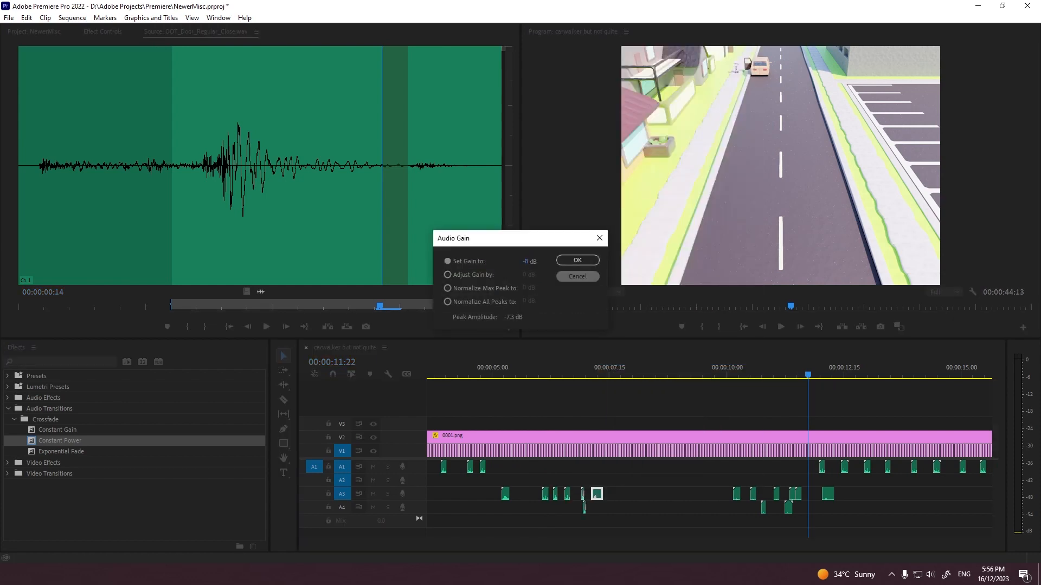
{"action": "key", "text": "Return"}
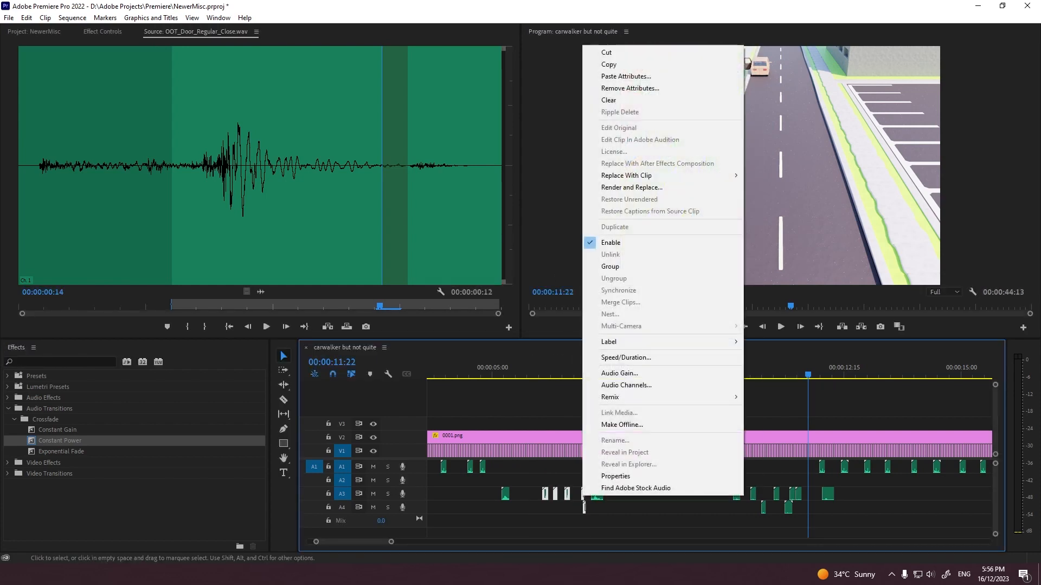
Step: Set the audio gain of the five footsteps between about 00:00:06:03 and 00:00:07:00 on A3 and A4 to -8 dB, and play them
{"action": "right_click", "coordinate": [583, 494]}
{"action": "left_click", "coordinate": [602, 374]}
{"action": "type", "text": "-8"}
{"action": "key", "text": "Return"}
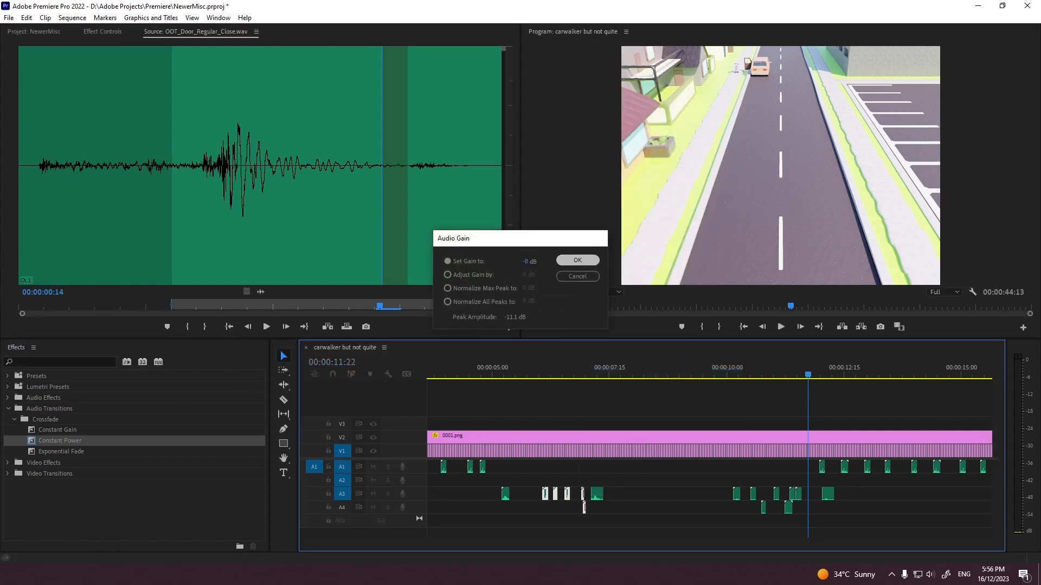
{"action": "left_click", "coordinate": [522, 368]}
{"action": "key", "text": "space"}
{"action": "left_click", "coordinate": [596, 387]}
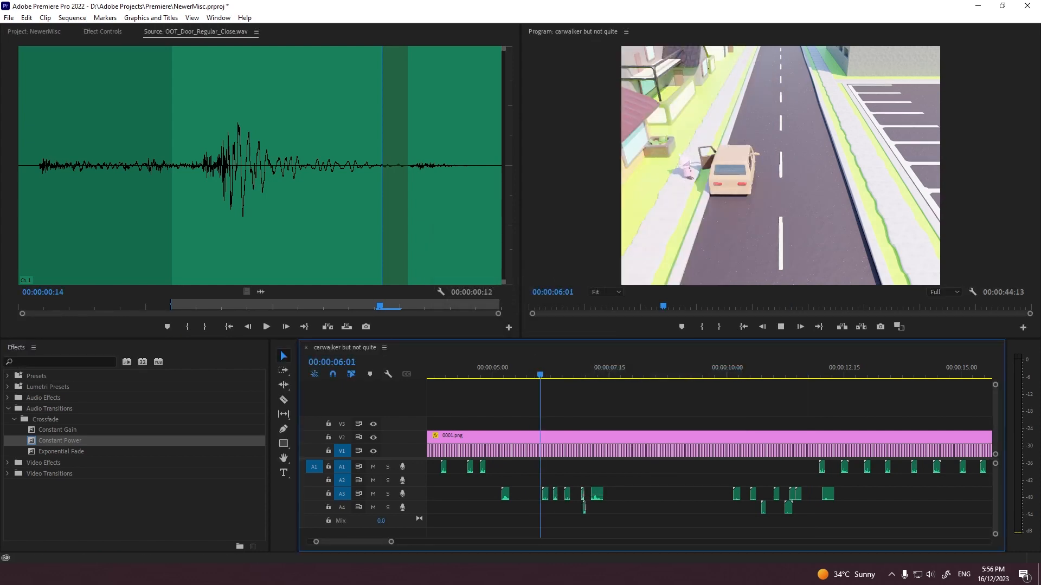
{"action": "key", "text": "space"}
Step: Select all footsteps on A1 from 00:00:11:29 to the end of the sequence
{"action": "scroll", "coordinate": [599, 478], "scroll_direction": "down", "scroll_amount": 3, "text": "alt"}
{"action": "left_click_drag", "start_coordinate": [576, 479], "coordinate": [902, 467]}
{"action": "scroll", "coordinate": [599, 477], "scroll_direction": "down", "scroll_amount": 3}
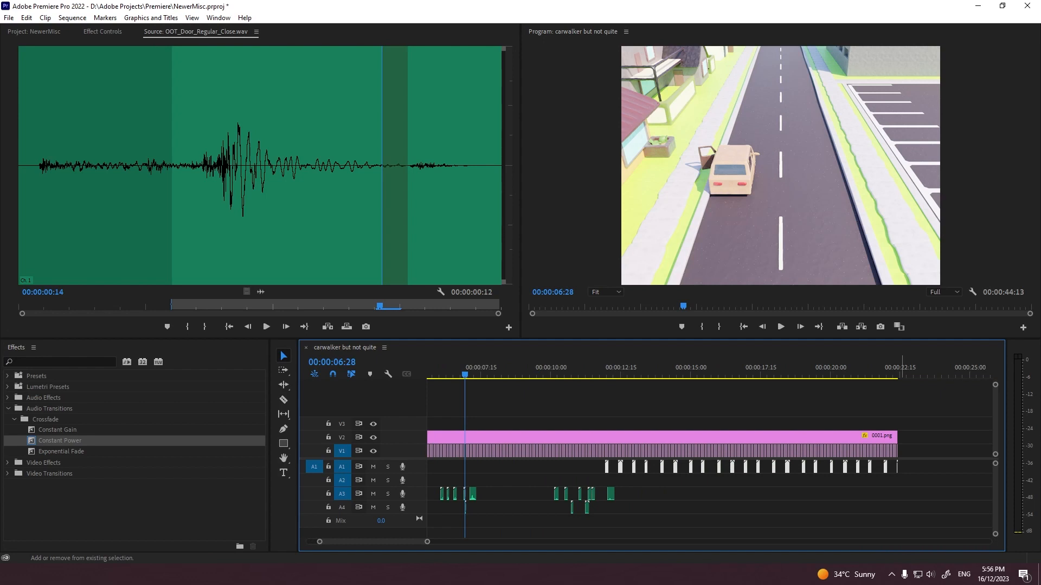
{"action": "key", "text": "ctrl+z"}
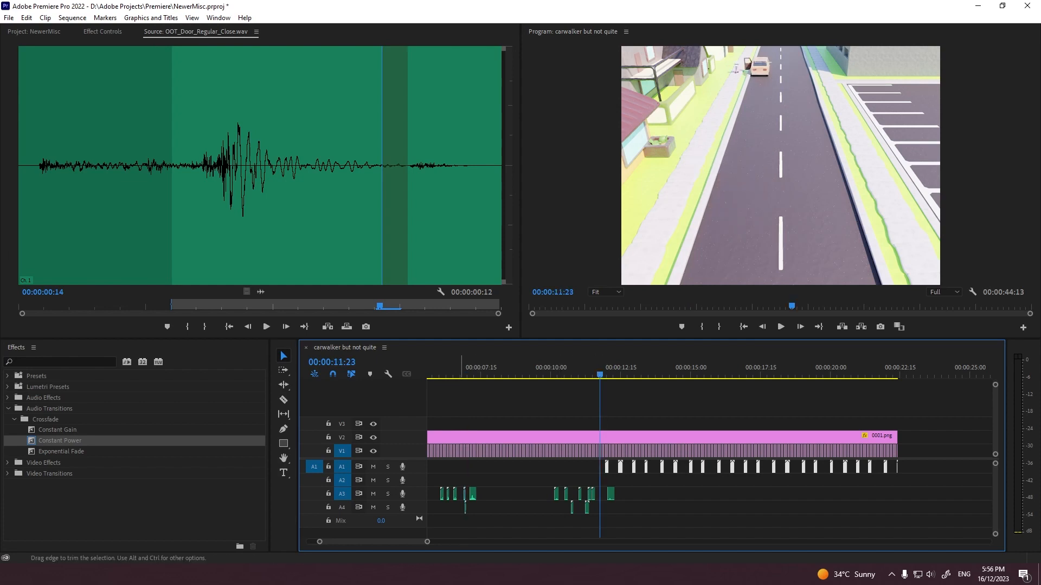
{"action": "key", "text": "equal"}
{"action": "key", "text": "equal"}
{"action": "key", "text": "equal"}
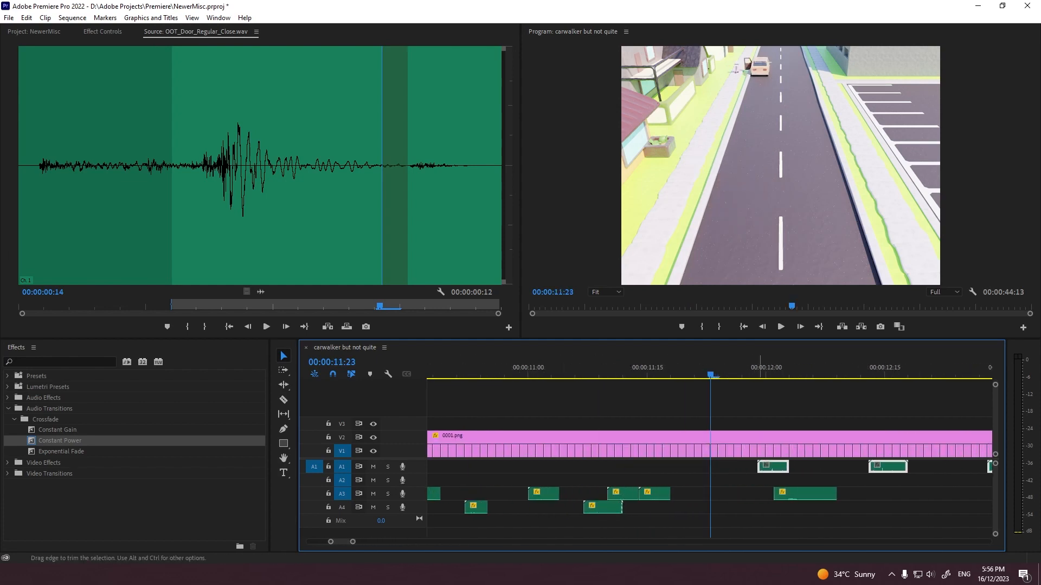
{"action": "left_click_drag", "start_coordinate": [739, 474], "coordinate": [996, 469]}
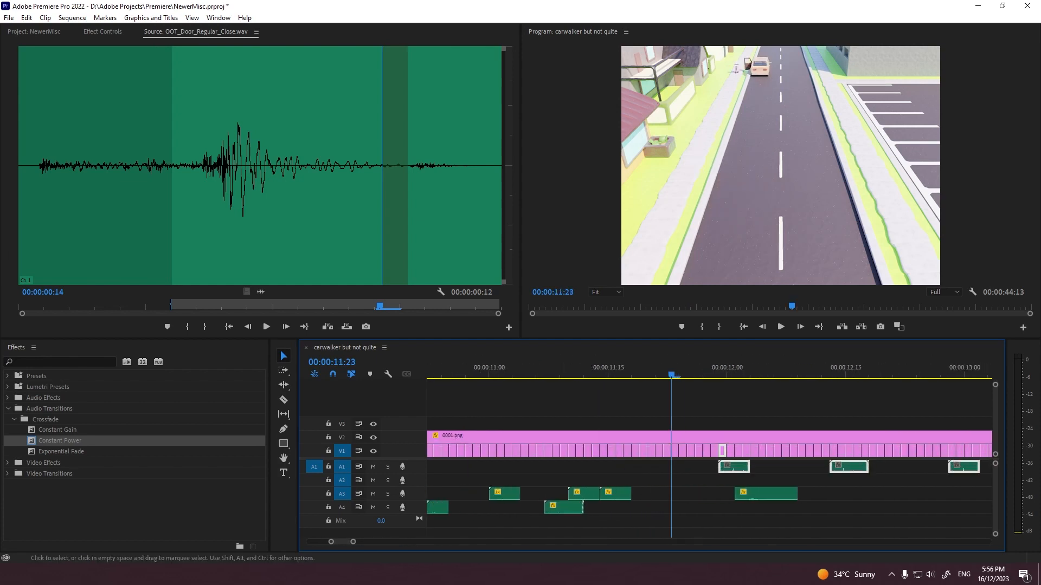
Step: Make a subsequence from the selected footsteps on A1
{"action": "key", "text": "backslash"}
{"action": "right_click", "coordinate": [466, 467]}
{"action": "left_click", "coordinate": [503, 473]}
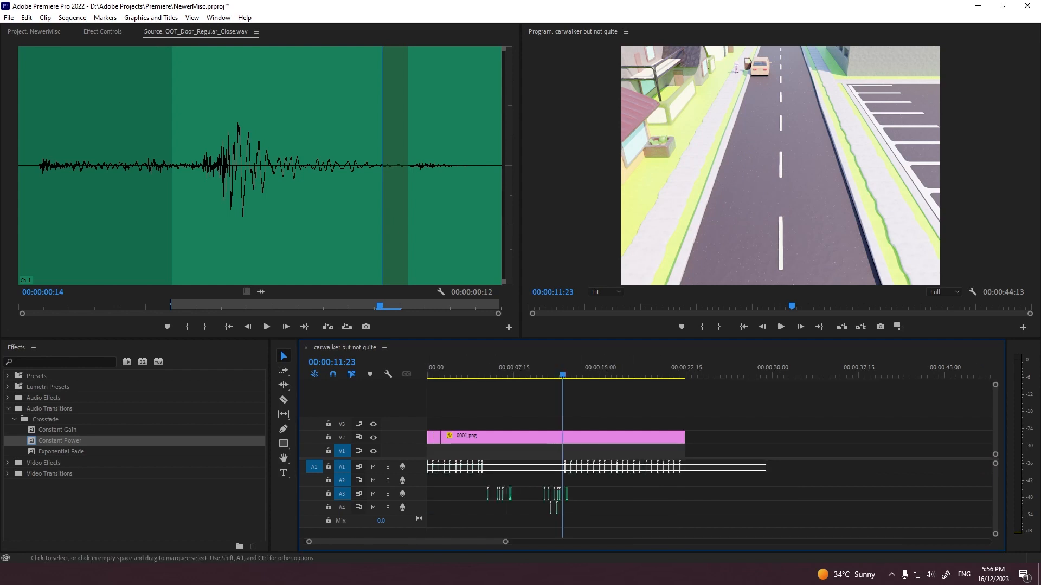
{"action": "key", "text": "equal"}
{"action": "key", "text": "equal"}
{"action": "key", "text": "equal"}
{"action": "key", "text": "equal"}
{"action": "key", "text": "equal"}
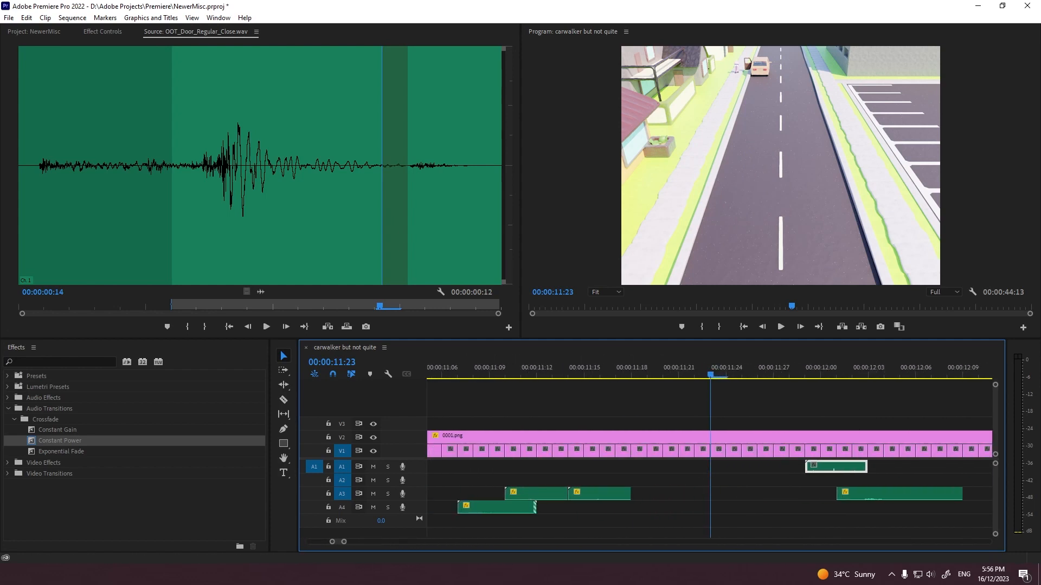
{"action": "right_click", "coordinate": [796, 466]}
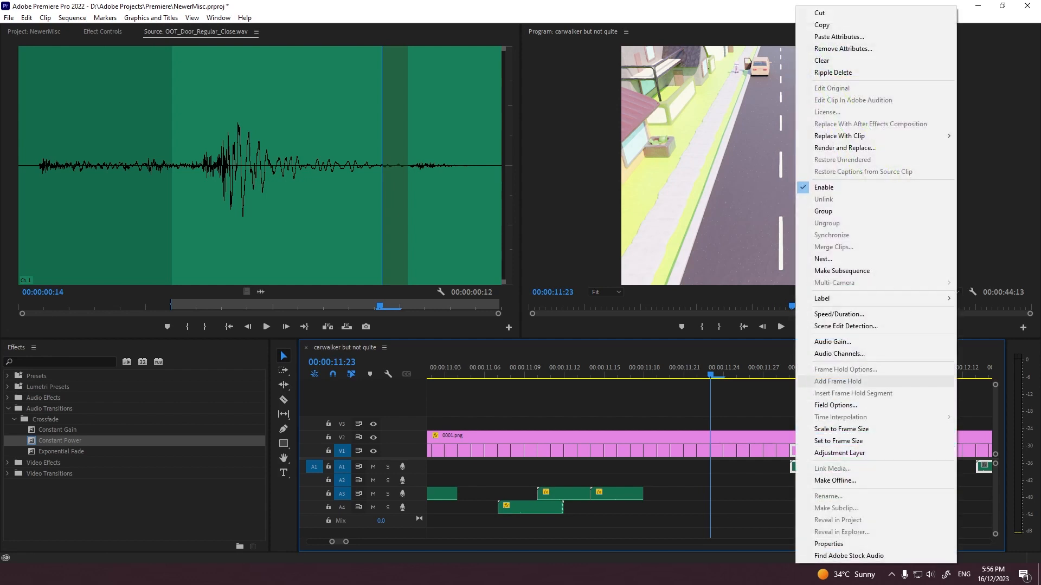
{"action": "left_click", "coordinate": [842, 270]}
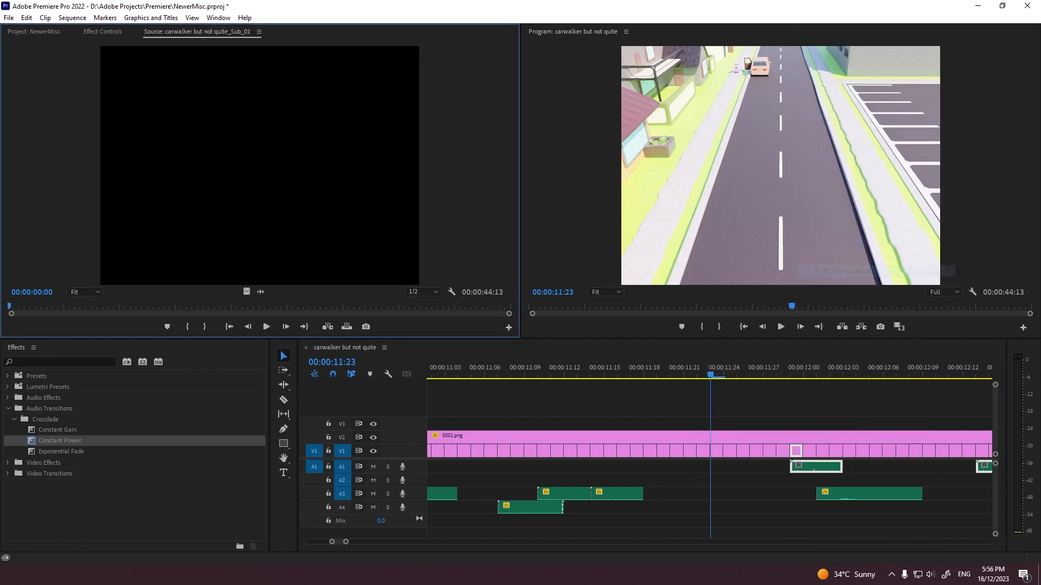
Step: Open the new subsequence and delete its V1 video clips and the empty gap before the first footstep
{"action": "left_click_drag", "start_coordinate": [346, 542], "coordinate": [711, 543]}
{"action": "left_click", "coordinate": [34, 32]}
{"action": "left_click", "coordinate": [454, 451]}
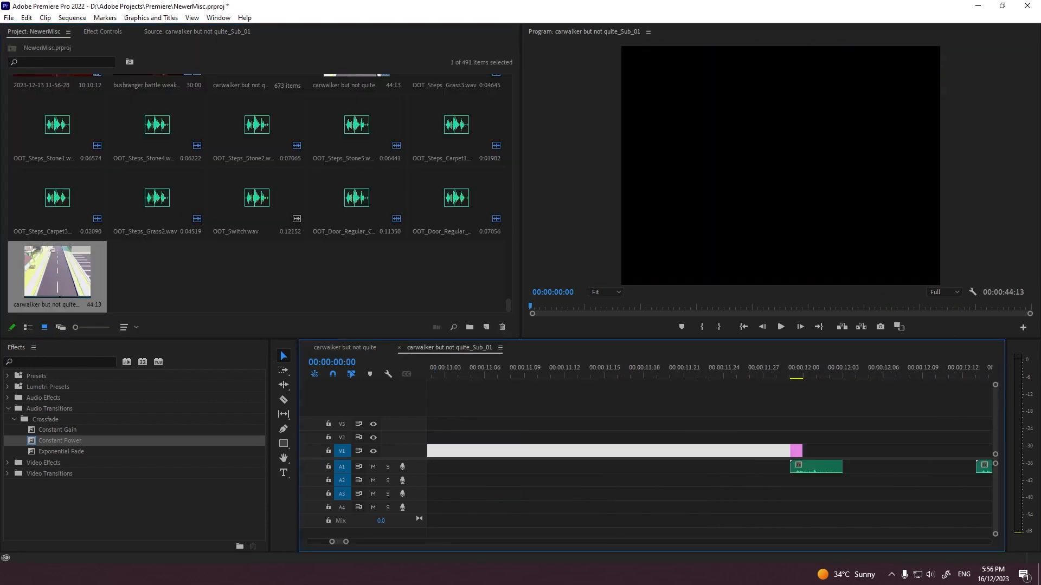
{"action": "scroll", "coordinate": [455, 451], "scroll_direction": "down", "scroll_amount": 10, "text": "alt"}
{"action": "left_click_drag", "start_coordinate": [520, 488], "coordinate": [431, 467]}
{"action": "key", "text": "Delete"}
{"action": "left_click", "coordinate": [498, 451]}
{"action": "key", "text": "Delete"}
Step: Paste more footsteps at the end of A1 so the subsequence runs to 00:00:15:10, and play it
{"action": "key", "text": "End"}
{"action": "key", "text": "ctrl+v"}
{"action": "scroll", "coordinate": [711, 466], "scroll_direction": "up", "scroll_amount": 5, "text": "alt"}
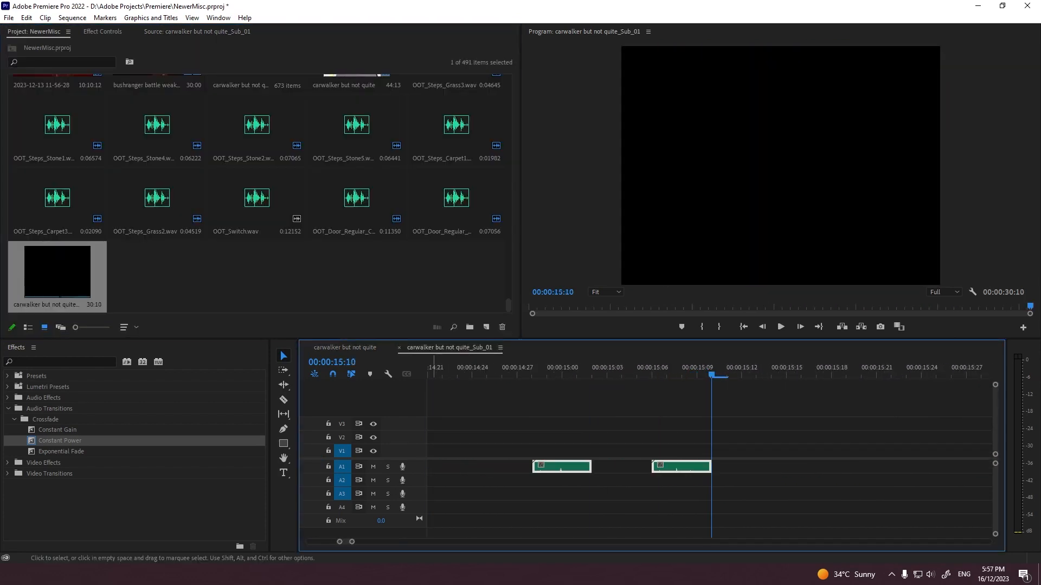
{"action": "scroll", "coordinate": [711, 467], "scroll_direction": "down", "scroll_amount": 4, "text": "alt"}
{"action": "left_click", "coordinate": [521, 369]}
{"action": "key", "text": "space"}
Step: Place the footstep subsequence in the carwalker but not quite sequence at 00:00:11:29 on V4 and A2, and lock and mute A1
{"action": "left_click", "coordinate": [345, 348]}
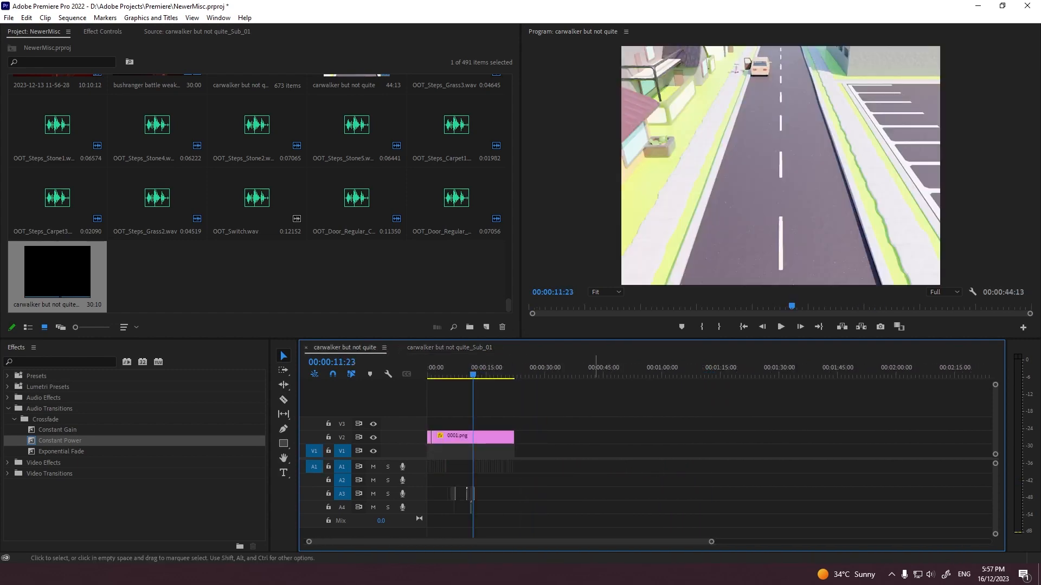
{"action": "left_click_drag", "start_coordinate": [712, 542], "coordinate": [404, 542]}
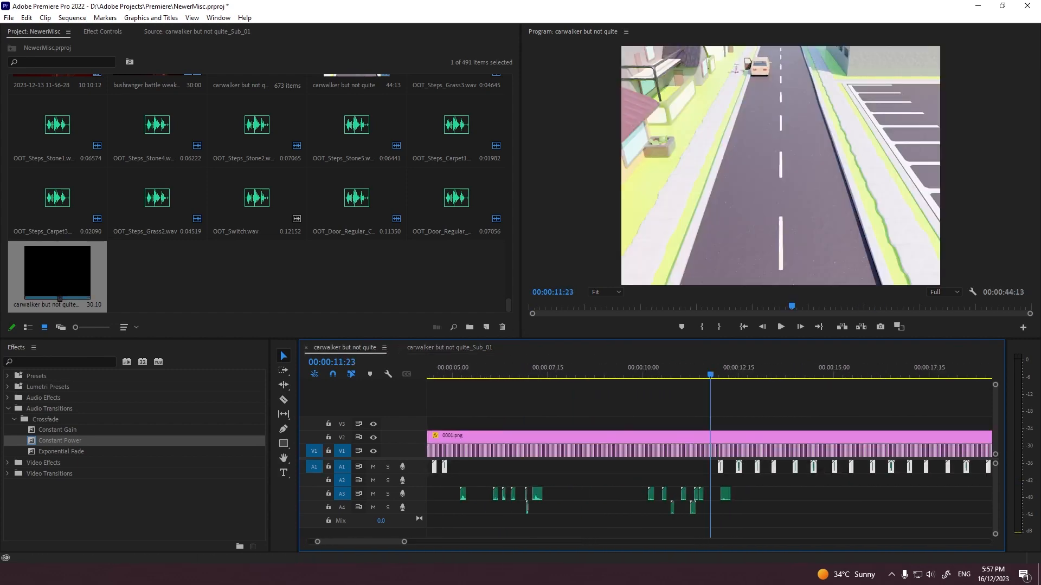
{"action": "left_click_drag", "start_coordinate": [60, 282], "coordinate": [716, 448]}
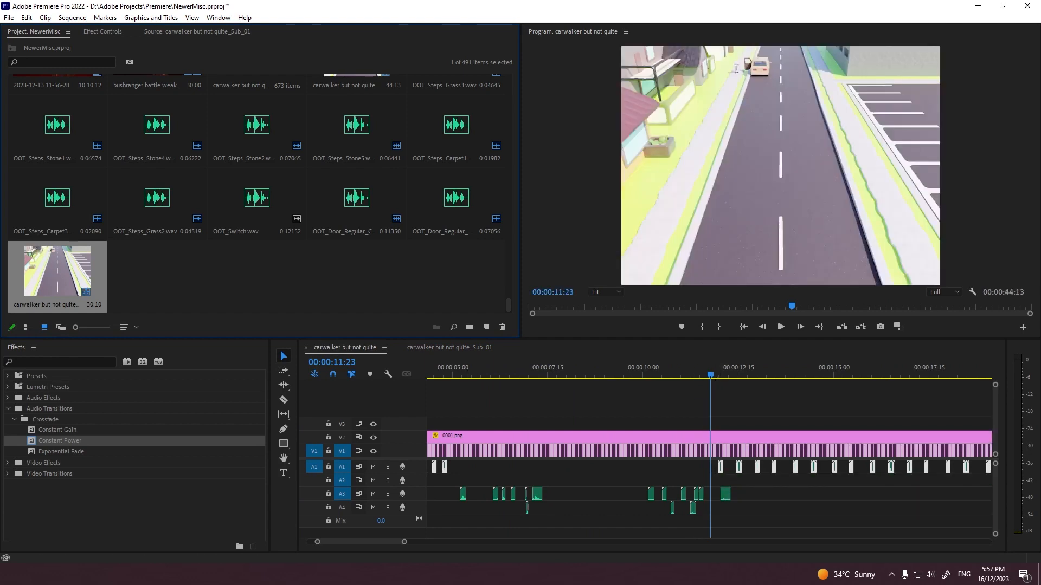
{"action": "left_click", "coordinate": [414, 542]}
{"action": "mouse_move", "coordinate": [345, 542]}
{"action": "left_mouse_down"}
{"action": "mouse_move", "coordinate": [332, 543]}
{"action": "mouse_move", "coordinate": [366, 542]}
{"action": "mouse_move", "coordinate": [352, 542]}
{"action": "left_mouse_up"}
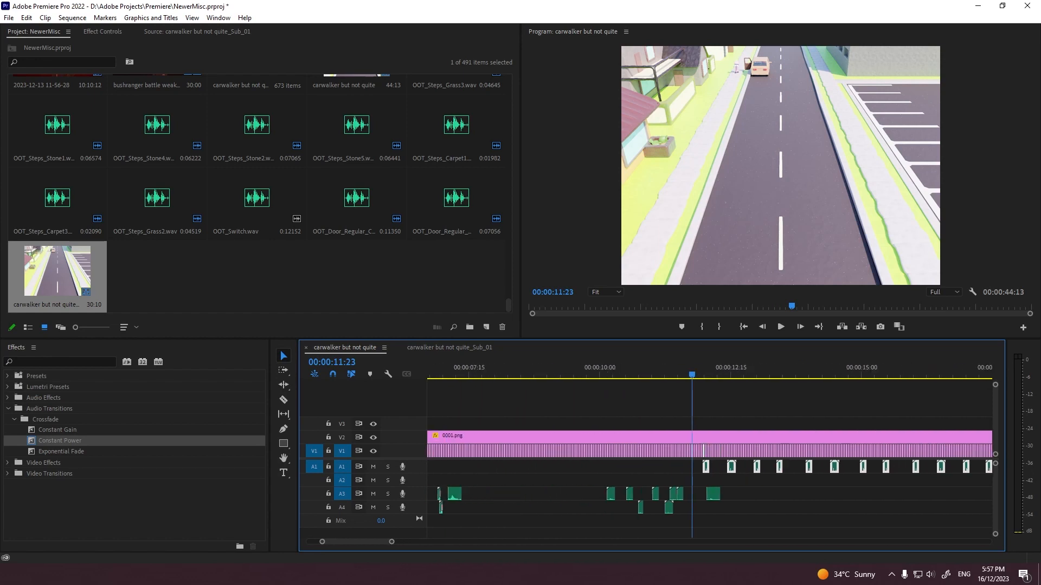
{"action": "key", "text": "equal"}
{"action": "key", "text": "equal"}
{"action": "left_click", "coordinate": [715, 494]}
{"action": "left_click_drag", "start_coordinate": [58, 271], "coordinate": [747, 410]}
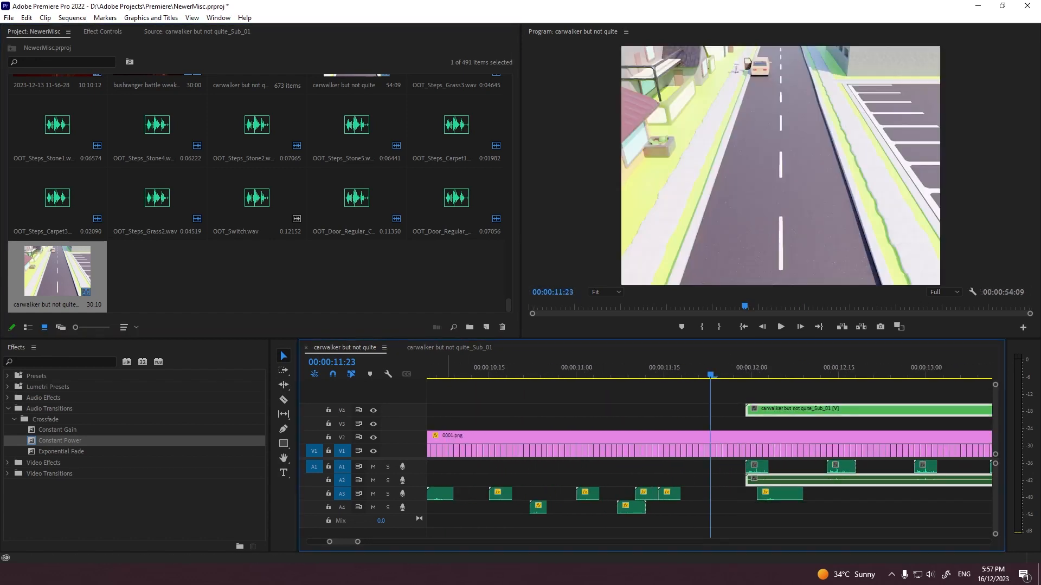
{"action": "key", "text": "minus"}
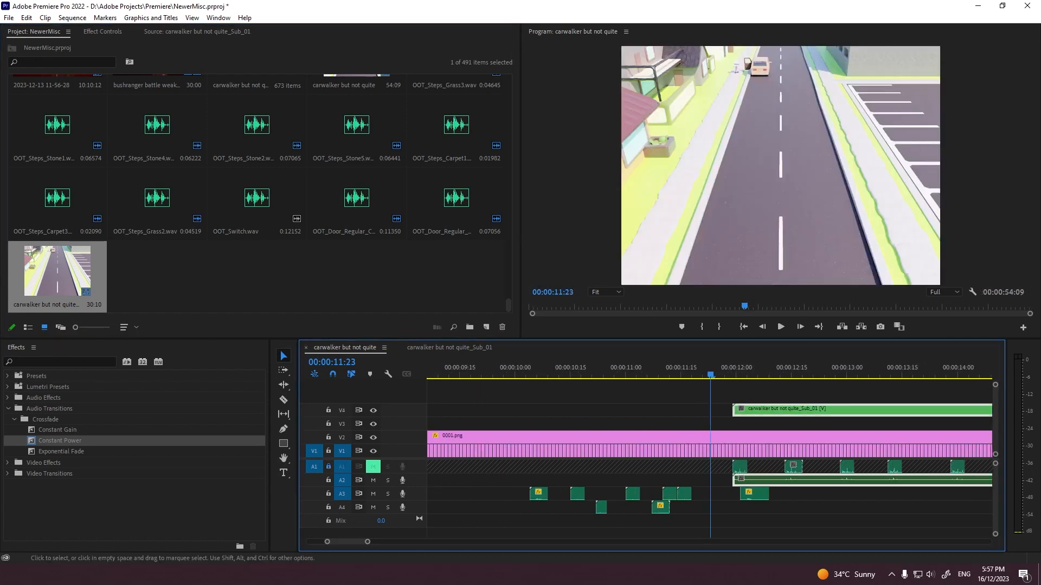
{"action": "left_click_drag", "start_coordinate": [368, 542], "coordinate": [475, 542]}
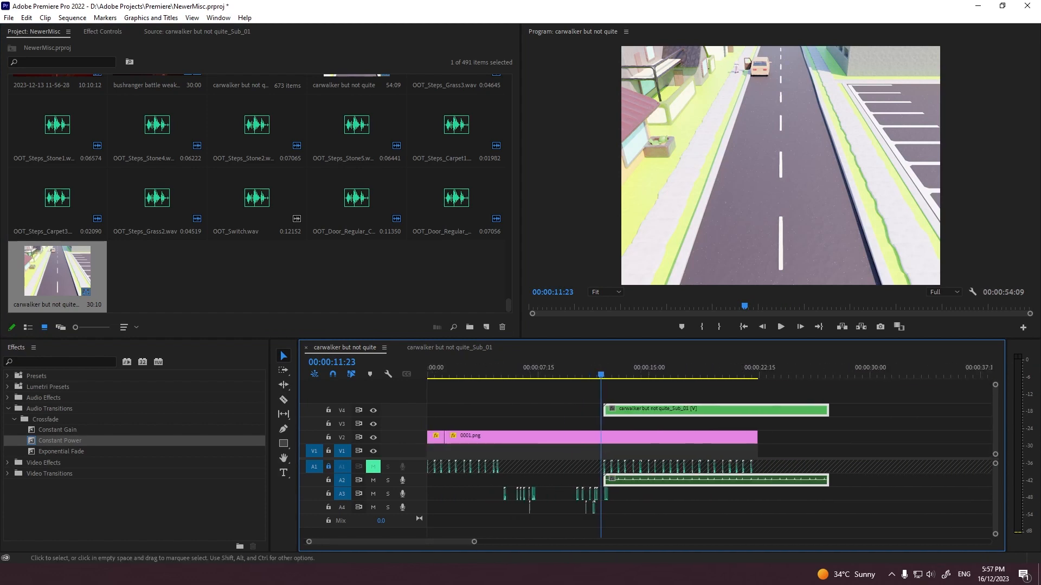
Step: Keyframe the nested footsteps' volume level from about -8 dB at 00:00:11:29 to -24 dB at 00:00:27:08, and play it
{"action": "left_click", "coordinate": [102, 31]}
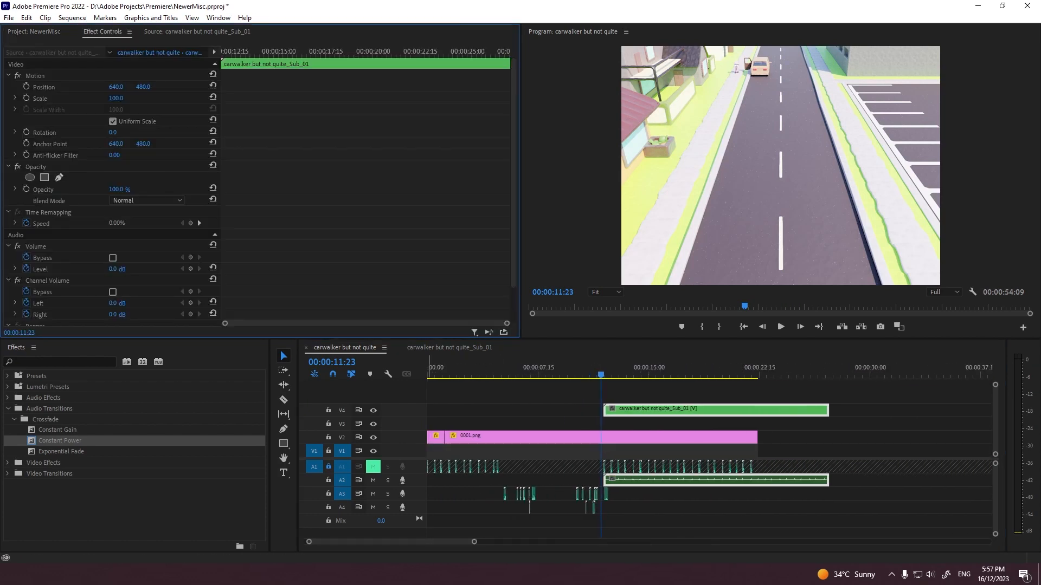
{"action": "scroll", "coordinate": [109, 185], "scroll_direction": "down", "scroll_amount": 3}
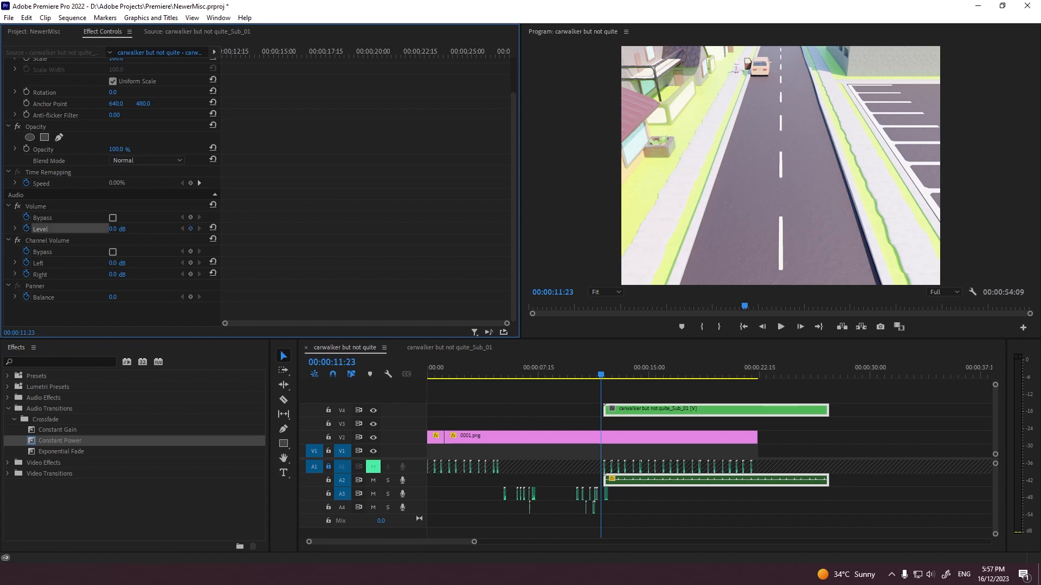
{"action": "key", "text": "Down"}
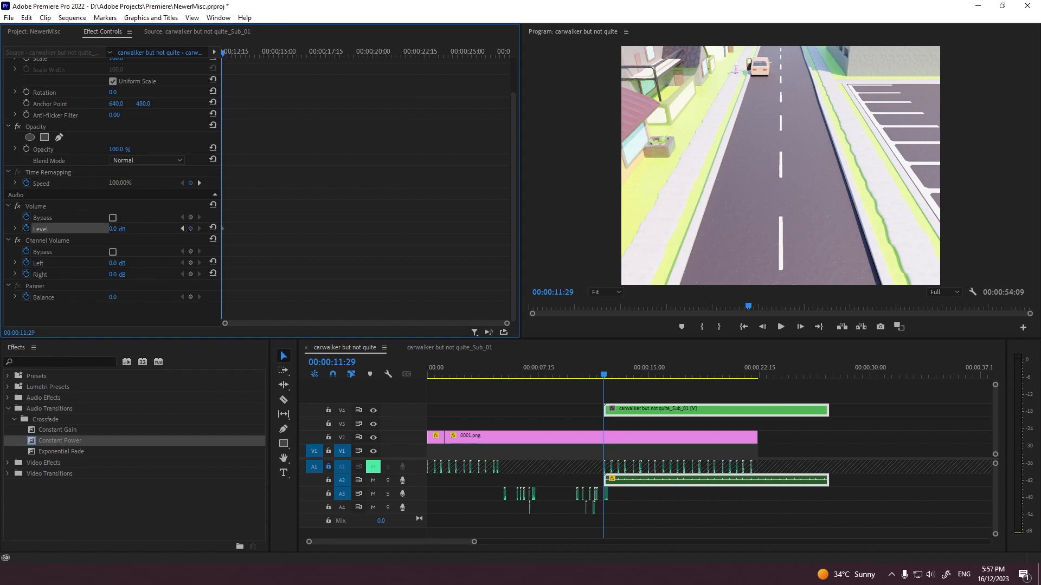
{"action": "key", "text": "Down"}
{"action": "key", "text": "Down"}
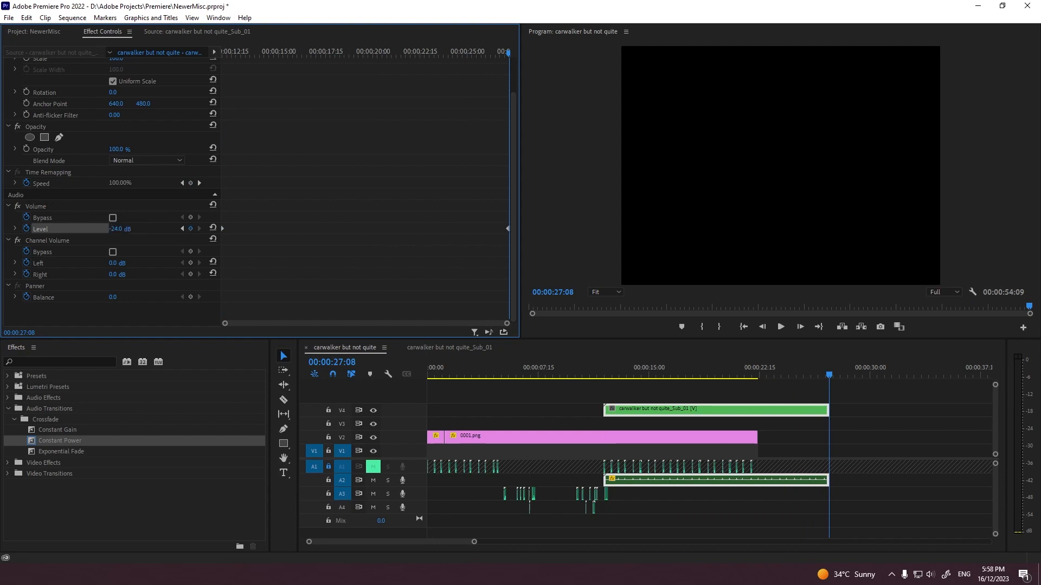
{"action": "key", "text": "Up"}
{"action": "key", "text": "Up"}
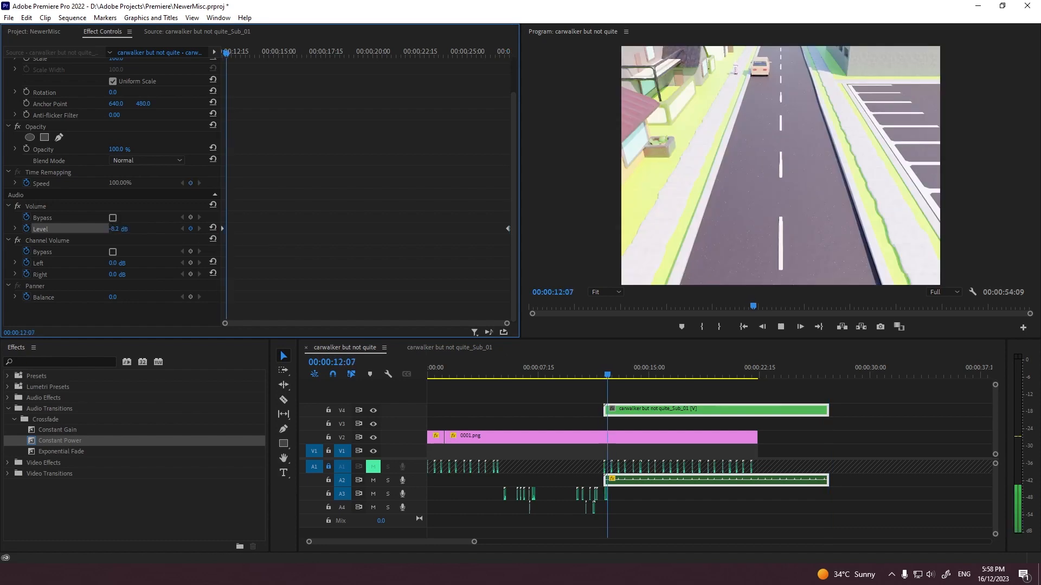
{"action": "key", "text": "space"}
Step: Split the nested footsteps where the V2 picture ends and move the cut-off part to the start of the sequence
{"action": "left_click", "coordinate": [760, 480]}
{"action": "key", "text": "v"}
{"action": "left_click_drag", "start_coordinate": [776, 479], "coordinate": [444, 480]}
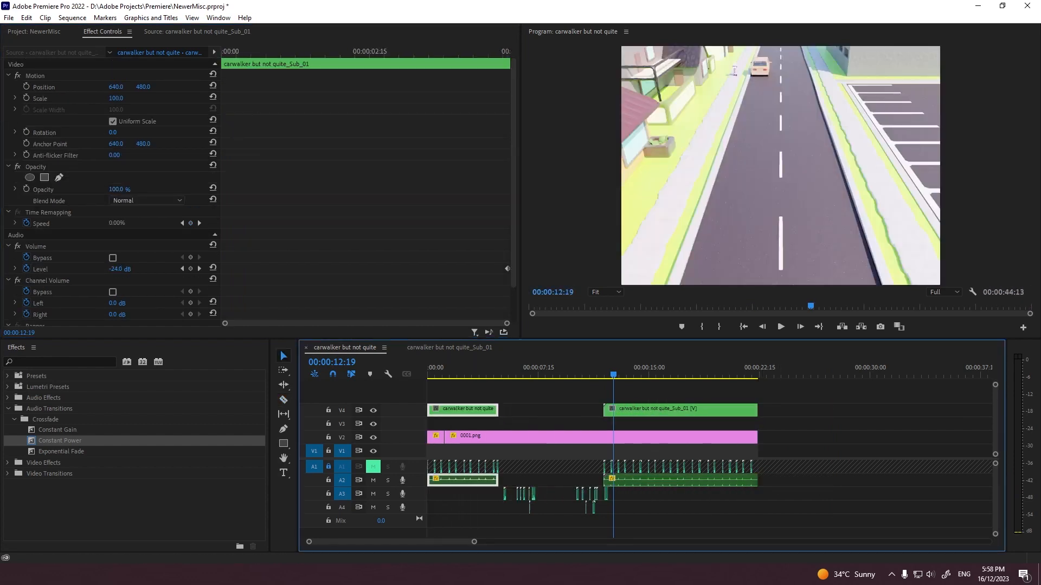
Step: Check the audio gain of the door-close sound on A3 near 00:00:12:01
{"action": "left_click_drag", "start_coordinate": [474, 542], "coordinate": [359, 542]}
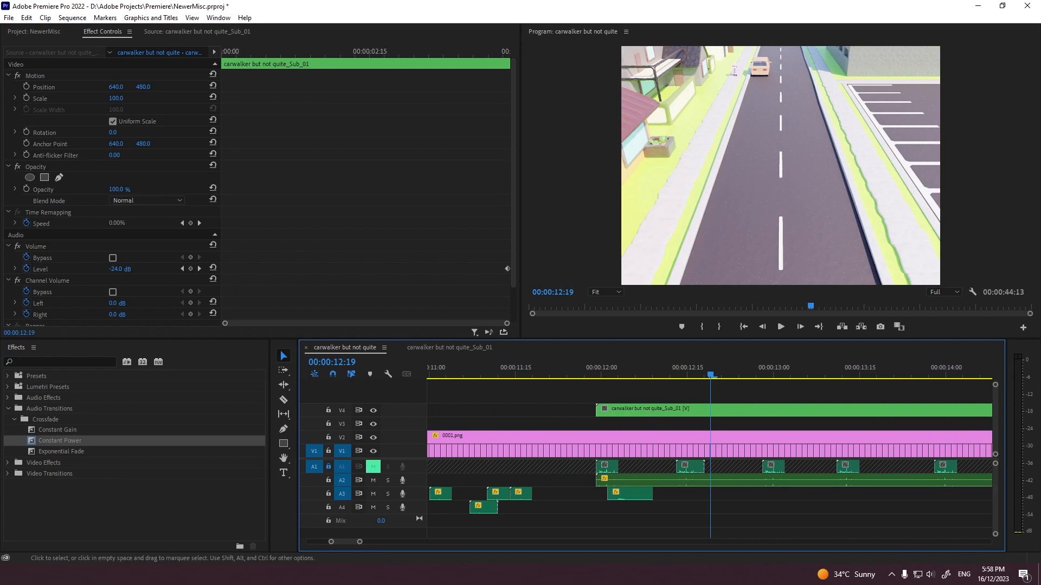
{"action": "right_click", "coordinate": [613, 494]}
{"action": "left_click", "coordinate": [622, 492]}
{"action": "right_click", "coordinate": [633, 491]}
{"action": "left_click", "coordinate": [668, 348]}
{"action": "key", "text": "Escape"}
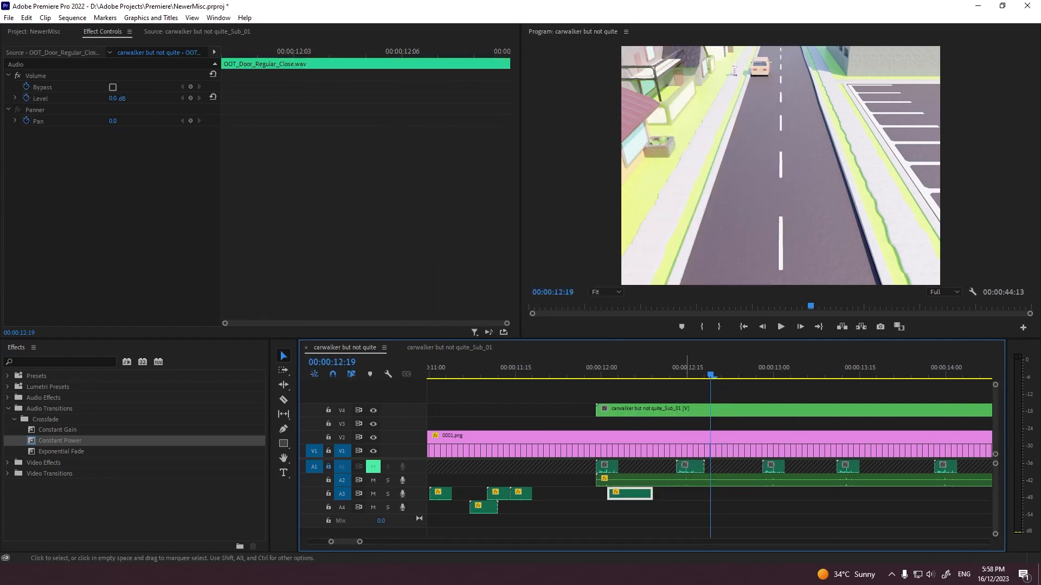
Step: Play the nested footsteps on A2 after the door close, and undo the split and move of their end part
{"action": "left_click", "coordinate": [662, 481]}
{"action": "left_click", "coordinate": [117, 270]}
{"action": "key", "text": "space"}
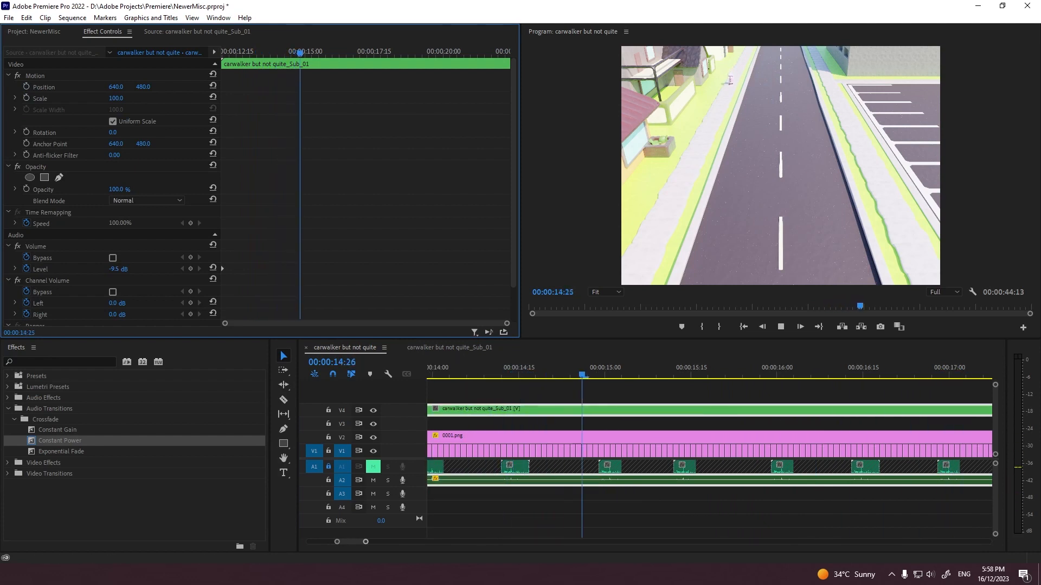
{"action": "left_click_drag", "start_coordinate": [365, 542], "coordinate": [454, 542]}
{"action": "key", "text": "space"}
{"action": "key", "text": "ctrl+z"}
{"action": "key", "text": "ctrl+z"}
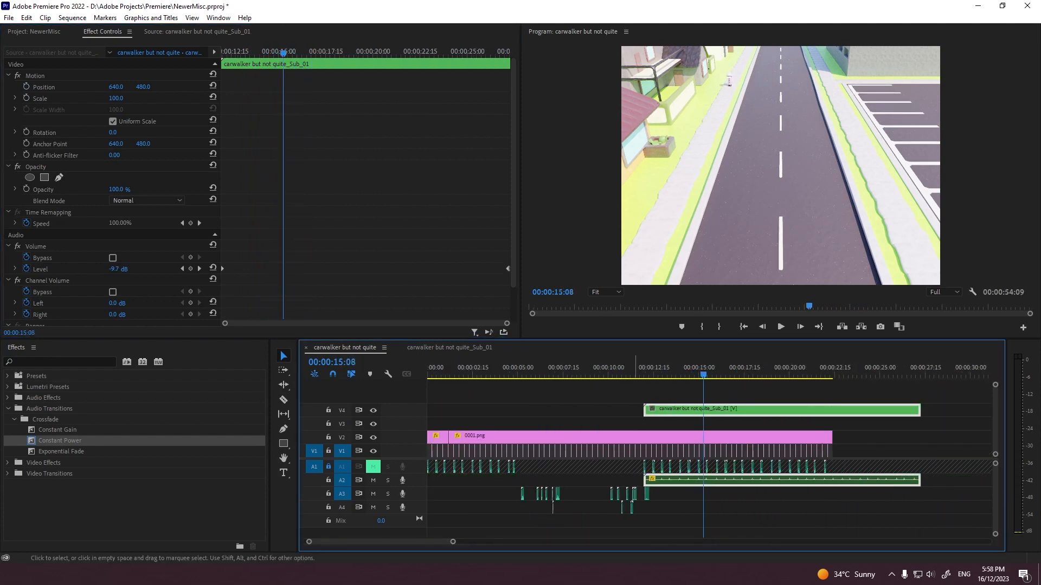
Step: Reverse the nested footsteps' volume fade: set the level keyframes to -24 dB at 00:00:11:29 and -8 dB at 00:00:27:08
{"action": "left_click", "coordinate": [182, 269]}
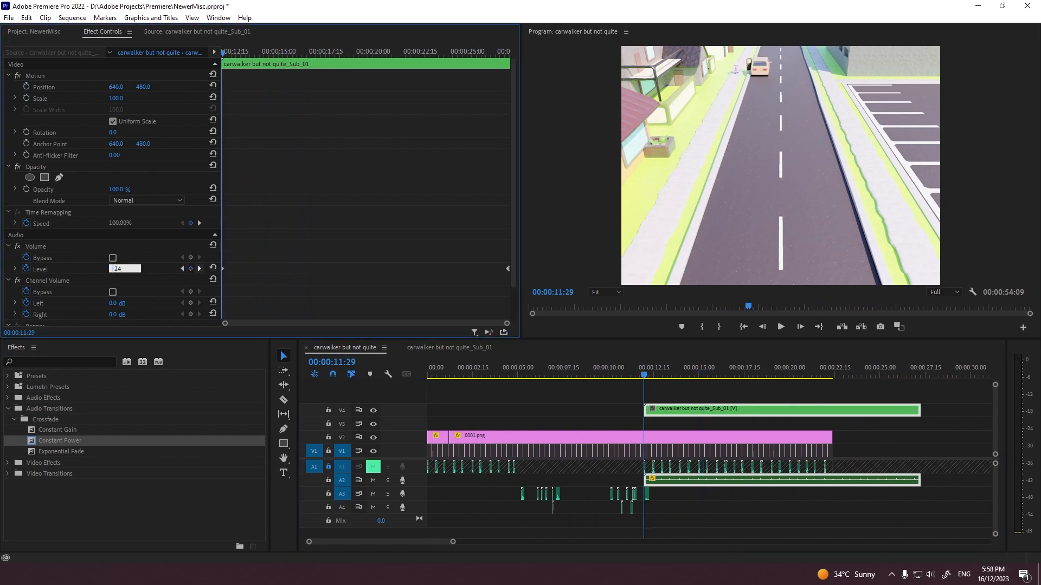
{"action": "left_click", "coordinate": [199, 269]}
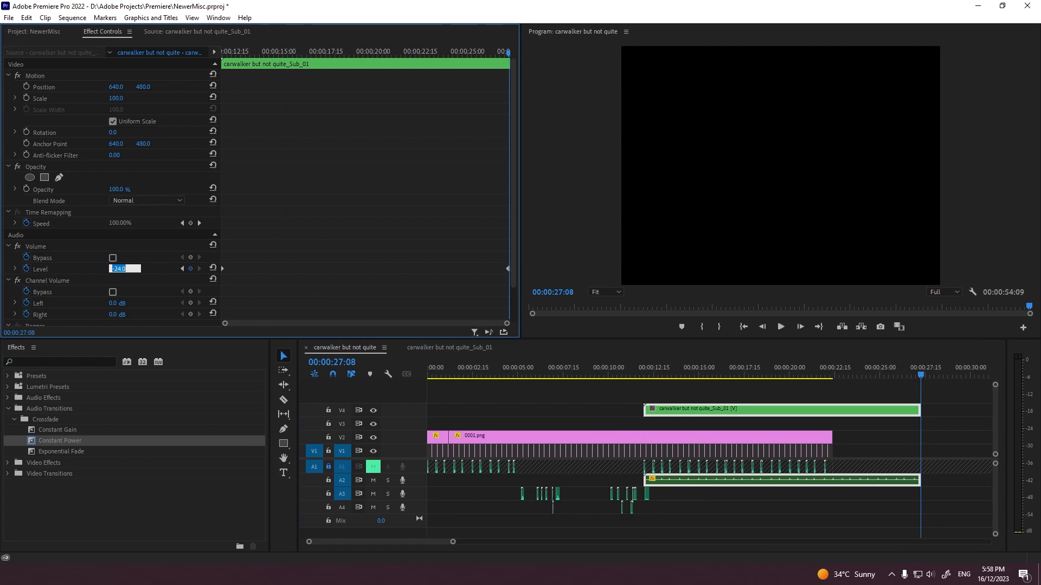
{"action": "key", "text": "Return"}
Step: Split the nested footsteps at the end of the V2 picture and move the cut-off part to the sequence start
{"action": "key", "text": "c"}
{"action": "left_click", "coordinate": [833, 480]}
{"action": "key", "text": "v"}
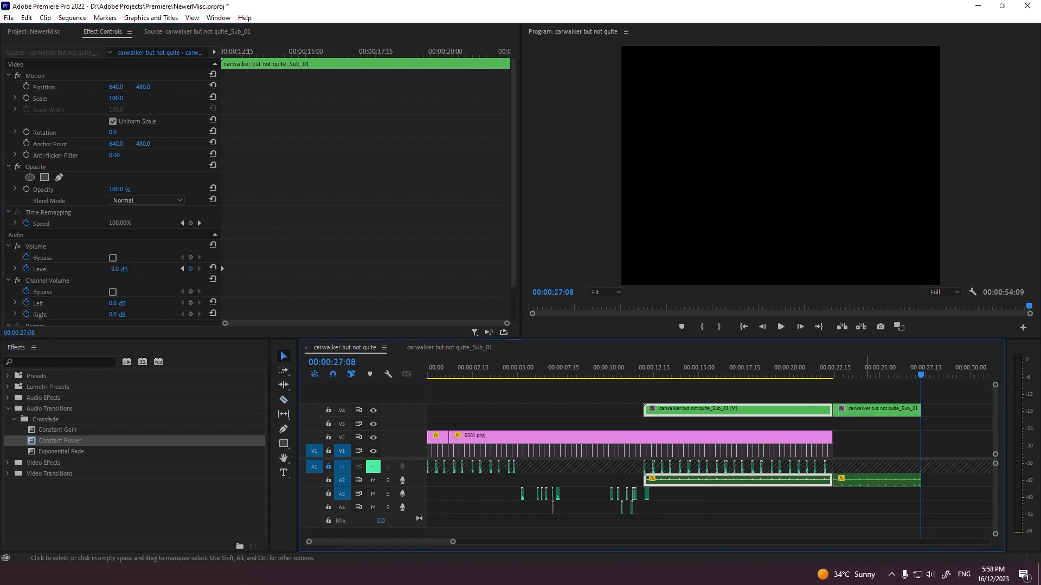
{"action": "left_click_drag", "start_coordinate": [870, 480], "coordinate": [465, 480]}
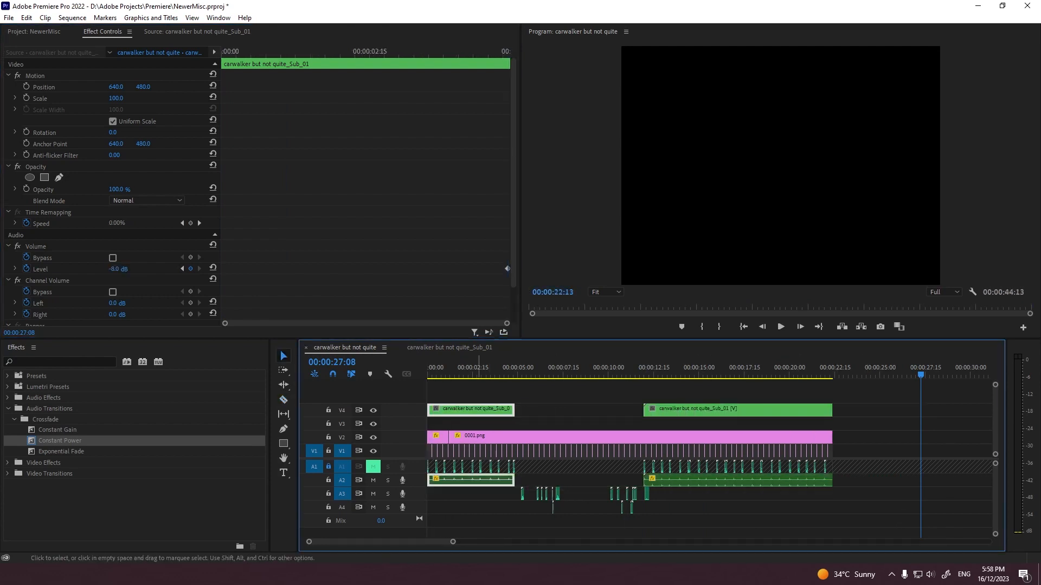
Step: Unlink both nested footstep clips and delete their video parts from V4, keeping the audio on A2
{"action": "left_click_drag", "start_coordinate": [678, 395], "coordinate": [459, 431]}
{"action": "left_click_drag", "start_coordinate": [473, 394], "coordinate": [661, 416]}
{"action": "right_click", "coordinate": [664, 412]}
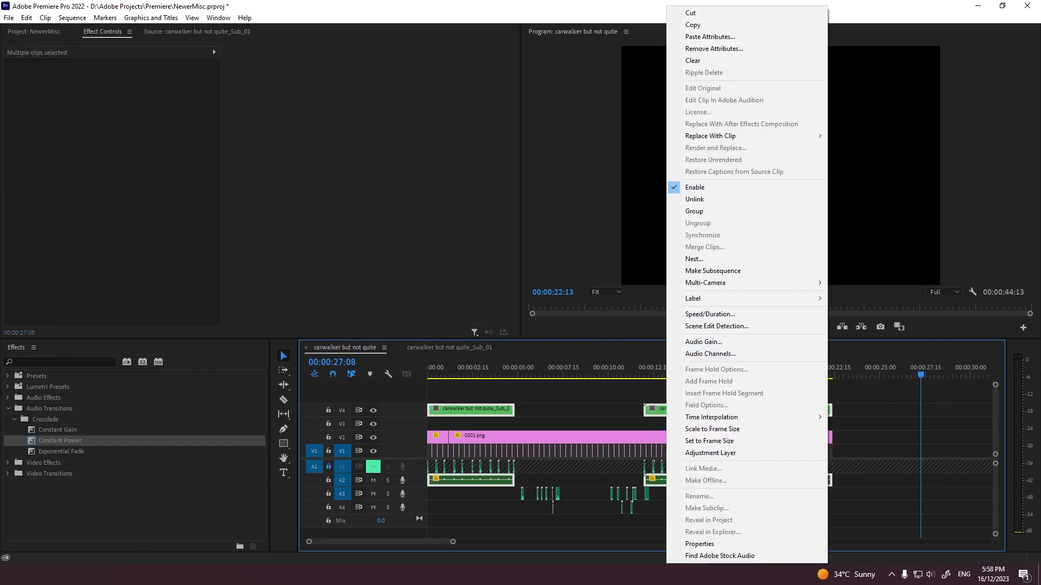
{"action": "left_click", "coordinate": [695, 199]}
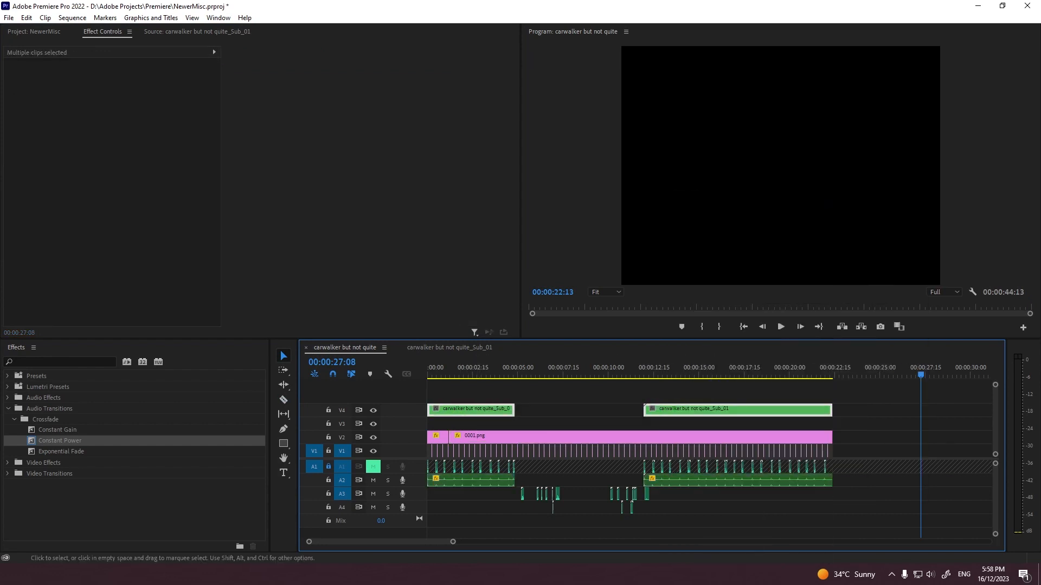
{"action": "key", "text": "Delete"}
Step: Play the sequence from just before the door close and check the volume level of the second nested footsteps clip
{"action": "left_click_drag", "start_coordinate": [673, 368], "coordinate": [628, 374]}
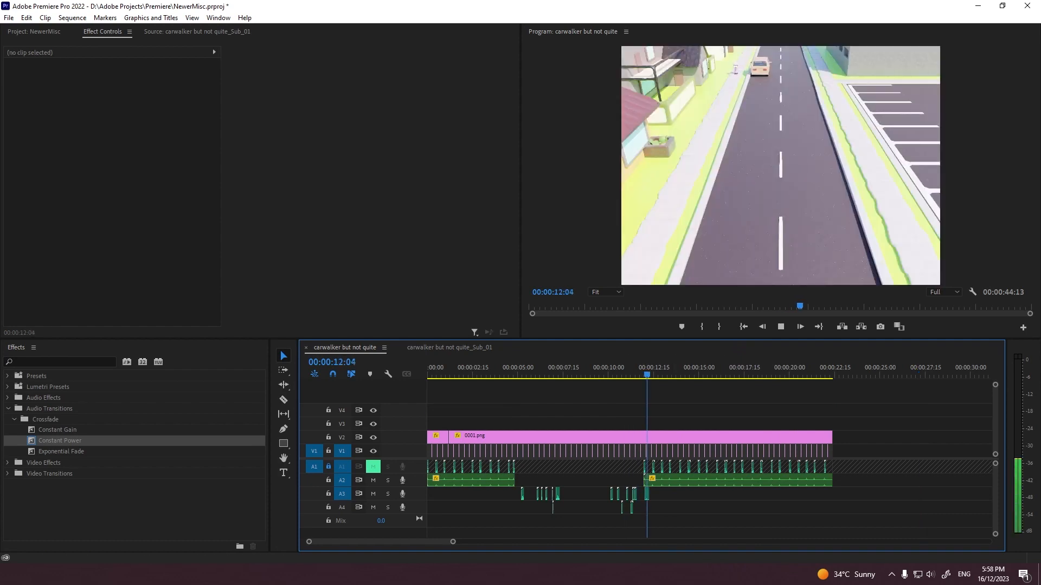
{"action": "key", "text": "grave"}
{"action": "key", "text": "grave"}
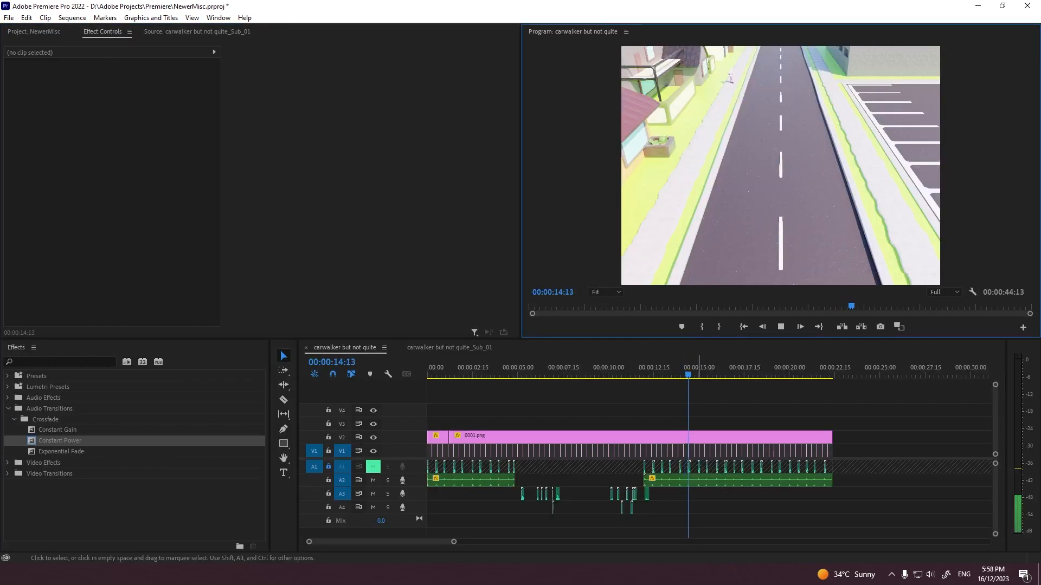
{"action": "left_click", "coordinate": [699, 481]}
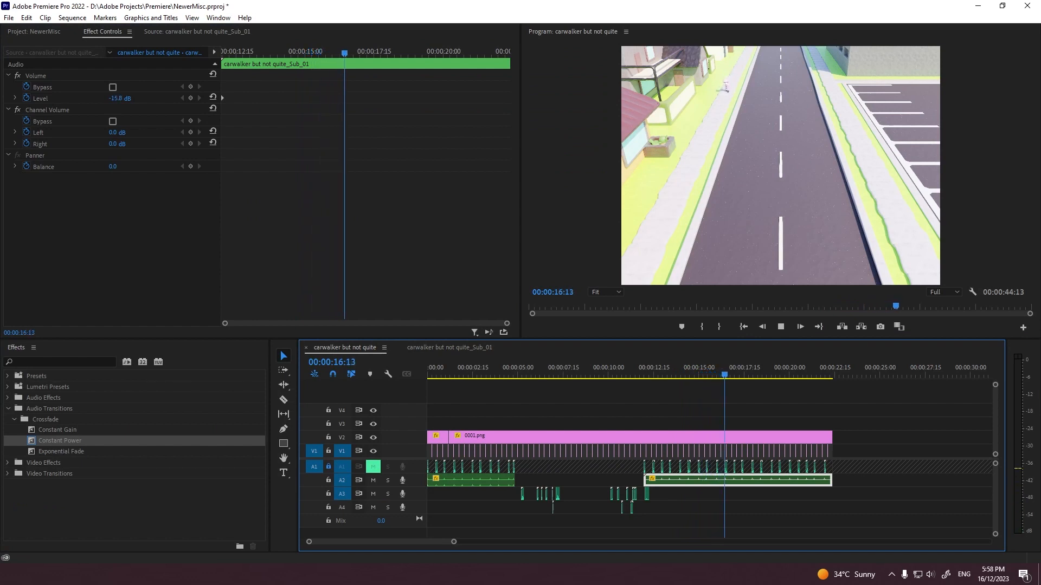
Step: Play the sequence from the start in an enlarged program preview, and save the project
{"action": "key", "text": "Home"}
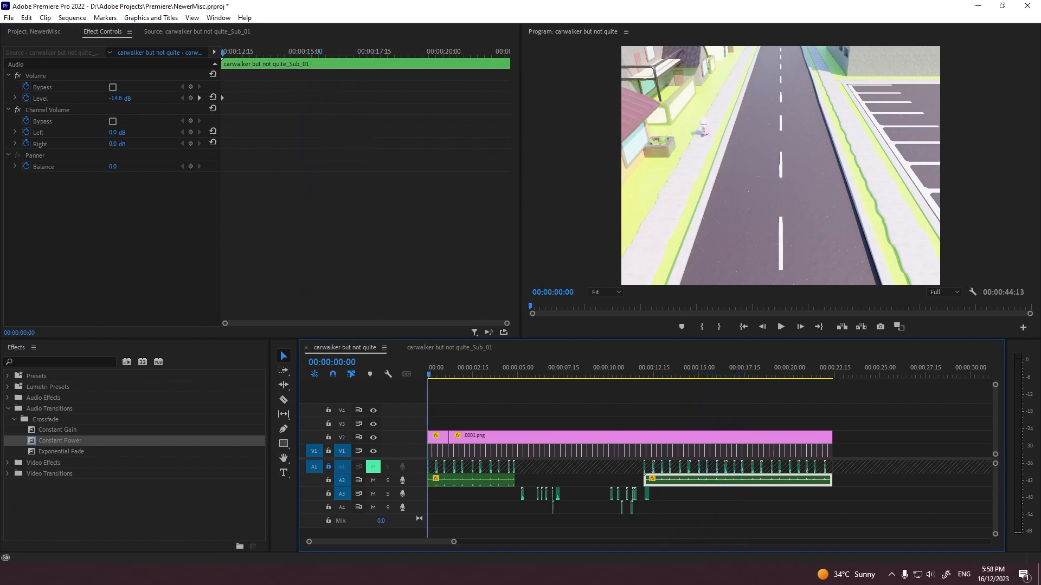
{"action": "key", "text": "space"}
{"action": "key", "text": "grave"}
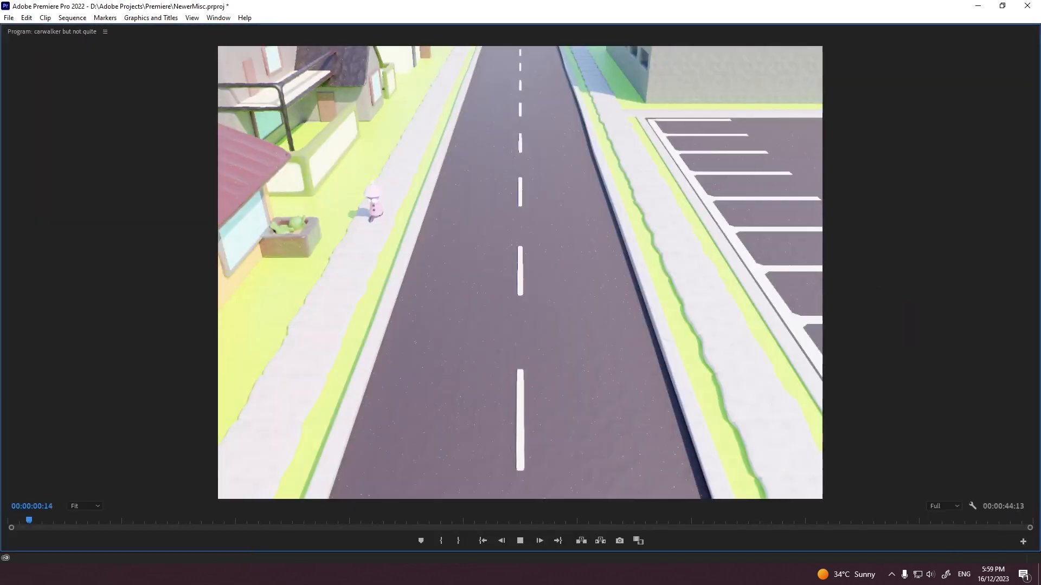
{"action": "key", "text": "grave"}
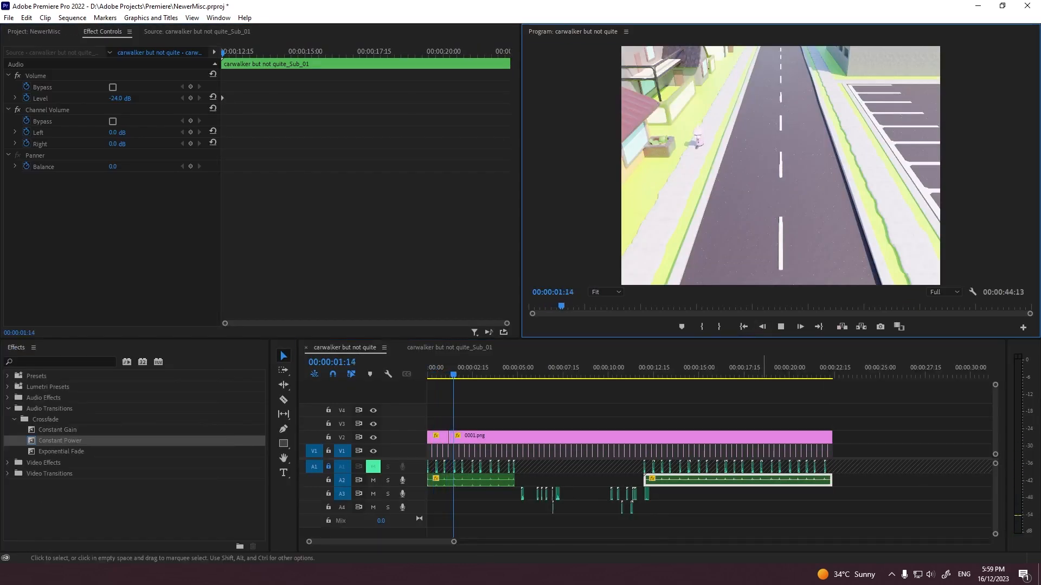
{"action": "key", "text": "grave"}
{"action": "key", "text": "ctrl+s"}
{"action": "key", "text": "grave"}
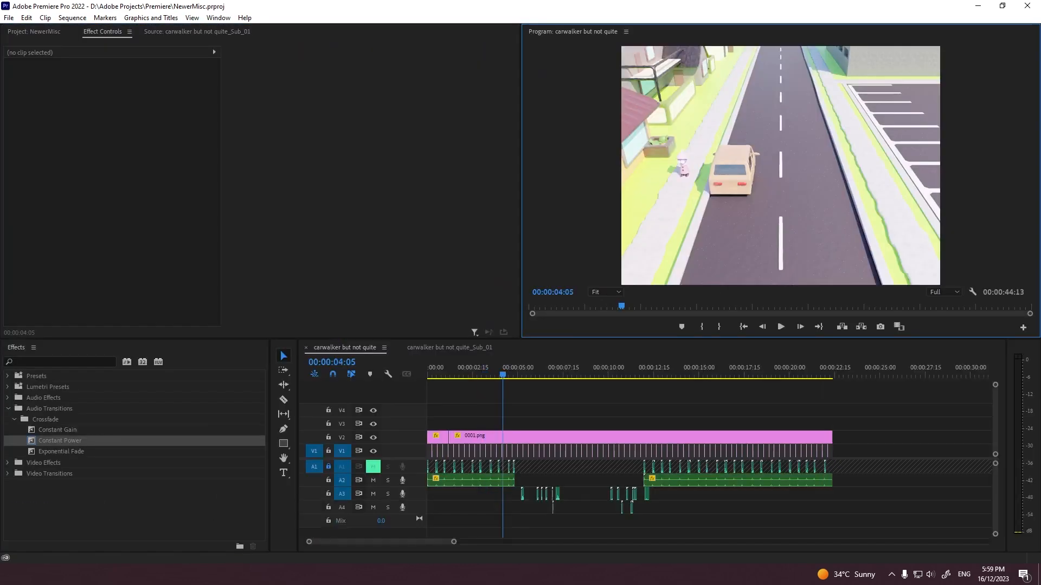
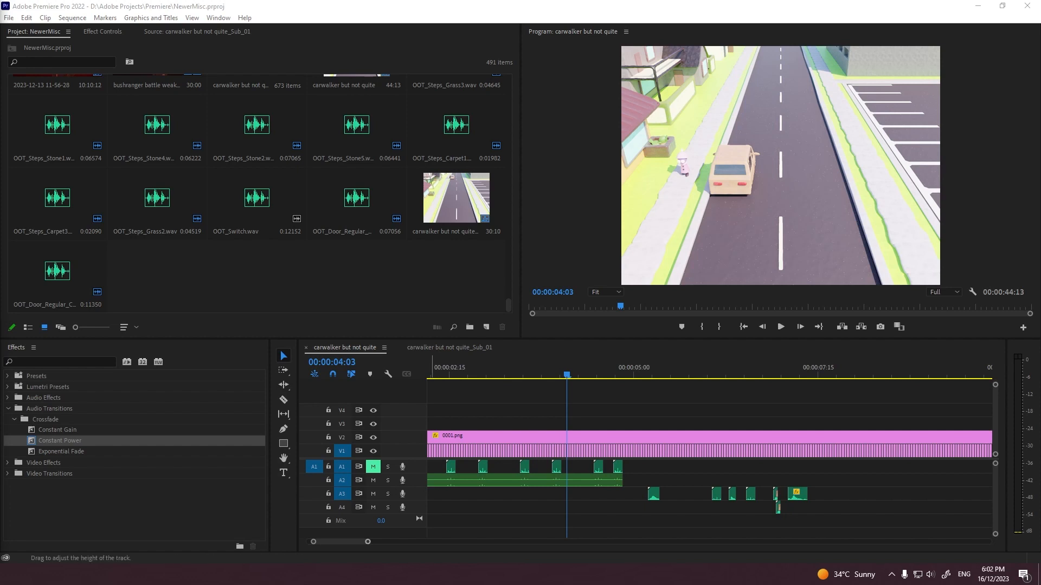
Step: Switch to FL Studio and remove the audio clip from Track 2 of the playlist
{"action": "left_click_drag", "start_coordinate": [368, 542], "coordinate": [427, 542]}
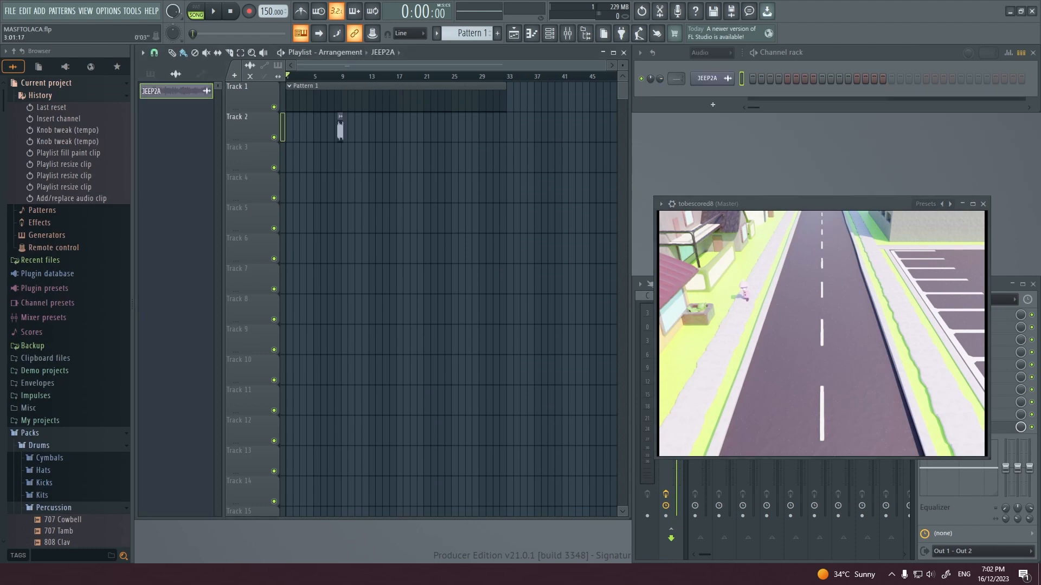
{"action": "right_click", "coordinate": [343, 127]}
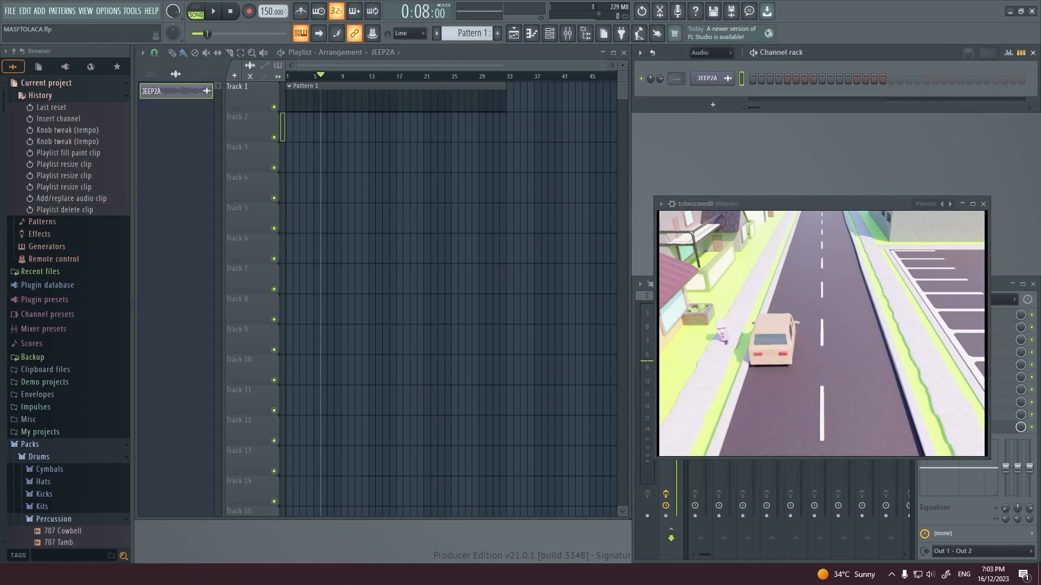
Step: Try the Out only (no bleeding) declicking mode and the Stretch time-stretching mode on the JEEP2A audio clip
{"action": "left_click", "coordinate": [531, 33]}
{"action": "left_click", "coordinate": [273, 237]}
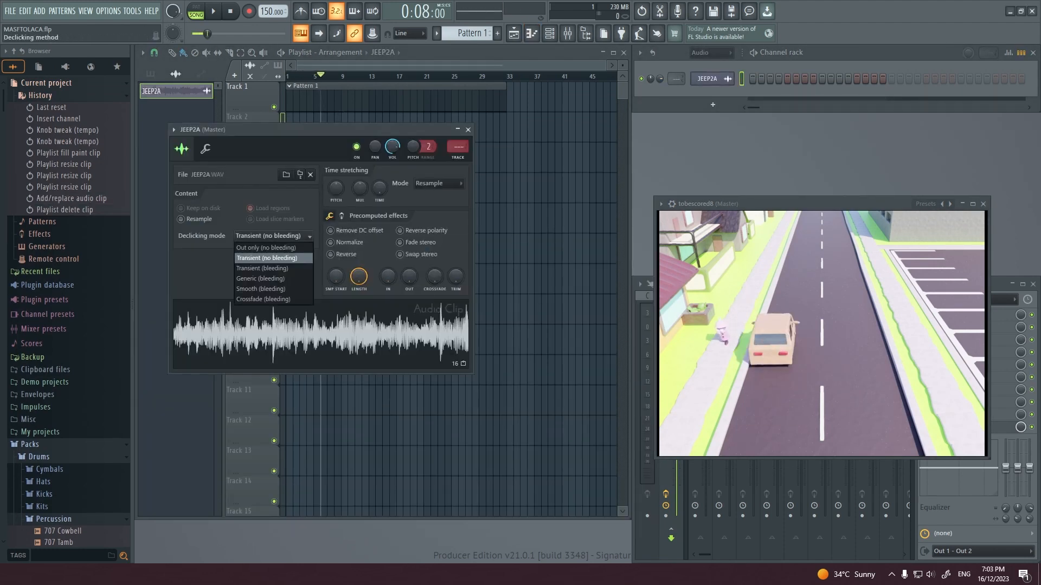
{"action": "left_click", "coordinate": [272, 299]}
{"action": "key", "text": "q"}
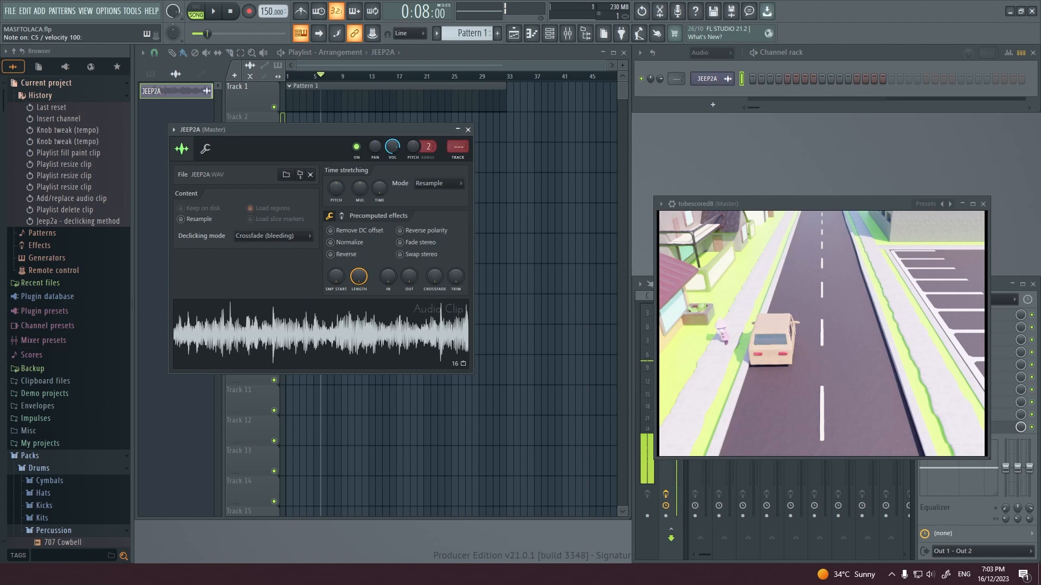
{"action": "left_click", "coordinate": [273, 236]}
{"action": "left_click", "coordinate": [271, 247]}
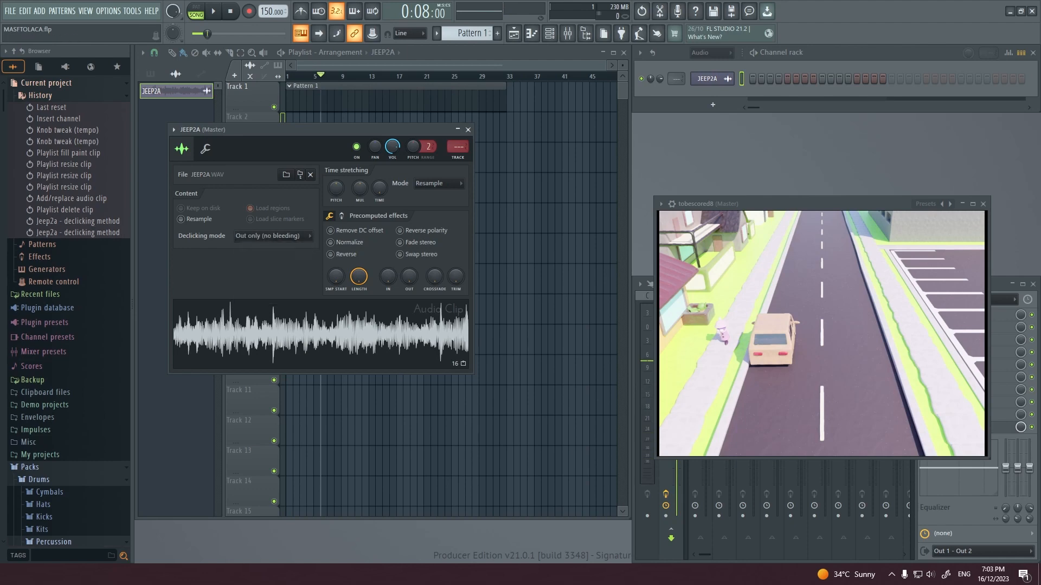
{"action": "left_click", "coordinate": [439, 184]}
{"action": "left_click", "coordinate": [434, 214]}
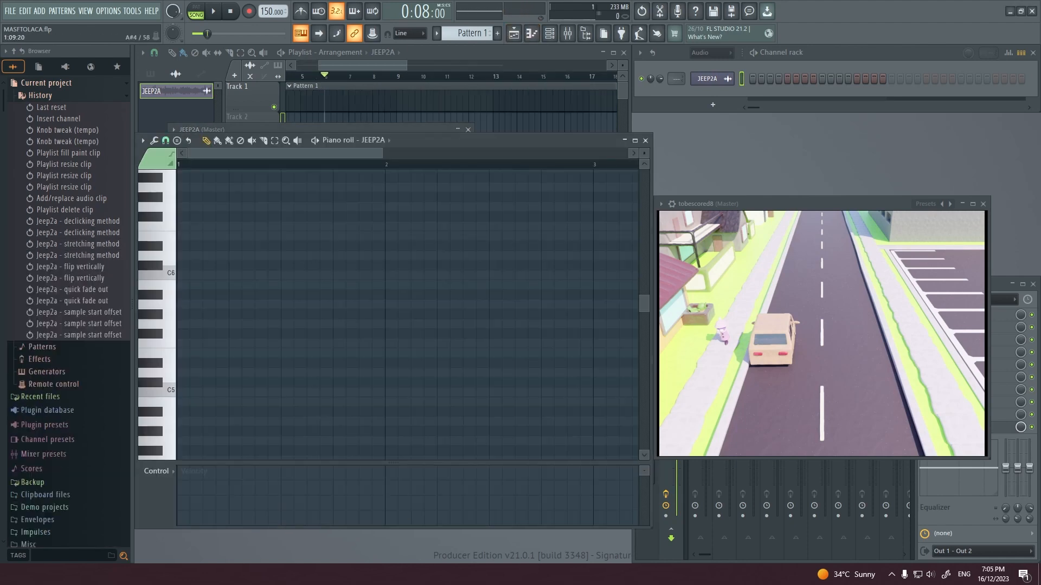
Step: Add four consecutive short C5 notes from the start of JEEP2A's piano roll while playing the pattern
{"action": "left_click", "coordinate": [183, 392]}
{"action": "left_click", "coordinate": [209, 392]}
{"action": "key", "text": "l"}
{"action": "key", "text": "space"}
{"action": "left_click", "coordinate": [235, 392]}
{"action": "left_click", "coordinate": [261, 392]}
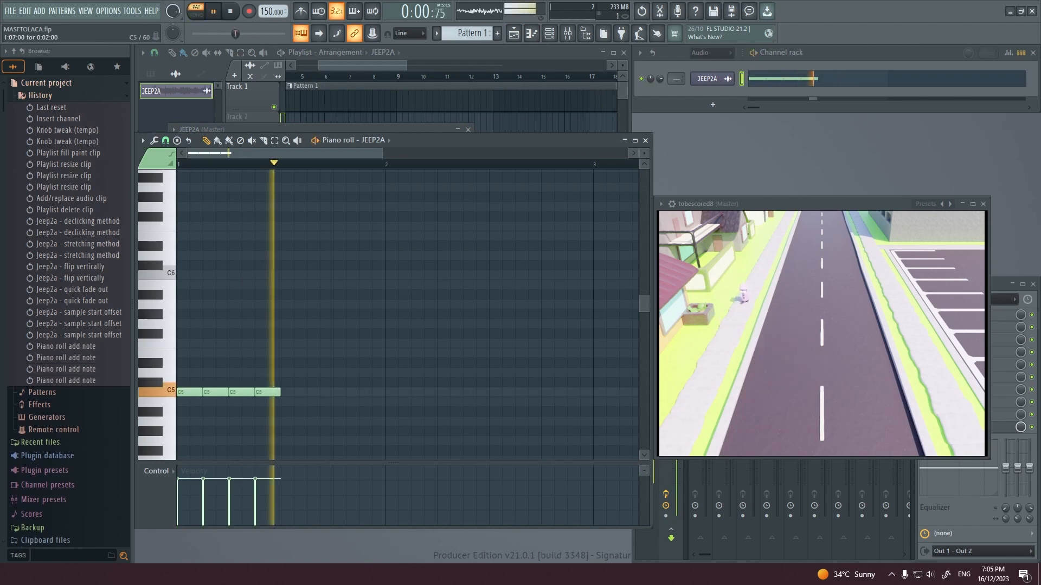
Step: Replace the short notes with a row of consecutive C5 notes, each three beats long
{"action": "left_click", "coordinate": [287, 392]}
{"action": "right_click_drag", "start_coordinate": [291, 392], "coordinate": [211, 392]}
{"action": "left_click_drag", "start_coordinate": [202, 392], "coordinate": [332, 392]}
{"action": "left_click", "coordinate": [339, 392]}
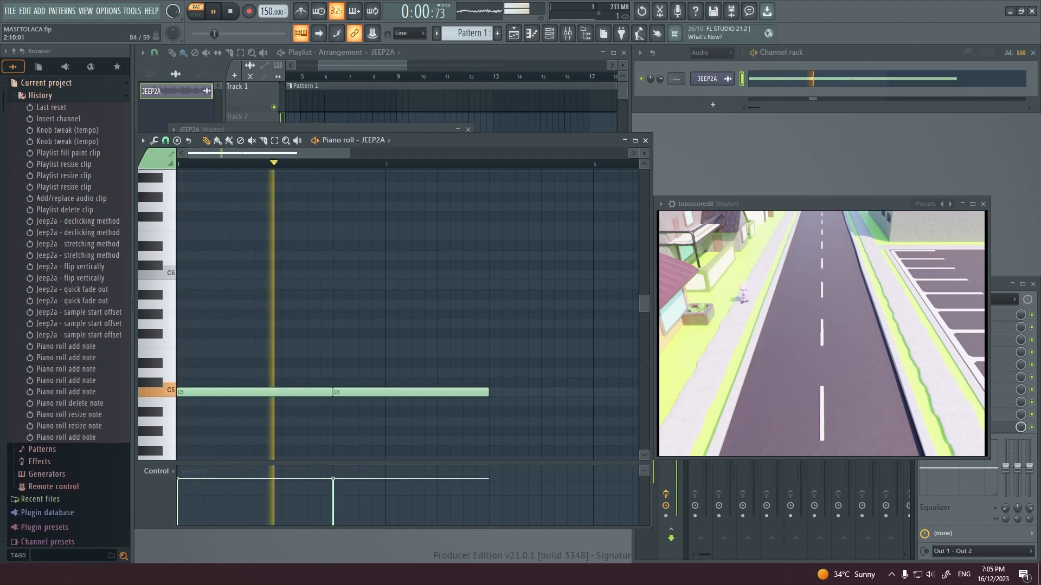
{"action": "left_click", "coordinate": [495, 392]}
Step: Move a C5 note to overlap the one before it, and set JEEP2A's declicking mode to Crossfade (bleeding)
{"action": "middle_click_drag", "start_coordinate": [613, 400], "coordinate": [232, 394]}
{"action": "left_click_drag", "start_coordinate": [282, 387], "coordinate": [269, 386]}
{"action": "key", "text": "space"}
{"action": "left_click_drag", "start_coordinate": [466, 141], "coordinate": [629, 143]}
{"action": "left_click", "coordinate": [265, 236]}
{"action": "left_click", "coordinate": [265, 299]}
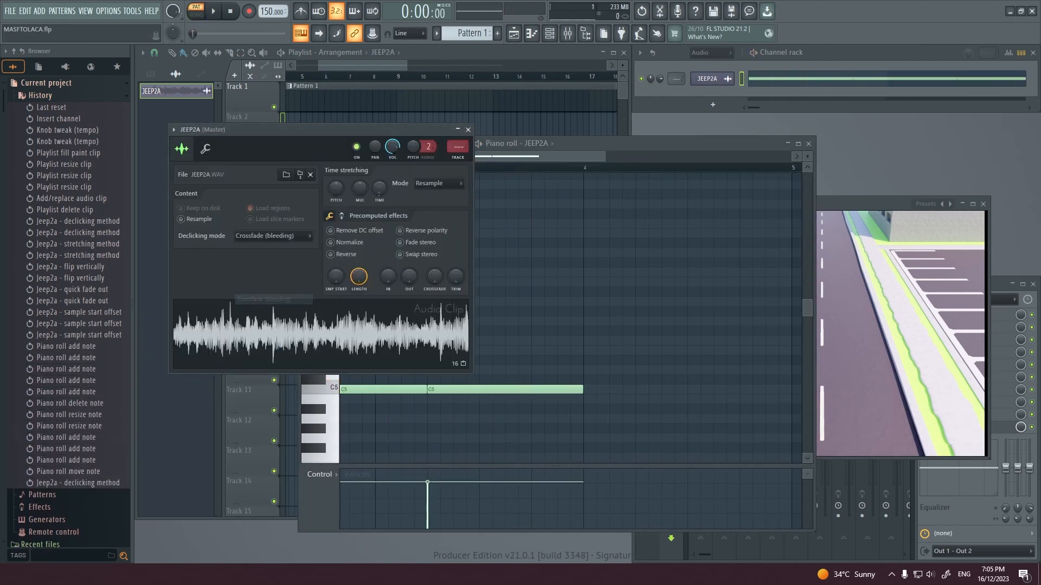
Step: Reduce the C5 notes to two with a small gap between them, and play the pattern
{"action": "left_click", "coordinate": [612, 143]}
{"action": "key", "text": "space"}
{"action": "scroll", "coordinate": [453, 386], "scroll_direction": "down", "scroll_amount": 3, "text": "ctrl"}
{"action": "middle_click_drag", "start_coordinate": [453, 389], "coordinate": [567, 352]}
{"action": "key", "text": "space"}
{"action": "left_click_drag", "start_coordinate": [435, 352], "coordinate": [441, 351]}
{"action": "right_click", "coordinate": [602, 351]}
{"action": "right_click", "coordinate": [542, 351]}
{"action": "key", "text": "space"}
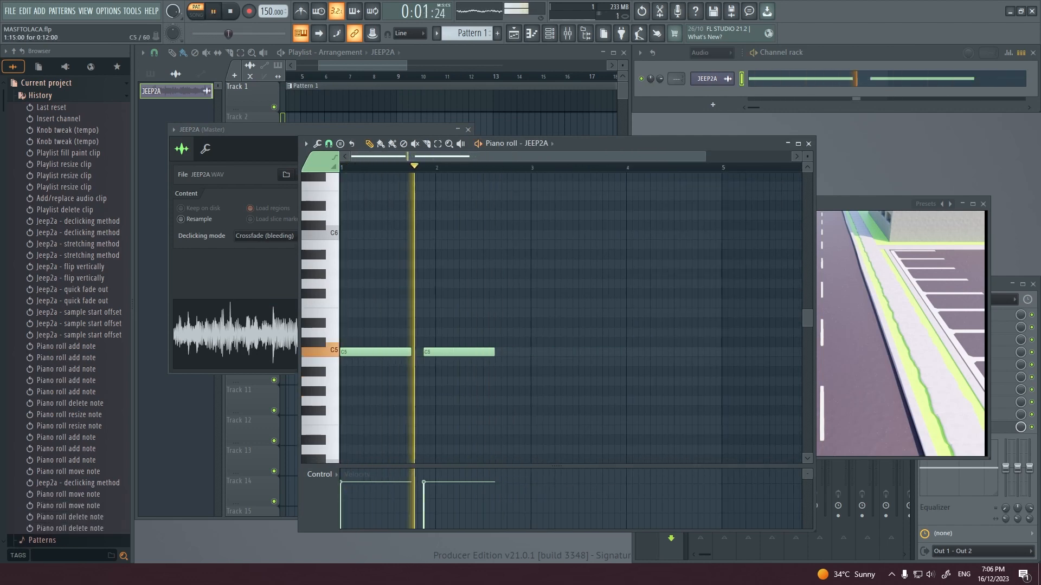
Step: Add three more evenly spaced C5 notes up to the end of bar 4 while the pattern plays
{"action": "key", "text": "space"}
{"action": "left_click", "coordinate": [497, 352]}
{"action": "key", "text": "space"}
{"action": "left_click", "coordinate": [576, 352]}
{"action": "left_click", "coordinate": [653, 352]}
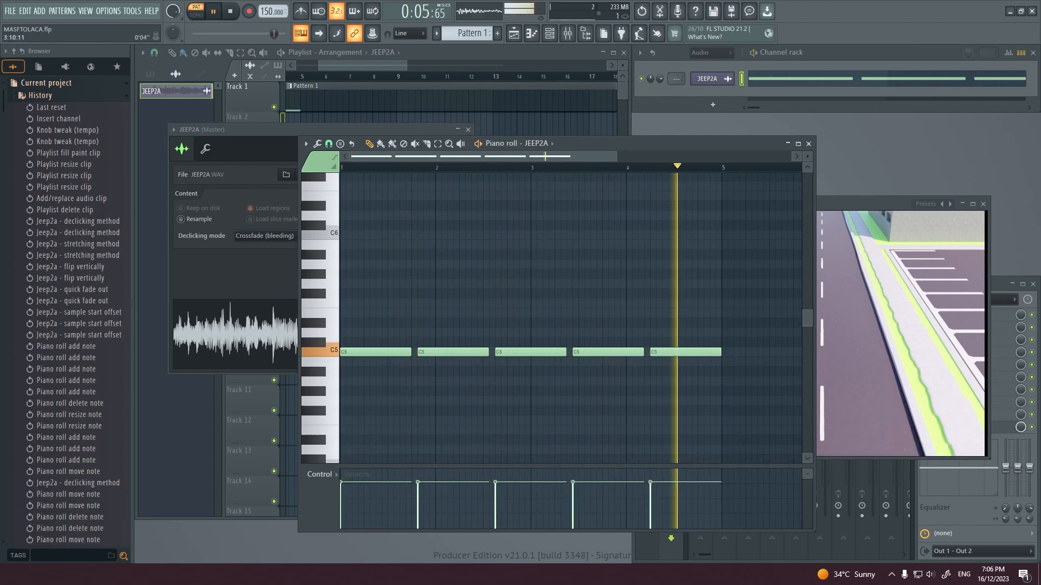
Step: Create an automation clip for the JEEP2A channel pitch
{"action": "left_click", "coordinate": [415, 130]}
{"action": "right_click", "coordinate": [413, 149]}
{"action": "left_click", "coordinate": [453, 231]}
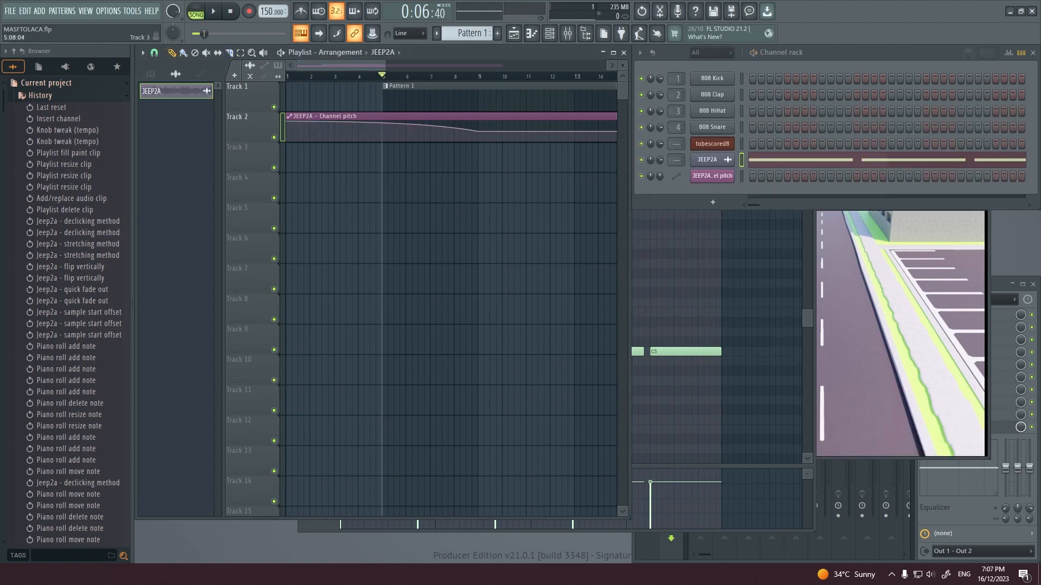
Step: Place several JEEP2A audio clips on Track 3 of the playlist from bar 5 and play them
{"action": "left_click", "coordinate": [384, 157]}
{"action": "key", "text": "space"}
{"action": "left_click", "coordinate": [408, 157]}
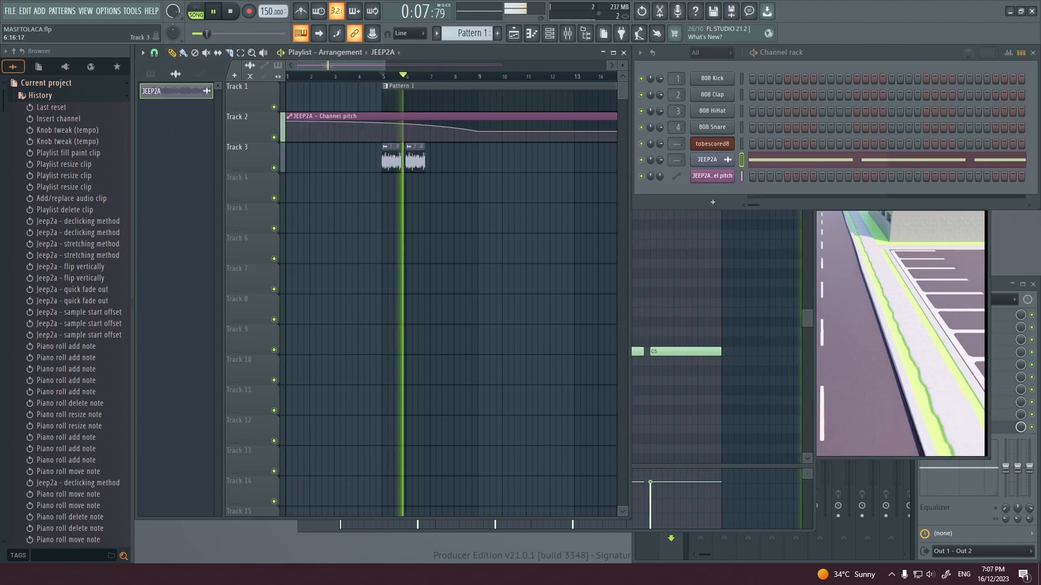
{"action": "scroll", "coordinate": [410, 158], "scroll_direction": "up", "scroll_amount": 5, "text": "ctrl"}
{"action": "left_click", "coordinate": [481, 157]}
{"action": "key", "text": "space"}
Step: Overlap the JEEP2A clips on Track 3 so they crossfade, and extend the row with further copies
{"action": "left_click_drag", "start_coordinate": [423, 158], "coordinate": [404, 159]}
{"action": "left_click", "coordinate": [512, 158]}
{"action": "key", "text": "space"}
{"action": "left_click_drag", "start_coordinate": [508, 158], "coordinate": [533, 158]}
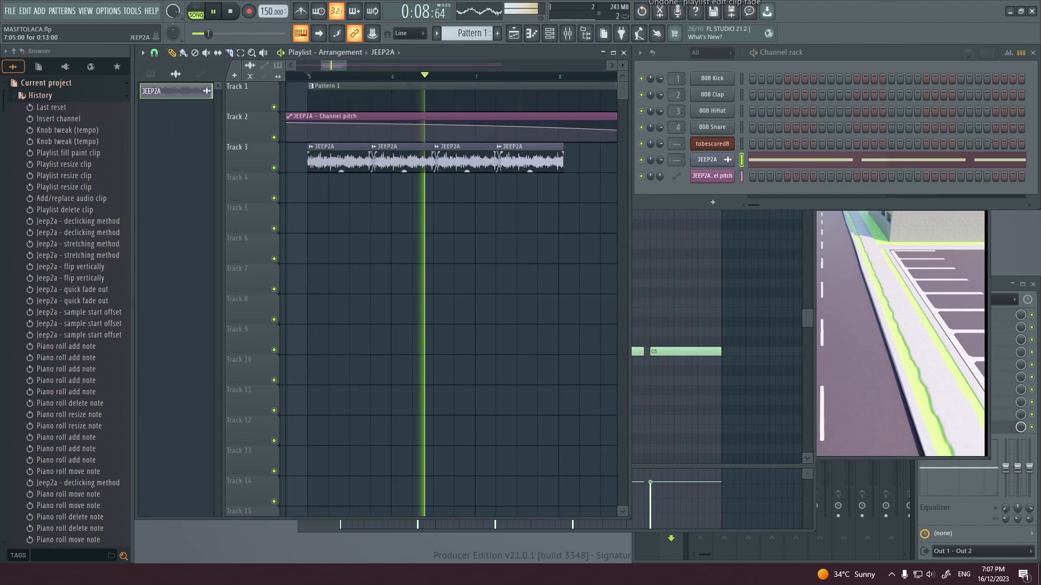
{"action": "scroll", "coordinate": [533, 158], "scroll_direction": "down", "scroll_amount": 2, "text": "shift"}
{"action": "left_click", "coordinate": [506, 159]}
{"action": "left_click", "coordinate": [569, 158]}
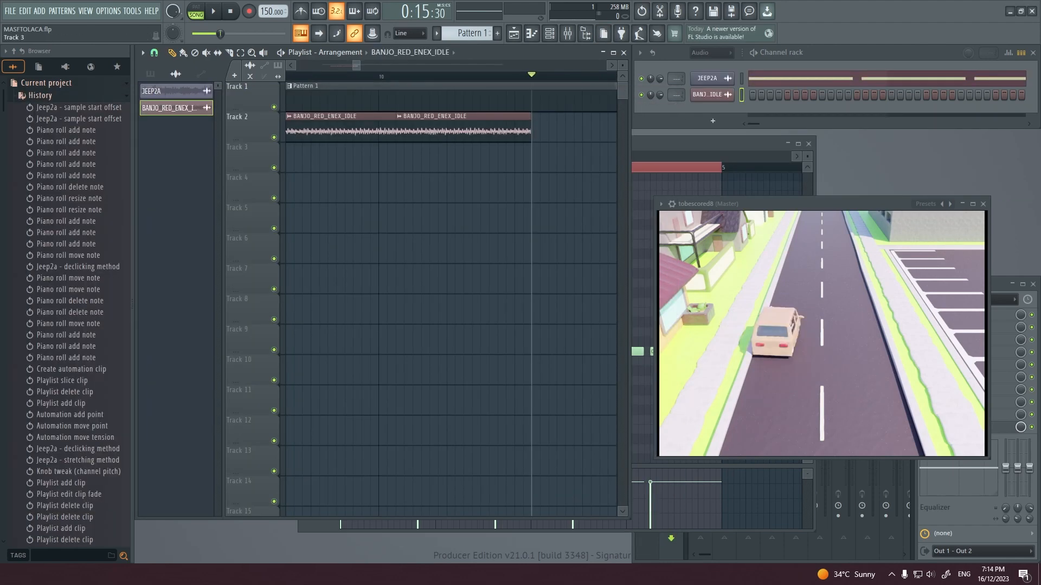
Step: Move the BANJO_RED_ENEX_ON_REV1 clip onto Track 2 to follow the idle engine clip, and play the transition
{"action": "left_click_drag", "start_coordinate": [421, 157], "coordinate": [412, 127]}
{"action": "left_click", "coordinate": [346, 76]}
{"action": "key", "text": "space"}
Step: Play the crossfade between the idle and rev clips, and undo the last playlist edit
{"action": "key", "text": "space"}
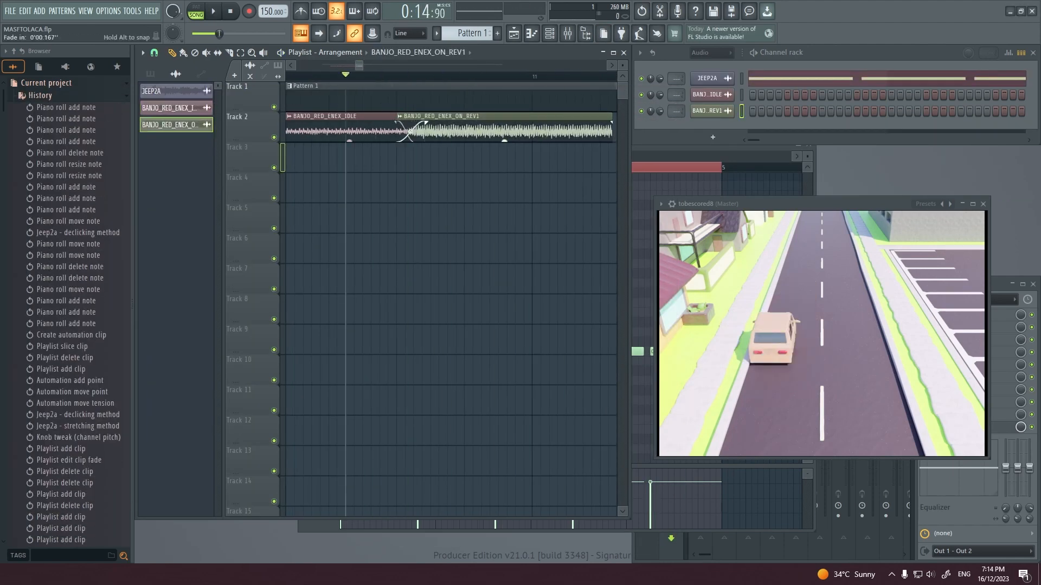
{"action": "key", "text": "space"}
{"action": "key", "text": "space"}
{"action": "key", "text": "ctrl+z"}
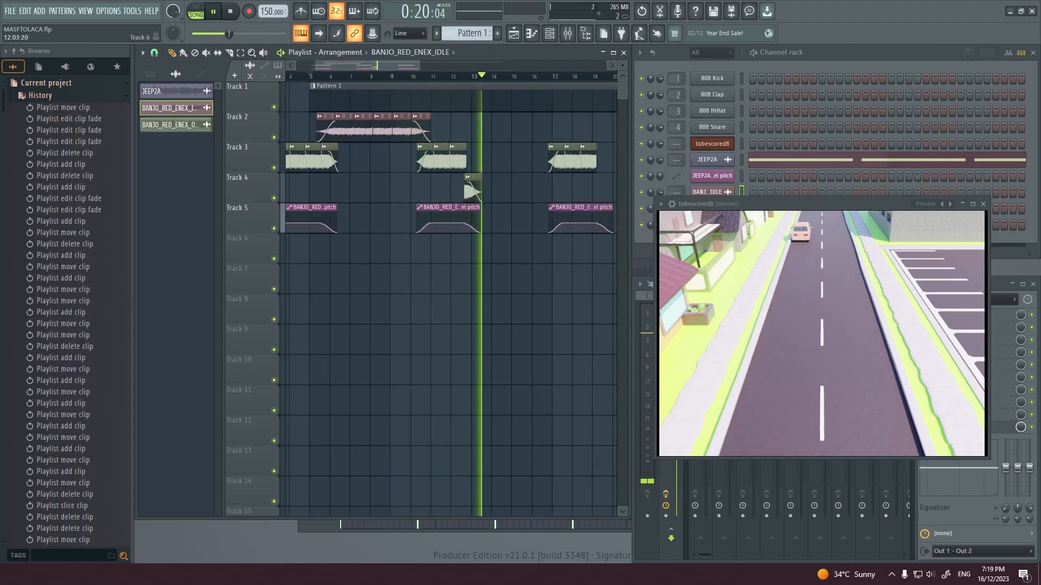
Step: Play the arranged engine sounds through against the video
{"action": "scroll", "coordinate": [467, 76], "scroll_direction": "left", "scroll_amount": 2}
{"action": "scroll", "coordinate": [429, 76], "scroll_direction": "down", "scroll_amount": 3, "text": "ctrl"}
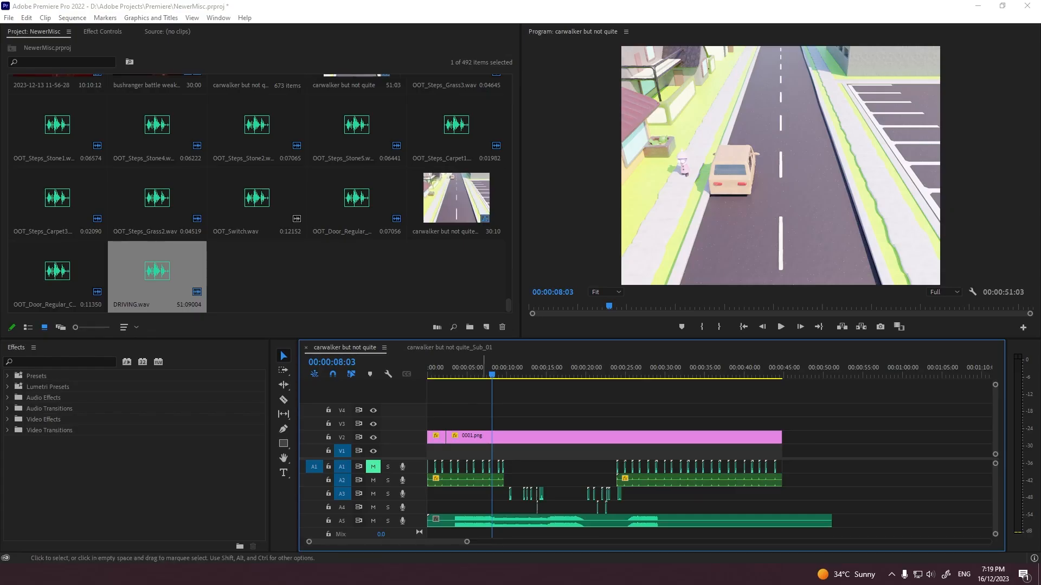
Step: Switch to Premiere Pro, split DRIVING.wav on A5, and delete its unneeded part after the last engine sound
{"action": "scroll", "coordinate": [484, 521], "scroll_direction": "up", "scroll_amount": 4, "text": "alt"}
{"action": "key", "text": "c"}
{"action": "left_click", "coordinate": [476, 520]}
{"action": "scroll", "coordinate": [475, 521], "scroll_direction": "down", "scroll_amount": 4}
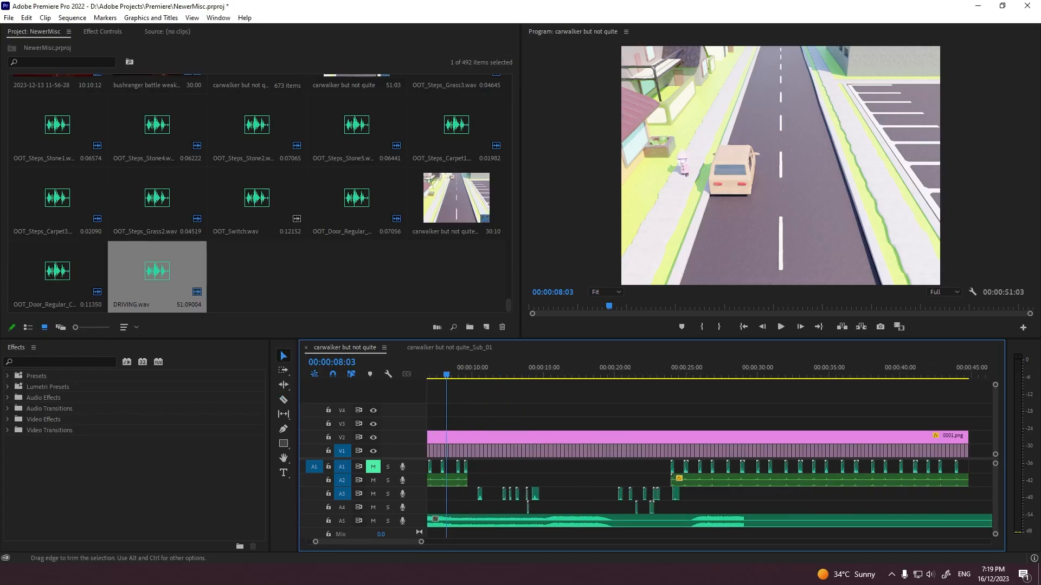
{"action": "left_click", "coordinate": [743, 520]}
{"action": "left_click", "coordinate": [765, 520]}
{"action": "key", "text": "Delete"}
Step: Keyframe the volume level of DRIVING.wav at the clip's start to -32 dB and play it
{"action": "scroll", "coordinate": [704, 520], "scroll_direction": "up", "scroll_amount": 4}
{"action": "left_click_drag", "start_coordinate": [278, 53], "coordinate": [221, 52]}
{"action": "left_click", "coordinate": [190, 98]}
{"action": "left_click", "coordinate": [190, 98]}
{"action": "key", "text": "Return"}
{"action": "key", "text": "space"}
Step: Play the sequence again, reselect DRIVING.wav on A5, and toggle a volume level keyframe
{"action": "left_click", "coordinate": [515, 393]}
{"action": "key", "text": "space"}
{"action": "left_click", "coordinate": [514, 522]}
{"action": "key", "text": "space"}
{"action": "left_click", "coordinate": [191, 98]}
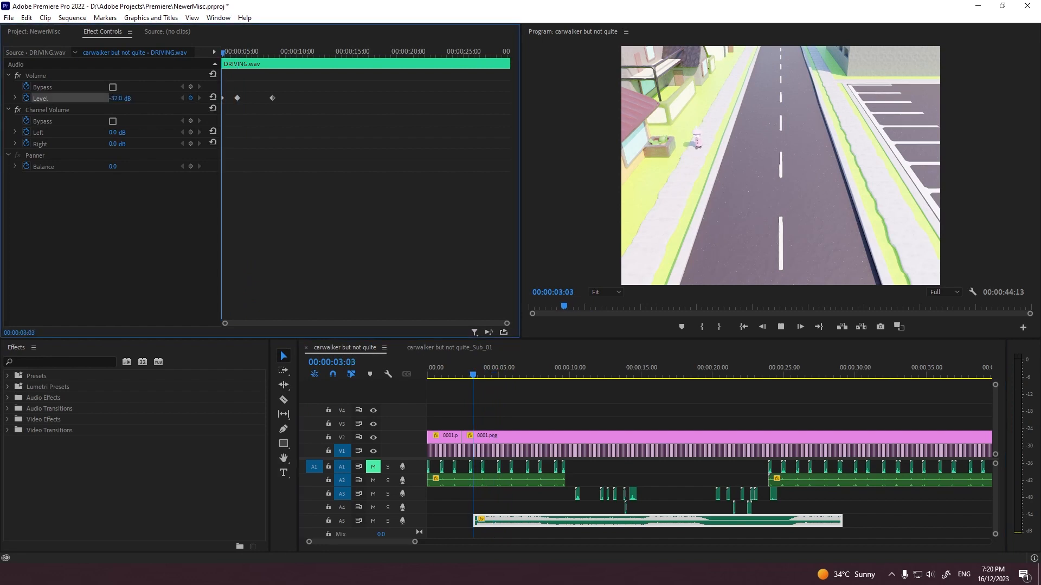
Step: Play the keyframed engine sound, return to the previous level keyframe, and open its level for editing
{"action": "key", "text": "space"}
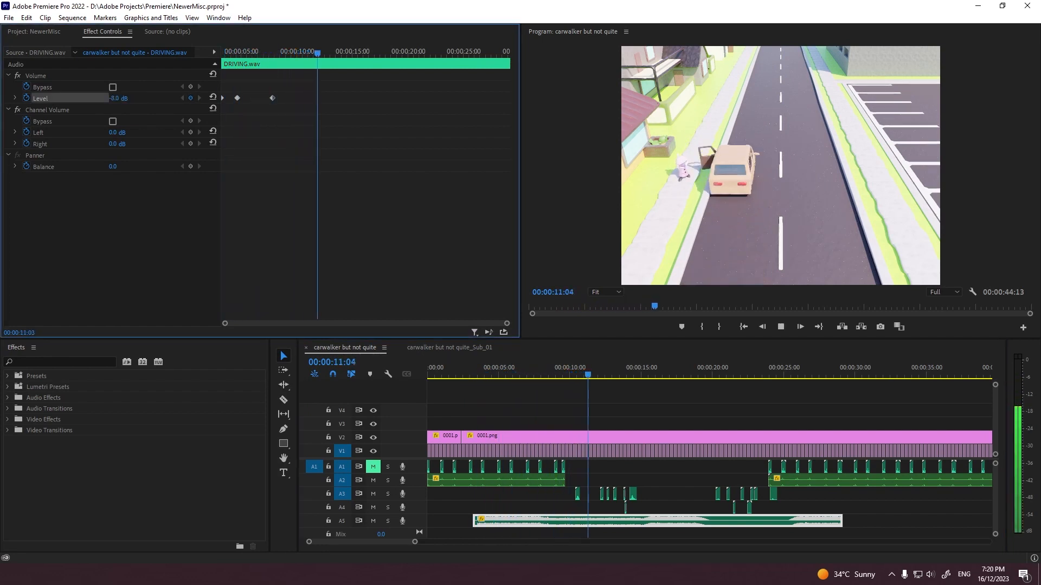
{"action": "key", "text": "space"}
{"action": "left_click", "coordinate": [182, 98]}
{"action": "left_click", "coordinate": [115, 98]}
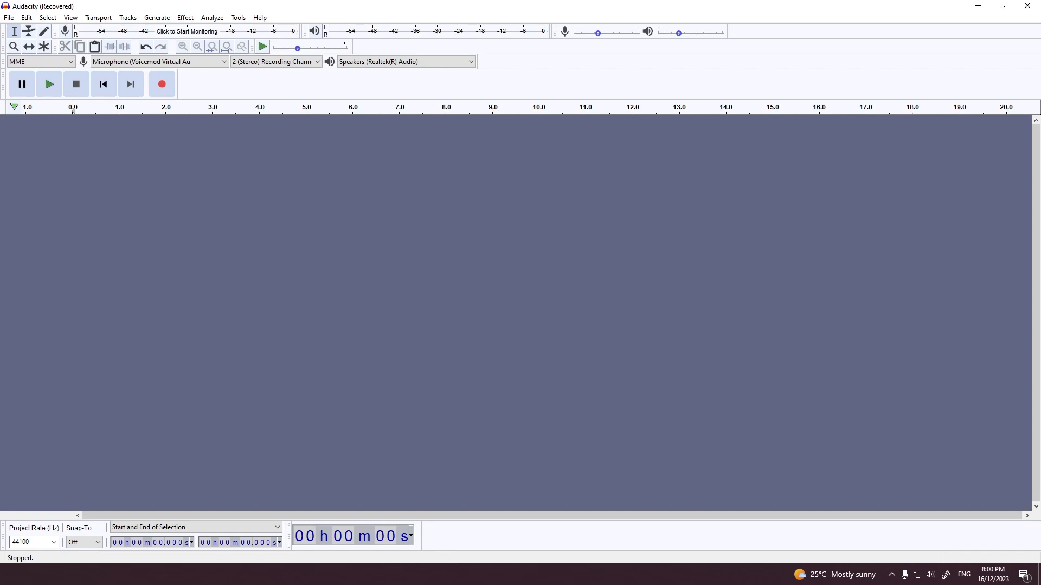
Step: Switch to Audacity, record a voice track, and apply the Compressor effect to it
{"action": "left_click", "coordinate": [162, 84]}
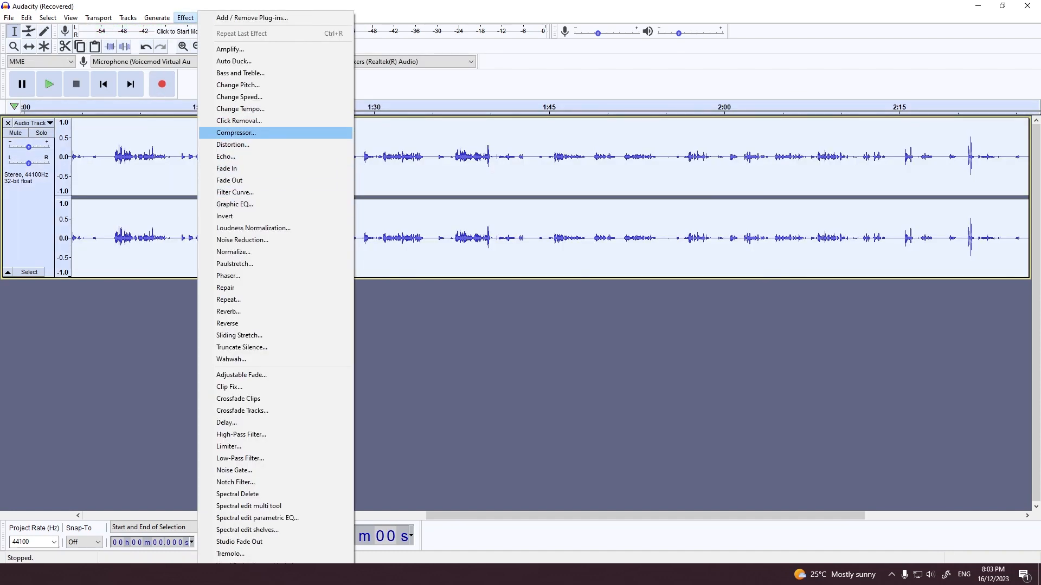
{"action": "left_click", "coordinate": [236, 133]}
{"action": "left_click", "coordinate": [541, 400]}
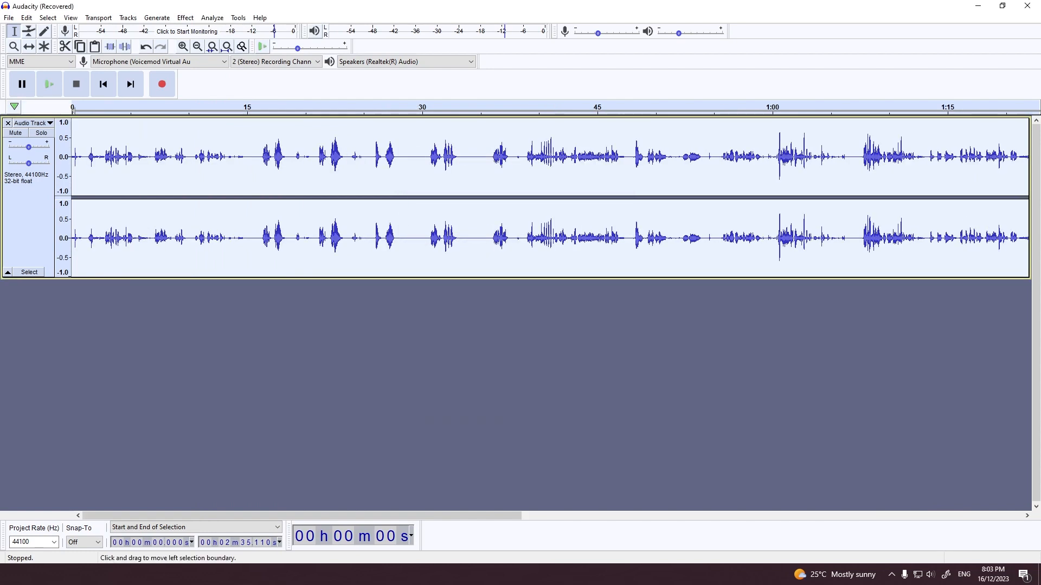
Step: Export the compressed recording as voicesforcarride.wav
{"action": "key", "text": "ctrl+s"}
{"action": "key", "text": "Return"}
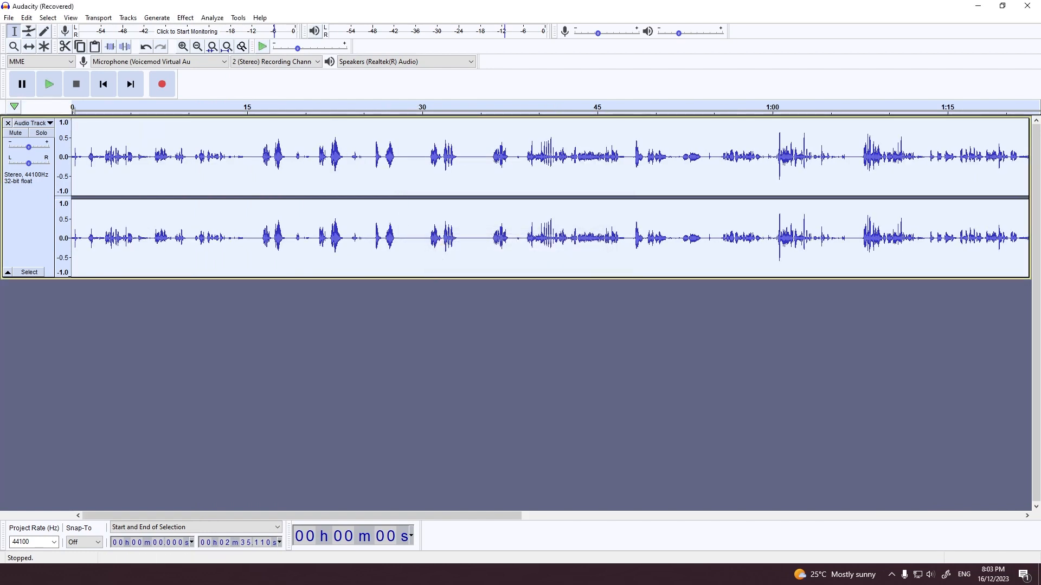
{"action": "left_click", "coordinate": [9, 17]}
{"action": "mouse_move", "coordinate": [27, 107]}
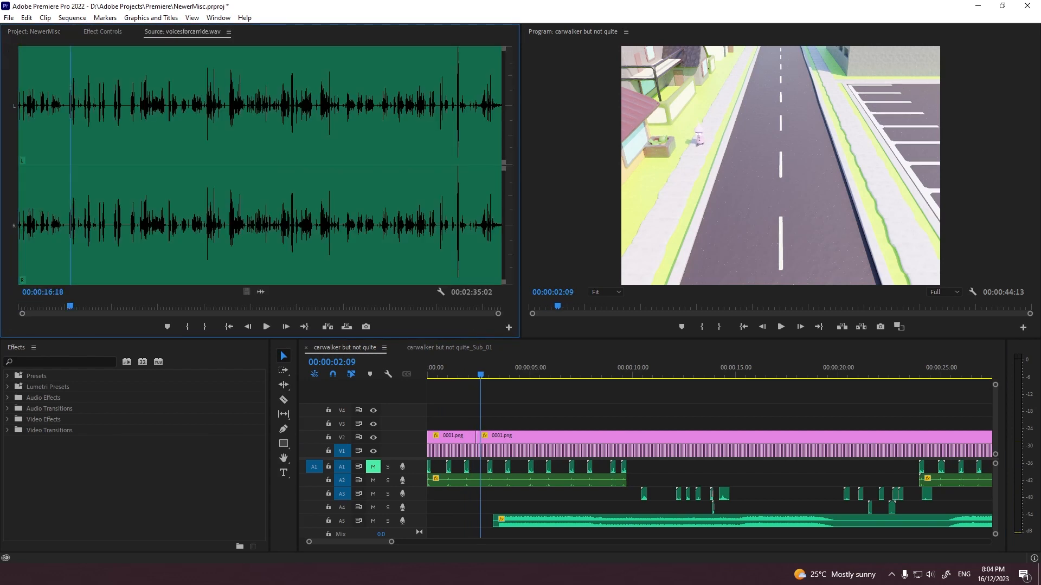
Step: Switch to Premiere Pro and listen to parts of voicesforcarride.wav to find usable voice sounds
{"action": "key", "text": "space"}
{"action": "left_click_drag", "start_coordinate": [498, 314], "coordinate": [223, 314]}
{"action": "left_click", "coordinate": [295, 307]}
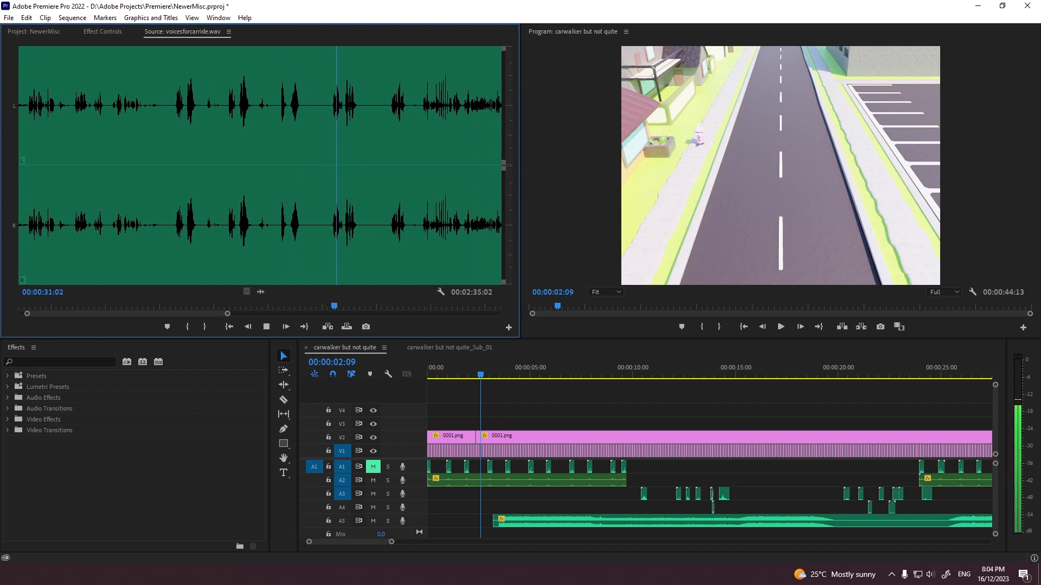
{"action": "left_click", "coordinate": [228, 307]}
{"action": "key", "text": "space"}
{"action": "left_click", "coordinate": [278, 307]}
{"action": "key", "text": "space"}
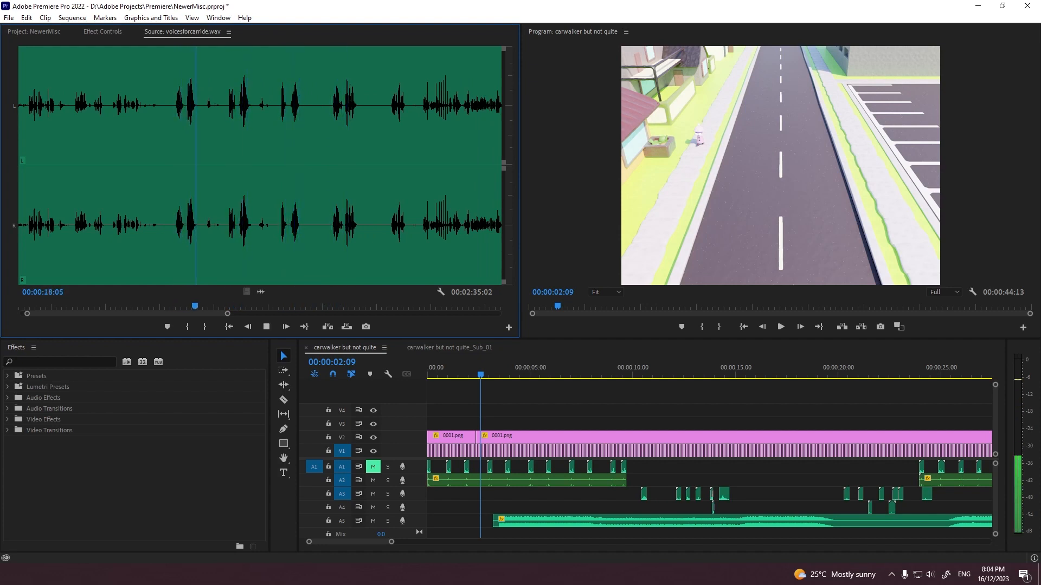
Step: Mark a short 18-frame section of voicesforcarride.wav ending at 00:00:26:12
{"action": "left_click", "coordinate": [277, 307]}
{"action": "left_click", "coordinate": [187, 327]}
{"action": "key", "text": "space"}
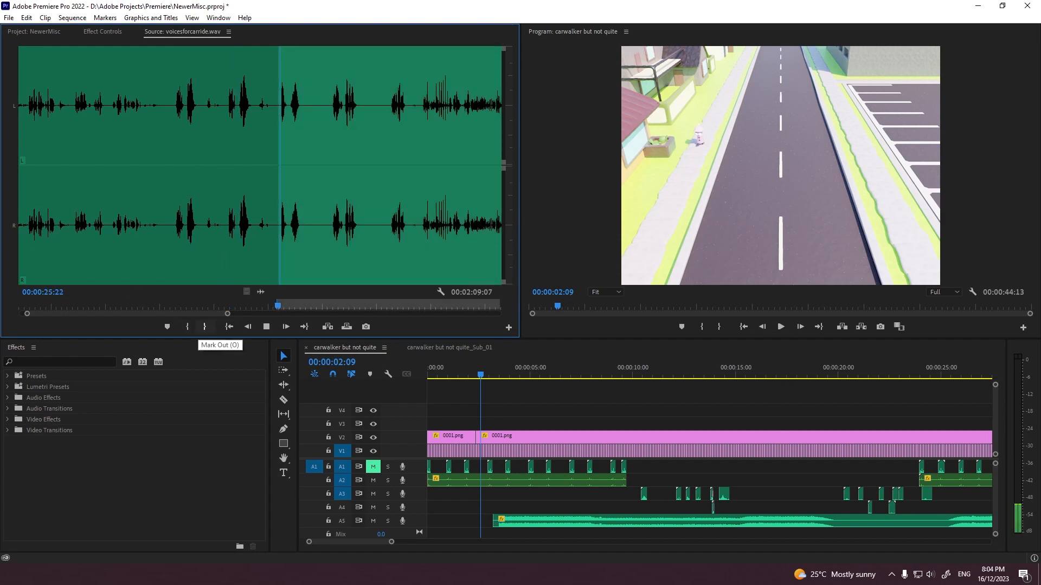
{"action": "key", "text": "space"}
{"action": "left_click", "coordinate": [204, 326]}
Step: Find the moment beside the parked car and place the marked voice section on A3 at 00:00:08:01, checking it in playback
{"action": "left_click", "coordinate": [520, 368]}
{"action": "scroll", "coordinate": [709, 455], "scroll_direction": "down", "scroll_amount": 9}
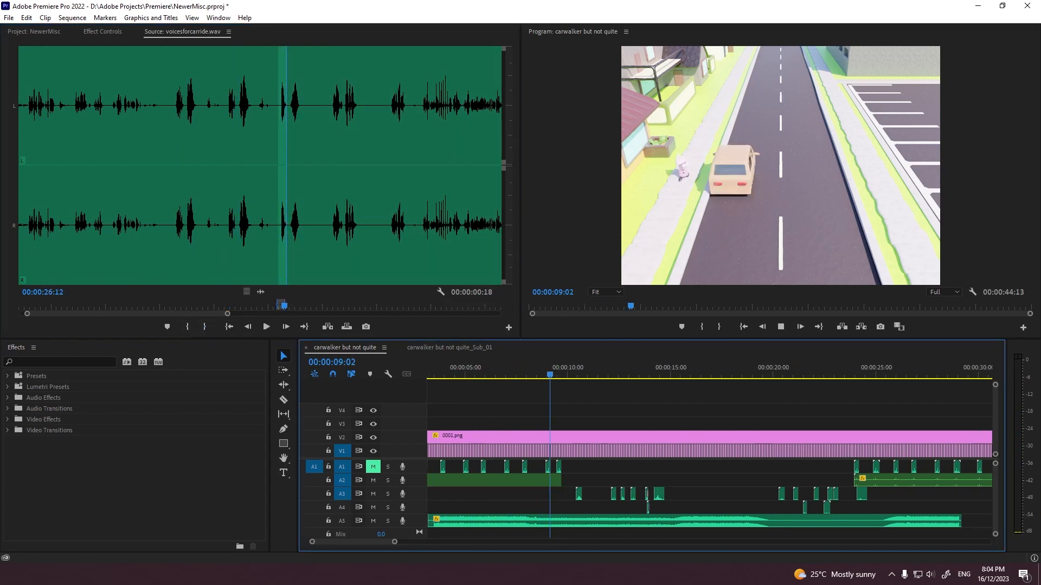
{"action": "key", "text": "space"}
{"action": "left_click", "coordinate": [446, 368]}
{"action": "scroll", "coordinate": [709, 455], "scroll_direction": "up", "scroll_amount": 8}
{"action": "left_click_drag", "start_coordinate": [560, 369], "coordinate": [576, 368]}
{"action": "left_click_drag", "start_coordinate": [261, 292], "coordinate": [576, 494]}
{"action": "key", "text": "="}
{"action": "key", "text": "="}
{"action": "key", "text": "="}
{"action": "key", "text": "="}
{"action": "key", "text": "="}
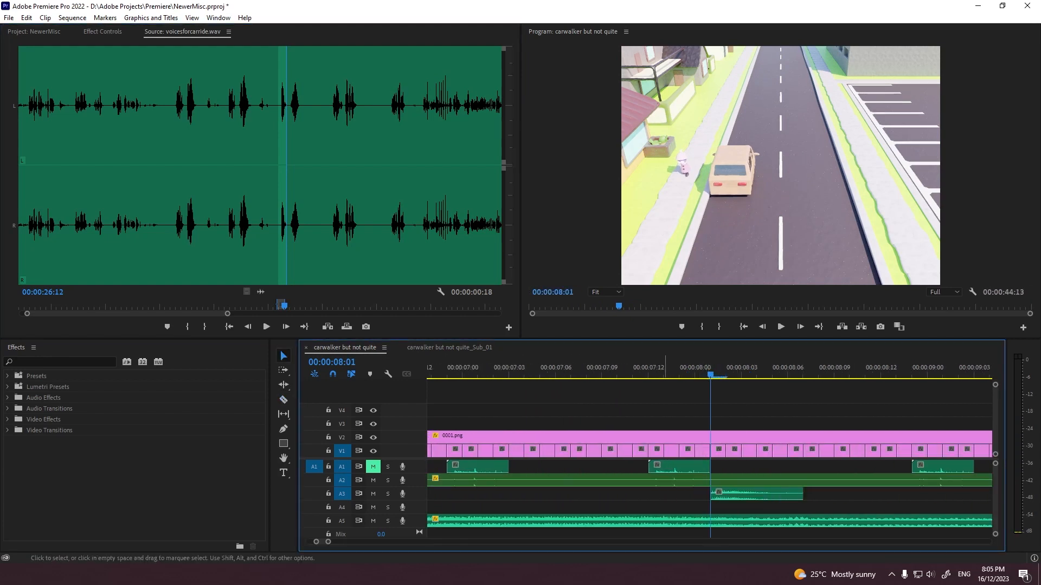
{"action": "key", "text": "space"}
Step: Mark a 00:00:01:02 voice section ending at 00:00:23:02, place it on A3 at about 00:00:08:10, and play it
{"action": "key", "text": "space"}
{"action": "left_click_drag", "start_coordinate": [244, 306], "coordinate": [759, 494]}
{"action": "left_click", "coordinate": [187, 327]}
{"action": "key", "text": "space"}
{"action": "key", "text": "space"}
{"action": "left_click", "coordinate": [204, 327]}
{"action": "scroll", "coordinate": [758, 488], "scroll_direction": "down", "scroll_amount": 2}
{"action": "left_click", "coordinate": [669, 369]}
{"action": "key", "text": "space"}
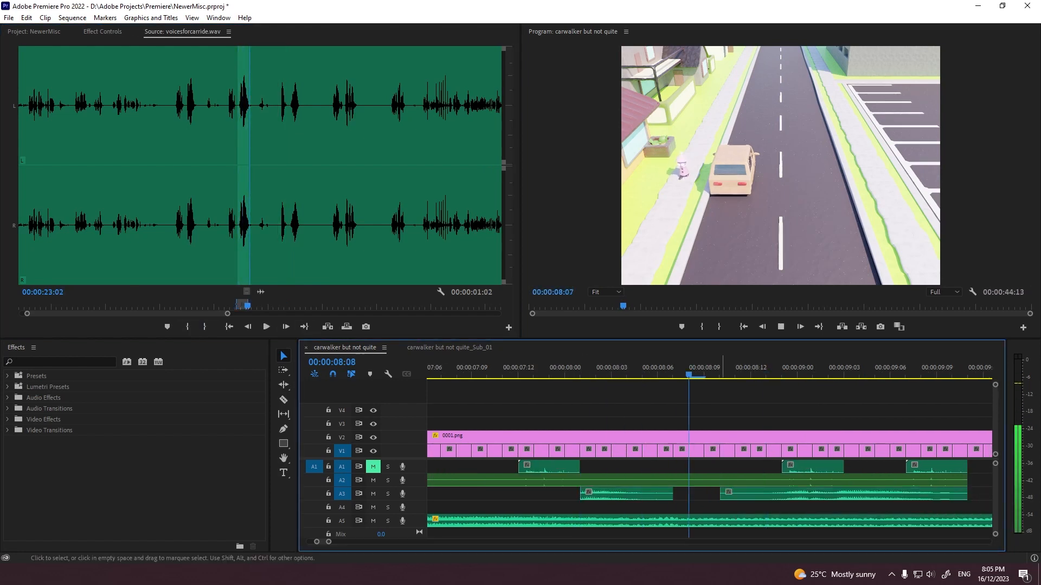
{"action": "key", "text": "space"}
Step: Listen on from 00:00:25:15 in voicesforcarride.wav and mark a 00:00:01:04 voice section ending at 00:00:31:18
{"action": "left_click_drag", "start_coordinate": [227, 314], "coordinate": [234, 314]}
{"action": "left_click", "coordinate": [274, 307]}
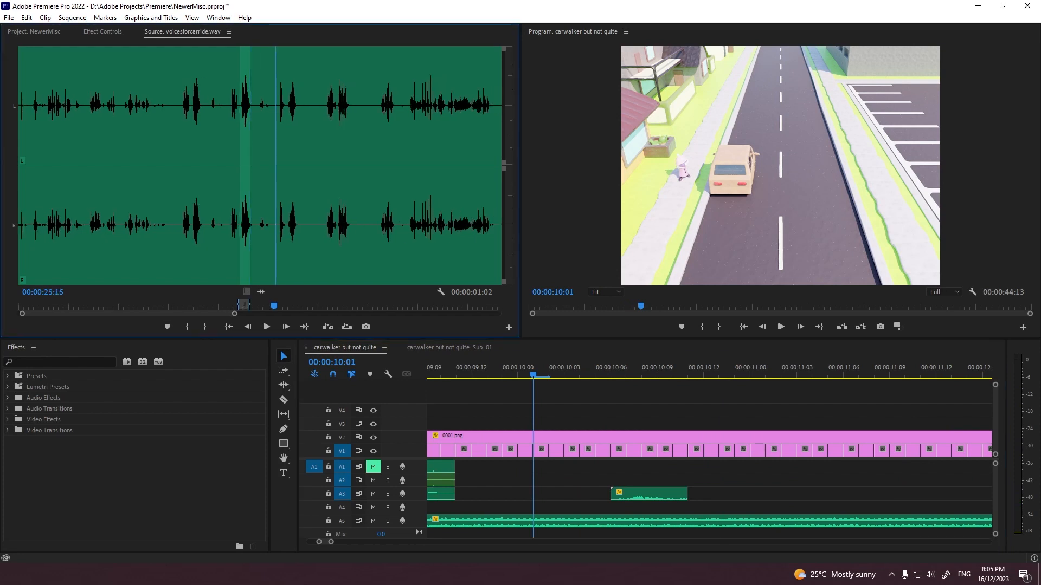
{"action": "key", "text": "space"}
{"action": "left_click", "coordinate": [187, 327]}
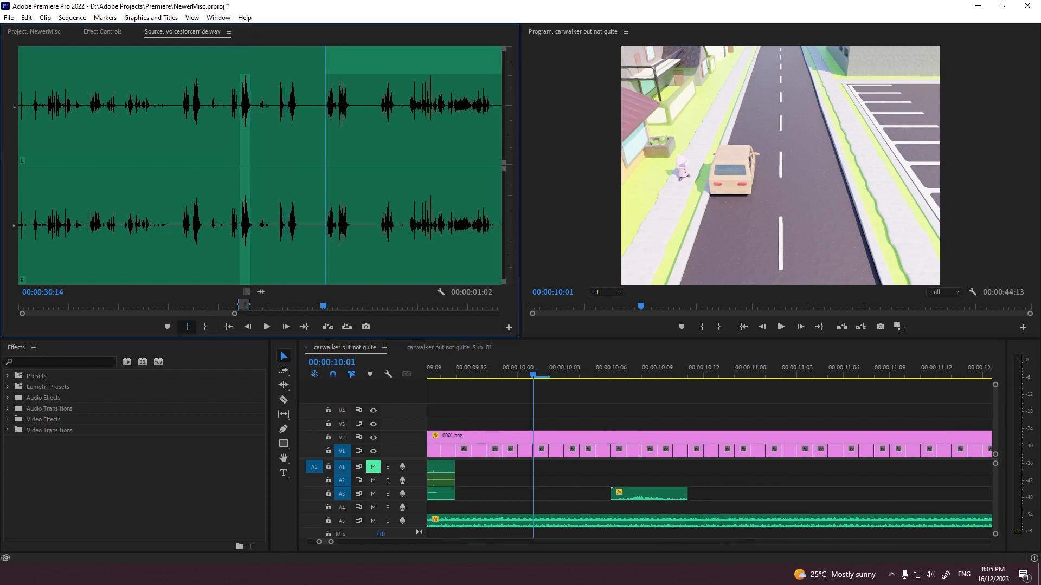
{"action": "key", "text": "space"}
{"action": "key", "text": "space"}
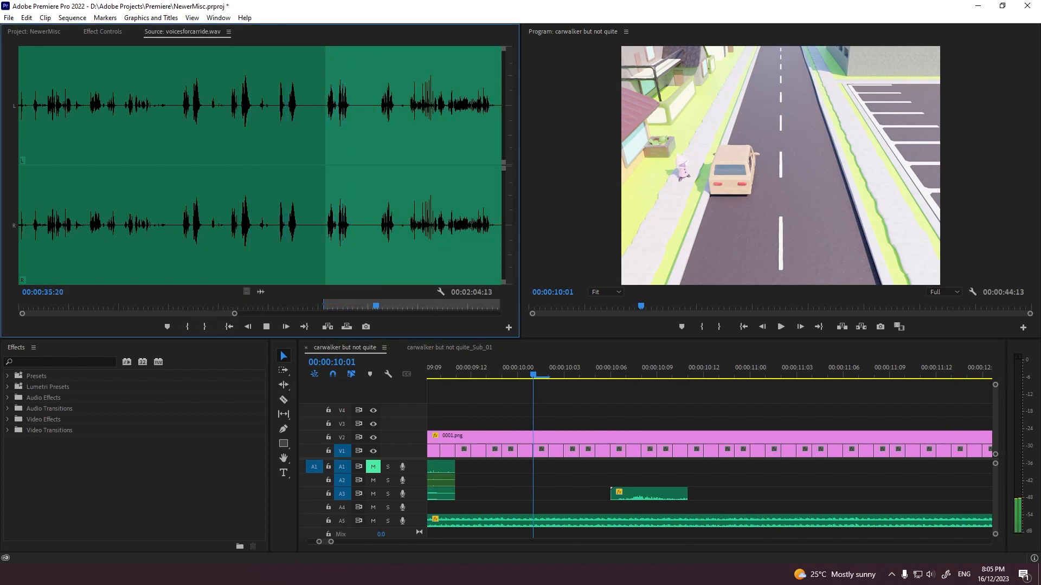
{"action": "key", "text": "space"}
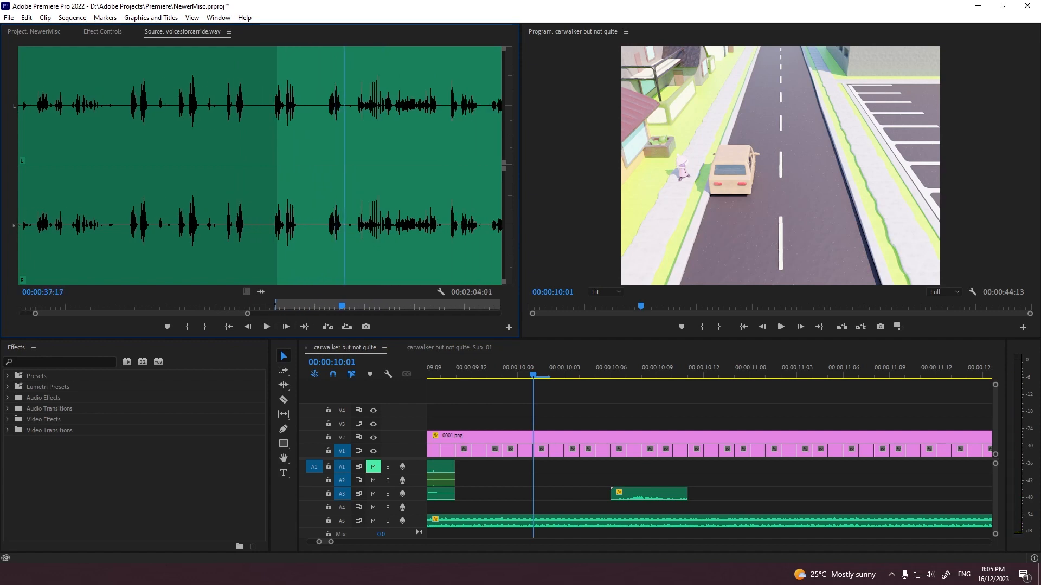
{"action": "key", "text": "space"}
{"action": "key", "text": "space"}
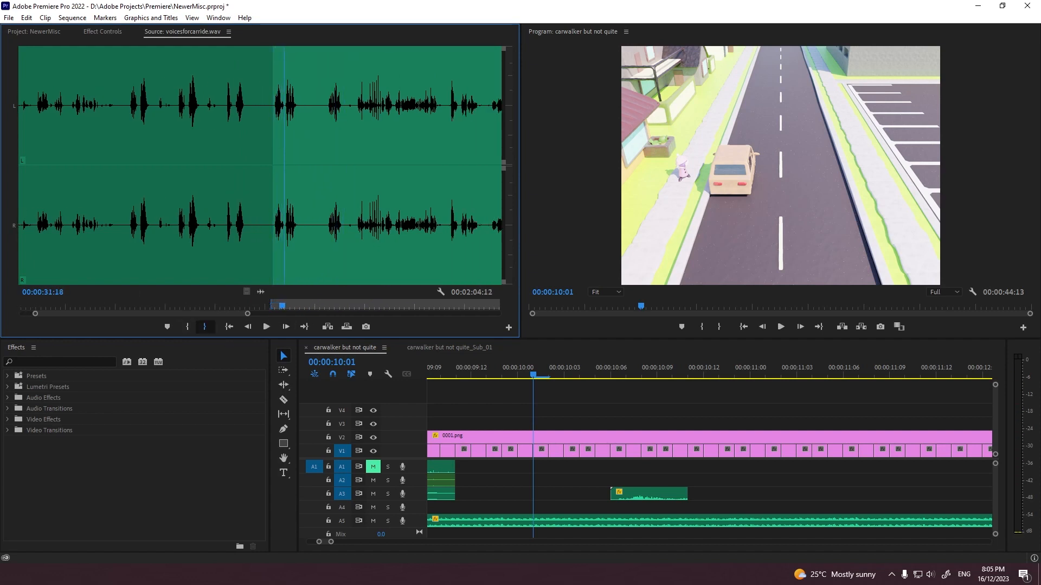
{"action": "left_click", "coordinate": [204, 327]}
Step: Find the moment where the character gets out of the distant car and place the marked voice section on A2 at 00:00:21:10
{"action": "scroll", "coordinate": [550, 461], "scroll_direction": "down", "scroll_amount": 5, "text": "alt"}
{"action": "scroll", "coordinate": [710, 461], "scroll_direction": "down", "scroll_amount": 3}
{"action": "left_click", "coordinate": [875, 369]}
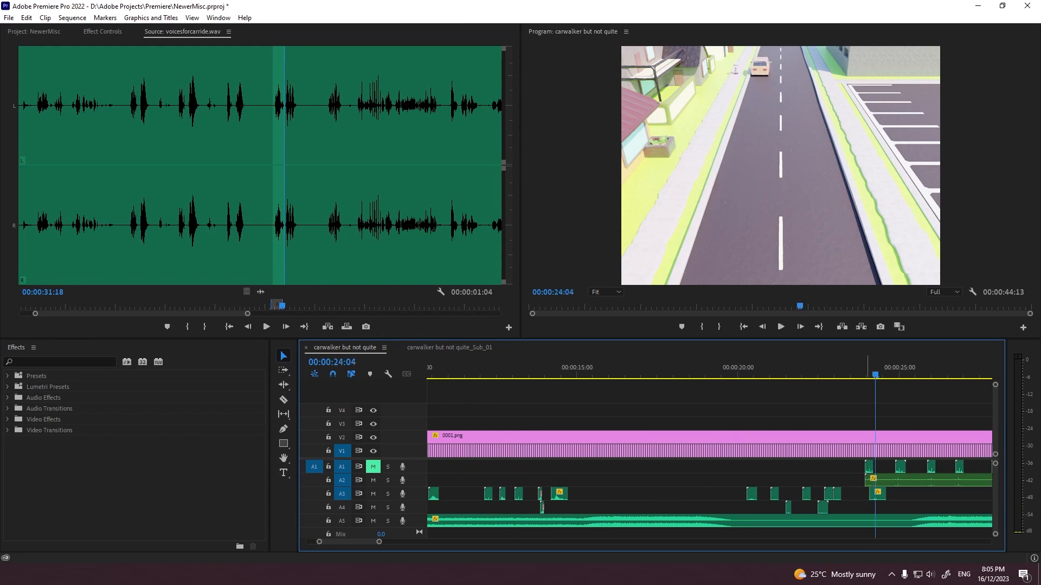
{"action": "scroll", "coordinate": [868, 390], "scroll_direction": "down", "scroll_amount": 4}
{"action": "key", "text": "grave"}
{"action": "key", "text": "space"}
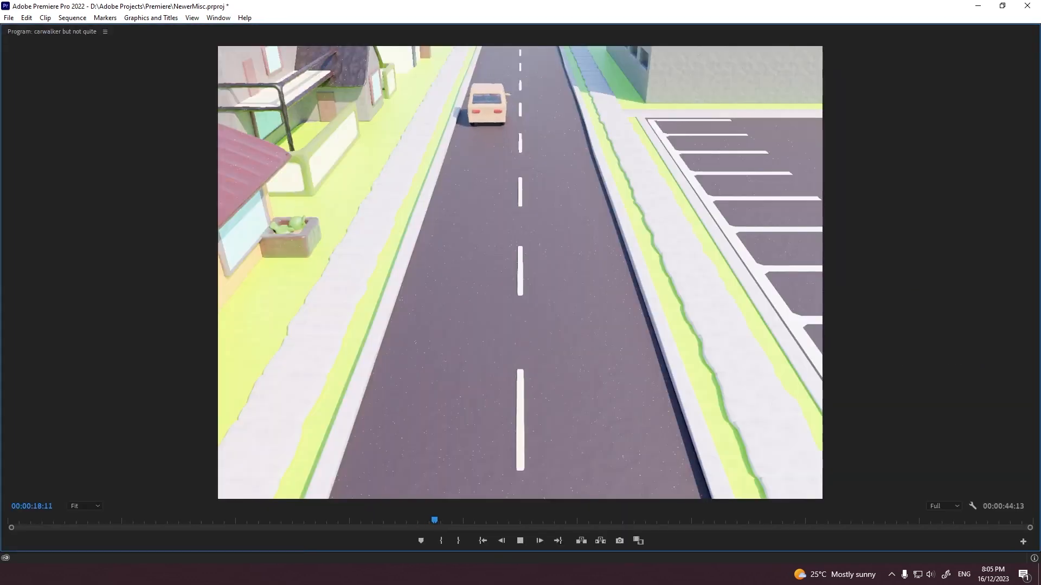
{"action": "key", "text": "space"}
{"action": "key", "text": "grave"}
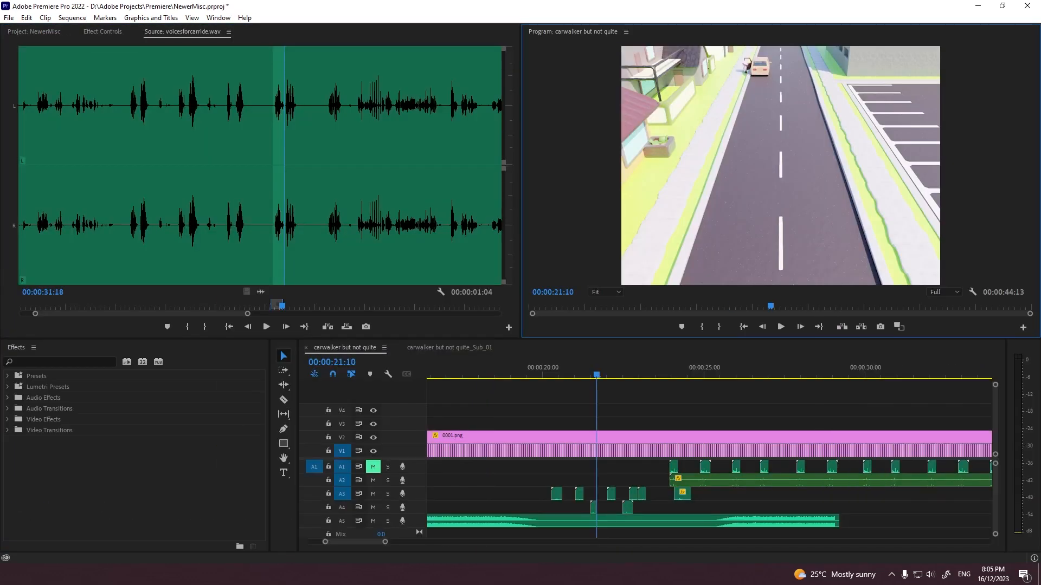
{"action": "left_click_drag", "start_coordinate": [261, 291], "coordinate": [599, 481]}
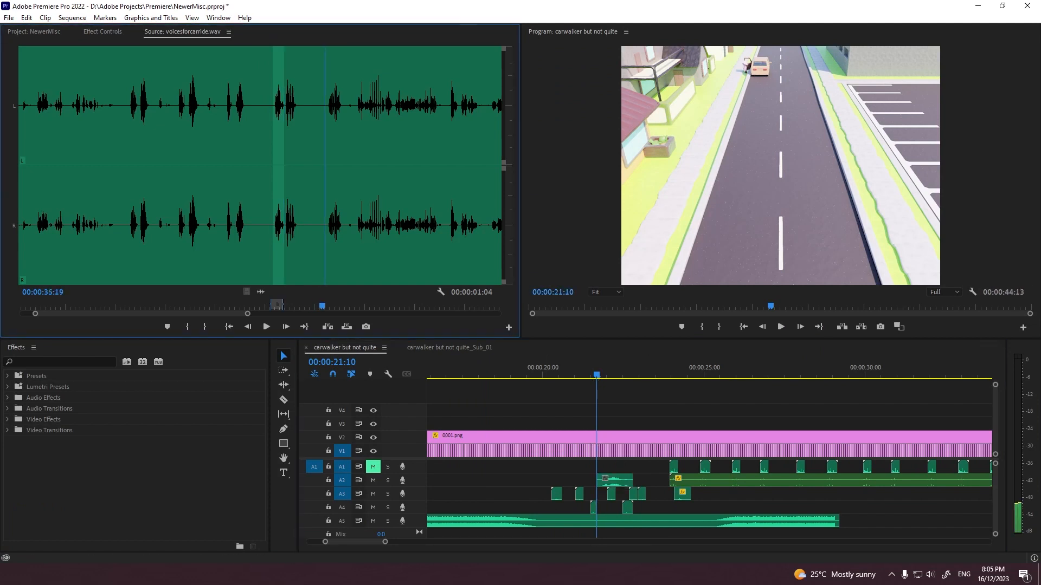
Step: Mark a 00:00:01:15 voice section ending at 00:00:37:12 in voicesforcarride.wav
{"action": "left_click", "coordinate": [187, 327]}
{"action": "key", "text": "space"}
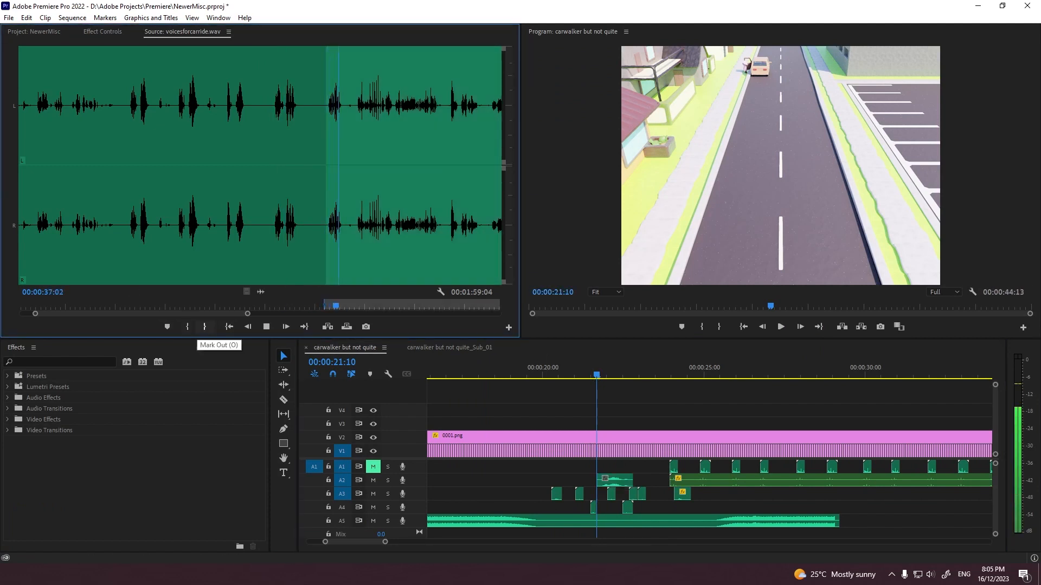
{"action": "key", "text": "space"}
{"action": "left_click", "coordinate": [205, 327]}
Step: Place the marked voice section on A4 directly after its short clips at about 00:00:22:14, and play it with the picture
{"action": "left_click_drag", "start_coordinate": [261, 291], "coordinate": [637, 507]}
{"action": "key", "text": "space"}
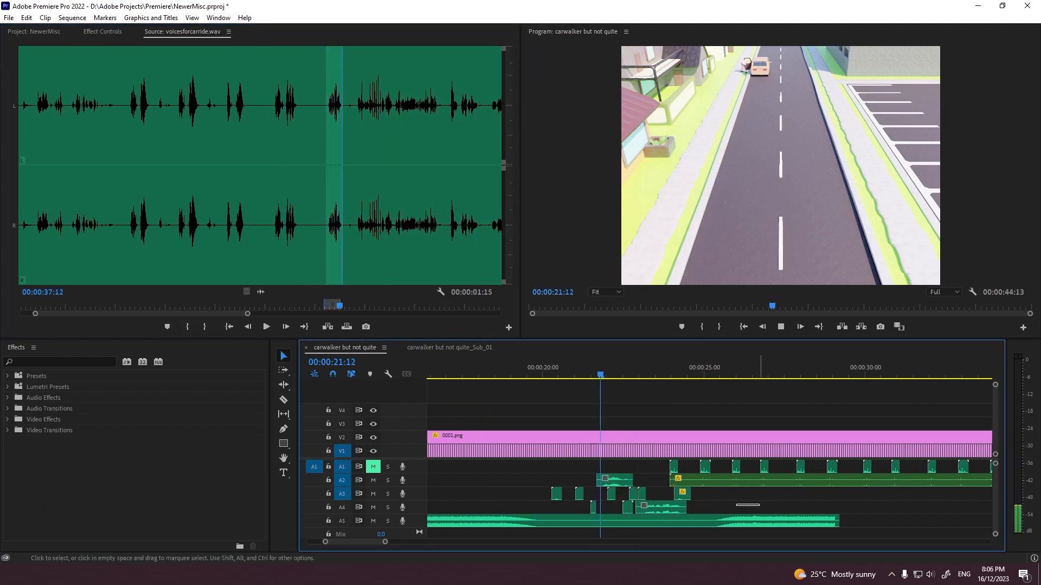
{"action": "key", "text": "grave"}
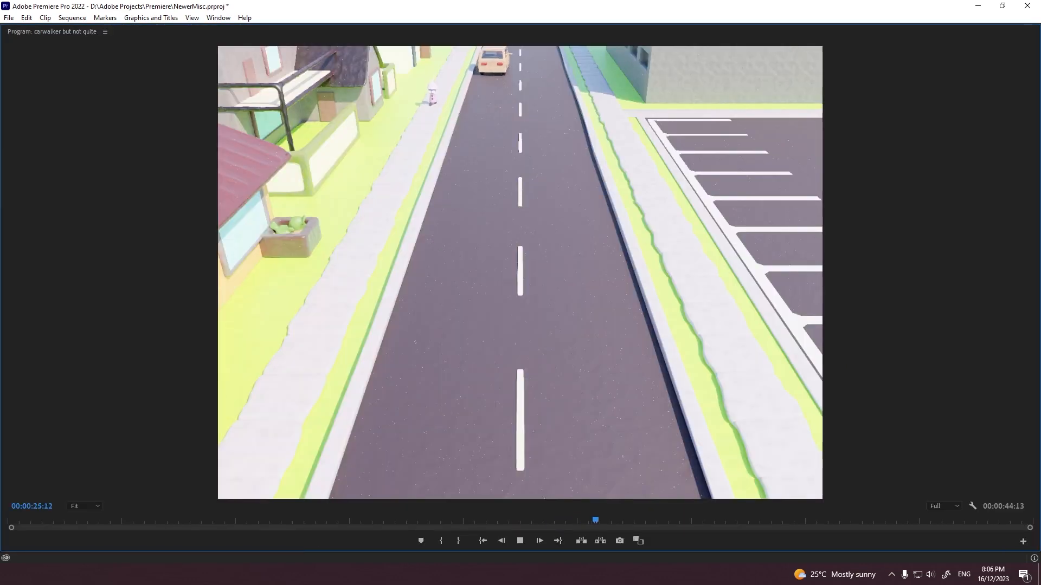
{"action": "key", "text": "grave"}
Step: Clear the source's In and Out points and listen through voicesforcarride.wav from 00:00:38:20 for more usable voice sounds
{"action": "right_click", "coordinate": [318, 308]}
{"action": "left_click", "coordinate": [361, 401]}
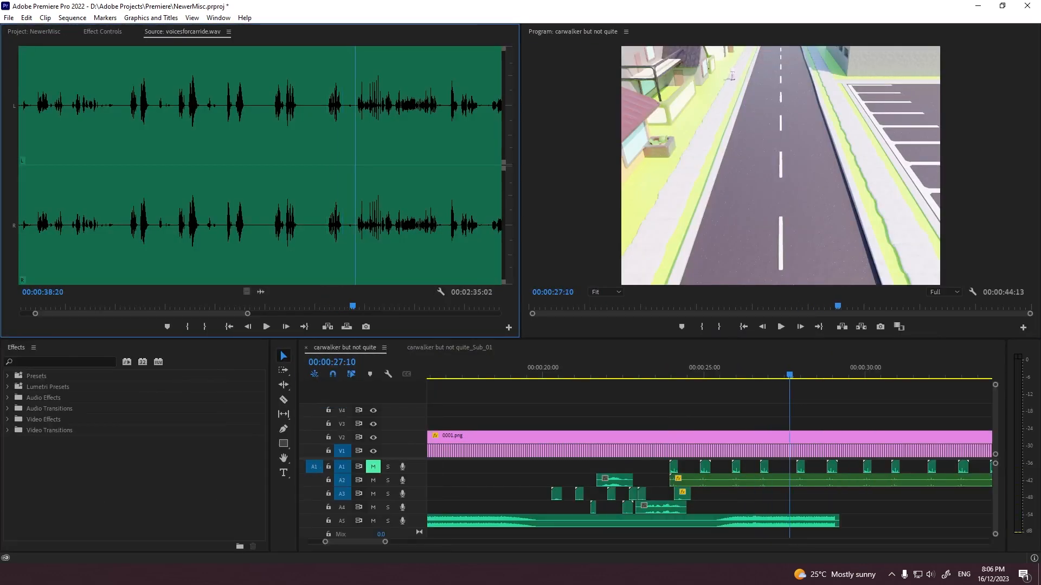
{"action": "key", "text": "space"}
{"action": "left_click_drag", "start_coordinate": [335, 314], "coordinate": [205, 314]}
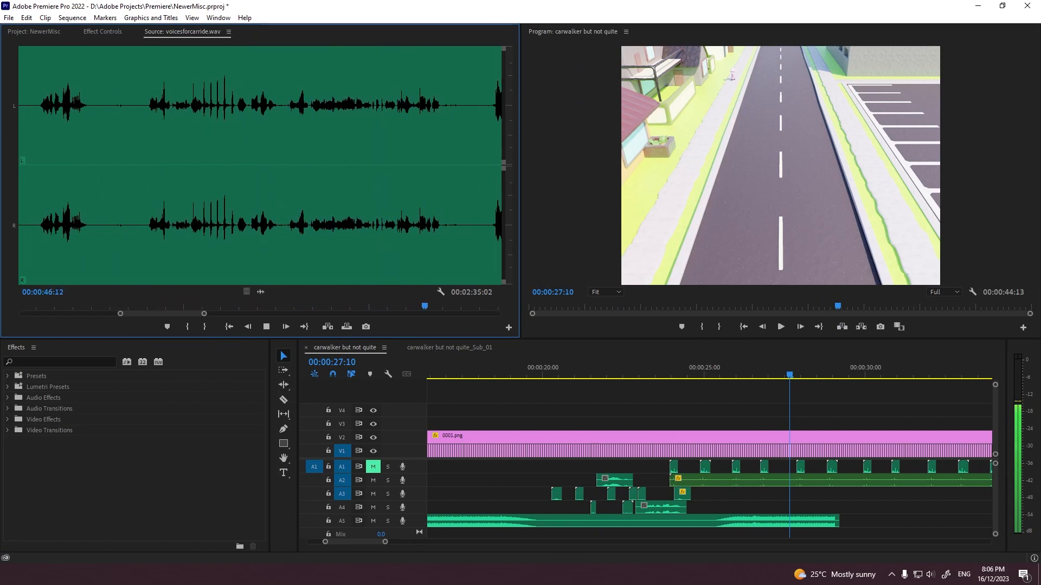
{"action": "key", "text": "space"}
{"action": "key", "text": "space"}
{"action": "key", "text": "i"}
{"action": "key", "text": "space"}
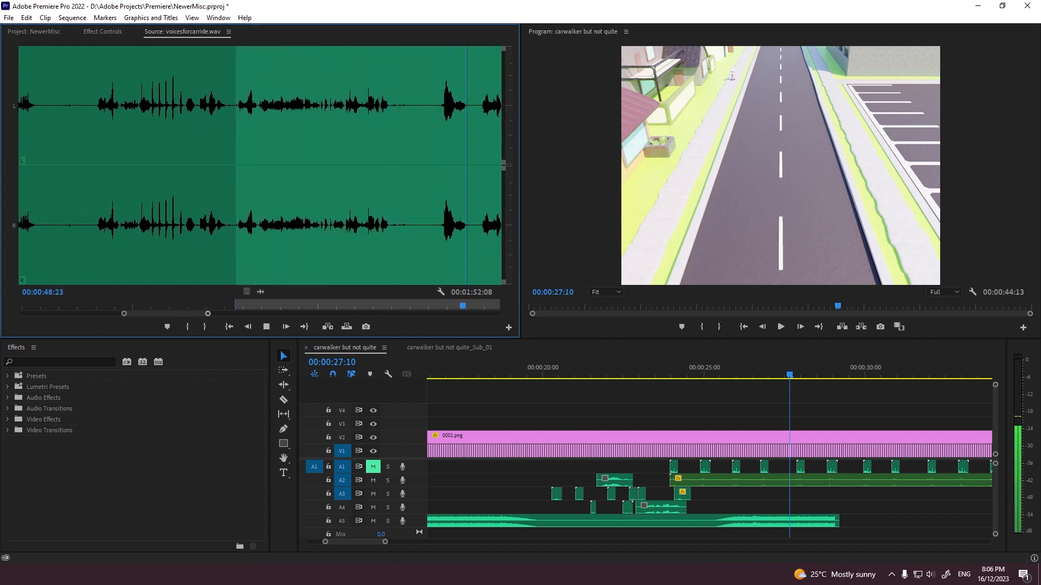
{"action": "key", "text": "space"}
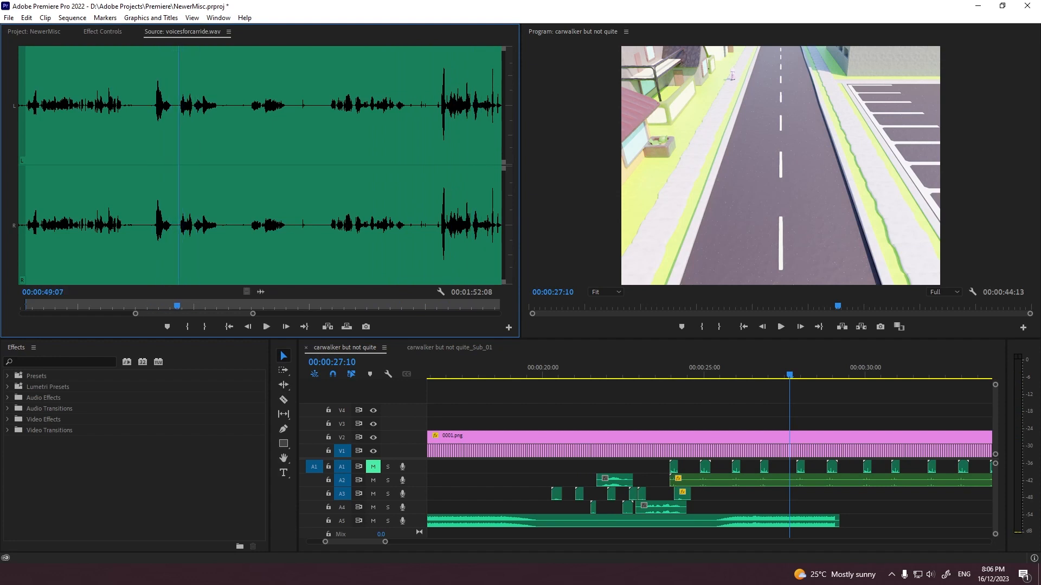
{"action": "key", "text": "space"}
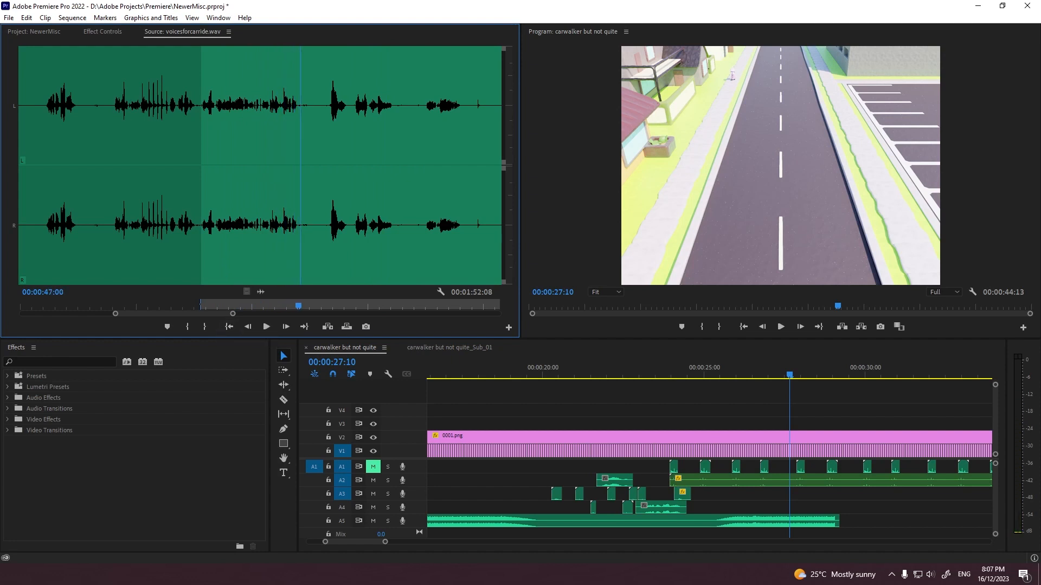
{"action": "left_click_drag", "start_coordinate": [174, 314], "coordinate": [185, 314]}
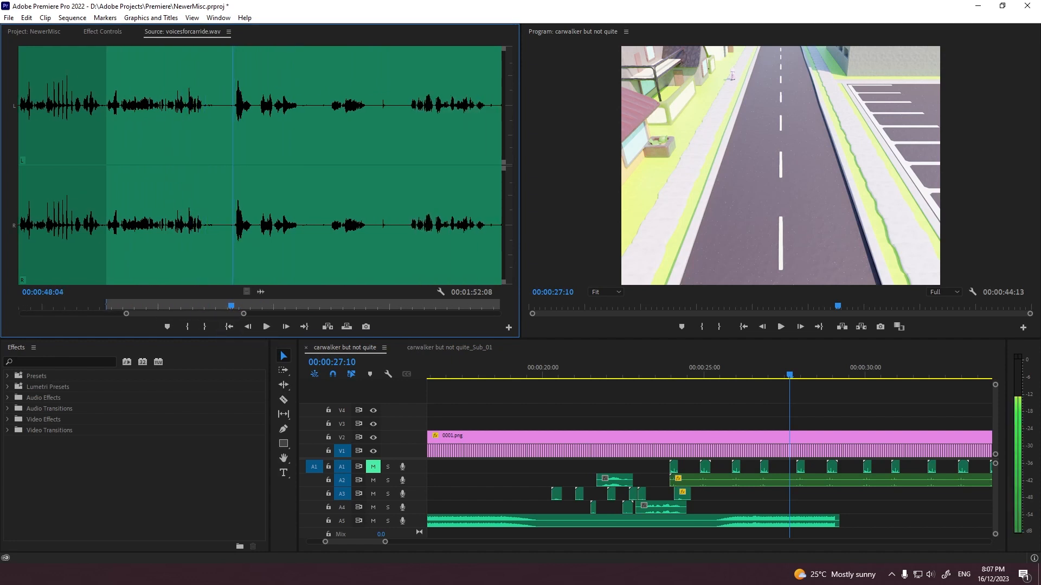
Step: Mark a 00:00:01:19 voice section ending at 00:00:54:00 in voicesforcarride.wav
{"action": "key", "text": "space"}
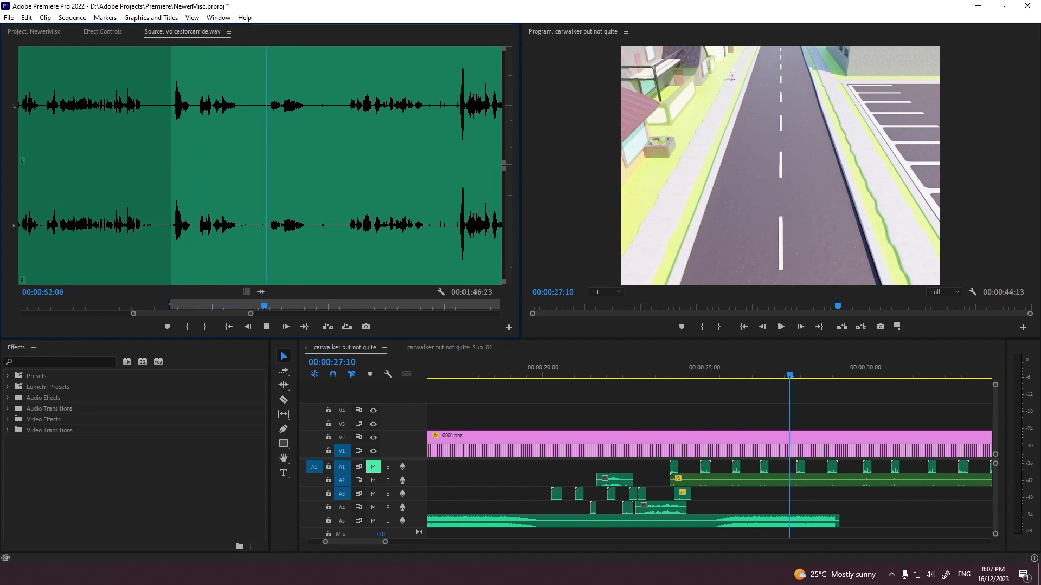
{"action": "left_click", "coordinate": [187, 327]}
{"action": "key", "text": "space"}
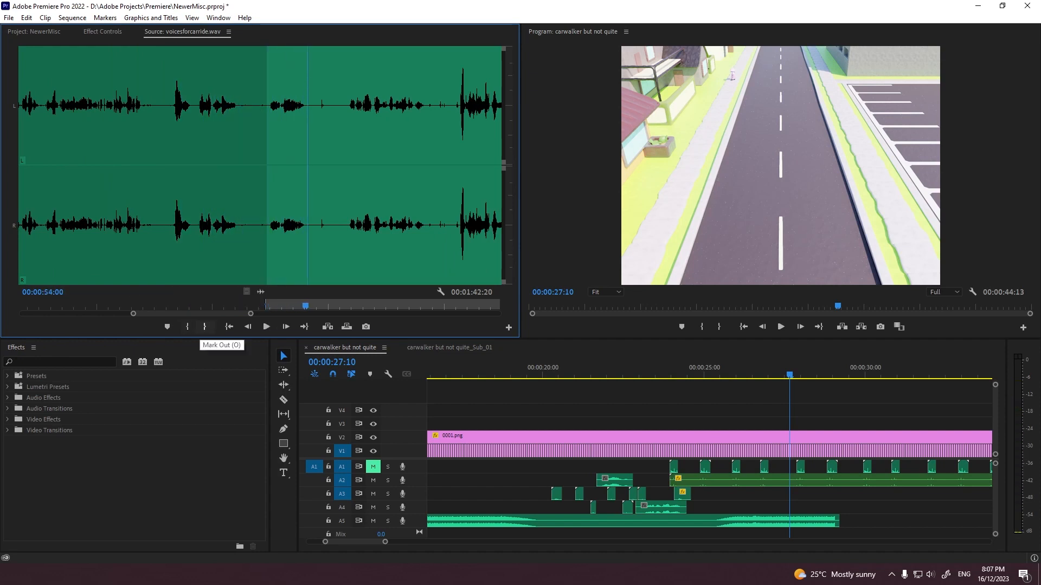
{"action": "left_click", "coordinate": [204, 326]}
Step: Play the part beside the parked car and place the marked voice section on A2 at about 00:00:10:00
{"action": "scroll", "coordinate": [699, 434], "scroll_direction": "up", "scroll_amount": 10}
{"action": "left_click", "coordinate": [674, 368]}
{"action": "key", "text": "space"}
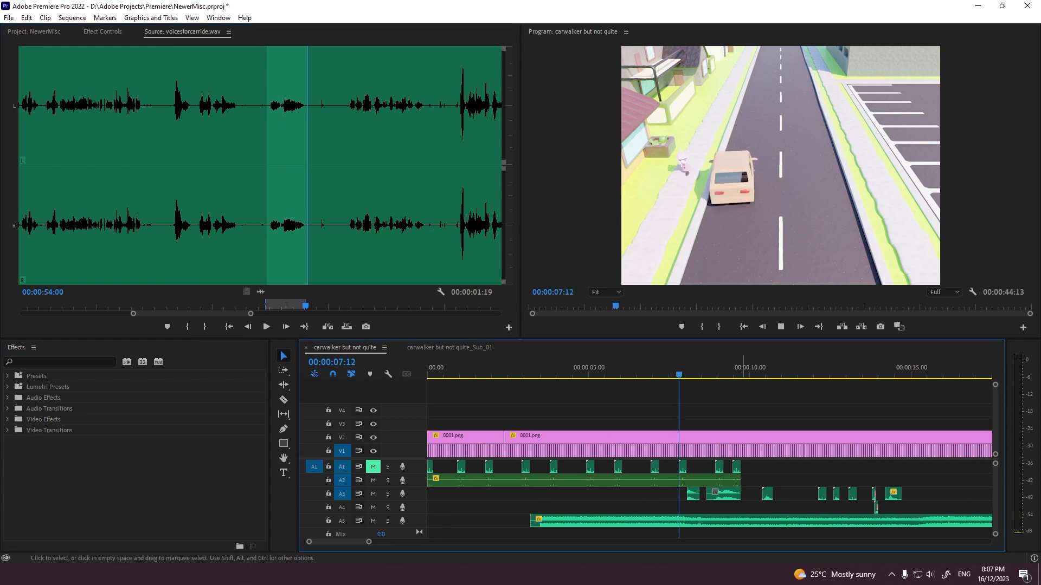
{"action": "key", "text": "space"}
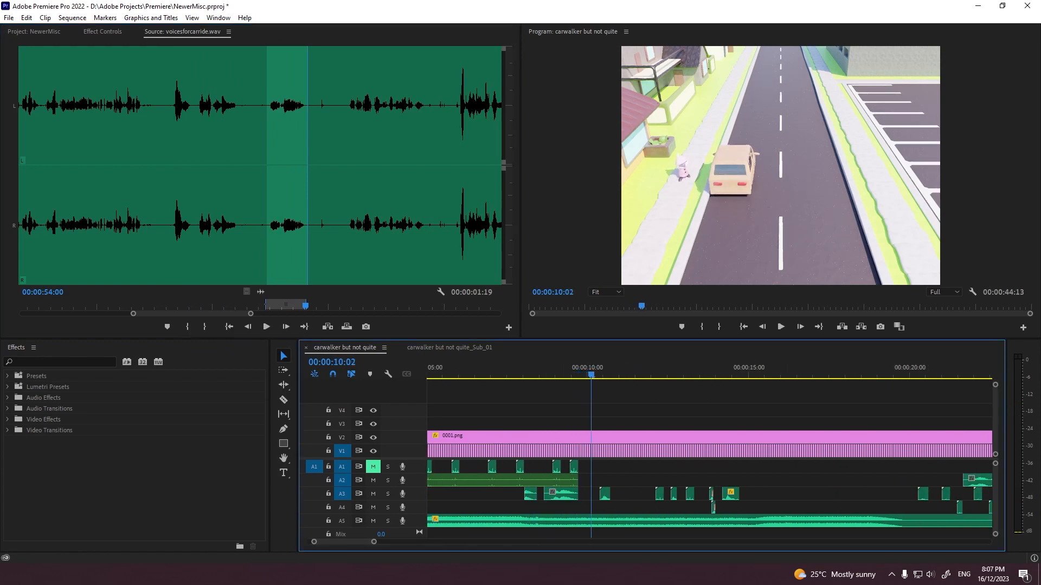
{"action": "left_click_drag", "start_coordinate": [261, 292], "coordinate": [588, 480]}
Step: Sample different parts of voicesforcarride.wav, up to about 00:01:32, to find another usable voice sound
{"action": "left_click", "coordinate": [113, 227]}
{"action": "key", "text": "space"}
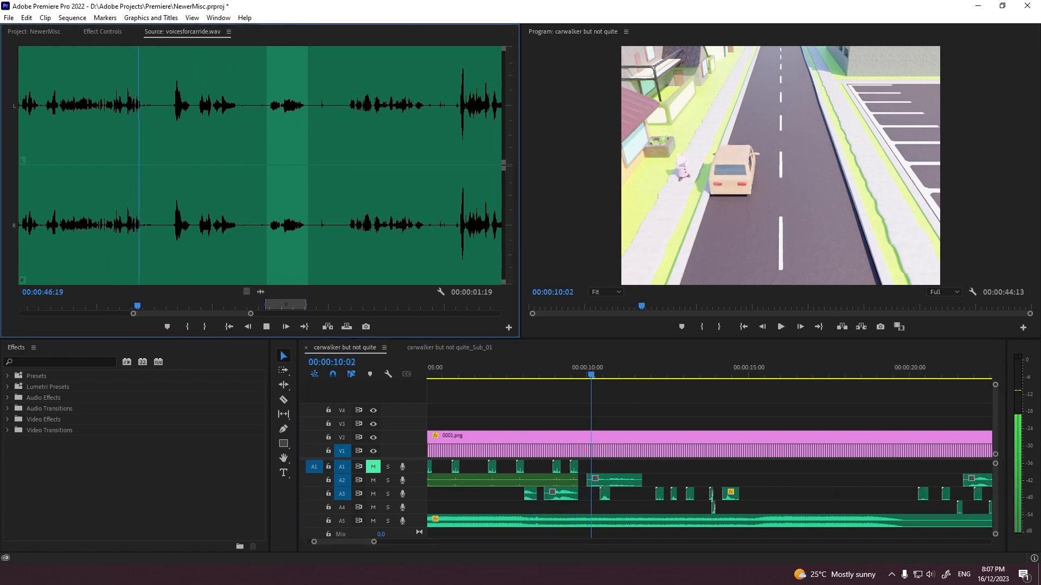
{"action": "left_click", "coordinate": [173, 227]}
{"action": "scroll", "coordinate": [173, 228], "scroll_direction": "up", "scroll_amount": 5}
{"action": "left_click", "coordinate": [103, 227]}
{"action": "scroll", "coordinate": [102, 228], "scroll_direction": "down", "scroll_amount": 2}
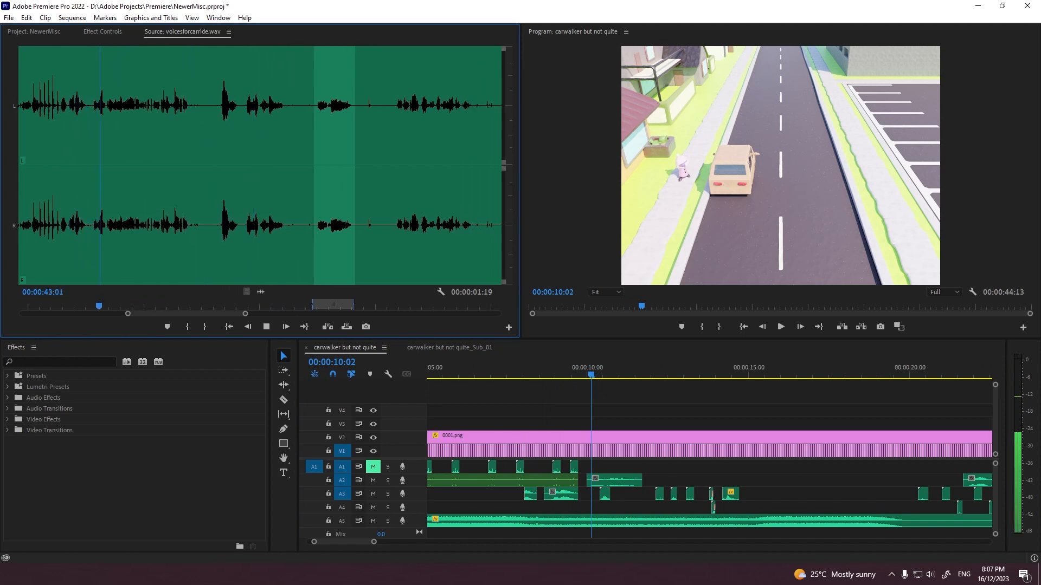
{"action": "left_click", "coordinate": [398, 228]}
{"action": "key", "text": "space"}
{"action": "scroll", "coordinate": [398, 227], "scroll_direction": "down", "scroll_amount": 11}
{"action": "scroll", "coordinate": [397, 228], "scroll_direction": "up", "scroll_amount": 1}
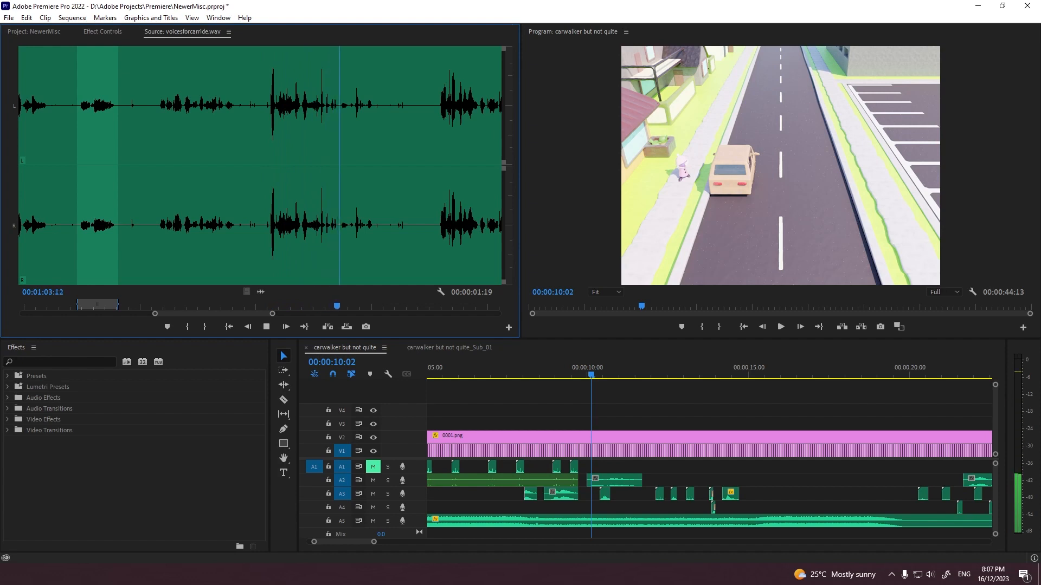
{"action": "left_click", "coordinate": [438, 228]}
{"action": "key", "text": "space"}
{"action": "scroll", "coordinate": [438, 227], "scroll_direction": "down", "scroll_amount": 5, "text": "alt"}
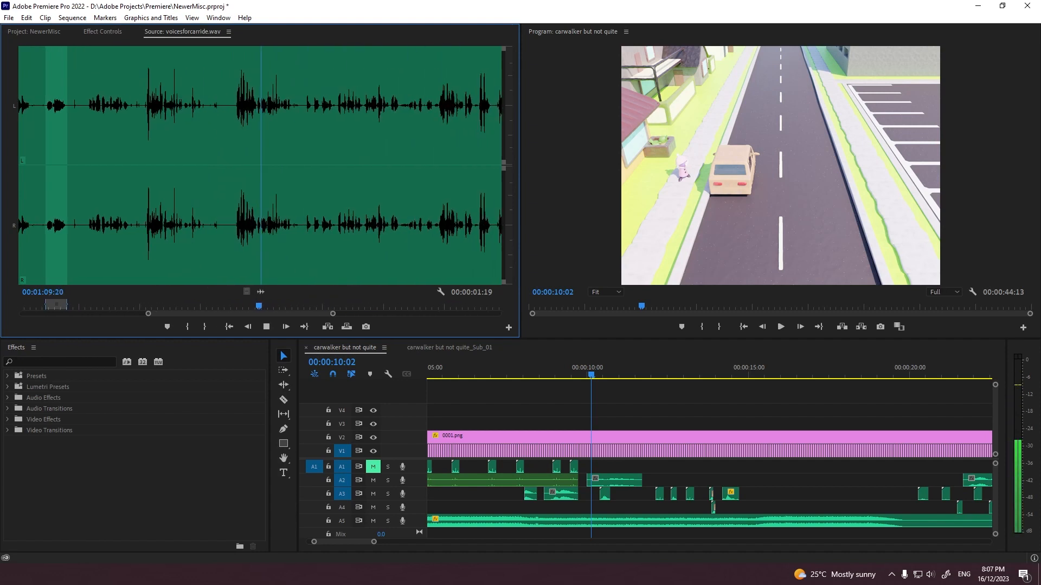
{"action": "left_click", "coordinate": [306, 228]}
{"action": "key", "text": "space"}
{"action": "scroll", "coordinate": [306, 228], "scroll_direction": "up", "scroll_amount": 5, "text": "alt"}
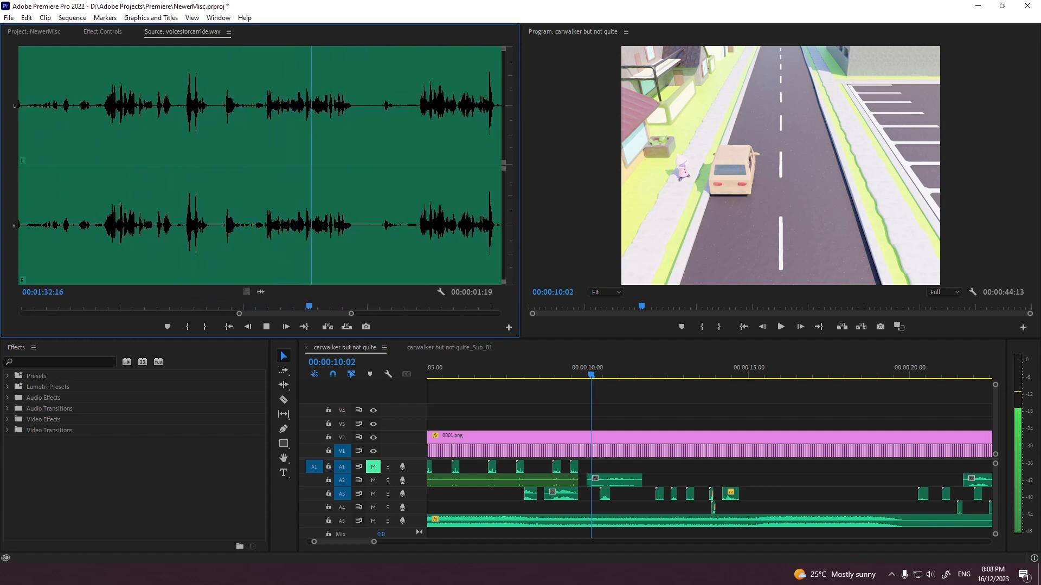
Step: Mark a 00:00:03:21 voice section ending at 00:01:34:13 in voicesforcarride.wav
{"action": "key", "text": "space"}
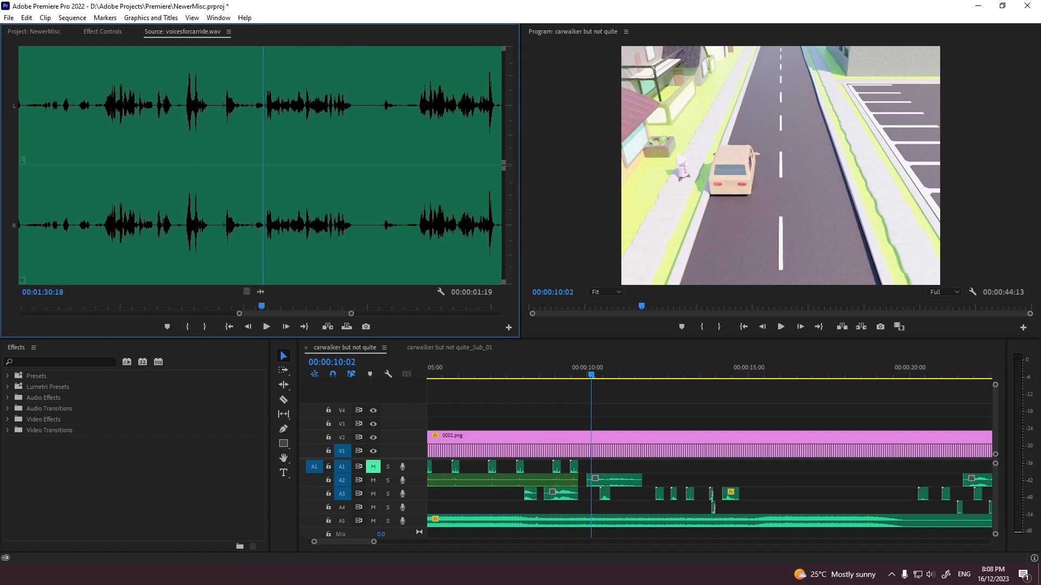
{"action": "key", "text": "i"}
{"action": "key", "text": "space"}
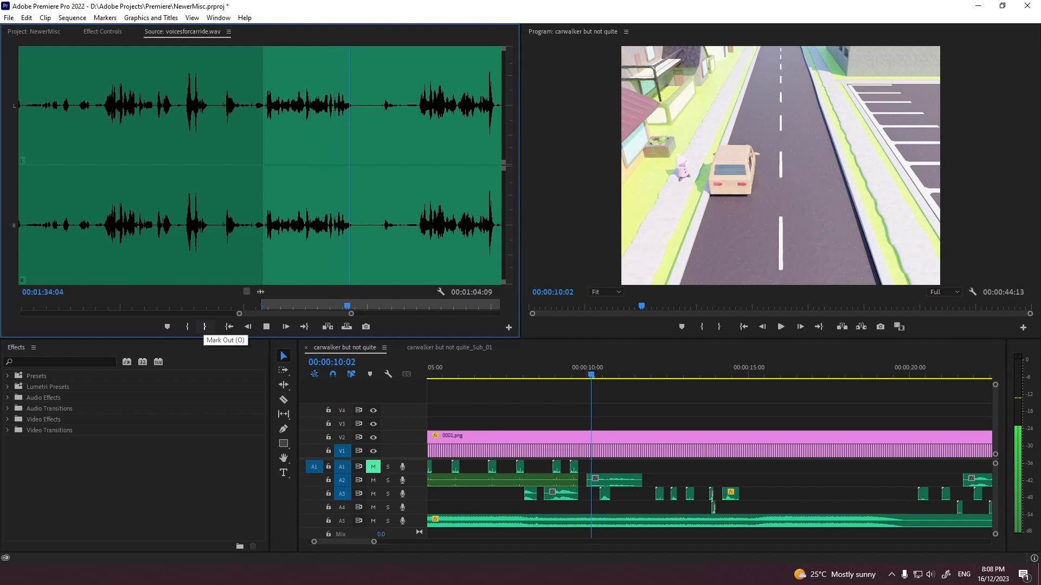
{"action": "left_click", "coordinate": [204, 327]}
Step: Try the marked voice section on A2 at about 00:00:10:05, play it against the opening car door, and undo its placement
{"action": "left_click_drag", "start_coordinate": [261, 291], "coordinate": [658, 480]}
{"action": "left_click", "coordinate": [568, 369]}
{"action": "key", "text": "grave"}
{"action": "key", "text": "space"}
{"action": "key", "text": "space"}
{"action": "key", "text": "grave"}
{"action": "left_click", "coordinate": [575, 370]}
{"action": "key", "text": "space"}
{"action": "key", "text": "grave"}
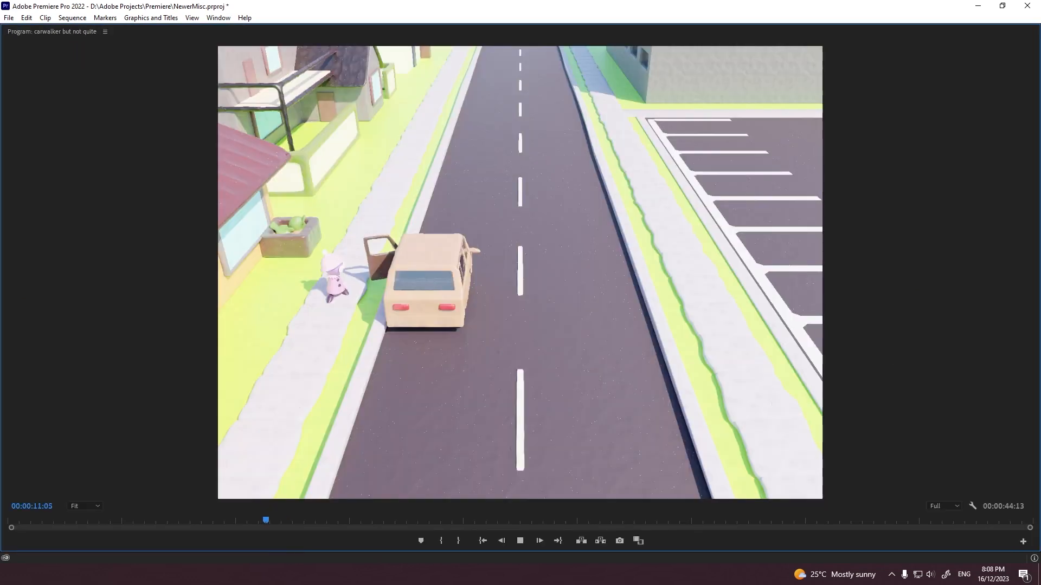
{"action": "key", "text": "grave"}
{"action": "left_click", "coordinate": [622, 369]}
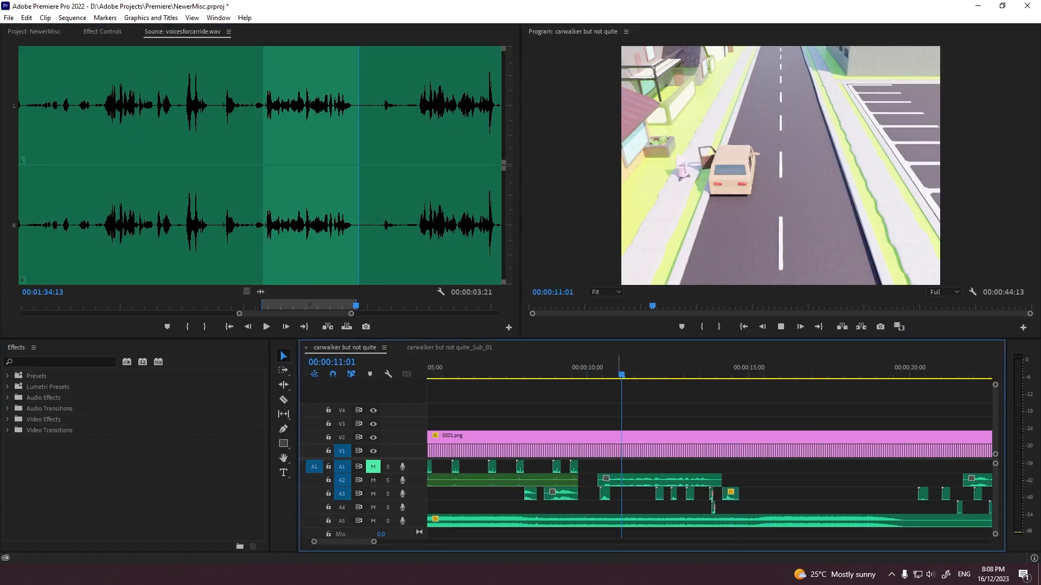
{"action": "key", "text": "space"}
{"action": "key", "text": "ctrl+z"}
{"action": "key", "text": "ctrl+z"}
Step: Shorten the marked voice section to 00:00:02:05 with a new In point and place it on A2 at about 00:00:13:00
{"action": "left_click", "coordinate": [565, 370]}
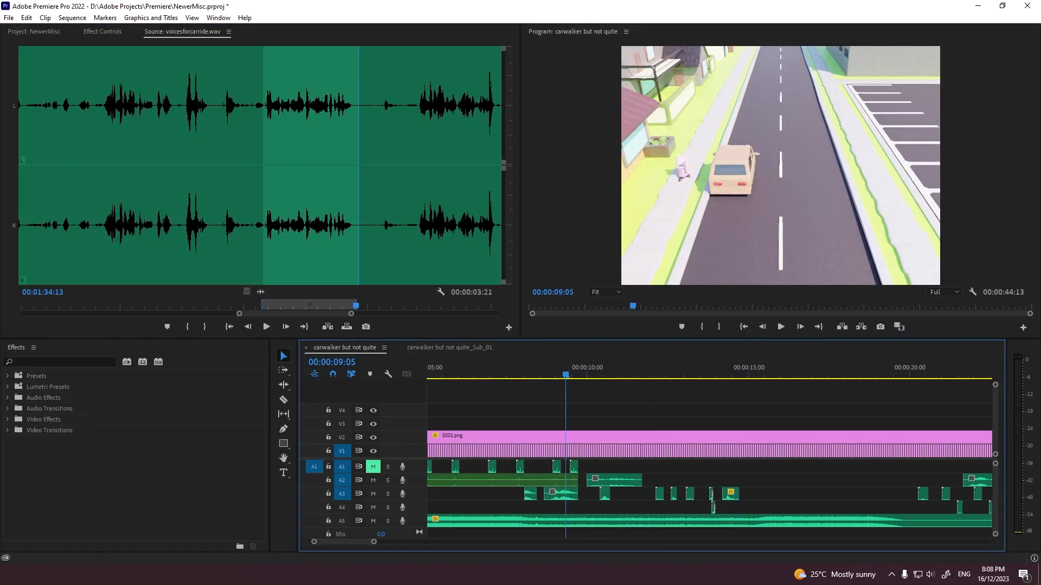
{"action": "scroll", "coordinate": [709, 461], "scroll_direction": "down", "scroll_amount": 1}
{"action": "left_click", "coordinate": [270, 307]}
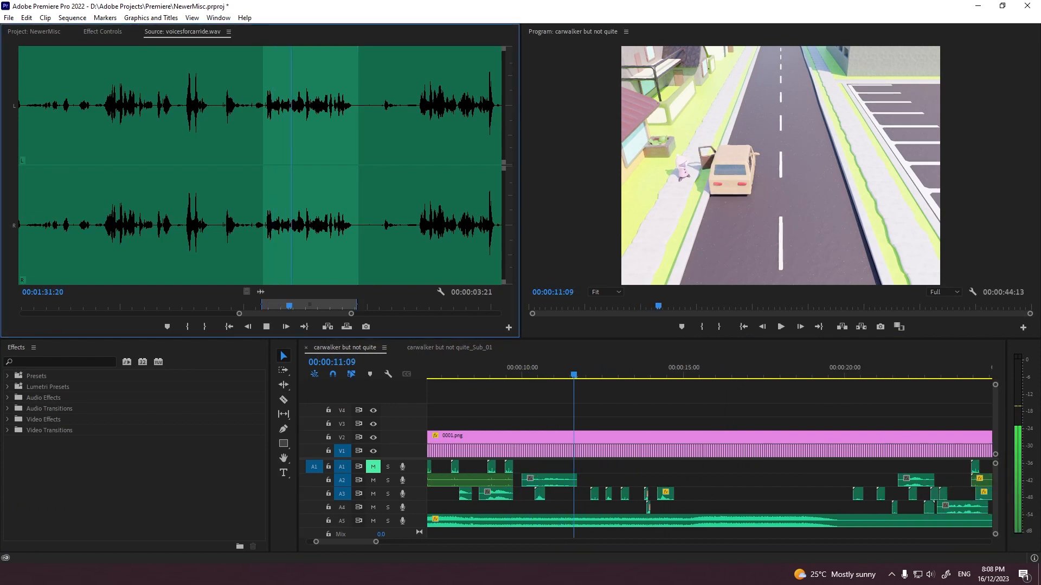
{"action": "key", "text": "i"}
{"action": "left_click_drag", "start_coordinate": [260, 292], "coordinate": [614, 480]}
Step: Play the sequence past the car's departure, up to about 00:00:17:09, to check the placed voice clips
{"action": "left_click", "coordinate": [520, 370]}
{"action": "key", "text": "space"}
{"action": "scroll", "coordinate": [709, 461], "scroll_direction": "down", "scroll_amount": 1}
{"action": "key", "text": "space"}
{"action": "left_click", "coordinate": [607, 401]}
{"action": "left_click", "coordinate": [555, 370]}
{"action": "key", "text": "space"}
{"action": "key", "text": "grave"}
{"action": "key", "text": "grave"}
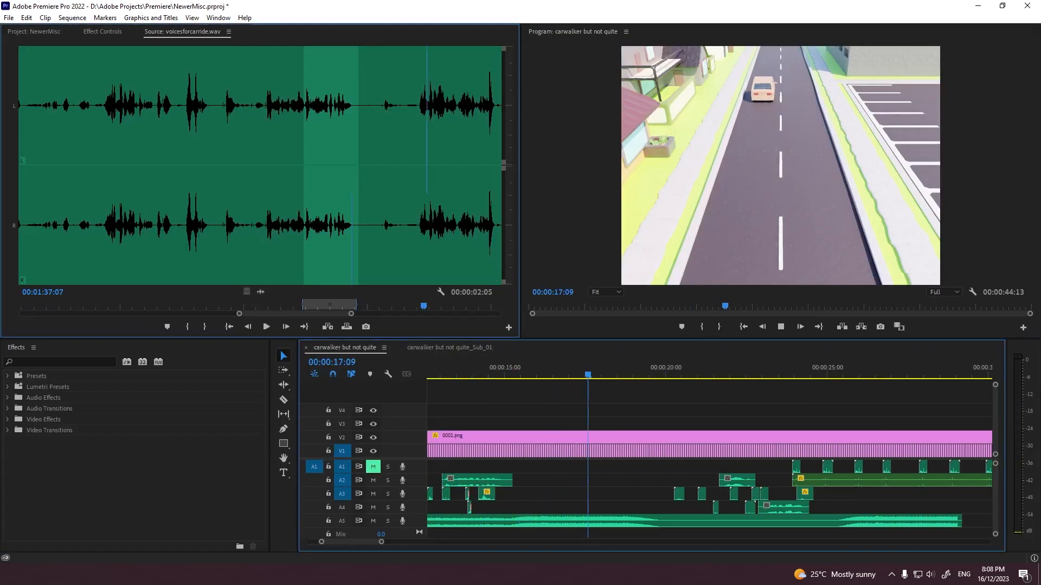
{"action": "key", "text": "space"}
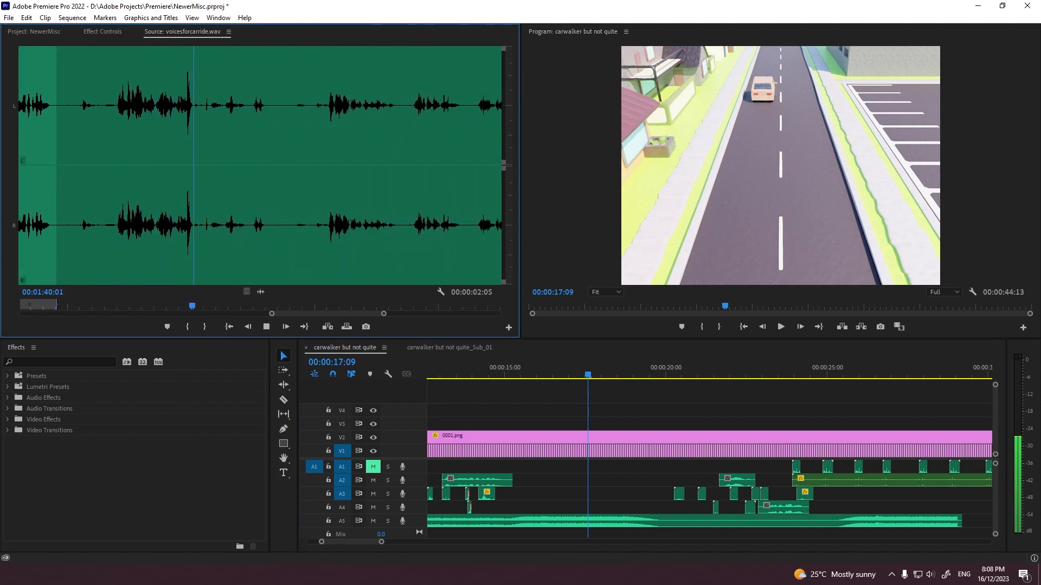
Step: Sample further into voicesforcarride.wav and mark a 00:00:03:01 voice section ending at 00:01:48:08
{"action": "key", "text": "space"}
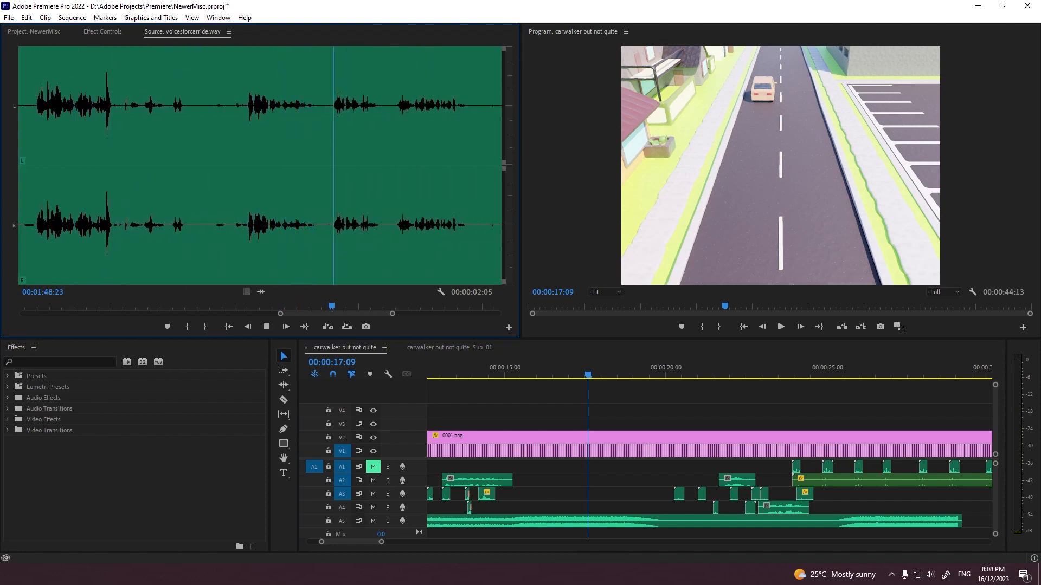
{"action": "left_click", "coordinate": [242, 306]}
{"action": "key", "text": "i"}
{"action": "key", "text": "space"}
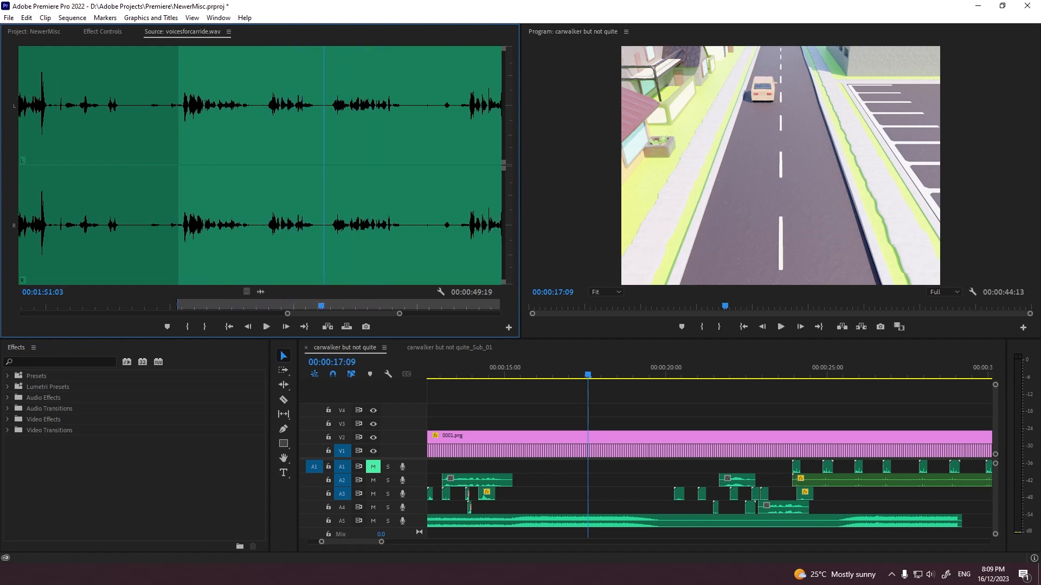
{"action": "key", "text": "o"}
Step: Place the marked voice section on A2, starting at about 00:00:17:05, and play it against the picture
{"action": "left_click", "coordinate": [636, 370]}
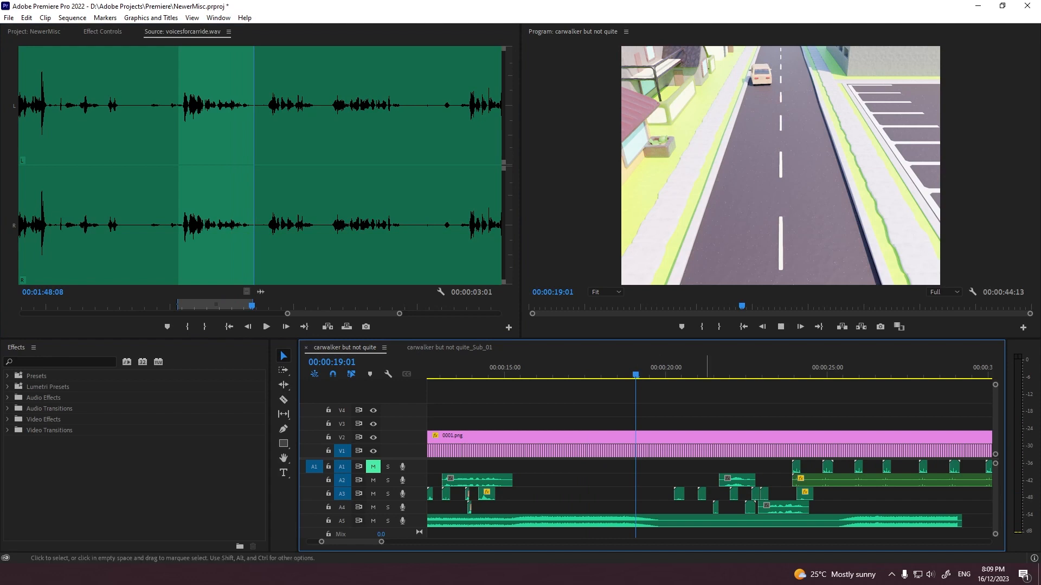
{"action": "scroll", "coordinate": [707, 461], "scroll_direction": "down", "scroll_amount": 1}
{"action": "key", "text": "Left"}
{"action": "key", "text": "Left"}
{"action": "key", "text": "Left"}
{"action": "key", "text": "Left"}
{"action": "key", "text": "Left"}
{"action": "key", "text": "Left"}
{"action": "key", "text": "Left"}
{"action": "key", "text": "Left"}
{"action": "key", "text": "Left"}
{"action": "key", "text": "Left"}
{"action": "key", "text": "Left"}
{"action": "key", "text": "Left"}
{"action": "key", "text": "Left"}
{"action": "key", "text": "Left"}
{"action": "key", "text": "Left"}
{"action": "key", "text": "Left"}
{"action": "key", "text": "Left"}
{"action": "left_click_drag", "start_coordinate": [260, 292], "coordinate": [559, 480]}
{"action": "key", "text": "space"}
{"action": "key", "text": "space"}
{"action": "scroll", "coordinate": [559, 481], "scroll_direction": "up", "scroll_amount": 1}
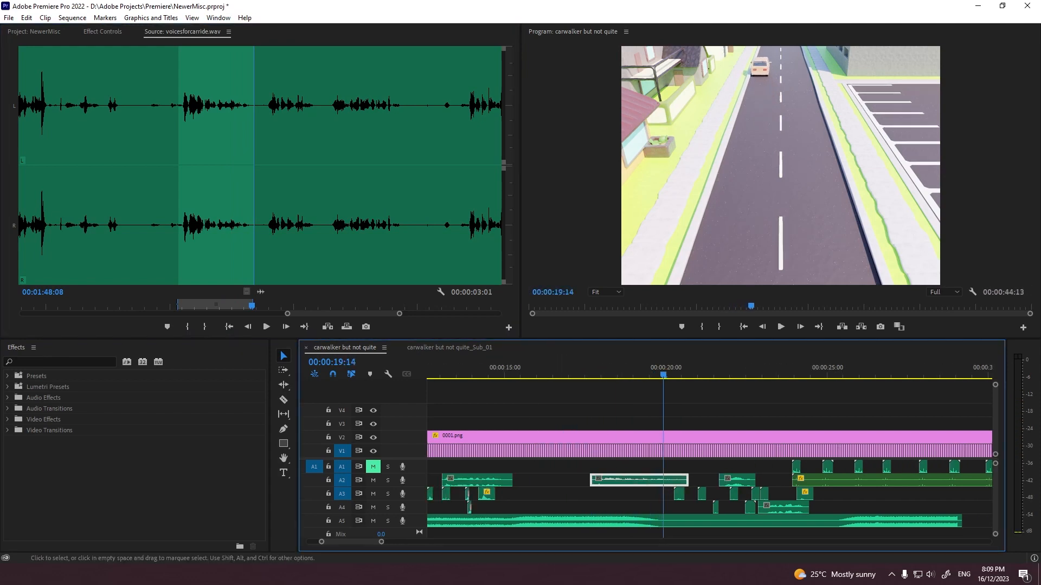
{"action": "left_click", "coordinate": [564, 370]}
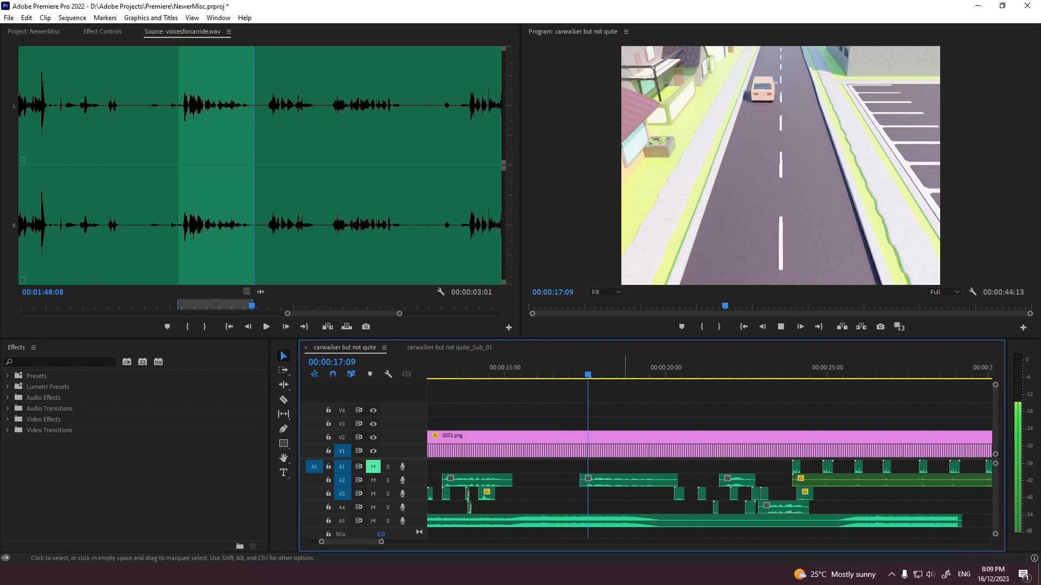
{"action": "key", "text": "grave"}
{"action": "key", "text": "grave"}
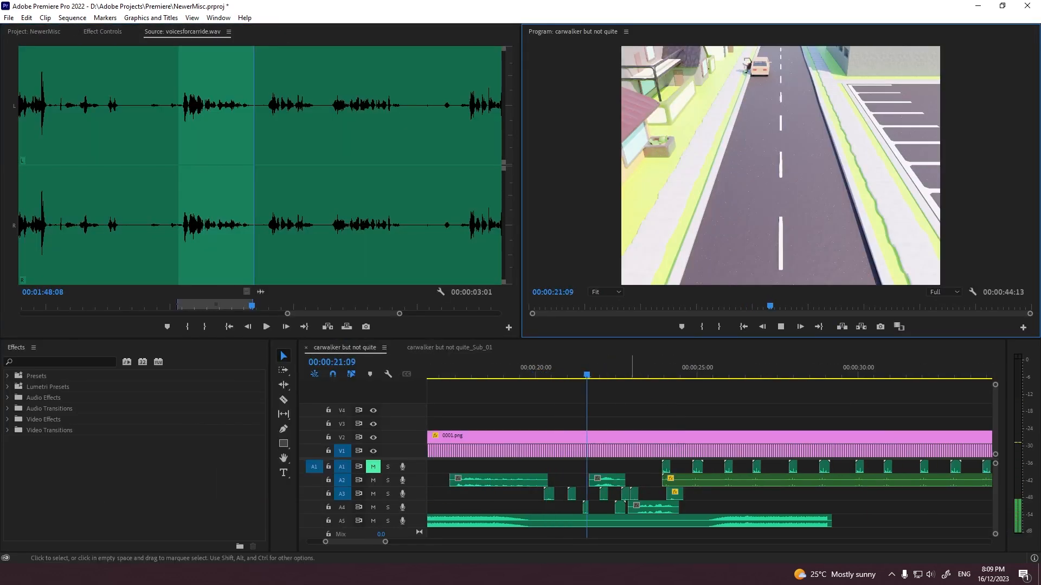
Step: Shift the following A2 voice clip earlier to start at about 00:00:20:11 and check it in a full-screen playback
{"action": "left_click_drag", "start_coordinate": [607, 481], "coordinate": [576, 480]}
{"action": "left_click", "coordinate": [449, 371]}
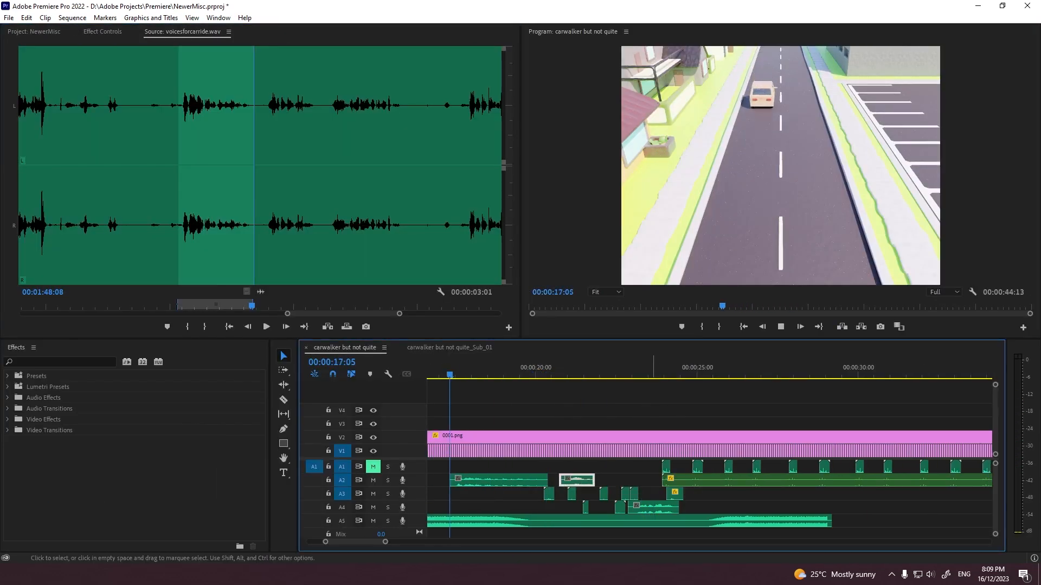
{"action": "key", "text": "space"}
{"action": "key", "text": "grave"}
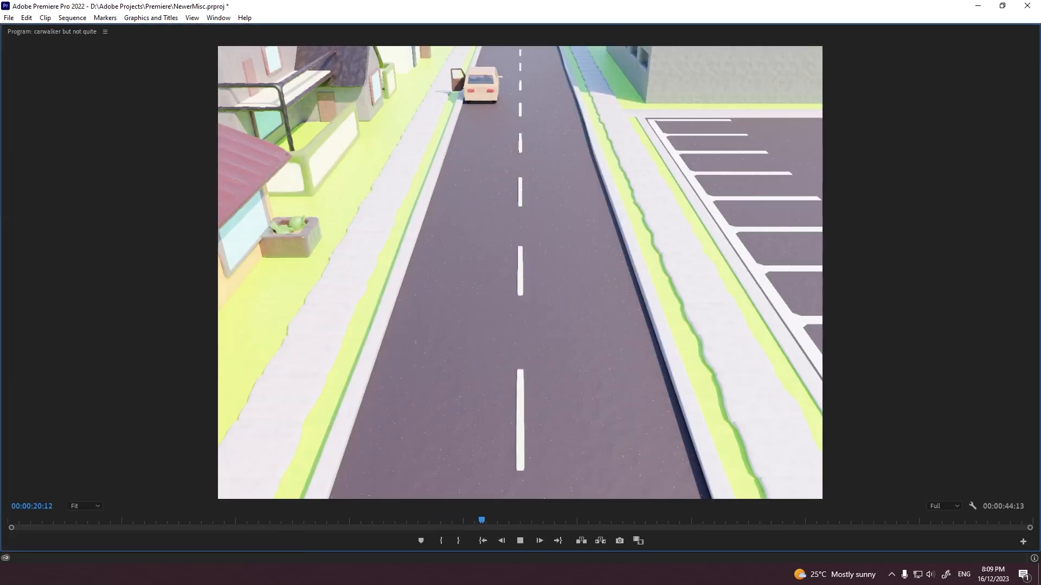
{"action": "key", "text": "grave"}
{"action": "key", "text": "space"}
Step: Move the short sound at about 00:00:22:07 from A4 to A2 and shift the A4 voice clip to start at about 00:00:22:00
{"action": "left_click_drag", "start_coordinate": [478, 507], "coordinate": [476, 482]}
{"action": "left_click_drag", "start_coordinate": [507, 508], "coordinate": [484, 508]}
{"action": "left_click", "coordinate": [456, 370]}
{"action": "key", "text": "space"}
{"action": "key", "text": "space"}
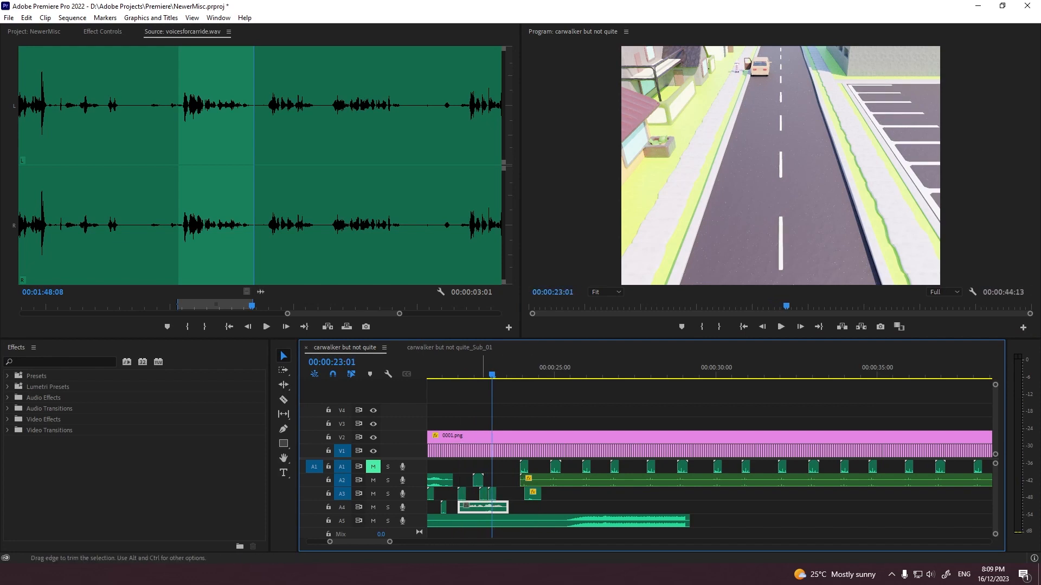
{"action": "scroll", "coordinate": [482, 488], "scroll_direction": "up", "scroll_amount": 1}
{"action": "left_click", "coordinate": [480, 370]}
{"action": "key", "text": "space"}
{"action": "left_click", "coordinate": [525, 400]}
Step: Mark the next voice section in voicesforcarride.wav, 00:00:02:04 long and ending at 00:01:50:20
{"action": "left_click", "coordinate": [265, 306]}
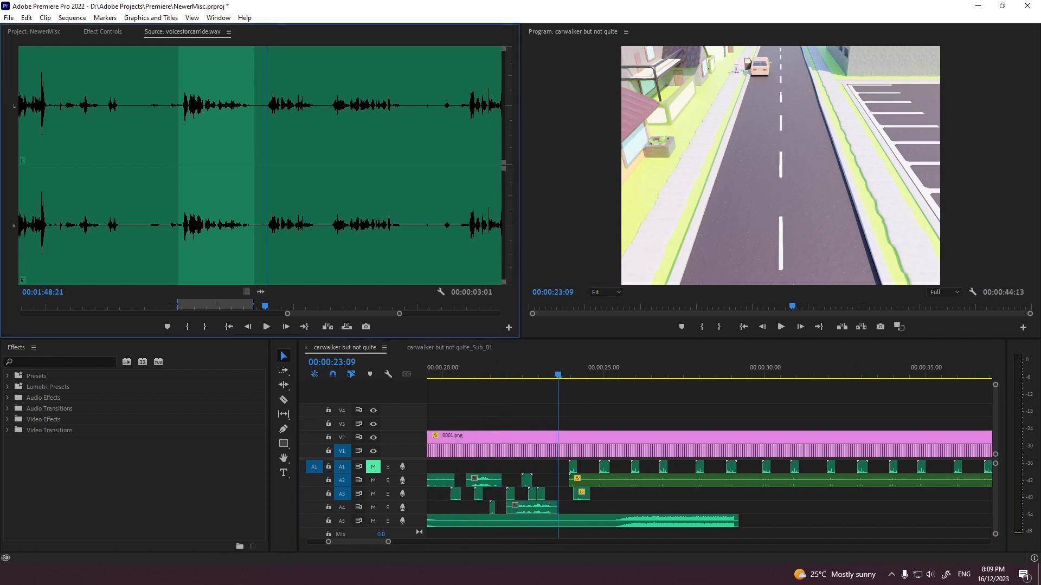
{"action": "key", "text": "i"}
{"action": "key", "text": "space"}
{"action": "left_click", "coordinate": [205, 327]}
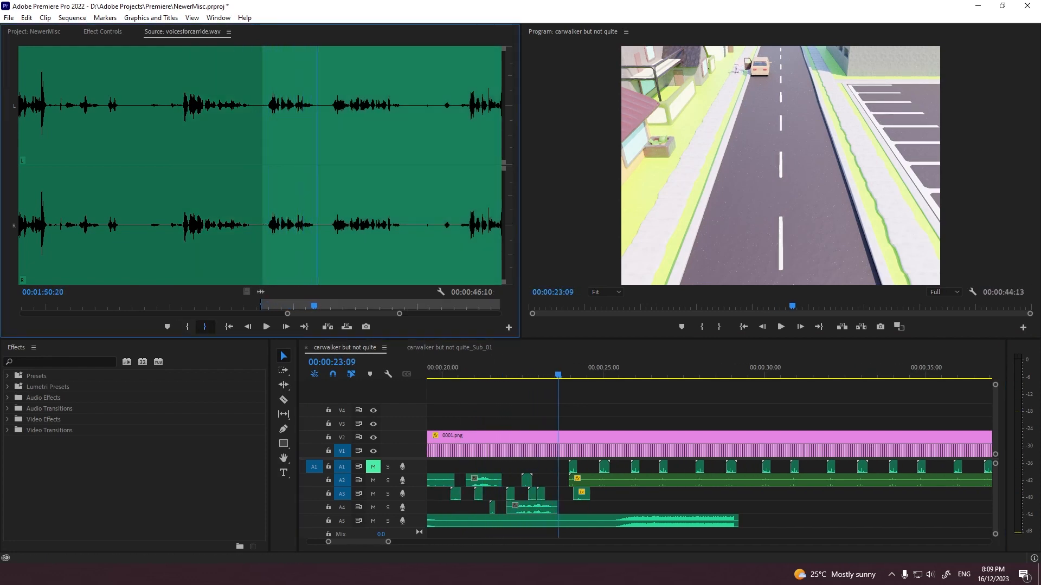
Step: Place the marked voice section on A4 at about 00:00:23:10 and play it back
{"action": "left_click_drag", "start_coordinate": [261, 292], "coordinate": [562, 508]}
{"action": "key", "text": "space"}
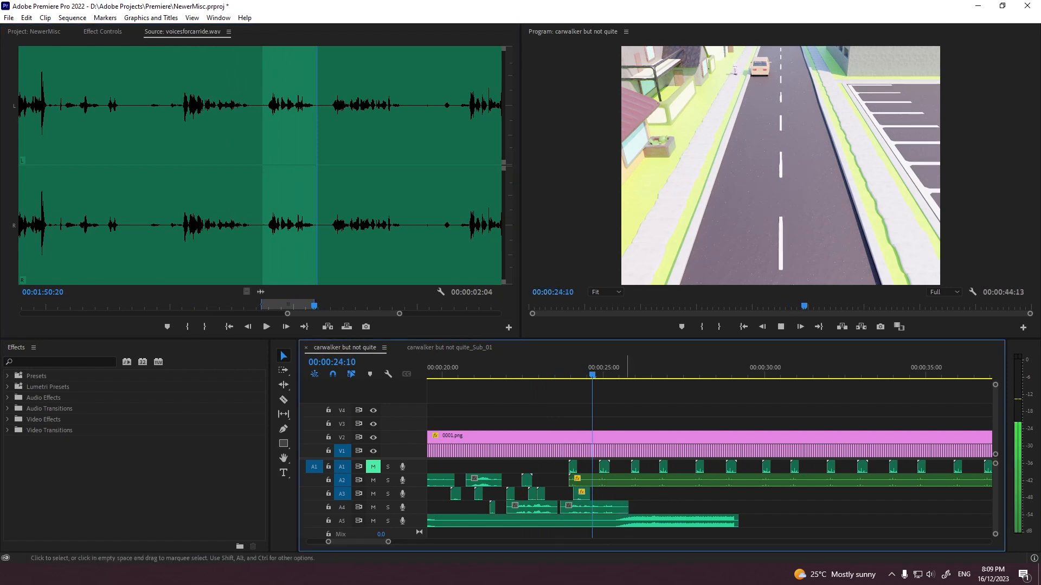
{"action": "key", "text": "grave"}
{"action": "key", "text": "grave"}
{"action": "left_click", "coordinate": [598, 369]}
{"action": "key", "text": "space"}
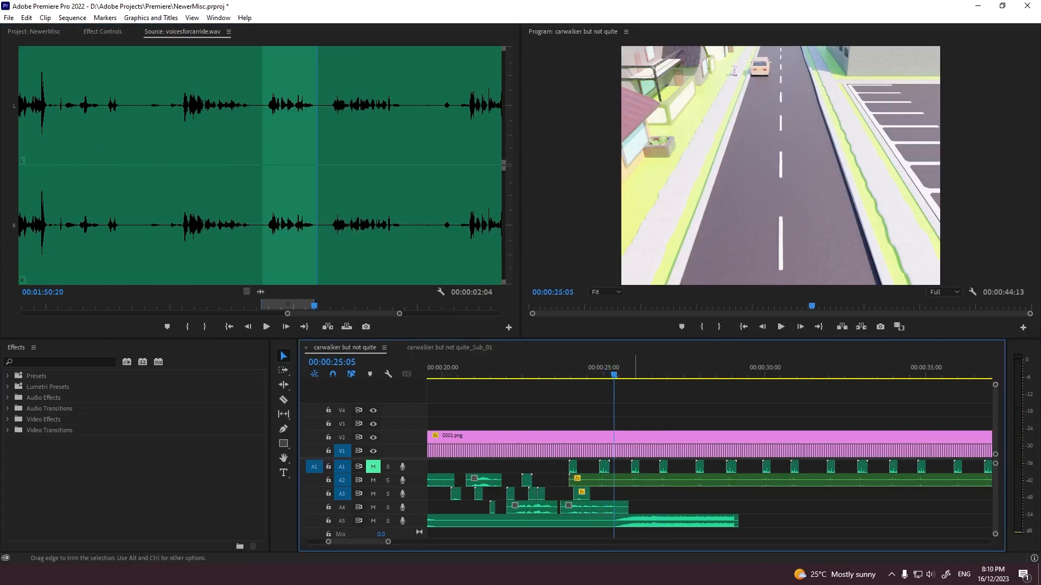
Step: Trim the last A4 voice clip to end at about 00:00:25:06 and add a Constant Power fade at its end
{"action": "left_click_drag", "start_coordinate": [628, 506], "coordinate": [617, 507]}
{"action": "left_click", "coordinate": [60, 362]}
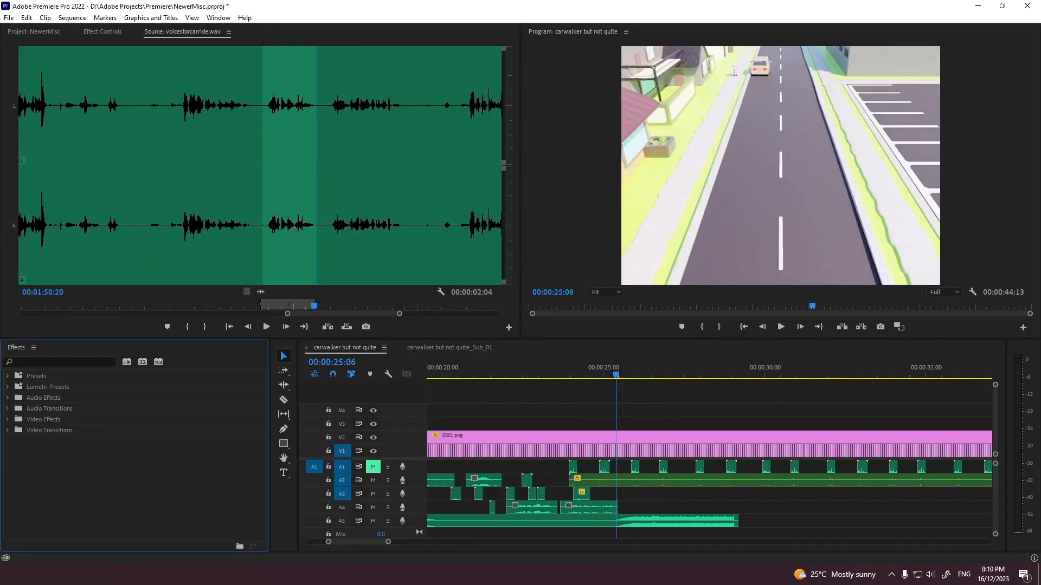
{"action": "left_click_drag", "start_coordinate": [59, 441], "coordinate": [611, 508]}
{"action": "left_click", "coordinate": [506, 370]}
{"action": "key", "text": "space"}
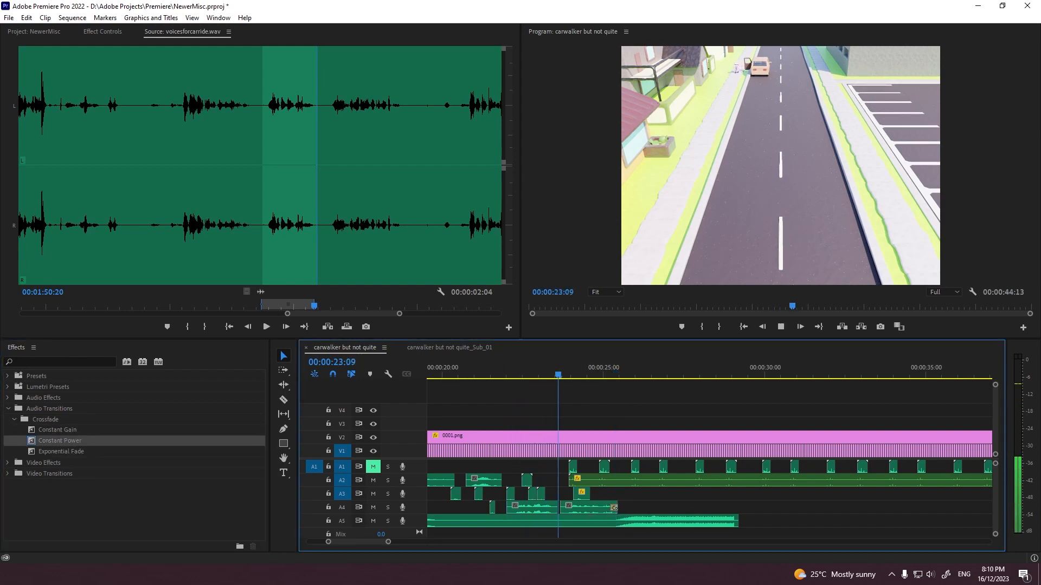
Step: Apply the Bass effect to the A4 voice clip at 00:00:22:00, set its Boost to 4 dB and listen to it
{"action": "left_click", "coordinate": [59, 362]}
{"action": "type", "text": "bass"}
{"action": "left_click_drag", "start_coordinate": [44, 419], "coordinate": [532, 508]}
{"action": "left_click_drag", "start_coordinate": [516, 370], "coordinate": [525, 369]}
{"action": "left_click", "coordinate": [102, 31]}
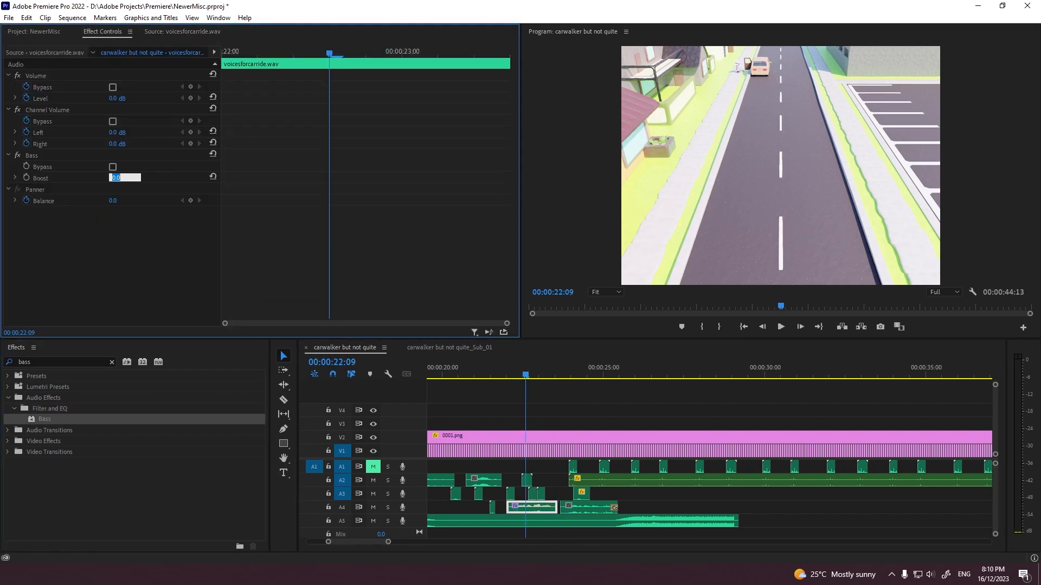
{"action": "type", "text": "4"}
{"action": "key", "text": "Return"}
{"action": "key", "text": "space"}
{"action": "key", "text": "space"}
Step: Copy the 4 dB Bass effect onto the A2 voice clip at about 00:00:20:11
{"action": "left_click", "coordinate": [32, 155]}
{"action": "scroll", "coordinate": [709, 461], "scroll_direction": "up", "scroll_amount": 5}
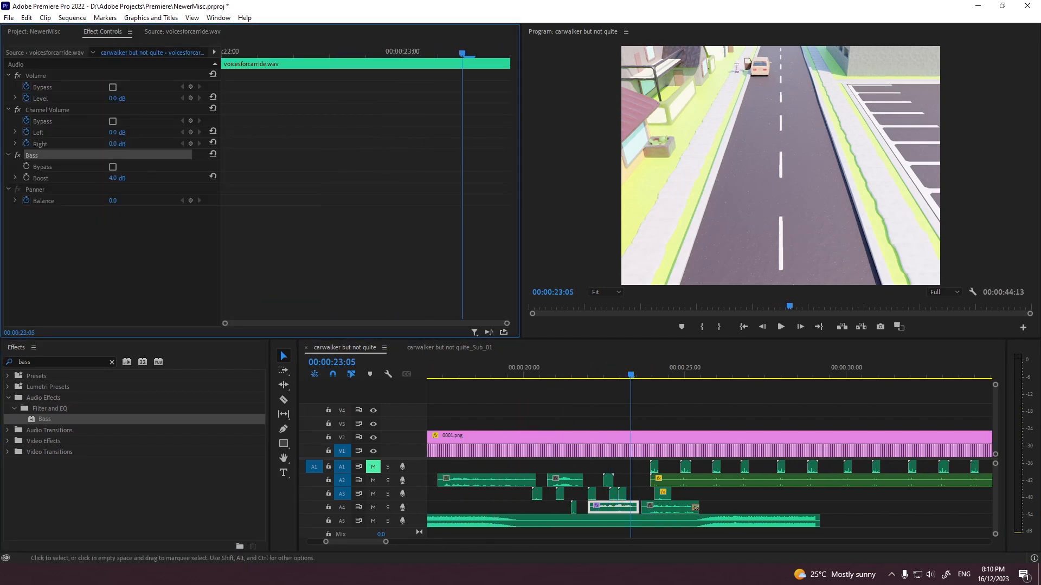
{"action": "left_click", "coordinate": [565, 481]}
{"action": "left_click", "coordinate": [552, 368]}
{"action": "key", "text": "space"}
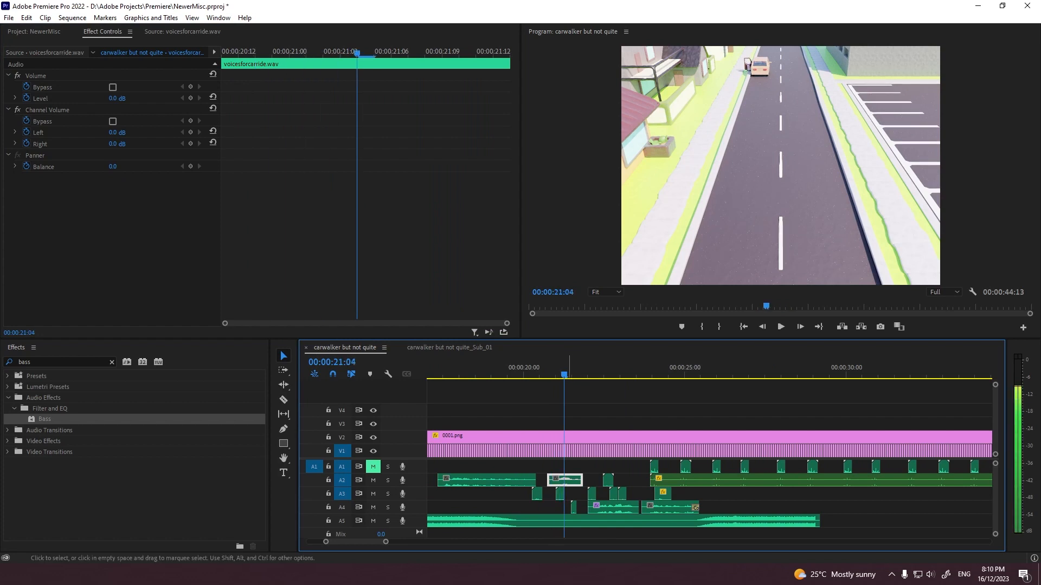
{"action": "key", "text": "ctrl+v"}
Step: Apply the Bass effect to the A3 voice clip at about 00:00:08:10 and the A2 voice clip at about 00:00:10:00
{"action": "scroll", "coordinate": [710, 461], "scroll_direction": "up", "scroll_amount": 8}
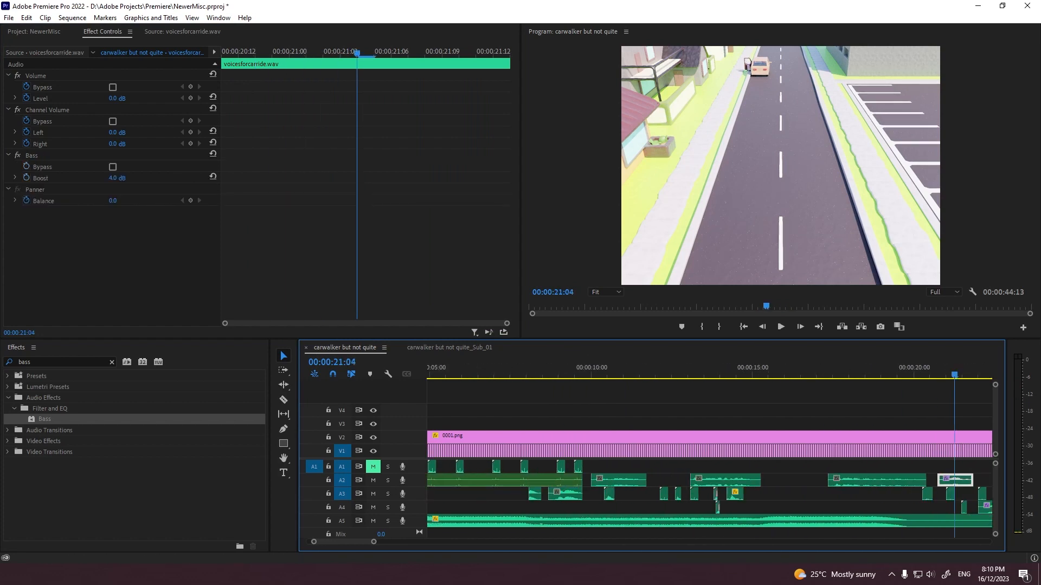
{"action": "left_click", "coordinate": [558, 369]}
{"action": "left_click", "coordinate": [573, 494]}
{"action": "left_click", "coordinate": [634, 480], "text": "shift"}
{"action": "key", "text": "space"}
{"action": "left_click", "coordinate": [530, 368]}
{"action": "left_click_drag", "start_coordinate": [586, 509], "coordinate": [534, 494]}
{"action": "left_click_drag", "start_coordinate": [44, 419], "coordinate": [567, 494]}
{"action": "left_click_drag", "start_coordinate": [44, 419], "coordinate": [644, 481]}
{"action": "key", "text": "space"}
Step: Paste the -4 dB Bass effect onto the A2 voice clip at about 00:00:13:01 and trim its end to about 00:00:14:13
{"action": "scroll", "coordinate": [645, 480], "scroll_direction": "down", "scroll_amount": 9}
{"action": "left_click", "coordinate": [578, 481]}
{"action": "key", "text": "ctrl+v"}
{"action": "key", "text": "space"}
{"action": "left_click", "coordinate": [532, 369]}
{"action": "left_click_drag", "start_coordinate": [549, 481], "coordinate": [539, 481]}
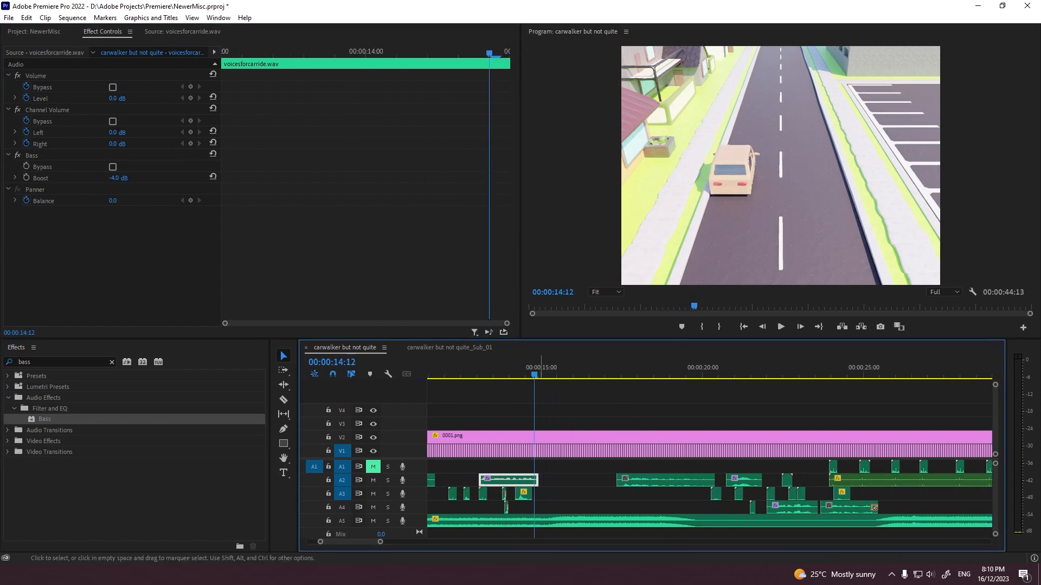
Step: Paste the -4 dB Bass effect onto the A2 voice clip at about 00:00:17:05
{"action": "left_click", "coordinate": [569, 481]}
{"action": "left_click", "coordinate": [522, 369]}
{"action": "key", "text": "space"}
{"action": "left_click", "coordinate": [659, 481]}
{"action": "key", "text": "ctrl+v"}
{"action": "scroll", "coordinate": [651, 481], "scroll_direction": "down", "scroll_amount": 10}
{"action": "left_click", "coordinate": [648, 481]}
{"action": "left_click", "coordinate": [781, 166]}
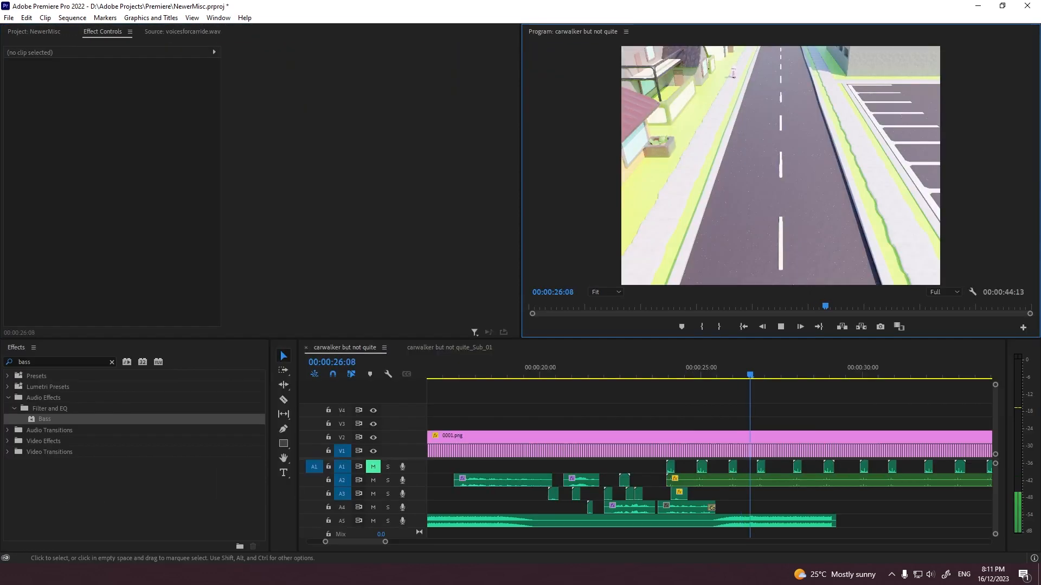
Step: Save the project and play the sequence full-screen from its start
{"action": "key", "text": "minus"}
{"action": "key", "text": "minus"}
{"action": "key", "text": "space"}
{"action": "key", "text": "ctrl+s"}
{"action": "key", "text": "Home"}
{"action": "key", "text": "grave"}
{"action": "key", "text": "space"}
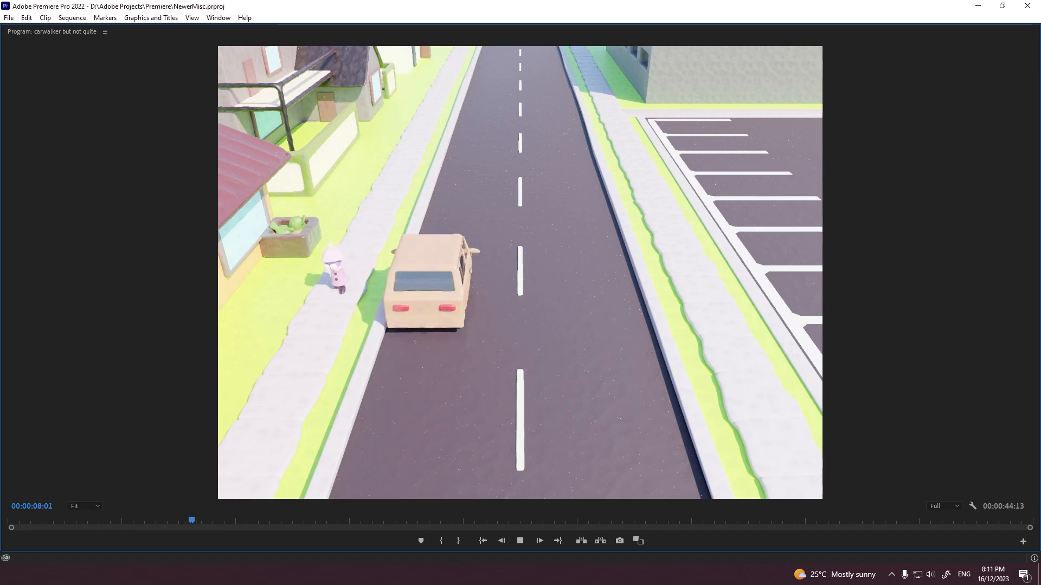
{"action": "key", "text": "space"}
{"action": "key", "text": "grave"}
Step: Adjust the audio gain of the A2 voice clip at about 00:00:13:01 and play it back
{"action": "key", "text": "equal"}
{"action": "key", "text": "equal"}
{"action": "key", "text": "equal"}
{"action": "left_click", "coordinate": [626, 481]}
{"action": "key", "text": "g"}
{"action": "key", "text": "Return"}
{"action": "left_click", "coordinate": [583, 369]}
{"action": "key", "text": "space"}
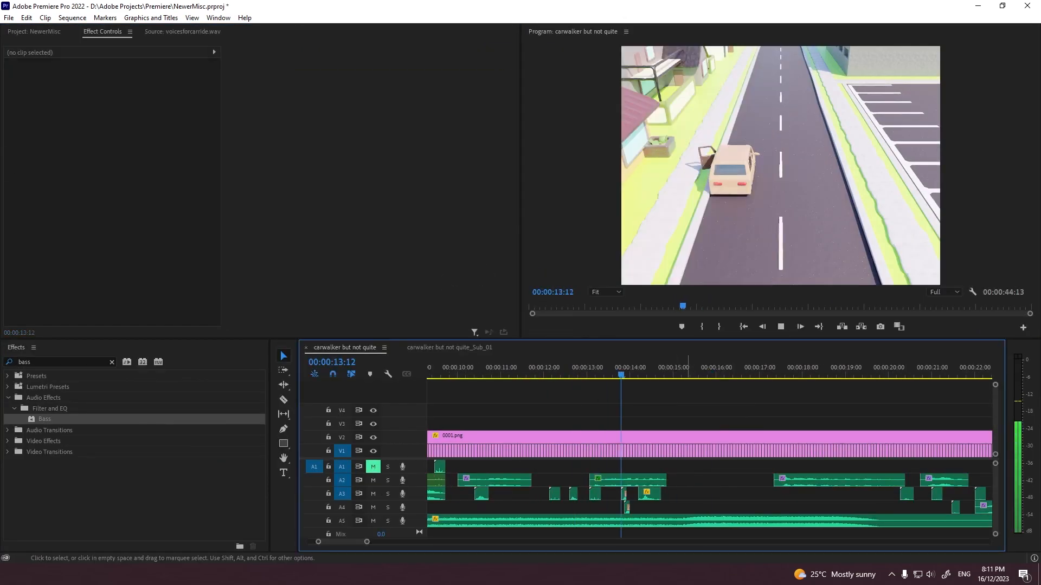
{"action": "key", "text": "space"}
Step: Add a Constant Power fade to the end of the A2 voice clip at about 00:00:13:01 and listen to it
{"action": "left_click", "coordinate": [112, 362]}
{"action": "left_click", "coordinate": [7, 409]}
{"action": "left_click_drag", "start_coordinate": [59, 440], "coordinate": [659, 481]}
{"action": "key", "text": "space"}
Step: Adjust the audio gain of the voice clips on A2 and A4 between about 00:00:17:05 and 00:00:25:06
{"action": "key", "text": "space"}
{"action": "right_click", "coordinate": [718, 481]}
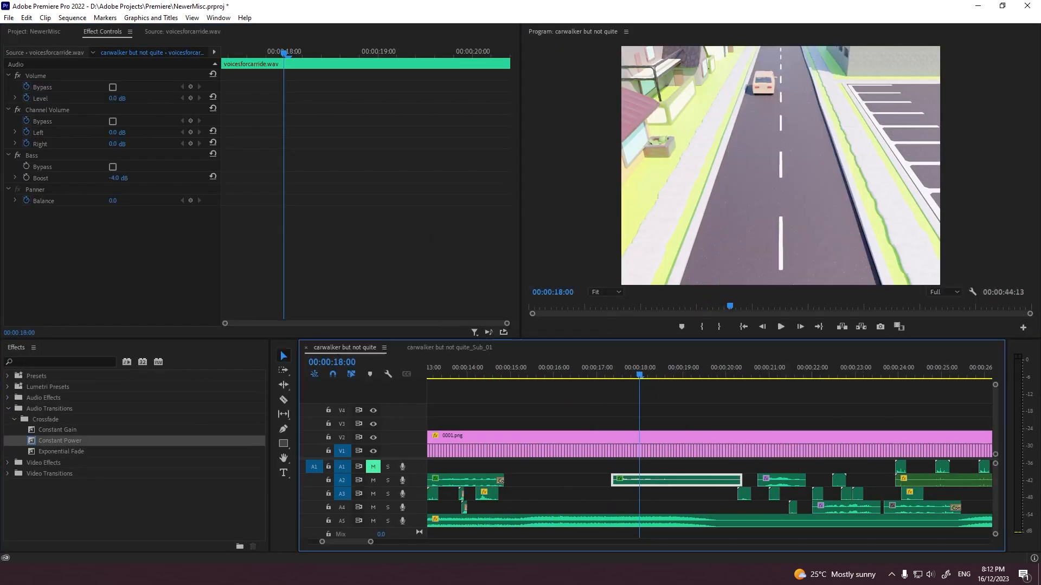
Step: Play the later part of the sequence, up to about 00:00:29:01, to check the adjusted voices
{"action": "key", "text": "space"}
{"action": "left_click", "coordinate": [685, 481]}
{"action": "left_click", "coordinate": [748, 508], "text": "shift"}
{"action": "left_click", "coordinate": [824, 508], "text": "shift"}
{"action": "key", "text": "g"}
{"action": "key", "text": "Return"}
{"action": "key", "text": "grave"}
{"action": "key", "text": "space"}
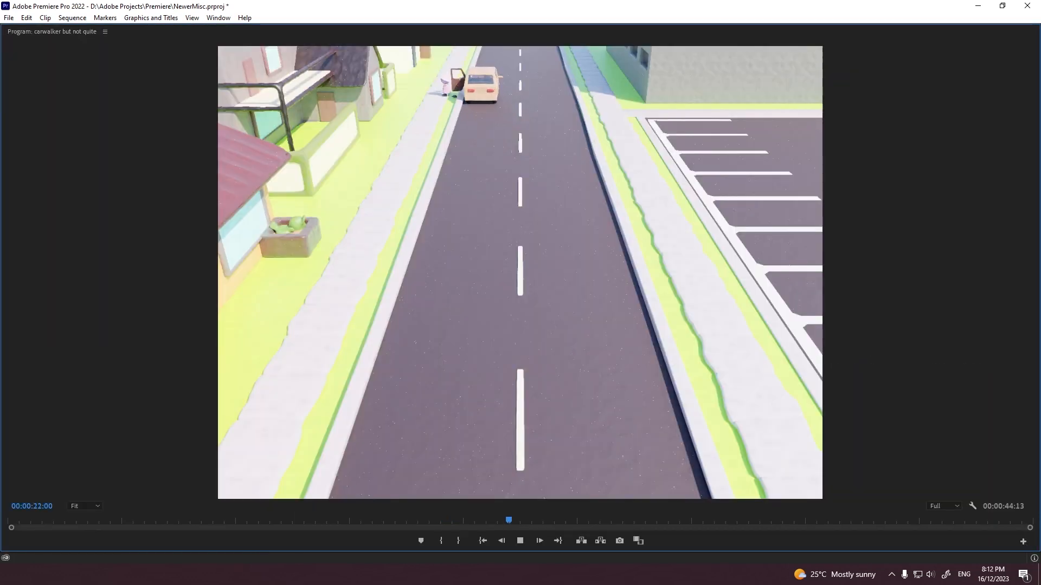
{"action": "key", "text": "grave"}
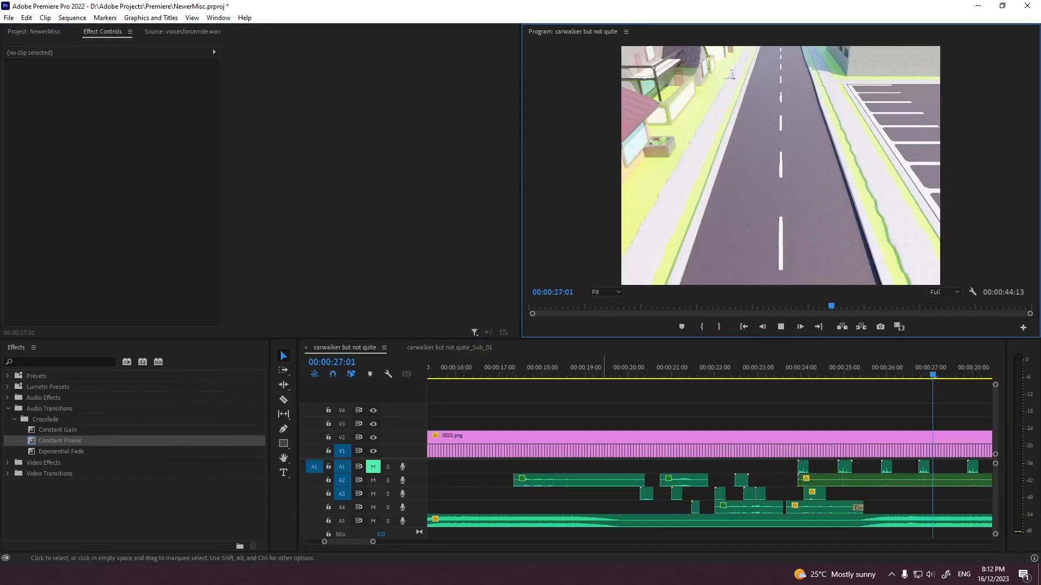
{"action": "left_click", "coordinate": [517, 396]}
{"action": "key", "text": "minus"}
{"action": "key", "text": "minus"}
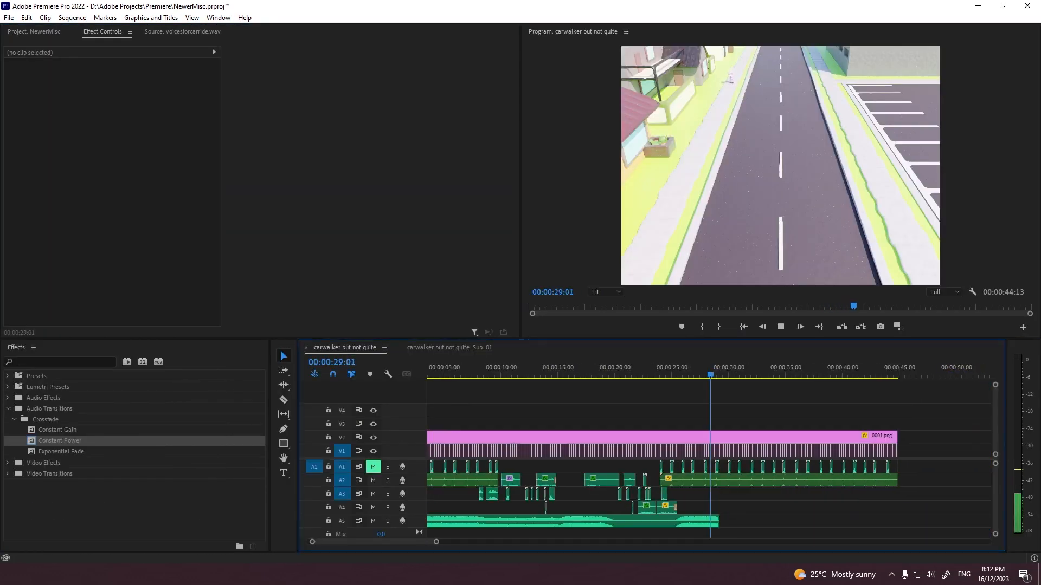
Step: Replay the voiced part of the sequence up to about 00:00:26:12 and save the project
{"action": "scroll", "coordinate": [516, 397], "scroll_direction": "up", "scroll_amount": 2}
{"action": "left_click", "coordinate": [517, 369]}
{"action": "key", "text": "equal"}
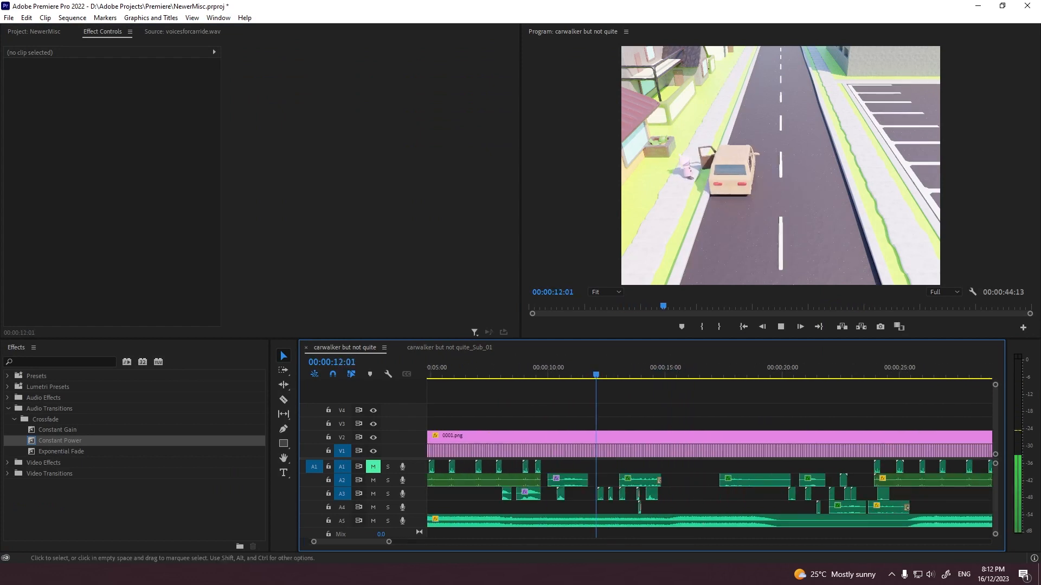
{"action": "scroll", "coordinate": [652, 477], "scroll_direction": "down", "scroll_amount": 1}
{"action": "key", "text": "minus"}
{"action": "key", "text": "ctrl+s"}
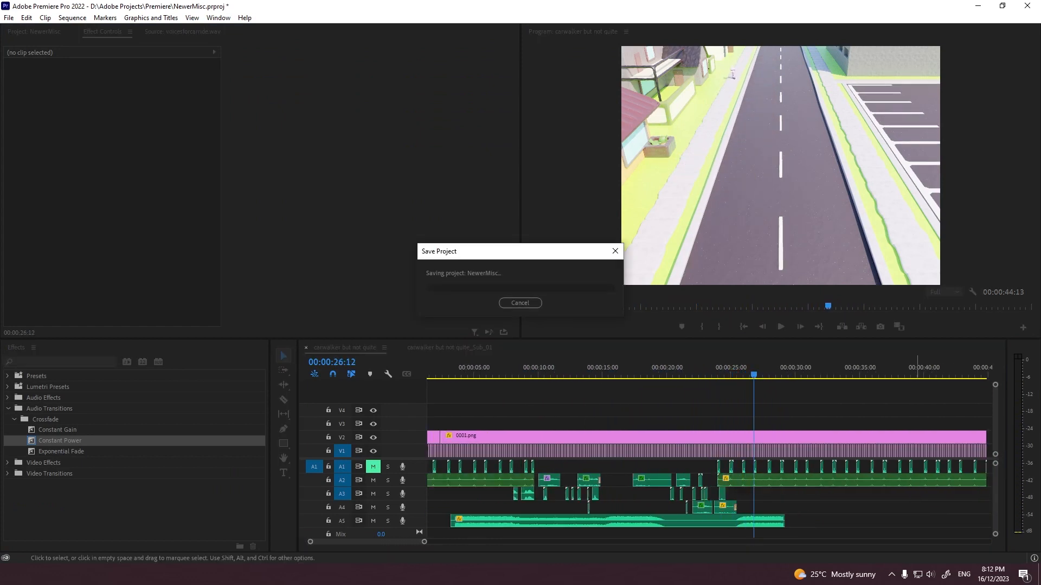
Step: Nest all the video clips on V1 and V2 into a single nested sequence, keeping the default name
{"action": "key", "text": "minus"}
{"action": "left_click_drag", "start_coordinate": [862, 416], "coordinate": [443, 451]}
{"action": "right_click", "coordinate": [467, 451]}
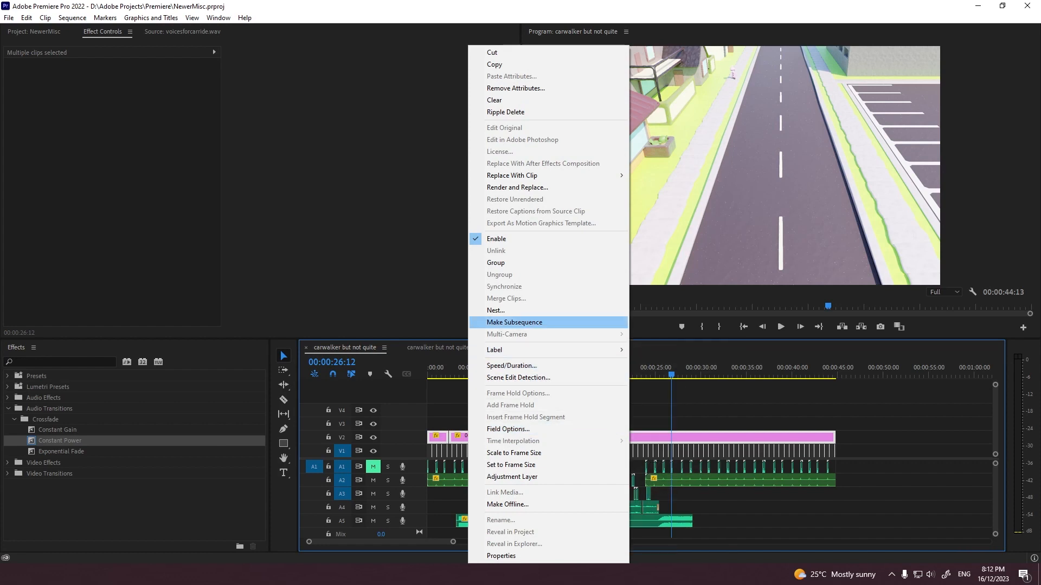
{"action": "left_click", "coordinate": [496, 310]}
{"action": "left_click", "coordinate": [495, 297]}
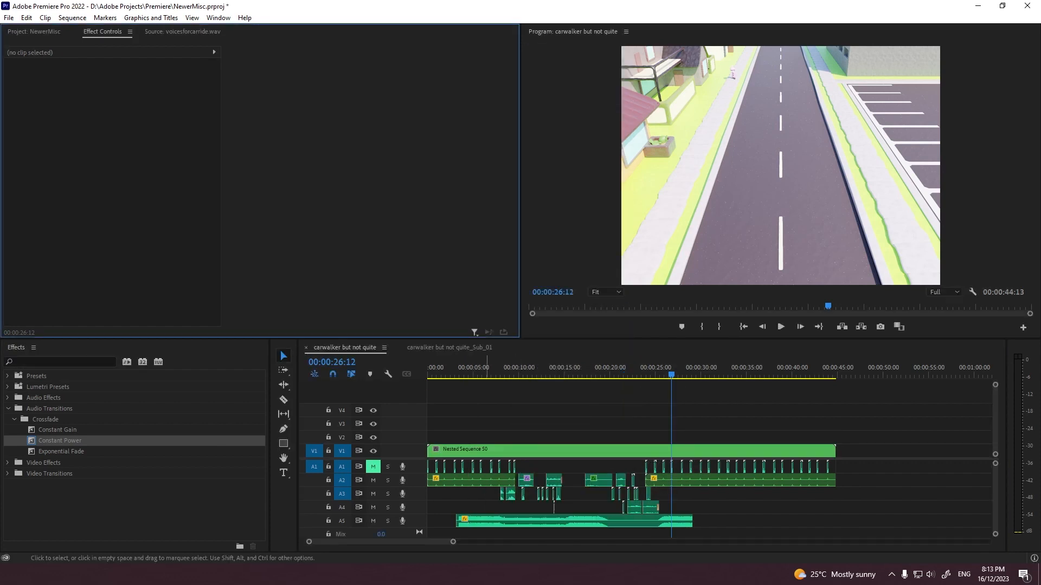
Step: Paste a copy of the nested video sequence on V1 at 00:00:45:07 and return to the sequence start
{"action": "left_click", "coordinate": [482, 451]}
{"action": "left_click_drag", "start_coordinate": [833, 375], "coordinate": [842, 374]}
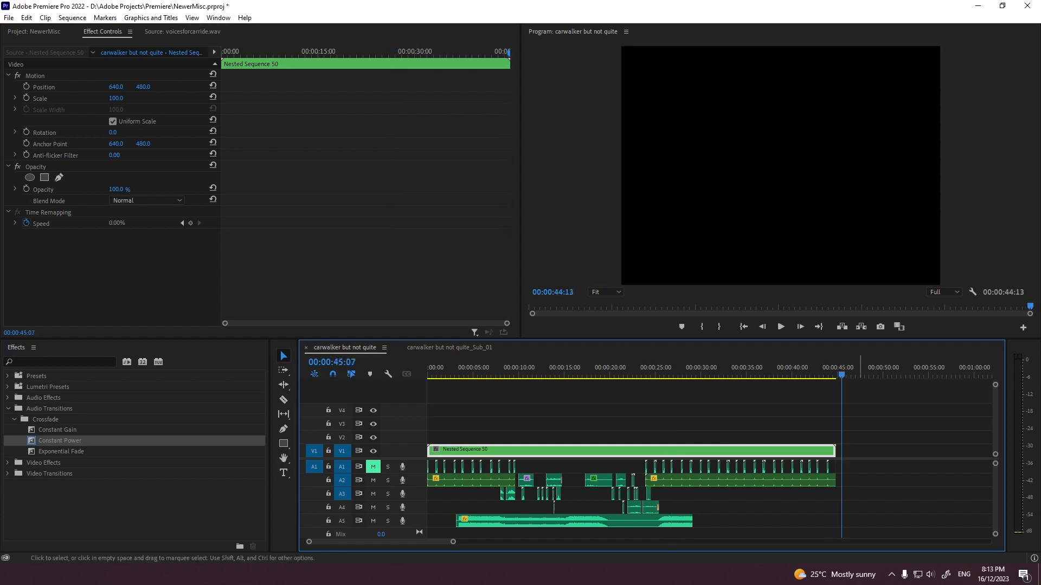
{"action": "key", "text": "ctrl+v"}
{"action": "left_click", "coordinate": [744, 327]}
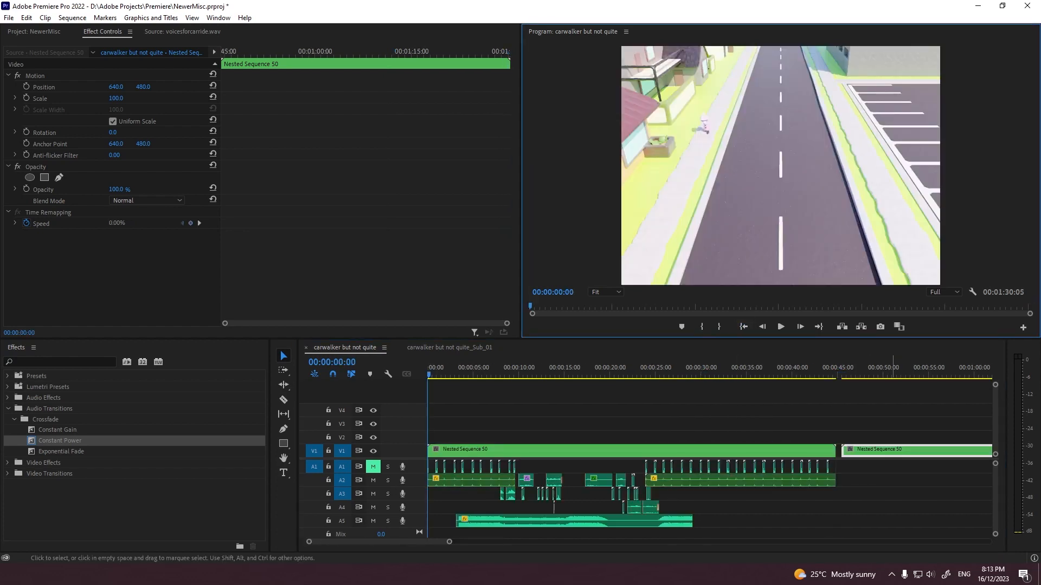
Step: Move the second nested sequence to the start of V2 and set its opacity to 50% with the Screen blend mode
{"action": "left_click_drag", "start_coordinate": [893, 451], "coordinate": [440, 437]}
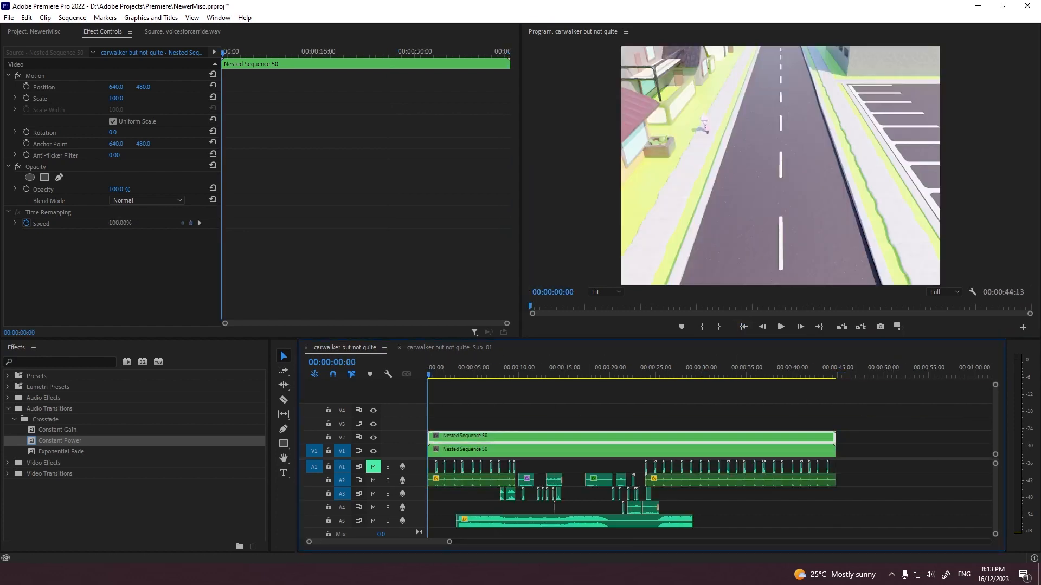
{"action": "left_click", "coordinate": [439, 417]}
{"action": "left_click", "coordinate": [439, 437]}
{"action": "left_click", "coordinate": [117, 190]}
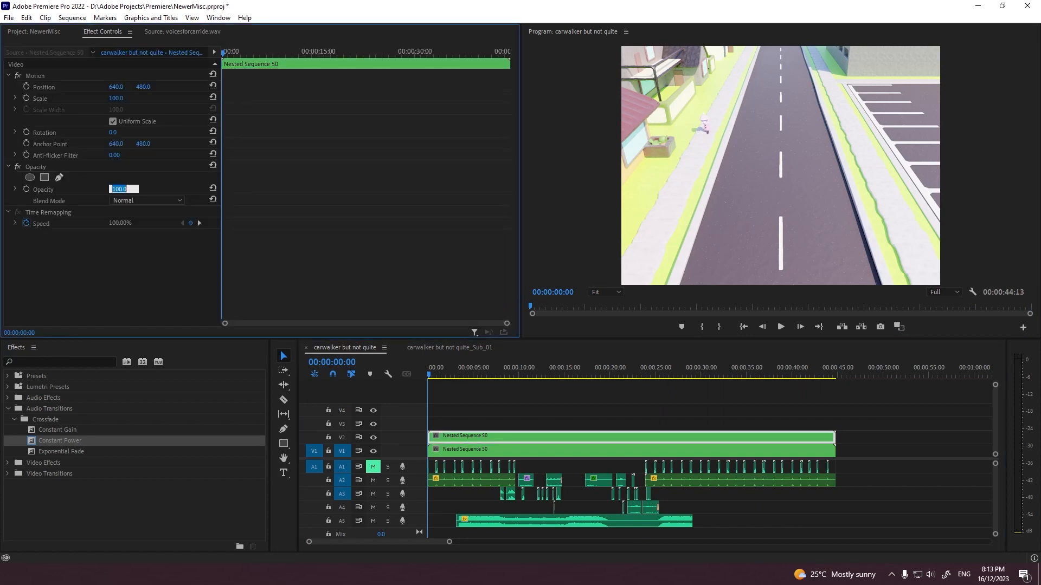
{"action": "key", "text": "Return"}
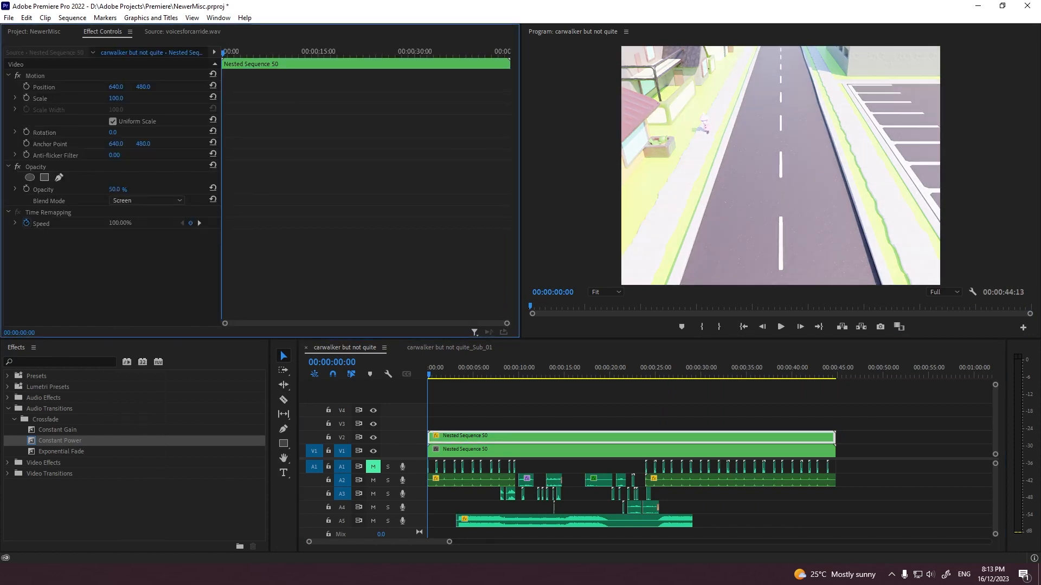
Step: Find the Gaussian Blur effect and apply it to the nested sequence on V2
{"action": "left_click", "coordinate": [60, 362]}
{"action": "type", "text": "gauss"}
{"action": "double_click", "coordinate": [57, 473]}
{"action": "left_click", "coordinate": [112, 281]}
Step: Apply the Mosaic effect to the nested sequence on V1 with 1024 horizontal and 576 vertical blocks and Sharp Colors on
{"action": "left_click", "coordinate": [60, 362]}
{"action": "type", "text": "mosaic"}
{"action": "left_click_drag", "start_coordinate": [48, 473], "coordinate": [521, 451]}
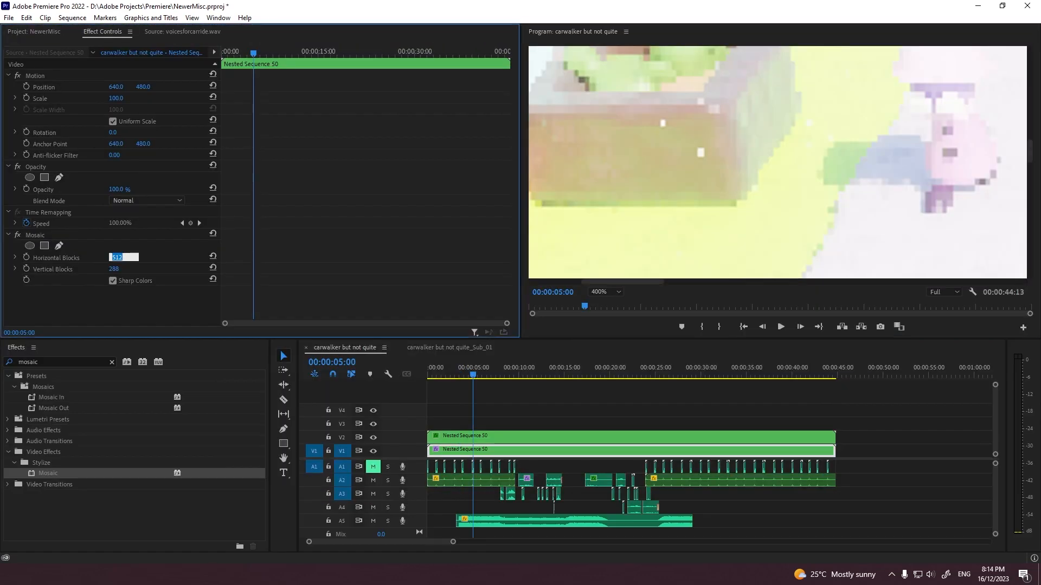
{"action": "key", "text": "Tab"}
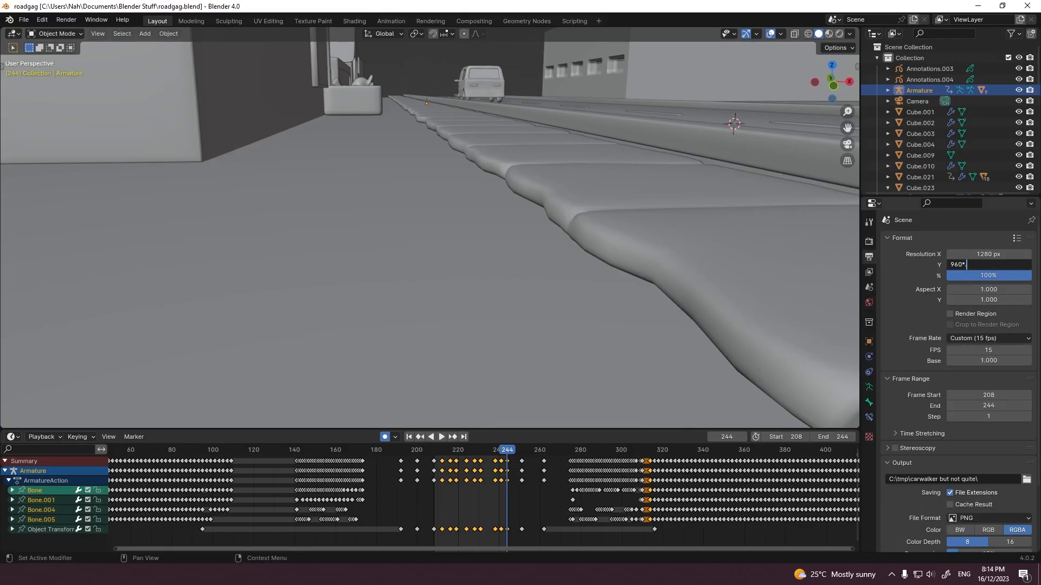
{"action": "key", "text": "Return"}
{"action": "key", "text": "shift+Left"}
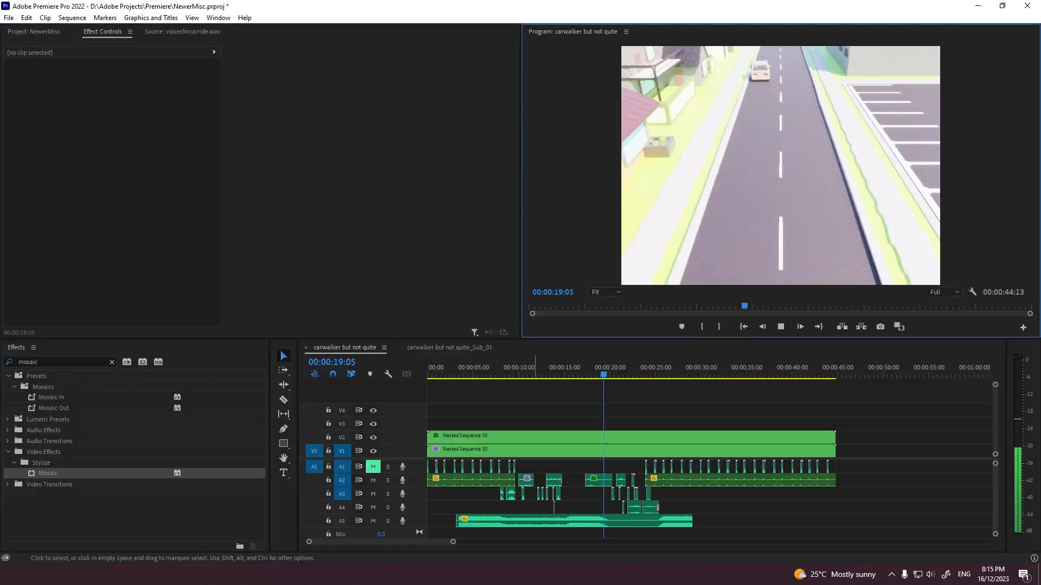
Step: Save the project and return to the start of the sequence
{"action": "key", "text": "ctrl+s"}
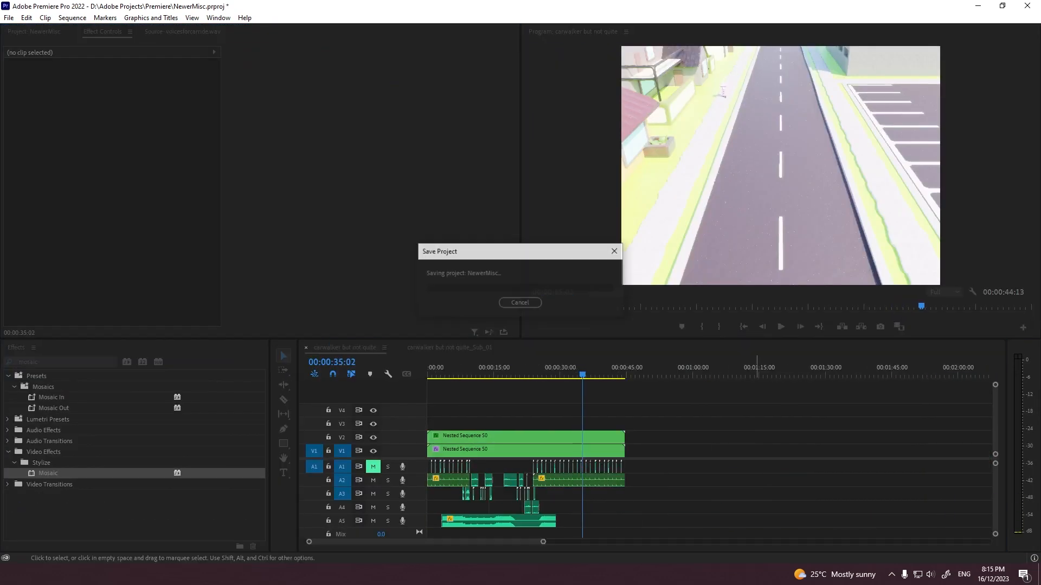
{"action": "key", "text": "Home"}
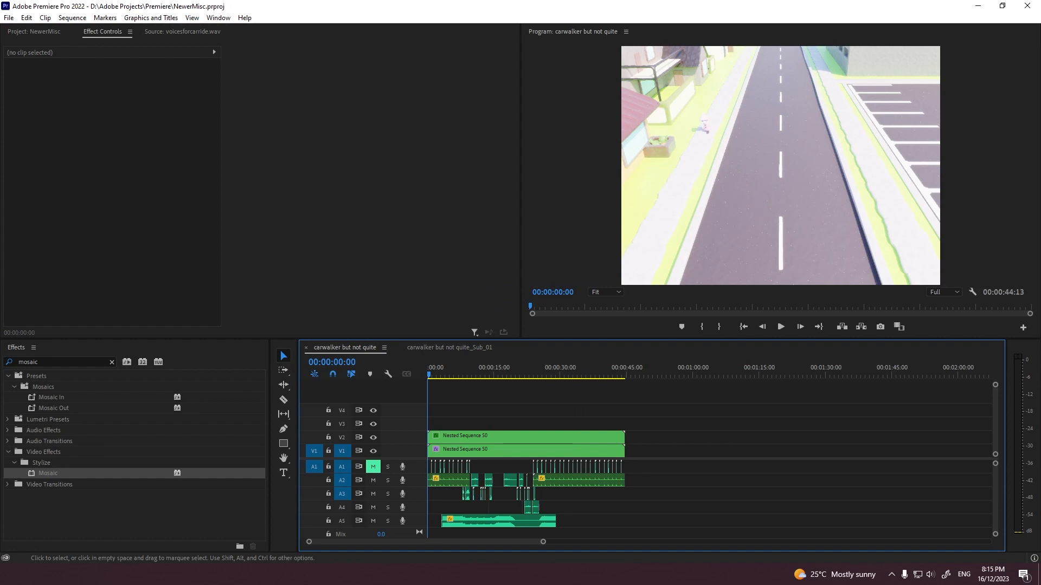
Step: Copy all clips in the sequence and paste them repeatedly end to end, up to 00:15:42:03
{"action": "key", "text": "ctrl+a"}
{"action": "scroll", "coordinate": [721, 488], "scroll_direction": "up", "scroll_amount": 1}
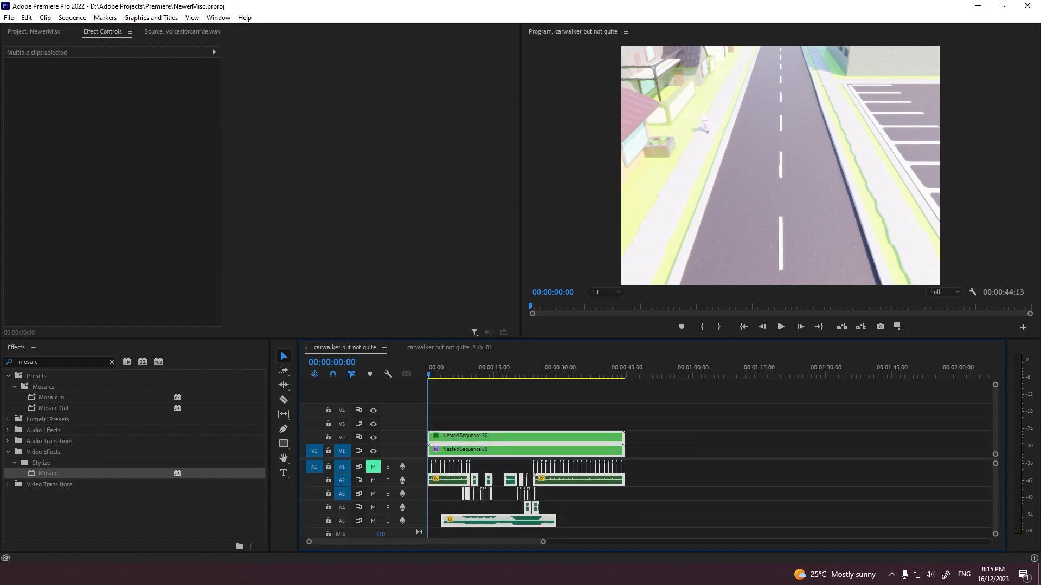
{"action": "left_click", "coordinate": [721, 477]}
{"action": "left_click", "coordinate": [772, 369]}
{"action": "key", "text": "ctrl+v"}
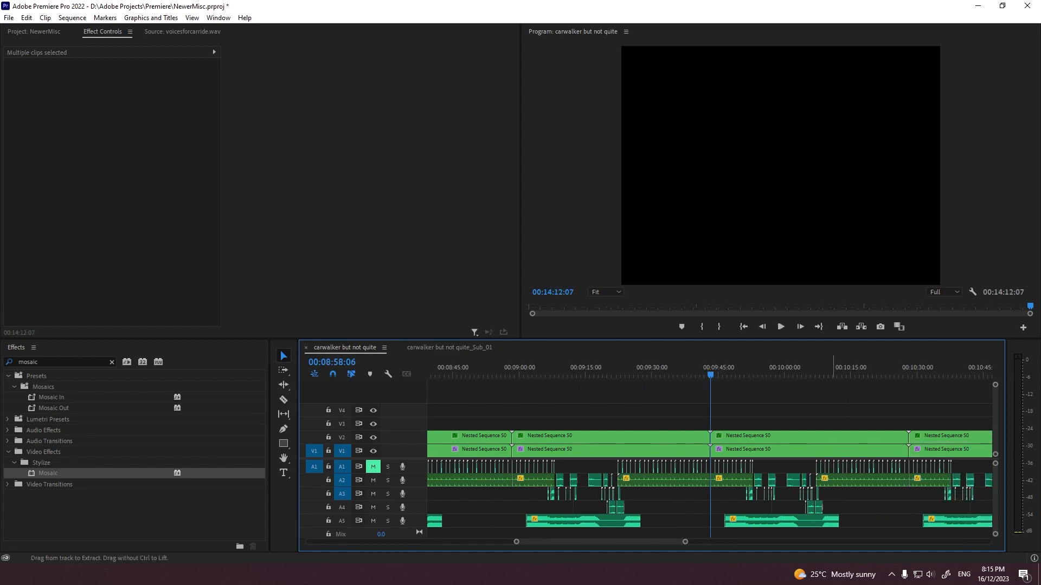
{"action": "key", "text": "ctrl+v"}
{"action": "key", "text": "minus"}
{"action": "key", "text": "minus"}
{"action": "key", "text": "minus"}
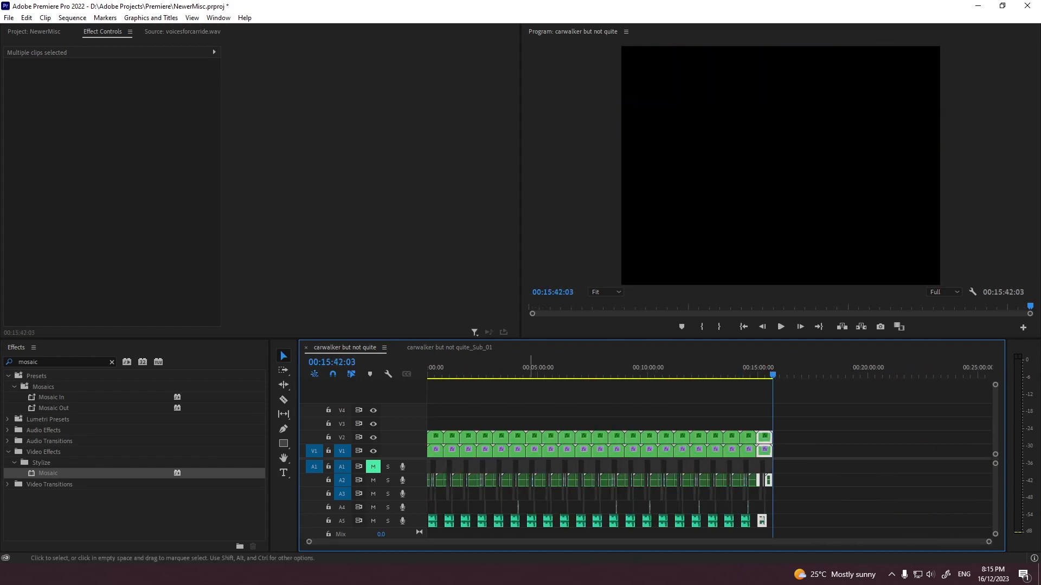
Step: Undo all the repeated pastes, leaving only the original clips in the sequence
{"action": "key", "text": "Home"}
{"action": "key", "text": "ctrl+z"}
{"action": "key", "text": "ctrl+z"}
{"action": "key", "text": "ctrl+z"}
{"action": "key", "text": "ctrl+z"}
{"action": "key", "text": "ctrl+z"}
{"action": "key", "text": "ctrl+z"}
{"action": "key", "text": "ctrl+z"}
{"action": "key", "text": "ctrl+z"}
{"action": "key", "text": "ctrl+z"}
{"action": "key", "text": "ctrl+z"}
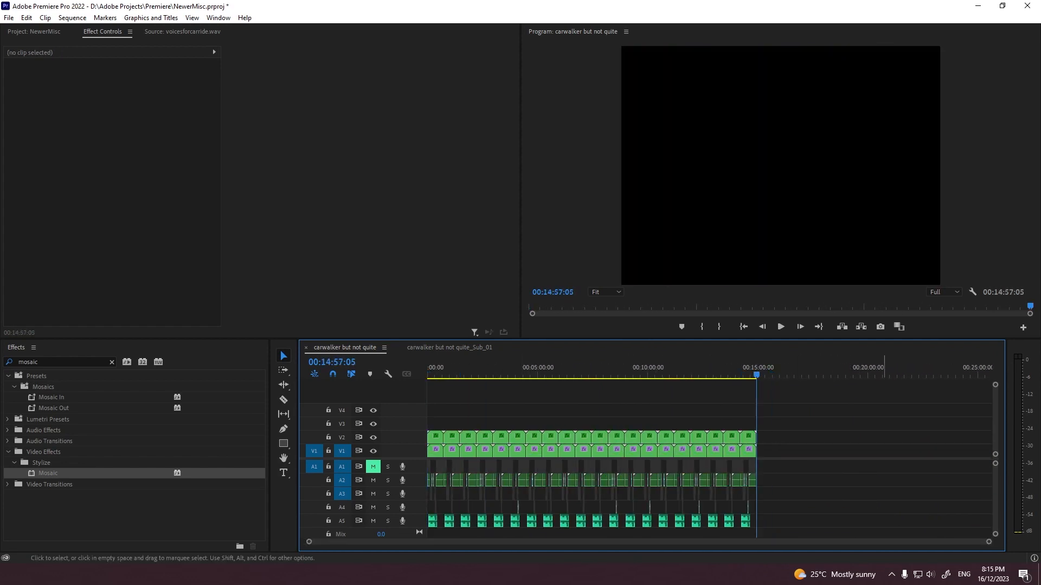
{"action": "key", "text": "ctrl+z"}
{"action": "key", "text": "ctrl+z"}
{"action": "key", "text": "ctrl+z"}
{"action": "key", "text": "ctrl+z"}
{"action": "key", "text": "ctrl+z"}
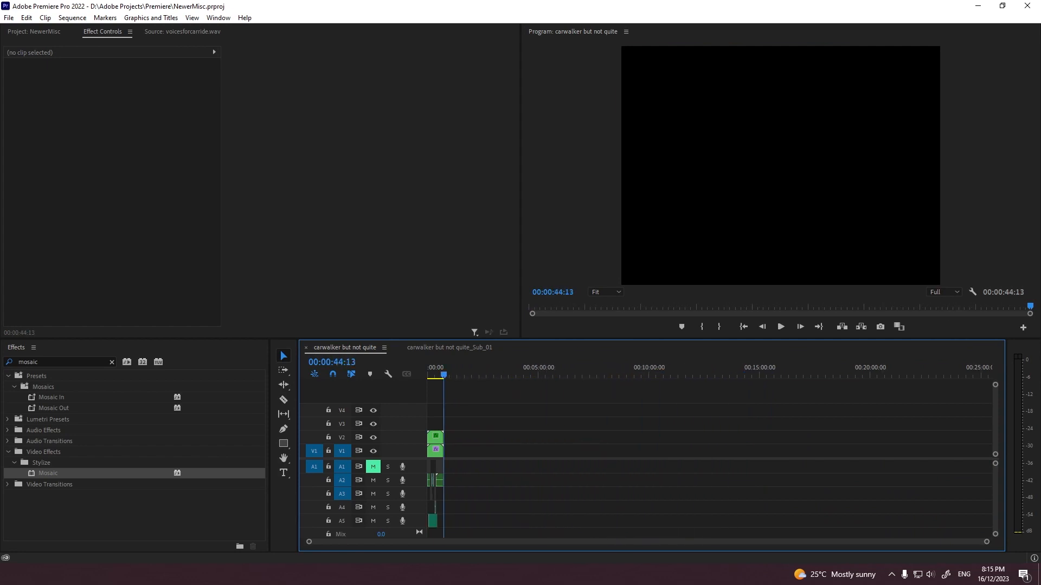
Step: Turn track V2's output back on and re-enable the Mosaic effect on the V1 nested sequence
{"action": "key", "text": "ctrl+m"}
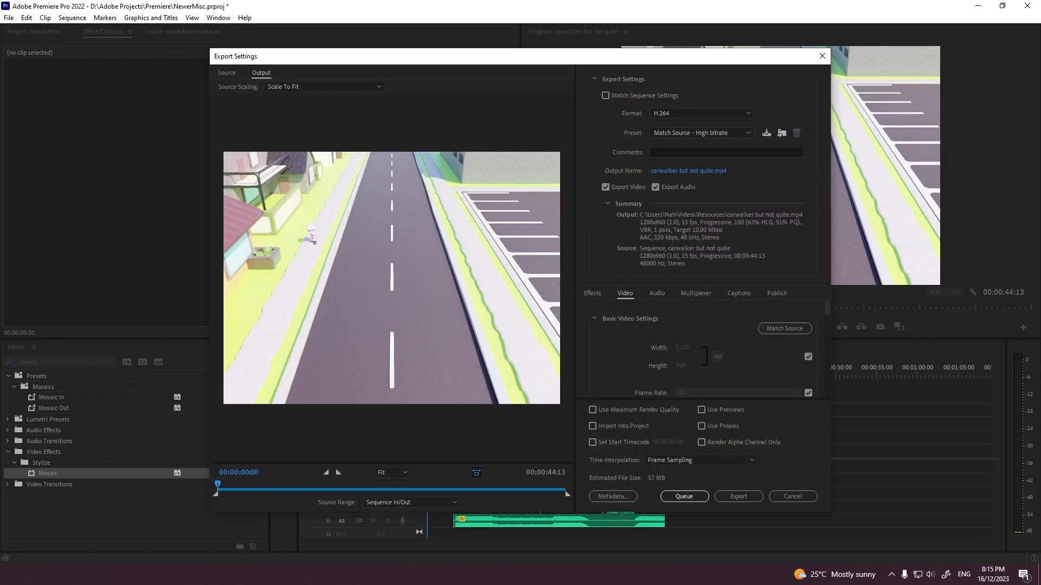
{"action": "key", "text": "Escape"}
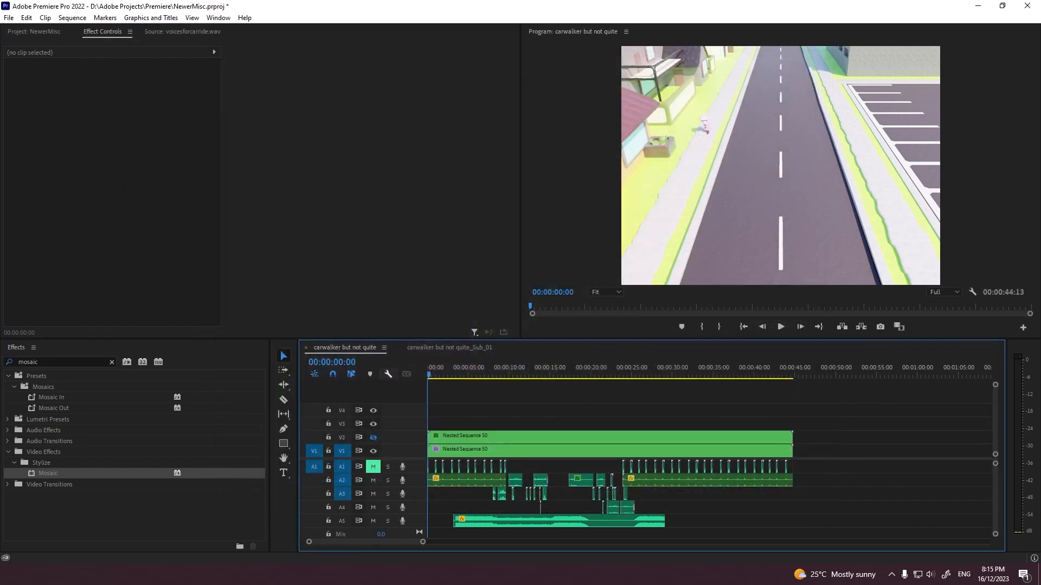
{"action": "left_click", "coordinate": [373, 438]}
{"action": "left_click", "coordinate": [466, 451]}
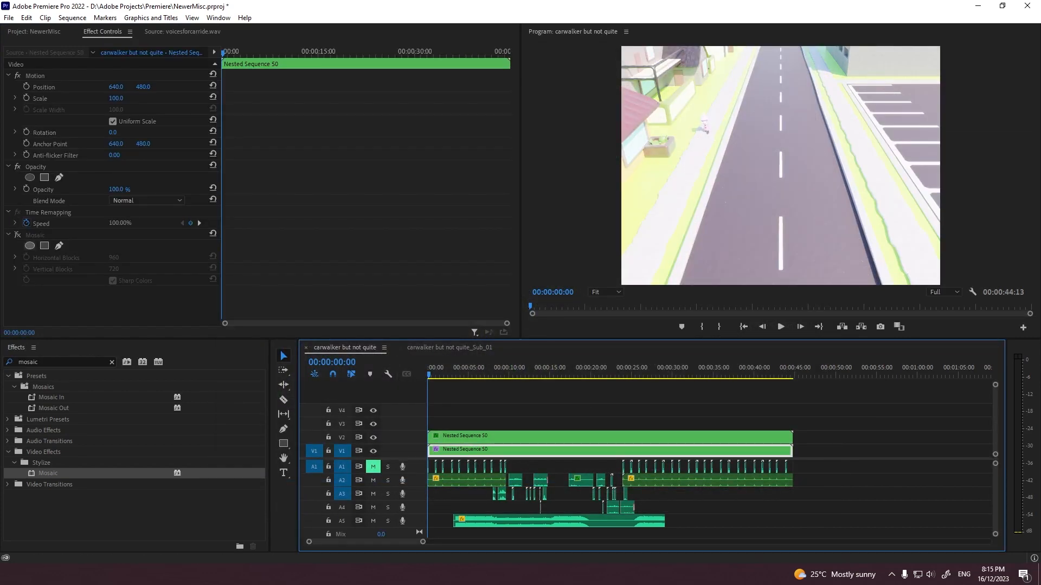
{"action": "left_click", "coordinate": [18, 235]}
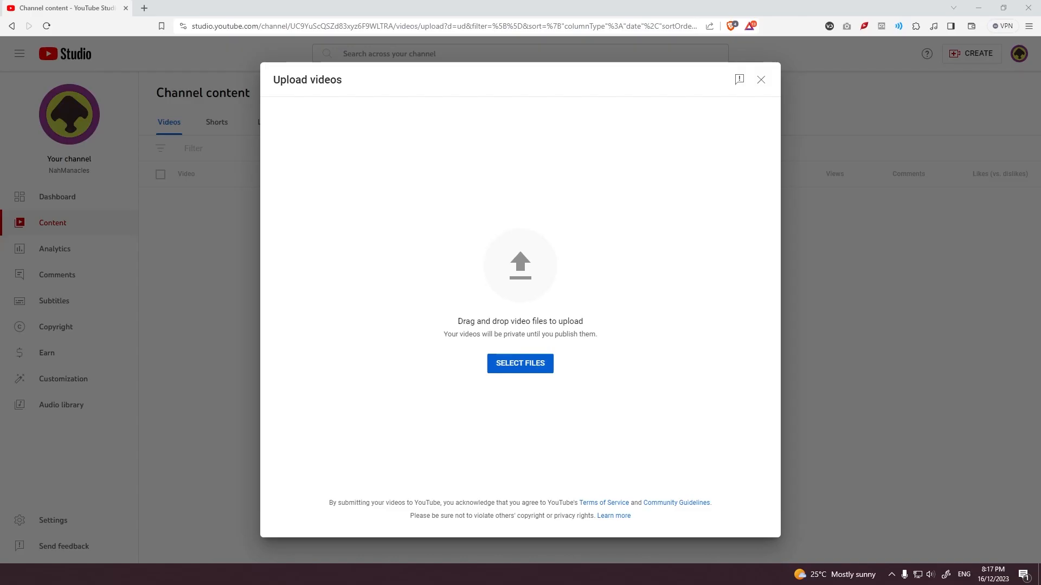
Step: In YouTube Studio, upload the old lady video file and title it "Good Samaritan SAVES Old Lady (REAL)"
{"action": "left_click_drag", "start_coordinate": [1, 255], "coordinate": [441, 256]}
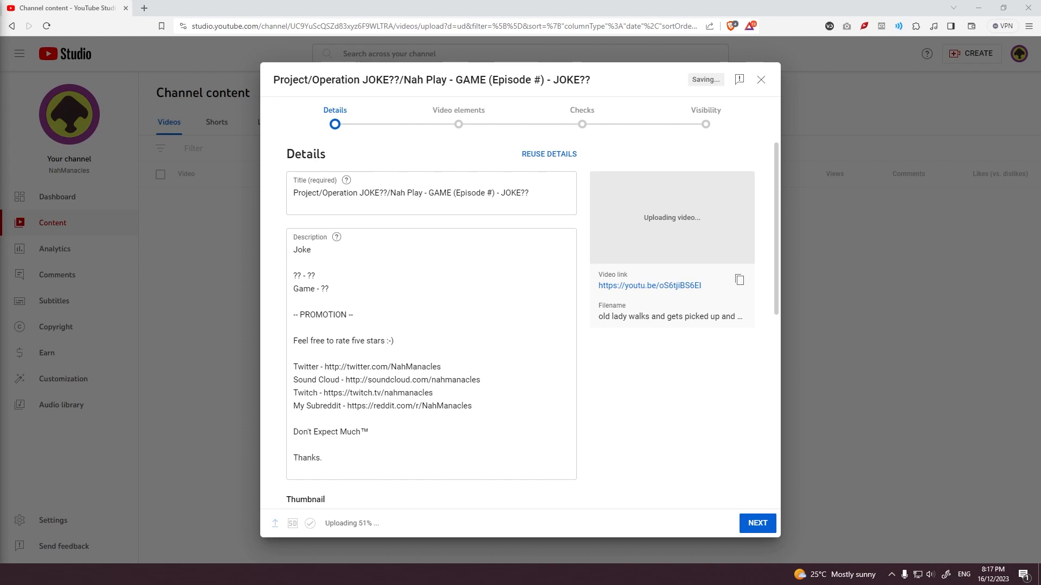
{"action": "key", "text": "ctrl+a"}
{"action": "key", "text": "BackSpace"}
{"action": "type", "text": "Good Samaritan SAVES Old Lady"}
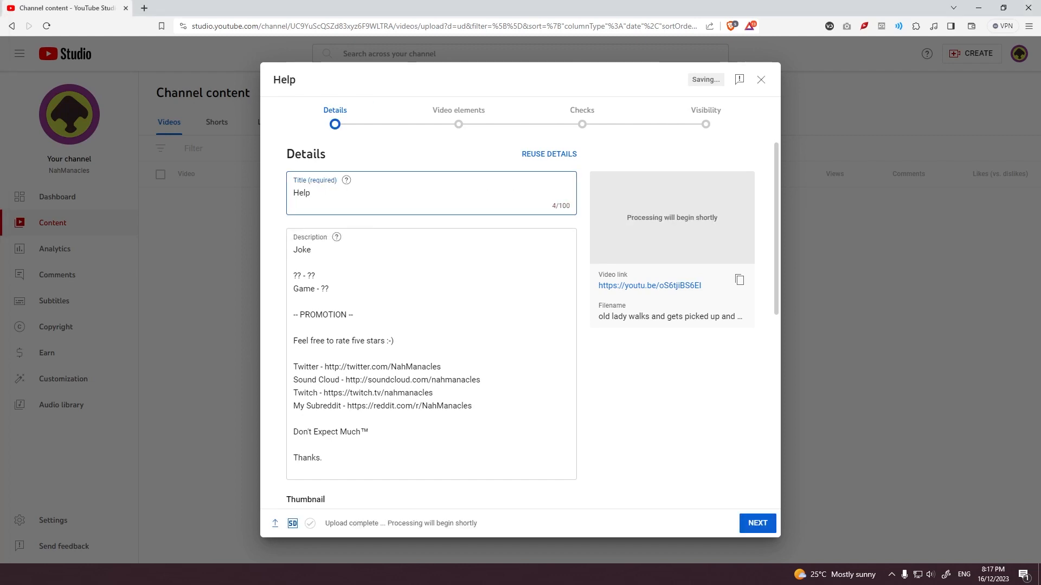
{"action": "type", "text": " (REAL)"}
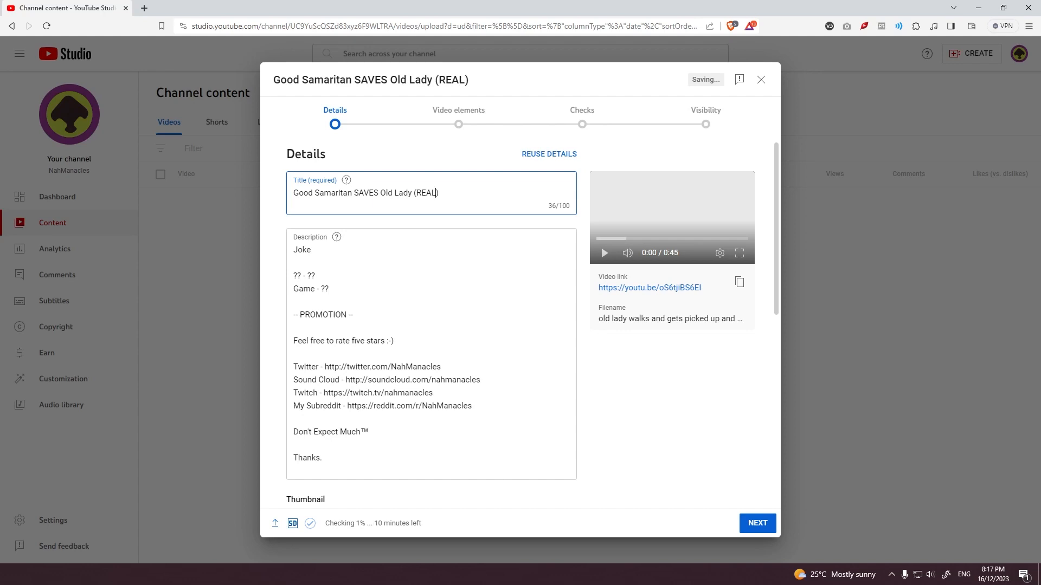
Step: Try the title "Car Walker 2: Old Lady Edition" for the video and clear the title field
{"action": "key", "text": "ctrl+a"}
{"action": "type", "text": "Car Walker 2: Old Lady Edition"}
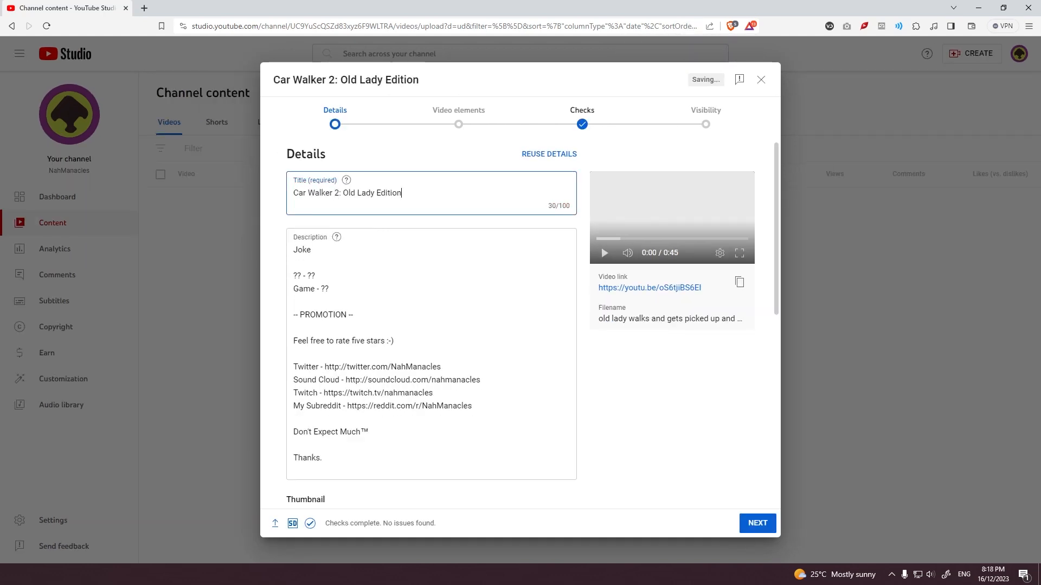
{"action": "key", "text": "ctrl+a"}
{"action": "key", "text": "BackSpace"}
Step: Search Google for synonyms for helper and synonyms for elderly, and compare the two word lists
{"action": "type", "text": "Synonyms for hel"}
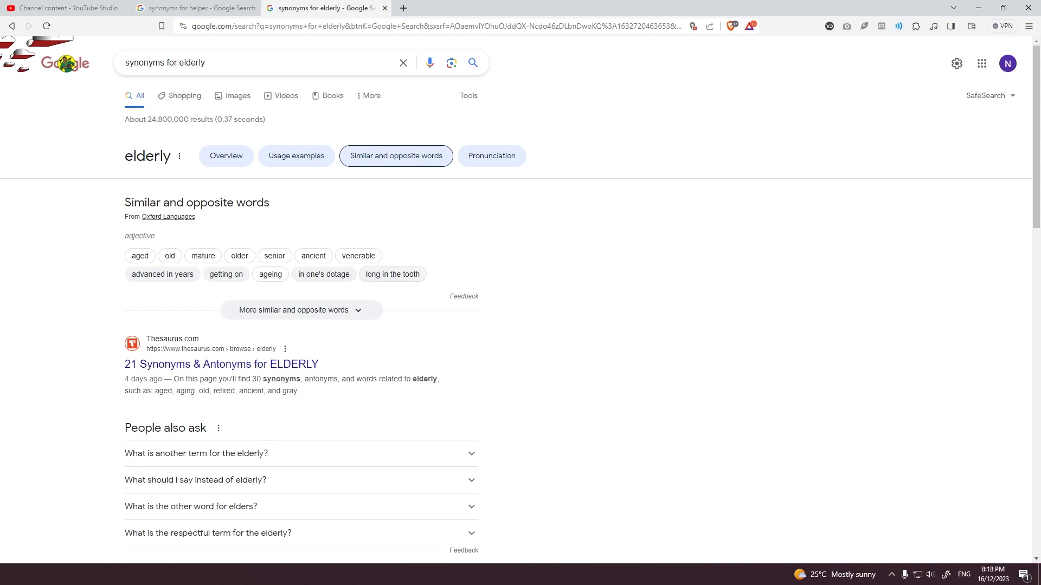
{"action": "key", "text": "ctrl+shift+Tab"}
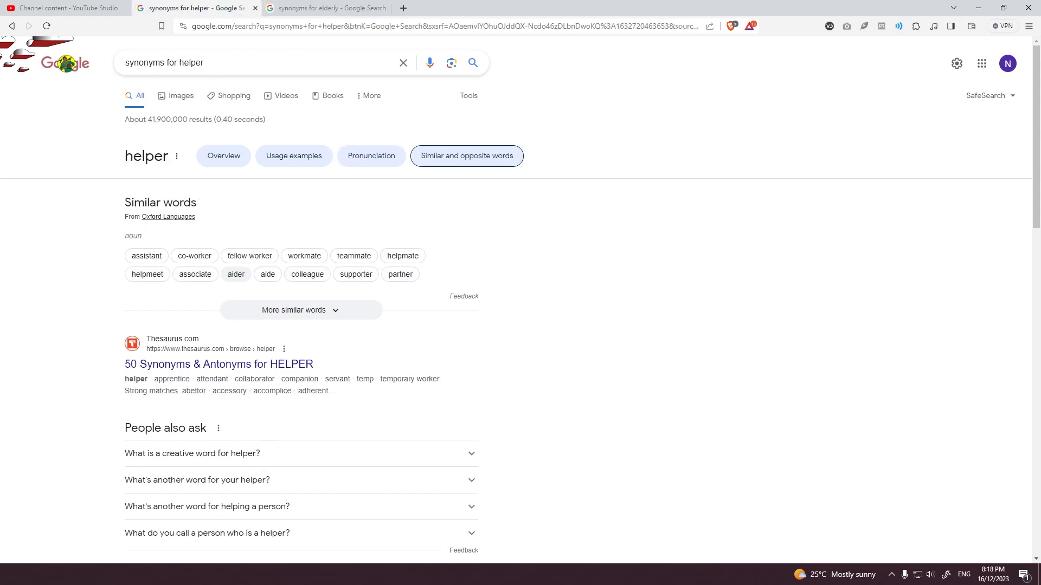
{"action": "key", "text": "ctrl+Tab"}
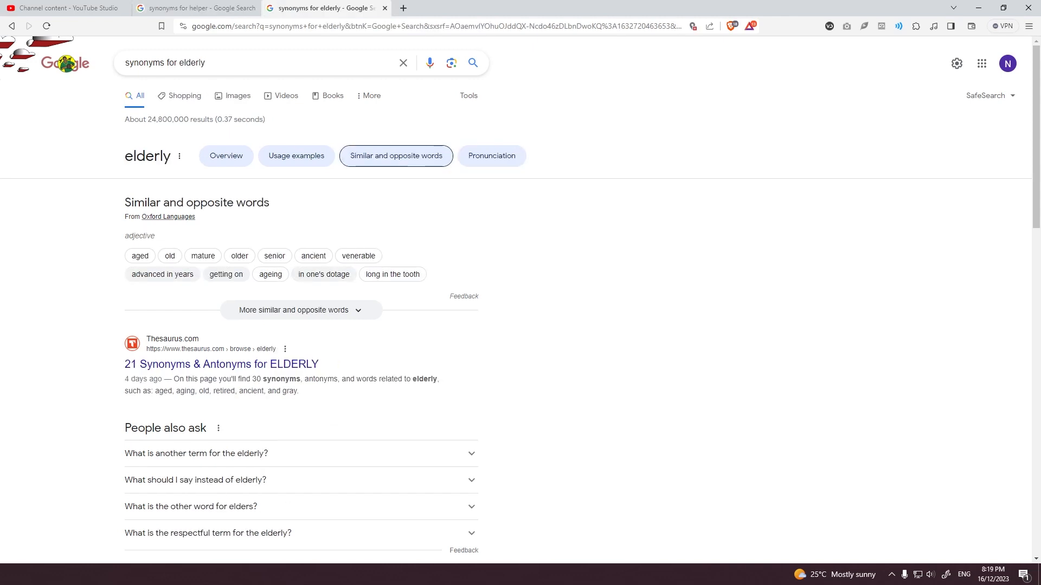
{"action": "key", "text": "ctrl+shift+Tab"}
{"action": "key", "text": "ctrl+Tab"}
{"action": "key", "text": "ctrl+shift+Tab"}
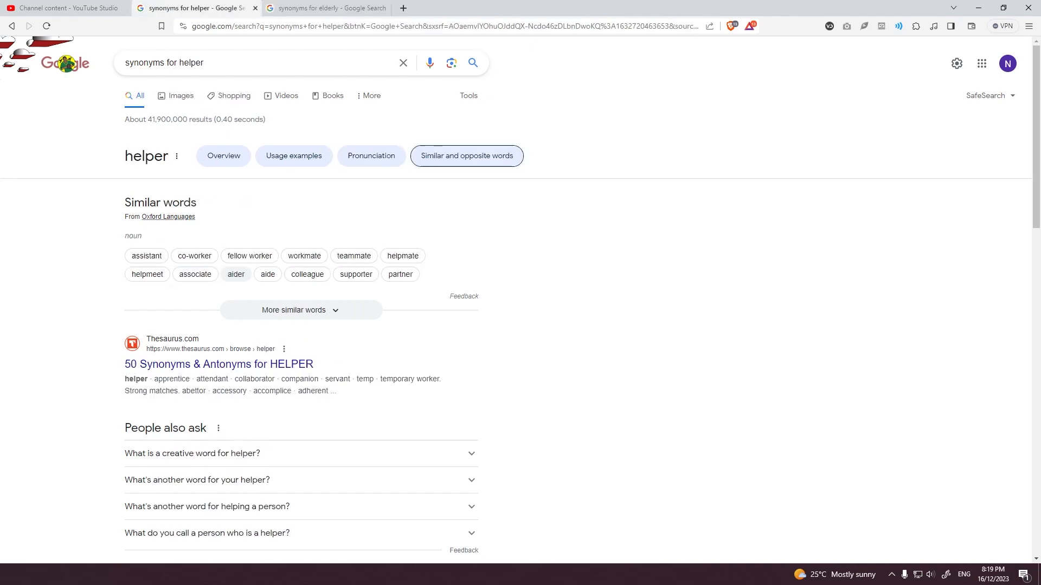
{"action": "key", "text": "ctrl+Tab"}
{"action": "key", "text": "ctrl+shift+Tab"}
{"action": "key", "text": "ctrl+Tab"}
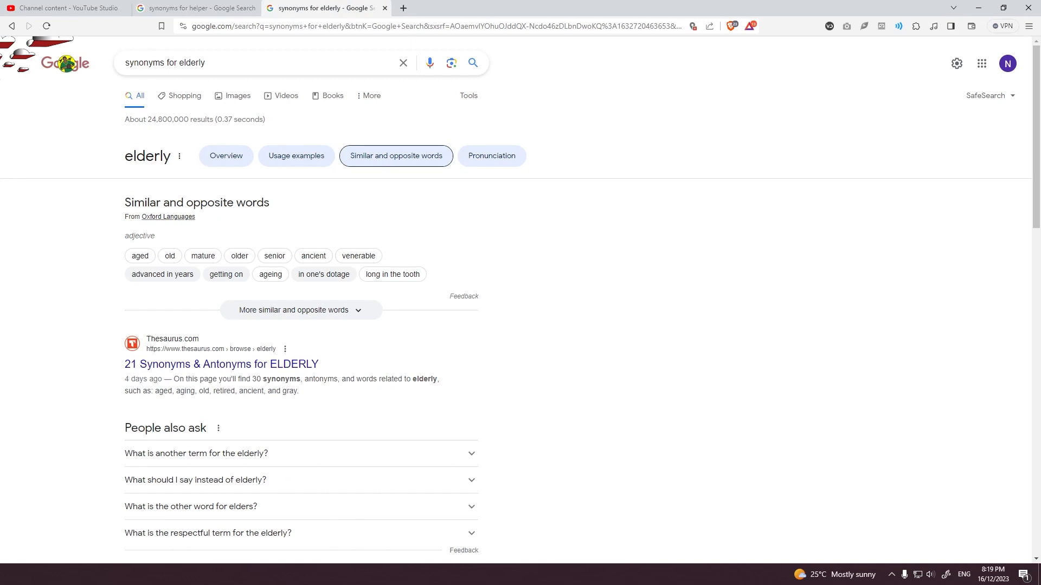
{"action": "key", "text": "ctrl+shift+Tab"}
{"action": "key", "text": "ctrl+Tab"}
Step: Search for synonyms for aging, read the answer on saying aging in a nice way, and return to the elderly results
{"action": "type", "text": "aging"}
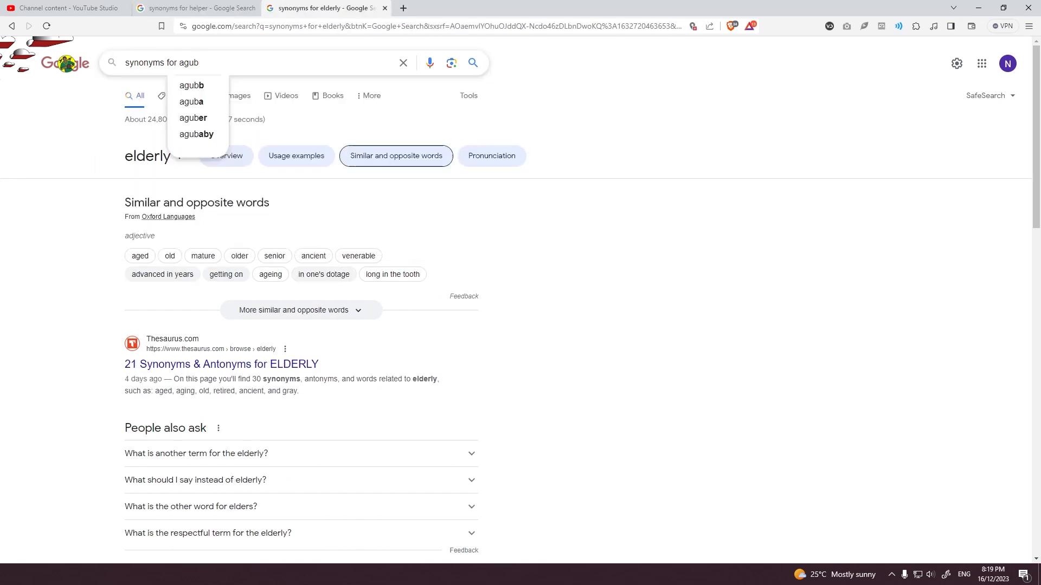
{"action": "key", "text": "Return"}
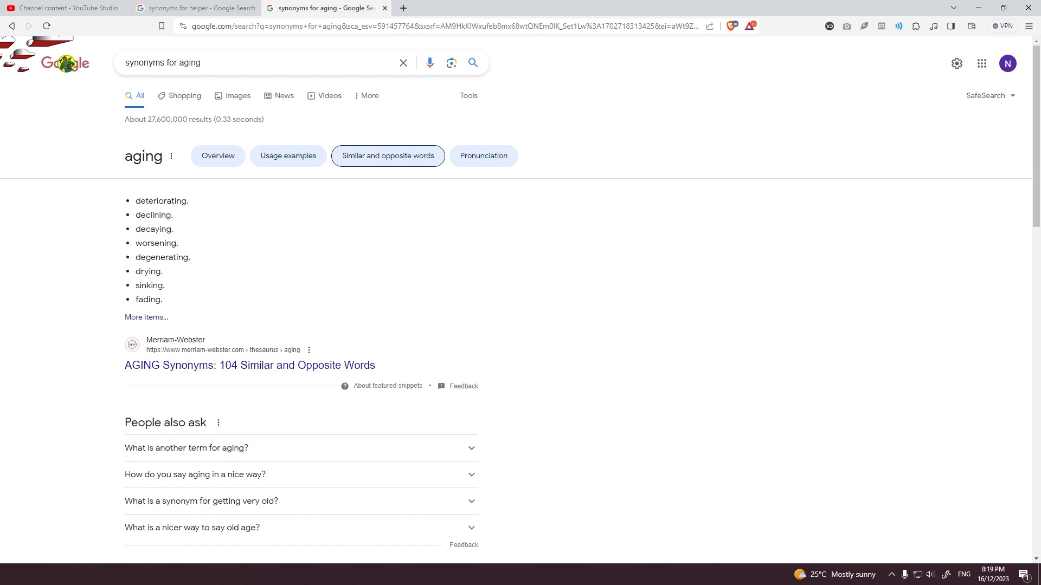
{"action": "left_click", "coordinate": [244, 475]}
{"action": "scroll", "coordinate": [244, 475], "scroll_direction": "down", "scroll_amount": 3}
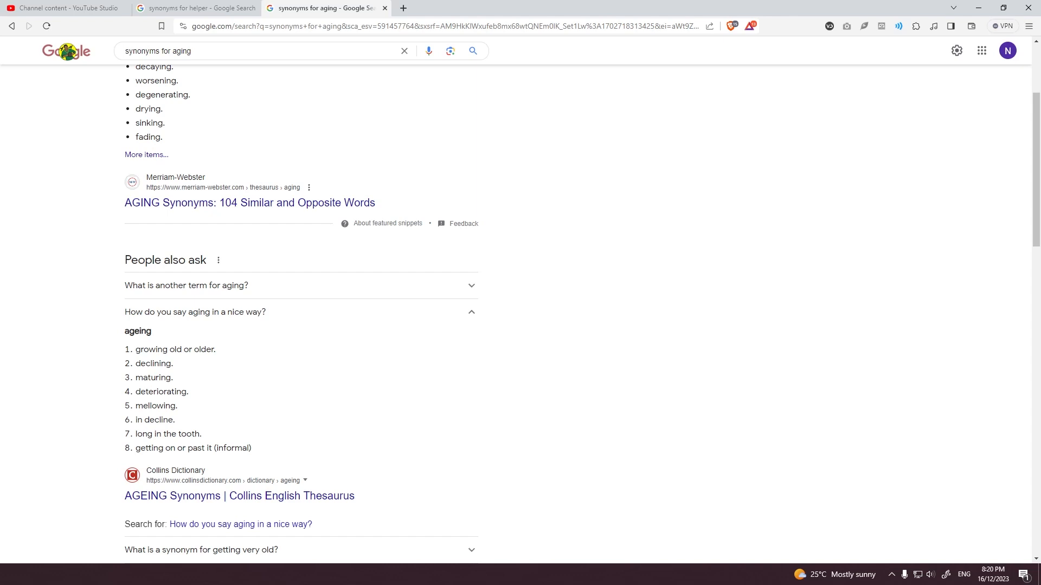
{"action": "key", "text": "alt+Left"}
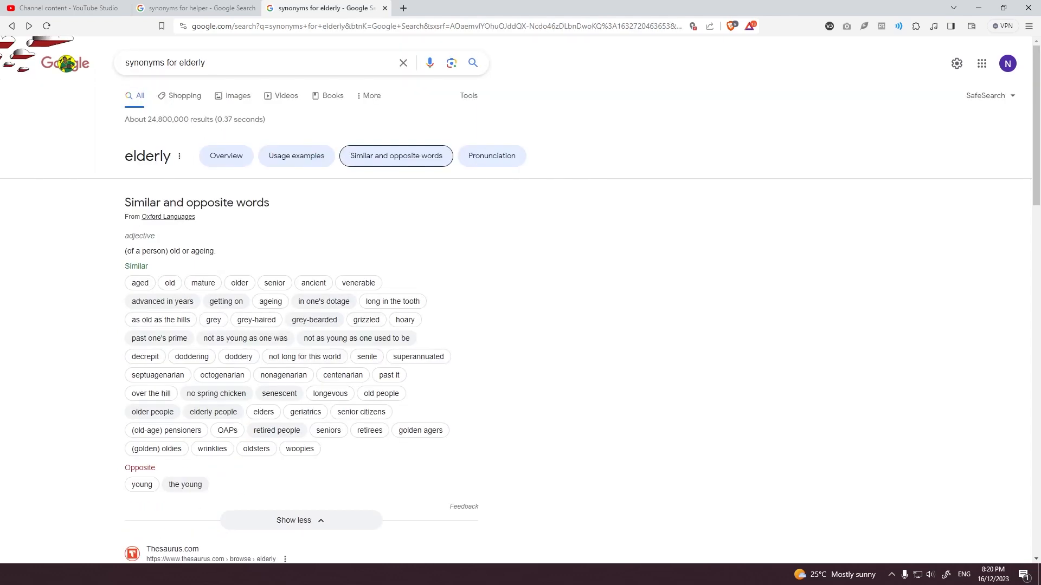
Step: Compare the full helper and elderly synonym lists and look up the word acolyte
{"action": "key", "text": "ctrl+shift+Tab"}
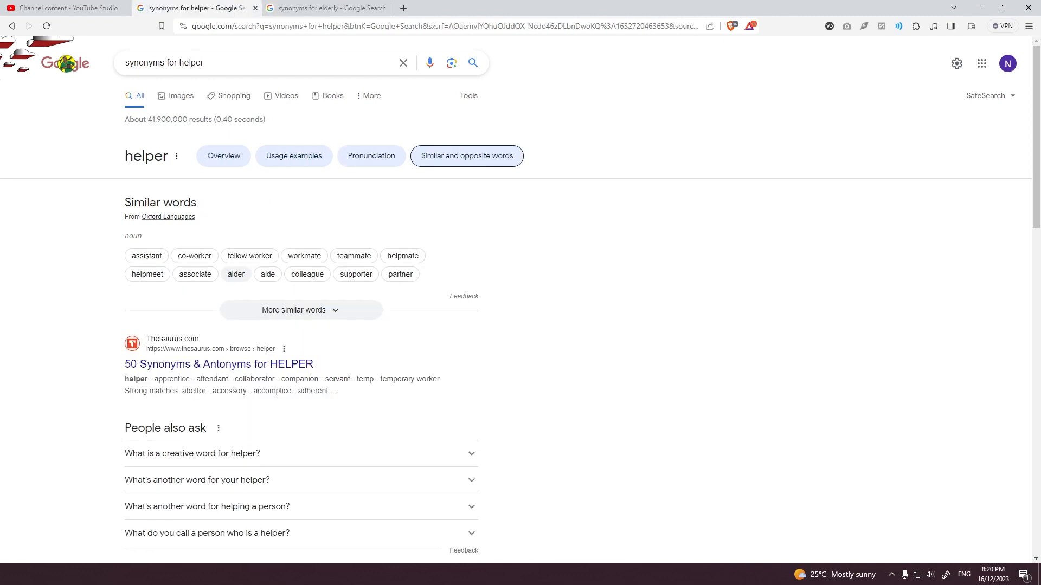
{"action": "key", "text": "ctrl+Tab"}
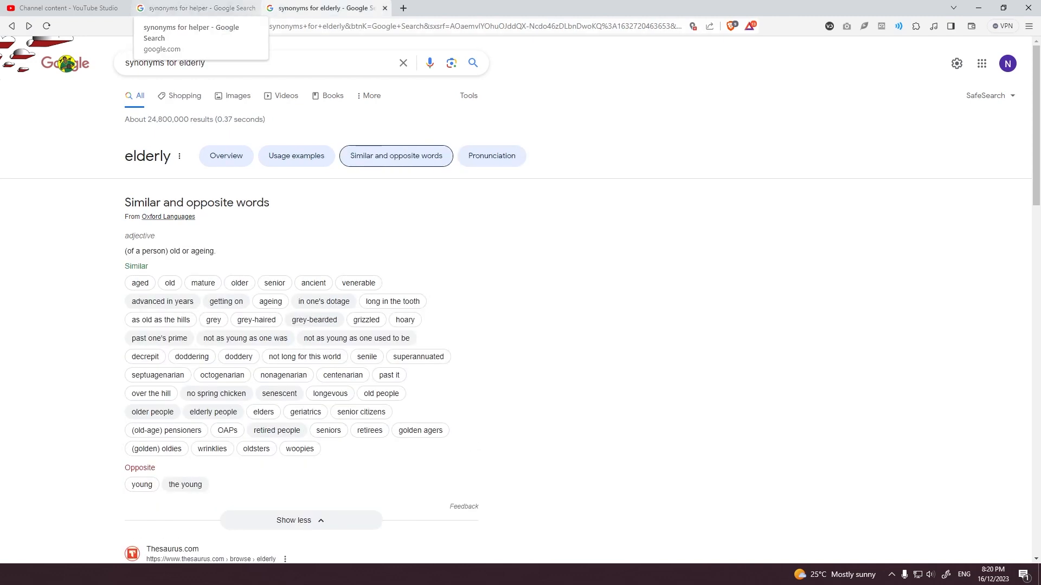
{"action": "left_click", "coordinate": [198, 8]}
{"action": "left_click", "coordinate": [226, 356]}
{"action": "key", "text": "alt+Left"}
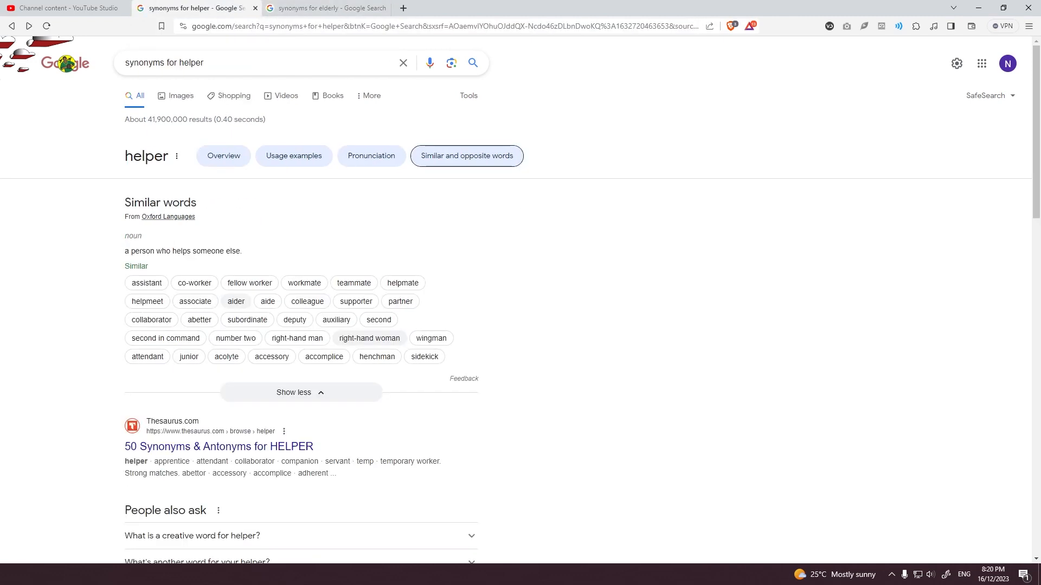
{"action": "key", "text": "ctrl+Tab"}
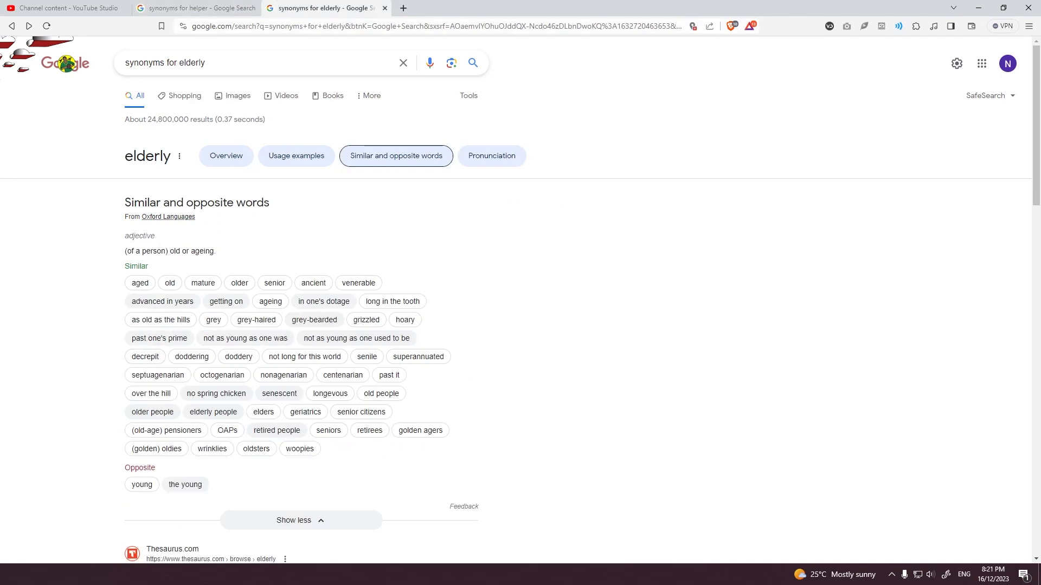
Step: Look up the meaning of doddering from the elderly synonyms and return to the video's upload details
{"action": "left_click", "coordinate": [191, 356]}
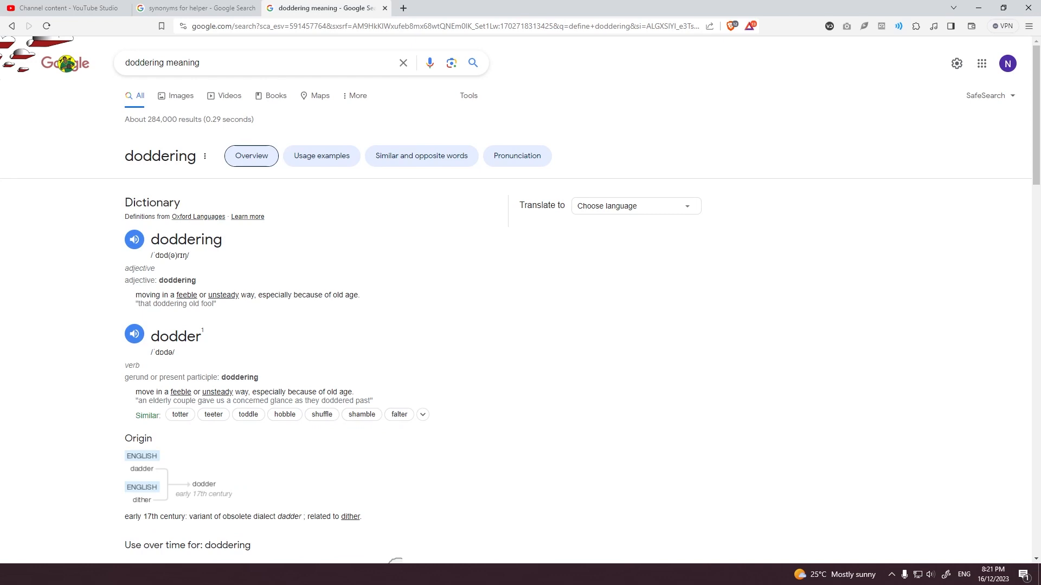
{"action": "key", "text": "alt+Left"}
{"action": "key", "text": "ctrl+Tab"}
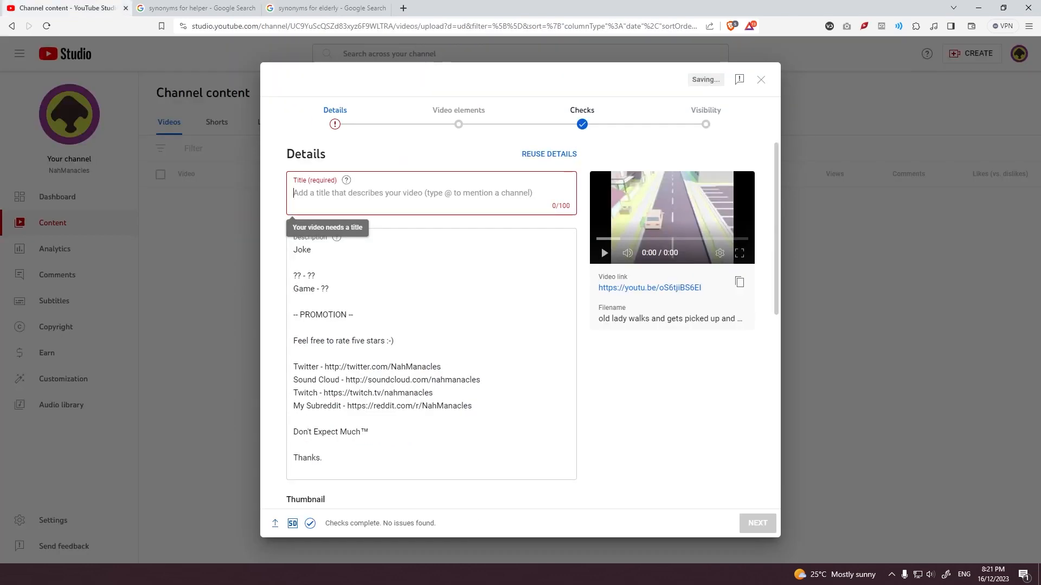
Step: Title the video "Doddering Acolyte" and replace the Joke placeholder lines with "It's the grand race! An elderly with a mission, and the endless march of time!"
{"action": "type", "text": "Dodderi"}
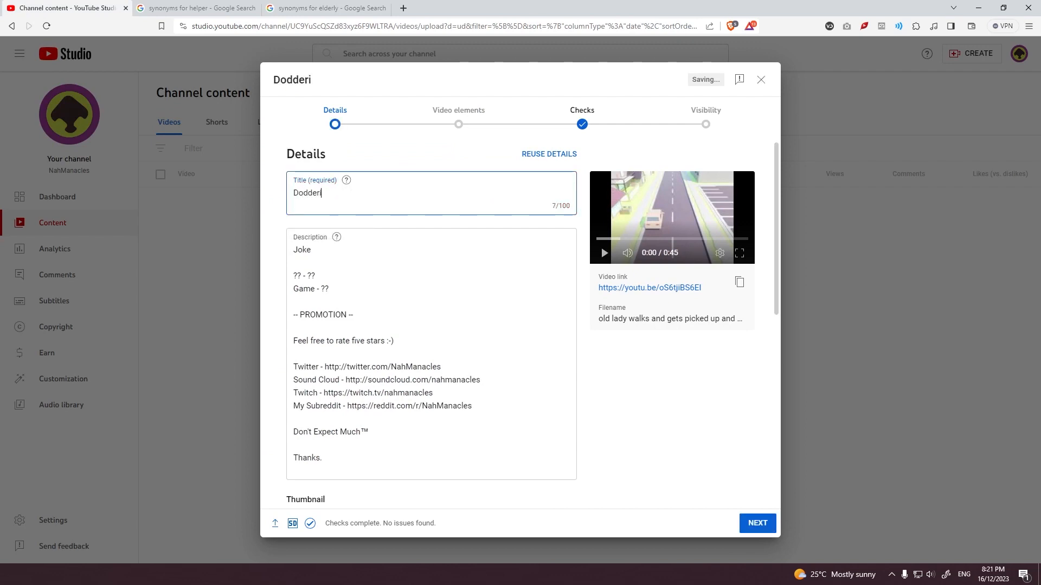
{"action": "type", "text": "ng Acolyte"}
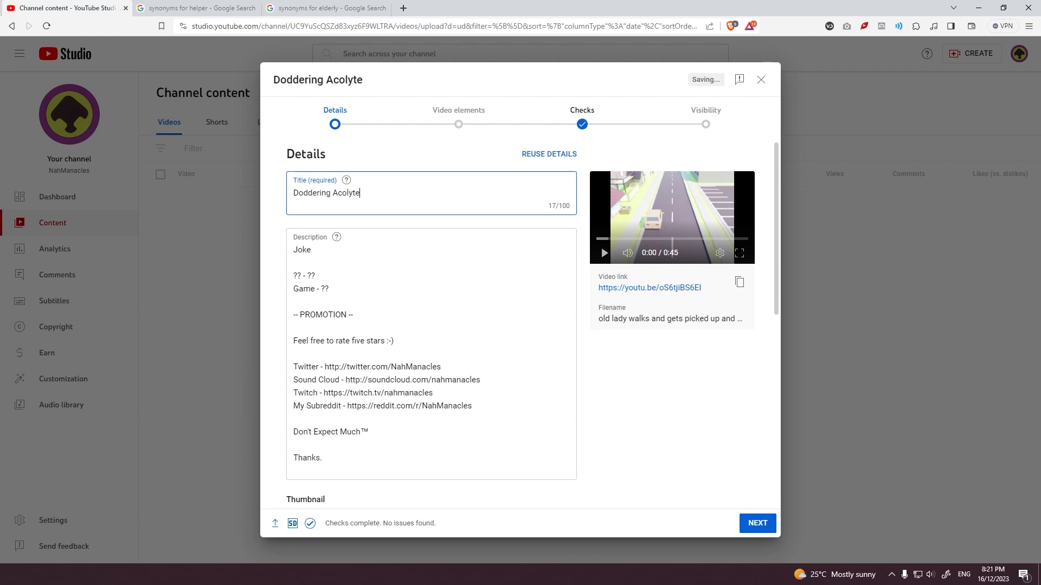
{"action": "left_click", "coordinate": [315, 276]}
{"action": "left_click_drag", "start_coordinate": [329, 289], "coordinate": [293, 250]}
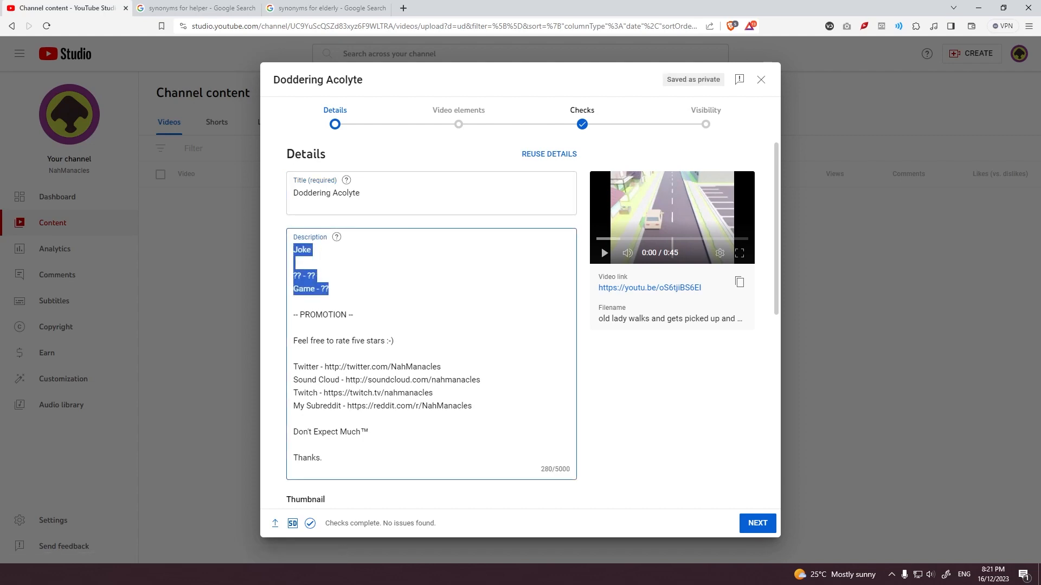
{"action": "type", "text": "It's the grand race! An elderly "}
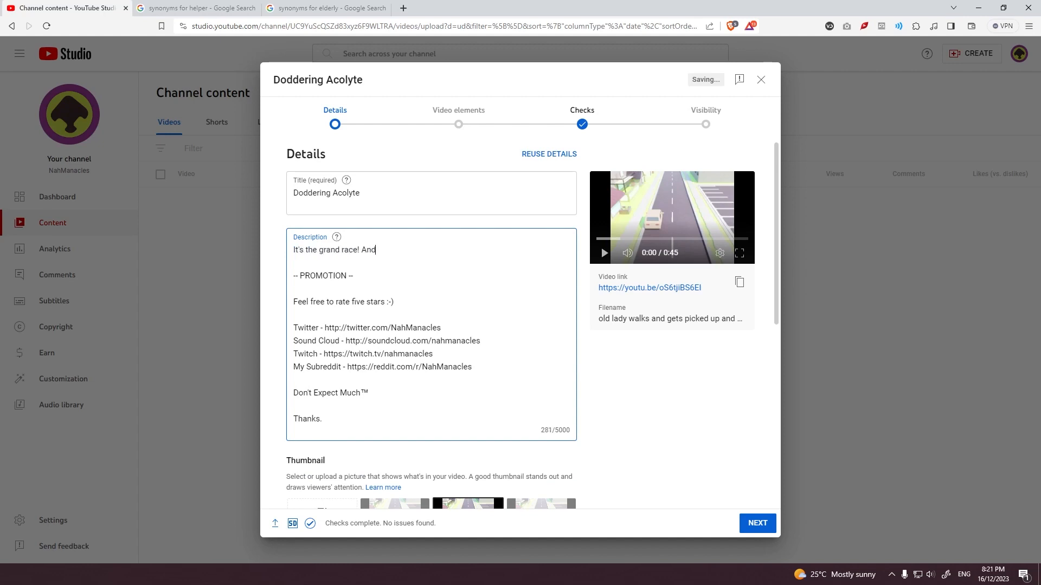
{"action": "type", "text": "with a mission, and the endless march of time!"}
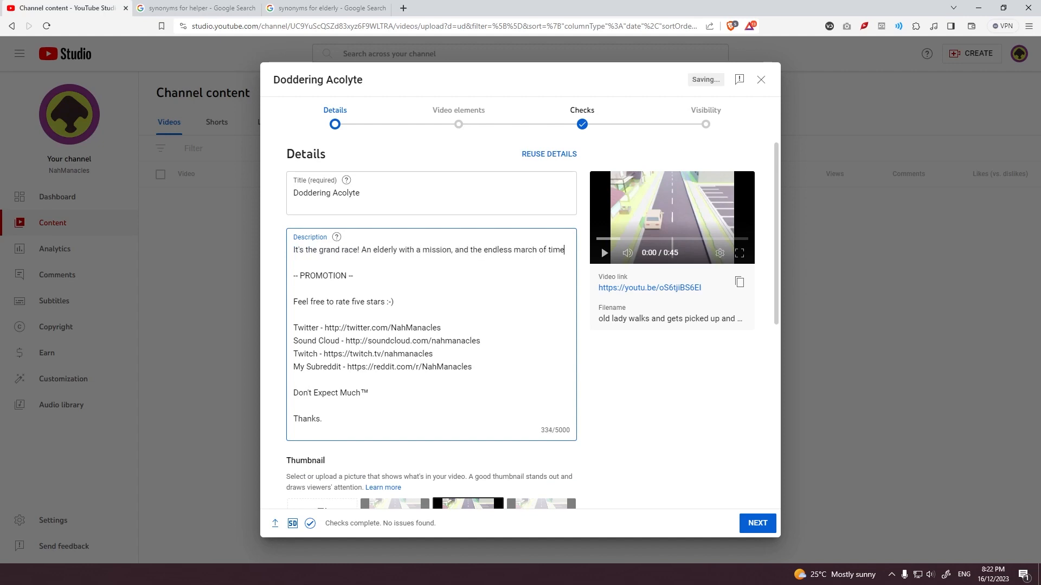
Step: Add a description paragraph telling how a feeble old character accepts a ride the opposite way, is dropped off and resumes walking
{"action": "key", "text": "Return"}
{"action": "key", "text": "Return"}
{"action": "type", "text": "A feeble old character meanders down a street. A ki"}
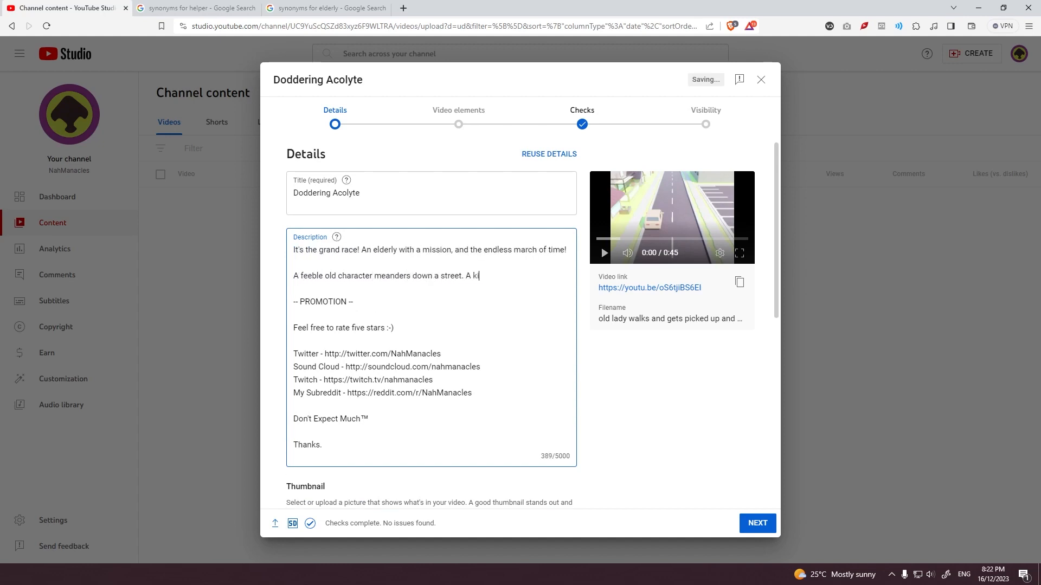
{"action": "type", "text": "nd soul pulls over and offers a ride, to which the elderly agrees."}
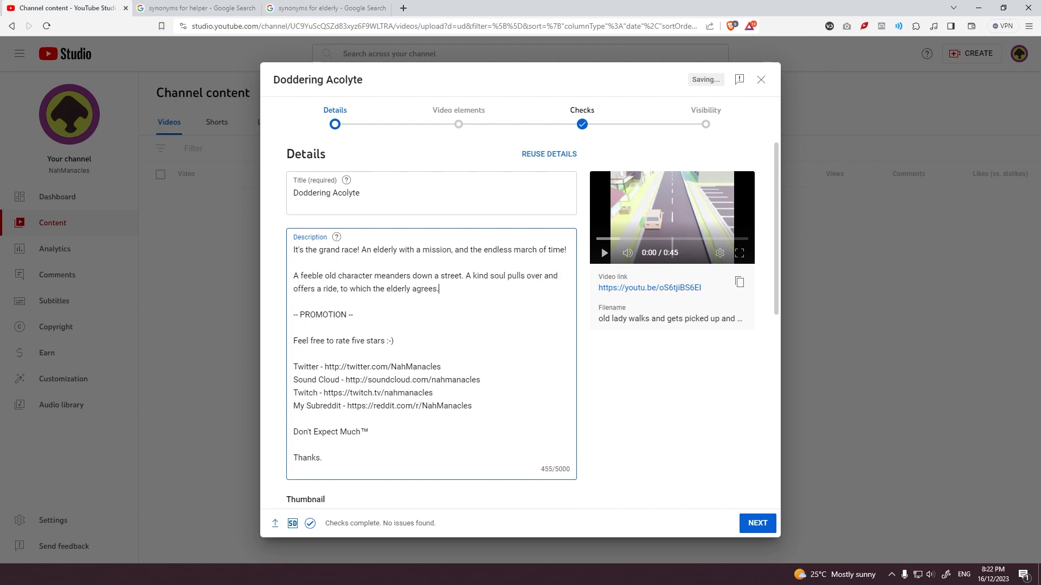
{"action": "type", "text": " They ride up the street, in the opposite direction they were walking, and are dropped off by the d"}
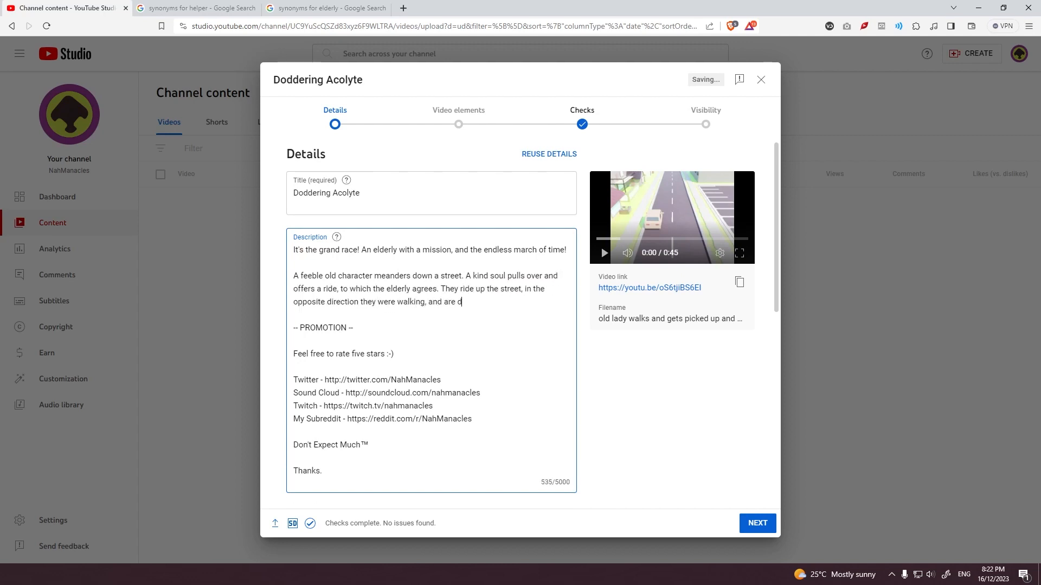
{"action": "type", "text": "river. They resume their walk."}
Step: Insert the line "Watch this on loop for the full experience!!" between the description's opening sentence and the story paragraph
{"action": "left_click", "coordinate": [567, 250]}
{"action": "key", "text": "Return"}
{"action": "key", "text": "Return"}
{"action": "type", "text": "Watch this on loop for the full experience!!"}
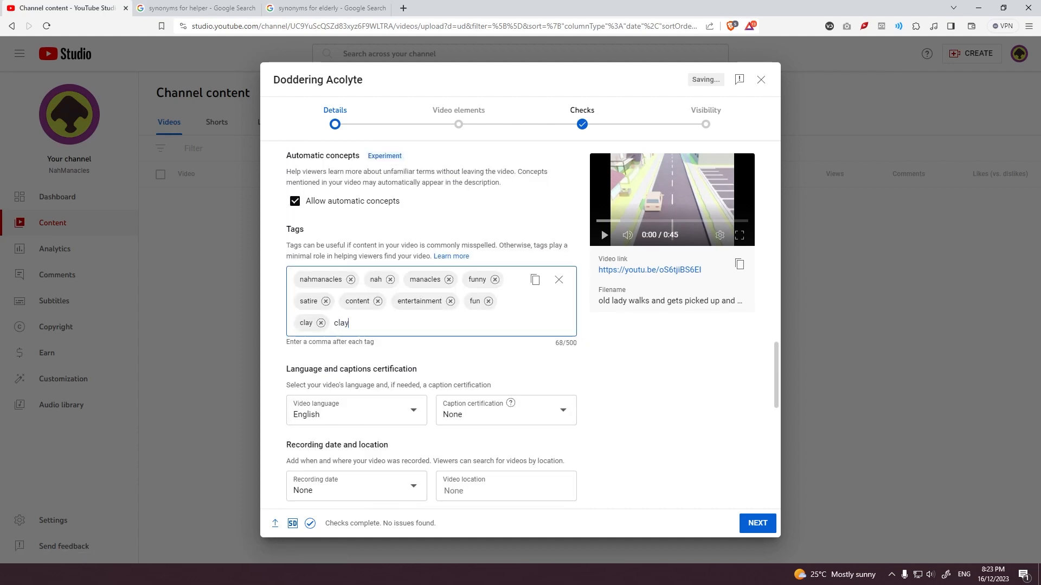
Step: Add the video tags claymation, clay animation, animation, elderly, old woman, ylyl and good Samaritan
{"action": "type", "text": "mation, clay animation"}
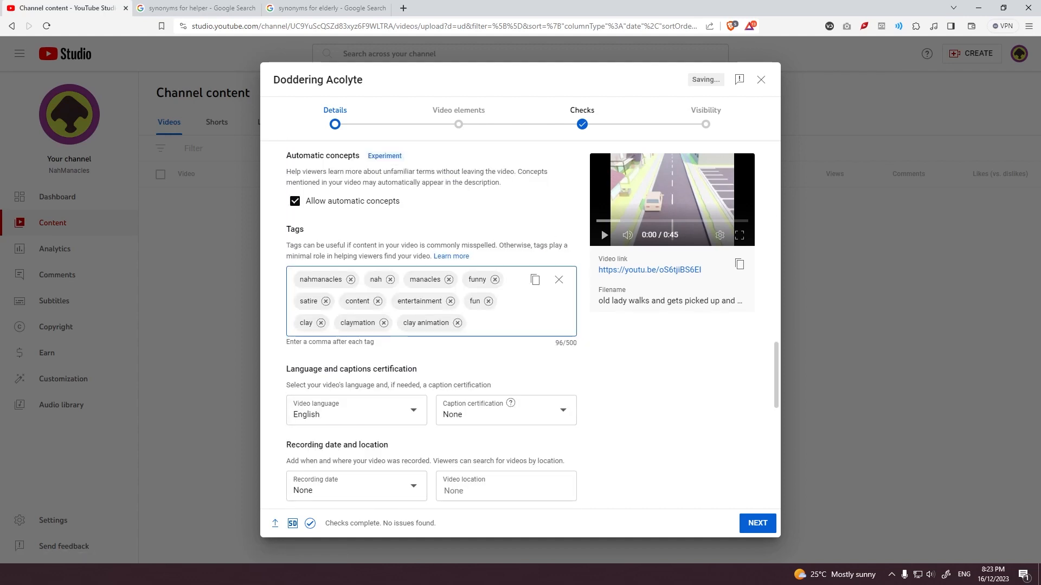
{"action": "type", "text": ", animation, elderly, old woman,ylyl"}
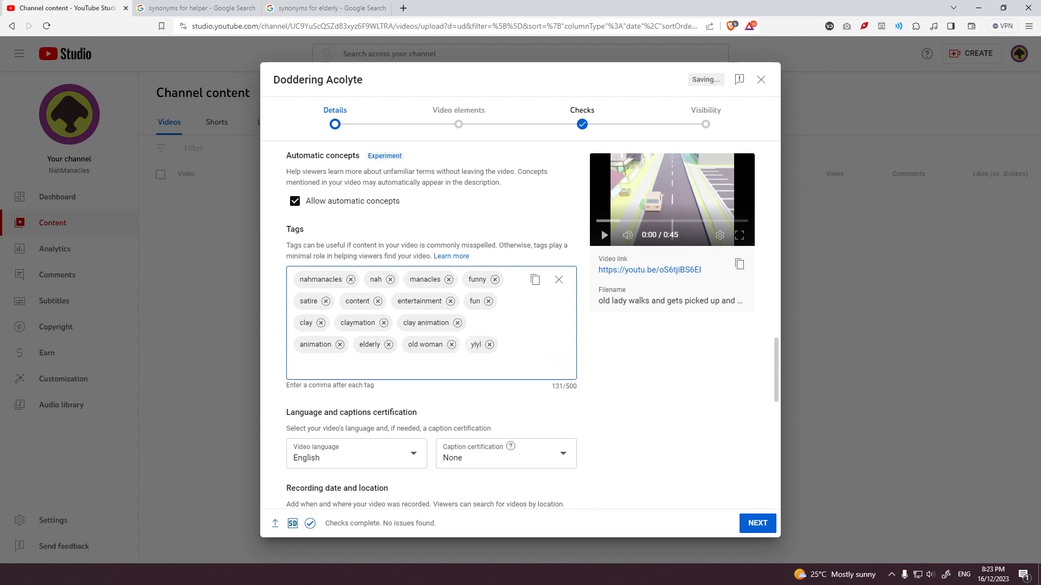
{"action": "type", "text": ",good "}
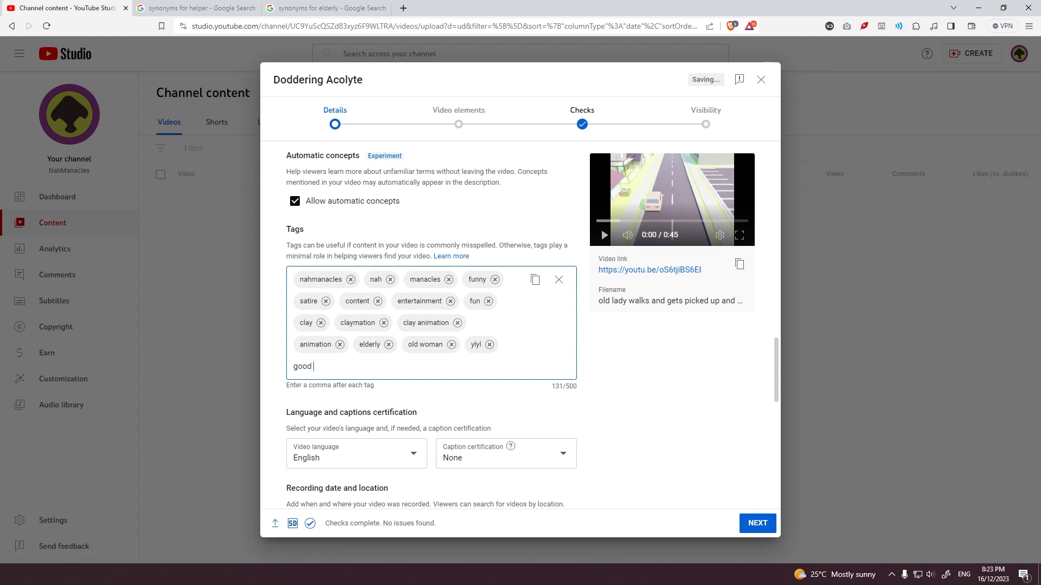
{"action": "type", "text": "samaritan ,"}
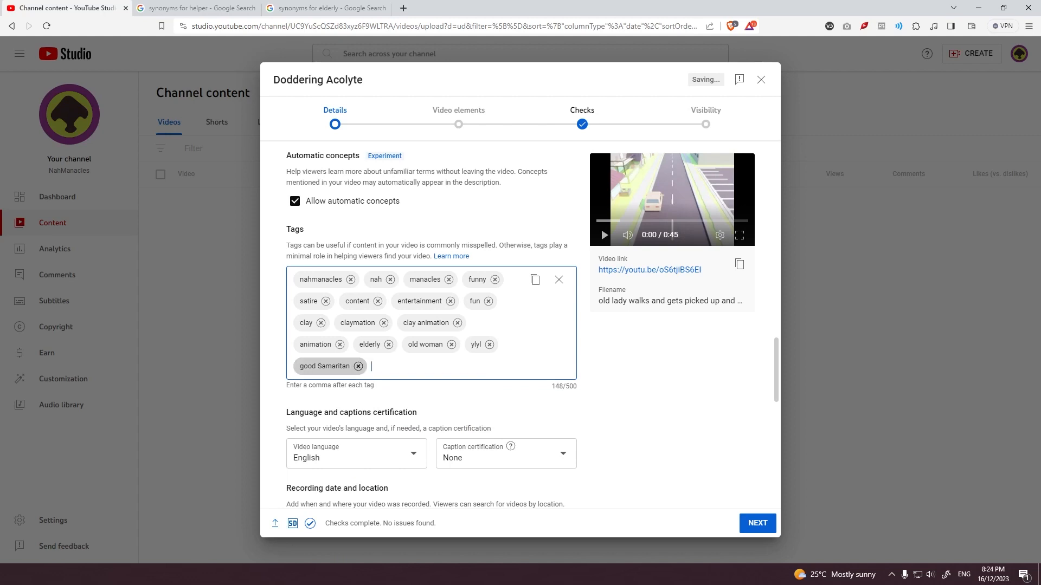
{"action": "type", "text": "car walker,animated,meme,loop"}
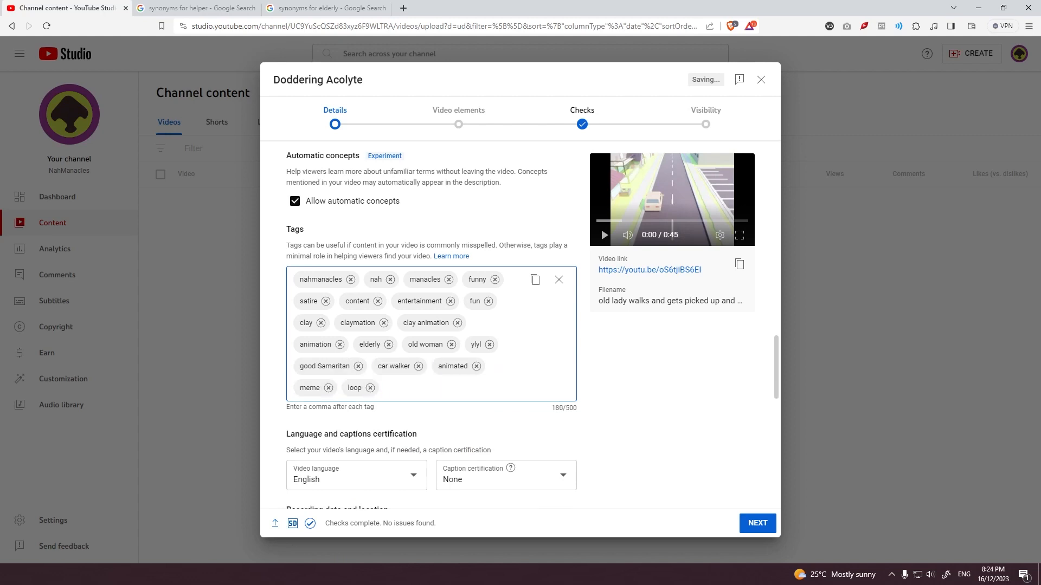
{"action": "type", "text": ",street,car,voice acting"}
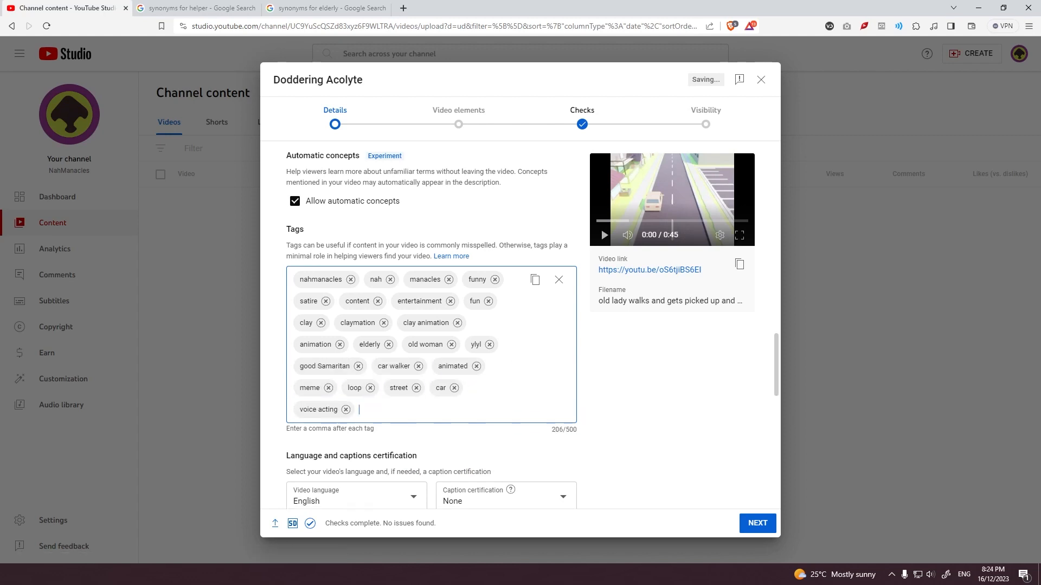
{"action": "type", "text": ",old,old lady"}
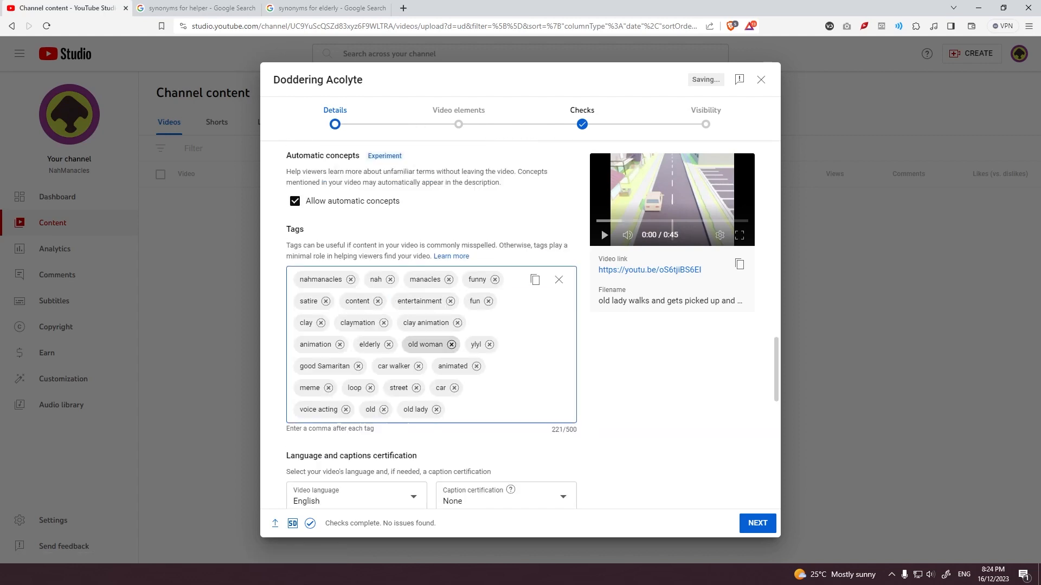
{"action": "type", "text": ",walking"}
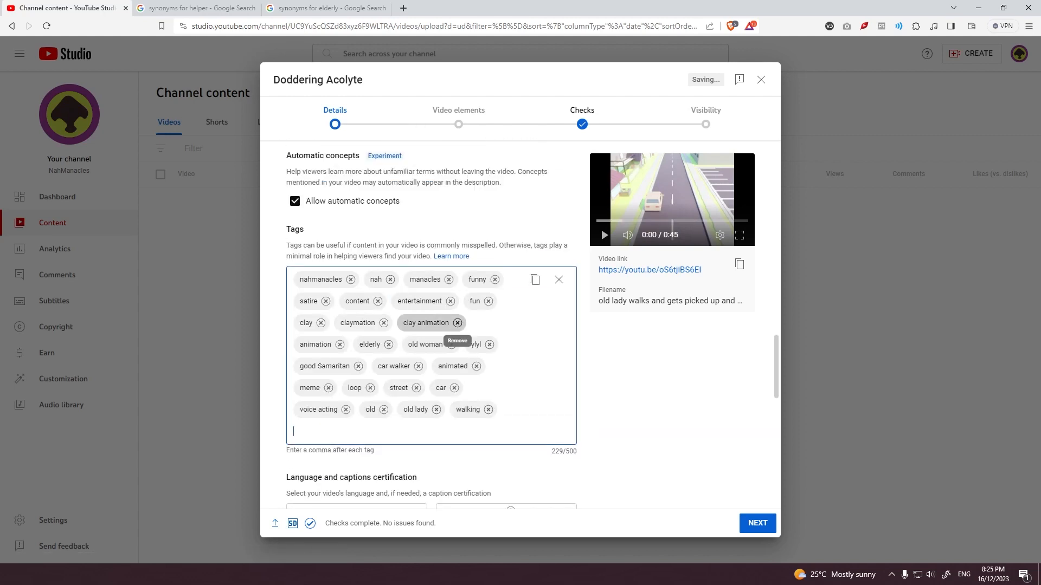
{"action": "type", "text": ",slow paced,"}
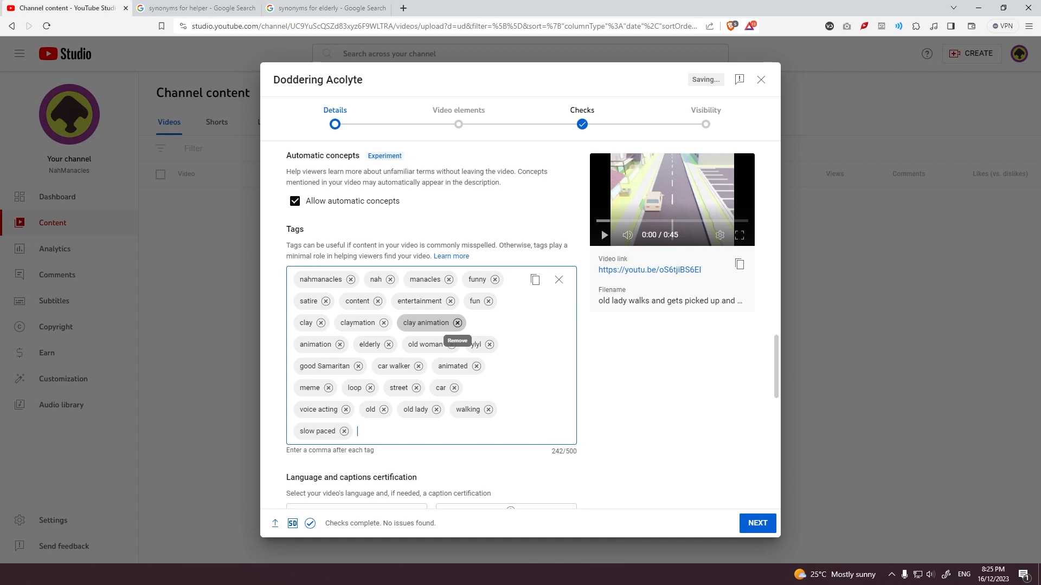
Step: Add the line "Alt title: Slow Pace" to the description, below the story paragraph
{"action": "scroll", "coordinate": [457, 323], "scroll_direction": "up", "scroll_amount": 20}
{"action": "left_click", "coordinate": [457, 328]}
{"action": "key", "text": "Return"}
{"action": "key", "text": "Return"}
{"action": "type", "text": "Alt title: Slow Pace"}
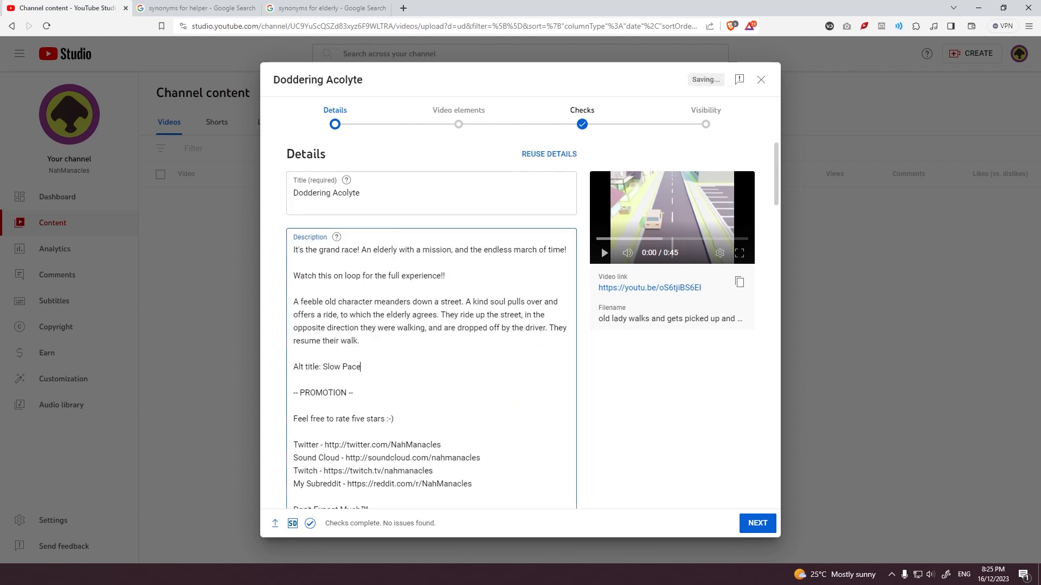
Step: Proceed to the visibility settings and schedule the video to go public on Dec 17, 2023, choosing a publishing time
{"action": "scroll", "coordinate": [457, 328], "scroll_direction": "down", "scroll_amount": 20}
{"action": "left_click", "coordinate": [758, 523]}
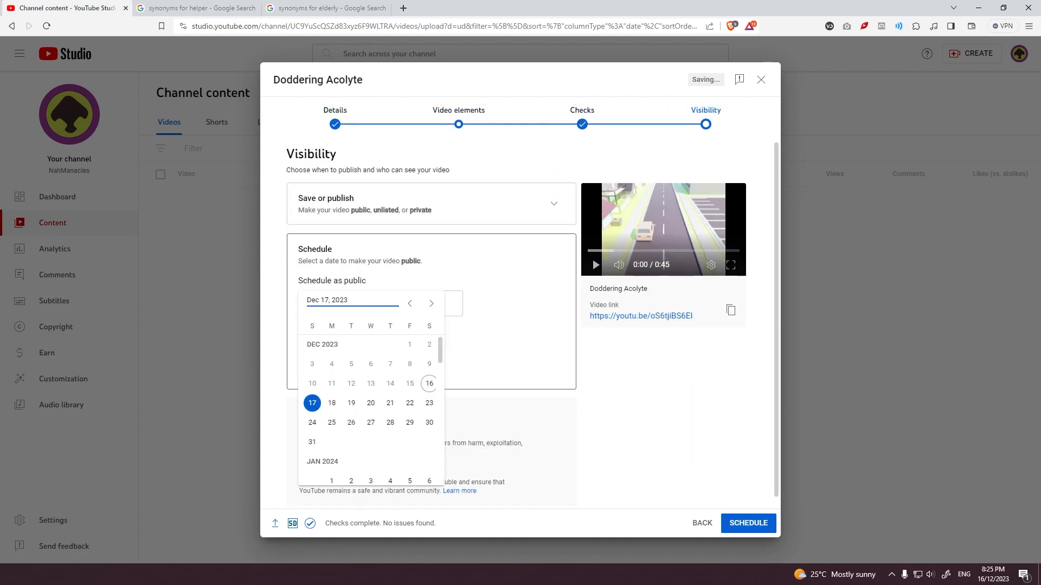
{"action": "left_click", "coordinate": [428, 303]}
{"action": "scroll", "coordinate": [431, 402], "scroll_direction": "down", "scroll_amount": 4}
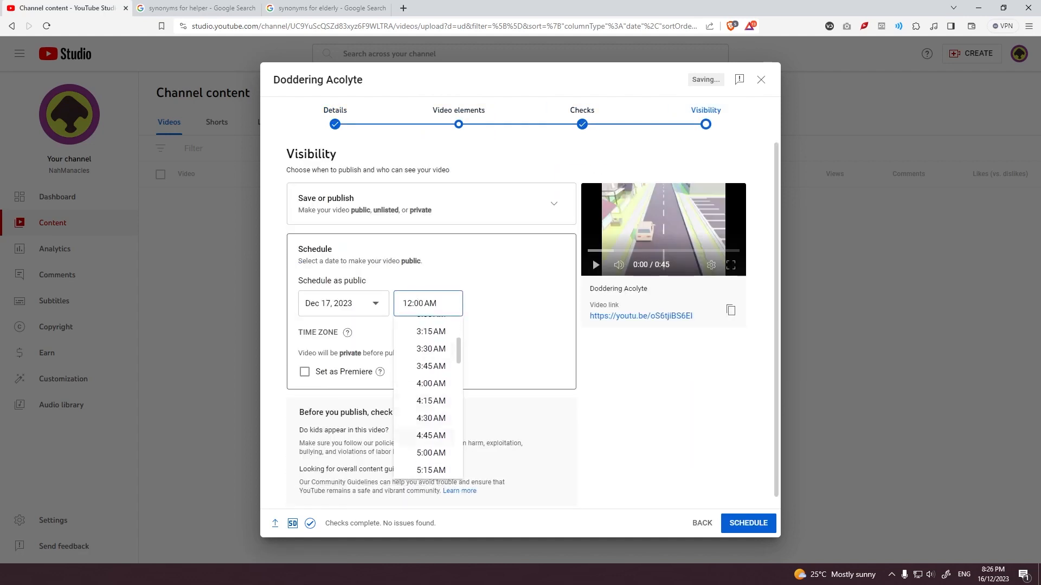
{"action": "scroll", "coordinate": [431, 401], "scroll_direction": "down", "scroll_amount": 2}
{"action": "left_click", "coordinate": [431, 471]}
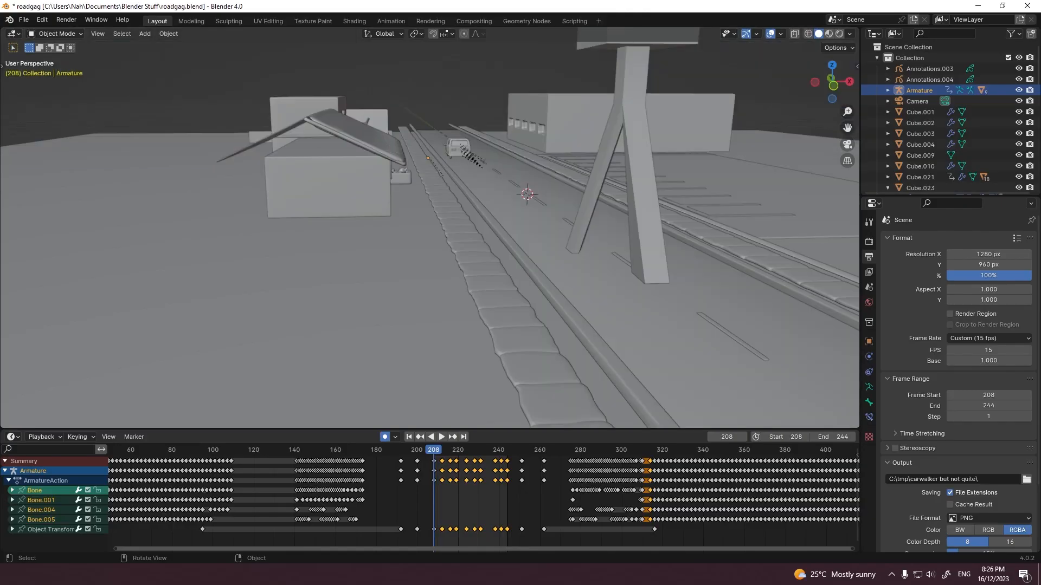
Step: In Blender's roadgag scene, select the camera and set the vertical render resolution to 720 px
{"action": "scroll", "coordinate": [482, 496], "scroll_direction": "down", "scroll_amount": 5}
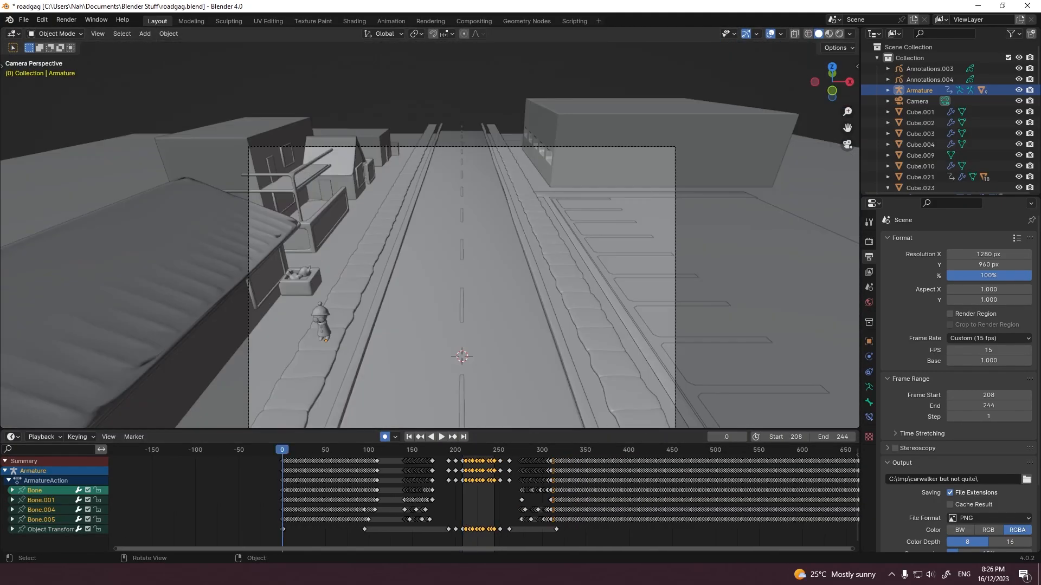
{"action": "left_click", "coordinate": [917, 101]}
{"action": "double_click", "coordinate": [988, 264]}
{"action": "type", "text": "720"}
{"action": "key", "text": "Return"}
Step: Move the camera close to the old lady at frame 0, switch to rendered shading and change the camera's X rotation
{"action": "middle_click_drag", "start_coordinate": [461, 306], "coordinate": [427, 197], "text": "shift"}
{"action": "key", "text": "g"}
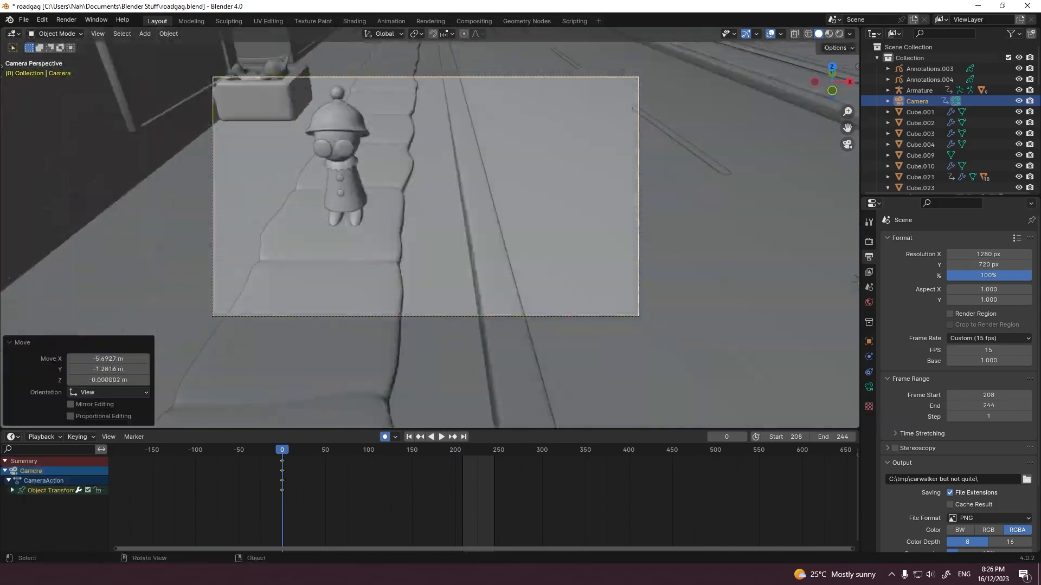
{"action": "left_click", "coordinate": [869, 342]}
{"action": "key", "text": "g"}
{"action": "left_click", "coordinate": [840, 34]}
{"action": "scroll", "coordinate": [480, 217], "scroll_direction": "up", "scroll_amount": 5}
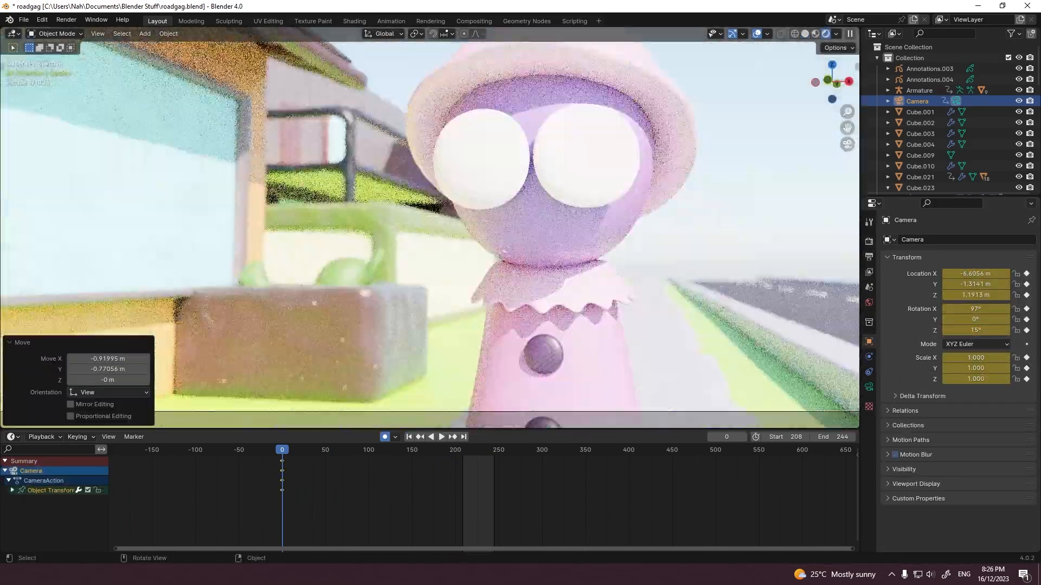
{"action": "scroll", "coordinate": [479, 217], "scroll_direction": "down", "scroll_amount": 5}
{"action": "left_click_drag", "start_coordinate": [976, 309], "coordinate": [955, 309]}
Step: Move and freely rotate the camera to look down at the old lady on the sidewalk, and open the camera's lens settings
{"action": "scroll", "coordinate": [479, 217], "scroll_direction": "up", "scroll_amount": 1}
{"action": "key", "text": "g"}
{"action": "middle_click_drag", "start_coordinate": [479, 217], "coordinate": [491, 271], "text": "shift"}
{"action": "key", "text": "r"}
{"action": "key", "text": "r"}
{"action": "key", "text": "g"}
{"action": "key", "text": "r"}
{"action": "key", "text": "r"}
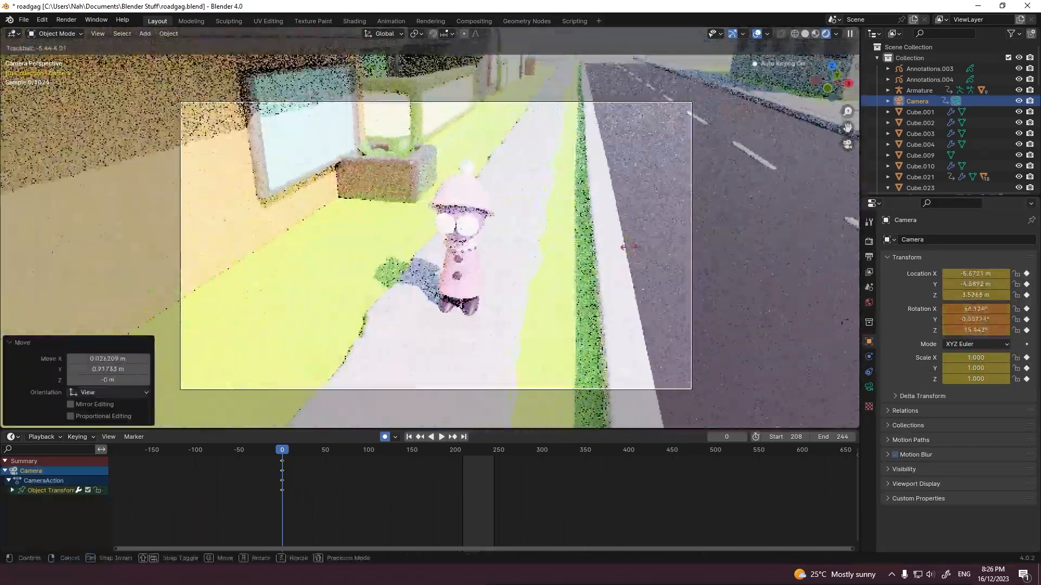
{"action": "left_click", "coordinate": [479, 216]}
{"action": "left_click", "coordinate": [917, 101]}
{"action": "left_click", "coordinate": [869, 387]}
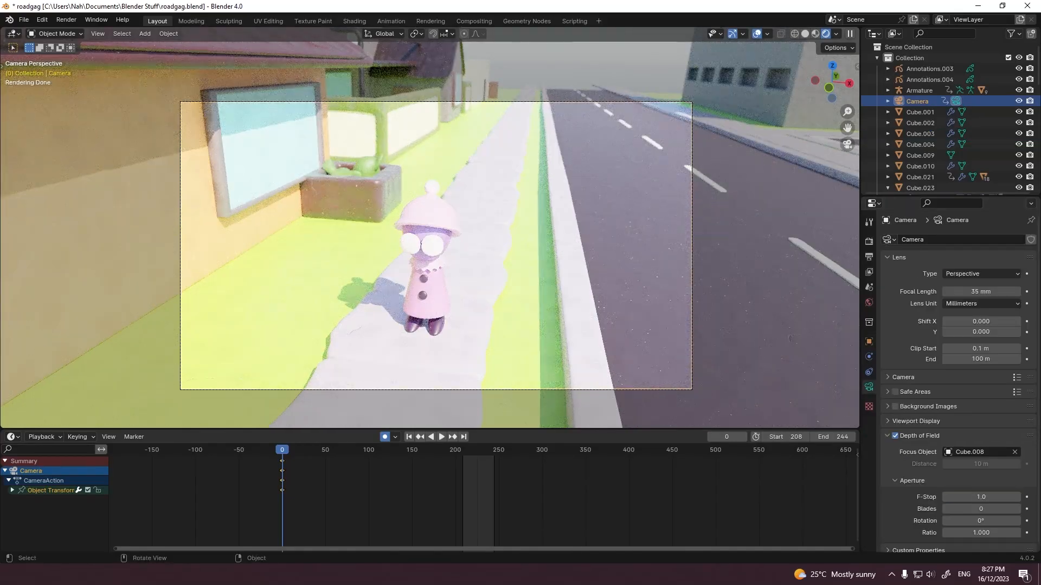
Step: Try adding a point light to the scene and moving it close to the old lady
{"action": "left_click", "coordinate": [502, 293]}
{"action": "scroll", "coordinate": [433, 261], "scroll_direction": "up", "scroll_amount": 4}
{"action": "scroll", "coordinate": [434, 260], "scroll_direction": "down", "scroll_amount": 6}
{"action": "key", "text": "shift+a"}
{"action": "mouse_move", "coordinate": [428, 262]}
{"action": "mouse_move", "coordinate": [429, 392]}
{"action": "left_click", "coordinate": [502, 392]}
{"action": "scroll", "coordinate": [434, 244], "scroll_direction": "up", "scroll_amount": 1}
{"action": "key", "text": "g"}
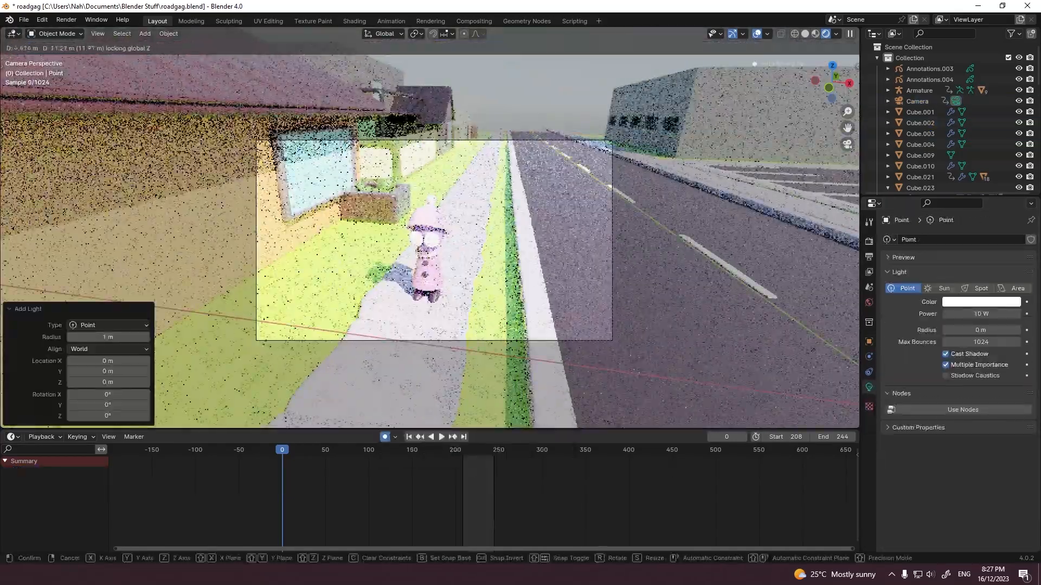
{"action": "left_click", "coordinate": [426, 223]}
Step: Adjust the point light's position around the old lady's head, and delete the light
{"action": "scroll", "coordinate": [425, 220], "scroll_direction": "down", "scroll_amount": 6}
{"action": "scroll", "coordinate": [428, 220], "scroll_direction": "up", "scroll_amount": 9}
{"action": "key", "text": "g"}
{"action": "left_click", "coordinate": [425, 228]}
{"action": "scroll", "coordinate": [426, 227], "scroll_direction": "up", "scroll_amount": 5}
{"action": "key", "text": "g"}
{"action": "key", "text": "x"}
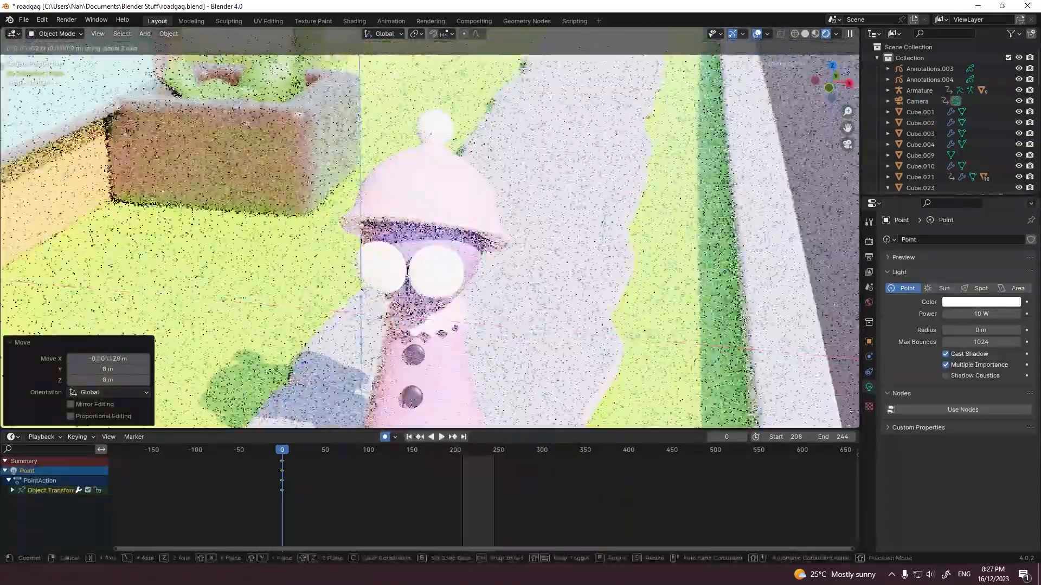
{"action": "scroll", "coordinate": [425, 227], "scroll_direction": "down", "scroll_amount": 7}
{"action": "key", "text": "Delete"}
Step: Leave rendered viewport shading and render a still image of the current camera framing
{"action": "left_click", "coordinate": [805, 34]}
{"action": "left_click", "coordinate": [66, 20]}
{"action": "left_click", "coordinate": [82, 32]}
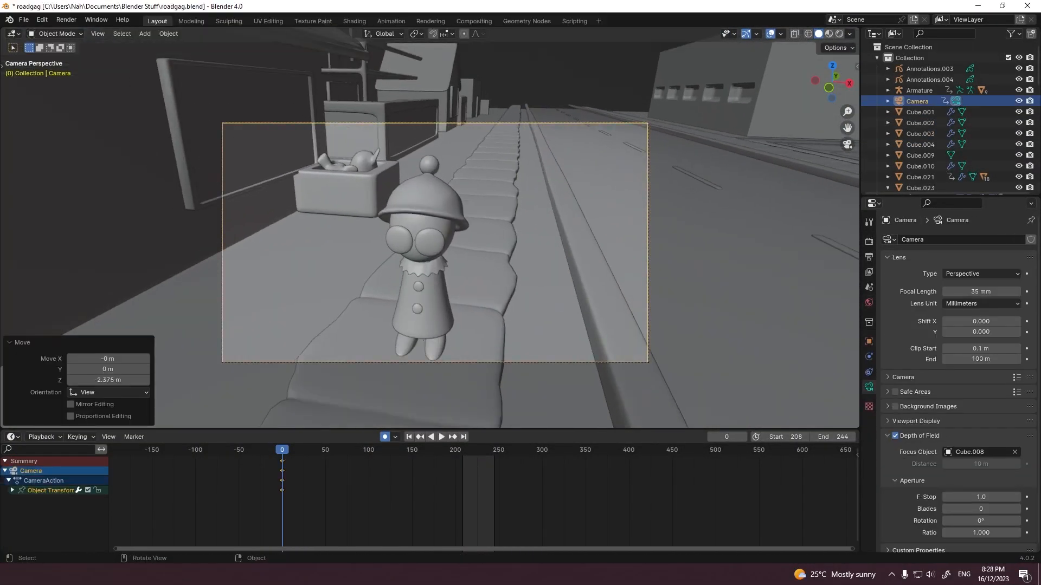
Step: Raise the camera's focal length to 59 mm and pull the camera back about 3.8 m along its local Z axis
{"action": "left_click_drag", "start_coordinate": [980, 292], "coordinate": [998, 291]}
{"action": "key", "text": "g"}
{"action": "key", "text": "z"}
{"action": "key", "text": "z"}
Step: Set the focal length to 64 mm and move the camera about 0.12 m forward along its local Z axis, refining the framing
{"action": "left_click", "coordinate": [980, 292]}
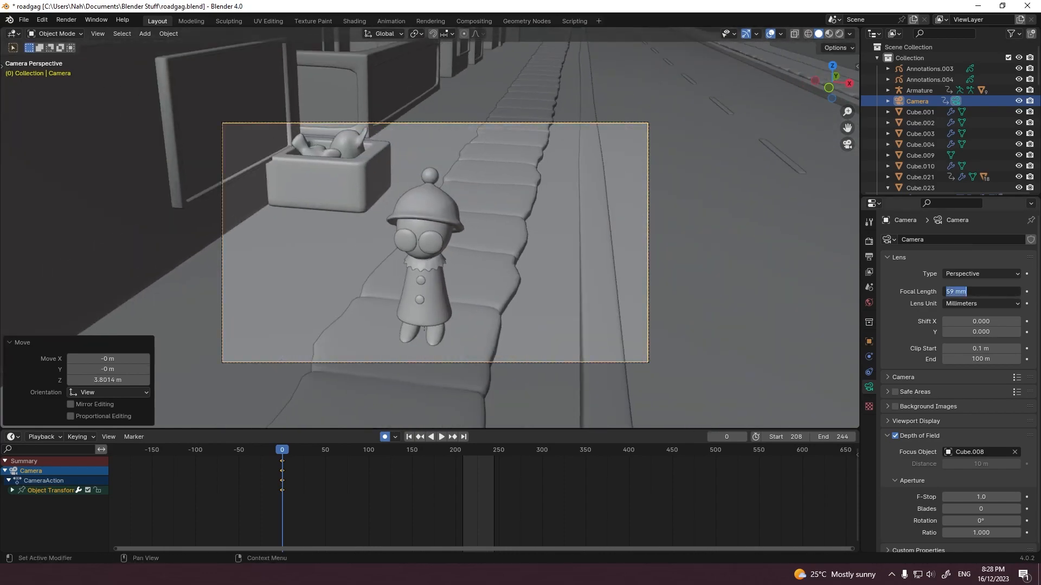
{"action": "type", "text": "64"}
{"action": "key", "text": "Return"}
{"action": "key", "text": "g"}
{"action": "key", "text": "g"}
{"action": "key", "text": "z"}
{"action": "key", "text": "z"}
{"action": "left_click", "coordinate": [428, 329]}
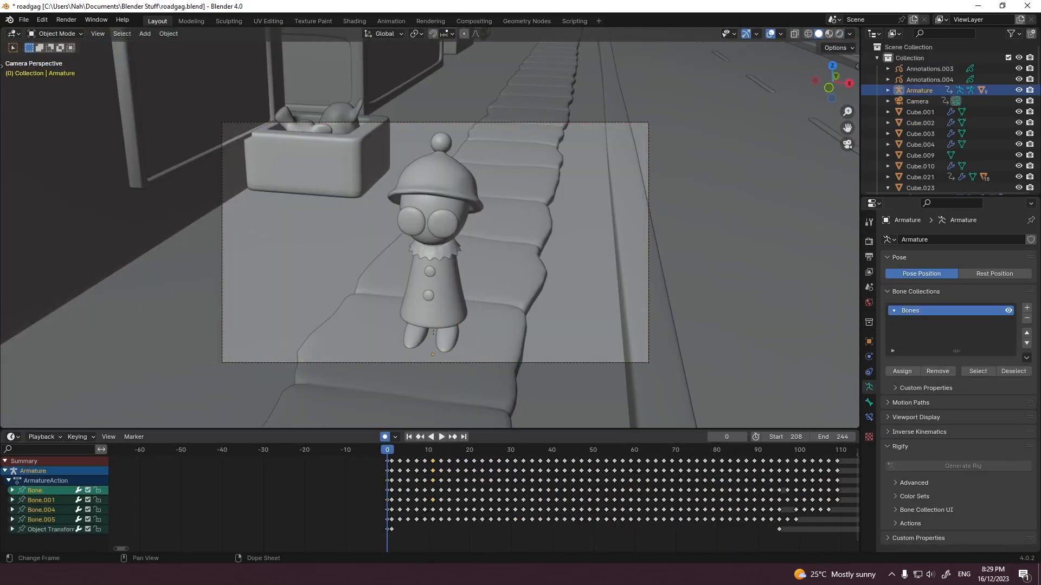
Step: Undo the armature's keyframe shift, enter Pose Mode and trackball-rotate the head bone by -29.8° and 16.6°
{"action": "key", "text": "g"}
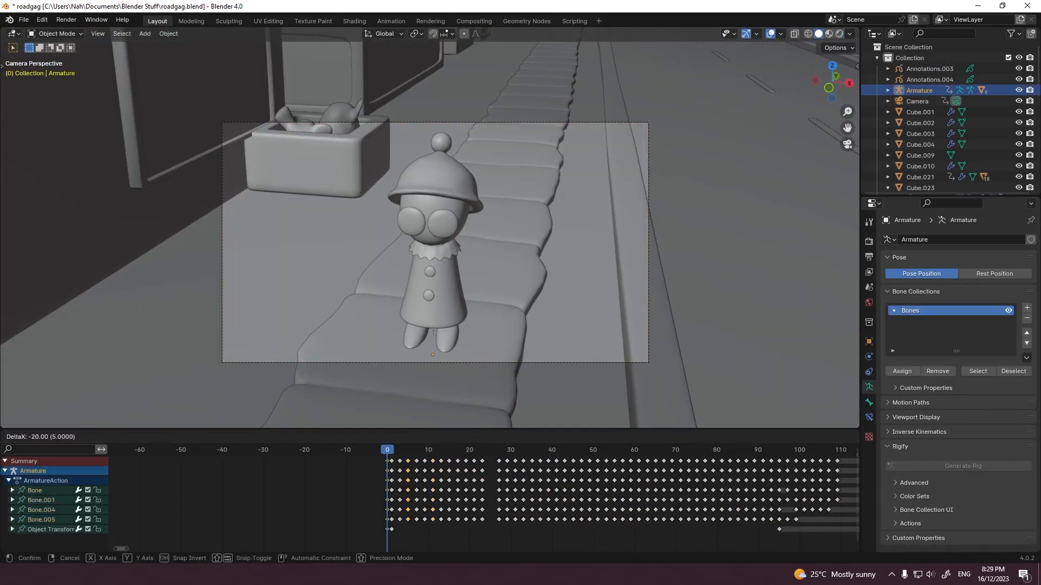
{"action": "key", "text": "ctrl+z"}
{"action": "key", "text": "ctrl+Tab"}
{"action": "left_click", "coordinate": [430, 214]}
{"action": "key", "text": "r"}
{"action": "key", "text": "r"}
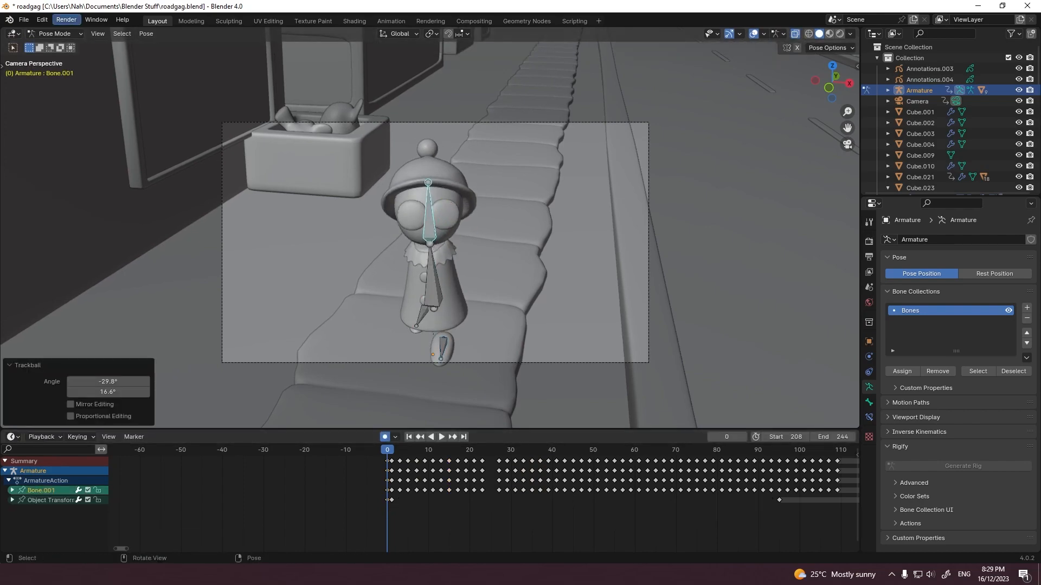
Step: Rotate and move the old lady's leg bones to give her feet a new pose
{"action": "left_click", "coordinate": [421, 317]}
{"action": "key", "text": "r"}
{"action": "key", "text": "g"}
{"action": "key", "text": "r"}
{"action": "key", "text": "r"}
{"action": "key", "text": "g"}
{"action": "key", "text": "x"}
Step: Render the posed still and save the YouTube video's details with the old lady close-up as its thumbnail
{"action": "key", "text": "F12"}
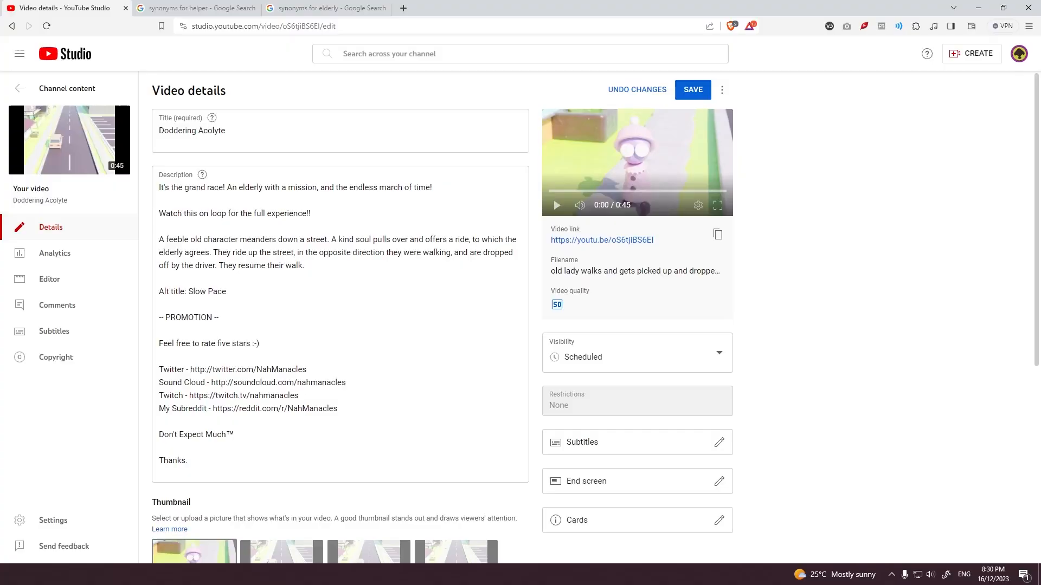
{"action": "left_click", "coordinate": [700, 91]}
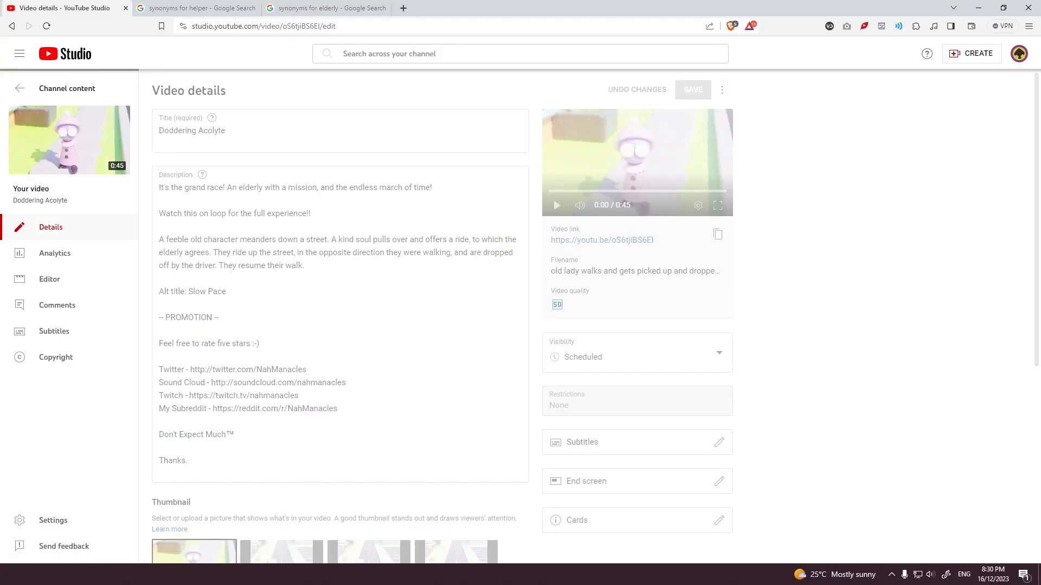